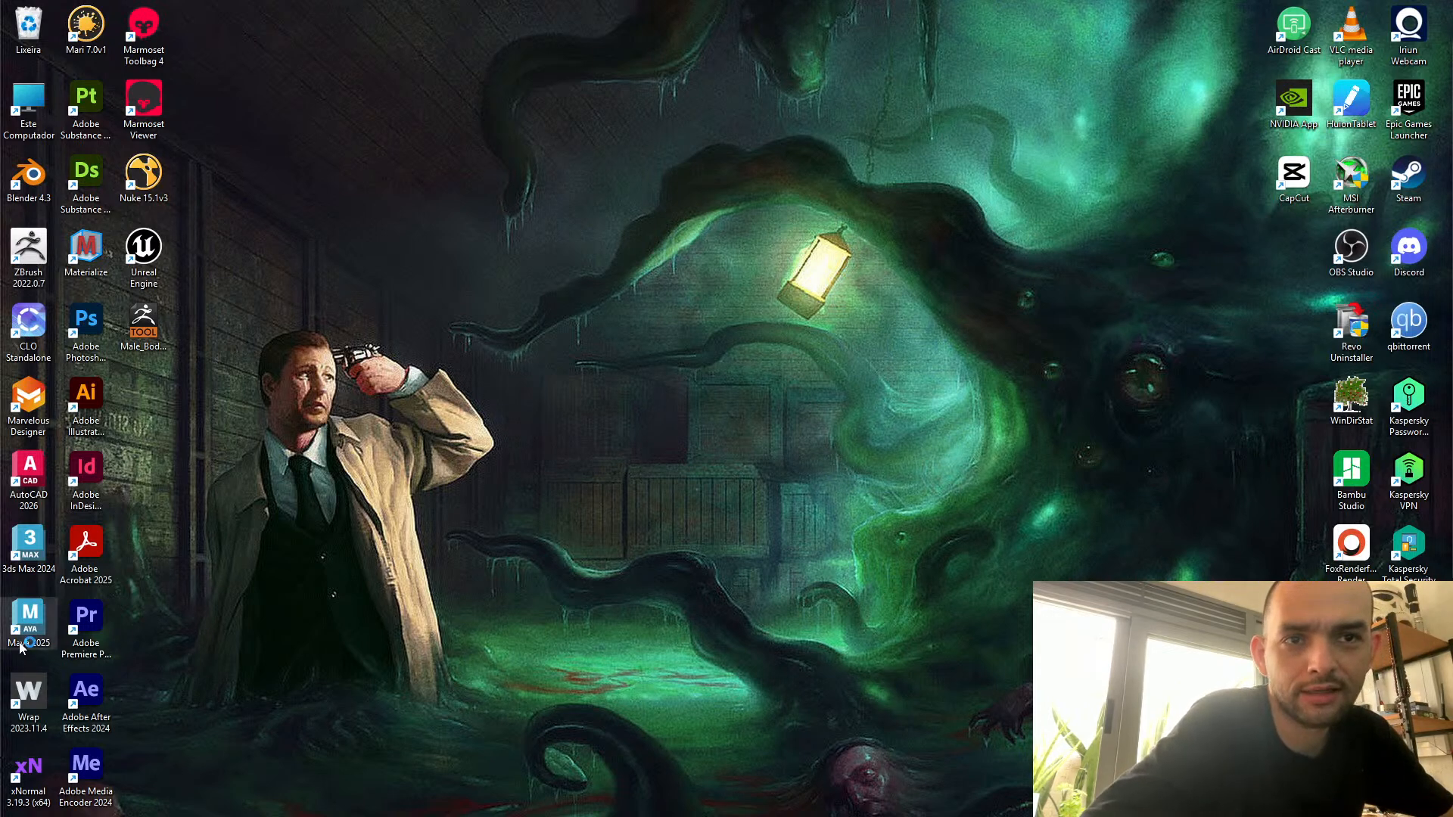
{"action": "right_click_drag", "start_coordinate": [22, 632], "coordinate": [4, 604]}
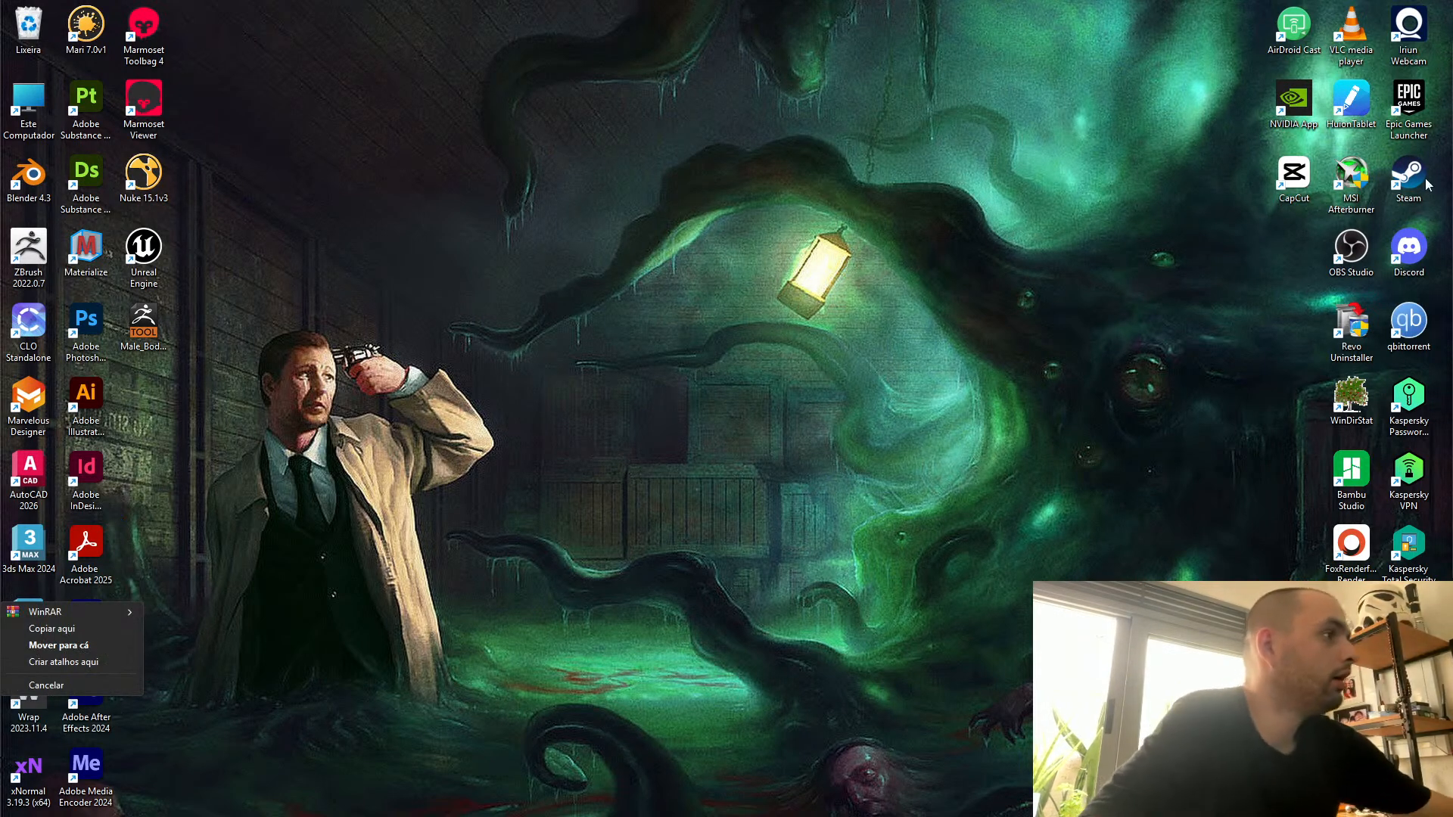
{"action": "key", "text": "XF86AudioMute"}
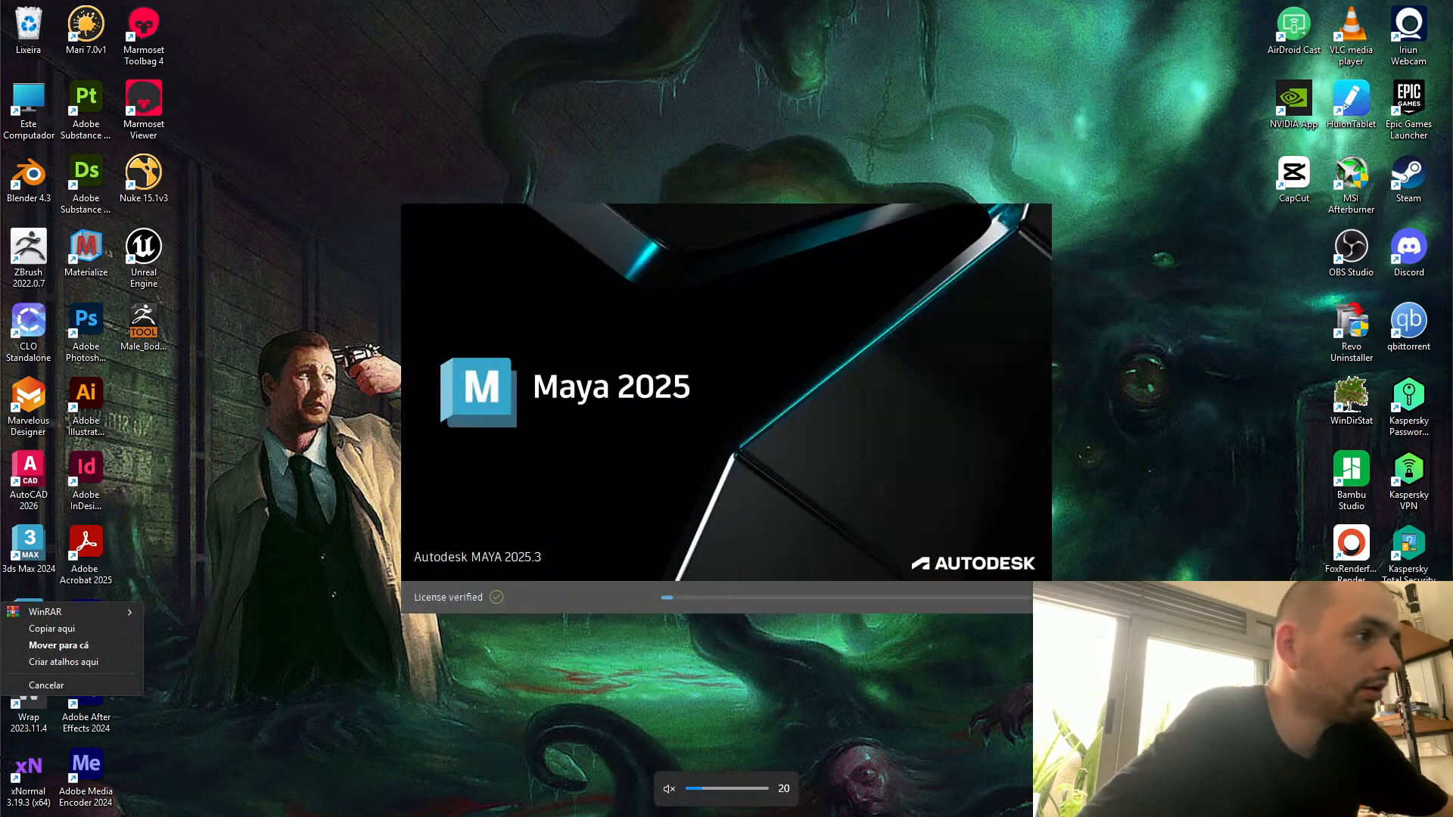
{"action": "key", "text": "Escape"}
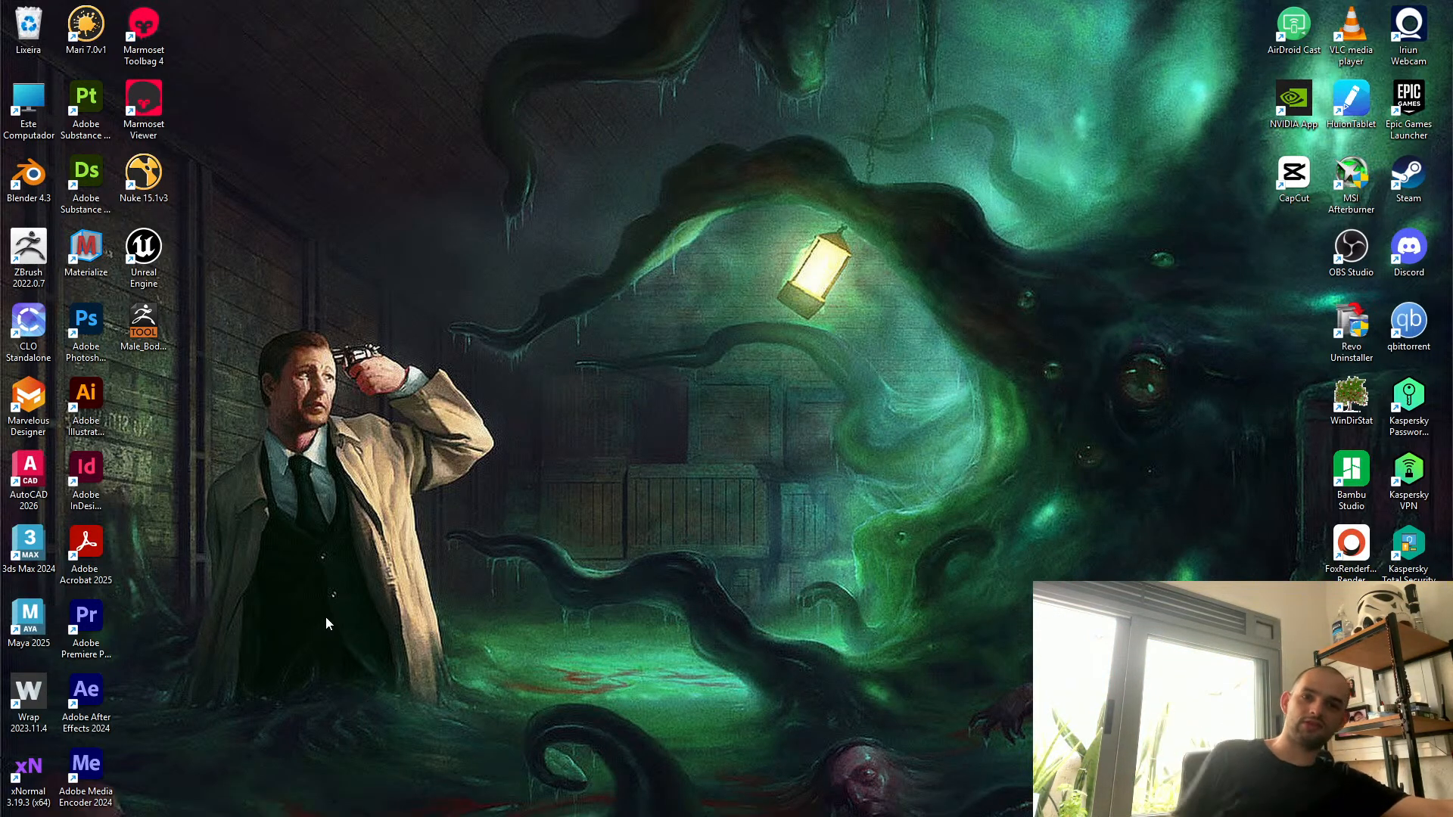
Launch Maya 2025 from the desktop and open the recent scene retopo01.mb
{"action": "double_click", "coordinate": [30, 628]}
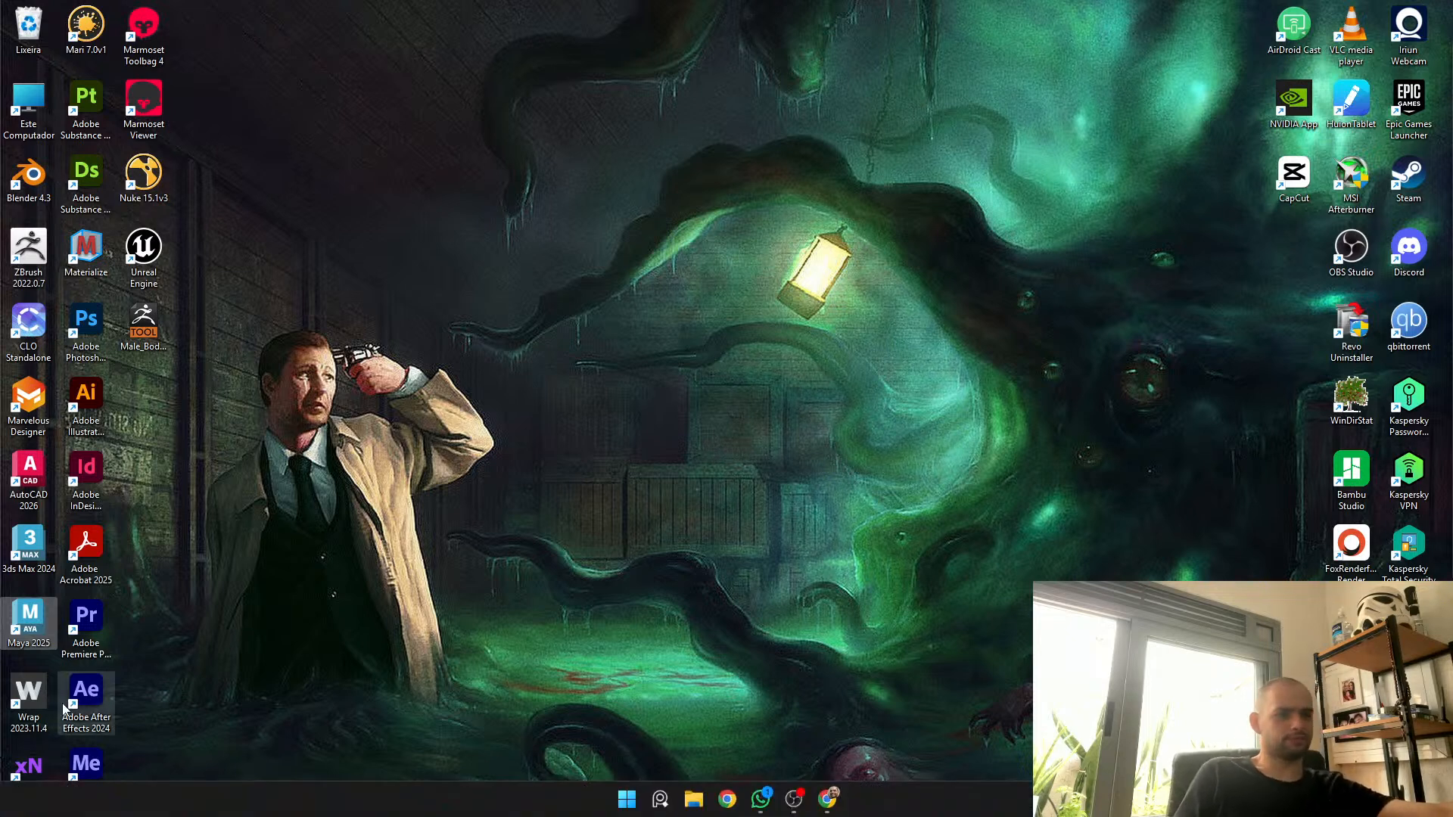
{"action": "left_click", "coordinate": [130, 525]}
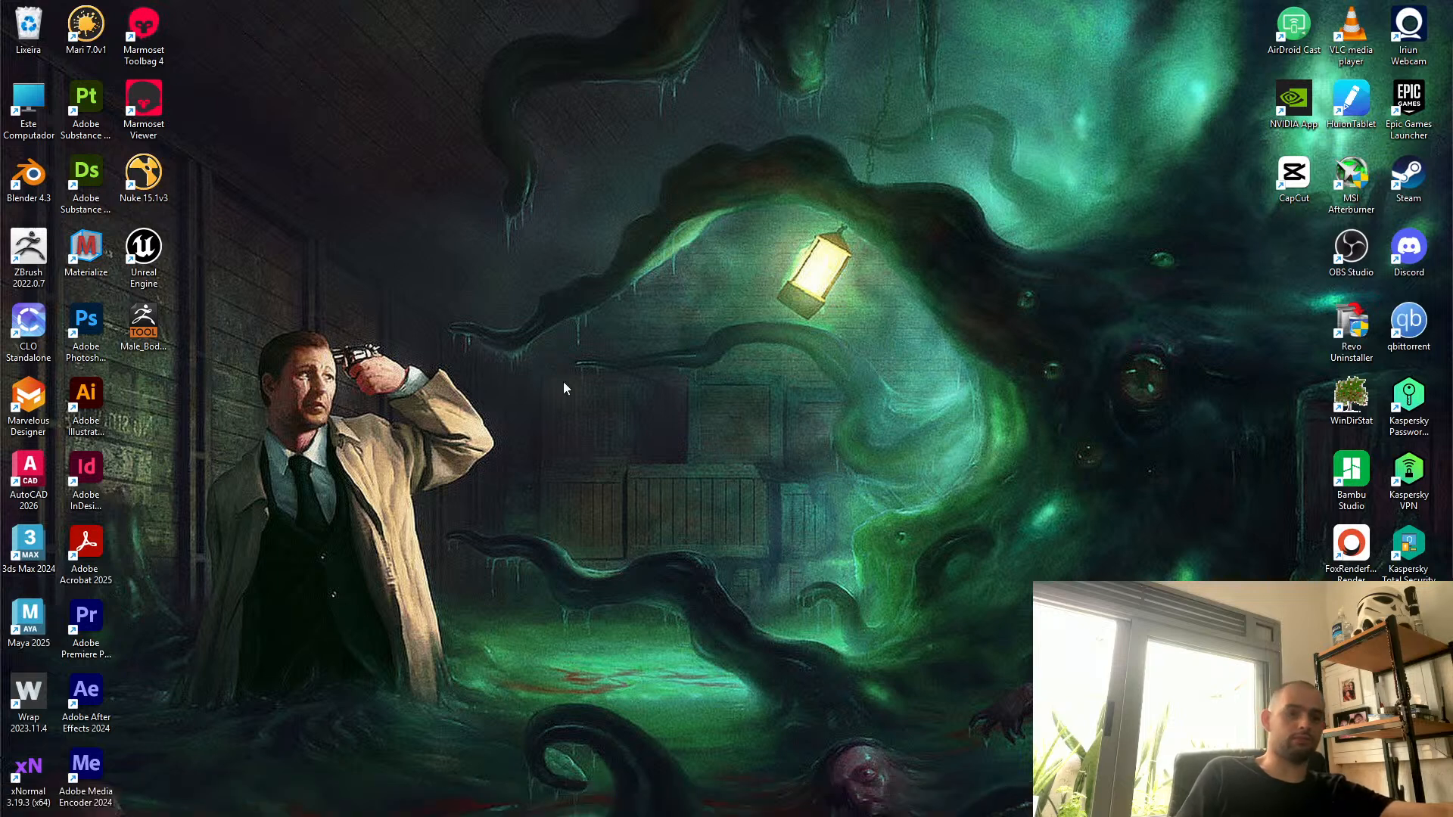
{"action": "double_click", "coordinate": [13, 627]}
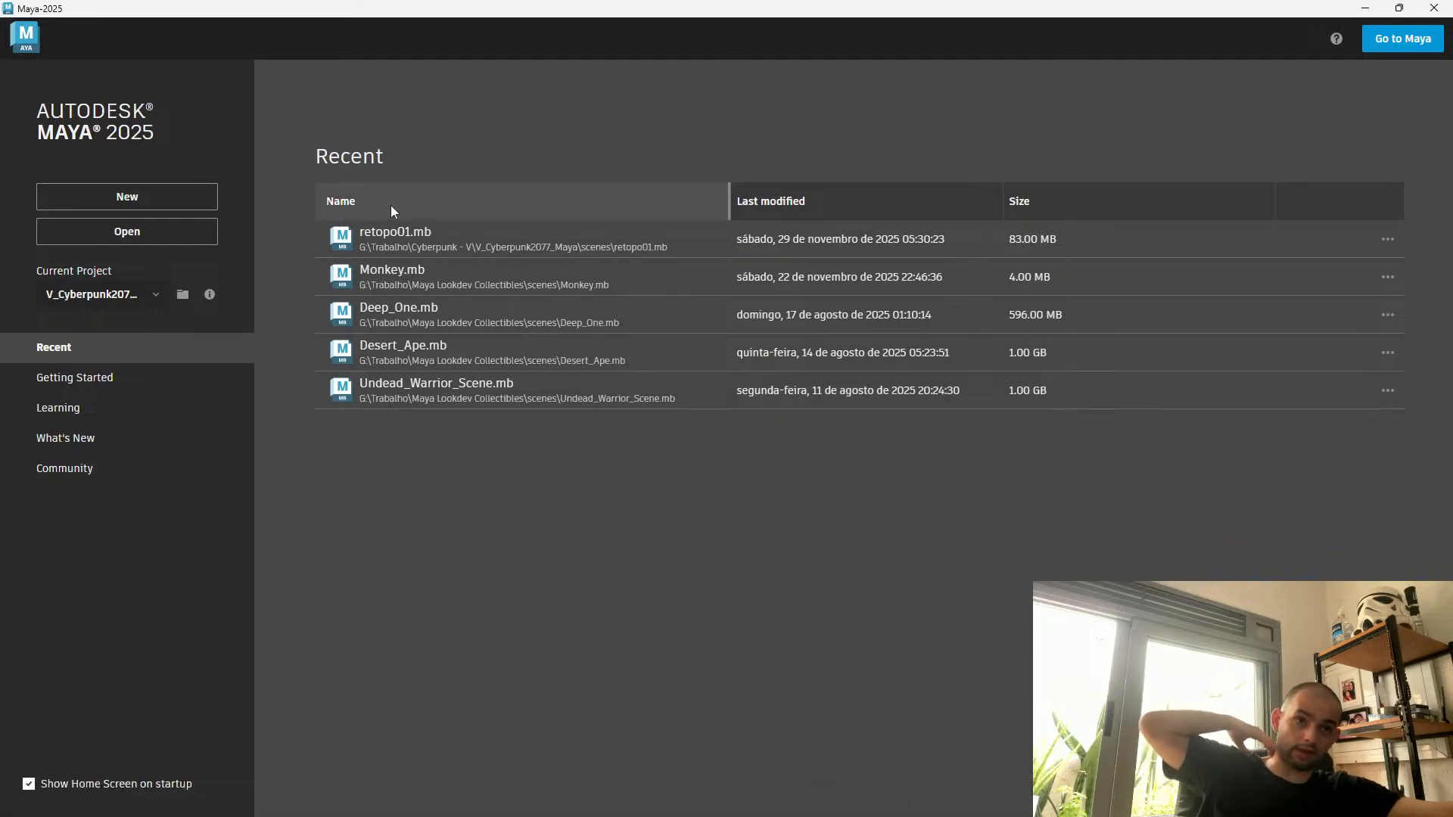
{"action": "left_click", "coordinate": [407, 233]}
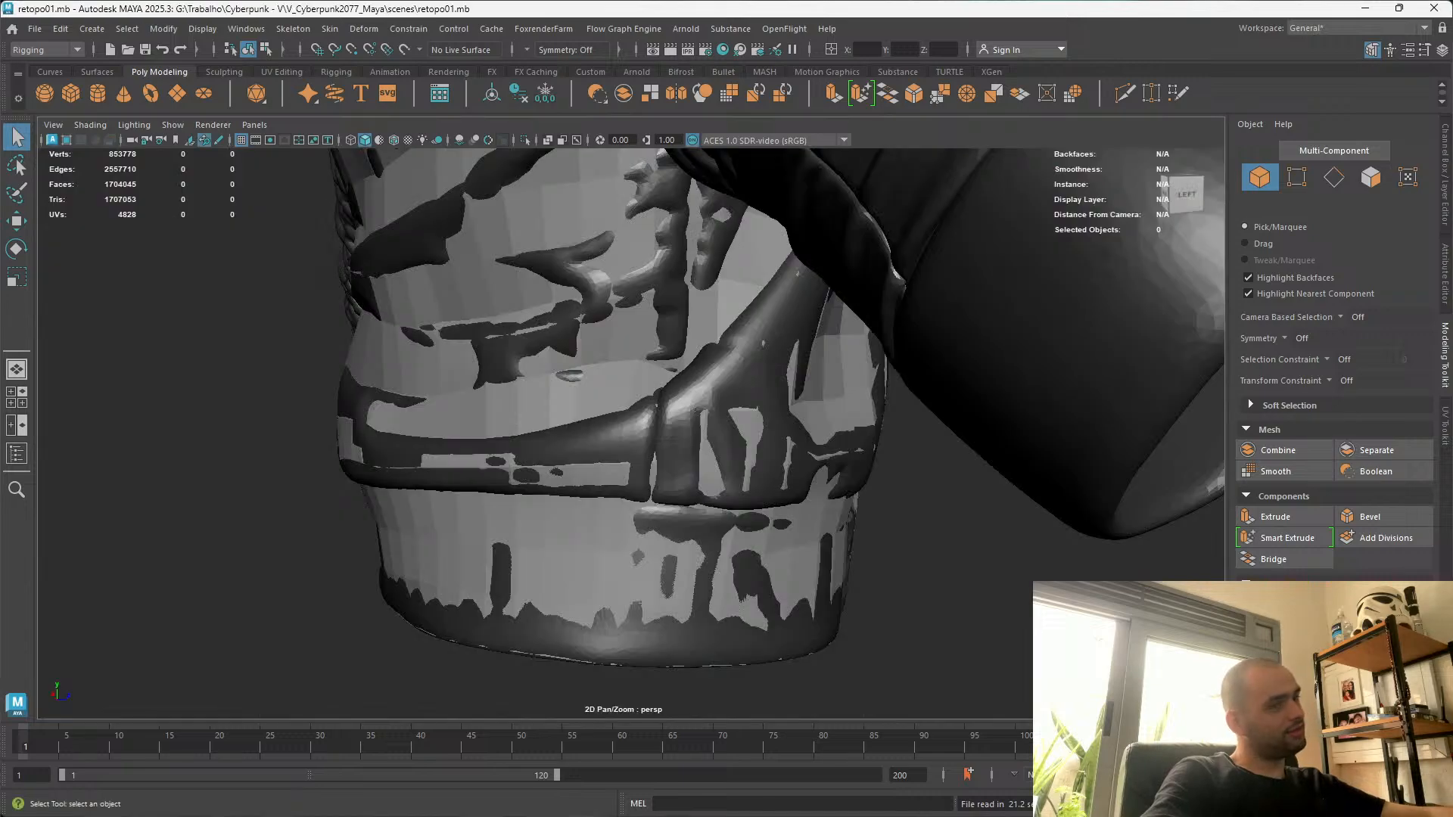
Examine how the low-poly retopology covers the high-poly jacket, from the lower sleeve to the shoulder and chest
{"action": "scroll", "coordinate": [923, 319], "scroll_direction": "down", "scroll_amount": 5}
{"action": "scroll", "coordinate": [921, 319], "scroll_direction": "up", "scroll_amount": 2}
{"action": "scroll", "coordinate": [890, 316], "scroll_direction": "down", "scroll_amount": 2}
{"action": "middle_click_drag", "start_coordinate": [890, 316], "coordinate": [821, 528], "text": "alt"}
{"action": "left_click_drag", "start_coordinate": [779, 451], "coordinate": [593, 509], "text": "alt"}
{"action": "scroll", "coordinate": [452, 434], "scroll_direction": "up", "scroll_amount": 4}
{"action": "middle_click_drag", "start_coordinate": [448, 545], "coordinate": [443, 424], "text": "alt"}
{"action": "left_click_drag", "start_coordinate": [431, 564], "coordinate": [367, 522], "text": "alt"}
{"action": "middle_click_drag", "start_coordinate": [364, 522], "coordinate": [564, 601], "text": "alt"}
{"action": "scroll", "coordinate": [565, 601], "scroll_direction": "down", "scroll_amount": 2}
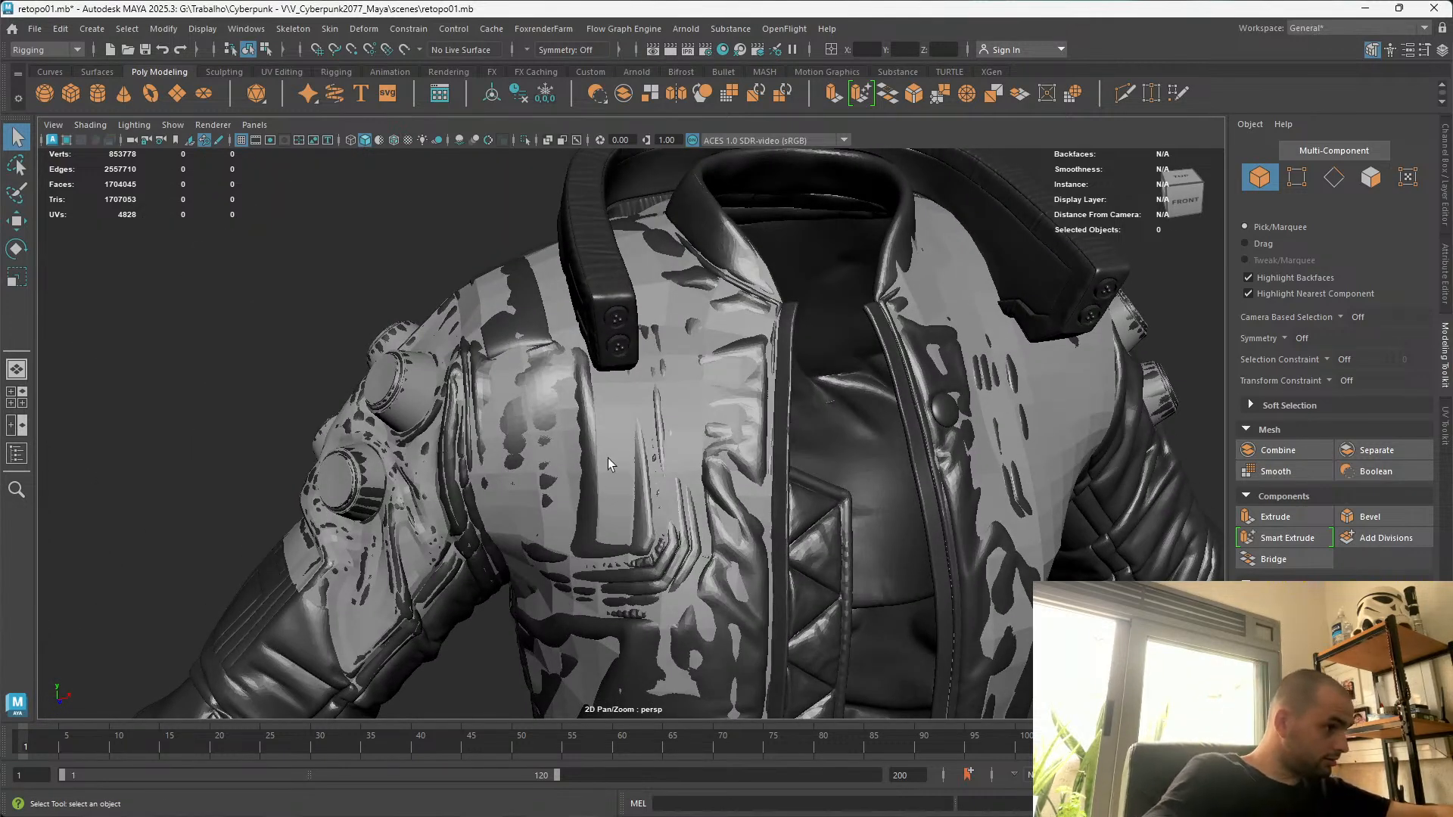
Select the Jacket_low mesh and check its wireframe around the upper sleeve, armpit and front panel
{"action": "left_click", "coordinate": [607, 463]}
{"action": "left_click_drag", "start_coordinate": [608, 463], "coordinate": [479, 413], "text": "alt"}
{"action": "left_click", "coordinate": [470, 263]}
{"action": "left_click", "coordinate": [493, 296]}
{"action": "scroll", "coordinate": [488, 402], "scroll_direction": "up", "scroll_amount": 3}
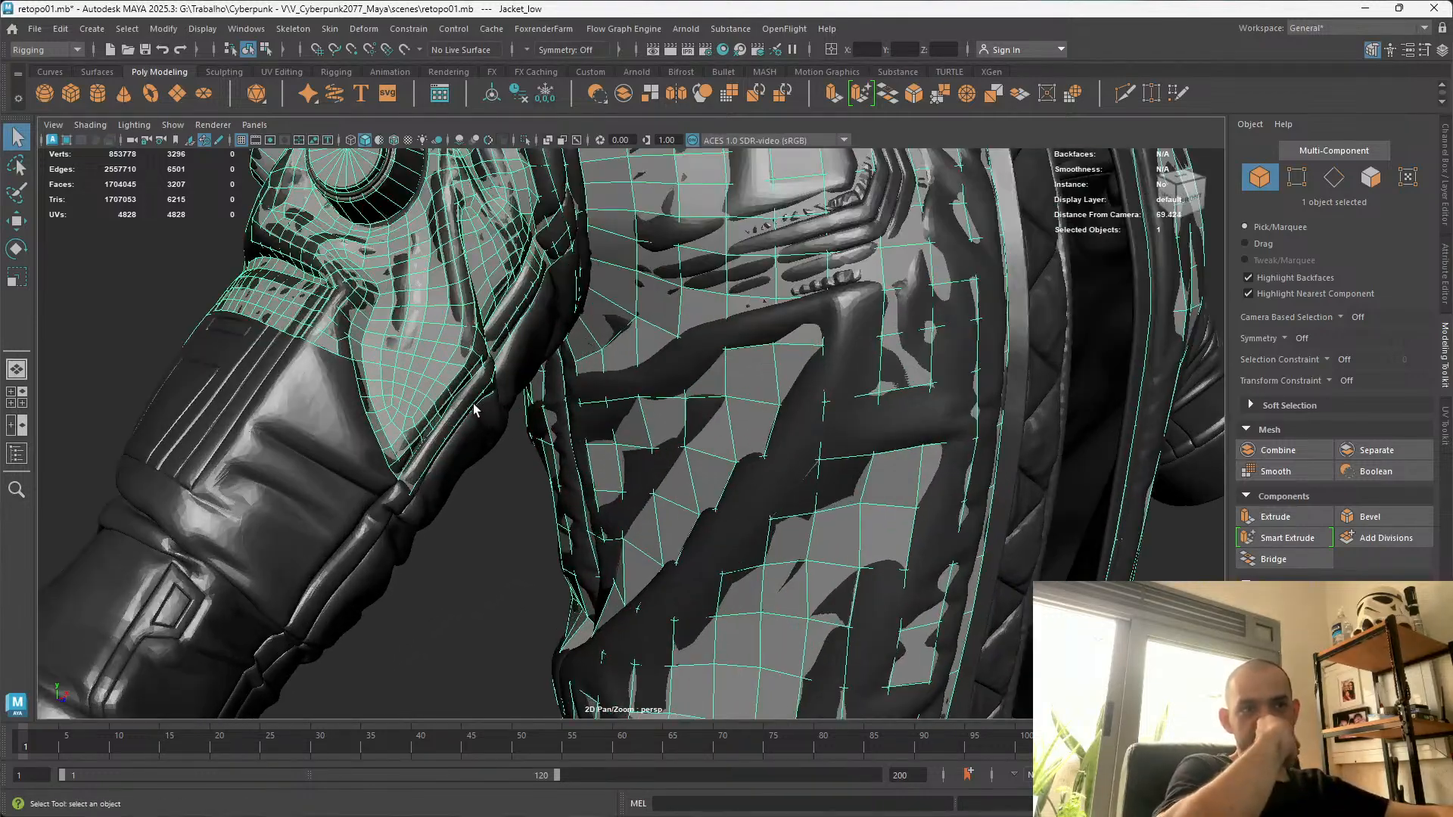
{"action": "scroll", "coordinate": [473, 403], "scroll_direction": "down", "scroll_amount": 2}
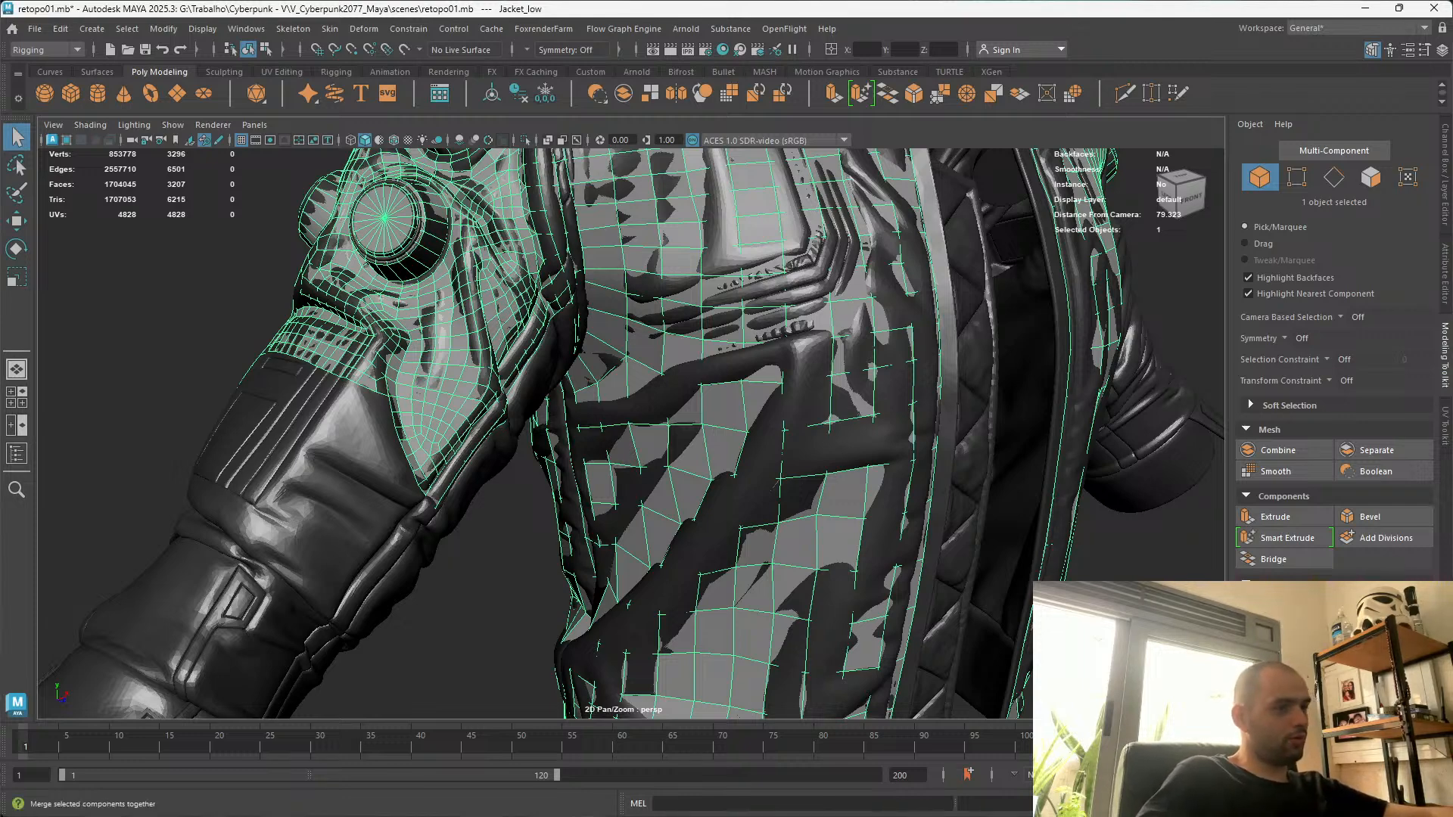
{"action": "left_click", "coordinate": [1379, 626]}
{"action": "mouse_move", "coordinate": [419, 313]}
{"action": "left_mouse_down", "text": "alt"}
{"action": "mouse_move", "coordinate": [847, 396]}
{"action": "mouse_move", "coordinate": [863, 515]}
{"action": "left_mouse_up", "text": "alt"}
{"action": "left_click", "coordinate": [1379, 626]}
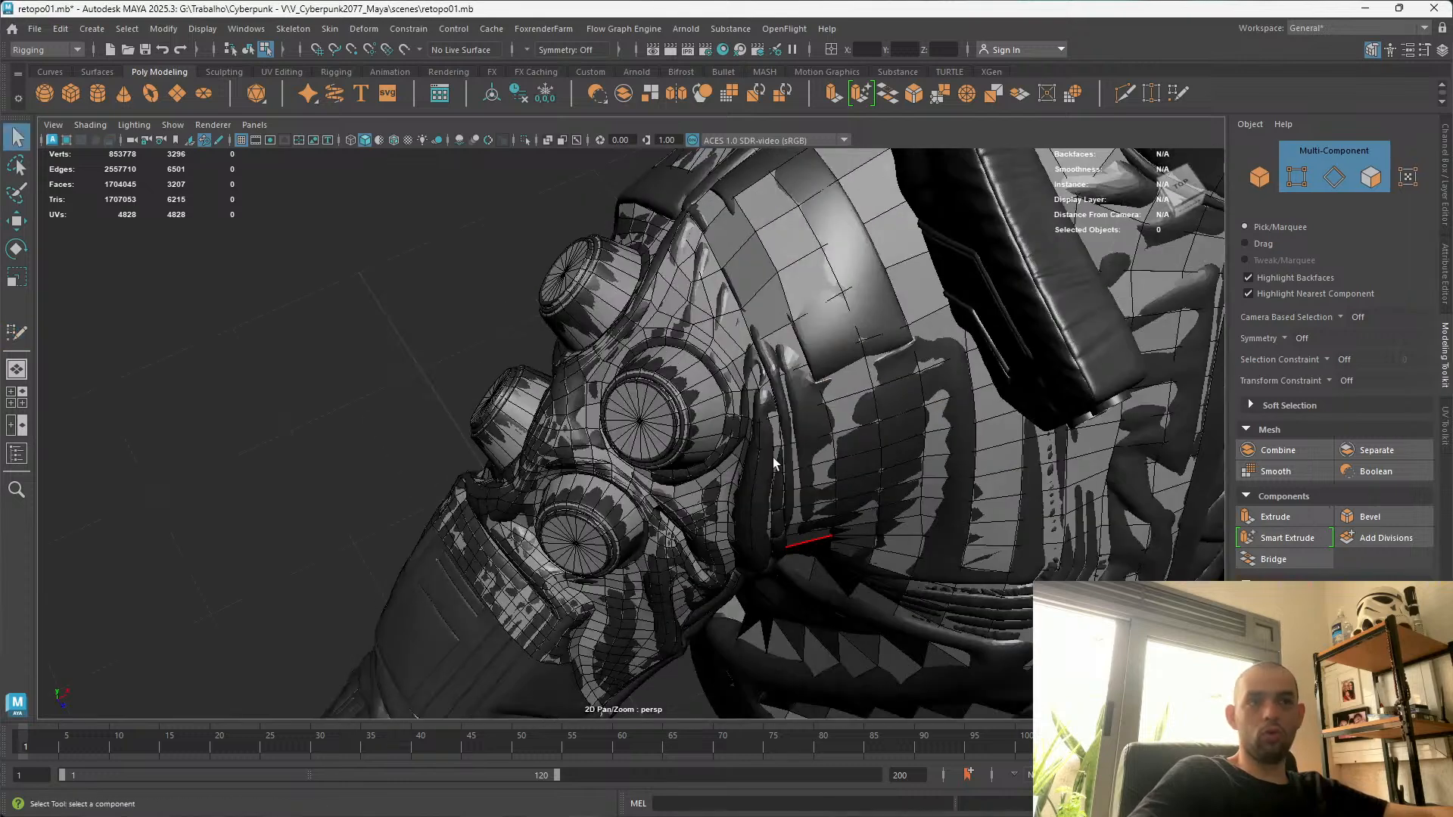
{"action": "left_click_drag", "start_coordinate": [796, 476], "coordinate": [696, 340], "text": "alt"}
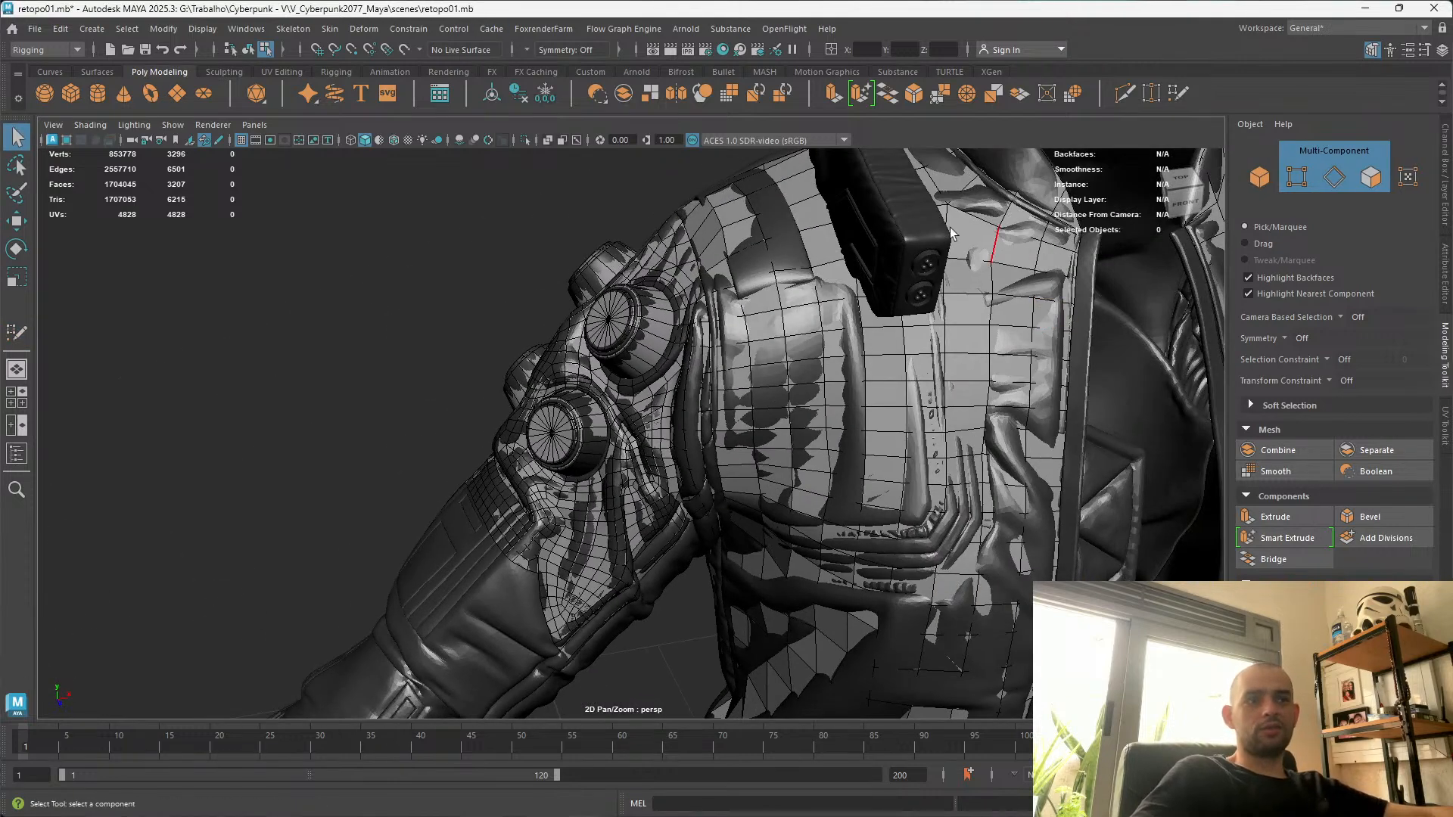
{"action": "left_click", "coordinate": [1264, 179]}
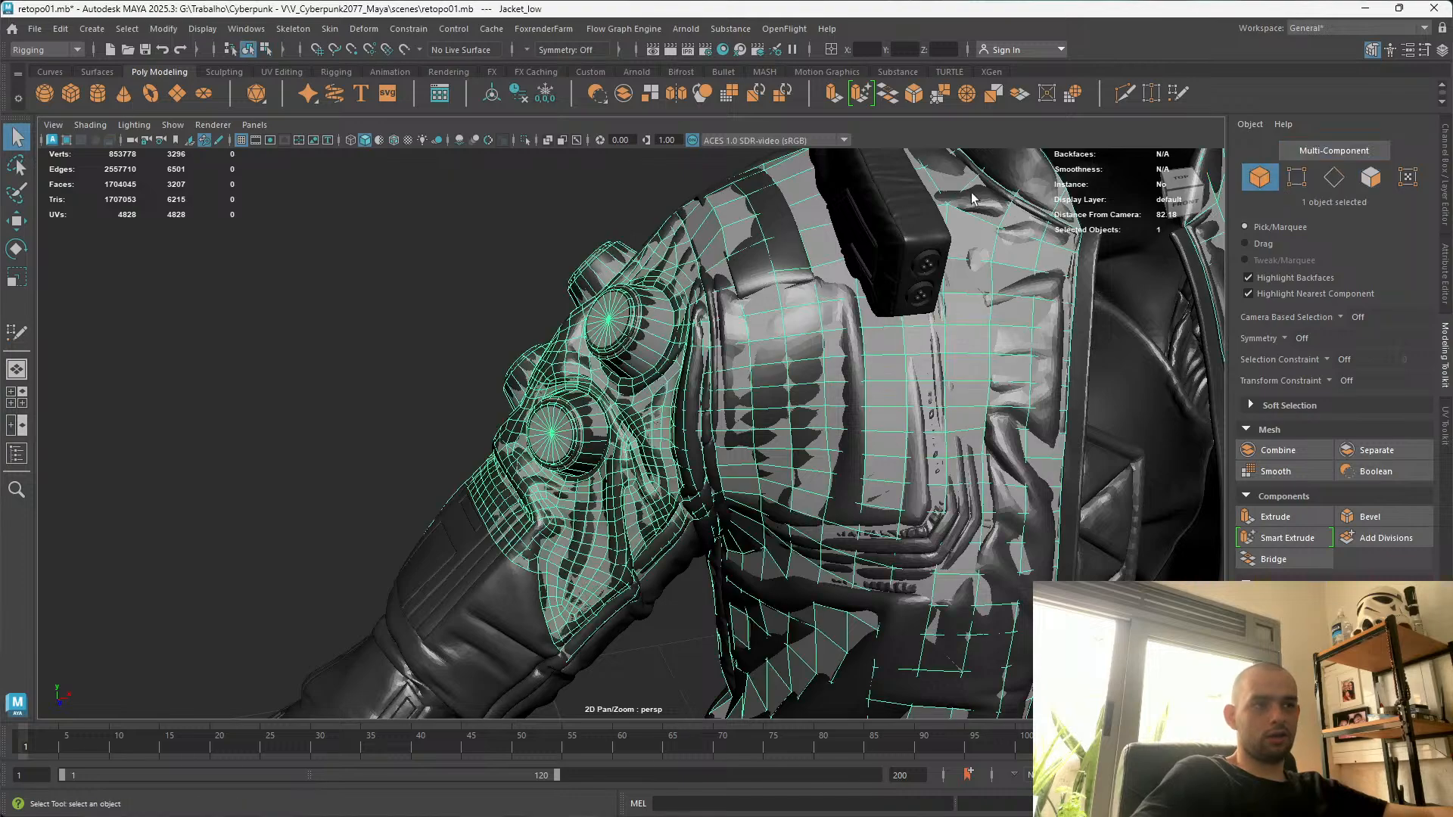
Make the Jacket_high mesh the live surface
{"action": "left_click", "coordinate": [905, 202]}
{"action": "scroll", "coordinate": [497, 283], "scroll_direction": "up", "scroll_amount": 3}
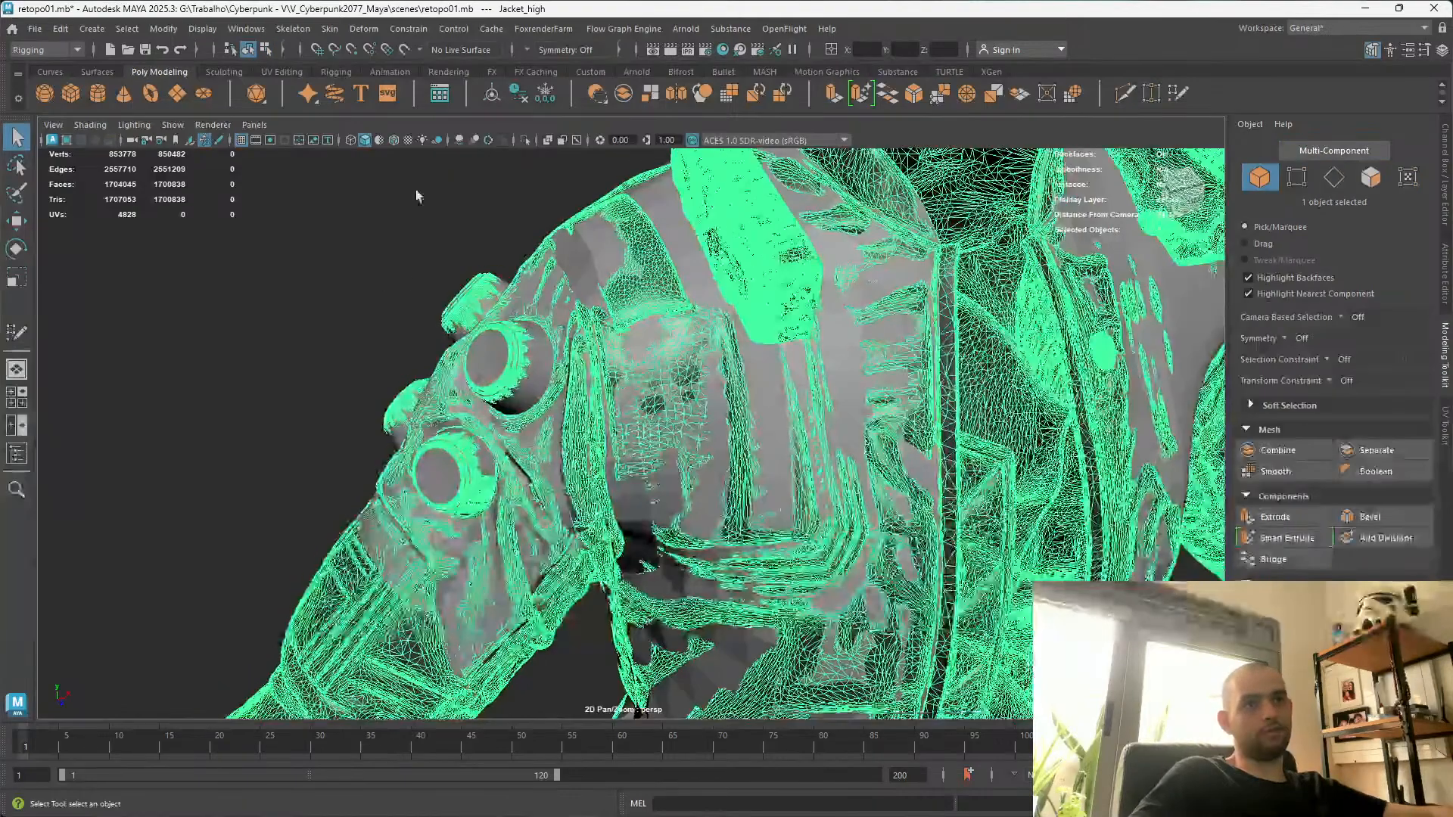
{"action": "left_click", "coordinate": [404, 50]}
{"action": "left_click_drag", "start_coordinate": [629, 256], "coordinate": [634, 264], "text": "alt"}
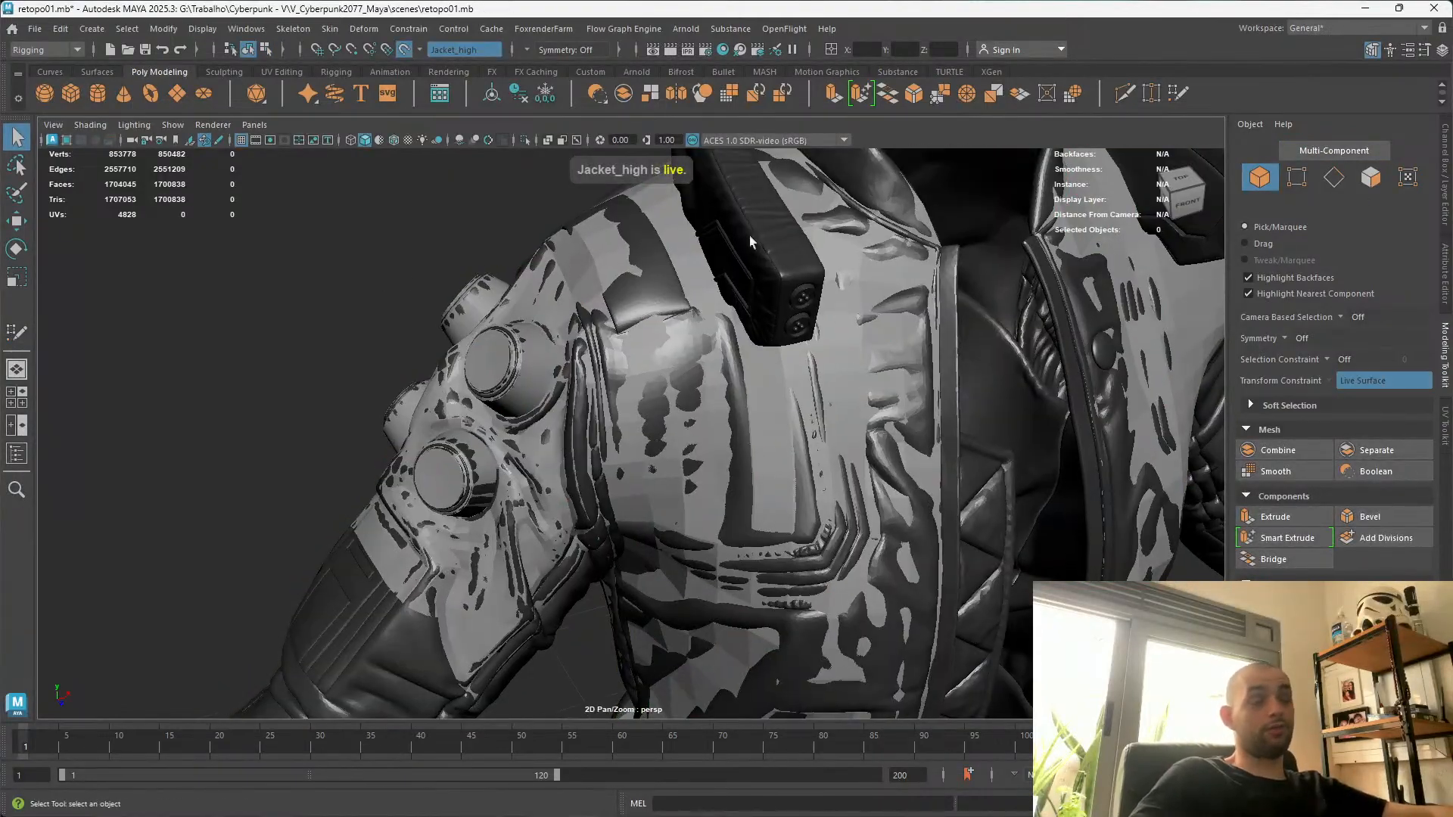
Select the Jacket_low mesh and activate the Quad Draw tool on it
{"action": "left_click_drag", "start_coordinate": [1088, 477], "coordinate": [625, 379], "text": "alt"}
{"action": "left_click_drag", "start_coordinate": [820, 506], "coordinate": [1066, 552], "text": "alt"}
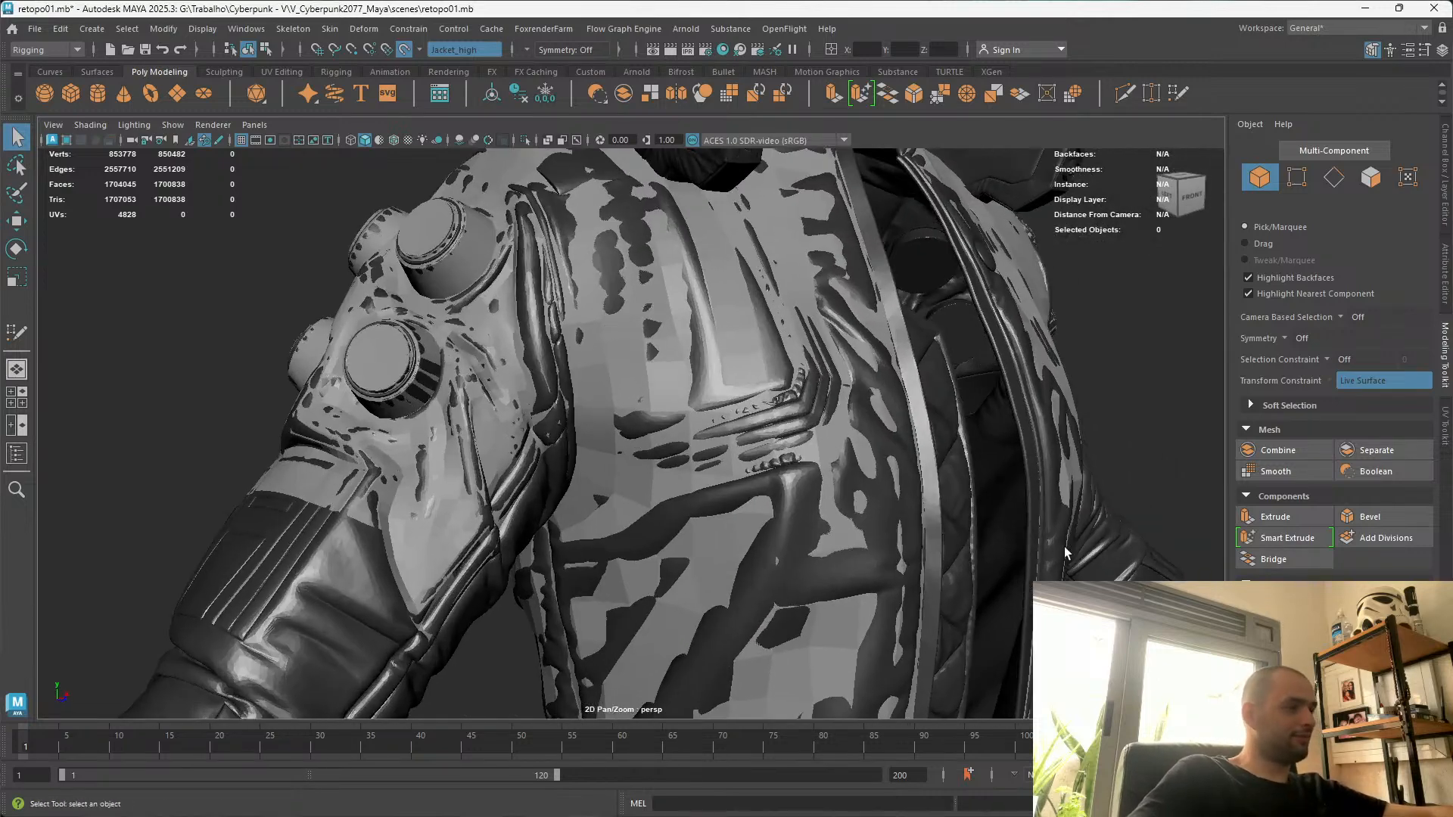
{"action": "left_click", "coordinate": [721, 333]}
{"action": "left_click", "coordinate": [17, 332]}
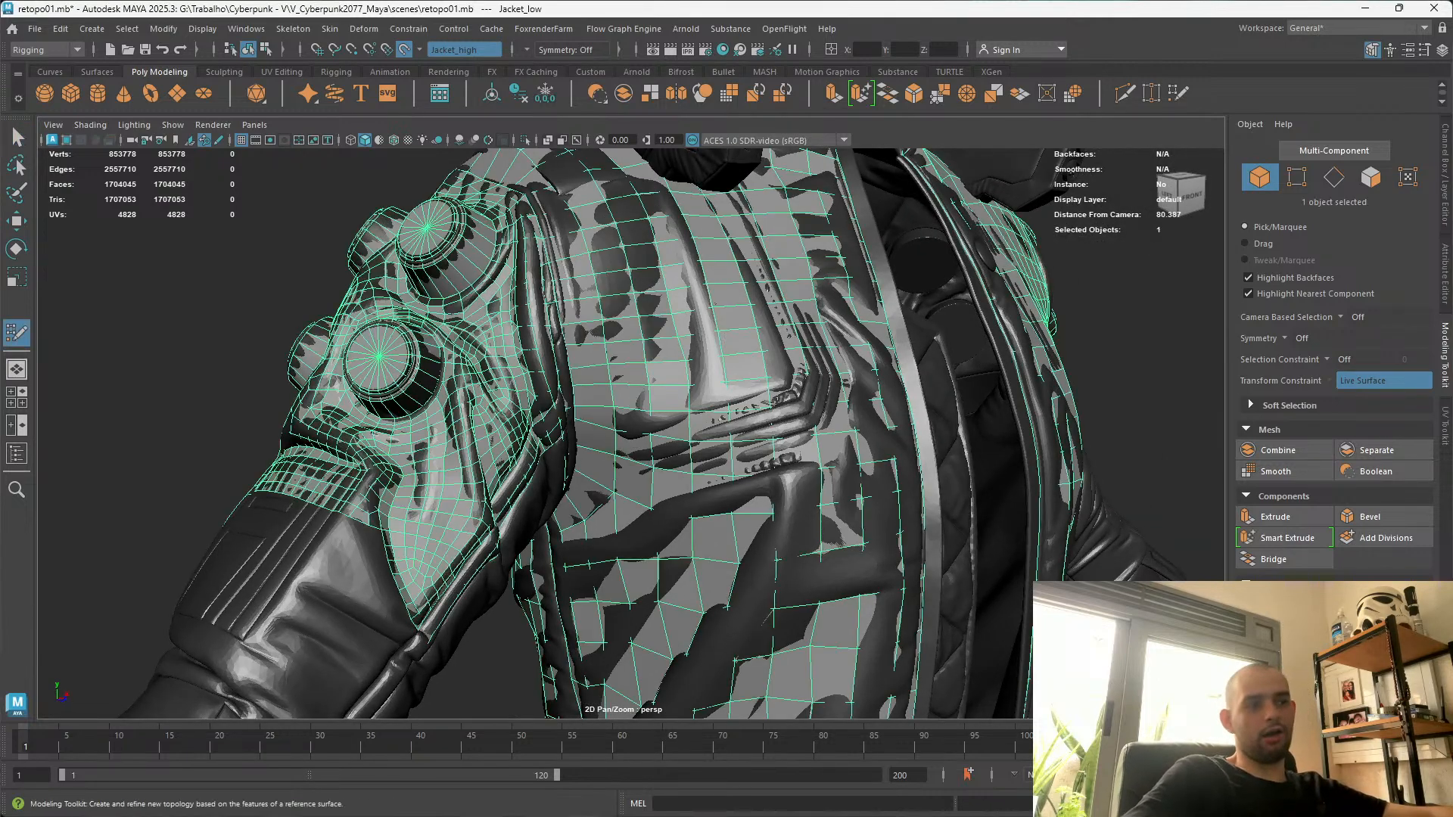
Examine the quad topology on the shoulder, sleeve knobs, chest trim and front panel of the jacket
{"action": "mouse_move", "coordinate": [571, 495]}
{"action": "left_mouse_down", "text": "alt"}
{"action": "mouse_move", "coordinate": [996, 477]}
{"action": "mouse_move", "coordinate": [676, 596]}
{"action": "mouse_move", "coordinate": [673, 379]}
{"action": "mouse_move", "coordinate": [640, 424]}
{"action": "mouse_move", "coordinate": [474, 409]}
{"action": "mouse_move", "coordinate": [797, 412]}
{"action": "mouse_move", "coordinate": [743, 484]}
{"action": "left_mouse_up", "text": "alt"}
{"action": "right_click_drag", "start_coordinate": [742, 484], "coordinate": [812, 539], "text": "alt"}
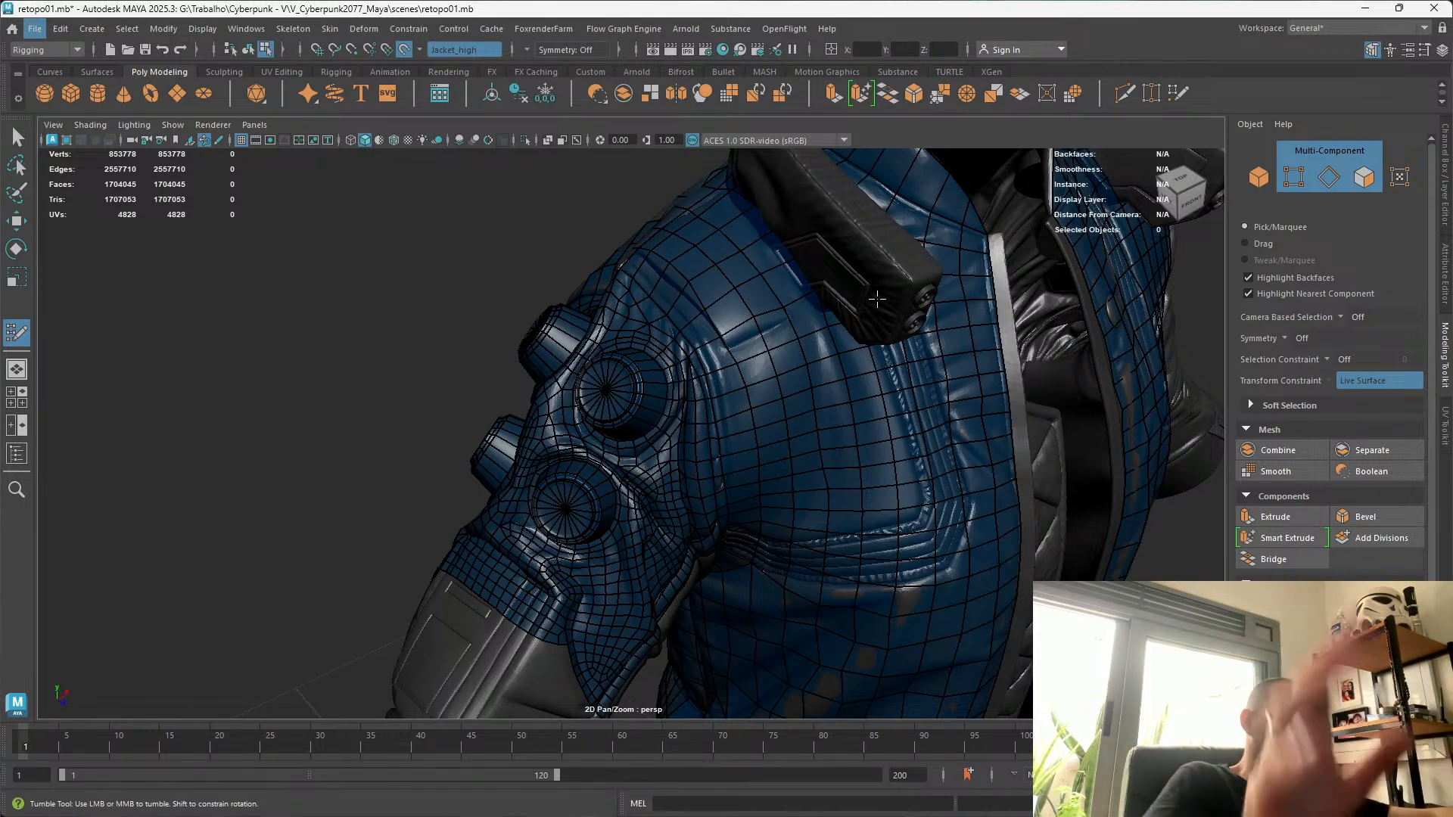
{"action": "right_click_drag", "start_coordinate": [1061, 339], "coordinate": [954, 602], "text": "alt"}
{"action": "left_click_drag", "start_coordinate": [953, 602], "coordinate": [617, 344], "text": "alt"}
{"action": "right_click_drag", "start_coordinate": [618, 344], "coordinate": [433, 405], "text": "alt"}
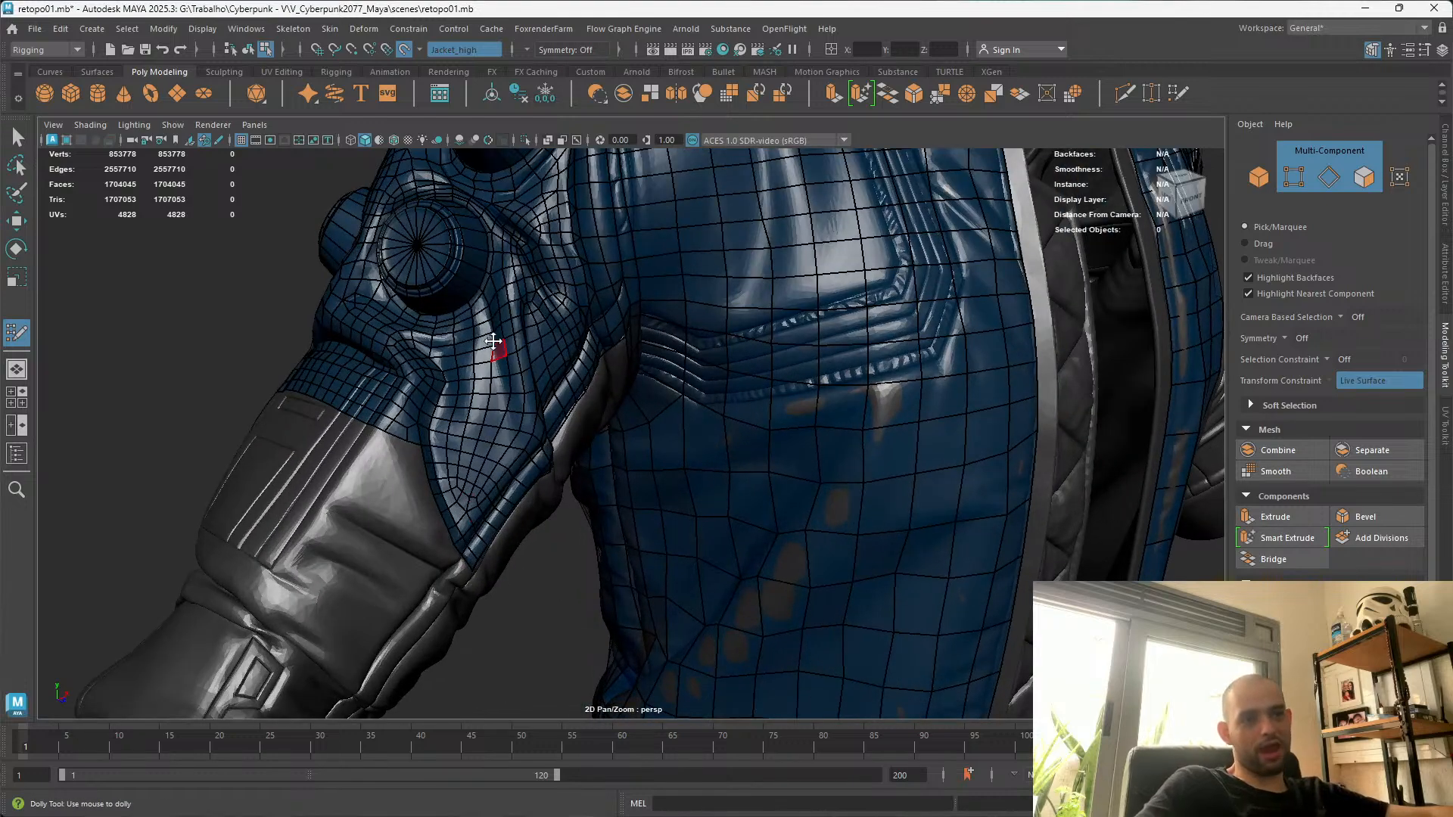
{"action": "left_click_drag", "start_coordinate": [399, 317], "coordinate": [532, 367], "text": "alt"}
{"action": "right_click_drag", "start_coordinate": [532, 367], "coordinate": [624, 669], "text": "alt"}
{"action": "middle_click_drag", "start_coordinate": [623, 669], "coordinate": [683, 526], "text": "alt"}
{"action": "left_click_drag", "start_coordinate": [703, 523], "coordinate": [688, 256], "text": "alt"}
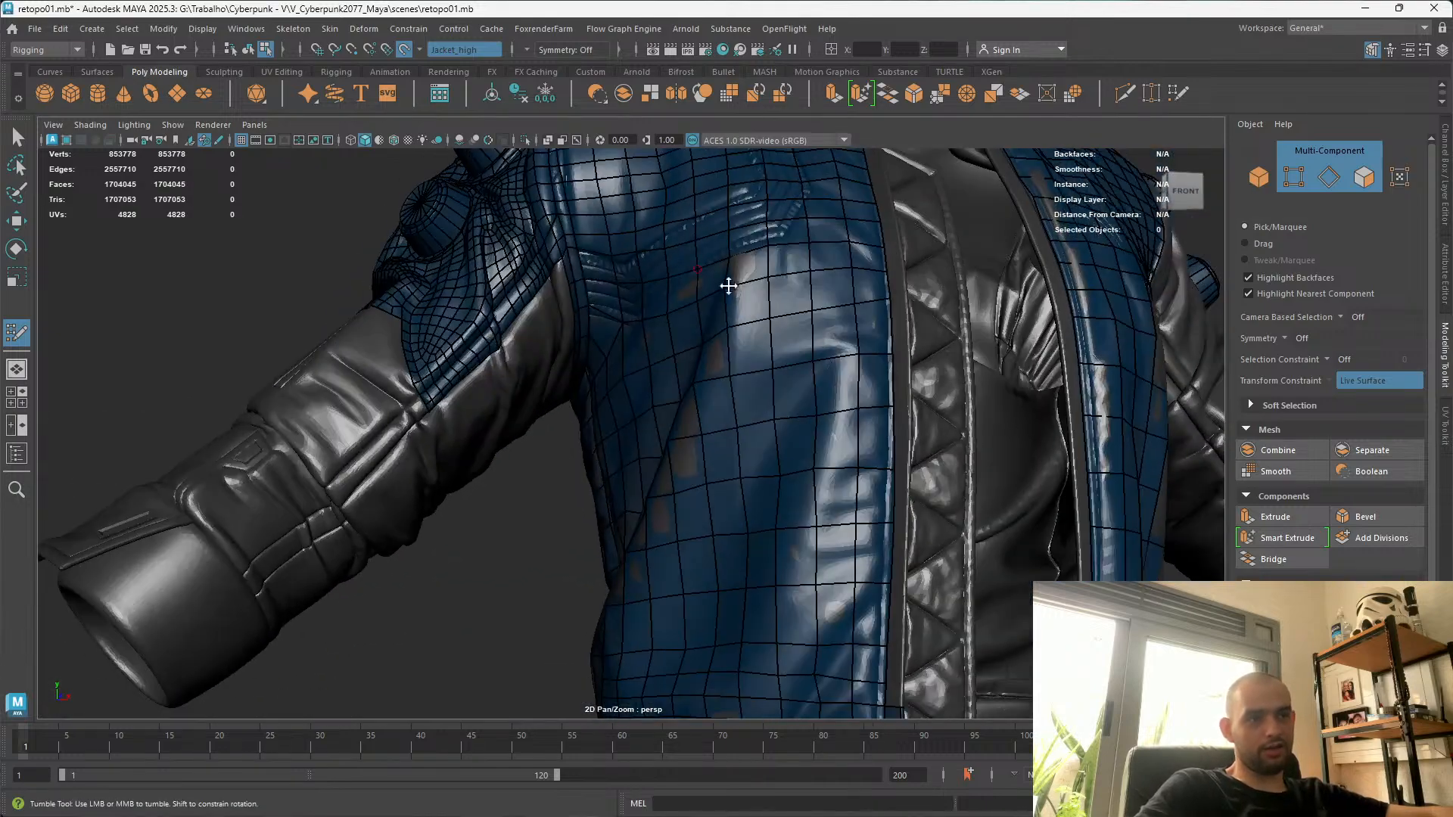
{"action": "left_click_drag", "start_coordinate": [792, 244], "coordinate": [910, 385], "text": "alt"}
{"action": "left_click_drag", "start_coordinate": [868, 439], "coordinate": [870, 523], "text": "alt"}
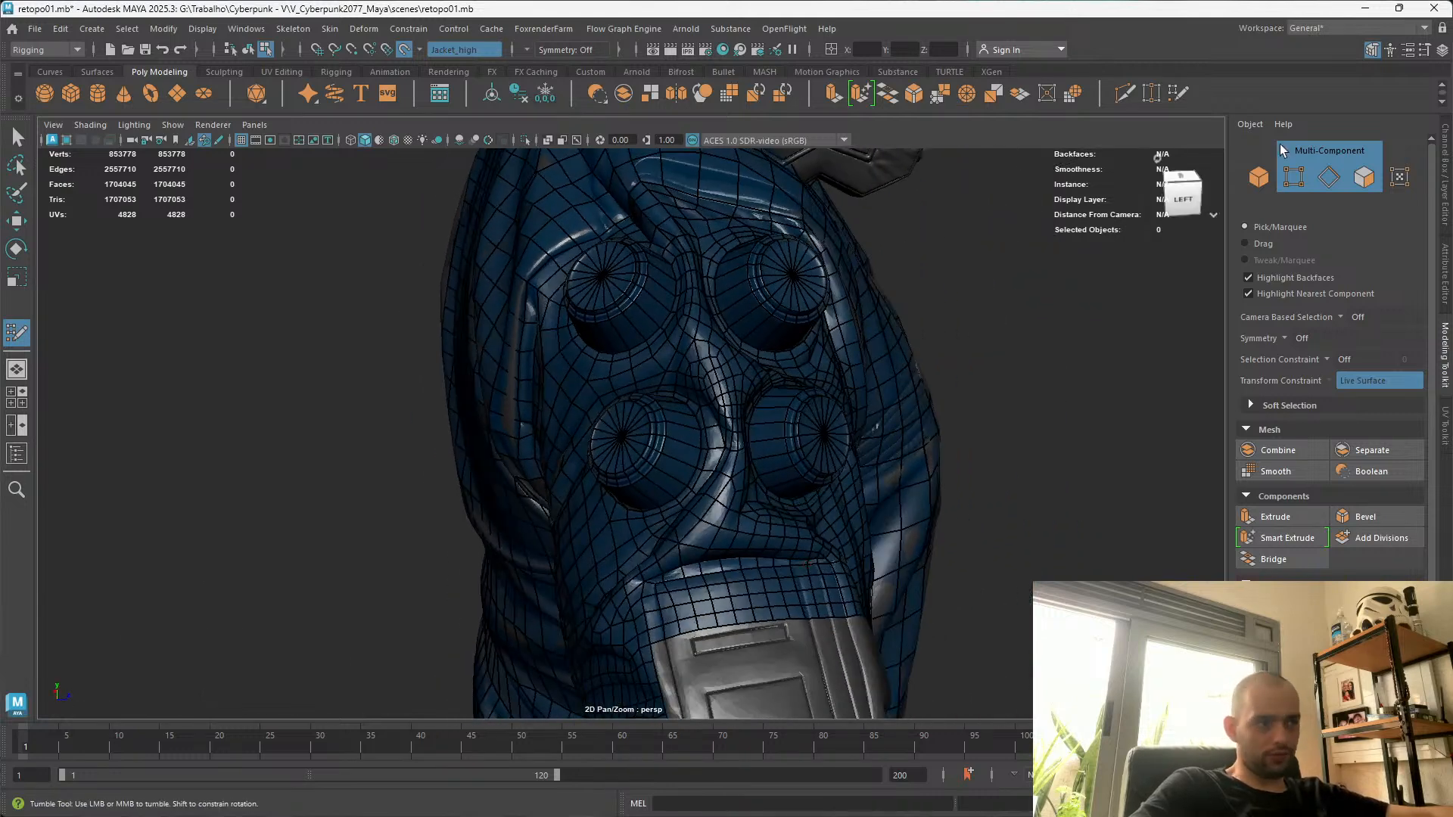
Leave Quad Draw, return to object selection and hide the Jacket_low mesh
{"action": "left_click", "coordinate": [1258, 180]}
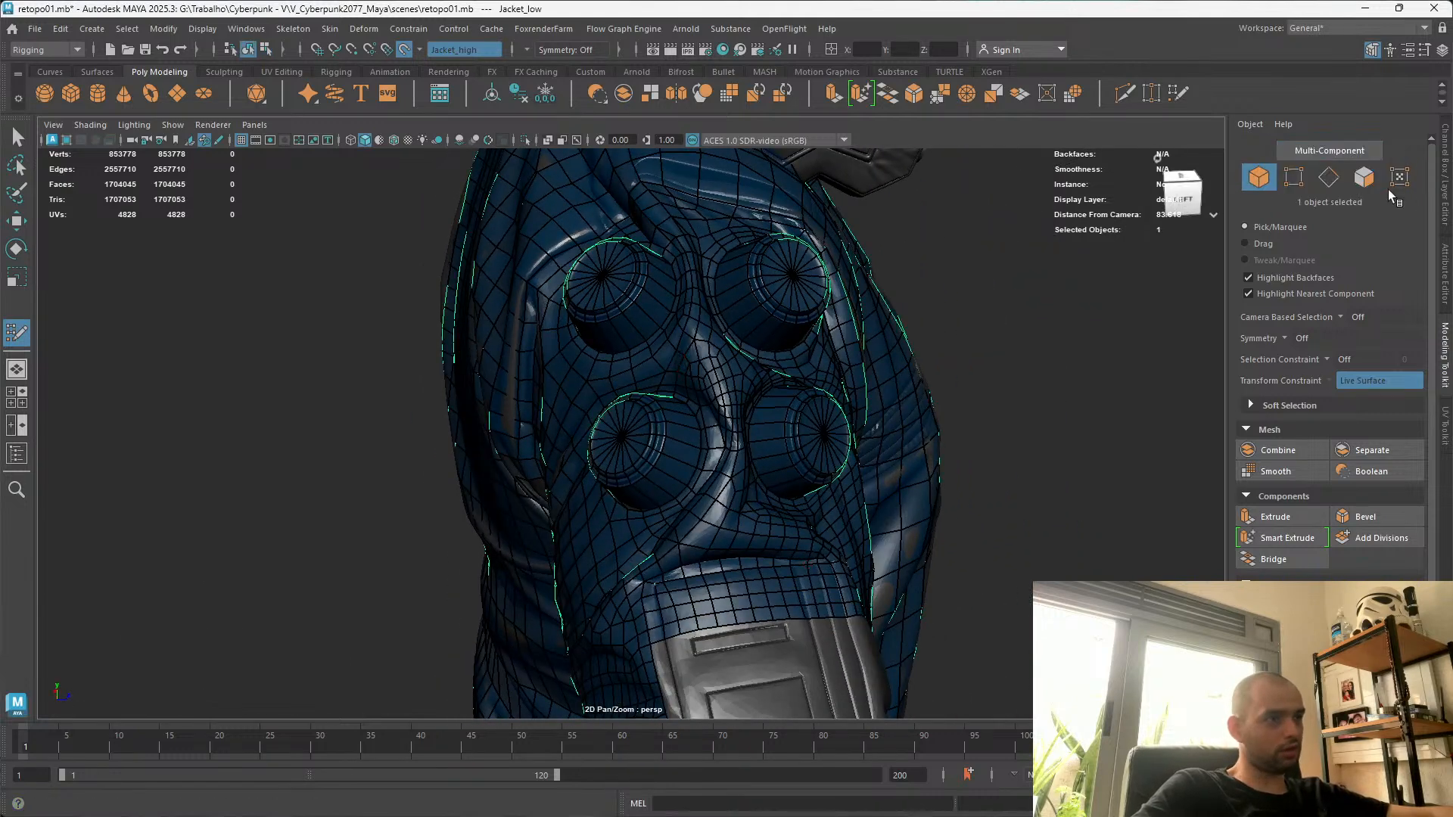
{"action": "key", "text": "q"}
{"action": "left_click_drag", "start_coordinate": [1031, 437], "coordinate": [1035, 447], "text": "alt"}
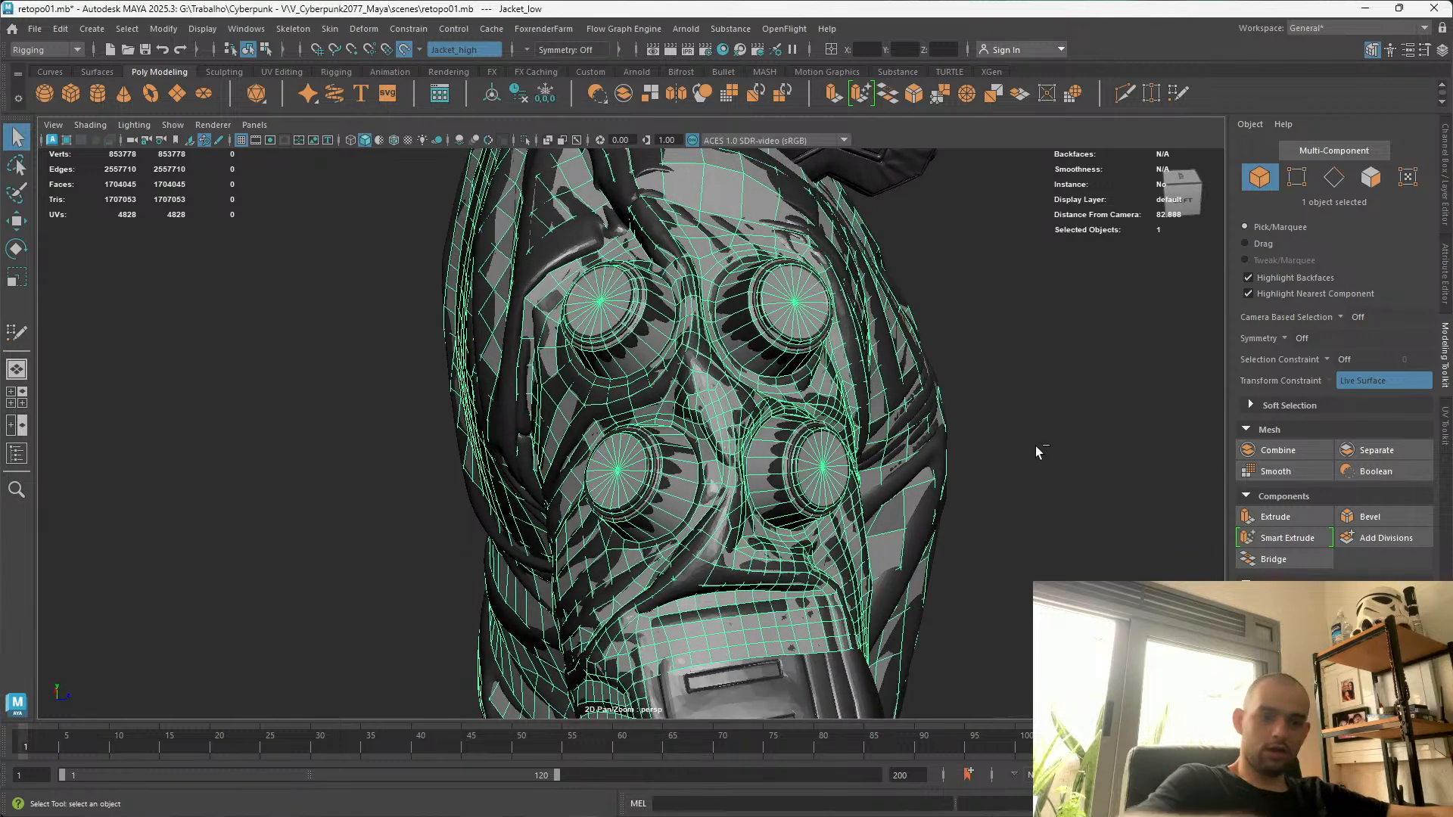
{"action": "key", "text": "ctrl+h"}
Examine the high-poly sleeve's round knobs, cloth folds and armhole seams from several angles
{"action": "scroll", "coordinate": [529, 430], "scroll_direction": "up", "scroll_amount": 5}
{"action": "scroll", "coordinate": [528, 425], "scroll_direction": "down", "scroll_amount": 2}
{"action": "left_click_drag", "start_coordinate": [799, 451], "coordinate": [682, 456], "text": "alt"}
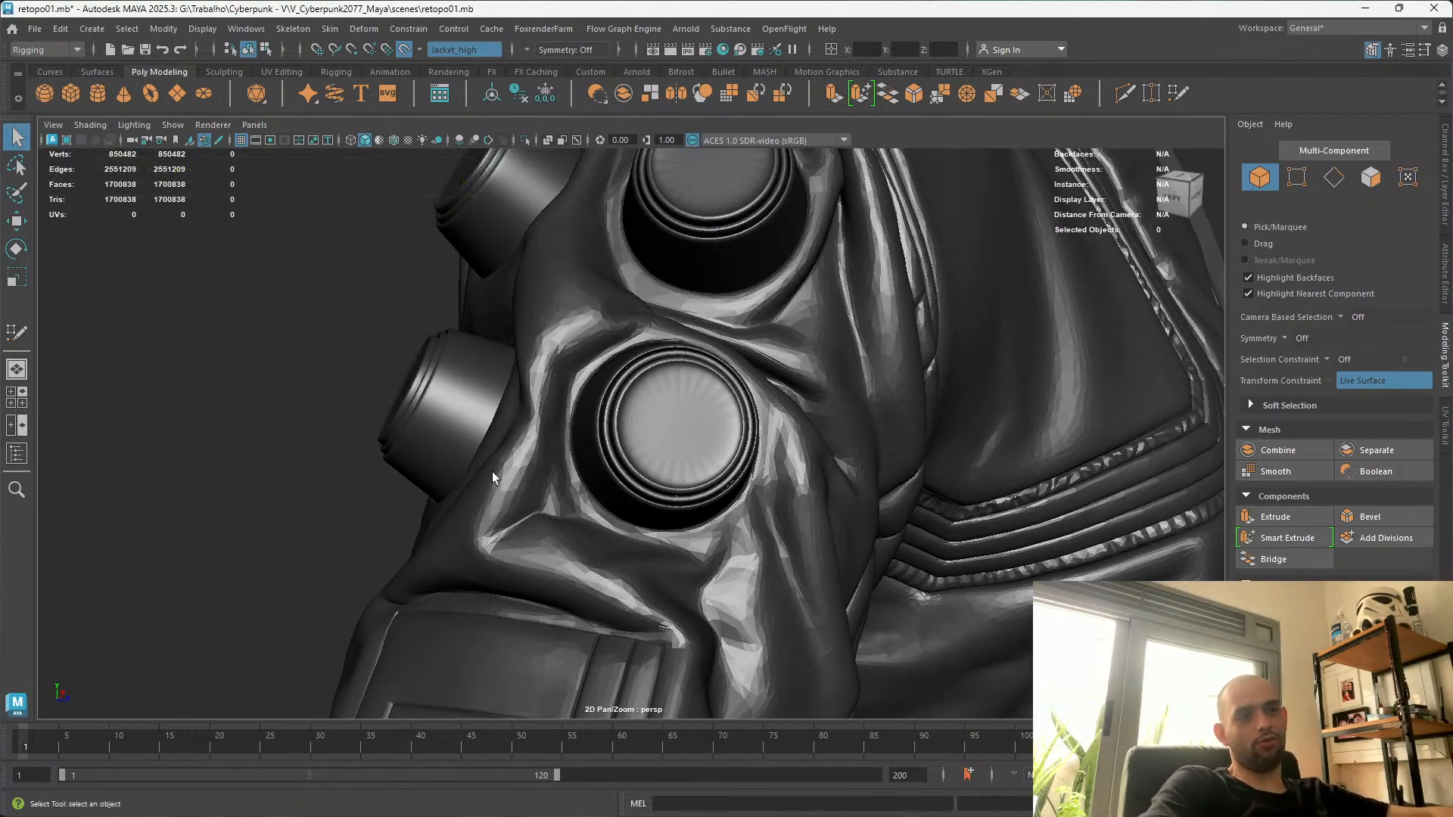
{"action": "left_click_drag", "start_coordinate": [840, 448], "coordinate": [614, 470], "text": "alt"}
{"action": "left_click_drag", "start_coordinate": [726, 466], "coordinate": [583, 344], "text": "alt"}
{"action": "left_click_drag", "start_coordinate": [456, 423], "coordinate": [592, 441], "text": "alt"}
{"action": "left_click_drag", "start_coordinate": [286, 704], "coordinate": [728, 538], "text": "alt"}
{"action": "left_click_drag", "start_coordinate": [783, 589], "coordinate": [644, 466], "text": "alt"}
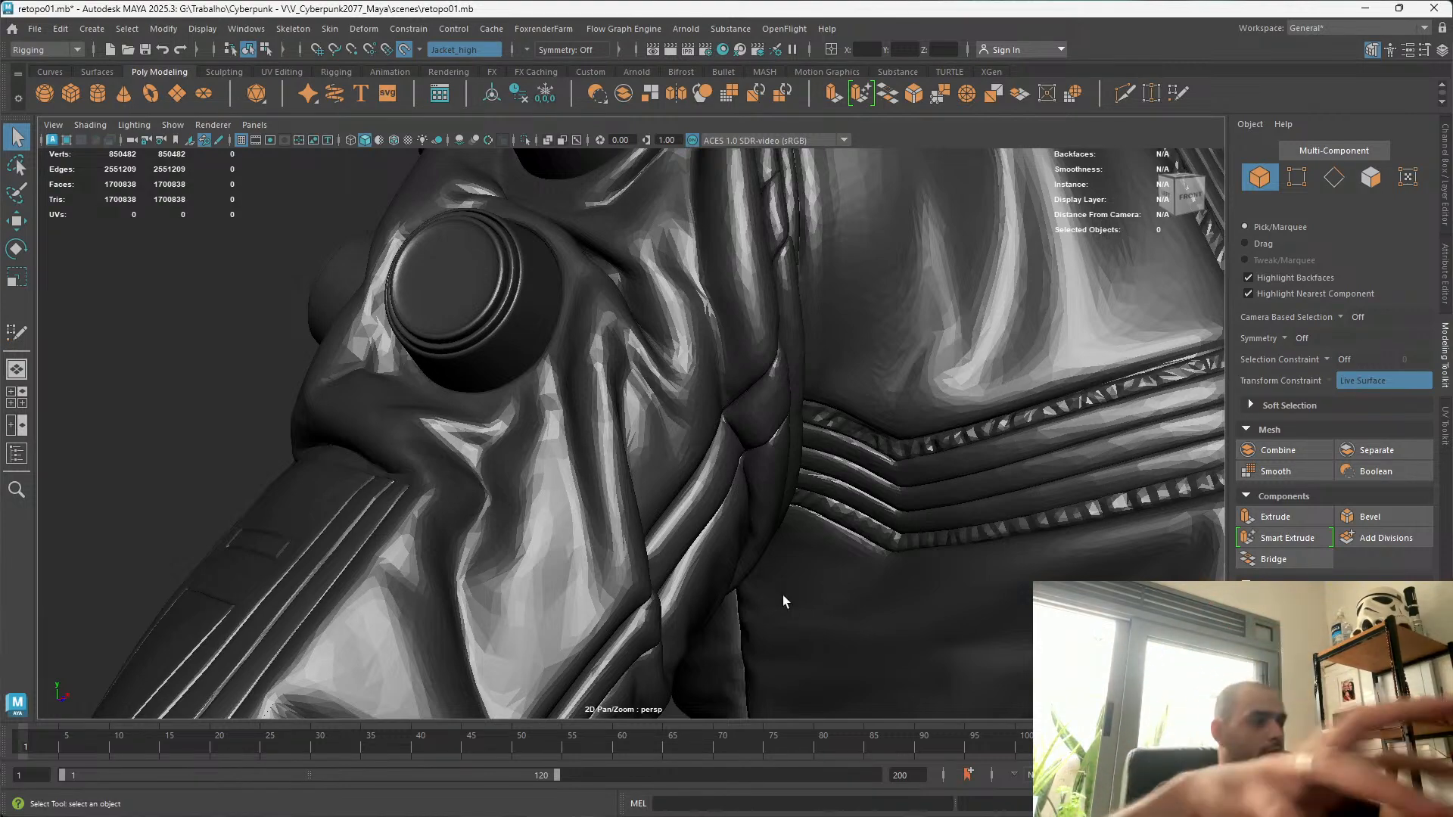
{"action": "left_click_drag", "start_coordinate": [399, 392], "coordinate": [354, 515], "text": "alt"}
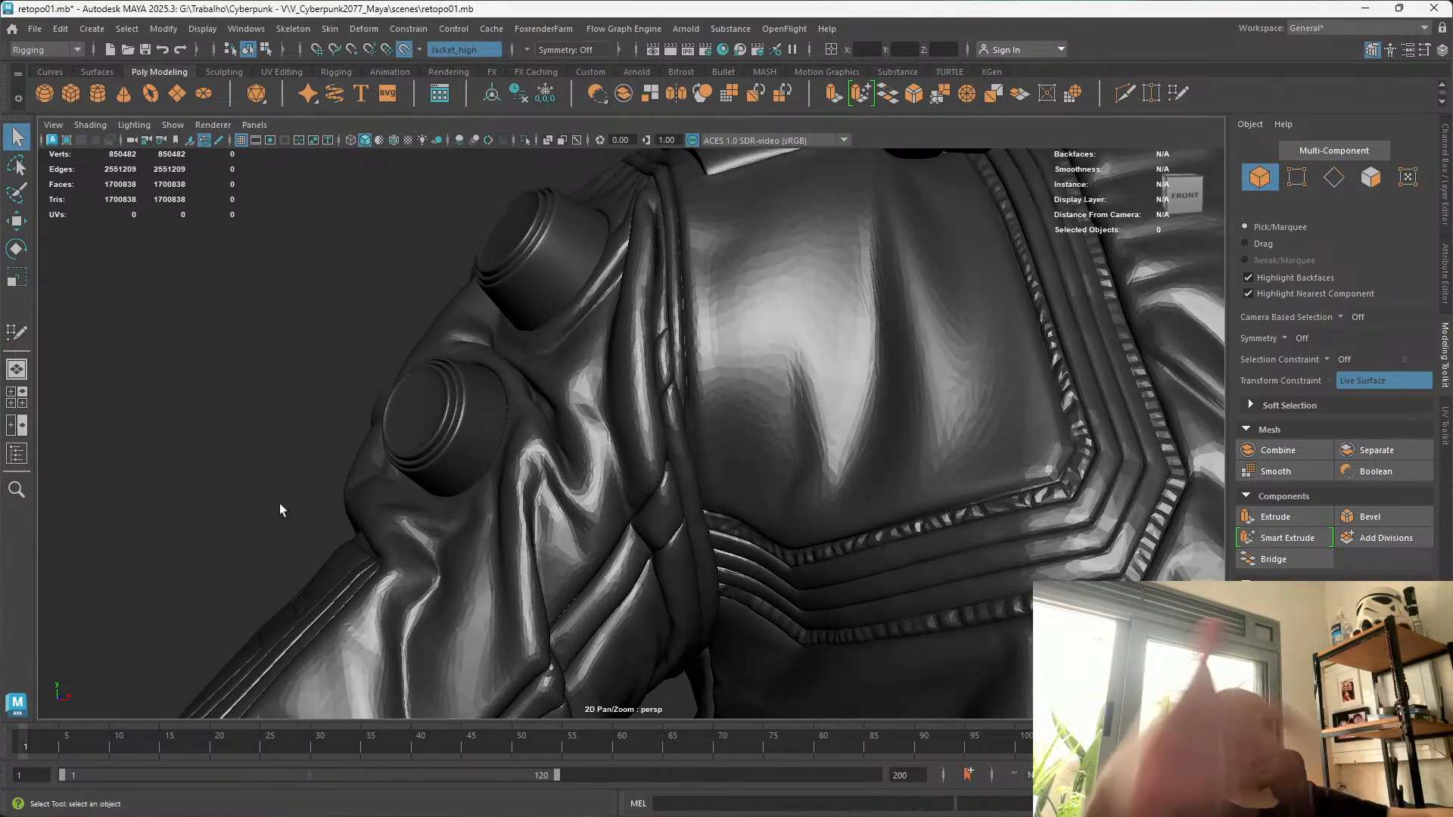
Examine the ribbed trim and stitched bands on the high-poly jacket's chest up close and from the side
{"action": "key", "text": "backslash"}
{"action": "key", "text": "backslash"}
{"action": "left_click_drag", "start_coordinate": [765, 581], "coordinate": [548, 392], "text": "alt"}
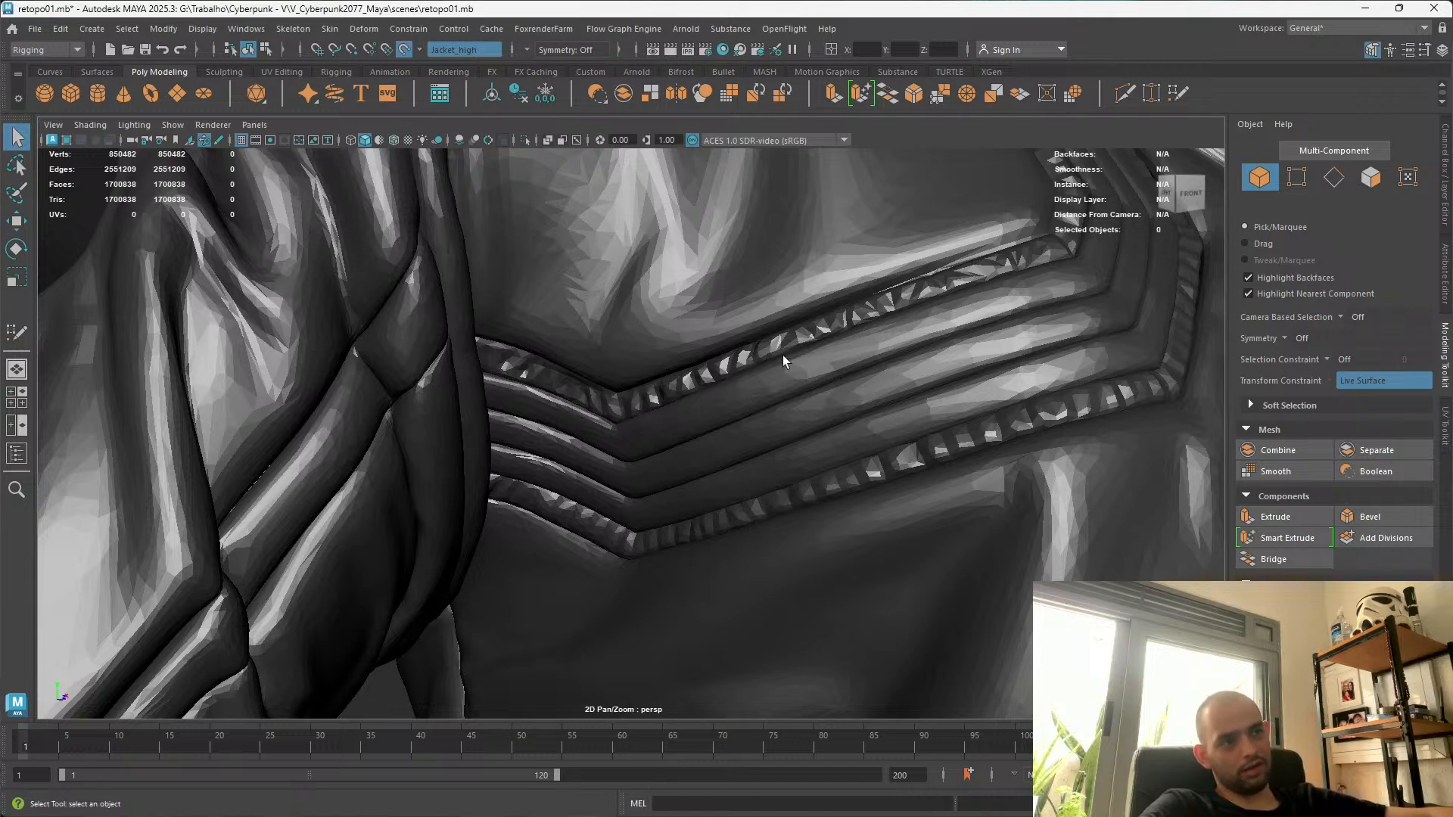
{"action": "scroll", "coordinate": [631, 434], "scroll_direction": "down", "scroll_amount": 6}
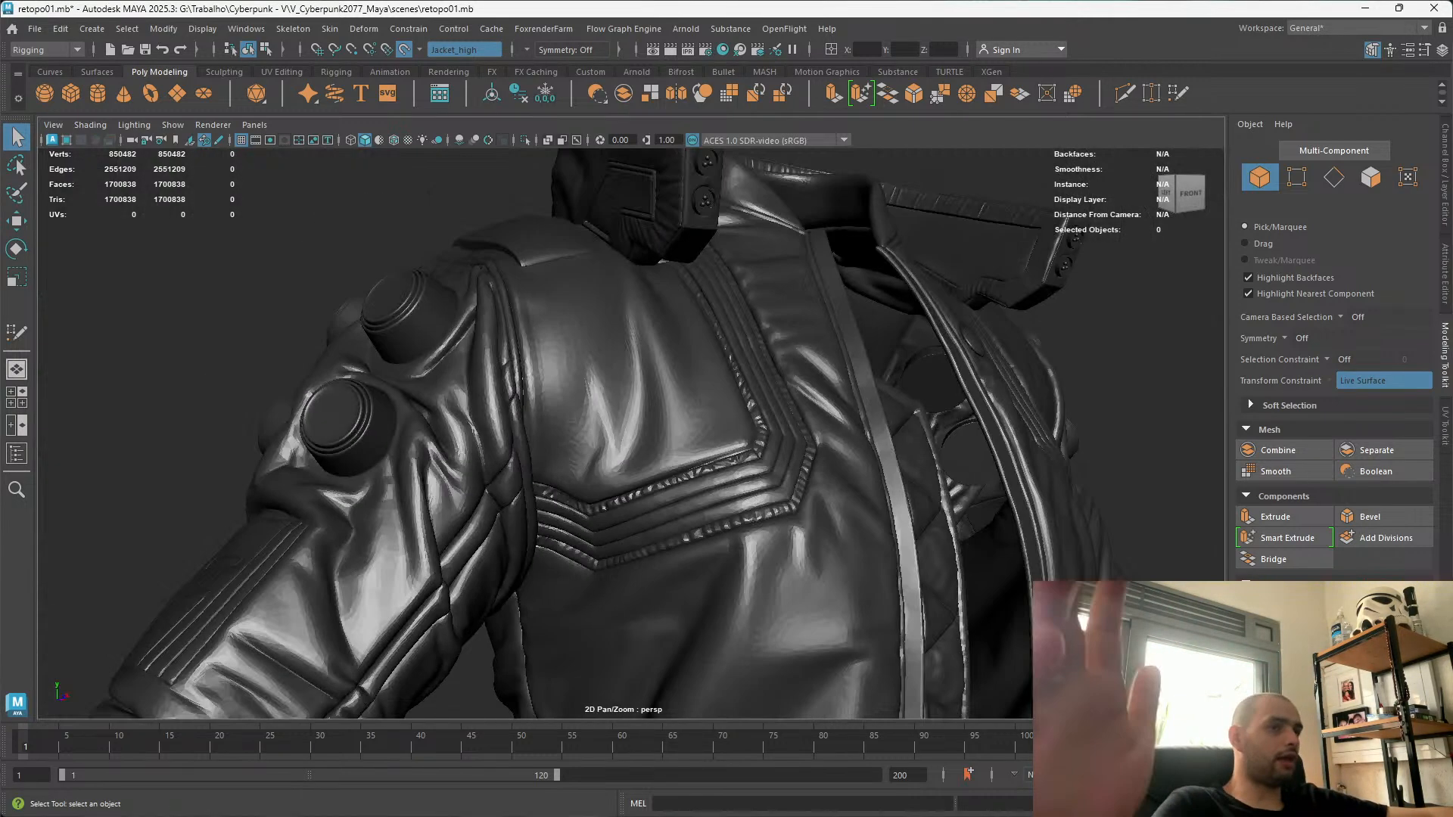
{"action": "scroll", "coordinate": [631, 434], "scroll_direction": "up", "scroll_amount": 4}
{"action": "left_click_drag", "start_coordinate": [991, 470], "coordinate": [1028, 570], "text": "alt"}
{"action": "right_click_drag", "start_coordinate": [1028, 569], "coordinate": [1089, 606], "text": "alt"}
{"action": "middle_click_drag", "start_coordinate": [1089, 606], "coordinate": [969, 586], "text": "alt"}
{"action": "scroll", "coordinate": [965, 429], "scroll_direction": "down", "scroll_amount": 2}
{"action": "scroll", "coordinate": [964, 433], "scroll_direction": "up", "scroll_amount": 3}
{"action": "middle_click_drag", "start_coordinate": [923, 462], "coordinate": [467, 551], "text": "alt"}
{"action": "scroll", "coordinate": [467, 551], "scroll_direction": "up", "scroll_amount": 4}
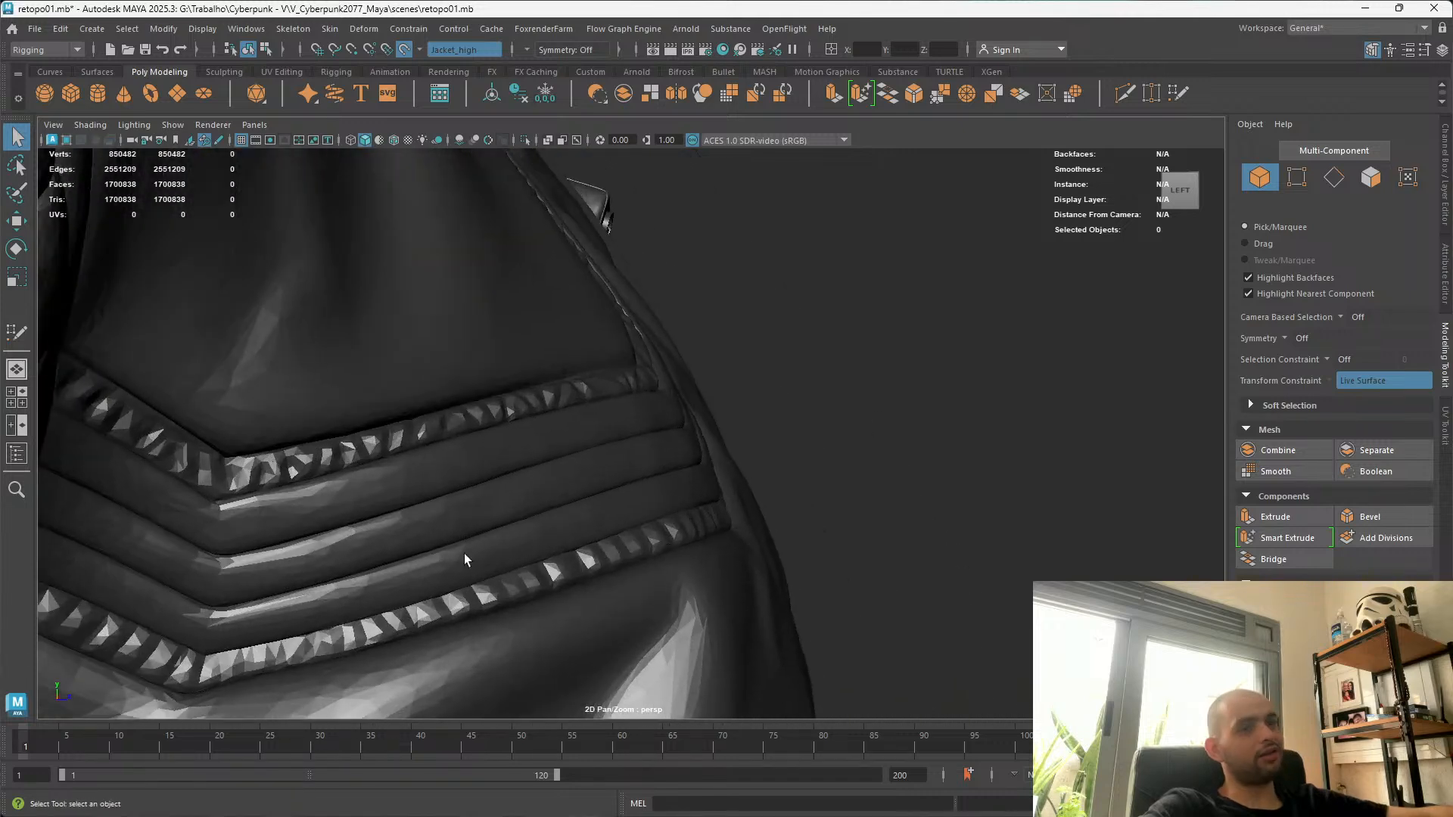
{"action": "scroll", "coordinate": [498, 501], "scroll_direction": "down", "scroll_amount": 2}
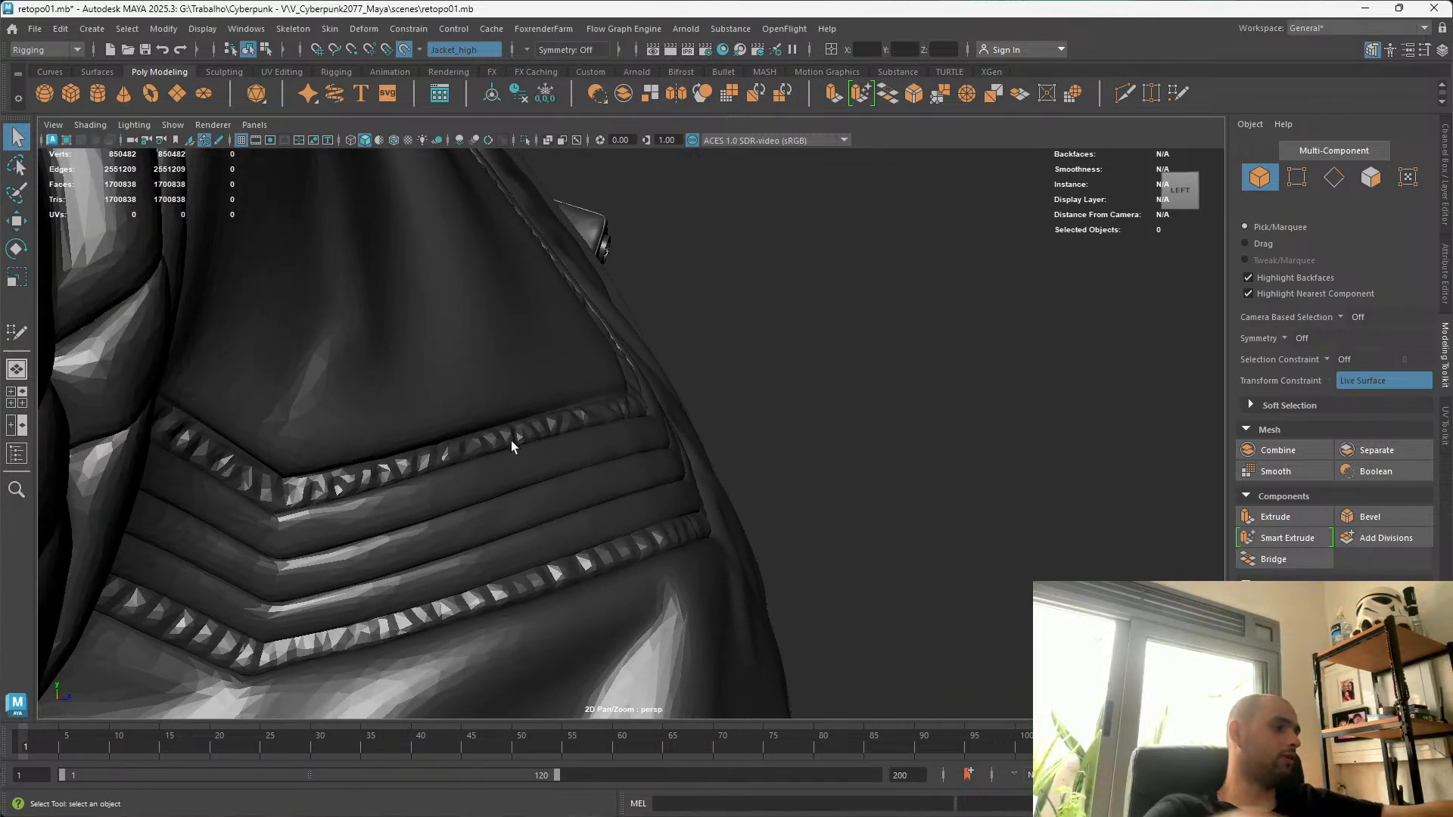
{"action": "scroll", "coordinate": [320, 492], "scroll_direction": "down", "scroll_amount": 4}
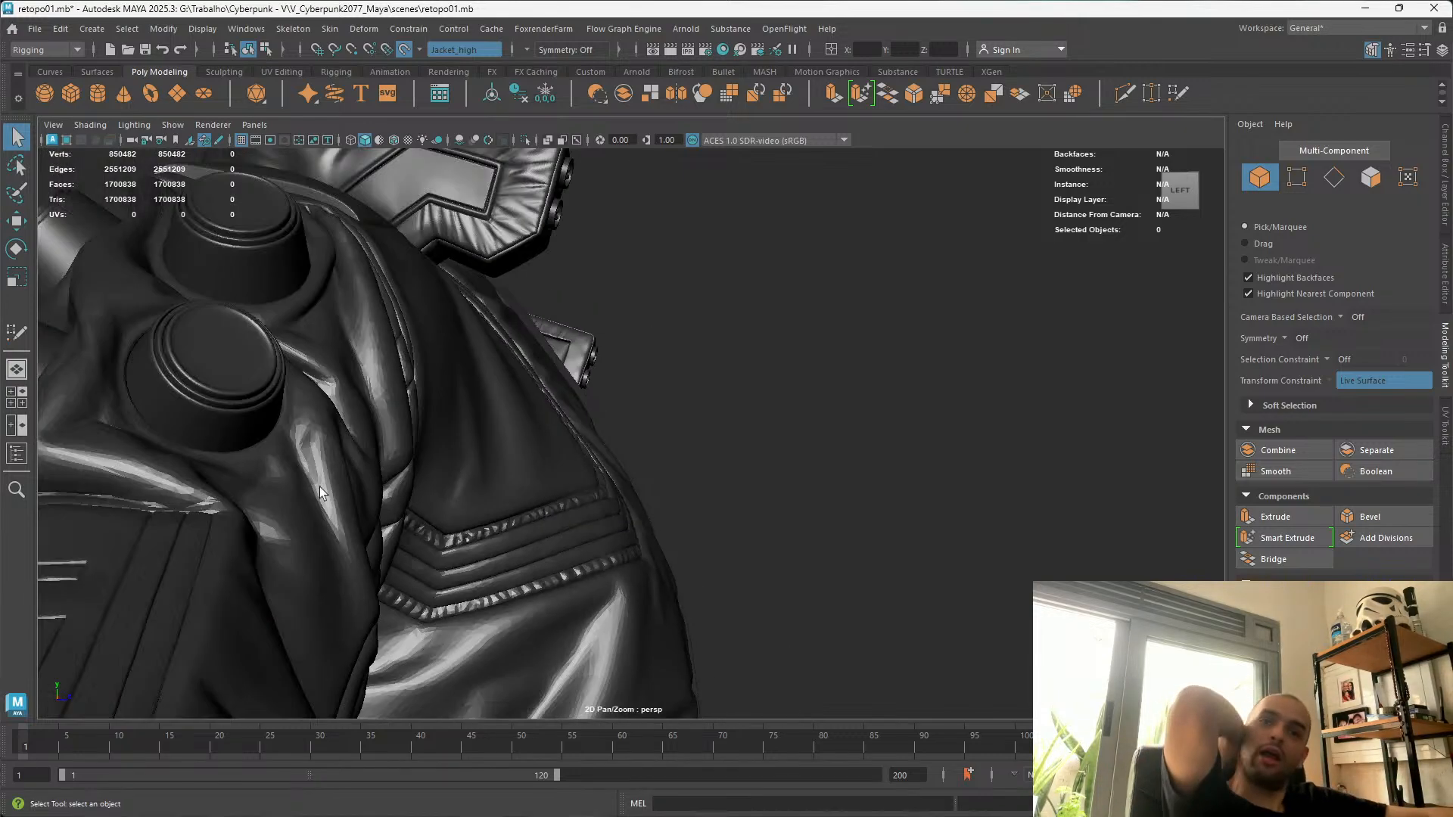
Show the Outliner beside the full jacket view and select the hidden Jacket_low mesh in it
{"action": "left_click_drag", "start_coordinate": [288, 465], "coordinate": [556, 575], "text": "alt"}
{"action": "left_click_drag", "start_coordinate": [379, 564], "coordinate": [778, 533], "text": "alt"}
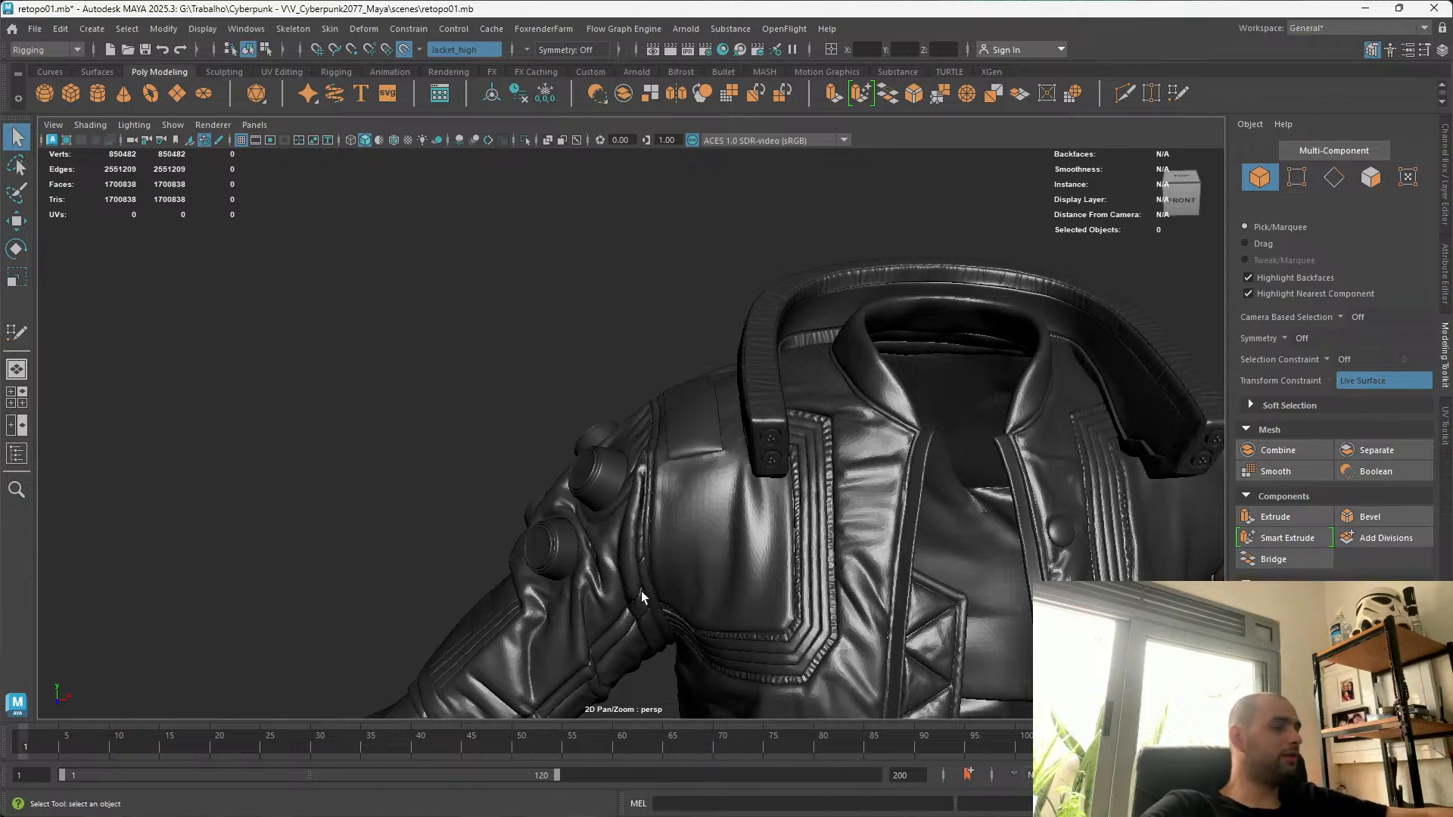
{"action": "scroll", "coordinate": [917, 352], "scroll_direction": "down", "scroll_amount": 5}
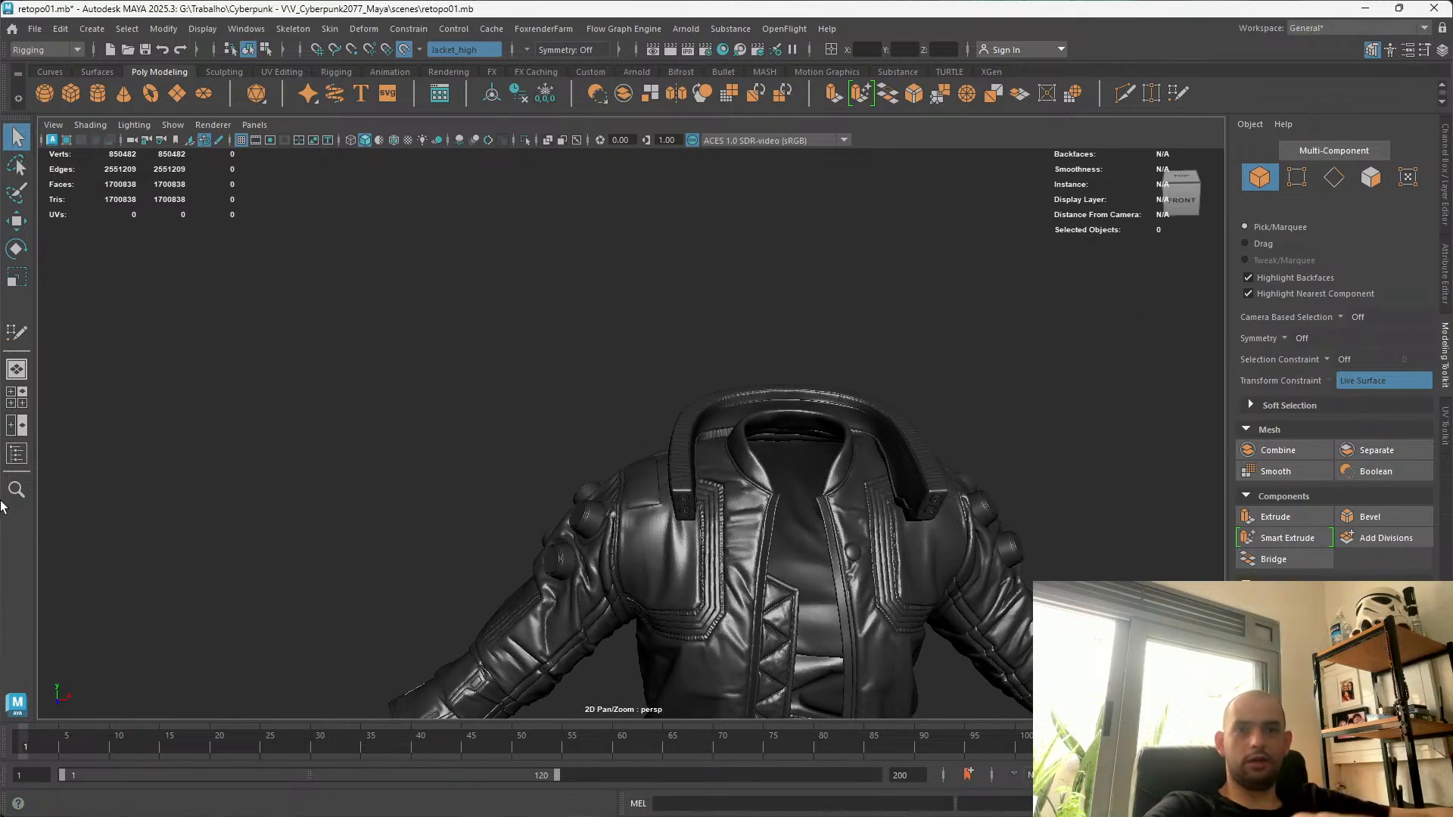
{"action": "left_click", "coordinate": [17, 454]}
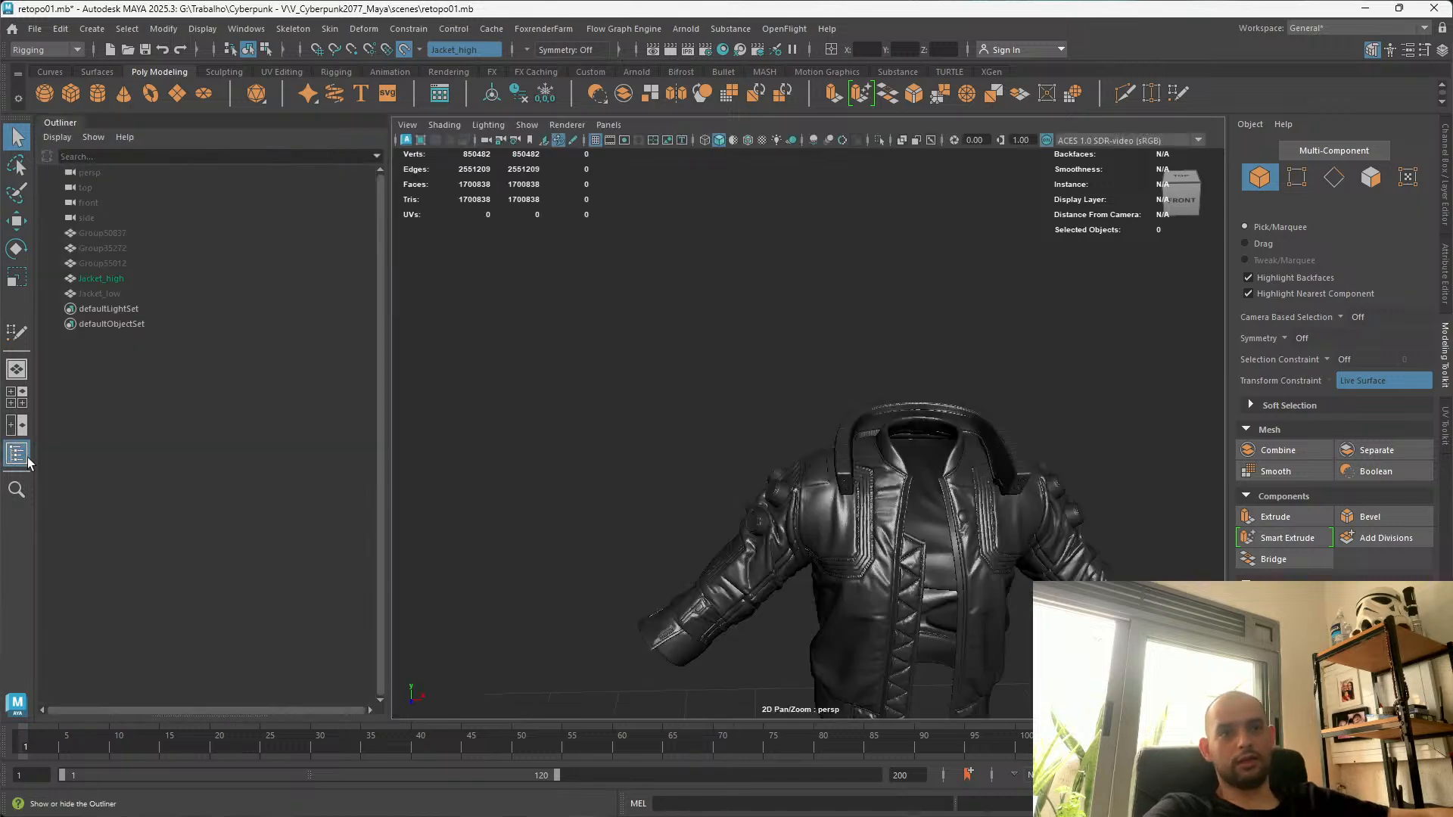
{"action": "left_click", "coordinate": [106, 281]}
{"action": "left_click", "coordinate": [116, 295]}
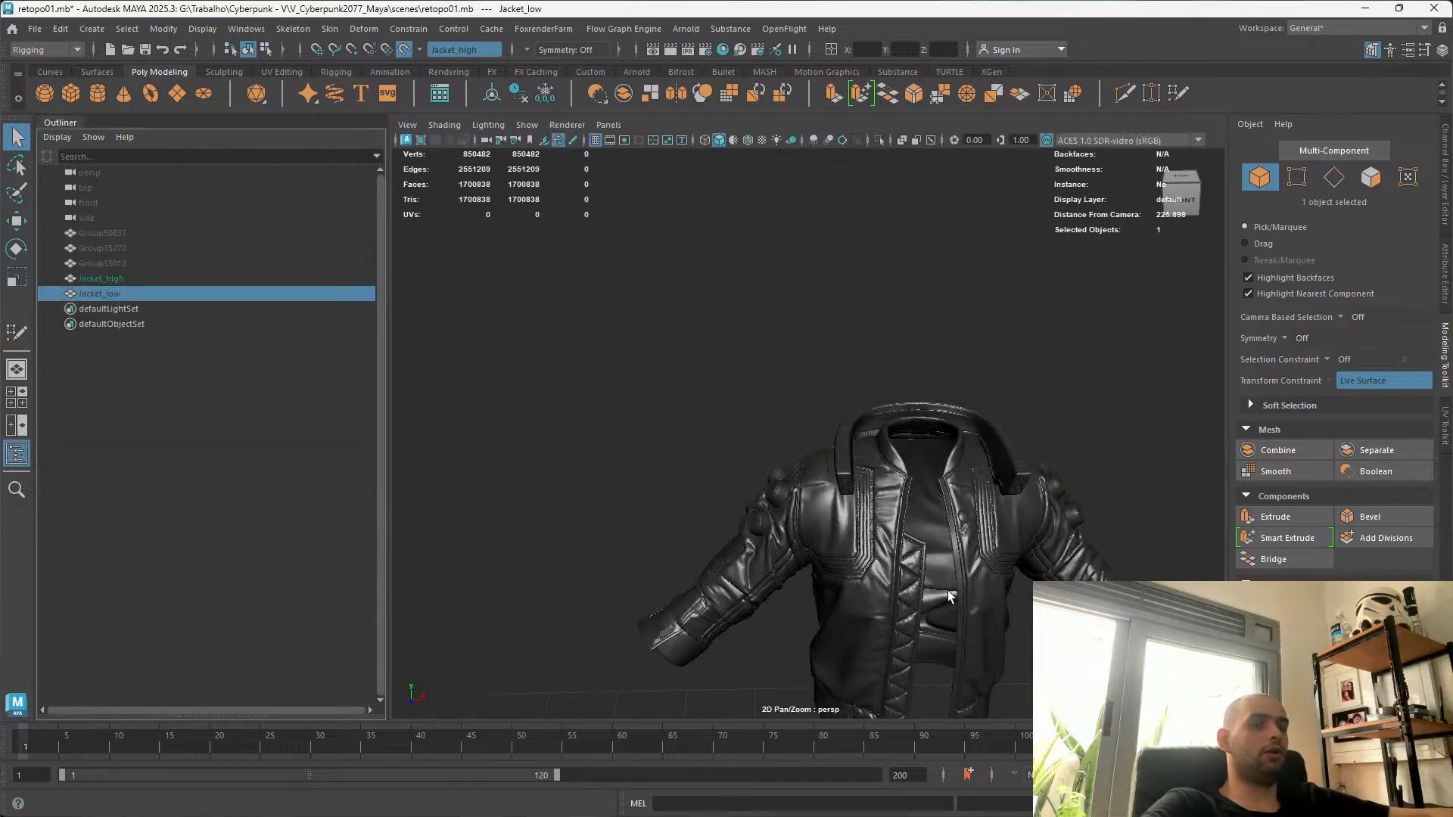
Unhide the Jacket_low mesh over the high-poly jacket and close the Outliner
{"action": "key", "text": "f"}
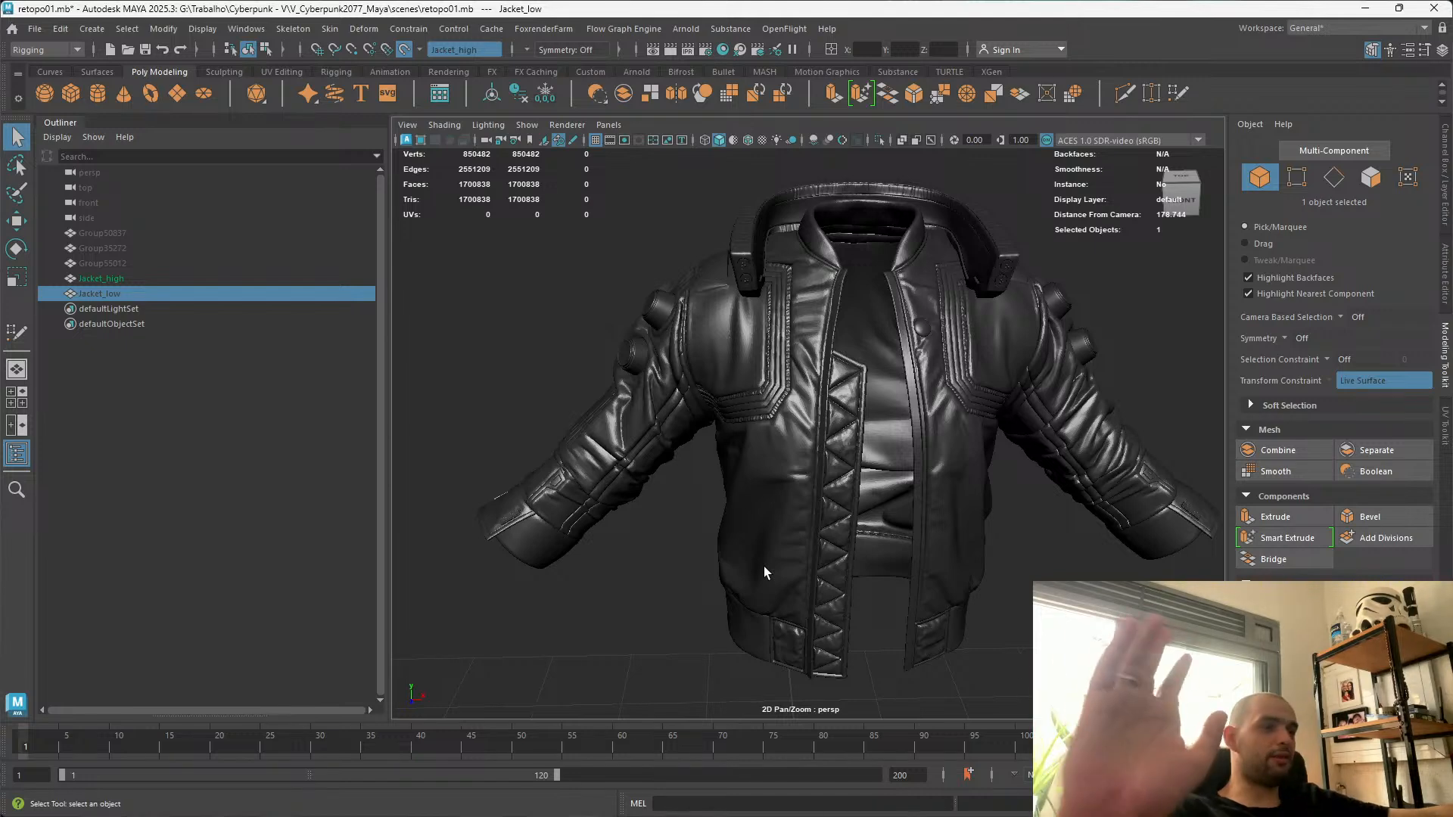
{"action": "key", "text": "shift+h"}
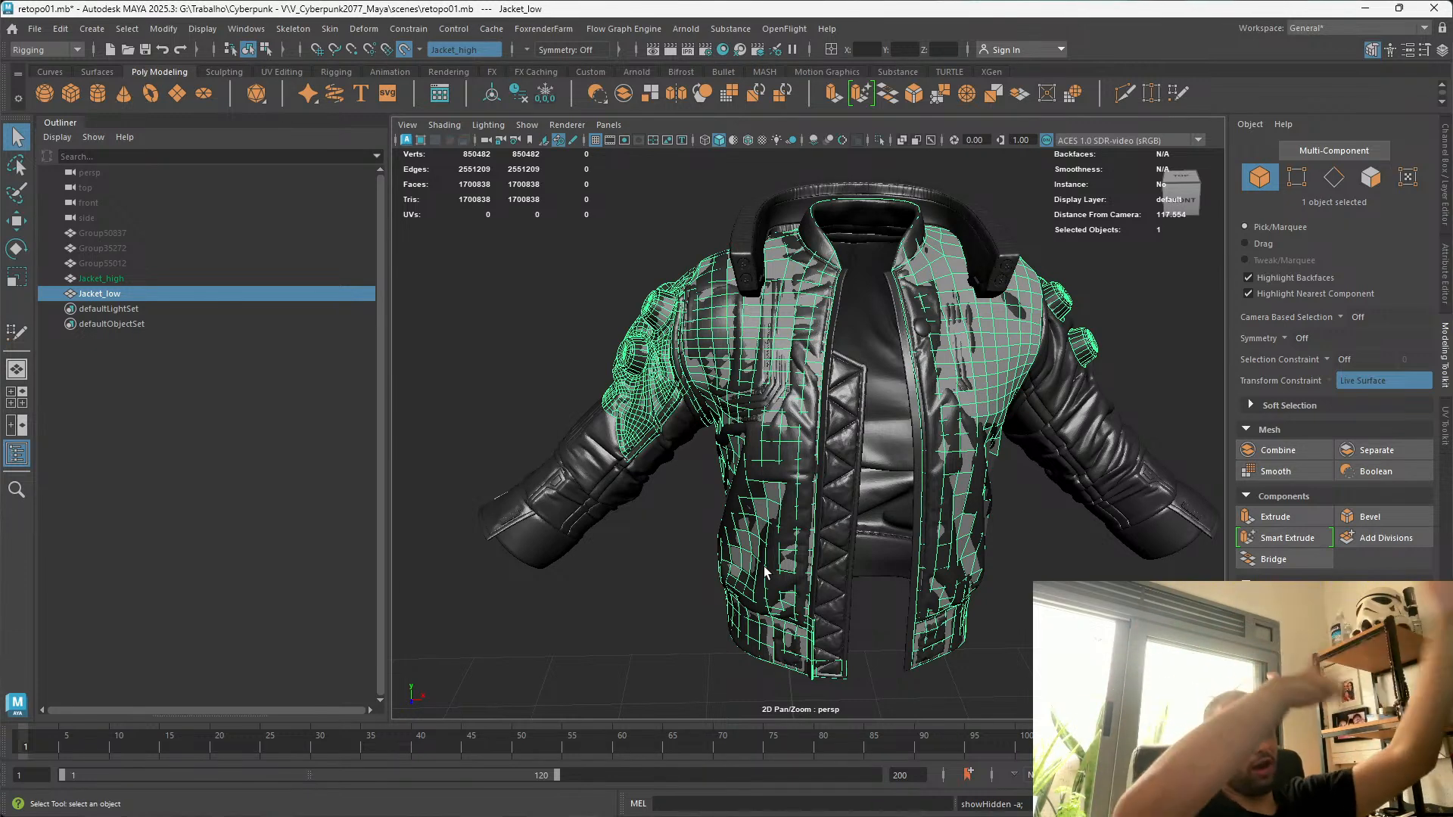
{"action": "scroll", "coordinate": [764, 566], "scroll_direction": "up", "scroll_amount": 2}
{"action": "scroll", "coordinate": [765, 567], "scroll_direction": "up", "scroll_amount": 2}
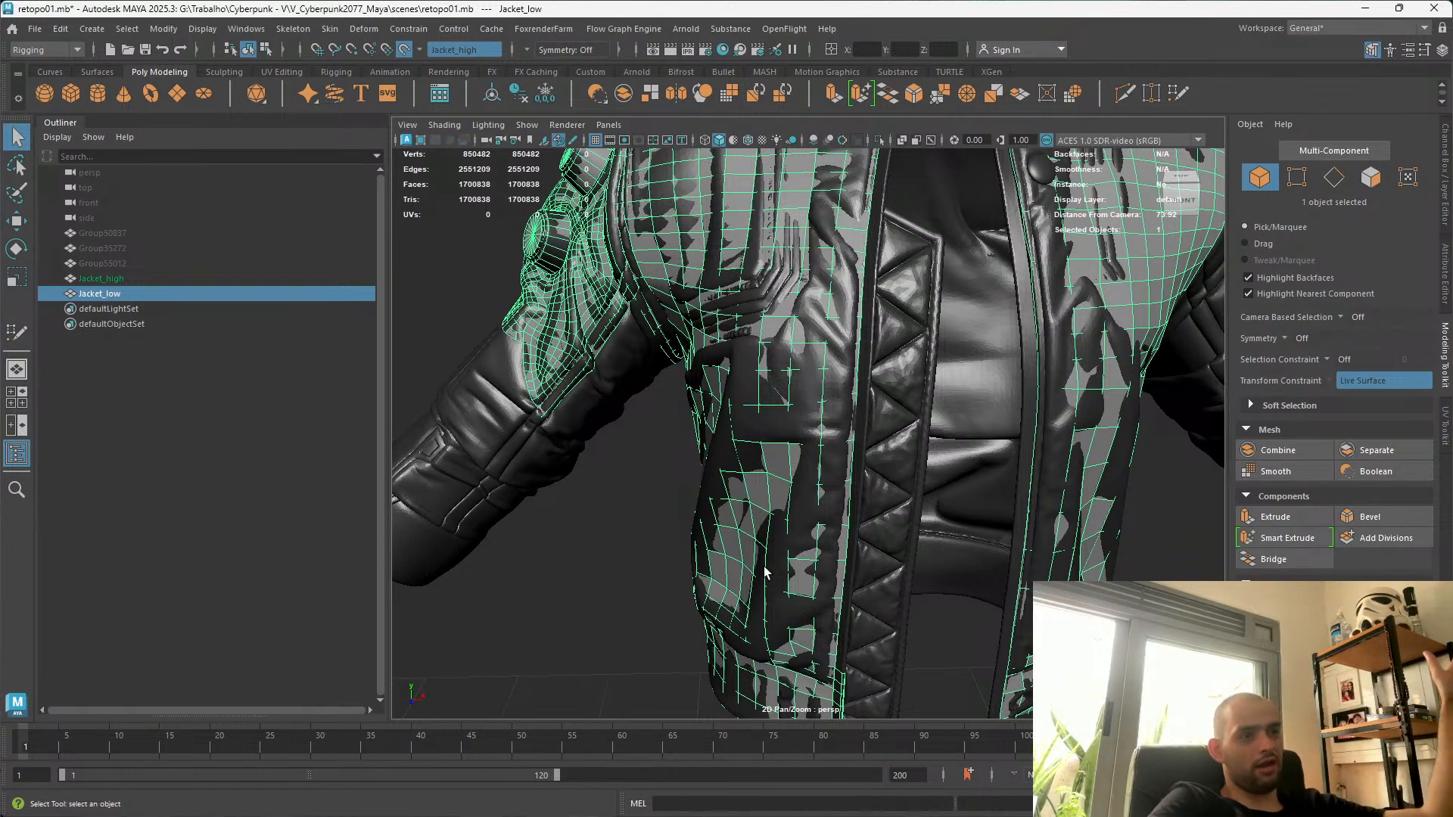
{"action": "scroll", "coordinate": [764, 566], "scroll_direction": "down", "scroll_amount": 2}
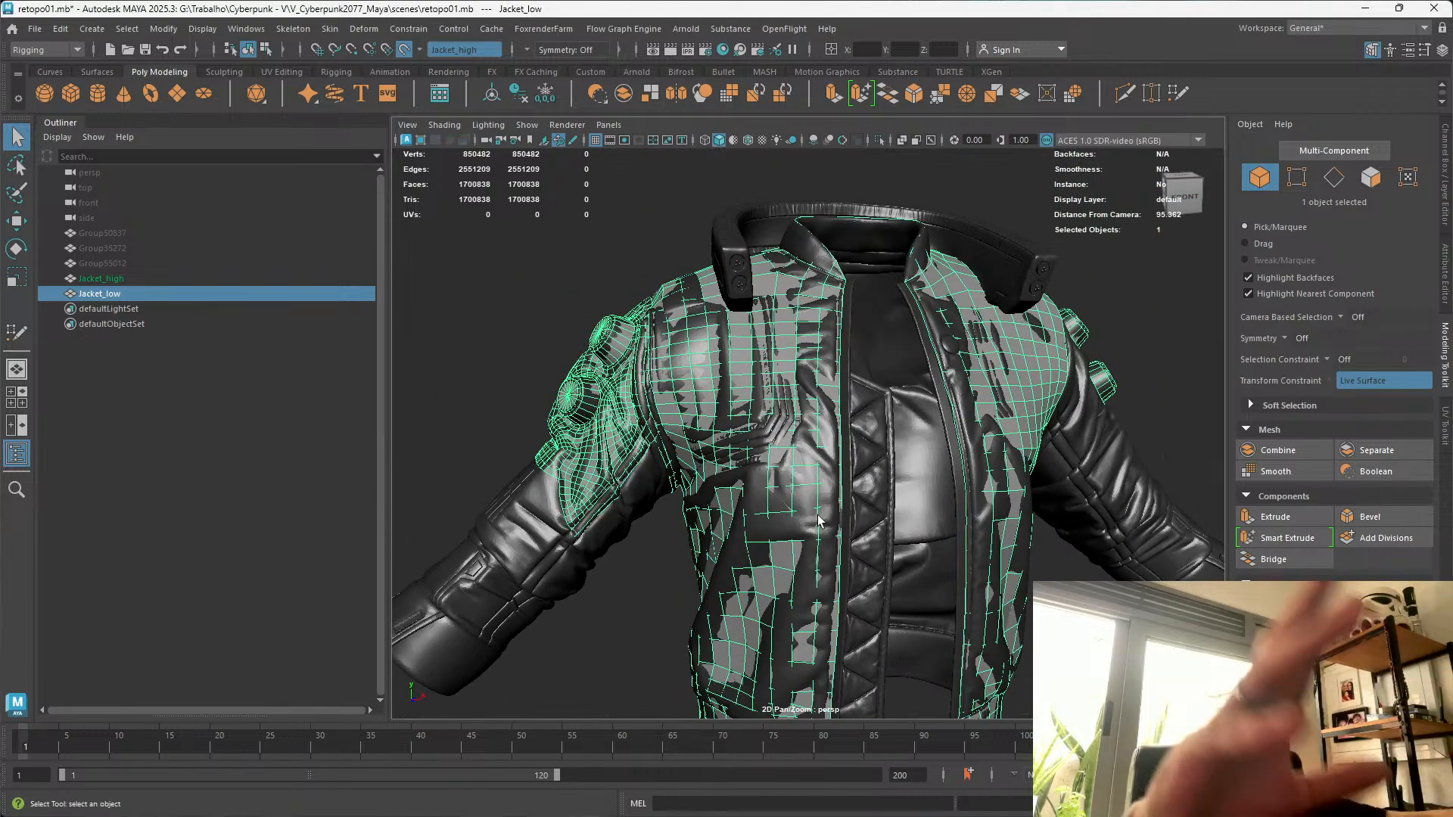
{"action": "left_click", "coordinate": [16, 454]}
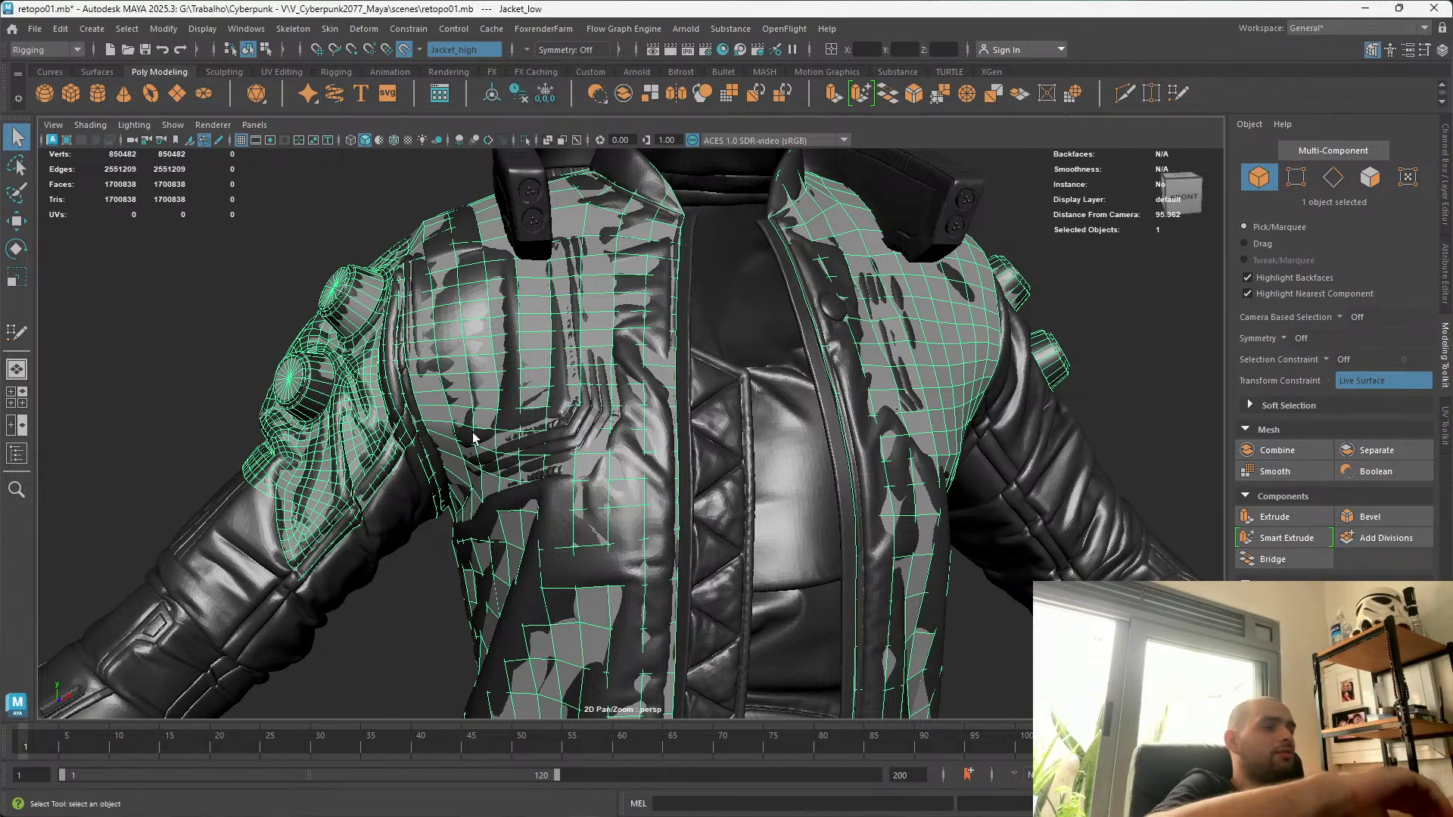
Activate Quad Draw on the Jacket_low mesh with the back of the knobbed sleeve in view
{"action": "left_click_drag", "start_coordinate": [471, 321], "coordinate": [494, 263], "text": "alt"}
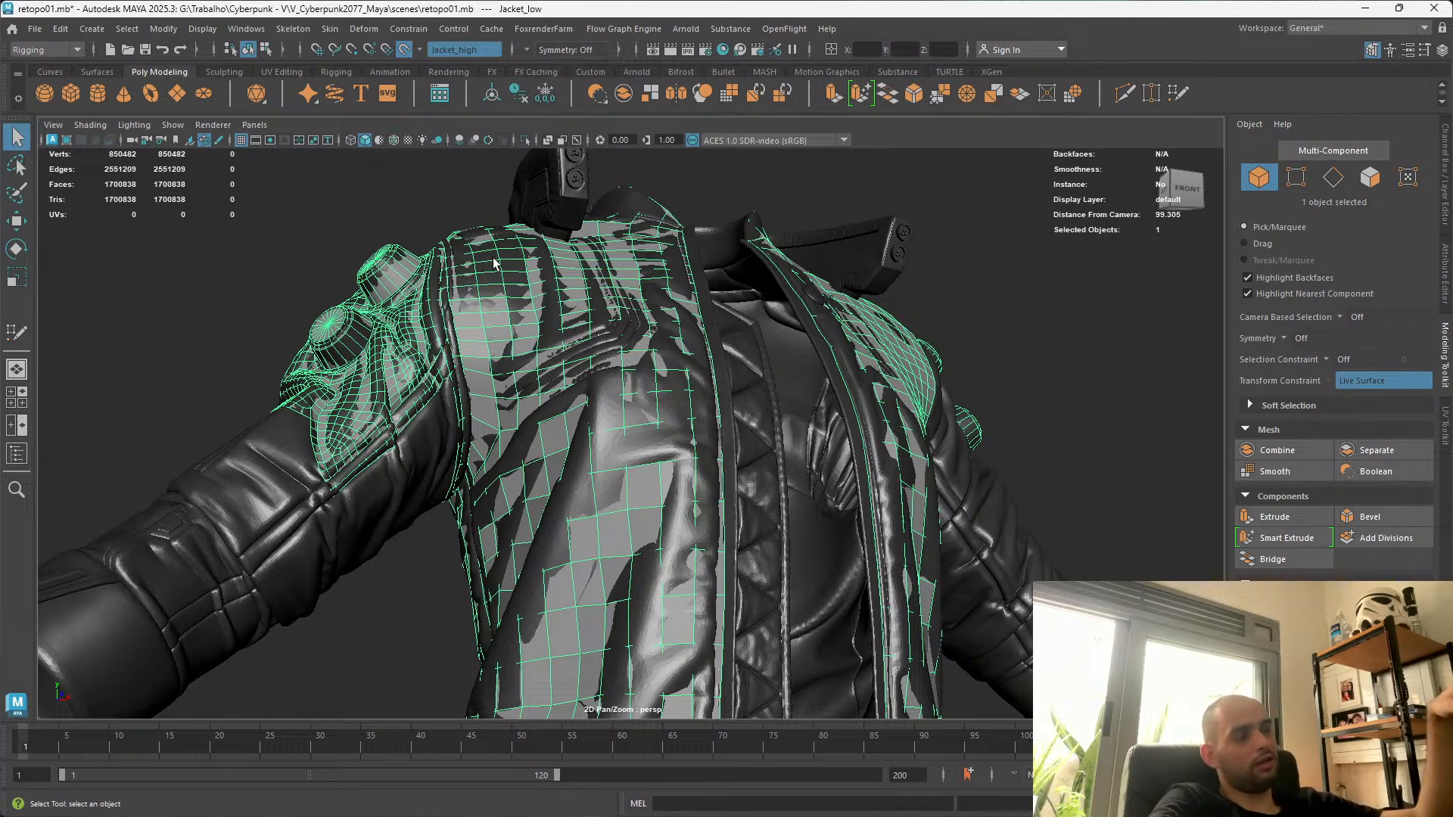
{"action": "key", "text": "alt"}
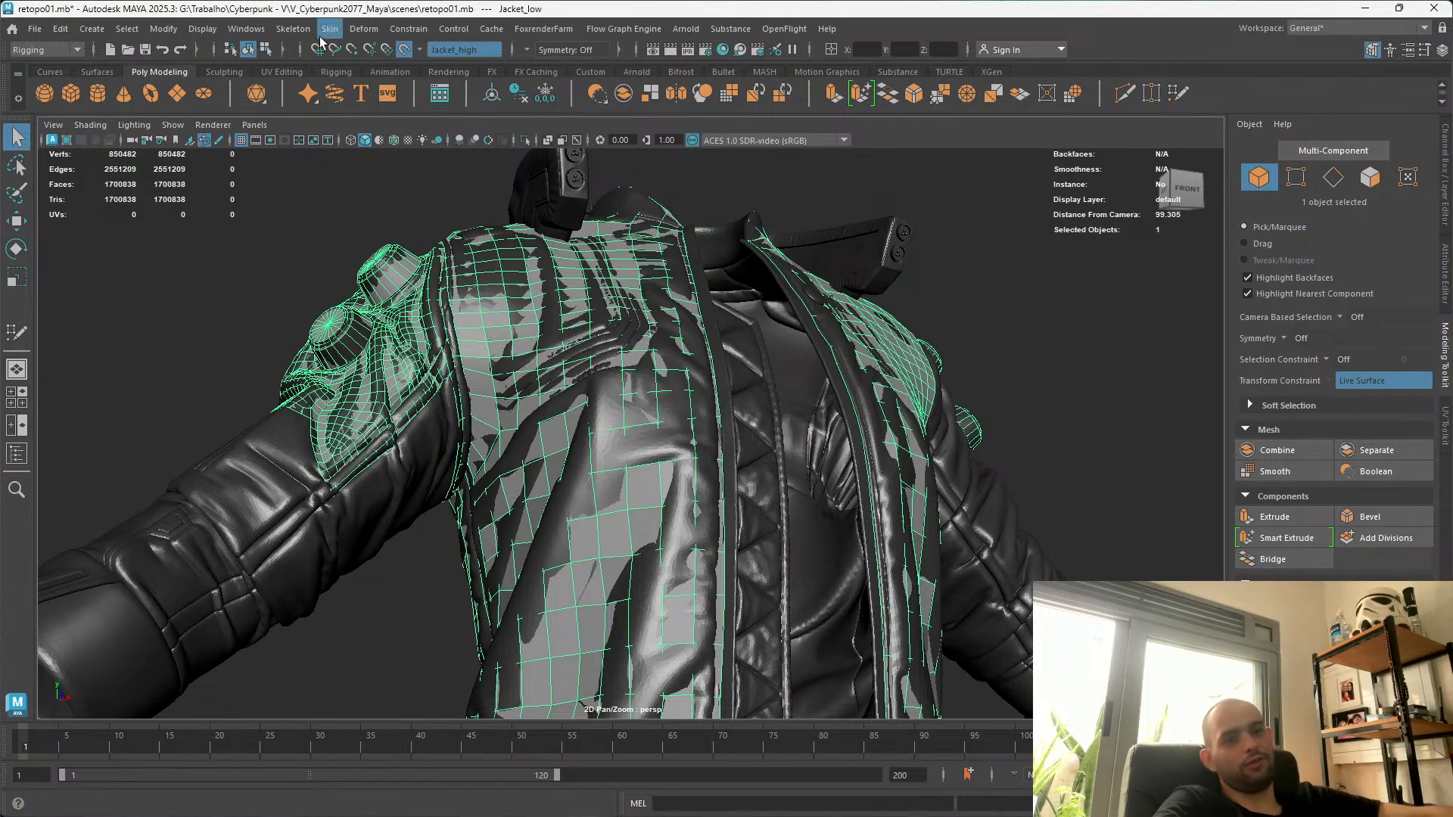
{"action": "left_click_drag", "start_coordinate": [493, 263], "coordinate": [1057, 463], "text": "alt"}
{"action": "scroll", "coordinate": [832, 507], "scroll_direction": "up", "scroll_amount": 2}
{"action": "left_click_drag", "start_coordinate": [700, 488], "coordinate": [823, 397], "text": "alt"}
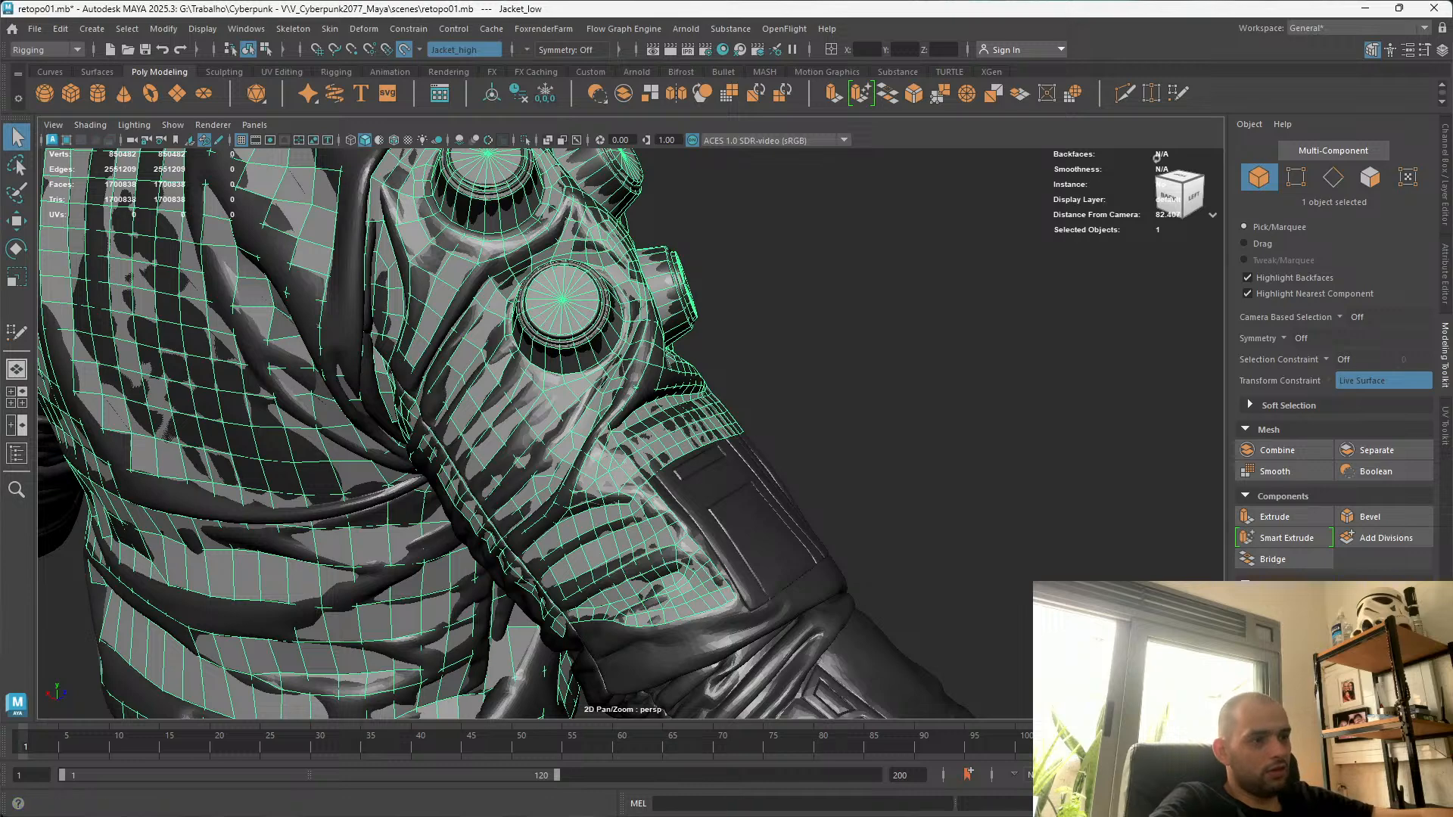
{"action": "left_click", "coordinate": [1384, 625]}
{"action": "left_click_drag", "start_coordinate": [582, 610], "coordinate": [632, 572], "text": "alt"}
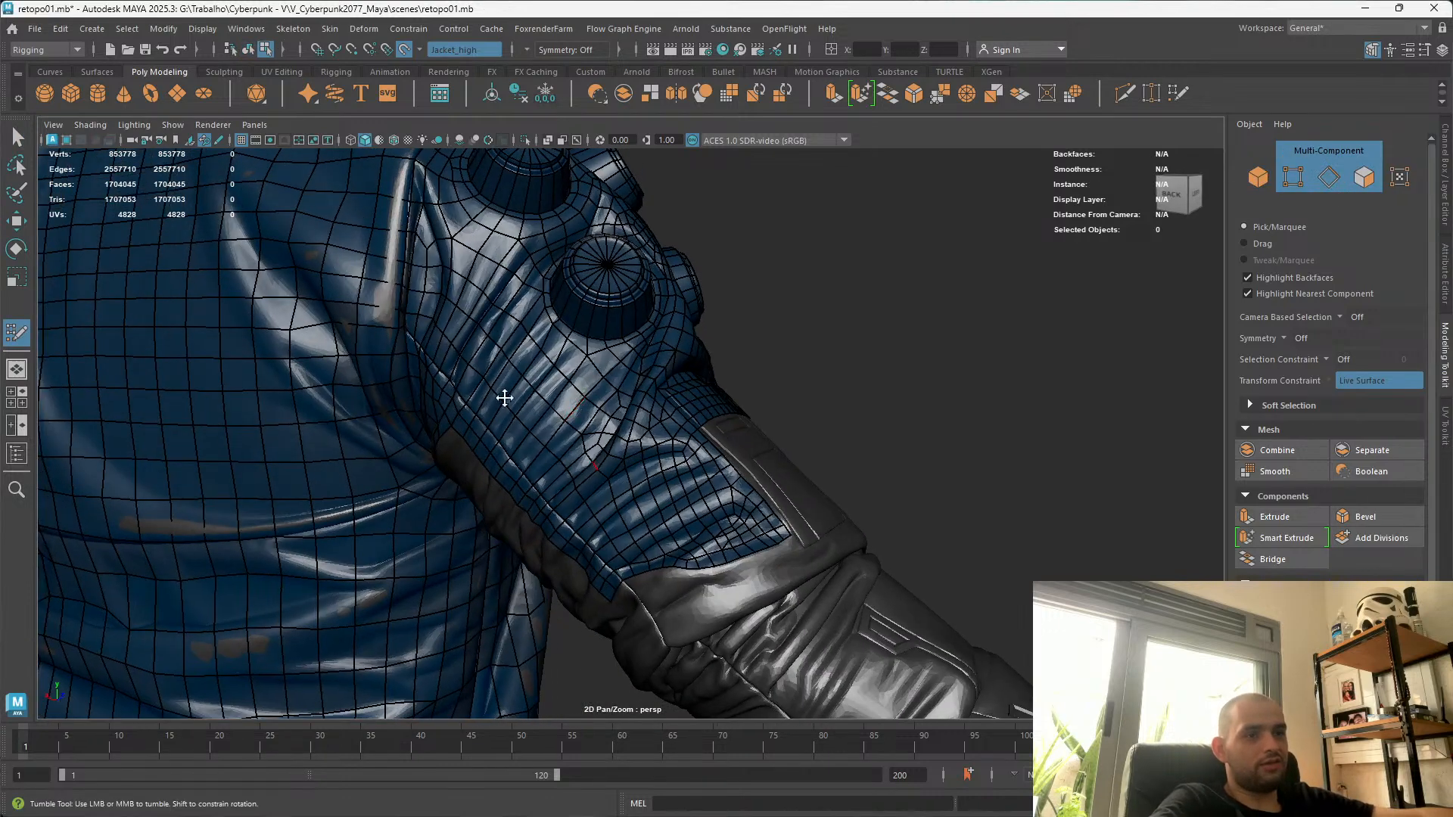
Examine the unfinished low-poly sleeve topology from the back, the underarm and the cuff end
{"action": "left_click_drag", "start_coordinate": [863, 373], "coordinate": [583, 361], "text": "alt"}
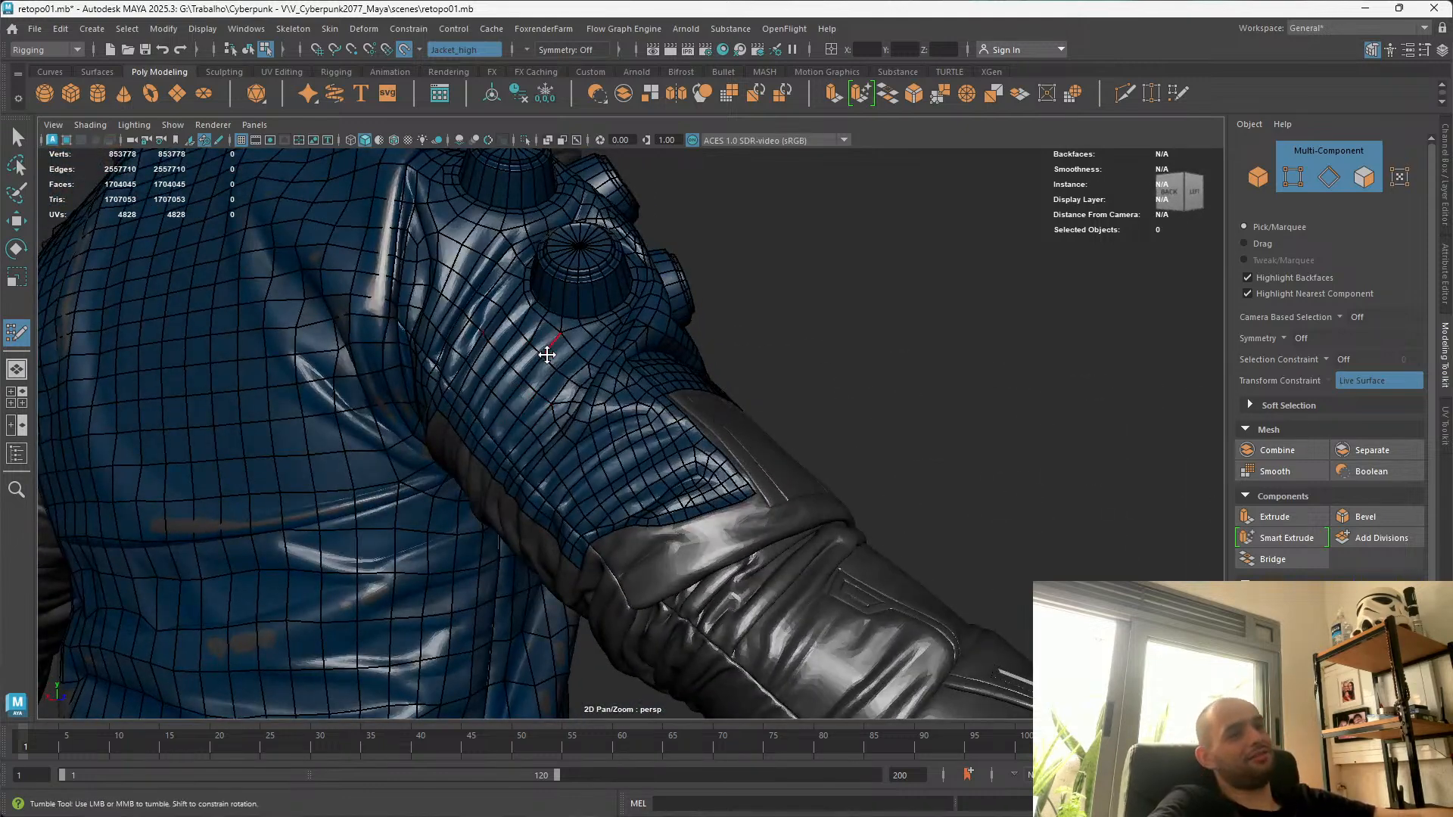
{"action": "left_click_drag", "start_coordinate": [516, 418], "coordinate": [412, 567], "text": "alt"}
{"action": "left_click_drag", "start_coordinate": [353, 486], "coordinate": [464, 519], "text": "alt"}
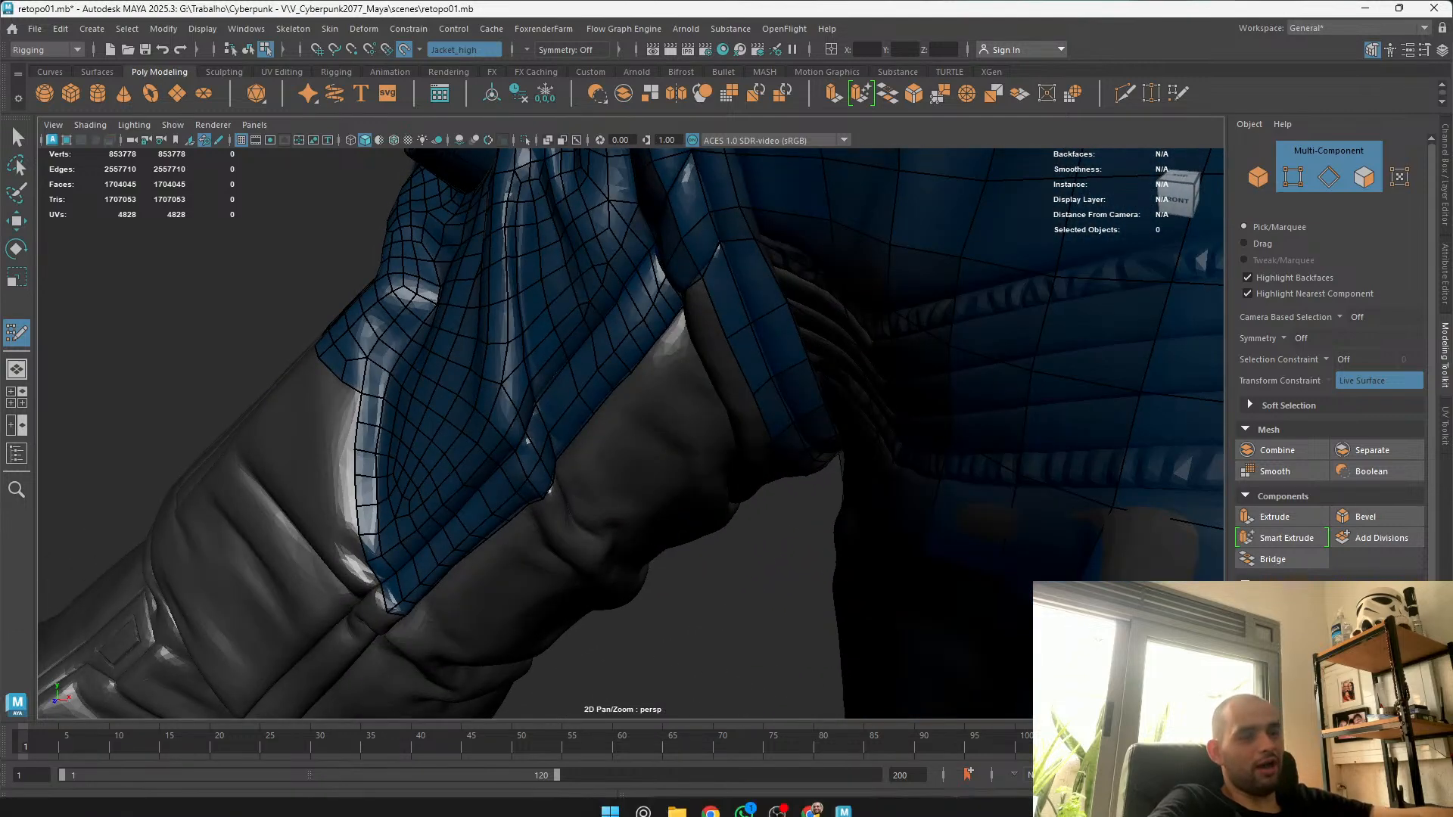
{"action": "left_click_drag", "start_coordinate": [652, 286], "coordinate": [978, 217], "text": "alt"}
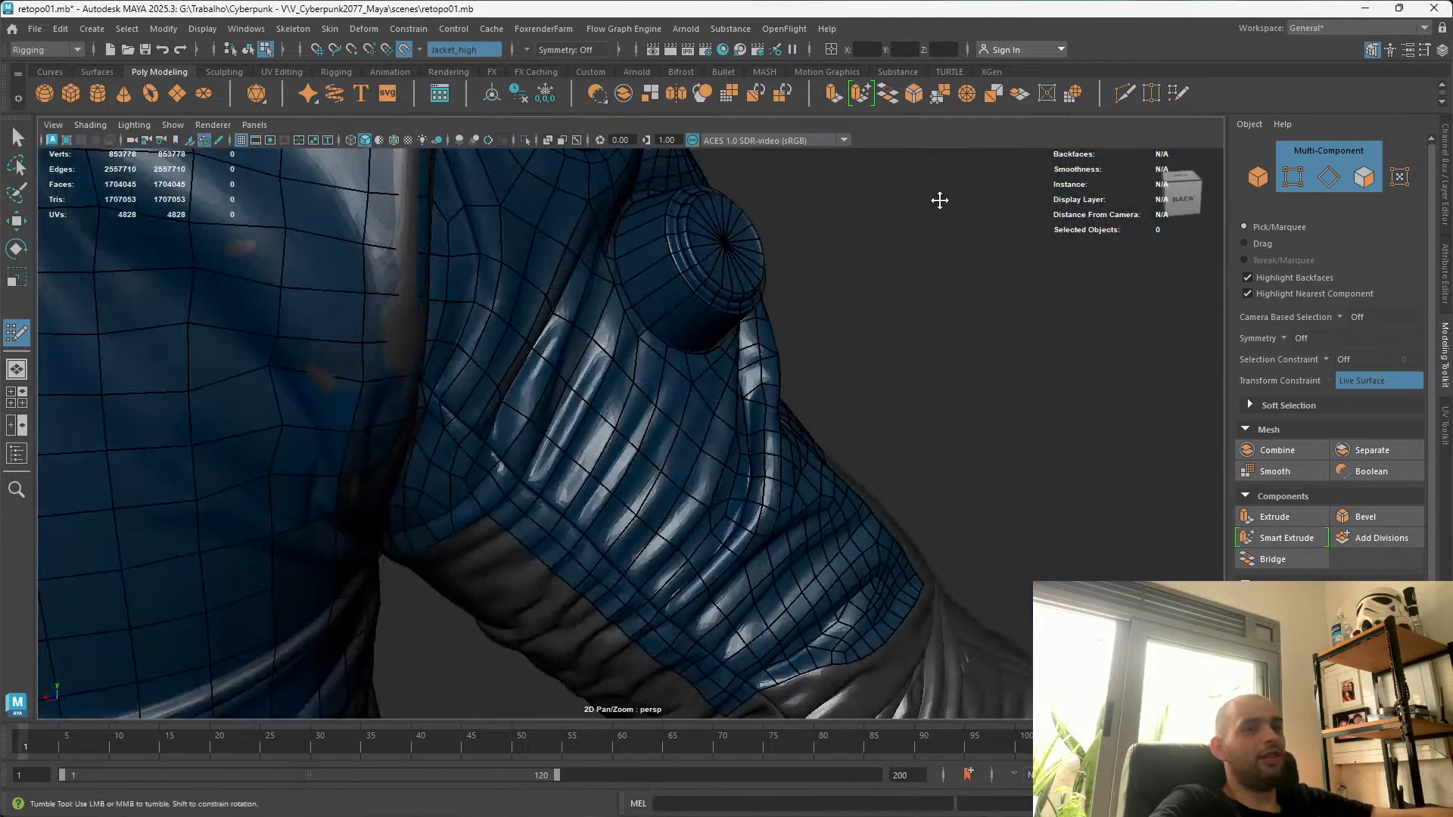
{"action": "left_click_drag", "start_coordinate": [766, 450], "coordinate": [658, 400], "text": "alt"}
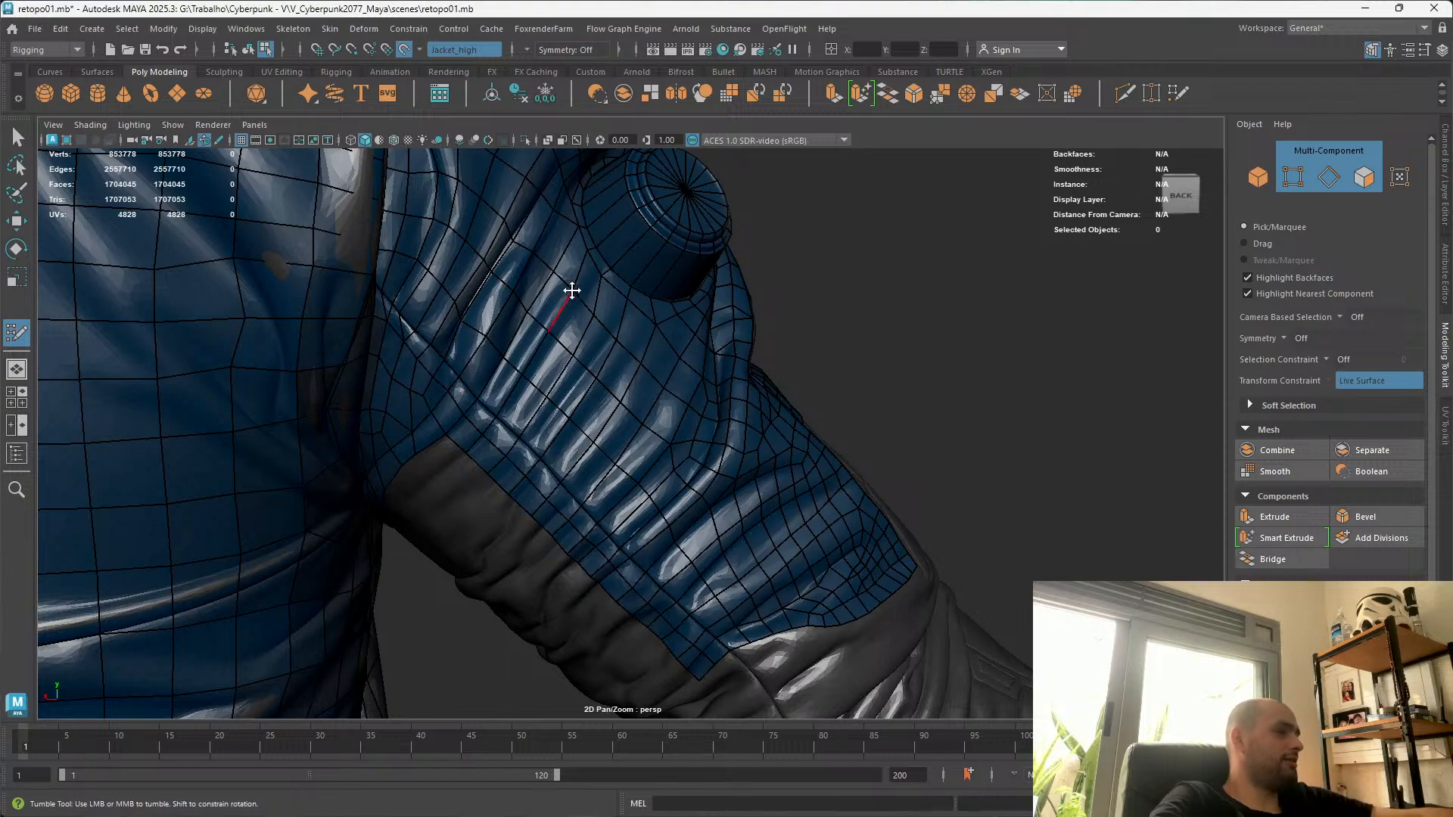
{"action": "middle_click_drag", "start_coordinate": [652, 378], "coordinate": [605, 332], "text": "alt"}
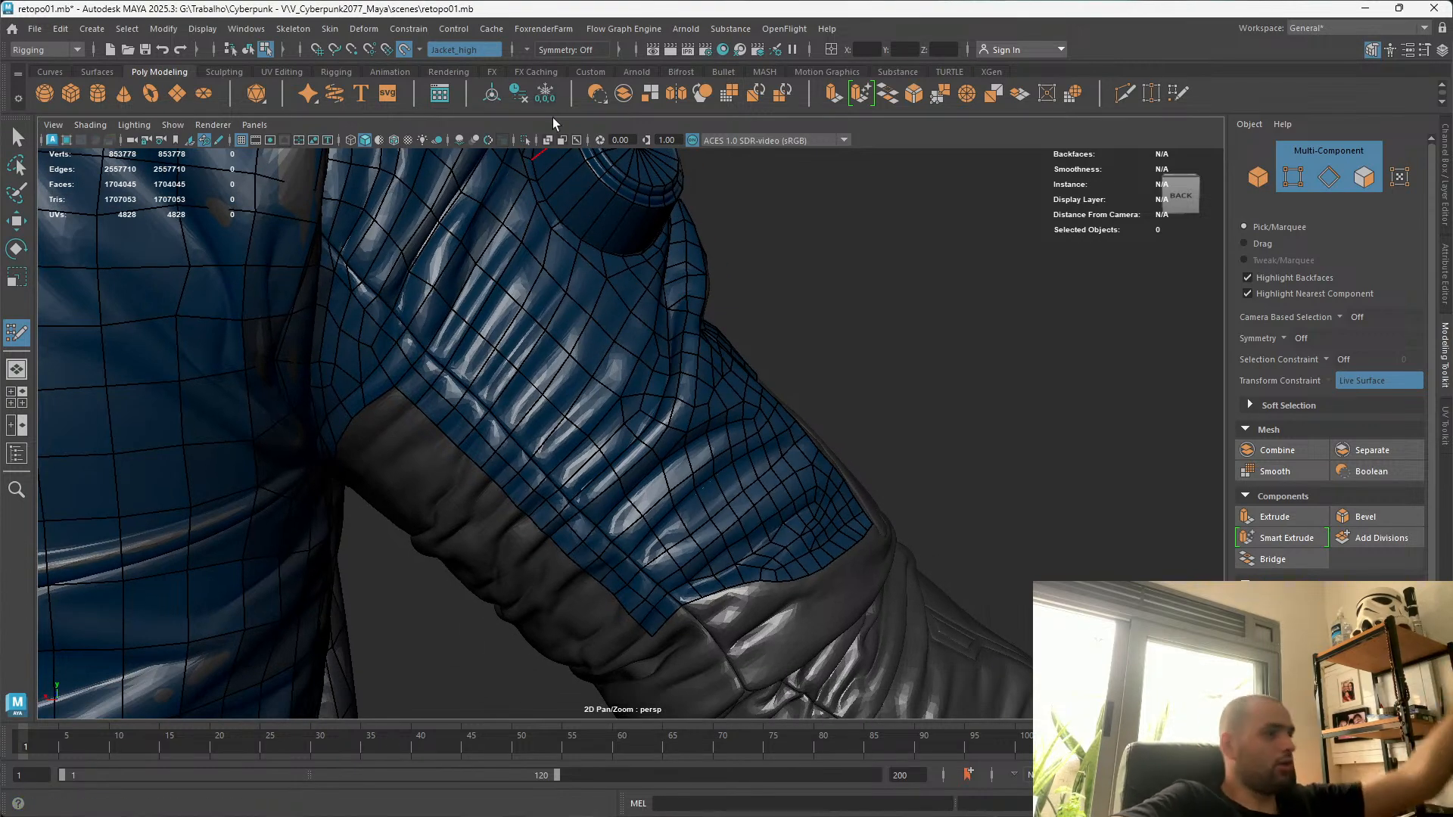
{"action": "left_click_drag", "start_coordinate": [360, 386], "coordinate": [589, 366], "text": "alt"}
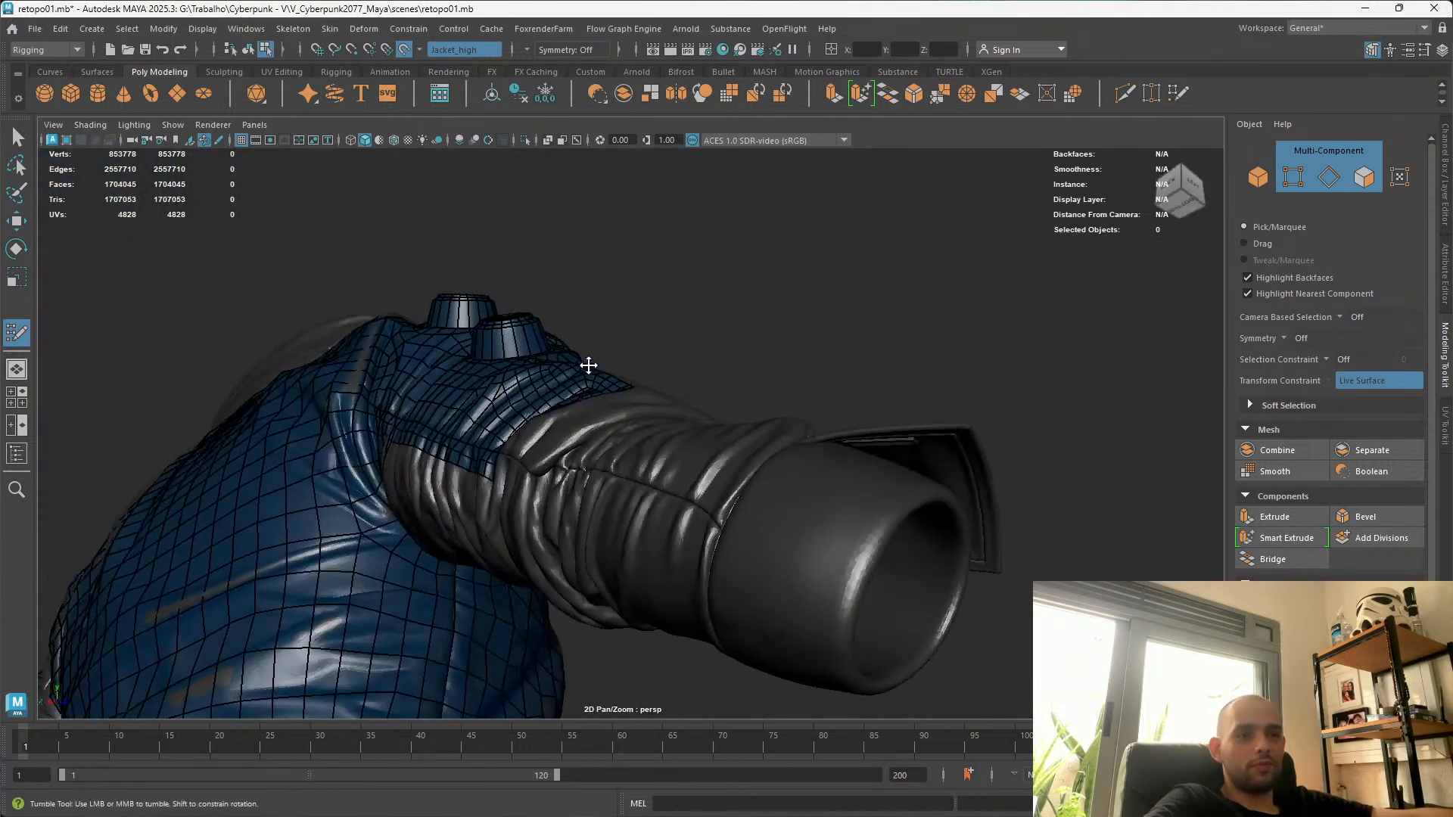
{"action": "middle_click_drag", "start_coordinate": [588, 366], "coordinate": [587, 324], "text": "alt"}
{"action": "left_click_drag", "start_coordinate": [587, 324], "coordinate": [562, 424], "text": "alt"}
{"action": "right_click_drag", "start_coordinate": [486, 485], "coordinate": [542, 525], "text": "alt"}
{"action": "mouse_move", "coordinate": [542, 524]}
{"action": "left_mouse_down", "text": "alt"}
{"action": "mouse_move", "coordinate": [584, 561]}
{"action": "mouse_move", "coordinate": [548, 522]}
{"action": "mouse_move", "coordinate": [560, 528]}
{"action": "left_mouse_up", "text": "alt"}
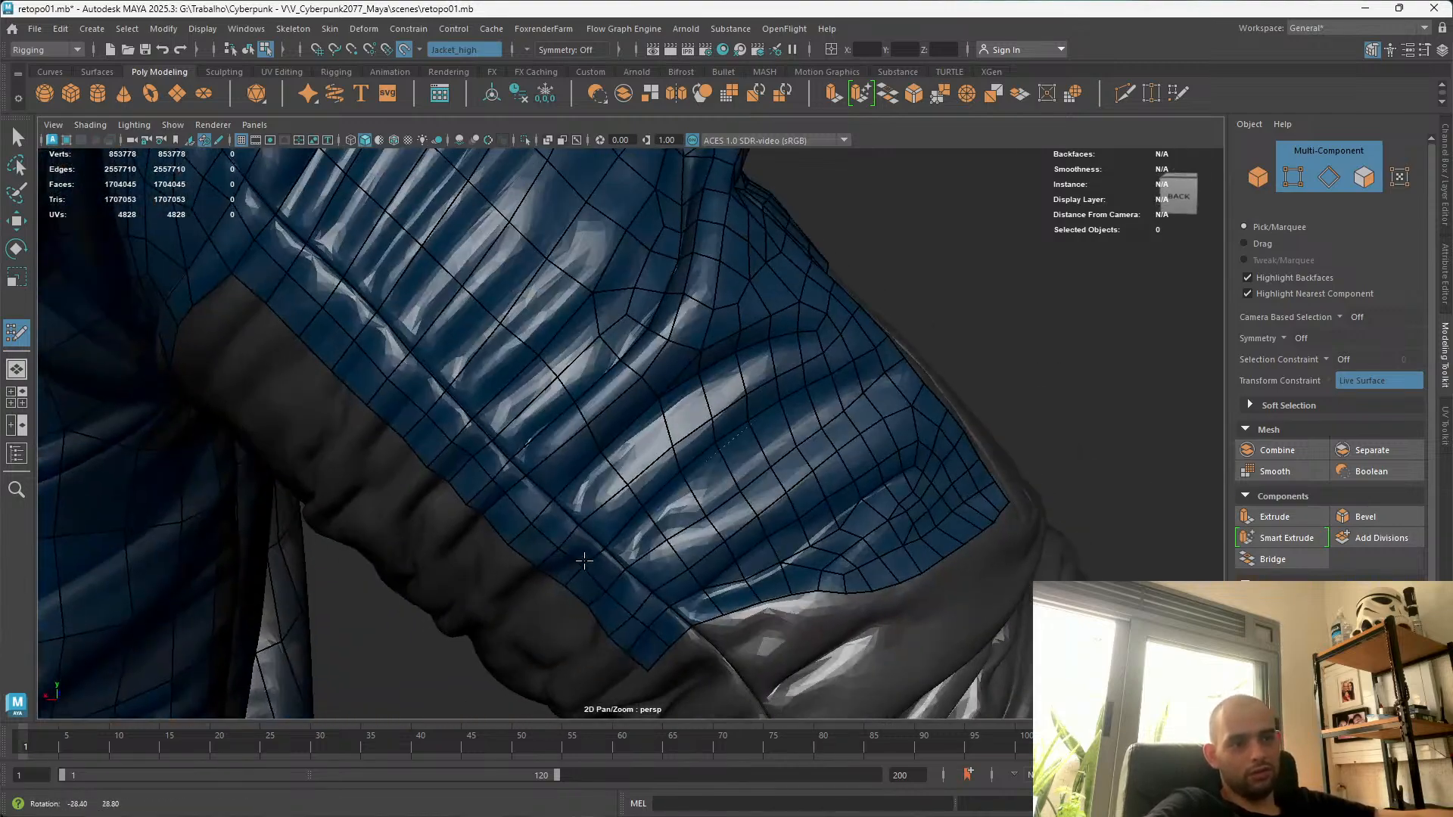
Examine up close how the low-poly edge loops follow the sleeve's back seam and cloth folds near the open border
{"action": "right_click_drag", "start_coordinate": [575, 530], "coordinate": [704, 567], "text": "alt"}
{"action": "left_click_drag", "start_coordinate": [703, 567], "coordinate": [810, 595], "text": "alt"}
{"action": "middle_click_drag", "start_coordinate": [815, 597], "coordinate": [768, 592], "text": "alt"}
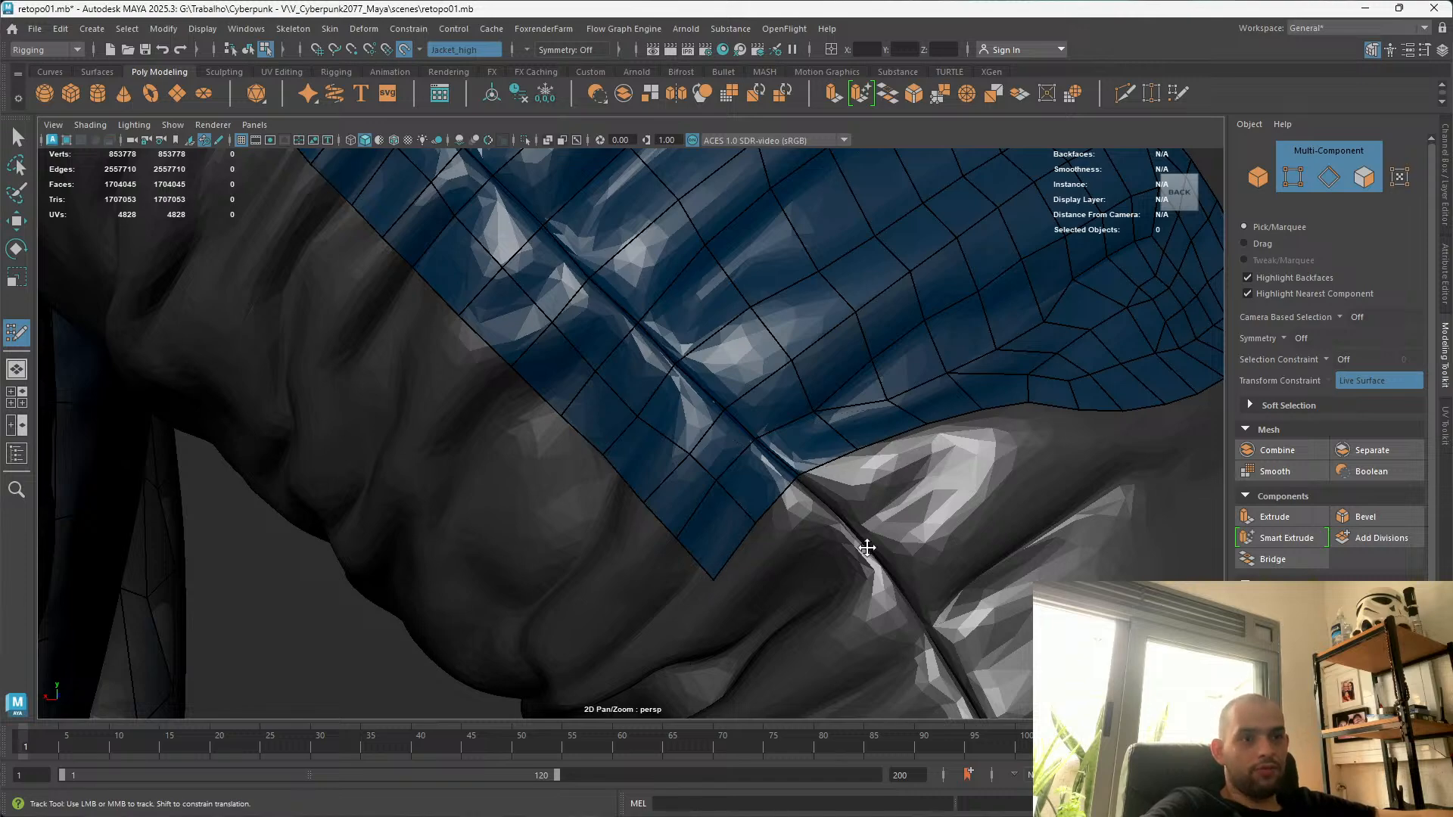
{"action": "right_click_drag", "start_coordinate": [825, 487], "coordinate": [779, 509], "text": "alt"}
{"action": "left_click_drag", "start_coordinate": [779, 510], "coordinate": [672, 538], "text": "alt"}
{"action": "right_click_drag", "start_coordinate": [671, 538], "coordinate": [666, 590], "text": "alt"}
{"action": "middle_click_drag", "start_coordinate": [606, 598], "coordinate": [625, 490], "text": "alt"}
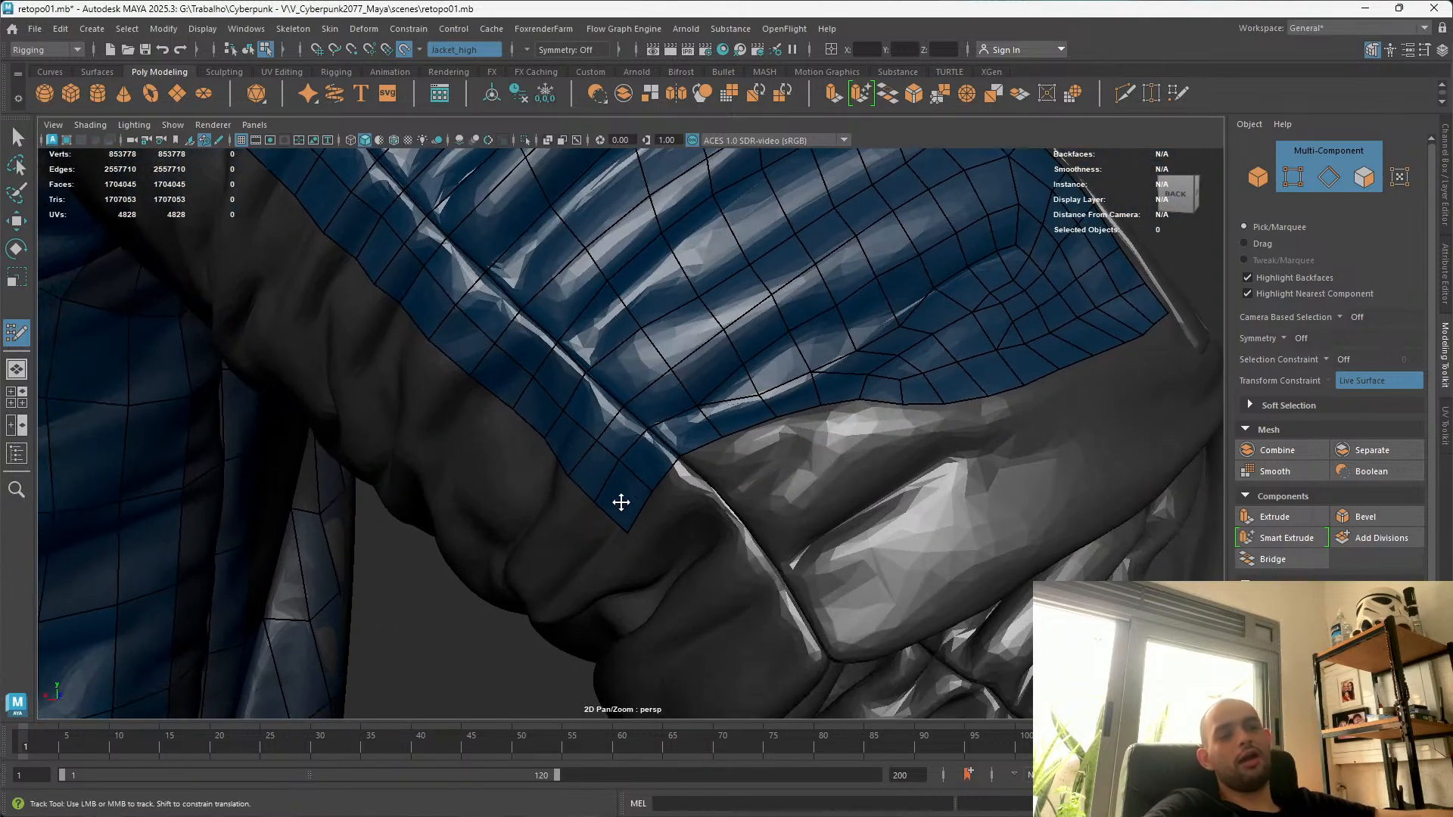
{"action": "left_click_drag", "start_coordinate": [626, 489], "coordinate": [622, 504], "text": "alt"}
{"action": "right_click_drag", "start_coordinate": [622, 503], "coordinate": [678, 371], "text": "alt"}
{"action": "middle_click_drag", "start_coordinate": [678, 371], "coordinate": [701, 502], "text": "alt"}
{"action": "right_click_drag", "start_coordinate": [701, 503], "coordinate": [701, 643], "text": "alt"}
{"action": "middle_click_drag", "start_coordinate": [701, 643], "coordinate": [701, 486], "text": "alt"}
{"action": "right_click_drag", "start_coordinate": [701, 487], "coordinate": [681, 394], "text": "alt"}
{"action": "left_click_drag", "start_coordinate": [681, 394], "coordinate": [648, 383], "text": "alt"}
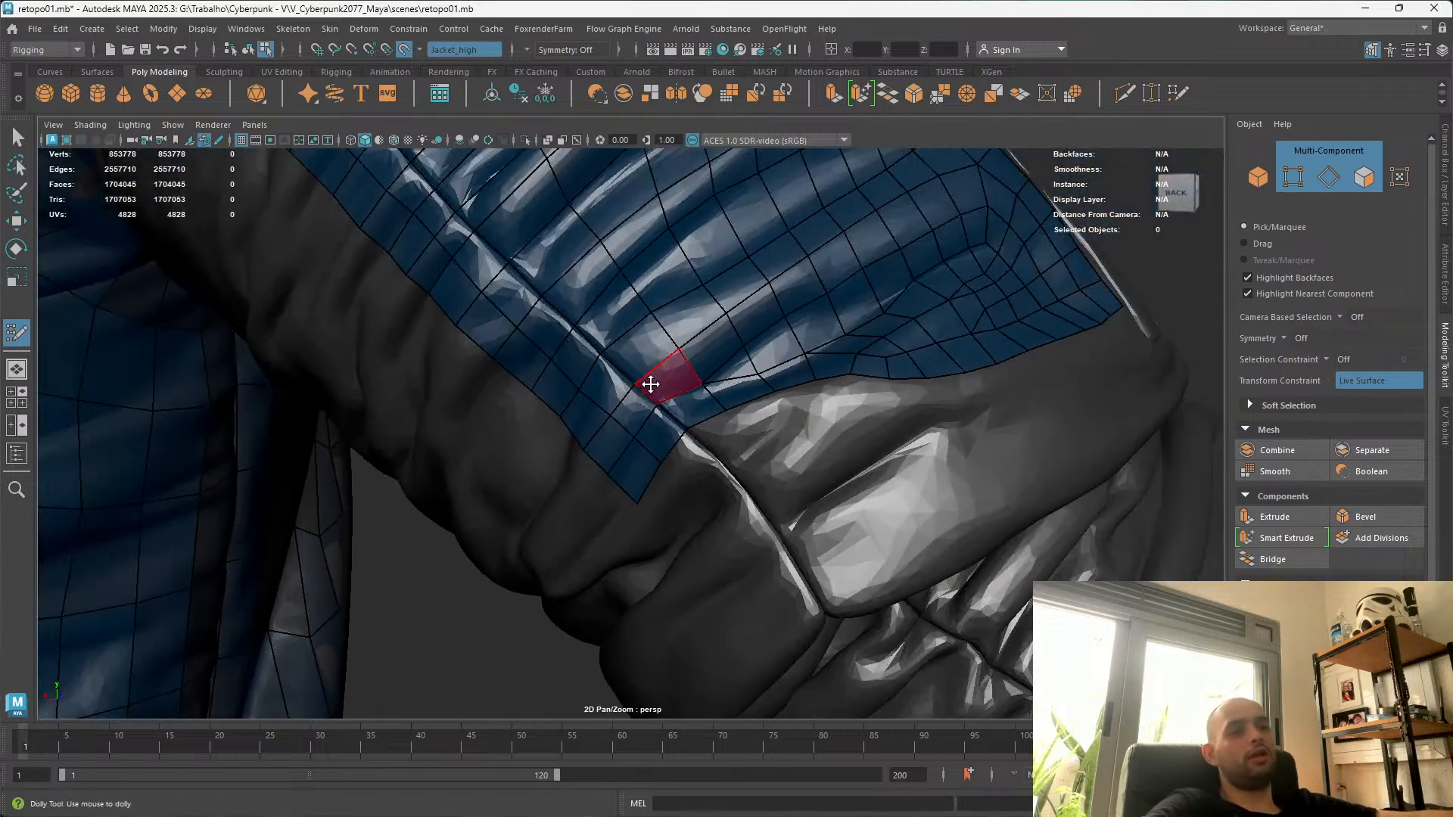
{"action": "right_click_drag", "start_coordinate": [649, 383], "coordinate": [654, 376], "text": "alt"}
{"action": "left_click_drag", "start_coordinate": [654, 376], "coordinate": [693, 348], "text": "alt"}
{"action": "middle_click_drag", "start_coordinate": [693, 347], "coordinate": [613, 439], "text": "alt"}
{"action": "right_click_drag", "start_coordinate": [613, 439], "coordinate": [640, 432], "text": "alt"}
{"action": "left_click_drag", "start_coordinate": [640, 431], "coordinate": [602, 443], "text": "alt"}
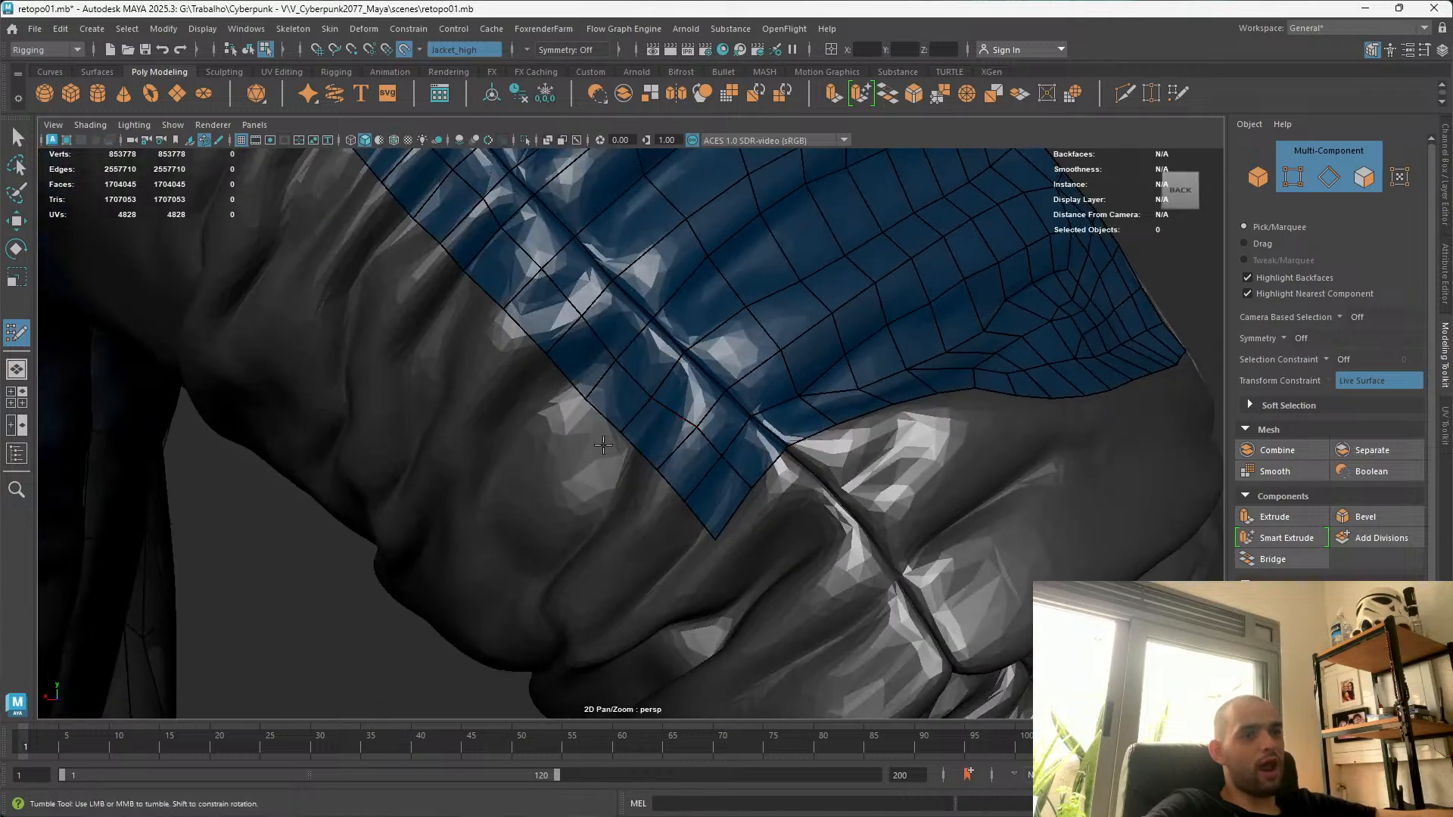
{"action": "left_click_drag", "start_coordinate": [623, 433], "coordinate": [585, 431], "text": "alt"}
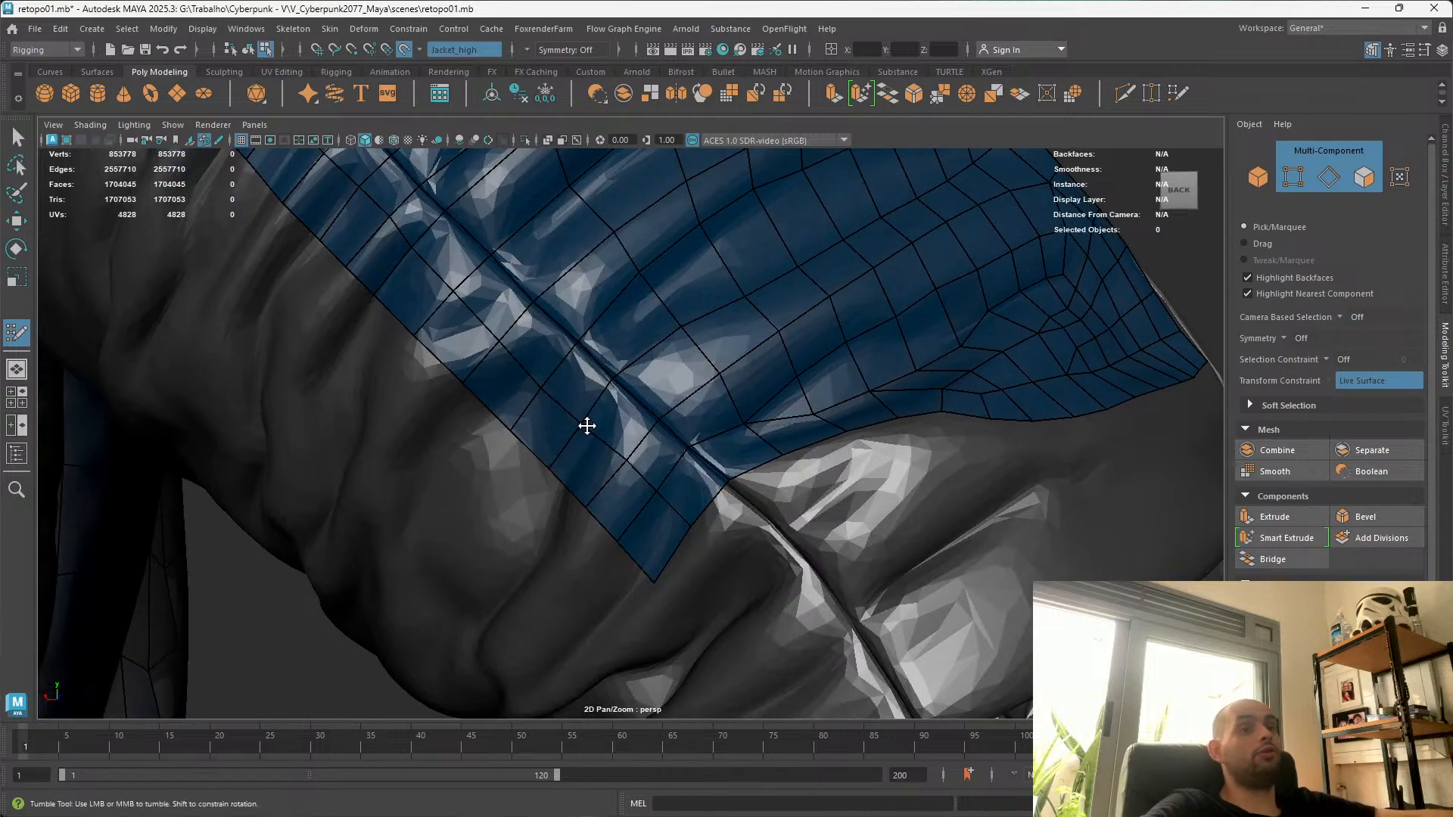
{"action": "scroll", "coordinate": [587, 420], "scroll_direction": "up", "scroll_amount": 3}
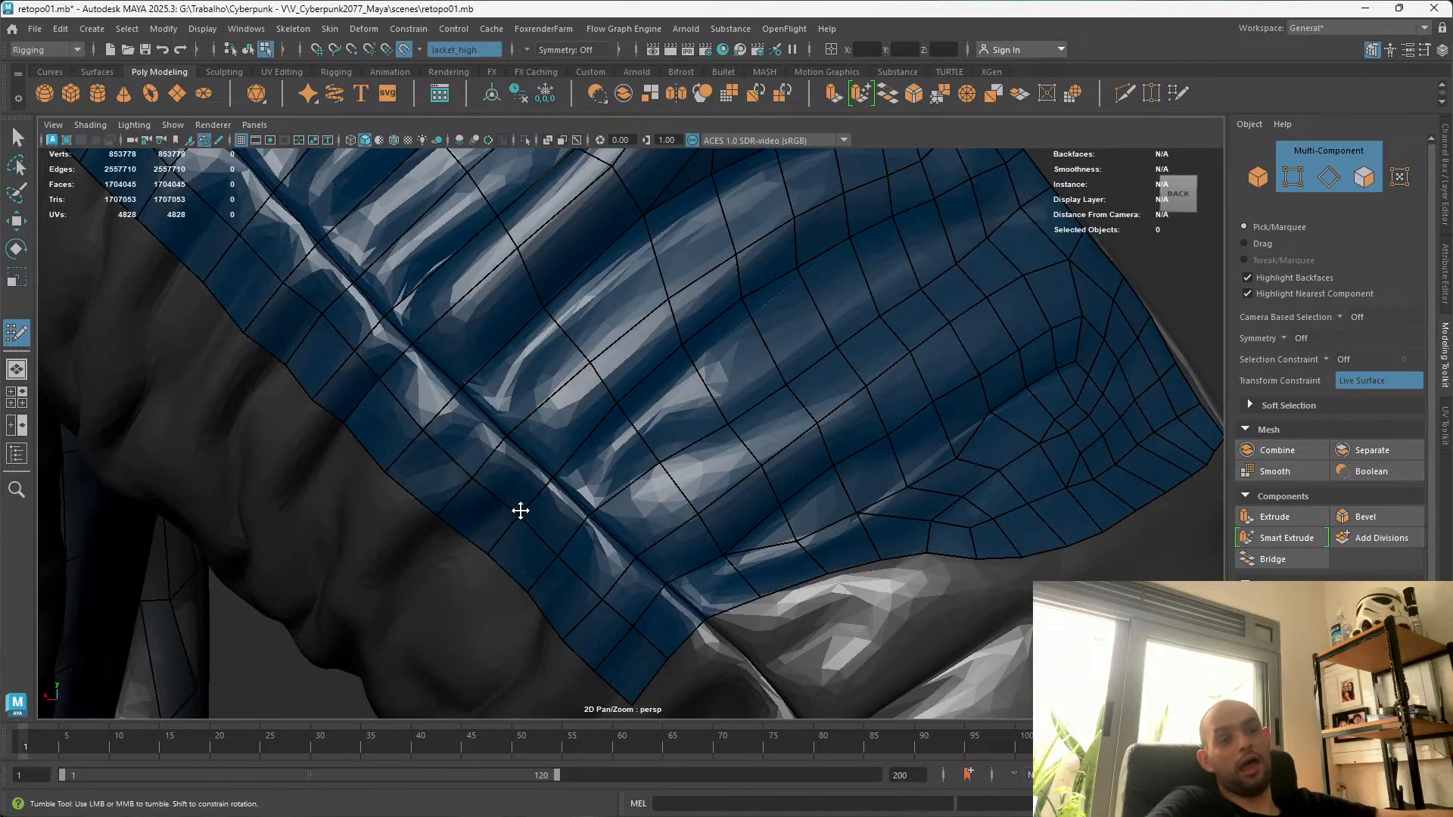
{"action": "scroll", "coordinate": [535, 517], "scroll_direction": "down", "scroll_amount": 5}
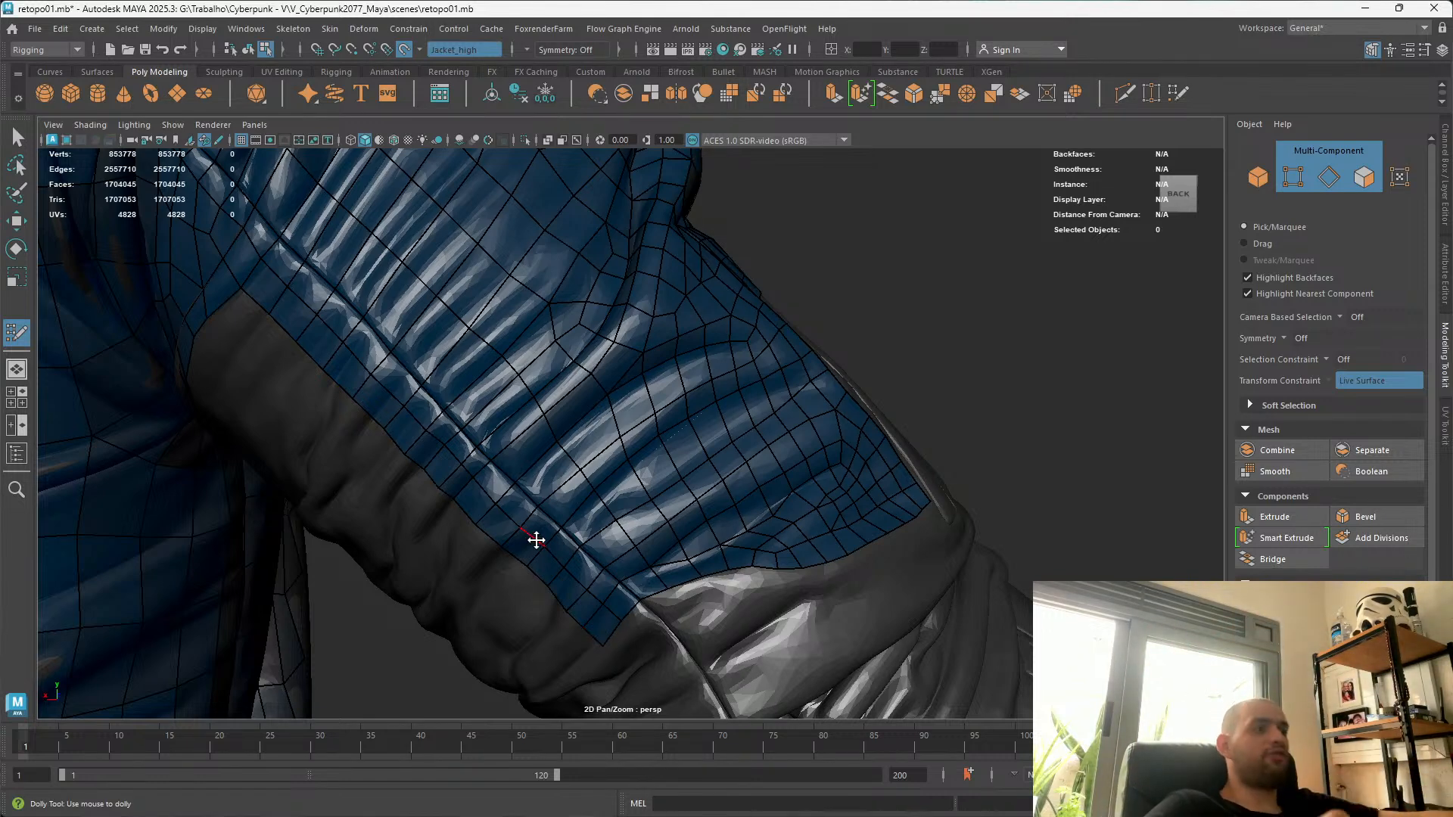
{"action": "left_click_drag", "start_coordinate": [530, 560], "coordinate": [573, 551], "text": "alt"}
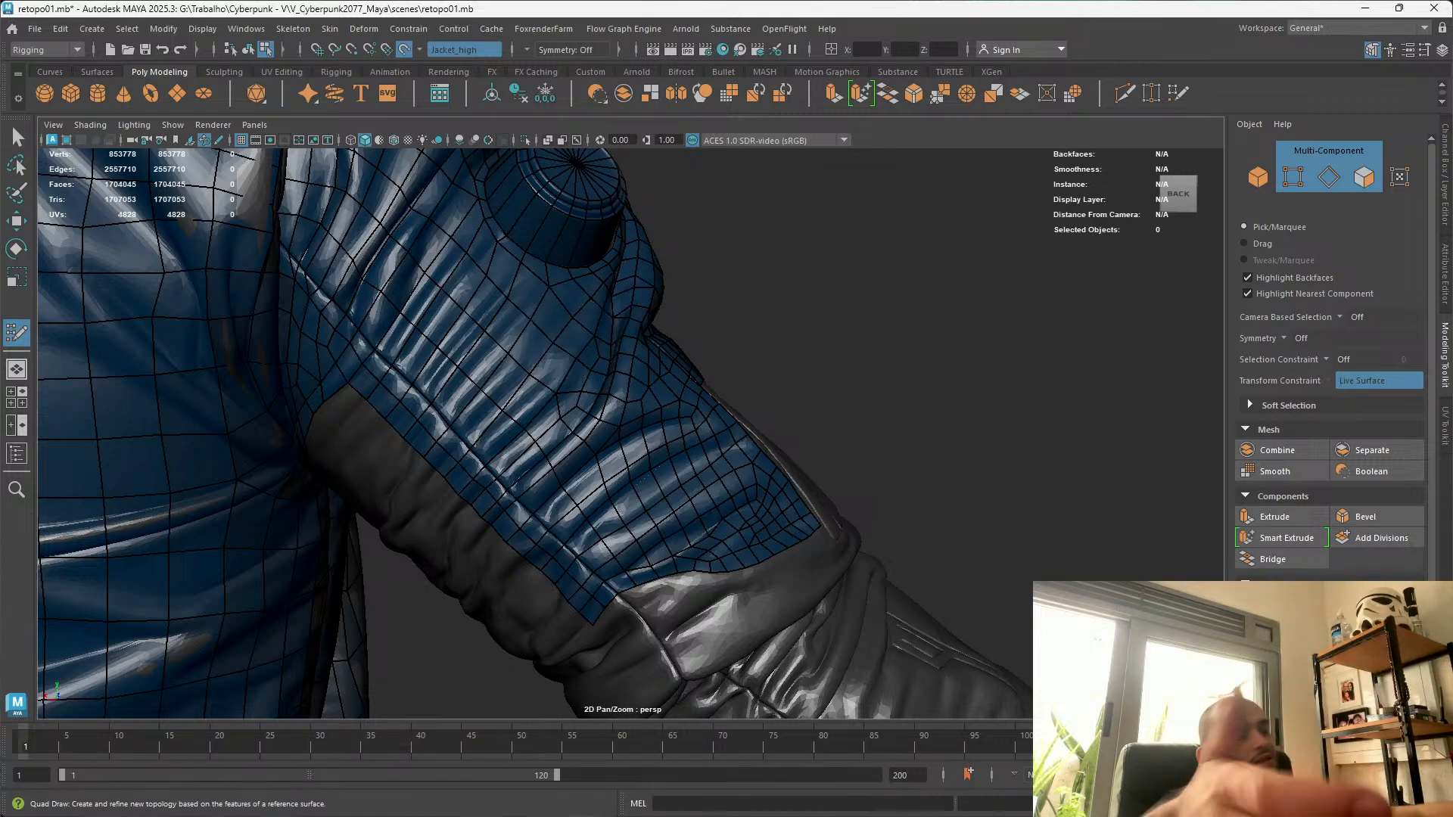
Extend the low-poly mesh by one quad past its open lower border, beside the sleeve's back seam
{"action": "middle_click_drag", "start_coordinate": [974, 516], "coordinate": [1035, 405], "text": "alt"}
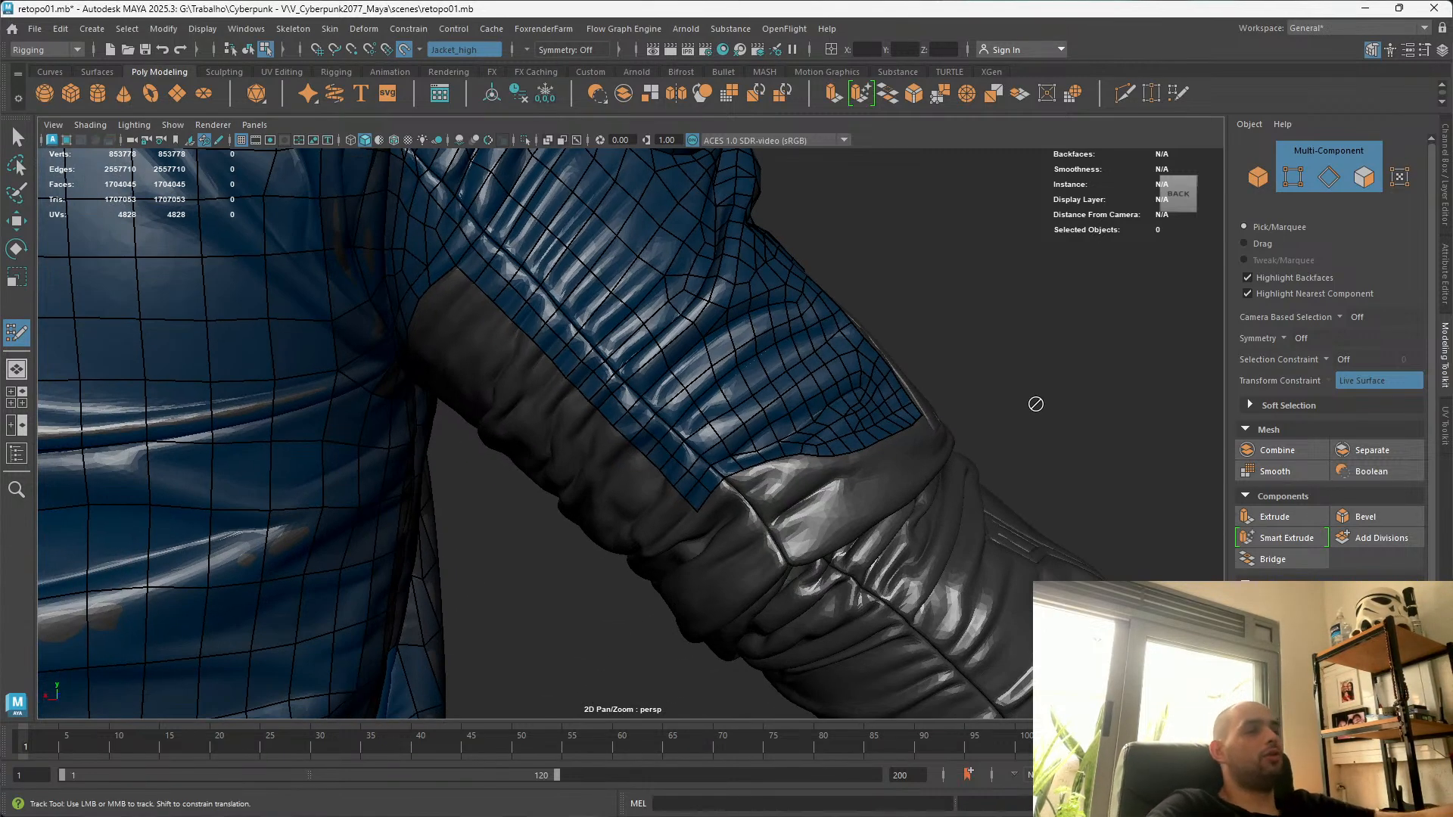
{"action": "scroll", "coordinate": [1160, 501], "scroll_direction": "down", "scroll_amount": 2}
{"action": "scroll", "coordinate": [961, 477], "scroll_direction": "up", "scroll_amount": 2}
{"action": "left_click_drag", "start_coordinate": [738, 383], "coordinate": [545, 348], "text": "alt"}
{"action": "right_click_drag", "start_coordinate": [545, 347], "coordinate": [643, 311], "text": "alt"}
{"action": "left_click_drag", "start_coordinate": [642, 311], "coordinate": [1025, 338], "text": "alt"}
{"action": "right_click_drag", "start_coordinate": [650, 371], "coordinate": [717, 340], "text": "alt"}
{"action": "middle_click_drag", "start_coordinate": [753, 356], "coordinate": [682, 383], "text": "alt"}
{"action": "left_click_drag", "start_coordinate": [674, 392], "coordinate": [818, 380]}
{"action": "left_click", "coordinate": [809, 447]}
{"action": "middle_click_drag", "start_coordinate": [890, 315], "coordinate": [837, 420], "text": "alt"}
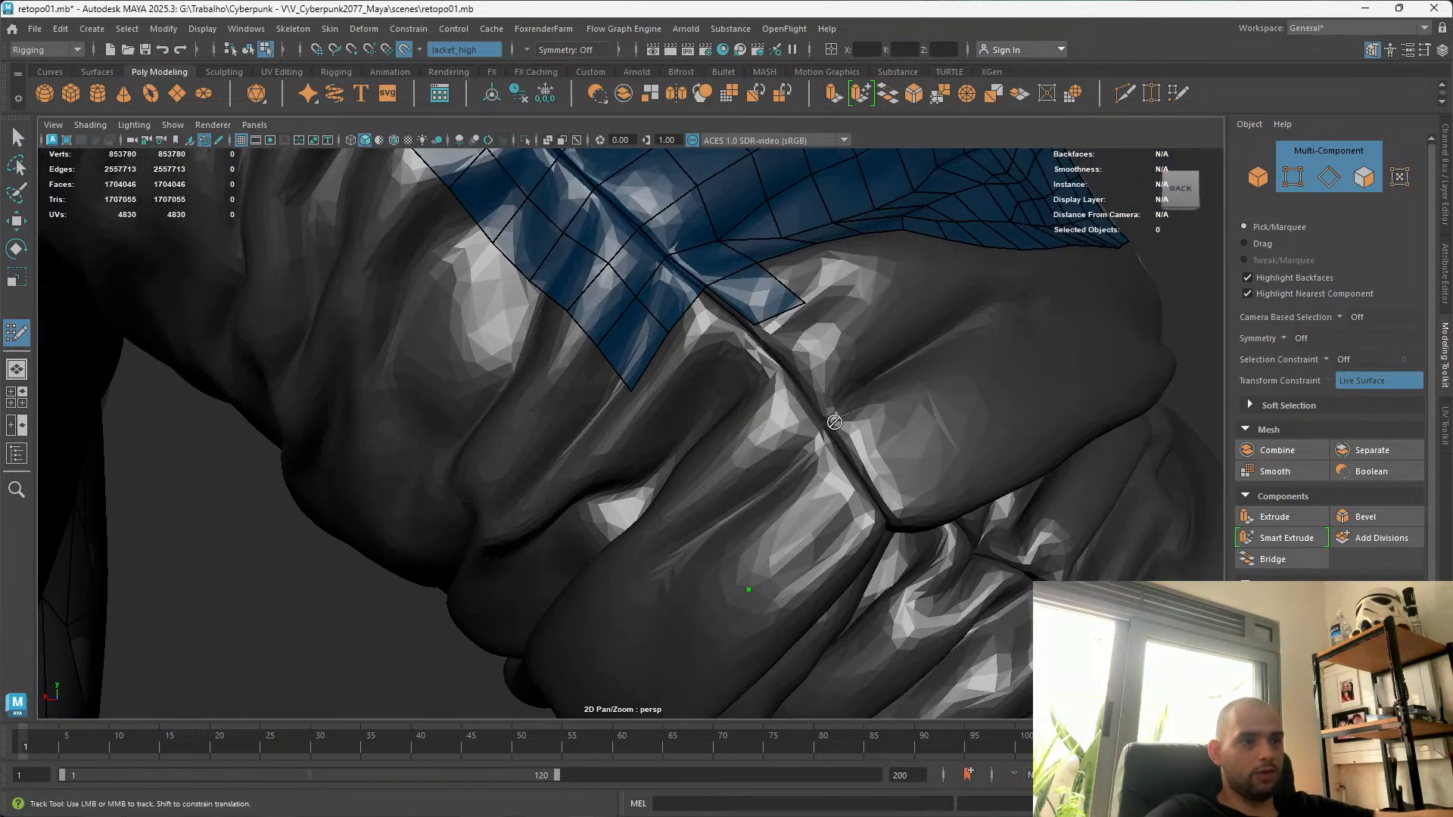
Examine the edge flow across the sleeve folds between the back seam and the uncovered rectangular panel
{"action": "left_click_drag", "start_coordinate": [529, 396], "coordinate": [632, 331], "text": "alt"}
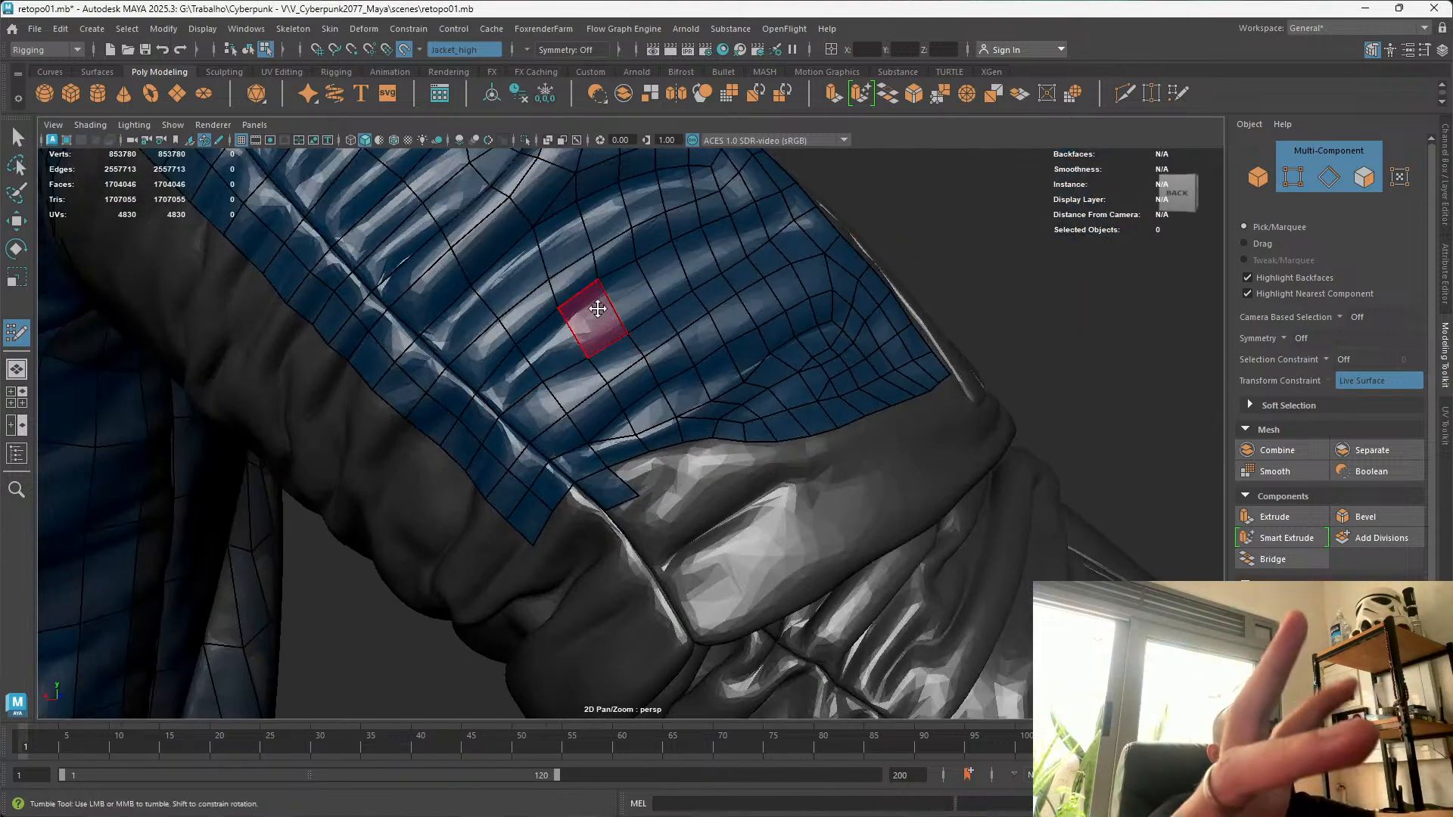
{"action": "left_click_drag", "start_coordinate": [851, 457], "coordinate": [743, 487], "text": "alt"}
{"action": "left_click_drag", "start_coordinate": [540, 568], "coordinate": [625, 530], "text": "alt"}
{"action": "right_click_drag", "start_coordinate": [624, 530], "coordinate": [587, 183], "text": "alt"}
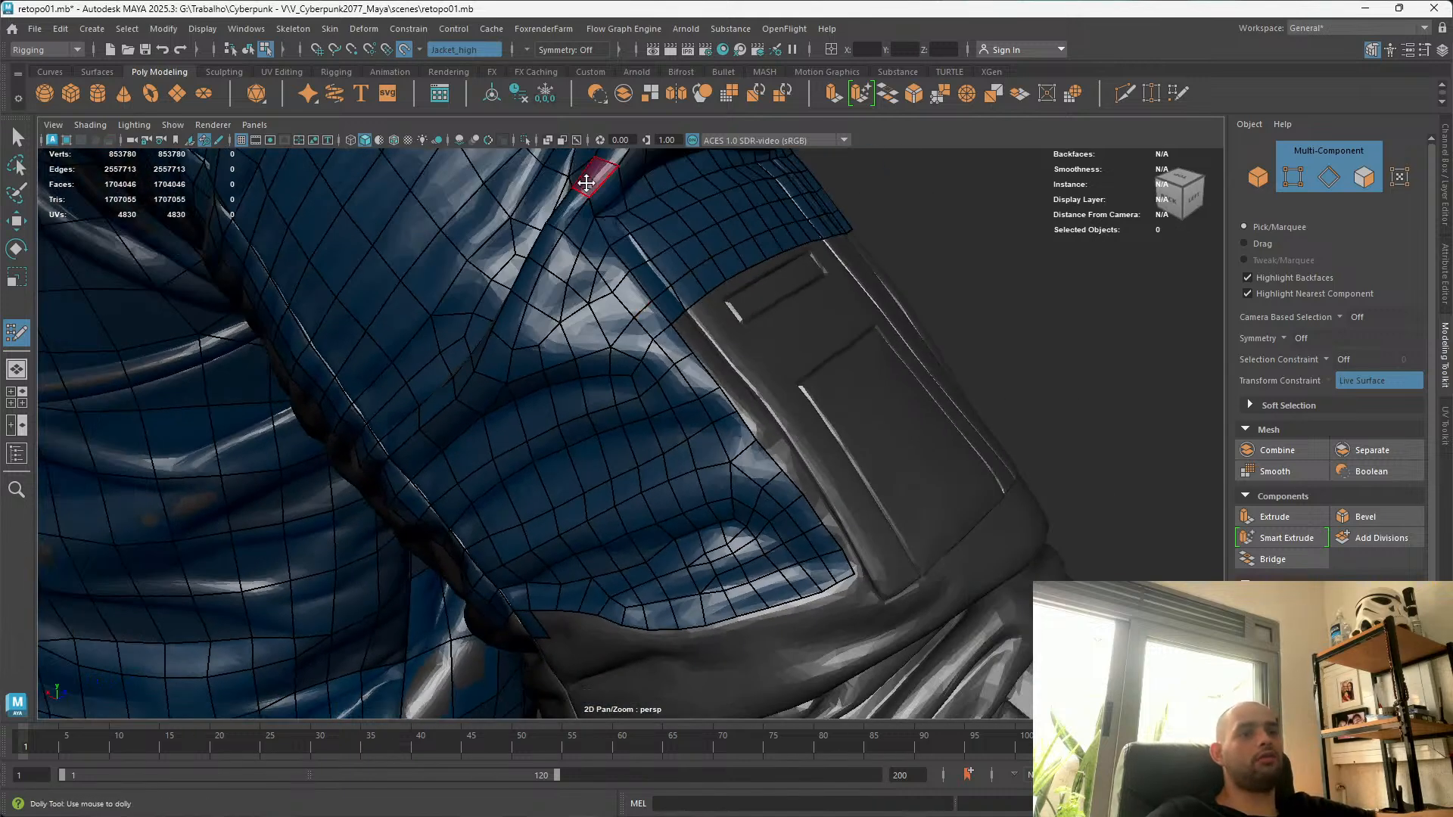
{"action": "left_click_drag", "start_coordinate": [586, 184], "coordinate": [538, 283], "text": "alt"}
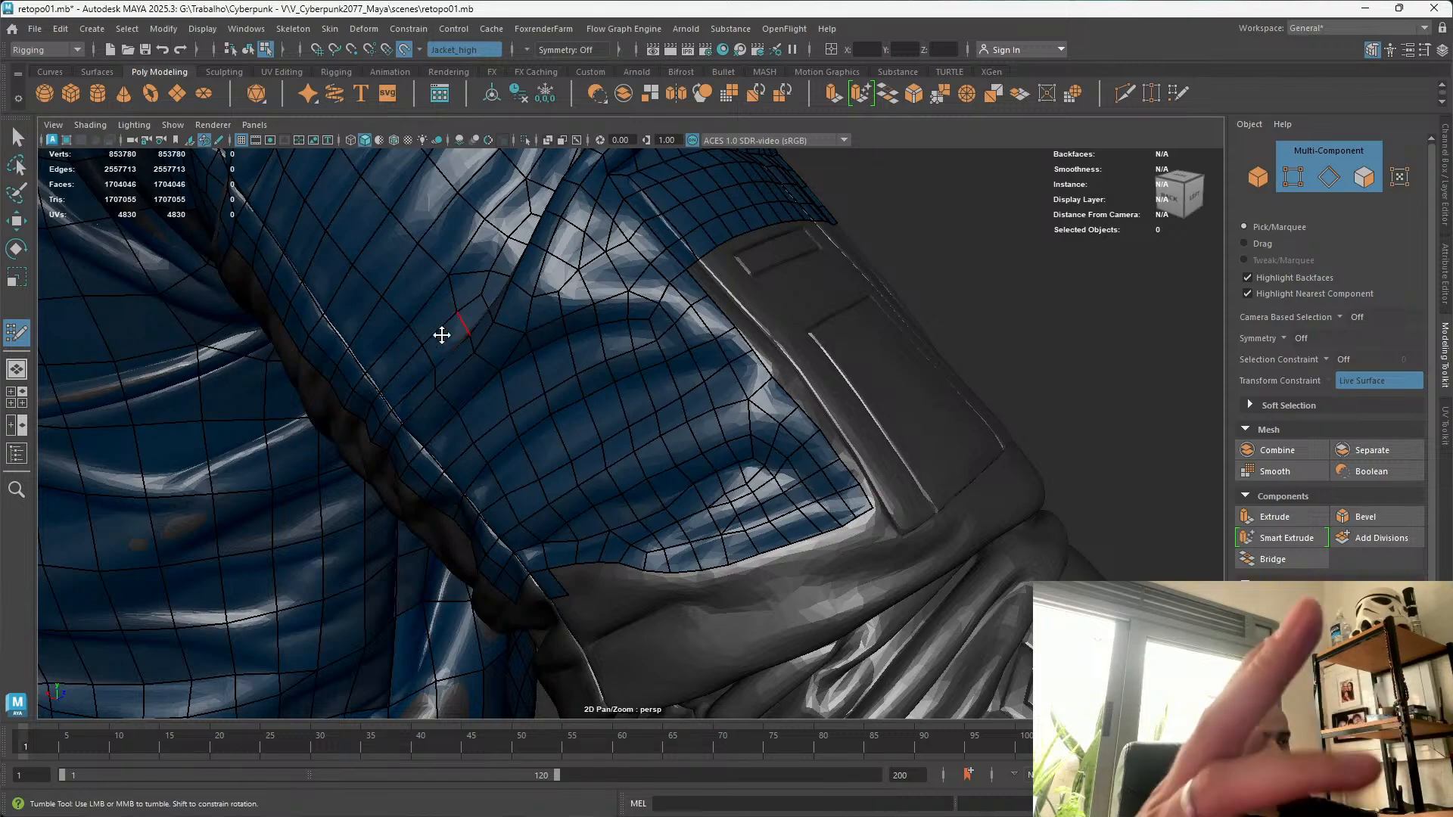
{"action": "left_click_drag", "start_coordinate": [711, 363], "coordinate": [832, 489], "text": "alt"}
{"action": "key", "text": "super"}
{"action": "key", "text": "super"}
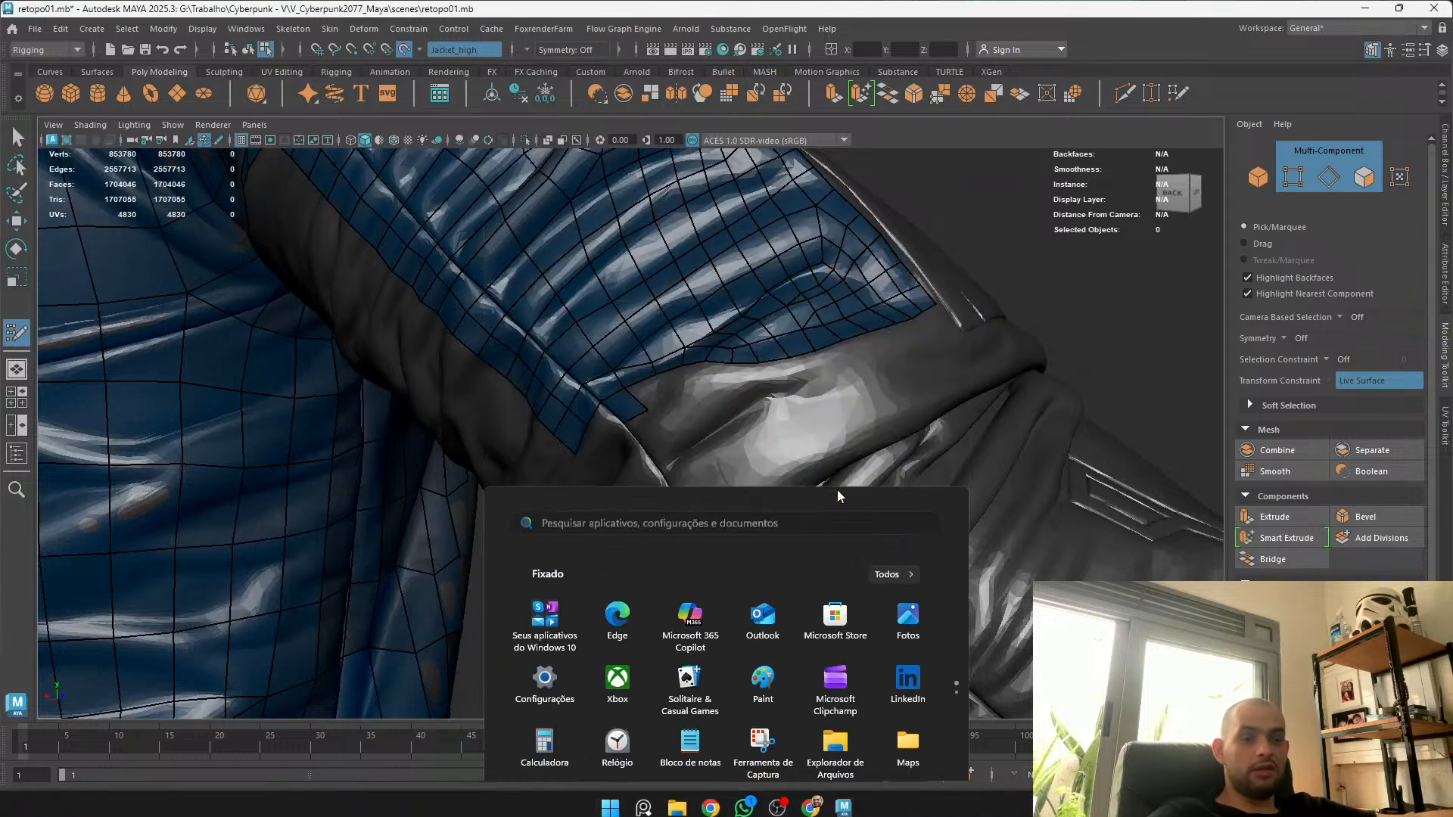
{"action": "scroll", "coordinate": [665, 340], "scroll_direction": "down", "scroll_amount": 2}
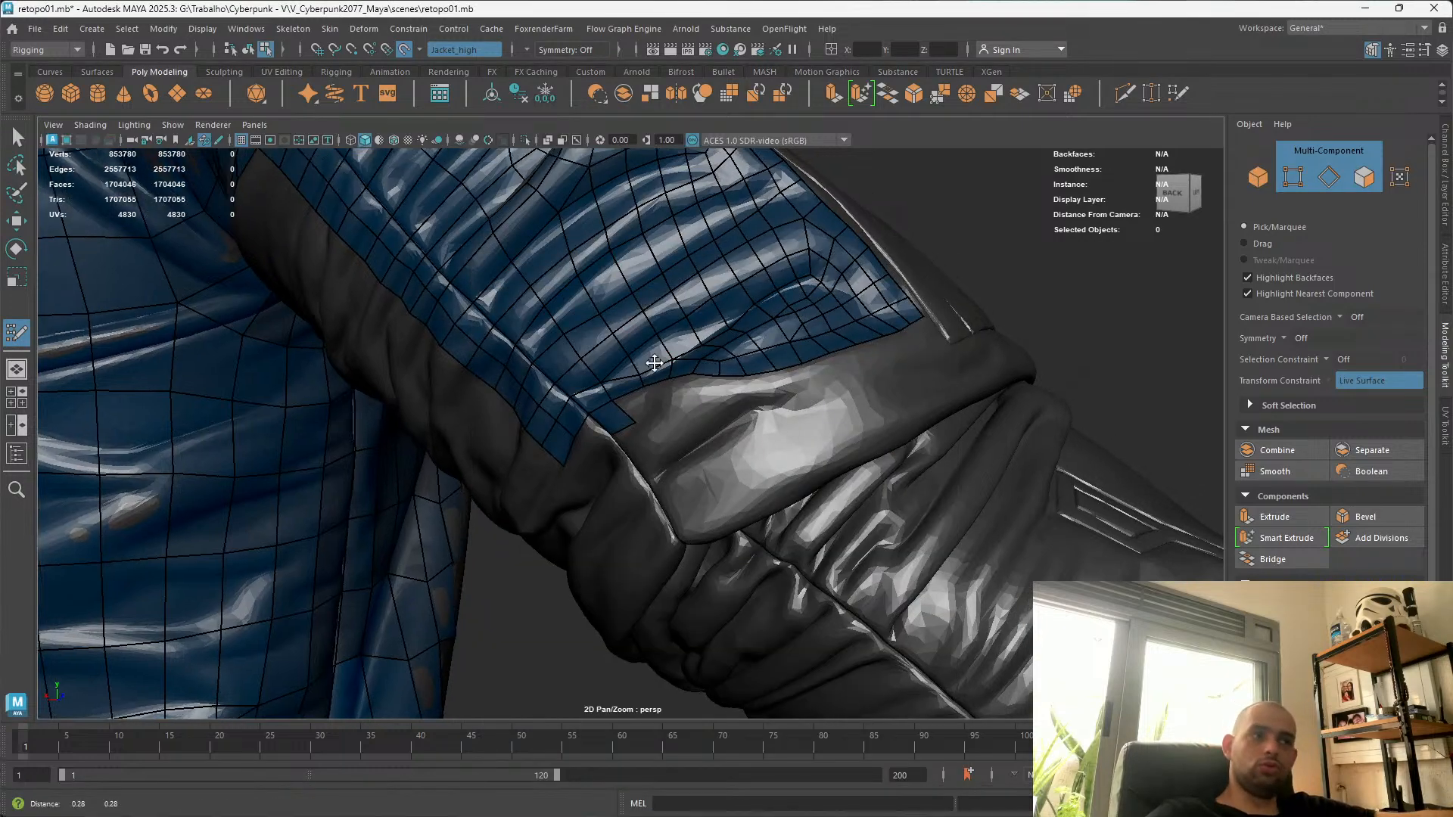
{"action": "middle_click_drag", "start_coordinate": [665, 340], "coordinate": [637, 458], "text": "alt"}
{"action": "left_click_drag", "start_coordinate": [637, 458], "coordinate": [609, 451], "text": "alt"}
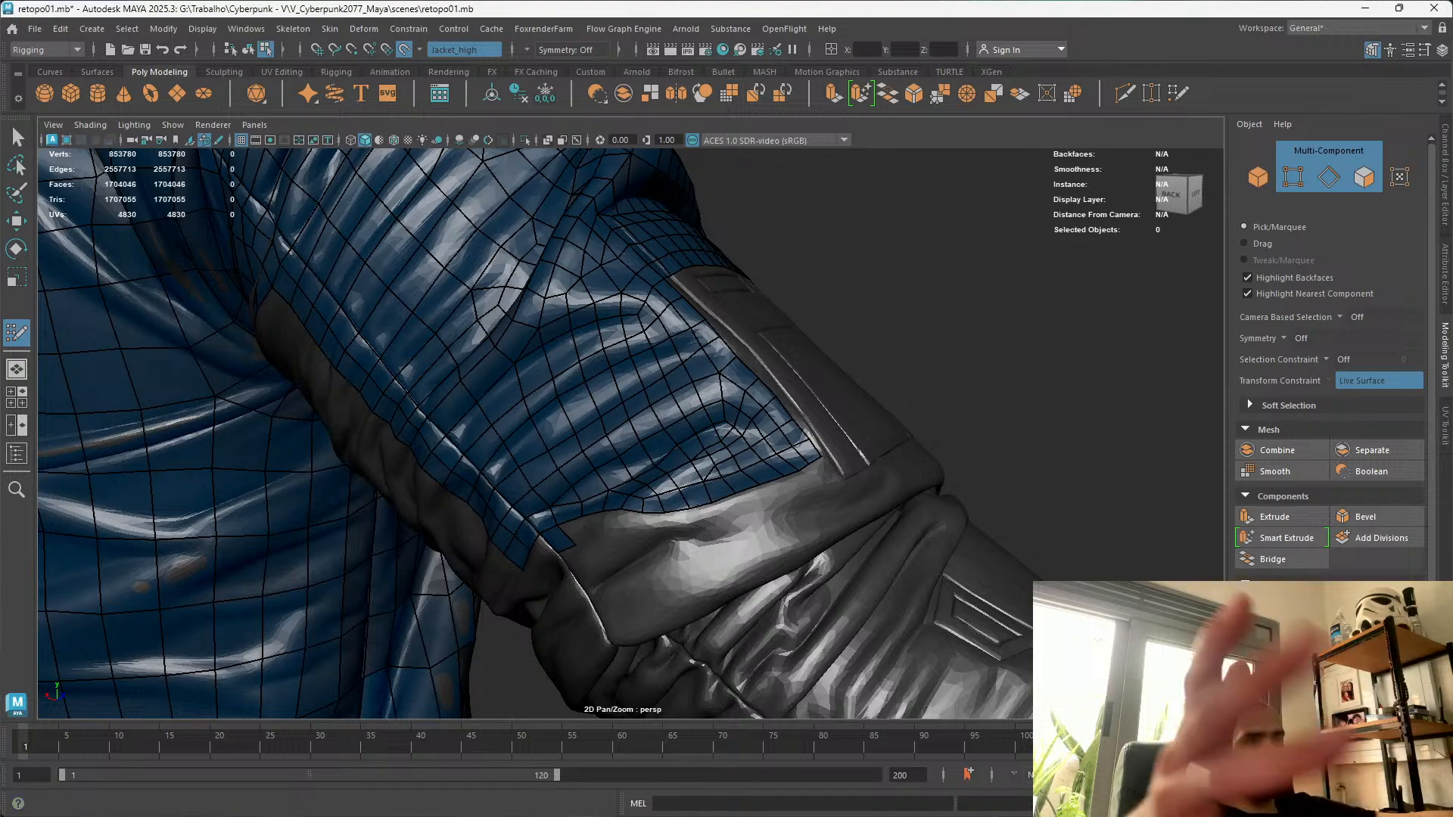
Exit Quad Draw, switch to object selection with nothing selected, and view the sleeve's panel from the side
{"action": "key", "text": "q"}
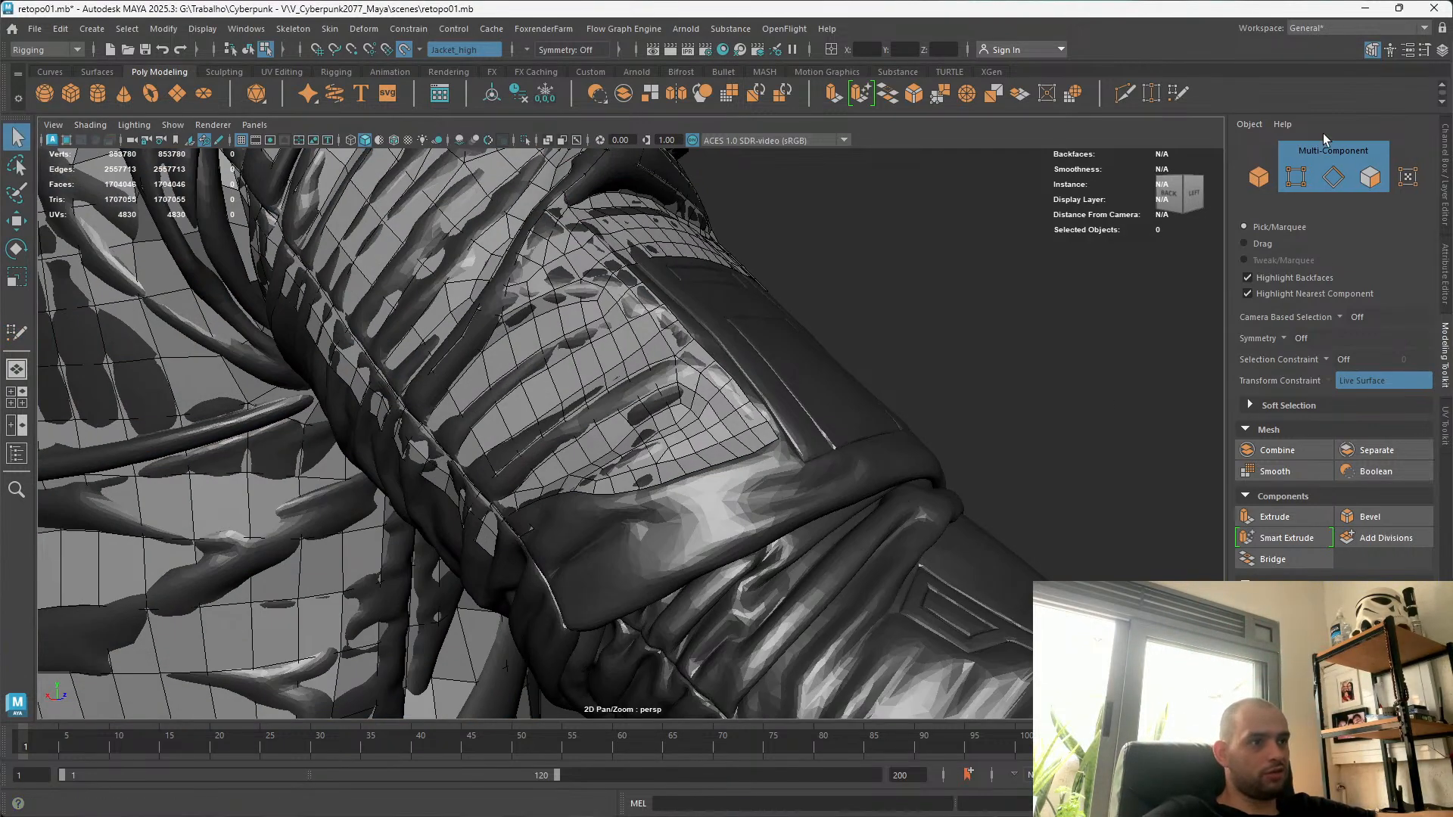
{"action": "left_click", "coordinate": [1295, 176]}
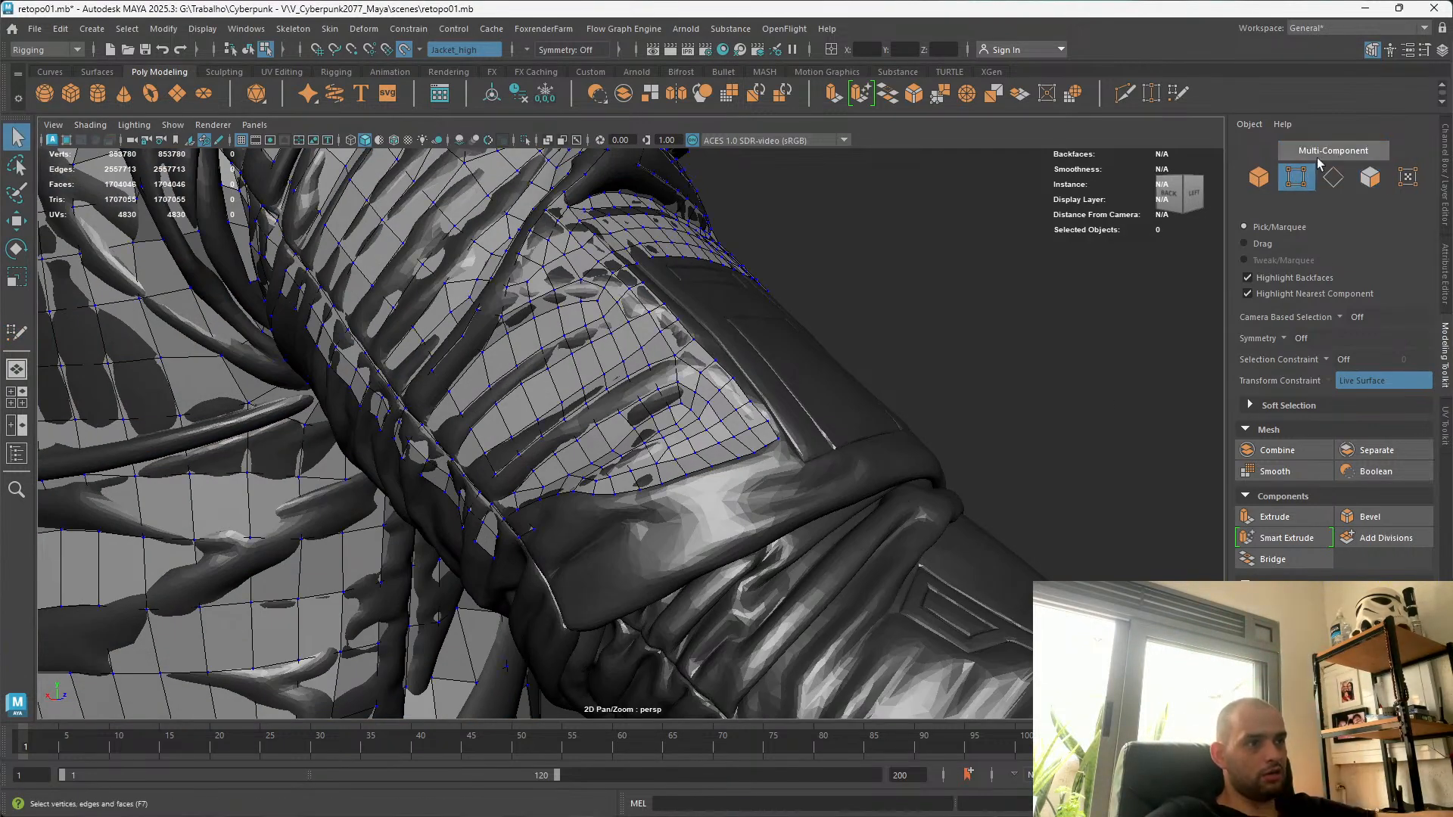
{"action": "left_click", "coordinate": [1252, 183]}
{"action": "left_click", "coordinate": [1060, 270]}
{"action": "left_click_drag", "start_coordinate": [1052, 273], "coordinate": [950, 345], "text": "alt"}
{"action": "middle_click_drag", "start_coordinate": [949, 346], "coordinate": [1022, 392], "text": "alt"}
{"action": "left_click_drag", "start_coordinate": [1022, 392], "coordinate": [764, 356], "text": "alt"}
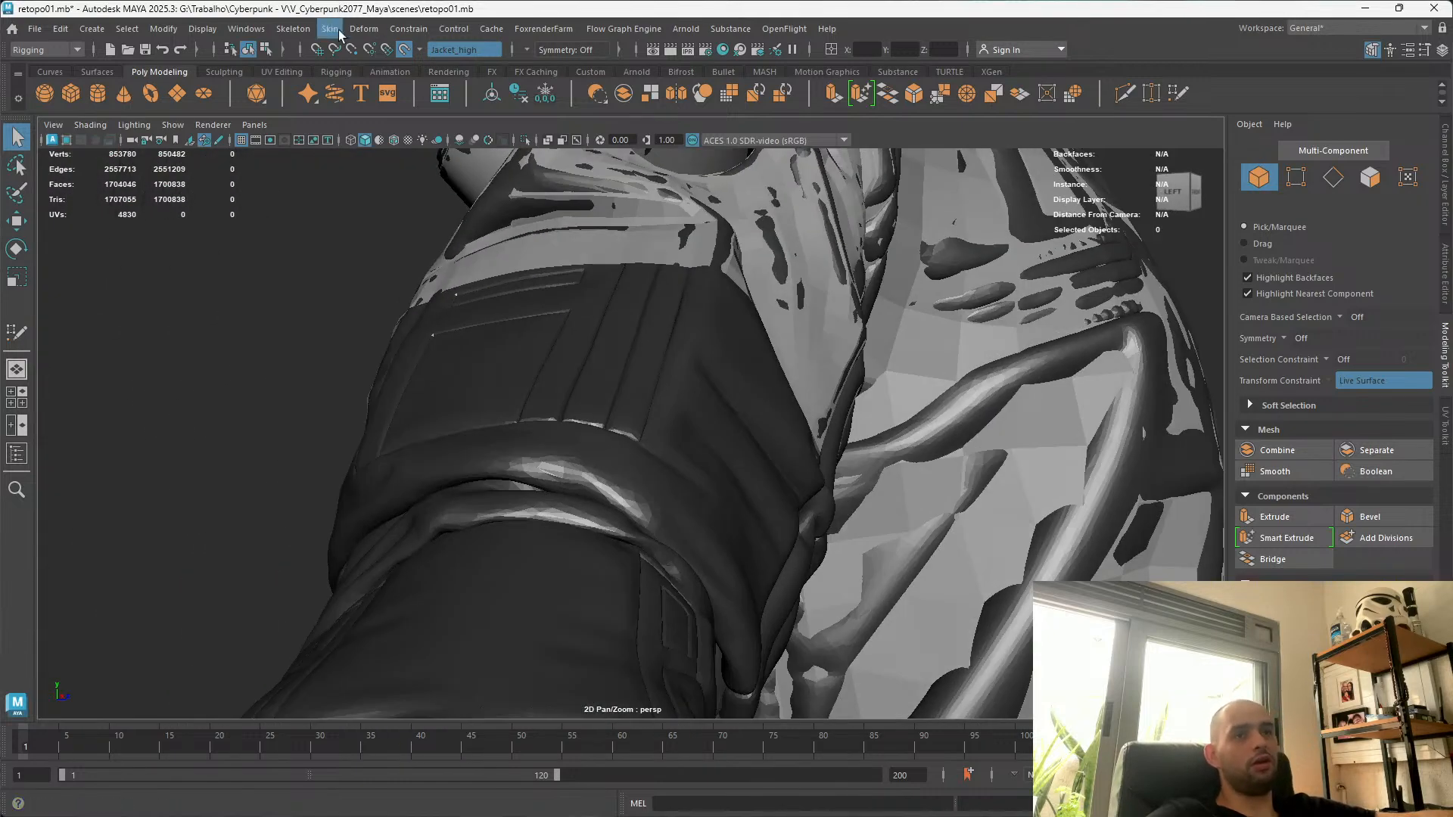
Turn off the live surface and view how far the low-poly mesh covers the whole jacket from the front
{"action": "left_click", "coordinate": [404, 49]}
{"action": "left_click_drag", "start_coordinate": [681, 288], "coordinate": [697, 397], "text": "alt"}
{"action": "left_click_drag", "start_coordinate": [958, 424], "coordinate": [697, 236], "text": "alt"}
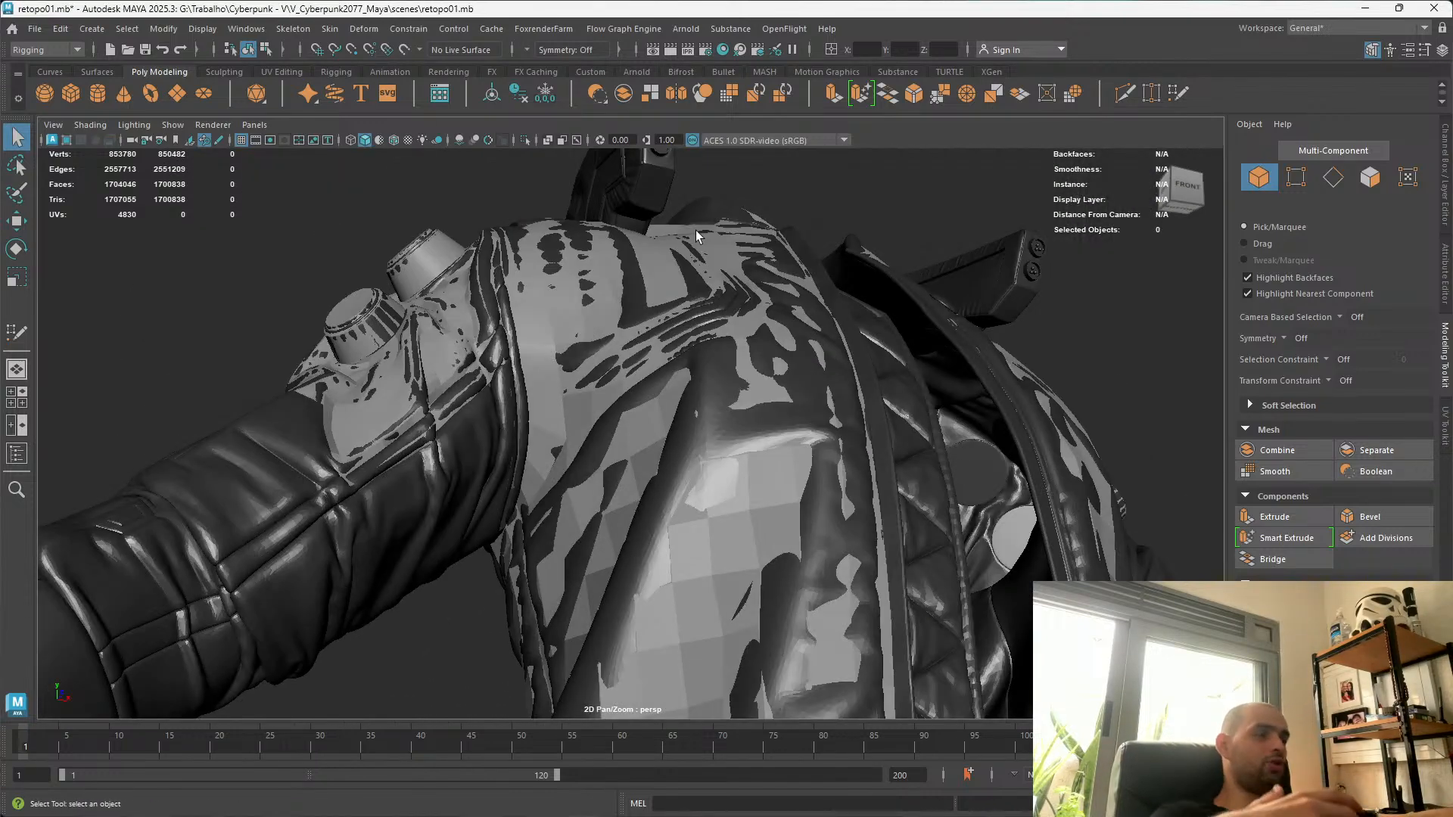
{"action": "left_click_drag", "start_coordinate": [717, 334], "coordinate": [601, 245], "text": "alt"}
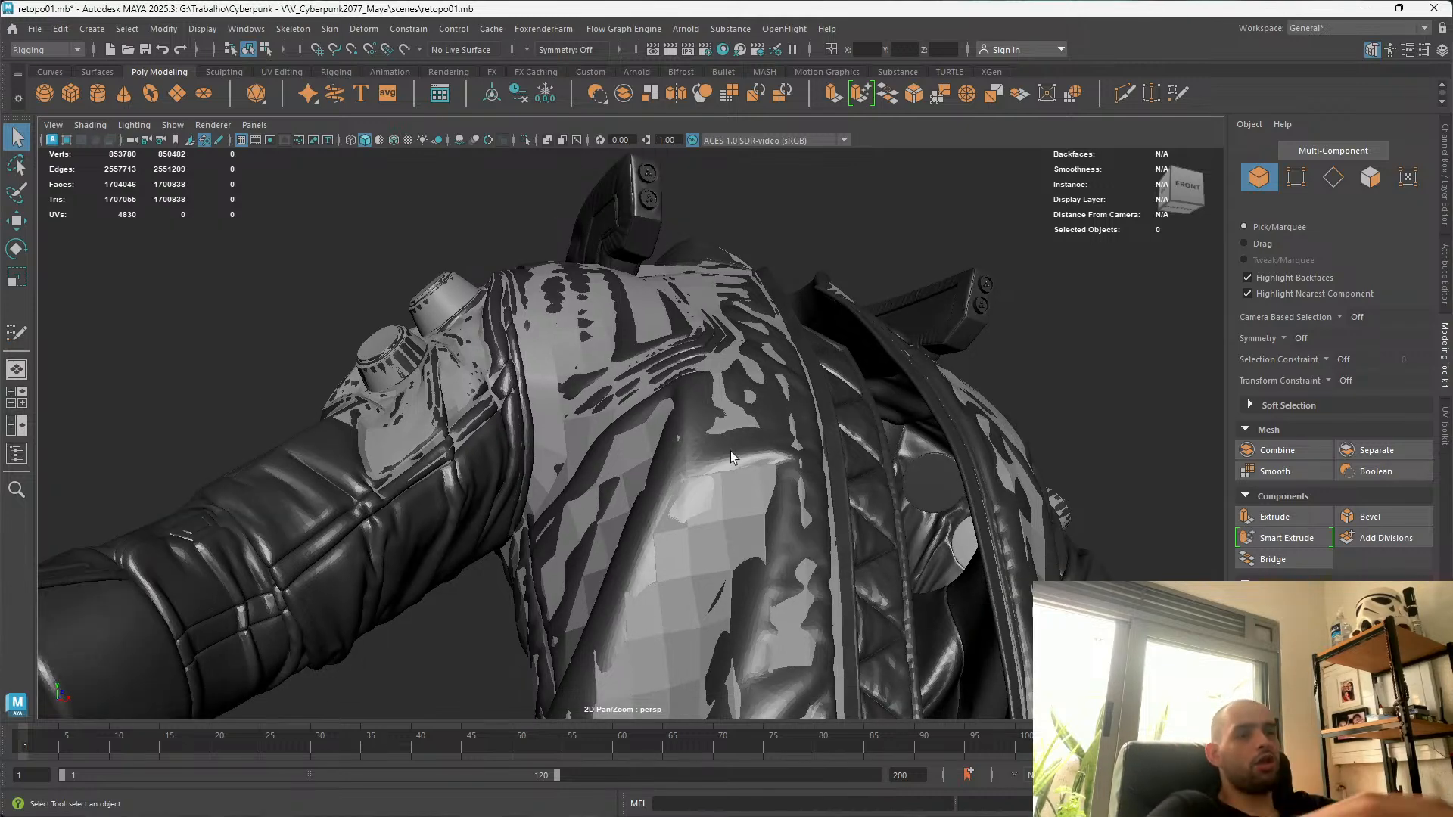
{"action": "scroll", "coordinate": [881, 475], "scroll_direction": "down", "scroll_amount": 5}
{"action": "left_click_drag", "start_coordinate": [879, 480], "coordinate": [581, 301], "text": "alt"}
{"action": "scroll", "coordinate": [581, 301], "scroll_direction": "up", "scroll_amount": 3}
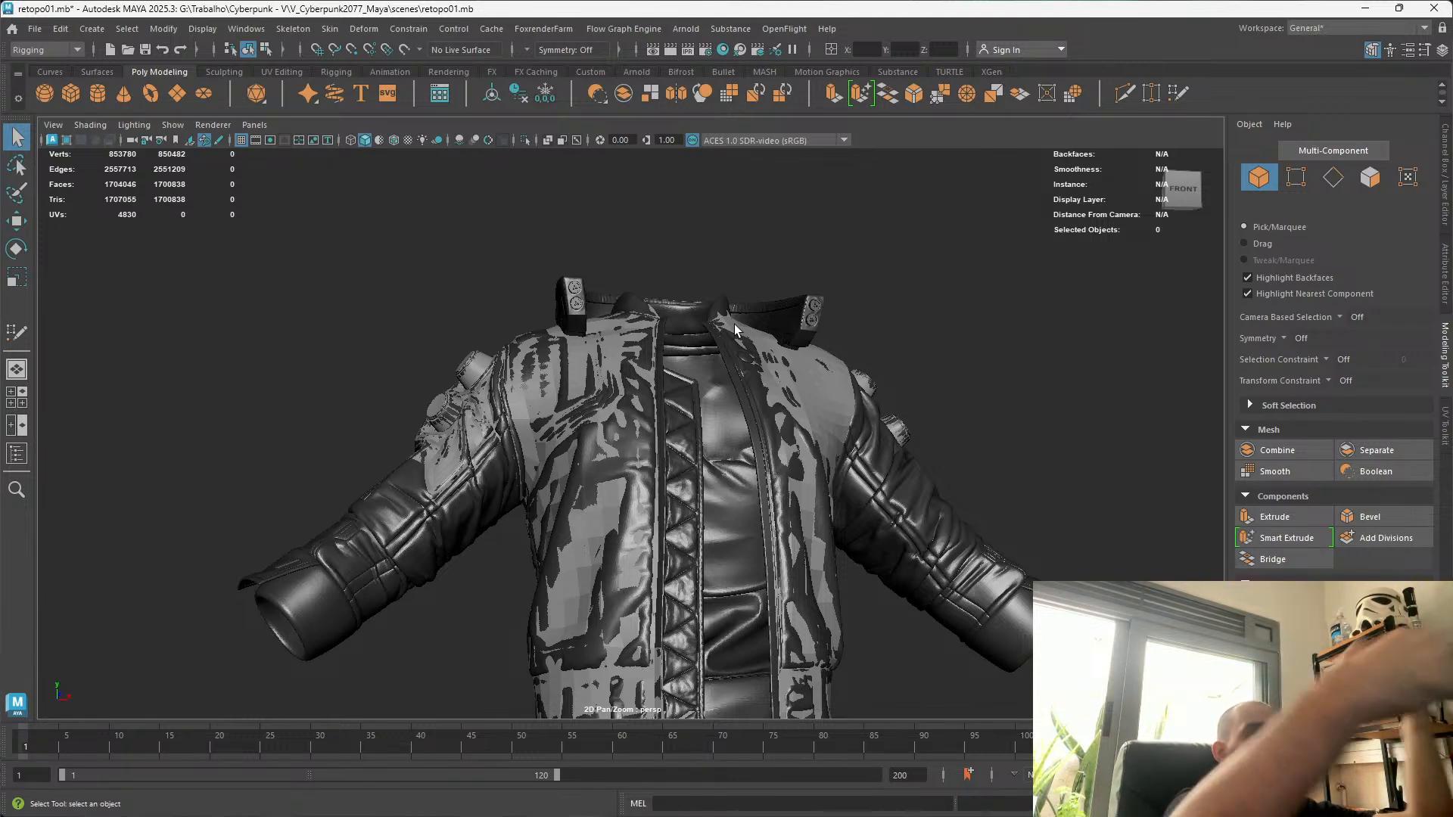
{"action": "scroll", "coordinate": [527, 348], "scroll_direction": "up", "scroll_amount": 2}
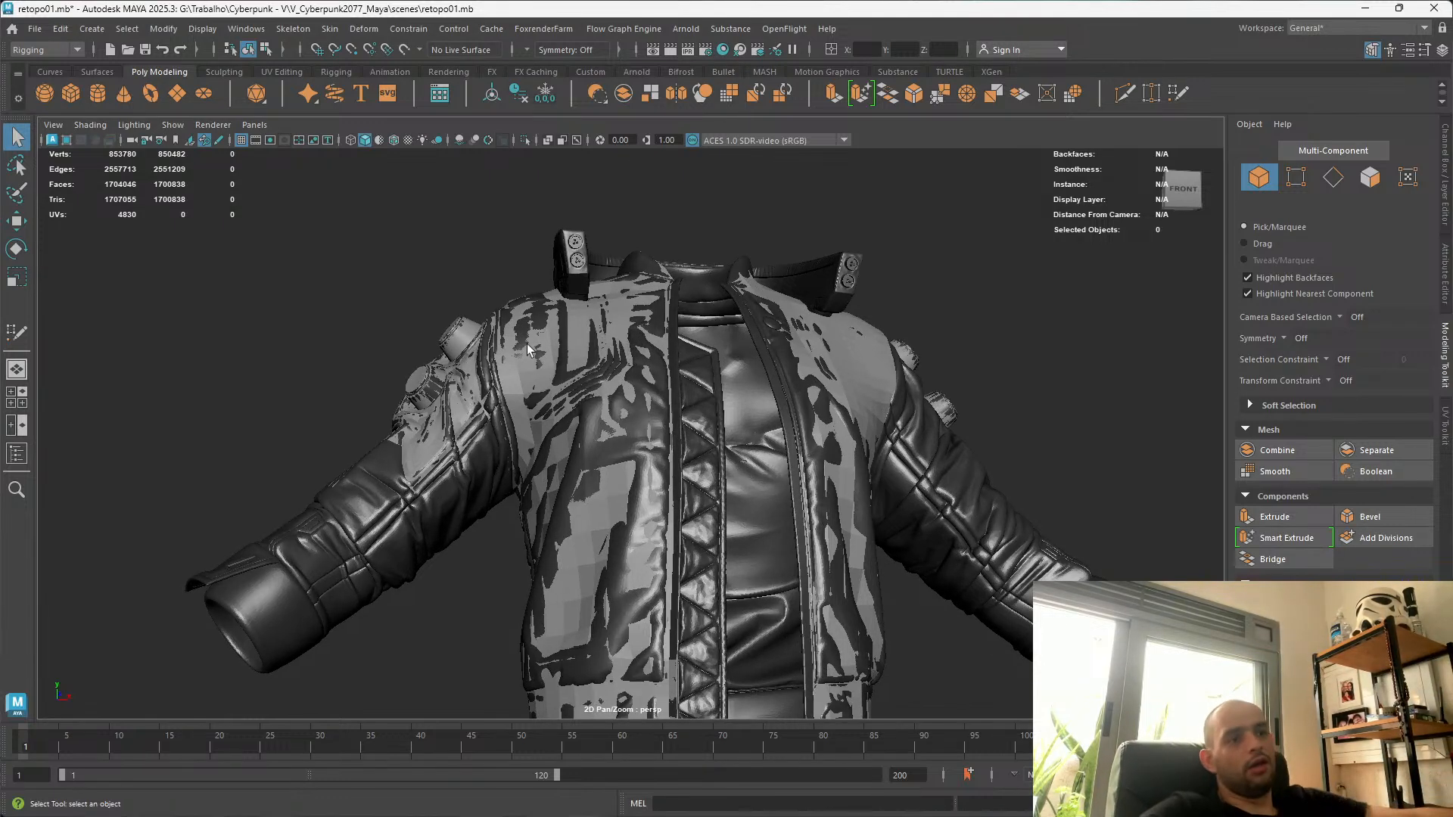
{"action": "scroll", "coordinate": [595, 367], "scroll_direction": "up", "scroll_amount": 5}
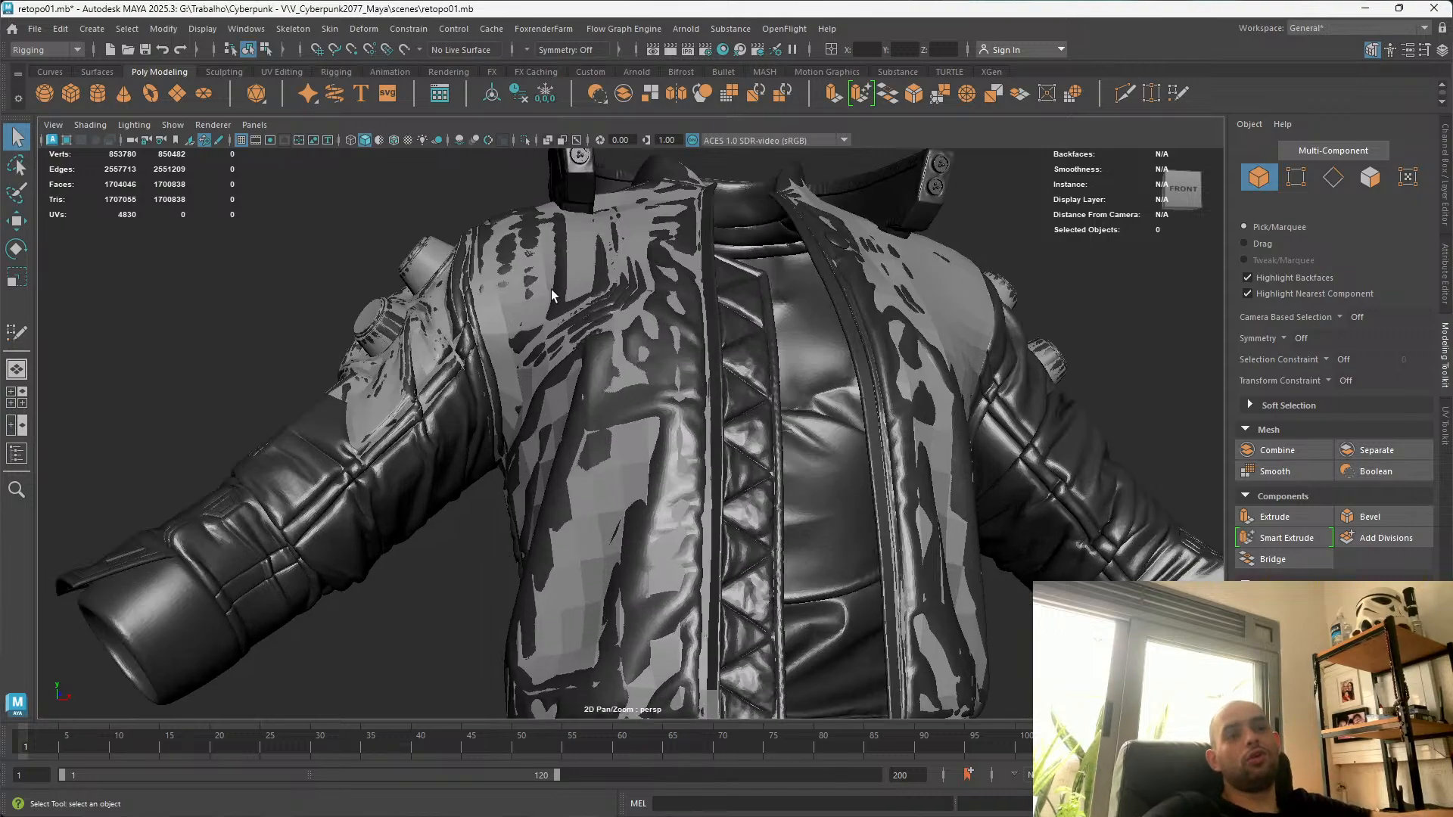
Select the high-poly jacket and make it the live surface
{"action": "left_click", "coordinate": [255, 452]}
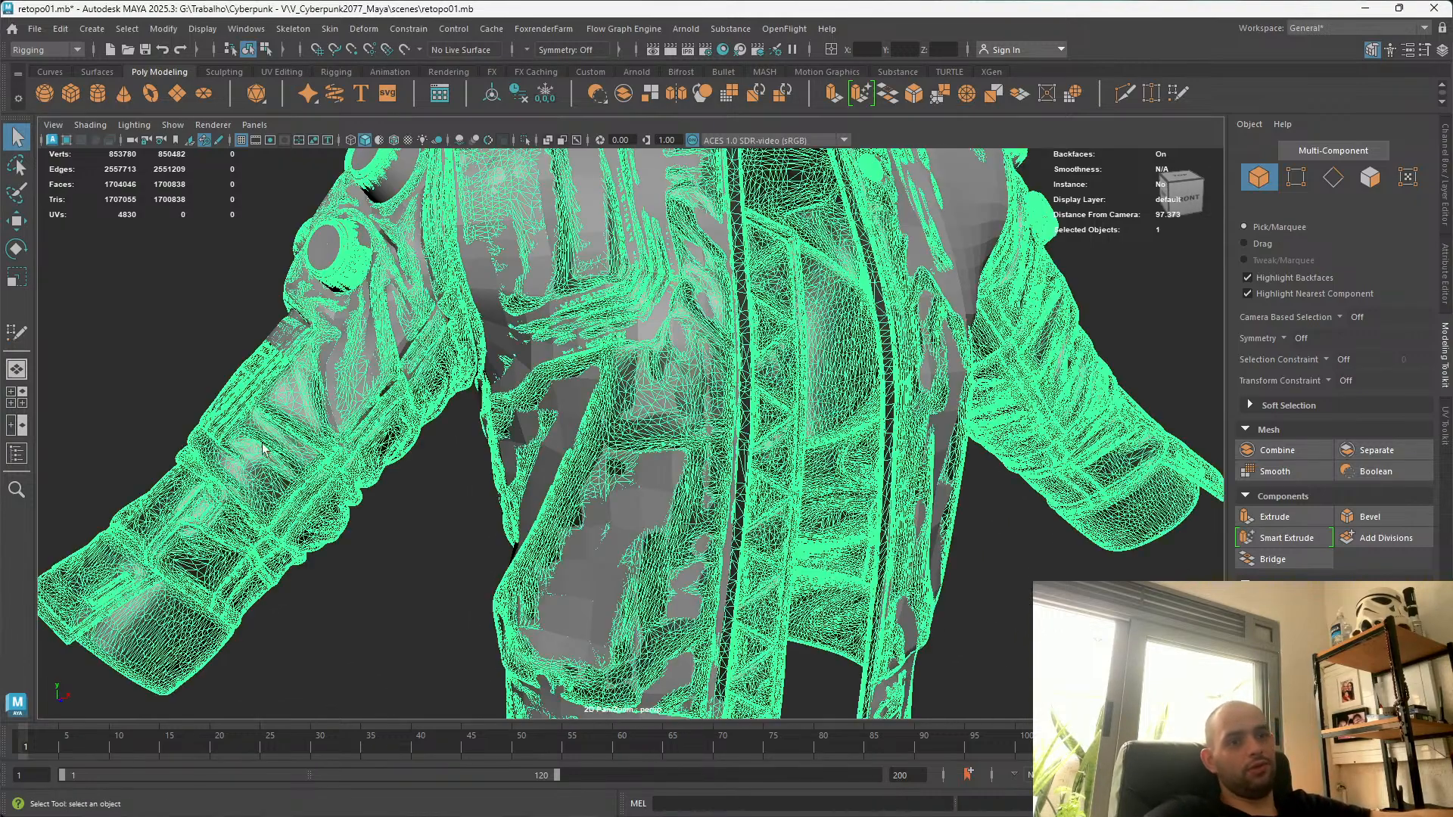
{"action": "left_click_drag", "start_coordinate": [573, 376], "coordinate": [715, 403], "text": "alt"}
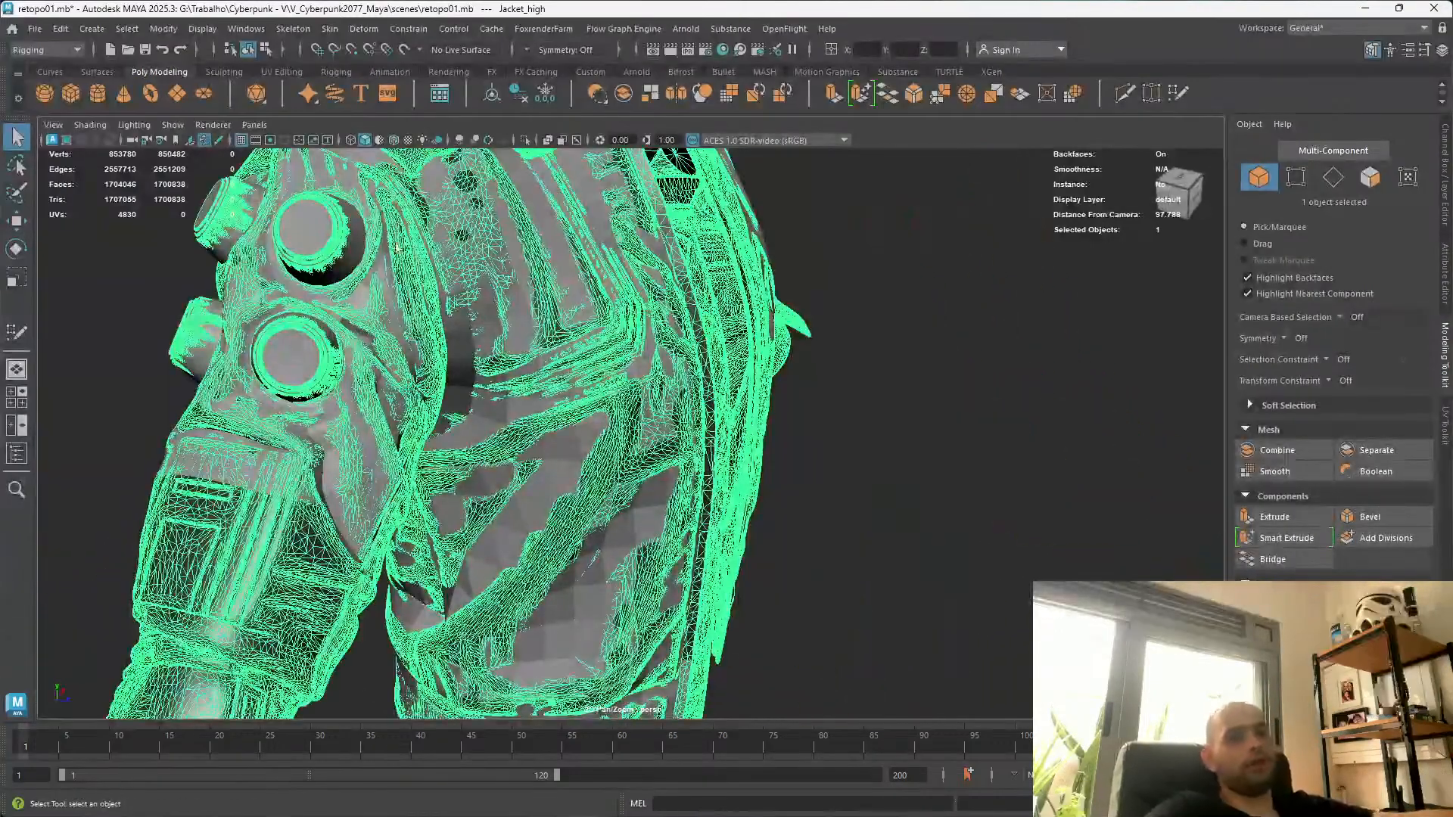
{"action": "middle_click_drag", "start_coordinate": [440, 388], "coordinate": [579, 567], "text": "alt"}
{"action": "left_click_drag", "start_coordinate": [578, 568], "coordinate": [485, 507], "text": "alt"}
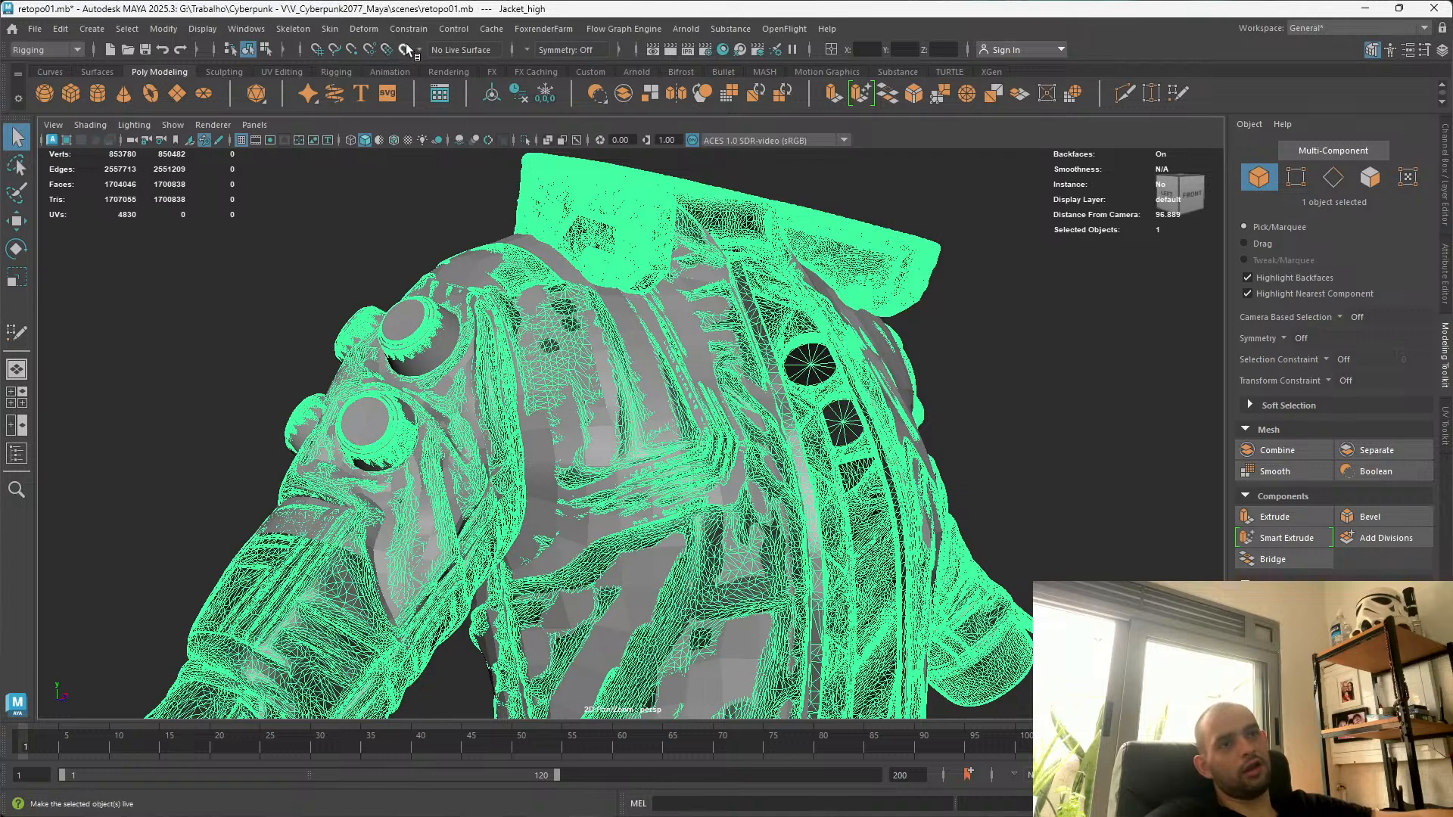
{"action": "left_click", "coordinate": [406, 48]}
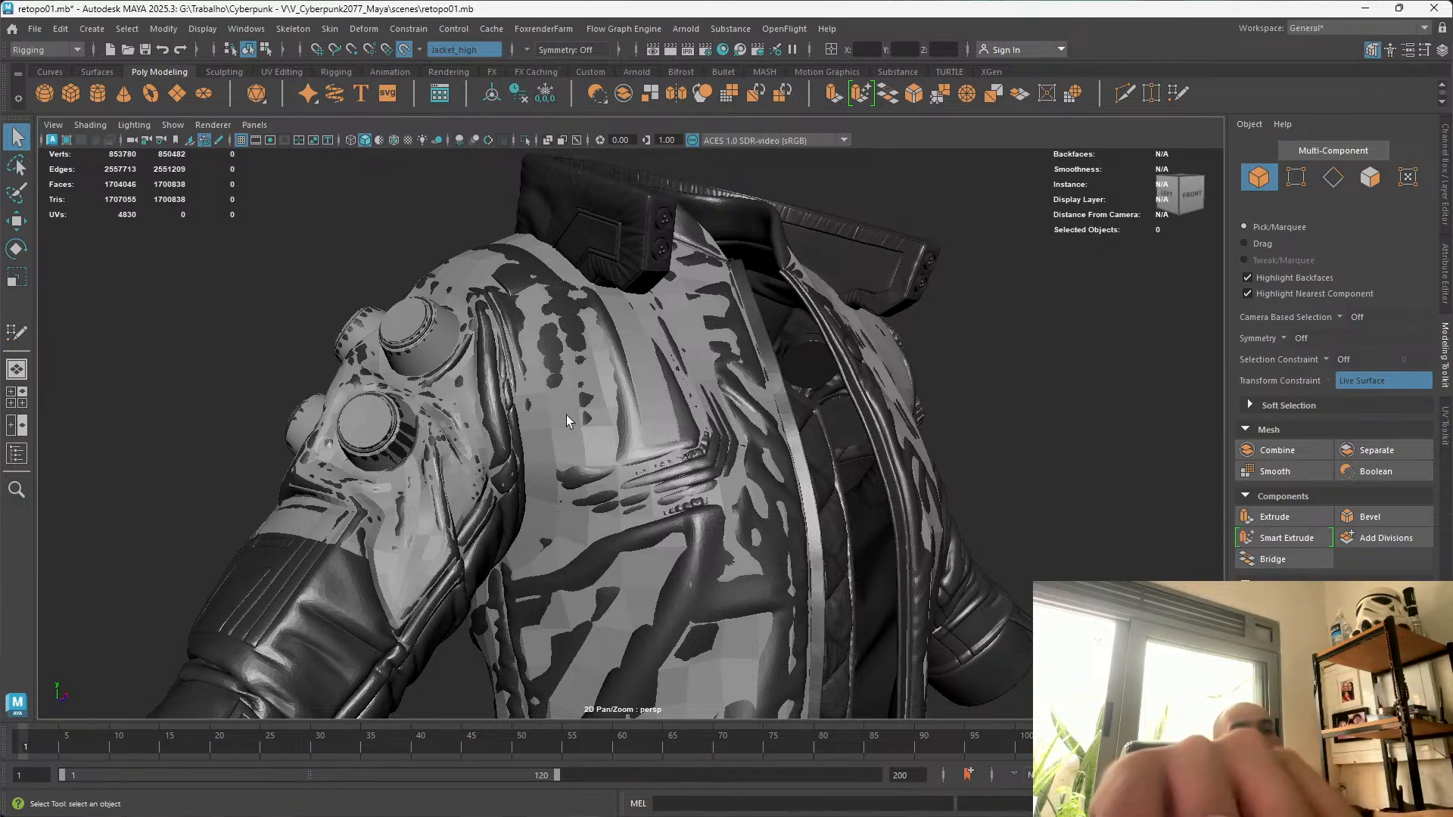
Select the low-poly jacket mesh and activate Quad Draw on it
{"action": "left_click", "coordinate": [543, 434]}
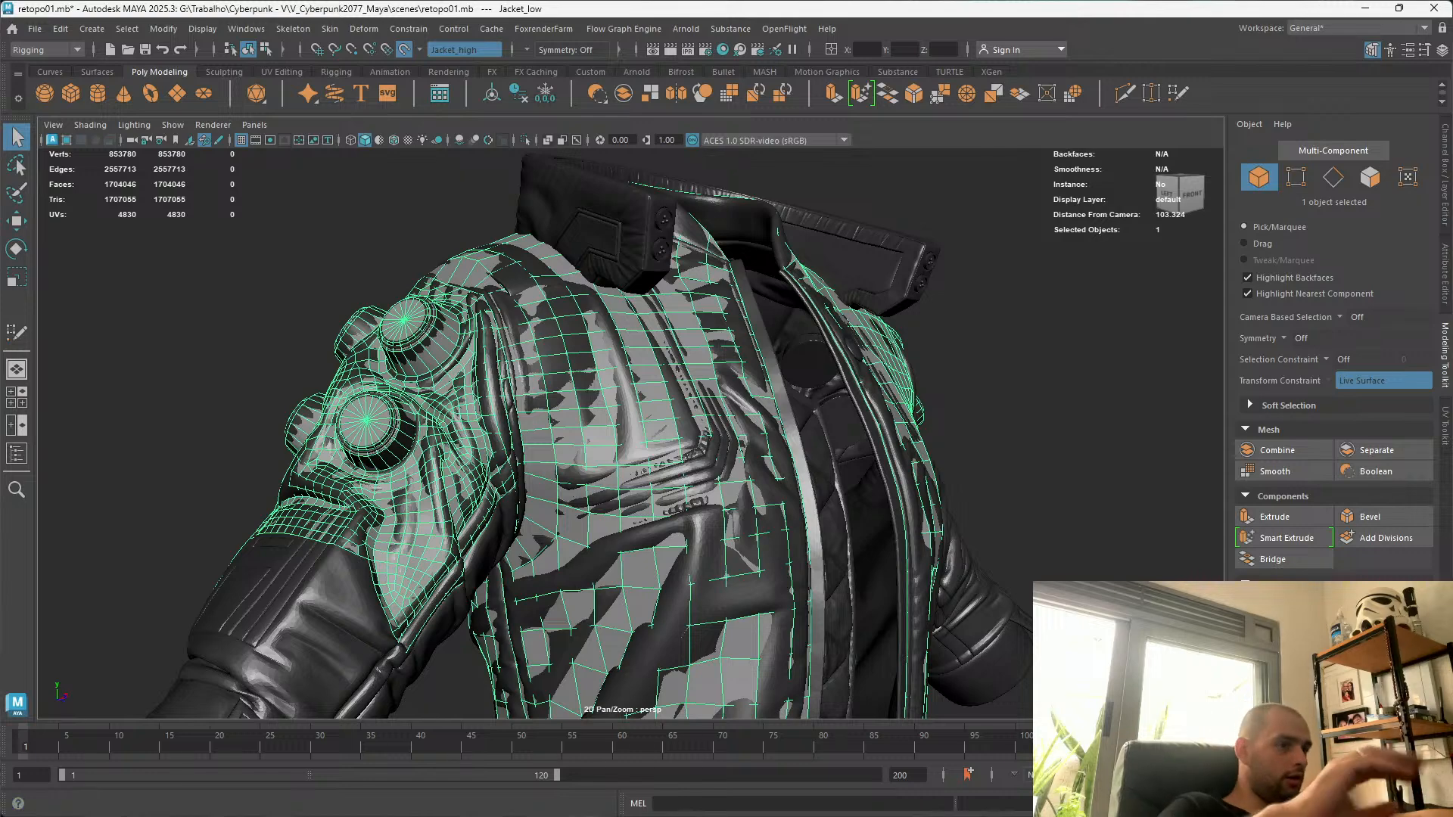
{"action": "left_click", "coordinate": [1379, 625]}
{"action": "key", "text": "alt+z"}
{"action": "key", "text": "alt+z"}
Examine the low-poly mesh's open border beside the sleeve's back seam and the edge flow across the adjacent folds
{"action": "middle_click_drag", "start_coordinate": [602, 477], "coordinate": [620, 471], "text": "alt"}
{"action": "left_click_drag", "start_coordinate": [620, 471], "coordinate": [733, 503], "text": "alt"}
{"action": "middle_click_drag", "start_coordinate": [733, 503], "coordinate": [585, 326], "text": "alt"}
{"action": "right_click_drag", "start_coordinate": [584, 325], "coordinate": [561, 560], "text": "alt"}
{"action": "left_click_drag", "start_coordinate": [561, 560], "coordinate": [791, 395], "text": "alt"}
{"action": "middle_click_drag", "start_coordinate": [791, 396], "coordinate": [713, 436], "text": "alt"}
{"action": "left_click_drag", "start_coordinate": [712, 436], "coordinate": [959, 458], "text": "alt"}
{"action": "middle_click_drag", "start_coordinate": [960, 459], "coordinate": [1004, 399], "text": "alt"}
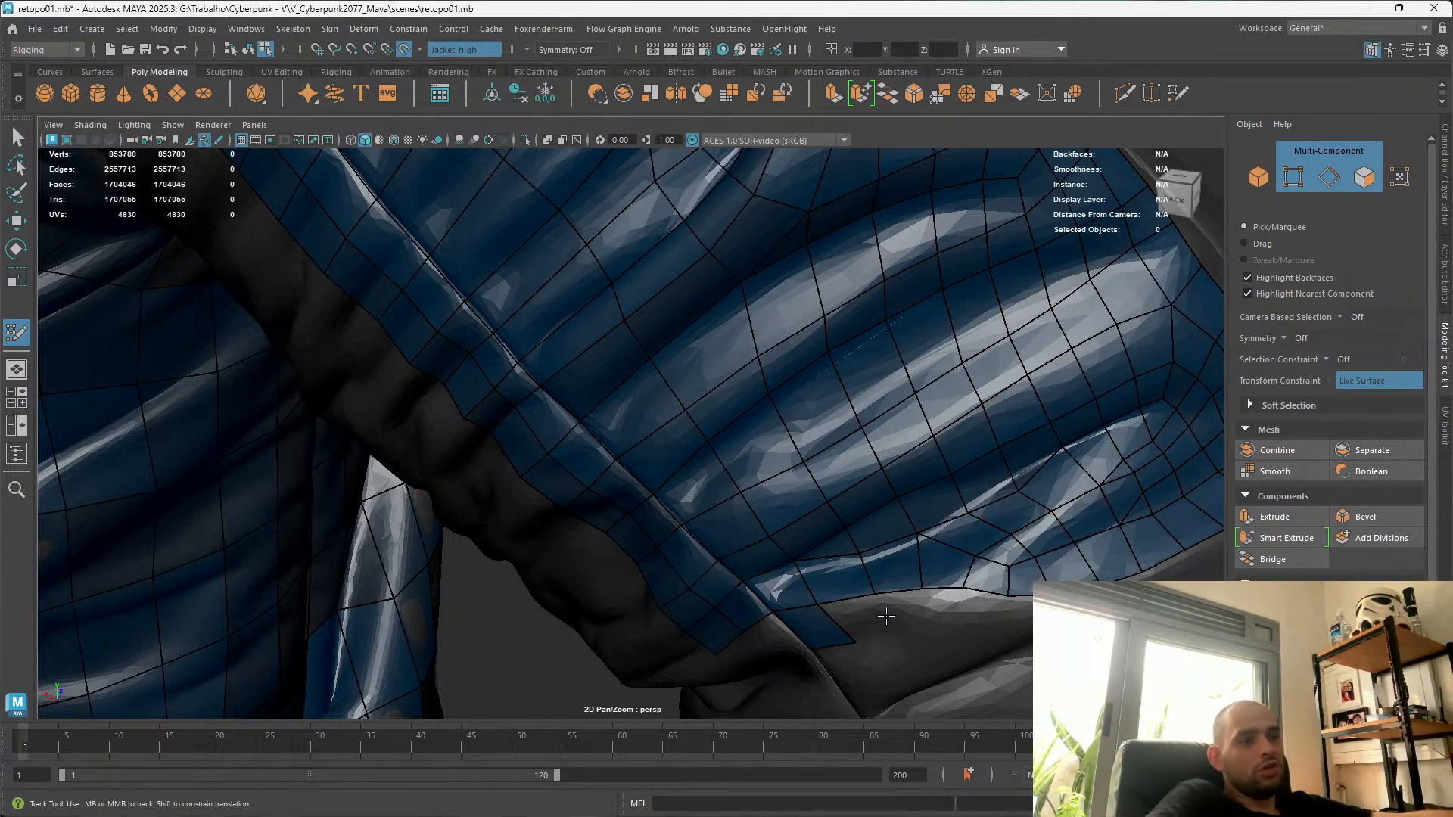
{"action": "left_click_drag", "start_coordinate": [906, 613], "coordinate": [788, 538], "text": "alt"}
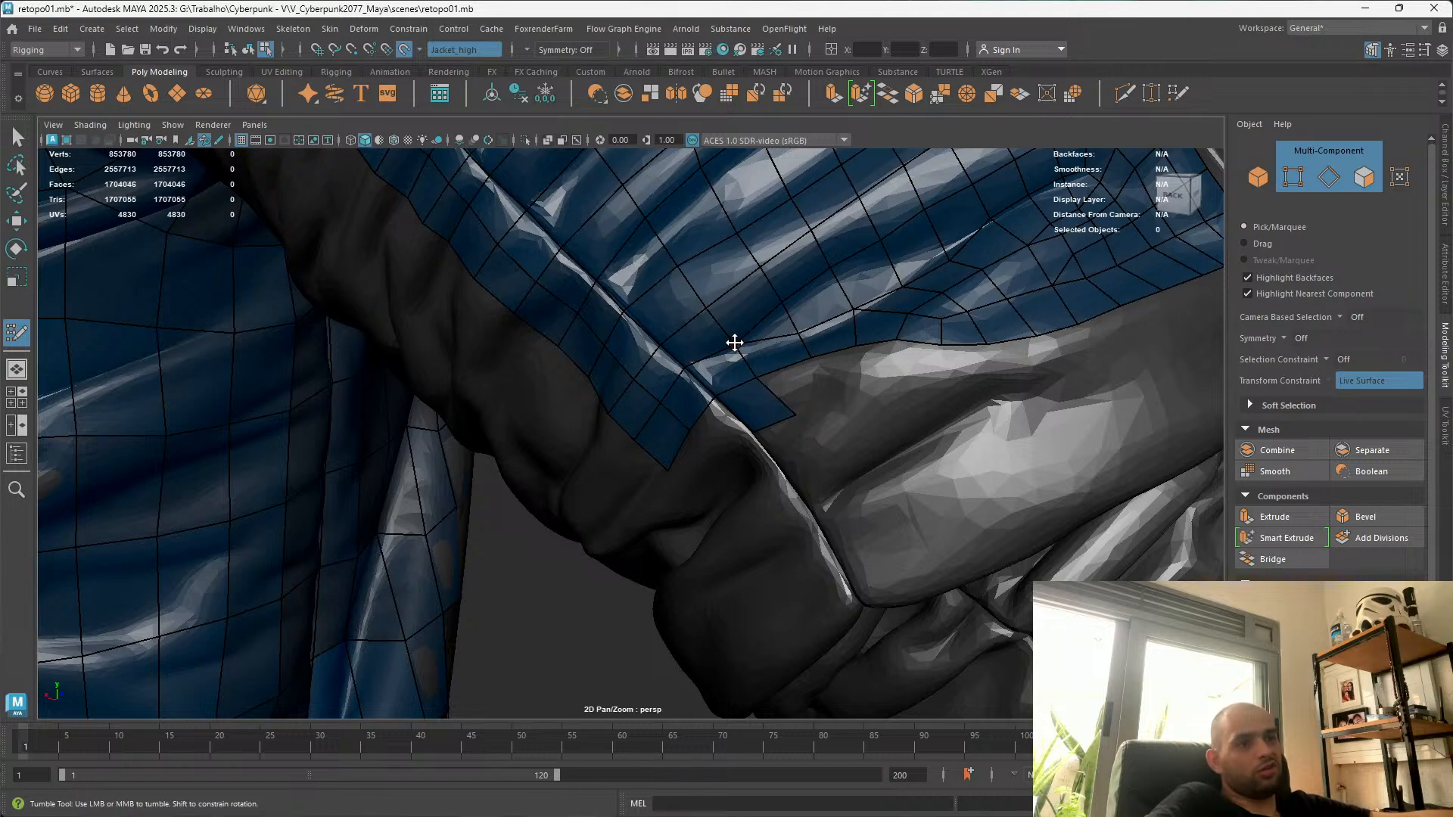
{"action": "scroll", "coordinate": [782, 362], "scroll_direction": "down", "scroll_amount": 5}
{"action": "middle_click_drag", "start_coordinate": [736, 412], "coordinate": [701, 506], "text": "alt"}
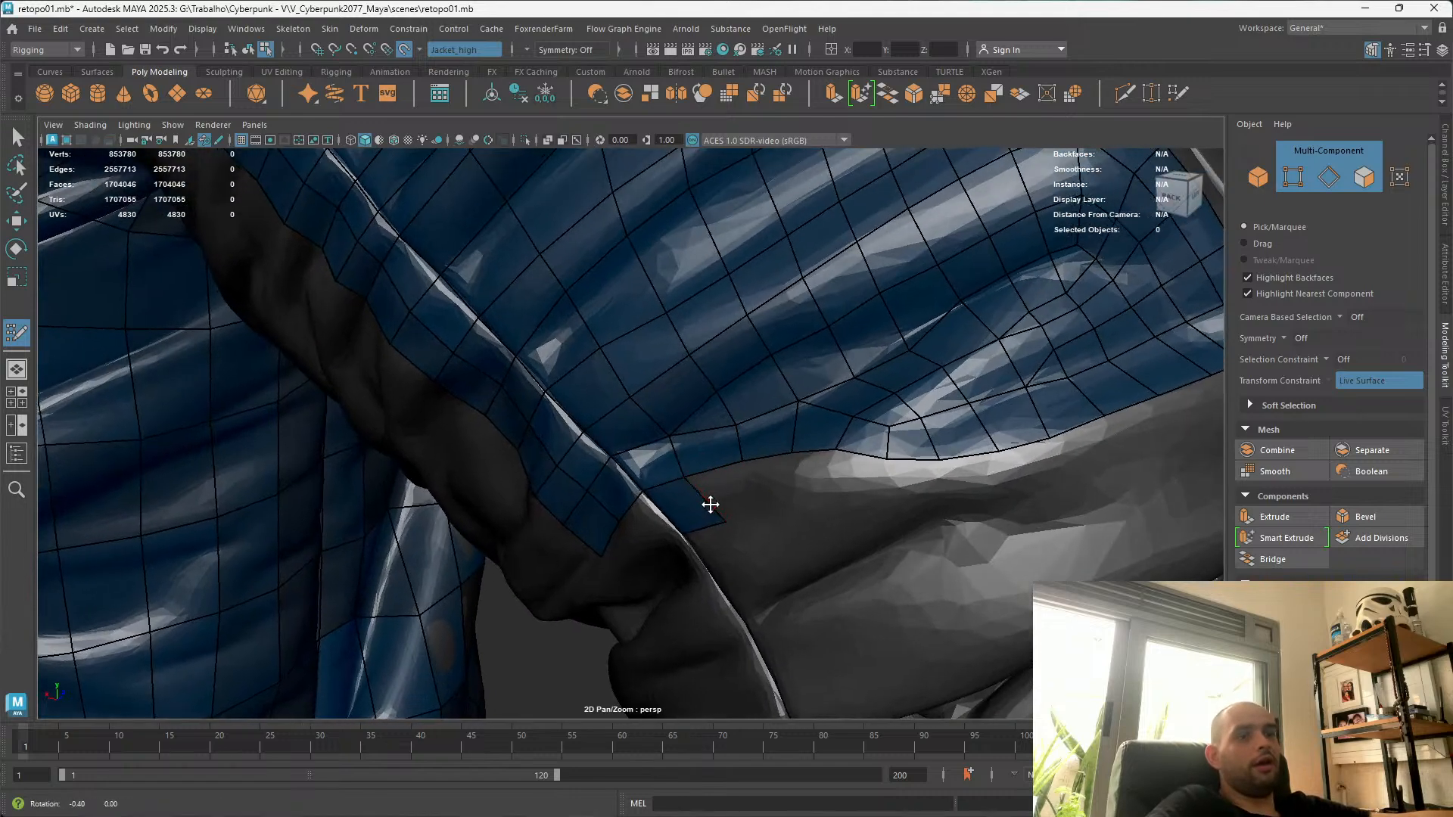
{"action": "scroll", "coordinate": [712, 501], "scroll_direction": "up", "scroll_amount": 5}
{"action": "middle_click_drag", "start_coordinate": [878, 416], "coordinate": [750, 502], "text": "alt"}
{"action": "left_click_drag", "start_coordinate": [751, 502], "coordinate": [616, 529], "text": "alt"}
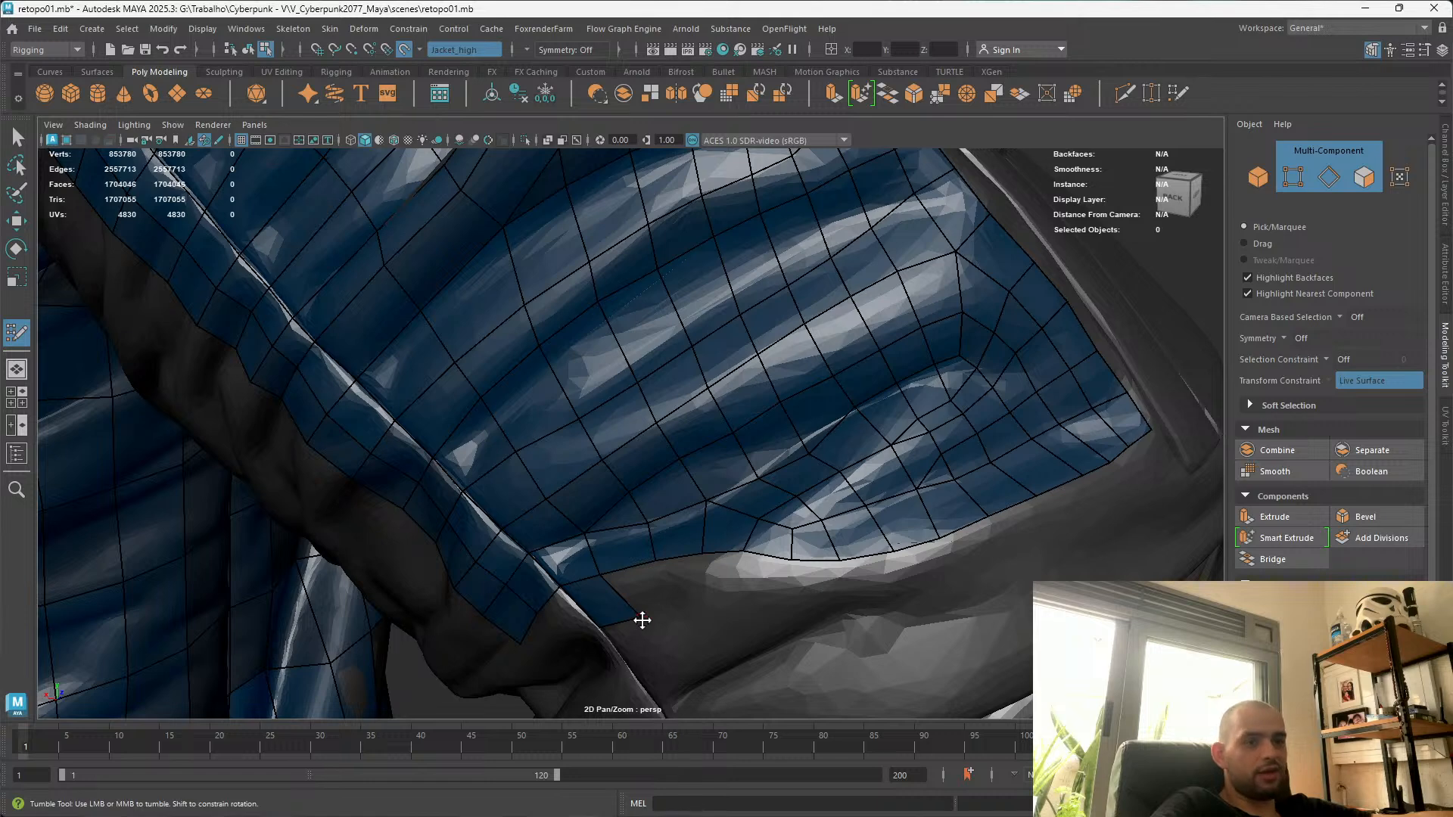
{"action": "left_click", "coordinate": [604, 605], "text": "shift"}
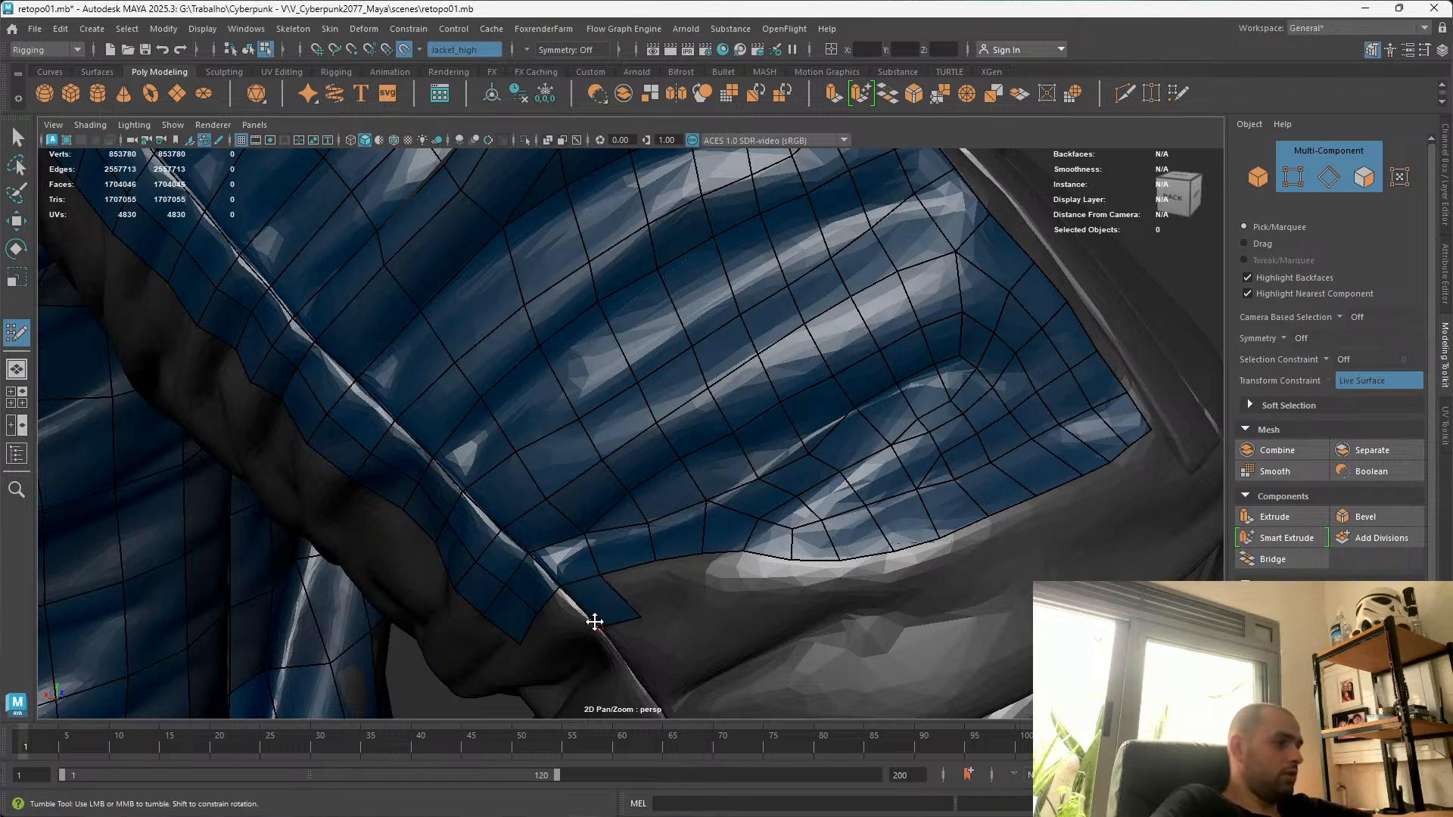
{"action": "left_click_drag", "start_coordinate": [605, 606], "coordinate": [714, 538]}
{"action": "key", "text": "ctrl+z"}
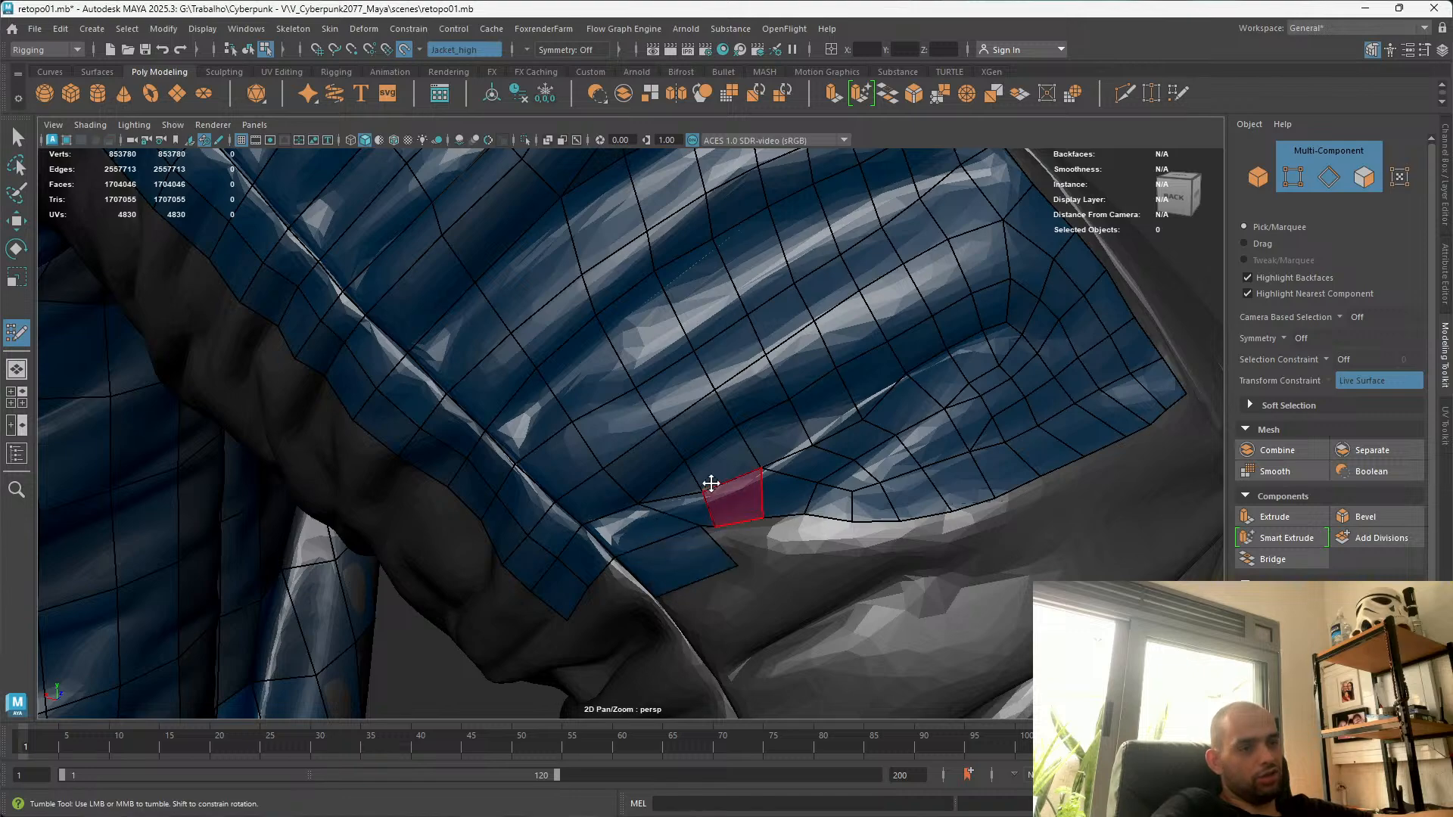
{"action": "key", "text": "ctrl+z"}
Extrude one more quad past the sleeve's open border, next to the small quad beside the back seam
{"action": "left_click_drag", "start_coordinate": [716, 591], "coordinate": [734, 579], "text": "alt"}
{"action": "left_click_drag", "start_coordinate": [791, 492], "coordinate": [823, 561], "text": "alt"}
{"action": "scroll", "coordinate": [824, 562], "scroll_direction": "down", "scroll_amount": 3}
{"action": "middle_click_drag", "start_coordinate": [810, 606], "coordinate": [860, 542], "text": "alt"}
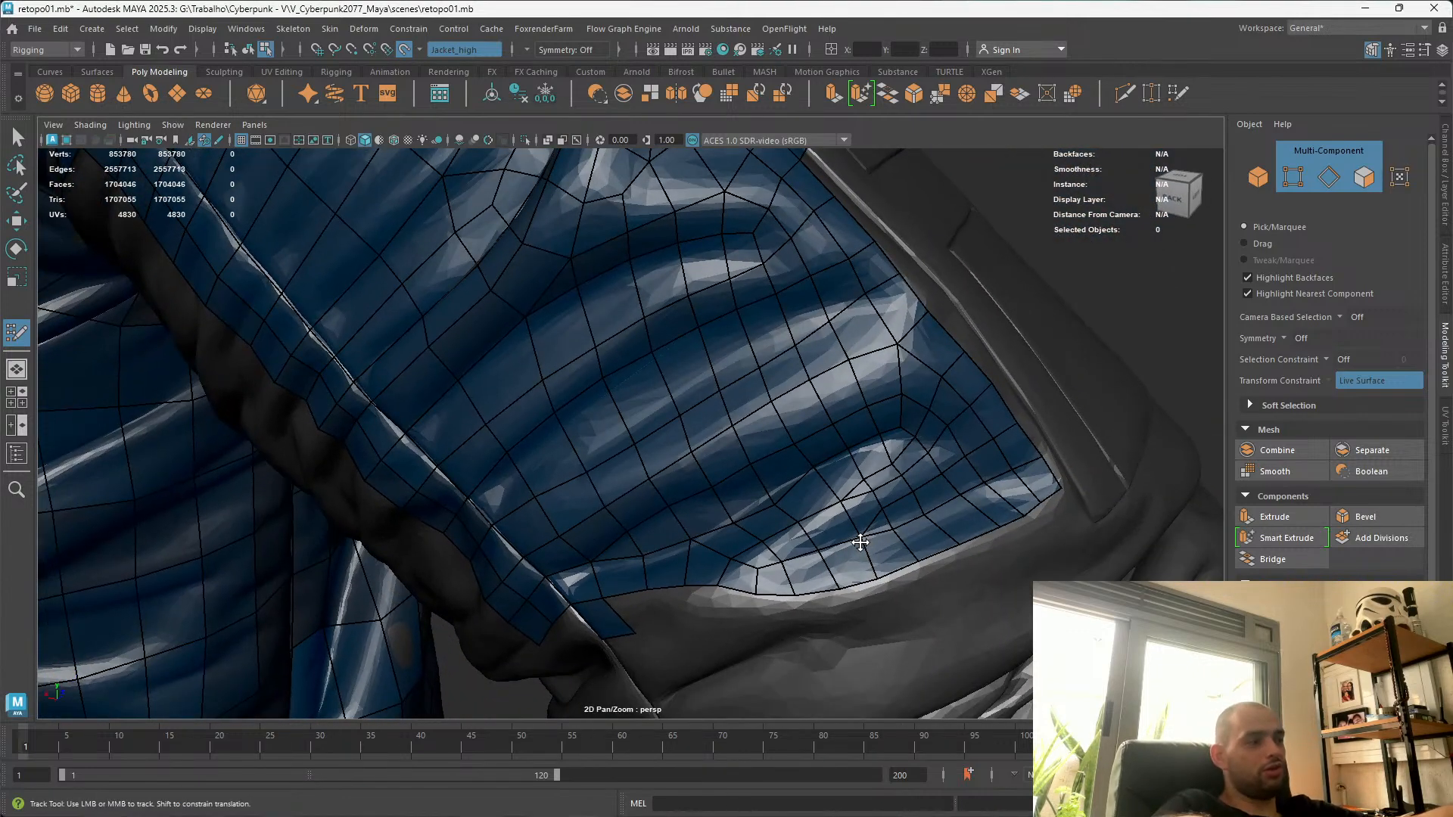
{"action": "mouse_move", "coordinate": [766, 552]}
{"action": "left_mouse_down", "text": "alt"}
{"action": "mouse_move", "coordinate": [860, 588]}
{"action": "mouse_move", "coordinate": [751, 537]}
{"action": "left_mouse_up", "text": "alt"}
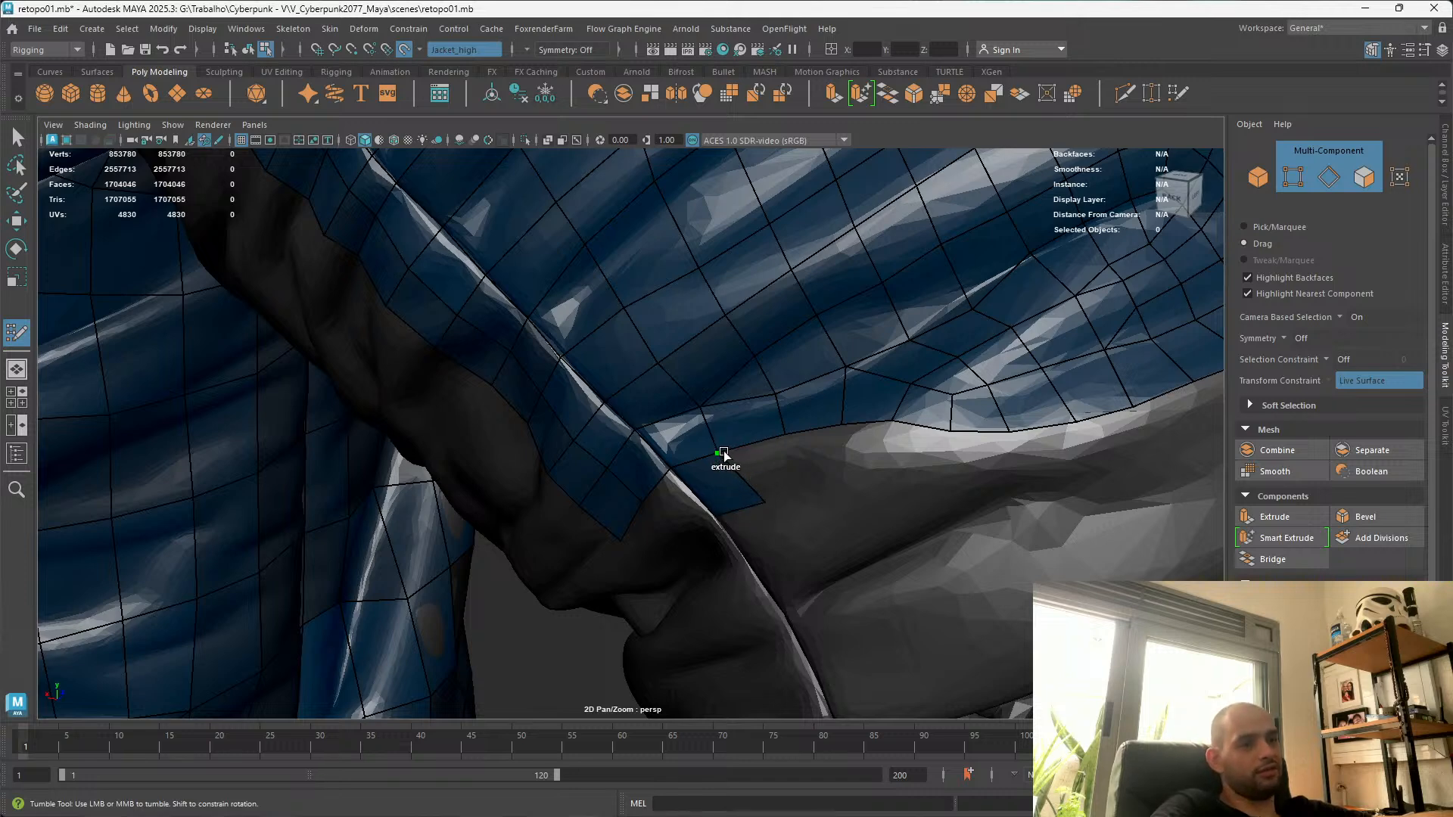
{"action": "mouse_move", "coordinate": [817, 463]}
{"action": "left_mouse_down"}
{"action": "mouse_move", "coordinate": [807, 487]}
{"action": "mouse_move", "coordinate": [827, 480]}
{"action": "mouse_move", "coordinate": [818, 432]}
{"action": "mouse_move", "coordinate": [792, 482]}
{"action": "mouse_move", "coordinate": [822, 475]}
{"action": "mouse_move", "coordinate": [757, 508]}
{"action": "left_mouse_up"}
{"action": "left_click", "coordinate": [743, 469], "text": "ctrl+shift"}
{"action": "mouse_move", "coordinate": [816, 545]}
{"action": "left_mouse_down"}
{"action": "mouse_move", "coordinate": [813, 456]}
{"action": "mouse_move", "coordinate": [788, 467]}
{"action": "mouse_move", "coordinate": [802, 481]}
{"action": "mouse_move", "coordinate": [829, 471]}
{"action": "mouse_move", "coordinate": [806, 469]}
{"action": "mouse_move", "coordinate": [820, 487]}
{"action": "mouse_move", "coordinate": [812, 460]}
{"action": "left_mouse_up"}
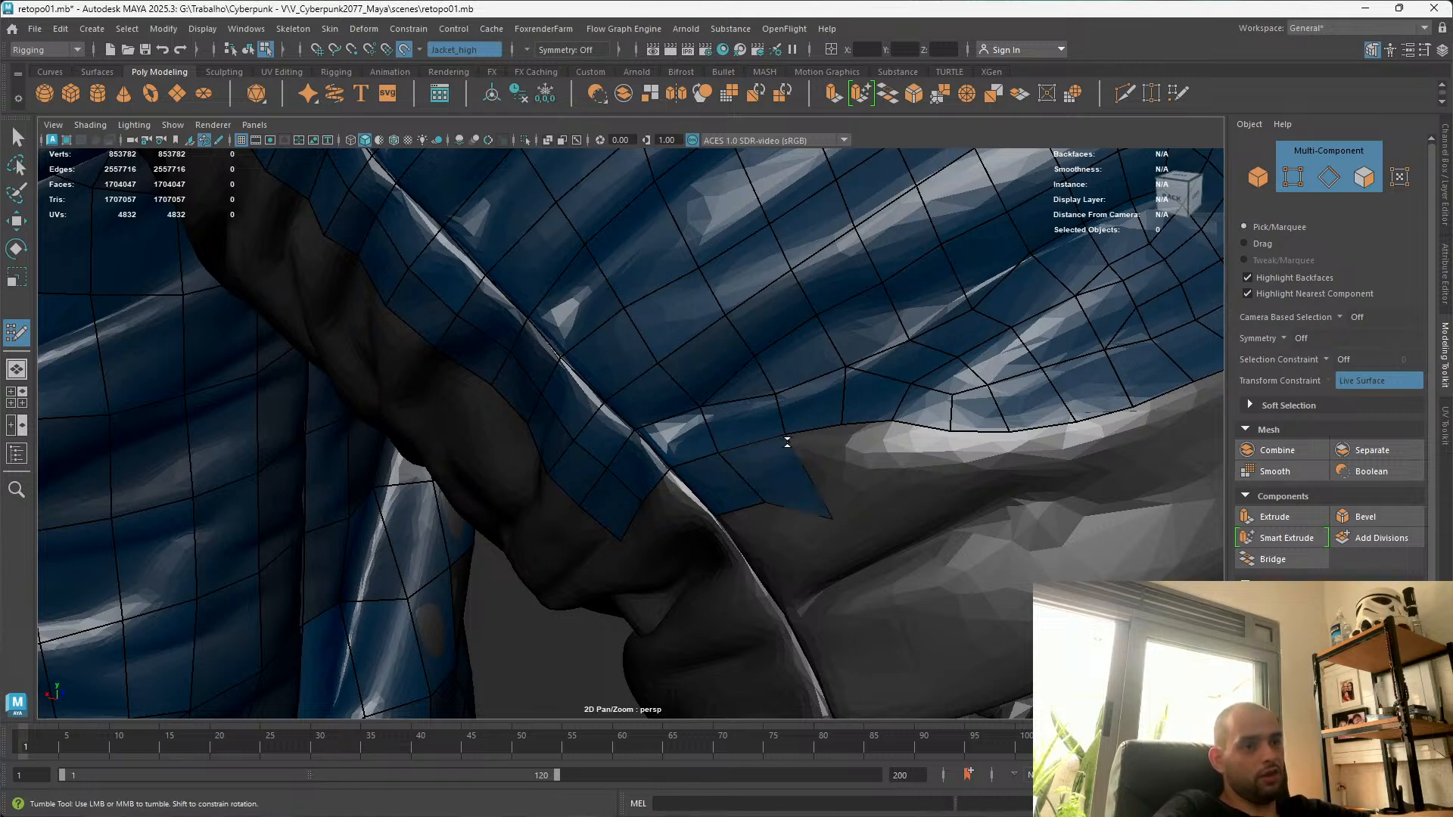
Weld the new quad's loose corner to the open border and shift the shared border vertex toward the back seam
{"action": "left_click_drag", "start_coordinate": [787, 442], "coordinate": [837, 435], "text": "alt"}
{"action": "right_click_drag", "start_coordinate": [837, 434], "coordinate": [976, 423], "text": "alt"}
{"action": "middle_click_drag", "start_coordinate": [977, 424], "coordinate": [688, 547], "text": "alt"}
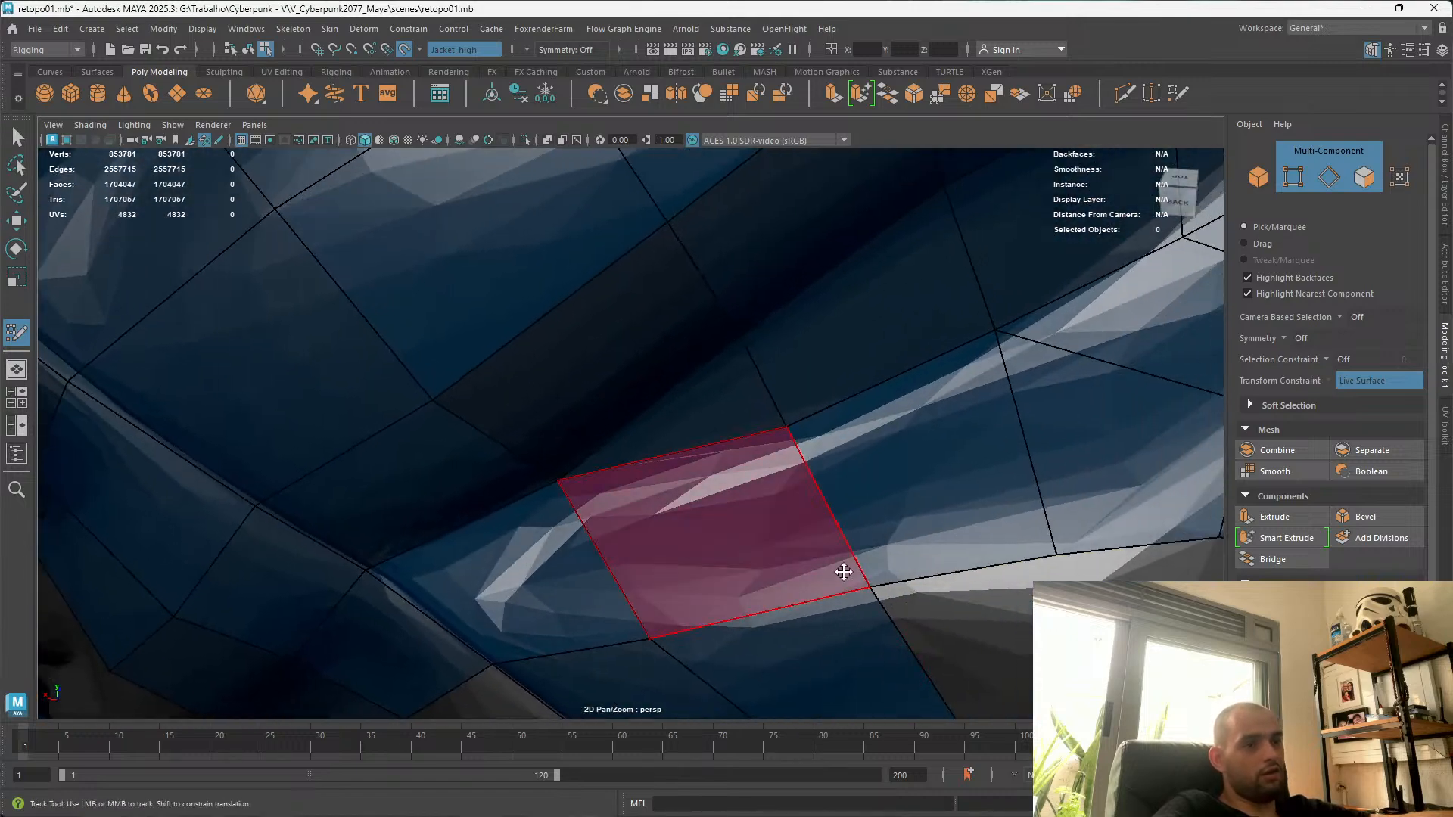
{"action": "mouse_move", "coordinate": [880, 587]}
{"action": "left_mouse_down"}
{"action": "mouse_move", "coordinate": [870, 560]}
{"action": "mouse_move", "coordinate": [924, 643]}
{"action": "mouse_move", "coordinate": [827, 675]}
{"action": "mouse_move", "coordinate": [946, 622]}
{"action": "mouse_move", "coordinate": [710, 541]}
{"action": "left_mouse_up"}
Undo the border vertex shift and the extra quad added next to the seam-side quad
{"action": "right_click_drag", "start_coordinate": [893, 432], "coordinate": [723, 353], "text": "alt"}
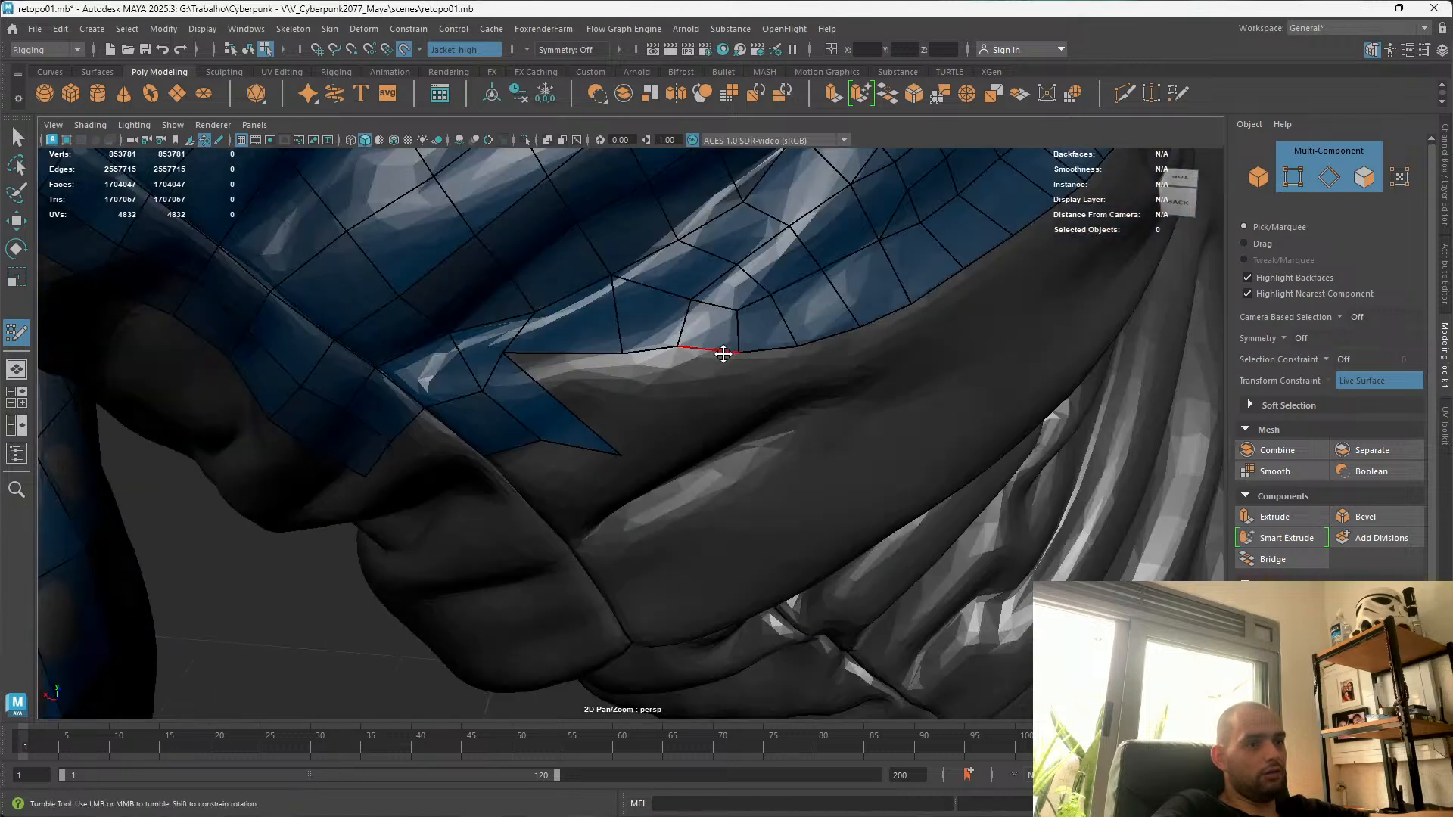
{"action": "left_click_drag", "start_coordinate": [723, 354], "coordinate": [663, 341], "text": "alt"}
{"action": "key", "text": "ctrl+z"}
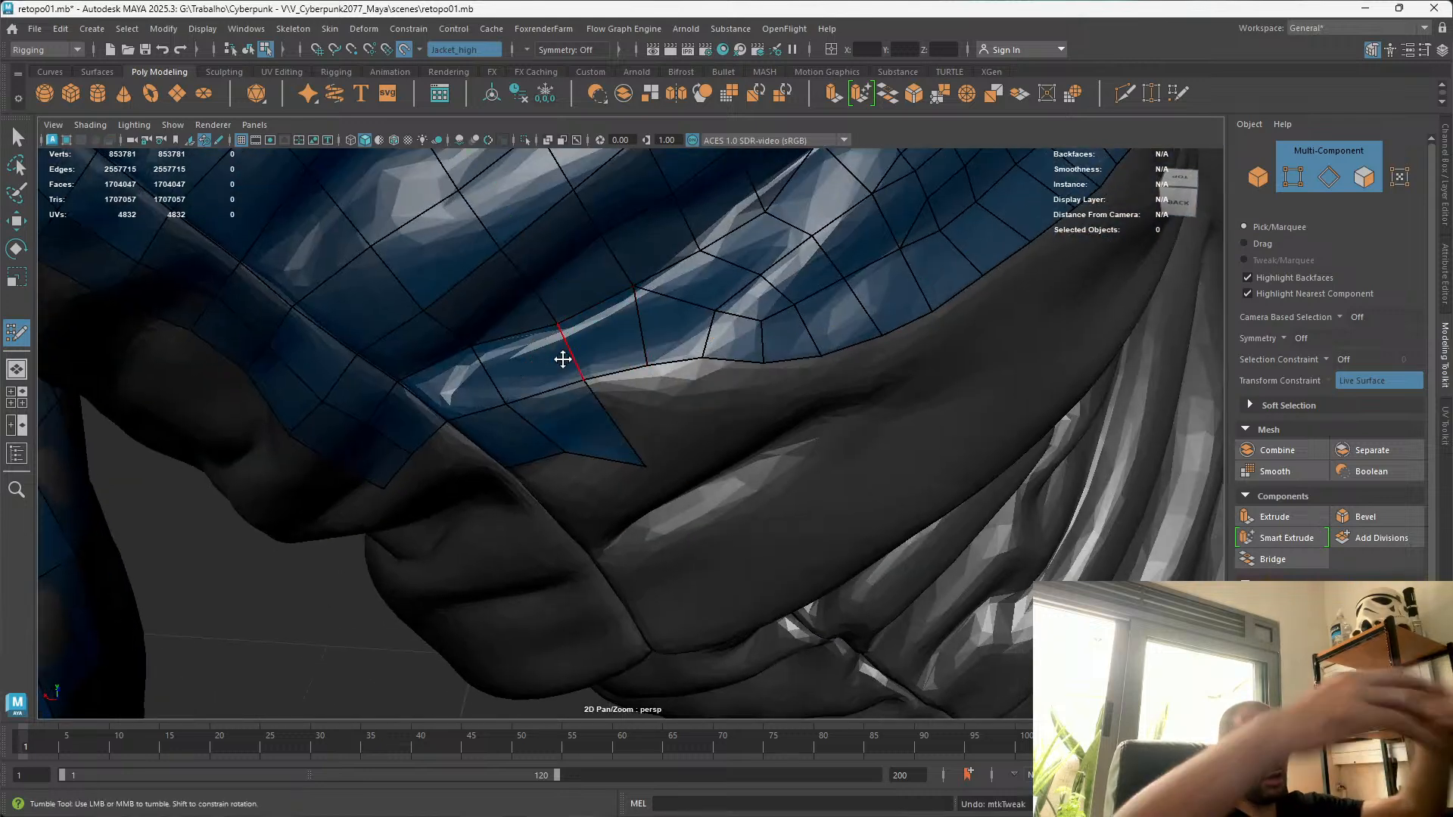
{"action": "key", "text": "ctrl+z"}
{"action": "left_click_drag", "start_coordinate": [578, 382], "coordinate": [613, 532], "text": "alt"}
{"action": "left_click", "coordinate": [713, 551], "text": "ctrl+shift"}
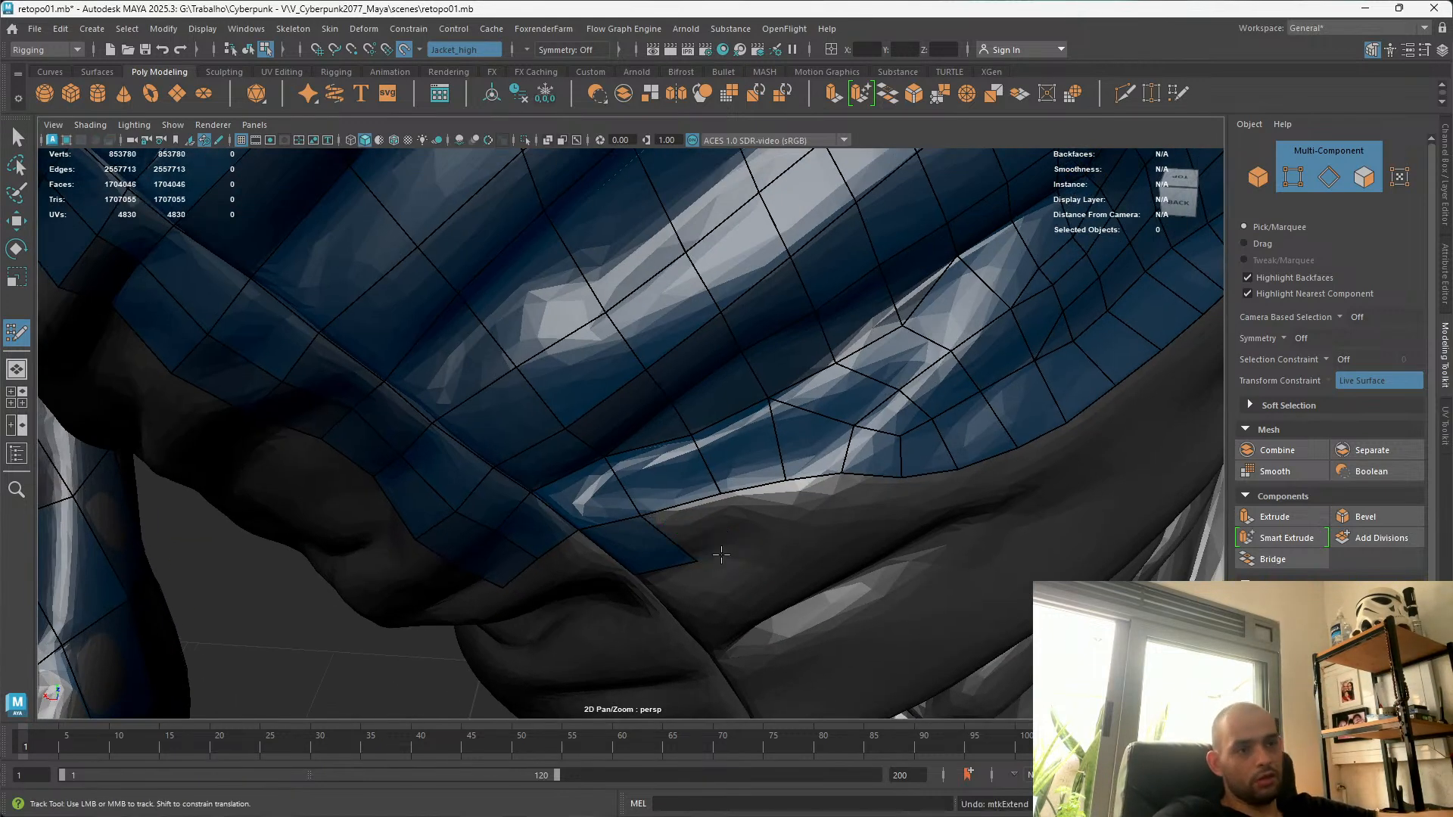
Preview where edge loops would run along the sleeve near the back seam and open border
{"action": "left_click_drag", "start_coordinate": [685, 564], "coordinate": [711, 525], "text": "alt"}
{"action": "middle_click_drag", "start_coordinate": [708, 221], "coordinate": [706, 426], "text": "alt"}
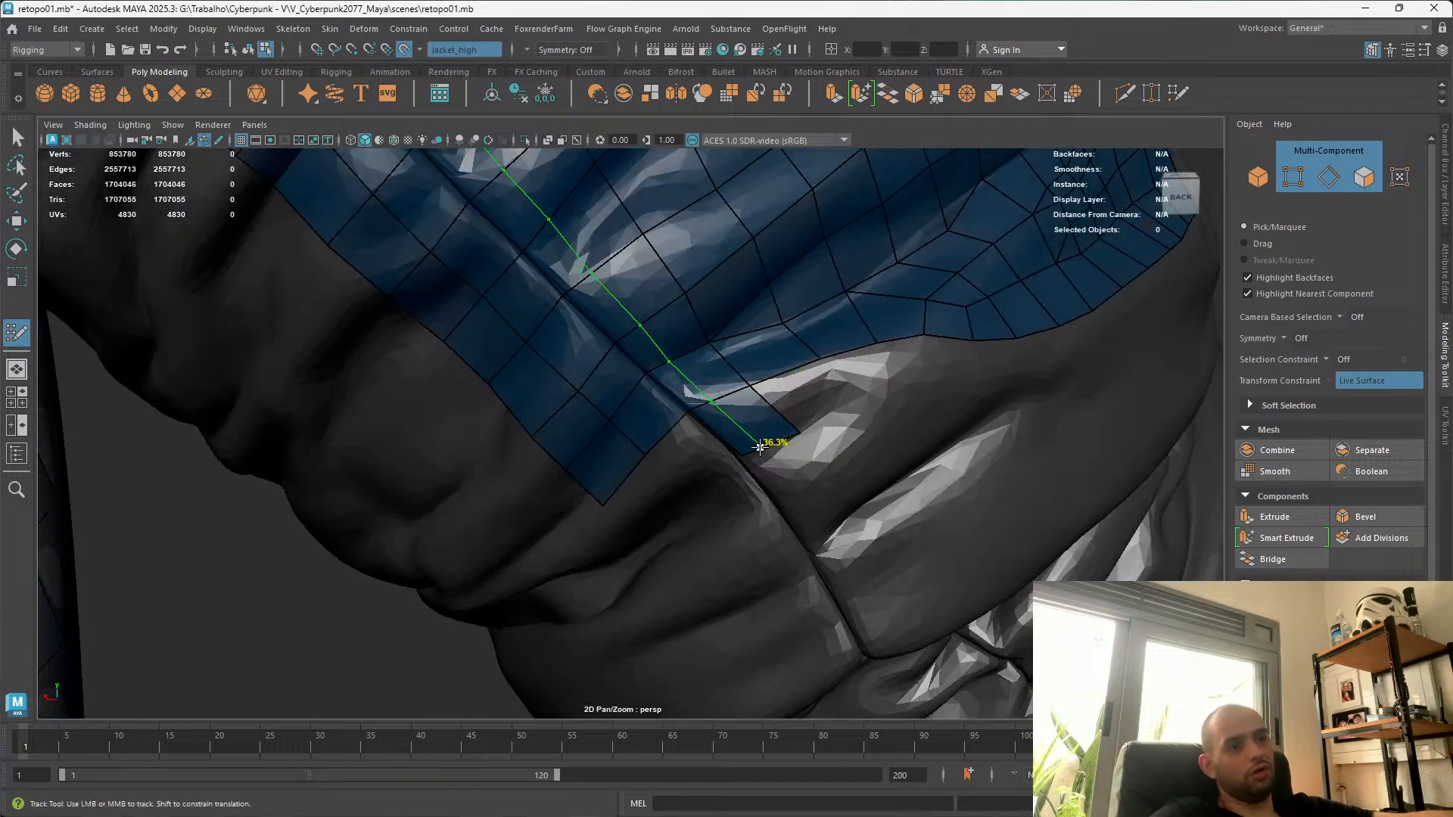
{"action": "right_click_drag", "start_coordinate": [746, 449], "coordinate": [766, 422], "text": "alt"}
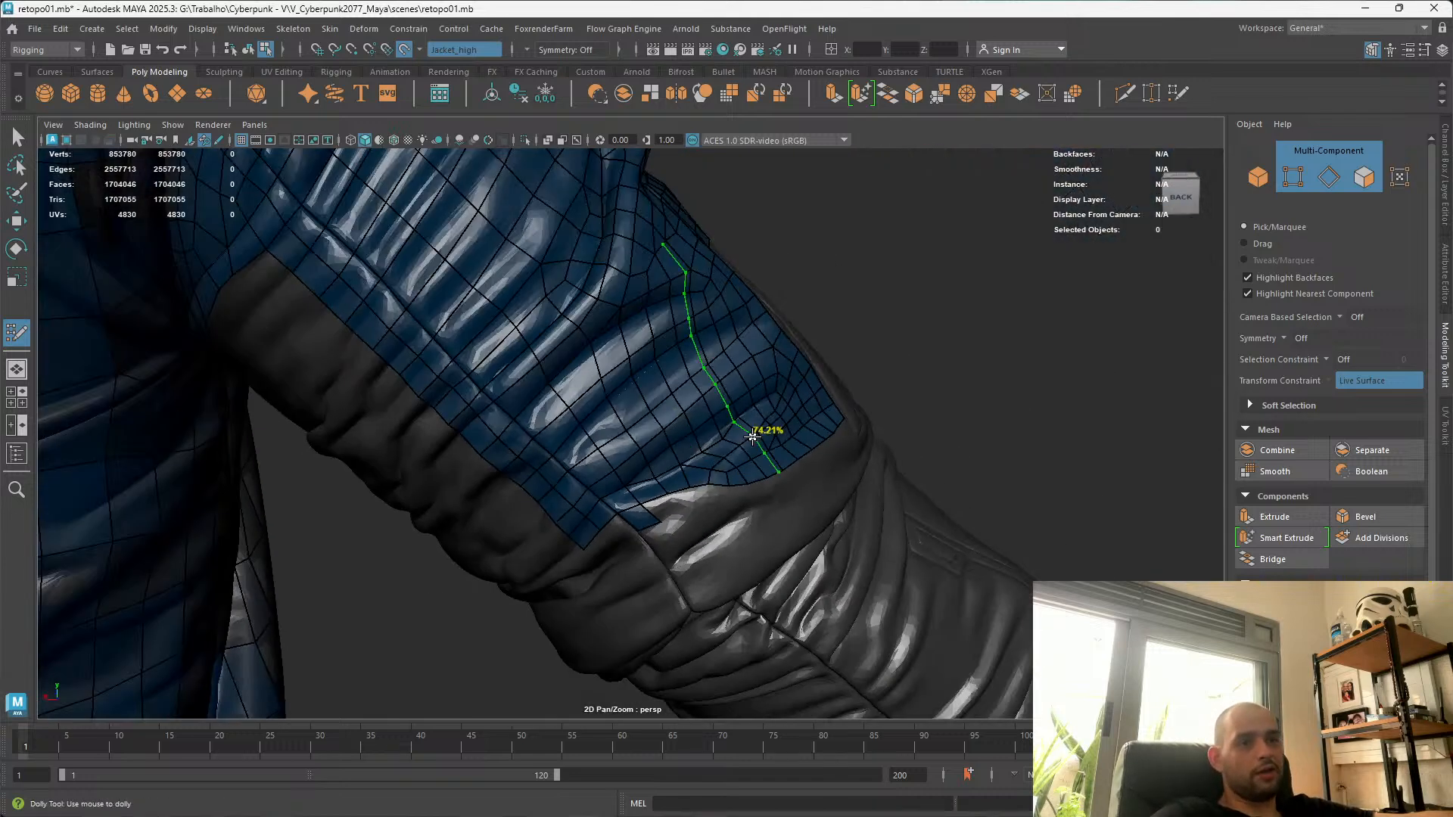
{"action": "left_click", "coordinate": [605, 483], "text": "ctrl"}
{"action": "middle_click_drag", "start_coordinate": [605, 482], "coordinate": [591, 519], "text": "alt"}
{"action": "right_click_drag", "start_coordinate": [626, 538], "coordinate": [635, 485], "text": "alt"}
{"action": "middle_click_drag", "start_coordinate": [635, 485], "coordinate": [597, 489], "text": "alt"}
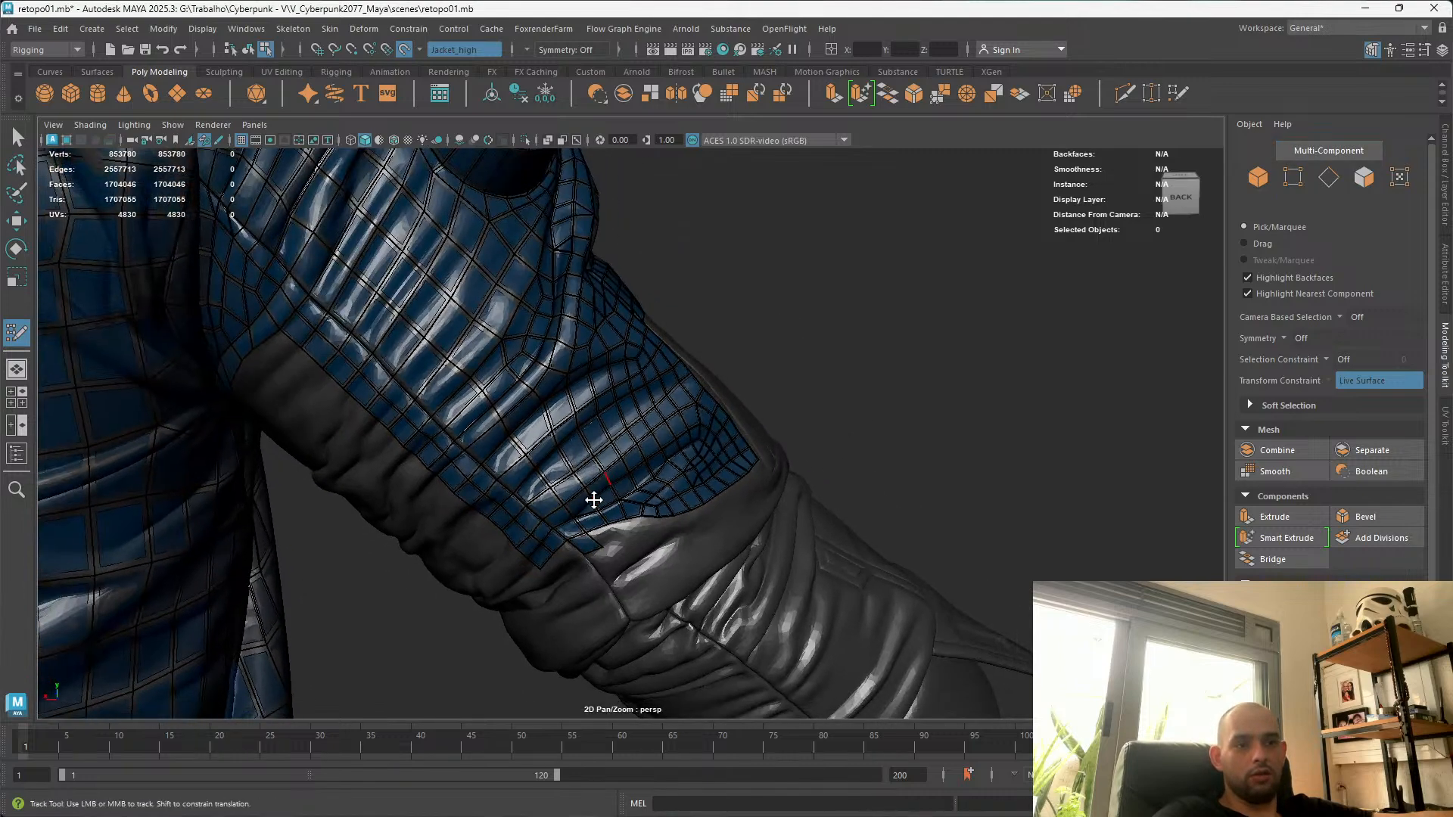
Switch the component selection mode to faces within Quad Draw
{"action": "right_click", "coordinate": [593, 502]}
{"action": "left_click", "coordinate": [593, 427]}
{"action": "right_click_drag", "start_coordinate": [598, 422], "coordinate": [577, 510], "text": "alt"}
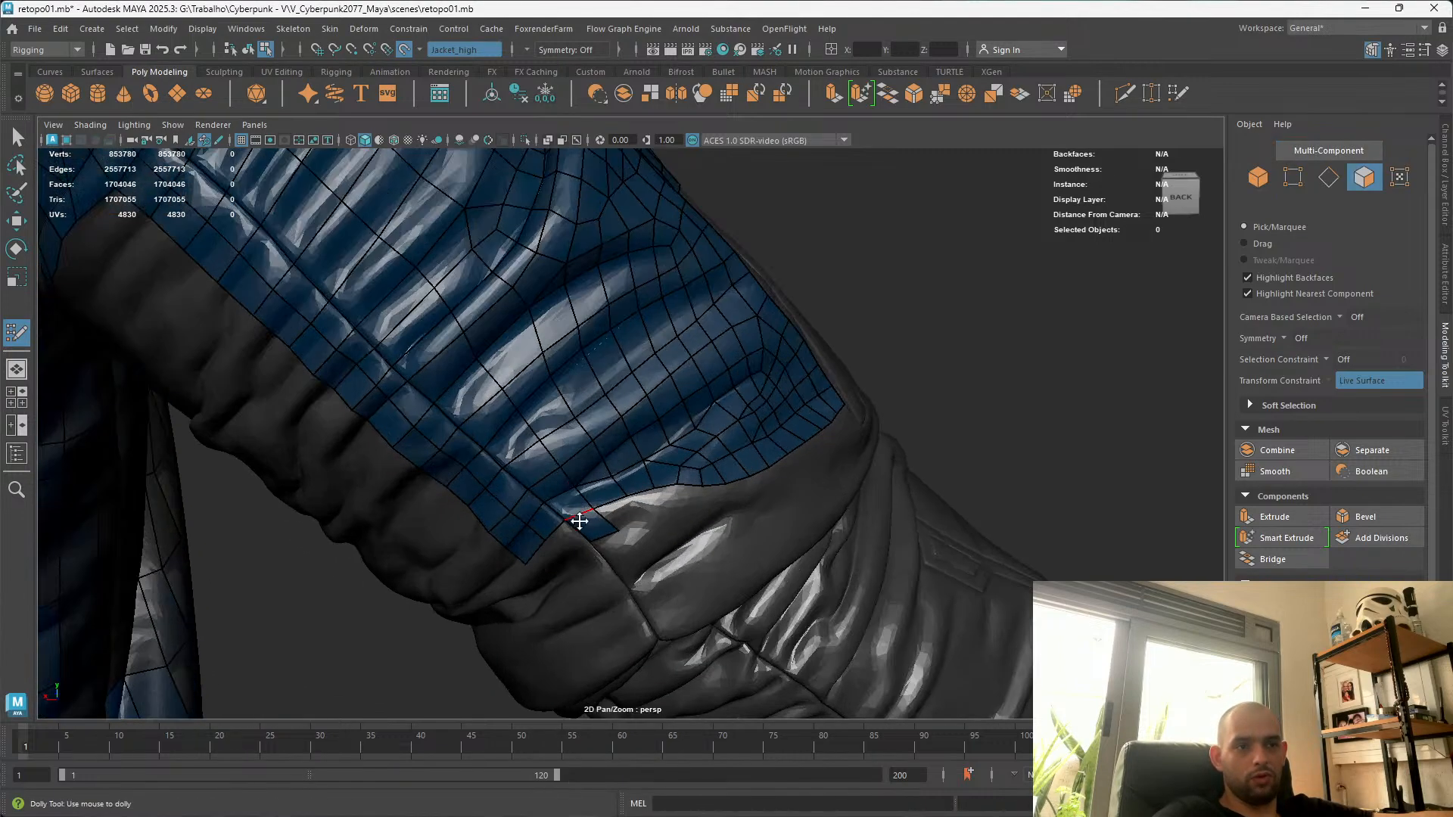
Insert an edge loop across the small seam-side quad, inspect its path through the sleeve and jacket, and undo it
{"action": "left_click", "coordinate": [589, 515], "text": "ctrl"}
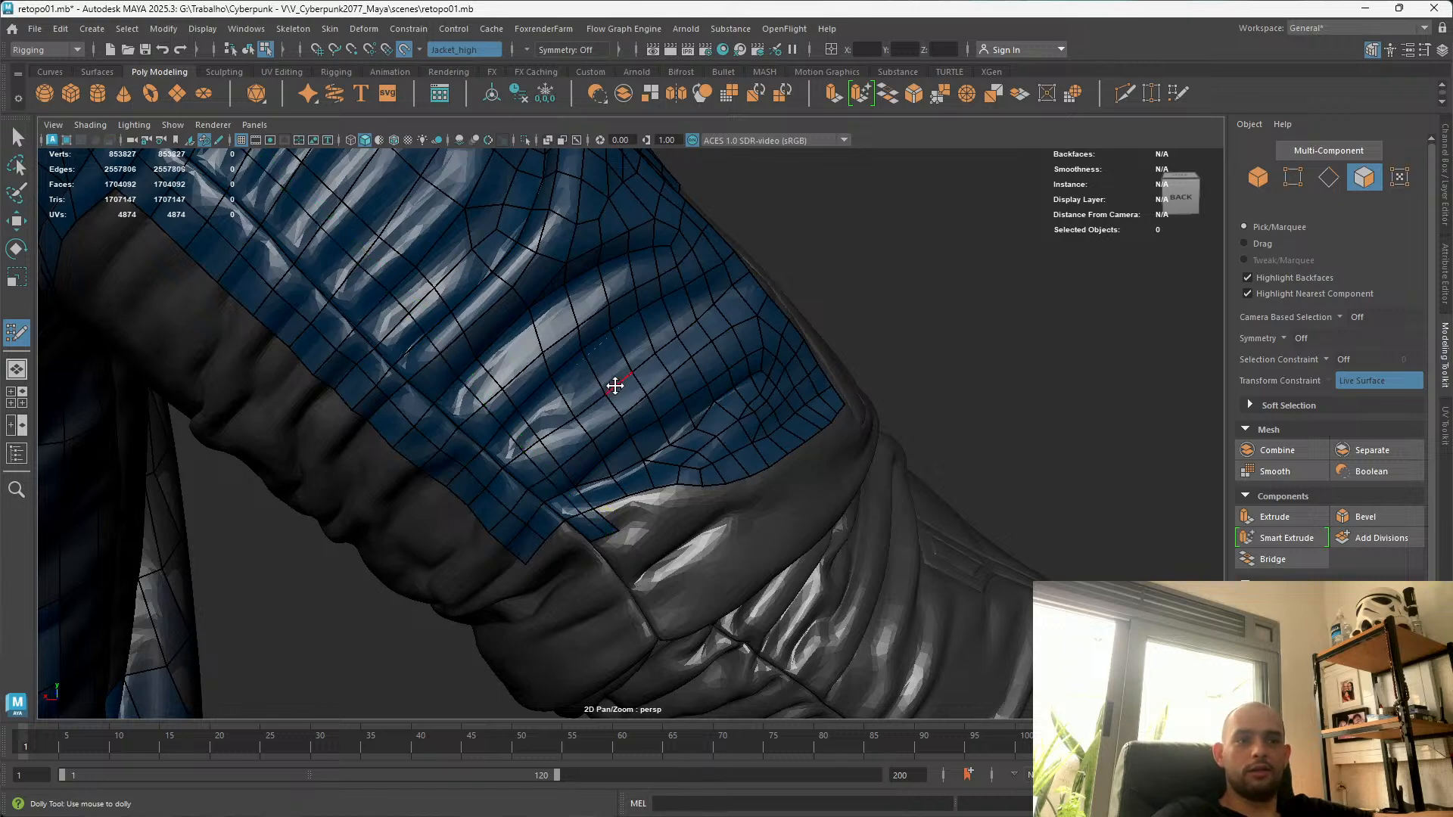
{"action": "left_click_drag", "start_coordinate": [616, 389], "coordinate": [557, 354], "text": "alt"}
{"action": "middle_click_drag", "start_coordinate": [557, 354], "coordinate": [786, 437], "text": "alt"}
{"action": "middle_click_drag", "start_coordinate": [987, 542], "coordinate": [1256, 814], "text": "alt"}
{"action": "middle_click_drag", "start_coordinate": [612, 488], "coordinate": [463, 307], "text": "alt"}
{"action": "key", "text": "ctrl+z"}
Relax the low-poly vertices just above the small quad beside the sleeve's back seam
{"action": "right_click_drag", "start_coordinate": [746, 681], "coordinate": [787, 737], "text": "alt"}
{"action": "left_click_drag", "start_coordinate": [825, 681], "coordinate": [757, 644], "text": "alt"}
{"action": "middle_click_drag", "start_coordinate": [560, 276], "coordinate": [612, 412], "text": "alt"}
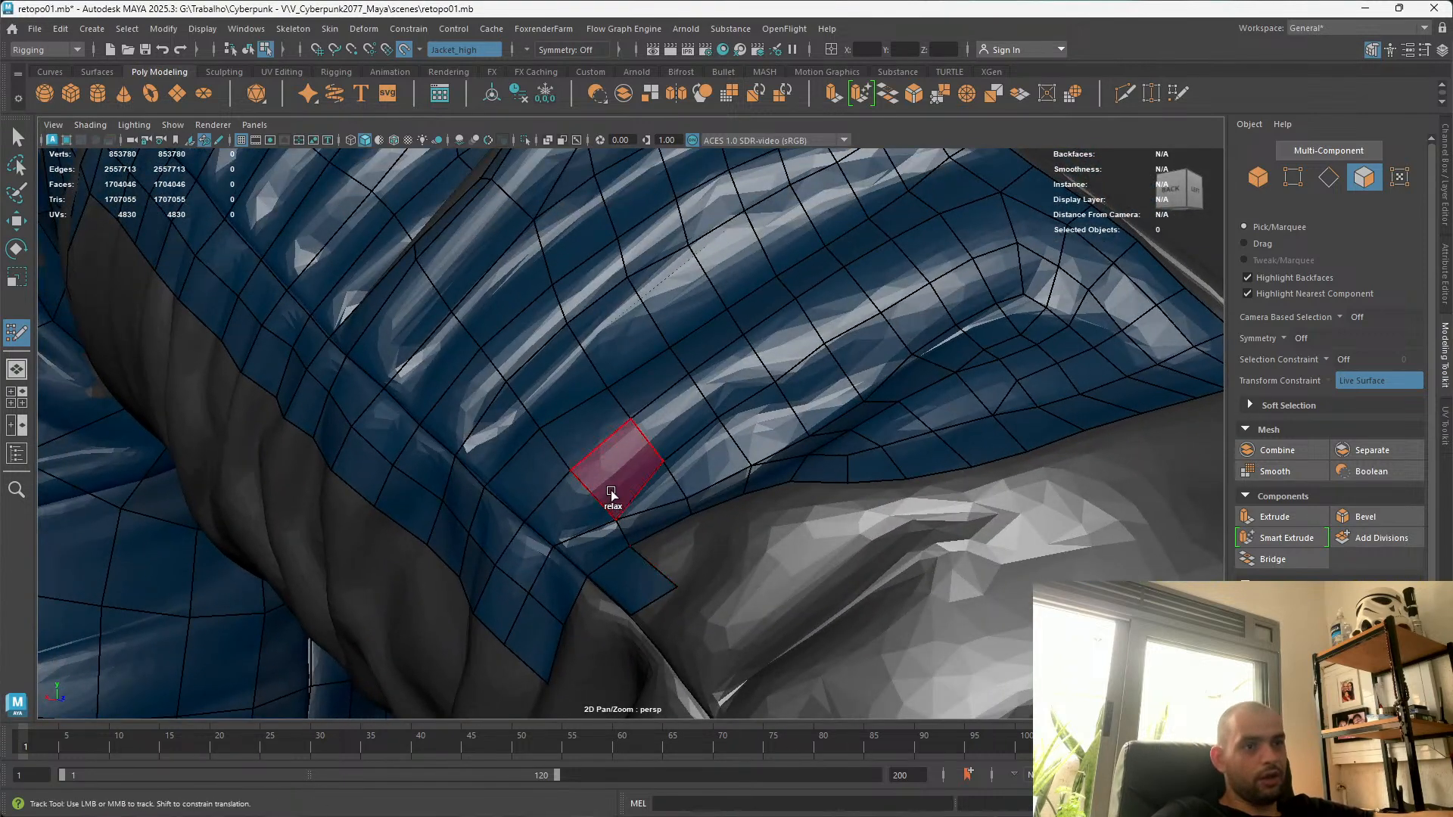
{"action": "left_click_drag", "start_coordinate": [610, 492], "coordinate": [606, 474], "text": "shift"}
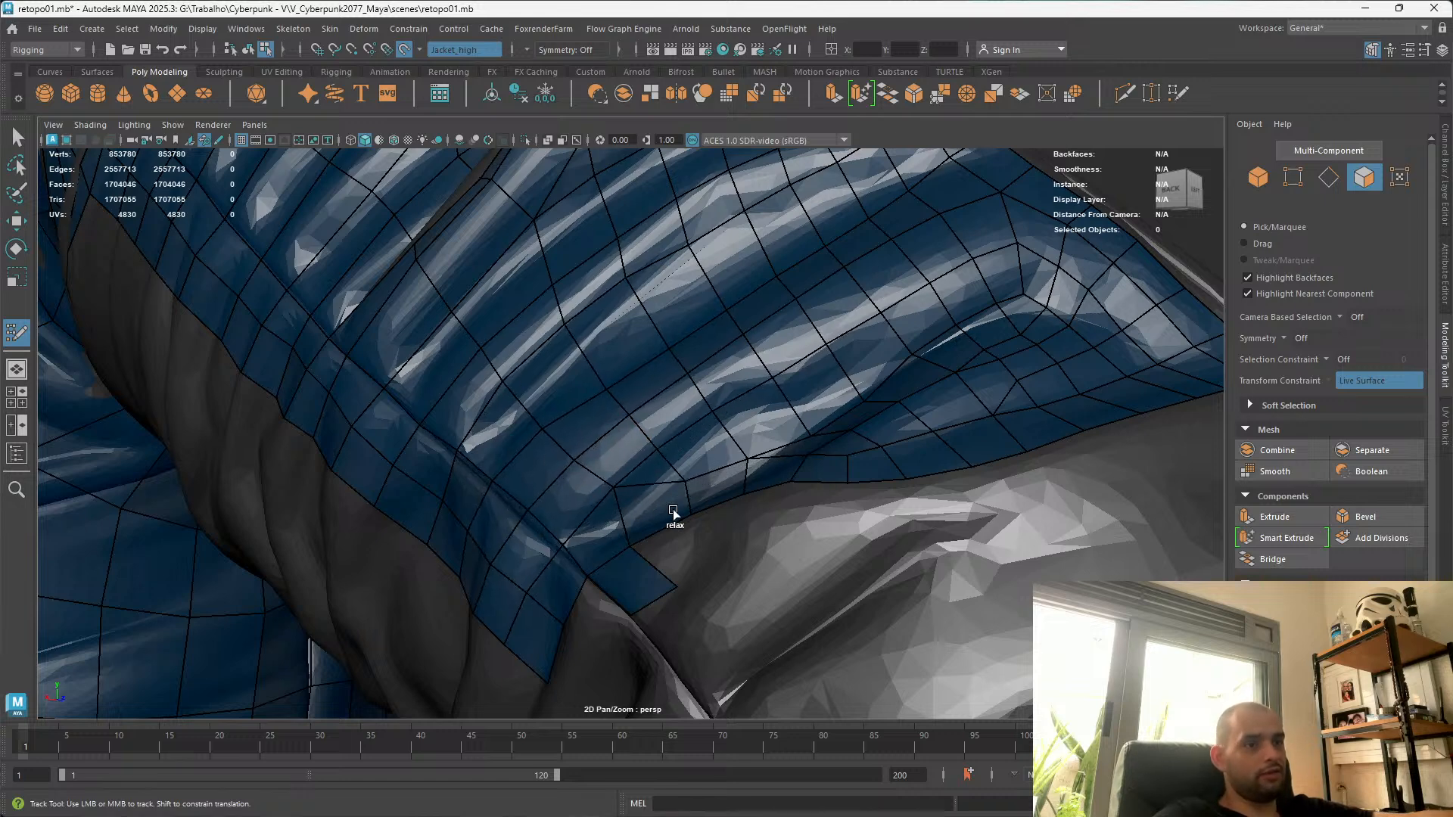
Examine the edge flow between the back seam, the open lower border and the sleeve's uncovered panel
{"action": "left_click_drag", "start_coordinate": [951, 398], "coordinate": [792, 493], "text": "alt"}
{"action": "mouse_move", "coordinate": [805, 499]}
{"action": "middle_mouse_down", "text": "alt"}
{"action": "mouse_move", "coordinate": [752, 454]}
{"action": "mouse_move", "coordinate": [649, 253]}
{"action": "middle_mouse_up", "text": "alt"}
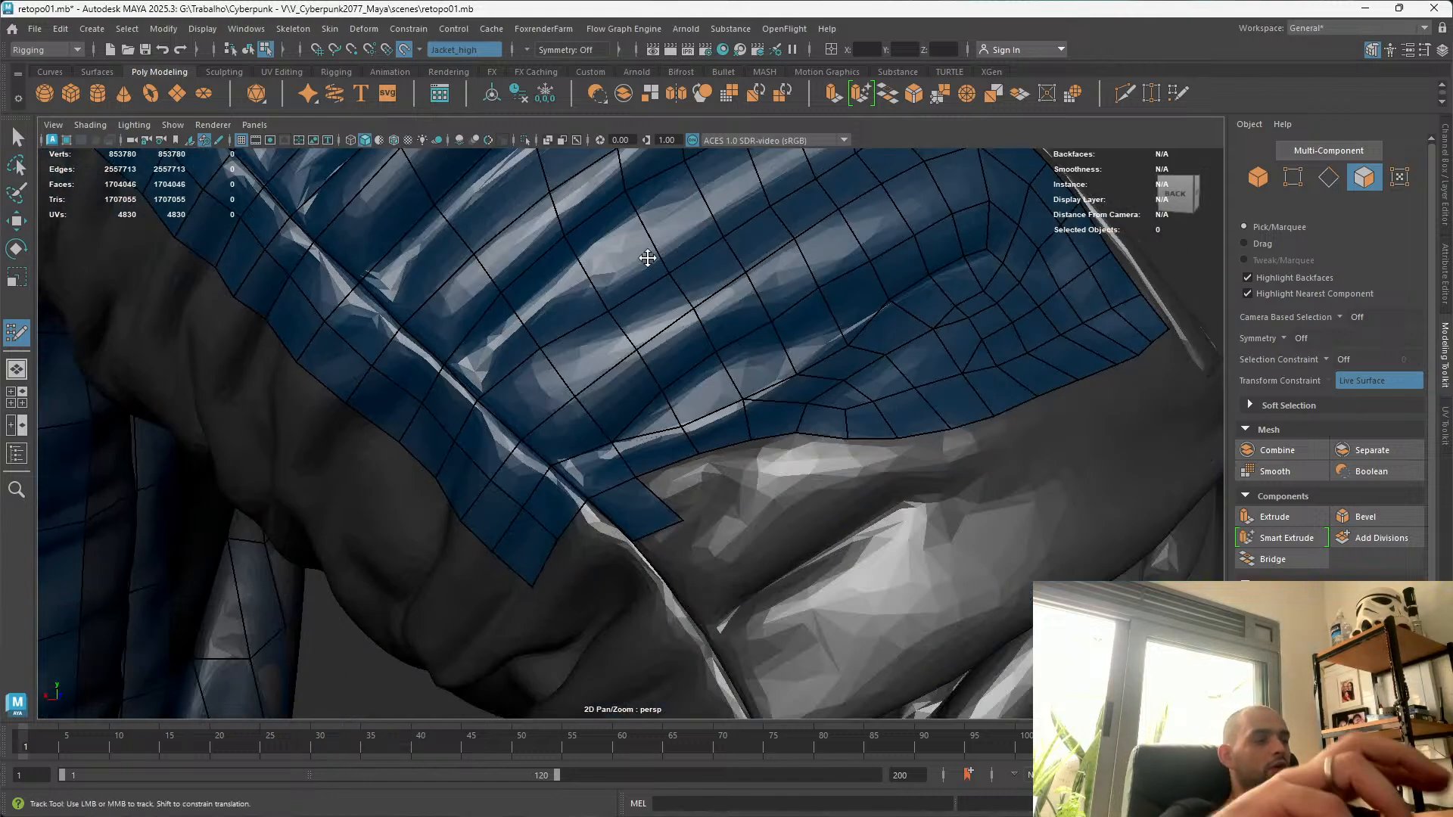
{"action": "right_click_drag", "start_coordinate": [525, 415], "coordinate": [710, 443], "text": "alt"}
{"action": "left_click_drag", "start_coordinate": [710, 443], "coordinate": [739, 461], "text": "alt"}
{"action": "right_click_drag", "start_coordinate": [739, 461], "coordinate": [490, 494], "text": "alt"}
{"action": "left_click_drag", "start_coordinate": [490, 494], "coordinate": [273, 530], "text": "alt"}
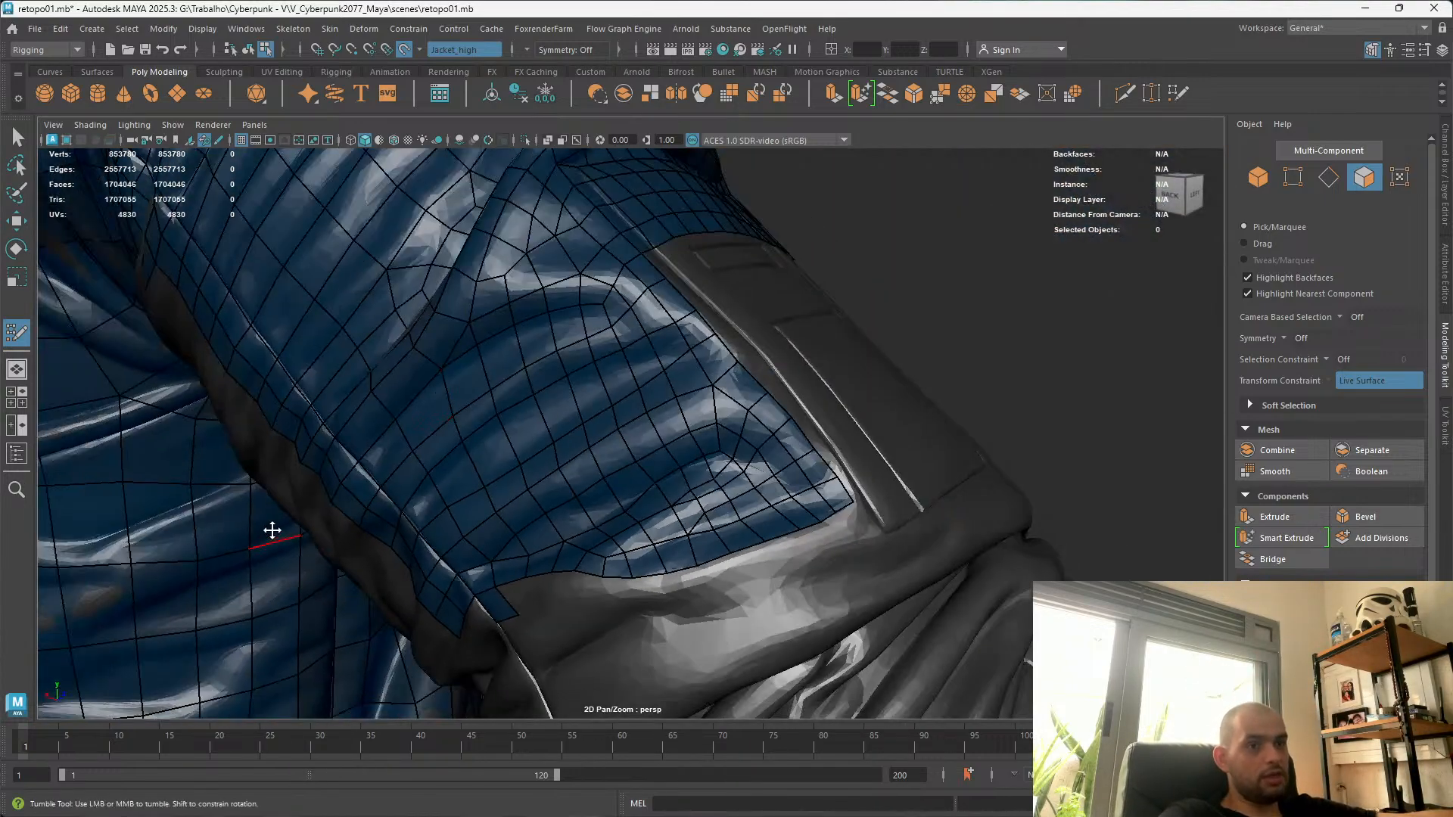
{"action": "right_click_drag", "start_coordinate": [422, 535], "coordinate": [522, 541], "text": "alt"}
{"action": "left_click_drag", "start_coordinate": [424, 549], "coordinate": [497, 560], "text": "alt"}
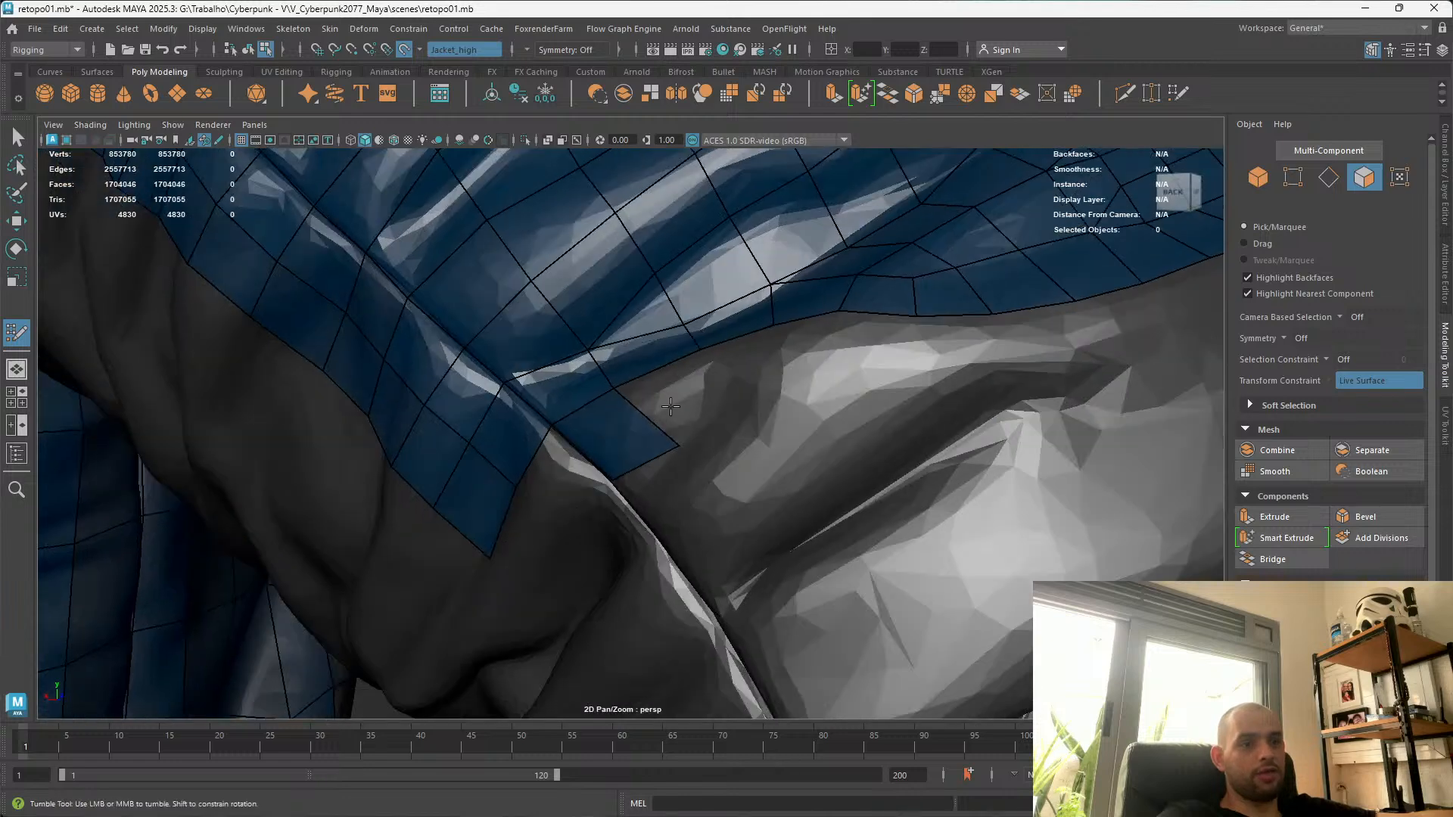
Try different positions for the outer vertices of the small quad beside the sleeve's back seam
{"action": "right_click_drag", "start_coordinate": [670, 413], "coordinate": [725, 396], "text": "alt"}
{"action": "mouse_move", "coordinate": [710, 406]}
{"action": "left_mouse_down"}
{"action": "mouse_move", "coordinate": [691, 406]}
{"action": "mouse_move", "coordinate": [674, 474]}
{"action": "mouse_move", "coordinate": [510, 389]}
{"action": "mouse_move", "coordinate": [676, 431]}
{"action": "mouse_move", "coordinate": [467, 642]}
{"action": "mouse_move", "coordinate": [716, 757]}
{"action": "left_mouse_up"}
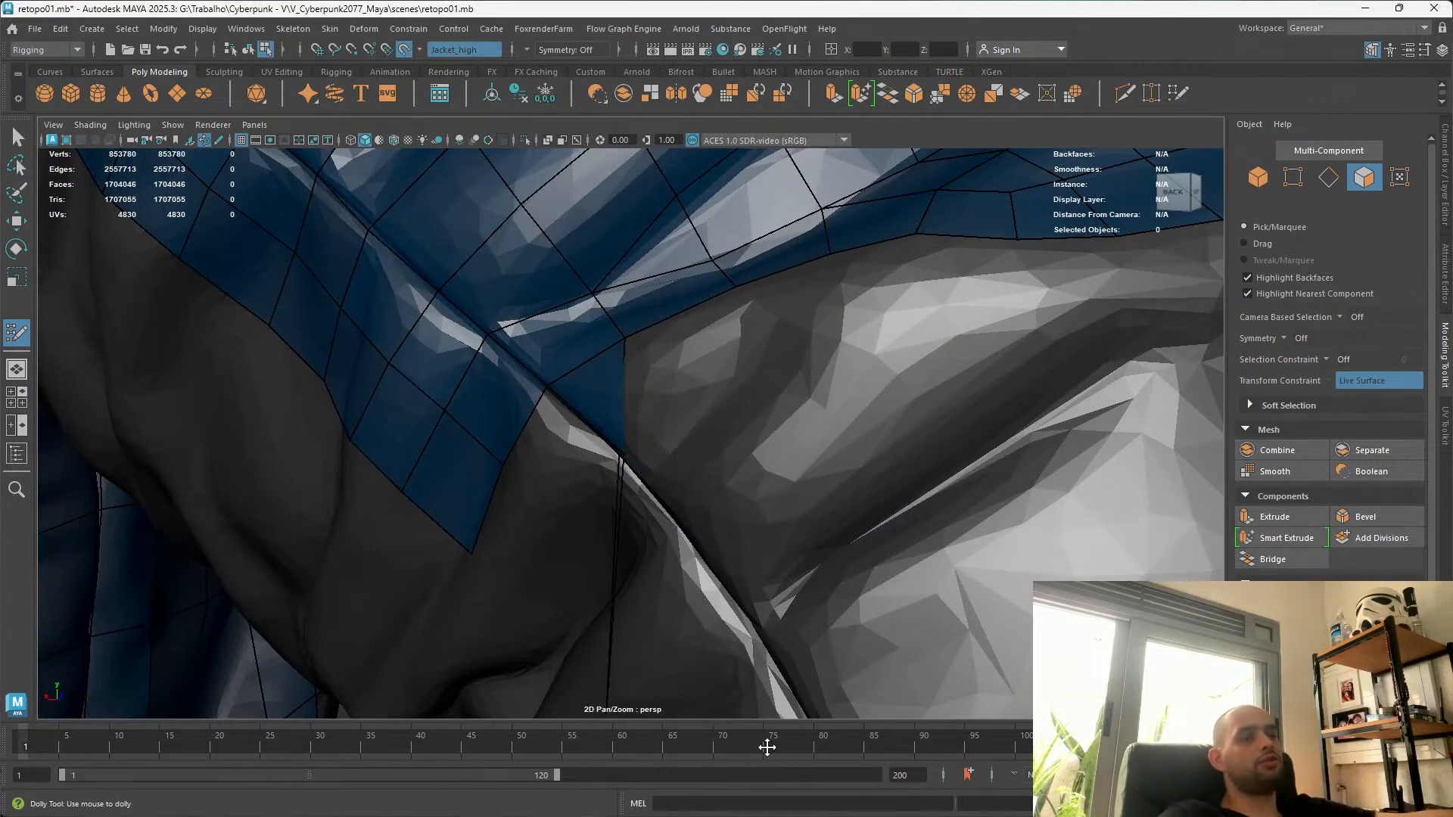
{"action": "left_click_drag", "start_coordinate": [836, 452], "coordinate": [588, 418]}
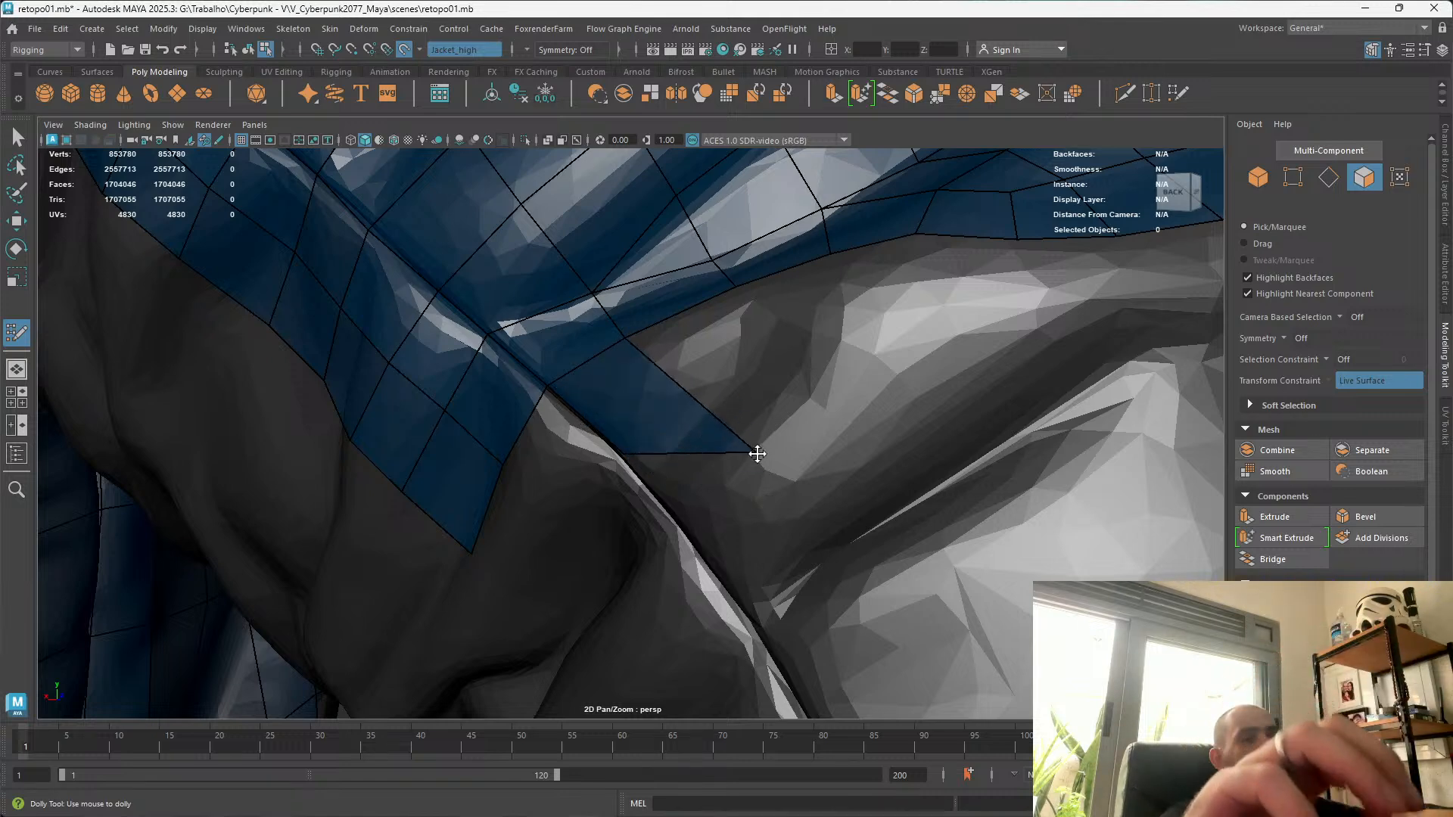
{"action": "mouse_move", "coordinate": [715, 383]}
{"action": "left_mouse_down"}
{"action": "mouse_move", "coordinate": [788, 503]}
{"action": "mouse_move", "coordinate": [869, 402]}
{"action": "mouse_move", "coordinate": [844, 375]}
{"action": "mouse_move", "coordinate": [688, 393]}
{"action": "mouse_move", "coordinate": [616, 373]}
{"action": "left_mouse_up"}
Inspect the low-poly edge flow around the sleeve's outer side, seams and underside
{"action": "middle_click_drag", "start_coordinate": [616, 373], "coordinate": [884, 467], "text": "alt"}
{"action": "right_click_drag", "start_coordinate": [884, 467], "coordinate": [576, 409], "text": "alt"}
{"action": "left_click_drag", "start_coordinate": [575, 409], "coordinate": [363, 356], "text": "alt"}
{"action": "right_click_drag", "start_coordinate": [363, 356], "coordinate": [428, 331], "text": "alt"}
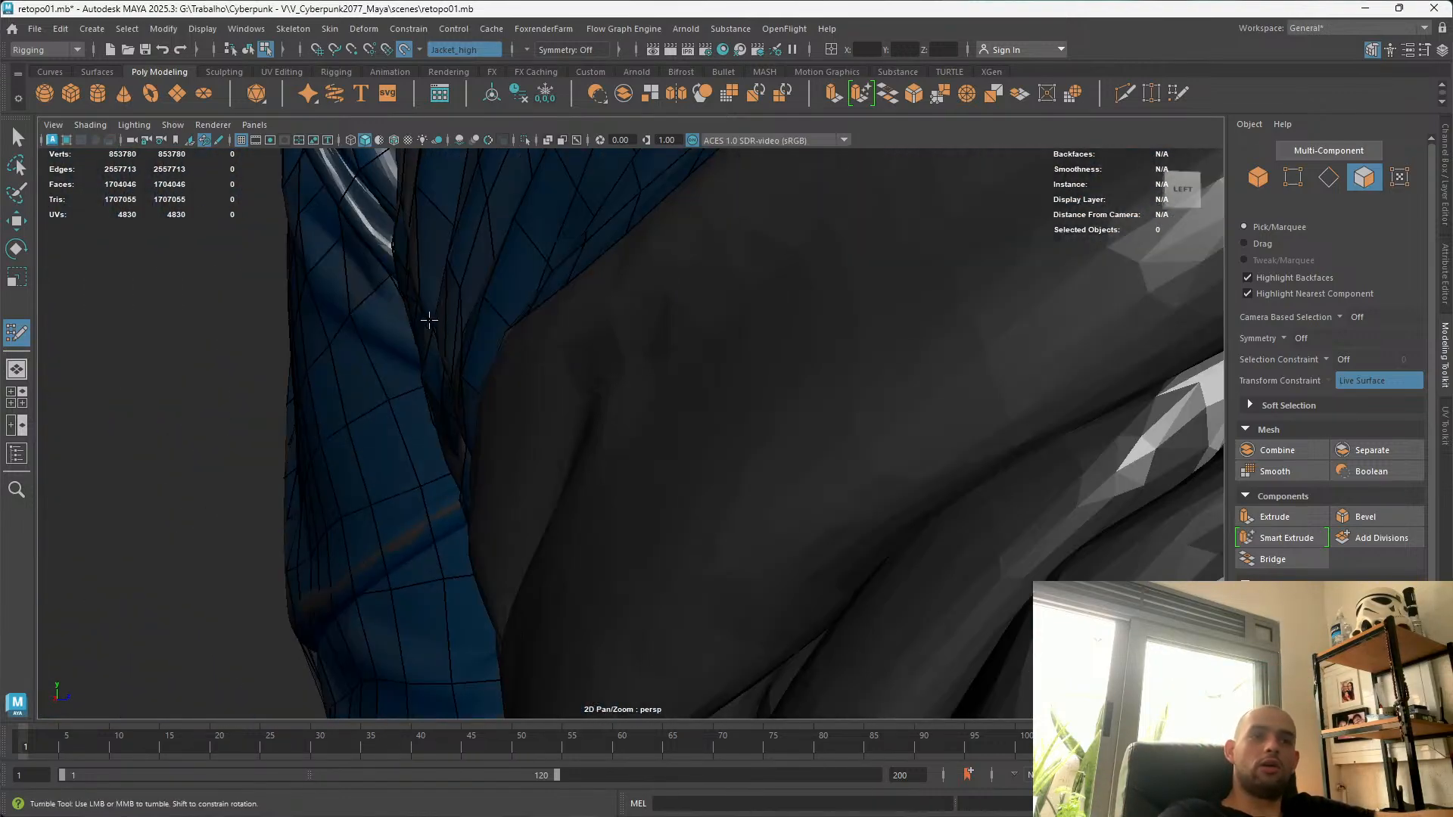
{"action": "right_click_drag", "start_coordinate": [473, 399], "coordinate": [522, 318], "text": "alt"}
{"action": "left_click_drag", "start_coordinate": [522, 318], "coordinate": [496, 441], "text": "alt"}
{"action": "right_click_drag", "start_coordinate": [496, 441], "coordinate": [424, 454], "text": "alt"}
{"action": "left_click_drag", "start_coordinate": [424, 454], "coordinate": [660, 704], "text": "alt"}
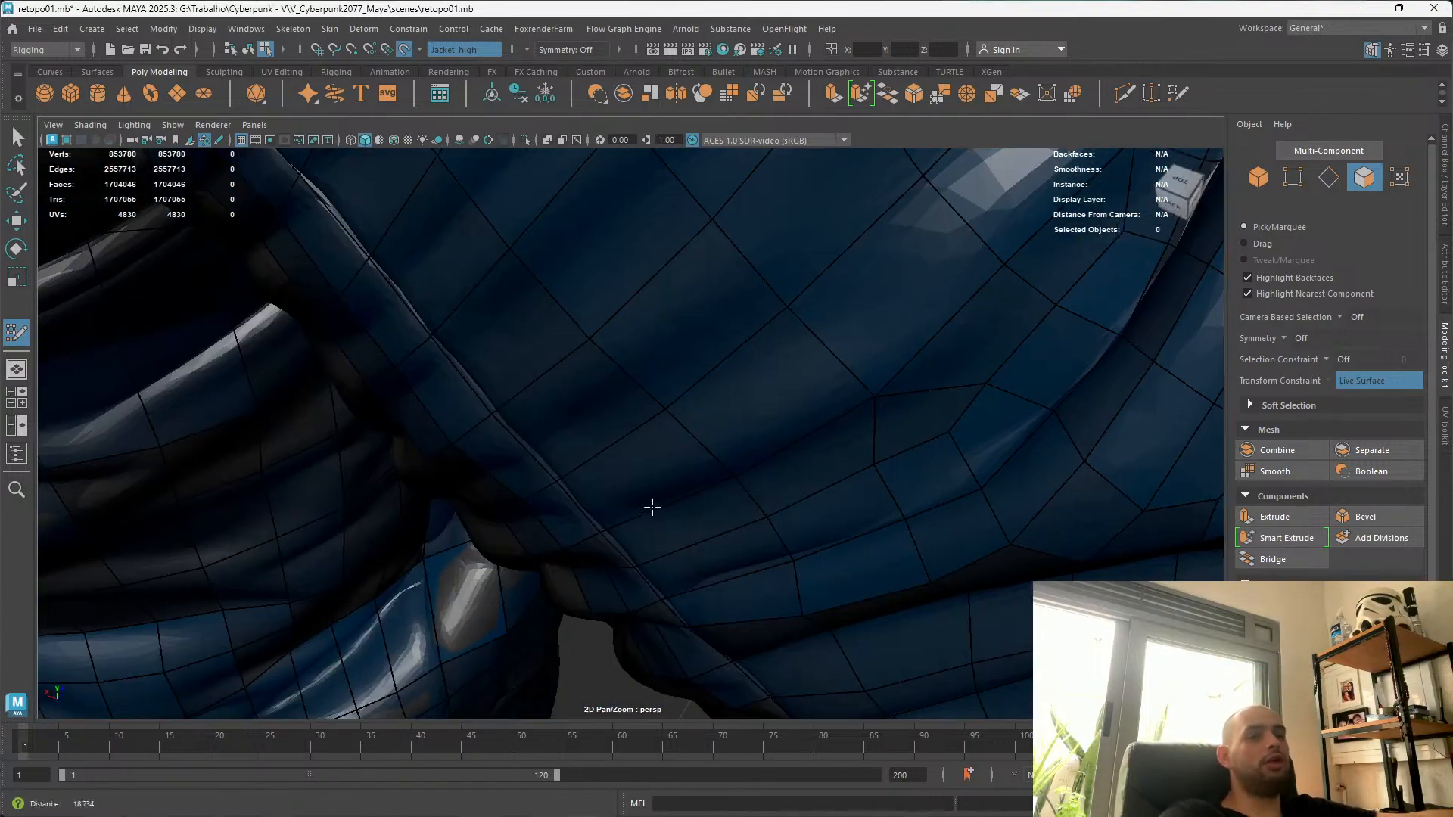
{"action": "left_click", "coordinate": [659, 745]}
{"action": "left_click_drag", "start_coordinate": [661, 545], "coordinate": [598, 606], "text": "alt"}
{"action": "middle_click_drag", "start_coordinate": [598, 605], "coordinate": [569, 654], "text": "alt"}
{"action": "left_click_drag", "start_coordinate": [655, 749], "coordinate": [23, 741]}
{"action": "right_click_drag", "start_coordinate": [837, 604], "coordinate": [862, 371], "text": "alt"}
{"action": "middle_click_drag", "start_coordinate": [863, 371], "coordinate": [760, 285], "text": "alt"}
{"action": "mouse_move", "coordinate": [703, 455]}
{"action": "left_mouse_down", "text": "alt"}
{"action": "mouse_move", "coordinate": [640, 253]}
{"action": "mouse_move", "coordinate": [671, 245]}
{"action": "left_mouse_up", "text": "alt"}
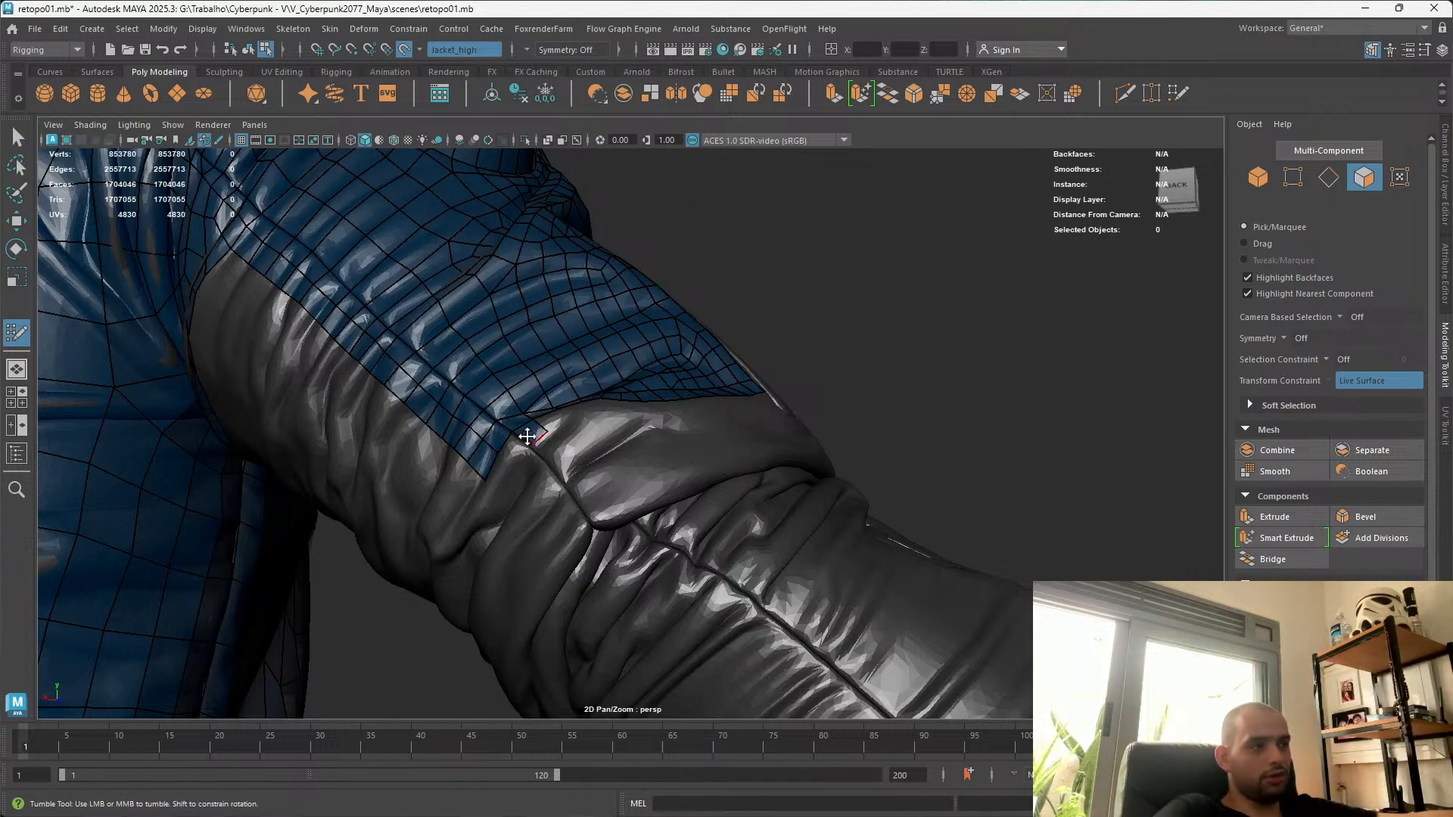
Examine how the small seam-side quad lines up with the sleeve's open lower border
{"action": "left_click_drag", "start_coordinate": [508, 431], "coordinate": [575, 389], "text": "alt"}
{"action": "left_click_drag", "start_coordinate": [478, 311], "coordinate": [495, 446], "text": "alt"}
{"action": "mouse_move", "coordinate": [528, 422]}
{"action": "middle_mouse_down", "text": "alt"}
{"action": "mouse_move", "coordinate": [613, 474]}
{"action": "mouse_move", "coordinate": [631, 436]}
{"action": "middle_mouse_up", "text": "alt"}
{"action": "left_click_drag", "start_coordinate": [522, 418], "coordinate": [584, 381], "text": "alt"}
{"action": "middle_click_drag", "start_coordinate": [648, 307], "coordinate": [672, 403], "text": "alt"}
{"action": "scroll", "coordinate": [671, 403], "scroll_direction": "up", "scroll_amount": 2}
{"action": "left_click_drag", "start_coordinate": [652, 314], "coordinate": [684, 470], "text": "alt"}
{"action": "scroll", "coordinate": [684, 470], "scroll_direction": "up", "scroll_amount": 2}
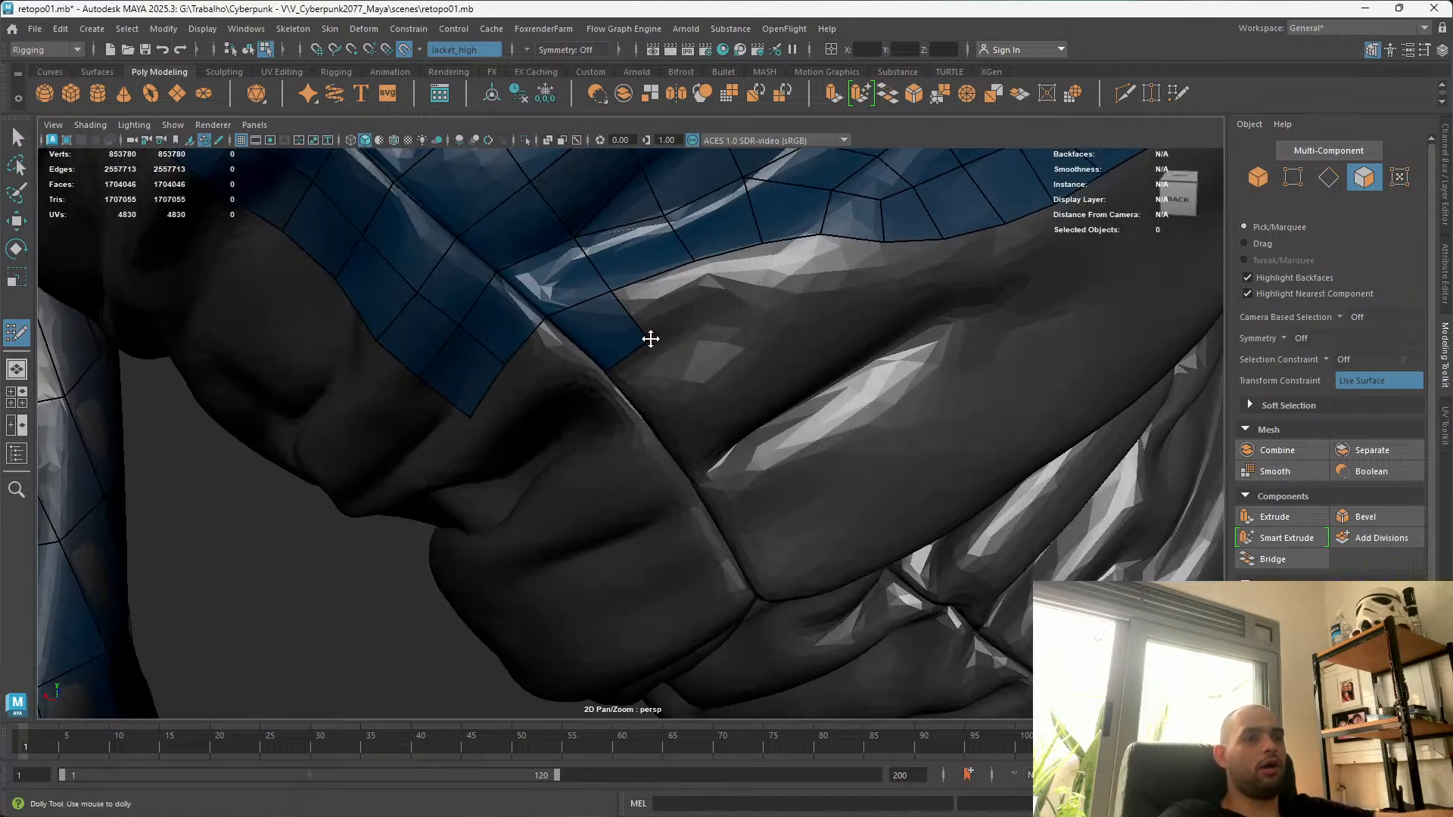
{"action": "left_click_drag", "start_coordinate": [648, 323], "coordinate": [627, 303], "text": "alt"}
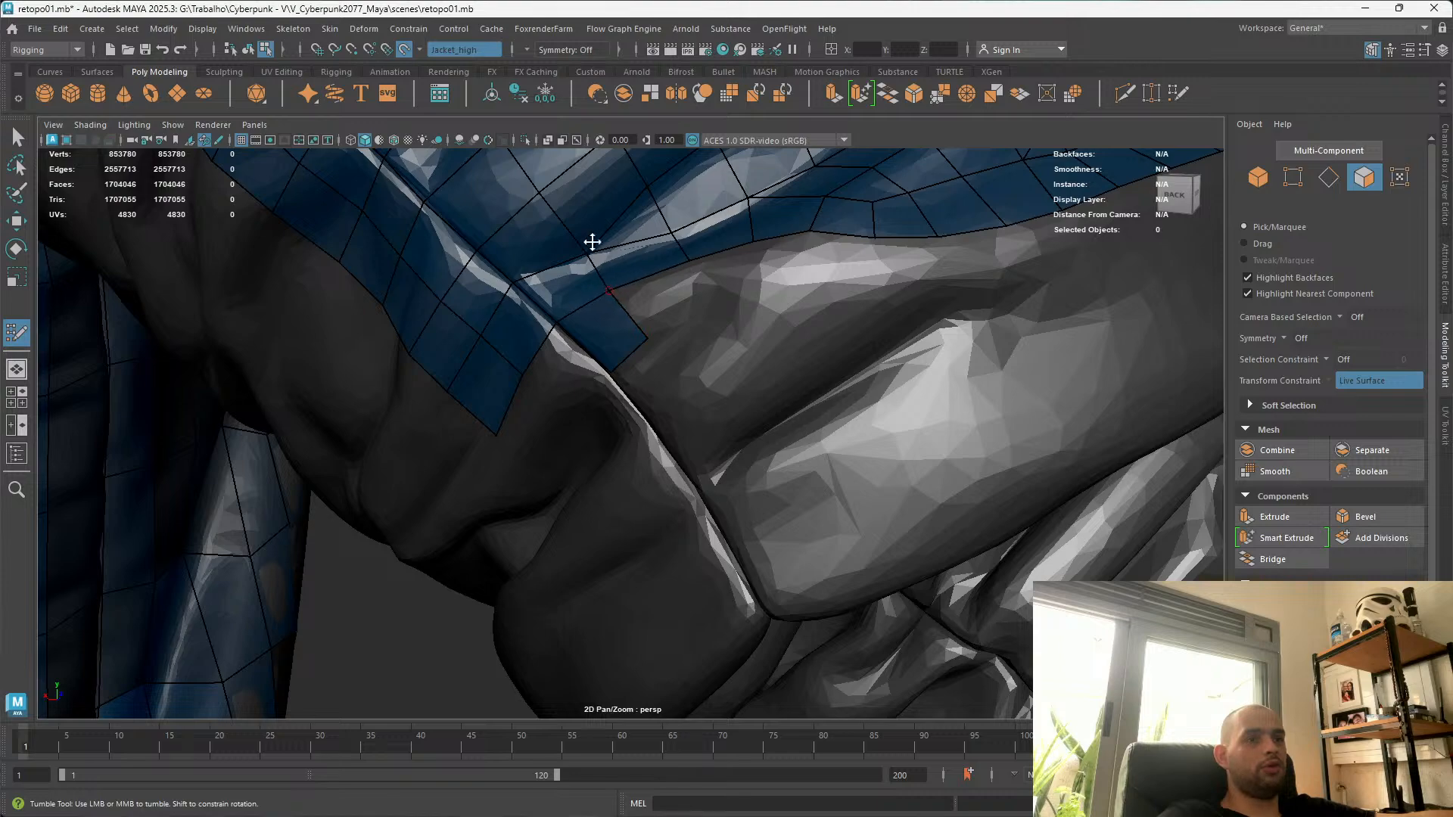
{"action": "left_click_drag", "start_coordinate": [581, 257], "coordinate": [772, 226], "text": "alt"}
{"action": "middle_click_drag", "start_coordinate": [976, 389], "coordinate": [873, 467], "text": "alt"}
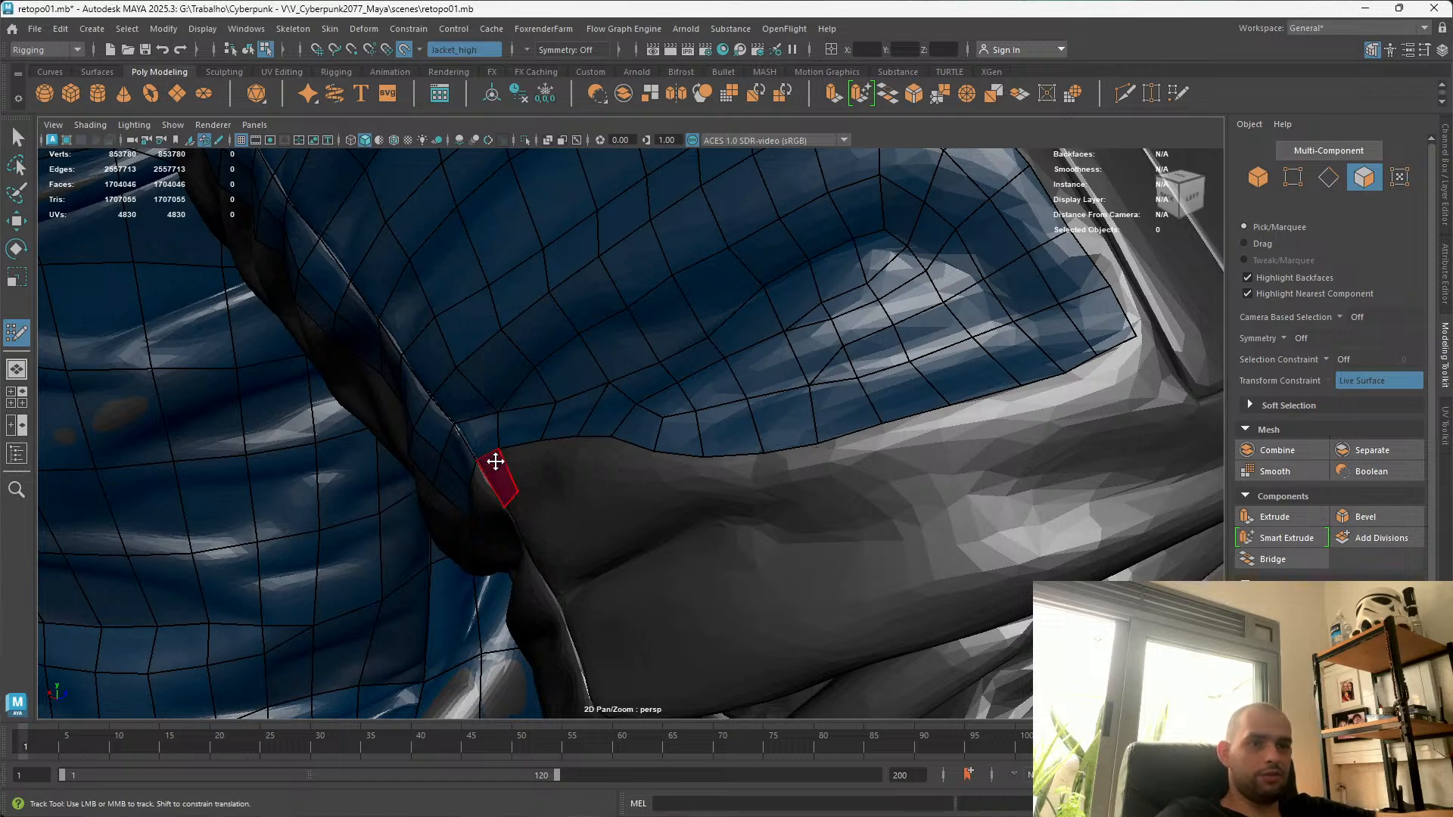
Extend the small seam-side quad into a strip along the sleeve's open lower border by adding six quads
{"action": "left_click_drag", "start_coordinate": [792, 416], "coordinate": [485, 604], "text": "alt"}
{"action": "left_click_drag", "start_coordinate": [501, 470], "coordinate": [541, 478]}
{"action": "key", "text": "Tab"}
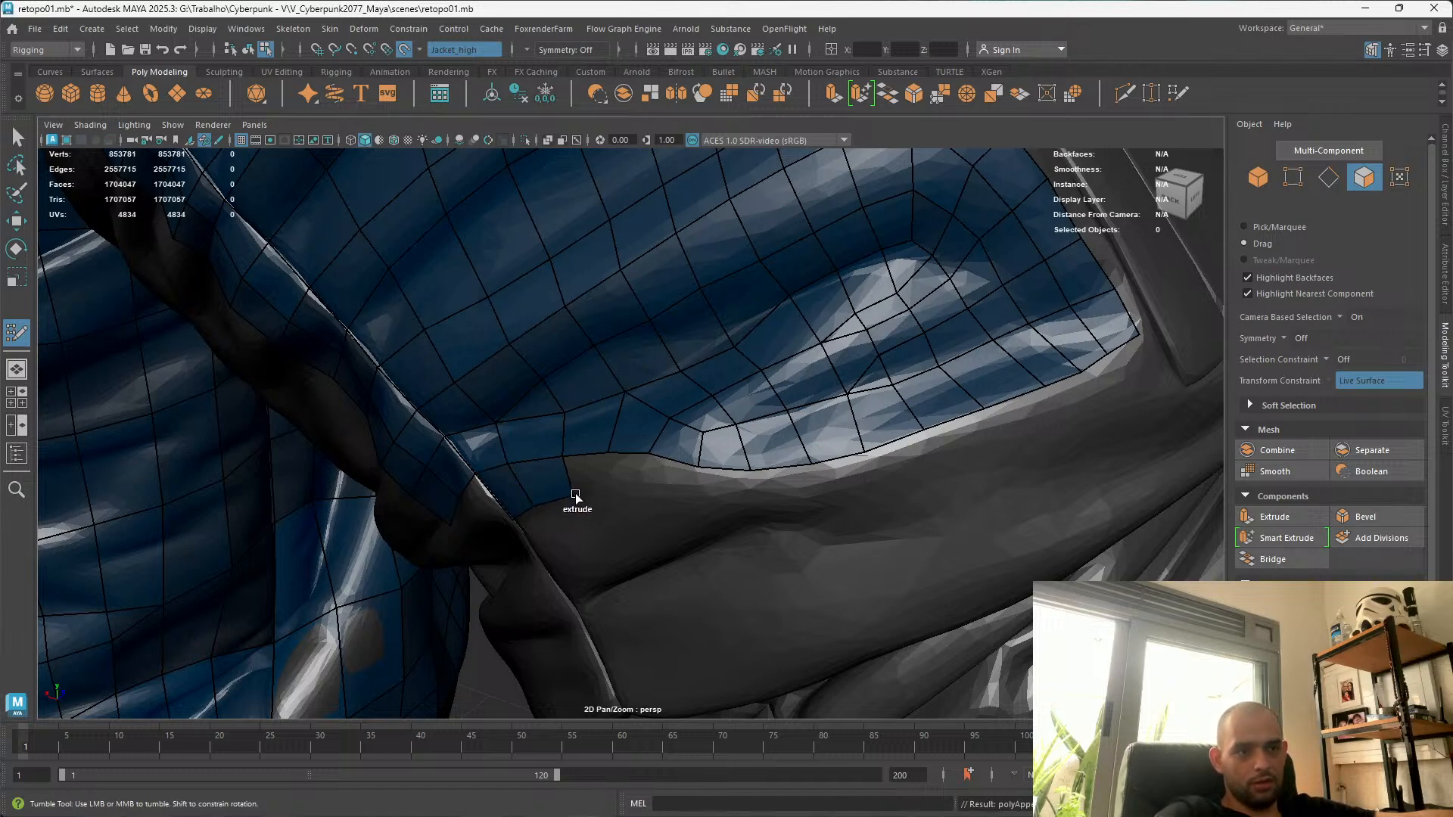
{"action": "mouse_move", "coordinate": [566, 471]}
{"action": "left_mouse_down"}
{"action": "mouse_move", "coordinate": [607, 494]}
{"action": "mouse_move", "coordinate": [657, 486]}
{"action": "mouse_move", "coordinate": [720, 502]}
{"action": "mouse_move", "coordinate": [689, 515]}
{"action": "mouse_move", "coordinate": [772, 493]}
{"action": "mouse_move", "coordinate": [809, 502]}
{"action": "mouse_move", "coordinate": [775, 412]}
{"action": "mouse_move", "coordinate": [493, 470]}
{"action": "mouse_move", "coordinate": [529, 432]}
{"action": "mouse_move", "coordinate": [563, 542]}
{"action": "mouse_move", "coordinate": [616, 522]}
{"action": "mouse_move", "coordinate": [558, 540]}
{"action": "left_mouse_up"}
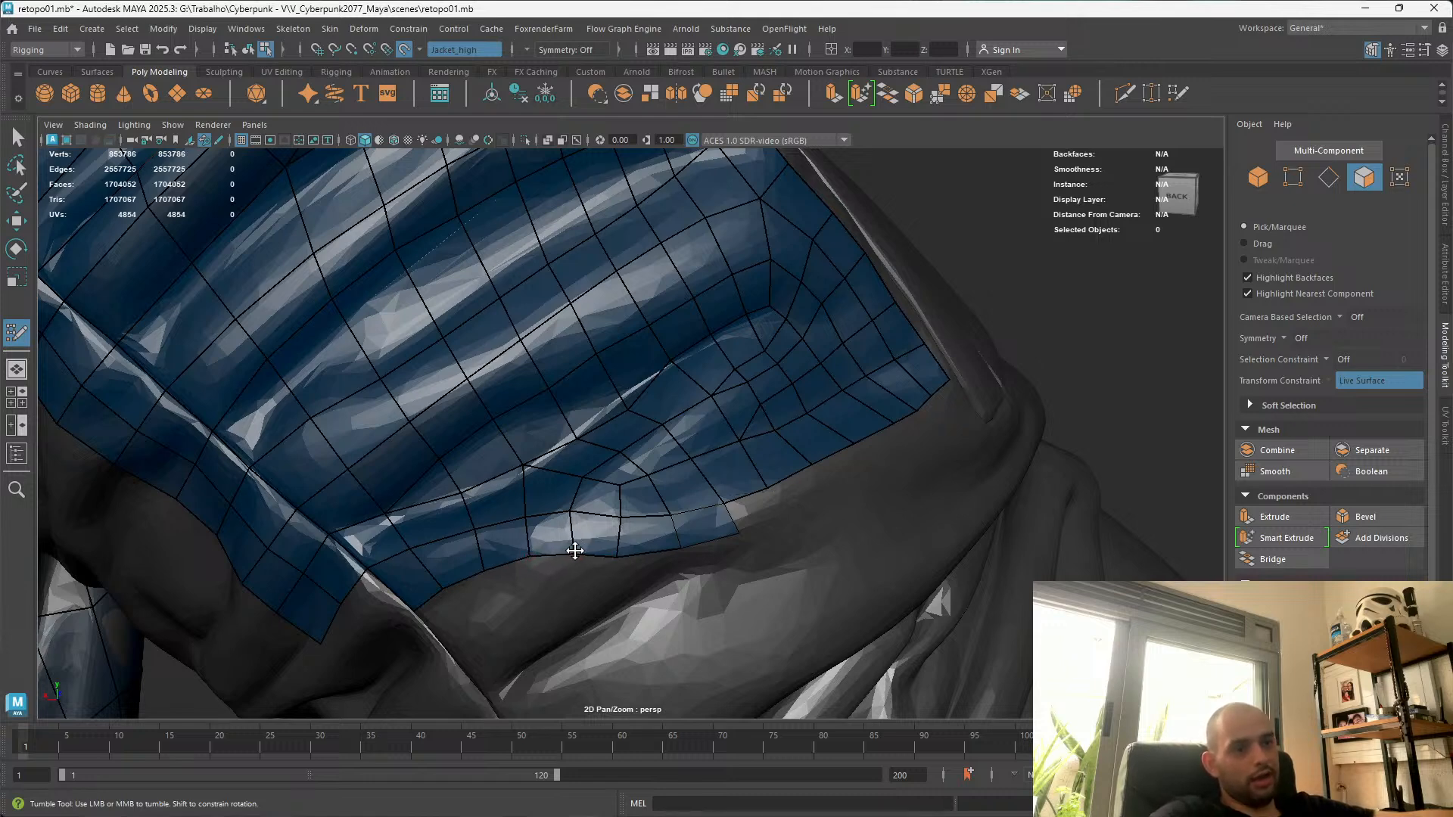
Try extruding another quad at the open end of the lower border strip, and undo it
{"action": "left_click_drag", "start_coordinate": [537, 557], "coordinate": [534, 565], "text": "alt"}
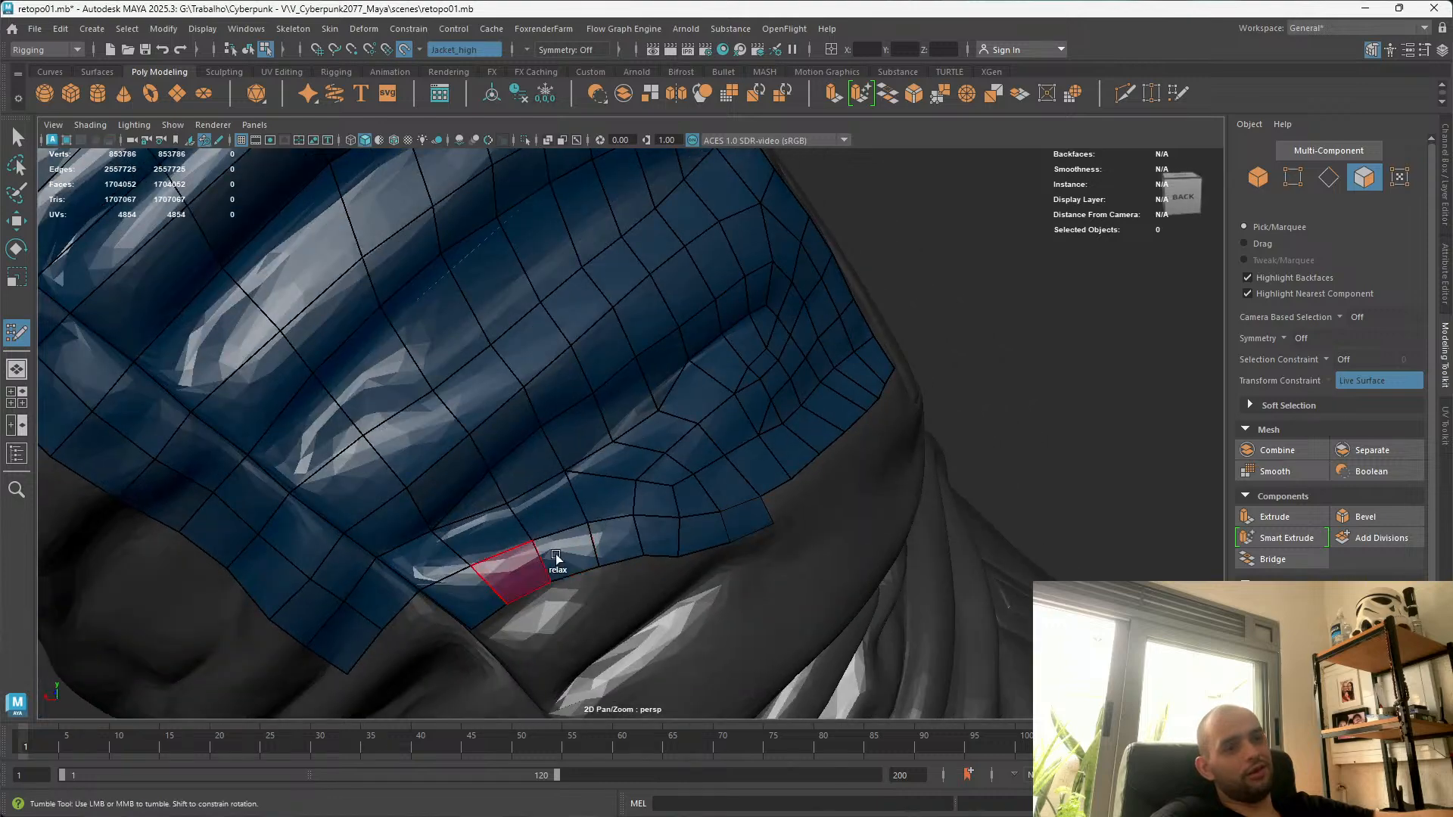
{"action": "left_click_drag", "start_coordinate": [671, 570], "coordinate": [548, 452], "text": "alt"}
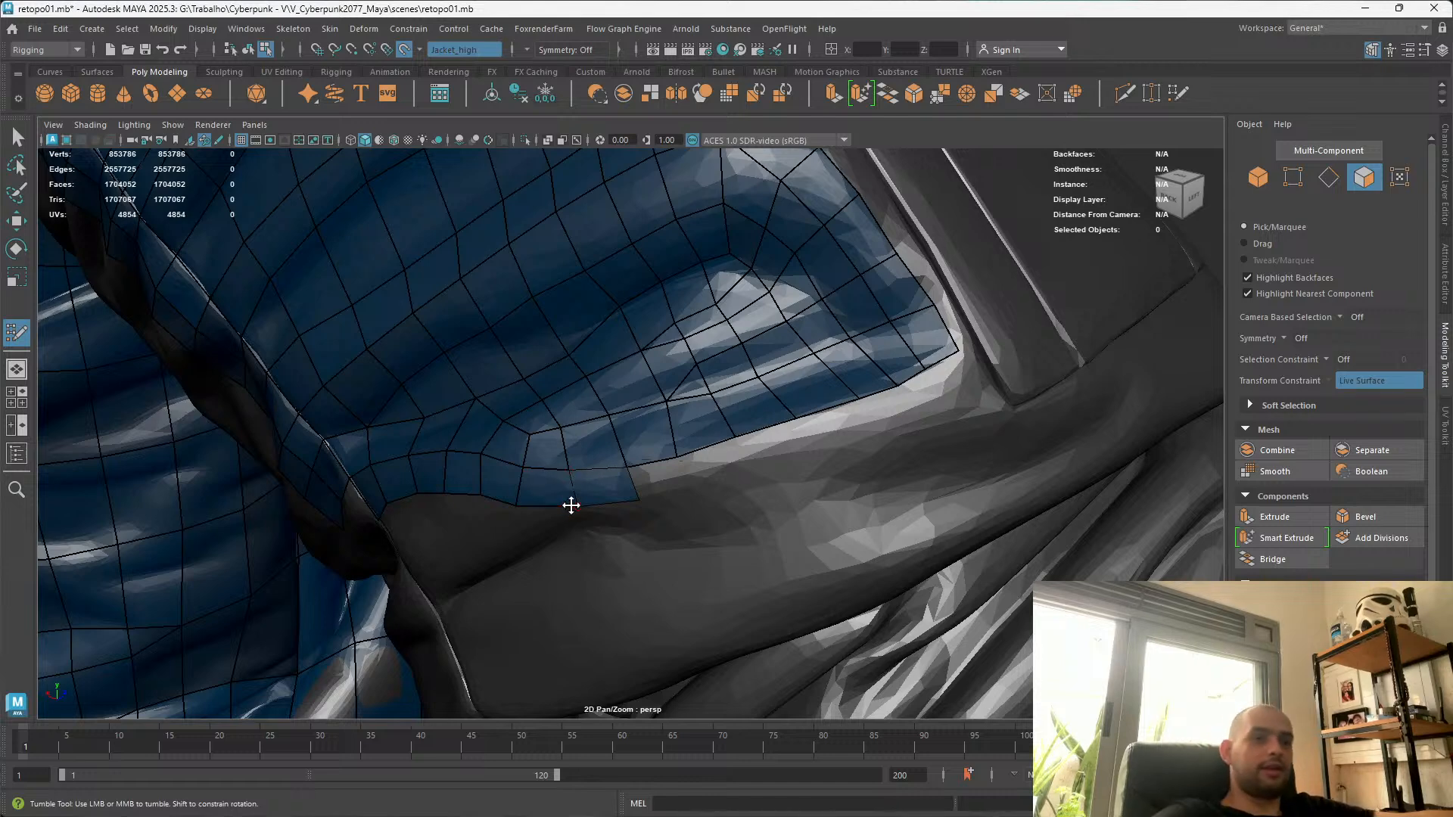
{"action": "left_click_drag", "start_coordinate": [657, 493], "coordinate": [664, 448], "text": "alt"}
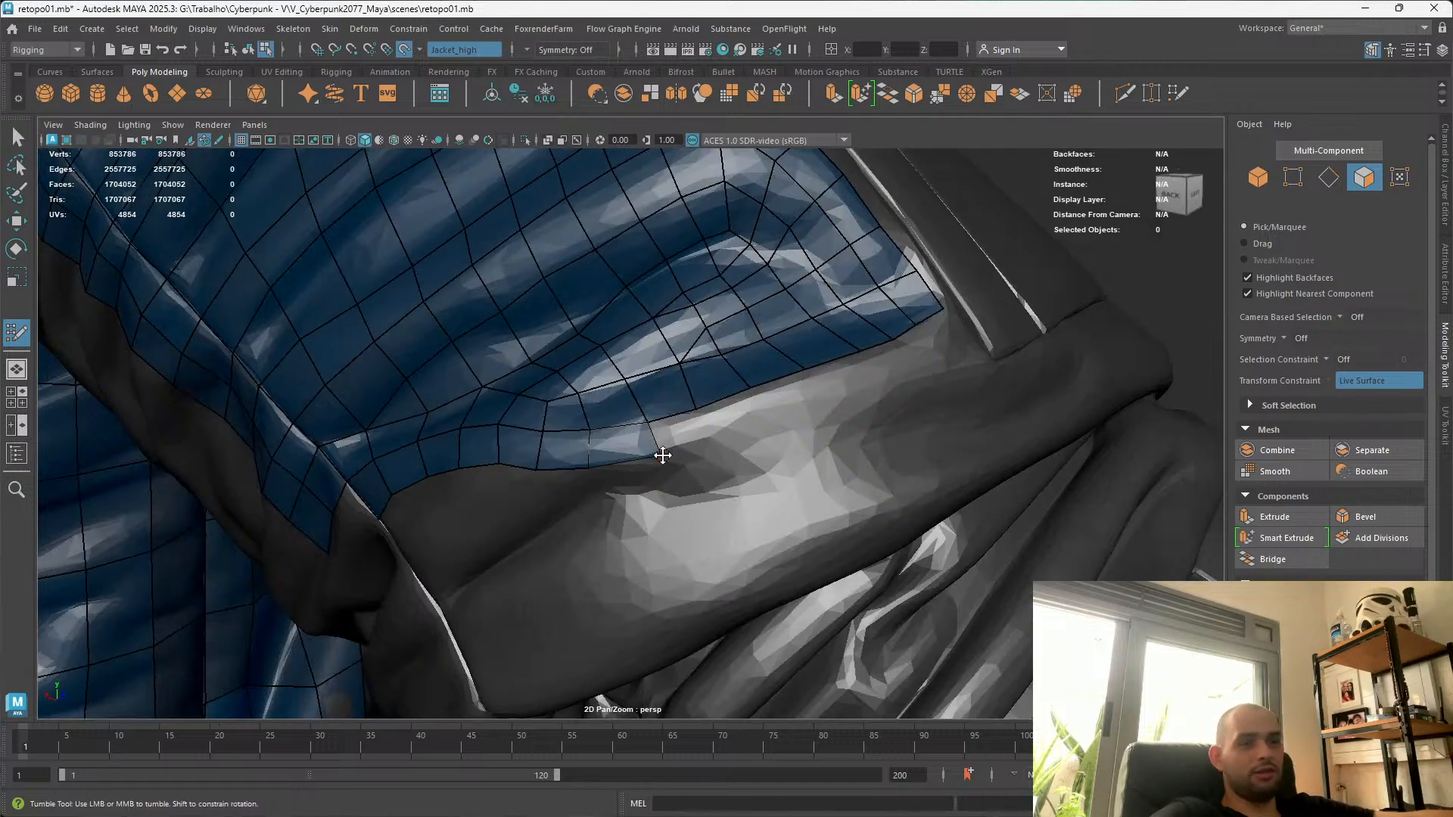
{"action": "left_click_drag", "start_coordinate": [661, 450], "coordinate": [703, 458]}
{"action": "key", "text": "ctrl+z"}
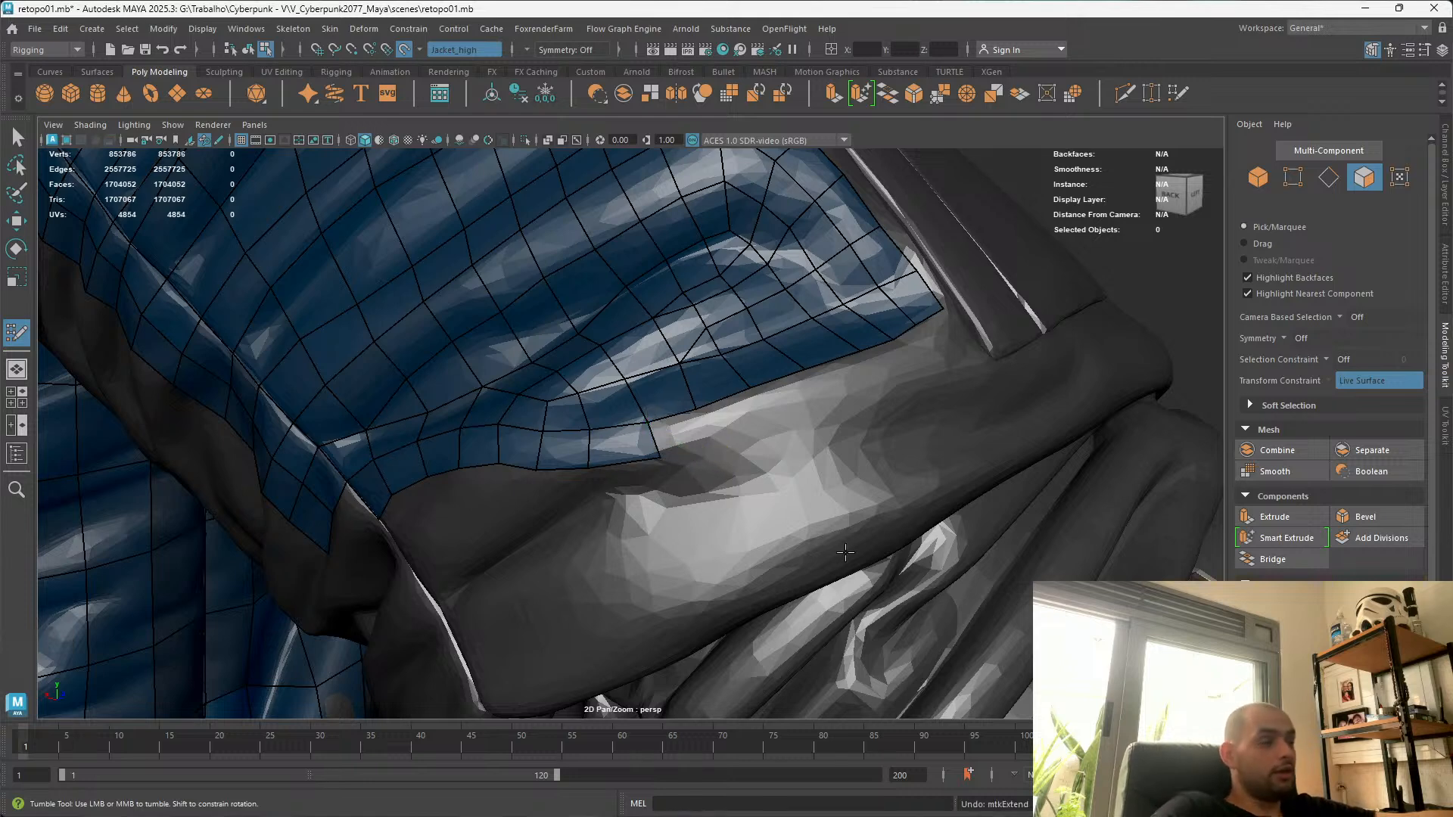
Continue the lower border strip with three more quads toward the sleeve's raised panel
{"action": "key", "text": "Tab"}
{"action": "left_click_drag", "start_coordinate": [650, 414], "coordinate": [655, 448]}
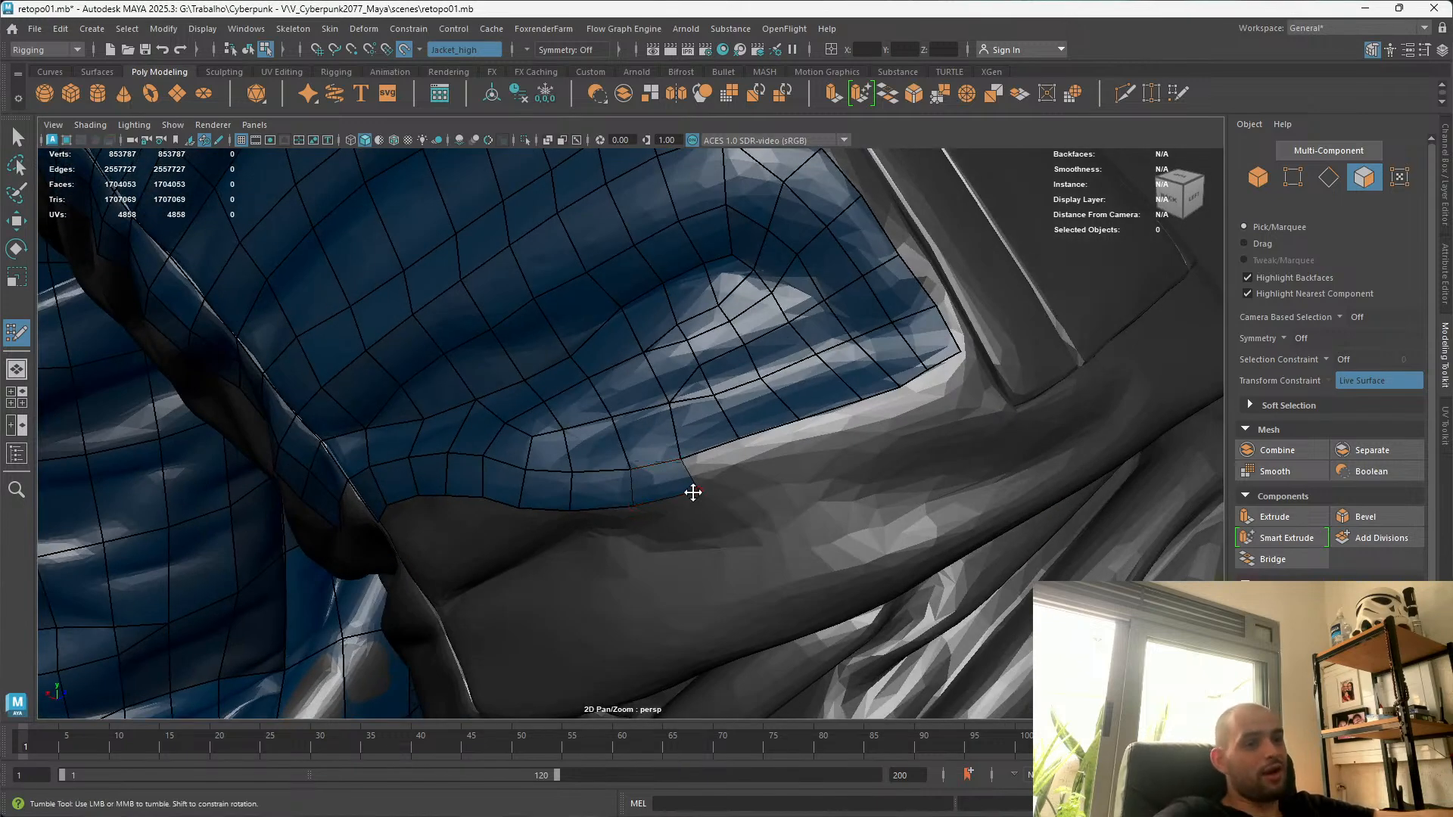
{"action": "left_click_drag", "start_coordinate": [683, 460], "coordinate": [755, 485]}
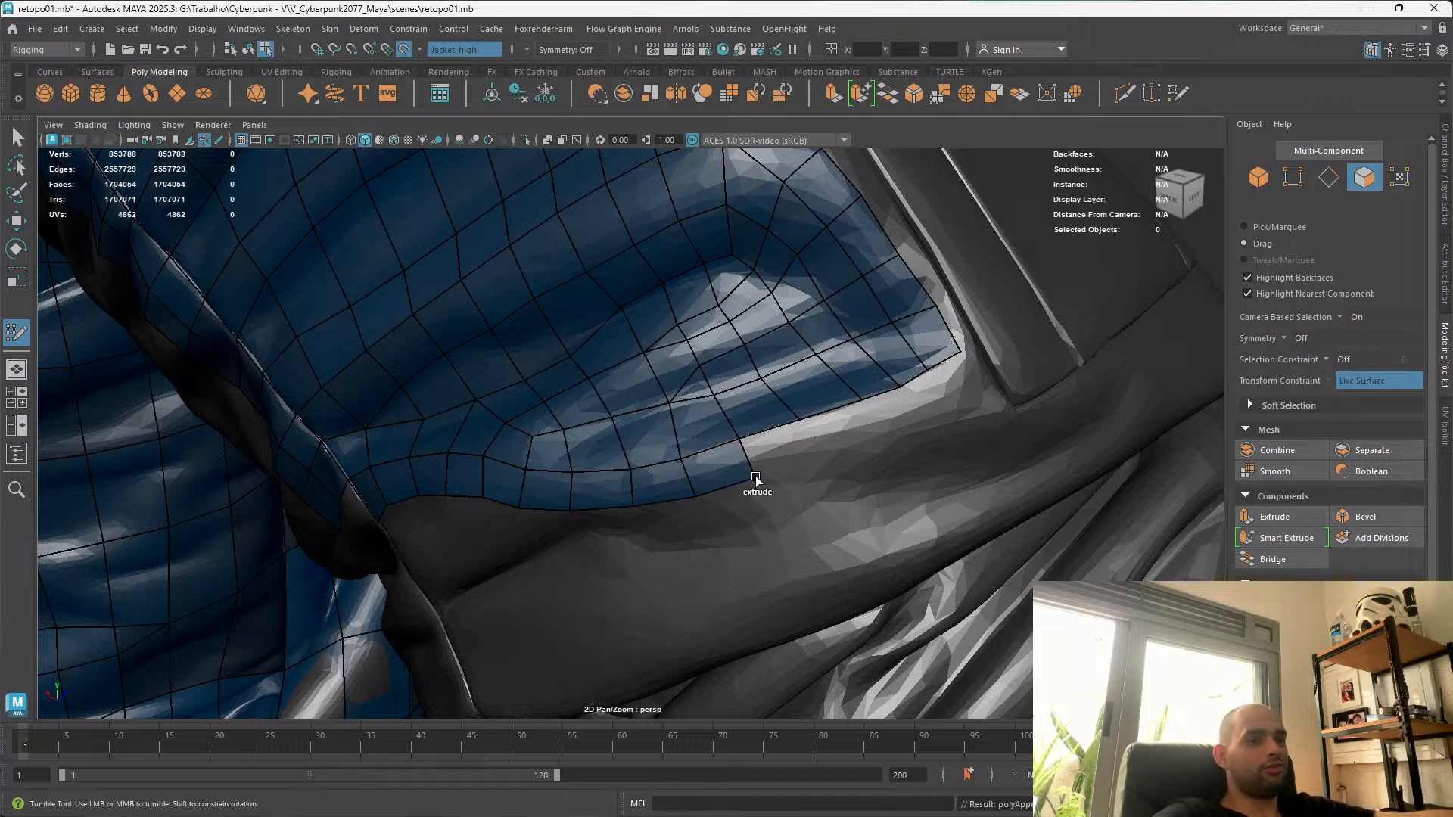
{"action": "mouse_move", "coordinate": [749, 464]}
{"action": "left_mouse_down"}
{"action": "mouse_move", "coordinate": [802, 436]}
{"action": "mouse_move", "coordinate": [804, 449]}
{"action": "left_mouse_up"}
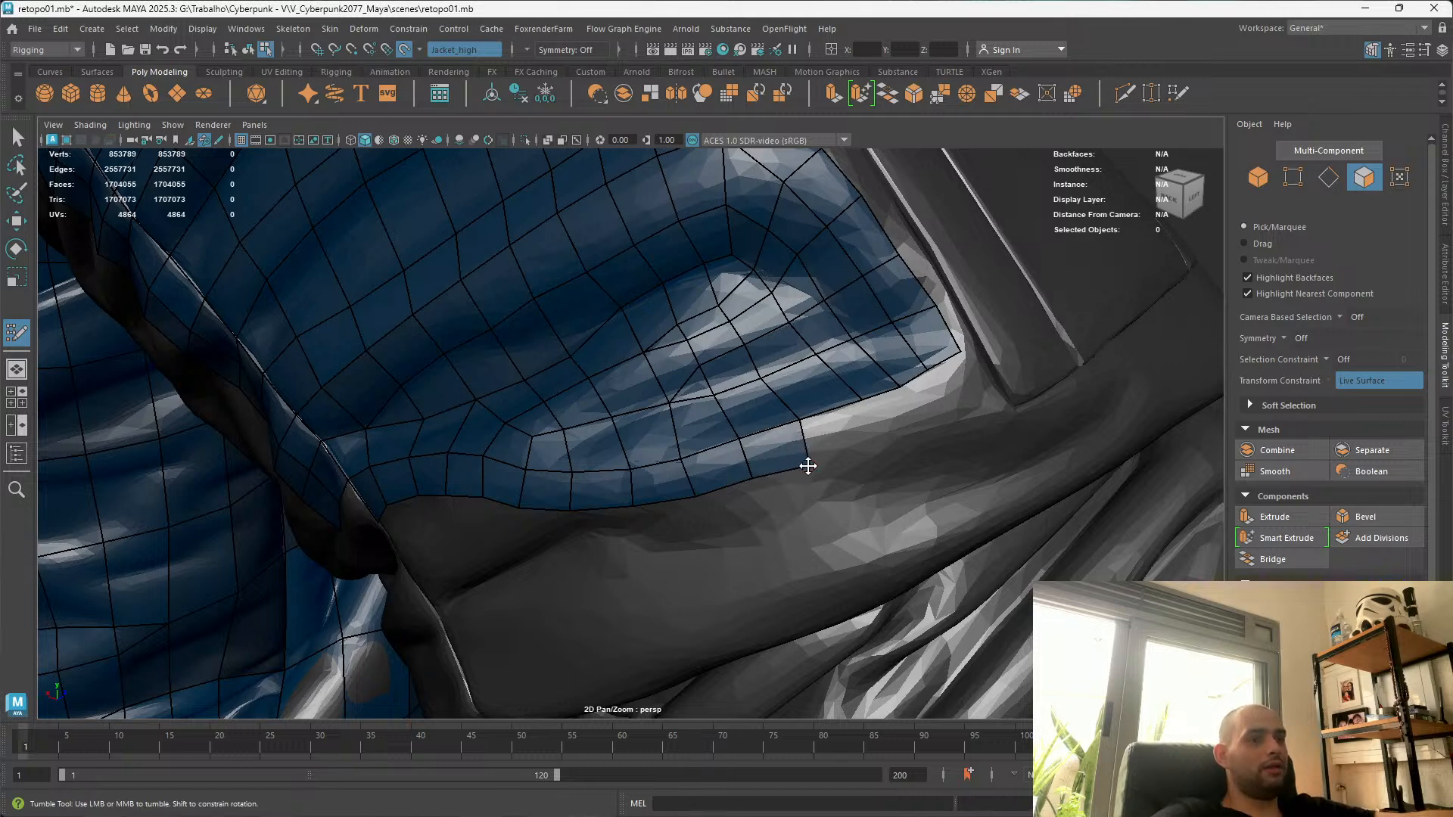
{"action": "left_click_drag", "start_coordinate": [823, 457], "coordinate": [787, 478], "text": "alt"}
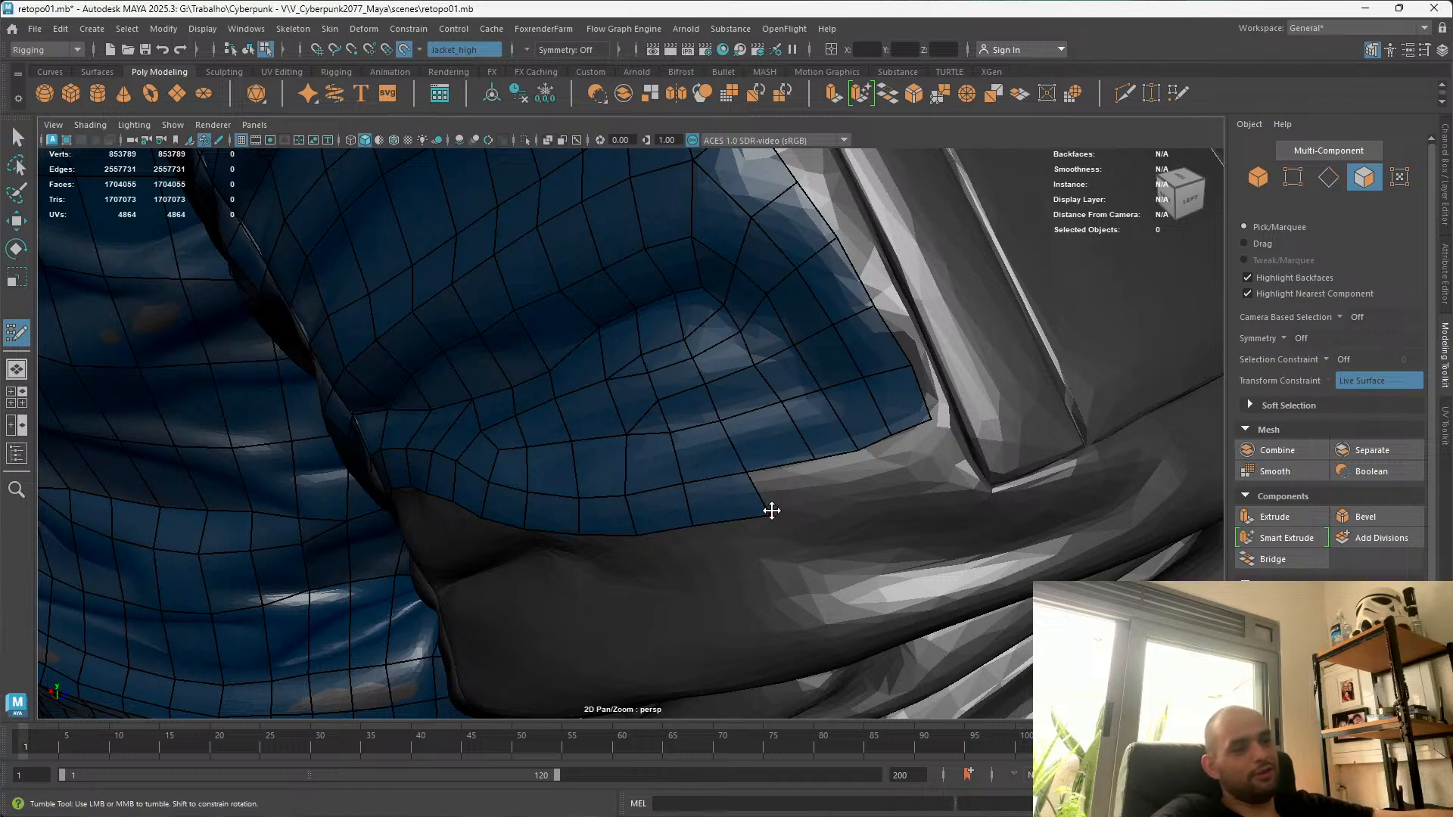
Review the overall low-poly coverage and grid flow across the jacket's back and sleeves
{"action": "right_click_drag", "start_coordinate": [778, 561], "coordinate": [415, 389], "text": "alt"}
{"action": "left_click_drag", "start_coordinate": [416, 389], "coordinate": [893, 363], "text": "alt"}
{"action": "right_click_drag", "start_coordinate": [893, 363], "coordinate": [778, 344], "text": "alt"}
{"action": "middle_click_drag", "start_coordinate": [778, 344], "coordinate": [747, 383], "text": "alt"}
{"action": "right_click_drag", "start_coordinate": [747, 383], "coordinate": [780, 379], "text": "alt"}
{"action": "left_click_drag", "start_coordinate": [492, 337], "coordinate": [9, 284], "text": "alt"}
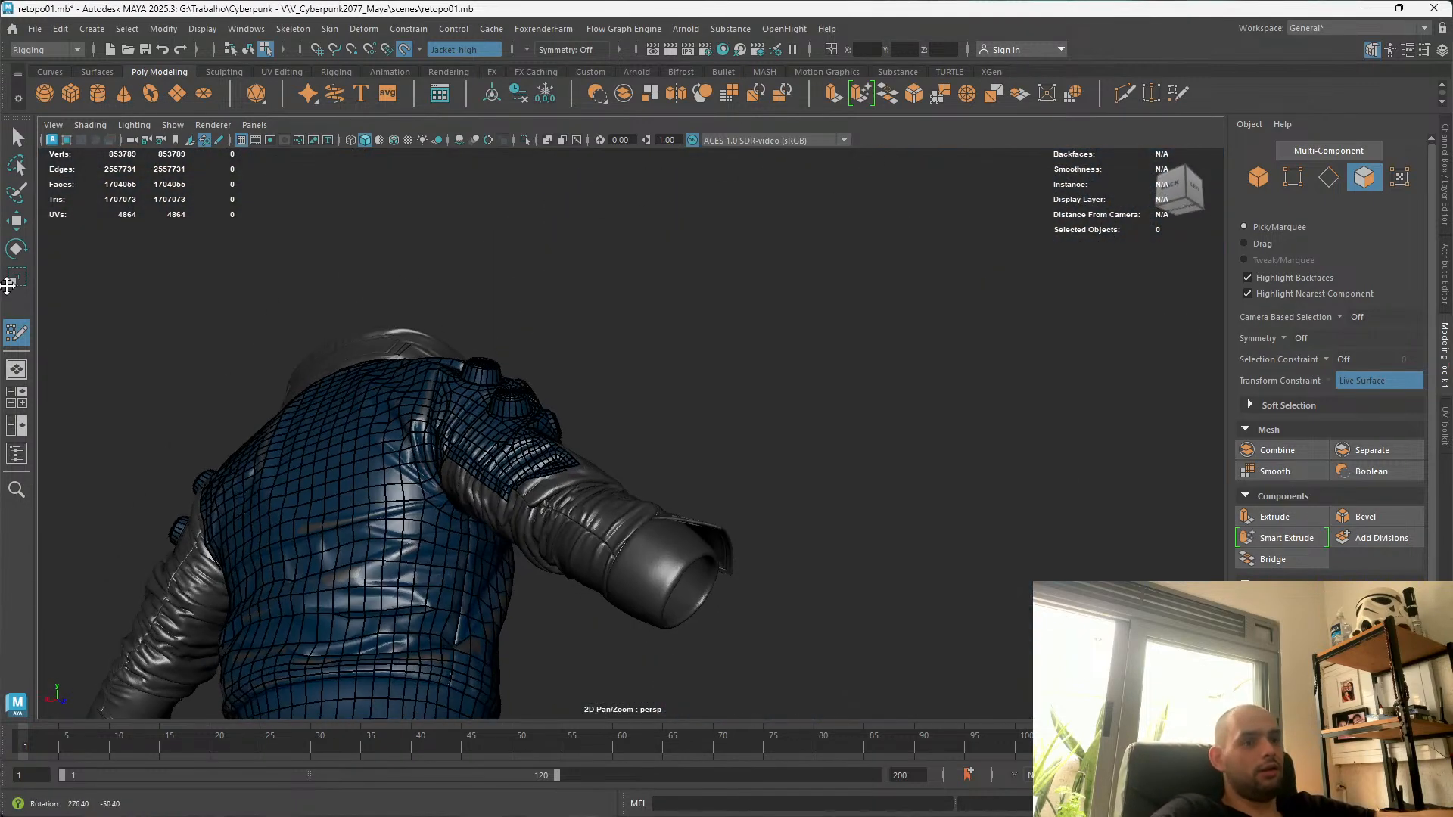
{"action": "left_click_drag", "start_coordinate": [372, 464], "coordinate": [367, 383], "text": "alt"}
{"action": "right_click_drag", "start_coordinate": [368, 383], "coordinate": [449, 434], "text": "alt"}
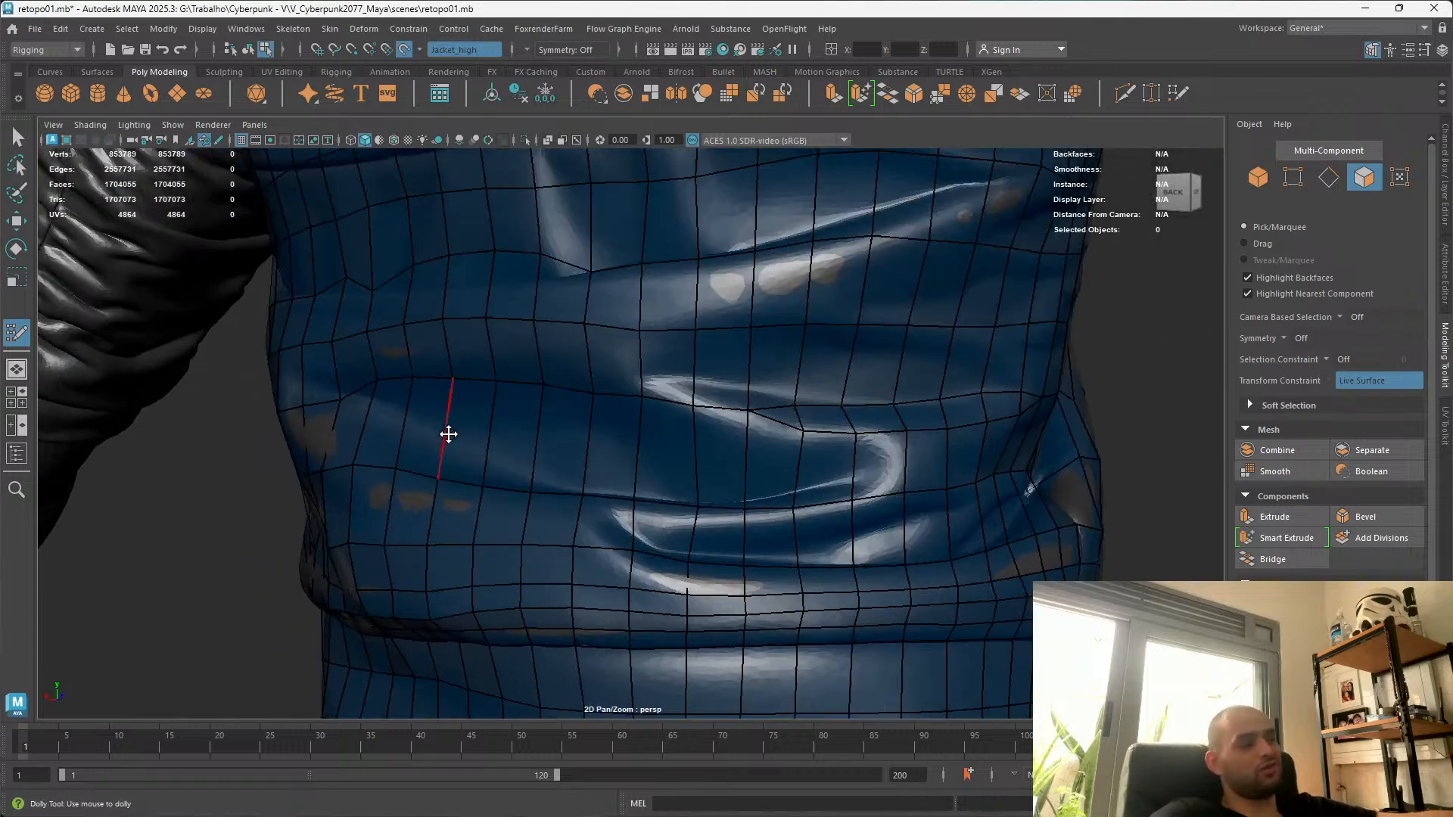
{"action": "scroll", "coordinate": [485, 434], "scroll_direction": "down", "scroll_amount": 10}
{"action": "left_click_drag", "start_coordinate": [500, 434], "coordinate": [139, 370], "text": "alt"}
{"action": "left_click_drag", "start_coordinate": [440, 432], "coordinate": [430, 414], "text": "alt"}
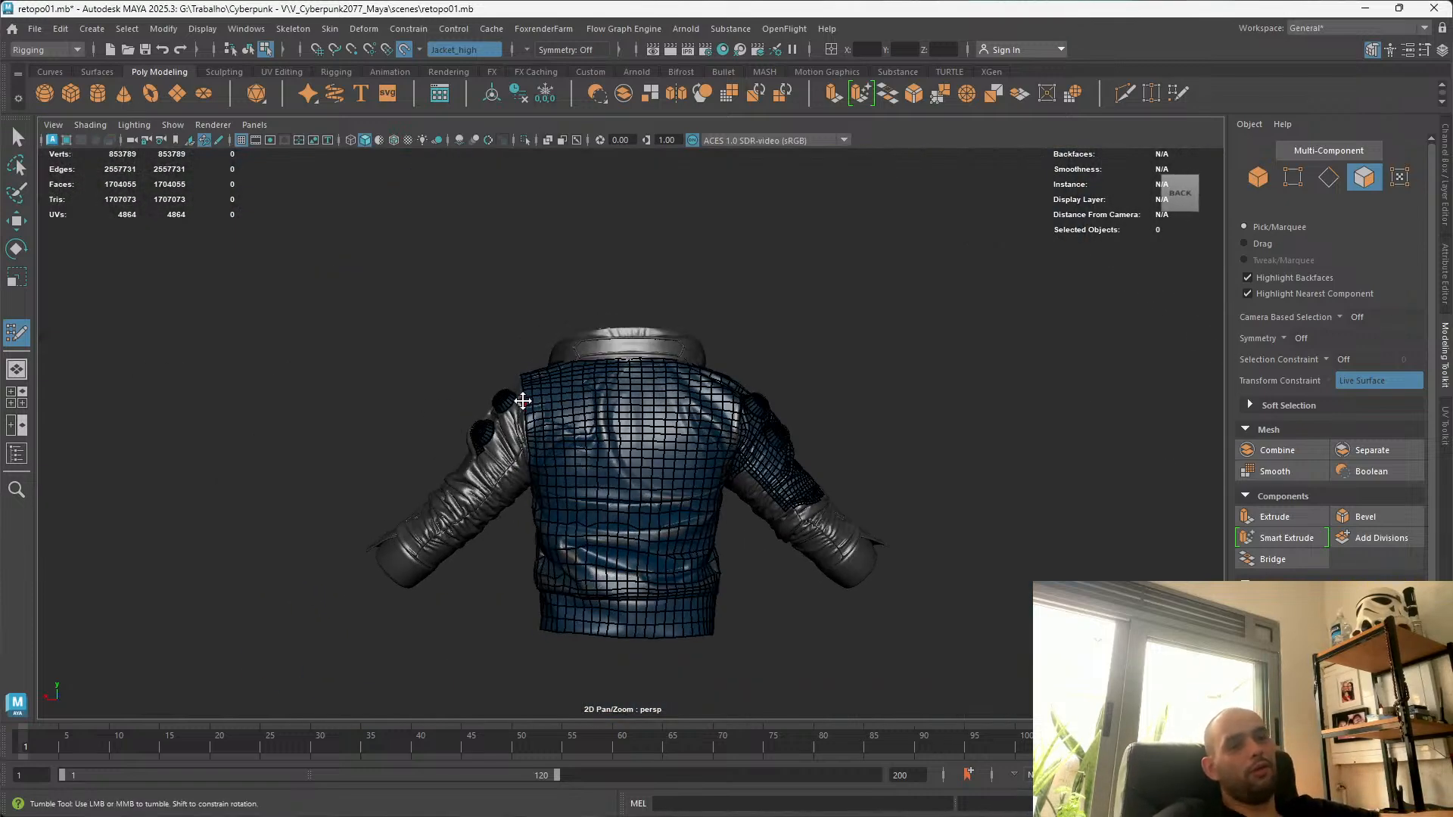
{"action": "left_click_drag", "start_coordinate": [457, 557], "coordinate": [477, 552], "text": "alt"}
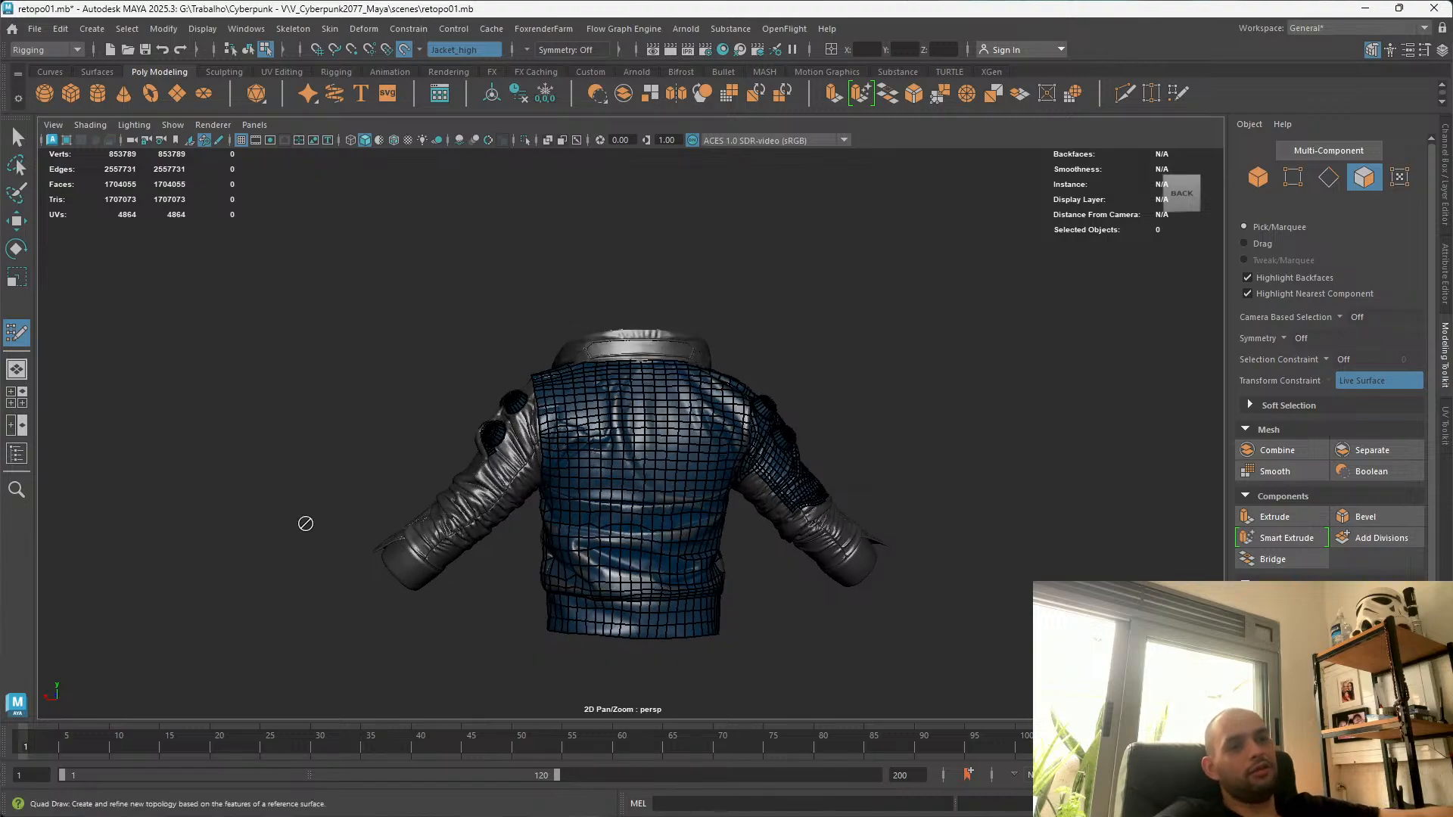
Examine the mesh density and edge flow on the front of the sleeve around the knobs and uncovered panel
{"action": "right_click_drag", "start_coordinate": [606, 562], "coordinate": [705, 492], "text": "alt"}
{"action": "middle_click_drag", "start_coordinate": [718, 417], "coordinate": [727, 555], "text": "alt"}
{"action": "left_click_drag", "start_coordinate": [912, 546], "coordinate": [233, 437], "text": "alt"}
{"action": "middle_click_drag", "start_coordinate": [233, 436], "coordinate": [246, 397], "text": "alt"}
{"action": "right_click_drag", "start_coordinate": [246, 397], "coordinate": [368, 566], "text": "alt"}
{"action": "middle_click_drag", "start_coordinate": [380, 620], "coordinate": [521, 646], "text": "alt"}
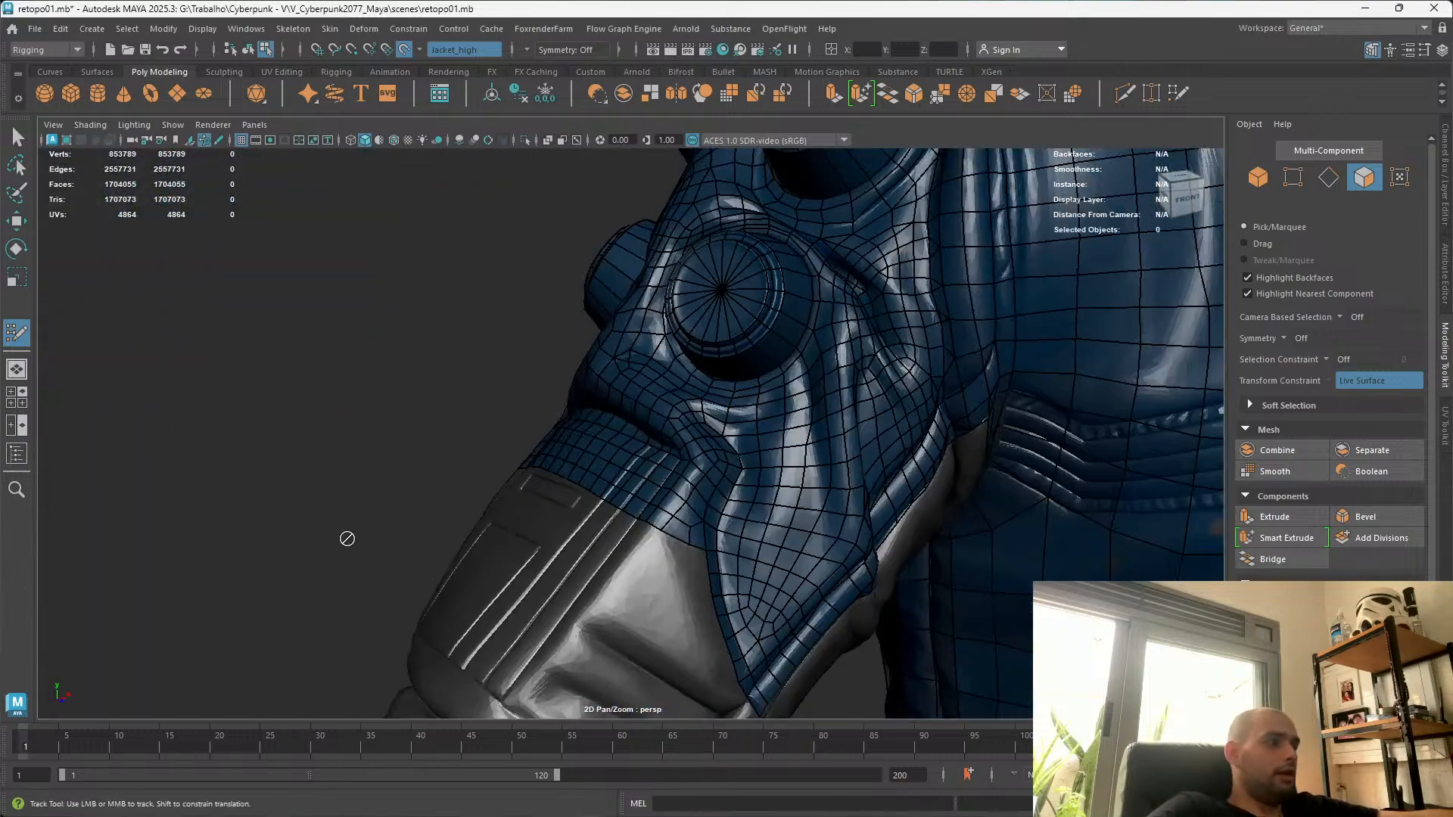
{"action": "left_click_drag", "start_coordinate": [347, 539], "coordinate": [392, 490], "text": "alt"}
{"action": "middle_click_drag", "start_coordinate": [391, 490], "coordinate": [533, 460], "text": "alt"}
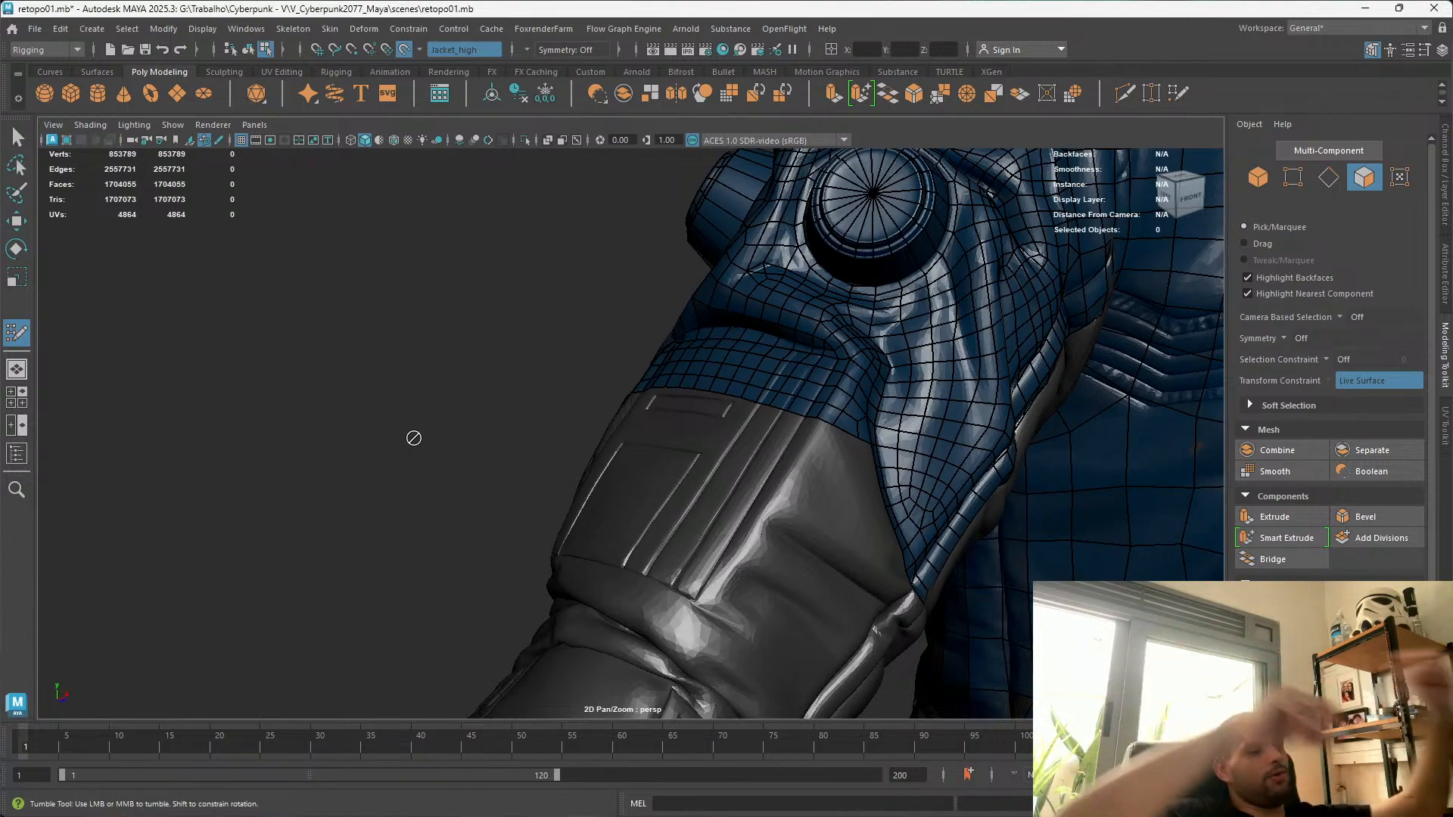
{"action": "left_click_drag", "start_coordinate": [467, 454], "coordinate": [921, 412], "text": "alt"}
{"action": "middle_click_drag", "start_coordinate": [921, 412], "coordinate": [665, 429], "text": "alt"}
{"action": "right_click_drag", "start_coordinate": [665, 428], "coordinate": [875, 509], "text": "alt"}
{"action": "middle_click_drag", "start_coordinate": [884, 348], "coordinate": [892, 454], "text": "alt"}
{"action": "left_click_drag", "start_coordinate": [892, 454], "coordinate": [726, 356], "text": "alt"}
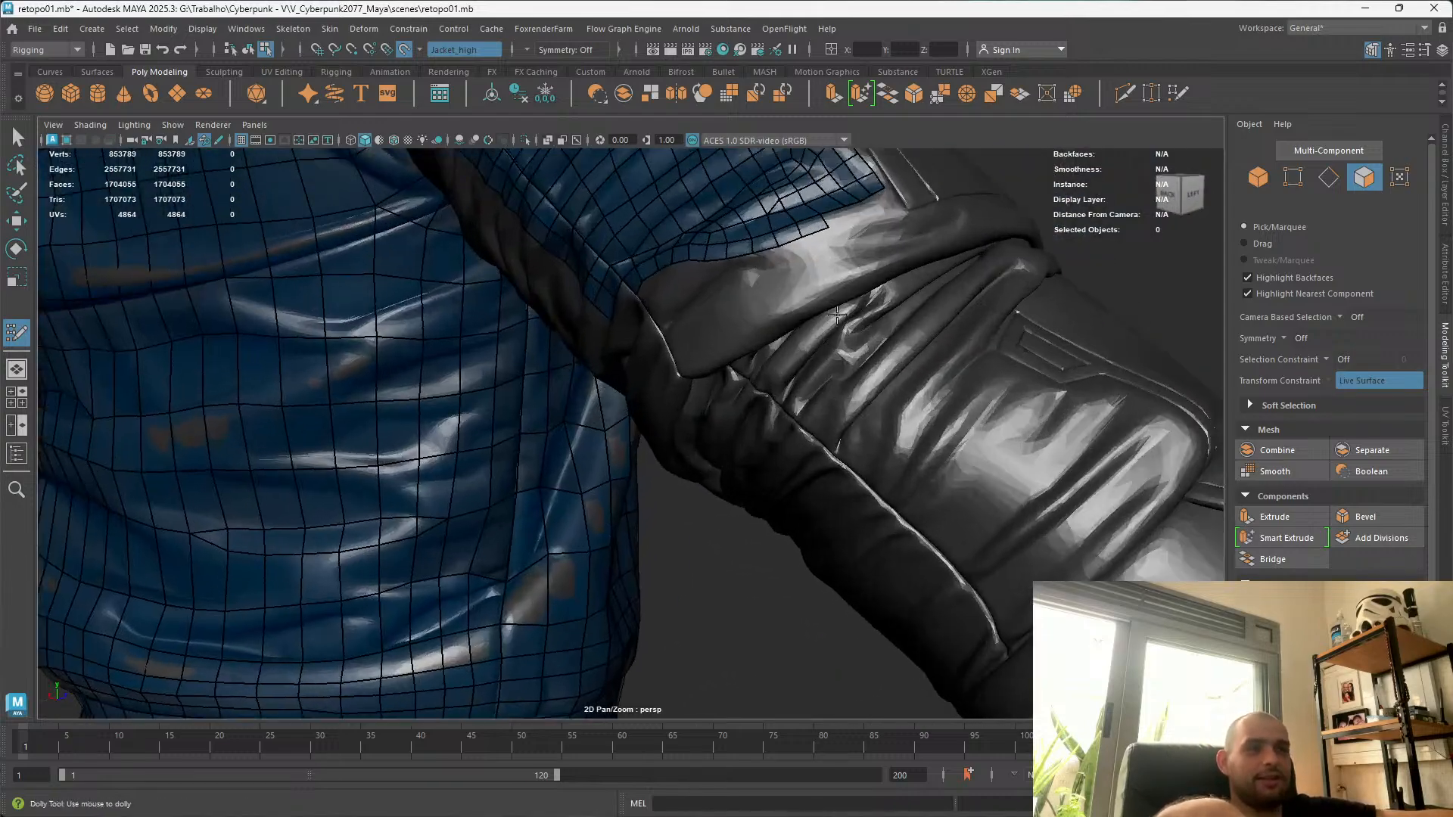
Finish the lower border strip with four more quads, reaching the corner beside the sleeve's raised panel
{"action": "middle_click_drag", "start_coordinate": [727, 356], "coordinate": [733, 393], "text": "alt"}
{"action": "left_click_drag", "start_coordinate": [734, 393], "coordinate": [666, 288], "text": "alt"}
{"action": "middle_click_drag", "start_coordinate": [666, 287], "coordinate": [634, 309], "text": "alt"}
{"action": "left_click_drag", "start_coordinate": [634, 309], "coordinate": [831, 412], "text": "alt"}
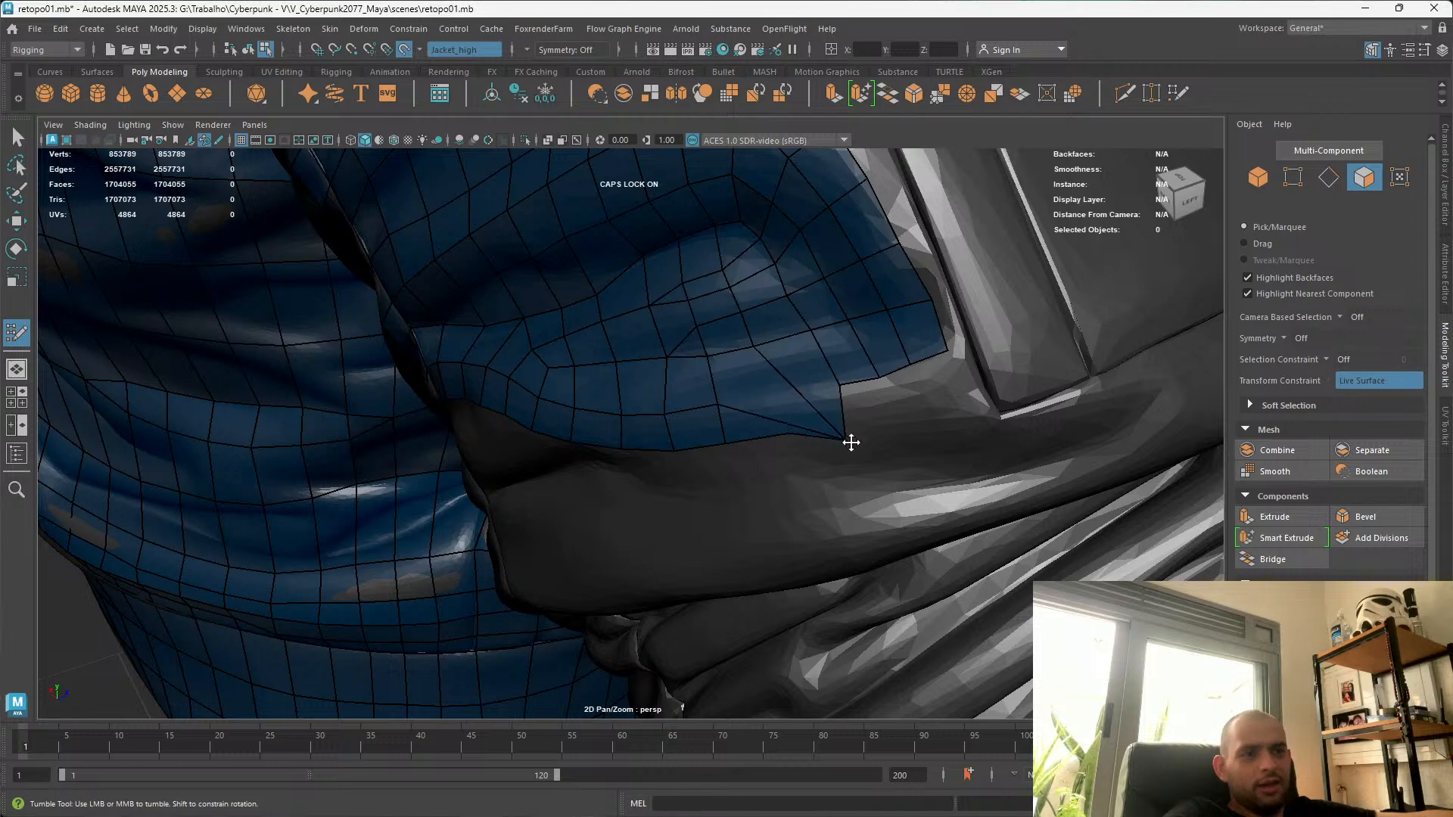
{"action": "key", "text": "Tab"}
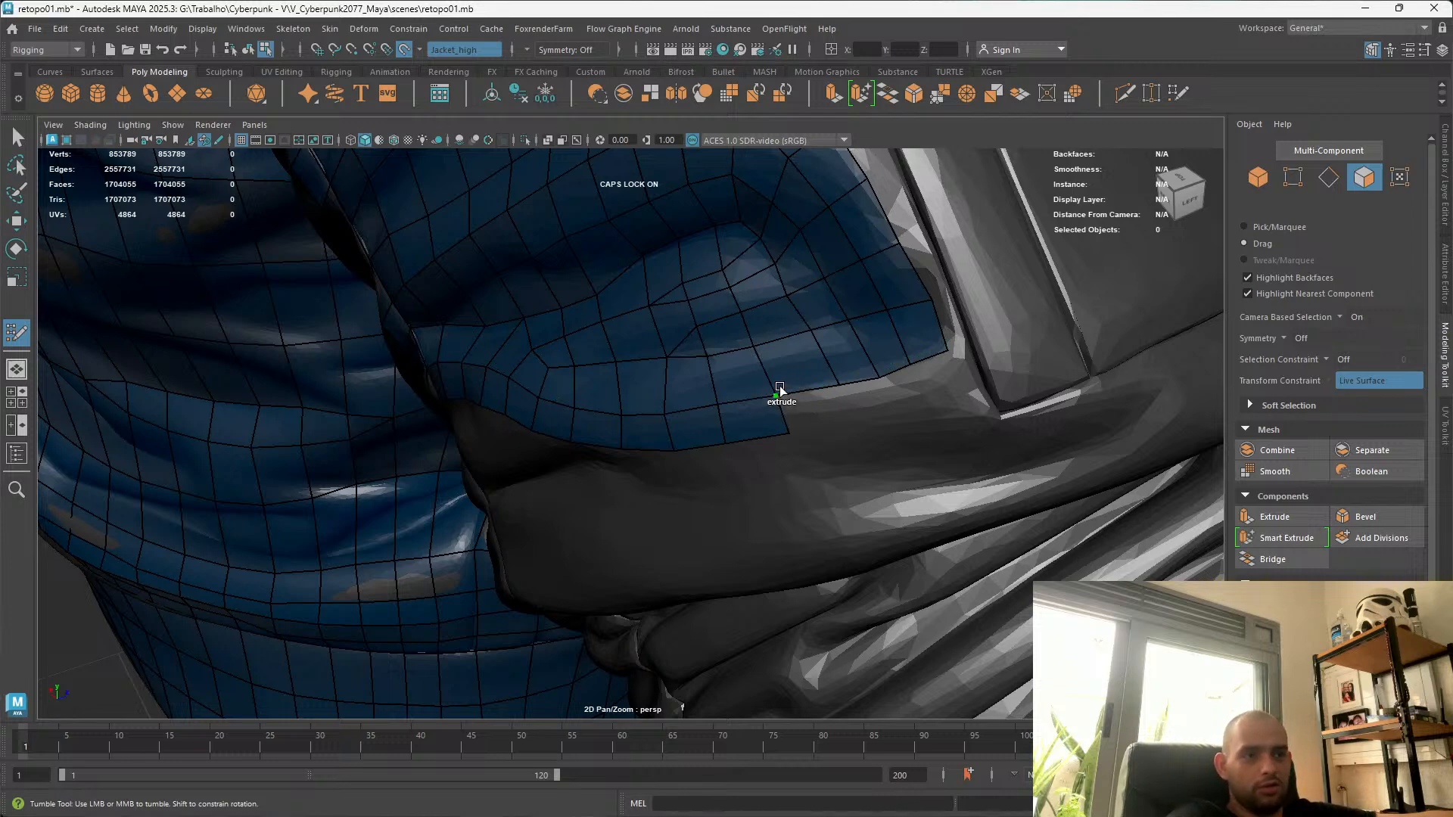
{"action": "mouse_move", "coordinate": [796, 395]}
{"action": "left_mouse_down"}
{"action": "mouse_move", "coordinate": [830, 429]}
{"action": "mouse_move", "coordinate": [810, 421]}
{"action": "left_mouse_up"}
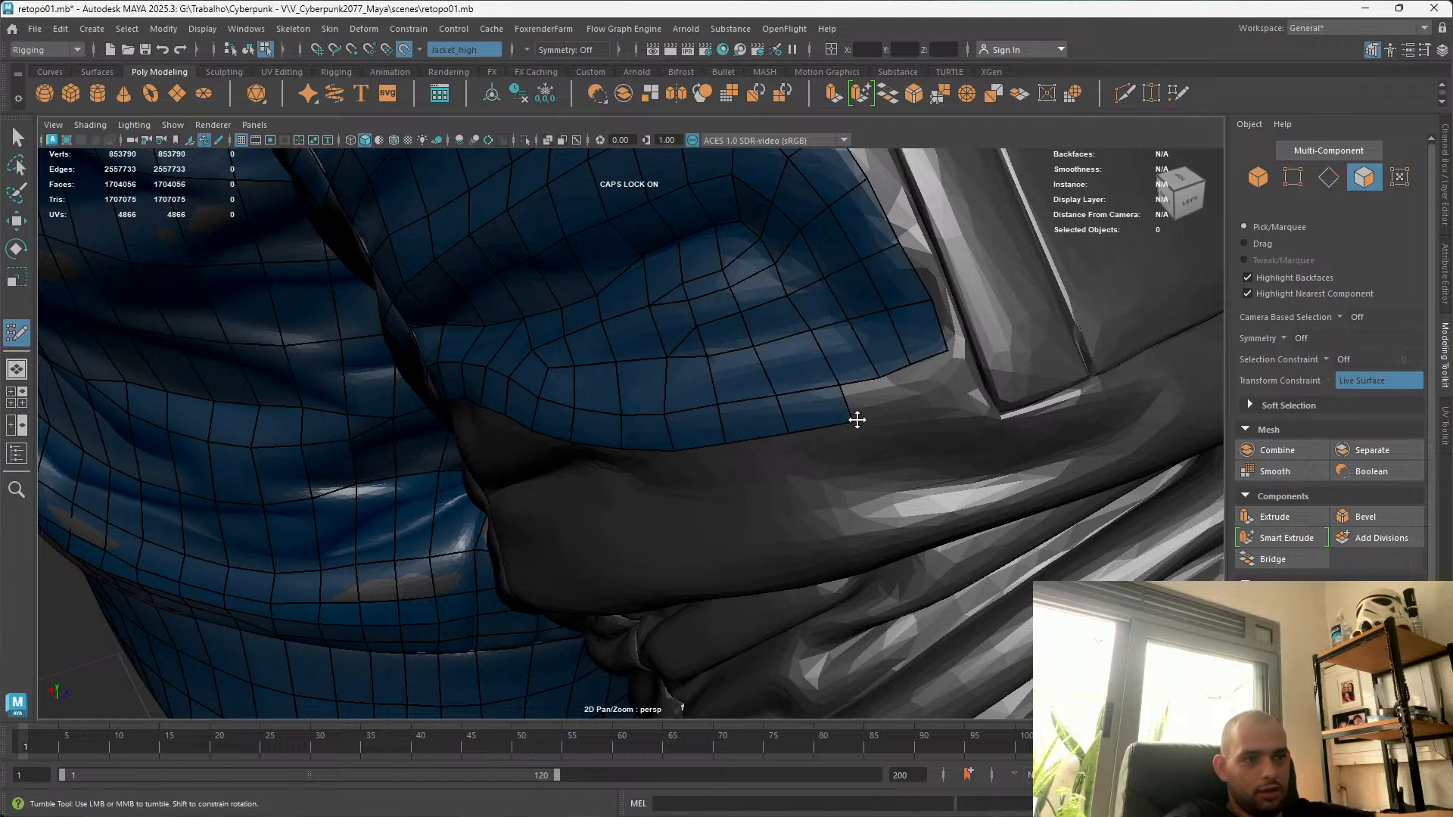
{"action": "left_click_drag", "start_coordinate": [846, 380], "coordinate": [895, 401]}
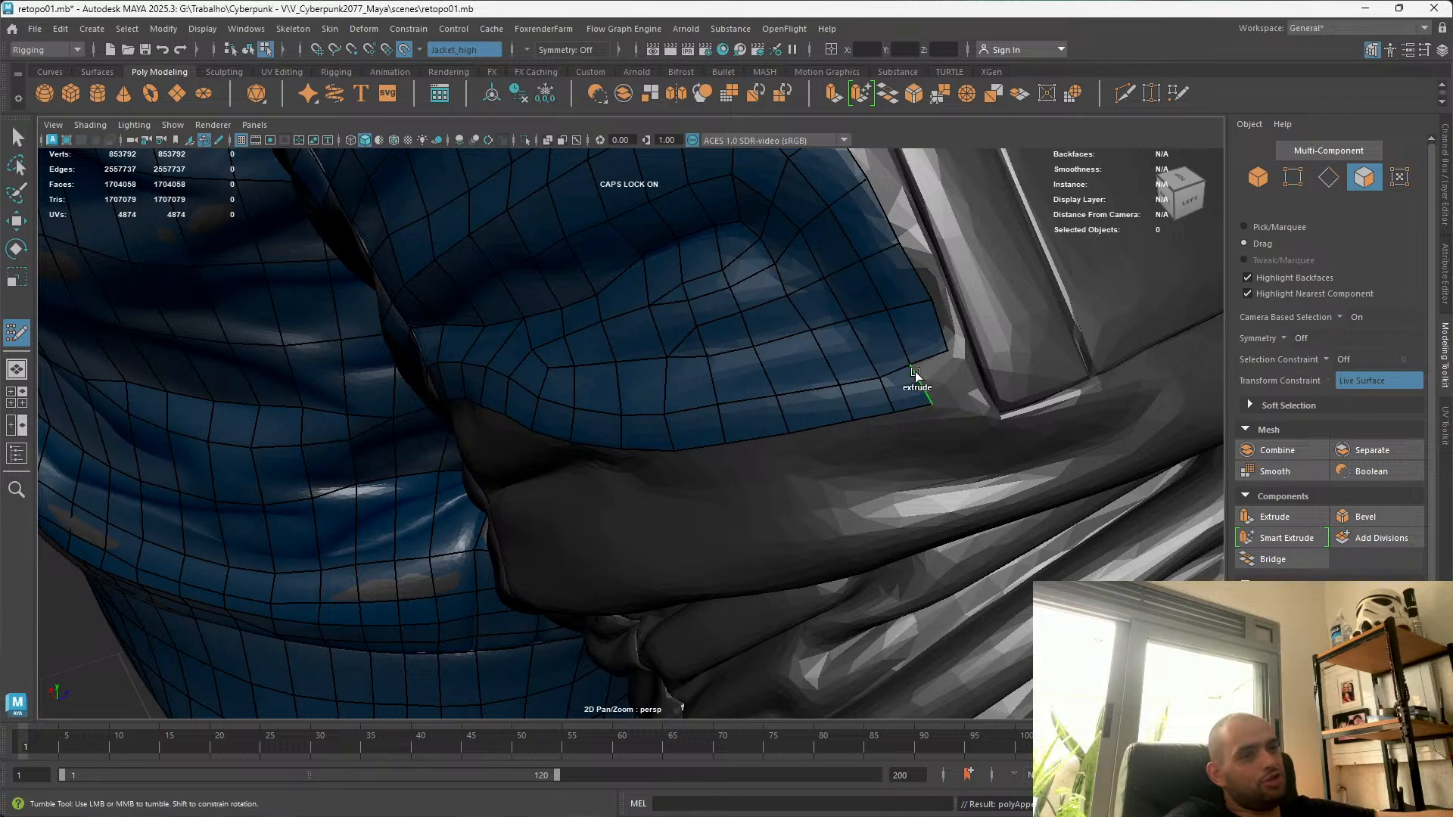
{"action": "left_click_drag", "start_coordinate": [916, 368], "coordinate": [977, 376]}
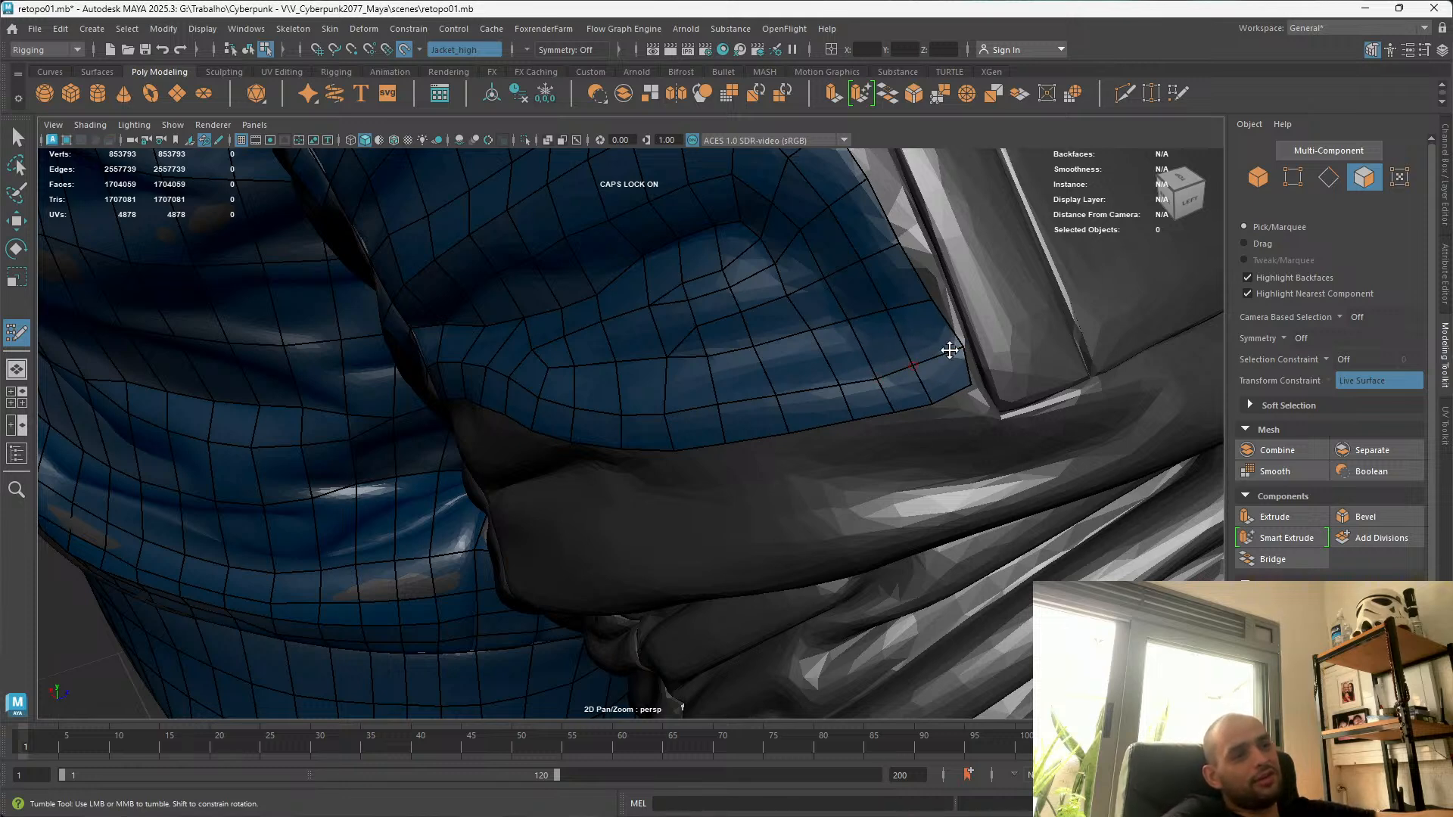
Examine the finished strip and the edge flow around the folded area above the sleeve's lower border
{"action": "left_click_drag", "start_coordinate": [954, 349], "coordinate": [773, 452], "text": "alt"}
{"action": "key", "text": "alt+Tab"}
{"action": "left_click", "coordinate": [371, 384]}
{"action": "right_click_drag", "start_coordinate": [510, 457], "coordinate": [887, 545], "text": "alt"}
{"action": "middle_click_drag", "start_coordinate": [887, 545], "coordinate": [707, 402], "text": "alt"}
{"action": "left_click_drag", "start_coordinate": [707, 402], "coordinate": [1070, 370], "text": "alt"}
{"action": "right_click_drag", "start_coordinate": [1070, 370], "coordinate": [1040, 359], "text": "alt"}
{"action": "left_click_drag", "start_coordinate": [1041, 360], "coordinate": [1166, 437], "text": "alt"}
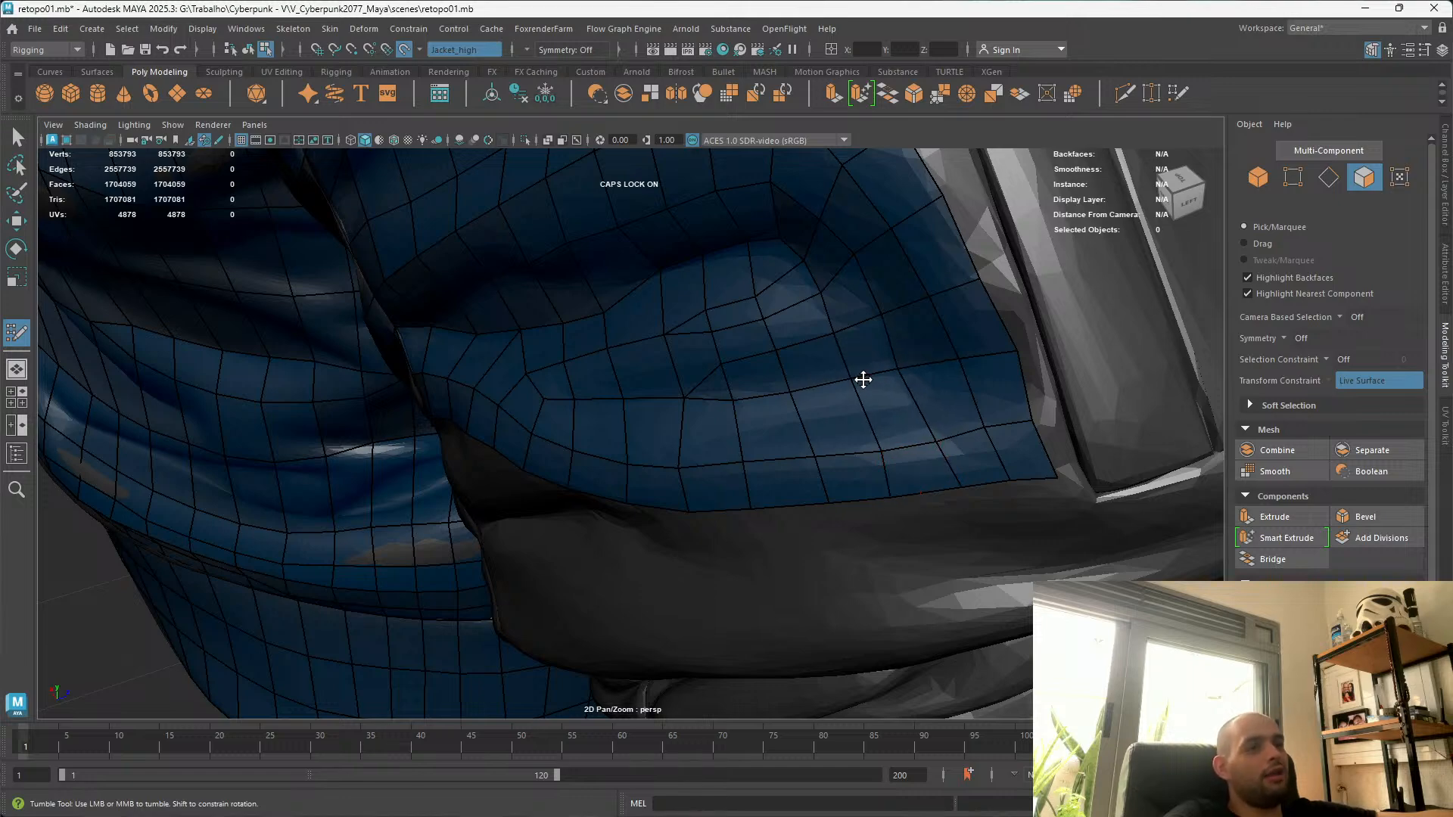
{"action": "left_click_drag", "start_coordinate": [843, 389], "coordinate": [781, 381], "text": "alt"}
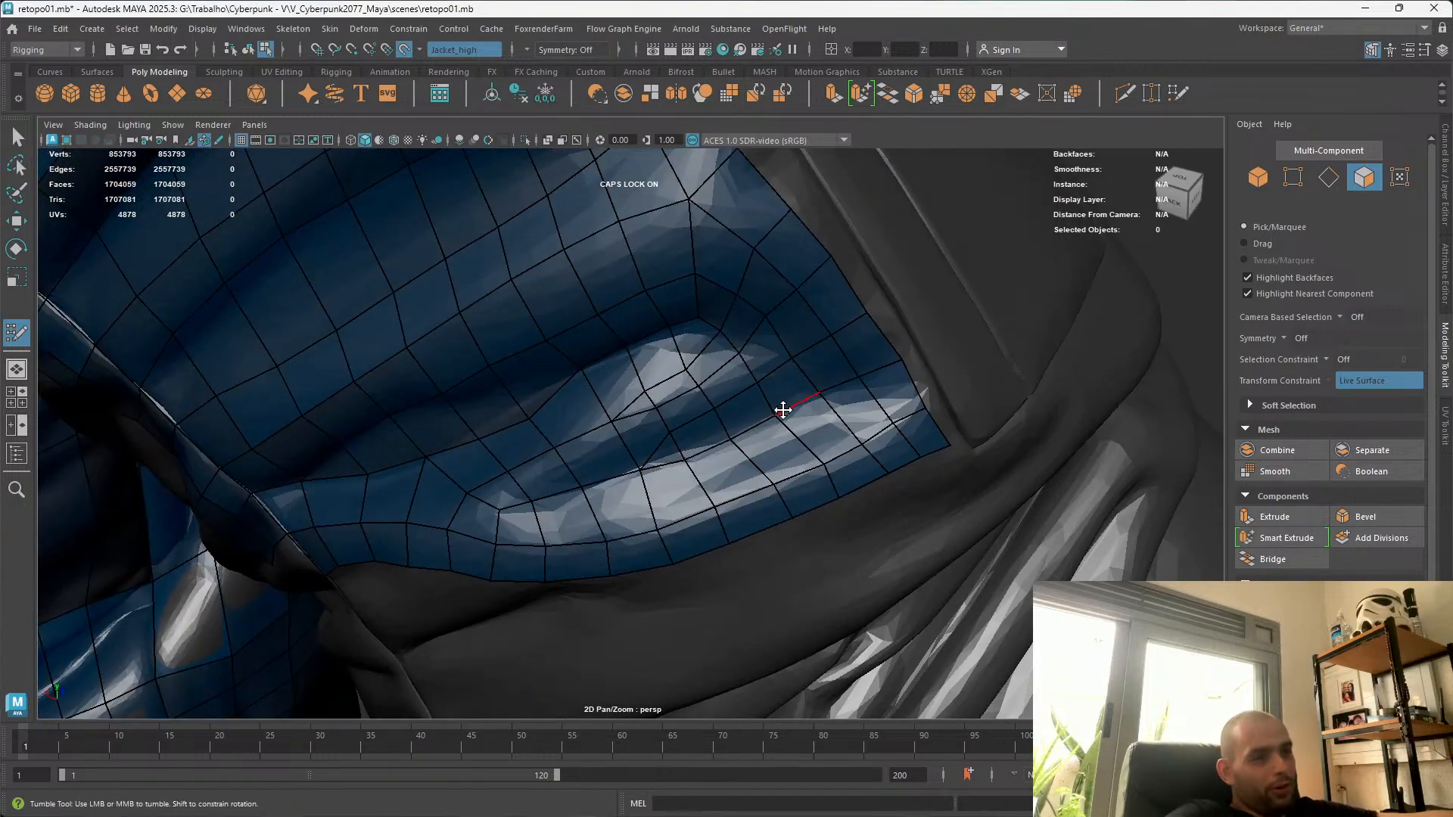
{"action": "left_click_drag", "start_coordinate": [704, 424], "coordinate": [477, 506], "text": "alt"}
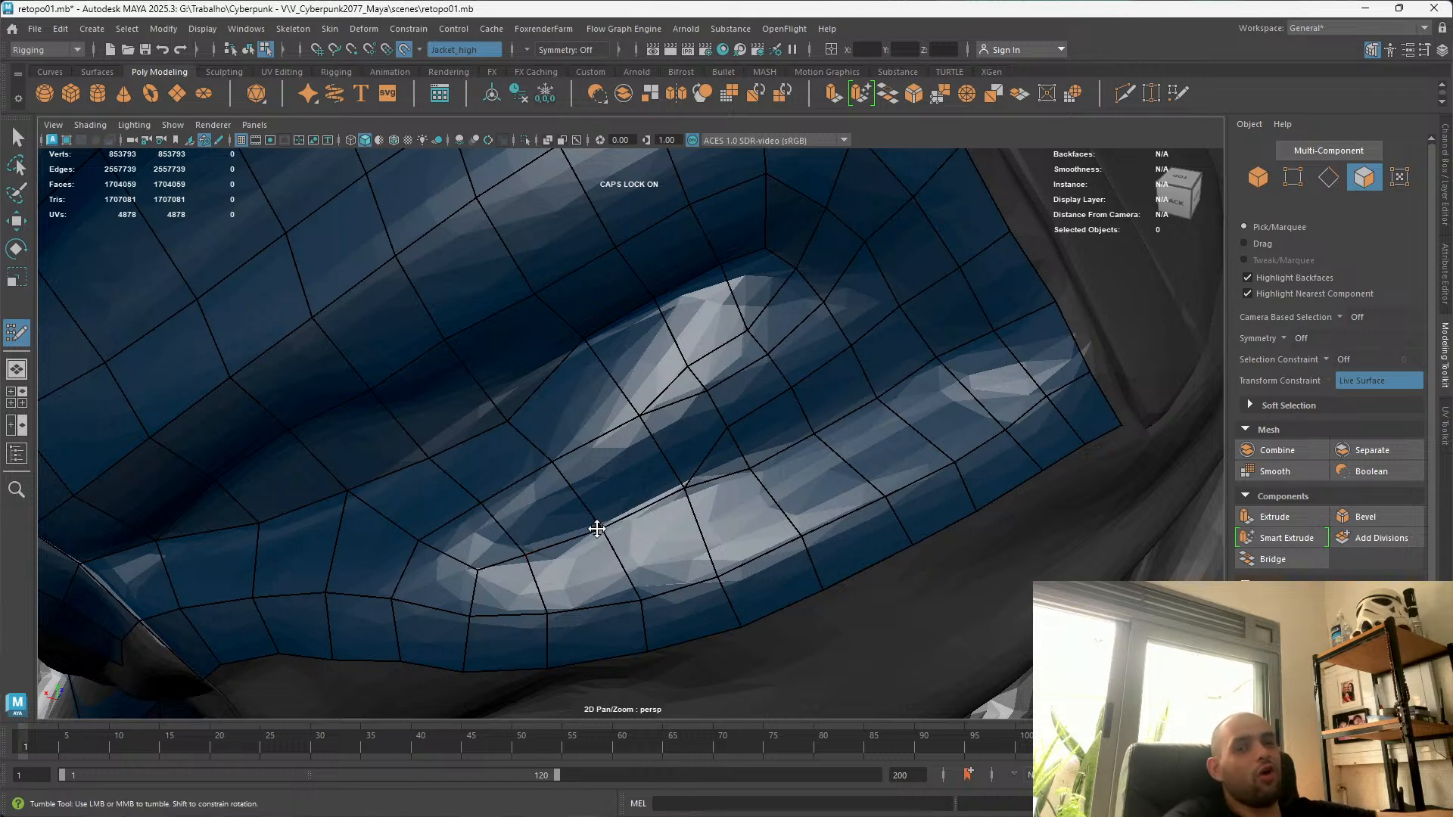
{"action": "left_click_drag", "start_coordinate": [689, 491], "coordinate": [681, 484], "text": "alt"}
{"action": "left_click_drag", "start_coordinate": [674, 393], "coordinate": [716, 424], "text": "alt"}
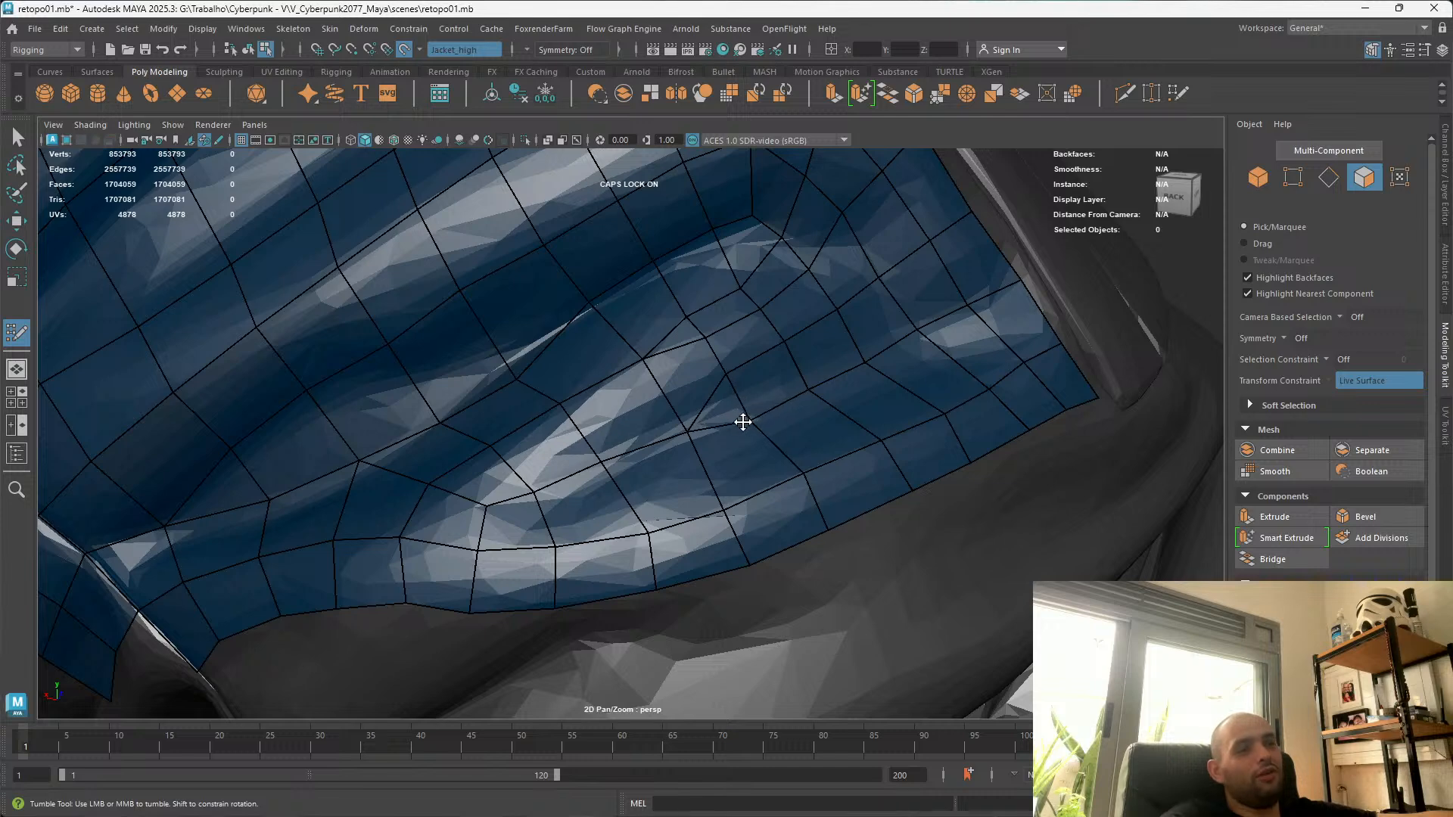
{"action": "mouse_move", "coordinate": [807, 399]}
{"action": "left_mouse_down", "text": "alt"}
{"action": "mouse_move", "coordinate": [778, 442]}
{"action": "mouse_move", "coordinate": [823, 380]}
{"action": "left_mouse_up", "text": "alt"}
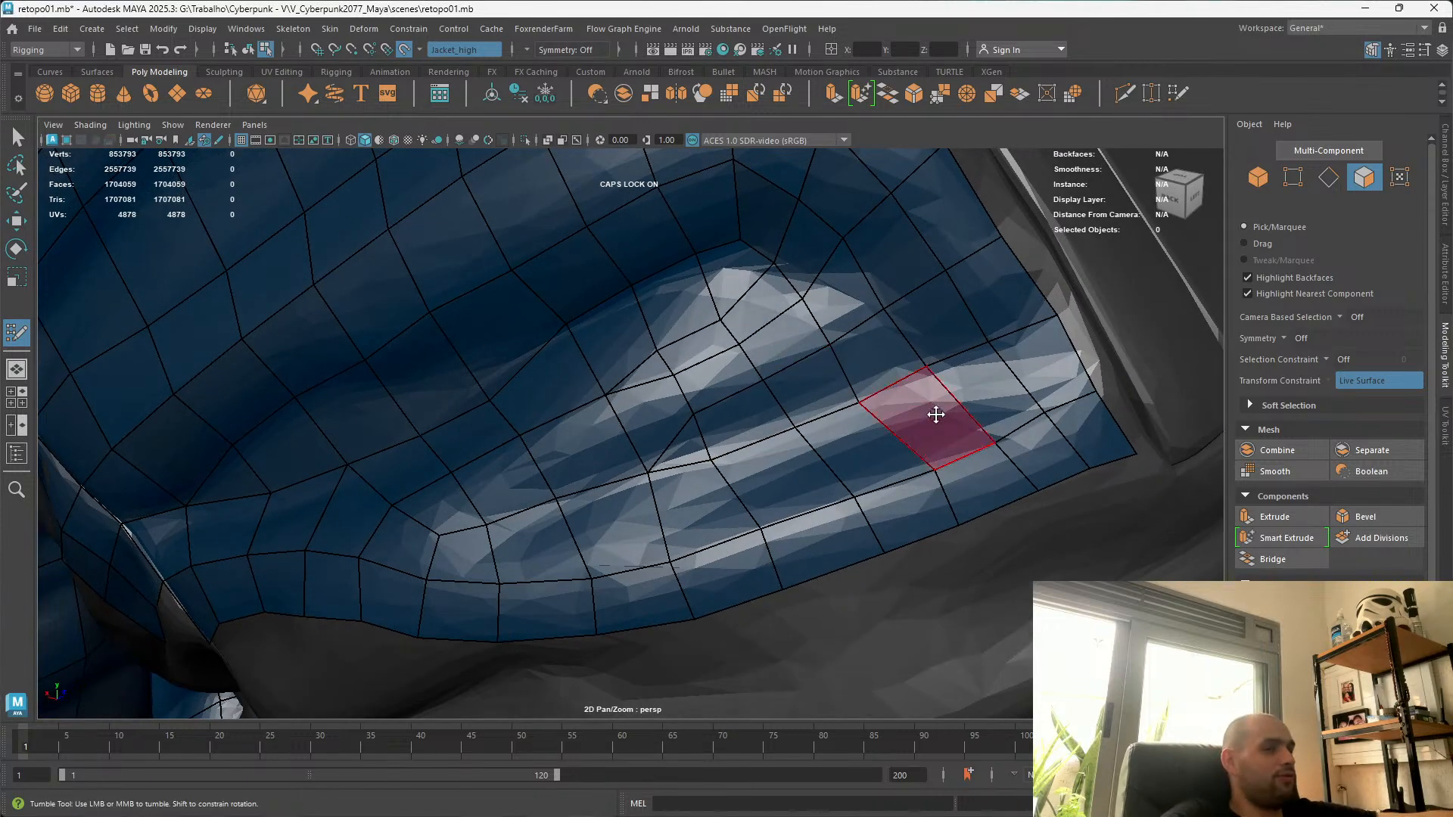
Relax the mesh just above the sleeve's lower border and adjust the border vertices near the corner beside the raised panel
{"action": "left_click_drag", "start_coordinate": [1086, 424], "coordinate": [1028, 402], "text": "alt"}
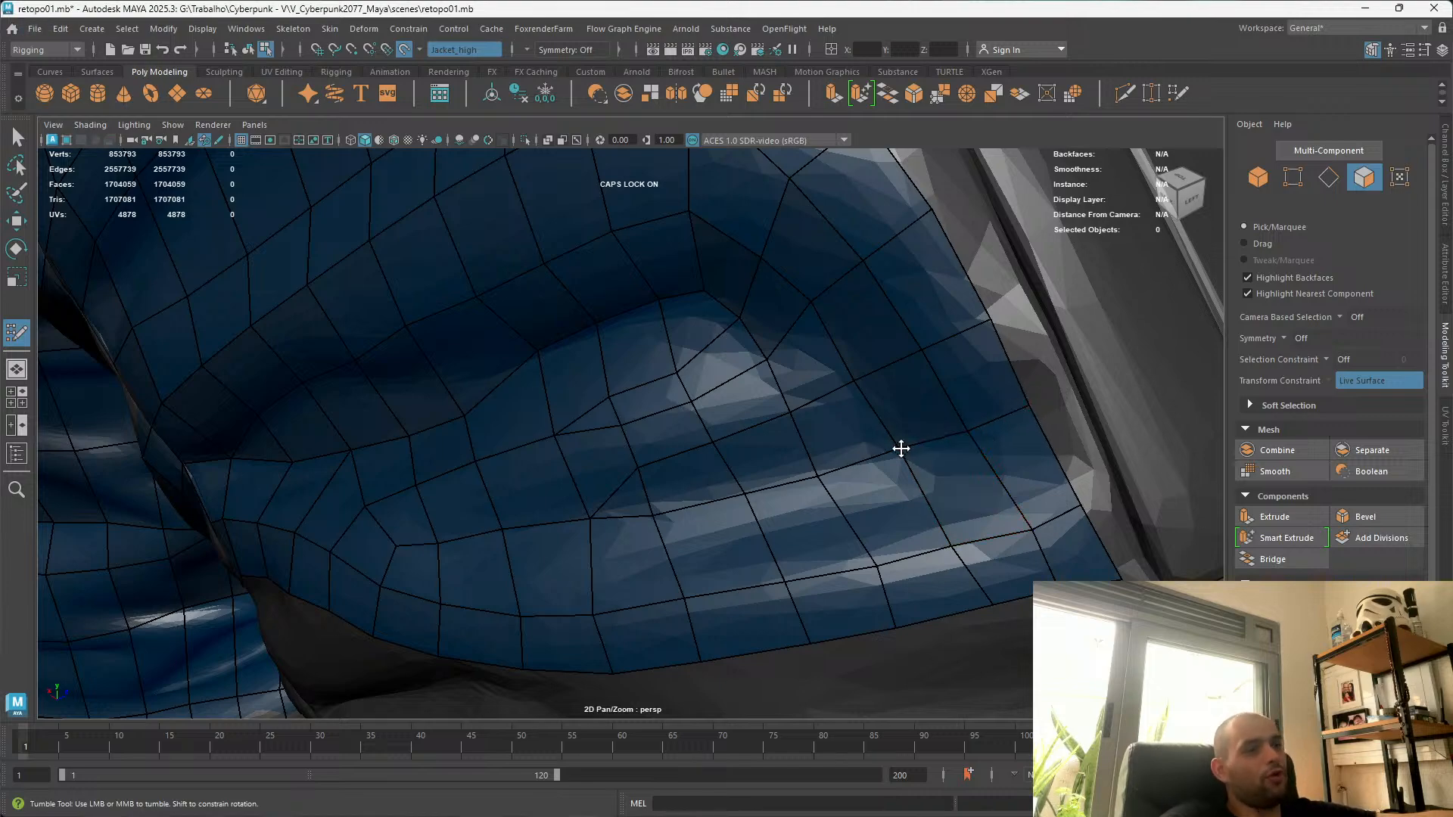
{"action": "mouse_move", "coordinate": [738, 446]}
{"action": "middle_mouse_down", "text": "alt"}
{"action": "mouse_move", "coordinate": [879, 356]}
{"action": "mouse_move", "coordinate": [804, 444]}
{"action": "middle_mouse_up", "text": "alt"}
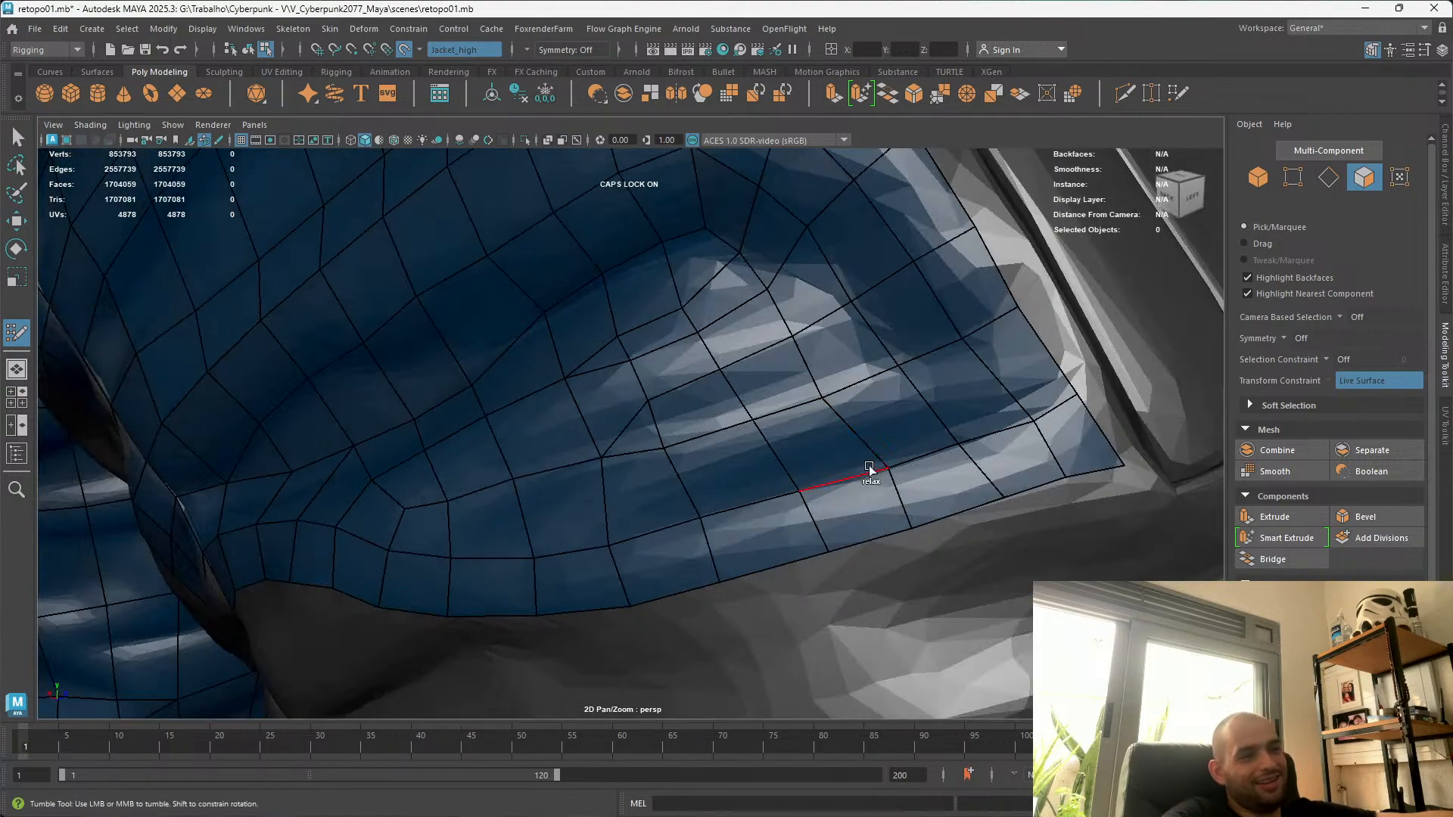
{"action": "mouse_move", "coordinate": [822, 384]}
{"action": "left_mouse_down", "text": "shift"}
{"action": "mouse_move", "coordinate": [787, 389]}
{"action": "mouse_move", "coordinate": [881, 429]}
{"action": "mouse_move", "coordinate": [901, 460]}
{"action": "left_mouse_up", "text": "shift"}
{"action": "middle_click_drag", "start_coordinate": [902, 460], "coordinate": [730, 421], "text": "alt"}
{"action": "left_click_drag", "start_coordinate": [729, 421], "coordinate": [850, 444], "text": "alt"}
{"action": "middle_click_drag", "start_coordinate": [946, 367], "coordinate": [895, 423], "text": "alt"}
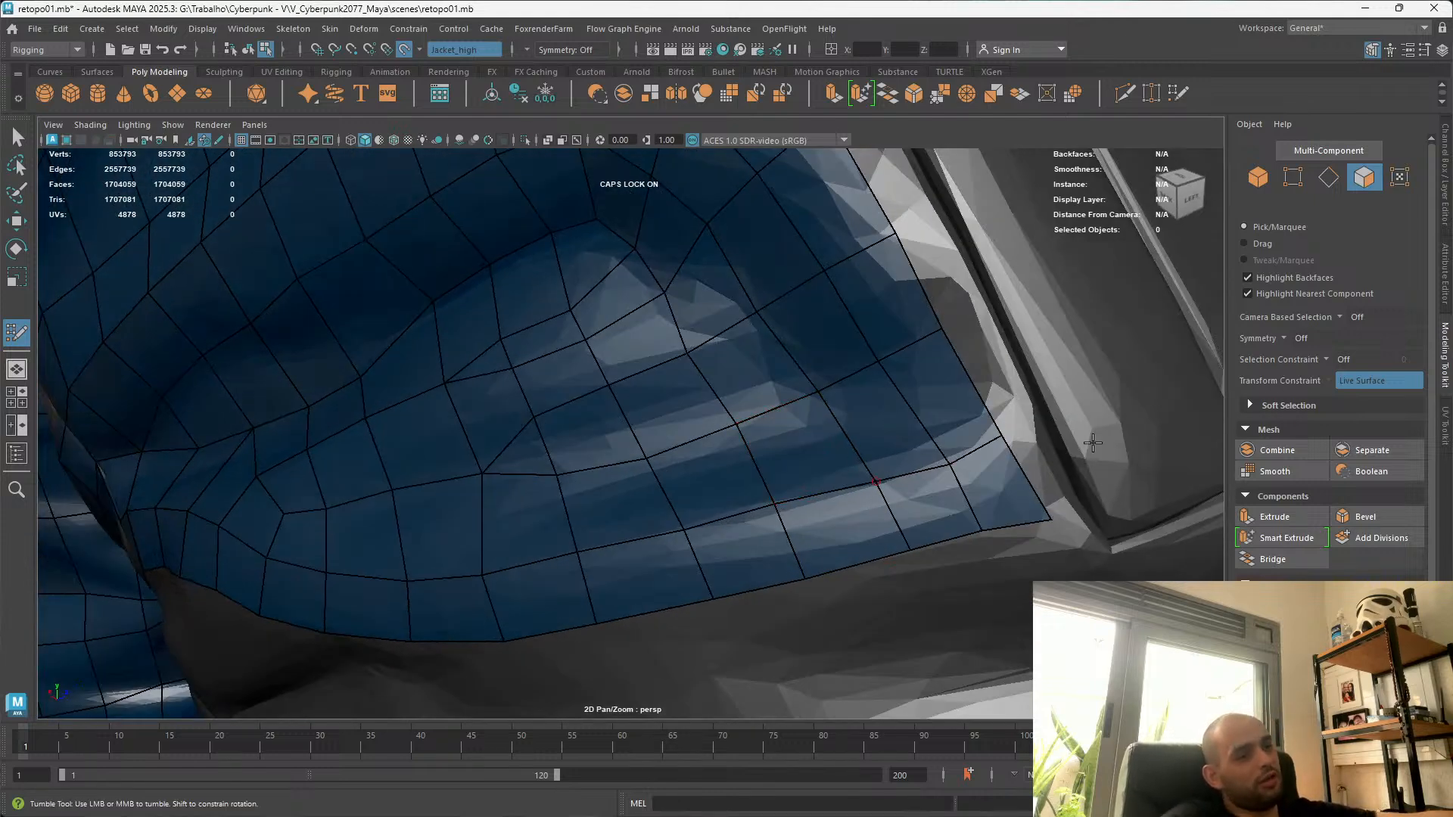
{"action": "mouse_move", "coordinate": [943, 454]}
{"action": "left_mouse_down", "text": "alt"}
{"action": "mouse_move", "coordinate": [976, 369]}
{"action": "mouse_move", "coordinate": [946, 445]}
{"action": "left_mouse_up", "text": "alt"}
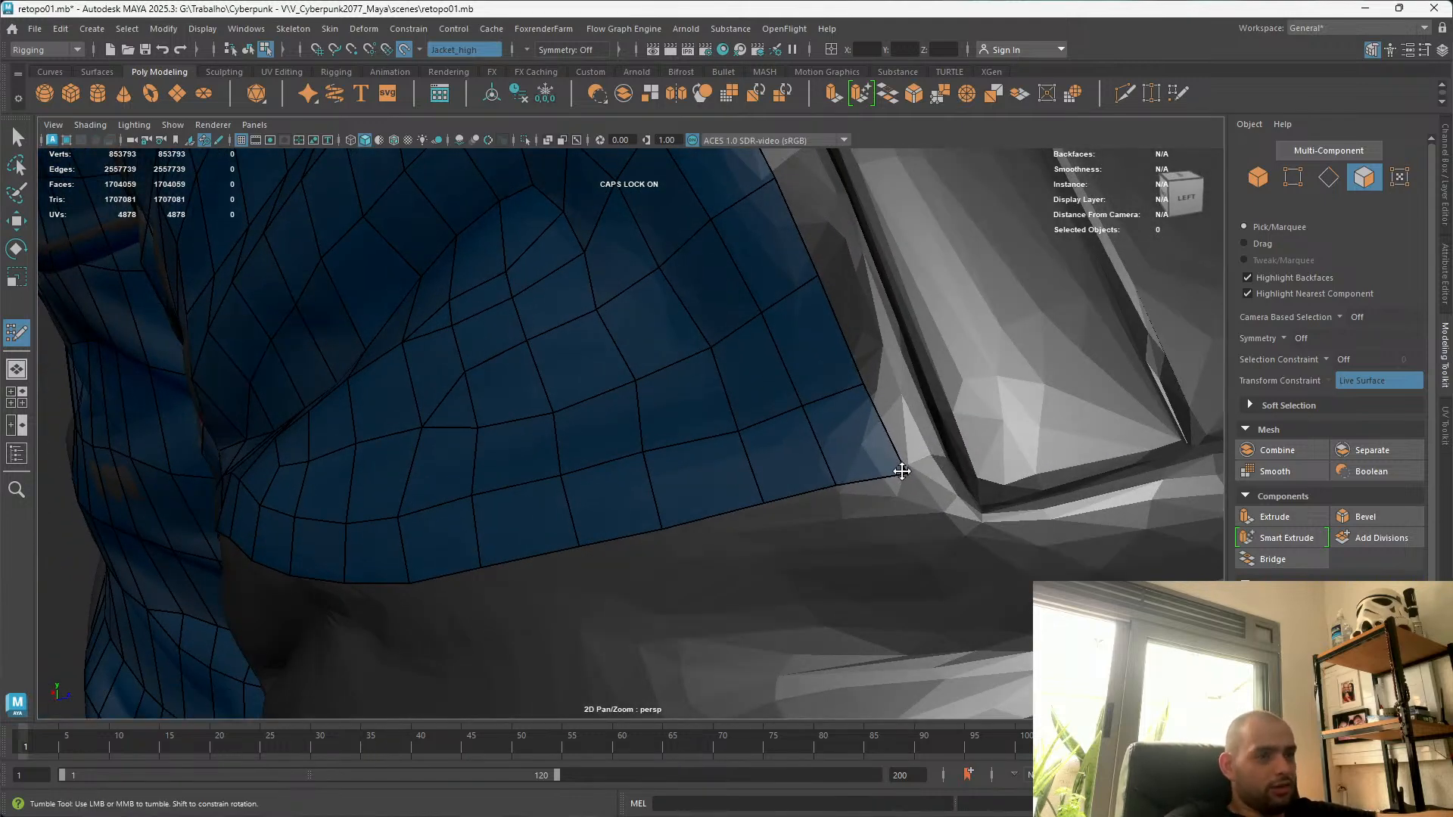
{"action": "left_click_drag", "start_coordinate": [822, 484], "coordinate": [817, 490]}
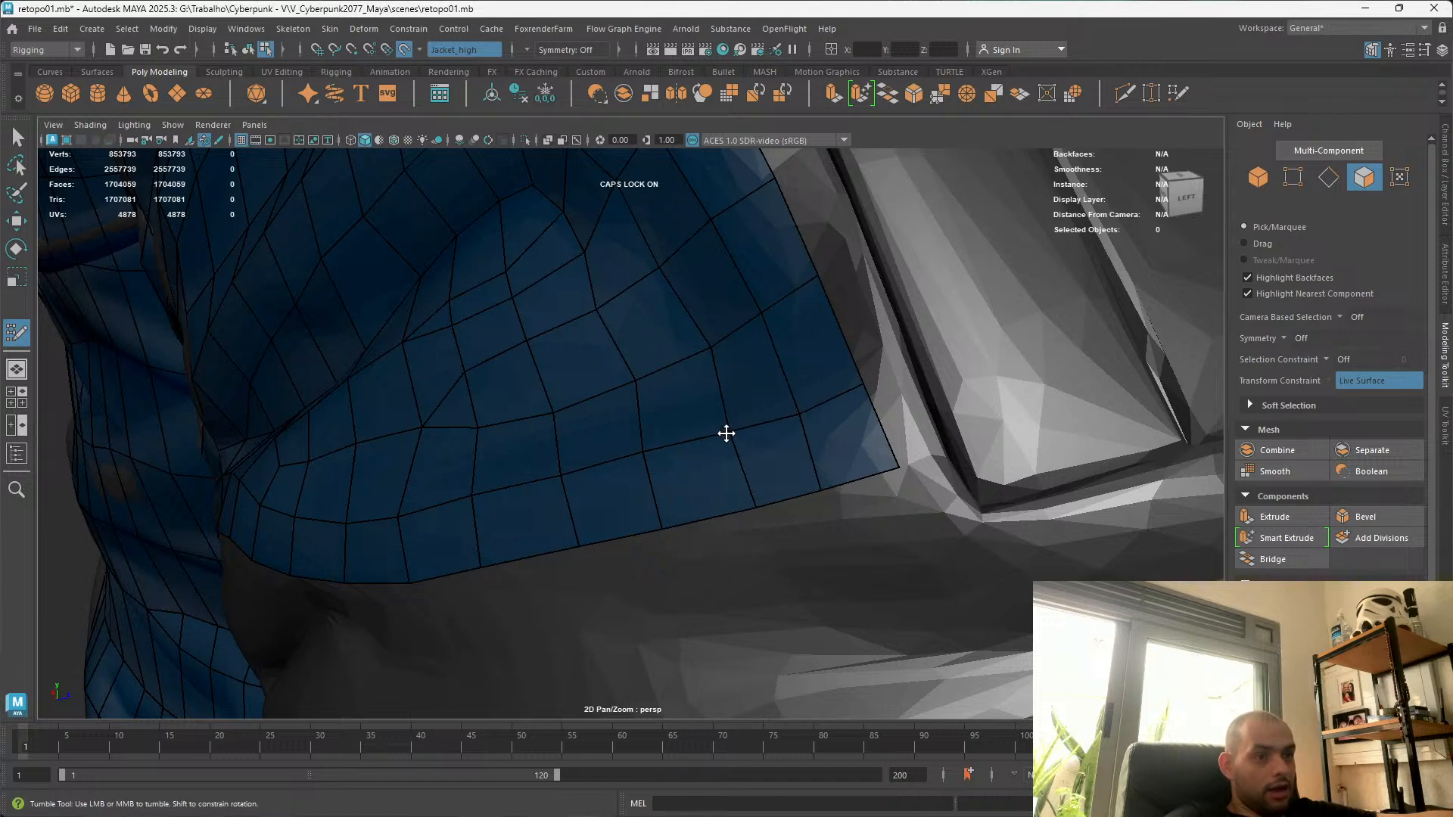
Examine the edge flow around the folded area and the border corner facing the raised panel's seam
{"action": "left_click_drag", "start_coordinate": [787, 515], "coordinate": [818, 519], "text": "alt"}
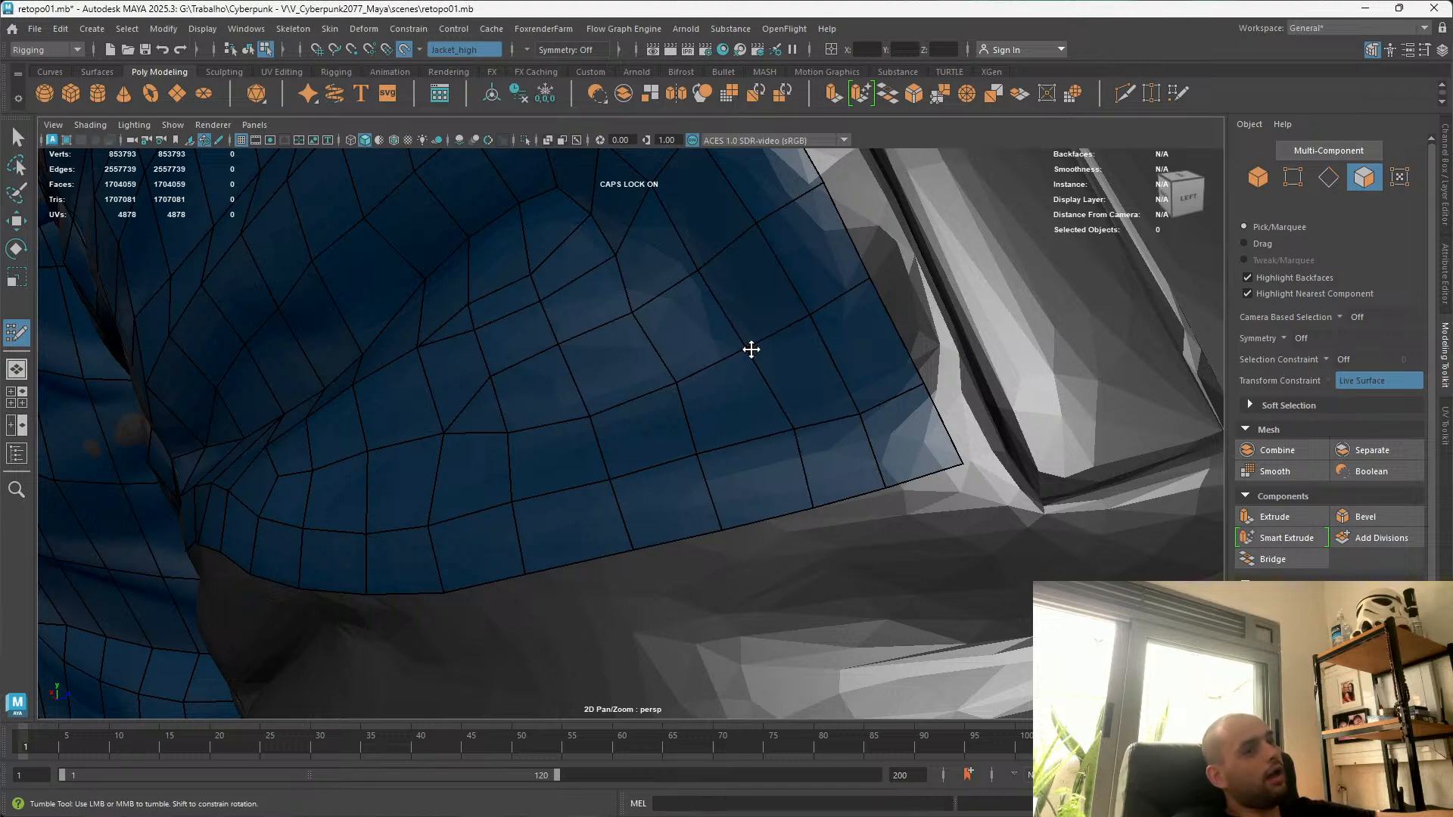
{"action": "left_click_drag", "start_coordinate": [784, 480], "coordinate": [855, 511], "text": "alt"}
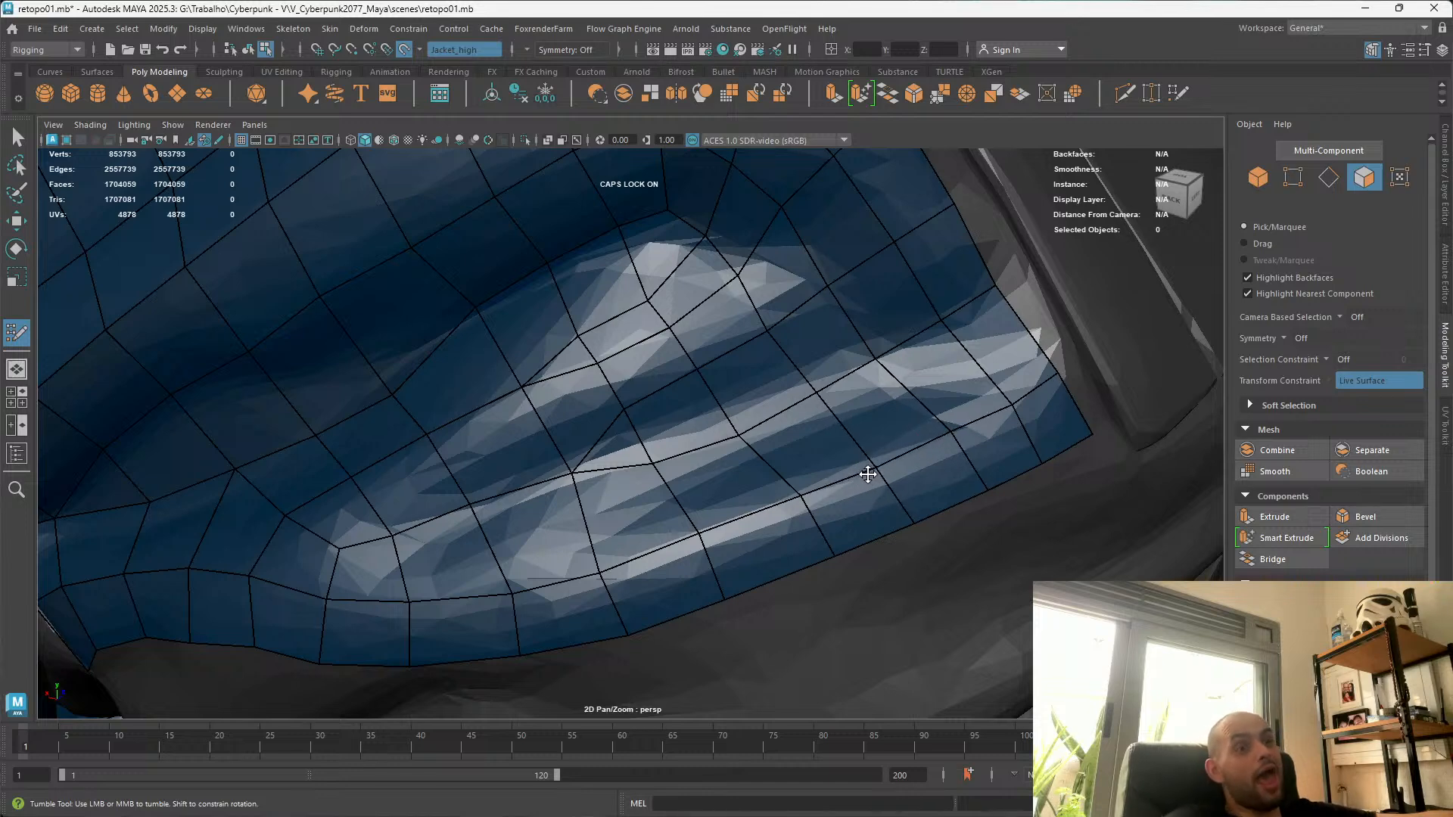
{"action": "left_click_drag", "start_coordinate": [869, 475], "coordinate": [711, 545], "text": "alt"}
{"action": "right_click_drag", "start_coordinate": [711, 545], "coordinate": [683, 528], "text": "alt"}
{"action": "left_click_drag", "start_coordinate": [682, 527], "coordinate": [802, 492], "text": "alt"}
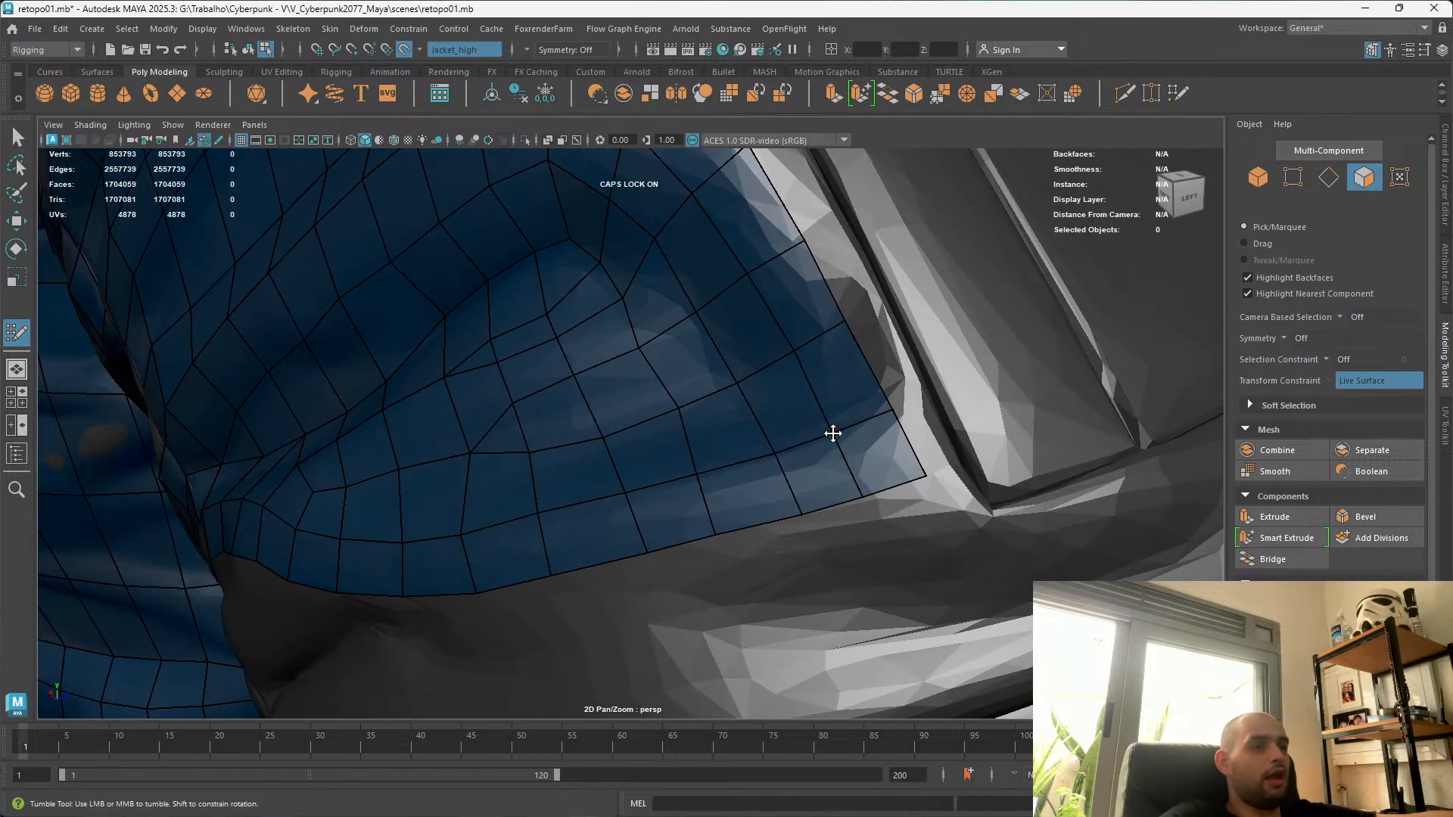
{"action": "left_click_drag", "start_coordinate": [948, 390], "coordinate": [853, 483], "text": "alt"}
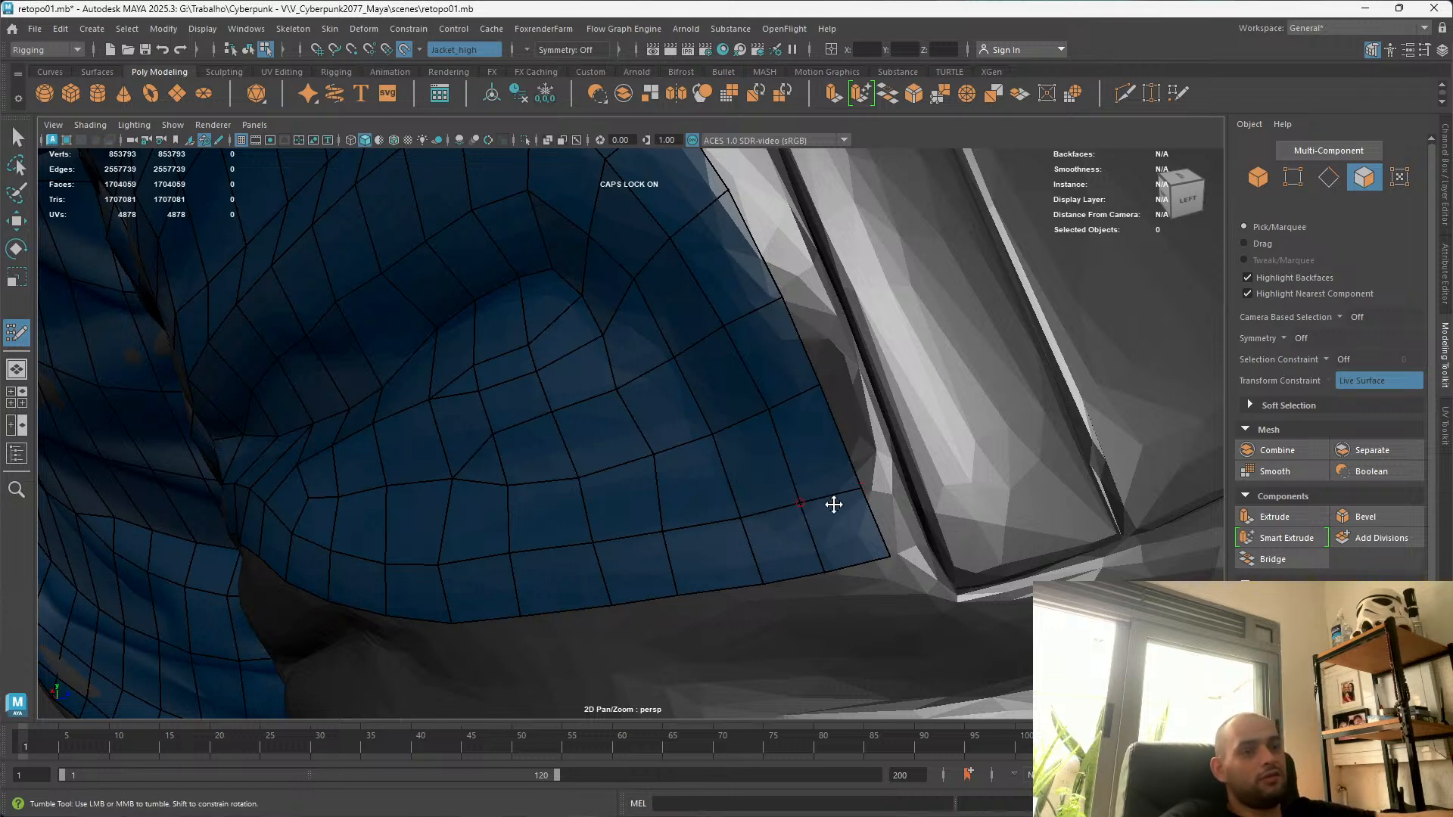
{"action": "left_click_drag", "start_coordinate": [809, 503], "coordinate": [835, 467], "text": "alt"}
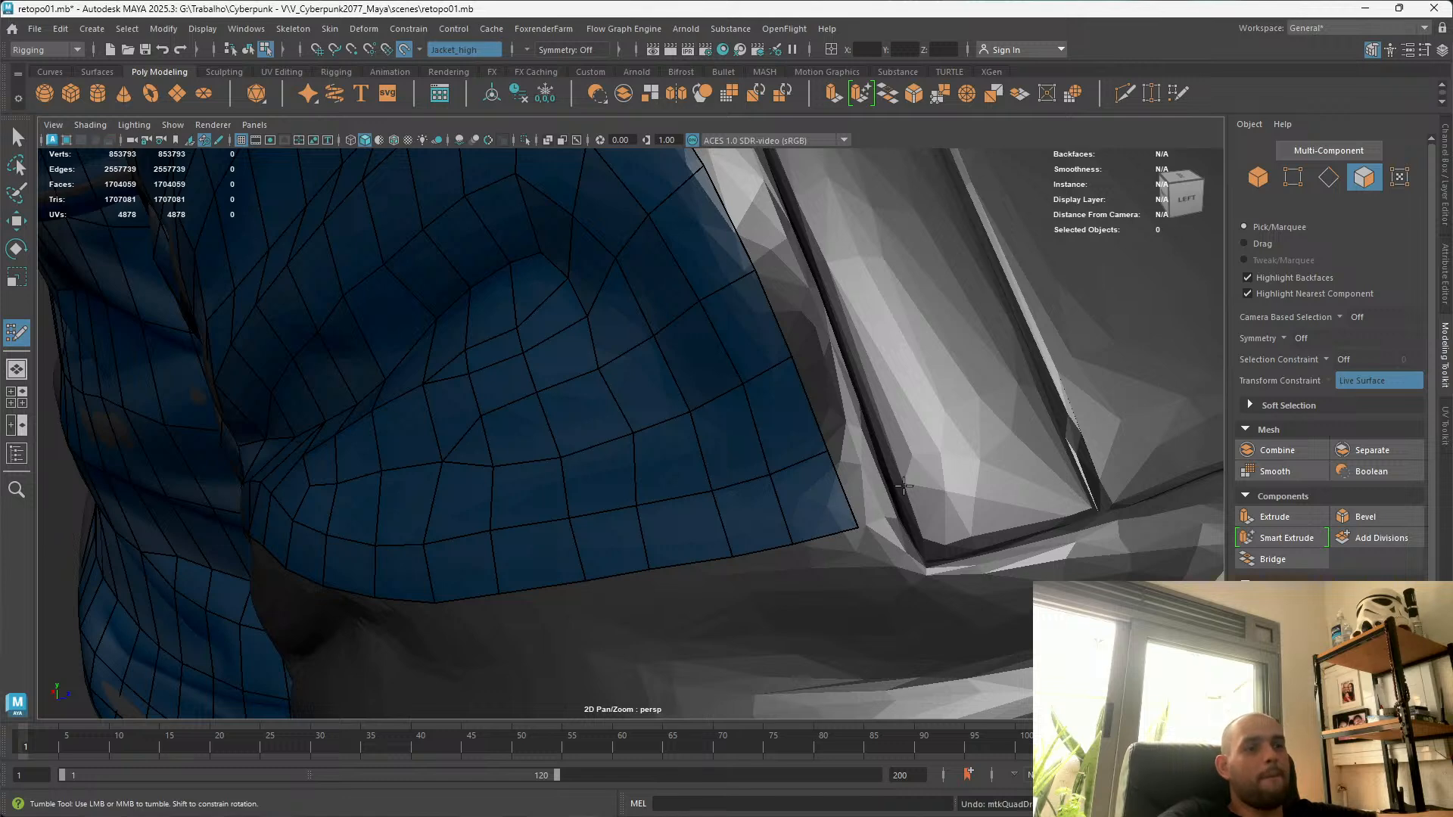
{"action": "left_click_drag", "start_coordinate": [844, 485], "coordinate": [899, 488]}
{"action": "key", "text": "ctrl+z"}
{"action": "key", "text": "ctrl+z"}
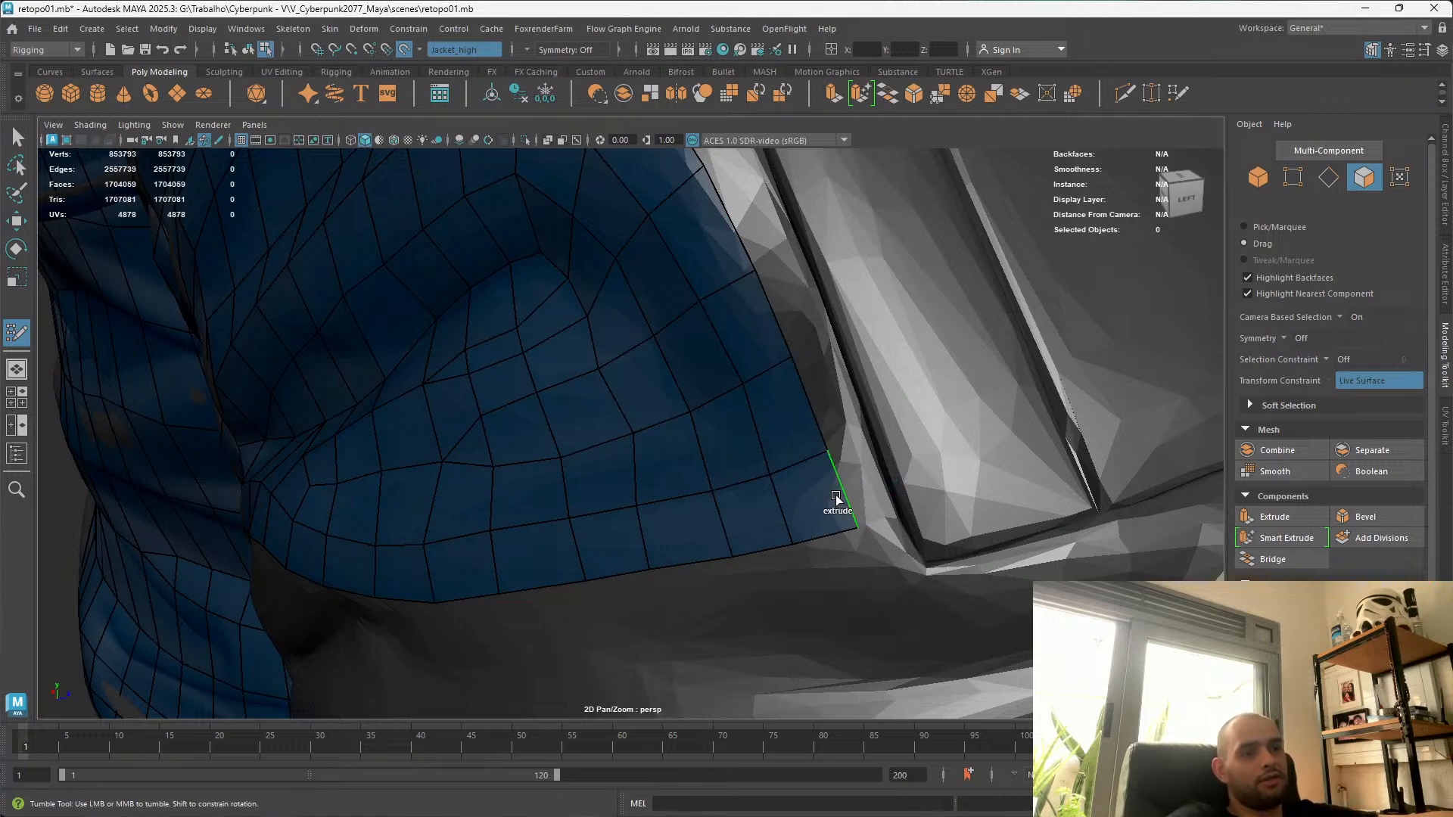
Extrude the corner's border edge into one new quad reaching the seam of the raised panel
{"action": "left_click_drag", "start_coordinate": [843, 491], "coordinate": [845, 567]}
{"action": "middle_click_drag", "start_coordinate": [844, 567], "coordinate": [898, 660], "text": "alt"}
{"action": "left_click_drag", "start_coordinate": [776, 409], "coordinate": [962, 666]}
{"action": "middle_click_drag", "start_coordinate": [977, 546], "coordinate": [843, 529], "text": "alt"}
{"action": "left_click_drag", "start_coordinate": [843, 529], "coordinate": [833, 540], "text": "alt"}
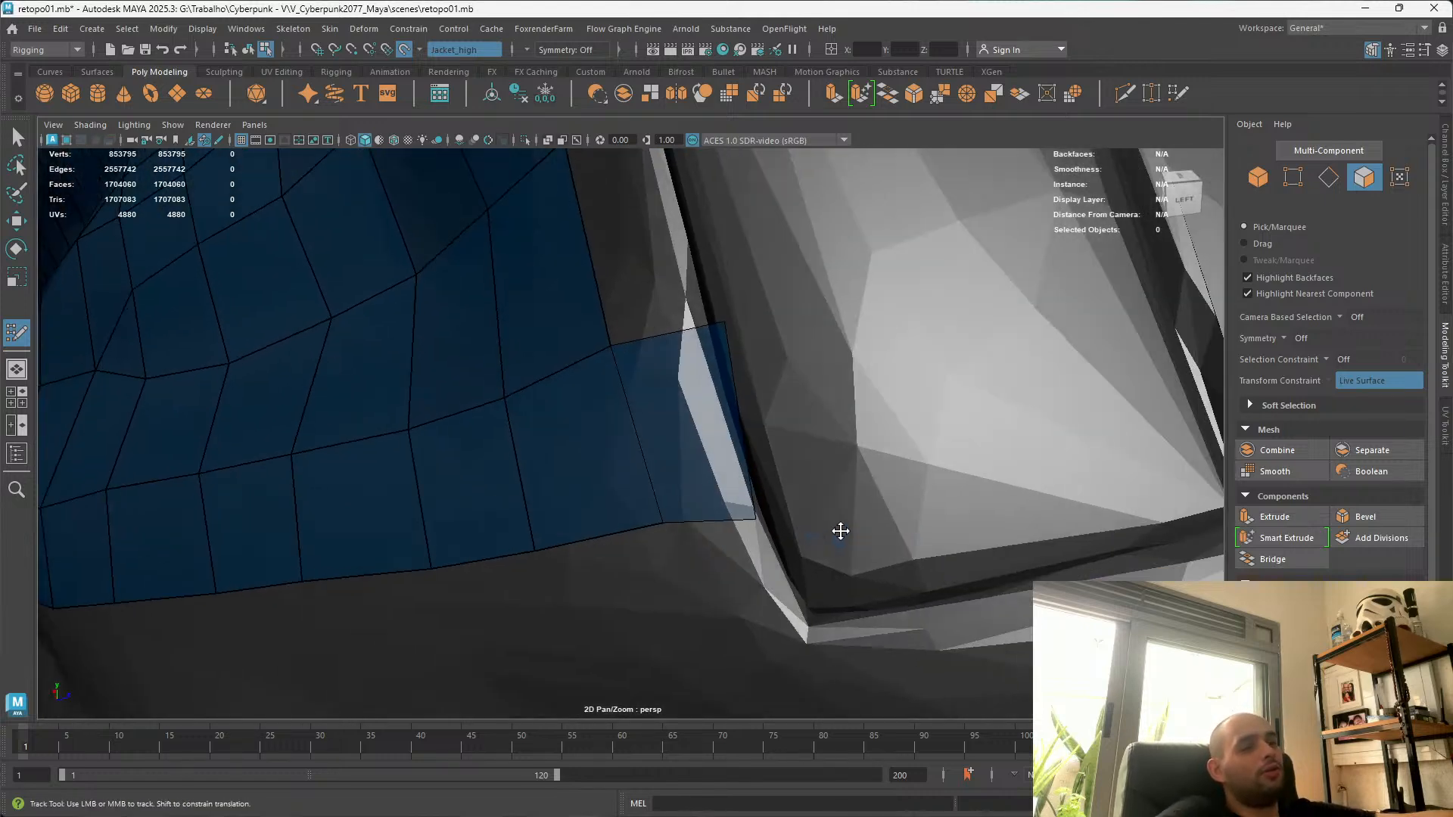
{"action": "right_click_drag", "start_coordinate": [833, 540], "coordinate": [844, 541], "text": "alt"}
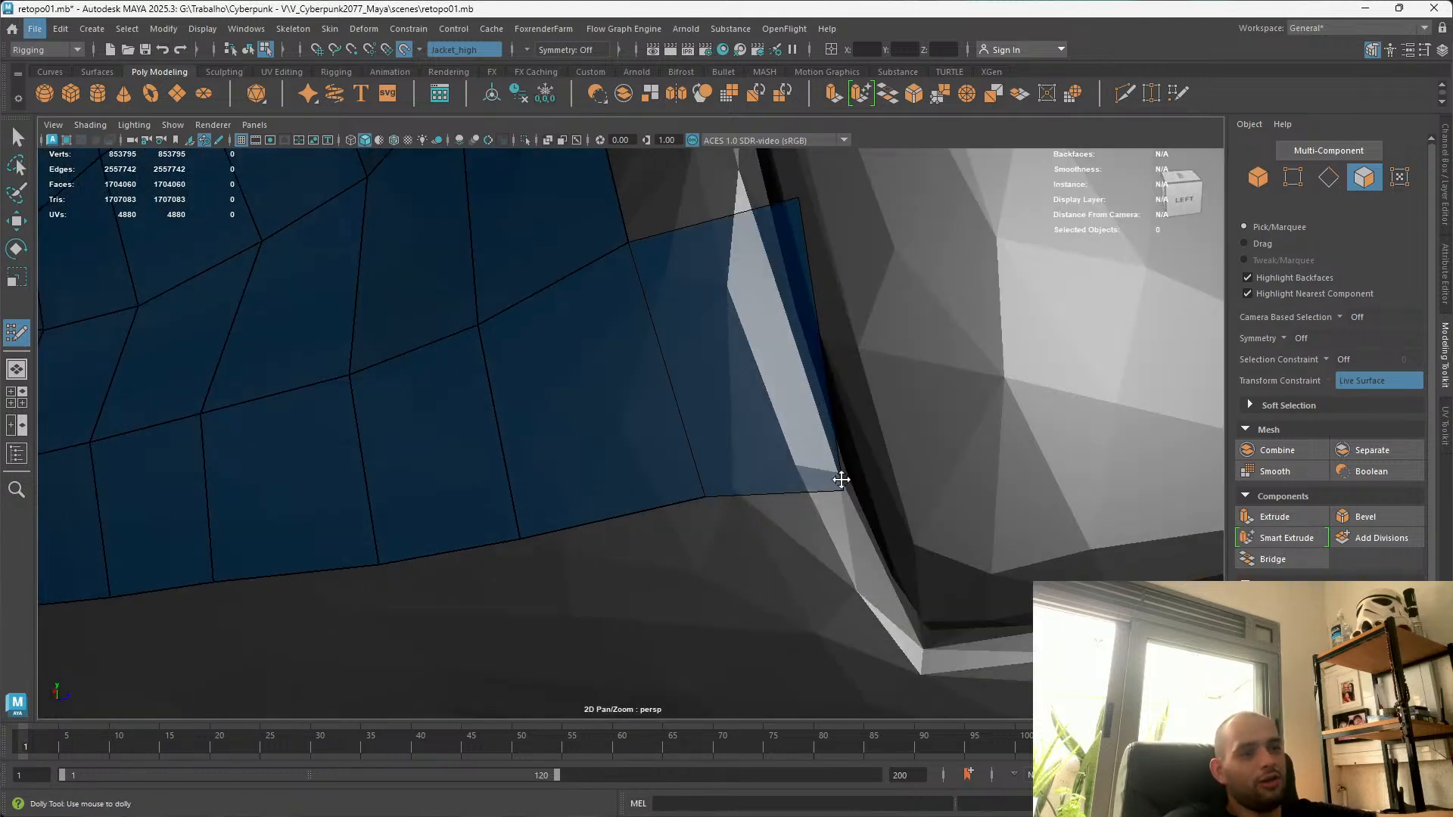
Examine the new corner quad, the panel seam and the uncovered strip beside it from close up and farther away
{"action": "left_click_drag", "start_coordinate": [740, 273], "coordinate": [860, 542], "text": "alt"}
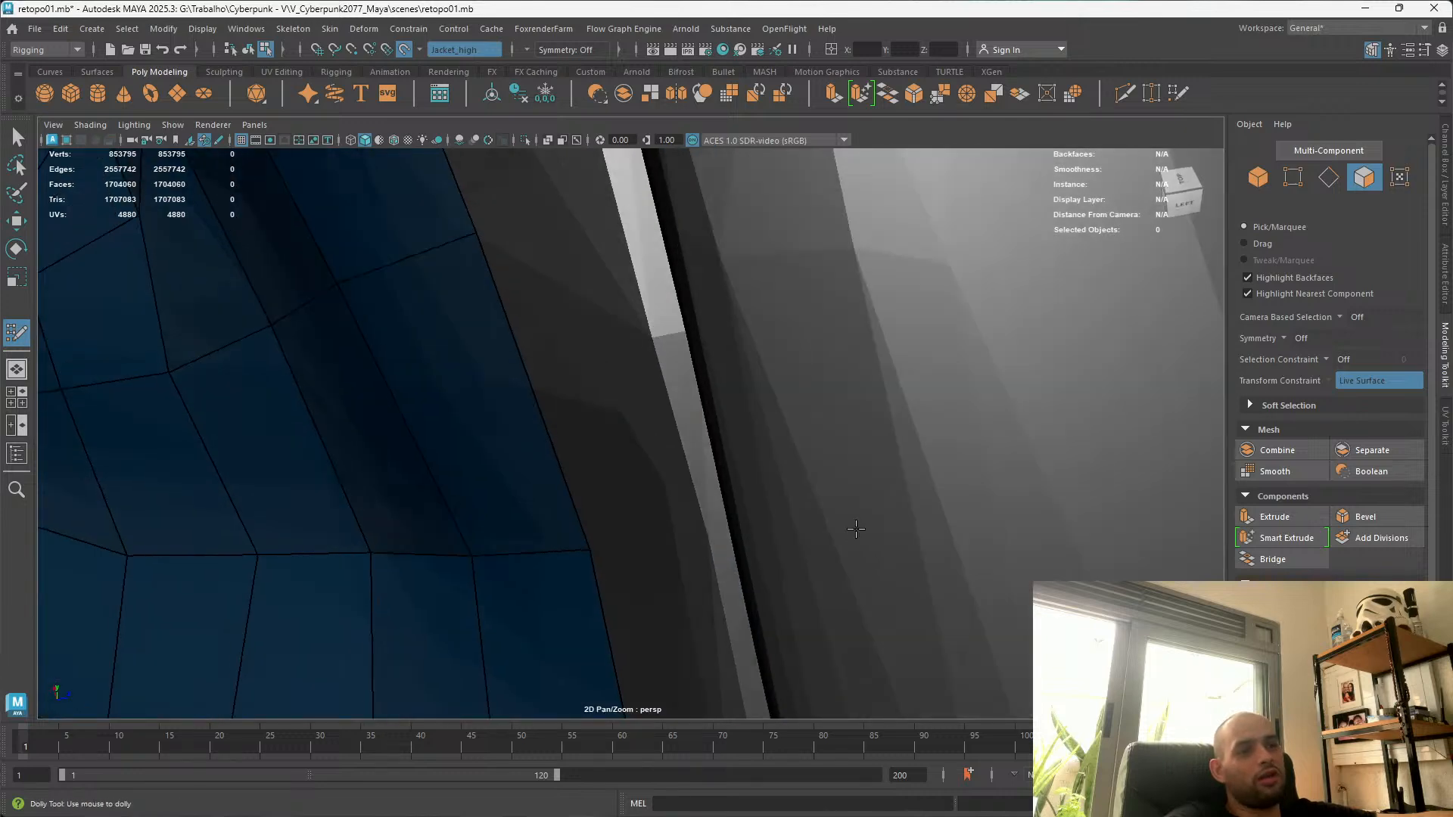
{"action": "right_click_drag", "start_coordinate": [860, 542], "coordinate": [976, 649], "text": "alt"}
{"action": "left_click_drag", "start_coordinate": [976, 649], "coordinate": [817, 581], "text": "alt"}
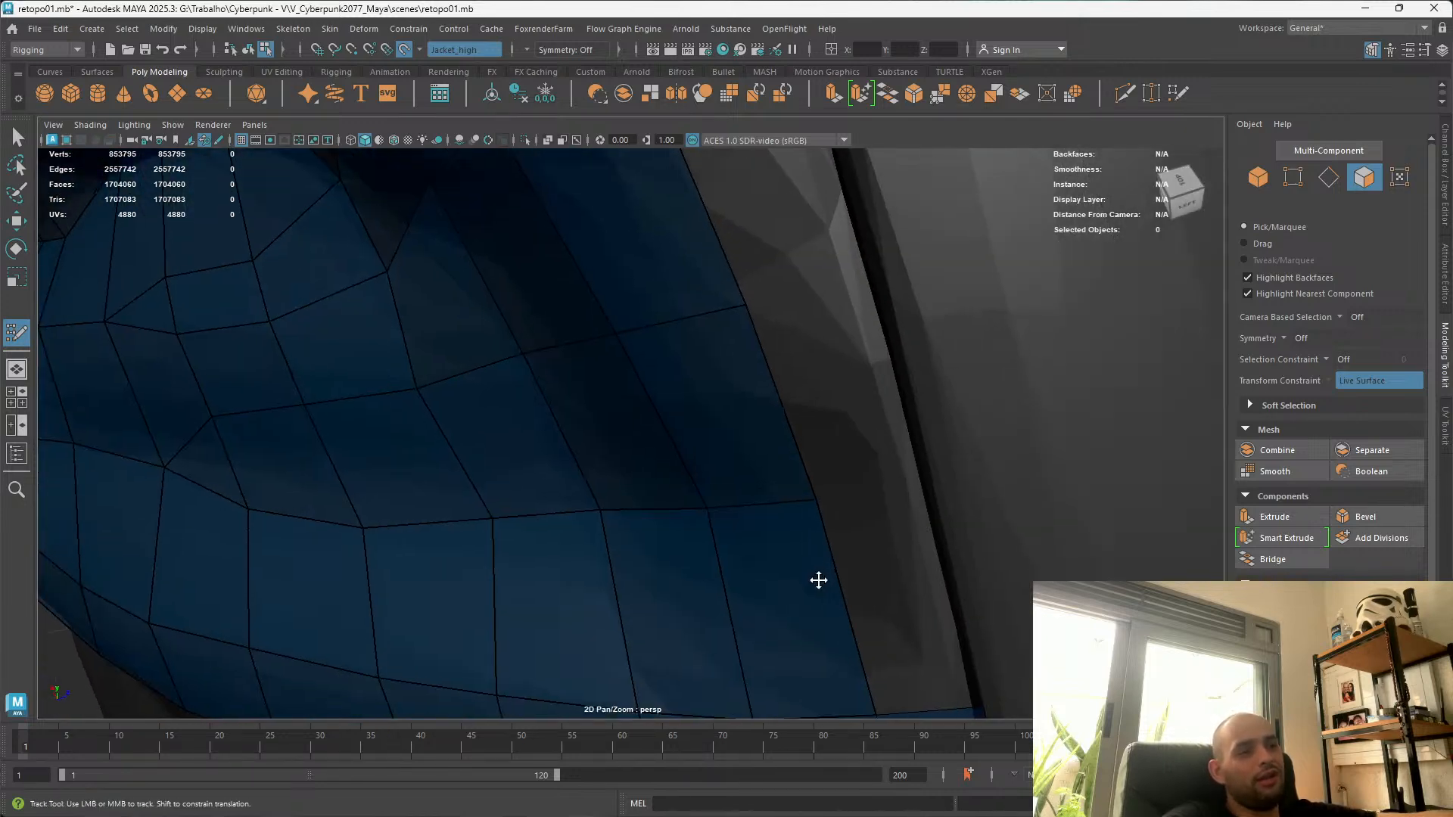
{"action": "right_click_drag", "start_coordinate": [817, 581], "coordinate": [659, 544], "text": "alt"}
{"action": "left_click_drag", "start_coordinate": [658, 544], "coordinate": [620, 439], "text": "alt"}
{"action": "right_click_drag", "start_coordinate": [621, 439], "coordinate": [437, 391], "text": "alt"}
{"action": "left_click_drag", "start_coordinate": [437, 390], "coordinate": [483, 412], "text": "alt"}
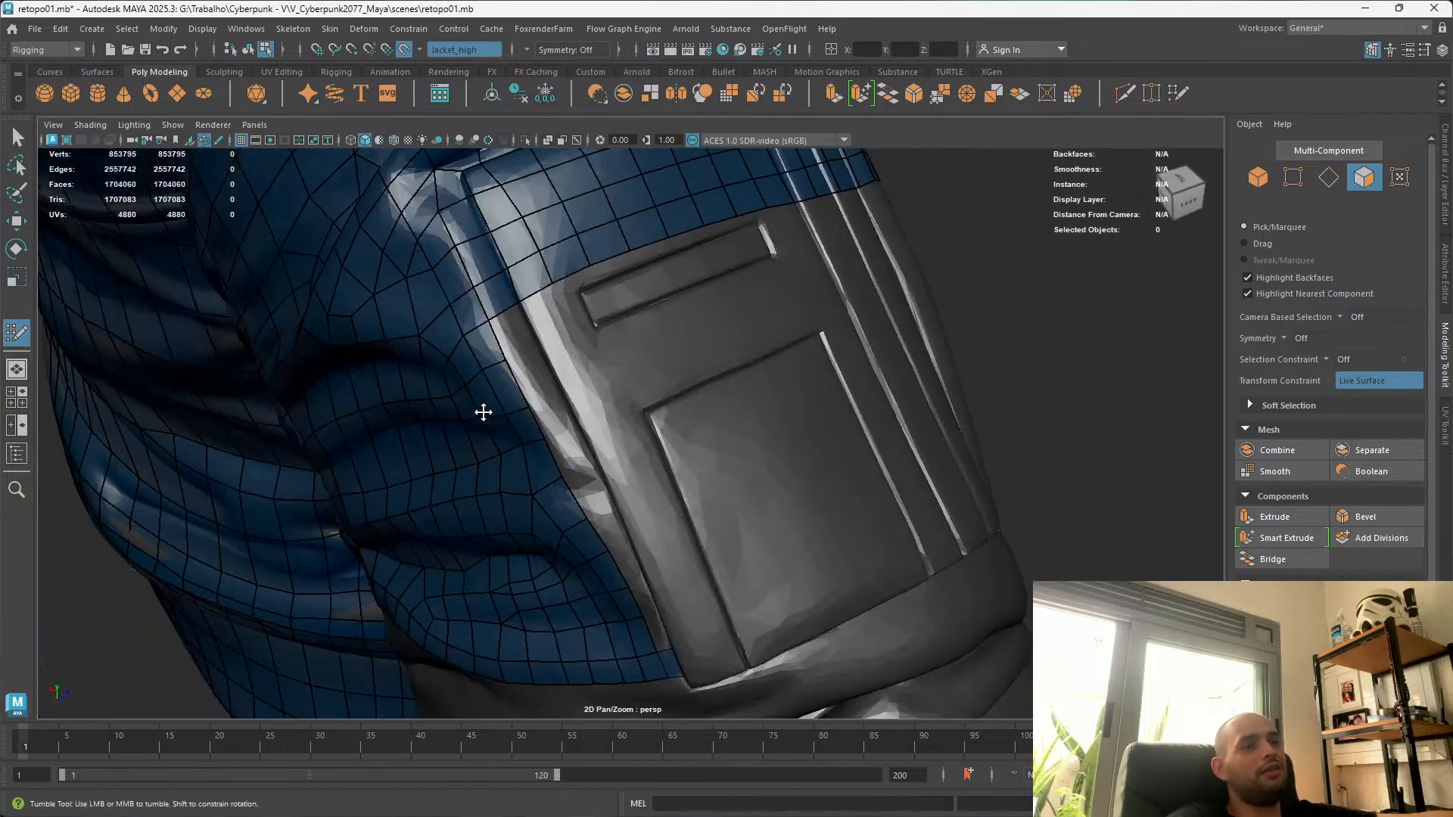
{"action": "right_click_drag", "start_coordinate": [484, 412], "coordinate": [636, 649], "text": "alt"}
{"action": "left_click_drag", "start_coordinate": [635, 649], "coordinate": [730, 597], "text": "alt"}
{"action": "right_click_drag", "start_coordinate": [729, 597], "coordinate": [782, 665], "text": "alt"}
{"action": "mouse_move", "coordinate": [782, 665]}
{"action": "left_mouse_down", "text": "alt"}
{"action": "mouse_move", "coordinate": [749, 648]}
{"action": "mouse_move", "coordinate": [756, 668]}
{"action": "left_mouse_up", "text": "alt"}
{"action": "right_click_drag", "start_coordinate": [655, 606], "coordinate": [700, 640], "text": "alt"}
{"action": "middle_click_drag", "start_coordinate": [700, 639], "coordinate": [692, 487], "text": "alt"}
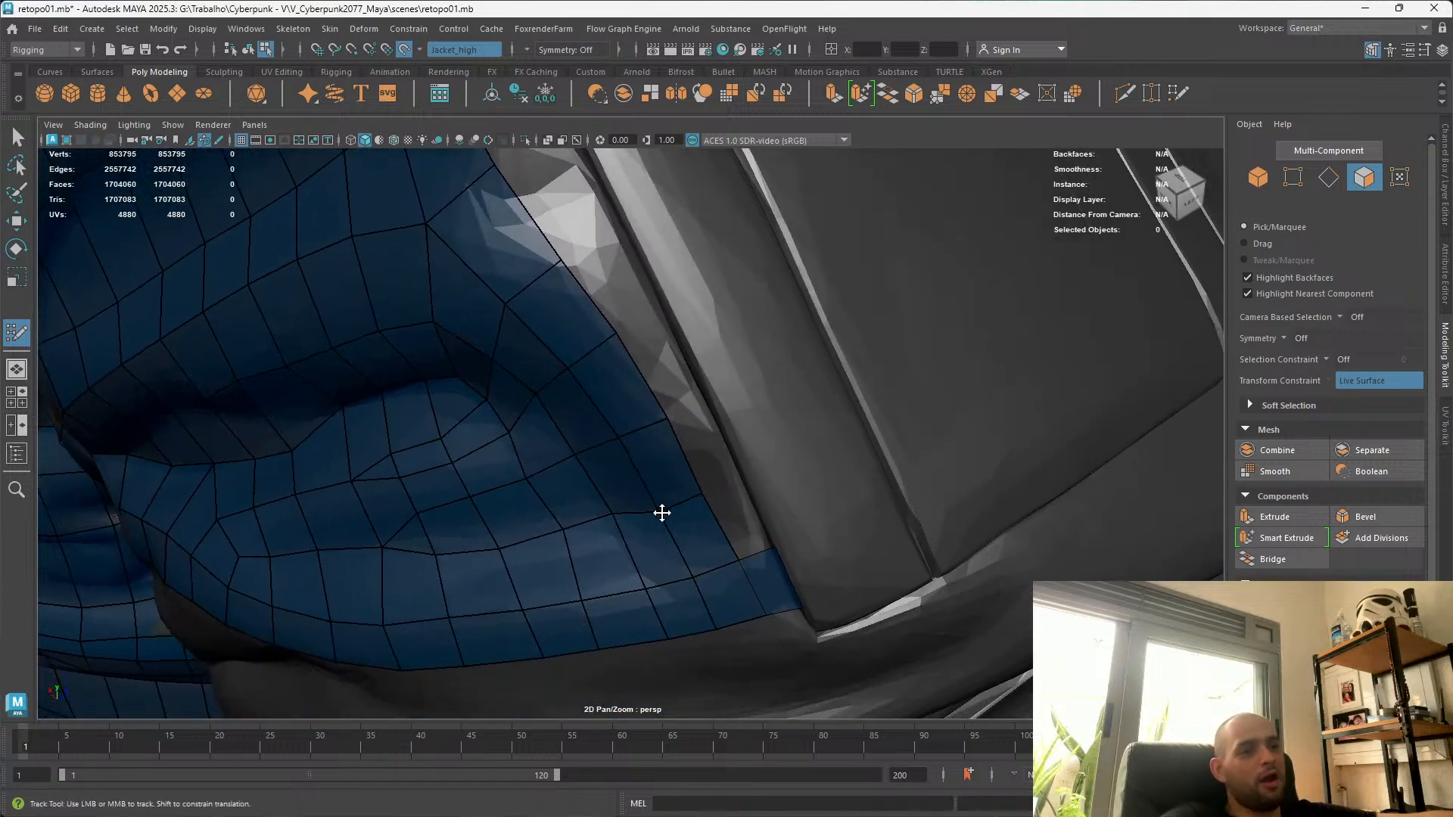
{"action": "left_click_drag", "start_coordinate": [661, 510], "coordinate": [632, 456], "text": "alt"}
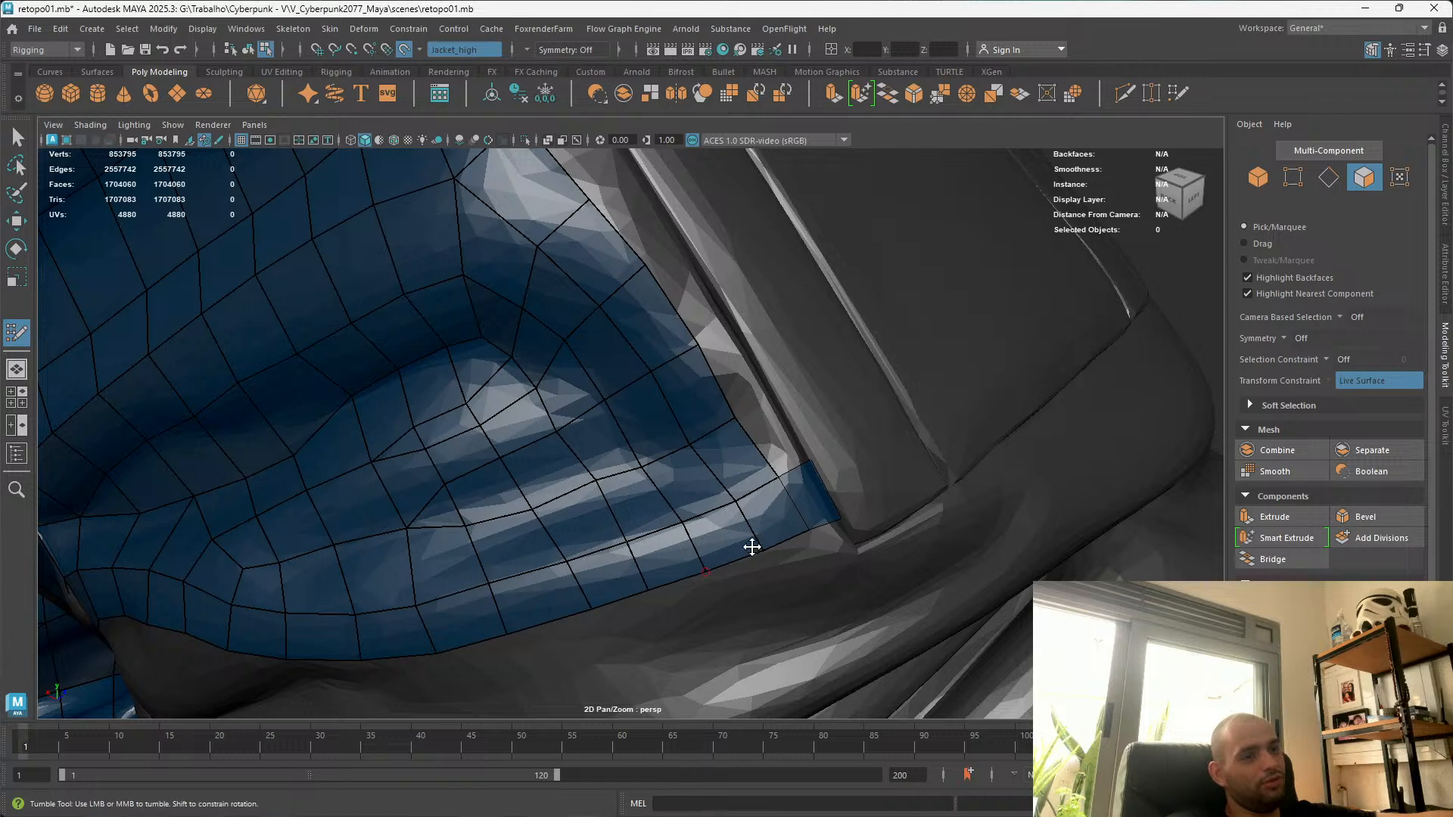
{"action": "left_click_drag", "start_coordinate": [802, 405], "coordinate": [694, 507], "text": "alt"}
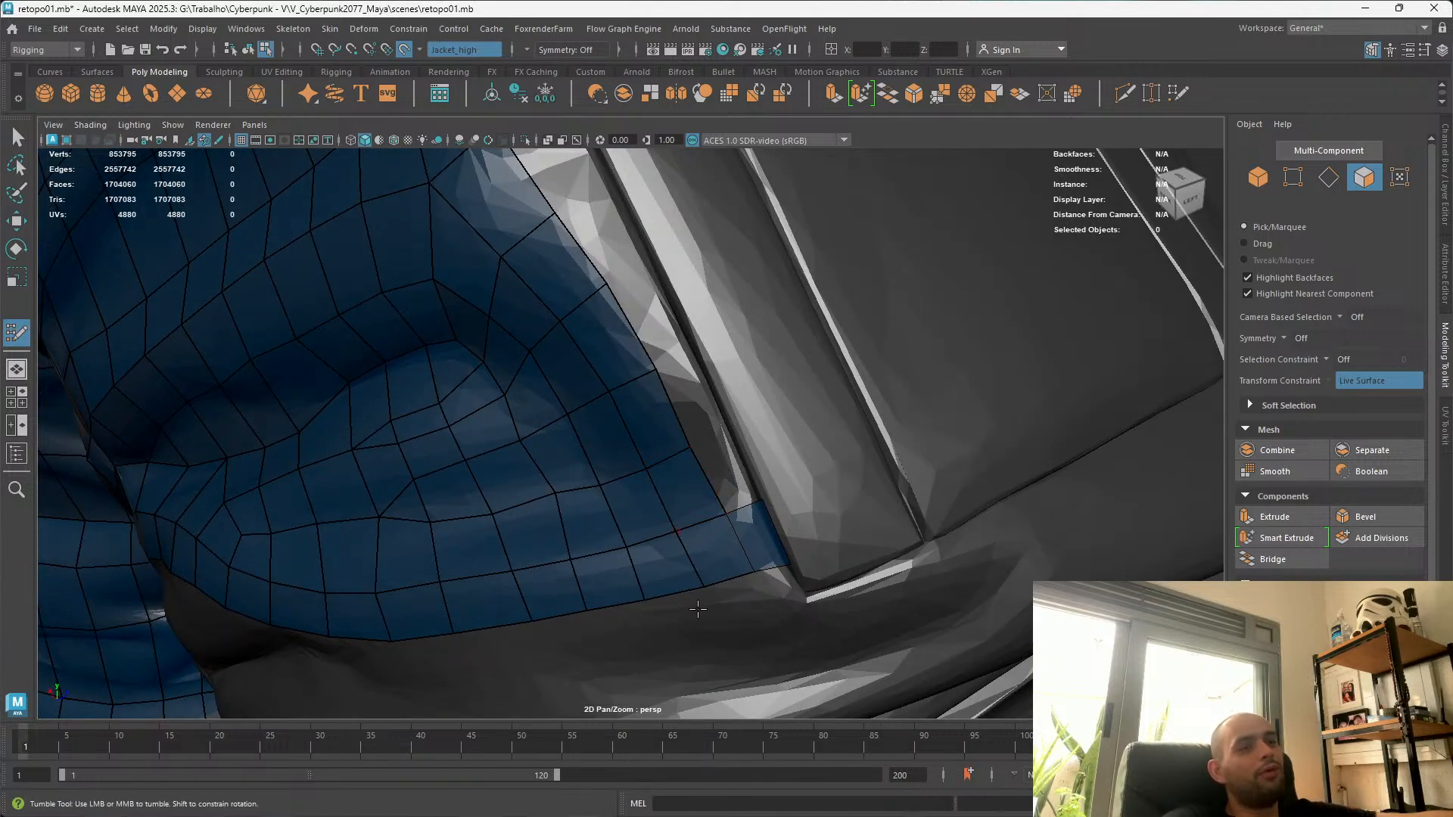
Undo the last Quad Draw tweak and add two quads above the corner quad, following the raised panel's seam
{"action": "key", "text": "ctrl+z"}
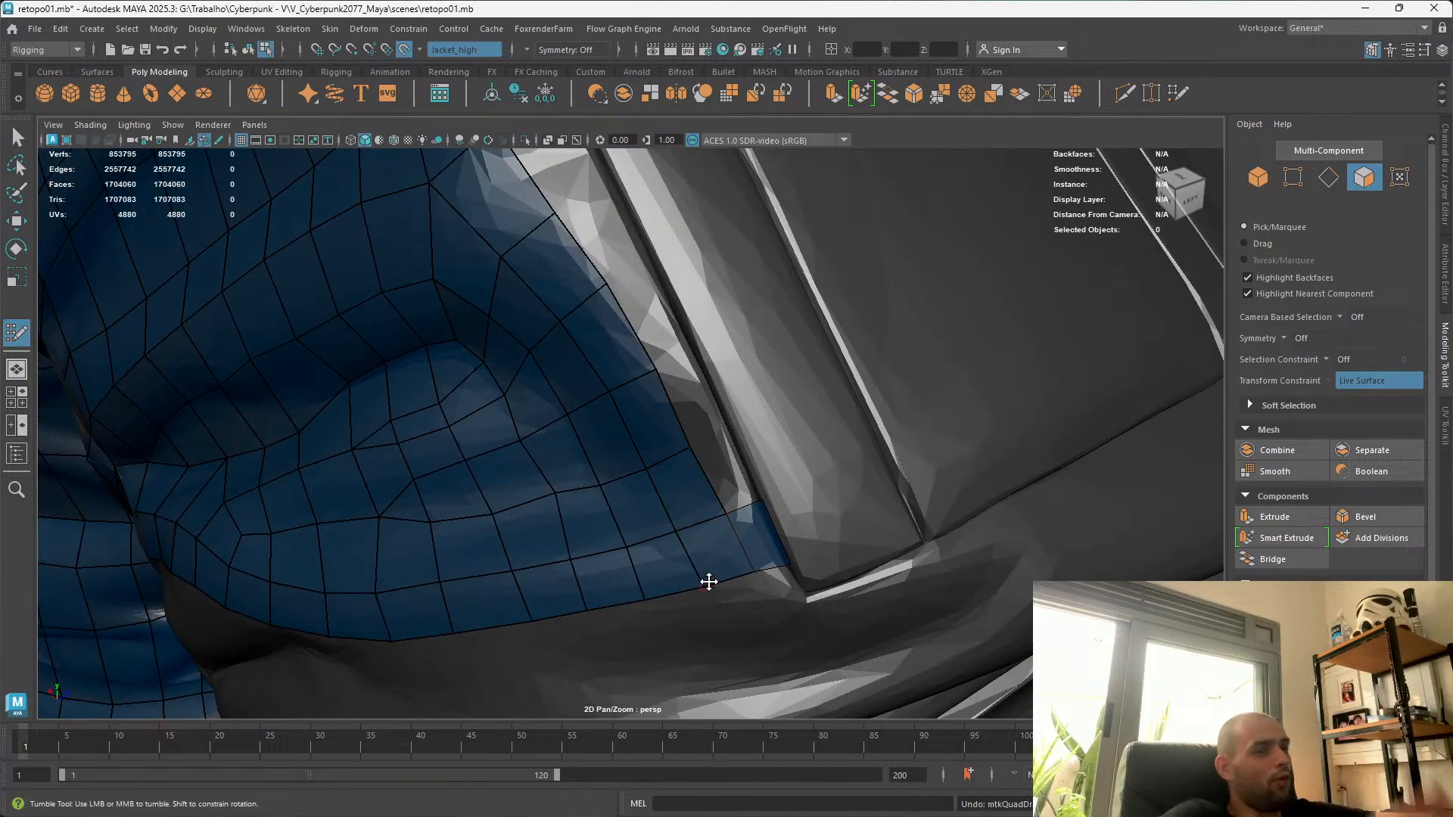
{"action": "left_click_drag", "start_coordinate": [701, 584], "coordinate": [761, 462], "text": "alt"}
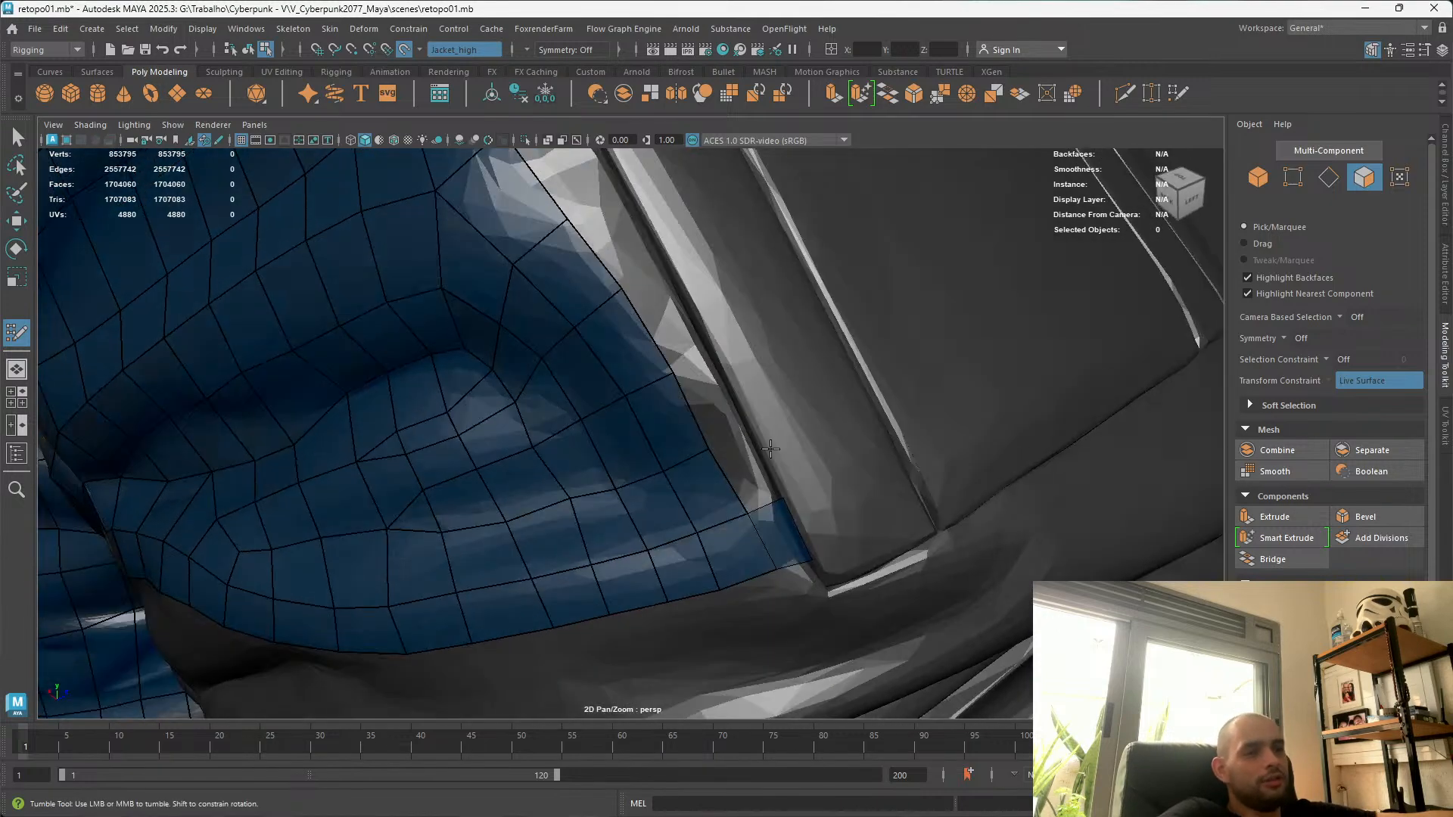
{"action": "mouse_move", "coordinate": [751, 511]}
{"action": "left_mouse_down"}
{"action": "mouse_move", "coordinate": [760, 442]}
{"action": "mouse_move", "coordinate": [707, 396]}
{"action": "mouse_move", "coordinate": [707, 341]}
{"action": "mouse_move", "coordinate": [707, 354]}
{"action": "mouse_move", "coordinate": [536, 406]}
{"action": "mouse_move", "coordinate": [638, 535]}
{"action": "mouse_move", "coordinate": [590, 514]}
{"action": "mouse_move", "coordinate": [550, 471]}
{"action": "mouse_move", "coordinate": [558, 526]}
{"action": "mouse_move", "coordinate": [508, 537]}
{"action": "mouse_move", "coordinate": [747, 687]}
{"action": "left_mouse_up"}
{"action": "middle_click_drag", "start_coordinate": [746, 687], "coordinate": [672, 506], "text": "alt"}
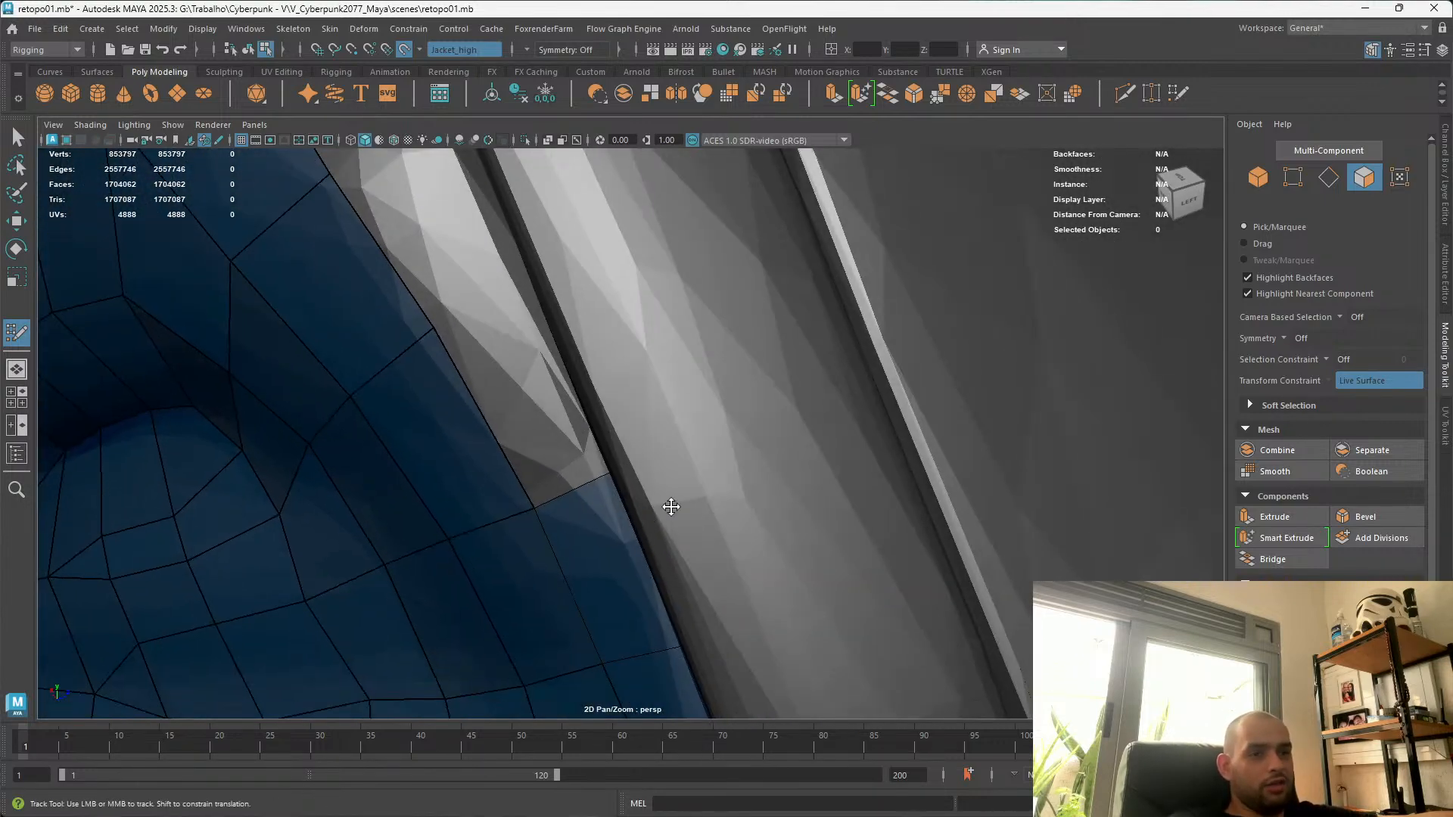
Examine the remaining gap between the sleeve mesh border and the panel seam above the new quads
{"action": "left_click_drag", "start_coordinate": [672, 507], "coordinate": [603, 476], "text": "alt"}
{"action": "right_click_drag", "start_coordinate": [603, 477], "coordinate": [508, 393], "text": "alt"}
{"action": "left_click_drag", "start_coordinate": [507, 393], "coordinate": [558, 435], "text": "alt"}
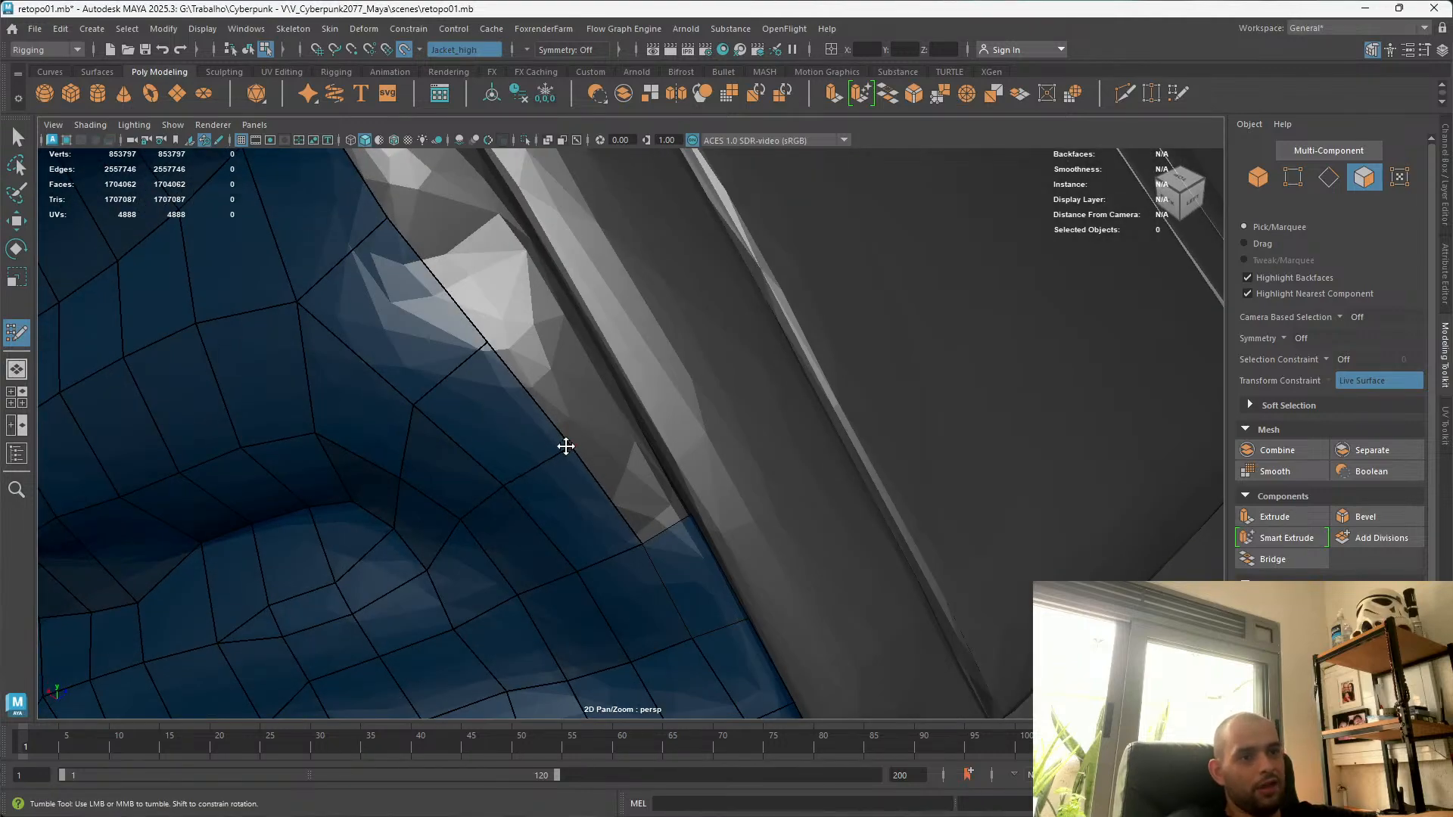
{"action": "left_click_drag", "start_coordinate": [664, 587], "coordinate": [561, 445], "text": "alt"}
{"action": "right_click_drag", "start_coordinate": [611, 409], "coordinate": [784, 414], "text": "alt"}
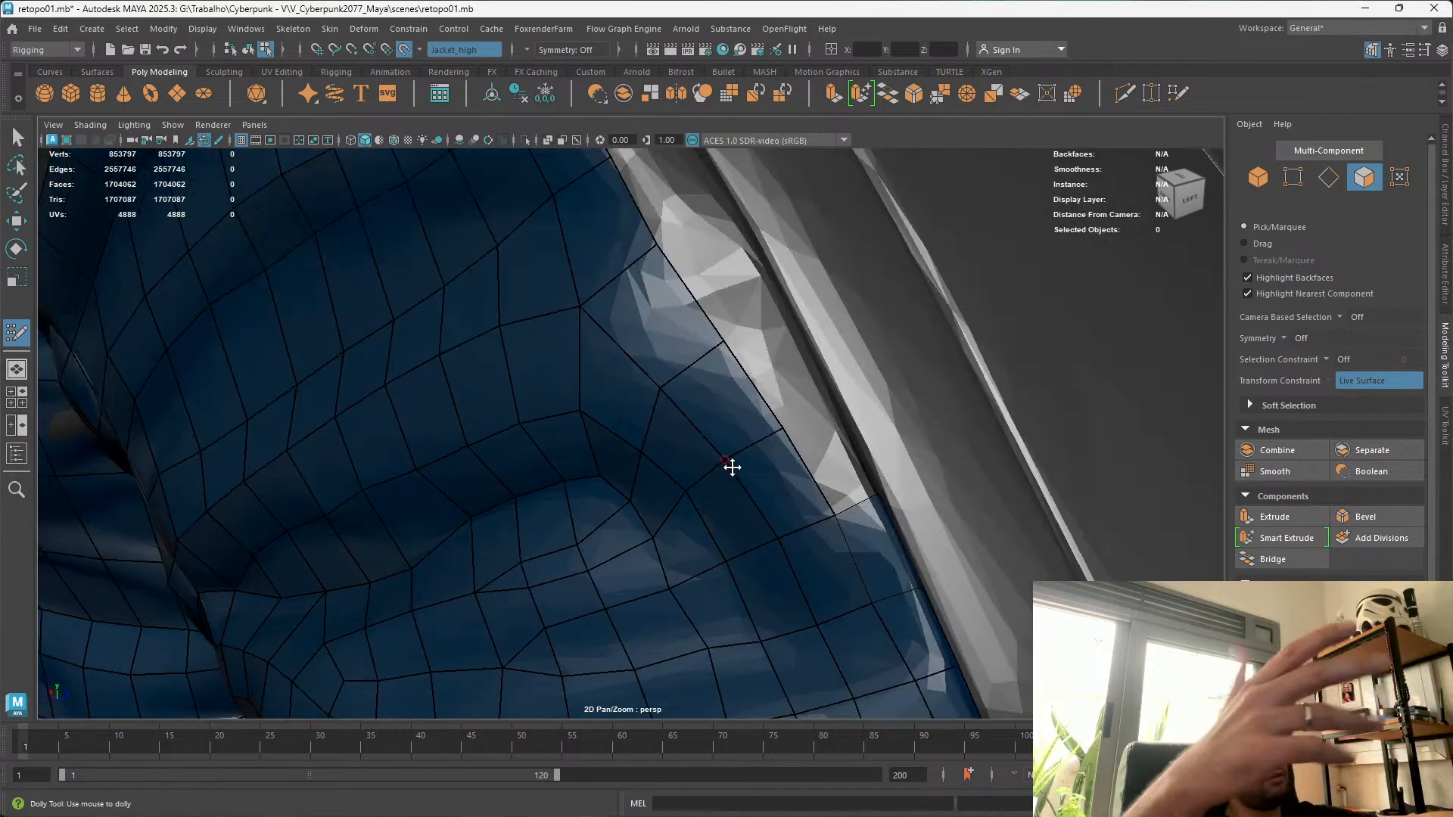
{"action": "middle_click_drag", "start_coordinate": [936, 492], "coordinate": [797, 525], "text": "alt"}
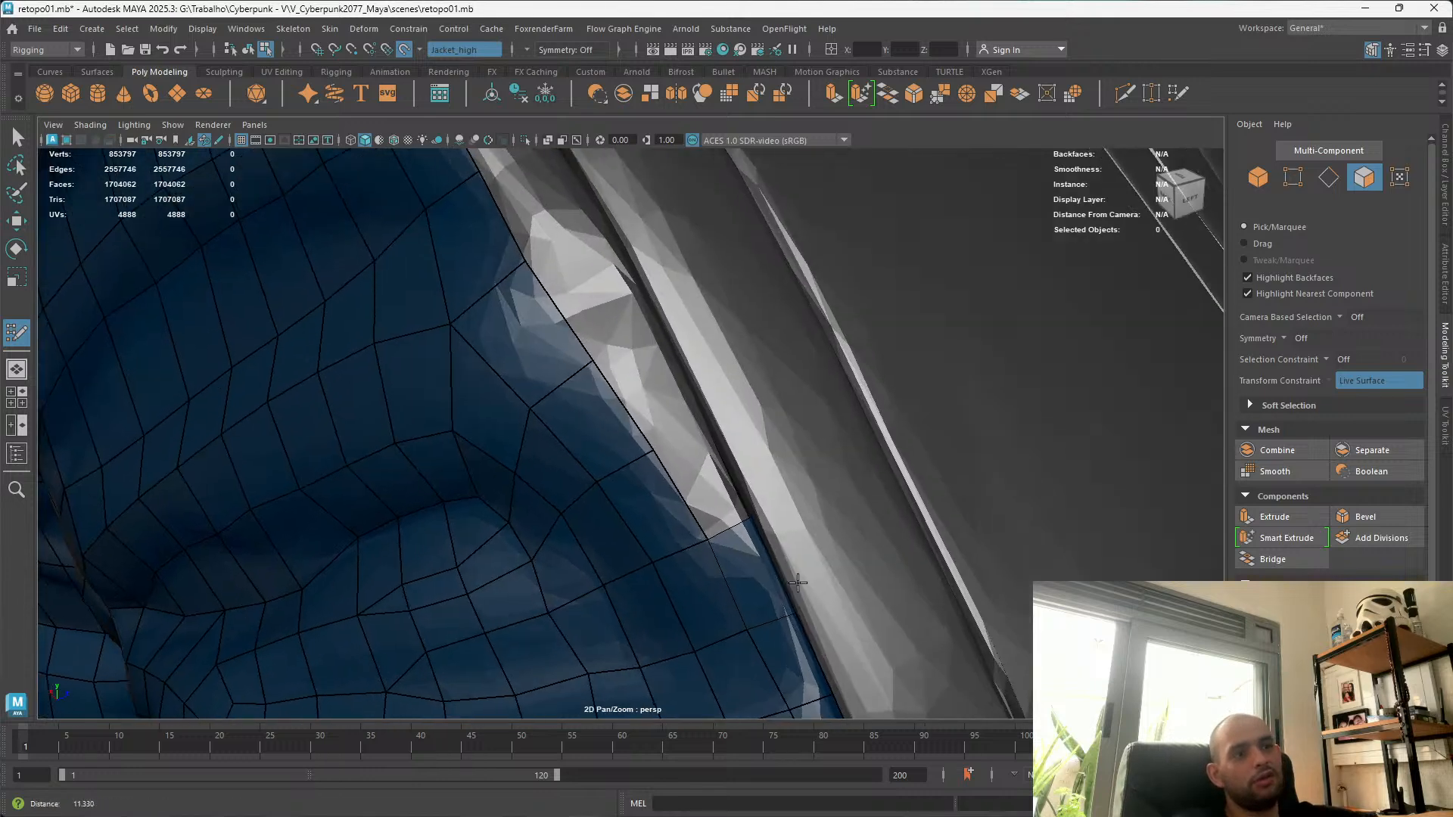
{"action": "right_click_drag", "start_coordinate": [798, 525], "coordinate": [902, 621], "text": "alt"}
{"action": "left_click", "coordinate": [942, 734]}
{"action": "middle_click_drag", "start_coordinate": [811, 555], "coordinate": [756, 512], "text": "alt"}
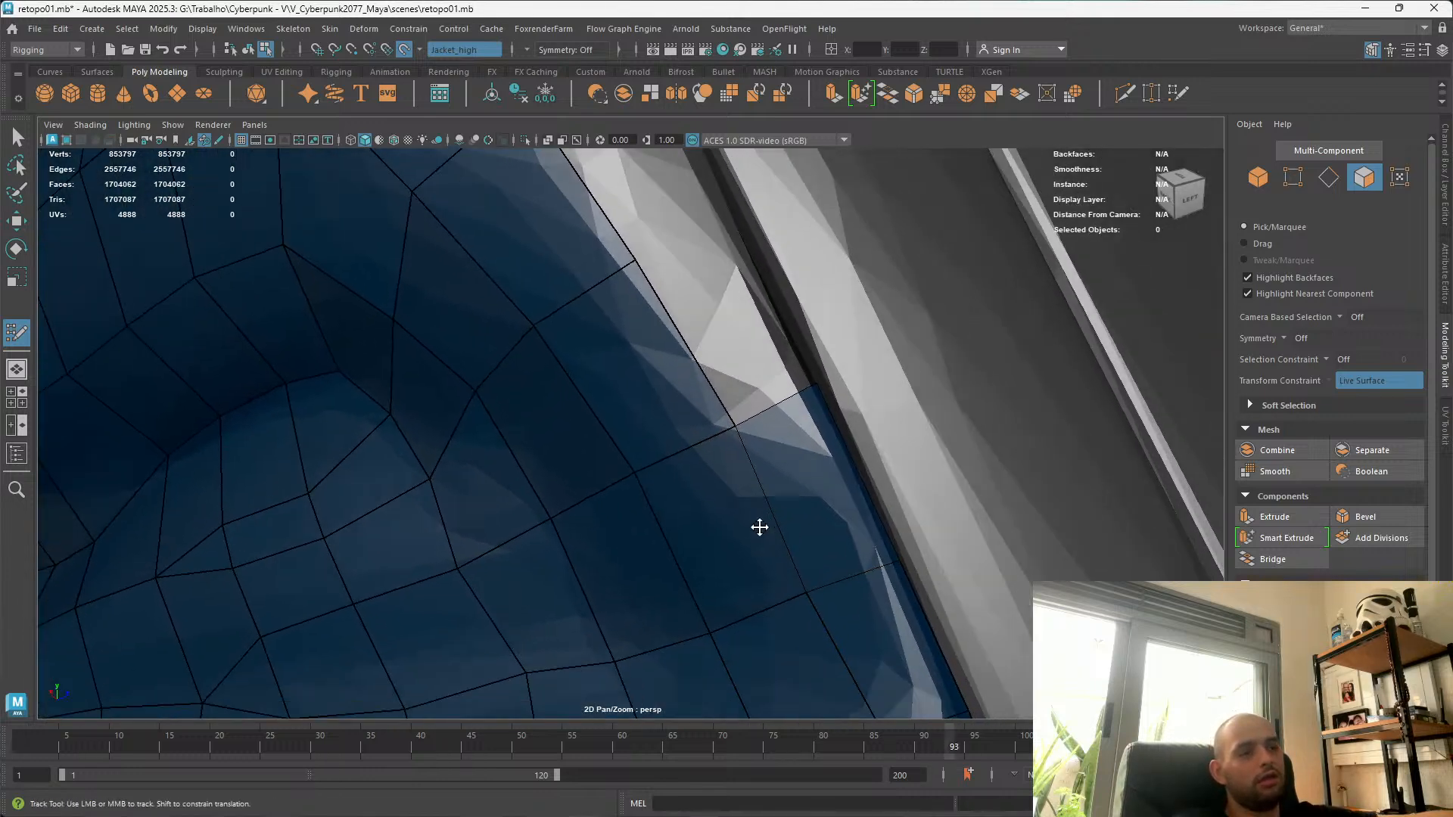
{"action": "left_click", "coordinate": [576, 747]}
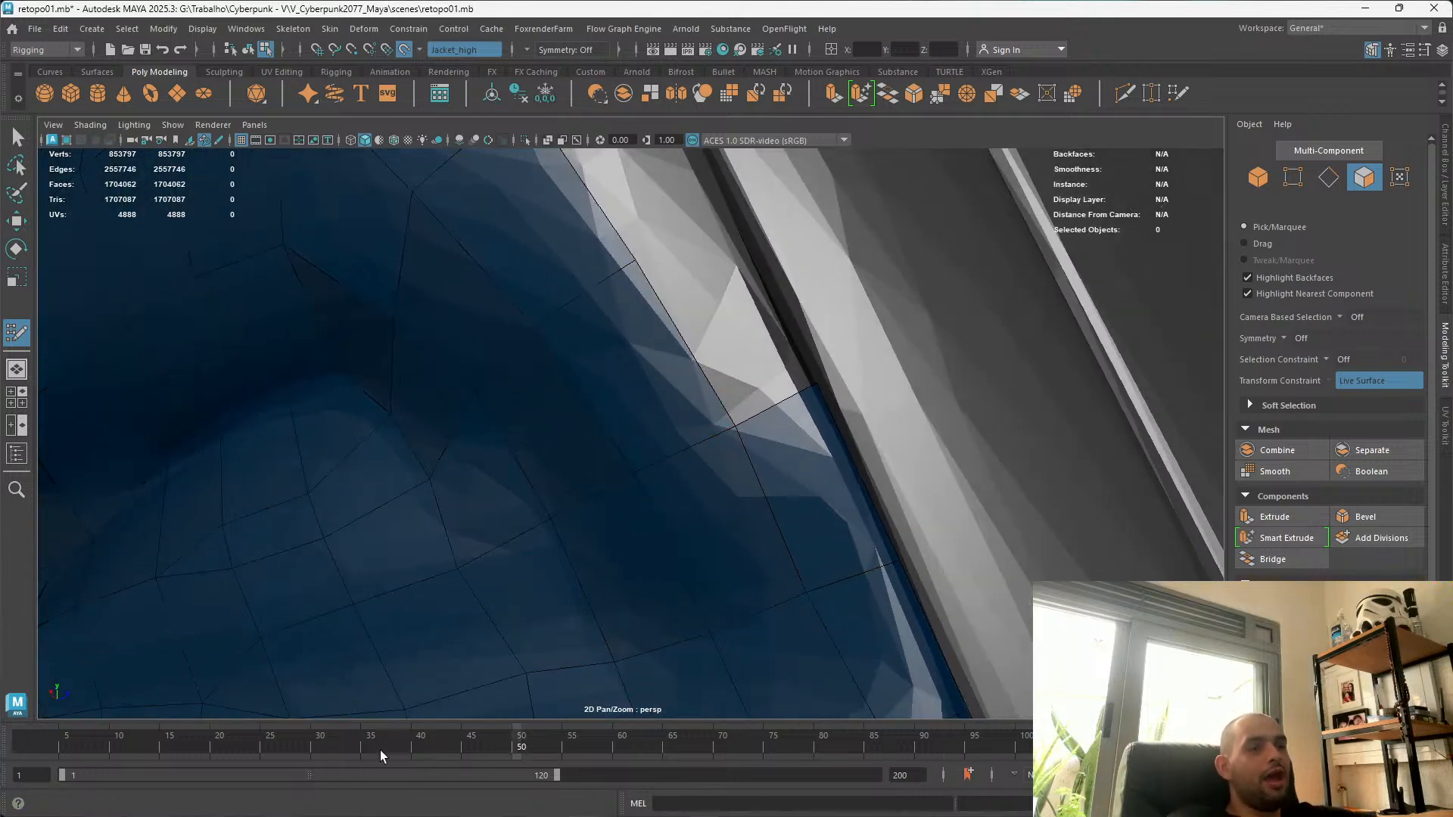
{"action": "middle_click_drag", "start_coordinate": [320, 625], "coordinate": [259, 626], "text": "alt"}
{"action": "left_click_drag", "start_coordinate": [616, 328], "coordinate": [666, 355], "text": "alt"}
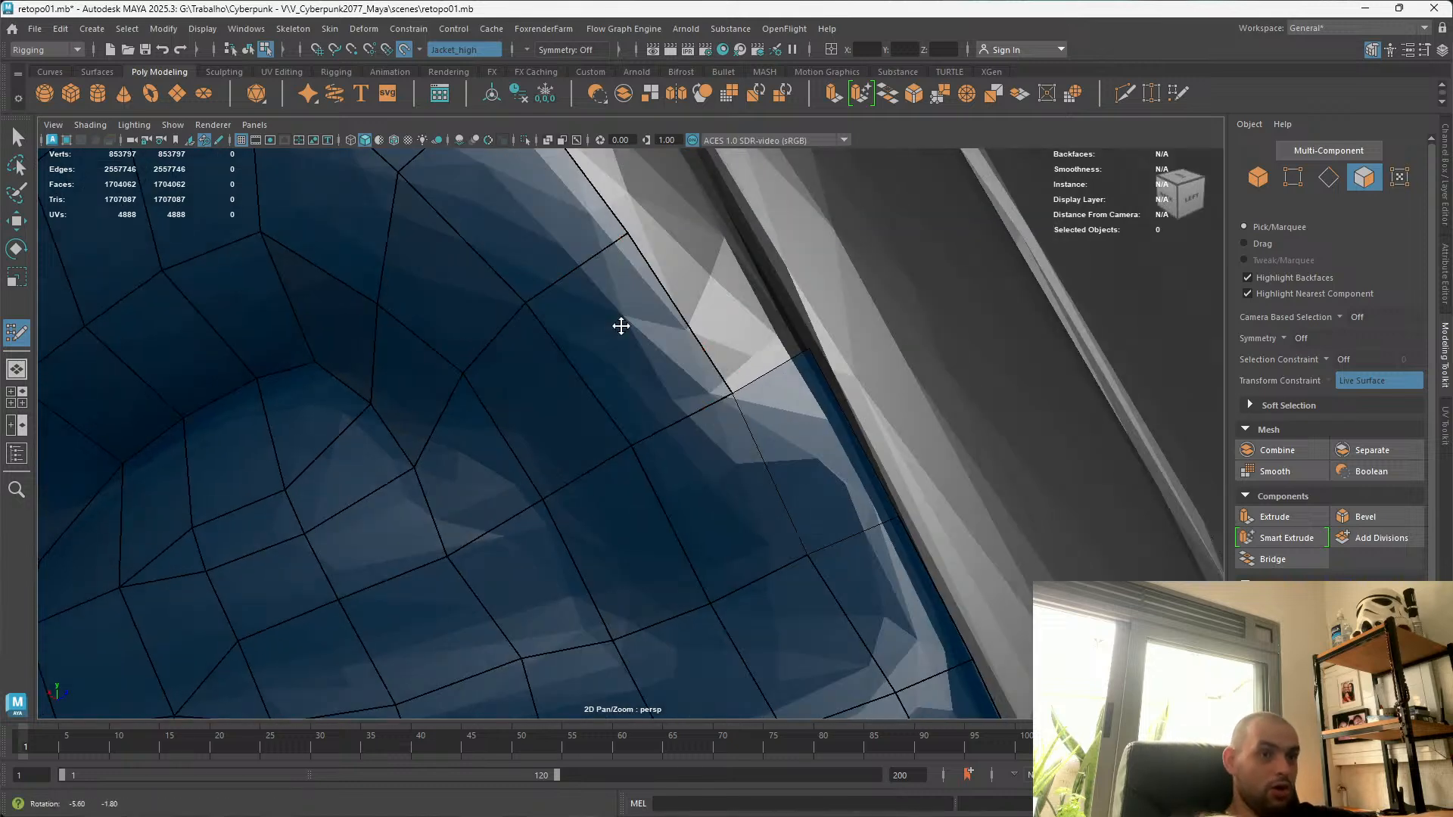
{"action": "right_click_drag", "start_coordinate": [744, 449], "coordinate": [704, 421], "text": "alt"}
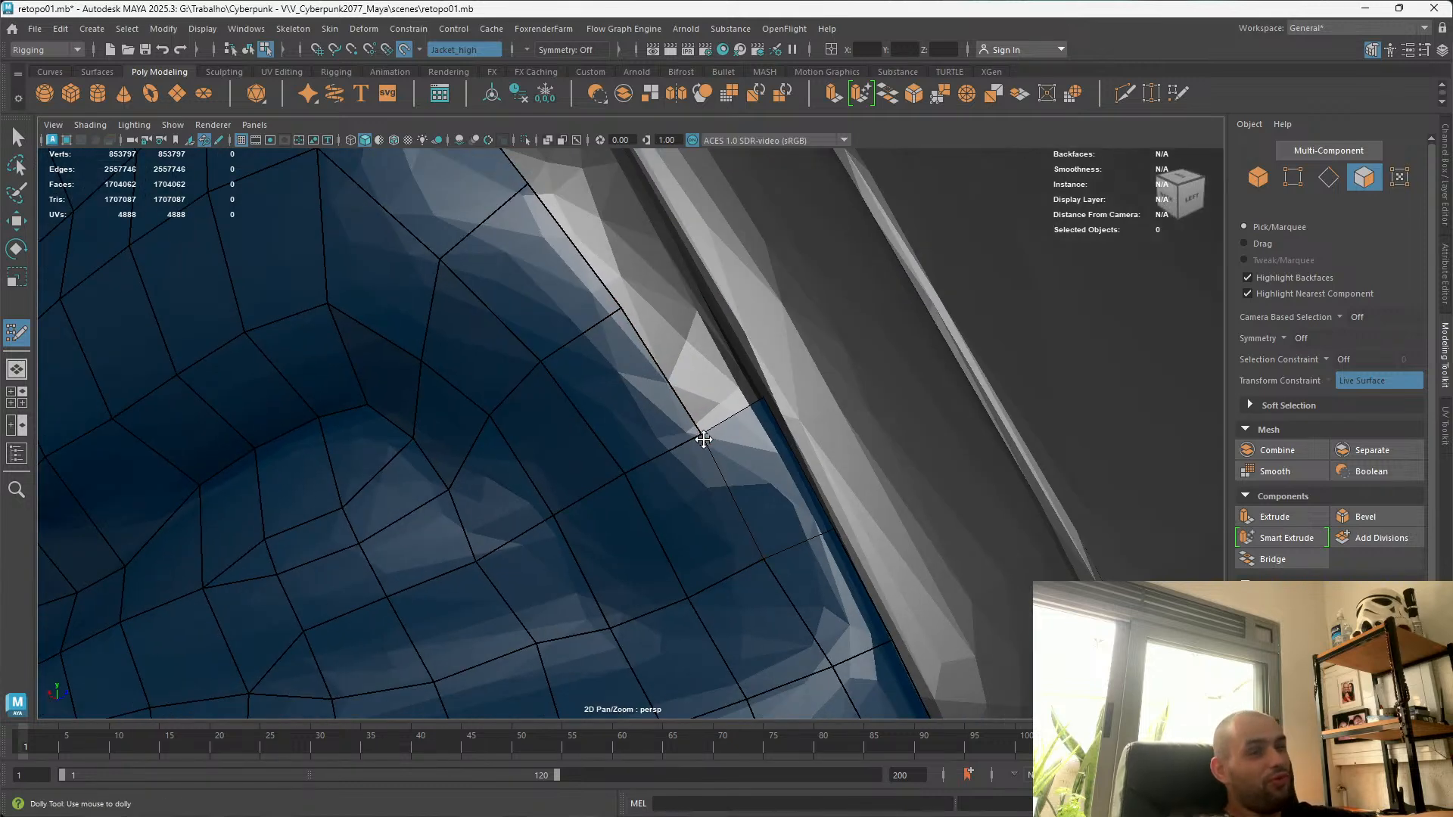
Extend the strip up along the panel seam with three more quads joined to the existing sleeve border
{"action": "left_click_drag", "start_coordinate": [698, 432], "coordinate": [552, 357], "text": "alt"}
{"action": "mouse_move", "coordinate": [590, 461]}
{"action": "left_mouse_down", "text": "alt"}
{"action": "mouse_move", "coordinate": [616, 610]}
{"action": "mouse_move", "coordinate": [607, 506]}
{"action": "mouse_move", "coordinate": [691, 478]}
{"action": "mouse_move", "coordinate": [666, 389]}
{"action": "left_mouse_up", "text": "alt"}
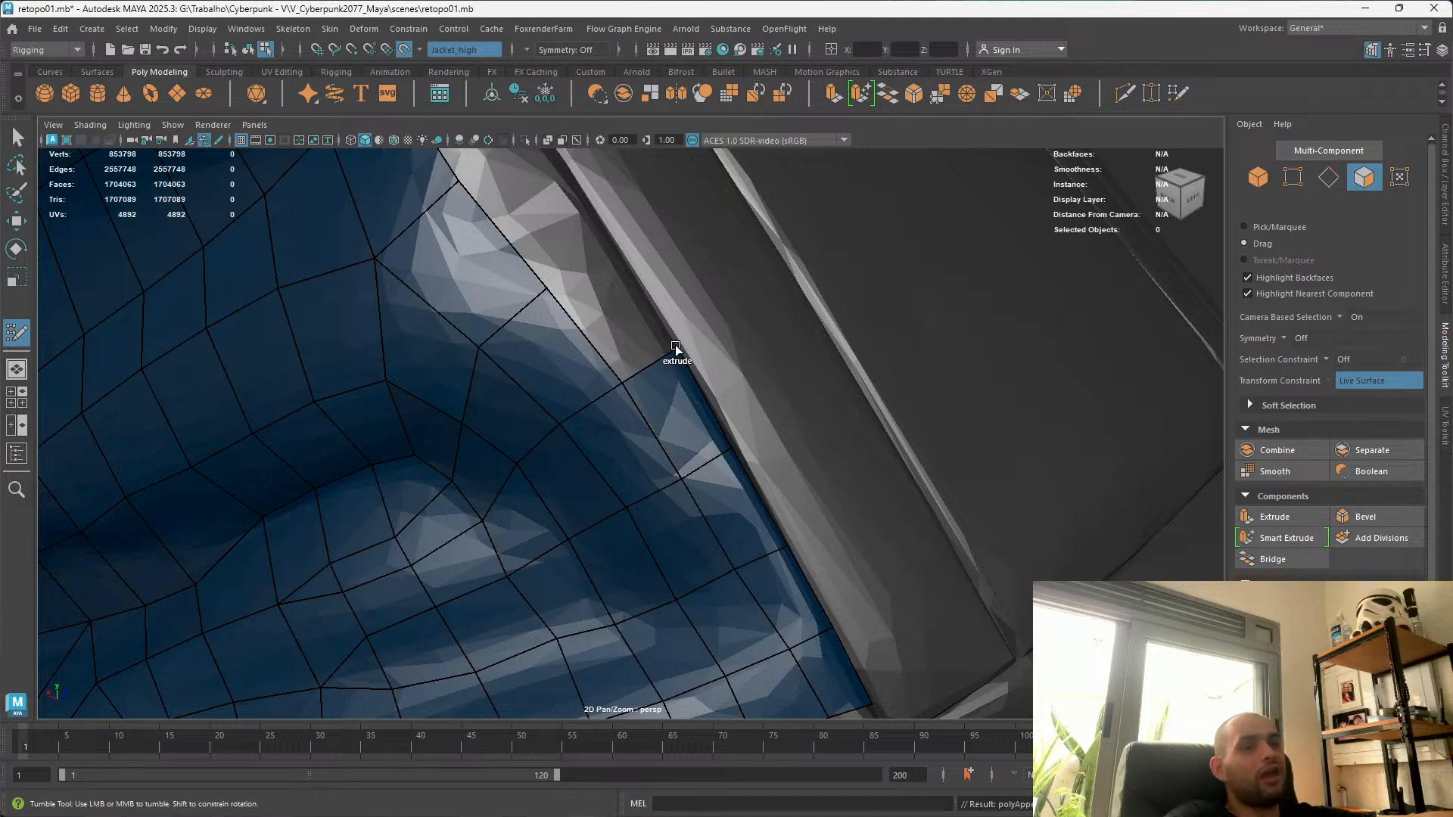
{"action": "left_click_drag", "start_coordinate": [676, 345], "coordinate": [641, 496], "text": "alt"}
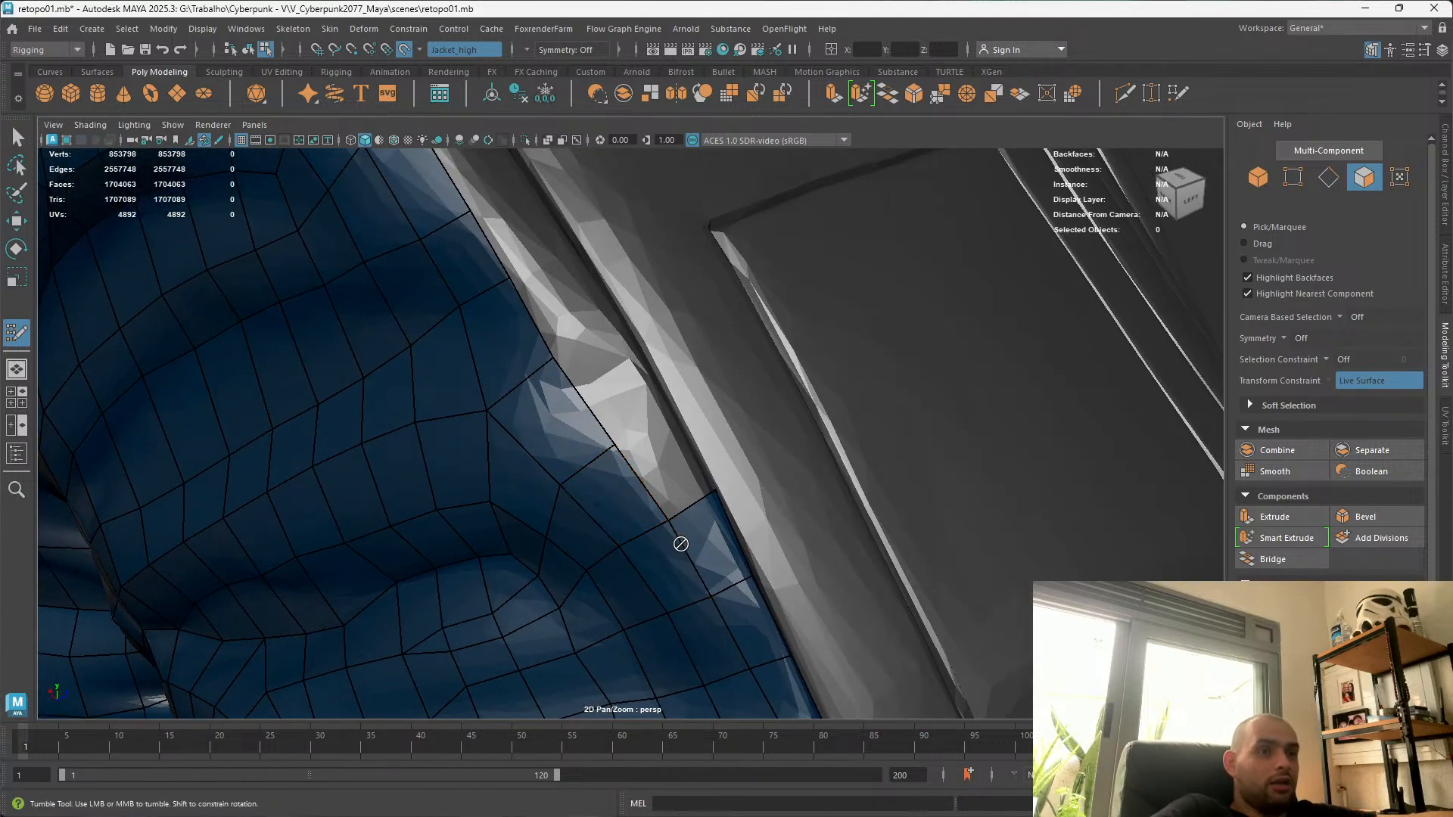
{"action": "mouse_move", "coordinate": [674, 525]}
{"action": "left_mouse_down"}
{"action": "mouse_move", "coordinate": [666, 416]}
{"action": "mouse_move", "coordinate": [671, 438]}
{"action": "mouse_move", "coordinate": [701, 411]}
{"action": "mouse_move", "coordinate": [660, 445]}
{"action": "mouse_move", "coordinate": [633, 356]}
{"action": "mouse_move", "coordinate": [545, 454]}
{"action": "mouse_move", "coordinate": [419, 480]}
{"action": "mouse_move", "coordinate": [456, 478]}
{"action": "mouse_move", "coordinate": [476, 396]}
{"action": "mouse_move", "coordinate": [513, 469]}
{"action": "mouse_move", "coordinate": [652, 564]}
{"action": "mouse_move", "coordinate": [610, 308]}
{"action": "left_mouse_up"}
{"action": "key", "text": "Tab"}
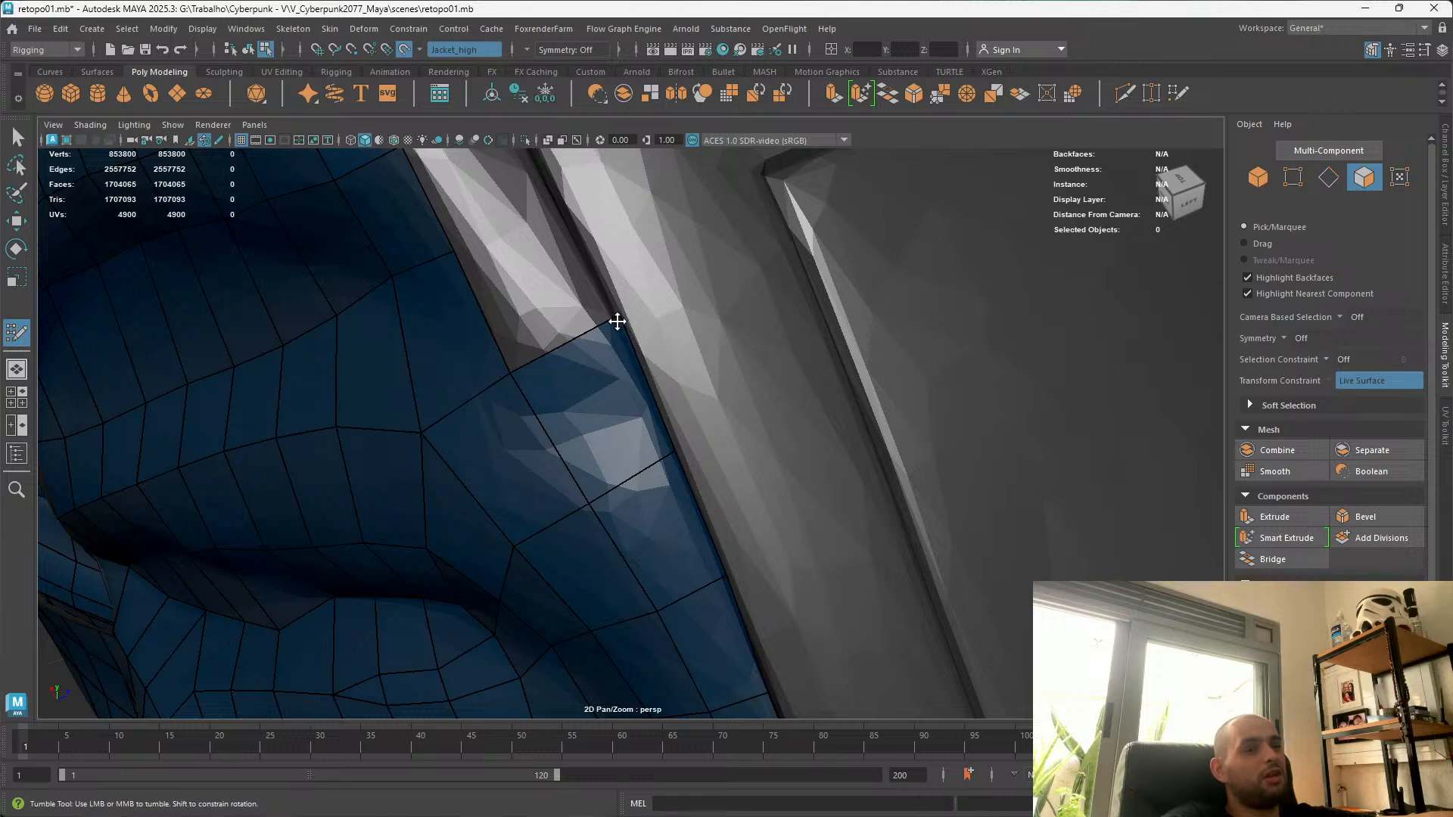
Examine the upper end of the seam strip and the uncovered gap above it from several angles
{"action": "left_click_drag", "start_coordinate": [649, 326], "coordinate": [390, 417], "text": "alt"}
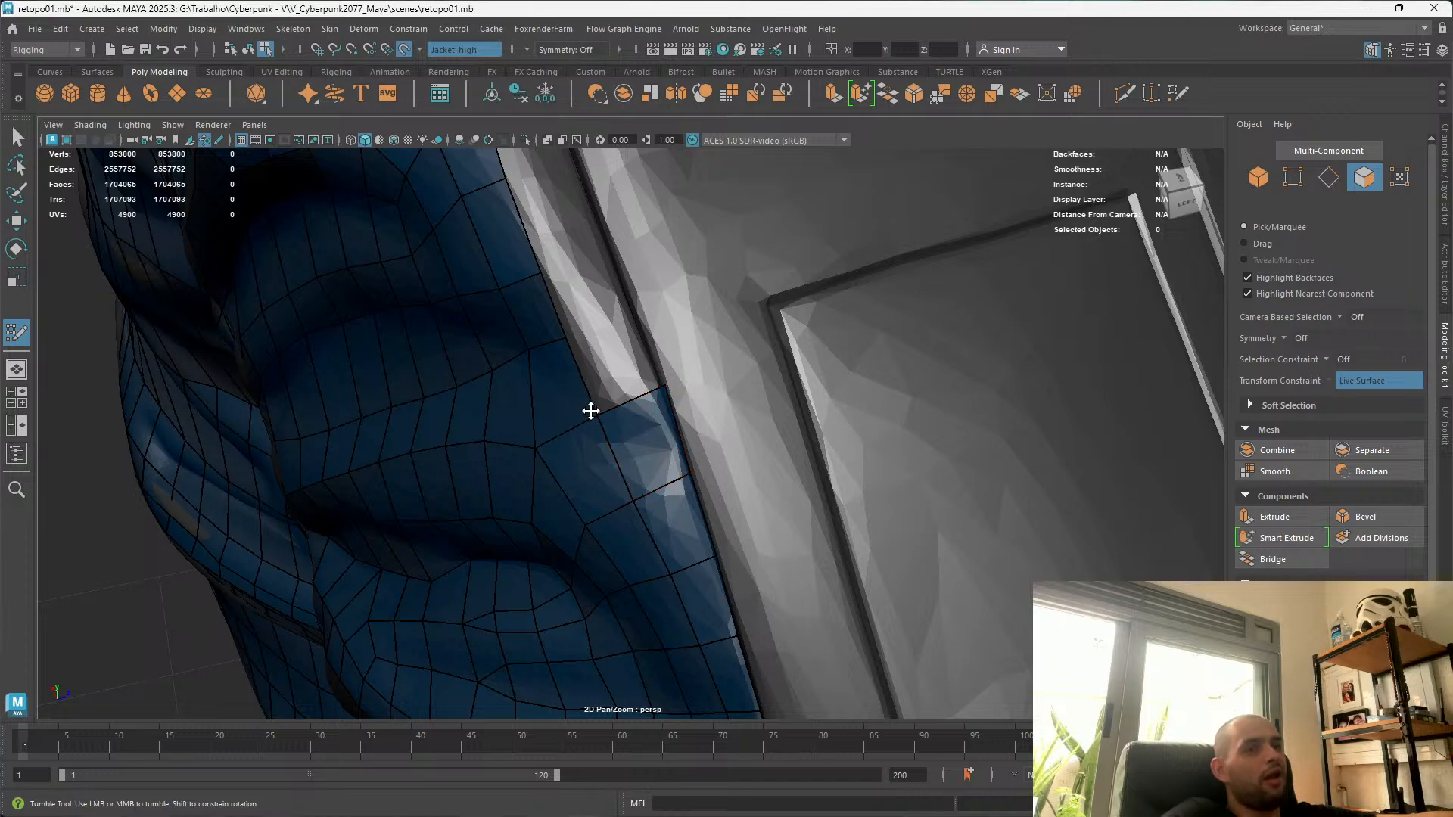
{"action": "left_click_drag", "start_coordinate": [612, 415], "coordinate": [477, 298], "text": "alt"}
{"action": "right_click_drag", "start_coordinate": [476, 298], "coordinate": [626, 474], "text": "alt"}
{"action": "mouse_move", "coordinate": [626, 474]}
{"action": "left_mouse_down", "text": "alt"}
{"action": "mouse_move", "coordinate": [691, 529]}
{"action": "mouse_move", "coordinate": [678, 402]}
{"action": "mouse_move", "coordinate": [649, 396]}
{"action": "mouse_move", "coordinate": [601, 462]}
{"action": "left_mouse_up", "text": "alt"}
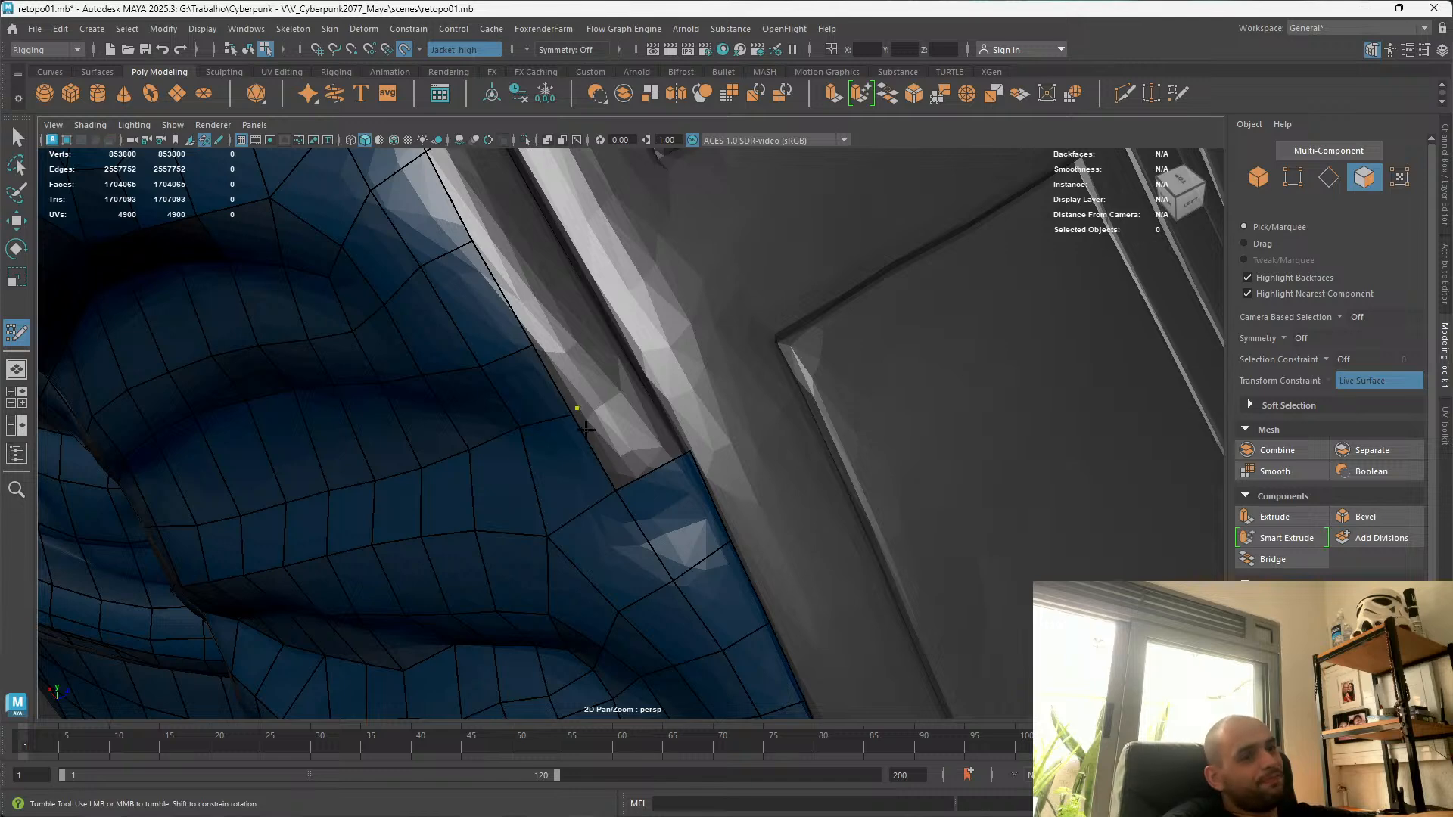
{"action": "left_click_drag", "start_coordinate": [570, 412], "coordinate": [607, 326], "text": "alt"}
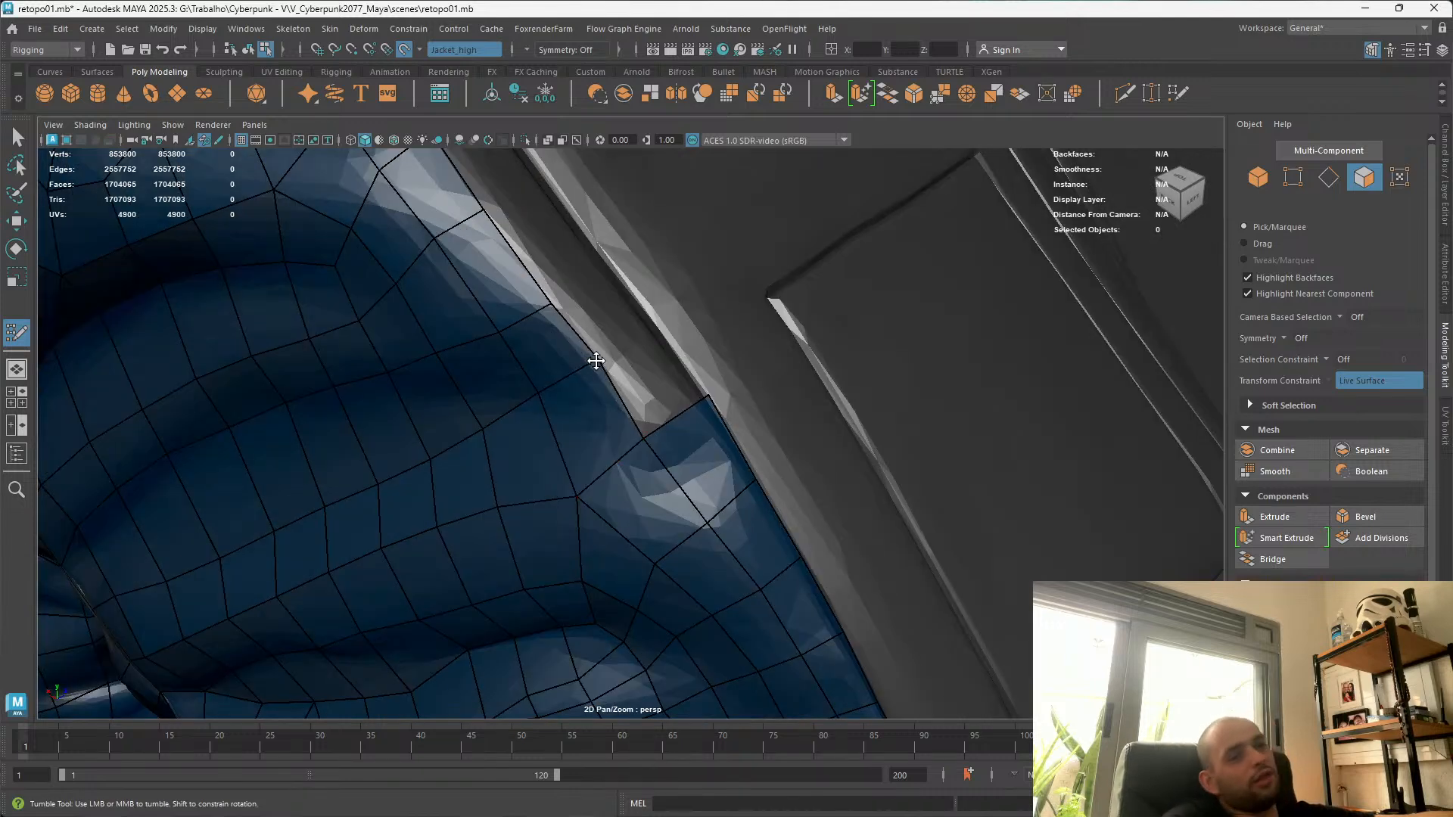
{"action": "mouse_move", "coordinate": [663, 443]}
{"action": "left_mouse_down", "text": "alt"}
{"action": "mouse_move", "coordinate": [599, 566]}
{"action": "mouse_move", "coordinate": [568, 512]}
{"action": "mouse_move", "coordinate": [595, 399]}
{"action": "left_mouse_up", "text": "alt"}
{"action": "scroll", "coordinate": [599, 566], "scroll_direction": "down", "scroll_amount": 2}
{"action": "key", "text": "Tab"}
{"action": "key", "text": "ctrl+z"}
{"action": "key", "text": "ctrl+z"}
{"action": "key", "text": "ctrl+z"}
{"action": "key", "text": "ctrl+z"}
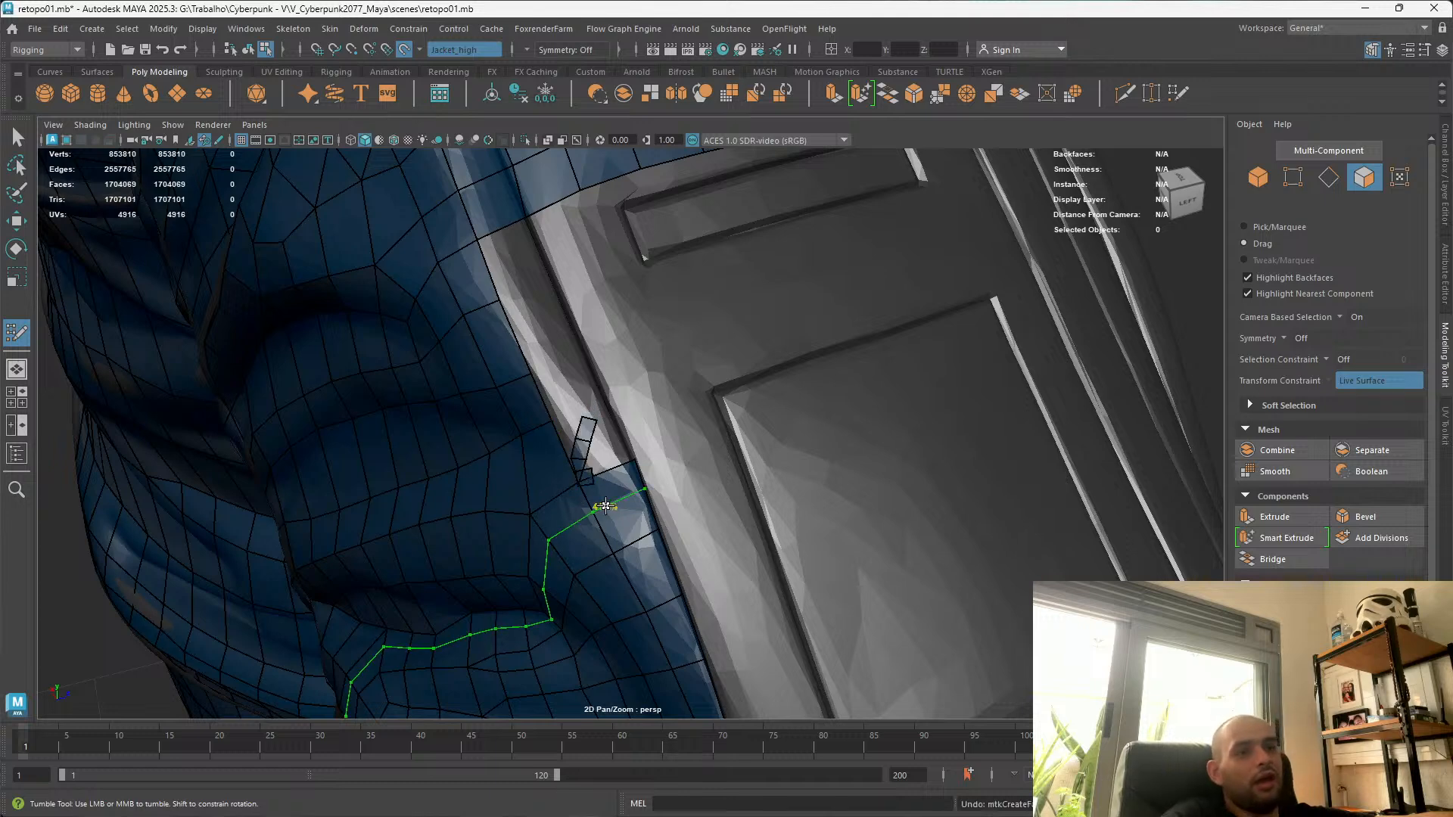
Extend the strip up along the panel seam with two more quads joined to the existing sleeve border
{"action": "key", "text": "Tab"}
{"action": "left_click_drag", "start_coordinate": [561, 434], "coordinate": [588, 478]}
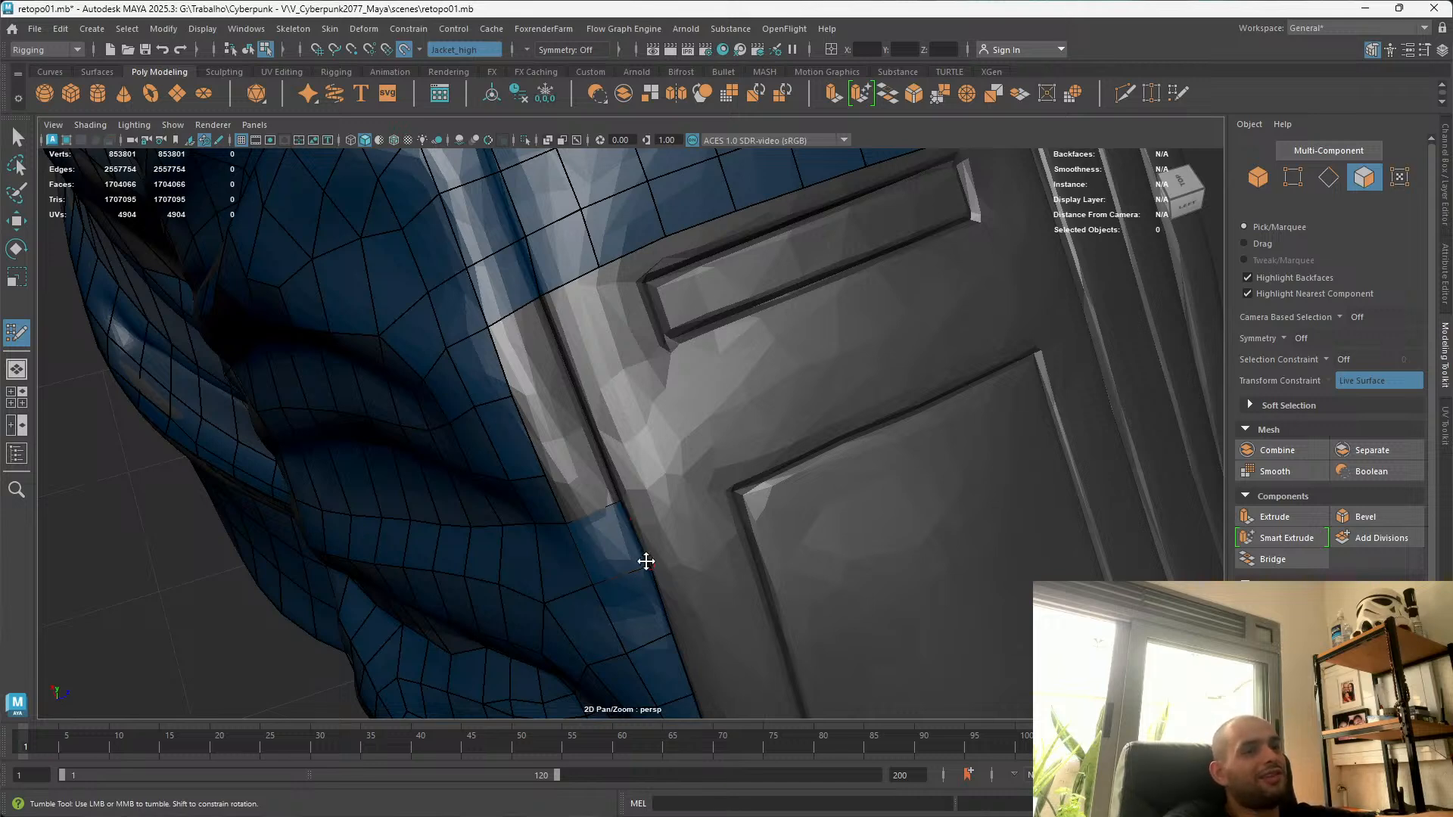
{"action": "left_click_drag", "start_coordinate": [629, 530], "coordinate": [652, 492], "text": "alt"}
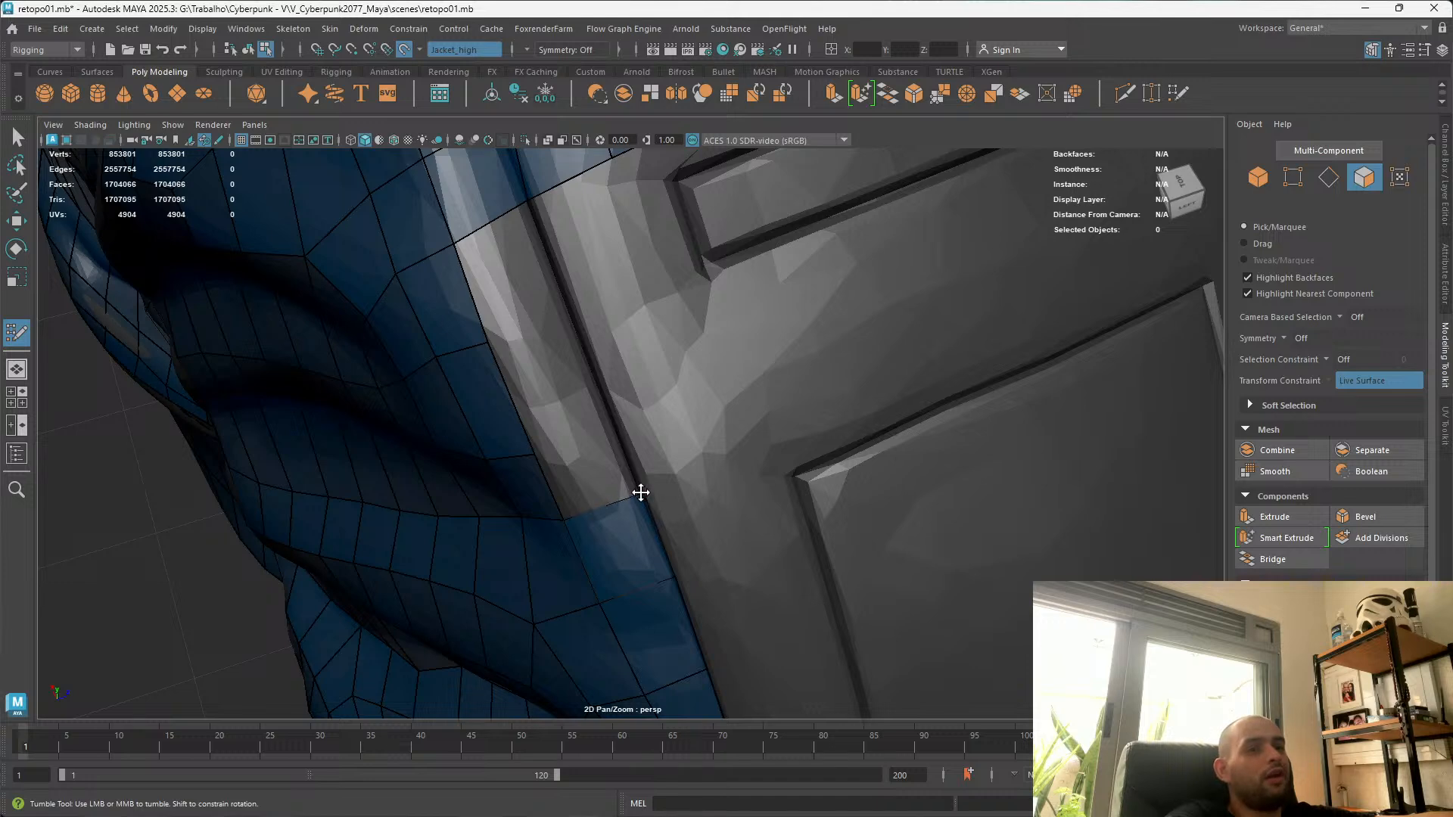
{"action": "left_click_drag", "start_coordinate": [593, 494], "coordinate": [621, 397], "text": "alt"}
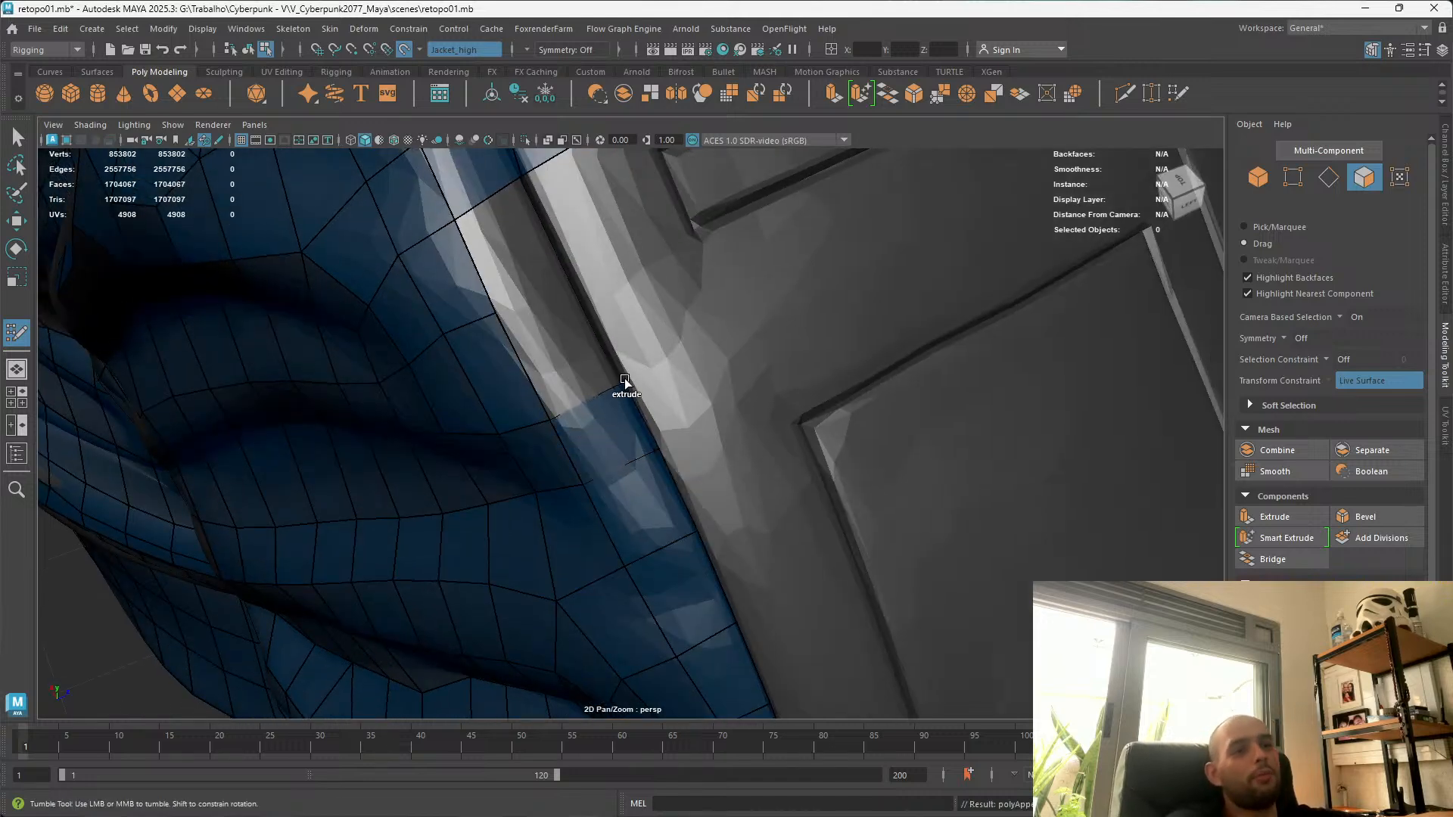
Undo the last Quad Draw tweak and lower the panel mesh's border vertices between the seam groove and the small rectangular inset
{"action": "left_click_drag", "start_coordinate": [627, 382], "coordinate": [564, 361], "text": "alt"}
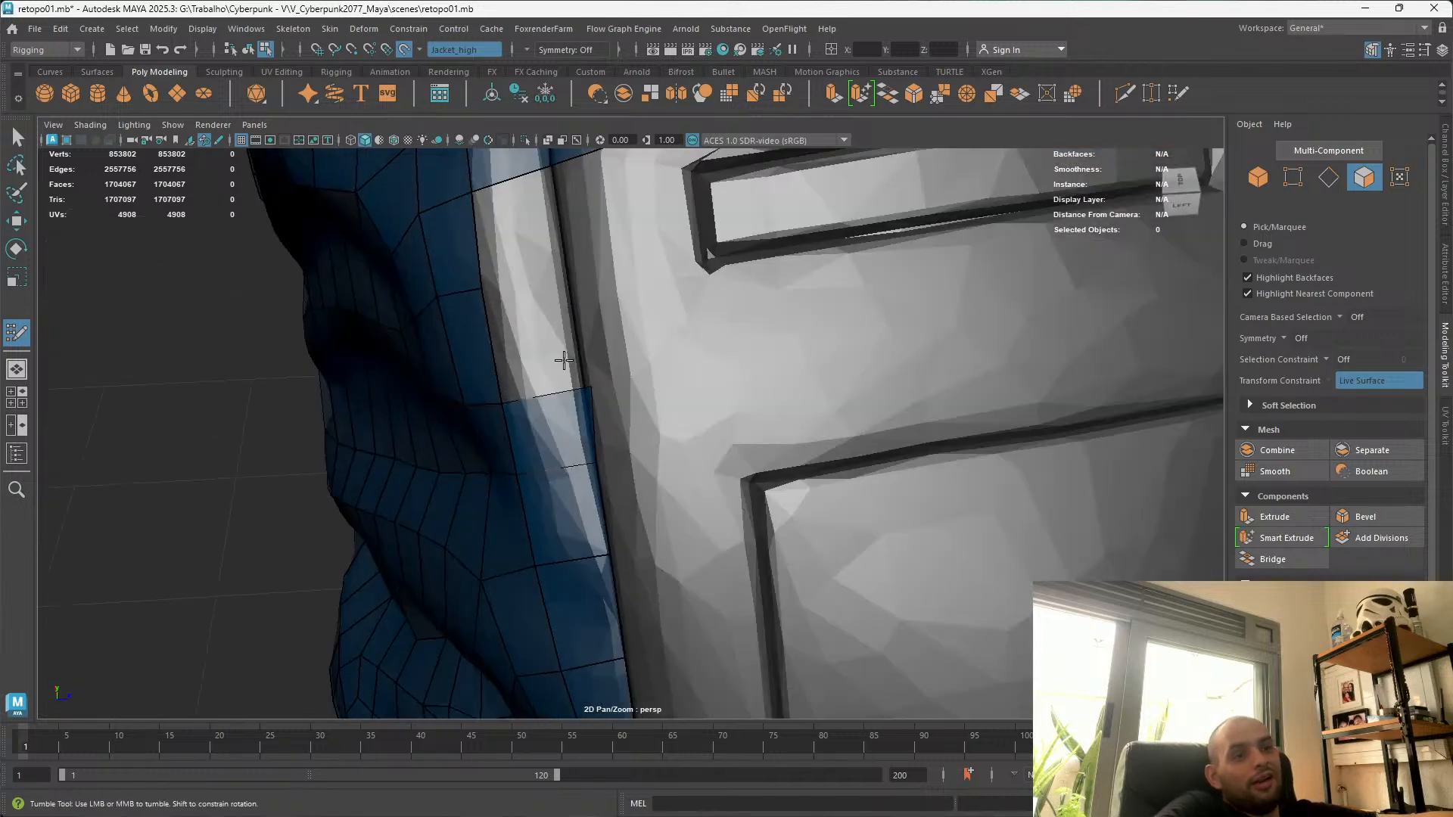
{"action": "right_click_drag", "start_coordinate": [564, 361], "coordinate": [609, 368], "text": "alt"}
{"action": "left_click_drag", "start_coordinate": [609, 369], "coordinate": [564, 341], "text": "alt"}
{"action": "right_click_drag", "start_coordinate": [564, 340], "coordinate": [489, 225], "text": "alt"}
{"action": "left_click_drag", "start_coordinate": [489, 225], "coordinate": [669, 367], "text": "alt"}
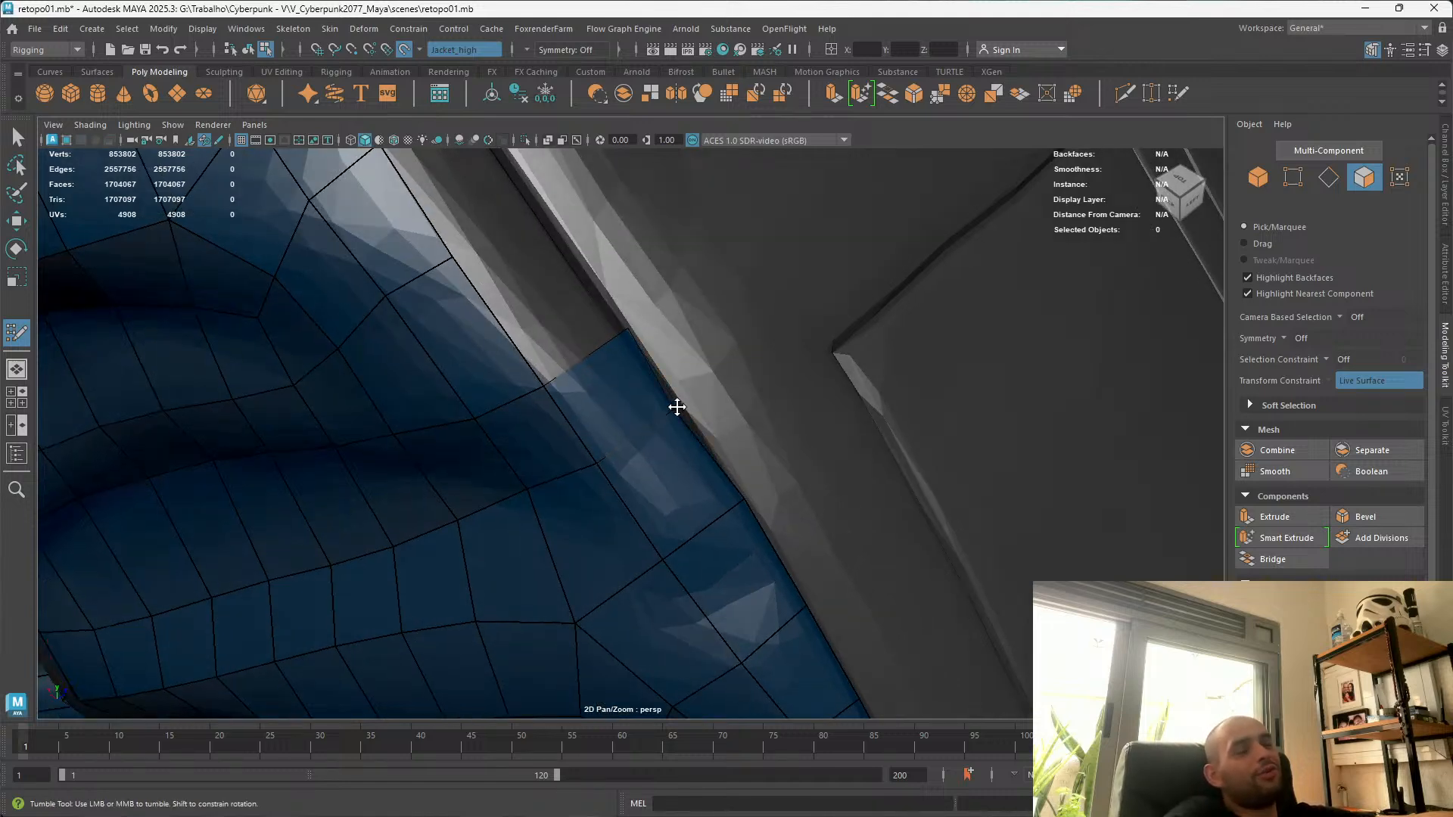
{"action": "left_click_drag", "start_coordinate": [680, 405], "coordinate": [581, 371], "text": "alt"}
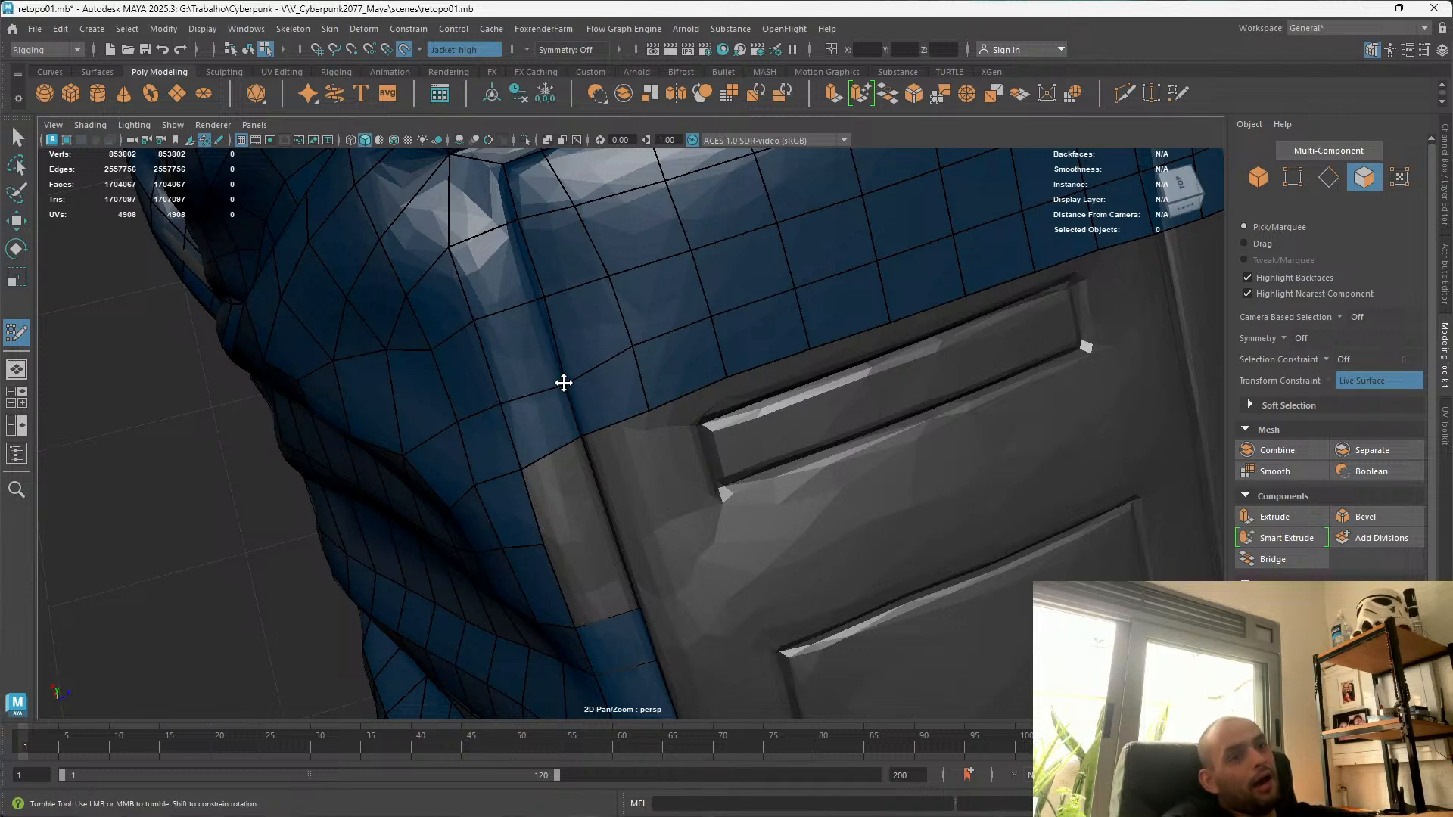
{"action": "key", "text": "ctrl+z"}
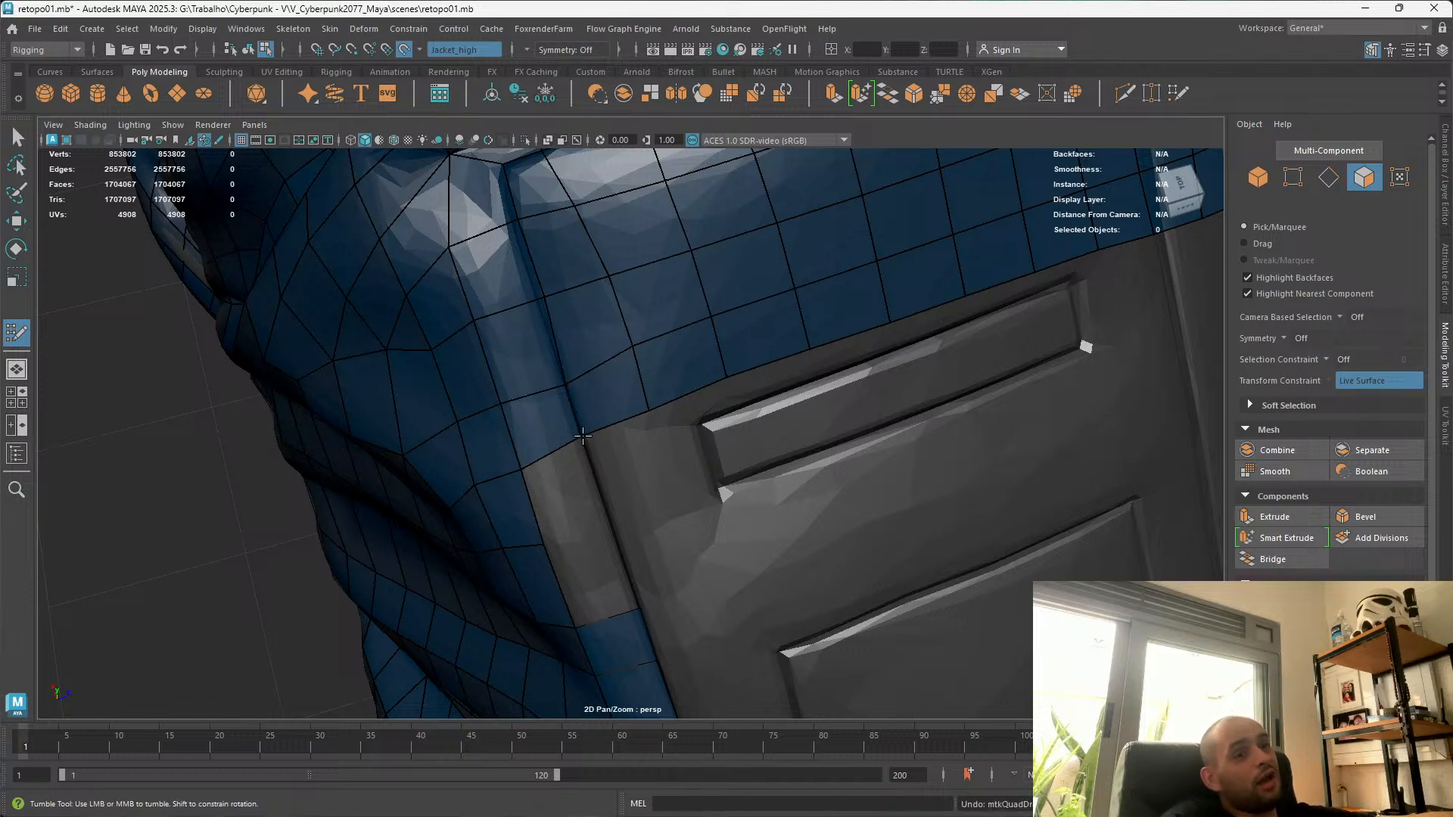
{"action": "left_click_drag", "start_coordinate": [579, 432], "coordinate": [585, 444]}
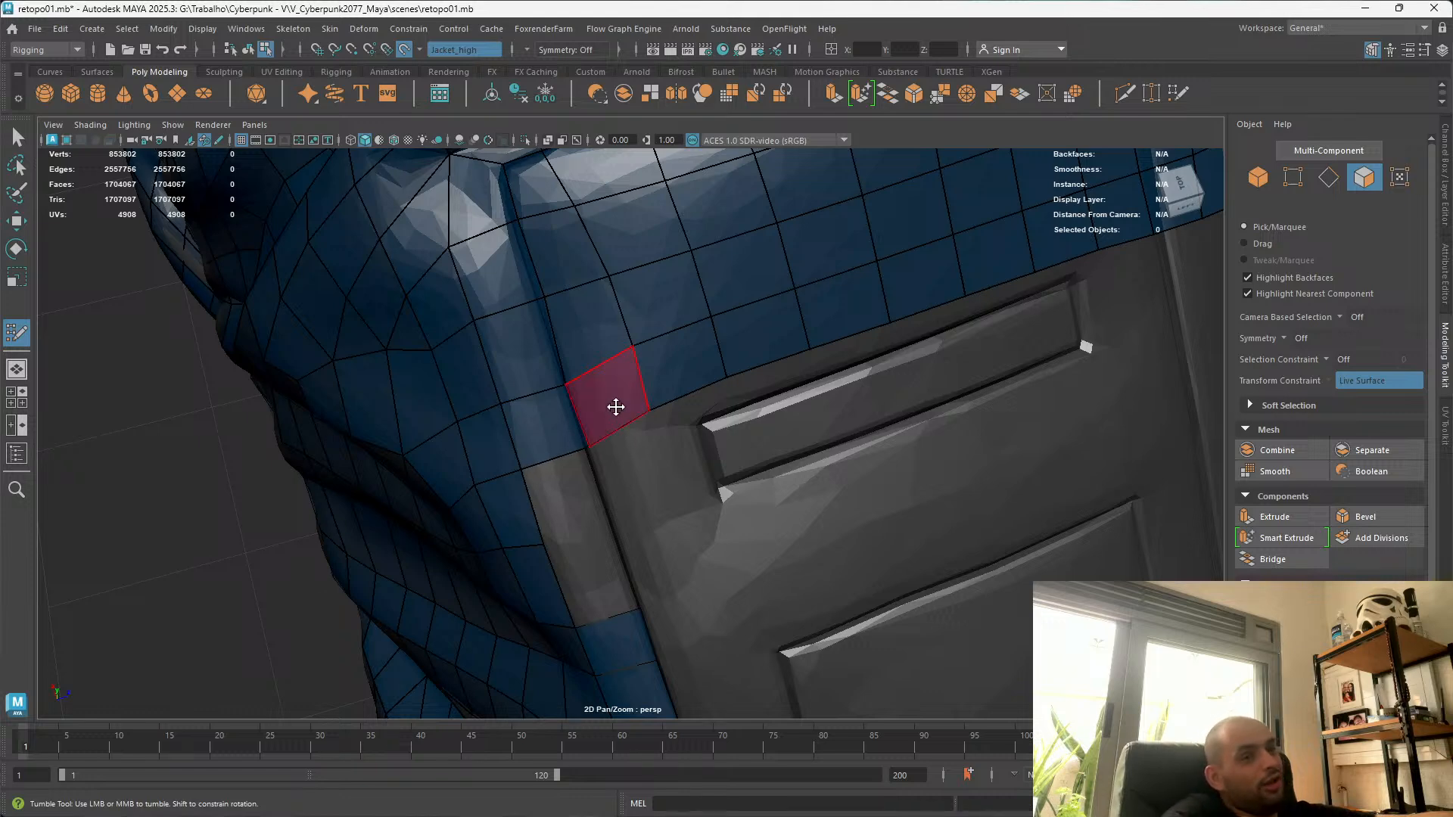
{"action": "left_click_drag", "start_coordinate": [641, 405], "coordinate": [644, 423]}
{"action": "left_click_drag", "start_coordinate": [619, 348], "coordinate": [636, 369]}
Reposition the neighbouring vertices of the panel's two lowest mesh rows so the border runs closer to the inset's upper edge
{"action": "left_click_drag", "start_coordinate": [729, 398], "coordinate": [729, 402], "text": "alt"}
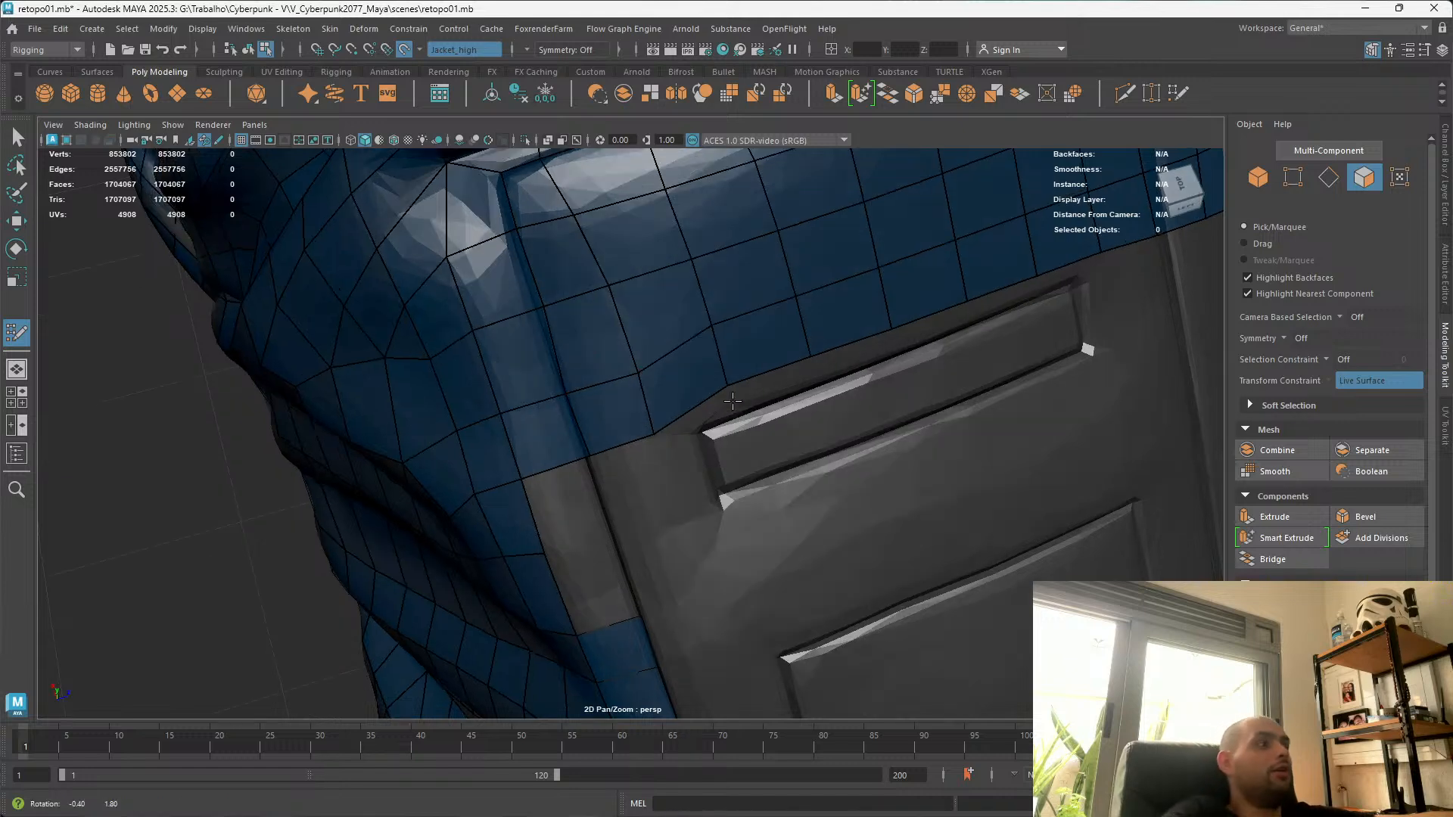
{"action": "left_click_drag", "start_coordinate": [730, 522], "coordinate": [700, 463], "text": "alt"}
{"action": "left_click_drag", "start_coordinate": [731, 374], "coordinate": [662, 382], "text": "alt"}
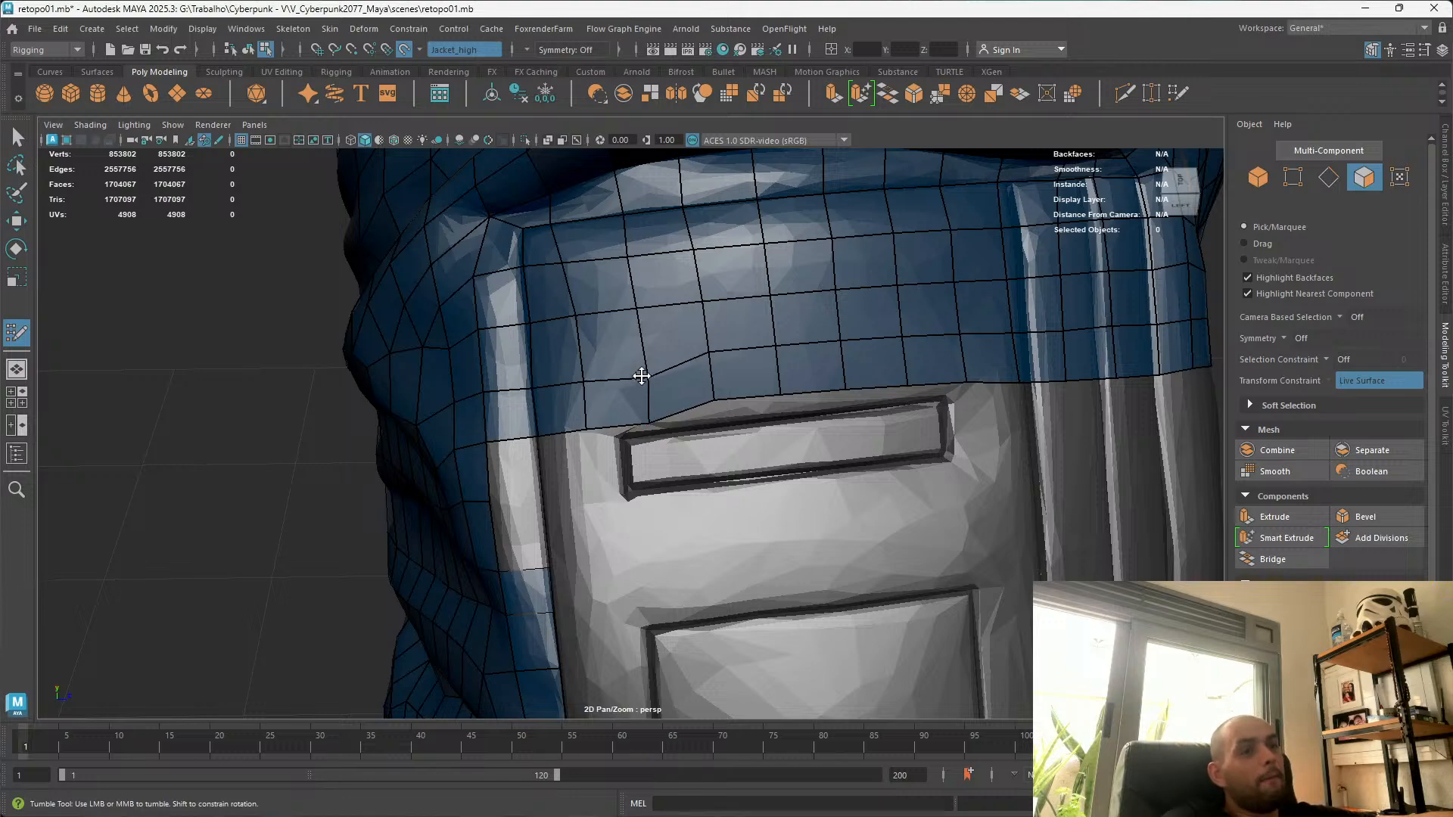
{"action": "left_click_drag", "start_coordinate": [592, 372], "coordinate": [656, 354], "text": "alt"}
{"action": "middle_click_drag", "start_coordinate": [656, 354], "coordinate": [662, 367], "text": "alt"}
{"action": "mouse_move", "coordinate": [662, 366]}
{"action": "left_mouse_down", "text": "alt"}
{"action": "mouse_move", "coordinate": [578, 450]}
{"action": "mouse_move", "coordinate": [607, 425]}
{"action": "mouse_move", "coordinate": [651, 457]}
{"action": "left_mouse_up", "text": "alt"}
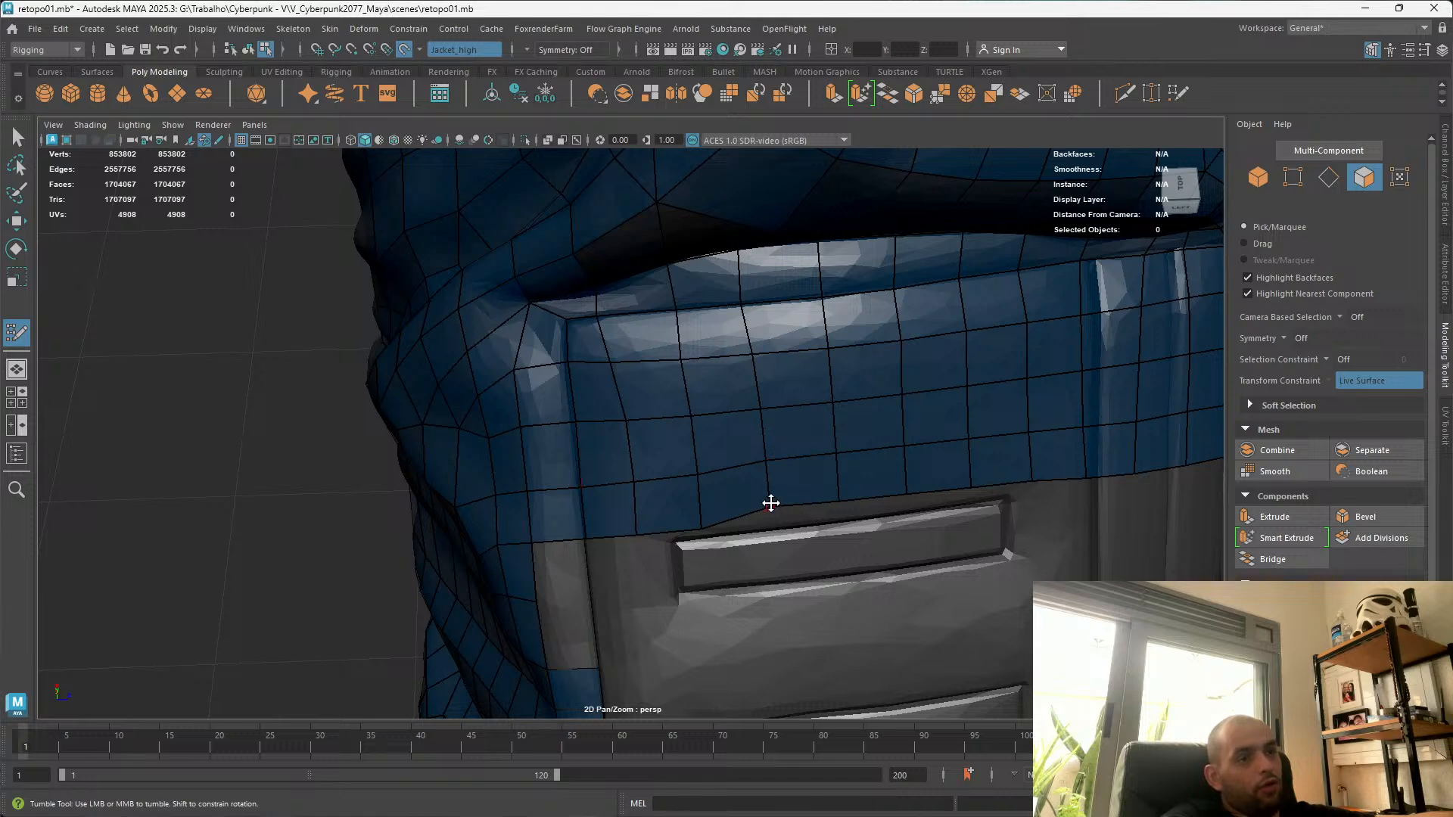
{"action": "mouse_move", "coordinate": [803, 457]}
{"action": "left_mouse_down", "text": "alt"}
{"action": "mouse_move", "coordinate": [771, 423]}
{"action": "mouse_move", "coordinate": [739, 433]}
{"action": "mouse_move", "coordinate": [747, 462]}
{"action": "left_mouse_up", "text": "alt"}
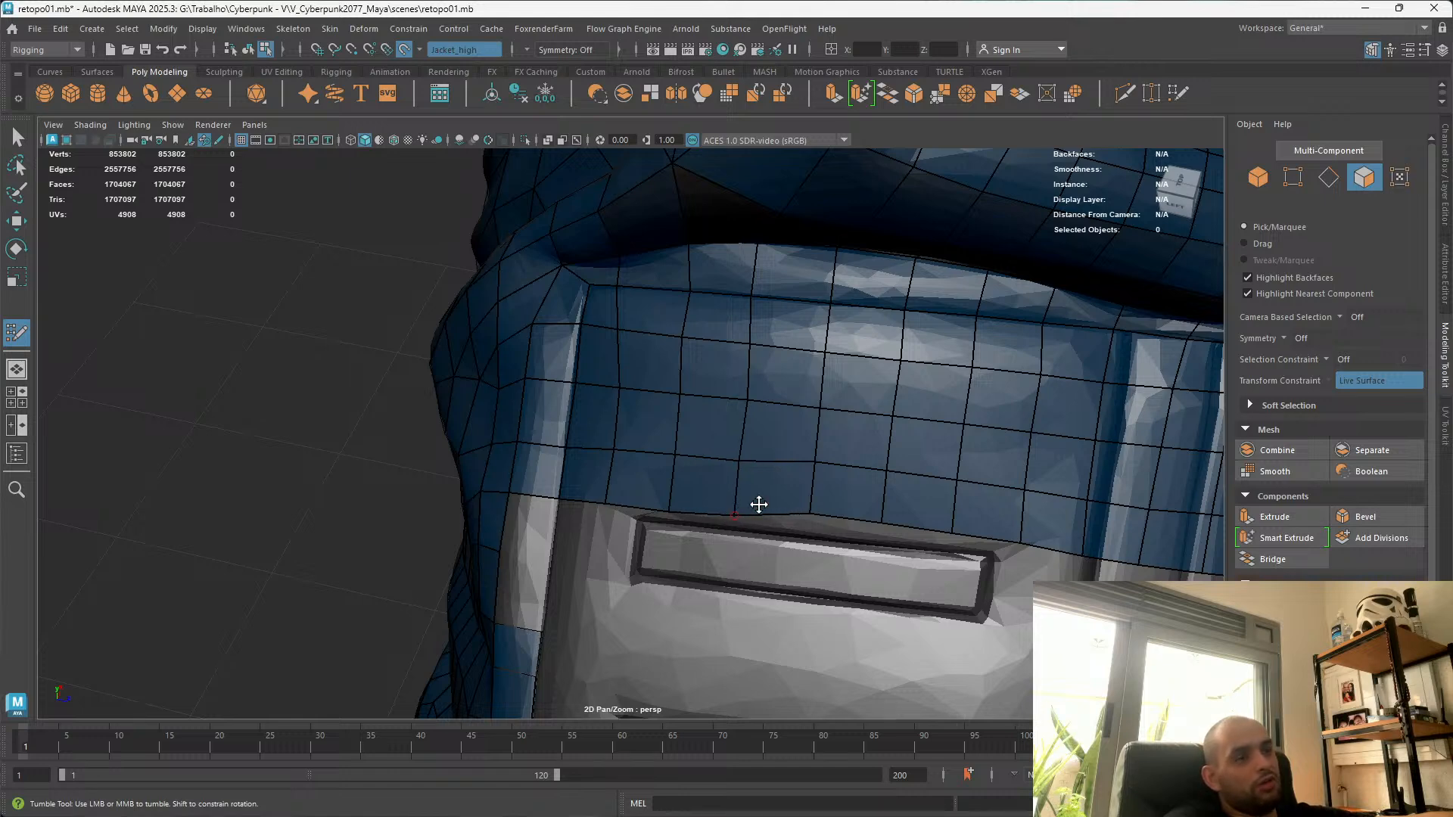
{"action": "left_click_drag", "start_coordinate": [782, 506], "coordinate": [698, 393], "text": "alt"}
{"action": "right_click_drag", "start_coordinate": [698, 394], "coordinate": [684, 396], "text": "alt"}
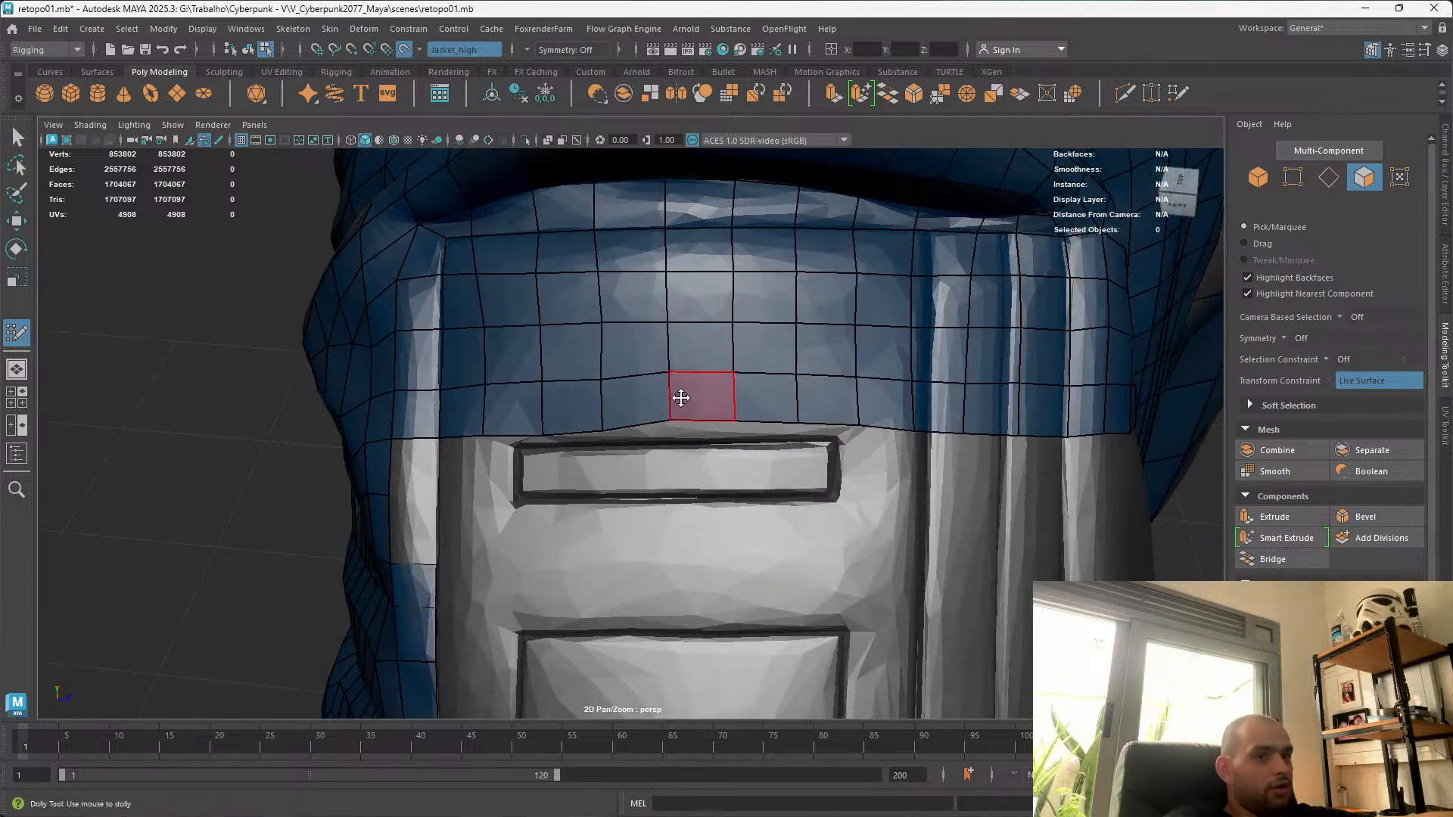
{"action": "mouse_move", "coordinate": [671, 422]}
{"action": "left_mouse_down"}
{"action": "mouse_move", "coordinate": [676, 437]}
{"action": "mouse_move", "coordinate": [671, 425]}
{"action": "mouse_move", "coordinate": [656, 438]}
{"action": "mouse_move", "coordinate": [587, 175]}
{"action": "left_mouse_up"}
Lower the next border vertices above the rectangular inset to carry the straightened edge row across the panel
{"action": "scroll", "coordinate": [587, 174], "scroll_direction": "down", "scroll_amount": 4}
{"action": "middle_click_drag", "start_coordinate": [597, 270], "coordinate": [586, 262], "text": "alt"}
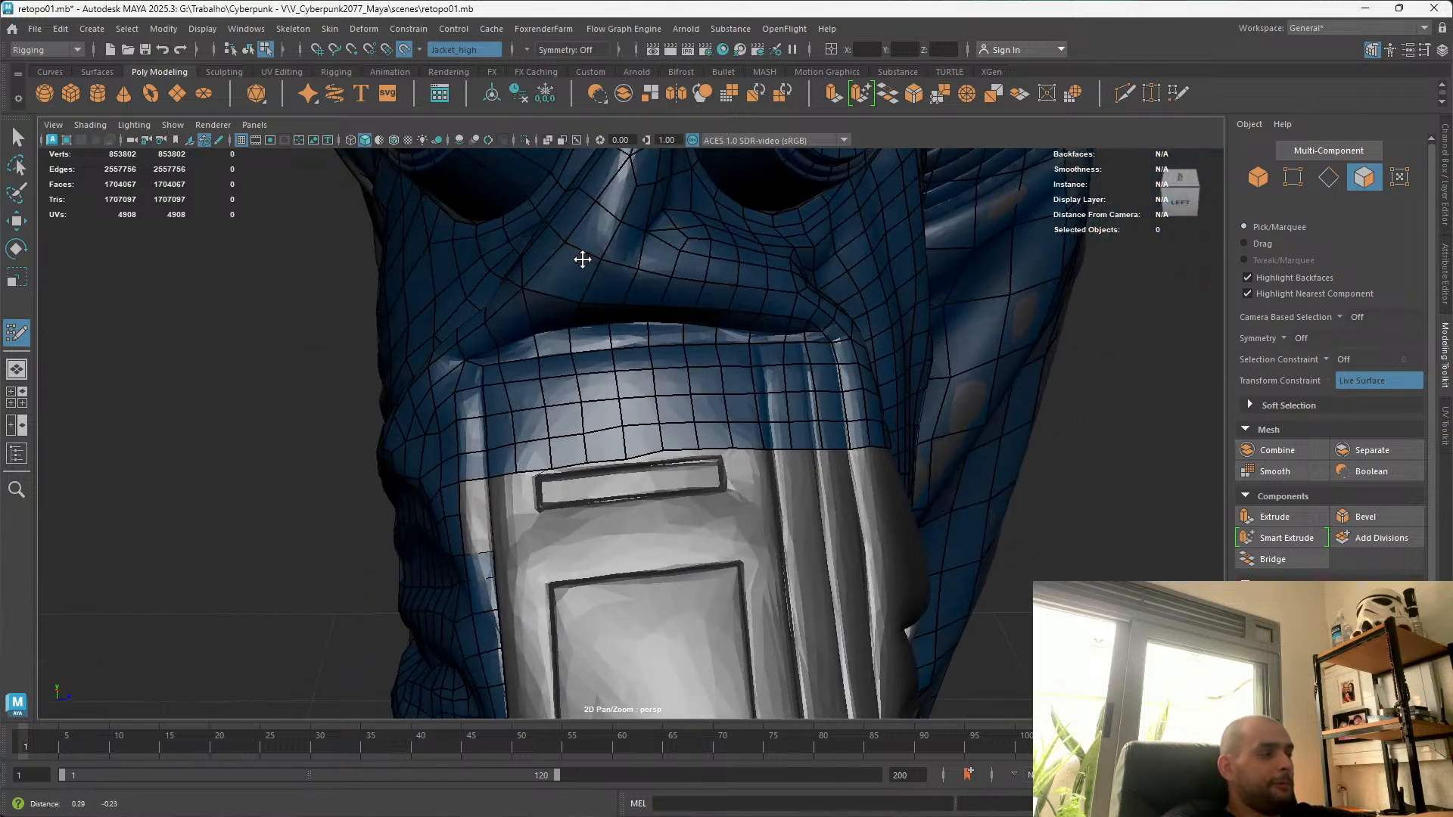
{"action": "left_click_drag", "start_coordinate": [587, 262], "coordinate": [610, 348], "text": "alt"}
{"action": "scroll", "coordinate": [669, 431], "scroll_direction": "up", "scroll_amount": 5}
{"action": "mouse_move", "coordinate": [671, 590]}
{"action": "left_mouse_down", "text": "alt"}
{"action": "mouse_move", "coordinate": [664, 395]}
{"action": "mouse_move", "coordinate": [650, 380]}
{"action": "left_mouse_up", "text": "alt"}
{"action": "scroll", "coordinate": [663, 394], "scroll_direction": "up", "scroll_amount": 2}
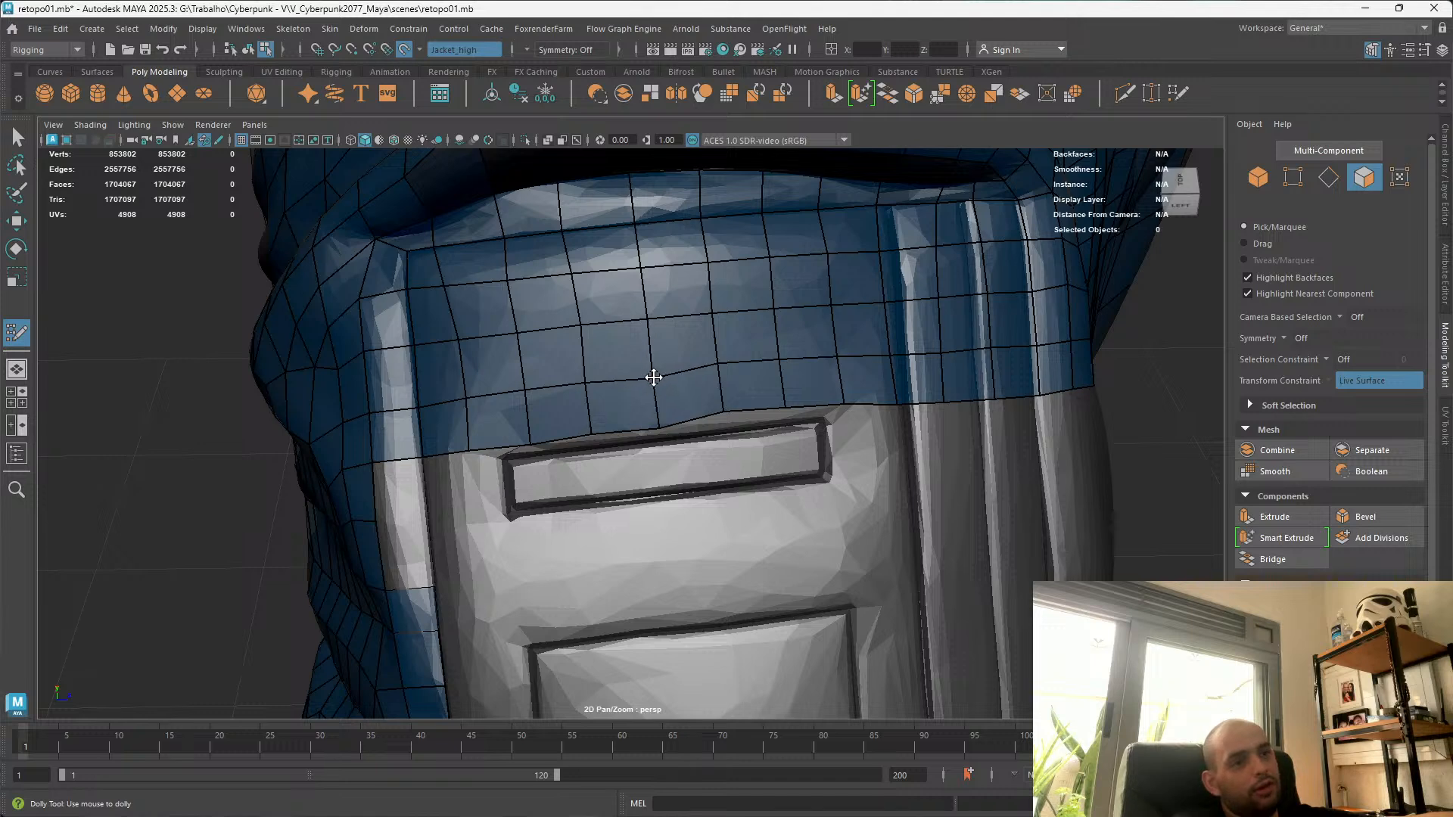
{"action": "scroll", "coordinate": [773, 416], "scroll_direction": "up", "scroll_amount": 2}
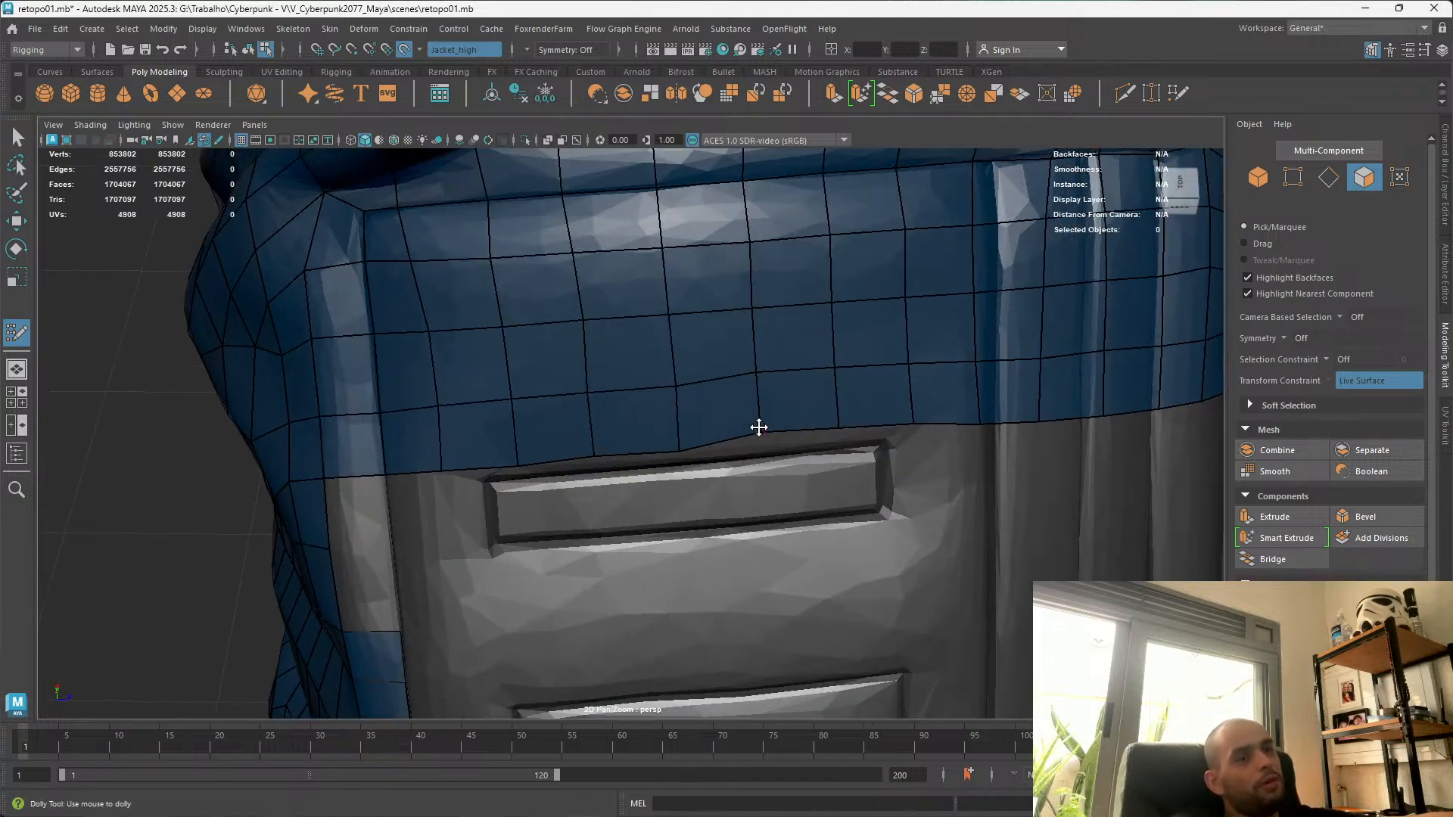
{"action": "left_click_drag", "start_coordinate": [758, 427], "coordinate": [758, 438]}
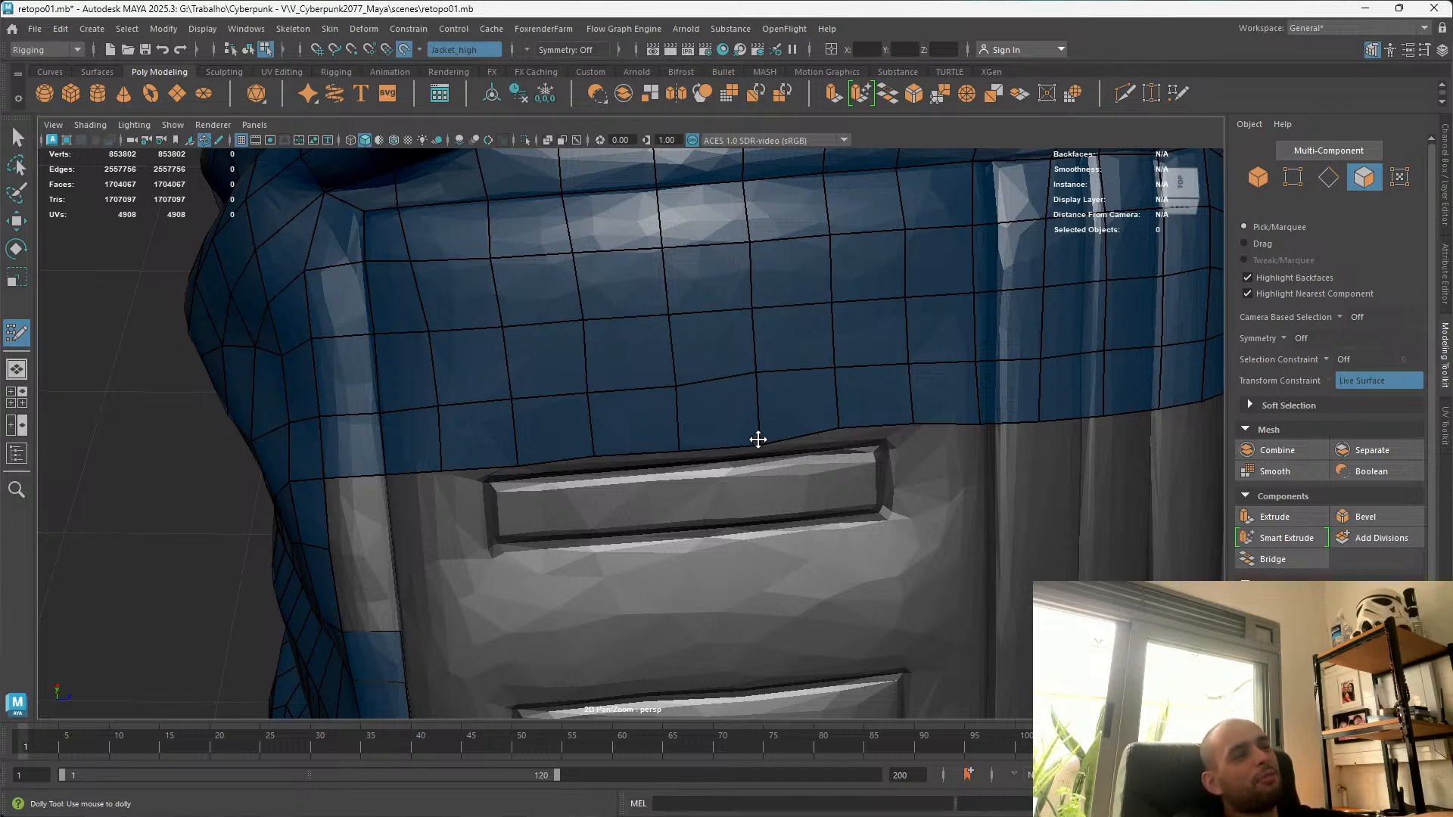
{"action": "left_click_drag", "start_coordinate": [762, 438], "coordinate": [728, 441], "text": "alt"}
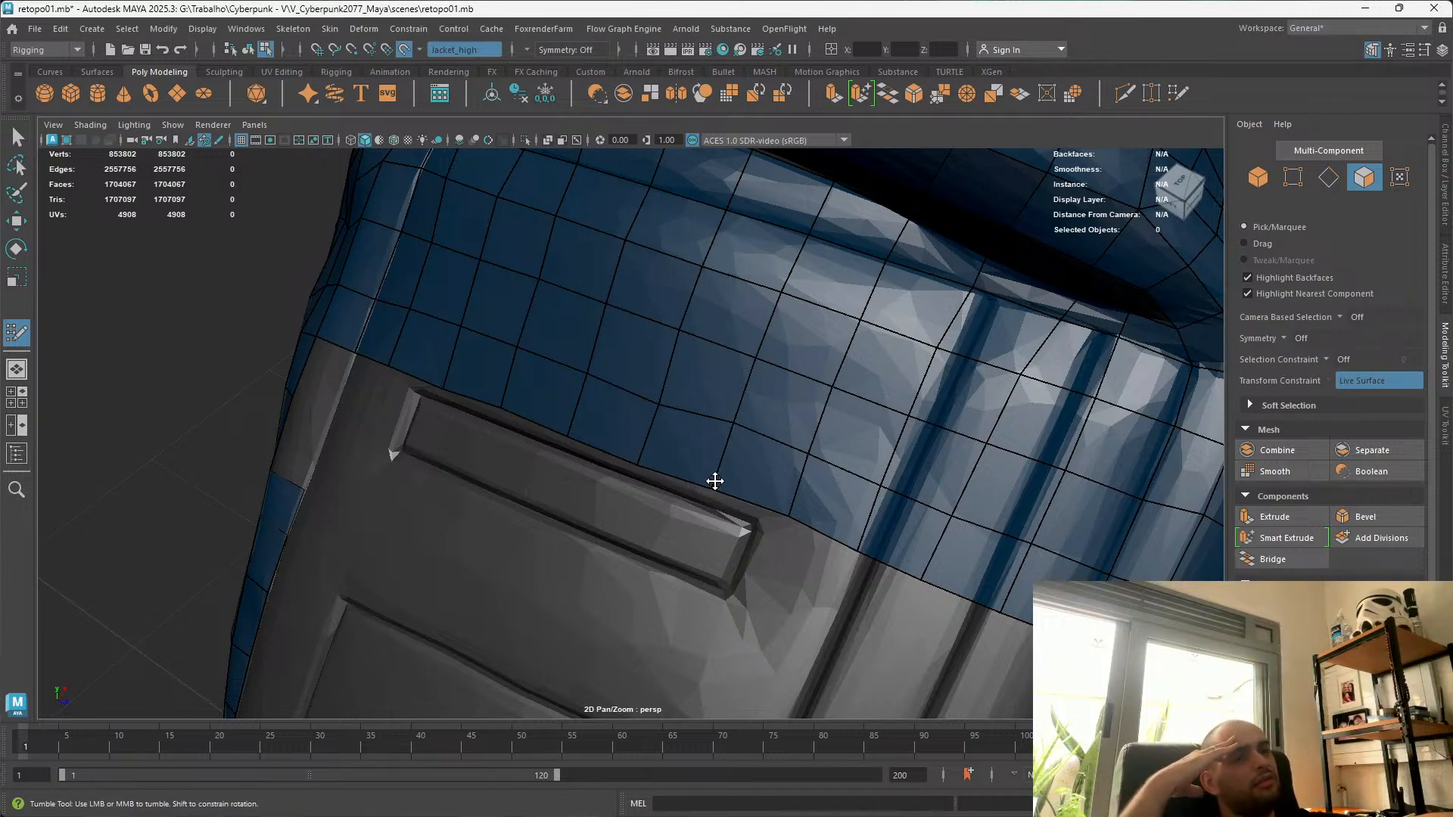
Undo the last vertex tweaks and reposition the vertices around the inset's far upper corner to level the mesh border
{"action": "left_click_drag", "start_coordinate": [705, 481], "coordinate": [815, 411], "text": "alt"}
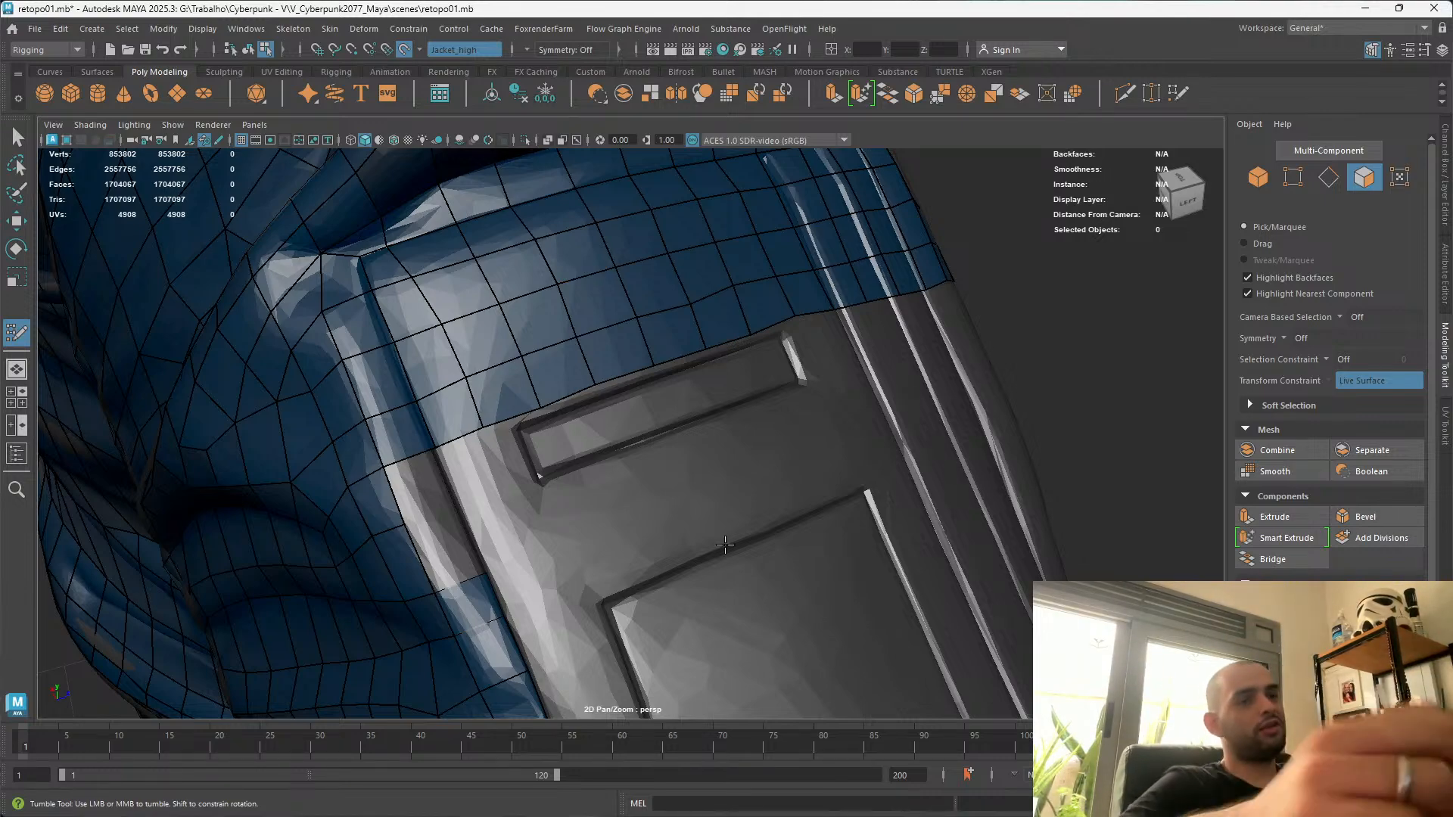
{"action": "left_click_drag", "start_coordinate": [879, 465], "coordinate": [811, 477], "text": "alt"}
{"action": "right_click_drag", "start_coordinate": [810, 477], "coordinate": [832, 442], "text": "alt"}
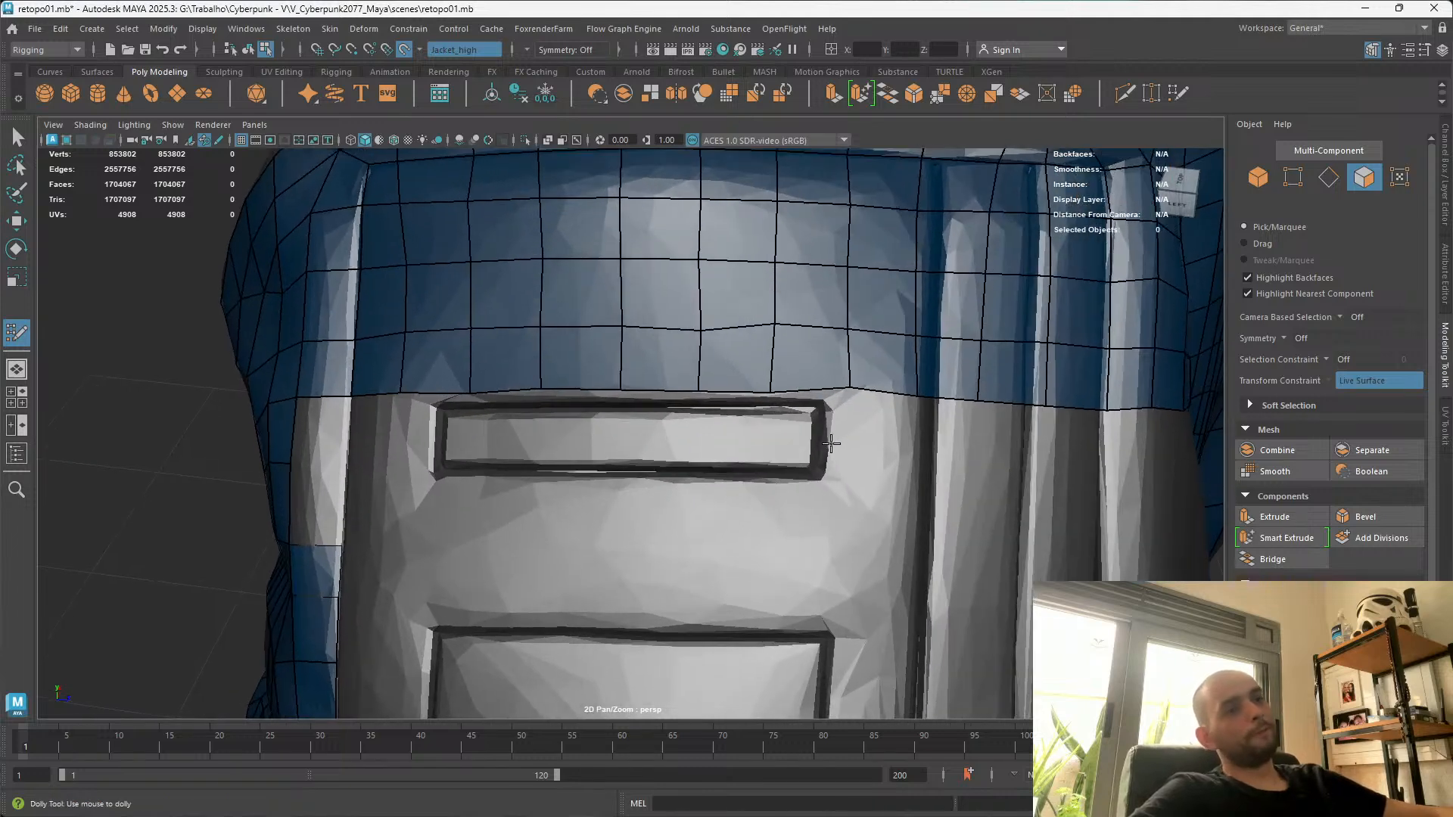
{"action": "left_click_drag", "start_coordinate": [729, 333], "coordinate": [779, 340], "text": "alt"}
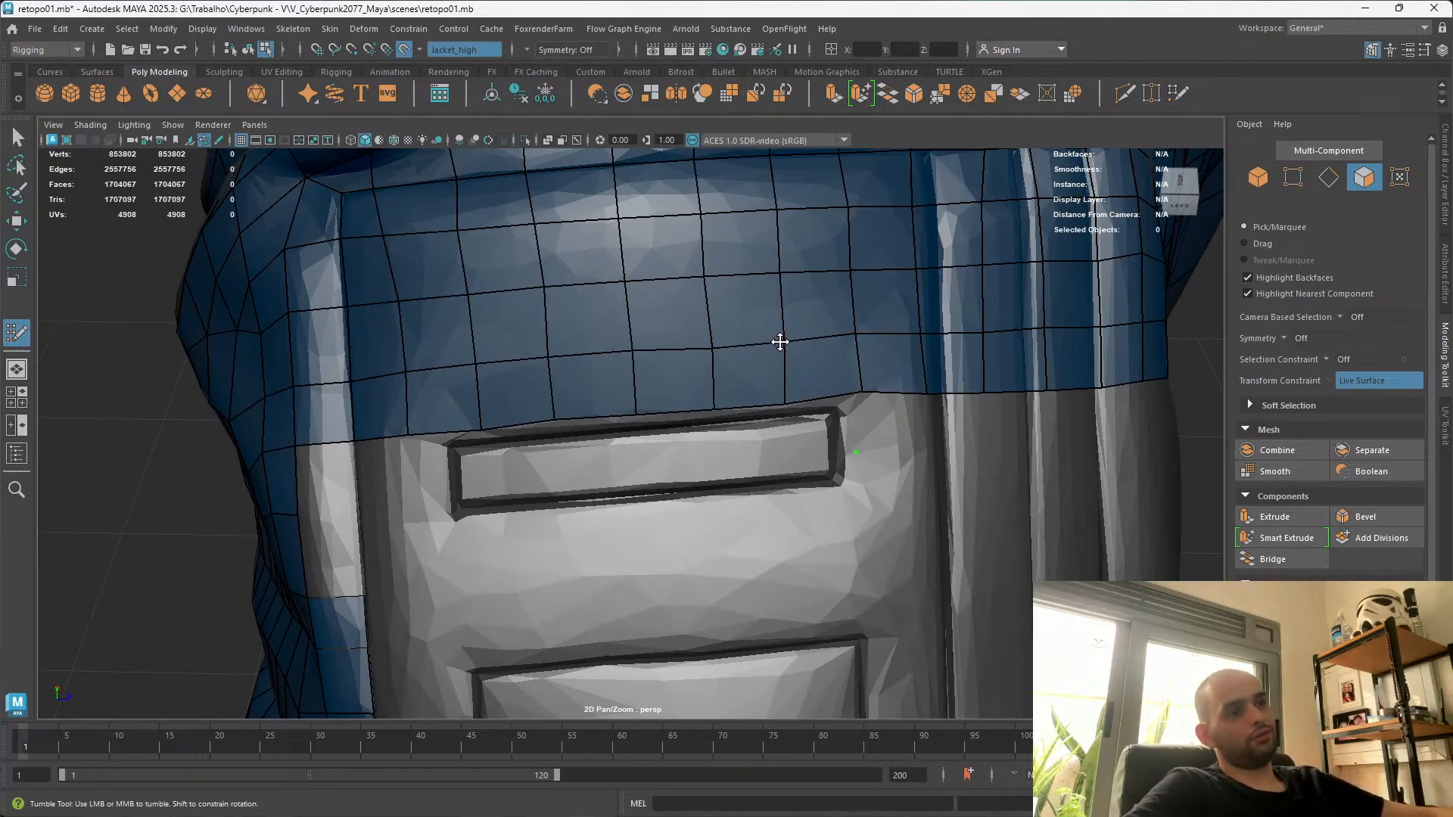
{"action": "key", "text": "ctrl+z"}
{"action": "key", "text": "ctrl+z"}
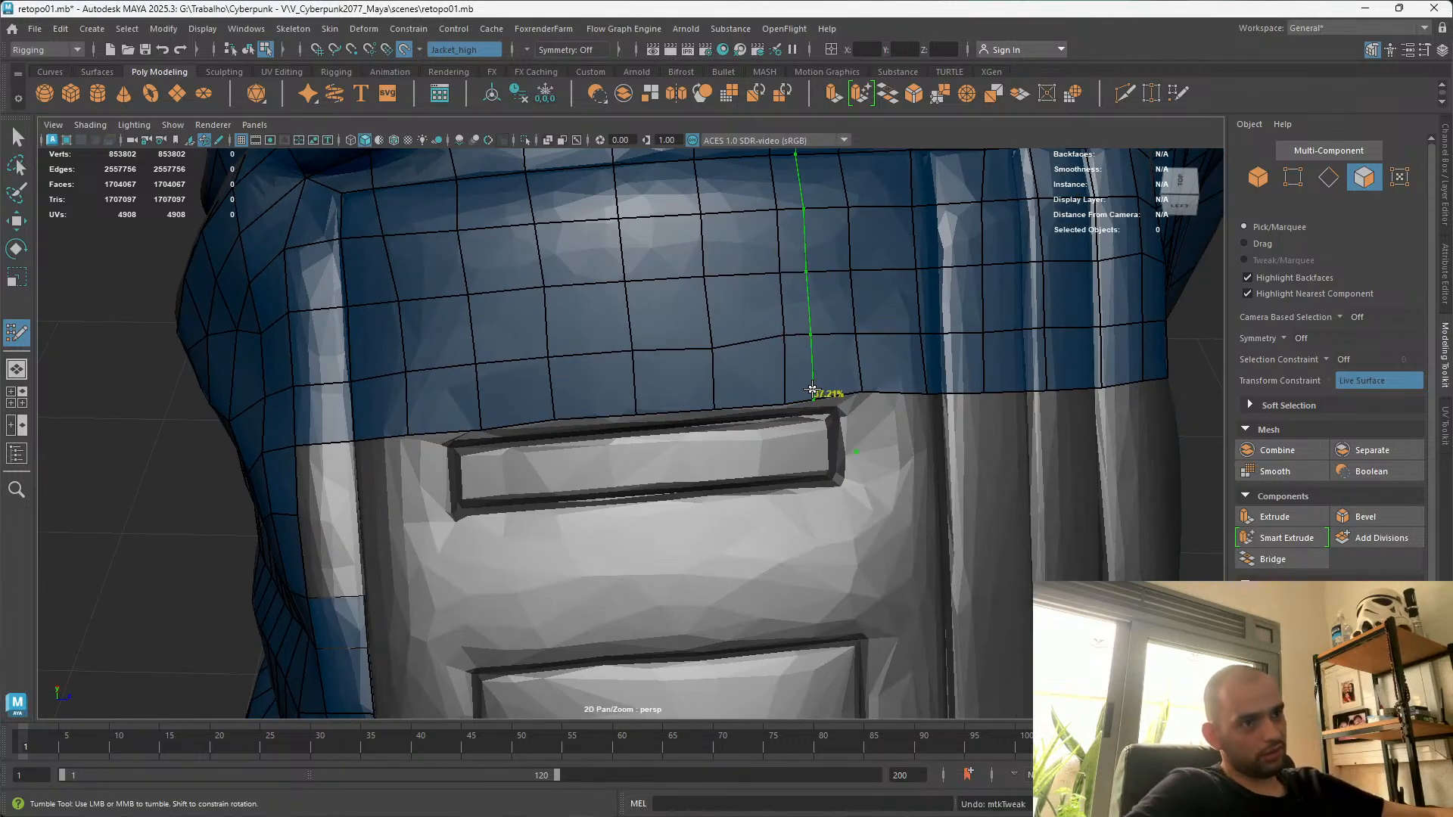
{"action": "mouse_move", "coordinate": [784, 330]}
{"action": "left_mouse_down"}
{"action": "mouse_move", "coordinate": [782, 343]}
{"action": "mouse_move", "coordinate": [801, 298]}
{"action": "mouse_move", "coordinate": [749, 302]}
{"action": "mouse_move", "coordinate": [707, 372]}
{"action": "mouse_move", "coordinate": [749, 298]}
{"action": "mouse_move", "coordinate": [883, 373]}
{"action": "left_mouse_up"}
{"action": "key", "text": "ctrl+z"}
{"action": "left_click", "coordinate": [851, 404]}
{"action": "key", "text": "ctrl+z"}
{"action": "left_click_drag", "start_coordinate": [849, 399], "coordinate": [853, 415]}
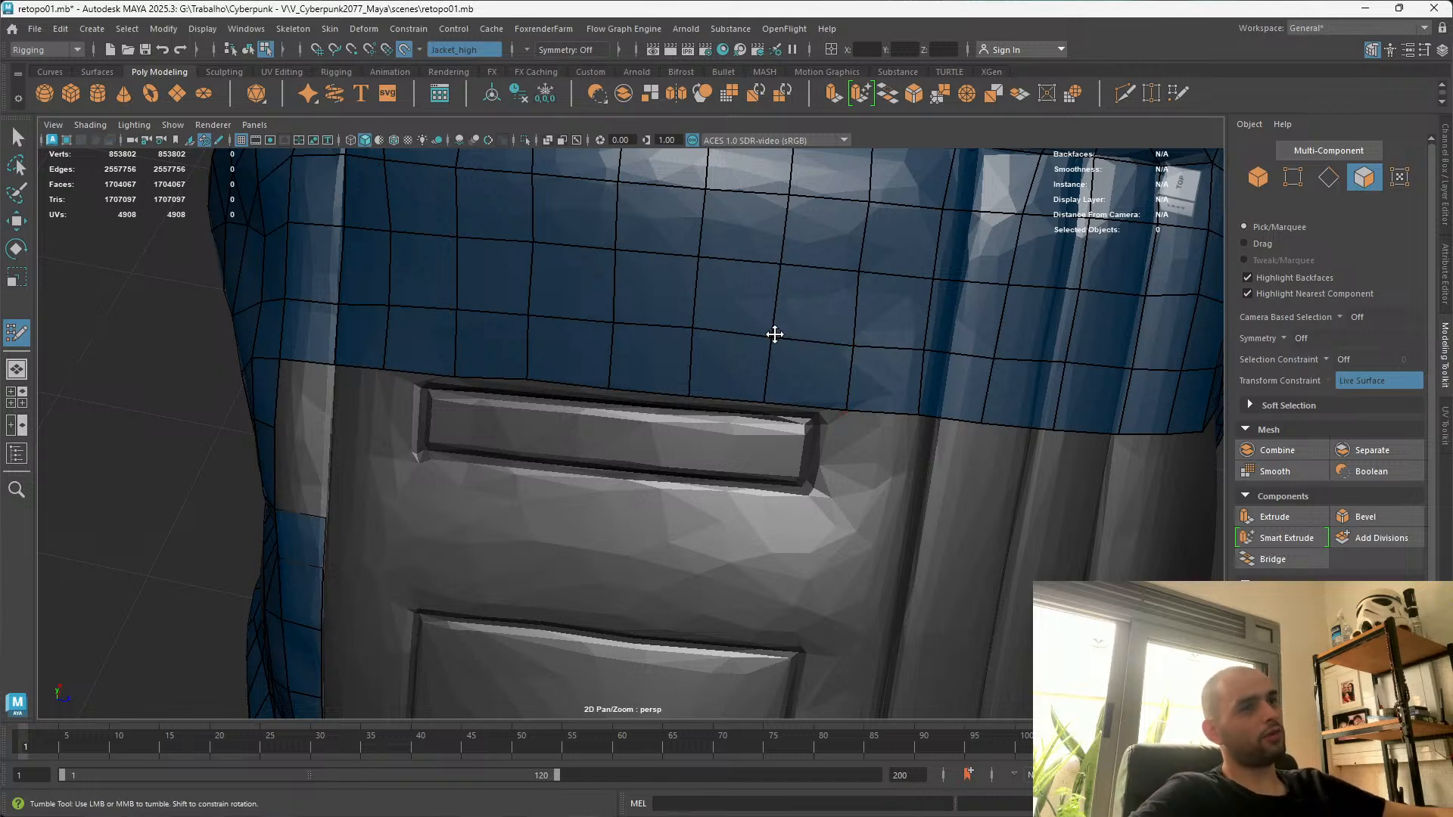
Close the remaining gap between the seam strip and the upper panel mesh with two quads
{"action": "scroll", "coordinate": [697, 234], "scroll_direction": "down", "scroll_amount": 5}
{"action": "left_click_drag", "start_coordinate": [359, 198], "coordinate": [393, 178], "text": "alt"}
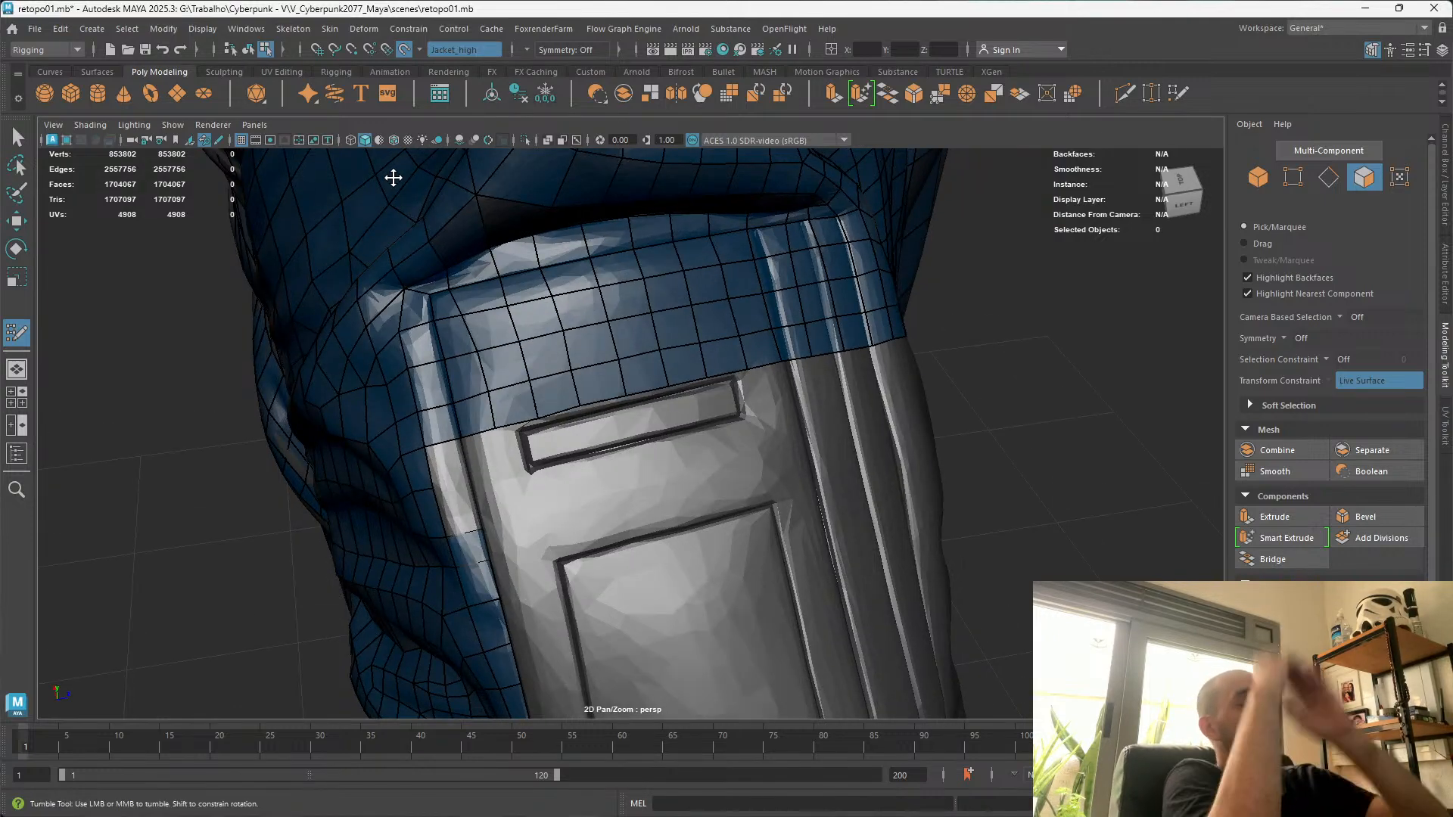
{"action": "scroll", "coordinate": [387, 502], "scroll_direction": "up", "scroll_amount": 5}
{"action": "middle_click_drag", "start_coordinate": [368, 514], "coordinate": [441, 455], "text": "alt"}
{"action": "left_click_drag", "start_coordinate": [441, 455], "coordinate": [740, 445], "text": "alt"}
{"action": "mouse_move", "coordinate": [456, 496]}
{"action": "left_mouse_down"}
{"action": "mouse_move", "coordinate": [529, 509]}
{"action": "mouse_move", "coordinate": [535, 422]}
{"action": "mouse_move", "coordinate": [516, 406]}
{"action": "left_mouse_up"}
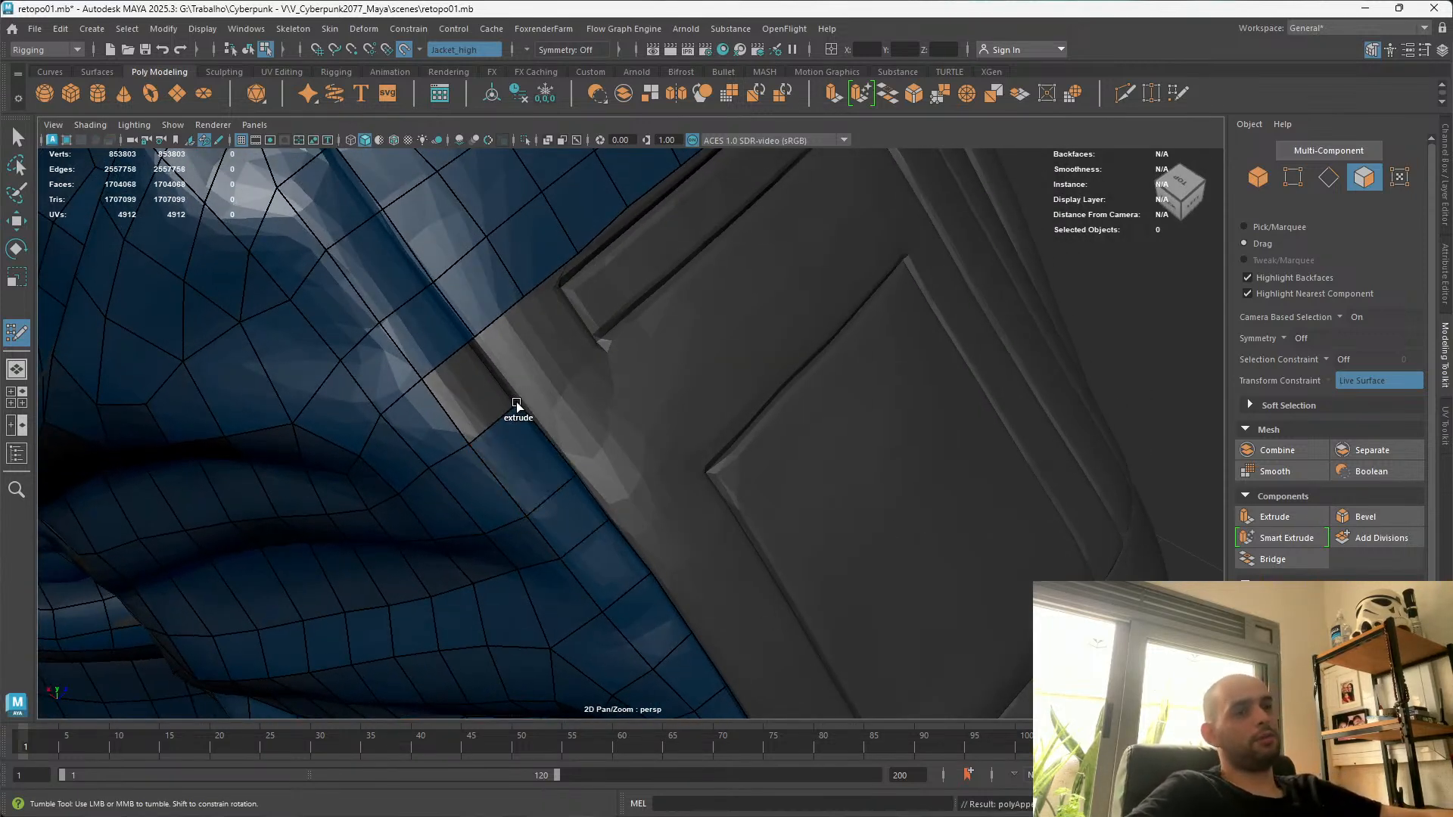
{"action": "left_click", "coordinate": [449, 379], "text": "shift"}
{"action": "left_click_drag", "start_coordinate": [496, 339], "coordinate": [492, 332], "text": "alt"}
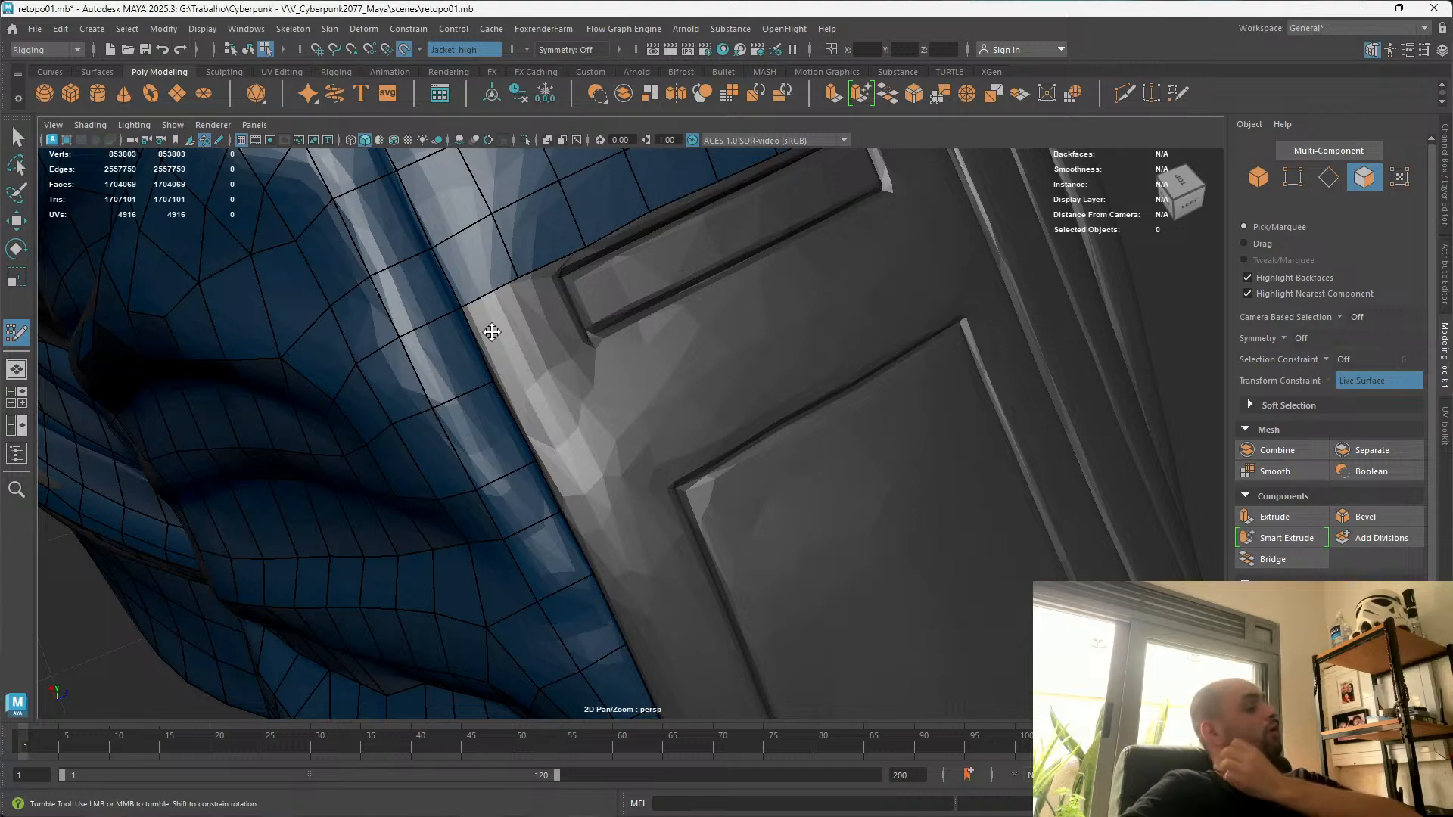
Examine the closed seam strip and the surrounding sleeve and panel topology from several angles
{"action": "left_click_drag", "start_coordinate": [492, 332], "coordinate": [672, 583], "text": "alt"}
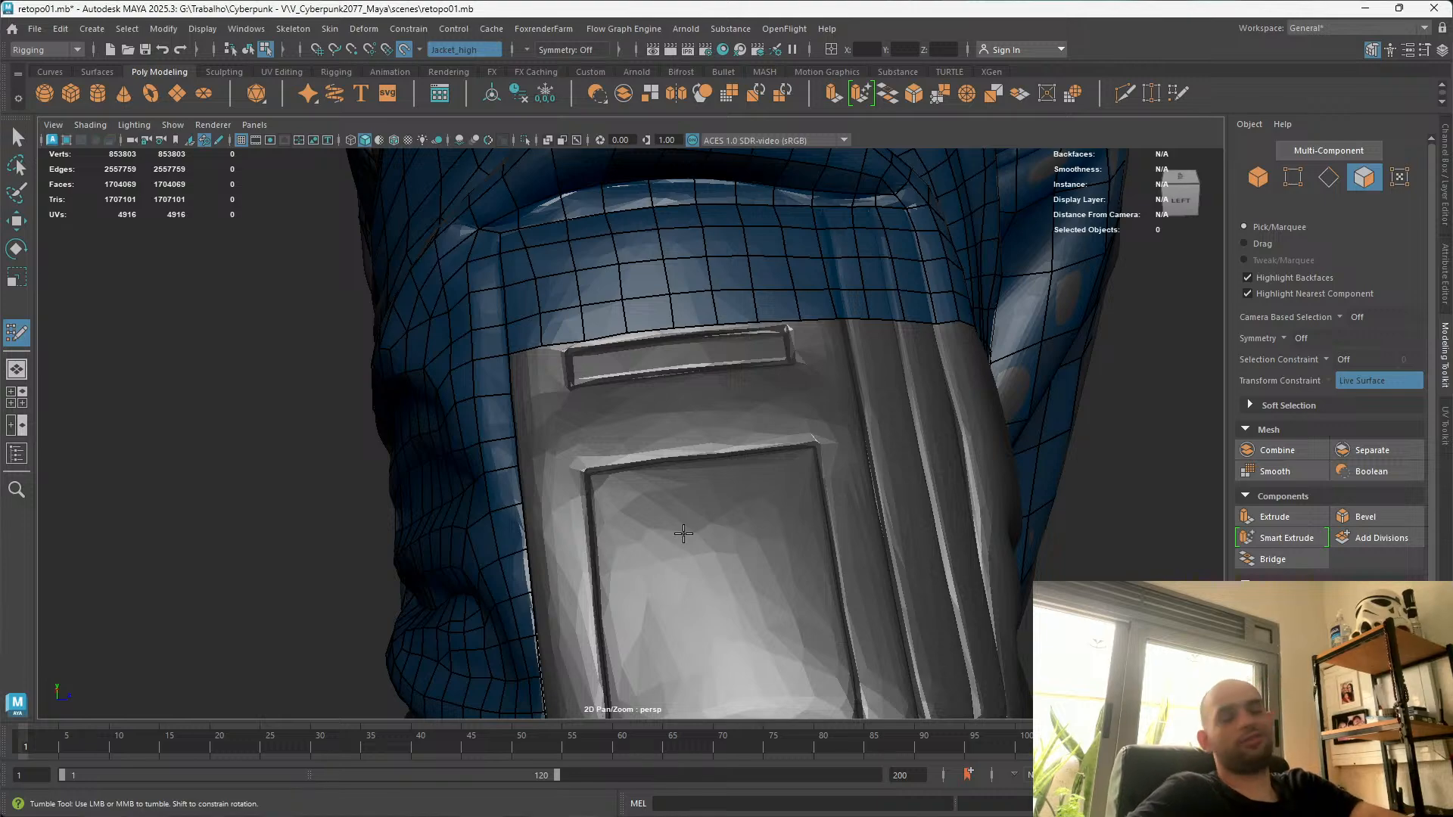
{"action": "right_click_drag", "start_coordinate": [688, 542], "coordinate": [560, 364], "text": "alt"}
{"action": "middle_click_drag", "start_coordinate": [560, 365], "coordinate": [643, 356], "text": "alt"}
{"action": "left_click_drag", "start_coordinate": [642, 357], "coordinate": [464, 181], "text": "alt"}
{"action": "right_click_drag", "start_coordinate": [595, 414], "coordinate": [666, 454], "text": "alt"}
{"action": "middle_click_drag", "start_coordinate": [666, 454], "coordinate": [590, 557], "text": "alt"}
{"action": "left_click_drag", "start_coordinate": [591, 558], "coordinate": [769, 300], "text": "alt"}
{"action": "middle_click_drag", "start_coordinate": [769, 301], "coordinate": [811, 542], "text": "alt"}
{"action": "left_click_drag", "start_coordinate": [811, 542], "coordinate": [738, 503], "text": "alt"}
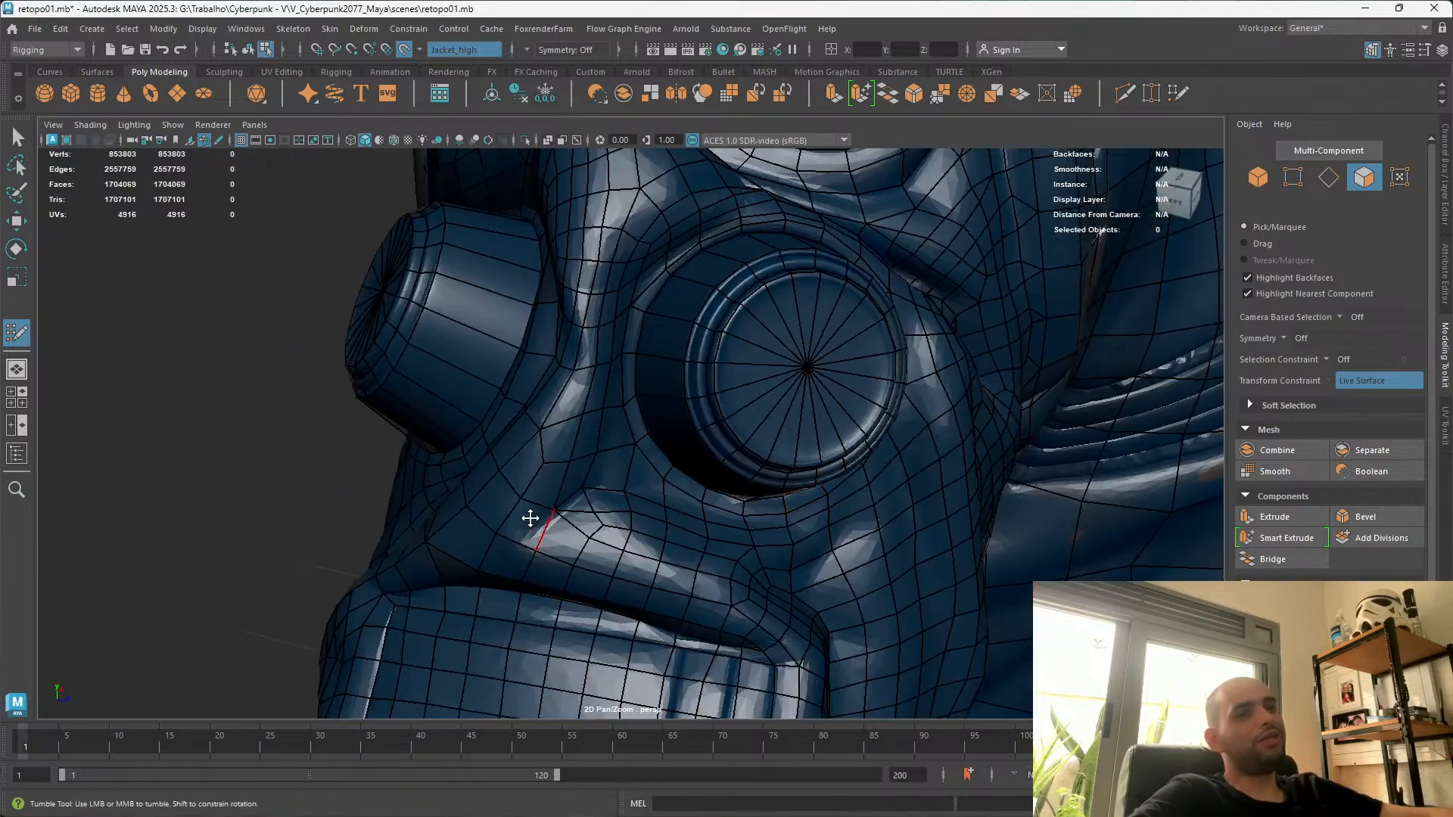
Examine the edge flow in the fabric folds around the round studs above the panel
{"action": "left_click_drag", "start_coordinate": [833, 173], "coordinate": [691, 616], "text": "alt"}
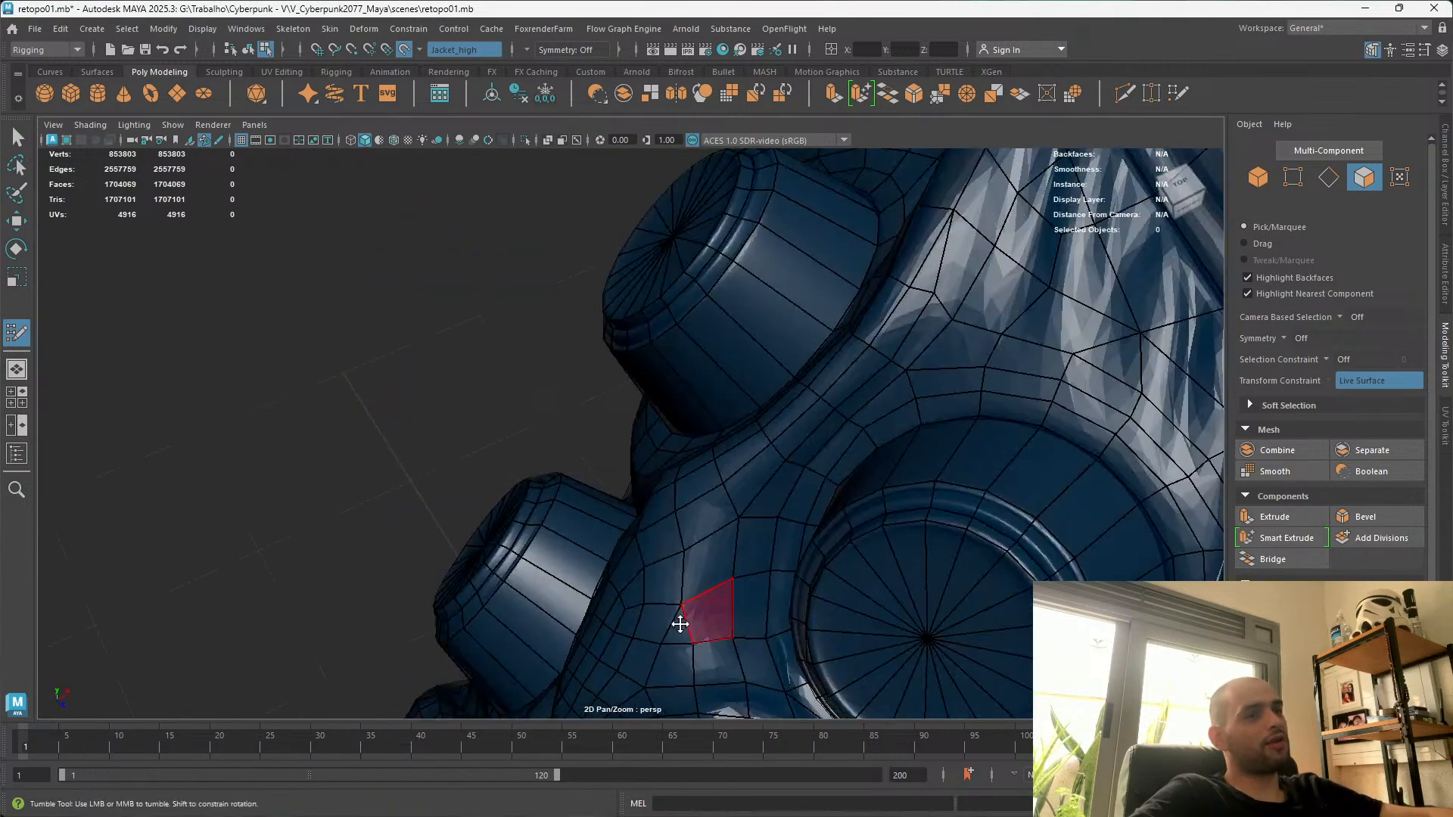
{"action": "right_click_drag", "start_coordinate": [665, 588], "coordinate": [589, 520], "text": "alt"}
{"action": "mouse_move", "coordinate": [589, 520]}
{"action": "left_mouse_down", "text": "alt"}
{"action": "mouse_move", "coordinate": [561, 493]}
{"action": "mouse_move", "coordinate": [738, 518]}
{"action": "left_mouse_up", "text": "alt"}
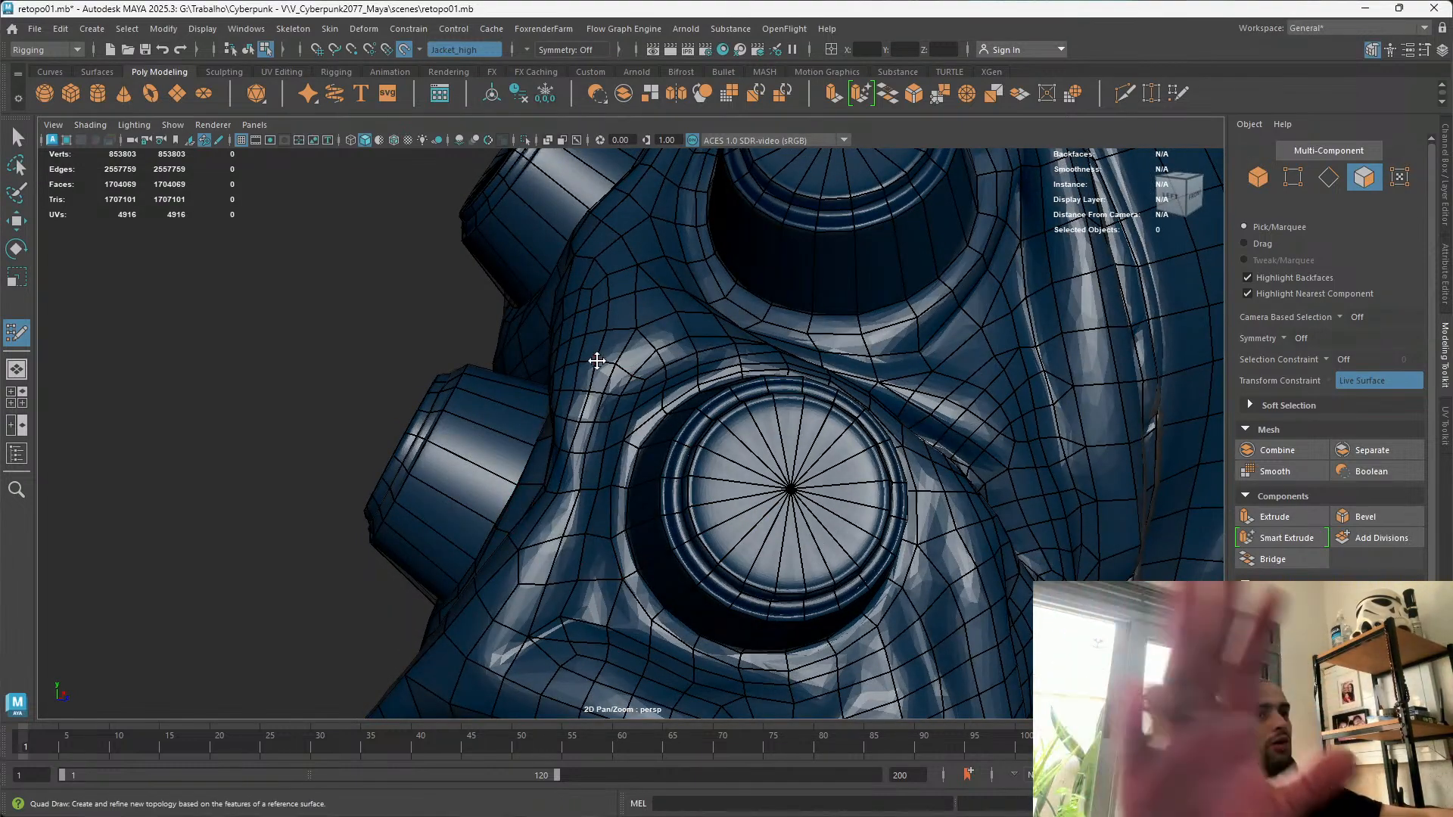
{"action": "right_click_drag", "start_coordinate": [593, 353], "coordinate": [704, 593], "text": "alt"}
{"action": "middle_click_drag", "start_coordinate": [704, 593], "coordinate": [442, 333], "text": "alt"}
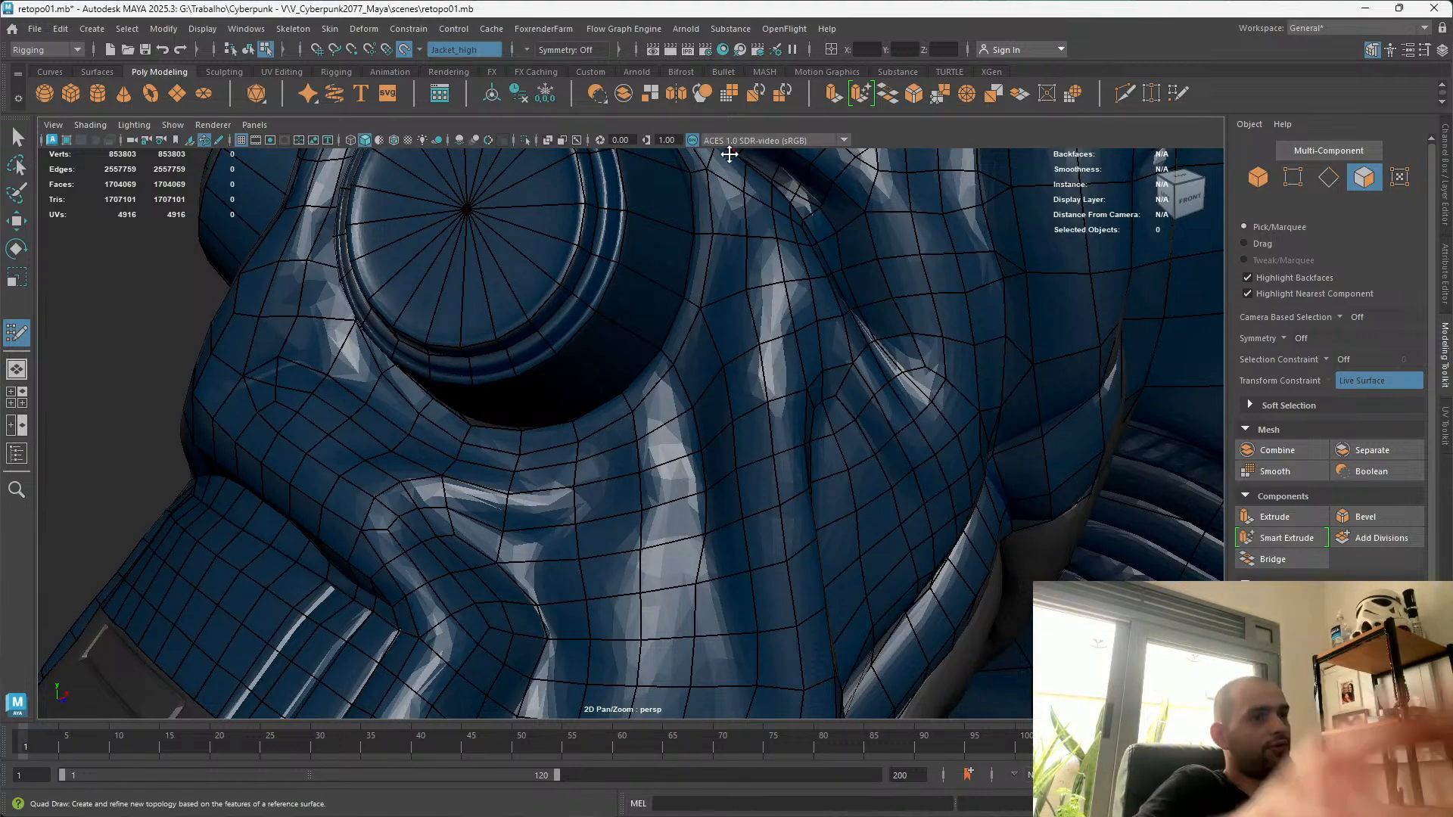
{"action": "middle_click_drag", "start_coordinate": [776, 180], "coordinate": [633, 398], "text": "alt"}
{"action": "left_click_drag", "start_coordinate": [709, 325], "coordinate": [779, 340], "text": "alt"}
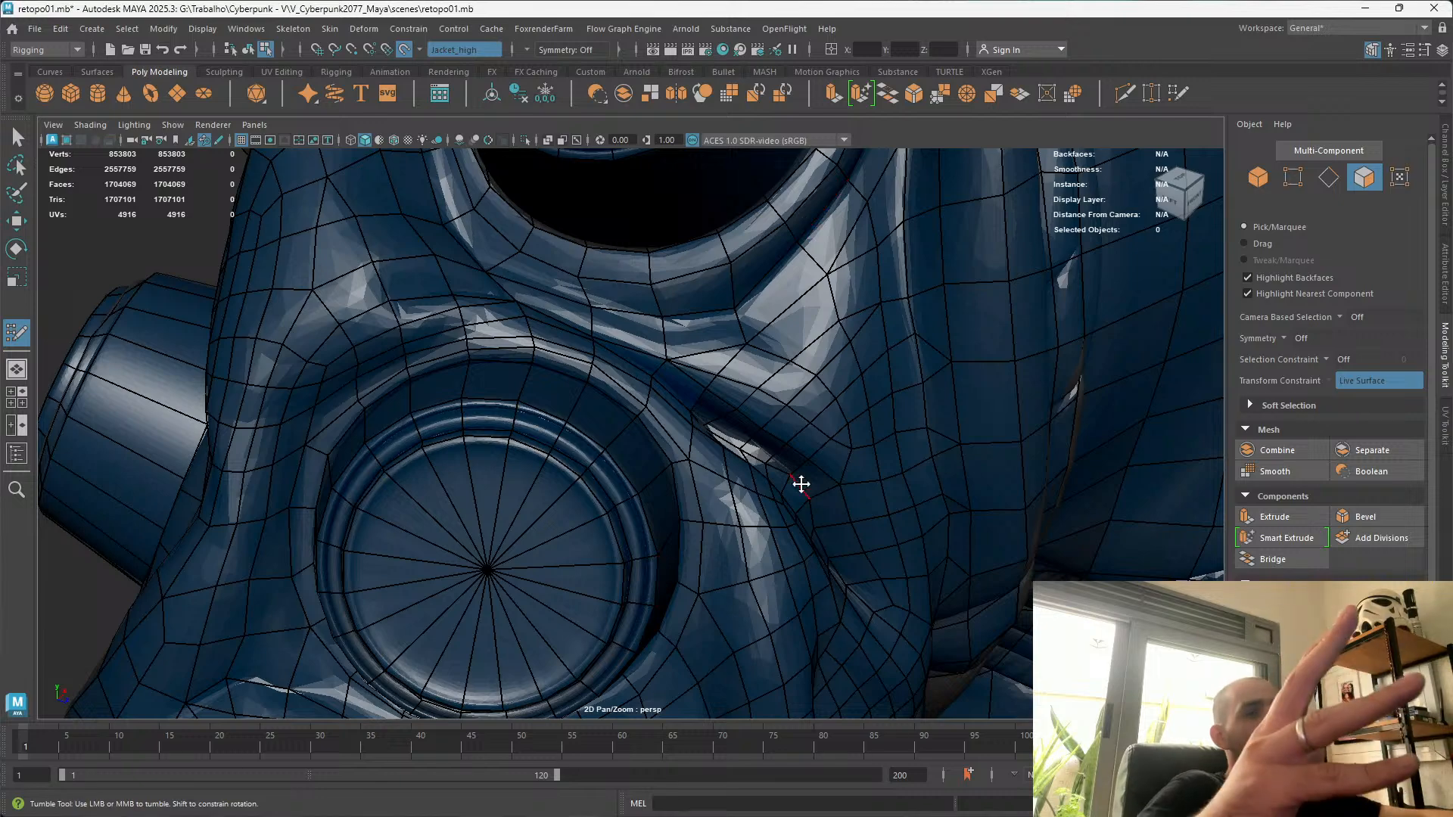
{"action": "scroll", "coordinate": [779, 422], "scroll_direction": "up", "scroll_amount": 4}
{"action": "left_click_drag", "start_coordinate": [772, 422], "coordinate": [584, 298], "text": "alt"}
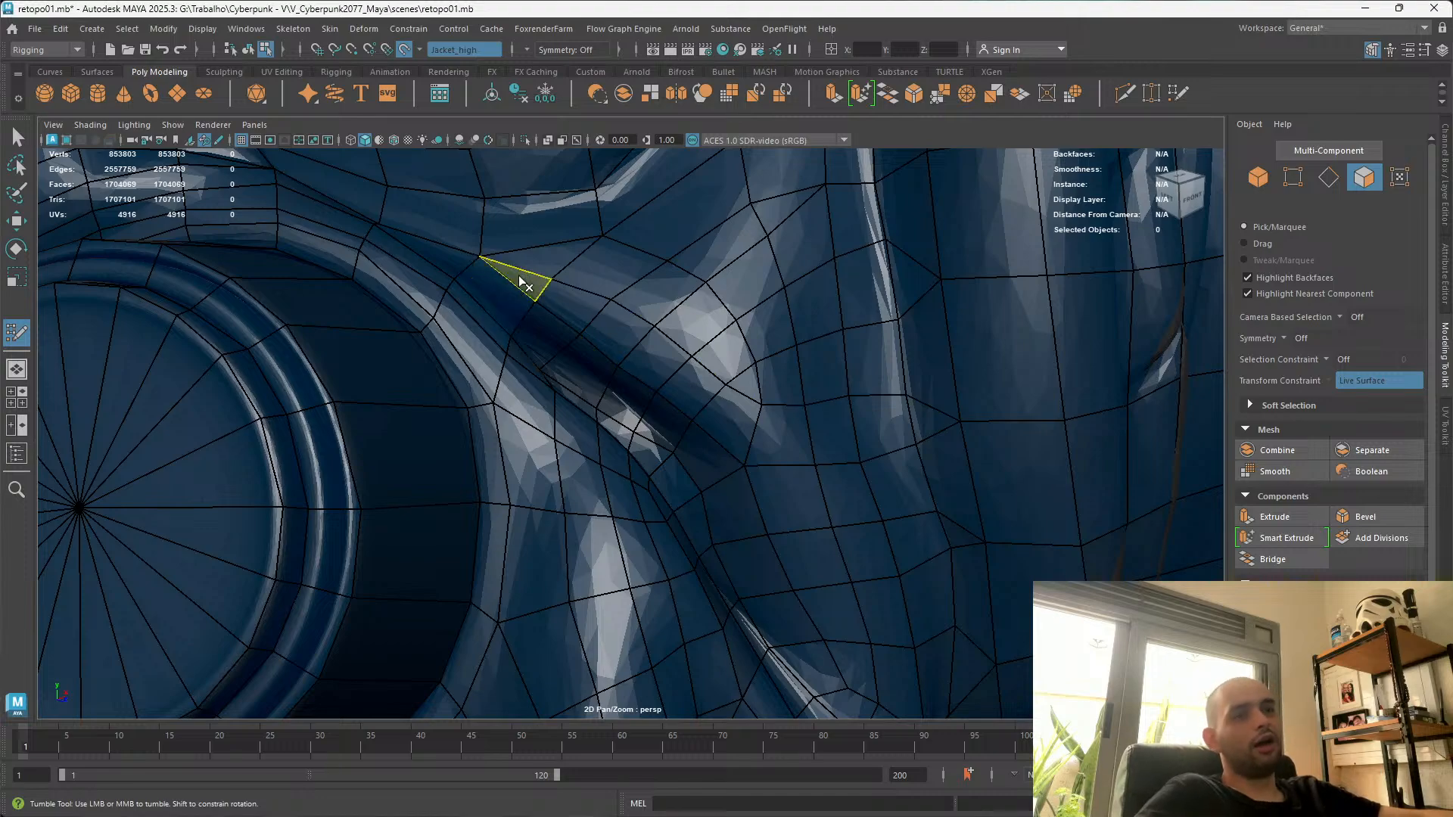
{"action": "left_click_drag", "start_coordinate": [519, 276], "coordinate": [688, 489], "text": "alt"}
{"action": "left_click_drag", "start_coordinate": [669, 542], "coordinate": [558, 552], "text": "alt"}
{"action": "left_click_drag", "start_coordinate": [486, 482], "coordinate": [493, 519], "text": "alt"}
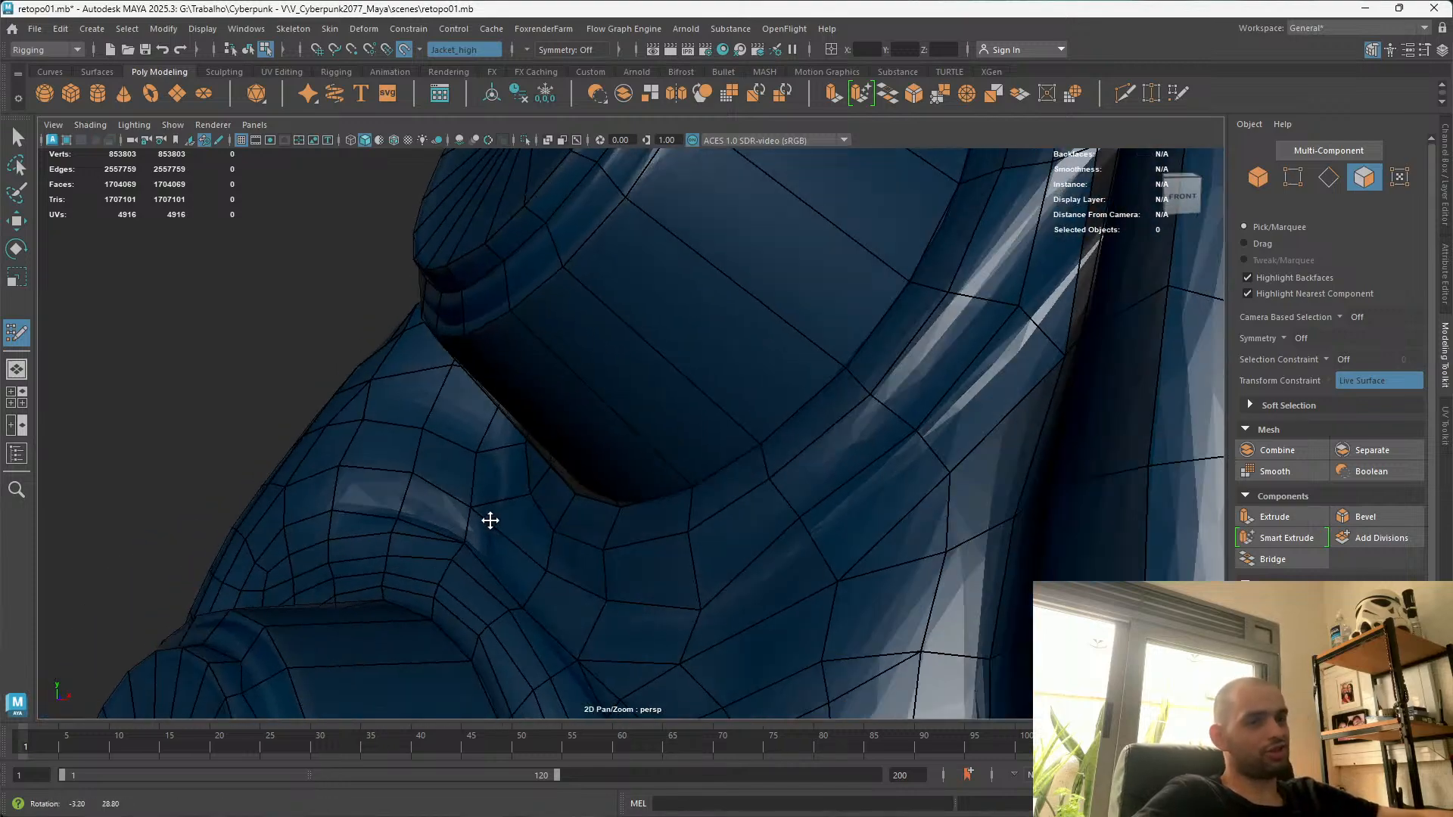
Examine the low-poly topology between the neighbouring round studs from the front, above and the side
{"action": "middle_click_drag", "start_coordinate": [495, 524], "coordinate": [543, 392], "text": "alt"}
{"action": "left_click_drag", "start_coordinate": [543, 392], "coordinate": [626, 451], "text": "alt"}
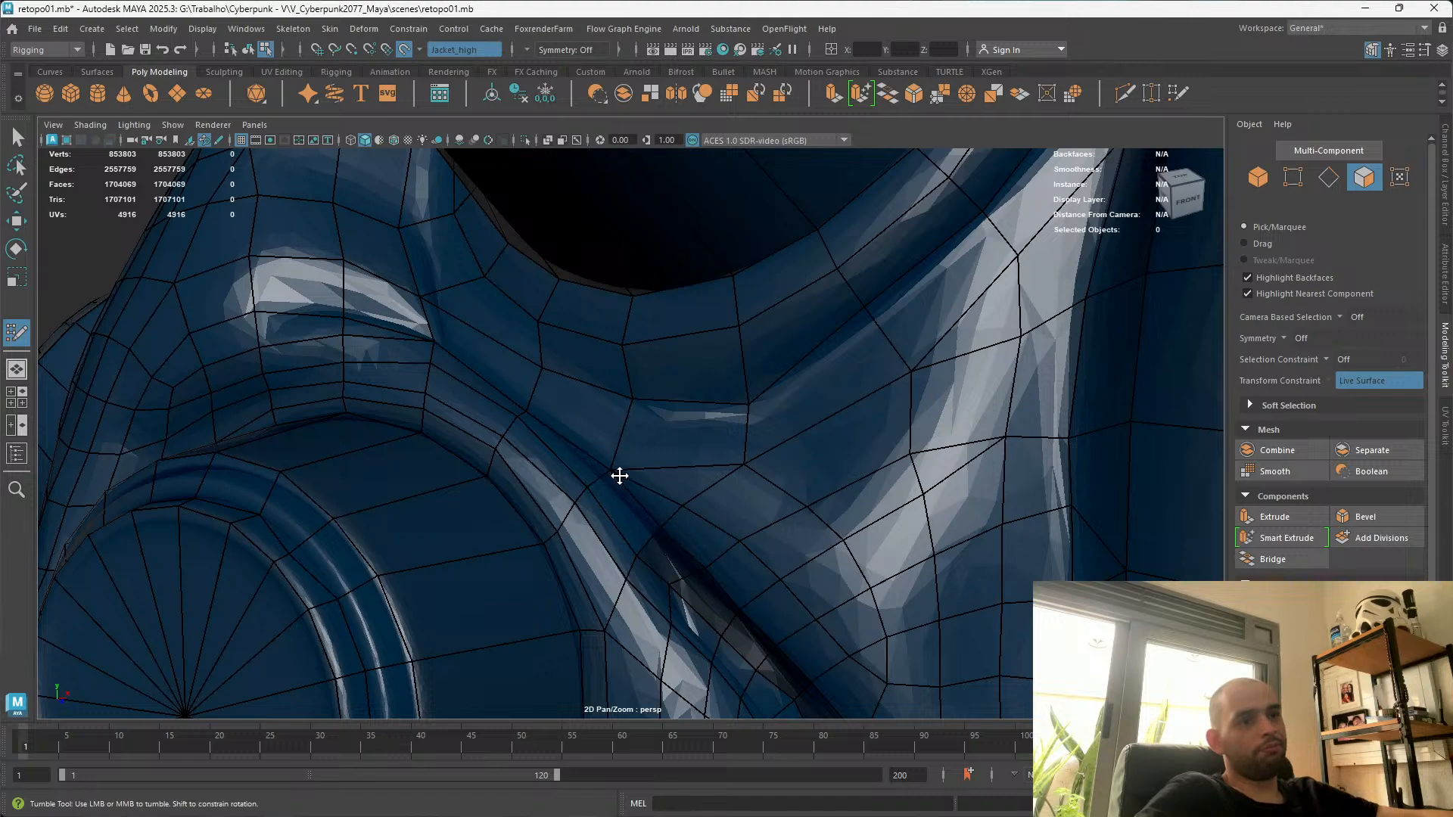
{"action": "key", "text": "ctrl+z"}
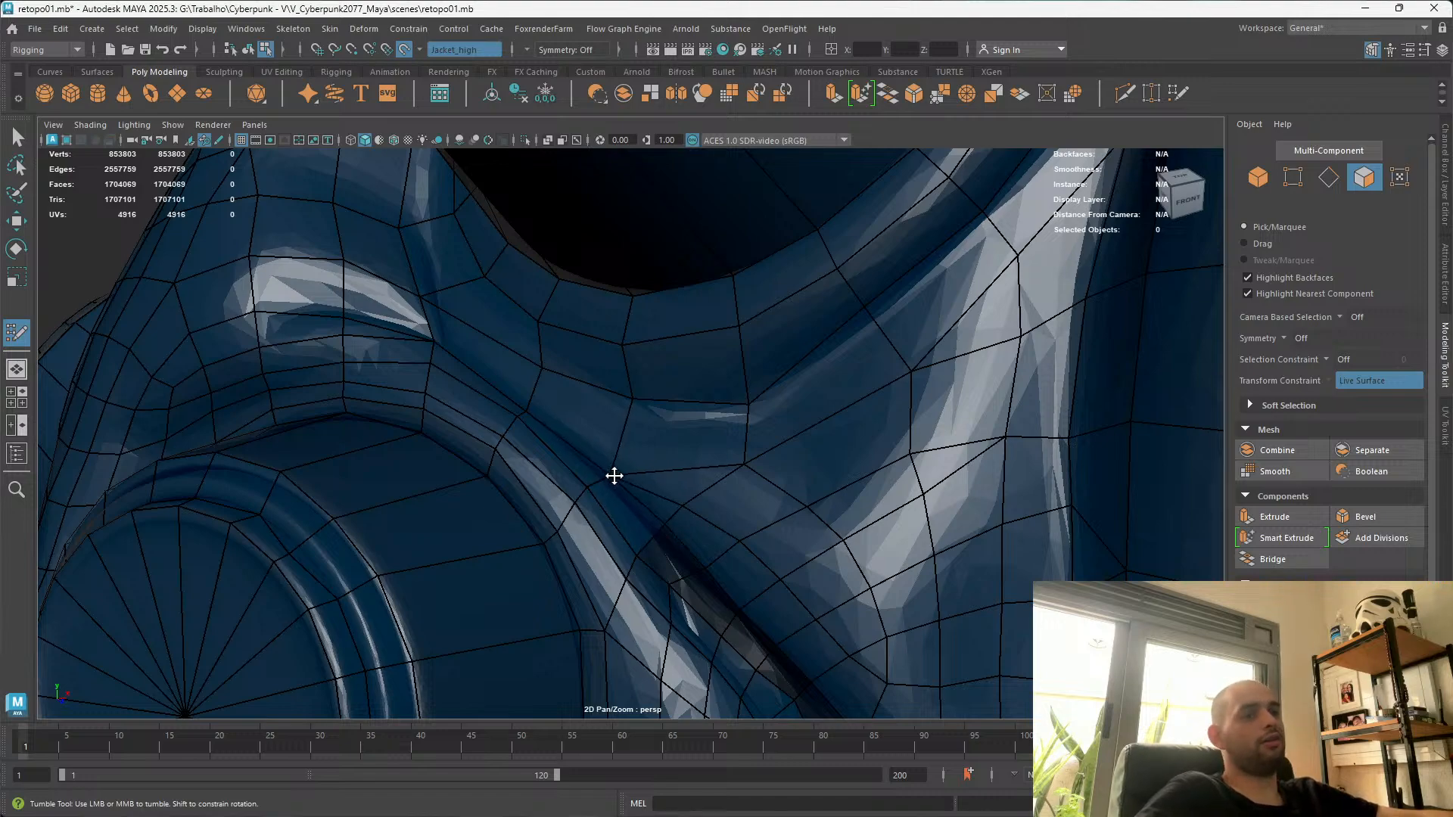
{"action": "right_click_drag", "start_coordinate": [614, 475], "coordinate": [532, 308], "text": "alt"}
{"action": "left_click_drag", "start_coordinate": [532, 308], "coordinate": [684, 357], "text": "alt"}
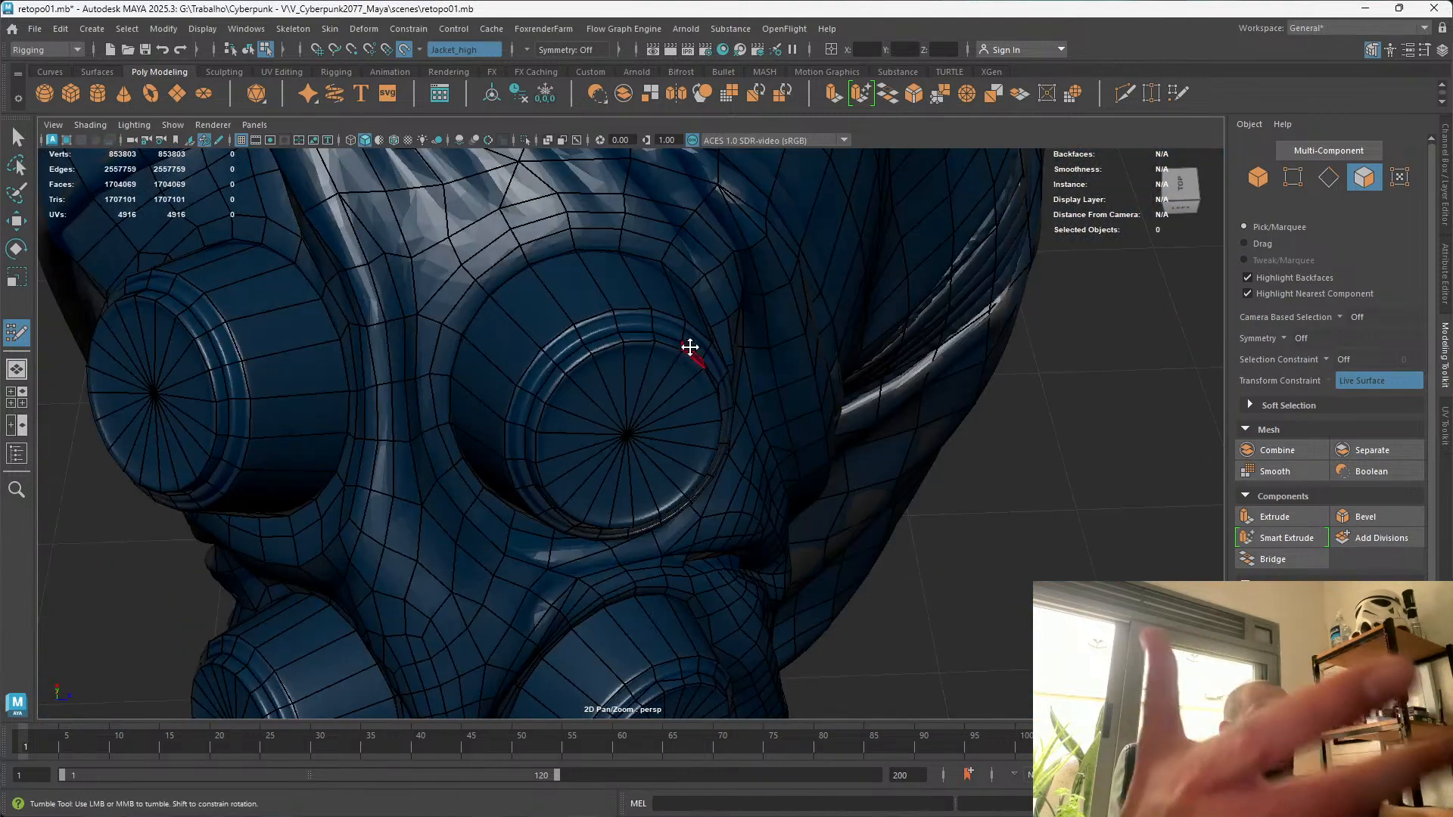
{"action": "right_click_drag", "start_coordinate": [691, 347], "coordinate": [697, 532], "text": "alt"}
{"action": "key", "text": "ctrl+z"}
{"action": "left_click_drag", "start_coordinate": [731, 522], "coordinate": [529, 552], "text": "alt"}
{"action": "right_click_drag", "start_coordinate": [530, 553], "coordinate": [542, 673], "text": "alt"}
{"action": "left_click_drag", "start_coordinate": [541, 673], "coordinate": [667, 504], "text": "alt"}
{"action": "right_click_drag", "start_coordinate": [666, 504], "coordinate": [743, 412], "text": "alt"}
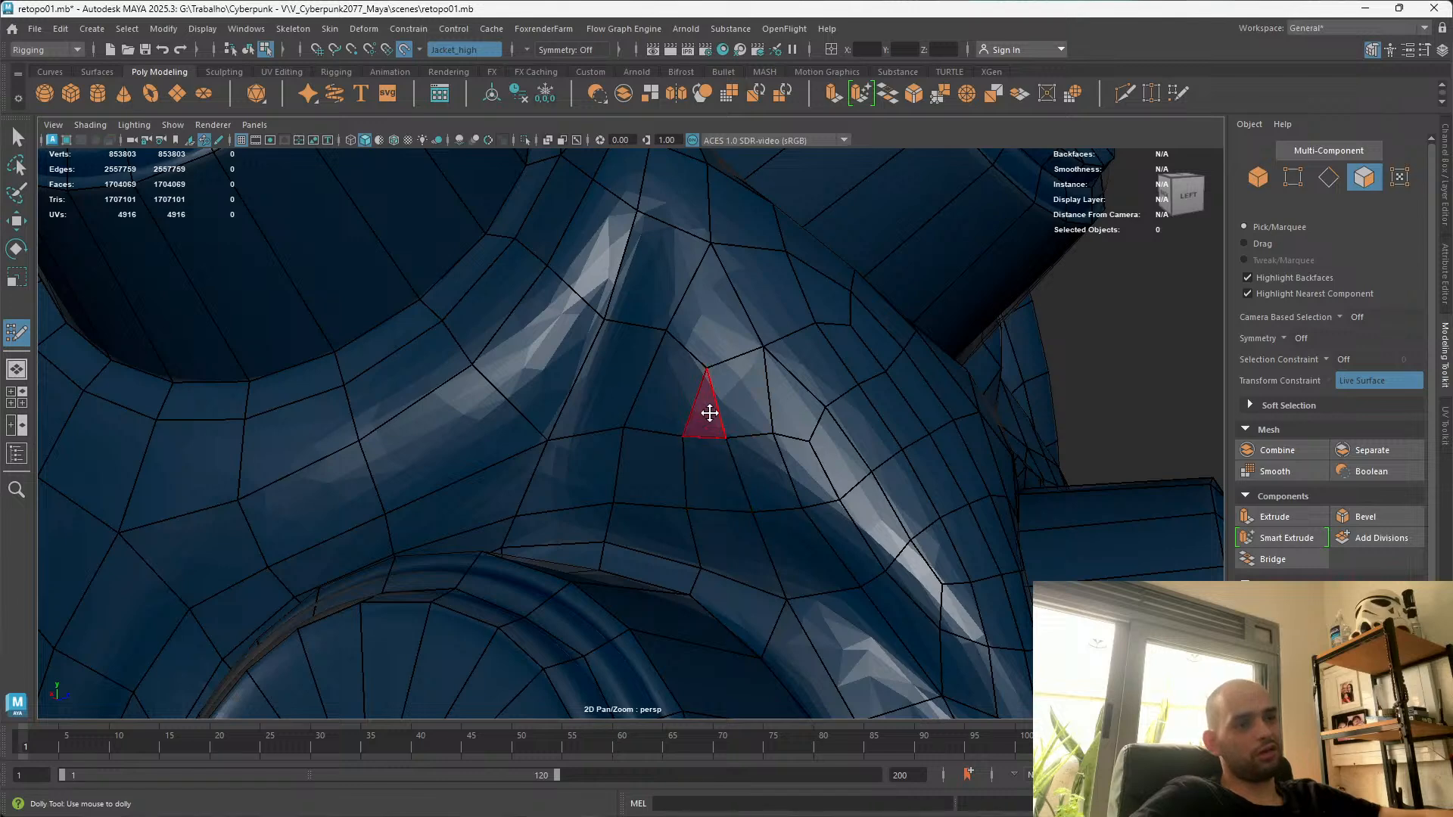
Examine the edge loops in the fold between the studs and around the rear stud at the back of the shoulder
{"action": "mouse_move", "coordinate": [707, 412]}
{"action": "left_mouse_down", "text": "alt"}
{"action": "mouse_move", "coordinate": [716, 386]}
{"action": "mouse_move", "coordinate": [726, 412]}
{"action": "left_mouse_up", "text": "alt"}
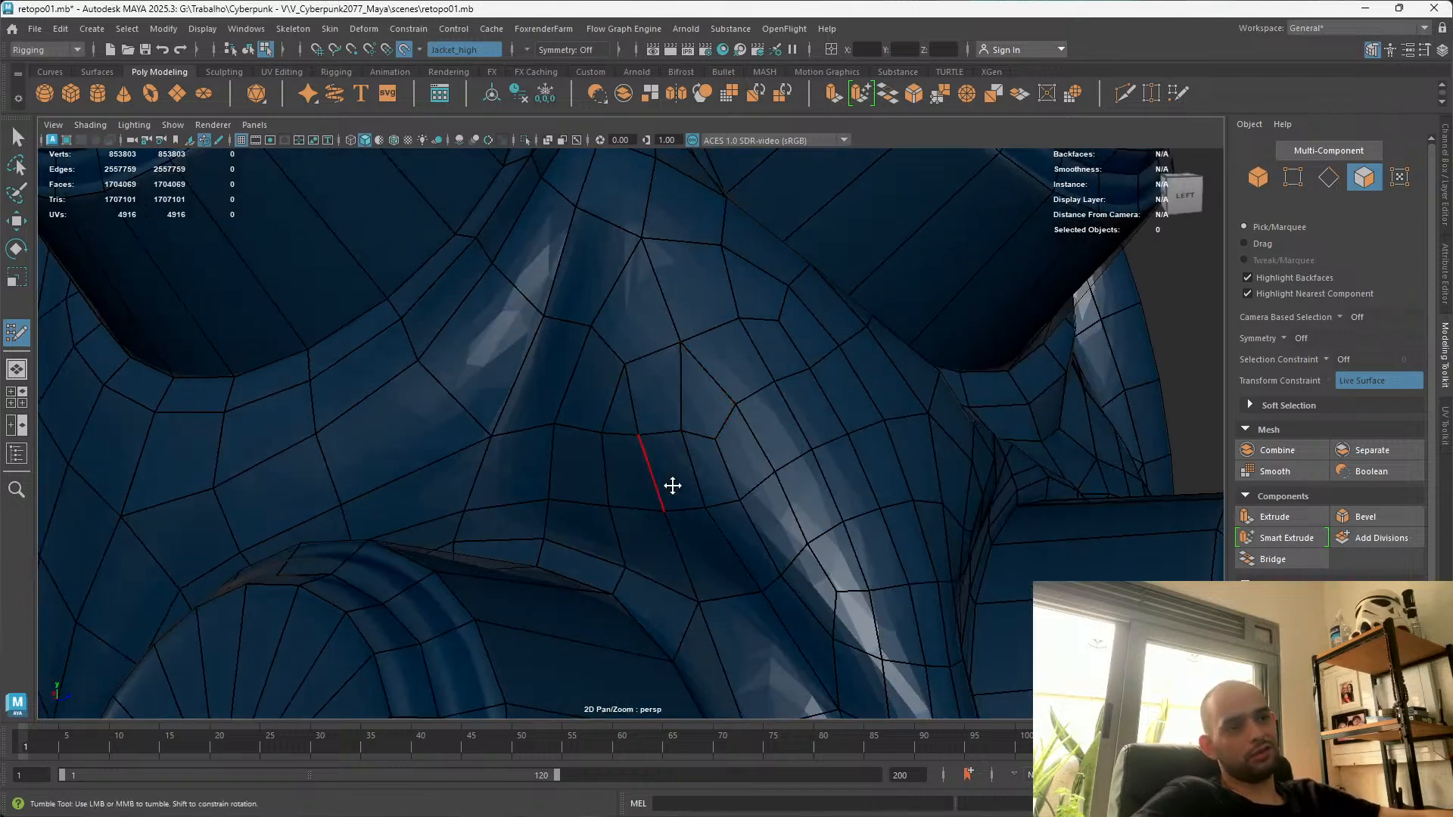
{"action": "left_click_drag", "start_coordinate": [715, 327], "coordinate": [635, 509], "text": "alt"}
{"action": "left_click_drag", "start_coordinate": [544, 507], "coordinate": [823, 585], "text": "alt"}
{"action": "right_click_drag", "start_coordinate": [823, 585], "coordinate": [621, 638], "text": "alt"}
{"action": "left_click_drag", "start_coordinate": [621, 638], "coordinate": [691, 392], "text": "alt"}
{"action": "right_click_drag", "start_coordinate": [691, 392], "coordinate": [734, 266], "text": "alt"}
{"action": "left_click_drag", "start_coordinate": [783, 481], "coordinate": [823, 408], "text": "alt"}
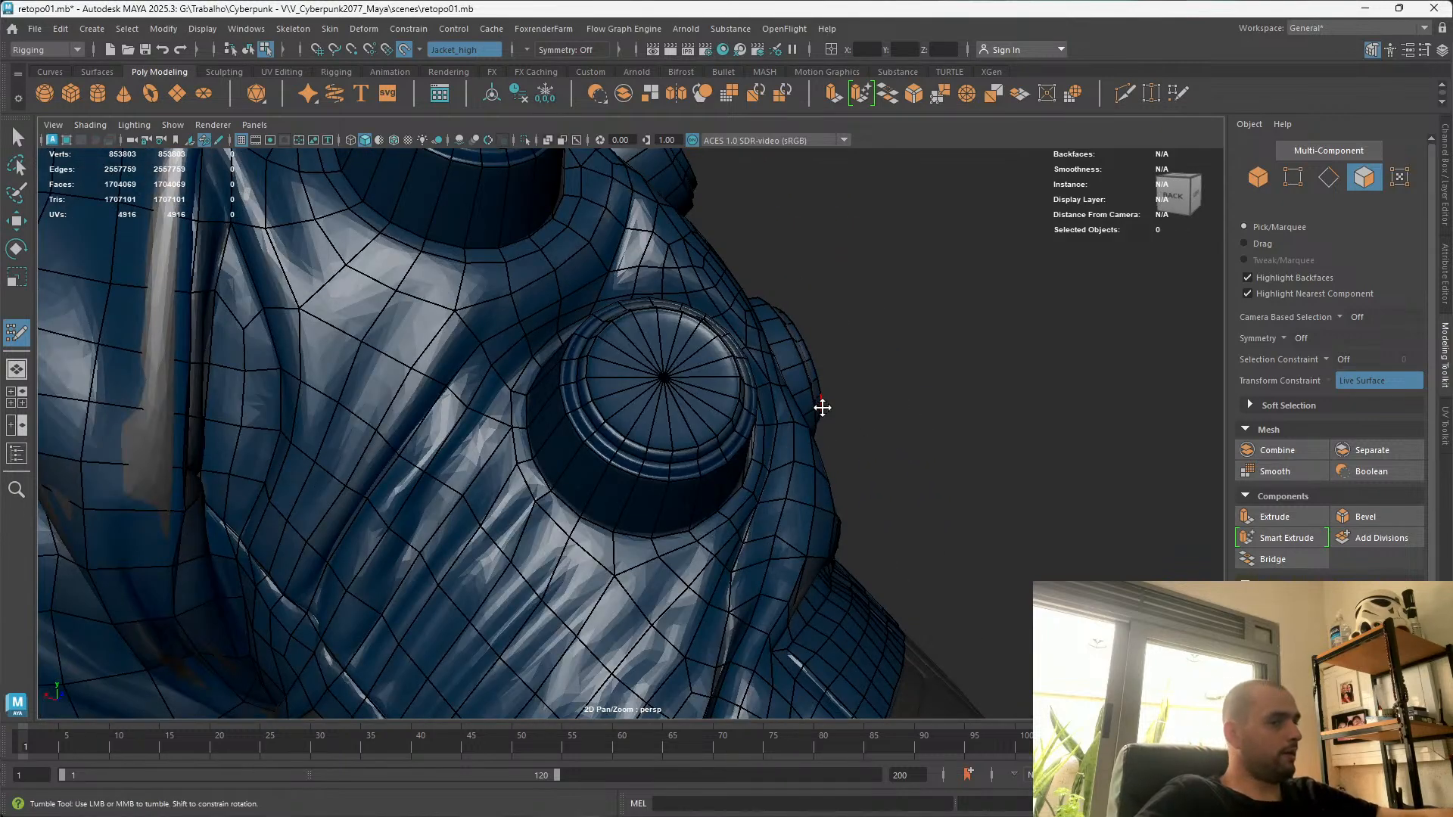
{"action": "left_click_drag", "start_coordinate": [840, 597], "coordinate": [746, 492], "text": "alt"}
{"action": "right_click_drag", "start_coordinate": [745, 492], "coordinate": [819, 587], "text": "alt"}
{"action": "left_click_drag", "start_coordinate": [819, 547], "coordinate": [631, 522], "text": "alt"}
{"action": "left_click_drag", "start_coordinate": [639, 331], "coordinate": [679, 422], "text": "alt"}
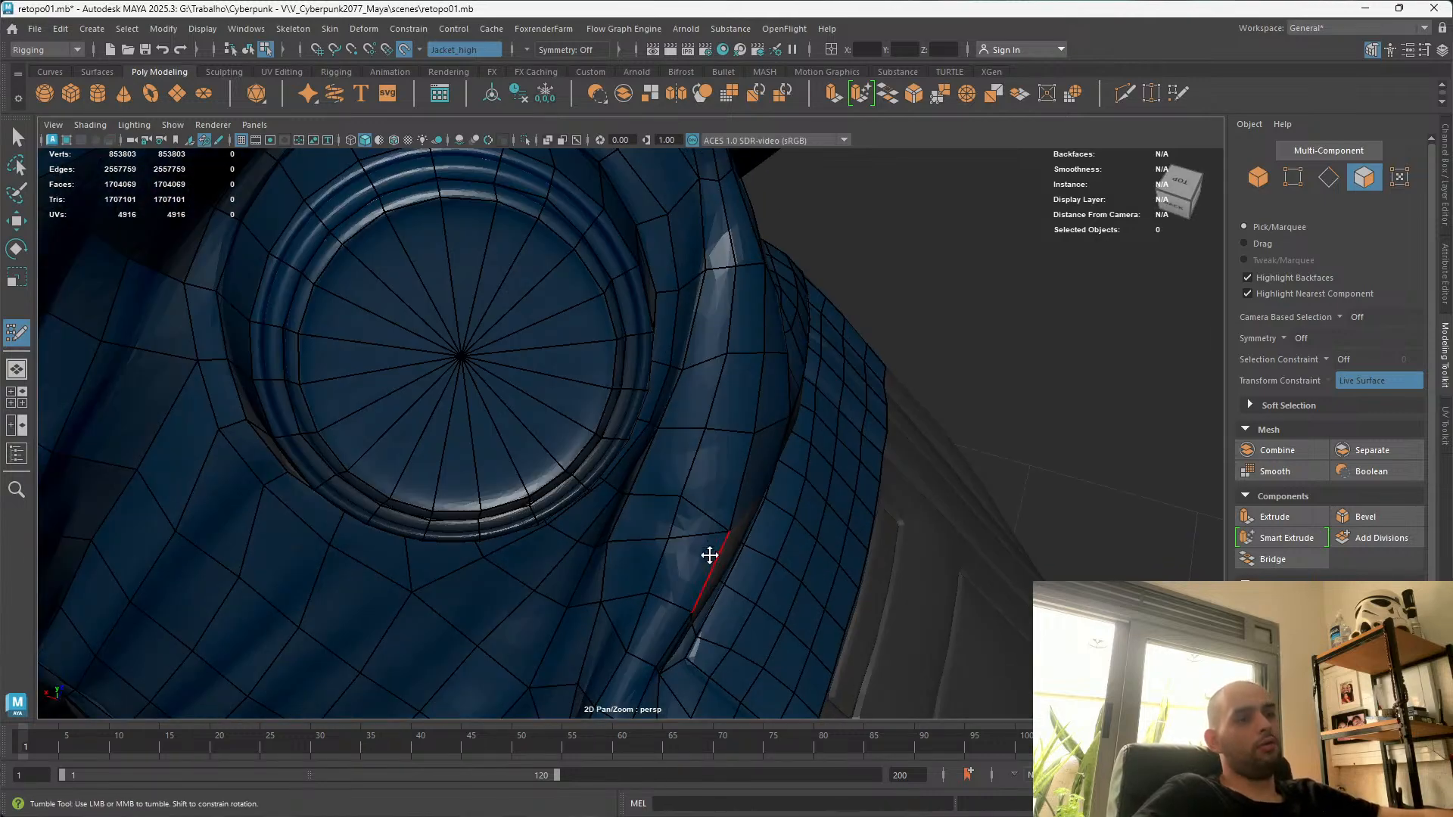
Examine how the quads follow the sleeve creases from the rear stud to the unfinished arm panel
{"action": "left_click_drag", "start_coordinate": [691, 529], "coordinate": [626, 451], "text": "alt"}
{"action": "middle_click_drag", "start_coordinate": [626, 452], "coordinate": [540, 440], "text": "alt"}
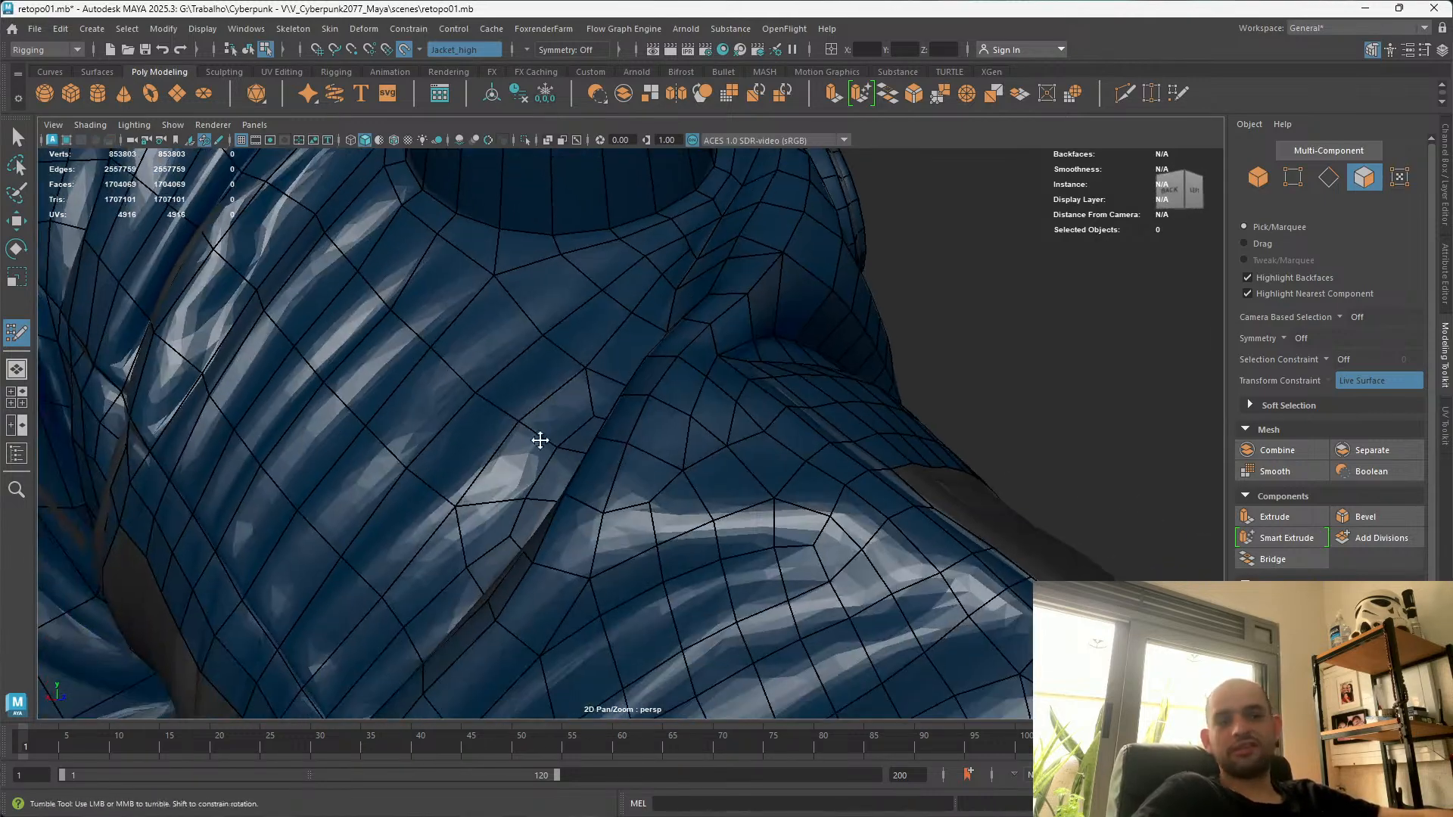
{"action": "left_click_drag", "start_coordinate": [540, 439], "coordinate": [577, 448], "text": "alt"}
{"action": "left_click_drag", "start_coordinate": [613, 529], "coordinate": [659, 552], "text": "alt"}
{"action": "right_click_drag", "start_coordinate": [749, 584], "coordinate": [545, 29], "text": "alt"}
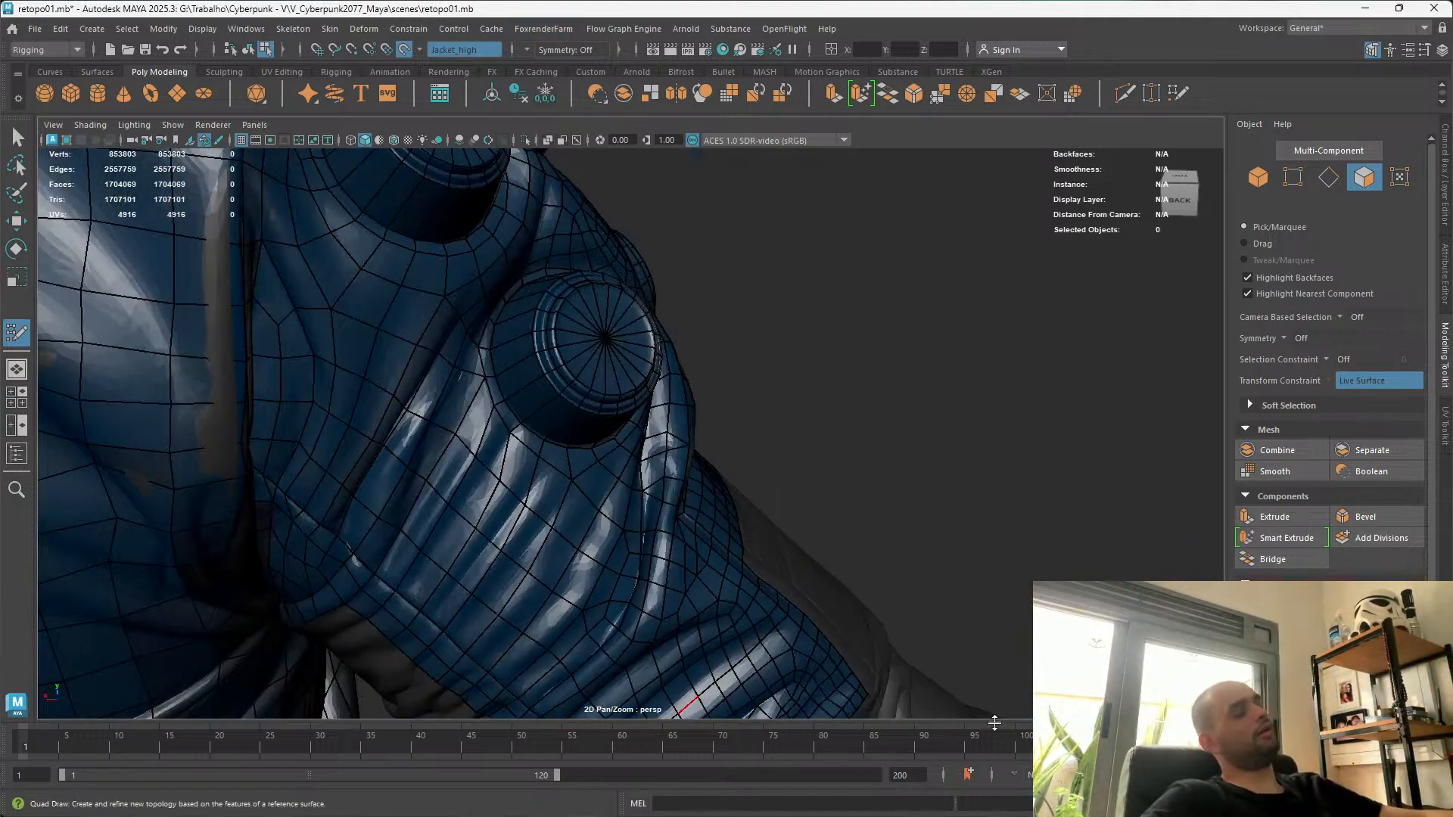
{"action": "left_click_drag", "start_coordinate": [756, 575], "coordinate": [655, 553], "text": "alt"}
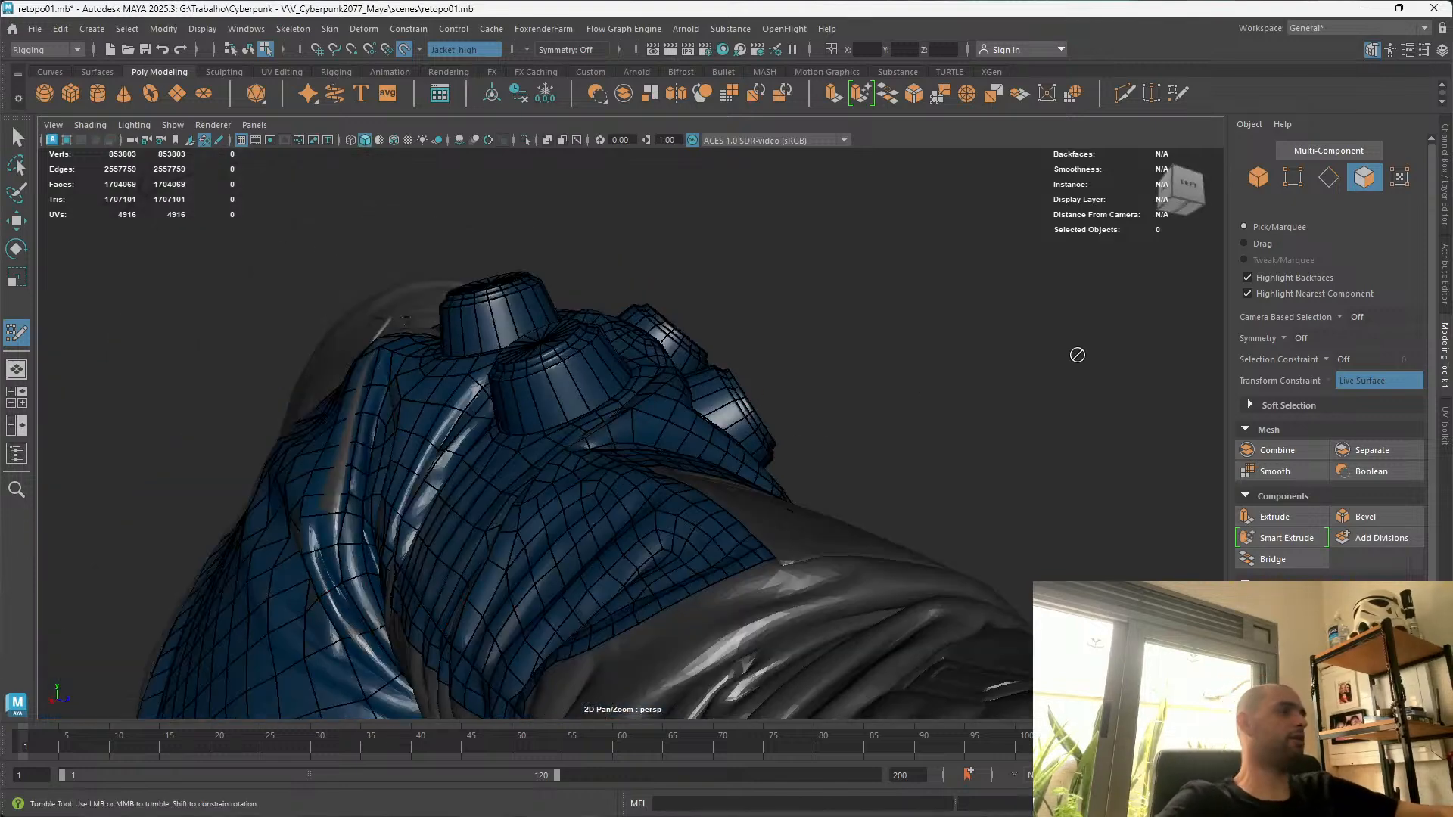
{"action": "left_click_drag", "start_coordinate": [869, 469], "coordinate": [746, 412], "text": "alt"}
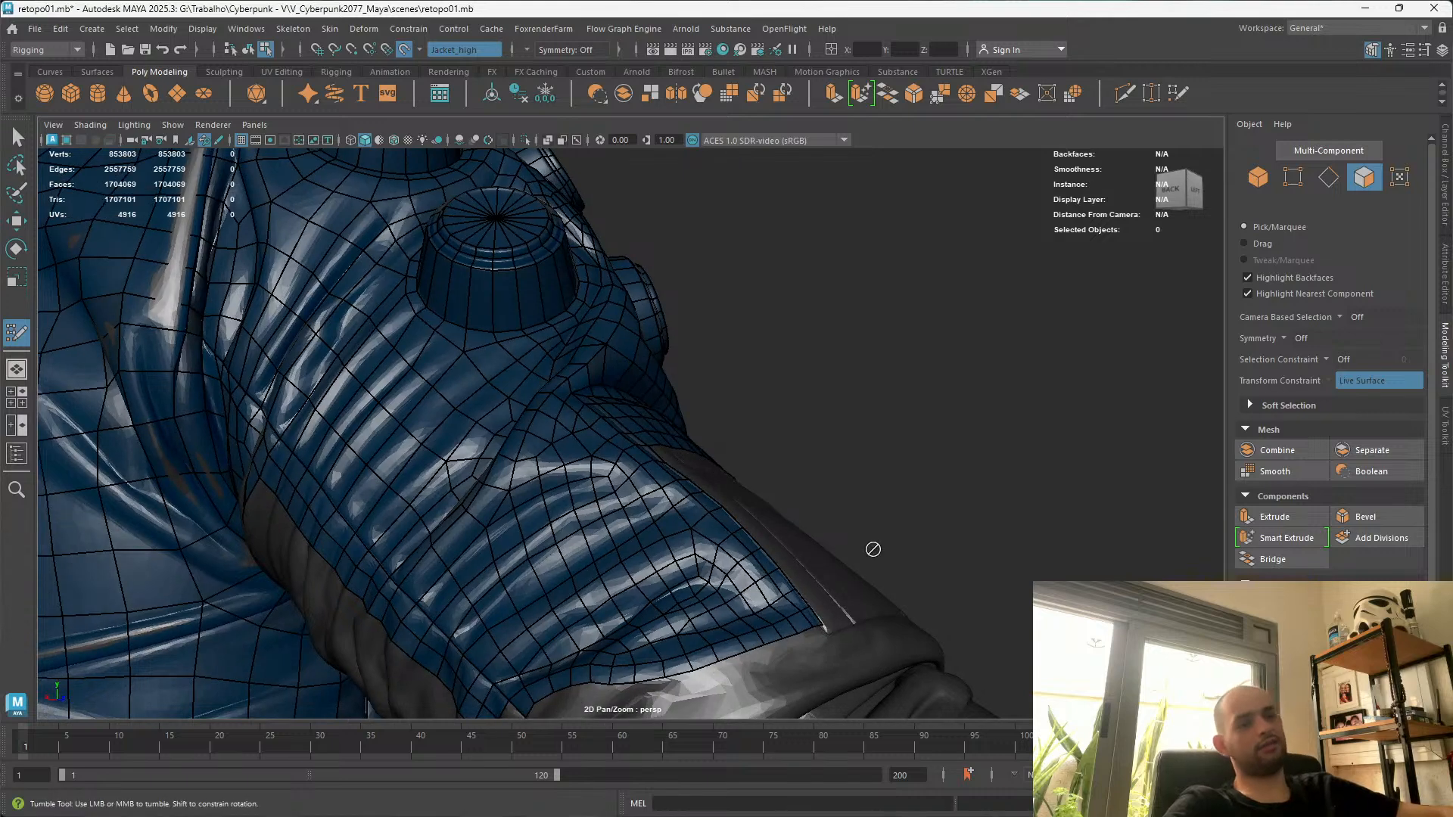
{"action": "right_click_drag", "start_coordinate": [872, 552], "coordinate": [694, 458], "text": "alt"}
{"action": "left_click_drag", "start_coordinate": [694, 458], "coordinate": [666, 436], "text": "alt"}
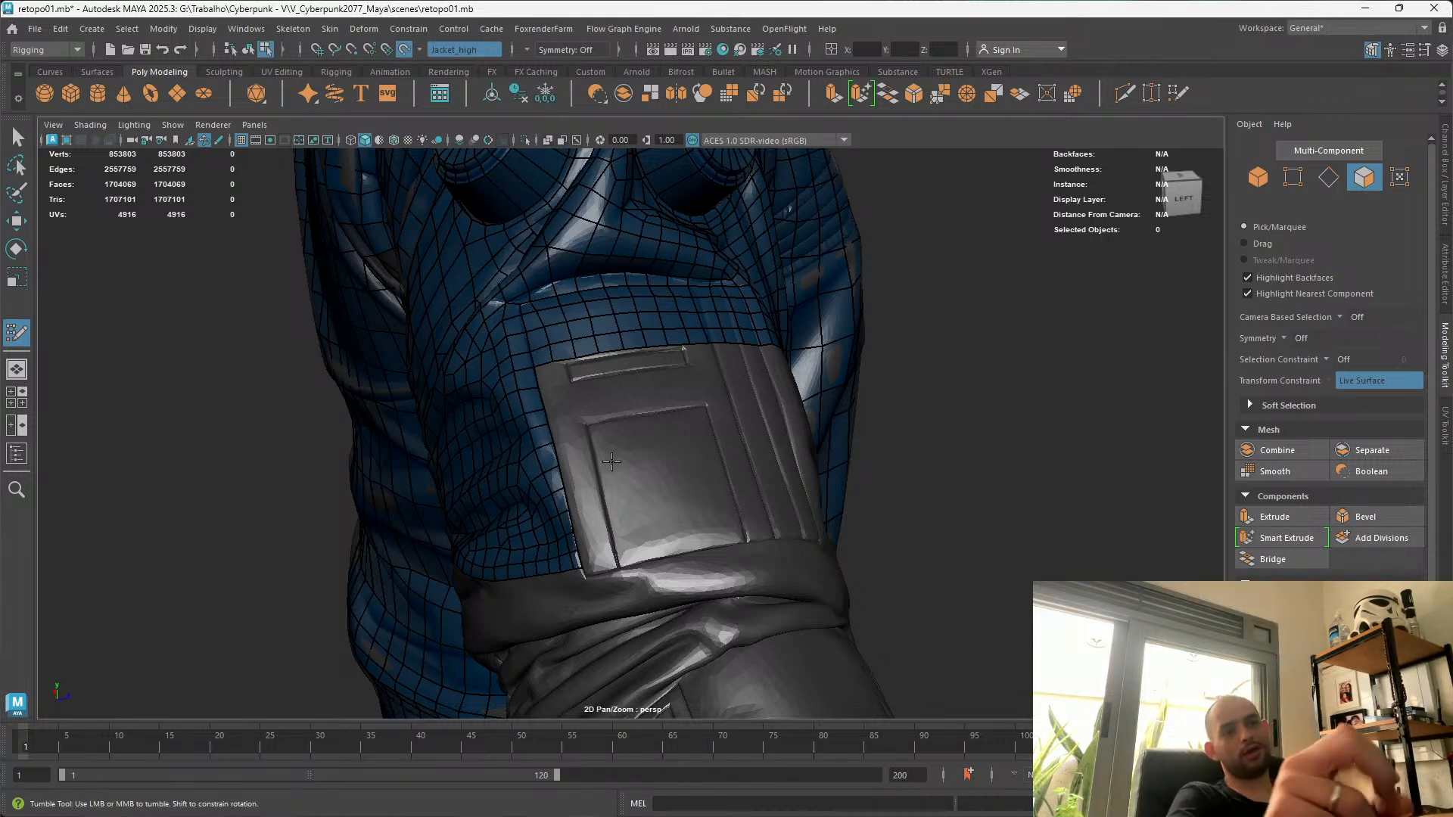
Examine the low-poly mesh border beside the arm panel and the uncovered sleeve folds beneath it
{"action": "scroll", "coordinate": [461, 415], "scroll_direction": "up", "scroll_amount": 8}
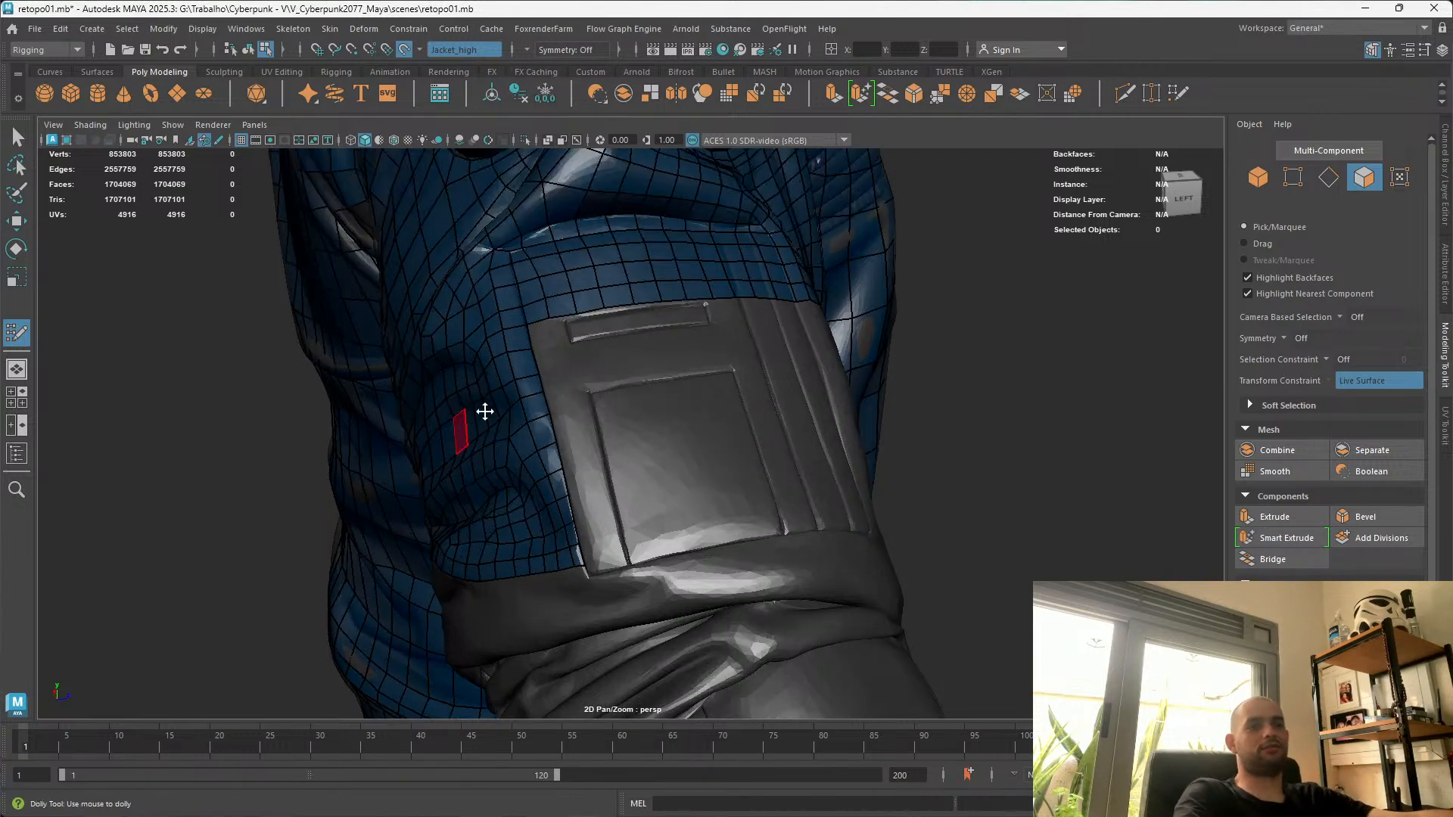
{"action": "middle_click_drag", "start_coordinate": [495, 356], "coordinate": [531, 547], "text": "alt"}
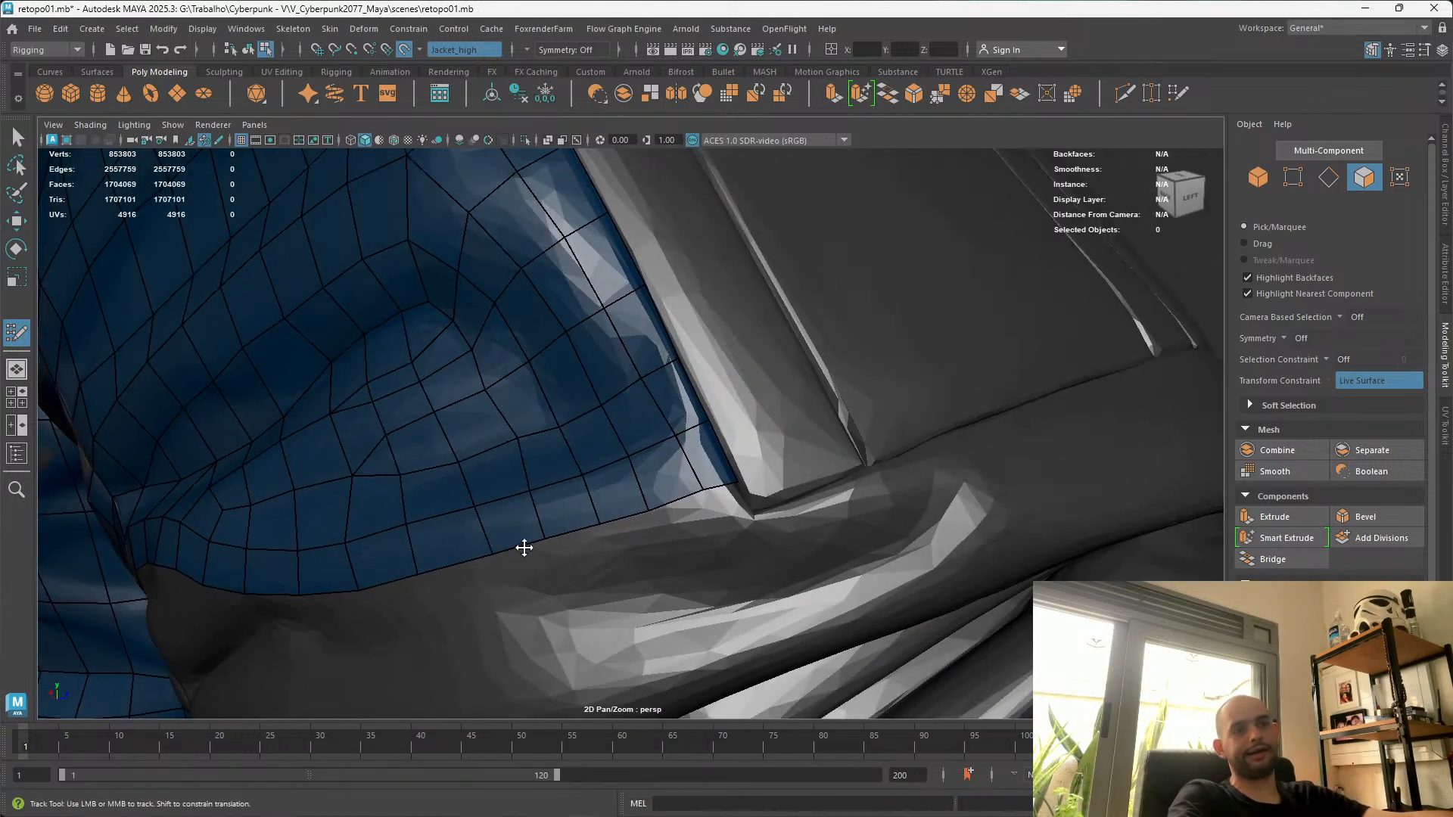
{"action": "left_click_drag", "start_coordinate": [573, 529], "coordinate": [693, 532], "text": "alt"}
{"action": "middle_click_drag", "start_coordinate": [722, 671], "coordinate": [724, 613], "text": "alt"}
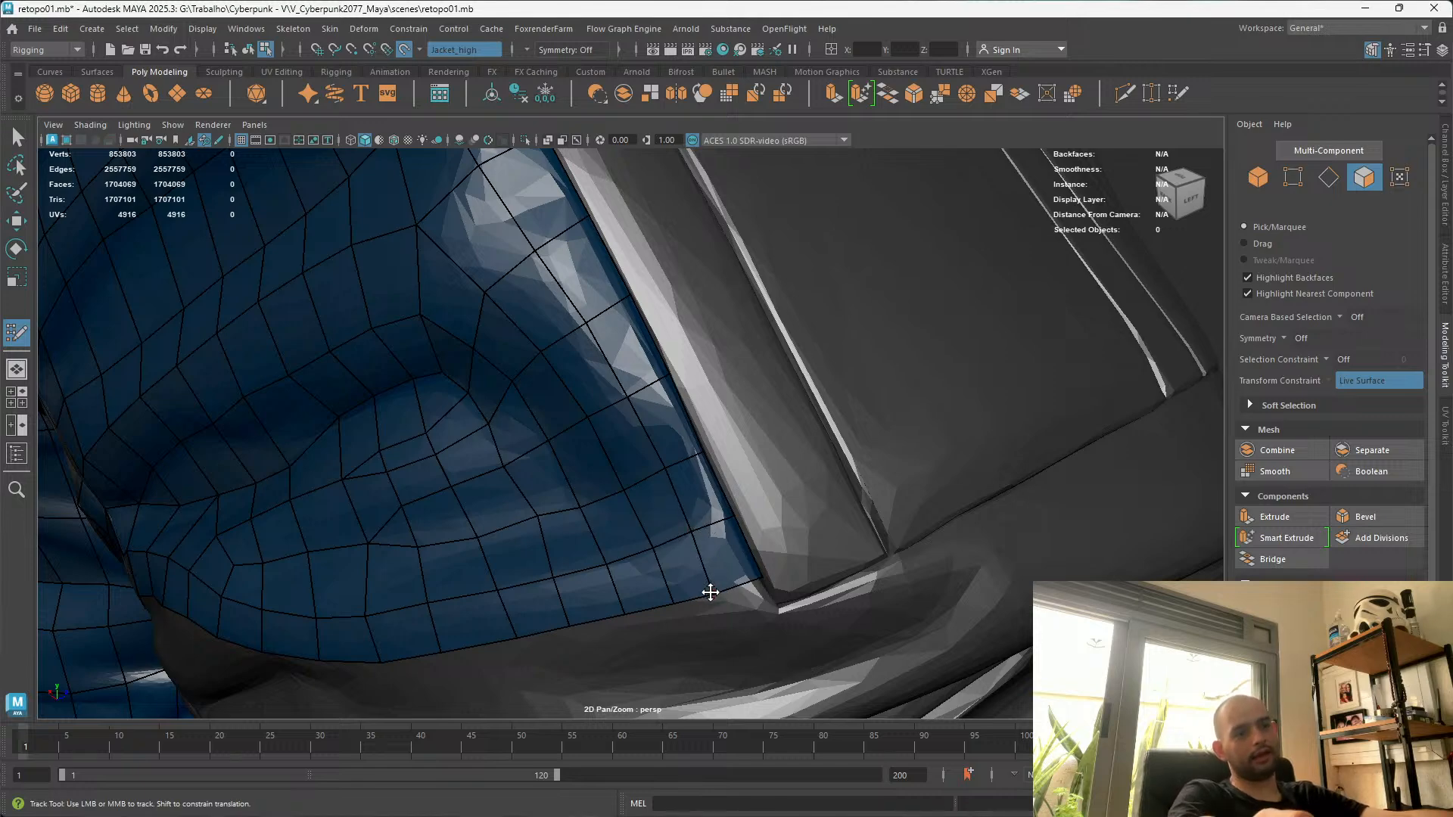
{"action": "left_click_drag", "start_coordinate": [753, 578], "coordinate": [664, 633], "text": "alt"}
{"action": "right_click_drag", "start_coordinate": [664, 632], "coordinate": [512, 506], "text": "alt"}
{"action": "left_click_drag", "start_coordinate": [513, 507], "coordinate": [643, 556], "text": "alt"}
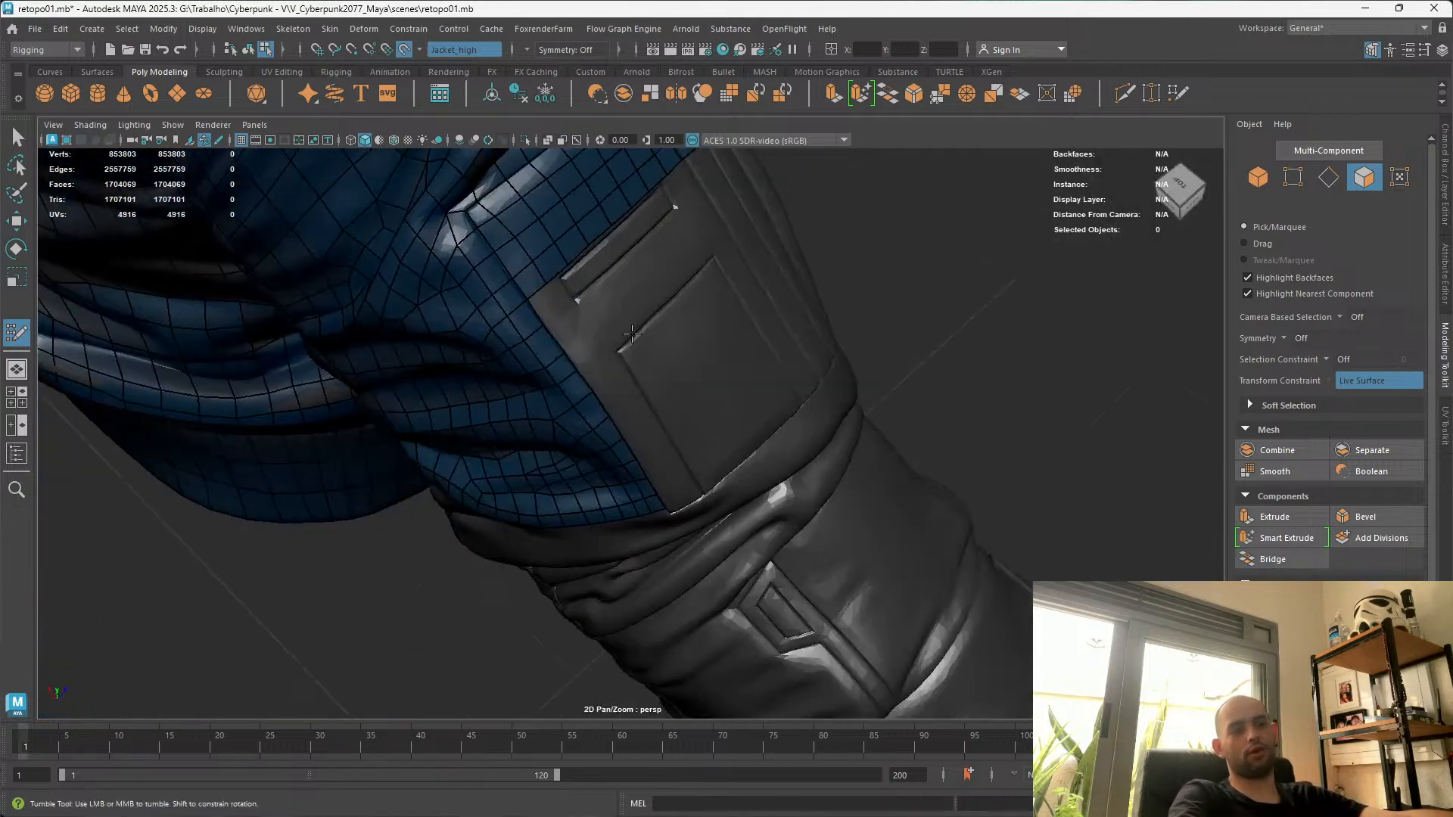
{"action": "middle_click_drag", "start_coordinate": [738, 424], "coordinate": [725, 488], "text": "alt"}
{"action": "right_click_drag", "start_coordinate": [725, 488], "coordinate": [692, 451], "text": "alt"}
{"action": "left_click_drag", "start_coordinate": [693, 451], "coordinate": [655, 429], "text": "alt"}
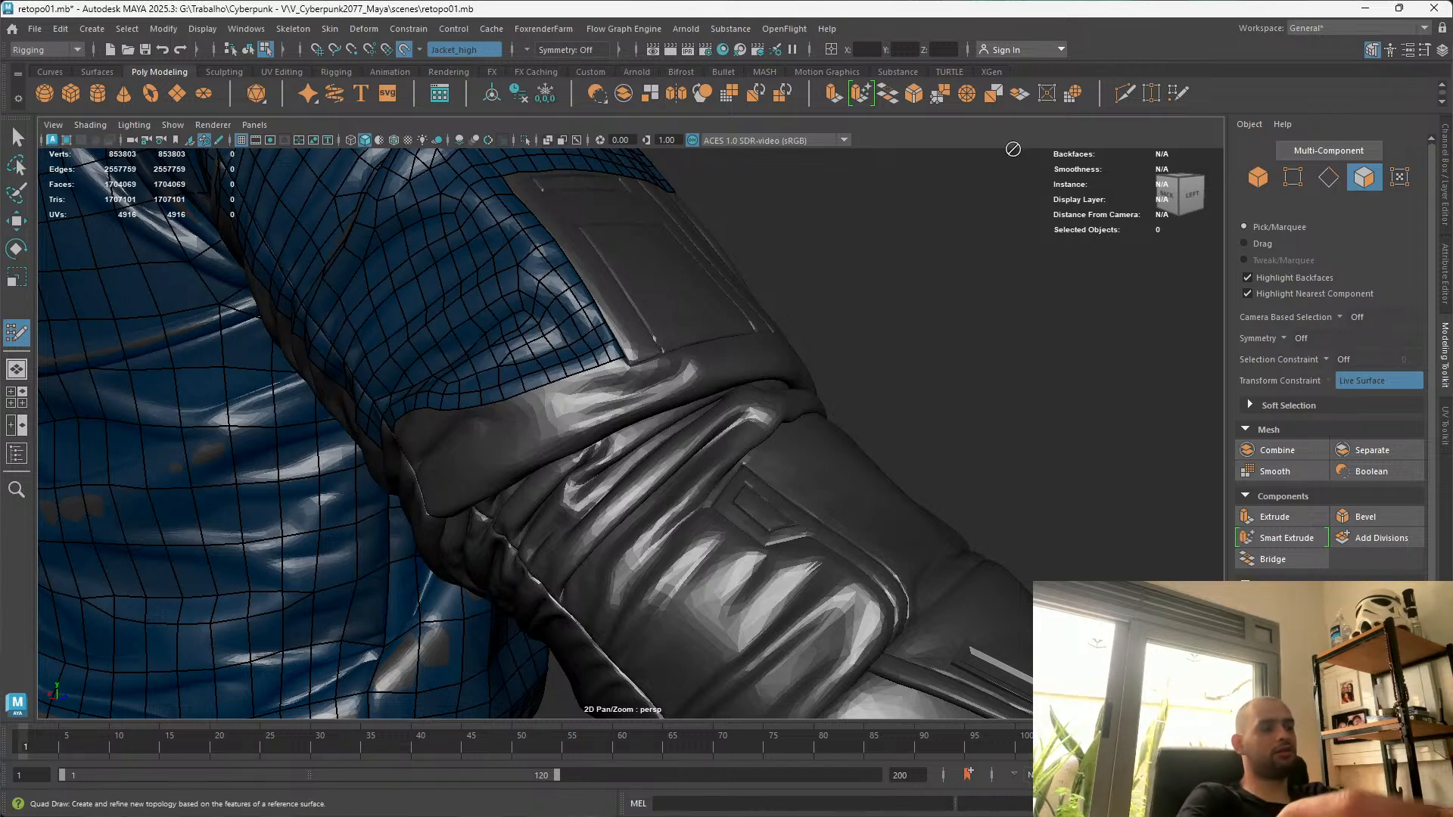
{"action": "scroll", "coordinate": [1008, 149], "scroll_direction": "up", "scroll_amount": 1}
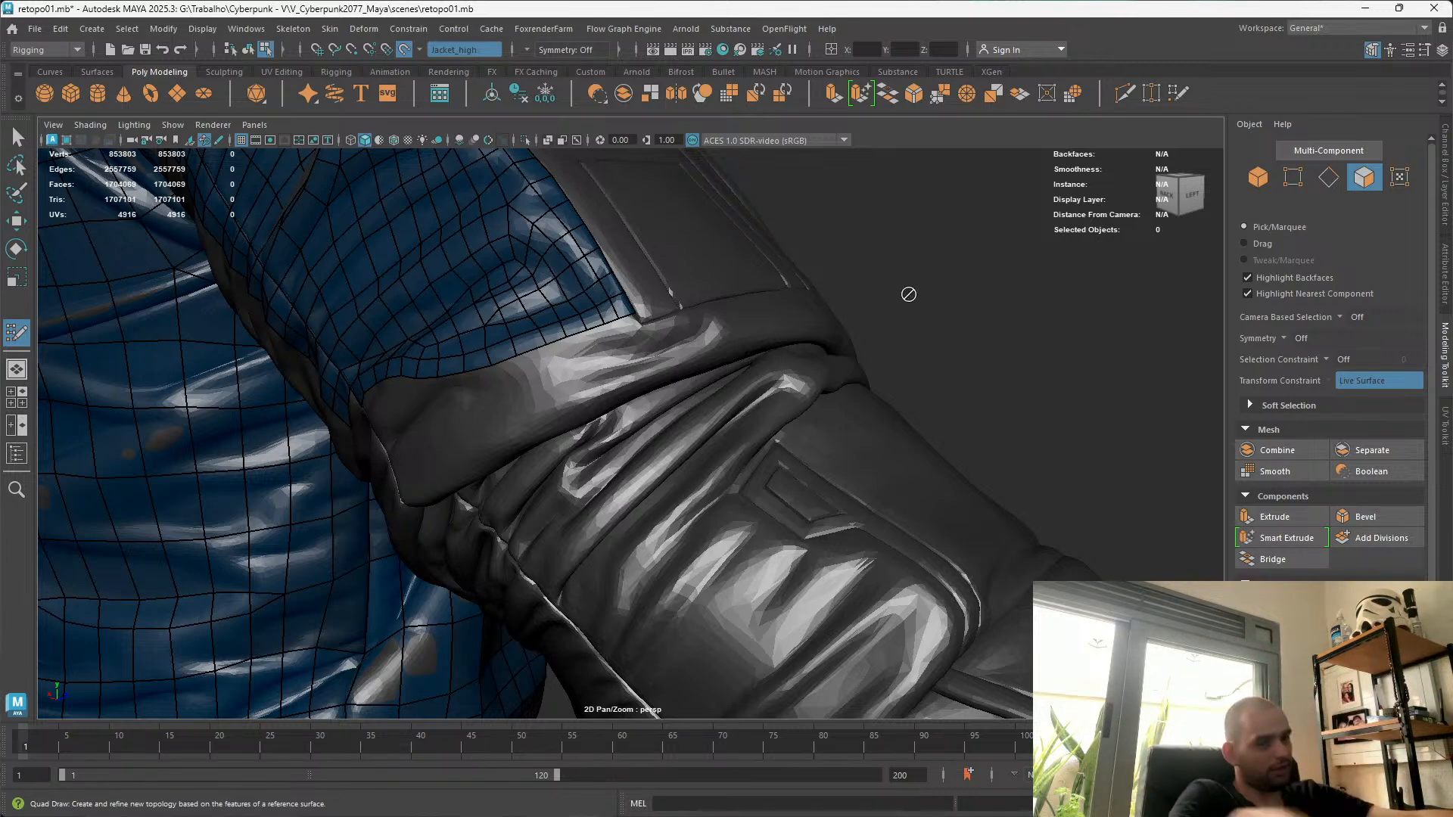
{"action": "scroll", "coordinate": [538, 302], "scroll_direction": "up", "scroll_amount": 1}
{"action": "middle_click_drag", "start_coordinate": [528, 236], "coordinate": [594, 373], "text": "alt"}
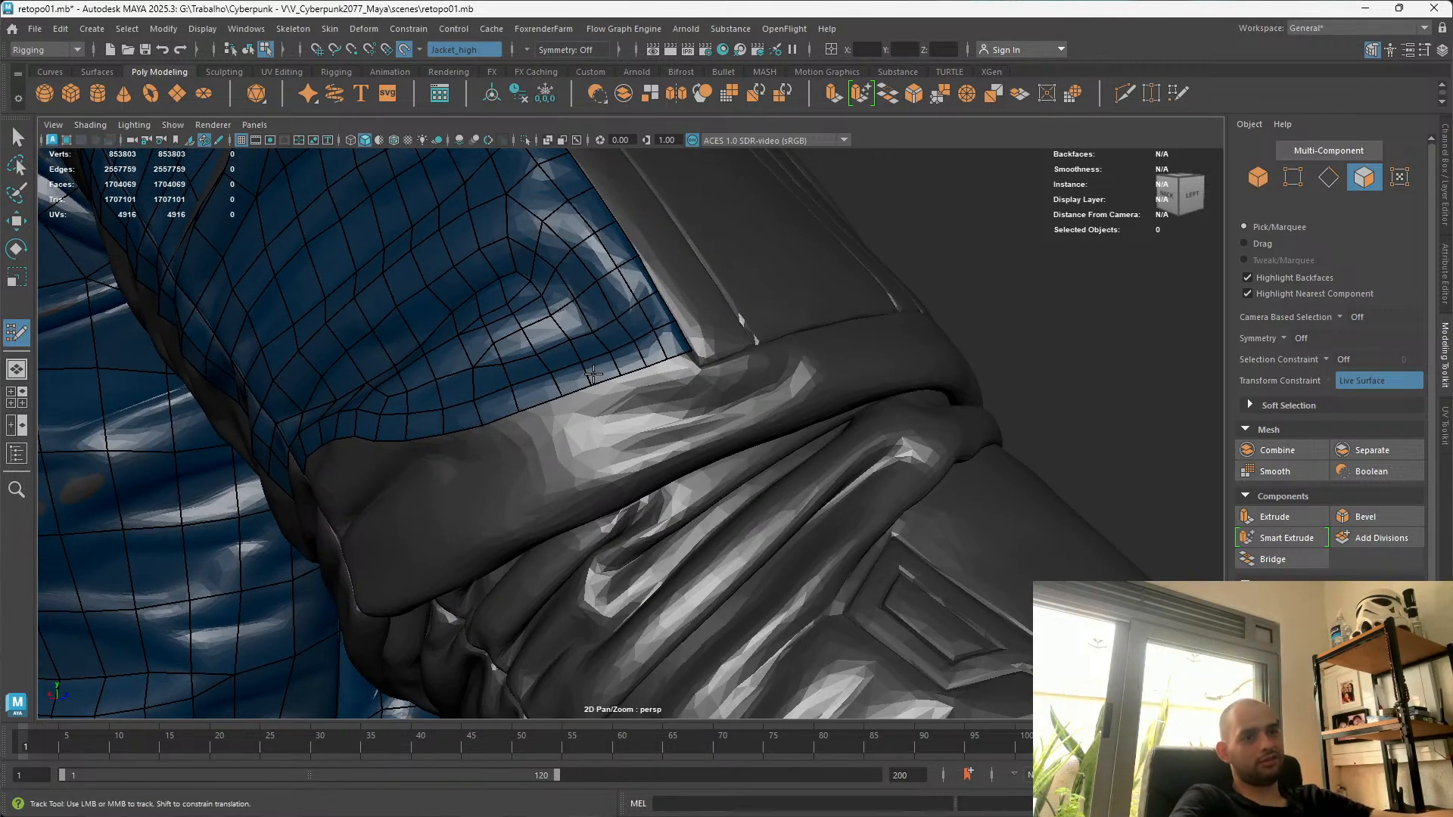
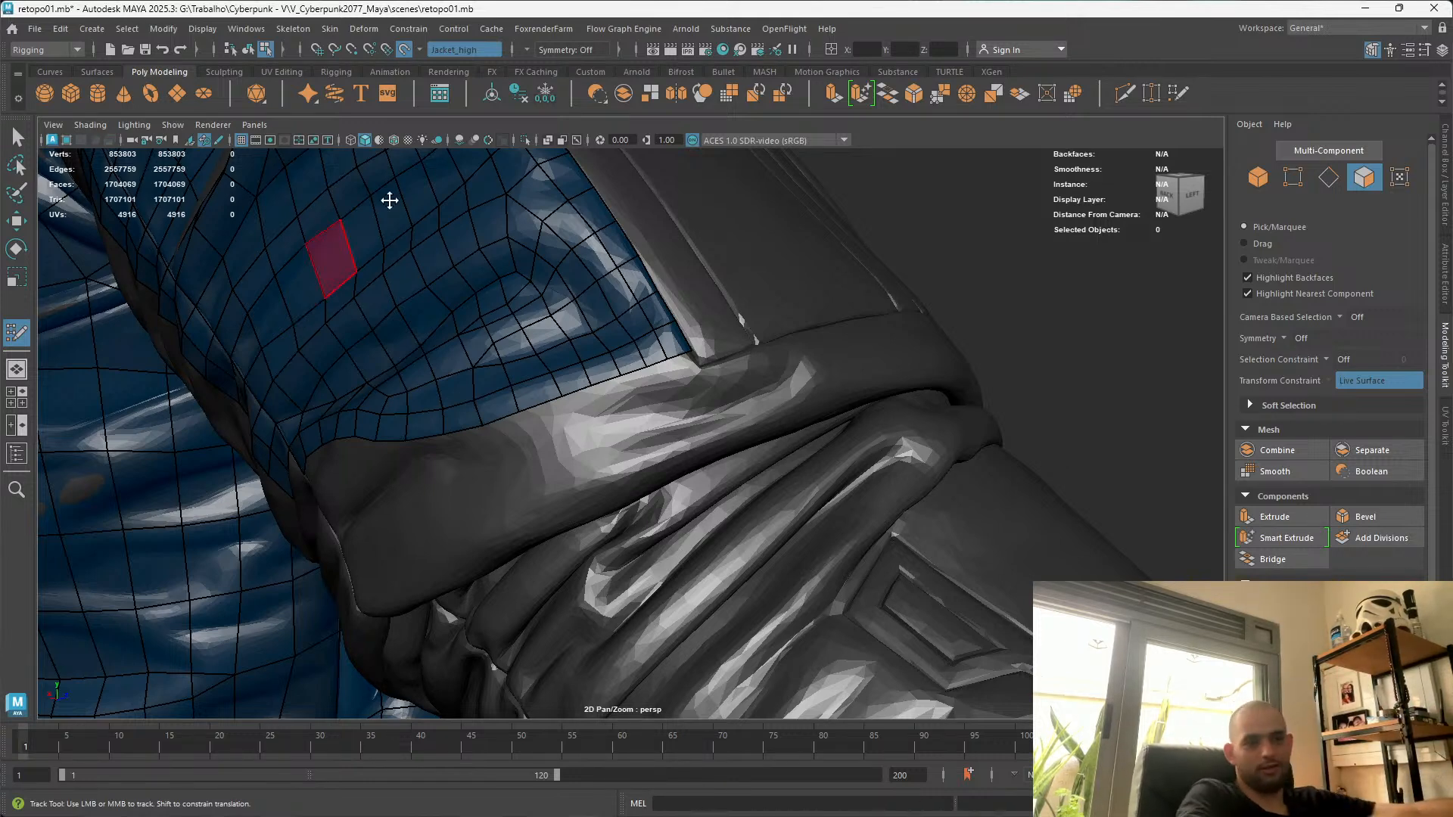
Inspect the mesh border at the arm panel's lower corner up close
{"action": "middle_click_drag", "start_coordinate": [946, 273], "coordinate": [927, 458], "text": "alt"}
{"action": "left_click_drag", "start_coordinate": [927, 458], "coordinate": [441, 429], "text": "alt"}
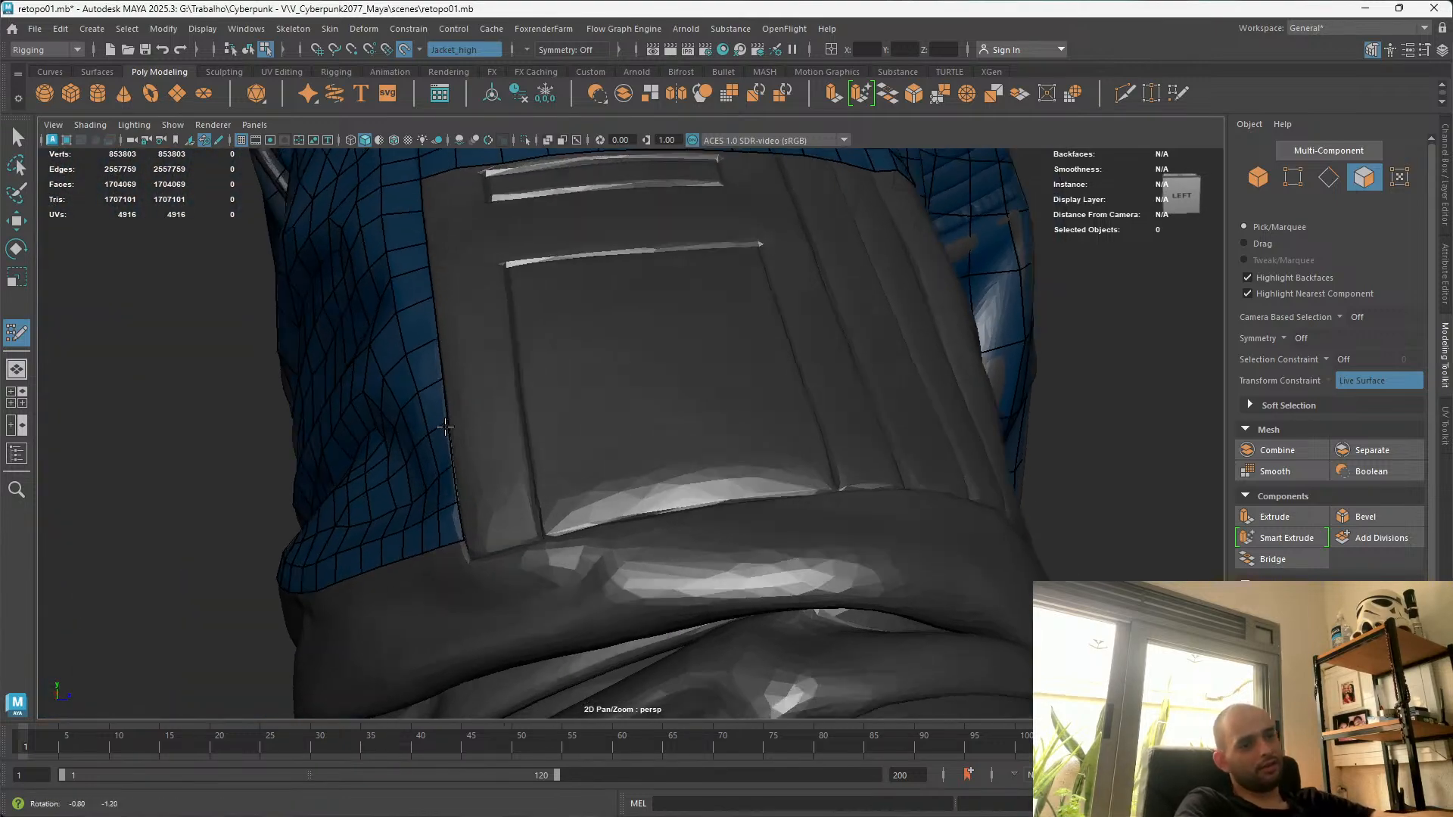
{"action": "middle_click_drag", "start_coordinate": [441, 429], "coordinate": [495, 359], "text": "alt"}
{"action": "scroll", "coordinate": [496, 359], "scroll_direction": "up", "scroll_amount": 3}
{"action": "left_click_drag", "start_coordinate": [496, 359], "coordinate": [560, 446], "text": "alt"}
{"action": "middle_click_drag", "start_coordinate": [484, 507], "coordinate": [649, 407], "text": "alt"}
{"action": "scroll", "coordinate": [649, 407], "scroll_direction": "up", "scroll_amount": 2}
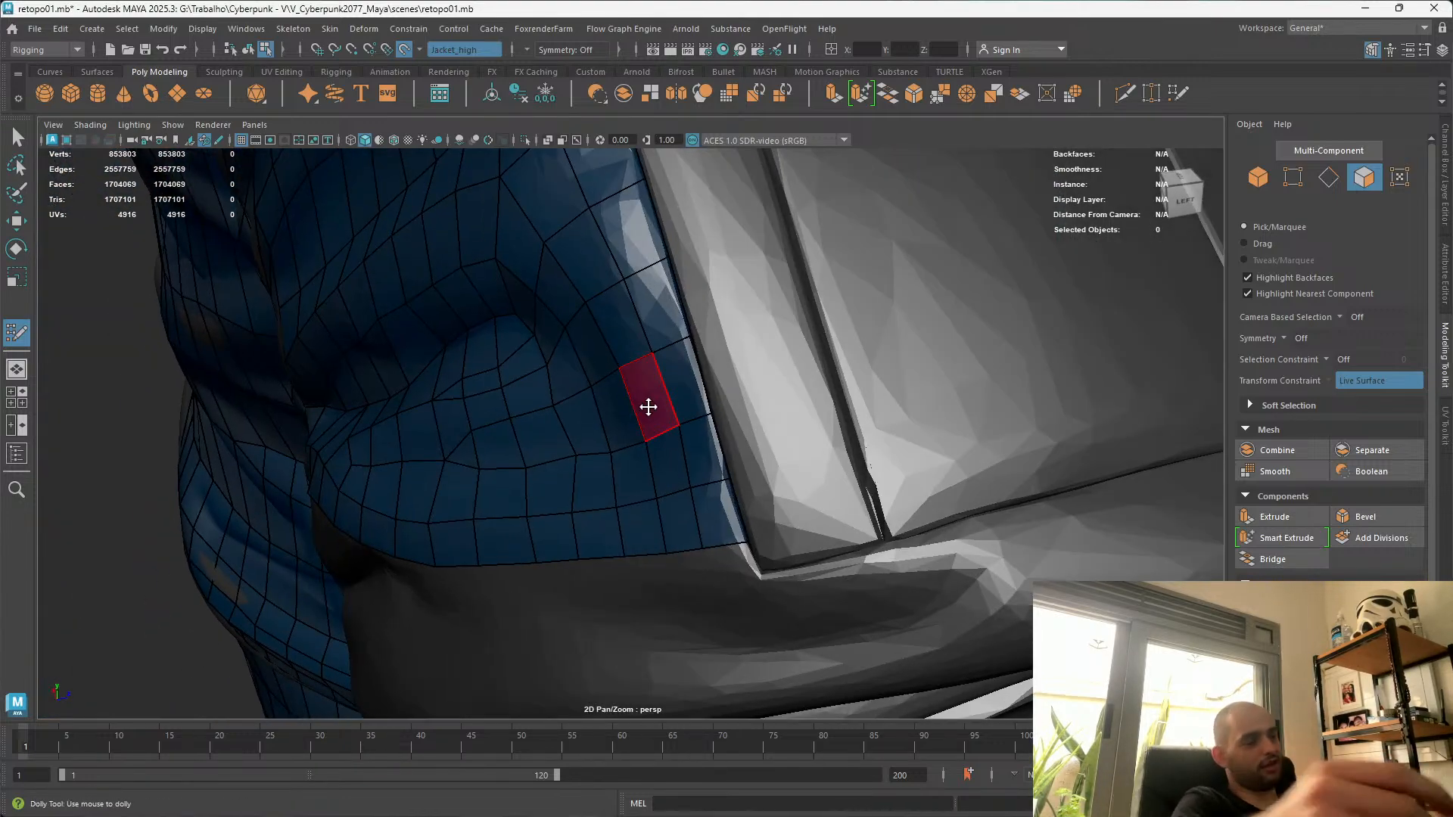
{"action": "scroll", "coordinate": [914, 422], "scroll_direction": "up", "scroll_amount": 2}
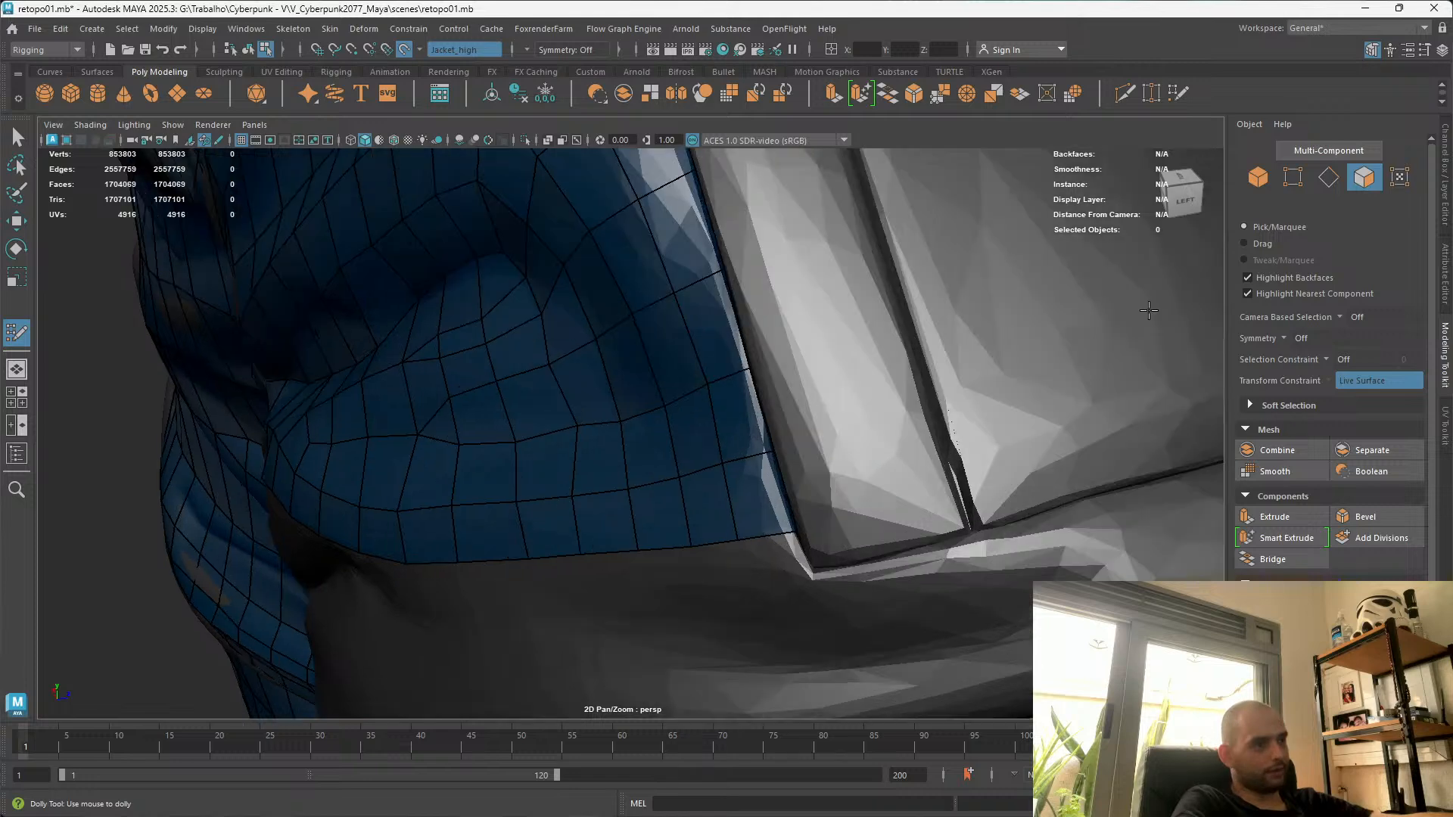
Switch to object selection, undo the last Quad Draw action and select Jacket_high in the Outliner to show its wireframe
{"action": "left_click", "coordinate": [1258, 178]}
{"action": "scroll", "coordinate": [988, 482], "scroll_direction": "down", "scroll_amount": 3}
{"action": "left_click_drag", "start_coordinate": [988, 482], "coordinate": [874, 413], "text": "alt"}
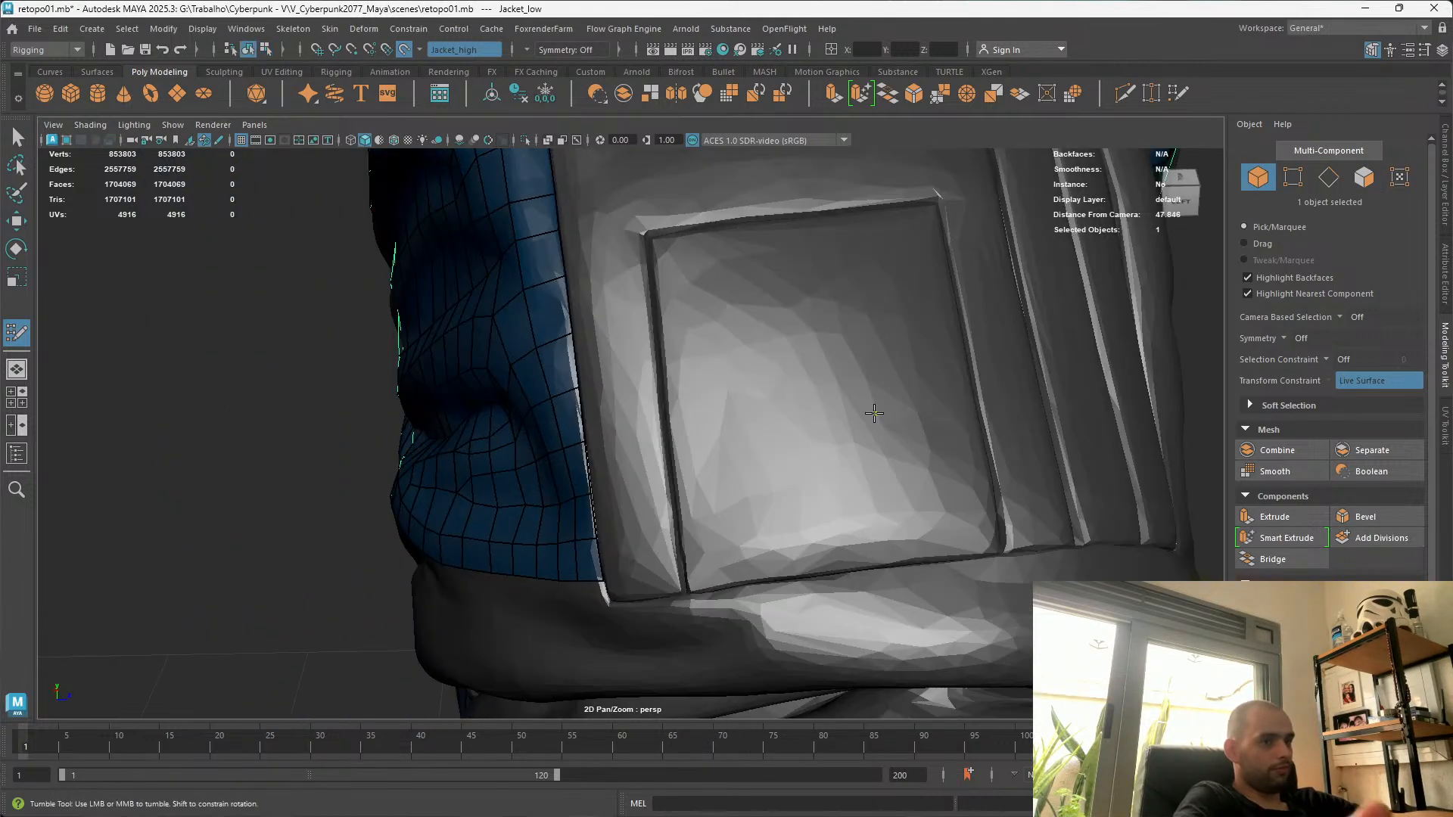
{"action": "key", "text": "ctrl+z"}
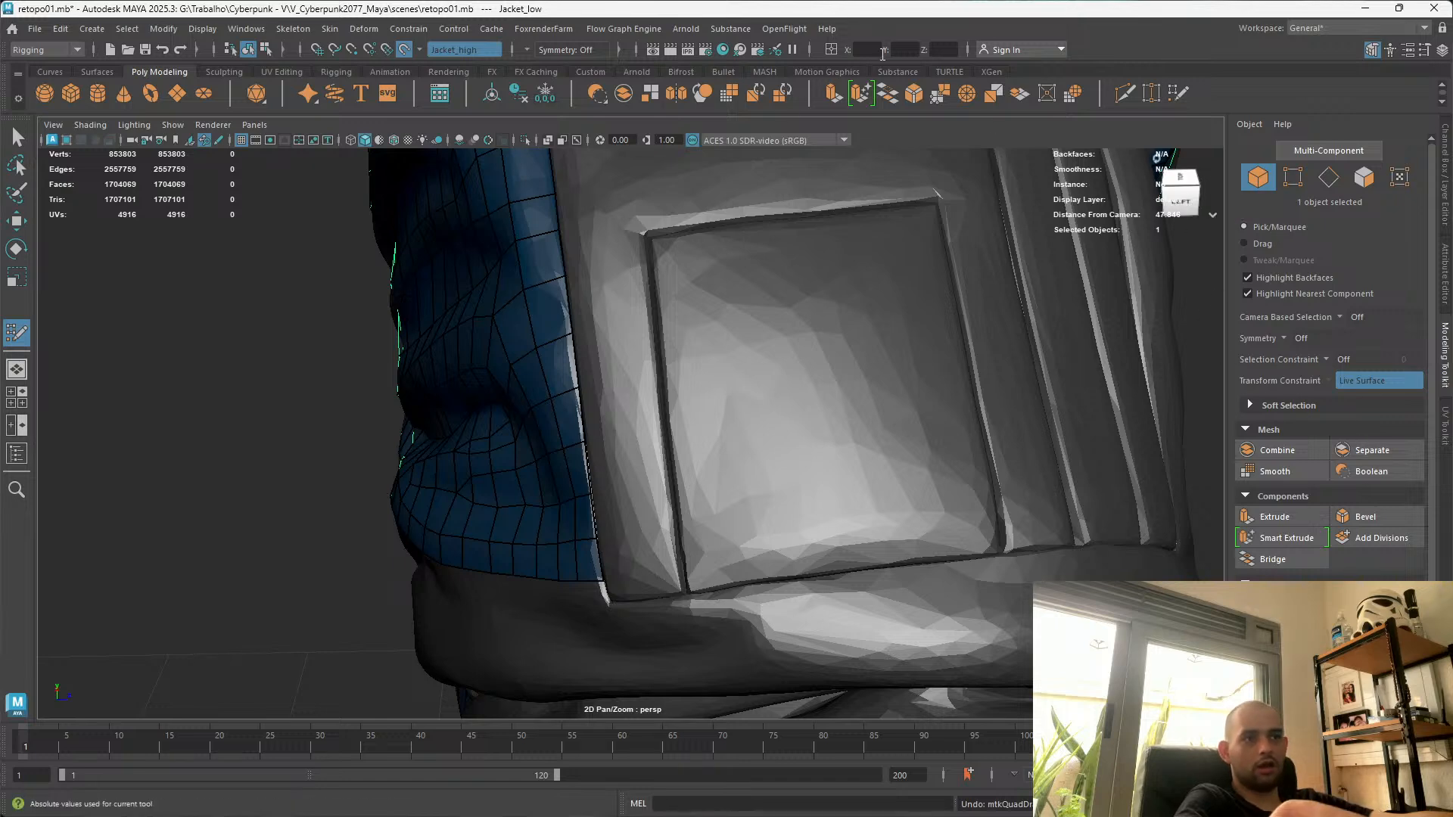
{"action": "left_click", "coordinate": [17, 453]}
{"action": "left_click", "coordinate": [106, 278]}
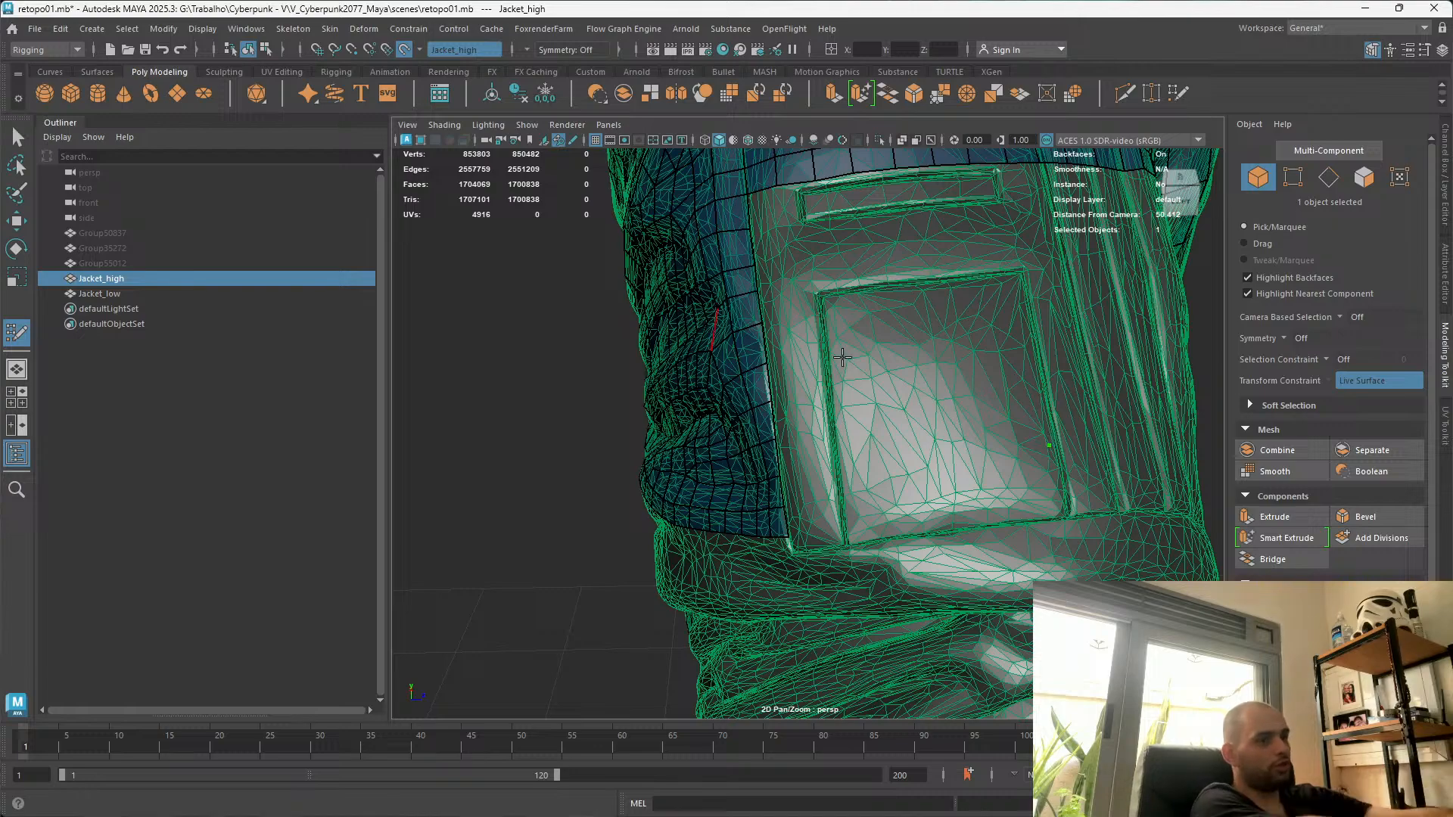
Examine the high-poly jacket's dense wireframe over the sleeve, shoulder and collar piece
{"action": "scroll", "coordinate": [941, 449], "scroll_direction": "down", "scroll_amount": 10}
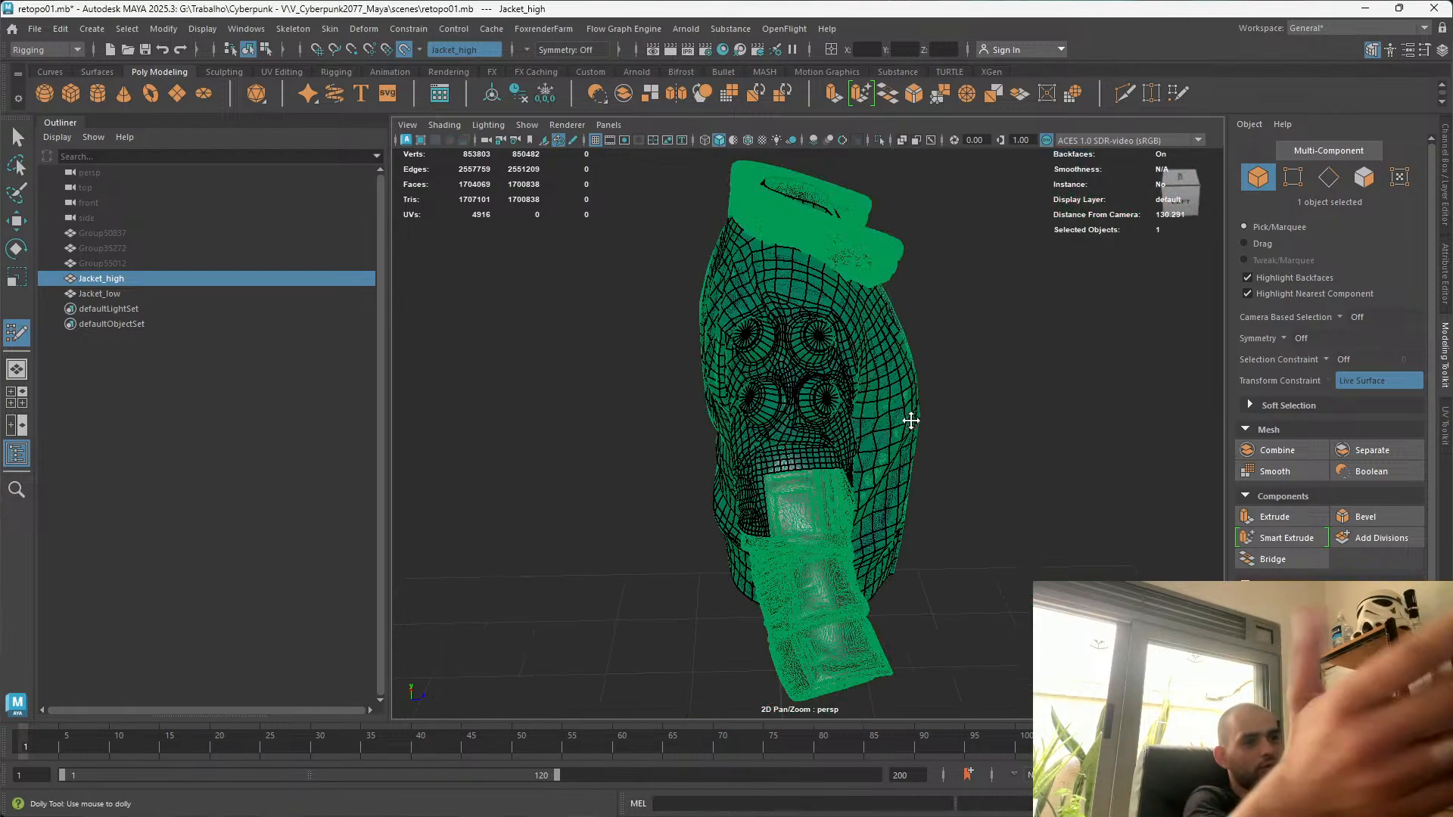
{"action": "scroll", "coordinate": [906, 439], "scroll_direction": "up", "scroll_amount": 8}
{"action": "left_click_drag", "start_coordinate": [771, 640], "coordinate": [901, 633], "text": "alt"}
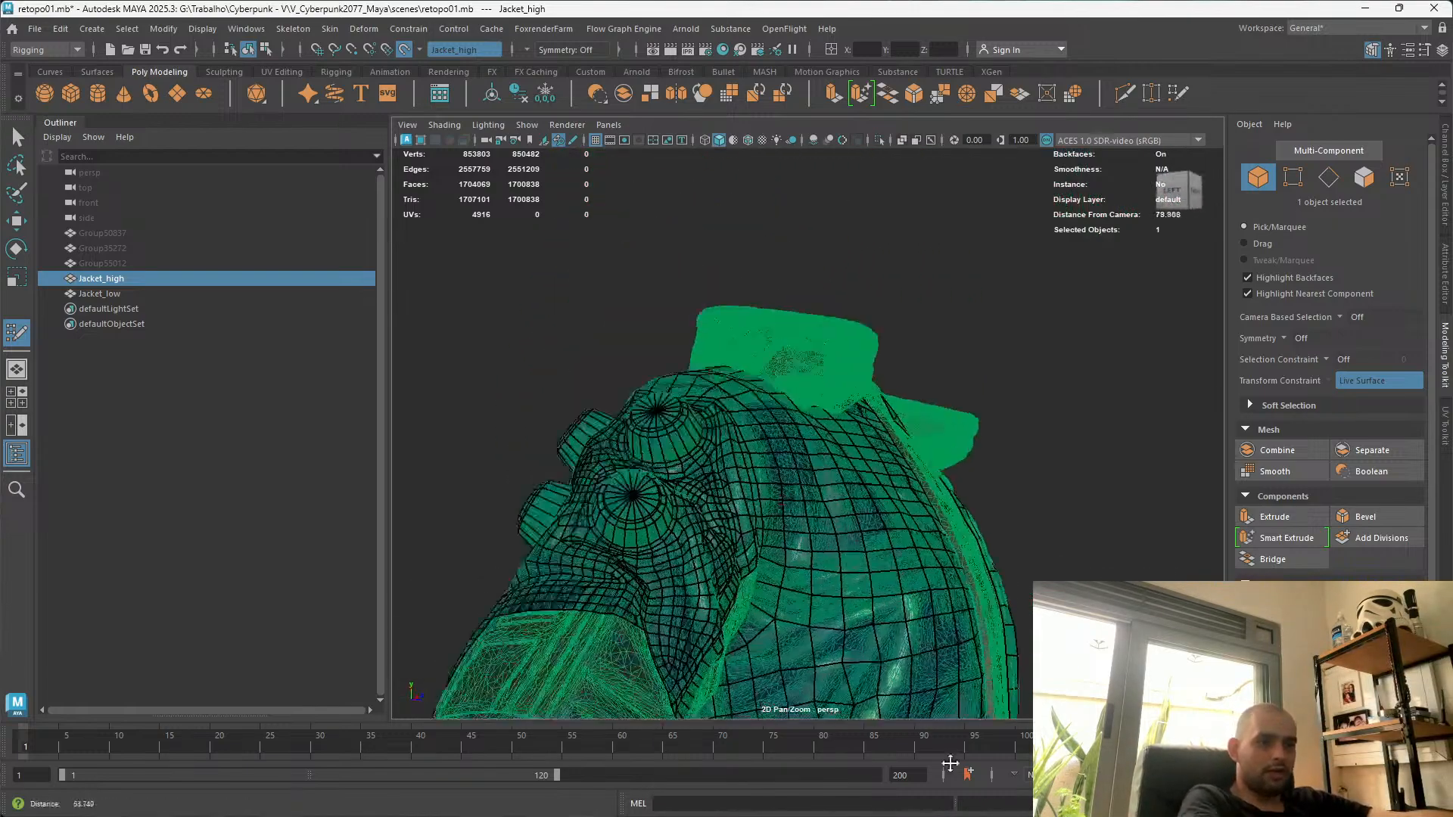
{"action": "right_click_drag", "start_coordinate": [901, 633], "coordinate": [961, 484], "text": "alt"}
{"action": "left_click_drag", "start_coordinate": [870, 424], "coordinate": [764, 333], "text": "alt"}
{"action": "middle_click_drag", "start_coordinate": [765, 333], "coordinate": [678, 354], "text": "alt"}
{"action": "left_click_drag", "start_coordinate": [678, 353], "coordinate": [918, 446], "text": "alt"}
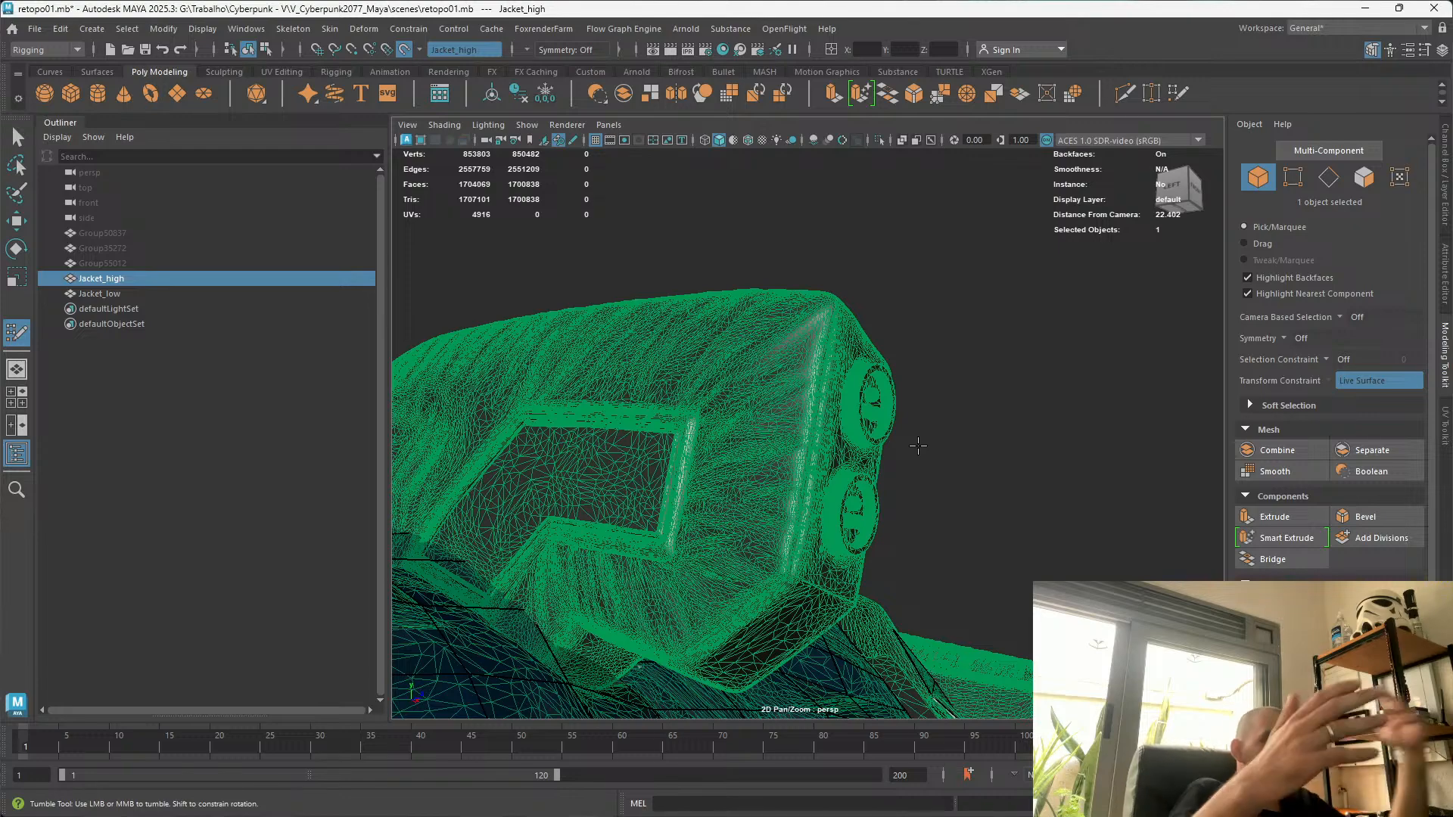
{"action": "scroll", "coordinate": [799, 522], "scroll_direction": "down", "scroll_amount": 5}
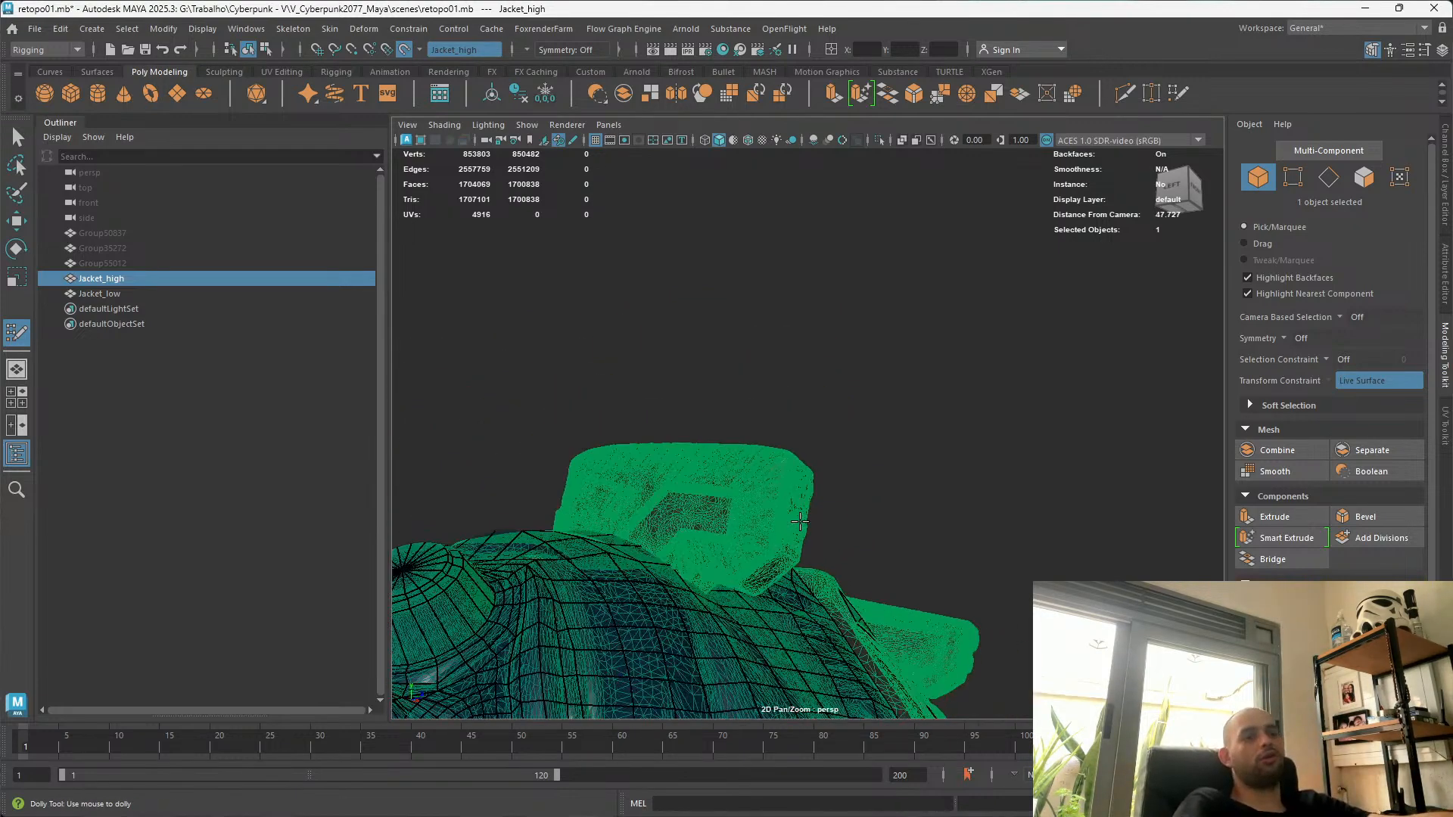
{"action": "middle_click_drag", "start_coordinate": [800, 522], "coordinate": [812, 210], "text": "alt"}
{"action": "scroll", "coordinate": [812, 211], "scroll_direction": "up", "scroll_amount": 1}
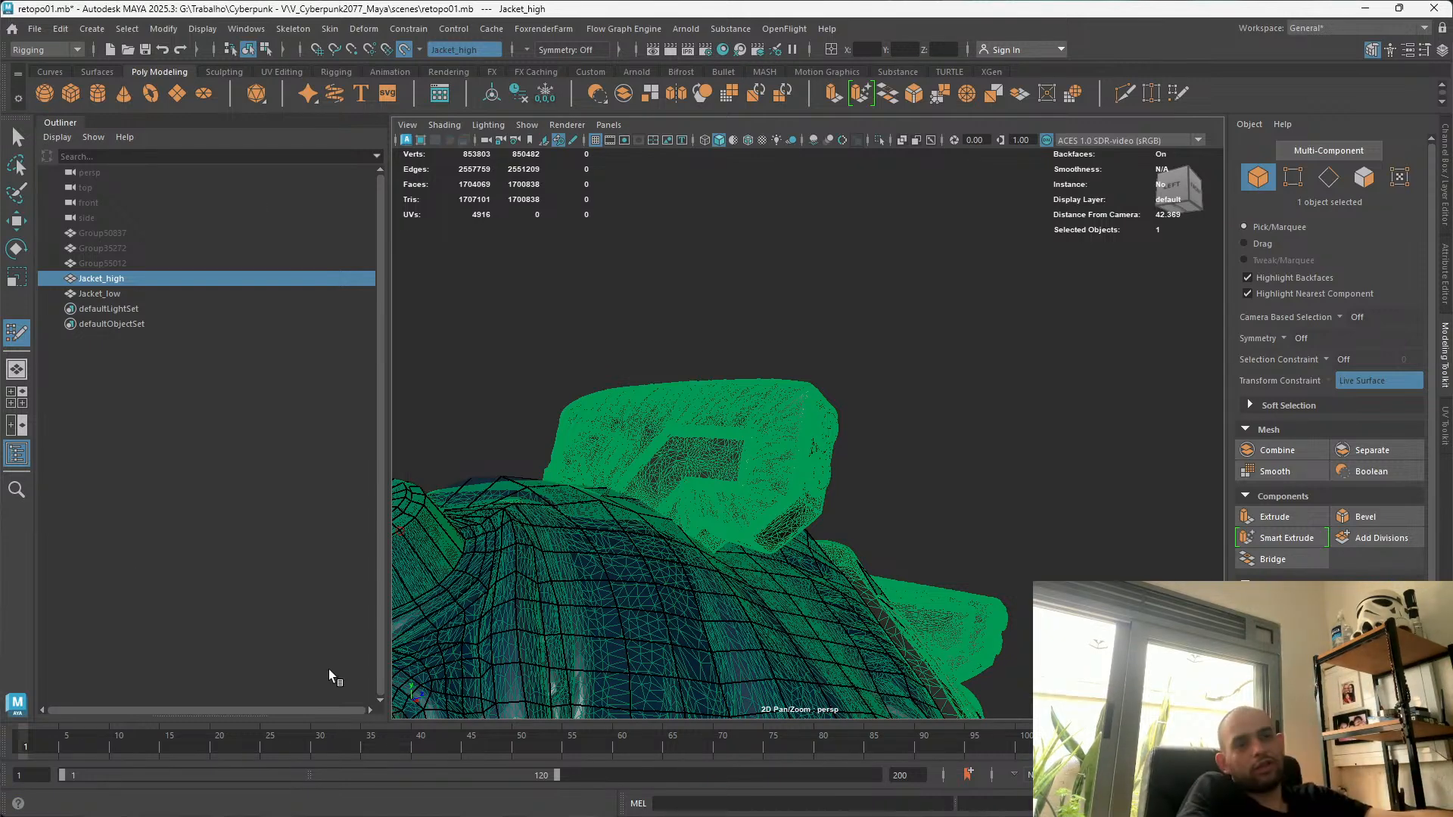
Select Jacket_low and return to Multi-Component selection with the whole sleeve in view
{"action": "left_click", "coordinate": [274, 290]}
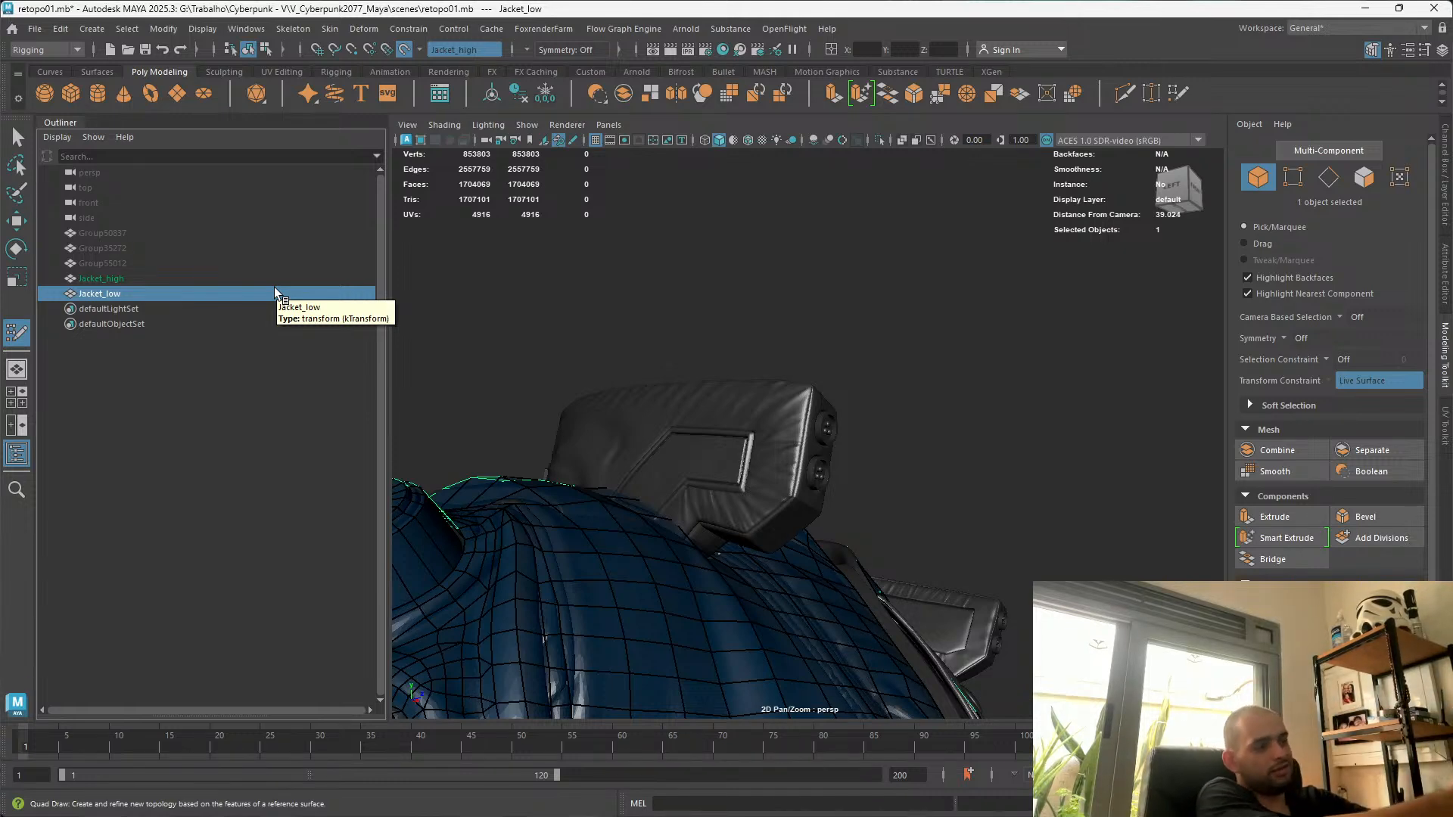
{"action": "scroll", "coordinate": [626, 516], "scroll_direction": "down", "scroll_amount": 3}
{"action": "middle_click_drag", "start_coordinate": [626, 516], "coordinate": [762, 366], "text": "alt"}
{"action": "left_click_drag", "start_coordinate": [762, 366], "coordinate": [692, 481], "text": "alt"}
{"action": "left_click", "coordinate": [1349, 151]}
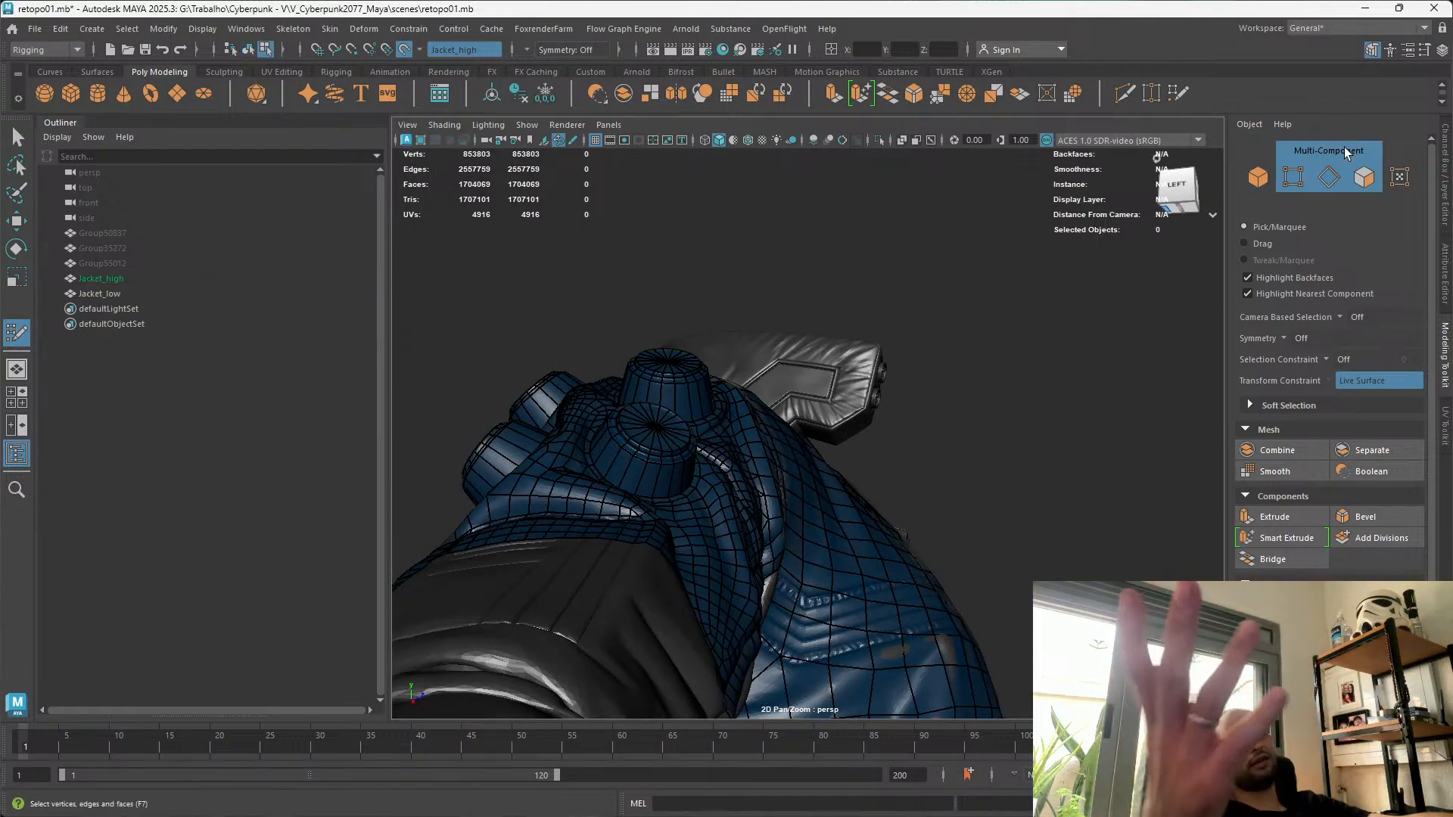
{"action": "scroll", "coordinate": [919, 466], "scroll_direction": "down", "scroll_amount": 3}
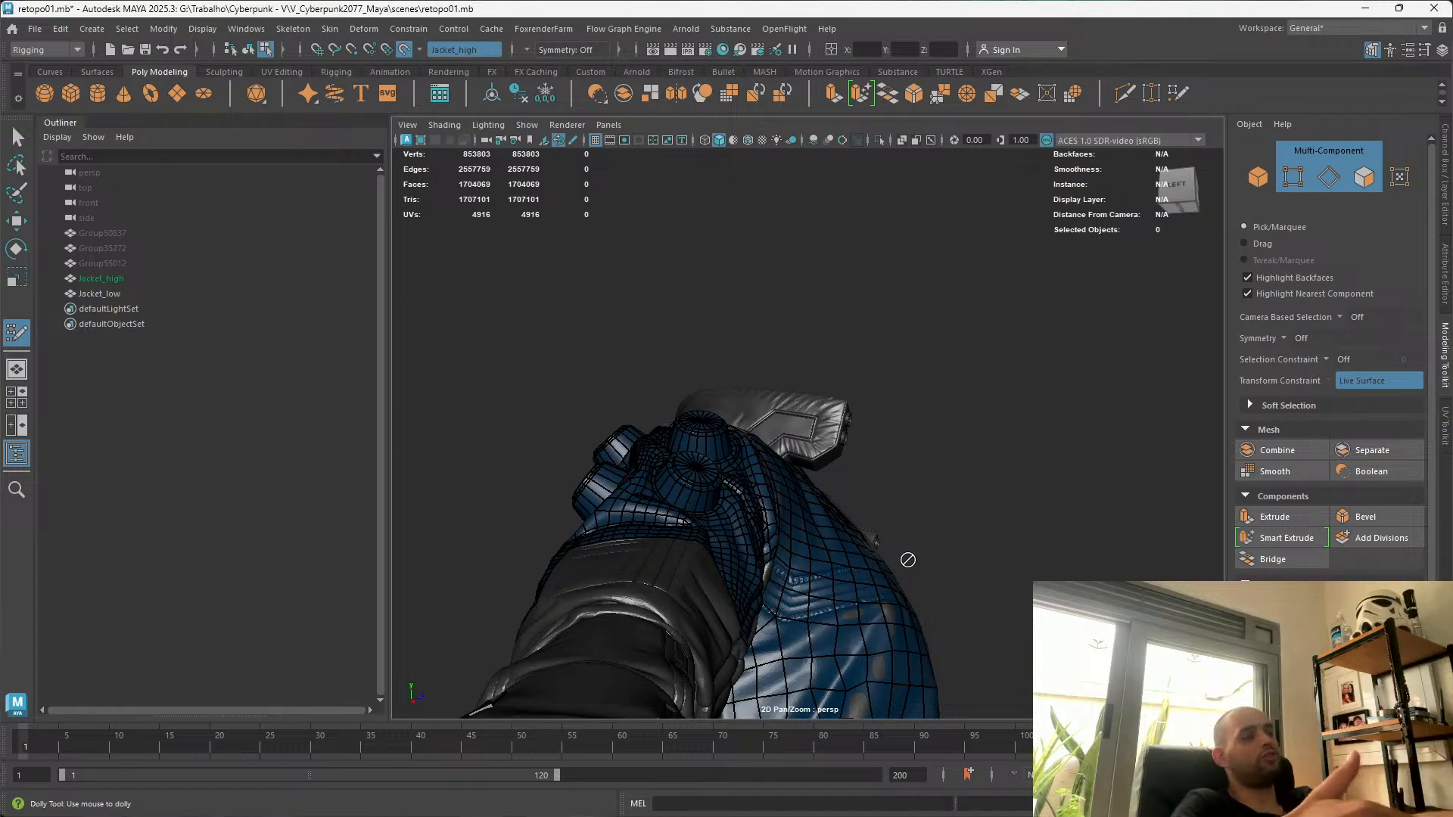
{"action": "middle_click_drag", "start_coordinate": [652, 441], "coordinate": [853, 341], "text": "alt"}
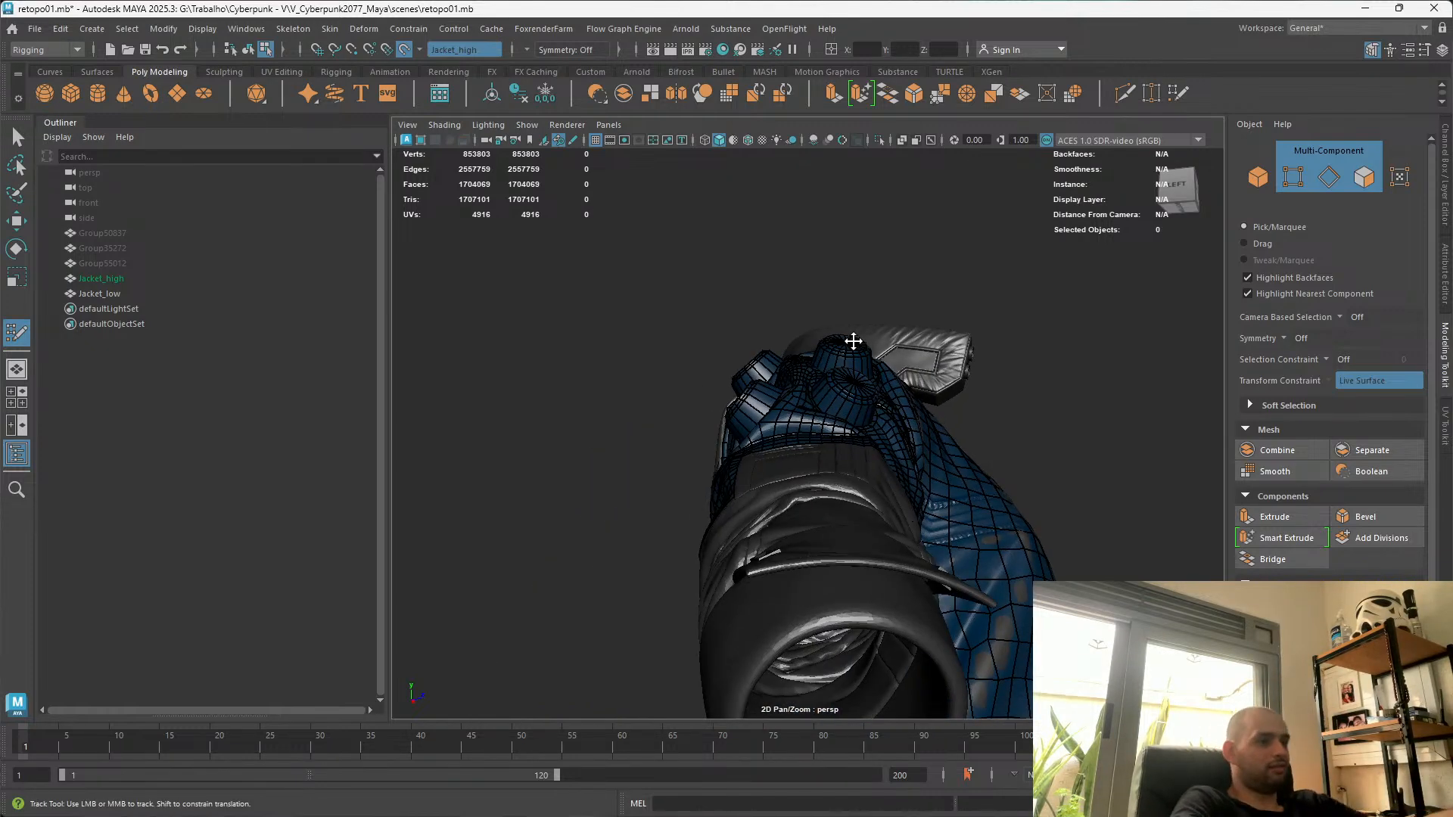
Examine the uncovered lower sleeve and the mesh border around the back of the arm
{"action": "left_click_drag", "start_coordinate": [853, 341], "coordinate": [872, 472], "text": "alt"}
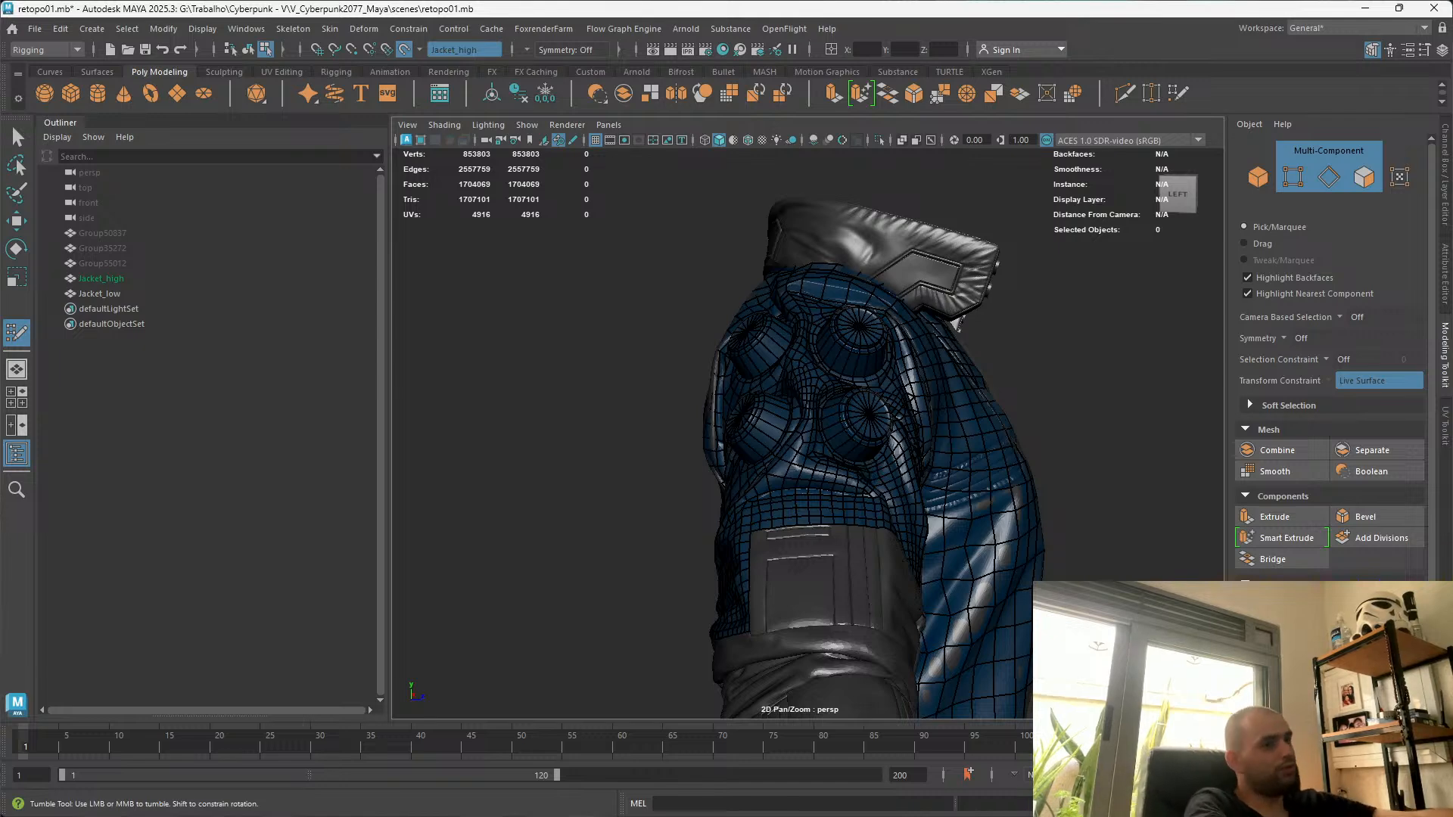
{"action": "middle_click_drag", "start_coordinate": [965, 702], "coordinate": [900, 524], "text": "alt"}
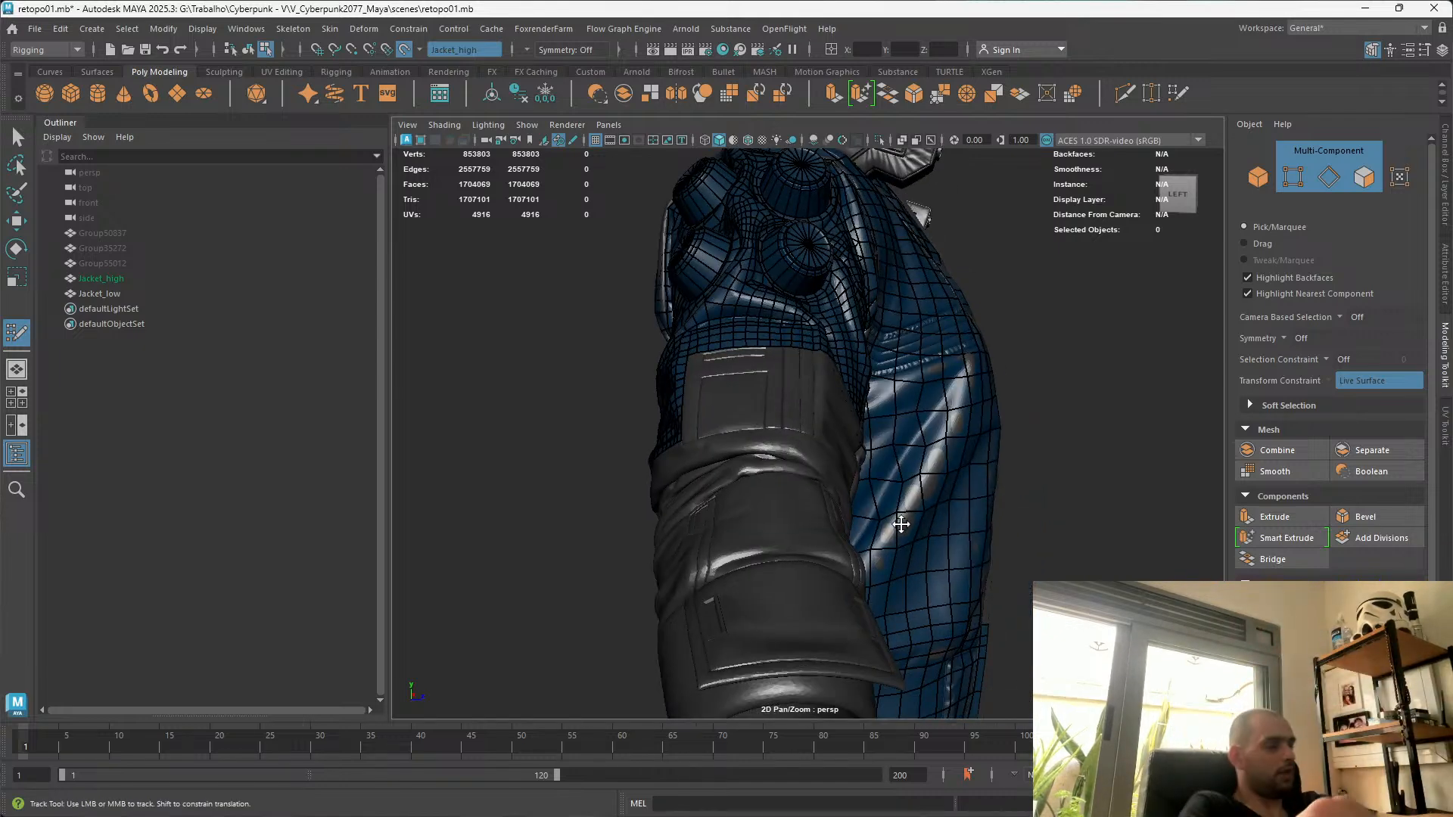
{"action": "left_click_drag", "start_coordinate": [812, 447], "coordinate": [676, 421], "text": "alt"}
{"action": "right_click_drag", "start_coordinate": [676, 421], "coordinate": [727, 412], "text": "alt"}
{"action": "left_click_drag", "start_coordinate": [620, 378], "coordinate": [722, 394], "text": "alt"}
{"action": "middle_click_drag", "start_coordinate": [722, 394], "coordinate": [781, 400], "text": "alt"}
{"action": "right_click_drag", "start_coordinate": [781, 399], "coordinate": [719, 398], "text": "alt"}
{"action": "left_click_drag", "start_coordinate": [719, 399], "coordinate": [787, 390], "text": "alt"}
{"action": "right_click_drag", "start_coordinate": [787, 390], "coordinate": [848, 390], "text": "alt"}
{"action": "mouse_move", "coordinate": [1128, 447]}
{"action": "left_mouse_down", "text": "alt"}
{"action": "mouse_move", "coordinate": [999, 425]}
{"action": "mouse_move", "coordinate": [1025, 324]}
{"action": "mouse_move", "coordinate": [778, 406]}
{"action": "mouse_move", "coordinate": [773, 497]}
{"action": "mouse_move", "coordinate": [752, 457]}
{"action": "mouse_move", "coordinate": [853, 353]}
{"action": "mouse_move", "coordinate": [808, 390]}
{"action": "left_mouse_up", "text": "alt"}
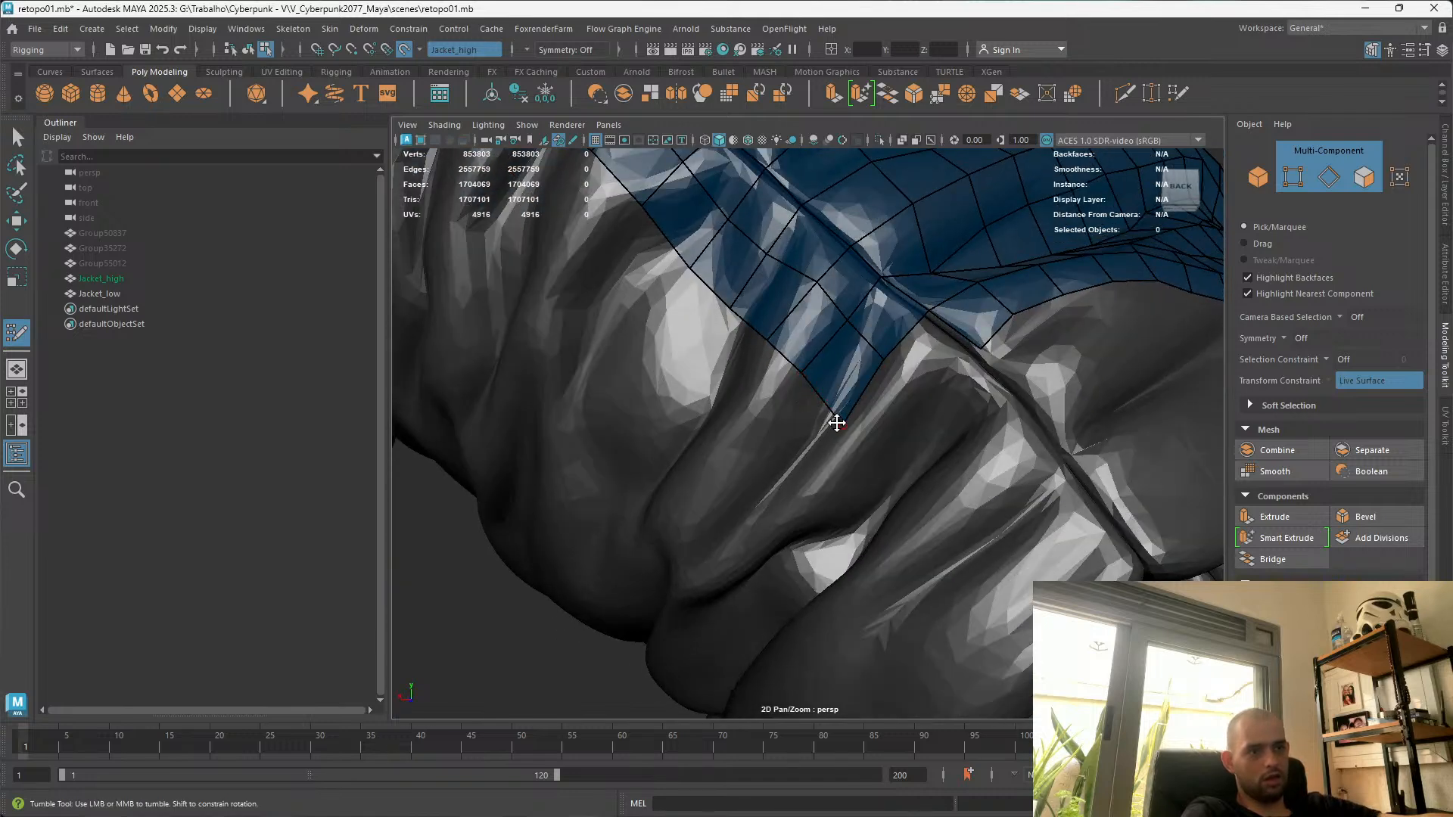
Extrude one quad from the low-poly border edge beside the seam on the back of the sleeve
{"action": "mouse_move", "coordinate": [938, 346]}
{"action": "left_mouse_down", "text": "alt"}
{"action": "mouse_move", "coordinate": [973, 457]}
{"action": "mouse_move", "coordinate": [877, 424]}
{"action": "left_mouse_up", "text": "alt"}
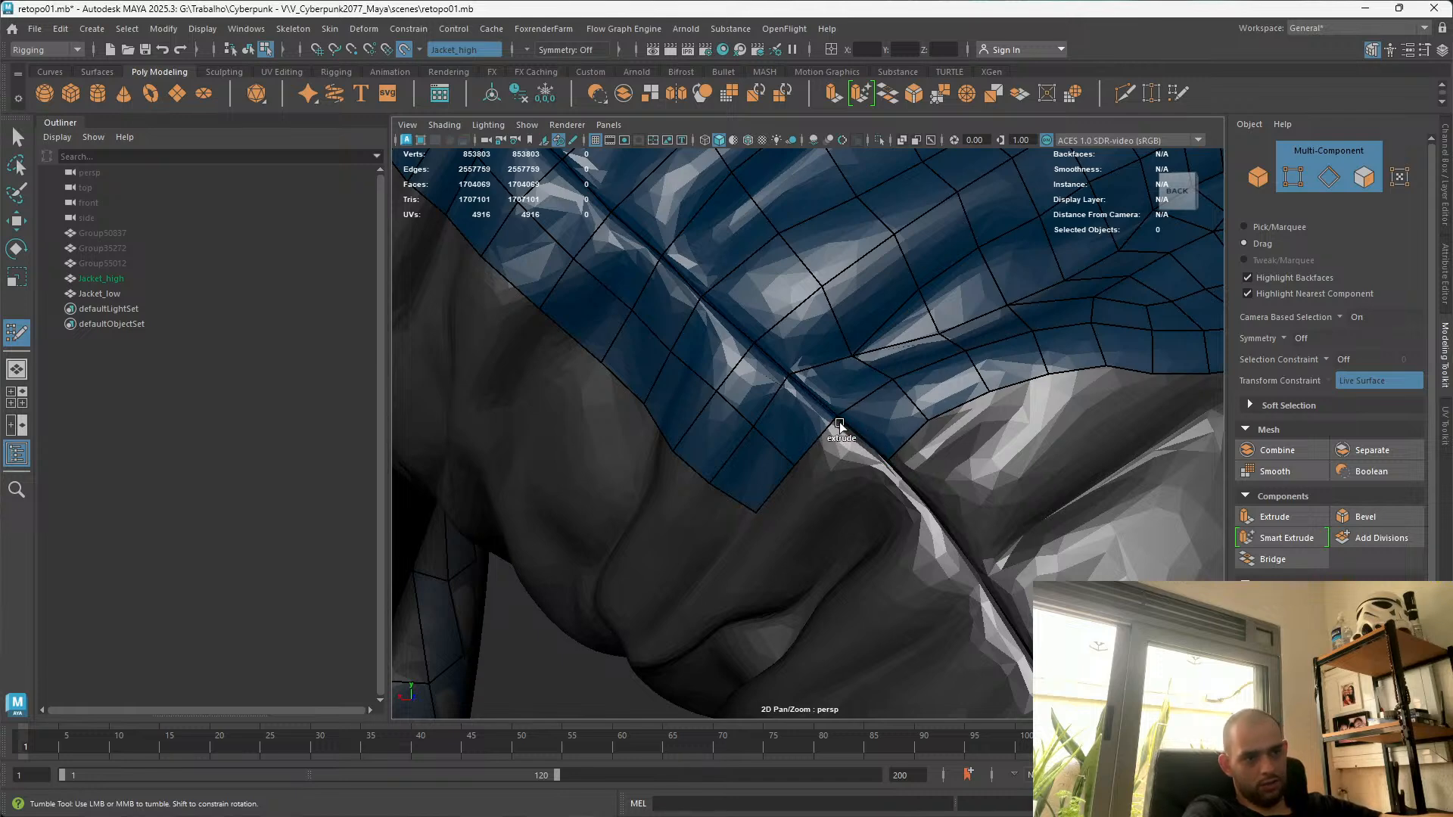
{"action": "left_click_drag", "start_coordinate": [839, 423], "coordinate": [823, 493], "text": "ctrl"}
{"action": "left_click_drag", "start_coordinate": [947, 545], "coordinate": [952, 600], "text": "alt"}
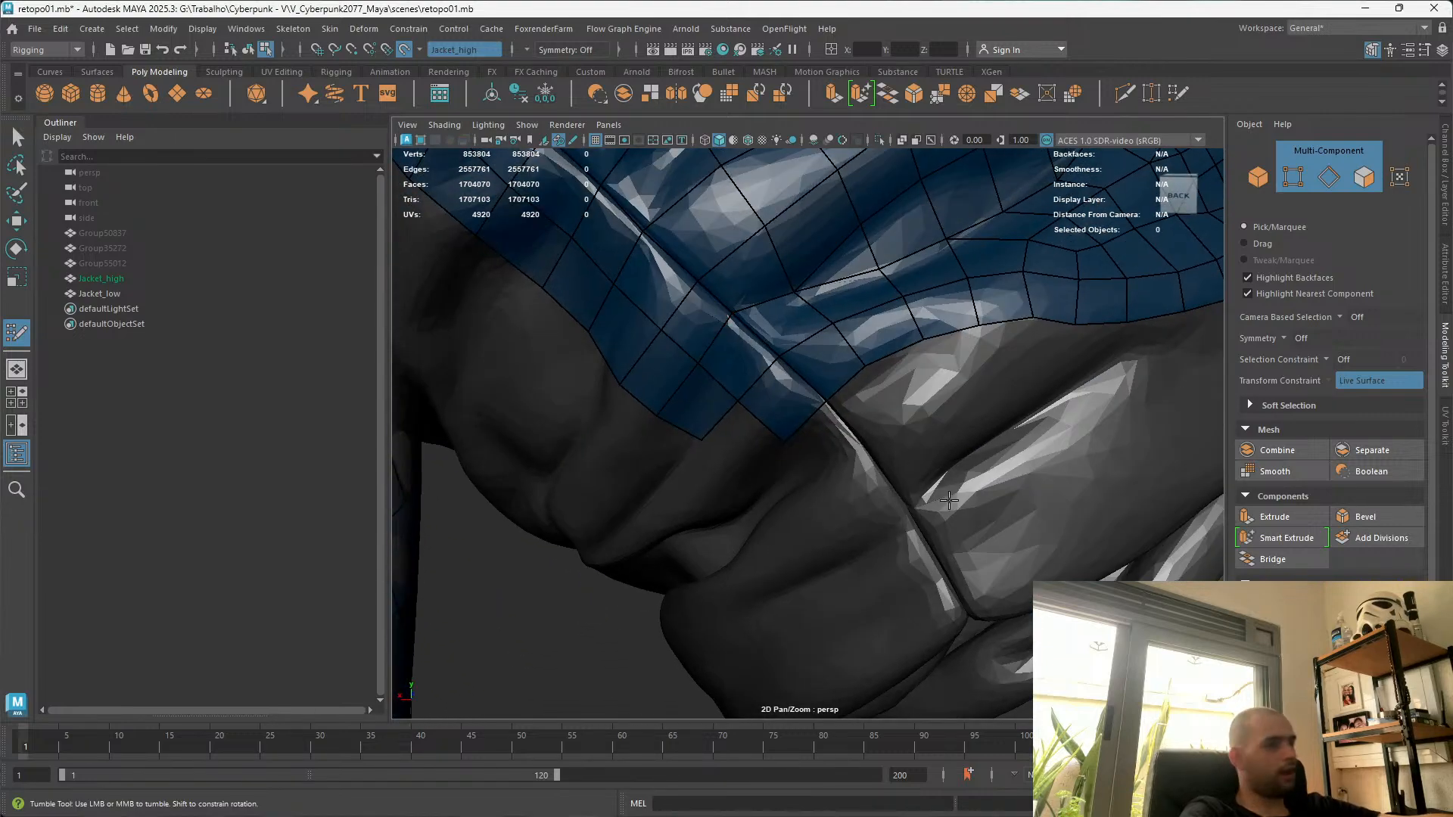
Inspect up close how the low-poly edges follow the seam along the back of the sleeve
{"action": "right_click_drag", "start_coordinate": [747, 515], "coordinate": [665, 211], "text": "alt"}
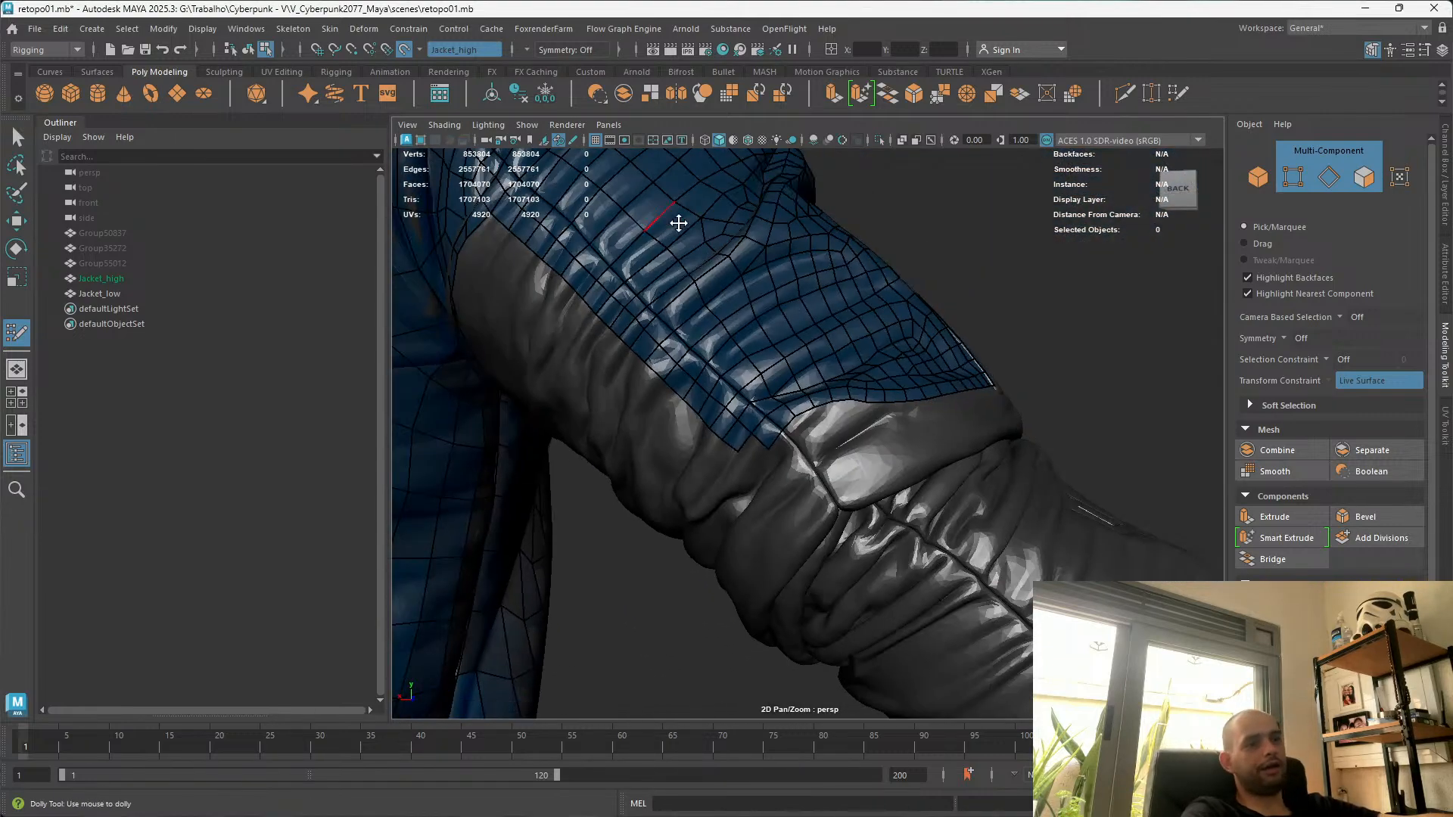
{"action": "left_click_drag", "start_coordinate": [660, 216], "coordinate": [601, 254], "text": "alt"}
{"action": "middle_click_drag", "start_coordinate": [533, 468], "coordinate": [649, 547], "text": "alt"}
{"action": "left_click_drag", "start_coordinate": [649, 547], "coordinate": [617, 531], "text": "alt"}
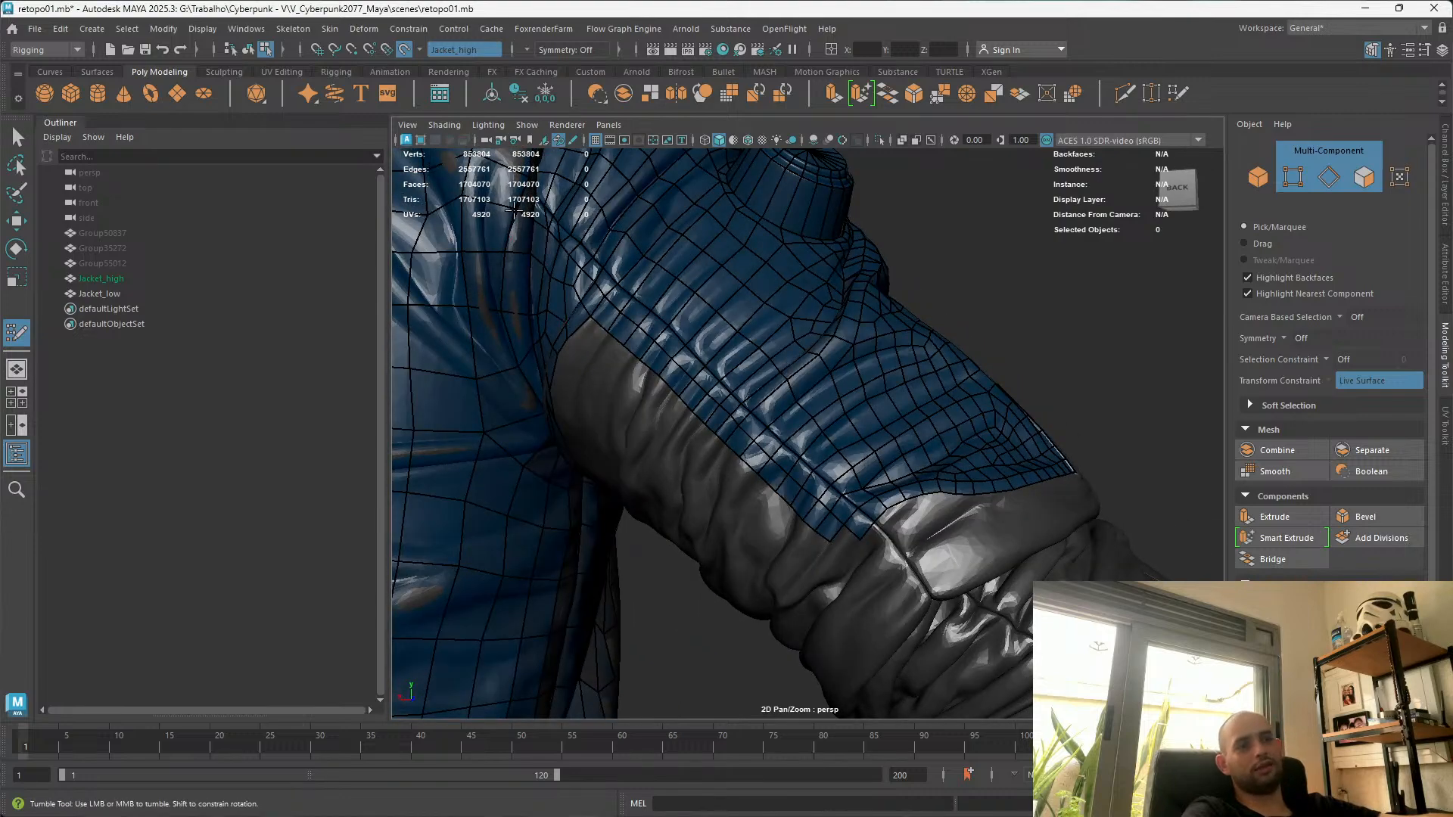
{"action": "right_click_drag", "start_coordinate": [828, 480], "coordinate": [953, 370], "text": "alt"}
{"action": "left_click_drag", "start_coordinate": [954, 370], "coordinate": [900, 503], "text": "alt"}
{"action": "scroll", "coordinate": [847, 522], "scroll_direction": "up", "scroll_amount": 5}
{"action": "middle_click_drag", "start_coordinate": [1095, 422], "coordinate": [891, 442], "text": "alt"}
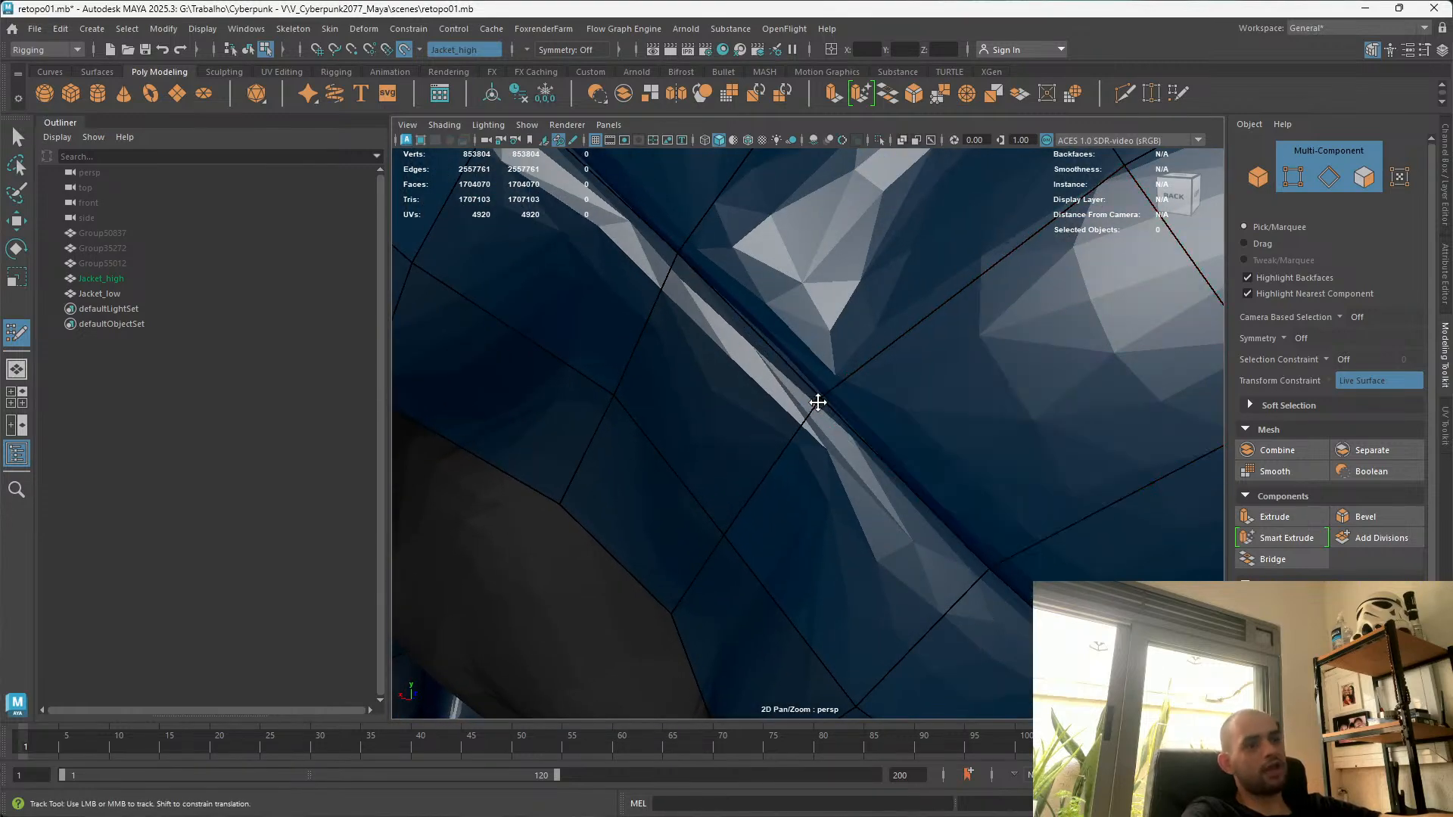
Examine the edge flow across the upper-sleeve folds between the back seam and the shoulder cylinders
{"action": "scroll", "coordinate": [851, 458], "scroll_direction": "down", "scroll_amount": 6}
{"action": "left_click_drag", "start_coordinate": [769, 438], "coordinate": [671, 253], "text": "alt"}
{"action": "middle_click_drag", "start_coordinate": [671, 253], "coordinate": [656, 296], "text": "alt"}
{"action": "scroll", "coordinate": [596, 353], "scroll_direction": "up", "scroll_amount": 4}
{"action": "scroll", "coordinate": [596, 353], "scroll_direction": "up", "scroll_amount": 1}
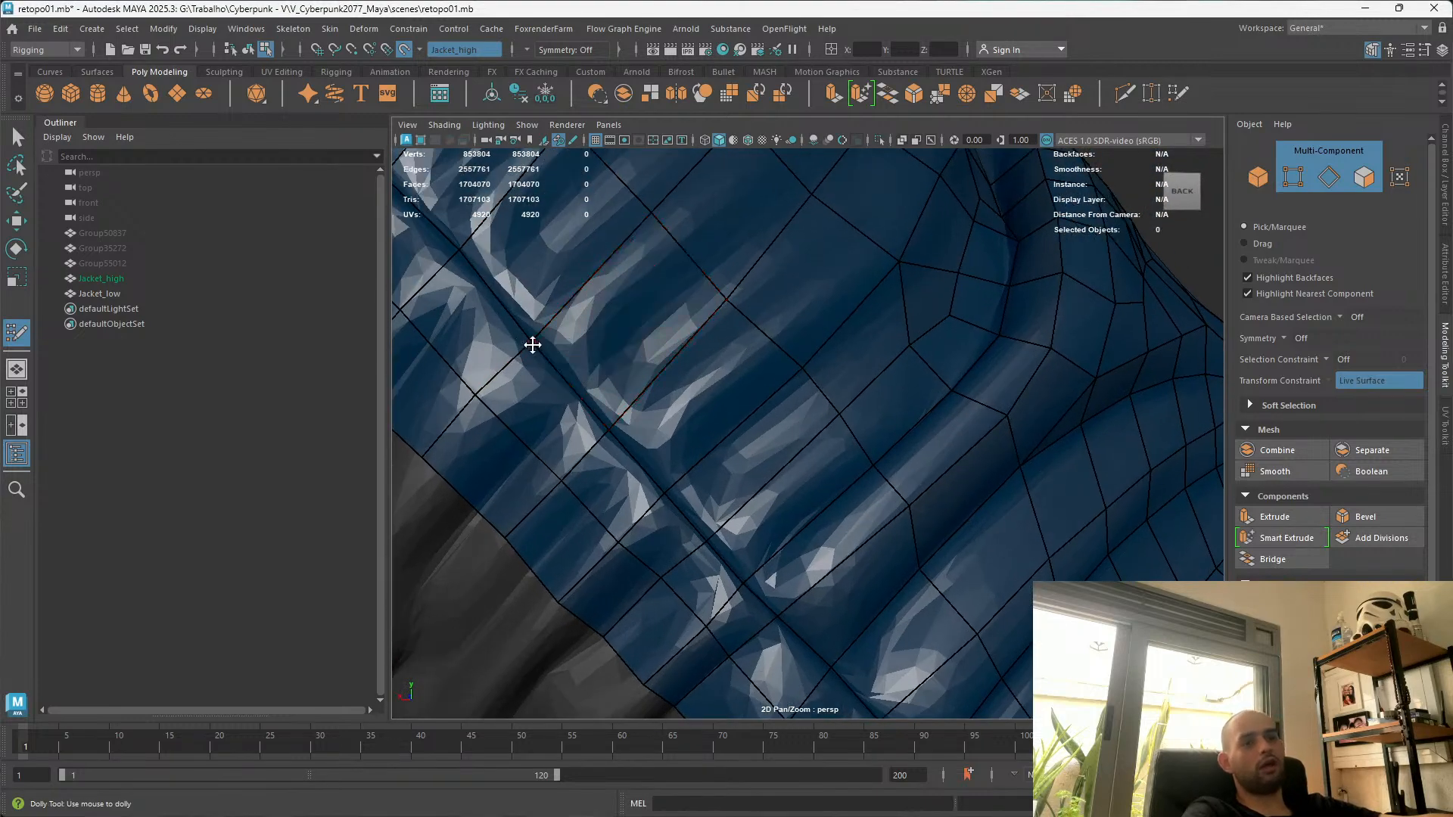
{"action": "scroll", "coordinate": [588, 399], "scroll_direction": "down", "scroll_amount": 3}
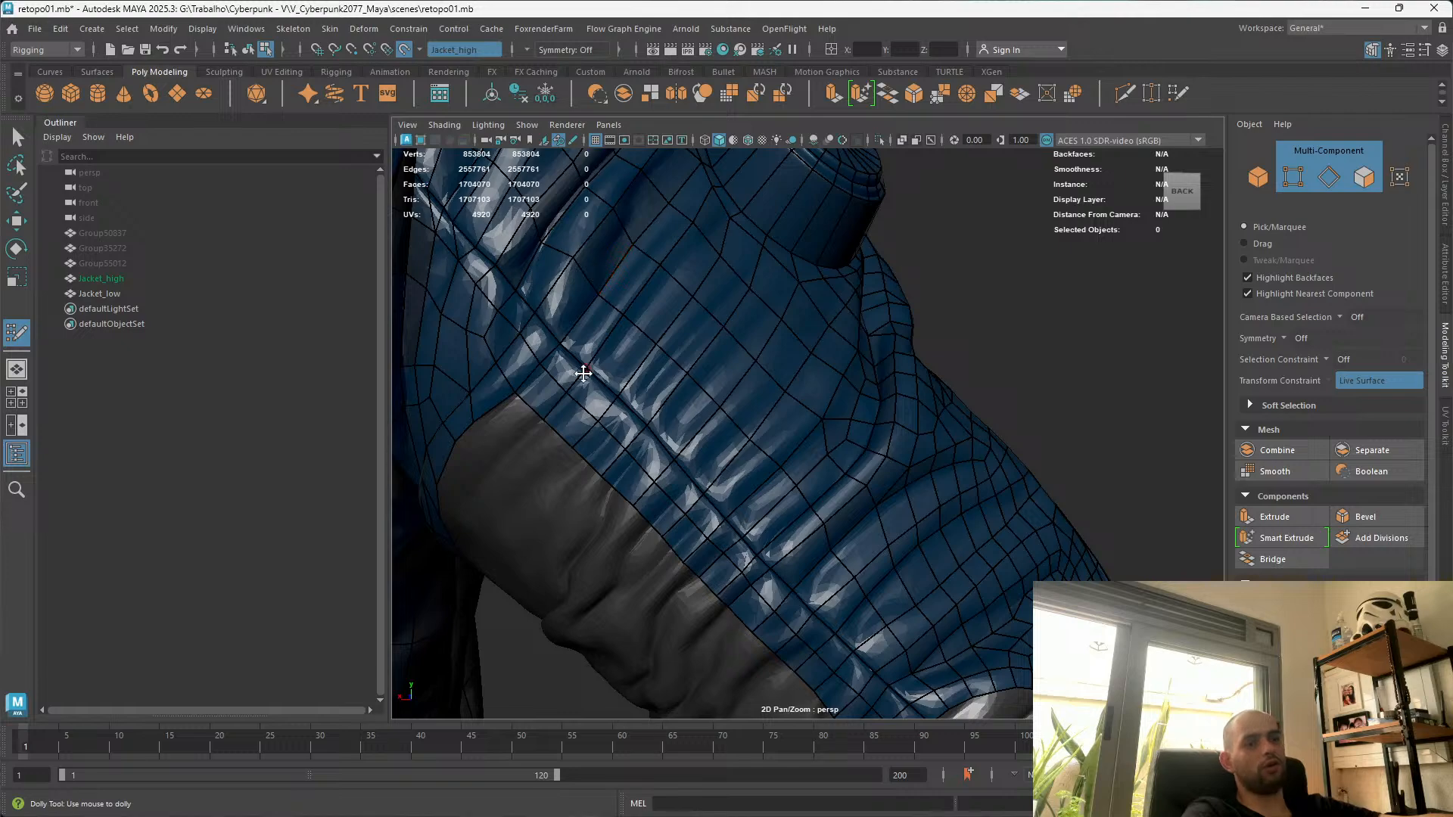
{"action": "scroll", "coordinate": [859, 616], "scroll_direction": "down", "scroll_amount": 3}
{"action": "left_click_drag", "start_coordinate": [666, 292], "coordinate": [1027, 469], "text": "alt"}
{"action": "left_click_drag", "start_coordinate": [990, 411], "coordinate": [1018, 418], "text": "alt"}
{"action": "right_click_drag", "start_coordinate": [1017, 418], "coordinate": [615, 265], "text": "alt"}
{"action": "left_click_drag", "start_coordinate": [782, 445], "coordinate": [605, 265], "text": "alt"}
{"action": "right_click_drag", "start_coordinate": [605, 265], "coordinate": [697, 454], "text": "alt"}
{"action": "left_click_drag", "start_coordinate": [697, 454], "coordinate": [572, 272], "text": "alt"}
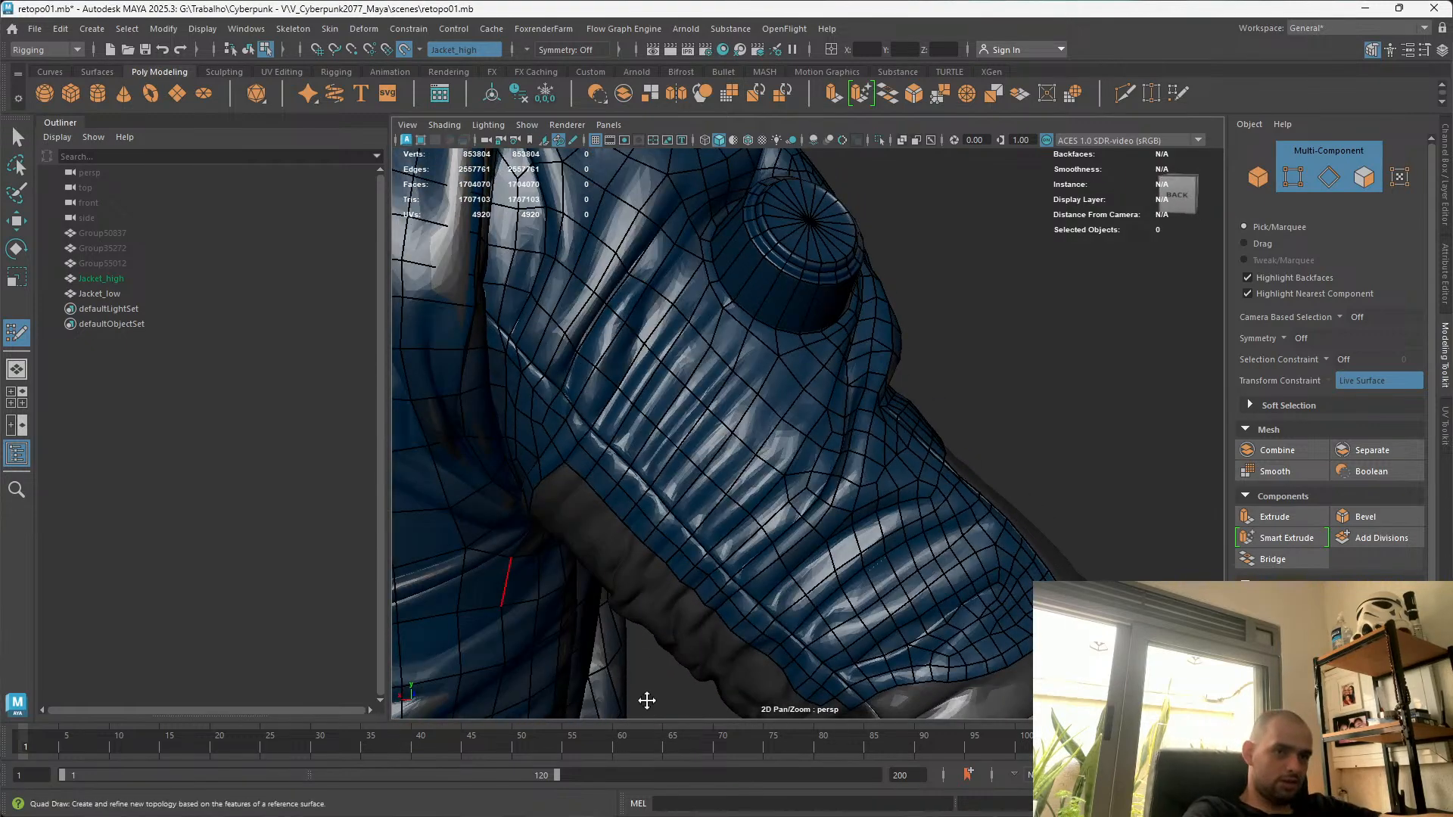
Add another quad at the mesh's lower corner along the back sleeve seam
{"action": "left_click_drag", "start_coordinate": [941, 461], "coordinate": [840, 444], "text": "alt"}
{"action": "mouse_move", "coordinate": [841, 444]}
{"action": "right_mouse_down", "text": "alt"}
{"action": "mouse_move", "coordinate": [856, 608]}
{"action": "mouse_move", "coordinate": [837, 585]}
{"action": "right_mouse_up", "text": "alt"}
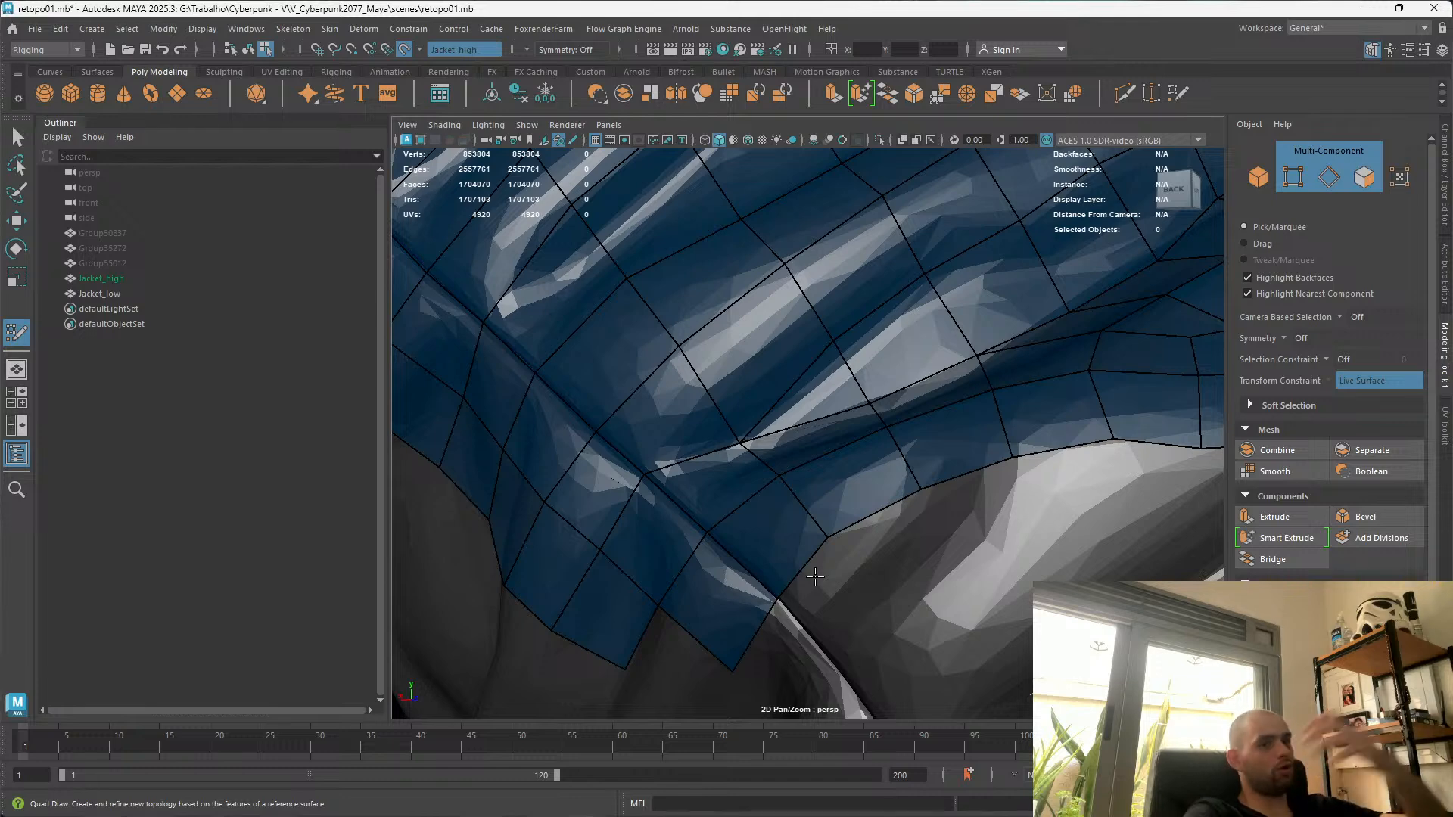
{"action": "right_click_drag", "start_coordinate": [681, 423], "coordinate": [779, 531], "text": "alt"}
{"action": "left_click_drag", "start_coordinate": [779, 531], "coordinate": [878, 600], "text": "alt"}
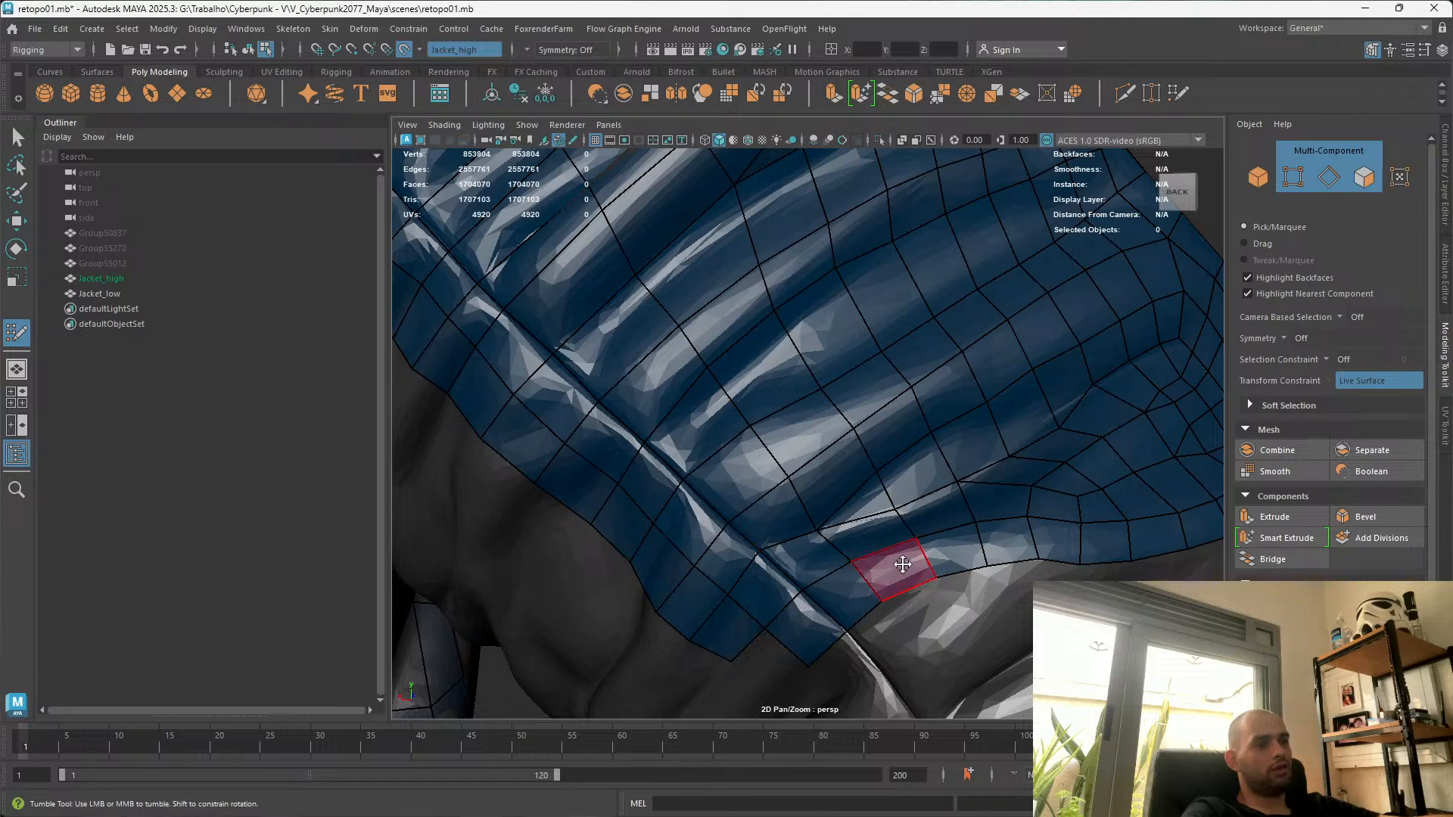
{"action": "middle_click_drag", "start_coordinate": [902, 564], "coordinate": [723, 391], "text": "alt"}
{"action": "mouse_move", "coordinate": [723, 391]}
{"action": "left_mouse_down", "text": "alt"}
{"action": "mouse_move", "coordinate": [783, 288]}
{"action": "mouse_move", "coordinate": [756, 354]}
{"action": "left_mouse_up", "text": "alt"}
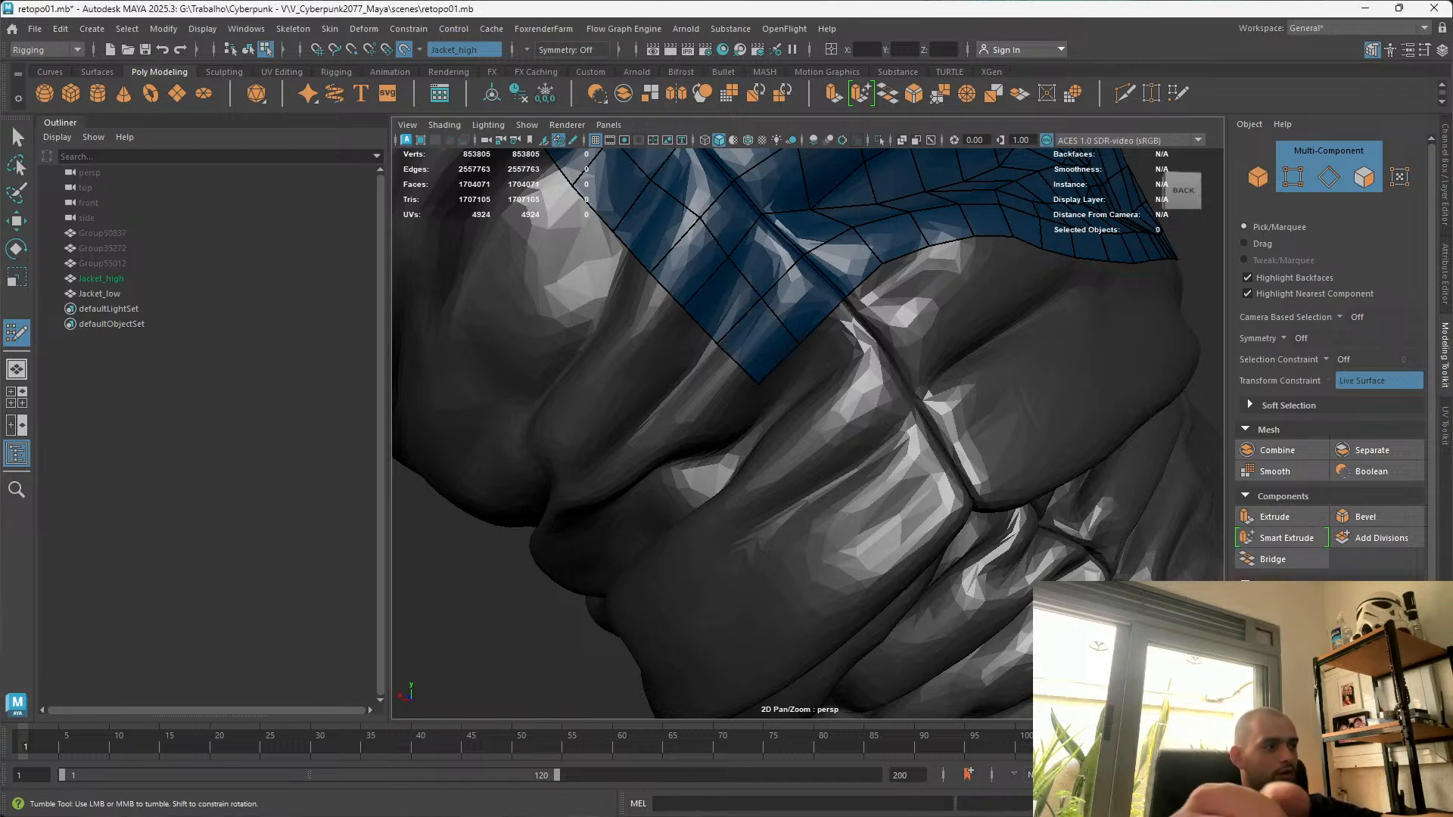
Extrude a long quad down the panel side of the back seam and split it with an inserted edge
{"action": "left_click_drag", "start_coordinate": [1014, 336], "coordinate": [957, 598], "text": "alt"}
{"action": "middle_click_drag", "start_coordinate": [958, 598], "coordinate": [968, 519], "text": "alt"}
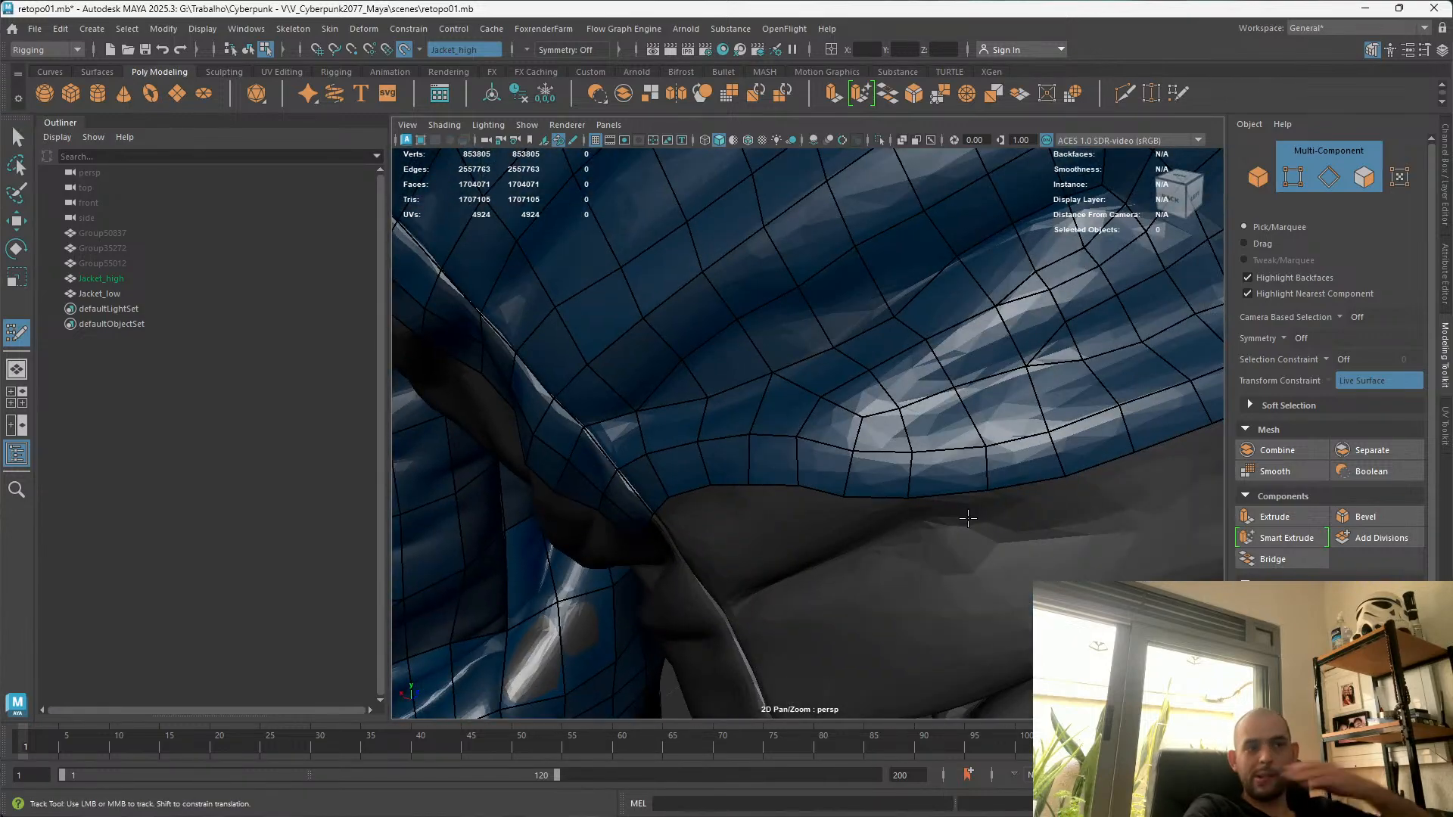
{"action": "mouse_move", "coordinate": [968, 519]}
{"action": "left_mouse_down", "text": "alt"}
{"action": "mouse_move", "coordinate": [757, 474]}
{"action": "mouse_move", "coordinate": [803, 443]}
{"action": "mouse_move", "coordinate": [835, 378]}
{"action": "mouse_move", "coordinate": [876, 454]}
{"action": "left_mouse_up", "text": "alt"}
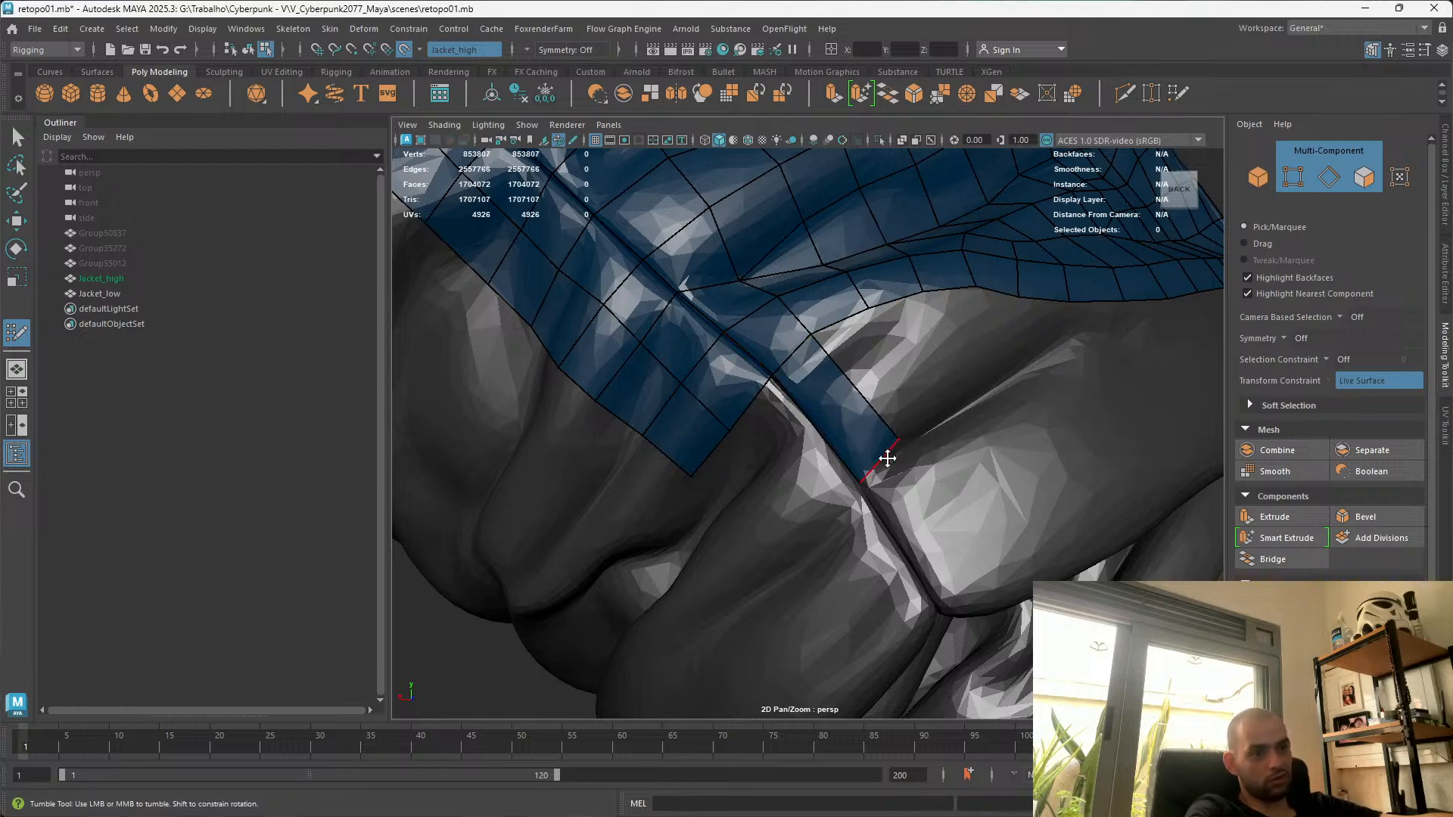
{"action": "left_click", "coordinate": [874, 417], "text": "ctrl"}
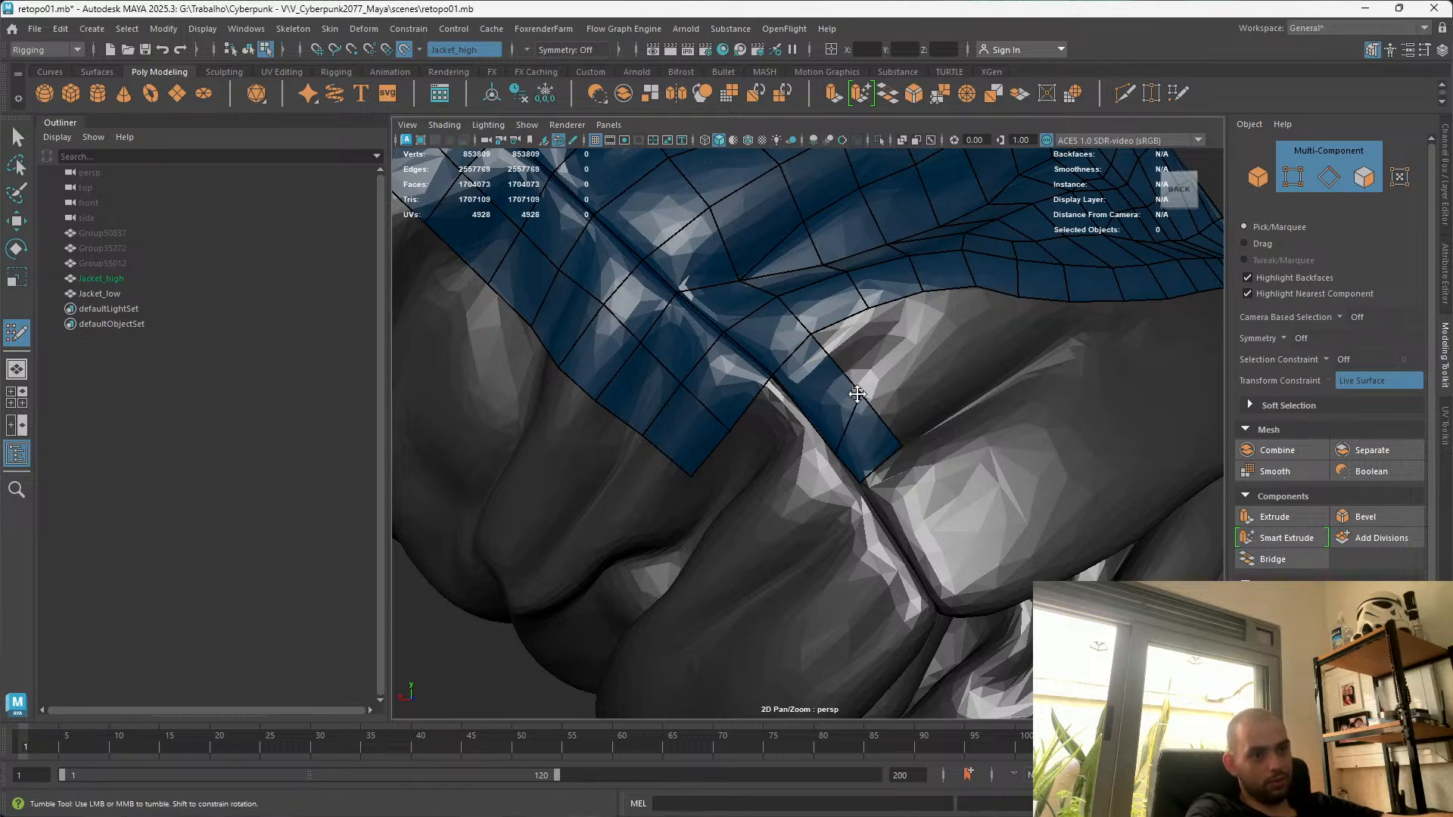
Examine the topology where the sleeve folds run into the seam and the new strip, from several angles
{"action": "scroll", "coordinate": [814, 425], "scroll_direction": "down", "scroll_amount": 5}
{"action": "left_click_drag", "start_coordinate": [813, 425], "coordinate": [855, 387], "text": "alt"}
{"action": "scroll", "coordinate": [930, 428], "scroll_direction": "up", "scroll_amount": 5}
{"action": "middle_click_drag", "start_coordinate": [855, 387], "coordinate": [796, 538], "text": "alt"}
{"action": "left_click_drag", "start_coordinate": [796, 538], "coordinate": [834, 492], "text": "alt"}
{"action": "left_click_drag", "start_coordinate": [845, 378], "coordinate": [833, 438], "text": "alt"}
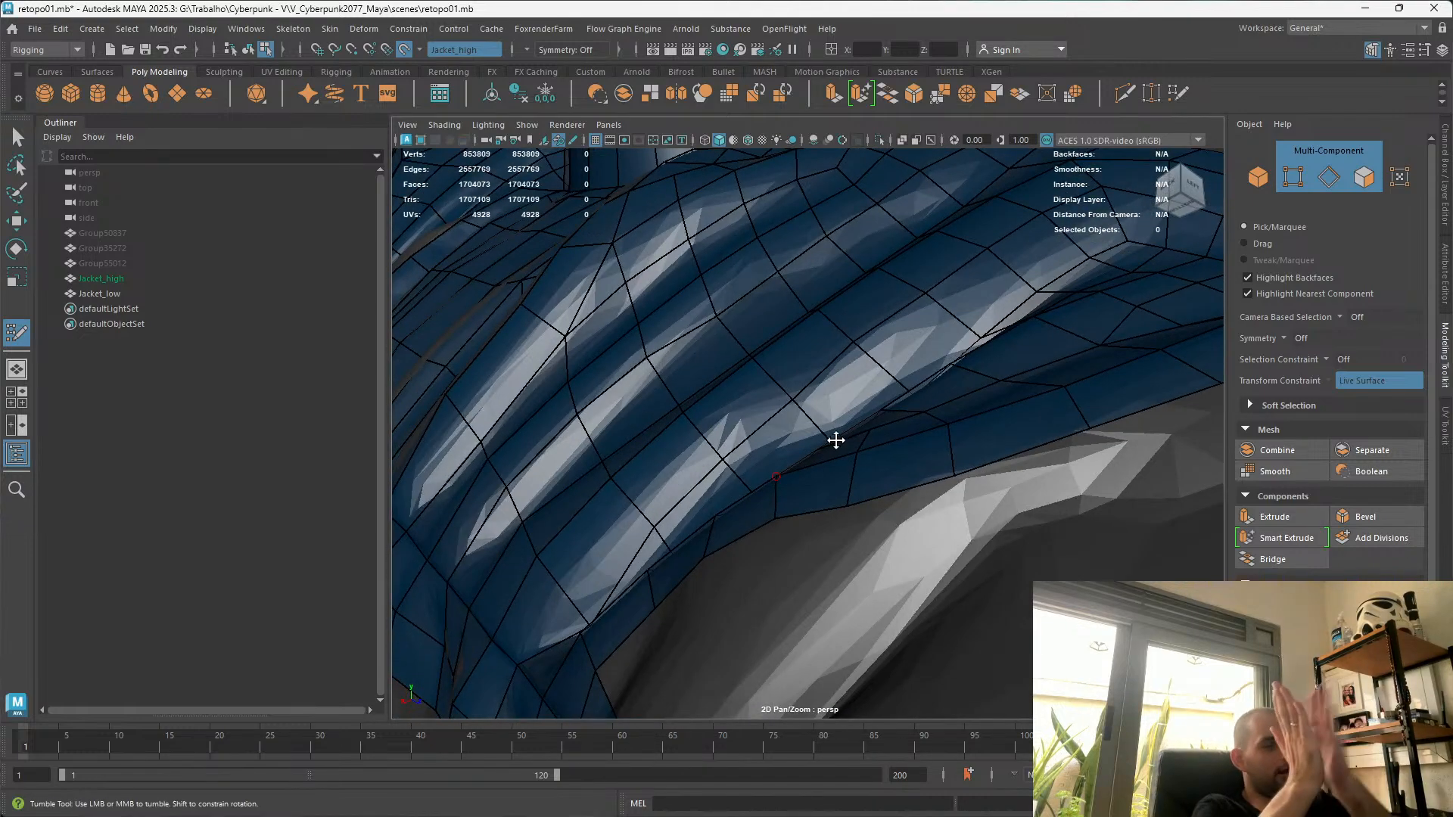
{"action": "left_click_drag", "start_coordinate": [1057, 539], "coordinate": [894, 471], "text": "alt"}
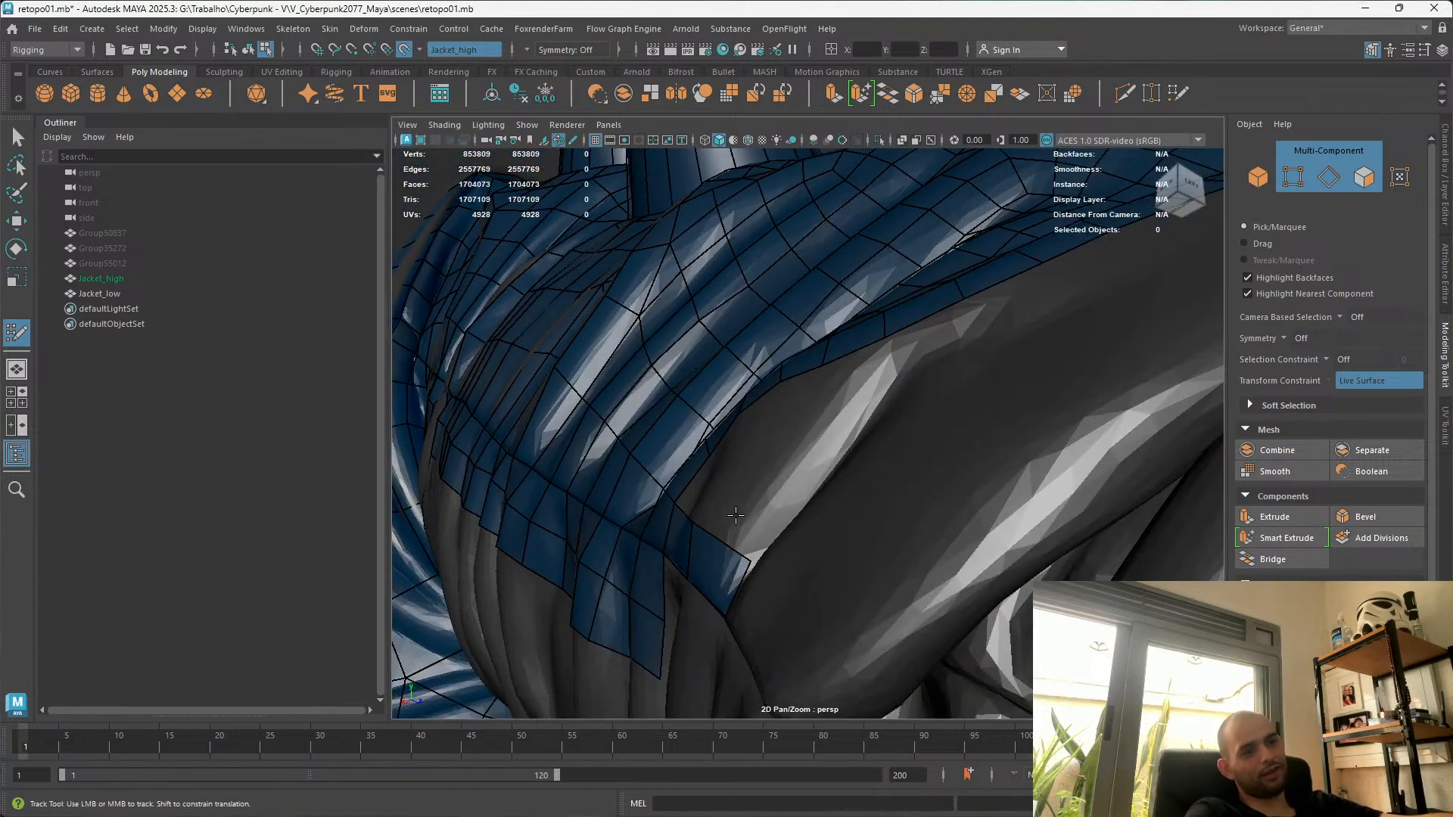
{"action": "left_click_drag", "start_coordinate": [709, 467], "coordinate": [795, 512], "text": "alt"}
{"action": "right_click_drag", "start_coordinate": [795, 513], "coordinate": [1021, 630], "text": "alt"}
{"action": "left_click_drag", "start_coordinate": [869, 640], "coordinate": [850, 598], "text": "alt"}
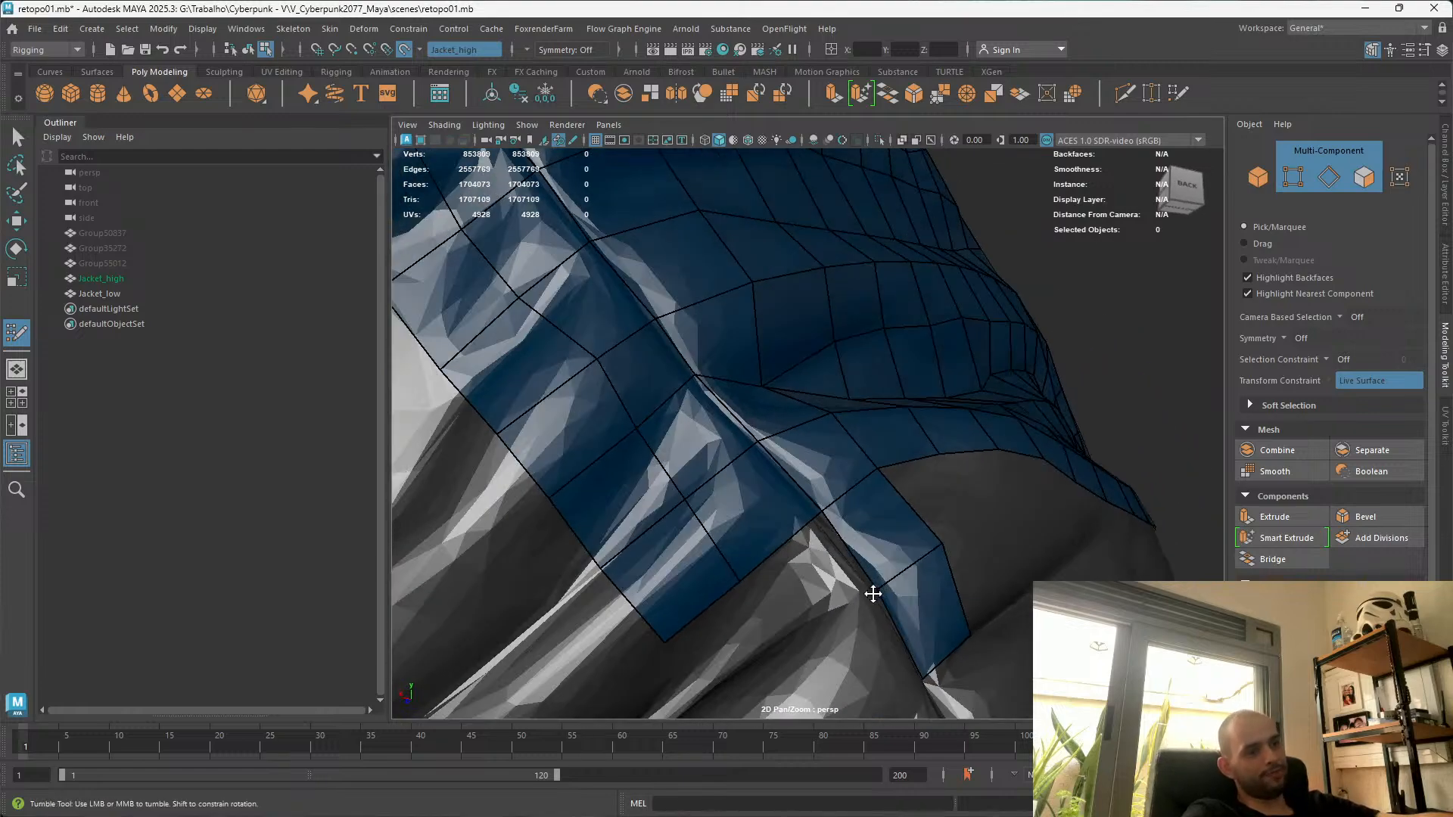
Inspect the uncovered fold between the new seam strip and the mesh border above it
{"action": "right_click_drag", "start_coordinate": [870, 590], "coordinate": [938, 428], "text": "alt"}
{"action": "left_click_drag", "start_coordinate": [937, 428], "coordinate": [814, 386], "text": "alt"}
{"action": "right_click_drag", "start_coordinate": [814, 386], "coordinate": [820, 578], "text": "alt"}
{"action": "left_click_drag", "start_coordinate": [821, 578], "coordinate": [757, 504], "text": "alt"}
{"action": "right_click_drag", "start_coordinate": [757, 504], "coordinate": [802, 539], "text": "alt"}
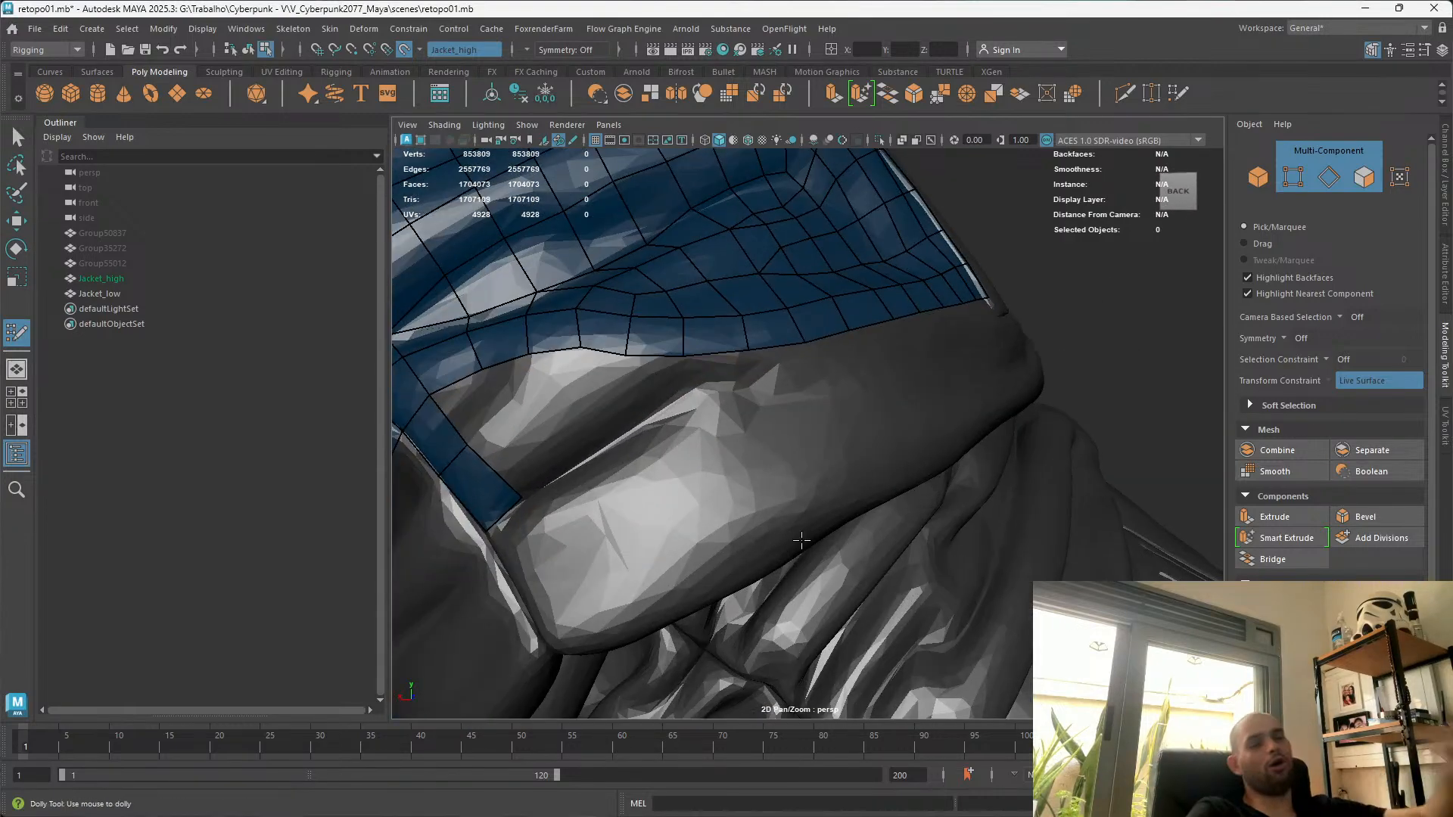
{"action": "right_click_drag", "start_coordinate": [596, 511], "coordinate": [649, 542], "text": "alt"}
{"action": "middle_click_drag", "start_coordinate": [590, 464], "coordinate": [828, 601], "text": "alt"}
{"action": "right_click_drag", "start_coordinate": [827, 601], "coordinate": [746, 636], "text": "alt"}
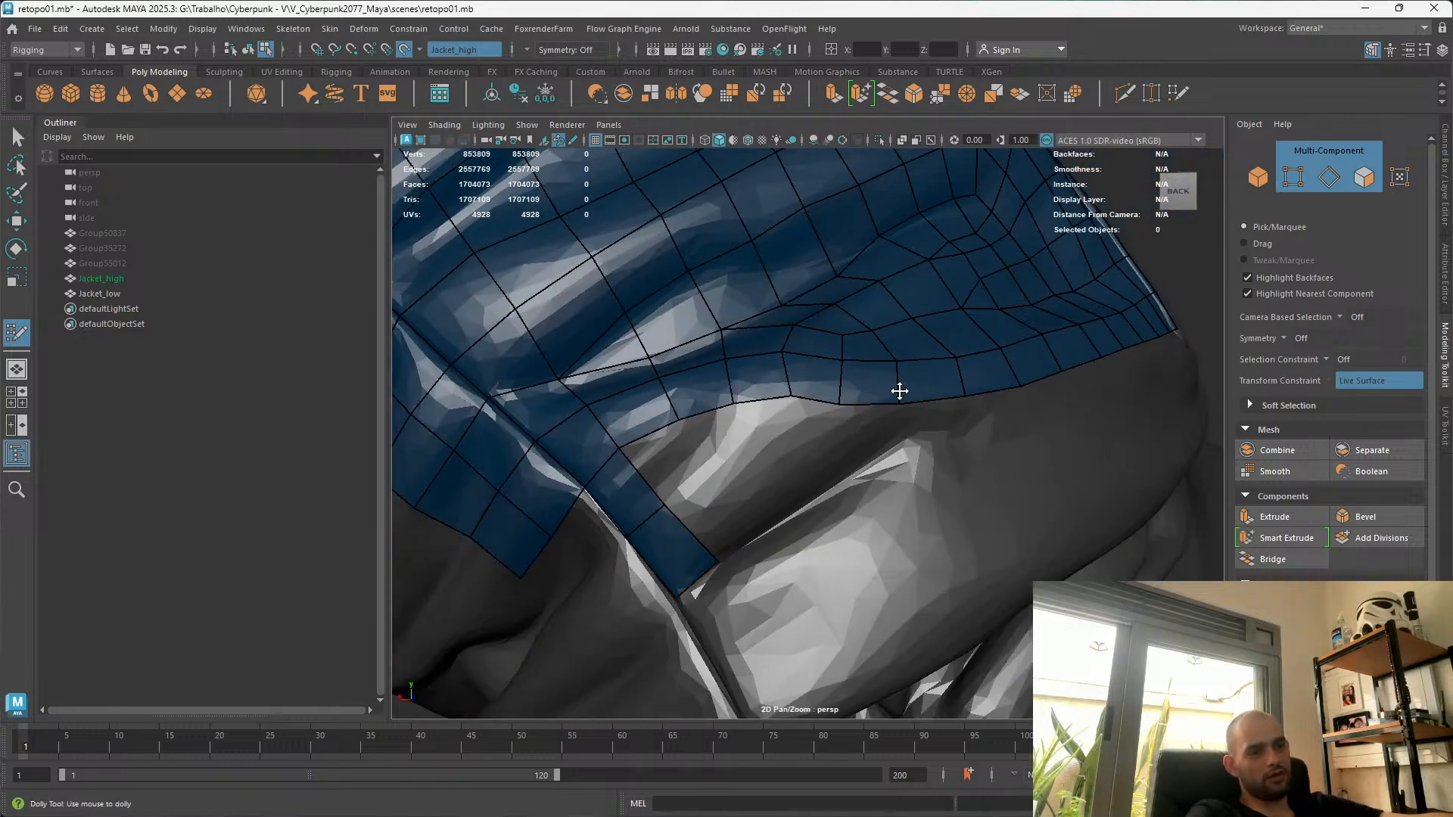
{"action": "left_click_drag", "start_coordinate": [778, 472], "coordinate": [736, 533], "text": "alt"}
{"action": "left_click_drag", "start_coordinate": [847, 370], "coordinate": [655, 447], "text": "alt"}
{"action": "scroll", "coordinate": [651, 448], "scroll_direction": "up", "scroll_amount": 5}
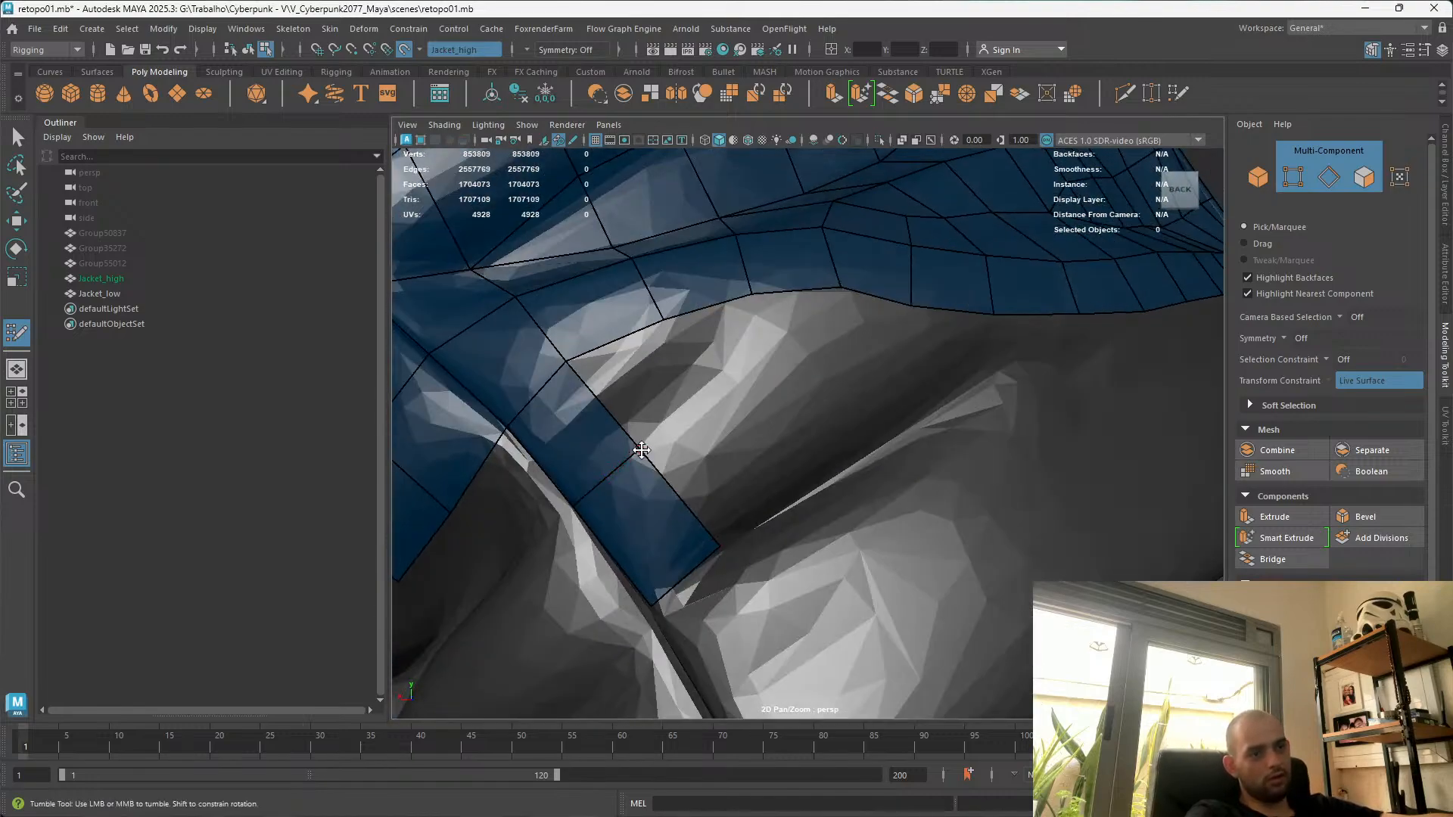
{"action": "scroll", "coordinate": [576, 514], "scroll_direction": "down", "scroll_amount": 4}
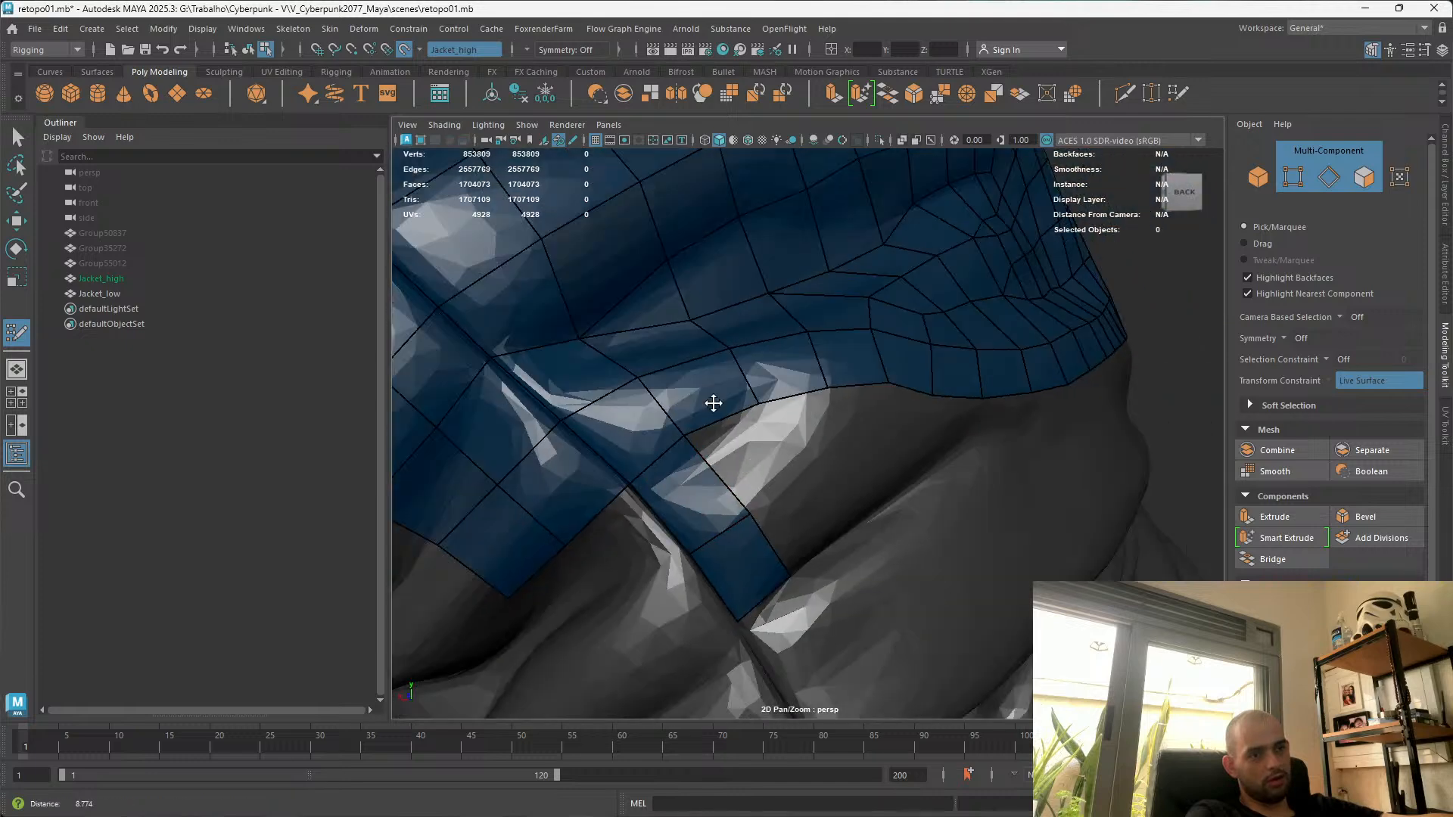
Undo the trial vertex move and add quads filling the corner between the seam strip and the border above
{"action": "left_click_drag", "start_coordinate": [621, 443], "coordinate": [690, 464]}
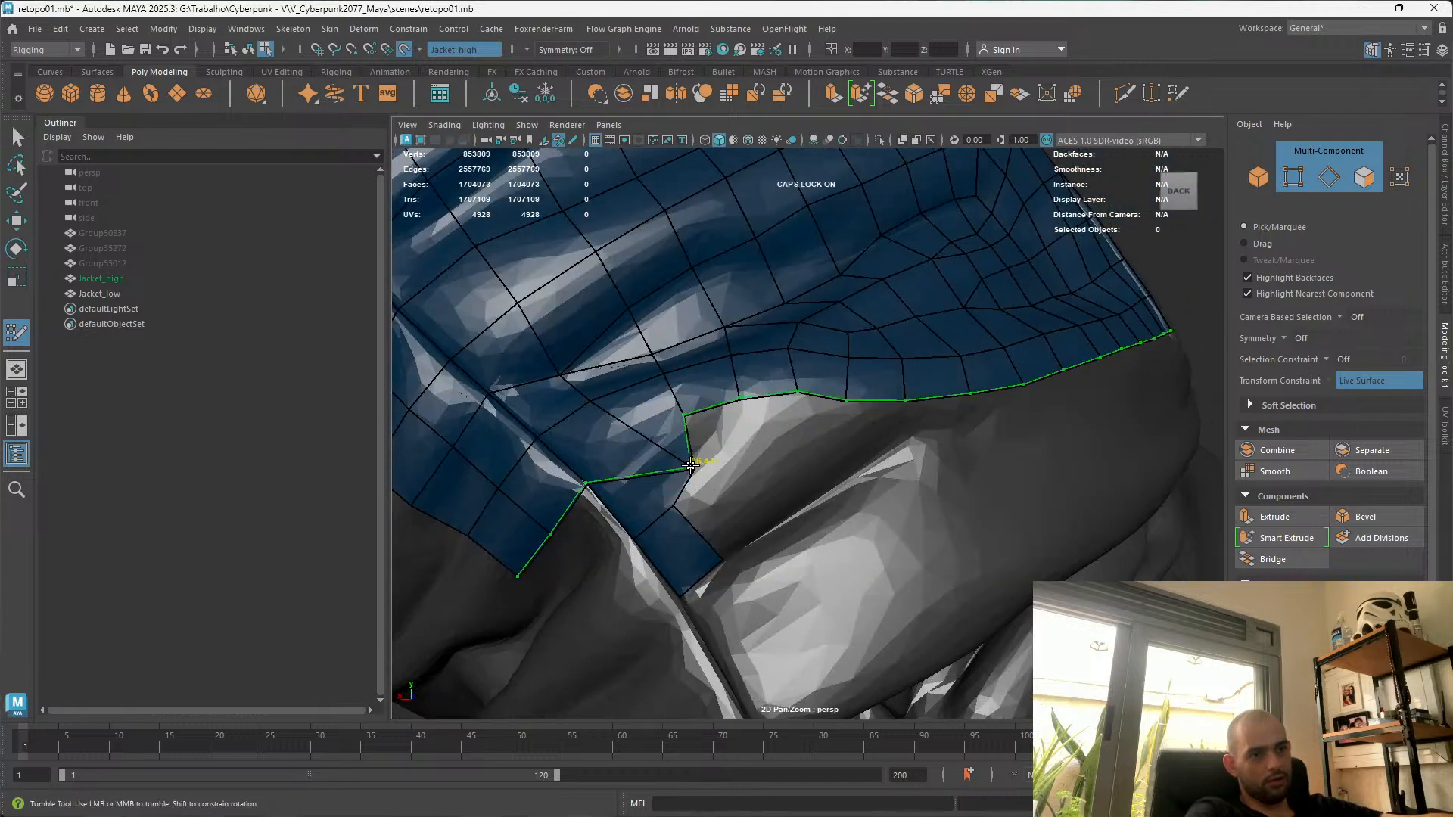
{"action": "key", "text": "ctrl+z"}
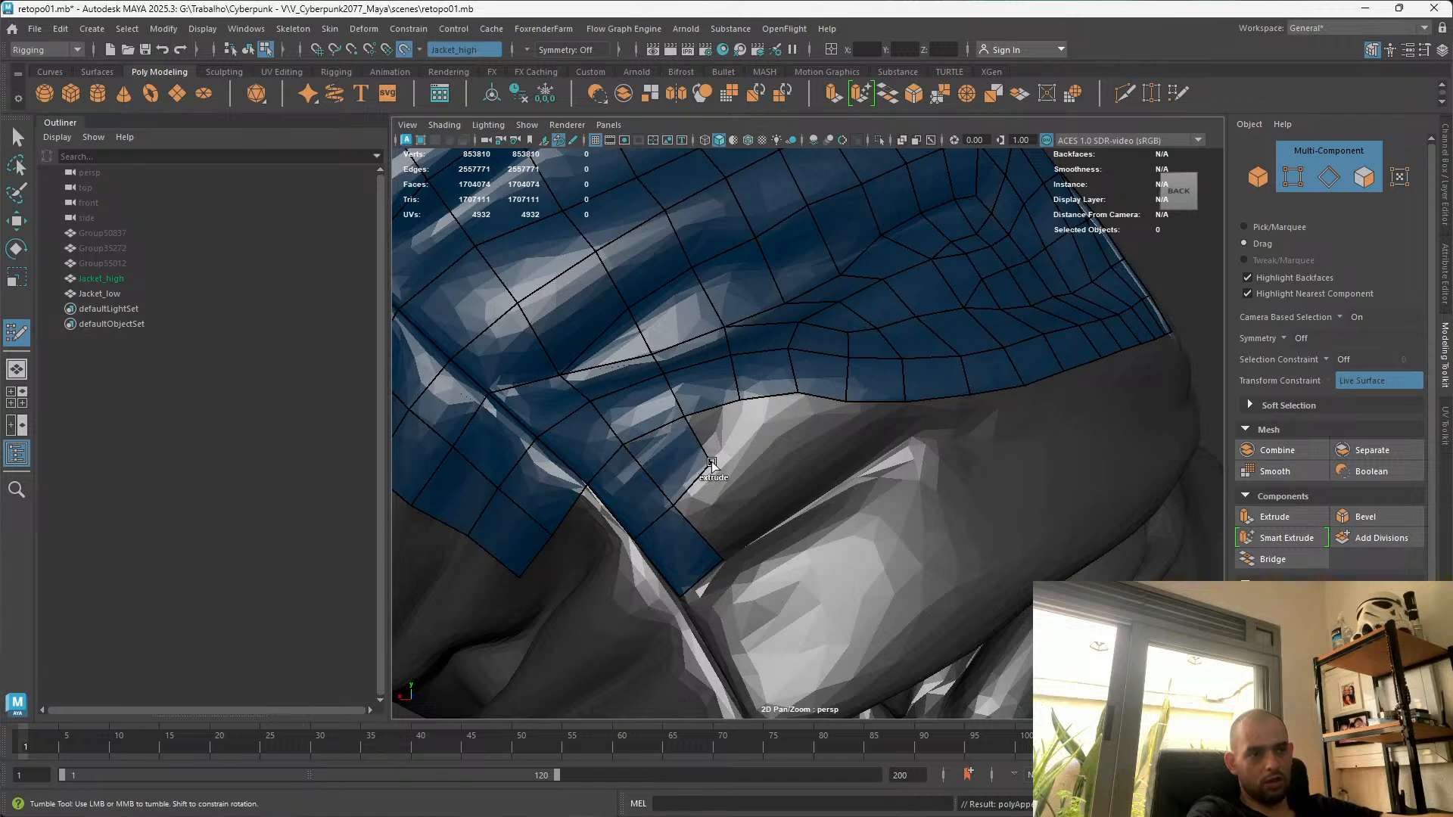
{"action": "mouse_move", "coordinate": [712, 469]}
{"action": "left_mouse_down", "text": "ctrl"}
{"action": "mouse_move", "coordinate": [685, 411]}
{"action": "mouse_move", "coordinate": [811, 502]}
{"action": "mouse_move", "coordinate": [752, 383]}
{"action": "mouse_move", "coordinate": [775, 409]}
{"action": "left_mouse_up", "text": "ctrl"}
{"action": "left_click_drag", "start_coordinate": [784, 360], "coordinate": [704, 423], "text": "alt"}
{"action": "left_click_drag", "start_coordinate": [845, 539], "coordinate": [822, 544], "text": "alt"}
{"action": "left_click_drag", "start_coordinate": [727, 574], "coordinate": [606, 500], "text": "alt"}
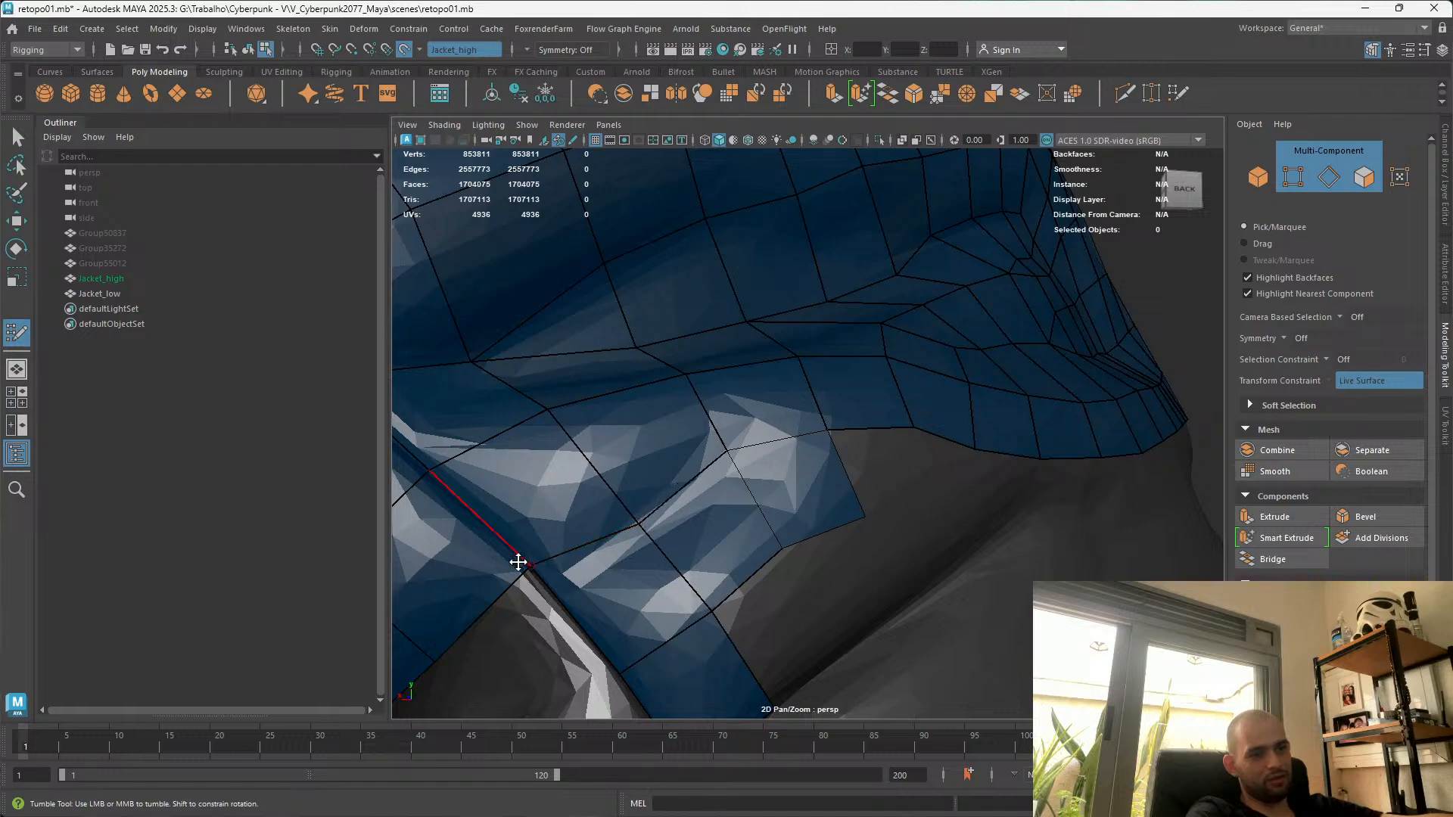
Continue the new row of quads along the lower border, outward from the seam strip over the fold
{"action": "left_click_drag", "start_coordinate": [551, 592], "coordinate": [697, 516], "text": "alt"}
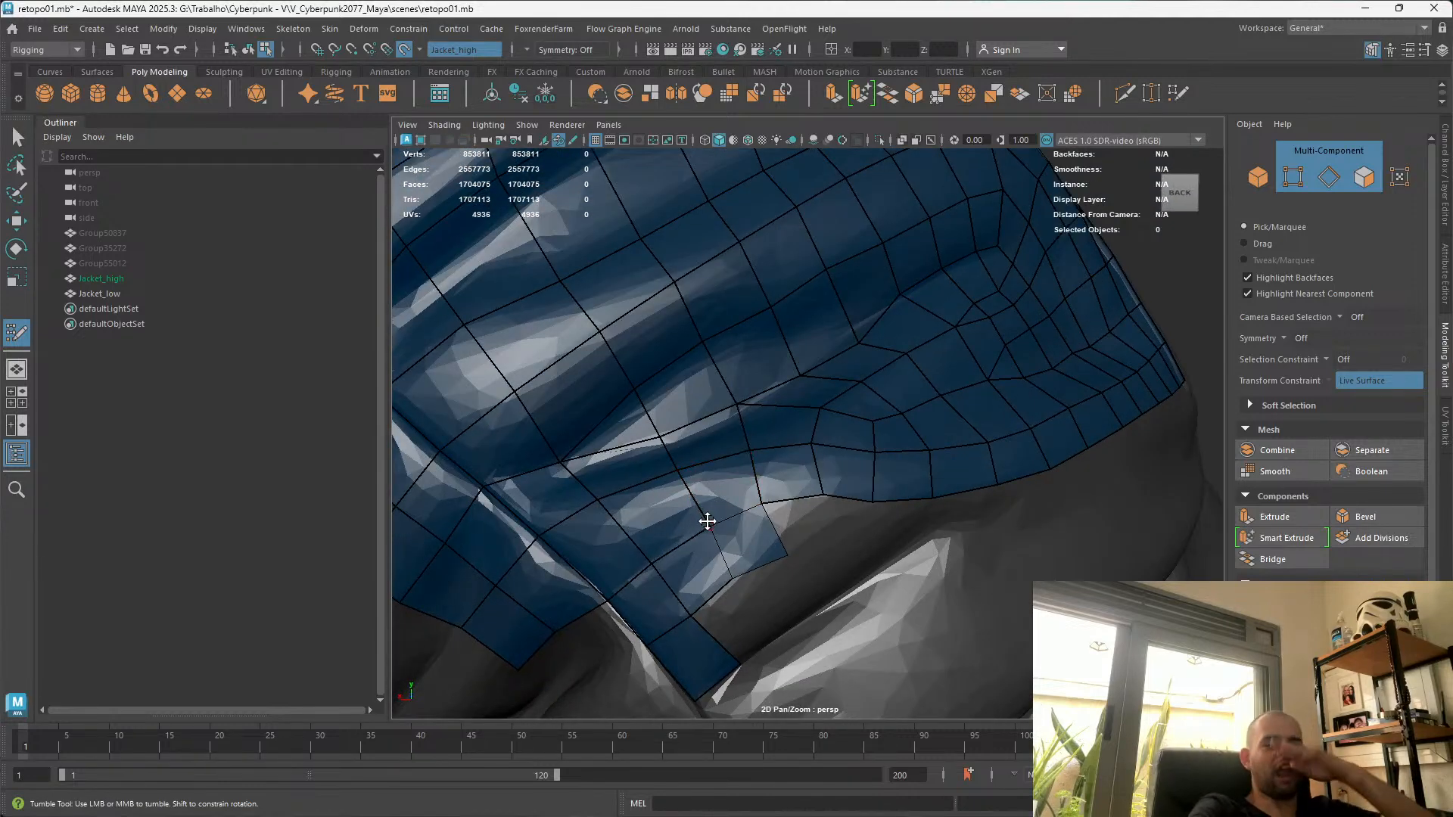
{"action": "mouse_move", "coordinate": [724, 430]}
{"action": "left_mouse_down", "text": "alt"}
{"action": "mouse_move", "coordinate": [603, 509]}
{"action": "mouse_move", "coordinate": [732, 512]}
{"action": "mouse_move", "coordinate": [726, 490]}
{"action": "left_mouse_up", "text": "alt"}
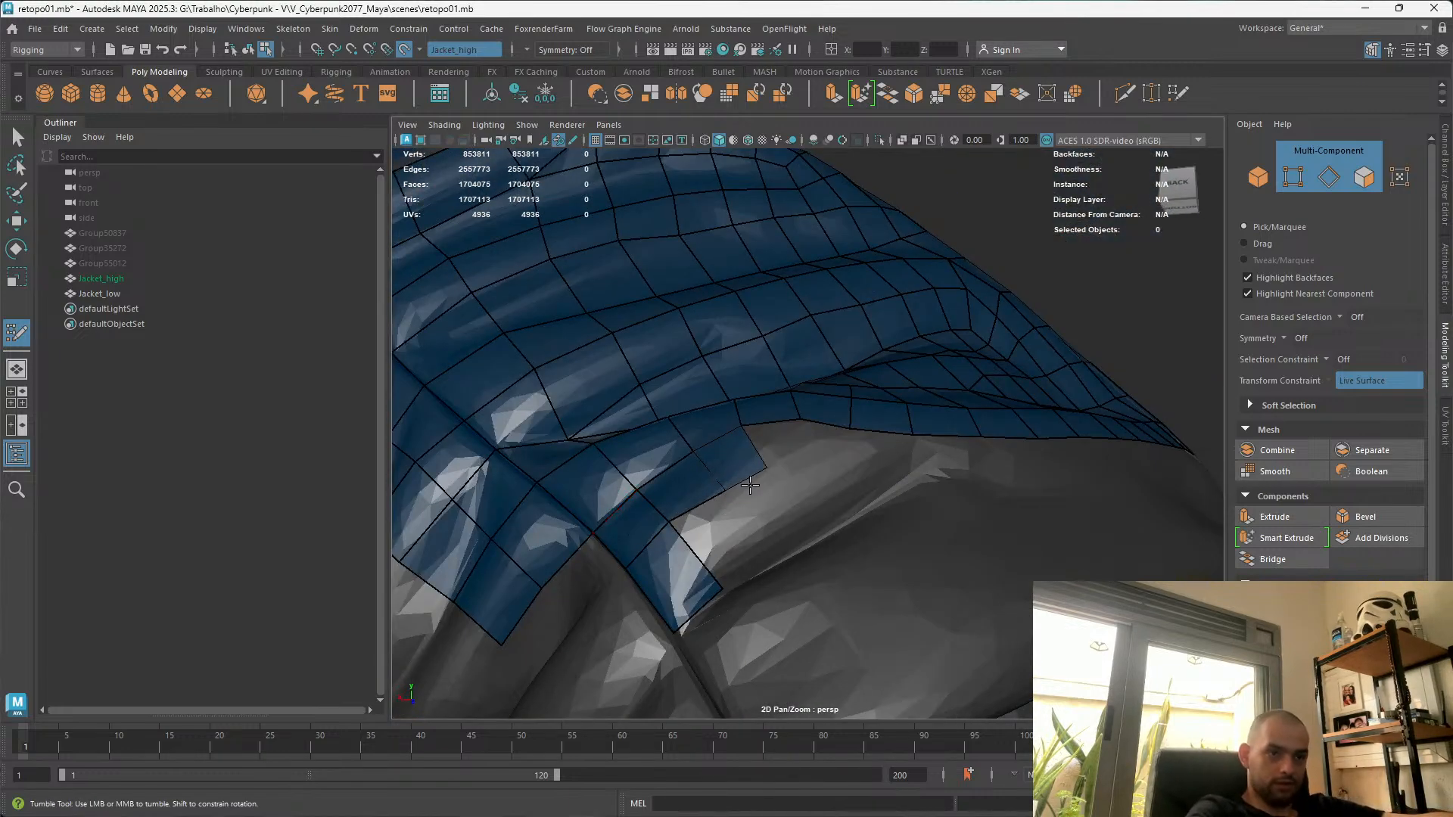
{"action": "mouse_move", "coordinate": [803, 431]}
{"action": "left_mouse_down", "text": "alt"}
{"action": "mouse_move", "coordinate": [697, 444]}
{"action": "mouse_move", "coordinate": [765, 479]}
{"action": "mouse_move", "coordinate": [730, 477]}
{"action": "left_mouse_up", "text": "alt"}
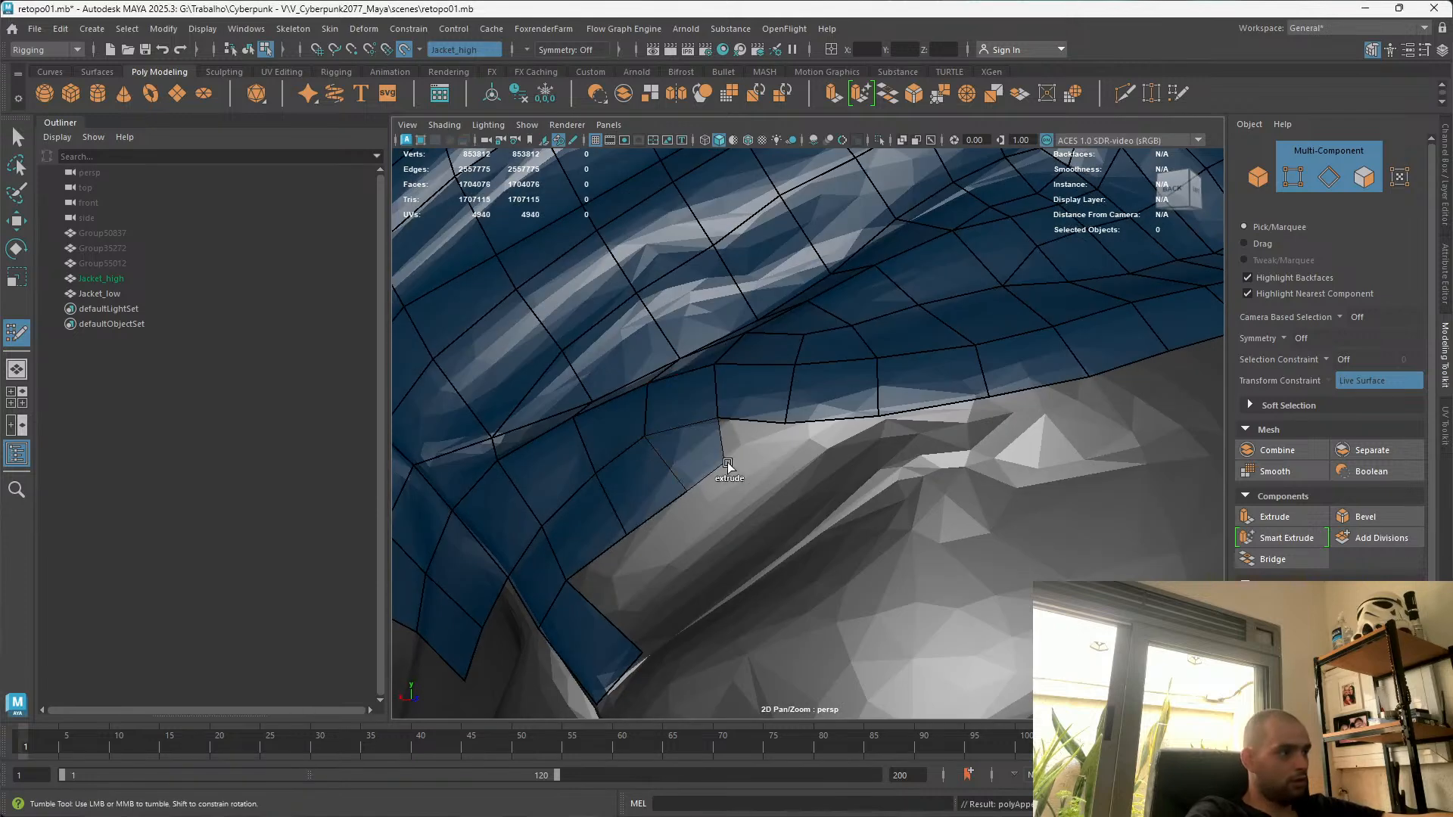
{"action": "left_click_drag", "start_coordinate": [779, 321], "coordinate": [996, 543], "text": "alt"}
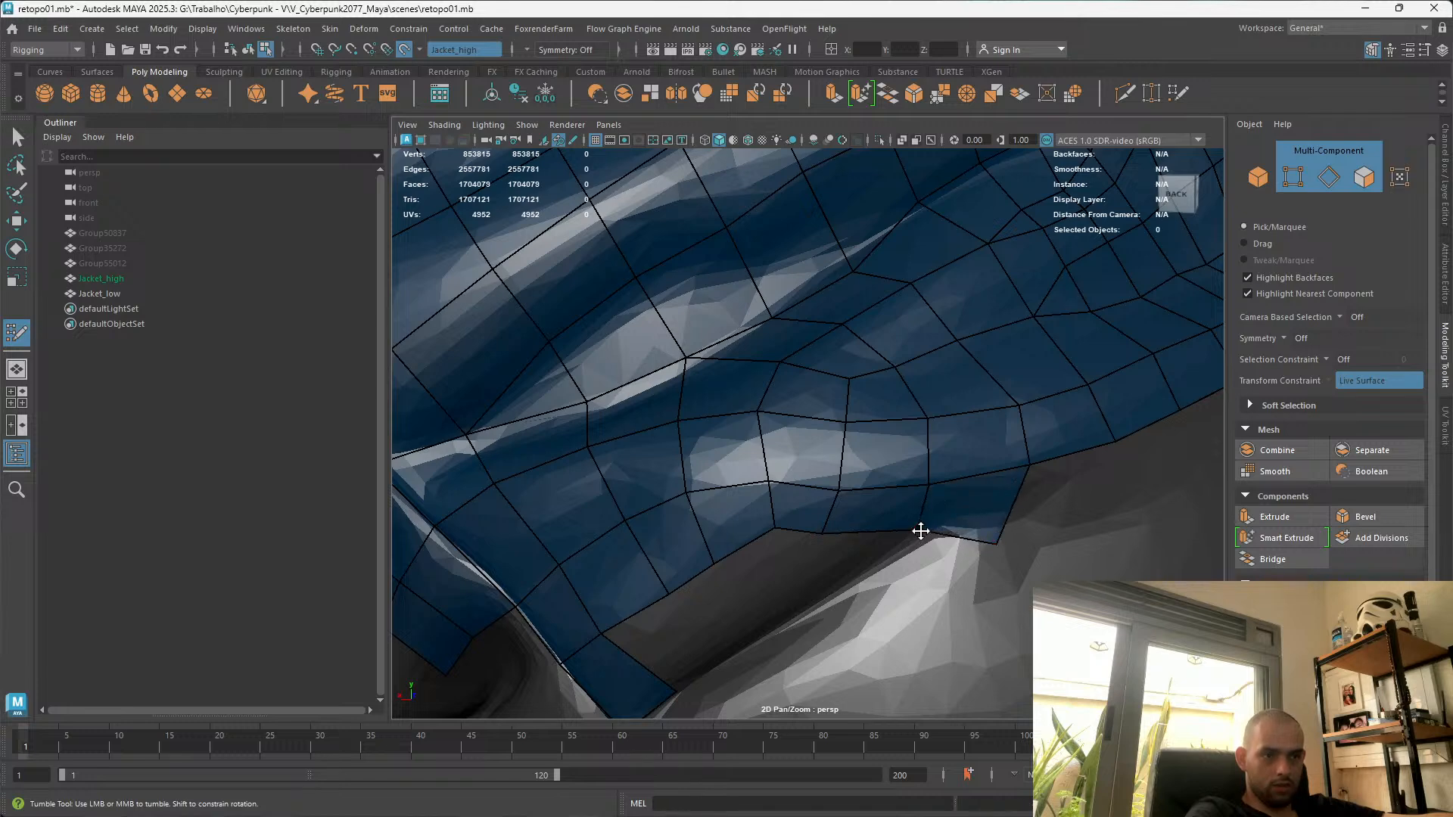
{"action": "left_click_drag", "start_coordinate": [839, 528], "coordinate": [771, 509]}
{"action": "mouse_move", "coordinate": [948, 491]}
{"action": "left_mouse_down"}
{"action": "mouse_move", "coordinate": [941, 583]}
{"action": "mouse_move", "coordinate": [900, 534]}
{"action": "mouse_move", "coordinate": [950, 506]}
{"action": "mouse_move", "coordinate": [936, 490]}
{"action": "mouse_move", "coordinate": [958, 503]}
{"action": "left_mouse_up"}
{"action": "key", "text": "ctrl+z"}
{"action": "key", "text": "ctrl+z"}
Add two quads below the outer part of the new row and adjust their lower vertices along the fold
{"action": "left_click_drag", "start_coordinate": [863, 447], "coordinate": [916, 482]}
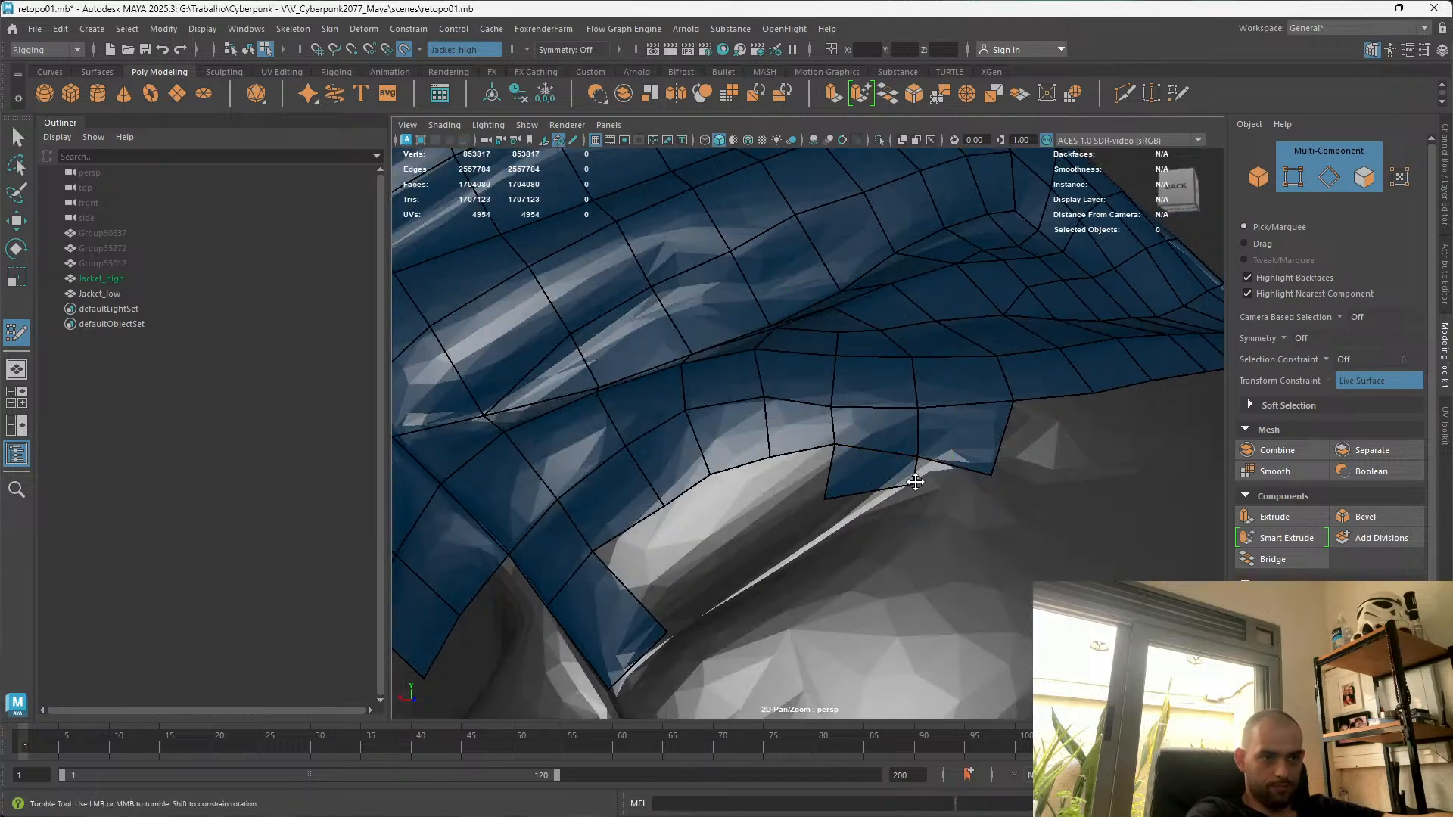
{"action": "left_click_drag", "start_coordinate": [827, 504], "coordinate": [854, 515]}
{"action": "mouse_move", "coordinate": [888, 460]}
{"action": "left_mouse_down", "text": "alt"}
{"action": "mouse_move", "coordinate": [987, 538]}
{"action": "mouse_move", "coordinate": [947, 535]}
{"action": "mouse_move", "coordinate": [827, 438]}
{"action": "mouse_move", "coordinate": [869, 477]}
{"action": "mouse_move", "coordinate": [911, 461]}
{"action": "mouse_move", "coordinate": [770, 475]}
{"action": "mouse_move", "coordinate": [709, 519]}
{"action": "mouse_move", "coordinate": [729, 503]}
{"action": "left_mouse_up", "text": "alt"}
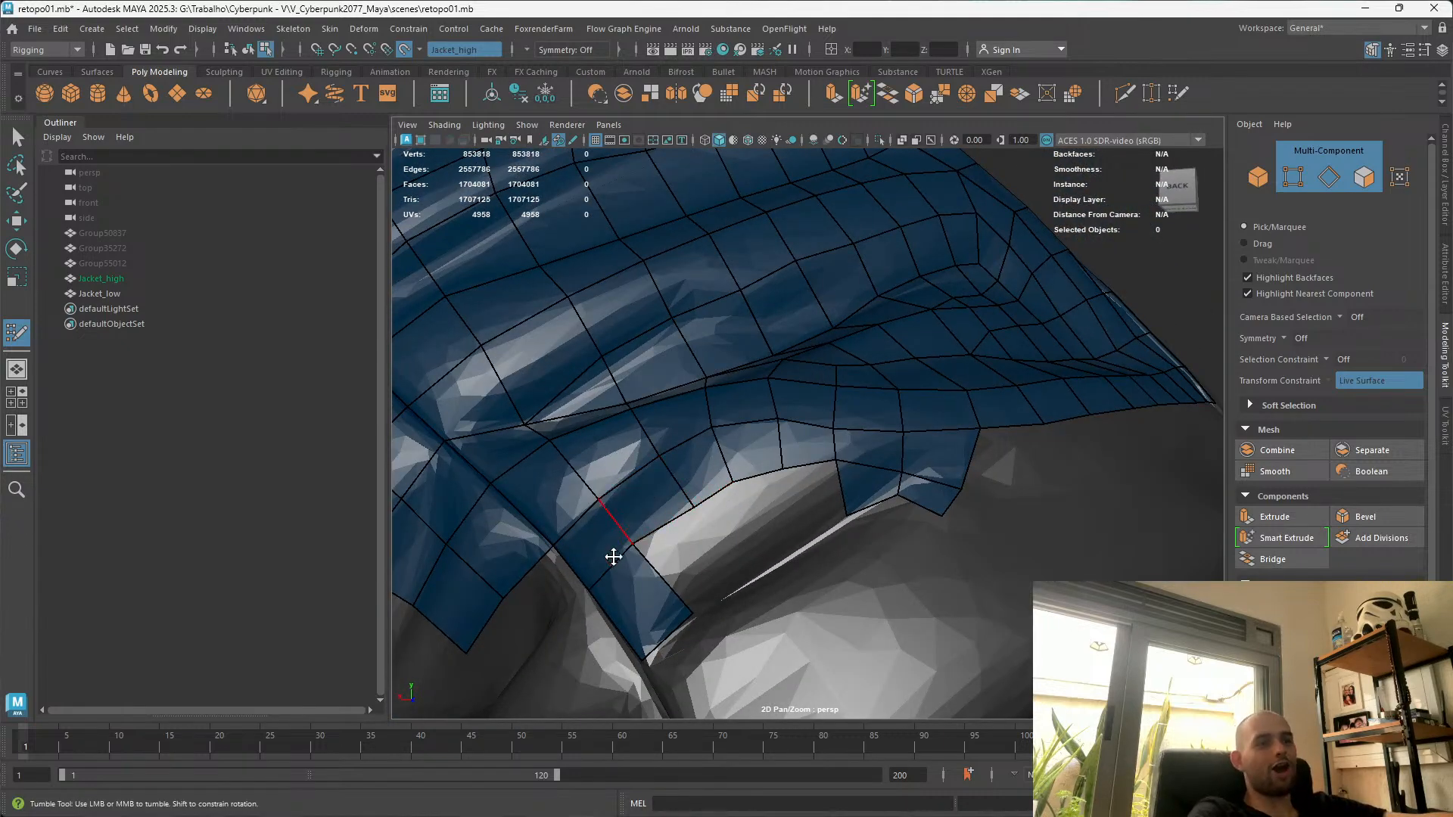
{"action": "left_click_drag", "start_coordinate": [686, 600], "coordinate": [765, 477], "text": "alt"}
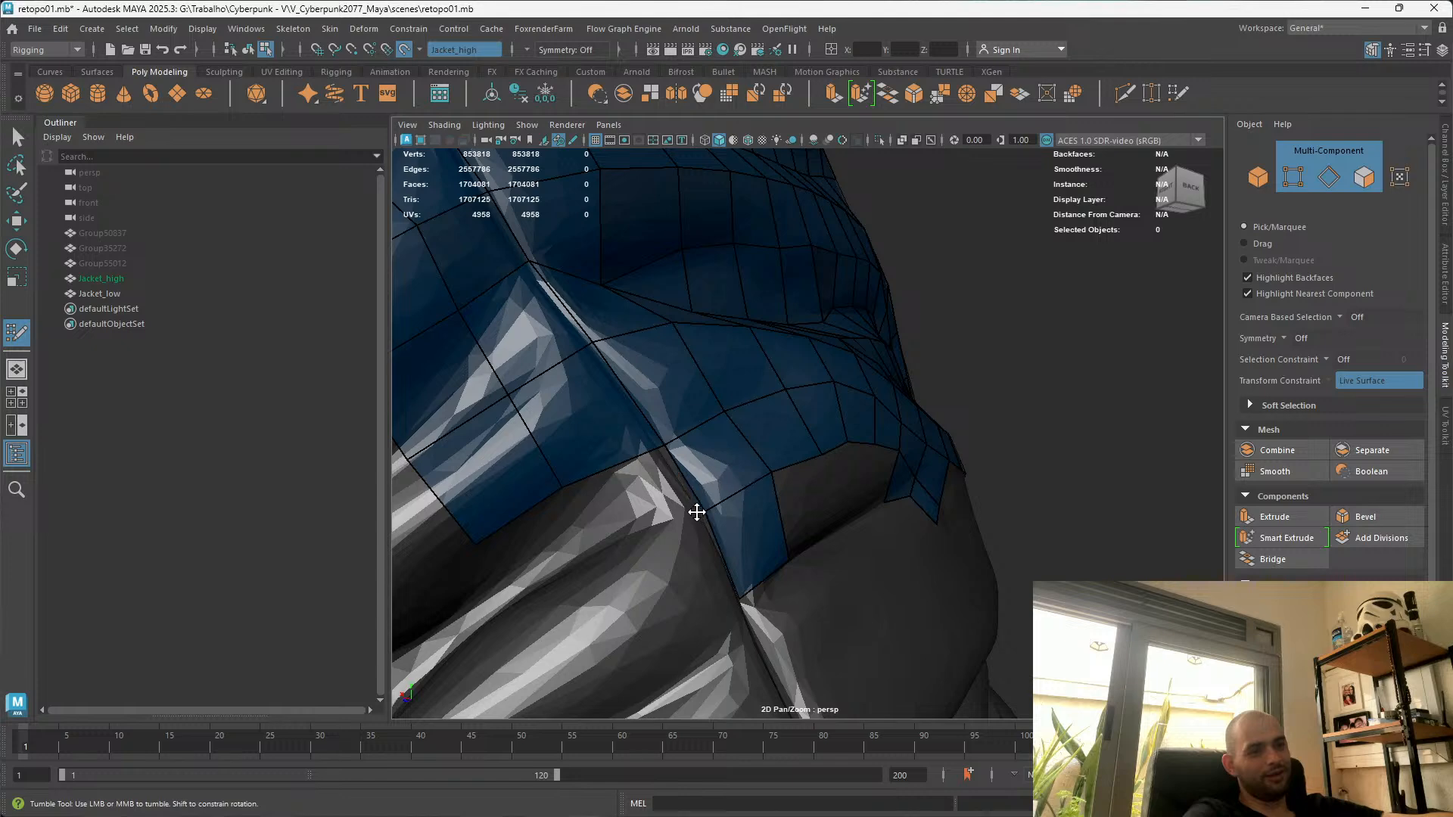
{"action": "left_click_drag", "start_coordinate": [697, 513], "coordinate": [714, 487], "text": "alt"}
{"action": "right_click_drag", "start_coordinate": [713, 486], "coordinate": [765, 513], "text": "alt"}
{"action": "left_click_drag", "start_coordinate": [765, 512], "coordinate": [681, 448], "text": "alt"}
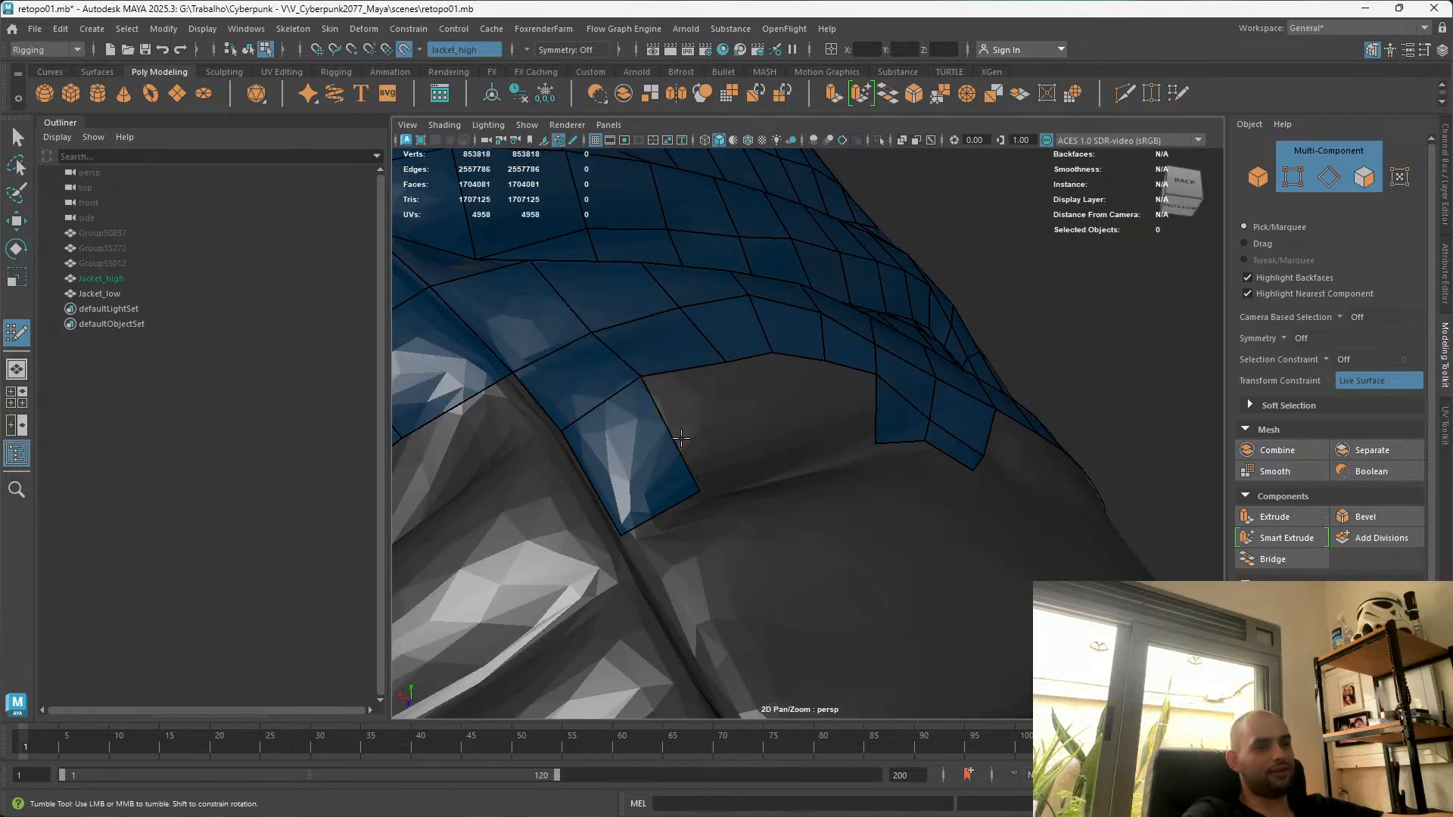
Insert an edge loop across the lowest quad of the seam strip and hide the Outliner
{"action": "left_click", "coordinate": [681, 443], "text": "shift"}
{"action": "key", "text": "space"}
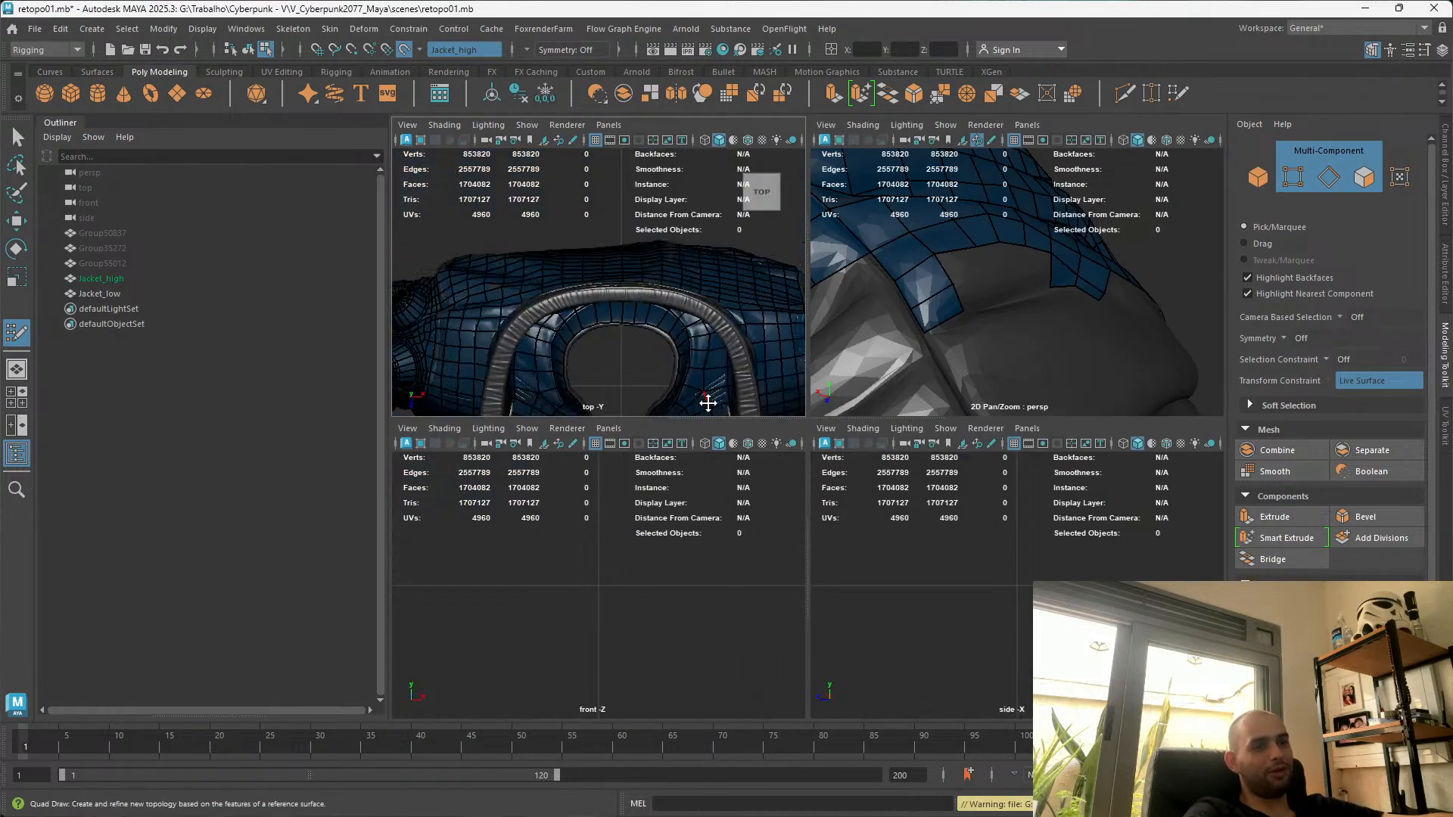
{"action": "key", "text": "space"}
{"action": "left_click_drag", "start_coordinate": [837, 368], "coordinate": [764, 454], "text": "alt"}
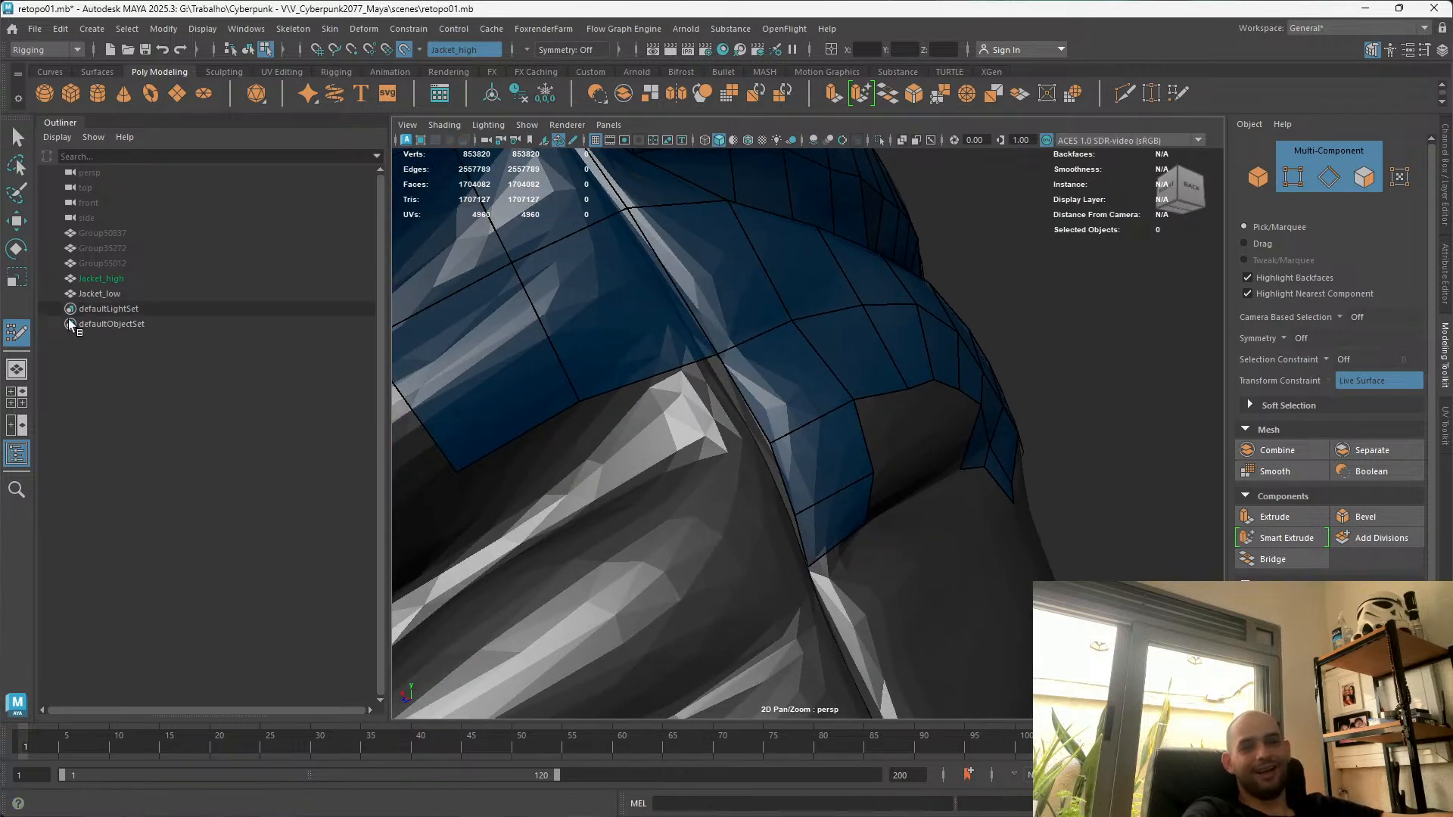
{"action": "left_click", "coordinate": [17, 454]}
{"action": "left_click_drag", "start_coordinate": [666, 560], "coordinate": [562, 504], "text": "alt"}
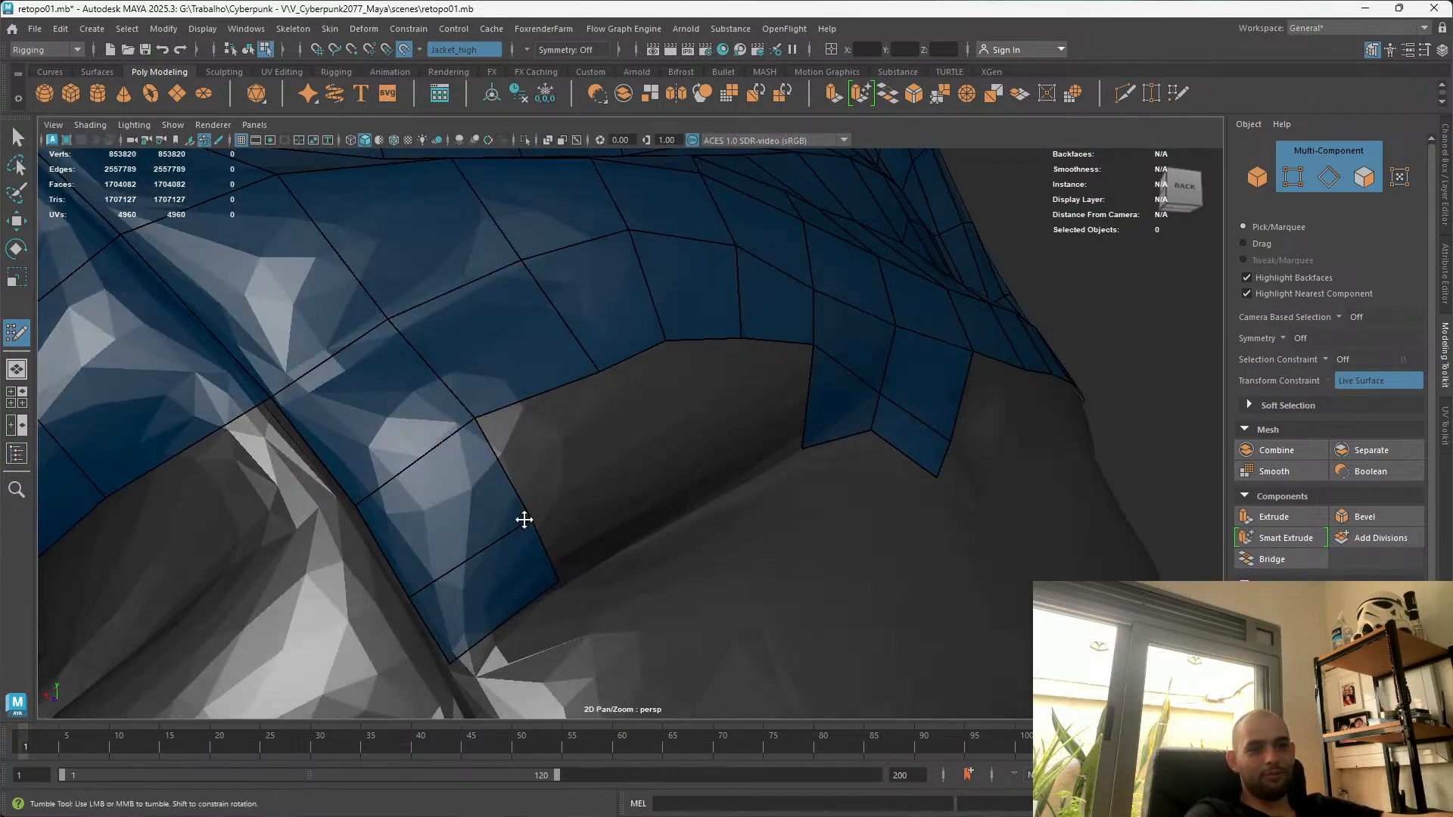
Adjust the seam strip's vertices, aligning its inner edge and upper corner with the seam groove
{"action": "left_click_drag", "start_coordinate": [475, 416], "coordinate": [458, 427]}
{"action": "left_click_drag", "start_coordinate": [550, 425], "coordinate": [403, 464], "text": "alt"}
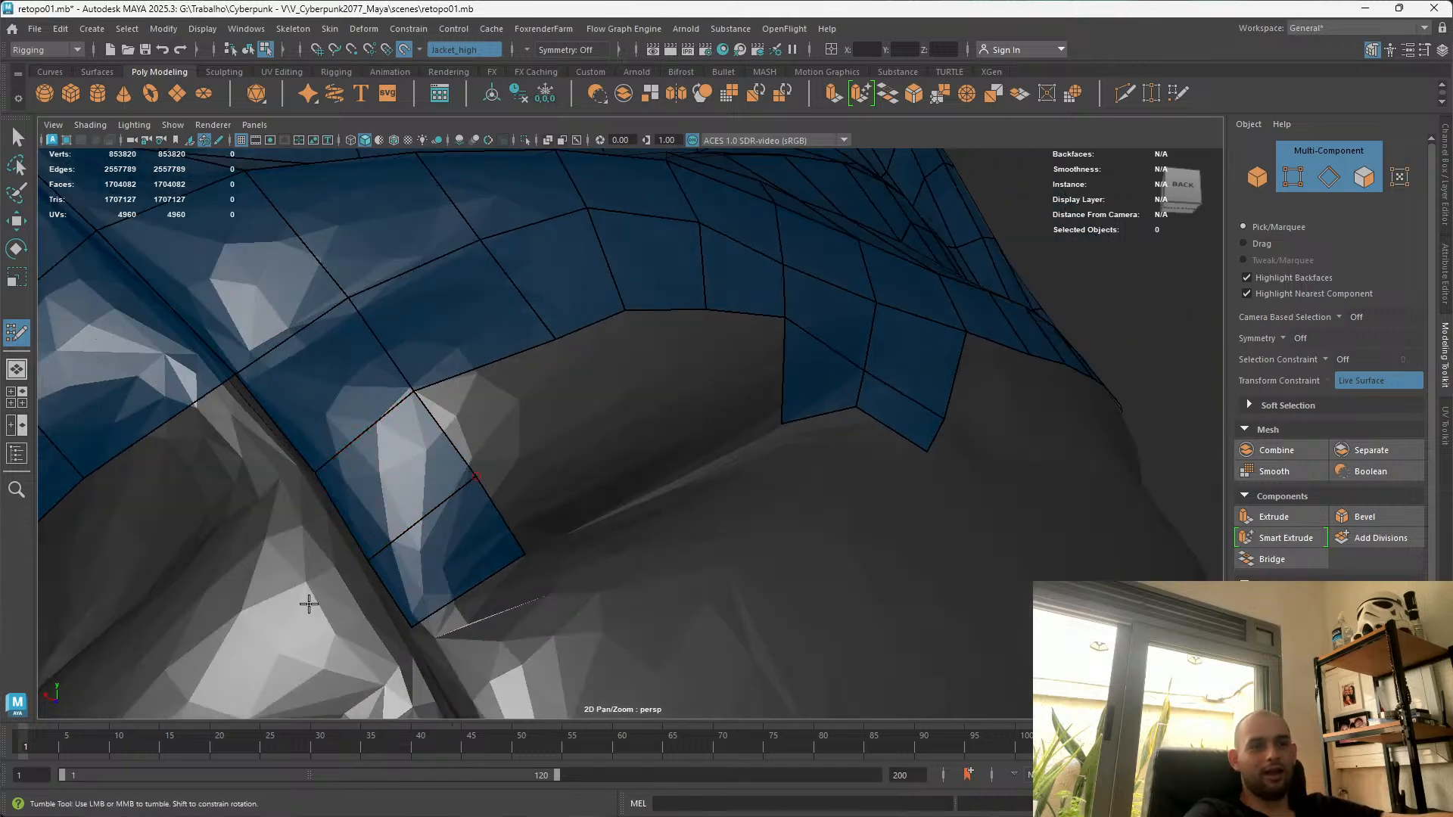
{"action": "left_click_drag", "start_coordinate": [362, 572], "coordinate": [553, 585], "text": "alt"}
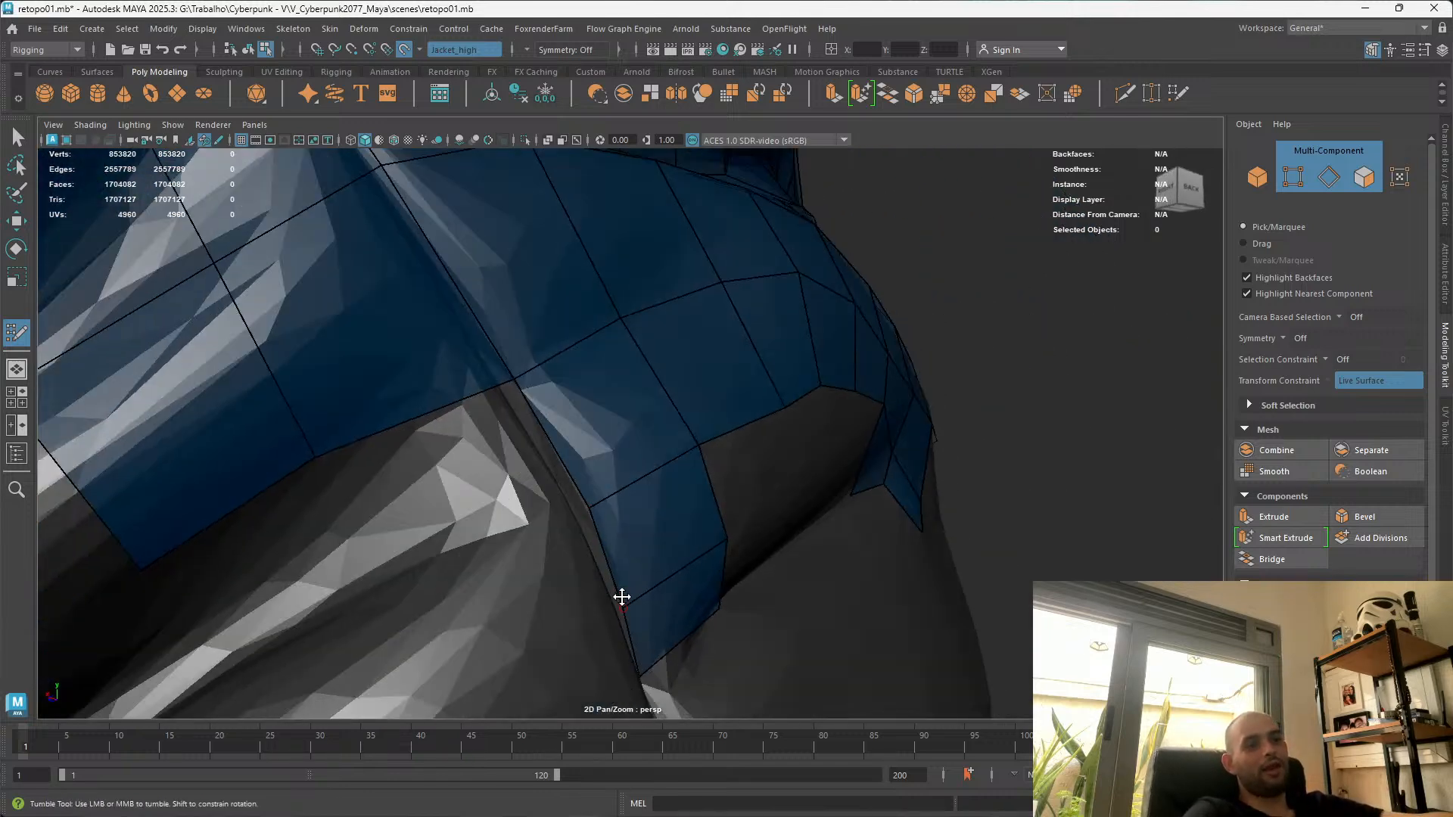
{"action": "left_click_drag", "start_coordinate": [591, 507], "coordinate": [576, 498]}
{"action": "left_click_drag", "start_coordinate": [514, 379], "coordinate": [491, 384]}
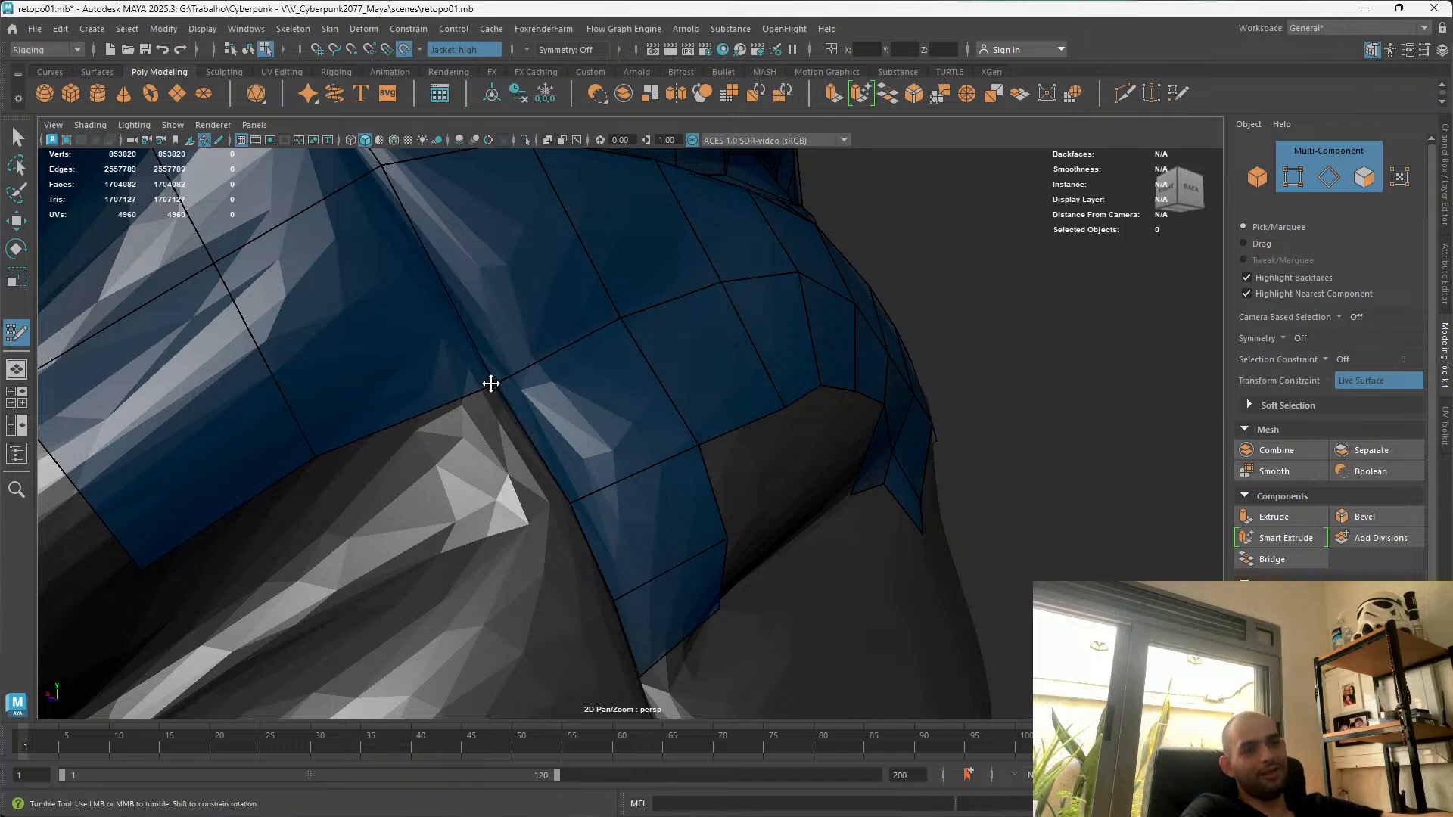
{"action": "left_click_drag", "start_coordinate": [702, 424], "coordinate": [6, 401], "text": "alt"}
{"action": "left_click_drag", "start_coordinate": [420, 429], "coordinate": [438, 477], "text": "alt"}
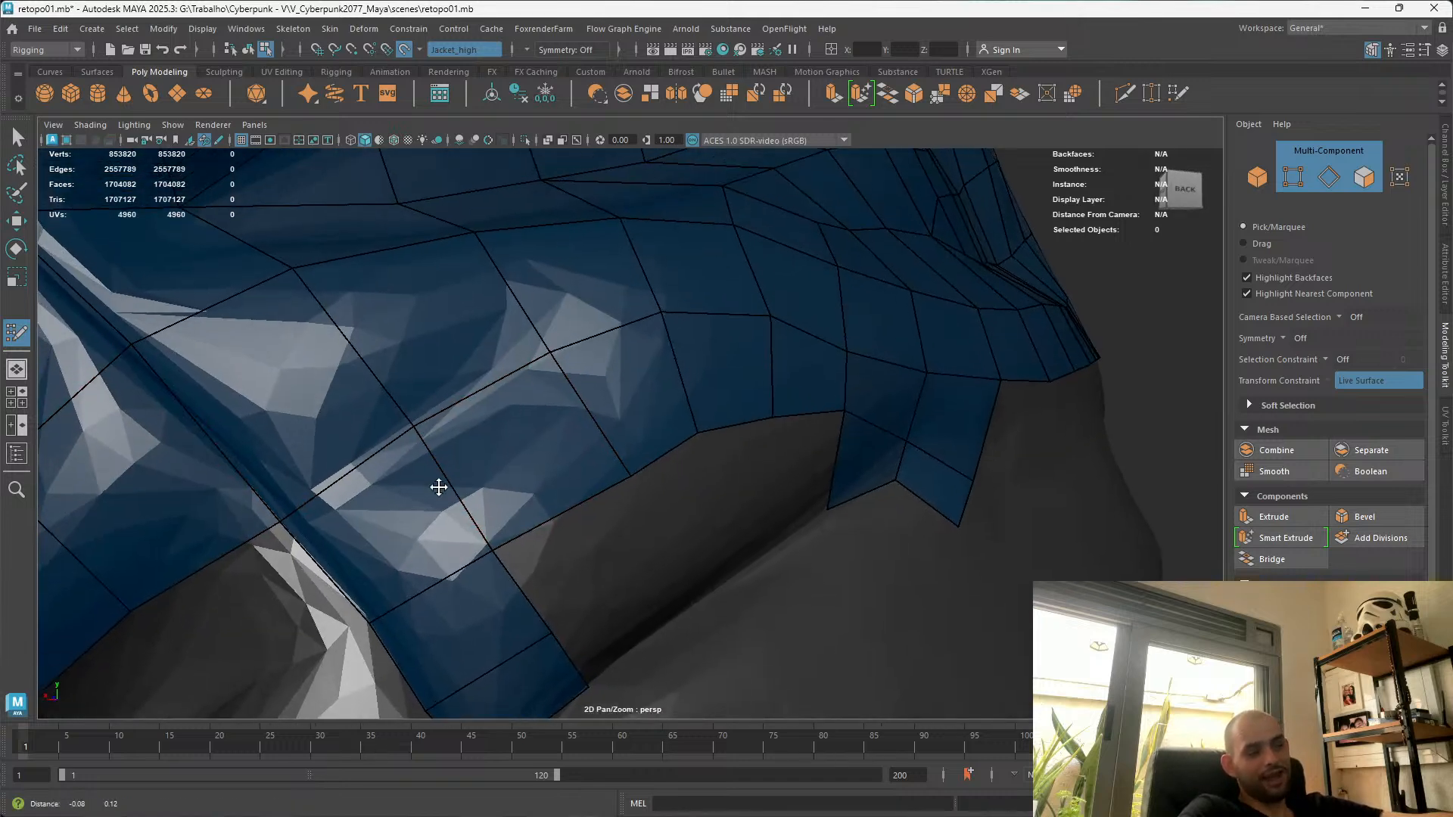
{"action": "right_click_drag", "start_coordinate": [438, 477], "coordinate": [384, 543], "text": "alt"}
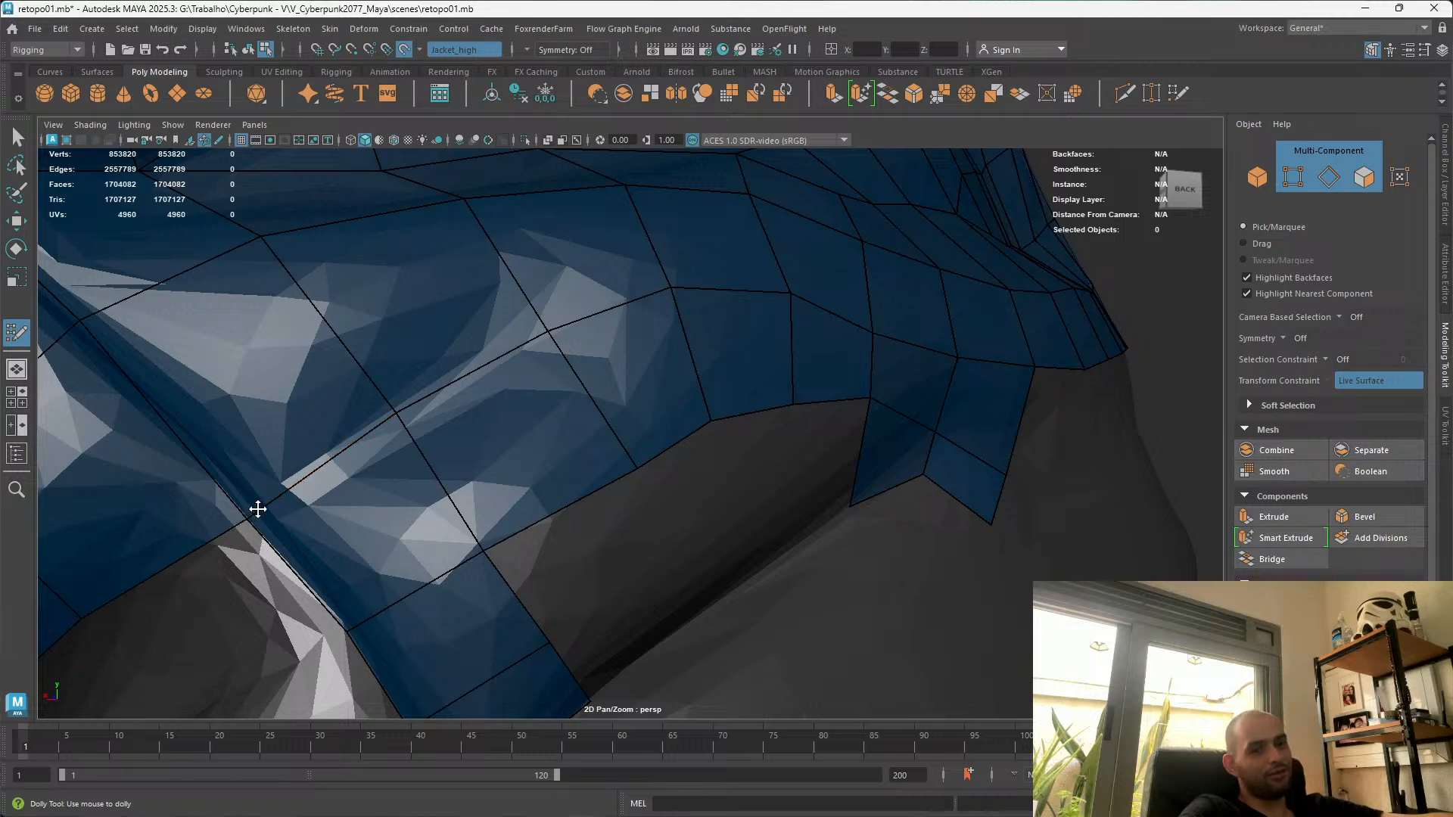
{"action": "left_click_drag", "start_coordinate": [240, 518], "coordinate": [247, 513]}
Try to extrude a row of quads from the lower border beside the seam strip and undo it
{"action": "scroll", "coordinate": [398, 616], "scroll_direction": "down", "scroll_amount": 5}
{"action": "left_click_drag", "start_coordinate": [398, 616], "coordinate": [402, 550], "text": "alt"}
{"action": "scroll", "coordinate": [568, 525], "scroll_direction": "up", "scroll_amount": 3}
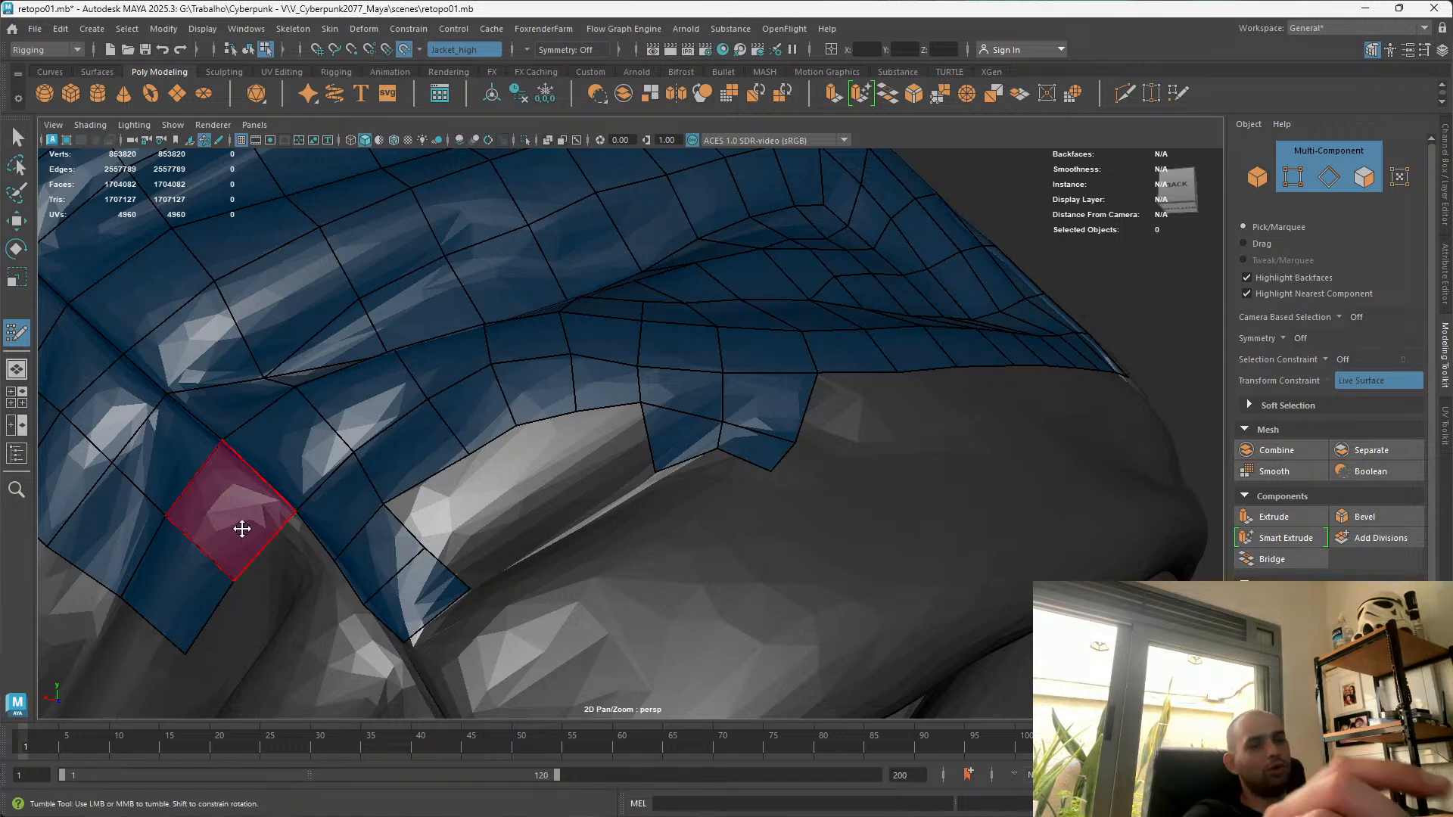
{"action": "left_click_drag", "start_coordinate": [378, 501], "coordinate": [396, 513], "text": "alt"}
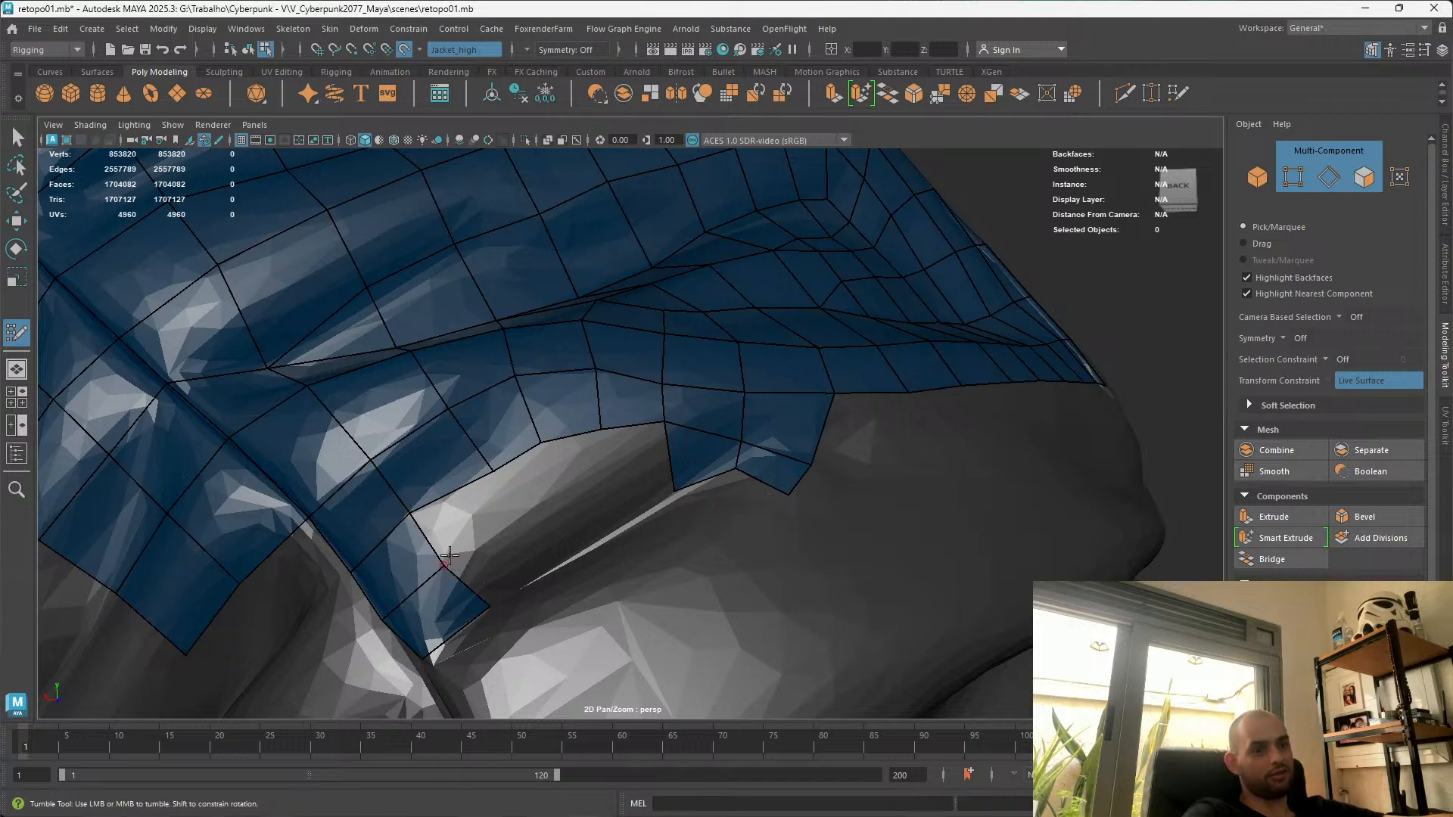
{"action": "mouse_move", "coordinate": [411, 515]}
{"action": "left_mouse_down"}
{"action": "mouse_move", "coordinate": [501, 531]}
{"action": "mouse_move", "coordinate": [505, 482]}
{"action": "mouse_move", "coordinate": [583, 492]}
{"action": "mouse_move", "coordinate": [558, 480]}
{"action": "mouse_move", "coordinate": [626, 462]}
{"action": "mouse_move", "coordinate": [613, 494]}
{"action": "left_mouse_up"}
{"action": "mouse_move", "coordinate": [663, 448]}
{"action": "left_mouse_down", "text": "alt"}
{"action": "mouse_move", "coordinate": [614, 431]}
{"action": "mouse_move", "coordinate": [580, 513]}
{"action": "left_mouse_up", "text": "alt"}
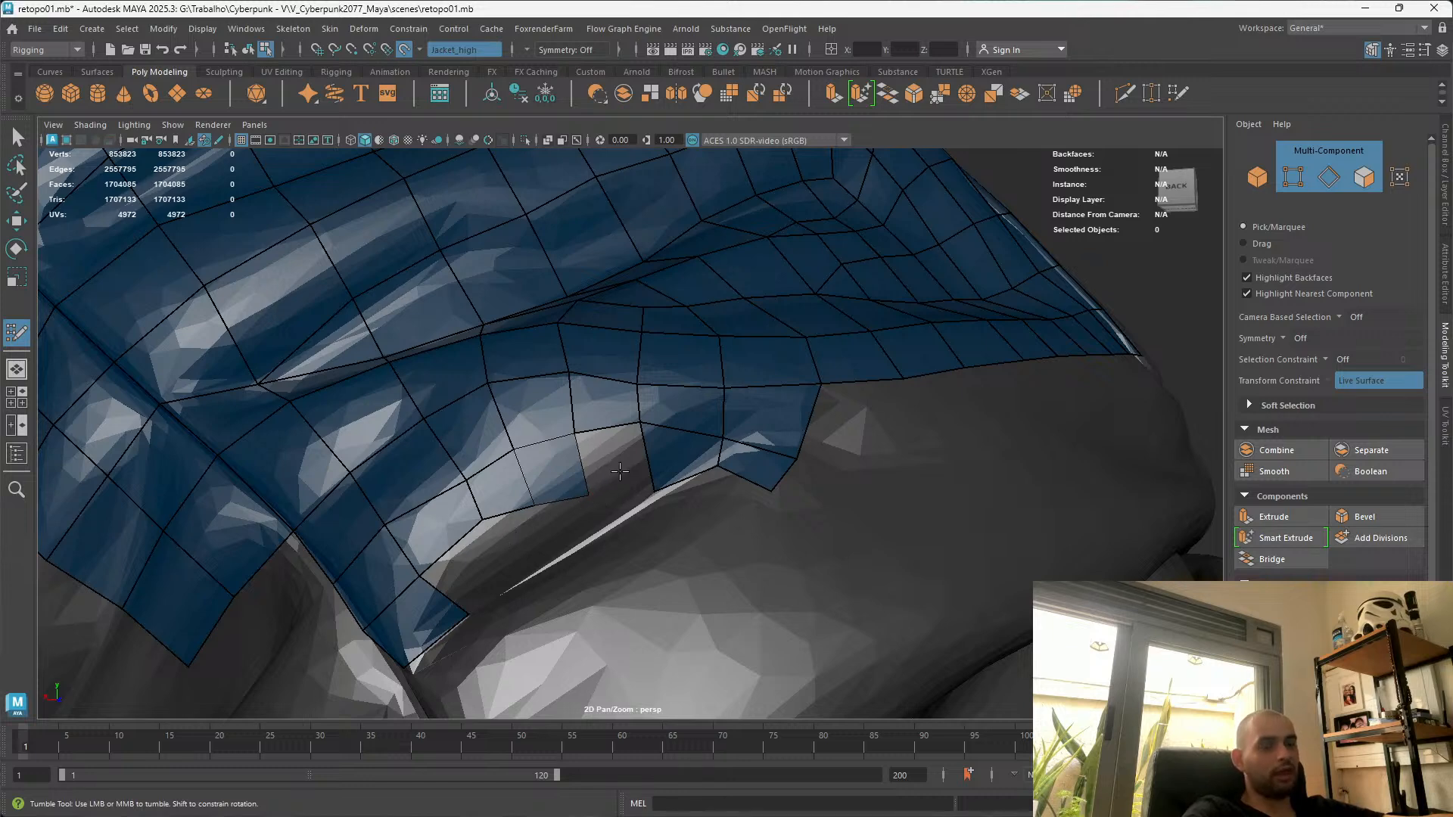
{"action": "key", "text": "ctrl+z"}
{"action": "key", "text": "ctrl+z"}
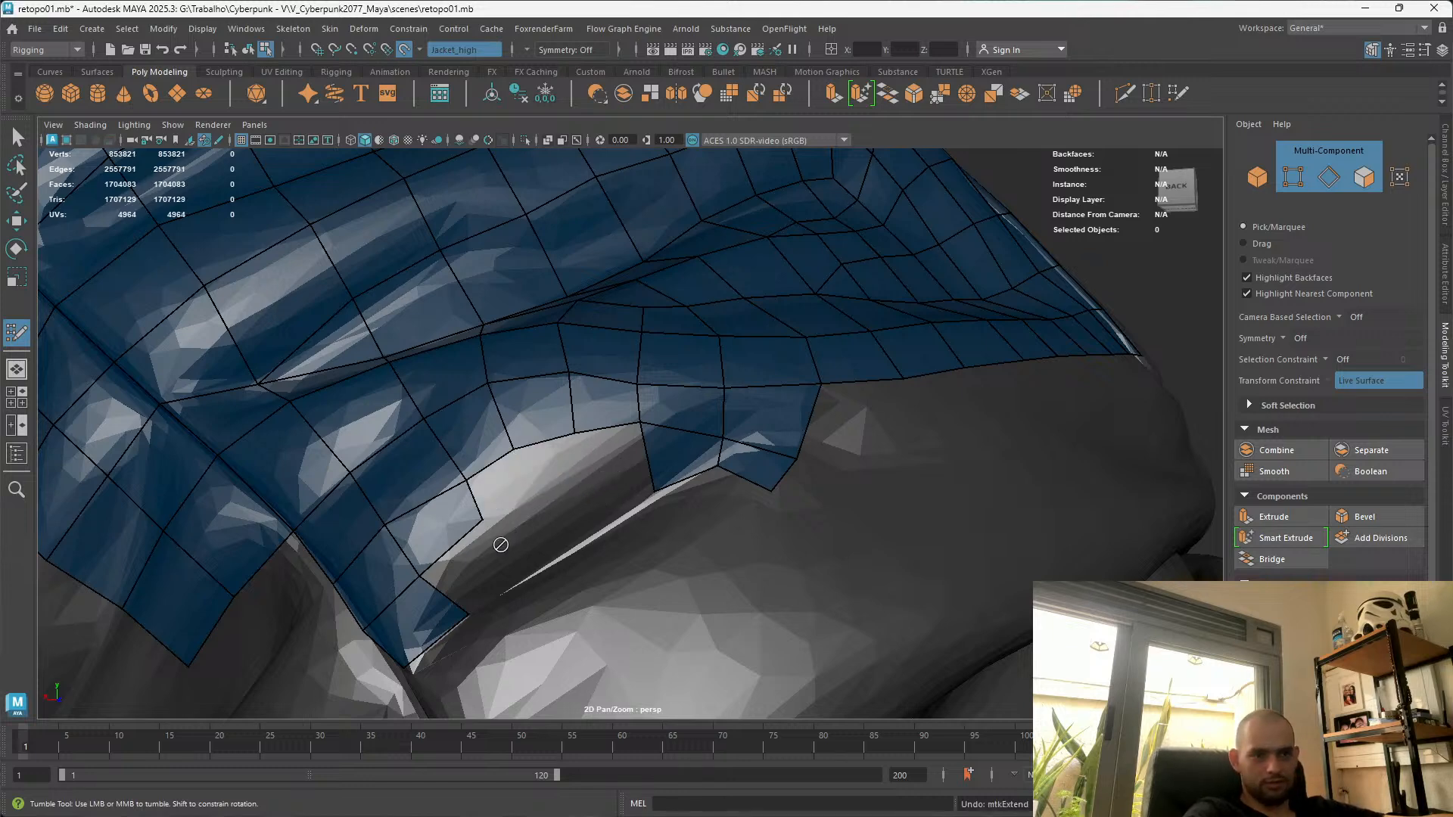
Delete the extra edge loop across the seam strip and fill the fold gap with quads reaching the outer two quads
{"action": "left_click_drag", "start_coordinate": [497, 546], "coordinate": [405, 593], "text": "ctrl+shift"}
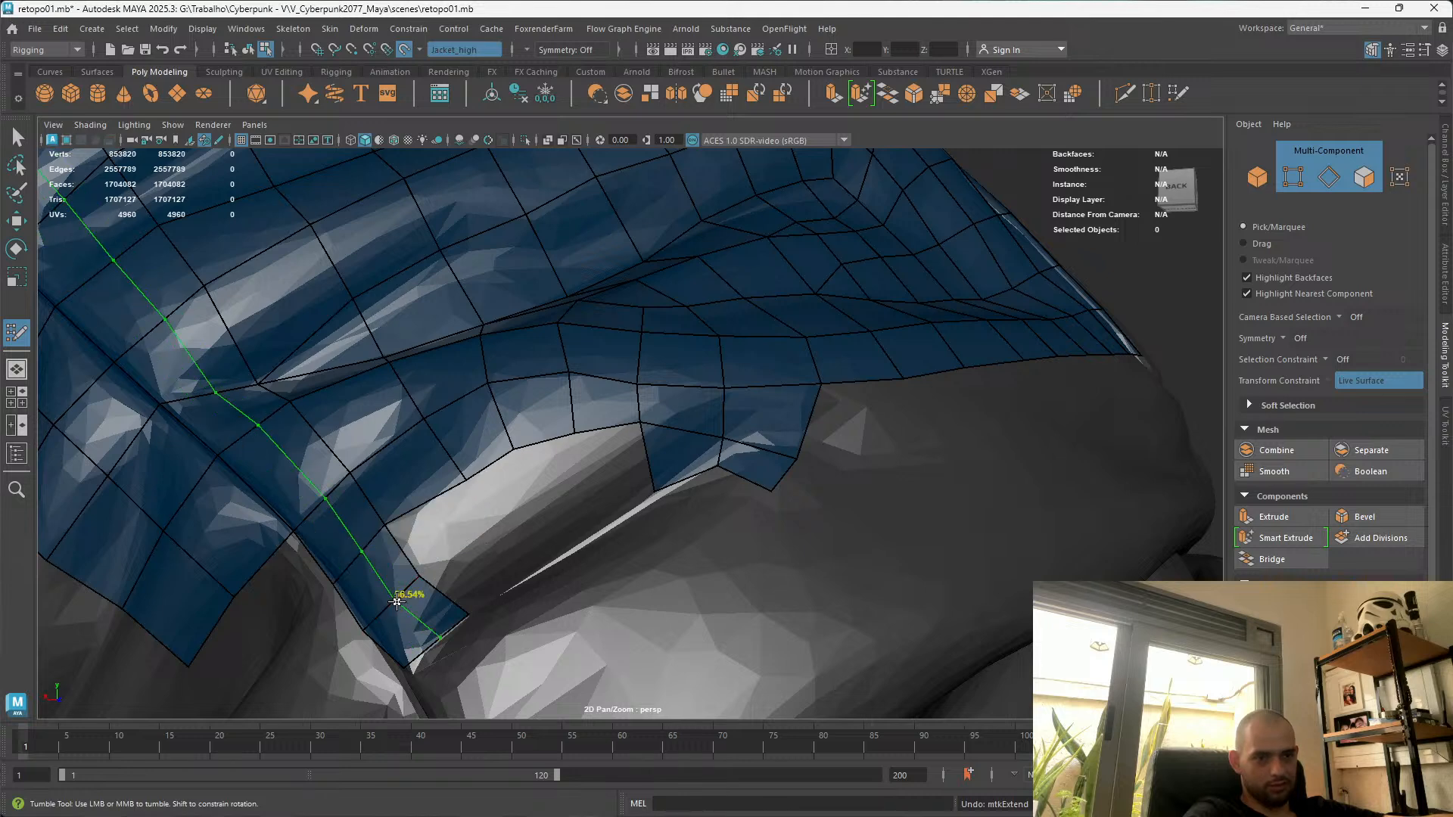
{"action": "mouse_move", "coordinate": [387, 528]}
{"action": "left_mouse_down"}
{"action": "mouse_move", "coordinate": [537, 542]}
{"action": "mouse_move", "coordinate": [534, 573]}
{"action": "left_mouse_up"}
{"action": "mouse_move", "coordinate": [478, 469]}
{"action": "left_mouse_down"}
{"action": "mouse_move", "coordinate": [606, 499]}
{"action": "mouse_move", "coordinate": [570, 543]}
{"action": "left_mouse_up"}
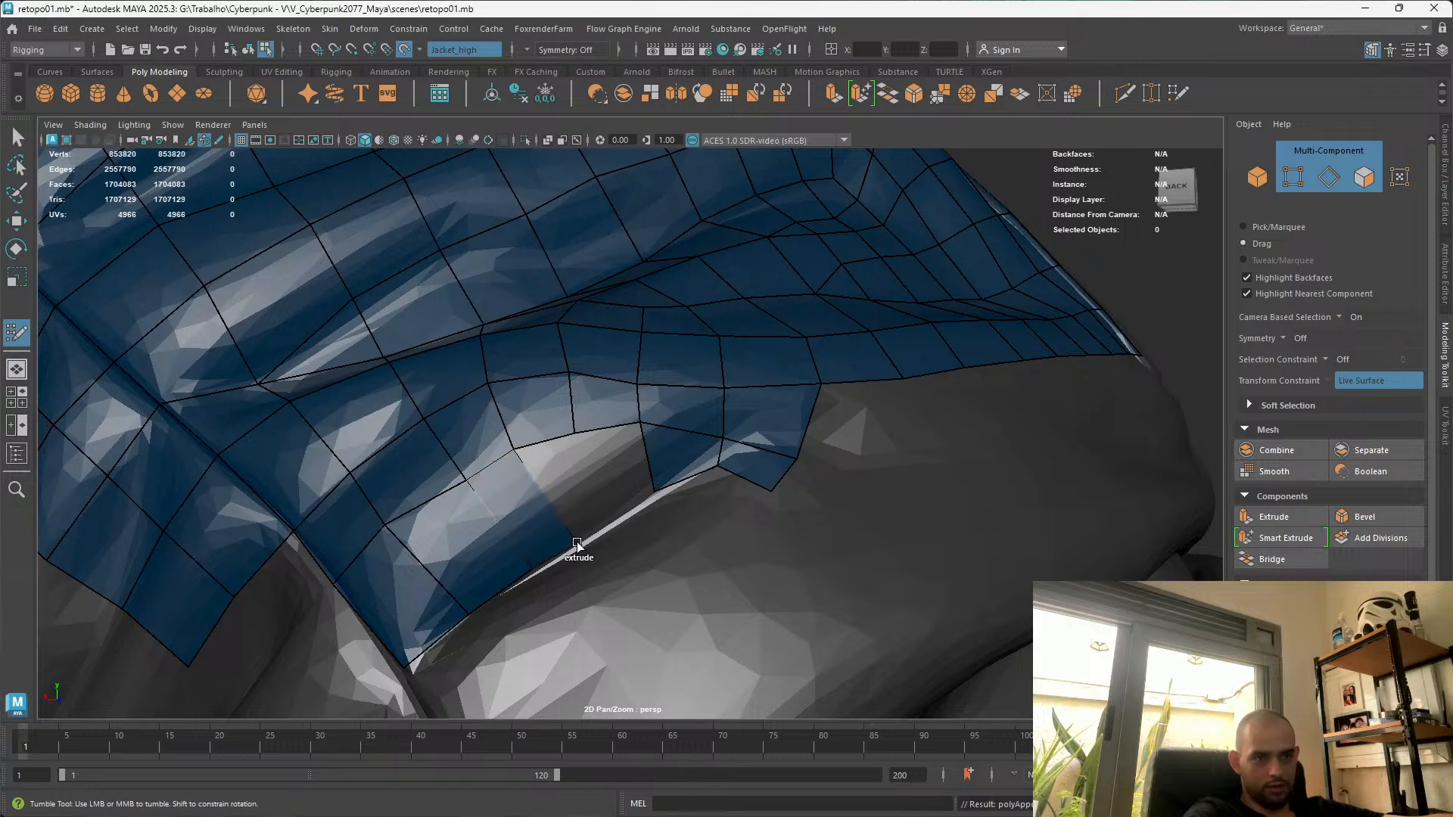
{"action": "left_click_drag", "start_coordinate": [516, 453], "coordinate": [617, 519]}
{"action": "left_click", "coordinate": [621, 462], "text": "shift"}
Insert an edge loop lengthwise through the new row of quads over the fold
{"action": "left_click_drag", "start_coordinate": [526, 568], "coordinate": [555, 548], "text": "alt"}
{"action": "left_click", "coordinate": [564, 493], "text": "ctrl"}
{"action": "right_click_drag", "start_coordinate": [555, 548], "coordinate": [530, 548], "text": "alt"}
{"action": "left_click_drag", "start_coordinate": [530, 548], "coordinate": [606, 473], "text": "alt"}
{"action": "mouse_move", "coordinate": [606, 473]}
{"action": "right_mouse_down", "text": "alt"}
{"action": "mouse_move", "coordinate": [661, 471]}
{"action": "mouse_move", "coordinate": [616, 497]}
{"action": "right_mouse_up", "text": "alt"}
{"action": "left_click_drag", "start_coordinate": [616, 497], "coordinate": [656, 507], "text": "alt"}
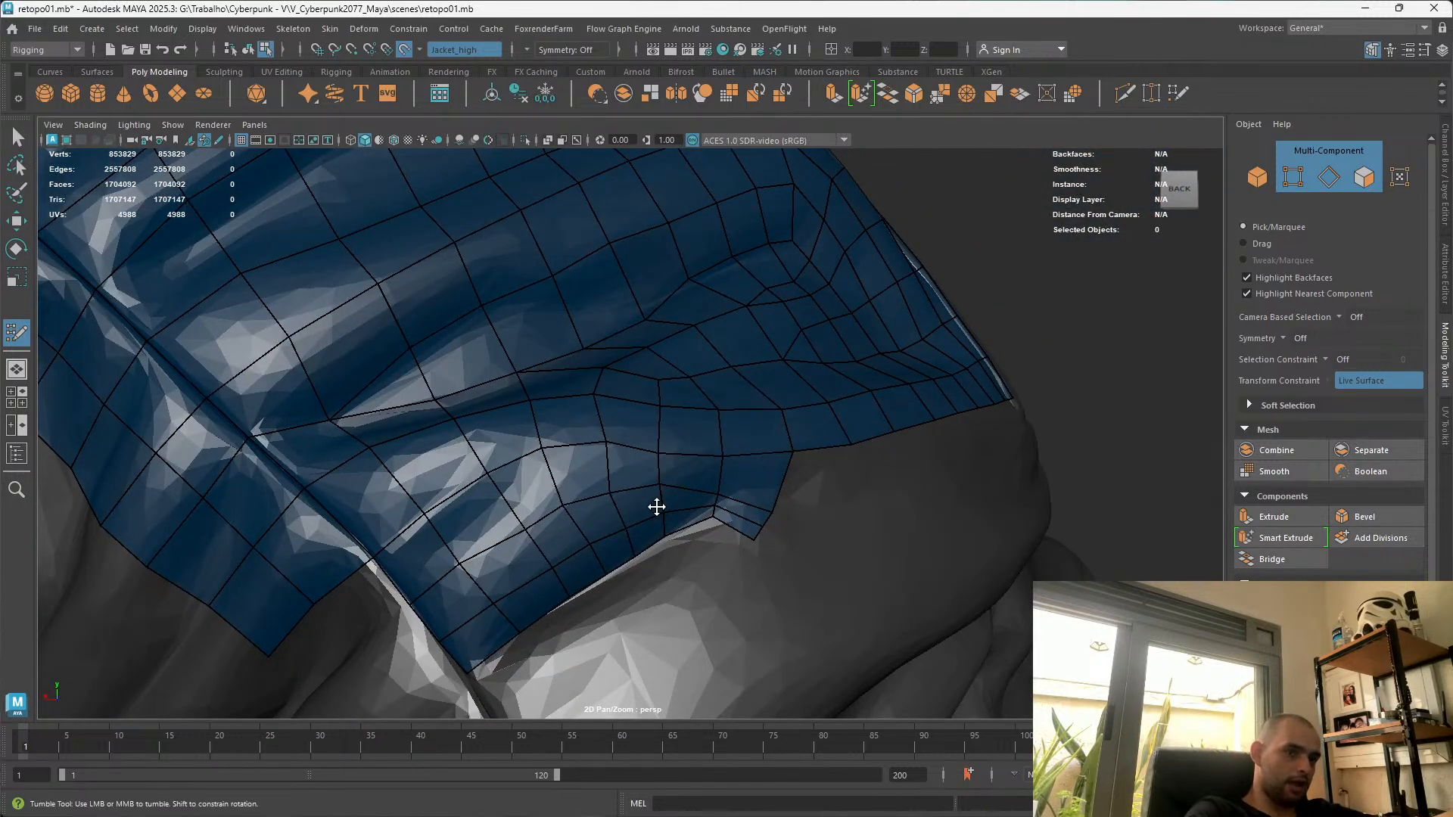
Relax the quads over the fold to even out their spacing between the seam strip and the outer end
{"action": "left_click_drag", "start_coordinate": [428, 424], "coordinate": [516, 532], "text": "alt"}
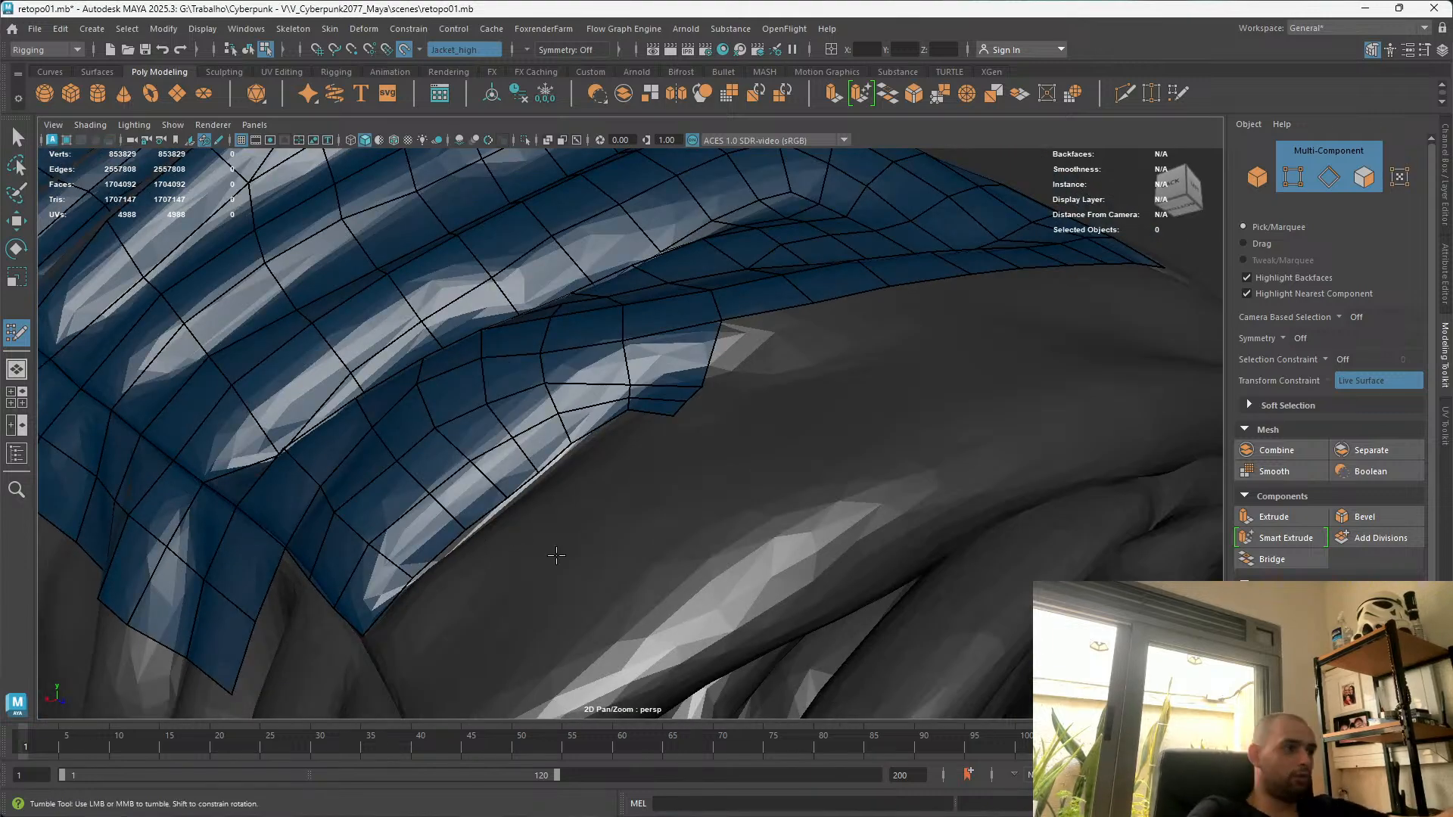
{"action": "mouse_move", "coordinate": [564, 577]}
{"action": "left_mouse_down", "text": "alt"}
{"action": "mouse_move", "coordinate": [616, 473]}
{"action": "mouse_move", "coordinate": [748, 527]}
{"action": "mouse_move", "coordinate": [733, 470]}
{"action": "left_mouse_up", "text": "alt"}
{"action": "key", "text": "ctrl+z"}
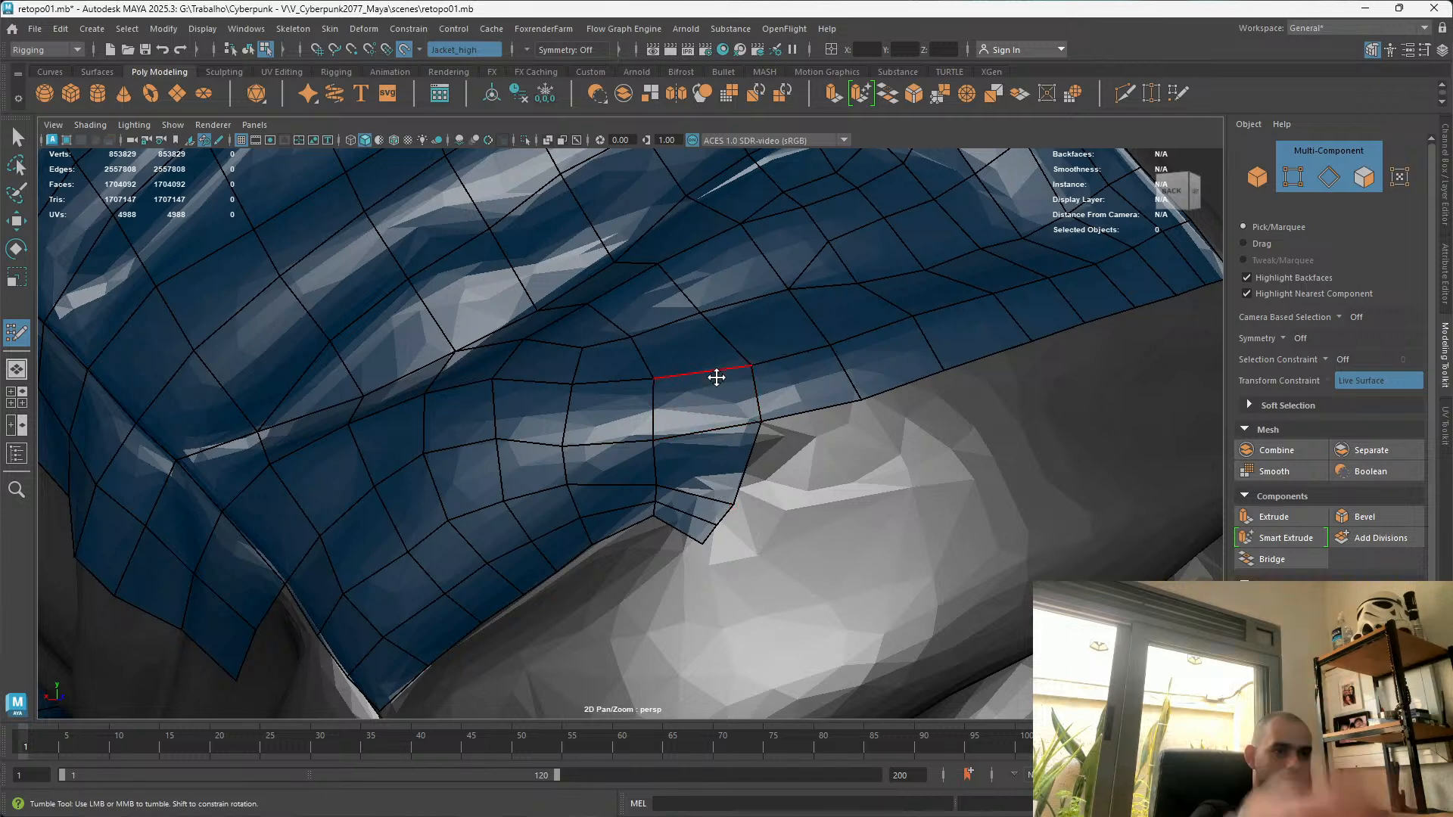
{"action": "left_click_drag", "start_coordinate": [652, 488], "coordinate": [568, 489], "text": "shift"}
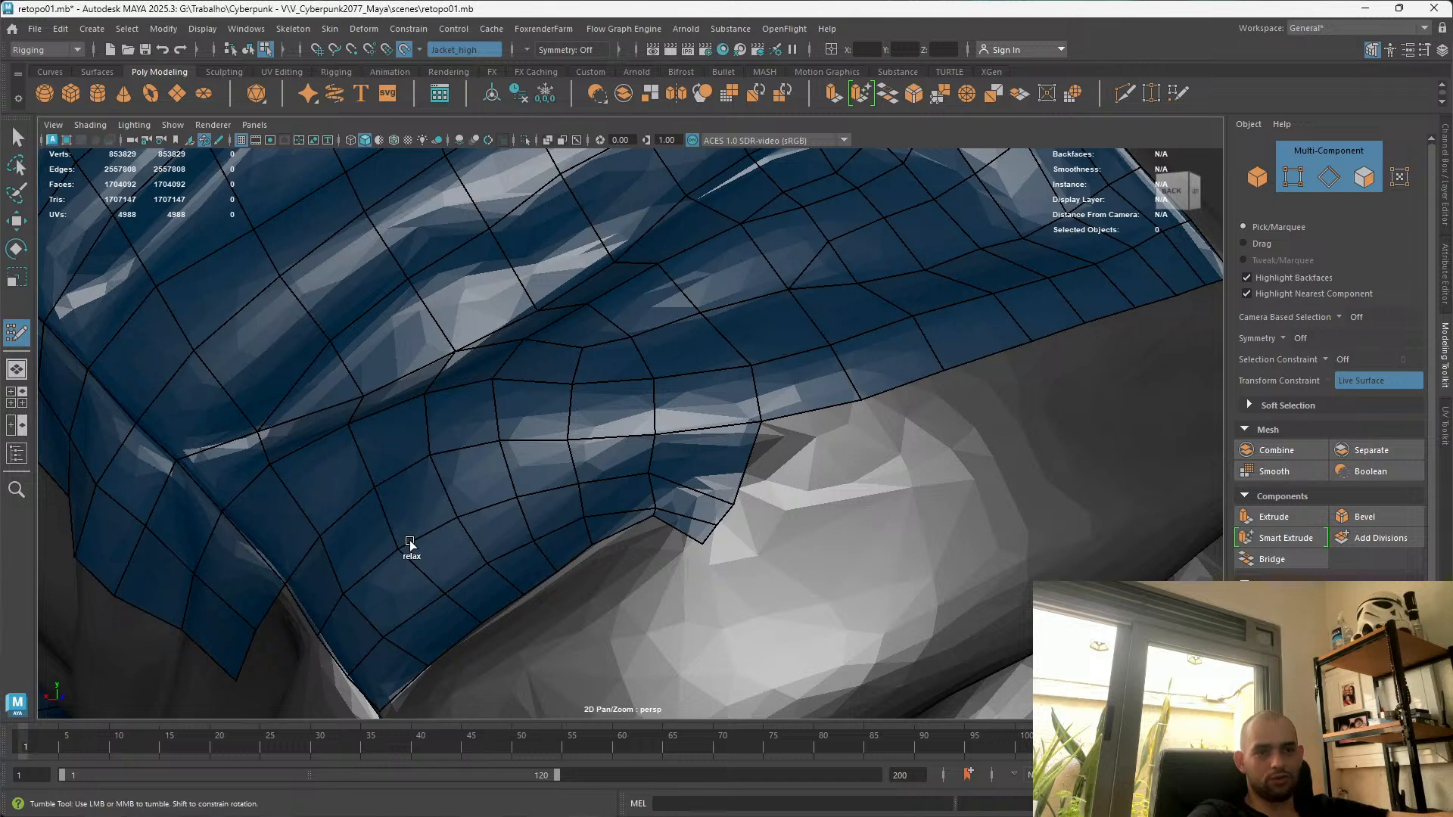
{"action": "mouse_move", "coordinate": [637, 480]}
{"action": "left_mouse_down", "text": "shift"}
{"action": "mouse_move", "coordinate": [747, 503]}
{"action": "mouse_move", "coordinate": [636, 486]}
{"action": "mouse_move", "coordinate": [538, 399]}
{"action": "mouse_move", "coordinate": [454, 508]}
{"action": "mouse_move", "coordinate": [543, 488]}
{"action": "mouse_move", "coordinate": [506, 448]}
{"action": "left_mouse_up", "text": "shift"}
{"action": "left_click_drag", "start_coordinate": [634, 471], "coordinate": [698, 383], "text": "alt"}
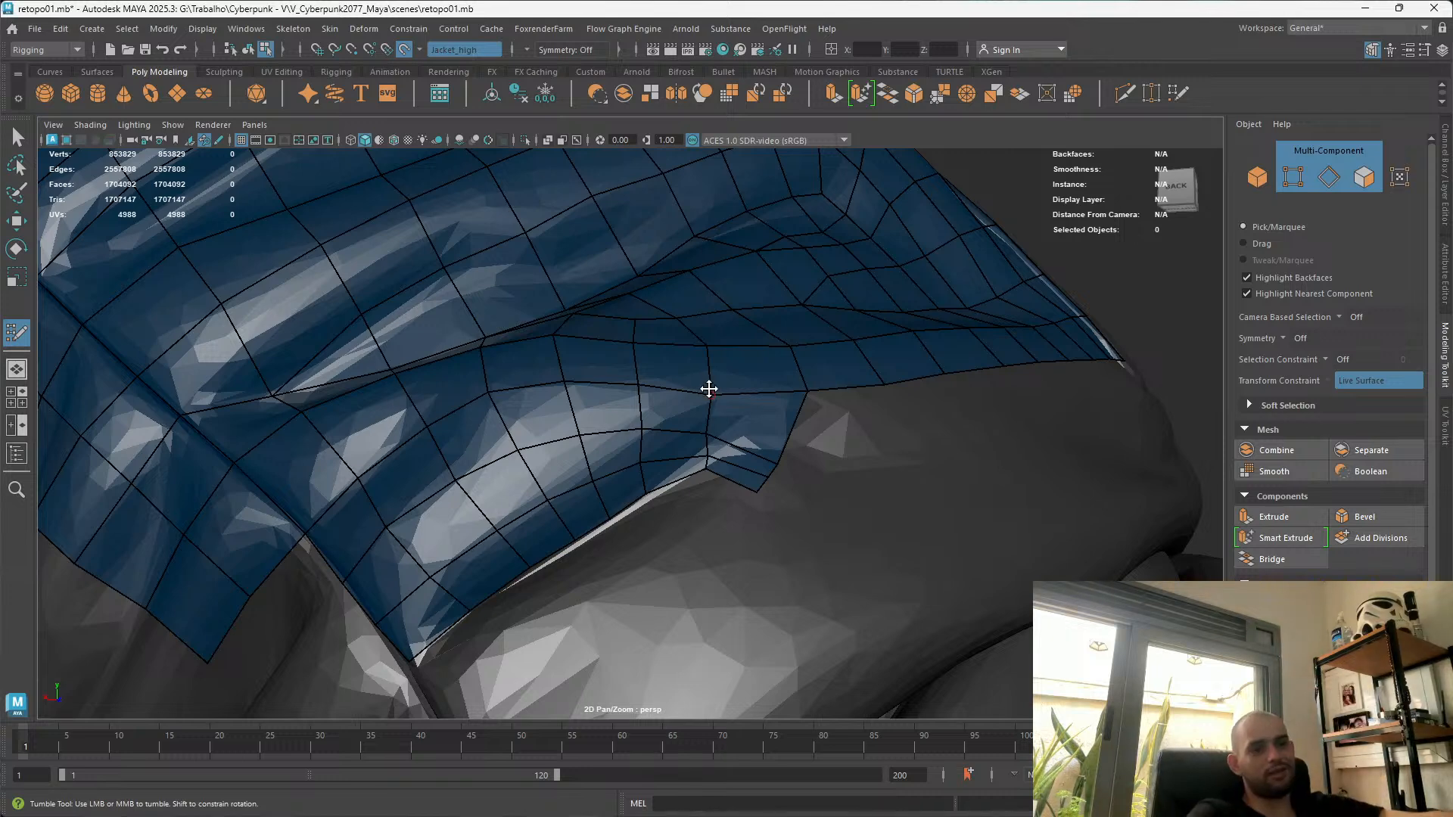
{"action": "left_click_drag", "start_coordinate": [661, 437], "coordinate": [657, 407], "text": "shift"}
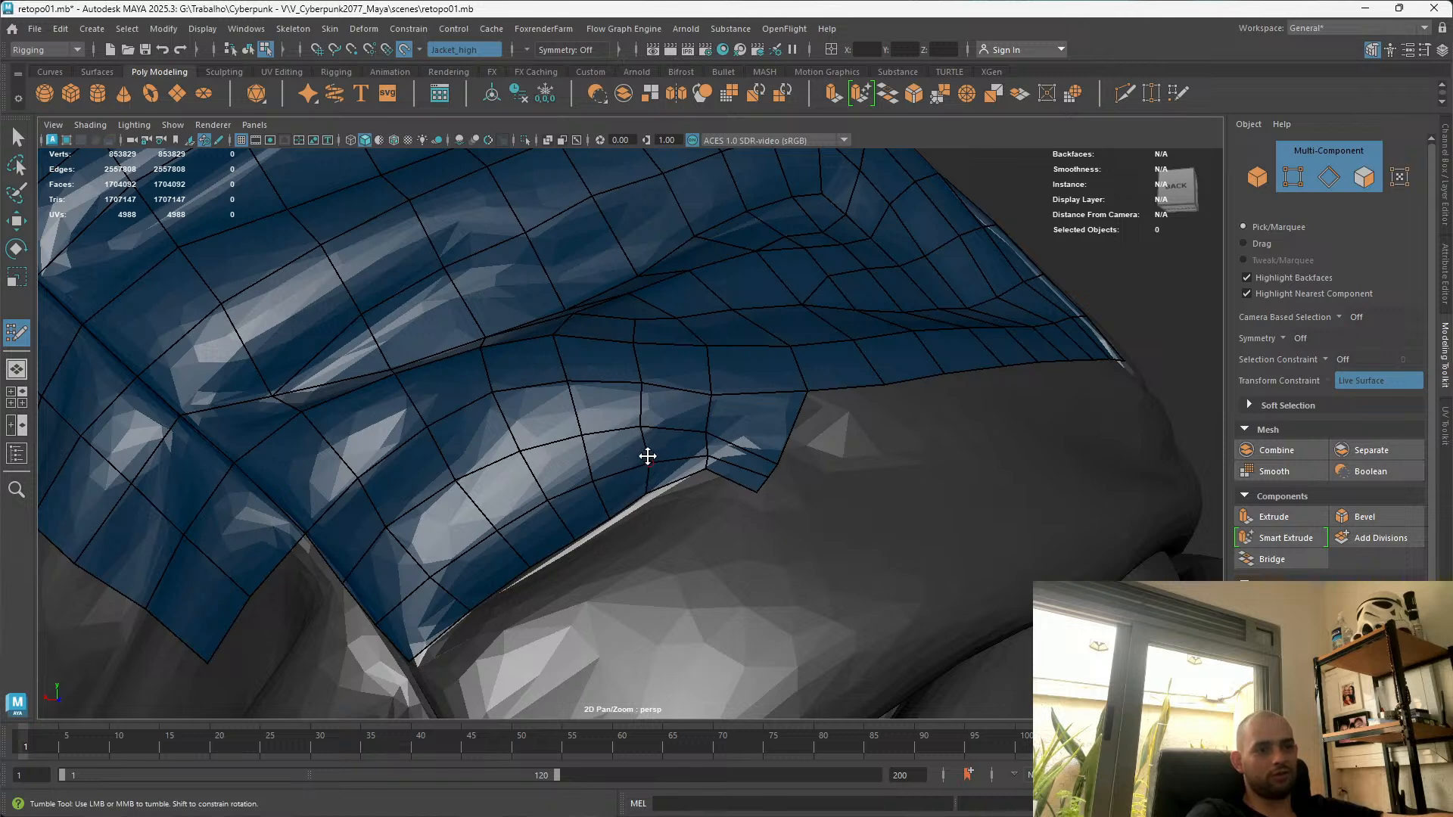
Reposition the vertices at the outer end of the fold rows, pulling the lowest corner vertex inward
{"action": "right_click_drag", "start_coordinate": [738, 536], "coordinate": [831, 571], "text": "alt"}
{"action": "middle_click_drag", "start_coordinate": [821, 420], "coordinate": [736, 490], "text": "alt"}
{"action": "left_click_drag", "start_coordinate": [785, 487], "coordinate": [802, 438]}
{"action": "mouse_move", "coordinate": [689, 447]}
{"action": "left_mouse_down"}
{"action": "mouse_move", "coordinate": [689, 383]}
{"action": "mouse_move", "coordinate": [720, 414]}
{"action": "left_mouse_up"}
{"action": "left_click_drag", "start_coordinate": [701, 529], "coordinate": [721, 502]}
{"action": "left_click_drag", "start_coordinate": [616, 499], "coordinate": [624, 487]}
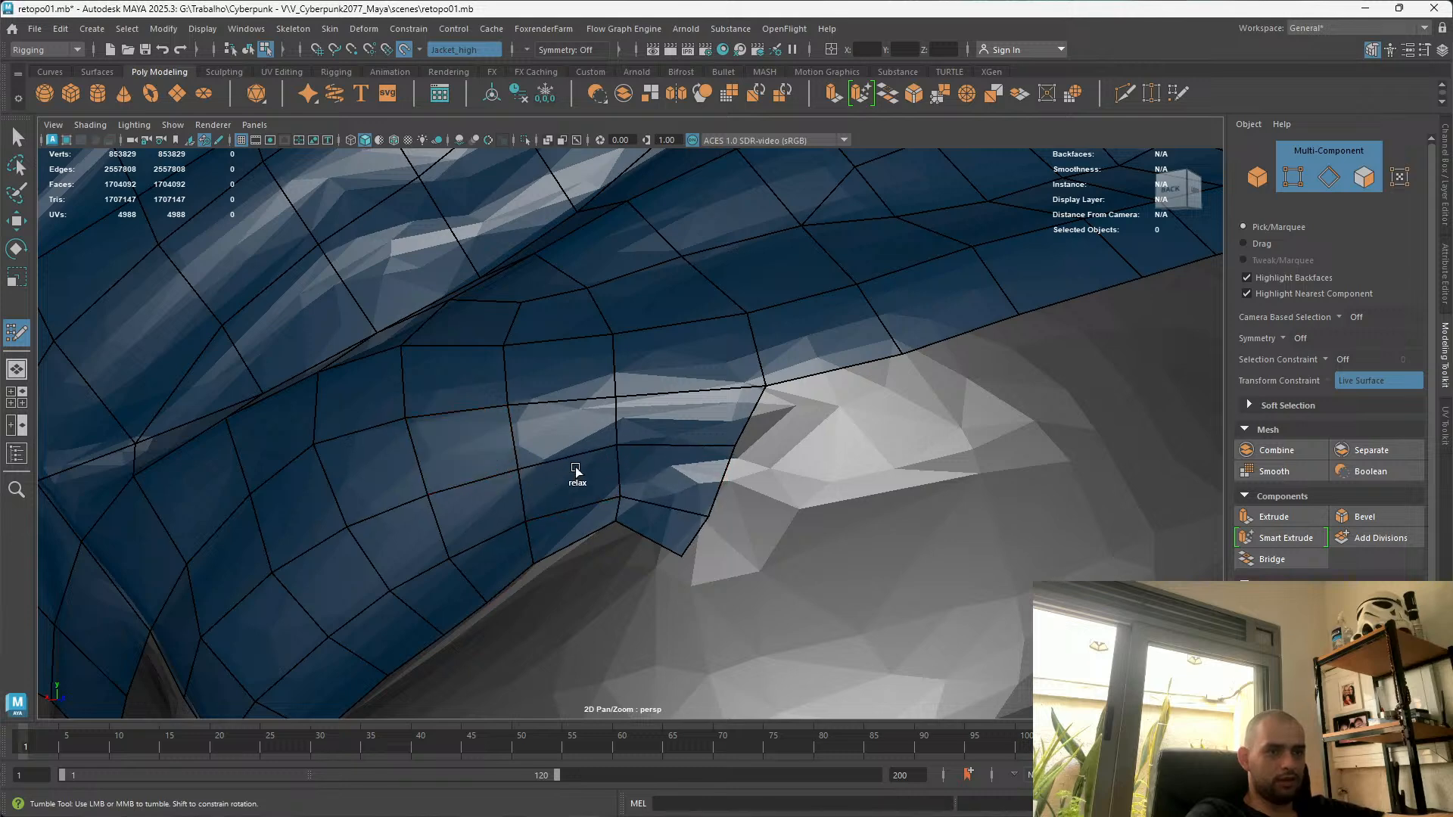
{"action": "mouse_move", "coordinate": [613, 503]}
{"action": "left_mouse_down", "text": "alt"}
{"action": "mouse_move", "coordinate": [683, 537]}
{"action": "mouse_move", "coordinate": [668, 520]}
{"action": "mouse_move", "coordinate": [663, 531]}
{"action": "left_mouse_up", "text": "alt"}
{"action": "left_click_drag", "start_coordinate": [735, 560], "coordinate": [704, 574]}
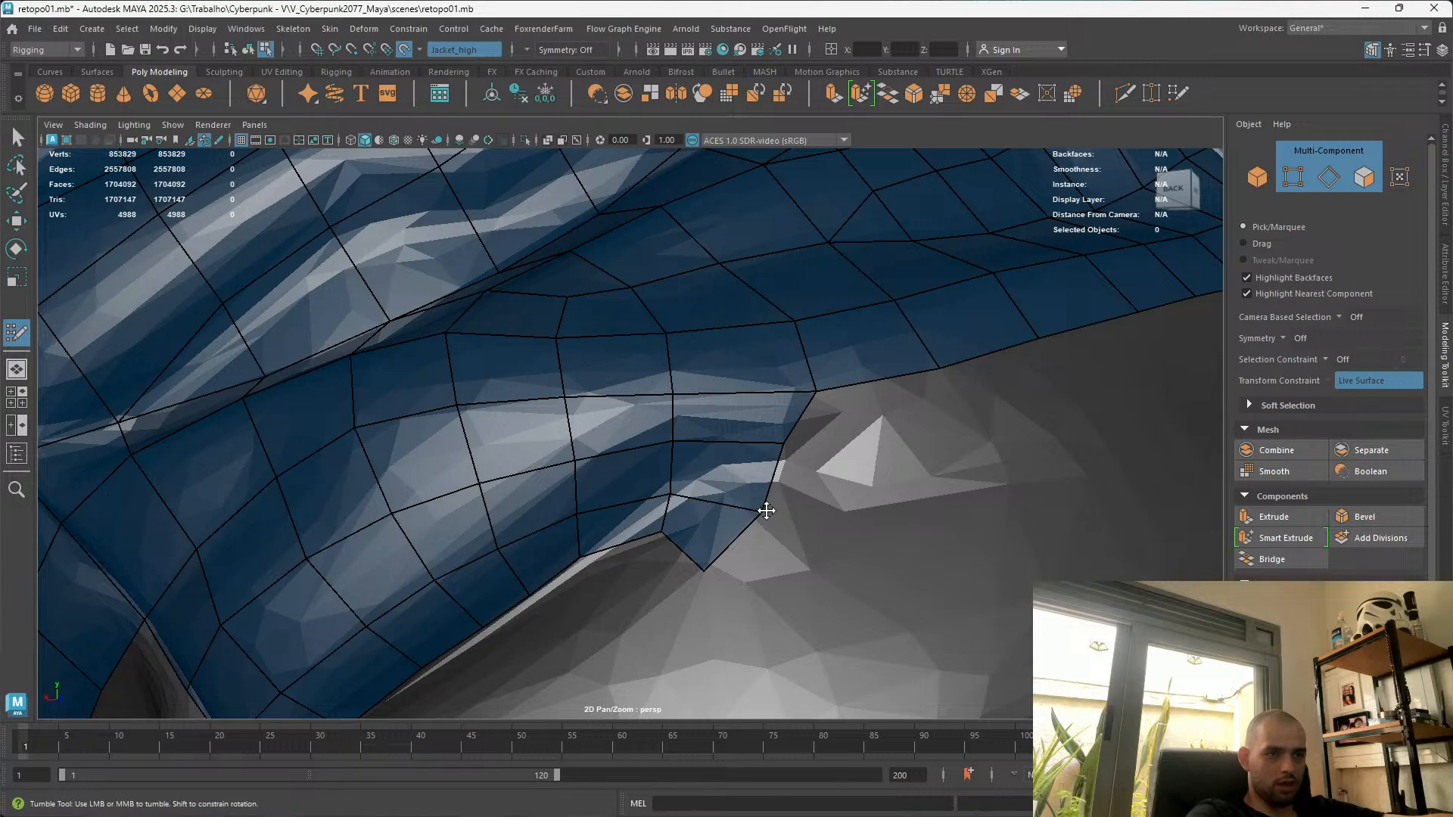
{"action": "mouse_move", "coordinate": [731, 517]}
{"action": "left_mouse_down"}
{"action": "mouse_move", "coordinate": [761, 502]}
{"action": "mouse_move", "coordinate": [600, 509]}
{"action": "mouse_move", "coordinate": [646, 480]}
{"action": "mouse_move", "coordinate": [634, 447]}
{"action": "mouse_move", "coordinate": [493, 508]}
{"action": "mouse_move", "coordinate": [542, 510]}
{"action": "left_mouse_up"}
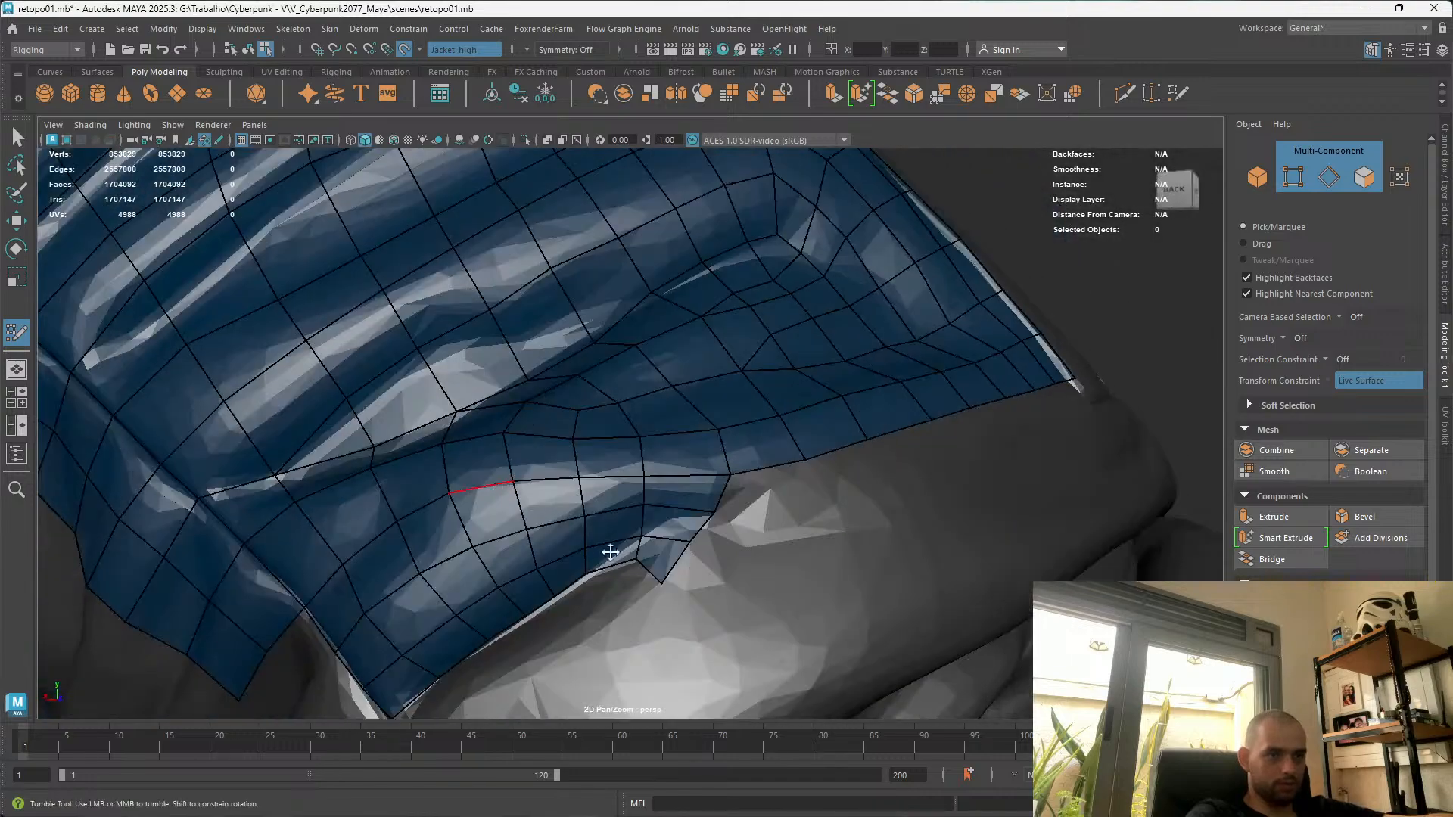
Extend a narrow row of quads along the fold's lower border from the outer end back to the seam
{"action": "scroll", "coordinate": [575, 522], "scroll_direction": "up", "scroll_amount": 3}
{"action": "middle_click_drag", "start_coordinate": [657, 543], "coordinate": [629, 446], "text": "alt"}
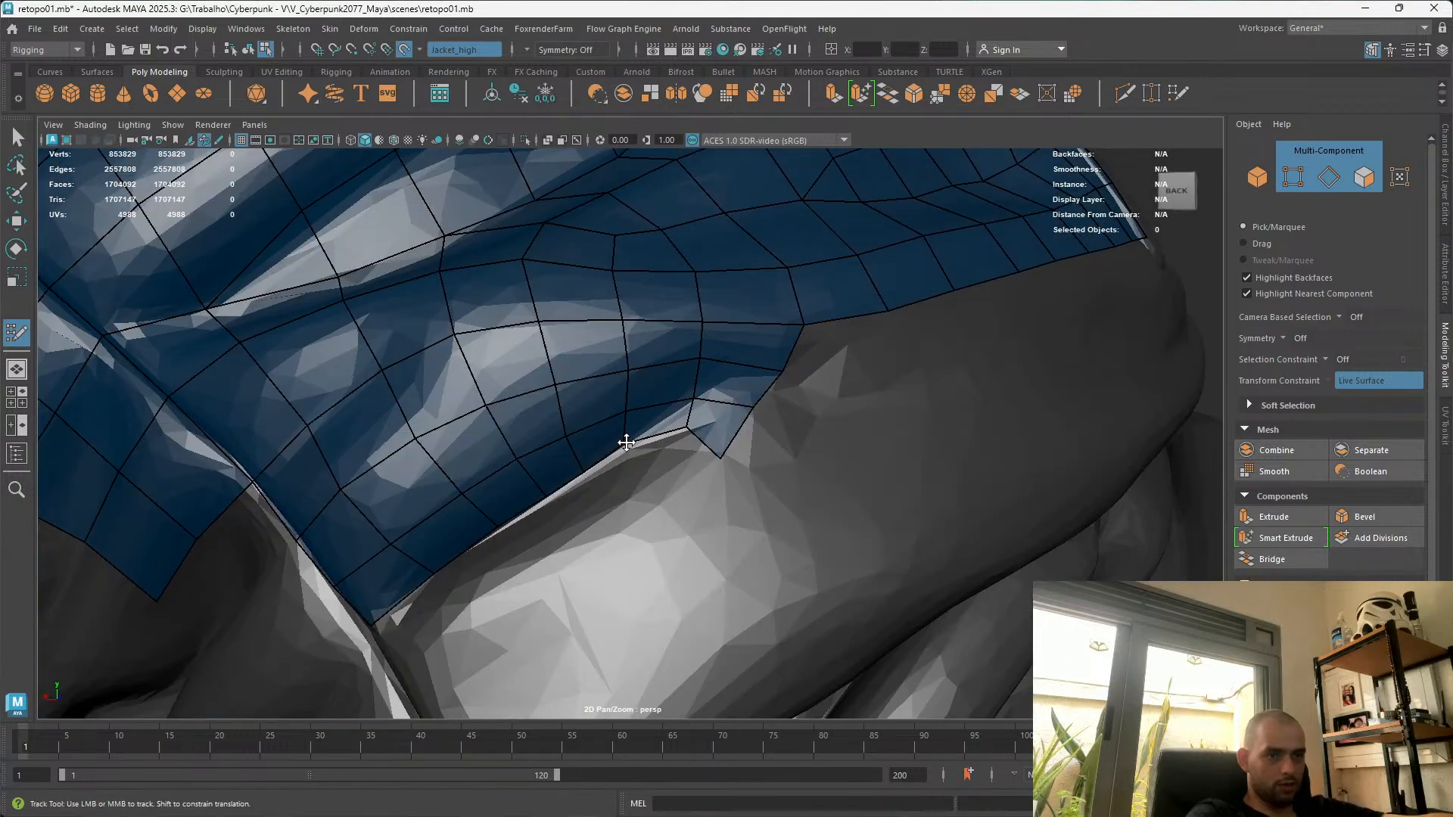
{"action": "mouse_move", "coordinate": [656, 441]}
{"action": "left_mouse_down"}
{"action": "mouse_move", "coordinate": [652, 474]}
{"action": "mouse_move", "coordinate": [687, 478]}
{"action": "mouse_move", "coordinate": [635, 451]}
{"action": "left_mouse_up"}
{"action": "left_click_drag", "start_coordinate": [704, 411], "coordinate": [740, 440], "text": "alt"}
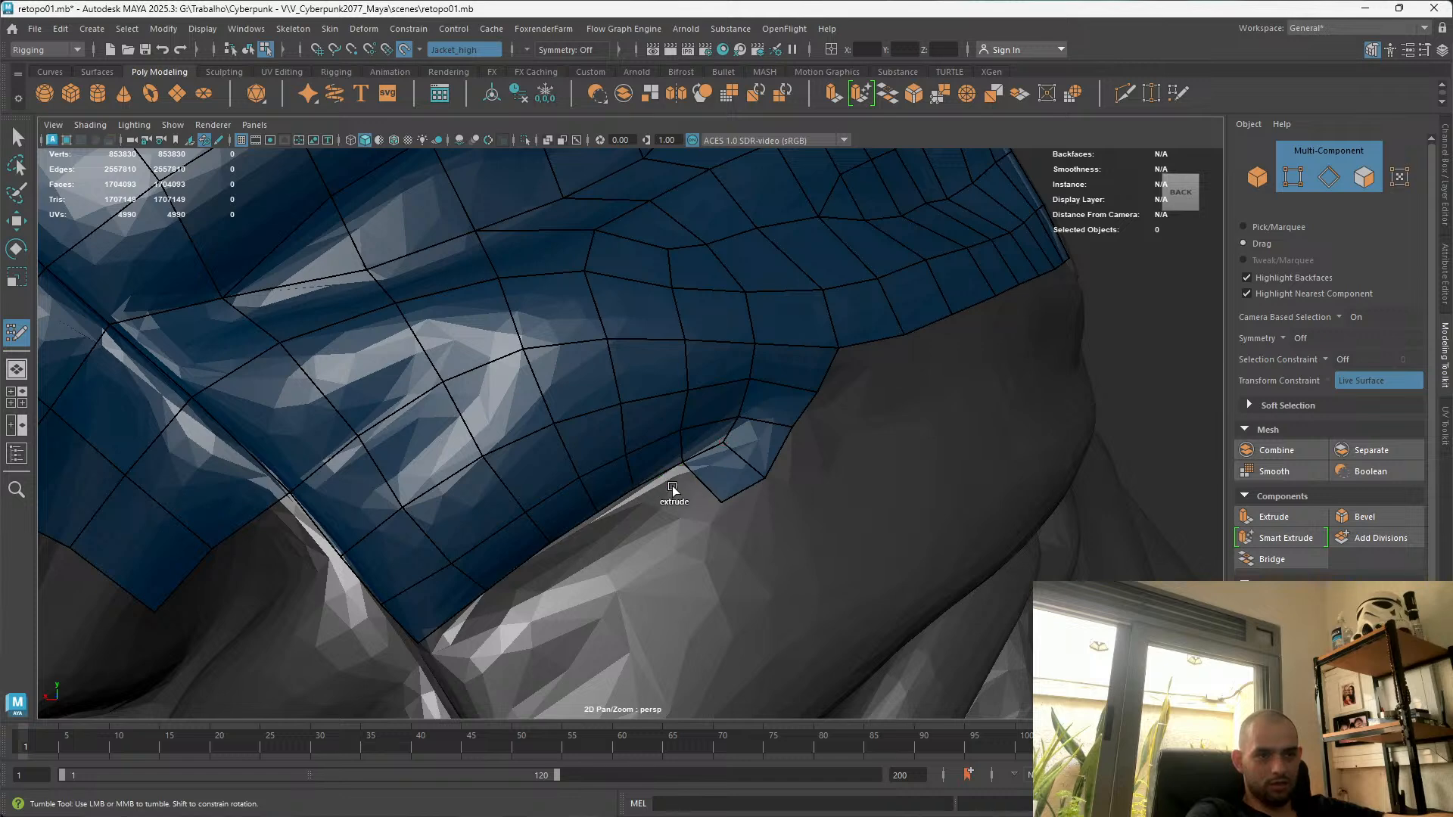
{"action": "left_click_drag", "start_coordinate": [669, 479], "coordinate": [672, 521]}
{"action": "mouse_move", "coordinate": [631, 522]}
{"action": "left_mouse_down", "text": "ctrl"}
{"action": "mouse_move", "coordinate": [658, 529]}
{"action": "mouse_move", "coordinate": [571, 535]}
{"action": "mouse_move", "coordinate": [617, 550]}
{"action": "left_mouse_up", "text": "ctrl"}
{"action": "left_click_drag", "start_coordinate": [553, 589], "coordinate": [496, 480], "text": "ctrl"}
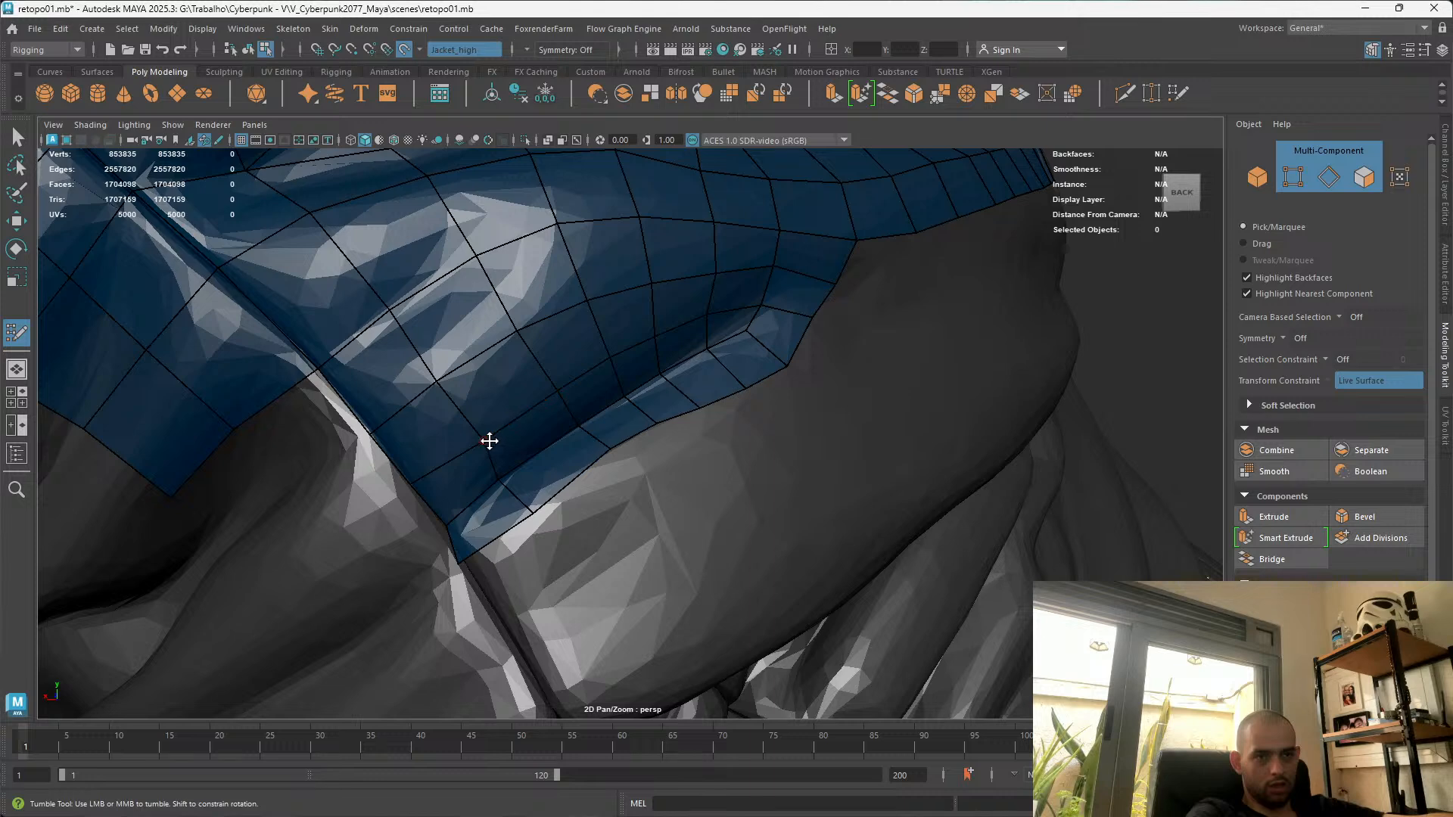
Move the lower corner vertex of the new narrow row along the seam groove and check its fit
{"action": "right_click_drag", "start_coordinate": [457, 457], "coordinate": [480, 599], "text": "alt"}
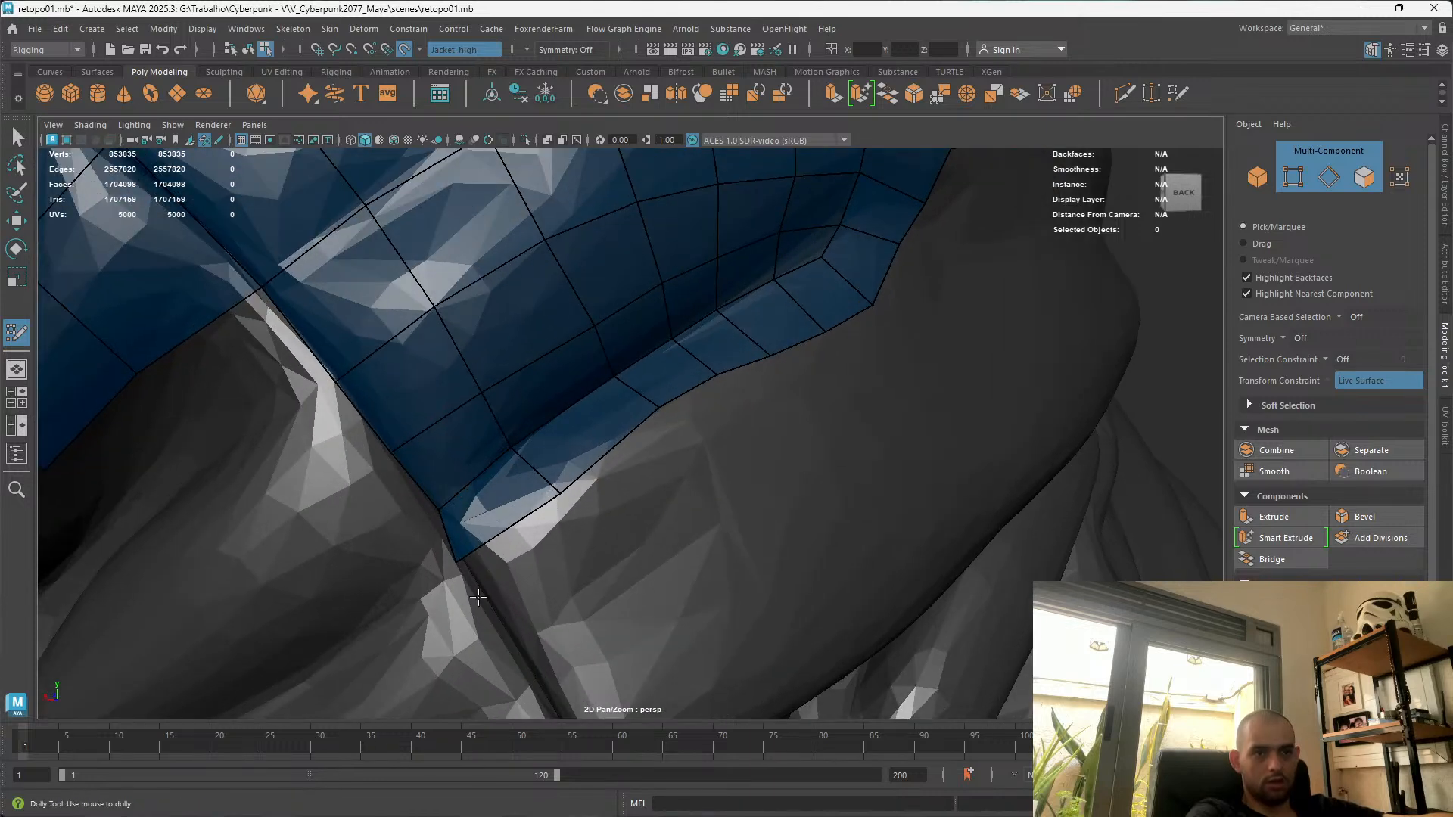
{"action": "left_click_drag", "start_coordinate": [453, 560], "coordinate": [473, 557]}
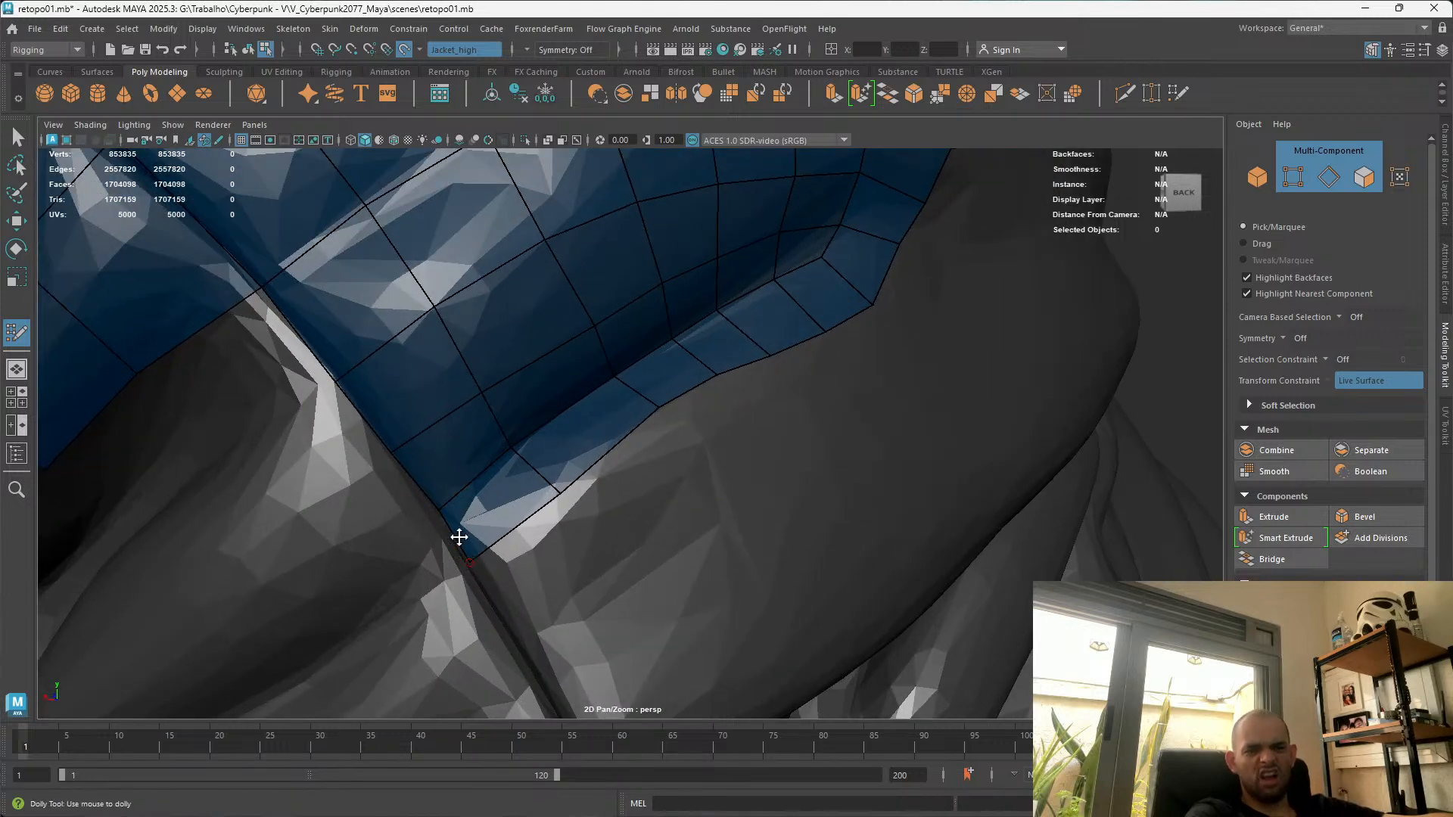
{"action": "right_click_drag", "start_coordinate": [462, 551], "coordinate": [424, 454], "text": "alt"}
{"action": "left_click_drag", "start_coordinate": [424, 454], "coordinate": [529, 393], "text": "alt"}
{"action": "right_click_drag", "start_coordinate": [530, 393], "coordinate": [684, 447], "text": "alt"}
{"action": "left_click_drag", "start_coordinate": [684, 447], "coordinate": [780, 628], "text": "alt"}
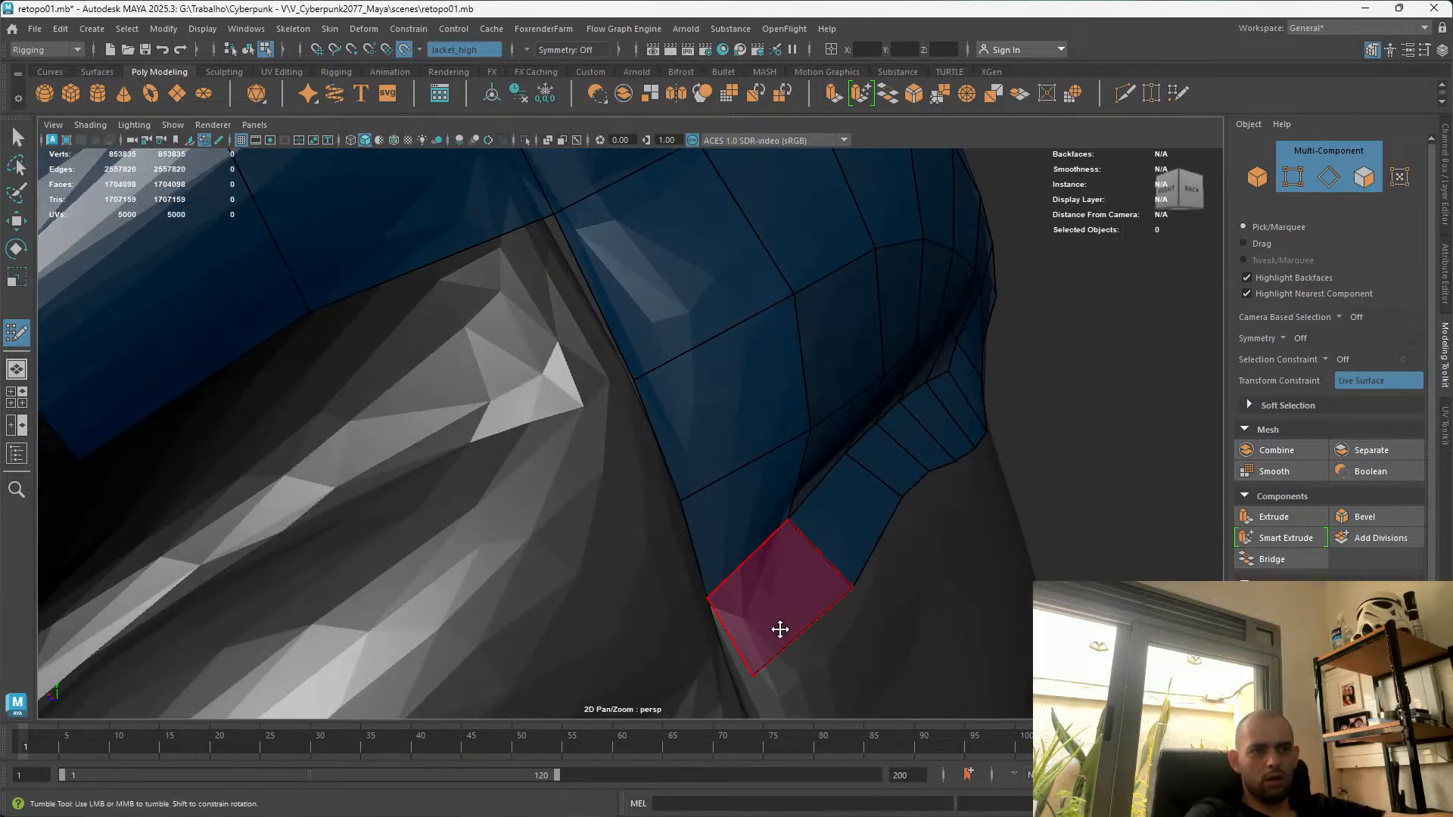
Relax the mesh beside the seam and move the narrow row's end vertices onto the seam edge
{"action": "right_click_drag", "start_coordinate": [780, 629], "coordinate": [756, 529], "text": "alt"}
{"action": "left_click_drag", "start_coordinate": [765, 514], "coordinate": [552, 529], "text": "alt"}
{"action": "right_click_drag", "start_coordinate": [551, 529], "coordinate": [515, 522], "text": "alt"}
{"action": "left_click_drag", "start_coordinate": [515, 522], "coordinate": [459, 520], "text": "alt"}
{"action": "left_click_drag", "start_coordinate": [333, 374], "coordinate": [439, 366], "text": "shift"}
{"action": "mouse_move", "coordinate": [431, 422]}
{"action": "left_mouse_down", "text": "alt"}
{"action": "mouse_move", "coordinate": [458, 431]}
{"action": "mouse_move", "coordinate": [425, 452]}
{"action": "left_mouse_up", "text": "alt"}
{"action": "mouse_move", "coordinate": [371, 358]}
{"action": "left_mouse_down"}
{"action": "mouse_move", "coordinate": [370, 379]}
{"action": "mouse_move", "coordinate": [382, 375]}
{"action": "left_mouse_up"}
{"action": "left_click_drag", "start_coordinate": [562, 557], "coordinate": [600, 558], "text": "alt"}
{"action": "right_click_drag", "start_coordinate": [568, 592], "coordinate": [705, 557], "text": "alt"}
{"action": "left_click_drag", "start_coordinate": [733, 566], "coordinate": [716, 576]}
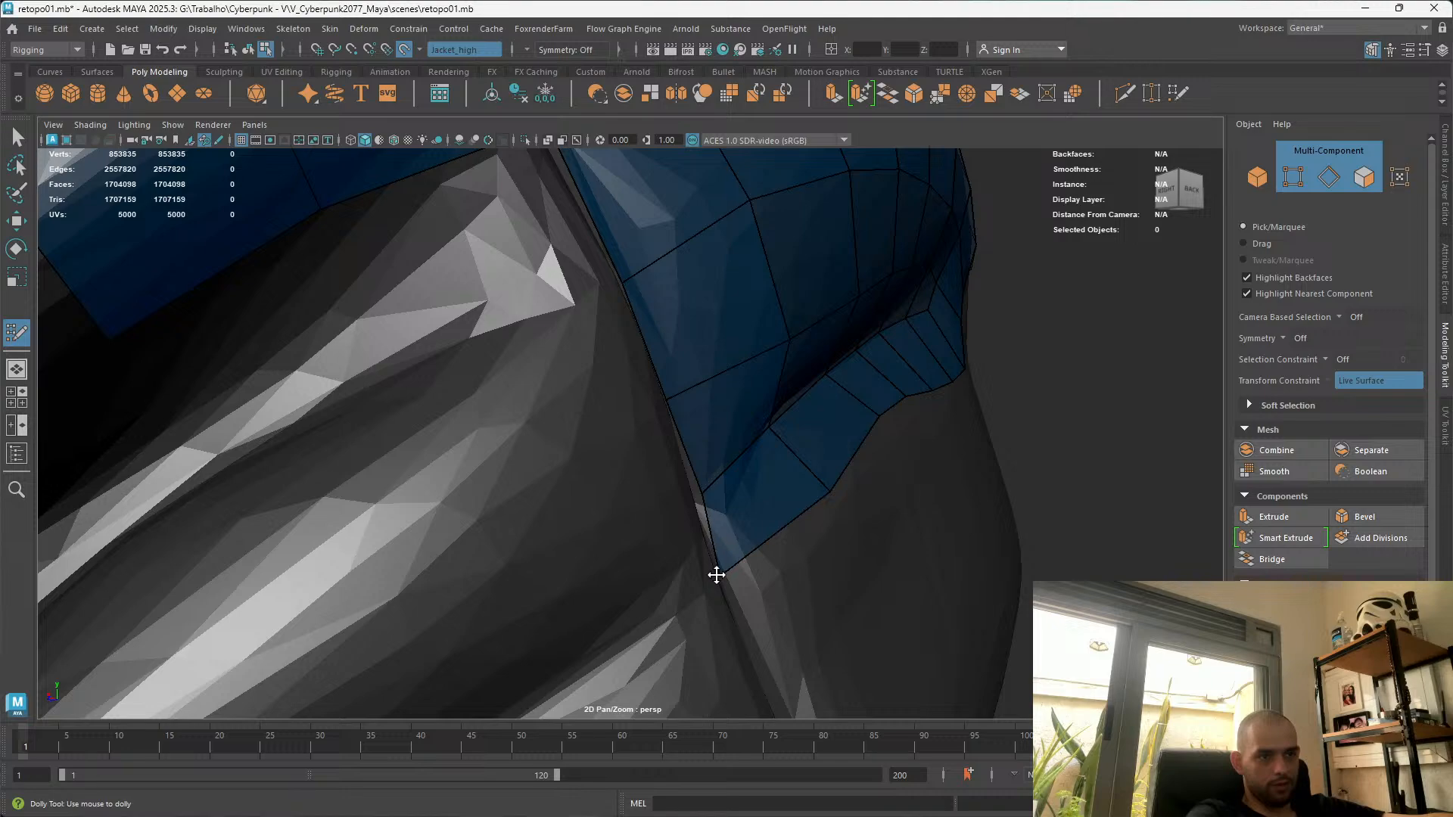
{"action": "left_click_drag", "start_coordinate": [696, 499], "coordinate": [676, 509]}
Refine the position of the mesh's lowest corner vertex where the narrow row meets the seam
{"action": "left_click_drag", "start_coordinate": [865, 503], "coordinate": [460, 564], "text": "alt"}
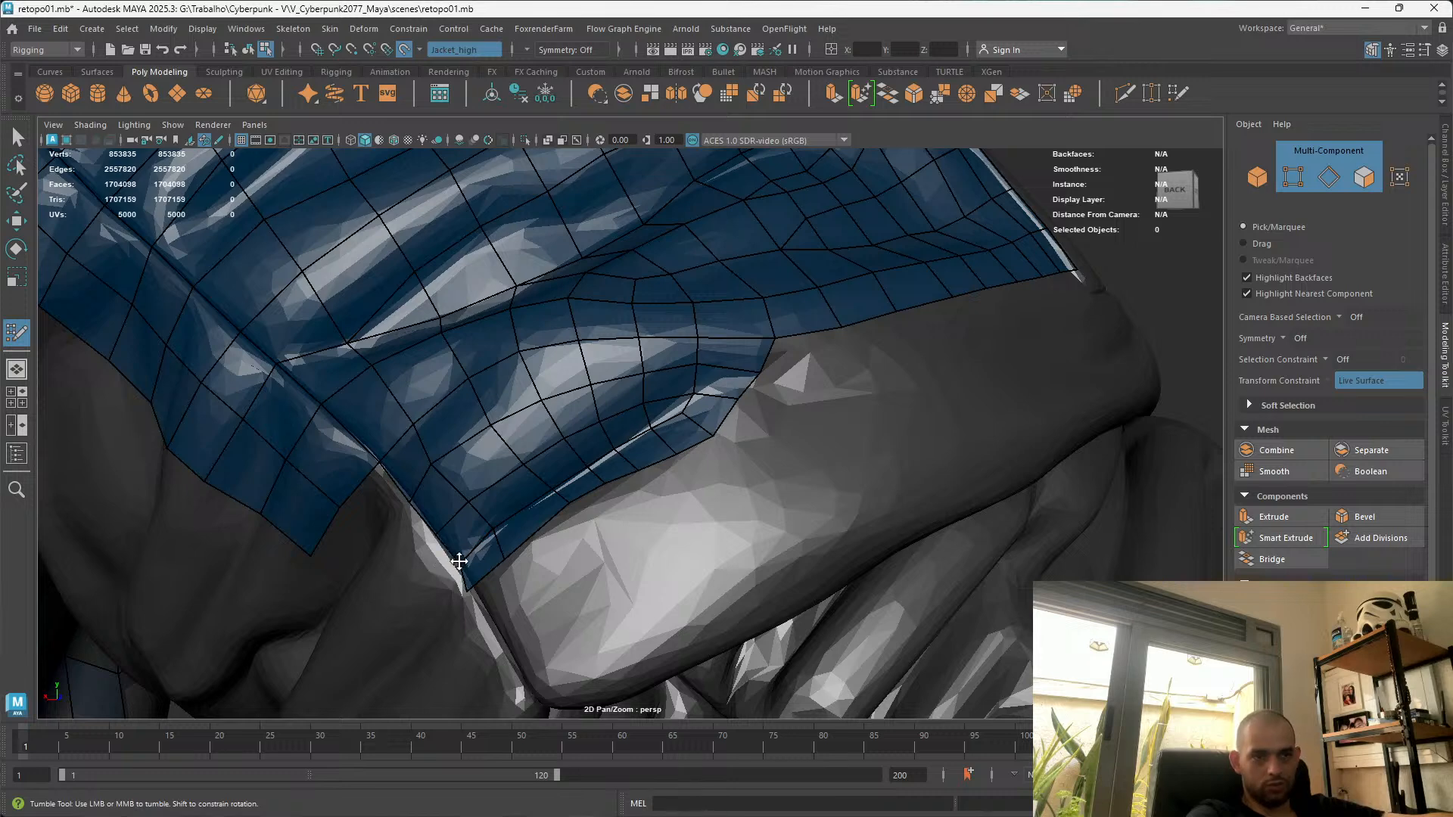
{"action": "right_click_drag", "start_coordinate": [461, 564], "coordinate": [545, 772], "text": "alt"}
{"action": "middle_click_drag", "start_coordinate": [448, 562], "coordinate": [506, 506], "text": "alt"}
{"action": "right_click_drag", "start_coordinate": [506, 506], "coordinate": [575, 560], "text": "alt"}
{"action": "left_click_drag", "start_coordinate": [286, 399], "coordinate": [420, 501], "text": "alt"}
{"action": "left_click_drag", "start_coordinate": [448, 622], "coordinate": [481, 629]}
{"action": "scroll", "coordinate": [480, 629], "scroll_direction": "down", "scroll_amount": 3}
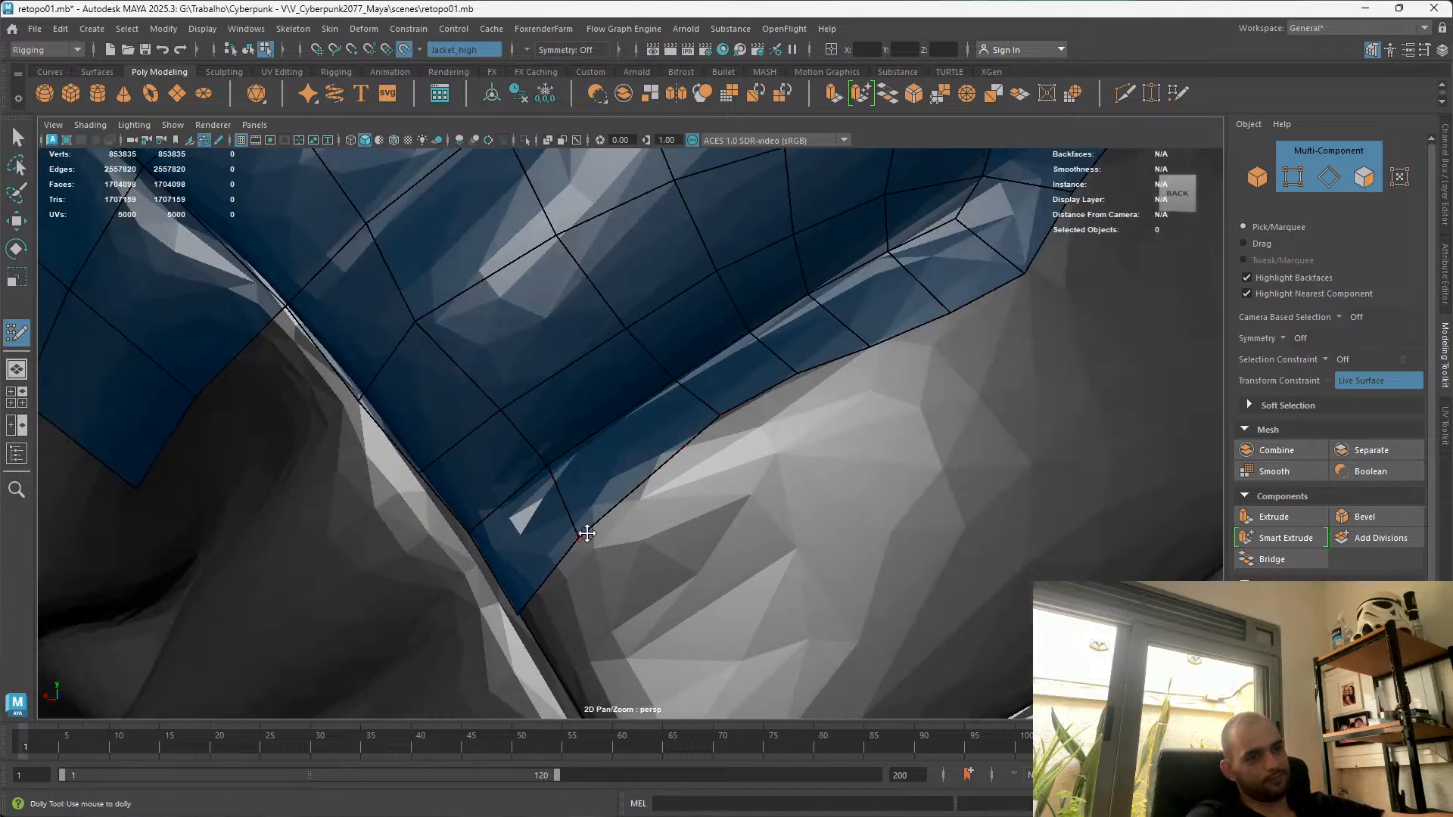
Move two lower border vertices of the narrow row near the seam downward to widen its quads
{"action": "left_click_drag", "start_coordinate": [538, 477], "coordinate": [710, 499], "text": "alt"}
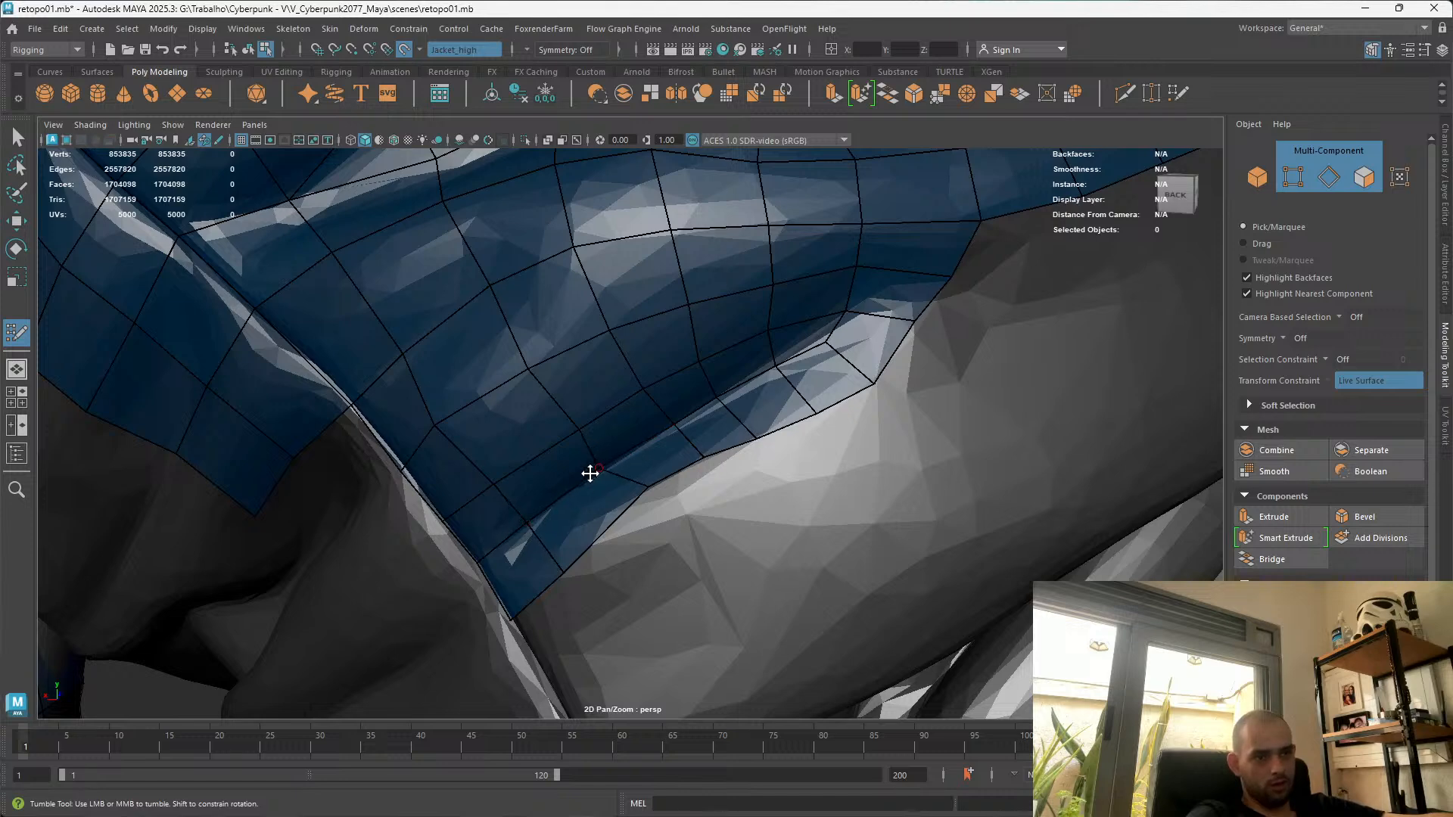
{"action": "left_click_drag", "start_coordinate": [643, 488], "coordinate": [629, 520]}
{"action": "left_click_drag", "start_coordinate": [702, 459], "coordinate": [701, 477]}
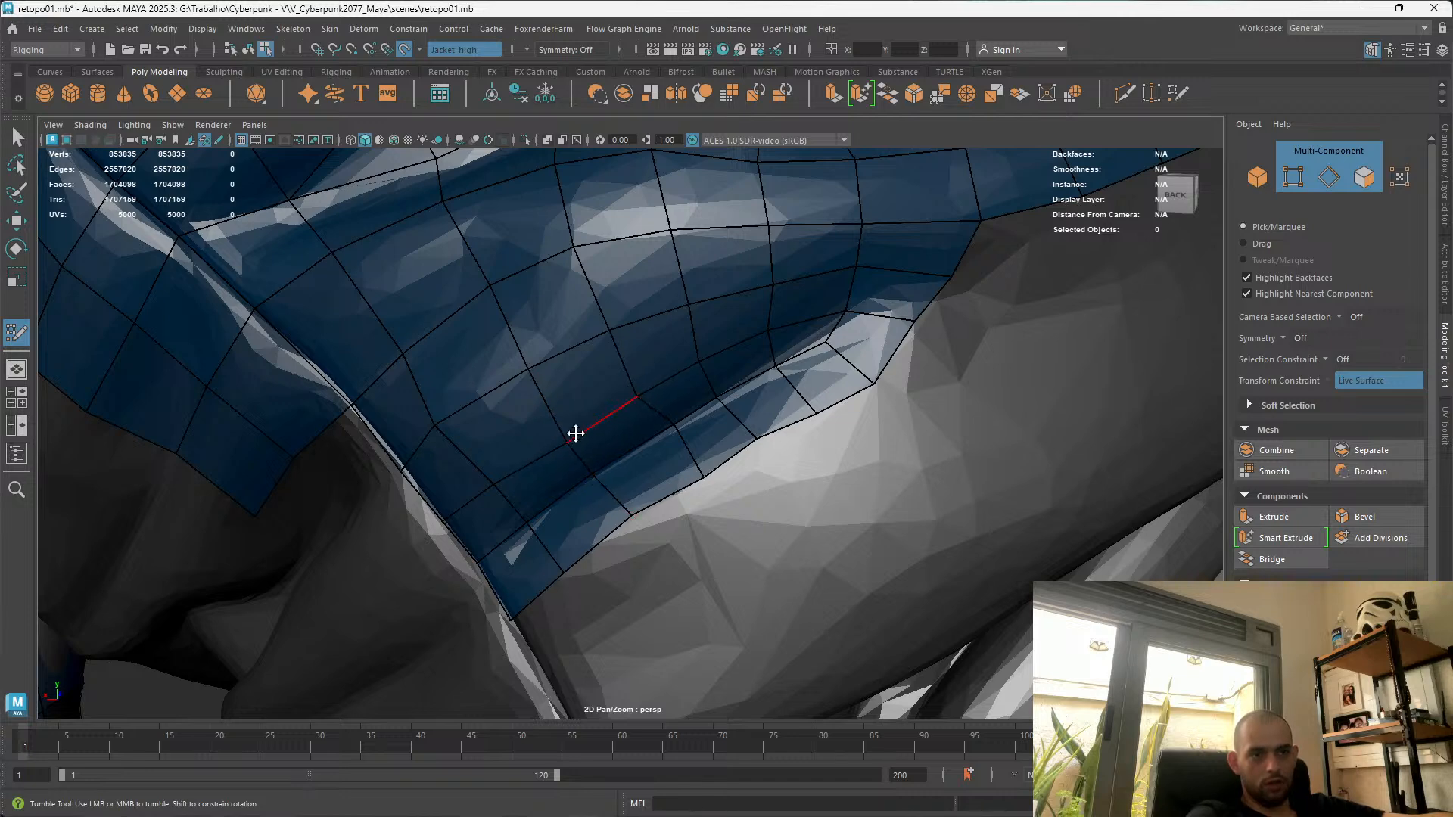
{"action": "scroll", "coordinate": [598, 416], "scroll_direction": "down", "scroll_amount": 4}
{"action": "scroll", "coordinate": [619, 376], "scroll_direction": "up", "scroll_amount": 4}
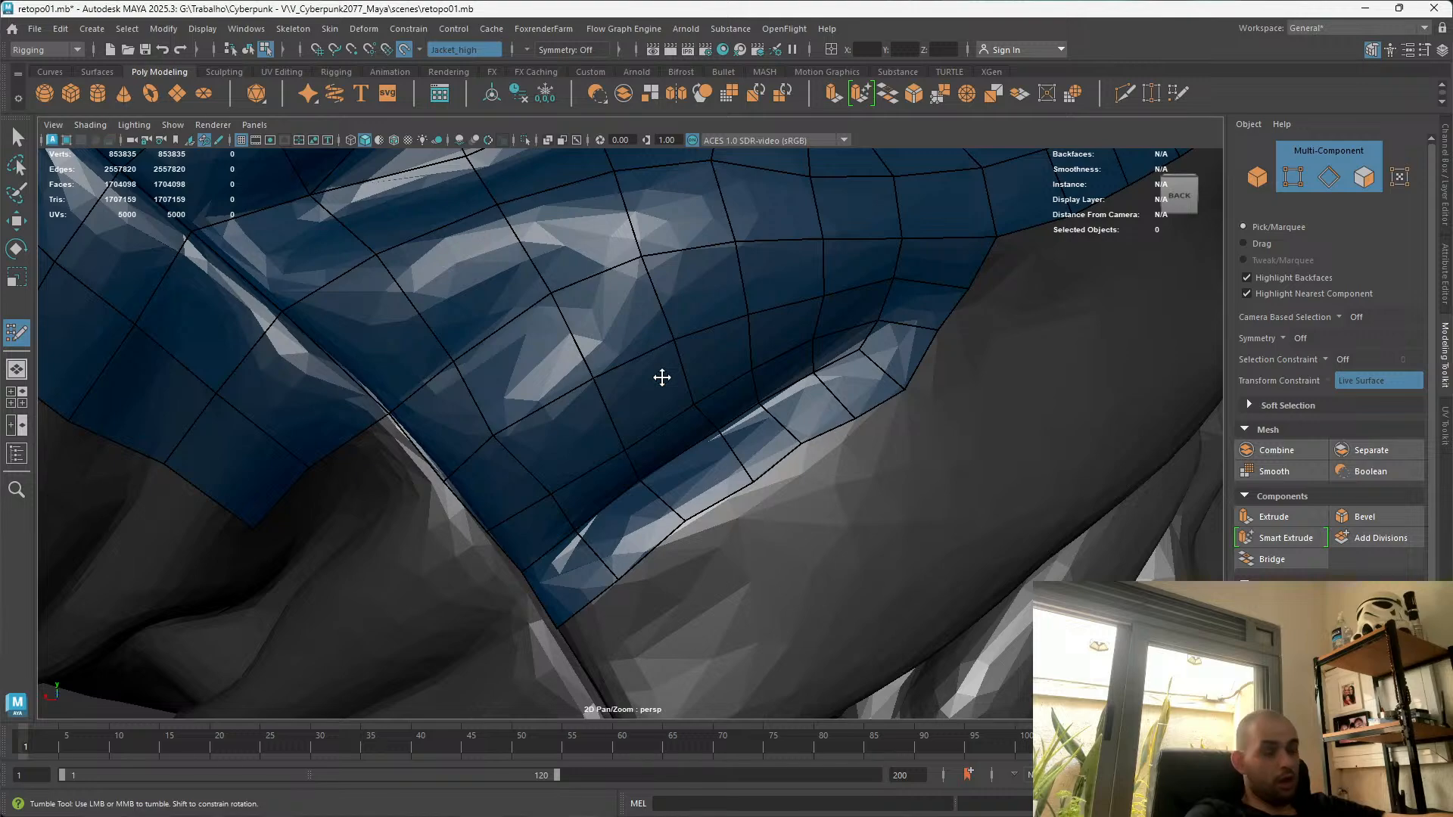
Show the soft selection settings and try moving a patch of sleeve vertices with a 3.44 volume falloff
{"action": "scroll", "coordinate": [662, 377], "scroll_direction": "up", "scroll_amount": 2}
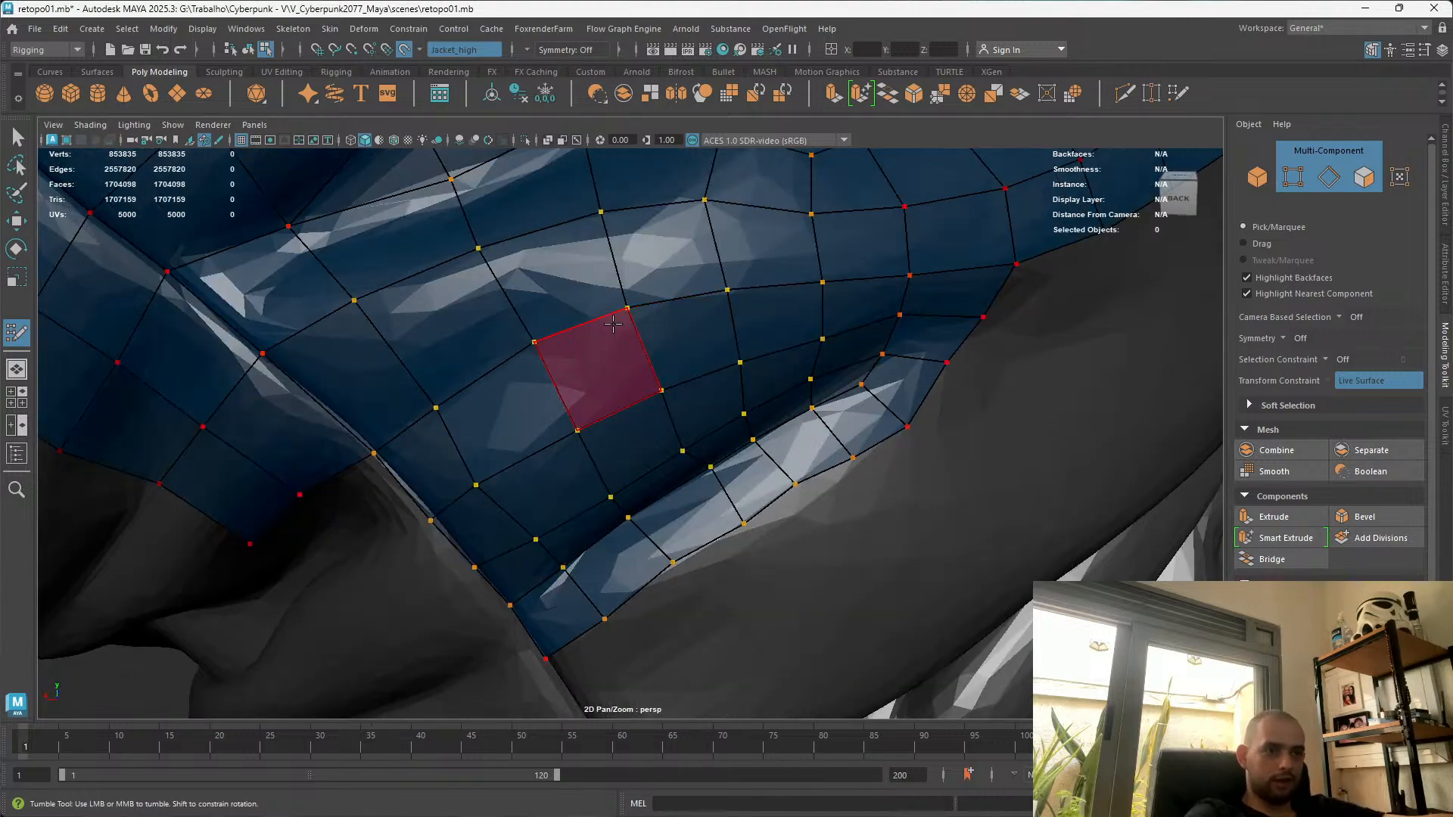
{"action": "right_click_drag", "start_coordinate": [757, 424], "coordinate": [551, 234], "text": "alt"}
{"action": "left_click_drag", "start_coordinate": [551, 234], "coordinate": [617, 401], "text": "alt"}
{"action": "right_click_drag", "start_coordinate": [617, 401], "coordinate": [554, 395], "text": "alt"}
{"action": "left_click_drag", "start_coordinate": [546, 372], "coordinate": [545, 427], "text": "alt"}
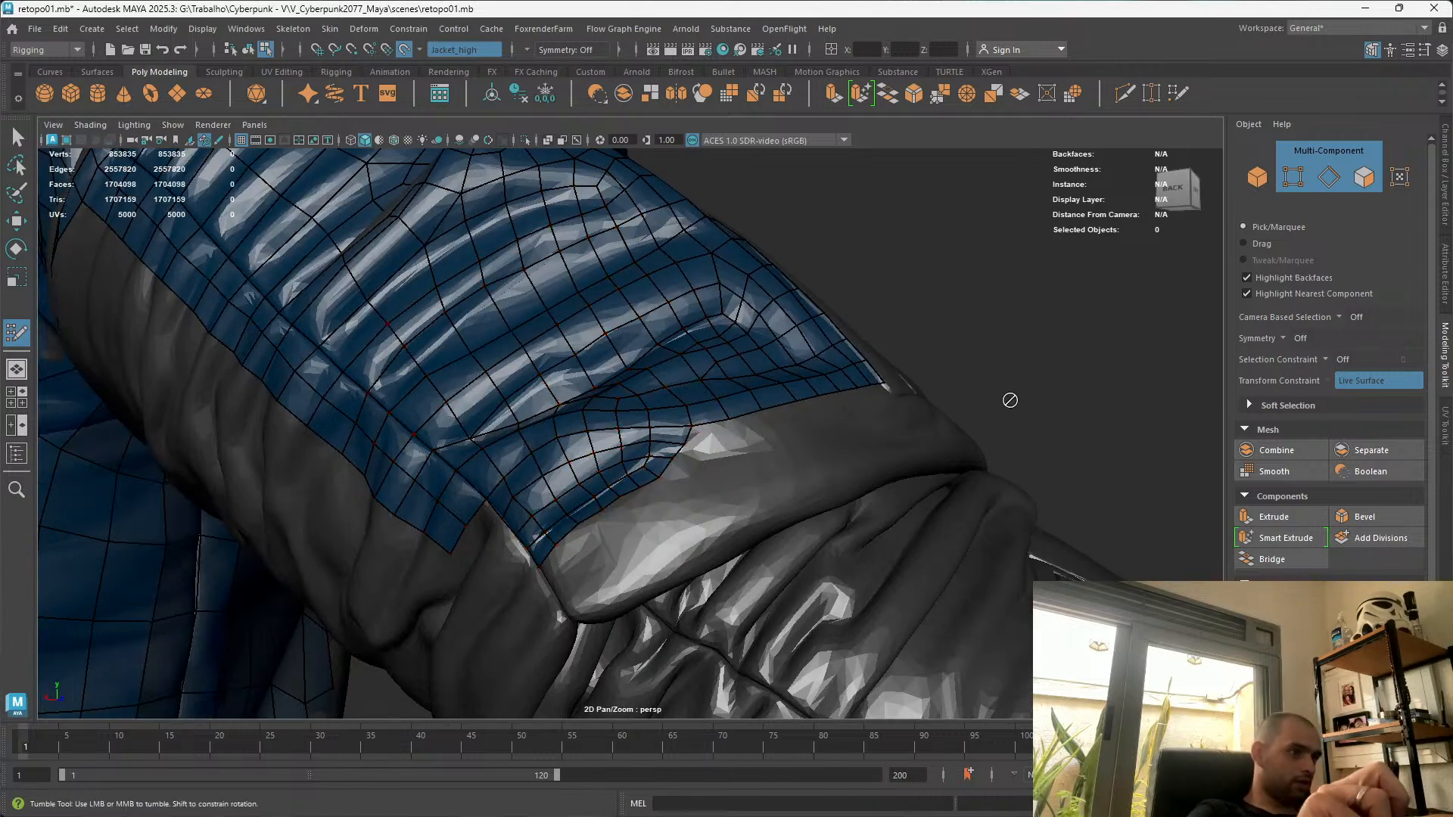
{"action": "right_click_drag", "start_coordinate": [377, 313], "coordinate": [397, 280], "text": "alt"}
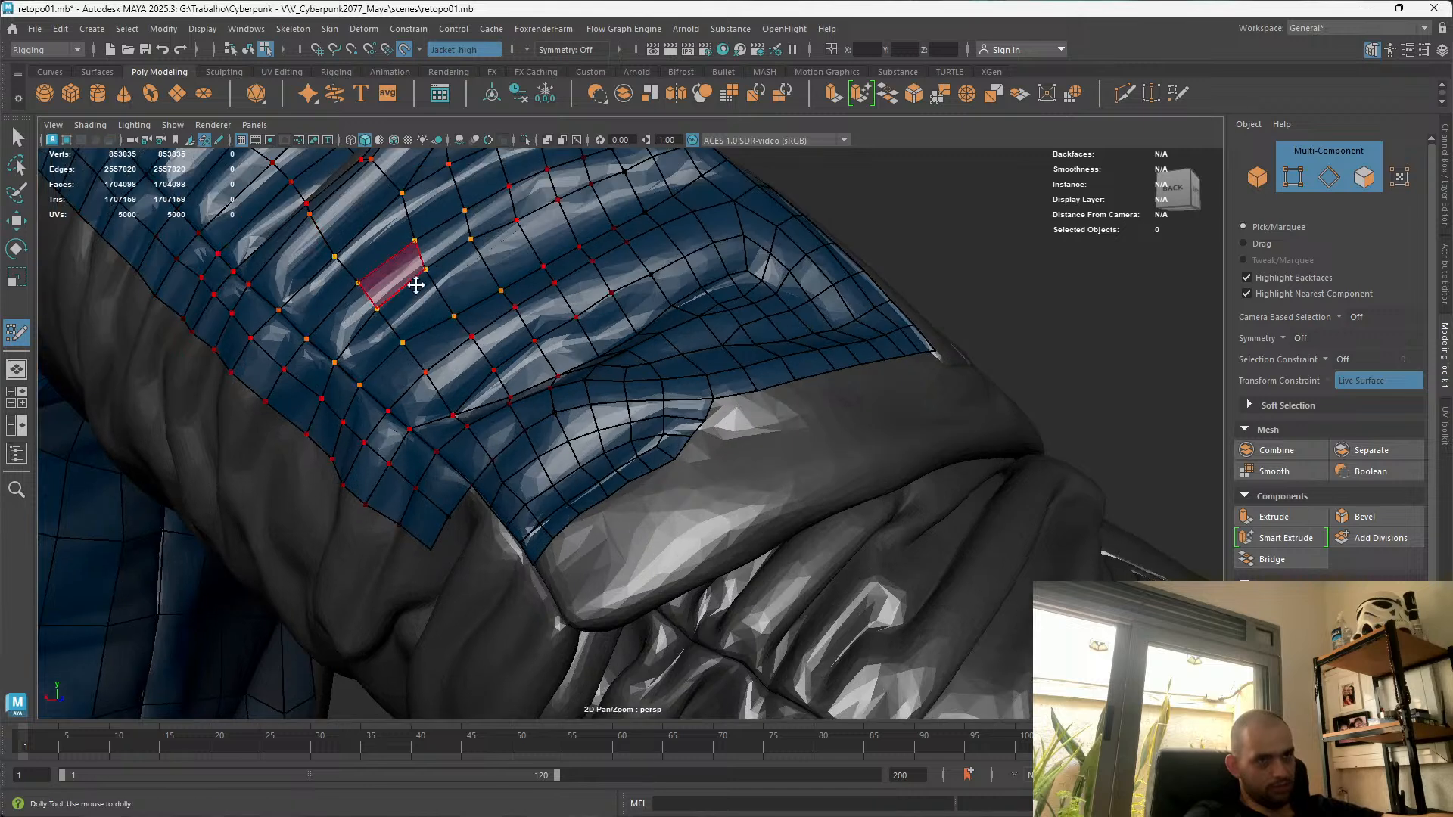
{"action": "left_click", "coordinate": [1243, 405]}
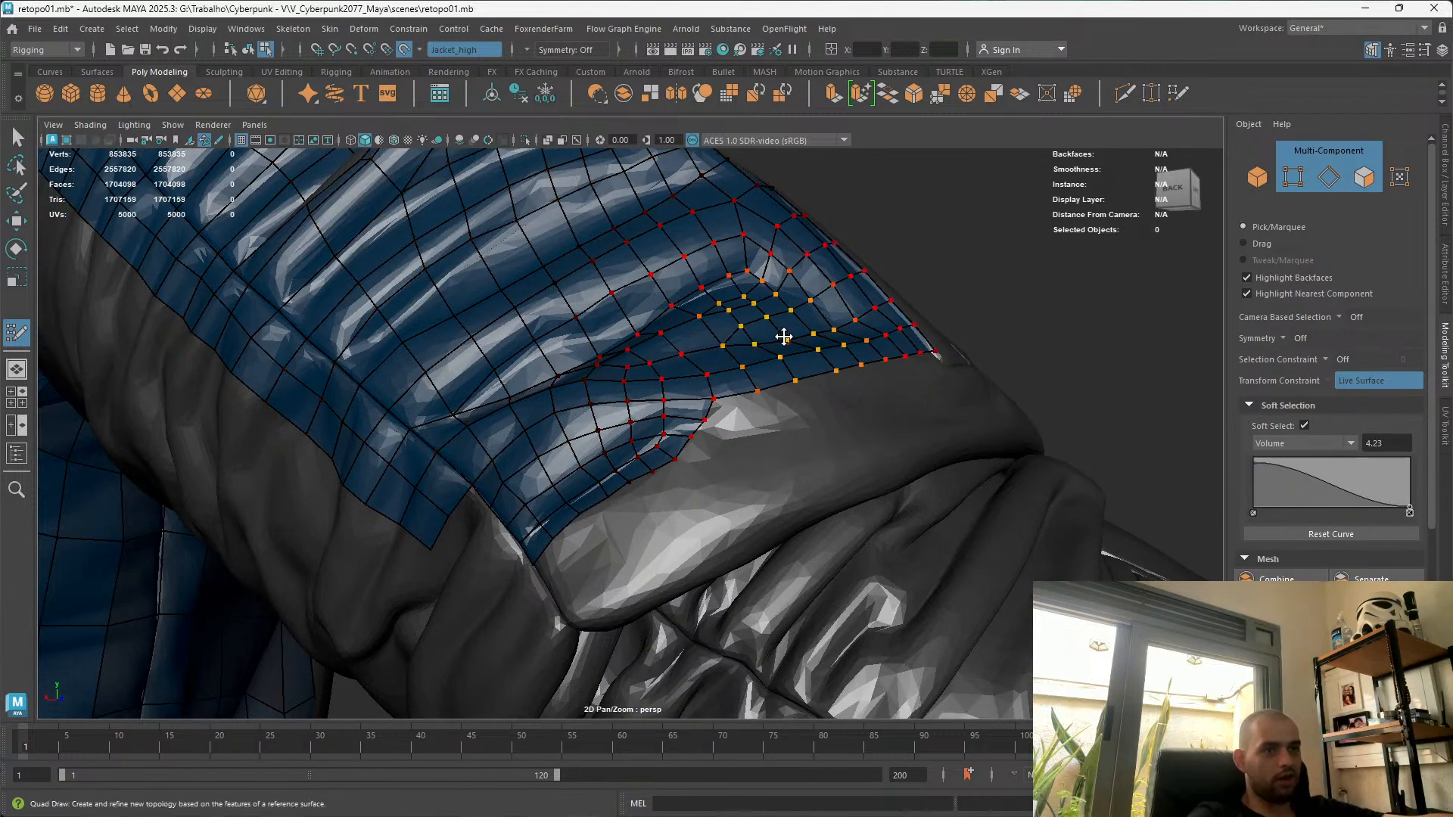
{"action": "mouse_move", "coordinate": [643, 260]}
{"action": "left_mouse_down", "text": "alt"}
{"action": "mouse_move", "coordinate": [672, 330]}
{"action": "mouse_move", "coordinate": [649, 345]}
{"action": "left_mouse_up", "text": "alt"}
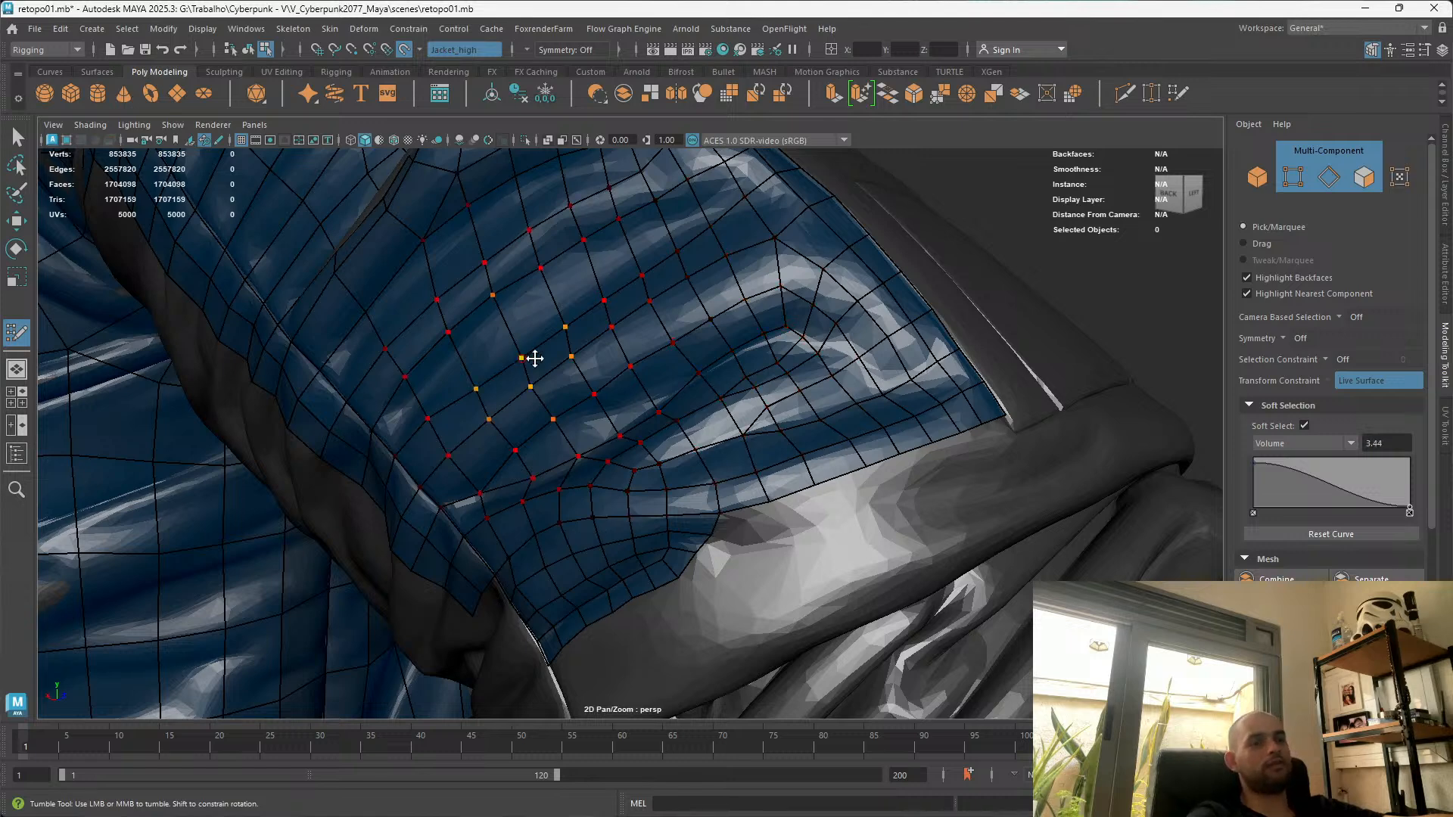
{"action": "mouse_move", "coordinate": [573, 354]}
{"action": "left_mouse_down"}
{"action": "mouse_move", "coordinate": [610, 328]}
{"action": "mouse_move", "coordinate": [636, 340]}
{"action": "mouse_move", "coordinate": [532, 247]}
{"action": "mouse_move", "coordinate": [788, 325]}
{"action": "mouse_move", "coordinate": [424, 461]}
{"action": "mouse_move", "coordinate": [538, 208]}
{"action": "mouse_move", "coordinate": [666, 325]}
{"action": "mouse_move", "coordinate": [627, 363]}
{"action": "mouse_move", "coordinate": [554, 328]}
{"action": "mouse_move", "coordinate": [263, 490]}
{"action": "mouse_move", "coordinate": [606, 376]}
{"action": "mouse_move", "coordinate": [652, 280]}
{"action": "mouse_move", "coordinate": [574, 386]}
{"action": "mouse_move", "coordinate": [666, 379]}
{"action": "mouse_move", "coordinate": [613, 212]}
{"action": "left_mouse_up"}
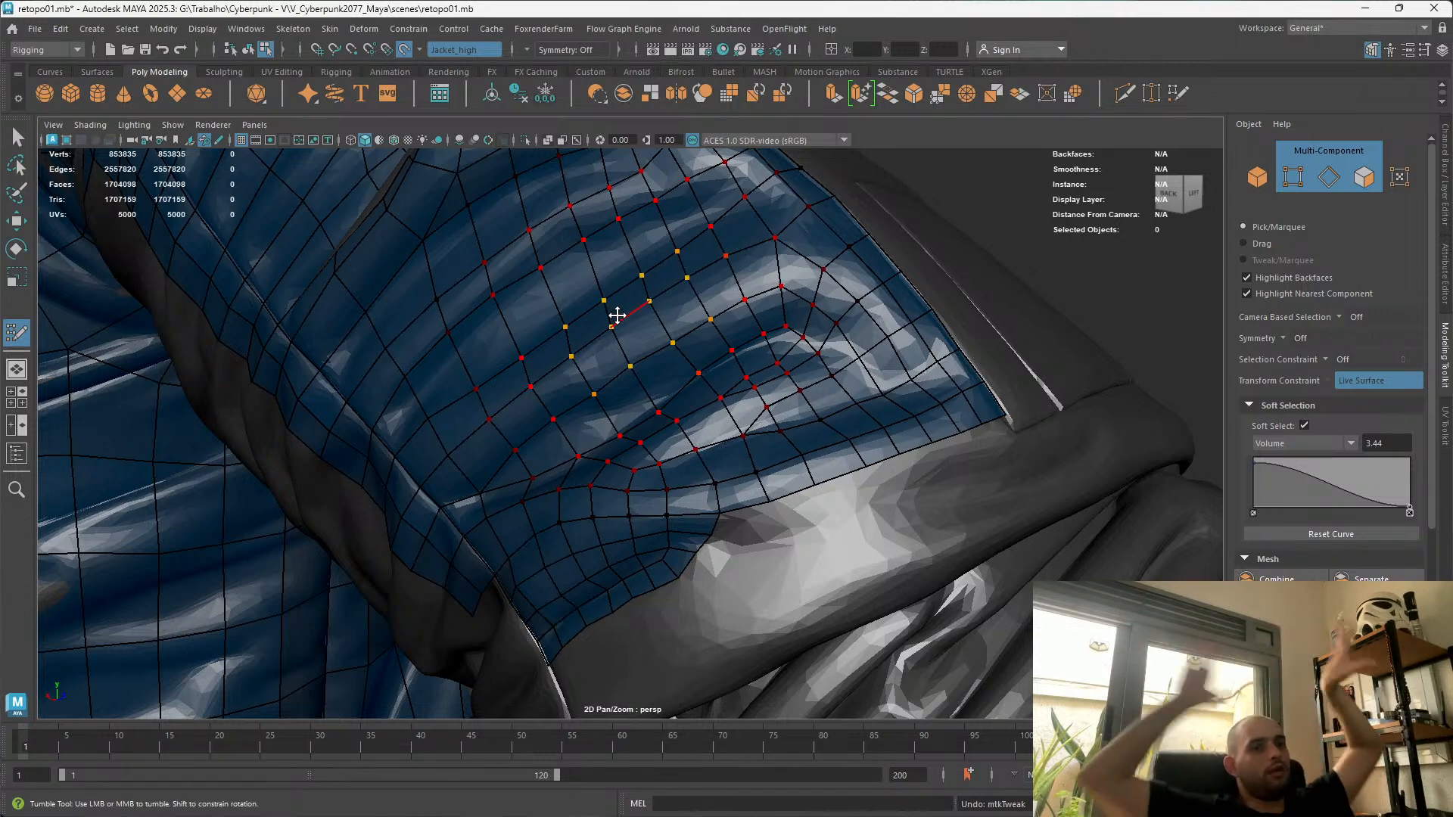
Reduce the soft selection radius to 0.80 and adjust neighbouring lower border vertices of the narrow row along the fold
{"action": "left_click_drag", "start_coordinate": [700, 505], "coordinate": [783, 376], "text": "alt"}
{"action": "right_click_drag", "start_coordinate": [782, 377], "coordinate": [859, 717], "text": "alt"}
{"action": "middle_click_drag", "start_coordinate": [732, 423], "coordinate": [740, 441], "text": "alt"}
{"action": "left_click_drag", "start_coordinate": [740, 441], "coordinate": [767, 441], "text": "alt"}
{"action": "middle_click_drag", "start_coordinate": [767, 441], "coordinate": [774, 424], "text": "alt"}
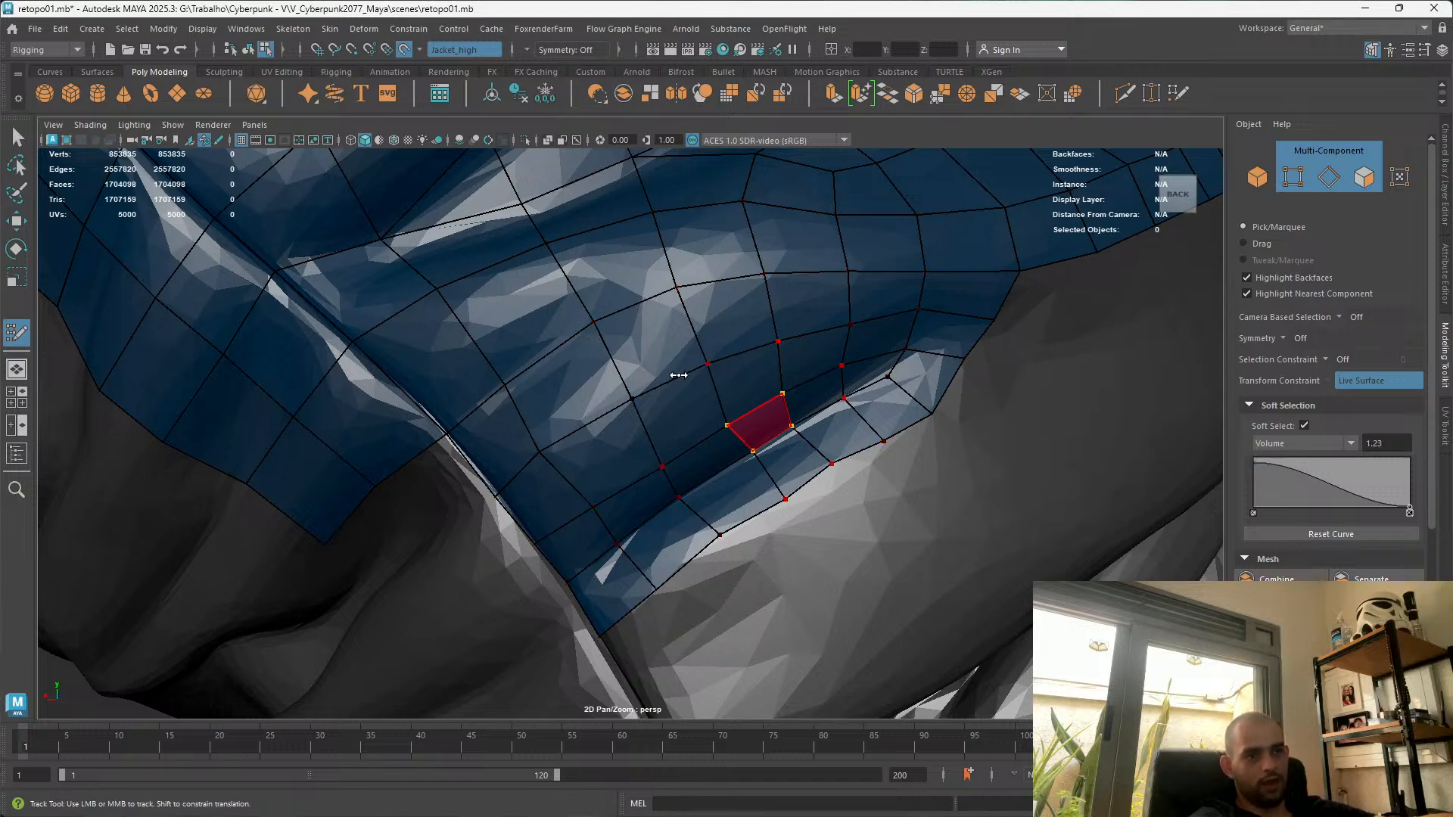
{"action": "left_click_drag", "start_coordinate": [679, 376], "coordinate": [660, 374]}
{"action": "left_click_drag", "start_coordinate": [781, 498], "coordinate": [789, 499]}
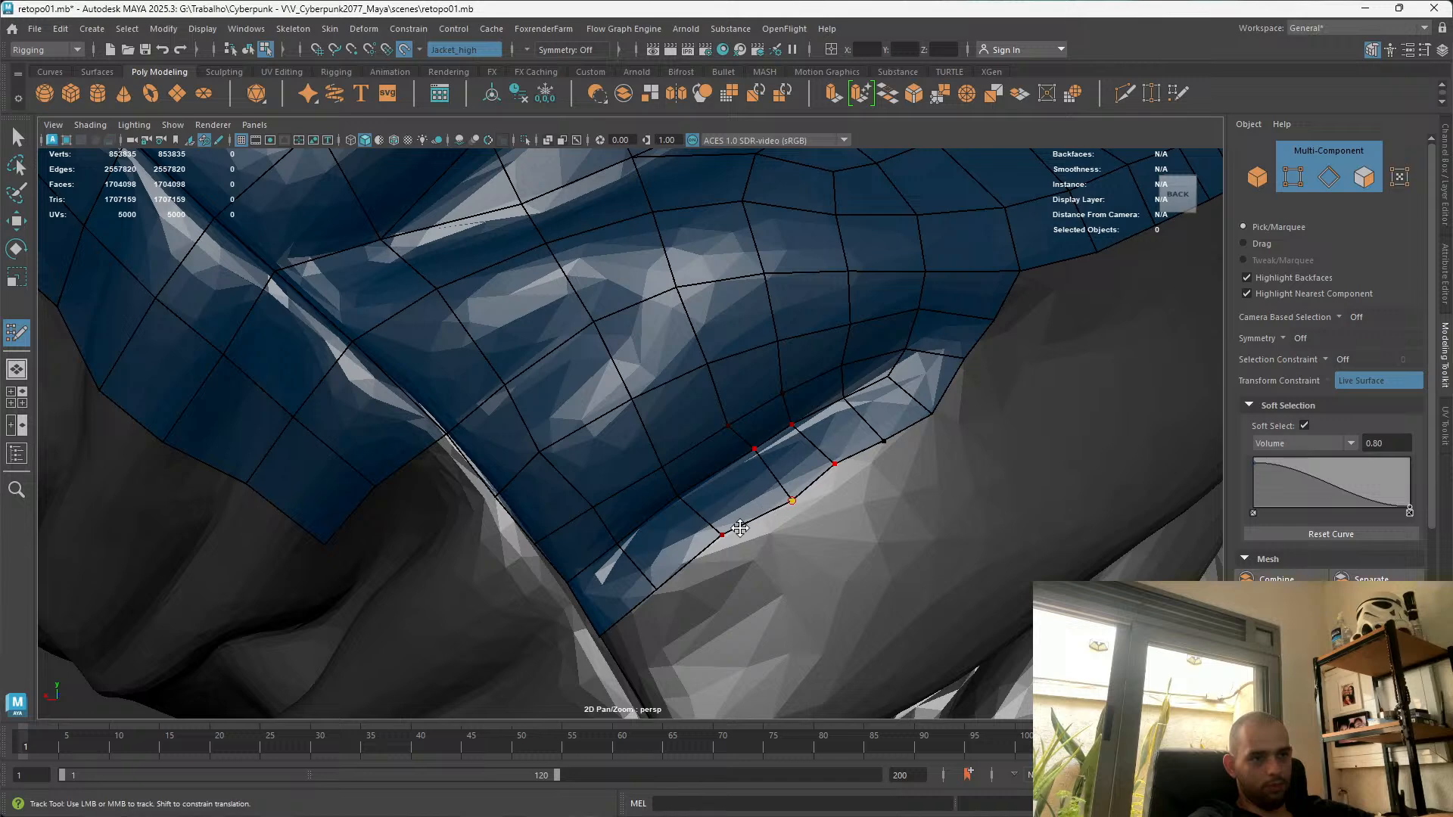
{"action": "left_click_drag", "start_coordinate": [720, 532], "coordinate": [714, 536]}
{"action": "left_click_drag", "start_coordinate": [788, 506], "coordinate": [789, 498]}
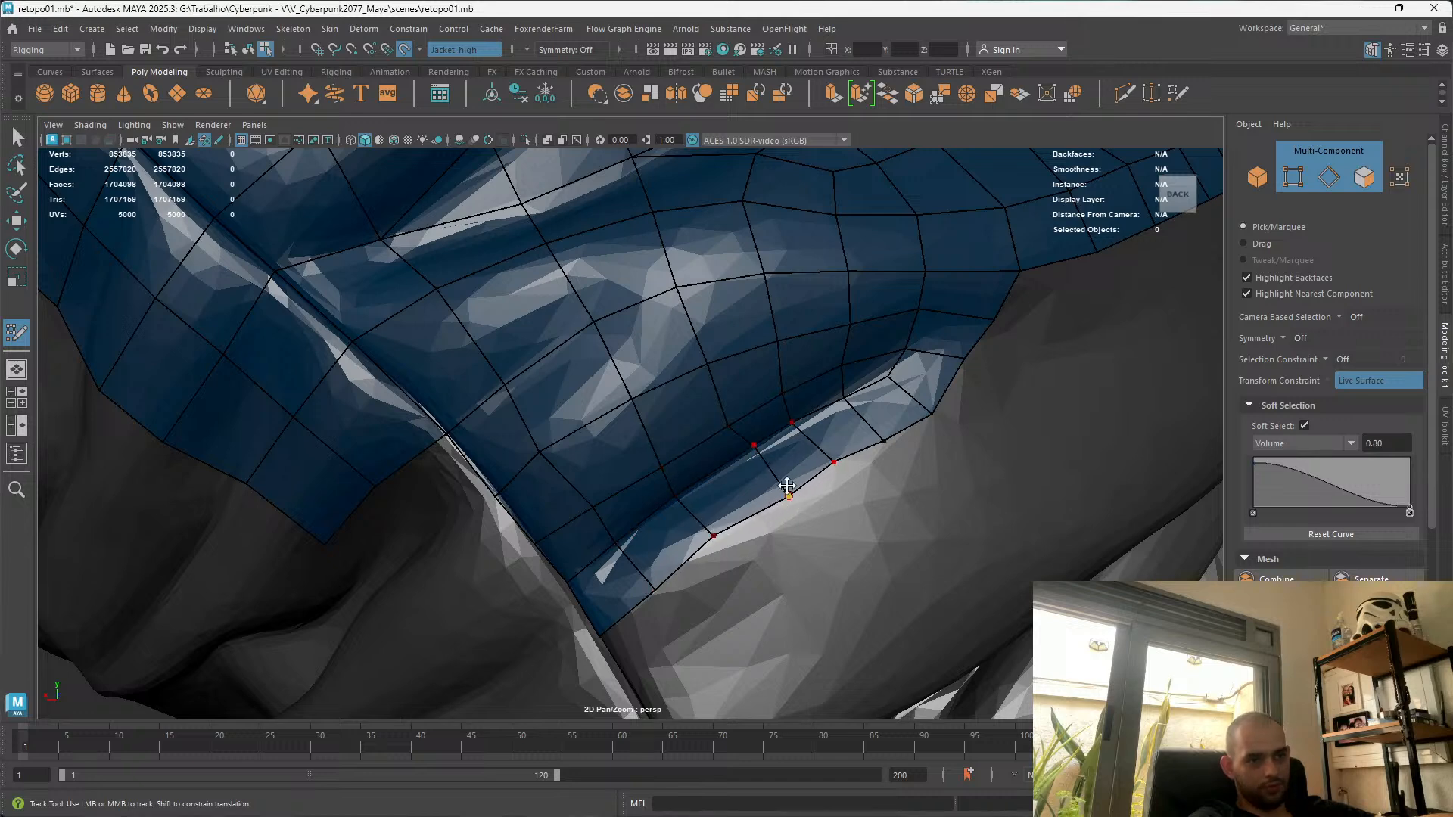
Reduce the soft selection radius to 0.49 and relax the narrow row's vertices along the fold crease
{"action": "mouse_move", "coordinate": [761, 442]}
{"action": "left_mouse_down"}
{"action": "mouse_move", "coordinate": [753, 451]}
{"action": "mouse_move", "coordinate": [764, 384]}
{"action": "mouse_move", "coordinate": [718, 318]}
{"action": "mouse_move", "coordinate": [596, 332]}
{"action": "mouse_move", "coordinate": [653, 356]}
{"action": "left_mouse_up"}
{"action": "key", "text": "ctrl+z"}
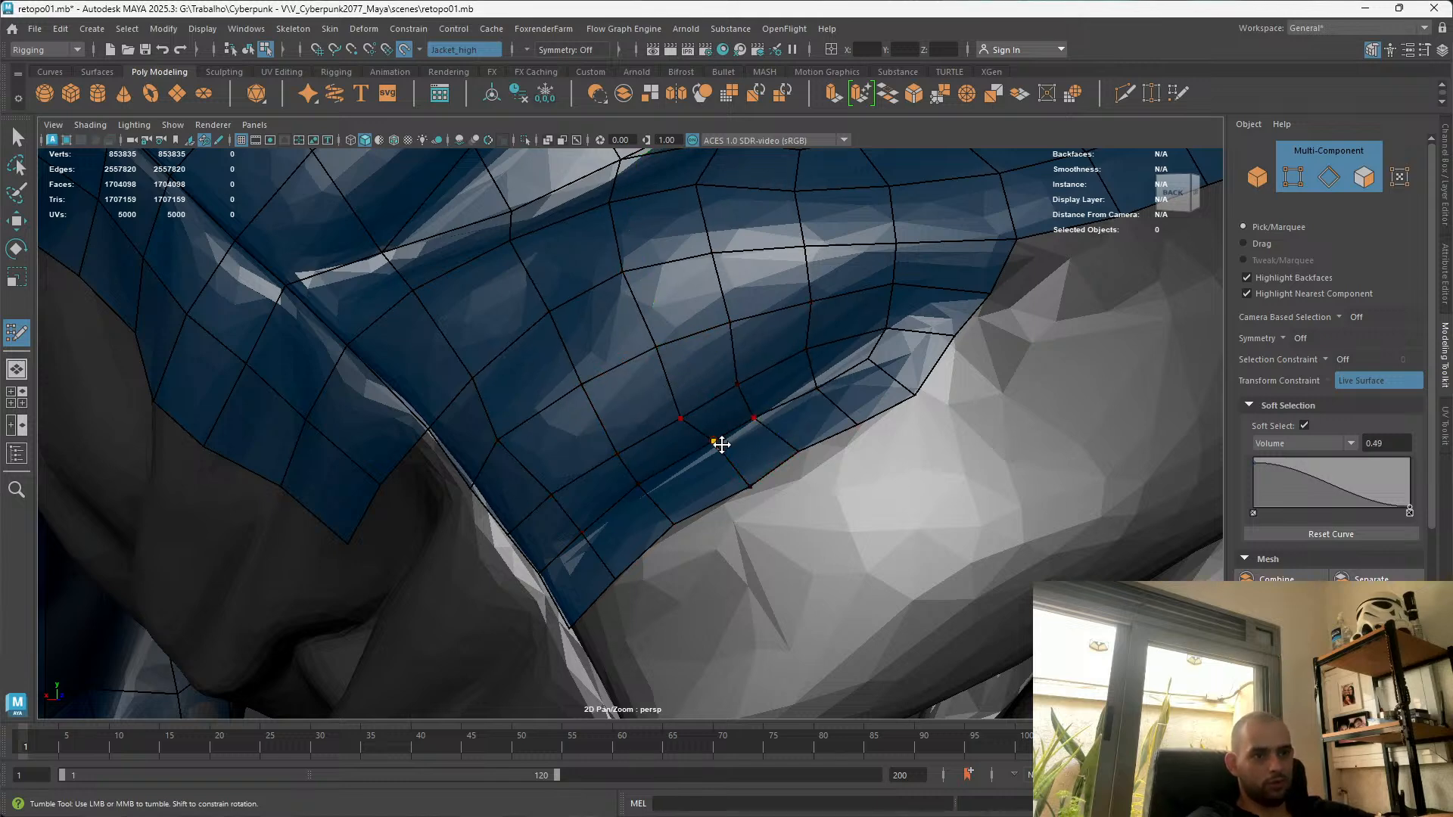
{"action": "mouse_move", "coordinate": [711, 463]}
{"action": "left_mouse_down", "text": "shift"}
{"action": "mouse_move", "coordinate": [699, 452]}
{"action": "mouse_move", "coordinate": [641, 498]}
{"action": "left_mouse_up", "text": "shift"}
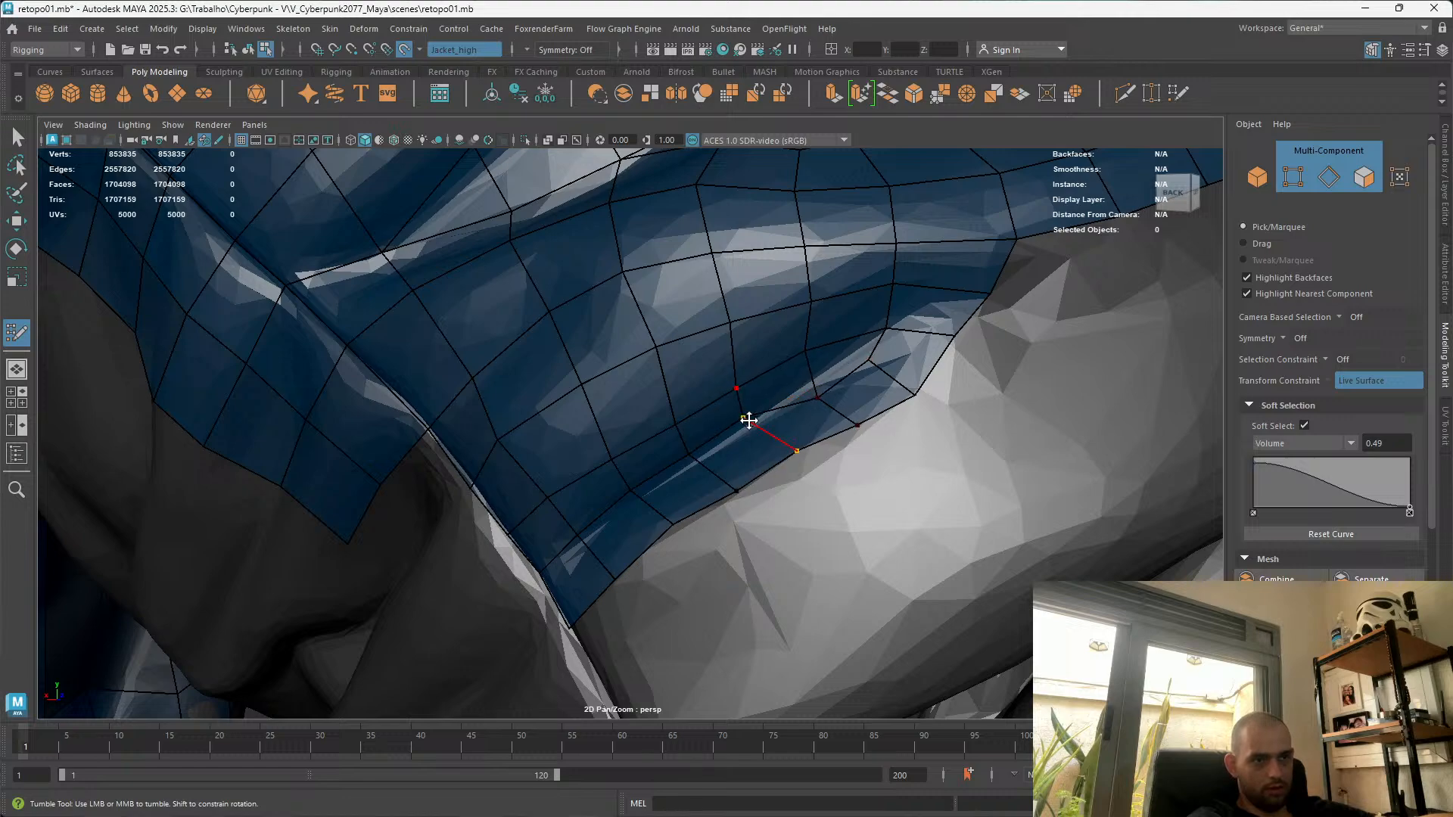
{"action": "left_click_drag", "start_coordinate": [746, 416], "coordinate": [824, 418], "text": "alt"}
{"action": "right_click_drag", "start_coordinate": [824, 418], "coordinate": [929, 468], "text": "alt"}
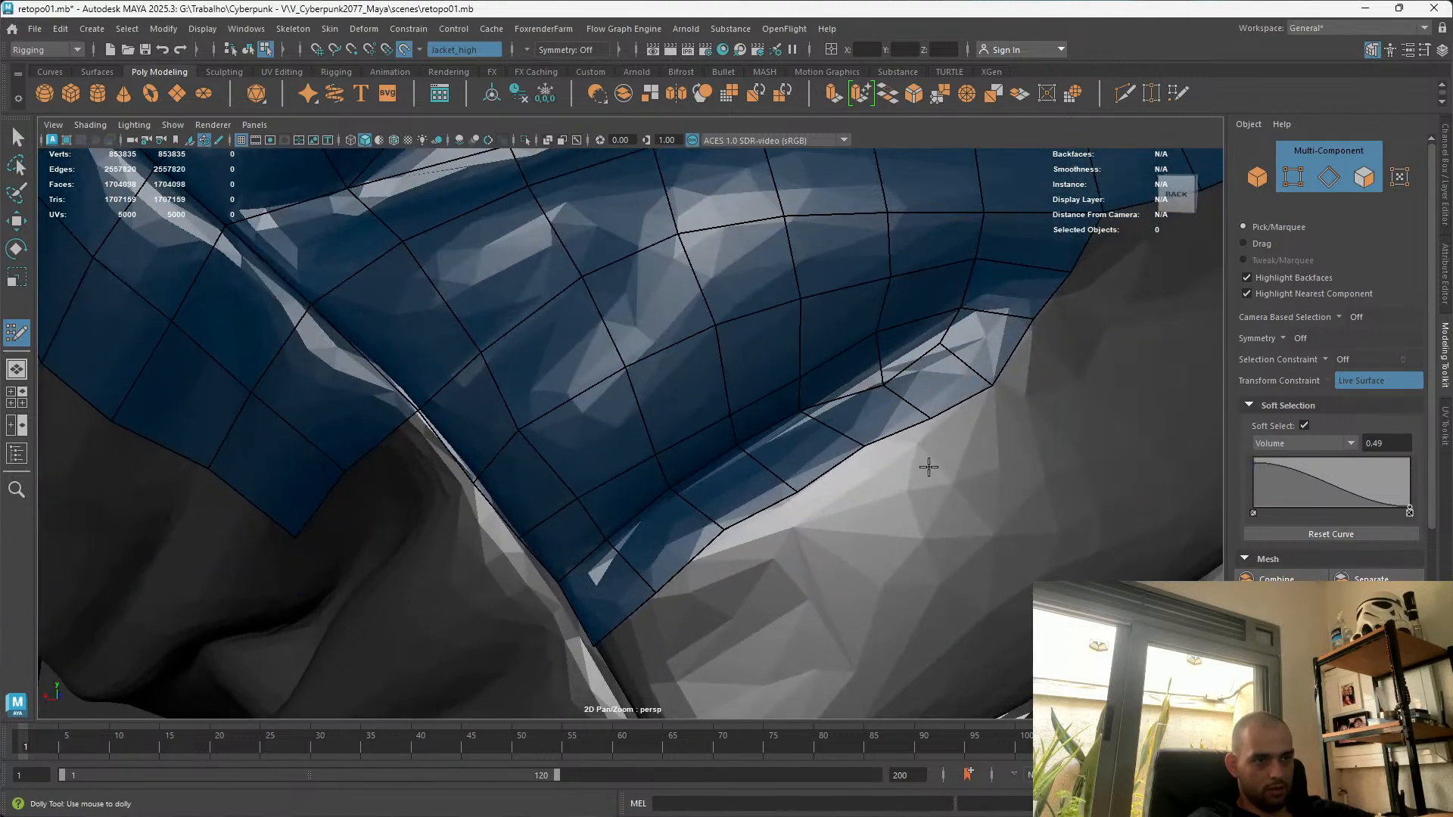
Turn off soft selection and shift two middle lower border vertices of the narrow row toward the seam to even out its quads
{"action": "key", "text": "b"}
{"action": "left_click_drag", "start_coordinate": [876, 364], "coordinate": [805, 340], "text": "alt"}
{"action": "left_click_drag", "start_coordinate": [684, 363], "coordinate": [711, 387], "text": "alt"}
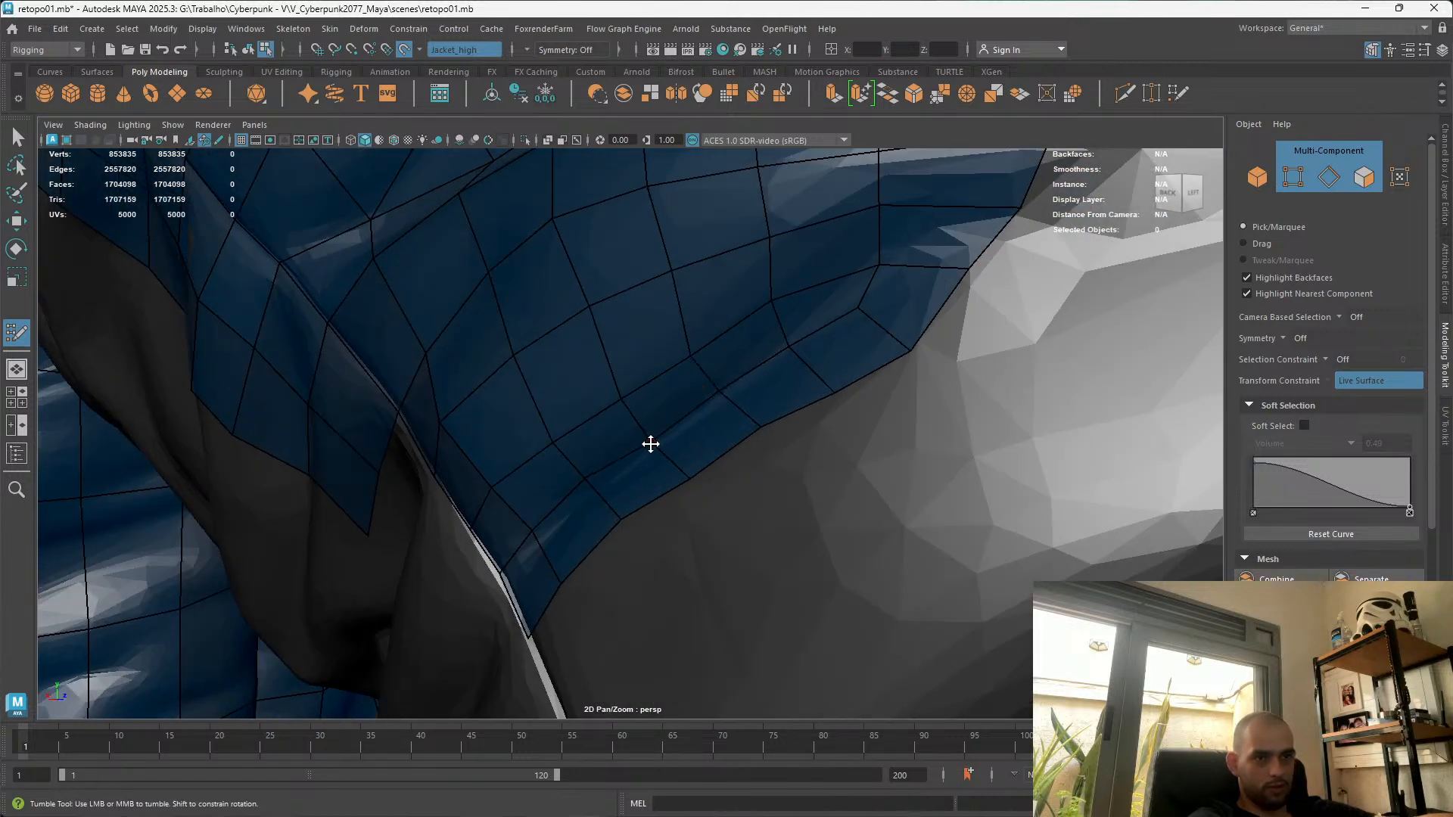
{"action": "left_click_drag", "start_coordinate": [597, 490], "coordinate": [771, 507], "text": "alt"}
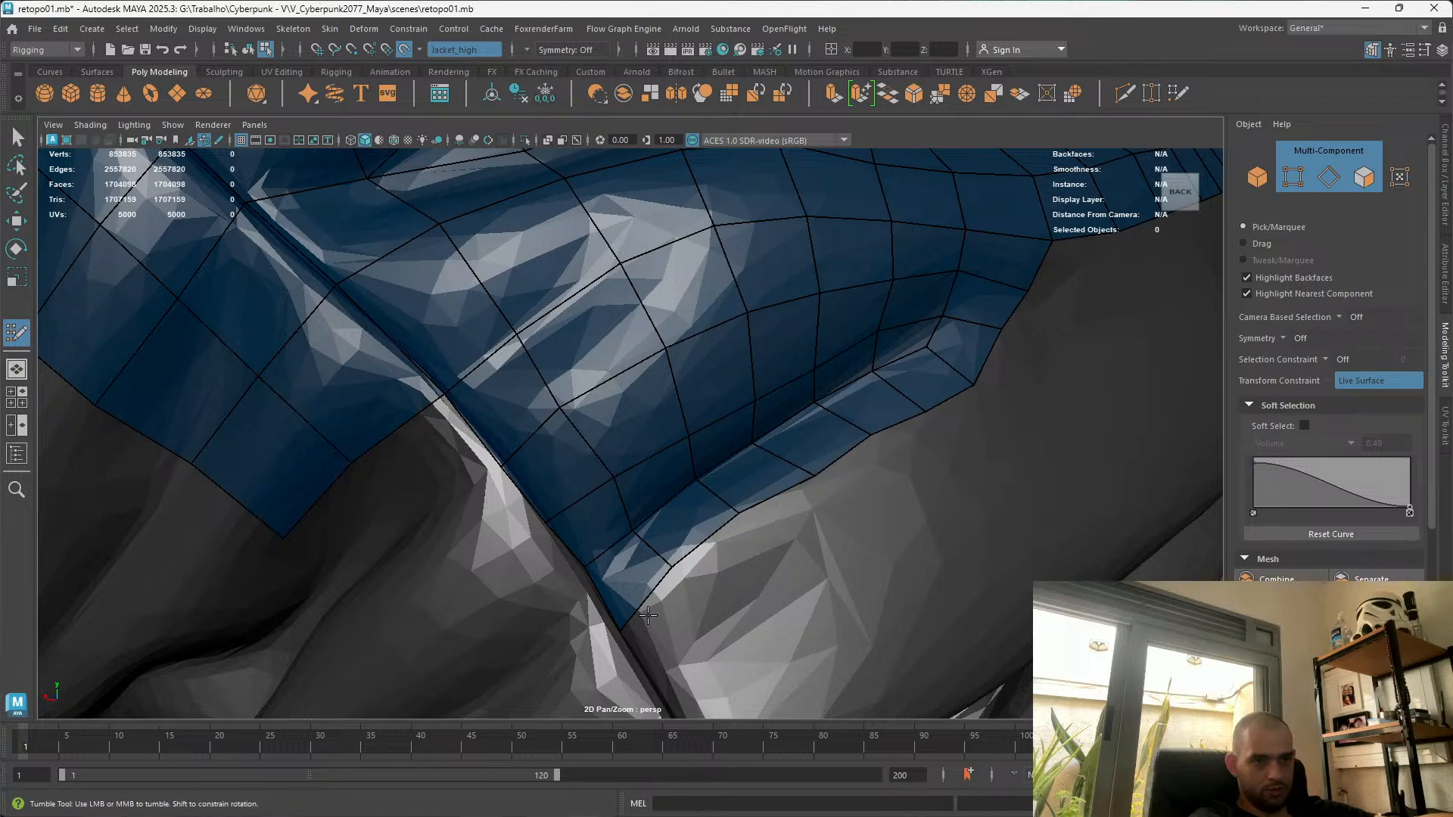
{"action": "left_click_drag", "start_coordinate": [732, 542], "coordinate": [731, 557], "text": "alt"}
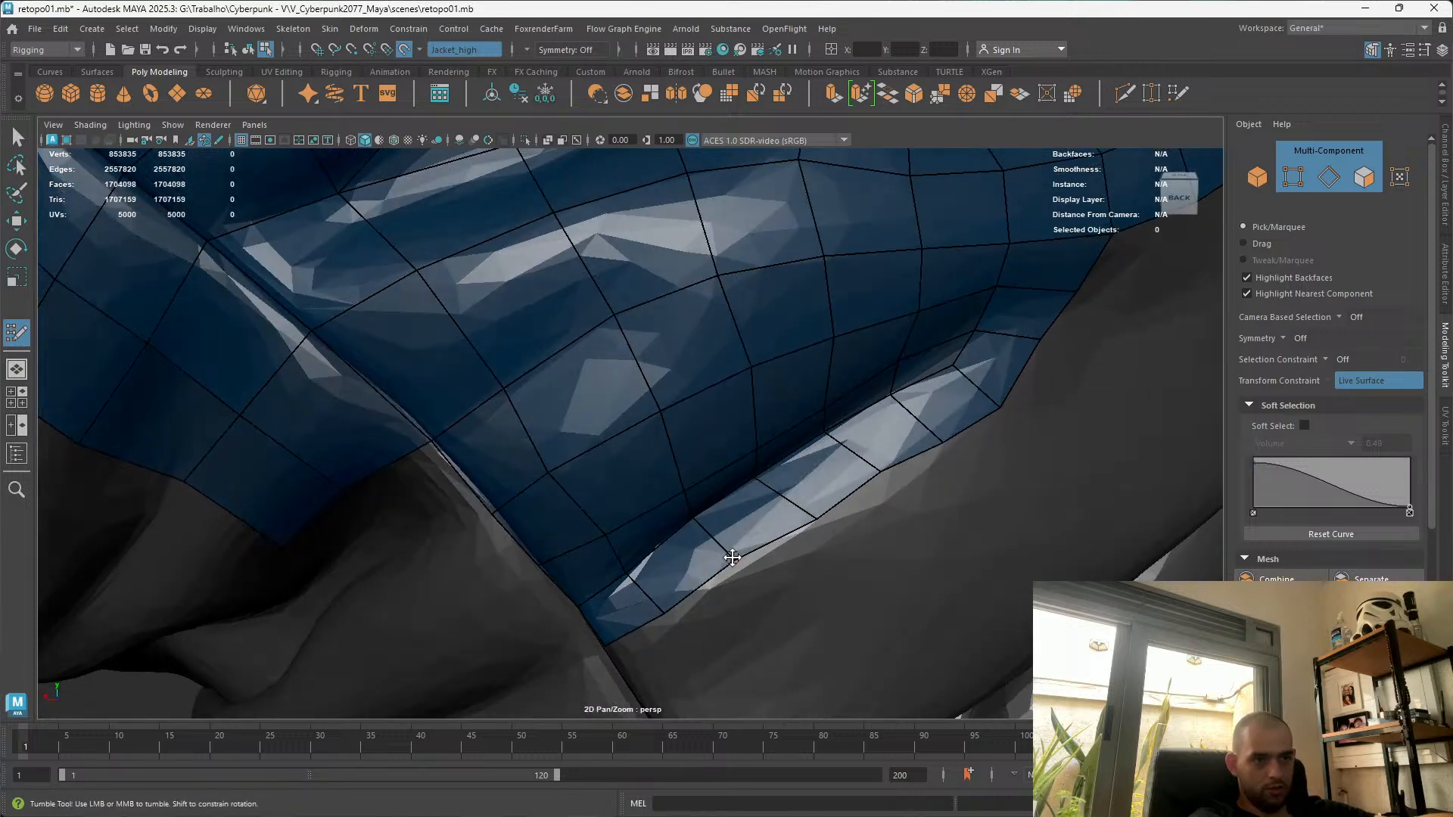
{"action": "left_click_drag", "start_coordinate": [819, 516], "coordinate": [798, 518]}
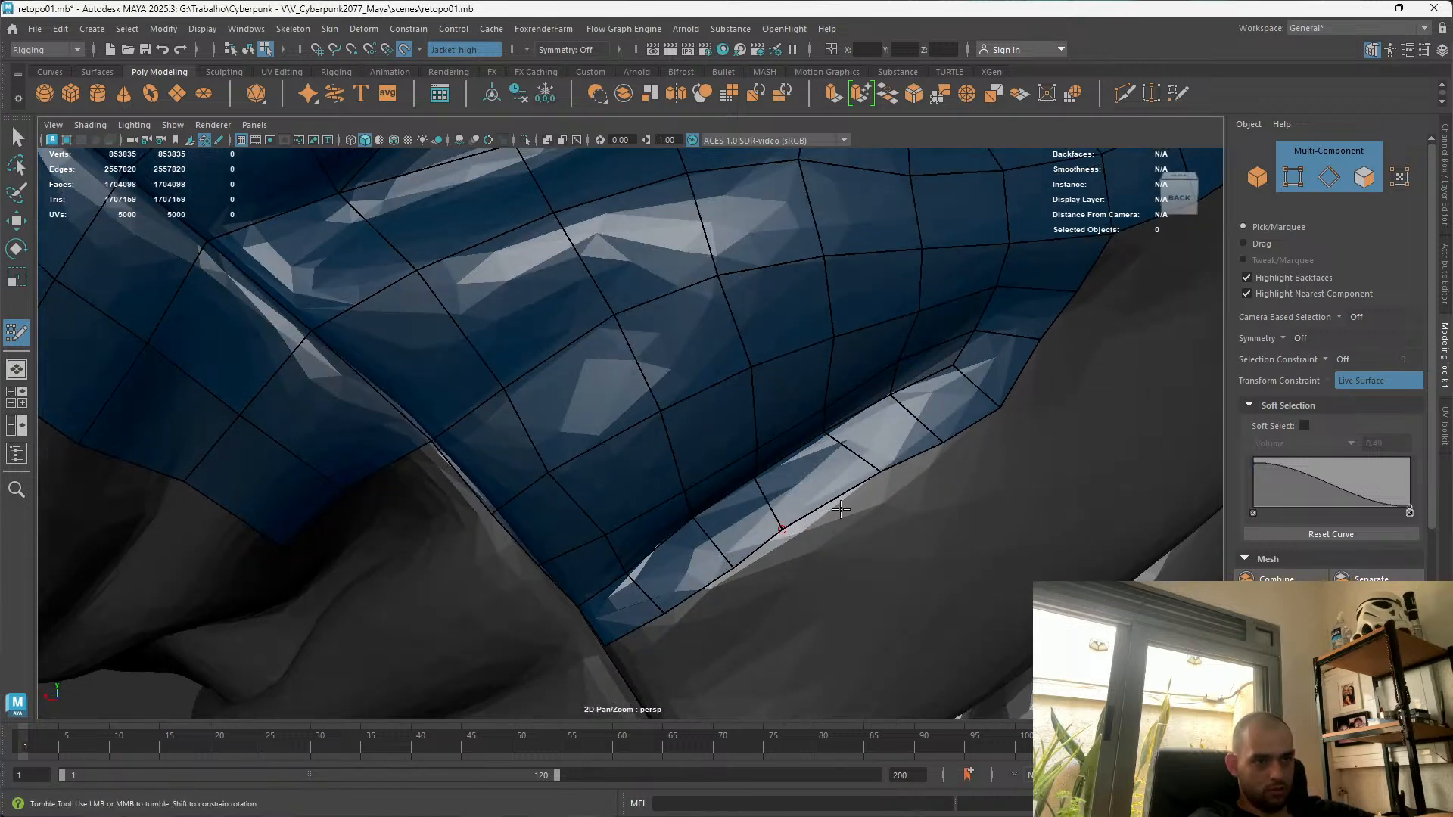
{"action": "left_click_drag", "start_coordinate": [884, 470], "coordinate": [852, 481]}
{"action": "key", "text": "ctrl+z"}
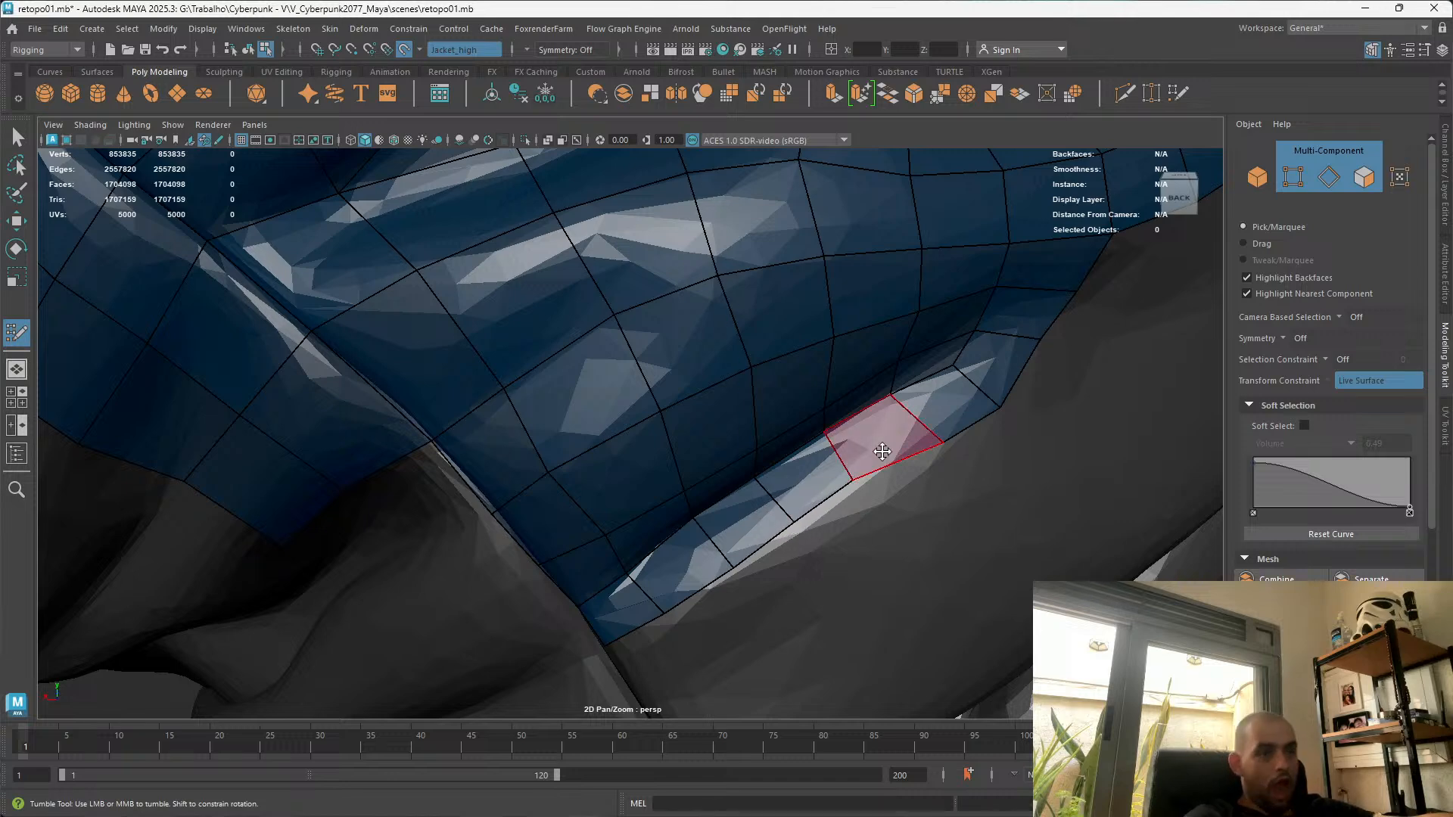
{"action": "left_click_drag", "start_coordinate": [847, 482], "coordinate": [1042, 477]}
{"action": "middle_click_drag", "start_coordinate": [1003, 459], "coordinate": [888, 451], "text": "alt"}
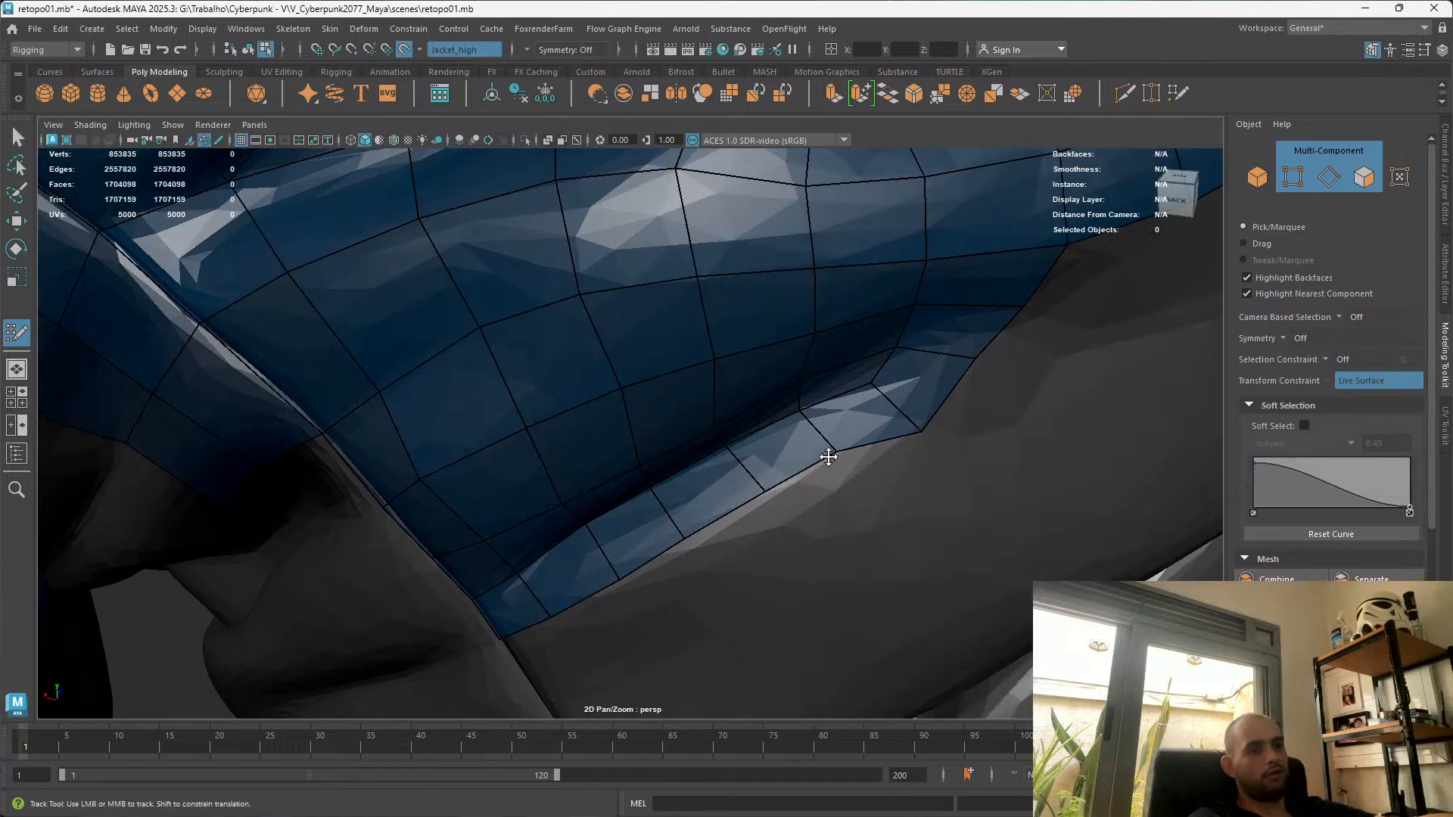
Try to place two points beside the inner corner of the stepped border and fill a quad from them
{"action": "left_click_drag", "start_coordinate": [924, 383], "coordinate": [844, 432], "text": "alt"}
{"action": "scroll", "coordinate": [771, 442], "scroll_direction": "down", "scroll_amount": 4}
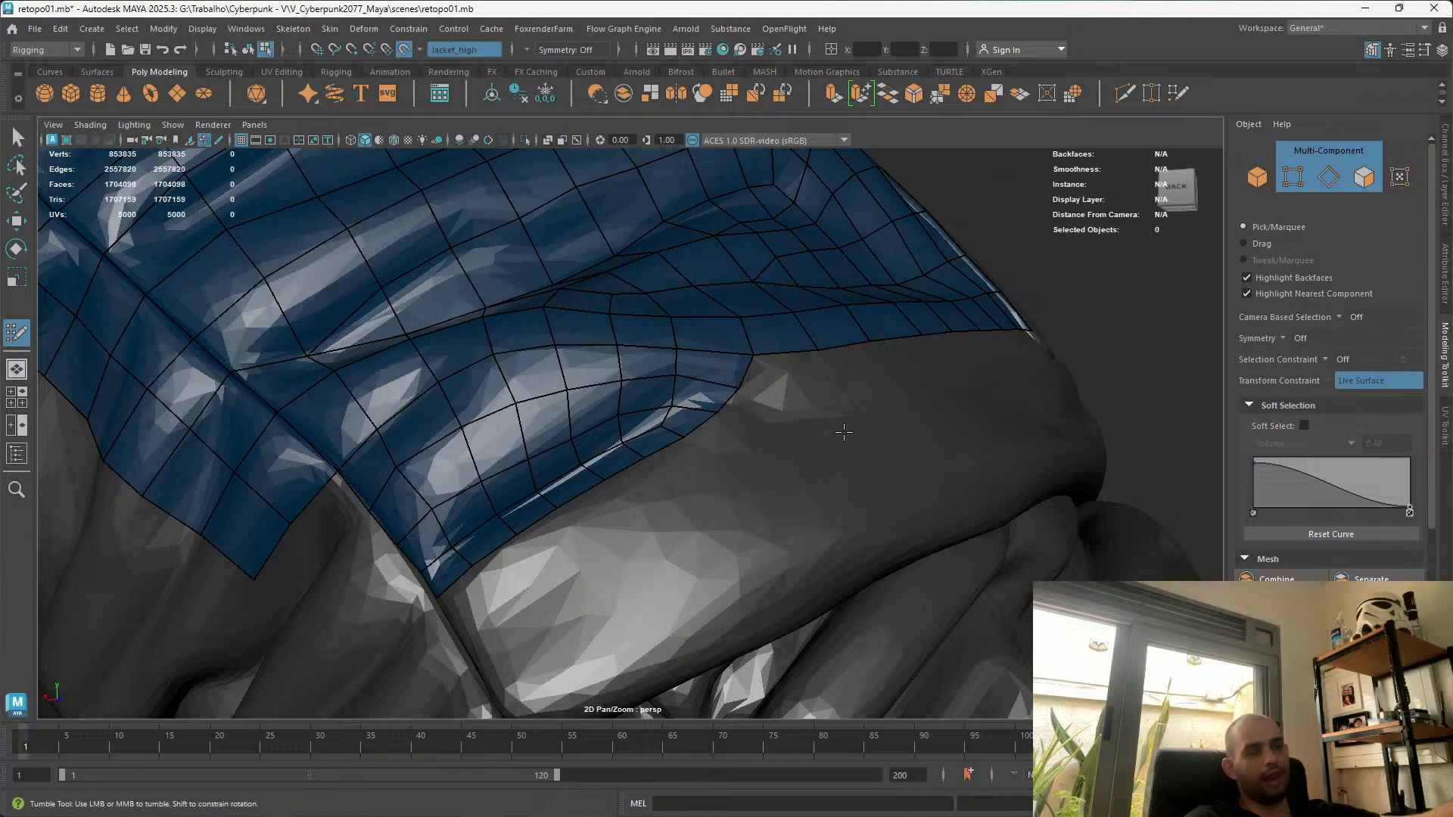
{"action": "middle_click_drag", "start_coordinate": [720, 341], "coordinate": [577, 320], "text": "alt"}
{"action": "scroll", "coordinate": [579, 321], "scroll_direction": "up", "scroll_amount": 4}
{"action": "left_click_drag", "start_coordinate": [586, 326], "coordinate": [541, 340], "text": "alt"}
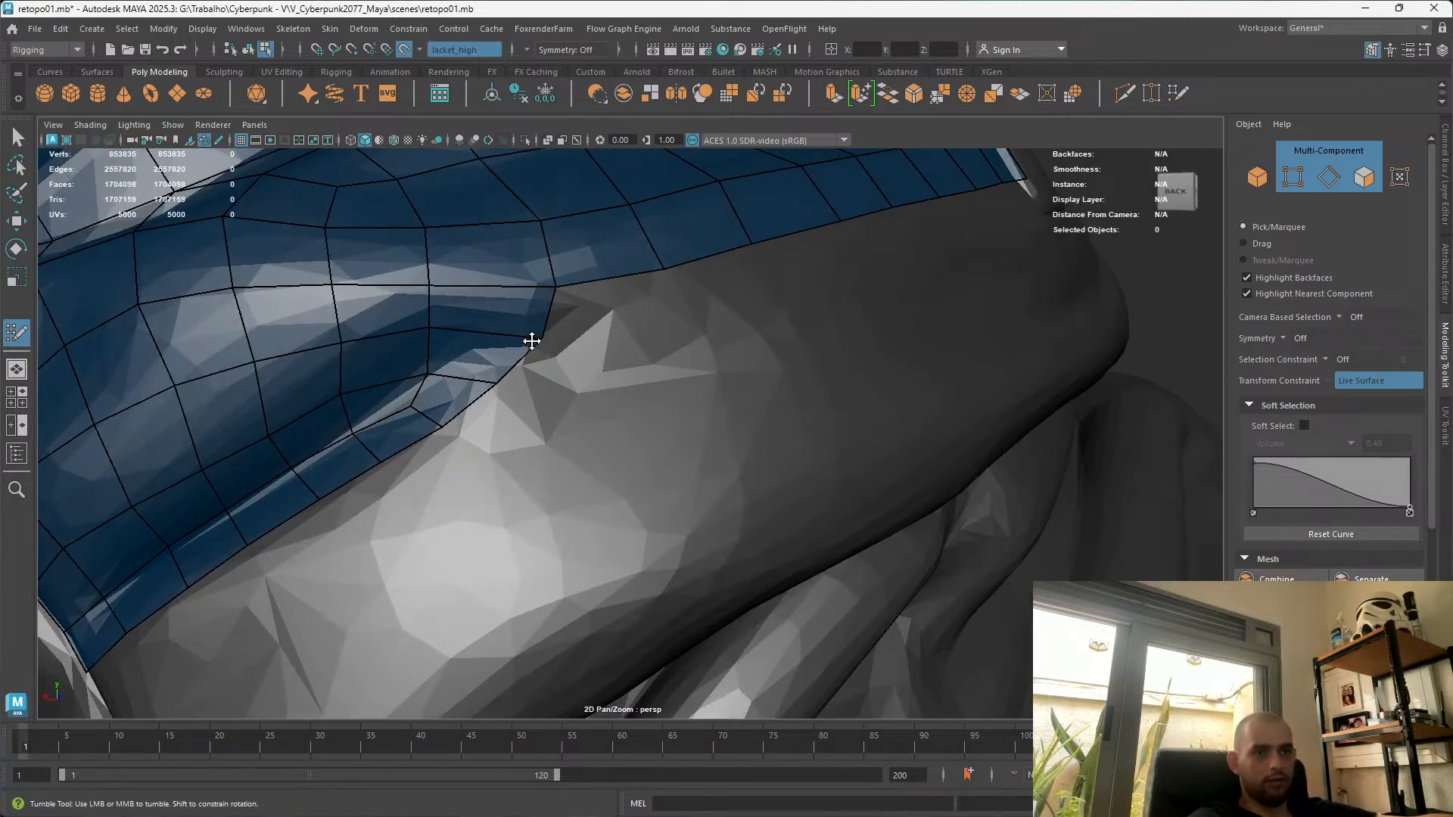
{"action": "left_click_drag", "start_coordinate": [646, 334], "coordinate": [620, 368], "text": "alt"}
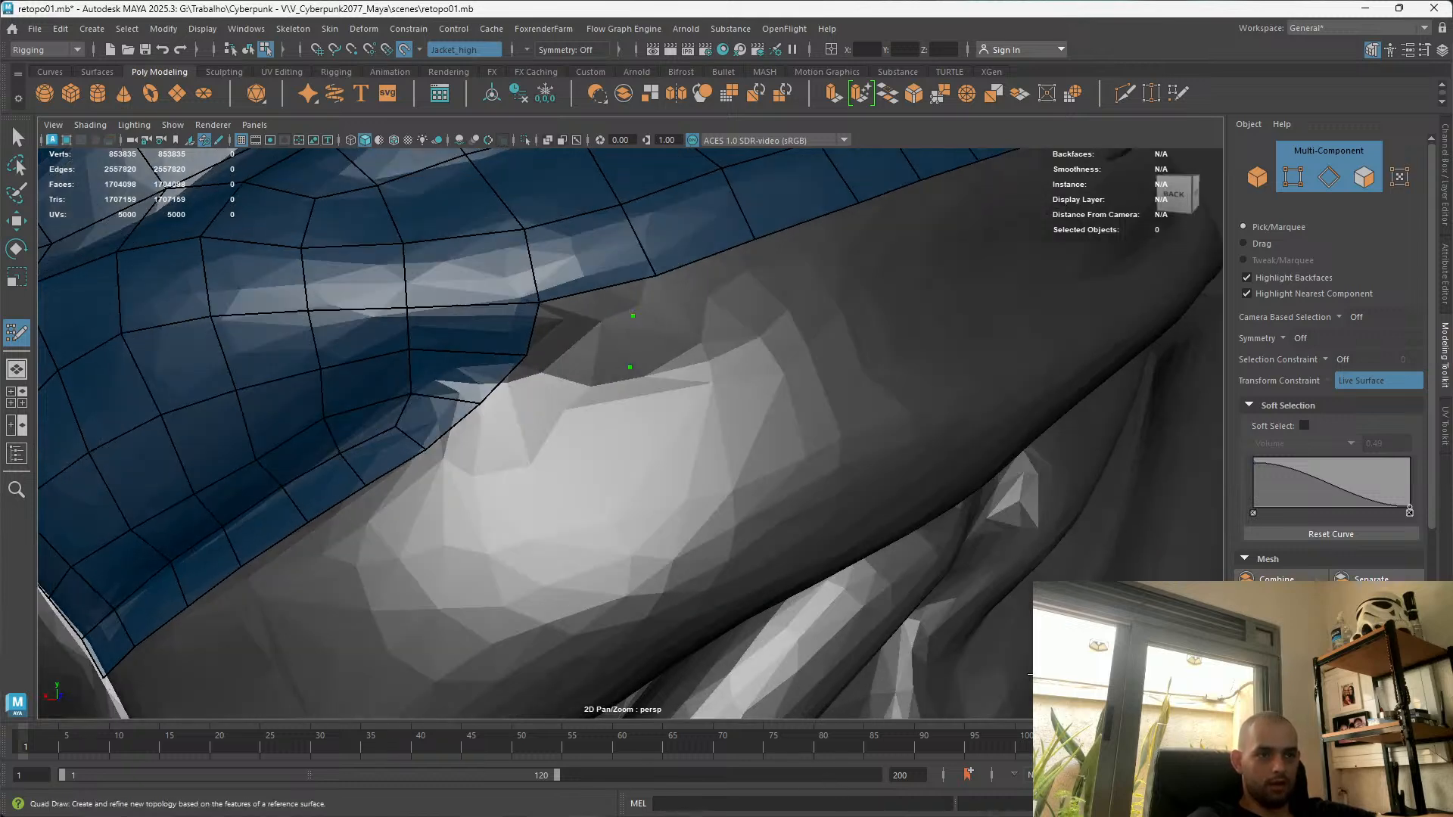
{"action": "scroll", "coordinate": [657, 260], "scroll_direction": "up", "scroll_amount": 3}
{"action": "mouse_move", "coordinate": [661, 280]}
{"action": "middle_mouse_down", "text": "alt"}
{"action": "mouse_move", "coordinate": [667, 200]}
{"action": "mouse_move", "coordinate": [613, 263]}
{"action": "middle_mouse_up", "text": "alt"}
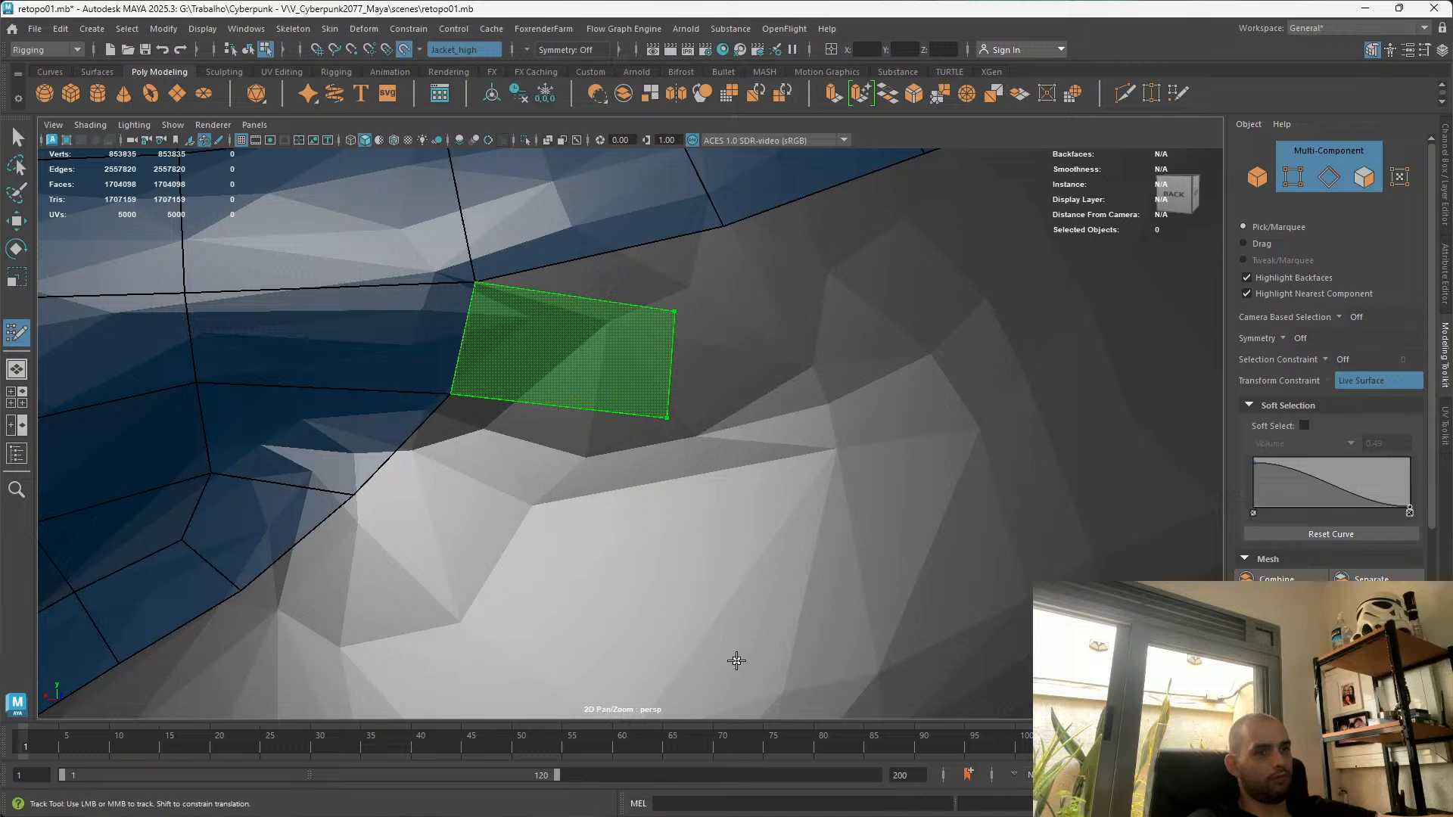
{"action": "left_click", "coordinate": [579, 354], "text": "shift"}
Examine the stepped lower border and the uncovered surface at the fold's end from several angles
{"action": "right_click_drag", "start_coordinate": [651, 431], "coordinate": [587, 457], "text": "alt"}
{"action": "left_click_drag", "start_coordinate": [588, 458], "coordinate": [708, 435], "text": "alt"}
{"action": "middle_click_drag", "start_coordinate": [708, 435], "coordinate": [829, 489], "text": "alt"}
{"action": "left_click_drag", "start_coordinate": [828, 489], "coordinate": [750, 451], "text": "alt"}
{"action": "mouse_move", "coordinate": [749, 451]}
{"action": "right_mouse_down", "text": "alt"}
{"action": "mouse_move", "coordinate": [671, 340]}
{"action": "mouse_move", "coordinate": [749, 423]}
{"action": "right_mouse_up", "text": "alt"}
{"action": "left_click_drag", "start_coordinate": [749, 424], "coordinate": [674, 469], "text": "alt"}
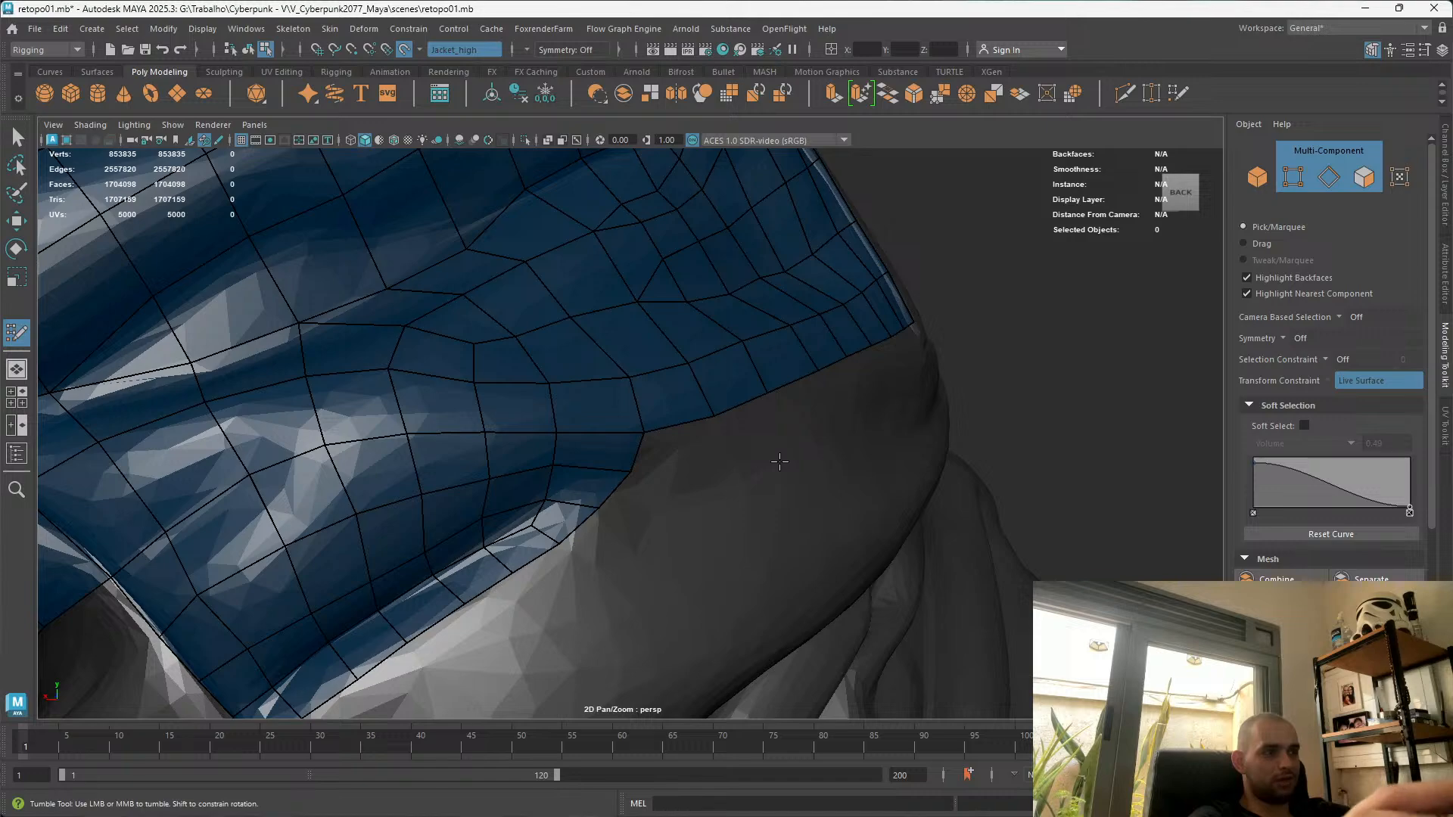
{"action": "right_click_drag", "start_coordinate": [780, 461], "coordinate": [780, 485], "text": "alt"}
{"action": "scroll", "coordinate": [780, 485], "scroll_direction": "down", "scroll_amount": 5}
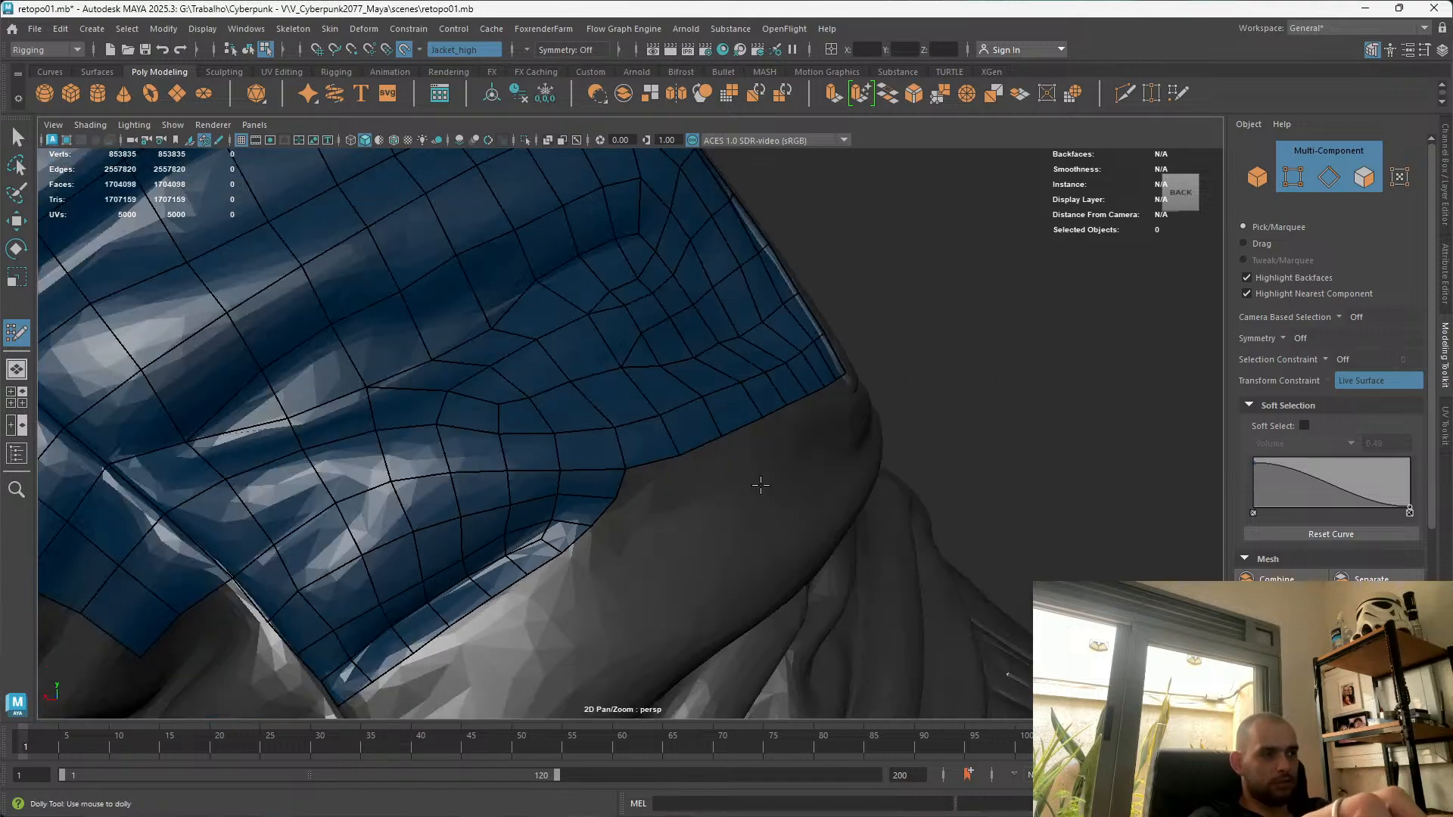
{"action": "scroll", "coordinate": [762, 486], "scroll_direction": "up", "scroll_amount": 4}
{"action": "left_click_drag", "start_coordinate": [749, 504], "coordinate": [598, 437], "text": "alt"}
{"action": "left_click_drag", "start_coordinate": [753, 451], "coordinate": [529, 312], "text": "alt"}
{"action": "left_click_drag", "start_coordinate": [515, 389], "coordinate": [575, 382], "text": "alt"}
{"action": "left_click_drag", "start_coordinate": [658, 402], "coordinate": [605, 473], "text": "alt"}
{"action": "scroll", "coordinate": [605, 474], "scroll_direction": "up", "scroll_amount": 1}
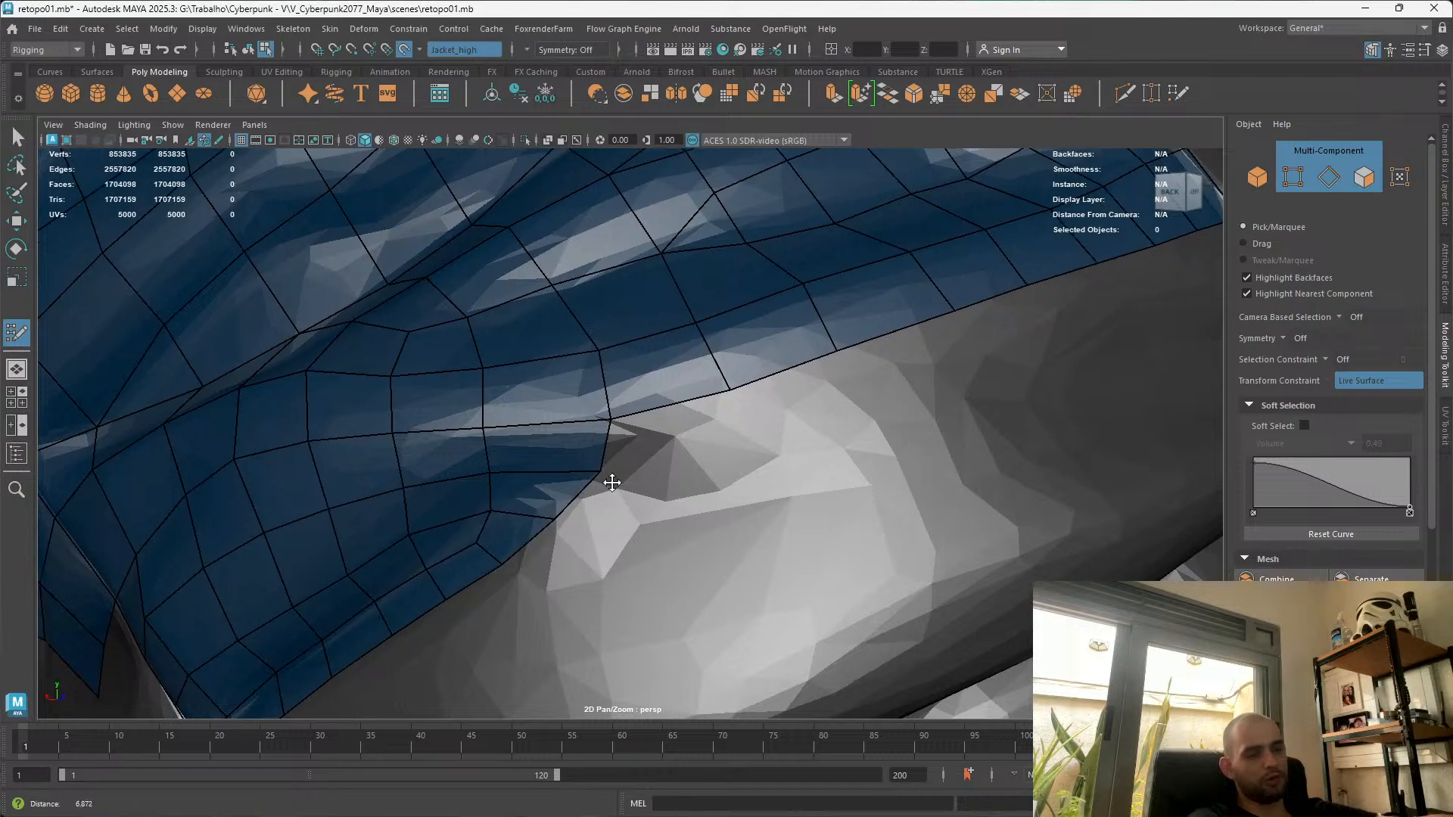
Add one quad in the inner corner of the stepped border, joined to the row above, and position its free corner
{"action": "scroll", "coordinate": [605, 474], "scroll_direction": "up", "scroll_amount": 2}
{"action": "key", "text": "alt+Tab"}
{"action": "mouse_move", "coordinate": [621, 392]}
{"action": "left_mouse_down"}
{"action": "mouse_move", "coordinate": [769, 395]}
{"action": "mouse_move", "coordinate": [782, 370]}
{"action": "mouse_move", "coordinate": [688, 414]}
{"action": "mouse_move", "coordinate": [765, 373]}
{"action": "mouse_move", "coordinate": [788, 350]}
{"action": "mouse_move", "coordinate": [779, 337]}
{"action": "mouse_move", "coordinate": [779, 378]}
{"action": "left_mouse_up"}
{"action": "key", "text": "ctrl+z"}
{"action": "left_click_drag", "start_coordinate": [707, 454], "coordinate": [749, 389], "text": "alt"}
{"action": "key", "text": "ctrl+z"}
{"action": "left_click_drag", "start_coordinate": [585, 415], "coordinate": [727, 391]}
{"action": "mouse_move", "coordinate": [731, 421]}
{"action": "left_mouse_down"}
{"action": "mouse_move", "coordinate": [714, 419]}
{"action": "mouse_move", "coordinate": [752, 403]}
{"action": "left_mouse_up"}
{"action": "left_click_drag", "start_coordinate": [754, 403], "coordinate": [658, 352], "text": "alt"}
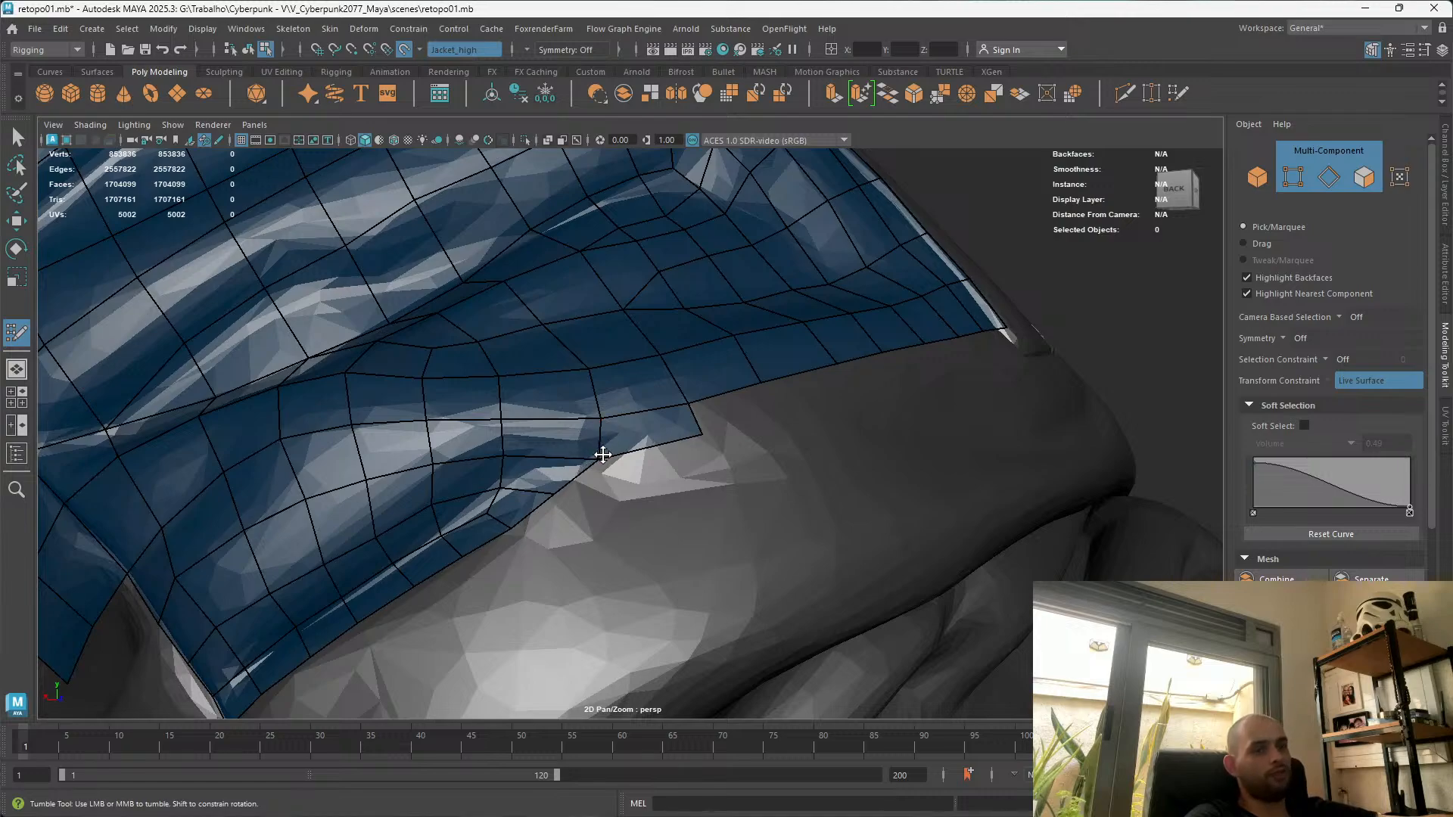
Extrude the remaining border edges to continue the new quad row along the sleeve up to the far panel seam
{"action": "left_click_drag", "start_coordinate": [606, 415], "coordinate": [641, 416], "text": "alt"}
{"action": "right_click_drag", "start_coordinate": [641, 416], "coordinate": [651, 421], "text": "alt"}
{"action": "left_click_drag", "start_coordinate": [651, 422], "coordinate": [615, 376], "text": "alt"}
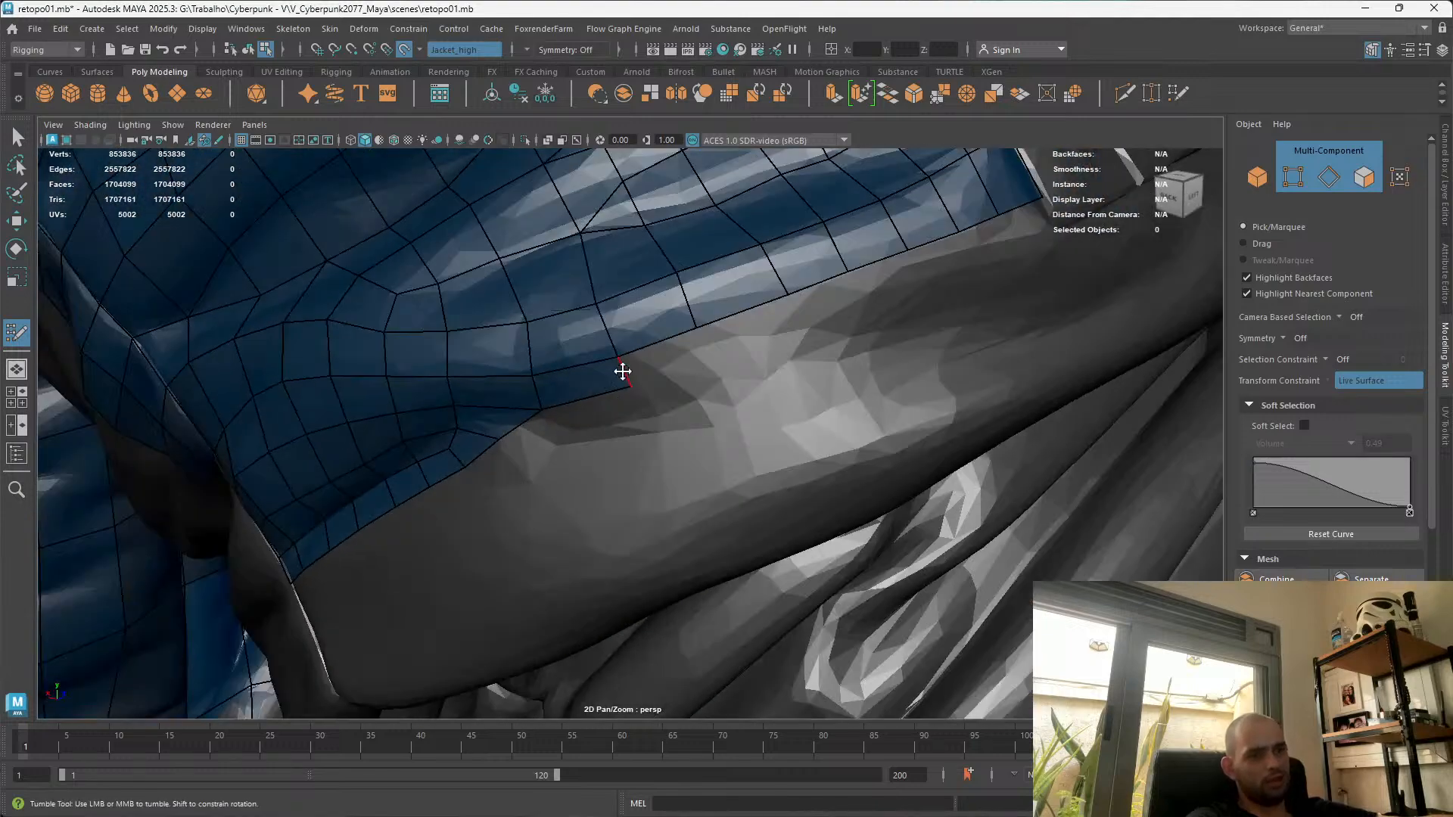
{"action": "left_click_drag", "start_coordinate": [701, 360], "coordinate": [719, 362]}
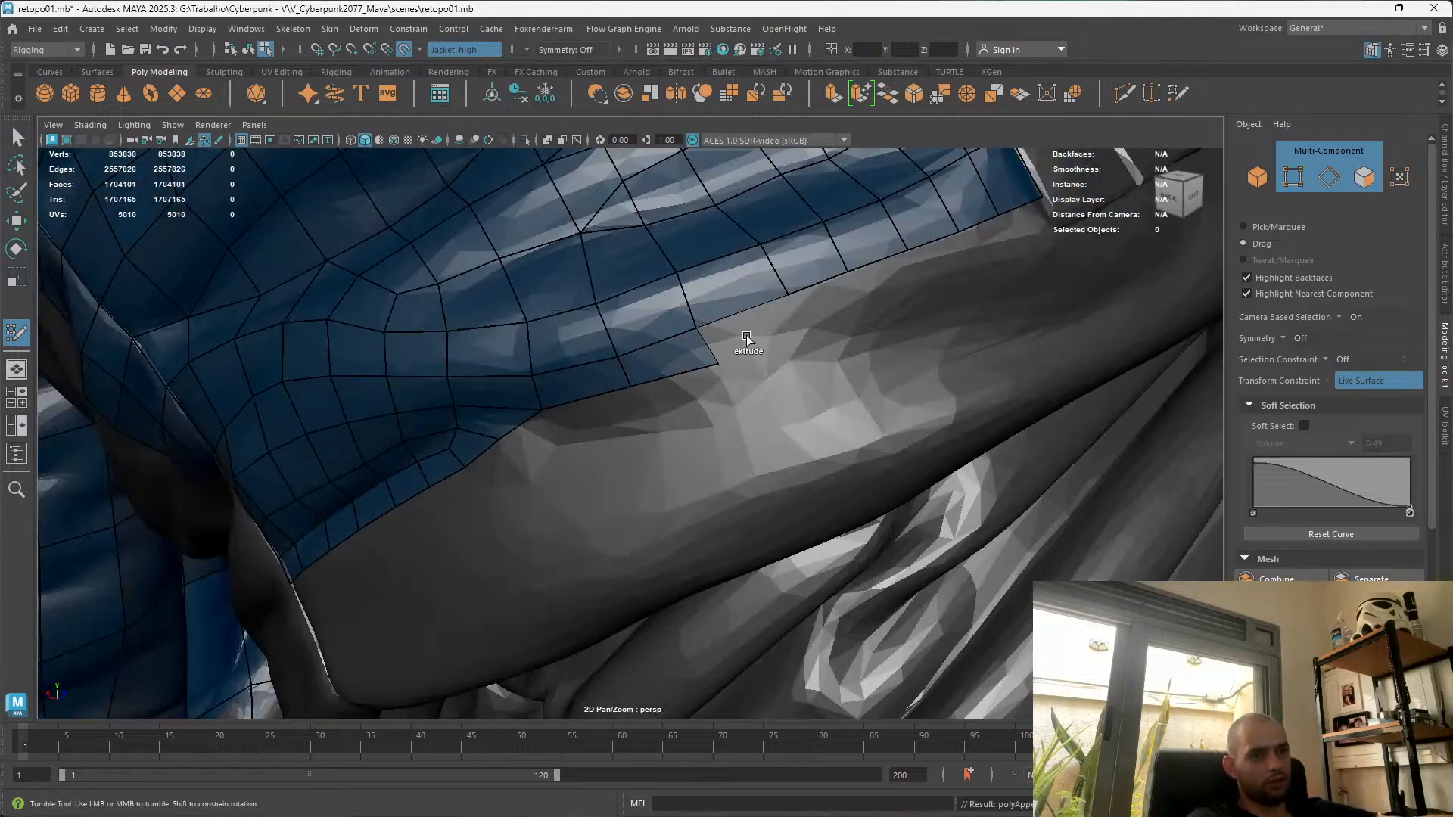
{"action": "mouse_move", "coordinate": [817, 290]}
{"action": "left_mouse_down"}
{"action": "mouse_move", "coordinate": [881, 298]}
{"action": "mouse_move", "coordinate": [870, 308]}
{"action": "mouse_move", "coordinate": [973, 234]}
{"action": "mouse_move", "coordinate": [991, 259]}
{"action": "mouse_move", "coordinate": [1062, 221]}
{"action": "left_mouse_up"}
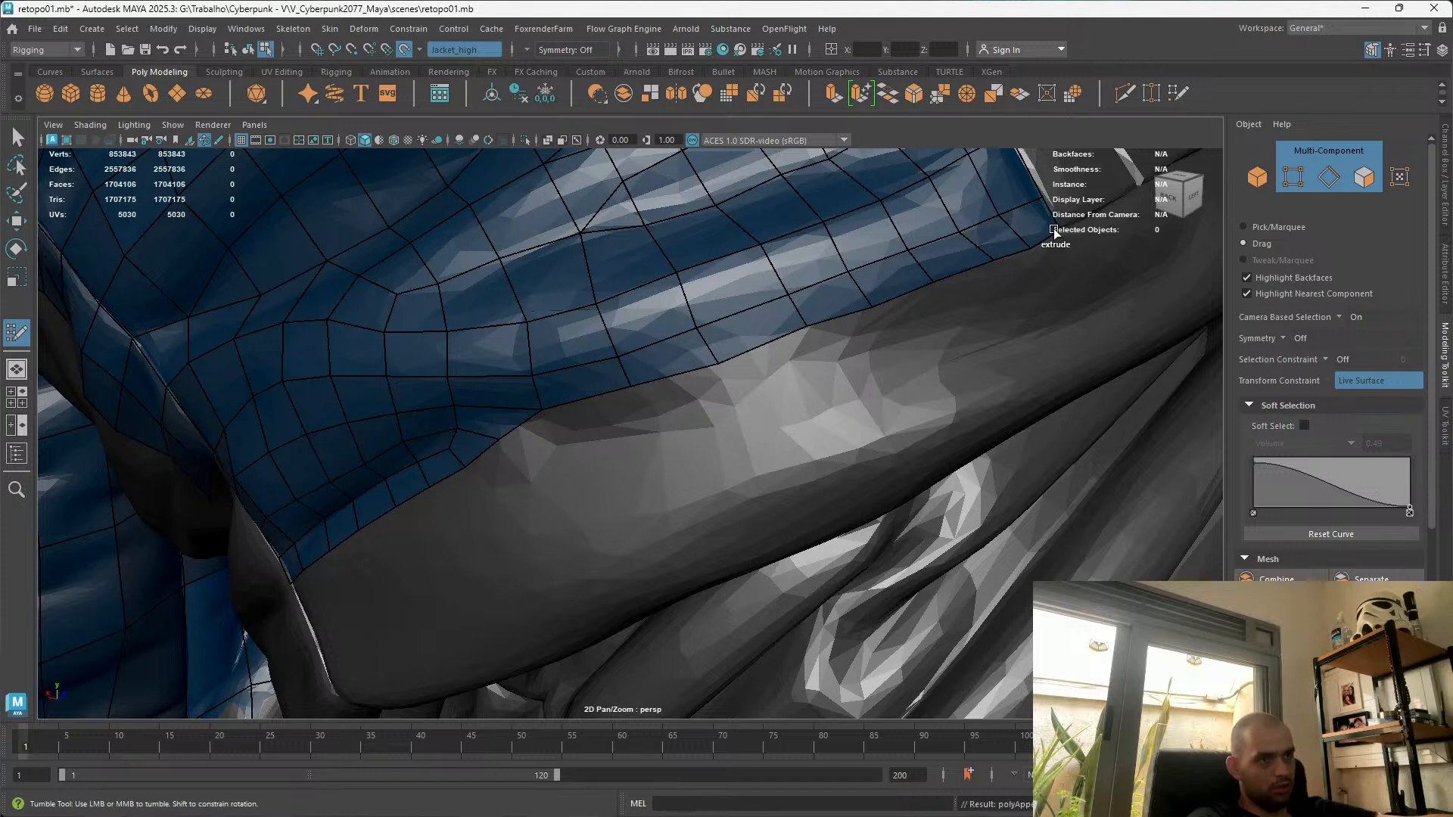
Relax the new row's lower border and the quads just above it to even their spacing
{"action": "middle_click_drag", "start_coordinate": [1007, 279], "coordinate": [884, 316], "text": "alt"}
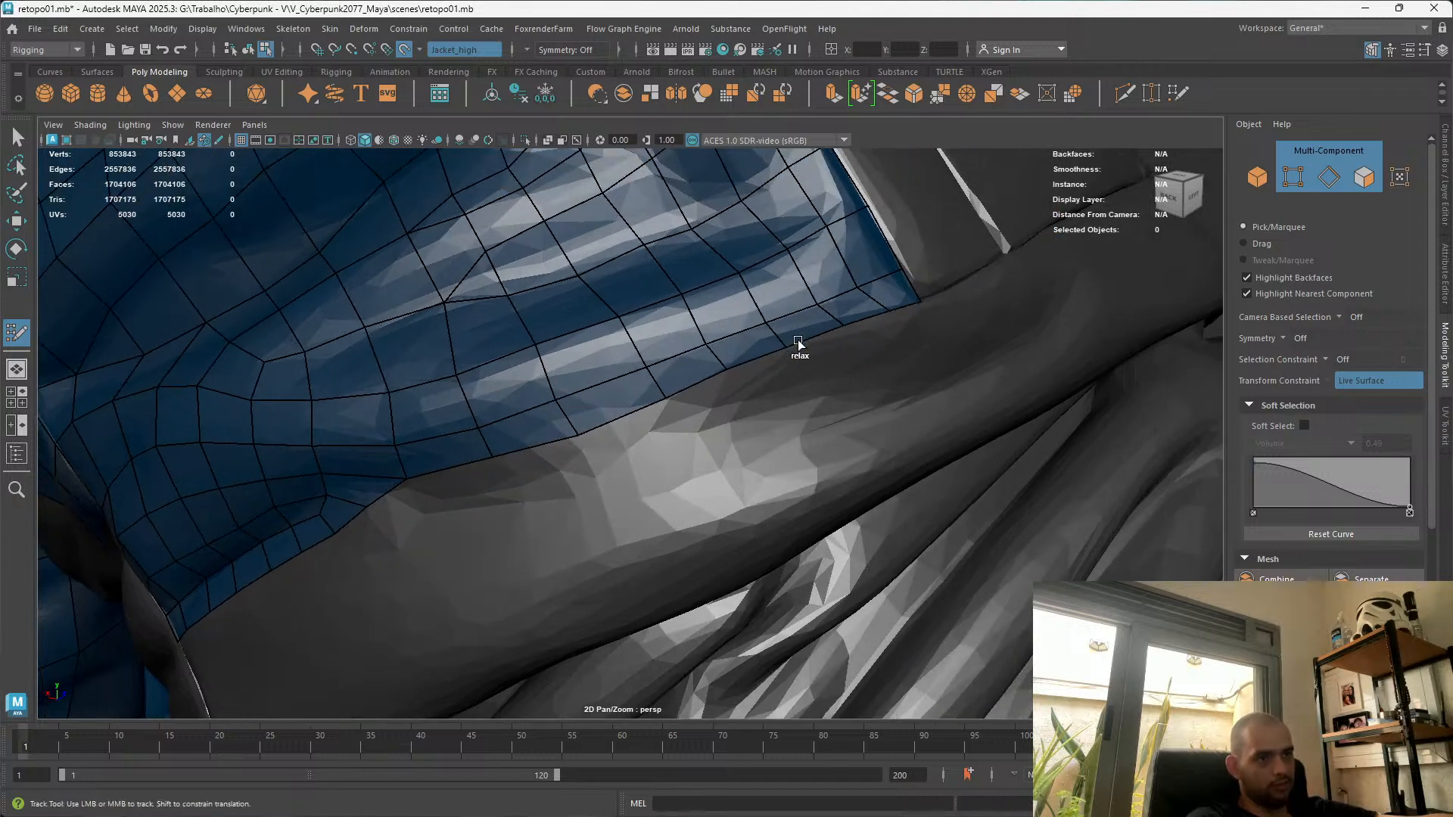
{"action": "mouse_move", "coordinate": [546, 437]}
{"action": "left_mouse_down", "text": "shift"}
{"action": "mouse_move", "coordinate": [513, 454]}
{"action": "mouse_move", "coordinate": [751, 344]}
{"action": "left_mouse_up", "text": "shift"}
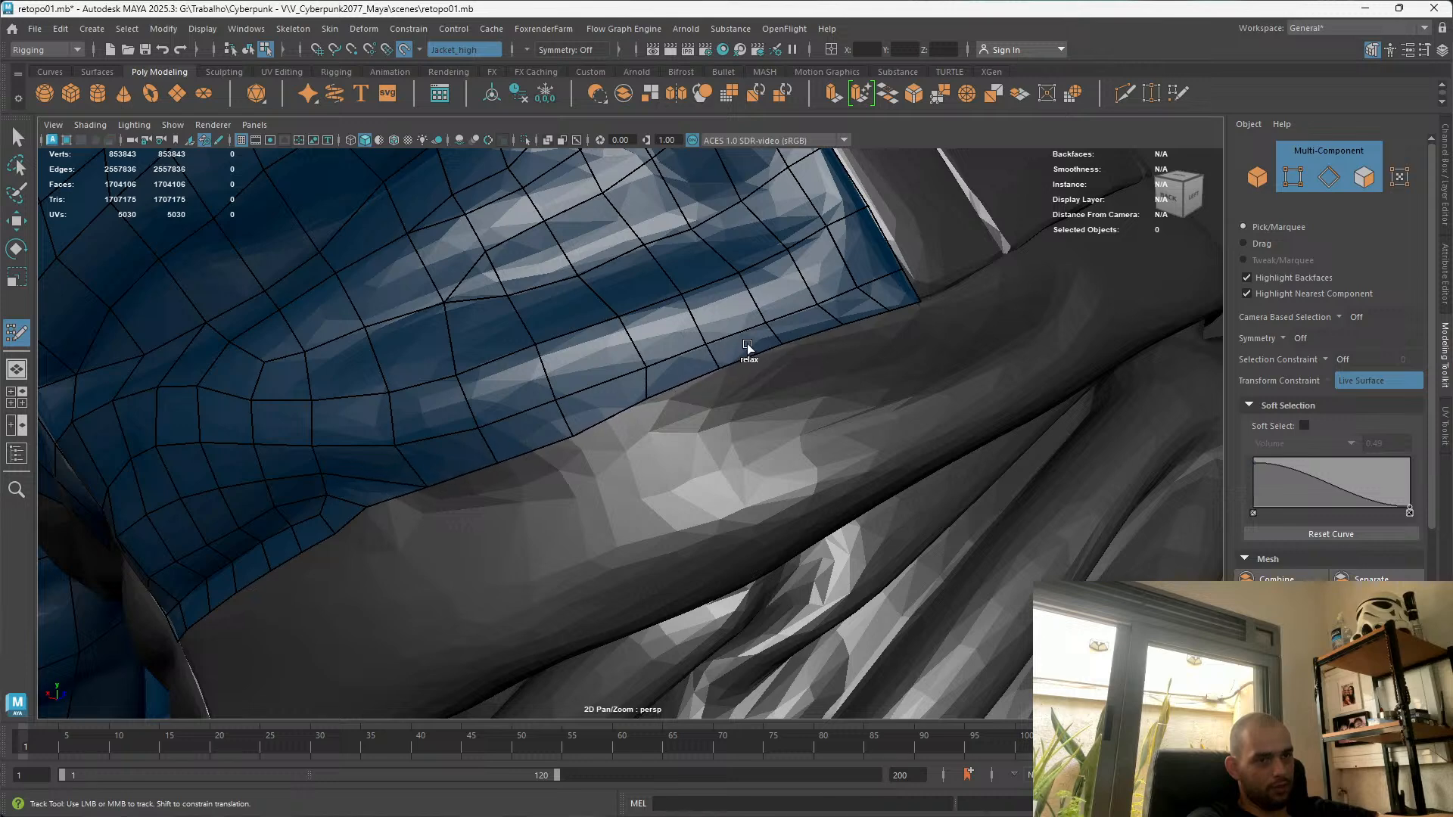
{"action": "left_click_drag", "start_coordinate": [651, 357], "coordinate": [616, 321], "text": "shift"}
{"action": "left_click_drag", "start_coordinate": [538, 374], "coordinate": [425, 415], "text": "shift"}
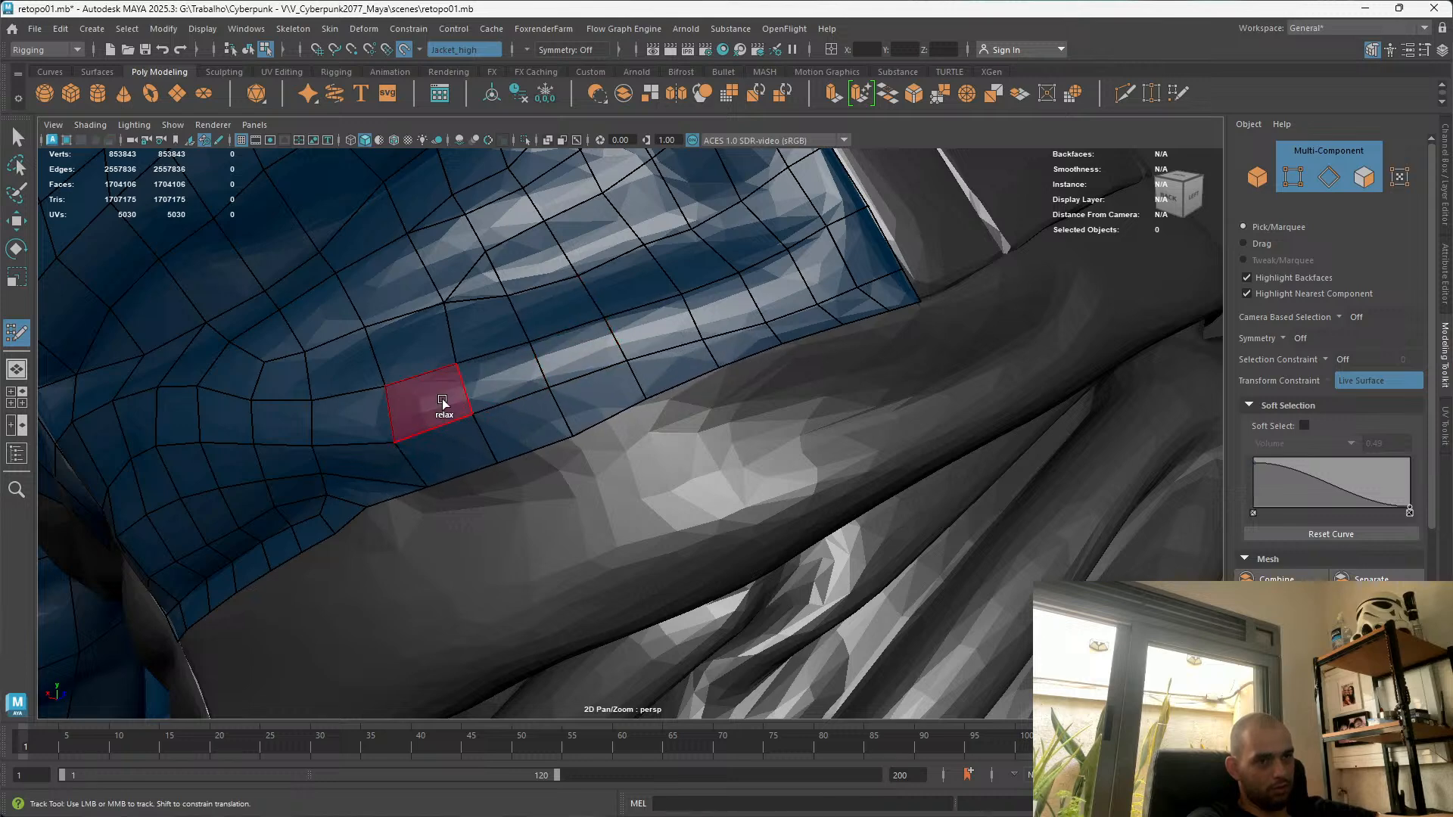
Turn on soft selection and adjust the new row's lower border vertices near the far seam, using radii of 0.99 and 0.63
{"action": "left_click_drag", "start_coordinate": [863, 297], "coordinate": [856, 338], "text": "alt"}
{"action": "key", "text": "b"}
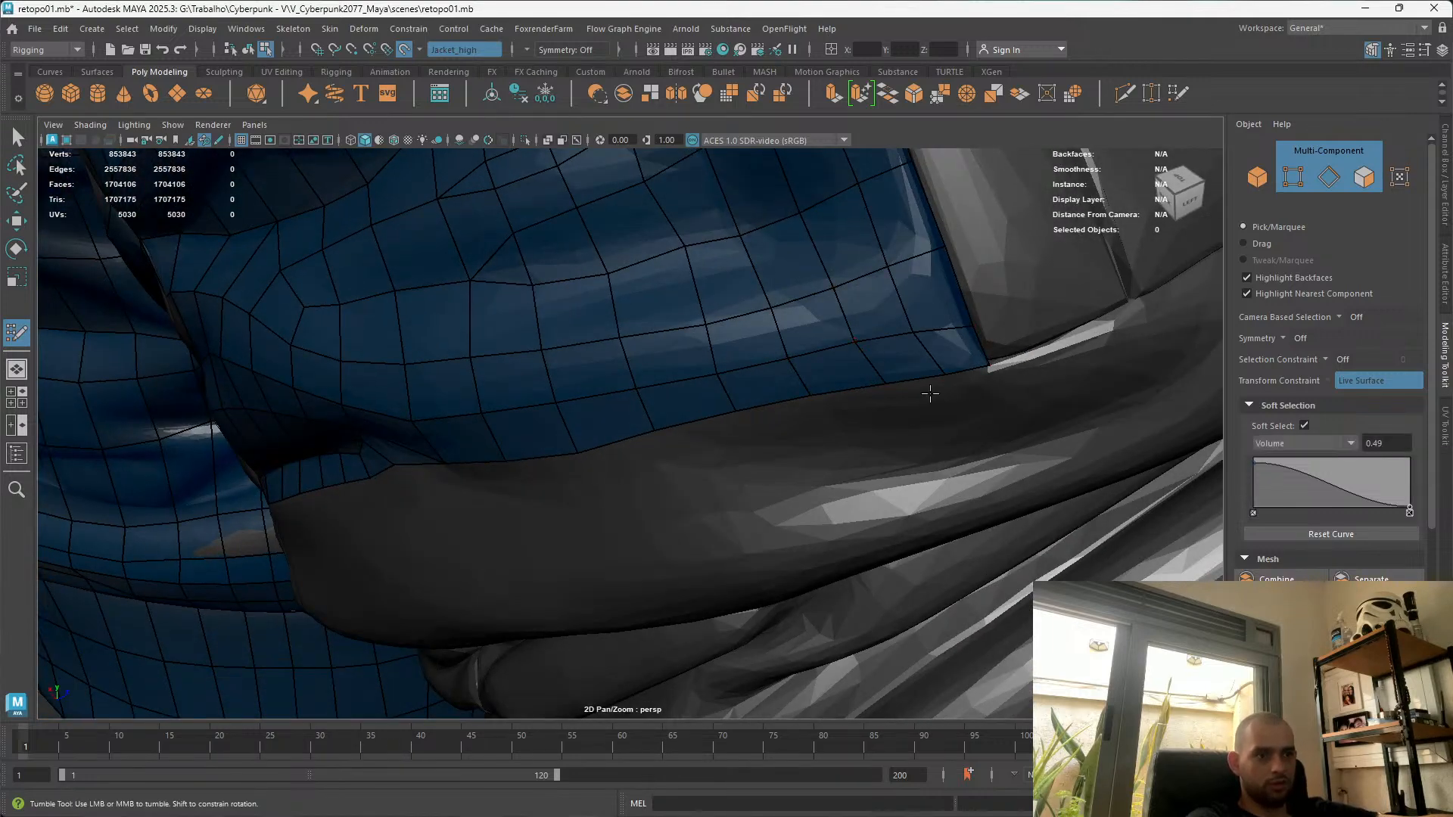
{"action": "left_click_drag", "start_coordinate": [888, 384], "coordinate": [882, 394]}
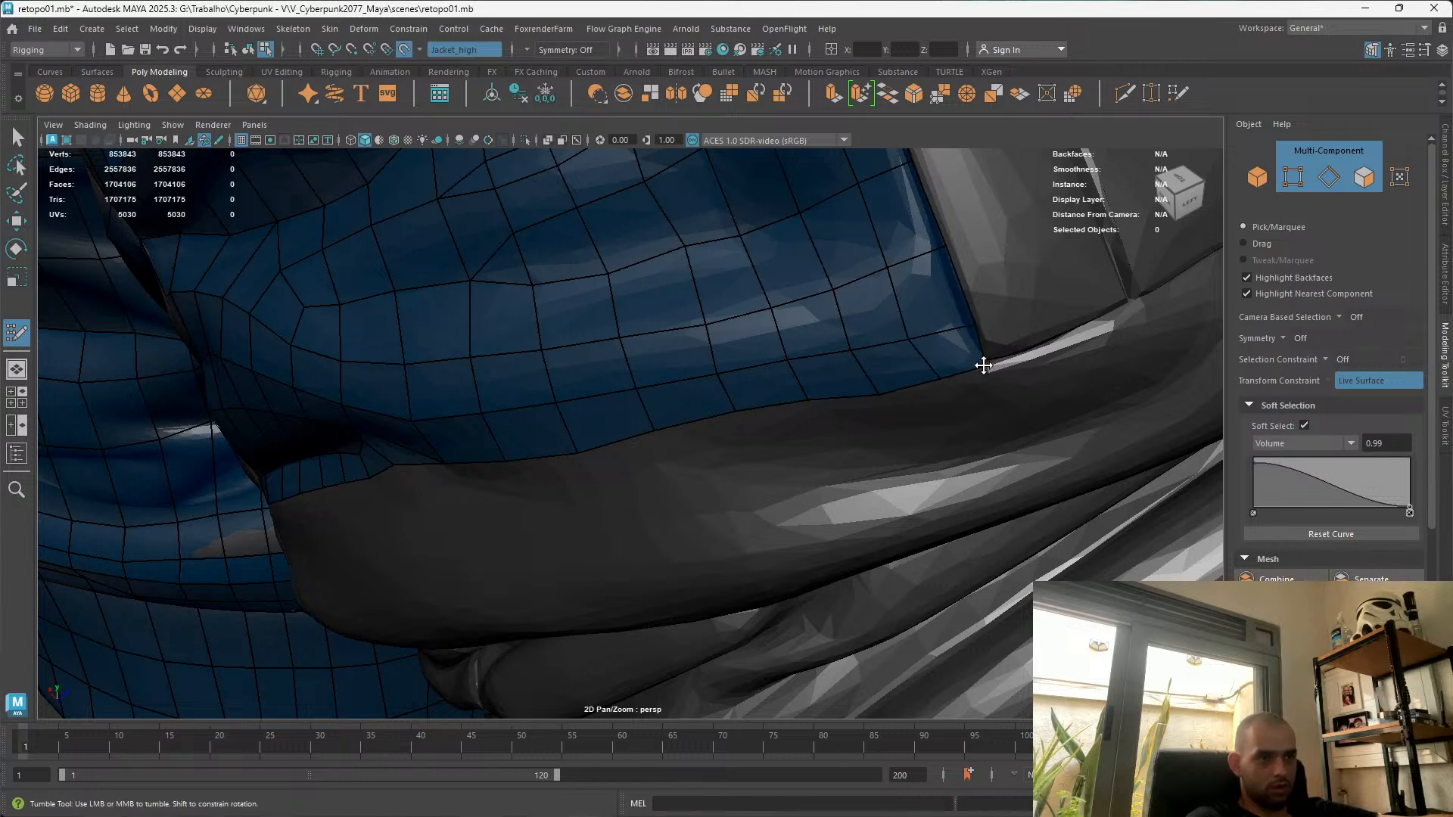
{"action": "left_click_drag", "start_coordinate": [983, 365], "coordinate": [918, 365], "text": "alt"}
{"action": "left_click", "coordinate": [789, 364]}
{"action": "mouse_move", "coordinate": [795, 363]}
{"action": "left_mouse_down"}
{"action": "mouse_move", "coordinate": [733, 396]}
{"action": "mouse_move", "coordinate": [646, 410]}
{"action": "left_mouse_up"}
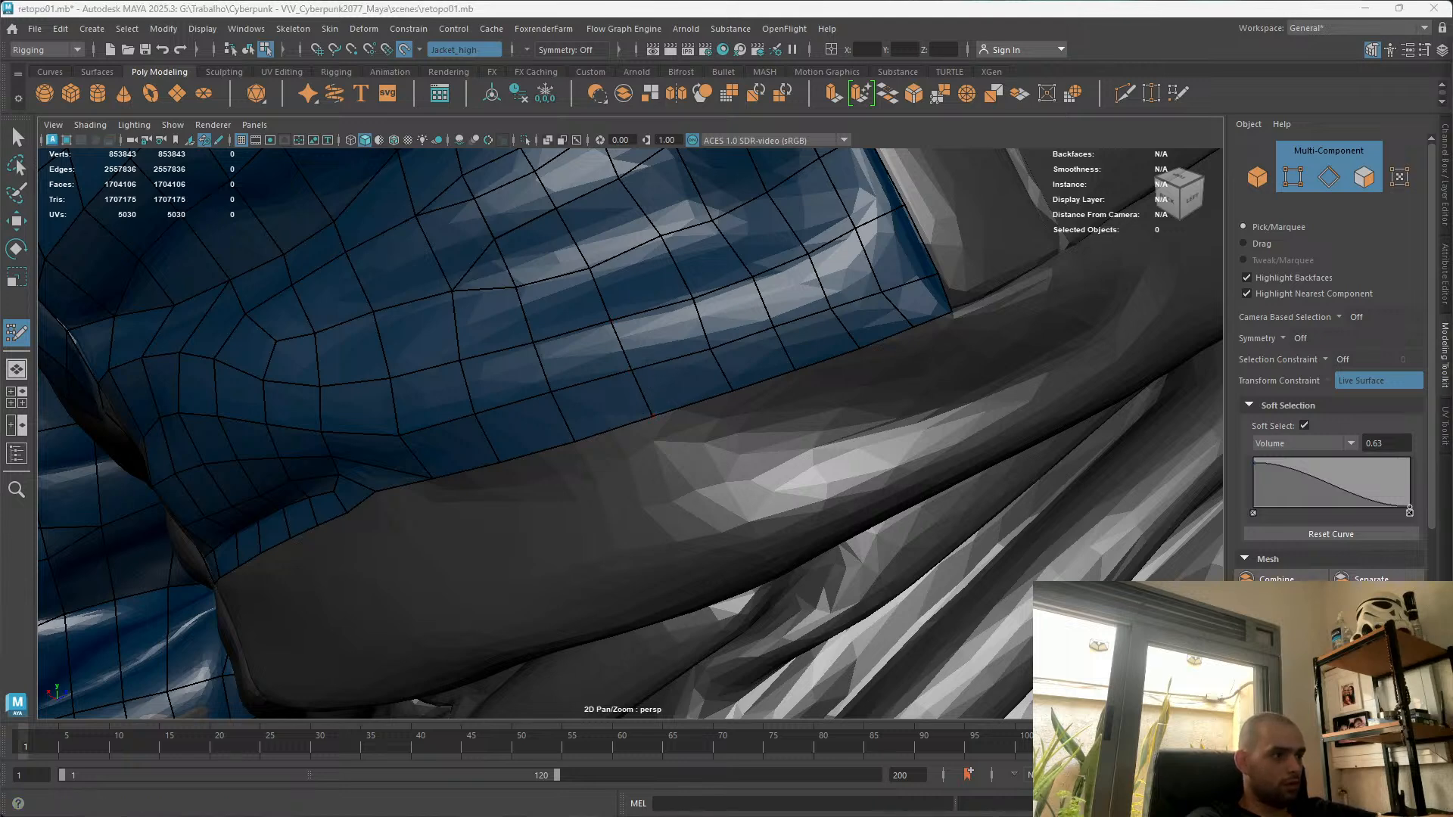
Turn off soft selection and move individual vertices of the sleeve mesh's lower border near the far seam to straighten the edge
{"action": "left_click_drag", "start_coordinate": [590, 371], "coordinate": [847, 439], "text": "alt"}
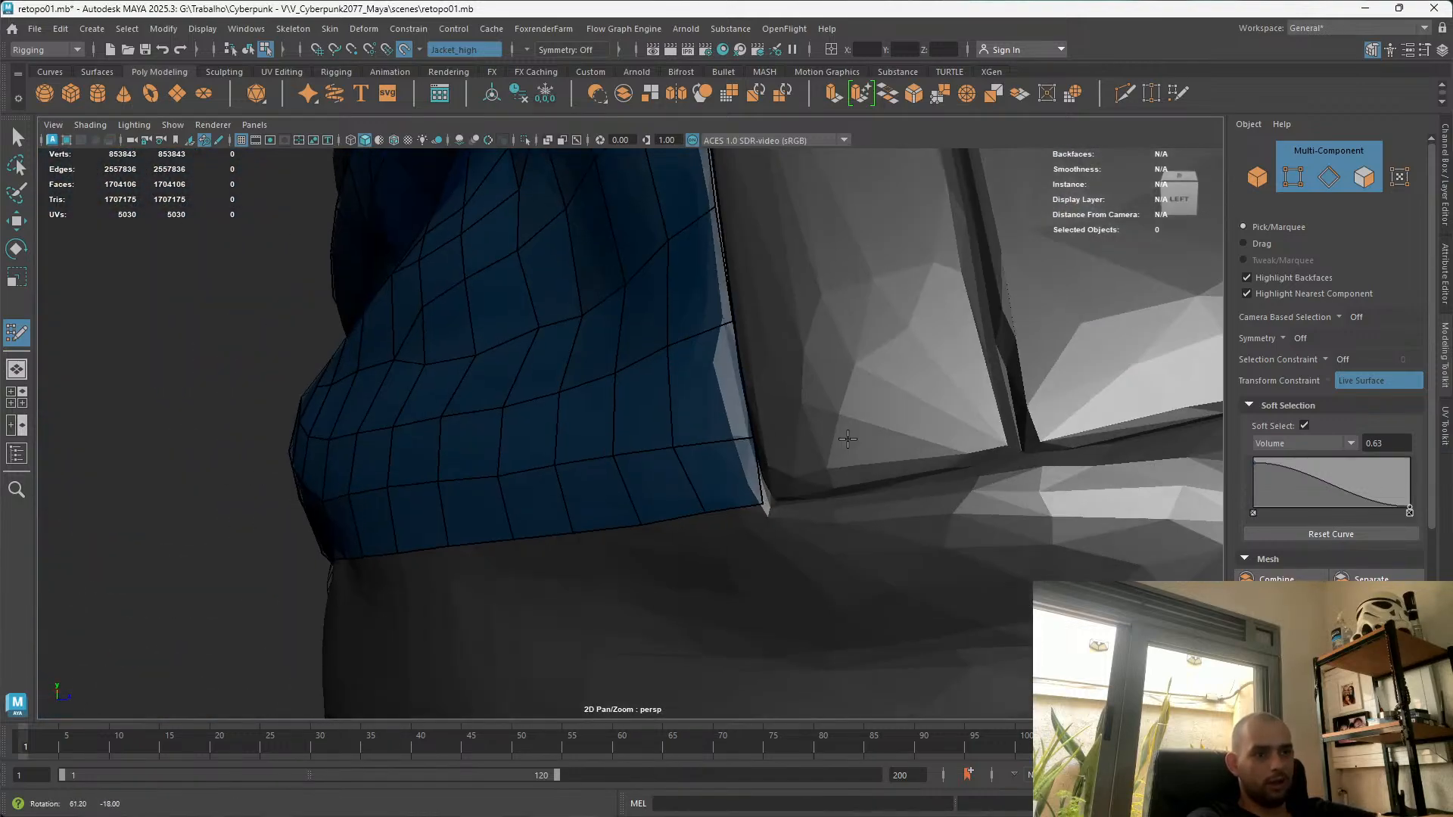
{"action": "left_click_drag", "start_coordinate": [458, 382], "coordinate": [451, 419], "text": "alt"}
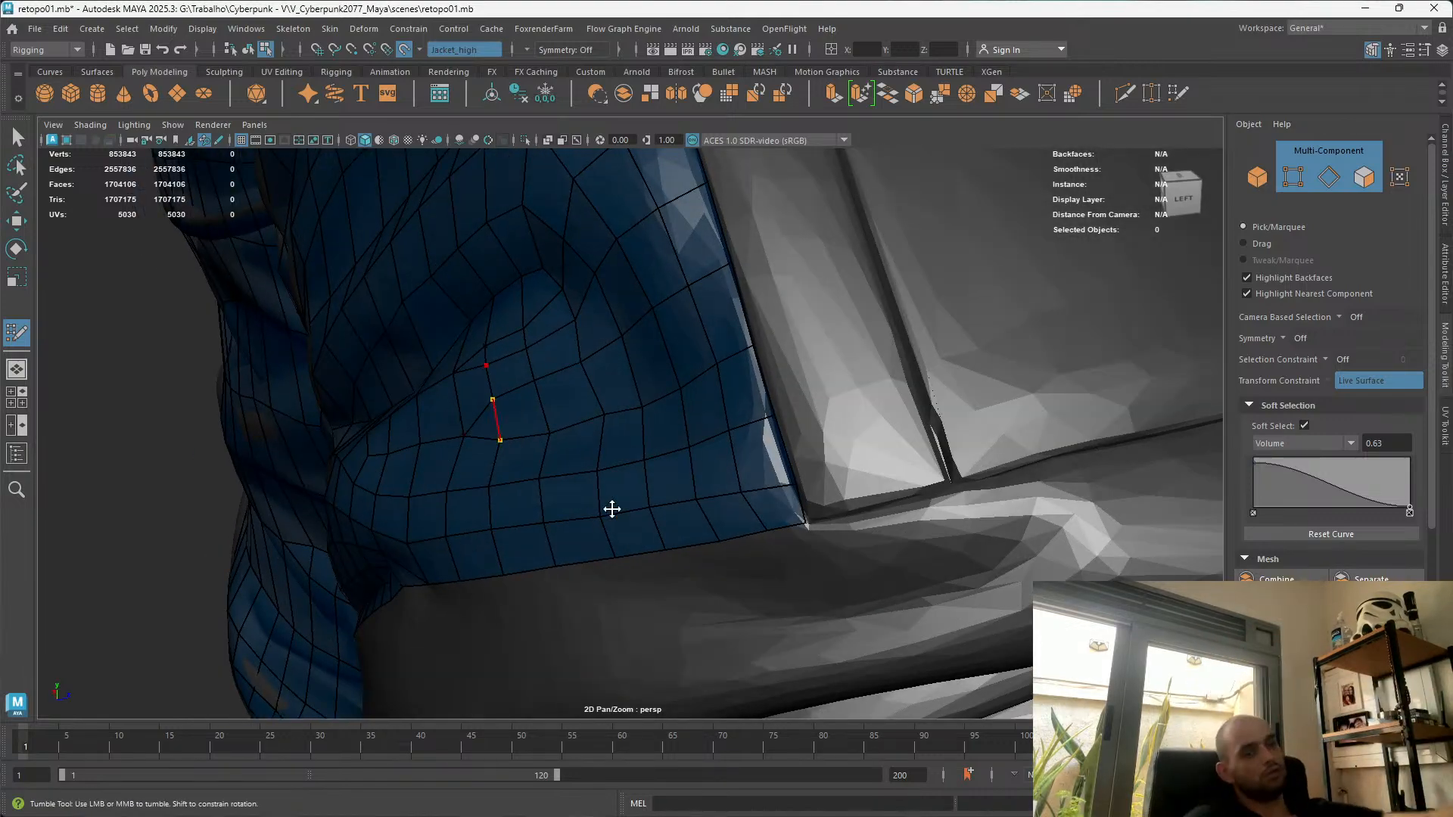
{"action": "left_click_drag", "start_coordinate": [322, 488], "coordinate": [394, 307], "text": "alt"}
{"action": "left_click_drag", "start_coordinate": [616, 220], "coordinate": [716, 451], "text": "alt"}
{"action": "key", "text": "b"}
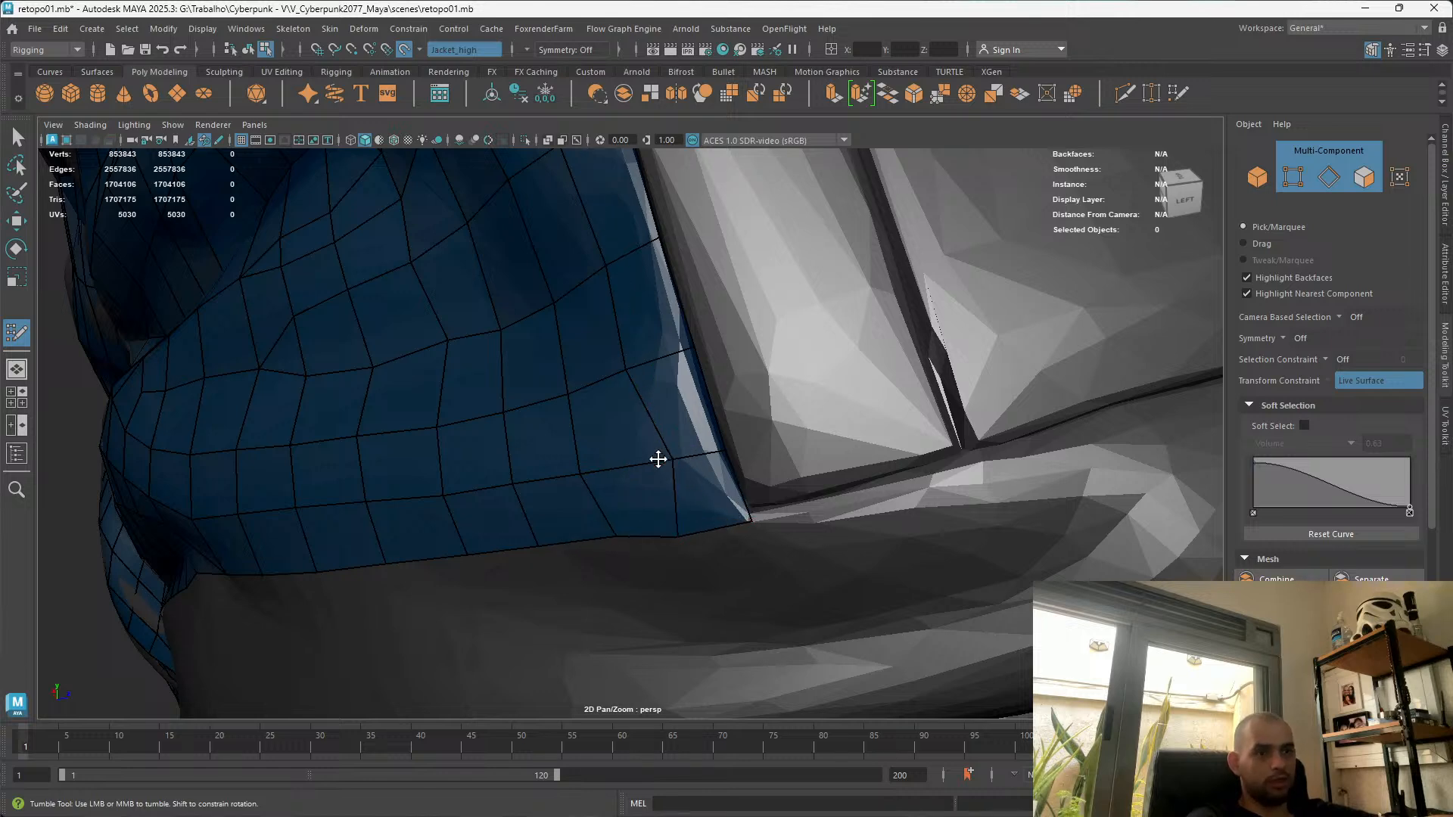
{"action": "left_click_drag", "start_coordinate": [652, 429], "coordinate": [745, 374], "text": "alt"}
{"action": "scroll", "coordinate": [802, 523], "scroll_direction": "up", "scroll_amount": 4}
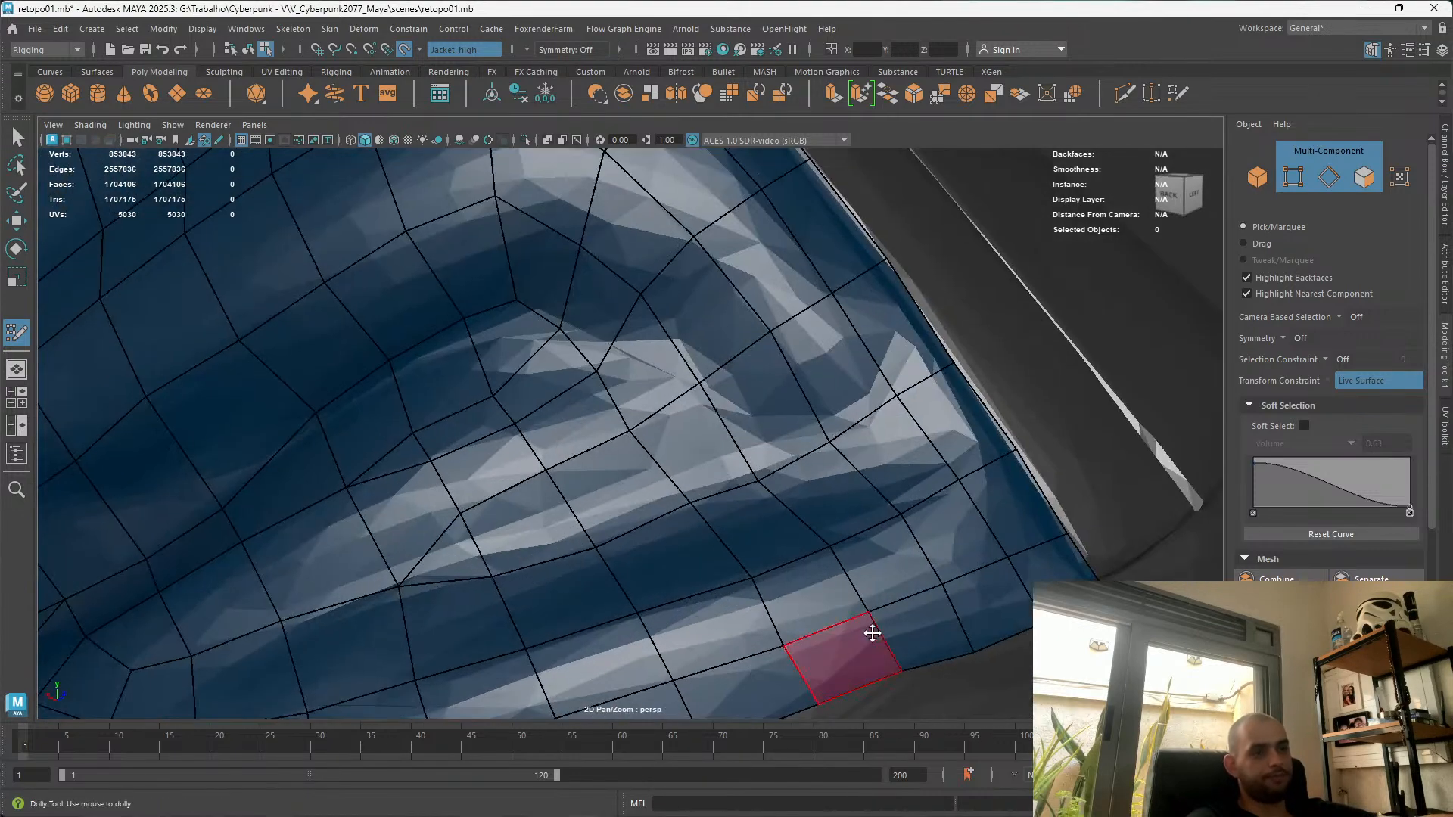
{"action": "middle_click_drag", "start_coordinate": [878, 665], "coordinate": [804, 487], "text": "alt"}
{"action": "left_click_drag", "start_coordinate": [827, 468], "coordinate": [827, 491]}
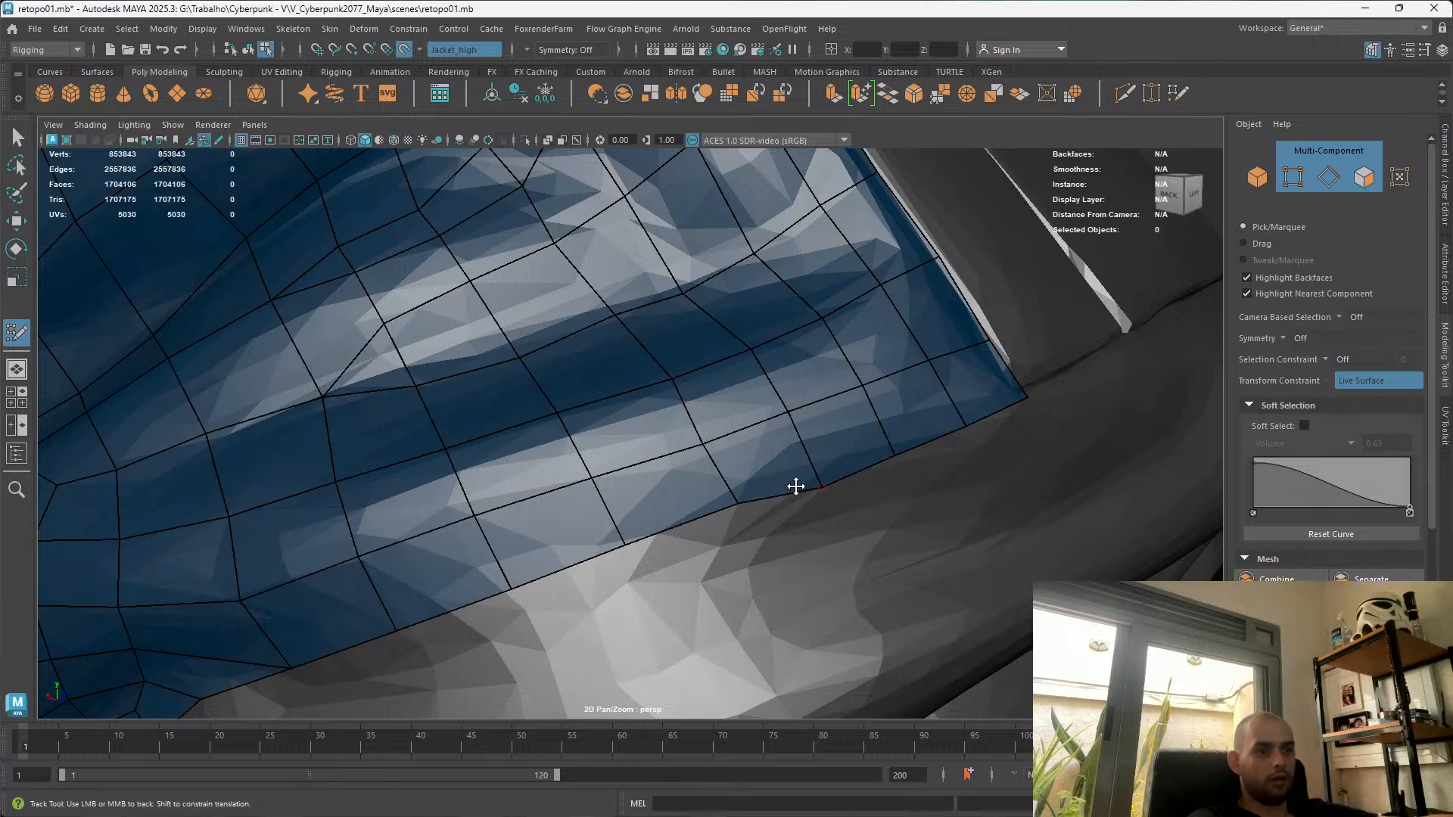
{"action": "left_click_drag", "start_coordinate": [741, 503], "coordinate": [740, 517]}
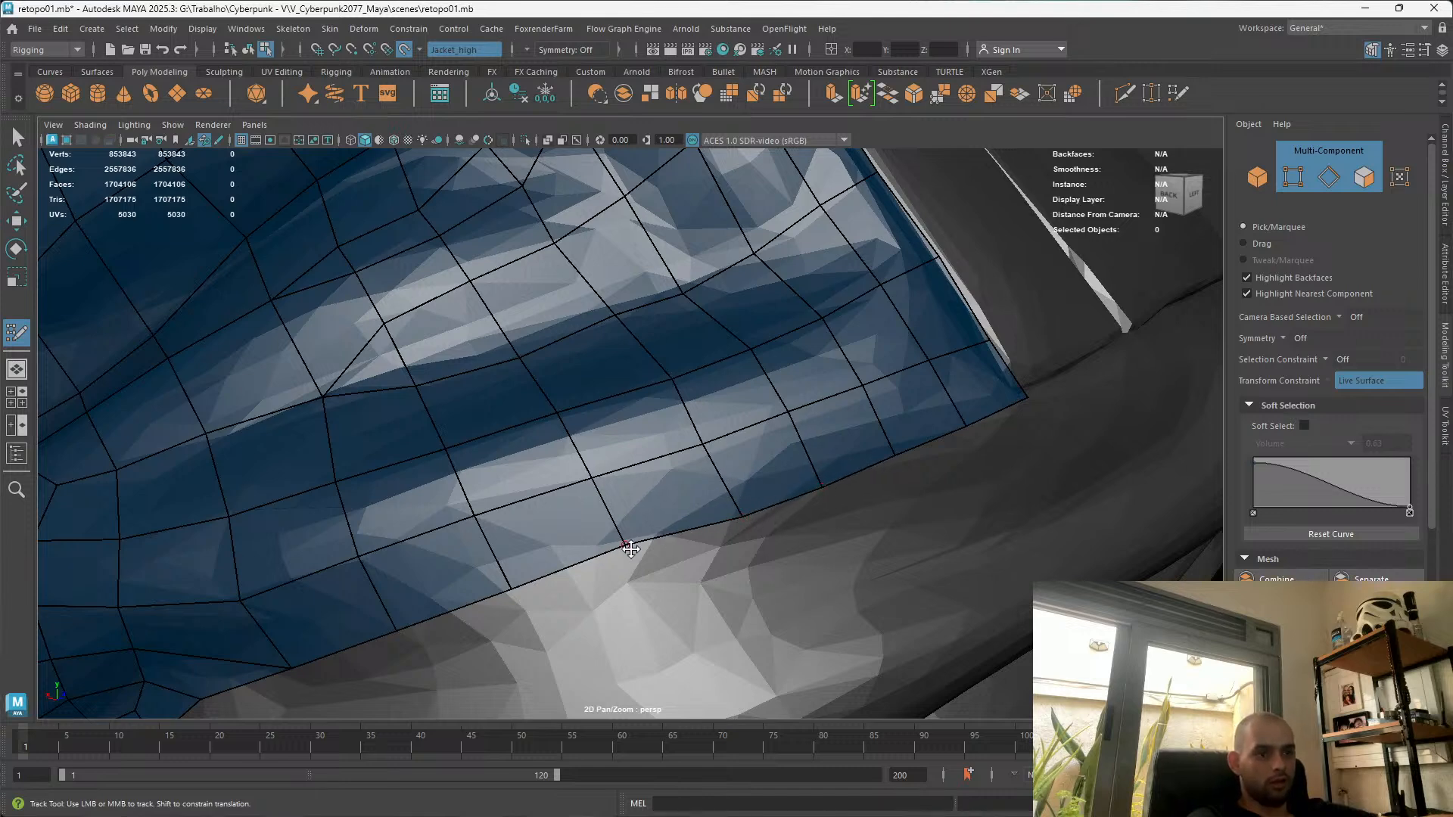
Nudge the next lower border vertices over the bright fold so the border follows a smooth line
{"action": "middle_click_drag", "start_coordinate": [635, 556], "coordinate": [678, 483], "text": "alt"}
{"action": "left_click_drag", "start_coordinate": [657, 515], "coordinate": [634, 489], "text": "alt"}
{"action": "left_click_drag", "start_coordinate": [515, 566], "coordinate": [568, 539], "text": "alt"}
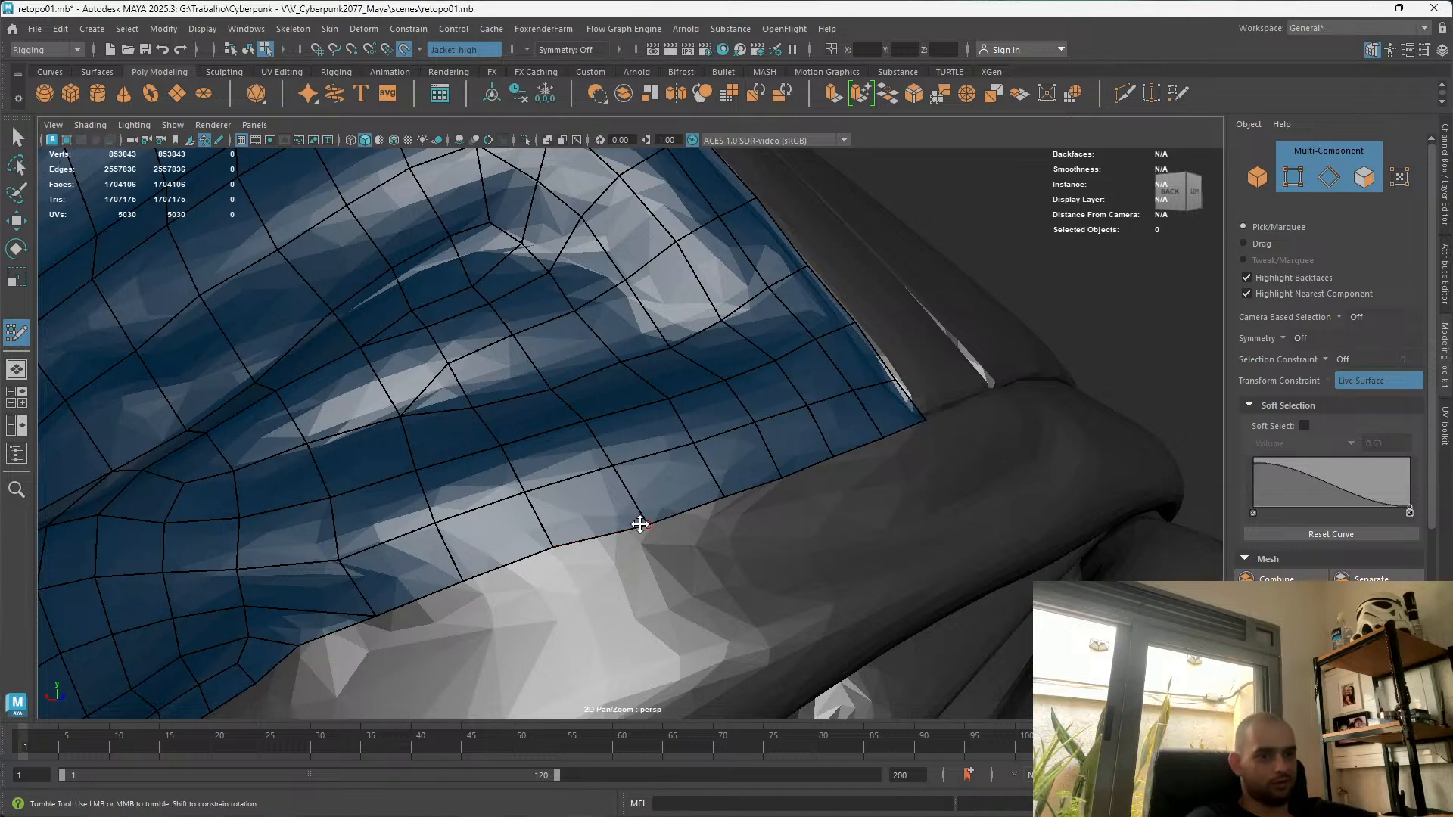
{"action": "left_click_drag", "start_coordinate": [644, 524], "coordinate": [637, 519]}
{"action": "left_click_drag", "start_coordinate": [665, 451], "coordinate": [688, 557], "text": "alt"}
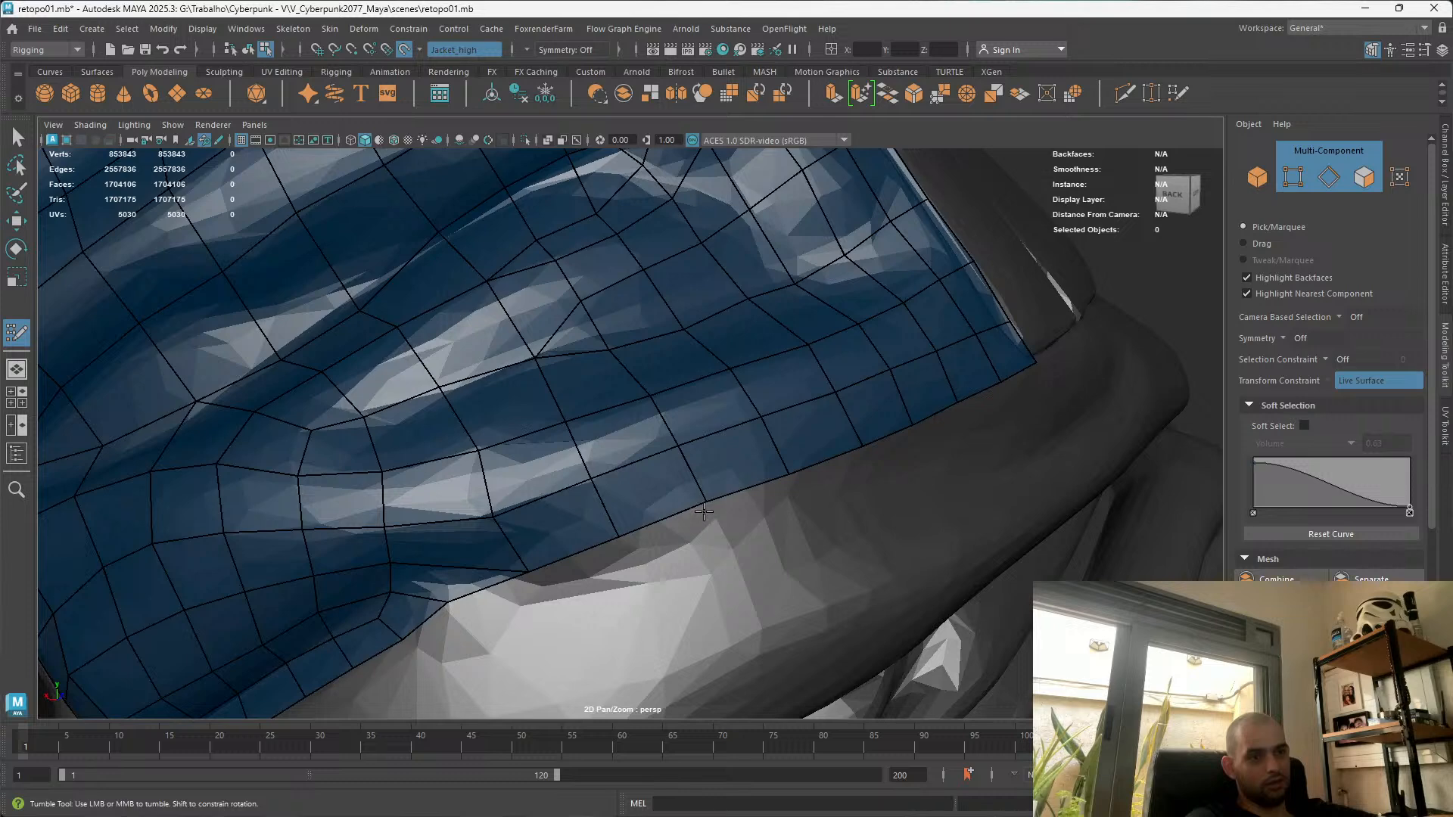
{"action": "left_click_drag", "start_coordinate": [707, 508], "coordinate": [640, 520], "text": "alt"}
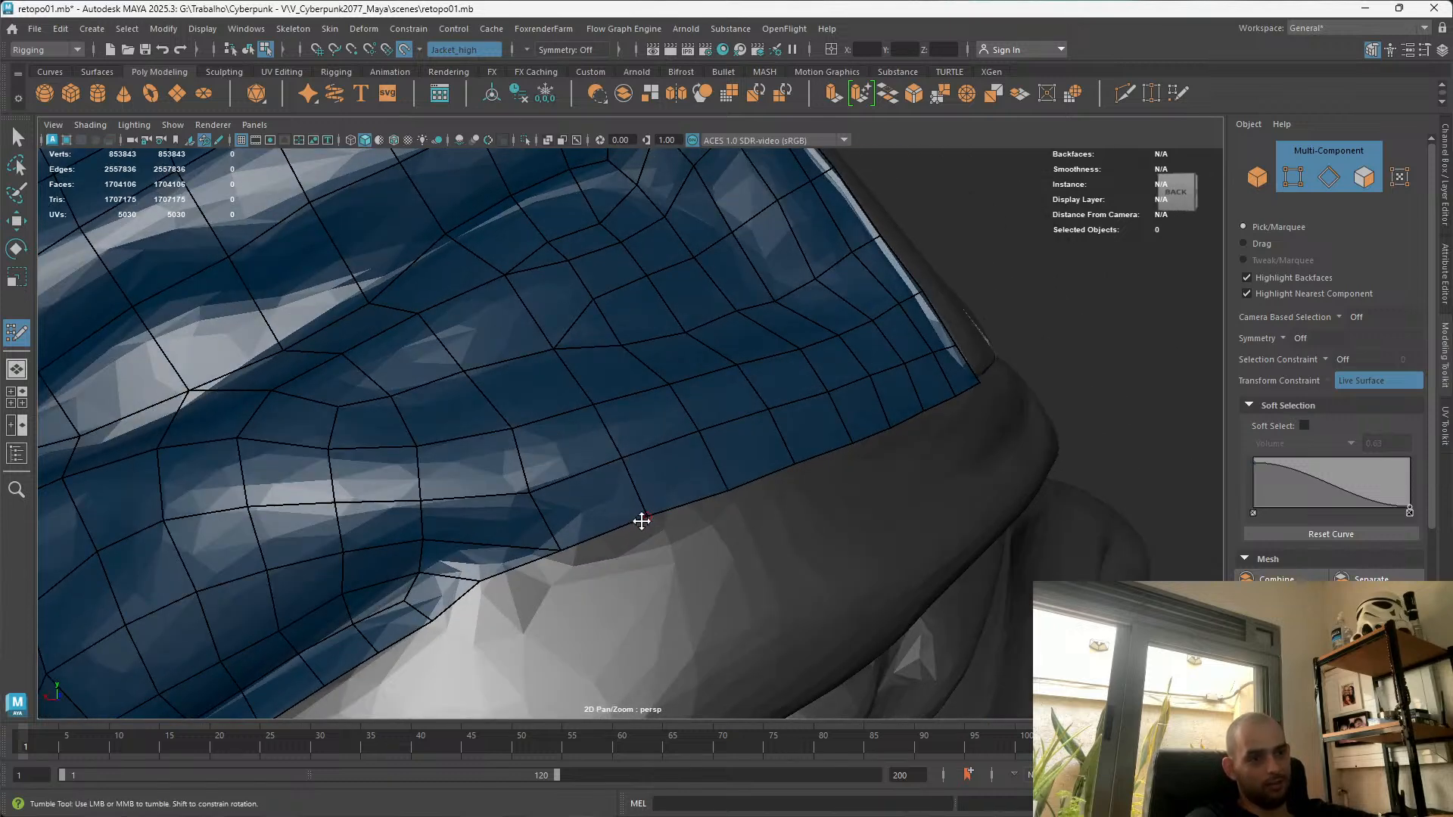
{"action": "key", "text": "super"}
{"action": "key", "text": "super"}
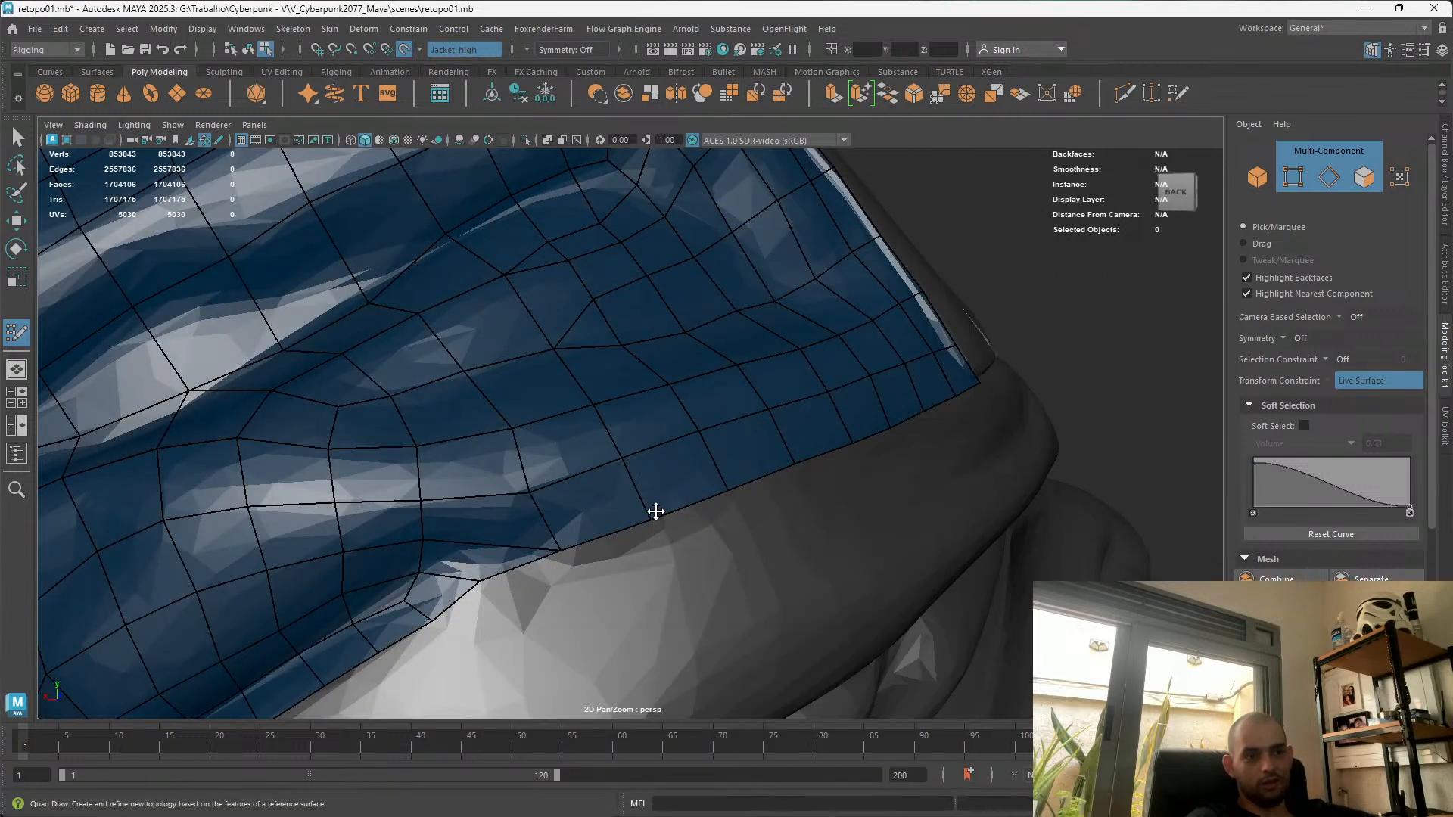
Examine the lower border's spacing and fit over the fold from several angles
{"action": "left_click_drag", "start_coordinate": [676, 512], "coordinate": [756, 461], "text": "alt"}
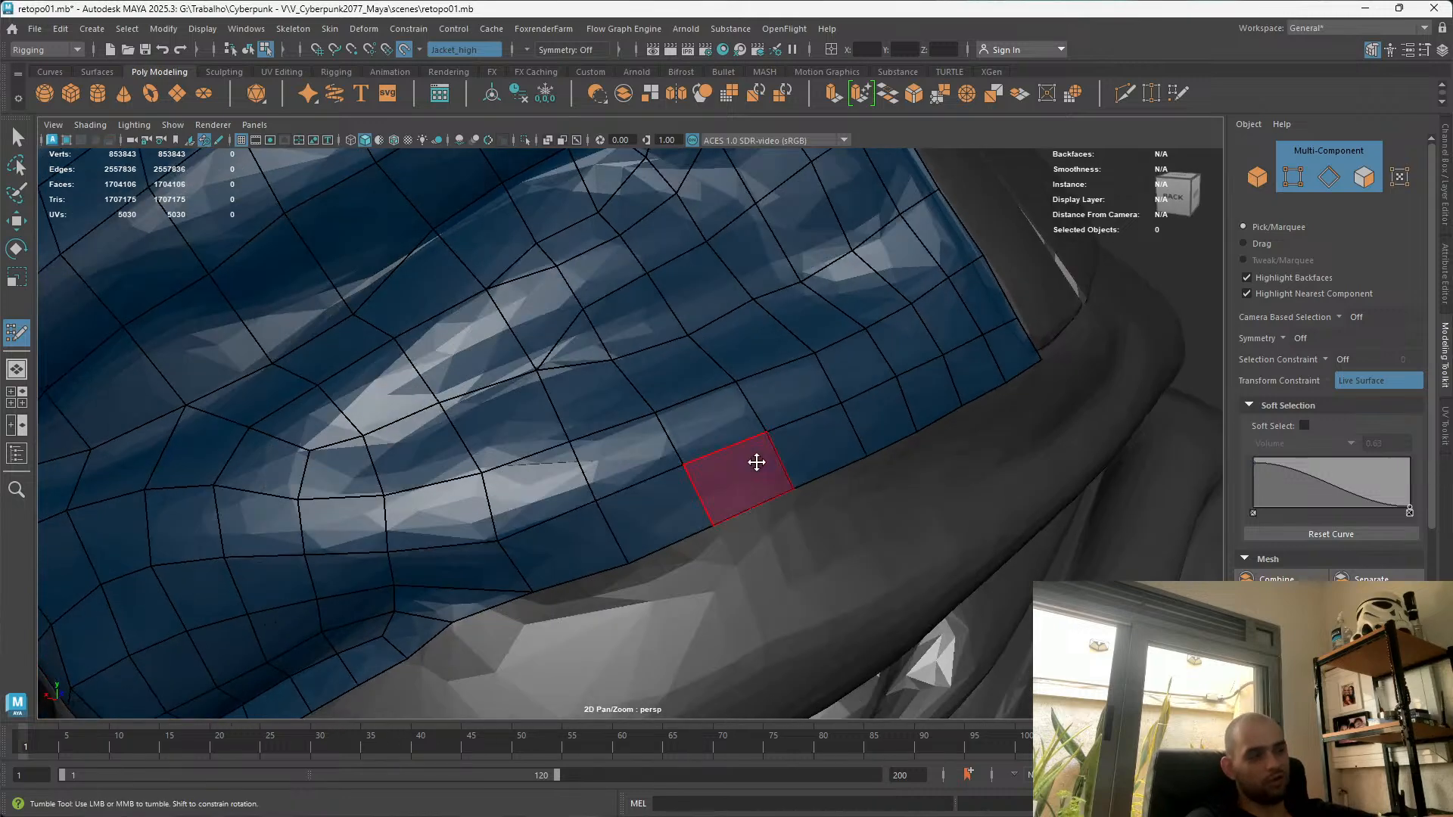
{"action": "middle_click_drag", "start_coordinate": [756, 461], "coordinate": [725, 427], "text": "alt"}
{"action": "right_click_drag", "start_coordinate": [725, 427], "coordinate": [641, 456], "text": "alt"}
{"action": "left_click_drag", "start_coordinate": [640, 457], "coordinate": [645, 458], "text": "alt"}
{"action": "left_click_drag", "start_coordinate": [567, 428], "coordinate": [536, 496], "text": "alt"}
{"action": "right_click_drag", "start_coordinate": [537, 497], "coordinate": [548, 634], "text": "alt"}
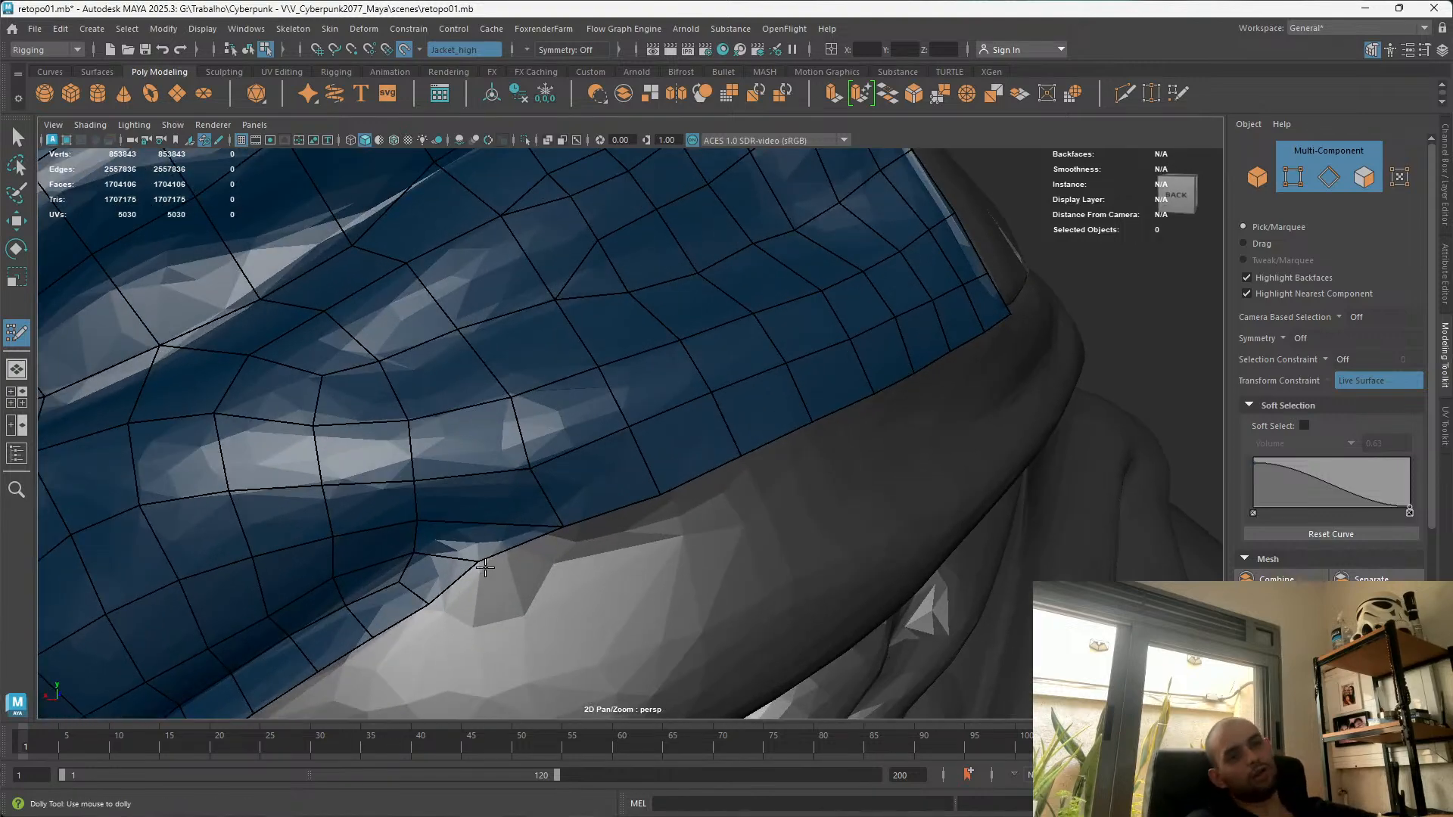
{"action": "left_click_drag", "start_coordinate": [480, 577], "coordinate": [518, 569], "text": "alt"}
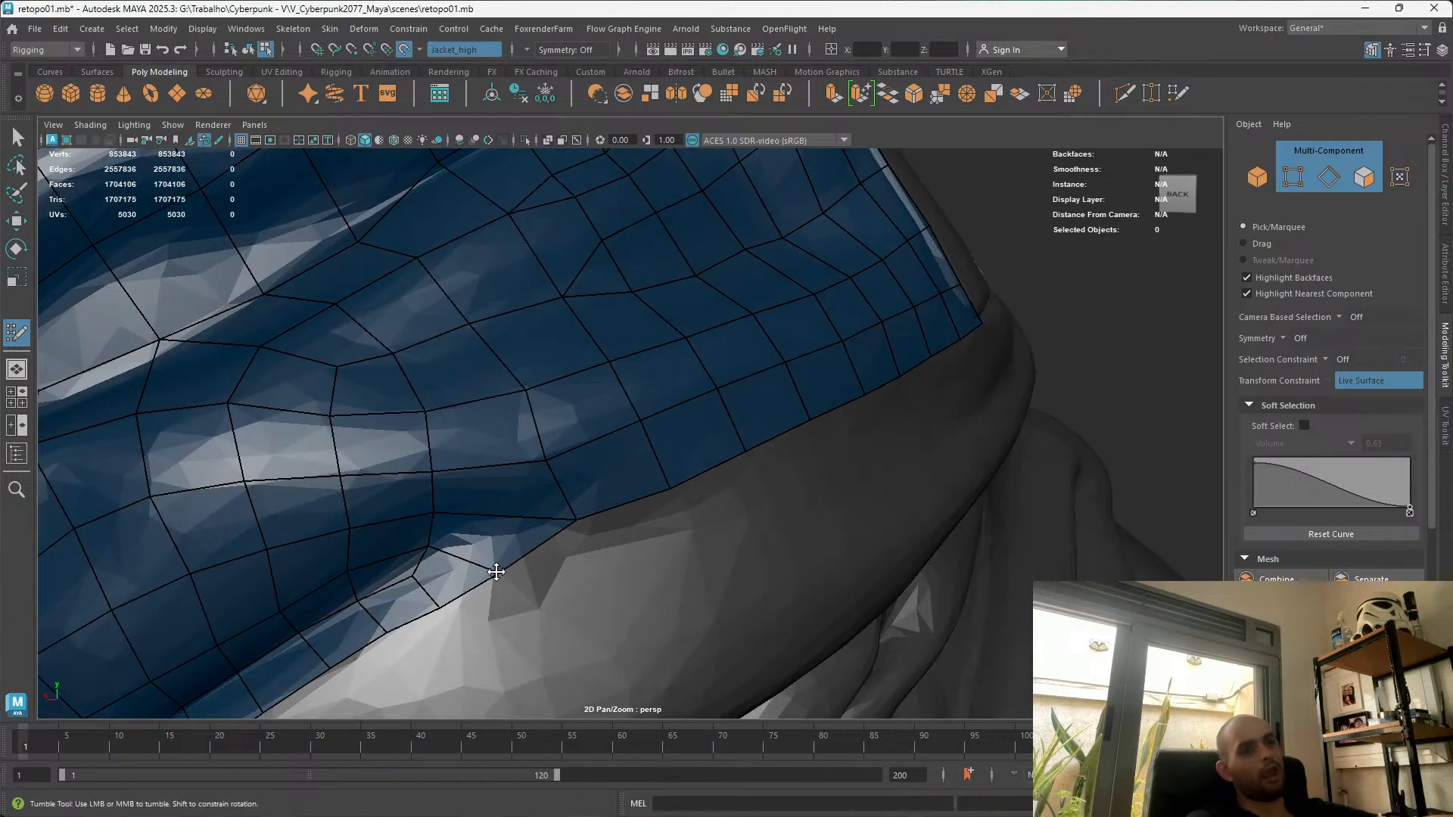
Extrude the border edge beside the near seam into the first quad of a new row
{"action": "right_click_drag", "start_coordinate": [571, 522], "coordinate": [556, 584], "text": "alt"}
{"action": "left_click_drag", "start_coordinate": [557, 584], "coordinate": [534, 532], "text": "alt"}
{"action": "middle_click_drag", "start_coordinate": [533, 530], "coordinate": [533, 530], "text": "alt"}
{"action": "left_click_drag", "start_coordinate": [533, 529], "coordinate": [662, 459], "text": "alt"}
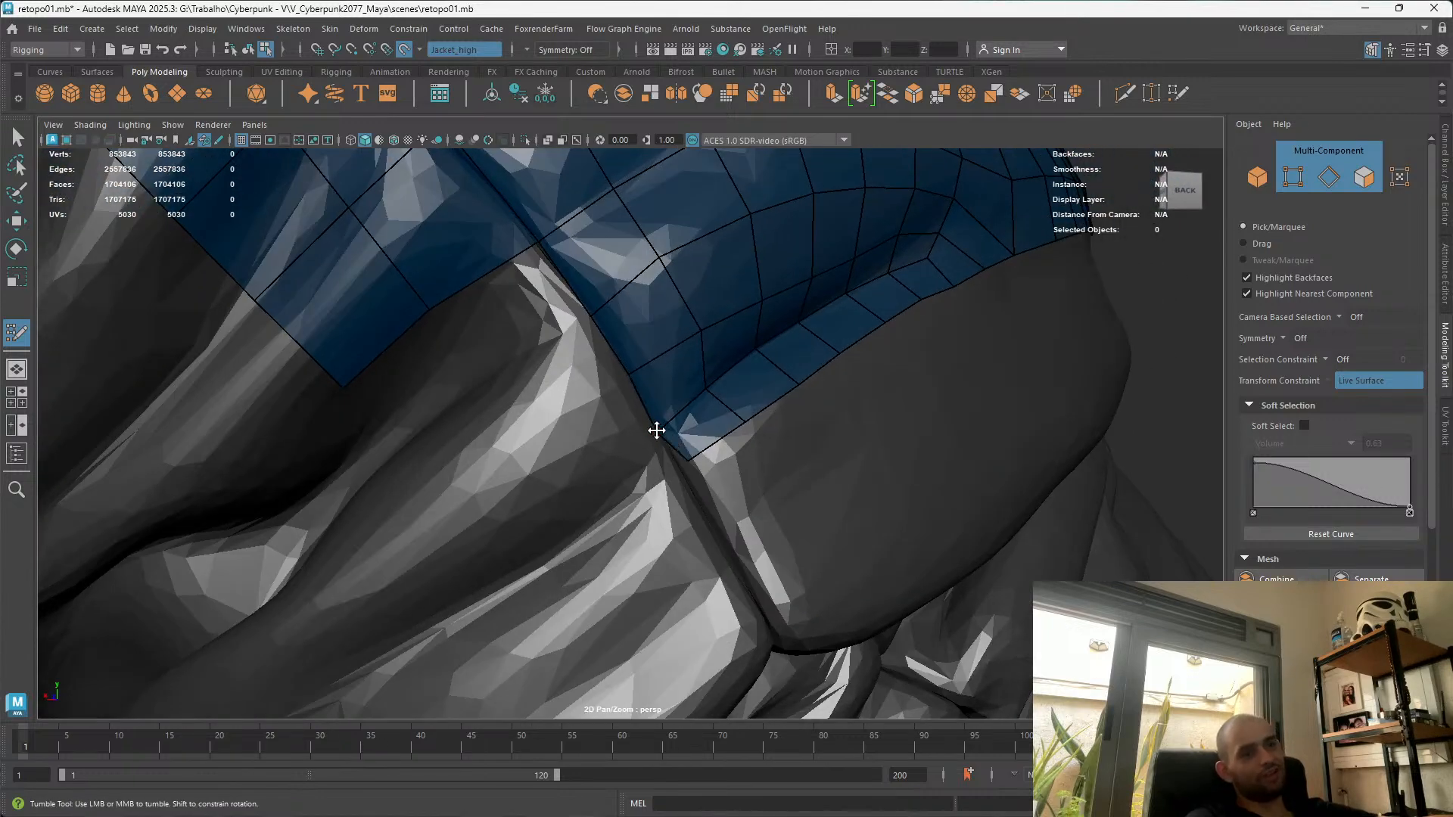
{"action": "right_click_drag", "start_coordinate": [666, 430], "coordinate": [712, 562], "text": "alt"}
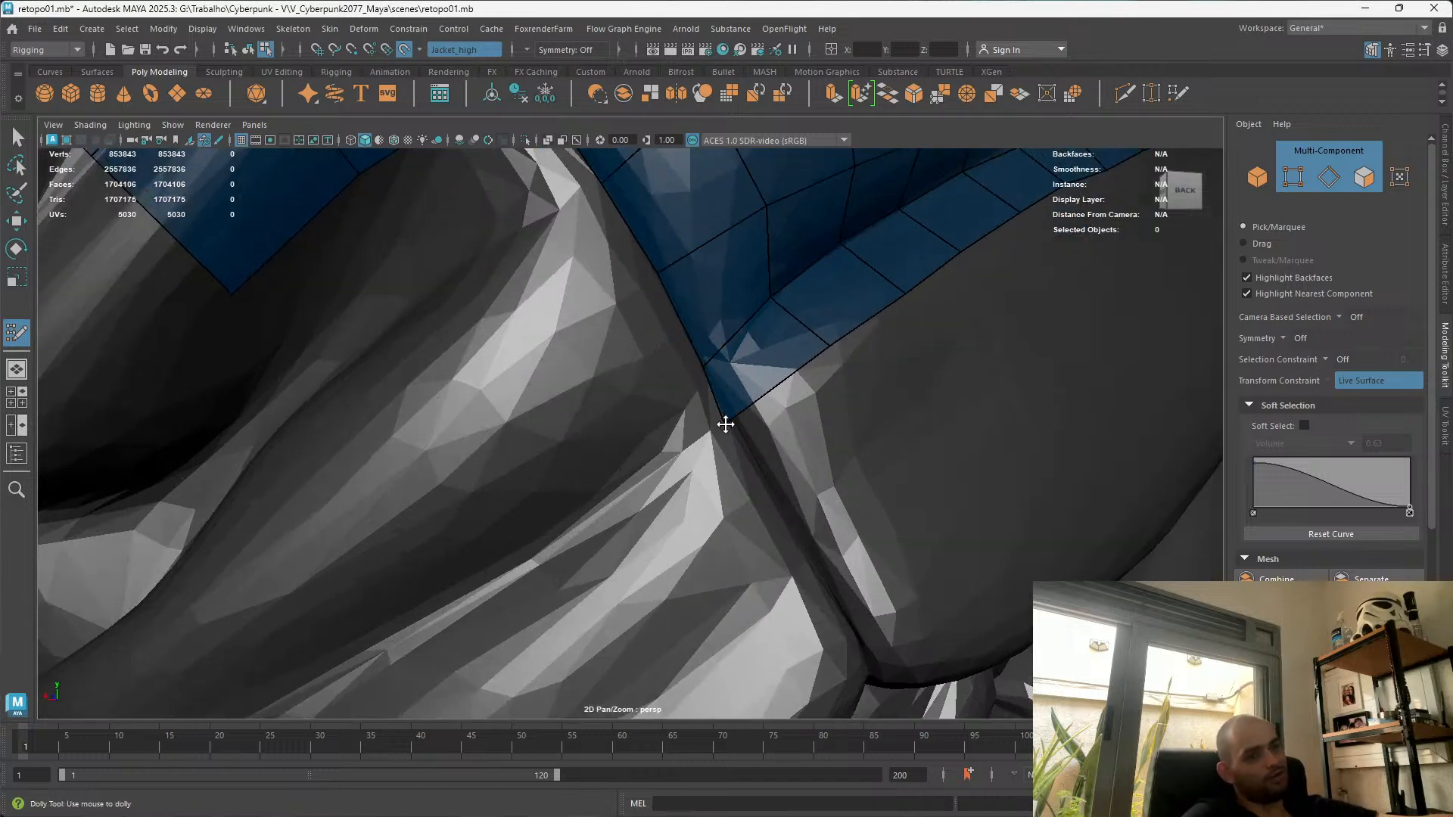
{"action": "left_click_drag", "start_coordinate": [733, 415], "coordinate": [666, 480], "text": "alt"}
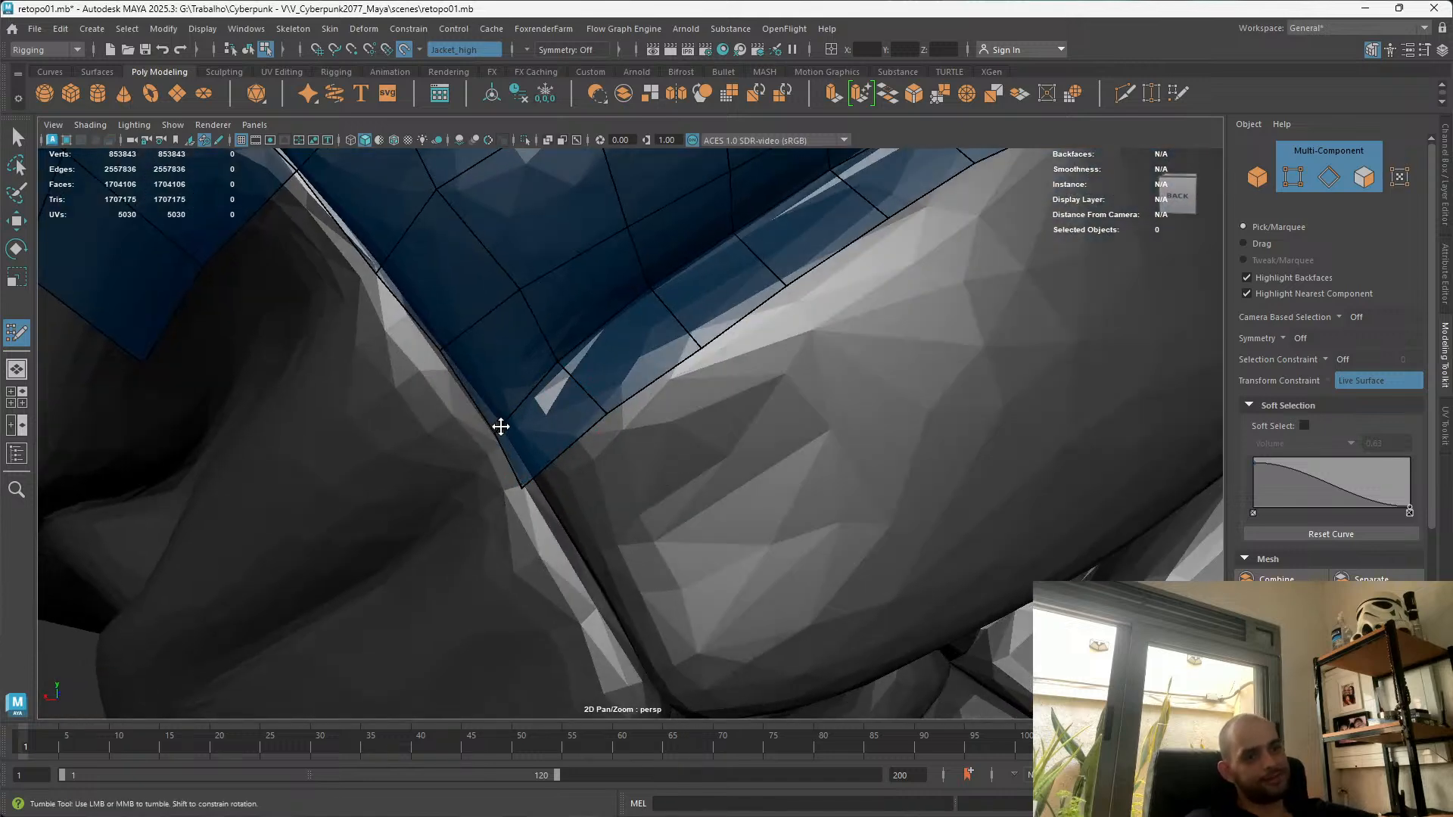
{"action": "mouse_move", "coordinate": [535, 480]}
{"action": "left_mouse_down", "text": "alt"}
{"action": "mouse_move", "coordinate": [631, 422]}
{"action": "mouse_move", "coordinate": [700, 522]}
{"action": "mouse_move", "coordinate": [702, 495]}
{"action": "mouse_move", "coordinate": [770, 429]}
{"action": "mouse_move", "coordinate": [753, 405]}
{"action": "left_mouse_up", "text": "alt"}
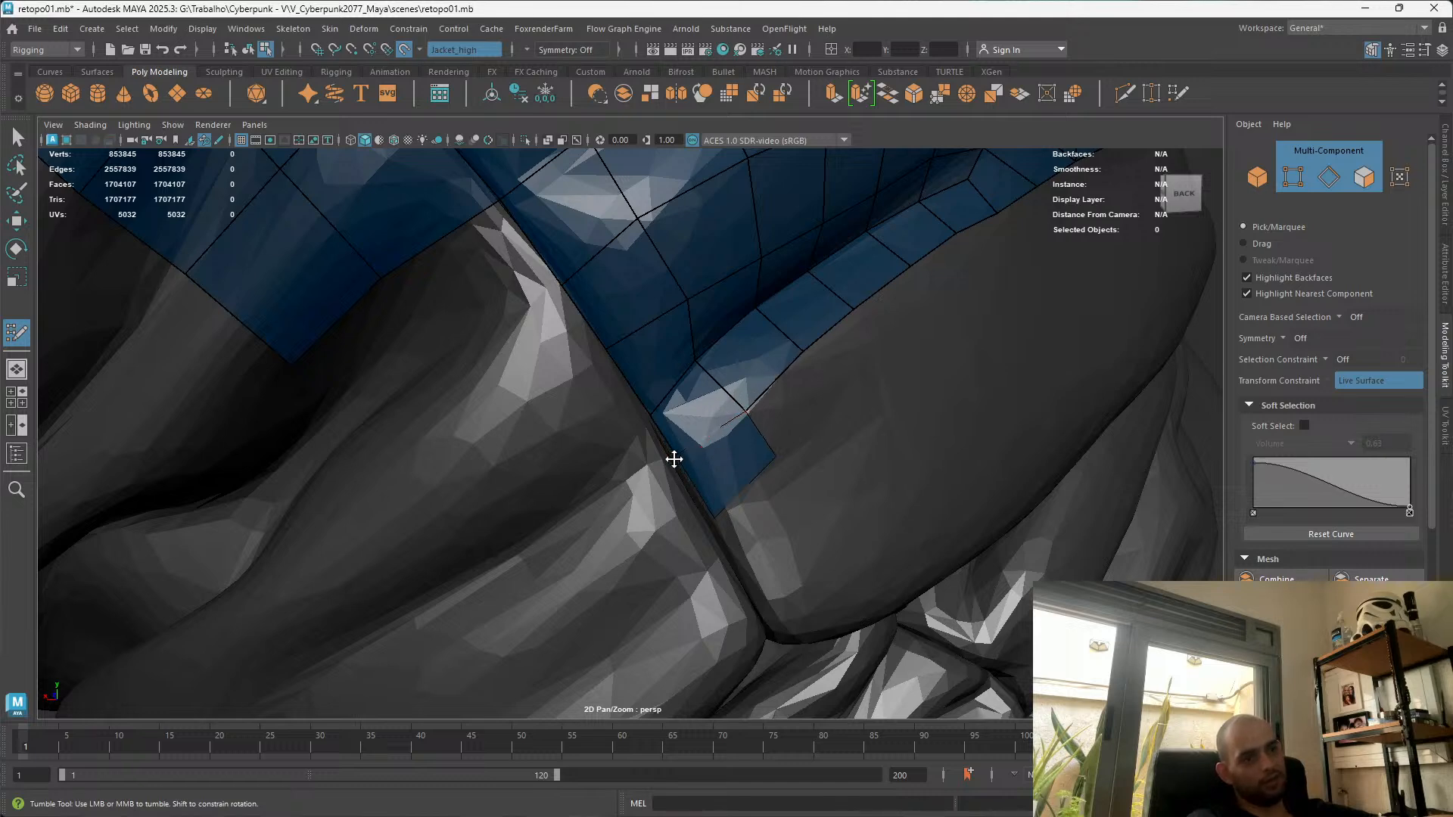
Examine how the newly extruded quad meets the near seam
{"action": "mouse_move", "coordinate": [673, 462]}
{"action": "left_mouse_down", "text": "alt"}
{"action": "mouse_move", "coordinate": [711, 483]}
{"action": "mouse_move", "coordinate": [867, 383]}
{"action": "left_mouse_up", "text": "alt"}
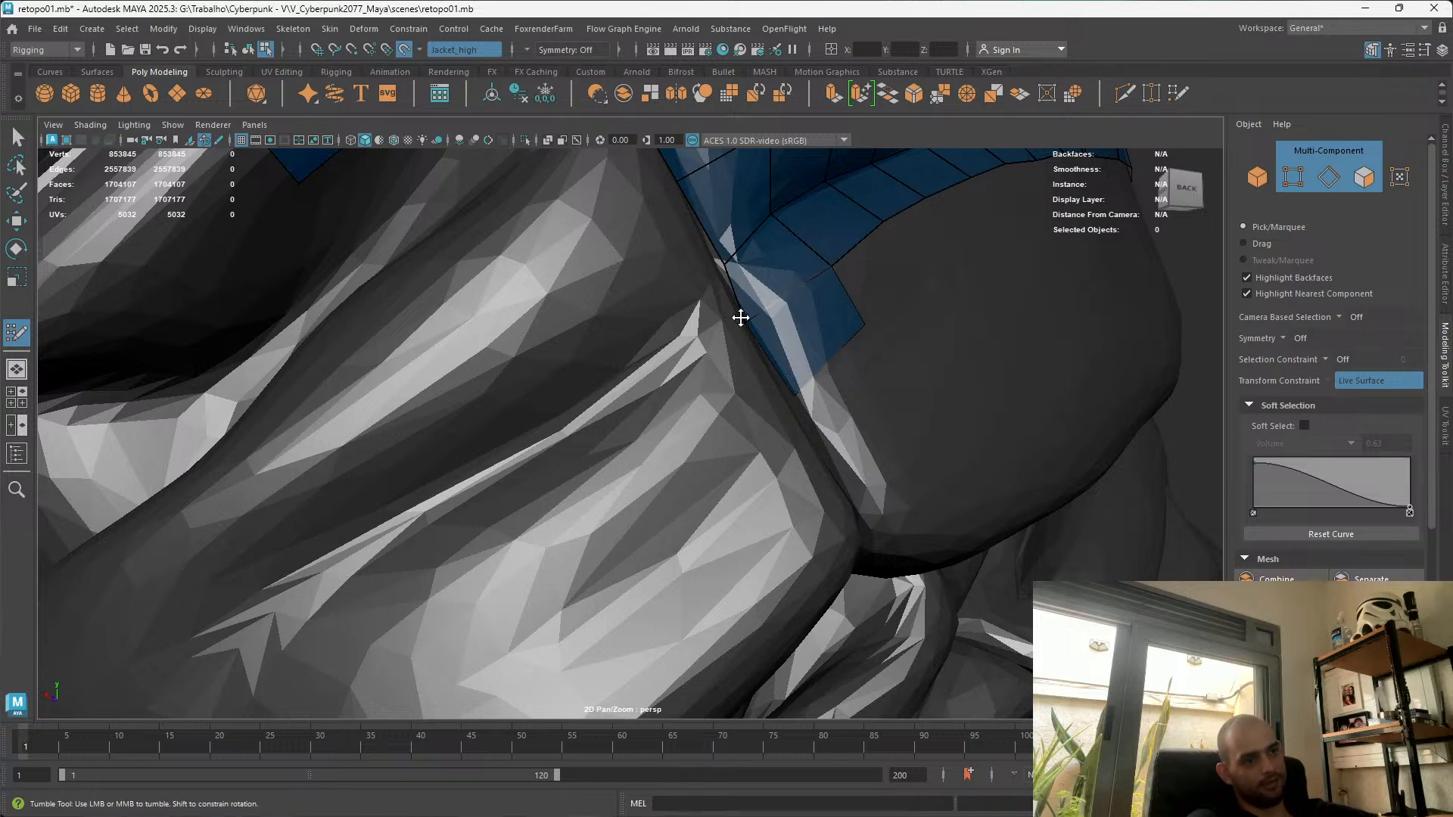
{"action": "left_click_drag", "start_coordinate": [741, 318], "coordinate": [700, 343], "text": "alt"}
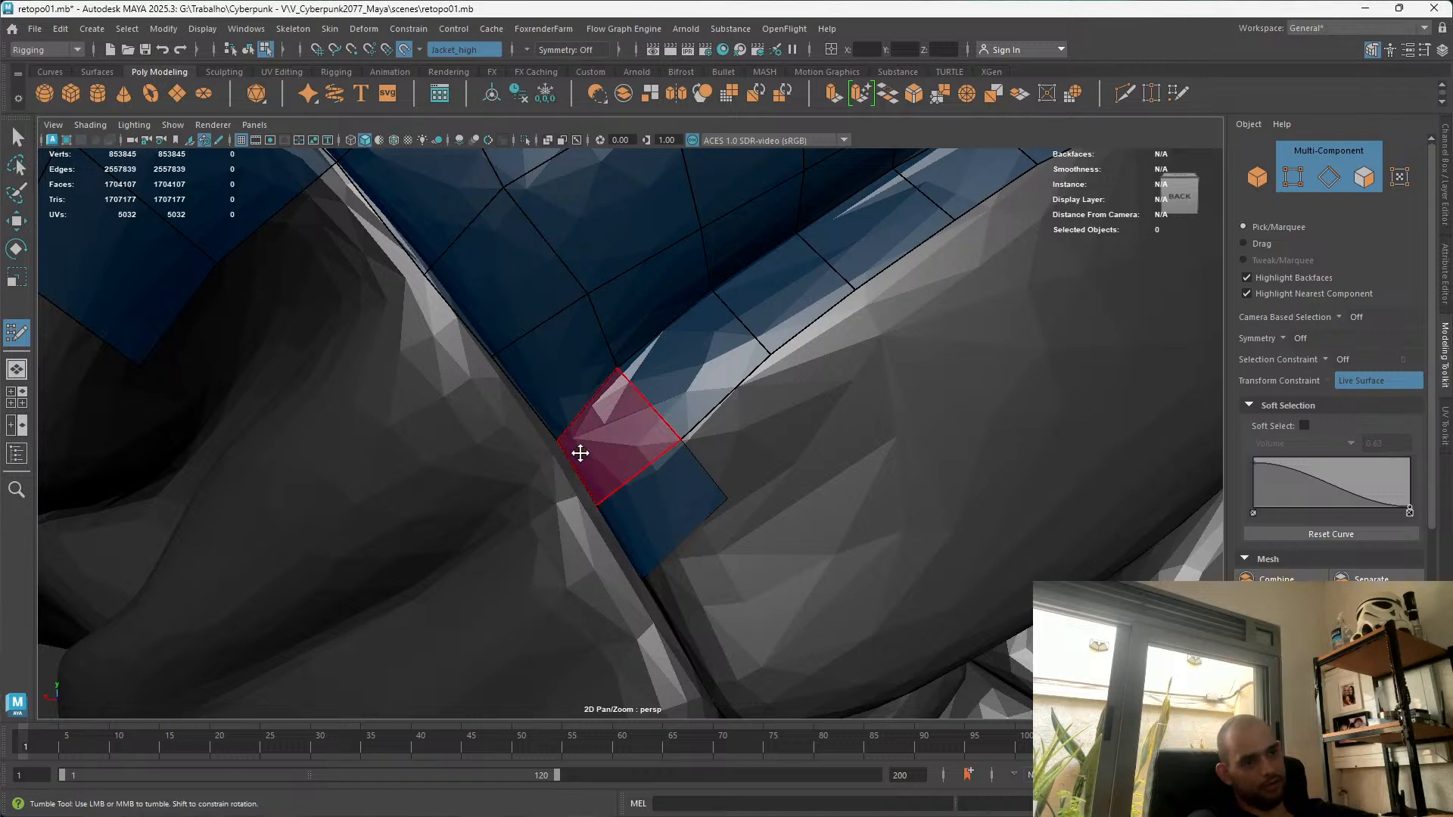
{"action": "left_click_drag", "start_coordinate": [552, 438], "coordinate": [684, 425], "text": "alt"}
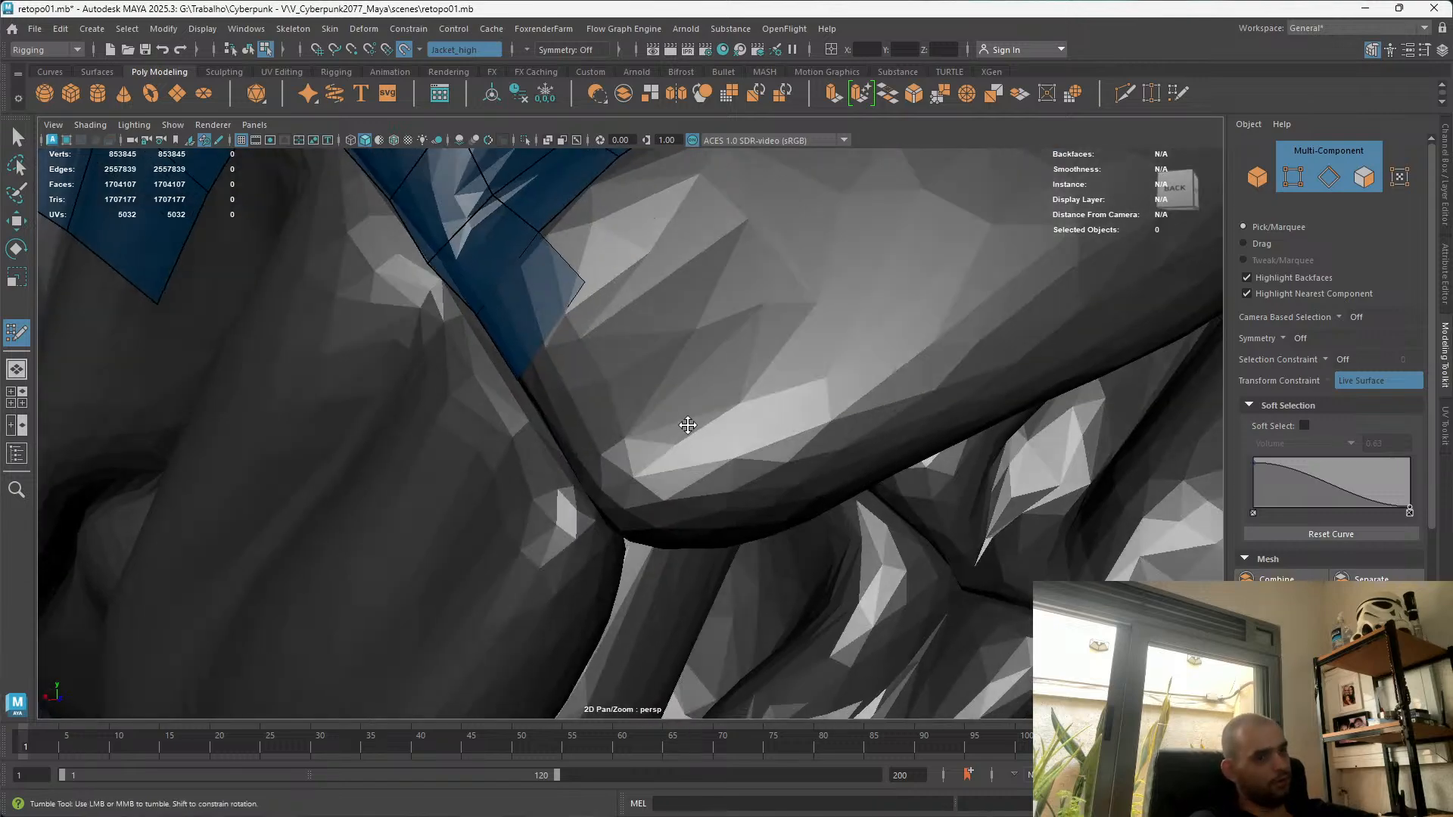
{"action": "right_click_drag", "start_coordinate": [684, 425], "coordinate": [519, 185], "text": "alt"}
{"action": "left_click_drag", "start_coordinate": [519, 184], "coordinate": [678, 396], "text": "alt"}
{"action": "middle_click_drag", "start_coordinate": [666, 545], "coordinate": [537, 508], "text": "alt"}
{"action": "mouse_move", "coordinate": [537, 507]}
{"action": "left_mouse_down", "text": "alt"}
{"action": "mouse_move", "coordinate": [575, 530]}
{"action": "mouse_move", "coordinate": [620, 593]}
{"action": "mouse_move", "coordinate": [545, 504]}
{"action": "left_mouse_up", "text": "alt"}
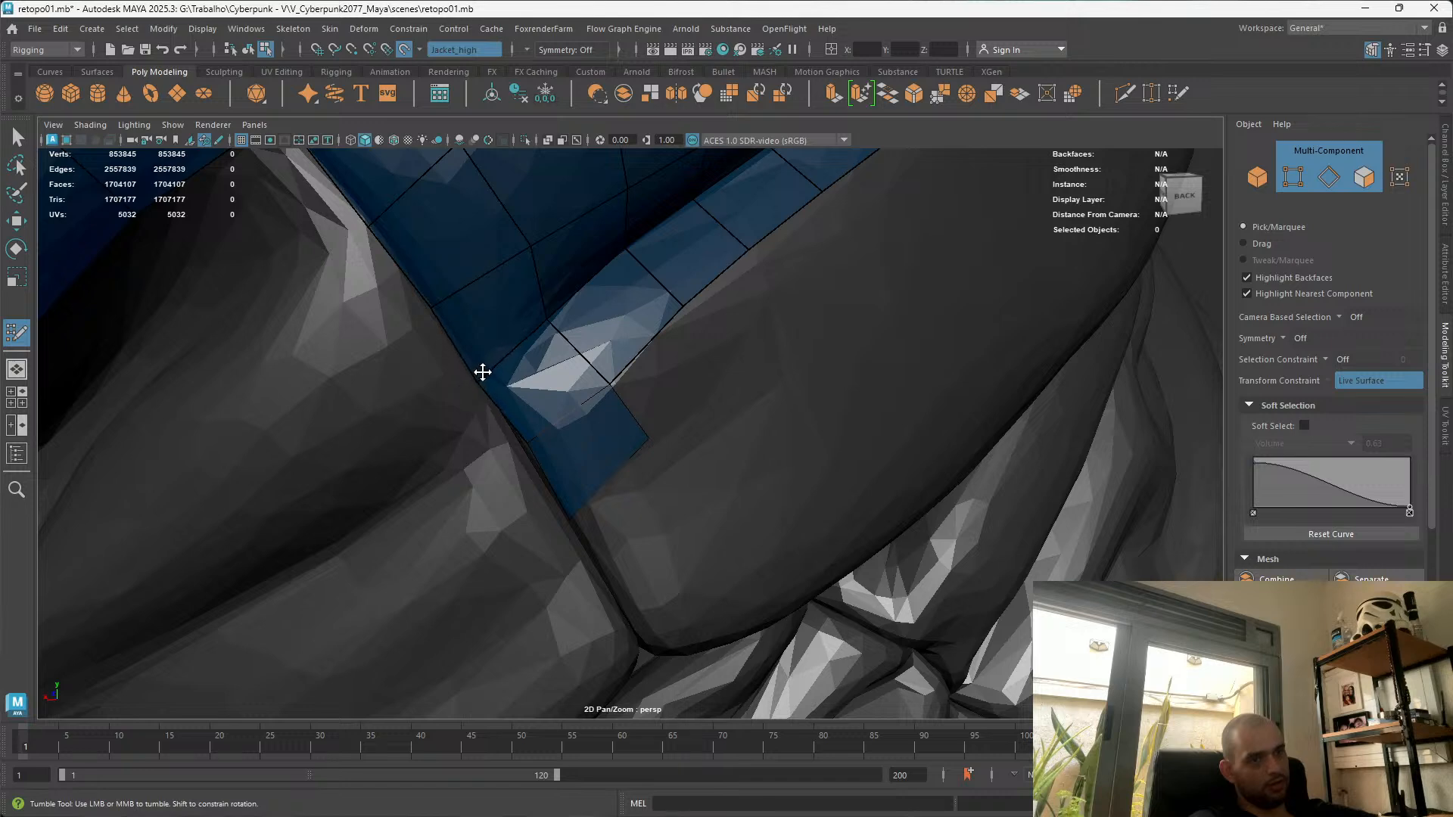
Undo the stray vertex moves and reposition the new quad's upper seam vertex along the seam edge
{"action": "left_click_drag", "start_coordinate": [924, 466], "coordinate": [814, 455], "text": "alt"}
{"action": "key", "text": "ctrl+z"}
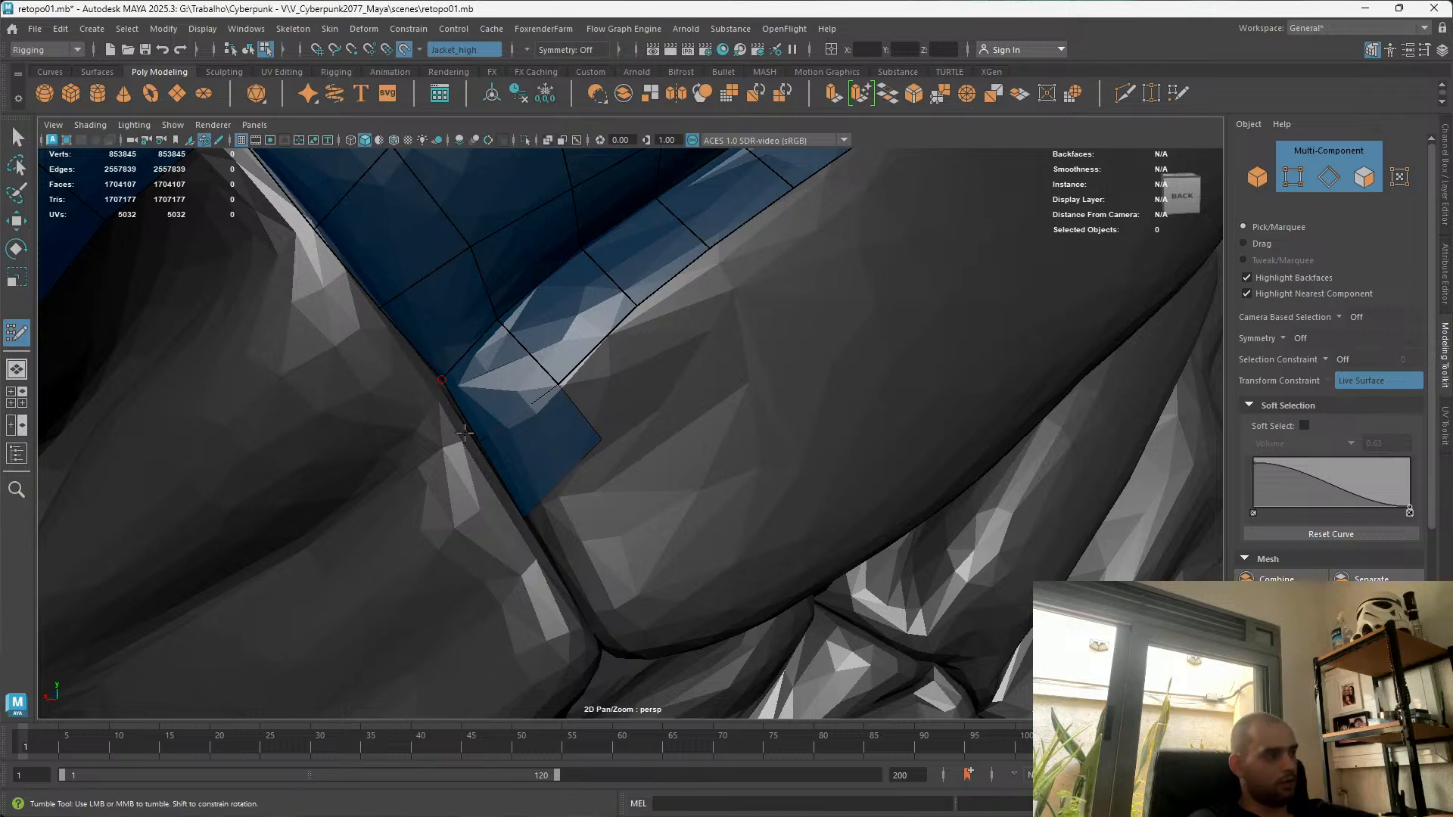
{"action": "left_click_drag", "start_coordinate": [442, 373], "coordinate": [548, 441], "text": "alt"}
{"action": "right_click_drag", "start_coordinate": [548, 441], "coordinate": [445, 469], "text": "alt"}
{"action": "left_click_drag", "start_coordinate": [507, 450], "coordinate": [452, 398], "text": "alt"}
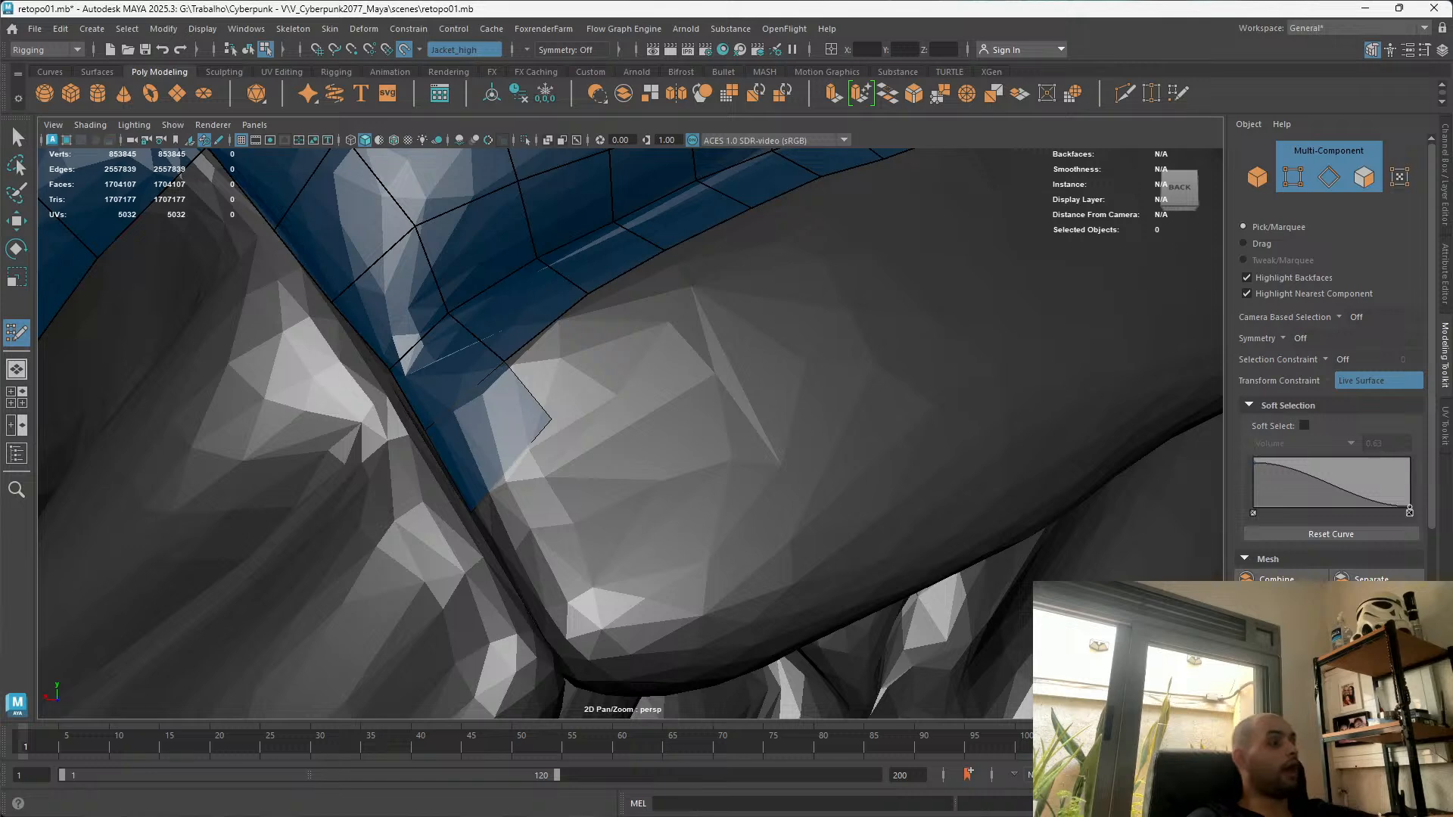
{"action": "middle_click_drag", "start_coordinate": [337, 349], "coordinate": [372, 265], "text": "alt"}
{"action": "right_click_drag", "start_coordinate": [371, 264], "coordinate": [255, 371], "text": "alt"}
{"action": "left_click_drag", "start_coordinate": [255, 371], "coordinate": [522, 509], "text": "alt"}
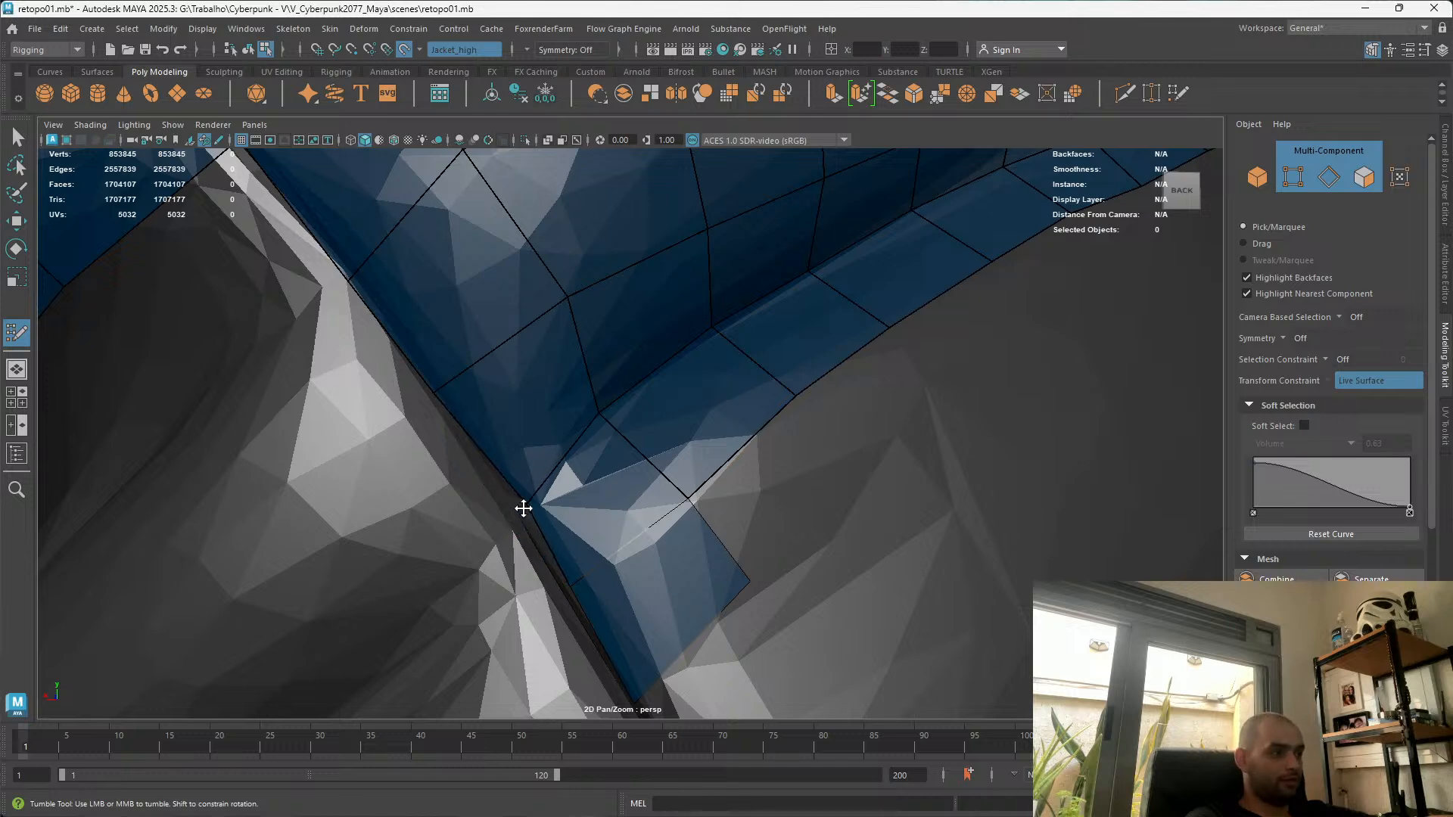
{"action": "left_click_drag", "start_coordinate": [517, 509], "coordinate": [511, 511]}
{"action": "key", "text": "ctrl+z"}
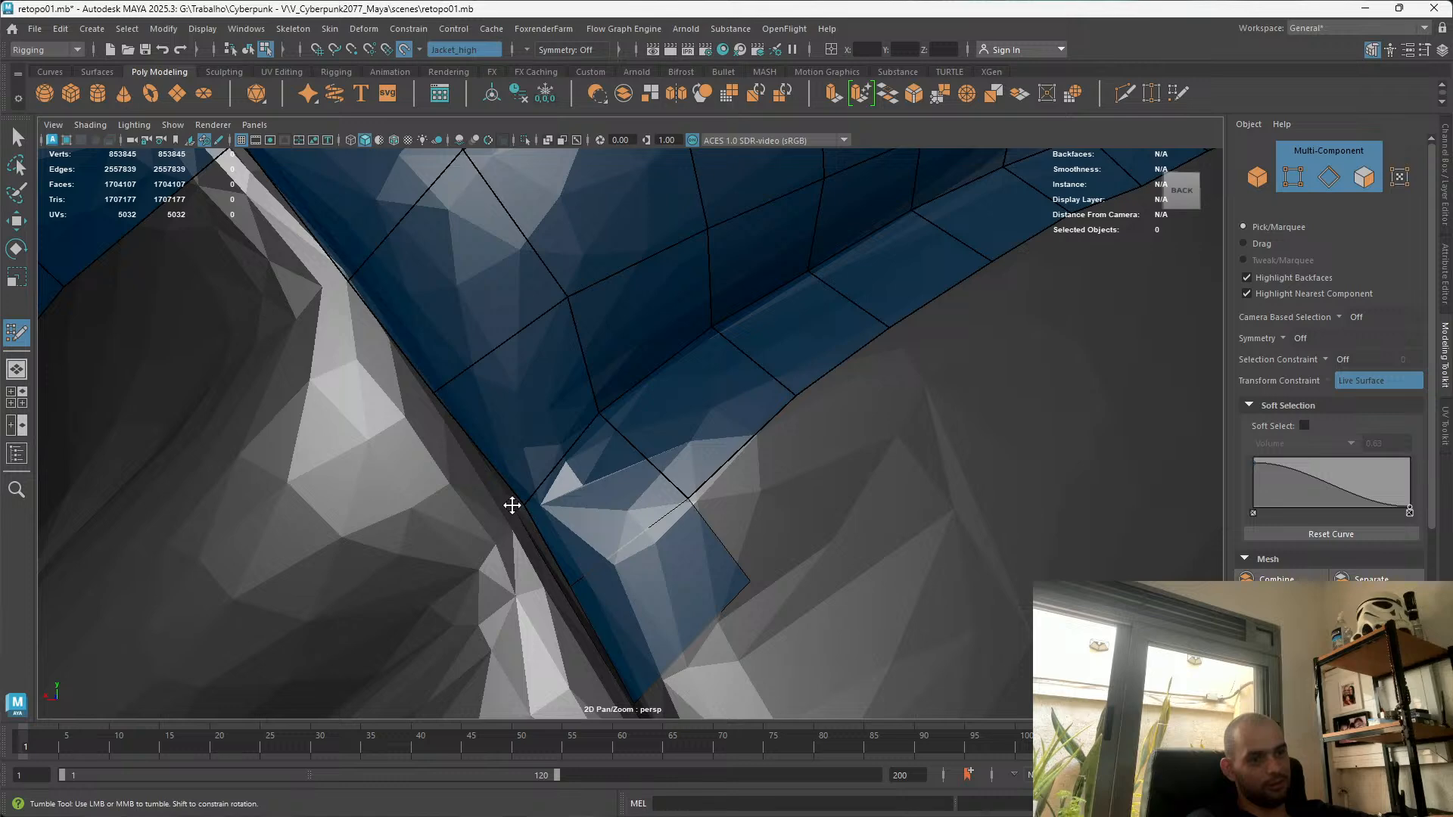
{"action": "mouse_move", "coordinate": [508, 505]}
{"action": "left_mouse_down"}
{"action": "mouse_move", "coordinate": [523, 503]}
{"action": "mouse_move", "coordinate": [502, 515]}
{"action": "left_mouse_up"}
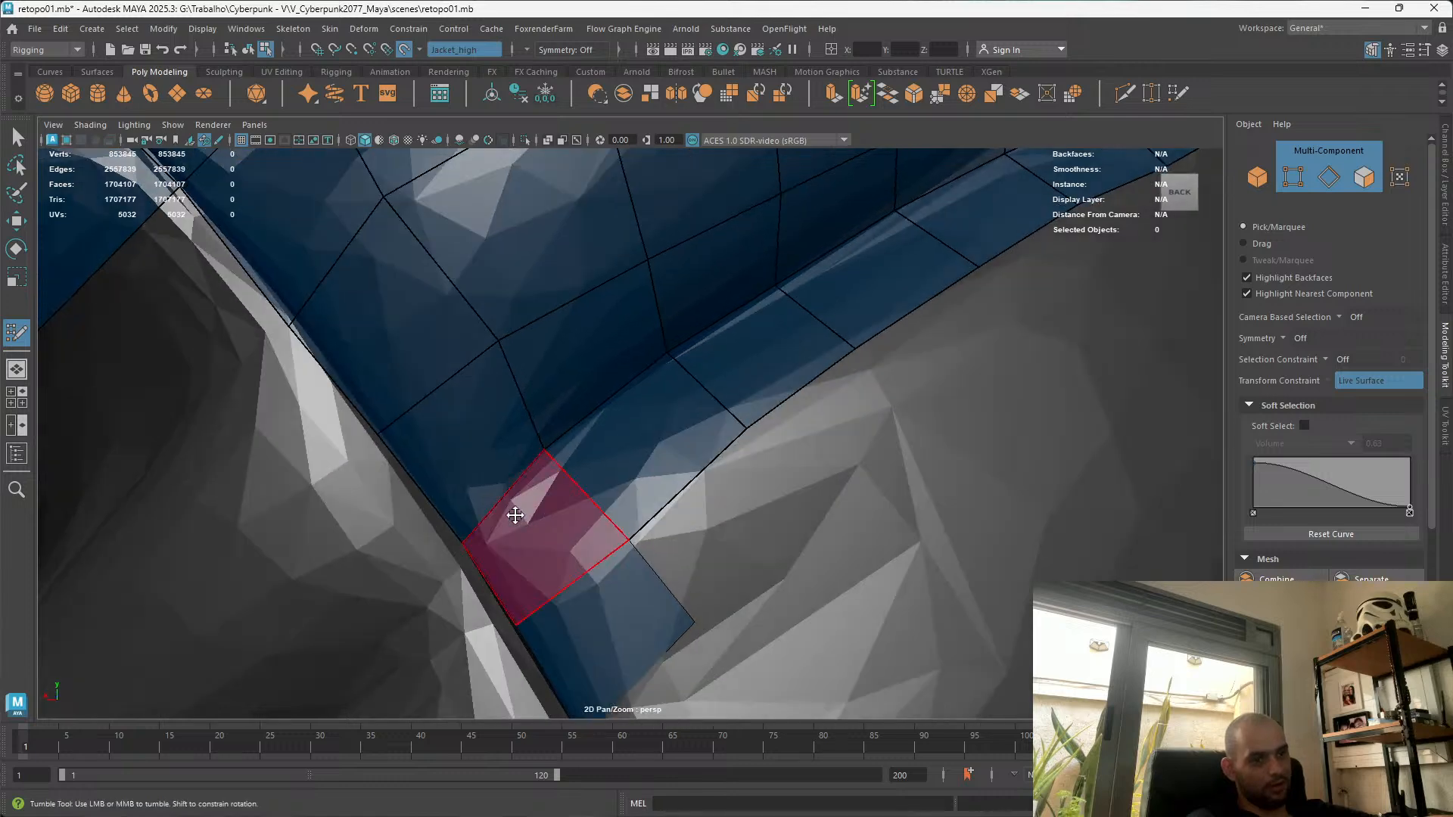
Extrude two more quads from the lower border beside the first one, continuing the new row away from the near seam
{"action": "right_click_drag", "start_coordinate": [502, 515], "coordinate": [520, 322], "text": "alt"}
{"action": "mouse_move", "coordinate": [618, 552]}
{"action": "left_mouse_down", "text": "alt"}
{"action": "mouse_move", "coordinate": [598, 532]}
{"action": "mouse_move", "coordinate": [734, 486]}
{"action": "mouse_move", "coordinate": [704, 508]}
{"action": "left_mouse_up", "text": "alt"}
{"action": "mouse_move", "coordinate": [645, 452]}
{"action": "left_mouse_down"}
{"action": "mouse_move", "coordinate": [727, 432]}
{"action": "mouse_move", "coordinate": [803, 459]}
{"action": "left_mouse_up"}
{"action": "left_click_drag", "start_coordinate": [824, 552], "coordinate": [714, 512], "text": "alt"}
{"action": "right_click_drag", "start_coordinate": [714, 512], "coordinate": [590, 338], "text": "alt"}
{"action": "left_click_drag", "start_coordinate": [590, 337], "coordinate": [647, 438], "text": "alt"}
{"action": "left_click_drag", "start_coordinate": [584, 536], "coordinate": [686, 597], "text": "alt"}
{"action": "middle_click_drag", "start_coordinate": [636, 519], "coordinate": [572, 370], "text": "alt"}
{"action": "mouse_move", "coordinate": [573, 370]}
{"action": "left_mouse_down", "text": "alt"}
{"action": "mouse_move", "coordinate": [584, 486]}
{"action": "mouse_move", "coordinate": [464, 367]}
{"action": "mouse_move", "coordinate": [477, 389]}
{"action": "left_mouse_up", "text": "alt"}
{"action": "right_click_drag", "start_coordinate": [477, 380], "coordinate": [459, 409], "text": "alt"}
{"action": "mouse_move", "coordinate": [534, 428]}
{"action": "left_mouse_down", "text": "alt"}
{"action": "mouse_move", "coordinate": [600, 431]}
{"action": "mouse_move", "coordinate": [551, 444]}
{"action": "left_mouse_up", "text": "alt"}
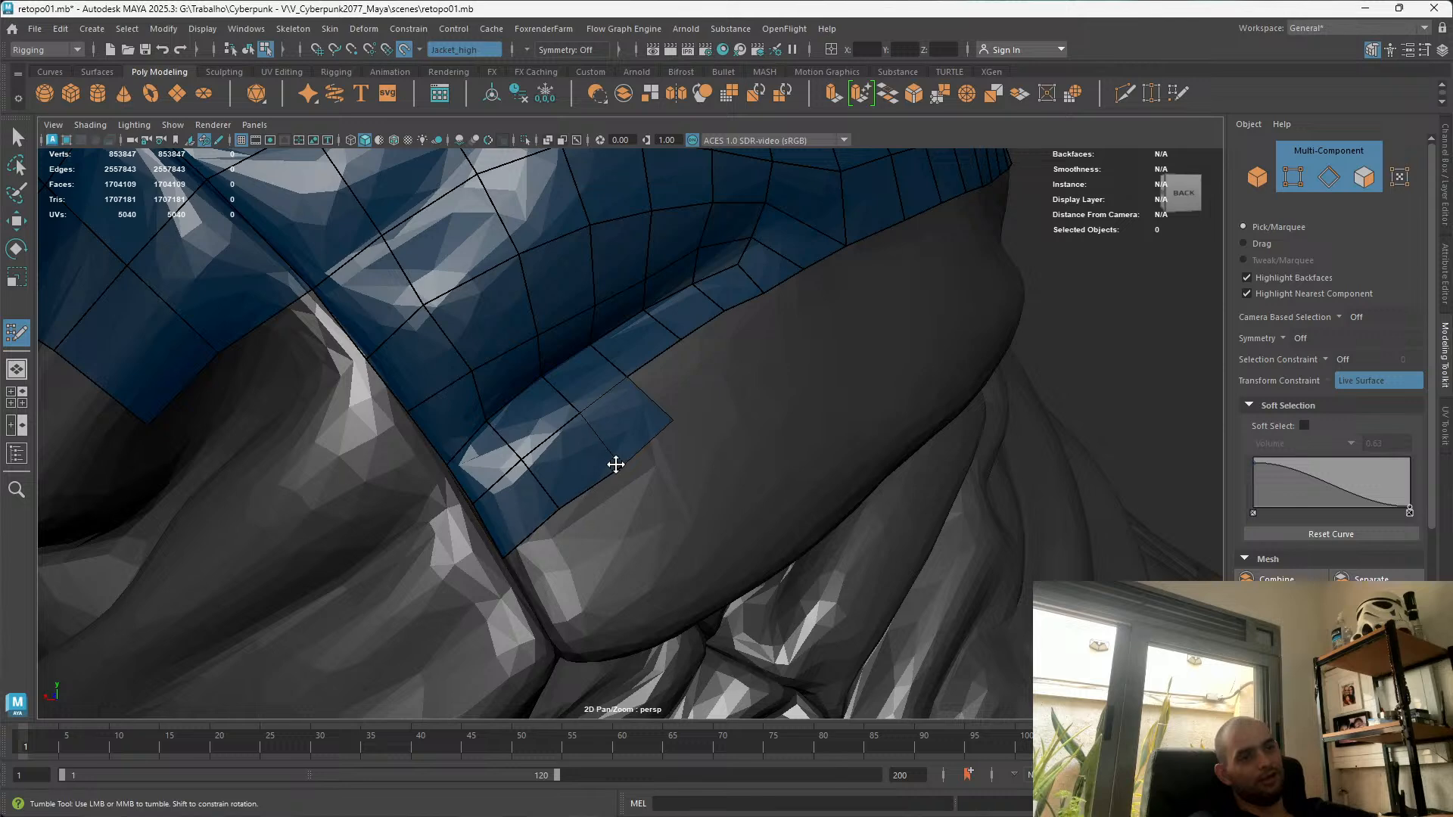
Extrude the next three border edges to continue the new quad row up to the end of the fold
{"action": "left_click_drag", "start_coordinate": [612, 459], "coordinate": [643, 454], "text": "alt"}
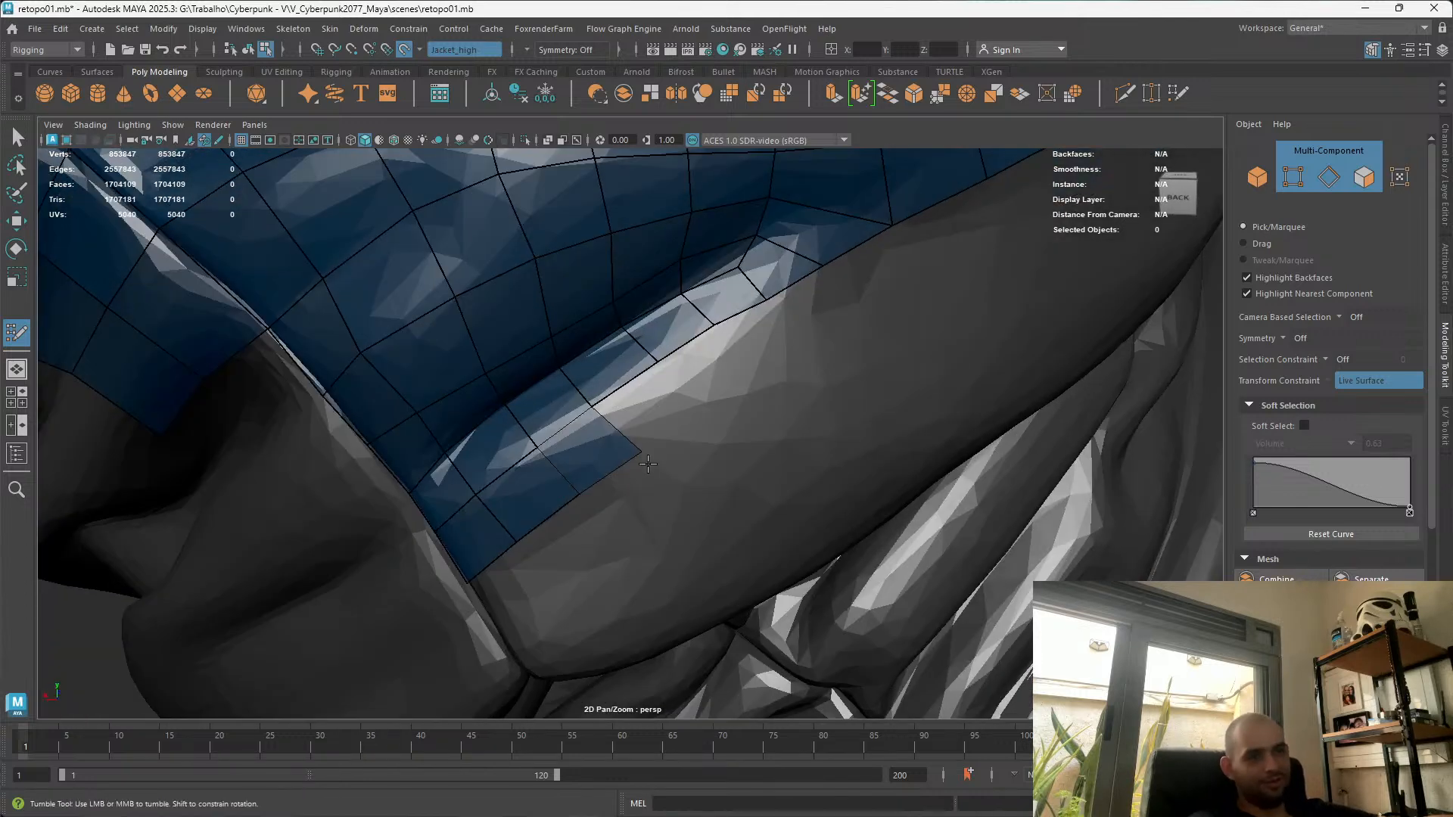
{"action": "key", "text": "Tab"}
{"action": "left_click_drag", "start_coordinate": [588, 411], "coordinate": [697, 413]}
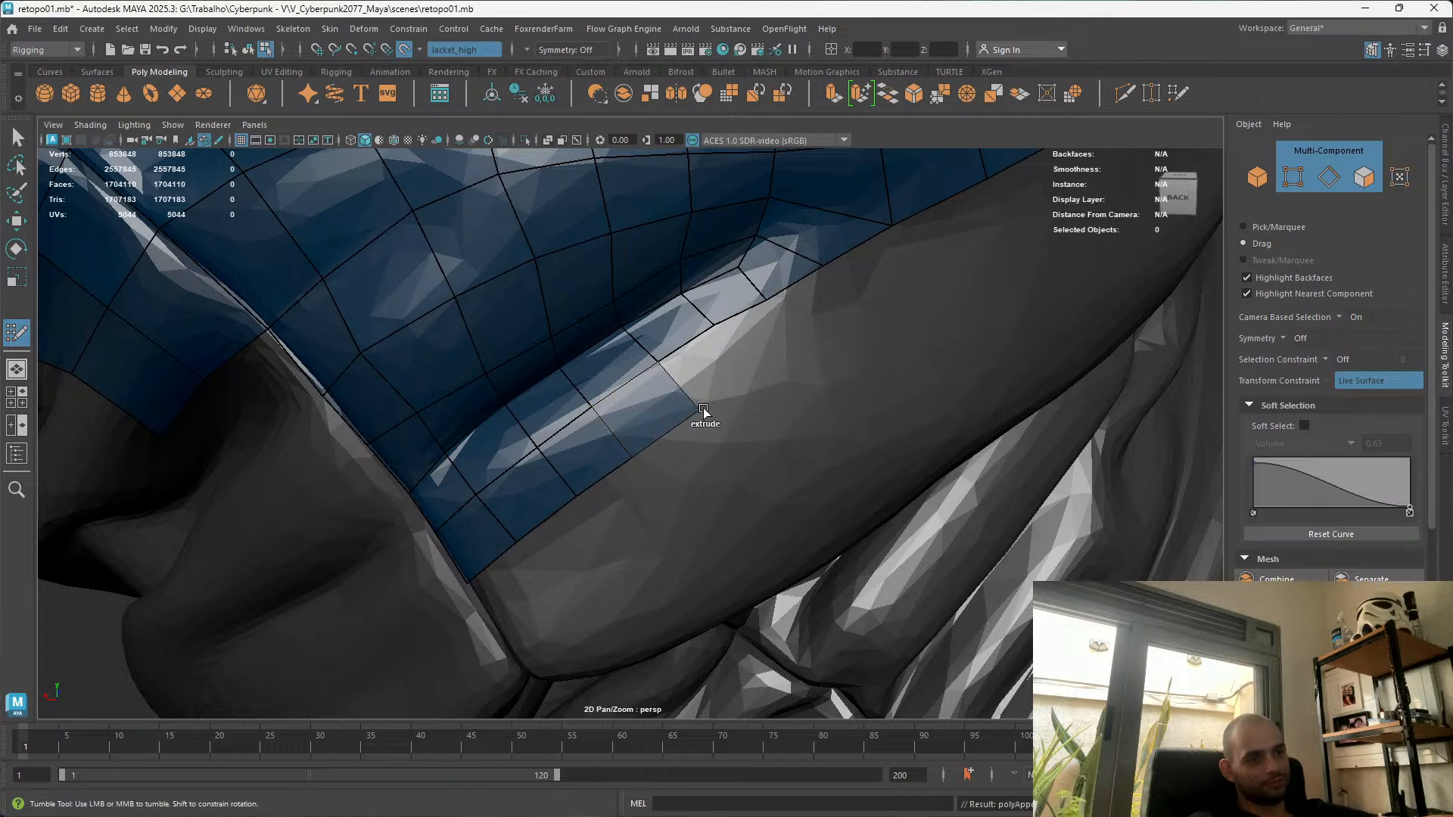
{"action": "left_click_drag", "start_coordinate": [668, 362], "coordinate": [766, 379]}
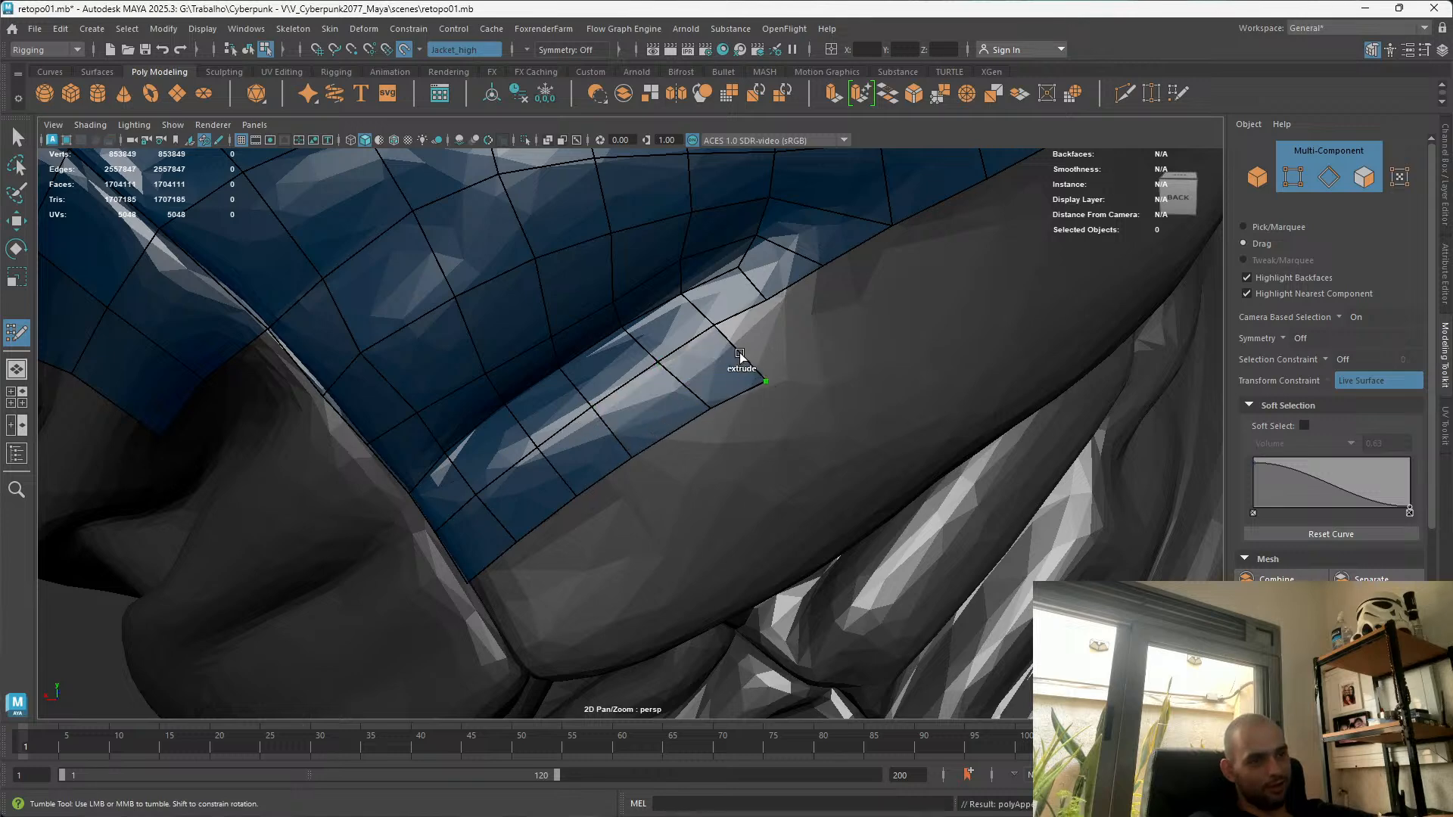
{"action": "left_click_drag", "start_coordinate": [719, 330], "coordinate": [791, 362]}
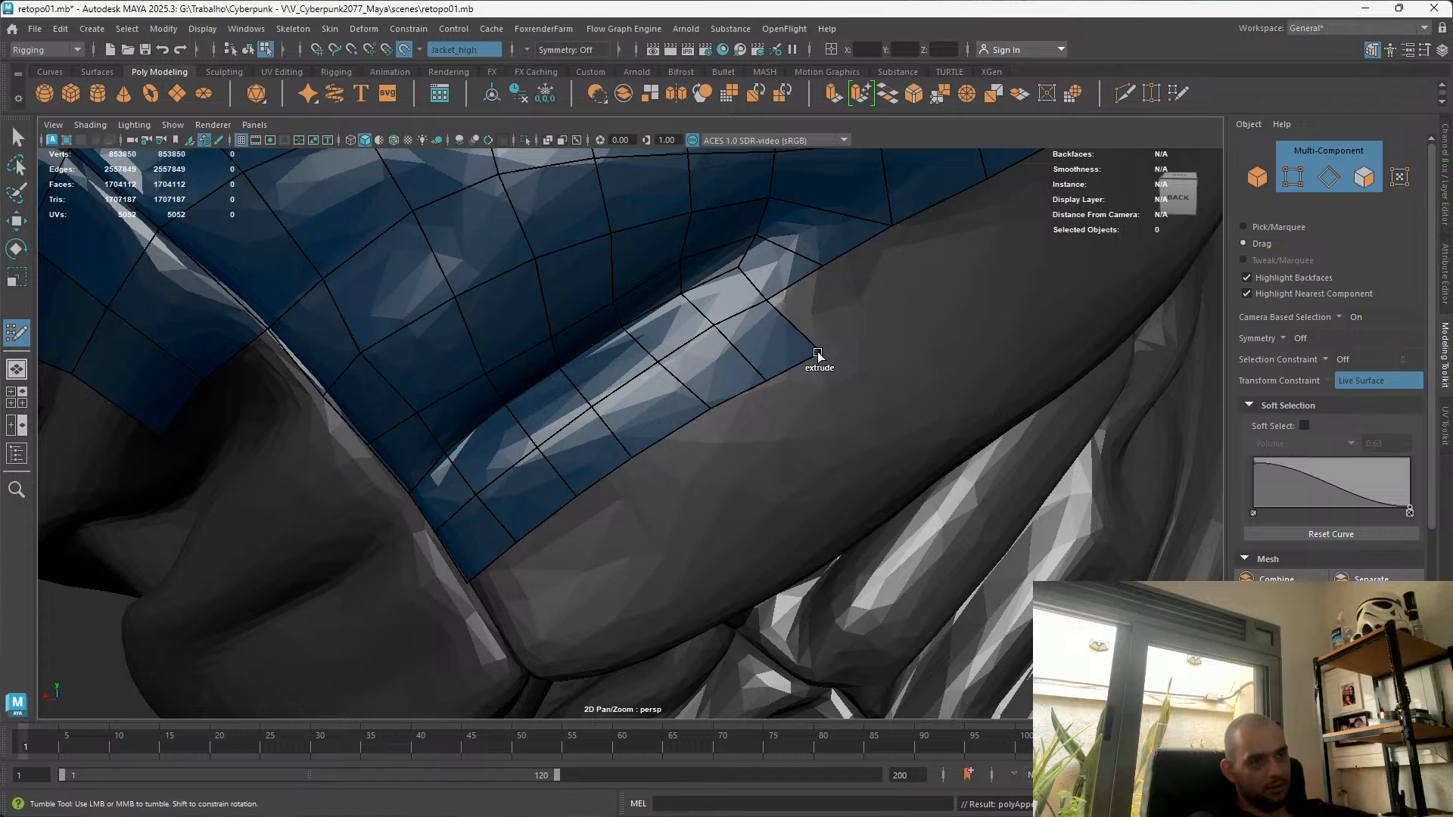
Examine the border edges past the row's last quad, where the fold ends, for continuing the extrusion
{"action": "scroll", "coordinate": [870, 363], "scroll_direction": "down", "scroll_amount": 3}
{"action": "left_click_drag", "start_coordinate": [886, 367], "coordinate": [731, 413], "text": "alt"}
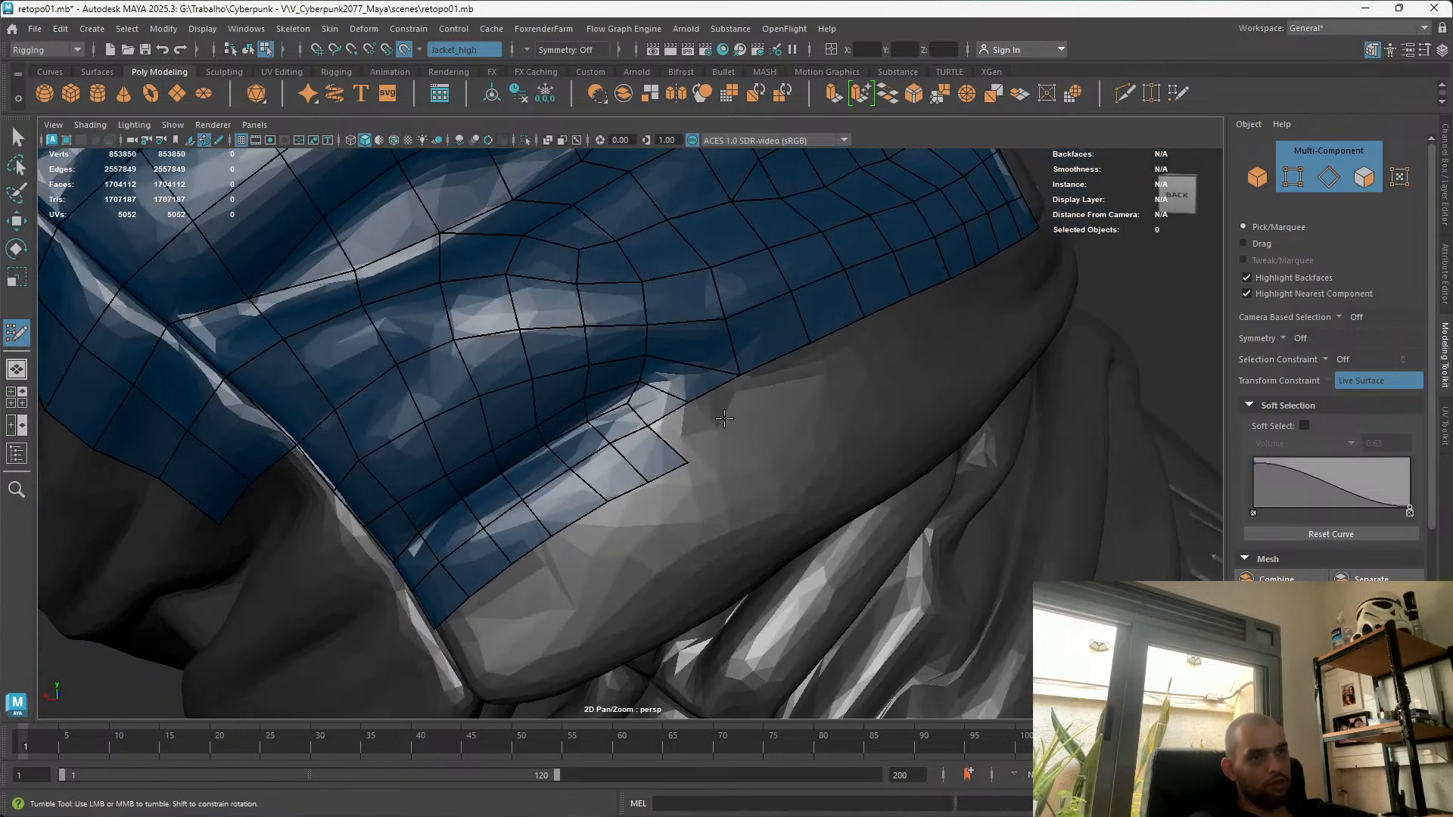
{"action": "right_click_drag", "start_coordinate": [730, 413], "coordinate": [774, 612], "text": "alt"}
{"action": "middle_click_drag", "start_coordinate": [787, 413], "coordinate": [736, 584], "text": "alt"}
{"action": "mouse_move", "coordinate": [677, 485]}
{"action": "right_mouse_down"}
{"action": "mouse_move", "coordinate": [643, 493]}
{"action": "mouse_move", "coordinate": [732, 476]}
{"action": "right_mouse_up"}
{"action": "middle_click_drag", "start_coordinate": [734, 474], "coordinate": [584, 395], "text": "alt"}
{"action": "key", "text": "Tab"}
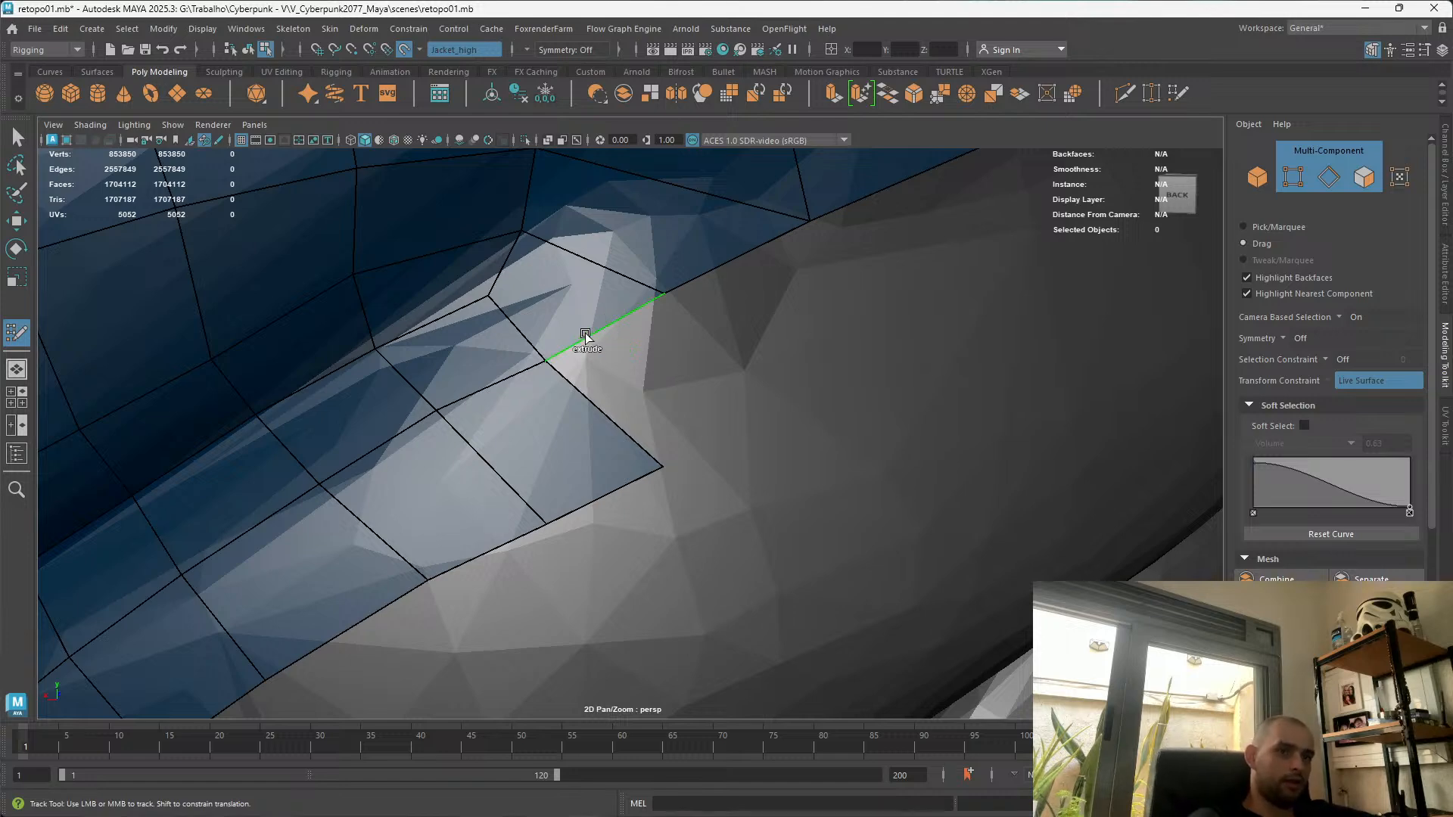
{"action": "scroll", "coordinate": [564, 331], "scroll_direction": "down", "scroll_amount": 2}
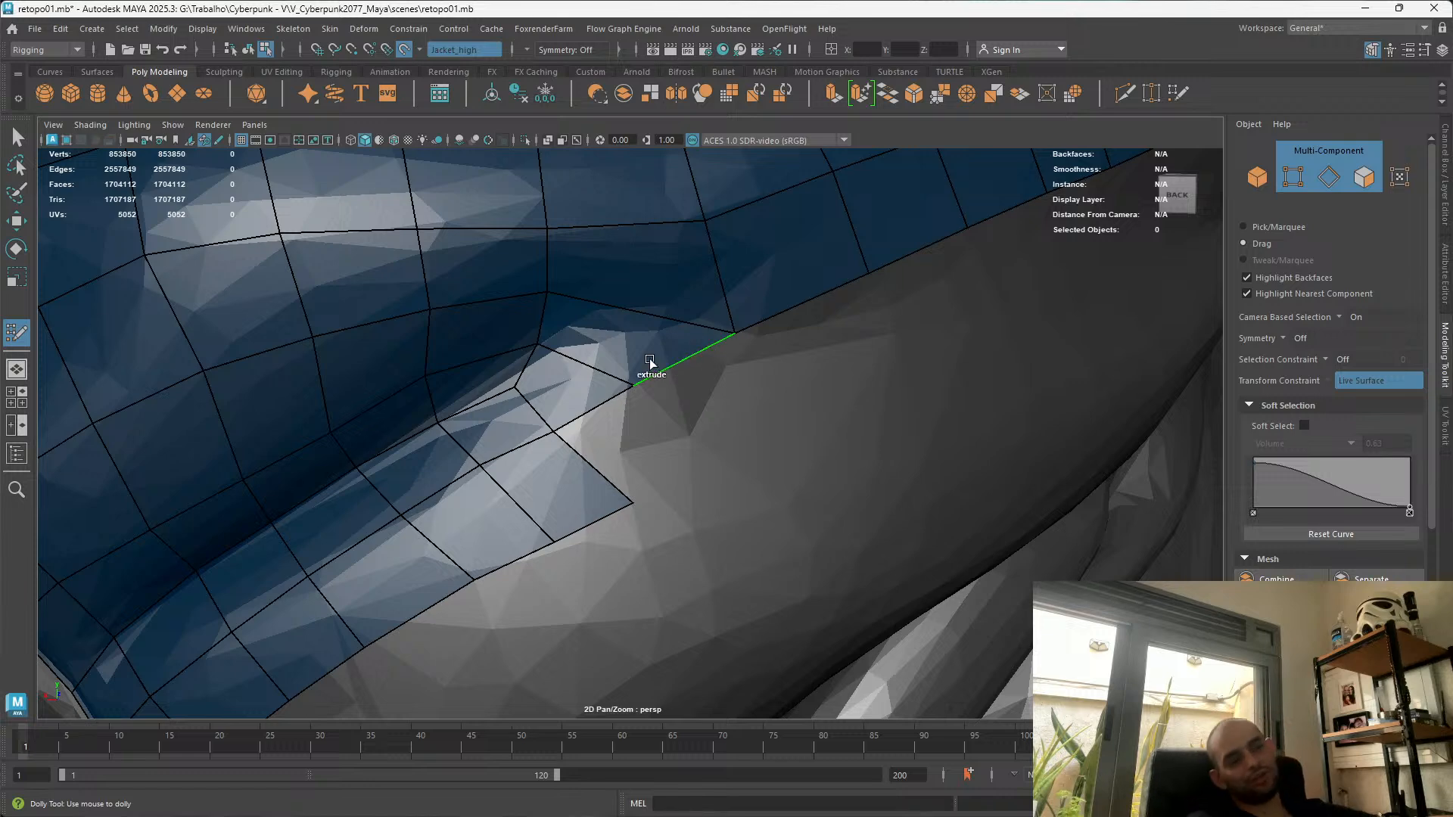
{"action": "scroll", "coordinate": [686, 351], "scroll_direction": "down", "scroll_amount": 2}
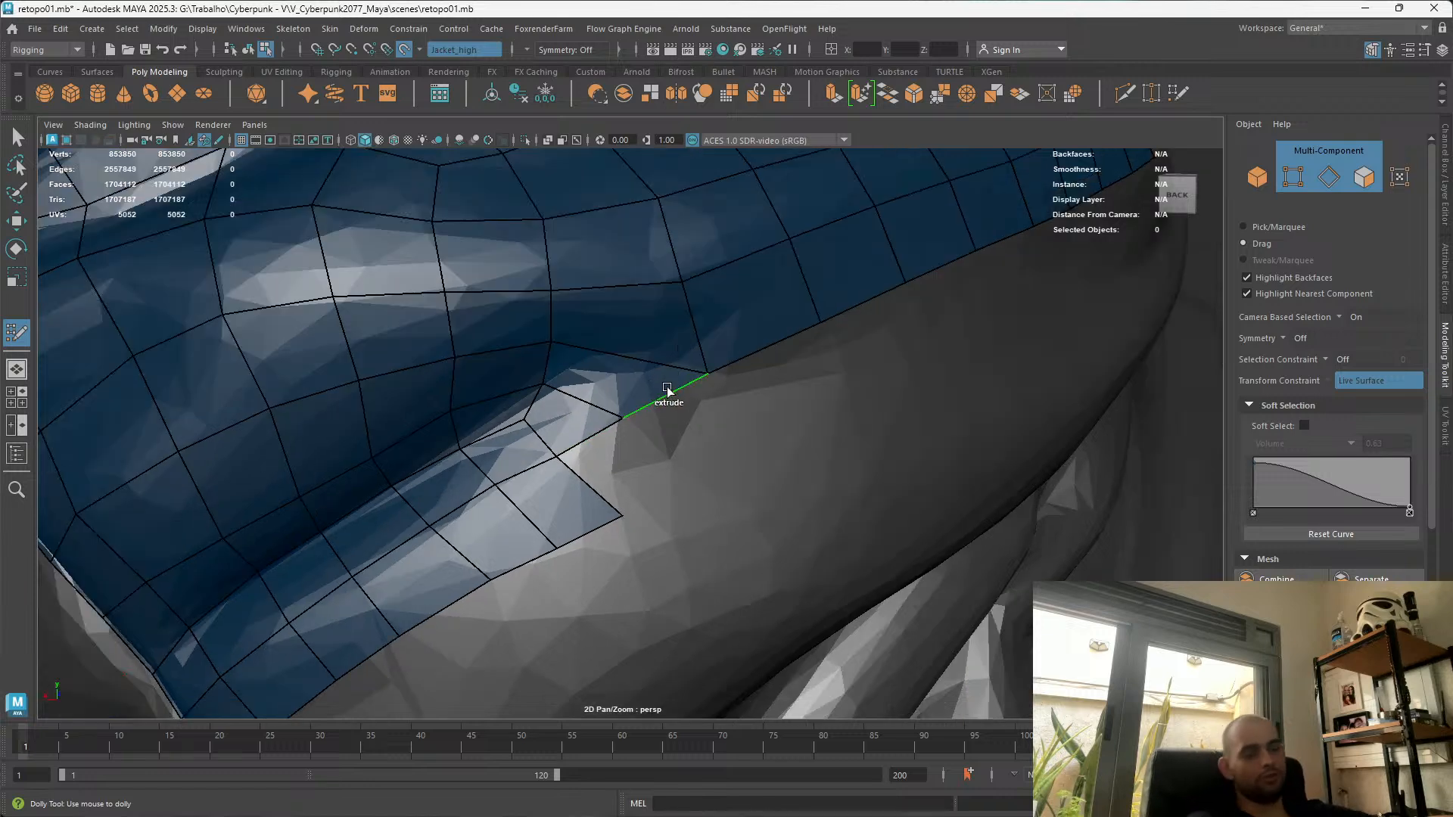
Set the Quad Draw Extend mode to Loop and extrude two quads that carry the new row past the fold's end
{"action": "right_click", "coordinate": [679, 394]}
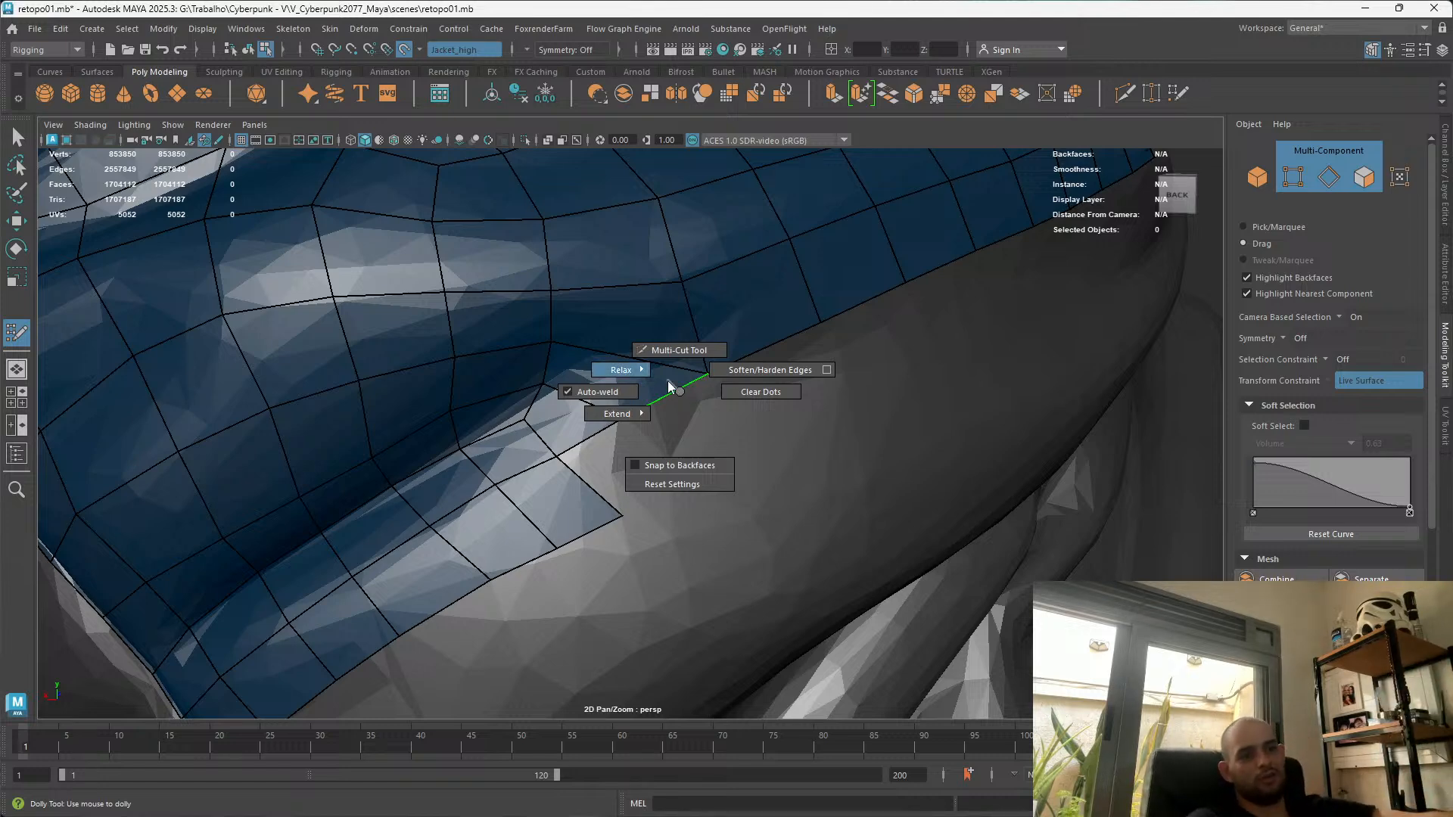
{"action": "mouse_move", "coordinate": [637, 423]}
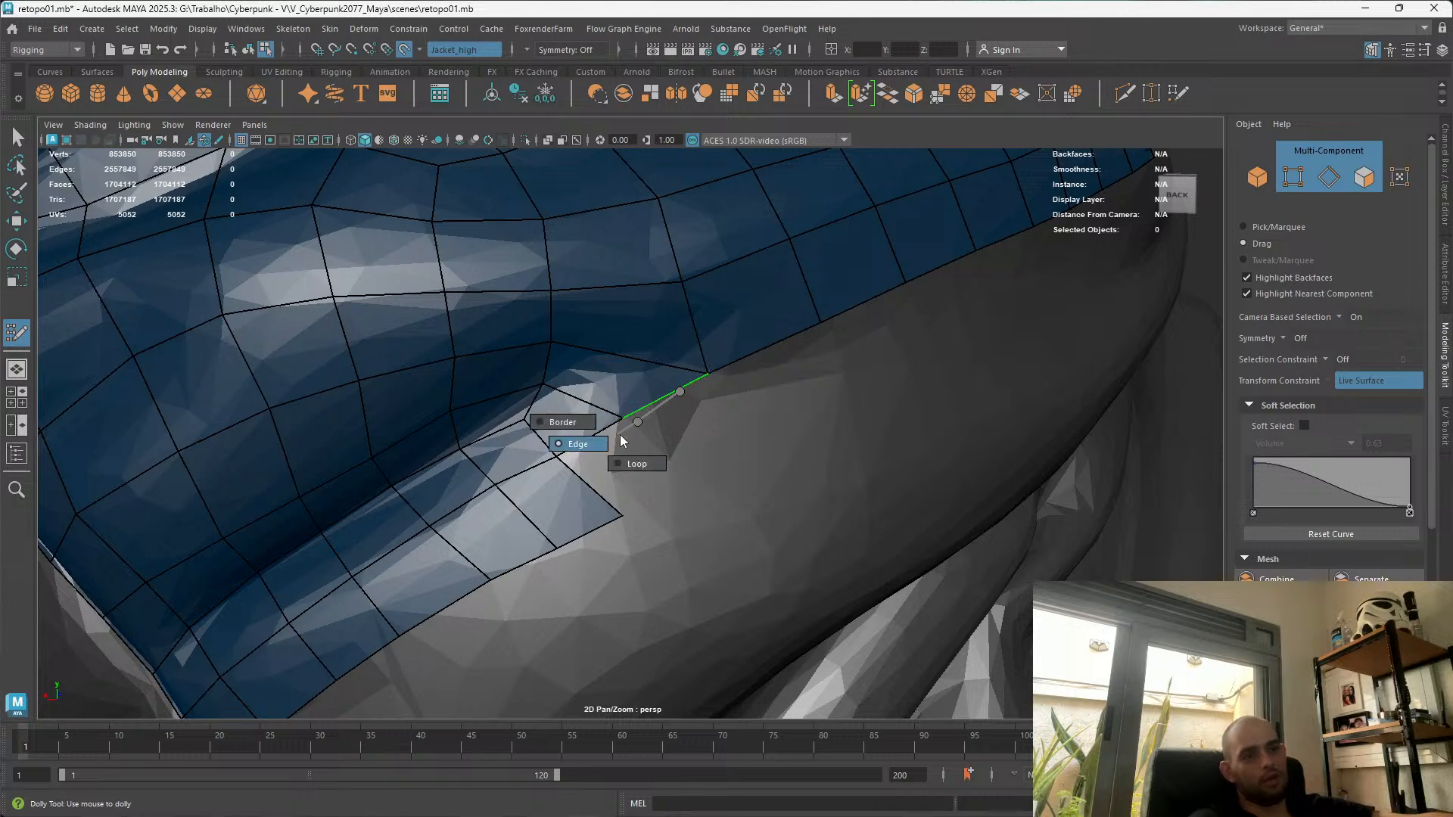
{"action": "left_click", "coordinate": [652, 463]}
{"action": "middle_click_drag", "start_coordinate": [649, 409], "coordinate": [606, 424], "text": "alt"}
{"action": "left_click_drag", "start_coordinate": [619, 426], "coordinate": [566, 525]}
{"action": "left_click_drag", "start_coordinate": [655, 439], "coordinate": [687, 444], "text": "alt"}
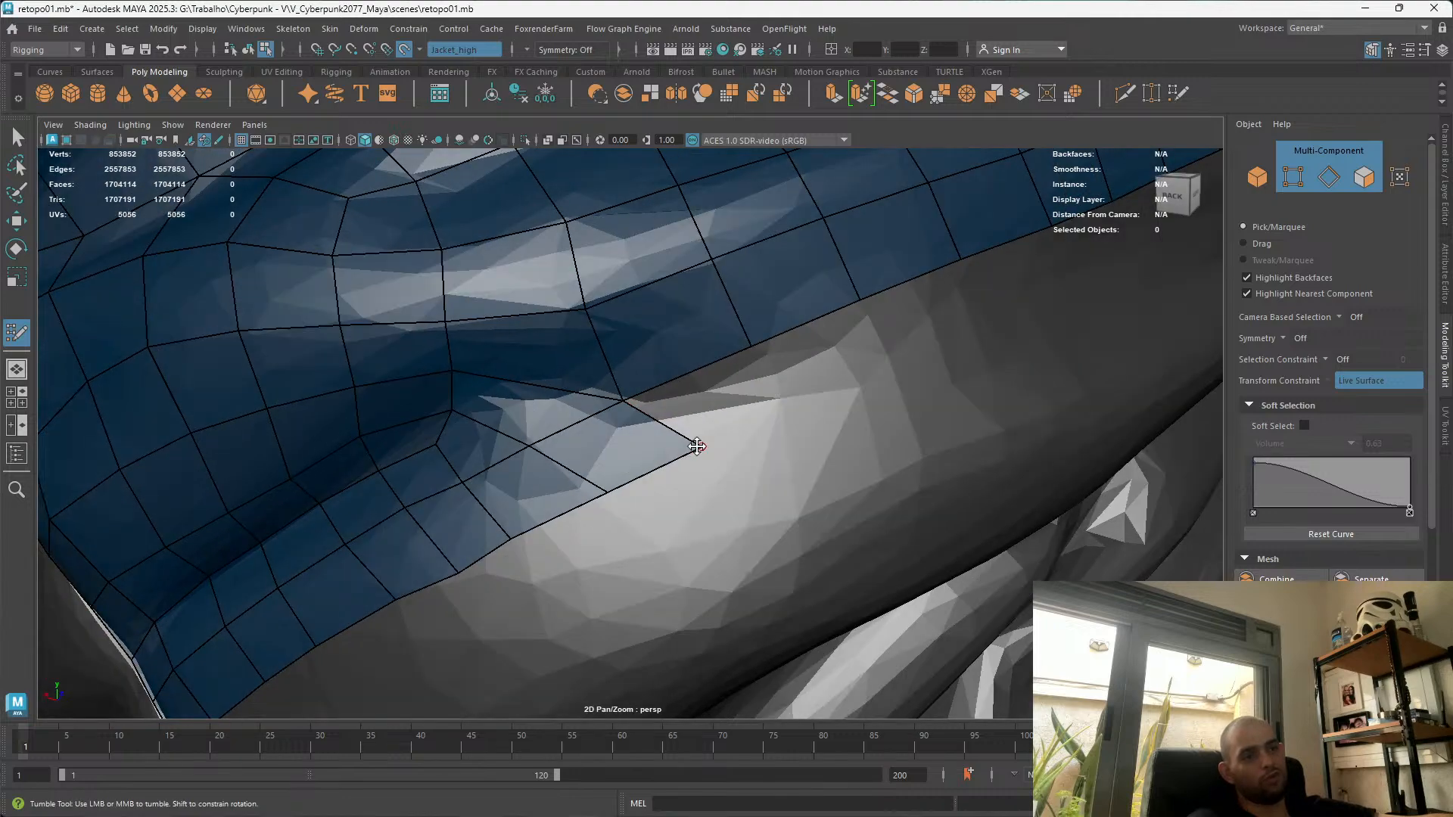
Extrude the remaining lower border loop to finish the row up to the far seam, and set the Extend mode back to Edge
{"action": "right_click_drag", "start_coordinate": [610, 495], "coordinate": [639, 398], "text": "alt"}
{"action": "left_click_drag", "start_coordinate": [639, 399], "coordinate": [543, 460], "text": "alt"}
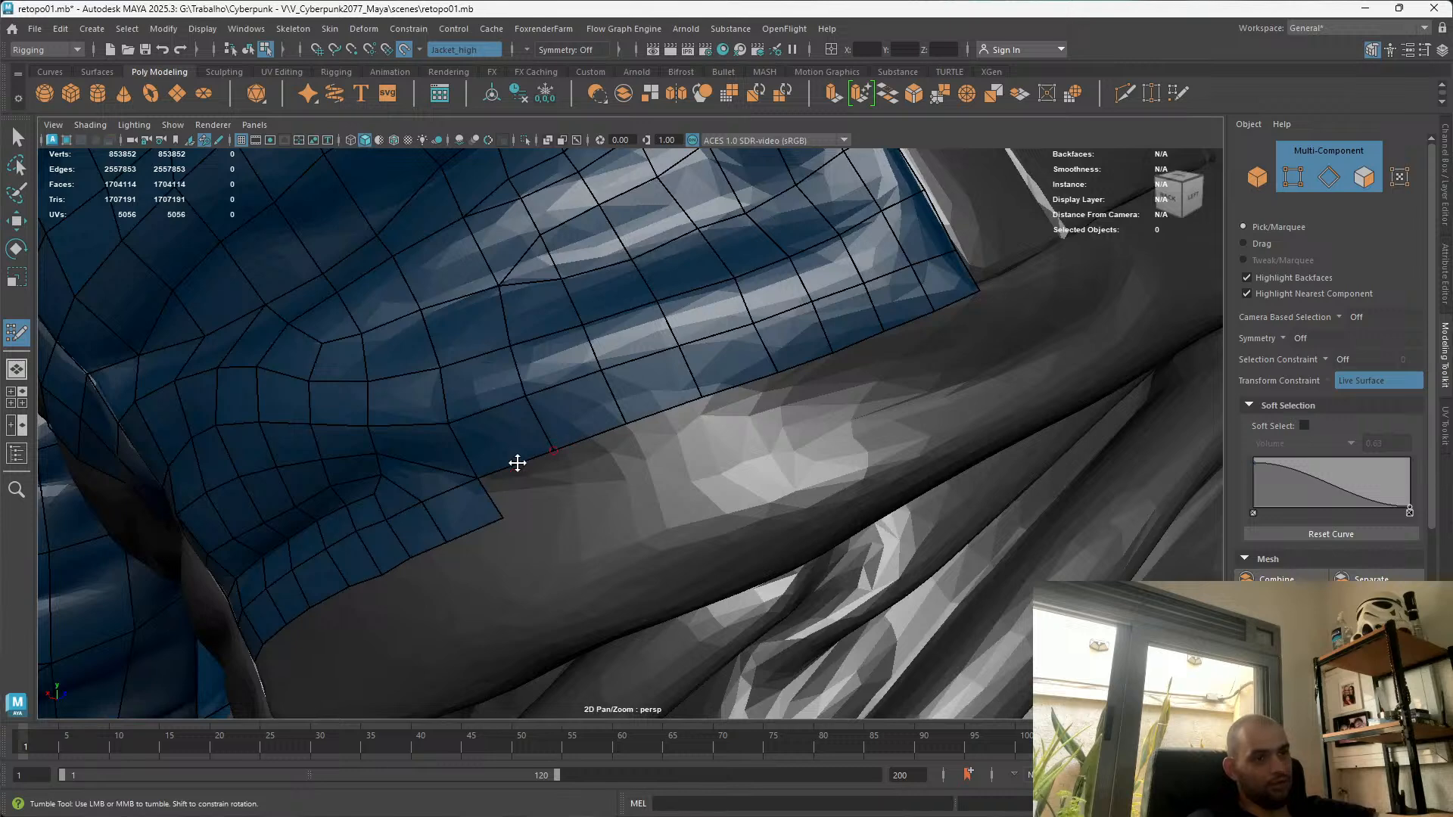
{"action": "key", "text": "Tab"}
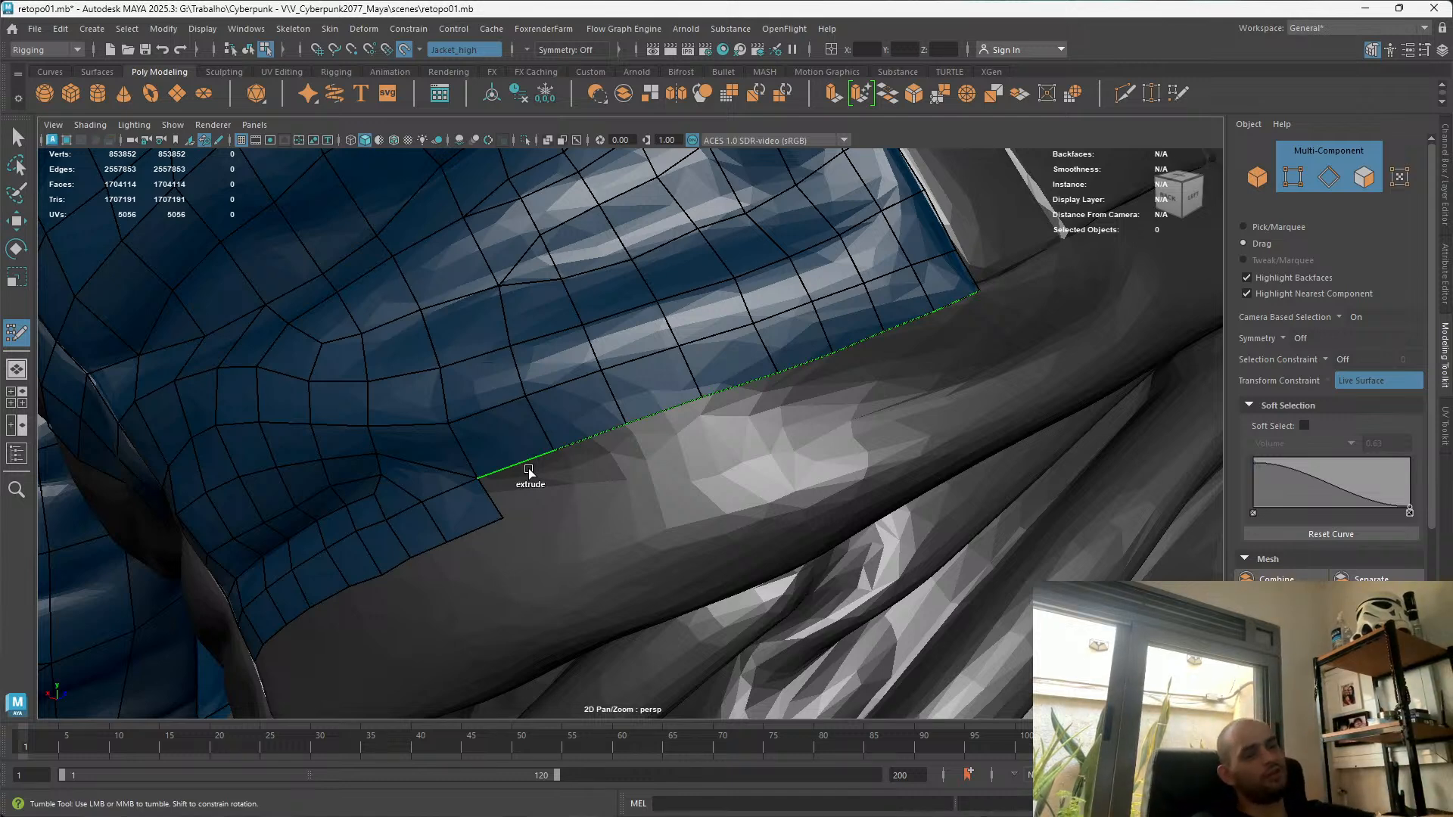
{"action": "mouse_move", "coordinate": [534, 471]}
{"action": "left_mouse_down"}
{"action": "mouse_move", "coordinate": [577, 493]}
{"action": "mouse_move", "coordinate": [521, 528]}
{"action": "left_mouse_up"}
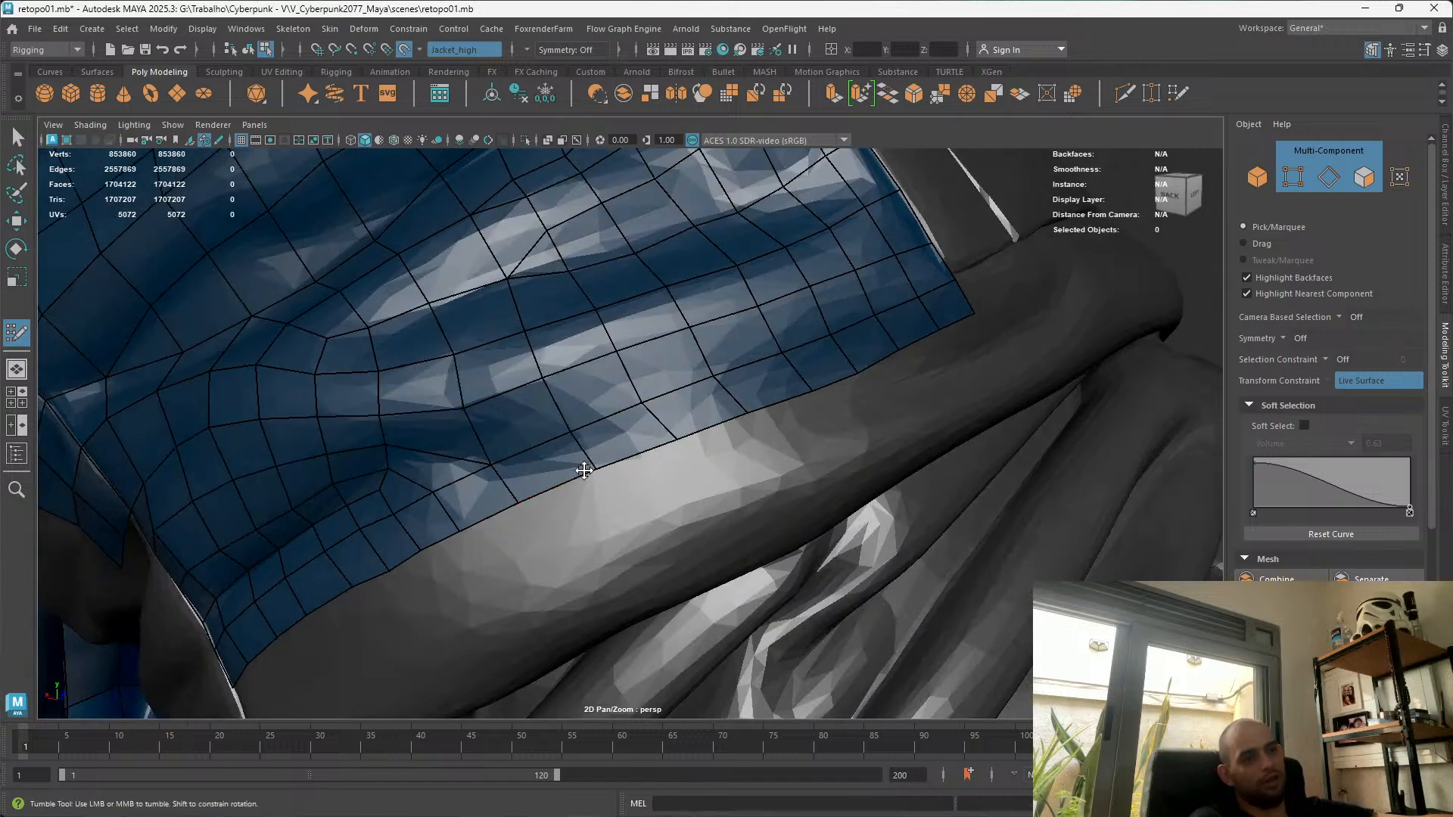
{"action": "right_click_drag", "start_coordinate": [553, 485], "coordinate": [505, 516], "text": "ctrl+shift"}
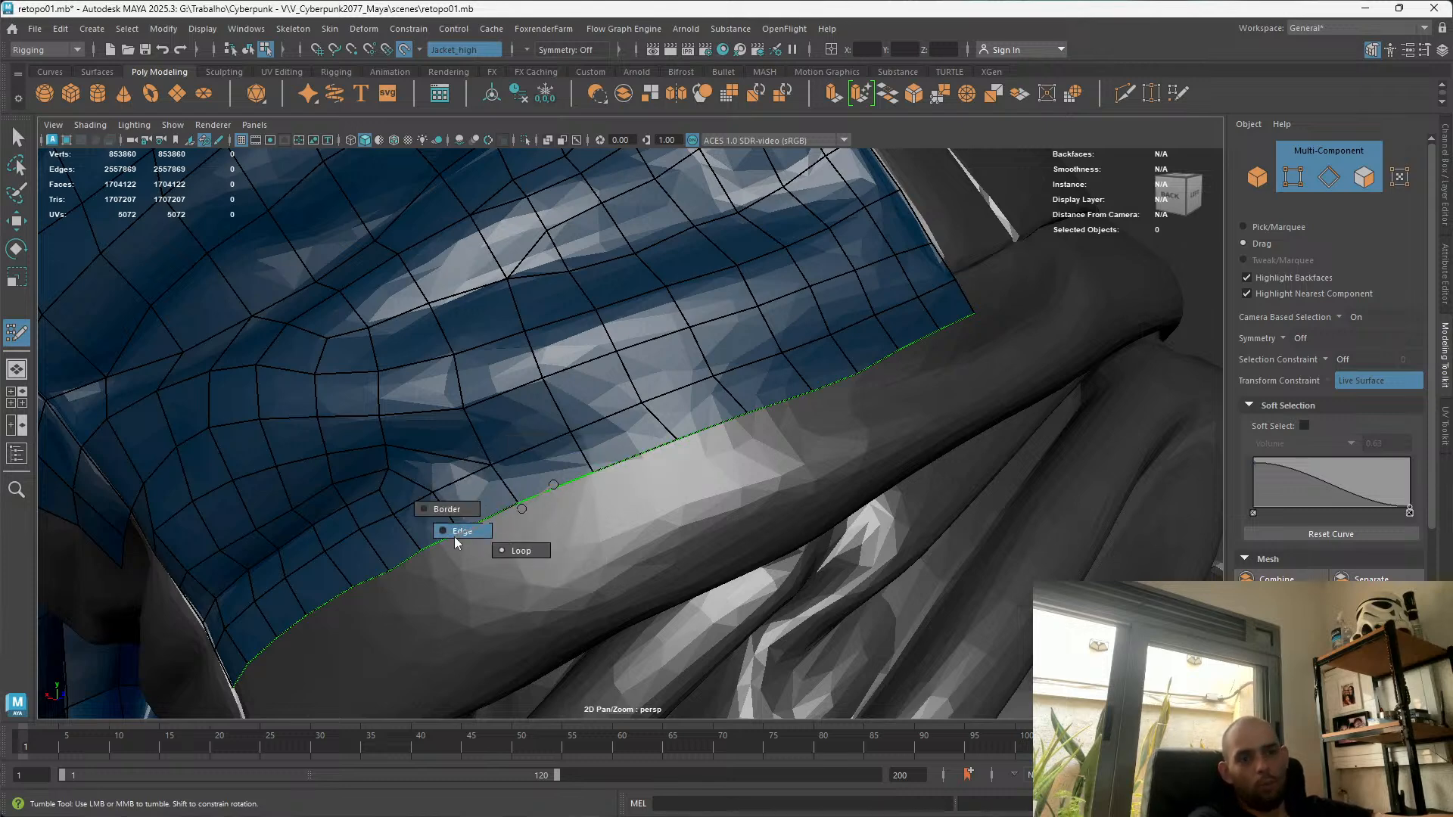
{"action": "right_click_drag", "start_coordinate": [456, 538], "coordinate": [456, 538], "text": "ctrl+shift"}
Relax the vertices along the new row's lower border from the near seam outward, undoing the unwanted strokes
{"action": "mouse_move", "coordinate": [383, 571]}
{"action": "left_mouse_down", "text": "alt"}
{"action": "mouse_move", "coordinate": [464, 412]}
{"action": "mouse_move", "coordinate": [625, 457]}
{"action": "mouse_move", "coordinate": [477, 487]}
{"action": "left_mouse_up", "text": "alt"}
{"action": "right_click_drag", "start_coordinate": [477, 487], "coordinate": [656, 419], "text": "alt"}
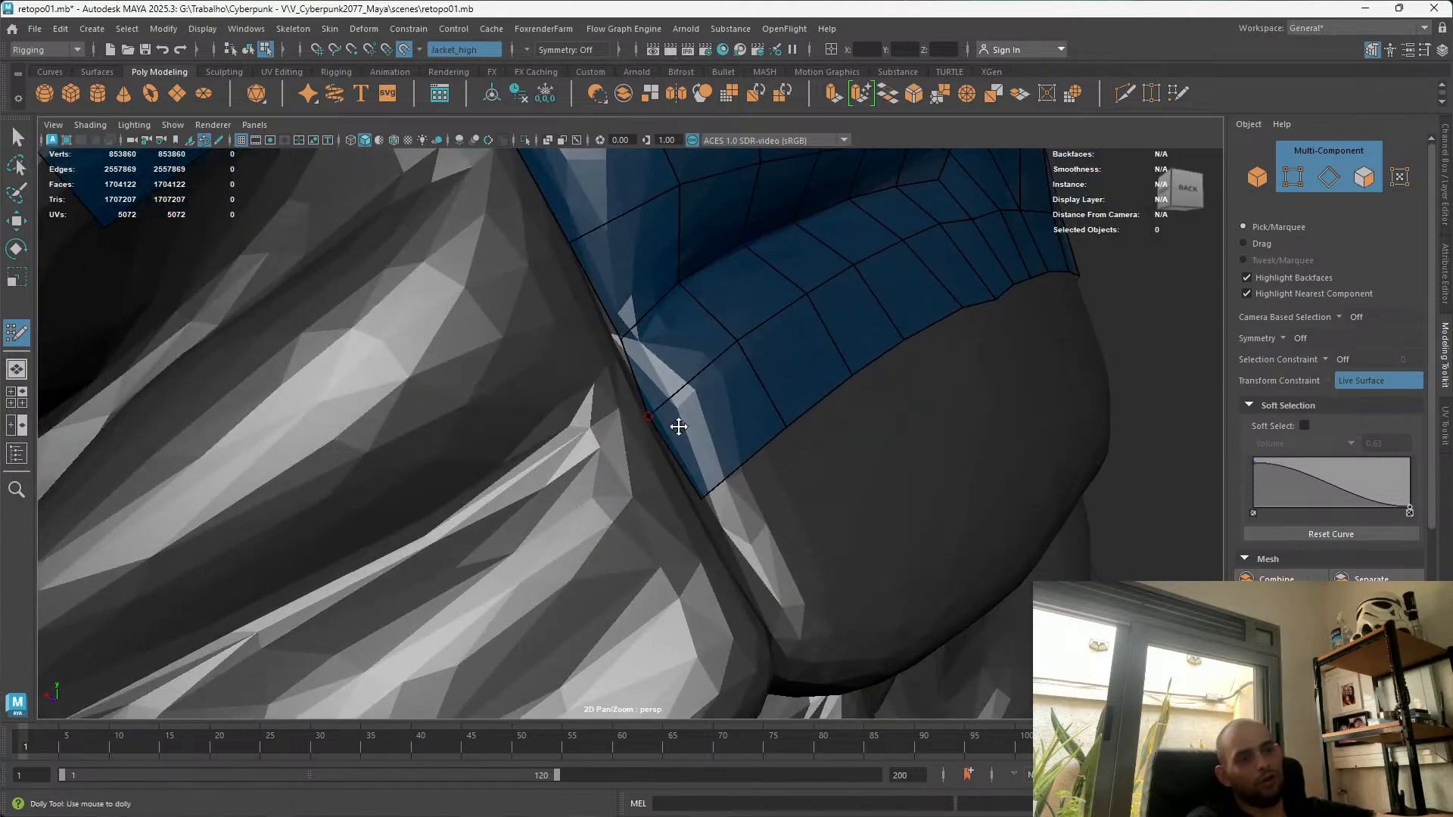
{"action": "left_click_drag", "start_coordinate": [665, 419], "coordinate": [505, 487], "text": "alt"}
{"action": "left_click", "coordinate": [505, 486], "text": "shift"}
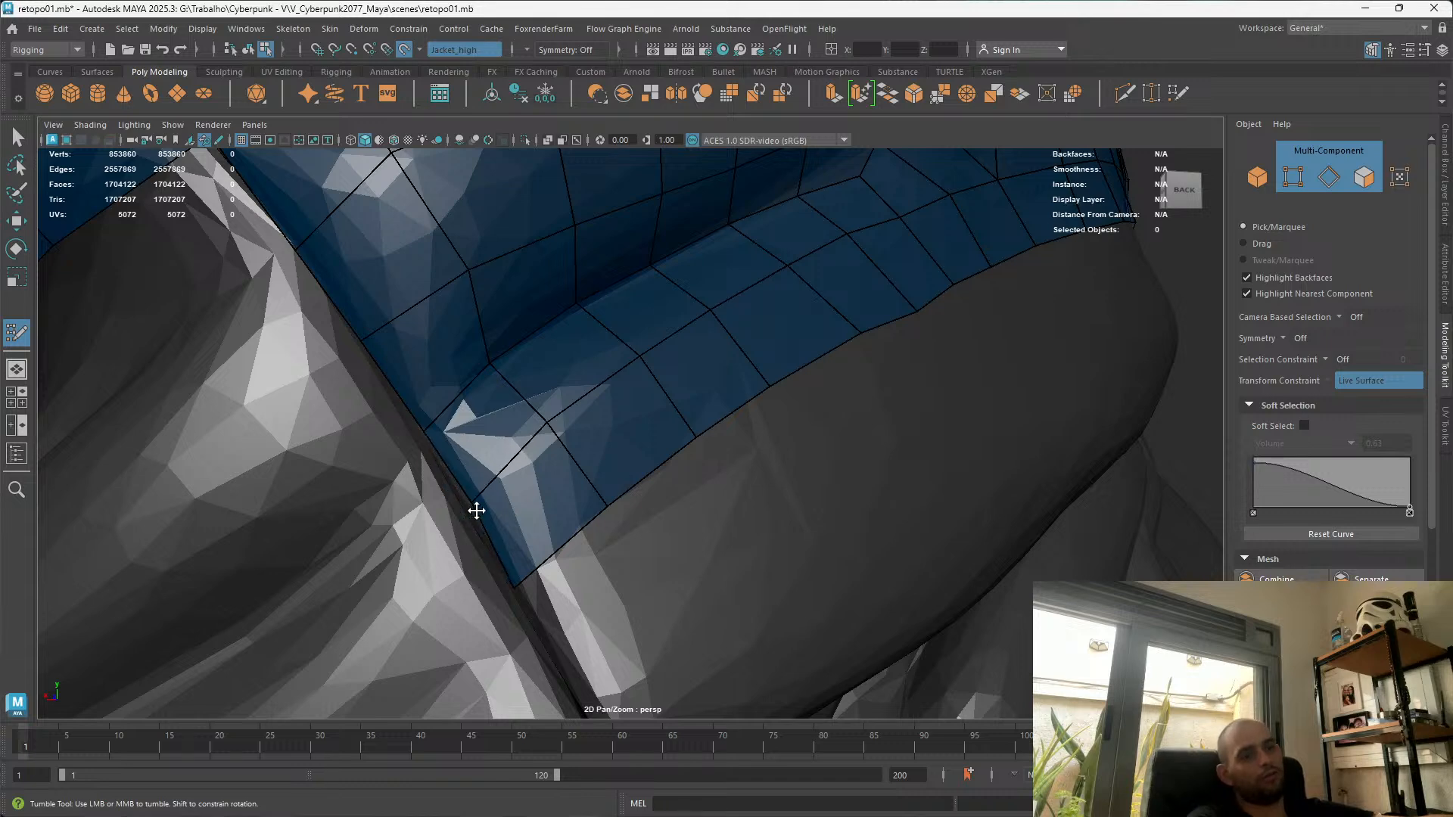
{"action": "left_click_drag", "start_coordinate": [618, 505], "coordinate": [581, 521], "text": "alt"}
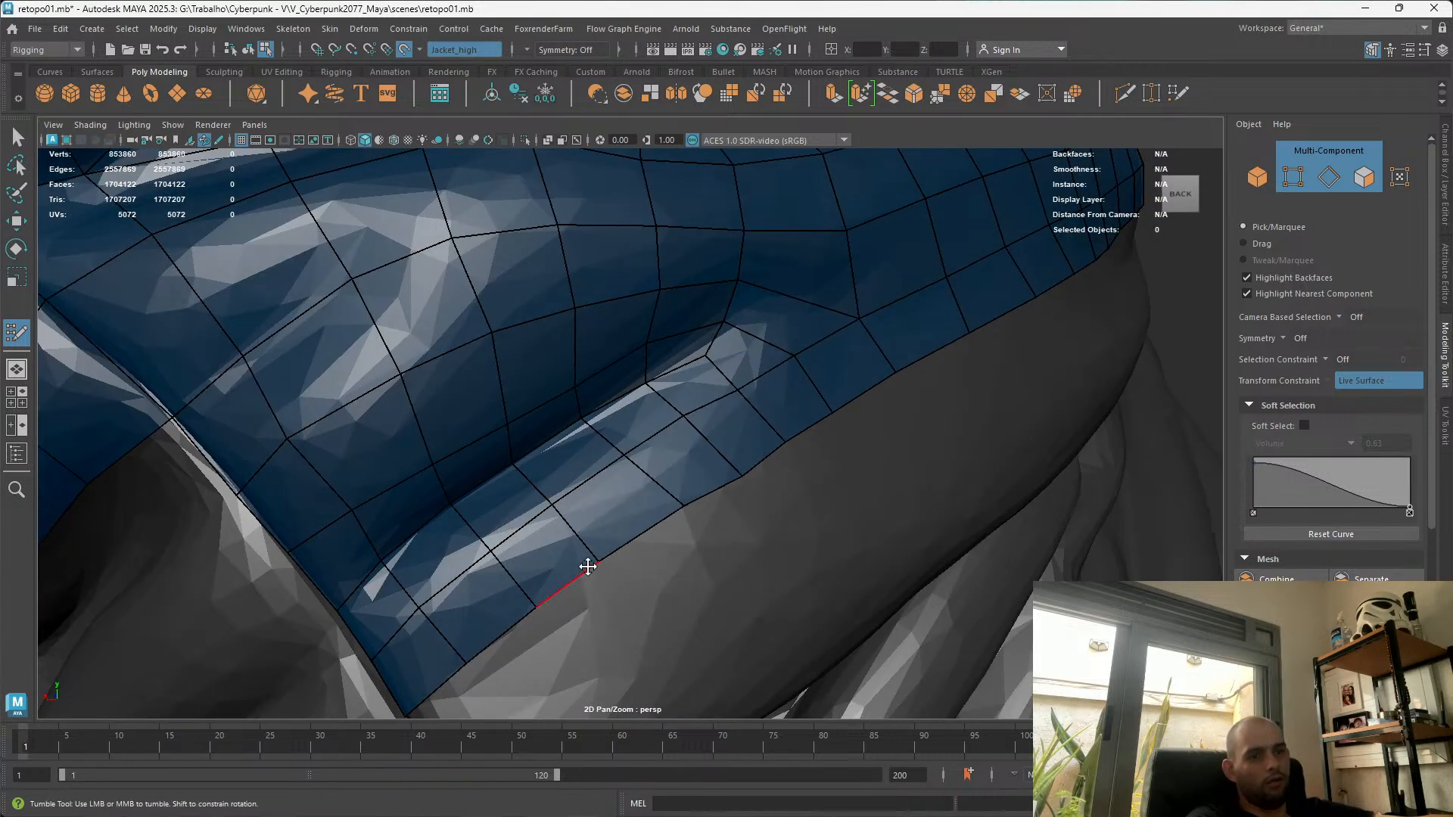
{"action": "left_click_drag", "start_coordinate": [685, 531], "coordinate": [542, 584], "text": "alt"}
{"action": "mouse_move", "coordinate": [617, 542]}
{"action": "left_mouse_down", "text": "shift"}
{"action": "mouse_move", "coordinate": [644, 542]}
{"action": "mouse_move", "coordinate": [762, 426]}
{"action": "mouse_move", "coordinate": [865, 419]}
{"action": "left_mouse_up", "text": "shift"}
{"action": "key", "text": "ctrl+z"}
{"action": "left_click_drag", "start_coordinate": [709, 486], "coordinate": [855, 394], "text": "shift"}
{"action": "left_click_drag", "start_coordinate": [858, 392], "coordinate": [868, 418], "text": "shift"}
{"action": "key", "text": "ctrl+z"}
Try relaxing the new row's vertices beneath the end of the fold and undo the stroke
{"action": "left_click_drag", "start_coordinate": [840, 493], "coordinate": [559, 532], "text": "alt"}
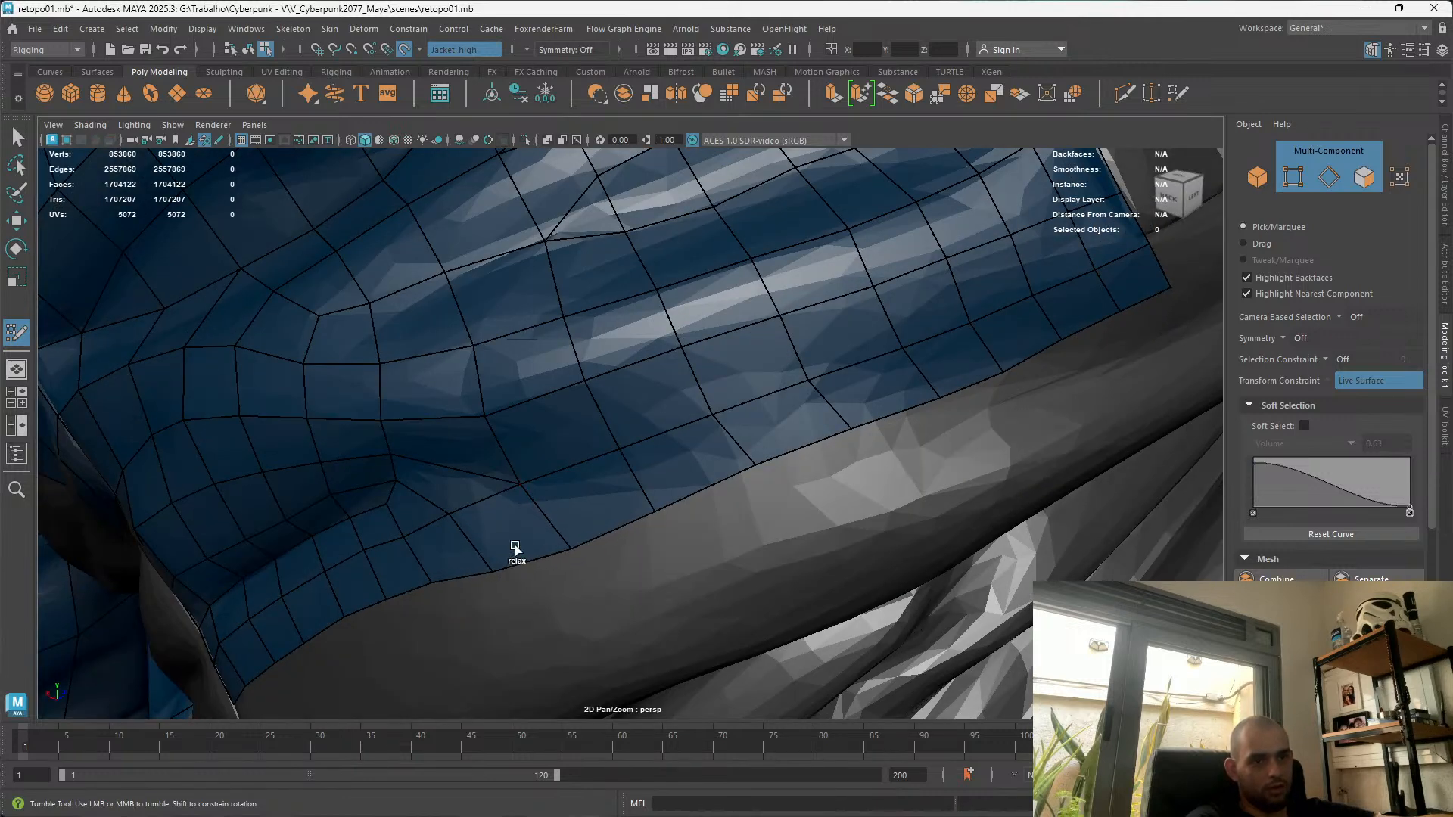
{"action": "left_click", "coordinate": [438, 545], "text": "shift"}
{"action": "left_click_drag", "start_coordinate": [551, 512], "coordinate": [622, 485], "text": "alt"}
{"action": "key", "text": "ctrl+z"}
{"action": "key", "text": "Caps_Lock"}
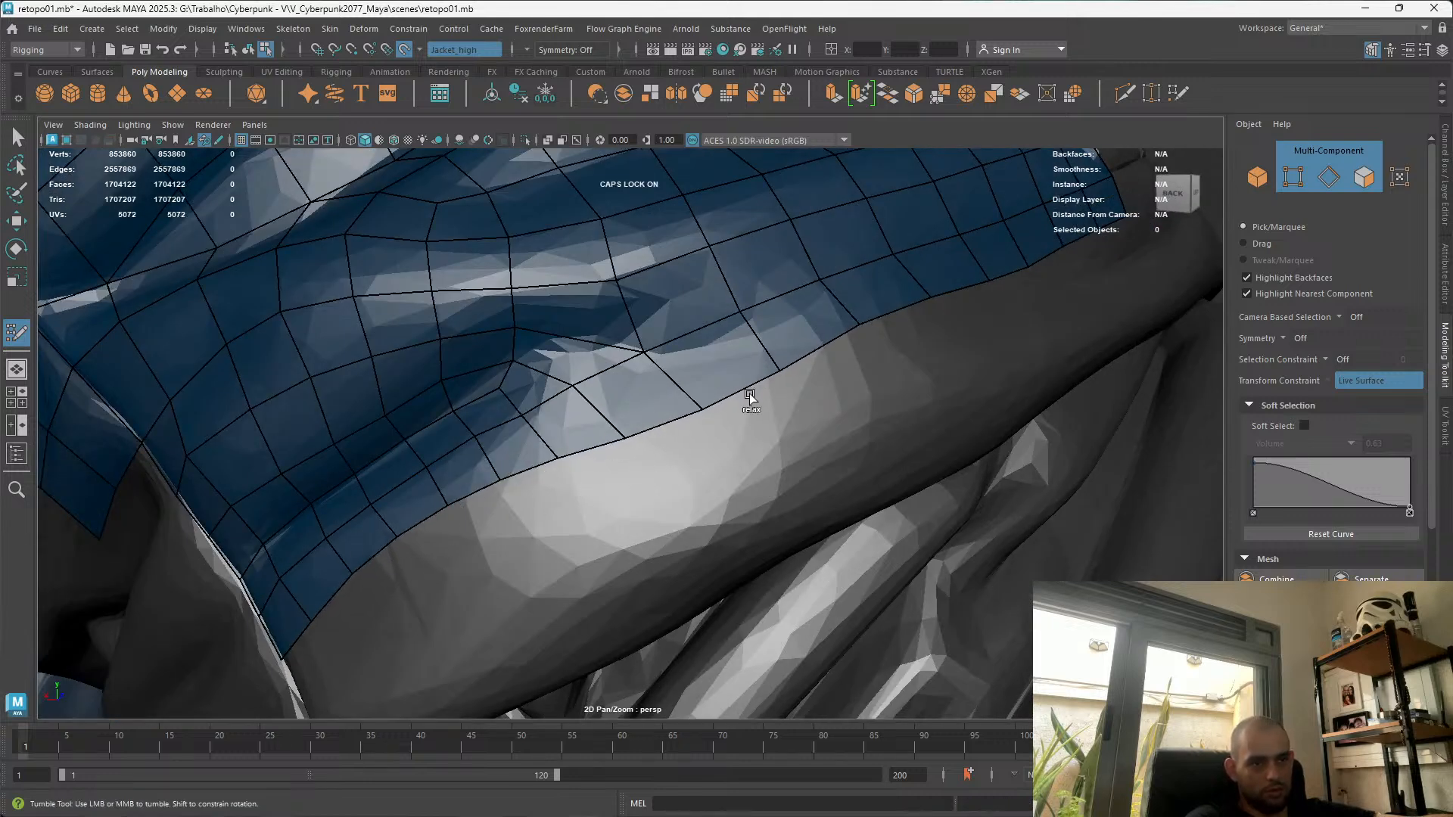
Relax the new row's lower border in its far half and reposition individual vertices there to even out the quads
{"action": "middle_click_drag", "start_coordinate": [1021, 265], "coordinate": [842, 427], "text": "alt"}
{"action": "mouse_move", "coordinate": [842, 428]}
{"action": "left_mouse_down", "text": "shift"}
{"action": "mouse_move", "coordinate": [923, 386]}
{"action": "mouse_move", "coordinate": [944, 335]}
{"action": "left_mouse_up", "text": "shift"}
{"action": "left_click_drag", "start_coordinate": [817, 308], "coordinate": [863, 364]}
{"action": "left_click_drag", "start_coordinate": [912, 317], "coordinate": [896, 285]}
{"action": "mouse_move", "coordinate": [918, 335]}
{"action": "left_mouse_down", "text": "alt"}
{"action": "mouse_move", "coordinate": [767, 402]}
{"action": "mouse_move", "coordinate": [716, 361]}
{"action": "left_mouse_up", "text": "alt"}
Nudge the lower border vertices in the middle of the new row, beneath the fold's end, to smooth the border line
{"action": "left_click_drag", "start_coordinate": [661, 419], "coordinate": [659, 390]}
{"action": "mouse_move", "coordinate": [552, 411]}
{"action": "left_mouse_down", "text": "alt"}
{"action": "mouse_move", "coordinate": [529, 447]}
{"action": "mouse_move", "coordinate": [692, 457]}
{"action": "left_mouse_up", "text": "alt"}
{"action": "left_click_drag", "start_coordinate": [622, 494], "coordinate": [614, 488]}
{"action": "left_click_drag", "start_coordinate": [547, 540], "coordinate": [515, 535]}
{"action": "right_click_drag", "start_coordinate": [429, 565], "coordinate": [507, 447], "text": "alt"}
{"action": "left_click_drag", "start_coordinate": [524, 479], "coordinate": [587, 396], "text": "alt"}
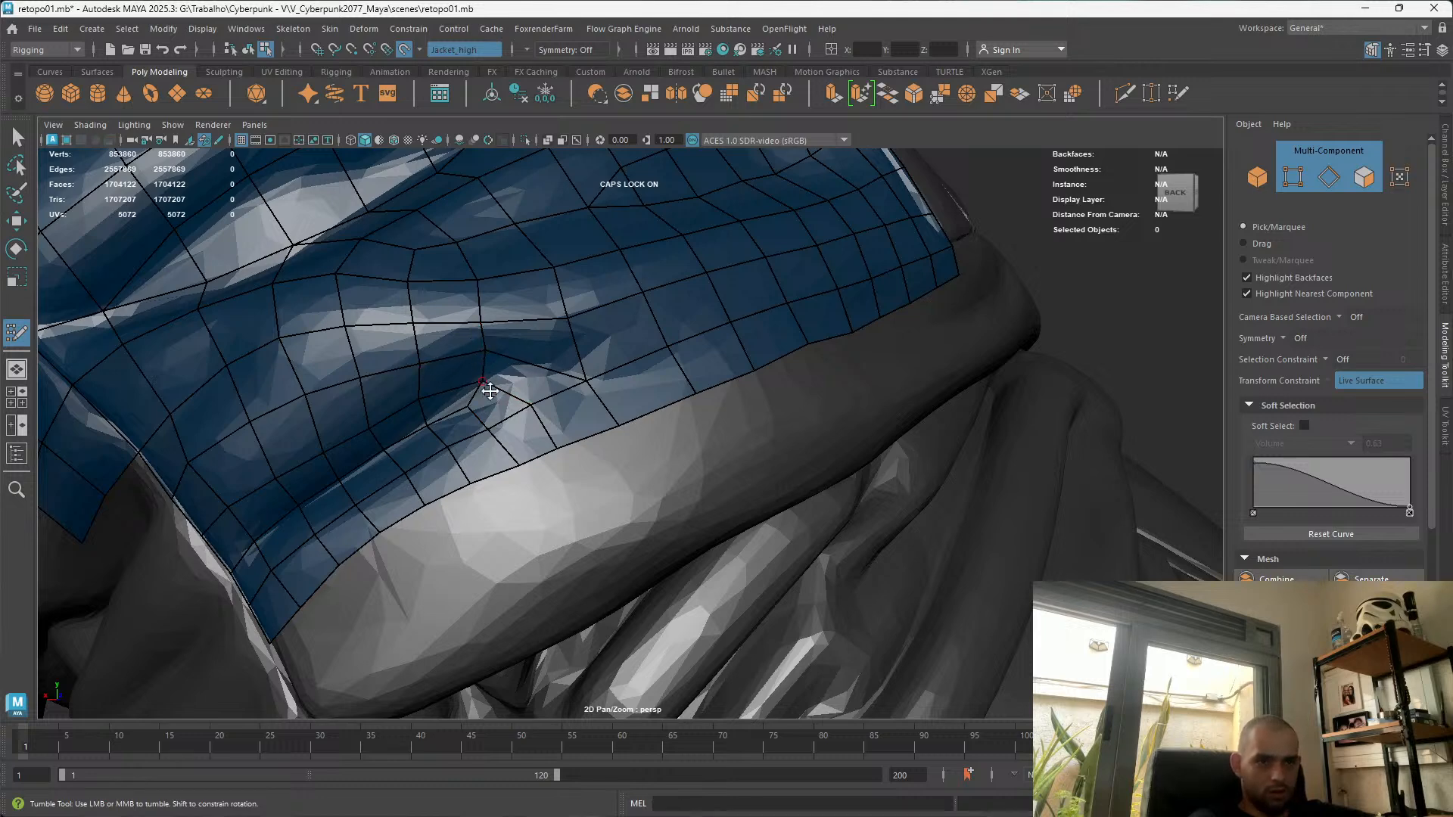
{"action": "left_click_drag", "start_coordinate": [488, 381], "coordinate": [475, 400], "text": "alt"}
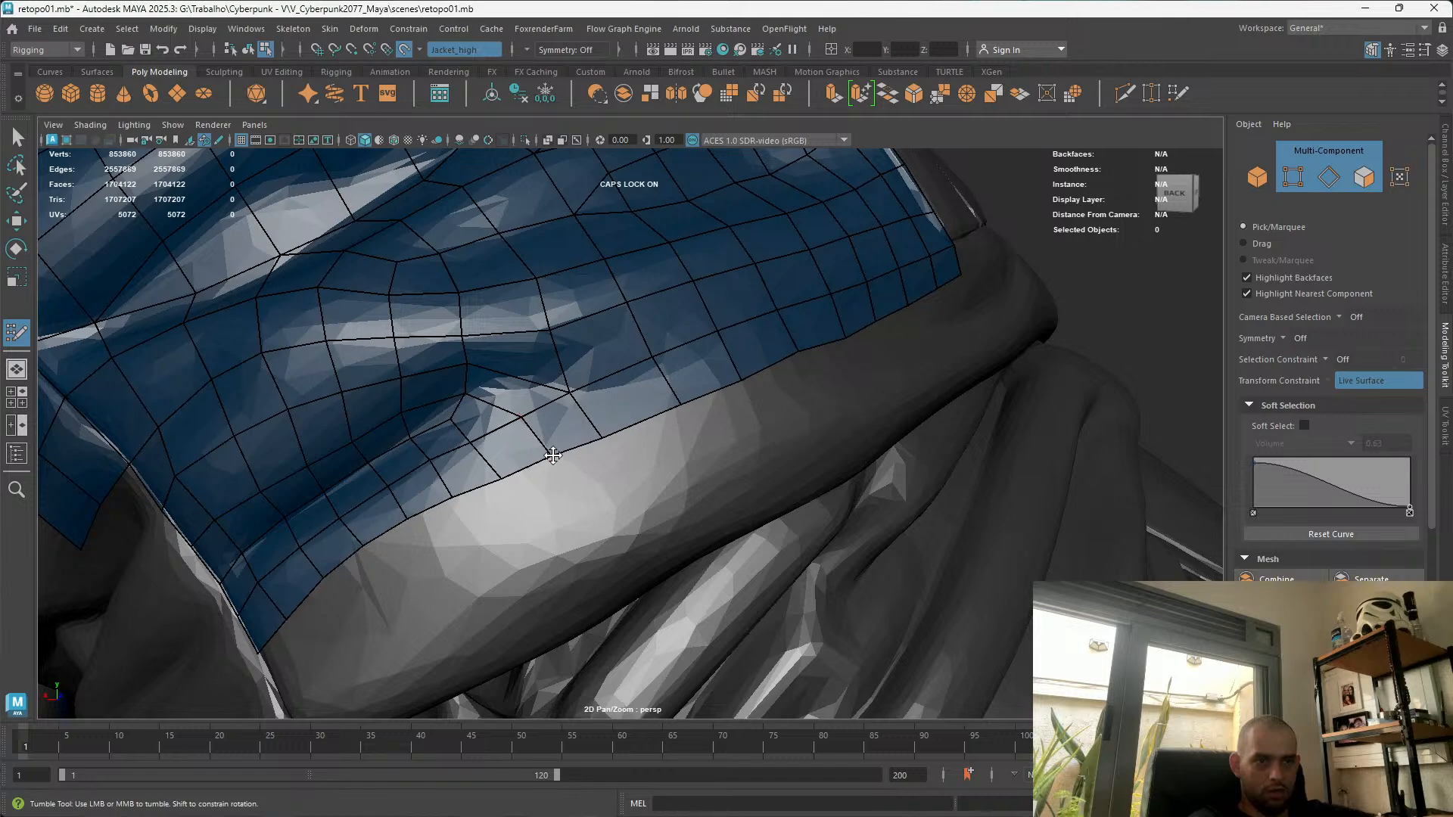
{"action": "left_click_drag", "start_coordinate": [673, 448], "coordinate": [590, 409], "text": "alt"}
{"action": "mouse_move", "coordinate": [412, 370]}
{"action": "left_mouse_down", "text": "alt"}
{"action": "mouse_move", "coordinate": [494, 413]}
{"action": "mouse_move", "coordinate": [444, 445]}
{"action": "left_mouse_up", "text": "alt"}
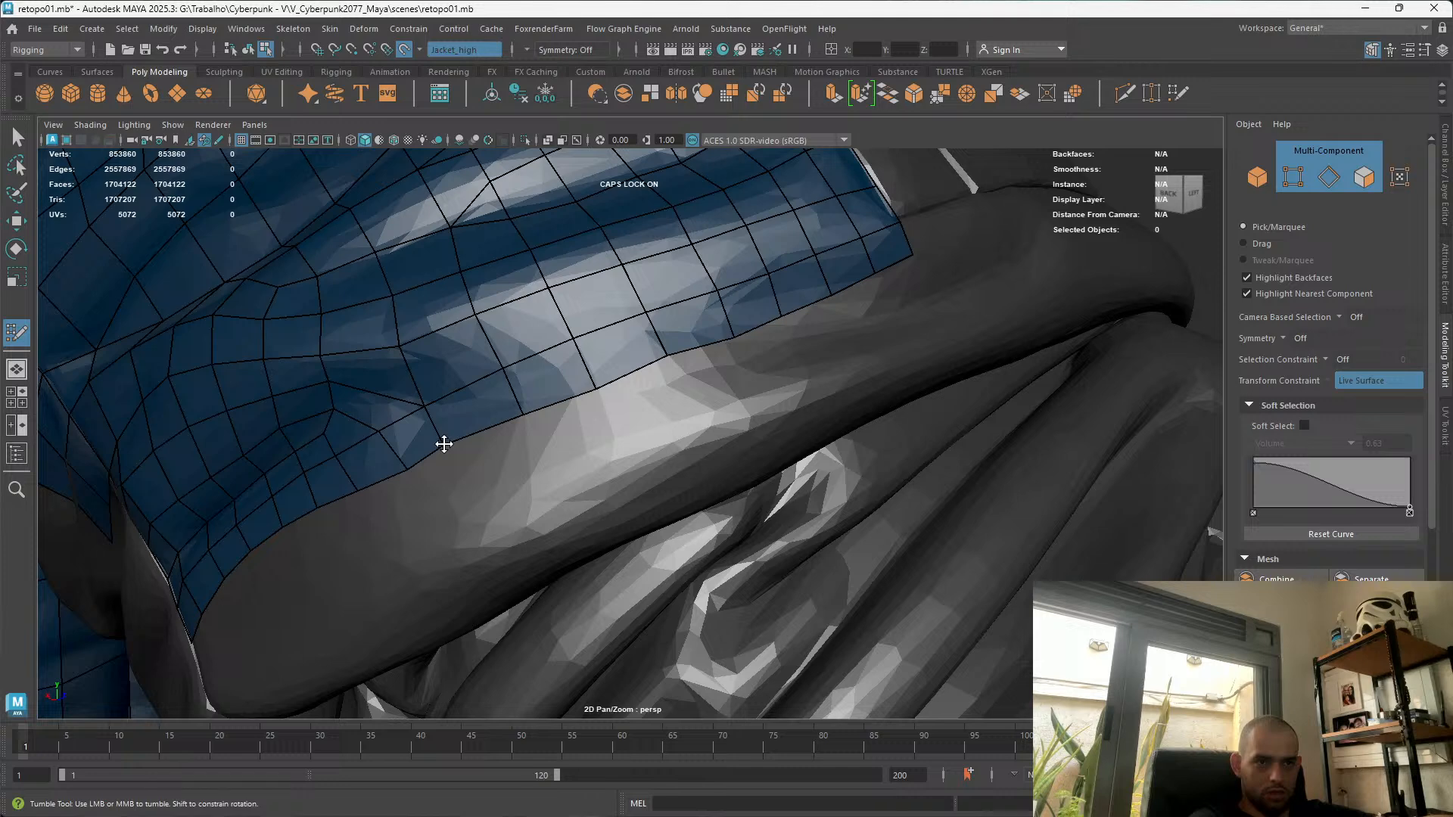
Delete the last two quads of the bottom row at the retopology patch's corner below the panel
{"action": "left_click_drag", "start_coordinate": [551, 407], "coordinate": [682, 439], "text": "alt"}
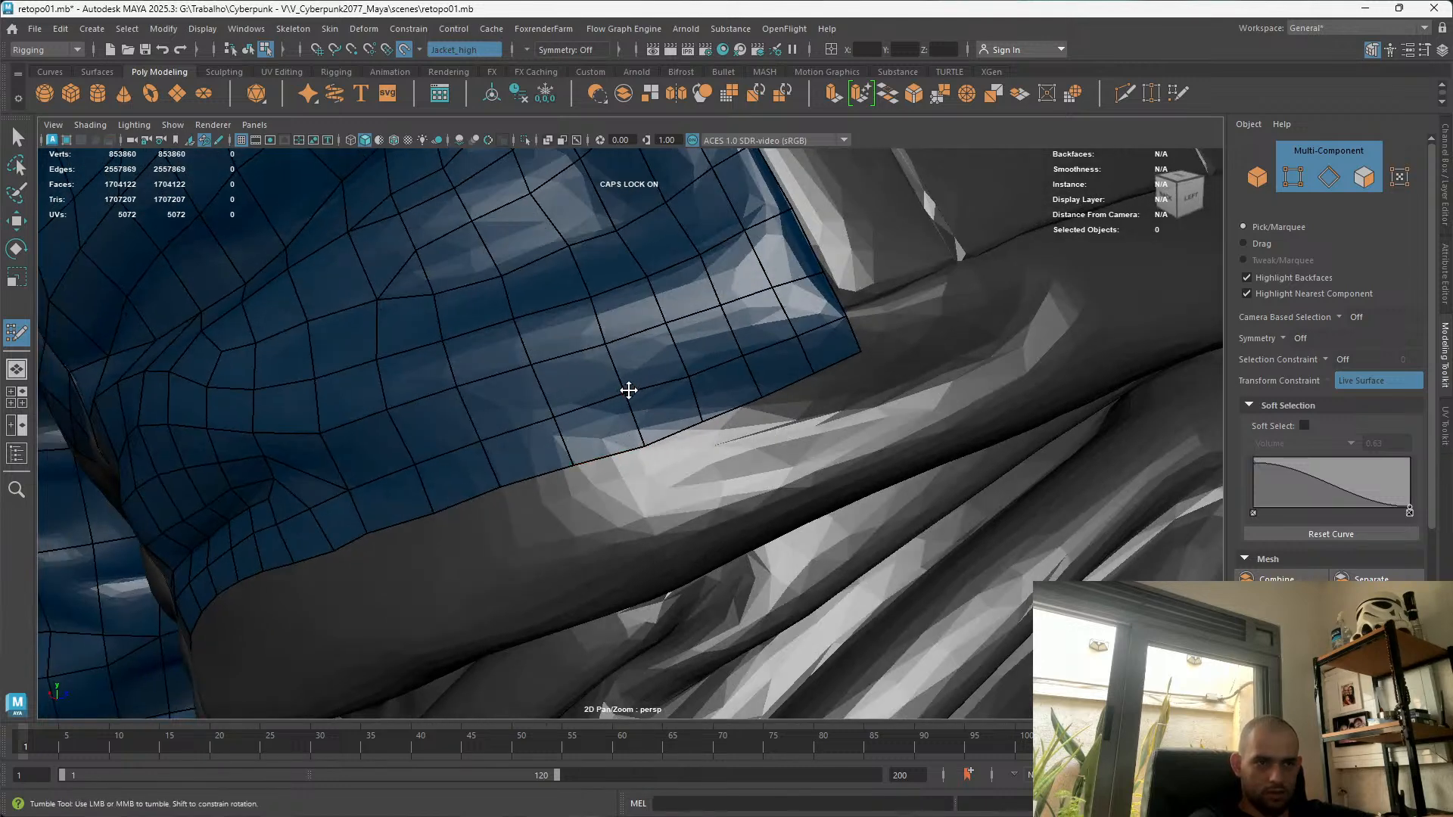
{"action": "left_click_drag", "start_coordinate": [730, 352], "coordinate": [834, 448], "text": "alt"}
{"action": "scroll", "coordinate": [639, 448], "scroll_direction": "down", "scroll_amount": 5}
{"action": "left_click_drag", "start_coordinate": [639, 447], "coordinate": [714, 451], "text": "alt"}
{"action": "scroll", "coordinate": [718, 462], "scroll_direction": "up", "scroll_amount": 5}
{"action": "scroll", "coordinate": [714, 469], "scroll_direction": "up", "scroll_amount": 4}
{"action": "middle_click_drag", "start_coordinate": [746, 348], "coordinate": [668, 423], "text": "alt"}
{"action": "mouse_move", "coordinate": [648, 415]}
{"action": "left_mouse_down", "text": "ctrl+shift"}
{"action": "mouse_move", "coordinate": [602, 432]}
{"action": "mouse_move", "coordinate": [639, 421]}
{"action": "left_mouse_up", "text": "ctrl+shift"}
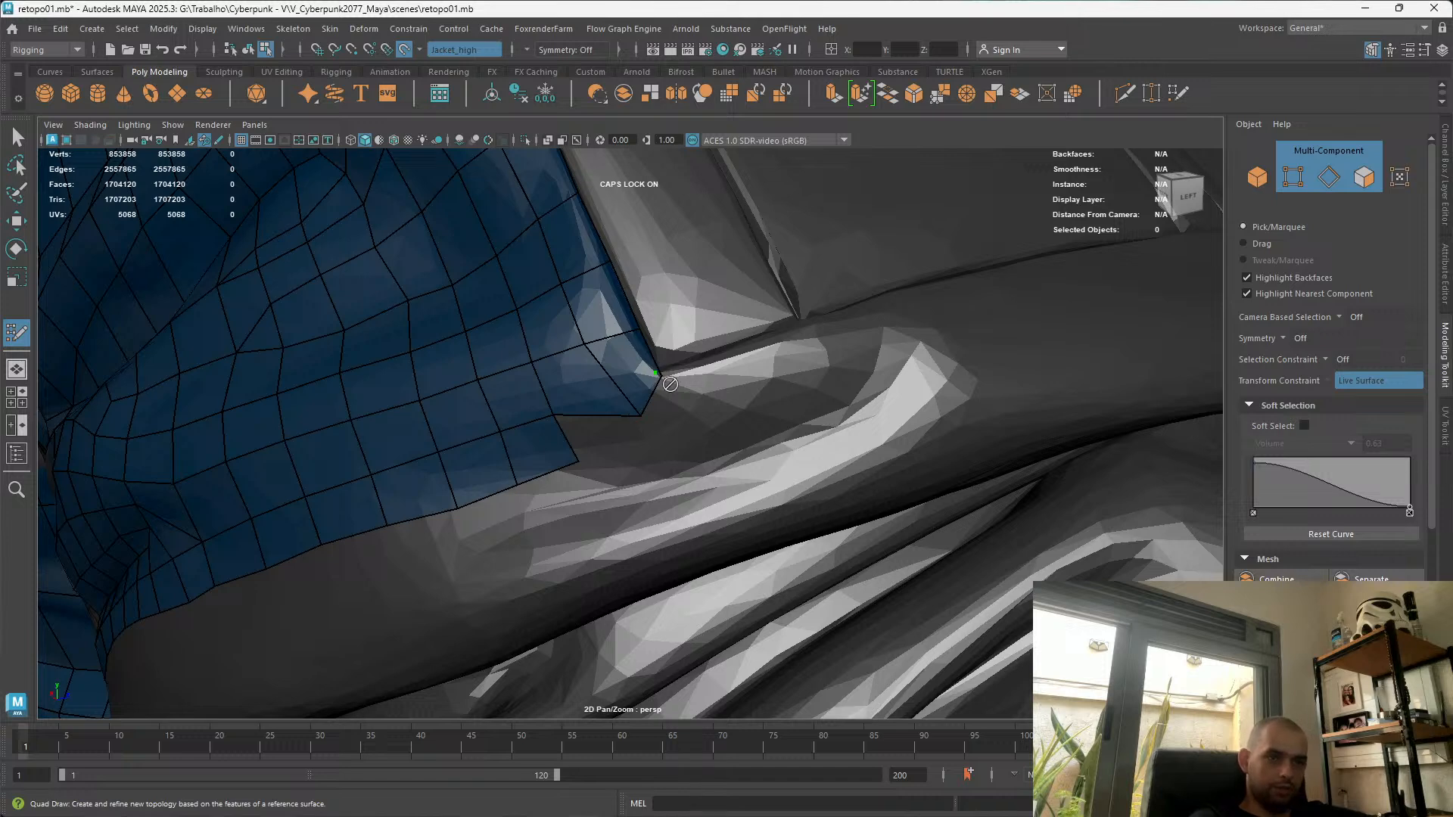
Extrude a quad from the corner edge along the seam below the panel and reposition its surrounding vertices
{"action": "left_click_drag", "start_coordinate": [659, 374], "coordinate": [675, 359], "text": "alt"}
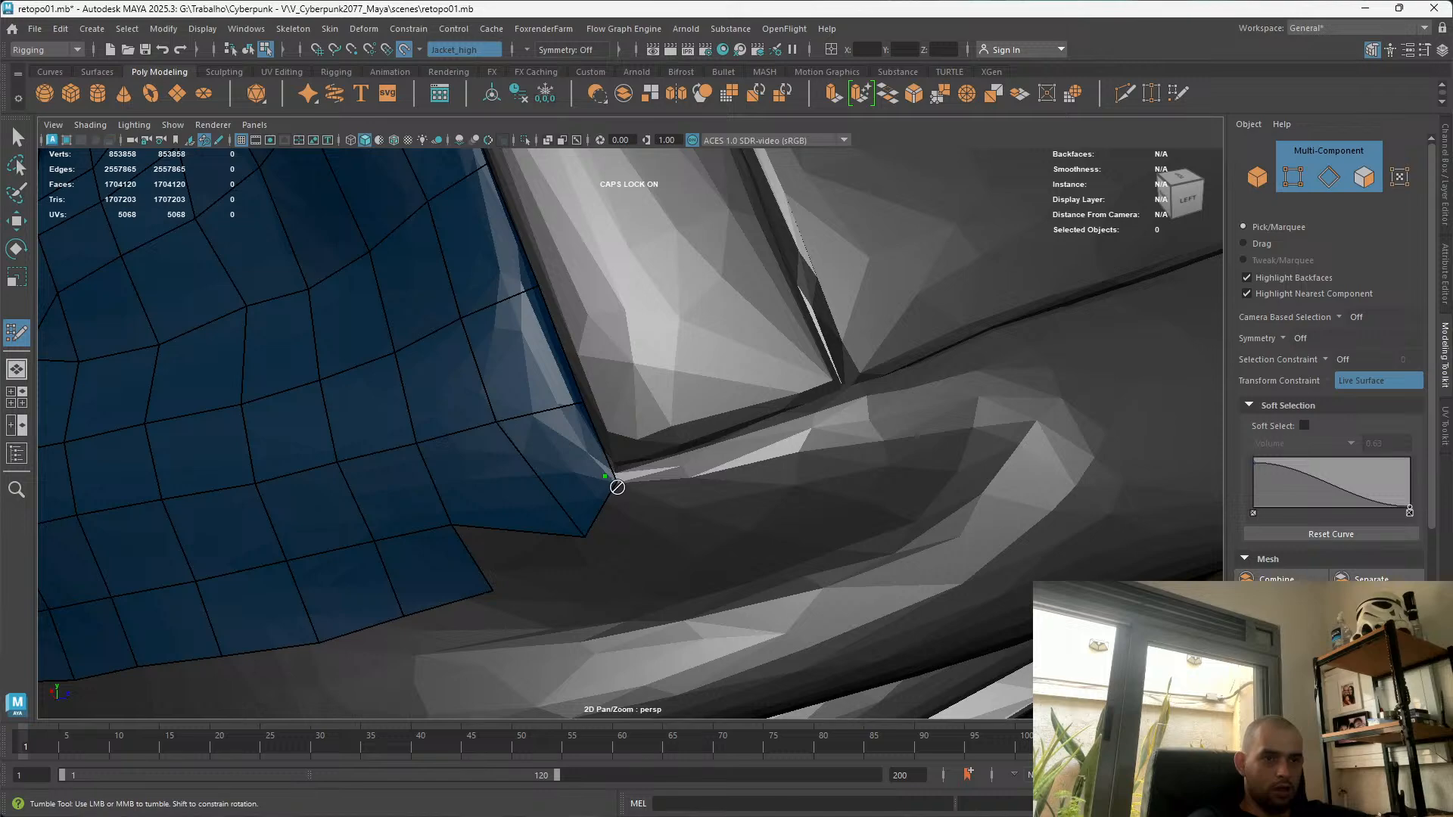
{"action": "left_click_drag", "start_coordinate": [617, 479], "coordinate": [677, 328], "text": "alt"}
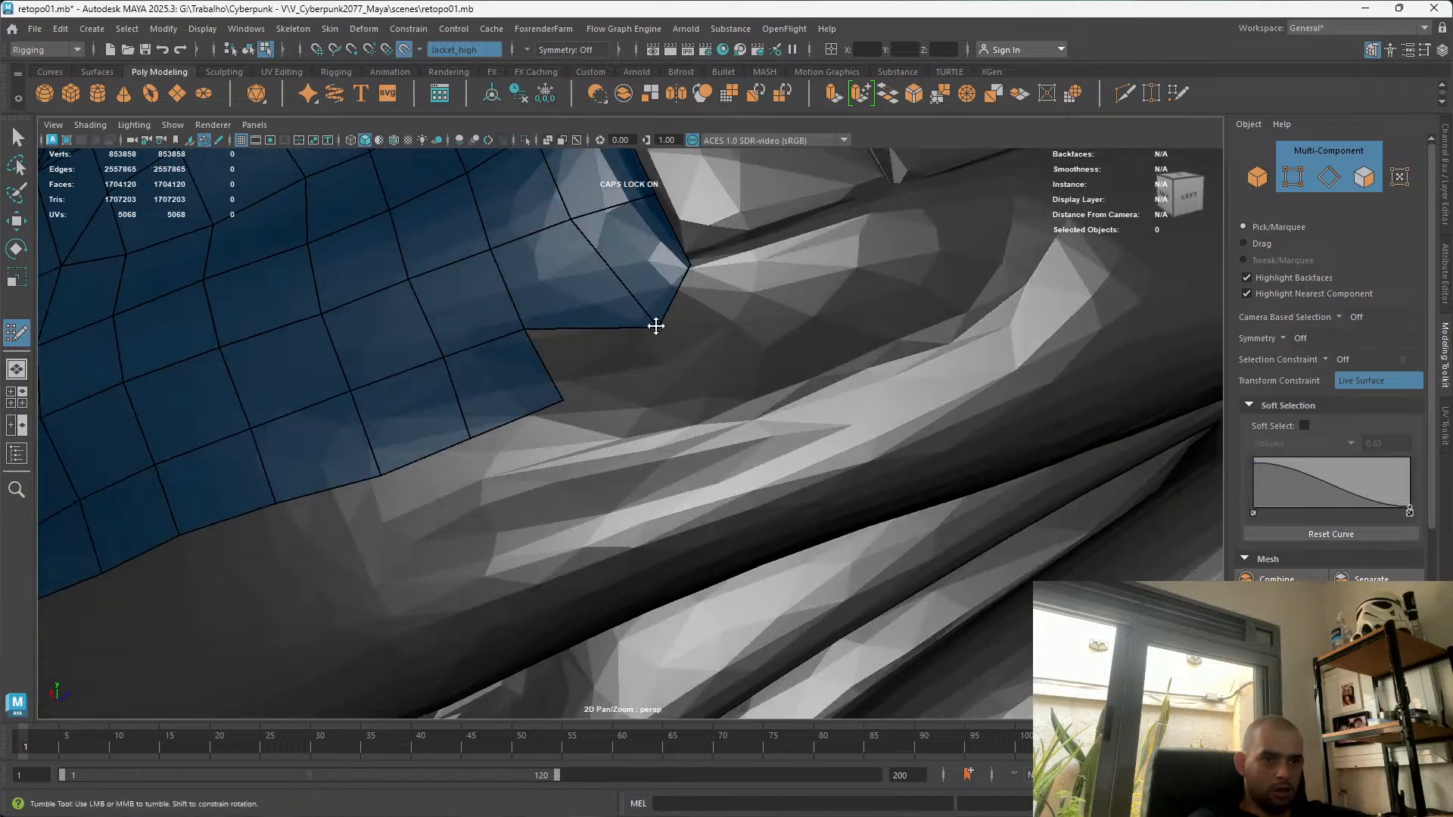
{"action": "right_click_drag", "start_coordinate": [652, 285], "coordinate": [661, 522], "text": "alt"}
{"action": "middle_click_drag", "start_coordinate": [660, 522], "coordinate": [649, 448], "text": "alt"}
{"action": "left_click_drag", "start_coordinate": [649, 415], "coordinate": [684, 200]}
{"action": "left_click_drag", "start_coordinate": [683, 200], "coordinate": [700, 371], "text": "alt"}
{"action": "right_click_drag", "start_coordinate": [700, 371], "coordinate": [620, 377], "text": "alt"}
{"action": "mouse_move", "coordinate": [620, 377]}
{"action": "left_mouse_down", "text": "alt"}
{"action": "mouse_move", "coordinate": [741, 390]}
{"action": "mouse_move", "coordinate": [696, 359]}
{"action": "left_mouse_up", "text": "alt"}
{"action": "left_click_drag", "start_coordinate": [710, 419], "coordinate": [715, 348]}
{"action": "middle_click_drag", "start_coordinate": [794, 255], "coordinate": [786, 367], "text": "alt"}
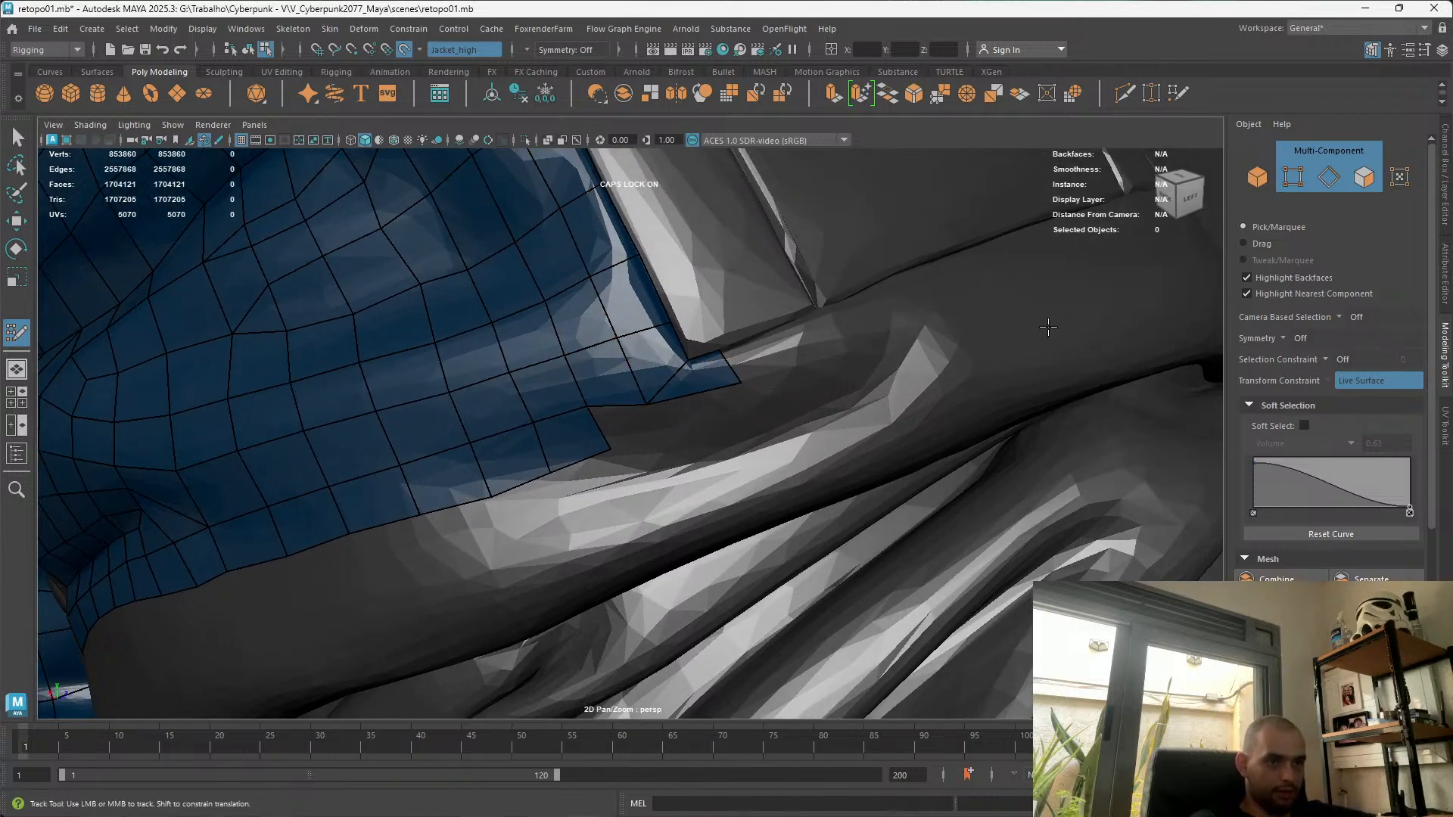
{"action": "mouse_move", "coordinate": [647, 405]}
{"action": "left_mouse_down"}
{"action": "mouse_move", "coordinate": [681, 406]}
{"action": "mouse_move", "coordinate": [669, 398]}
{"action": "left_mouse_up"}
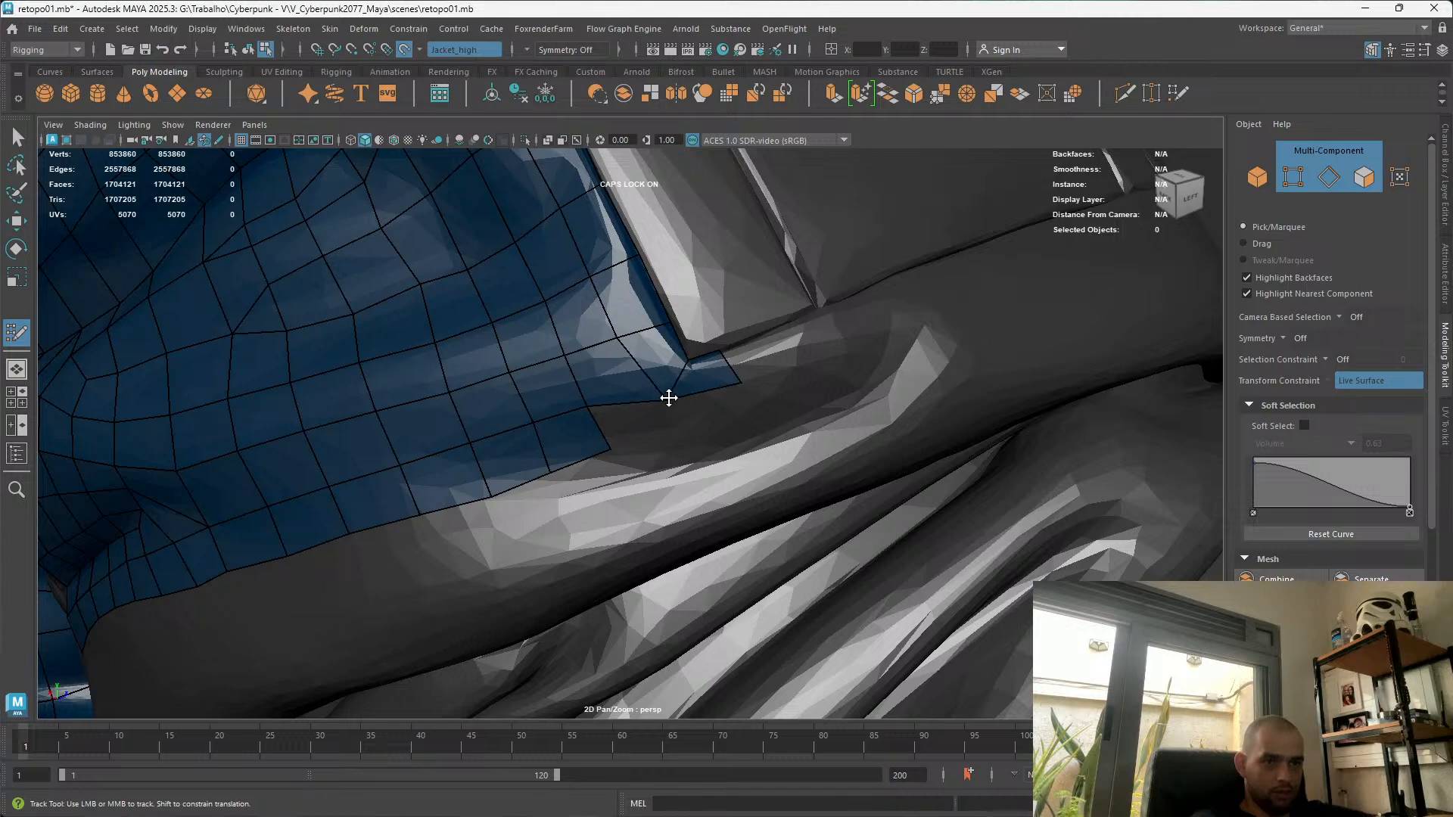
{"action": "left_click_drag", "start_coordinate": [626, 334], "coordinate": [605, 406], "text": "alt"}
{"action": "left_click_drag", "start_coordinate": [515, 272], "coordinate": [601, 372], "text": "alt"}
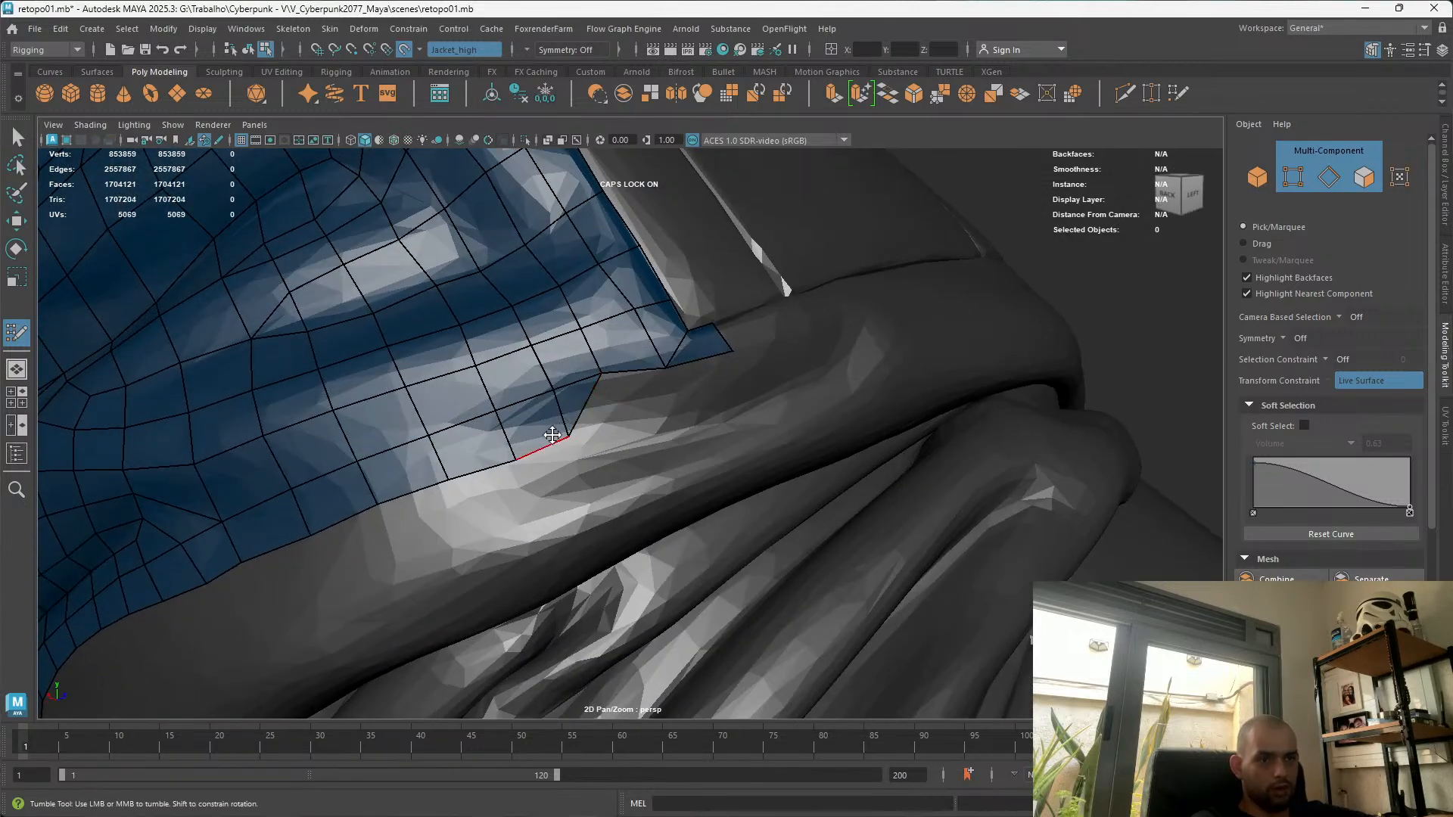
{"action": "left_click_drag", "start_coordinate": [564, 424], "coordinate": [556, 409]}
{"action": "left_click_drag", "start_coordinate": [505, 461], "coordinate": [622, 441]}
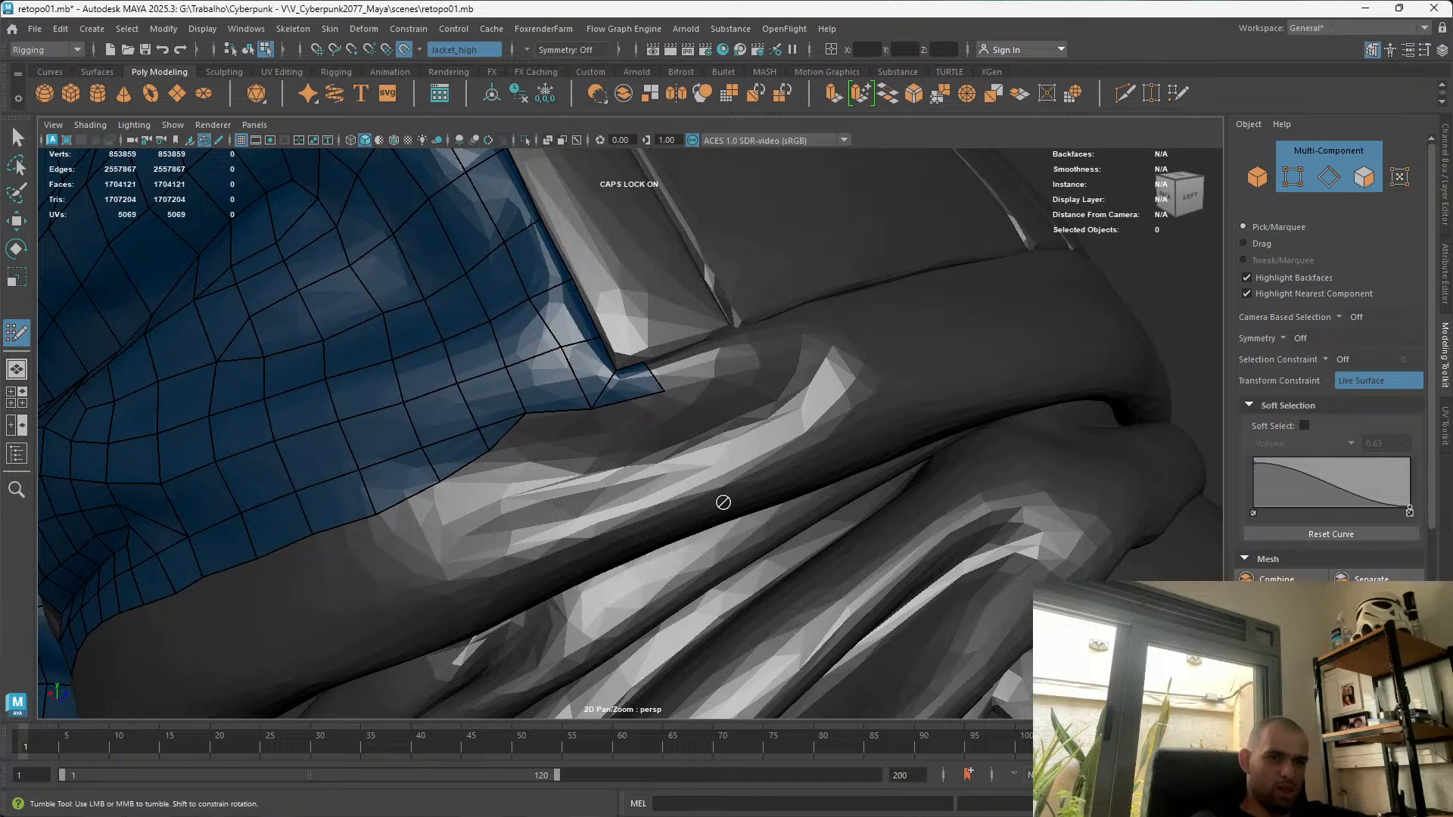
{"action": "key", "text": "ctrl+z"}
{"action": "key", "text": "ctrl+z"}
{"action": "key", "text": "ctrl+z"}
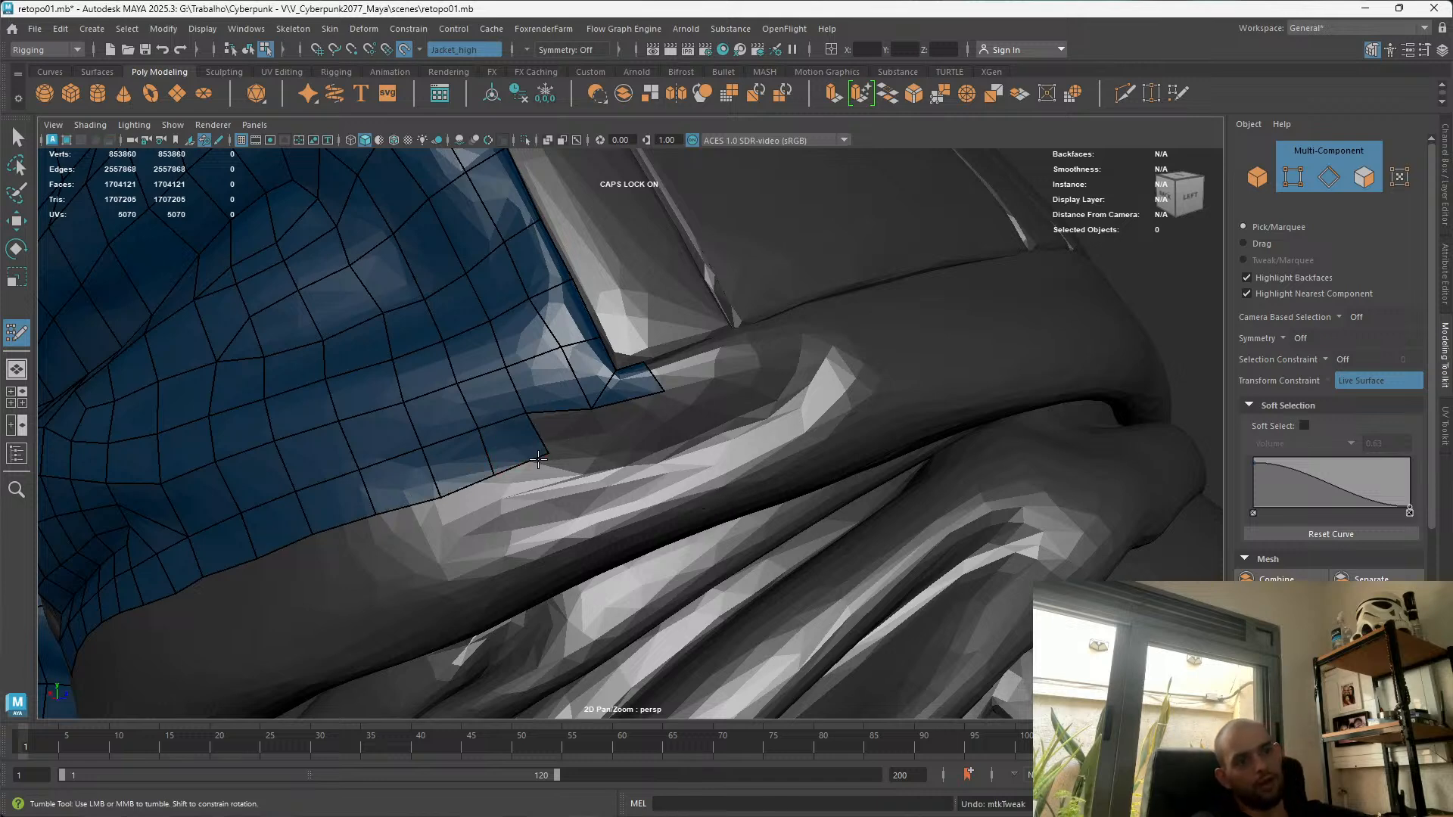
Extrude the end edge of the patch's bottom row to add one quad inside the notch below the corner
{"action": "scroll", "coordinate": [585, 423], "scroll_direction": "down", "scroll_amount": 5}
{"action": "scroll", "coordinate": [560, 477], "scroll_direction": "up", "scroll_amount": 5}
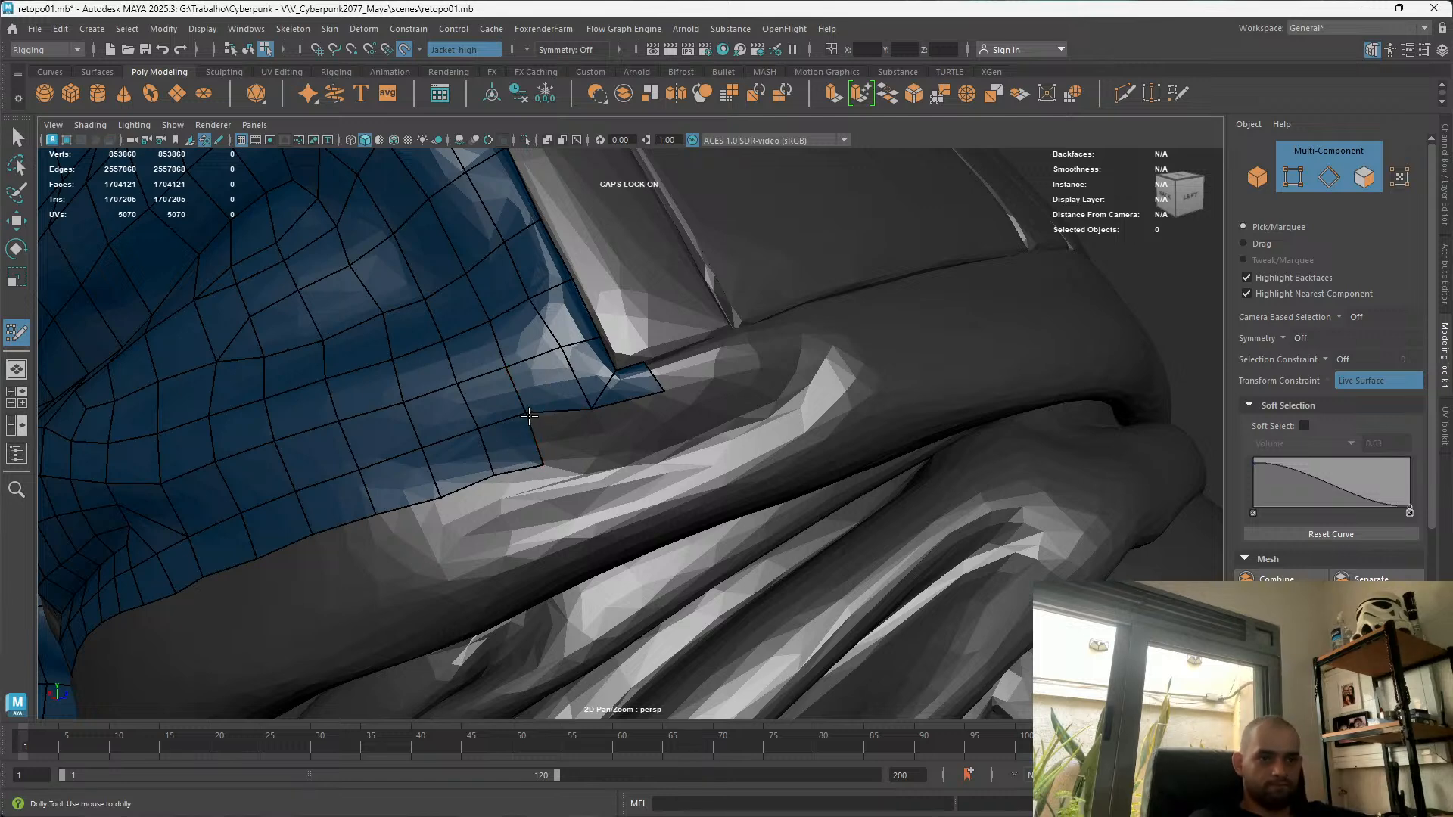
{"action": "left_click_drag", "start_coordinate": [581, 451], "coordinate": [659, 477]}
{"action": "right_click_drag", "start_coordinate": [660, 477], "coordinate": [532, 432], "text": "alt"}
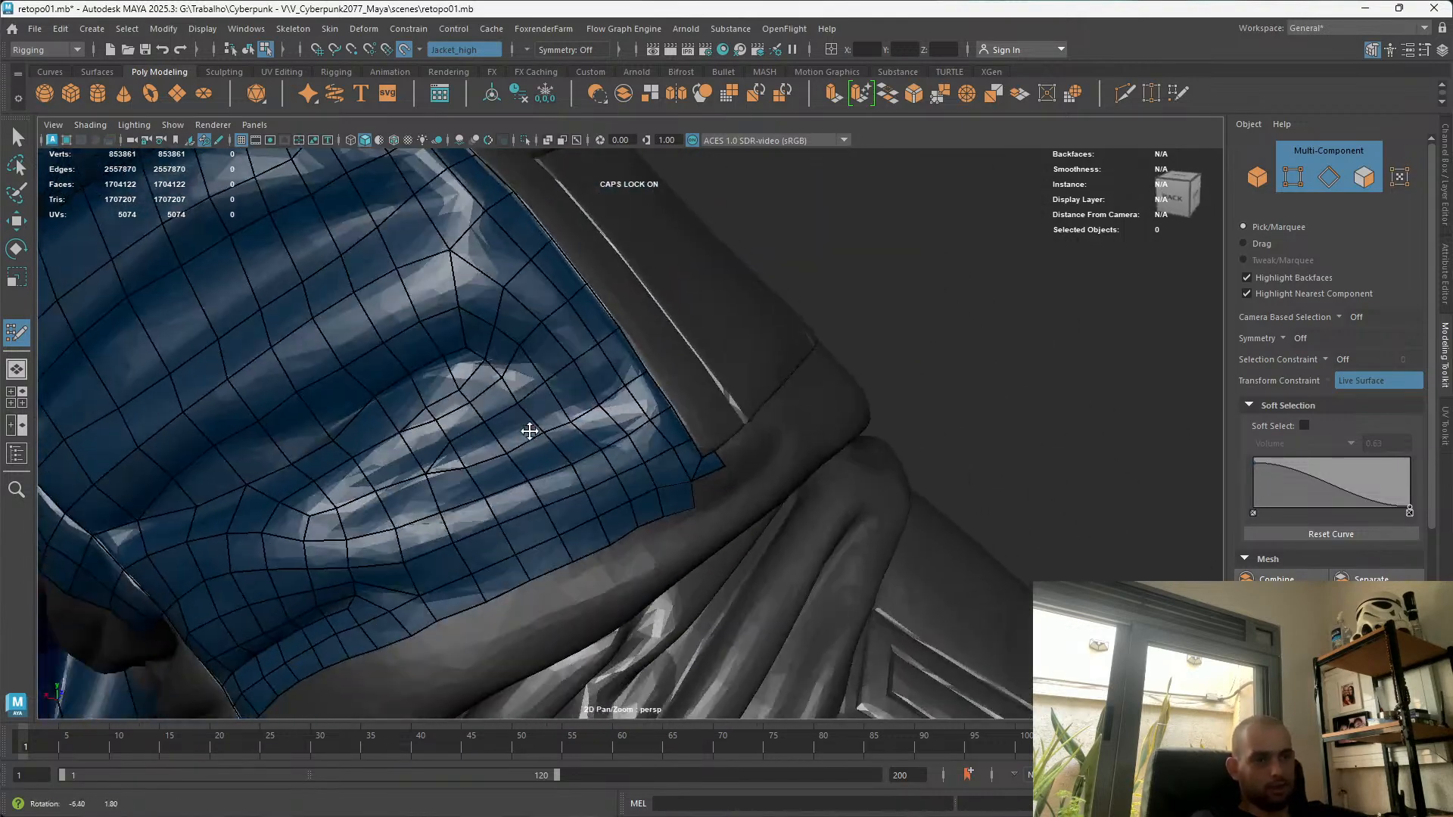
{"action": "left_click_drag", "start_coordinate": [532, 432], "coordinate": [649, 552], "text": "alt"}
{"action": "right_click_drag", "start_coordinate": [649, 551], "coordinate": [701, 616], "text": "alt"}
{"action": "middle_click_drag", "start_coordinate": [522, 401], "coordinate": [535, 451], "text": "alt"}
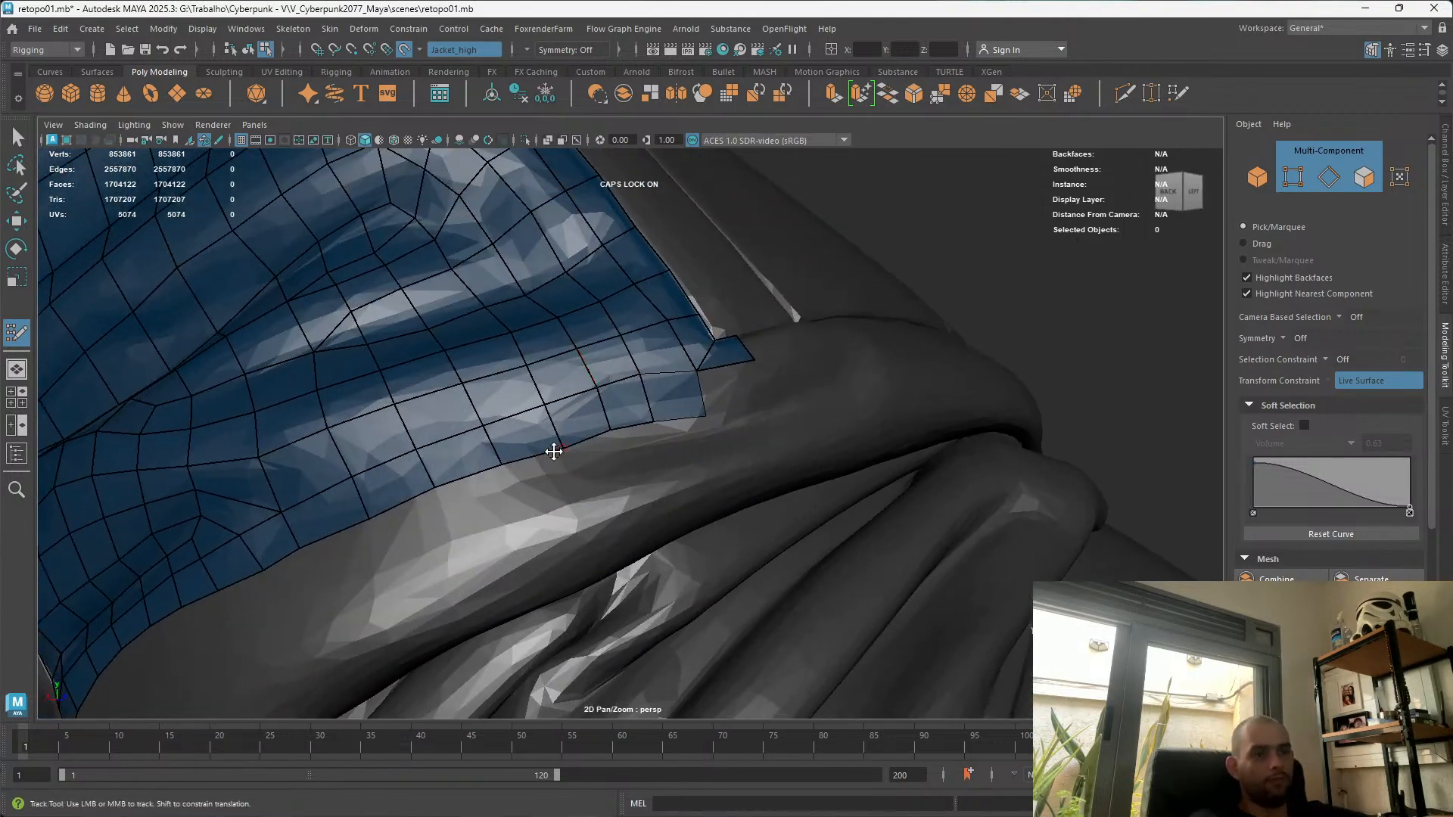
Add a quad joining the bottom row to the corner quad and adjust its vertex along the panel seam
{"action": "left_click_drag", "start_coordinate": [656, 436], "coordinate": [860, 493], "text": "alt"}
{"action": "left_click_drag", "start_coordinate": [943, 404], "coordinate": [516, 543], "text": "alt"}
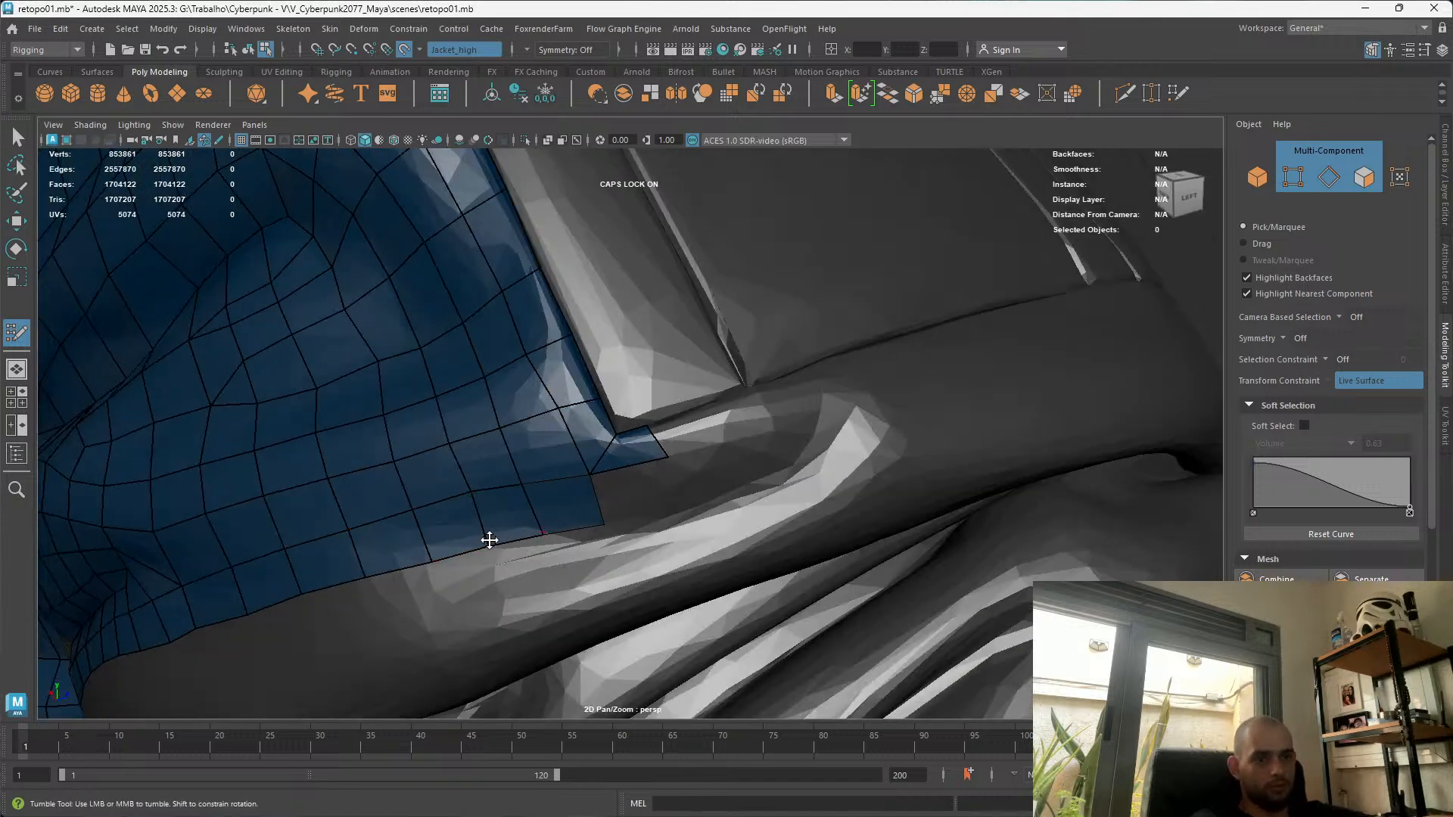
{"action": "left_click_drag", "start_coordinate": [492, 536], "coordinate": [457, 490], "text": "alt"}
{"action": "mouse_move", "coordinate": [461, 333]}
{"action": "left_mouse_down"}
{"action": "mouse_move", "coordinate": [527, 310]}
{"action": "mouse_move", "coordinate": [561, 406]}
{"action": "mouse_move", "coordinate": [671, 424]}
{"action": "left_mouse_up"}
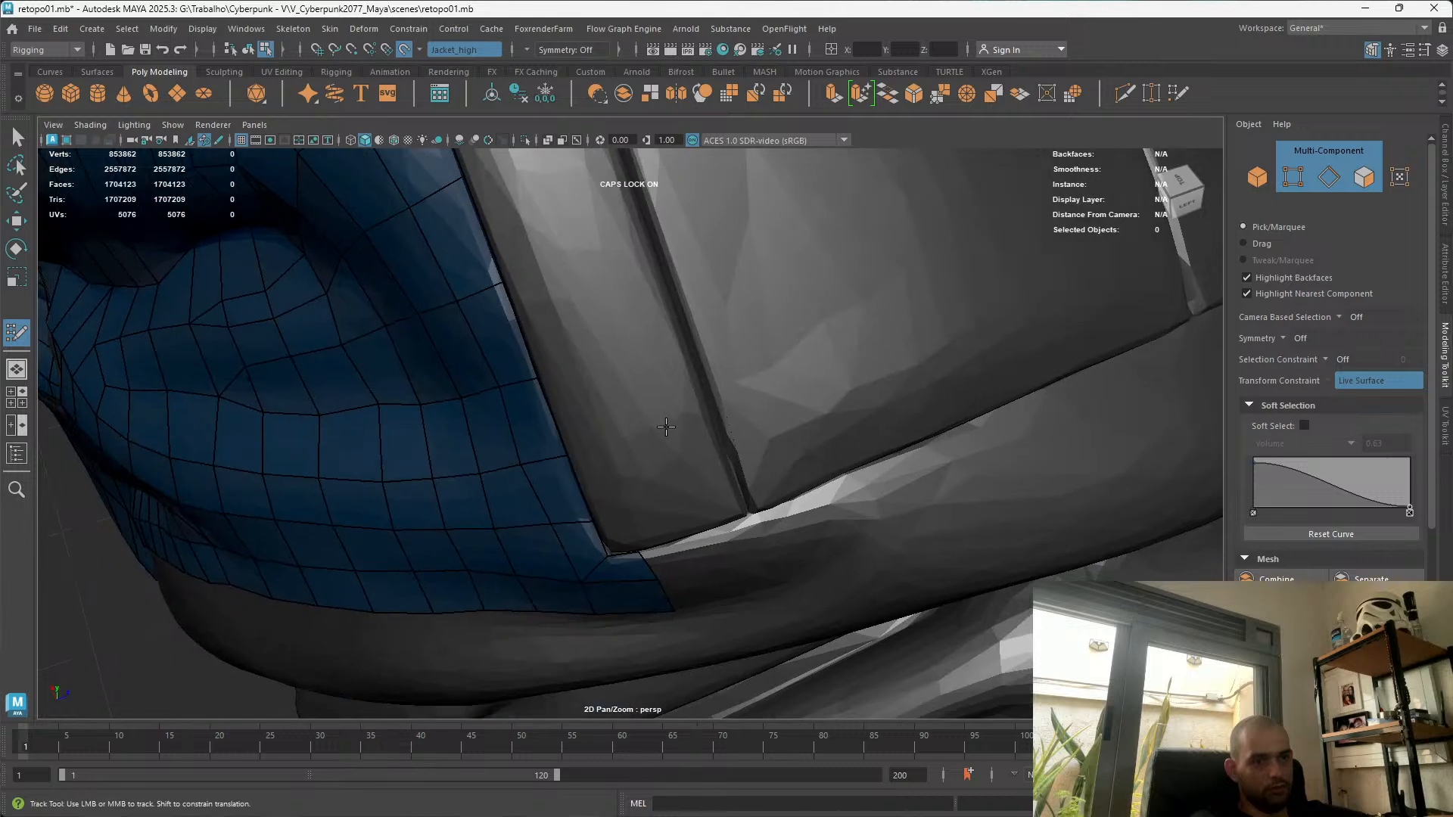
{"action": "scroll", "coordinate": [696, 544], "scroll_direction": "up", "scroll_amount": 5}
{"action": "left_click_drag", "start_coordinate": [710, 551], "coordinate": [715, 529]}
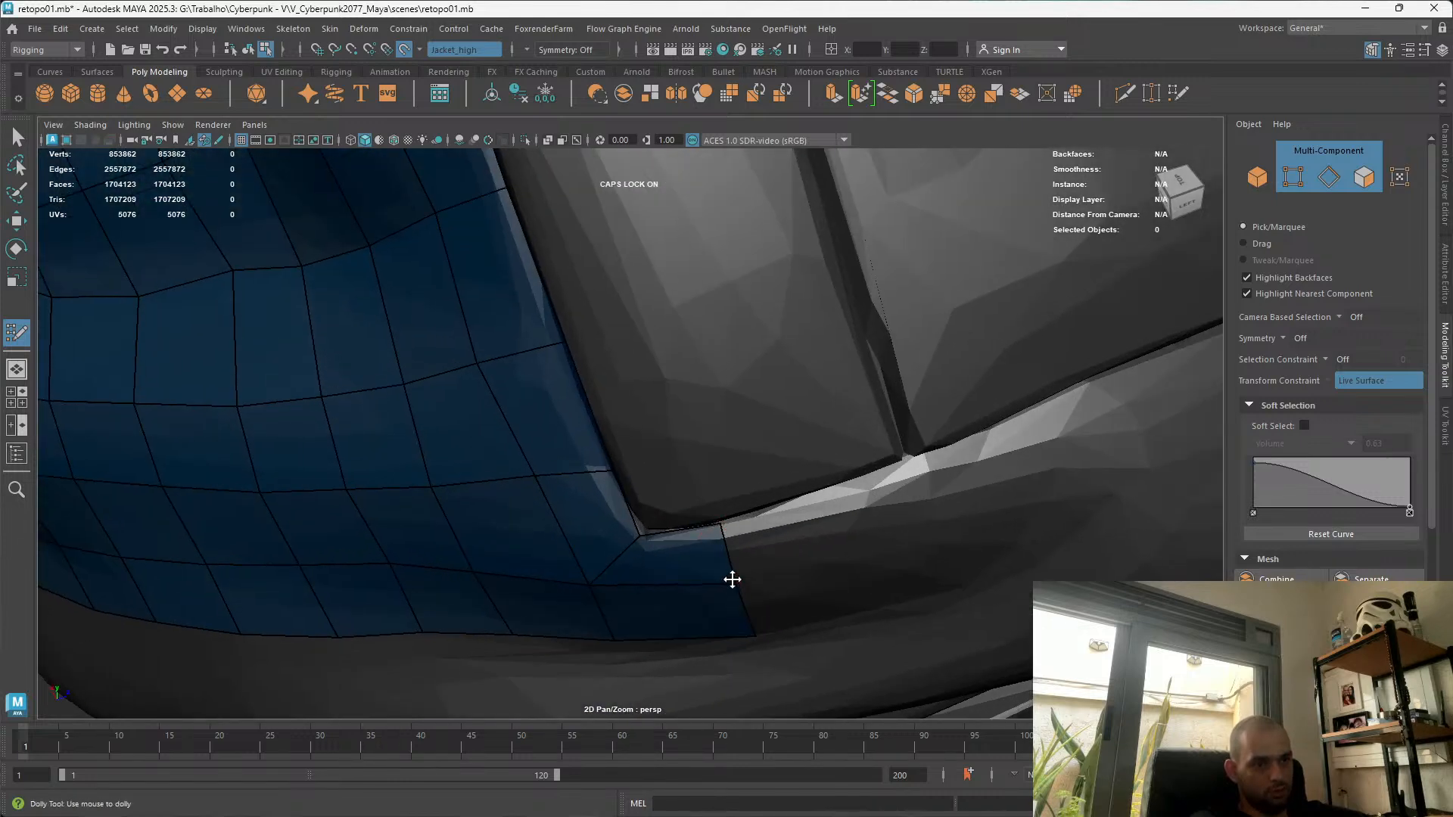
{"action": "scroll", "coordinate": [694, 583], "scroll_direction": "down", "scroll_amount": 4}
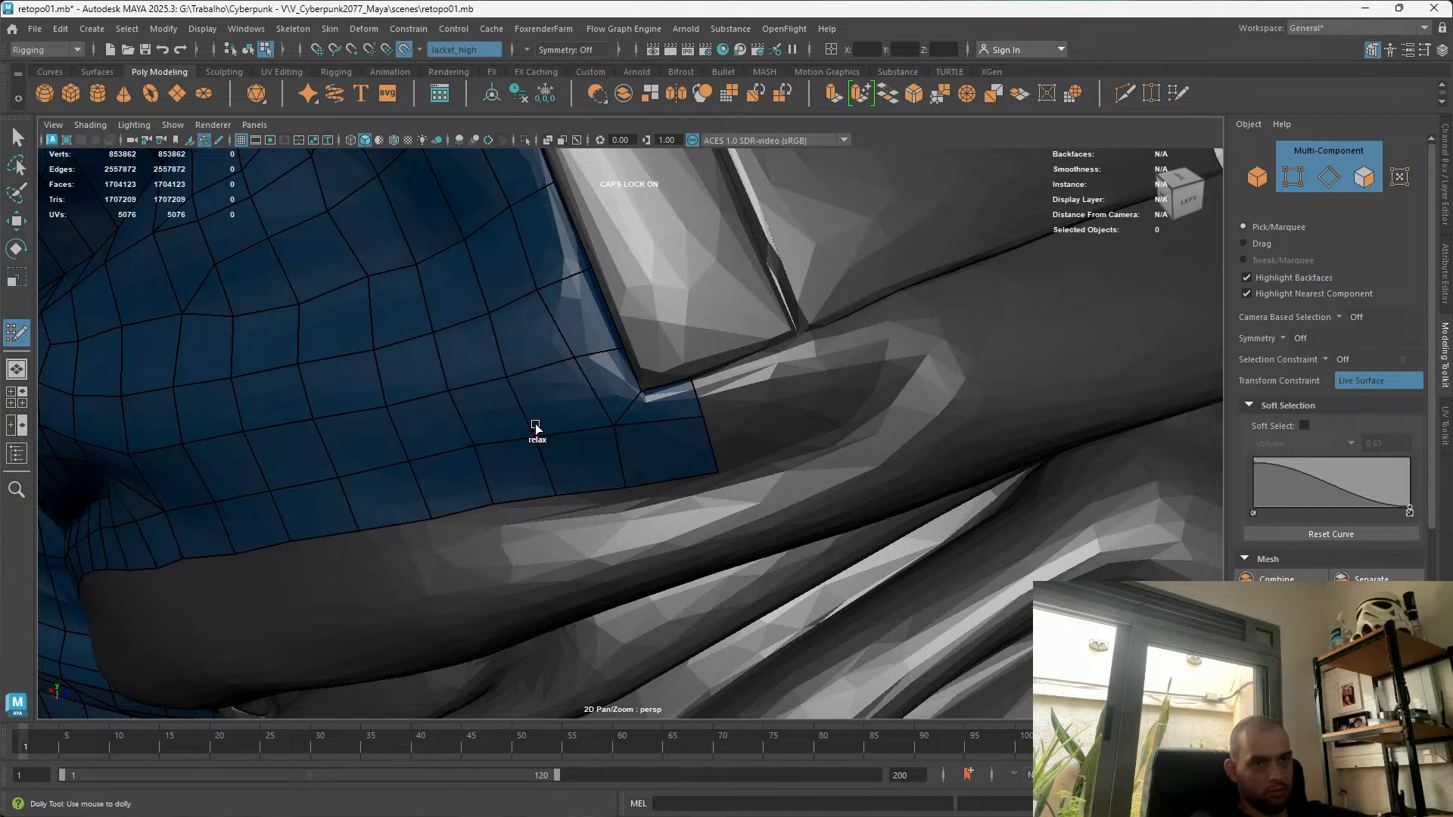
{"action": "mouse_move", "coordinate": [465, 460]}
{"action": "left_mouse_down", "text": "shift"}
{"action": "mouse_move", "coordinate": [353, 496]}
{"action": "mouse_move", "coordinate": [487, 464]}
{"action": "mouse_move", "coordinate": [503, 511]}
{"action": "mouse_move", "coordinate": [529, 515]}
{"action": "mouse_move", "coordinate": [489, 522]}
{"action": "mouse_move", "coordinate": [515, 506]}
{"action": "left_mouse_up", "text": "shift"}
{"action": "key", "text": "ctrl+z"}
{"action": "scroll", "coordinate": [428, 460], "scroll_direction": "down", "scroll_amount": 3}
{"action": "left_click_drag", "start_coordinate": [427, 459], "coordinate": [526, 417], "text": "alt"}
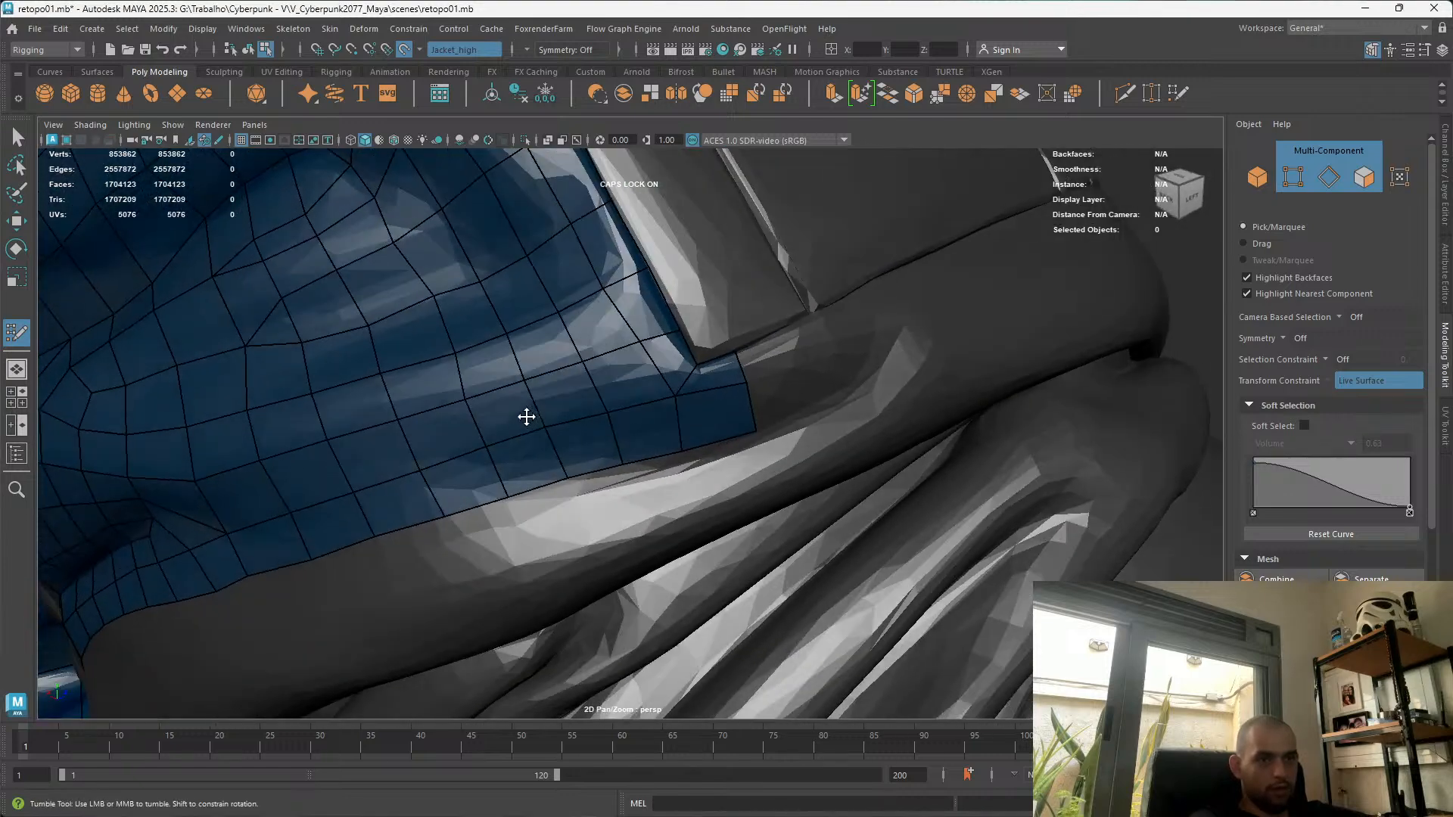
{"action": "left_click_drag", "start_coordinate": [601, 523], "coordinate": [482, 525], "text": "alt"}
{"action": "scroll", "coordinate": [482, 525], "scroll_direction": "up", "scroll_amount": 2}
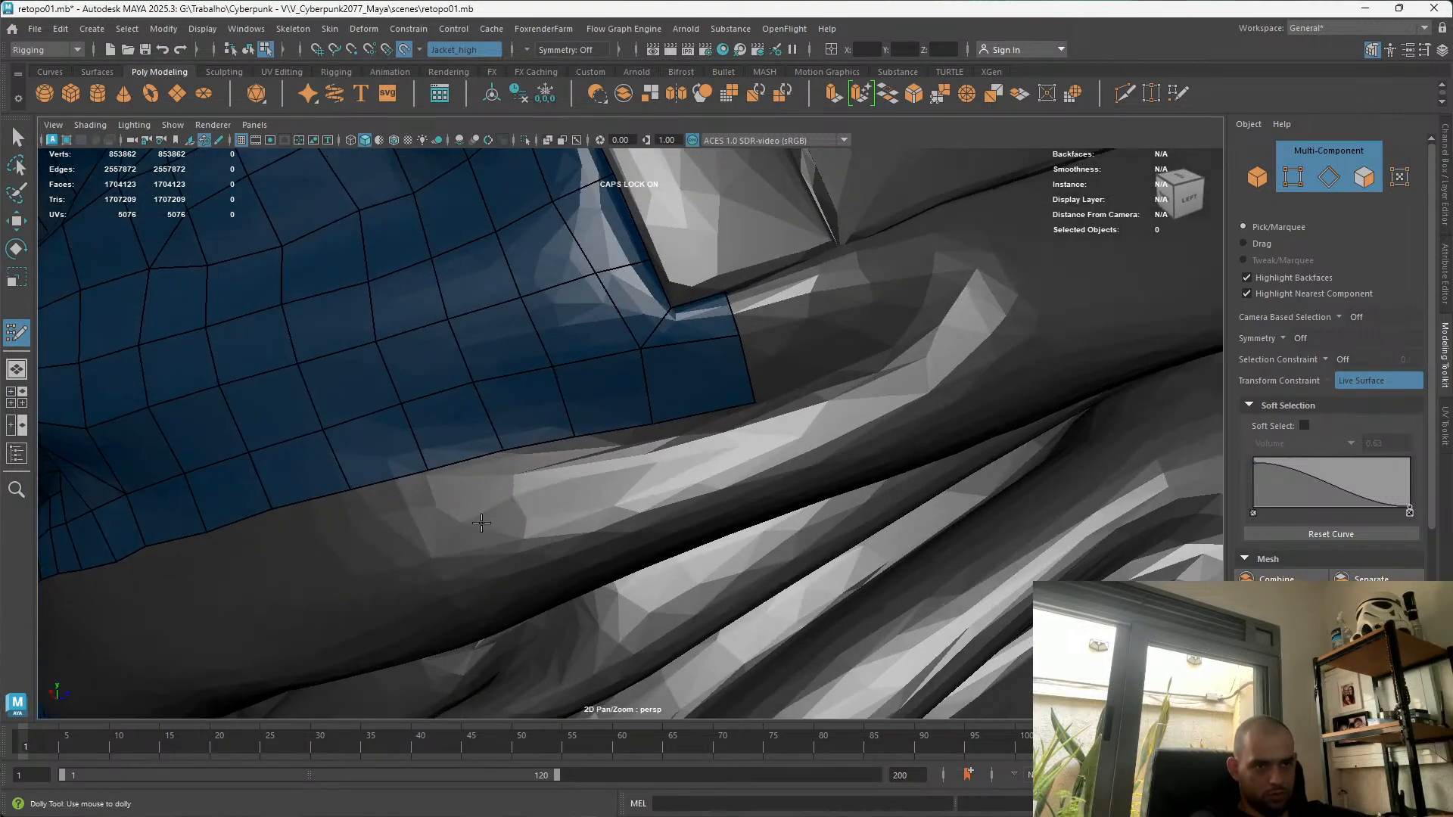
{"action": "mouse_move", "coordinate": [376, 486]}
{"action": "left_mouse_down"}
{"action": "mouse_move", "coordinate": [412, 583]}
{"action": "mouse_move", "coordinate": [443, 563]}
{"action": "left_mouse_up"}
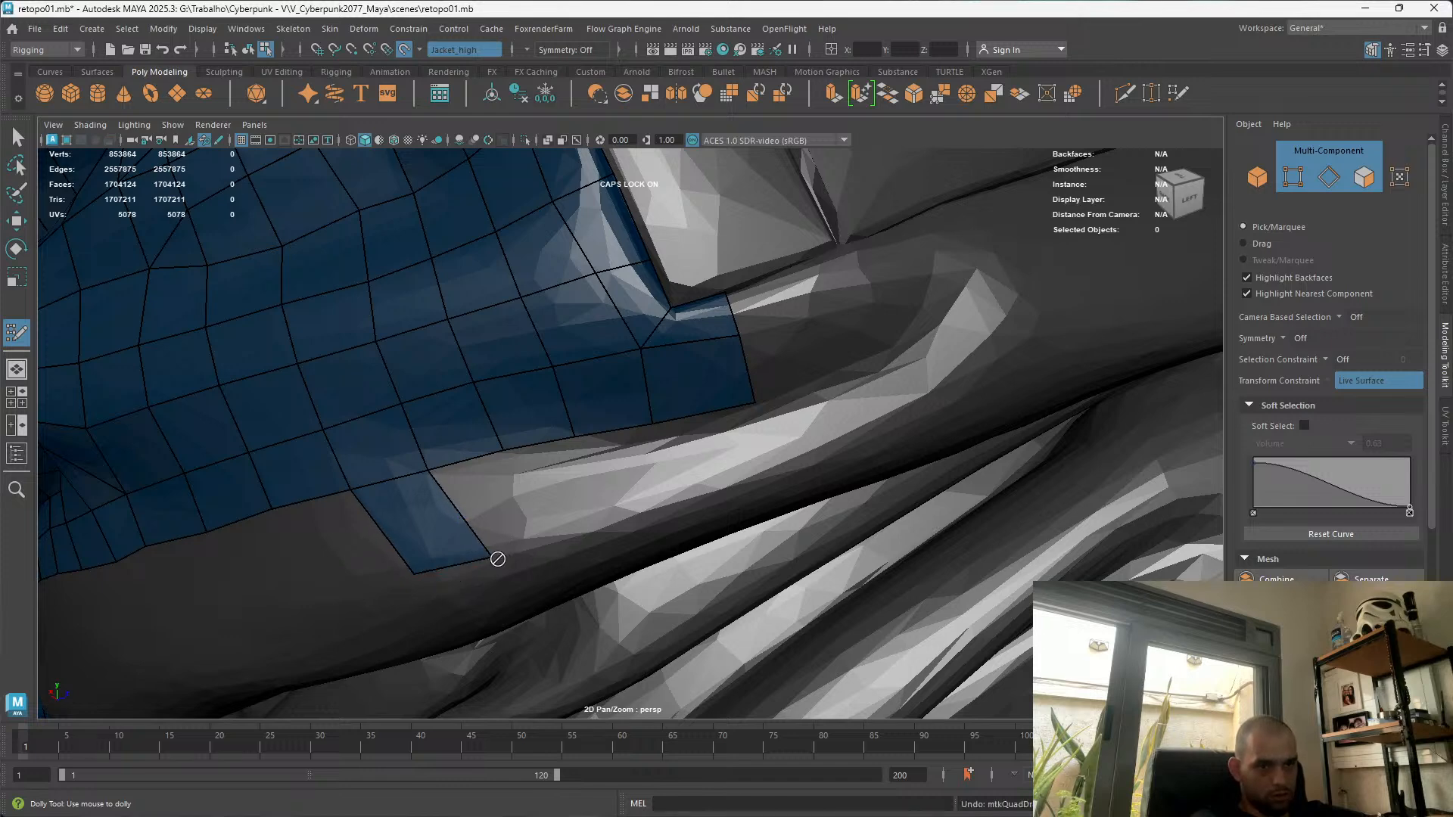
{"action": "key", "text": "ctrl+z"}
{"action": "left_click_drag", "start_coordinate": [443, 464], "coordinate": [431, 529]}
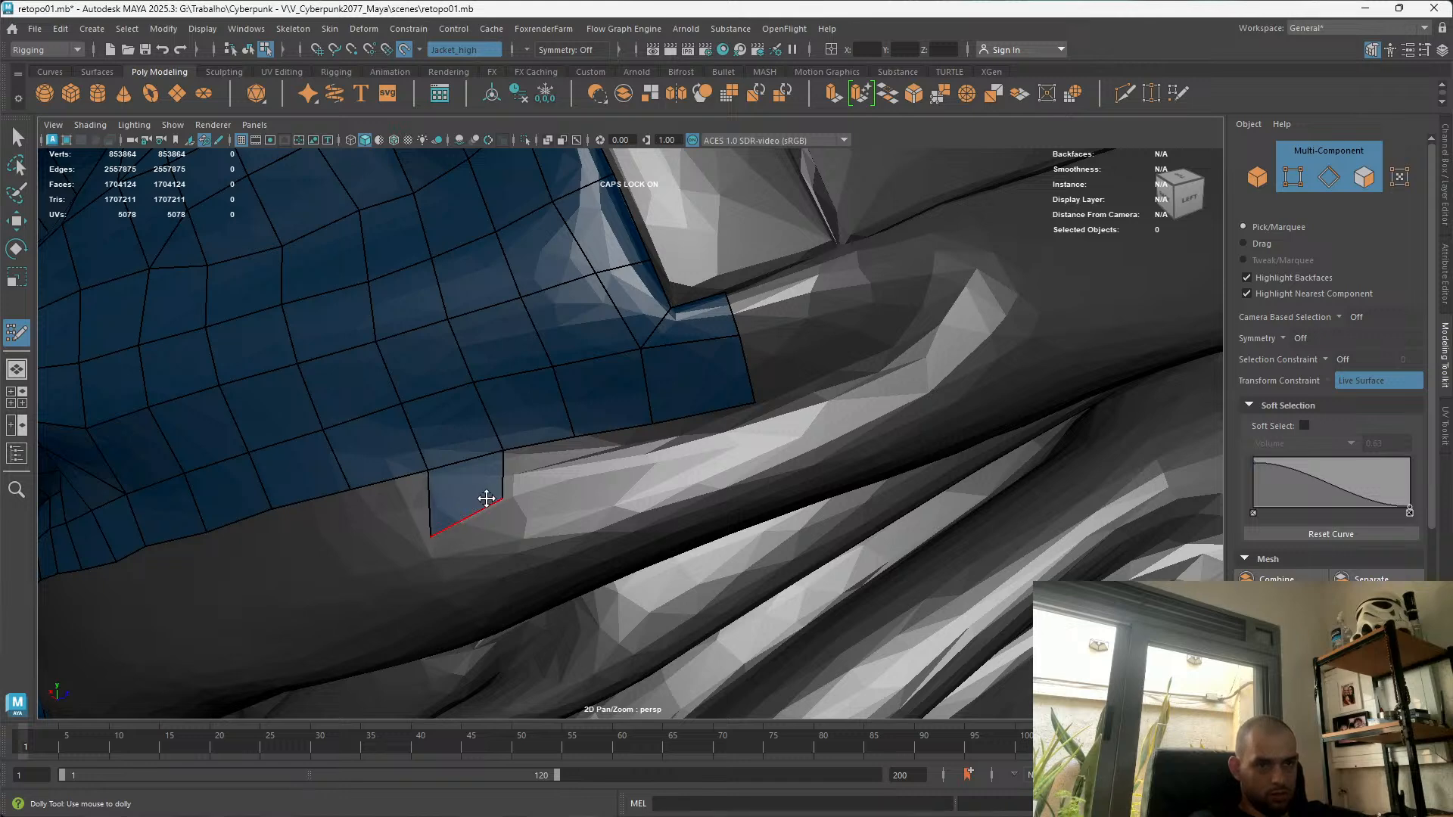
{"action": "key", "text": "ctrl+z"}
Extrude two connected quads from the patch's lower border edge onto the fold and shape them by moving their vertices
{"action": "mouse_move", "coordinate": [497, 517]}
{"action": "left_mouse_down", "text": "alt"}
{"action": "mouse_move", "coordinate": [512, 419]}
{"action": "mouse_move", "coordinate": [557, 341]}
{"action": "mouse_move", "coordinate": [630, 413]}
{"action": "mouse_move", "coordinate": [603, 431]}
{"action": "mouse_move", "coordinate": [606, 467]}
{"action": "mouse_move", "coordinate": [649, 477]}
{"action": "mouse_move", "coordinate": [655, 451]}
{"action": "left_mouse_up", "text": "alt"}
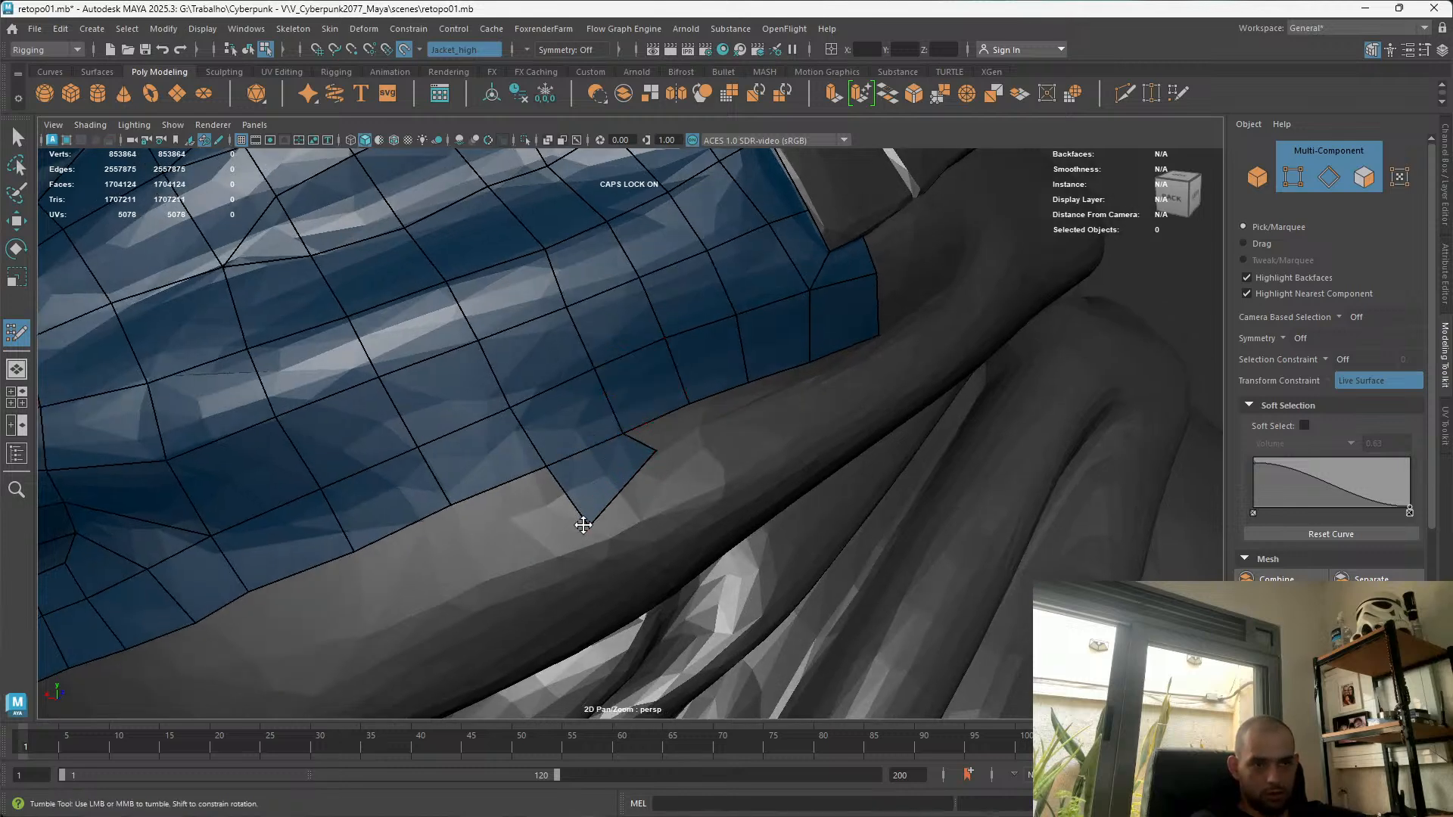
{"action": "mouse_move", "coordinate": [616, 502]}
{"action": "left_mouse_down"}
{"action": "mouse_move", "coordinate": [688, 535]}
{"action": "mouse_move", "coordinate": [713, 527]}
{"action": "left_mouse_up"}
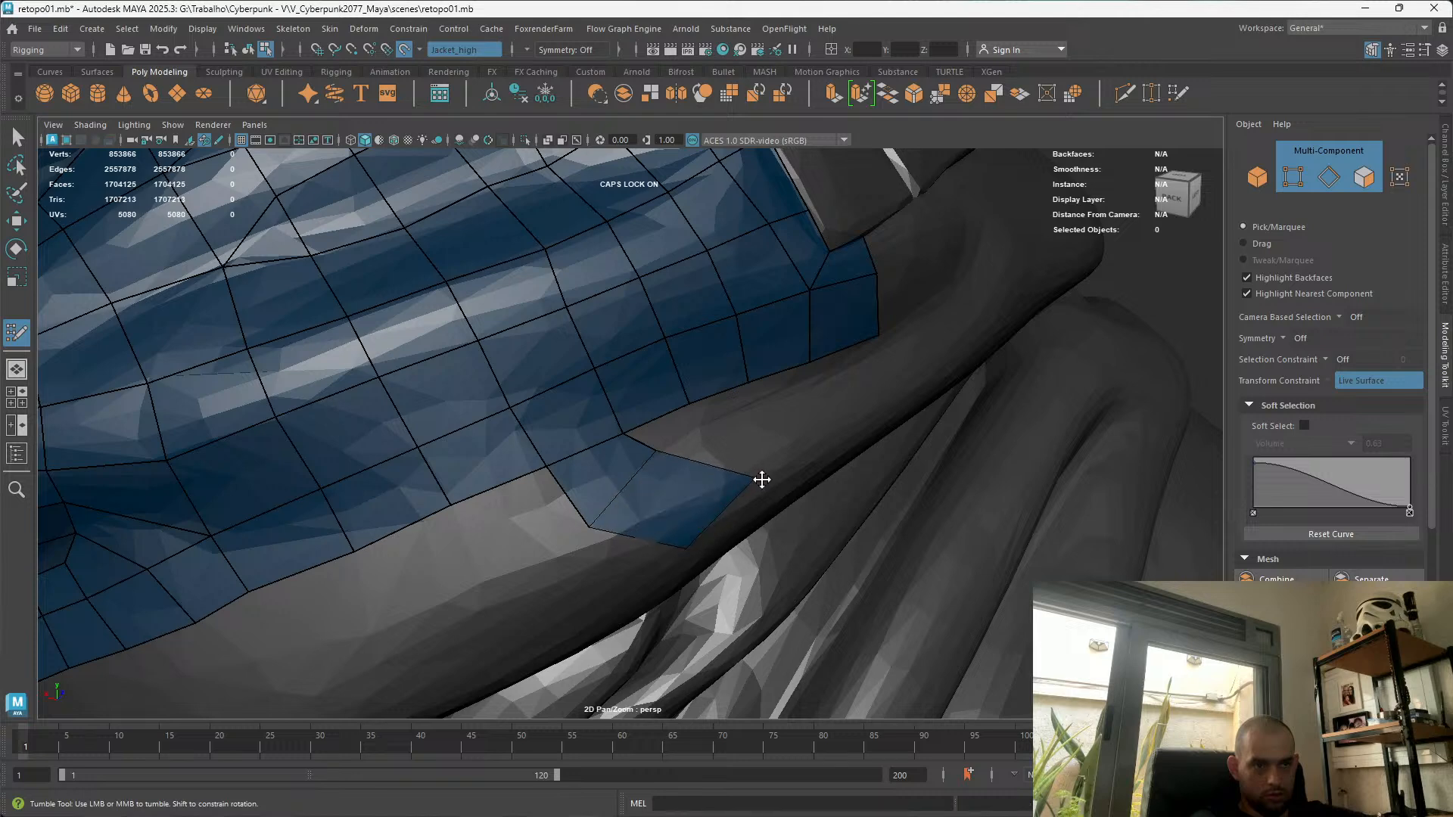
{"action": "left_click_drag", "start_coordinate": [751, 475], "coordinate": [703, 472]}
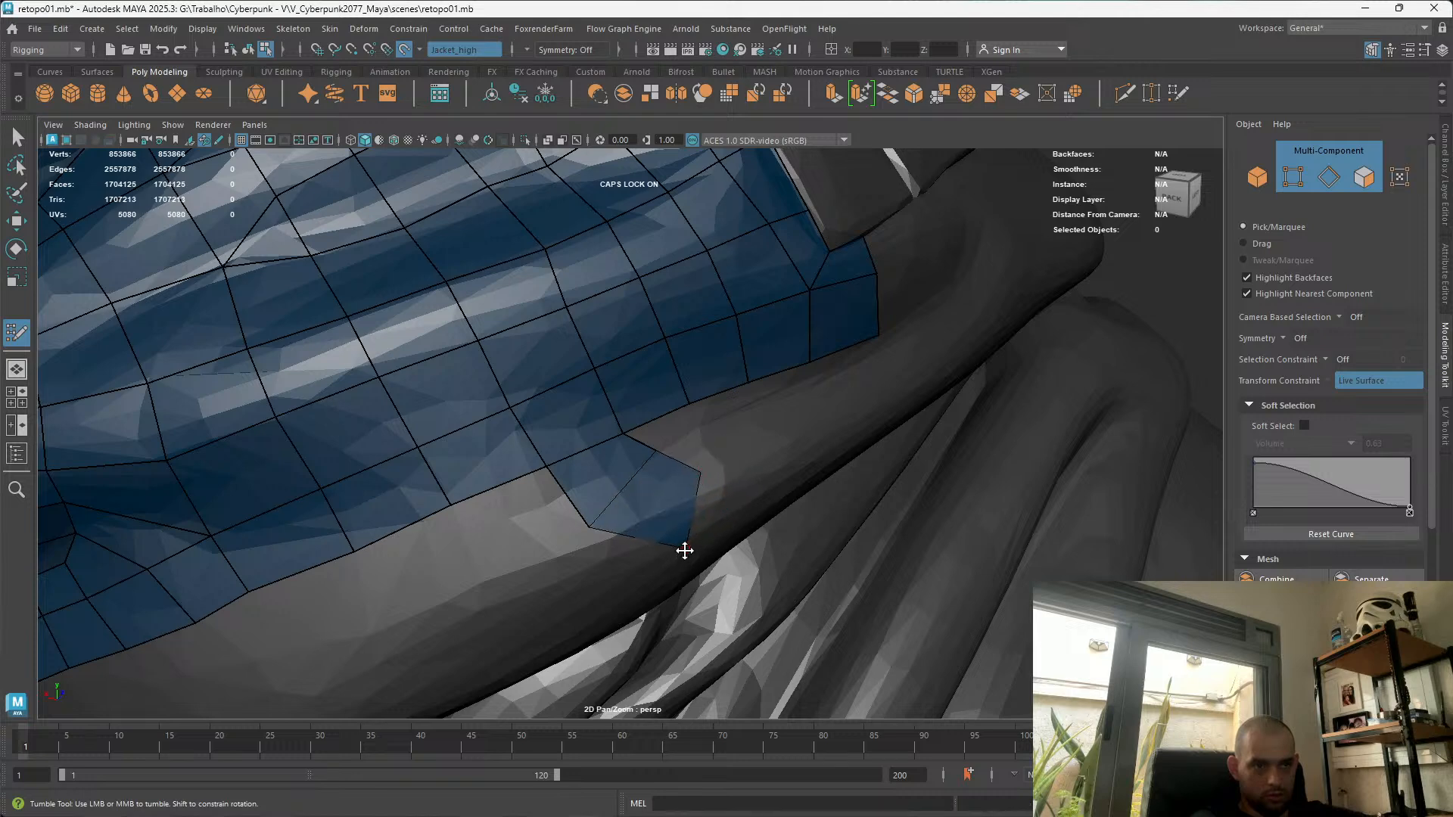
{"action": "left_click_drag", "start_coordinate": [685, 550], "coordinate": [724, 513]}
{"action": "left_click_drag", "start_coordinate": [652, 444], "coordinate": [645, 462]}
{"action": "left_click_drag", "start_coordinate": [587, 524], "coordinate": [527, 466]}
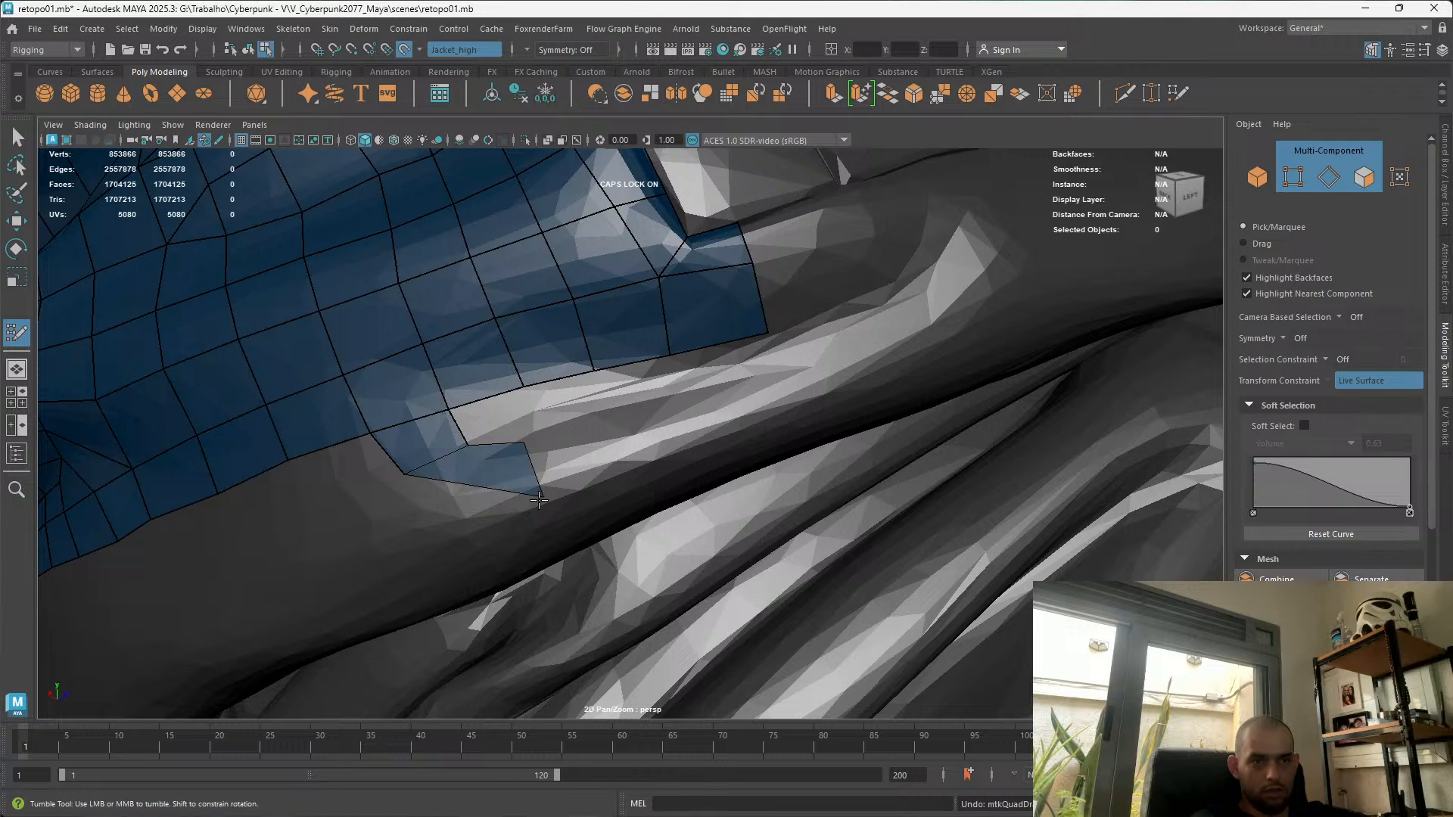
{"action": "left_click_drag", "start_coordinate": [542, 495], "coordinate": [537, 485]}
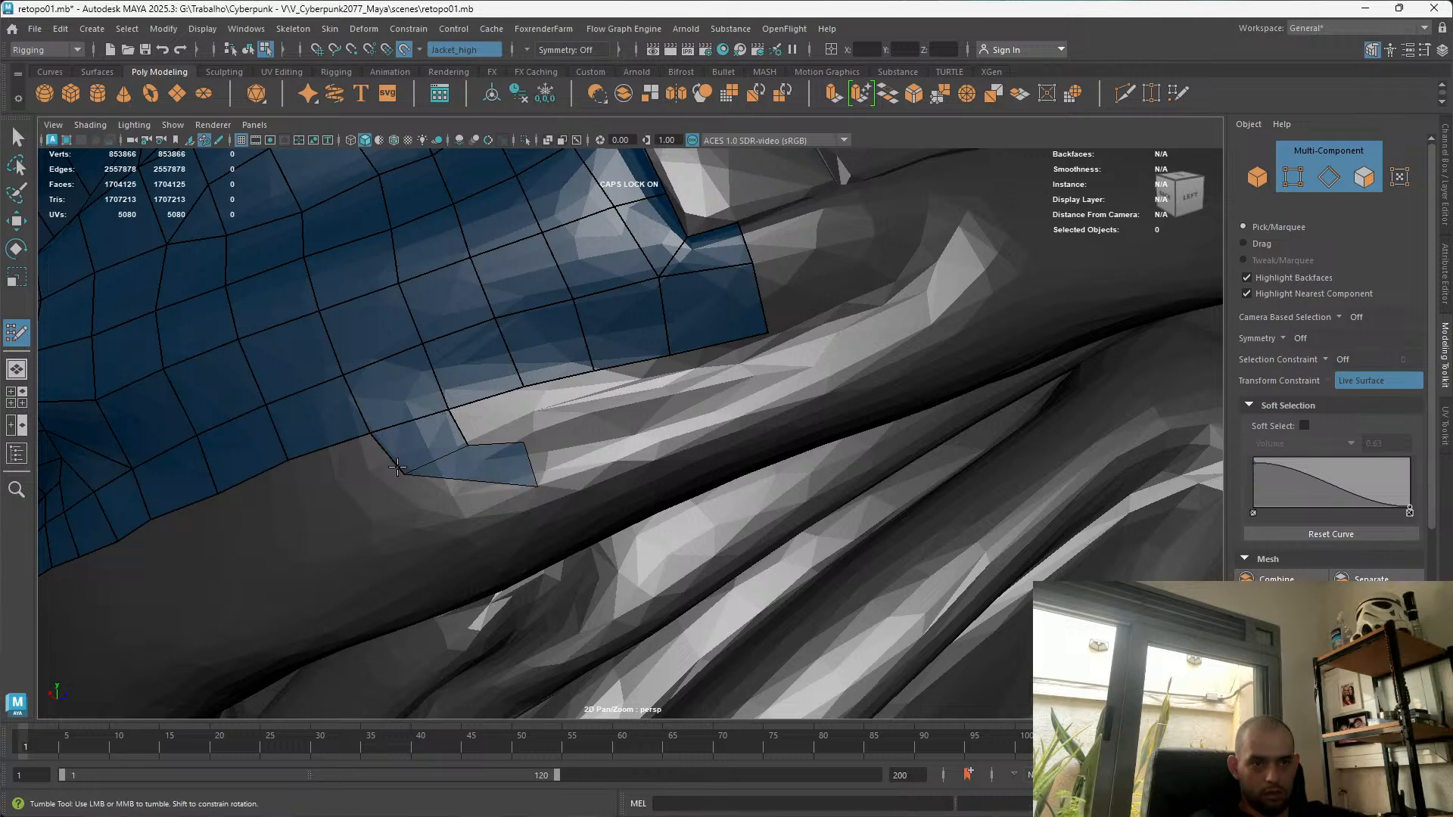
Fill the gap between the new quads and the patch's lower border with a quad, and adjust its outer vertex
{"action": "left_click_drag", "start_coordinate": [407, 471], "coordinate": [501, 645], "text": "alt"}
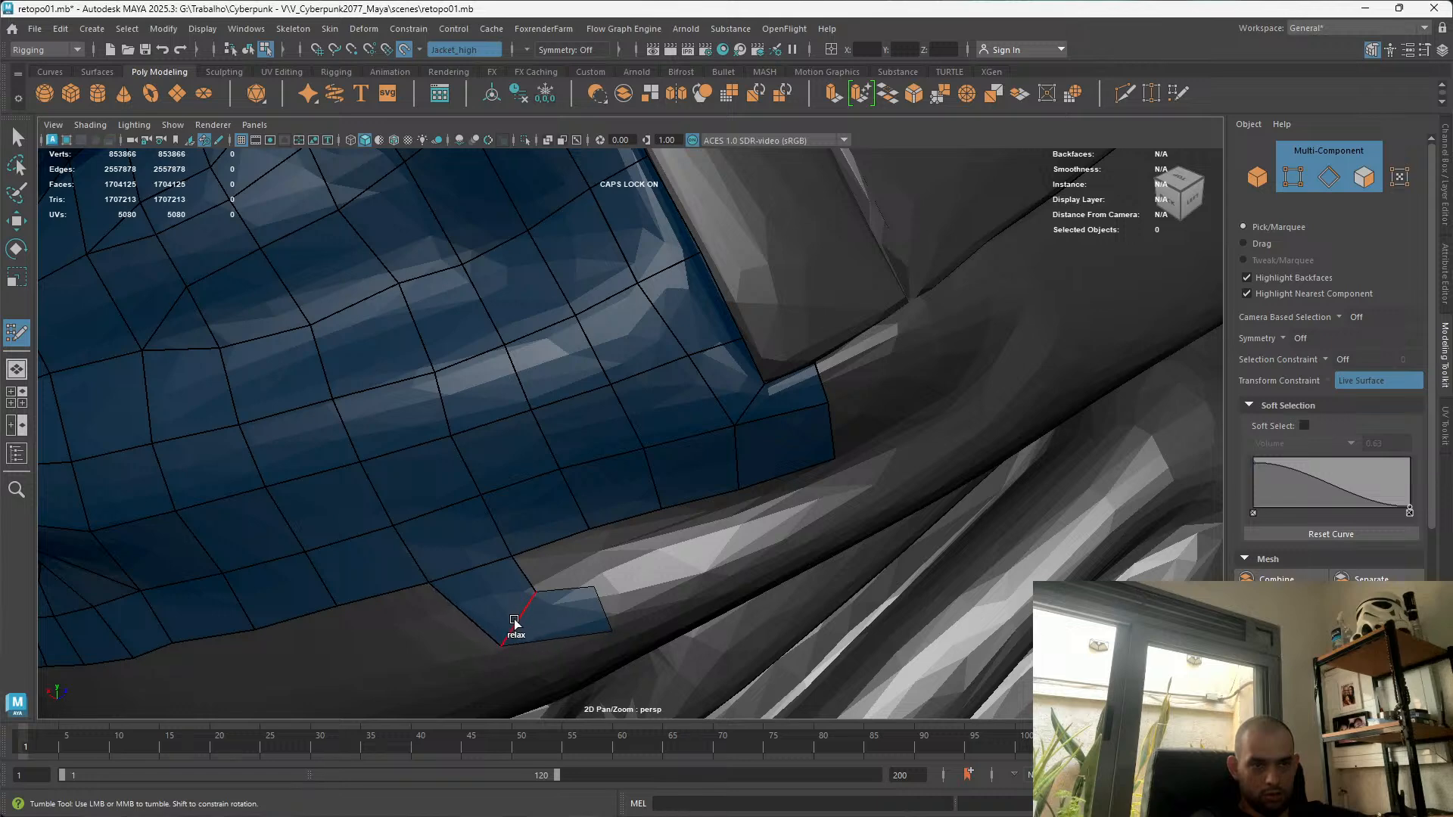
{"action": "left_click_drag", "start_coordinate": [596, 576], "coordinate": [571, 482], "text": "alt"}
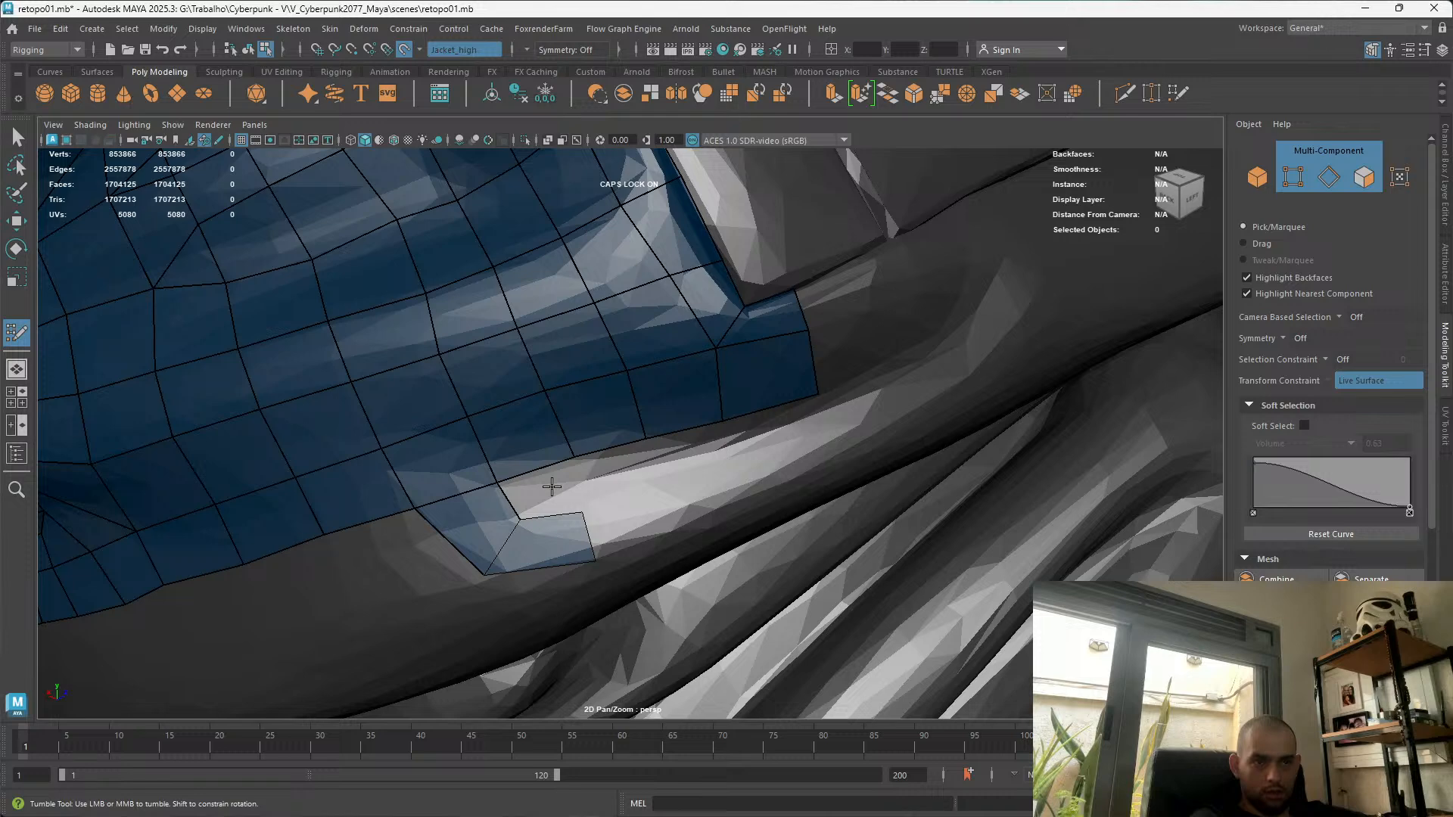
{"action": "left_click", "coordinate": [543, 492], "text": "shift"}
{"action": "left_click_drag", "start_coordinate": [577, 512], "coordinate": [564, 511]}
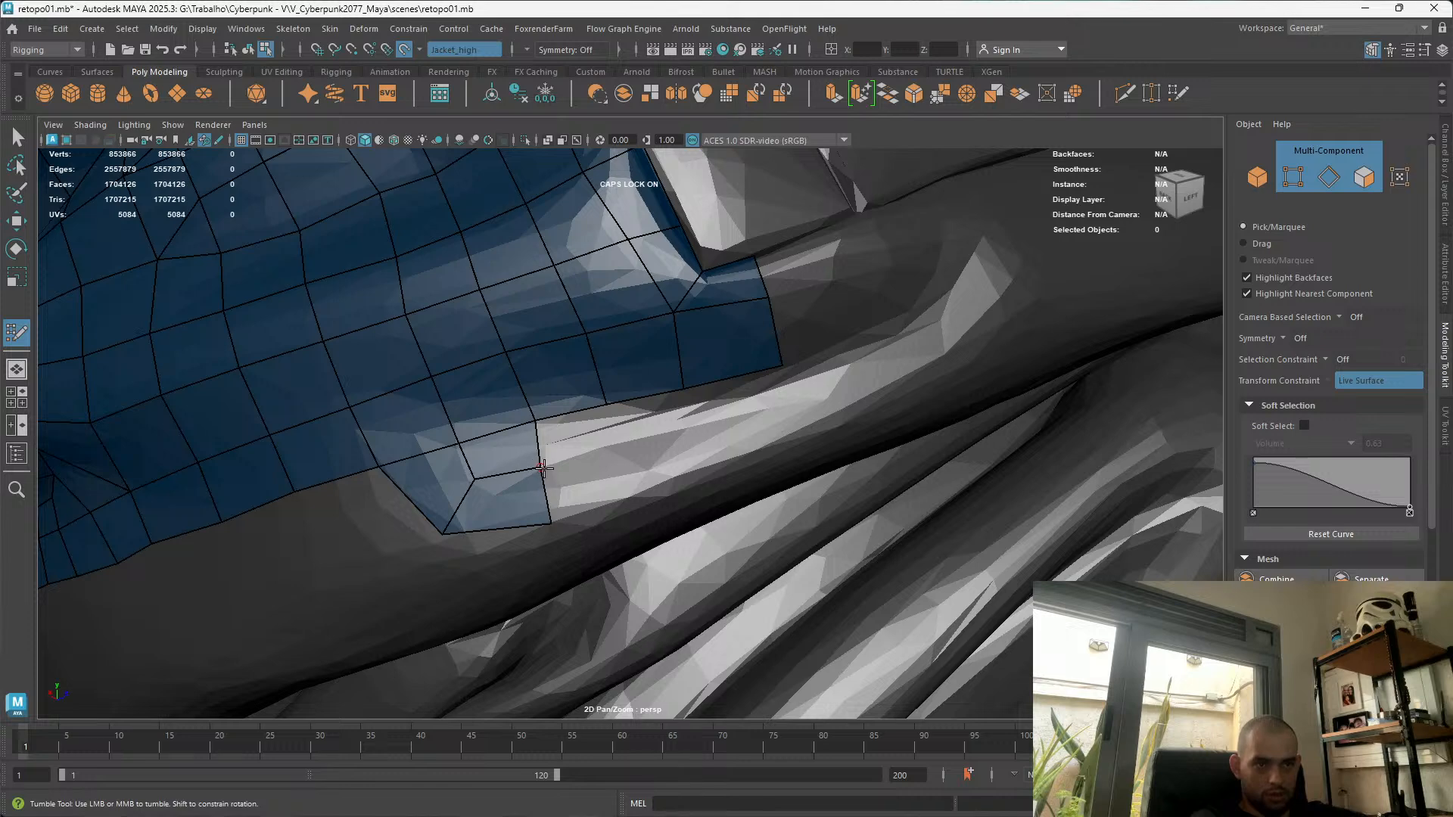
Set Quad Draw's edge extrusion mode to Loop
{"action": "key", "text": "space"}
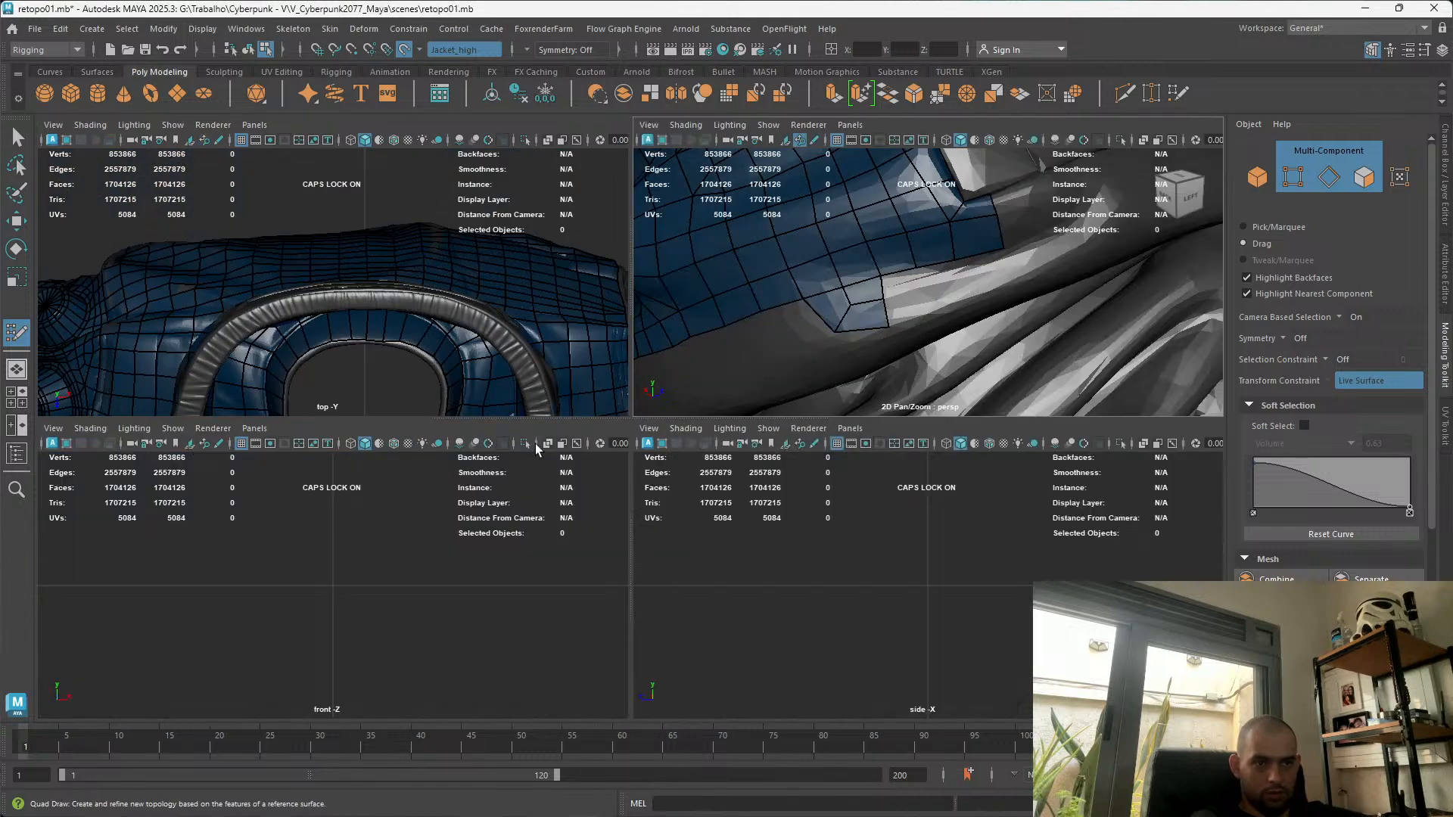
{"action": "key", "text": "space"}
{"action": "scroll", "coordinate": [577, 423], "scroll_direction": "up", "scroll_amount": 2}
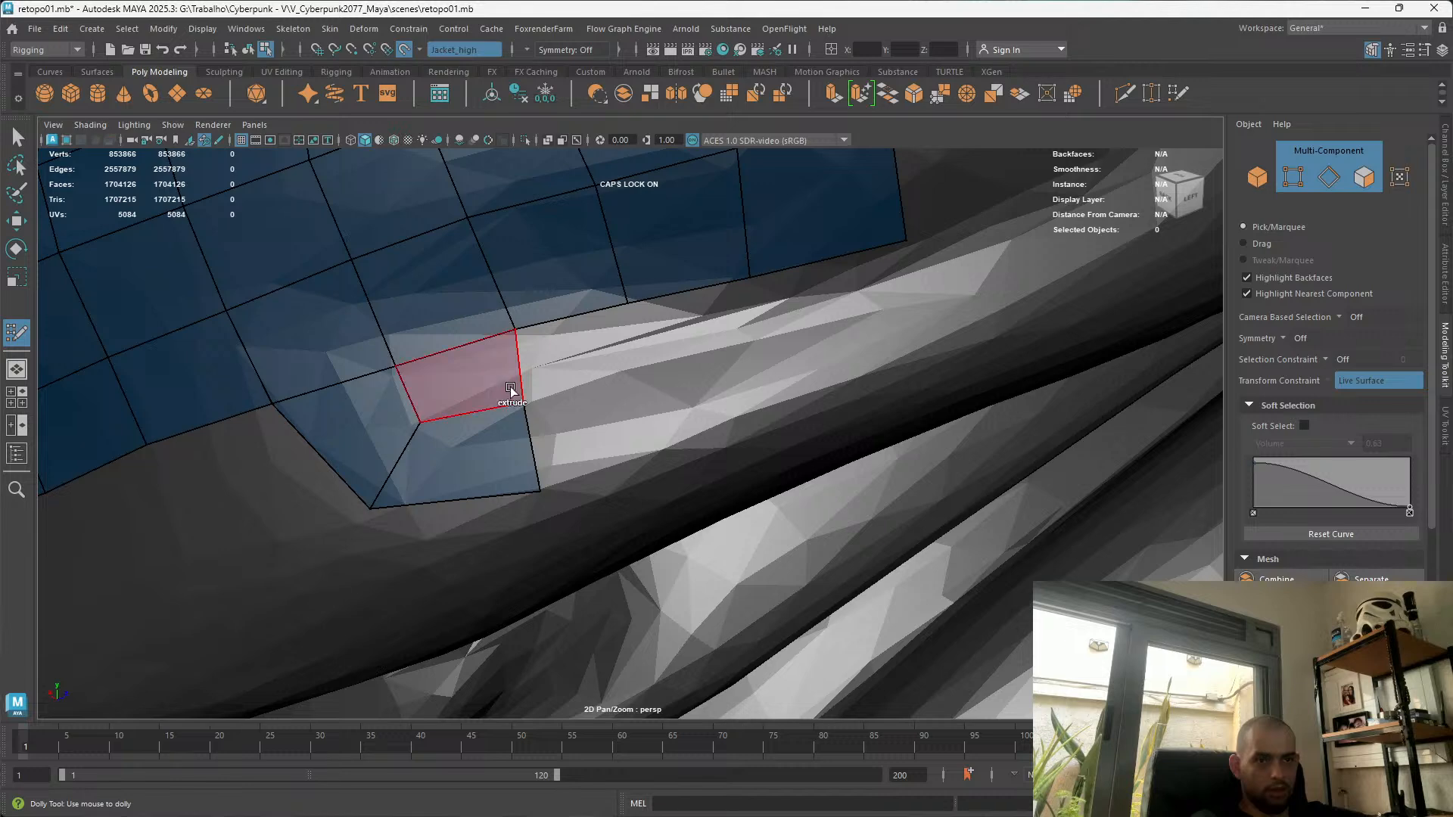
{"action": "right_click", "coordinate": [518, 380]}
{"action": "mouse_move", "coordinate": [452, 401]}
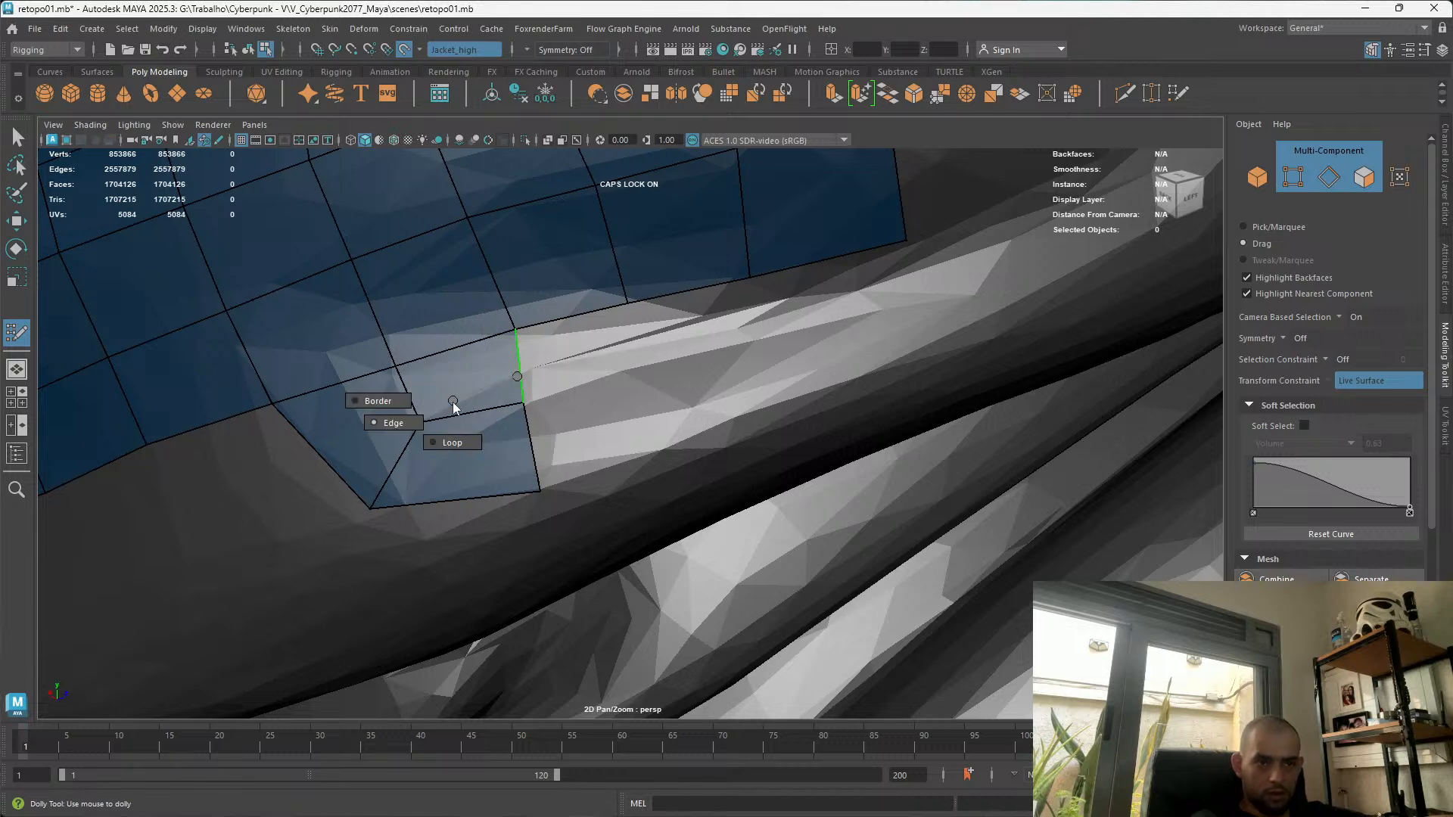
{"action": "left_click", "coordinate": [452, 443]}
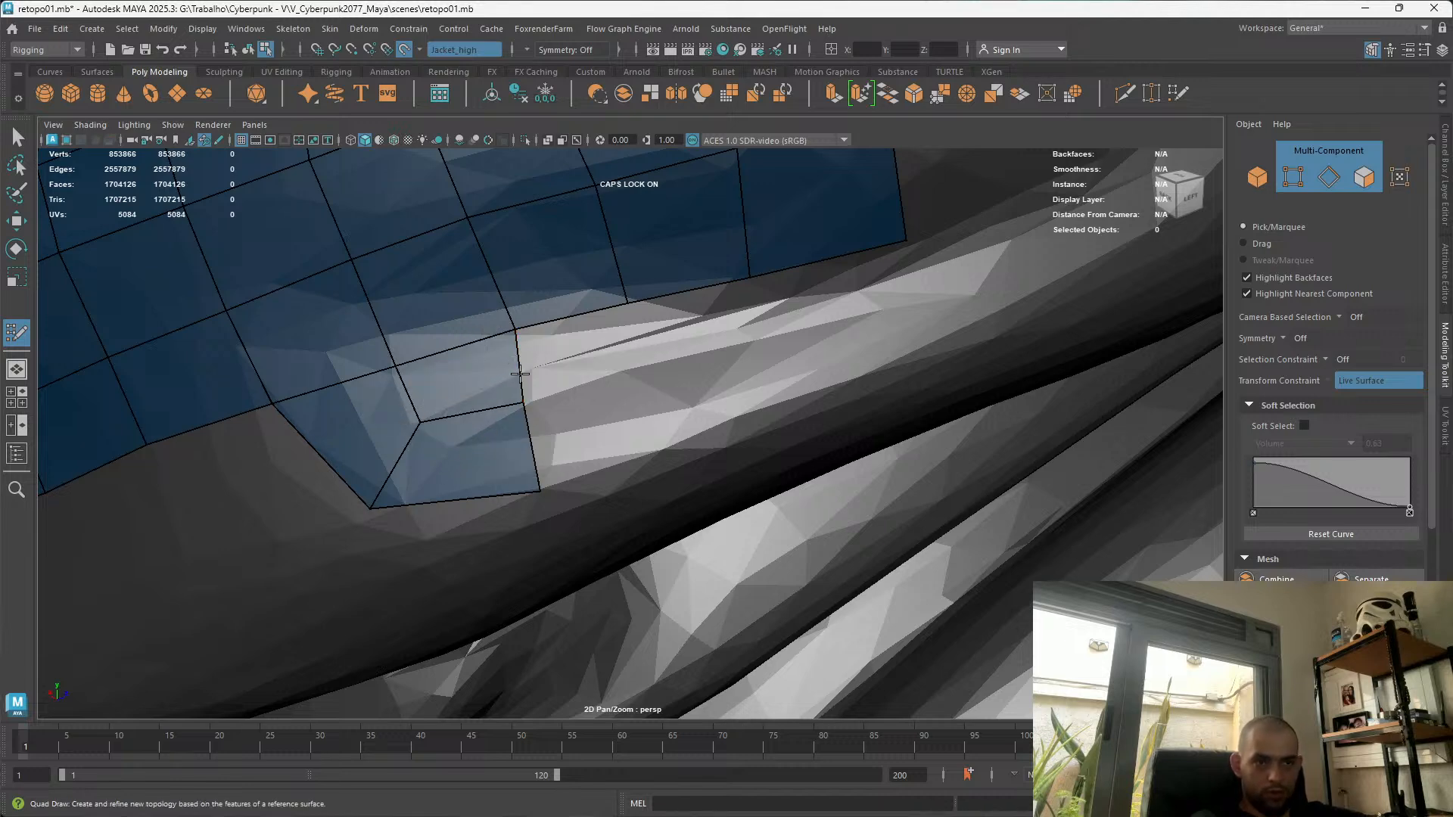
Extrude the open side edge loop into two quads, weld them to the patch's lower border, and reposition their vertices
{"action": "left_click_drag", "start_coordinate": [514, 372], "coordinate": [627, 312]}
{"action": "left_click_drag", "start_coordinate": [648, 404], "coordinate": [628, 367]}
{"action": "left_click_drag", "start_coordinate": [517, 402], "coordinate": [524, 391]}
{"action": "left_click_drag", "start_coordinate": [617, 453], "coordinate": [664, 486], "text": "alt"}
{"action": "left_click_drag", "start_coordinate": [542, 523], "coordinate": [419, 419]}
{"action": "right_click_drag", "start_coordinate": [418, 419], "coordinate": [483, 548], "text": "alt"}
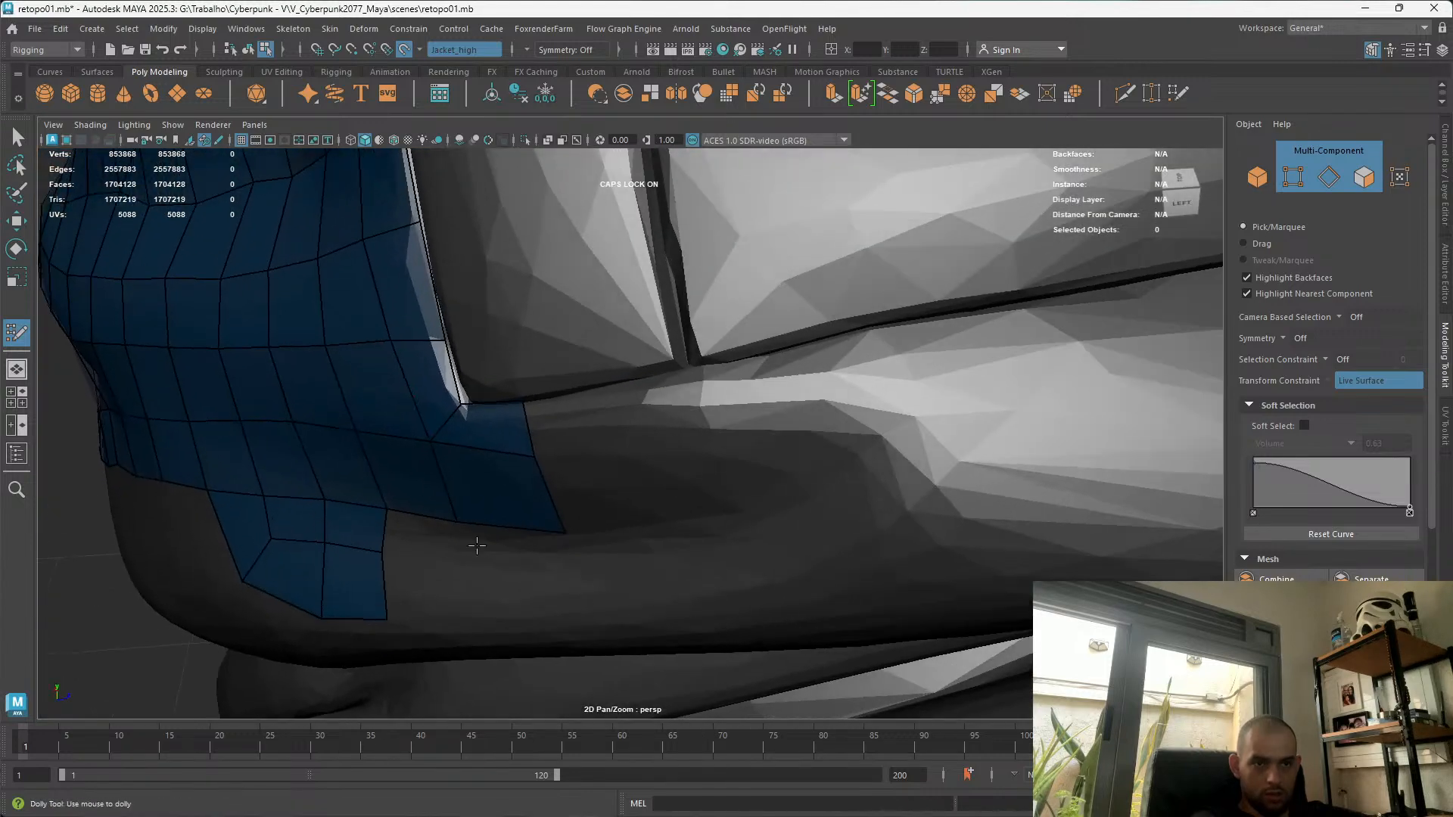
Extrude the open side edge loop again, adding another two-quad column along the fold beneath the patch's border
{"action": "left_click_drag", "start_coordinate": [482, 548], "coordinate": [373, 428], "text": "alt"}
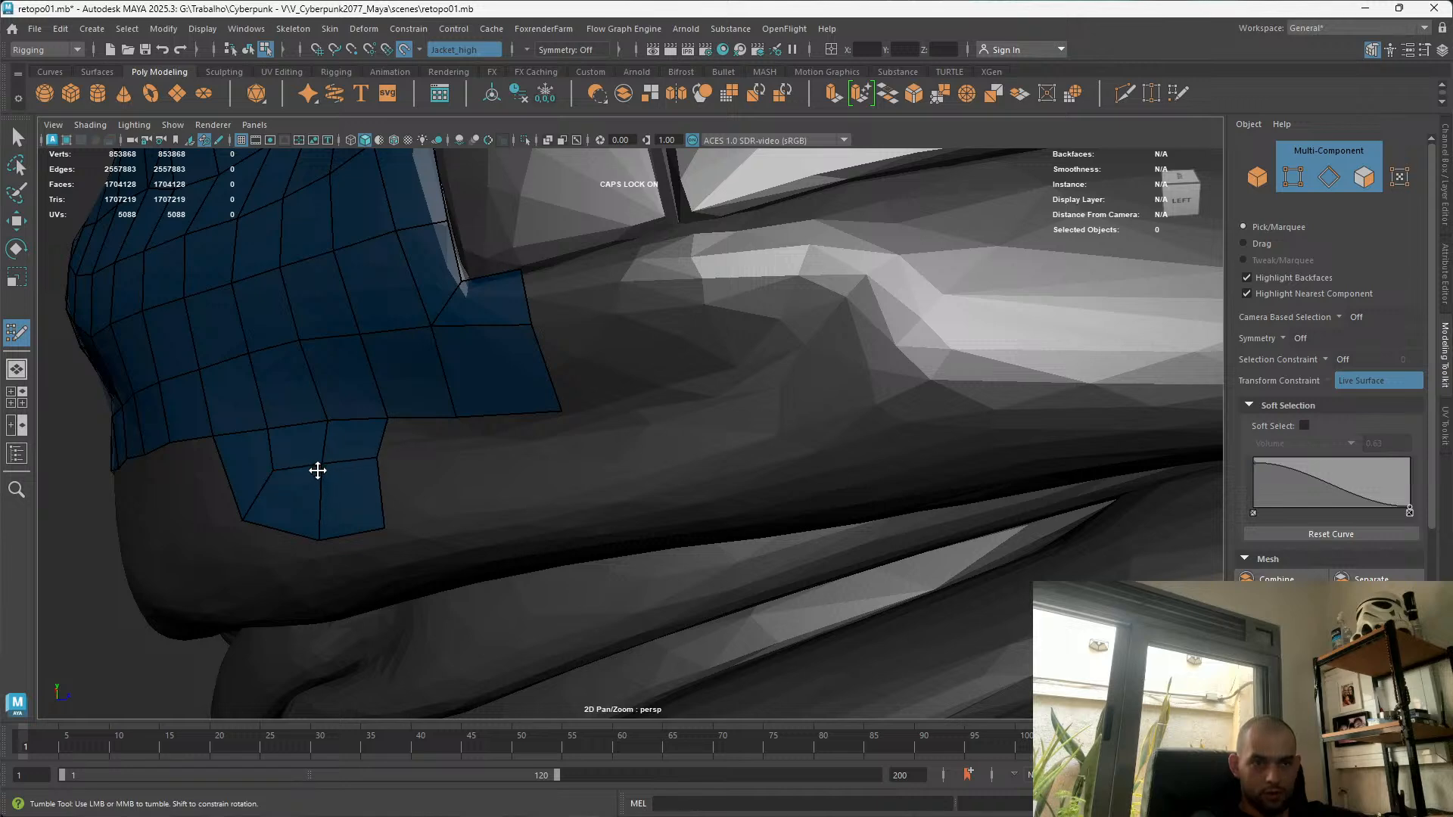
{"action": "left_click_drag", "start_coordinate": [315, 480], "coordinate": [337, 442], "text": "alt"}
{"action": "left_click_drag", "start_coordinate": [383, 490], "coordinate": [450, 503], "text": "alt"}
{"action": "mouse_move", "coordinate": [575, 526]}
{"action": "left_mouse_down"}
{"action": "mouse_move", "coordinate": [691, 535]}
{"action": "mouse_move", "coordinate": [702, 485]}
{"action": "mouse_move", "coordinate": [677, 471]}
{"action": "left_mouse_up"}
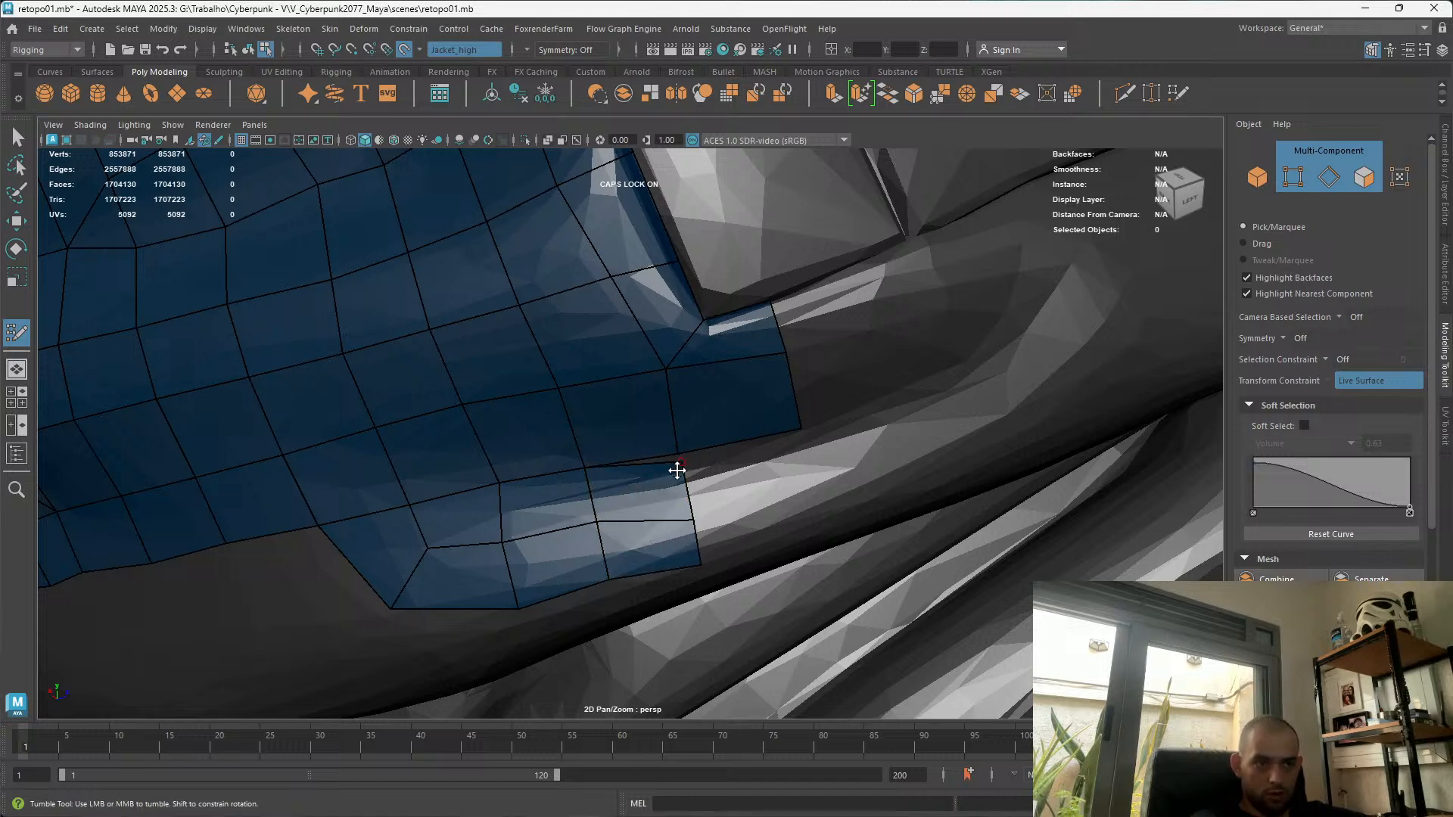
Extrude the open side edge loop beneath the patch into two quads, weld it to the lower border's corner, and reposition the middle side vertex
{"action": "mouse_move", "coordinate": [690, 522]}
{"action": "left_mouse_down"}
{"action": "mouse_move", "coordinate": [684, 496]}
{"action": "mouse_move", "coordinate": [802, 502]}
{"action": "mouse_move", "coordinate": [818, 526]}
{"action": "mouse_move", "coordinate": [799, 429]}
{"action": "left_mouse_up"}
{"action": "left_click_drag", "start_coordinate": [858, 525], "coordinate": [781, 321], "text": "alt"}
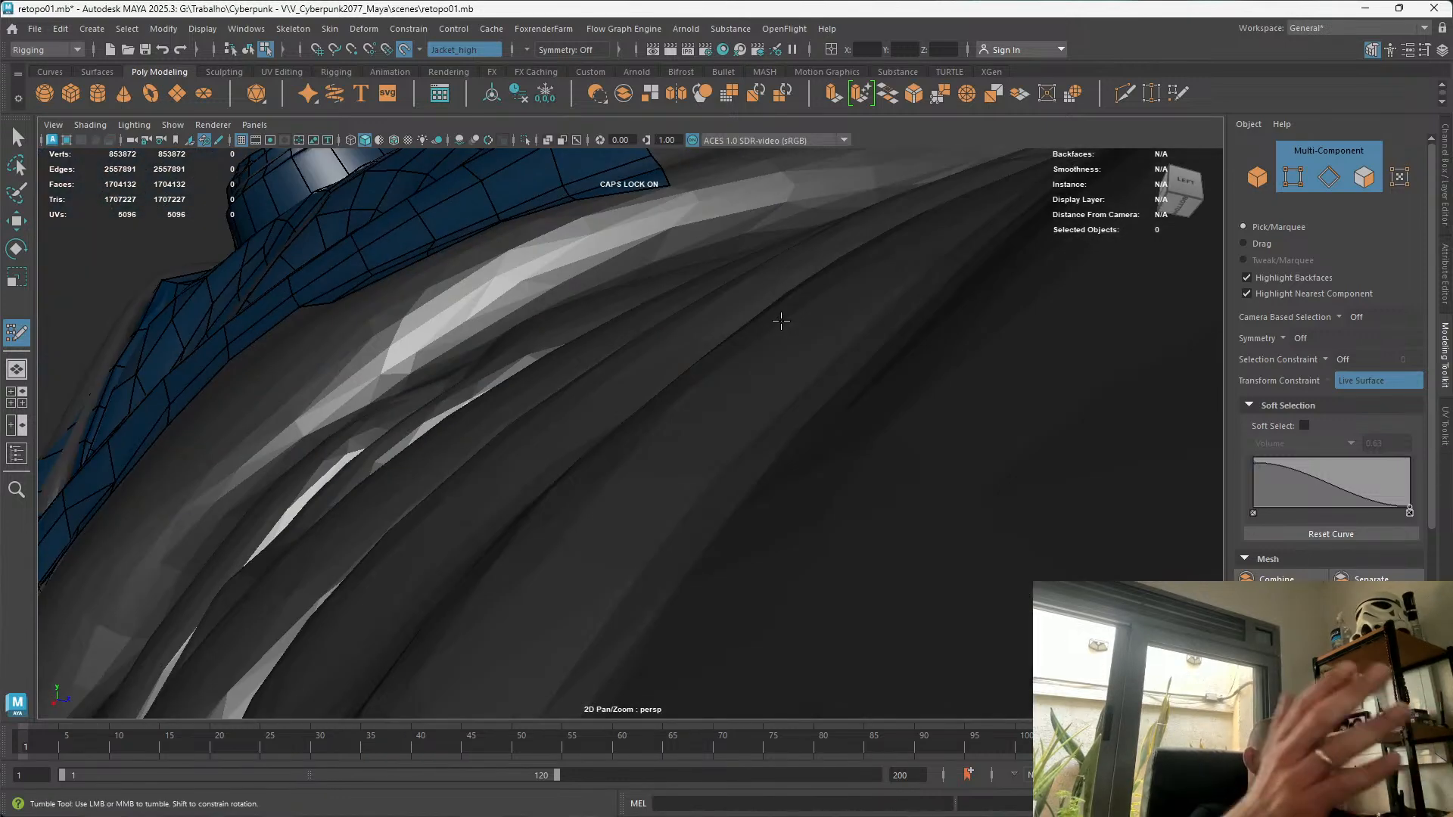
{"action": "left_click_drag", "start_coordinate": [285, 243], "coordinate": [457, 311], "text": "alt"}
{"action": "key", "text": "super"}
{"action": "left_click_drag", "start_coordinate": [605, 330], "coordinate": [574, 343], "text": "alt"}
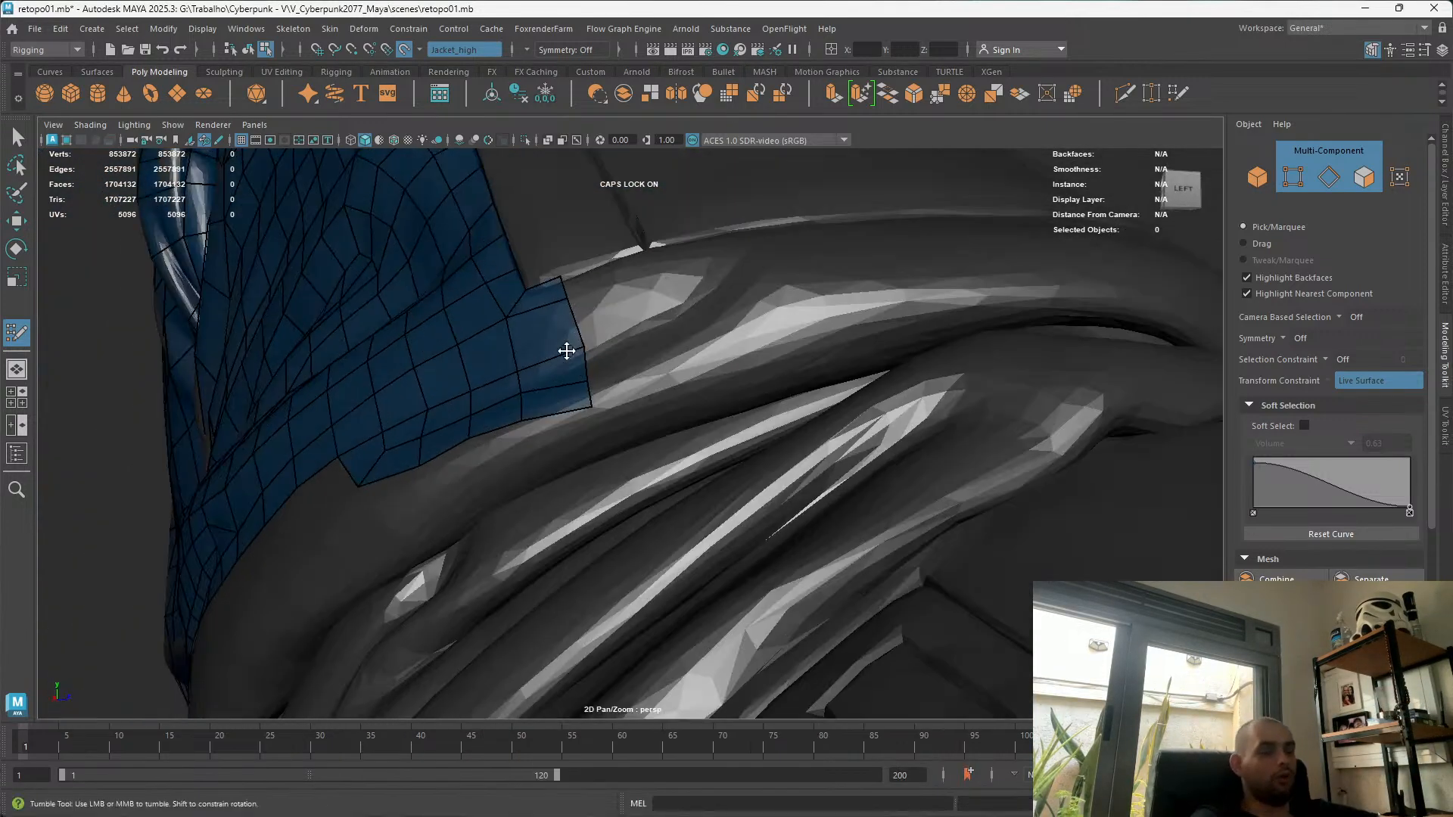
{"action": "right_click_drag", "start_coordinate": [574, 344], "coordinate": [606, 308], "text": "alt"}
{"action": "left_click_drag", "start_coordinate": [606, 308], "coordinate": [545, 451], "text": "alt"}
{"action": "middle_click_drag", "start_coordinate": [545, 451], "coordinate": [603, 500], "text": "alt"}
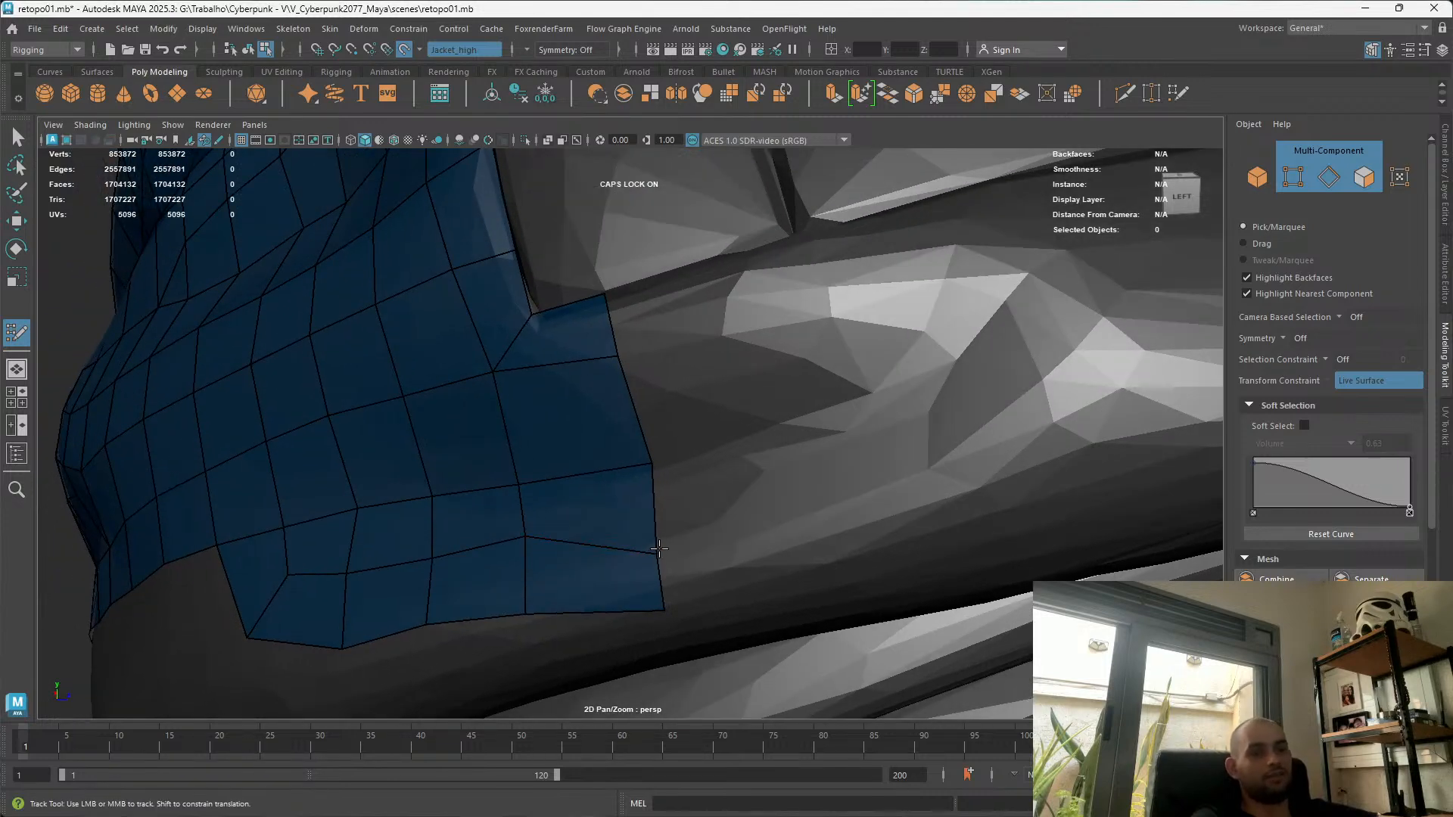
{"action": "left_click_drag", "start_coordinate": [655, 550], "coordinate": [651, 519]}
Examine the extended patch, the panel corner and the uncovered fold beneath them from several angles
{"action": "left_click_drag", "start_coordinate": [603, 466], "coordinate": [413, 413], "text": "alt"}
{"action": "left_click_drag", "start_coordinate": [661, 361], "coordinate": [602, 424], "text": "alt"}
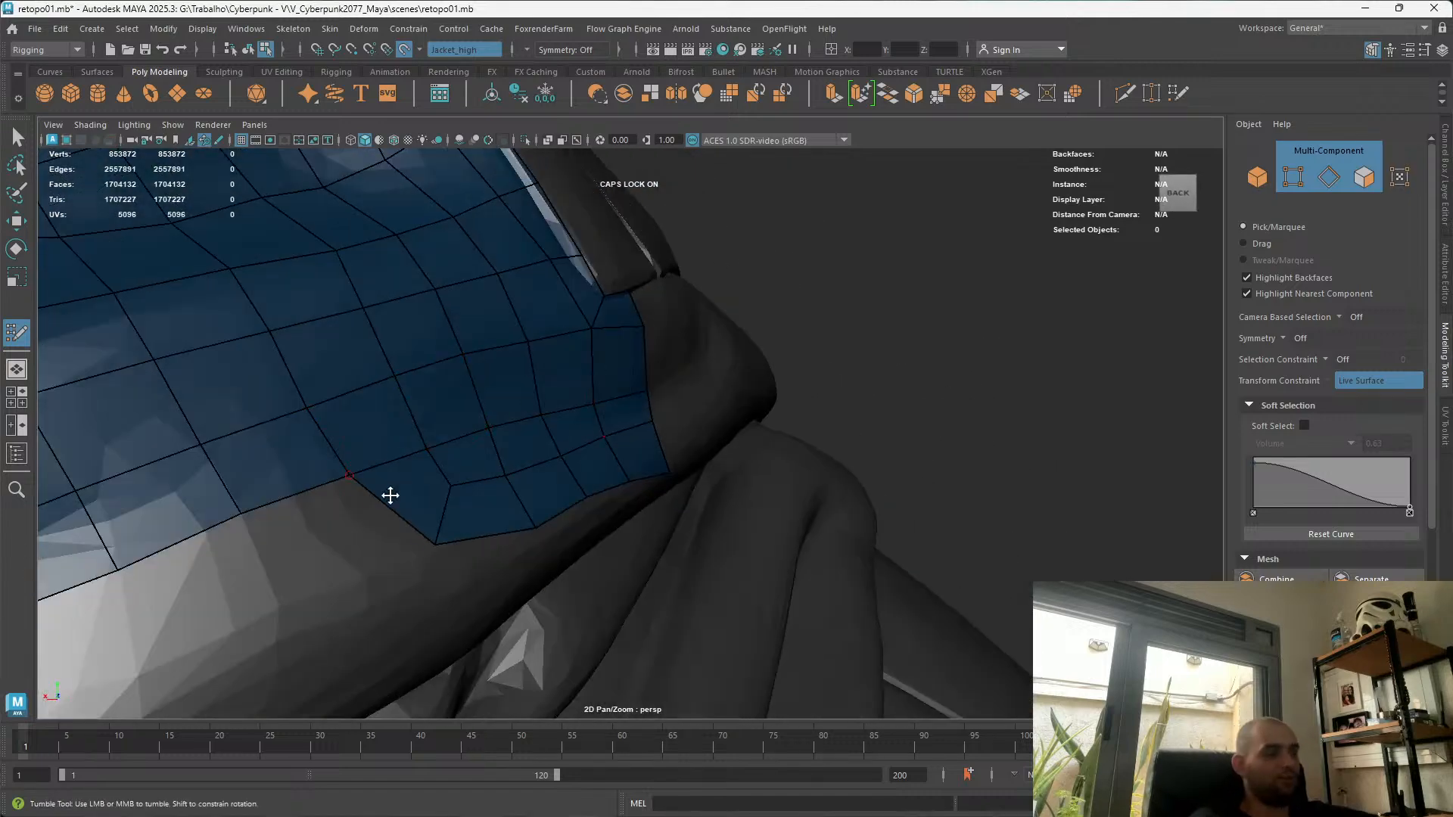
{"action": "left_click_drag", "start_coordinate": [600, 338], "coordinate": [533, 683], "text": "alt"}
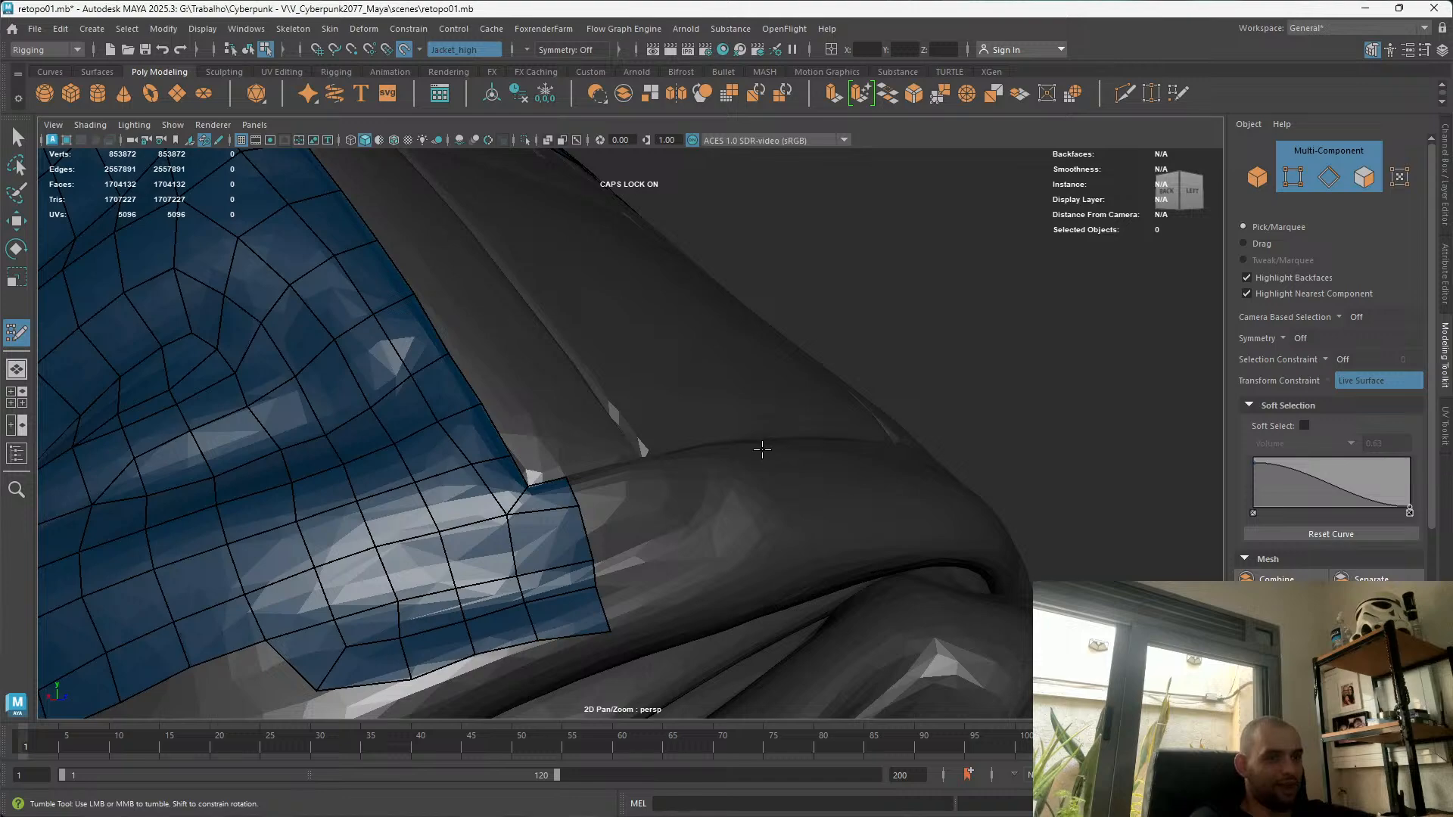
{"action": "left_click_drag", "start_coordinate": [751, 504], "coordinate": [542, 577], "text": "alt"}
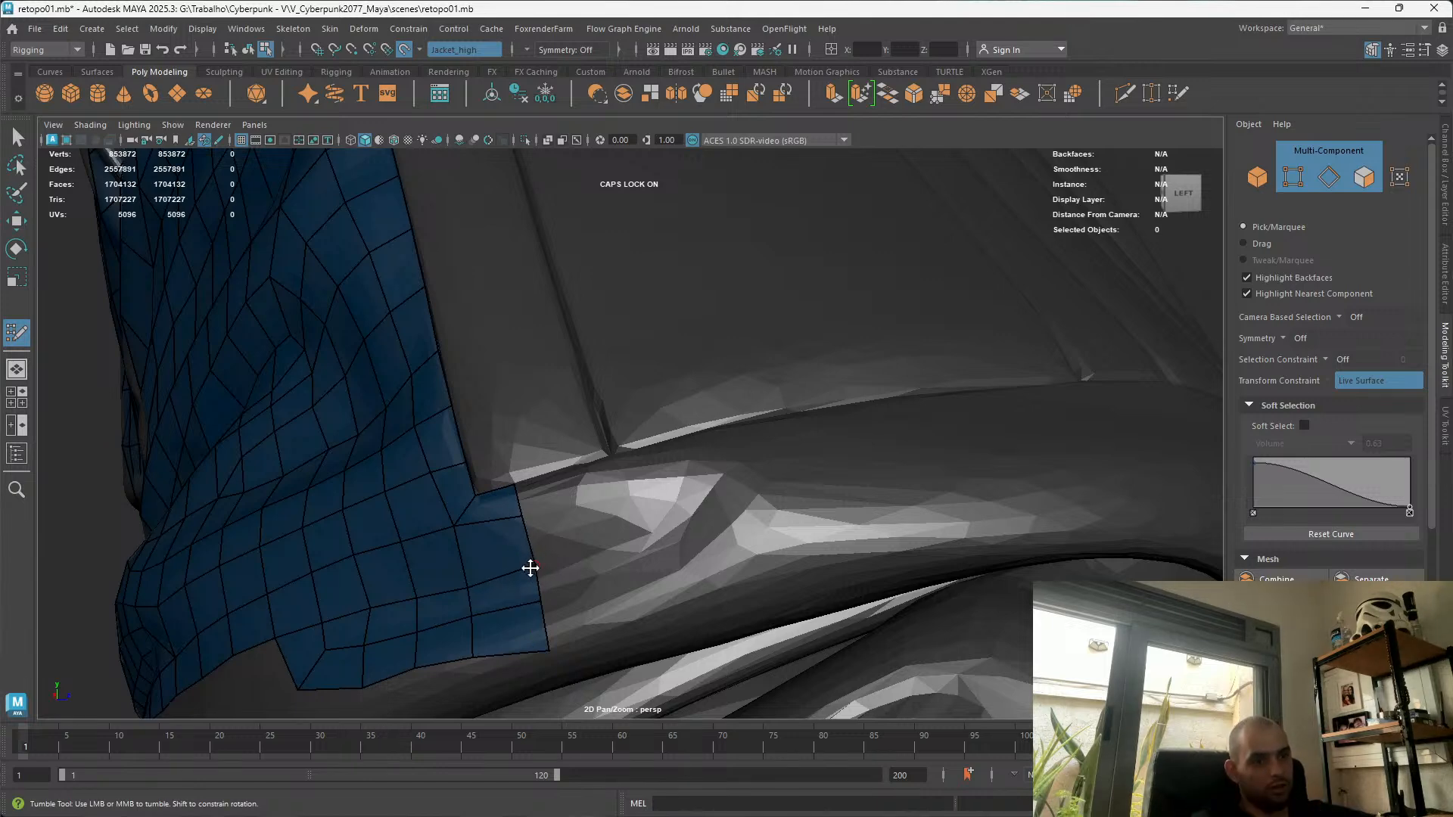
{"action": "key", "text": "super"}
{"action": "type", "text": "S Studio"}
{"action": "left_click", "coordinate": [285, 389]}
{"action": "middle_click_drag", "start_coordinate": [454, 616], "coordinate": [520, 525], "text": "alt"}
{"action": "left_click_drag", "start_coordinate": [519, 525], "coordinate": [503, 577], "text": "alt"}
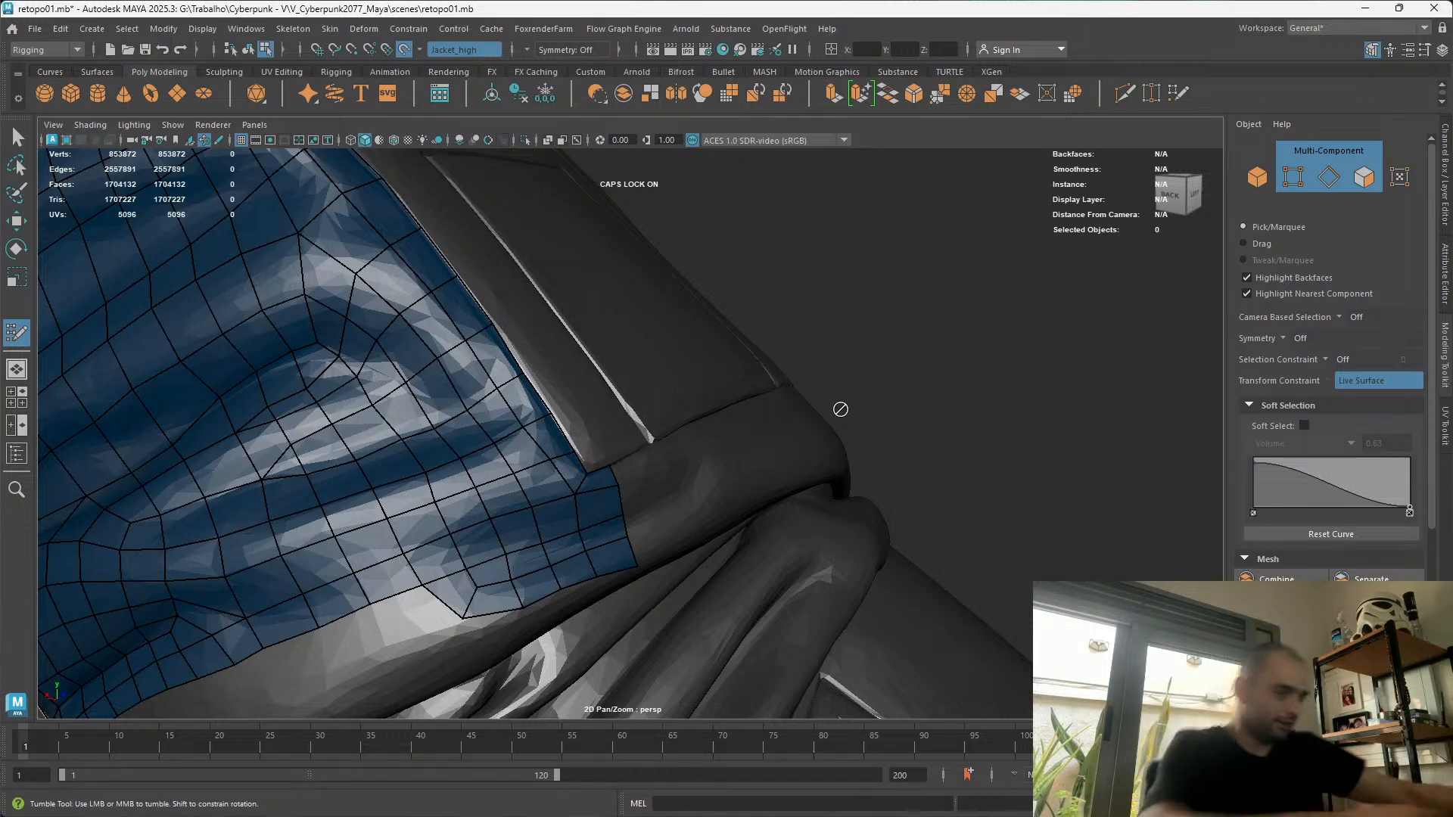
{"action": "scroll", "coordinate": [633, 452], "scroll_direction": "up", "scroll_amount": 2}
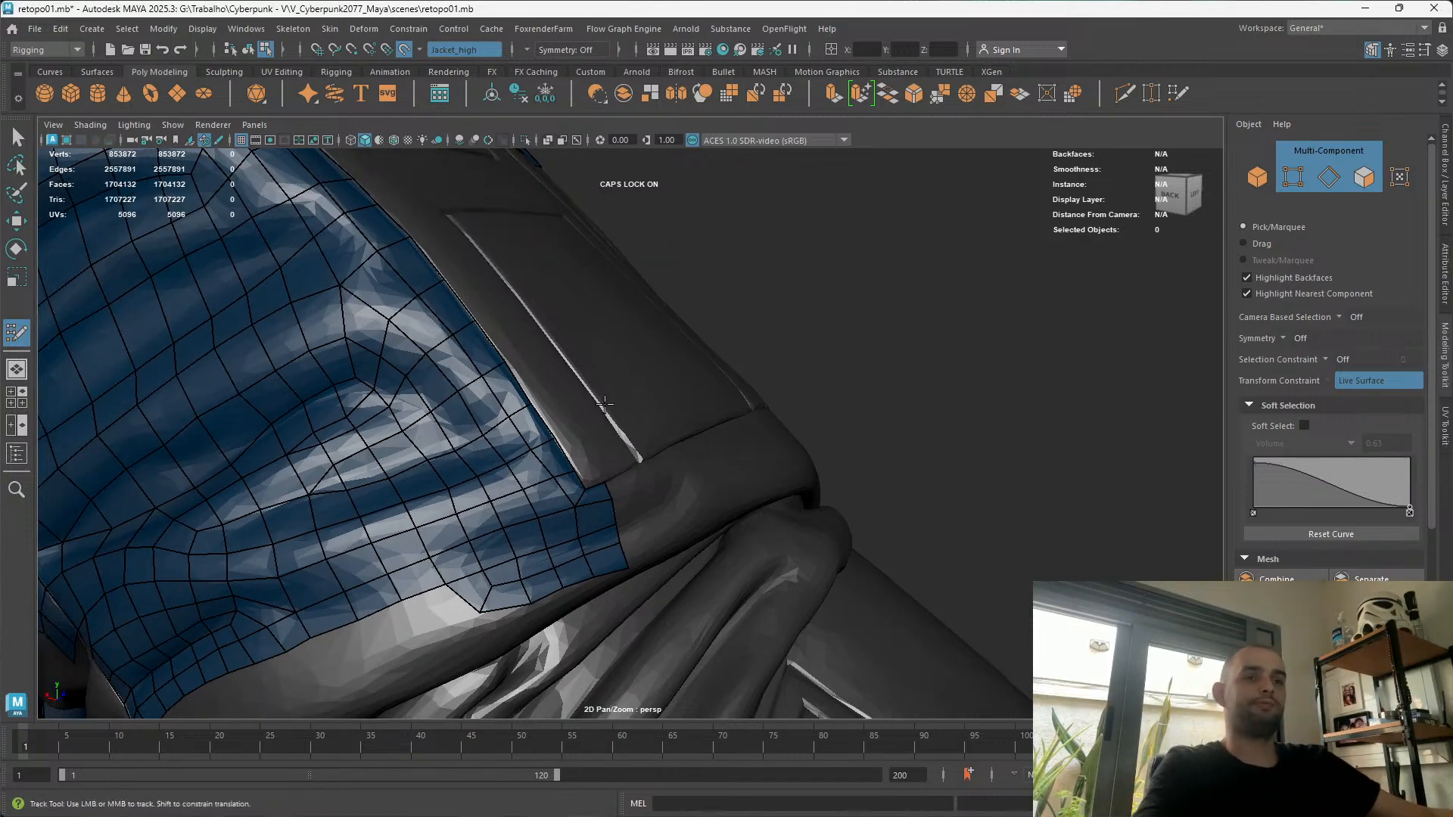
{"action": "scroll", "coordinate": [610, 393], "scroll_direction": "down", "scroll_amount": 4}
{"action": "left_click_drag", "start_coordinate": [621, 373], "coordinate": [500, 249], "text": "alt"}
{"action": "left_click_drag", "start_coordinate": [717, 150], "coordinate": [484, 318], "text": "alt"}
{"action": "middle_click_drag", "start_coordinate": [485, 317], "coordinate": [513, 399], "text": "alt"}
{"action": "mouse_move", "coordinate": [581, 470]}
{"action": "left_mouse_down", "text": "alt"}
{"action": "mouse_move", "coordinate": [529, 503]}
{"action": "mouse_move", "coordinate": [580, 503]}
{"action": "mouse_move", "coordinate": [580, 406]}
{"action": "mouse_move", "coordinate": [679, 433]}
{"action": "mouse_move", "coordinate": [656, 447]}
{"action": "left_mouse_up", "text": "alt"}
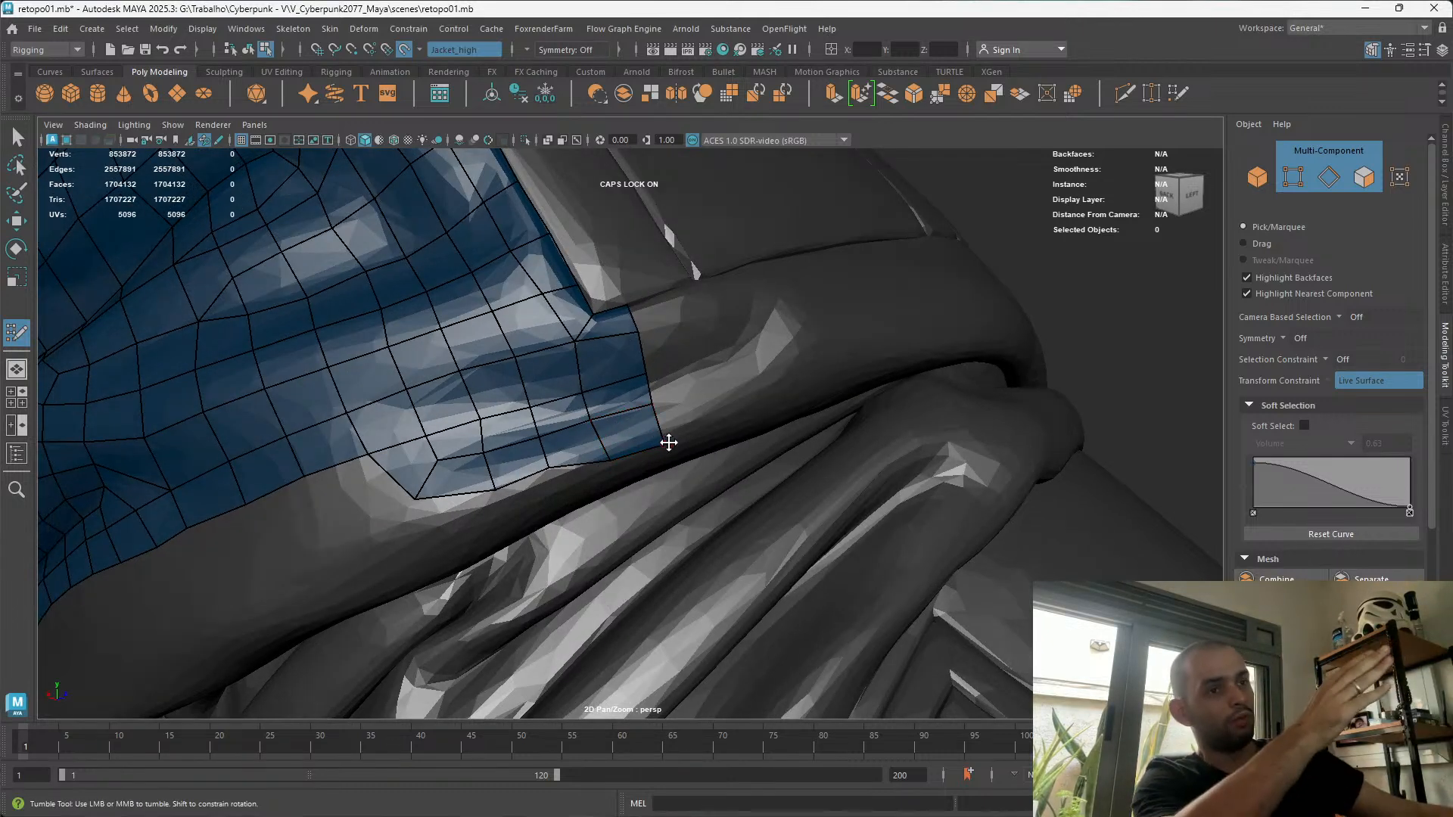
{"action": "left_click_drag", "start_coordinate": [663, 433], "coordinate": [631, 473], "text": "alt"}
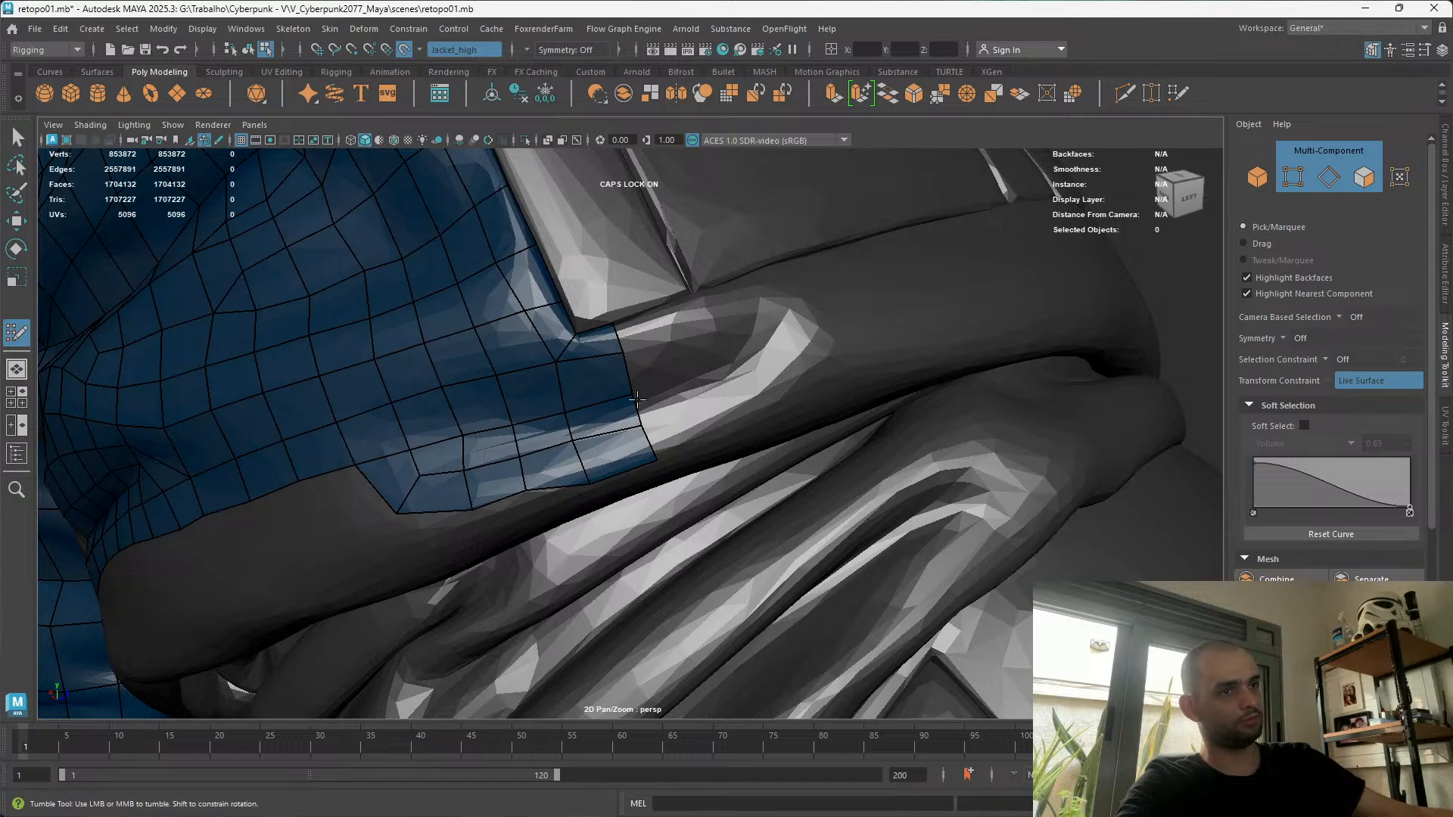
{"action": "left_click_drag", "start_coordinate": [639, 396], "coordinate": [622, 424], "text": "alt"}
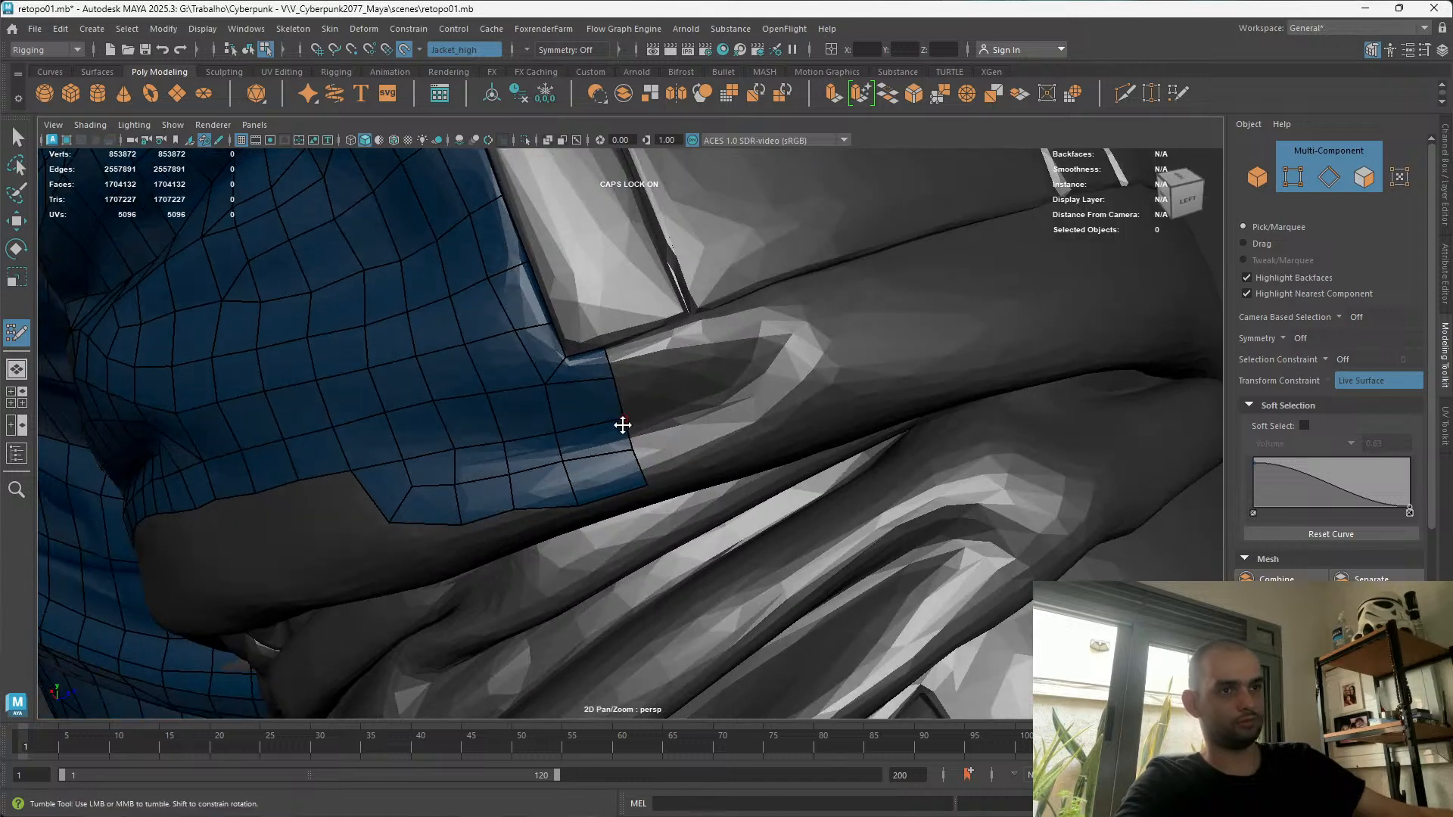
{"action": "left_click_drag", "start_coordinate": [433, 487], "coordinate": [502, 540], "text": "alt"}
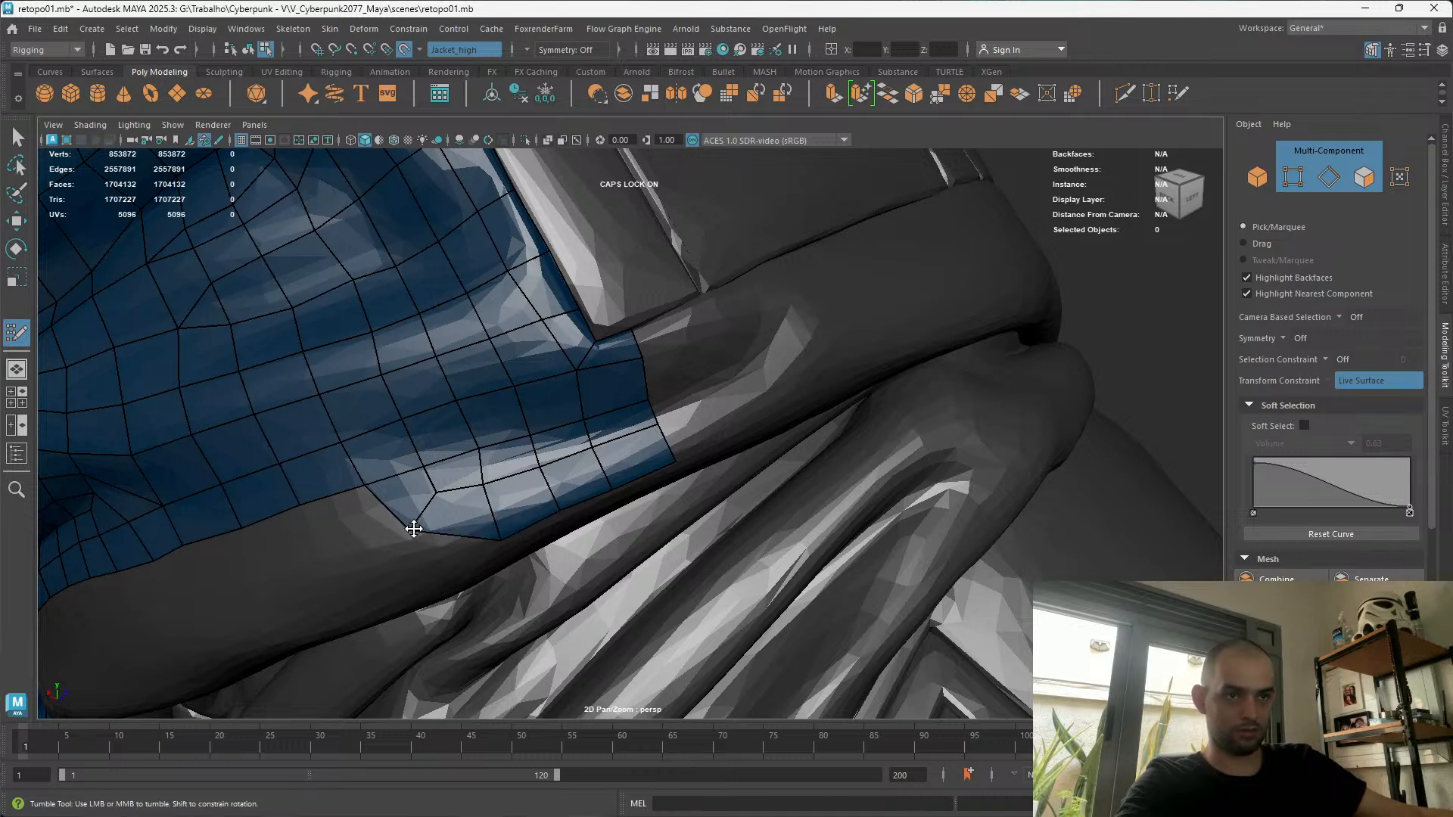
{"action": "left_click_drag", "start_coordinate": [415, 529], "coordinate": [442, 490], "text": "alt"}
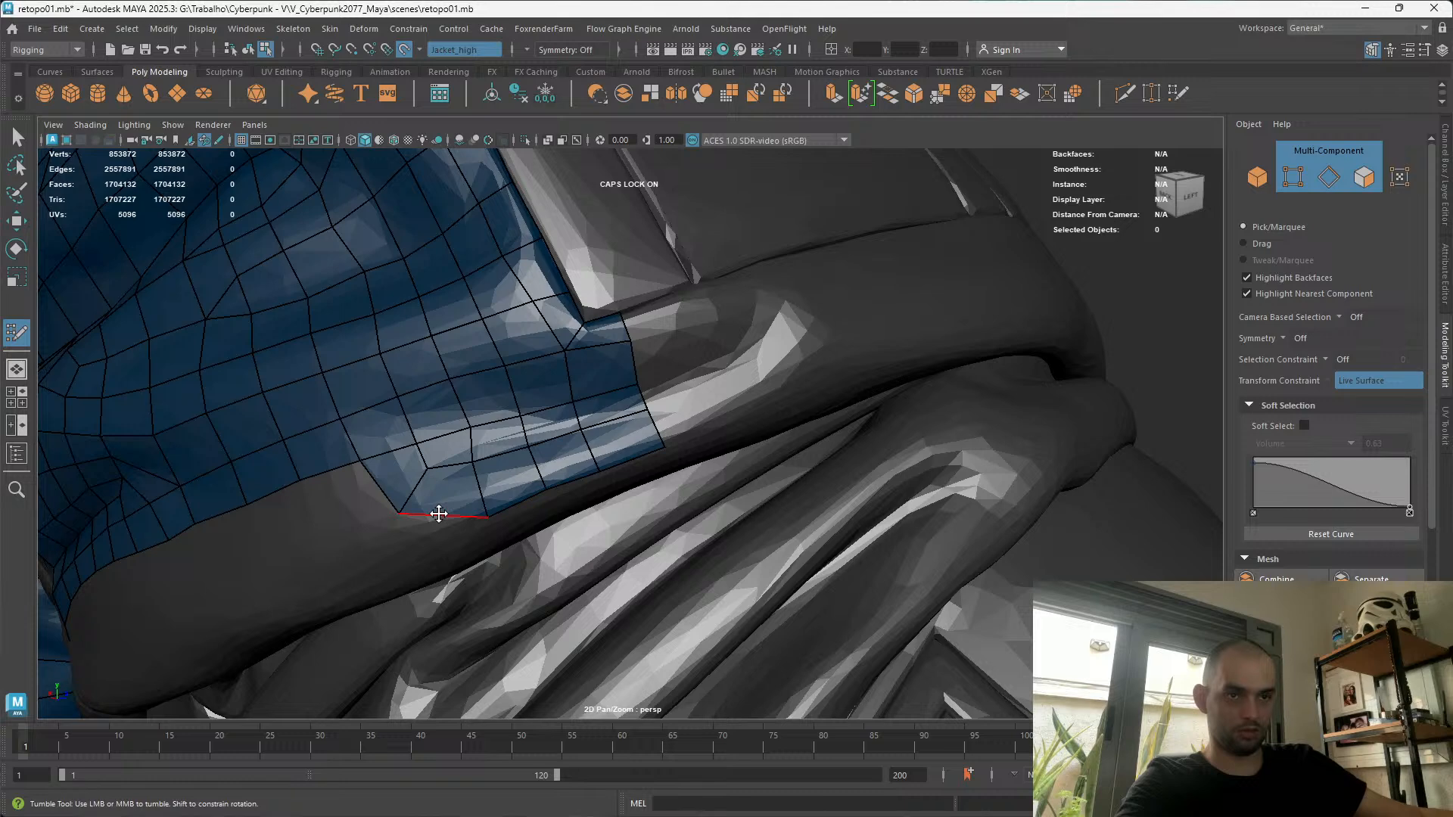
Choose Quad Draw's Extend mode for extending the patch's lower border along the fold
{"action": "key", "text": "space"}
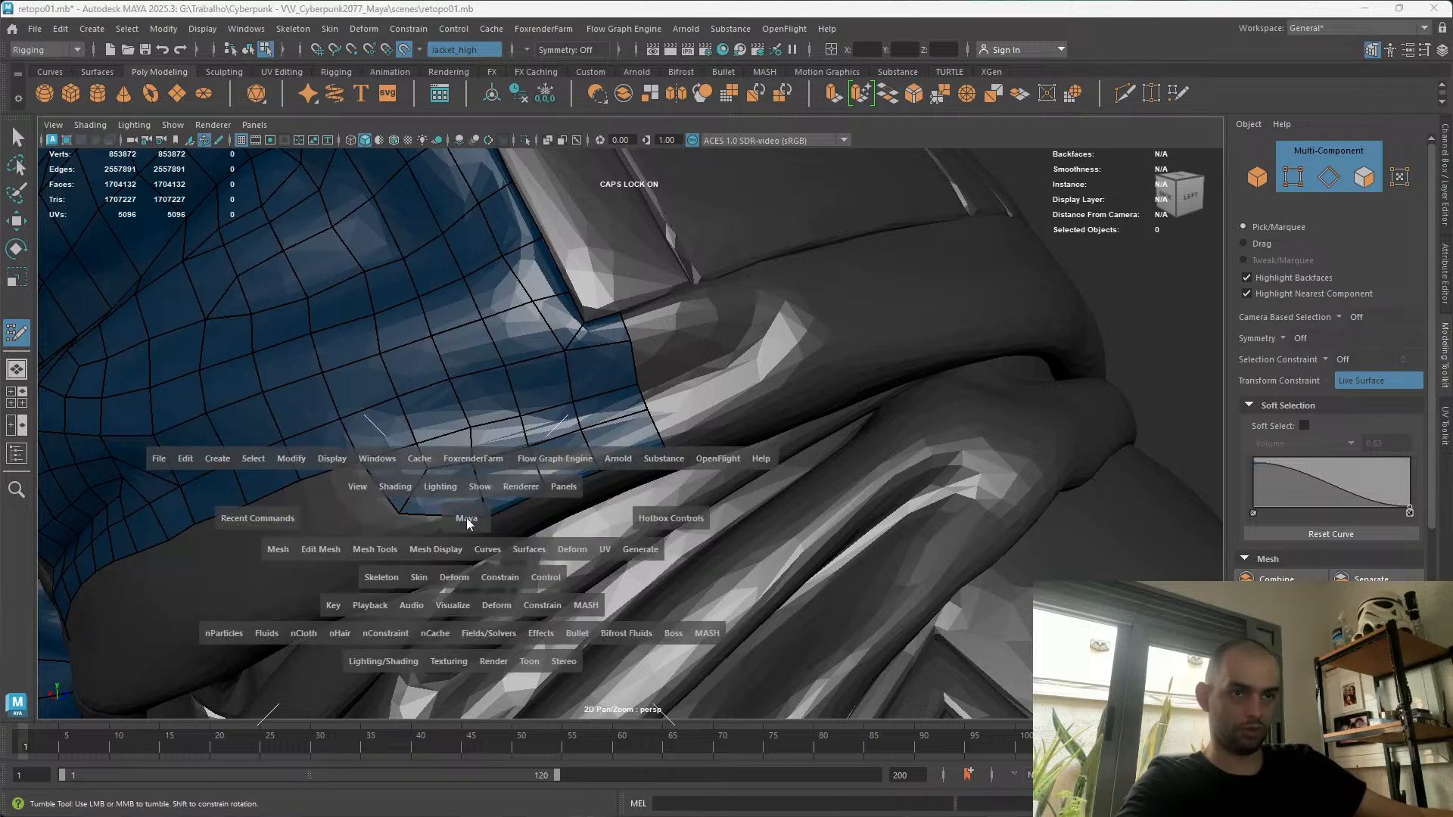
{"action": "key", "text": "space"}
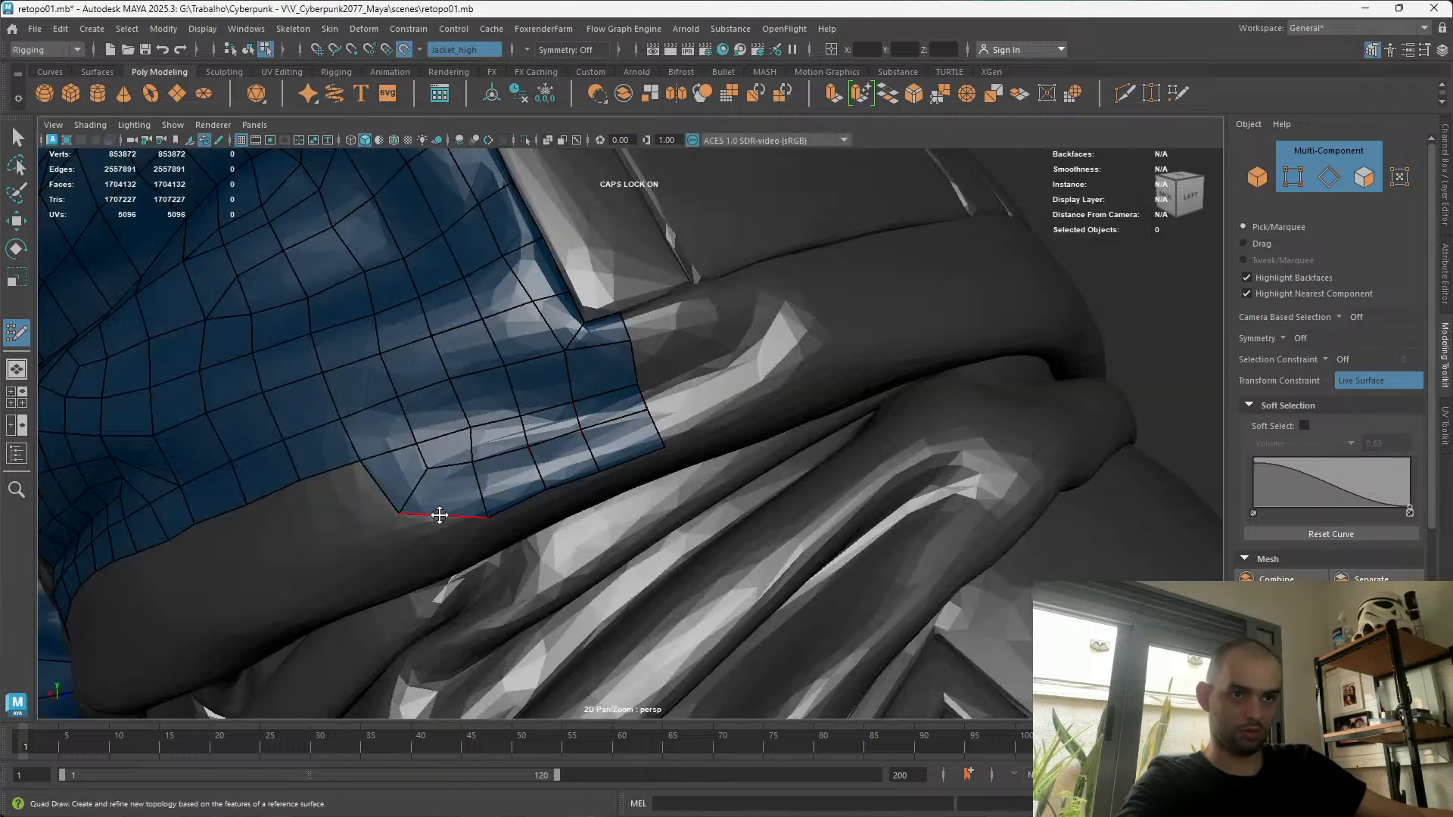
{"action": "key", "text": "space"}
{"action": "key", "text": "space"}
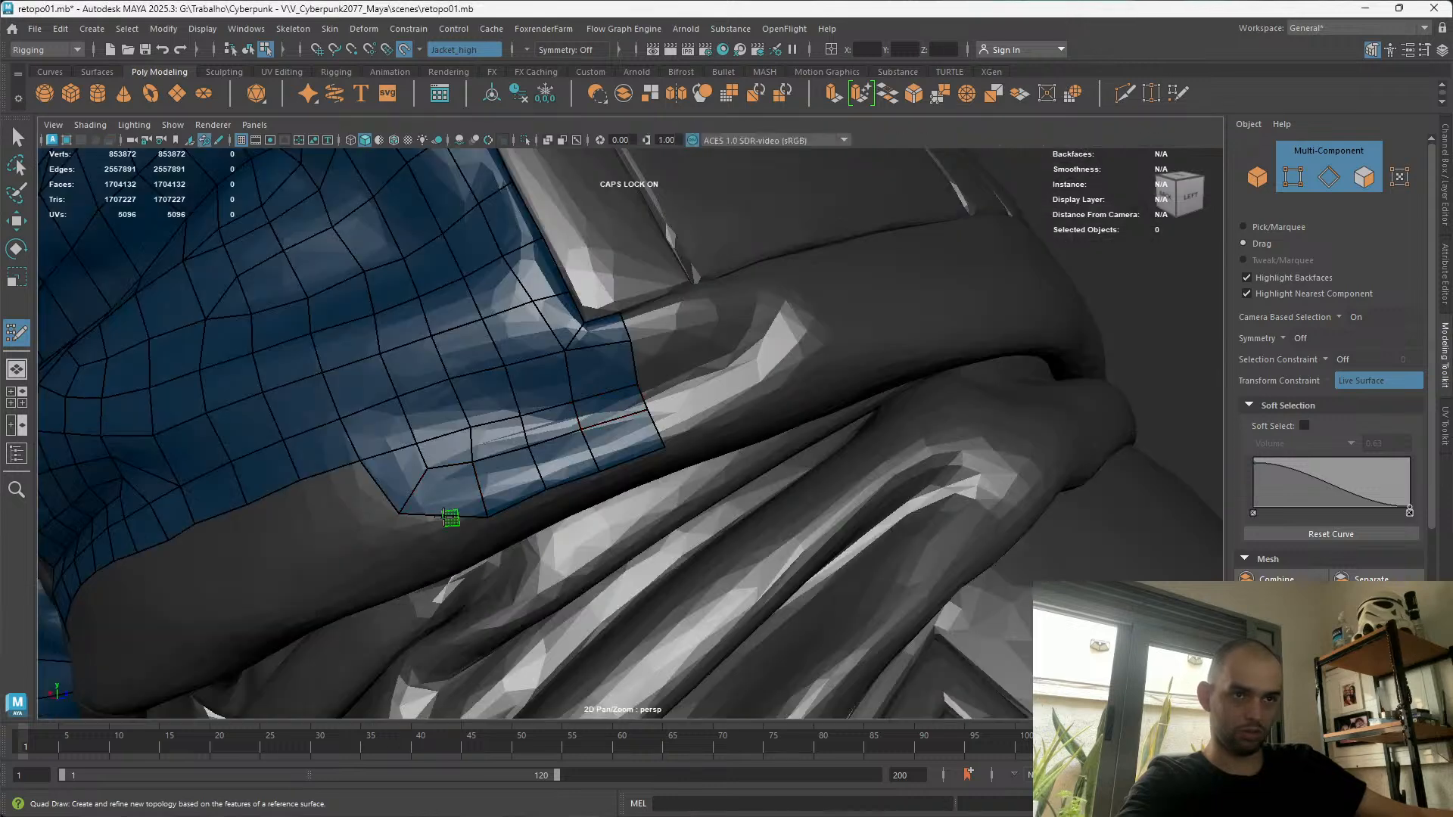
{"action": "right_click", "coordinate": [423, 511], "text": "ctrl+shift"}
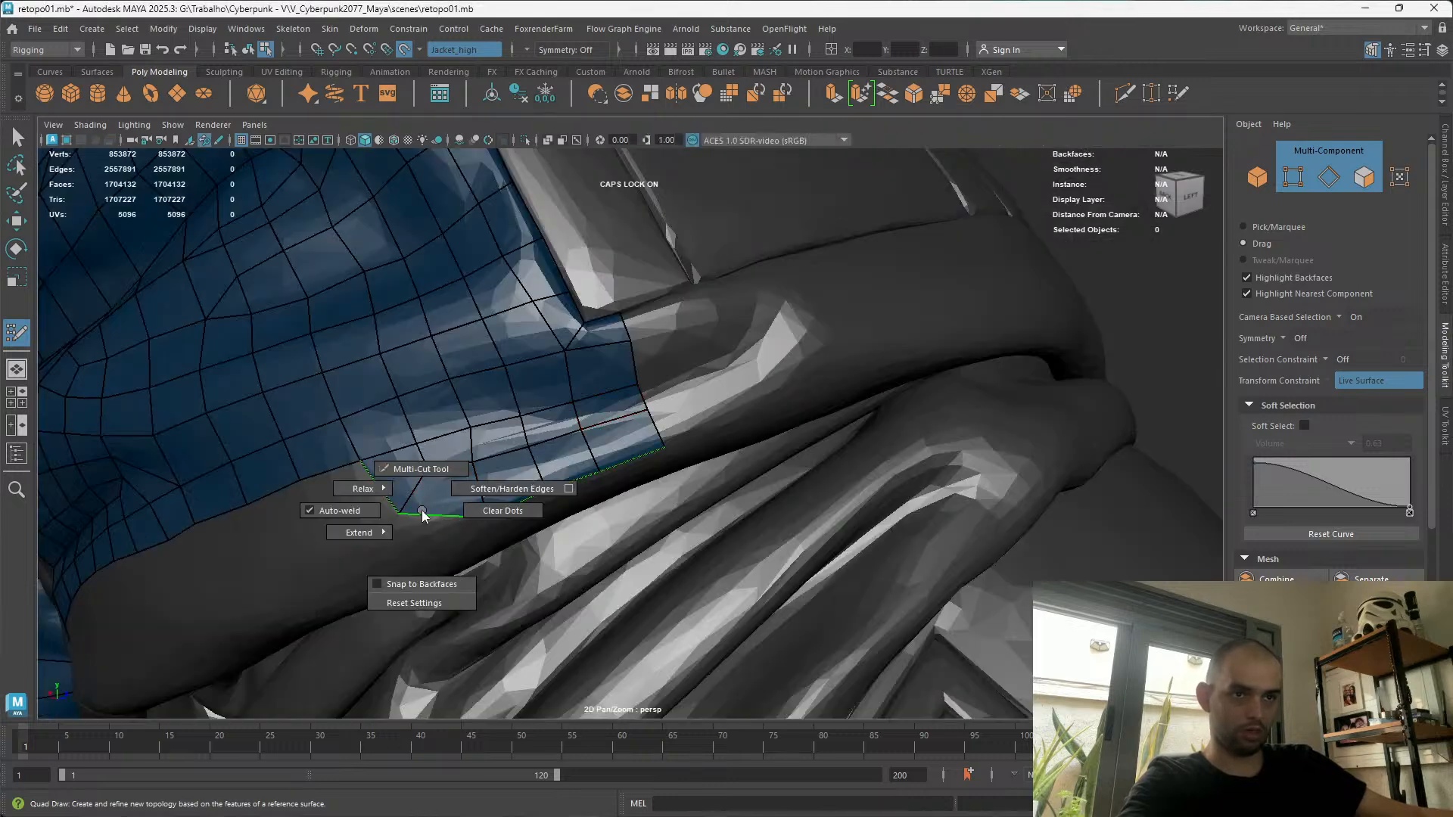
{"action": "left_click", "coordinate": [364, 544]}
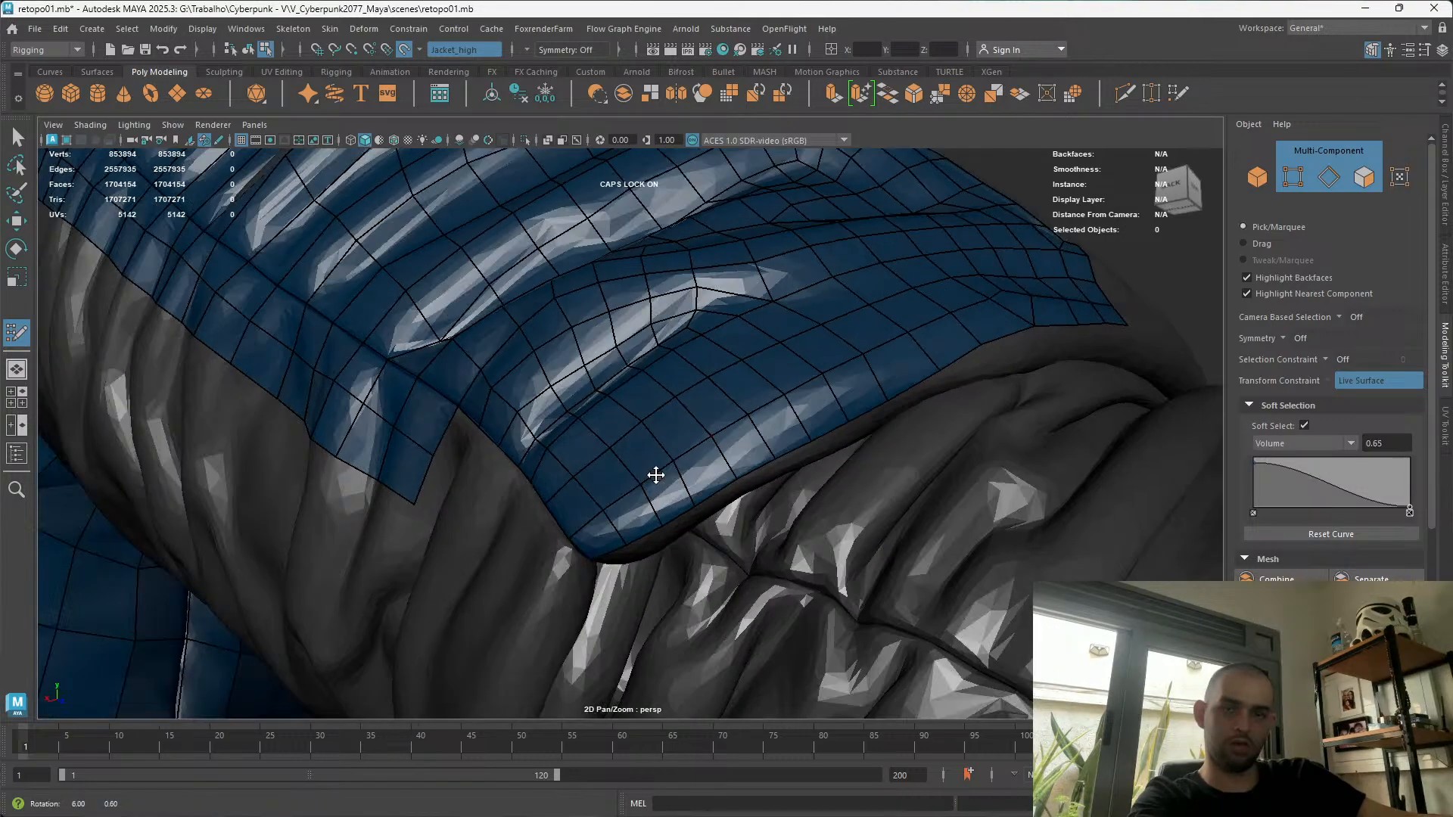
Examine the new row of quads along the lower fold and its corner at the seam from several angles
{"action": "left_click_drag", "start_coordinate": [655, 476], "coordinate": [648, 549], "text": "alt"}
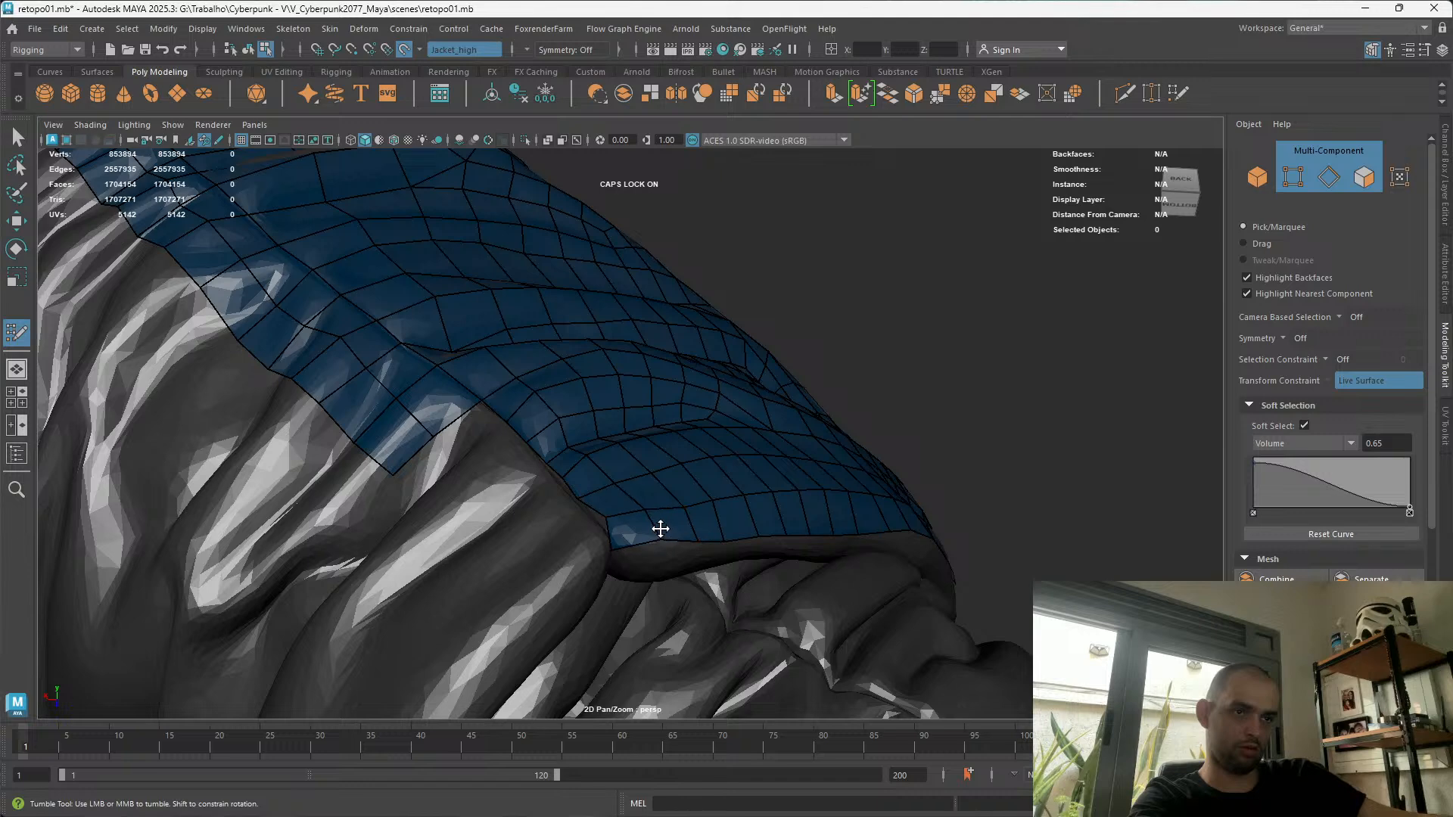
{"action": "left_click_drag", "start_coordinate": [616, 520], "coordinate": [620, 505], "text": "alt"}
{"action": "right_click_drag", "start_coordinate": [620, 504], "coordinate": [659, 503], "text": "alt"}
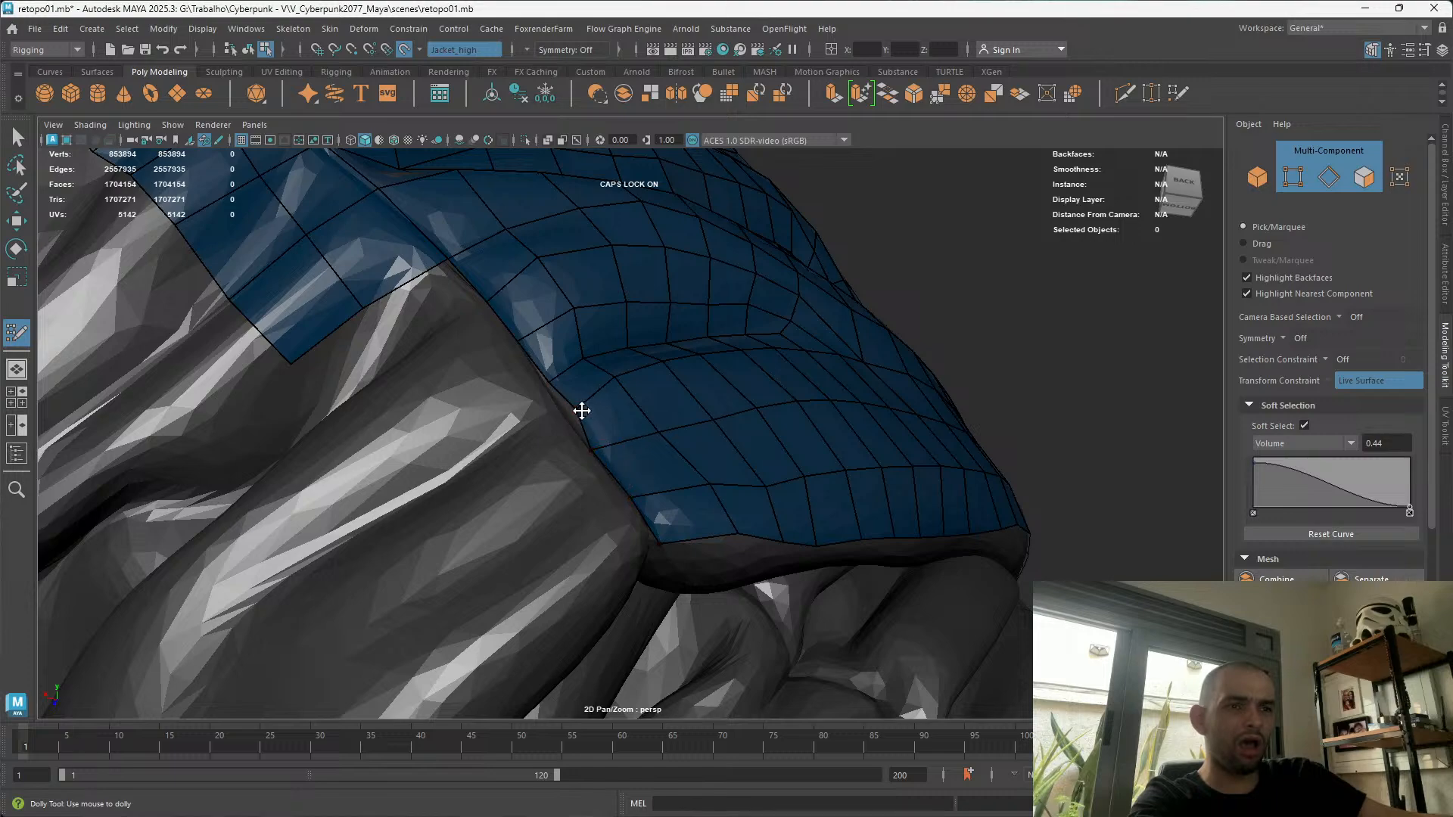
{"action": "left_click_drag", "start_coordinate": [545, 377], "coordinate": [694, 470], "text": "alt"}
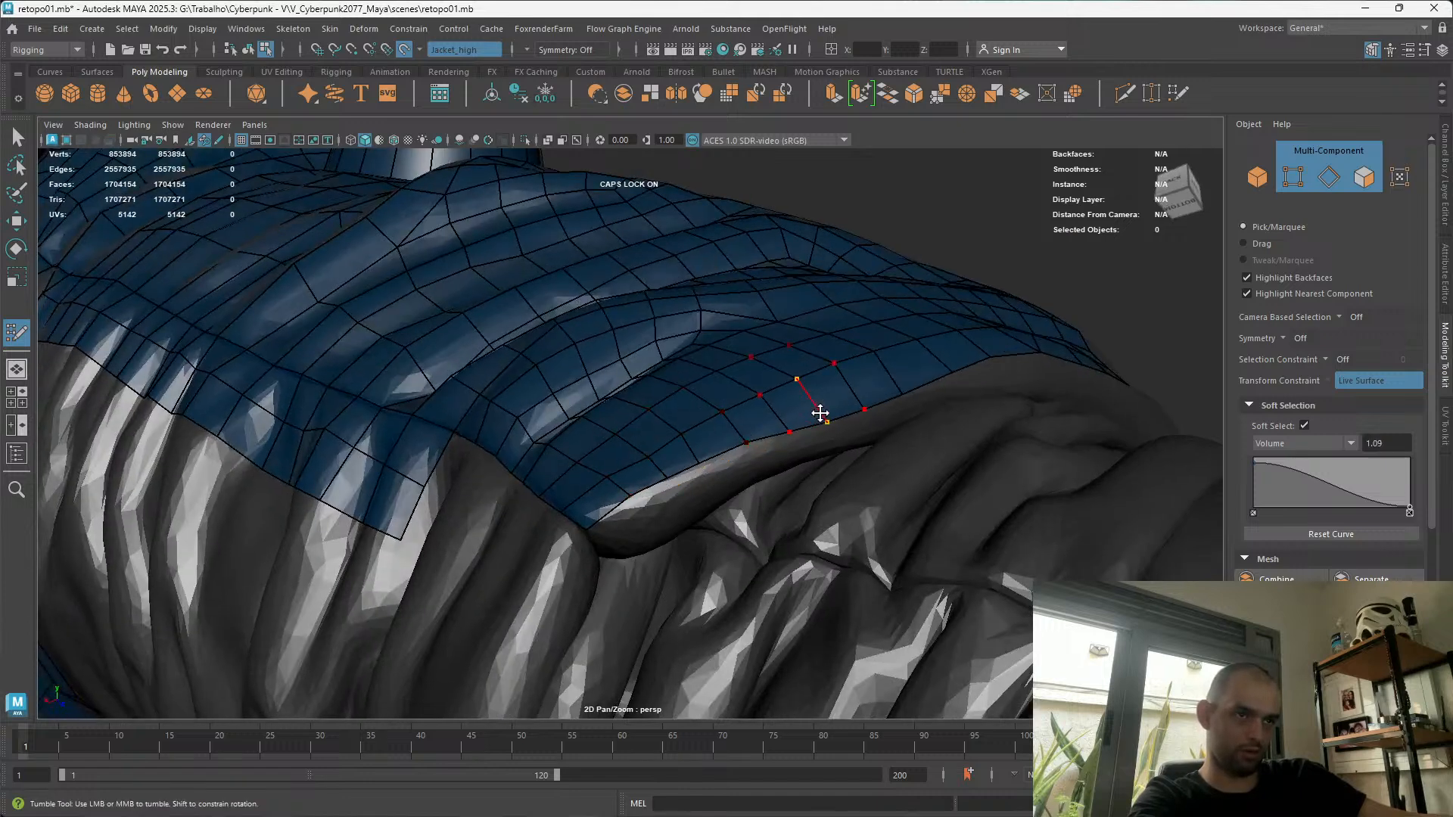
{"action": "mouse_move", "coordinate": [940, 366]}
{"action": "left_mouse_down", "text": "alt"}
{"action": "mouse_move", "coordinate": [886, 395]}
{"action": "mouse_move", "coordinate": [746, 366]}
{"action": "mouse_move", "coordinate": [747, 399]}
{"action": "mouse_move", "coordinate": [788, 409]}
{"action": "mouse_move", "coordinate": [807, 484]}
{"action": "mouse_move", "coordinate": [759, 387]}
{"action": "left_mouse_up", "text": "alt"}
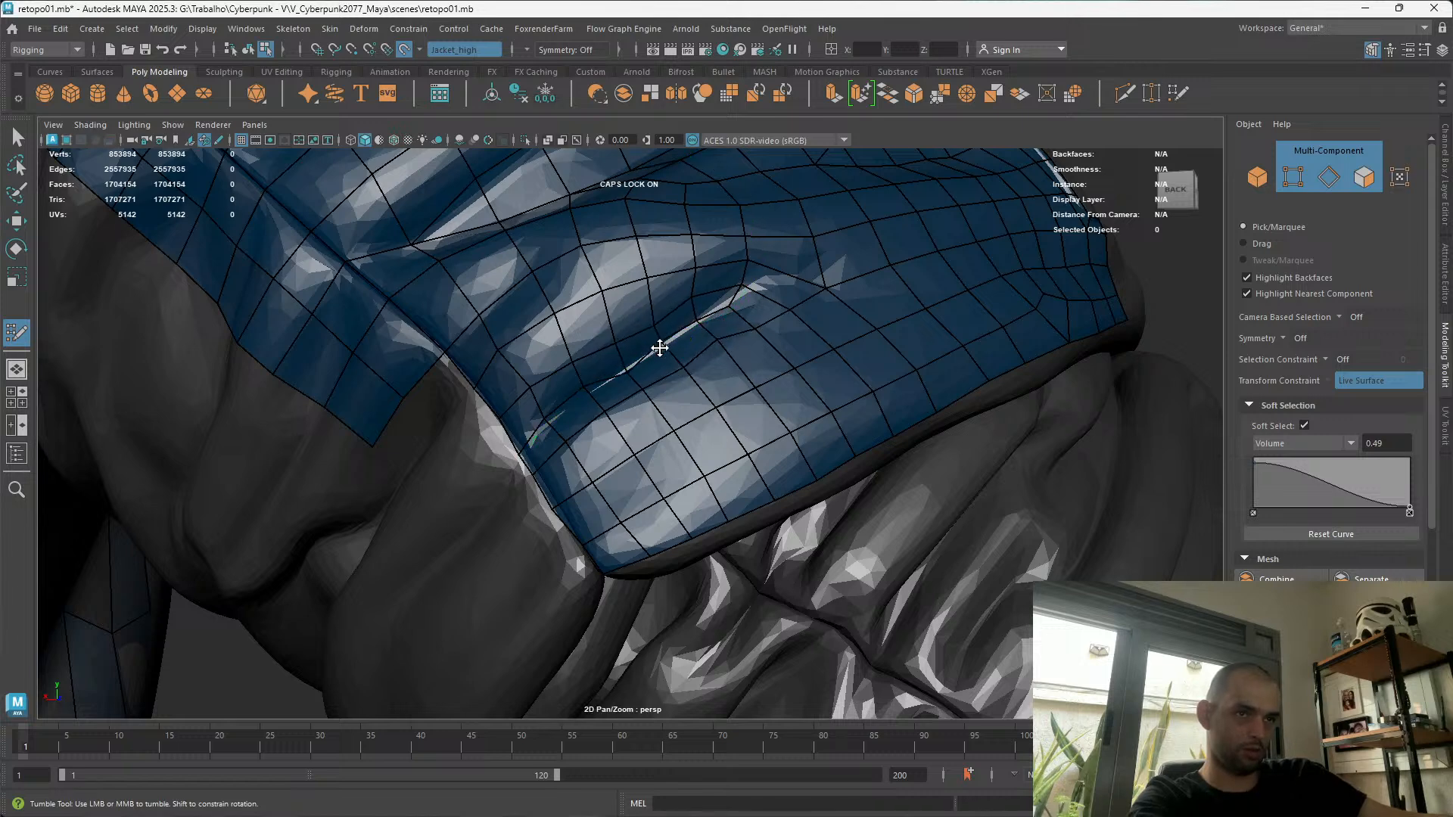
{"action": "mouse_move", "coordinate": [650, 346]}
{"action": "left_mouse_down", "text": "alt"}
{"action": "mouse_move", "coordinate": [669, 345]}
{"action": "mouse_move", "coordinate": [639, 358]}
{"action": "mouse_move", "coordinate": [714, 308]}
{"action": "mouse_move", "coordinate": [701, 389]}
{"action": "mouse_move", "coordinate": [737, 415]}
{"action": "mouse_move", "coordinate": [781, 396]}
{"action": "mouse_move", "coordinate": [694, 422]}
{"action": "mouse_move", "coordinate": [724, 400]}
{"action": "mouse_move", "coordinate": [752, 419]}
{"action": "mouse_move", "coordinate": [727, 405]}
{"action": "mouse_move", "coordinate": [739, 484]}
{"action": "mouse_move", "coordinate": [658, 470]}
{"action": "left_mouse_up", "text": "alt"}
{"action": "middle_click_drag", "start_coordinate": [658, 469], "coordinate": [628, 496], "text": "alt"}
{"action": "left_click_drag", "start_coordinate": [628, 496], "coordinate": [560, 560], "text": "alt"}
{"action": "right_click_drag", "start_coordinate": [560, 560], "coordinate": [601, 592], "text": "alt"}
{"action": "left_click_drag", "start_coordinate": [601, 592], "coordinate": [536, 463], "text": "alt"}
Set Quad Draw's Extend mode and extrude the open edge loop at the seam into a strip of quads across it
{"action": "key", "text": "space"}
{"action": "key", "text": "space"}
{"action": "key", "text": "space"}
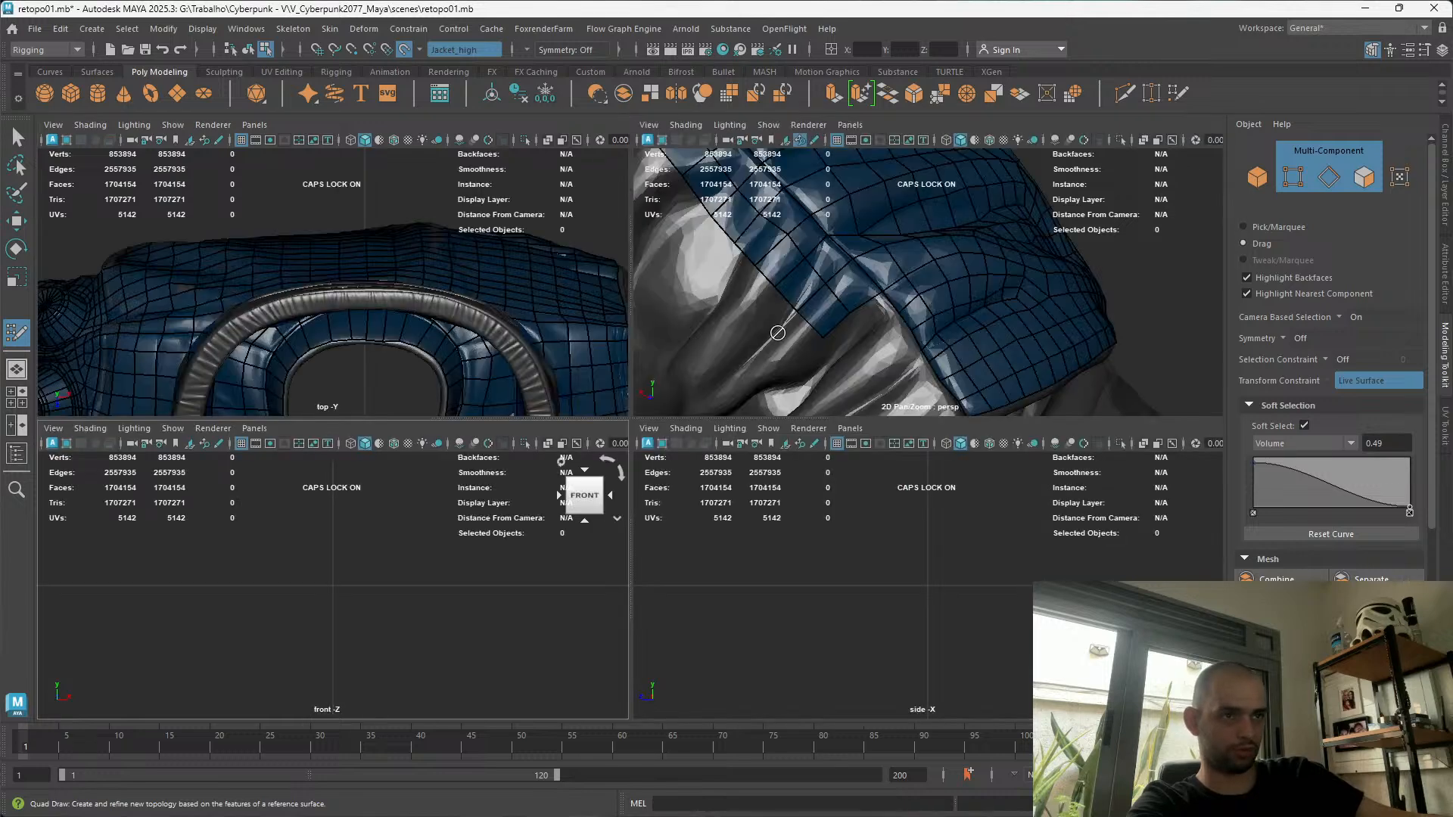
{"action": "key", "text": "space"}
{"action": "mouse_move", "coordinate": [554, 477]}
{"action": "right_mouse_down", "text": "ctrl+shift"}
{"action": "mouse_move", "coordinate": [508, 497]}
{"action": "mouse_move", "coordinate": [493, 537]}
{"action": "right_mouse_up", "text": "ctrl+shift"}
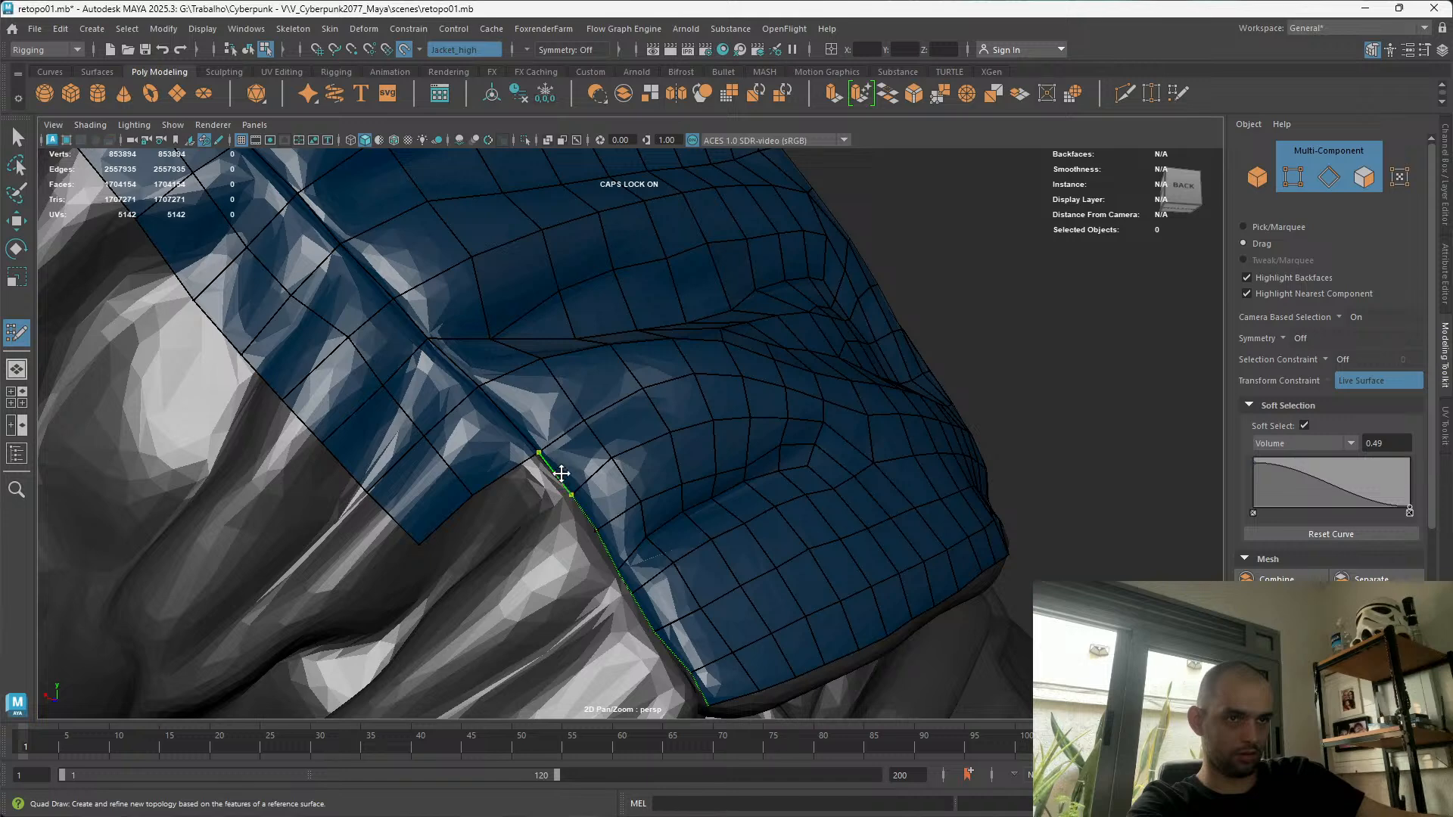
{"action": "left_click_drag", "start_coordinate": [557, 476], "coordinate": [471, 493], "text": "shift"}
{"action": "key", "text": "ctrl+z"}
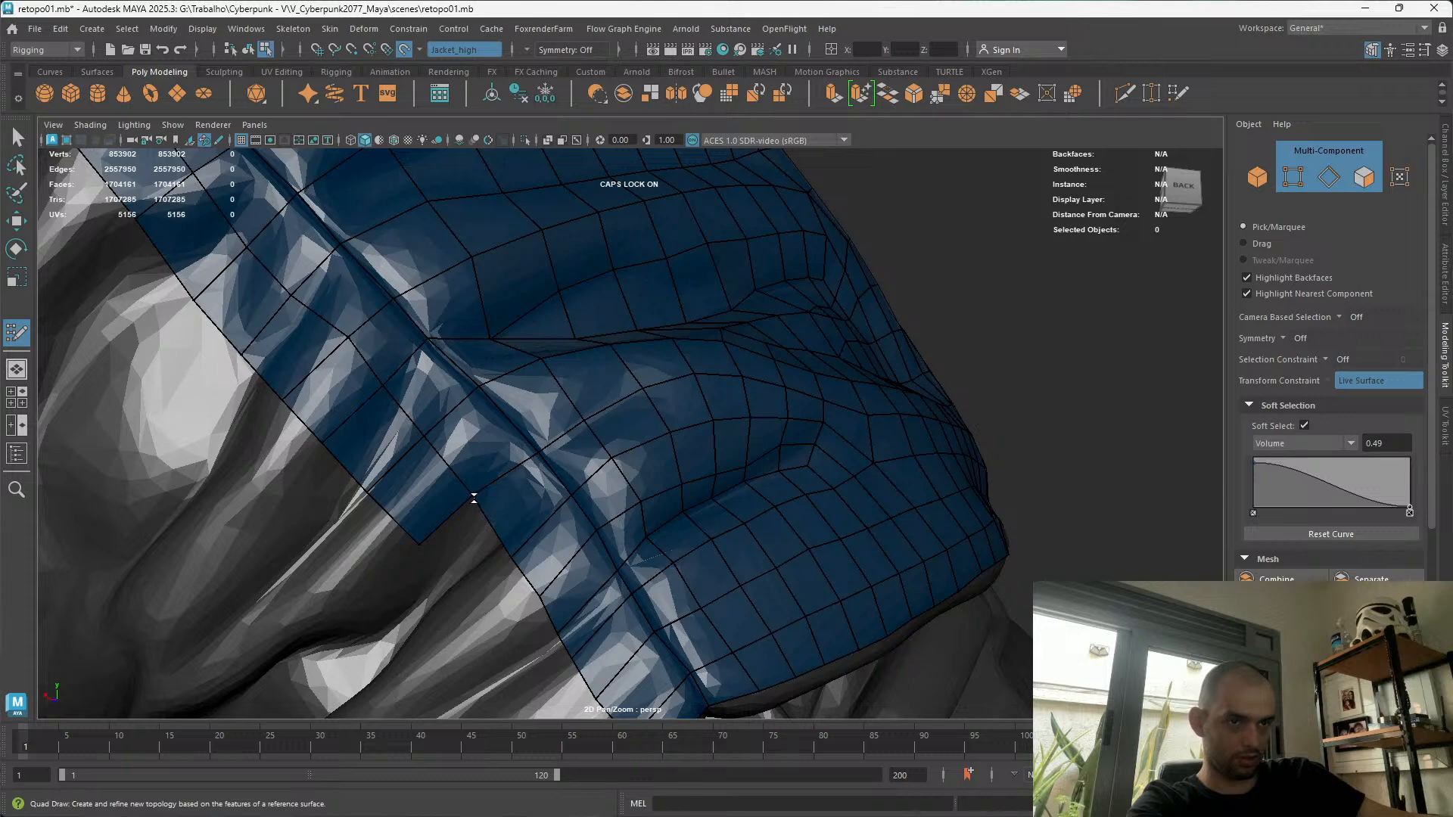
Turn off soft selection and adjust the quads beside the seam, adding a second column flush with the neighbouring border
{"action": "key", "text": "b"}
{"action": "middle_click_drag", "start_coordinate": [497, 525], "coordinate": [514, 503], "text": "alt"}
{"action": "left_click_drag", "start_coordinate": [506, 449], "coordinate": [542, 458]}
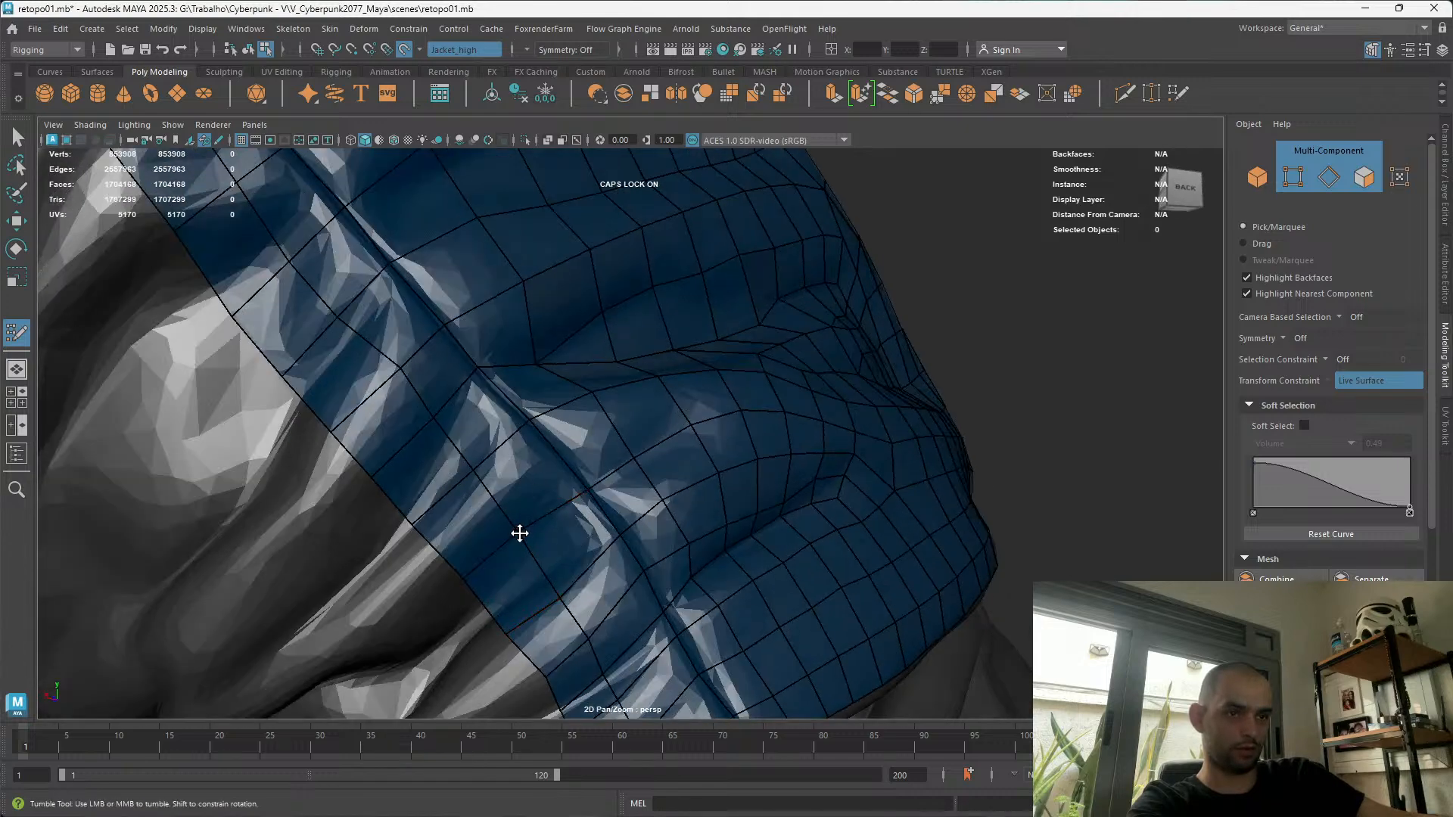
Examine the retopologized area around the seam, the lower fold and the side panel from several angles
{"action": "mouse_move", "coordinate": [672, 623]}
{"action": "left_mouse_down", "text": "alt"}
{"action": "mouse_move", "coordinate": [639, 574]}
{"action": "mouse_move", "coordinate": [636, 610]}
{"action": "mouse_move", "coordinate": [457, 510]}
{"action": "mouse_move", "coordinate": [538, 474]}
{"action": "mouse_move", "coordinate": [551, 492]}
{"action": "mouse_move", "coordinate": [510, 416]}
{"action": "mouse_move", "coordinate": [578, 467]}
{"action": "mouse_move", "coordinate": [579, 454]}
{"action": "left_mouse_up", "text": "alt"}
{"action": "right_click_drag", "start_coordinate": [579, 454], "coordinate": [691, 520], "text": "alt"}
{"action": "left_click_drag", "start_coordinate": [691, 519], "coordinate": [530, 666], "text": "alt"}
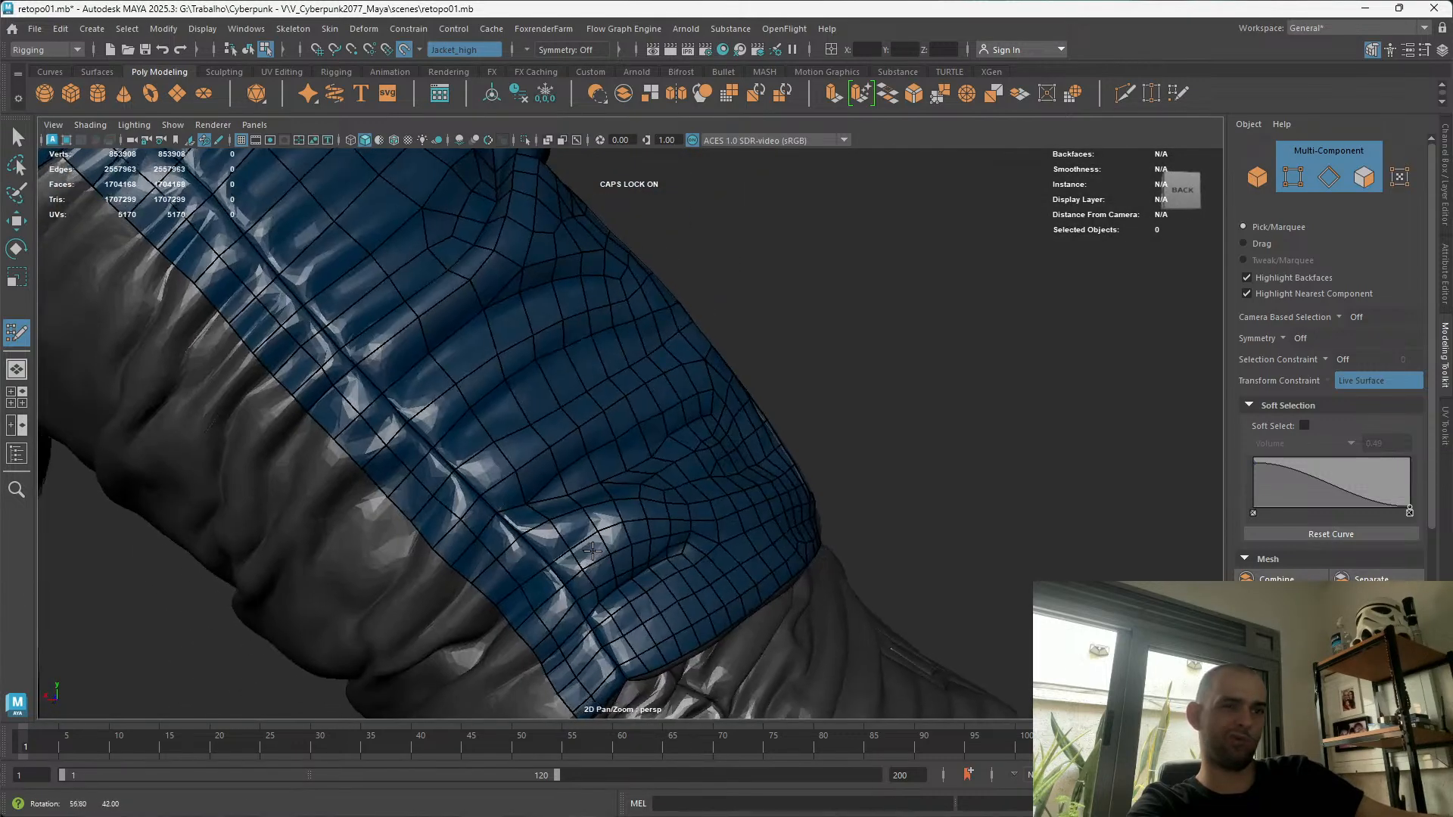
{"action": "right_click_drag", "start_coordinate": [530, 666], "coordinate": [600, 738], "text": "alt"}
{"action": "left_click_drag", "start_coordinate": [601, 738], "coordinate": [611, 535], "text": "alt"}
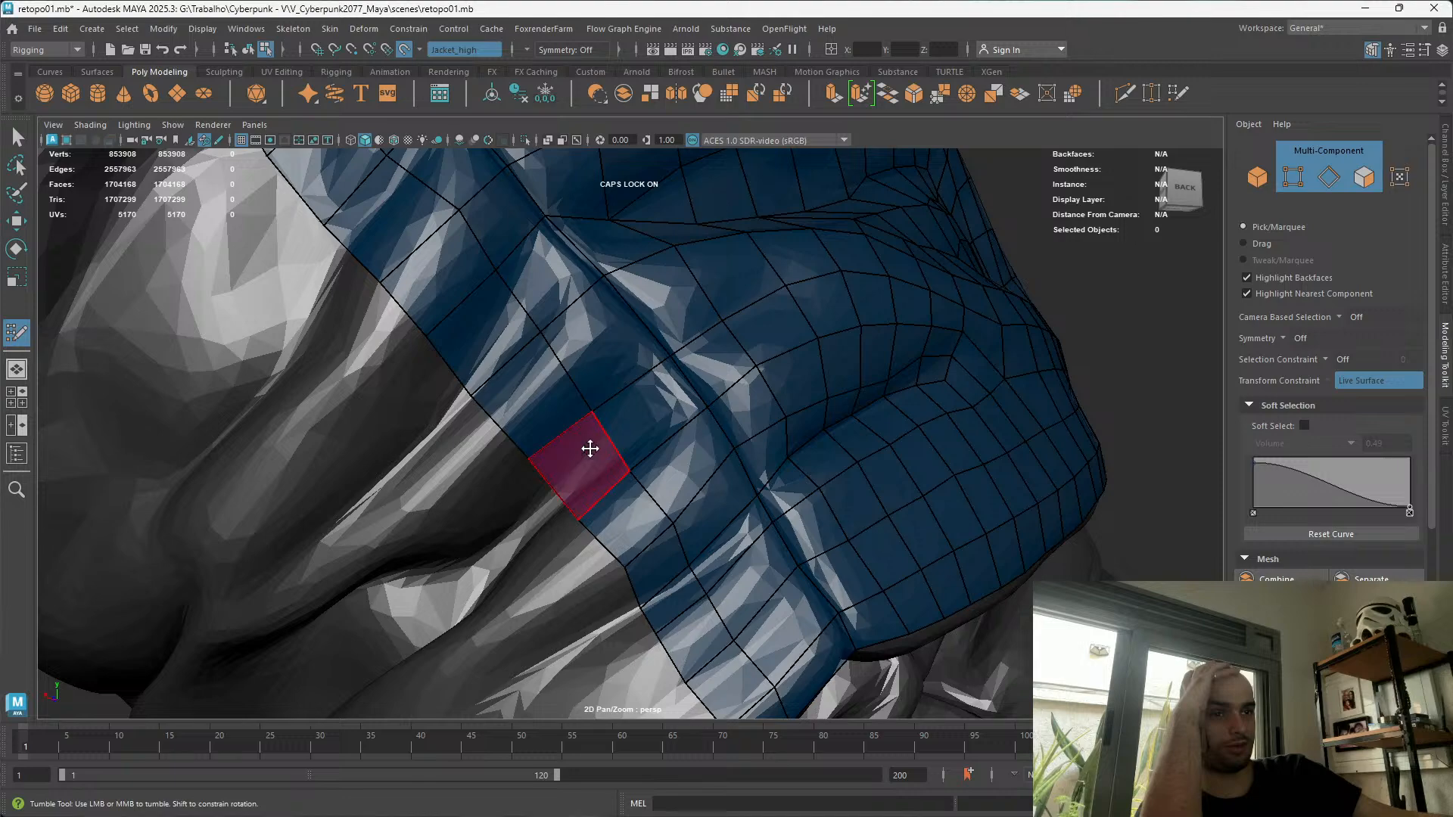
{"action": "scroll", "coordinate": [467, 516], "scroll_direction": "down", "scroll_amount": 3}
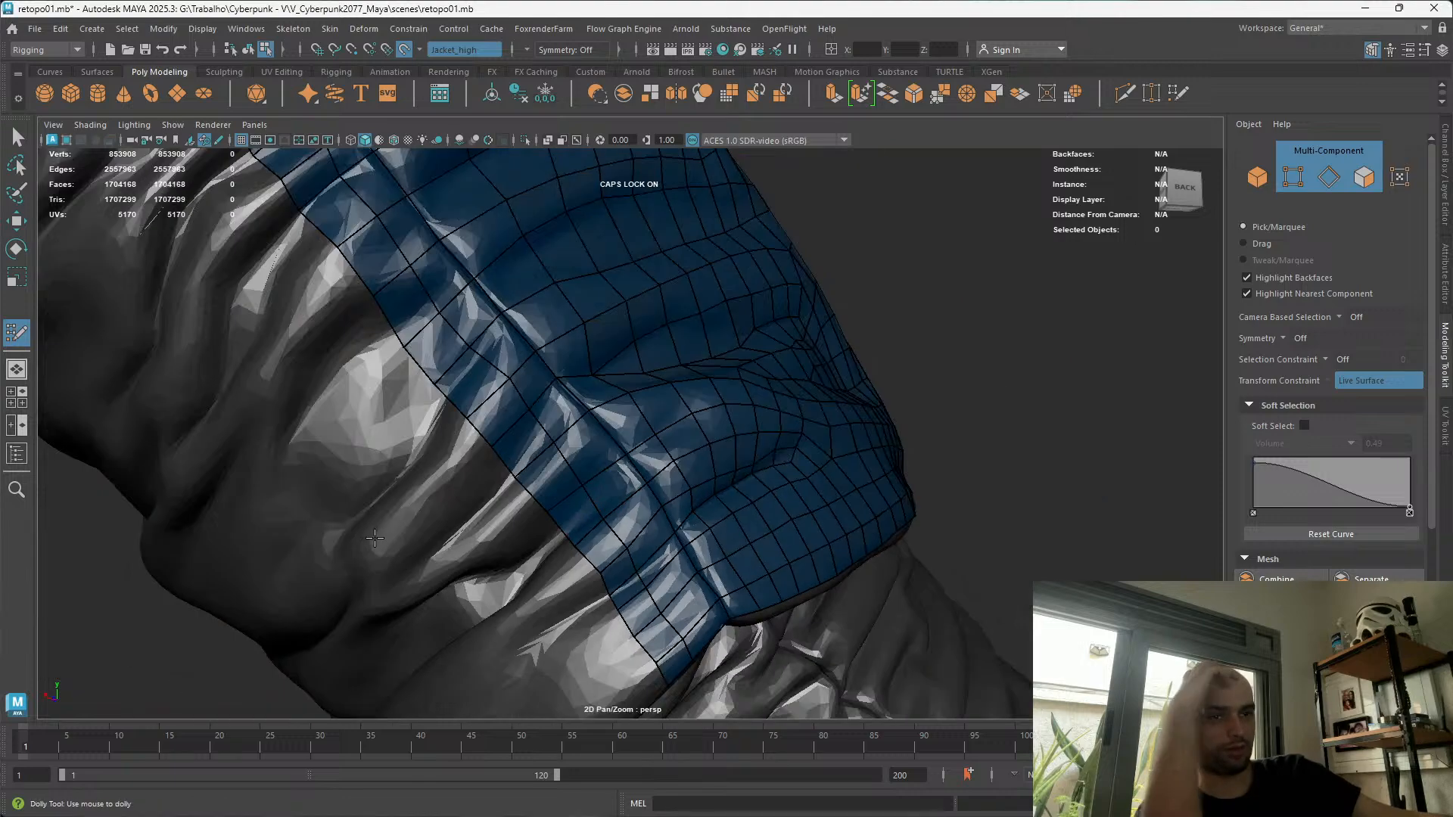
{"action": "mouse_move", "coordinate": [556, 583]}
{"action": "left_mouse_down", "text": "alt"}
{"action": "mouse_move", "coordinate": [655, 530]}
{"action": "mouse_move", "coordinate": [562, 627]}
{"action": "mouse_move", "coordinate": [572, 605]}
{"action": "left_mouse_up", "text": "alt"}
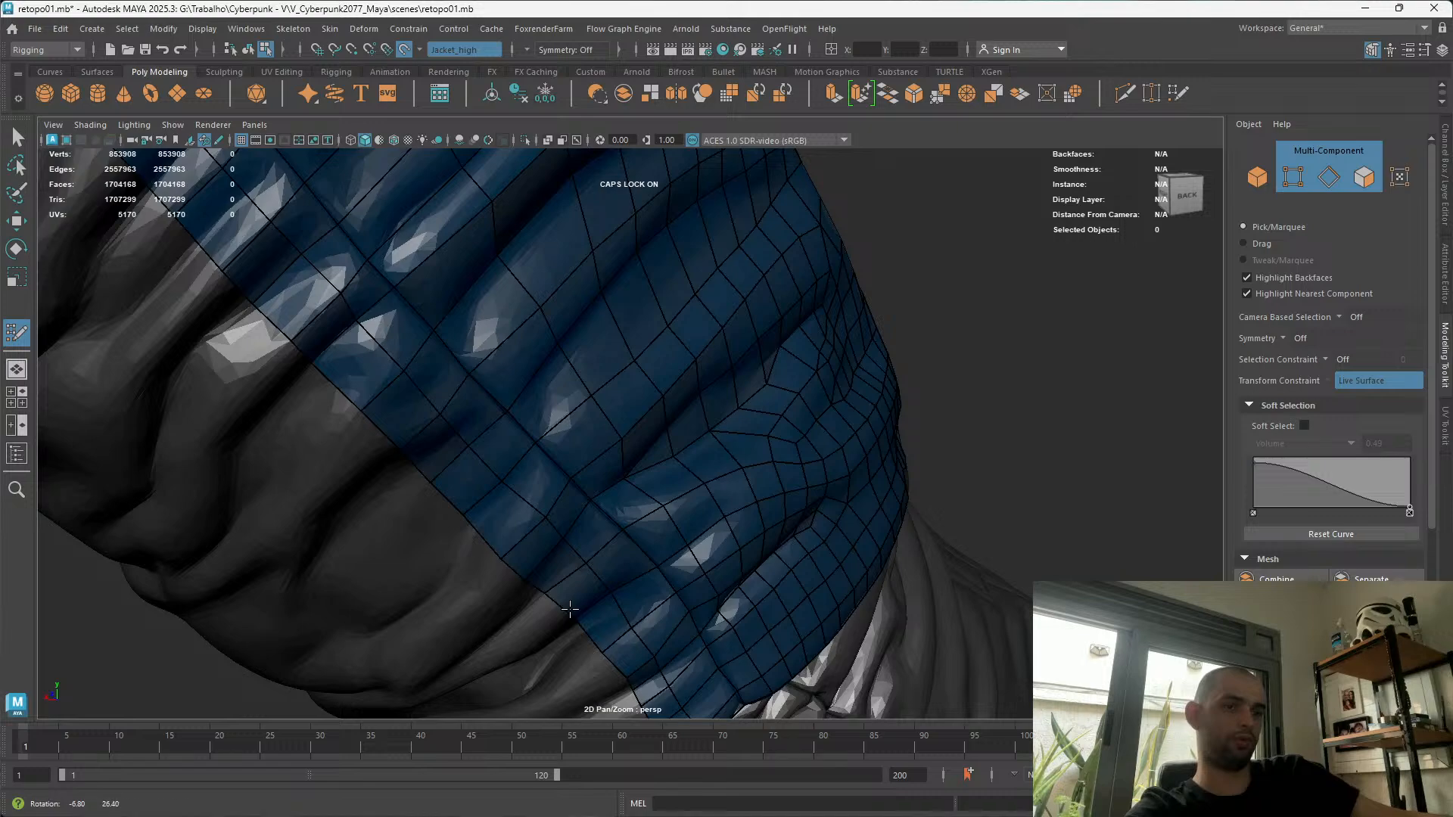
{"action": "middle_click_drag", "start_coordinate": [572, 606], "coordinate": [637, 365], "text": "alt"}
{"action": "left_click_drag", "start_coordinate": [637, 365], "coordinate": [691, 484], "text": "alt"}
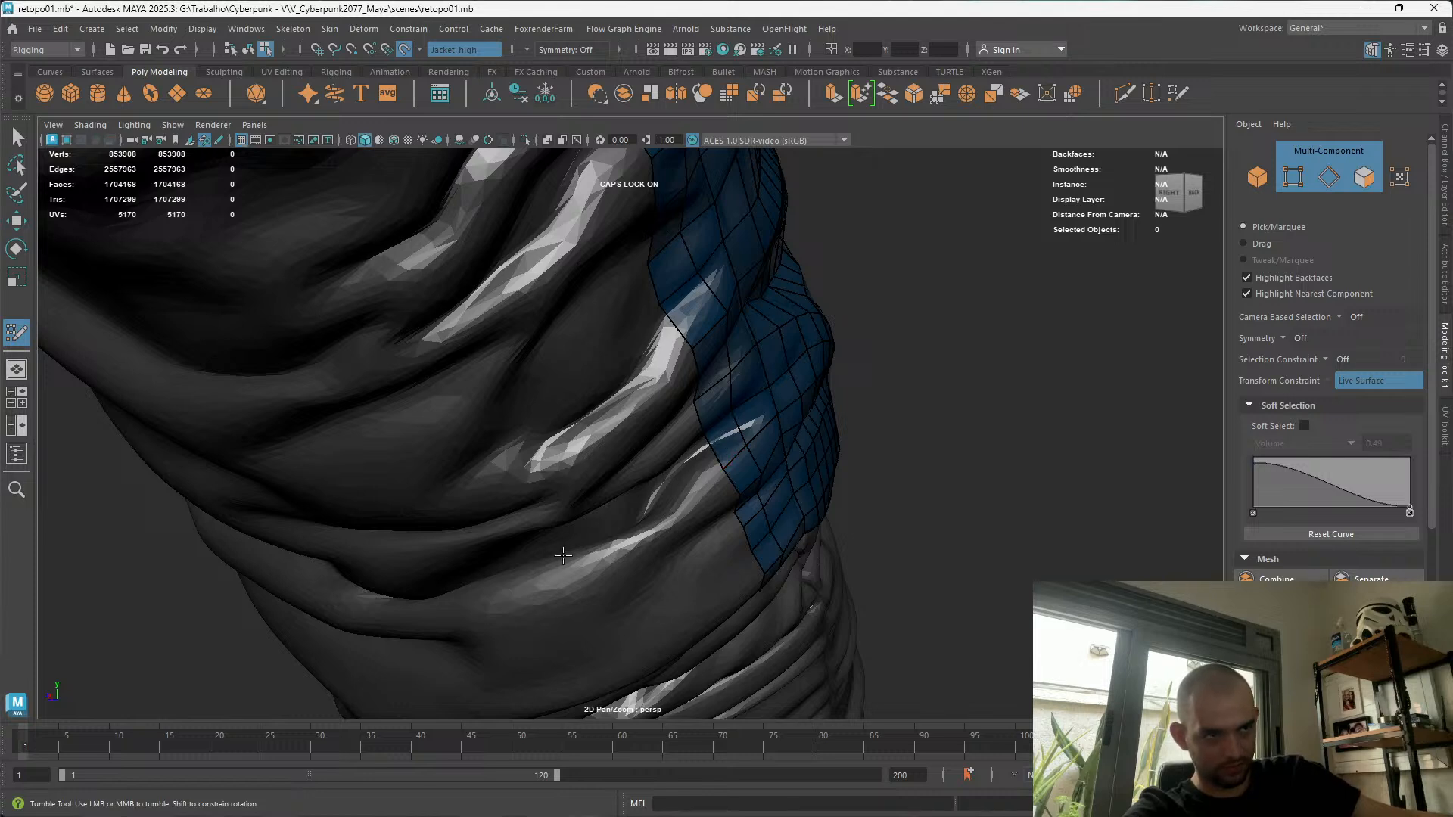
{"action": "left_click_drag", "start_coordinate": [686, 487], "coordinate": [711, 401], "text": "alt"}
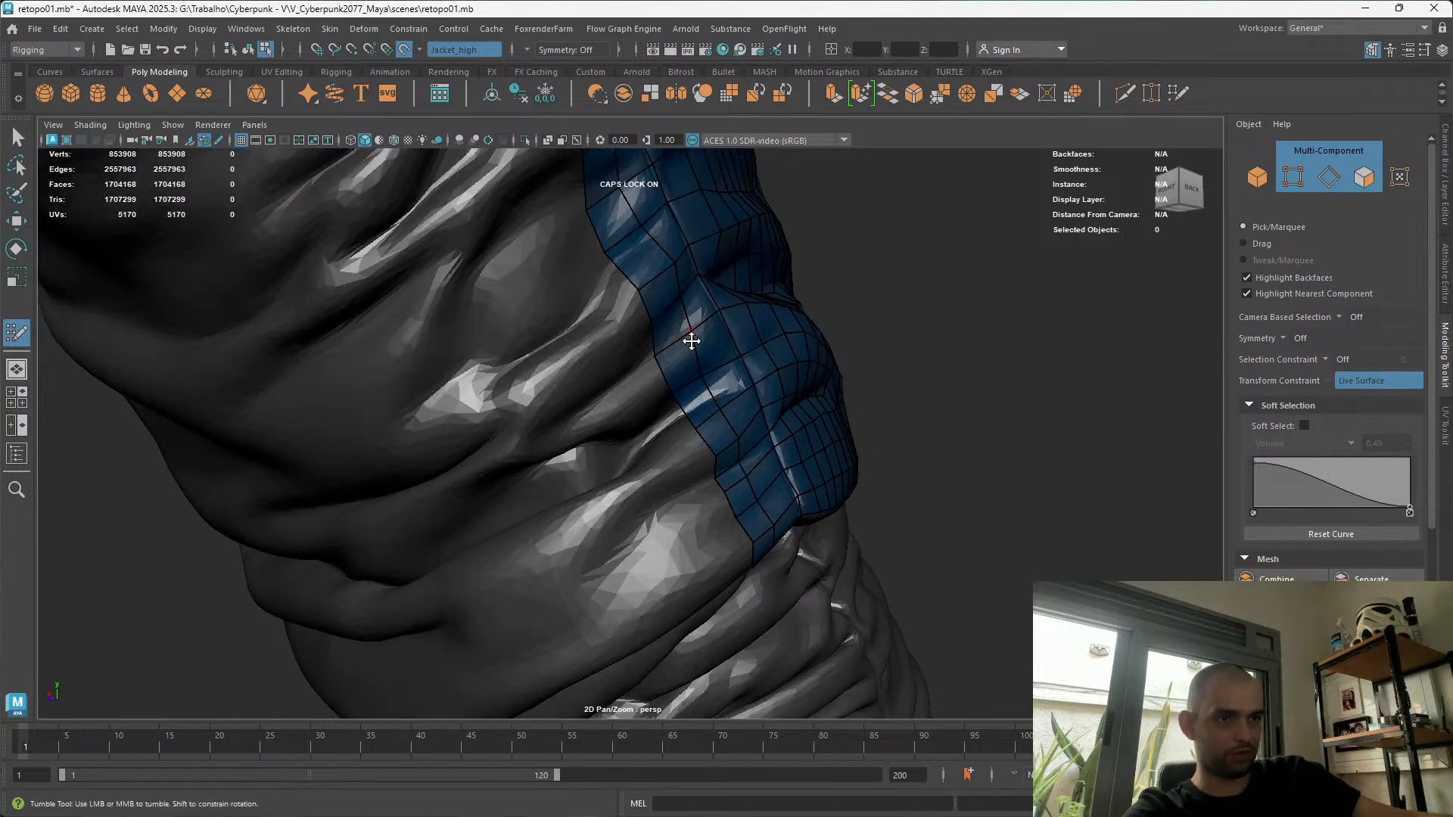
{"action": "left_click_drag", "start_coordinate": [632, 379], "coordinate": [622, 295], "text": "alt"}
{"action": "right_click_drag", "start_coordinate": [622, 295], "coordinate": [525, 368], "text": "alt"}
{"action": "left_click_drag", "start_coordinate": [526, 368], "coordinate": [578, 439], "text": "alt"}
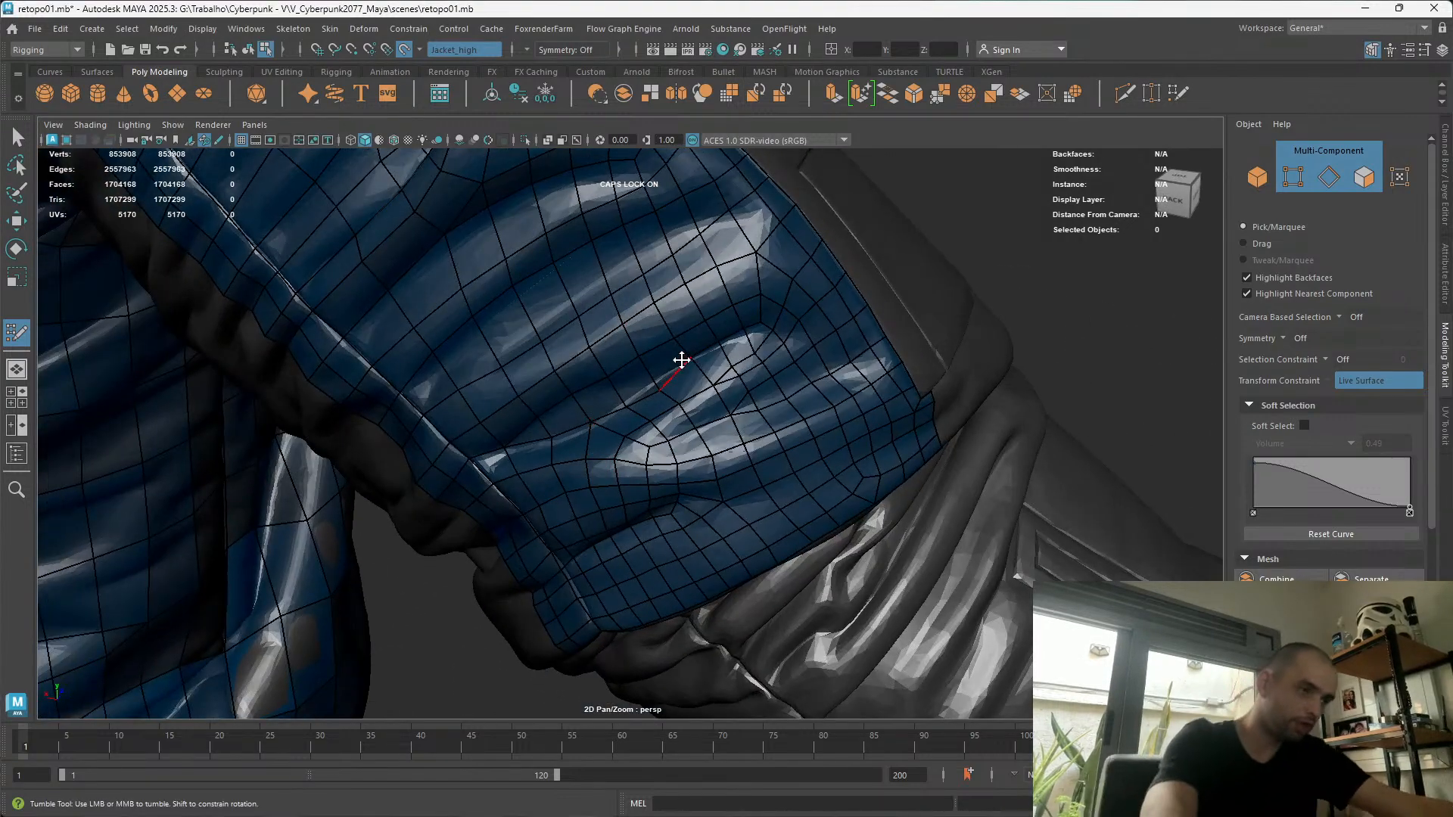
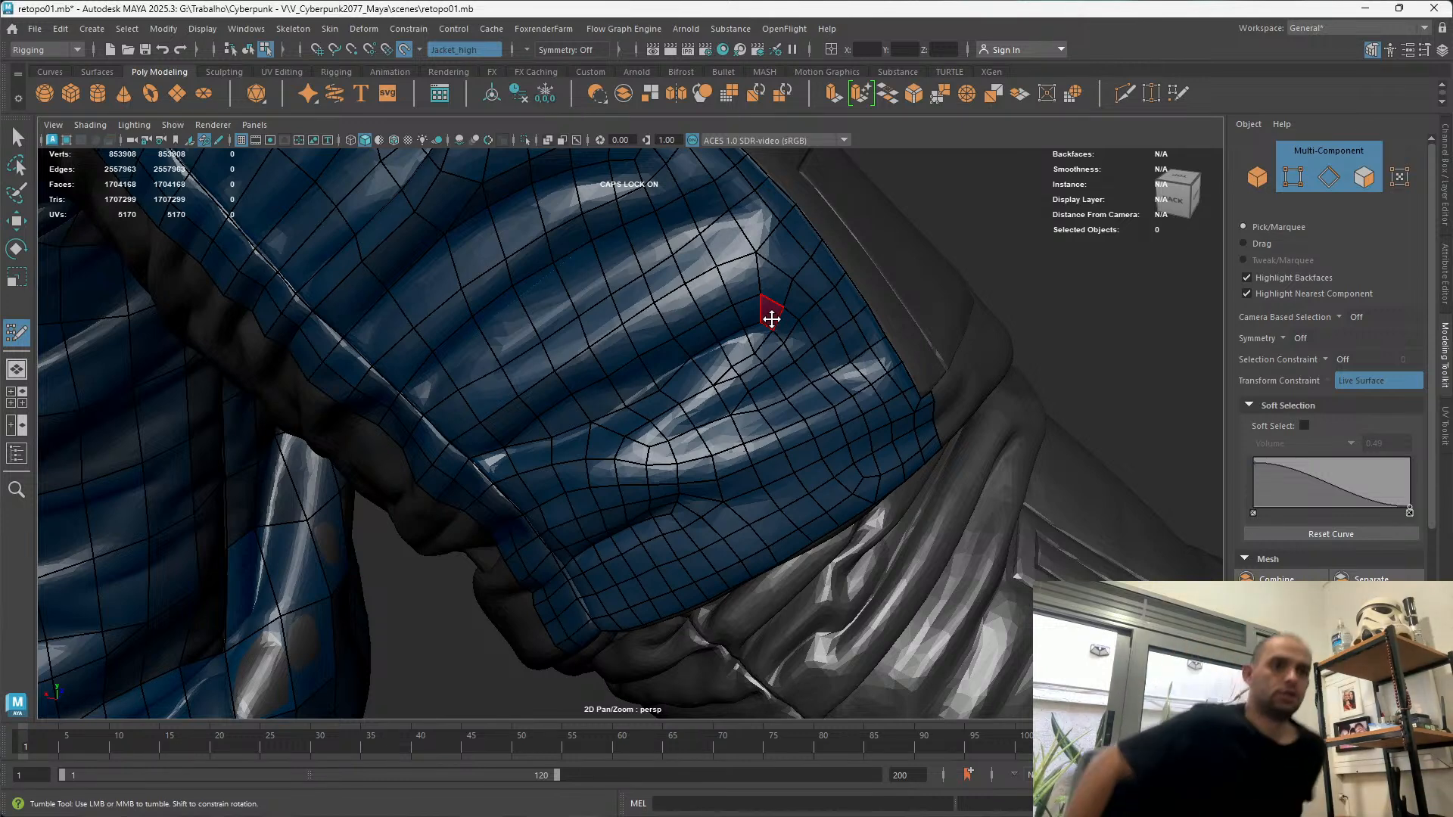
{"action": "scroll", "coordinate": [772, 320], "scroll_direction": "down", "scroll_amount": 6}
{"action": "left_click_drag", "start_coordinate": [772, 319], "coordinate": [533, 473], "text": "alt"}
{"action": "left_click_drag", "start_coordinate": [762, 505], "coordinate": [856, 477], "text": "alt"}
{"action": "left_click_drag", "start_coordinate": [596, 351], "coordinate": [500, 344], "text": "alt"}
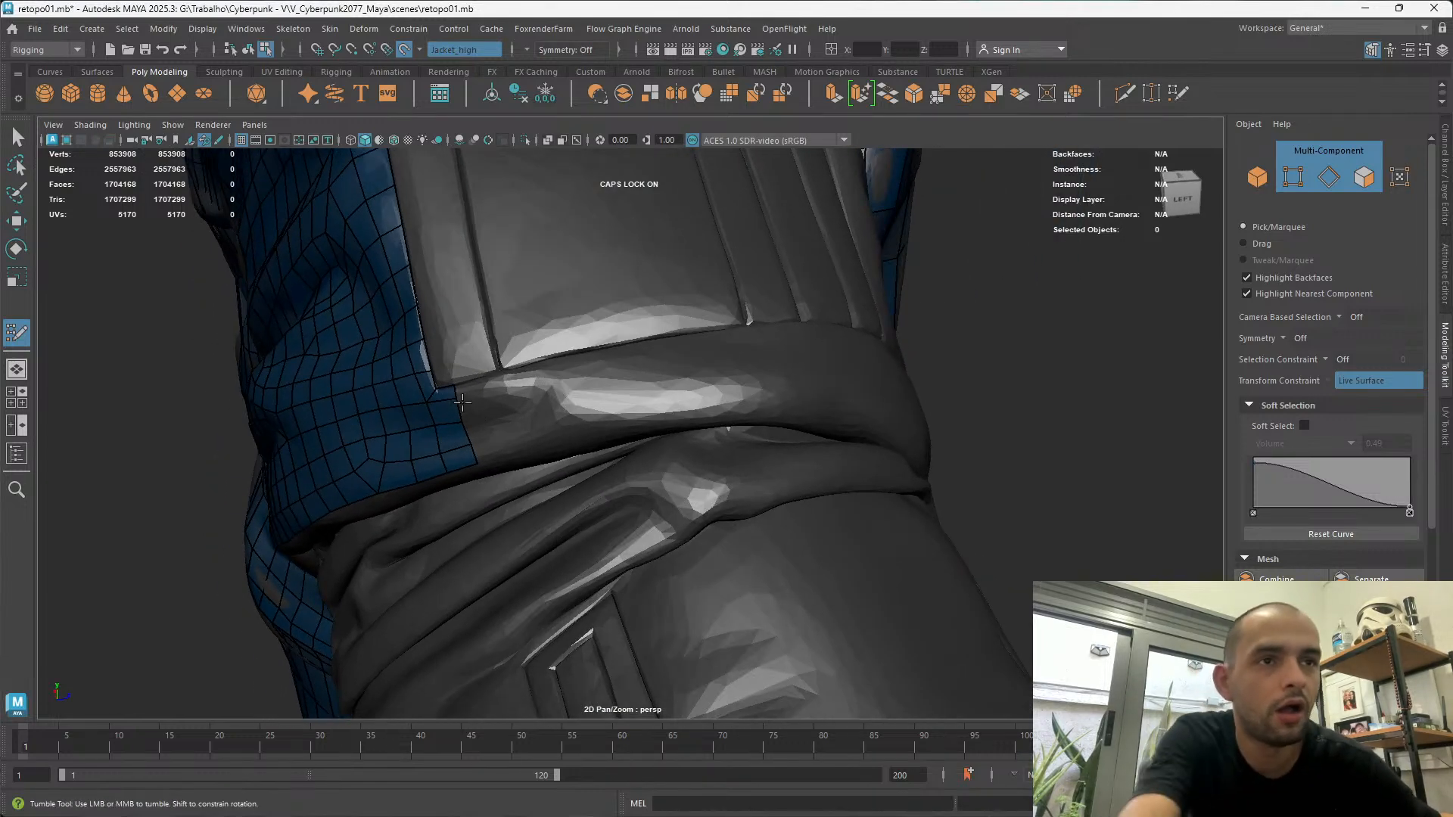
Extrude the strip's open edge loop along the fold beneath the panel in two long sections, fitting the end vertices to the band
{"action": "mouse_move", "coordinate": [543, 399]}
{"action": "left_mouse_down"}
{"action": "mouse_move", "coordinate": [752, 379]}
{"action": "mouse_move", "coordinate": [833, 328]}
{"action": "mouse_move", "coordinate": [644, 356]}
{"action": "left_mouse_up"}
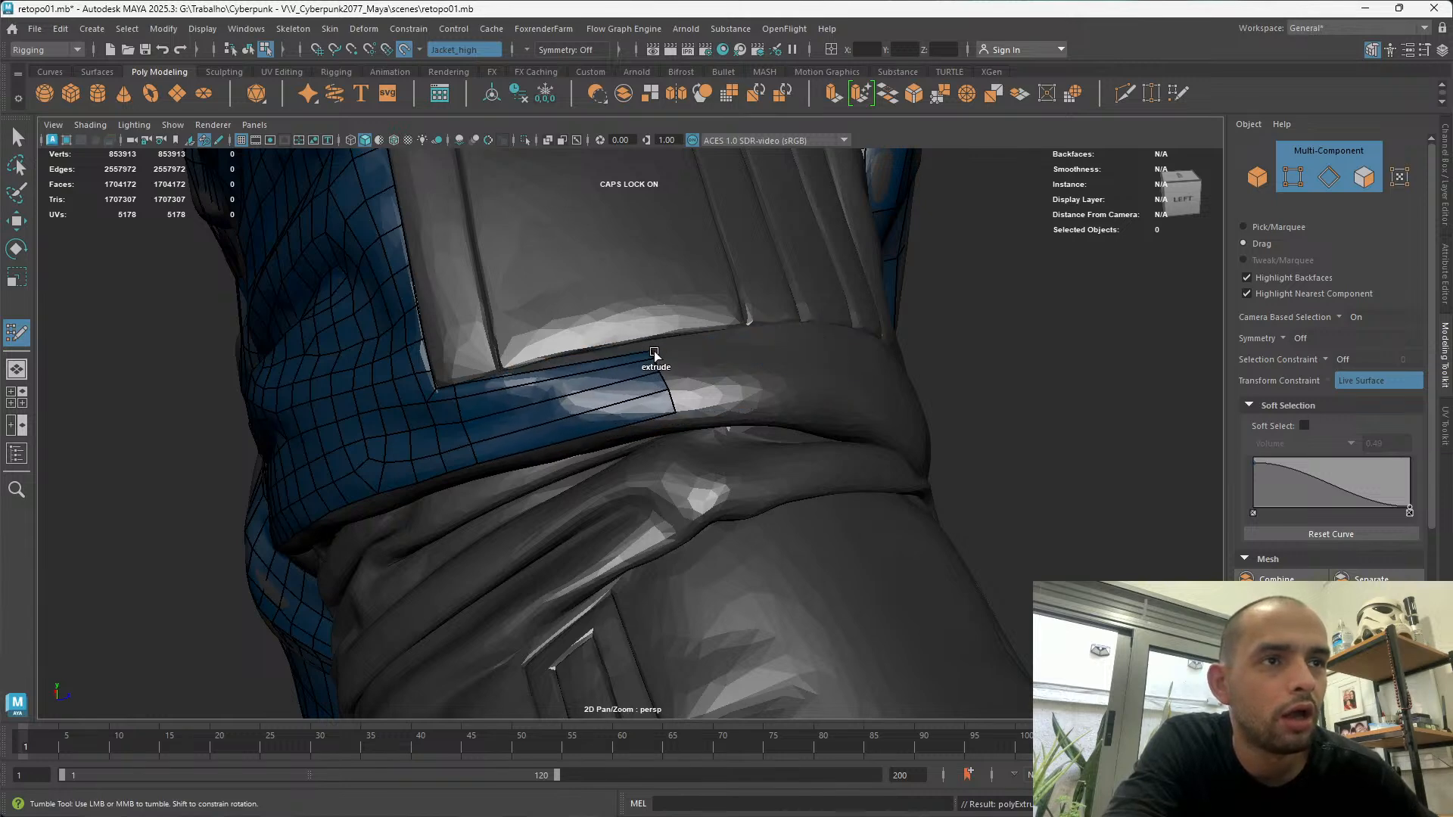
{"action": "left_click_drag", "start_coordinate": [654, 354], "coordinate": [657, 349], "text": "alt"}
{"action": "right_click_drag", "start_coordinate": [660, 452], "coordinate": [739, 535], "text": "alt"}
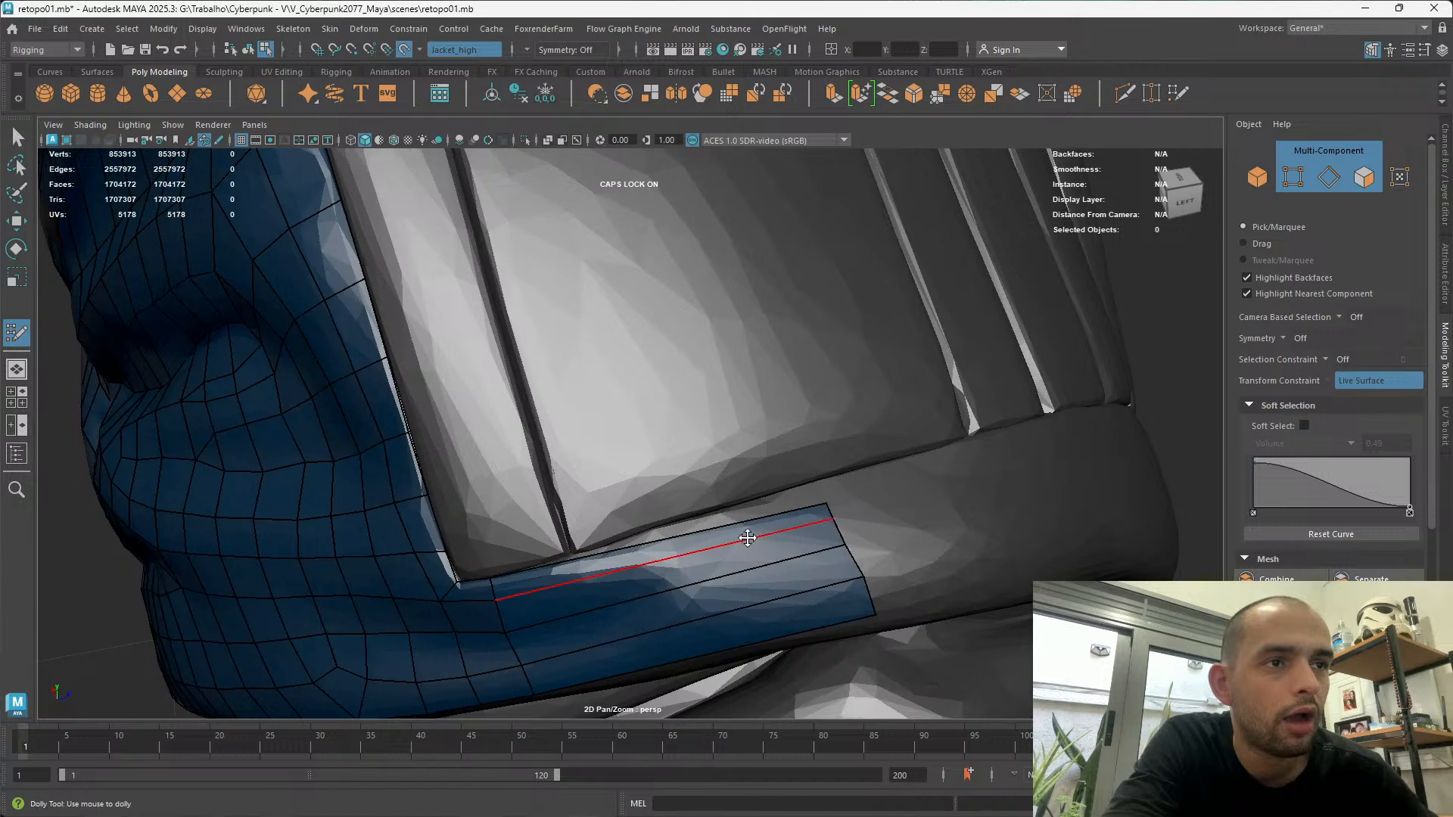
{"action": "left_click_drag", "start_coordinate": [813, 537], "coordinate": [787, 487], "text": "alt"}
{"action": "left_click_drag", "start_coordinate": [700, 333], "coordinate": [746, 370], "text": "alt"}
{"action": "mouse_move", "coordinate": [850, 460]}
{"action": "left_mouse_down"}
{"action": "mouse_move", "coordinate": [837, 444]}
{"action": "mouse_move", "coordinate": [853, 467]}
{"action": "mouse_move", "coordinate": [852, 409]}
{"action": "left_mouse_up"}
{"action": "left_click_drag", "start_coordinate": [519, 282], "coordinate": [597, 381], "text": "alt"}
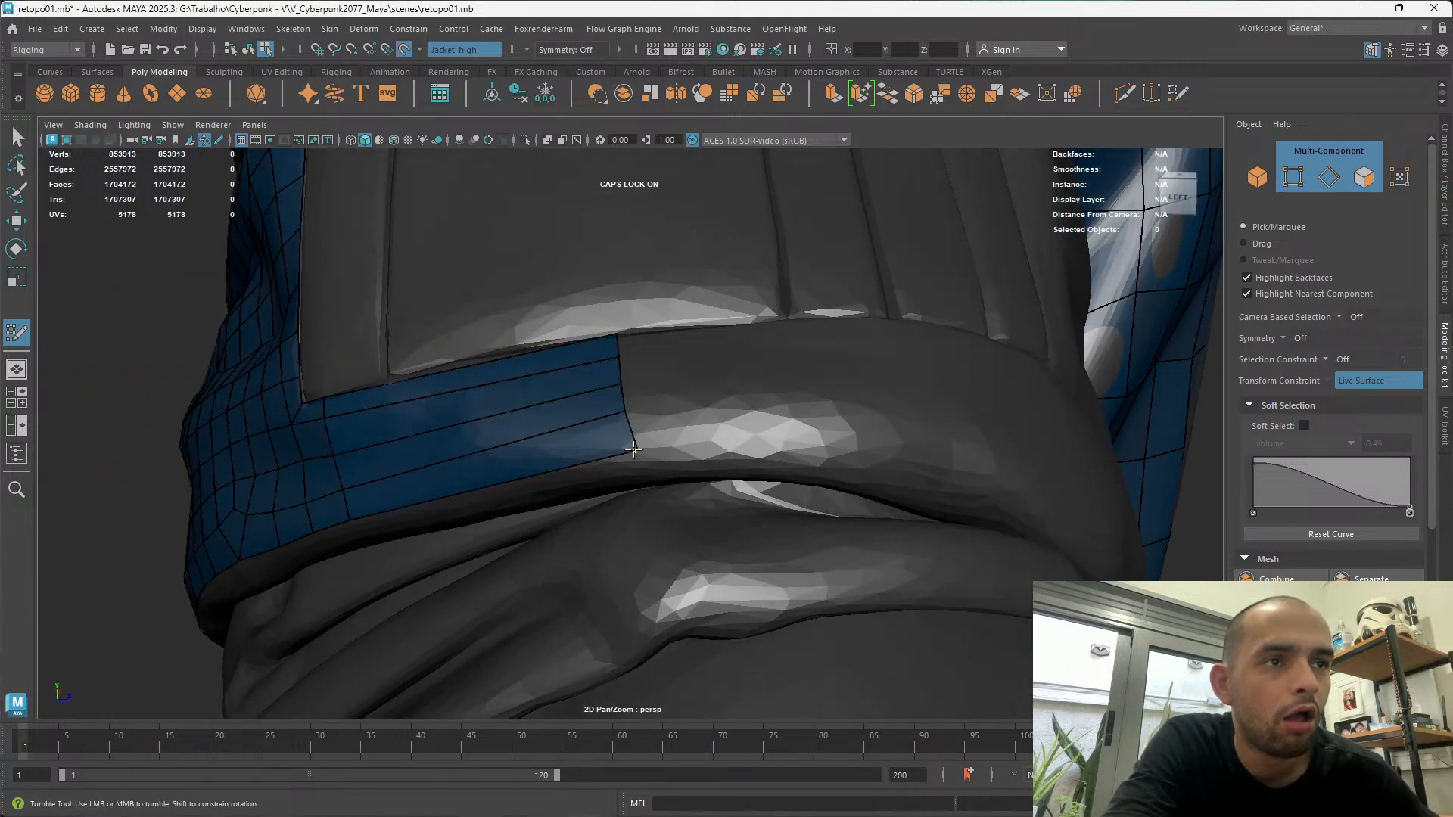
{"action": "key", "text": "ctrl+z"}
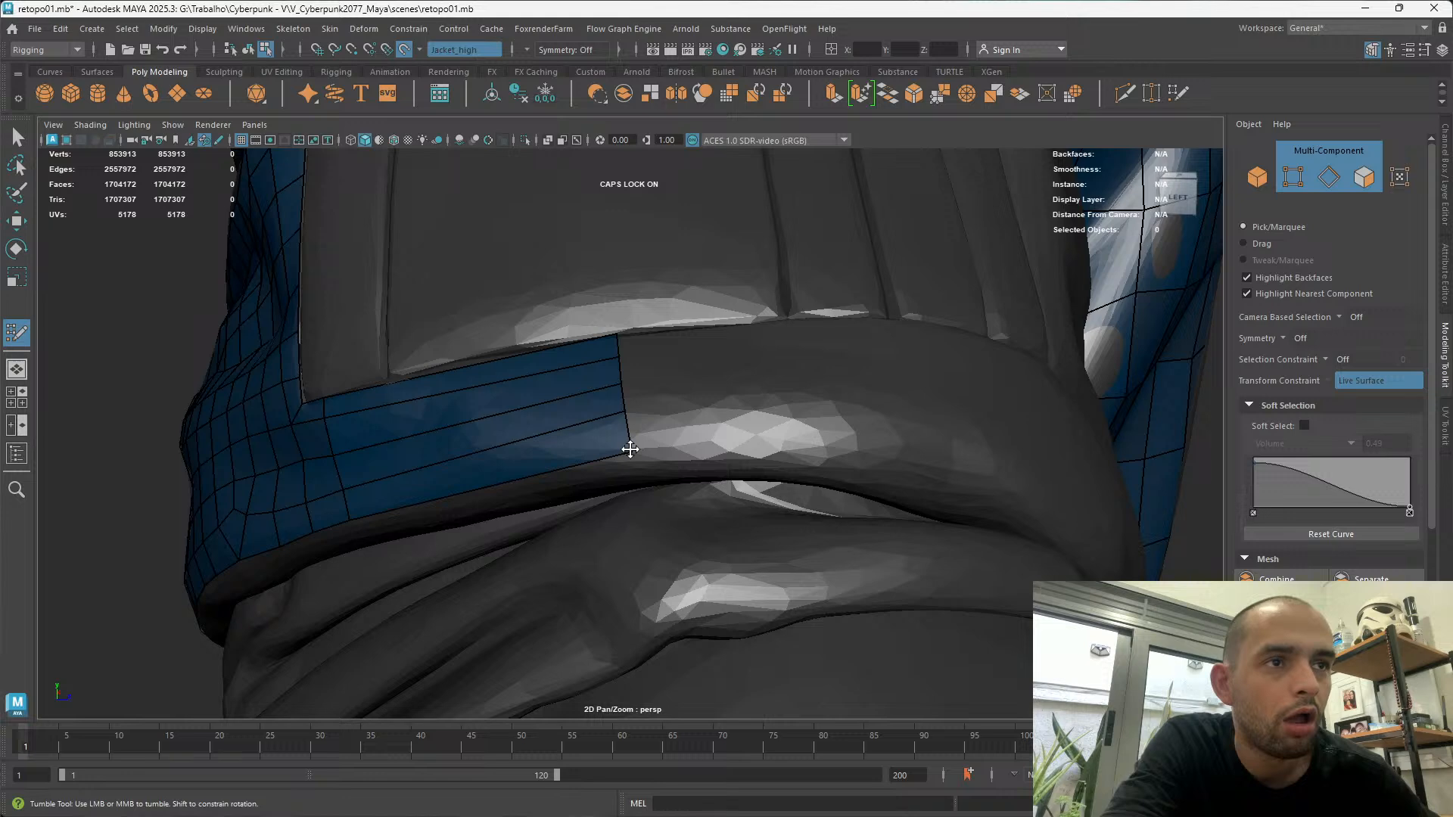
{"action": "mouse_move", "coordinate": [641, 386]}
{"action": "left_mouse_down", "text": "alt"}
{"action": "mouse_move", "coordinate": [633, 432]}
{"action": "mouse_move", "coordinate": [659, 519]}
{"action": "mouse_move", "coordinate": [577, 379]}
{"action": "mouse_move", "coordinate": [558, 437]}
{"action": "mouse_move", "coordinate": [878, 425]}
{"action": "mouse_move", "coordinate": [683, 346]}
{"action": "mouse_move", "coordinate": [696, 488]}
{"action": "mouse_move", "coordinate": [720, 411]}
{"action": "mouse_move", "coordinate": [700, 424]}
{"action": "mouse_move", "coordinate": [704, 360]}
{"action": "mouse_move", "coordinate": [606, 287]}
{"action": "left_mouse_up", "text": "alt"}
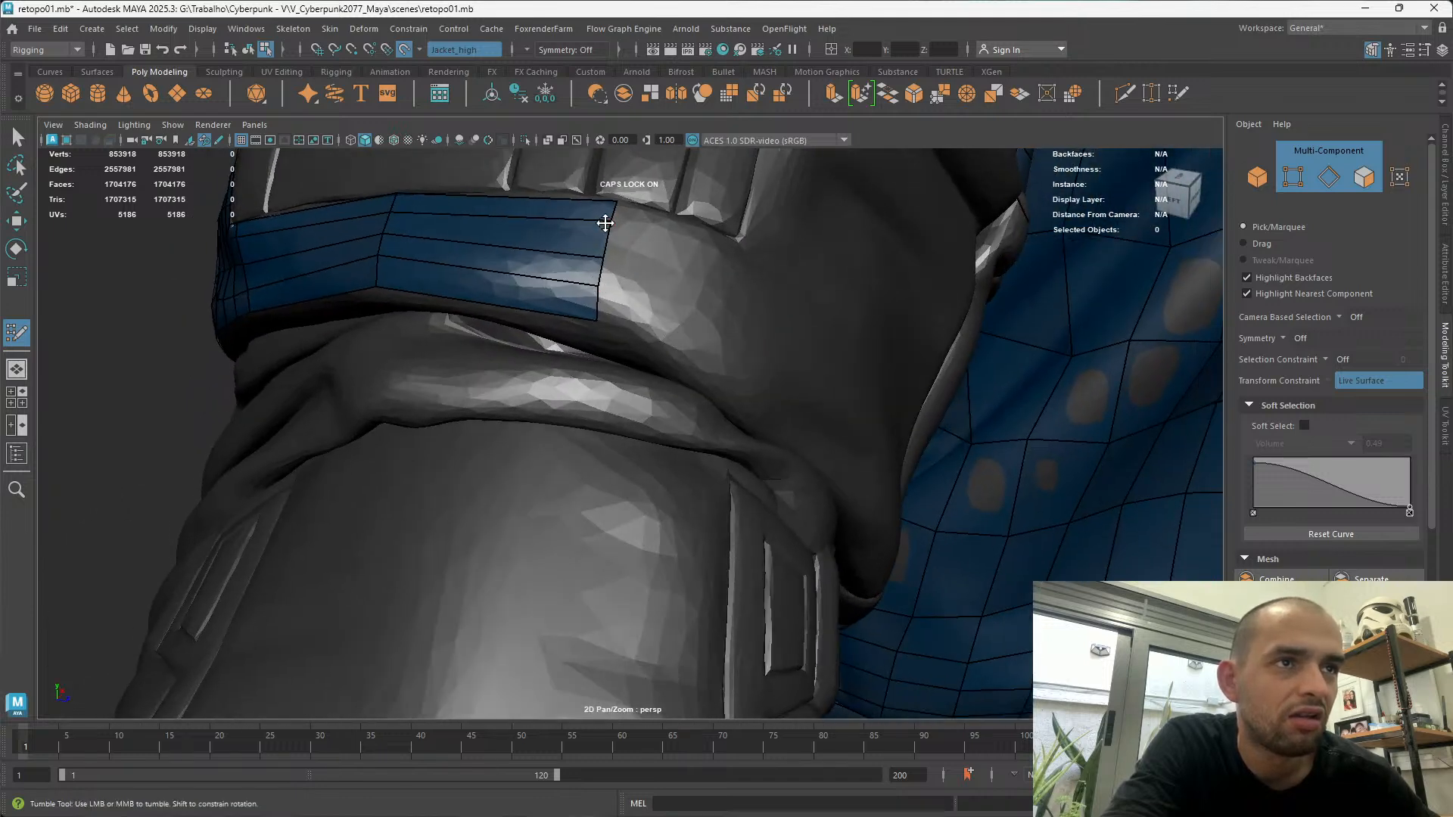
Examine the extended strip, the pocket panel and the uncovered folds around the arm from several angles
{"action": "left_click_drag", "start_coordinate": [603, 224], "coordinate": [664, 246], "text": "alt"}
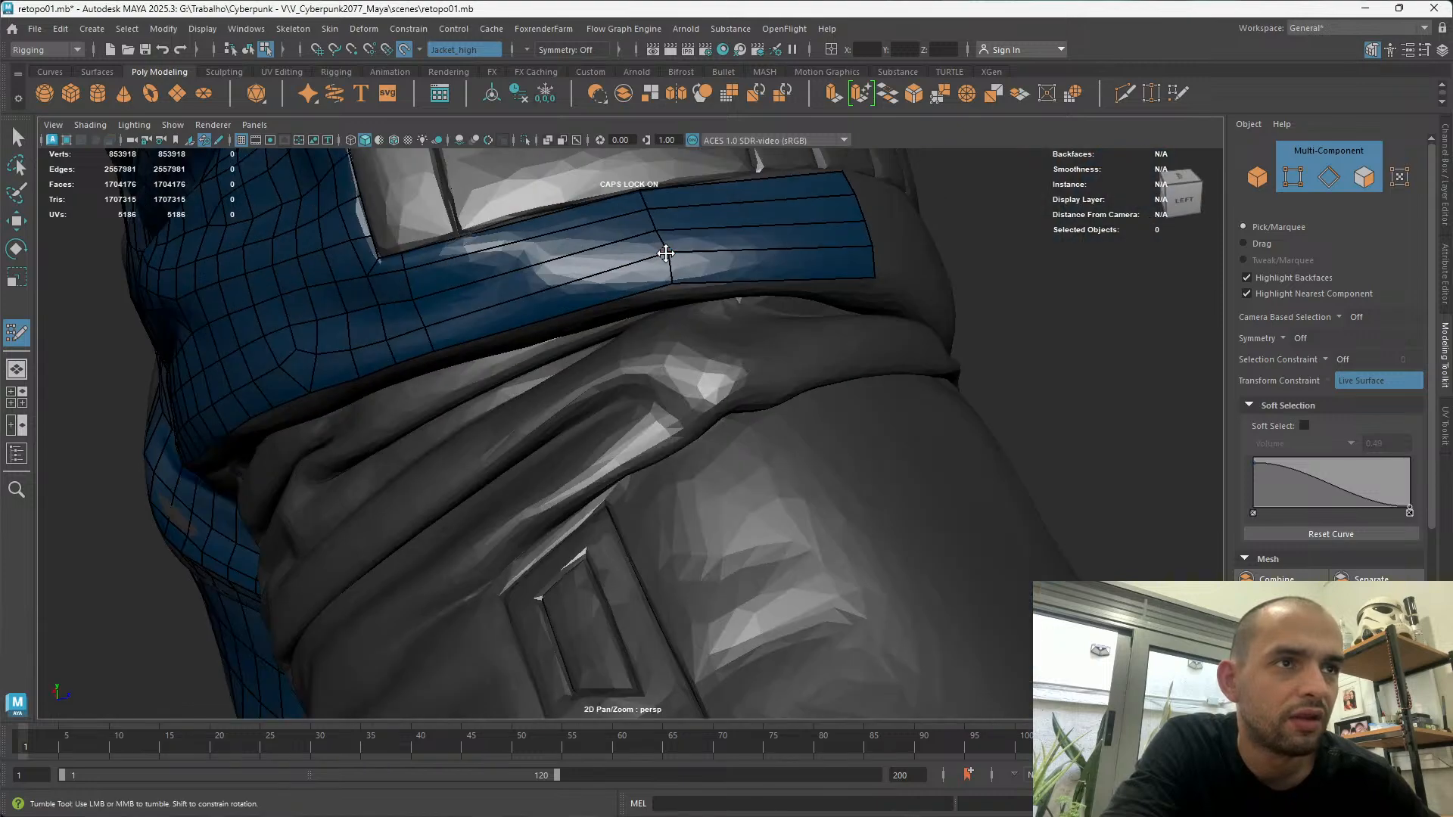
{"action": "right_click_drag", "start_coordinate": [658, 252], "coordinate": [682, 176], "text": "alt"}
{"action": "left_click_drag", "start_coordinate": [682, 176], "coordinate": [492, 366], "text": "alt"}
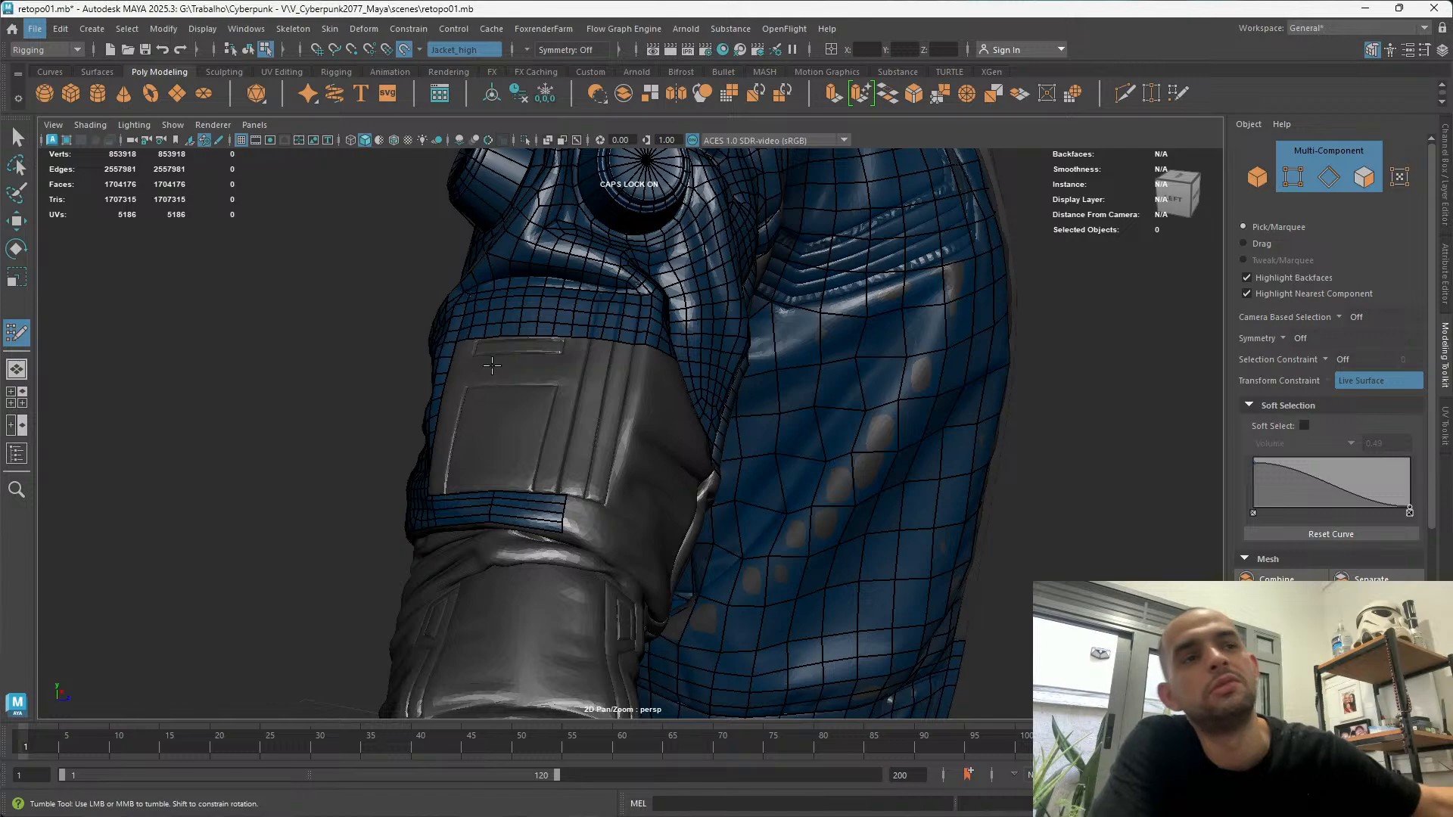
{"action": "left_click_drag", "start_coordinate": [378, 325], "coordinate": [391, 364], "text": "alt"}
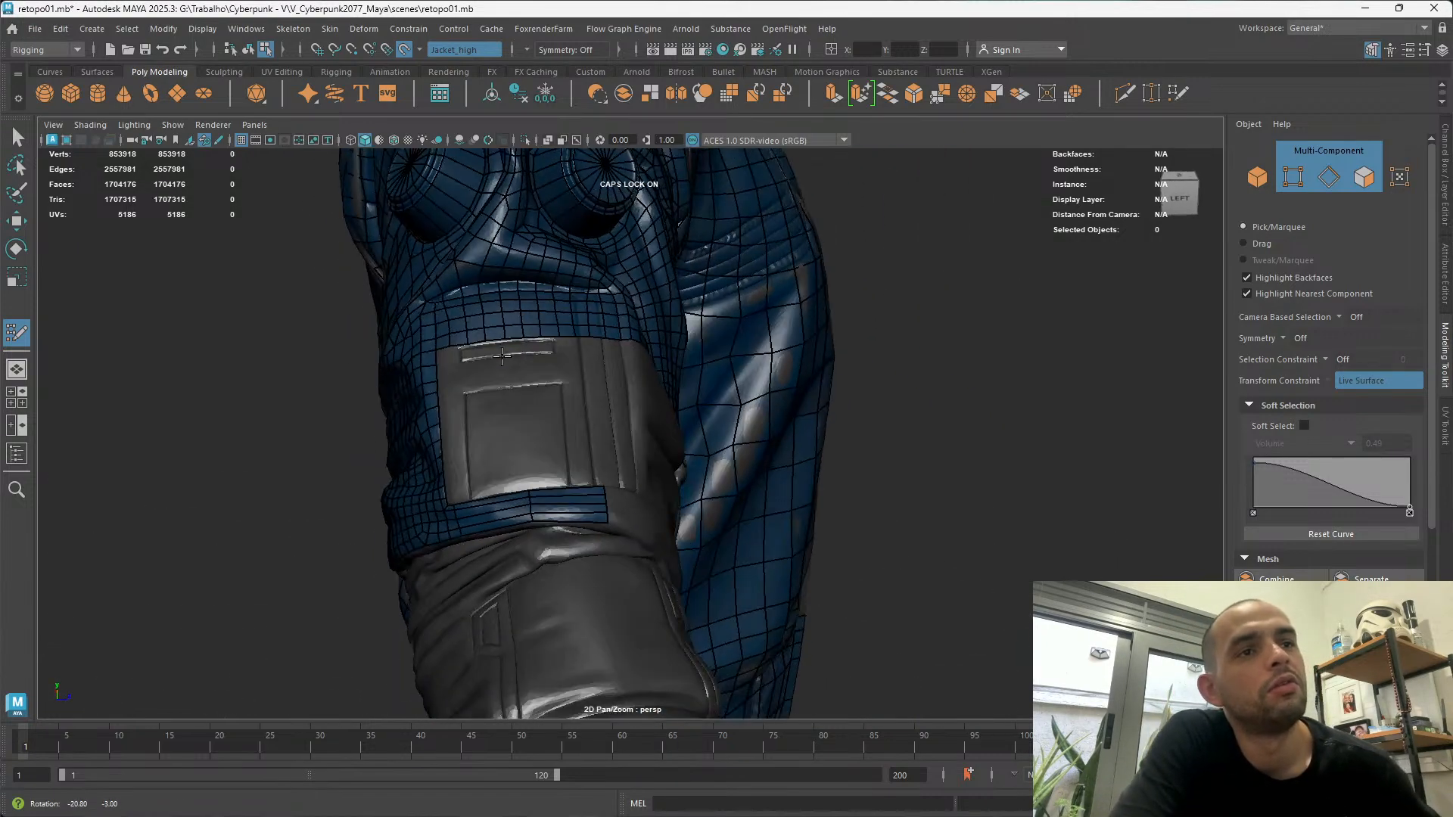
{"action": "right_click_drag", "start_coordinate": [326, 397], "coordinate": [575, 446], "text": "alt"}
{"action": "middle_click_drag", "start_coordinate": [610, 461], "coordinate": [636, 379], "text": "alt"}
{"action": "left_click_drag", "start_coordinate": [636, 380], "coordinate": [478, 430], "text": "alt"}
{"action": "middle_click_drag", "start_coordinate": [478, 430], "coordinate": [481, 471], "text": "alt"}
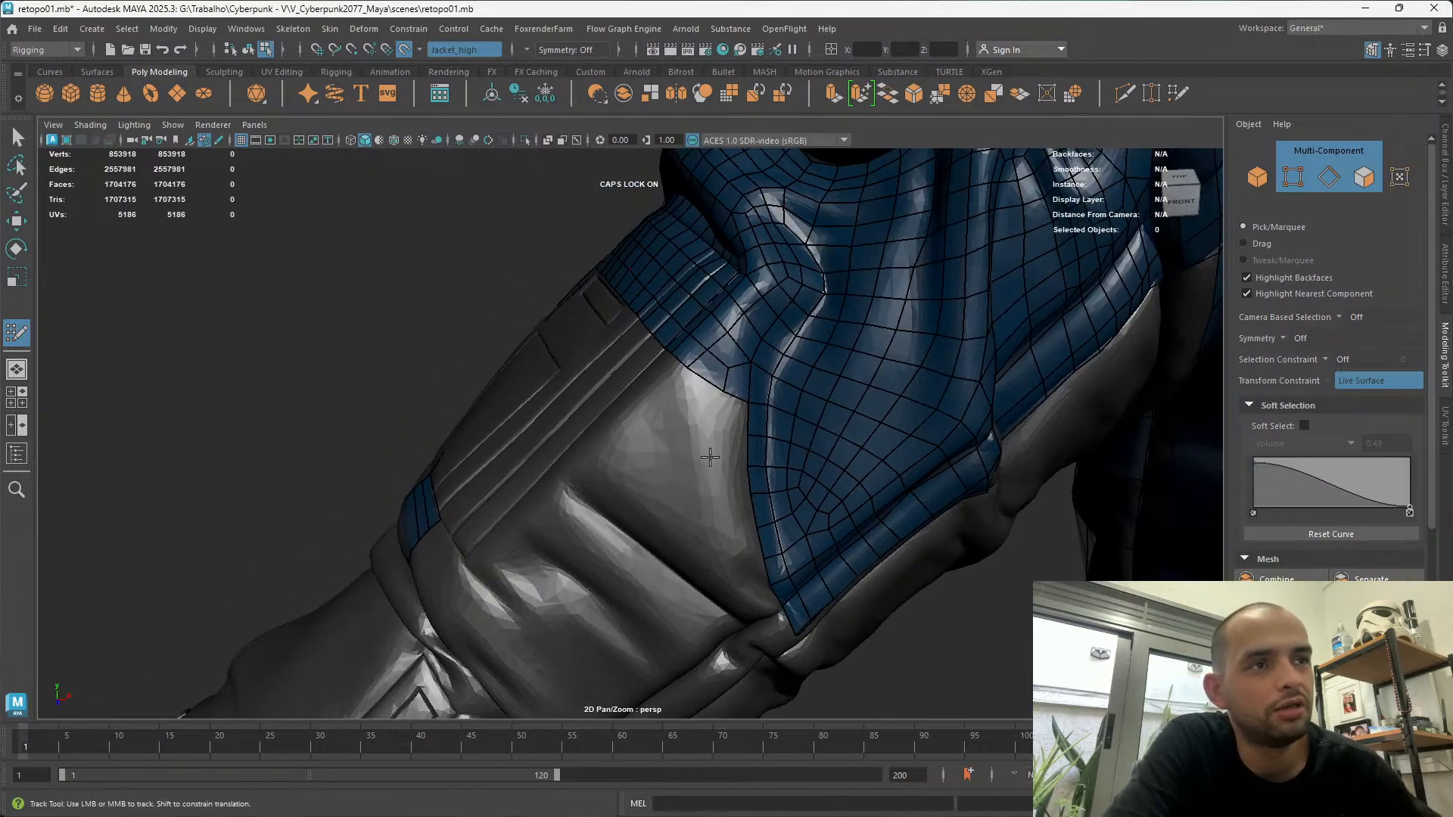
{"action": "left_click_drag", "start_coordinate": [710, 457], "coordinate": [460, 451], "text": "alt"}
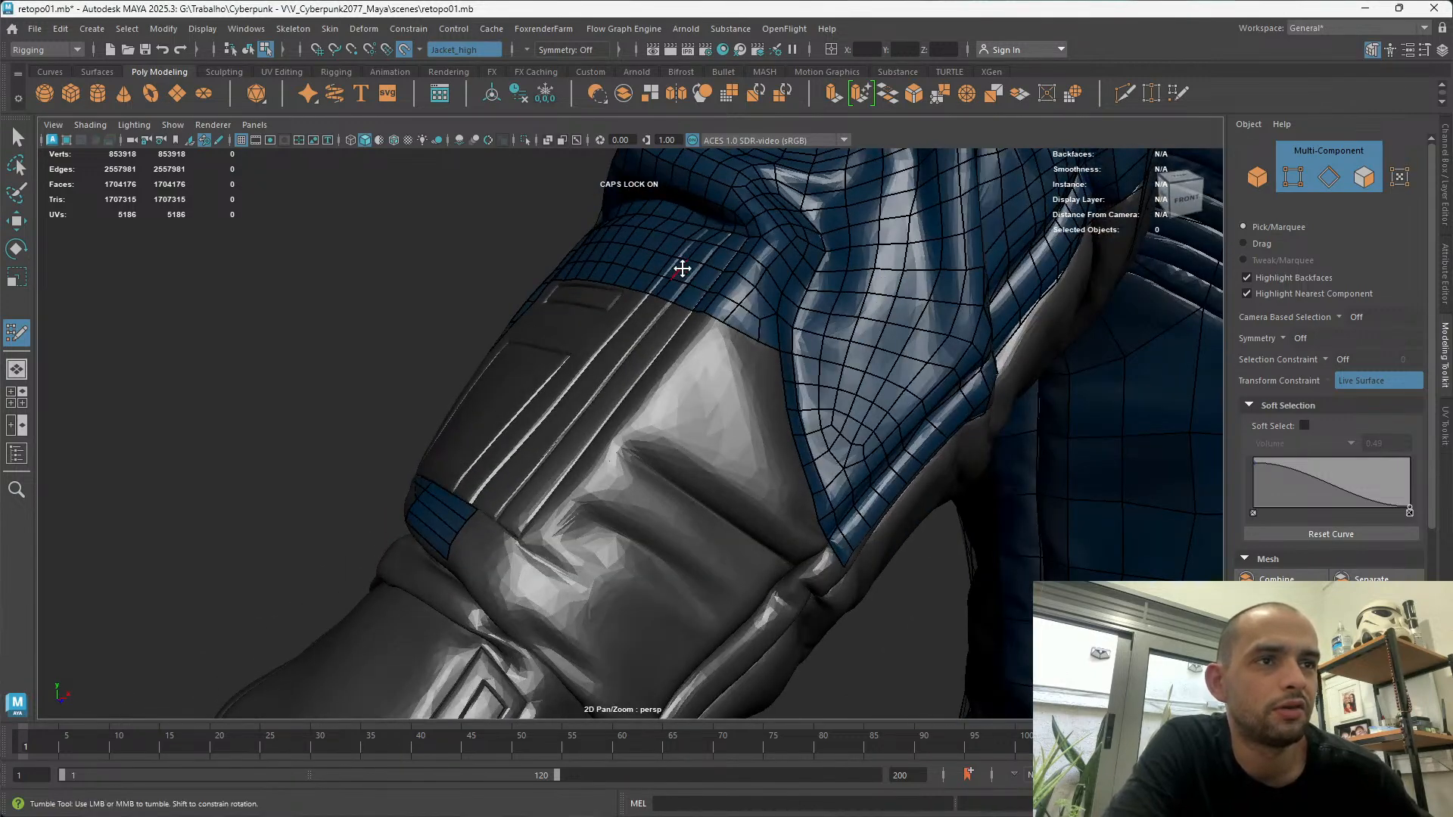
{"action": "mouse_move", "coordinate": [342, 473]}
{"action": "left_mouse_down", "text": "alt"}
{"action": "mouse_move", "coordinate": [424, 485]}
{"action": "mouse_move", "coordinate": [493, 445]}
{"action": "mouse_move", "coordinate": [355, 485]}
{"action": "left_mouse_up", "text": "alt"}
{"action": "left_click_drag", "start_coordinate": [507, 543], "coordinate": [578, 579], "text": "alt"}
Extrude a third section of the strip around the arm to the panel's far lower corner
{"action": "scroll", "coordinate": [580, 581], "scroll_direction": "up", "scroll_amount": 4}
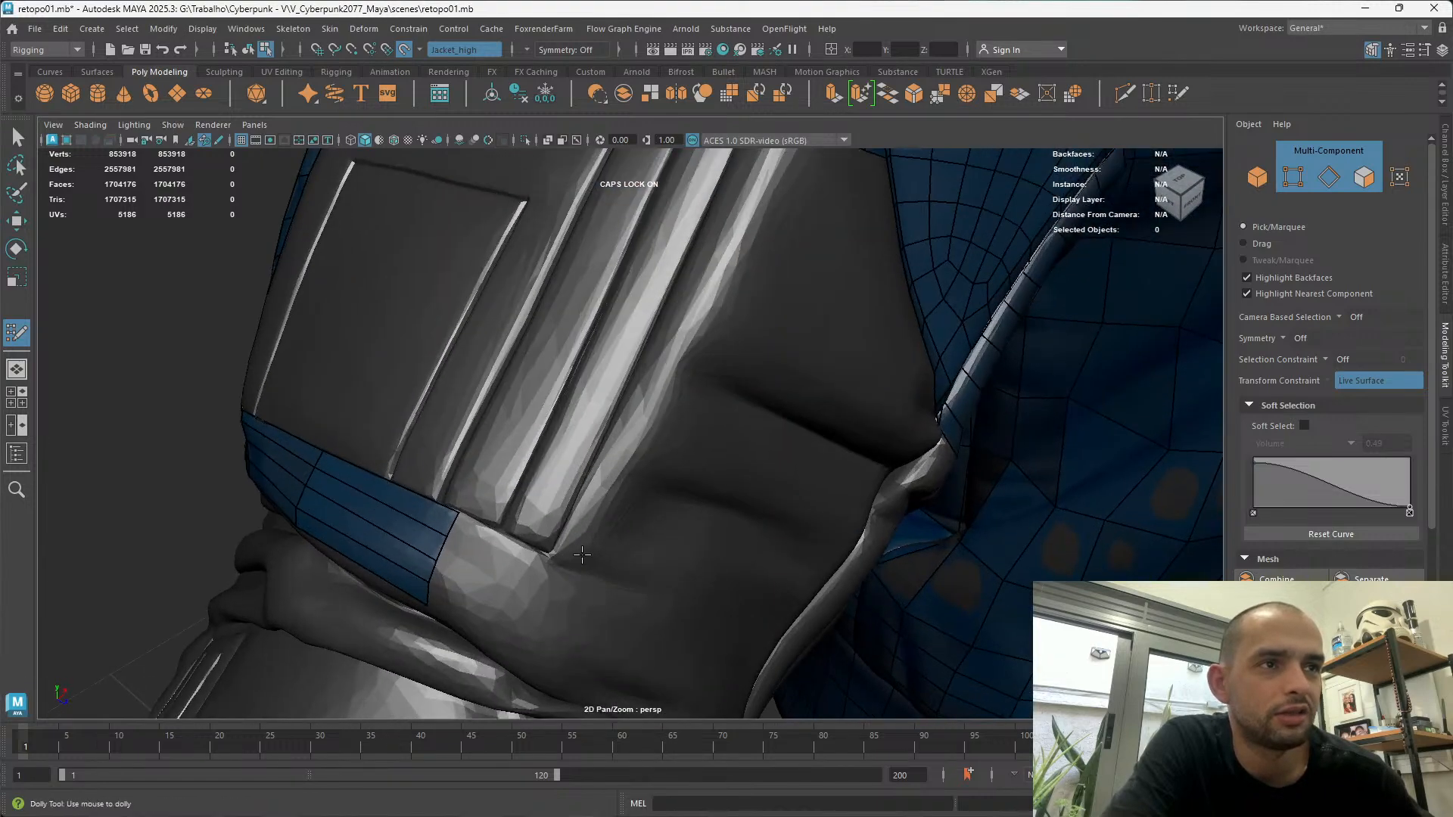
{"action": "middle_click_drag", "start_coordinate": [579, 580], "coordinate": [615, 537], "text": "alt"}
{"action": "left_click_drag", "start_coordinate": [615, 538], "coordinate": [538, 455], "text": "alt"}
{"action": "mouse_move", "coordinate": [569, 561]}
{"action": "left_mouse_down"}
{"action": "mouse_move", "coordinate": [666, 594]}
{"action": "mouse_move", "coordinate": [610, 568]}
{"action": "mouse_move", "coordinate": [684, 513]}
{"action": "mouse_move", "coordinate": [684, 483]}
{"action": "mouse_move", "coordinate": [392, 377]}
{"action": "left_mouse_up"}
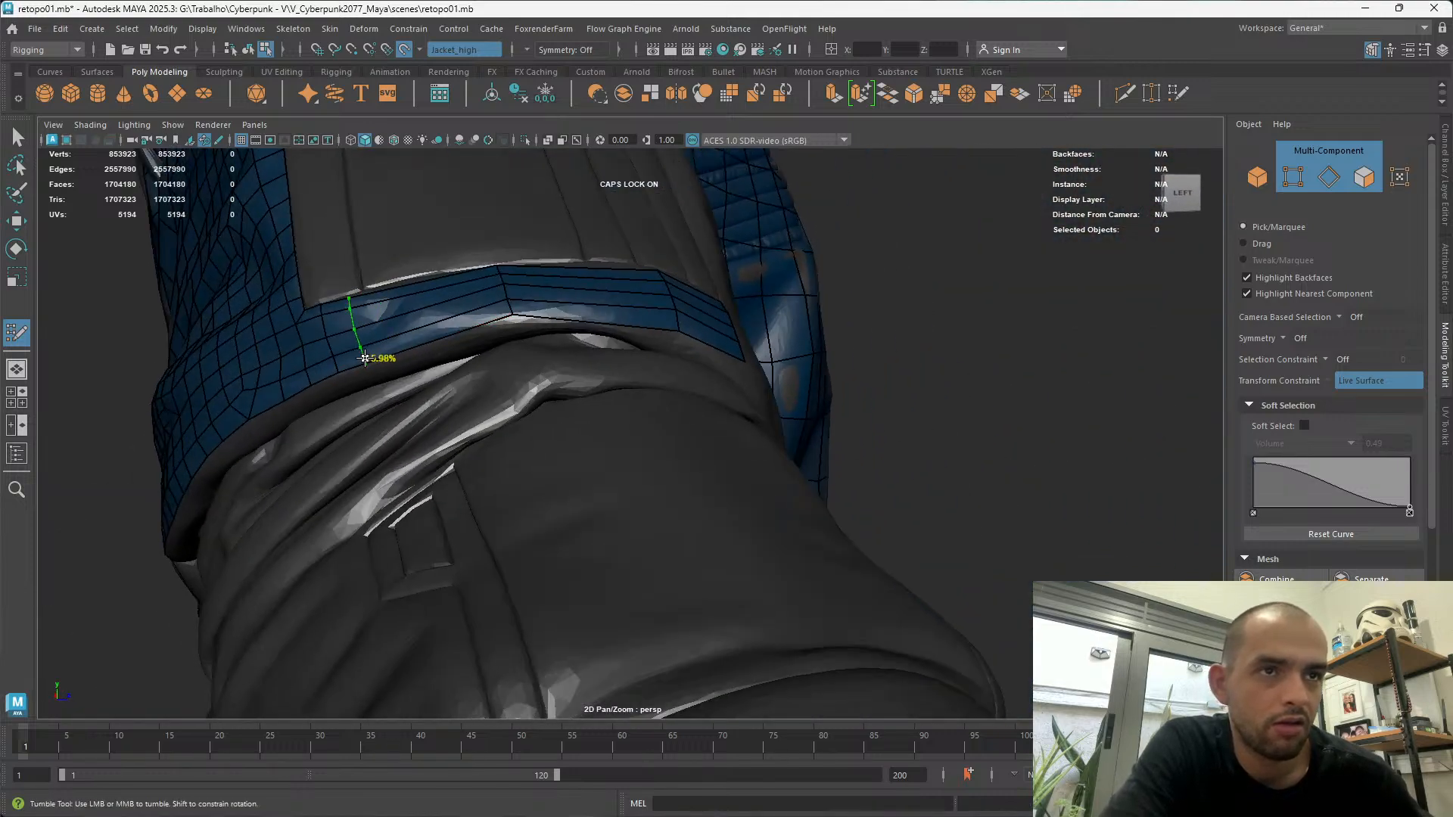
Insert five evenly spaced edge loops across the first long section of the strip beneath the panel
{"action": "left_click", "coordinate": [366, 359], "text": "ctrl"}
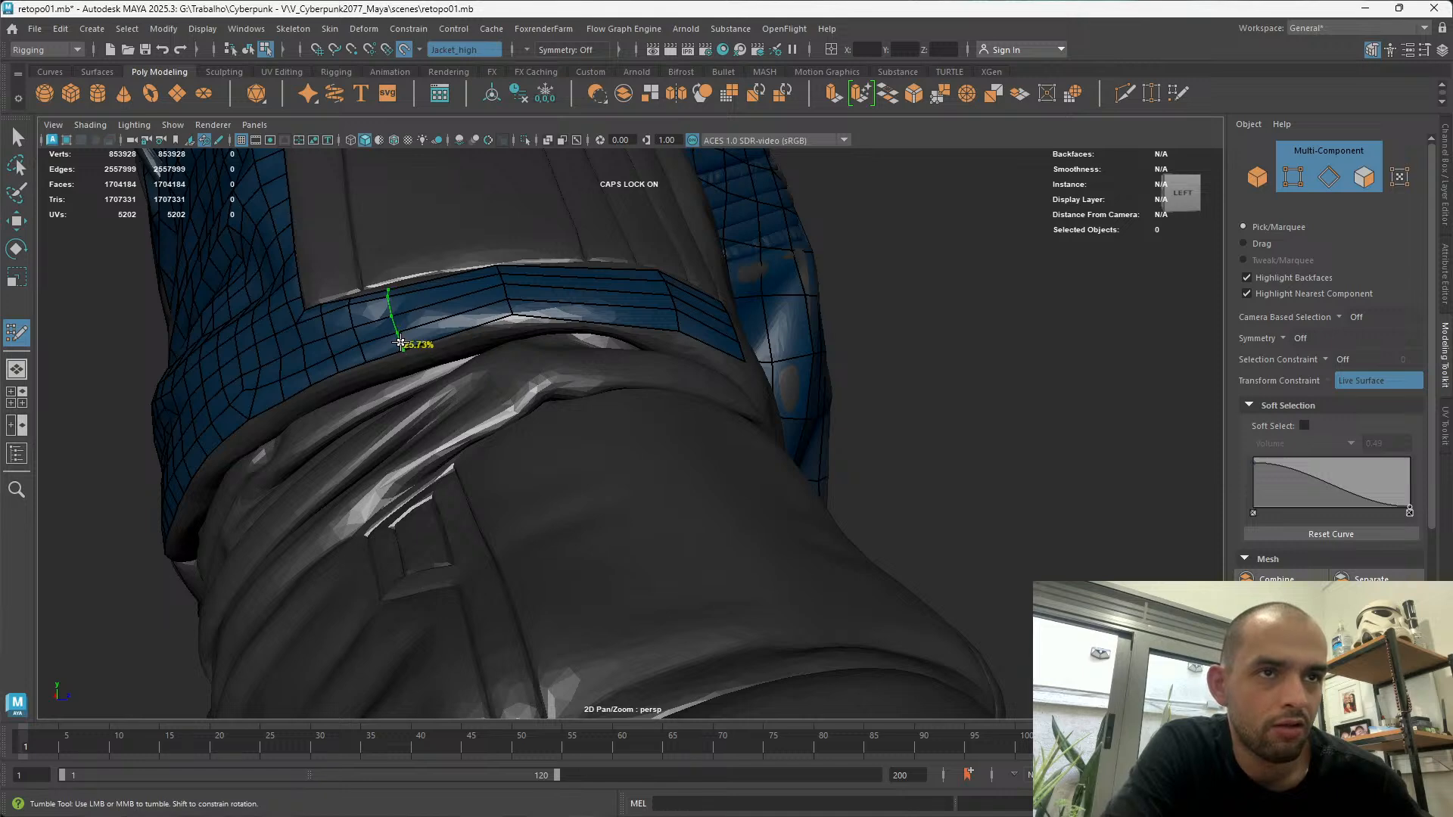
{"action": "left_click", "coordinate": [396, 342], "text": "ctrl"}
{"action": "left_click", "coordinate": [432, 333], "text": "ctrl"}
{"action": "left_click", "coordinate": [467, 324], "text": "ctrl"}
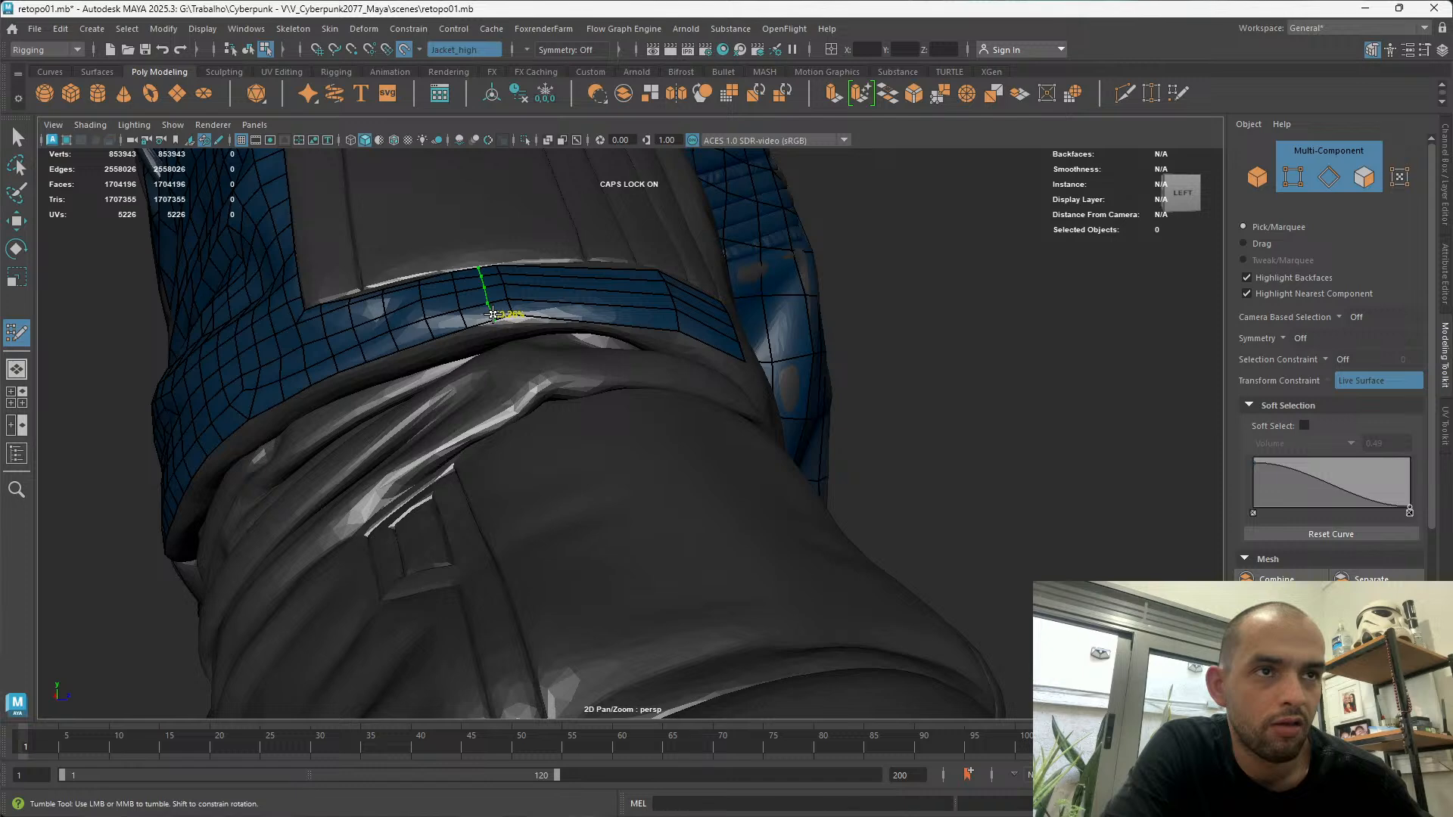
{"action": "left_click", "coordinate": [490, 315], "text": "ctrl"}
Delete the old edge loop between the first two sections and insert evenly spaced edge loops across the middle section
{"action": "mouse_move", "coordinate": [491, 315]}
{"action": "left_mouse_down", "text": "alt"}
{"action": "mouse_move", "coordinate": [577, 464]}
{"action": "mouse_move", "coordinate": [482, 414]}
{"action": "left_mouse_up", "text": "alt"}
{"action": "left_click", "coordinate": [480, 324], "text": "ctrl+shift"}
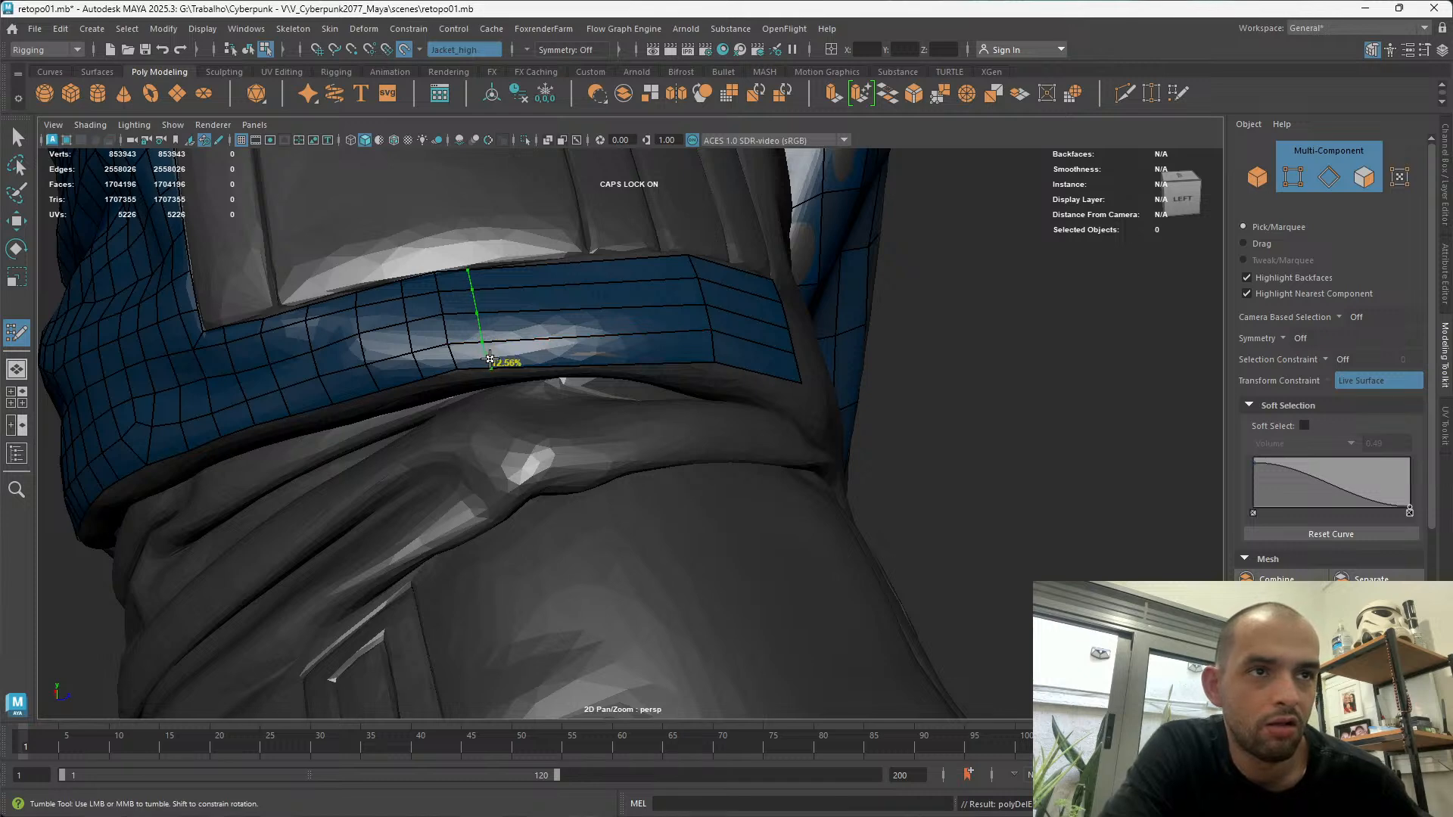
{"action": "left_click", "coordinate": [491, 358], "text": "ctrl"}
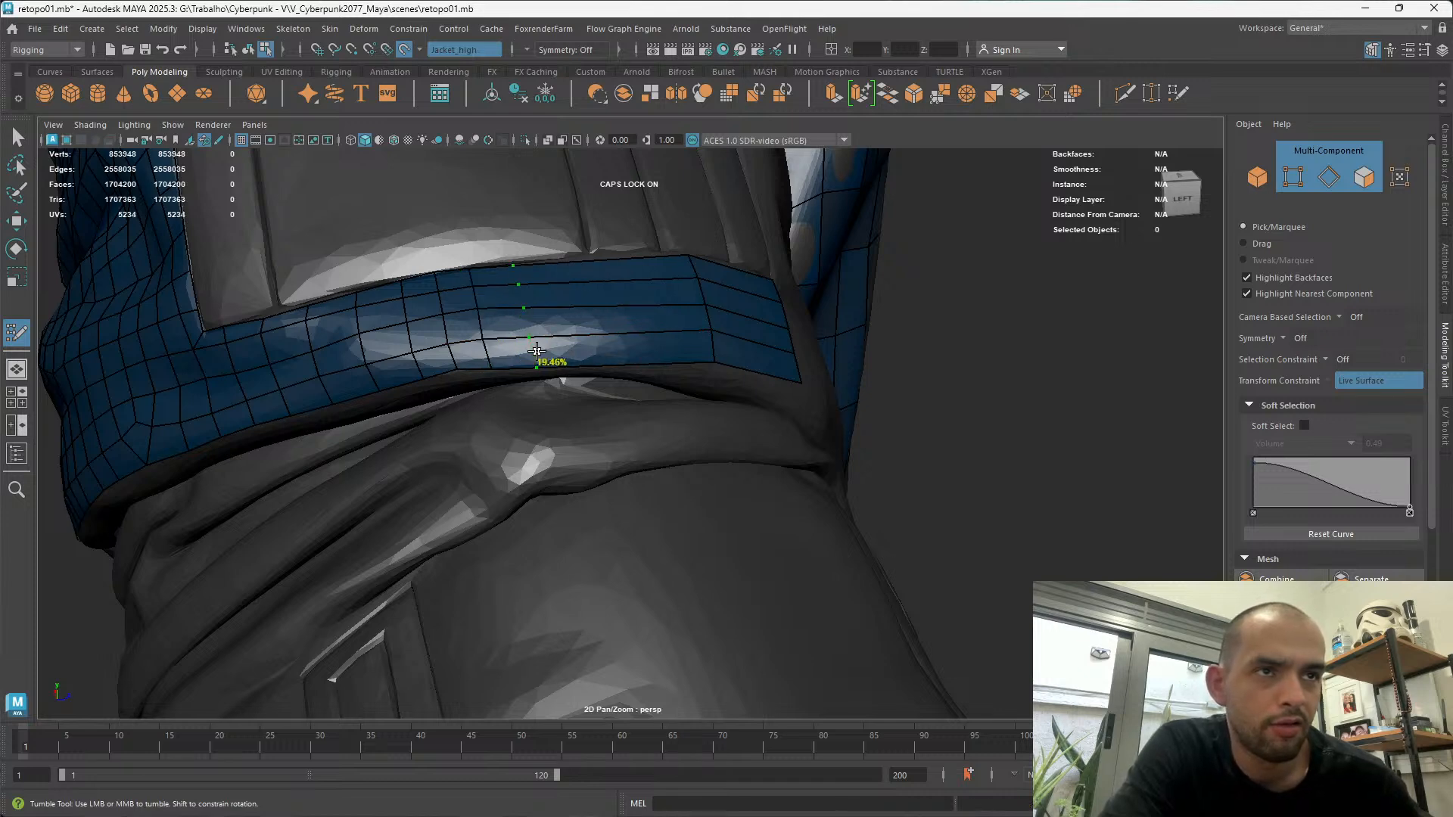
{"action": "left_click", "coordinate": [577, 347], "text": "ctrl"}
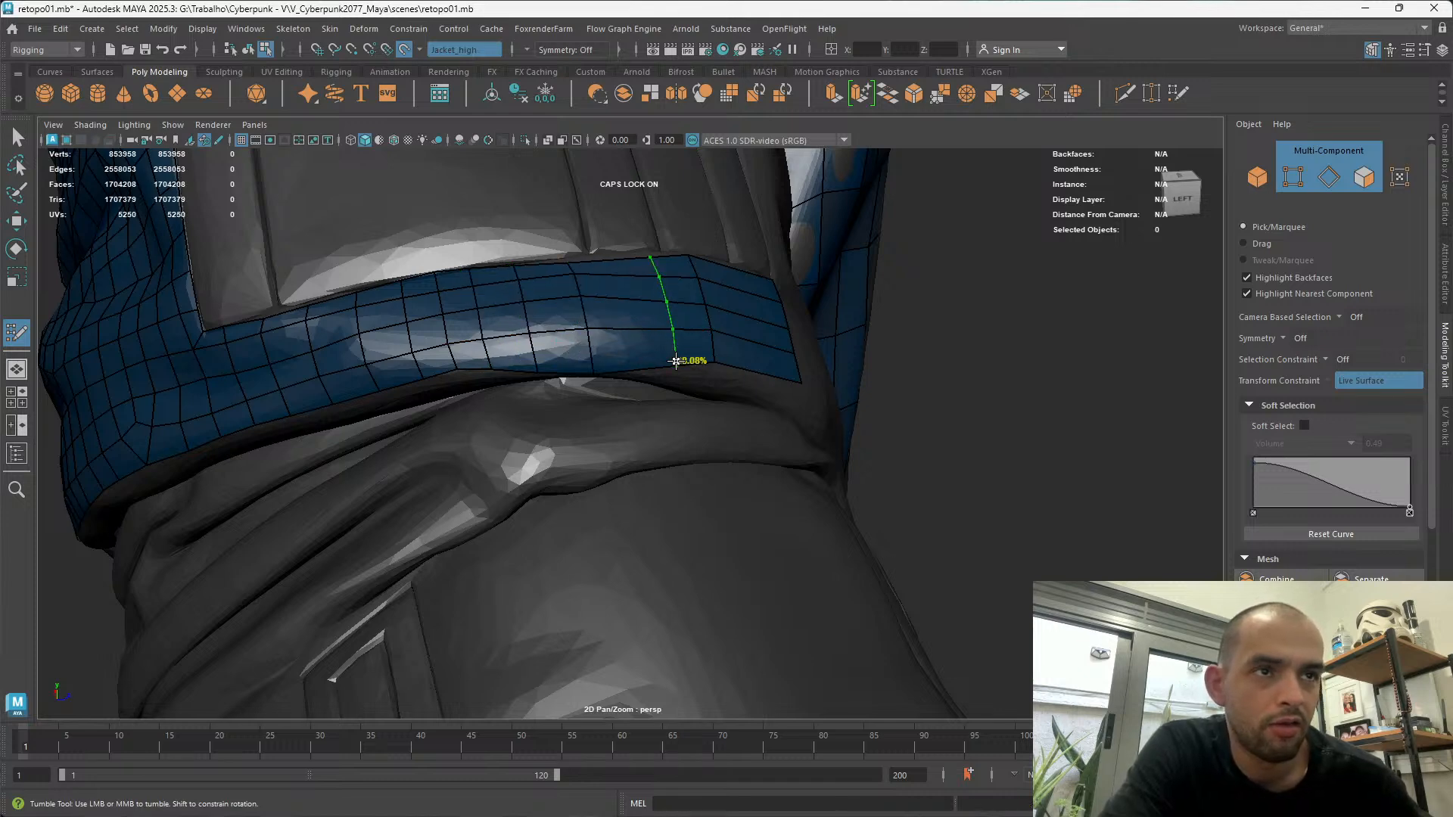
{"action": "left_click", "coordinate": [636, 354], "text": "ctrl"}
{"action": "left_click", "coordinate": [671, 354], "text": "ctrl"}
Delete the edge loop where the middle and last sections meet and divide the last section with three edge loops
{"action": "mouse_move", "coordinate": [688, 340]}
{"action": "left_mouse_down", "text": "alt"}
{"action": "mouse_move", "coordinate": [722, 344]}
{"action": "mouse_move", "coordinate": [564, 373]}
{"action": "left_mouse_up", "text": "alt"}
{"action": "left_click", "coordinate": [560, 374], "text": "ctrl+shift"}
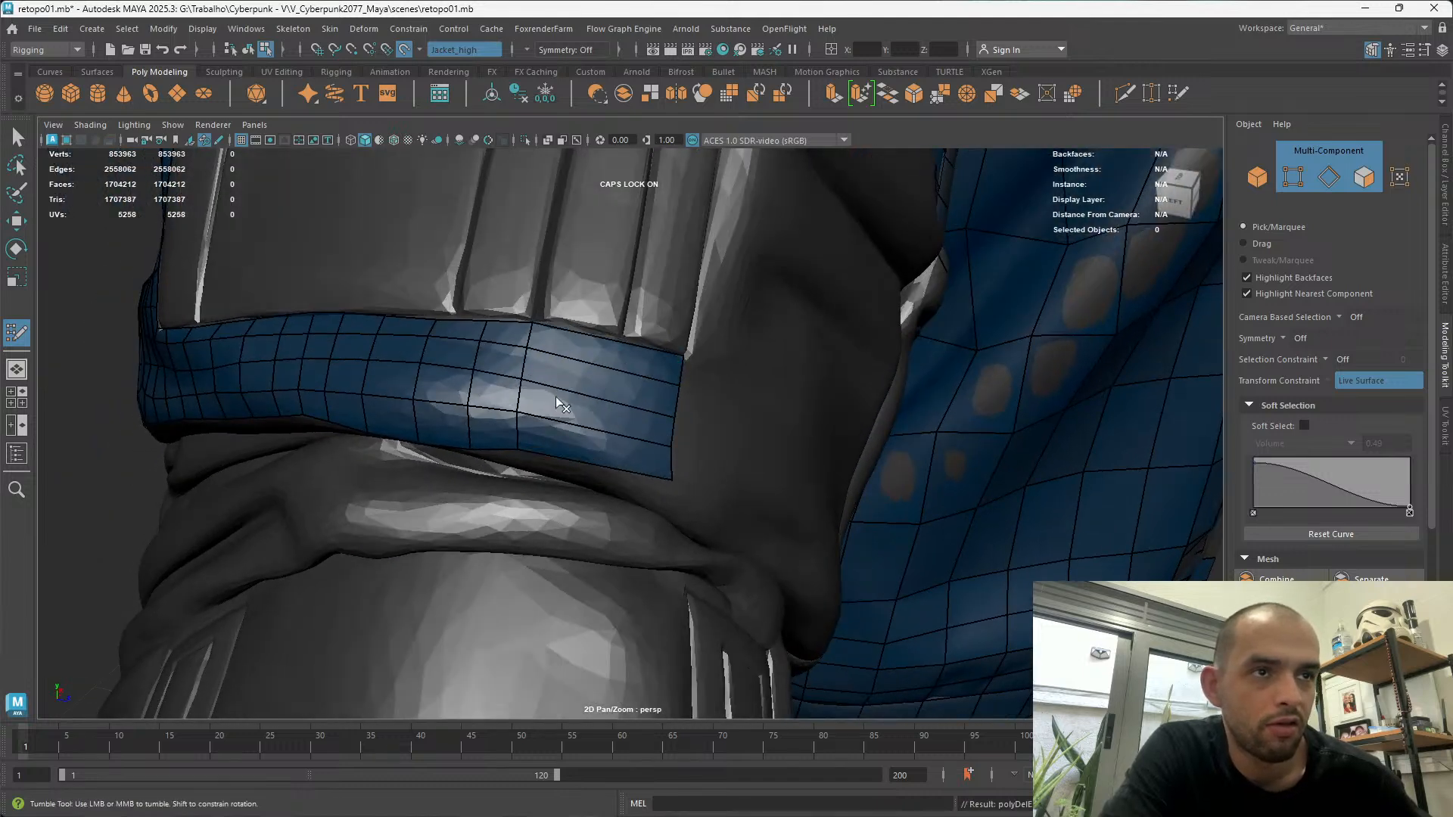
{"action": "left_click", "coordinate": [566, 387], "text": "ctrl"}
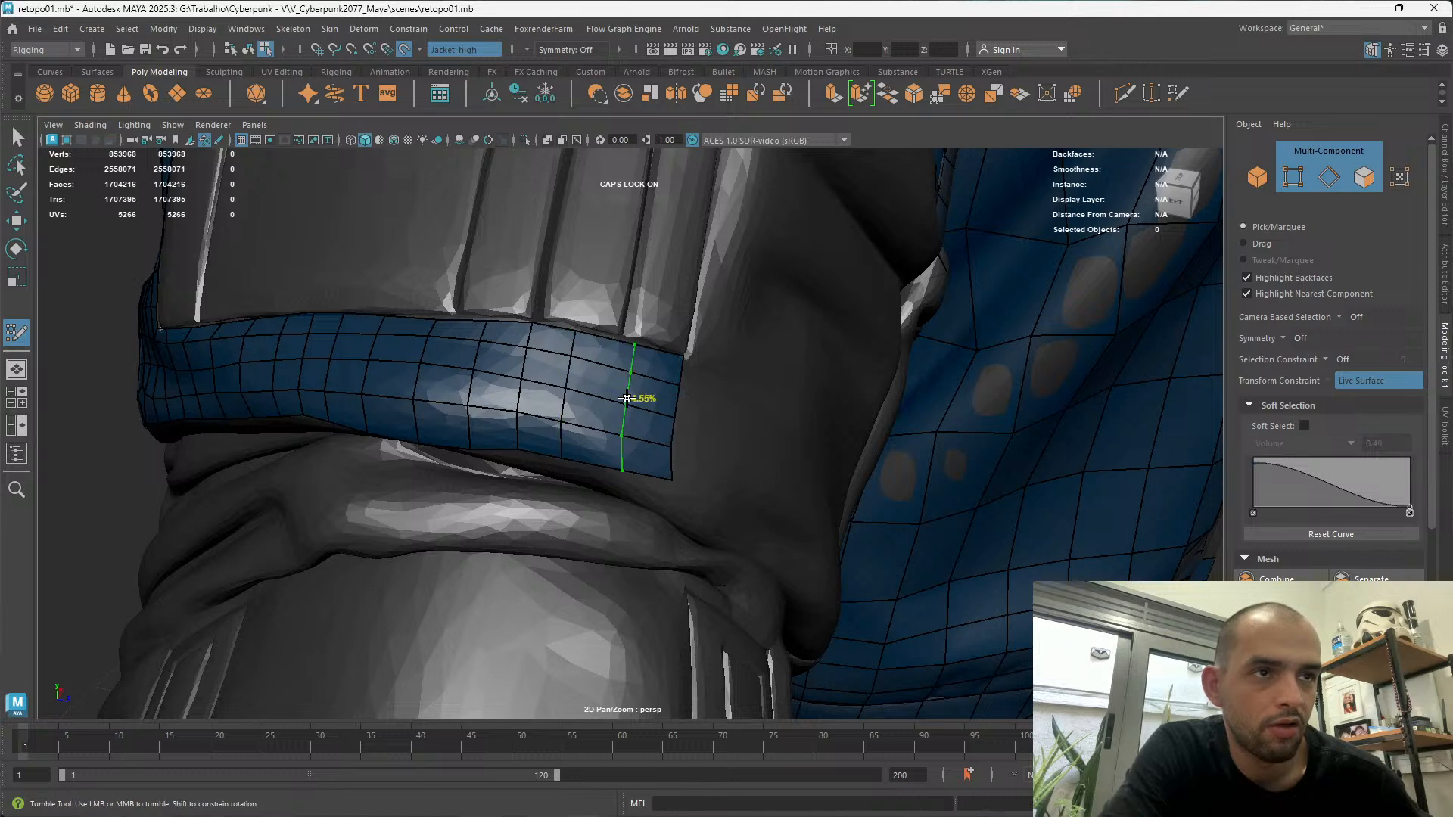
{"action": "left_click", "coordinate": [615, 394], "text": "ctrl"}
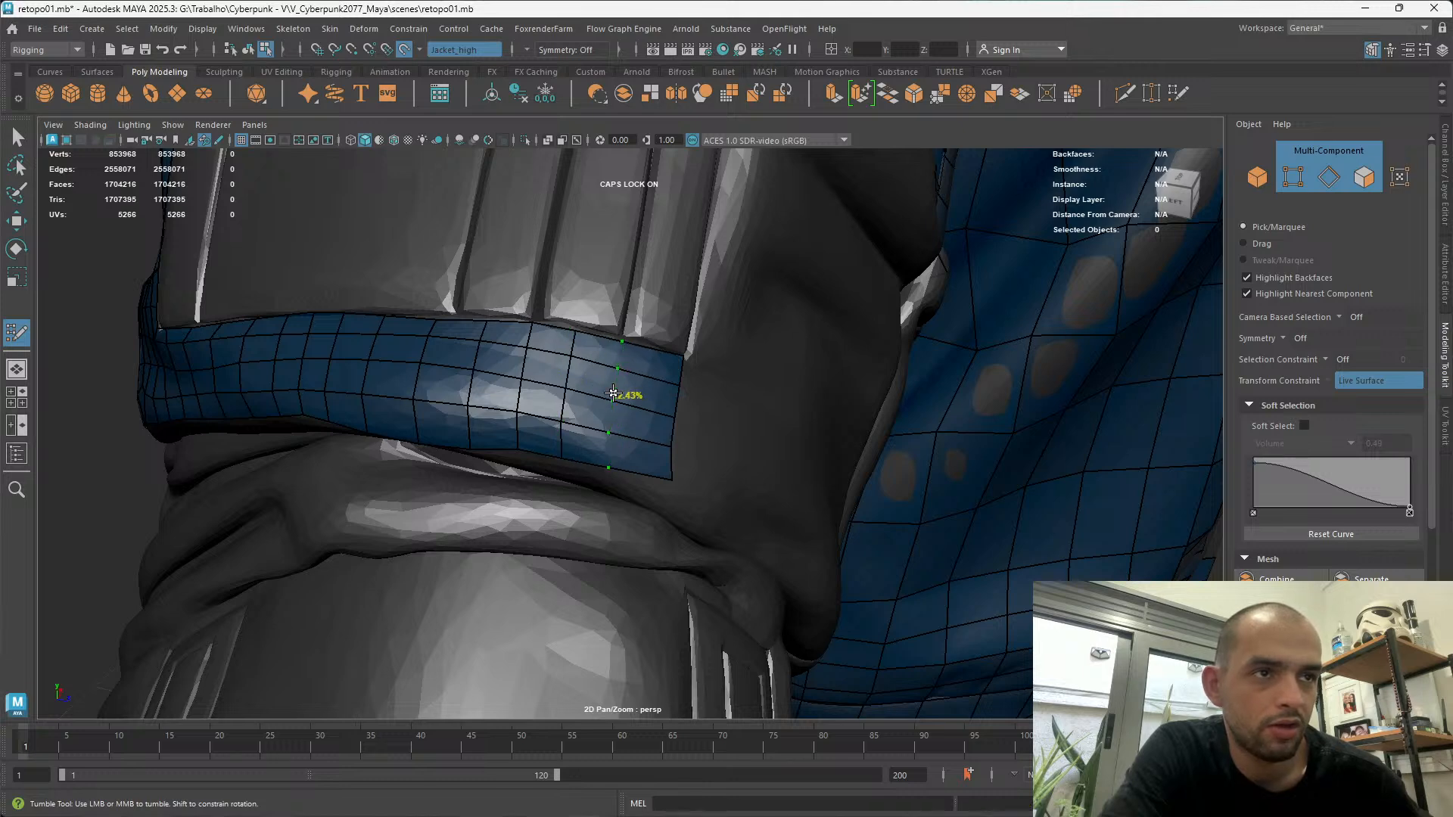
{"action": "left_click", "coordinate": [647, 412], "text": "ctrl"}
Replace one unevenly spaced edge loop in the strip and adjust the border vertices along the panel and fold
{"action": "mouse_move", "coordinate": [646, 413]}
{"action": "left_mouse_down", "text": "alt"}
{"action": "mouse_move", "coordinate": [519, 409]}
{"action": "mouse_move", "coordinate": [438, 325]}
{"action": "mouse_move", "coordinate": [493, 357]}
{"action": "mouse_move", "coordinate": [505, 387]}
{"action": "left_mouse_up", "text": "alt"}
{"action": "left_click", "coordinate": [441, 326], "text": "ctrl+shift"}
{"action": "left_click", "coordinate": [450, 349], "text": "ctrl"}
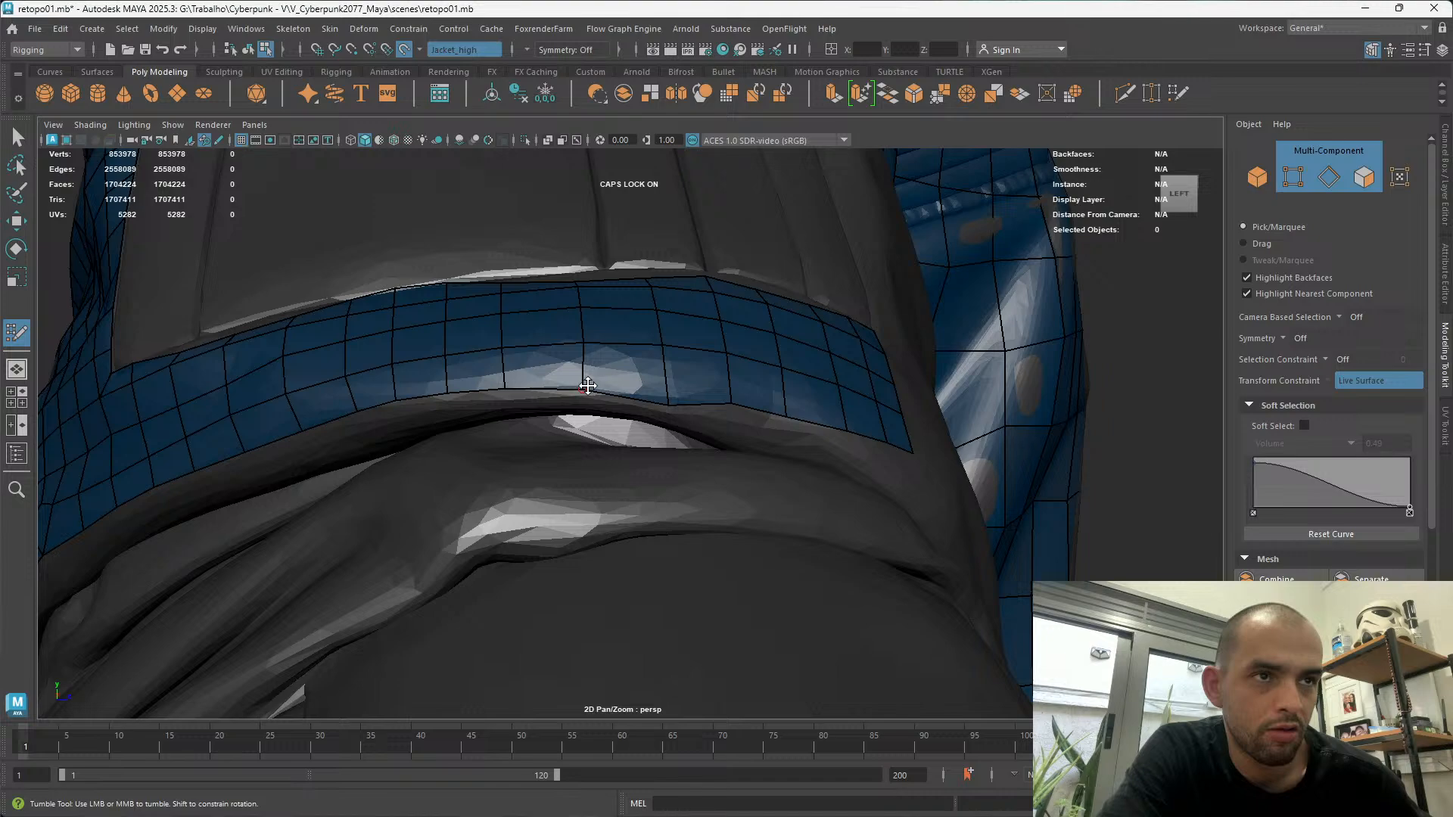
{"action": "left_click", "coordinate": [679, 405], "text": "ctrl"}
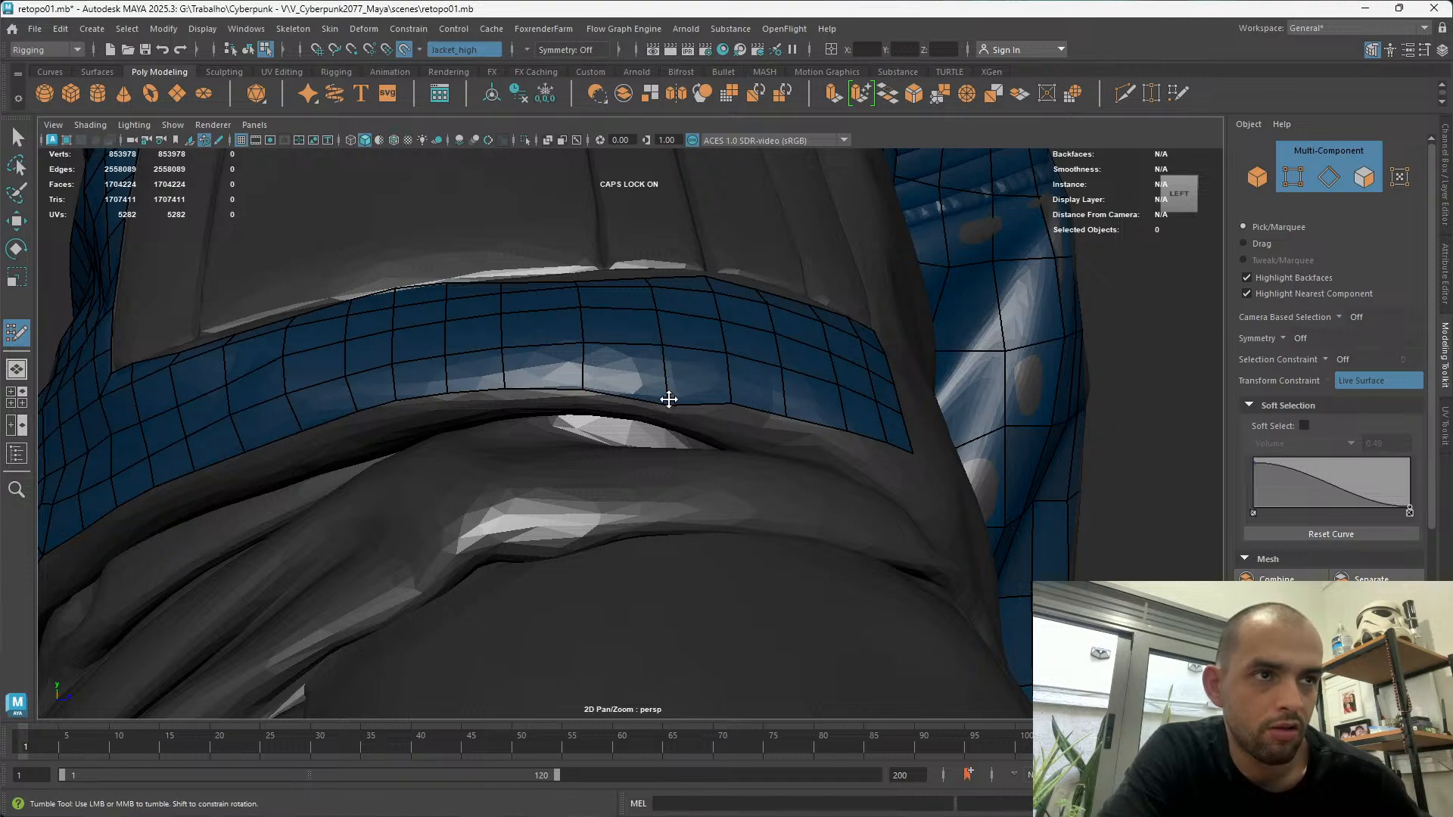
{"action": "left_click_drag", "start_coordinate": [652, 335], "coordinate": [618, 407], "text": "alt"}
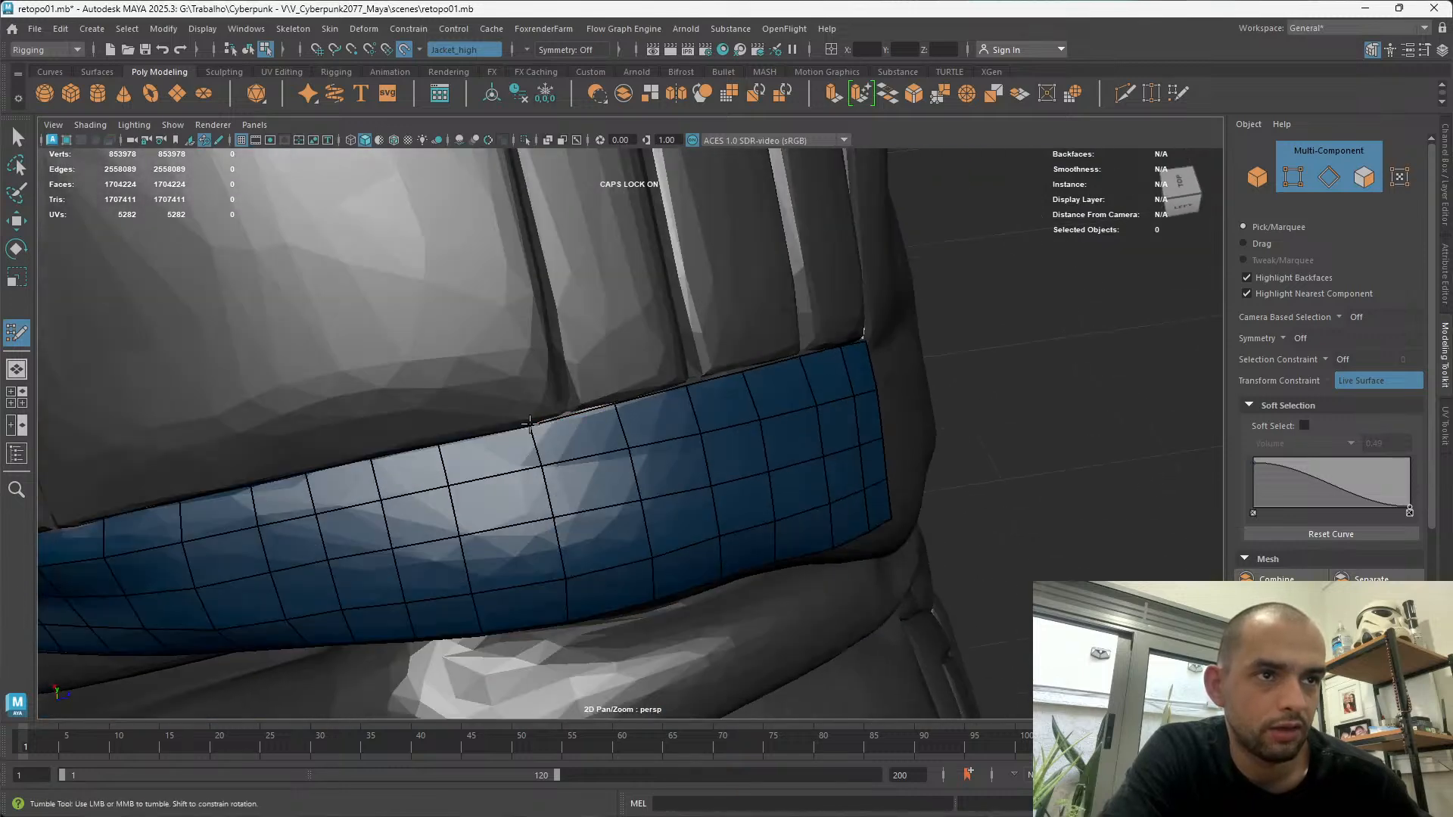
Examine the strip's open end, the panel's lower corner and the uncovered folds beside it
{"action": "left_click_drag", "start_coordinate": [530, 427], "coordinate": [542, 500], "text": "alt"}
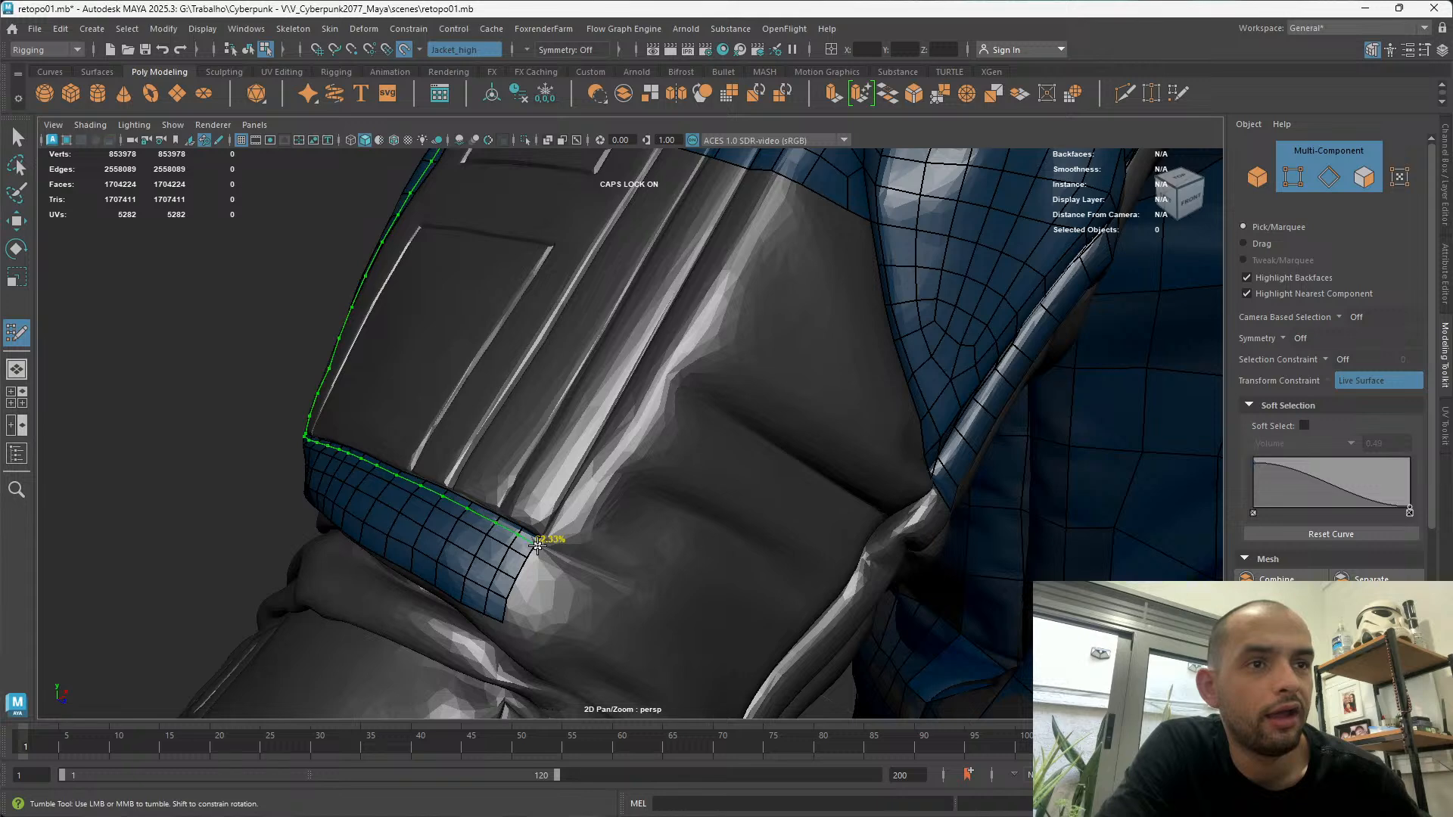
{"action": "right_click_drag", "start_coordinate": [535, 545], "coordinate": [518, 437], "text": "alt"}
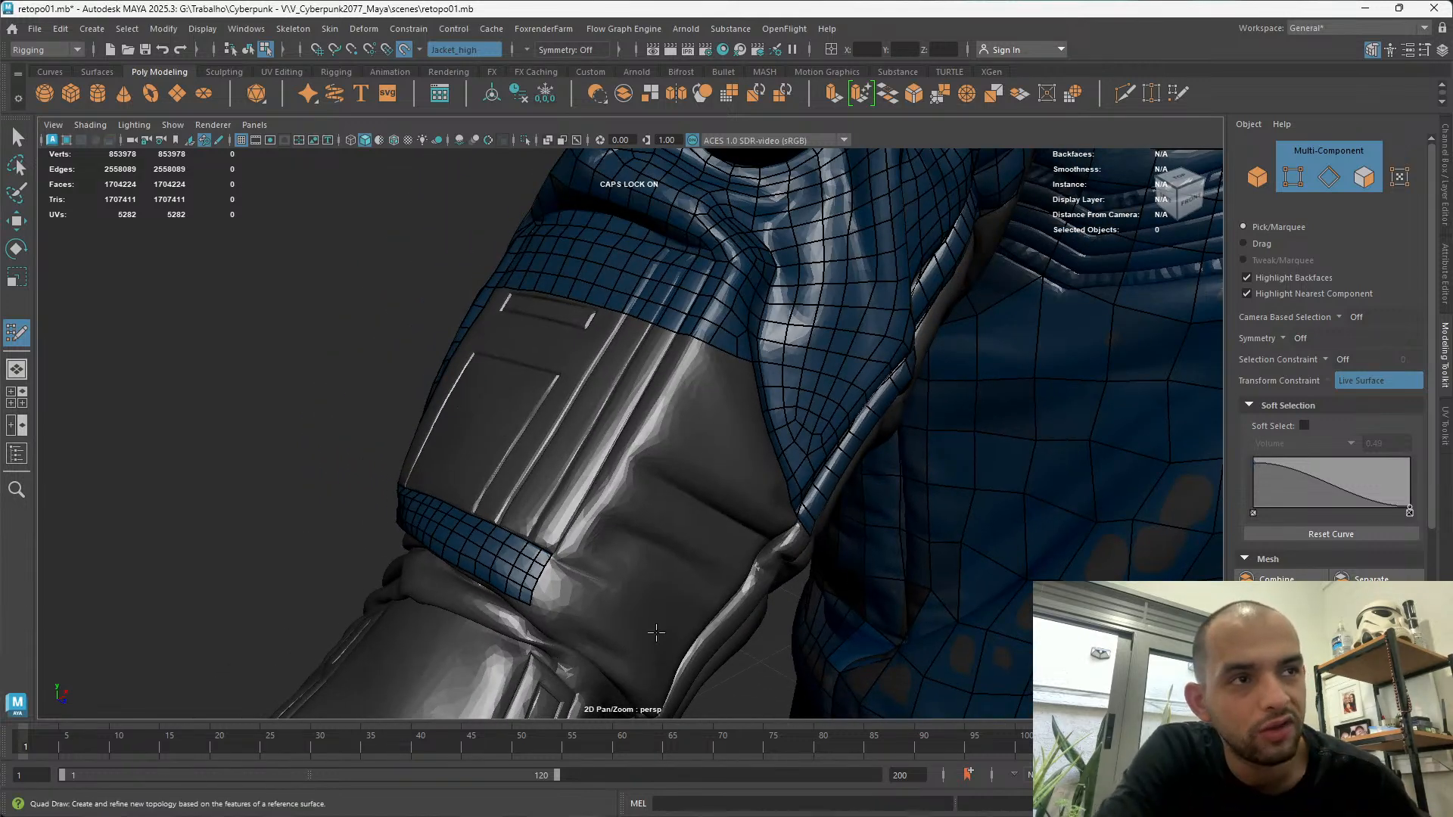
{"action": "left_click_drag", "start_coordinate": [863, 424], "coordinate": [613, 373], "text": "alt"}
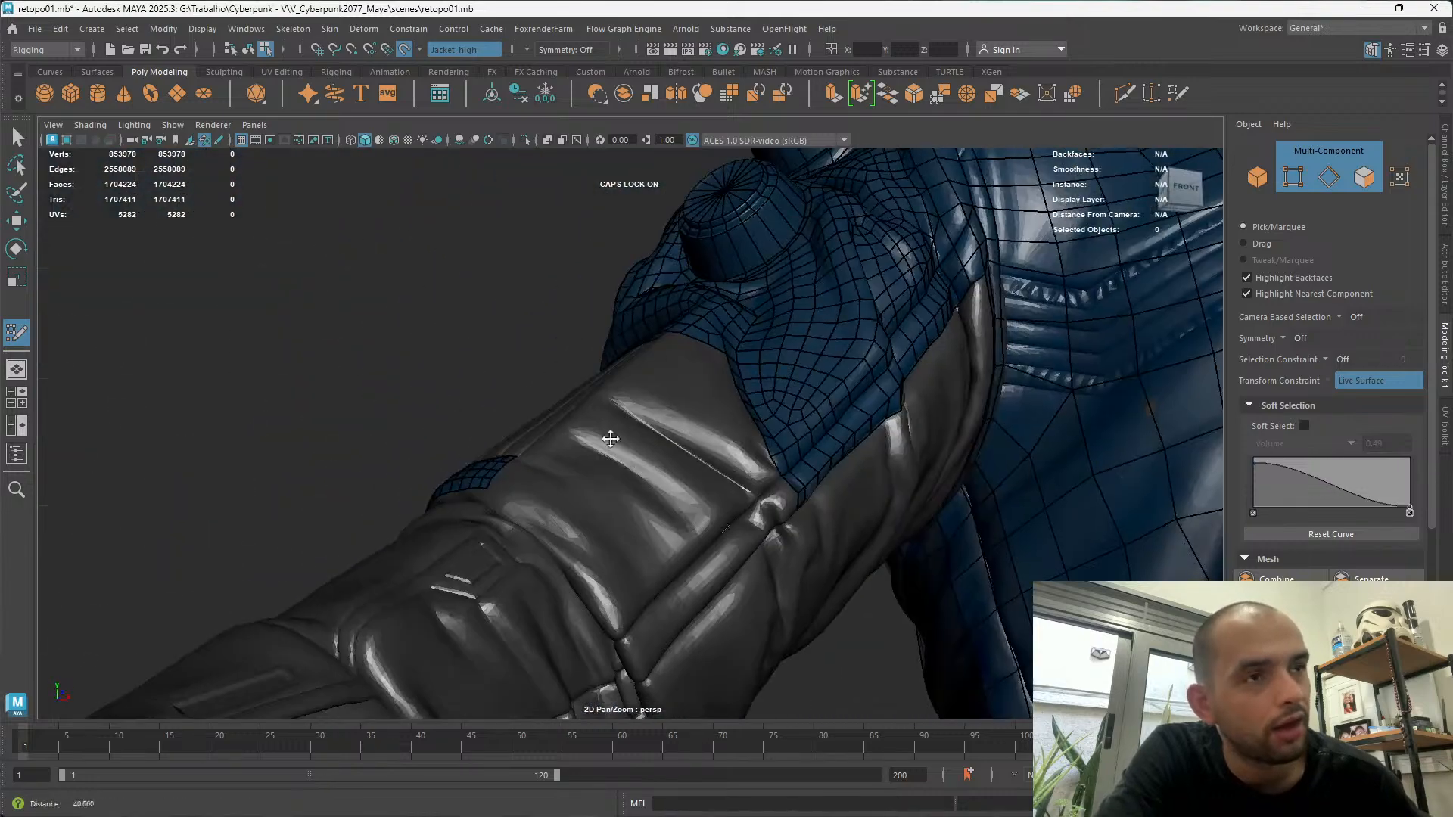
{"action": "right_click_drag", "start_coordinate": [613, 373], "coordinate": [643, 461], "text": "alt"}
{"action": "left_click_drag", "start_coordinate": [522, 469], "coordinate": [600, 529], "text": "alt"}
{"action": "right_click_drag", "start_coordinate": [600, 529], "coordinate": [685, 636], "text": "alt"}
{"action": "mouse_move", "coordinate": [685, 635]}
{"action": "left_mouse_down", "text": "alt"}
{"action": "mouse_move", "coordinate": [454, 399]}
{"action": "mouse_move", "coordinate": [429, 429]}
{"action": "mouse_move", "coordinate": [463, 425]}
{"action": "mouse_move", "coordinate": [425, 509]}
{"action": "mouse_move", "coordinate": [449, 515]}
{"action": "left_mouse_up", "text": "alt"}
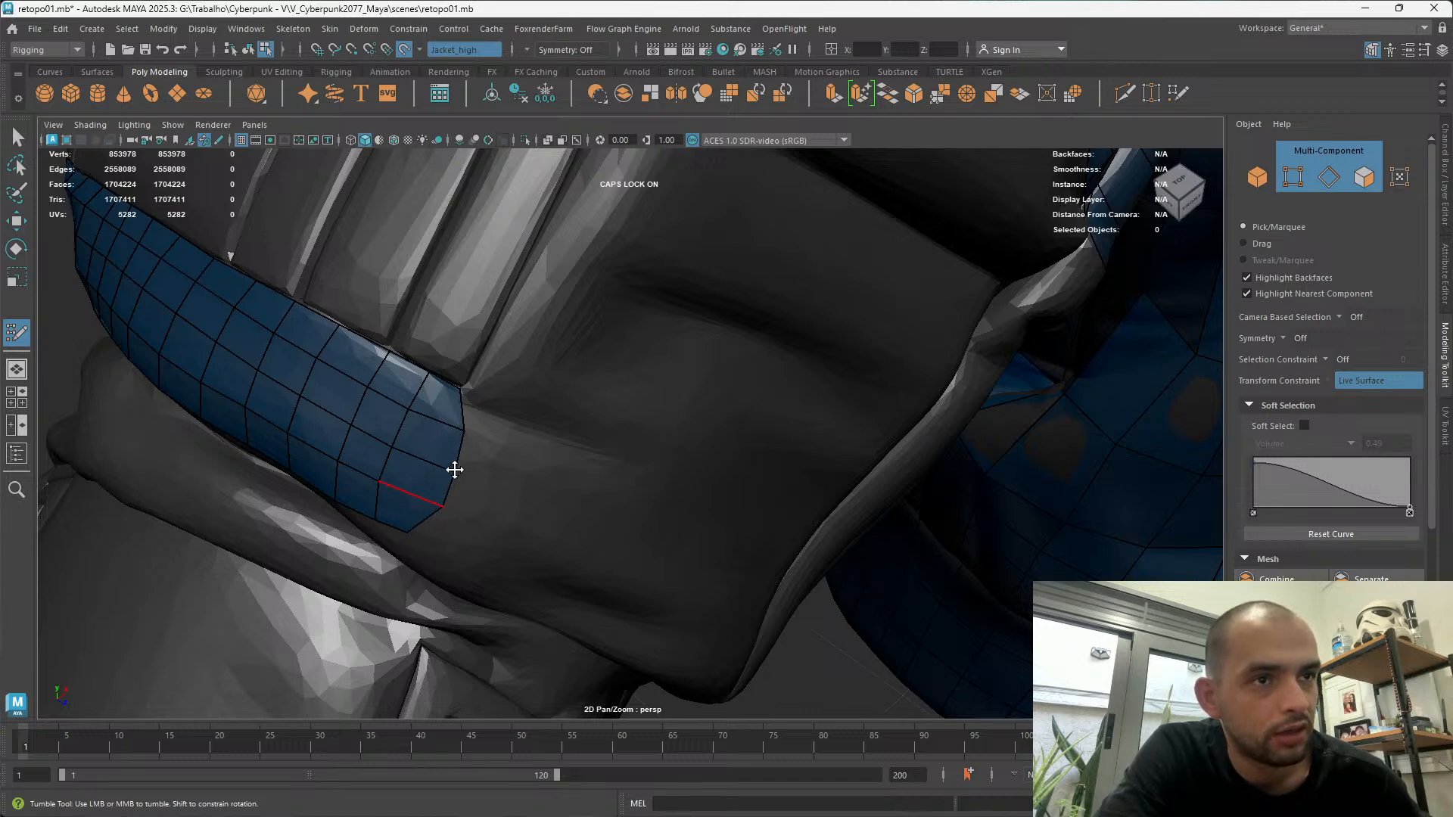
Undo the full-loop extrusion at the strip's end, switch Quad Draw's Extend mode to single edge and extrude one quad at the panel's corner
{"action": "mouse_move", "coordinate": [464, 405]}
{"action": "left_mouse_down"}
{"action": "mouse_move", "coordinate": [529, 405]}
{"action": "mouse_move", "coordinate": [535, 389]}
{"action": "left_mouse_up"}
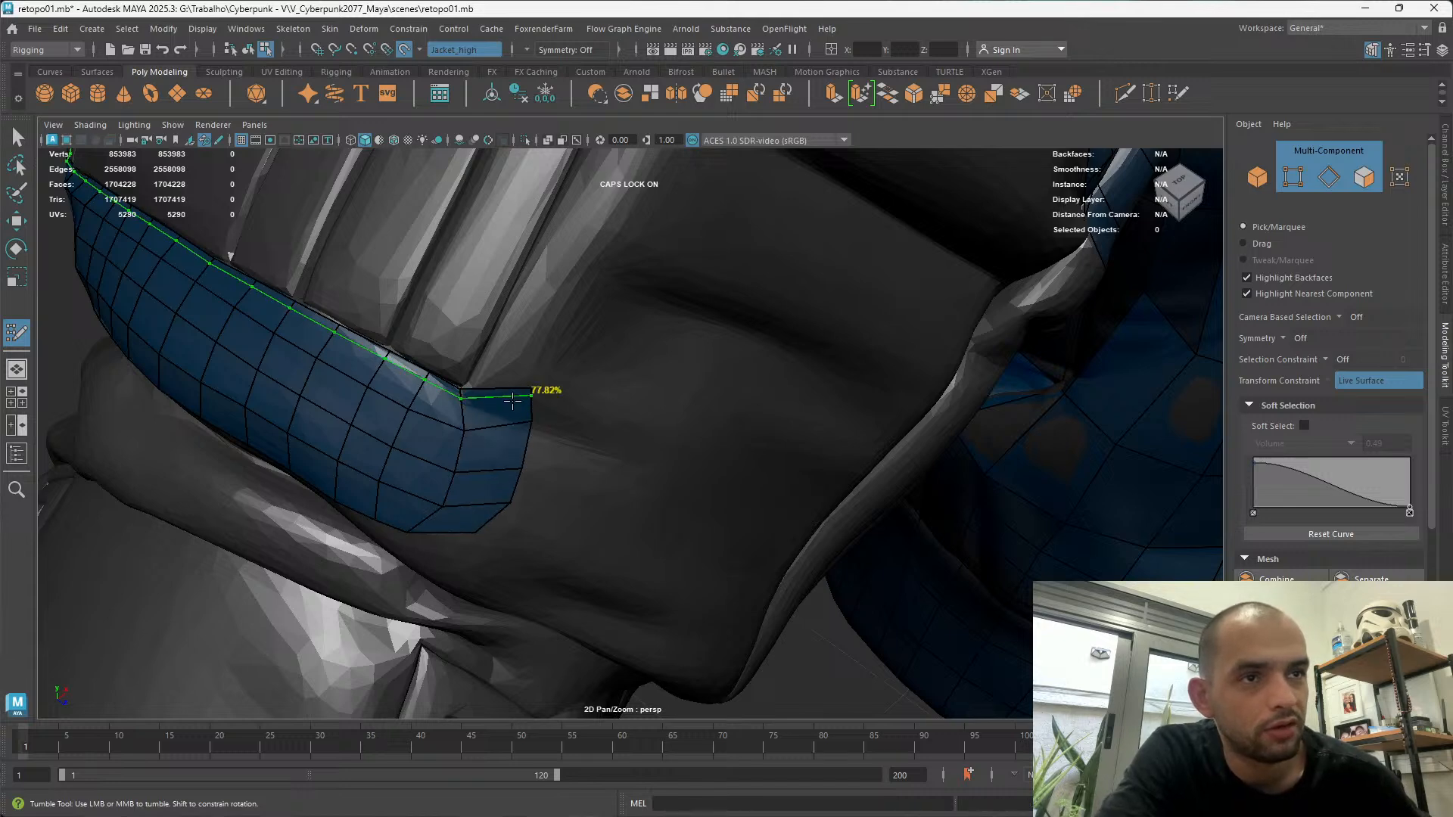
{"action": "key", "text": "ctrl+z"}
{"action": "key", "text": "Tab"}
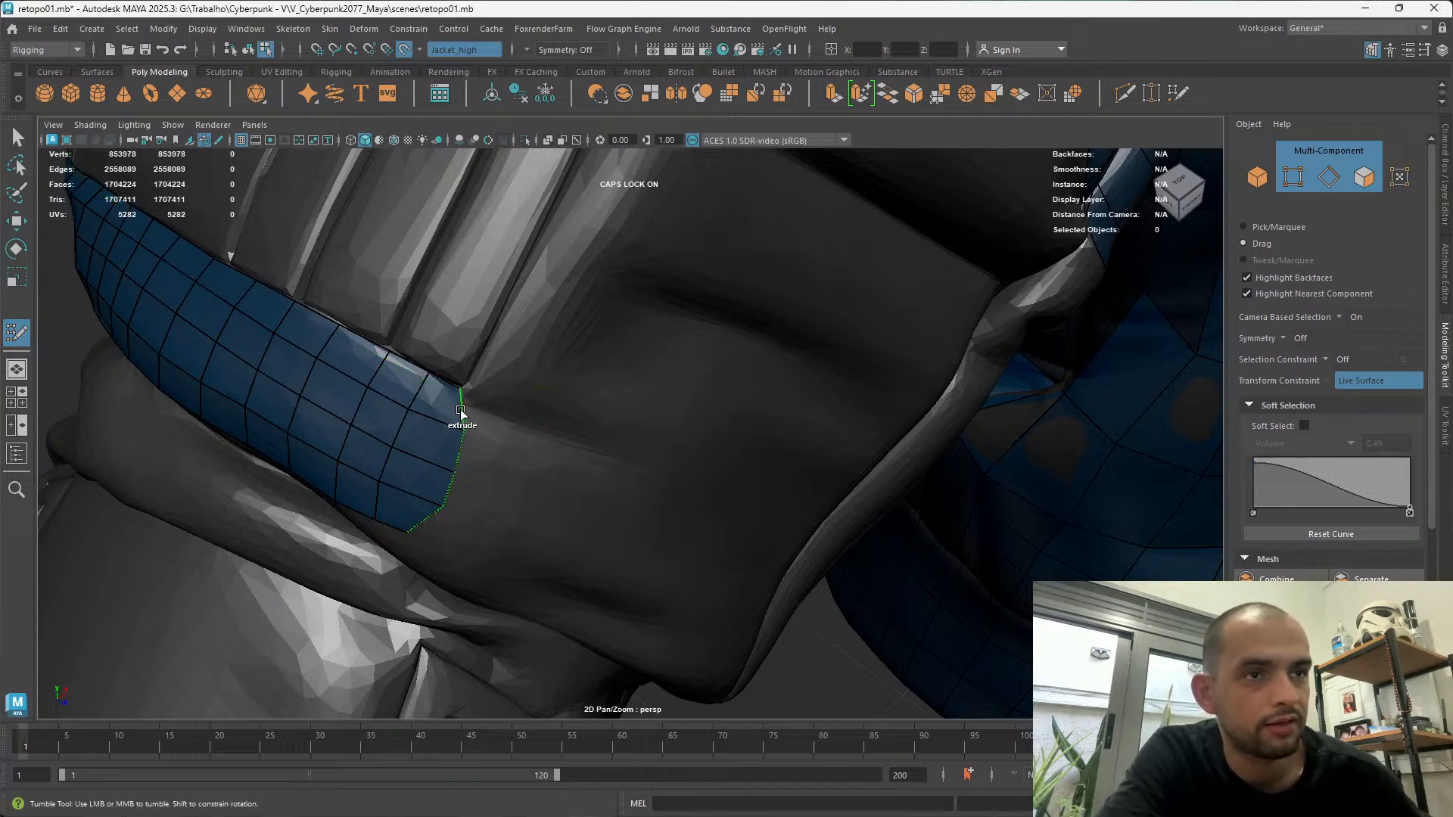
{"action": "key", "text": "space"}
{"action": "right_click_drag", "start_coordinate": [465, 407], "coordinate": [402, 420]}
{"action": "right_click_drag", "start_coordinate": [326, 447], "coordinate": [326, 447]}
{"action": "mouse_move", "coordinate": [458, 411]}
{"action": "left_mouse_down"}
{"action": "mouse_move", "coordinate": [513, 386]}
{"action": "mouse_move", "coordinate": [509, 397]}
{"action": "mouse_move", "coordinate": [540, 392]}
{"action": "mouse_move", "coordinate": [422, 447]}
{"action": "mouse_move", "coordinate": [172, 437]}
{"action": "left_mouse_up"}
Relax the quads along the strip beneath the panel to even out their spacing
{"action": "left_click_drag", "start_coordinate": [268, 469], "coordinate": [490, 486], "text": "alt"}
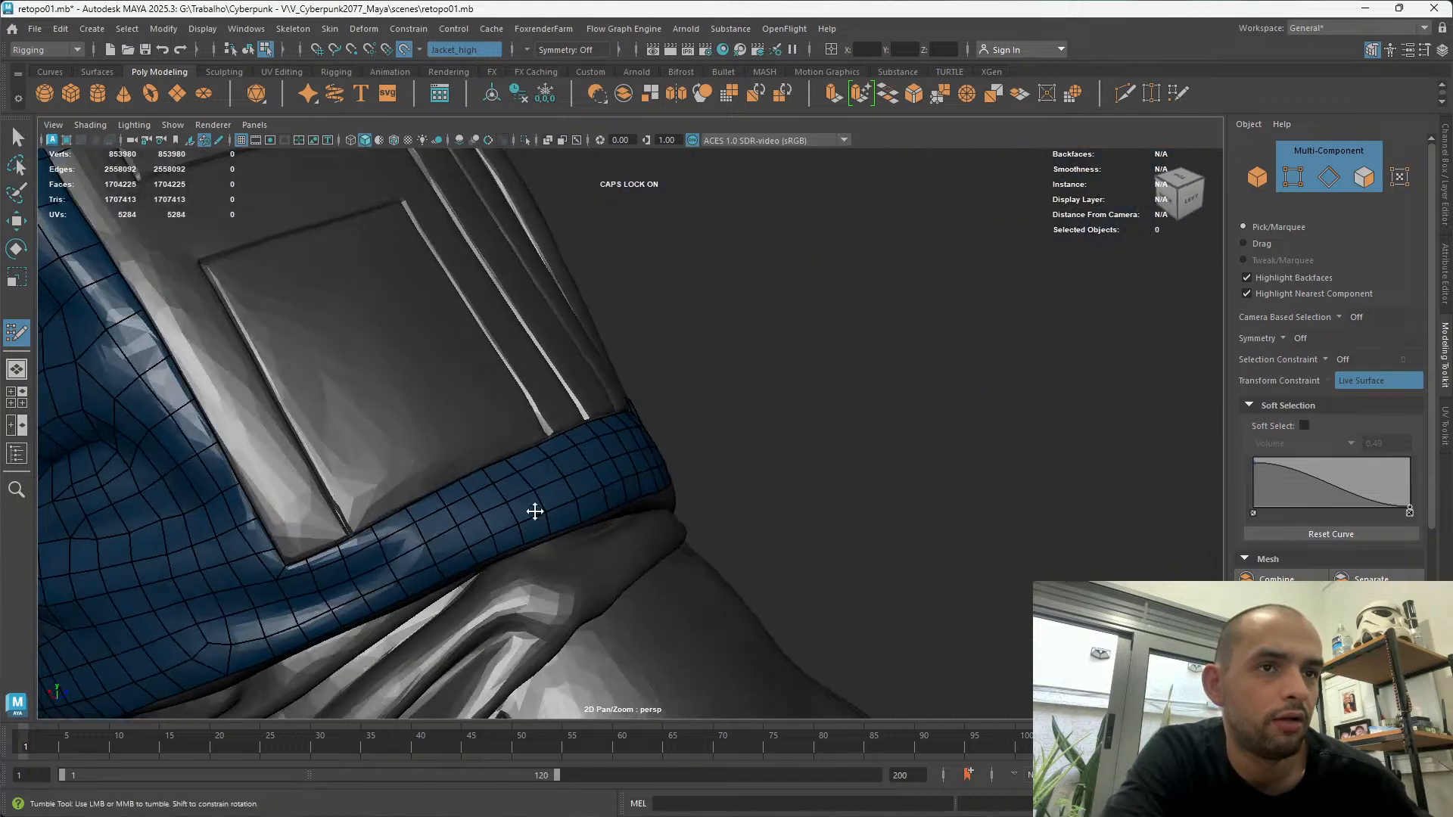
{"action": "left_click_drag", "start_coordinate": [484, 552], "coordinate": [437, 477], "text": "alt"}
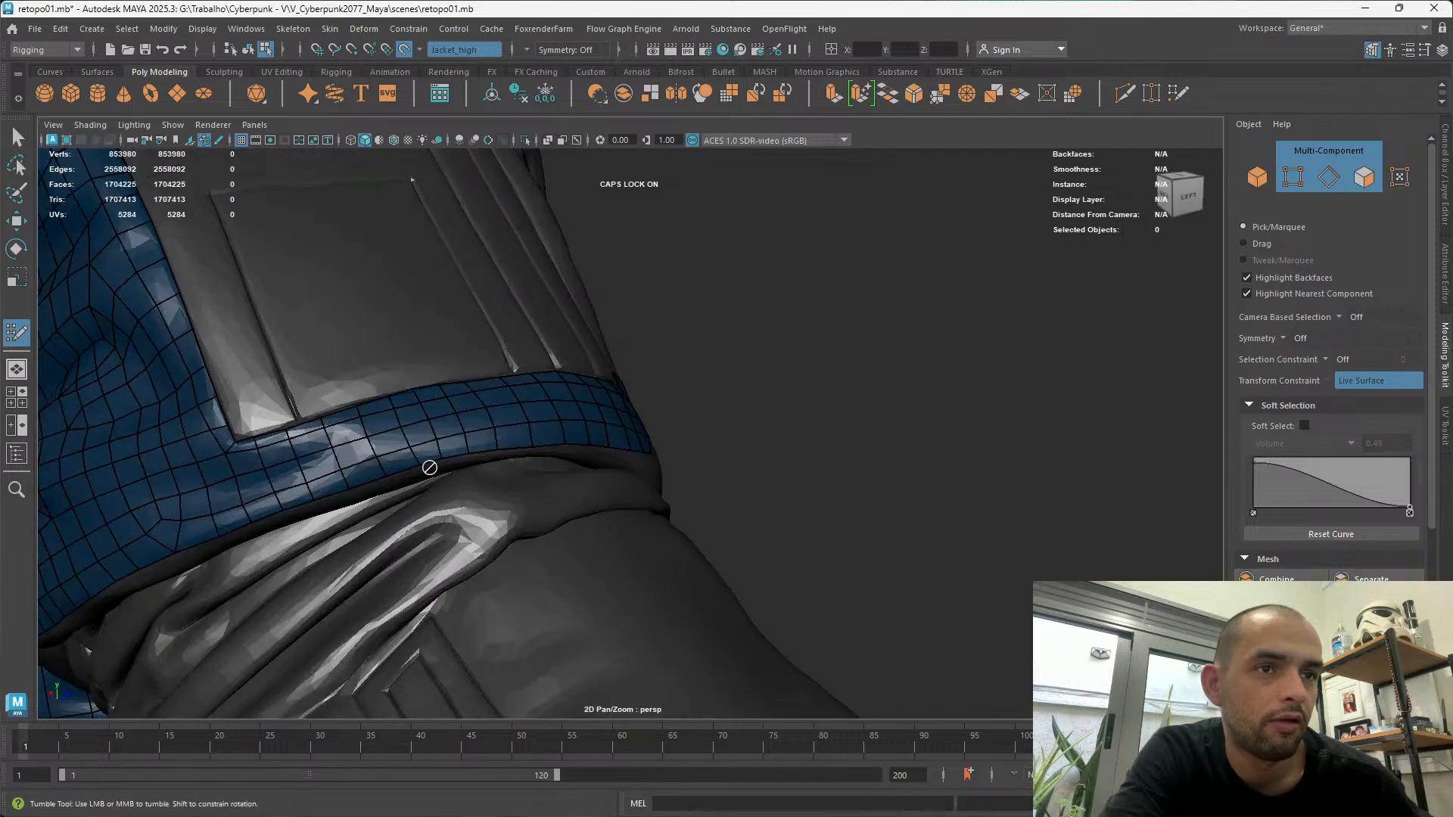
{"action": "left_click_drag", "start_coordinate": [479, 425], "coordinate": [436, 482], "text": "alt"}
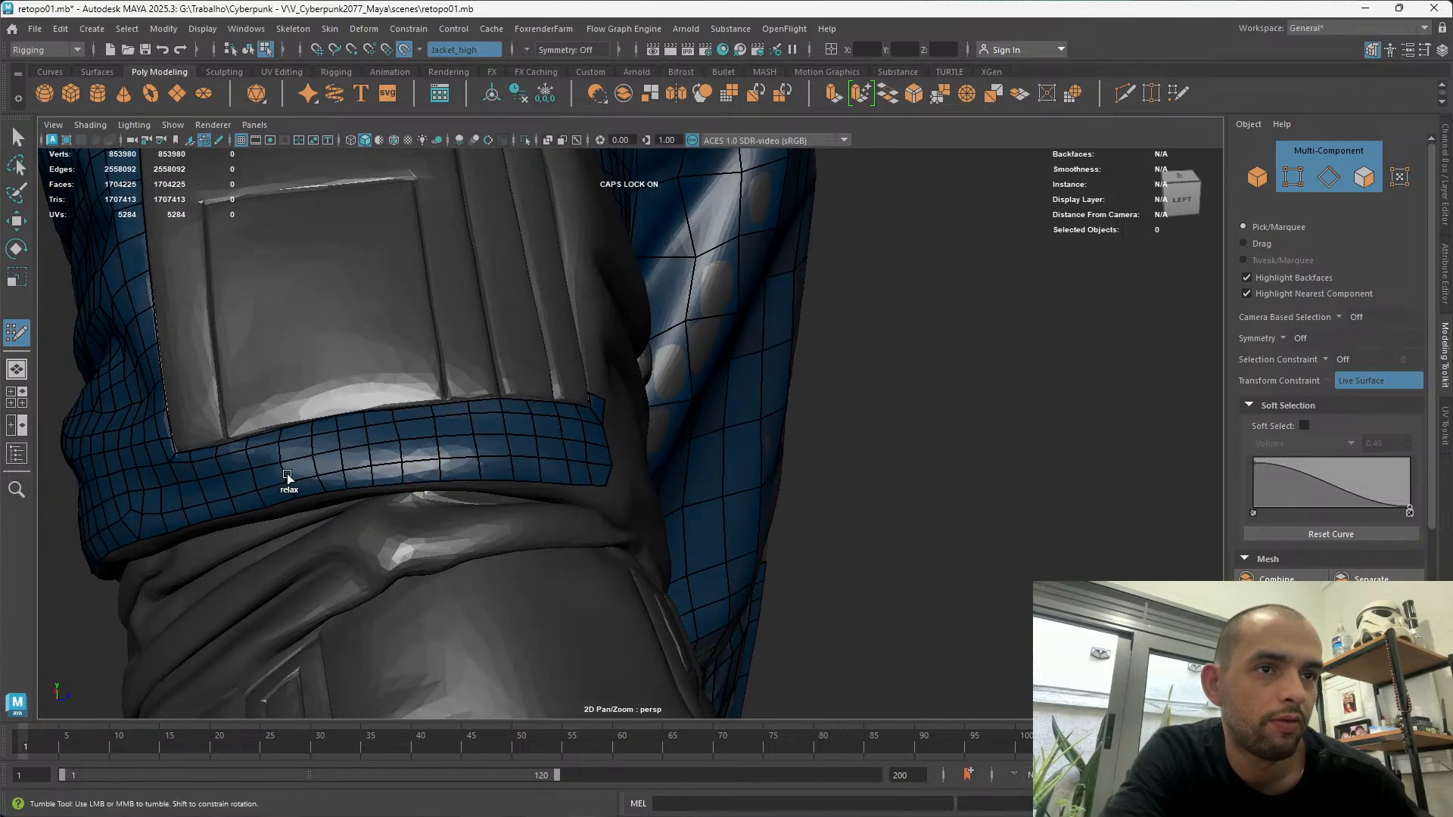
{"action": "left_click_drag", "start_coordinate": [472, 484], "coordinate": [330, 518], "text": "alt"}
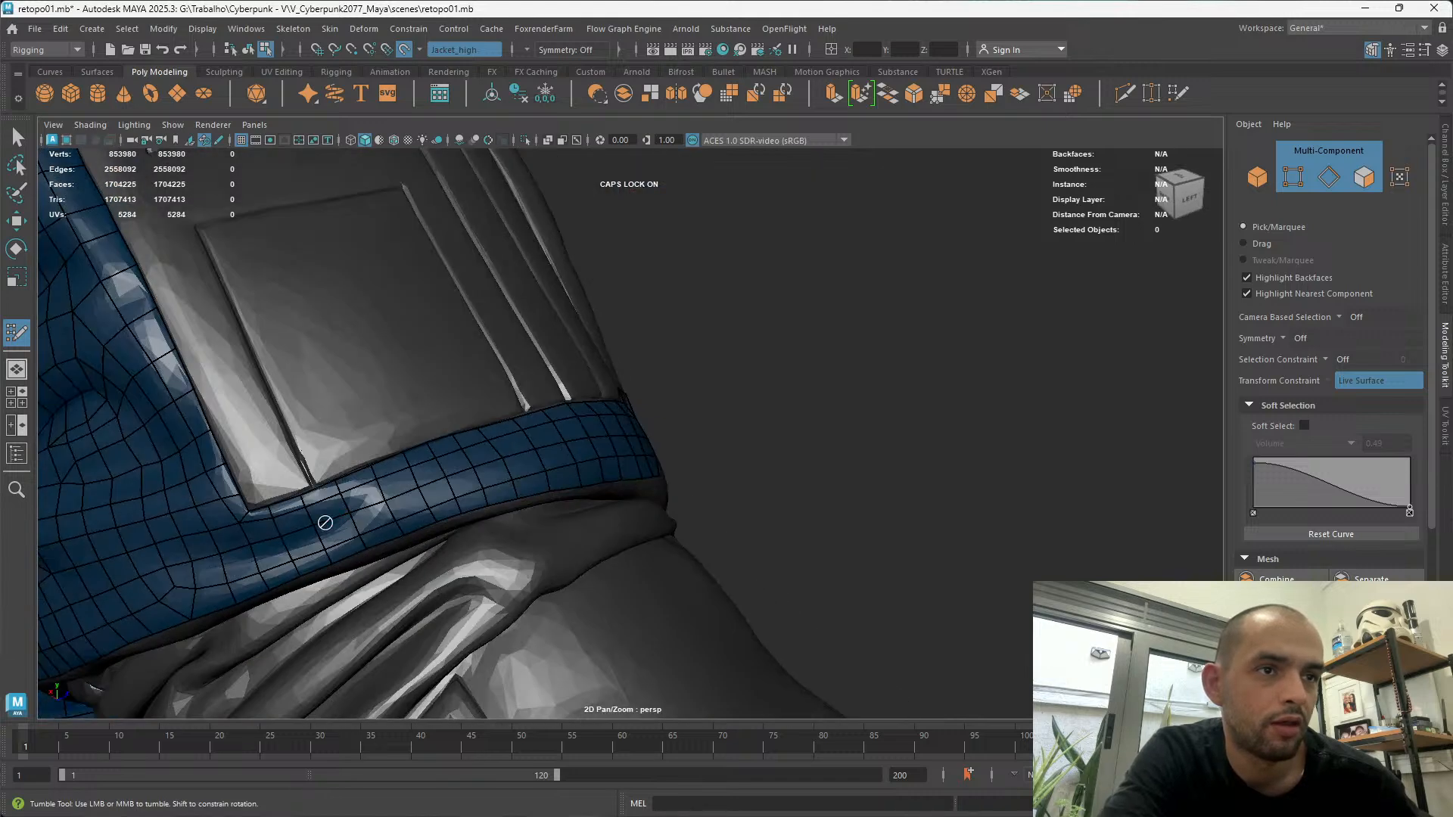
{"action": "mouse_move", "coordinate": [600, 506]}
{"action": "left_mouse_down", "text": "alt"}
{"action": "mouse_move", "coordinate": [581, 441]}
{"action": "mouse_move", "coordinate": [321, 492]}
{"action": "left_mouse_up", "text": "alt"}
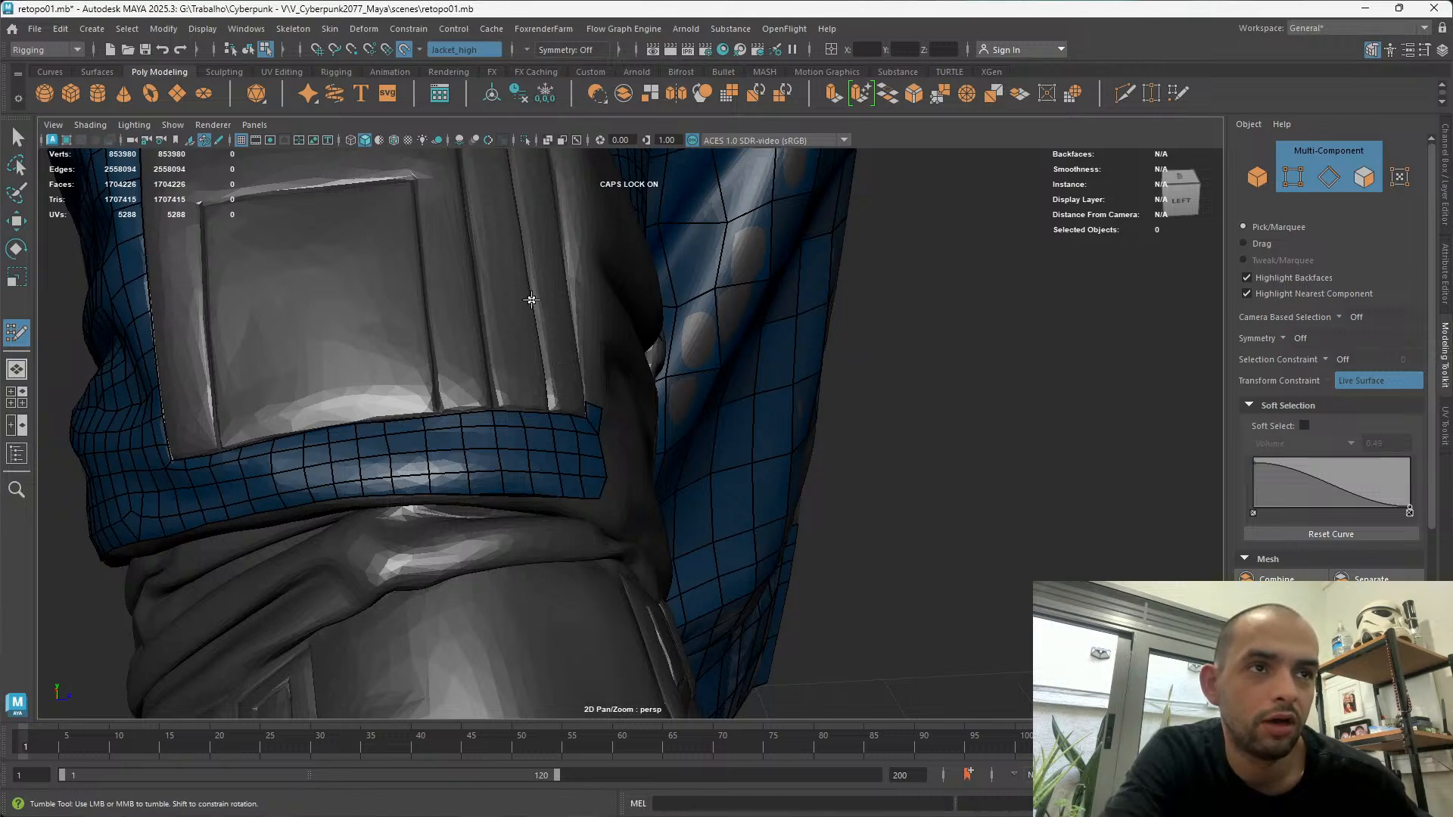
Examine the topology surrounding the uncovered pocket panel on the upper arm
{"action": "key", "text": "f"}
{"action": "scroll", "coordinate": [571, 361], "scroll_direction": "up", "scroll_amount": 4}
{"action": "left_click_drag", "start_coordinate": [573, 379], "coordinate": [619, 482], "text": "alt"}
{"action": "middle_click_drag", "start_coordinate": [619, 481], "coordinate": [626, 431], "text": "alt"}
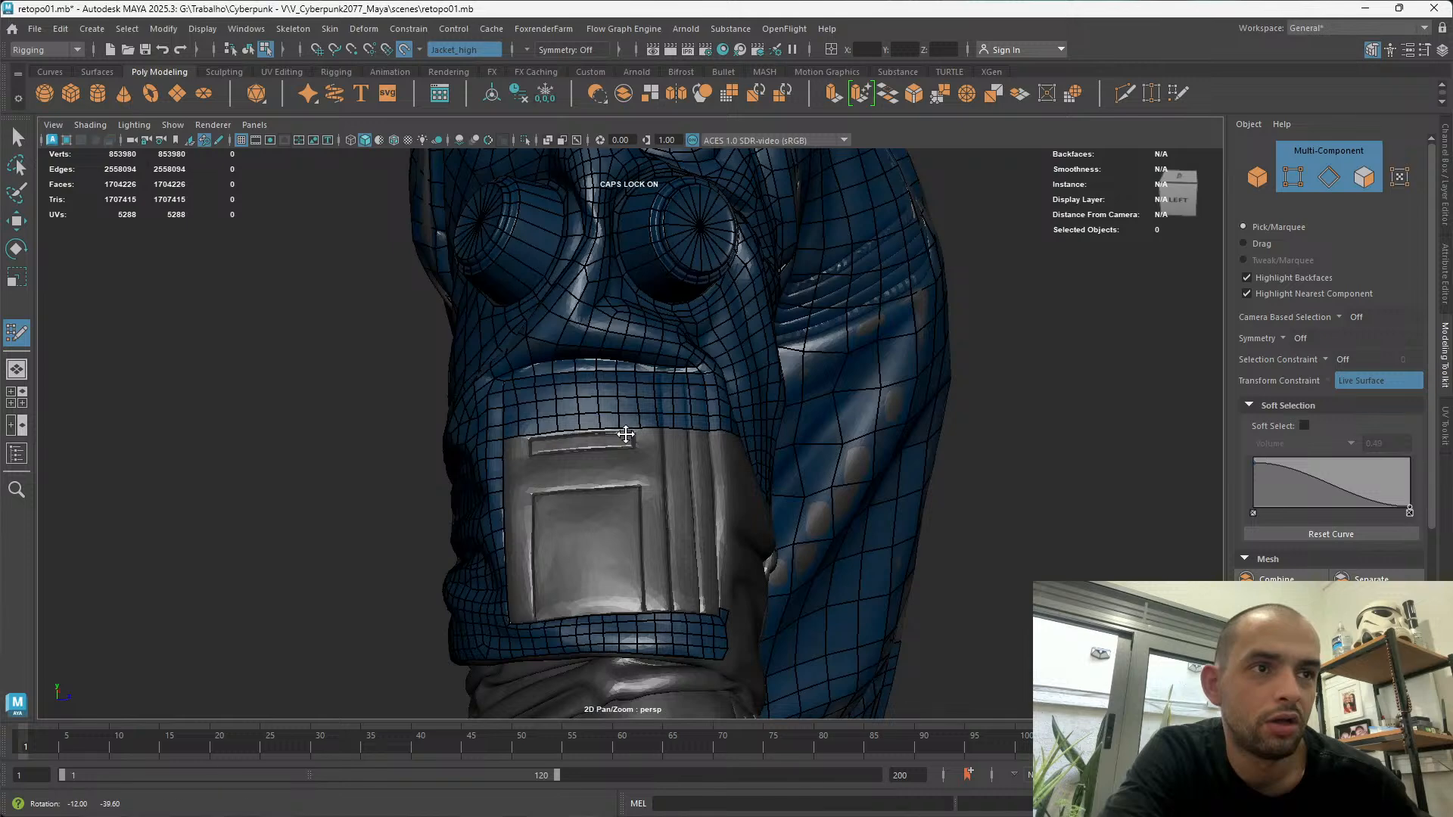
{"action": "middle_click_drag", "start_coordinate": [570, 523], "coordinate": [553, 423], "text": "alt"}
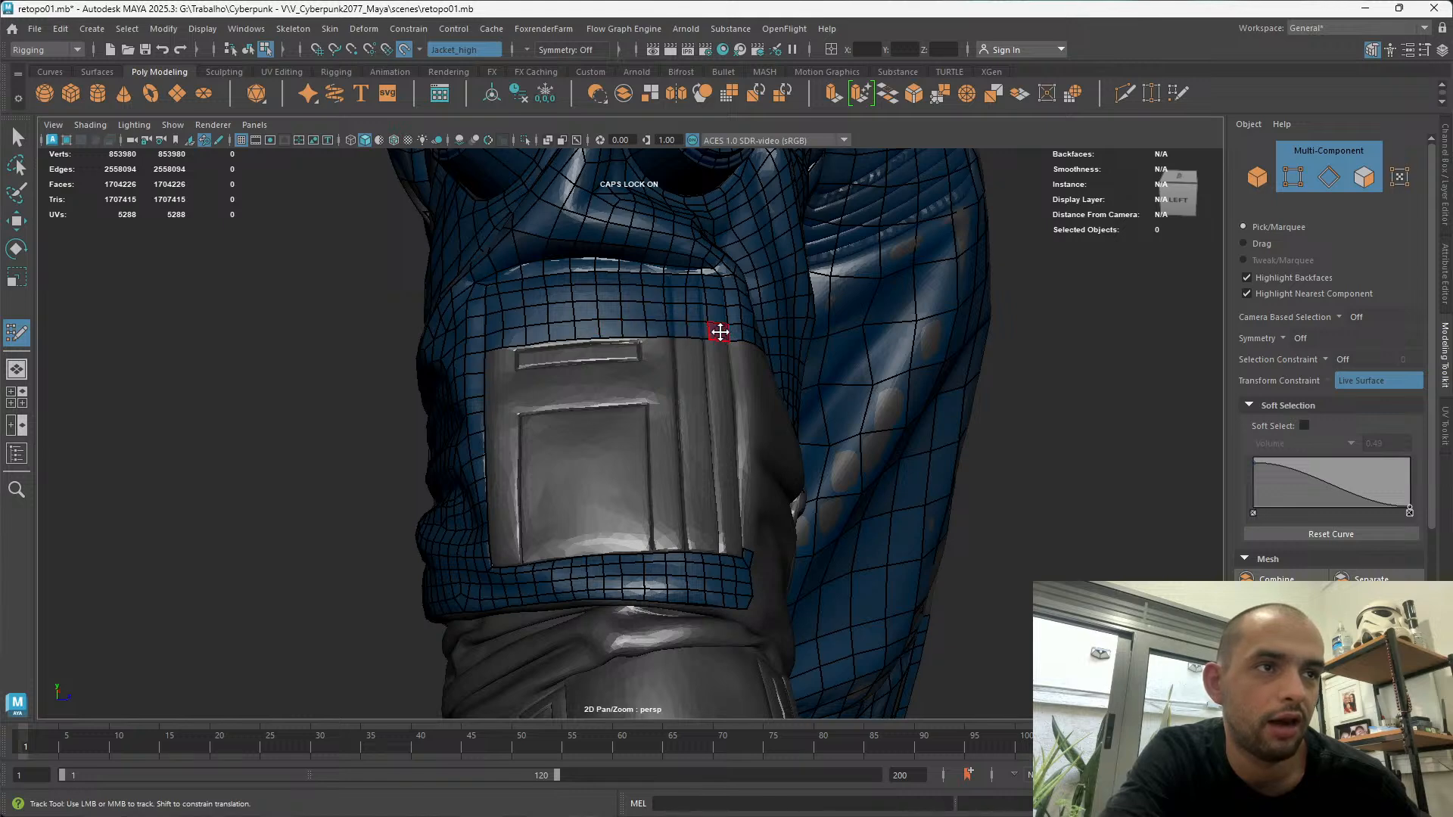
{"action": "mouse_move", "coordinate": [719, 328]}
{"action": "left_mouse_down", "text": "alt"}
{"action": "mouse_move", "coordinate": [506, 509]}
{"action": "mouse_move", "coordinate": [693, 521]}
{"action": "mouse_move", "coordinate": [707, 510]}
{"action": "mouse_move", "coordinate": [406, 483]}
{"action": "mouse_move", "coordinate": [526, 590]}
{"action": "mouse_move", "coordinate": [484, 548]}
{"action": "mouse_move", "coordinate": [513, 529]}
{"action": "mouse_move", "coordinate": [565, 540]}
{"action": "mouse_move", "coordinate": [545, 431]}
{"action": "mouse_move", "coordinate": [529, 480]}
{"action": "left_mouse_up", "text": "alt"}
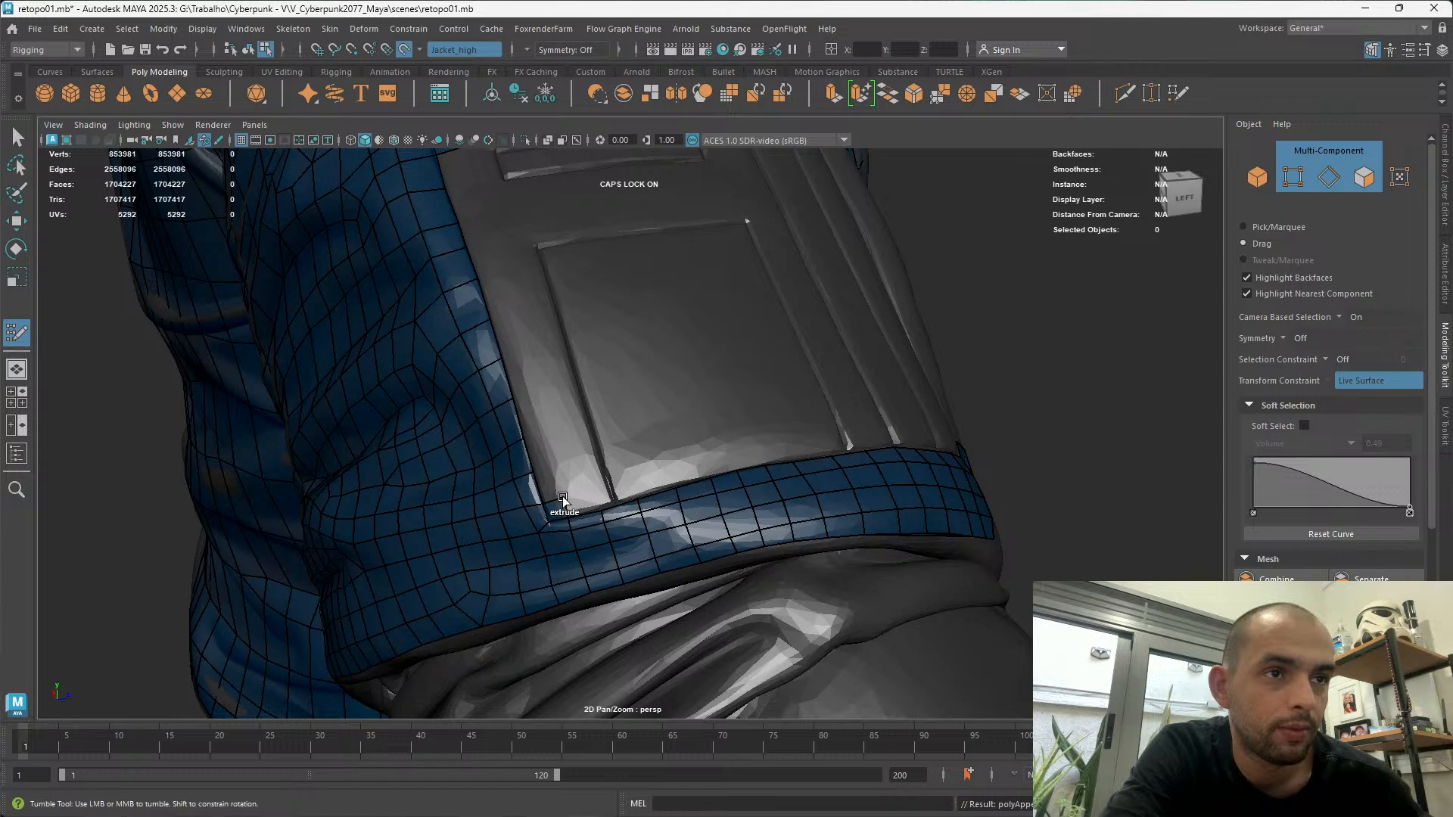
{"action": "key", "text": "ctrl+z"}
{"action": "key", "text": "ctrl+z"}
{"action": "key", "text": "ctrl+z"}
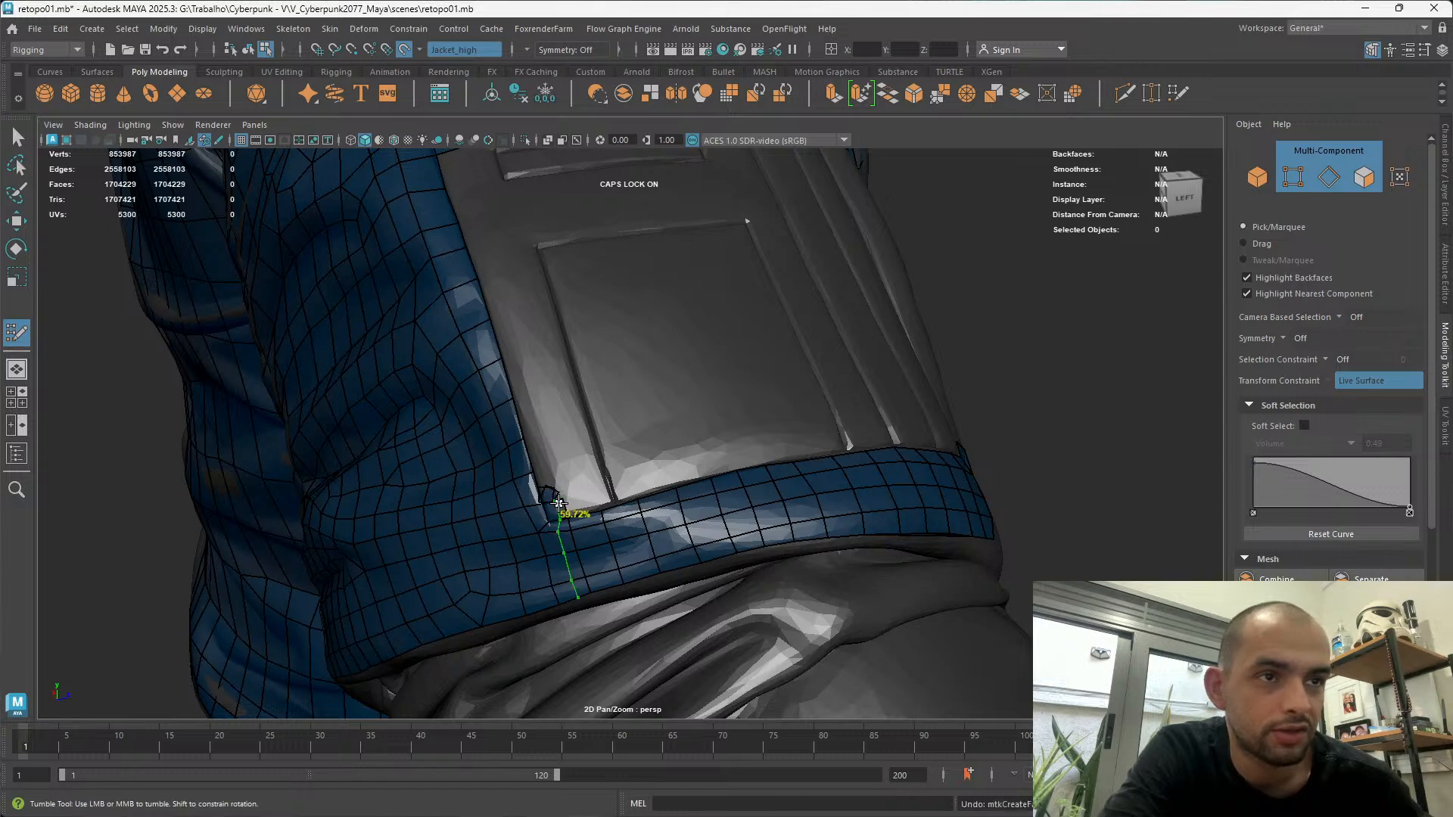
Extrude a column of quads upward from the panel's lower corner along its side edge, deleting the misplaced piece
{"action": "right_click_drag", "start_coordinate": [552, 445], "coordinate": [595, 482], "text": "alt"}
{"action": "left_click_drag", "start_coordinate": [603, 544], "coordinate": [584, 618], "text": "alt"}
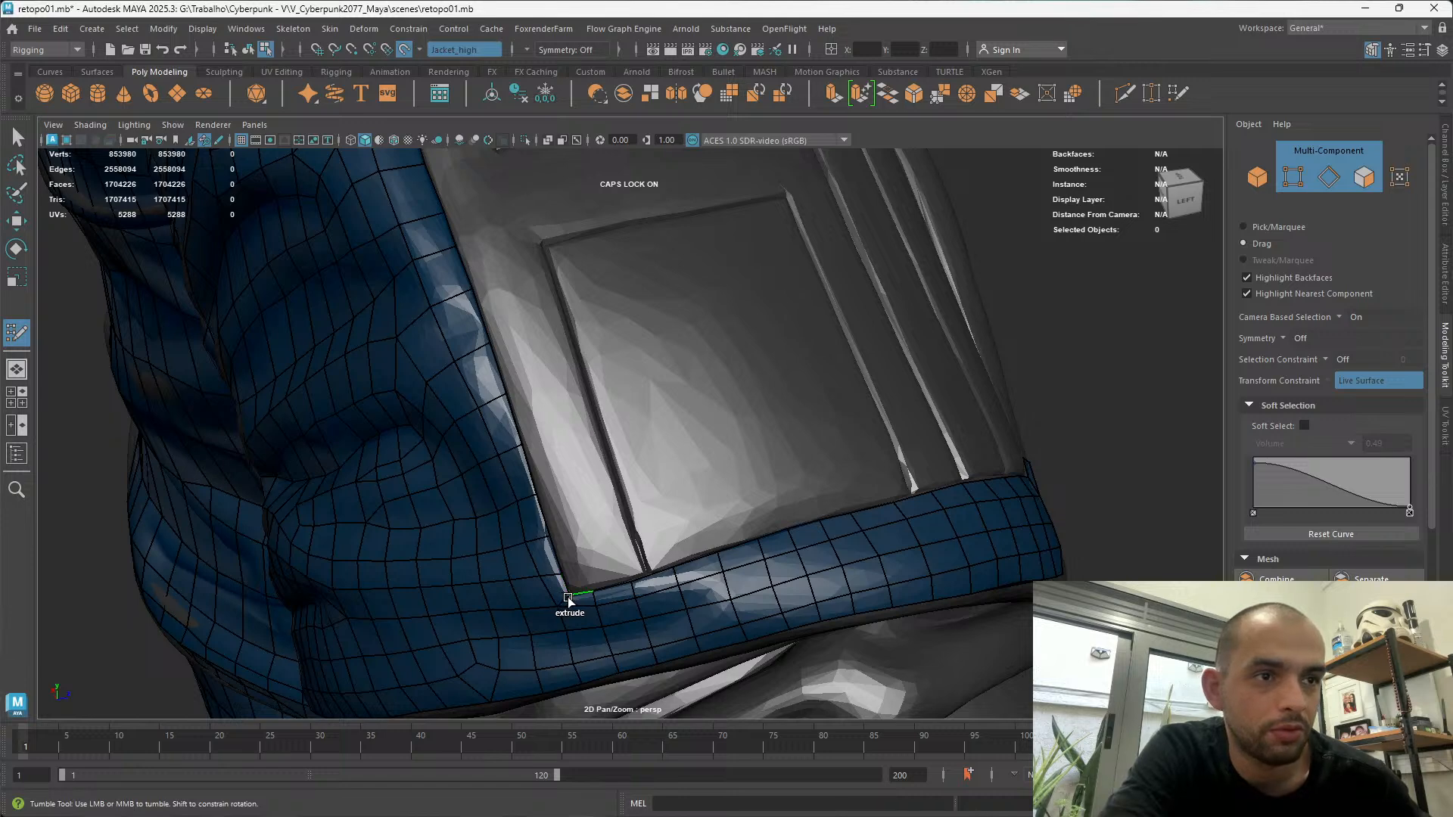
{"action": "mouse_move", "coordinate": [561, 576]}
{"action": "left_mouse_down"}
{"action": "mouse_move", "coordinate": [577, 530]}
{"action": "mouse_move", "coordinate": [552, 503]}
{"action": "mouse_move", "coordinate": [561, 469]}
{"action": "mouse_move", "coordinate": [545, 476]}
{"action": "mouse_move", "coordinate": [542, 437]}
{"action": "mouse_move", "coordinate": [643, 396]}
{"action": "mouse_move", "coordinate": [610, 356]}
{"action": "mouse_move", "coordinate": [610, 324]}
{"action": "mouse_move", "coordinate": [436, 337]}
{"action": "mouse_move", "coordinate": [445, 311]}
{"action": "left_mouse_up"}
{"action": "key", "text": "ctrl+z"}
{"action": "left_click", "coordinate": [622, 438], "text": "ctrl+shift"}
{"action": "middle_click_drag", "start_coordinate": [445, 311], "coordinate": [464, 412], "text": "alt"}
{"action": "left_click_drag", "start_coordinate": [464, 412], "coordinate": [519, 396], "text": "alt"}
{"action": "right_click_drag", "start_coordinate": [519, 396], "coordinate": [567, 500], "text": "alt"}
{"action": "left_click_drag", "start_coordinate": [567, 500], "coordinate": [552, 564], "text": "alt"}
Continue the quad column up the panel's side, undo the misplaced extrusion and close the gap to the quads above
{"action": "left_click_drag", "start_coordinate": [525, 454], "coordinate": [502, 632], "text": "alt"}
{"action": "right_click_drag", "start_coordinate": [501, 632], "coordinate": [523, 532], "text": "alt"}
{"action": "mouse_move", "coordinate": [533, 538]}
{"action": "left_mouse_down"}
{"action": "mouse_move", "coordinate": [493, 480]}
{"action": "mouse_move", "coordinate": [508, 425]}
{"action": "mouse_move", "coordinate": [496, 431]}
{"action": "mouse_move", "coordinate": [464, 379]}
{"action": "left_mouse_up"}
{"action": "key", "text": "ctrl+z"}
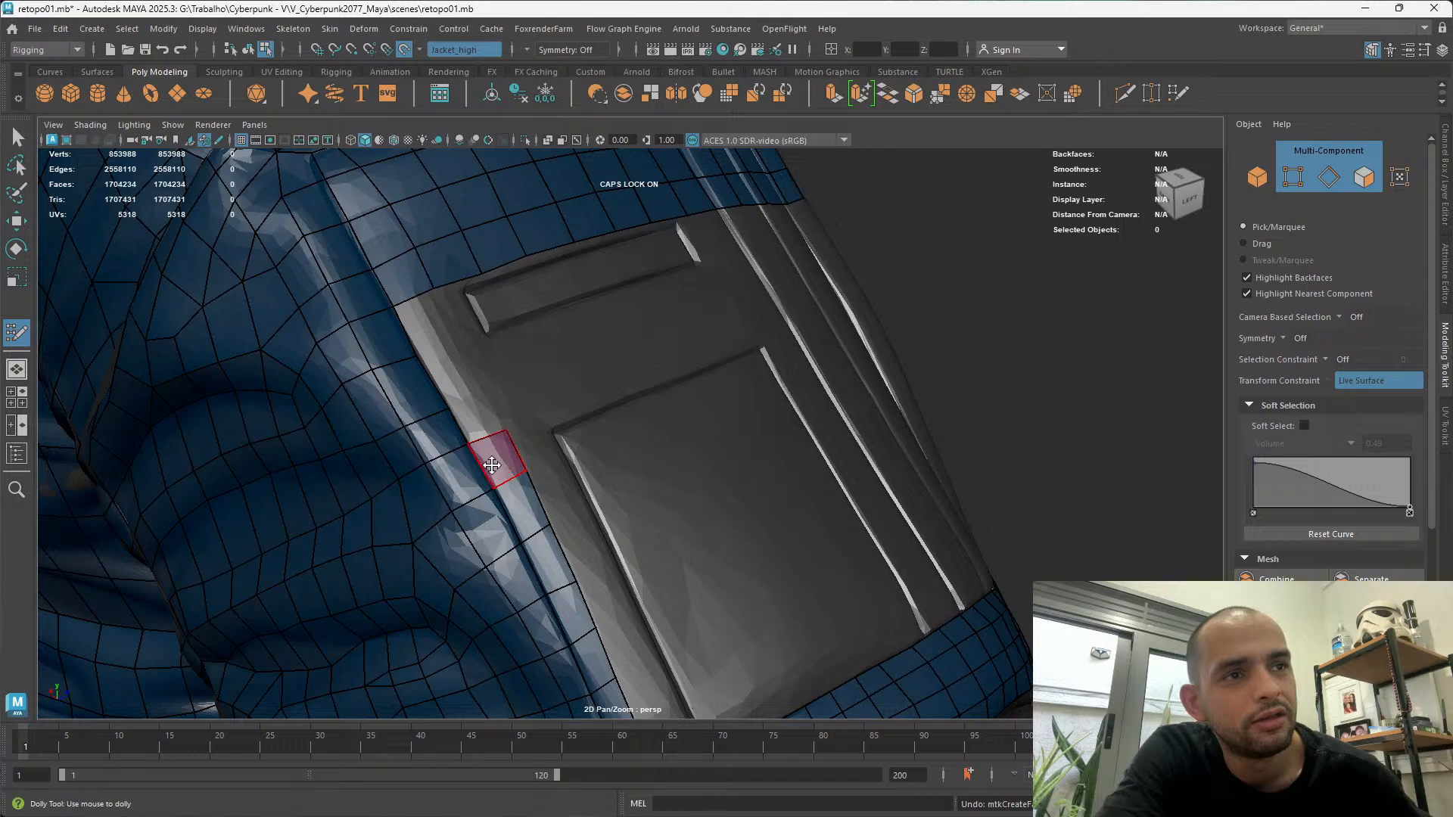
{"action": "mouse_move", "coordinate": [490, 444]}
{"action": "left_mouse_down"}
{"action": "mouse_move", "coordinate": [484, 405]}
{"action": "mouse_move", "coordinate": [474, 411]}
{"action": "mouse_move", "coordinate": [442, 353]}
{"action": "mouse_move", "coordinate": [414, 473]}
{"action": "mouse_move", "coordinate": [510, 512]}
{"action": "mouse_move", "coordinate": [419, 374]}
{"action": "mouse_move", "coordinate": [410, 411]}
{"action": "left_mouse_up"}
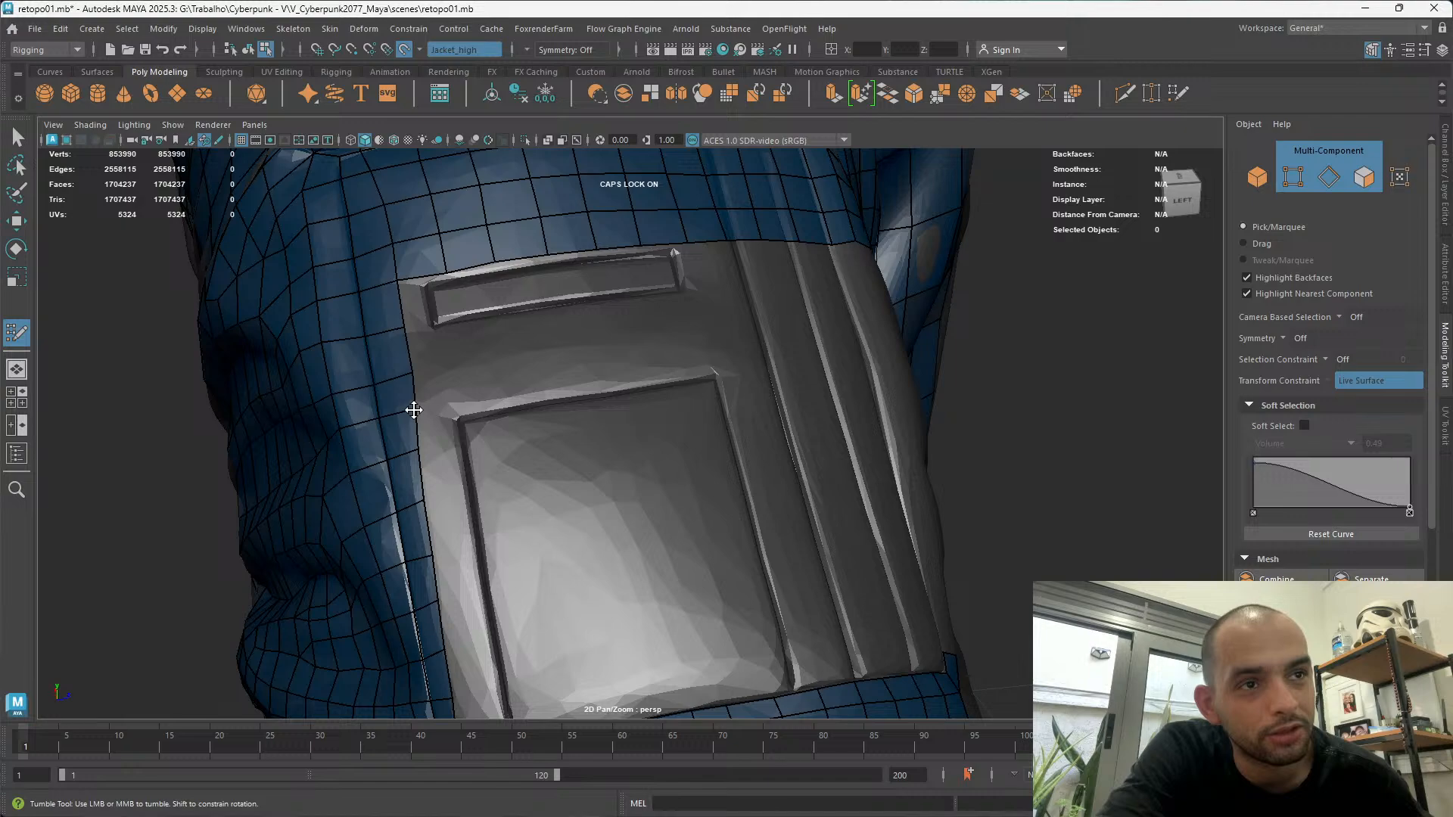
Examine the topology of the jacket's chest front and the uncovered opposite sleeve for comparison
{"action": "right_click_drag", "start_coordinate": [673, 560], "coordinate": [605, 492], "text": "alt"}
{"action": "left_click_drag", "start_coordinate": [605, 492], "coordinate": [452, 528], "text": "alt"}
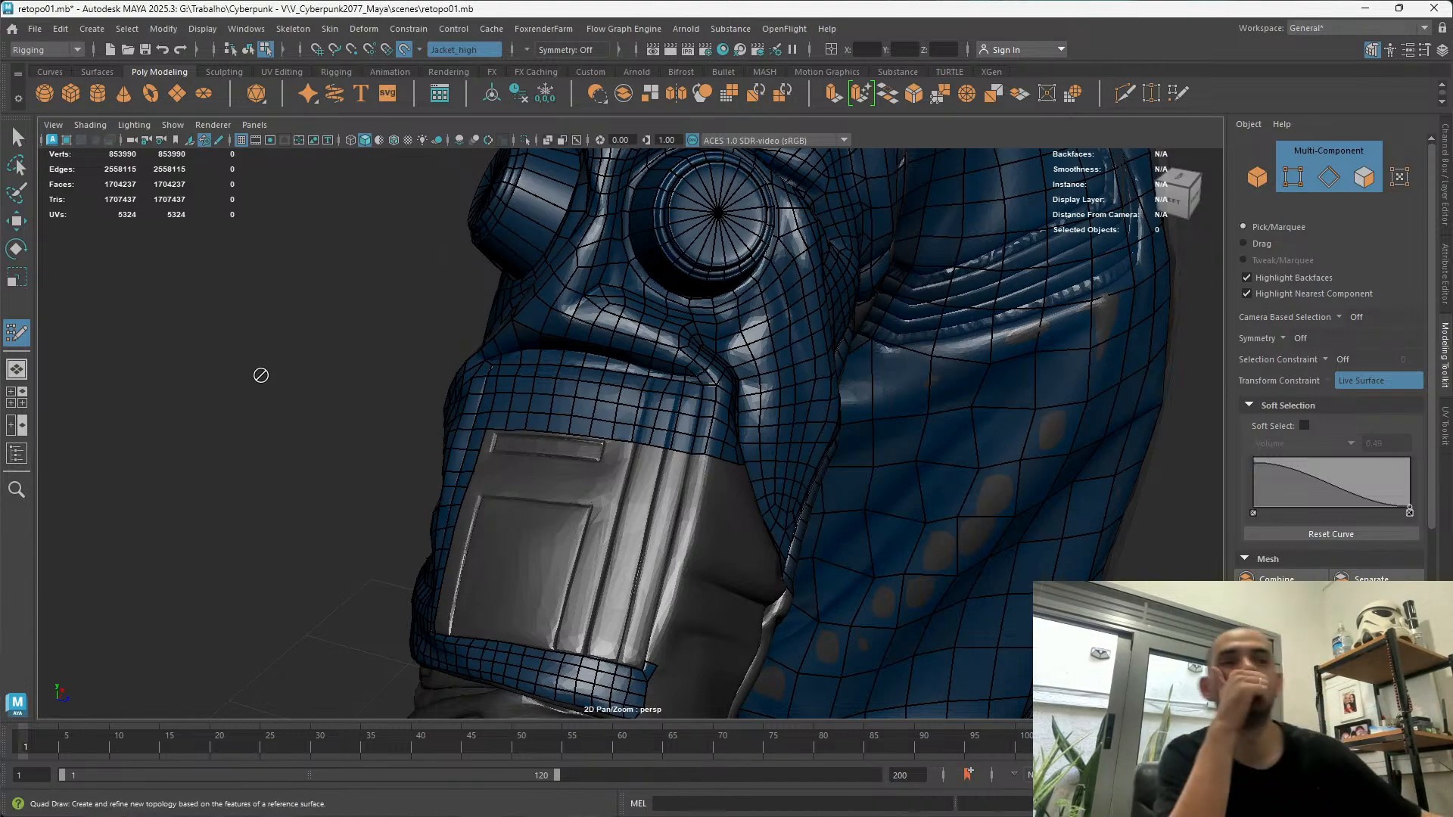
{"action": "left_click_drag", "start_coordinate": [790, 521], "coordinate": [564, 486], "text": "alt"}
{"action": "right_click_drag", "start_coordinate": [565, 486], "coordinate": [582, 454], "text": "alt"}
{"action": "left_click_drag", "start_coordinate": [583, 454], "coordinate": [485, 447], "text": "alt"}
{"action": "middle_click_drag", "start_coordinate": [485, 447], "coordinate": [514, 419], "text": "alt"}
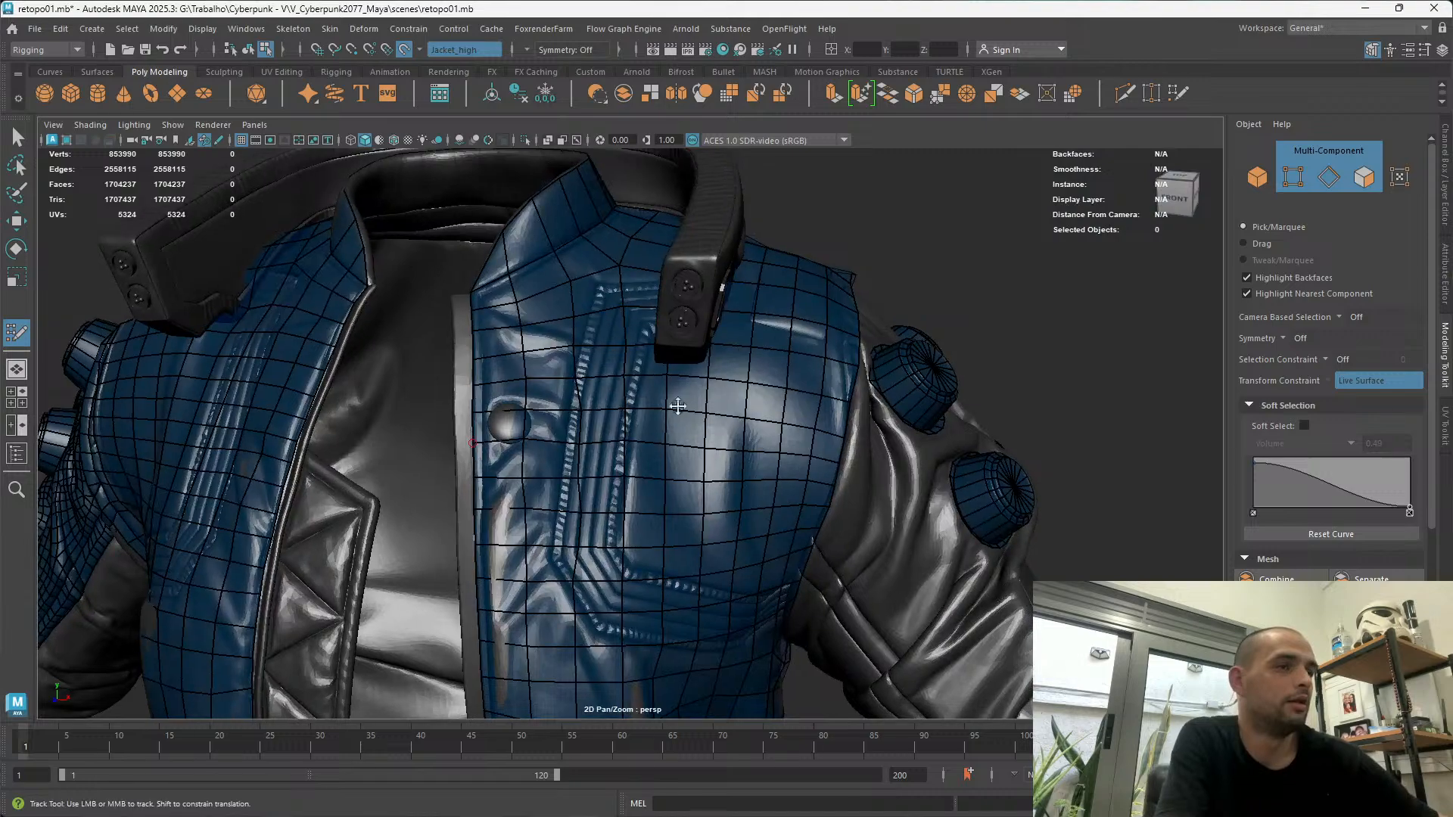
{"action": "left_click_drag", "start_coordinate": [515, 418], "coordinate": [902, 426], "text": "alt"}
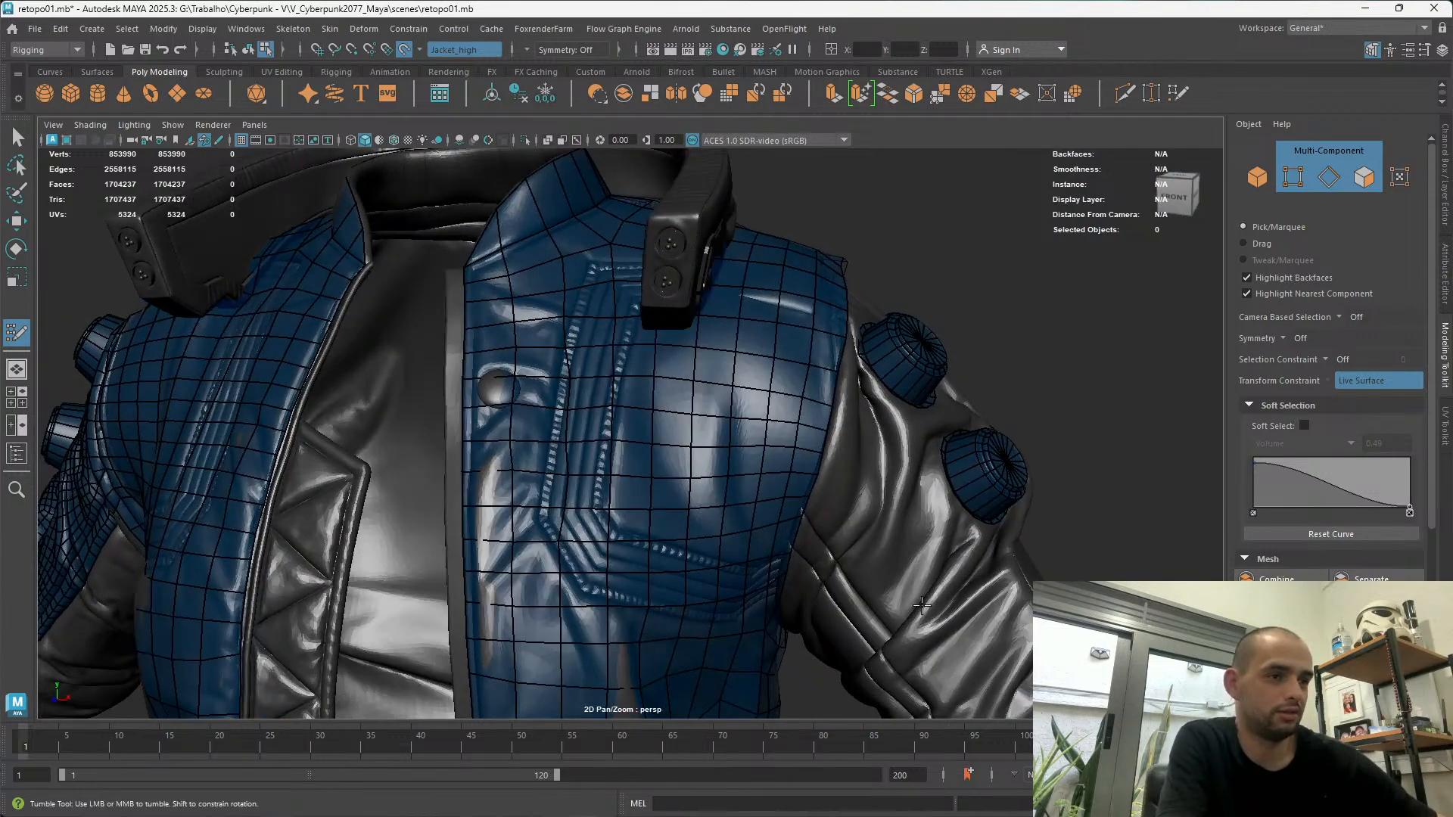
{"action": "left_click_drag", "start_coordinate": [492, 571], "coordinate": [671, 578], "text": "alt"}
{"action": "middle_click_drag", "start_coordinate": [671, 577], "coordinate": [819, 142], "text": "alt"}
{"action": "left_click_drag", "start_coordinate": [651, 303], "coordinate": [639, 480], "text": "alt"}
{"action": "middle_click_drag", "start_coordinate": [570, 290], "coordinate": [614, 298], "text": "alt"}
{"action": "left_click_drag", "start_coordinate": [1111, 558], "coordinate": [495, 494], "text": "alt"}
Examine the new quad column along the panel's side edge and its spacing beside the small slot
{"action": "scroll", "coordinate": [495, 494], "scroll_direction": "down", "scroll_amount": 5}
{"action": "middle_click_drag", "start_coordinate": [496, 494], "coordinate": [561, 424], "text": "alt"}
{"action": "left_click_drag", "start_coordinate": [560, 425], "coordinate": [474, 340], "text": "alt"}
{"action": "middle_click_drag", "start_coordinate": [475, 340], "coordinate": [492, 360], "text": "alt"}
{"action": "scroll", "coordinate": [441, 391], "scroll_direction": "up", "scroll_amount": 4}
{"action": "left_click_drag", "start_coordinate": [440, 391], "coordinate": [658, 346], "text": "alt"}
{"action": "scroll", "coordinate": [658, 347], "scroll_direction": "up", "scroll_amount": 4}
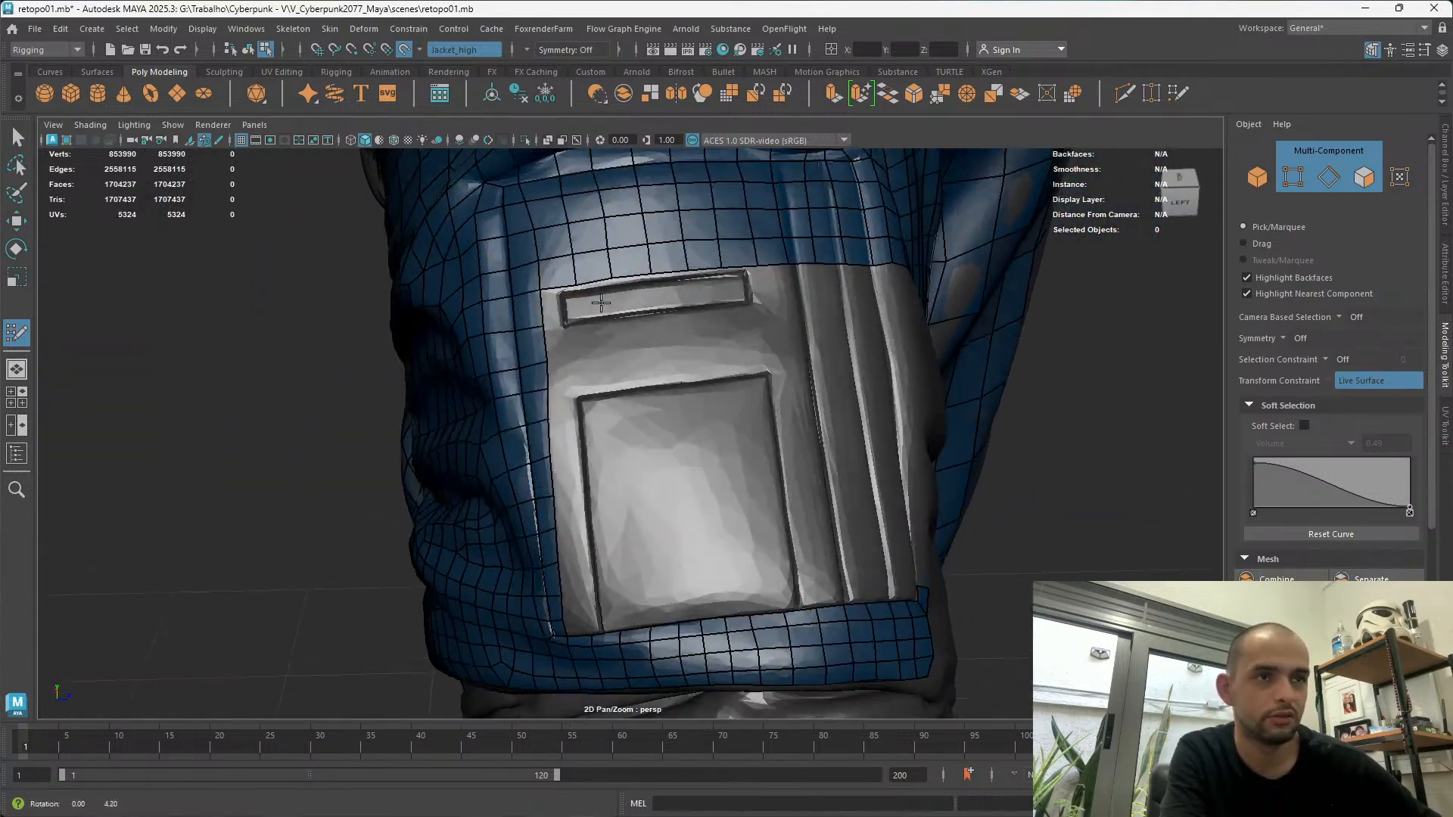
{"action": "middle_click_drag", "start_coordinate": [590, 285], "coordinate": [655, 461], "text": "alt"}
{"action": "left_click_drag", "start_coordinate": [655, 460], "coordinate": [697, 484], "text": "alt"}
{"action": "scroll", "coordinate": [697, 484], "scroll_direction": "up", "scroll_amount": 4}
{"action": "middle_click_drag", "start_coordinate": [590, 485], "coordinate": [640, 421], "text": "alt"}
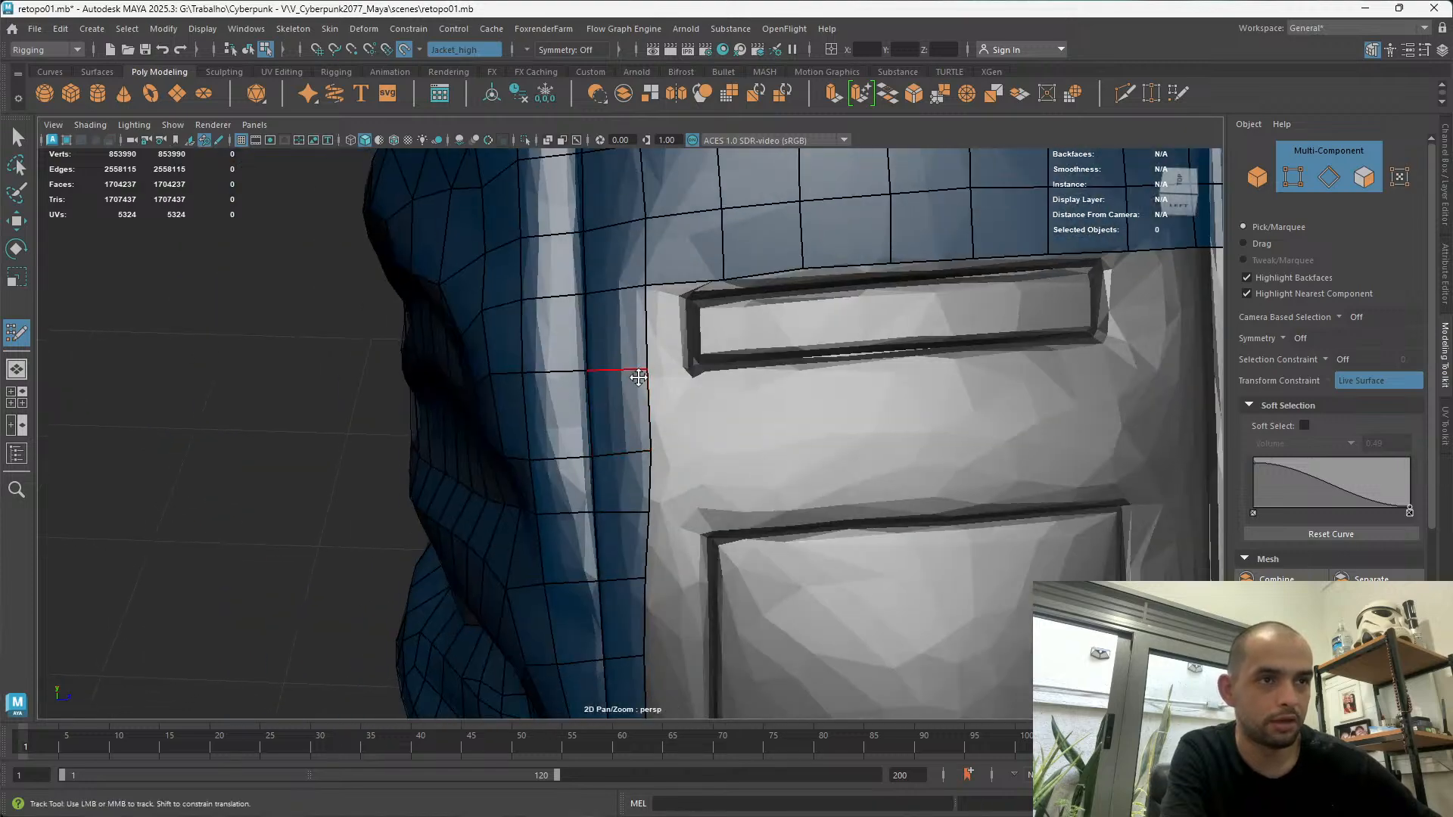
{"action": "left_click_drag", "start_coordinate": [660, 431], "coordinate": [660, 425], "text": "alt"}
{"action": "scroll", "coordinate": [660, 425], "scroll_direction": "down", "scroll_amount": 5}
{"action": "scroll", "coordinate": [660, 454], "scroll_direction": "up", "scroll_amount": 3}
{"action": "middle_click_drag", "start_coordinate": [711, 530], "coordinate": [528, 569], "text": "alt"}
{"action": "left_click_drag", "start_coordinate": [528, 569], "coordinate": [457, 333], "text": "alt"}
{"action": "right_click_drag", "start_coordinate": [457, 334], "coordinate": [626, 387], "text": "alt"}
{"action": "left_click_drag", "start_coordinate": [626, 387], "coordinate": [708, 323], "text": "alt"}
{"action": "middle_click_drag", "start_coordinate": [708, 323], "coordinate": [620, 341], "text": "alt"}
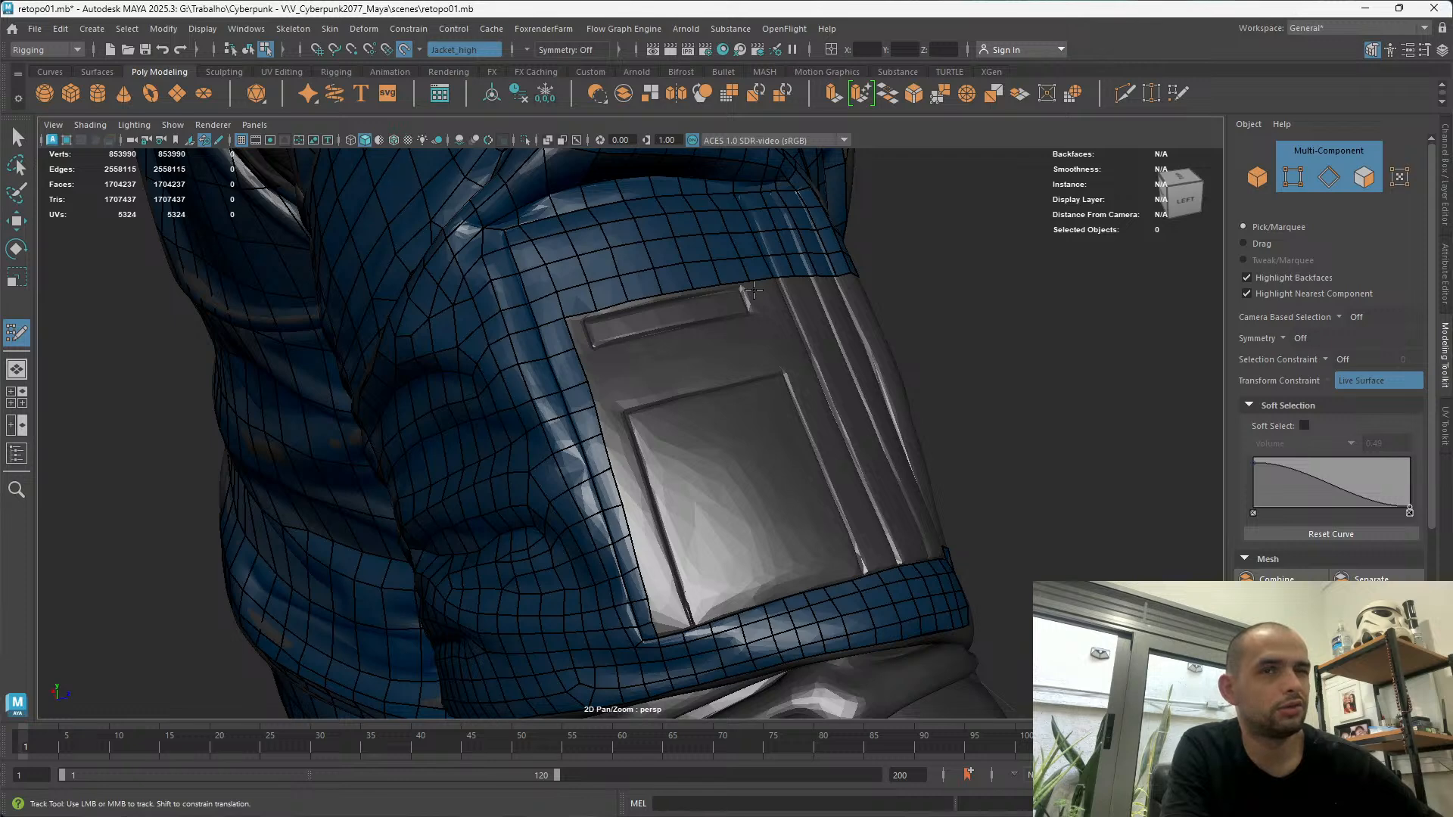
Examine the edge flow from the panel's upper corner down to the strip at its lower corner
{"action": "left_click_drag", "start_coordinate": [460, 288], "coordinate": [691, 408], "text": "alt"}
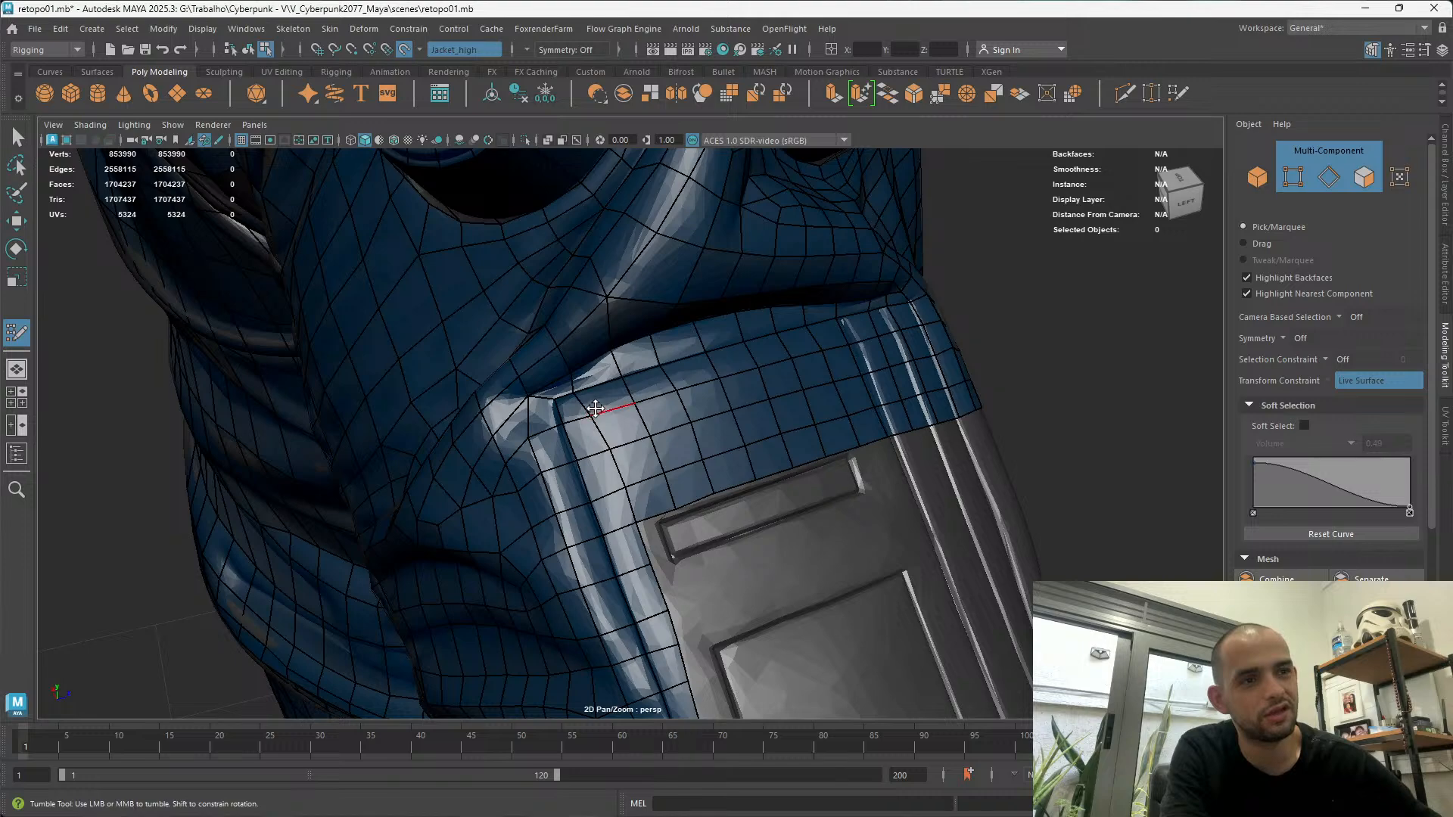
{"action": "left_click_drag", "start_coordinate": [583, 418], "coordinate": [492, 371], "text": "alt"}
{"action": "middle_click_drag", "start_coordinate": [545, 666], "coordinate": [586, 341], "text": "alt"}
{"action": "right_click_drag", "start_coordinate": [586, 341], "coordinate": [630, 325], "text": "alt"}
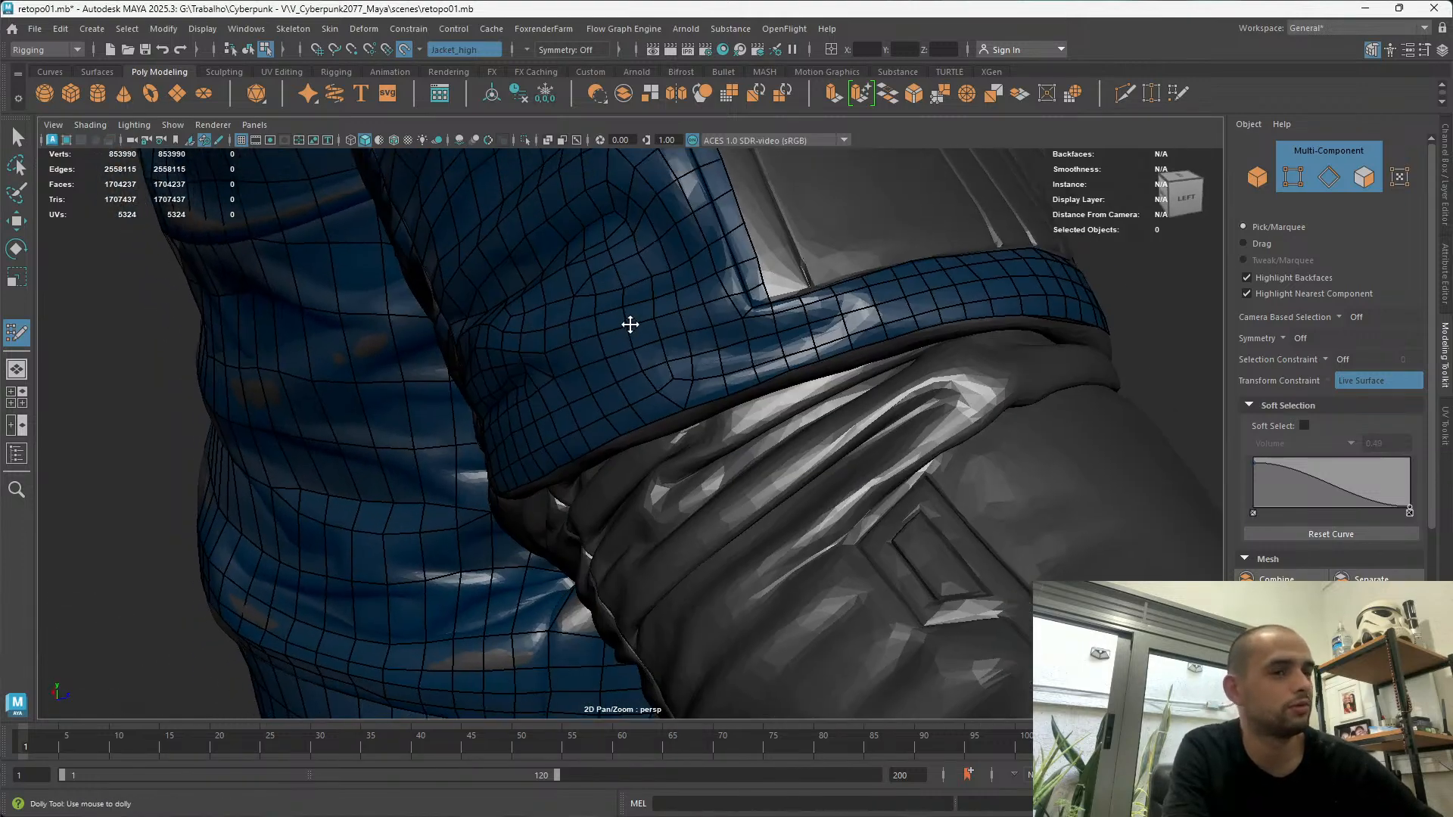
{"action": "right_click_drag", "start_coordinate": [774, 207], "coordinate": [764, 203], "text": "alt"}
{"action": "middle_click_drag", "start_coordinate": [766, 205], "coordinate": [800, 287], "text": "alt"}
{"action": "right_click_drag", "start_coordinate": [822, 286], "coordinate": [817, 477], "text": "alt"}
{"action": "middle_click_drag", "start_coordinate": [817, 424], "coordinate": [675, 603], "text": "alt"}
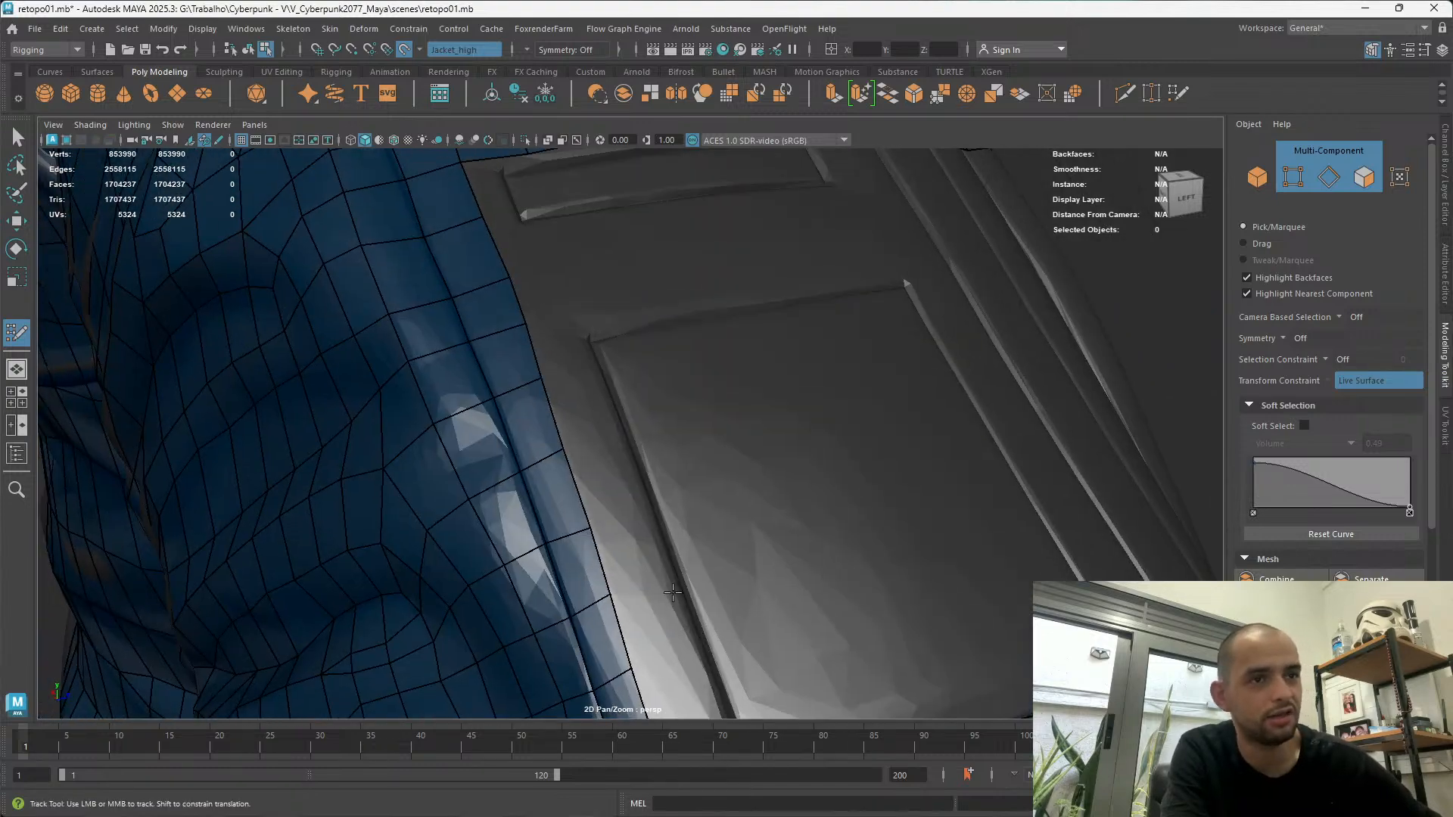
{"action": "right_click_drag", "start_coordinate": [675, 603], "coordinate": [626, 418], "text": "alt"}
{"action": "middle_click_drag", "start_coordinate": [626, 418], "coordinate": [599, 220], "text": "alt"}
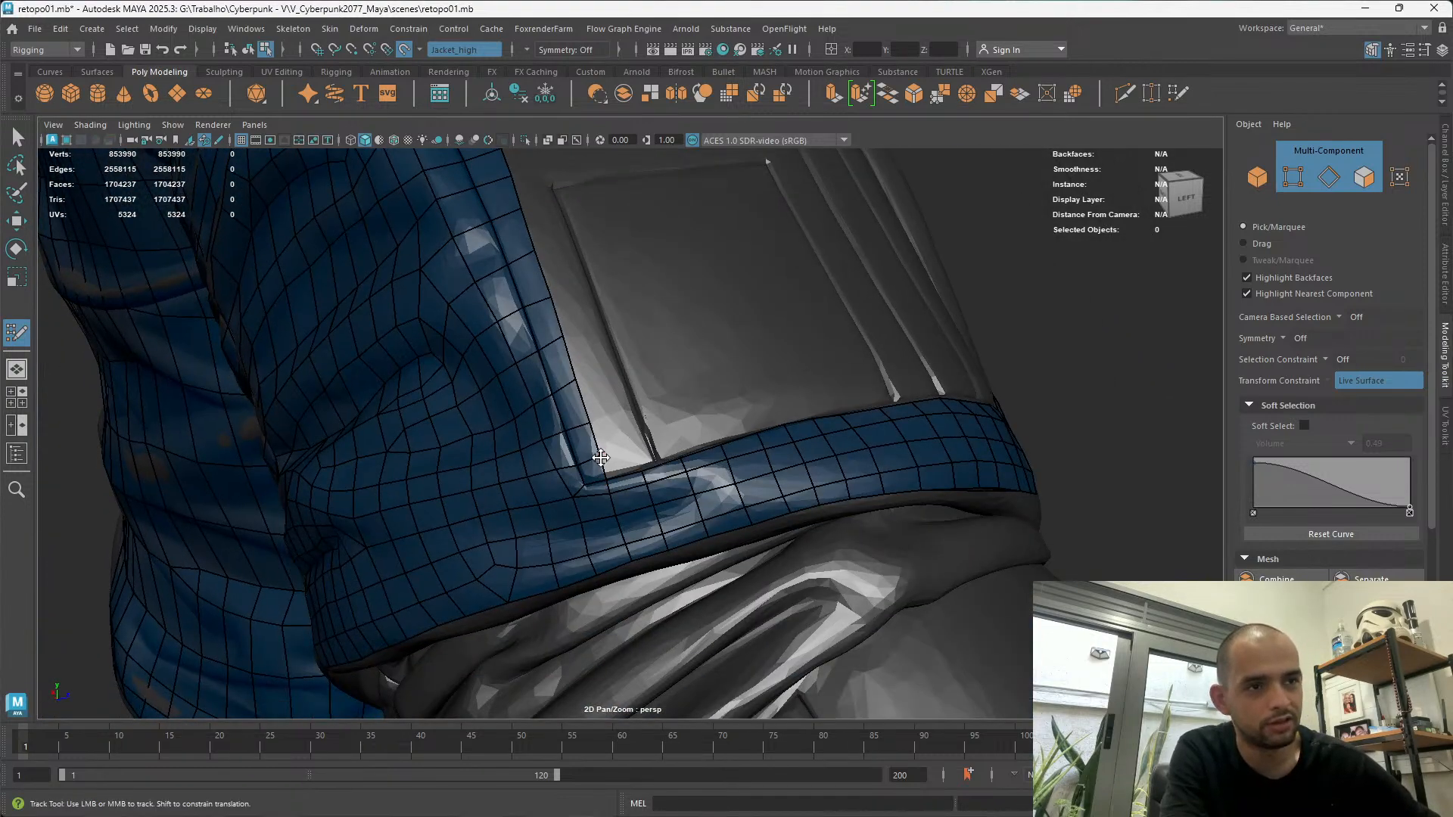
{"action": "key", "text": "Caps_Lock"}
{"action": "key", "text": "Caps_Lock"}
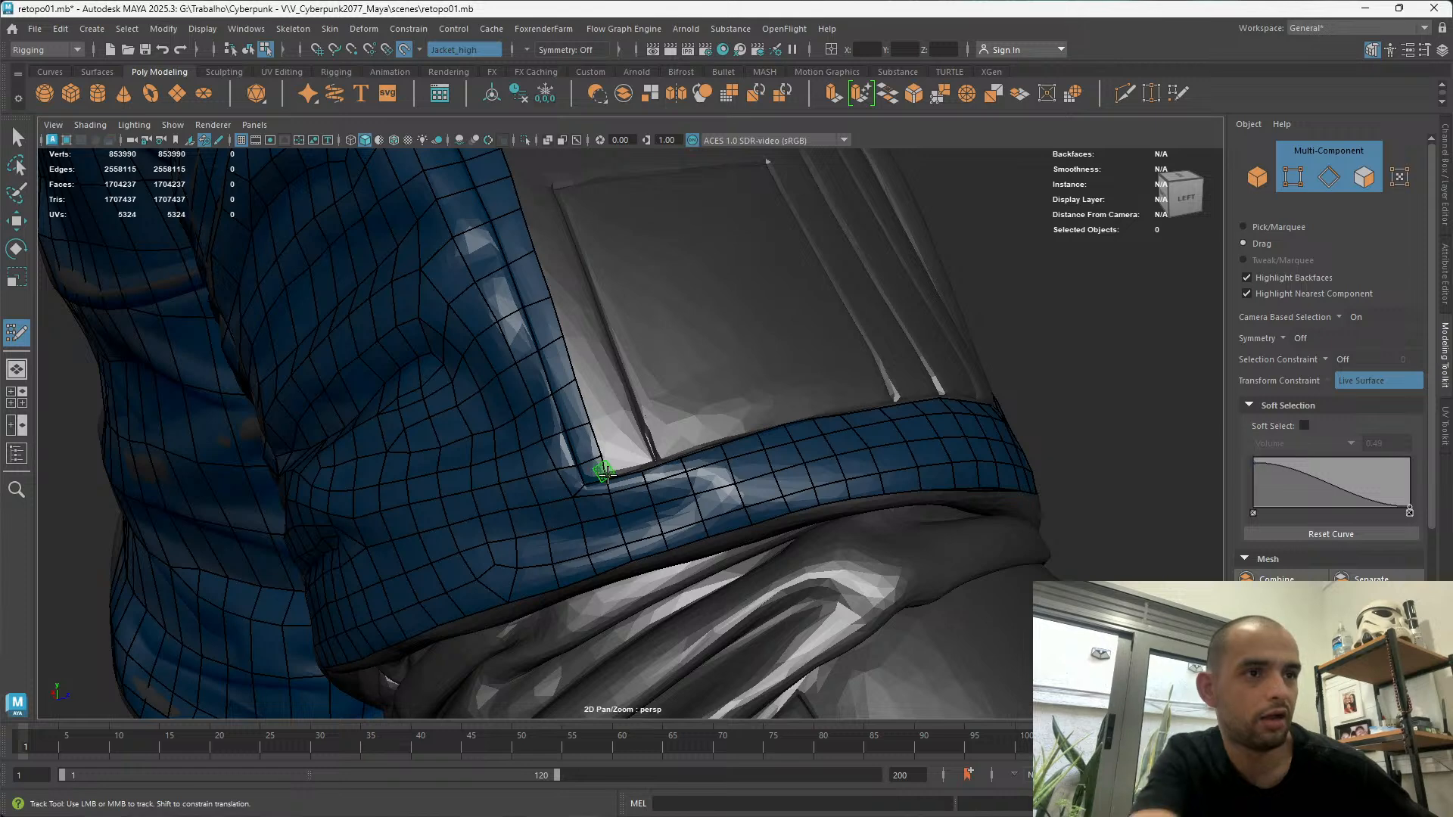
{"action": "left_click_drag", "start_coordinate": [612, 478], "coordinate": [640, 431]}
{"action": "key", "text": "ctrl+z"}
{"action": "key", "text": "ctrl+z"}
{"action": "key", "text": "ctrl+z"}
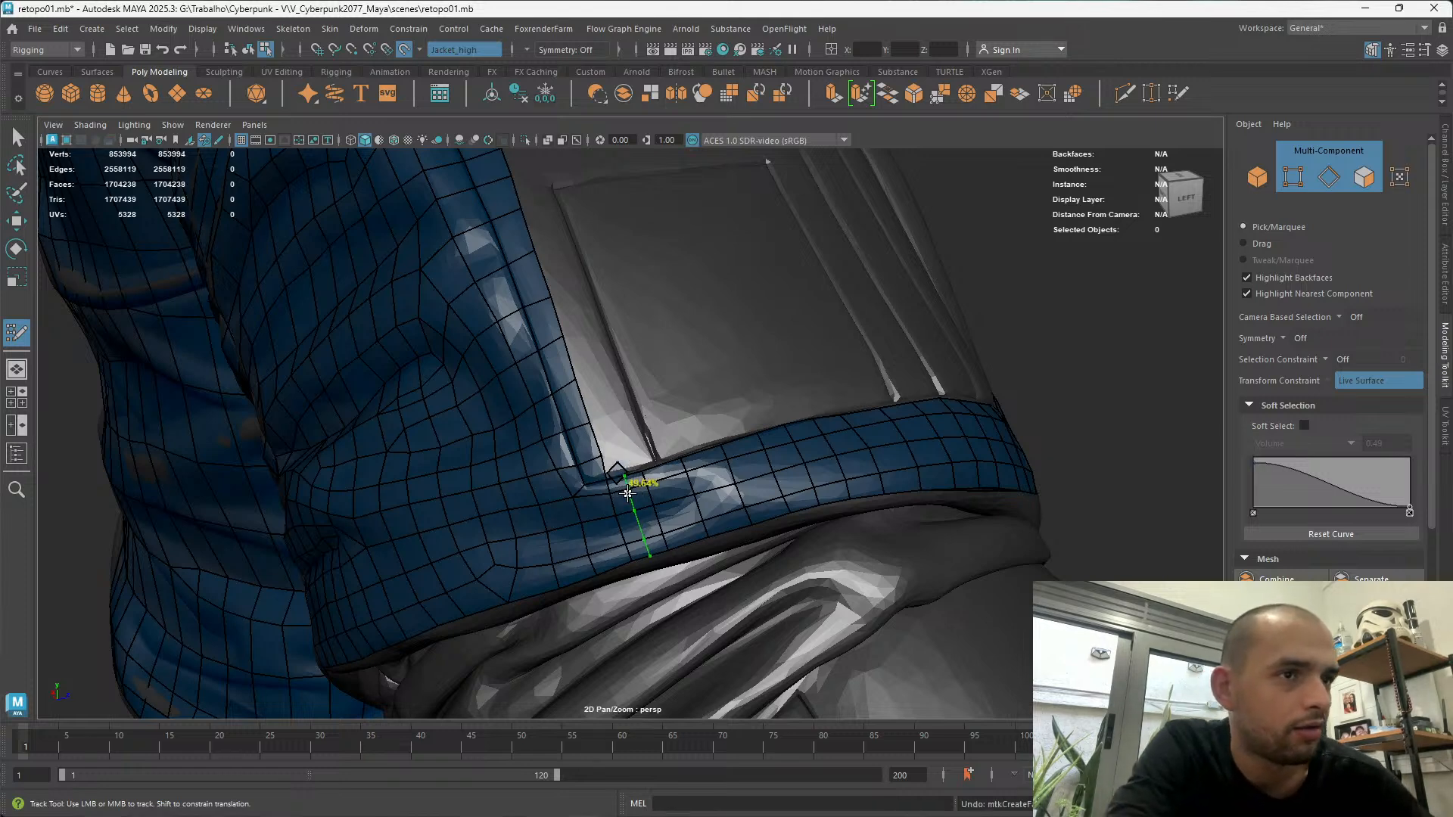
Extrude another column of quads upward across the panel, from the strip beneath it toward the small slot
{"action": "key", "text": "Tab"}
{"action": "left_click_drag", "start_coordinate": [628, 483], "coordinate": [548, 249]}
{"action": "middle_click_drag", "start_coordinate": [554, 257], "coordinate": [573, 395], "text": "alt"}
{"action": "left_click_drag", "start_coordinate": [594, 579], "coordinate": [570, 488]}
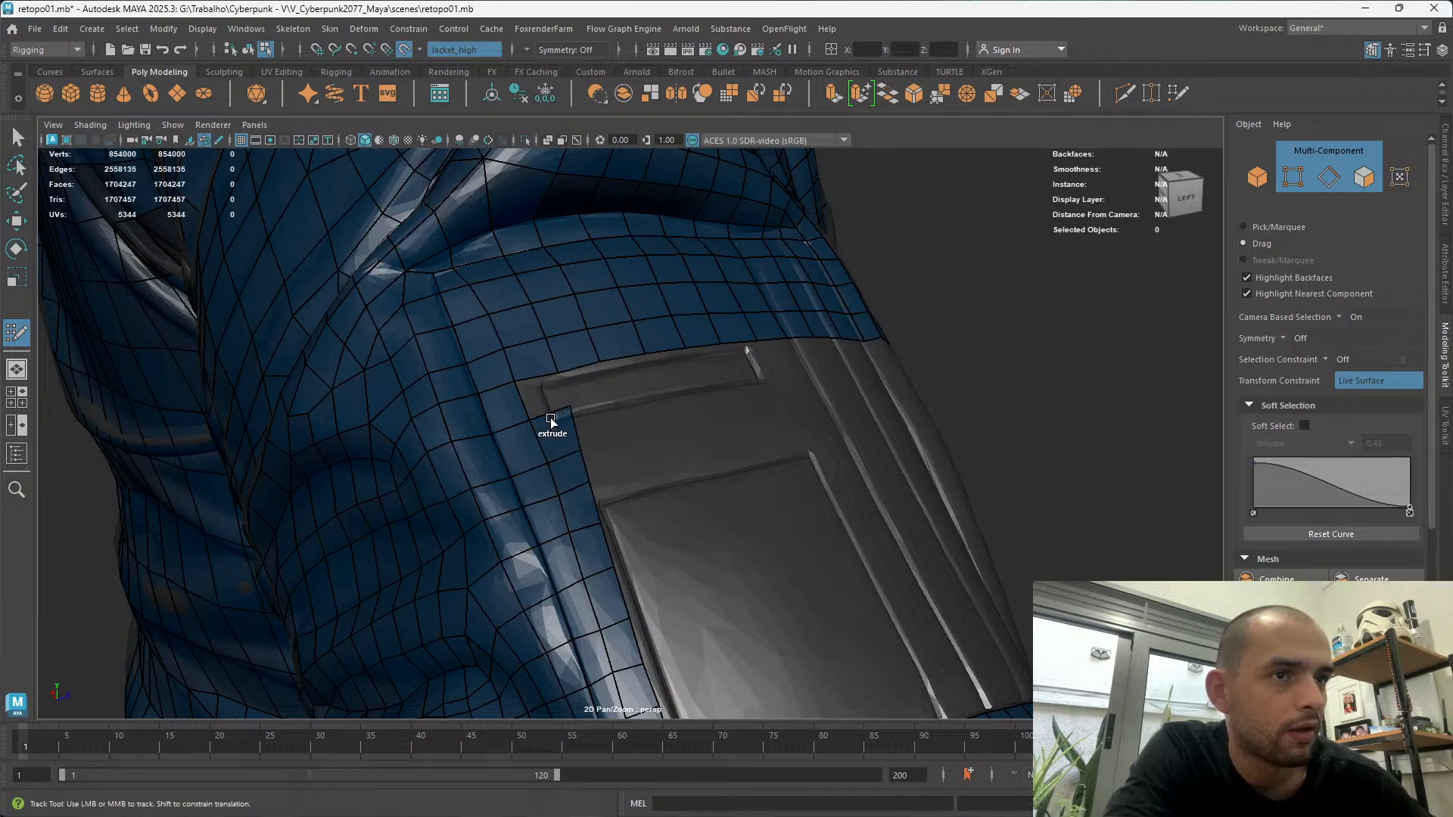
Delete the misplaced piece at the column's lower end and extrude the next quad column up to the small slot
{"action": "left_click_drag", "start_coordinate": [537, 377], "coordinate": [424, 495], "text": "alt"}
{"action": "middle_click_drag", "start_coordinate": [424, 495], "coordinate": [504, 507], "text": "alt"}
{"action": "right_click_drag", "start_coordinate": [503, 507], "coordinate": [522, 643], "text": "alt"}
{"action": "middle_click_drag", "start_coordinate": [522, 644], "coordinate": [590, 704], "text": "alt"}
{"action": "right_click_drag", "start_coordinate": [590, 704], "coordinate": [528, 548], "text": "alt"}
{"action": "middle_click_drag", "start_coordinate": [528, 548], "coordinate": [514, 516], "text": "alt"}
{"action": "left_click", "coordinate": [543, 605], "text": "ctrl+shift"}
{"action": "mouse_move", "coordinate": [542, 598]}
{"action": "left_mouse_down", "text": "ctrl"}
{"action": "mouse_move", "coordinate": [531, 409]}
{"action": "mouse_move", "coordinate": [511, 392]}
{"action": "mouse_move", "coordinate": [539, 371]}
{"action": "mouse_move", "coordinate": [520, 356]}
{"action": "mouse_move", "coordinate": [545, 321]}
{"action": "mouse_move", "coordinate": [522, 310]}
{"action": "mouse_move", "coordinate": [518, 287]}
{"action": "left_mouse_up", "text": "ctrl"}
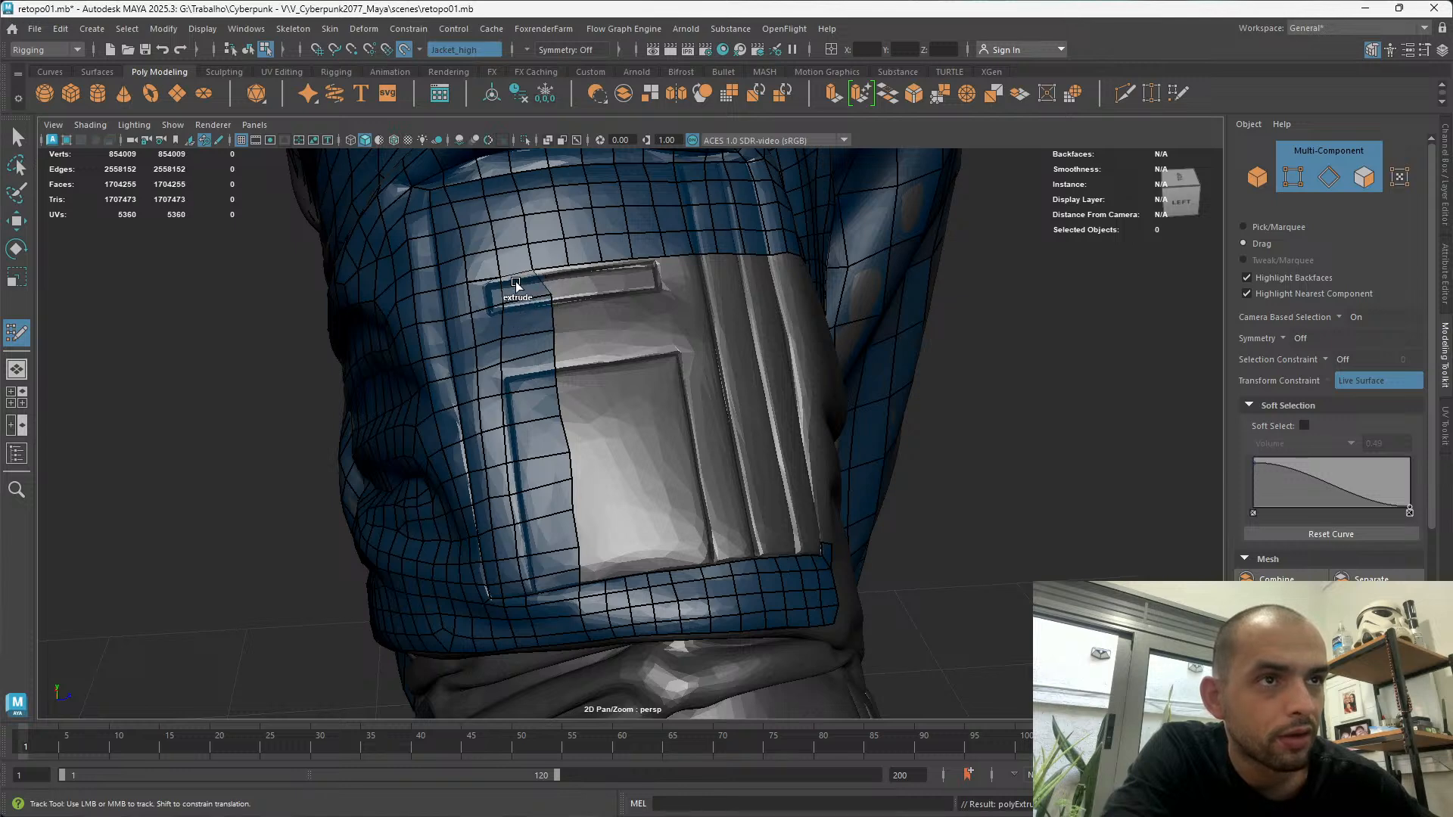
Relax the new quad columns over the panel and its lower strip, setting the soft-selection radius to 0.83
{"action": "left_click_drag", "start_coordinate": [538, 352], "coordinate": [494, 348], "text": "alt"}
{"action": "left_click_drag", "start_coordinate": [492, 408], "coordinate": [521, 609], "text": "shift"}
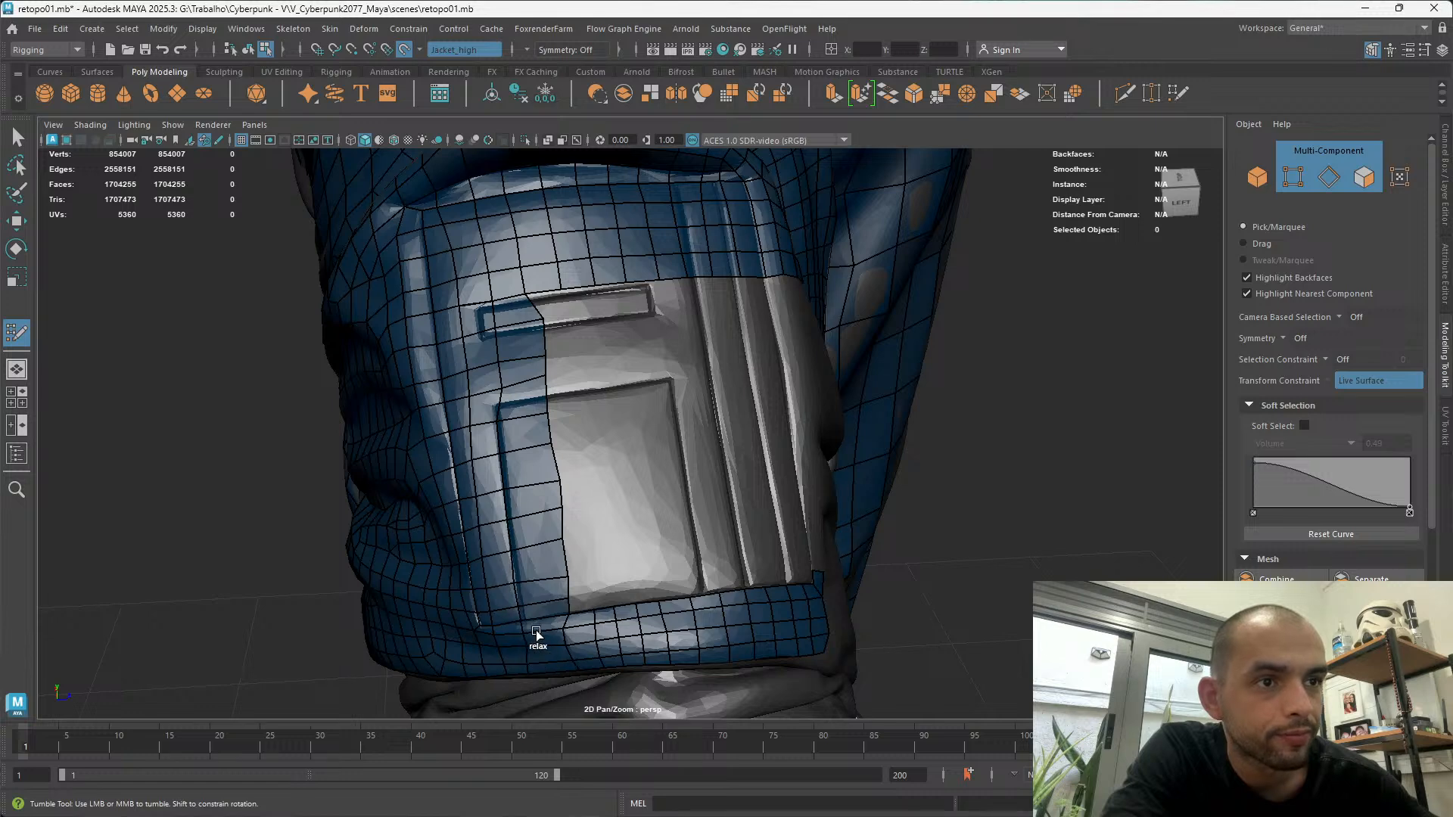
{"action": "left_click_drag", "start_coordinate": [504, 556], "coordinate": [474, 390], "text": "shift"}
{"action": "mouse_move", "coordinate": [498, 326]}
{"action": "left_mouse_down", "text": "shift"}
{"action": "mouse_move", "coordinate": [503, 587]}
{"action": "mouse_move", "coordinate": [549, 475]}
{"action": "left_mouse_up", "text": "shift"}
{"action": "key", "text": "b"}
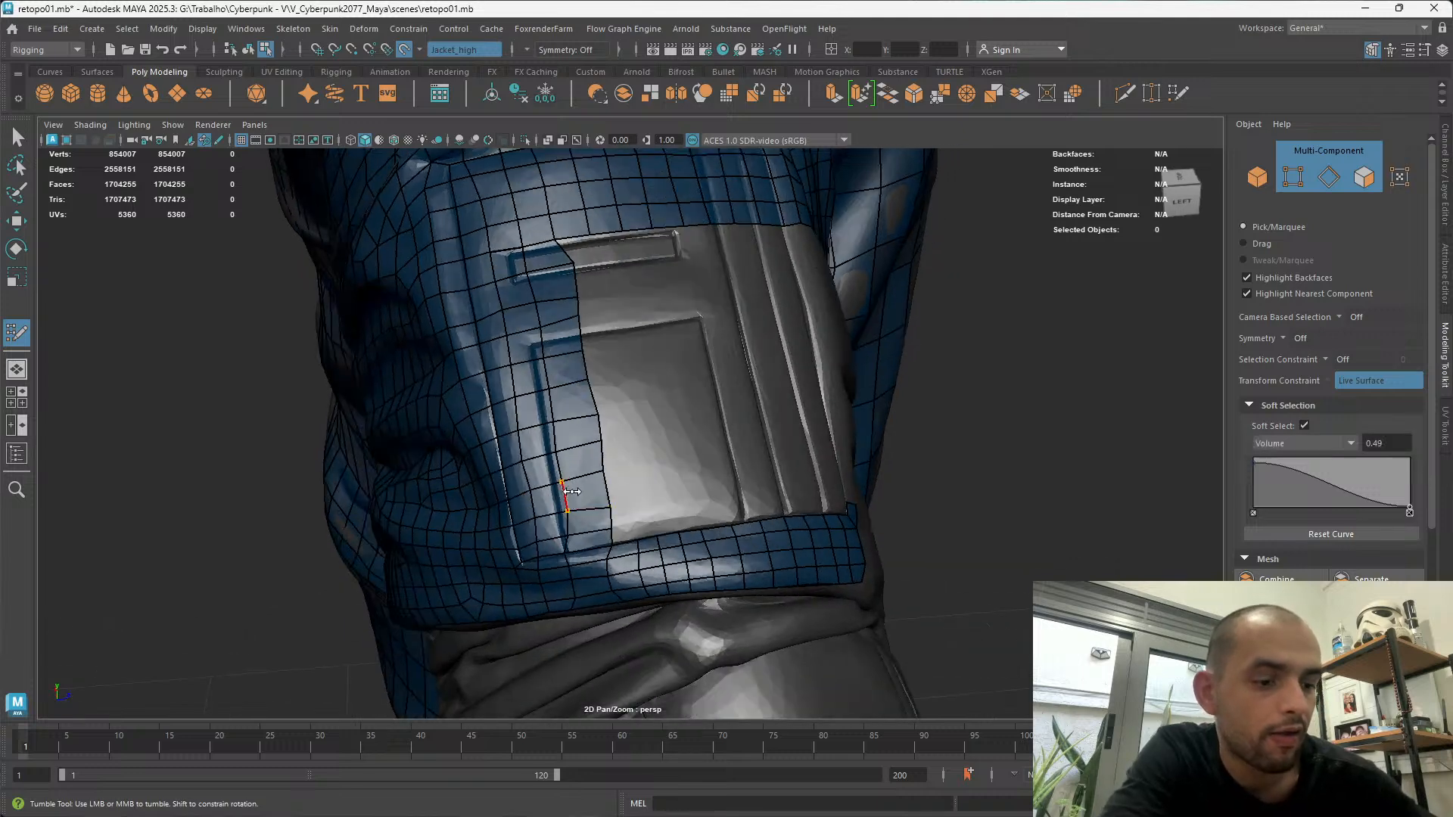
{"action": "mouse_move", "coordinate": [587, 492]}
{"action": "left_mouse_down"}
{"action": "mouse_move", "coordinate": [604, 497]}
{"action": "mouse_move", "coordinate": [607, 596]}
{"action": "mouse_move", "coordinate": [582, 565]}
{"action": "mouse_move", "coordinate": [570, 592]}
{"action": "left_mouse_up"}
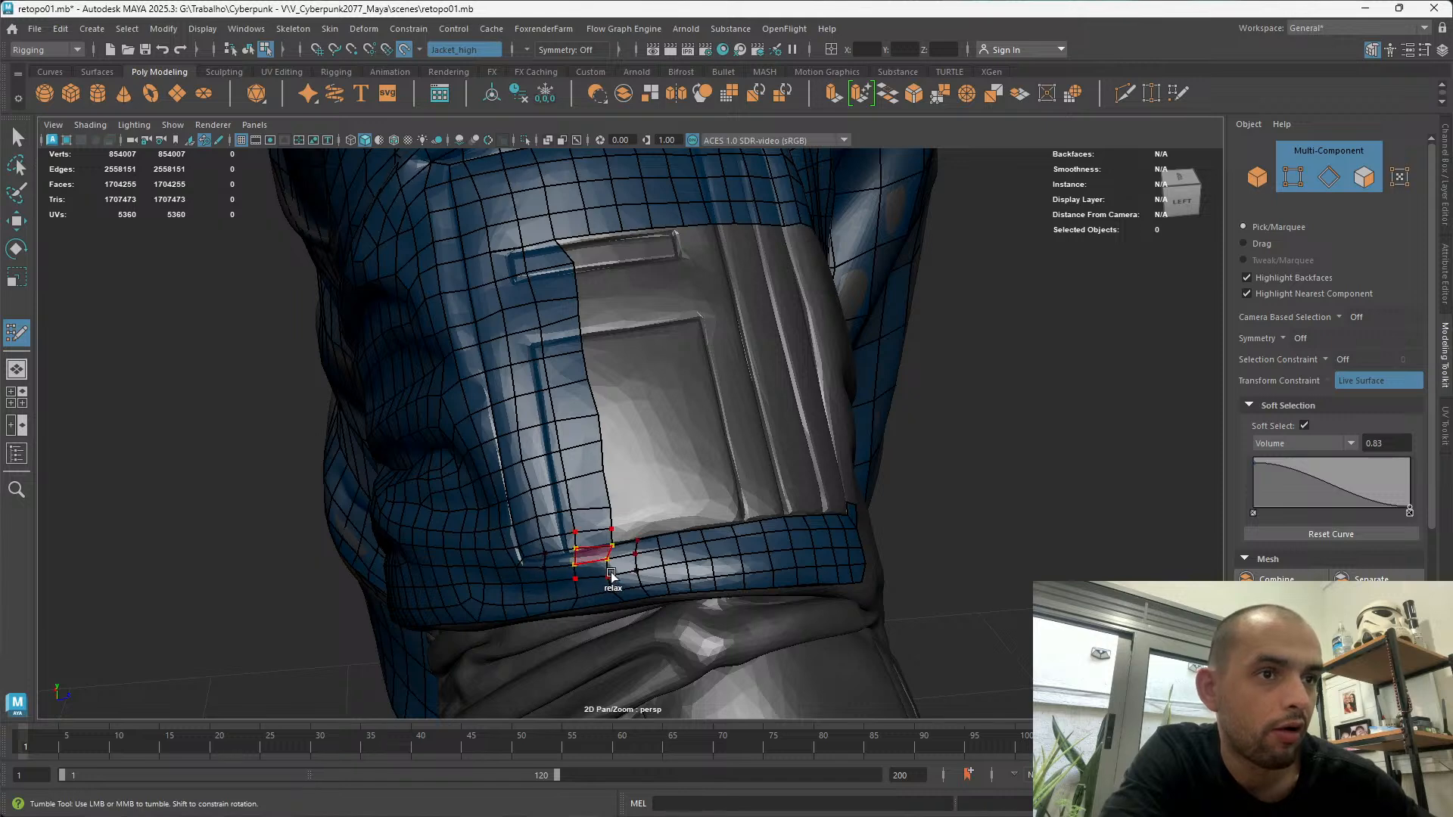
{"action": "left_click_drag", "start_coordinate": [566, 464], "coordinate": [542, 378], "text": "shift"}
{"action": "mouse_move", "coordinate": [529, 284]}
{"action": "left_mouse_down", "text": "shift"}
{"action": "mouse_move", "coordinate": [515, 277]}
{"action": "mouse_move", "coordinate": [557, 324]}
{"action": "left_mouse_up", "text": "shift"}
Weld the unmerged vertices beside the small slot's end to close the gap between the new column and its neighbour
{"action": "right_click_drag", "start_coordinate": [610, 415], "coordinate": [681, 535], "text": "alt"}
{"action": "middle_click_drag", "start_coordinate": [620, 439], "coordinate": [602, 480], "text": "alt"}
{"action": "mouse_move", "coordinate": [602, 480]}
{"action": "left_mouse_down"}
{"action": "mouse_move", "coordinate": [553, 356]}
{"action": "mouse_move", "coordinate": [600, 321]}
{"action": "mouse_move", "coordinate": [545, 301]}
{"action": "left_mouse_up"}
{"action": "key", "text": "b"}
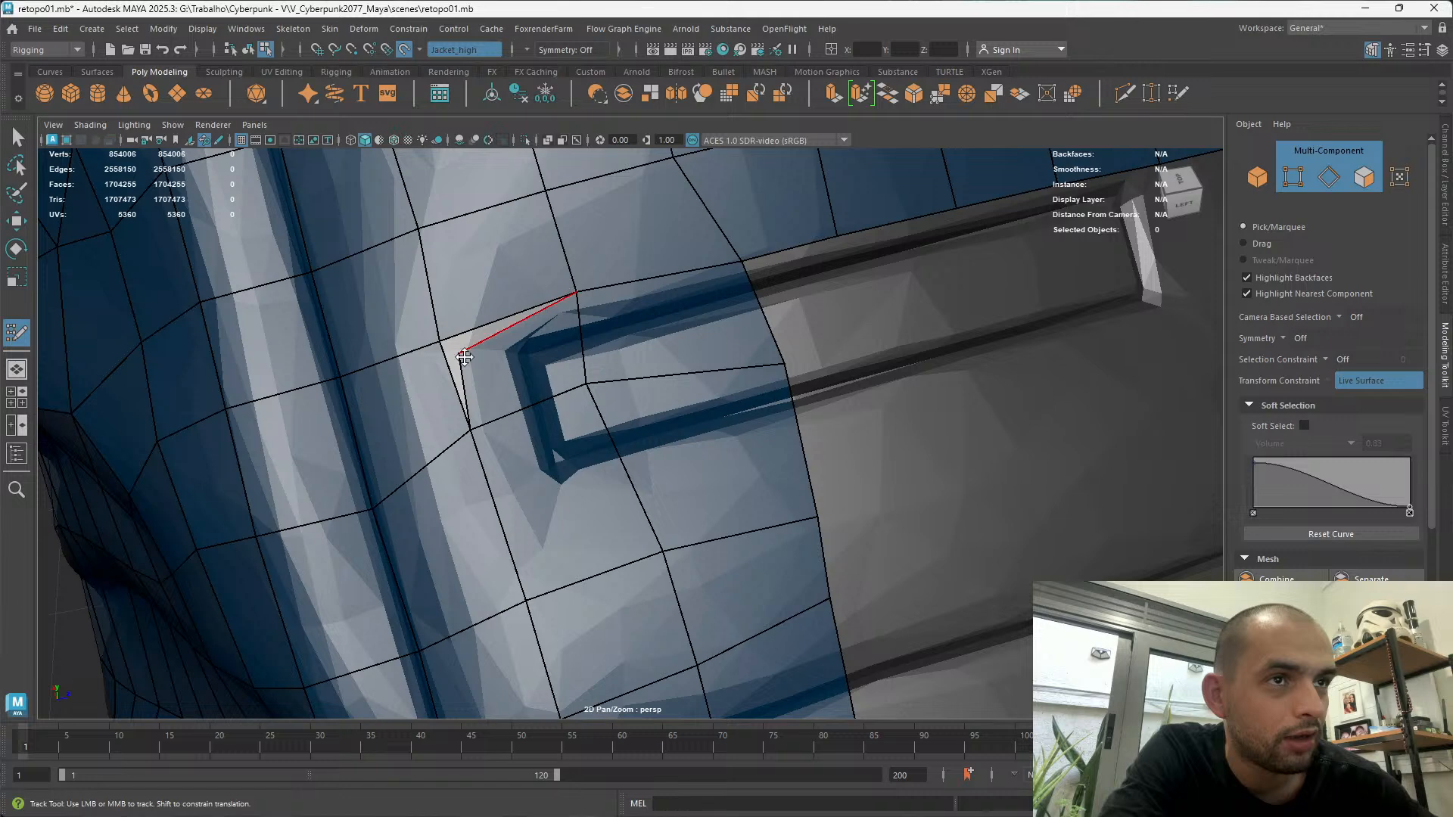
{"action": "left_click_drag", "start_coordinate": [464, 352], "coordinate": [449, 341]}
{"action": "right_click_drag", "start_coordinate": [546, 343], "coordinate": [366, 224], "text": "alt"}
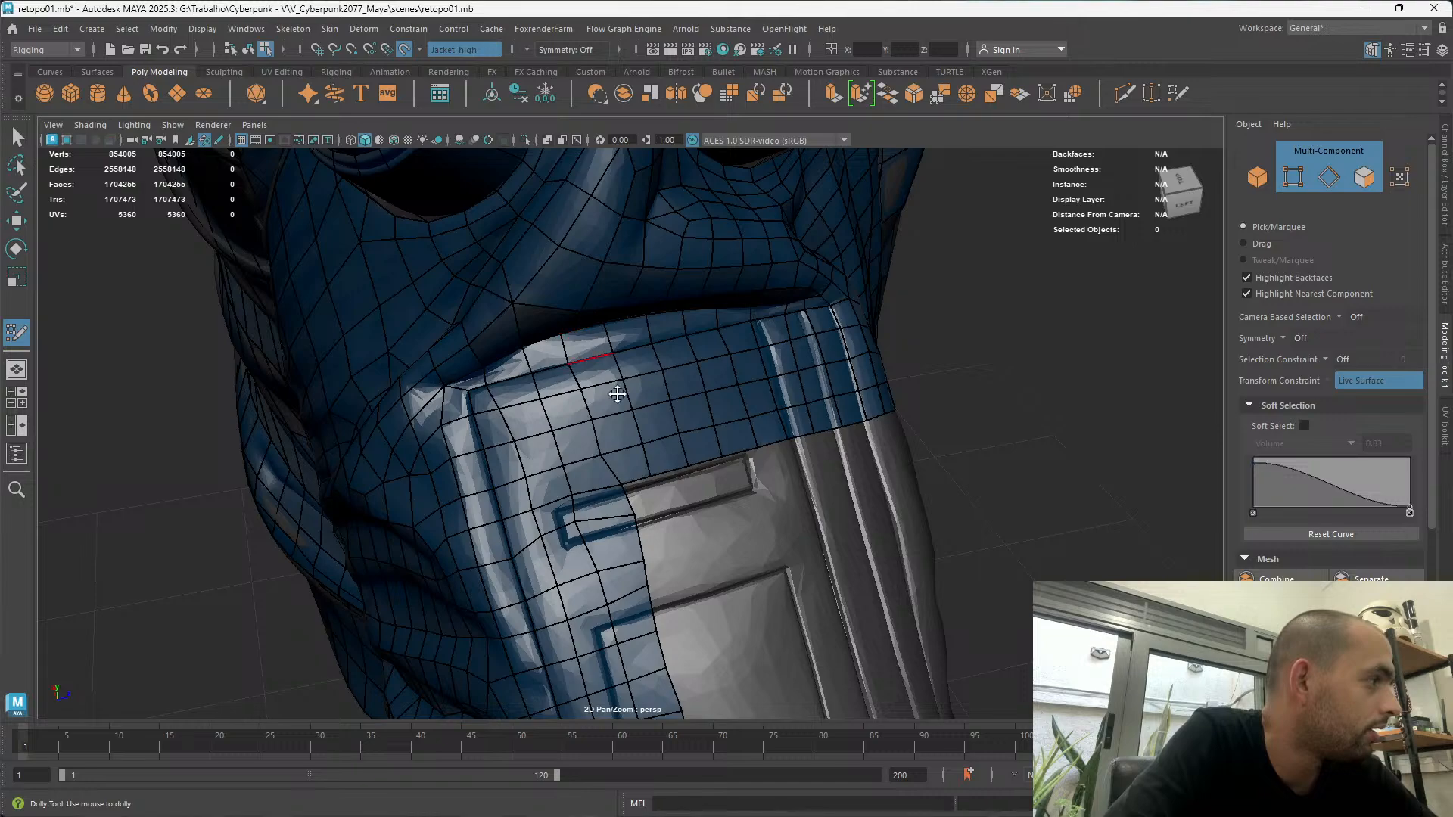
Examine the quad layout across the folds above the panel and around the small slot
{"action": "right_click_drag", "start_coordinate": [601, 355], "coordinate": [583, 380], "text": "alt"}
{"action": "left_click_drag", "start_coordinate": [583, 379], "coordinate": [529, 496], "text": "alt"}
{"action": "right_click_drag", "start_coordinate": [529, 496], "coordinate": [590, 535], "text": "alt"}
{"action": "left_click_drag", "start_coordinate": [590, 535], "coordinate": [379, 454], "text": "alt"}
{"action": "right_click_drag", "start_coordinate": [379, 454], "coordinate": [422, 444], "text": "alt"}
{"action": "left_click_drag", "start_coordinate": [422, 444], "coordinate": [552, 551], "text": "alt"}
{"action": "right_click_drag", "start_coordinate": [551, 552], "coordinate": [600, 308], "text": "alt"}
{"action": "left_click_drag", "start_coordinate": [600, 308], "coordinate": [492, 454], "text": "alt"}
{"action": "middle_click_drag", "start_coordinate": [492, 454], "coordinate": [469, 408], "text": "alt"}
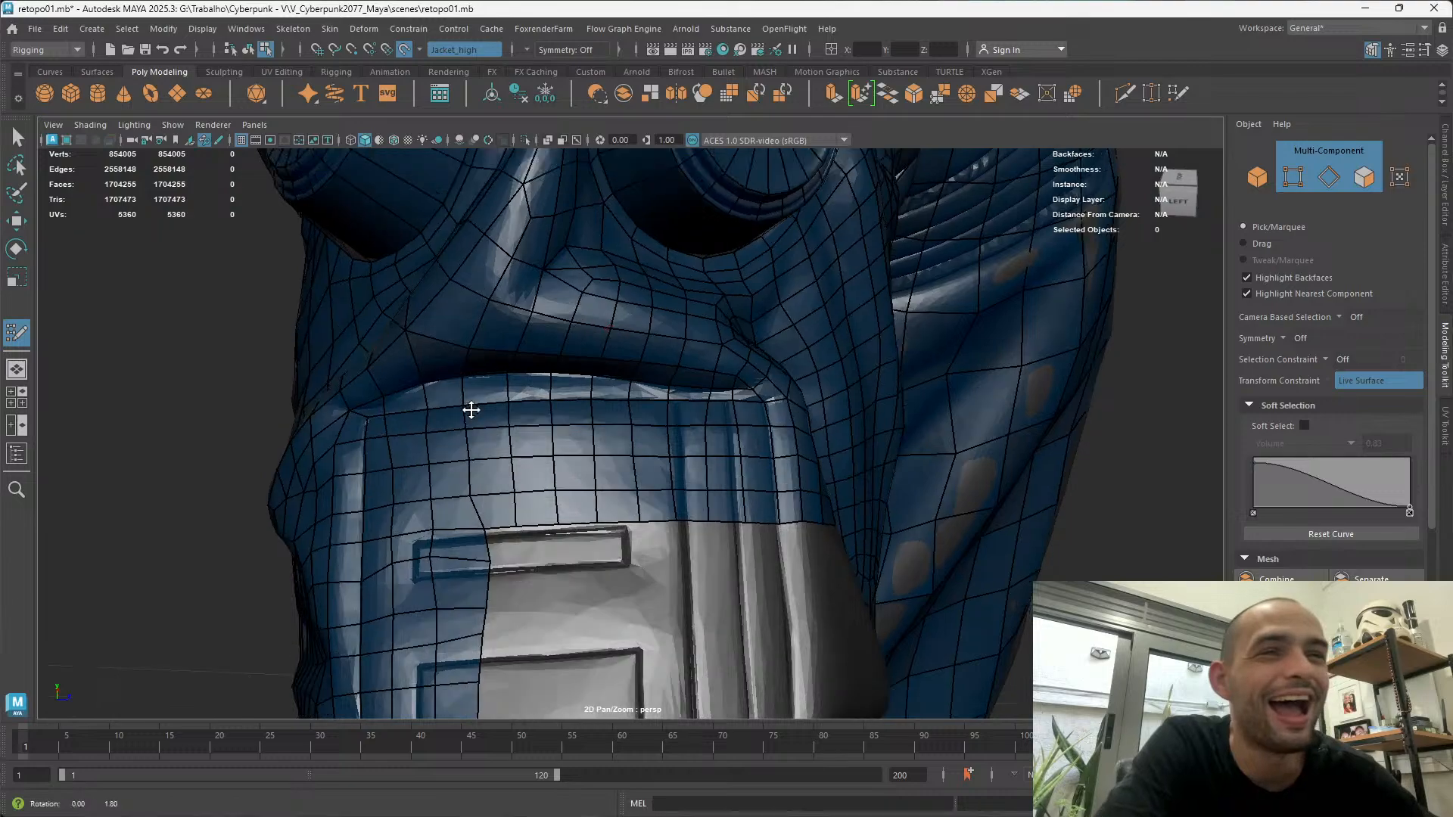
{"action": "left_click_drag", "start_coordinate": [470, 408], "coordinate": [553, 446], "text": "alt"}
{"action": "right_click_drag", "start_coordinate": [552, 446], "coordinate": [606, 452], "text": "alt"}
{"action": "left_click_drag", "start_coordinate": [606, 451], "coordinate": [682, 579], "text": "alt"}
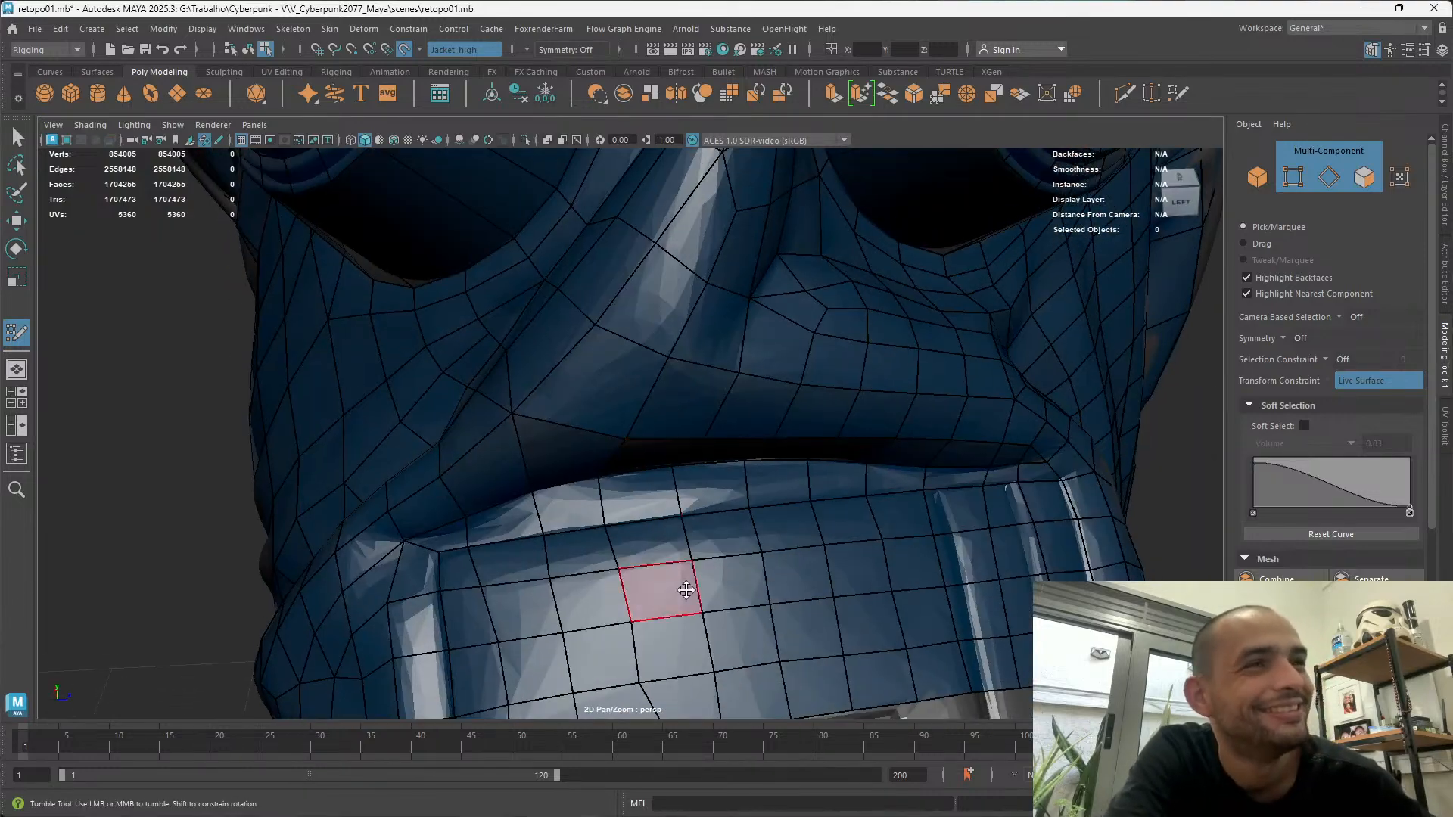
{"action": "right_click_drag", "start_coordinate": [682, 580], "coordinate": [646, 455], "text": "alt"}
{"action": "left_click_drag", "start_coordinate": [645, 455], "coordinate": [470, 379], "text": "alt"}
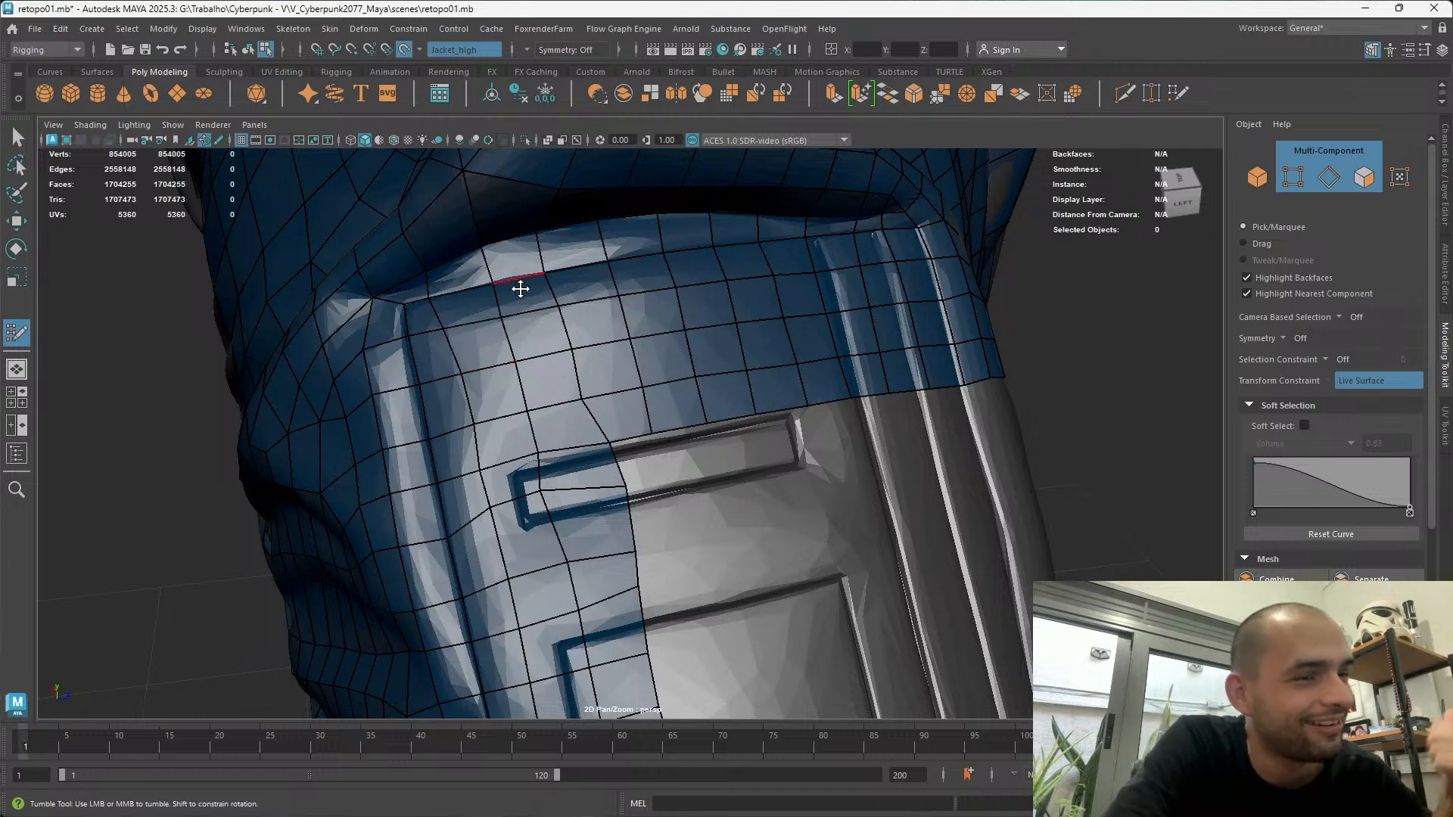
{"action": "scroll", "coordinate": [584, 490], "scroll_direction": "up", "scroll_amount": 5}
{"action": "scroll", "coordinate": [584, 490], "scroll_direction": "down", "scroll_amount": 5}
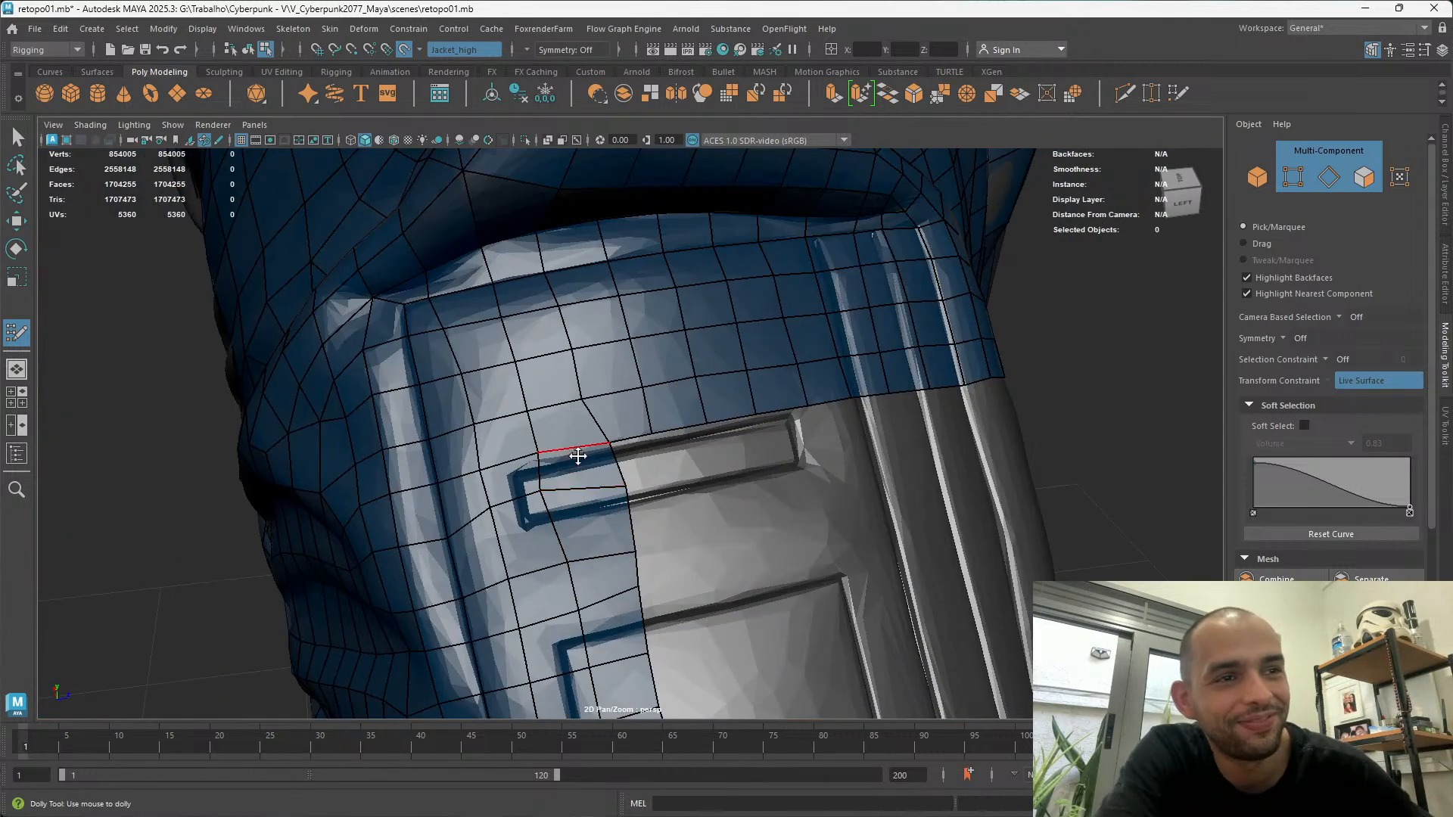
Reposition the vertices around the small slot's covered end to straighten the edge flow
{"action": "middle_click_drag", "start_coordinate": [601, 568], "coordinate": [535, 477], "text": "alt"}
{"action": "left_click_drag", "start_coordinate": [535, 476], "coordinate": [503, 446], "text": "alt"}
{"action": "left_click_drag", "start_coordinate": [462, 401], "coordinate": [484, 421]}
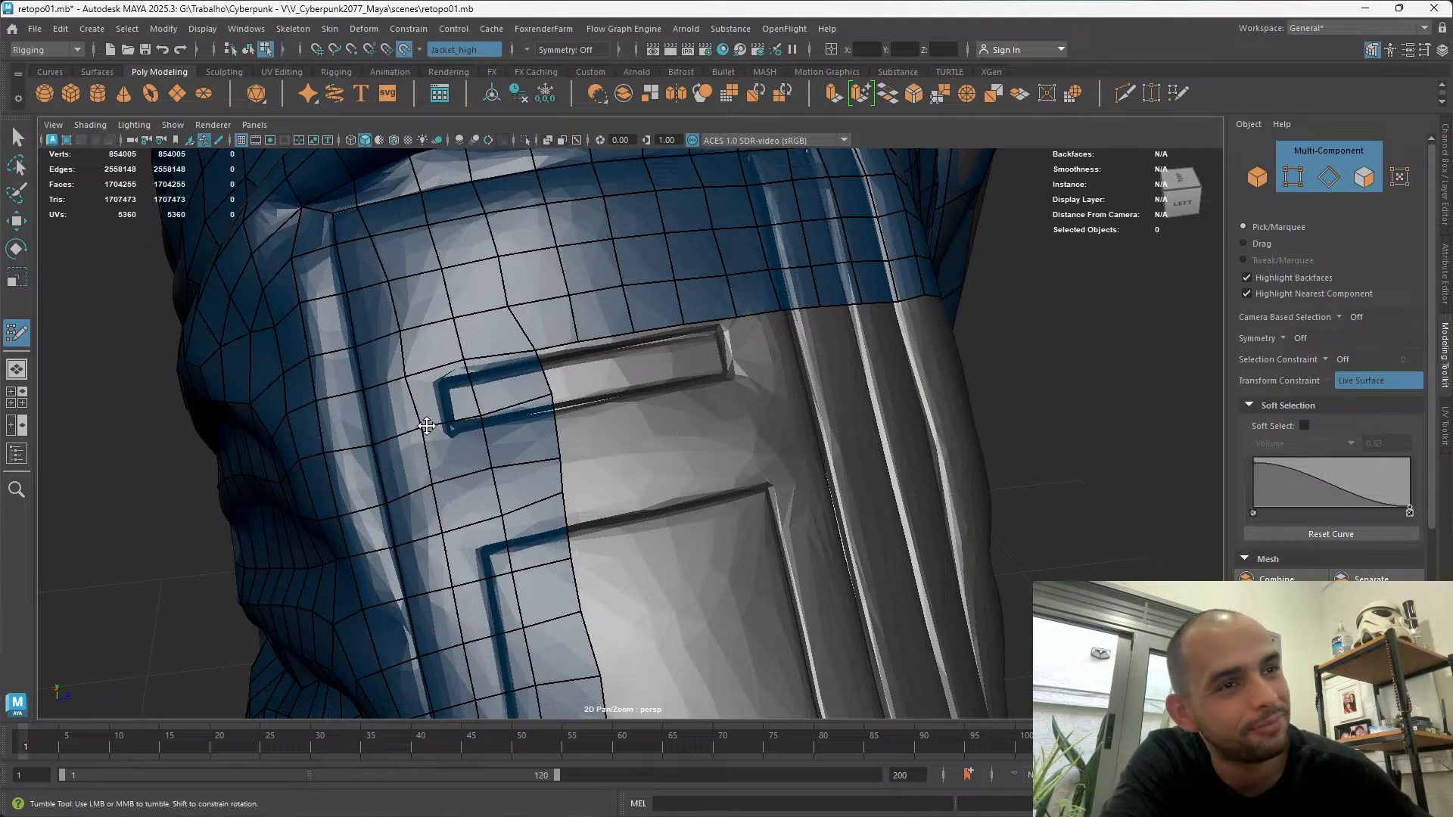
{"action": "left_click_drag", "start_coordinate": [423, 430], "coordinate": [597, 271], "text": "alt"}
{"action": "scroll", "coordinate": [604, 376], "scroll_direction": "up", "scroll_amount": 5}
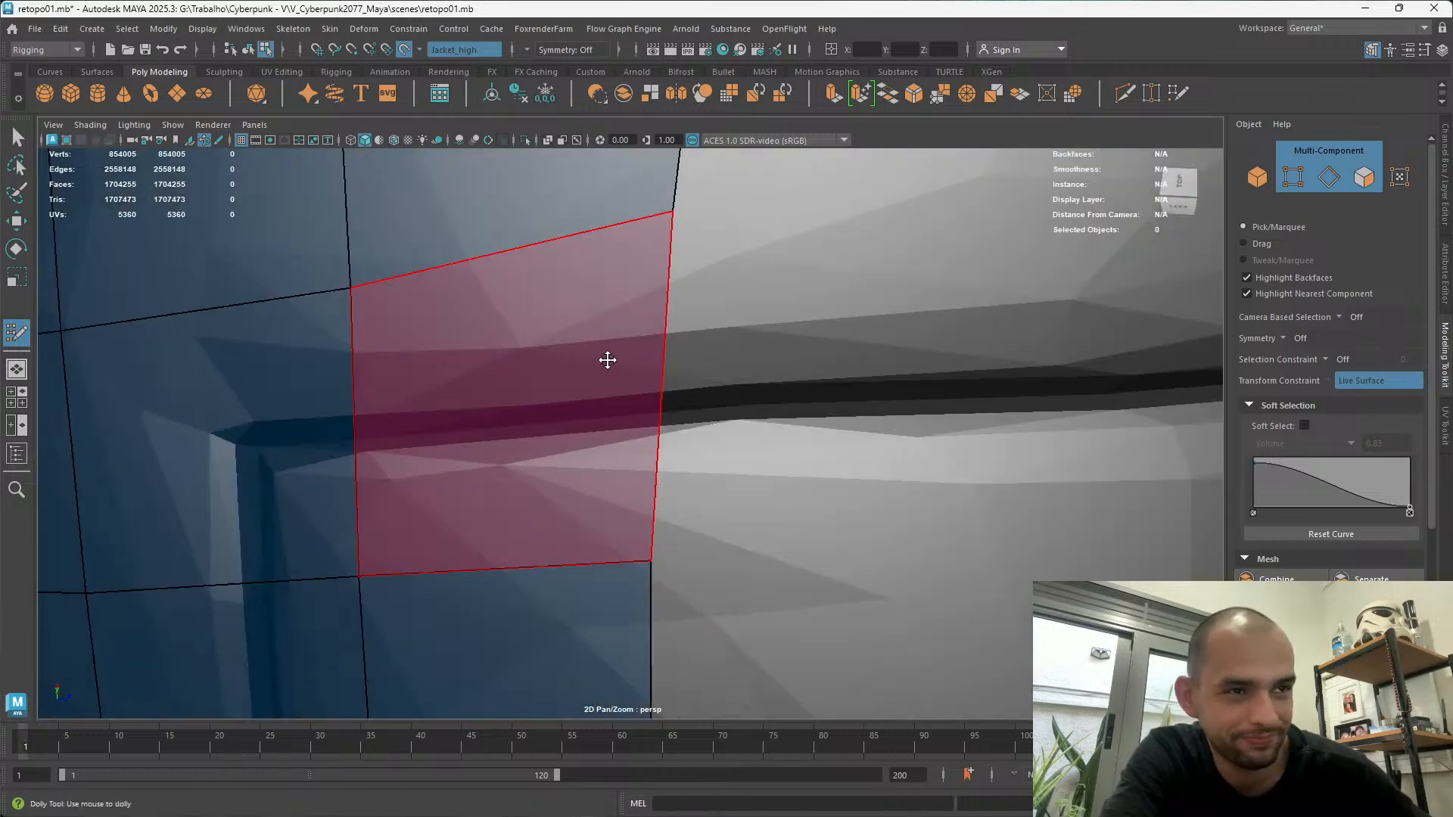
{"action": "scroll", "coordinate": [607, 312], "scroll_direction": "down", "scroll_amount": 3}
{"action": "scroll", "coordinate": [607, 311], "scroll_direction": "down", "scroll_amount": 2}
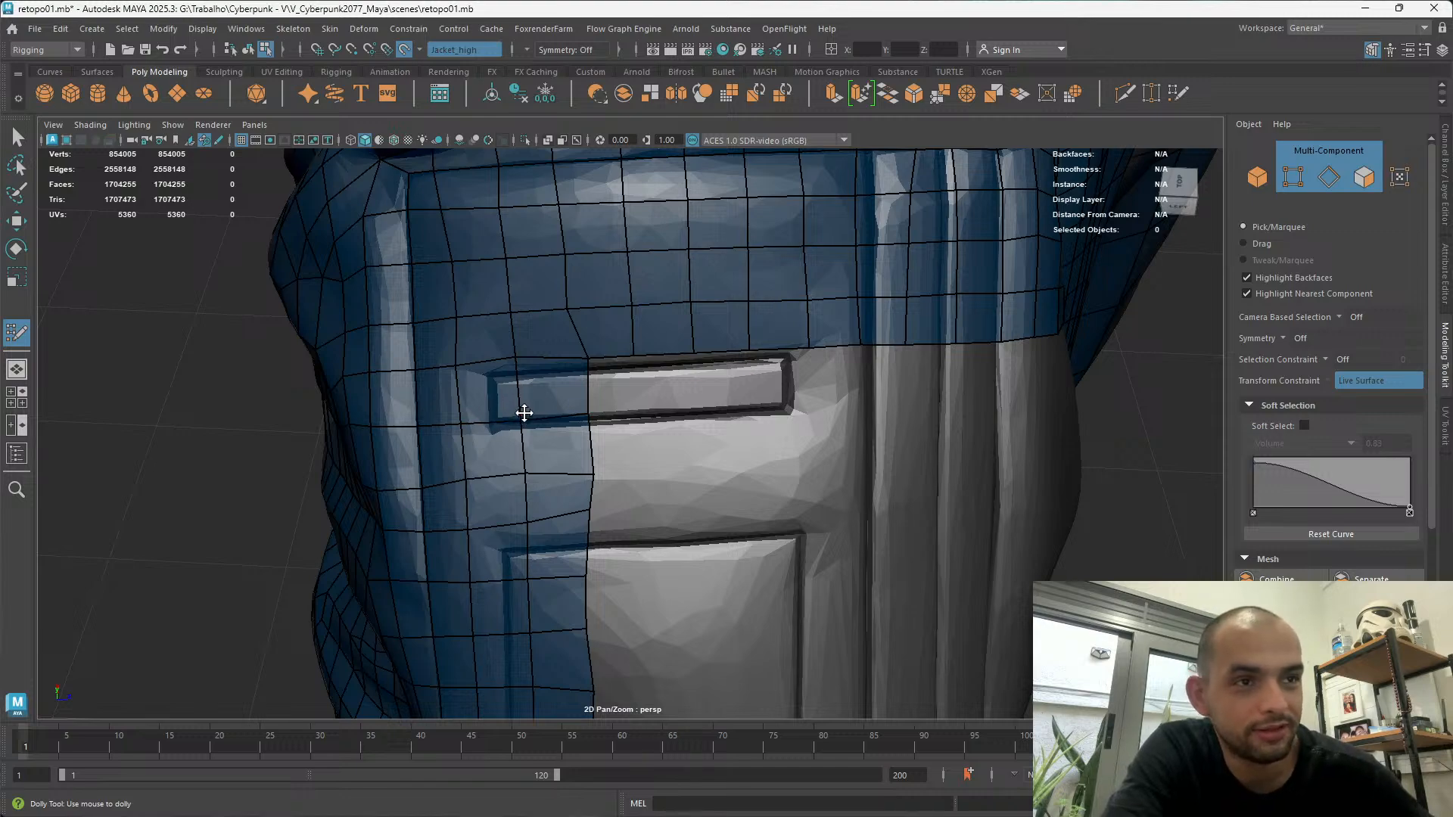
Undo the last Quad Draw adjustment around the small slot's covered end
{"action": "left_click_drag", "start_coordinate": [548, 407], "coordinate": [516, 439], "text": "alt"}
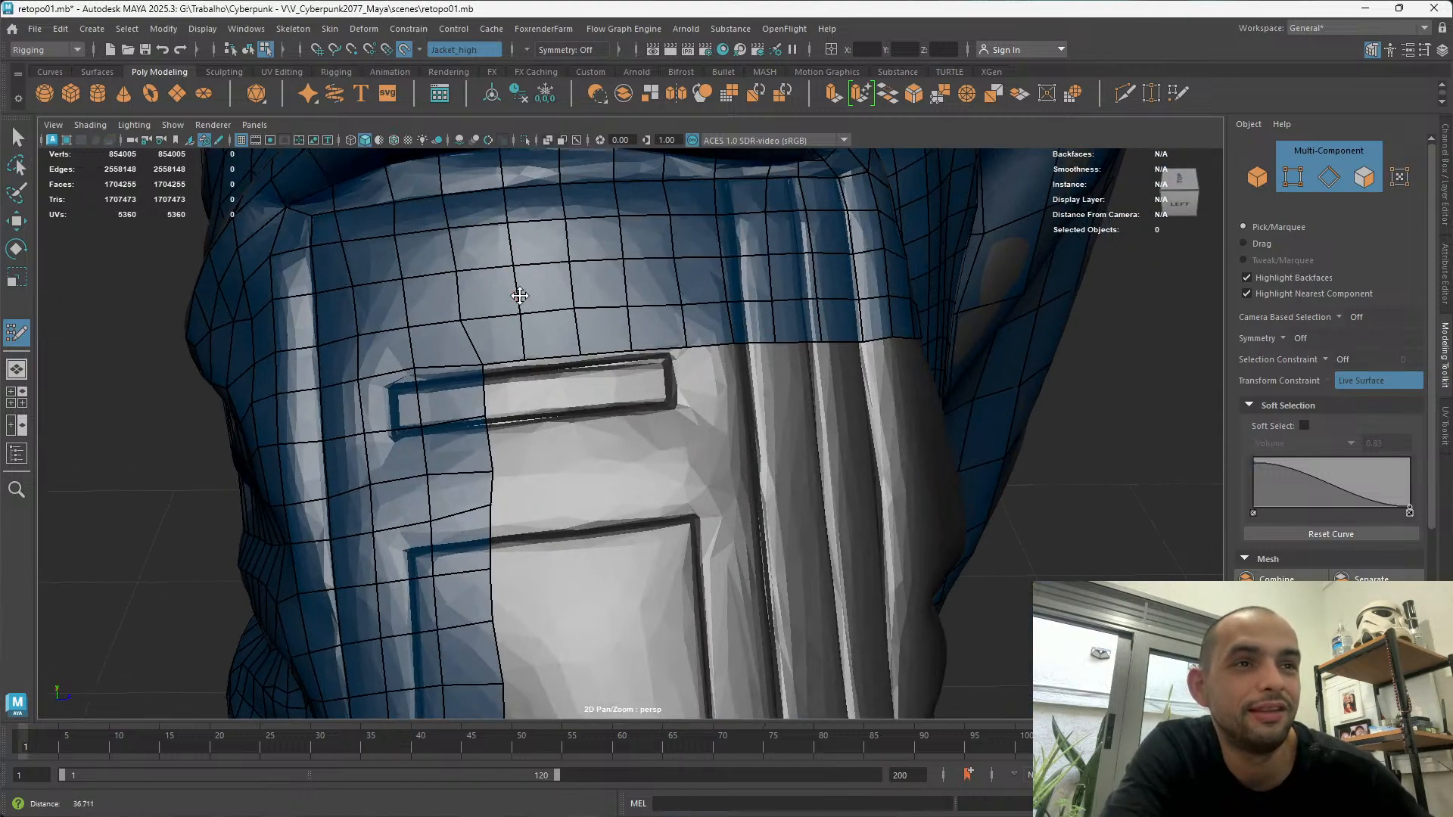
{"action": "scroll", "coordinate": [500, 326], "scroll_direction": "up", "scroll_amount": 1}
{"action": "key", "text": "ctrl+z"}
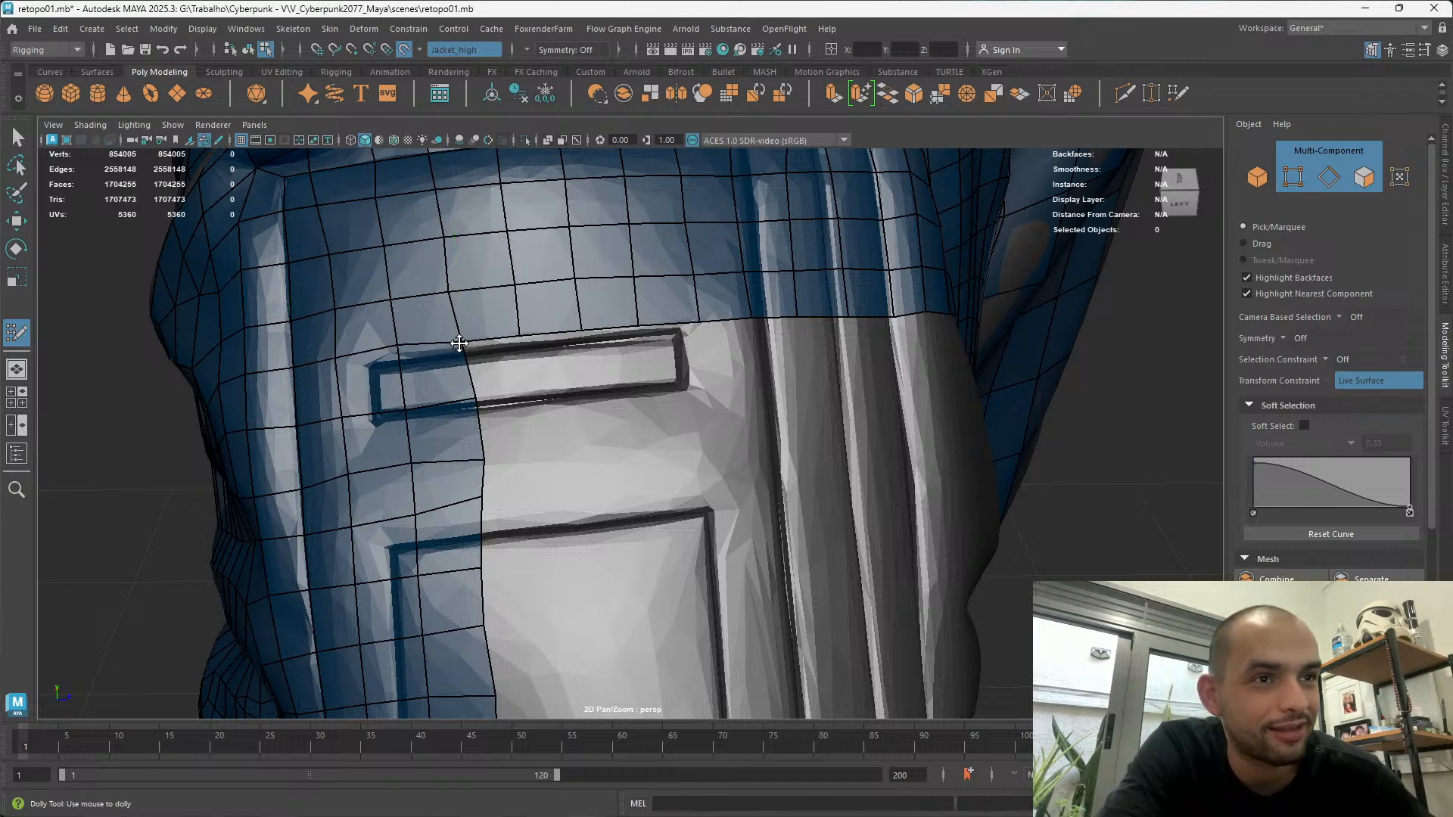
{"action": "left_click_drag", "start_coordinate": [451, 294], "coordinate": [324, 354], "text": "alt"}
{"action": "left_click_drag", "start_coordinate": [361, 272], "coordinate": [426, 348], "text": "alt"}
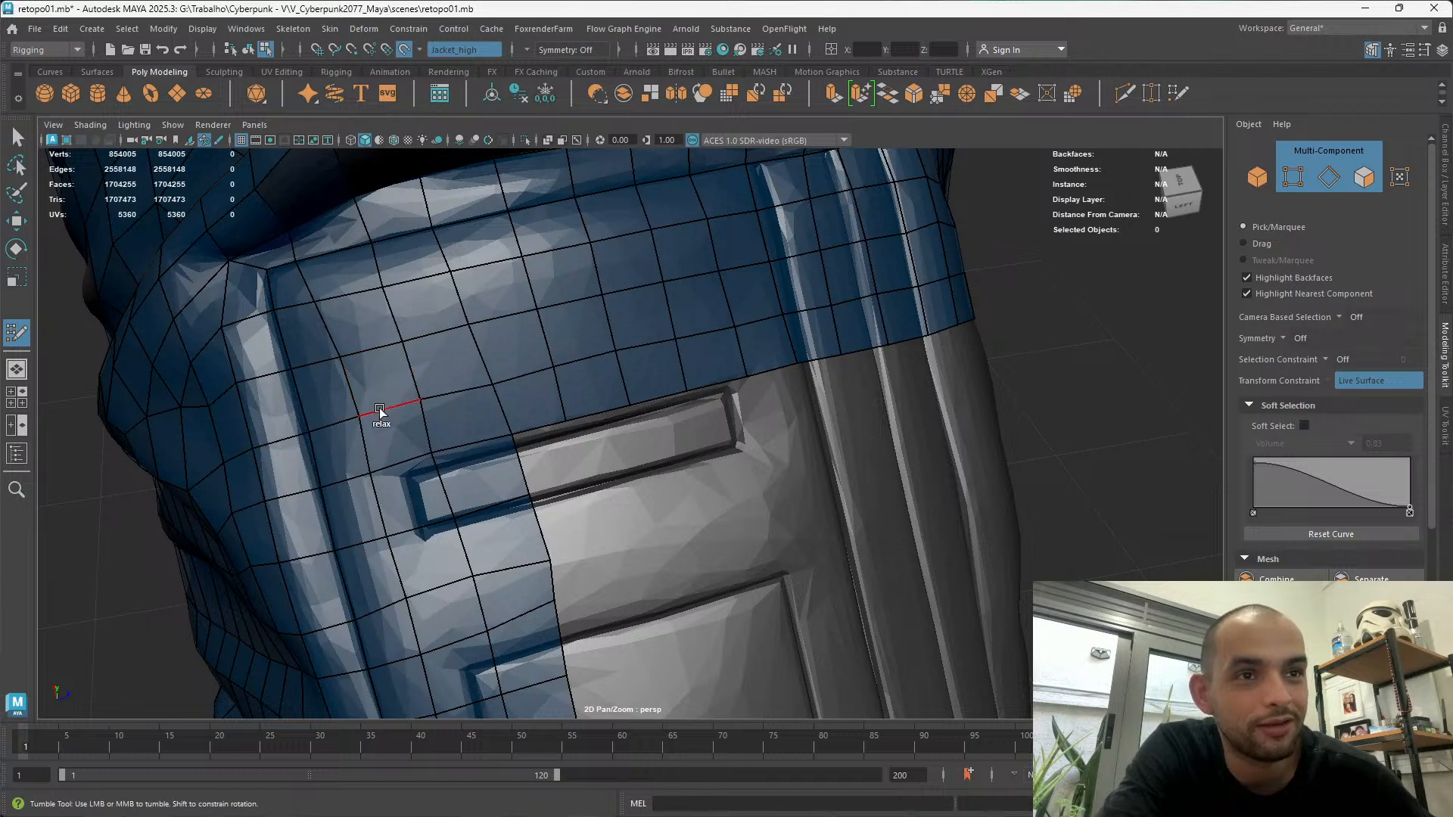
{"action": "left_click_drag", "start_coordinate": [385, 324], "coordinate": [457, 265], "text": "alt"}
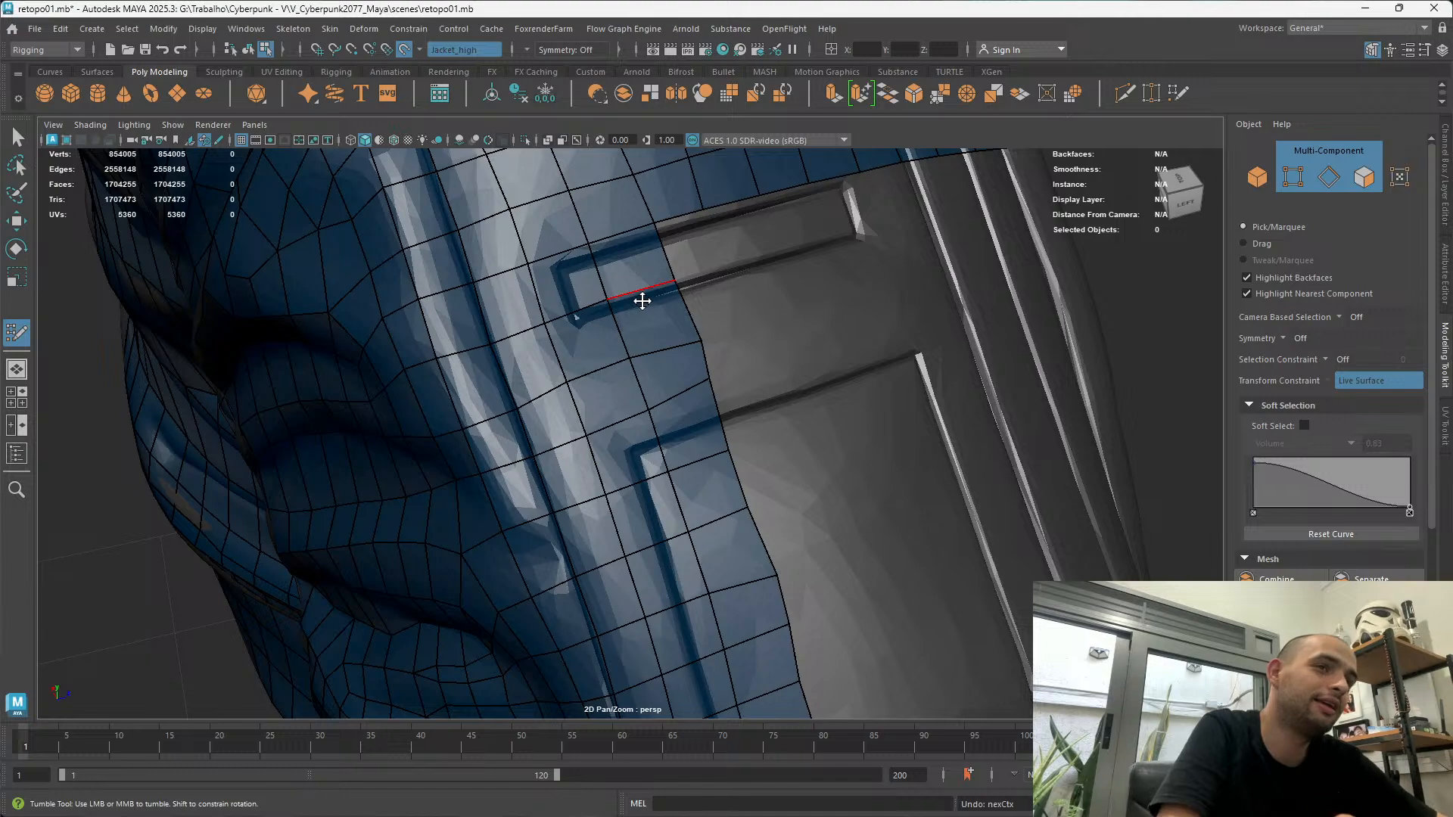
{"action": "key", "text": "bracketleft"}
{"action": "key", "text": "bracketright"}
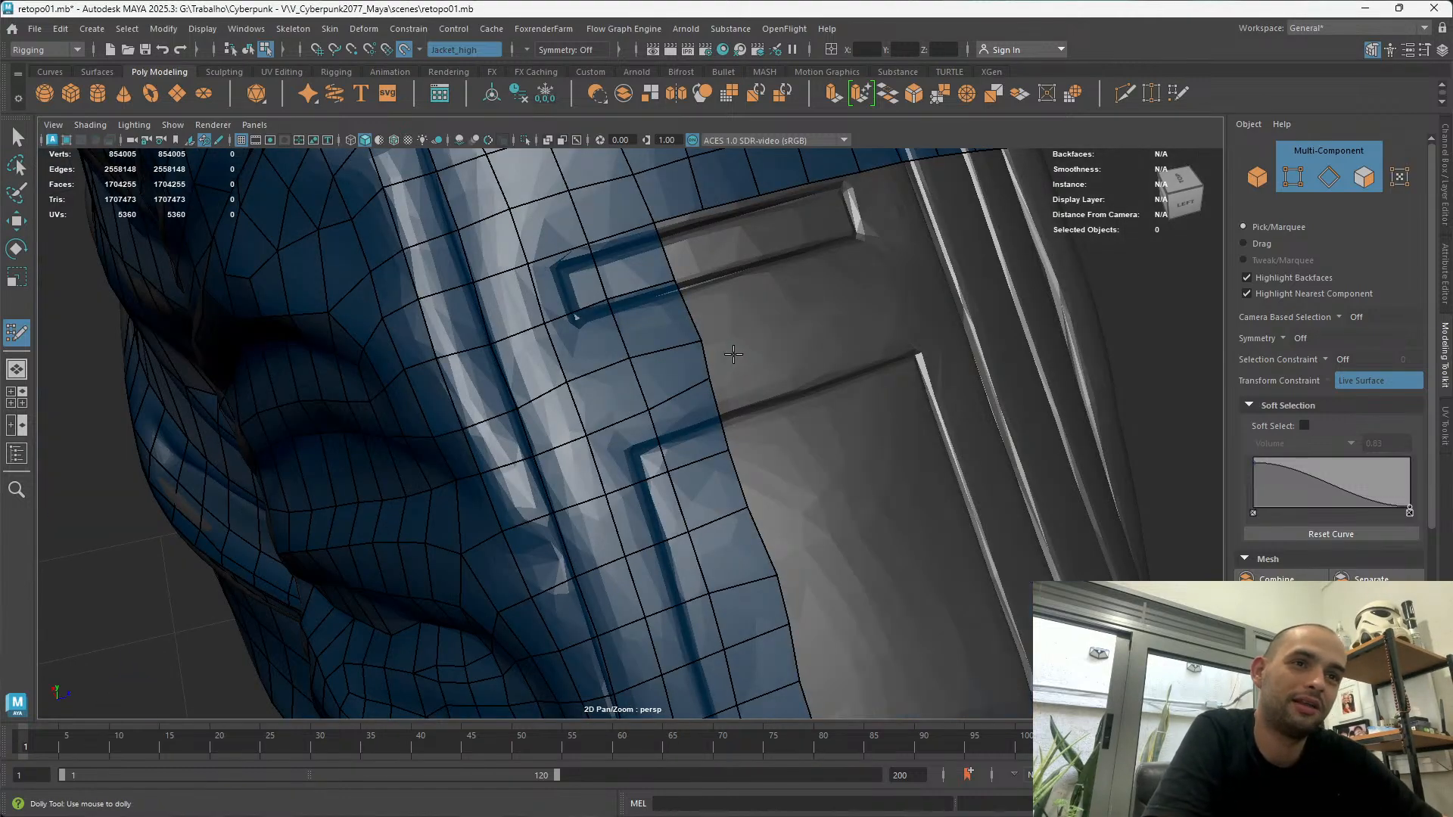
Examine the quad layout along the small slot, the panel edge and the adjoining raised strip from several angles
{"action": "middle_click_drag", "start_coordinate": [714, 335], "coordinate": [674, 317], "text": "alt"}
{"action": "scroll", "coordinate": [673, 317], "scroll_direction": "down", "scroll_amount": 3}
{"action": "left_click_drag", "start_coordinate": [670, 319], "coordinate": [583, 356], "text": "alt"}
{"action": "scroll", "coordinate": [558, 375], "scroll_direction": "up", "scroll_amount": 3}
{"action": "scroll", "coordinate": [535, 305], "scroll_direction": "down", "scroll_amount": 3}
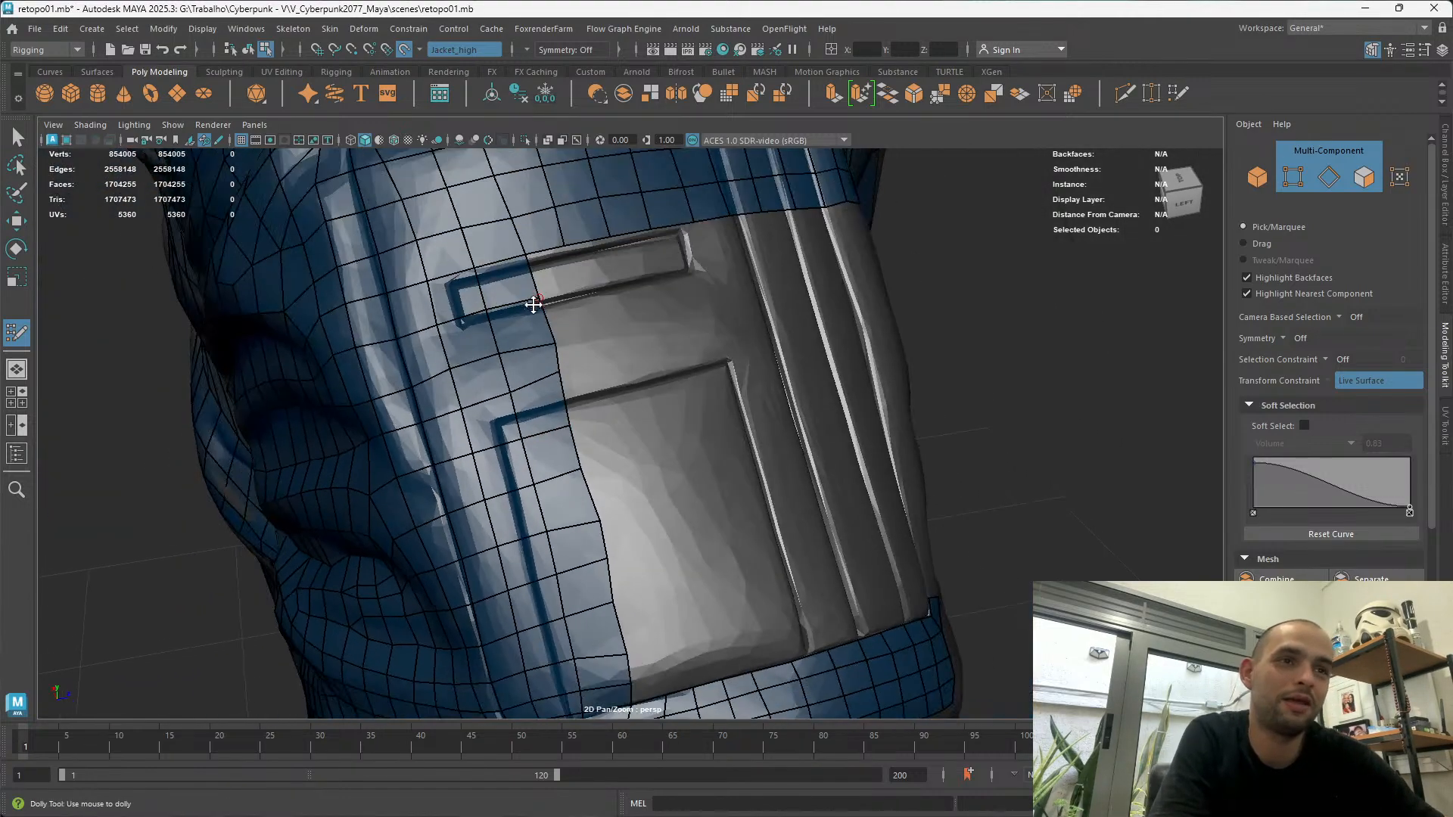
{"action": "scroll", "coordinate": [592, 425], "scroll_direction": "up", "scroll_amount": 3}
{"action": "scroll", "coordinate": [548, 263], "scroll_direction": "down", "scroll_amount": 3}
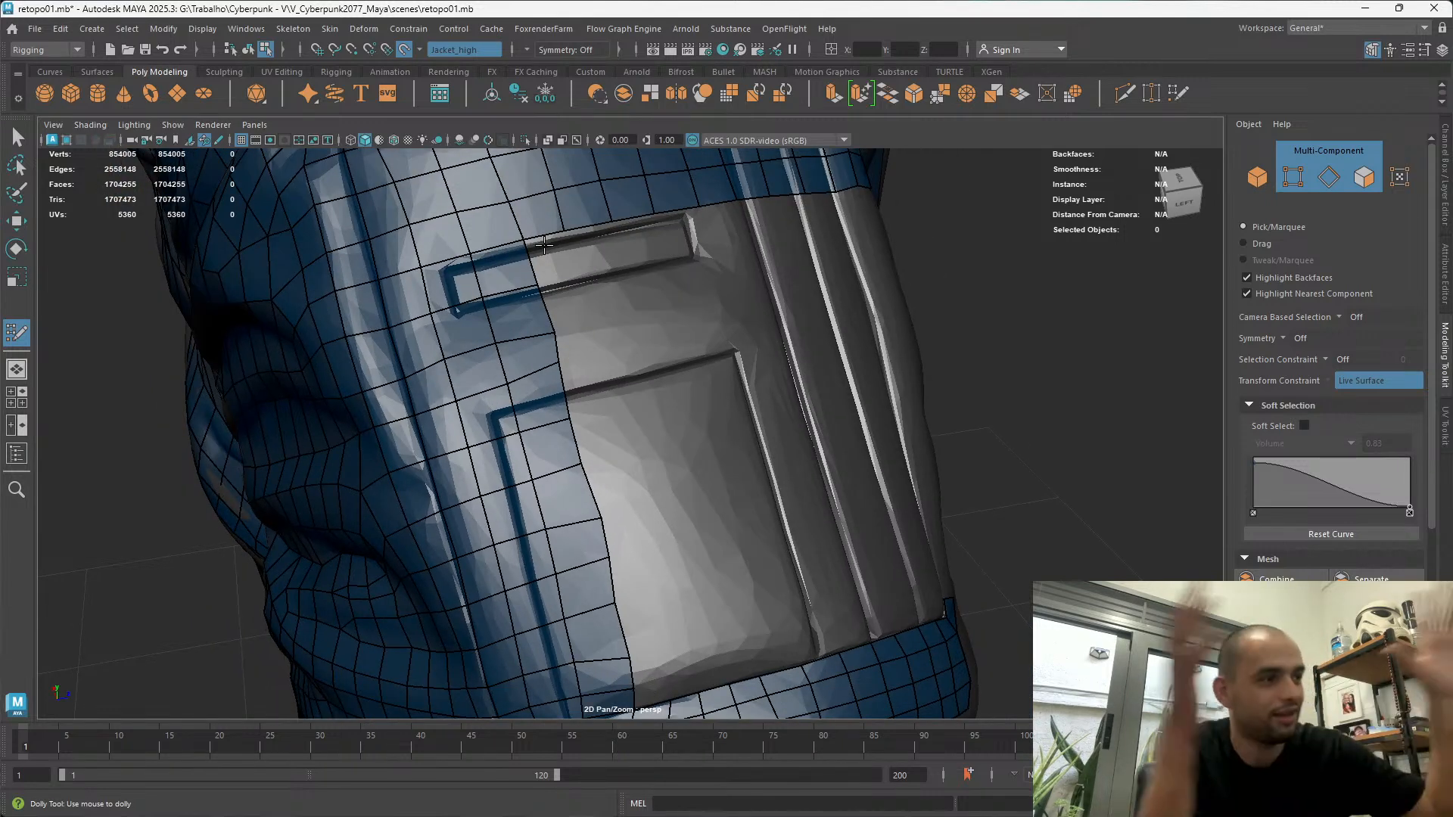
{"action": "scroll", "coordinate": [545, 244], "scroll_direction": "down", "scroll_amount": 2}
{"action": "left_click_drag", "start_coordinate": [610, 424], "coordinate": [378, 344], "text": "alt"}
{"action": "scroll", "coordinate": [383, 338], "scroll_direction": "up", "scroll_amount": 5}
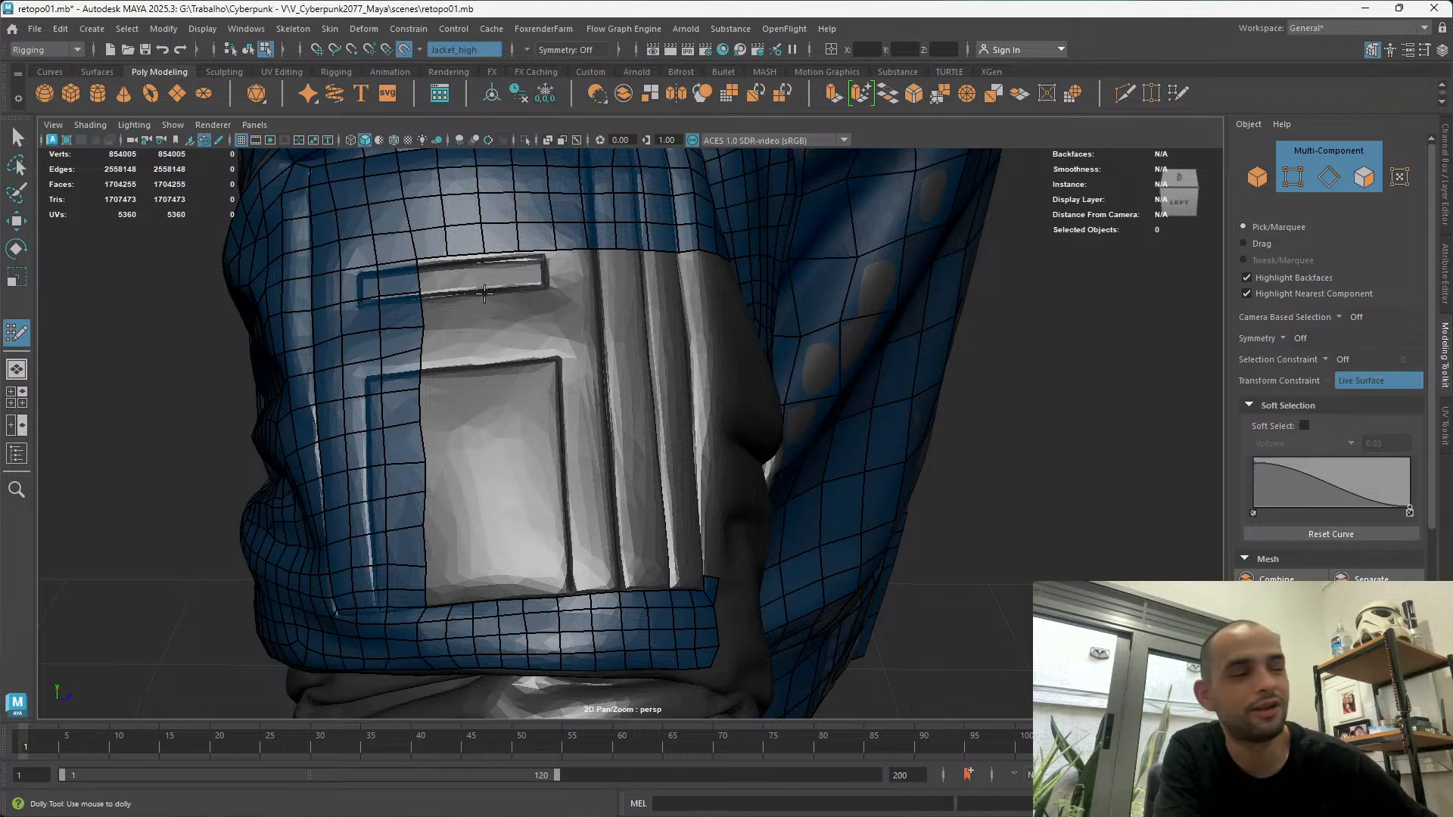
{"action": "scroll", "coordinate": [489, 284], "scroll_direction": "up", "scroll_amount": 3}
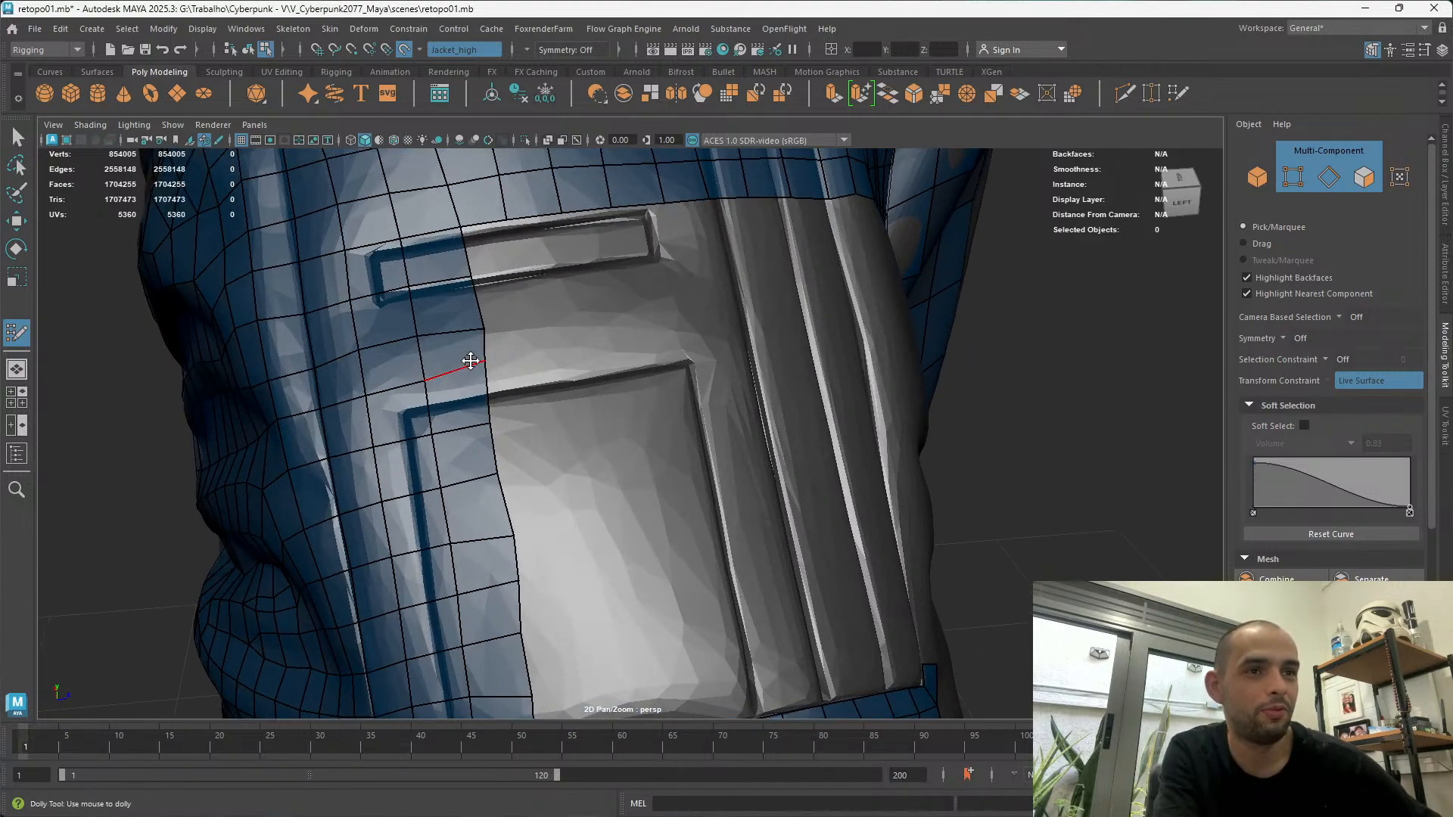
{"action": "middle_click_drag", "start_coordinate": [459, 357], "coordinate": [497, 417], "text": "alt"}
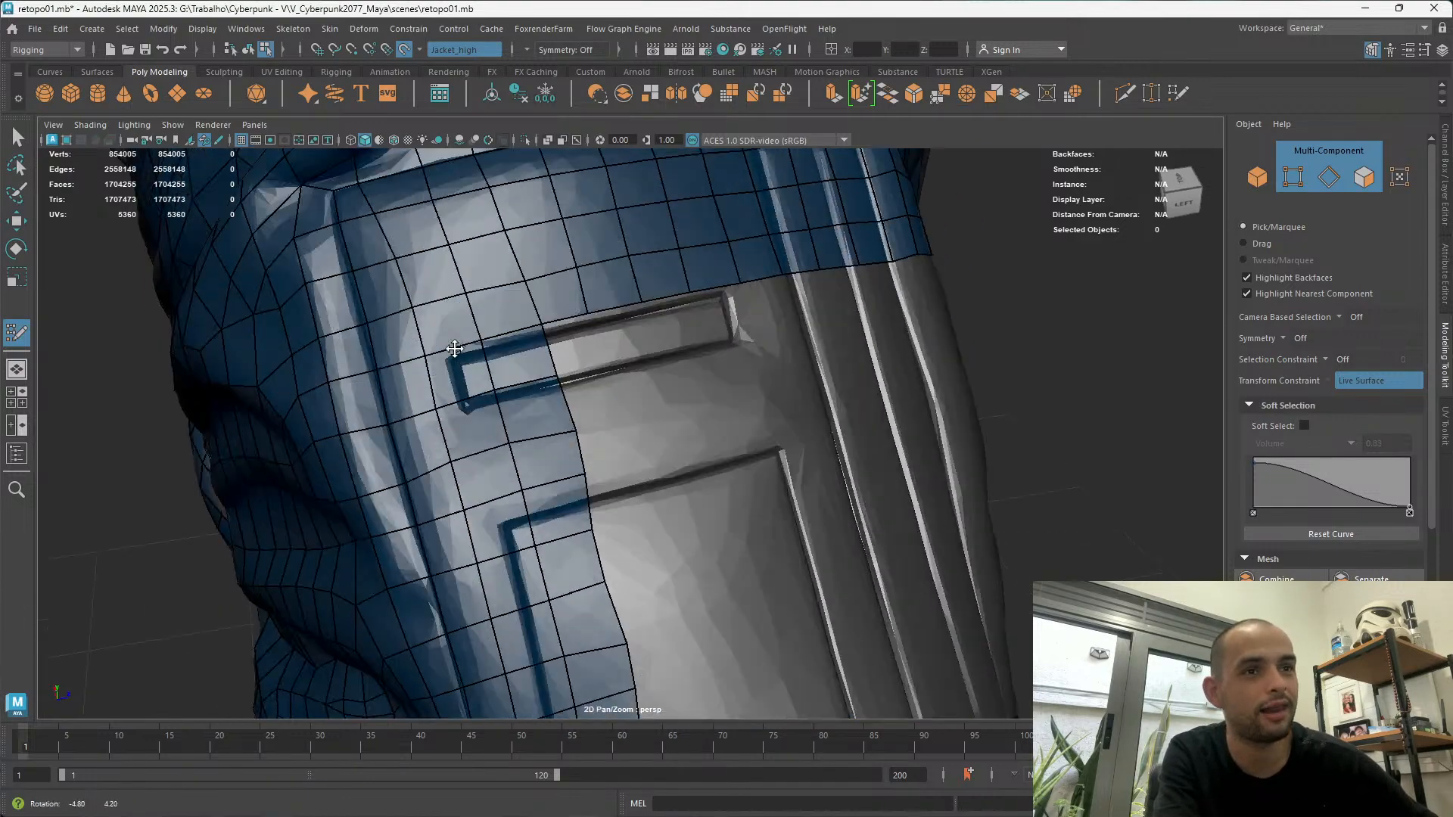
{"action": "left_click_drag", "start_coordinate": [497, 417], "coordinate": [792, 483], "text": "alt"}
{"action": "middle_click_drag", "start_coordinate": [838, 507], "coordinate": [777, 469], "text": "alt"}
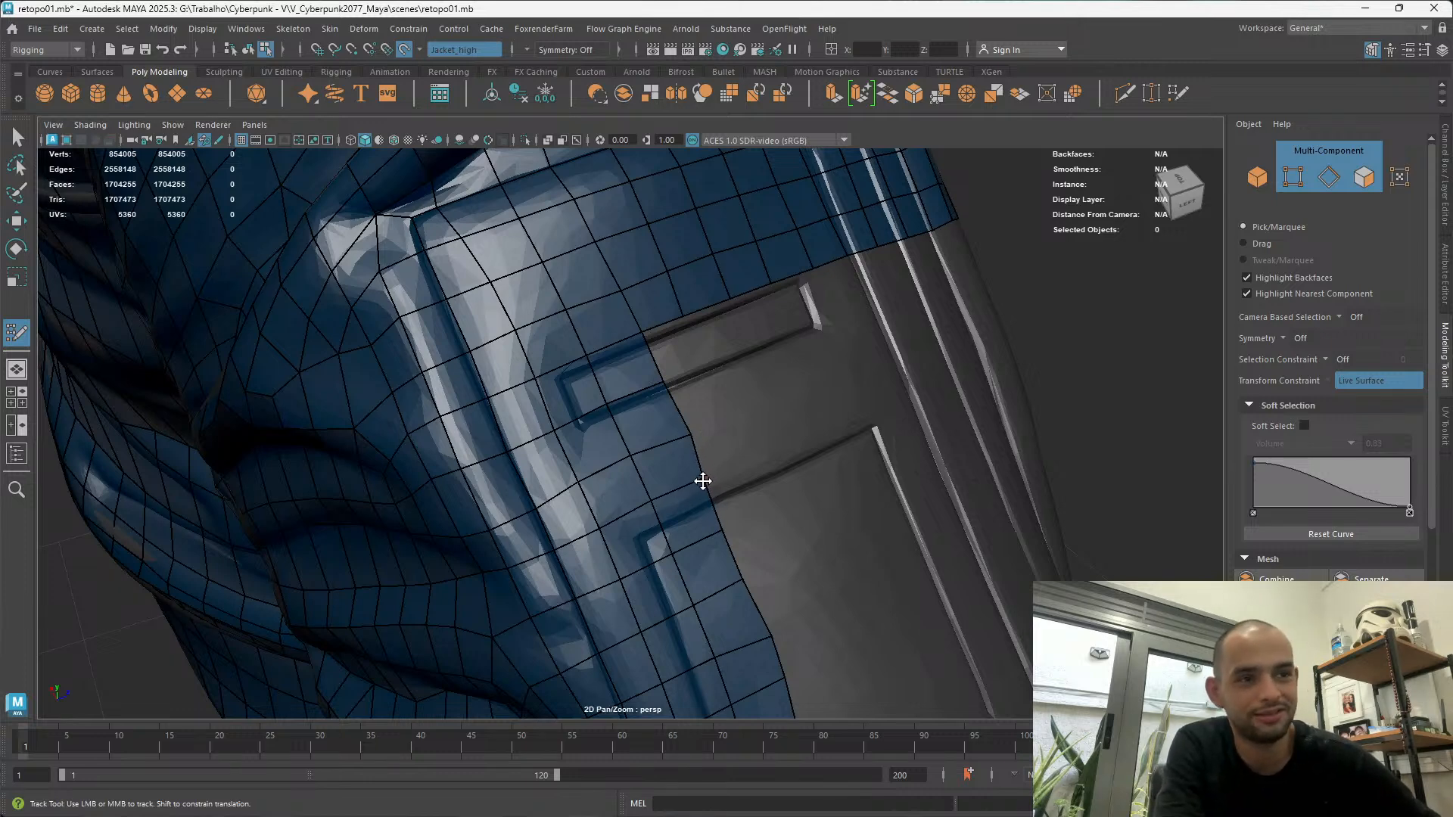
{"action": "left_click_drag", "start_coordinate": [600, 422], "coordinate": [529, 444], "text": "alt"}
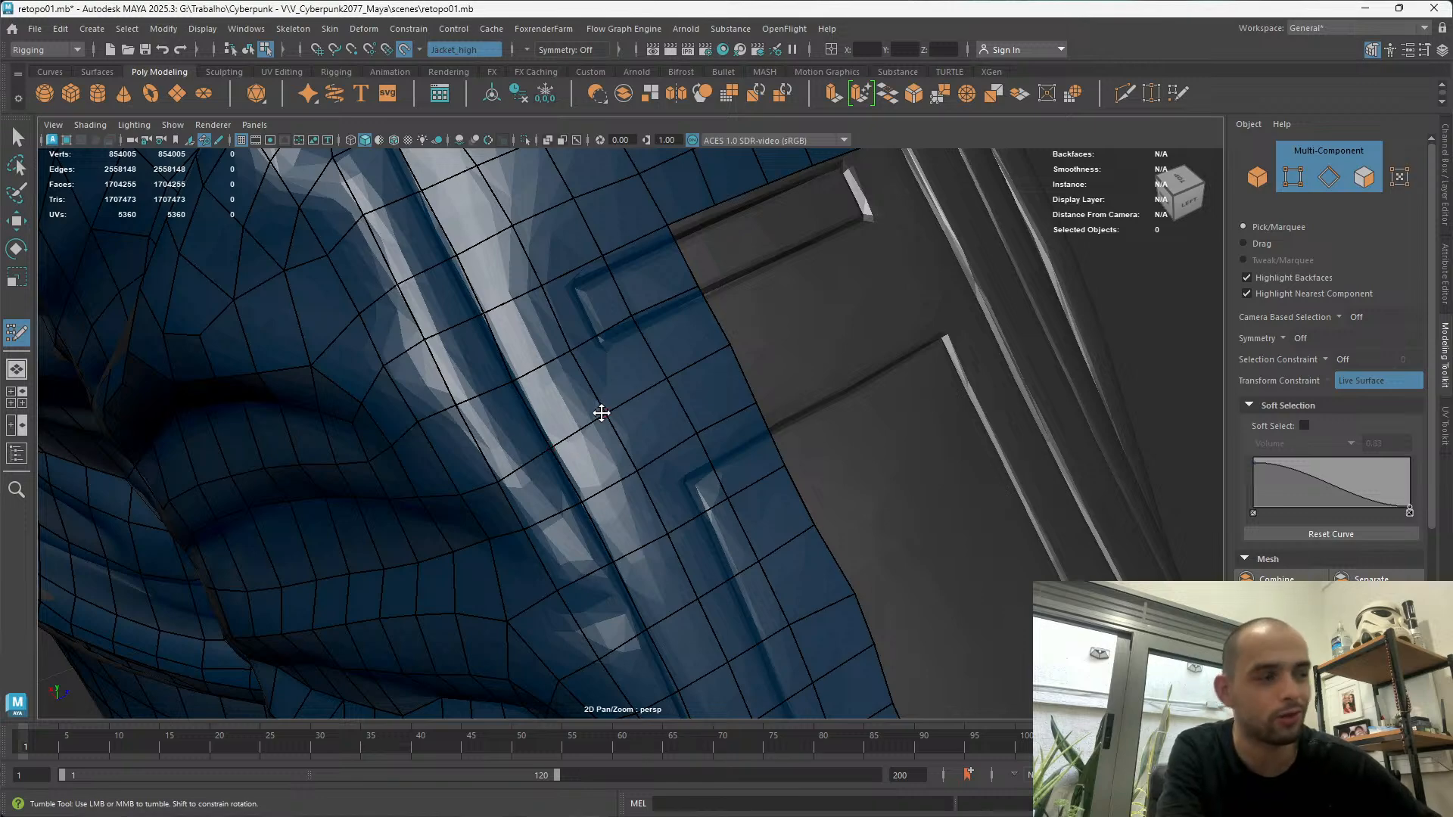
Move the vertex just below the raised strip's lower corner slightly down to open up the pinched corner quad
{"action": "middle_click_drag", "start_coordinate": [627, 460], "coordinate": [606, 311], "text": "alt"}
{"action": "left_click_drag", "start_coordinate": [606, 311], "coordinate": [581, 253], "text": "alt"}
{"action": "middle_click_drag", "start_coordinate": [569, 241], "coordinate": [576, 283], "text": "alt"}
{"action": "left_click_drag", "start_coordinate": [577, 282], "coordinate": [581, 394], "text": "alt"}
{"action": "scroll", "coordinate": [589, 393], "scroll_direction": "up", "scroll_amount": 5}
{"action": "left_click_drag", "start_coordinate": [631, 270], "coordinate": [620, 396], "text": "alt"}
{"action": "right_click_drag", "start_coordinate": [620, 395], "coordinate": [739, 276], "text": "alt"}
{"action": "middle_click_drag", "start_coordinate": [739, 276], "coordinate": [729, 350], "text": "alt"}
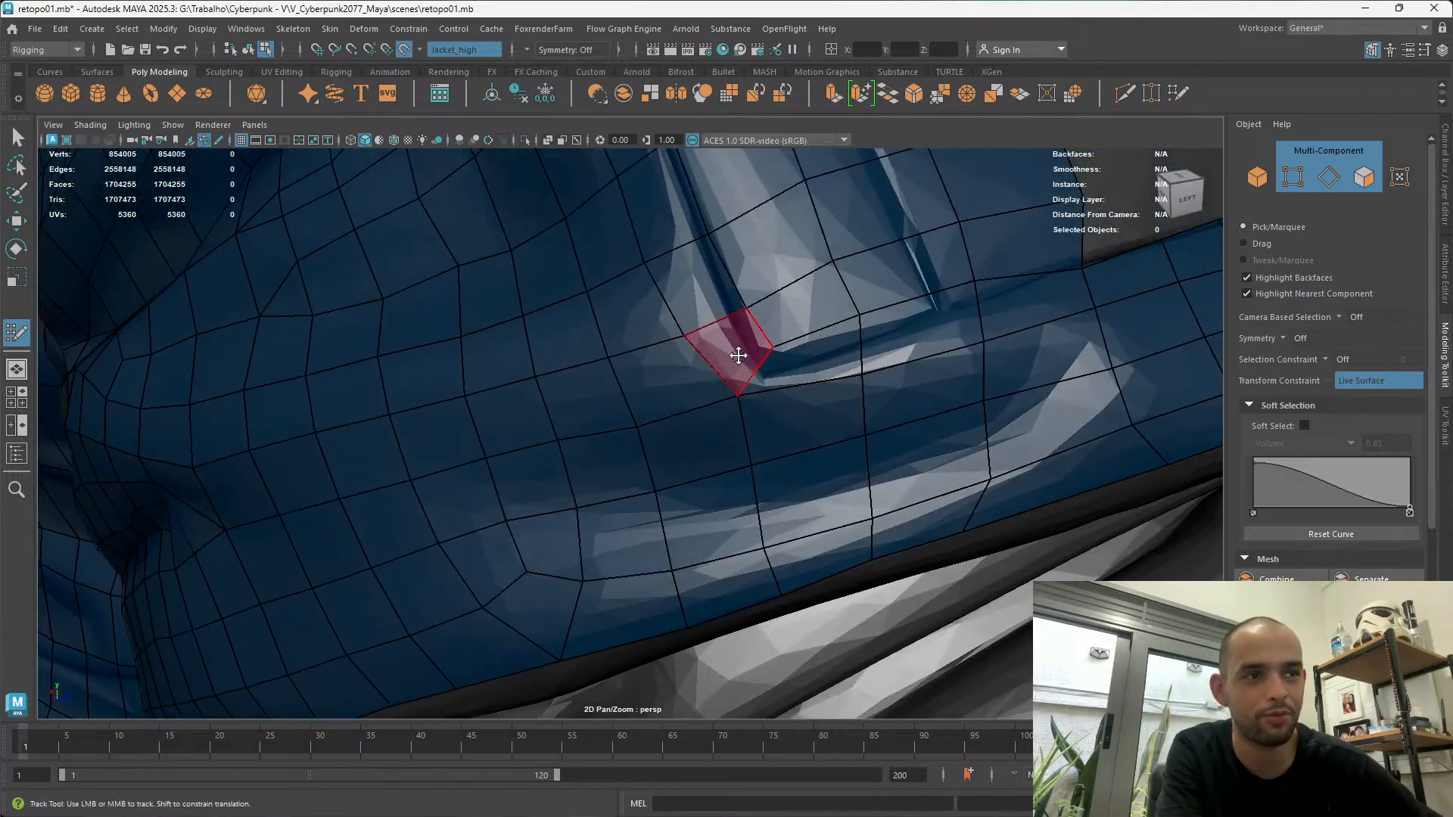
{"action": "left_click_drag", "start_coordinate": [738, 395], "coordinate": [736, 418]}
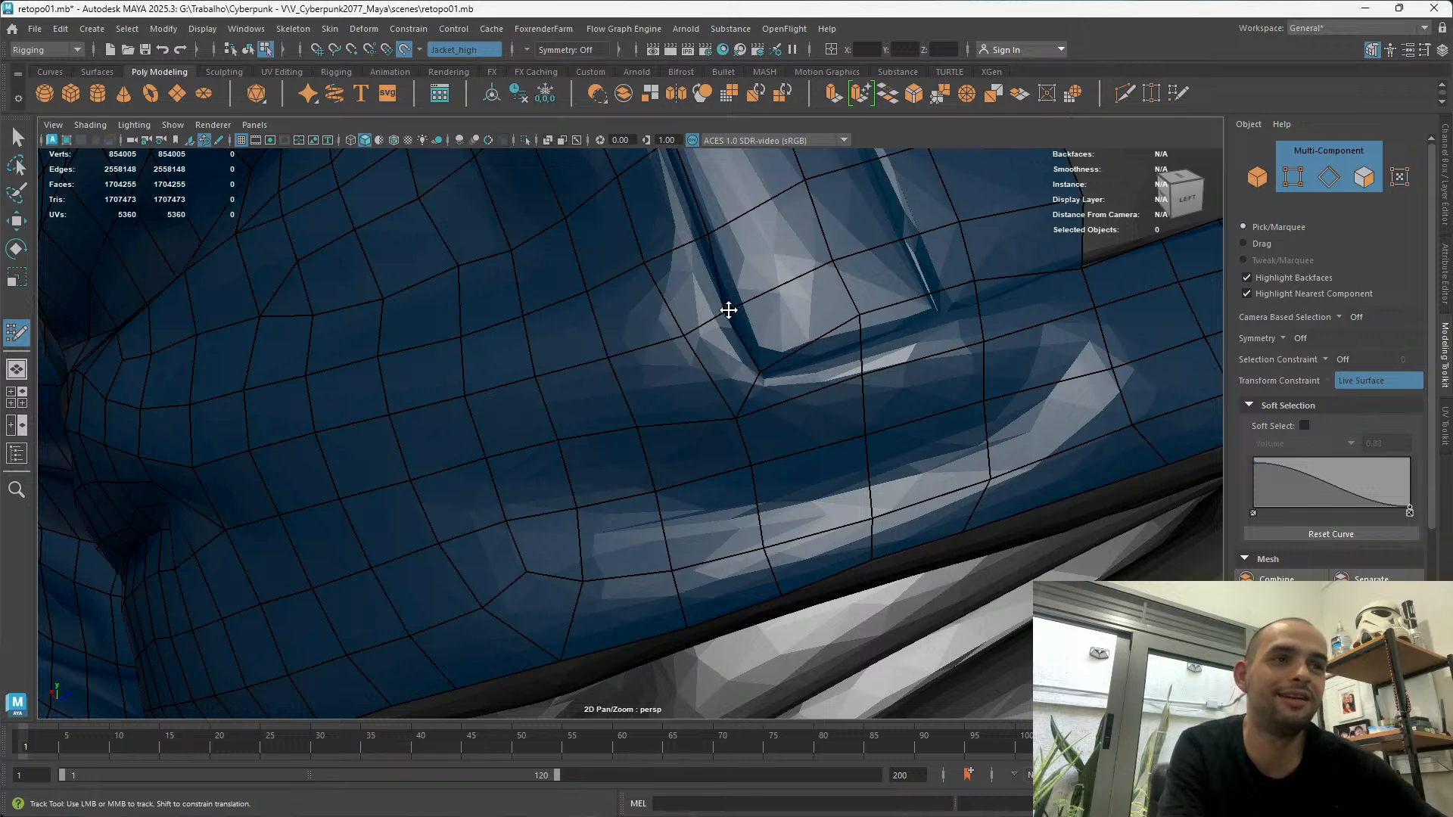
Examine the edge flow from the raised strip's lower corner up to the folds above the pocket panel
{"action": "left_click_drag", "start_coordinate": [699, 301], "coordinate": [691, 467], "text": "alt"}
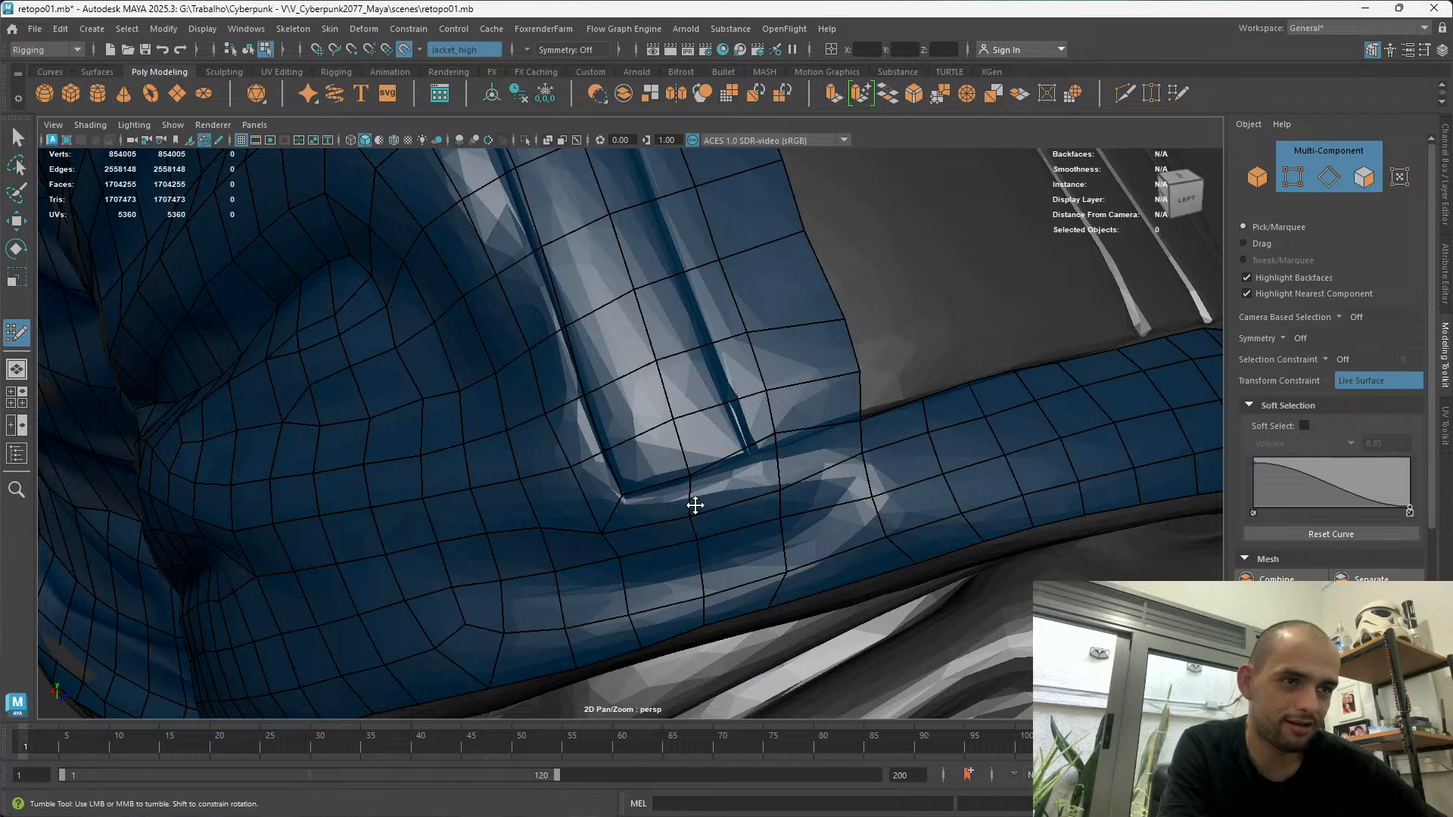
{"action": "left_click_drag", "start_coordinate": [782, 446], "coordinate": [674, 392], "text": "alt"}
{"action": "right_click_drag", "start_coordinate": [604, 398], "coordinate": [520, 321], "text": "alt"}
{"action": "left_click_drag", "start_coordinate": [520, 321], "coordinate": [568, 367], "text": "alt"}
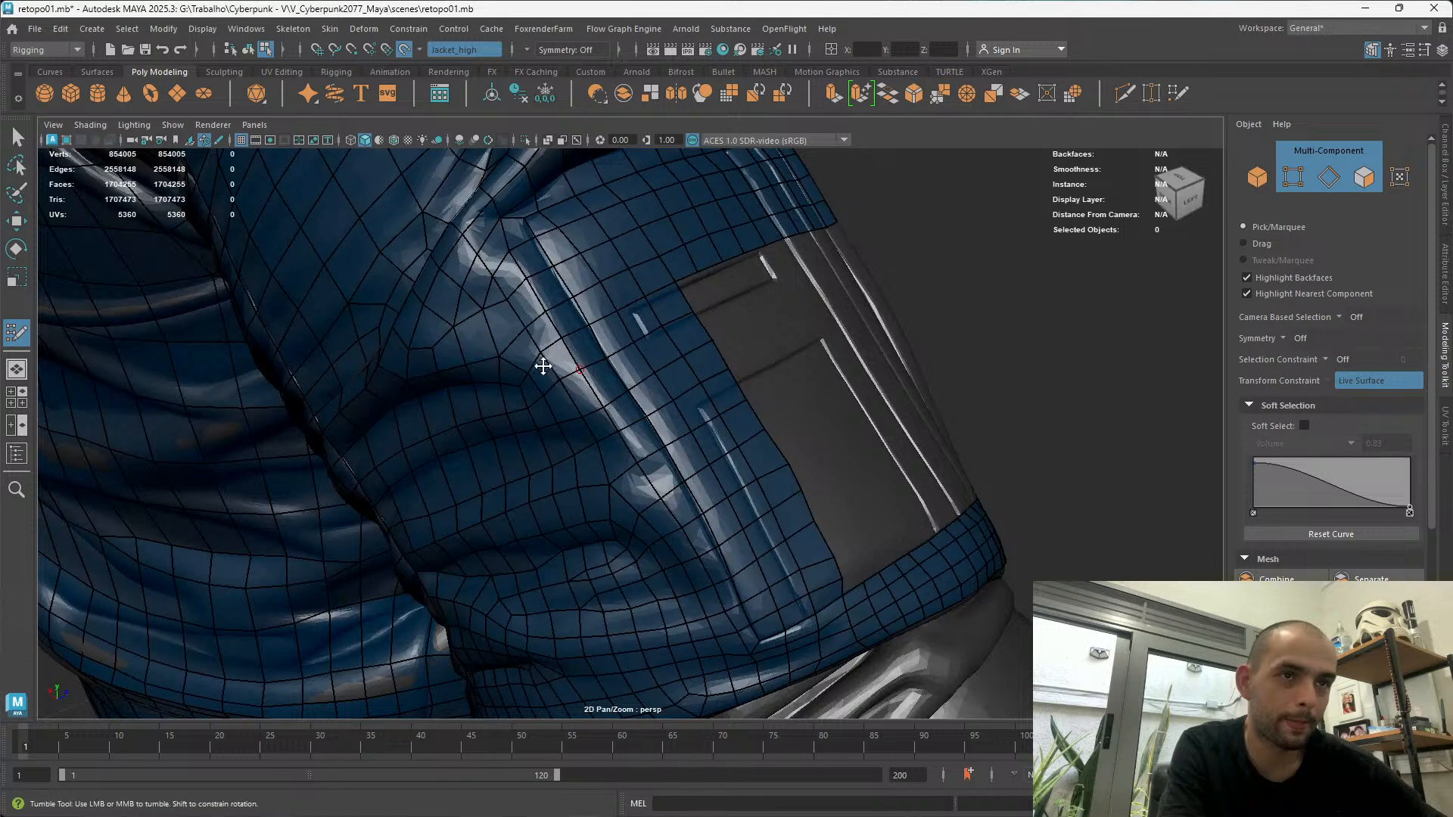
{"action": "right_click_drag", "start_coordinate": [568, 366], "coordinate": [723, 433], "text": "alt"}
{"action": "left_click_drag", "start_coordinate": [695, 439], "coordinate": [543, 452], "text": "alt"}
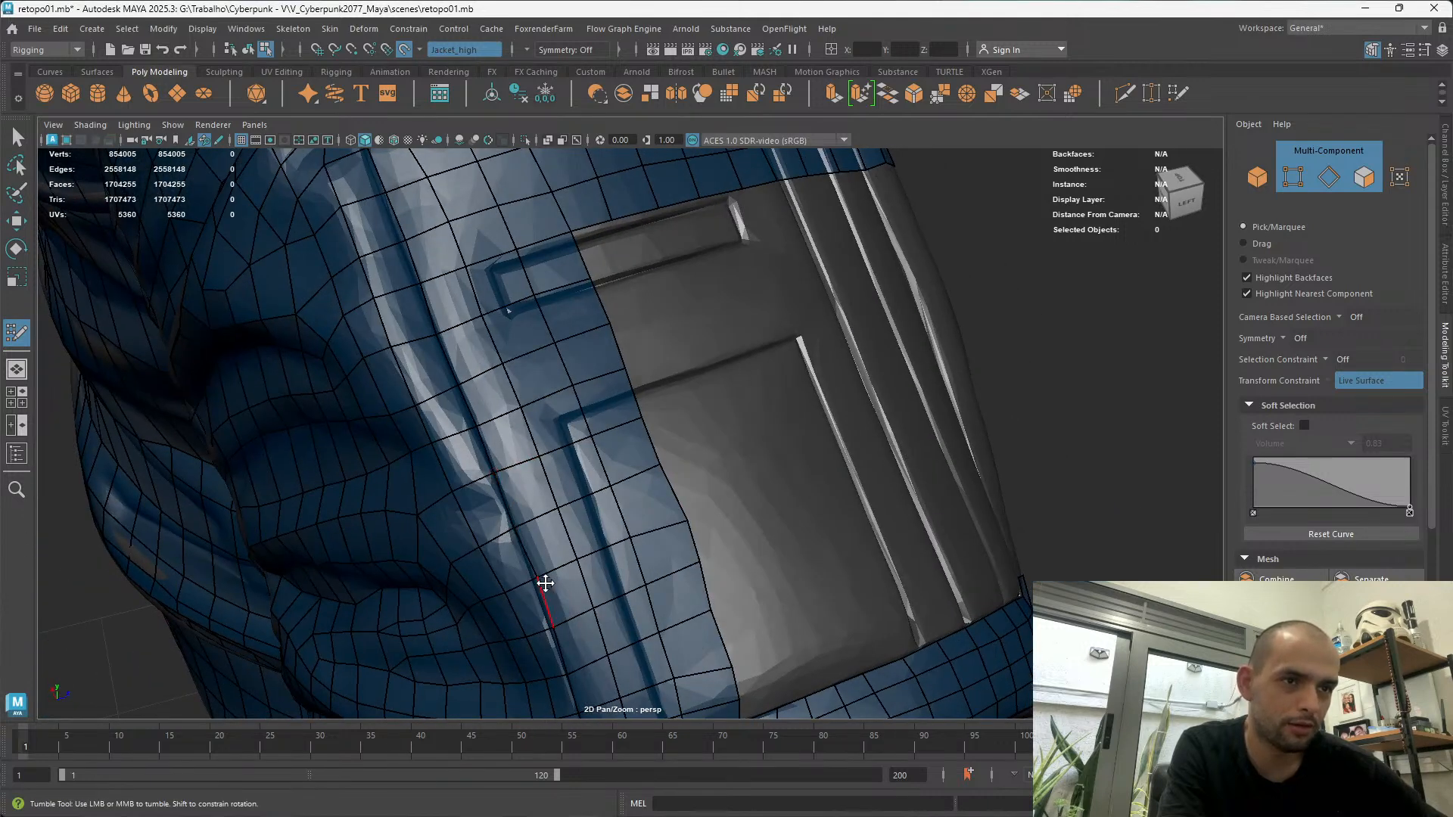
{"action": "left_click_drag", "start_coordinate": [553, 623], "coordinate": [451, 350], "text": "alt"}
{"action": "right_click_drag", "start_coordinate": [451, 351], "coordinate": [468, 334], "text": "alt"}
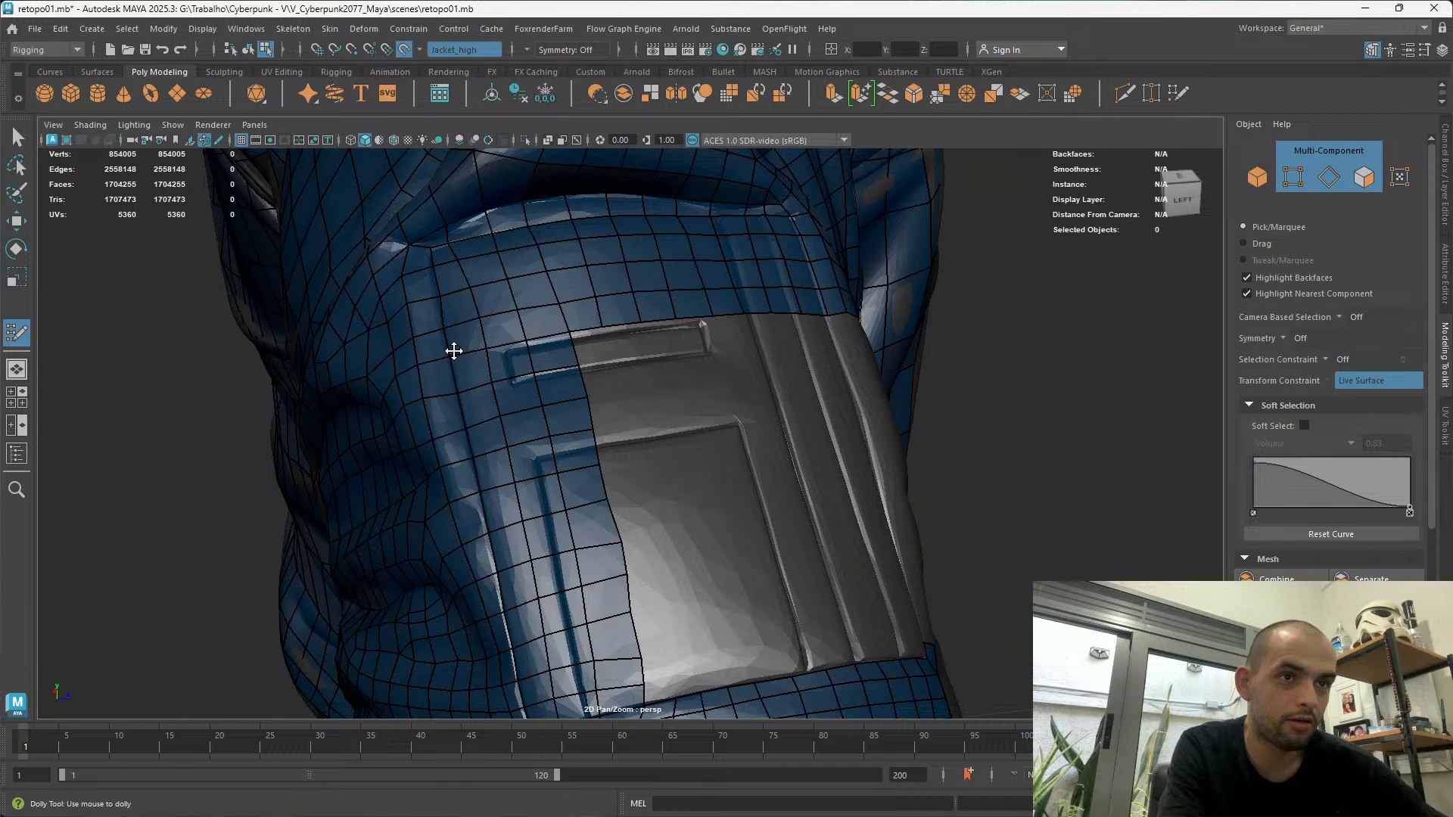
{"action": "left_click_drag", "start_coordinate": [439, 252], "coordinate": [430, 394], "text": "alt"}
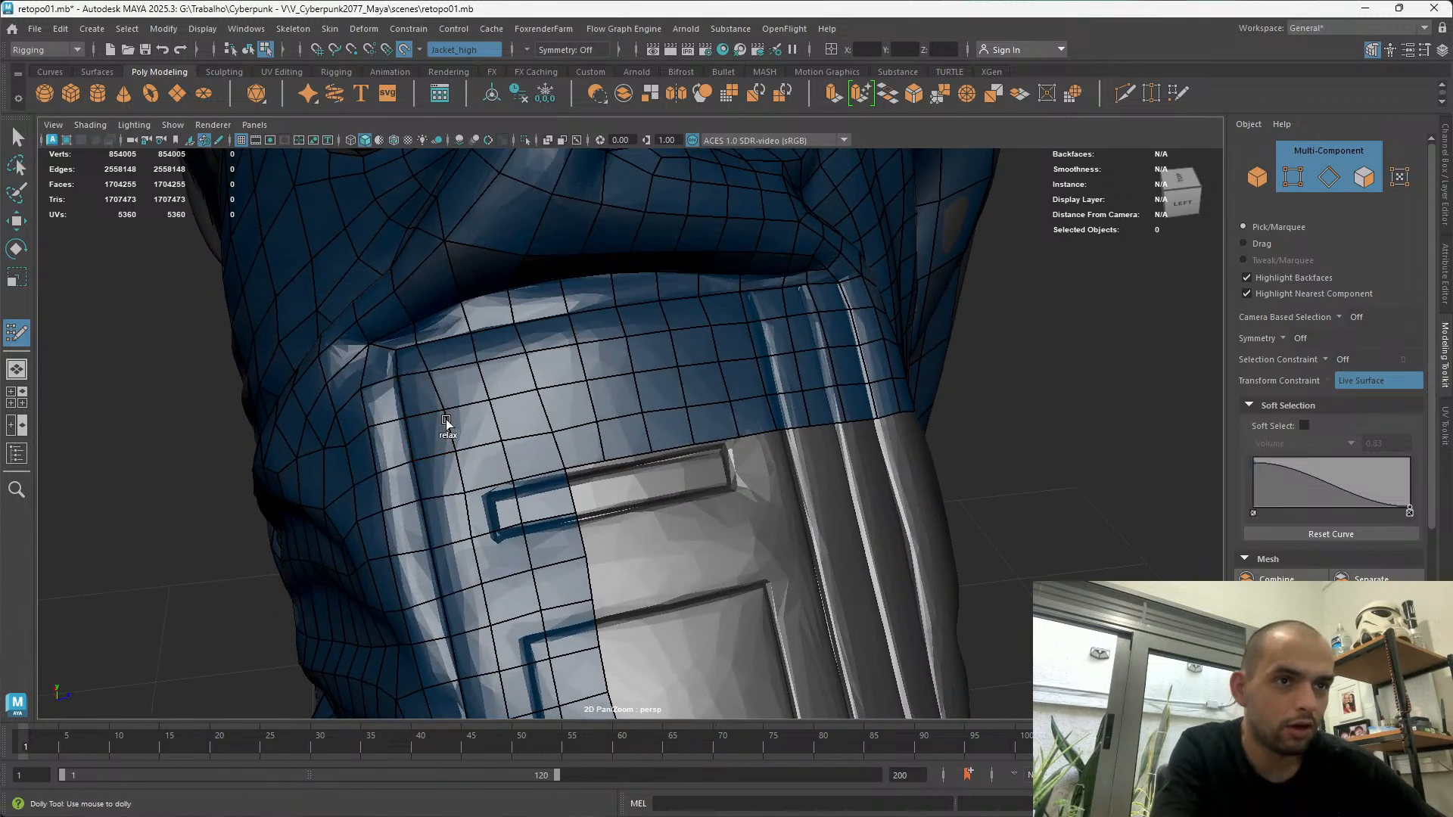
{"action": "right_click_drag", "start_coordinate": [487, 385], "coordinate": [421, 132], "text": "alt"}
{"action": "middle_click_drag", "start_coordinate": [437, 401], "coordinate": [441, 344], "text": "alt"}
{"action": "right_click_drag", "start_coordinate": [441, 344], "coordinate": [571, 499], "text": "alt"}
{"action": "left_click_drag", "start_coordinate": [571, 500], "coordinate": [593, 456], "text": "alt"}
{"action": "right_click_drag", "start_coordinate": [593, 456], "coordinate": [517, 370], "text": "alt"}
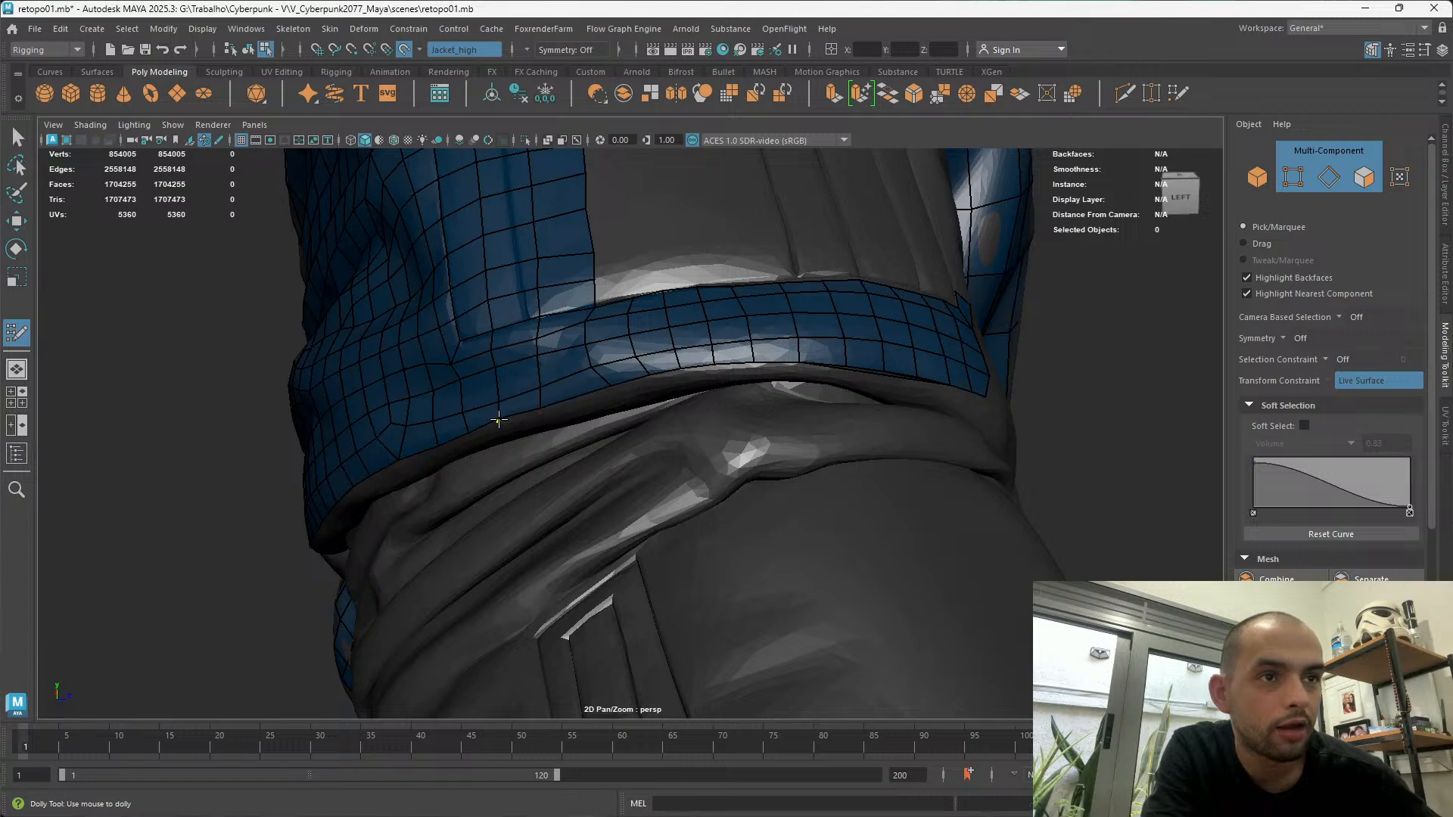
Inspect the quad rows along the sleeve's lower band and its border with the uncovered cuff
{"action": "middle_click_drag", "start_coordinate": [478, 413], "coordinate": [471, 352], "text": "alt"}
{"action": "right_click_drag", "start_coordinate": [471, 352], "coordinate": [484, 412], "text": "alt"}
{"action": "mouse_move", "coordinate": [435, 303]}
{"action": "left_mouse_down", "text": "alt"}
{"action": "mouse_move", "coordinate": [694, 410]}
{"action": "mouse_move", "coordinate": [671, 374]}
{"action": "mouse_move", "coordinate": [911, 302]}
{"action": "mouse_move", "coordinate": [793, 375]}
{"action": "left_mouse_up", "text": "alt"}
{"action": "right_click_drag", "start_coordinate": [655, 487], "coordinate": [598, 424], "text": "alt"}
{"action": "left_click_drag", "start_coordinate": [598, 424], "coordinate": [601, 364], "text": "alt"}
{"action": "middle_click_drag", "start_coordinate": [600, 363], "coordinate": [615, 219], "text": "alt"}
{"action": "right_click_drag", "start_coordinate": [615, 219], "coordinate": [643, 265], "text": "alt"}
{"action": "left_click_drag", "start_coordinate": [454, 462], "coordinate": [493, 444], "text": "alt"}
{"action": "middle_click_drag", "start_coordinate": [588, 246], "coordinate": [519, 370], "text": "alt"}
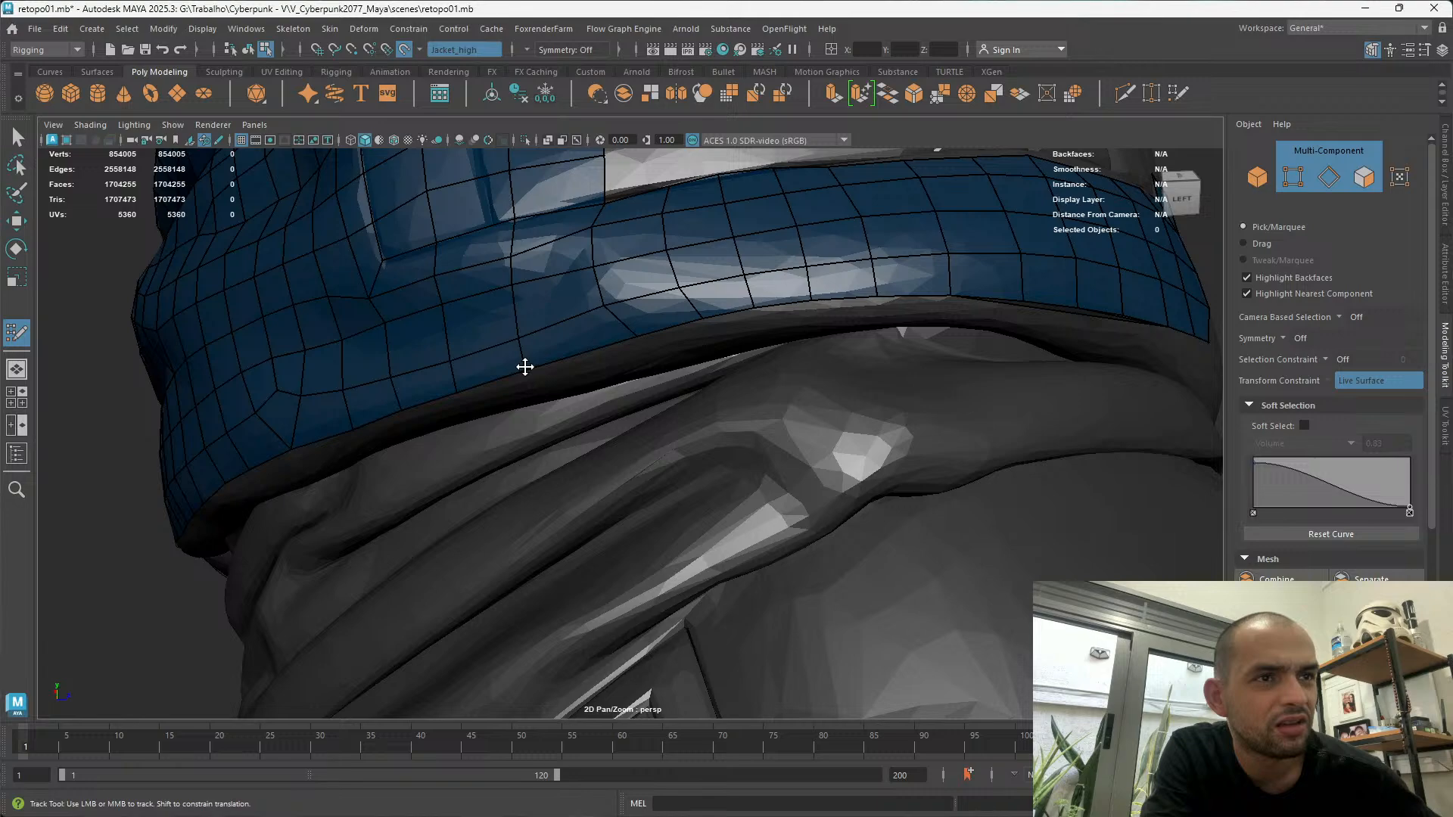
Try to add a quad at the lower corner of the uncovered panel area, and undo it
{"action": "left_click_drag", "start_coordinate": [612, 345], "coordinate": [915, 454], "text": "alt"}
{"action": "right_click_drag", "start_coordinate": [915, 454], "coordinate": [677, 371], "text": "alt"}
{"action": "left_click_drag", "start_coordinate": [678, 371], "coordinate": [617, 380], "text": "alt"}
{"action": "scroll", "coordinate": [617, 380], "scroll_direction": "down", "scroll_amount": 1}
{"action": "scroll", "coordinate": [489, 439], "scroll_direction": "up", "scroll_amount": 1}
{"action": "scroll", "coordinate": [492, 446], "scroll_direction": "up", "scroll_amount": 1}
{"action": "left_click_drag", "start_coordinate": [492, 447], "coordinate": [496, 505], "text": "alt"}
{"action": "key", "text": "Tab"}
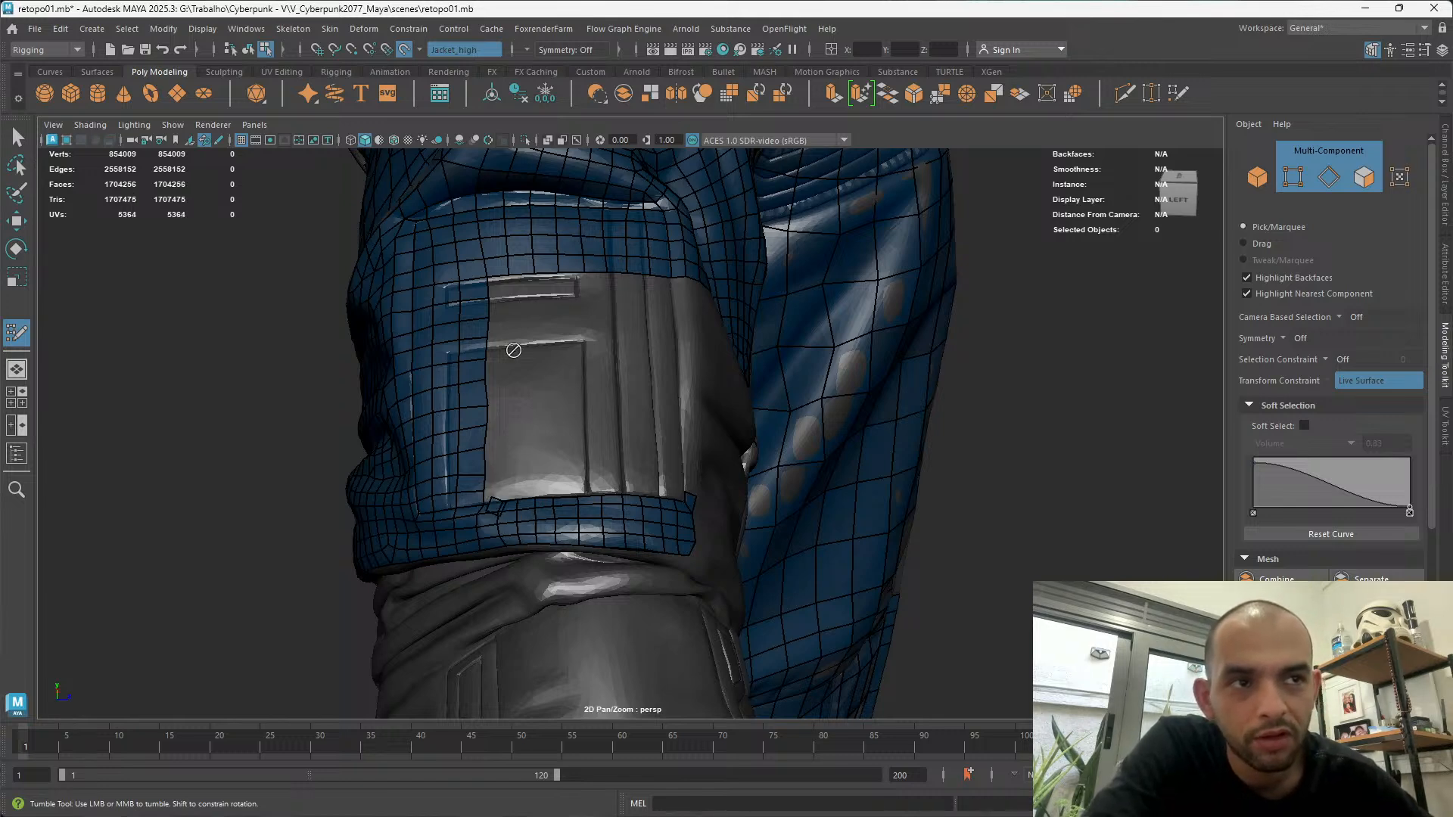
{"action": "key", "text": "ctrl+z"}
Exit Quad Draw and turn off the live surface on the high-poly jacket
{"action": "scroll", "coordinate": [1332, 530], "scroll_direction": "down", "scroll_amount": 5}
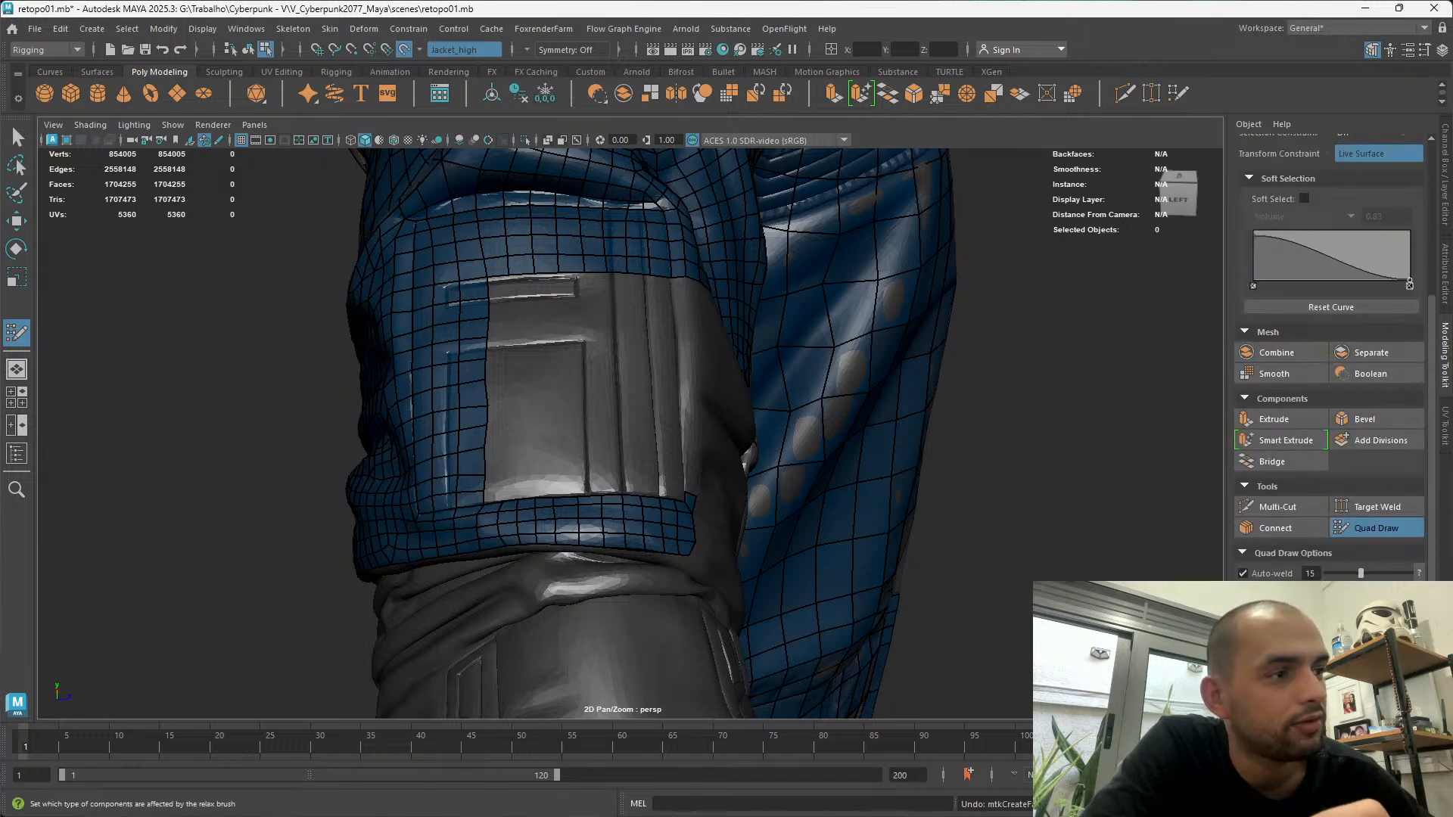
{"action": "left_click", "coordinate": [1390, 535]}
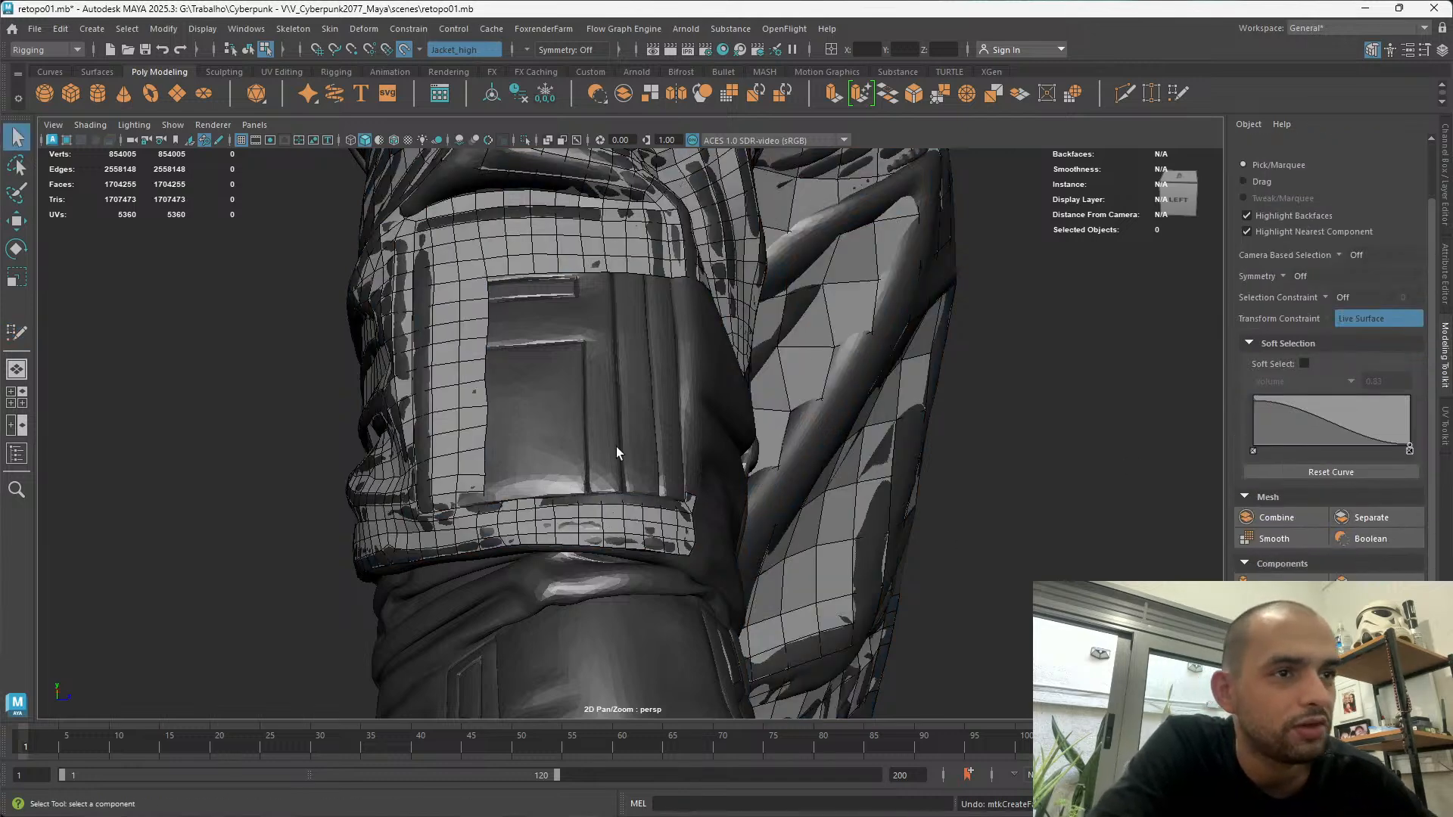
{"action": "scroll", "coordinate": [570, 434], "scroll_direction": "down", "scroll_amount": 6}
{"action": "left_click_drag", "start_coordinate": [504, 430], "coordinate": [564, 418], "text": "alt"}
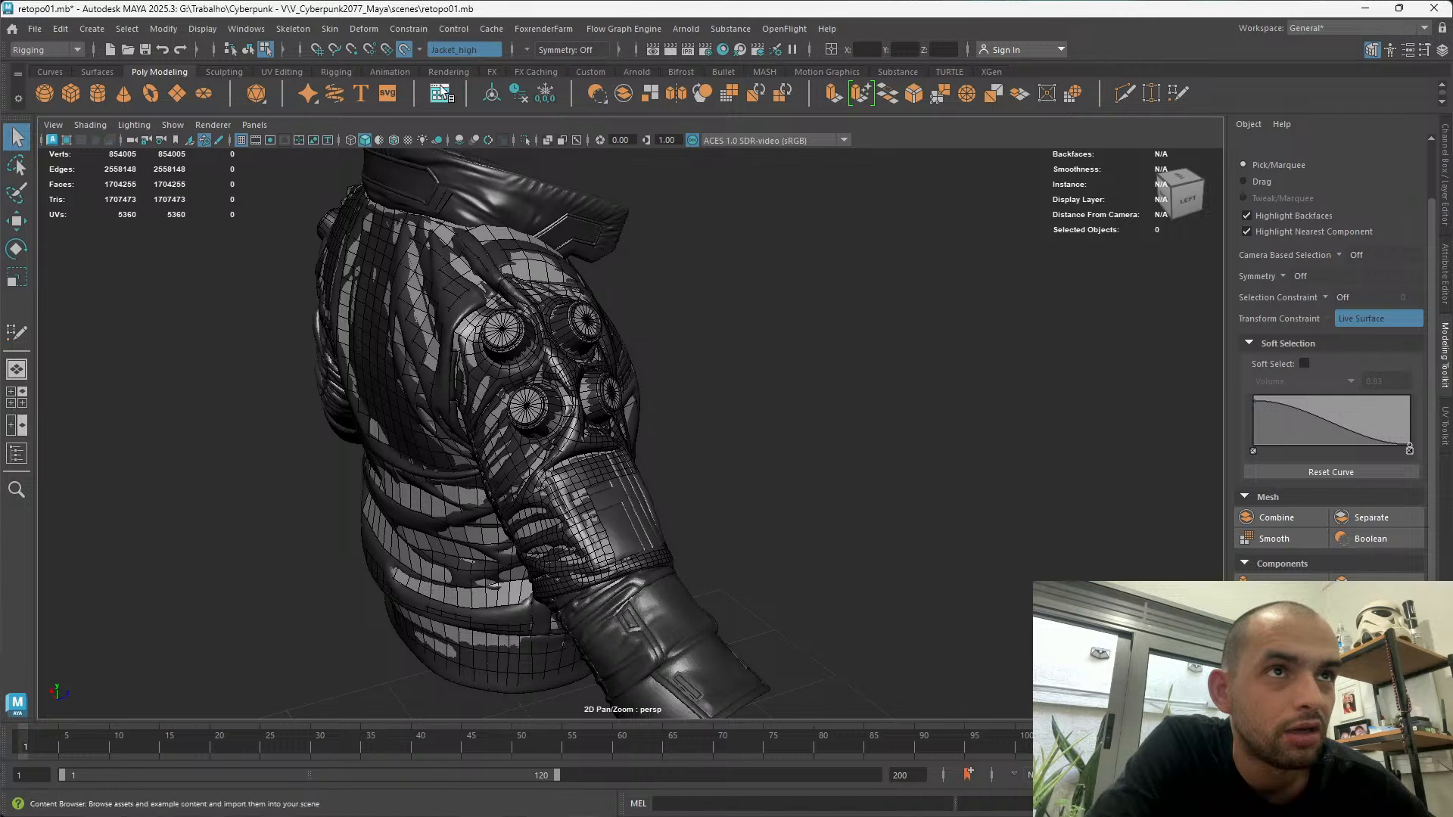
{"action": "left_click", "coordinate": [404, 50]}
{"action": "mouse_move", "coordinate": [721, 376]}
{"action": "left_mouse_down", "text": "alt"}
{"action": "mouse_move", "coordinate": [874, 360]}
{"action": "mouse_move", "coordinate": [738, 365]}
{"action": "left_mouse_up", "text": "alt"}
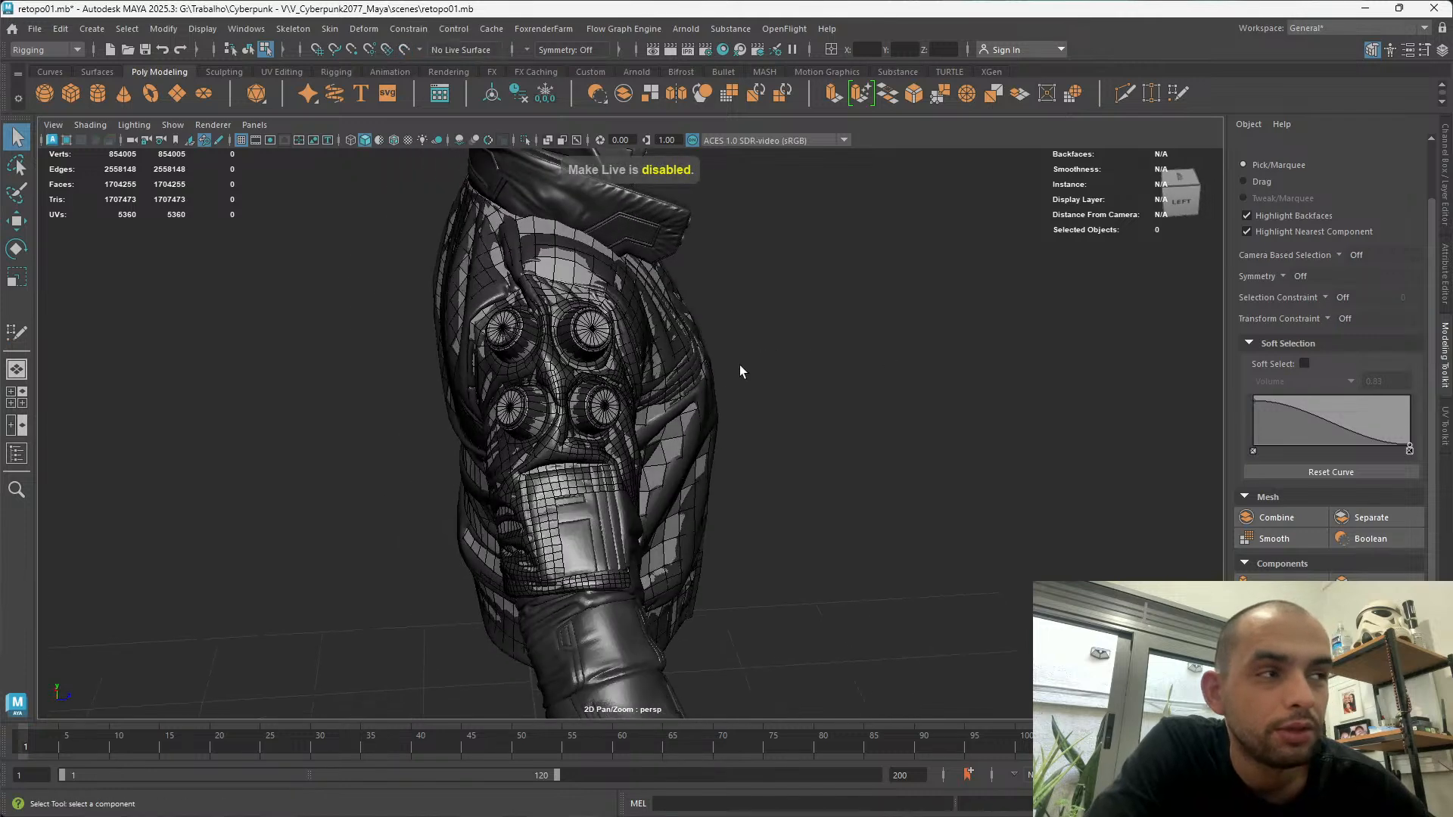
Save the scene, and save a new version of it as retopo002.mb in the scenes folder
{"action": "key", "text": "ctrl+s"}
{"action": "key", "text": "ctrl+s"}
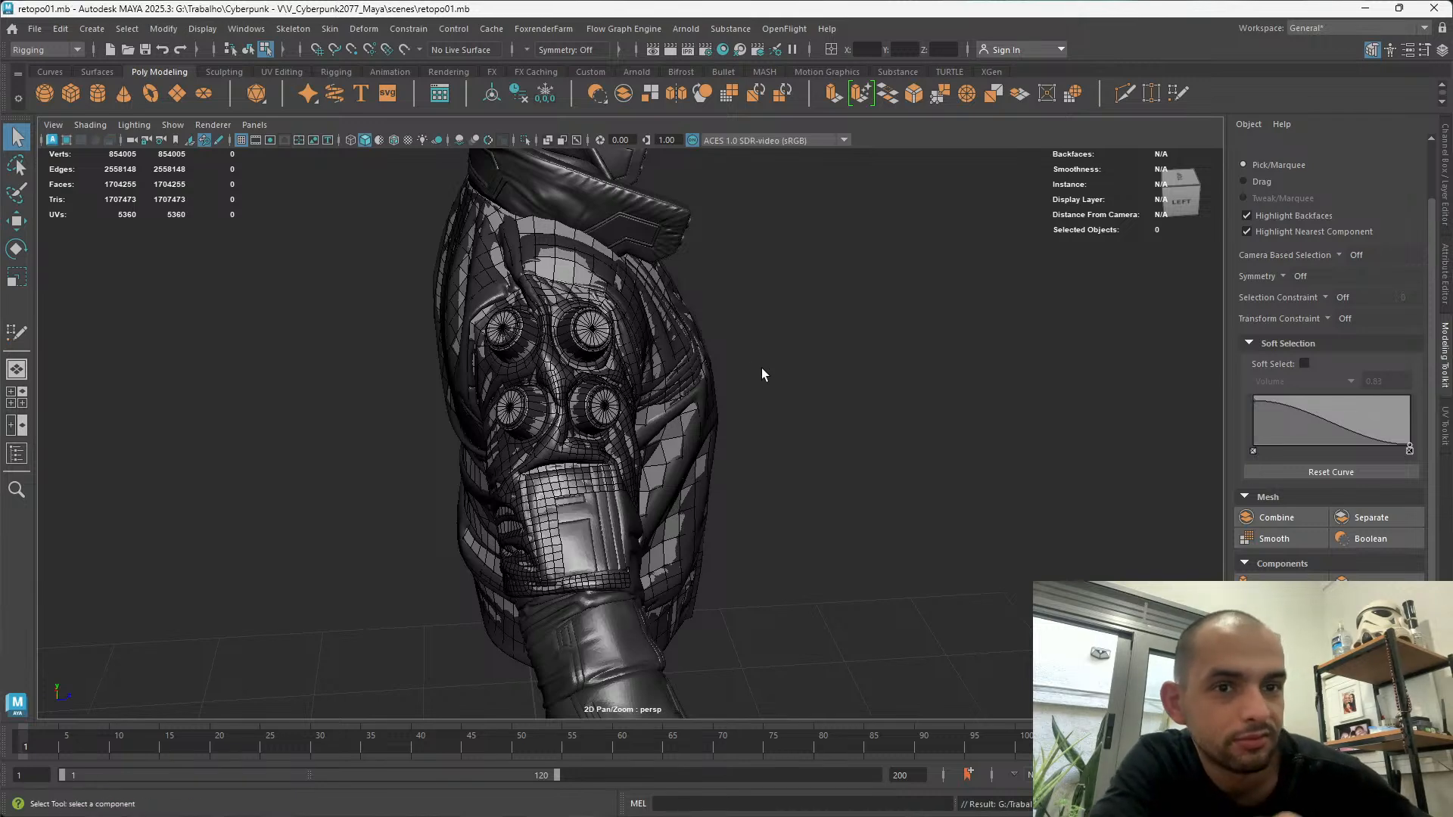
{"action": "key", "text": "ctrl+shift+s"}
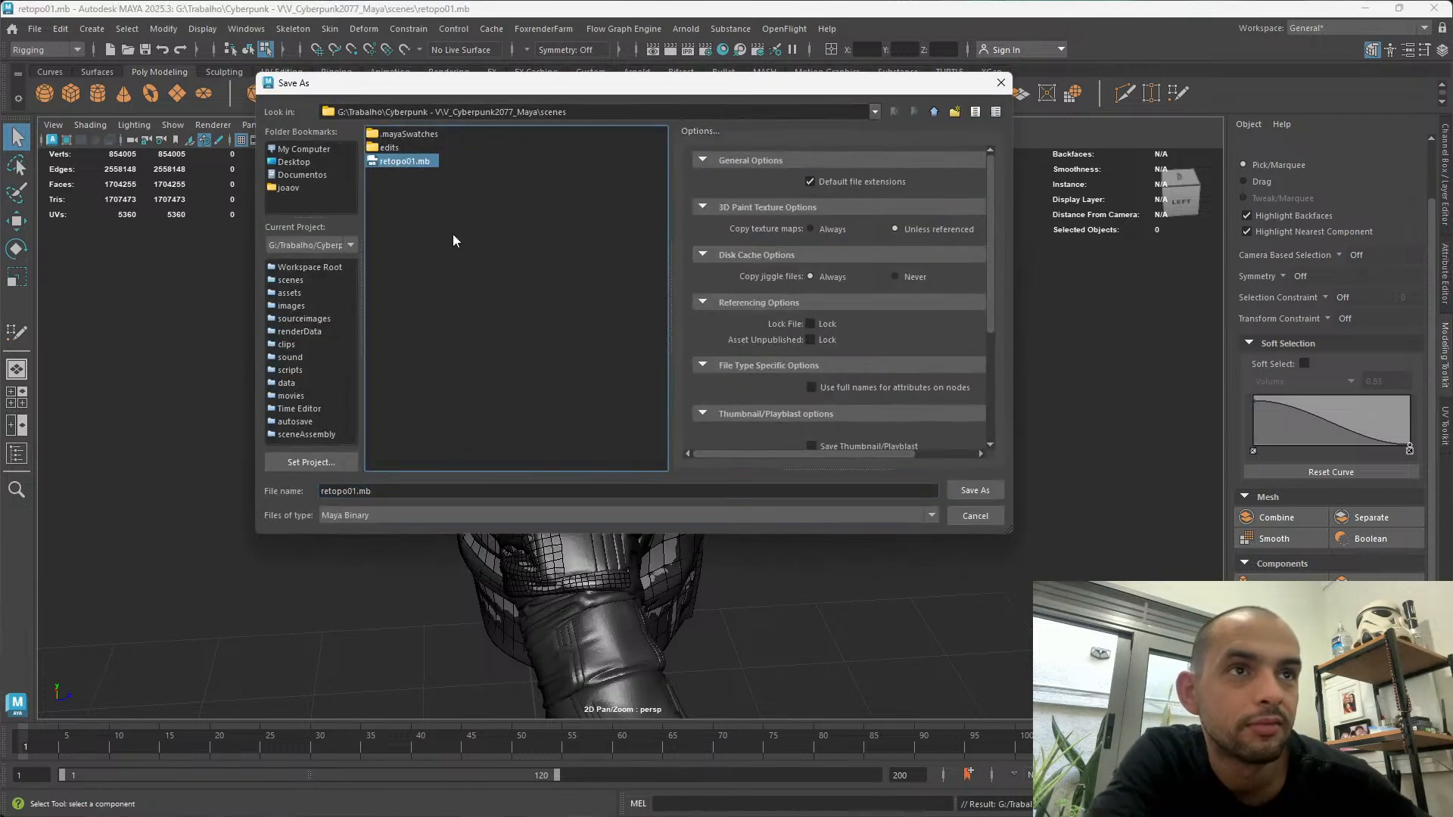
{"action": "double_click", "coordinate": [408, 162]}
{"action": "left_click", "coordinate": [659, 327]}
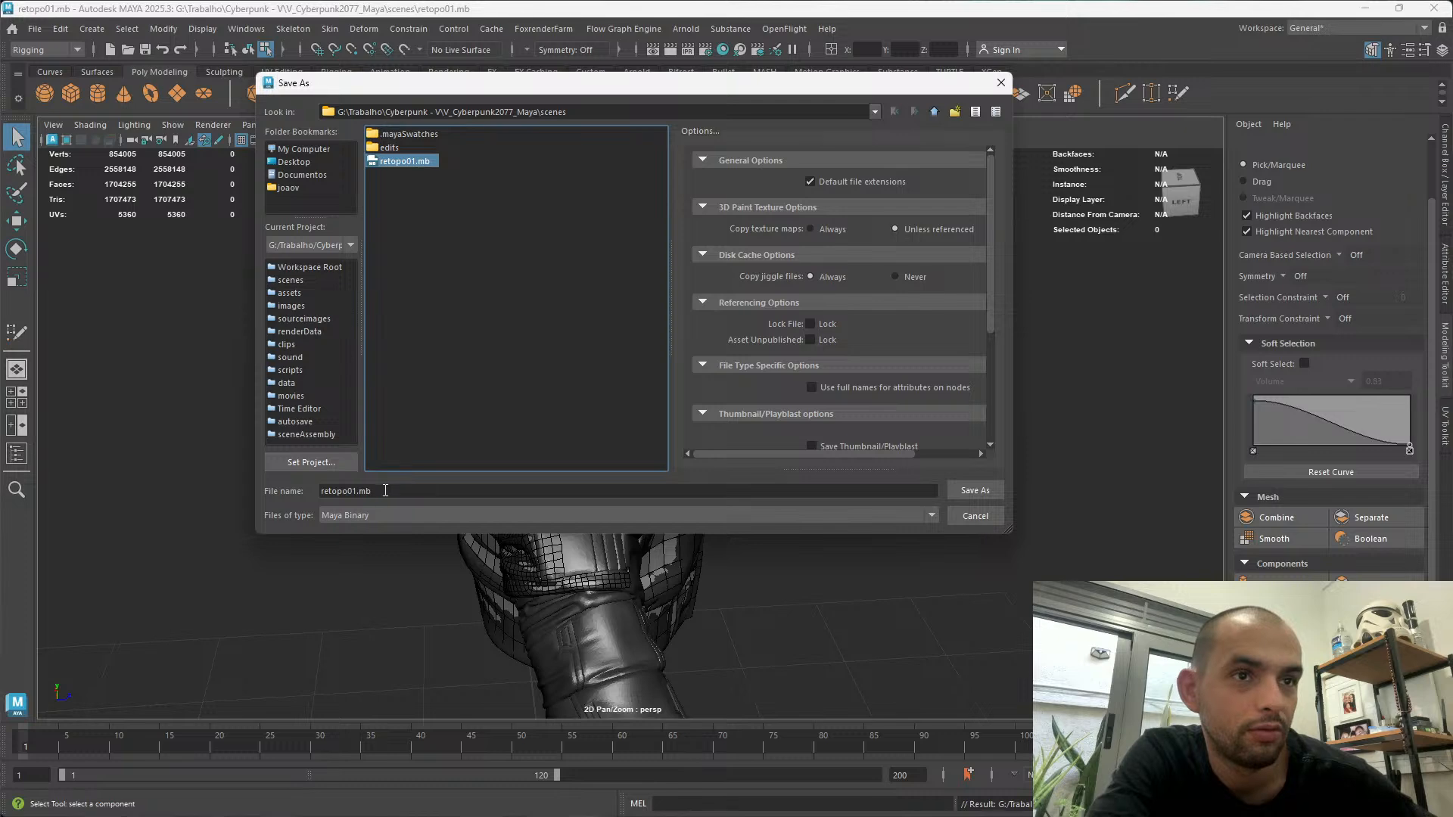
{"action": "left_click", "coordinate": [353, 491]}
{"action": "key", "text": "BackSpace"}
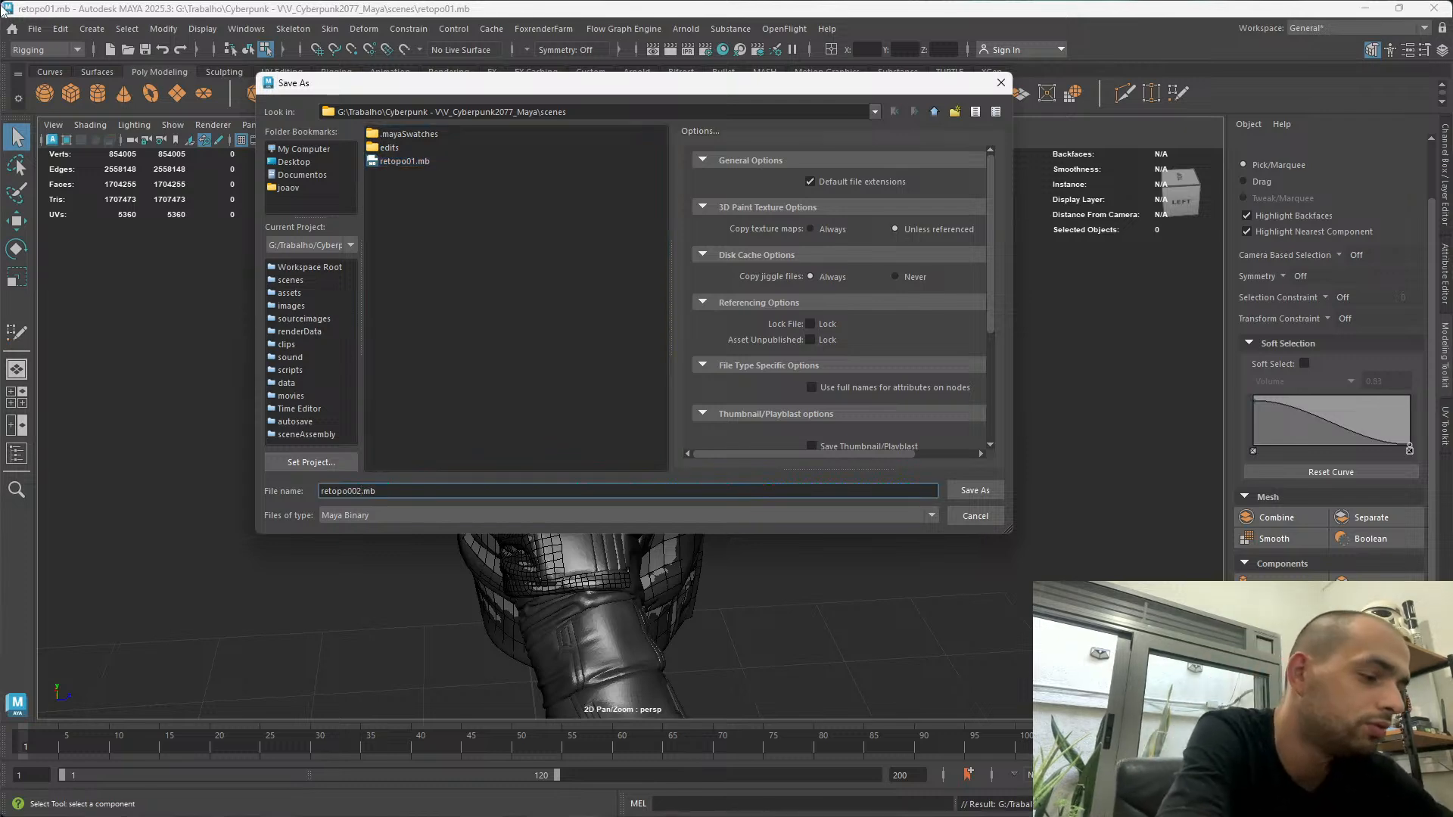
{"action": "type", "text": "02"}
{"action": "key", "text": "Return"}
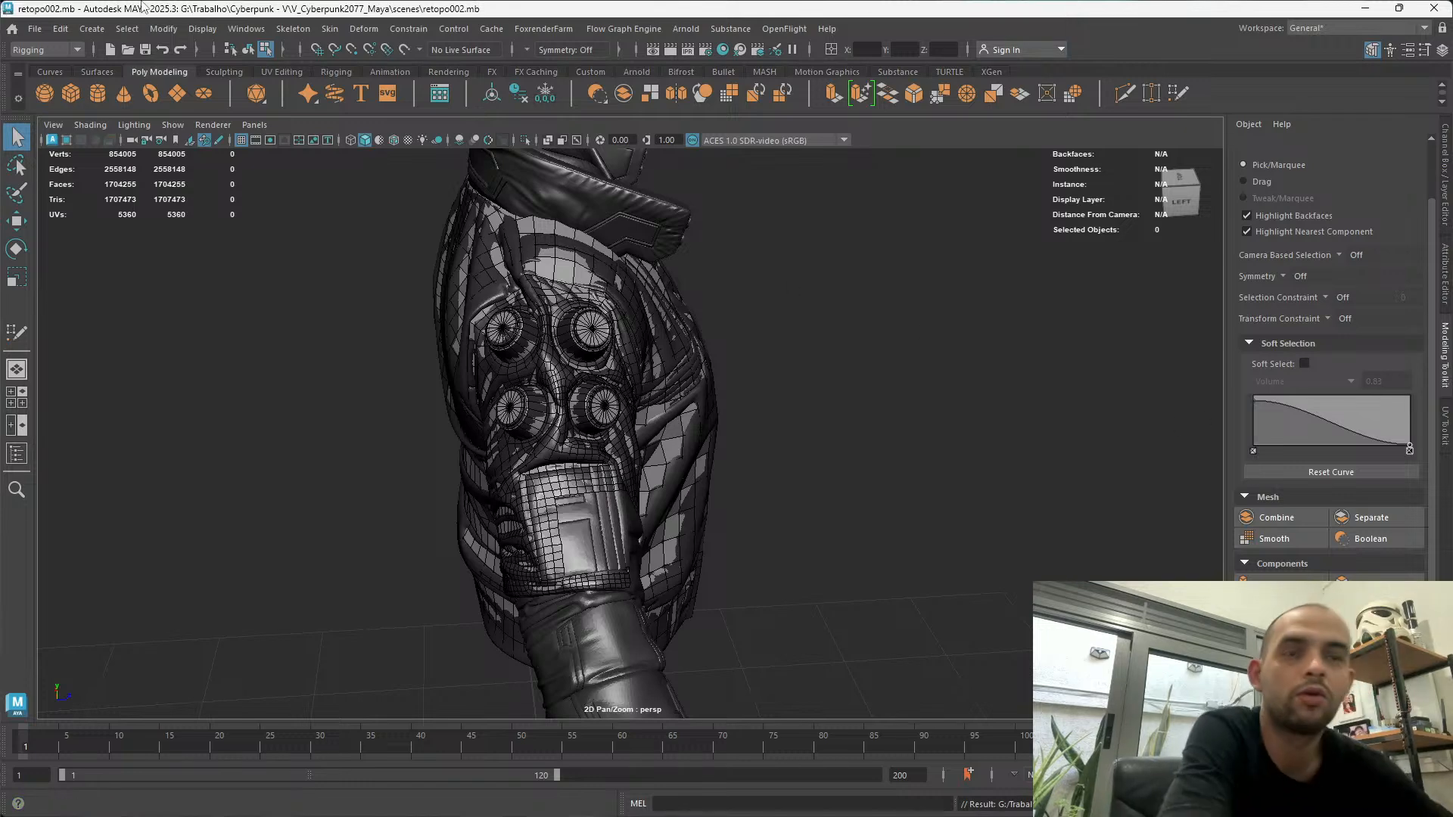
Rename the retopo002.mb scene file as retopo02.mb and save the scene over it
{"action": "key", "text": "ctrl+shift+s"}
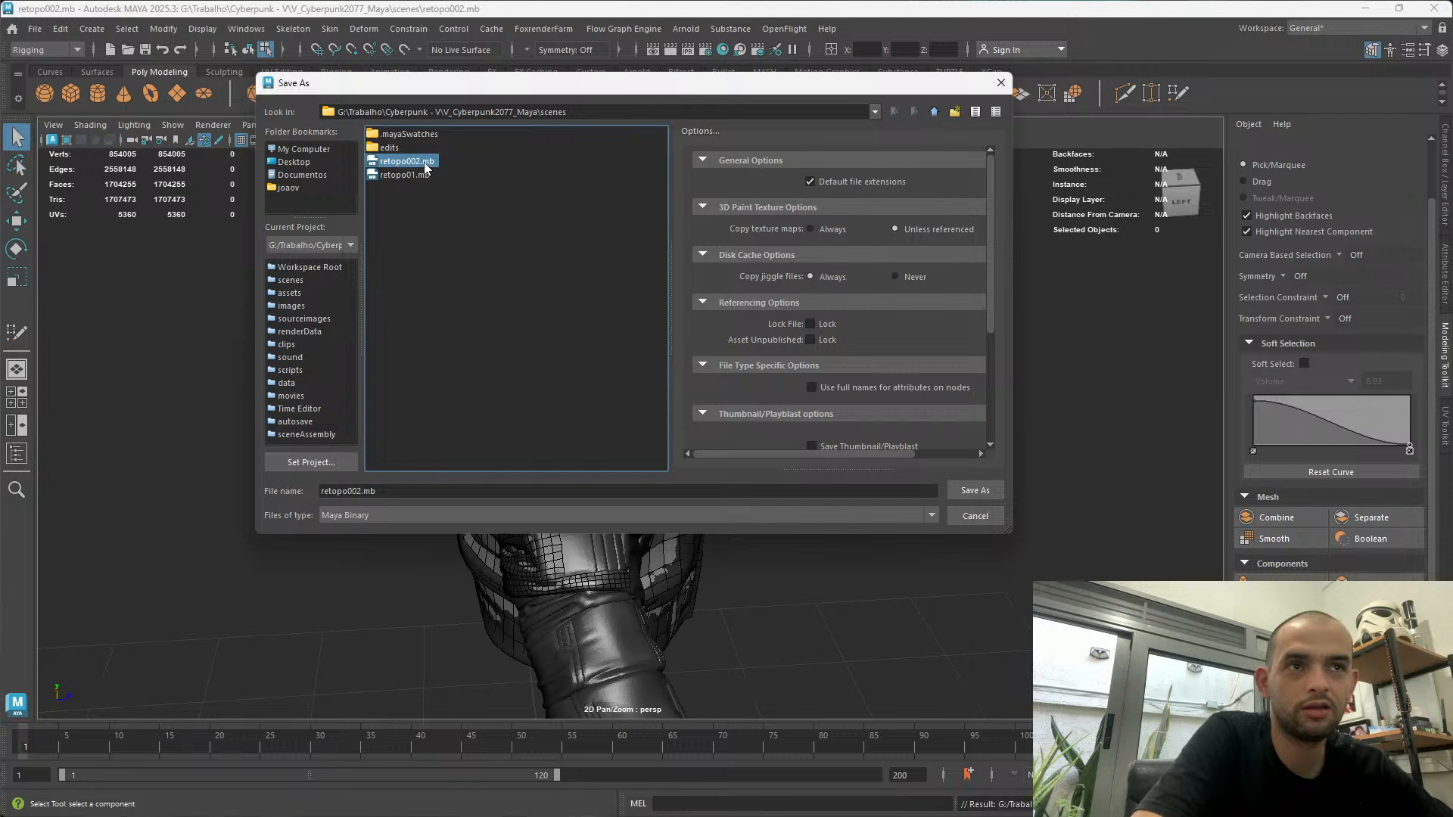
{"action": "right_click", "coordinate": [416, 168]}
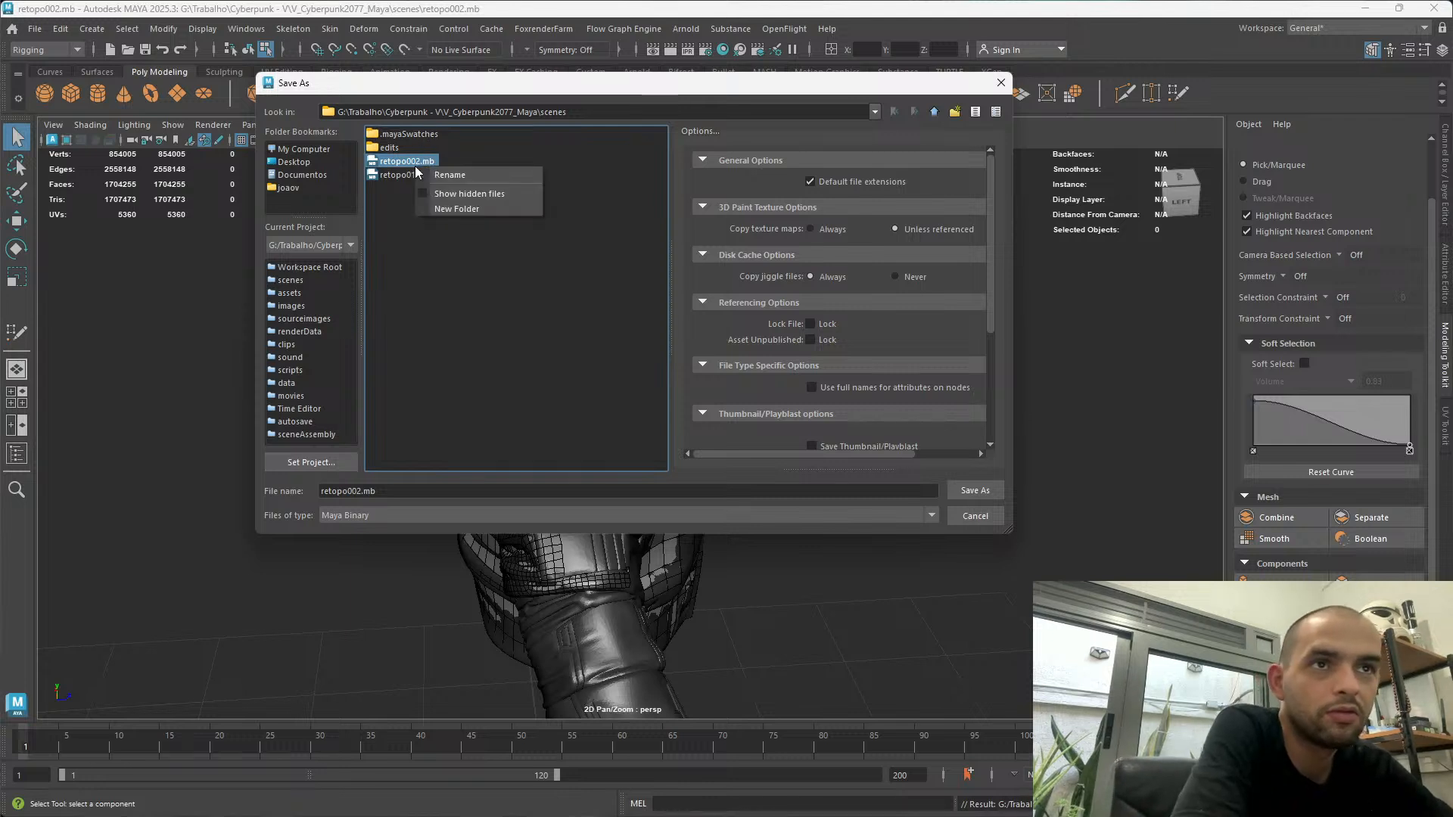
{"action": "left_click", "coordinate": [450, 175]}
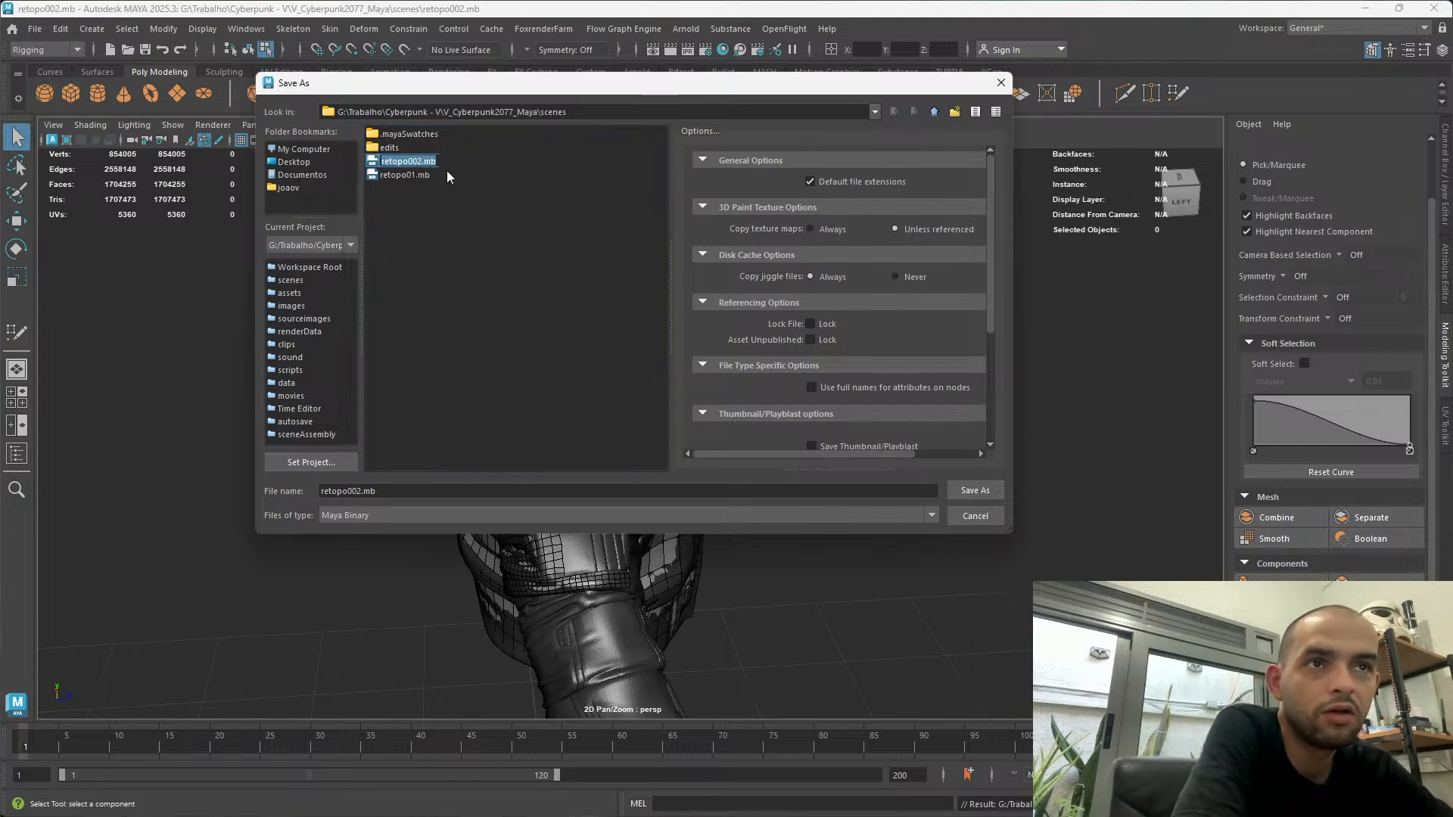
{"action": "left_click", "coordinate": [424, 163]}
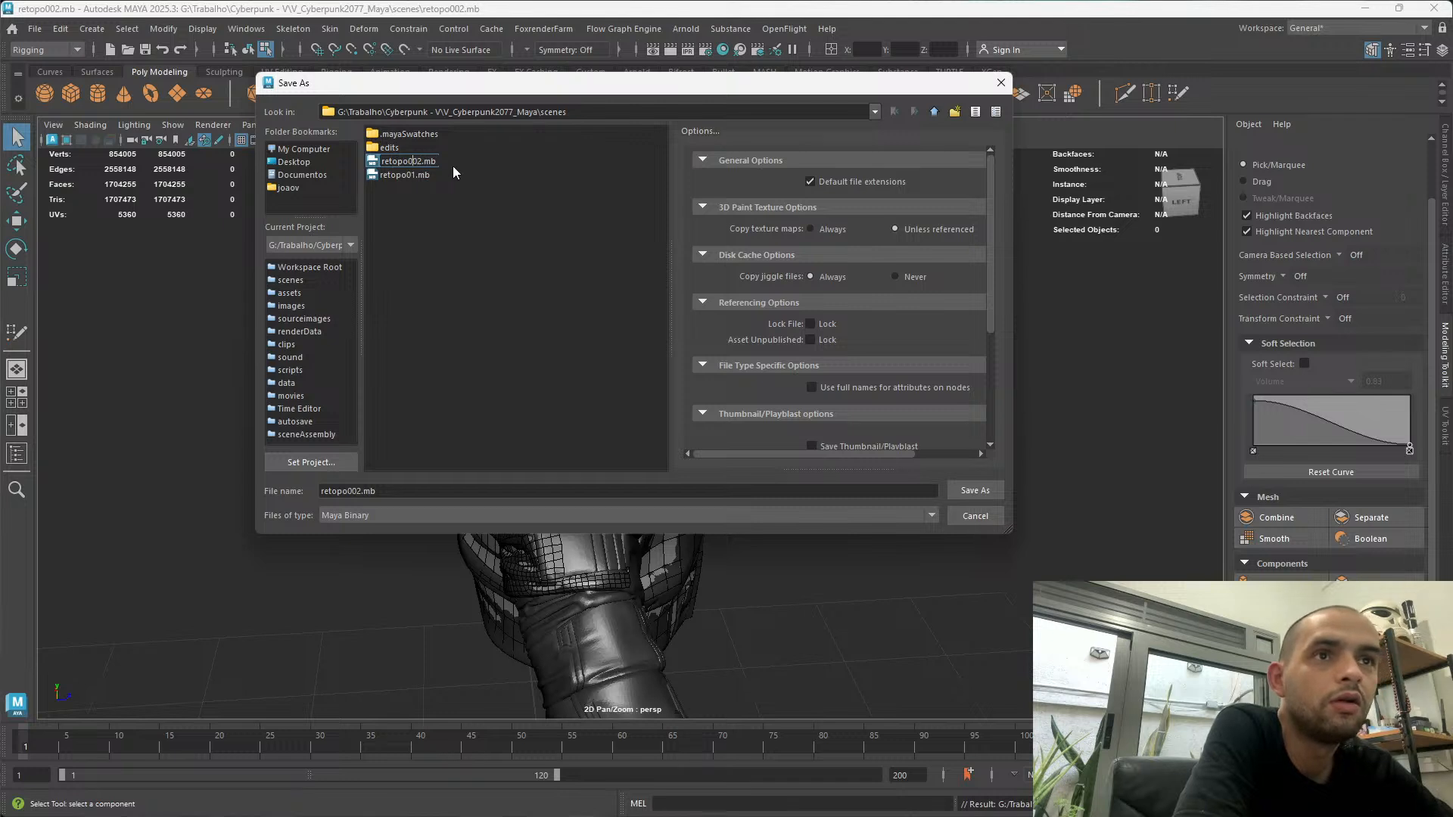
{"action": "left_click", "coordinate": [614, 222]}
{"action": "double_click", "coordinate": [413, 163]}
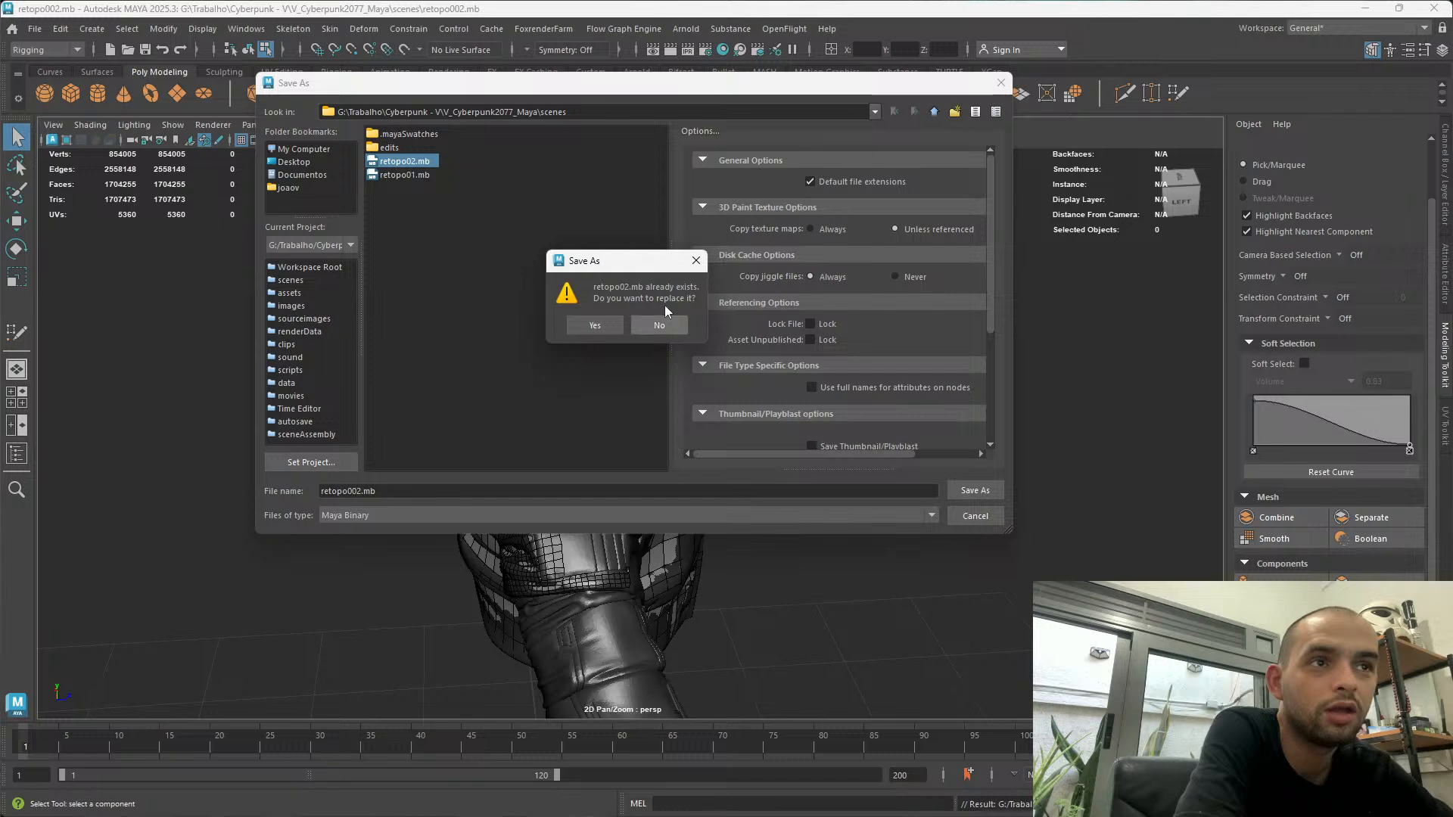
{"action": "left_click", "coordinate": [594, 324]}
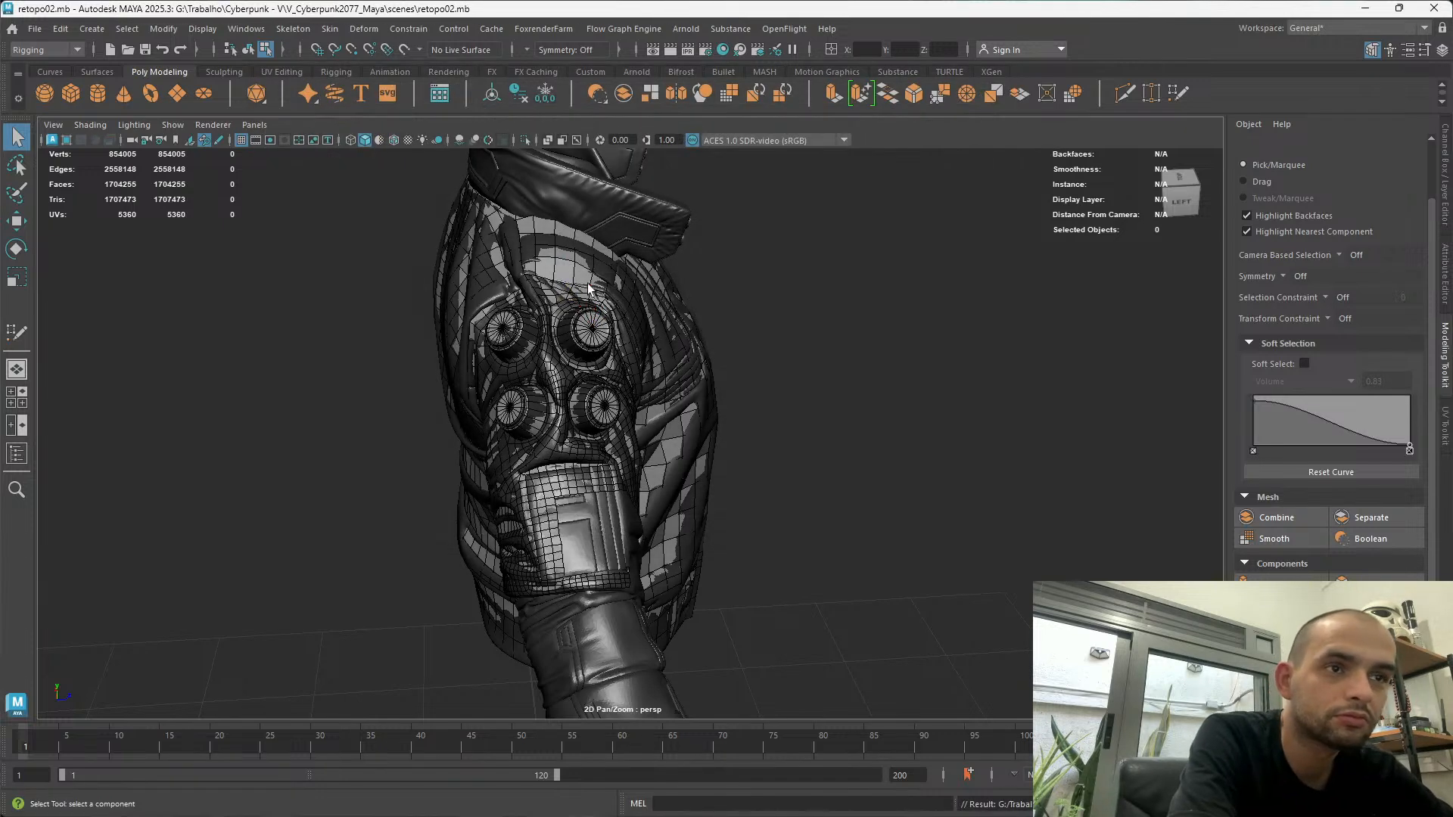
Make the high-poly jacket the live surface again and start Quad Draw on the low-poly jacket
{"action": "scroll", "coordinate": [562, 469], "scroll_direction": "up", "scroll_amount": 5}
{"action": "scroll", "coordinate": [598, 518], "scroll_direction": "down", "scroll_amount": 9}
{"action": "scroll", "coordinate": [603, 523], "scroll_direction": "up", "scroll_amount": 4}
{"action": "scroll", "coordinate": [845, 469], "scroll_direction": "down", "scroll_amount": 5}
{"action": "scroll", "coordinate": [844, 469], "scroll_direction": "up", "scroll_amount": 5}
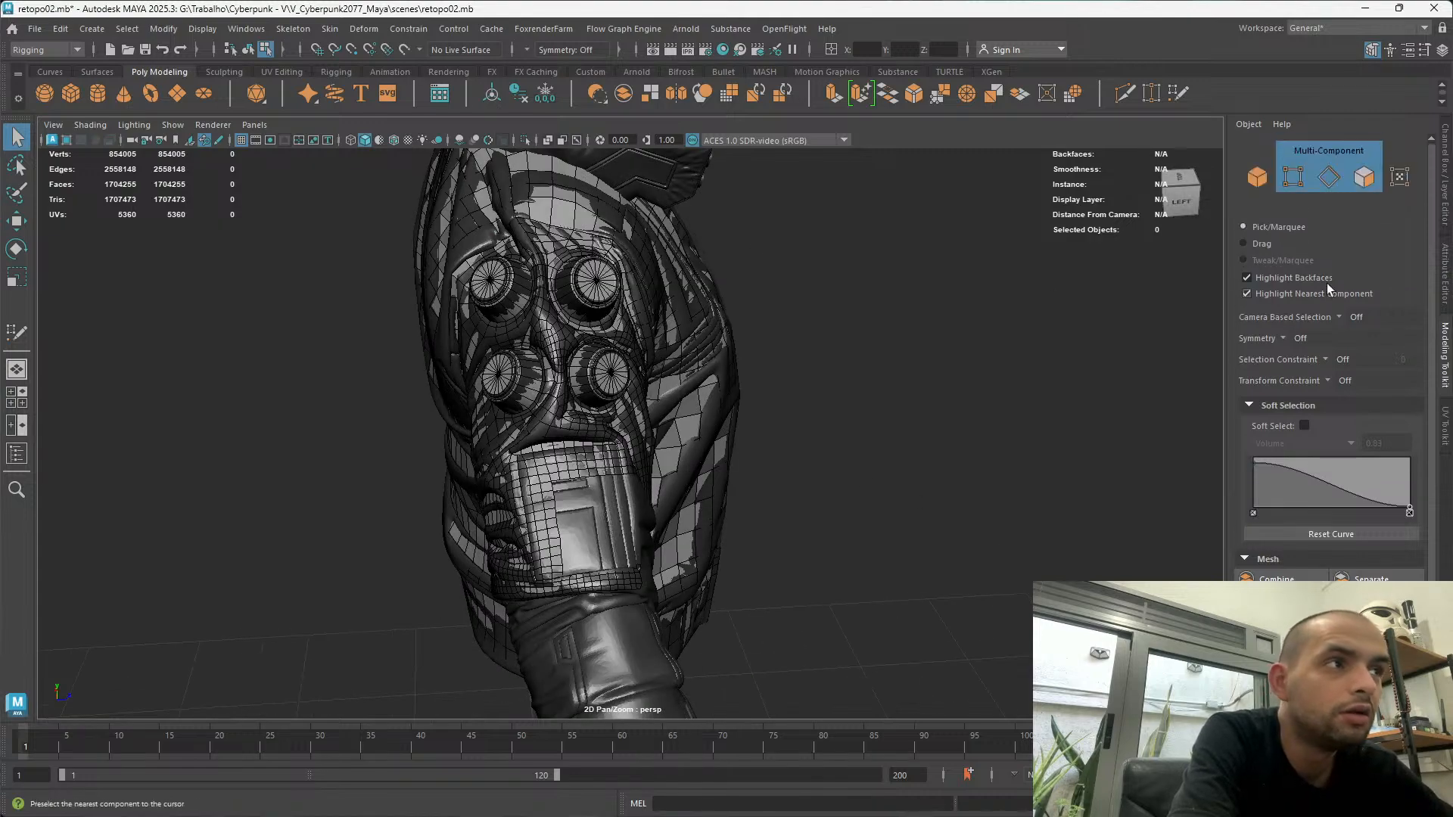
{"action": "left_click", "coordinate": [1261, 174]}
{"action": "scroll", "coordinate": [896, 365], "scroll_direction": "up", "scroll_amount": 3}
{"action": "scroll", "coordinate": [849, 385], "scroll_direction": "down", "scroll_amount": 5}
{"action": "left_click", "coordinate": [579, 651]}
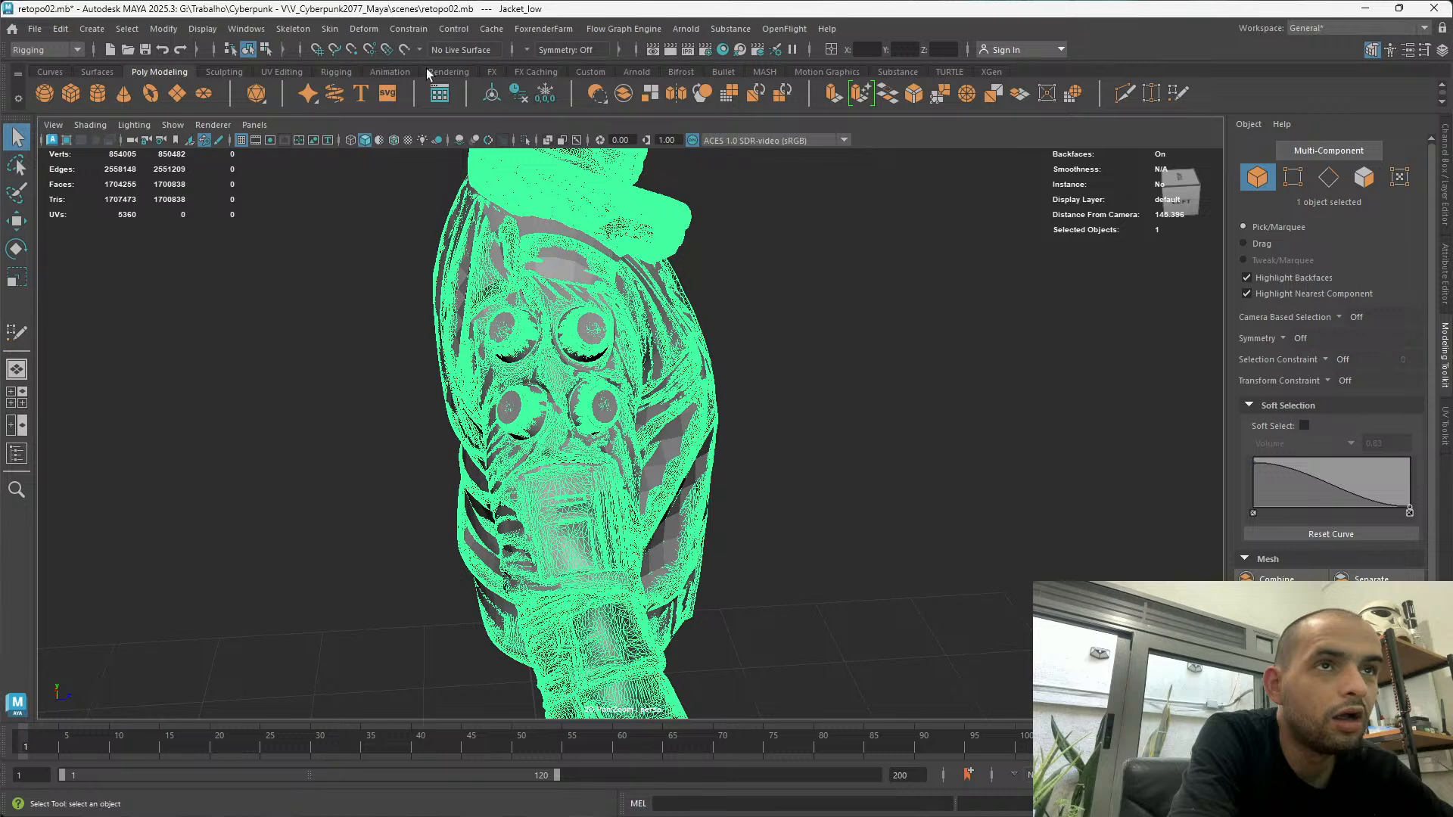
{"action": "left_click", "coordinate": [405, 50]}
{"action": "left_click", "coordinate": [606, 283]}
{"action": "left_click", "coordinate": [738, 295]}
{"action": "left_click", "coordinate": [566, 279]}
{"action": "left_click", "coordinate": [860, 92]}
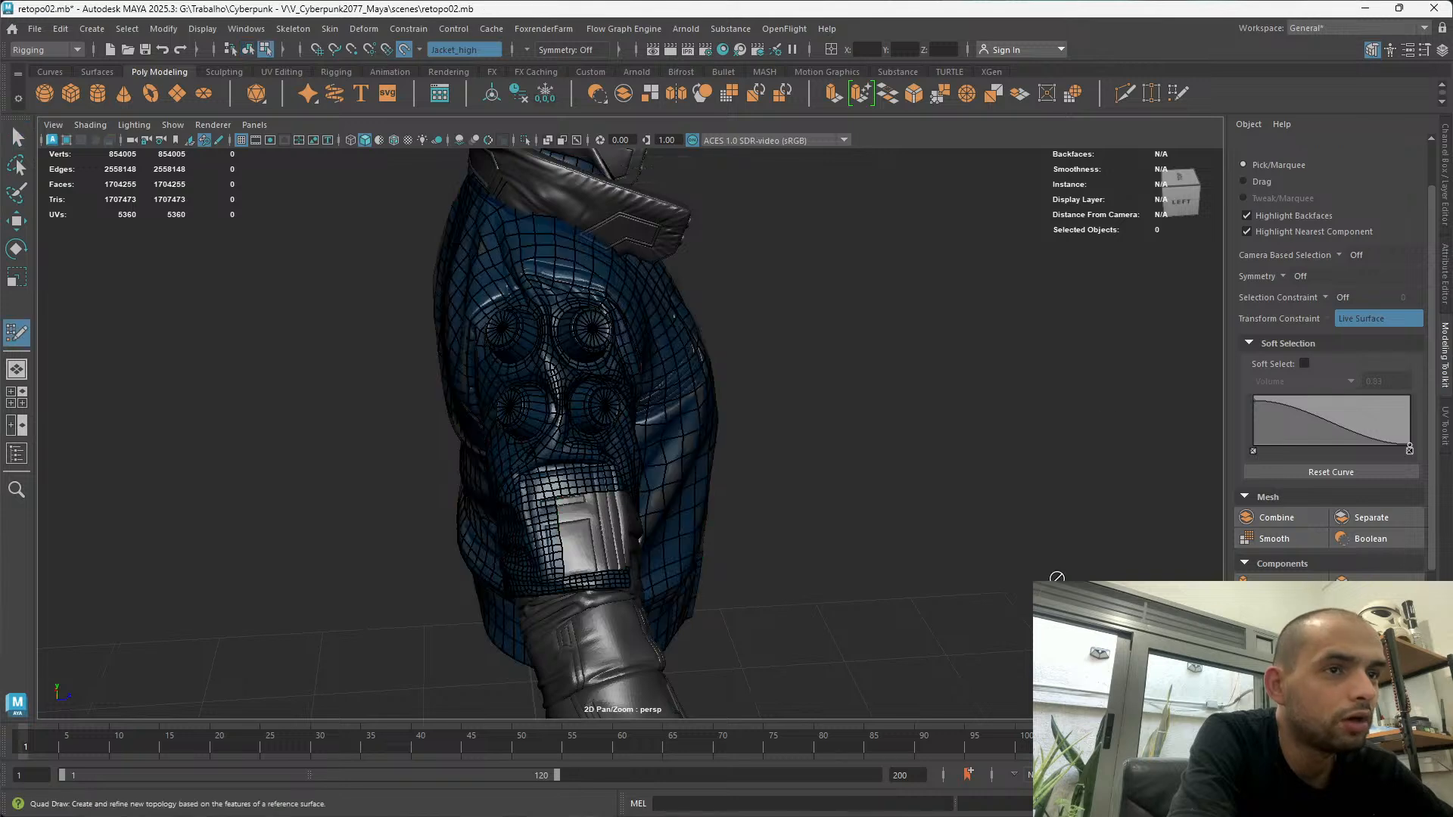
Examine the quad rows around the uncovered panel on the lower sleeve from several angles
{"action": "scroll", "coordinate": [968, 497], "scroll_direction": "down", "scroll_amount": 10}
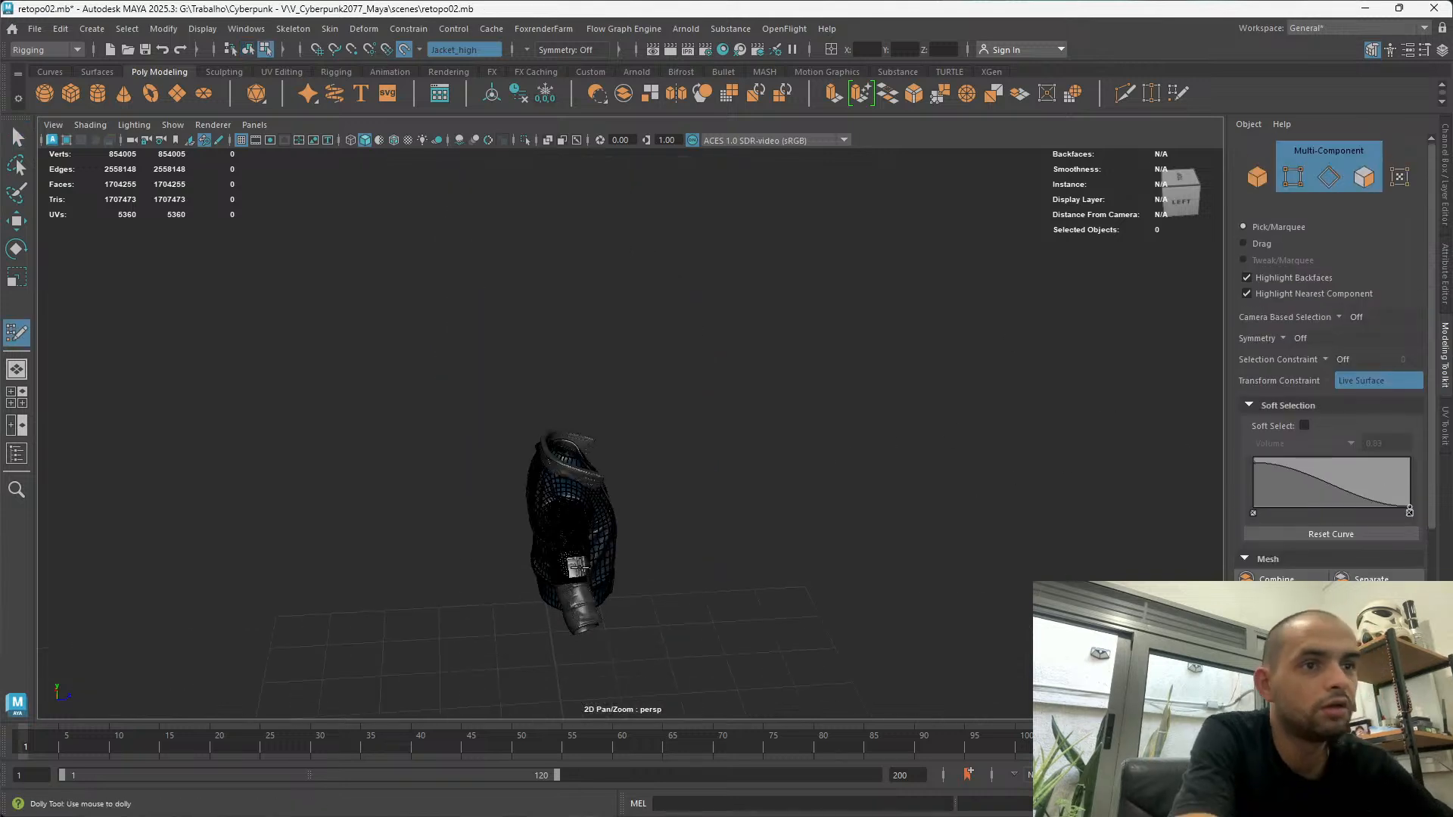
{"action": "scroll", "coordinate": [576, 566], "scroll_direction": "up", "scroll_amount": 10}
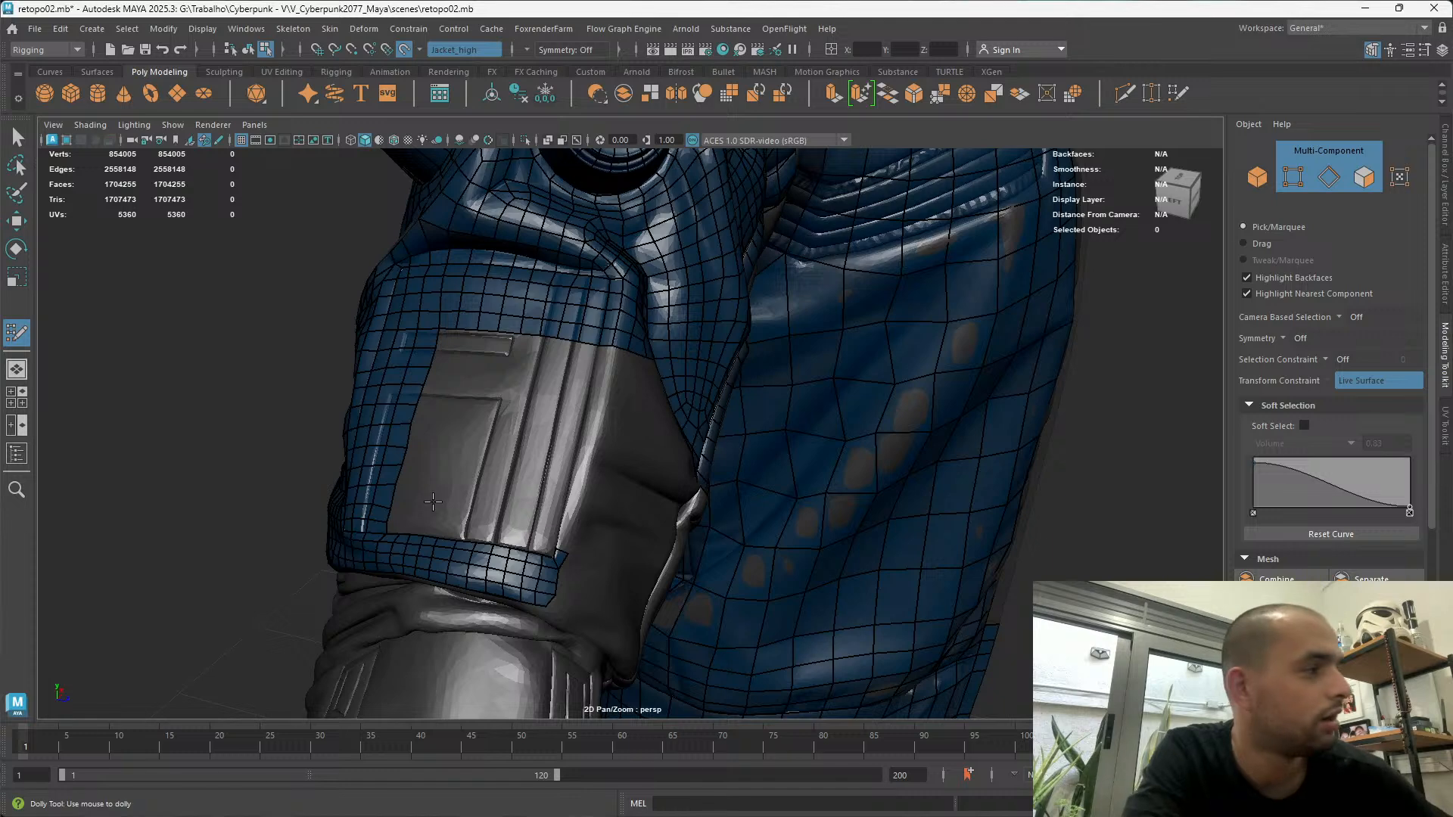
{"action": "middle_click_drag", "start_coordinate": [408, 505], "coordinate": [355, 483], "text": "alt"}
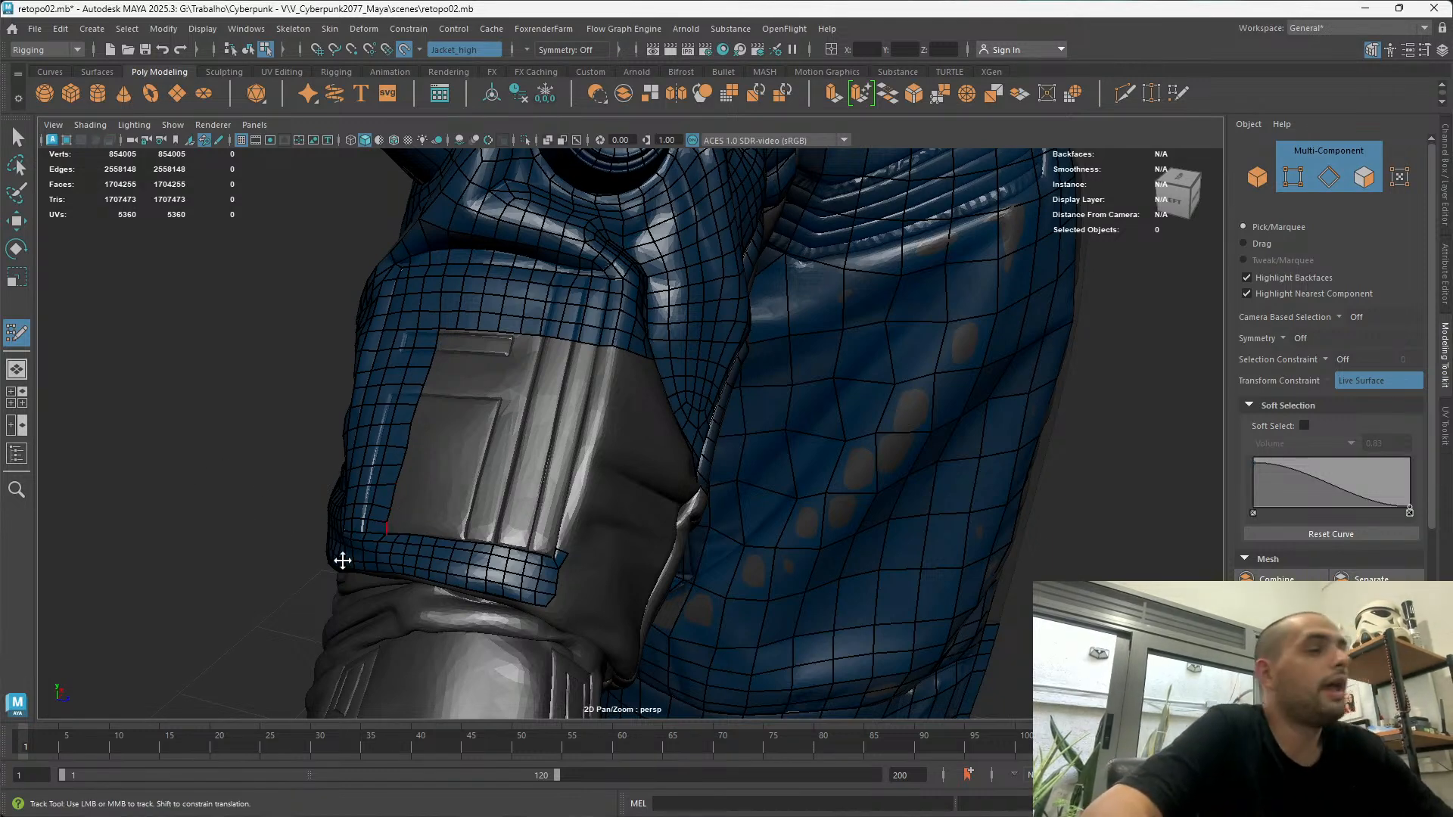
{"action": "left_click_drag", "start_coordinate": [379, 522], "coordinate": [473, 594], "text": "alt"}
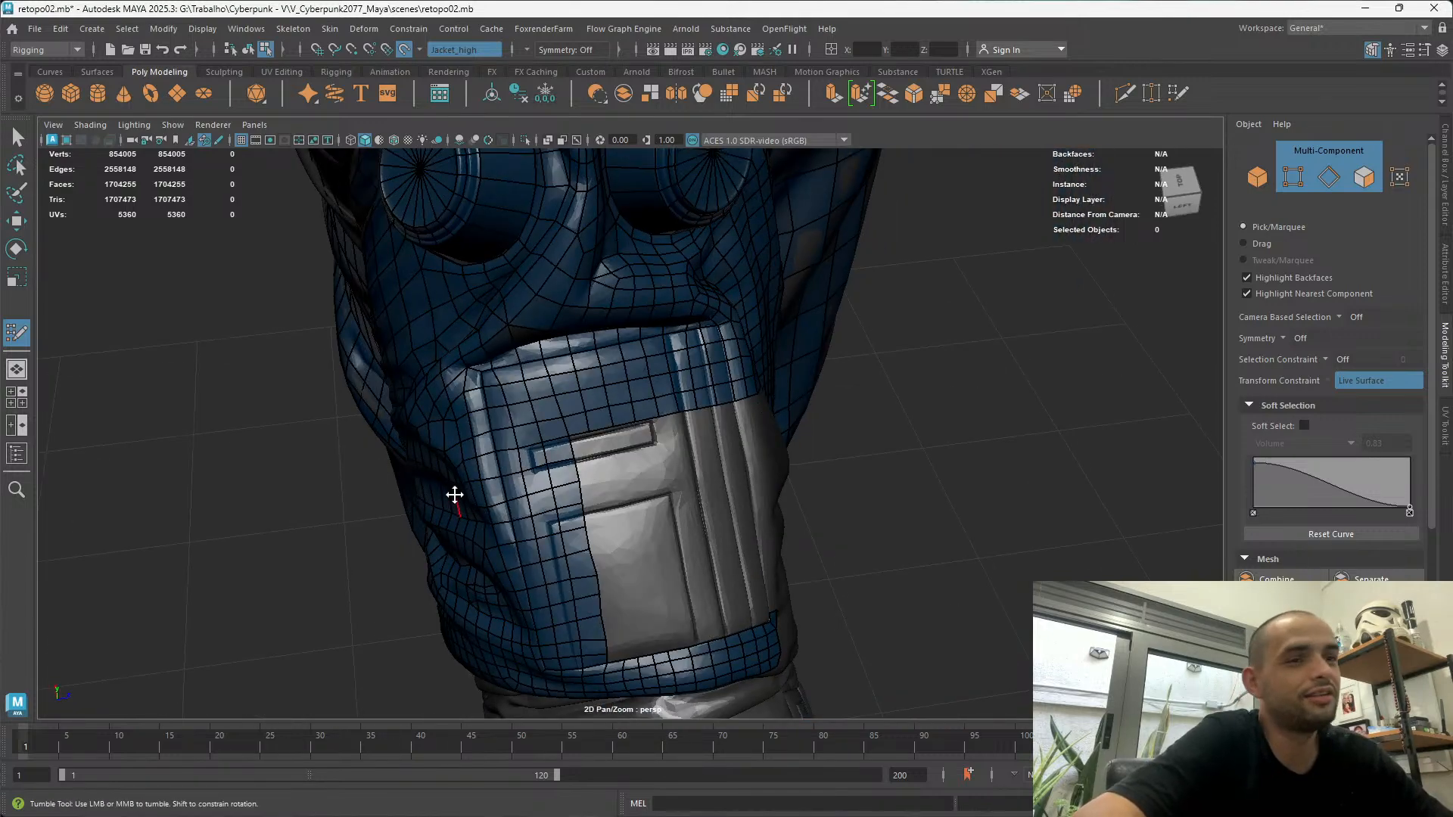
{"action": "left_click_drag", "start_coordinate": [454, 497], "coordinate": [471, 471], "text": "alt"}
{"action": "scroll", "coordinate": [471, 472], "scroll_direction": "up", "scroll_amount": 3}
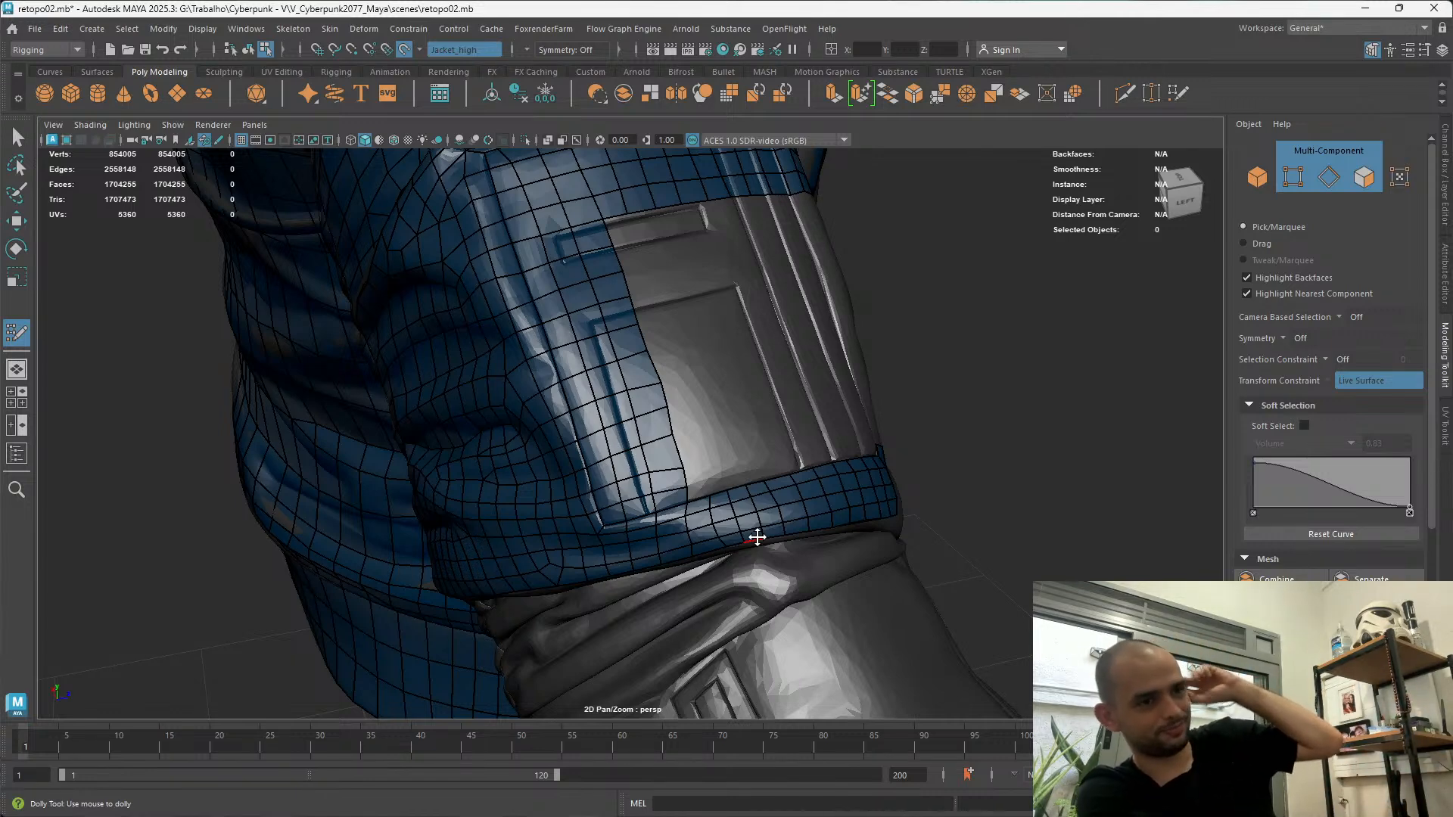
{"action": "scroll", "coordinate": [867, 424], "scroll_direction": "up", "scroll_amount": 3}
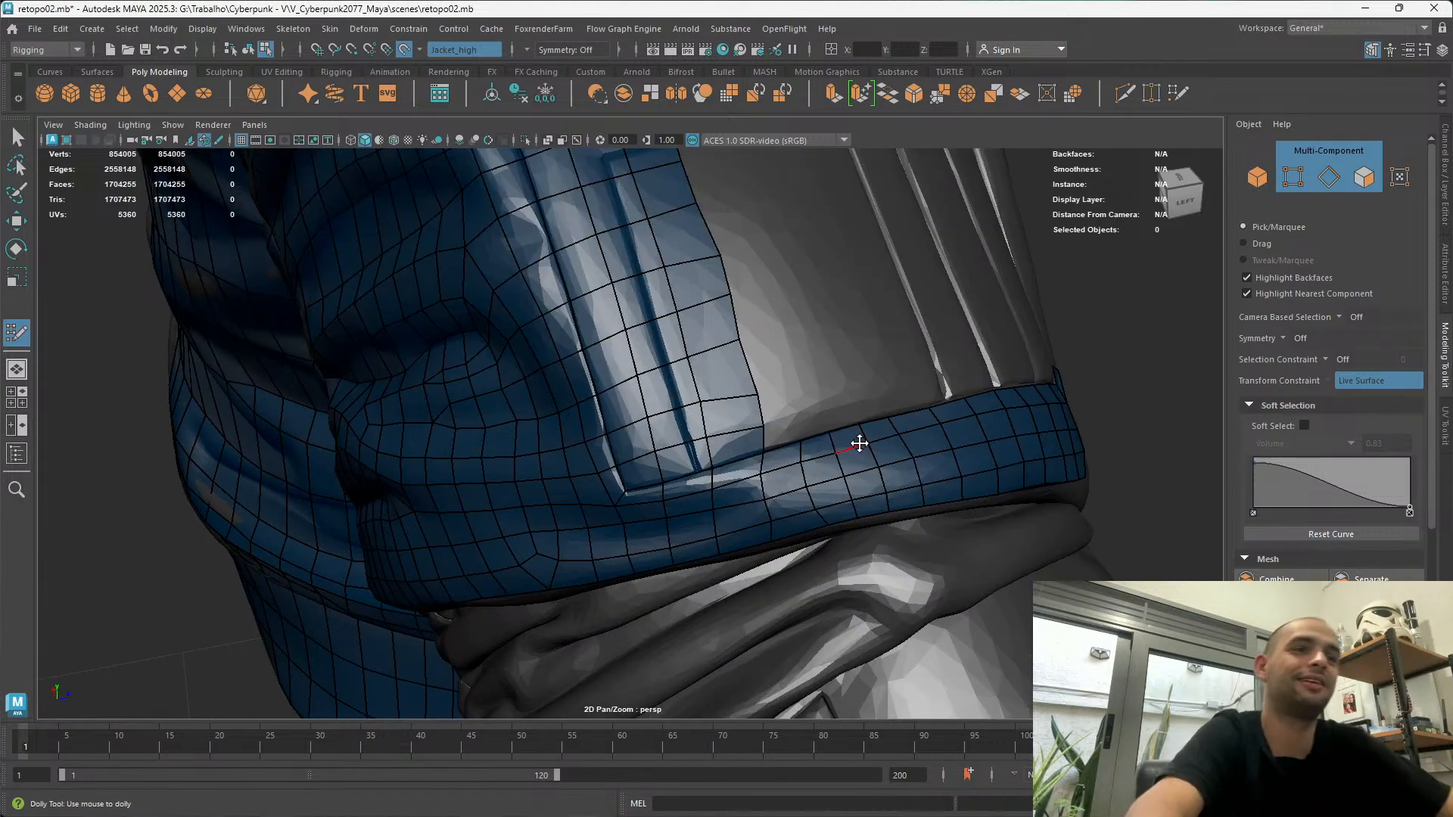
{"action": "left_click_drag", "start_coordinate": [860, 443], "coordinate": [801, 454], "text": "alt"}
{"action": "left_click_drag", "start_coordinate": [434, 202], "coordinate": [588, 344], "text": "alt"}
{"action": "middle_click_drag", "start_coordinate": [587, 344], "coordinate": [589, 360], "text": "alt"}
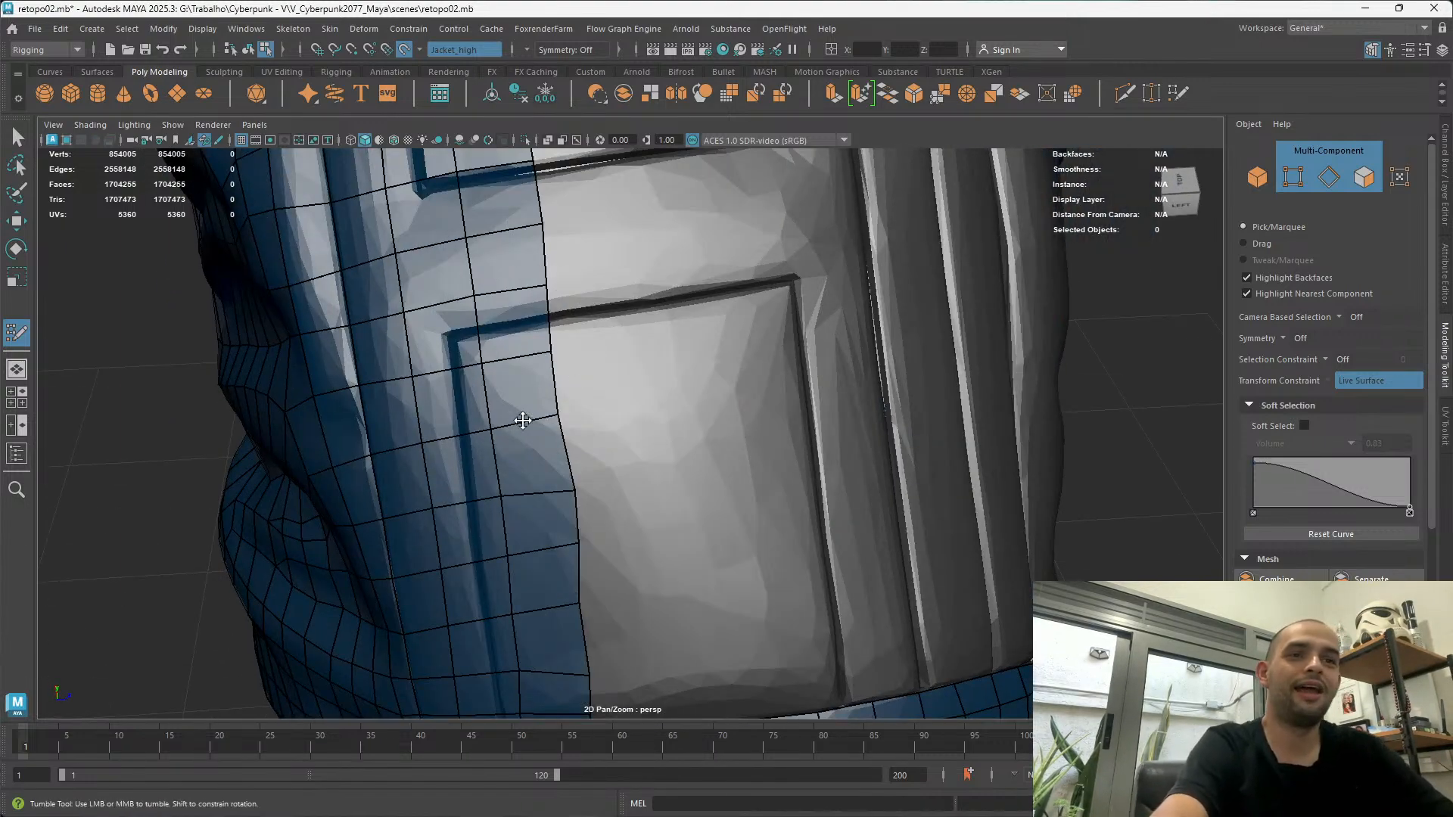
{"action": "scroll", "coordinate": [569, 389], "scroll_direction": "down", "scroll_amount": 2}
{"action": "scroll", "coordinate": [487, 415], "scroll_direction": "down", "scroll_amount": 3}
{"action": "left_click_drag", "start_coordinate": [487, 414], "coordinate": [562, 435], "text": "alt"}
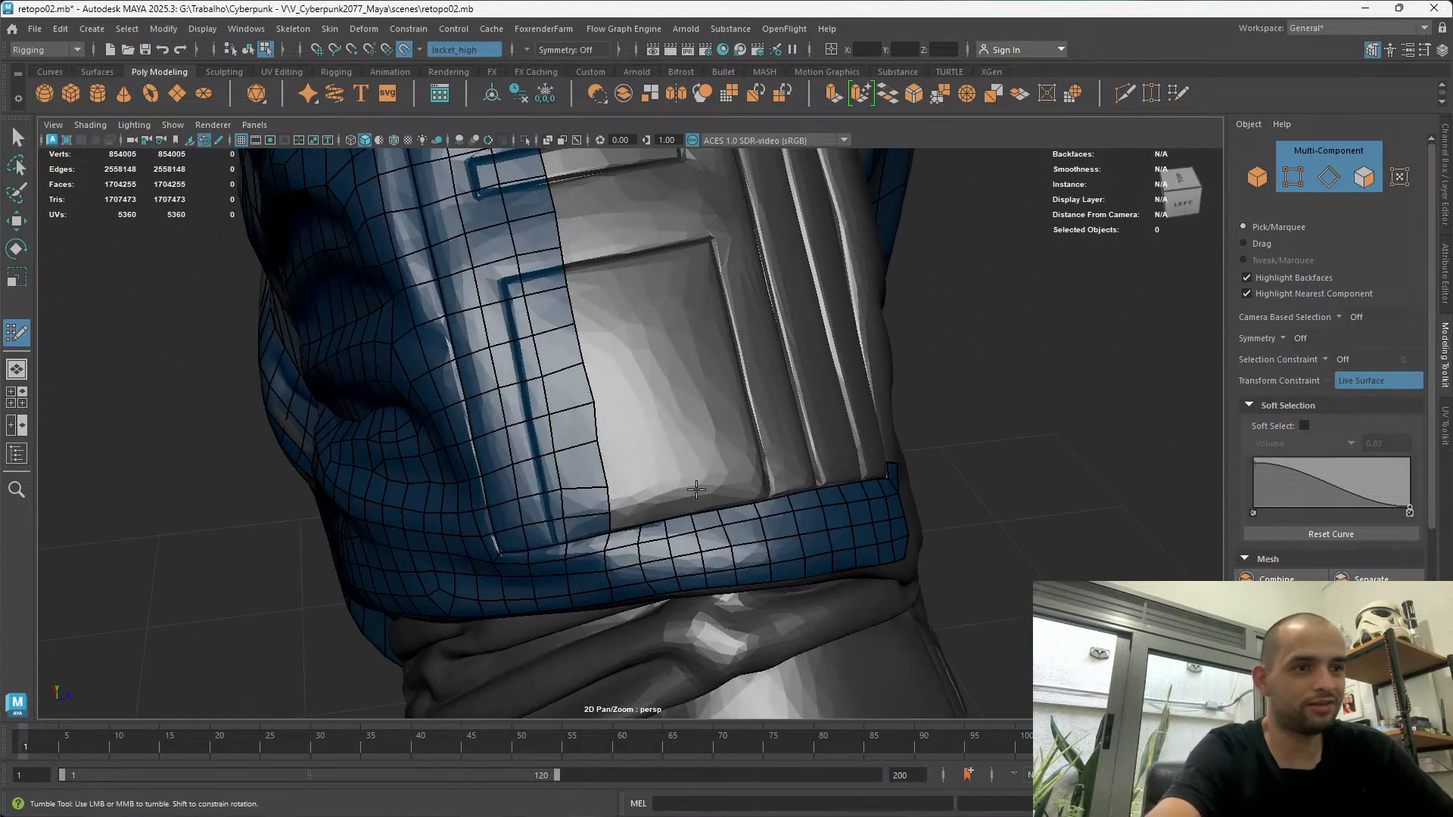
Try a Quad Draw edit where the uncovered panel's quad border nears the lower band, and undo it
{"action": "left_click_drag", "start_coordinate": [701, 509], "coordinate": [657, 502], "text": "alt"}
{"action": "middle_click_drag", "start_coordinate": [505, 322], "coordinate": [554, 406], "text": "alt"}
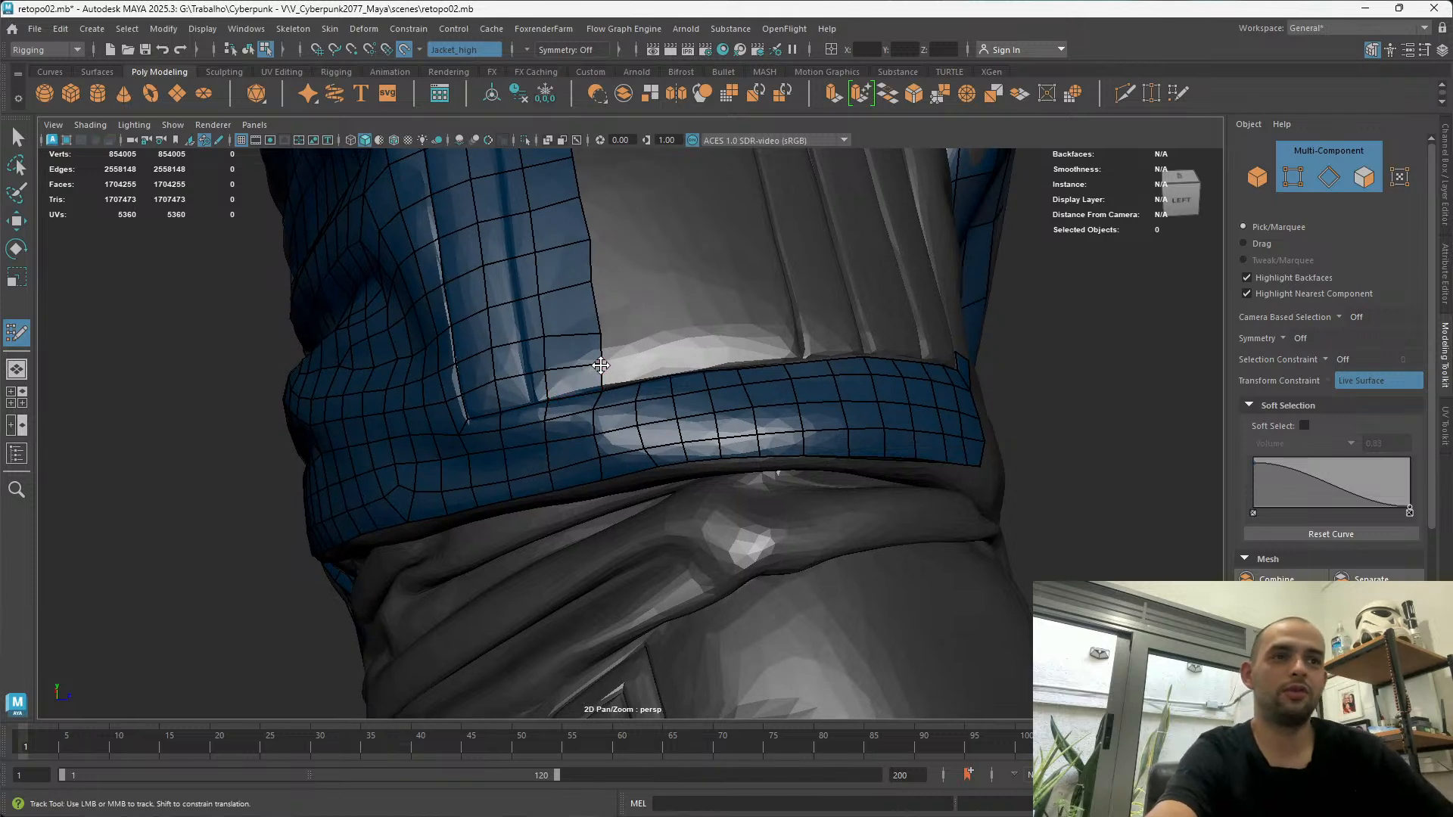
{"action": "left_click_drag", "start_coordinate": [589, 378], "coordinate": [536, 417], "text": "alt"}
{"action": "middle_click_drag", "start_coordinate": [530, 418], "coordinate": [649, 389], "text": "alt"}
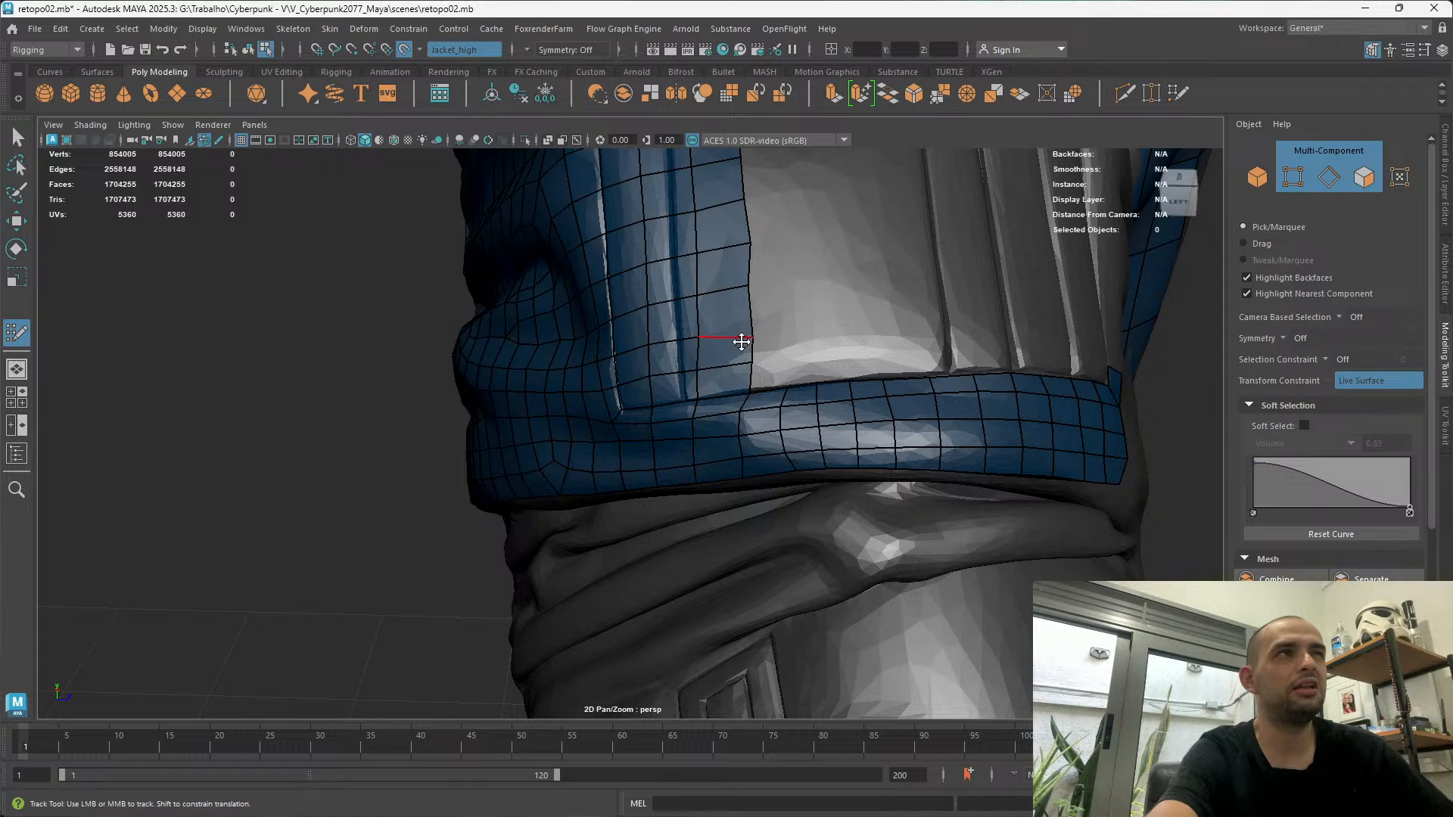
{"action": "middle_click_drag", "start_coordinate": [739, 340], "coordinate": [593, 346], "text": "alt"}
{"action": "right_click_drag", "start_coordinate": [561, 321], "coordinate": [558, 384], "text": "alt"}
{"action": "middle_click_drag", "start_coordinate": [558, 376], "coordinate": [506, 468], "text": "alt"}
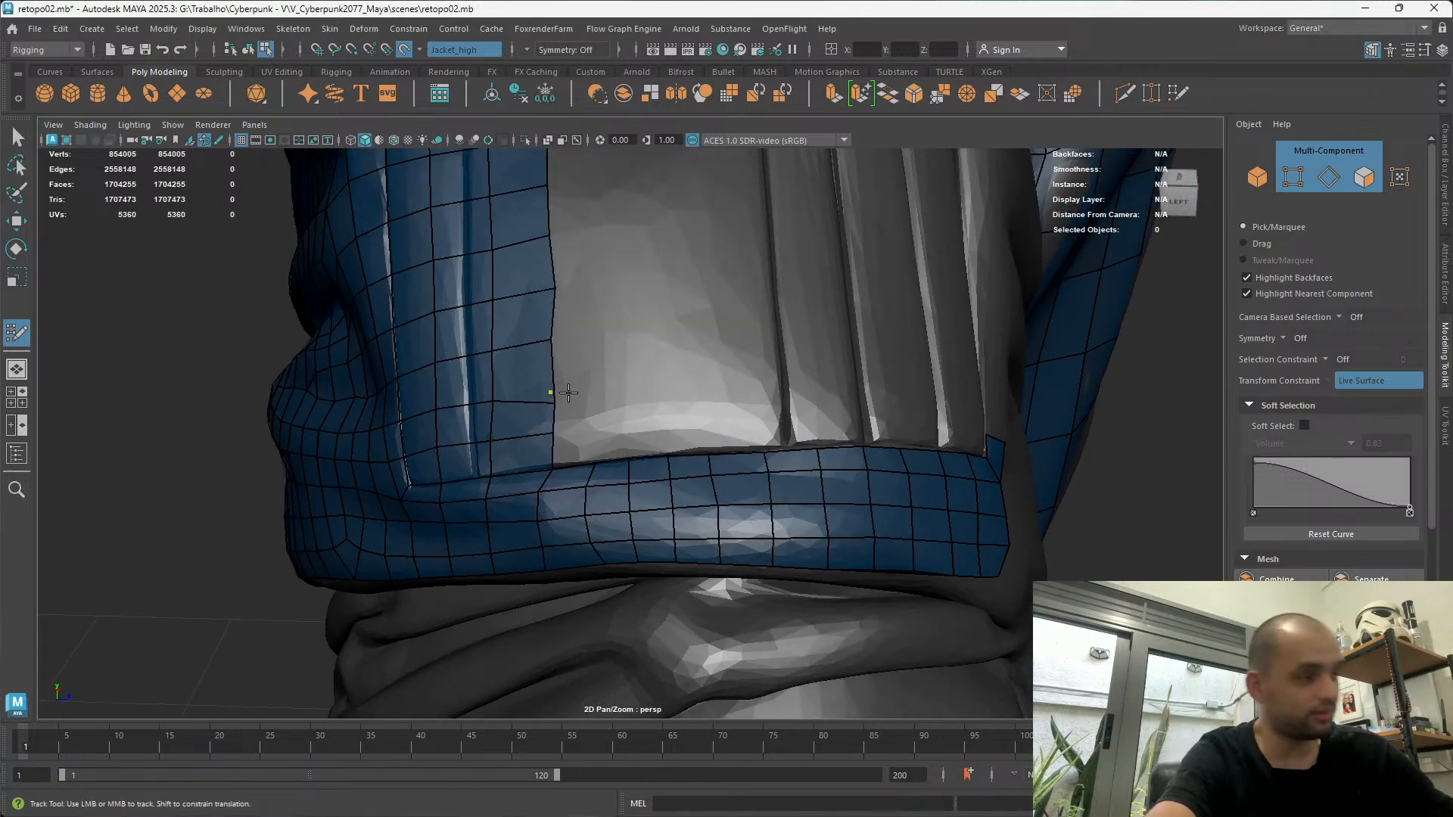
{"action": "key", "text": "ctrl+z"}
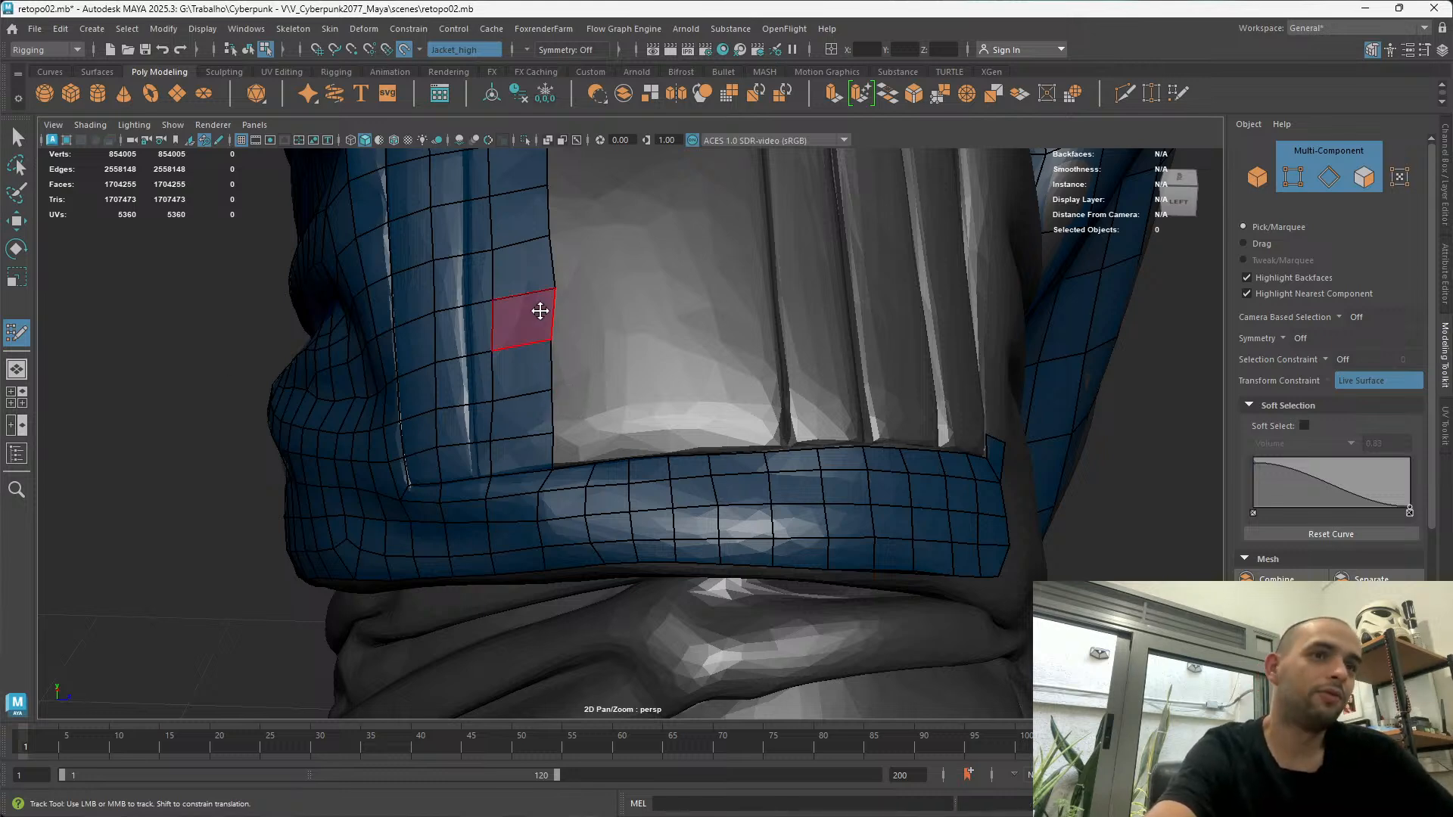
Examine how the quad columns beside the uncovered panel line up with the quads of the lower band
{"action": "mouse_move", "coordinate": [545, 294]}
{"action": "left_mouse_down", "text": "alt"}
{"action": "mouse_move", "coordinate": [769, 431]}
{"action": "mouse_move", "coordinate": [681, 568]}
{"action": "left_mouse_up", "text": "alt"}
{"action": "left_click_drag", "start_coordinate": [696, 403], "coordinate": [691, 361], "text": "alt"}
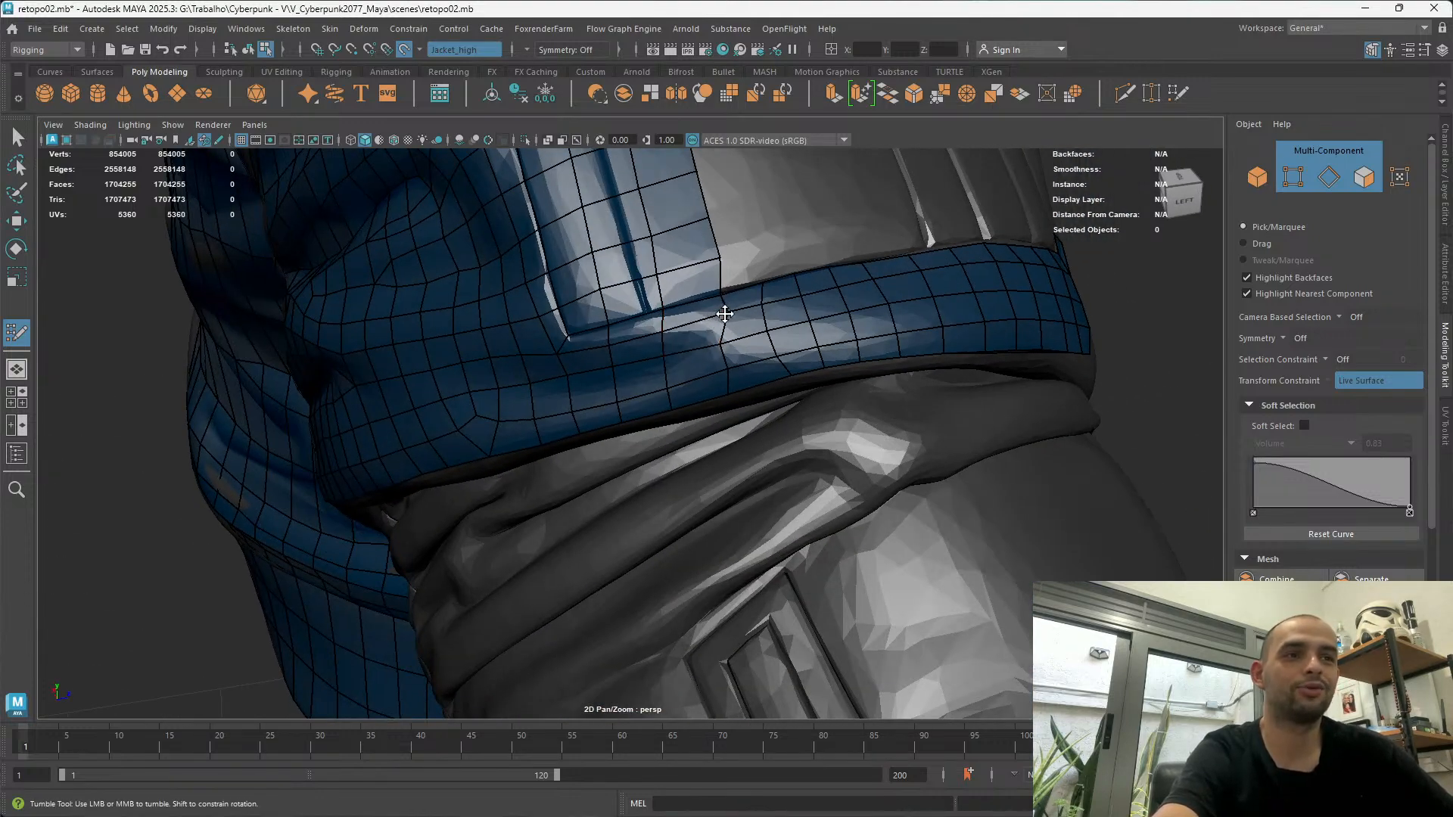
{"action": "left_click_drag", "start_coordinate": [743, 263], "coordinate": [684, 314], "text": "alt"}
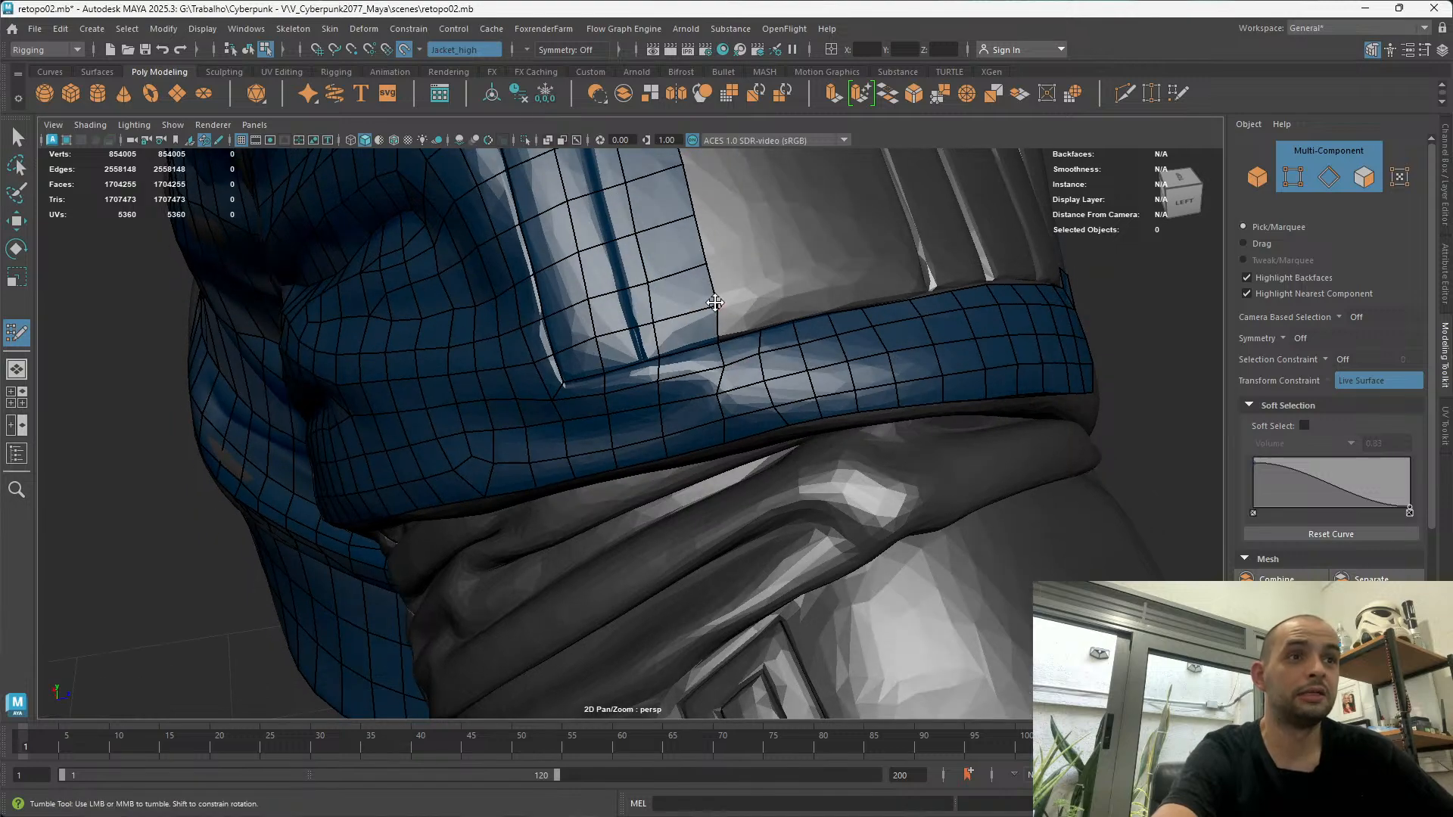
{"action": "right_click_drag", "start_coordinate": [752, 299], "coordinate": [769, 513], "text": "alt"}
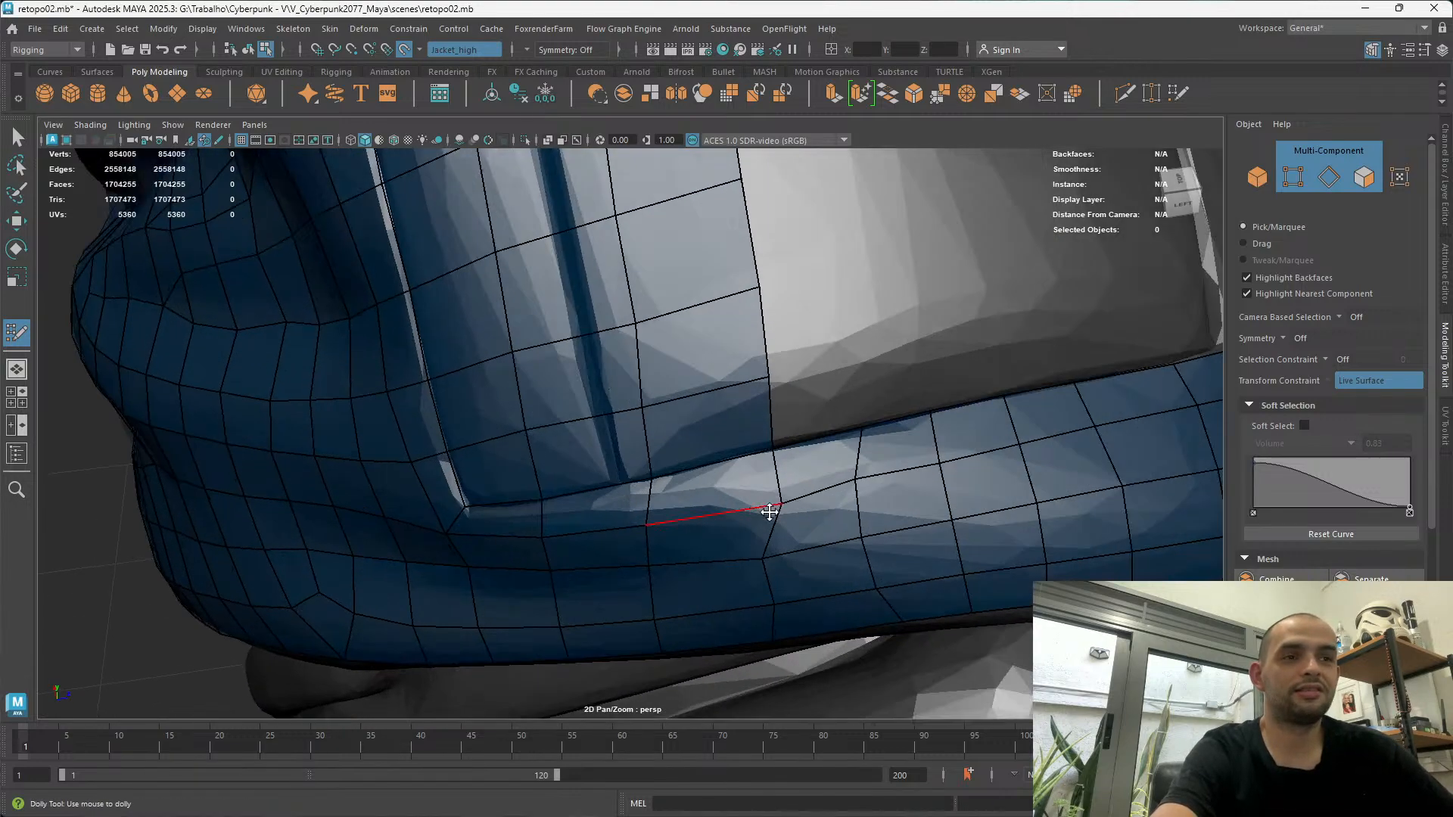
{"action": "left_click_drag", "start_coordinate": [772, 493], "coordinate": [473, 305], "text": "alt"}
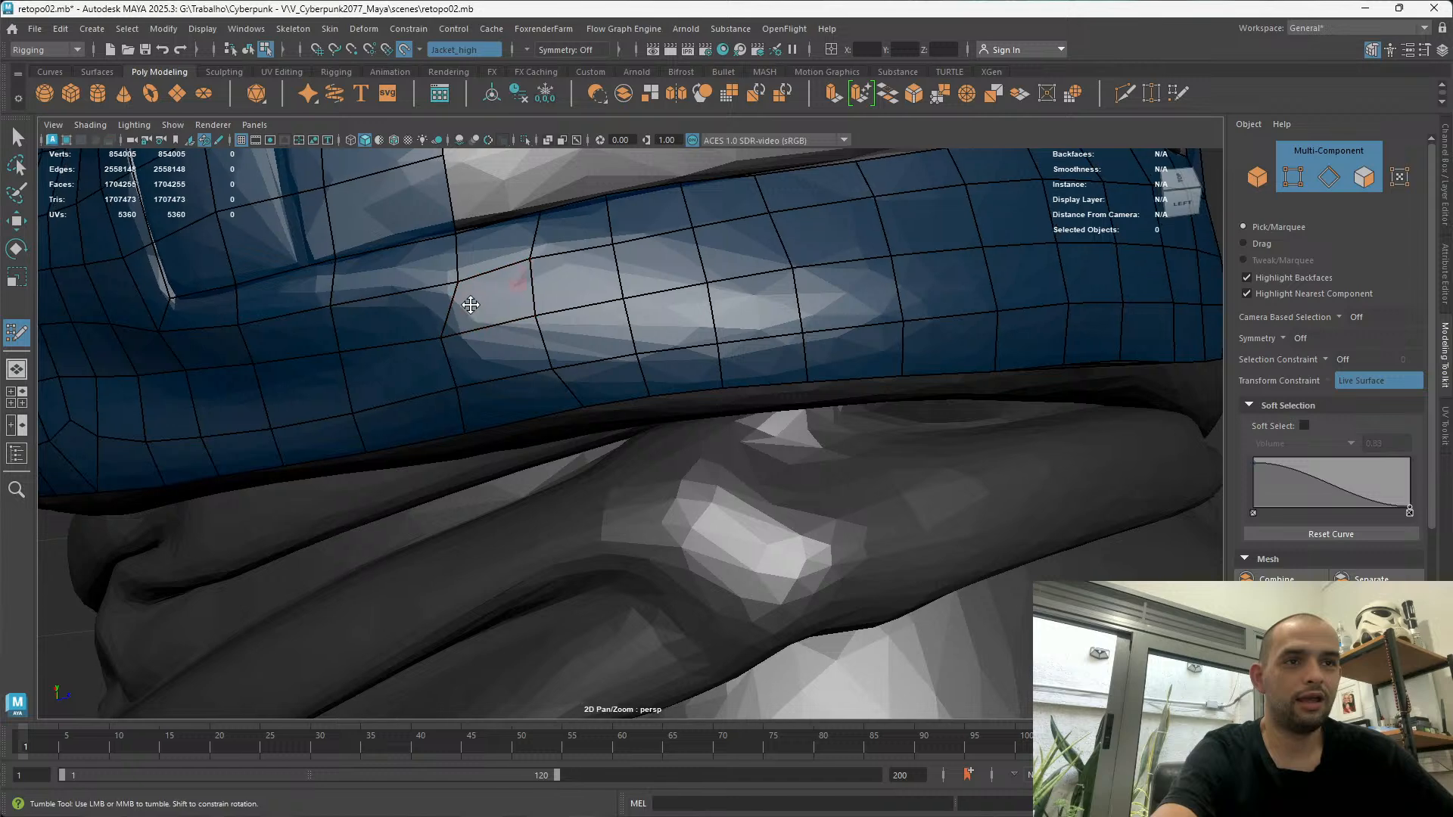
{"action": "middle_click_drag", "start_coordinate": [473, 305], "coordinate": [445, 341], "text": "alt"}
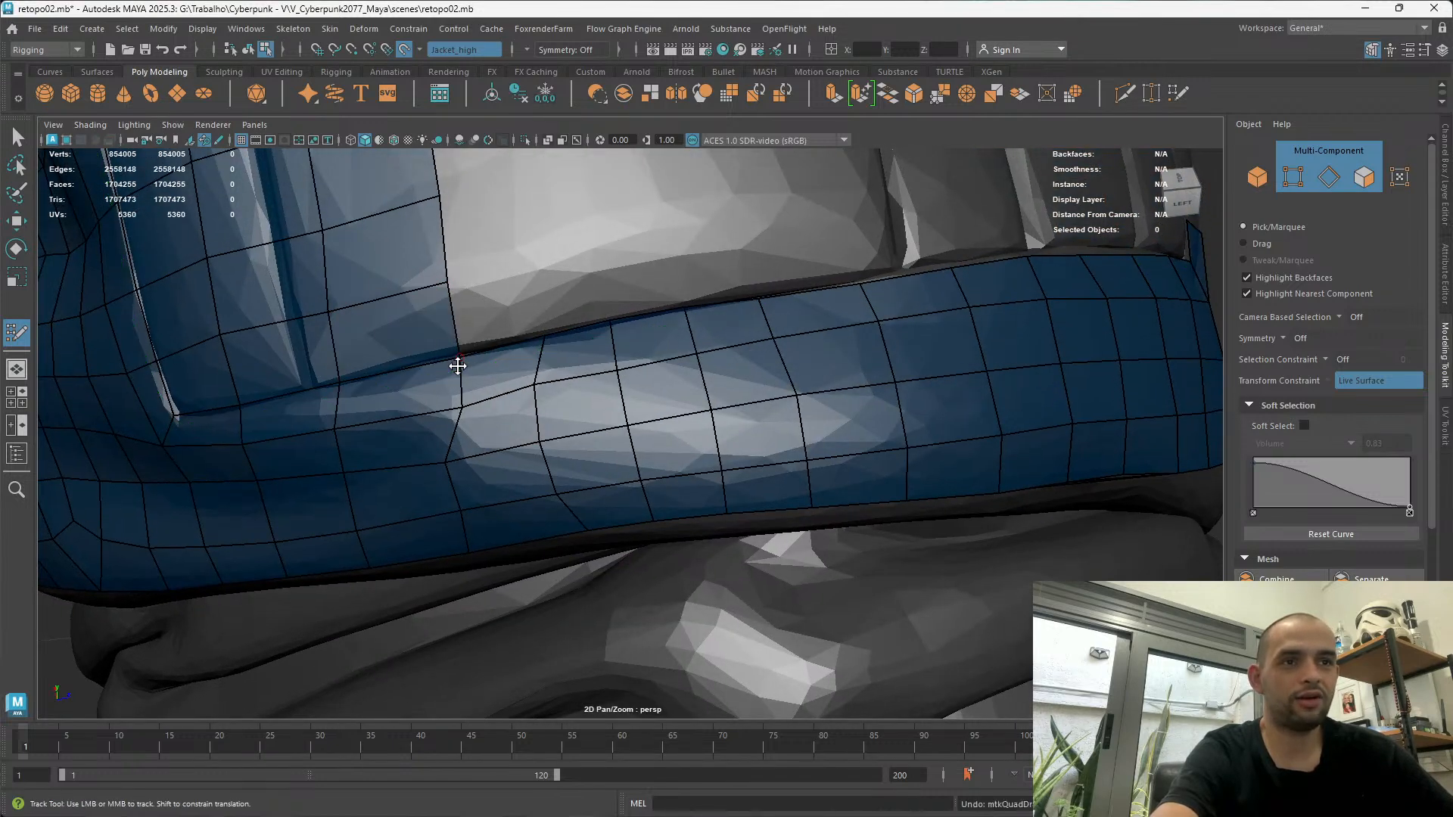
{"action": "right_click_drag", "start_coordinate": [406, 412], "coordinate": [406, 379], "text": "alt"}
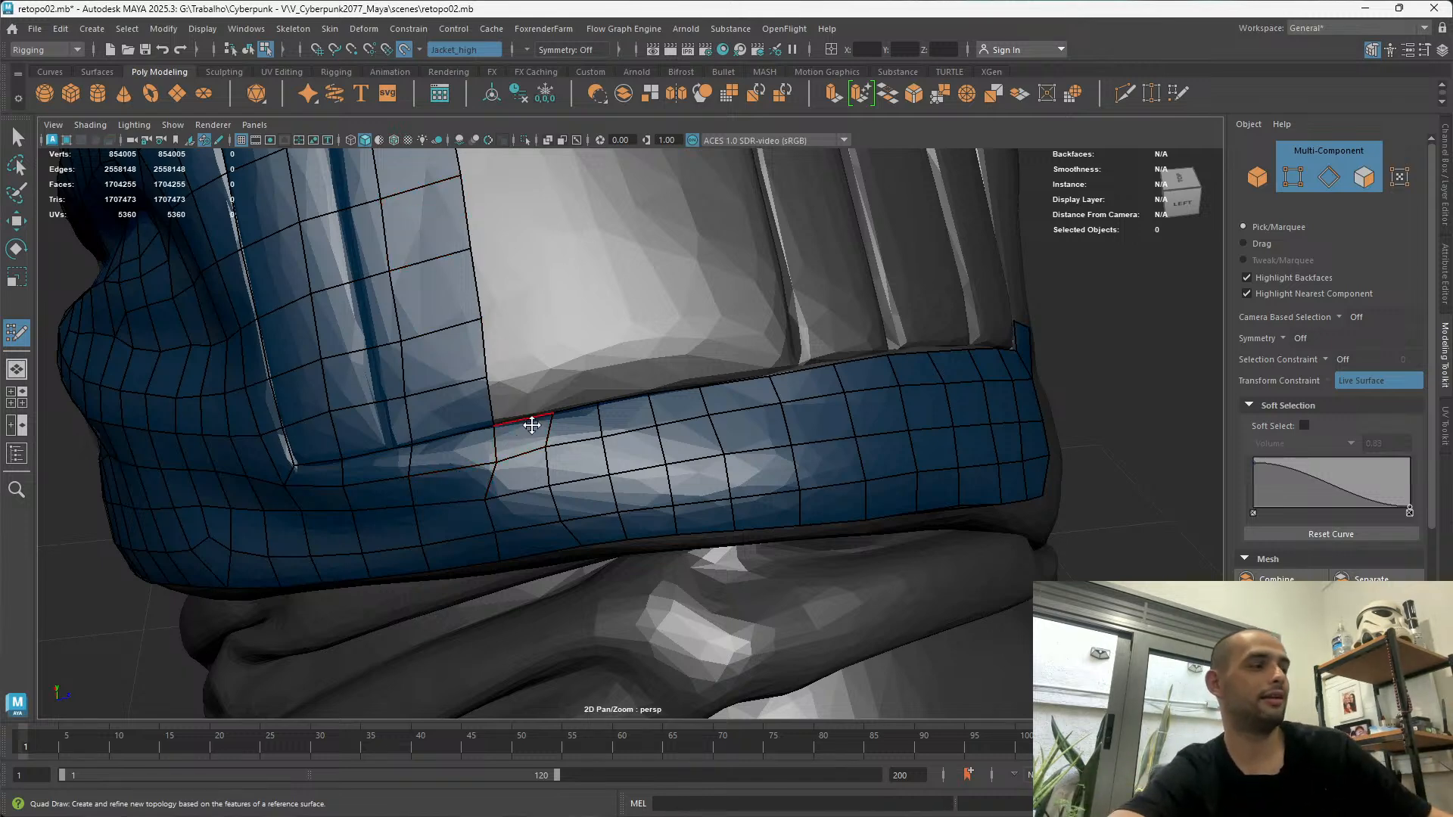
Try to adjust the quads of the lower band below the uncovered panel, and undo it
{"action": "middle_click_drag", "start_coordinate": [528, 419], "coordinate": [681, 553], "text": "alt"}
{"action": "left_click_drag", "start_coordinate": [681, 553], "coordinate": [641, 556], "text": "alt"}
{"action": "scroll", "coordinate": [641, 556], "scroll_direction": "up", "scroll_amount": 4}
{"action": "scroll", "coordinate": [616, 655], "scroll_direction": "down", "scroll_amount": 3}
{"action": "mouse_move", "coordinate": [616, 656]}
{"action": "left_mouse_down", "text": "alt"}
{"action": "mouse_move", "coordinate": [389, 495]}
{"action": "mouse_move", "coordinate": [418, 577]}
{"action": "left_mouse_up", "text": "alt"}
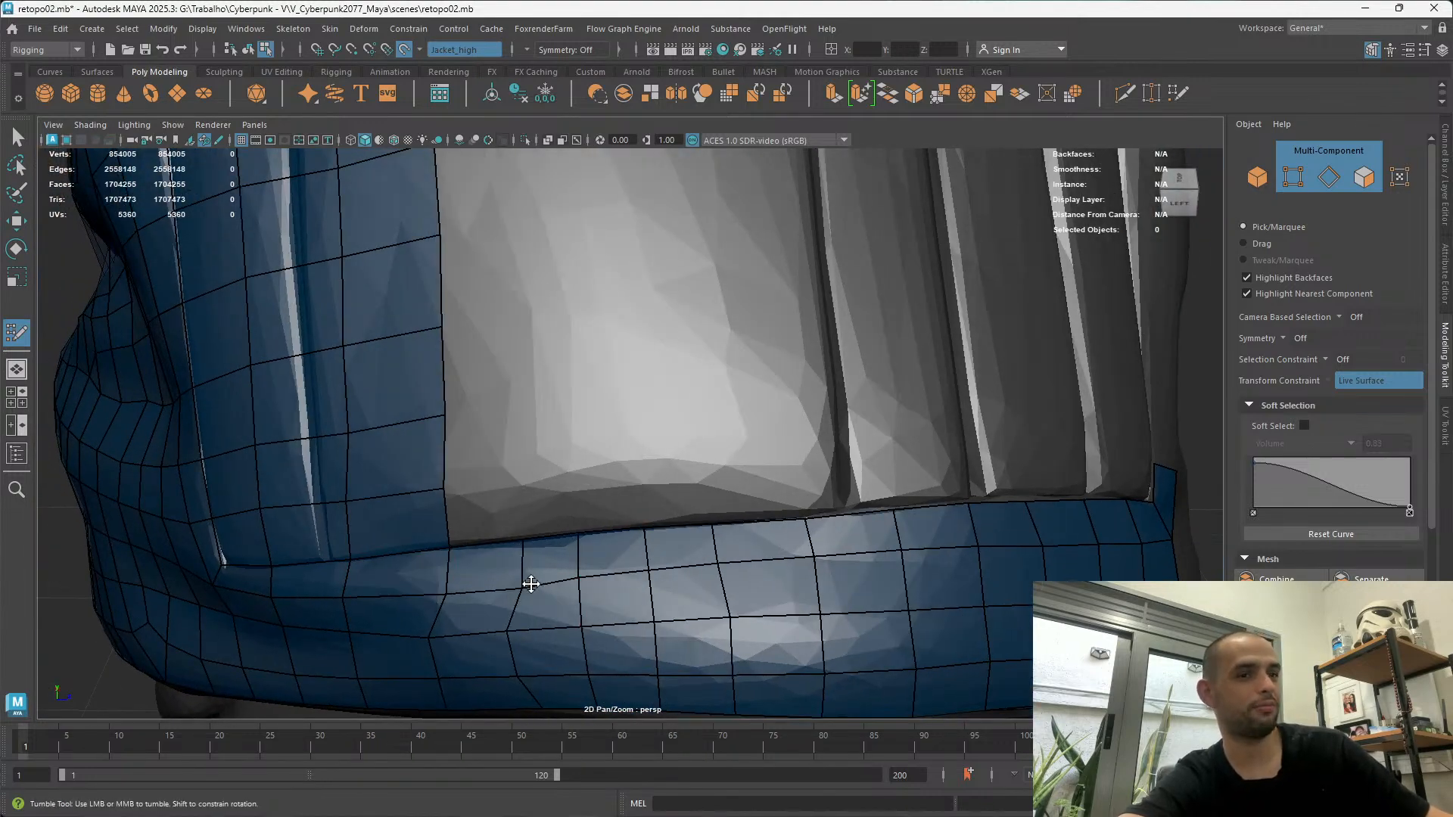
{"action": "left_click_drag", "start_coordinate": [512, 616], "coordinate": [613, 461], "text": "alt"}
{"action": "scroll", "coordinate": [613, 461], "scroll_direction": "down", "scroll_amount": 1}
{"action": "mouse_move", "coordinate": [623, 396]}
{"action": "left_mouse_down"}
{"action": "mouse_move", "coordinate": [655, 391]}
{"action": "mouse_move", "coordinate": [641, 398]}
{"action": "left_mouse_up"}
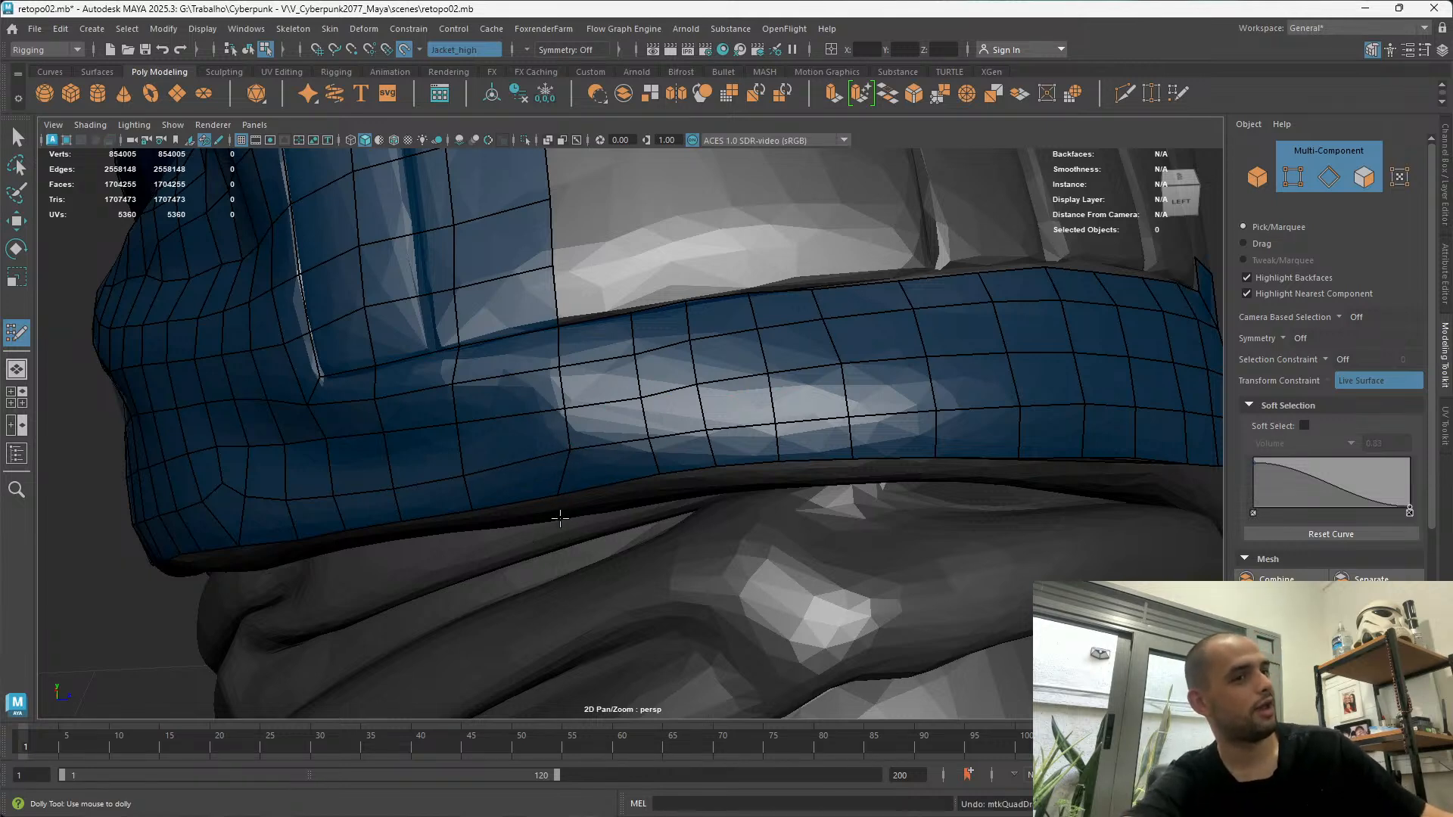
{"action": "scroll", "coordinate": [573, 484], "scroll_direction": "down", "scroll_amount": 3}
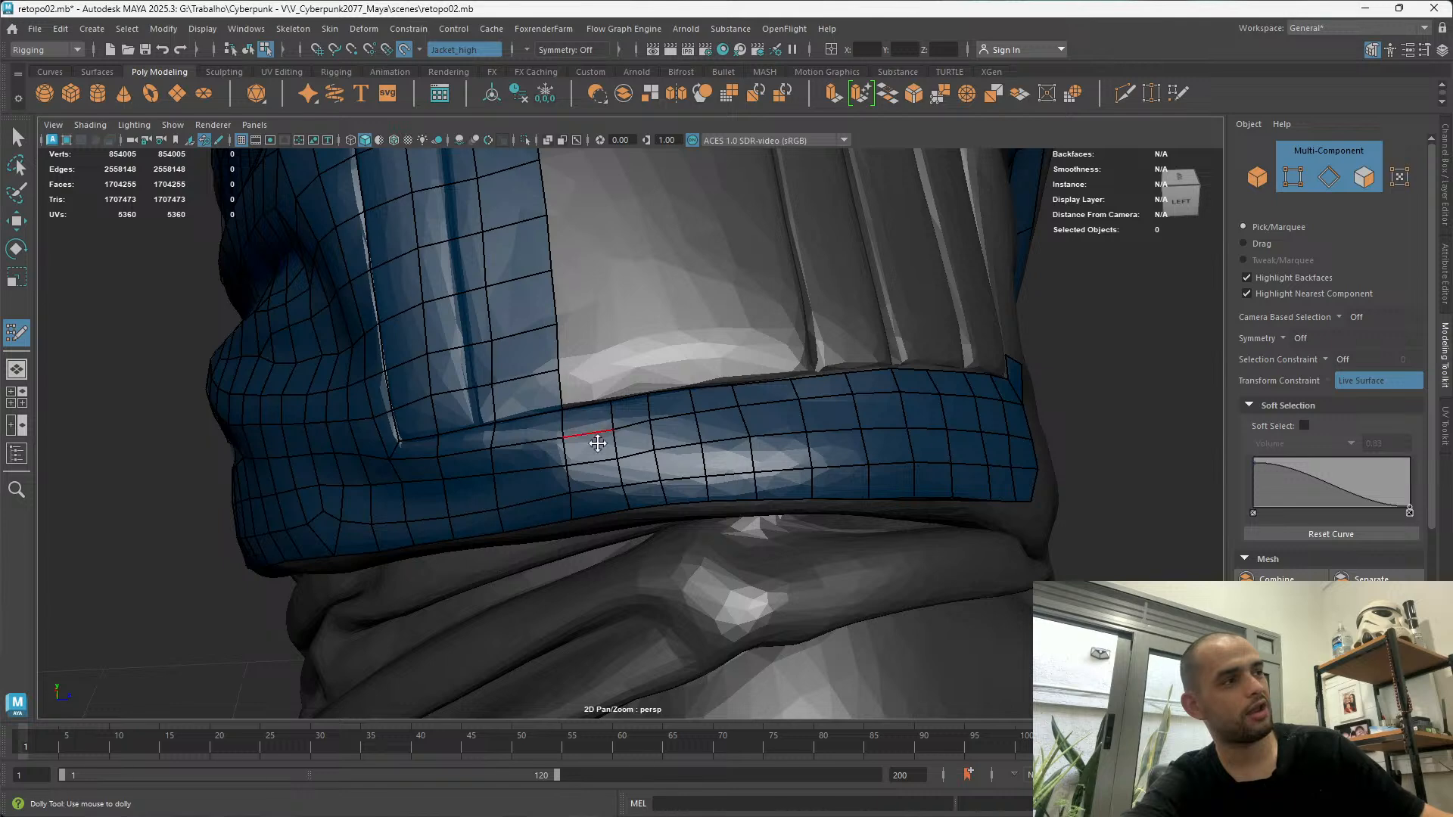
Try to start new geometry on the uncovered panel beside its quad border, and undo it
{"action": "middle_click_drag", "start_coordinate": [600, 411], "coordinate": [523, 565], "text": "alt"}
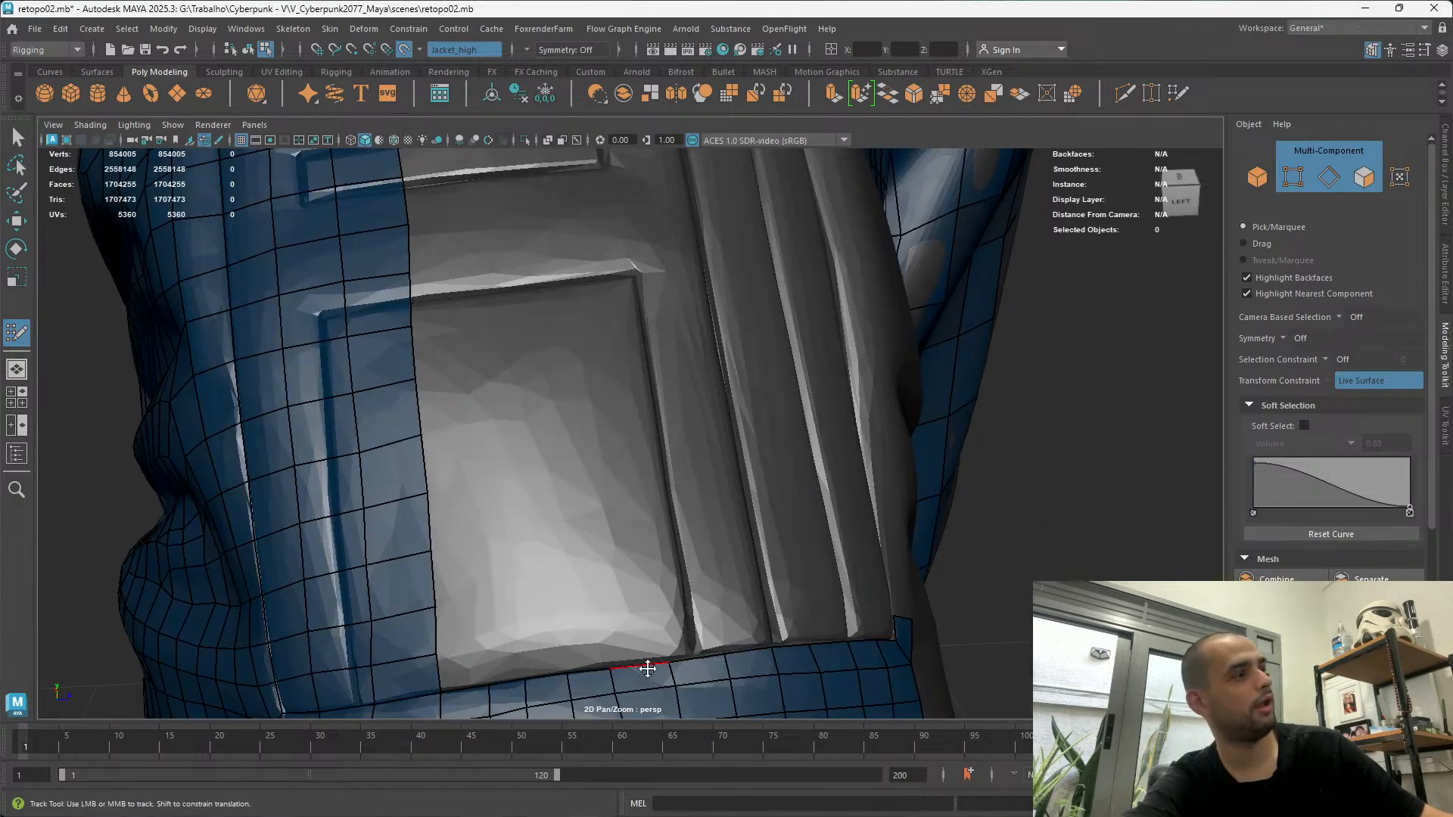
{"action": "scroll", "coordinate": [648, 668], "scroll_direction": "up", "scroll_amount": 6}
{"action": "key", "text": "alt+space"}
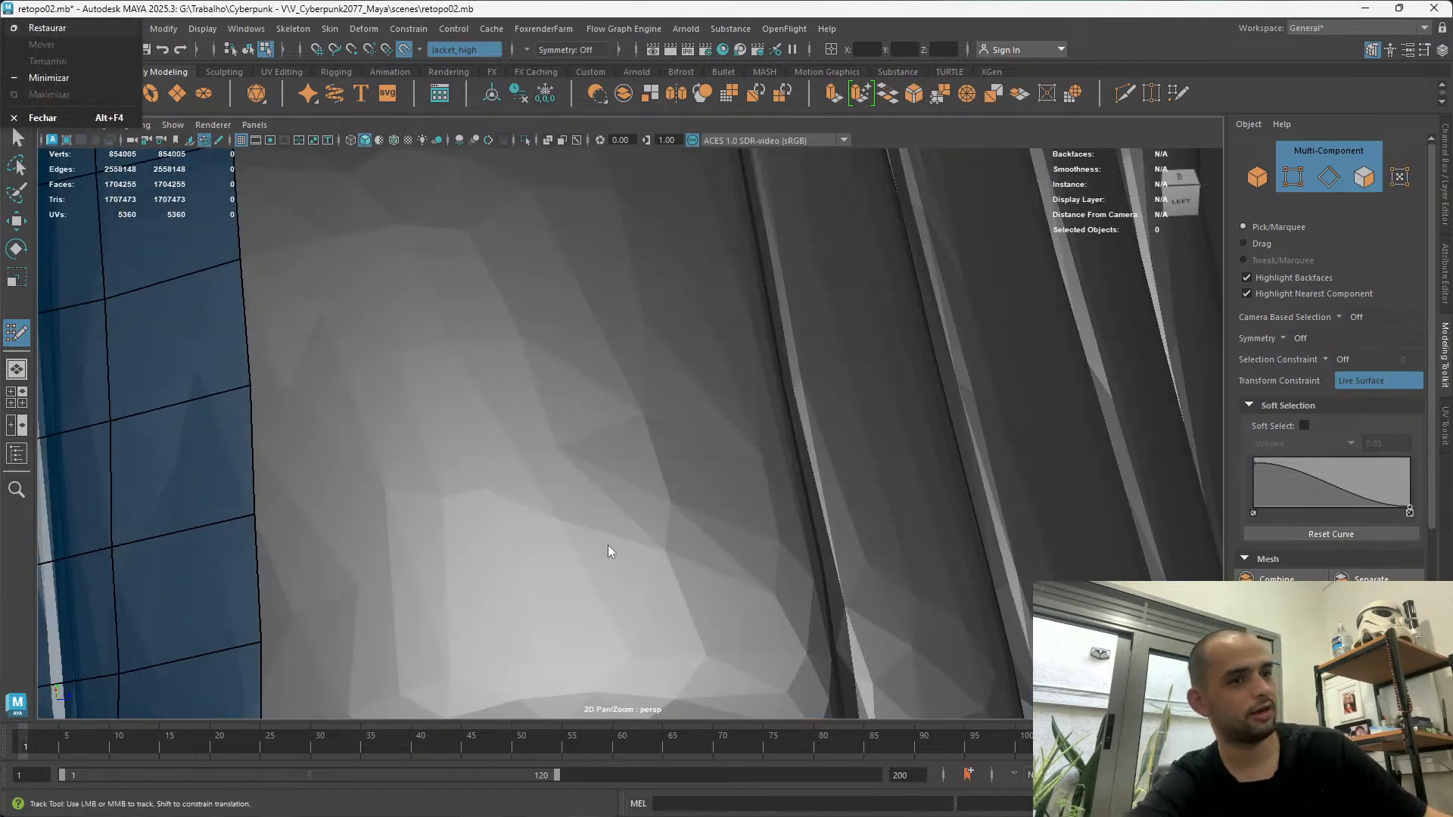
{"action": "middle_click_drag", "start_coordinate": [371, 366], "coordinate": [417, 509], "text": "alt"}
{"action": "left_click_drag", "start_coordinate": [316, 352], "coordinate": [285, 346]}
{"action": "left_click", "coordinate": [389, 262]}
{"action": "scroll", "coordinate": [375, 264], "scroll_direction": "down", "scroll_amount": 4}
{"action": "key", "text": "ctrl+z"}
{"action": "scroll", "coordinate": [435, 228], "scroll_direction": "up", "scroll_amount": 2}
{"action": "scroll", "coordinate": [425, 298], "scroll_direction": "down", "scroll_amount": 2}
{"action": "left_click_drag", "start_coordinate": [426, 298], "coordinate": [459, 337], "text": "alt"}
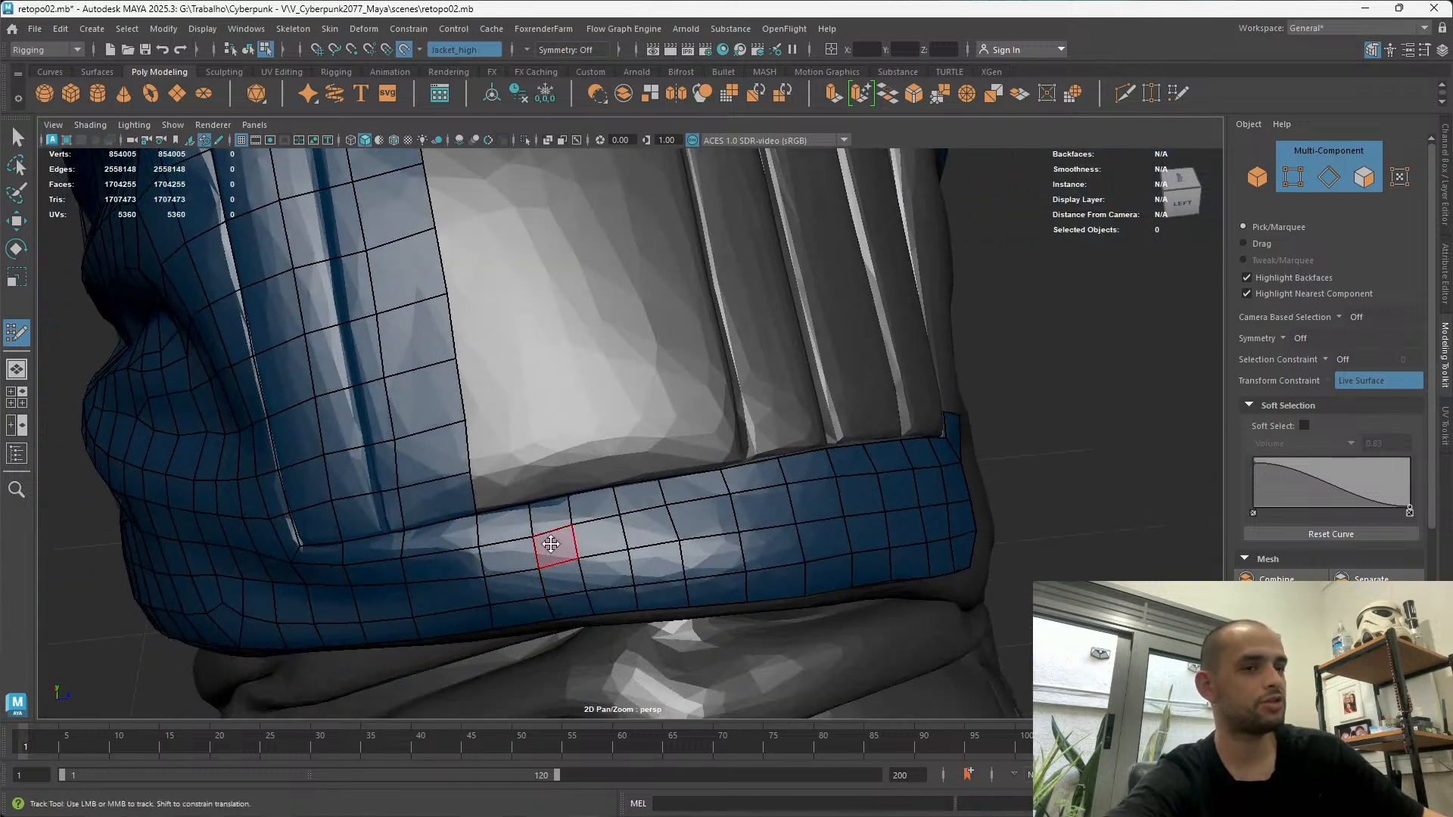
Switch to the browser and open the Tom Hardy - Medieval Knight artwork on ArtStation
{"action": "scroll", "coordinate": [393, 515], "scroll_direction": "up", "scroll_amount": 2}
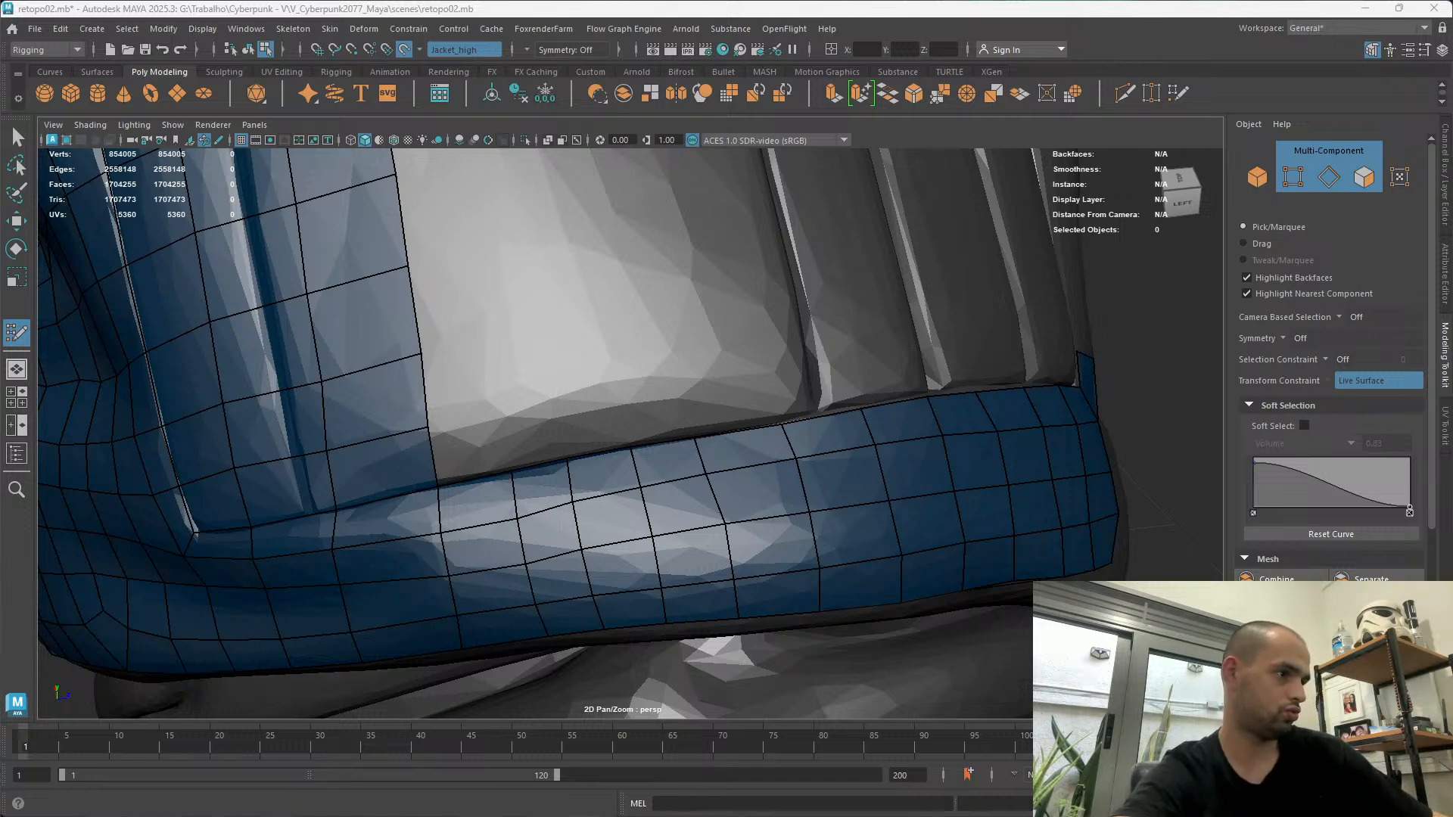
{"action": "key", "text": "alt+Tab"}
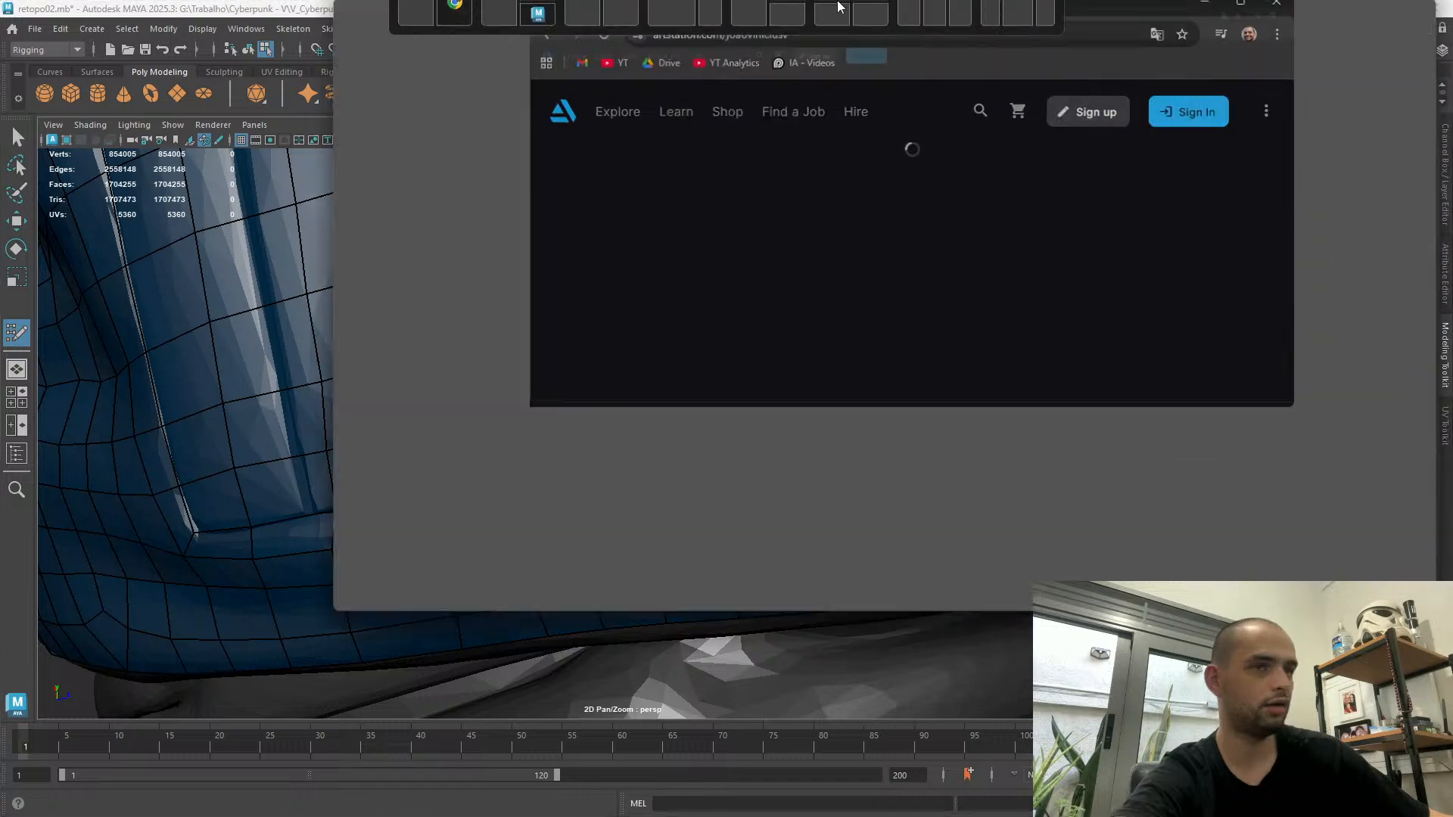
{"action": "left_click", "coordinate": [152, 603]}
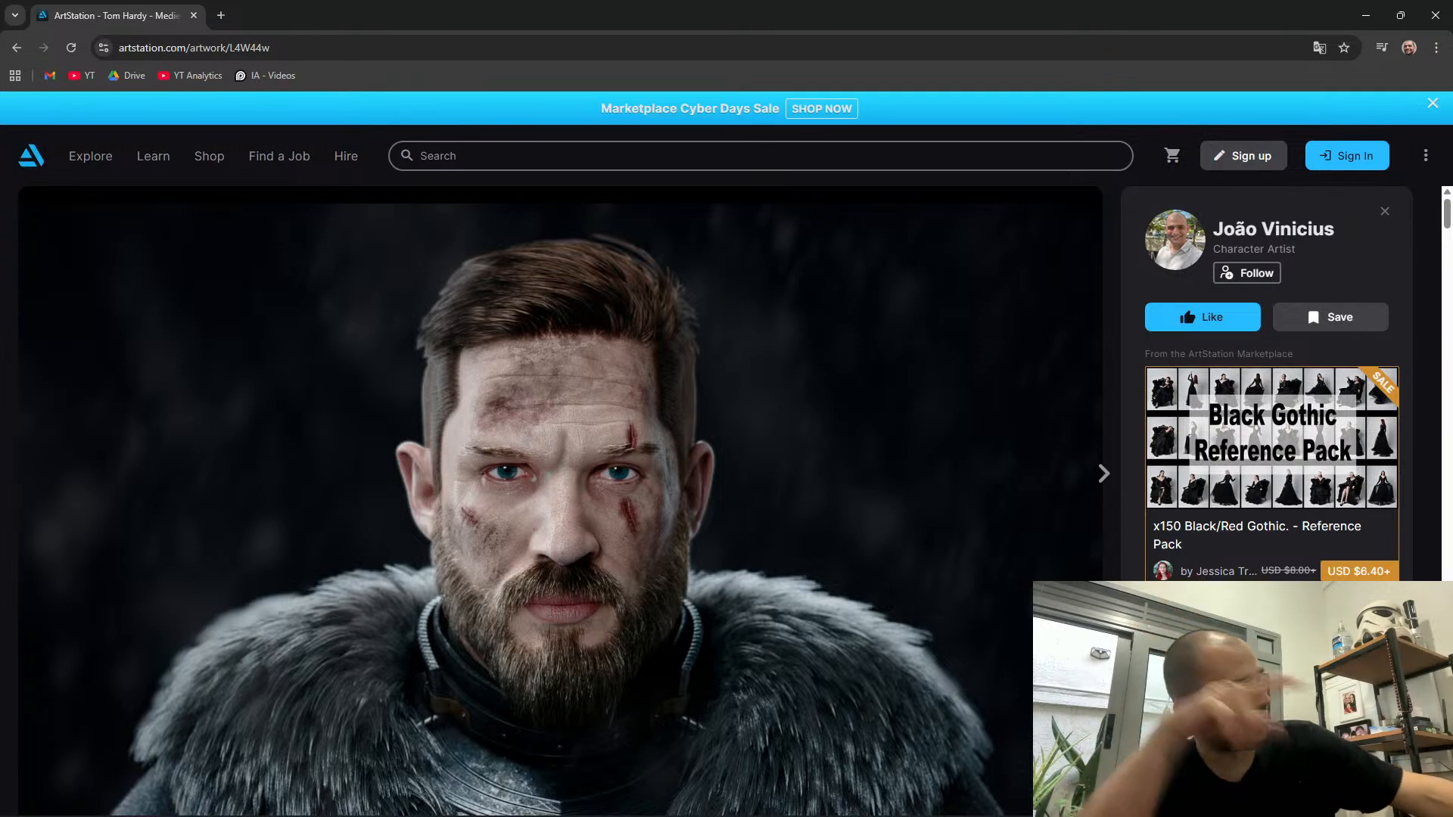
Look over the knight's portrait renders, comparing the fur collar, engraved chest plate and face across the different shots
{"action": "scroll", "coordinate": [674, 560], "scroll_direction": "down", "scroll_amount": 5}
{"action": "scroll", "coordinate": [672, 560], "scroll_direction": "up", "scroll_amount": 4}
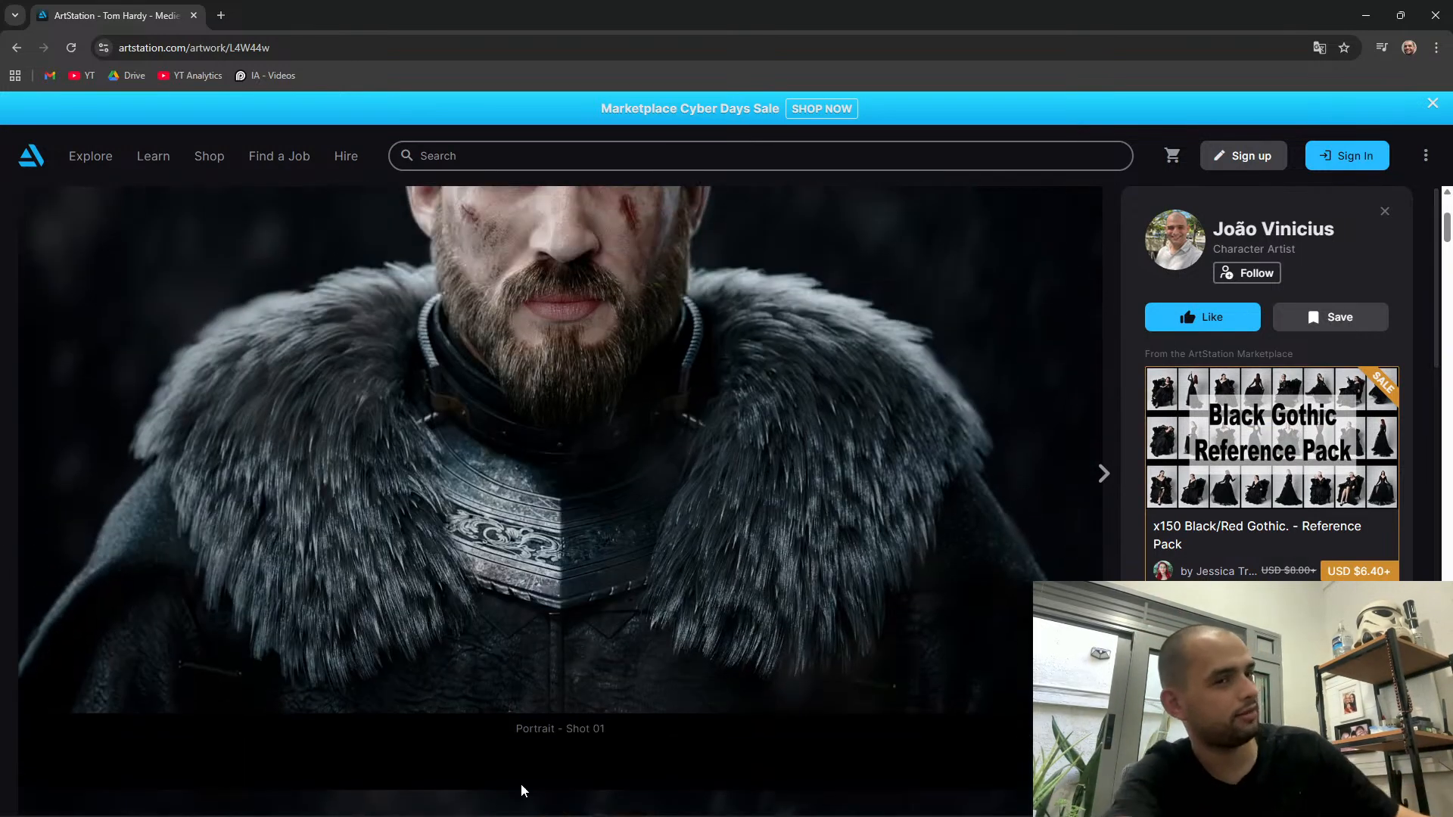
{"action": "scroll", "coordinate": [622, 643], "scroll_direction": "up", "scroll_amount": 2}
{"action": "scroll", "coordinate": [651, 529], "scroll_direction": "down", "scroll_amount": 5}
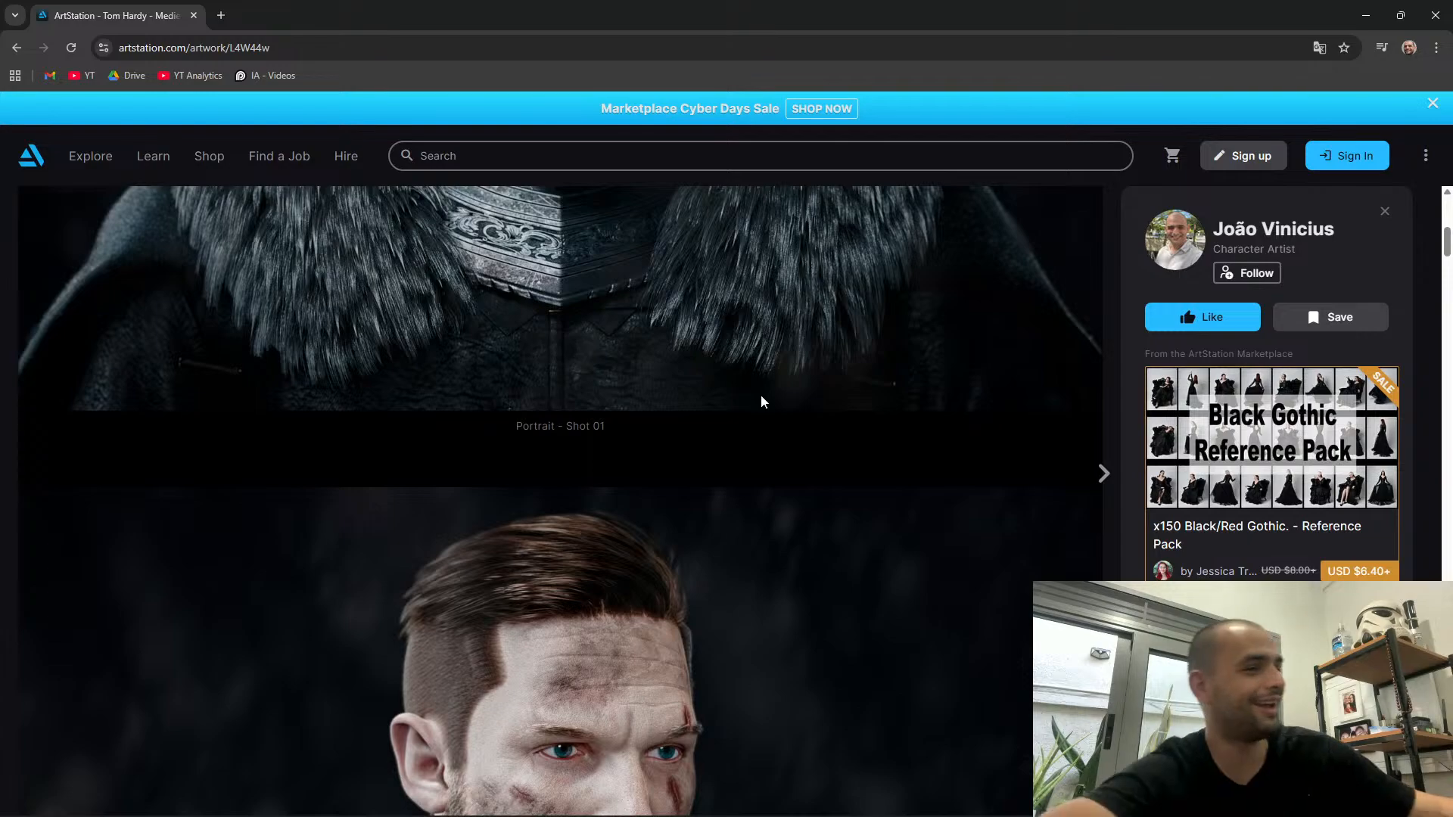
{"action": "scroll", "coordinate": [914, 430], "scroll_direction": "down", "scroll_amount": 5}
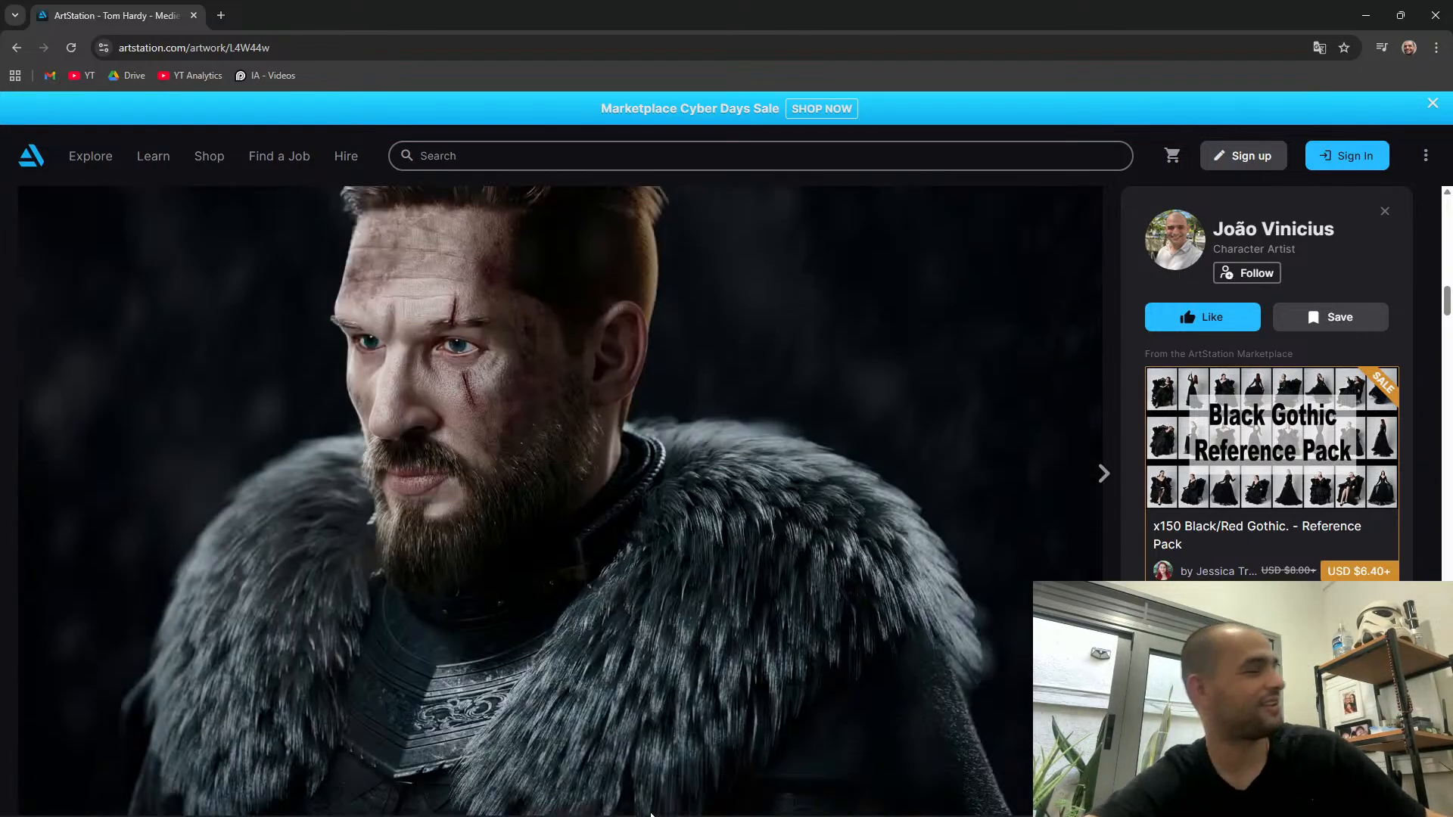
{"action": "scroll", "coordinate": [630, 509], "scroll_direction": "up", "scroll_amount": 5}
{"action": "scroll", "coordinate": [649, 456], "scroll_direction": "down", "scroll_amount": 5}
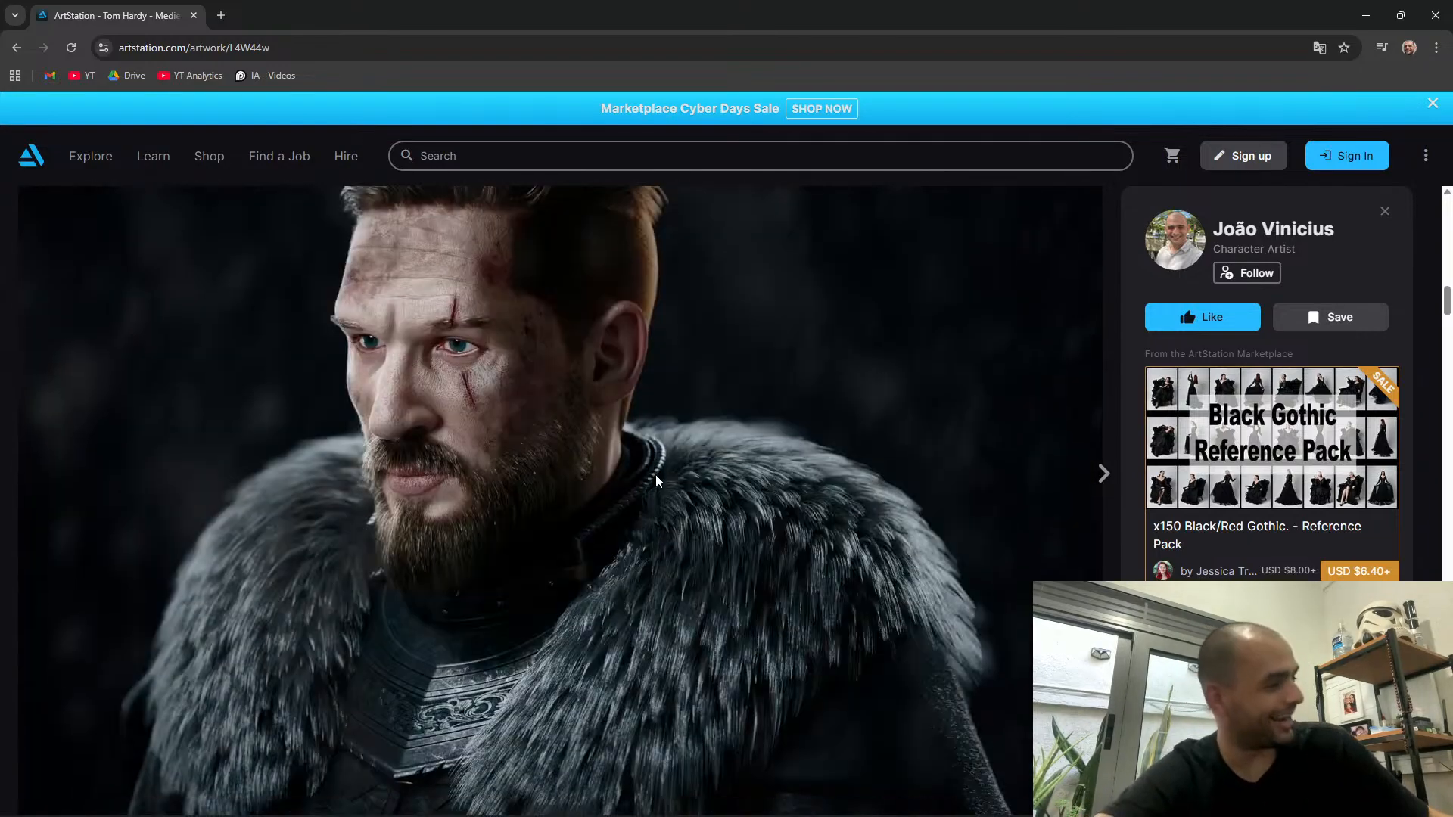
Examine the skin close-ups and the leather clothing shot, and return to the first portrait render
{"action": "scroll", "coordinate": [650, 484], "scroll_direction": "down", "scroll_amount": 10}
{"action": "scroll", "coordinate": [454, 654], "scroll_direction": "up", "scroll_amount": 3}
{"action": "scroll", "coordinate": [195, 506], "scroll_direction": "down", "scroll_amount": 6}
{"action": "scroll", "coordinate": [593, 424], "scroll_direction": "up", "scroll_amount": 6}
{"action": "scroll", "coordinate": [593, 424], "scroll_direction": "down", "scroll_amount": 8}
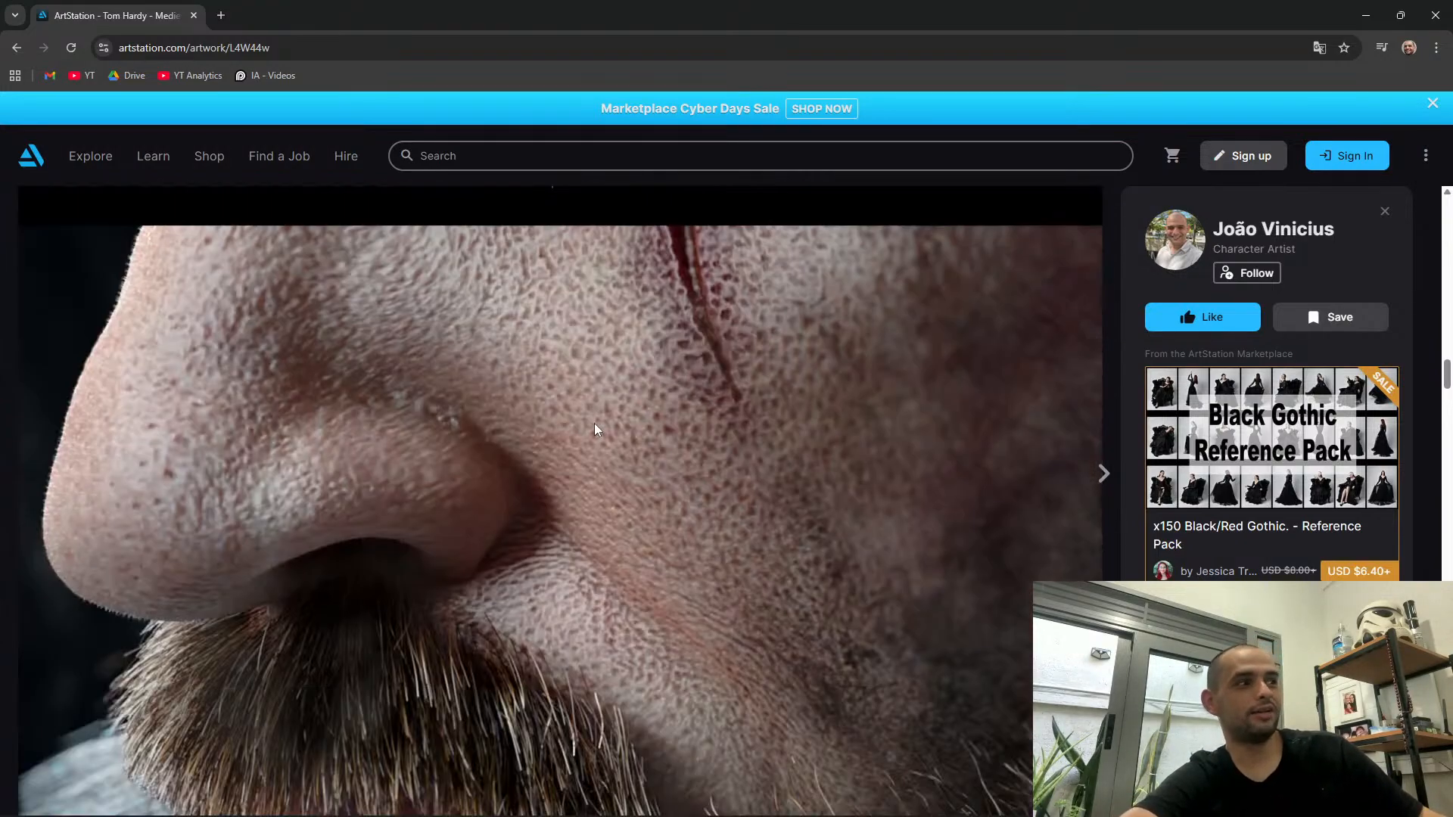
{"action": "scroll", "coordinate": [529, 460], "scroll_direction": "down", "scroll_amount": 8}
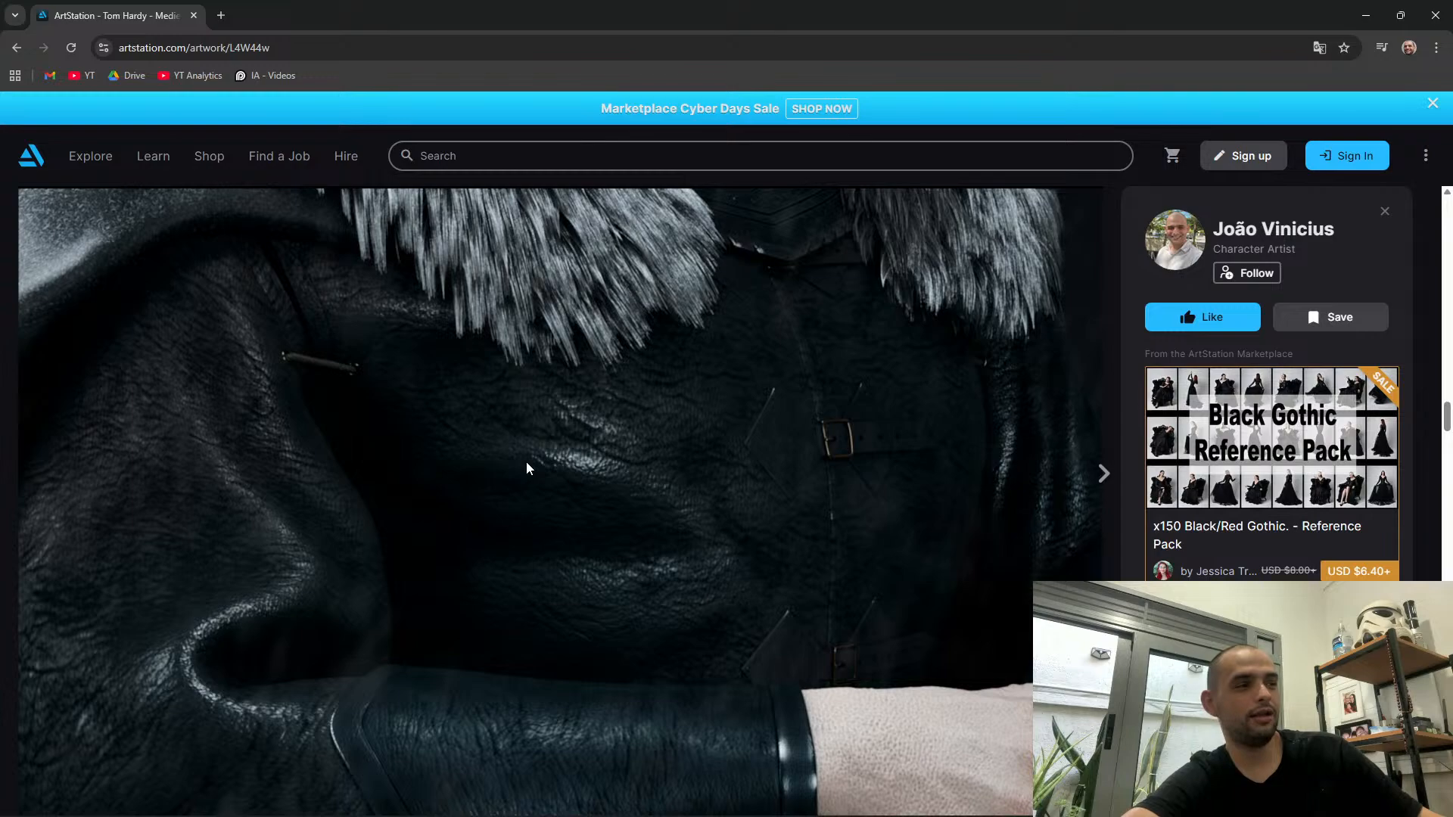
{"action": "scroll", "coordinate": [527, 468], "scroll_direction": "up", "scroll_amount": 10}
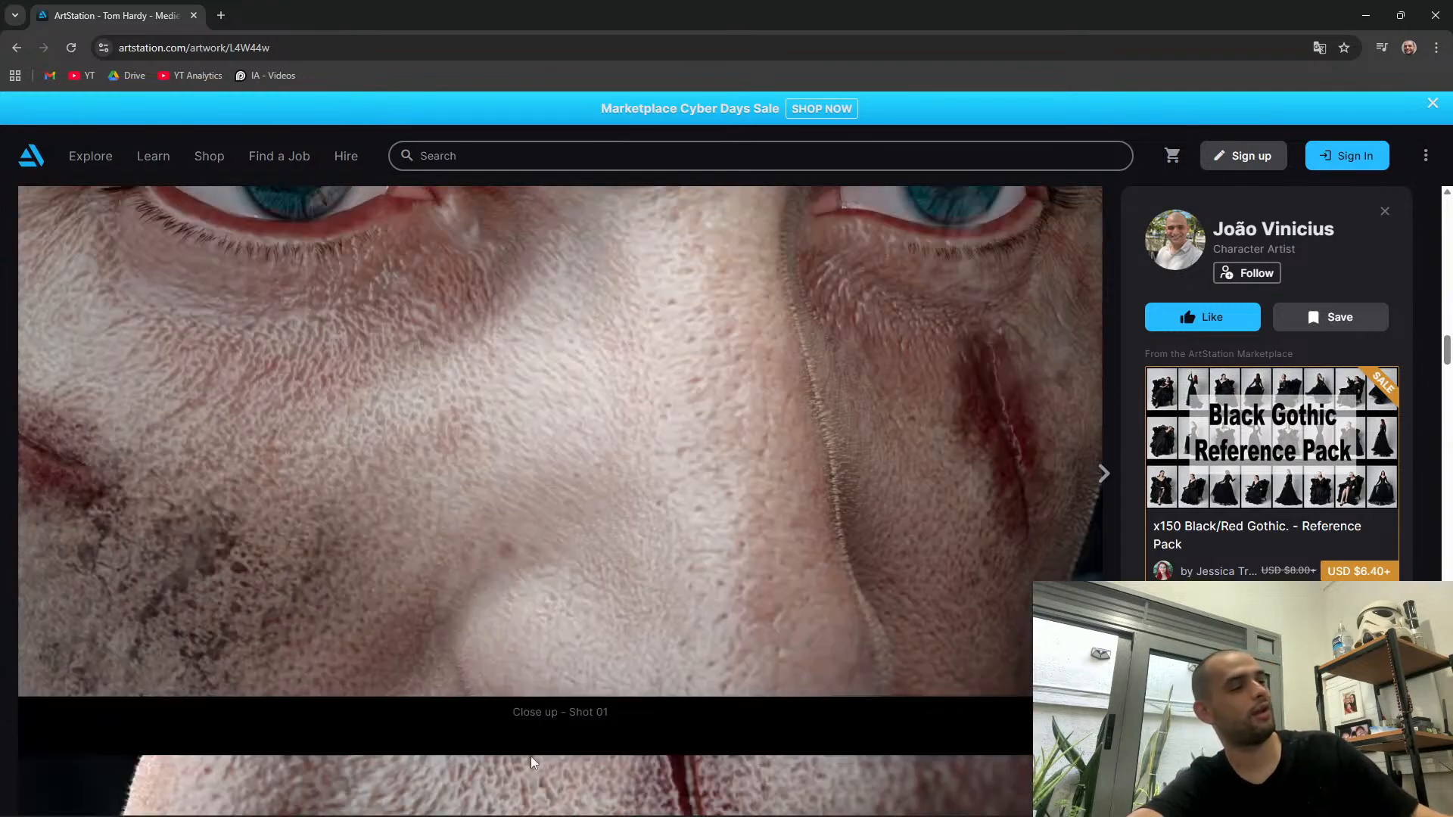
{"action": "scroll", "coordinate": [537, 756], "scroll_direction": "up", "scroll_amount": 10}
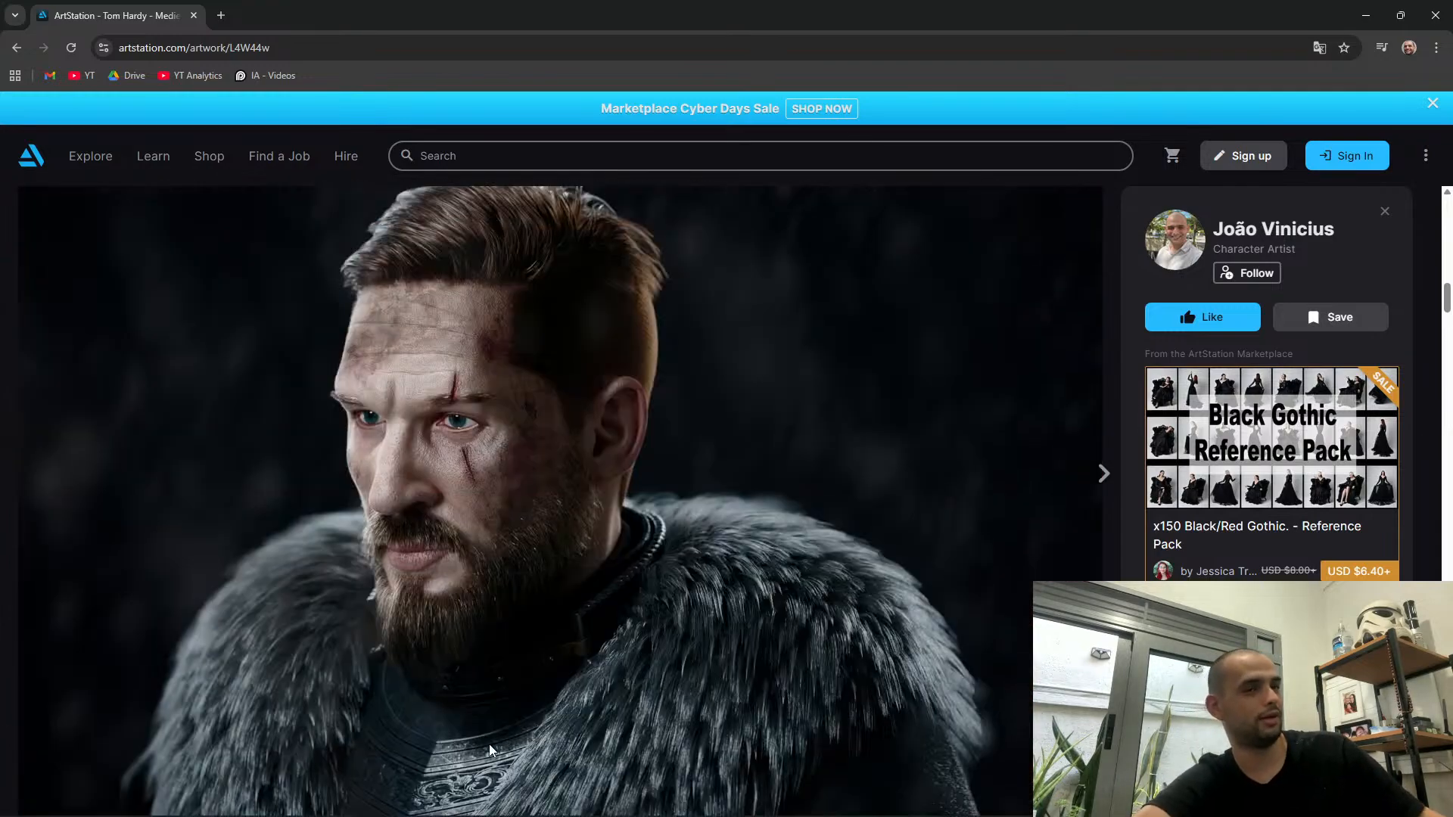
{"action": "scroll", "coordinate": [488, 743], "scroll_direction": "down", "scroll_amount": 8}
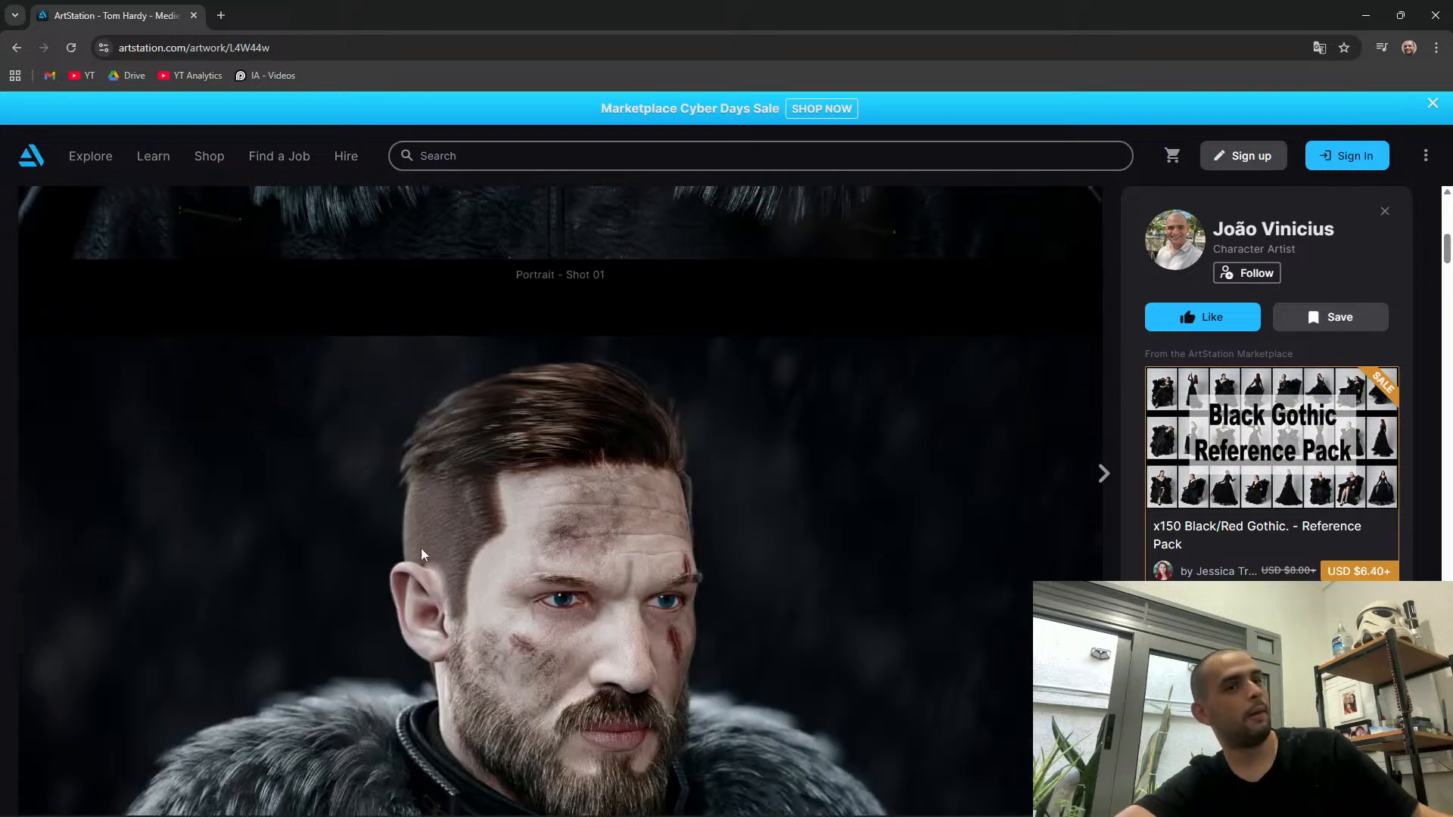
{"action": "scroll", "coordinate": [414, 658], "scroll_direction": "up", "scroll_amount": 4}
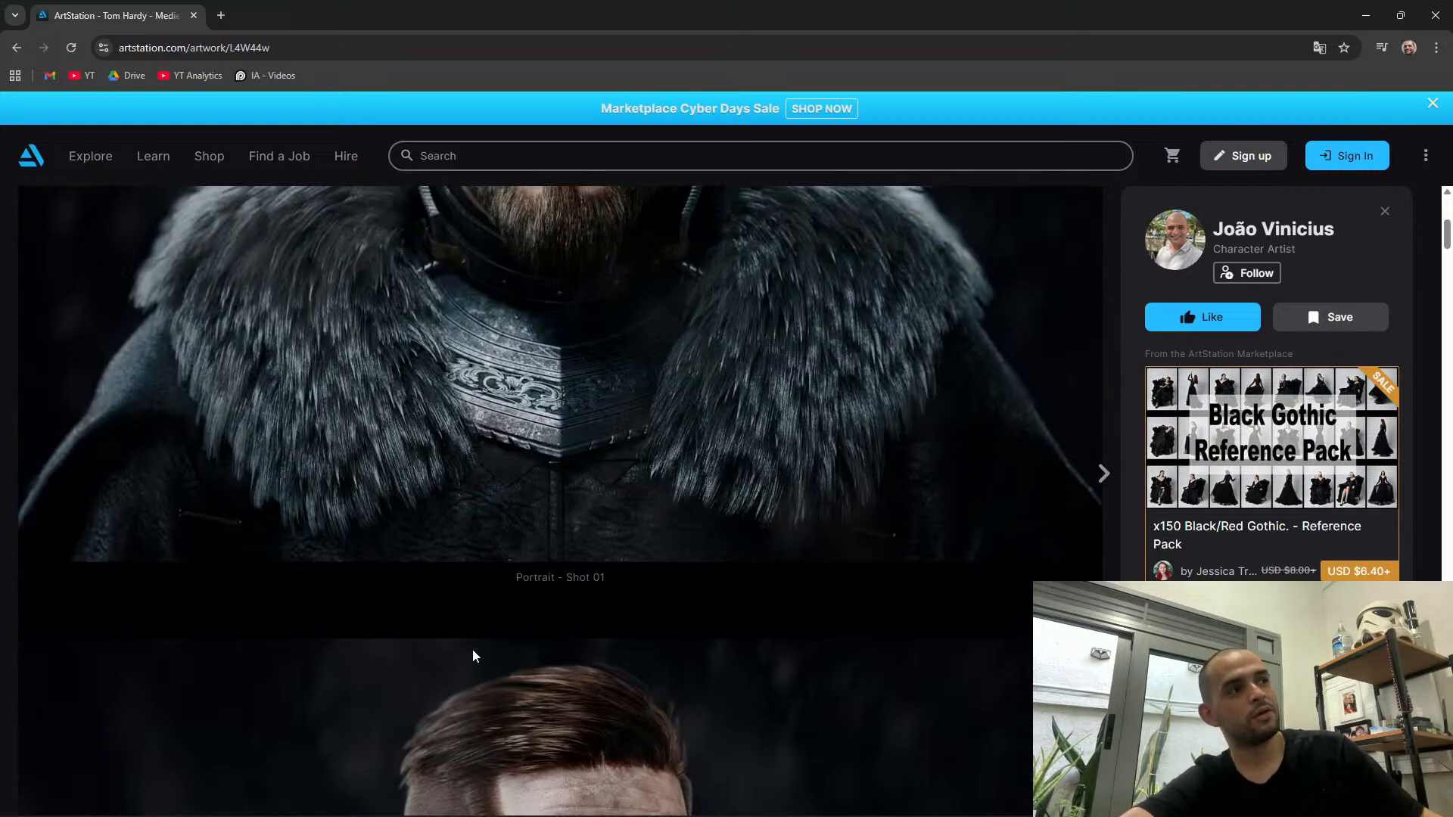
{"action": "scroll", "coordinate": [472, 648], "scroll_direction": "up", "scroll_amount": 1}
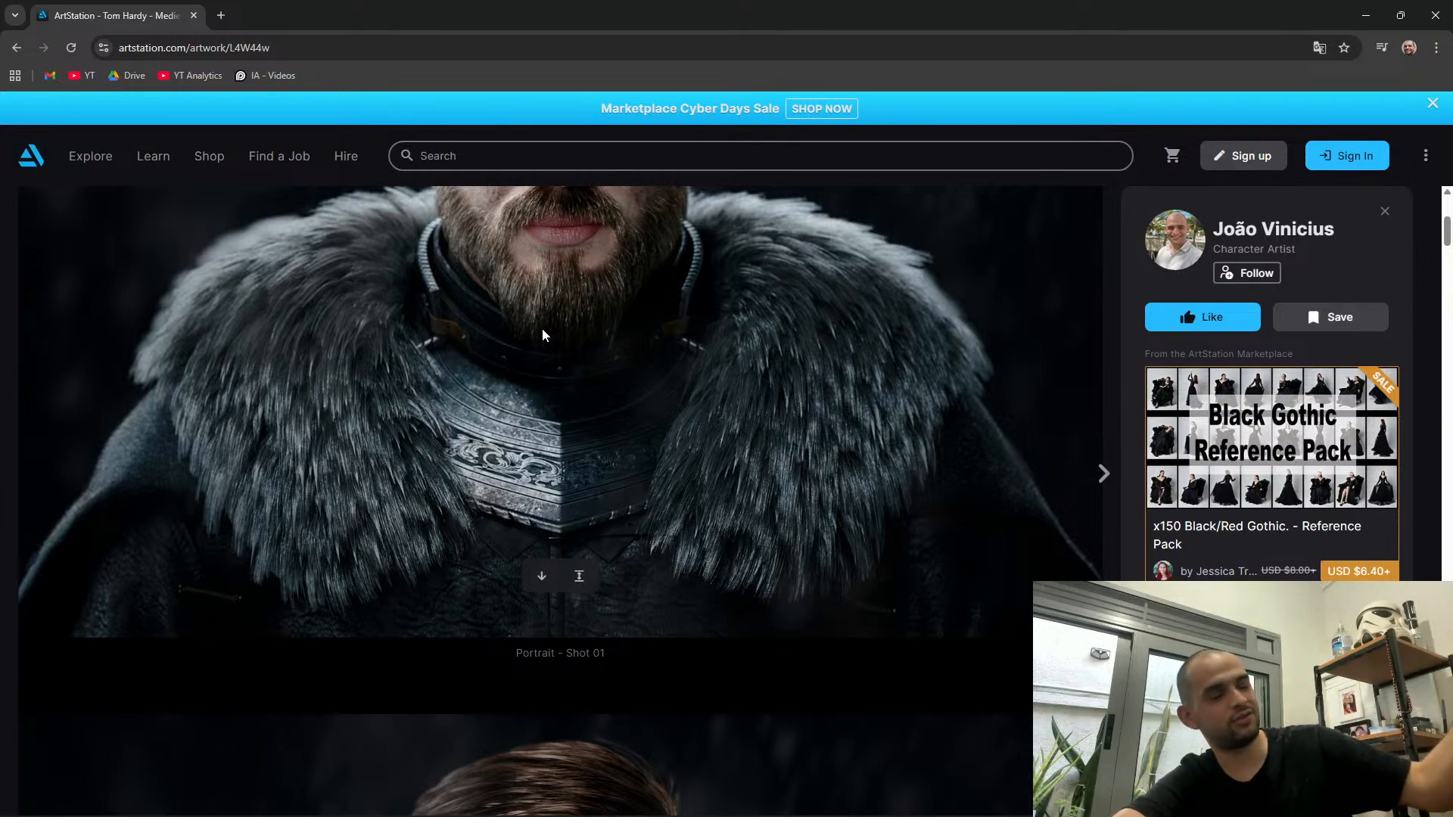
Go through the artwork past the clay/wireframe portrait to examine the ZBrush full-body sculpt
{"action": "scroll", "coordinate": [540, 330], "scroll_direction": "up", "scroll_amount": 3}
{"action": "scroll", "coordinate": [690, 376], "scroll_direction": "down", "scroll_amount": 20}
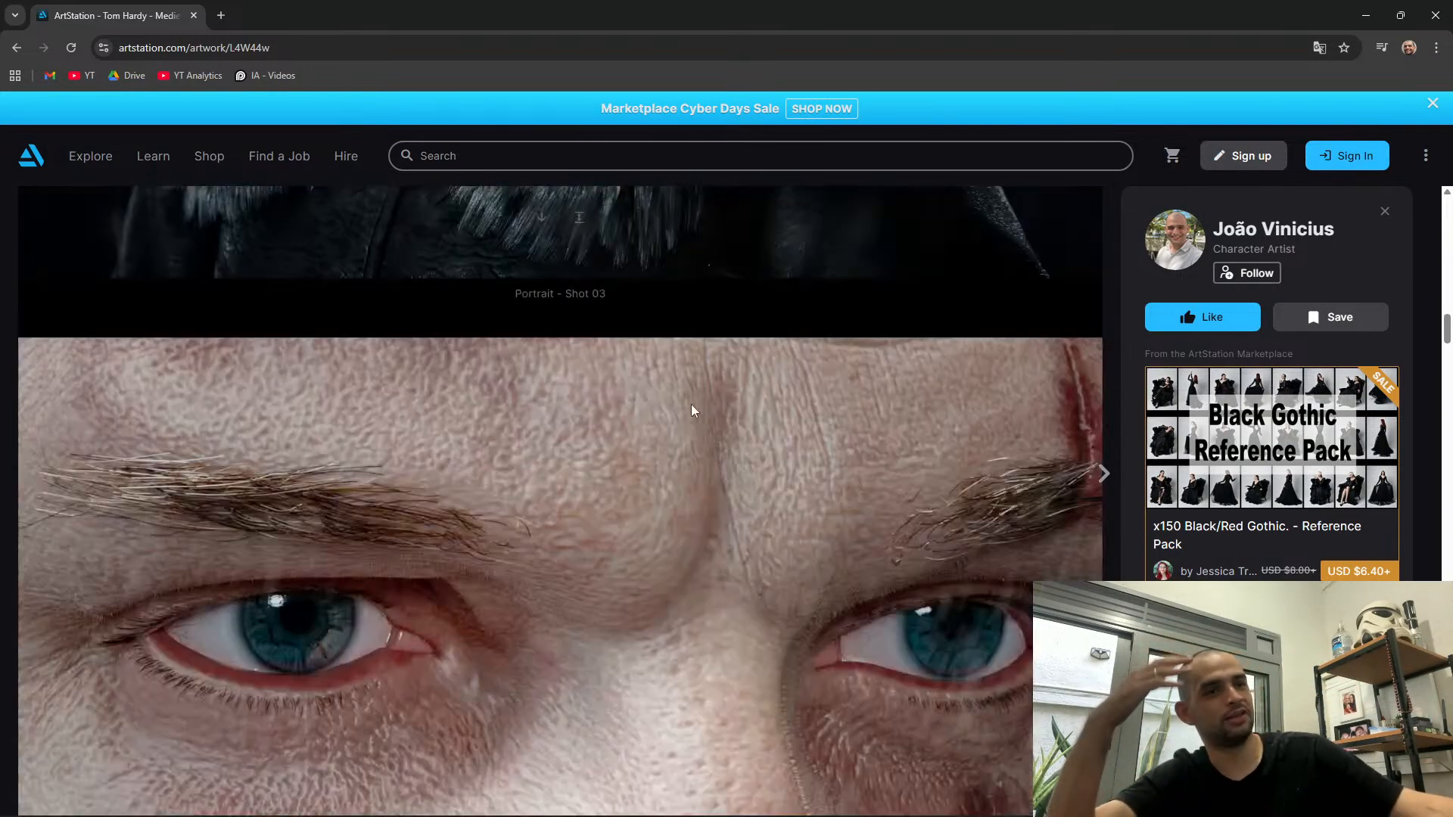
{"action": "scroll", "coordinate": [775, 637], "scroll_direction": "down", "scroll_amount": 20}
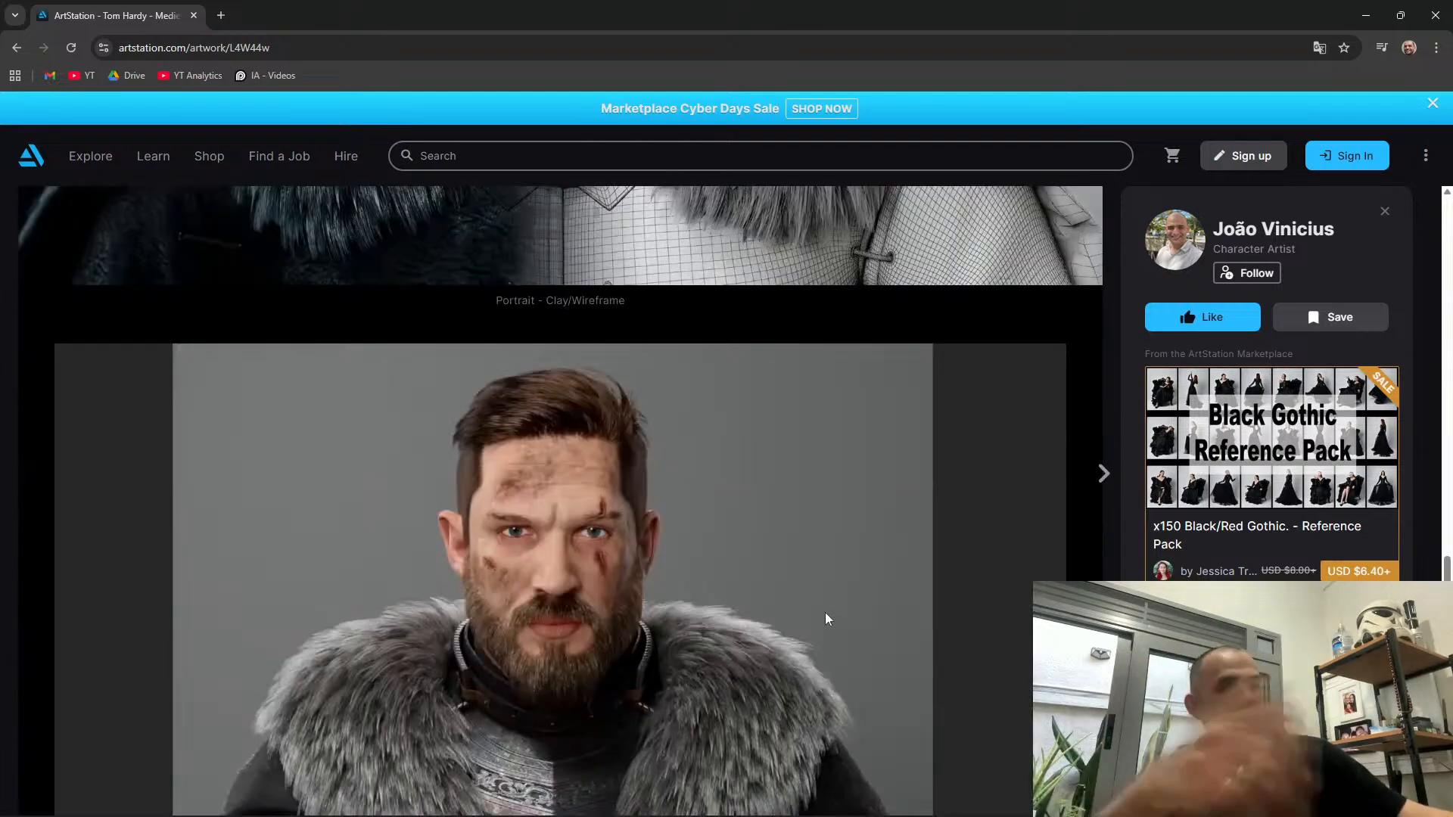
{"action": "scroll", "coordinate": [707, 741], "scroll_direction": "down", "scroll_amount": 20}
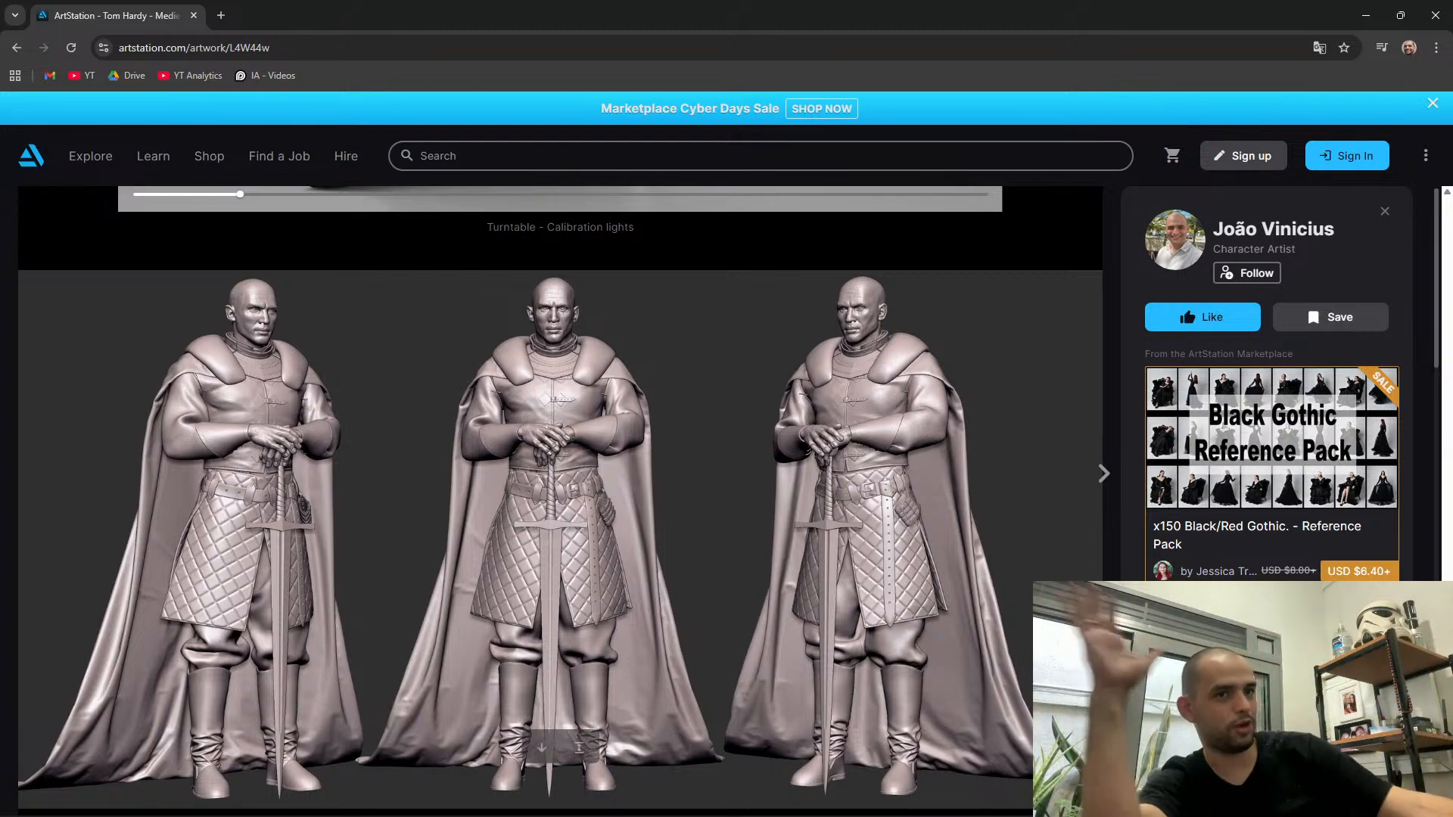
{"action": "scroll", "coordinate": [816, 530], "scroll_direction": "down", "scroll_amount": 1}
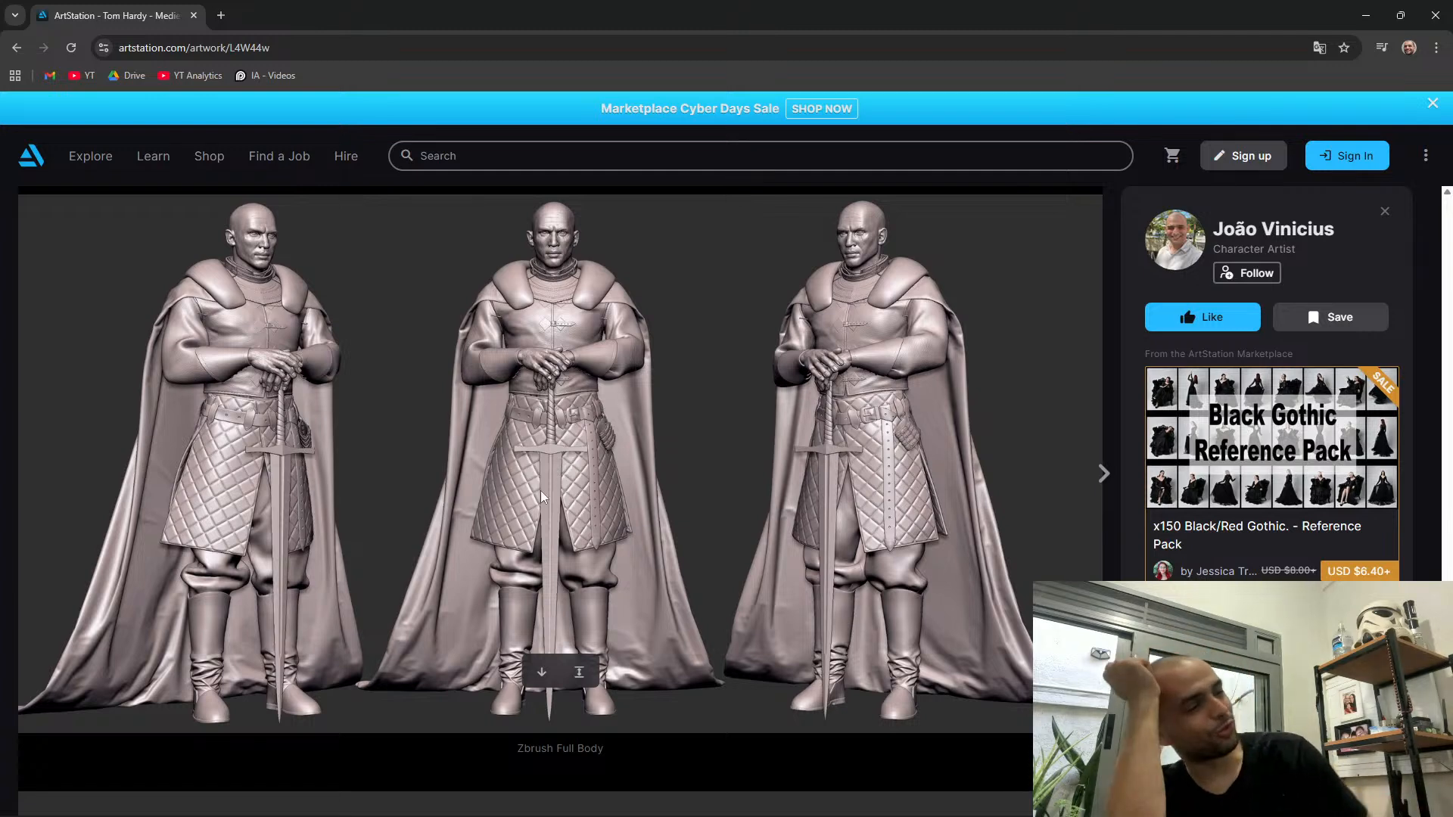
Leave and reopen the knight artwork page, and go down to the ZBrush head sculpt
{"action": "key", "text": "alt+Left"}
{"action": "key", "text": "alt+Right"}
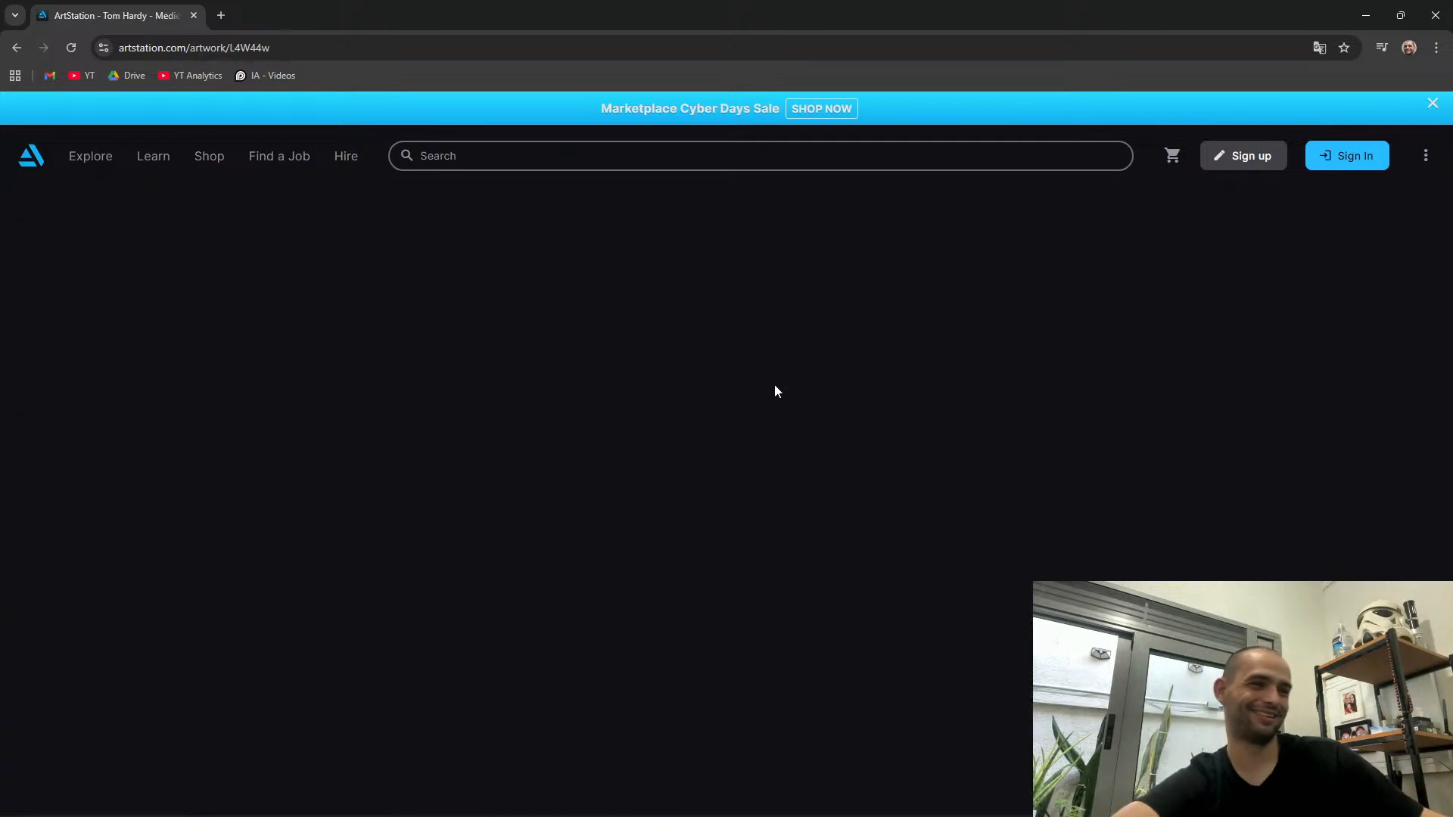
{"action": "scroll", "coordinate": [719, 409], "scroll_direction": "down", "scroll_amount": 20}
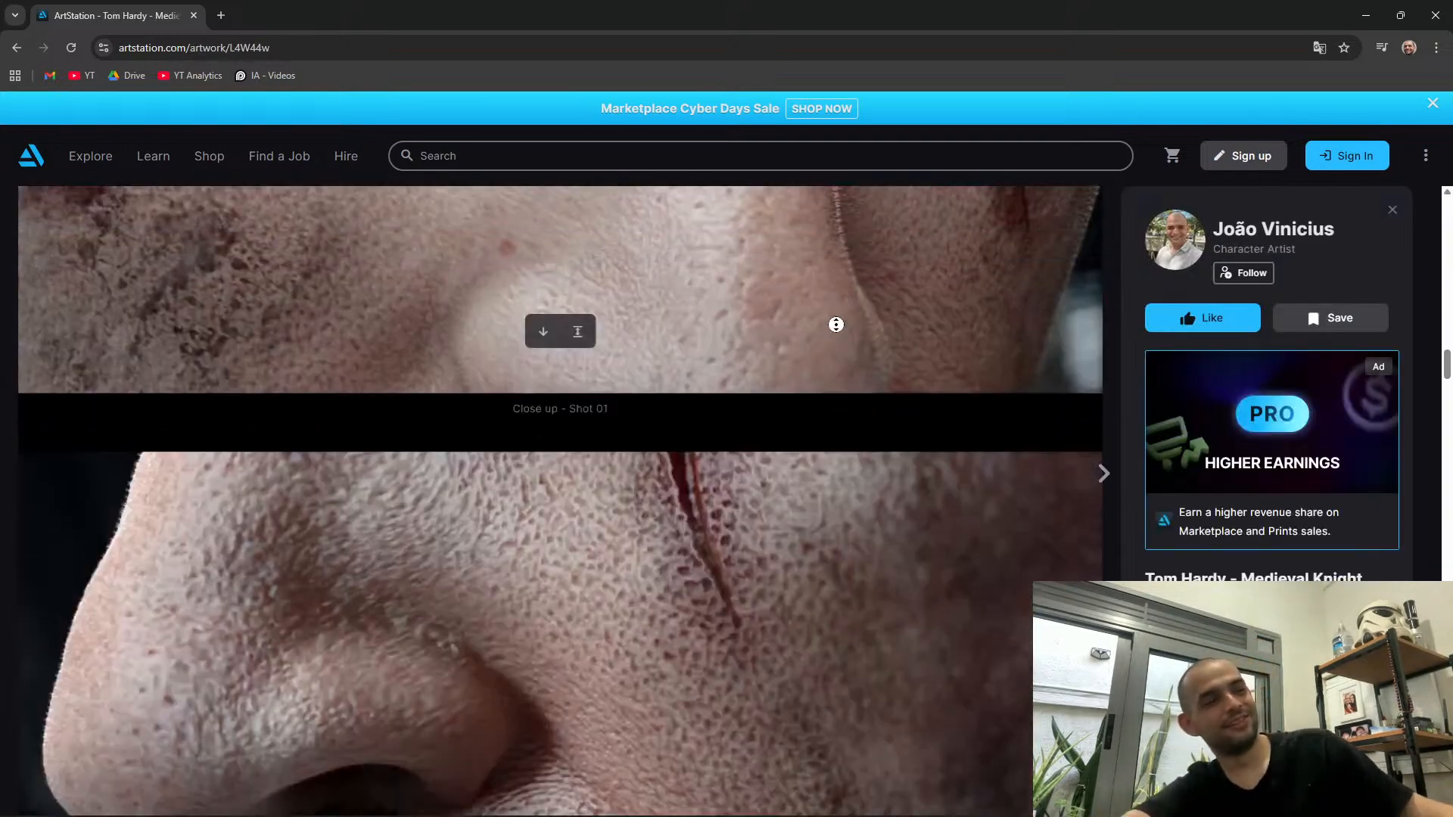
{"action": "middle_click", "coordinate": [836, 324]}
{"action": "middle_click", "coordinate": [910, 616]}
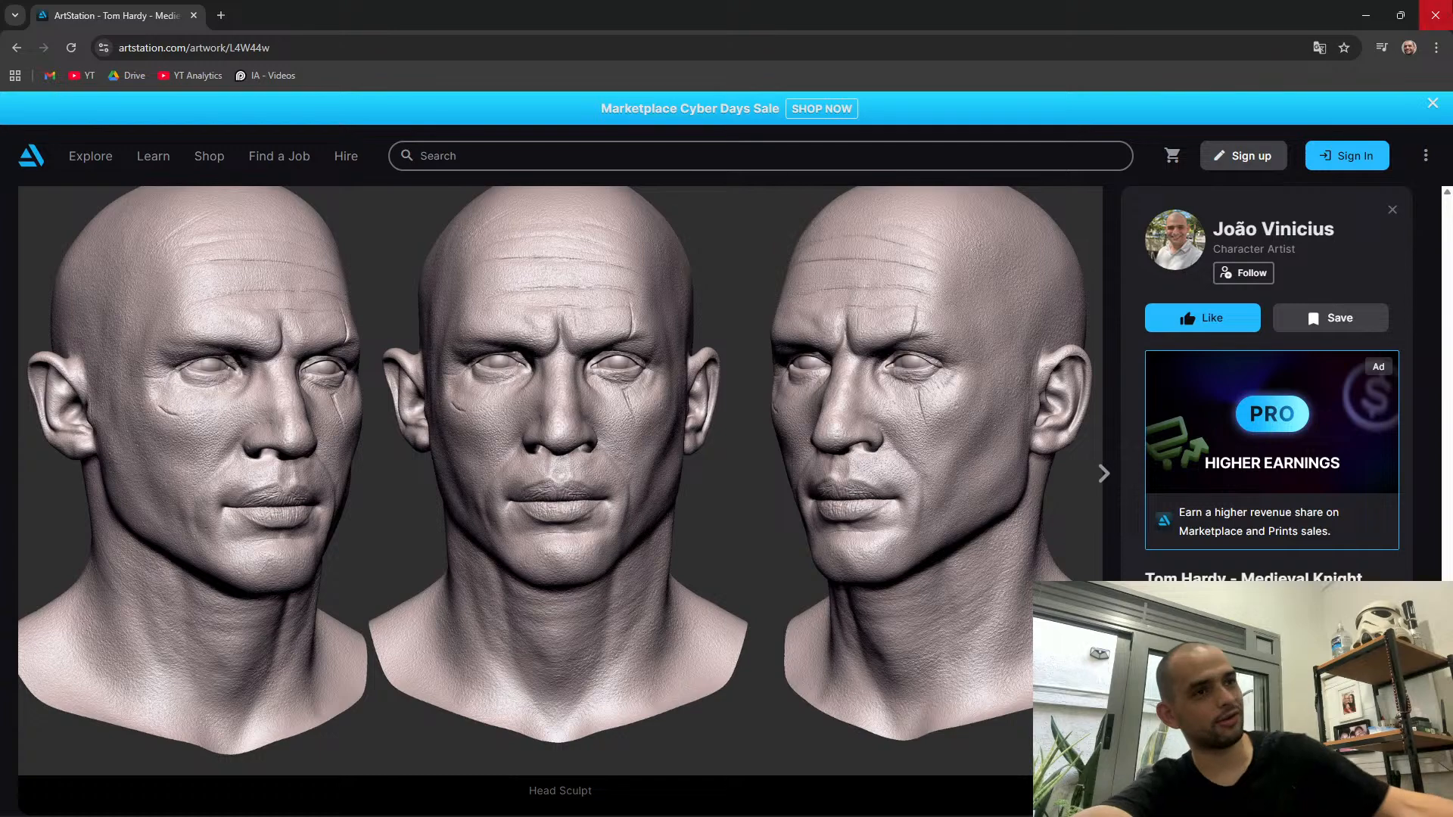
View the full-body turntable under calibration lights and the list of software used for the artwork
{"action": "scroll", "coordinate": [415, 417], "scroll_direction": "down", "scroll_amount": 10}
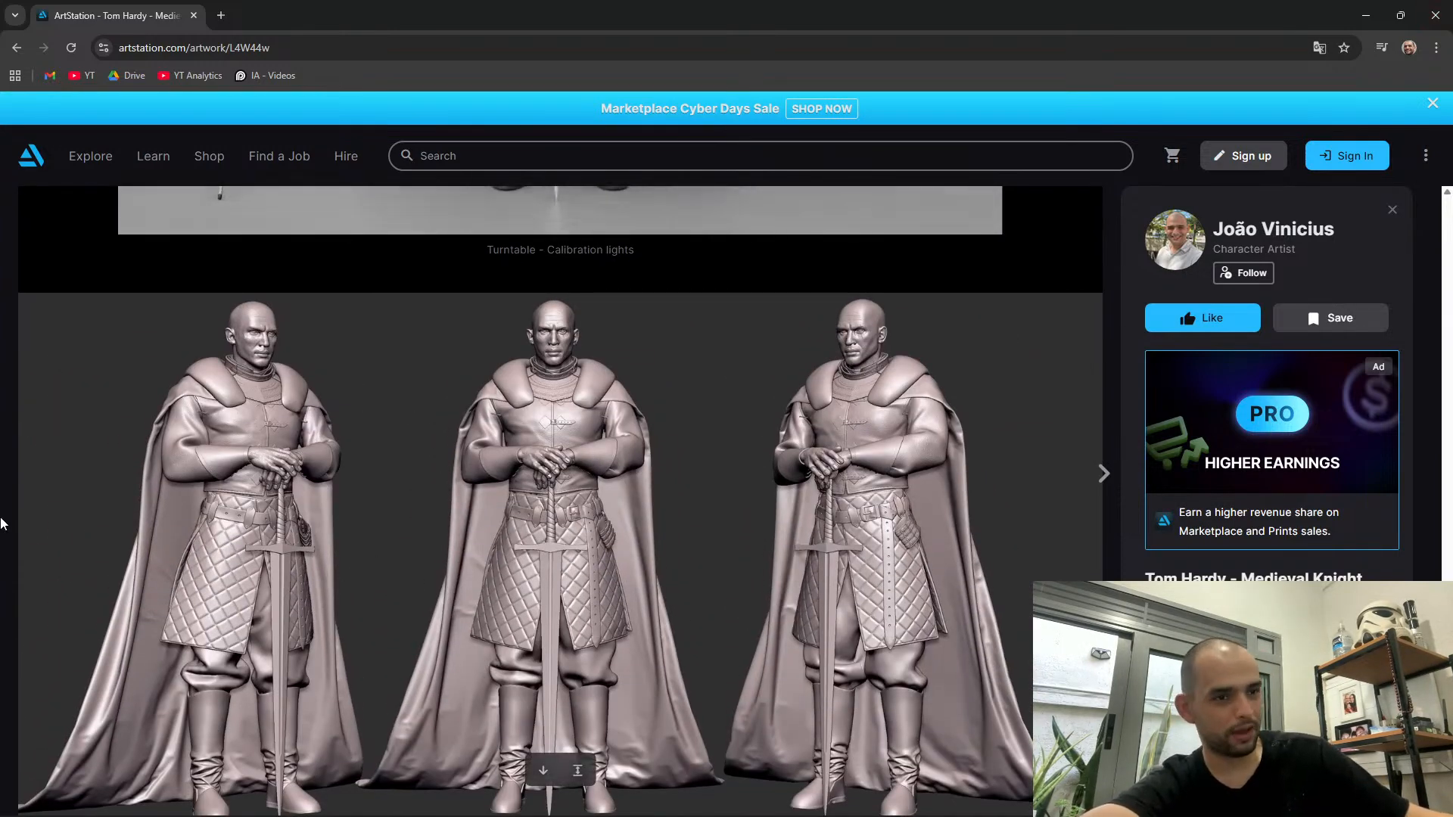
{"action": "scroll", "coordinate": [635, 614], "scroll_direction": "down", "scroll_amount": 4}
{"action": "scroll", "coordinate": [573, 484], "scroll_direction": "up", "scroll_amount": 6}
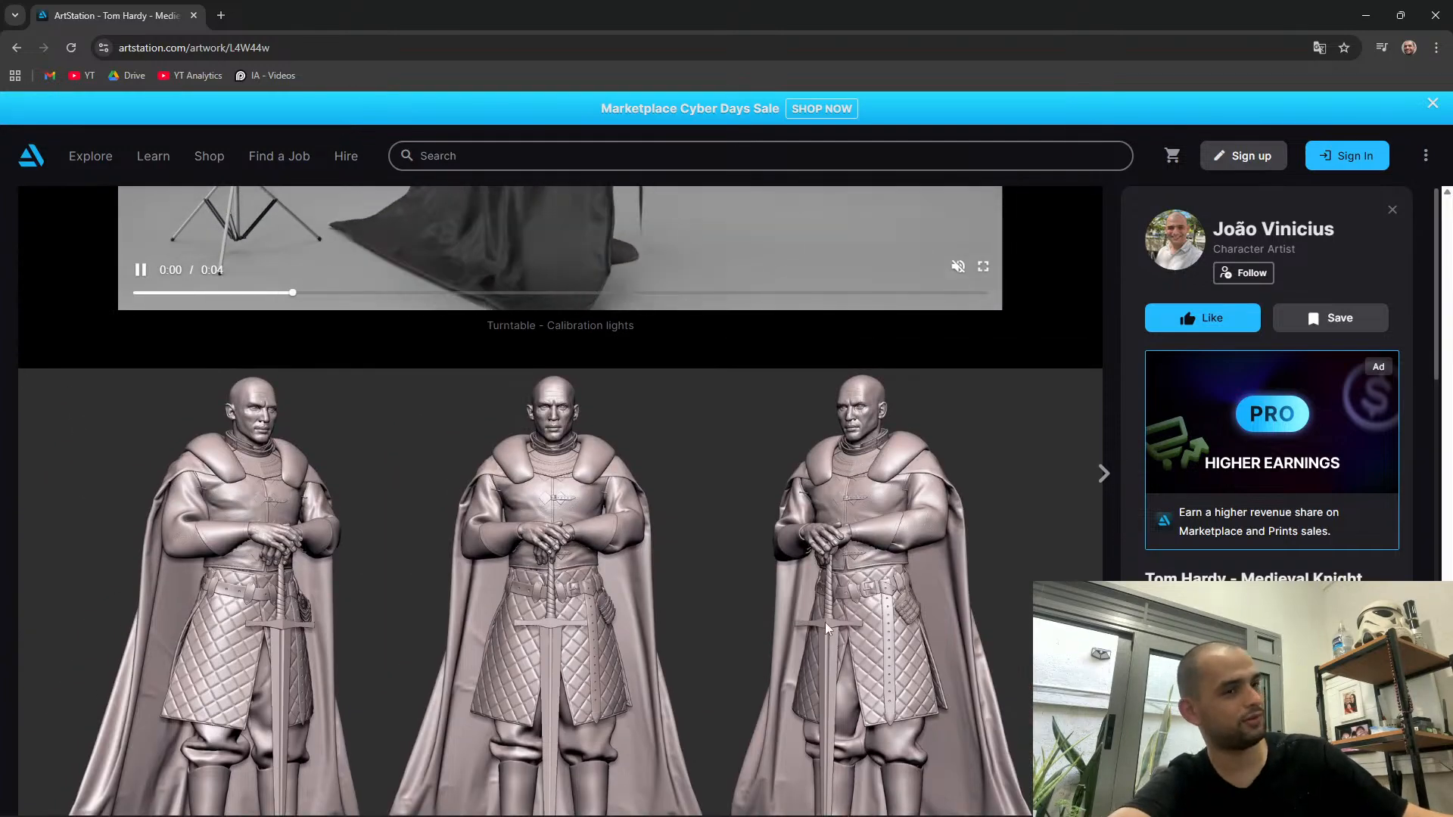
{"action": "scroll", "coordinate": [791, 548], "scroll_direction": "up", "scroll_amount": 6}
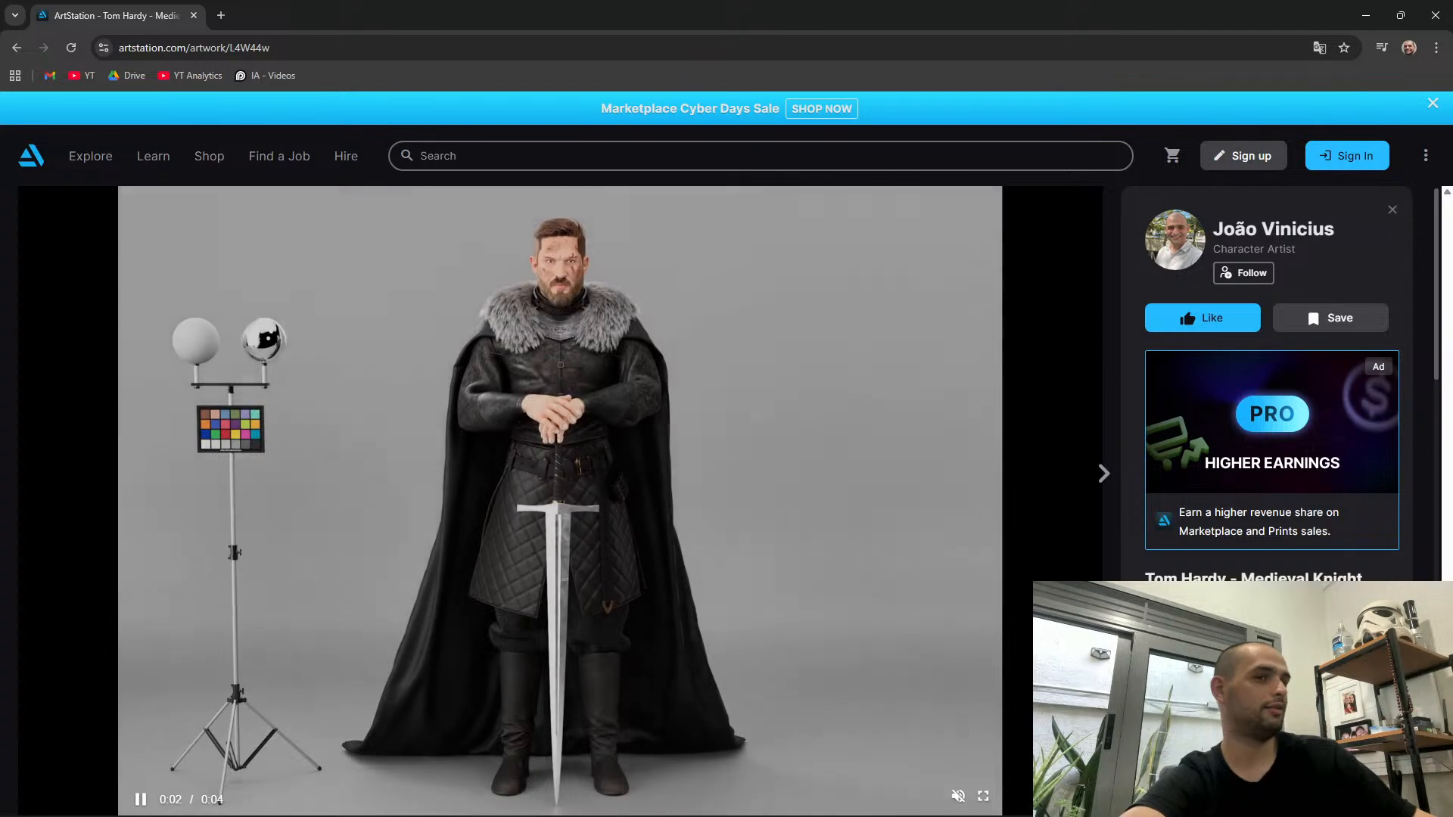
{"action": "scroll", "coordinate": [1166, 509], "scroll_direction": "down", "scroll_amount": 5}
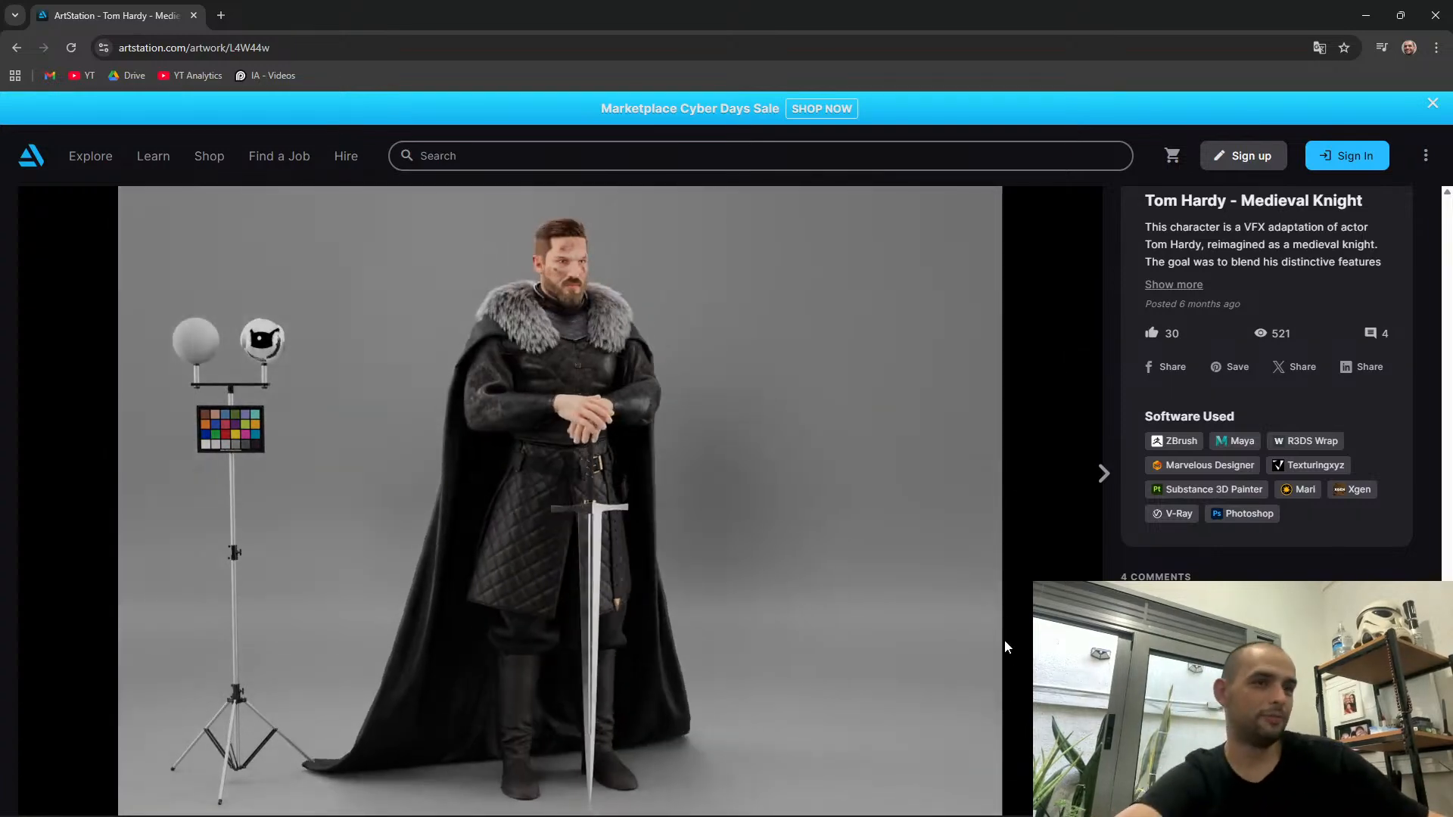
Review the head sculpt, full-body sculpt and Marvelous Designer patterns of the knight, and close the browser
{"action": "scroll", "coordinate": [1027, 552], "scroll_direction": "down", "scroll_amount": 15}
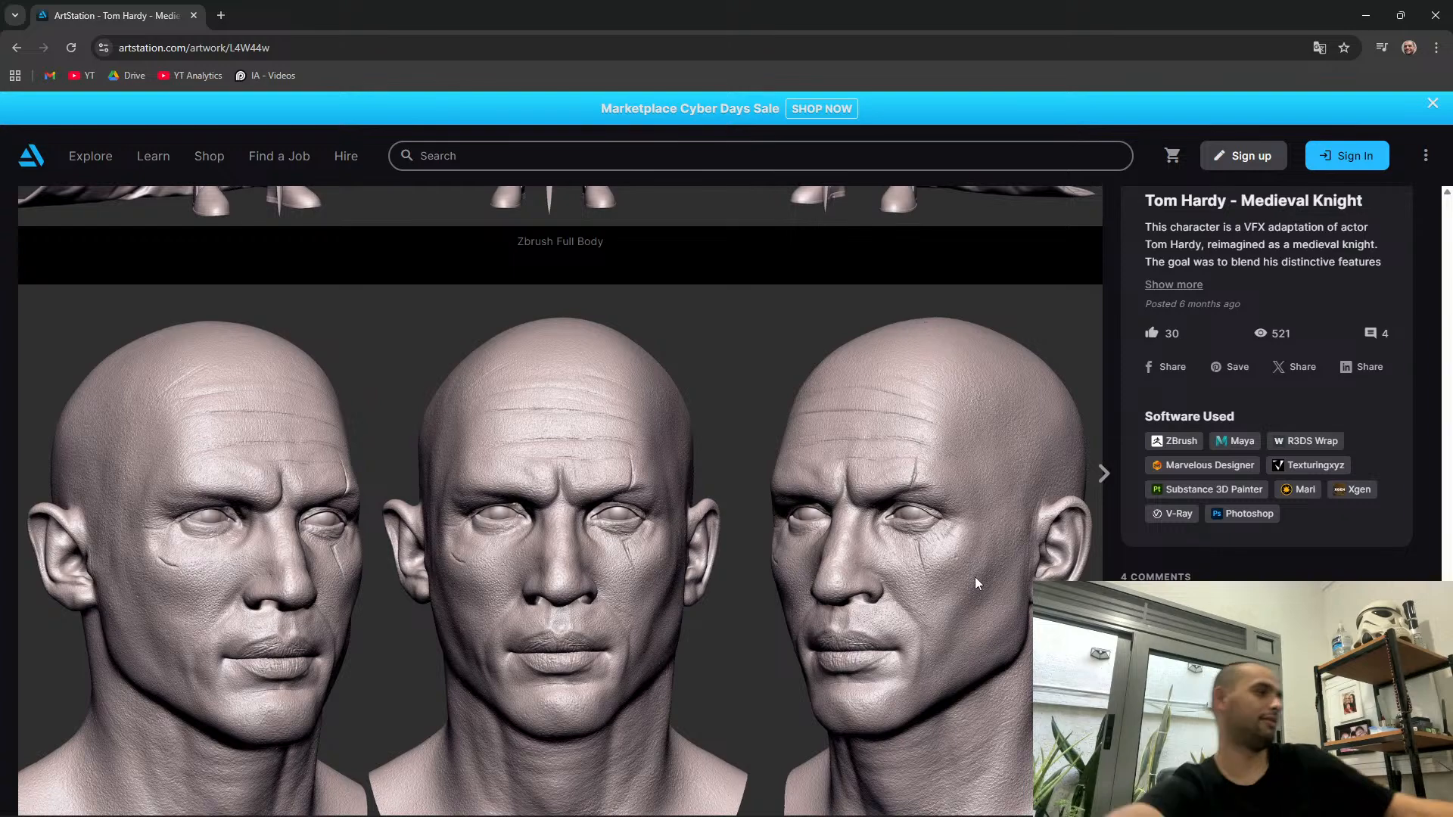
{"action": "scroll", "coordinate": [769, 265], "scroll_direction": "up", "scroll_amount": 12}
{"action": "scroll", "coordinate": [769, 271], "scroll_direction": "down", "scroll_amount": 10}
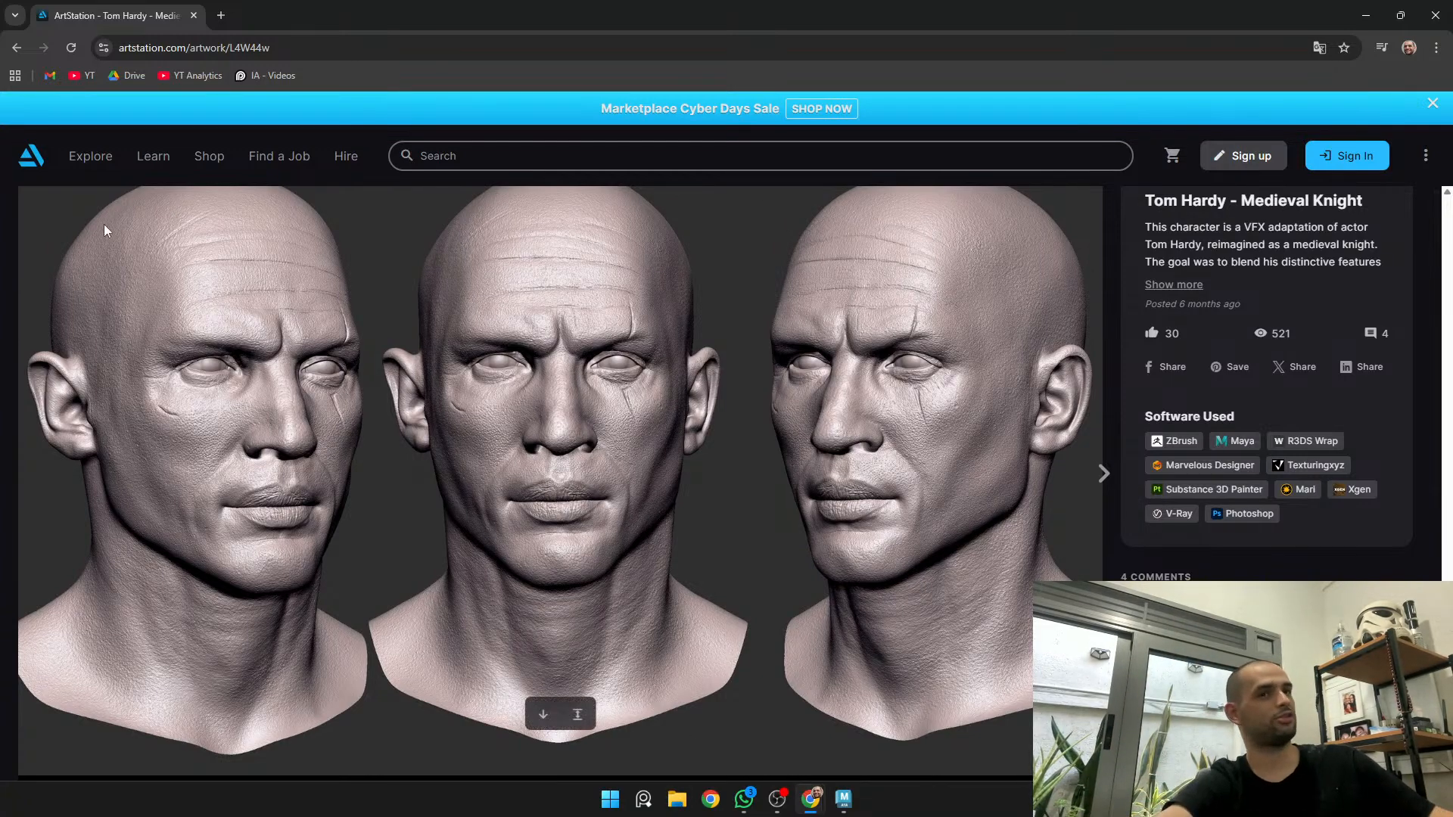
{"action": "scroll", "coordinate": [719, 791], "scroll_direction": "up", "scroll_amount": 2}
{"action": "scroll", "coordinate": [756, 757], "scroll_direction": "up", "scroll_amount": 15}
{"action": "scroll", "coordinate": [906, 641], "scroll_direction": "down", "scroll_amount": 14}
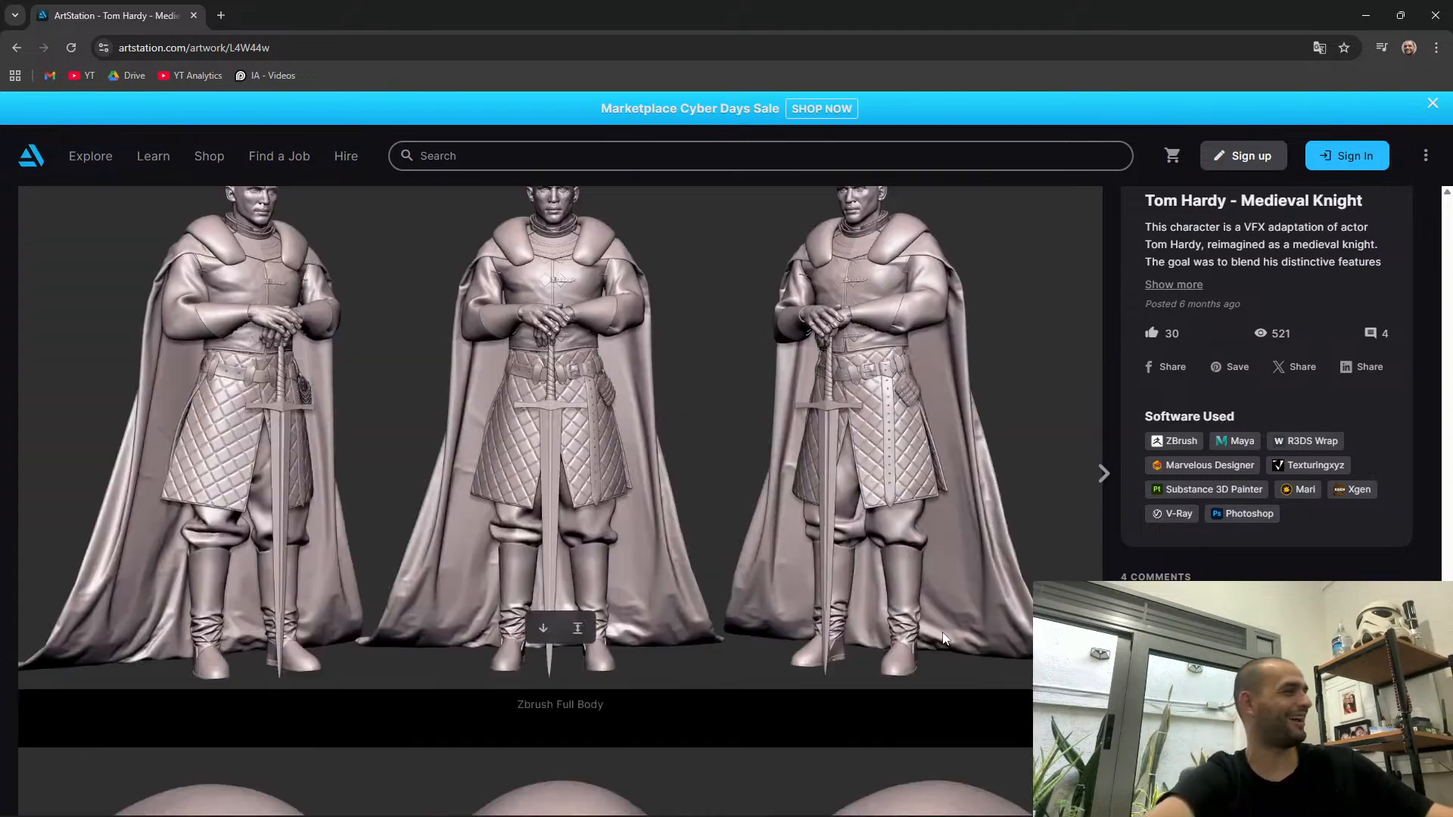
{"action": "scroll", "coordinate": [877, 666], "scroll_direction": "up", "scroll_amount": 15}
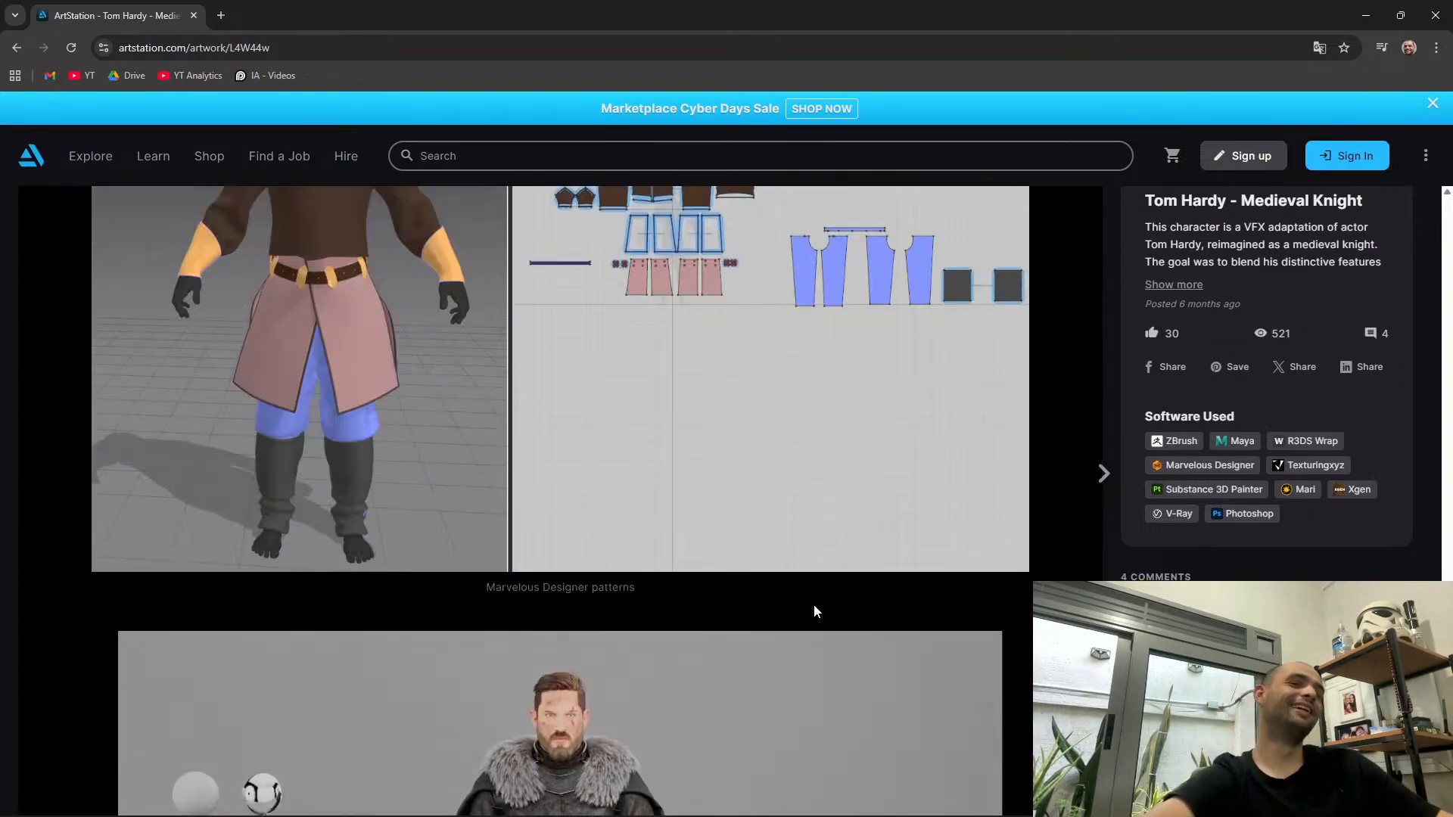
{"action": "left_click", "coordinate": [1432, 13]}
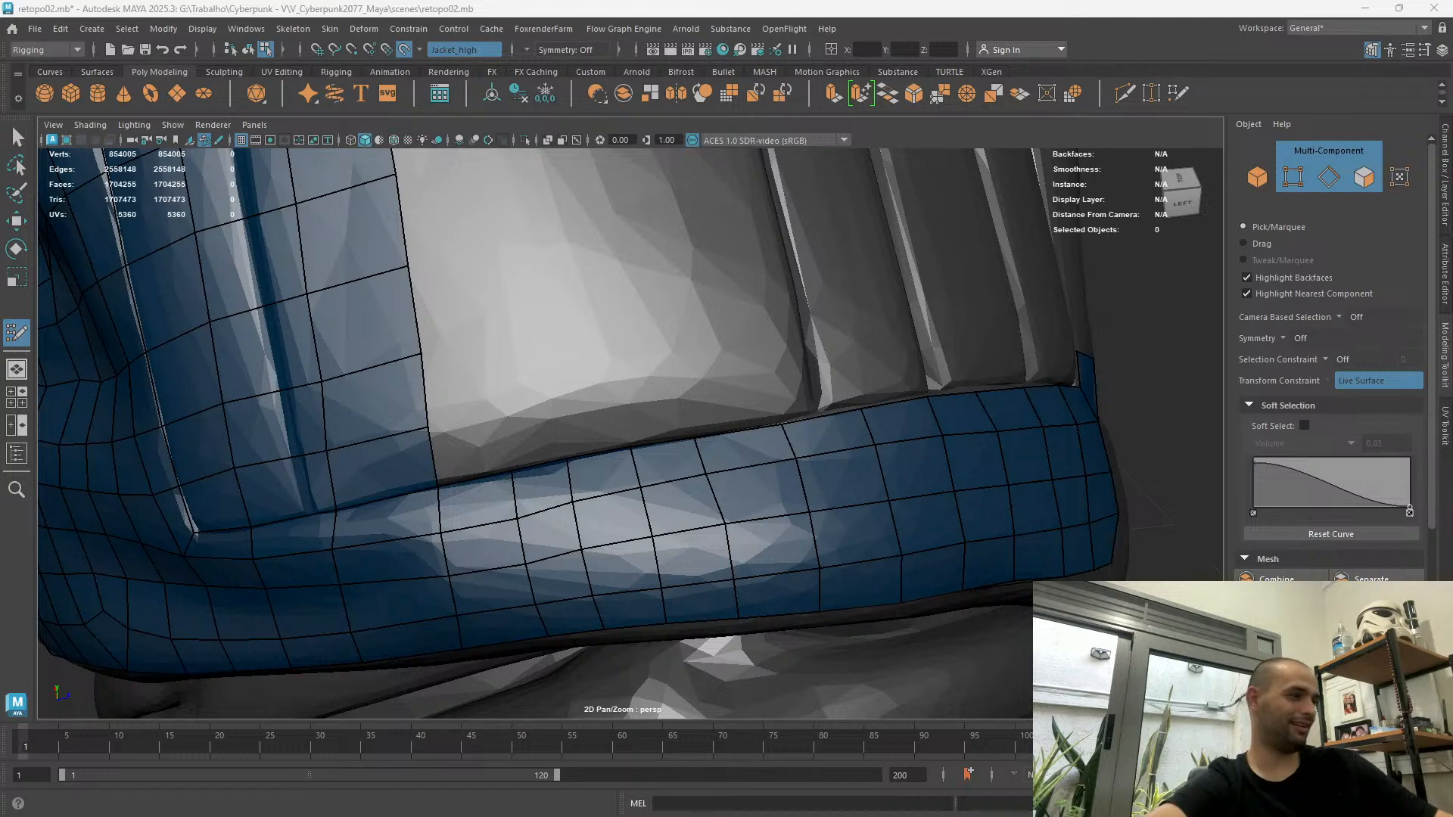
Open a file window and look in the HD SATA folder of the Back Up - HD backup on Google Drive, then leave it
{"action": "left_click", "coordinate": [627, 799]}
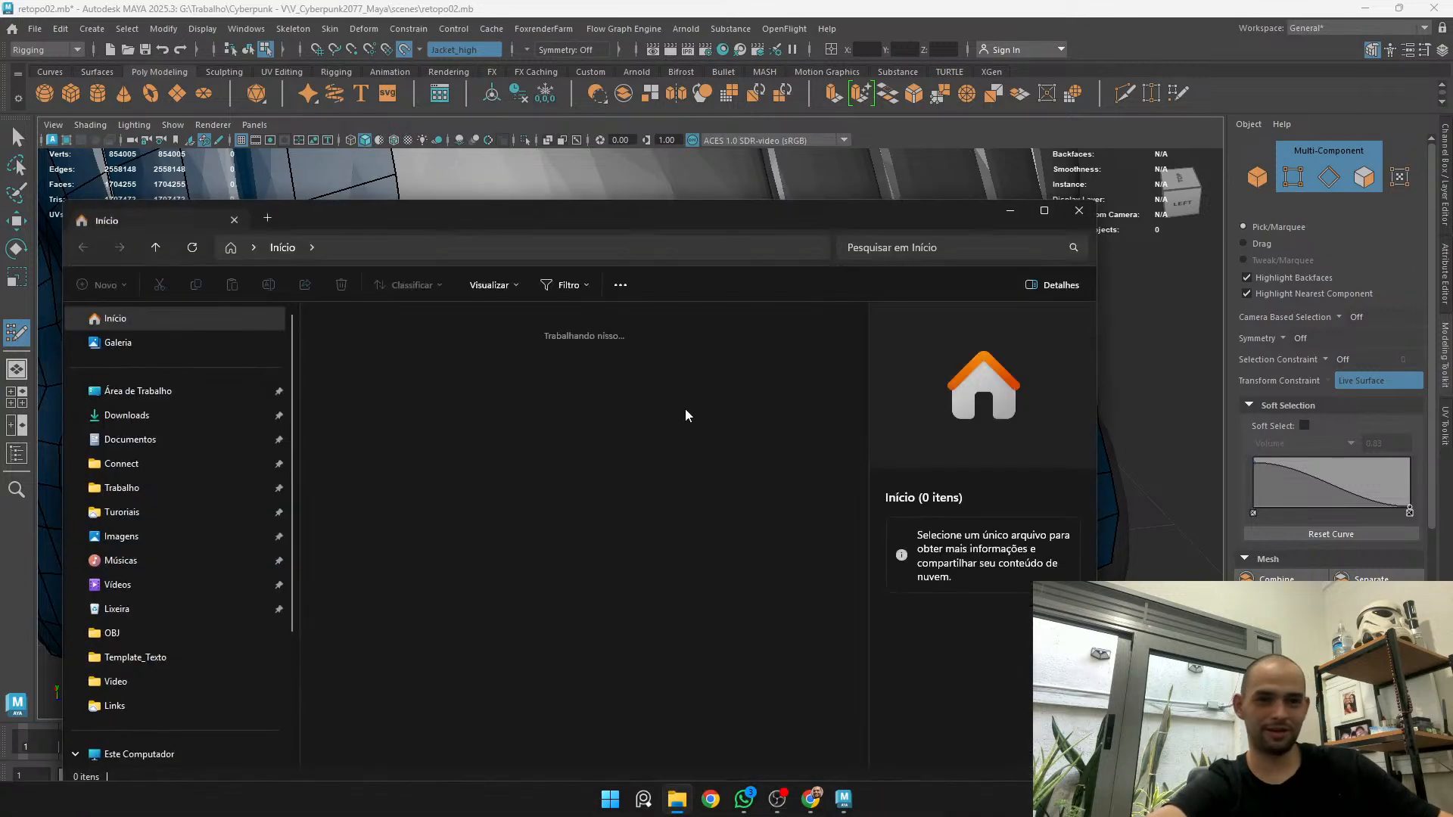
{"action": "double_click", "coordinate": [396, 212]}
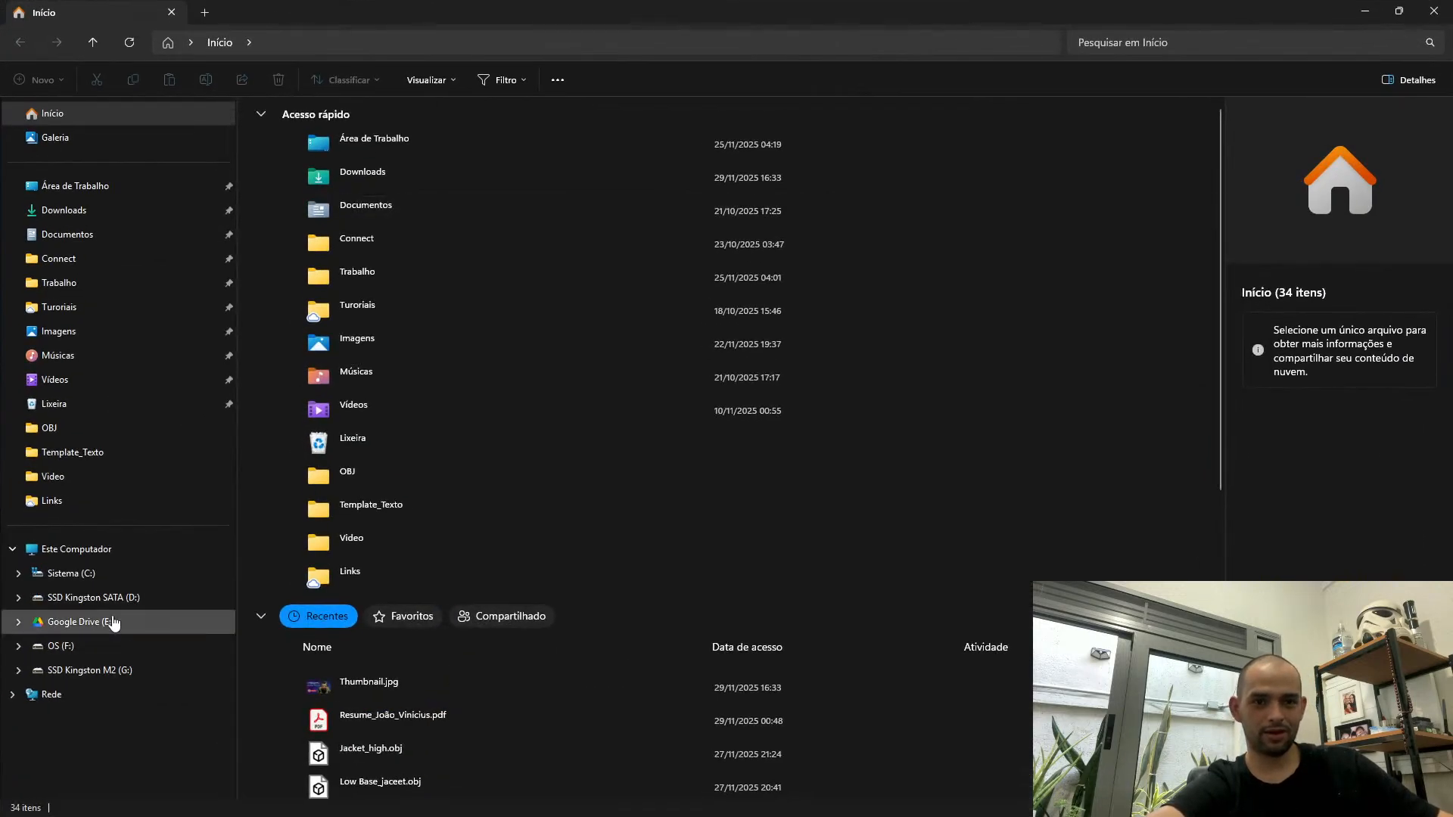
{"action": "left_click", "coordinate": [114, 621]}
{"action": "double_click", "coordinate": [312, 135]}
{"action": "double_click", "coordinate": [312, 135]}
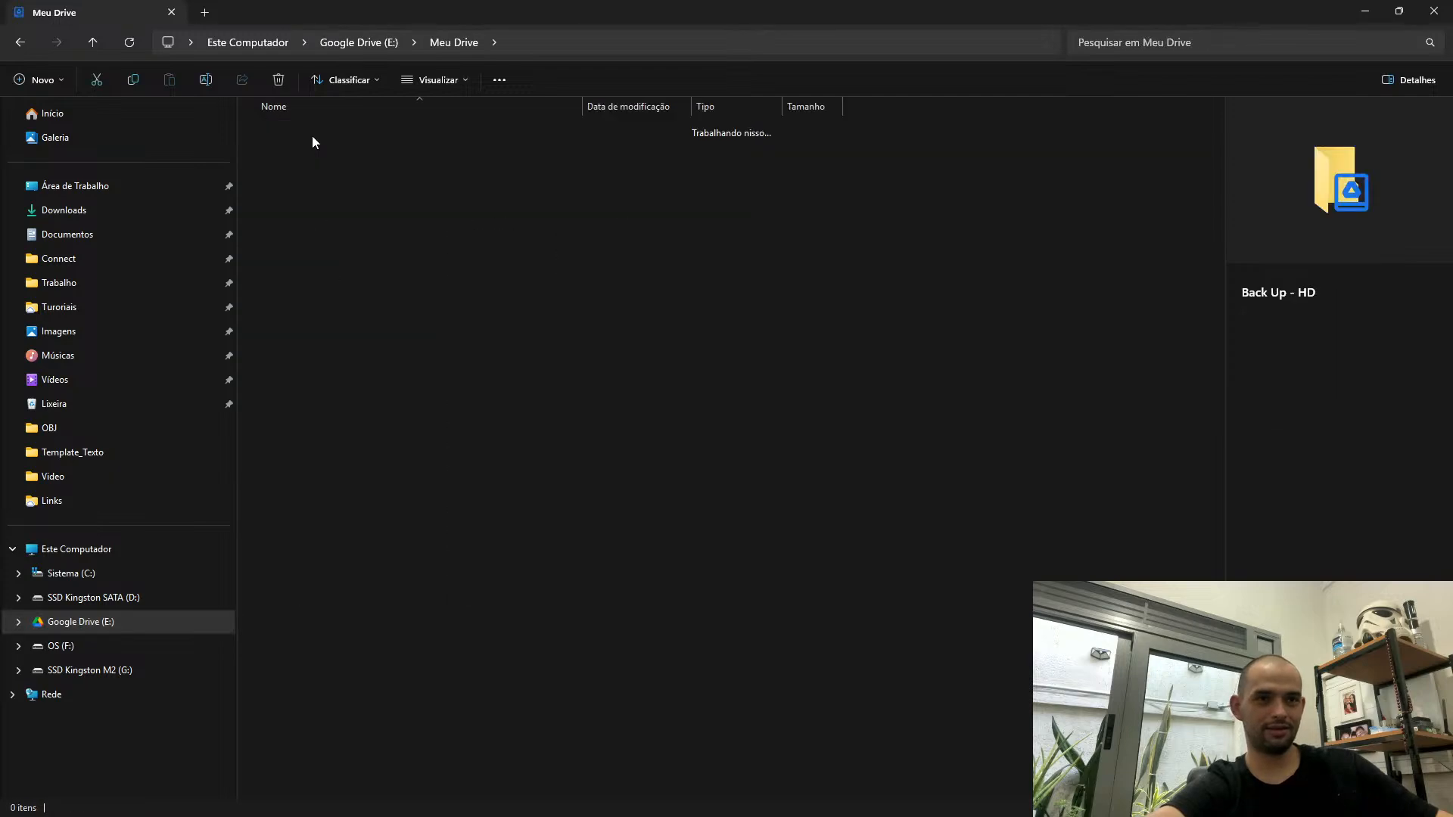
{"action": "double_click", "coordinate": [306, 148]}
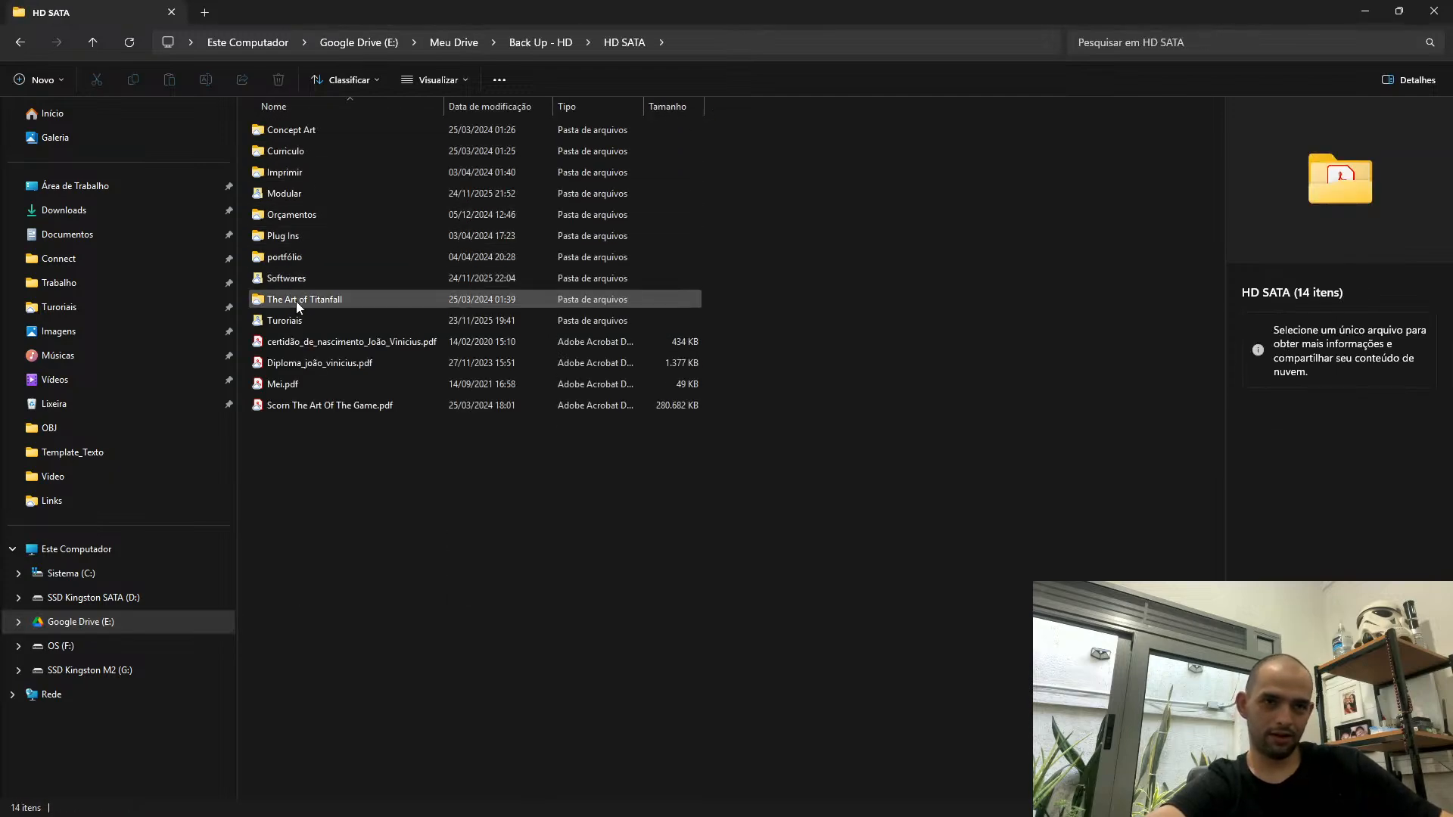
{"action": "left_click", "coordinate": [297, 320]}
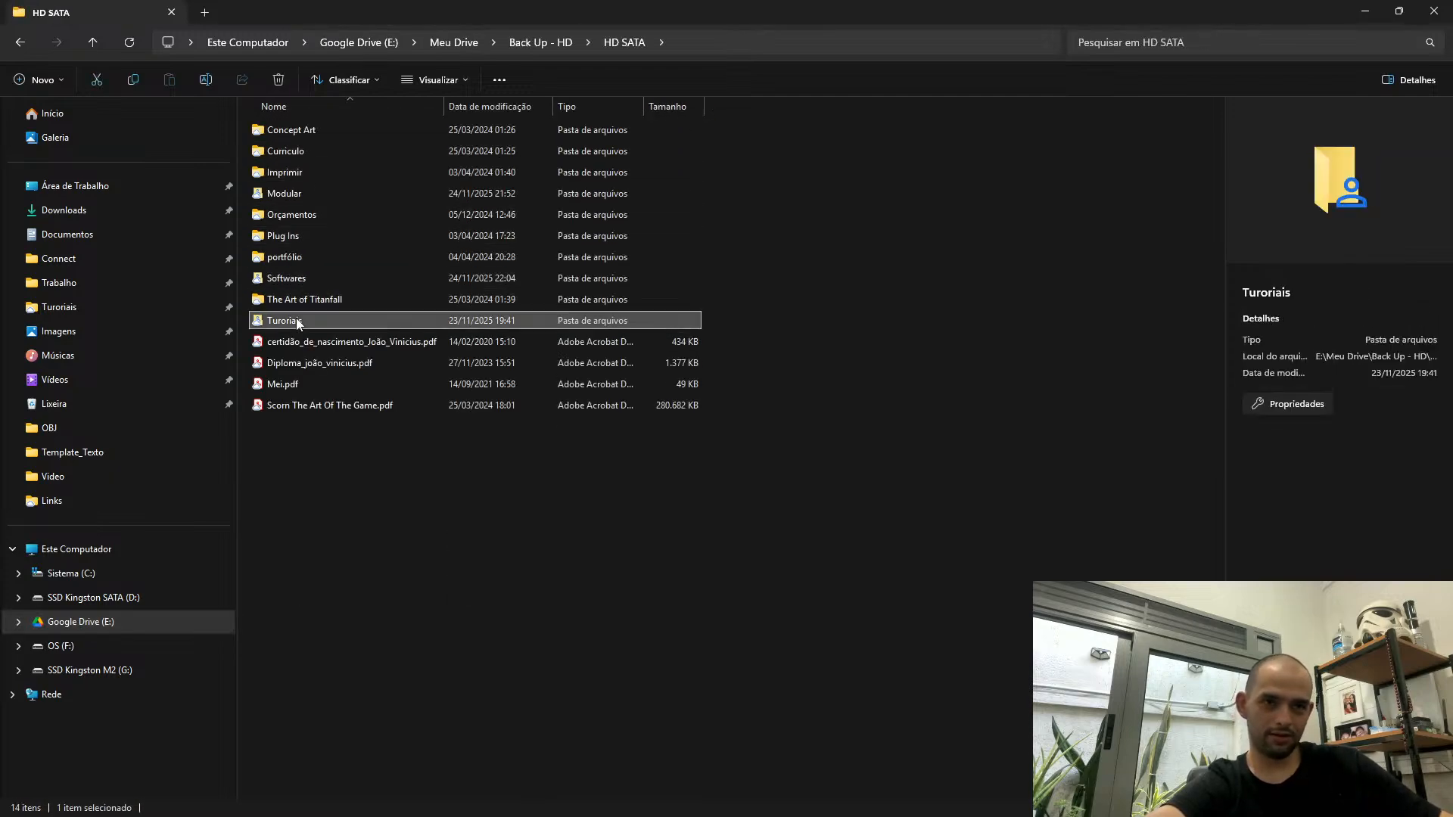
{"action": "key", "text": "alt+Left"}
Browse from the backup's Trabalho folder through Estudo_tutorial - KNIGHT, Maya, Files and Zbrush to the Full Body Scene folder
{"action": "double_click", "coordinate": [316, 193]}
{"action": "double_click", "coordinate": [328, 171]}
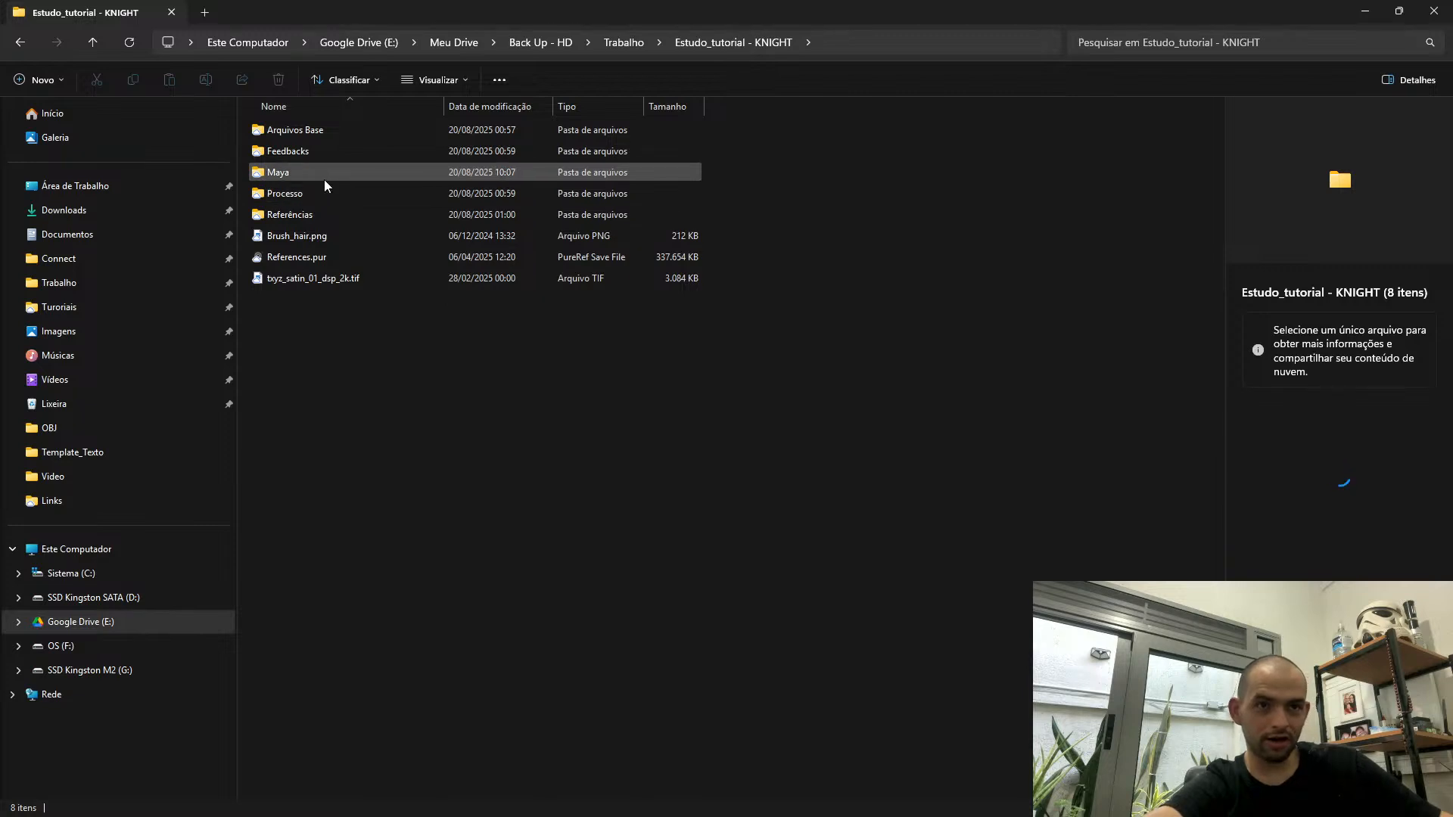
{"action": "double_click", "coordinate": [325, 173]}
{"action": "double_click", "coordinate": [292, 234]}
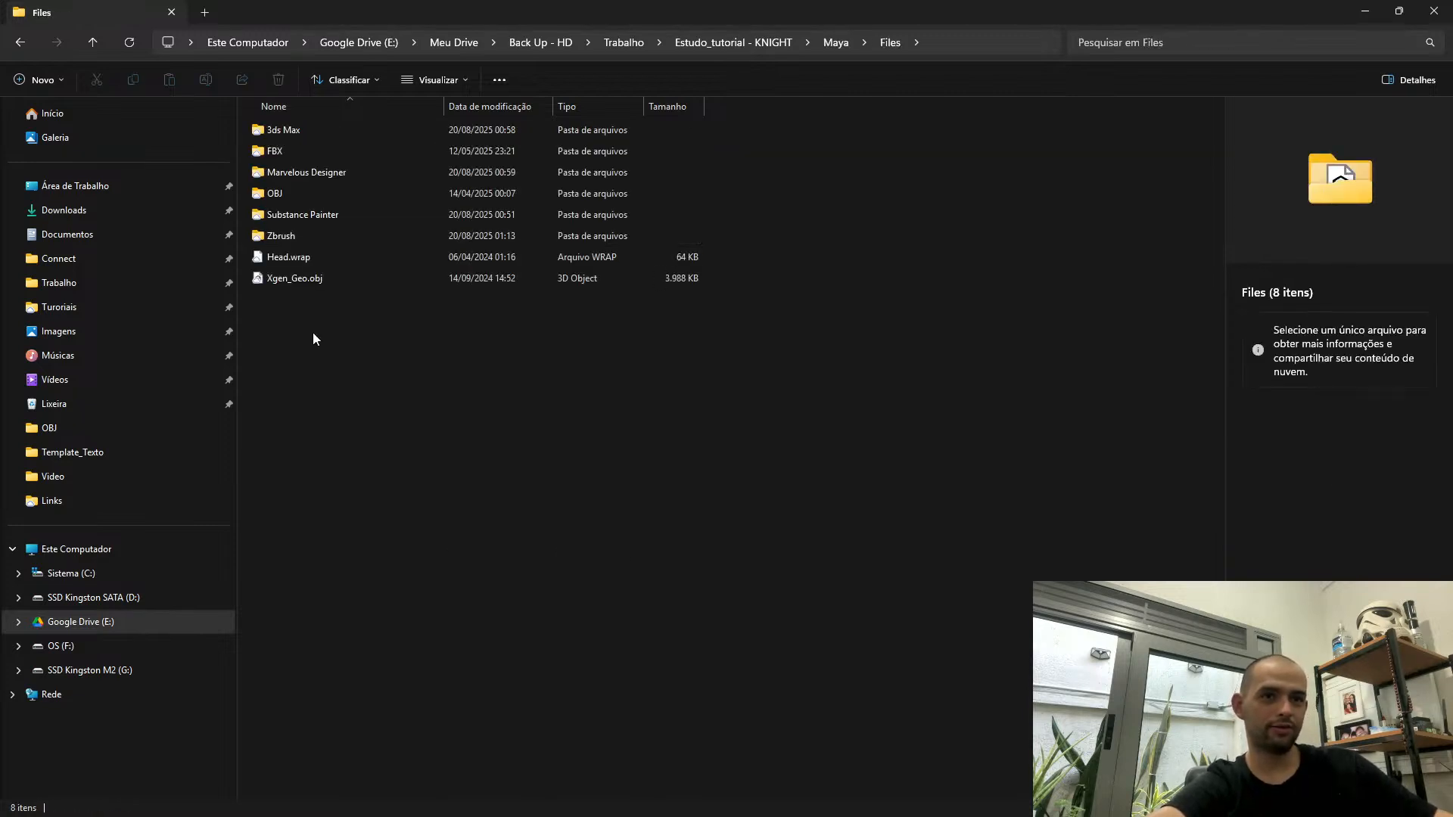
{"action": "double_click", "coordinate": [363, 238]}
{"action": "double_click", "coordinate": [306, 194]}
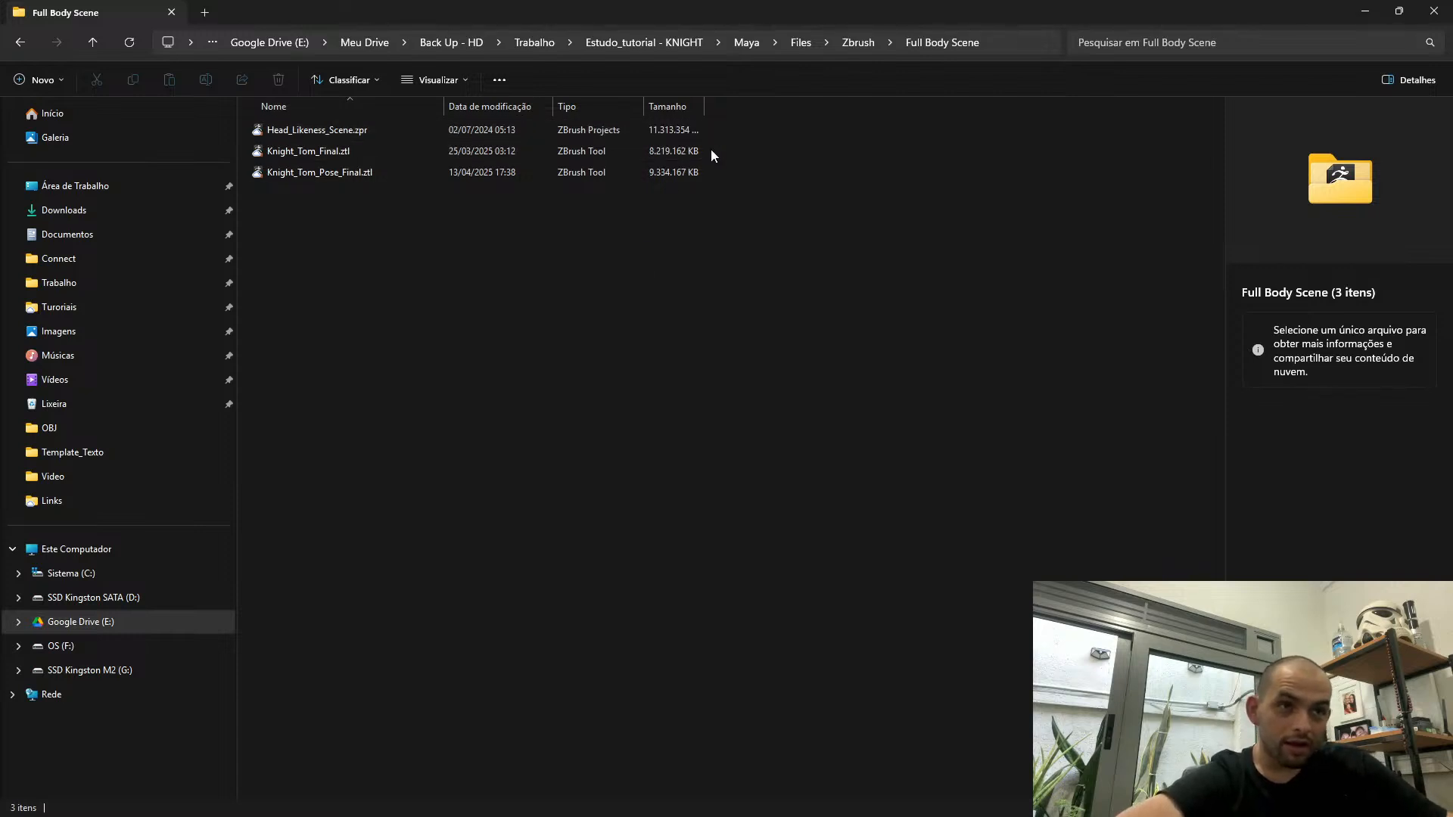
Check the file size of Head_Likeness_Scene.zpr and close the file window
{"action": "left_click", "coordinate": [669, 131]}
{"action": "mouse_move", "coordinate": [703, 106]}
{"action": "left_mouse_down"}
{"action": "mouse_move", "coordinate": [754, 104]}
{"action": "mouse_move", "coordinate": [703, 114]}
{"action": "left_mouse_up"}
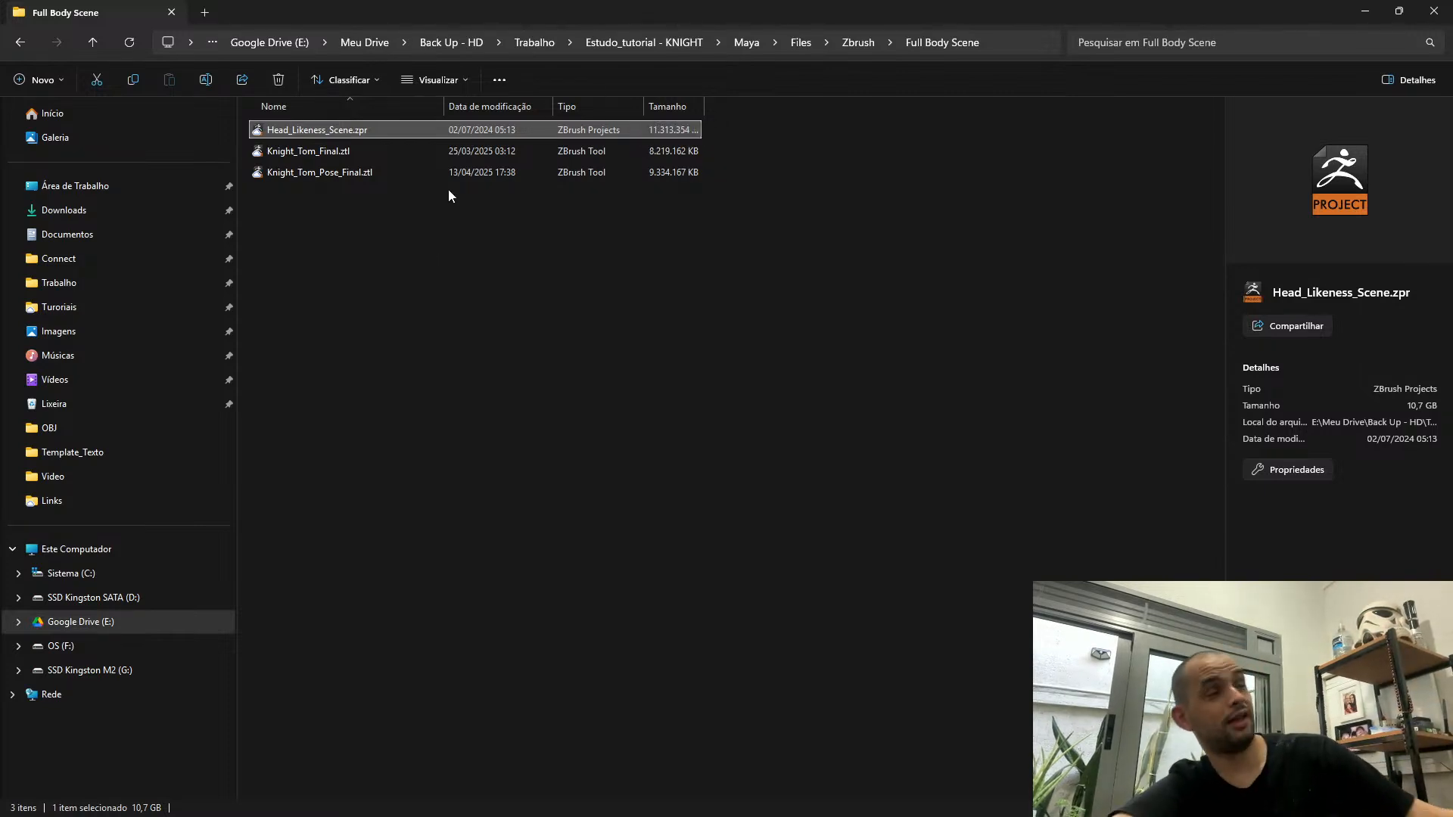
{"action": "left_click", "coordinate": [729, 347]}
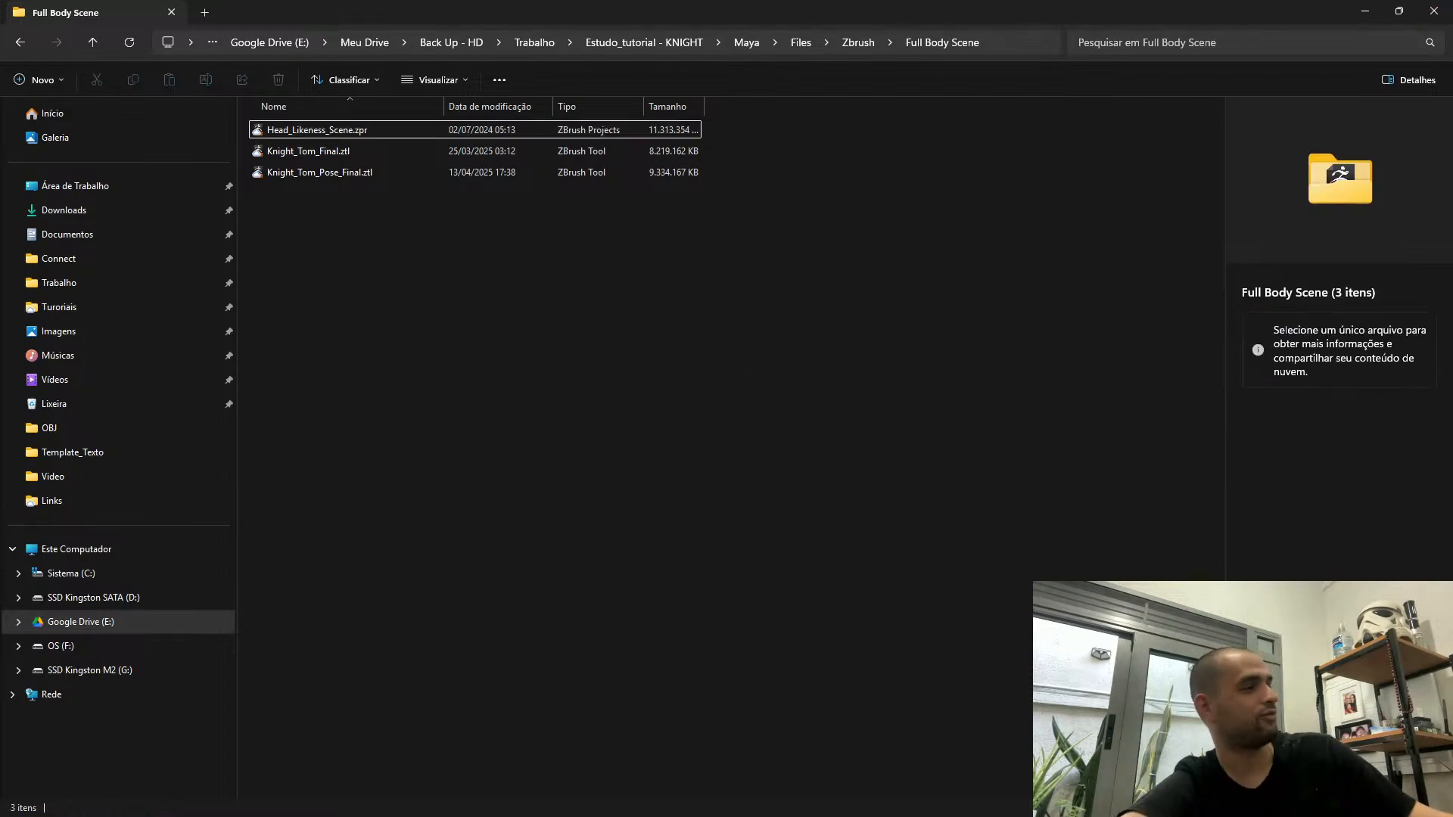
{"action": "left_click", "coordinate": [1435, 12]}
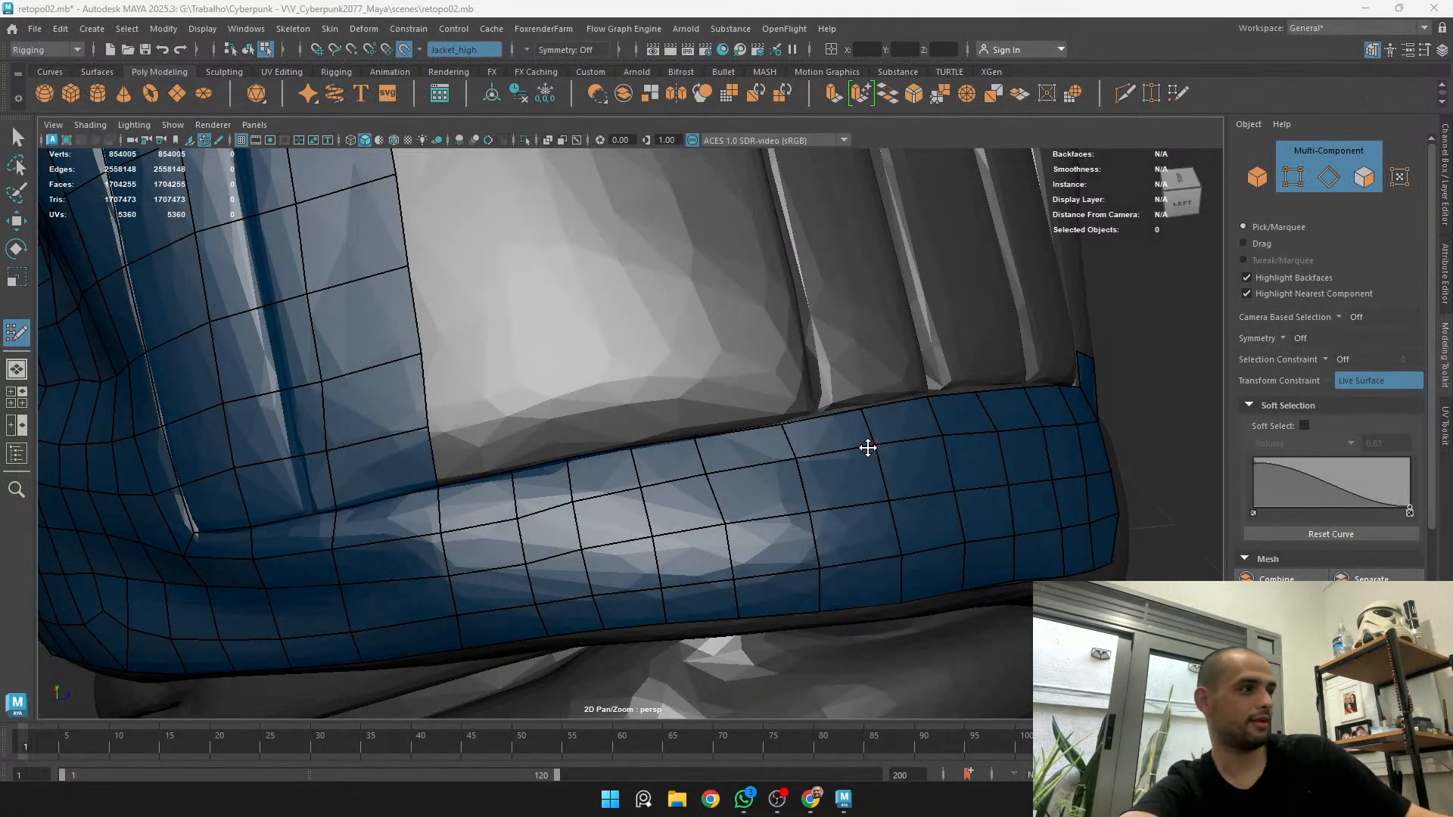
Examine the open edge of the sleeve retopology from the cuff up across the large pocket panel to the small slot
{"action": "left_click_drag", "start_coordinate": [807, 409], "coordinate": [659, 475], "text": "alt"}
{"action": "middle_click_drag", "start_coordinate": [660, 474], "coordinate": [905, 522], "text": "alt"}
{"action": "left_click_drag", "start_coordinate": [905, 522], "coordinate": [938, 590], "text": "alt"}
{"action": "middle_click_drag", "start_coordinate": [937, 590], "coordinate": [726, 486], "text": "alt"}
{"action": "middle_click_drag", "start_coordinate": [700, 429], "coordinate": [703, 431], "text": "alt"}
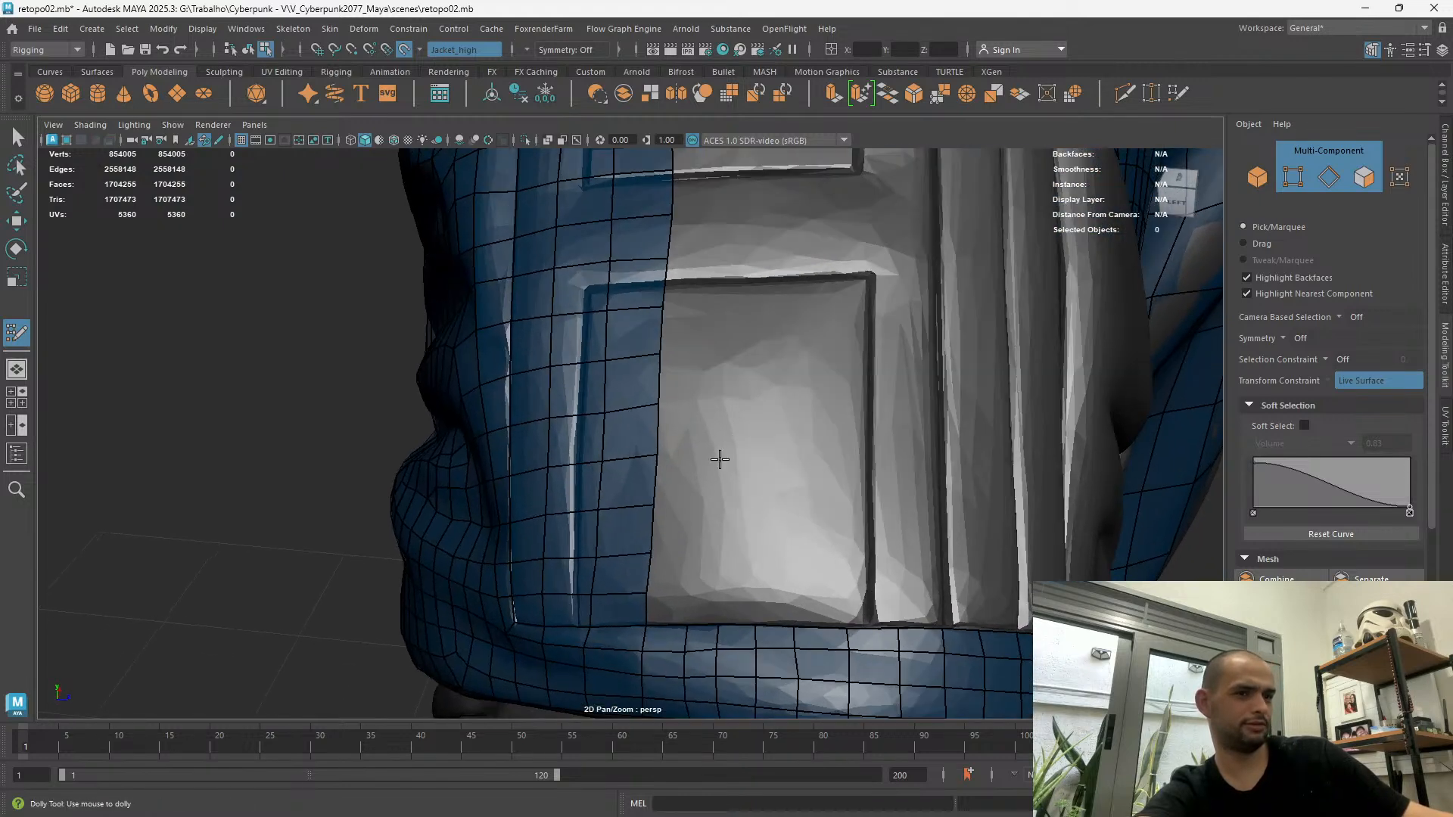
{"action": "left_click_drag", "start_coordinate": [703, 432], "coordinate": [707, 454], "text": "alt"}
{"action": "middle_click_drag", "start_coordinate": [762, 525], "coordinate": [772, 582], "text": "alt"}
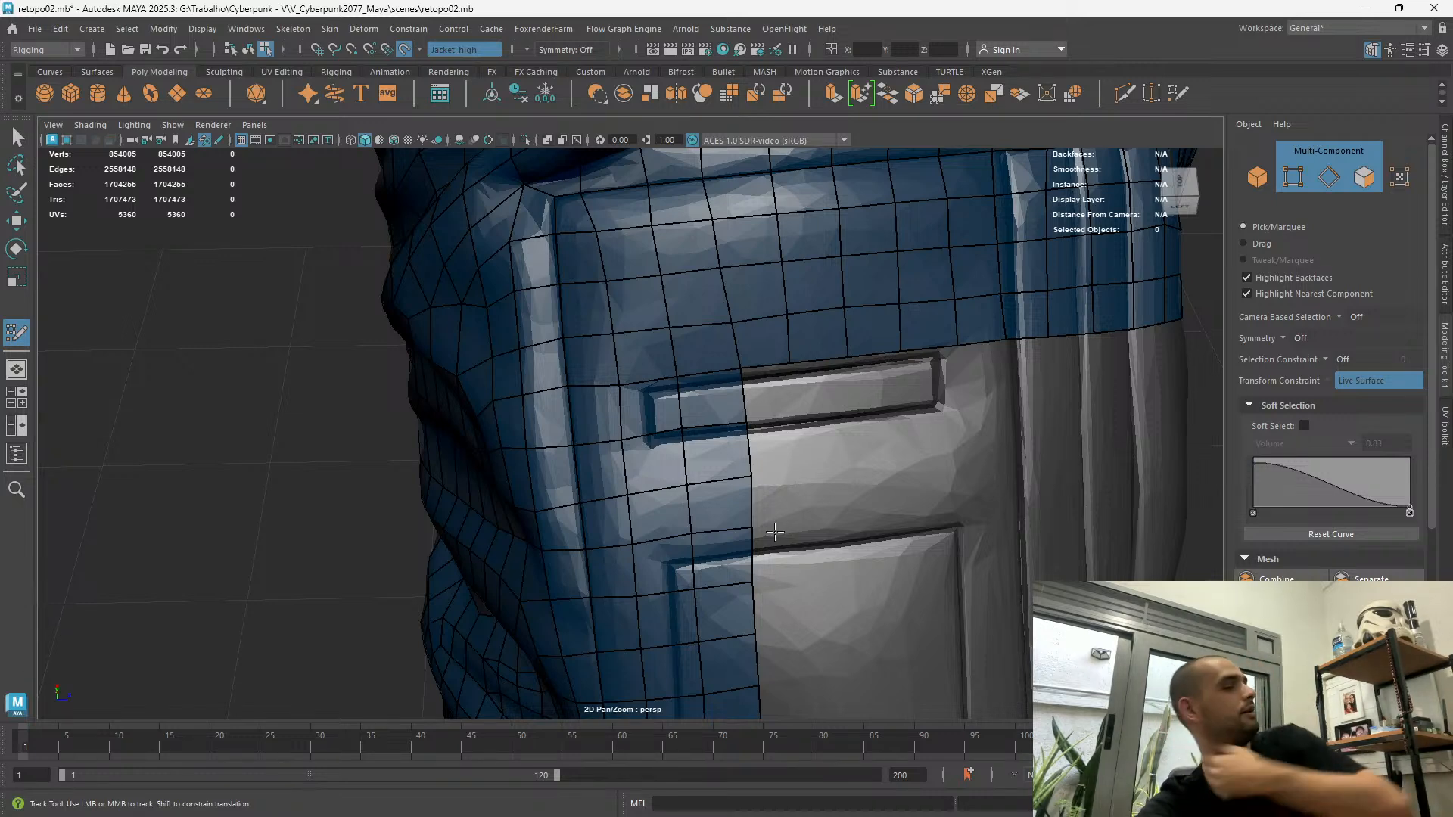
{"action": "scroll", "coordinate": [749, 492], "scroll_direction": "down", "scroll_amount": 3}
{"action": "middle_click_drag", "start_coordinate": [745, 569], "coordinate": [738, 602], "text": "alt"}
{"action": "left_click_drag", "start_coordinate": [679, 557], "coordinate": [655, 538], "text": "alt"}
{"action": "middle_click_drag", "start_coordinate": [712, 457], "coordinate": [701, 540], "text": "alt"}
{"action": "scroll", "coordinate": [701, 539], "scroll_direction": "up", "scroll_amount": 3}
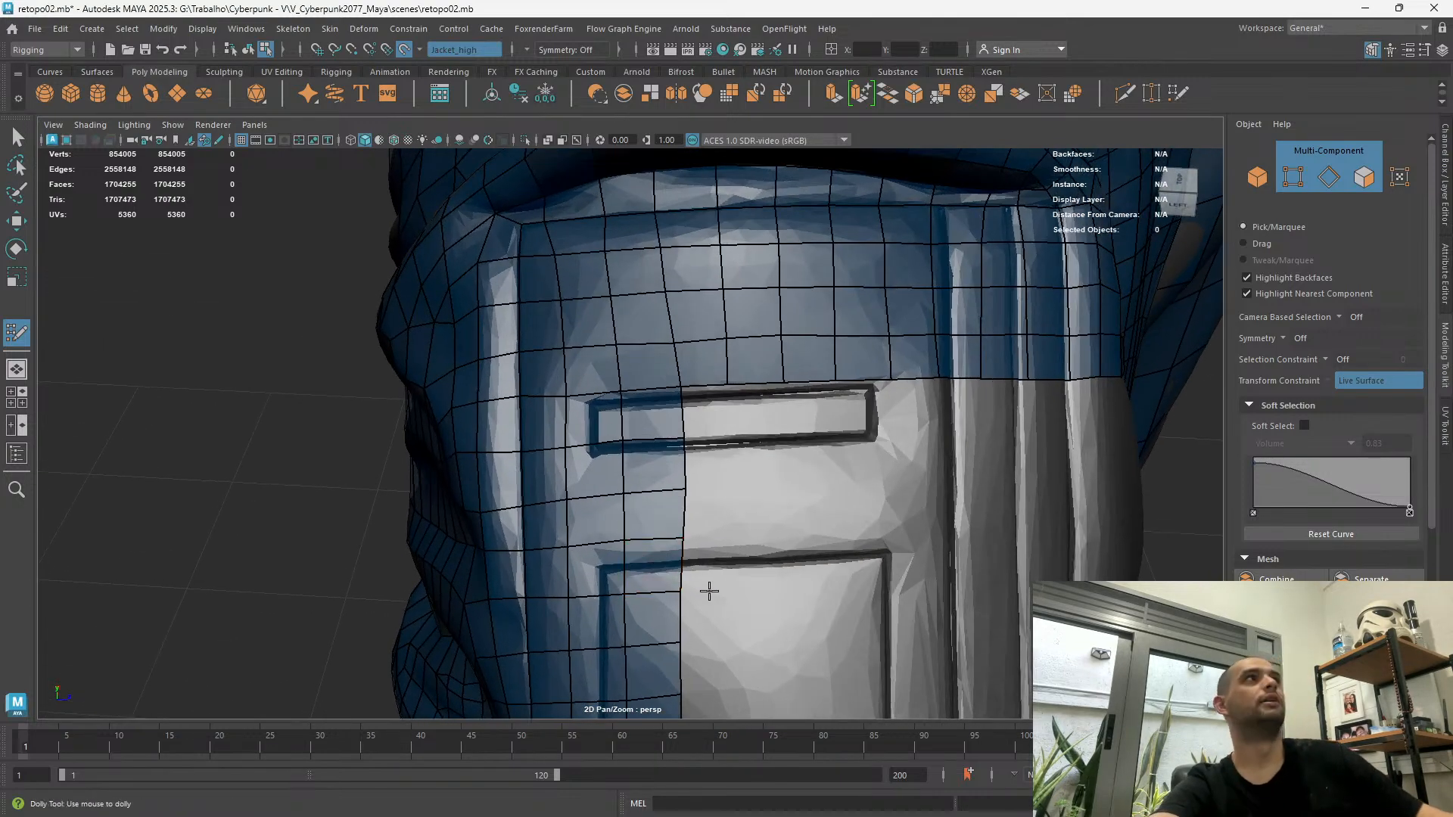
{"action": "middle_click_drag", "start_coordinate": [714, 597], "coordinate": [691, 587], "text": "alt"}
{"action": "middle_click_drag", "start_coordinate": [713, 287], "coordinate": [739, 447], "text": "alt"}
{"action": "left_click_drag", "start_coordinate": [657, 515], "coordinate": [720, 474], "text": "alt"}
{"action": "scroll", "coordinate": [720, 474], "scroll_direction": "up", "scroll_amount": 2}
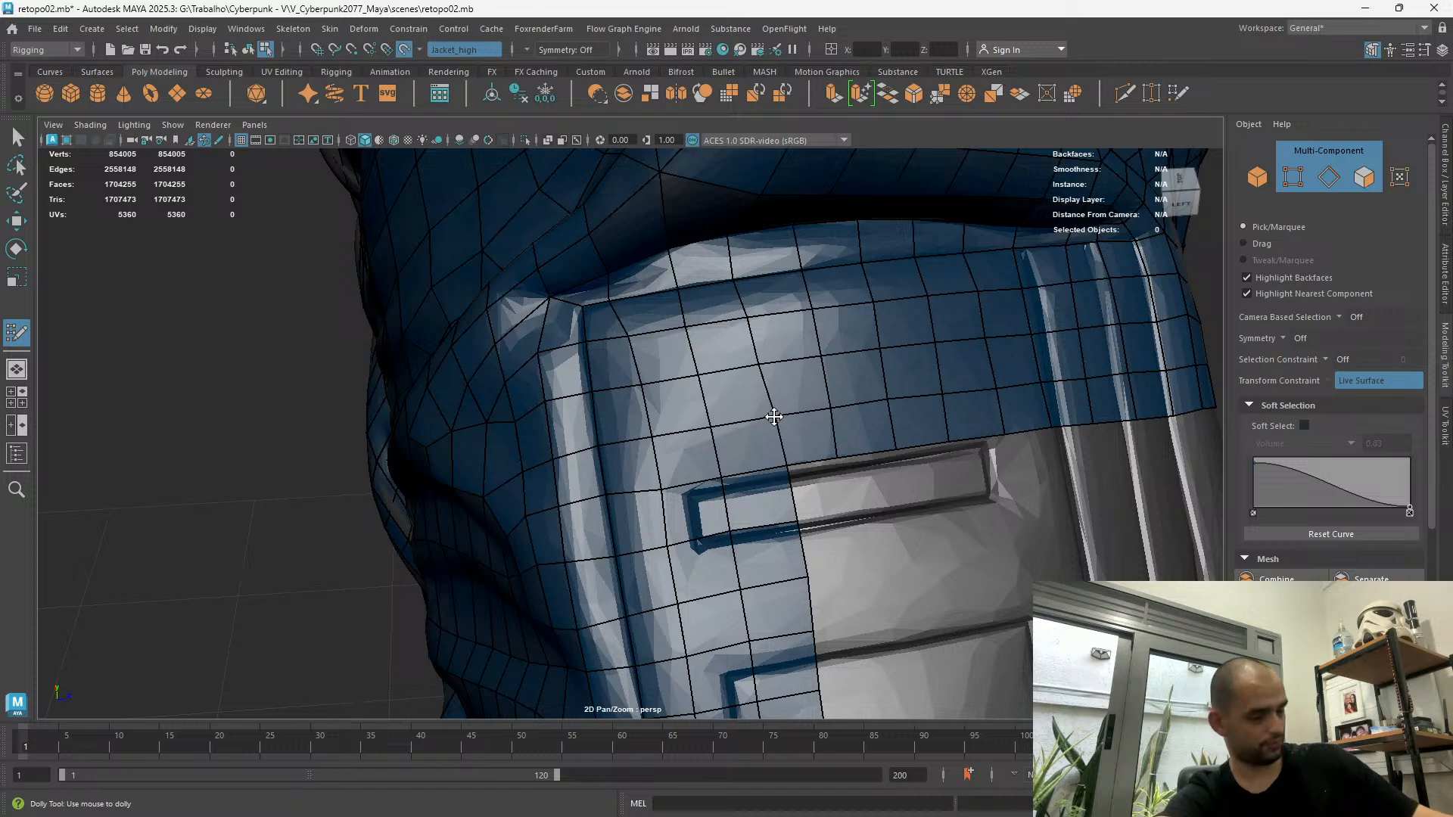
Examine the uncovered pocket panel and vertical ridges below the sleeve's upper band of quads
{"action": "left_click_drag", "start_coordinate": [868, 421], "coordinate": [700, 451], "text": "alt"}
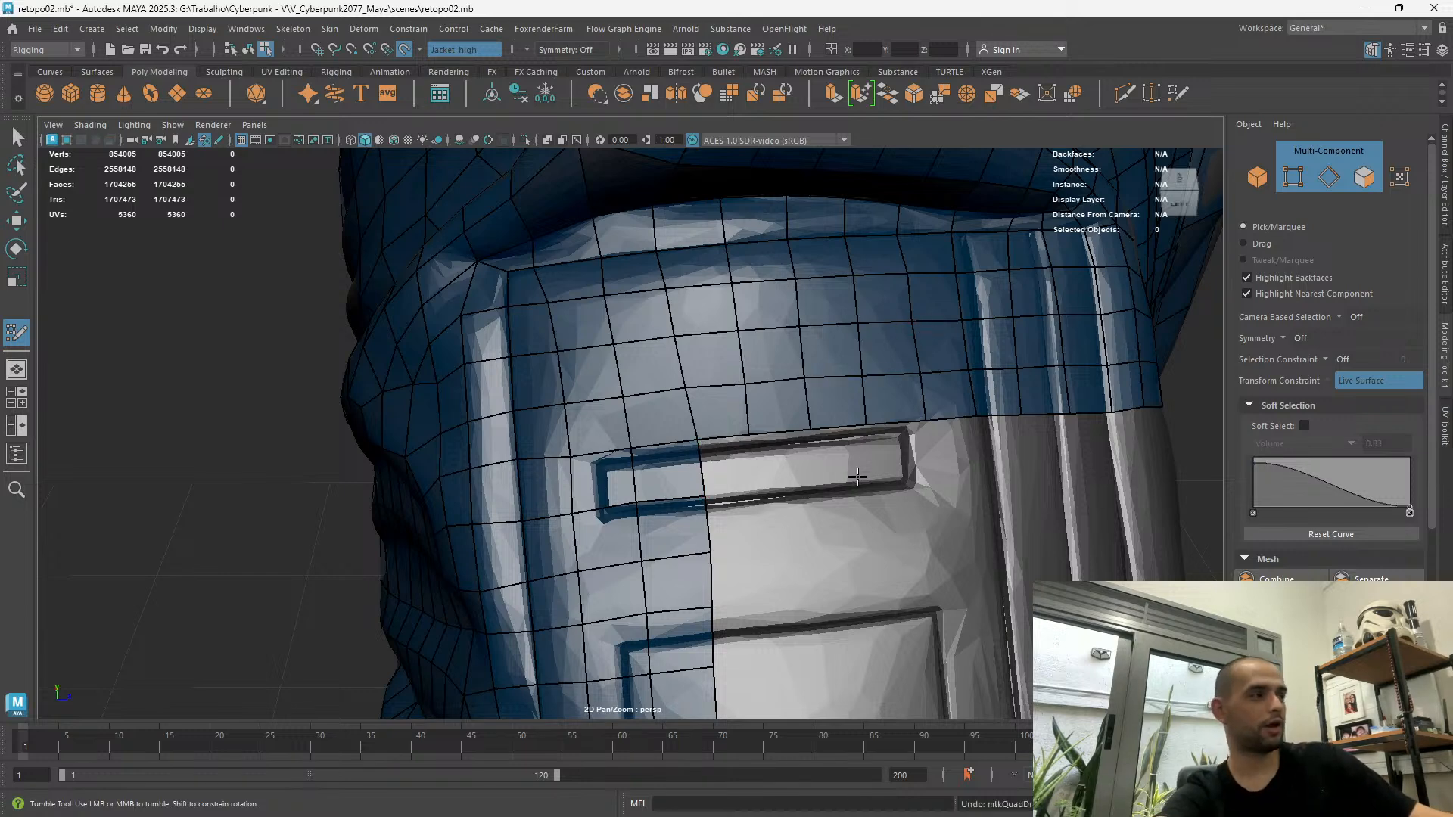
{"action": "middle_click_drag", "start_coordinate": [813, 591], "coordinate": [795, 581], "text": "alt"}
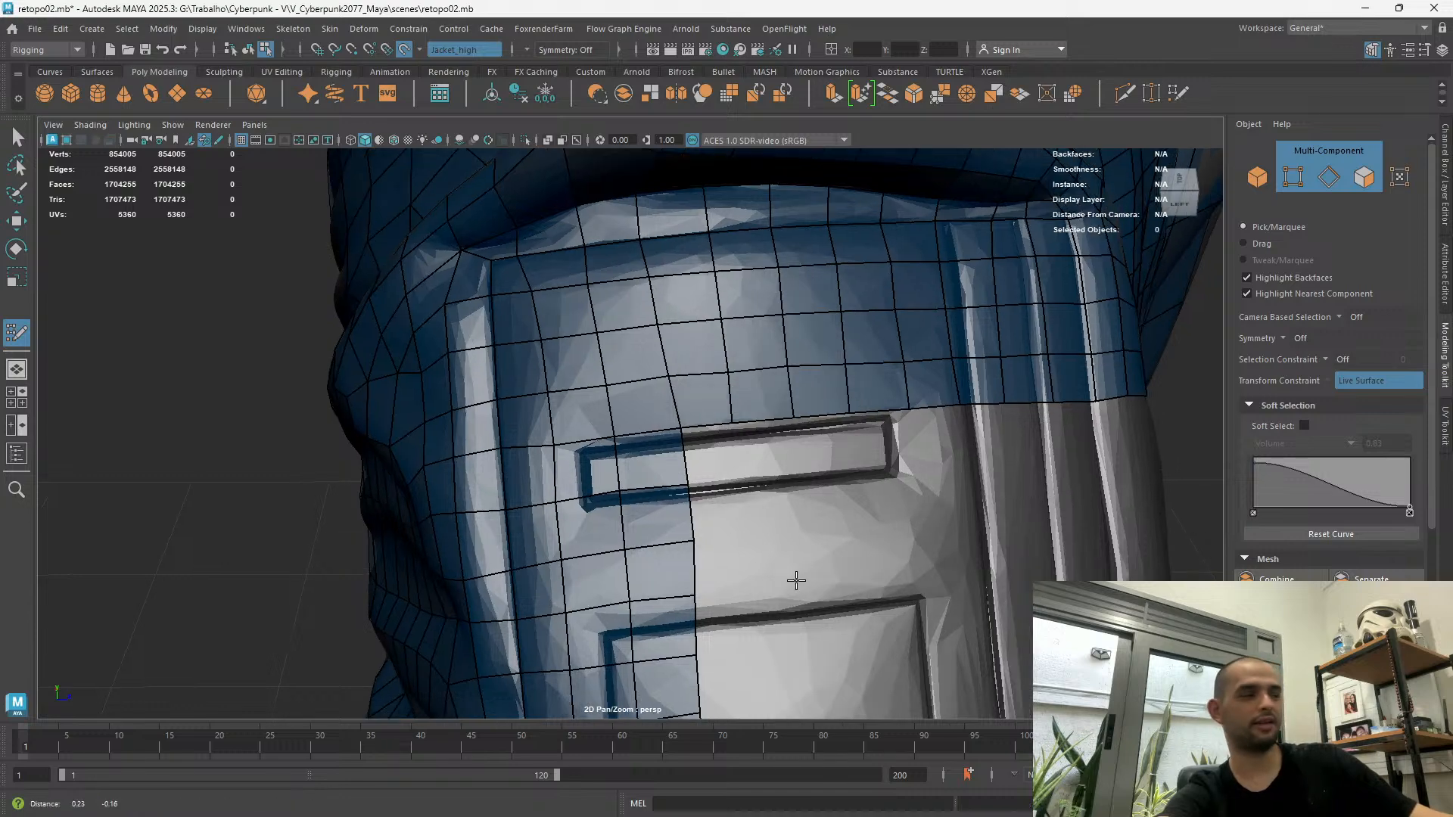
{"action": "right_click_drag", "start_coordinate": [796, 581], "coordinate": [789, 522], "text": "alt"}
{"action": "left_click_drag", "start_coordinate": [789, 523], "coordinate": [860, 473], "text": "alt"}
{"action": "left_click_drag", "start_coordinate": [860, 573], "coordinate": [593, 425], "text": "alt"}
{"action": "right_click_drag", "start_coordinate": [593, 425], "coordinate": [575, 354], "text": "alt"}
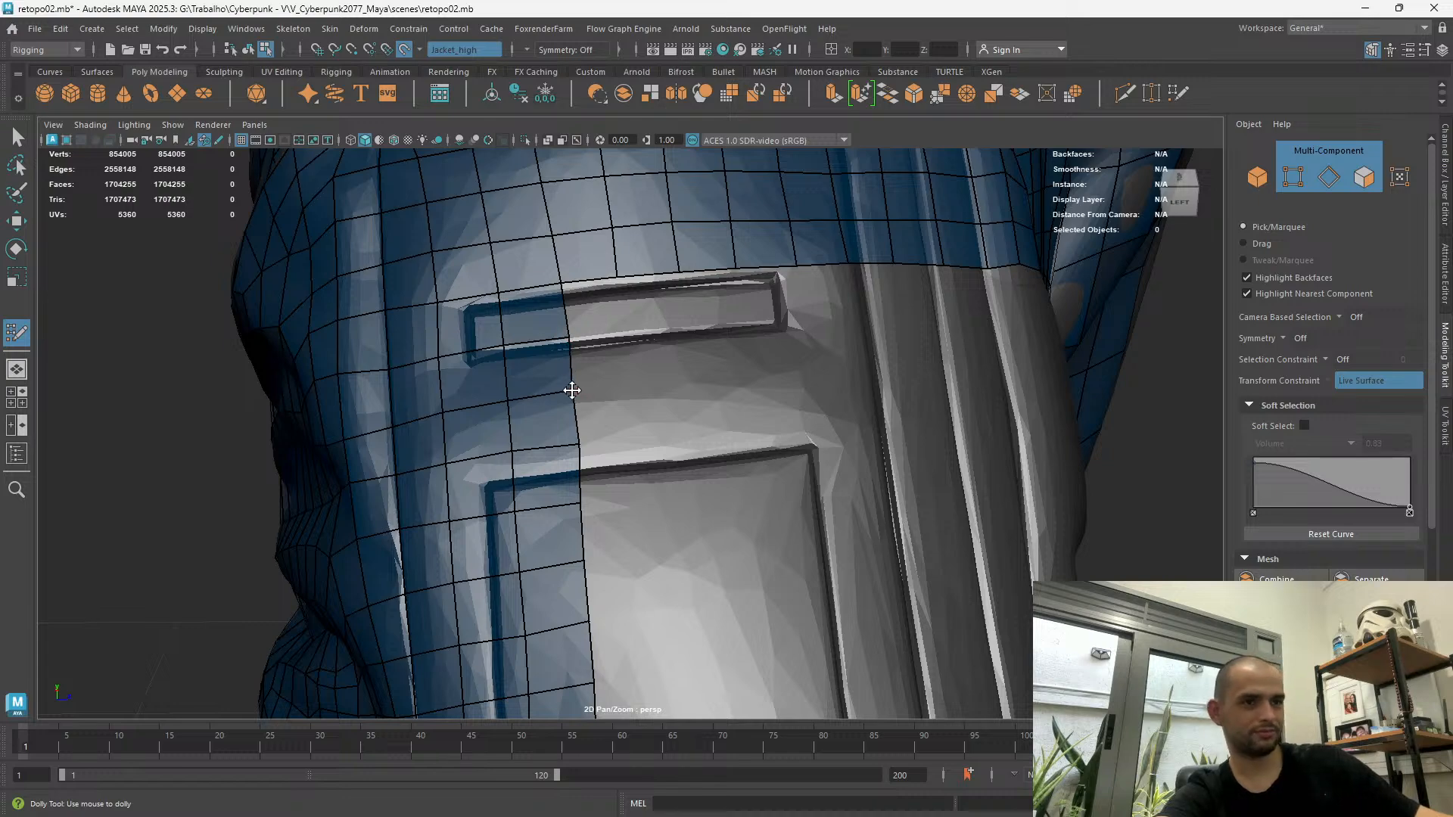
{"action": "left_click_drag", "start_coordinate": [583, 409], "coordinate": [645, 548], "text": "alt"}
{"action": "middle_click_drag", "start_coordinate": [646, 548], "coordinate": [597, 484], "text": "alt"}
{"action": "left_click_drag", "start_coordinate": [598, 484], "coordinate": [578, 636], "text": "alt"}
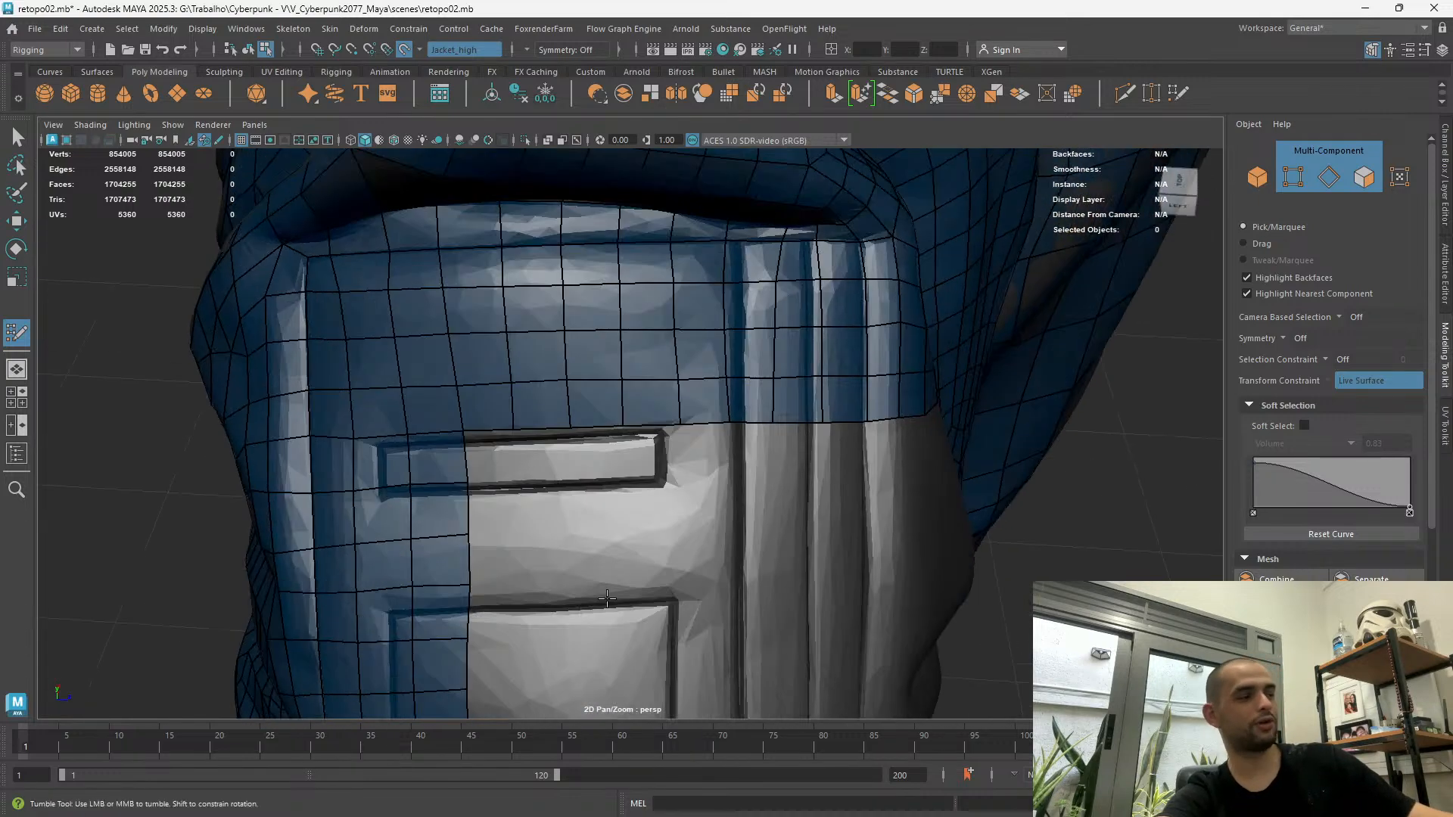
{"action": "middle_click_drag", "start_coordinate": [578, 636], "coordinate": [669, 508], "text": "alt"}
Extrude the open vertical edge column across the pocket panels by one strip of quads toward the ridges
{"action": "left_click_drag", "start_coordinate": [669, 508], "coordinate": [603, 451], "text": "alt"}
{"action": "scroll", "coordinate": [598, 439], "scroll_direction": "down", "scroll_amount": 2}
{"action": "middle_click_drag", "start_coordinate": [587, 366], "coordinate": [553, 375], "text": "alt"}
{"action": "mouse_move", "coordinate": [550, 292]}
{"action": "right_mouse_down"}
{"action": "mouse_move", "coordinate": [461, 333]}
{"action": "mouse_move", "coordinate": [505, 355]}
{"action": "right_mouse_up"}
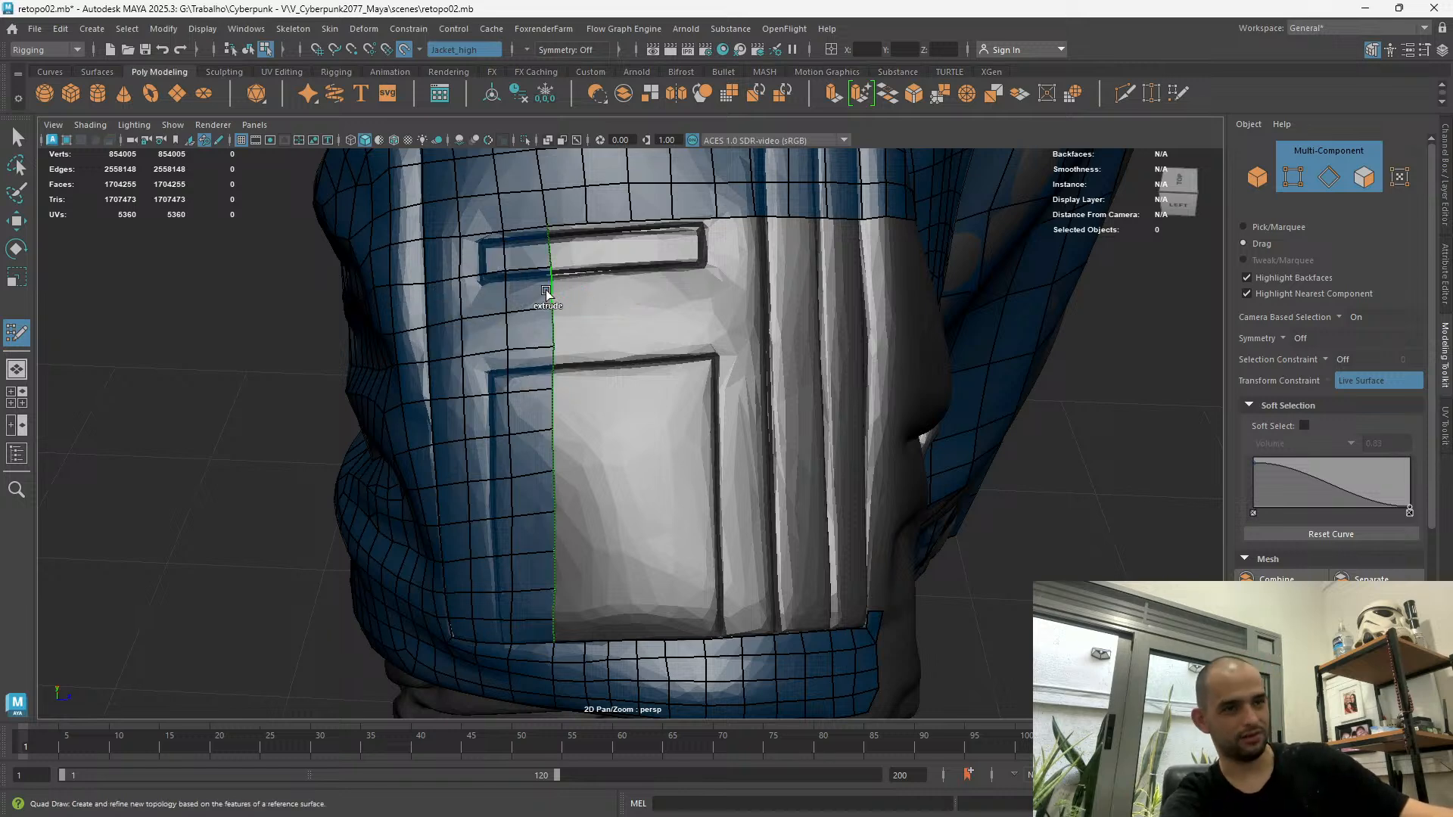
{"action": "left_click_drag", "start_coordinate": [547, 293], "coordinate": [585, 290]}
{"action": "right_click_drag", "start_coordinate": [581, 286], "coordinate": [571, 177], "text": "alt"}
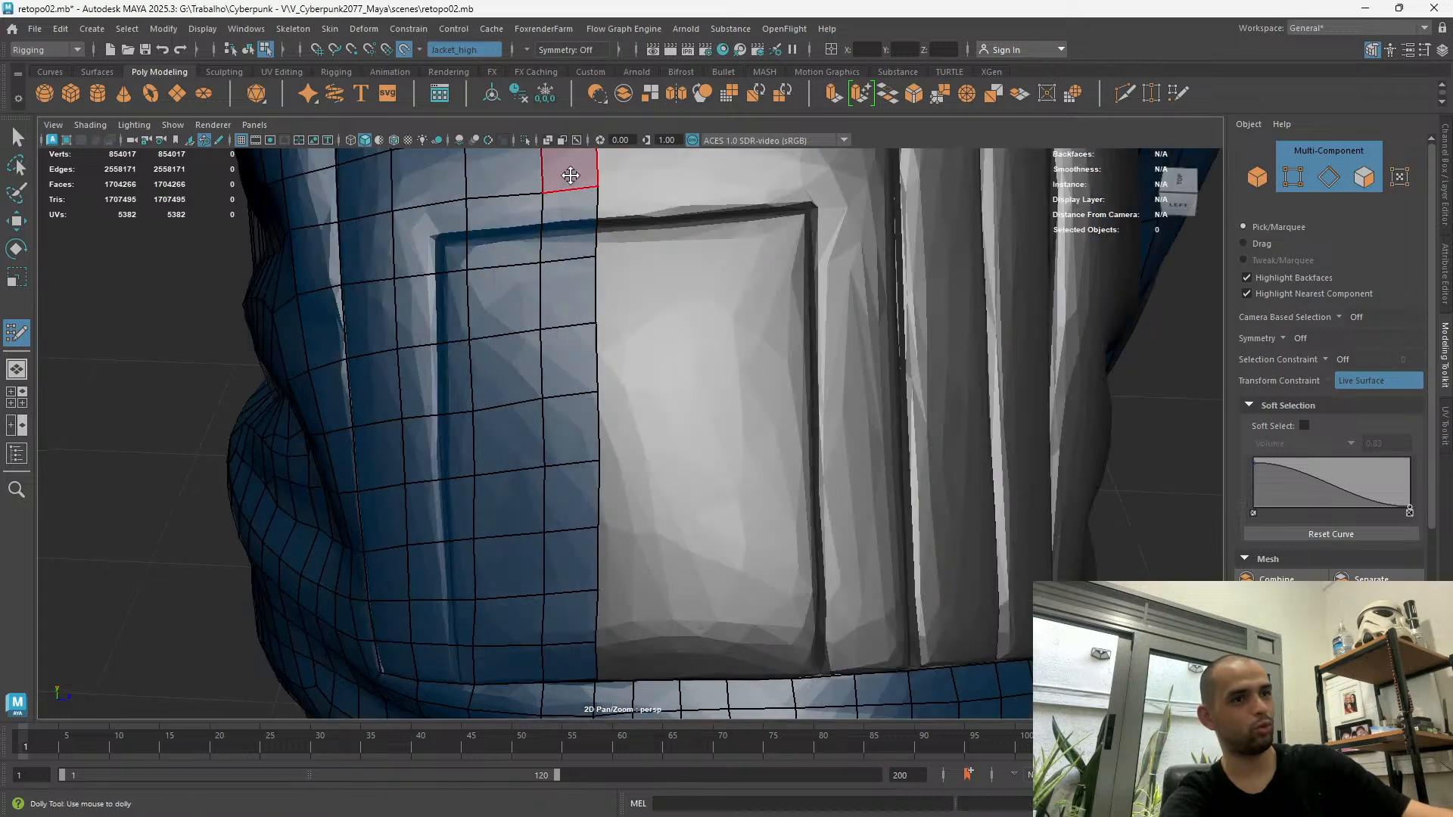
Weld the new strip's end vertices to the upper band of quads and to the cuff mesh
{"action": "middle_click_drag", "start_coordinate": [571, 176], "coordinate": [588, 503], "text": "alt"}
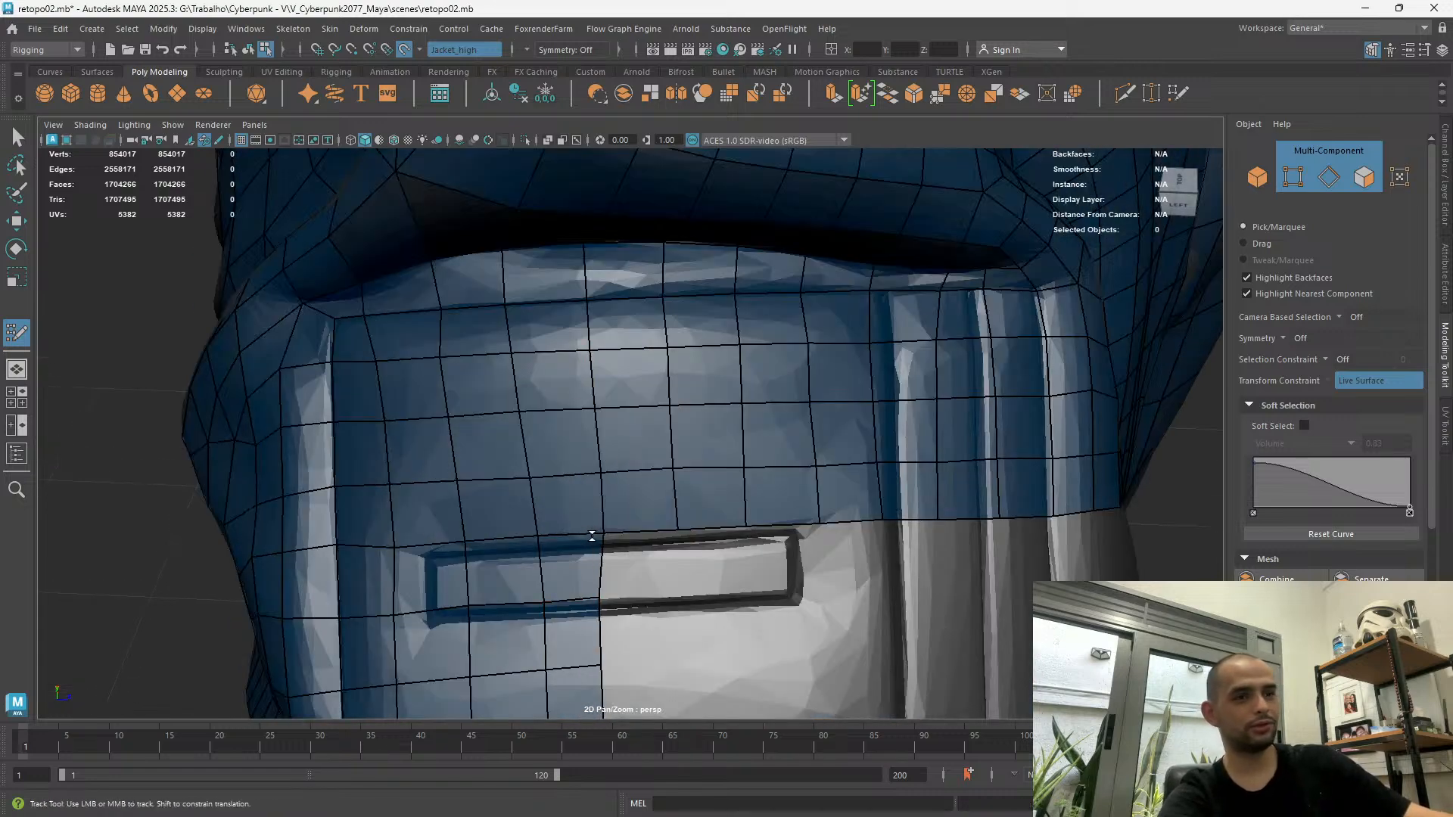
{"action": "right_click_drag", "start_coordinate": [598, 597], "coordinate": [596, 649], "text": "alt"}
{"action": "middle_click_drag", "start_coordinate": [596, 649], "coordinate": [632, 310], "text": "alt"}
{"action": "right_click_drag", "start_coordinate": [639, 636], "coordinate": [677, 413], "text": "alt"}
{"action": "middle_click_drag", "start_coordinate": [677, 412], "coordinate": [657, 638], "text": "alt"}
{"action": "right_click_drag", "start_coordinate": [656, 637], "coordinate": [636, 376], "text": "alt"}
{"action": "middle_click_drag", "start_coordinate": [635, 376], "coordinate": [637, 643], "text": "alt"}
{"action": "right_click_drag", "start_coordinate": [637, 644], "coordinate": [627, 454], "text": "alt"}
{"action": "middle_click_drag", "start_coordinate": [627, 454], "coordinate": [634, 234], "text": "alt"}
{"action": "right_click_drag", "start_coordinate": [635, 234], "coordinate": [635, 431], "text": "alt"}
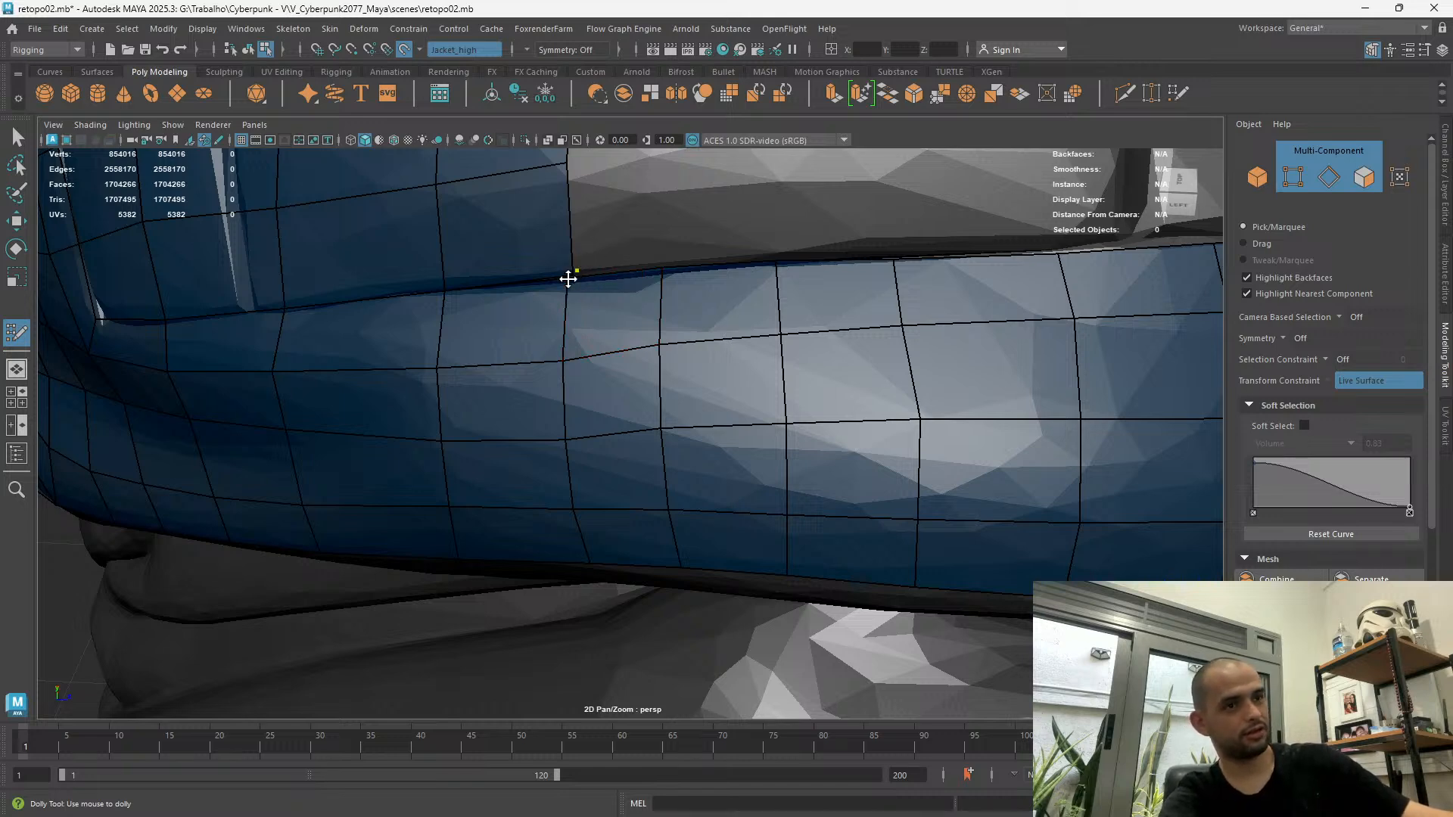
{"action": "left_click_drag", "start_coordinate": [559, 308], "coordinate": [577, 311], "text": "alt"}
{"action": "middle_click_drag", "start_coordinate": [578, 311], "coordinate": [549, 659], "text": "alt"}
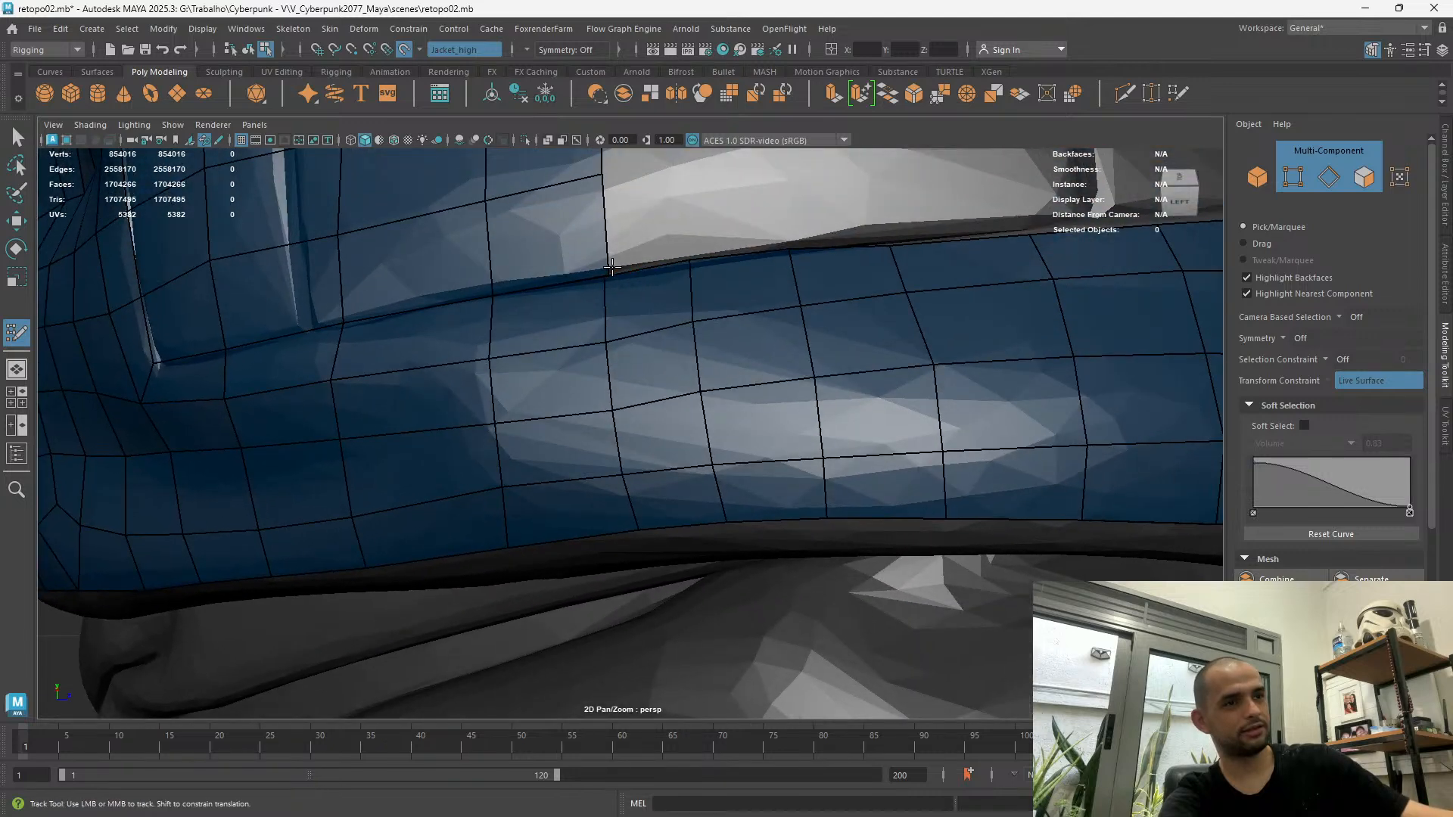
Extrude the strip's open edge column by a second strip of quads across the pocket panels
{"action": "right_click_drag", "start_coordinate": [596, 270], "coordinate": [448, 181], "text": "alt"}
{"action": "middle_click_drag", "start_coordinate": [470, 352], "coordinate": [526, 484], "text": "alt"}
{"action": "left_click_drag", "start_coordinate": [522, 278], "coordinate": [564, 275]}
{"action": "scroll", "coordinate": [555, 596], "scroll_direction": "up", "scroll_amount": 2}
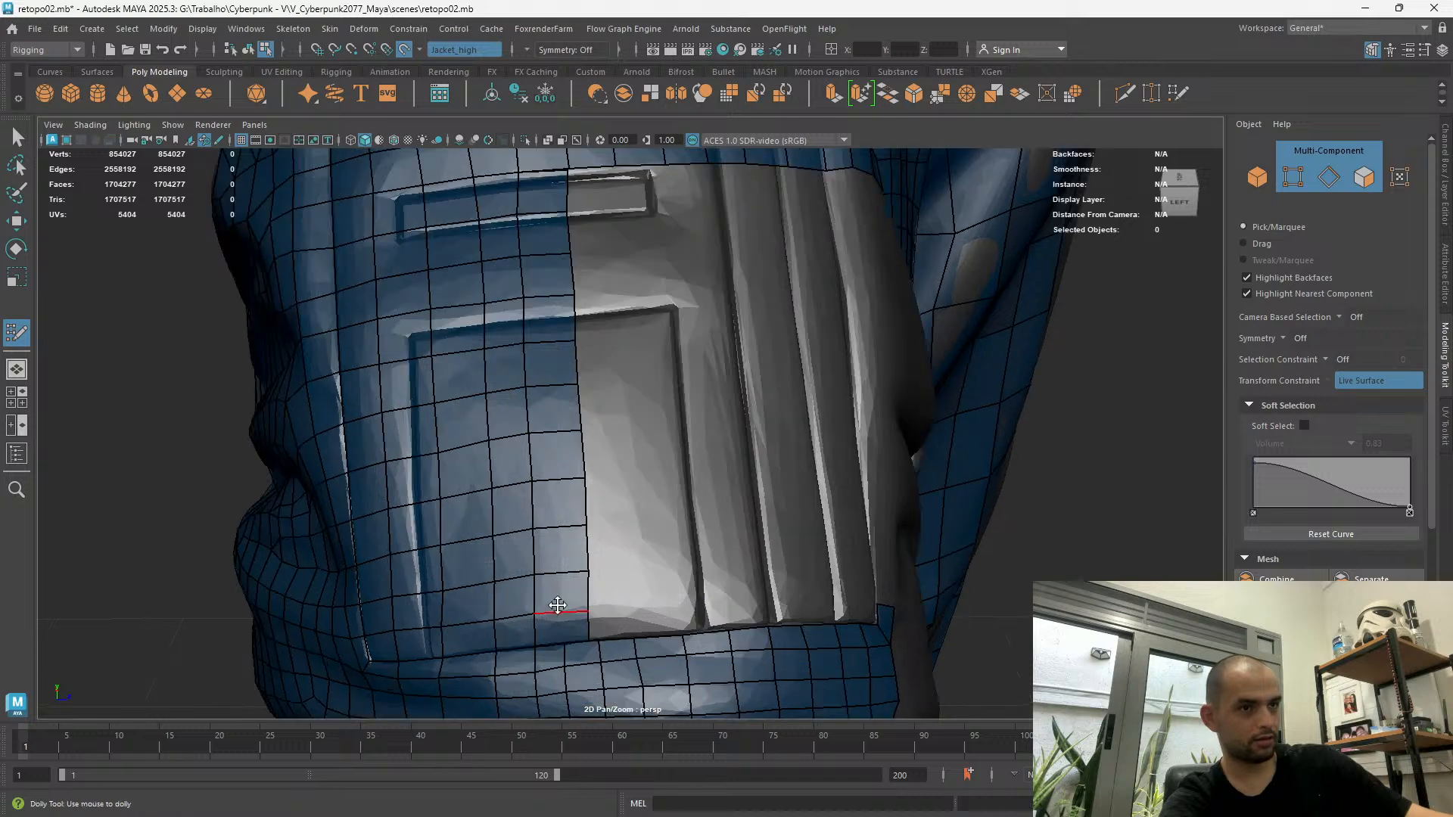
Delete the cuff's misaligned vertical edge loop and insert a new one in line with the second strip's open edge
{"action": "scroll", "coordinate": [591, 625], "scroll_direction": "up", "scroll_amount": 5}
{"action": "middle_click_drag", "start_coordinate": [545, 652], "coordinate": [570, 436], "text": "alt"}
{"action": "left_click", "coordinate": [600, 326], "text": "ctrl+shift"}
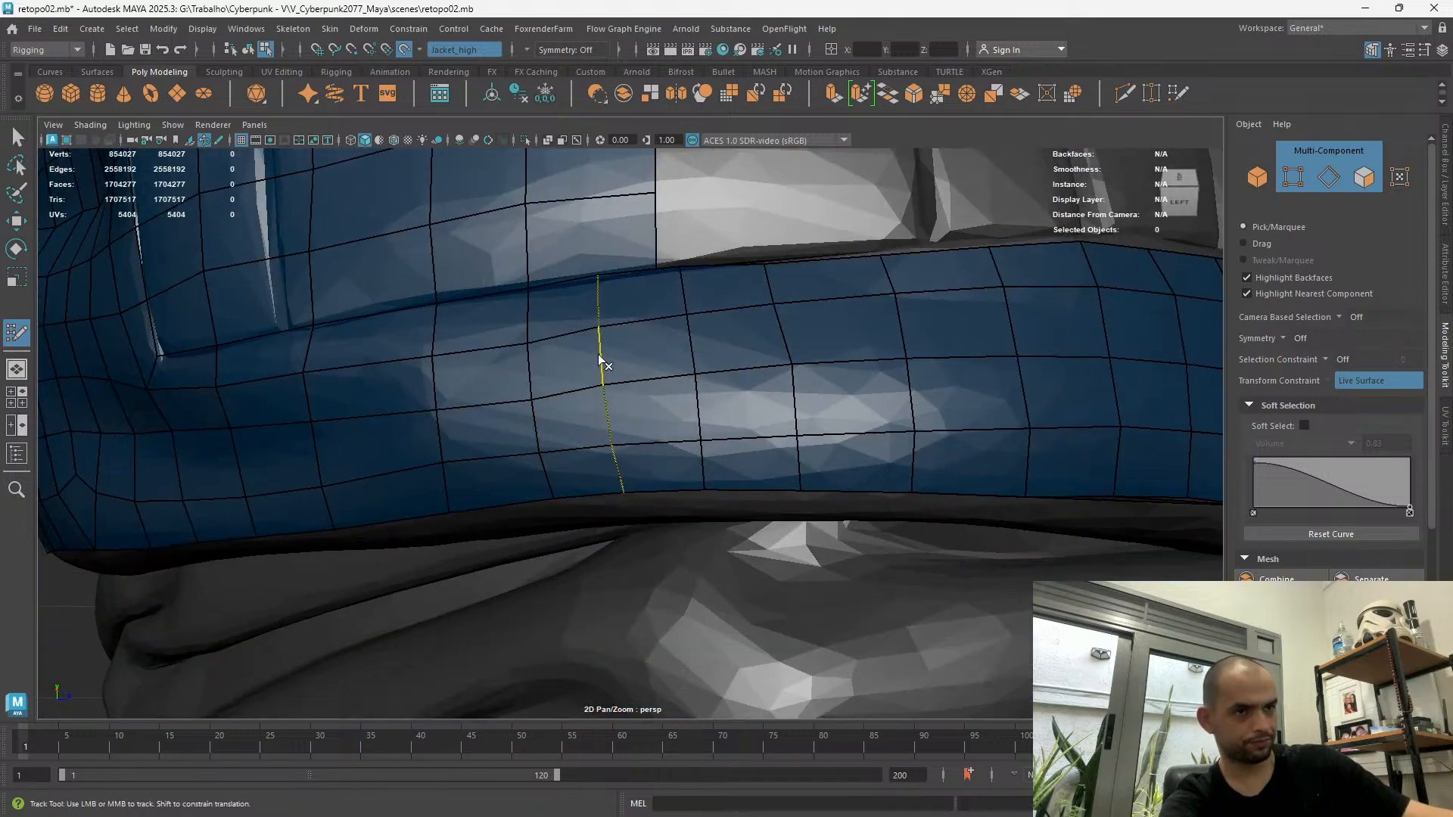
{"action": "left_click", "coordinate": [660, 324], "text": "ctrl"}
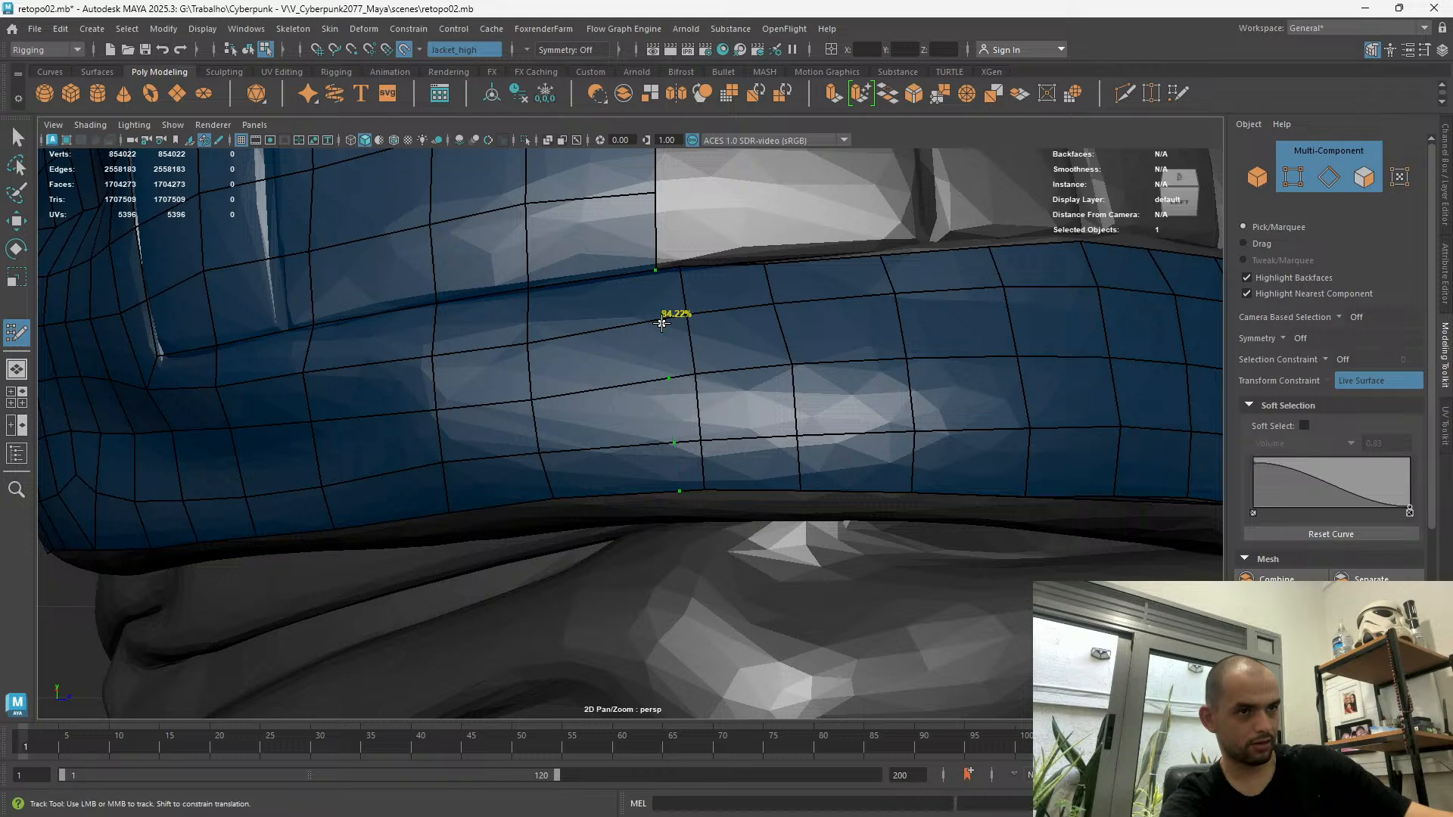
{"action": "scroll", "coordinate": [660, 318], "scroll_direction": "up", "scroll_amount": 10}
{"action": "scroll", "coordinate": [647, 468], "scroll_direction": "down", "scroll_amount": 5}
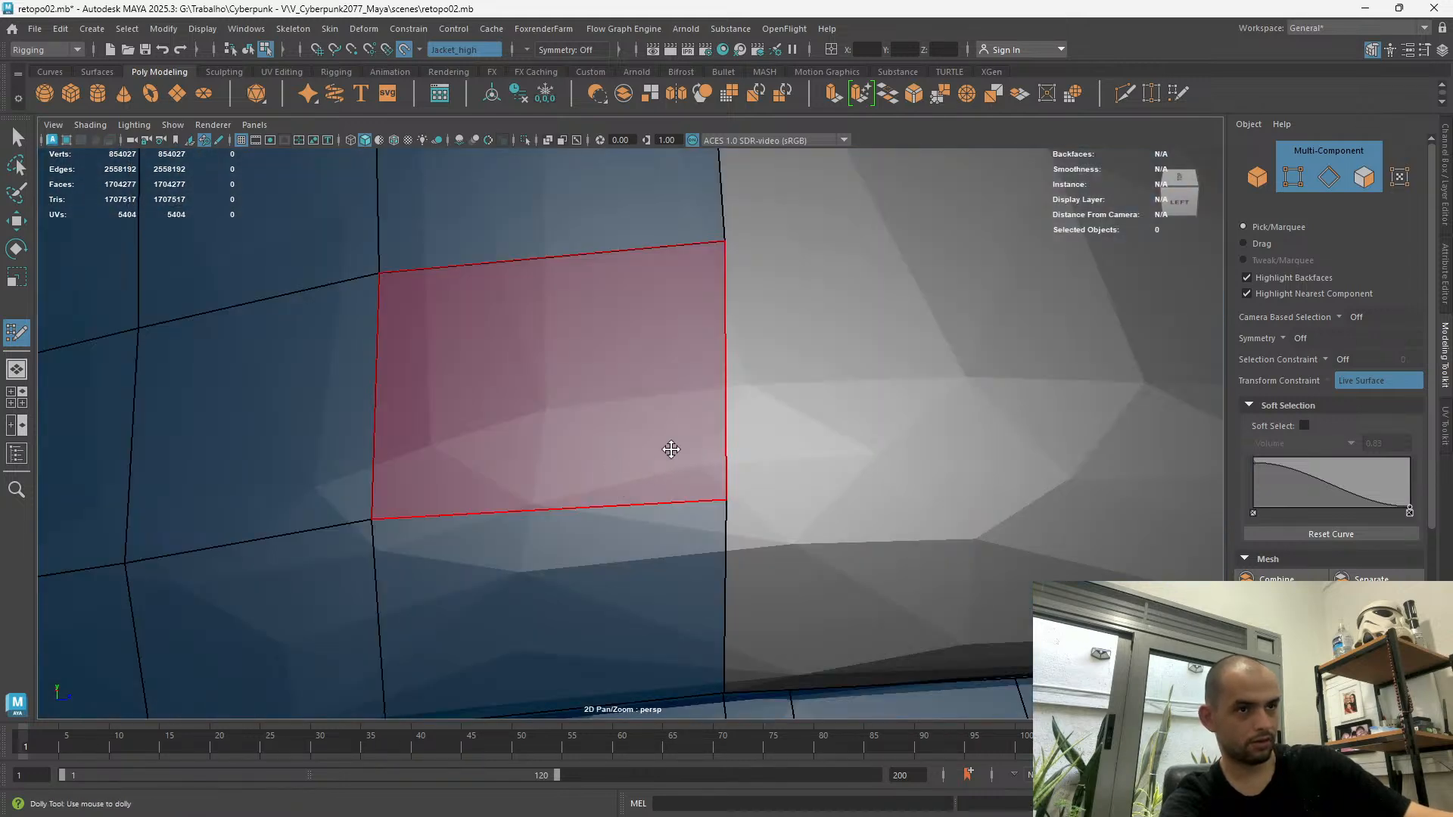
Reposition the second strip's lower corner and the cuff loop's end vertex, and weld them together at the seam
{"action": "middle_click_drag", "start_coordinate": [734, 532], "coordinate": [743, 434], "text": "alt"}
{"action": "left_click_drag", "start_coordinate": [742, 264], "coordinate": [732, 580]}
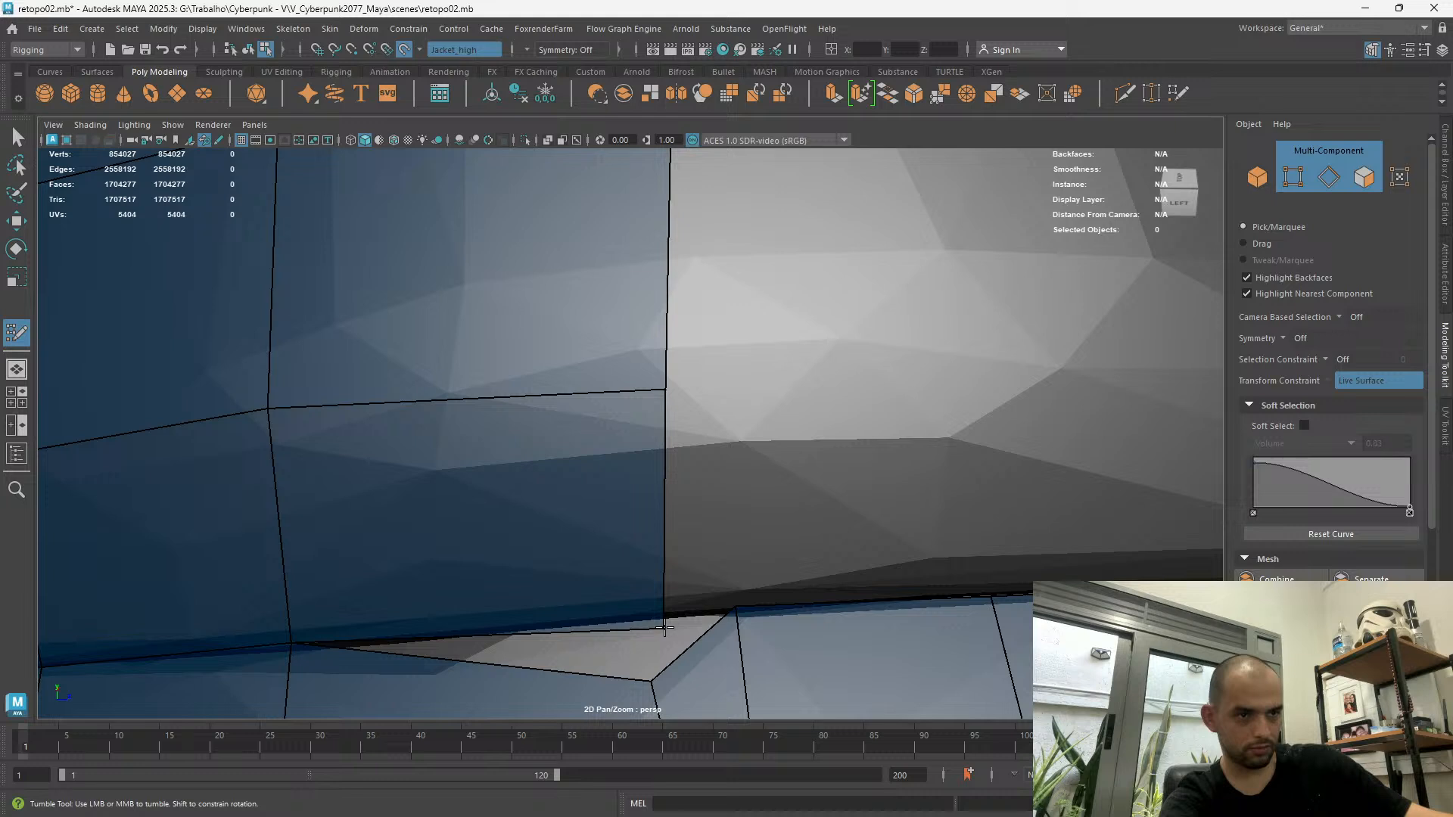
{"action": "left_click_drag", "start_coordinate": [660, 624], "coordinate": [664, 558]}
{"action": "left_click_drag", "start_coordinate": [652, 683], "coordinate": [664, 616]}
{"action": "left_click_drag", "start_coordinate": [663, 555], "coordinate": [662, 594]}
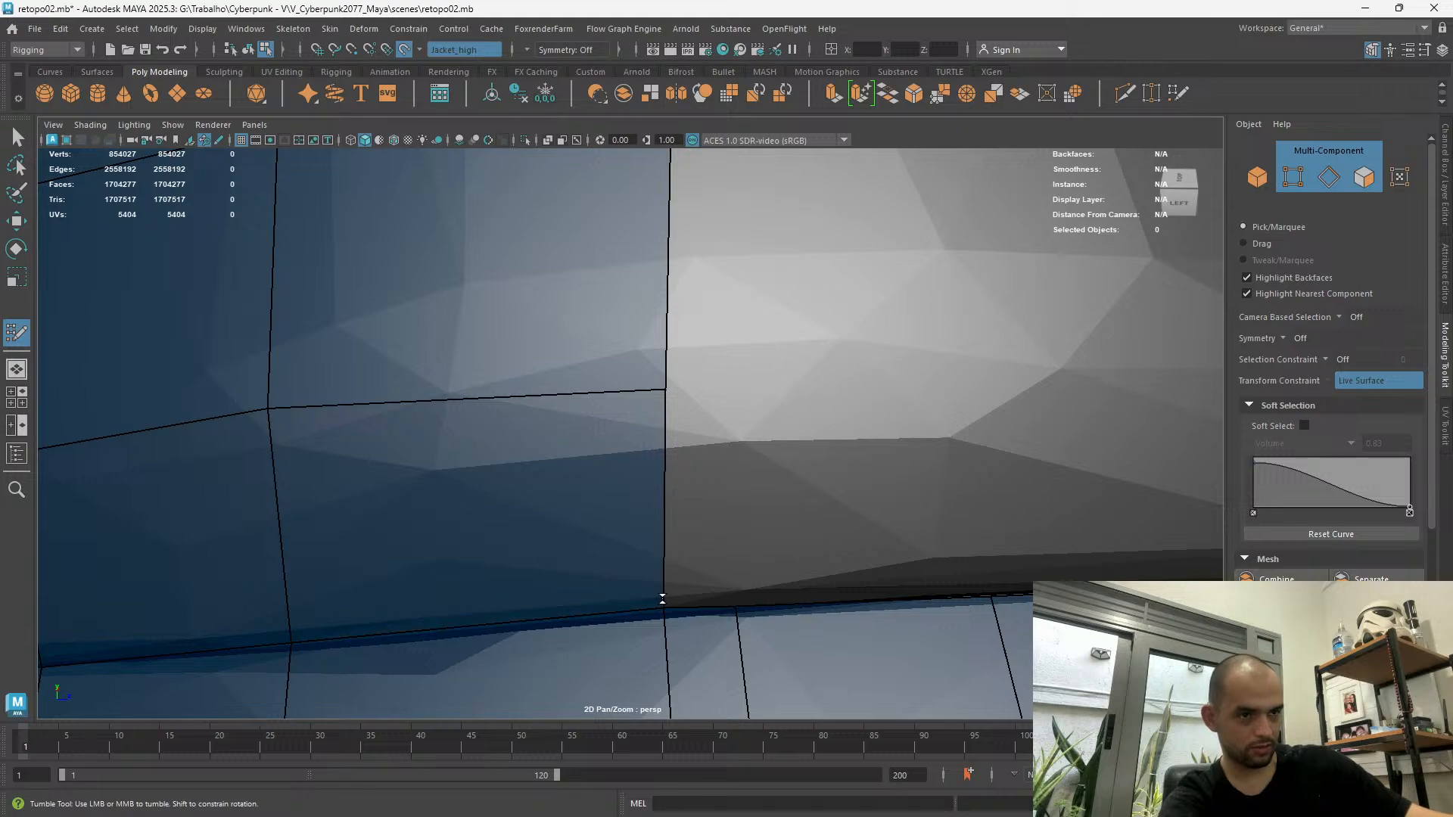
Delete the redundant vertical edge loop on the cuff beside the newly welded one
{"action": "scroll", "coordinate": [587, 357], "scroll_direction": "down", "scroll_amount": 6}
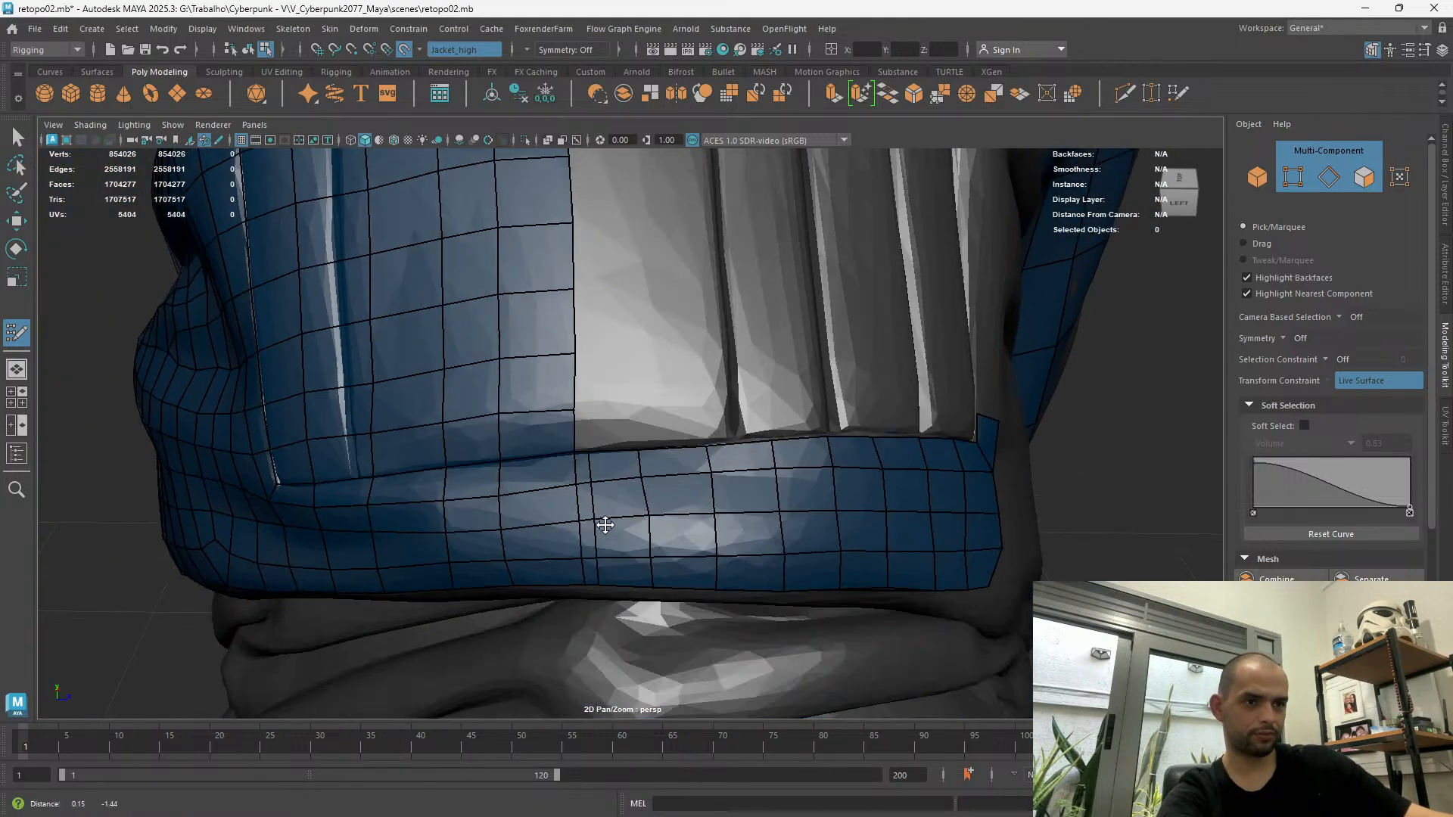
{"action": "left_click_drag", "start_coordinate": [605, 526], "coordinate": [600, 490], "text": "alt"}
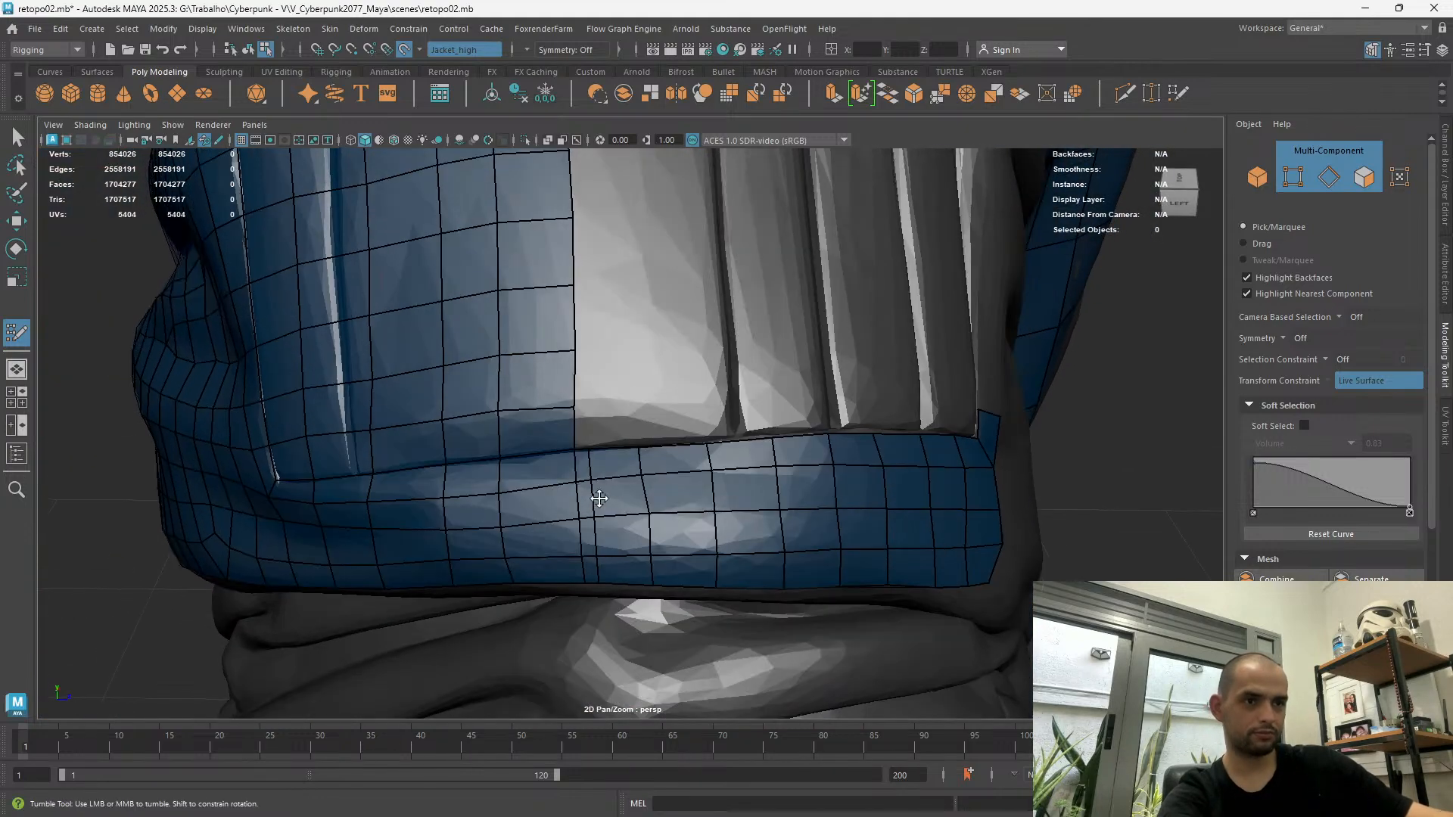
{"action": "left_click_drag", "start_coordinate": [591, 561], "coordinate": [611, 504], "text": "alt"}
{"action": "middle_click_drag", "start_coordinate": [611, 504], "coordinate": [516, 529], "text": "alt"}
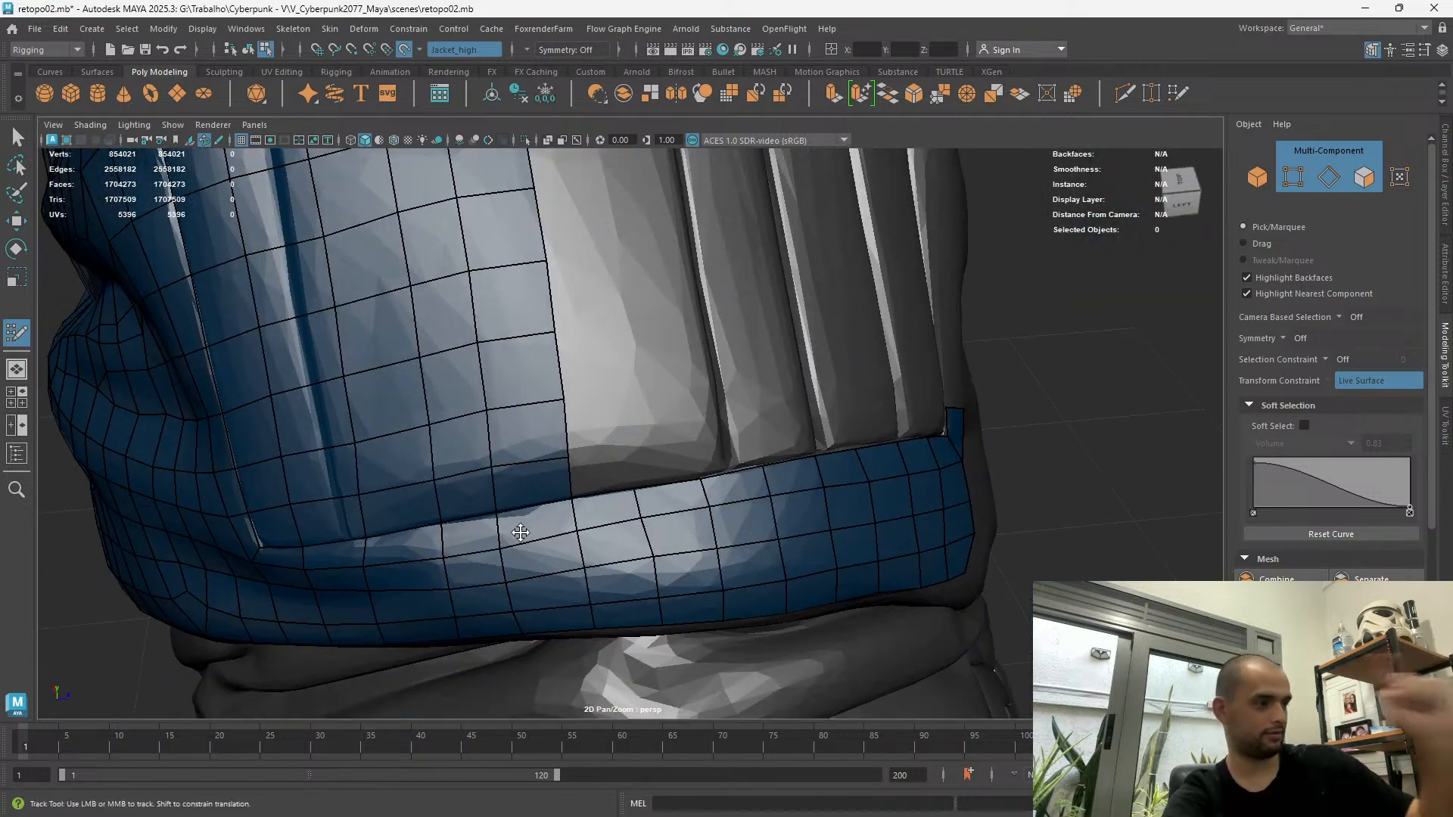
Examine the whole sleeve and the remaining uncovered part of the pocket panels
{"action": "left_click_drag", "start_coordinate": [460, 558], "coordinate": [470, 356], "text": "alt"}
{"action": "middle_click_drag", "start_coordinate": [470, 357], "coordinate": [512, 409], "text": "alt"}
{"action": "left_click_drag", "start_coordinate": [513, 408], "coordinate": [627, 390], "text": "alt"}
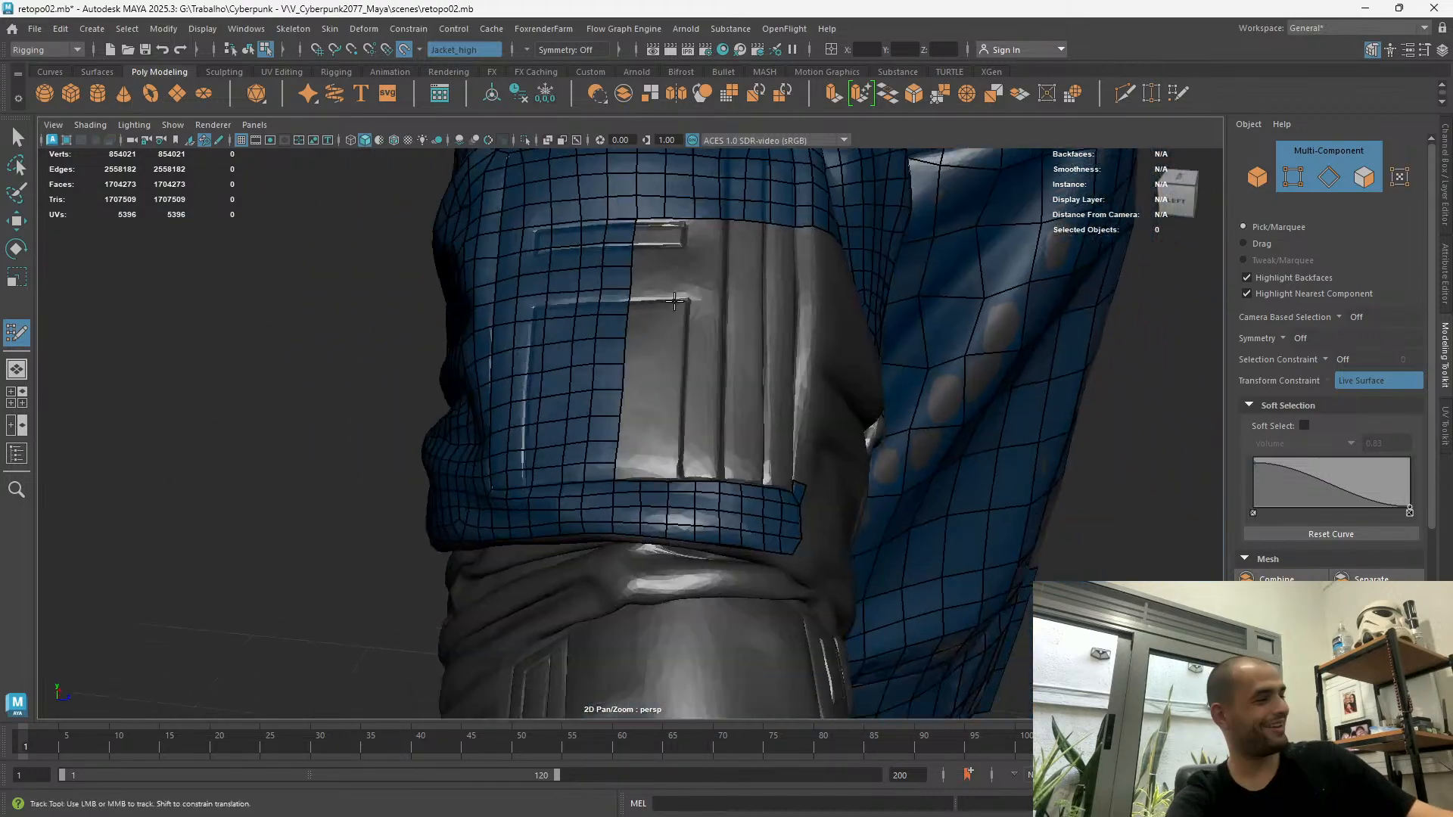
{"action": "right_click_drag", "start_coordinate": [593, 461], "coordinate": [652, 577], "text": "alt"}
{"action": "left_click_drag", "start_coordinate": [747, 501], "coordinate": [723, 477], "text": "alt"}
{"action": "middle_click_drag", "start_coordinate": [688, 474], "coordinate": [662, 553], "text": "alt"}
{"action": "right_click_drag", "start_coordinate": [602, 365], "coordinate": [651, 257], "text": "alt"}
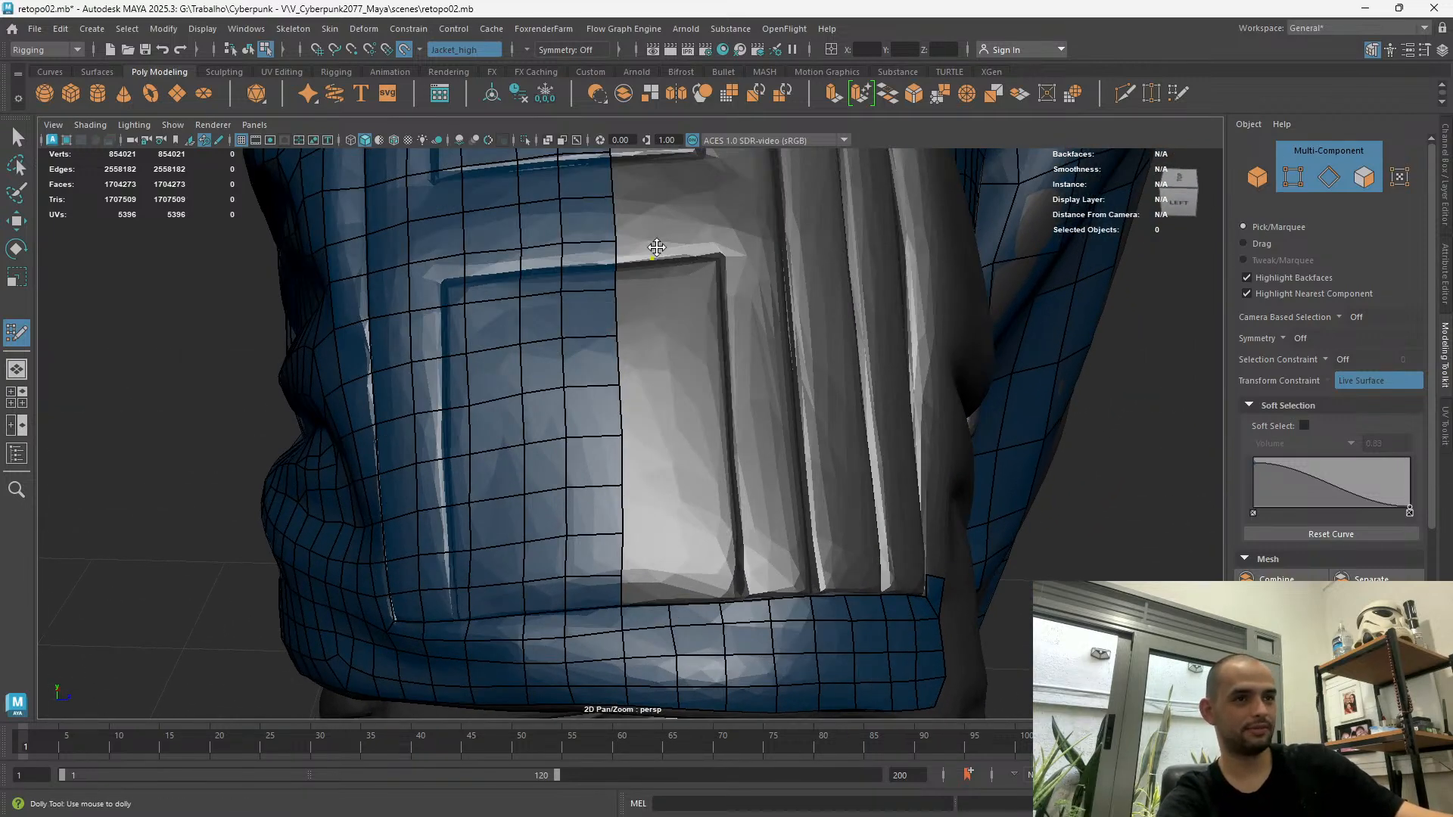
Weld the second strip's loose upper corner vertex to the matching vertex of the finished mesh above the small pocket slot
{"action": "middle_click_drag", "start_coordinate": [685, 297], "coordinate": [687, 558], "text": "alt"}
{"action": "middle_click_drag", "start_coordinate": [643, 238], "coordinate": [636, 487], "text": "alt"}
{"action": "mouse_move", "coordinate": [636, 486]}
{"action": "right_mouse_down", "text": "alt"}
{"action": "mouse_move", "coordinate": [658, 626]}
{"action": "mouse_move", "coordinate": [700, 697]}
{"action": "right_mouse_up", "text": "alt"}
{"action": "middle_click_drag", "start_coordinate": [700, 696], "coordinate": [694, 621], "text": "alt"}
{"action": "left_click_drag", "start_coordinate": [693, 620], "coordinate": [688, 574], "text": "alt"}
{"action": "middle_click_drag", "start_coordinate": [688, 574], "coordinate": [704, 484], "text": "alt"}
{"action": "right_click_drag", "start_coordinate": [704, 485], "coordinate": [656, 403], "text": "alt"}
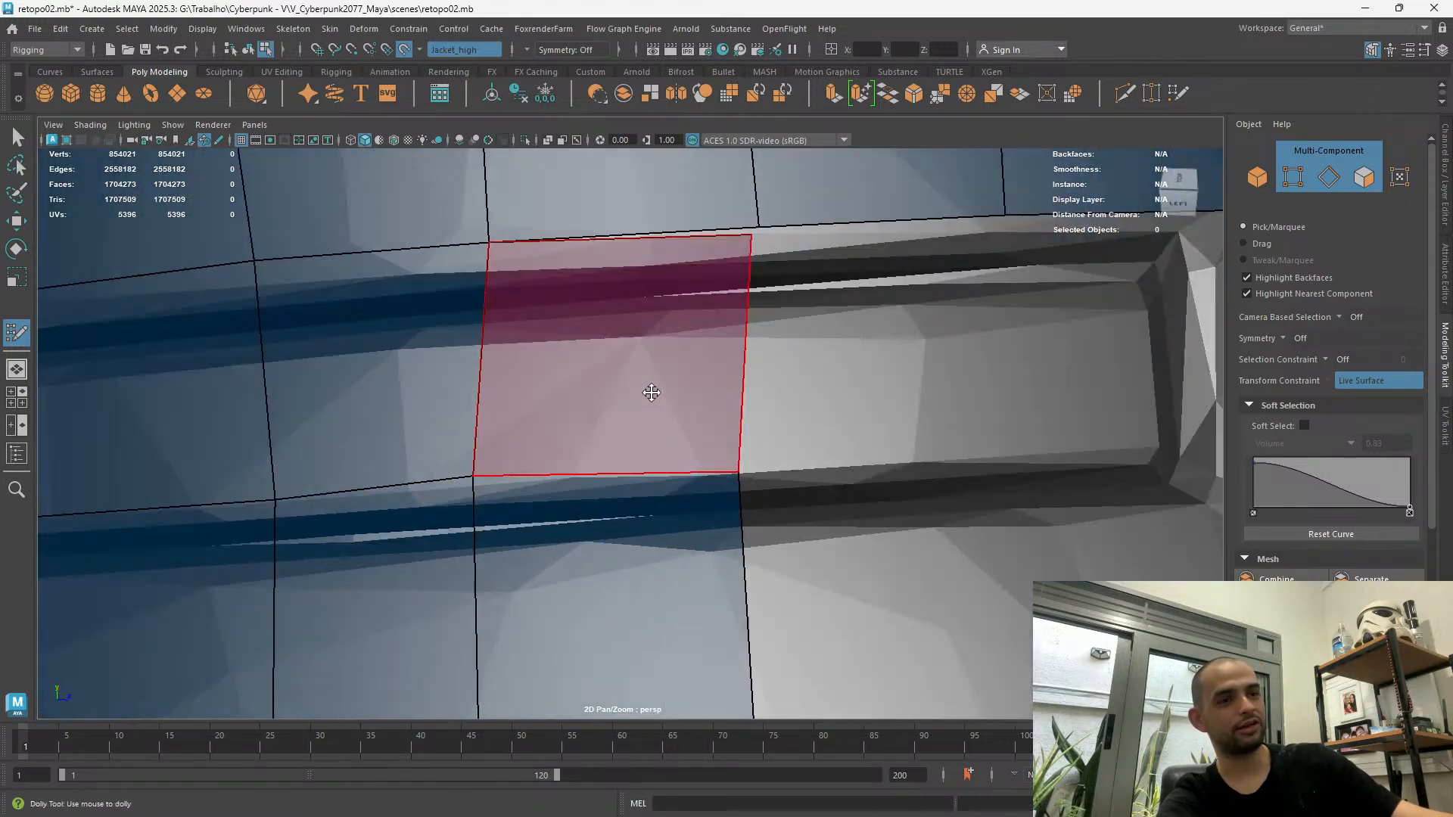
{"action": "left_click_drag", "start_coordinate": [750, 238], "coordinate": [760, 230]}
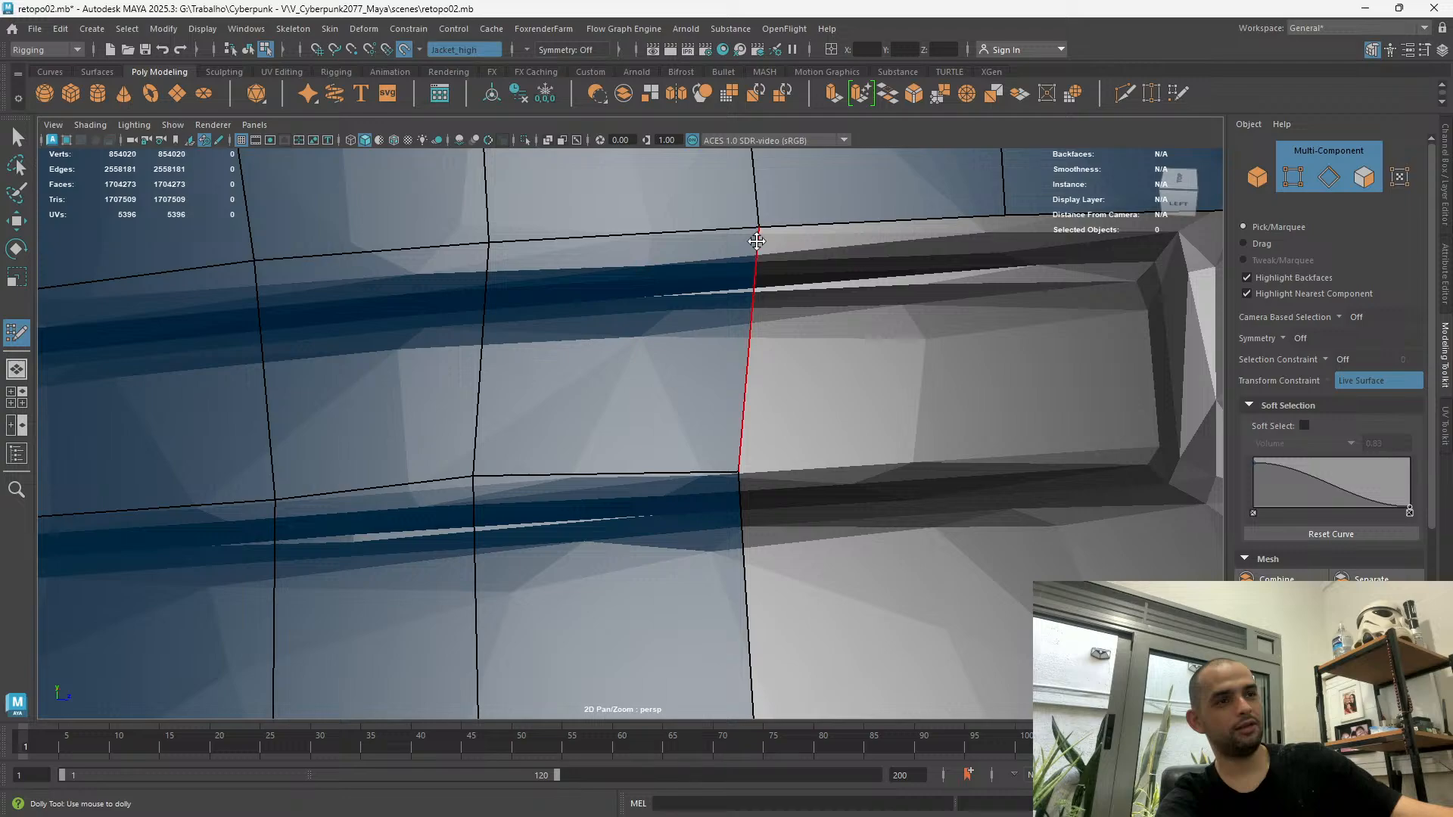
Reposition the vertices along the strip's open edge near the upper border of the large pocket panel to even it out
{"action": "right_click_drag", "start_coordinate": [718, 620], "coordinate": [459, 343], "text": "alt"}
{"action": "mouse_move", "coordinate": [742, 698]}
{"action": "left_mouse_down", "text": "alt"}
{"action": "mouse_move", "coordinate": [753, 604]}
{"action": "mouse_move", "coordinate": [745, 700]}
{"action": "left_mouse_up", "text": "alt"}
{"action": "right_click_drag", "start_coordinate": [746, 701], "coordinate": [726, 535], "text": "alt"}
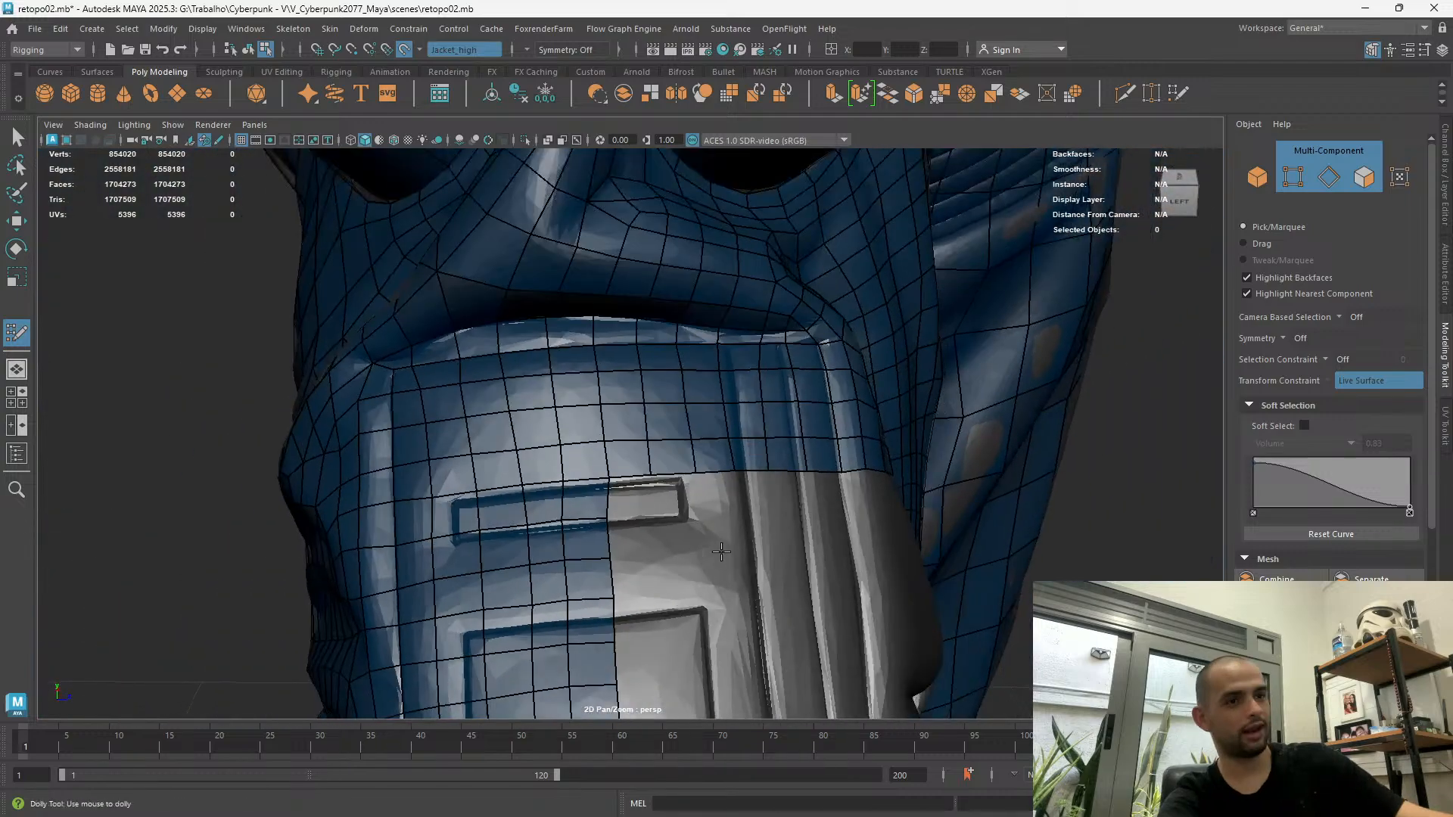
{"action": "middle_click_drag", "start_coordinate": [726, 535], "coordinate": [621, 219], "text": "alt"}
{"action": "left_click_drag", "start_coordinate": [605, 303], "coordinate": [575, 378], "text": "alt"}
{"action": "right_click_drag", "start_coordinate": [575, 379], "coordinate": [570, 438], "text": "alt"}
{"action": "middle_click_drag", "start_coordinate": [571, 439], "coordinate": [588, 498], "text": "alt"}
{"action": "right_click_drag", "start_coordinate": [579, 455], "coordinate": [548, 351], "text": "alt"}
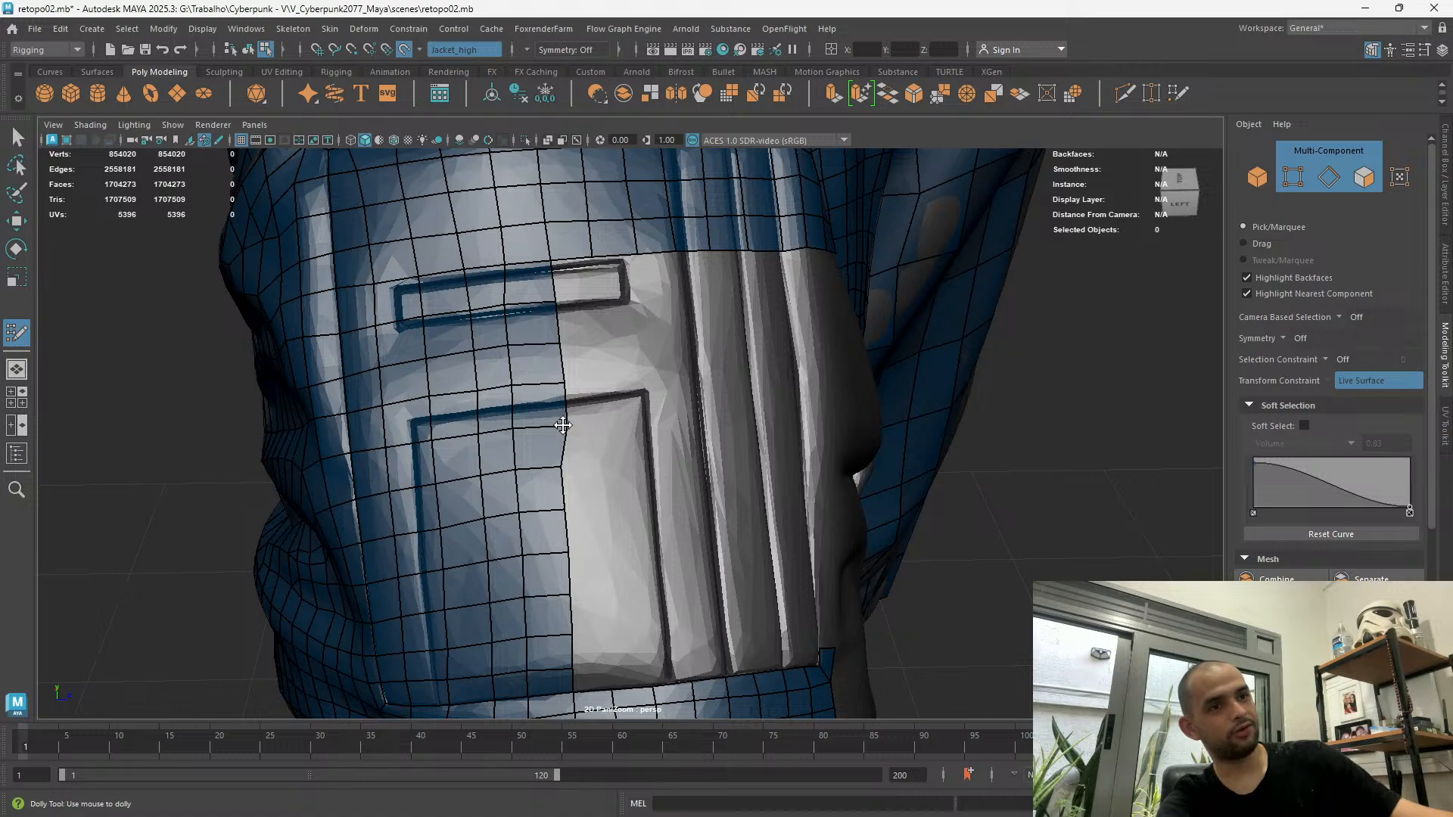
{"action": "left_click_drag", "start_coordinate": [566, 426], "coordinate": [637, 425], "text": "alt"}
{"action": "left_click_drag", "start_coordinate": [571, 364], "coordinate": [563, 356]}
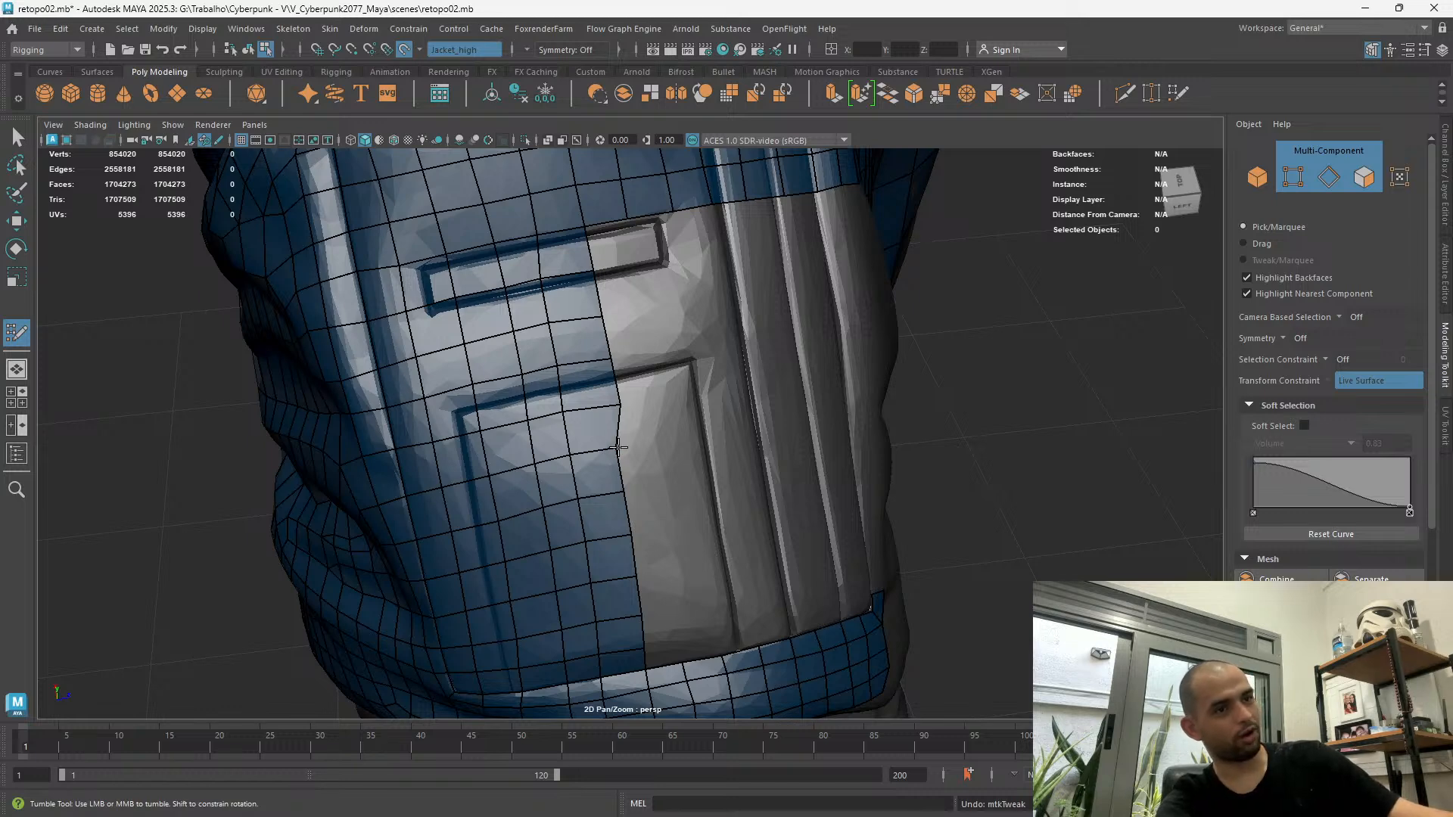
{"action": "left_click_drag", "start_coordinate": [613, 449], "coordinate": [629, 452]}
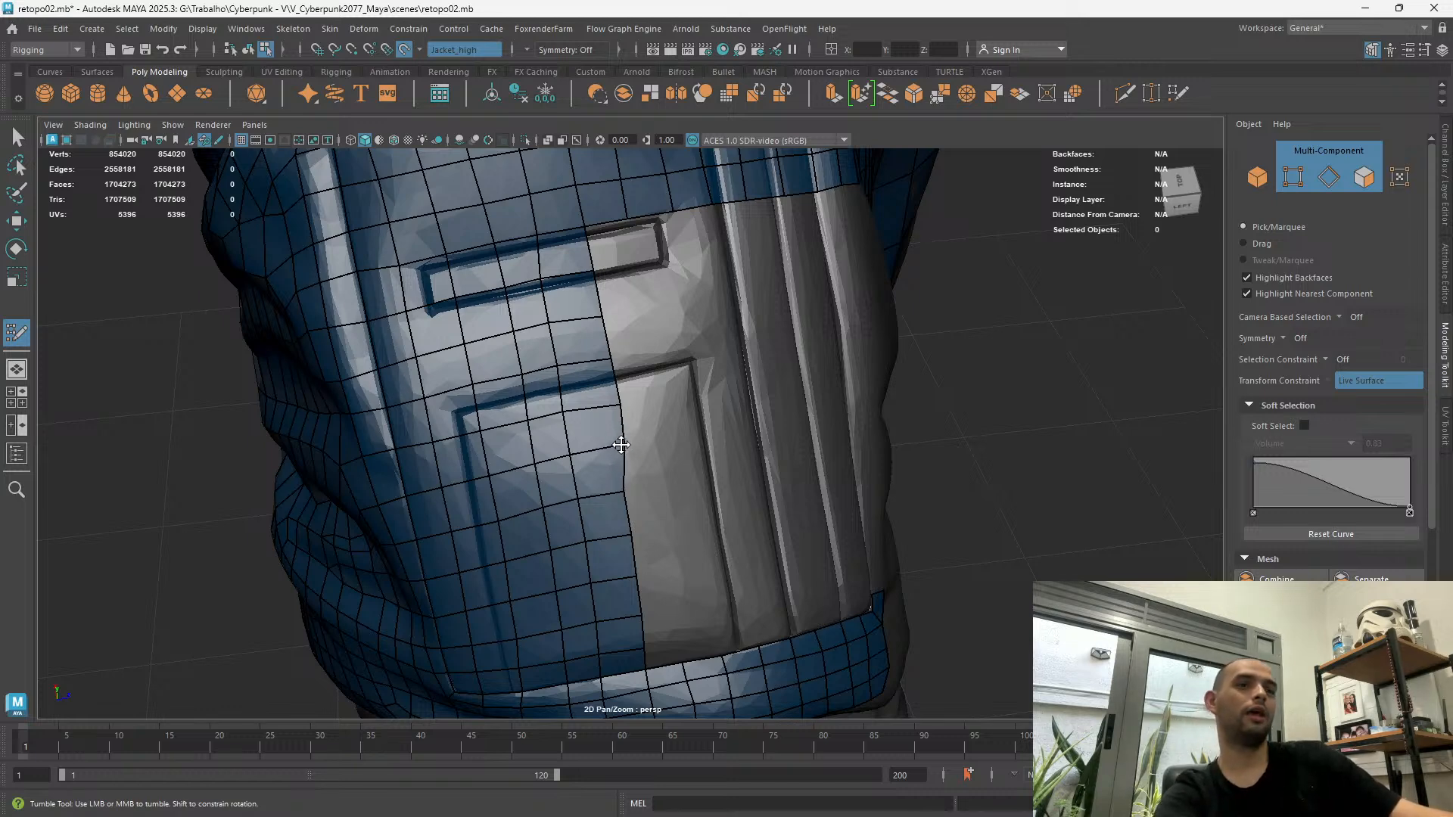
Straighten the lower part of the strip's open edge across the large pocket panel, down toward the cuff
{"action": "left_click_drag", "start_coordinate": [614, 543], "coordinate": [593, 542], "text": "alt"}
{"action": "right_click_drag", "start_coordinate": [593, 542], "coordinate": [605, 539], "text": "alt"}
{"action": "left_click_drag", "start_coordinate": [605, 539], "coordinate": [616, 538], "text": "alt"}
{"action": "right_click_drag", "start_coordinate": [558, 542], "coordinate": [545, 416], "text": "alt"}
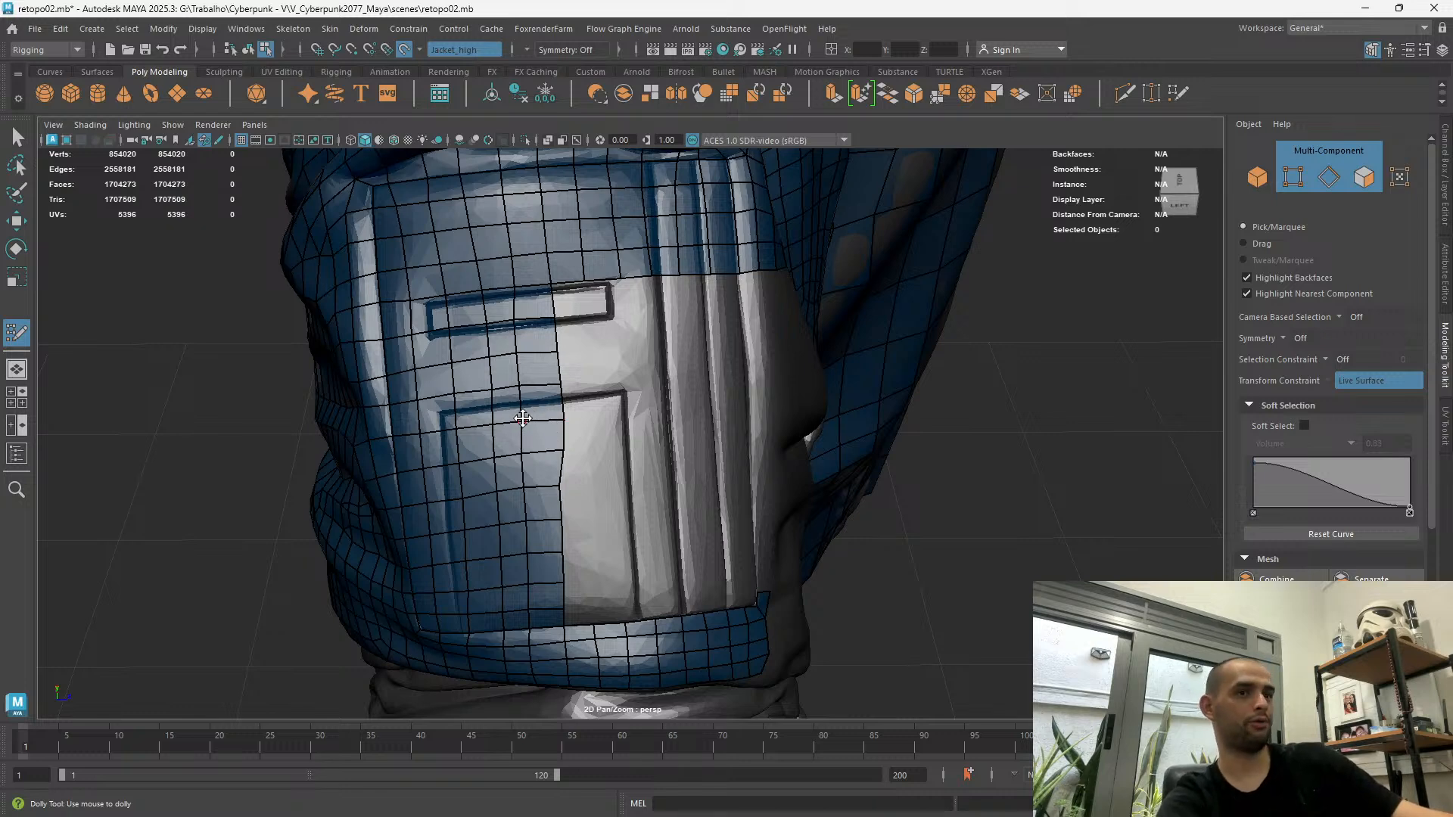
{"action": "right_click_drag", "start_coordinate": [545, 437], "coordinate": [567, 470], "text": "alt"}
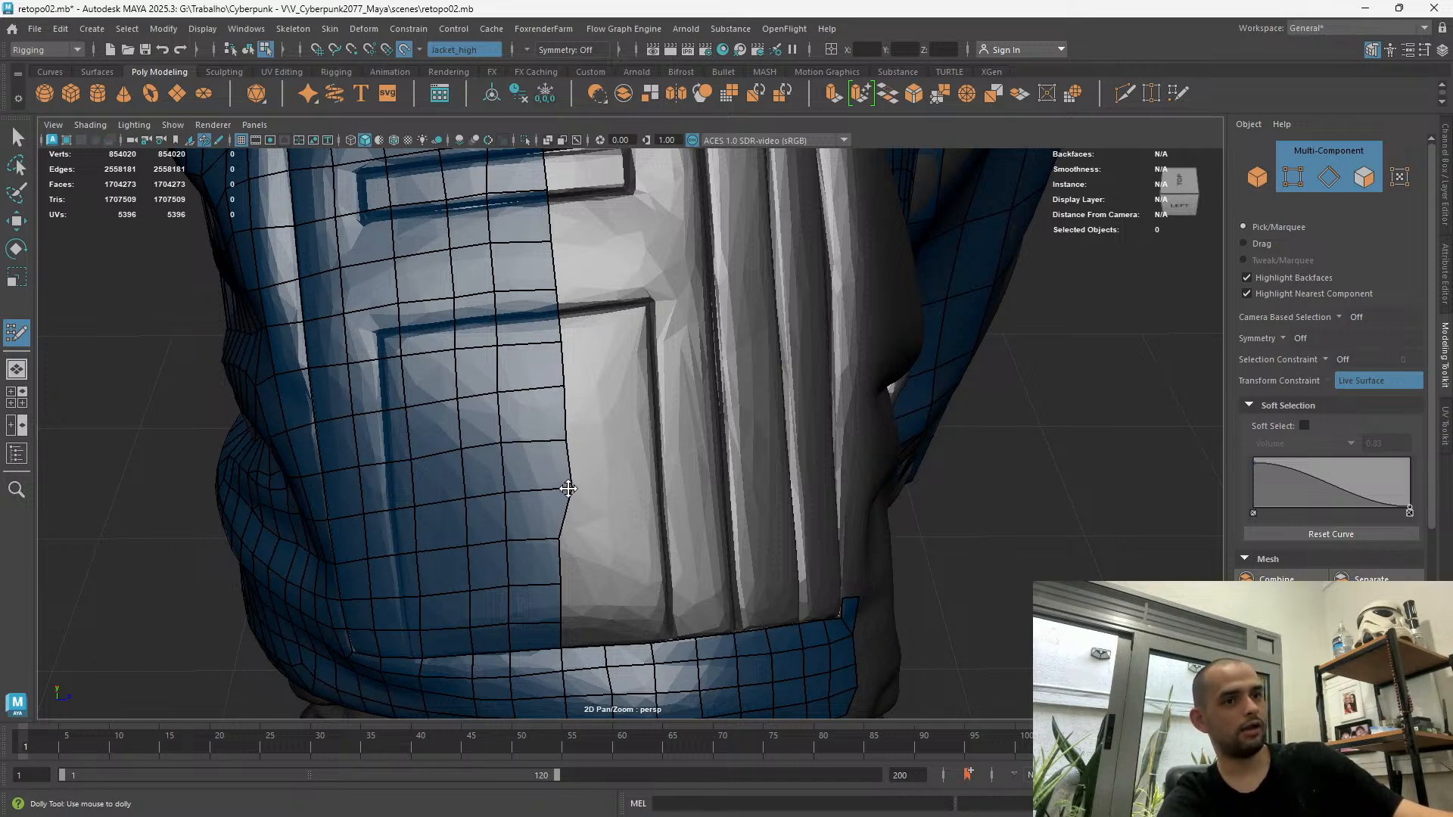
{"action": "right_click_drag", "start_coordinate": [559, 539], "coordinate": [567, 530], "text": "alt"}
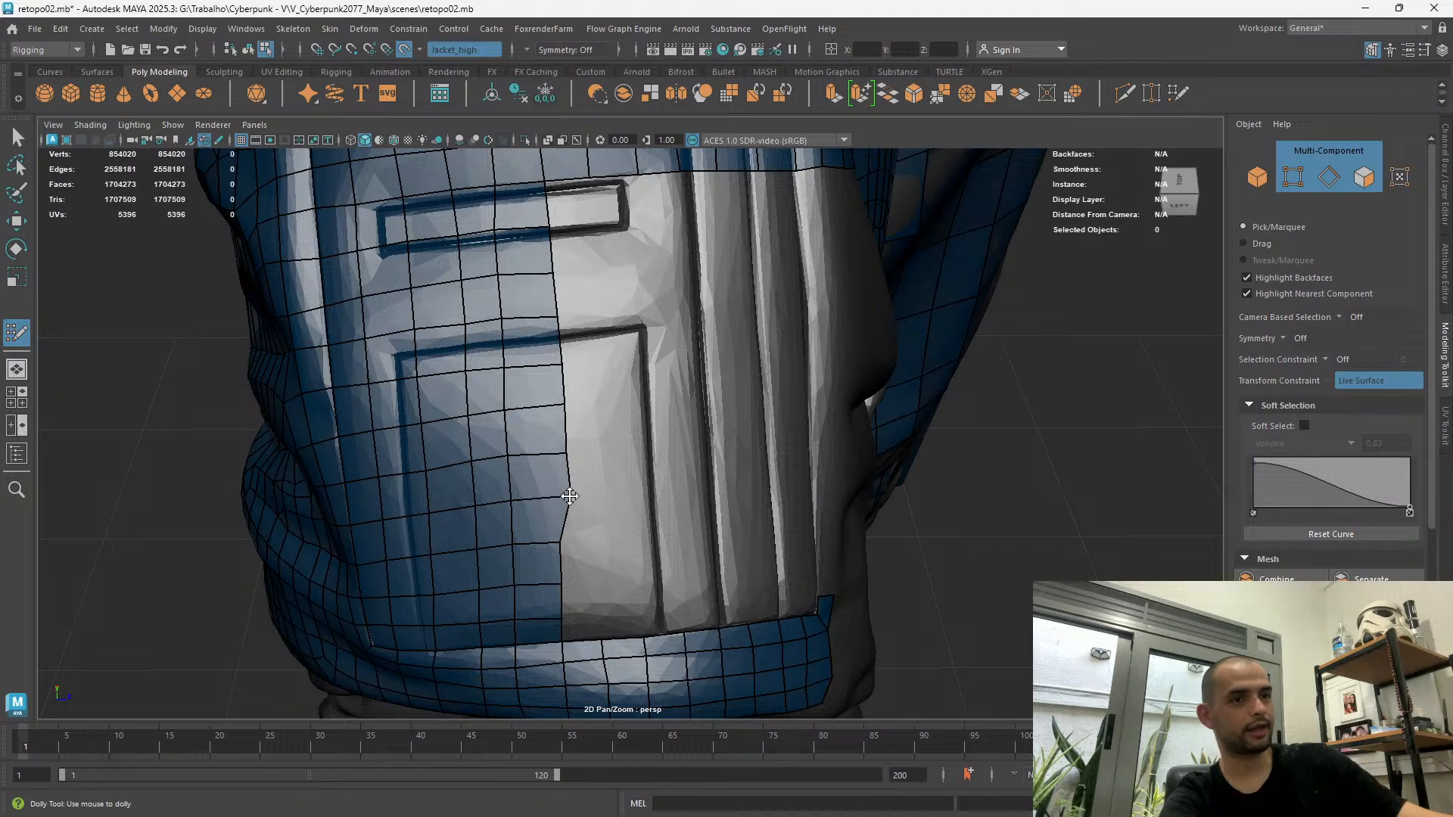
{"action": "mouse_move", "coordinate": [570, 495]}
{"action": "left_mouse_down"}
{"action": "mouse_move", "coordinate": [572, 479]}
{"action": "mouse_move", "coordinate": [568, 497]}
{"action": "left_mouse_up"}
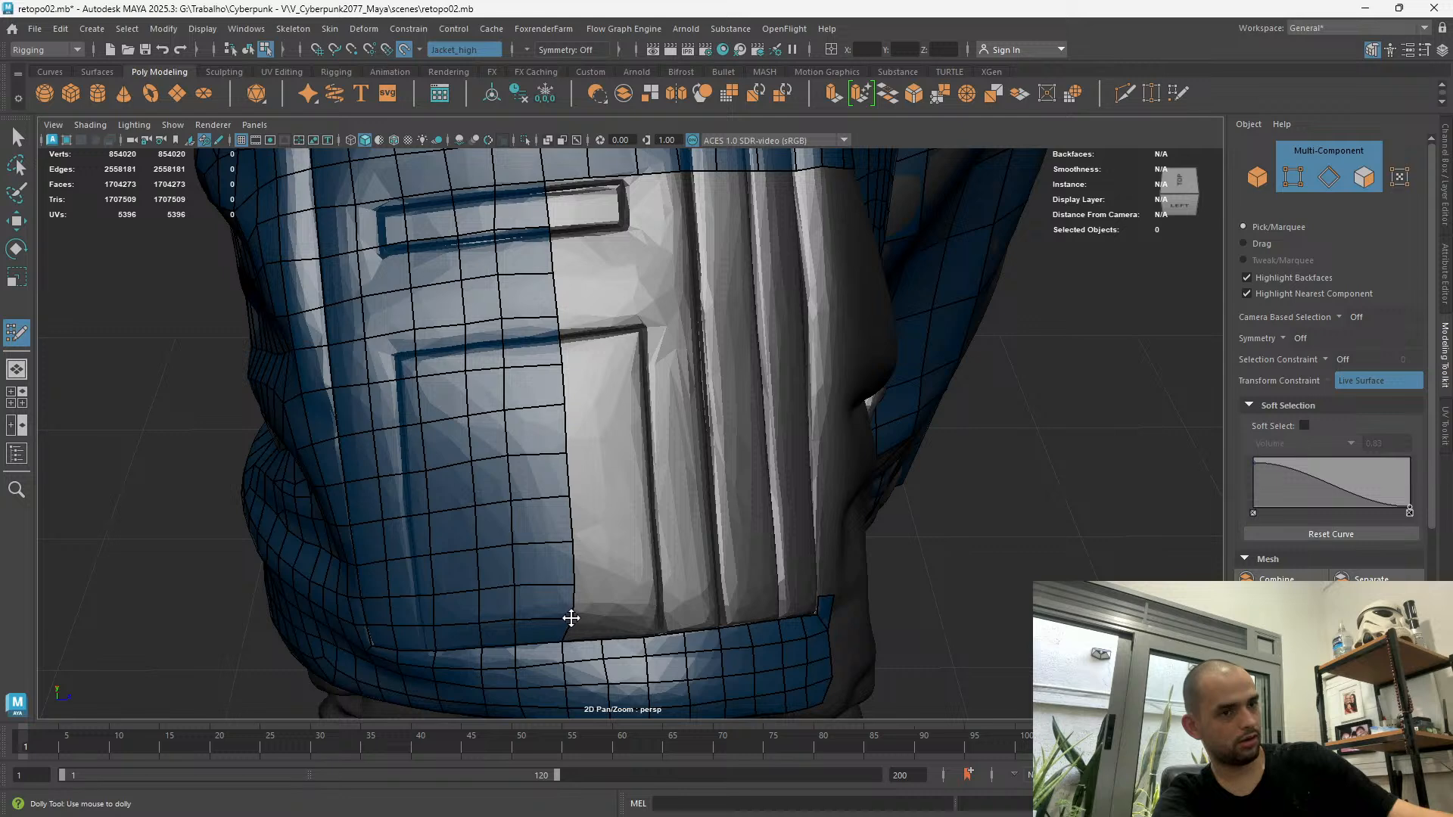
{"action": "middle_click_drag", "start_coordinate": [568, 659], "coordinate": [573, 617], "text": "alt"}
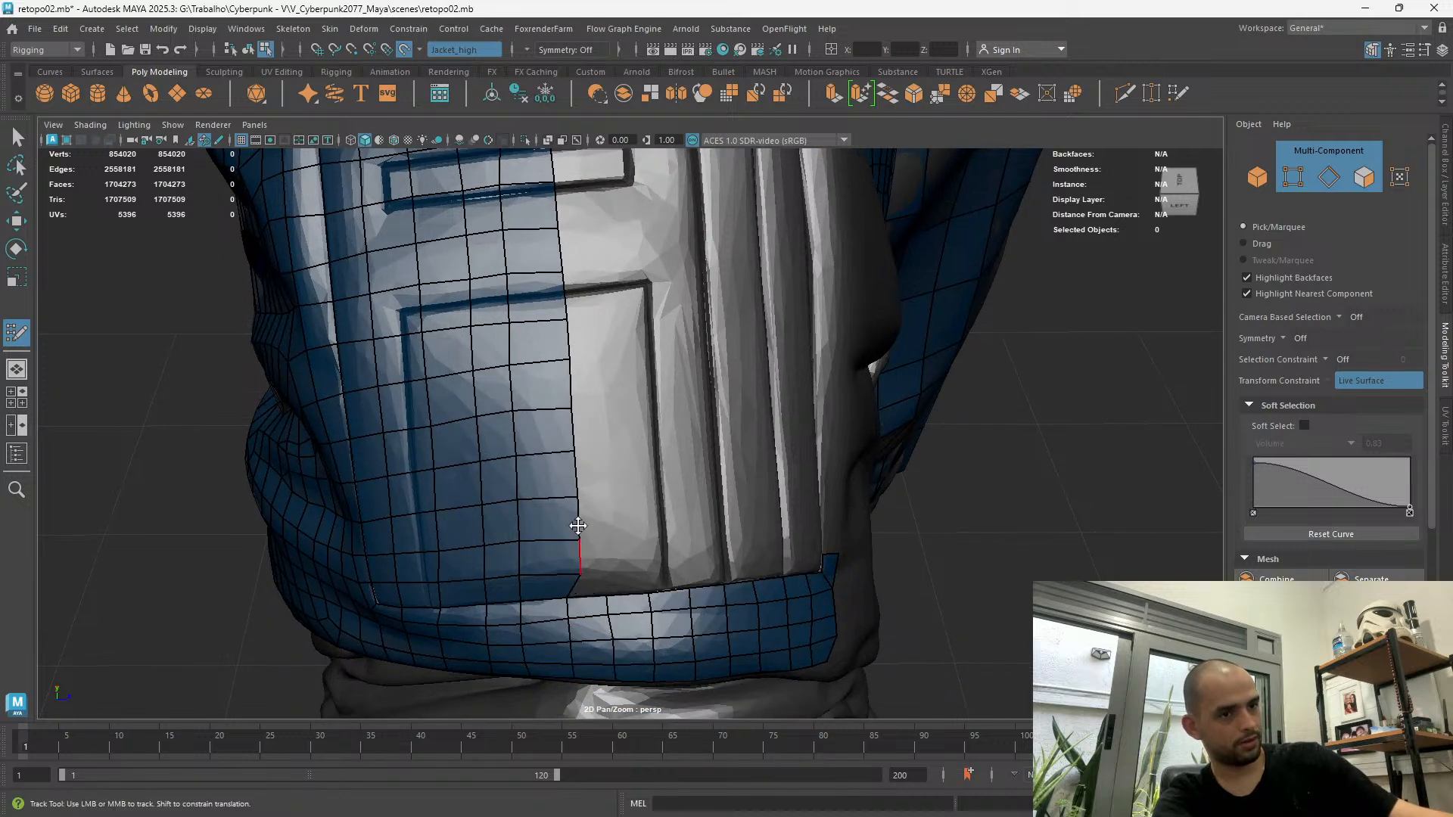
Extrude the entire open edge sideways into a new strip of faces over the pocket panels and weld its upper end to the mesh
{"action": "middle_click_drag", "start_coordinate": [584, 352], "coordinate": [573, 501], "text": "alt"}
{"action": "scroll", "coordinate": [582, 492], "scroll_direction": "down", "scroll_amount": 2}
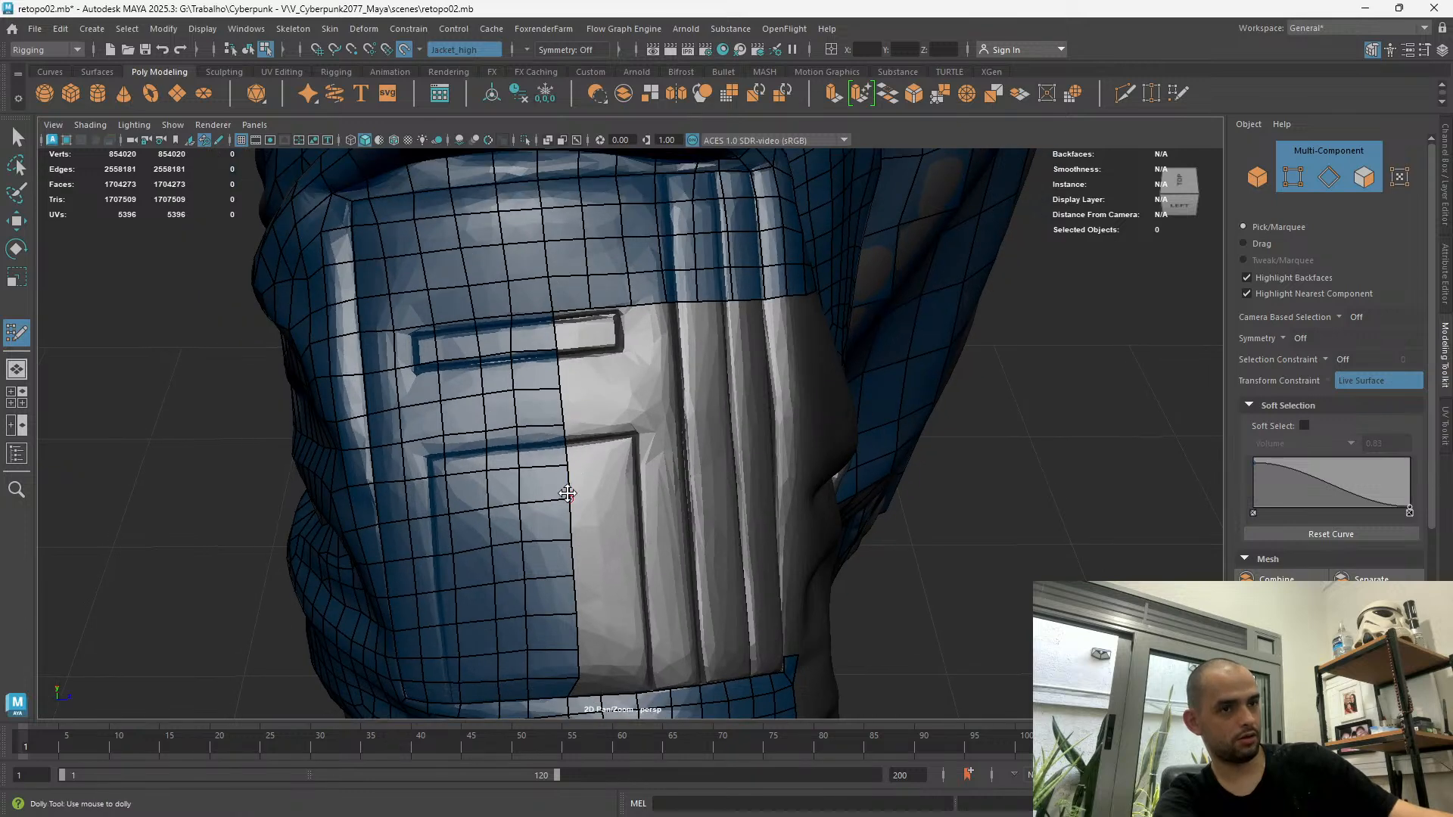
{"action": "left_click_drag", "start_coordinate": [567, 493], "coordinate": [594, 484]}
{"action": "middle_click_drag", "start_coordinate": [594, 485], "coordinate": [595, 494]}
{"action": "scroll", "coordinate": [579, 284], "scroll_direction": "up", "scroll_amount": 3}
{"action": "middle_click_drag", "start_coordinate": [583, 194], "coordinate": [587, 235], "text": "alt"}
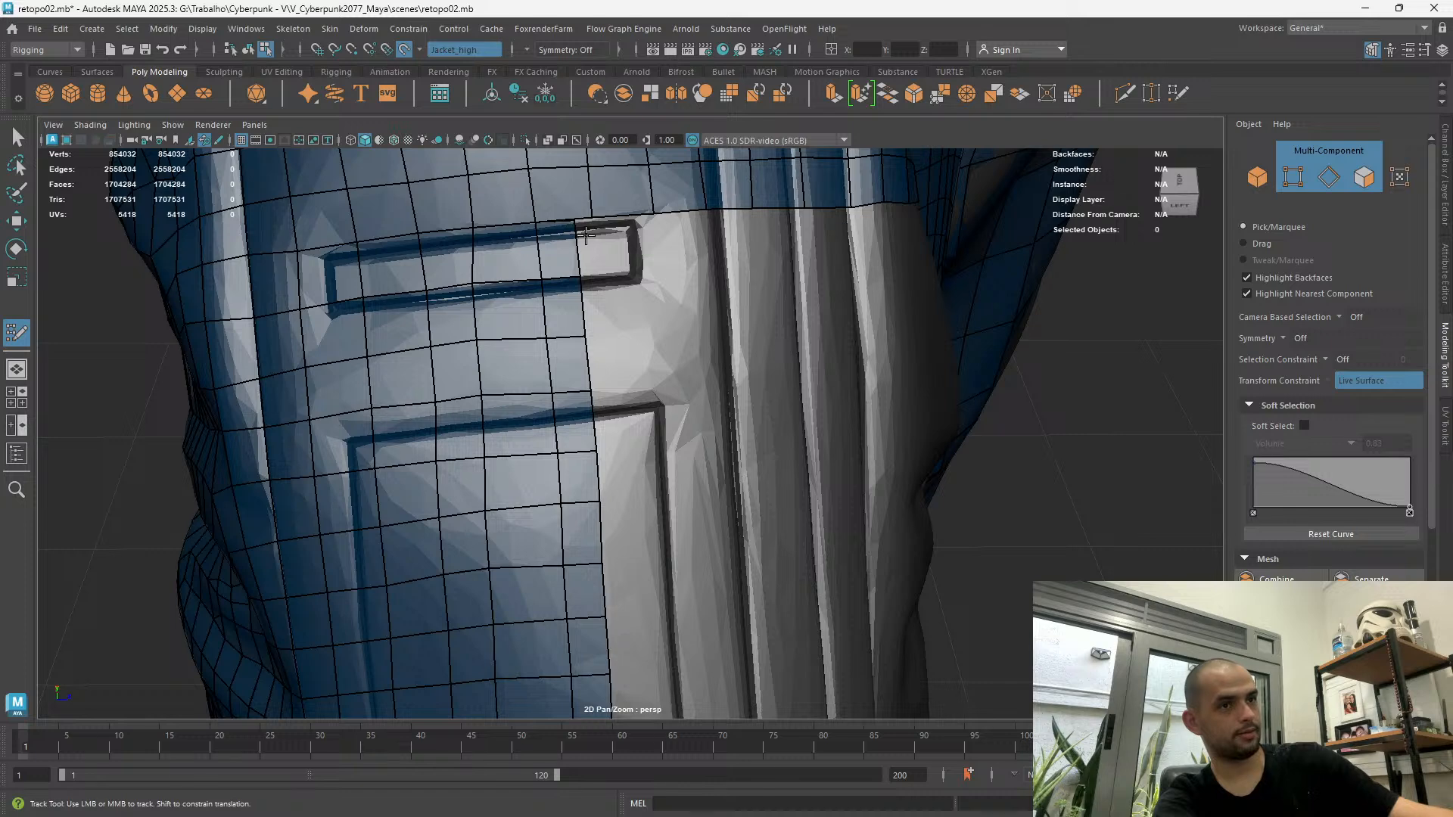
Pull the new strip's lower corner vertex up, clear of the cuff seam
{"action": "scroll", "coordinate": [587, 270], "scroll_direction": "down", "scroll_amount": 1}
{"action": "middle_click_drag", "start_coordinate": [648, 511], "coordinate": [657, 196], "text": "alt"}
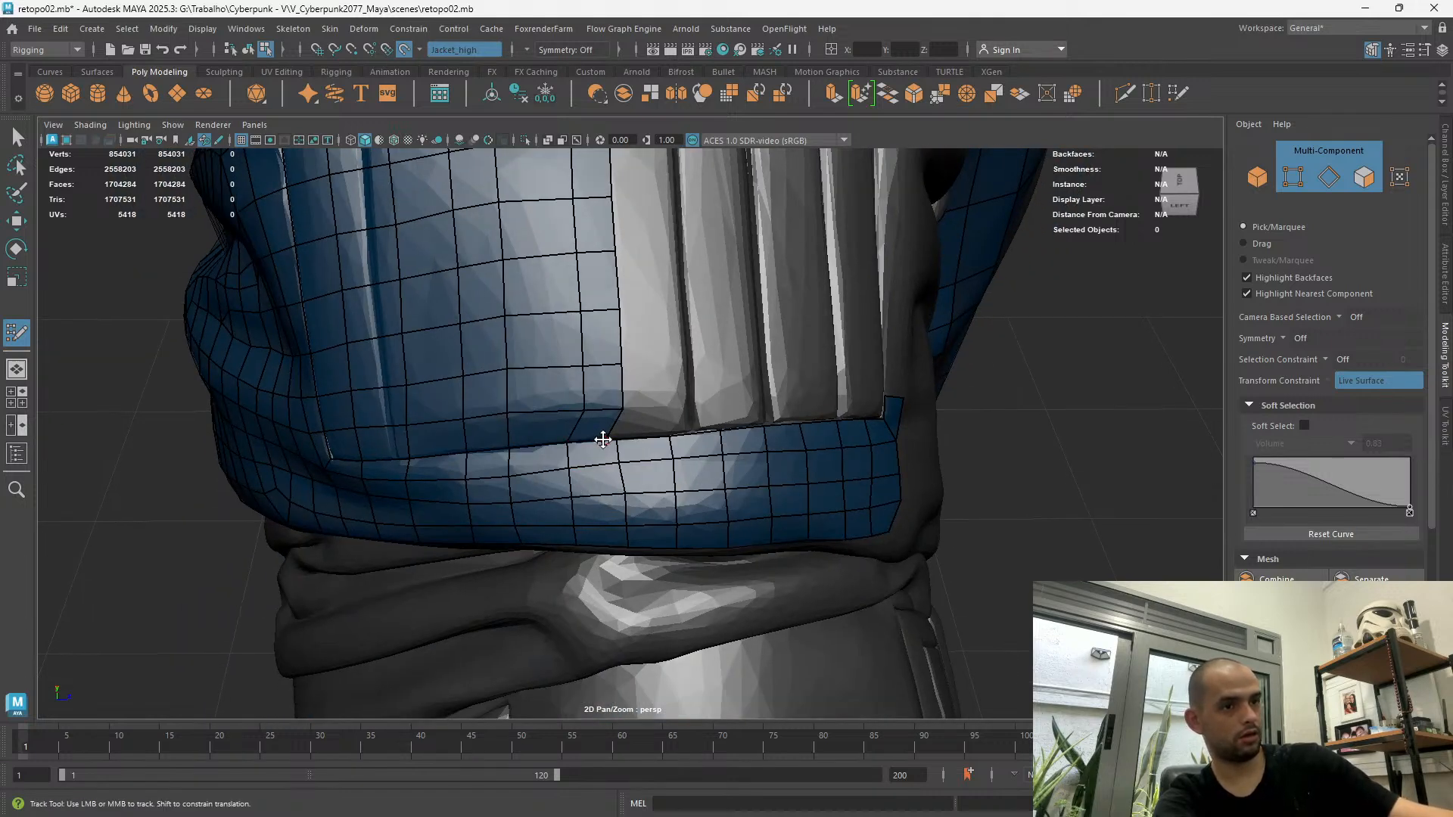
{"action": "scroll", "coordinate": [621, 431], "scroll_direction": "up", "scroll_amount": 6}
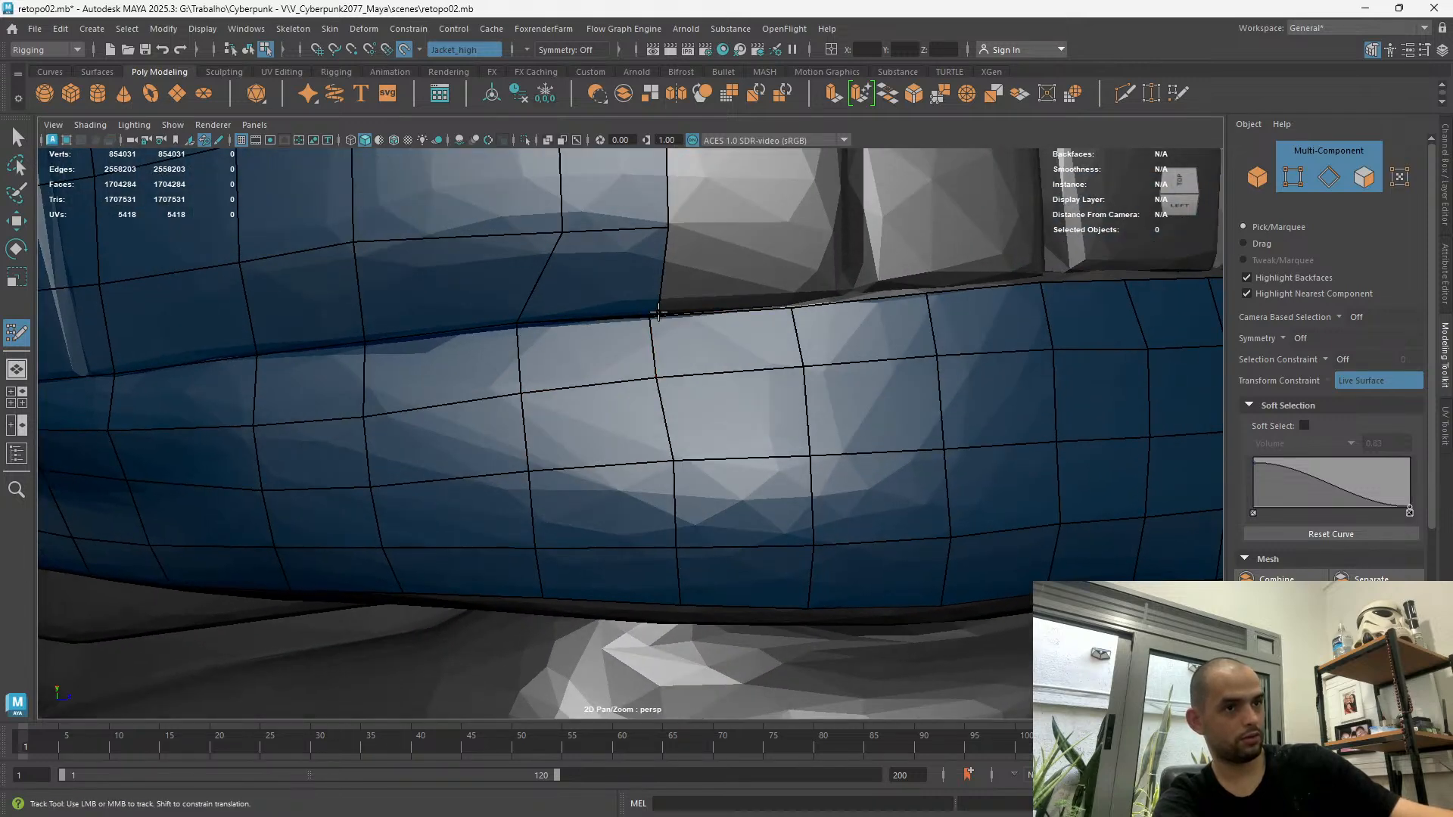
{"action": "mouse_move", "coordinate": [659, 308]}
{"action": "left_mouse_down"}
{"action": "mouse_move", "coordinate": [632, 311]}
{"action": "mouse_move", "coordinate": [652, 281]}
{"action": "mouse_move", "coordinate": [645, 328]}
{"action": "mouse_move", "coordinate": [654, 246]}
{"action": "left_mouse_up"}
{"action": "middle_click_drag", "start_coordinate": [645, 227], "coordinate": [645, 292], "text": "alt"}
{"action": "scroll", "coordinate": [645, 292], "scroll_direction": "up", "scroll_amount": 2}
{"action": "middle_click_drag", "start_coordinate": [612, 189], "coordinate": [617, 284], "text": "alt"}
{"action": "scroll", "coordinate": [617, 283], "scroll_direction": "up", "scroll_amount": 3}
{"action": "middle_click_drag", "start_coordinate": [616, 284], "coordinate": [638, 435], "text": "alt"}
{"action": "middle_click_drag", "start_coordinate": [685, 159], "coordinate": [682, 284], "text": "alt"}
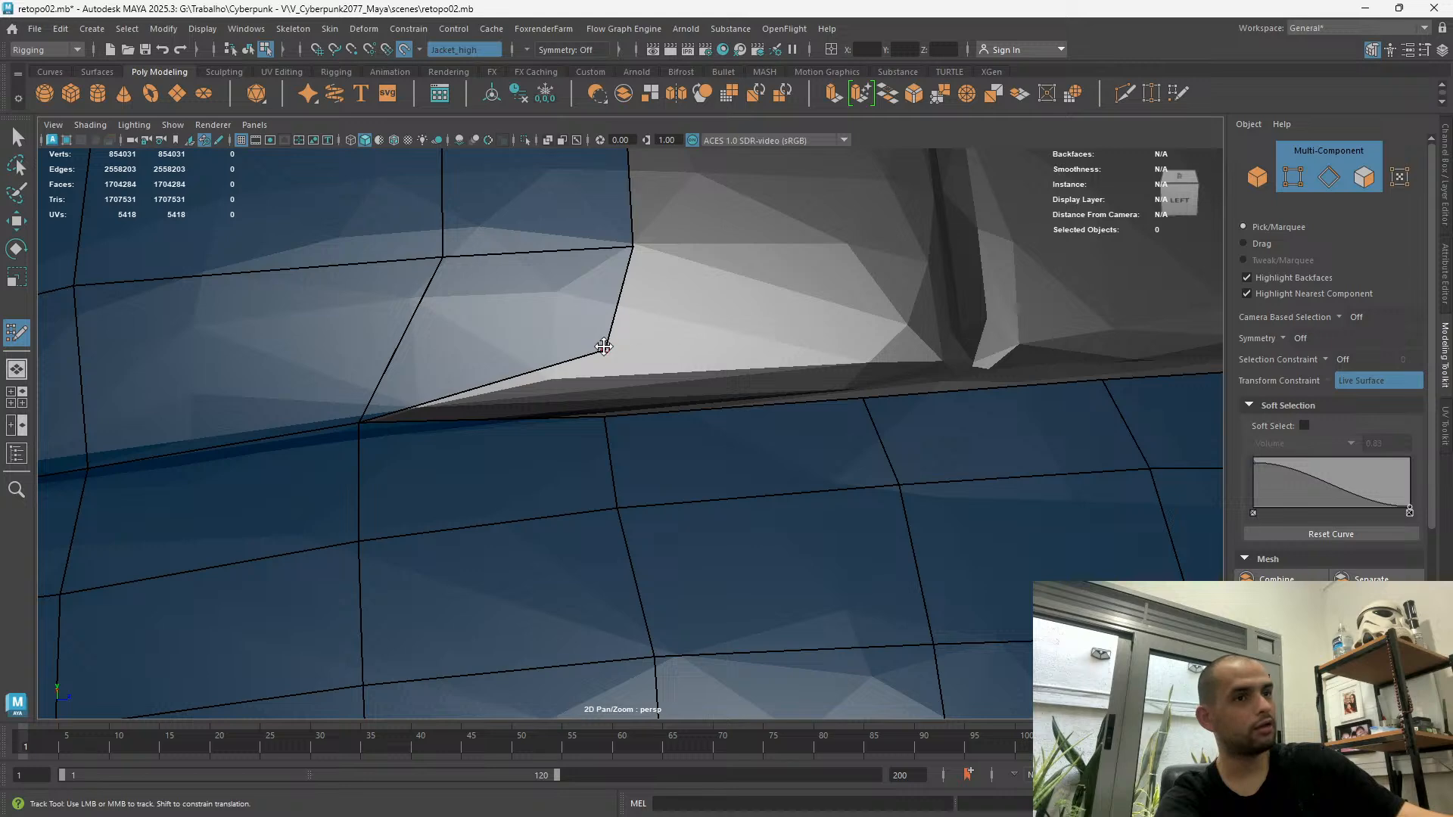
Bring the strip's lower corner and the cuff's border vertex together and weld them at the seam
{"action": "left_click_drag", "start_coordinate": [598, 346], "coordinate": [607, 414]}
{"action": "middle_click_drag", "start_coordinate": [607, 414], "coordinate": [650, 473], "text": "alt"}
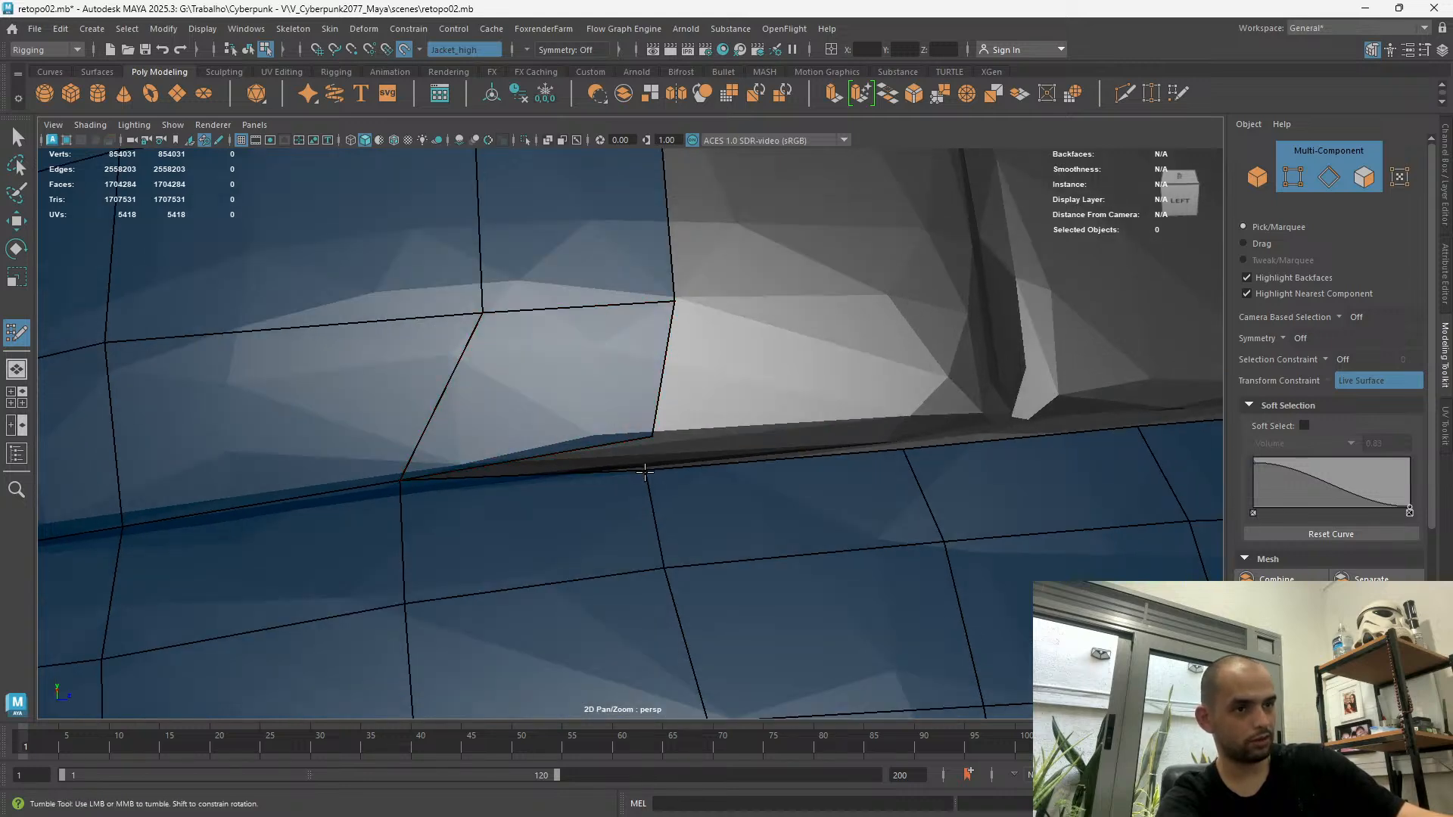
{"action": "mouse_move", "coordinate": [644, 480]}
{"action": "left_mouse_down"}
{"action": "mouse_move", "coordinate": [648, 529]}
{"action": "mouse_move", "coordinate": [647, 503]}
{"action": "left_mouse_up"}
{"action": "mouse_move", "coordinate": [652, 431]}
{"action": "left_mouse_down"}
{"action": "mouse_move", "coordinate": [649, 496]}
{"action": "mouse_move", "coordinate": [651, 444]}
{"action": "left_mouse_up"}
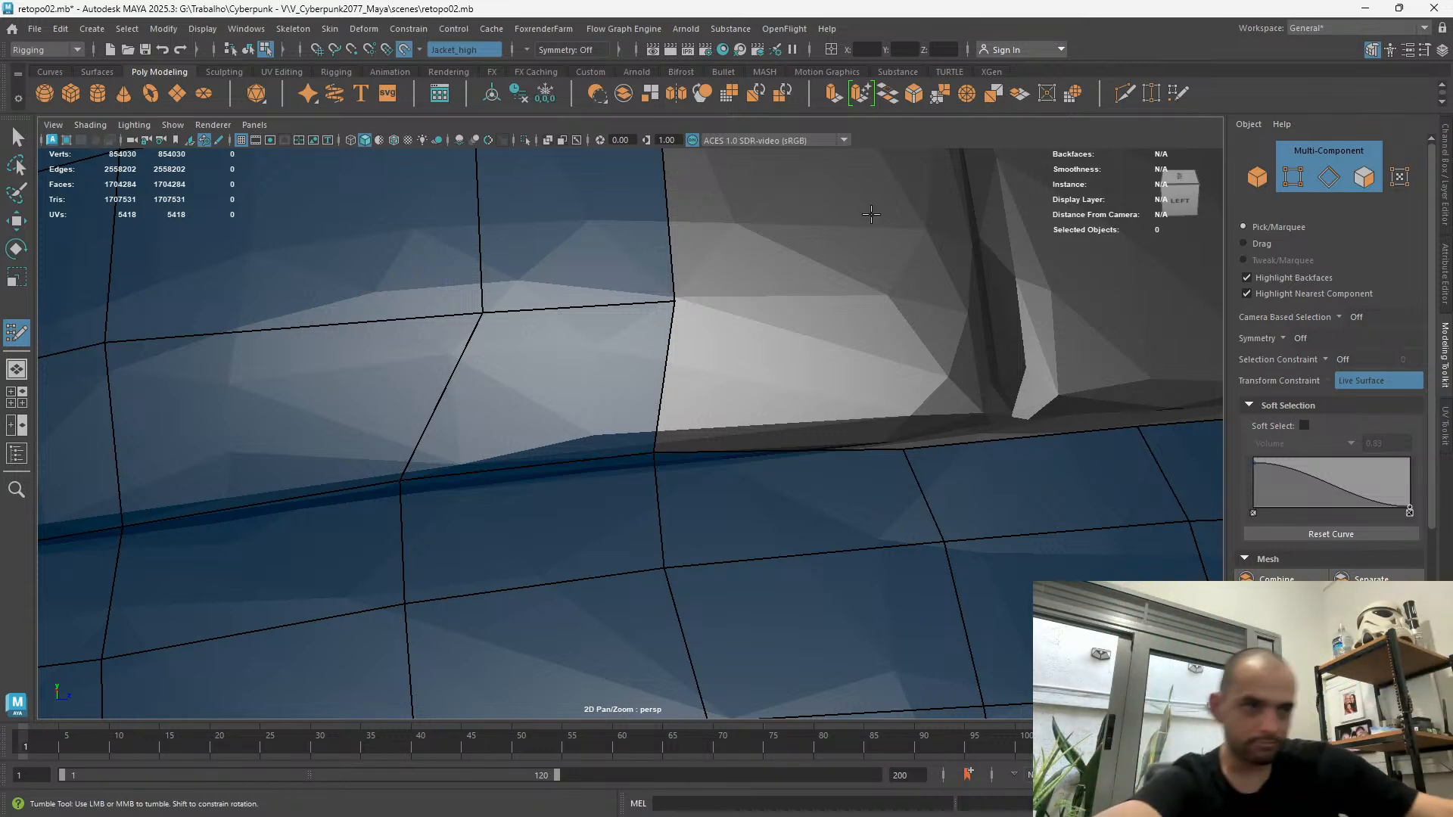
Shift the cuff vertex directly below the new seam weld sideways to smooth the vertical edge flow
{"action": "scroll", "coordinate": [803, 276], "scroll_direction": "down", "scroll_amount": 5}
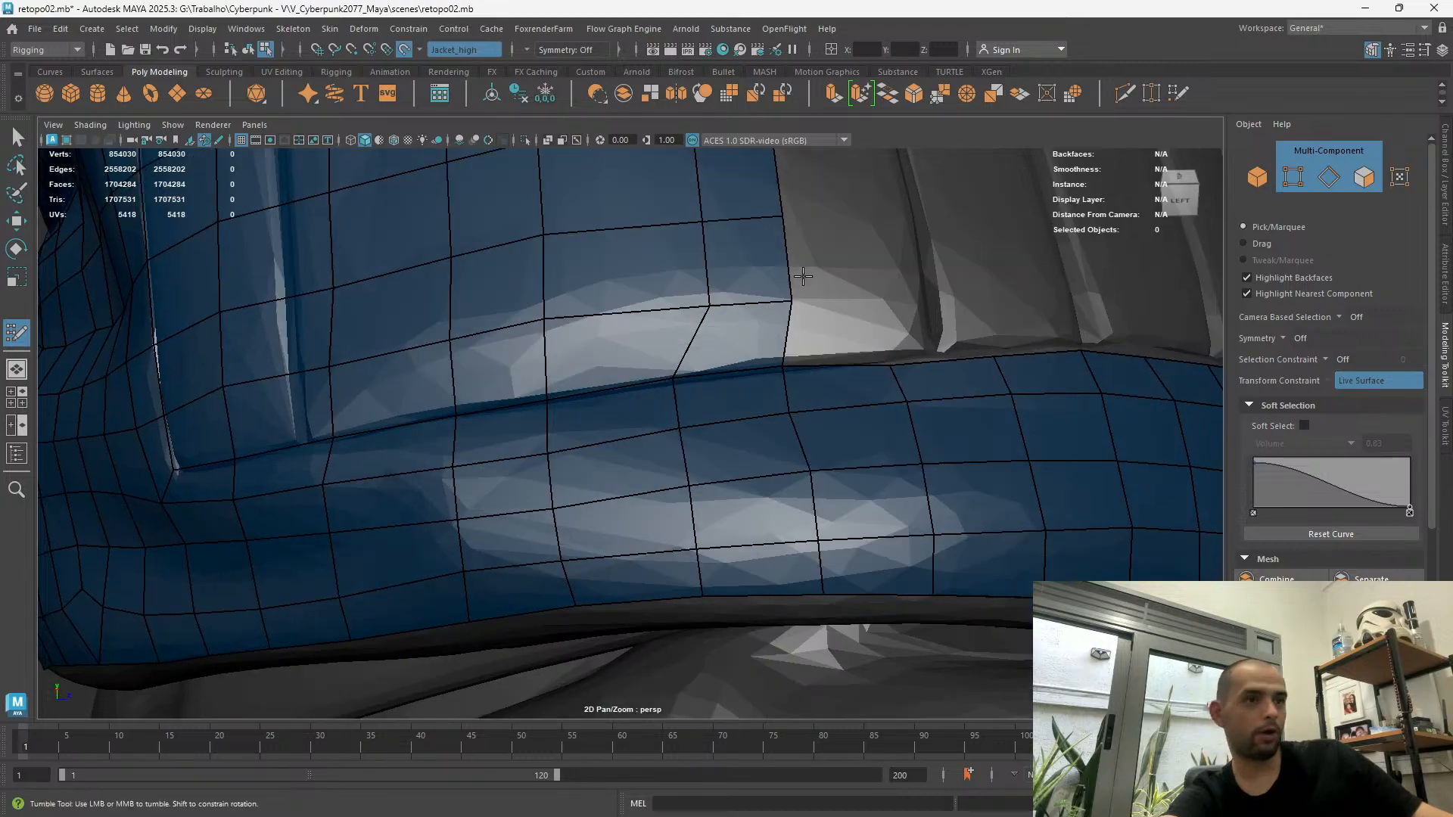
{"action": "left_click_drag", "start_coordinate": [803, 276], "coordinate": [736, 399], "text": "alt"}
{"action": "right_click_drag", "start_coordinate": [735, 399], "coordinate": [1038, 425], "text": "alt"}
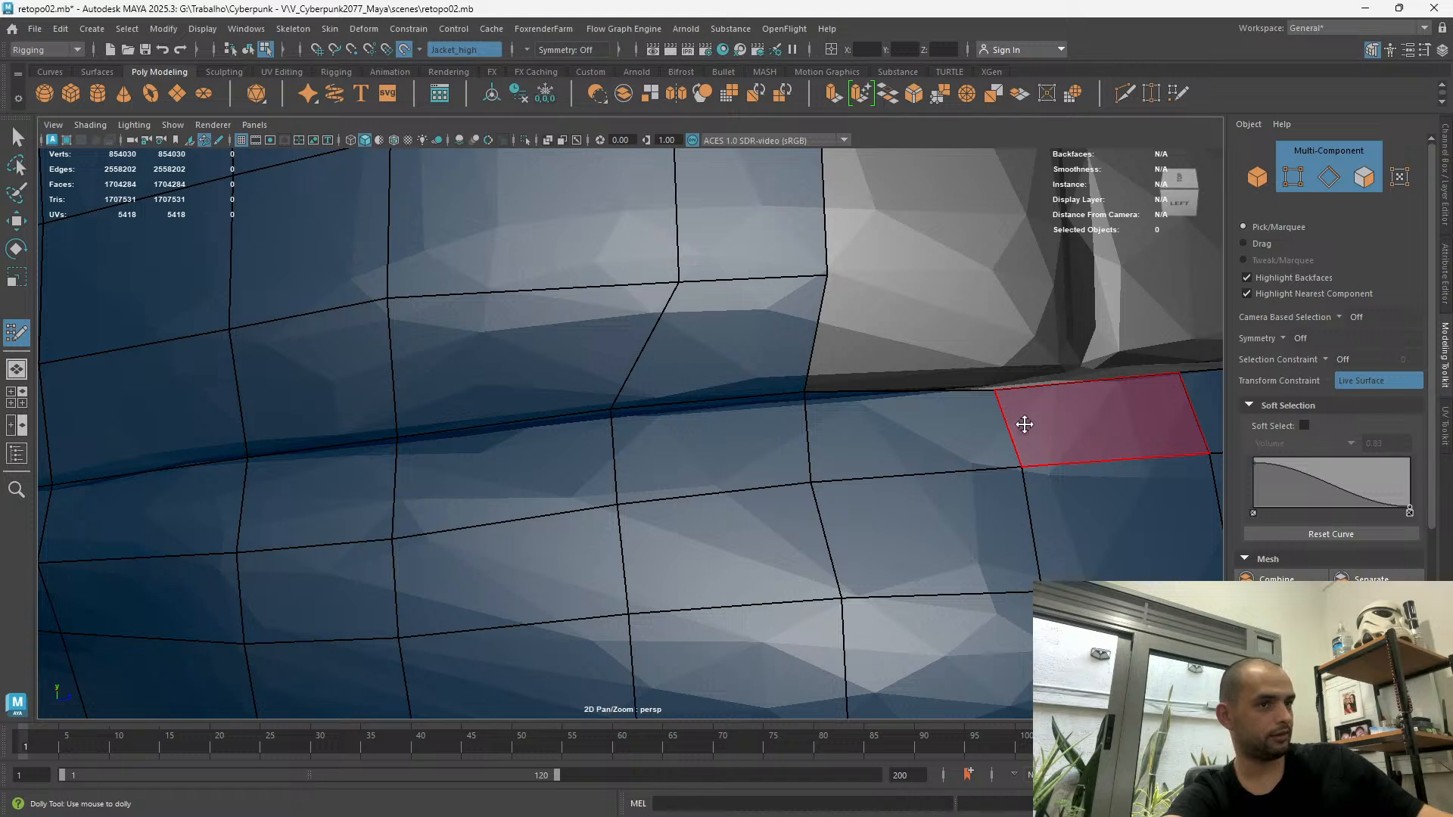
{"action": "left_click_drag", "start_coordinate": [1038, 424], "coordinate": [990, 432], "text": "alt"}
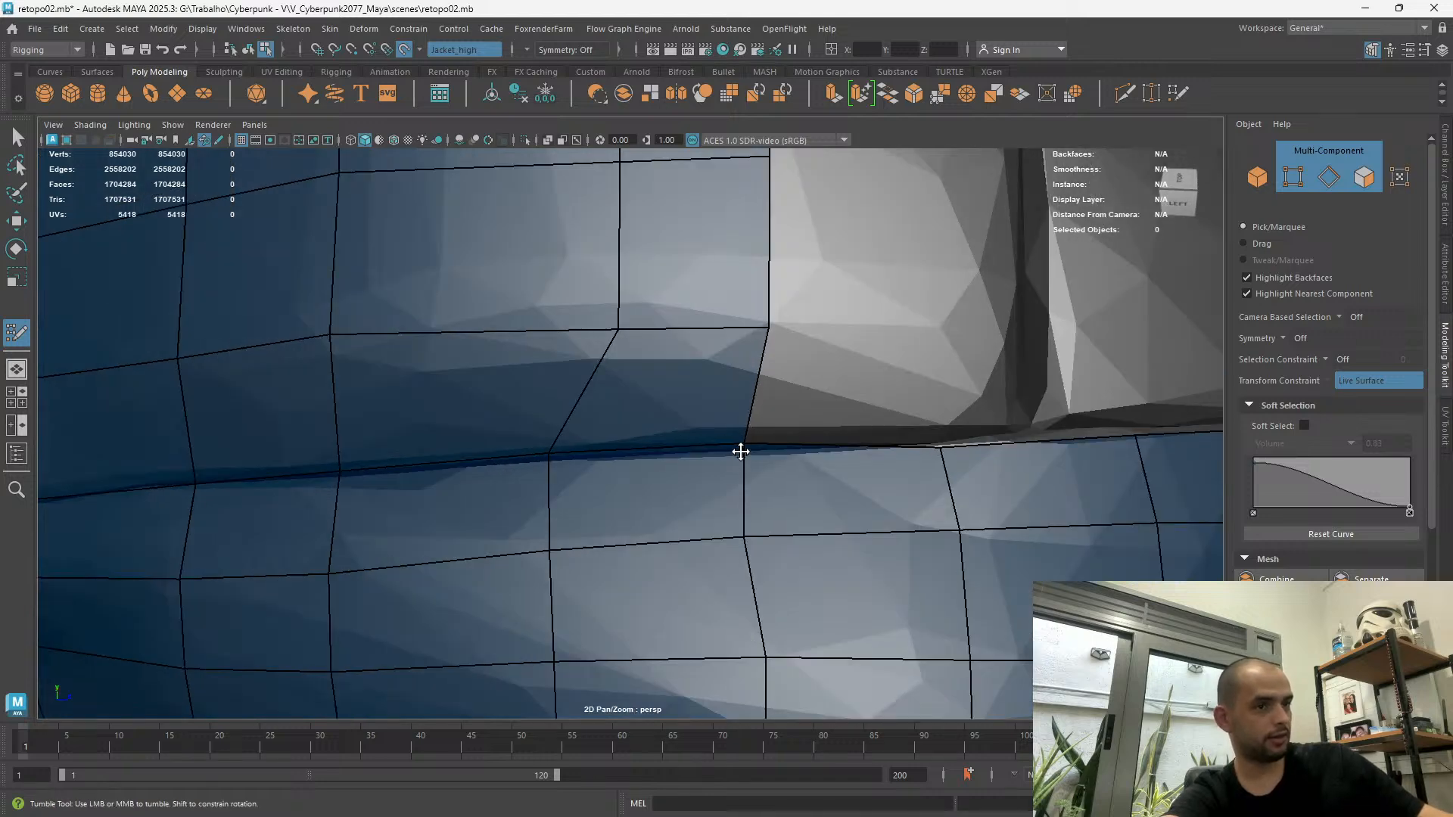
{"action": "left_click_drag", "start_coordinate": [744, 535], "coordinate": [756, 538]}
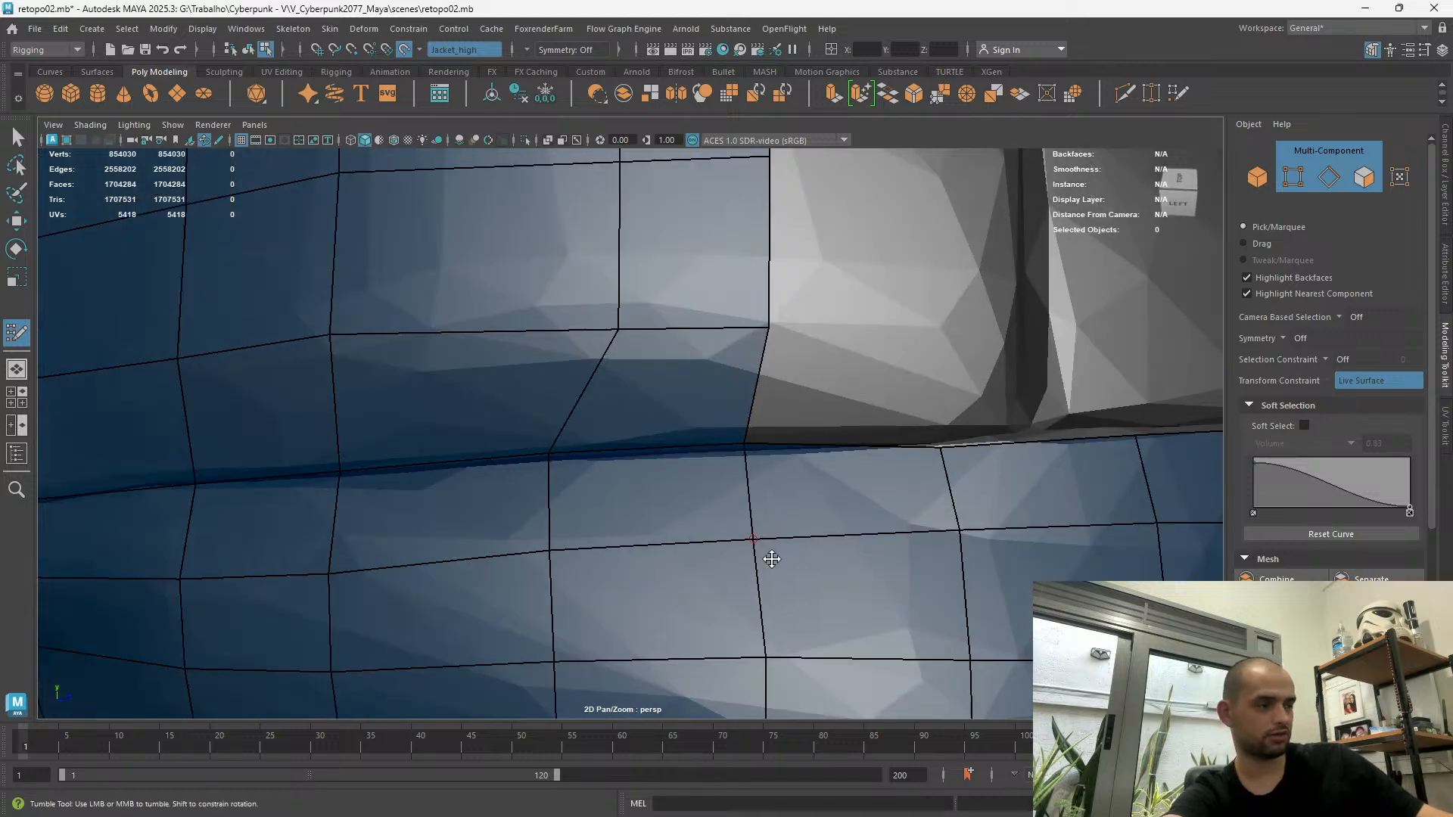
Extrude the open edge again into another narrow strip of faces, reaching close to the side groove of the large pocket panel
{"action": "right_click_drag", "start_coordinate": [769, 551], "coordinate": [769, 483], "text": "alt"}
{"action": "middle_click_drag", "start_coordinate": [769, 482], "coordinate": [580, 524], "text": "alt"}
{"action": "right_click_drag", "start_coordinate": [580, 525], "coordinate": [521, 358], "text": "alt"}
{"action": "middle_click_drag", "start_coordinate": [521, 358], "coordinate": [484, 419], "text": "alt"}
{"action": "left_click_drag", "start_coordinate": [484, 418], "coordinate": [464, 379], "text": "alt"}
{"action": "right_click_drag", "start_coordinate": [464, 380], "coordinate": [486, 320], "text": "alt"}
{"action": "middle_click_drag", "start_coordinate": [485, 319], "coordinate": [520, 516], "text": "alt"}
{"action": "right_click_drag", "start_coordinate": [525, 520], "coordinate": [543, 478], "text": "alt"}
{"action": "middle_click_drag", "start_coordinate": [543, 477], "coordinate": [508, 344], "text": "alt"}
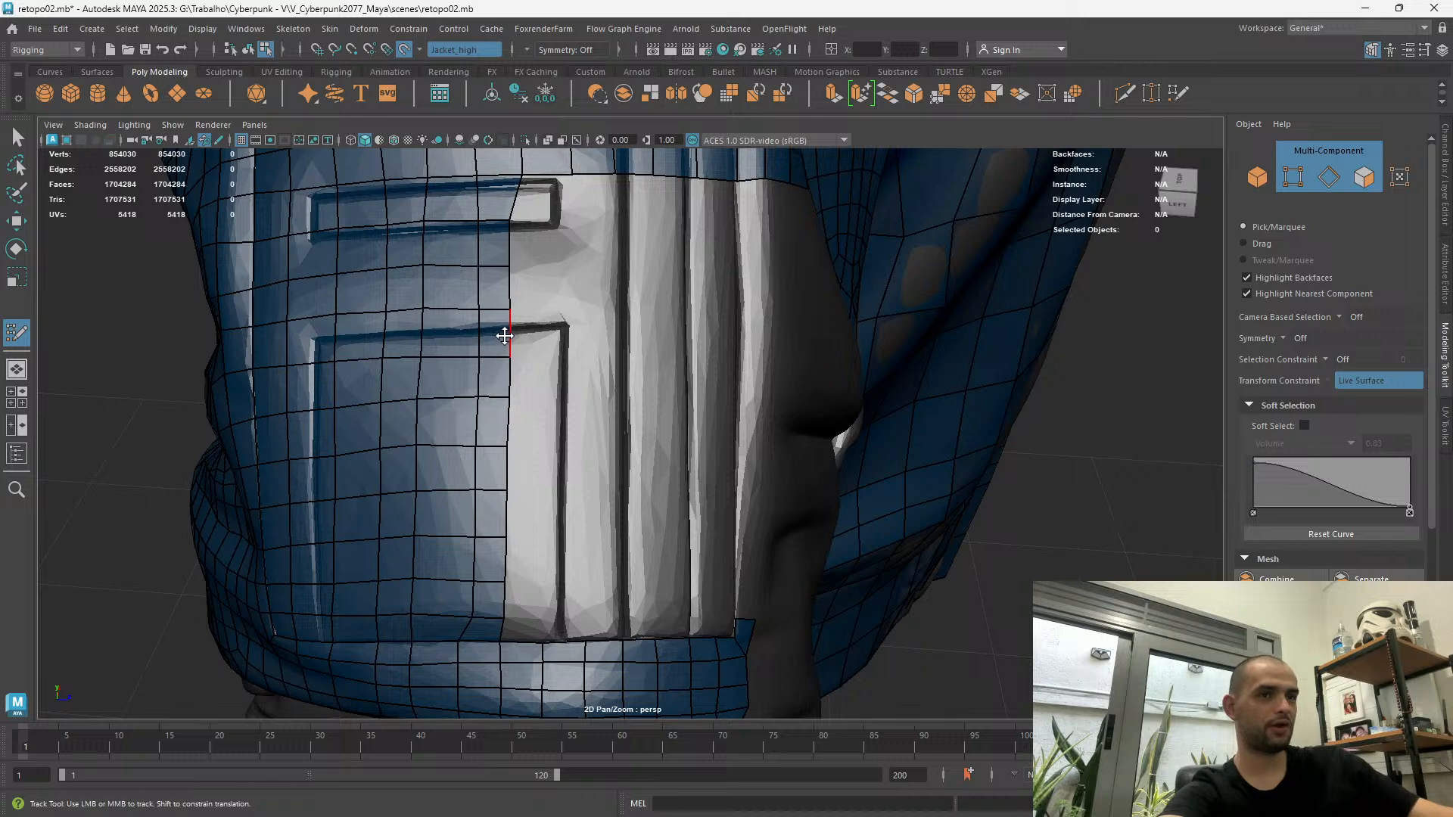
{"action": "mouse_move", "coordinate": [507, 334]}
{"action": "left_mouse_down"}
{"action": "mouse_move", "coordinate": [564, 367]}
{"action": "mouse_move", "coordinate": [533, 326]}
{"action": "left_mouse_up"}
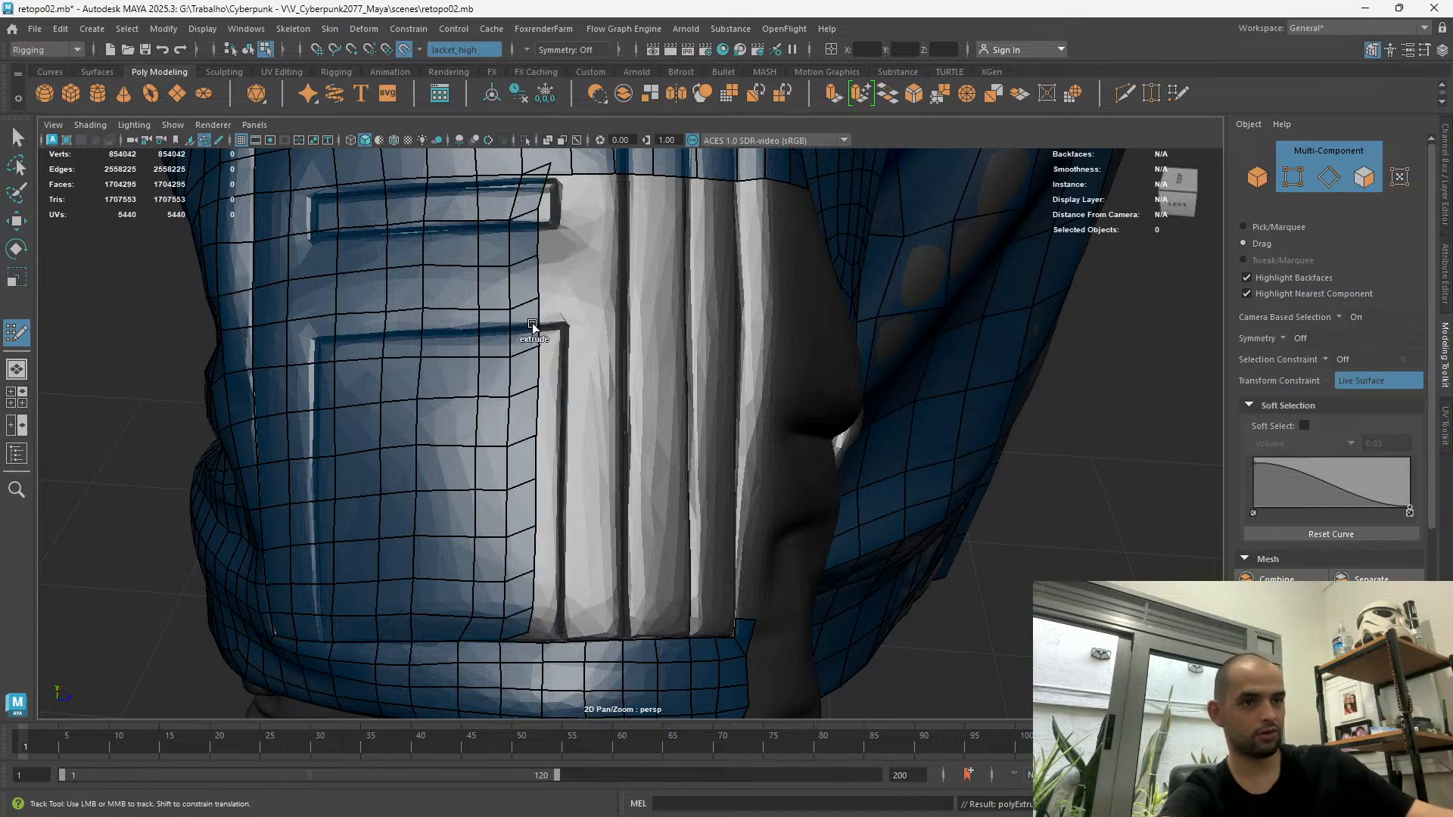
Leave Quad Draw at the newest strip's lower corner and switch Jacket_low to vertex selection
{"action": "right_click_drag", "start_coordinate": [415, 558], "coordinate": [546, 603], "text": "alt"}
{"action": "middle_click_drag", "start_coordinate": [503, 657], "coordinate": [502, 584], "text": "alt"}
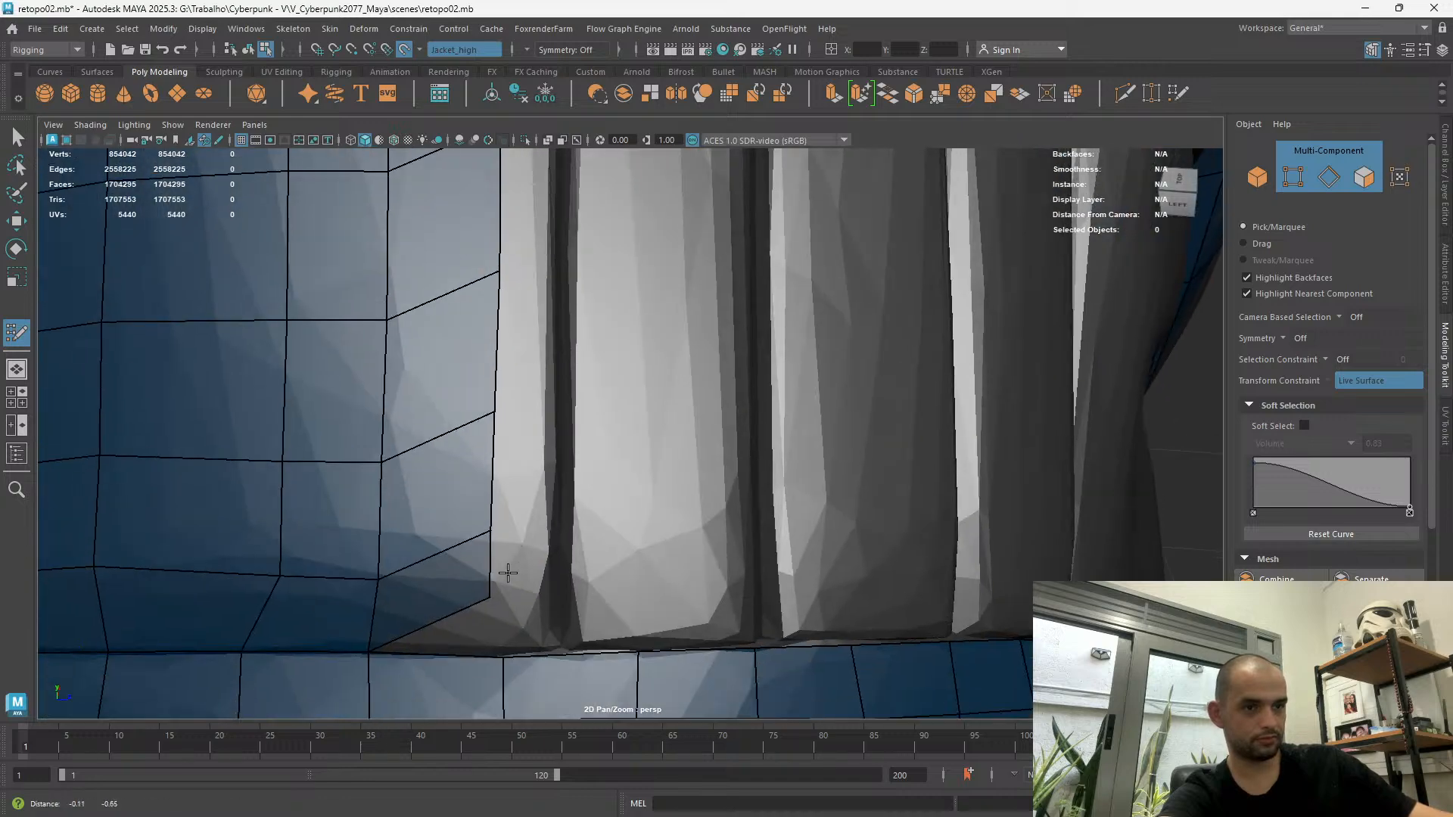
{"action": "left_click_drag", "start_coordinate": [488, 599], "coordinate": [551, 318], "text": "alt"}
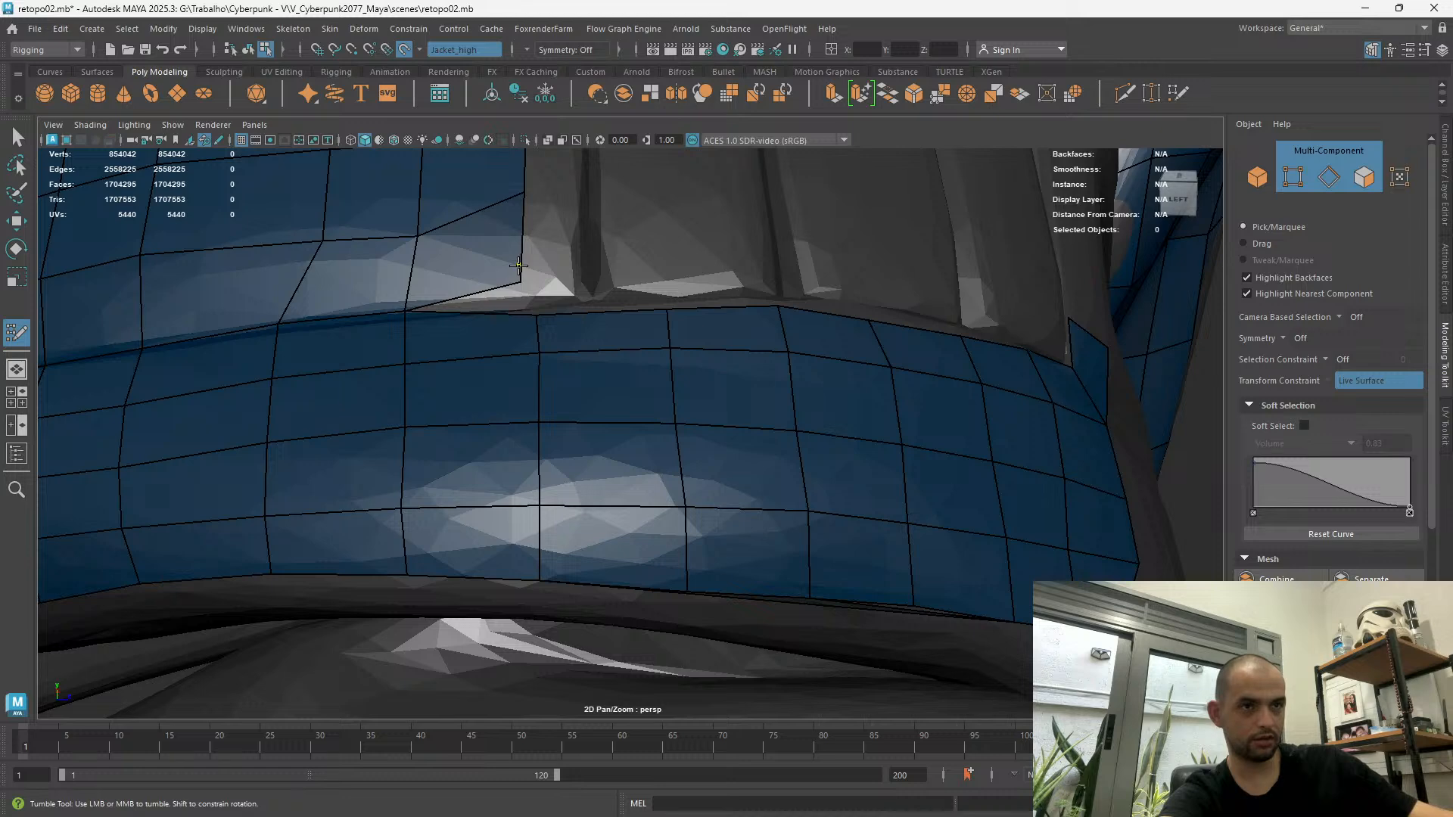
{"action": "key", "text": "backslash"}
{"action": "key", "text": "backslash"}
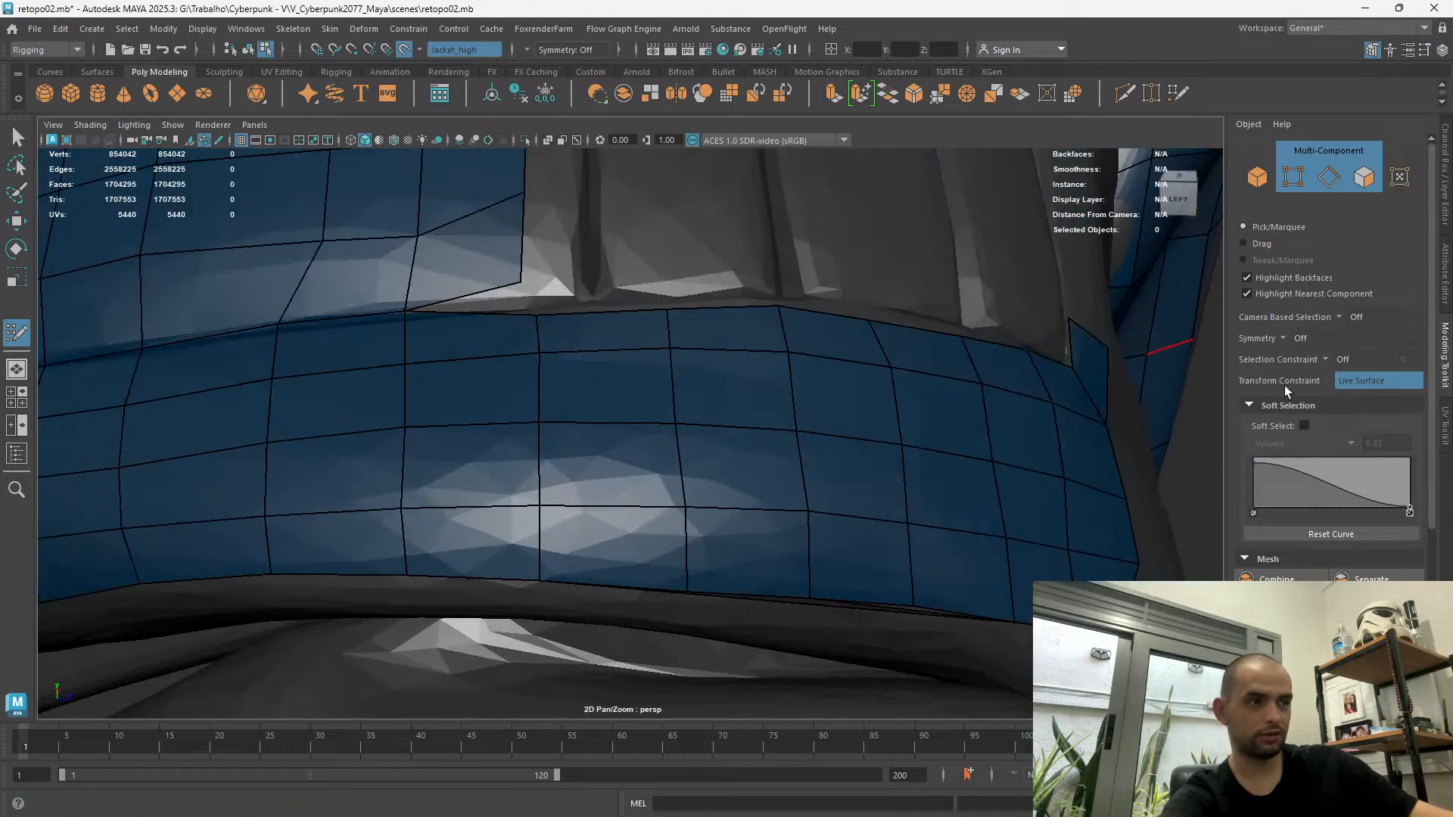
{"action": "key", "text": "F8"}
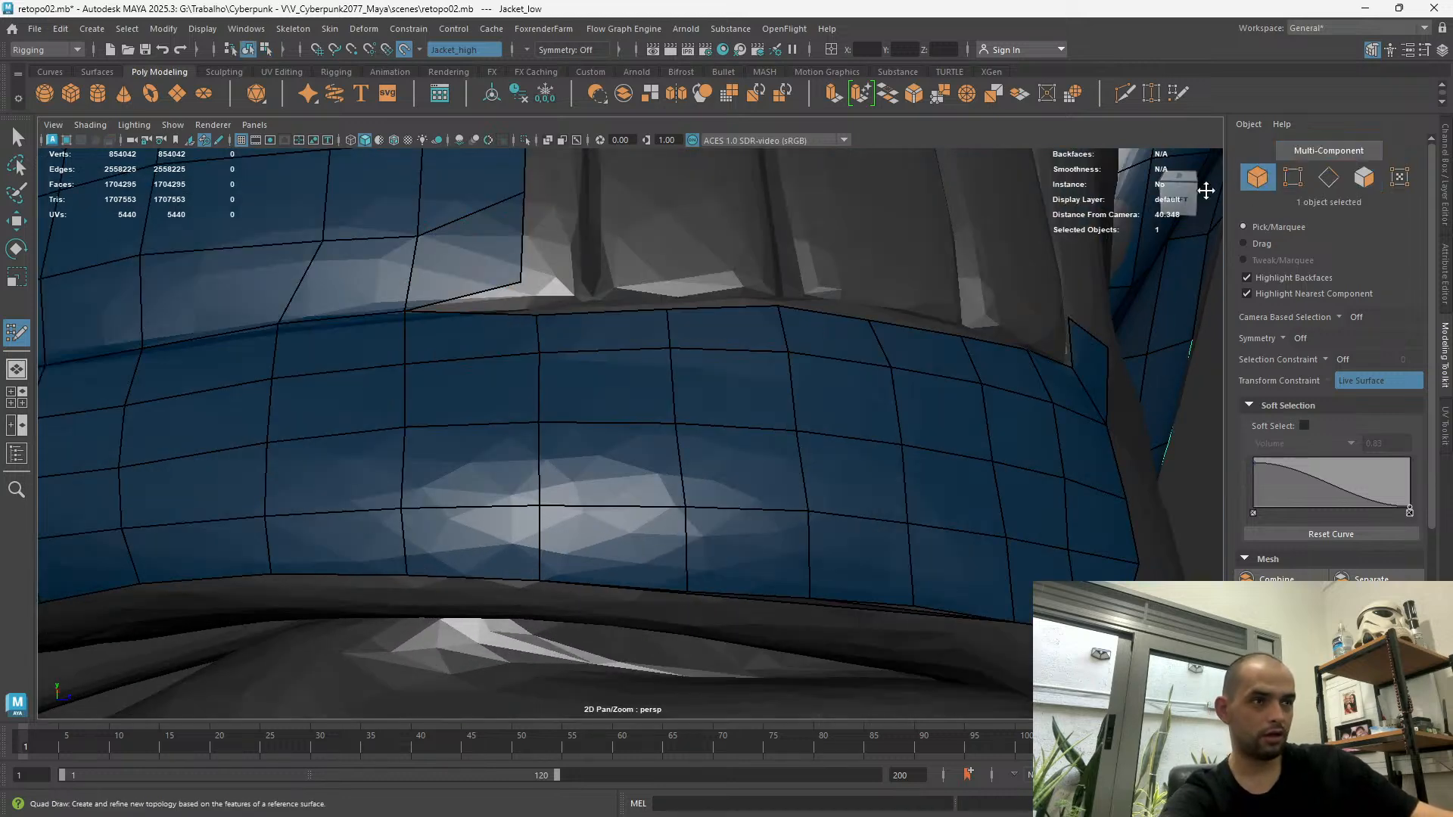
{"action": "key", "text": "F10"}
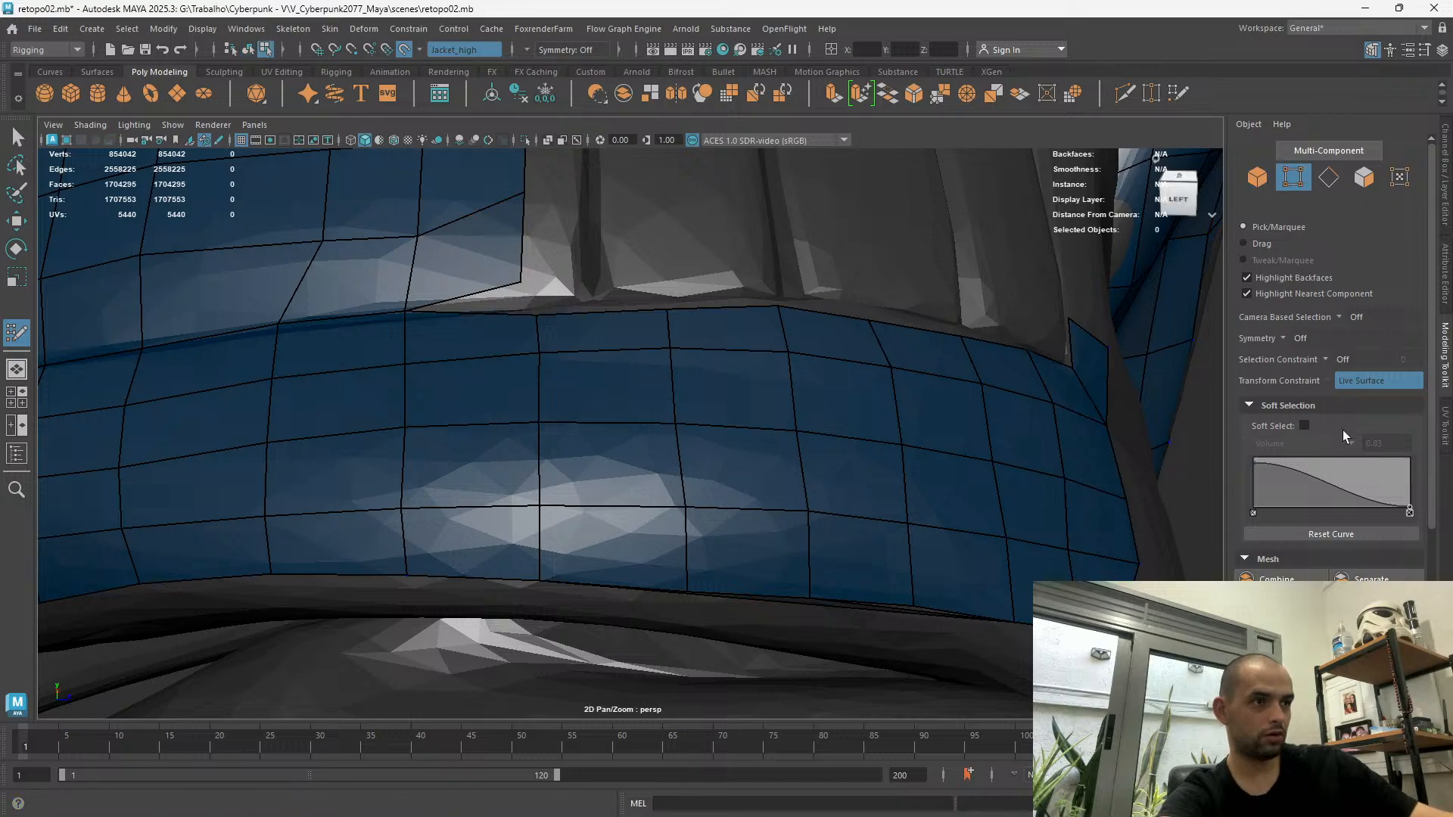
{"action": "scroll", "coordinate": [1363, 455], "scroll_direction": "down", "scroll_amount": 2}
{"action": "key", "text": "q"}
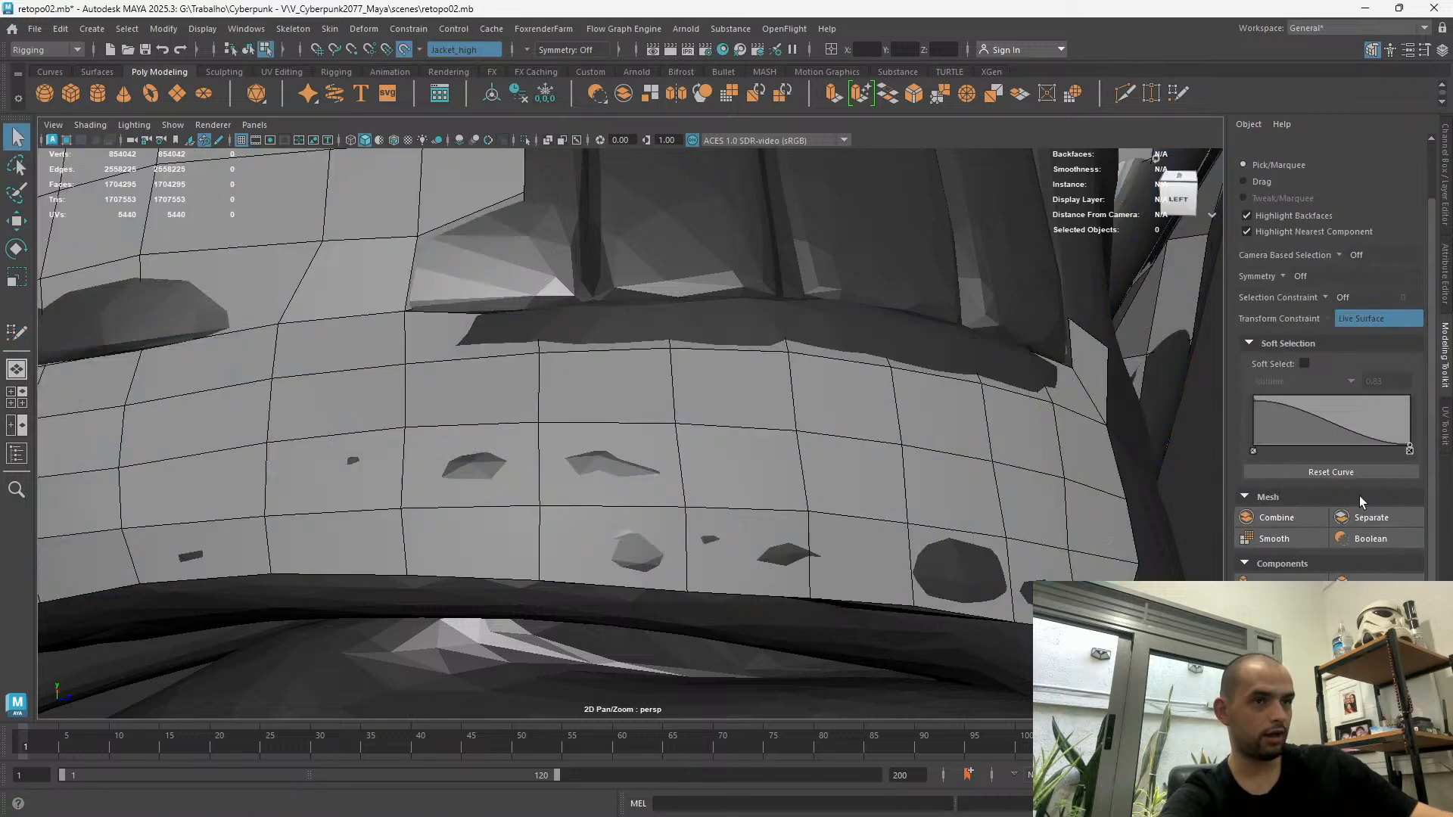
Display the scene in wireframe and select the newest strip's lower corner vertex beside the cuff
{"action": "scroll", "coordinate": [535, 285], "scroll_direction": "down", "scroll_amount": 3}
{"action": "left_click_drag", "start_coordinate": [535, 285], "coordinate": [439, 175], "text": "alt"}
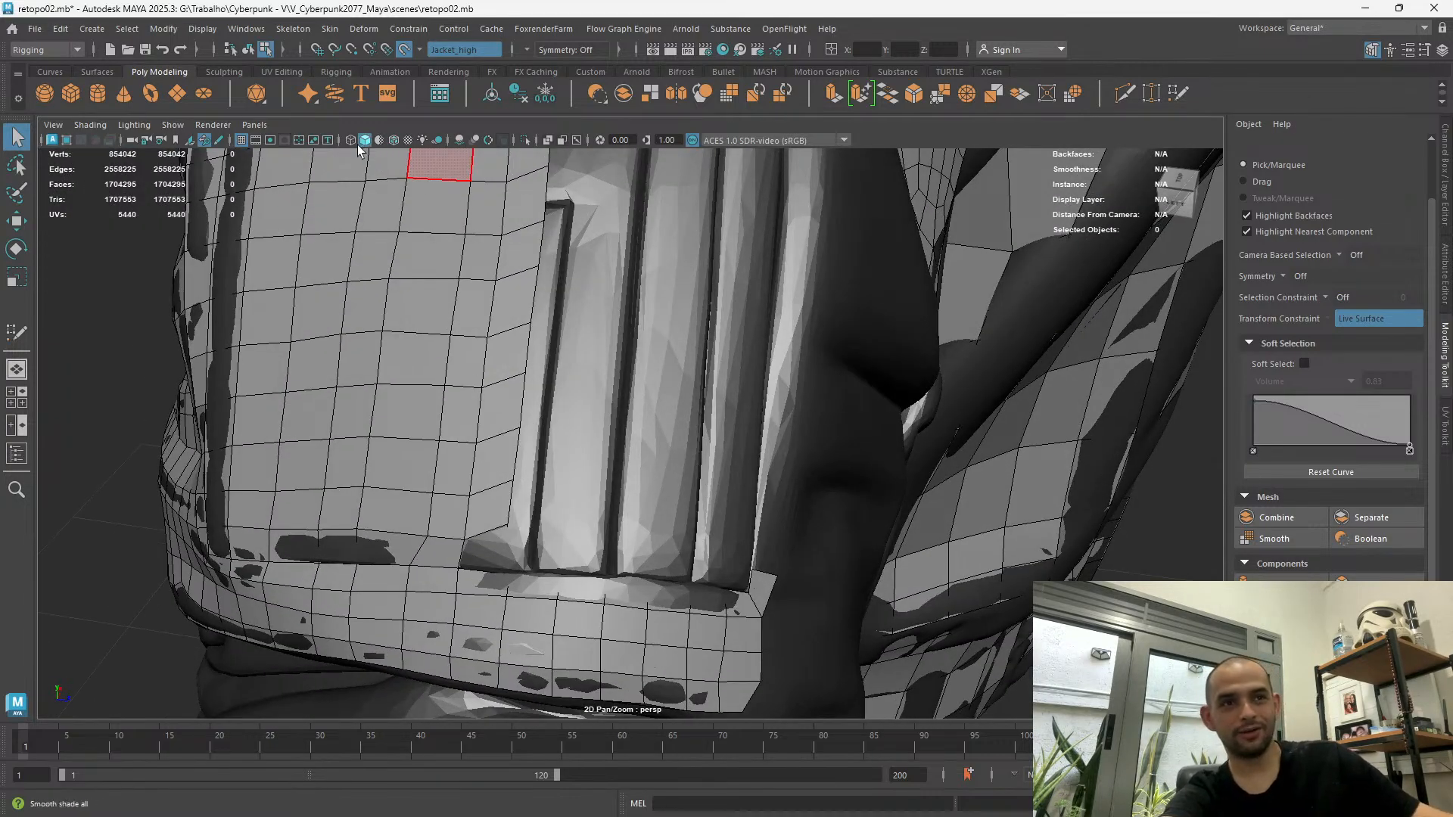
{"action": "key", "text": "4"}
{"action": "scroll", "coordinate": [499, 548], "scroll_direction": "up", "scroll_amount": 4}
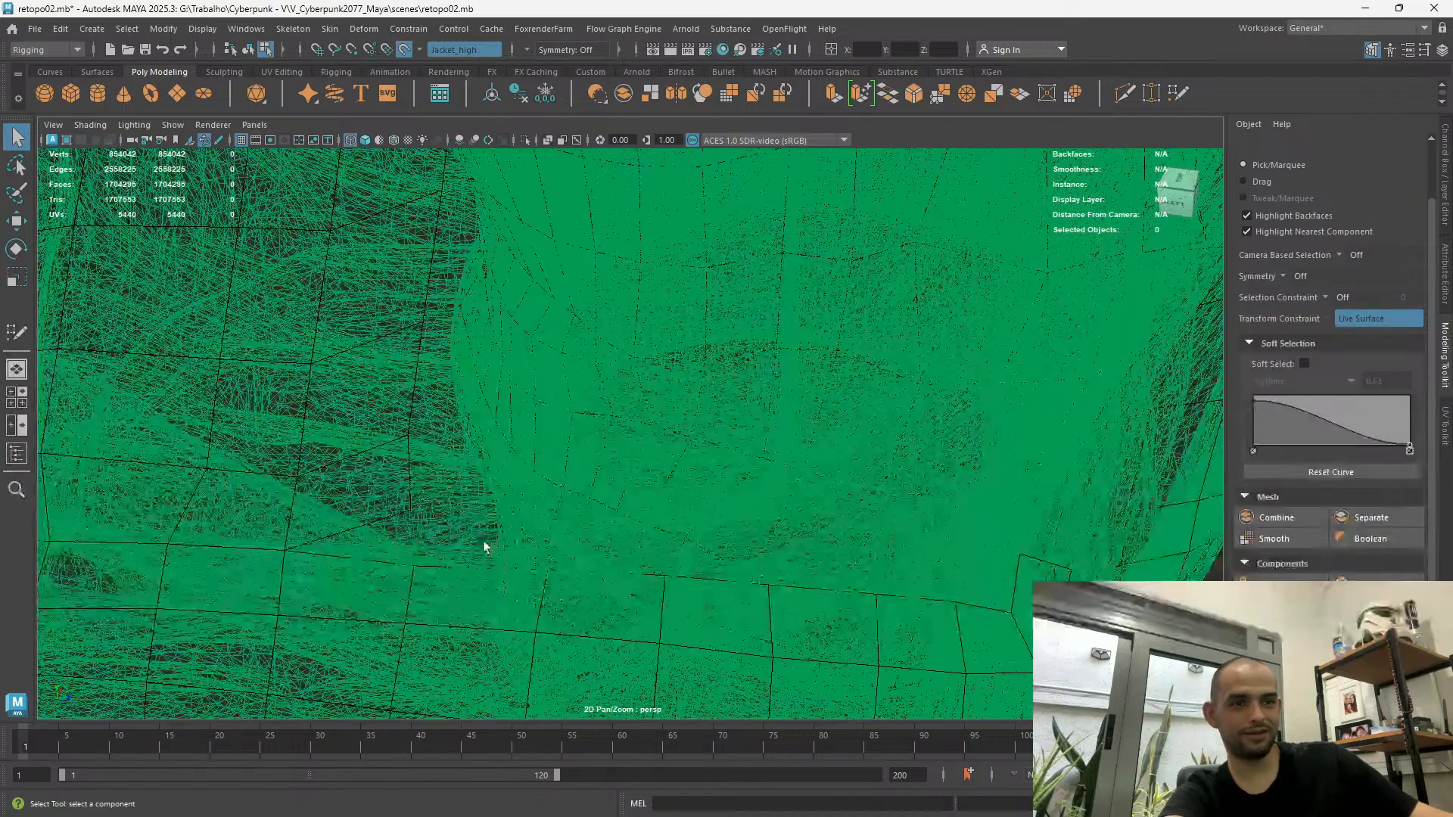
{"action": "left_click", "coordinate": [413, 511]}
{"action": "left_click_drag", "start_coordinate": [413, 511], "coordinate": [417, 541], "text": "alt"}
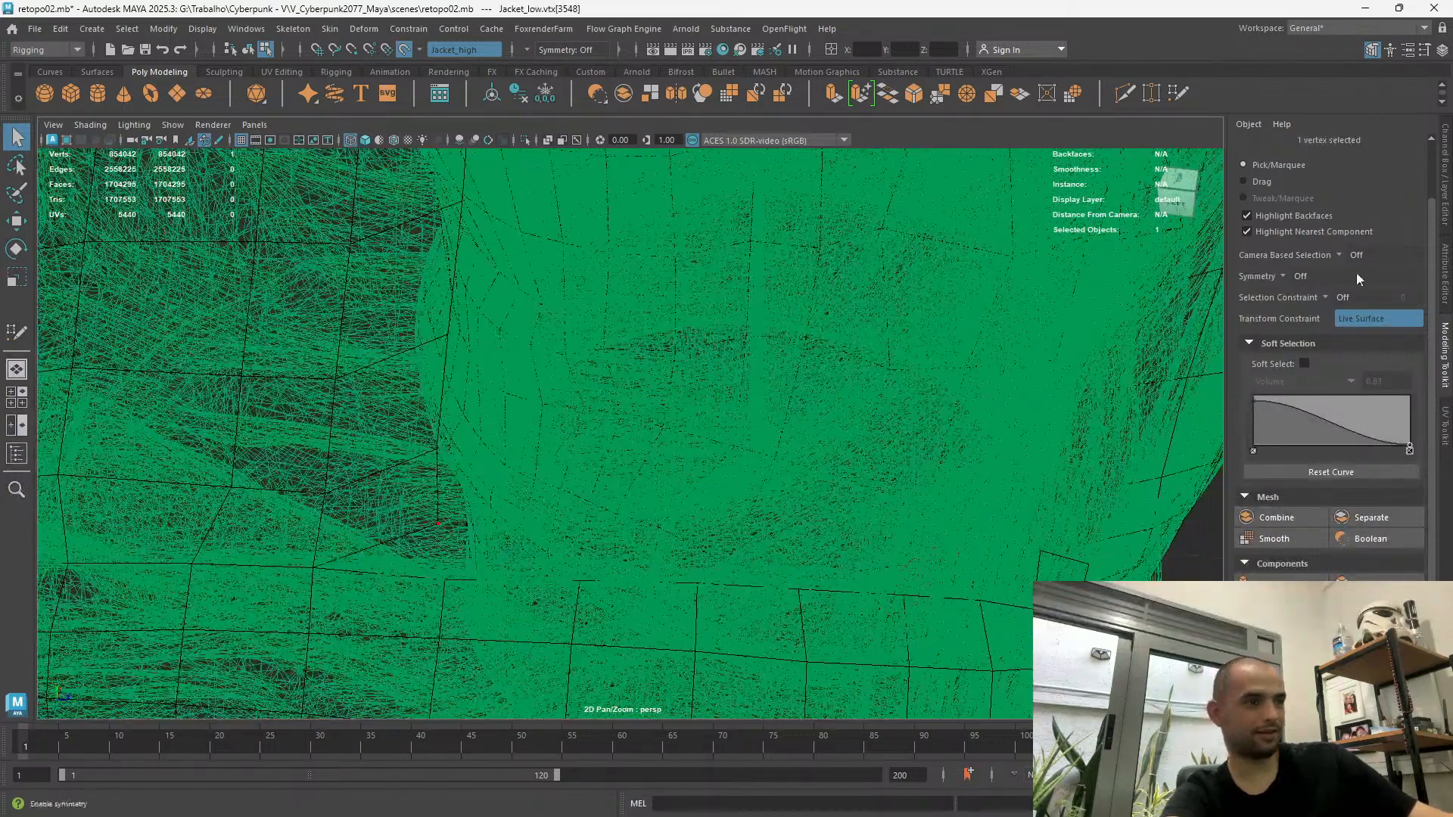
Examine the strip's selected lower corner vertex beside the cuff from several angles in wireframe
{"action": "scroll", "coordinate": [719, 560], "scroll_direction": "down", "scroll_amount": 5}
{"action": "left_click_drag", "start_coordinate": [671, 534], "coordinate": [411, 529], "text": "alt"}
{"action": "middle_click_drag", "start_coordinate": [412, 529], "coordinate": [533, 470], "text": "alt"}
{"action": "left_click_drag", "start_coordinate": [533, 470], "coordinate": [566, 368], "text": "alt"}
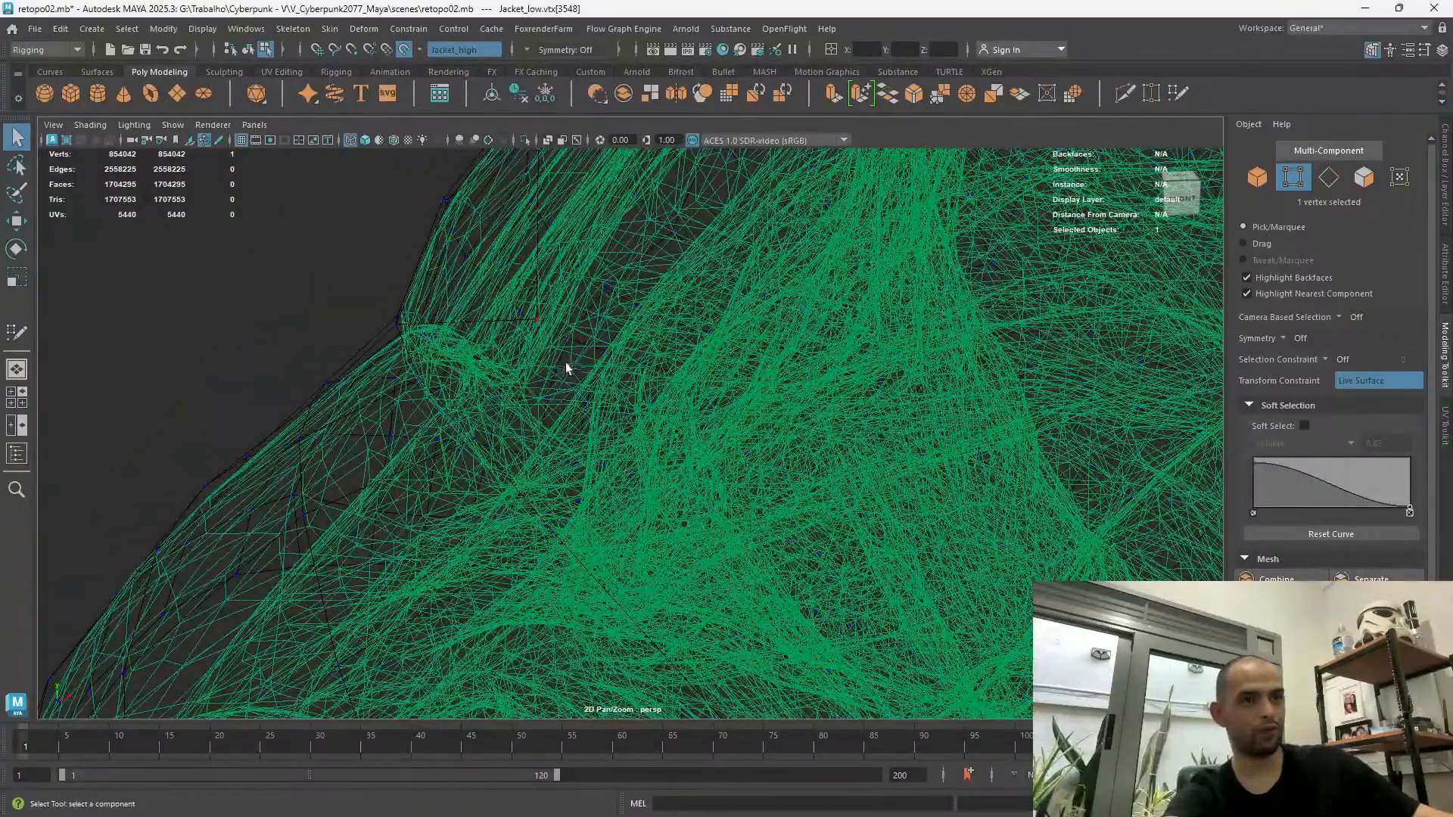
{"action": "left_click_drag", "start_coordinate": [520, 326], "coordinate": [573, 392], "text": "alt"}
{"action": "key", "text": "e"}
{"action": "key", "text": "w"}
{"action": "left_click_drag", "start_coordinate": [573, 391], "coordinate": [781, 413], "text": "alt"}
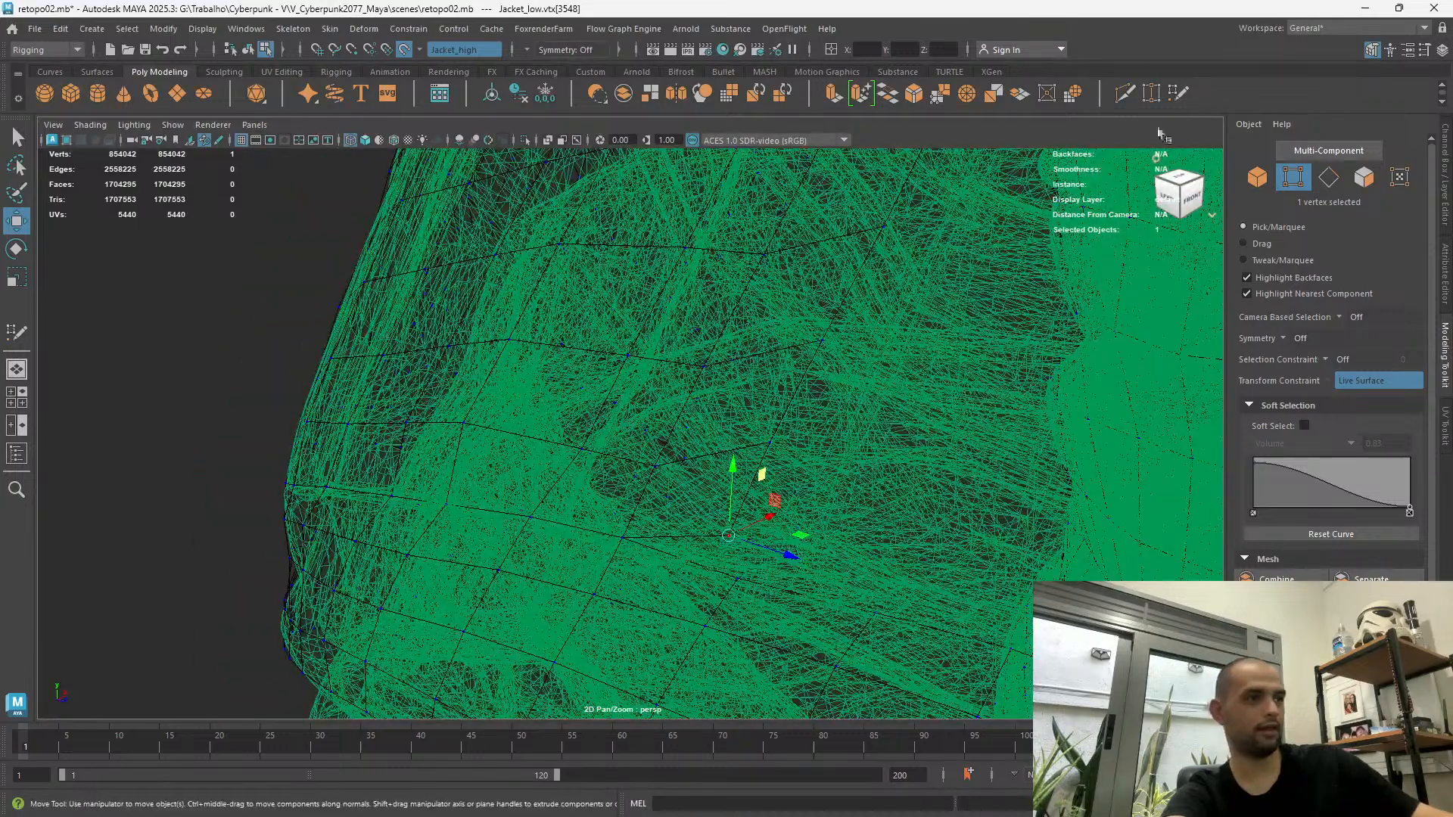
{"action": "scroll", "coordinate": [1341, 539], "scroll_direction": "down", "scroll_amount": 3}
{"action": "scroll", "coordinate": [1340, 318], "scroll_direction": "up", "scroll_amount": 3}
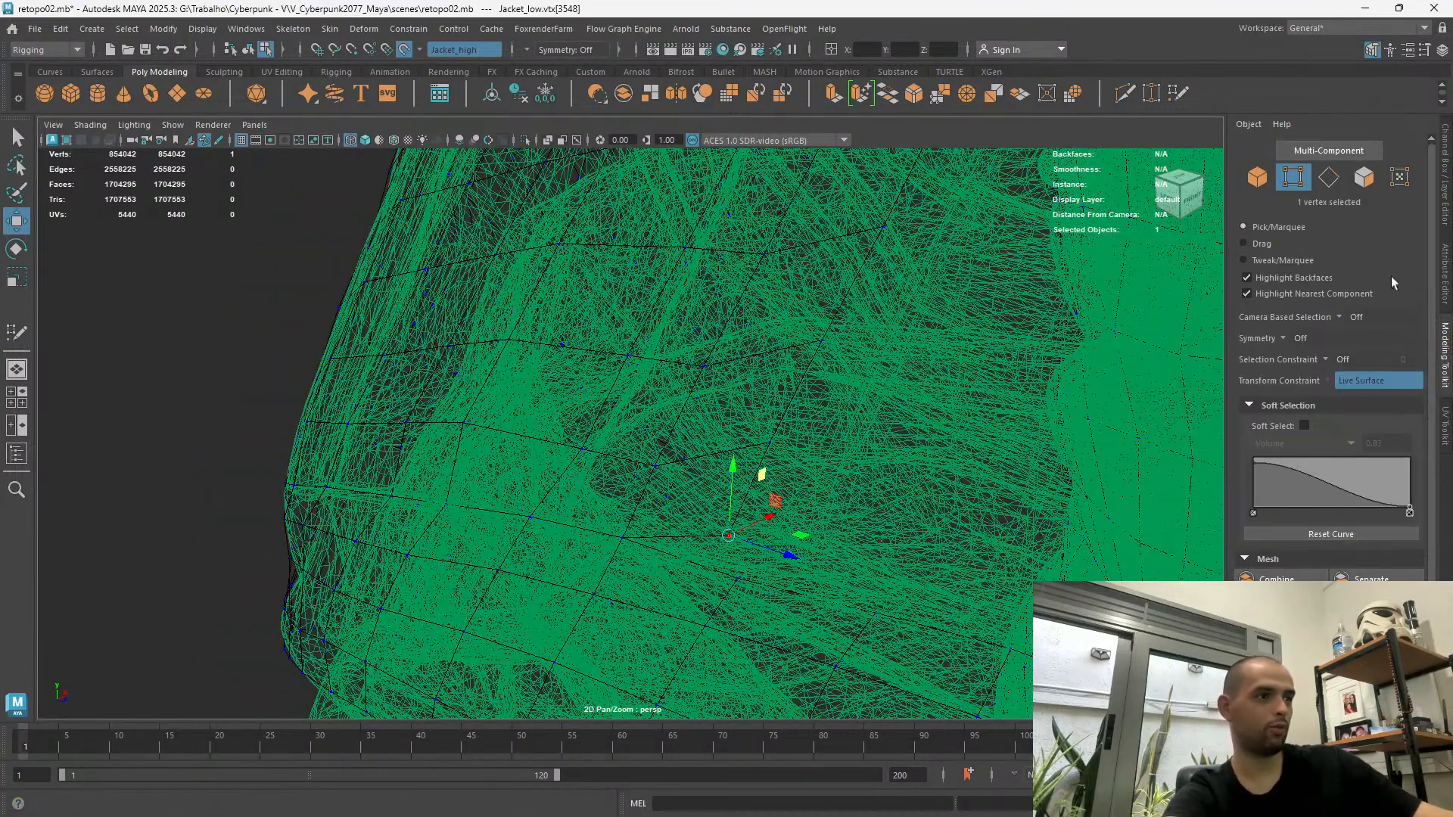
{"action": "scroll", "coordinate": [1374, 356], "scroll_direction": "down", "scroll_amount": 3}
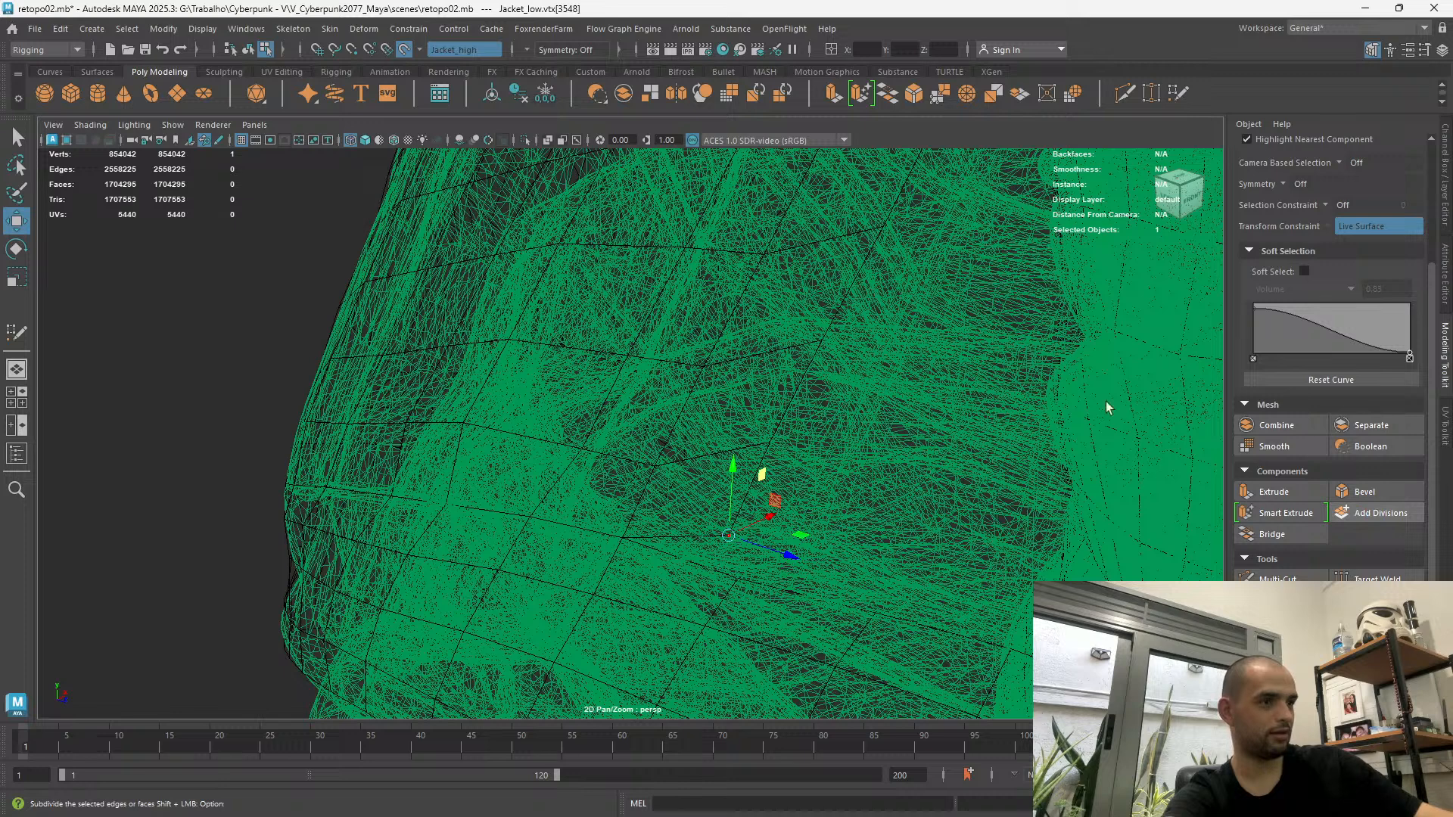
{"action": "left_click", "coordinate": [1262, 493]}
{"action": "key", "text": "ctrl+z"}
Reactivate Quad Draw and return the scene to shaded display at the newest strip's lower corner
{"action": "left_click", "coordinate": [1371, 678]}
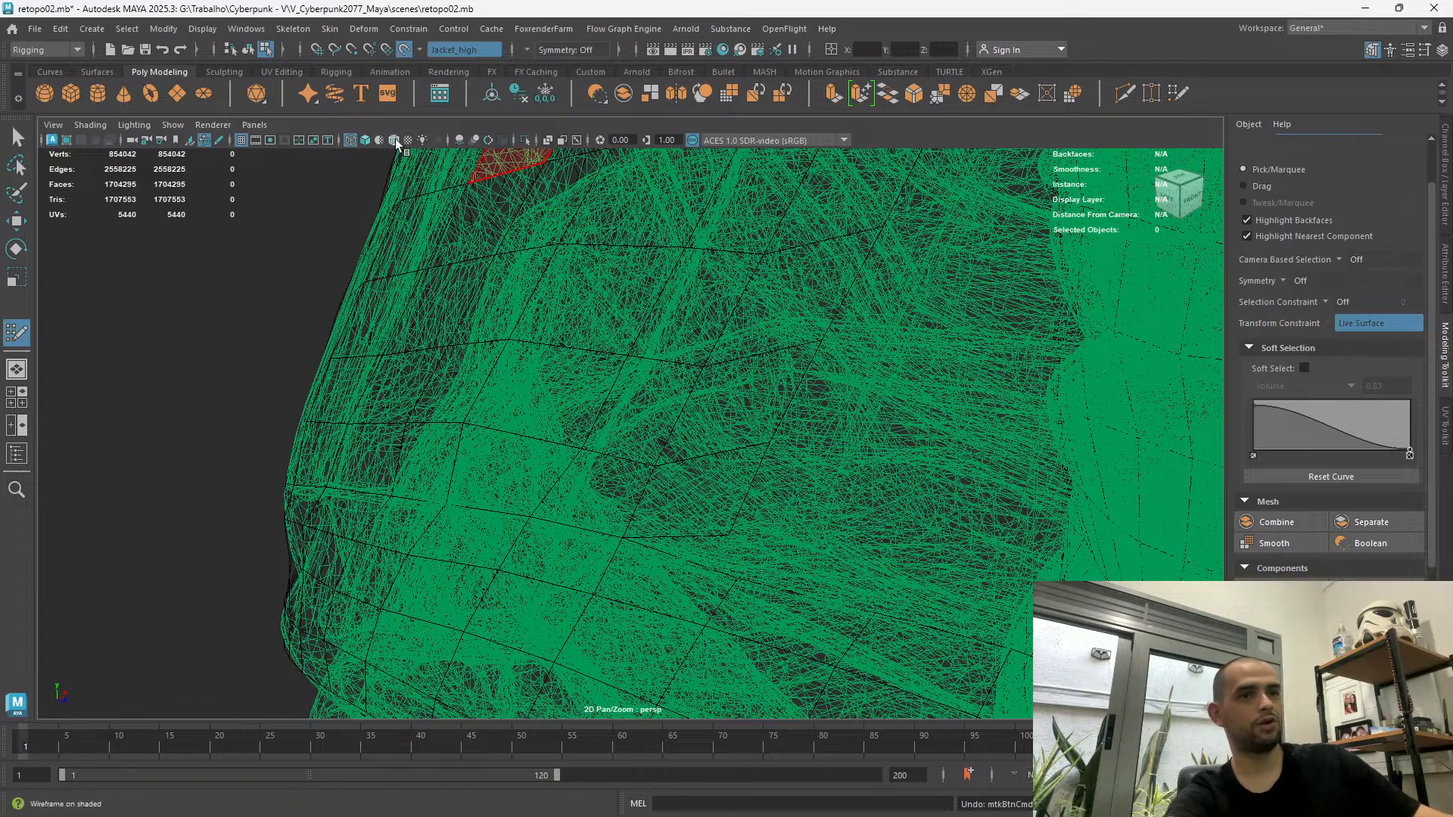
{"action": "left_click", "coordinate": [364, 140]}
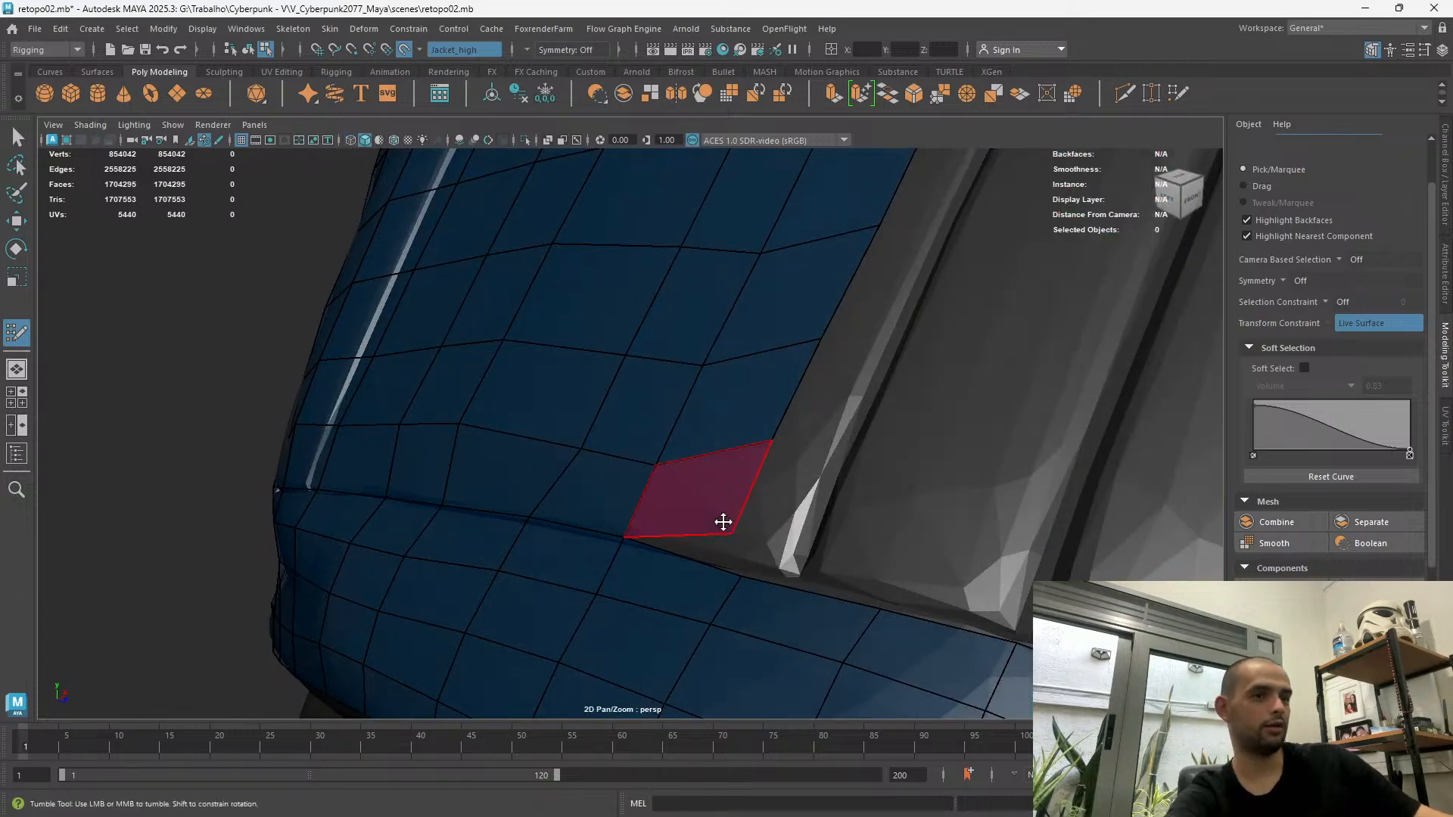
{"action": "mouse_move", "coordinate": [720, 519]}
{"action": "left_mouse_down", "text": "alt"}
{"action": "mouse_move", "coordinate": [580, 430]}
{"action": "mouse_move", "coordinate": [592, 440]}
{"action": "mouse_move", "coordinate": [615, 337]}
{"action": "left_mouse_up", "text": "alt"}
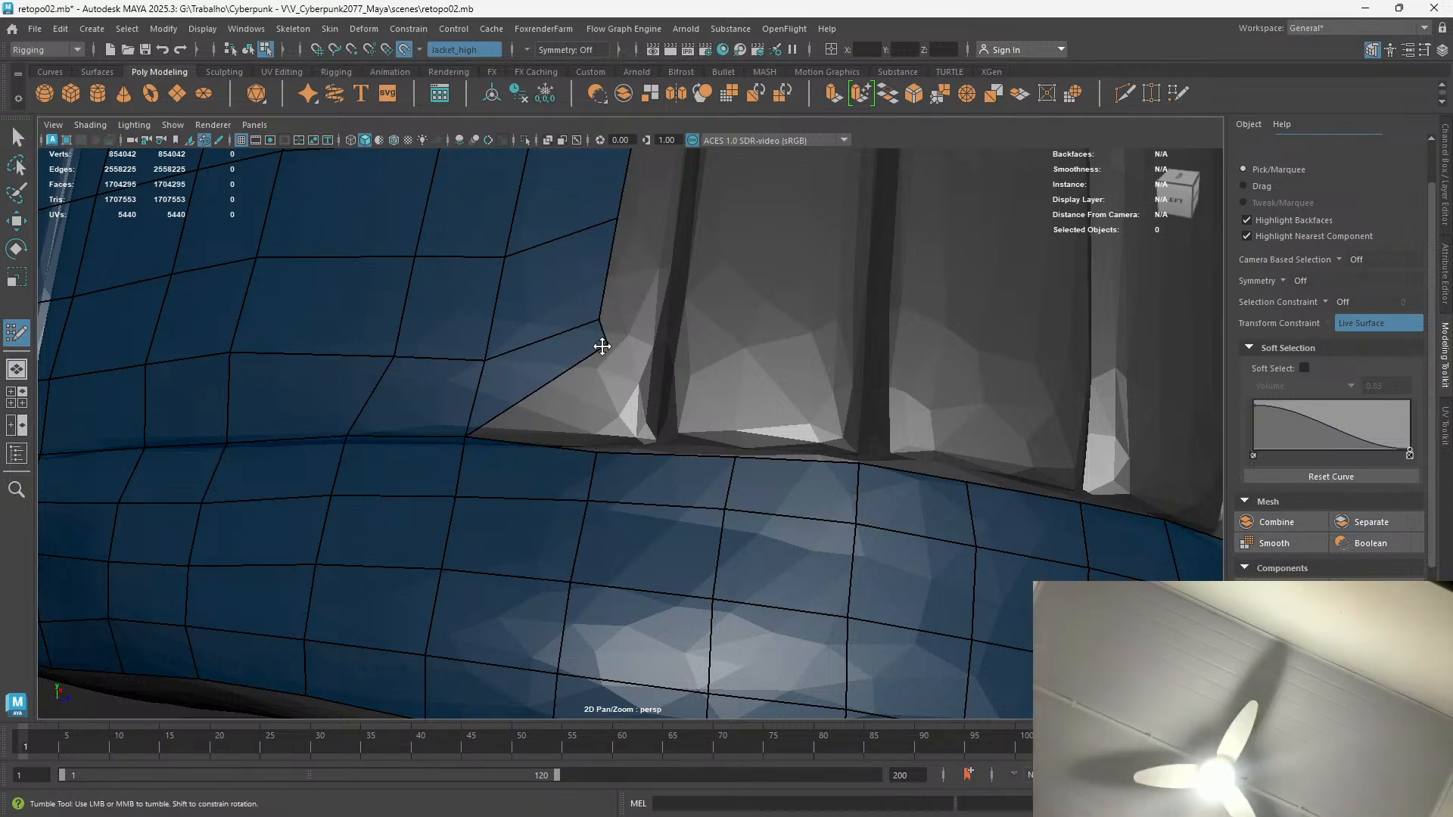
Weld the newest strip's lower corner vertex to the matching vertex on the cuff's upper edge
{"action": "mouse_move", "coordinate": [602, 345]}
{"action": "left_mouse_down"}
{"action": "mouse_move", "coordinate": [598, 452]}
{"action": "mouse_move", "coordinate": [694, 502]}
{"action": "mouse_move", "coordinate": [583, 444]}
{"action": "mouse_move", "coordinate": [558, 448]}
{"action": "left_mouse_up"}
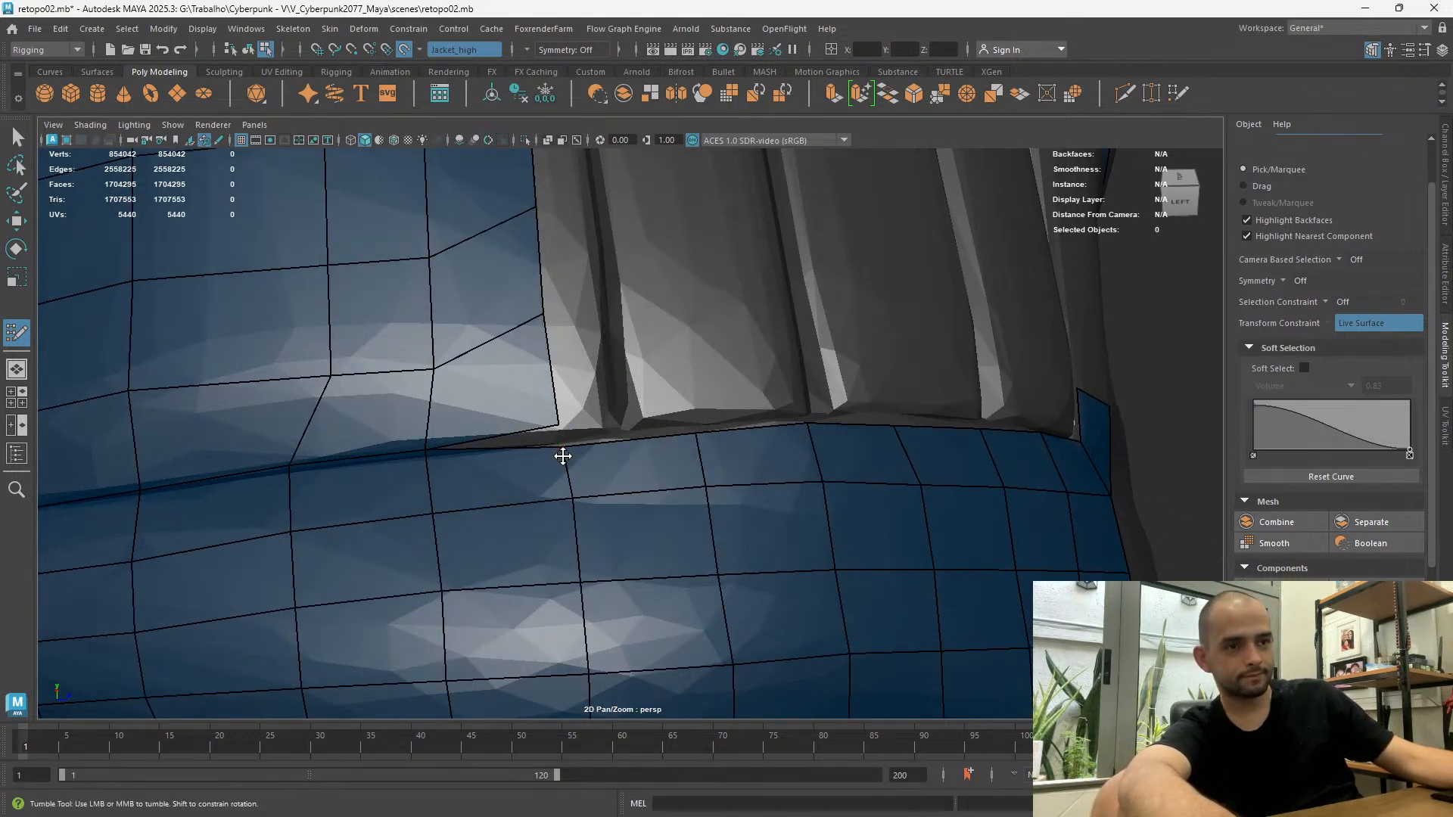
{"action": "mouse_move", "coordinate": [554, 423]}
{"action": "left_mouse_down"}
{"action": "mouse_move", "coordinate": [561, 445]}
{"action": "mouse_move", "coordinate": [563, 410]}
{"action": "mouse_move", "coordinate": [558, 438]}
{"action": "left_mouse_up"}
{"action": "right_click_drag", "start_coordinate": [559, 438], "coordinate": [484, 439], "text": "alt"}
{"action": "left_click_drag", "start_coordinate": [484, 439], "coordinate": [473, 447], "text": "alt"}
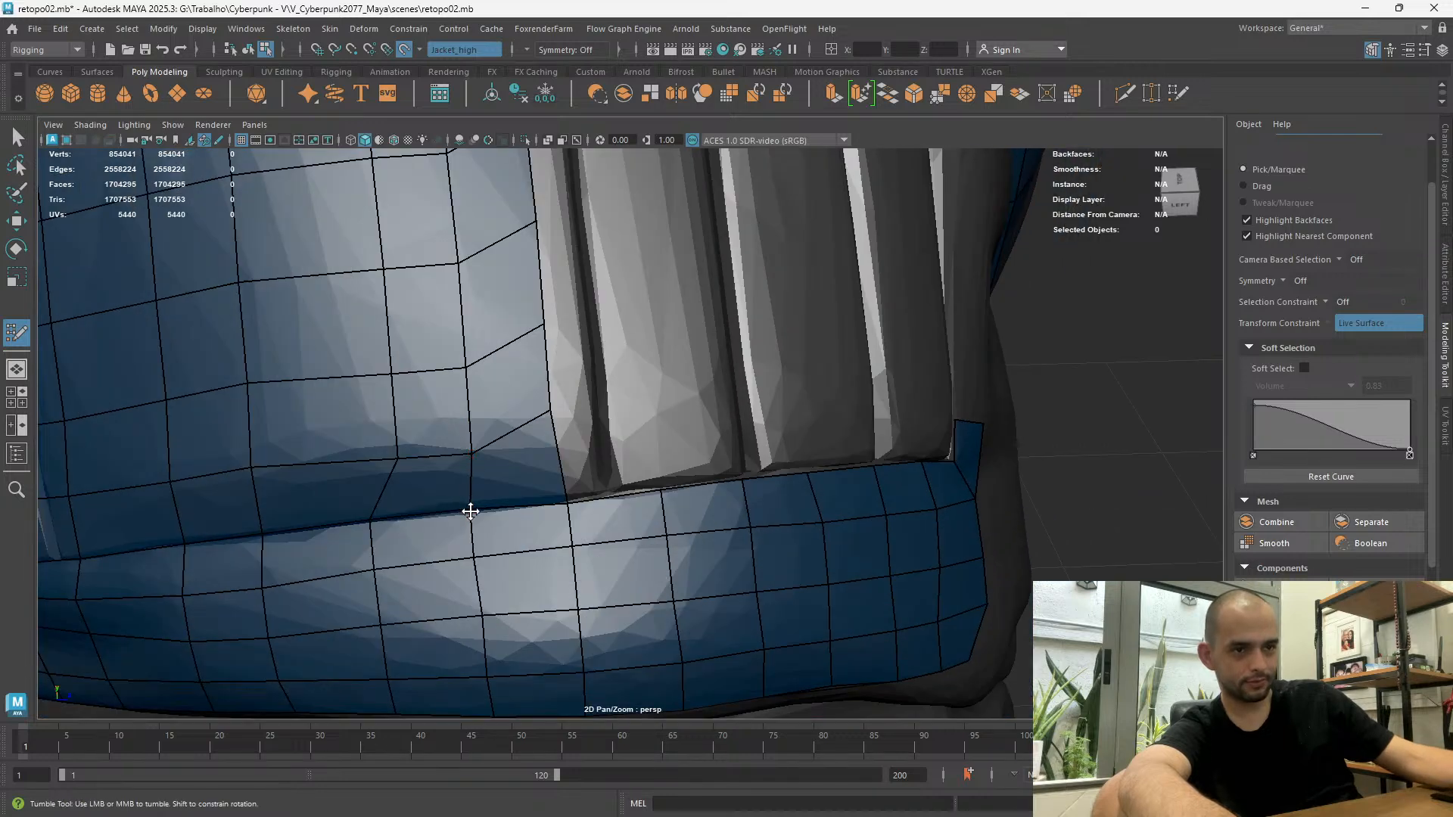
Lower the border vertex directly above the new cuff weld to level the last row of faces
{"action": "right_click_drag", "start_coordinate": [563, 454], "coordinate": [516, 432], "text": "alt"}
{"action": "left_click_drag", "start_coordinate": [515, 432], "coordinate": [530, 454], "text": "alt"}
{"action": "left_click_drag", "start_coordinate": [530, 511], "coordinate": [477, 489], "text": "alt"}
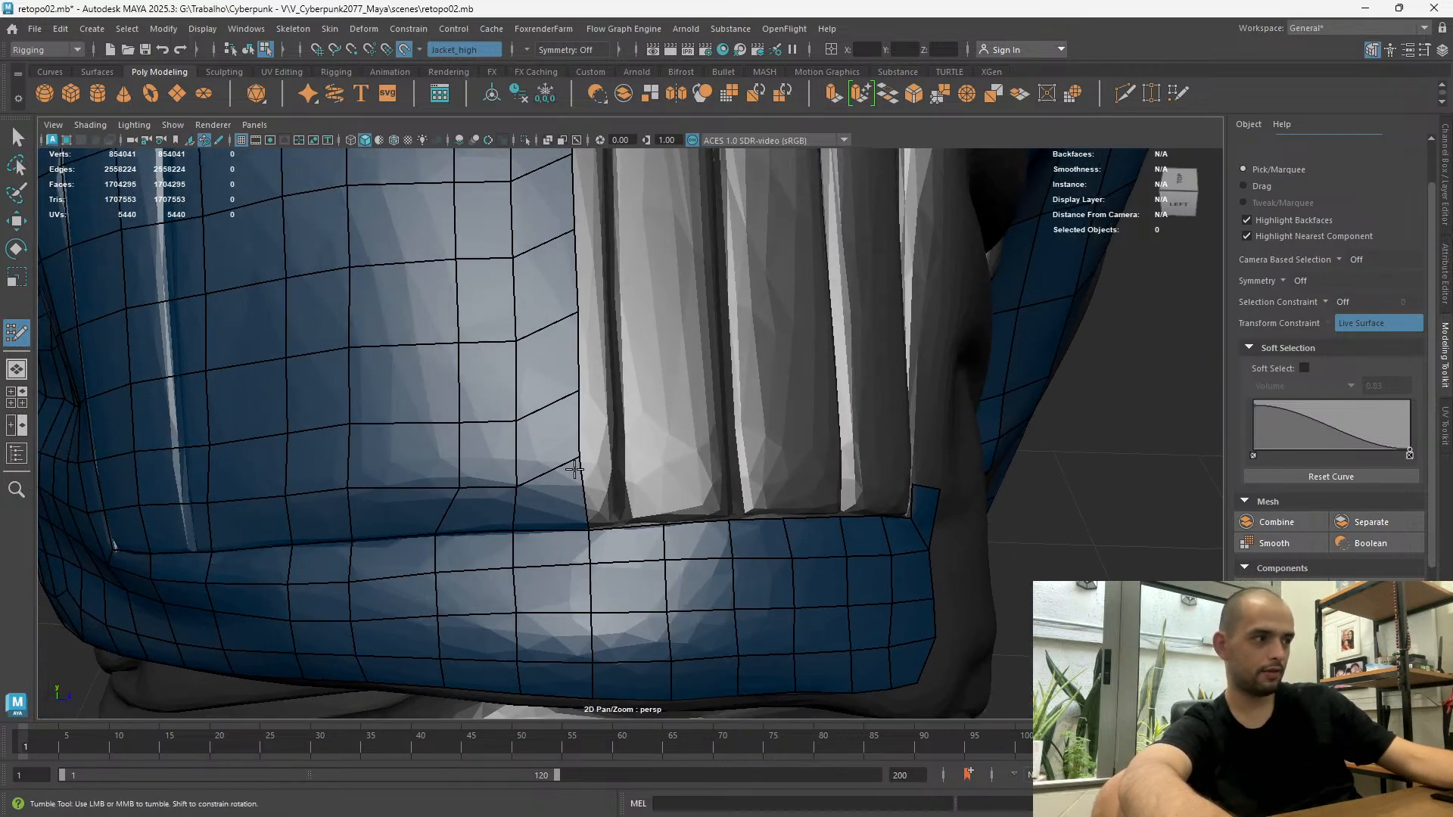
{"action": "left_click_drag", "start_coordinate": [578, 458], "coordinate": [583, 482]}
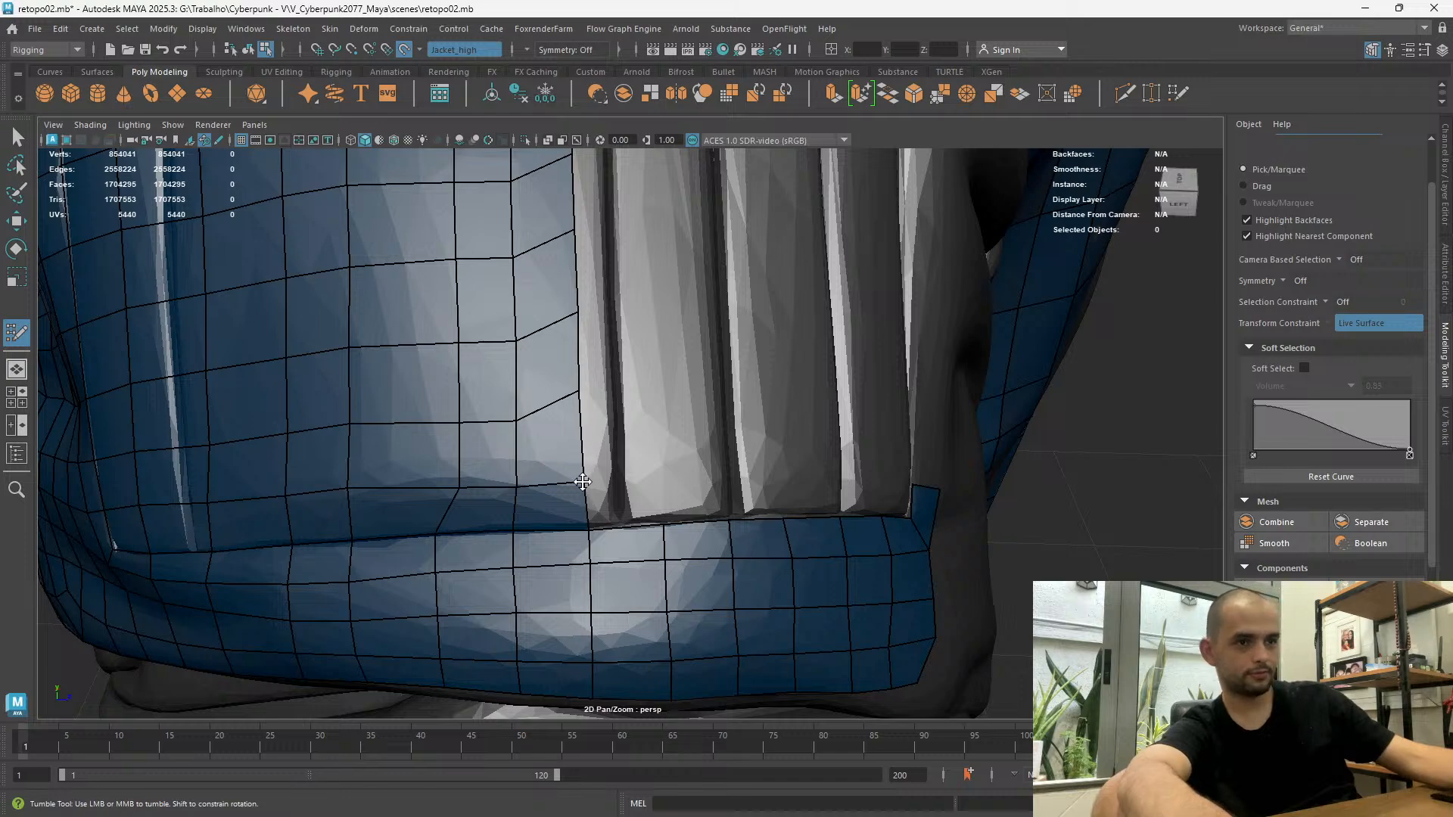
Reshape the strip's open border around the small pocket's end and weld its upper corner to the finished row above
{"action": "right_click_drag", "start_coordinate": [586, 482], "coordinate": [491, 457], "text": "alt"}
{"action": "left_click_drag", "start_coordinate": [491, 458], "coordinate": [484, 500], "text": "alt"}
{"action": "right_click_drag", "start_coordinate": [485, 500], "coordinate": [530, 492], "text": "alt"}
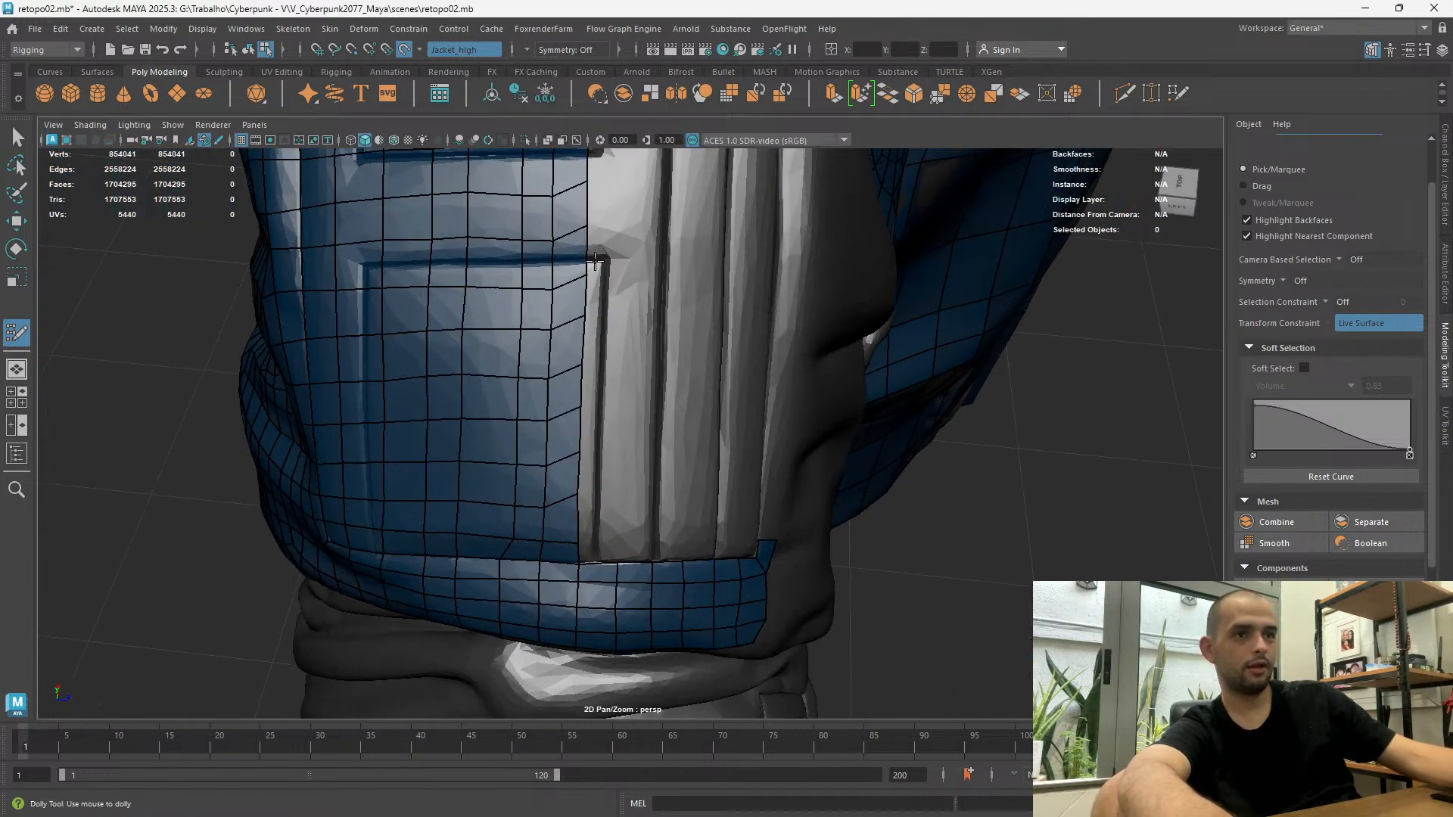
{"action": "middle_click_drag", "start_coordinate": [575, 205], "coordinate": [522, 420], "text": "alt"}
{"action": "right_click_drag", "start_coordinate": [526, 320], "coordinate": [530, 282], "text": "alt"}
{"action": "left_click_drag", "start_coordinate": [530, 288], "coordinate": [530, 317]}
{"action": "key", "text": "ctrl+z"}
{"action": "middle_click_drag", "start_coordinate": [544, 274], "coordinate": [548, 292], "text": "alt"}
{"action": "right_click_drag", "start_coordinate": [548, 292], "coordinate": [524, 262], "text": "alt"}
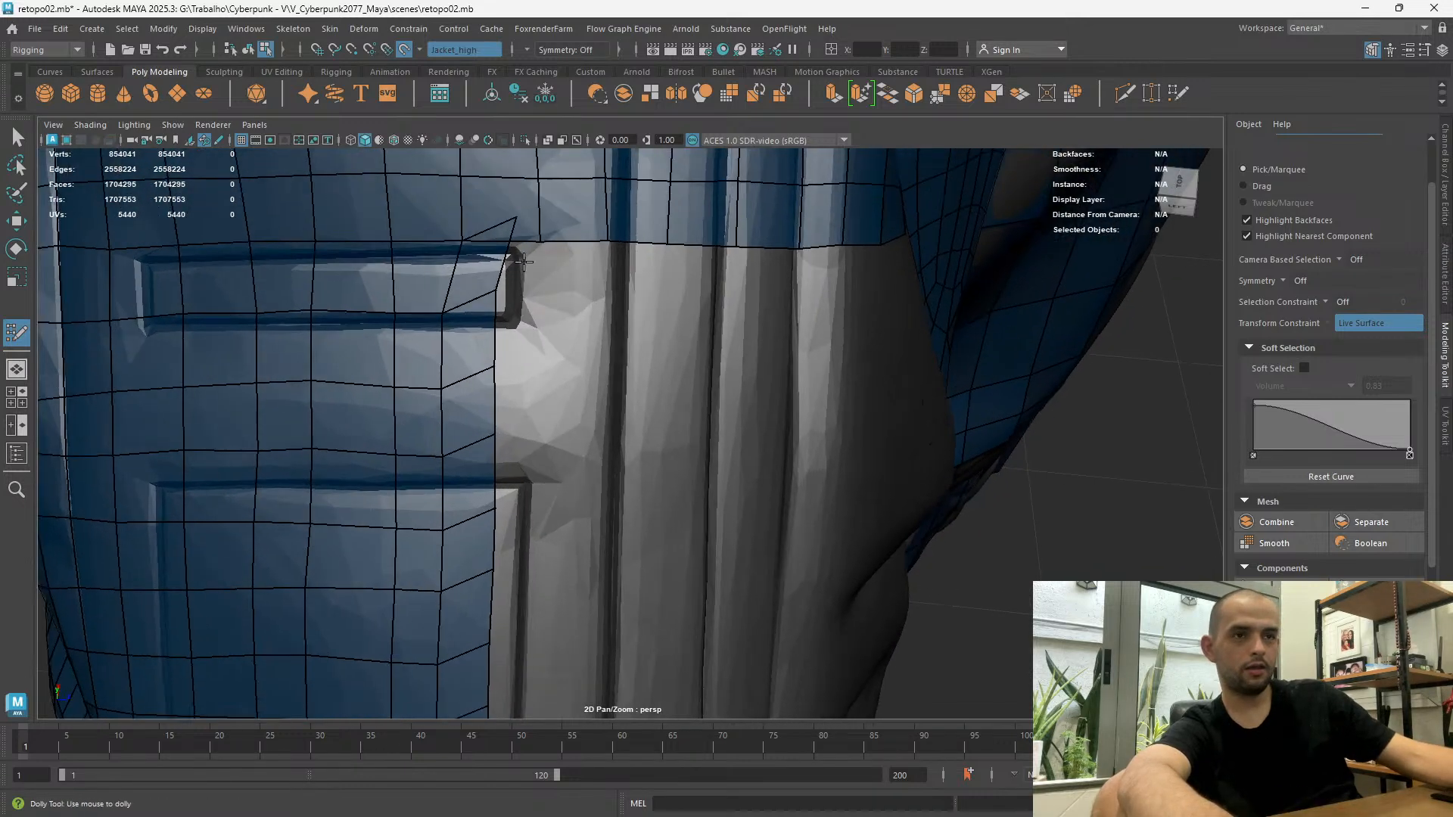
{"action": "middle_click_drag", "start_coordinate": [524, 262], "coordinate": [523, 279], "text": "alt"}
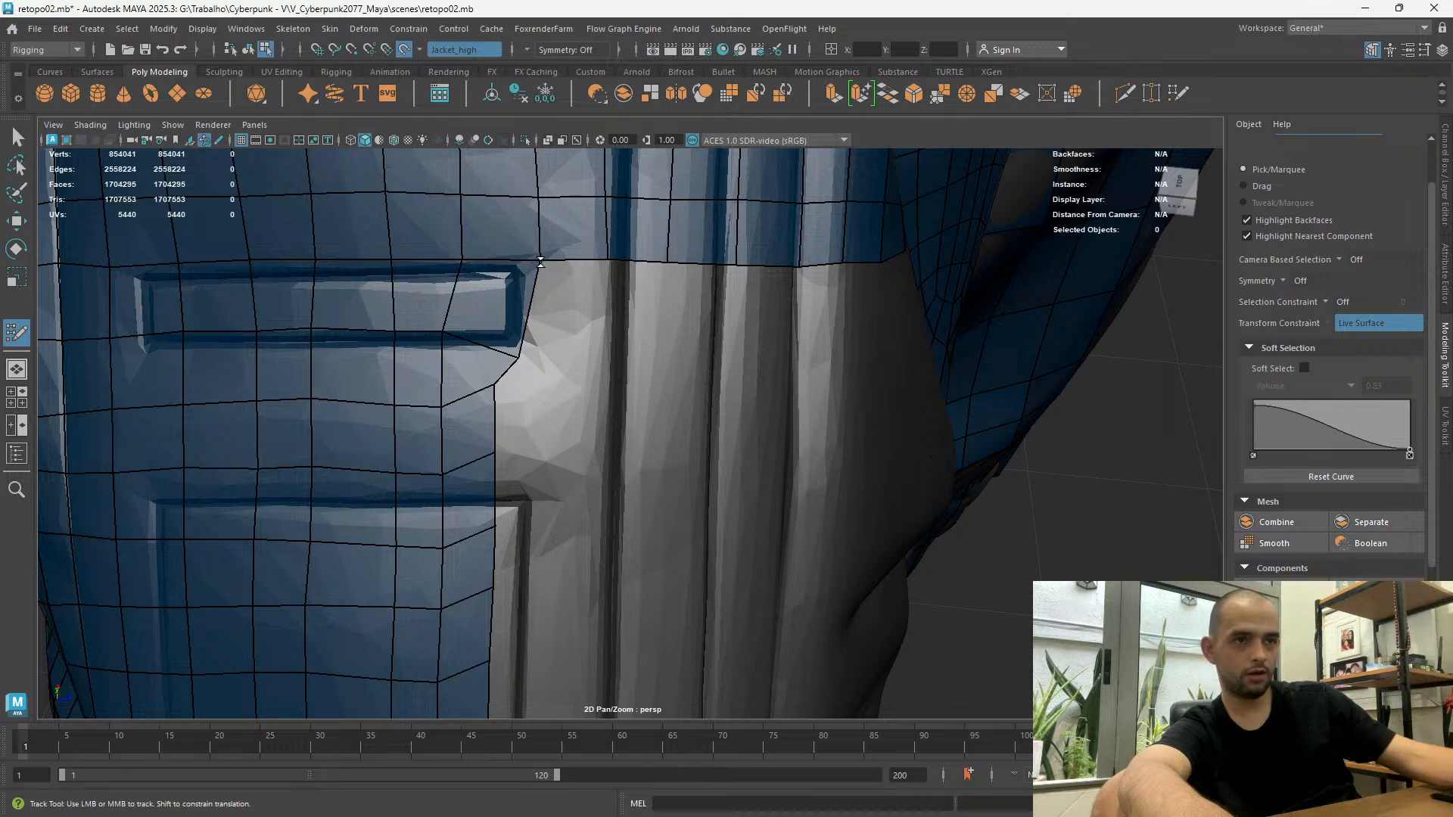
{"action": "right_click_drag", "start_coordinate": [571, 370], "coordinate": [544, 341], "text": "alt"}
Extrude the open edge between the small pocket and the cuff into a new strip covering the large pocket's side groove
{"action": "left_click_drag", "start_coordinate": [545, 340], "coordinate": [552, 447], "text": "alt"}
{"action": "right_click_drag", "start_coordinate": [551, 447], "coordinate": [493, 330], "text": "alt"}
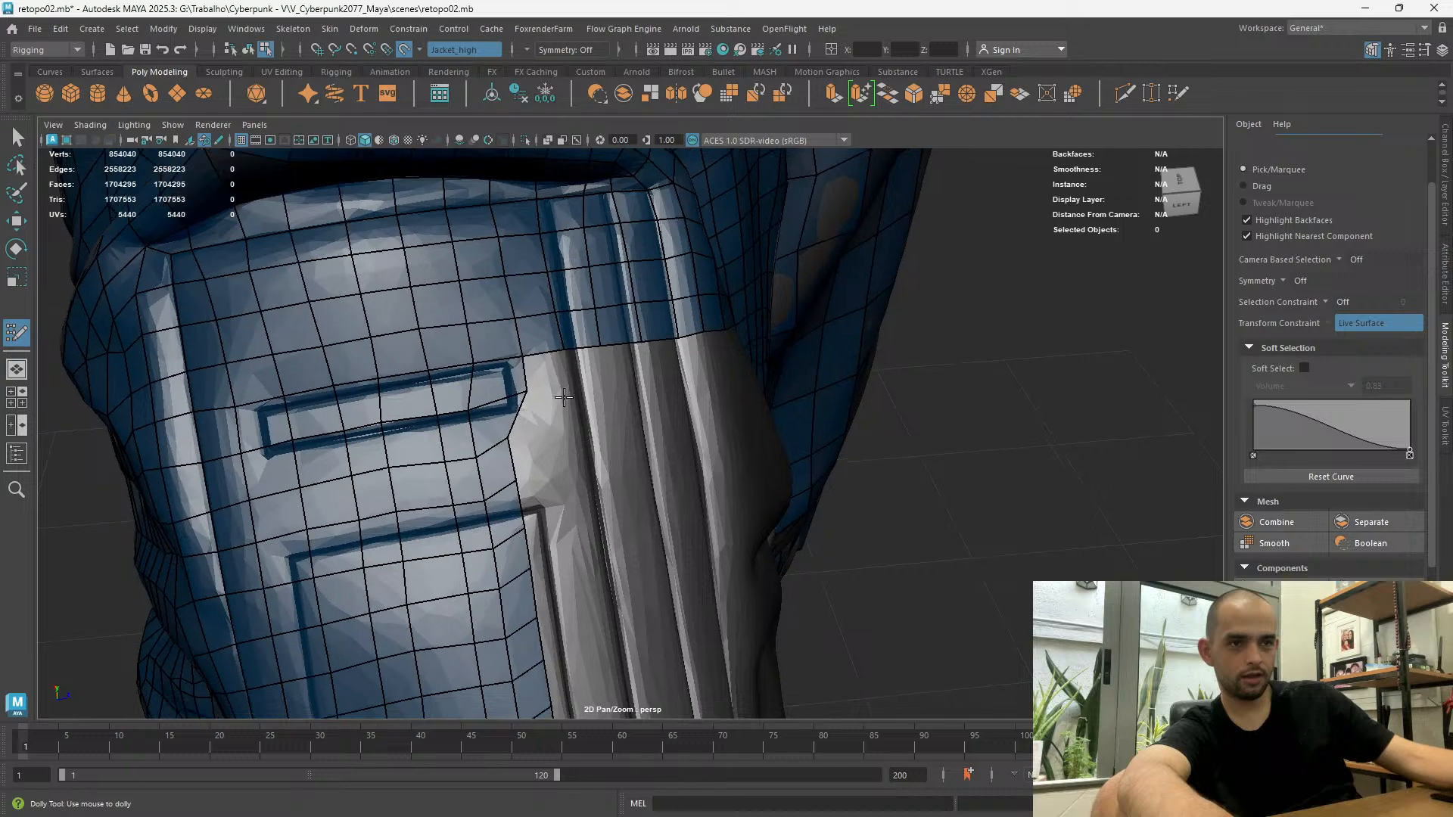
{"action": "middle_click_drag", "start_coordinate": [580, 443], "coordinate": [576, 333], "text": "alt"}
{"action": "left_click_drag", "start_coordinate": [569, 446], "coordinate": [587, 424], "text": "alt"}
{"action": "middle_click_drag", "start_coordinate": [588, 425], "coordinate": [552, 338], "text": "alt"}
{"action": "right_click_drag", "start_coordinate": [552, 338], "coordinate": [558, 385], "text": "alt"}
{"action": "middle_click_drag", "start_coordinate": [558, 385], "coordinate": [591, 556], "text": "alt"}
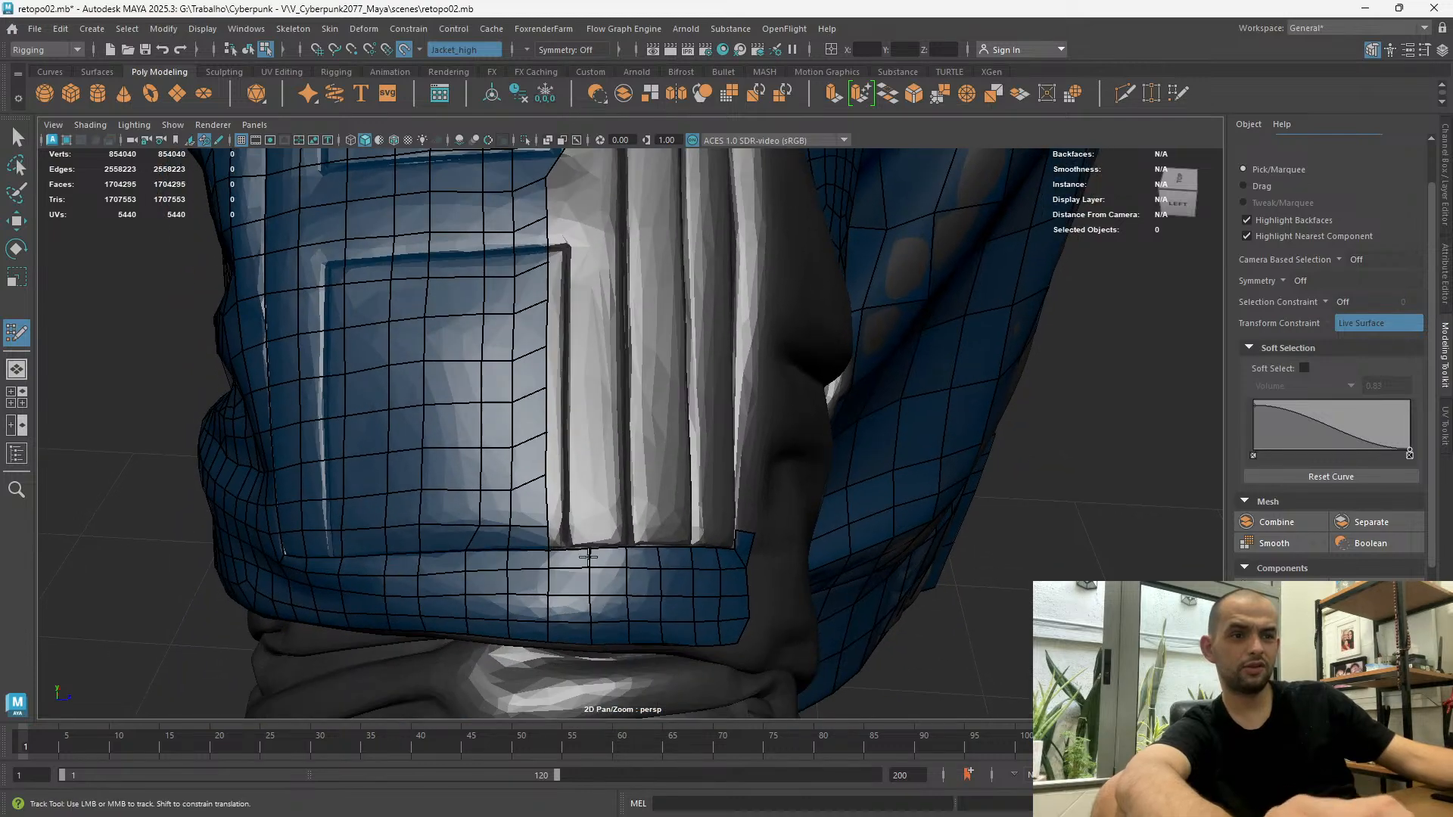
{"action": "left_click", "coordinate": [592, 556], "text": "ctrl+shift"}
{"action": "middle_click_drag", "start_coordinate": [591, 270], "coordinate": [522, 461], "text": "alt"}
{"action": "mouse_move", "coordinate": [506, 357]}
{"action": "middle_mouse_down", "text": "alt"}
{"action": "mouse_move", "coordinate": [524, 297]}
{"action": "mouse_move", "coordinate": [557, 321]}
{"action": "mouse_move", "coordinate": [542, 327]}
{"action": "mouse_move", "coordinate": [529, 297]}
{"action": "mouse_move", "coordinate": [540, 312]}
{"action": "middle_mouse_up", "text": "alt"}
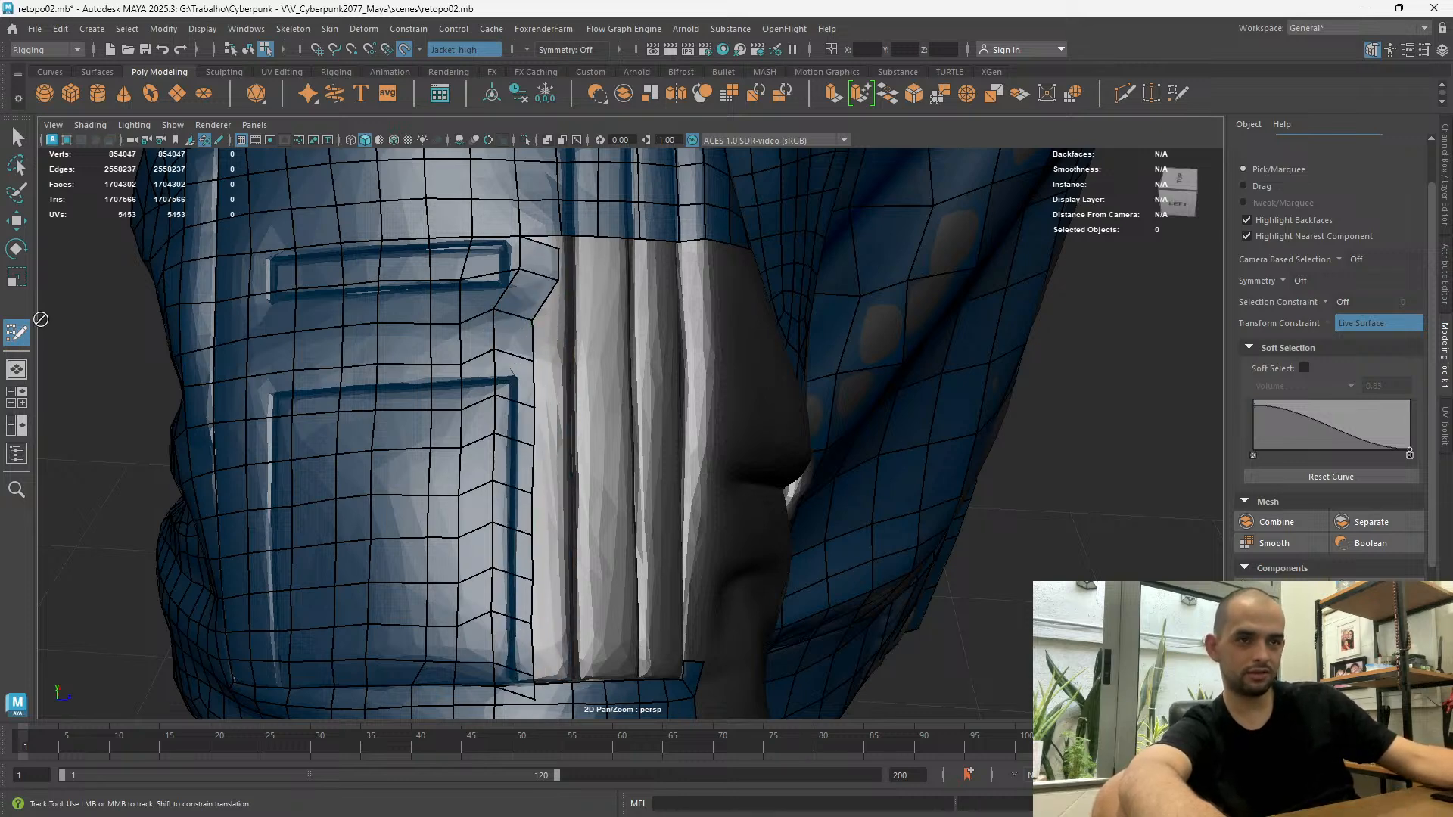
Weld the new strip's upper corner to the finished row above and adjust the border vertex below it
{"action": "left_click", "coordinate": [11, 333]}
{"action": "scroll", "coordinate": [252, 220], "scroll_direction": "up", "scroll_amount": 2}
{"action": "middle_click_drag", "start_coordinate": [611, 289], "coordinate": [532, 411], "text": "alt"}
{"action": "scroll", "coordinate": [499, 340], "scroll_direction": "up", "scroll_amount": 2}
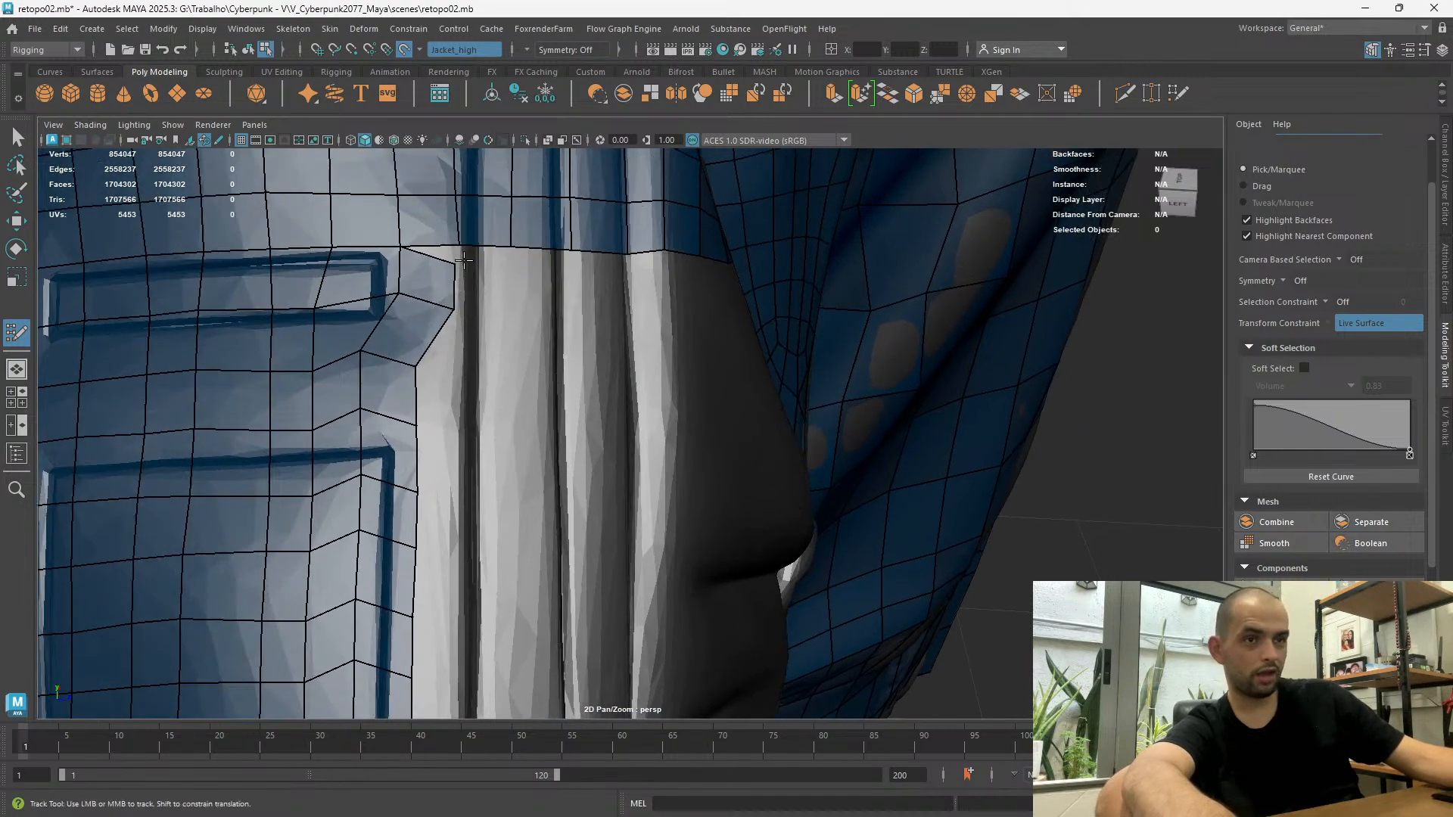
{"action": "middle_click_drag", "start_coordinate": [463, 260], "coordinate": [460, 324], "text": "alt"}
{"action": "left_click_drag", "start_coordinate": [458, 326], "coordinate": [457, 318]}
Weld the strip's lower corner to the cuff's upper edge and shift the border vertex above it outward
{"action": "middle_click_drag", "start_coordinate": [463, 583], "coordinate": [587, 242], "text": "alt"}
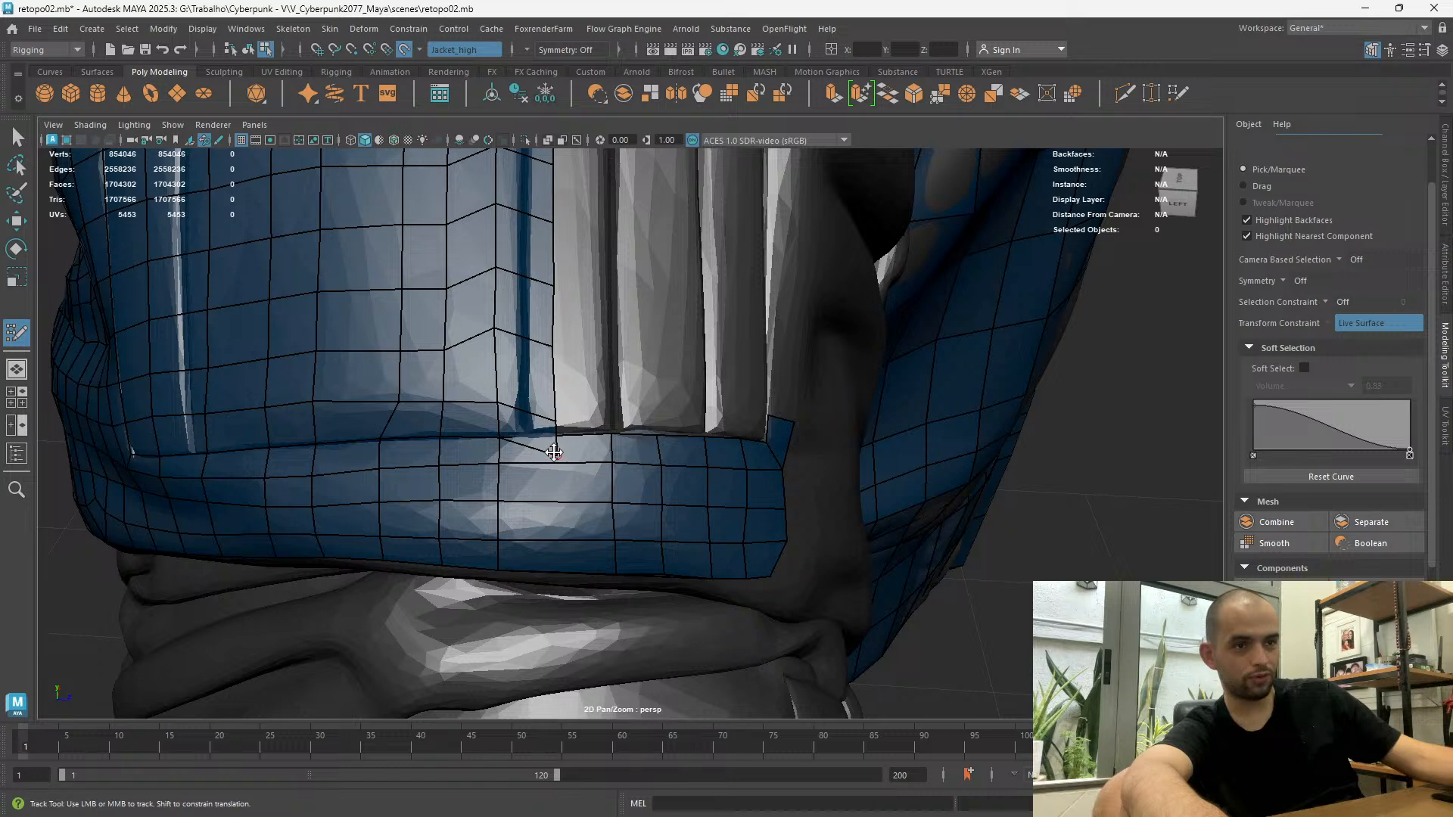
{"action": "mouse_move", "coordinate": [552, 451]}
{"action": "left_mouse_down"}
{"action": "mouse_move", "coordinate": [608, 434]}
{"action": "mouse_move", "coordinate": [593, 398]}
{"action": "left_mouse_up"}
{"action": "middle_click_drag", "start_coordinate": [616, 416], "coordinate": [653, 327], "text": "alt"}
{"action": "scroll", "coordinate": [650, 356], "scroll_direction": "up", "scroll_amount": 5}
{"action": "middle_click_drag", "start_coordinate": [679, 230], "coordinate": [638, 320], "text": "alt"}
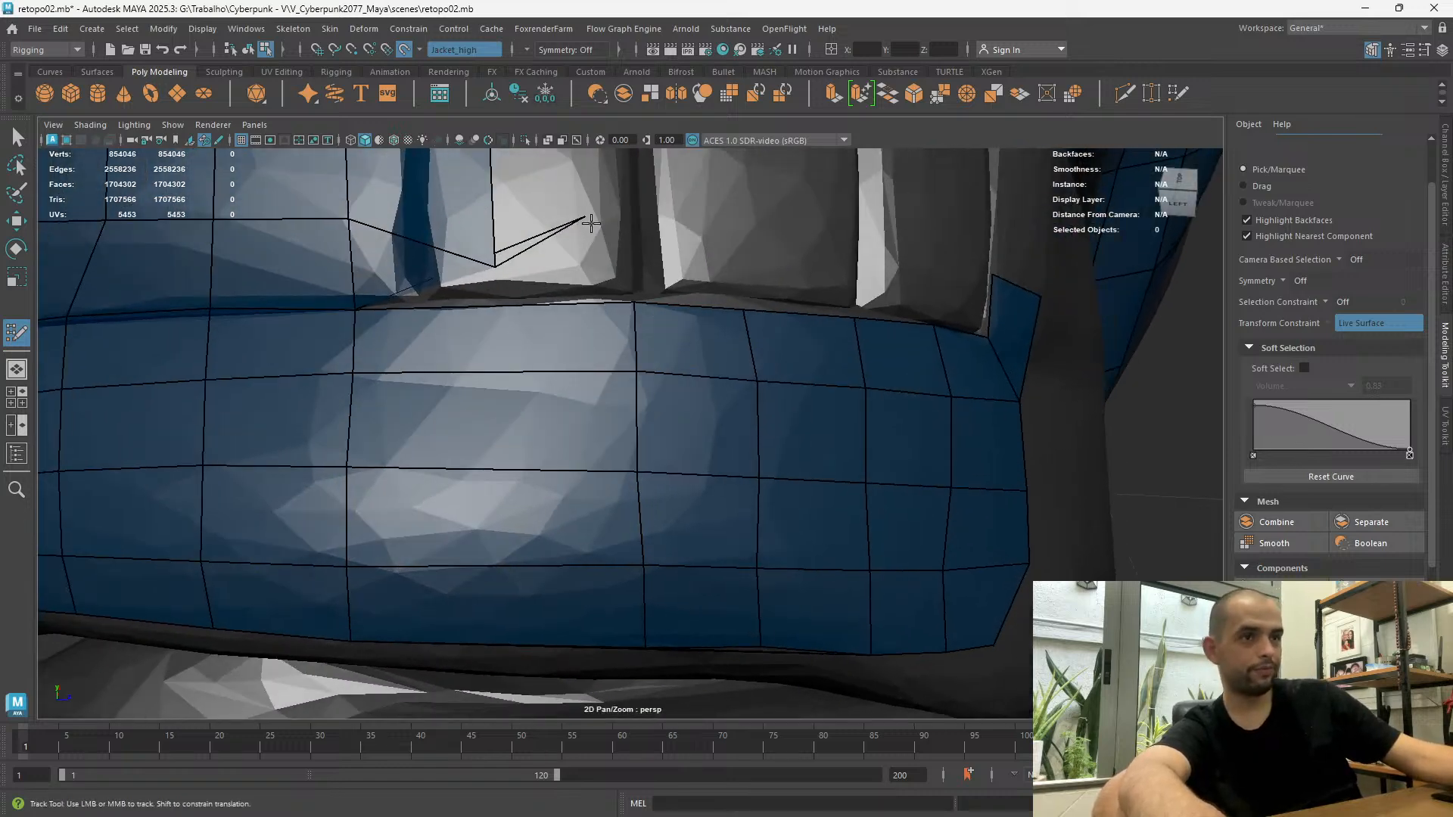
{"action": "left_click_drag", "start_coordinate": [577, 218], "coordinate": [632, 301]}
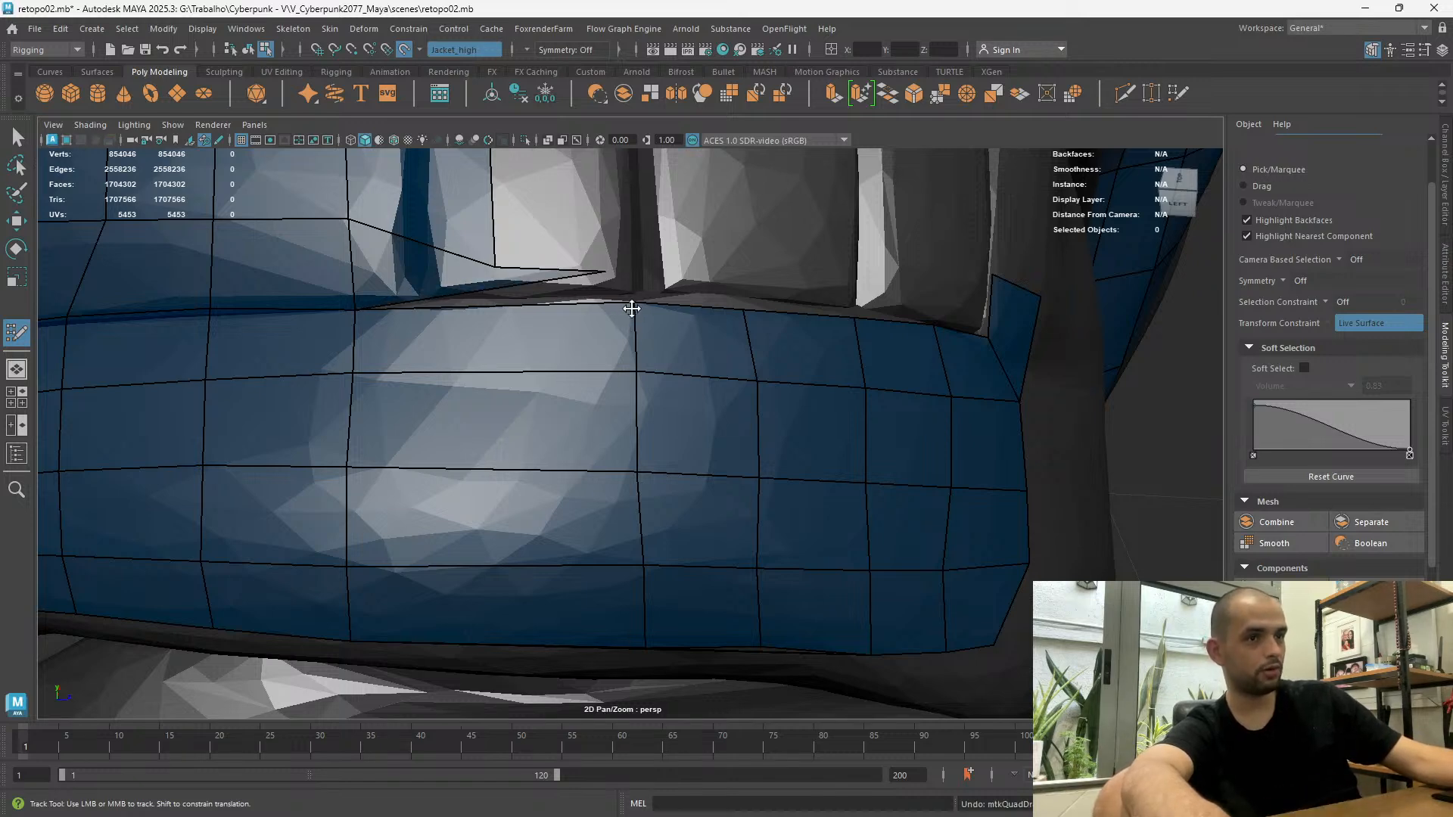
{"action": "mouse_move", "coordinate": [633, 321]}
{"action": "left_mouse_down", "text": "alt"}
{"action": "mouse_move", "coordinate": [626, 358]}
{"action": "mouse_move", "coordinate": [578, 306]}
{"action": "mouse_move", "coordinate": [598, 252]}
{"action": "left_mouse_up", "text": "alt"}
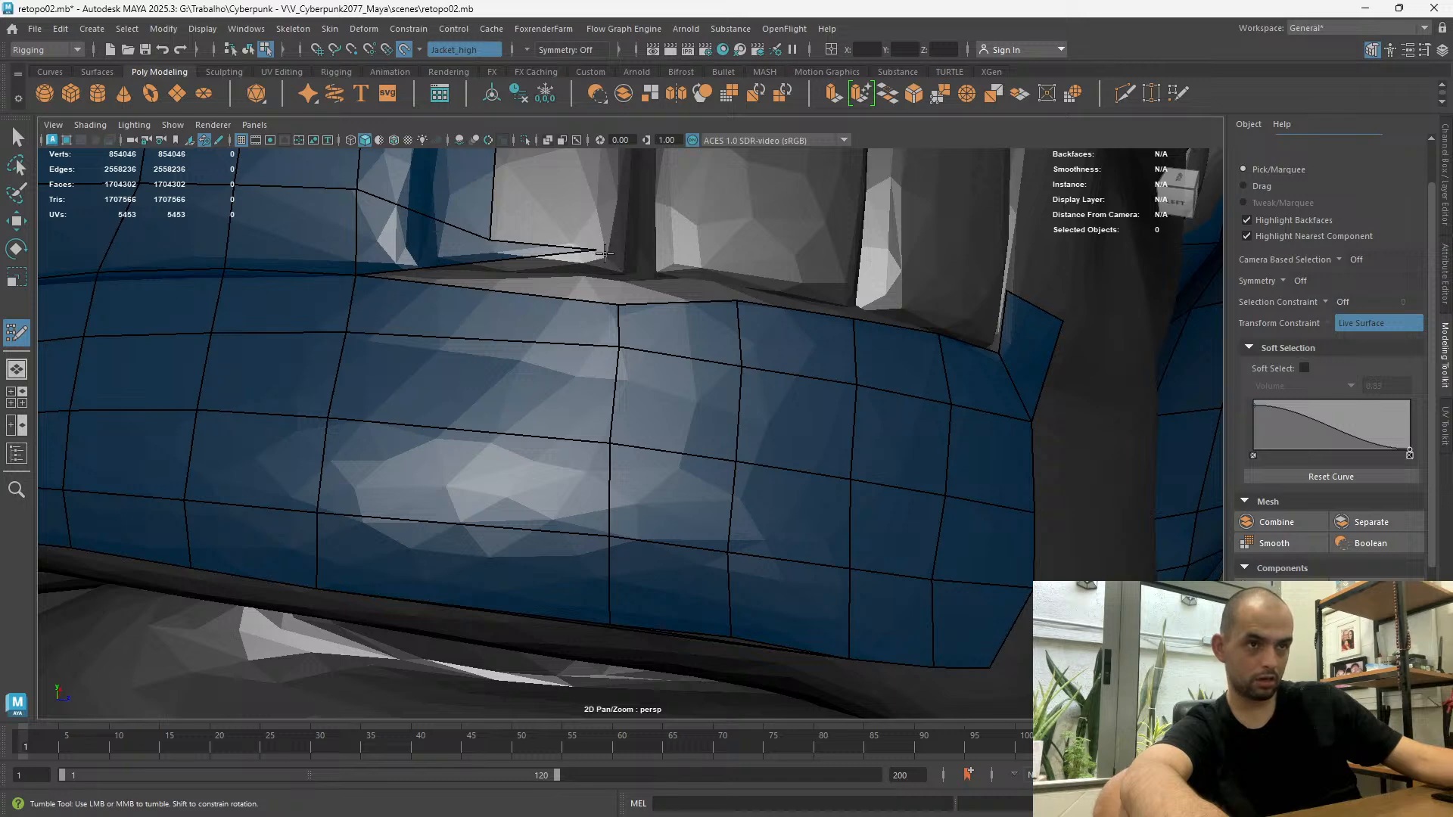
{"action": "left_click_drag", "start_coordinate": [493, 238], "coordinate": [590, 176]}
{"action": "mouse_move", "coordinate": [583, 203]}
{"action": "left_mouse_down", "text": "alt"}
{"action": "mouse_move", "coordinate": [559, 265]}
{"action": "mouse_move", "coordinate": [591, 325]}
{"action": "left_mouse_up", "text": "alt"}
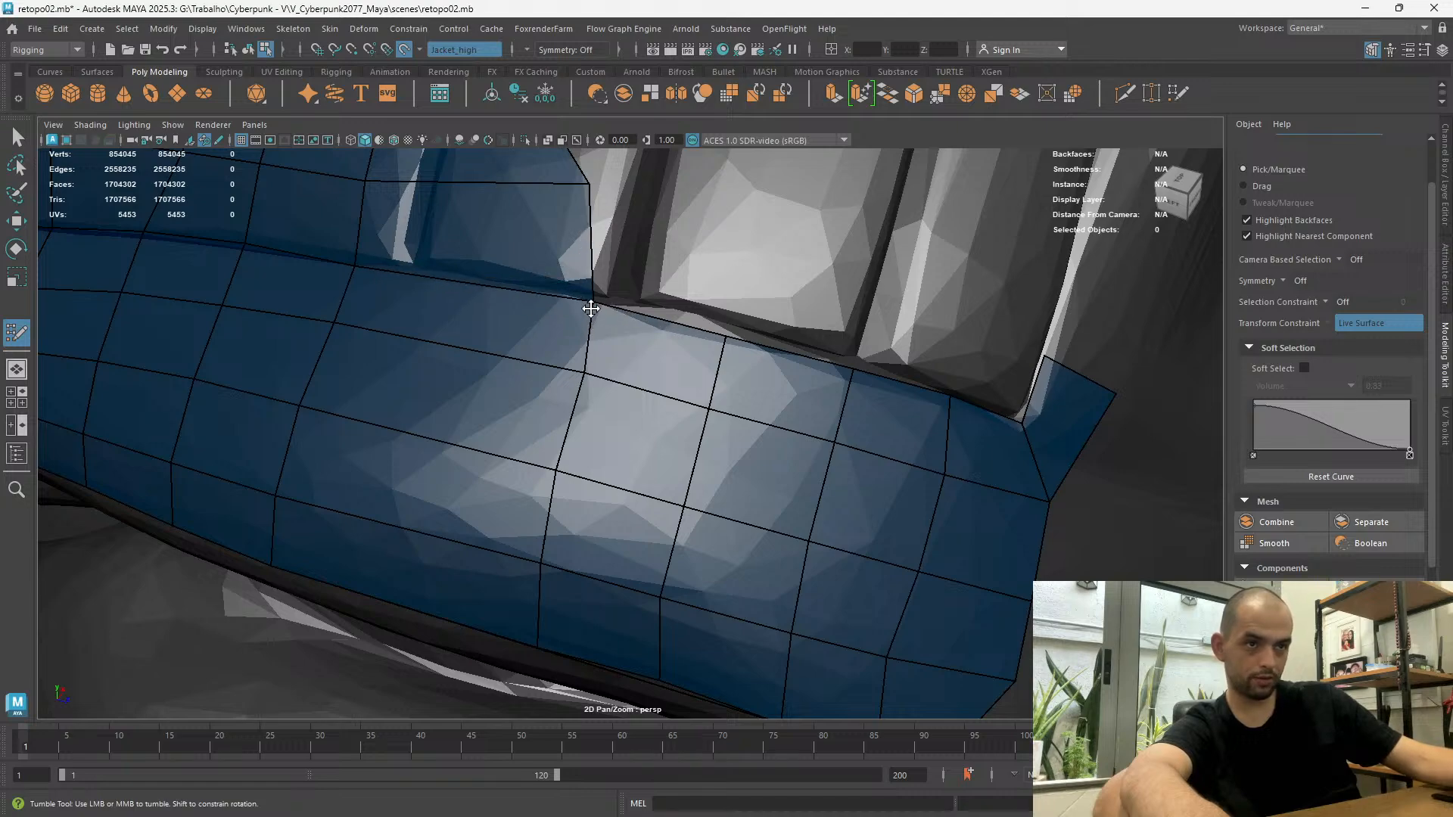
Extrude the open edge across the next vertical groove and weld the strip's upper corner to the finished row above
{"action": "right_click_drag", "start_coordinate": [597, 303], "coordinate": [598, 246], "text": "alt"}
{"action": "mouse_move", "coordinate": [598, 246]}
{"action": "left_mouse_down", "text": "alt"}
{"action": "mouse_move", "coordinate": [542, 431]}
{"action": "mouse_move", "coordinate": [593, 325]}
{"action": "mouse_move", "coordinate": [620, 327]}
{"action": "left_mouse_up", "text": "alt"}
{"action": "middle_click_drag", "start_coordinate": [620, 328], "coordinate": [623, 338]}
{"action": "right_click_drag", "start_coordinate": [623, 337], "coordinate": [700, 235], "text": "alt"}
{"action": "middle_click_drag", "start_coordinate": [704, 219], "coordinate": [702, 404], "text": "alt"}
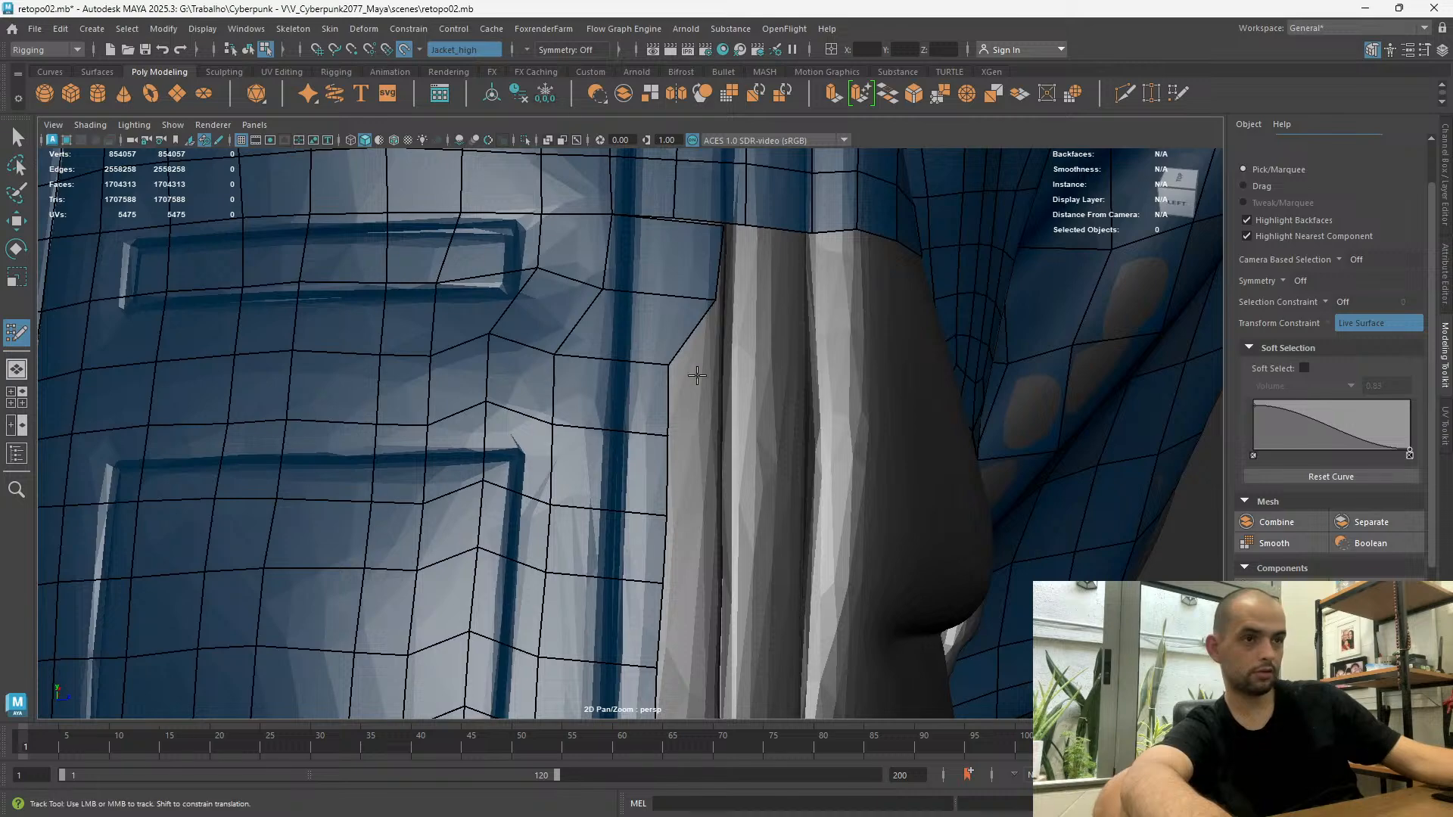
{"action": "left_click_drag", "start_coordinate": [720, 226], "coordinate": [676, 215]}
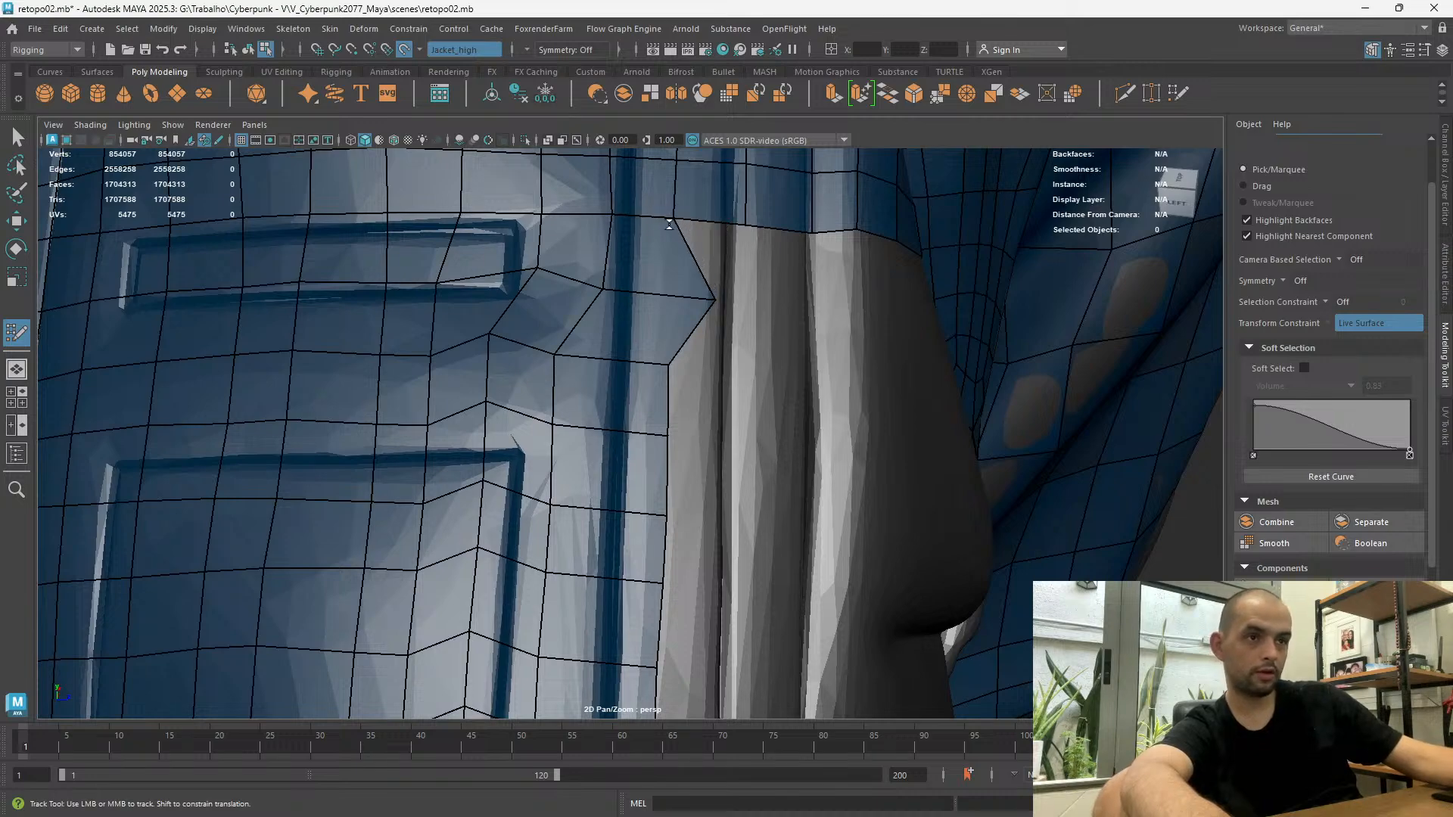
Adjust the next vertex on the cuff's upper edge and weld the newest strip's lower corner onto it
{"action": "middle_click_drag", "start_coordinate": [673, 629], "coordinate": [663, 329], "text": "alt"}
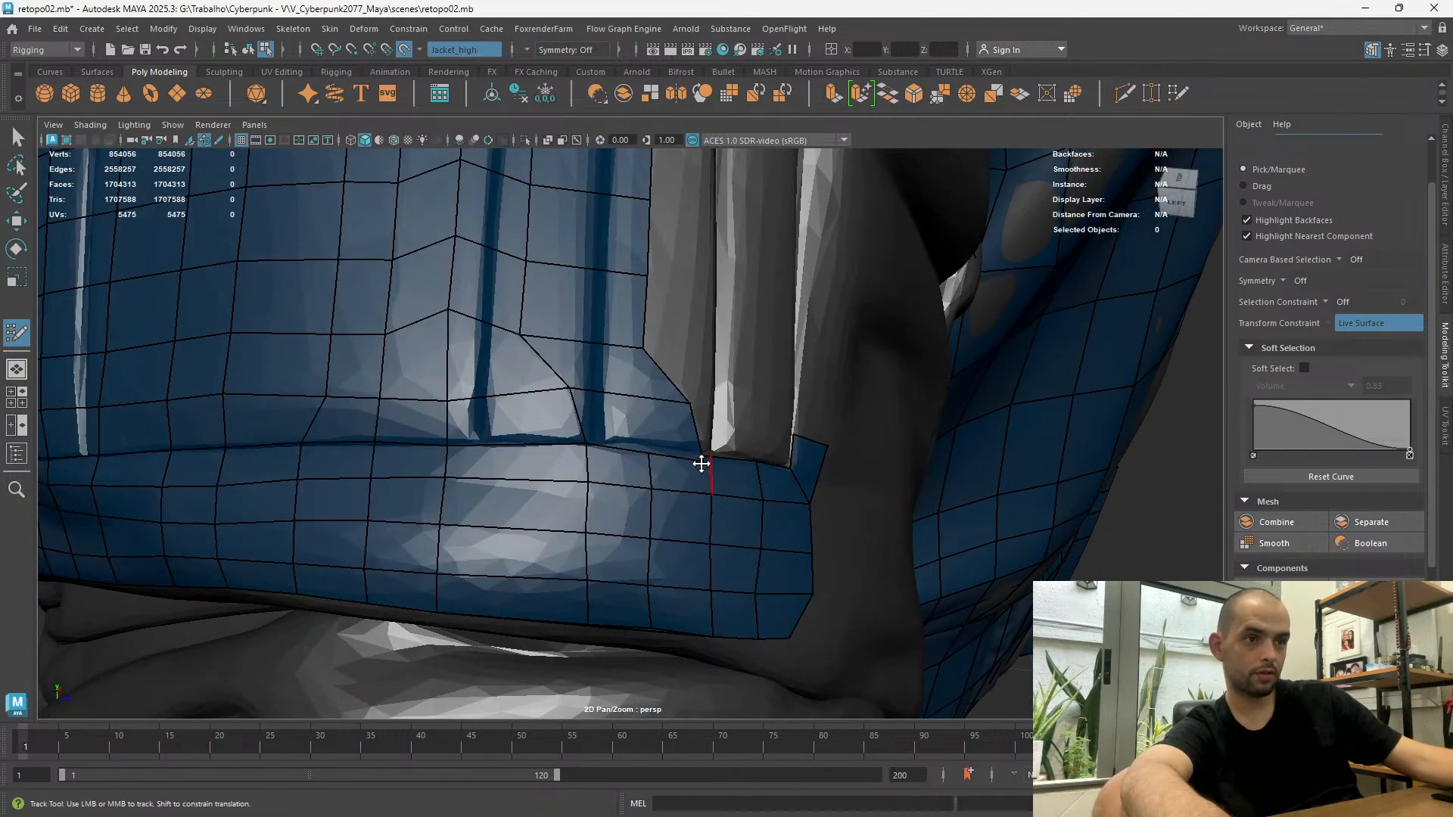
{"action": "scroll", "coordinate": [706, 452], "scroll_direction": "up", "scroll_amount": 5}
{"action": "middle_click_drag", "start_coordinate": [803, 324], "coordinate": [636, 411], "text": "alt"}
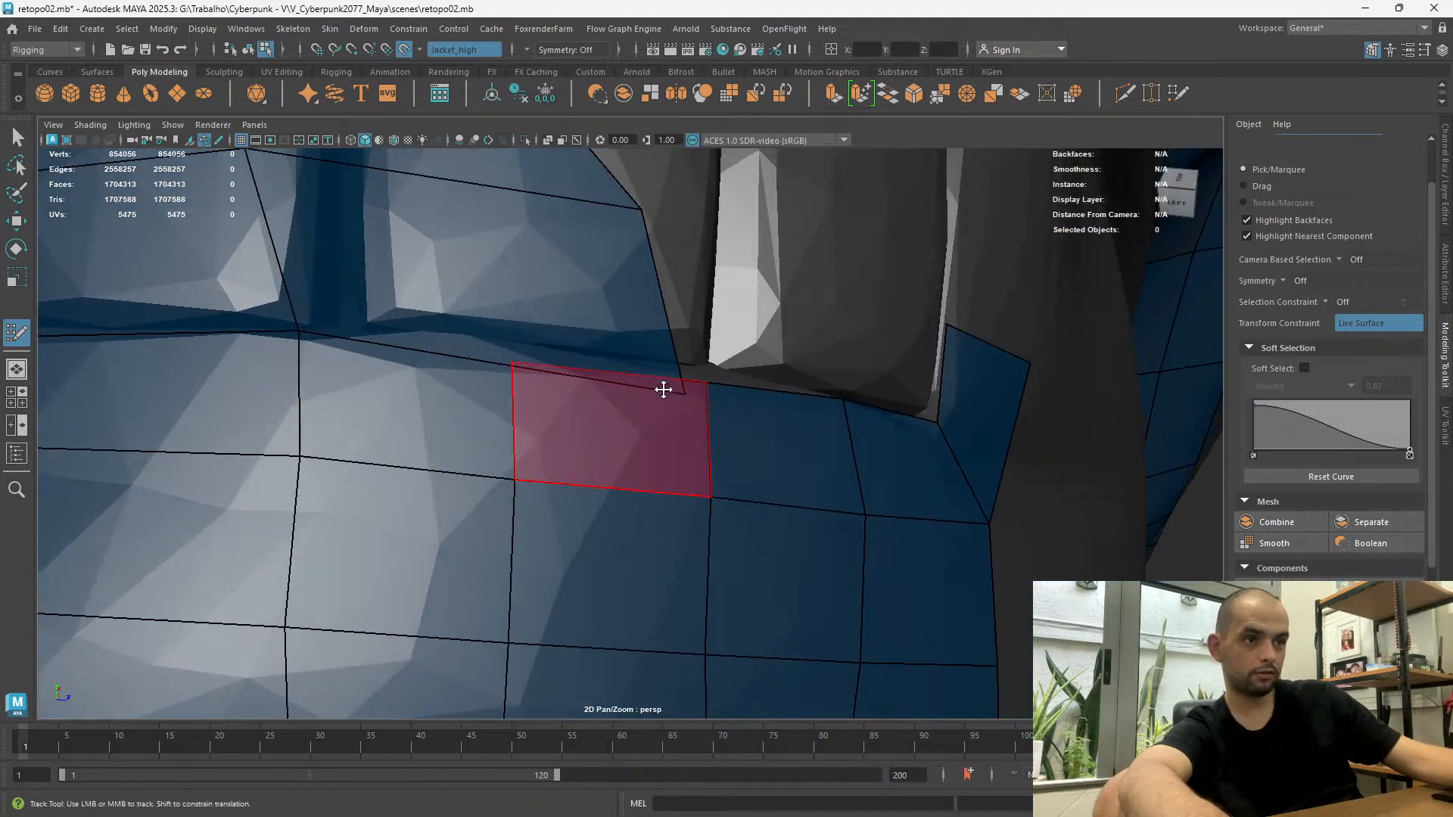
{"action": "left_click_drag", "start_coordinate": [675, 382], "coordinate": [516, 280]}
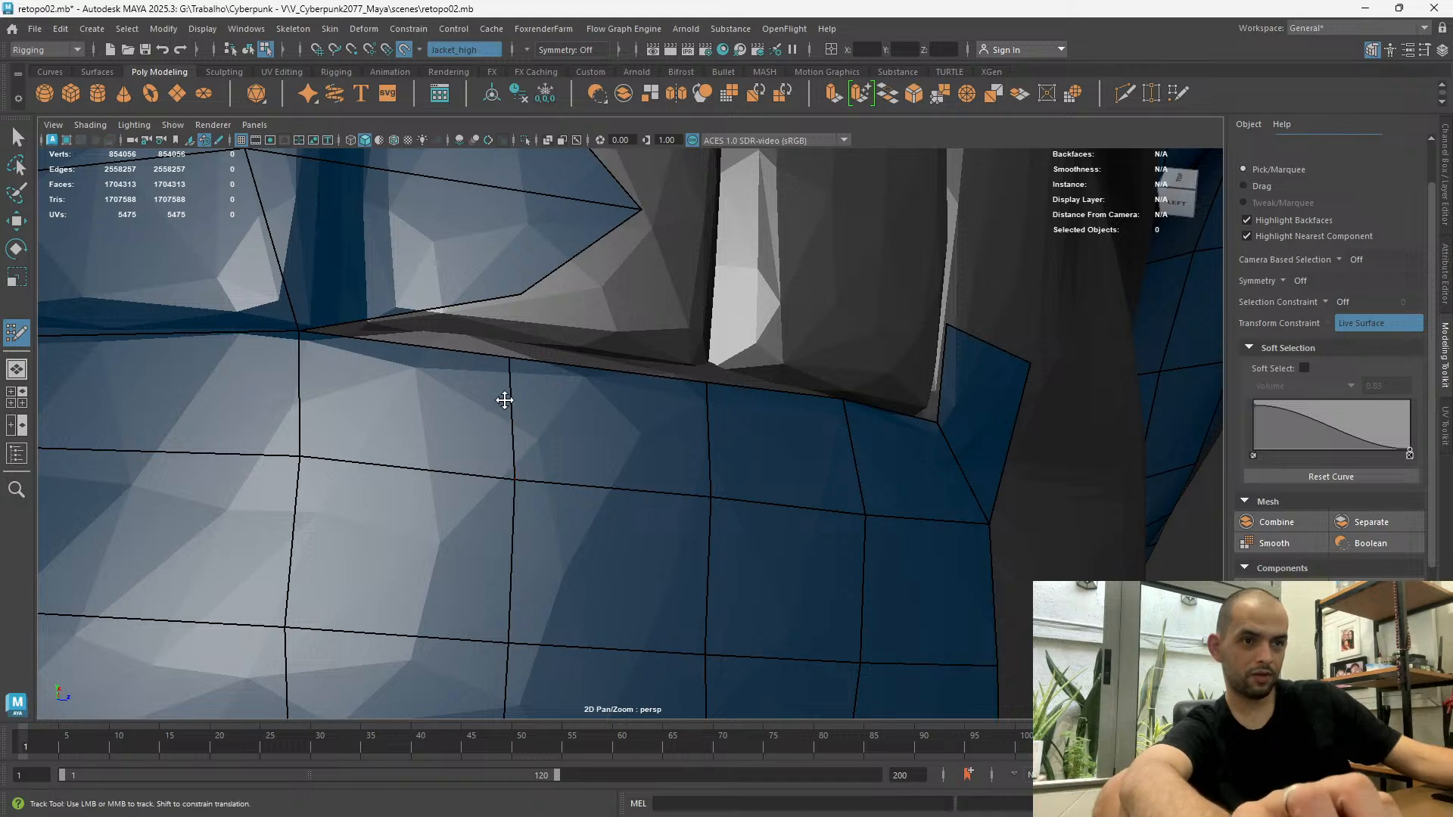
{"action": "left_click_drag", "start_coordinate": [511, 361], "coordinate": [516, 391]}
{"action": "left_click_drag", "start_coordinate": [520, 293], "coordinate": [512, 356]}
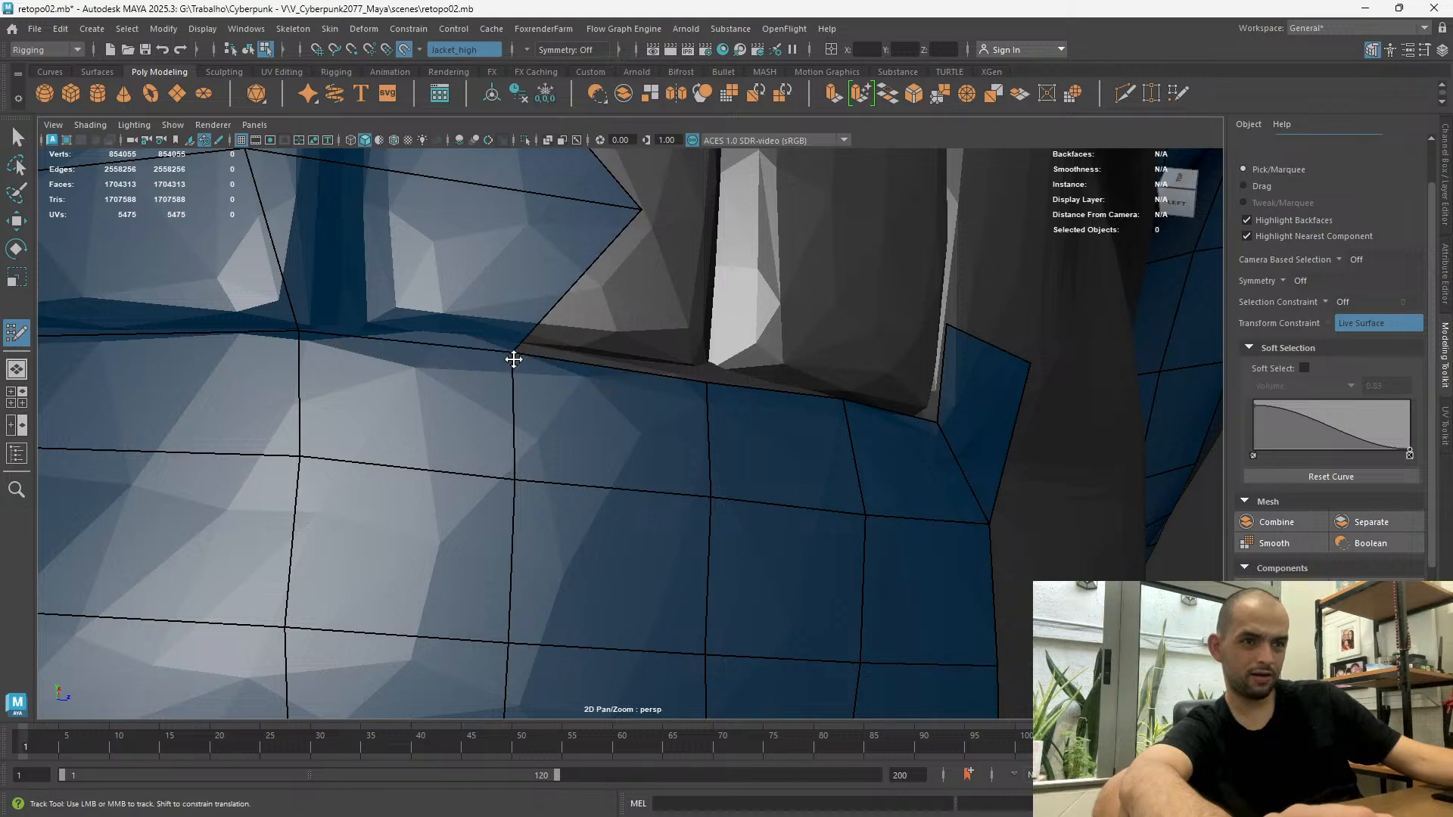
Pull the protruding border vertex above the cuff weld inward to straighten the strip's open edge
{"action": "scroll", "coordinate": [647, 453], "scroll_direction": "down", "scroll_amount": 4}
{"action": "left_click_drag", "start_coordinate": [643, 424], "coordinate": [612, 417], "text": "alt"}
{"action": "scroll", "coordinate": [580, 348], "scroll_direction": "down", "scroll_amount": 4}
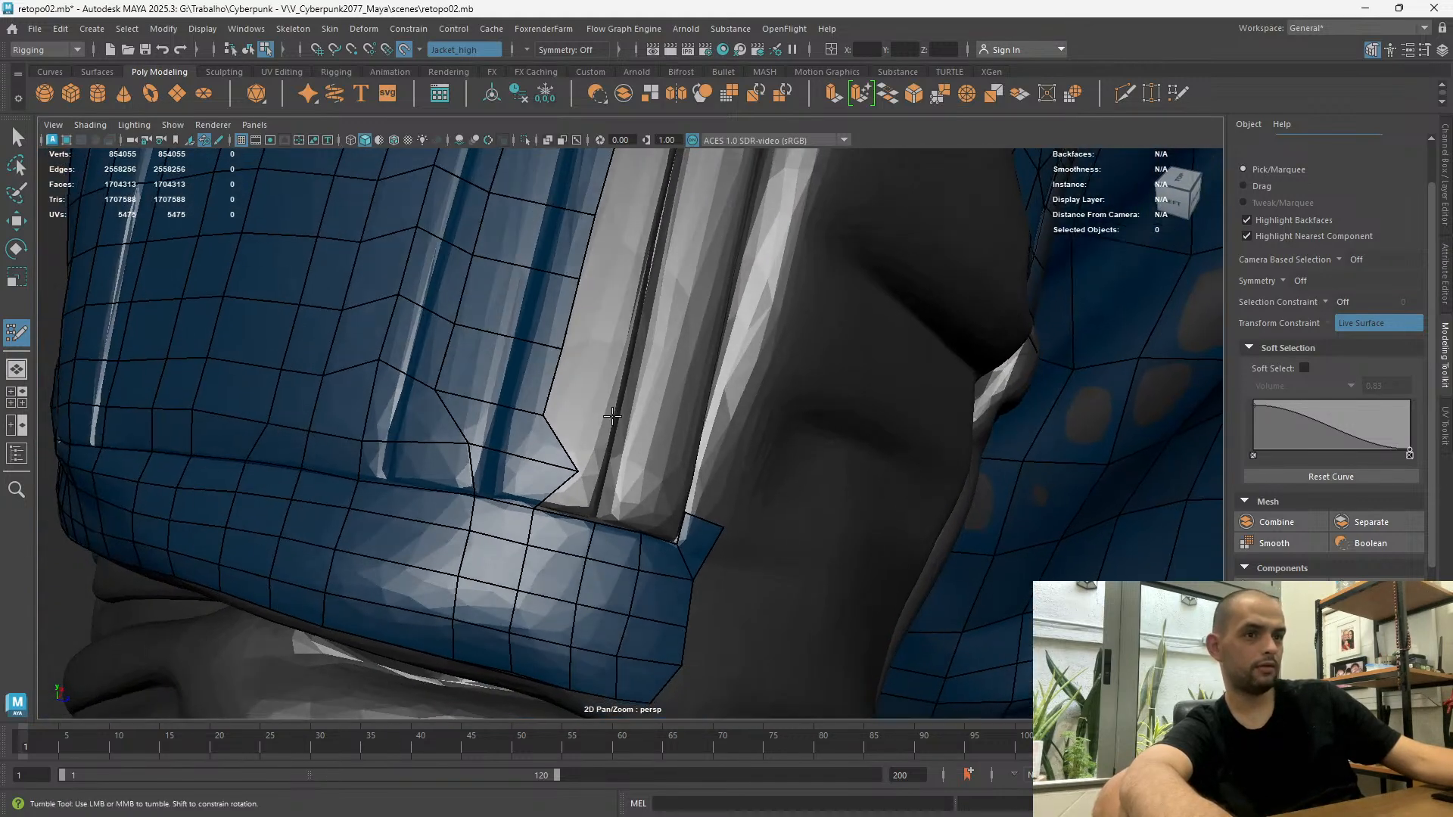
{"action": "left_click_drag", "start_coordinate": [584, 472], "coordinate": [537, 474]}
Align the protruding border vertex near the strip's upper end with the rest of the open edge
{"action": "scroll", "coordinate": [628, 492], "scroll_direction": "down", "scroll_amount": 5}
{"action": "left_click_drag", "start_coordinate": [615, 290], "coordinate": [631, 228], "text": "alt"}
{"action": "middle_click_drag", "start_coordinate": [631, 229], "coordinate": [626, 255], "text": "alt"}
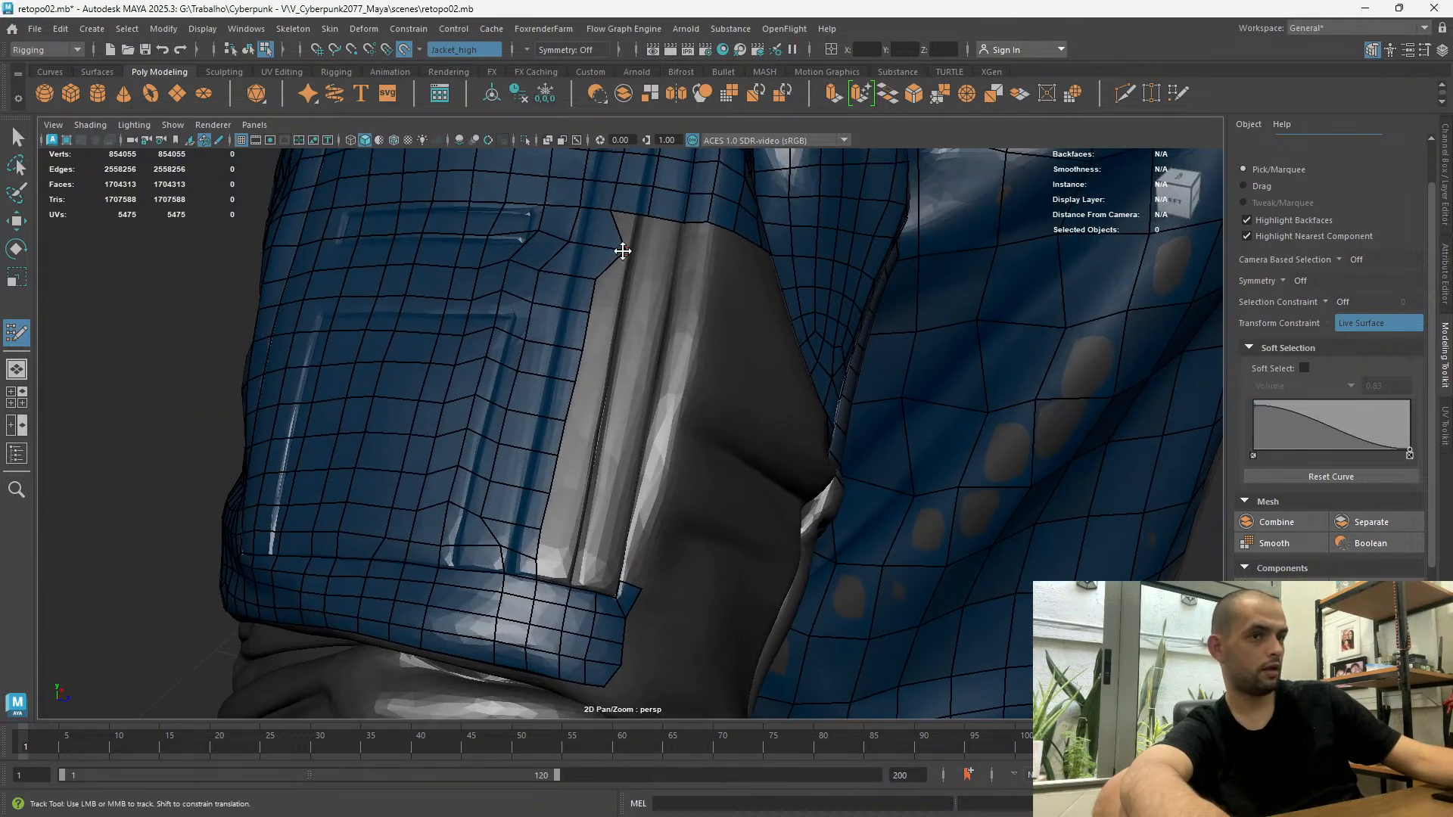
{"action": "left_click_drag", "start_coordinate": [598, 246], "coordinate": [557, 360], "text": "alt"}
{"action": "right_click_drag", "start_coordinate": [557, 359], "coordinate": [620, 405], "text": "alt"}
{"action": "middle_click_drag", "start_coordinate": [621, 405], "coordinate": [619, 400], "text": "alt"}
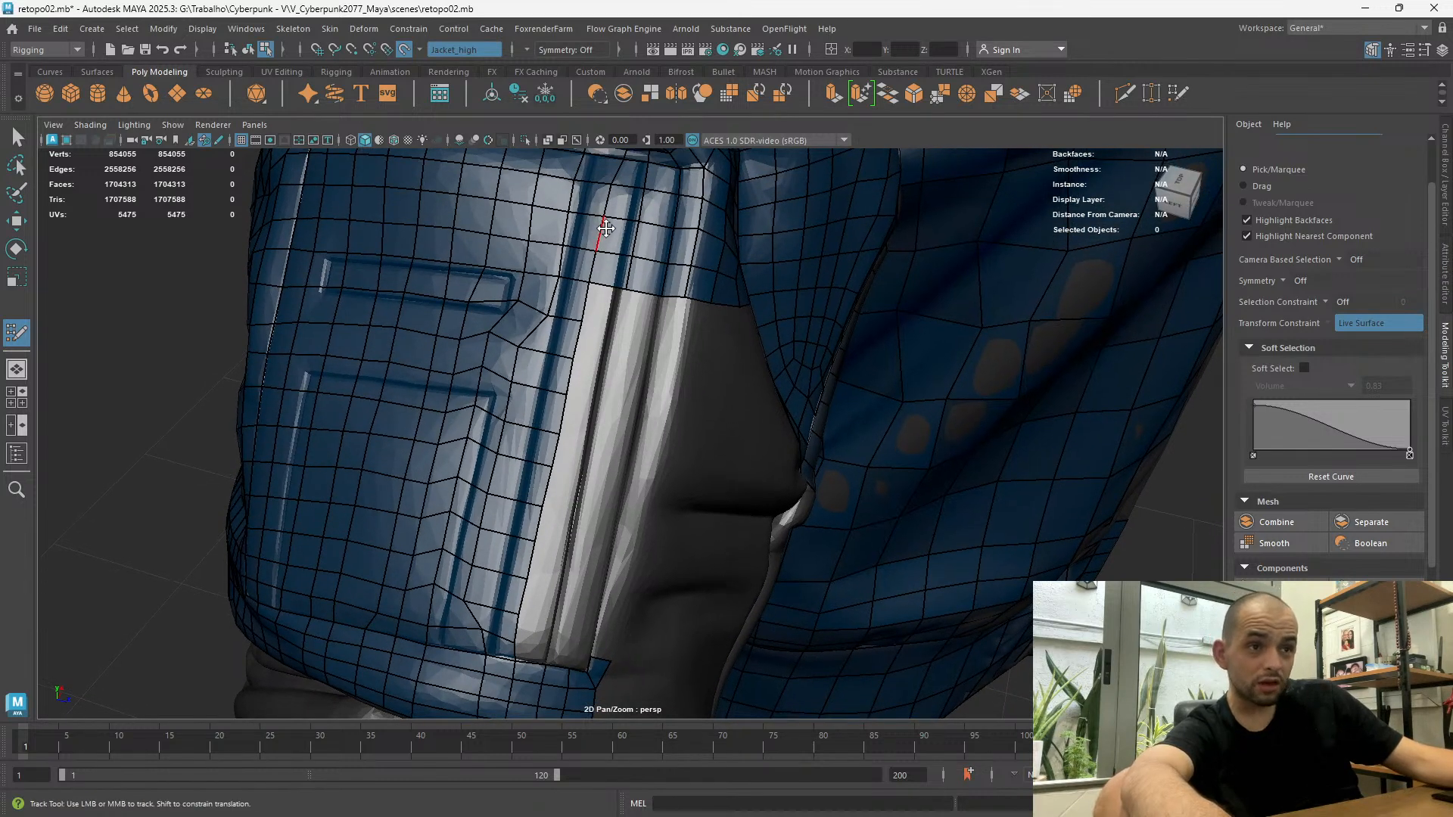
Delete the surplus vertical edge loop across the cuff and merge the leftover vertex on its lower border
{"action": "middle_click_drag", "start_coordinate": [701, 534], "coordinate": [705, 398], "text": "alt"}
{"action": "right_click_drag", "start_coordinate": [545, 492], "coordinate": [568, 529], "text": "alt"}
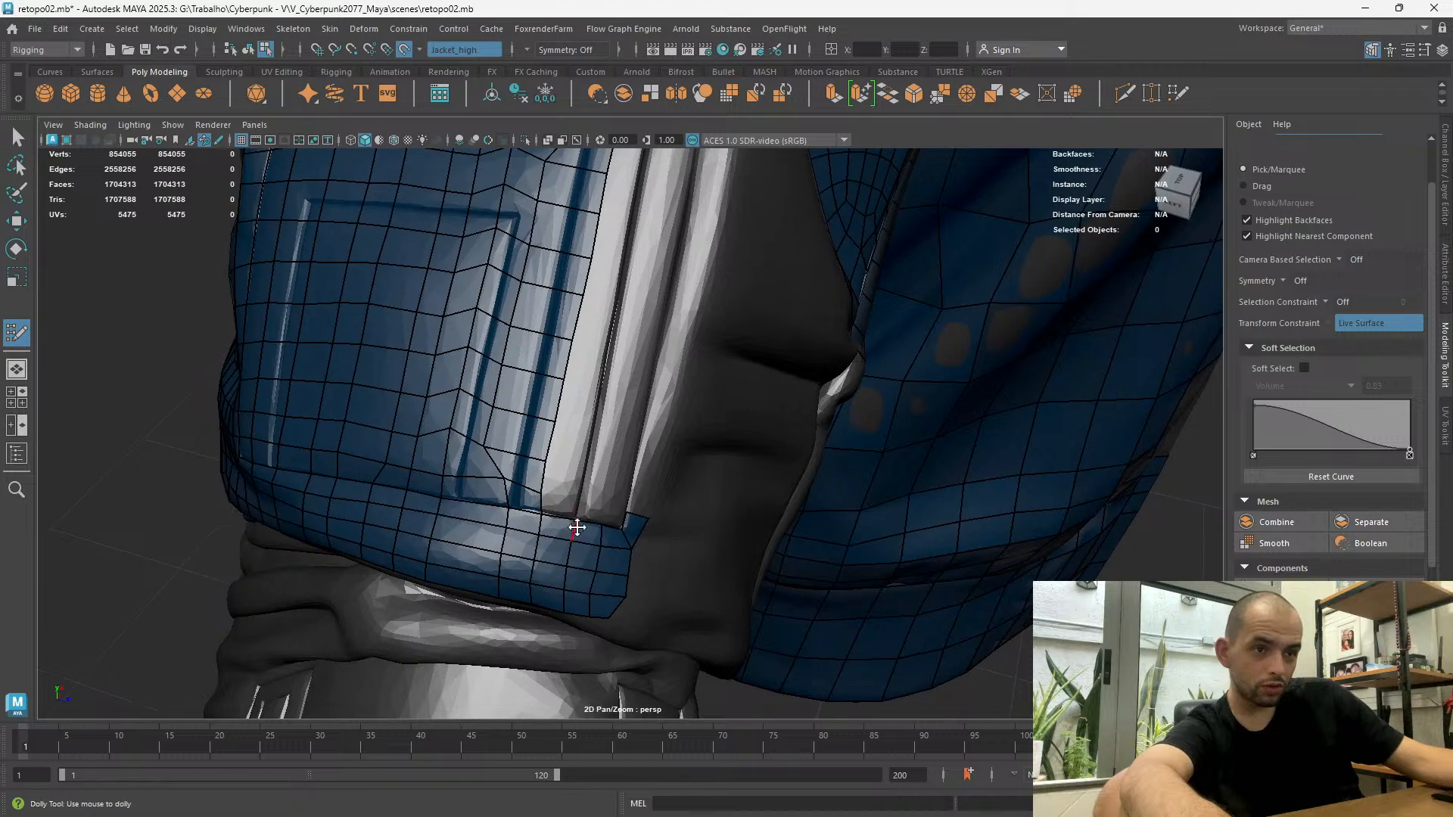
{"action": "right_click_drag", "start_coordinate": [539, 477], "coordinate": [572, 543], "text": "alt"}
{"action": "double_click", "coordinate": [594, 511]}
{"action": "key", "text": "ctrl+Delete"}
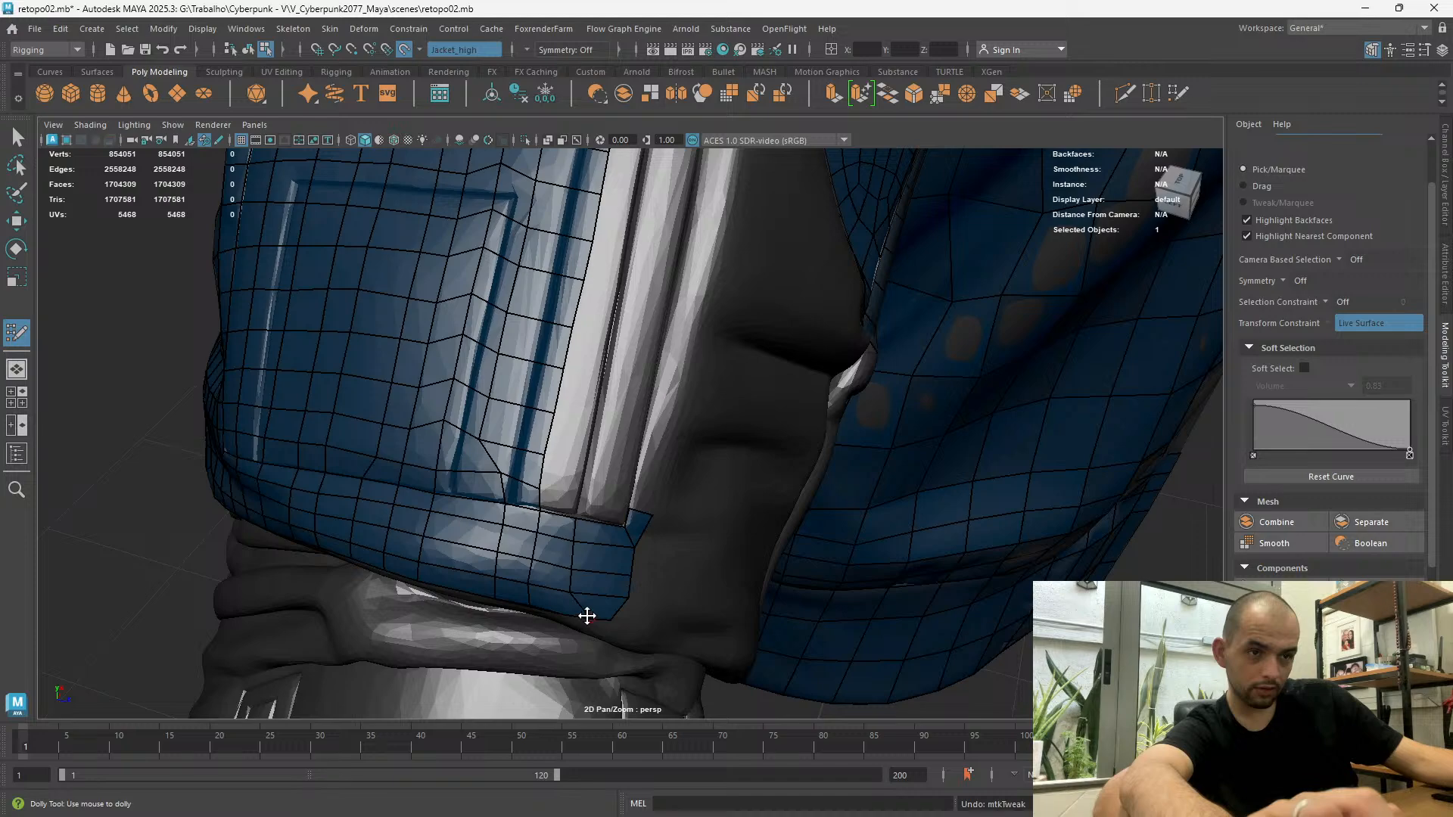
{"action": "left_click_drag", "start_coordinate": [568, 611], "coordinate": [573, 582]}
{"action": "left_click_drag", "start_coordinate": [578, 409], "coordinate": [590, 346], "text": "alt"}
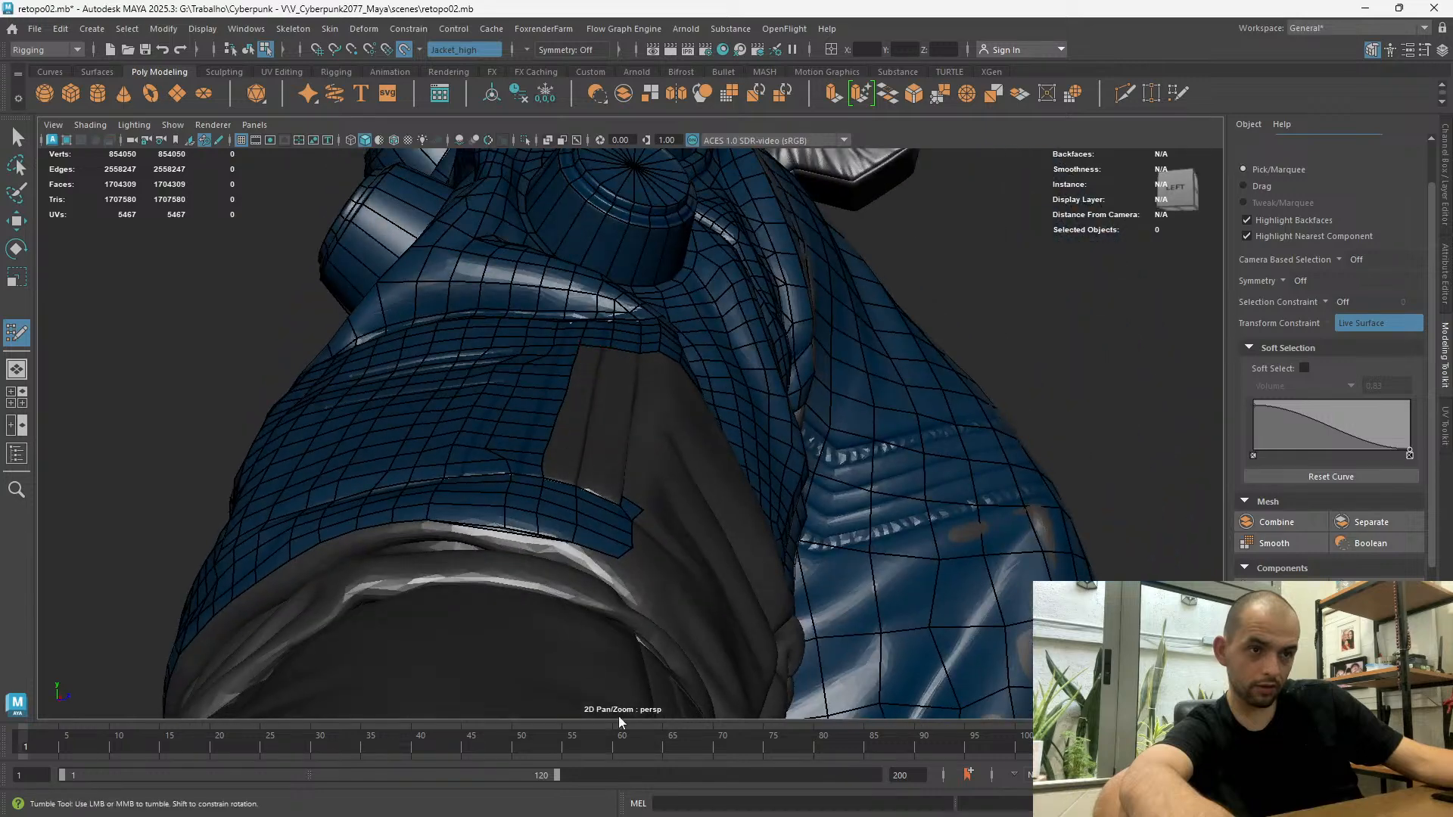
Delete the leftover sliver along the cuff's lower border so the edge follows a clean line
{"action": "right_click_drag", "start_coordinate": [557, 583], "coordinate": [900, 371]}
{"action": "right_click_drag", "start_coordinate": [577, 581], "coordinate": [386, 405], "text": "alt"}
{"action": "middle_click_drag", "start_coordinate": [386, 406], "coordinate": [477, 431], "text": "alt"}
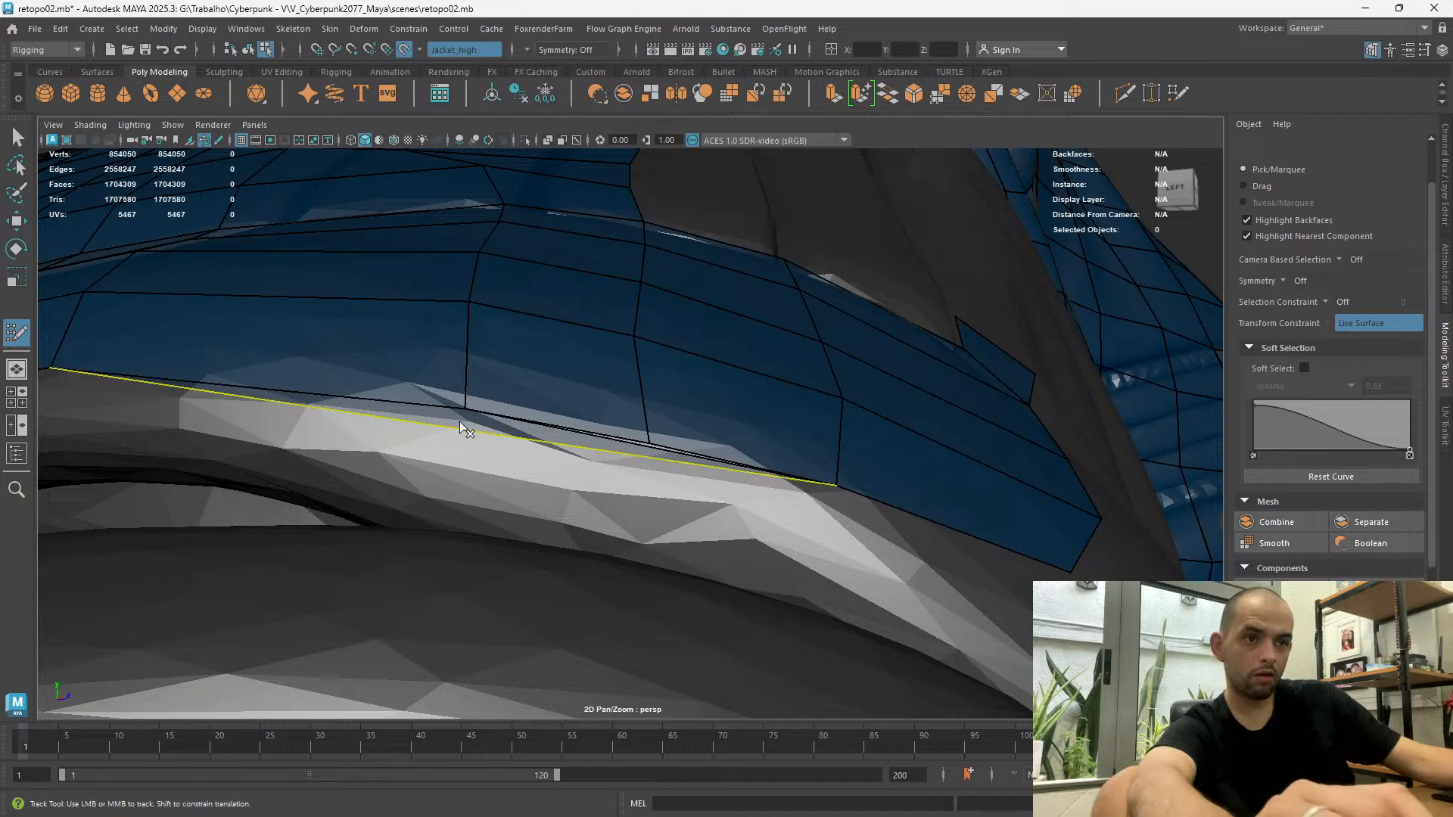
{"action": "left_click", "coordinate": [476, 414], "text": "ctrl+shift"}
{"action": "left_click_drag", "start_coordinate": [475, 420], "coordinate": [557, 529], "text": "alt"}
{"action": "right_click_drag", "start_coordinate": [556, 530], "coordinate": [499, 398], "text": "alt"}
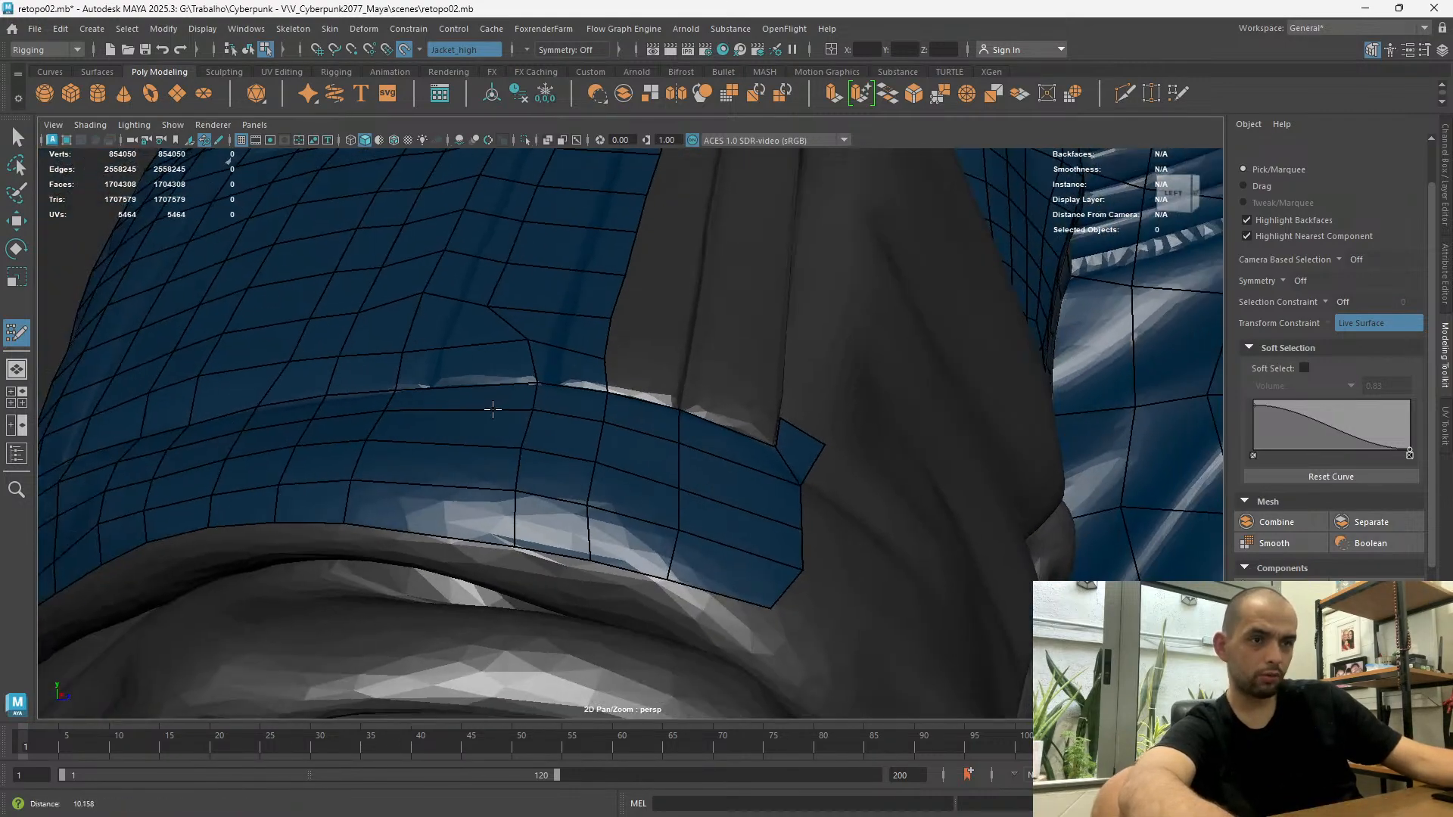
Extrude the sleeve's long open border beside the pocket into a new strip of quads across the next groove
{"action": "right_click_drag", "start_coordinate": [602, 589], "coordinate": [489, 516], "text": "alt"}
{"action": "left_click_drag", "start_coordinate": [490, 515], "coordinate": [662, 409], "text": "alt"}
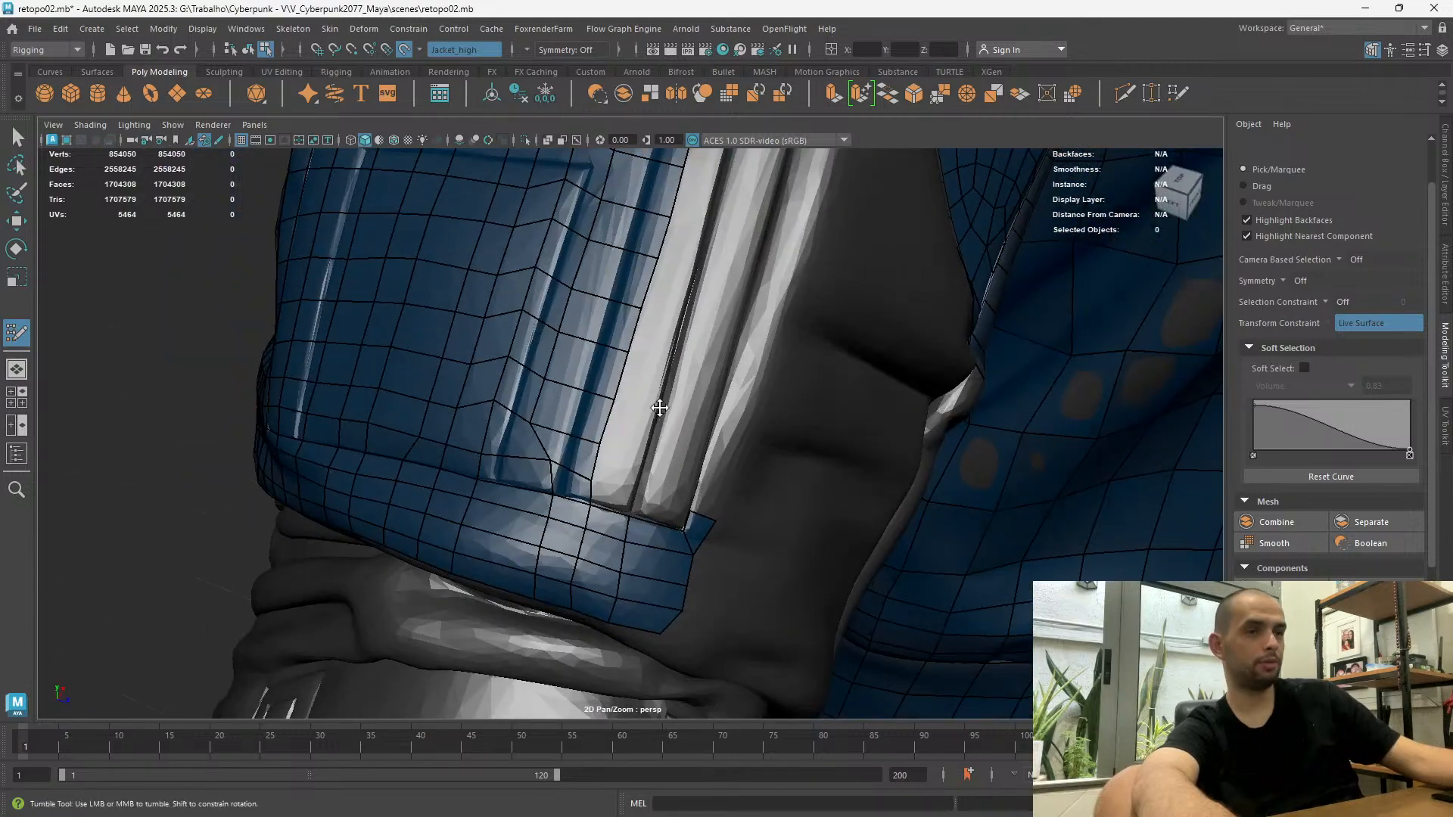
{"action": "right_click_drag", "start_coordinate": [661, 409], "coordinate": [585, 391], "text": "alt"}
{"action": "middle_click_drag", "start_coordinate": [586, 391], "coordinate": [444, 510], "text": "alt"}
{"action": "left_click_drag", "start_coordinate": [444, 510], "coordinate": [512, 558], "text": "alt"}
{"action": "mouse_move", "coordinate": [521, 357]}
{"action": "middle_mouse_down", "text": "alt"}
{"action": "mouse_move", "coordinate": [524, 303]}
{"action": "mouse_move", "coordinate": [514, 334]}
{"action": "middle_mouse_up", "text": "alt"}
{"action": "key", "text": "Tab"}
{"action": "middle_click_drag", "start_coordinate": [529, 277], "coordinate": [546, 299]}
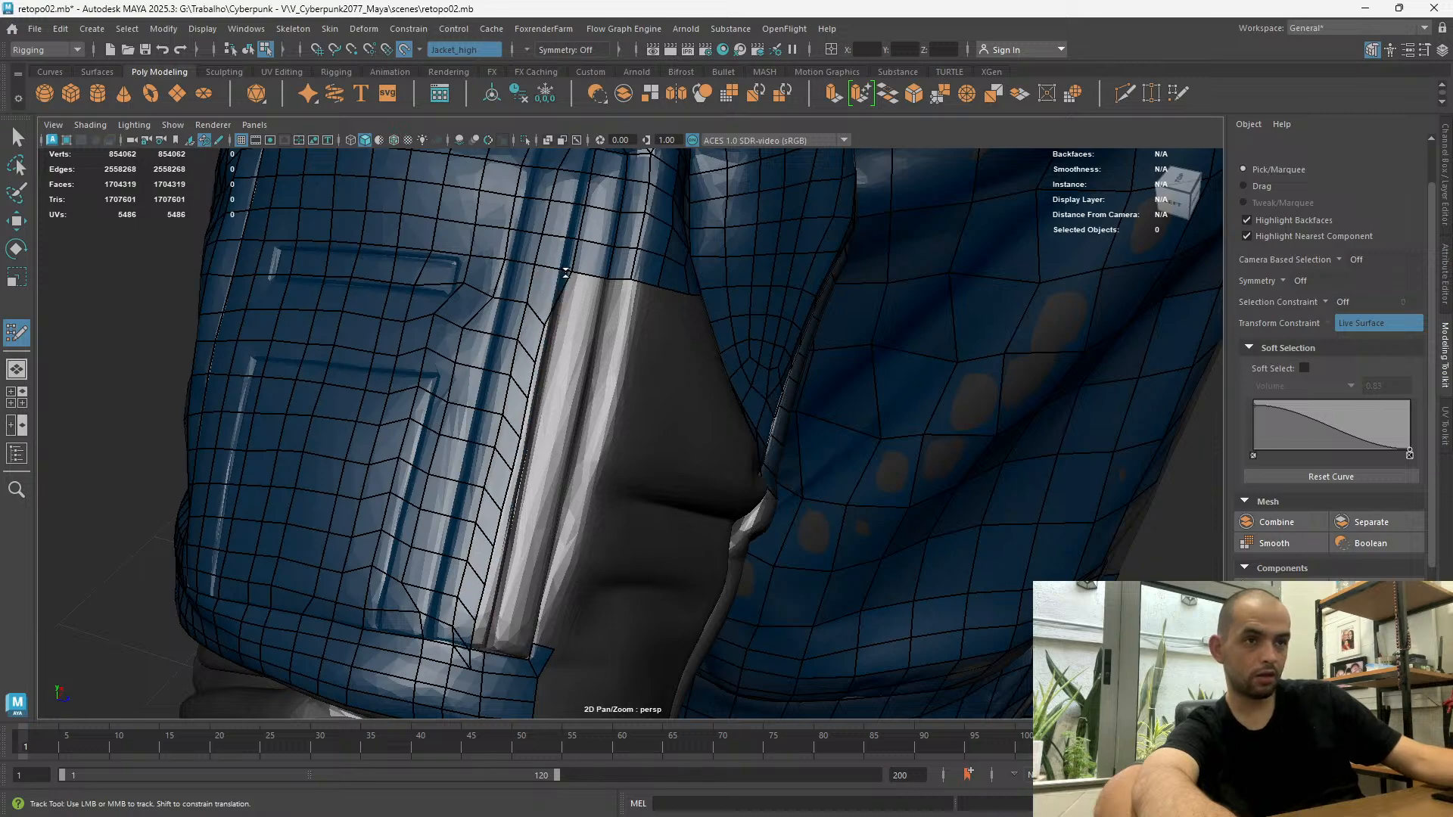
Weld the new strip's end vertices onto the mesh above it and onto the cuff's upper edge
{"action": "scroll", "coordinate": [558, 494], "scroll_direction": "up", "scroll_amount": 3}
{"action": "middle_click_drag", "start_coordinate": [567, 659], "coordinate": [597, 375], "text": "alt"}
{"action": "scroll", "coordinate": [530, 355], "scroll_direction": "up", "scroll_amount": 2}
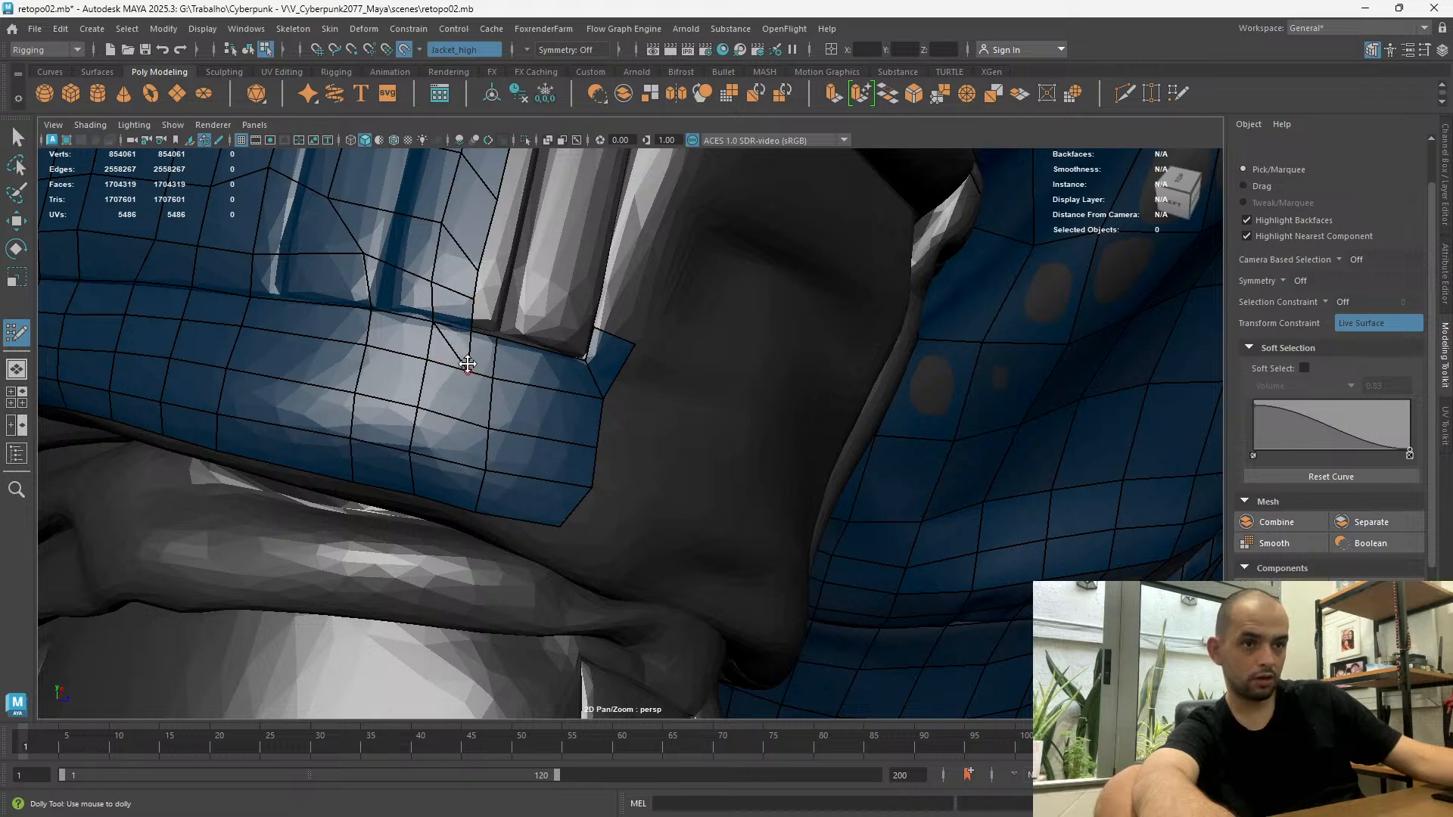
{"action": "scroll", "coordinate": [468, 366], "scroll_direction": "up", "scroll_amount": 1}
{"action": "left_click_drag", "start_coordinate": [446, 321], "coordinate": [490, 217]}
{"action": "scroll", "coordinate": [475, 258], "scroll_direction": "down", "scroll_amount": 1}
{"action": "key", "text": "ctrl+z"}
{"action": "middle_click_drag", "start_coordinate": [467, 271], "coordinate": [494, 429], "text": "alt"}
{"action": "right_click_drag", "start_coordinate": [493, 416], "coordinate": [522, 474], "text": "alt"}
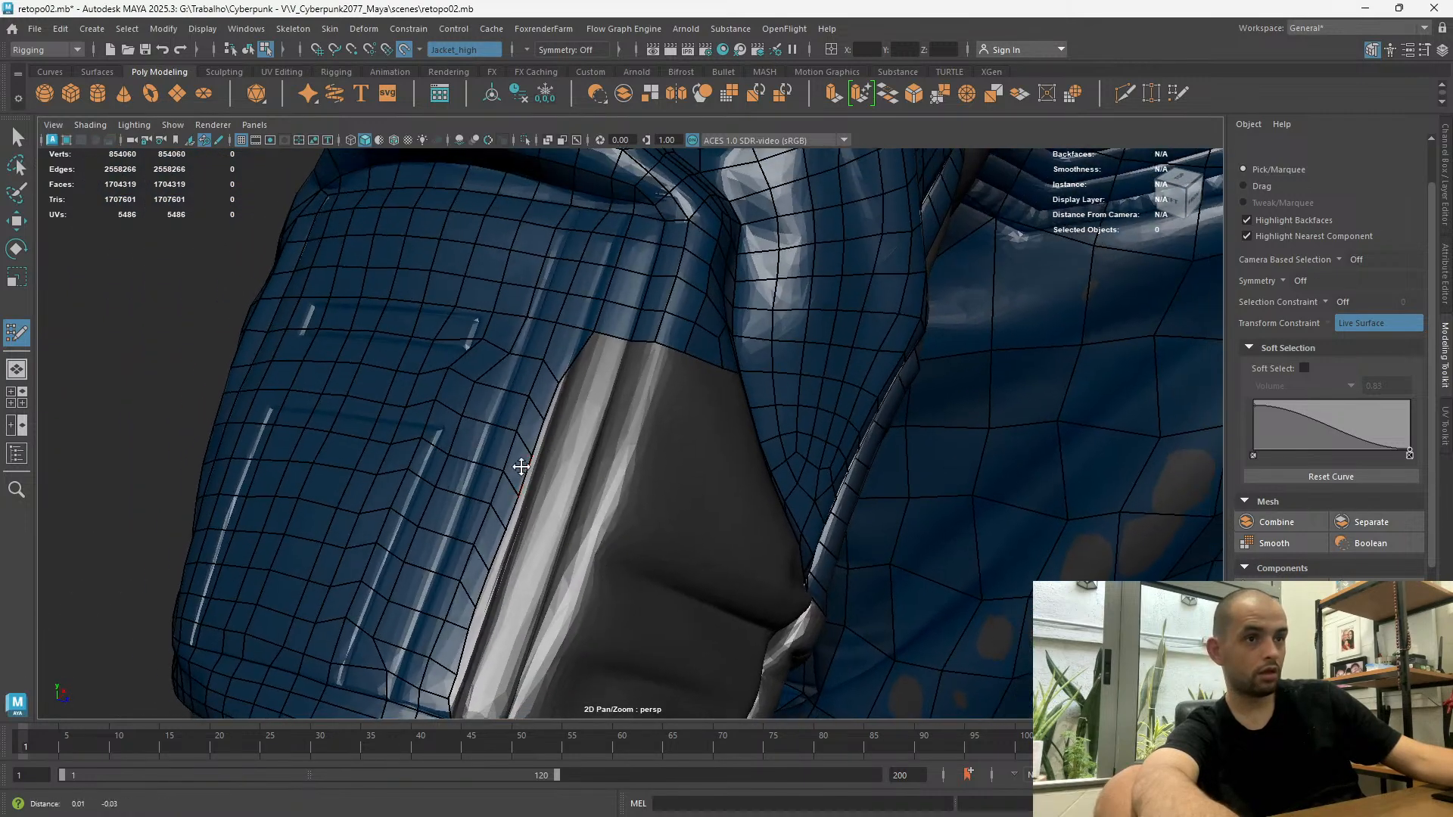
Extrude another strip from the open border over the next ridge and weld its upper corner to the adjoining mesh
{"action": "middle_click_drag", "start_coordinate": [521, 474], "coordinate": [528, 407], "text": "alt"}
{"action": "middle_click_drag", "start_coordinate": [618, 376], "coordinate": [614, 338], "text": "alt"}
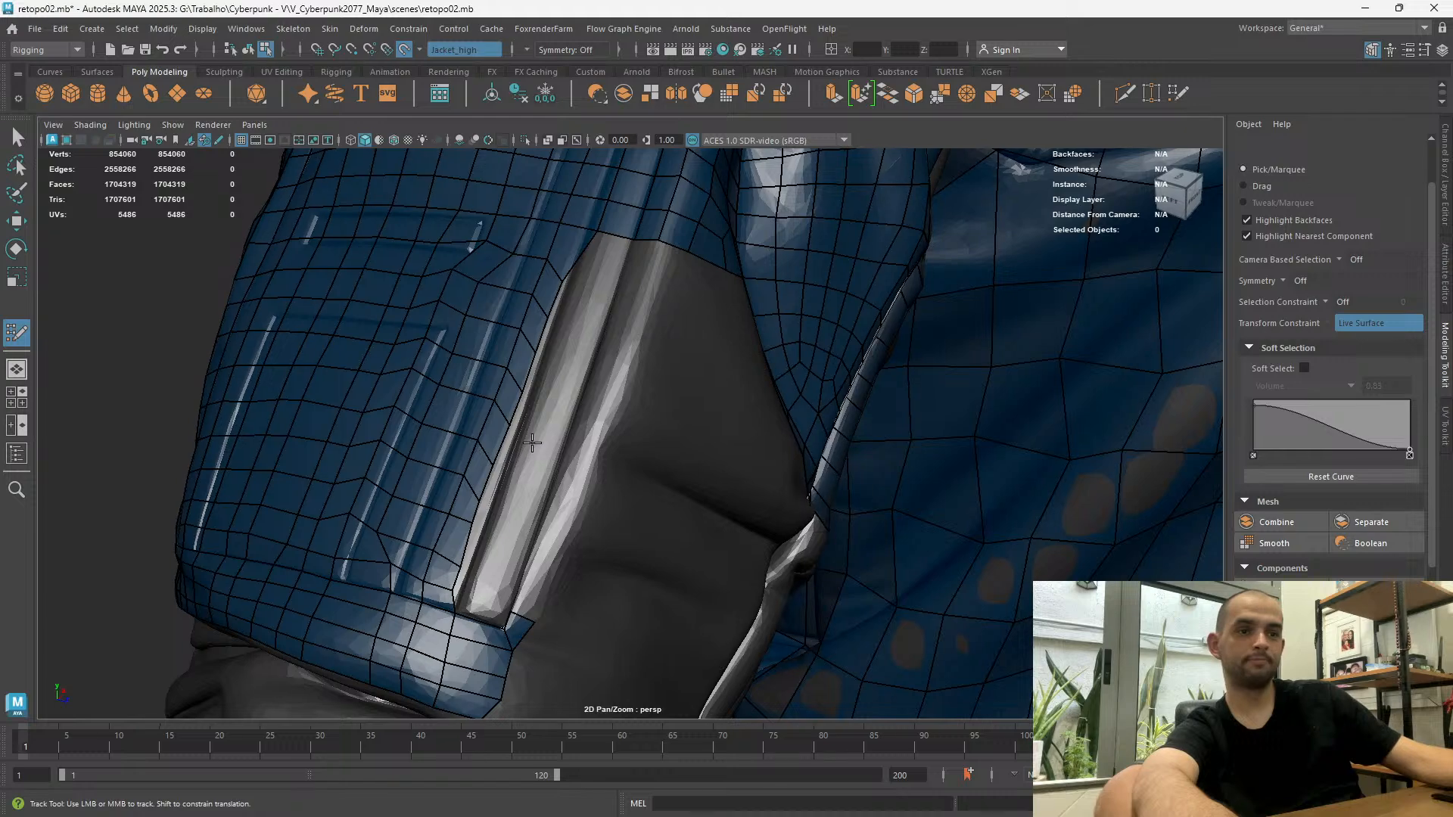
{"action": "left_click_drag", "start_coordinate": [556, 445], "coordinate": [536, 415], "text": "alt"}
{"action": "middle_click_drag", "start_coordinate": [535, 416], "coordinate": [534, 377], "text": "alt"}
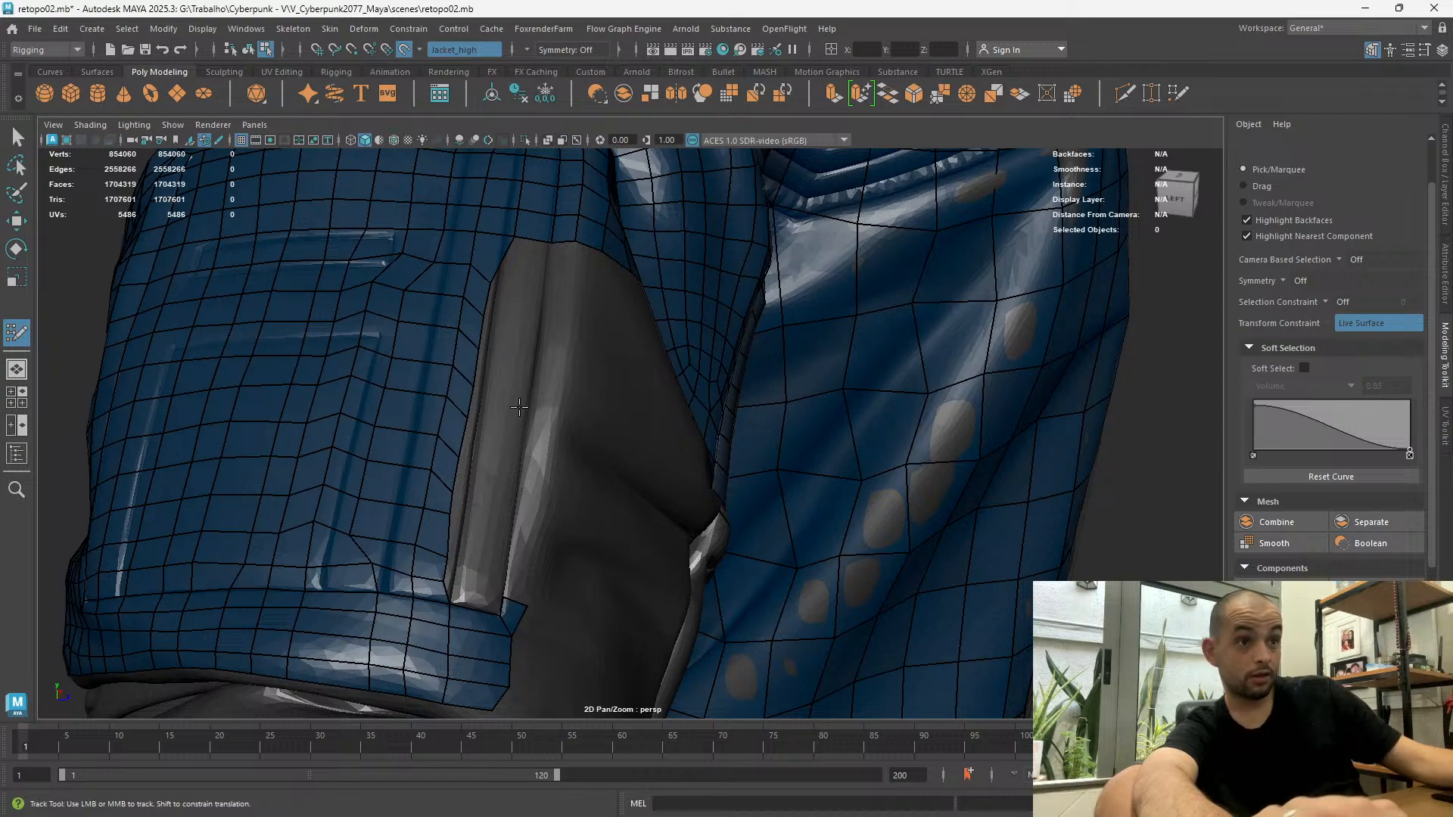
{"action": "right_click_drag", "start_coordinate": [519, 408], "coordinate": [558, 518], "text": "alt"}
{"action": "middle_click_drag", "start_coordinate": [558, 517], "coordinate": [529, 415], "text": "alt"}
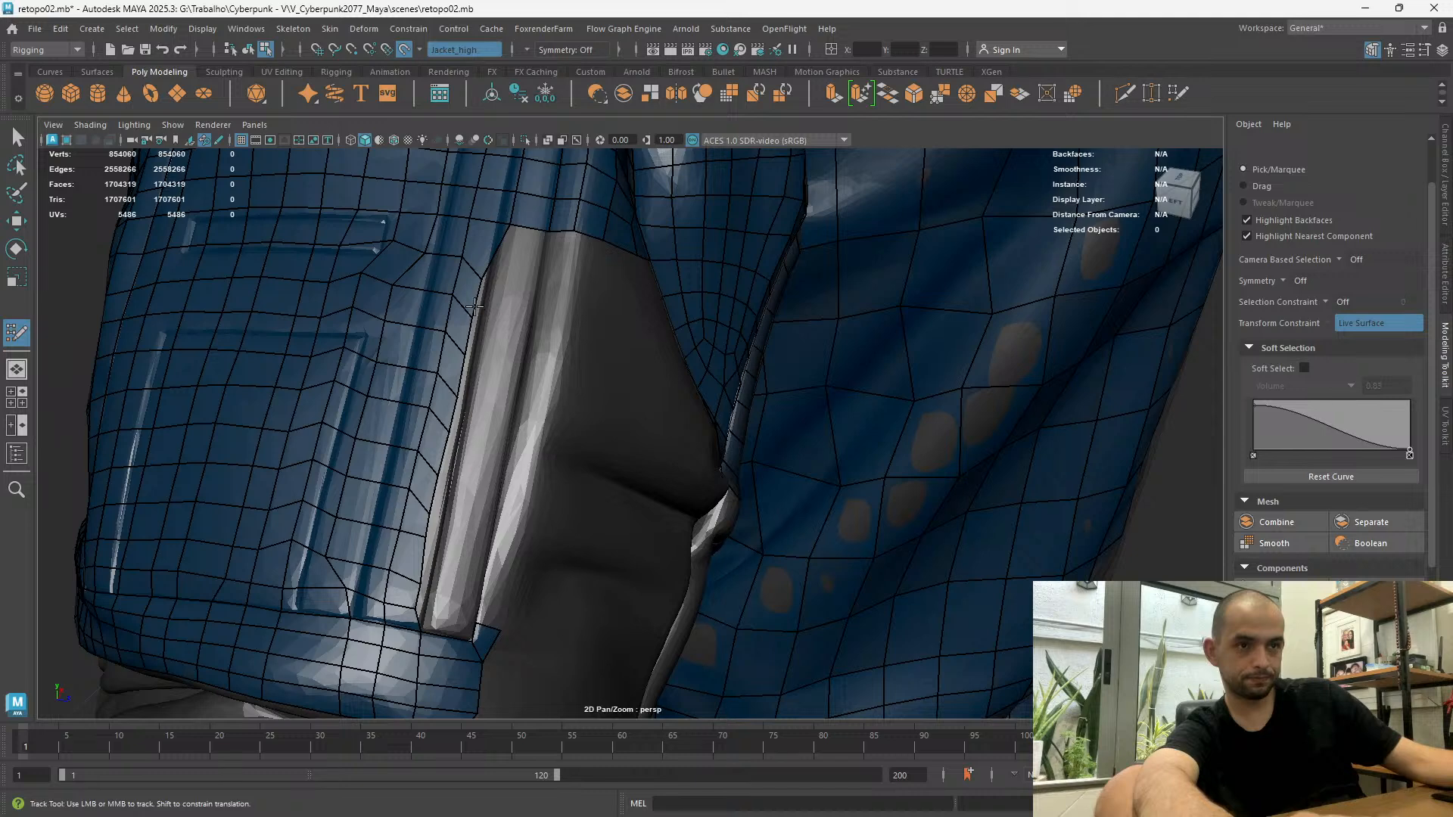
{"action": "left_click_drag", "start_coordinate": [489, 255], "coordinate": [512, 288], "text": "ctrl"}
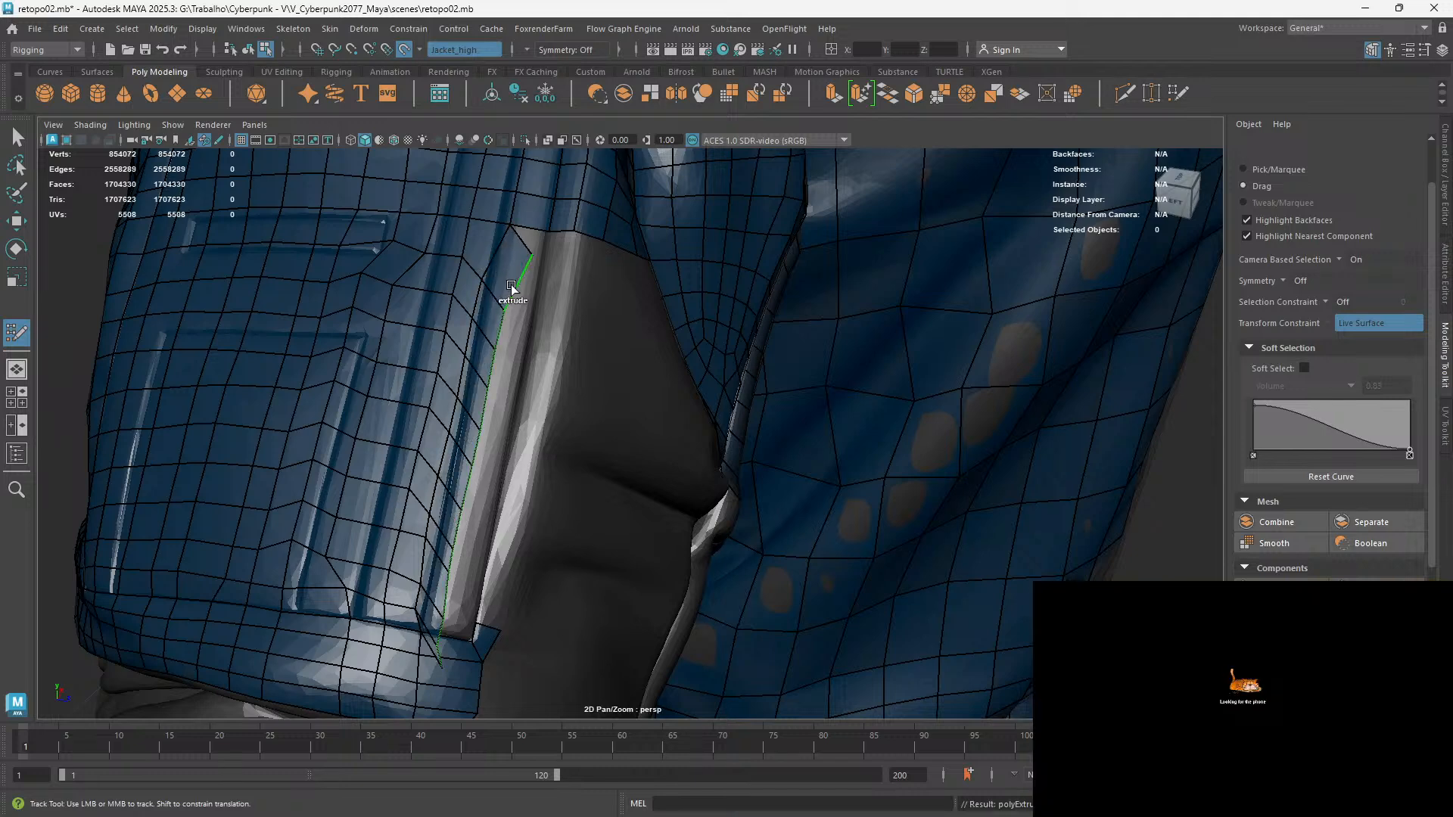
{"action": "mouse_move", "coordinate": [513, 226]}
{"action": "left_mouse_down"}
{"action": "mouse_move", "coordinate": [565, 221]}
{"action": "mouse_move", "coordinate": [546, 234]}
{"action": "left_mouse_up"}
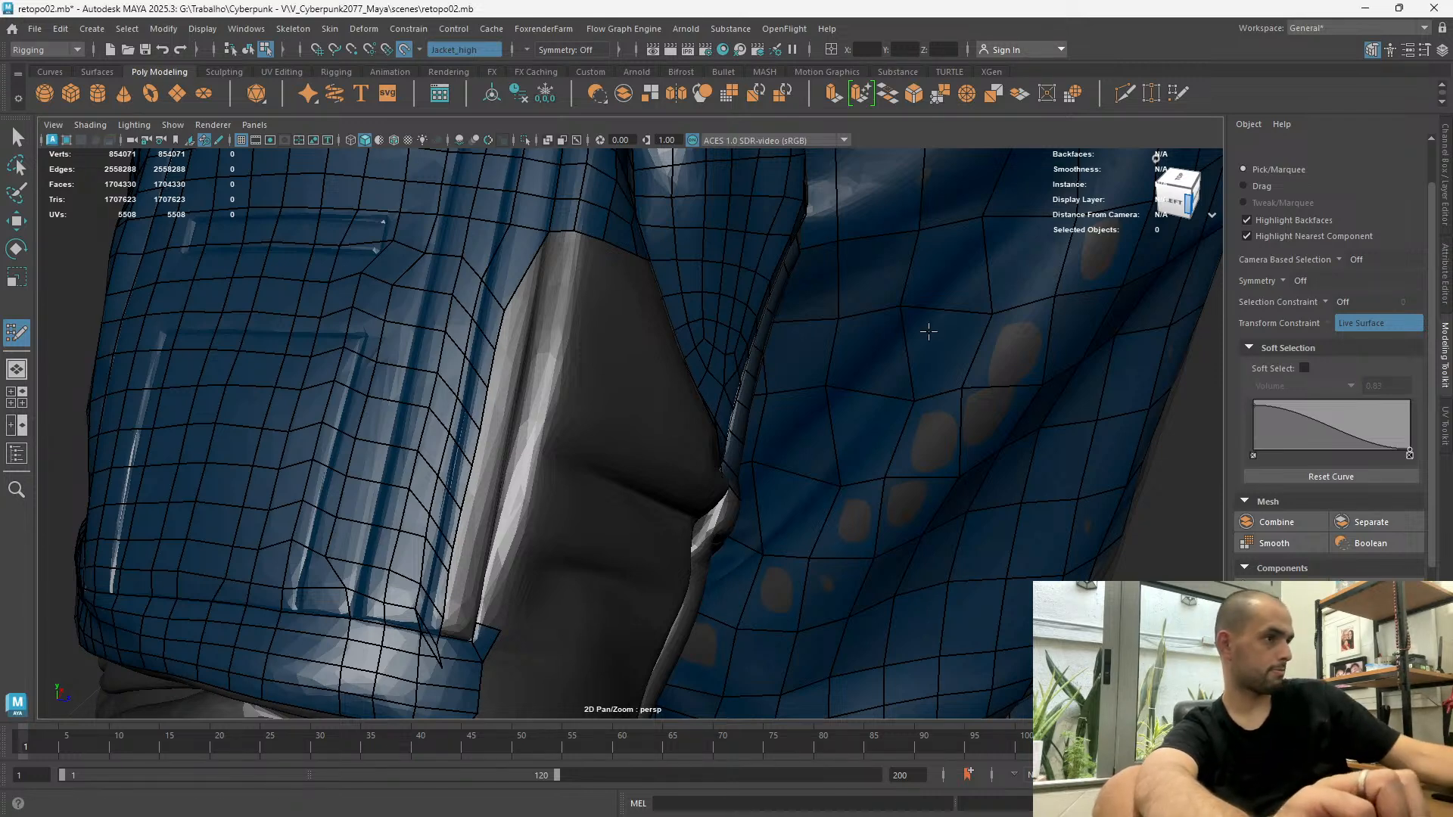
Weld the loose lower vertices of the newest ridge strip onto the cuff's upper edge
{"action": "left_click_drag", "start_coordinate": [644, 448], "coordinate": [438, 413], "text": "alt"}
{"action": "middle_click_drag", "start_coordinate": [439, 515], "coordinate": [434, 416], "text": "alt"}
{"action": "right_click_drag", "start_coordinate": [435, 417], "coordinate": [435, 590], "text": "alt"}
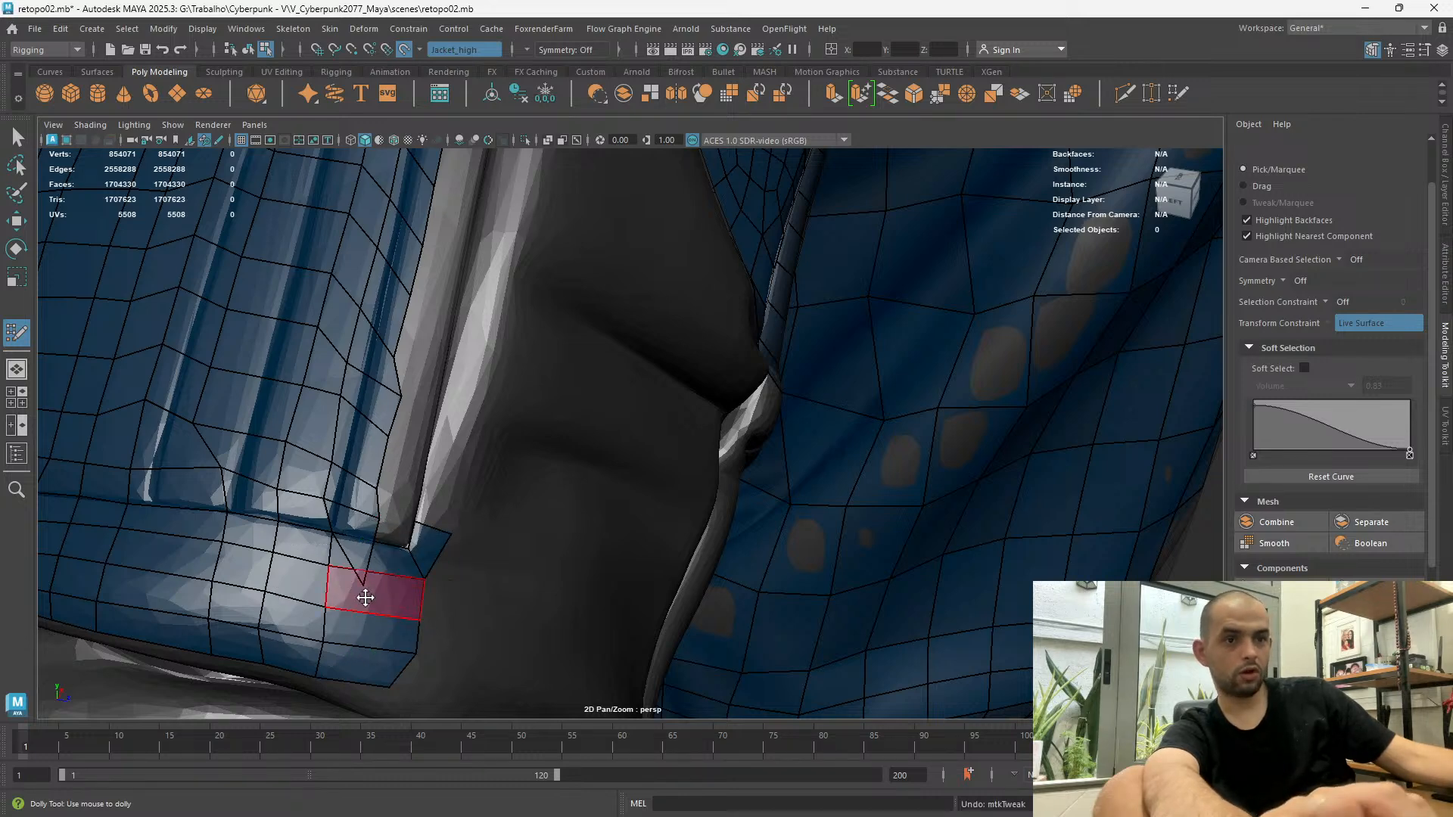
{"action": "scroll", "coordinate": [256, 514], "scroll_direction": "up", "scroll_amount": 3}
{"action": "middle_click_drag", "start_coordinate": [255, 514], "coordinate": [288, 521], "text": "alt"}
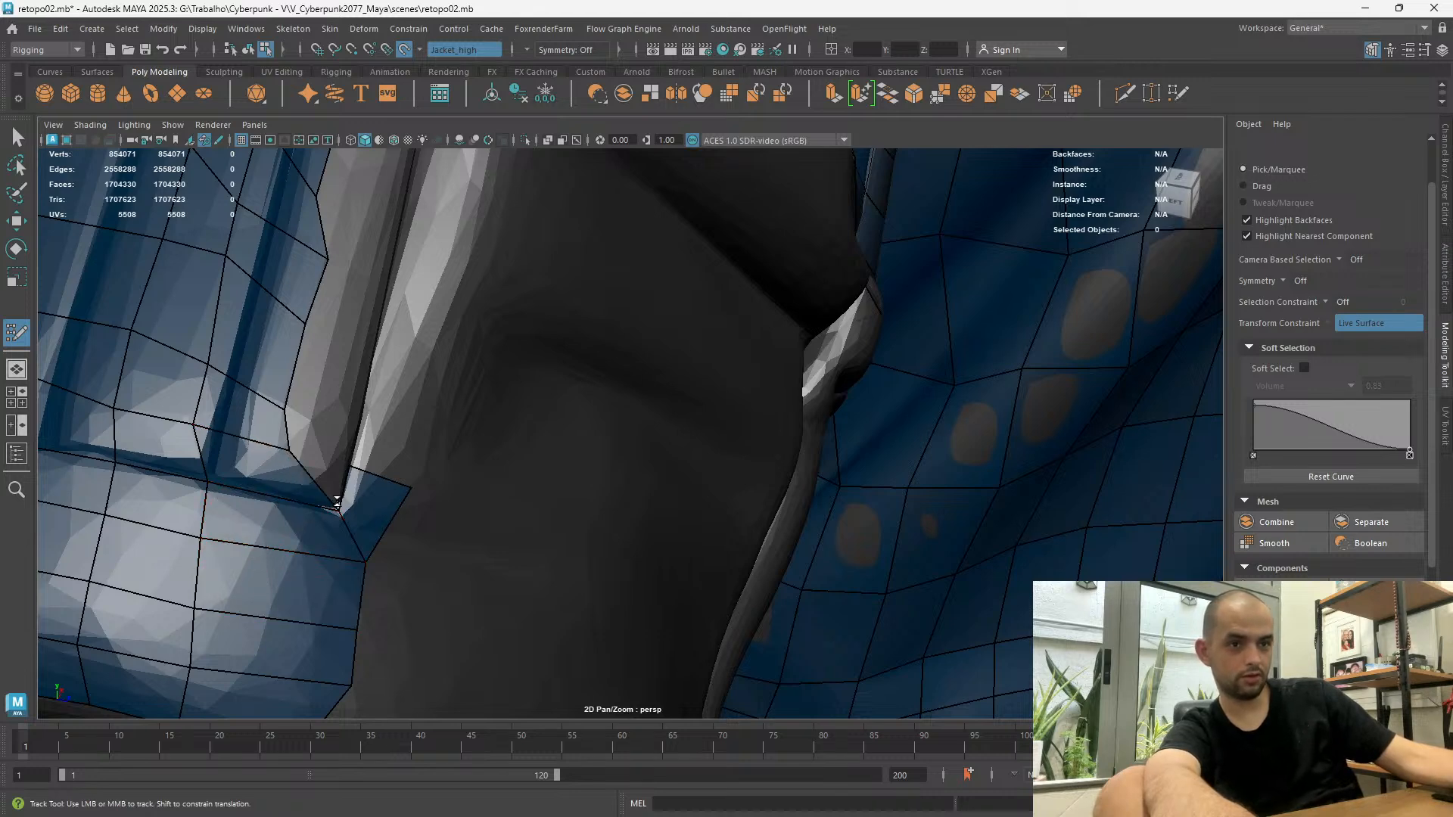
{"action": "left_click_drag", "start_coordinate": [303, 452], "coordinate": [477, 492]}
{"action": "right_click_drag", "start_coordinate": [485, 500], "coordinate": [474, 523], "text": "alt"}
Inspect the retopologized sleeve, its cuff and the remaining uncovered gap from several angles
{"action": "key", "text": "alt+Tab"}
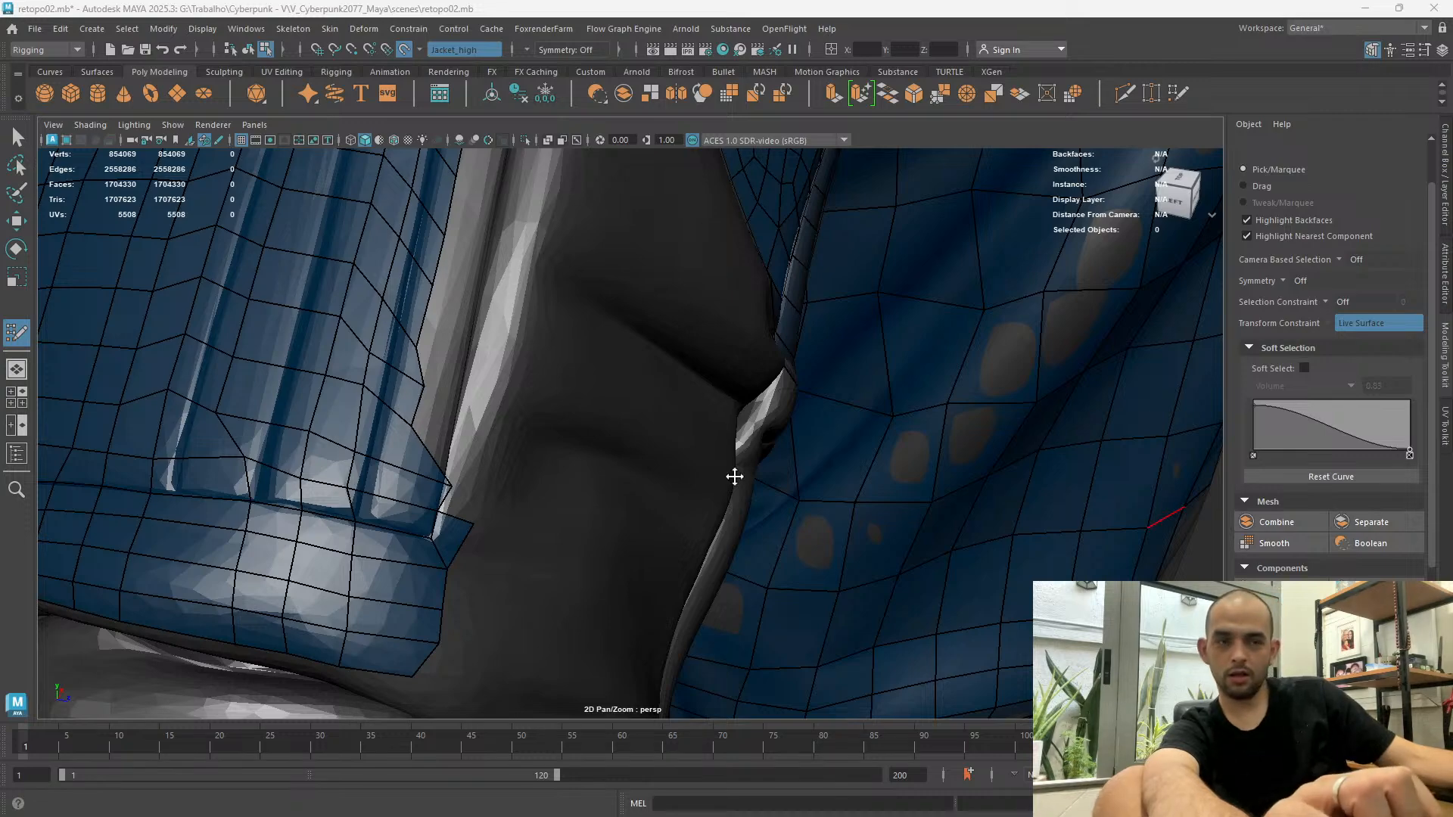
{"action": "left_click_drag", "start_coordinate": [454, 485], "coordinate": [472, 402], "text": "alt"}
{"action": "left_click_drag", "start_coordinate": [207, 358], "coordinate": [421, 442], "text": "alt"}
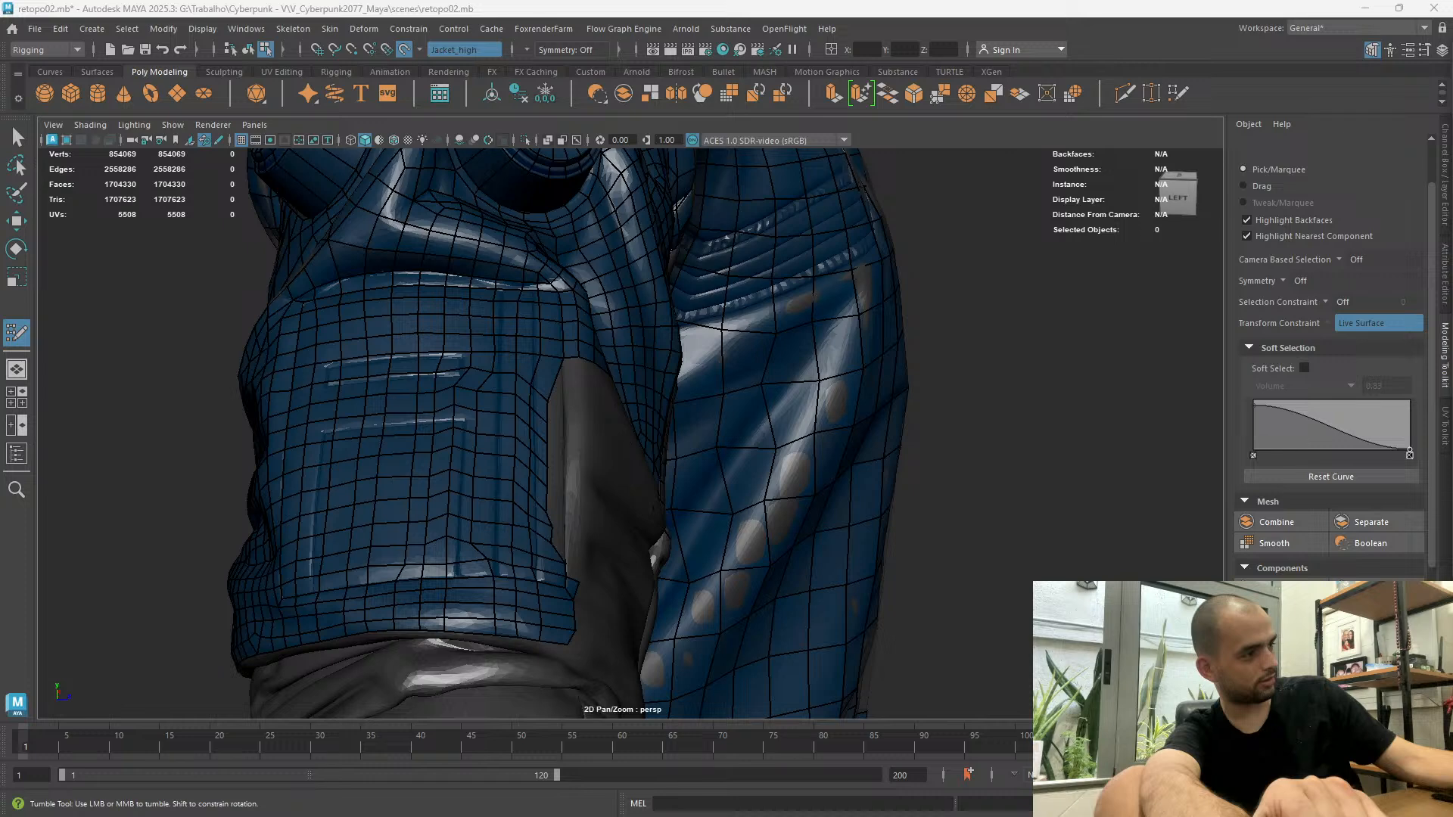
{"action": "key", "text": "XF86AudioLowerVolume"}
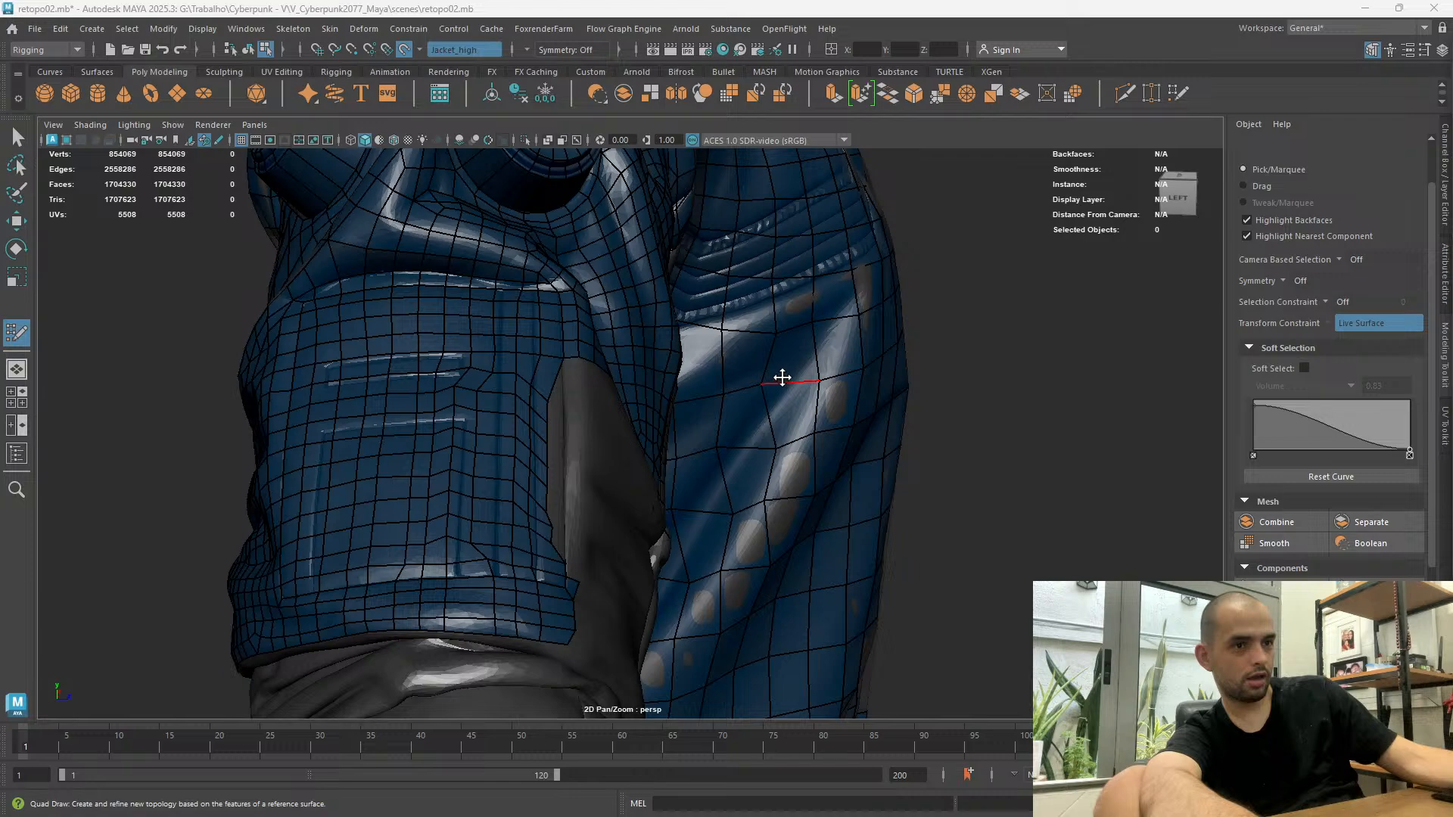
{"action": "scroll", "coordinate": [810, 355], "scroll_direction": "up", "scroll_amount": 6}
{"action": "left_click_drag", "start_coordinate": [767, 517], "coordinate": [642, 381], "text": "alt"}
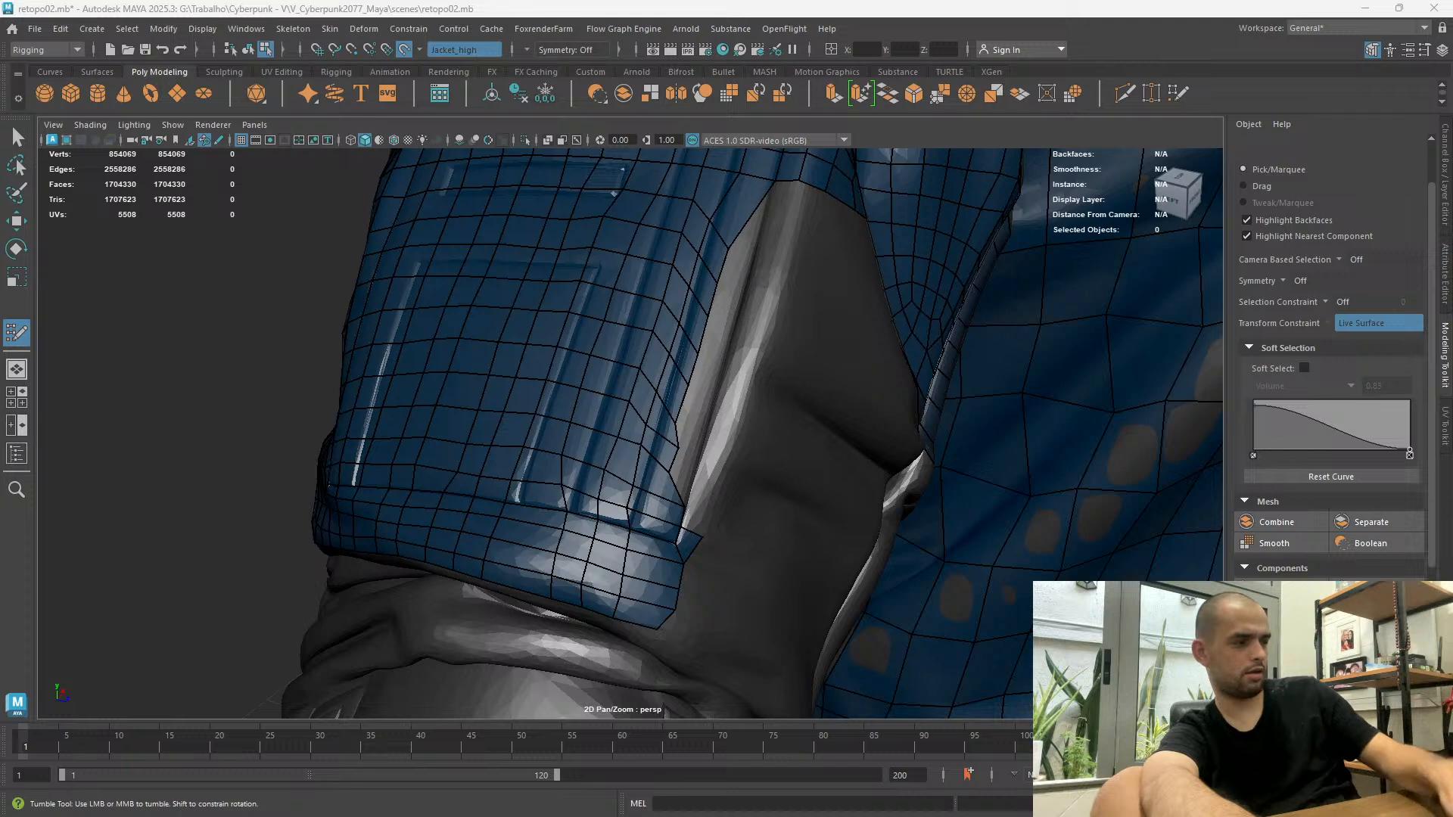
{"action": "right_click_drag", "start_coordinate": [1162, 428], "coordinate": [900, 388], "text": "alt"}
{"action": "middle_click_drag", "start_coordinate": [720, 356], "coordinate": [745, 342], "text": "alt"}
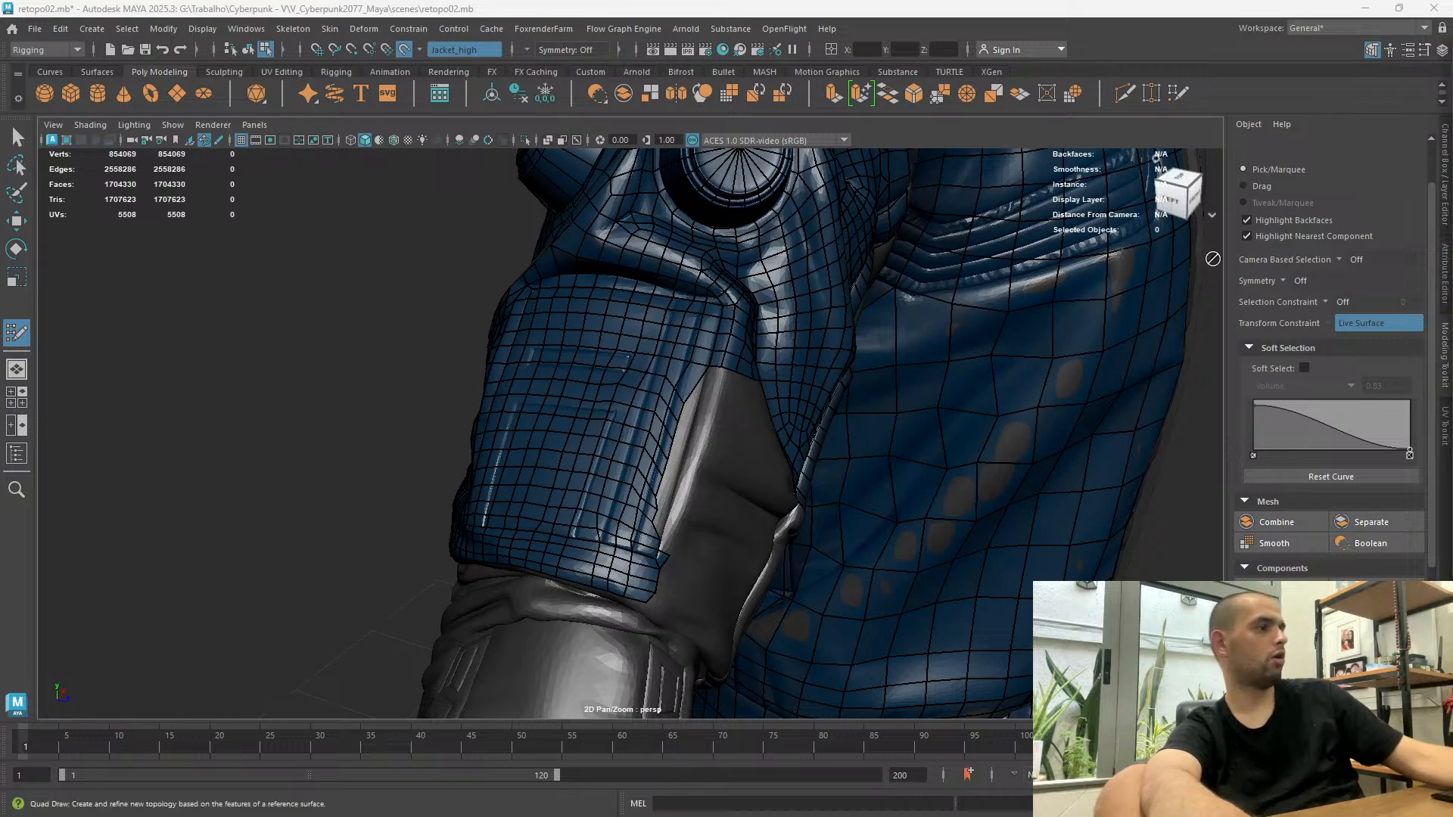
{"action": "middle_click_drag", "start_coordinate": [613, 431], "coordinate": [507, 276], "text": "alt"}
{"action": "left_click_drag", "start_coordinate": [506, 275], "coordinate": [587, 261], "text": "alt"}
{"action": "middle_click_drag", "start_coordinate": [523, 303], "coordinate": [669, 352], "text": "alt"}
{"action": "left_click_drag", "start_coordinate": [669, 352], "coordinate": [626, 354], "text": "alt"}
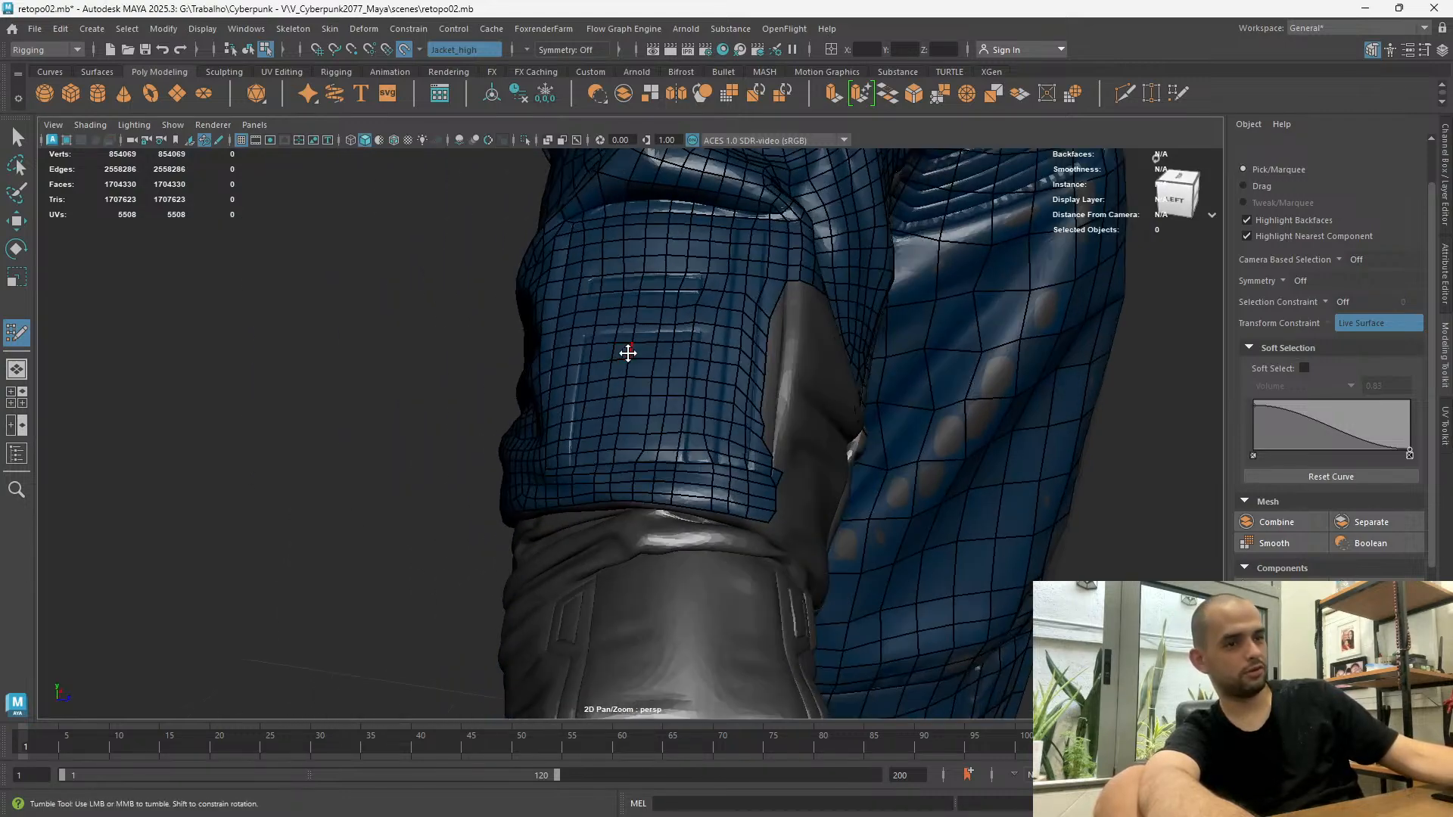
{"action": "right_click_drag", "start_coordinate": [626, 354], "coordinate": [727, 363], "text": "alt"}
{"action": "mouse_move", "coordinate": [726, 363]}
{"action": "left_mouse_down", "text": "alt"}
{"action": "mouse_move", "coordinate": [856, 411]}
{"action": "mouse_move", "coordinate": [727, 337]}
{"action": "left_mouse_up", "text": "alt"}
{"action": "right_click_drag", "start_coordinate": [727, 336], "coordinate": [762, 342], "text": "alt"}
{"action": "left_click_drag", "start_coordinate": [762, 342], "coordinate": [674, 273], "text": "alt"}
Relax the pocket panel and cuff topology using soft selection with a radius of 3.77, and turn soft selection off
{"action": "key", "text": "b"}
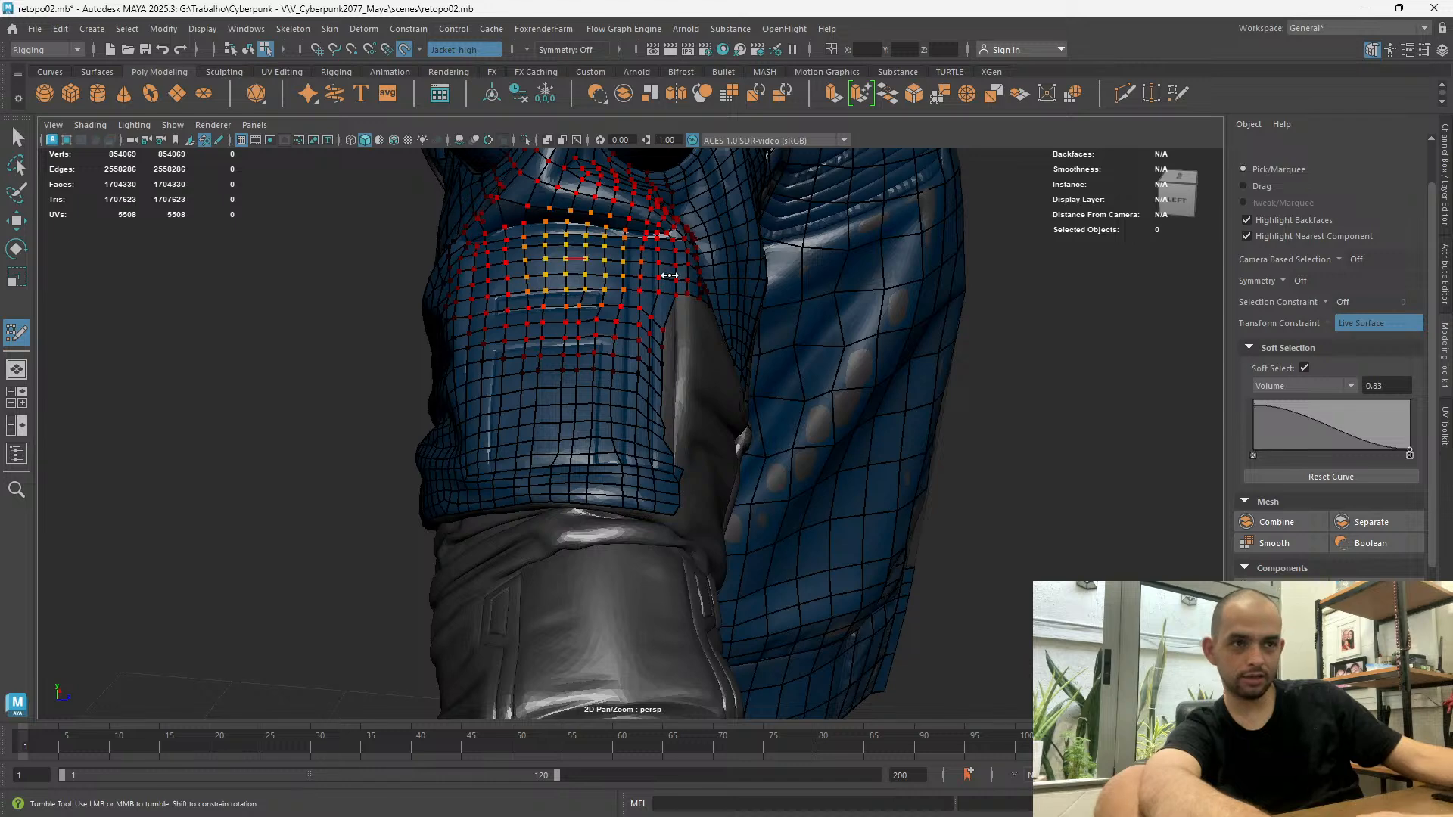
{"action": "left_click_drag", "start_coordinate": [574, 366], "coordinate": [553, 373], "text": "shift"}
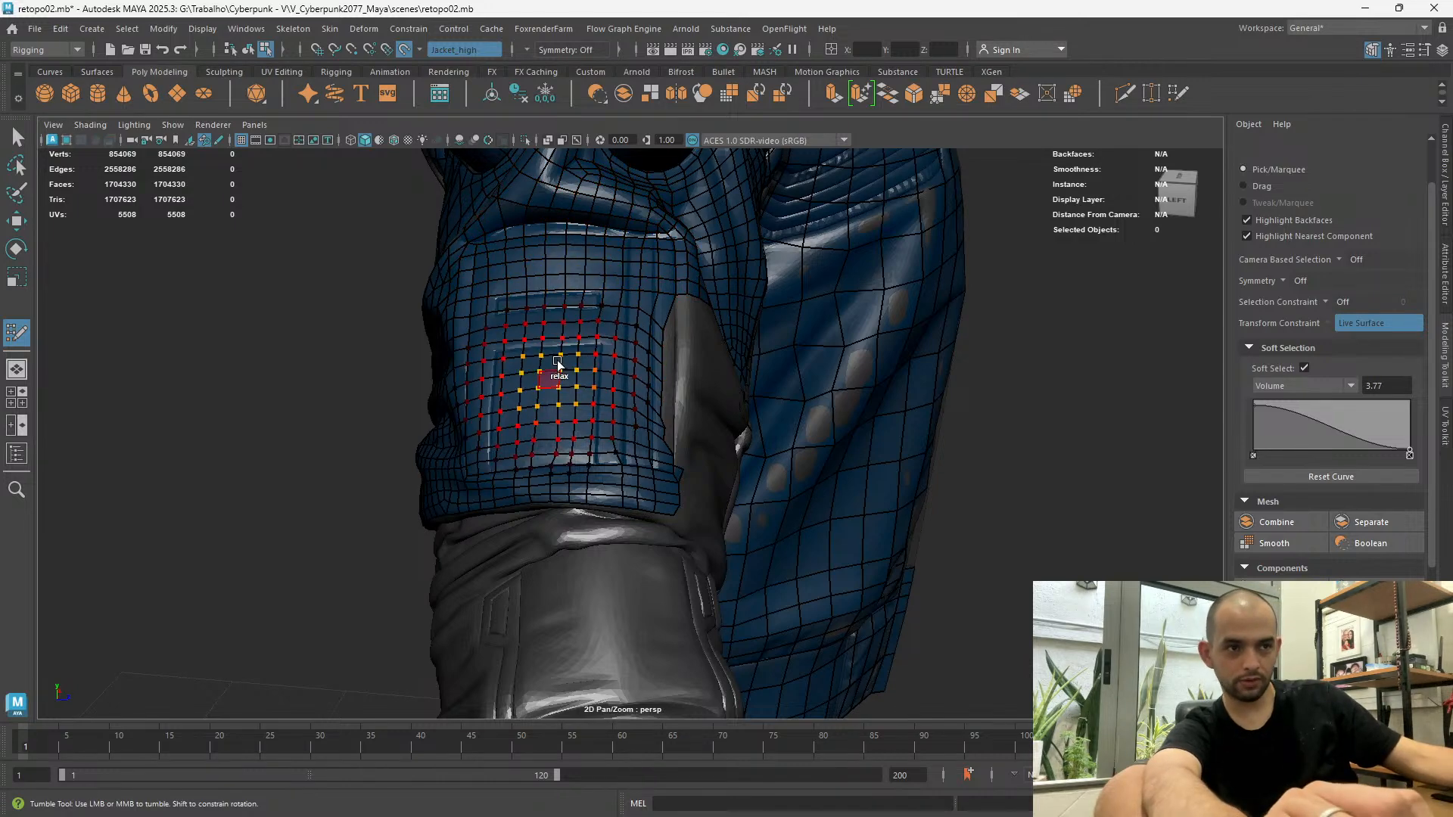
{"action": "mouse_move", "coordinate": [502, 333]}
{"action": "left_mouse_down", "text": "alt"}
{"action": "mouse_move", "coordinate": [616, 402]}
{"action": "mouse_move", "coordinate": [568, 347]}
{"action": "mouse_move", "coordinate": [597, 389]}
{"action": "mouse_move", "coordinate": [583, 386]}
{"action": "left_mouse_up", "text": "alt"}
{"action": "mouse_move", "coordinate": [633, 448]}
{"action": "left_mouse_down", "text": "shift"}
{"action": "mouse_move", "coordinate": [640, 464]}
{"action": "mouse_move", "coordinate": [603, 468]}
{"action": "left_mouse_up", "text": "shift"}
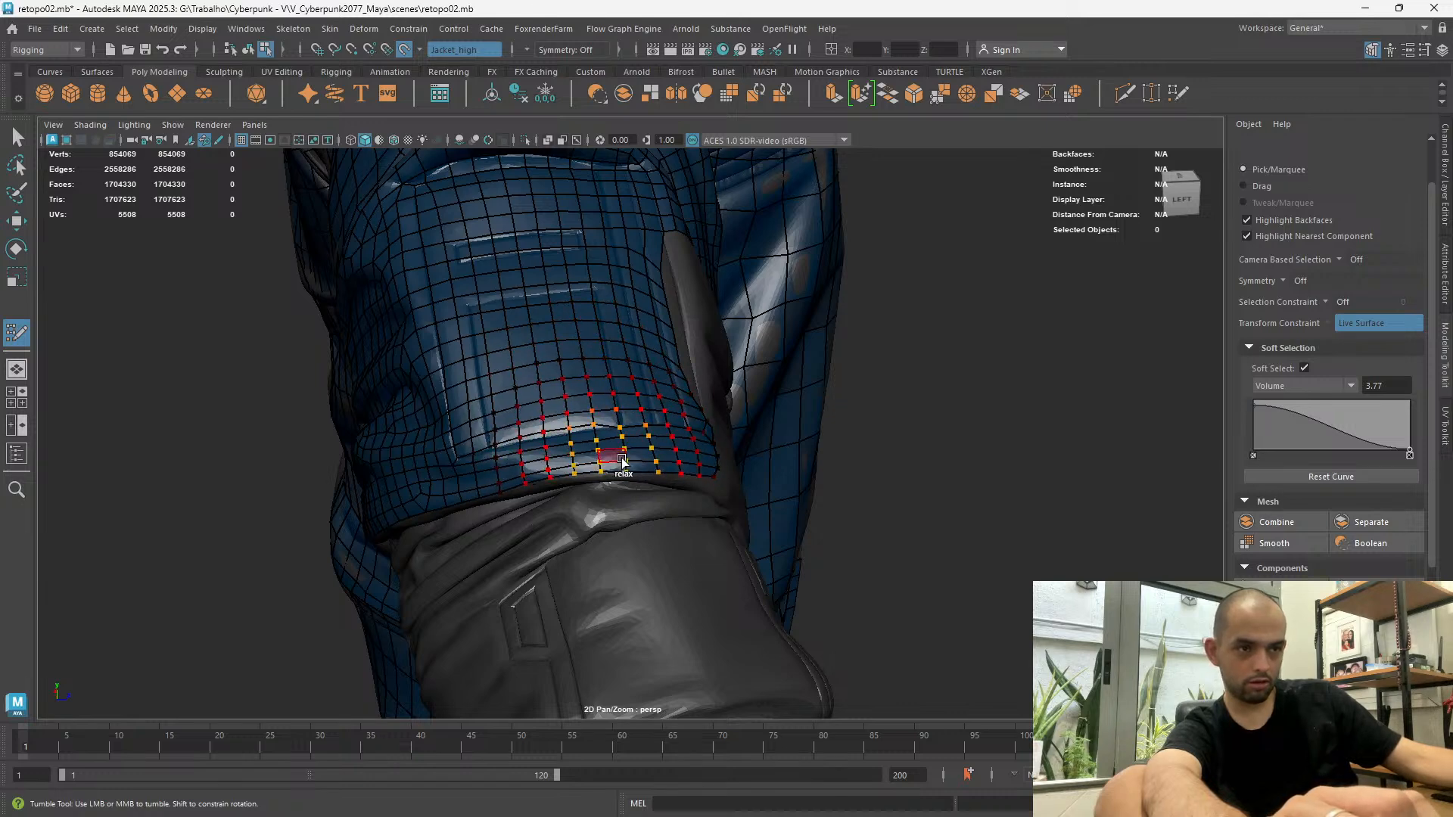
{"action": "left_click_drag", "start_coordinate": [528, 264], "coordinate": [561, 310], "text": "alt"}
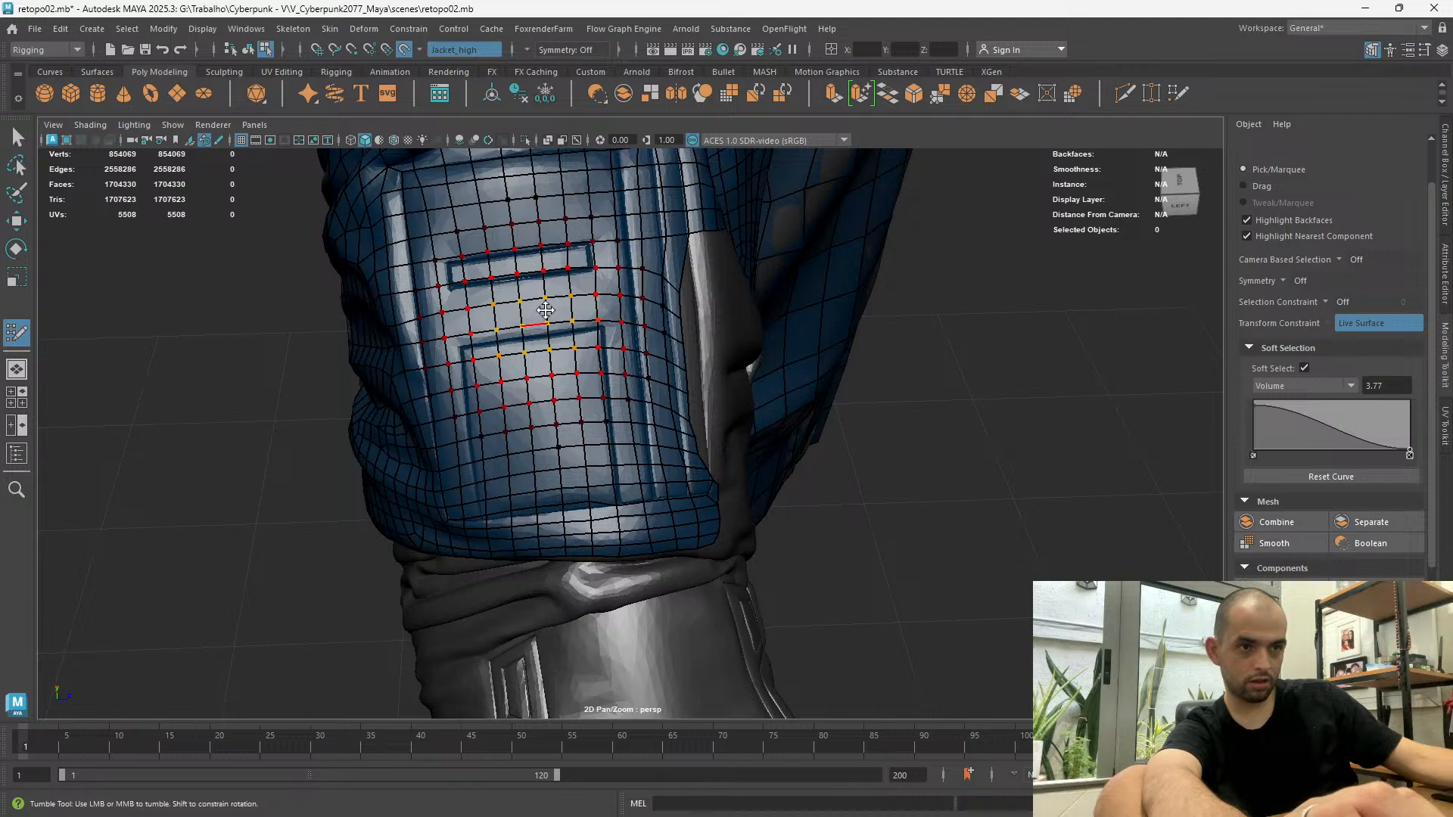
{"action": "mouse_move", "coordinate": [548, 246]}
{"action": "left_mouse_down", "text": "alt"}
{"action": "mouse_move", "coordinate": [578, 260]}
{"action": "mouse_move", "coordinate": [568, 308]}
{"action": "mouse_move", "coordinate": [619, 289]}
{"action": "left_mouse_up", "text": "alt"}
{"action": "key", "text": "ctrl+z"}
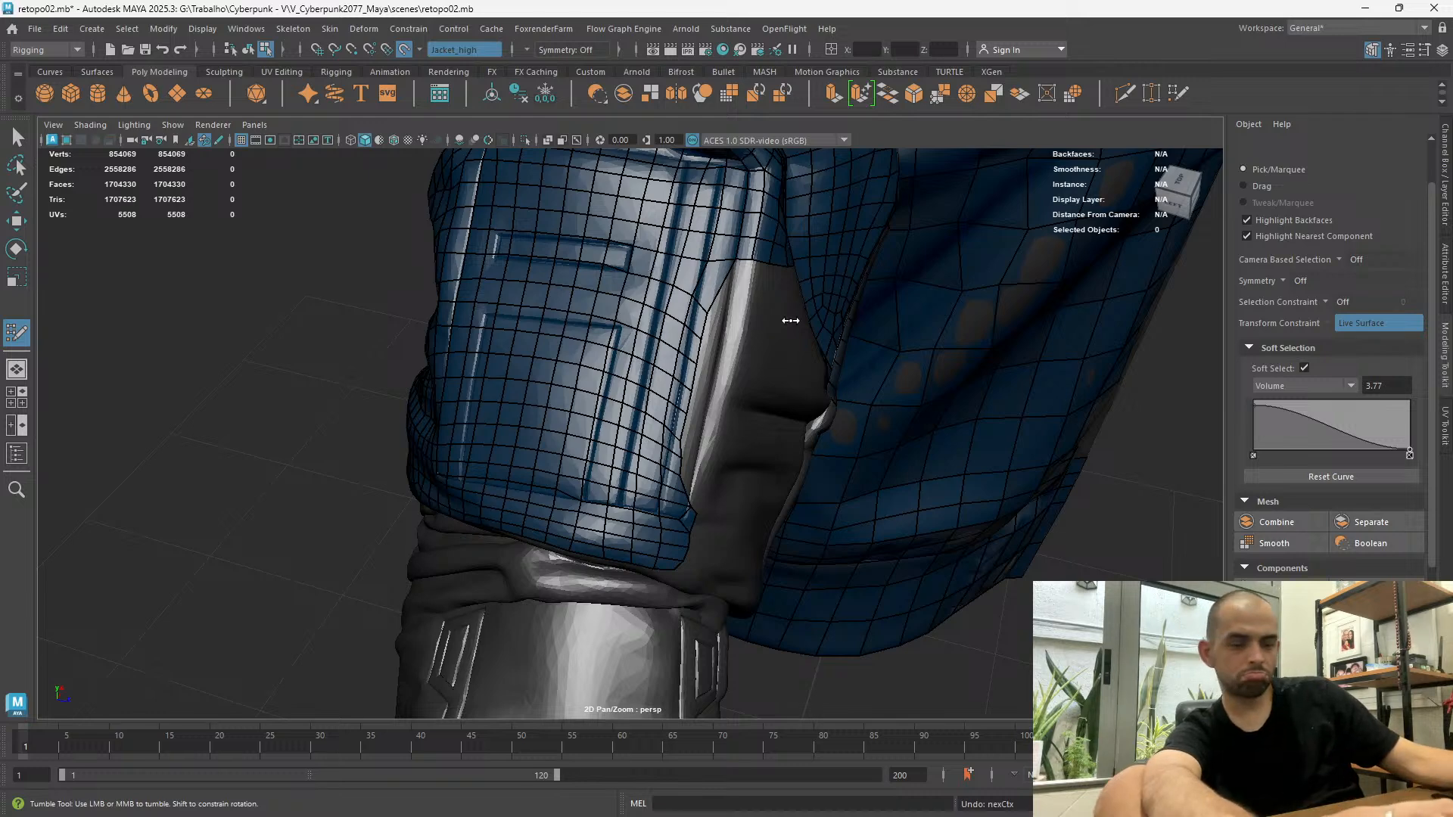
{"action": "key", "text": "b"}
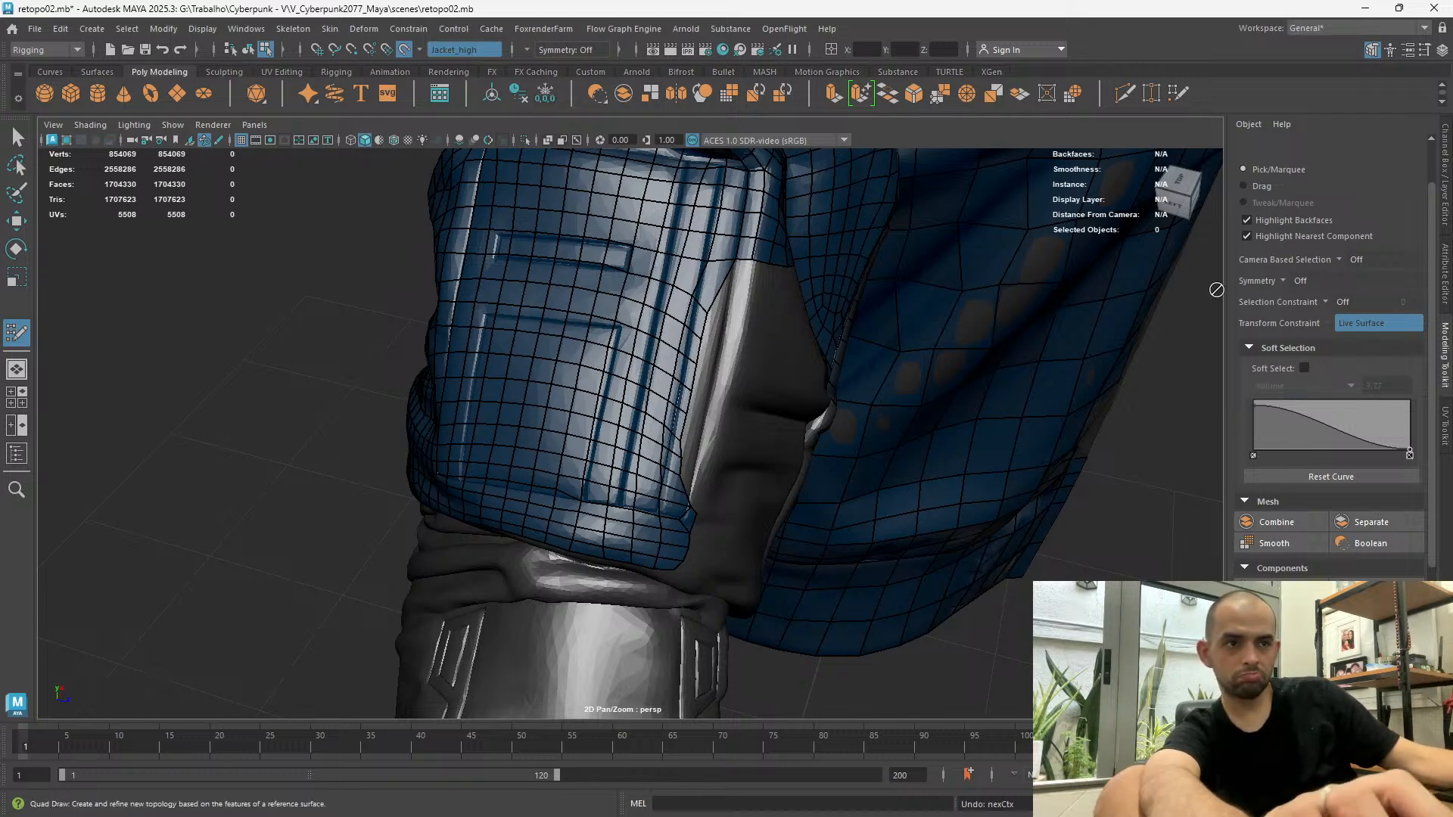
Square off the cuff's rounded open corner and move the strip's lower border vertices outward along the ridge
{"action": "left_click_drag", "start_coordinate": [764, 303], "coordinate": [712, 309], "text": "alt"}
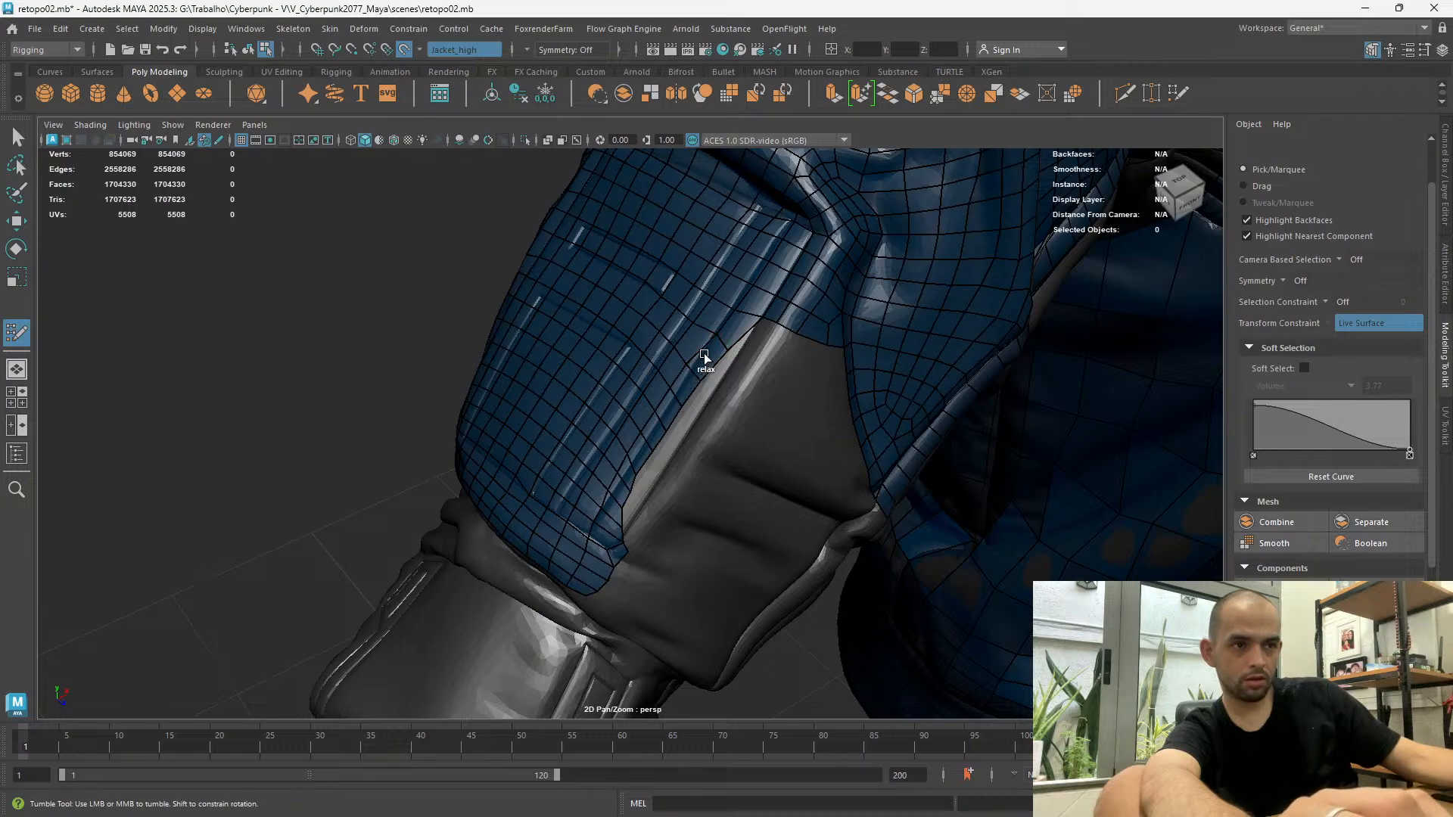
{"action": "left_click_drag", "start_coordinate": [661, 379], "coordinate": [742, 367], "text": "alt"}
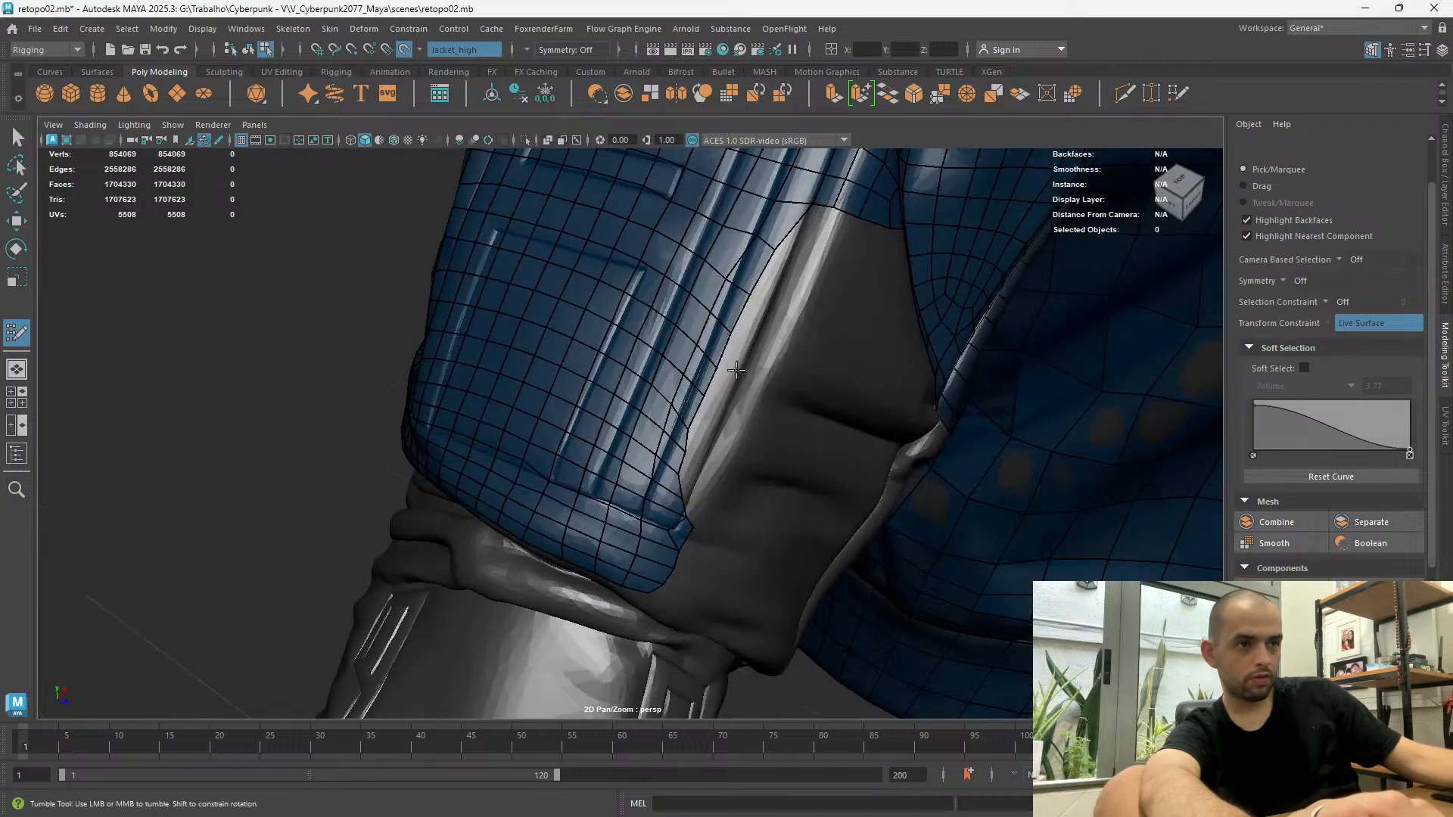
{"action": "left_click_drag", "start_coordinate": [693, 435], "coordinate": [545, 425], "text": "alt"}
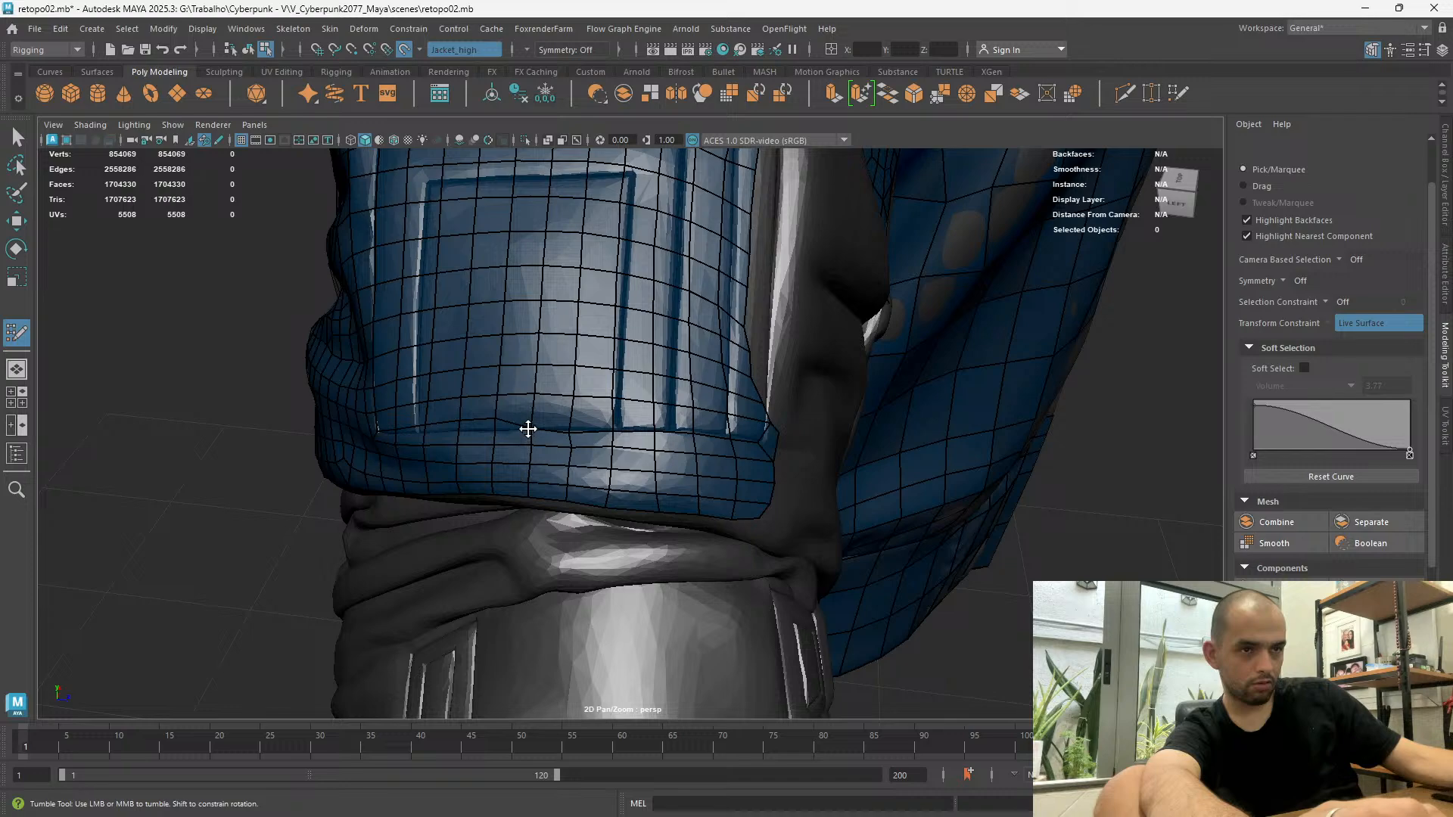
{"action": "left_click_drag", "start_coordinate": [487, 439], "coordinate": [523, 371], "text": "alt"}
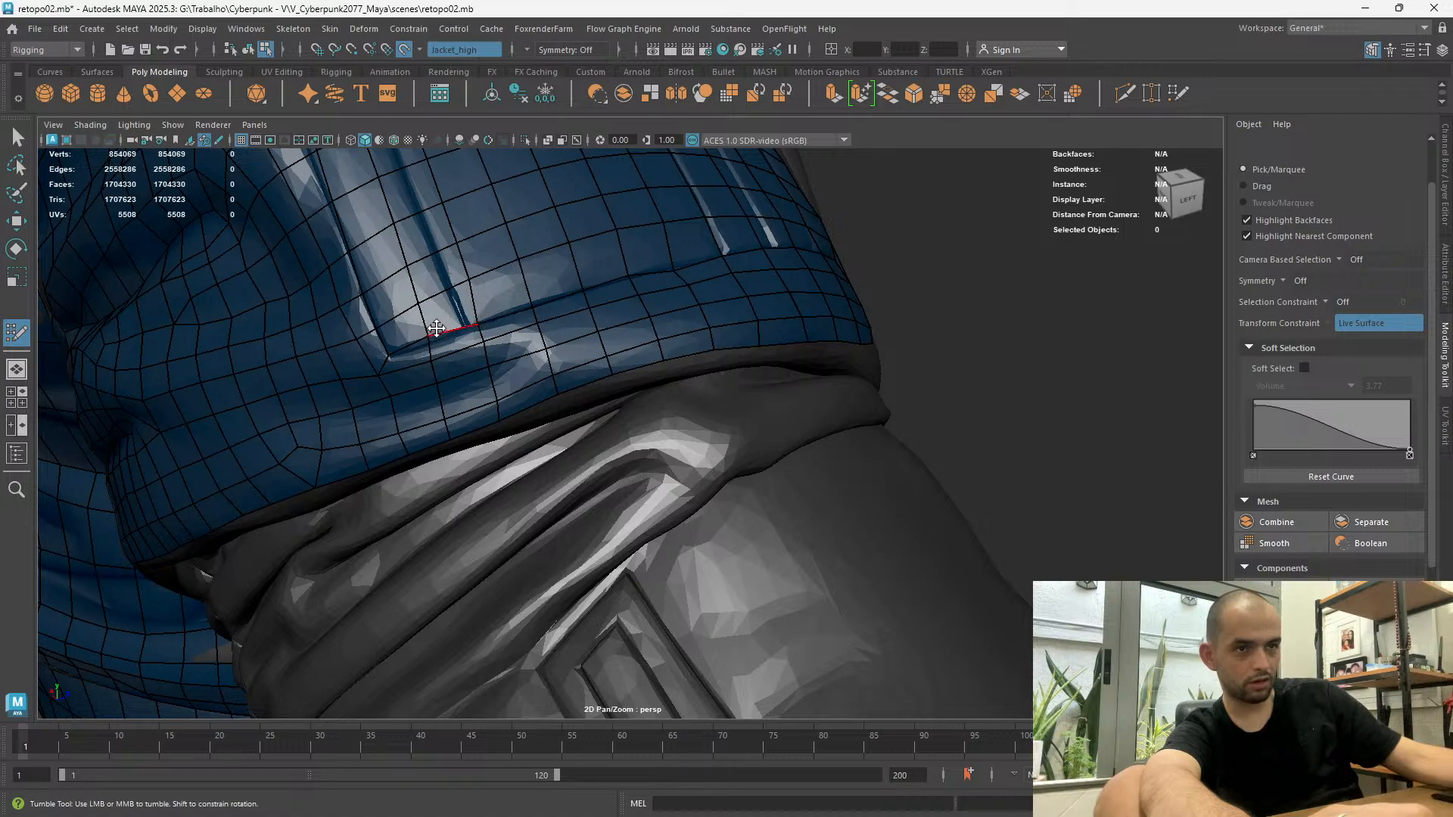
{"action": "left_click_drag", "start_coordinate": [439, 334], "coordinate": [525, 423], "text": "alt"}
{"action": "right_click_drag", "start_coordinate": [526, 422], "coordinate": [407, 423], "text": "alt"}
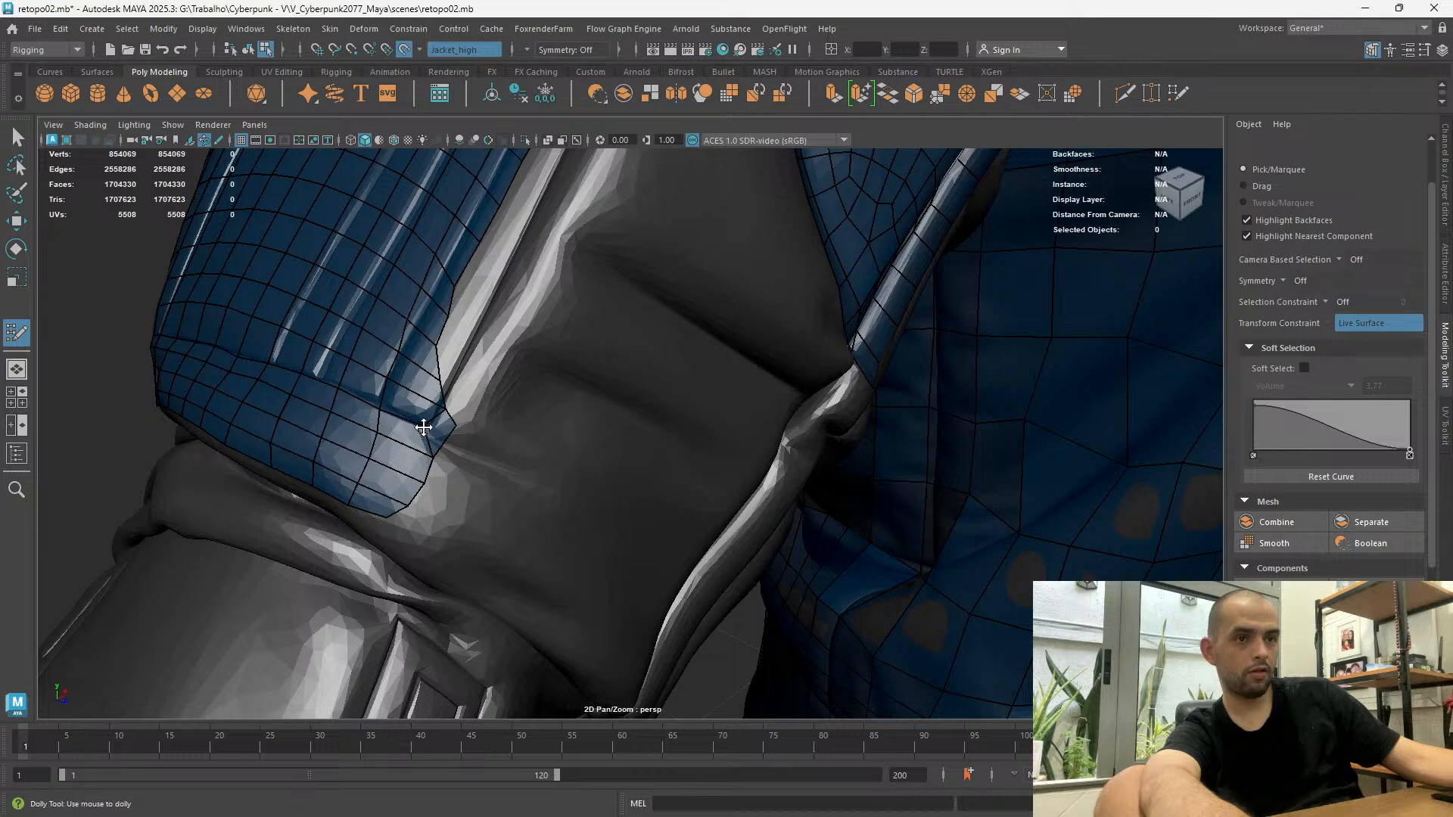
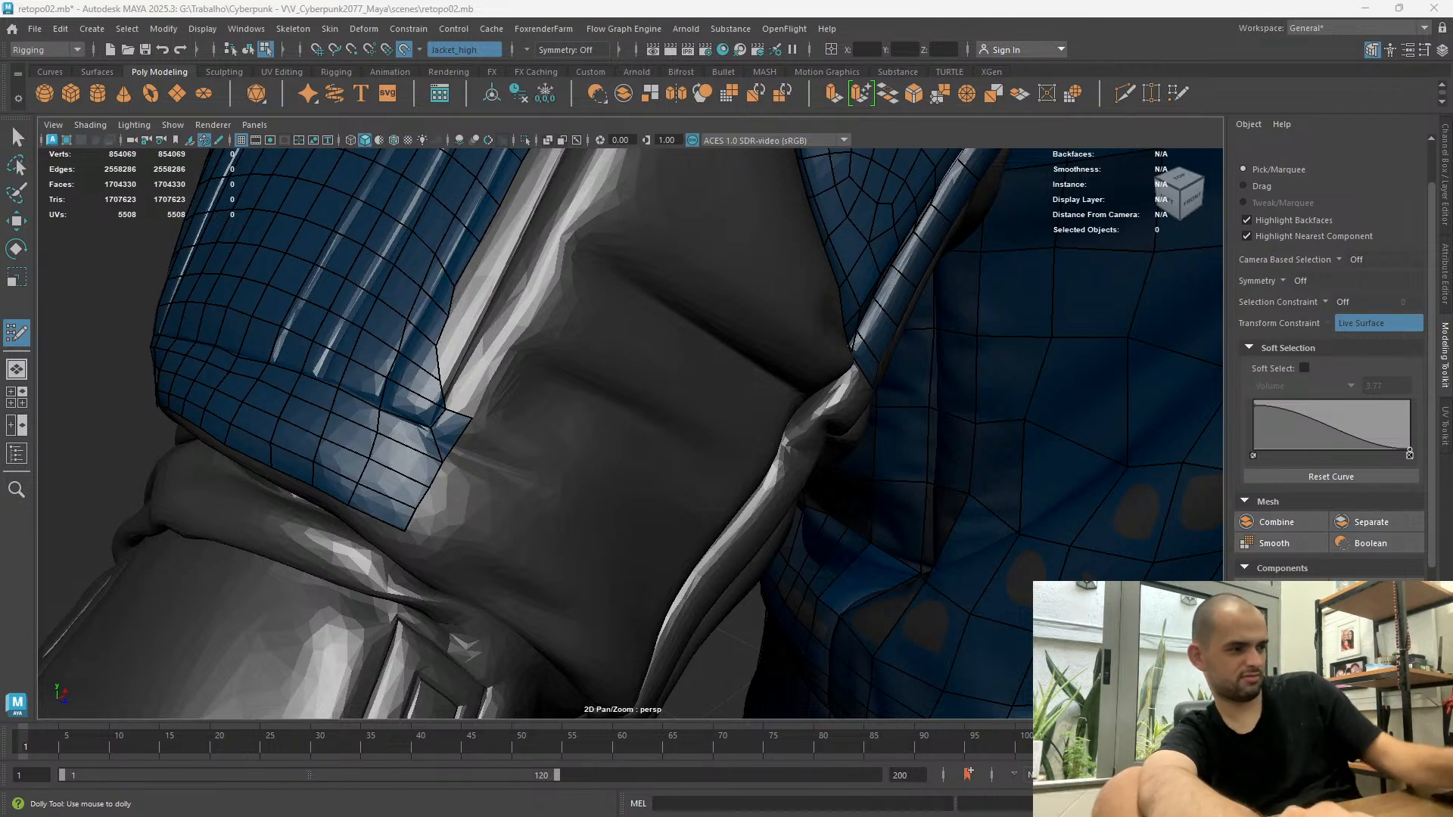
{"action": "scroll", "coordinate": [434, 308], "scroll_direction": "up", "scroll_amount": 5}
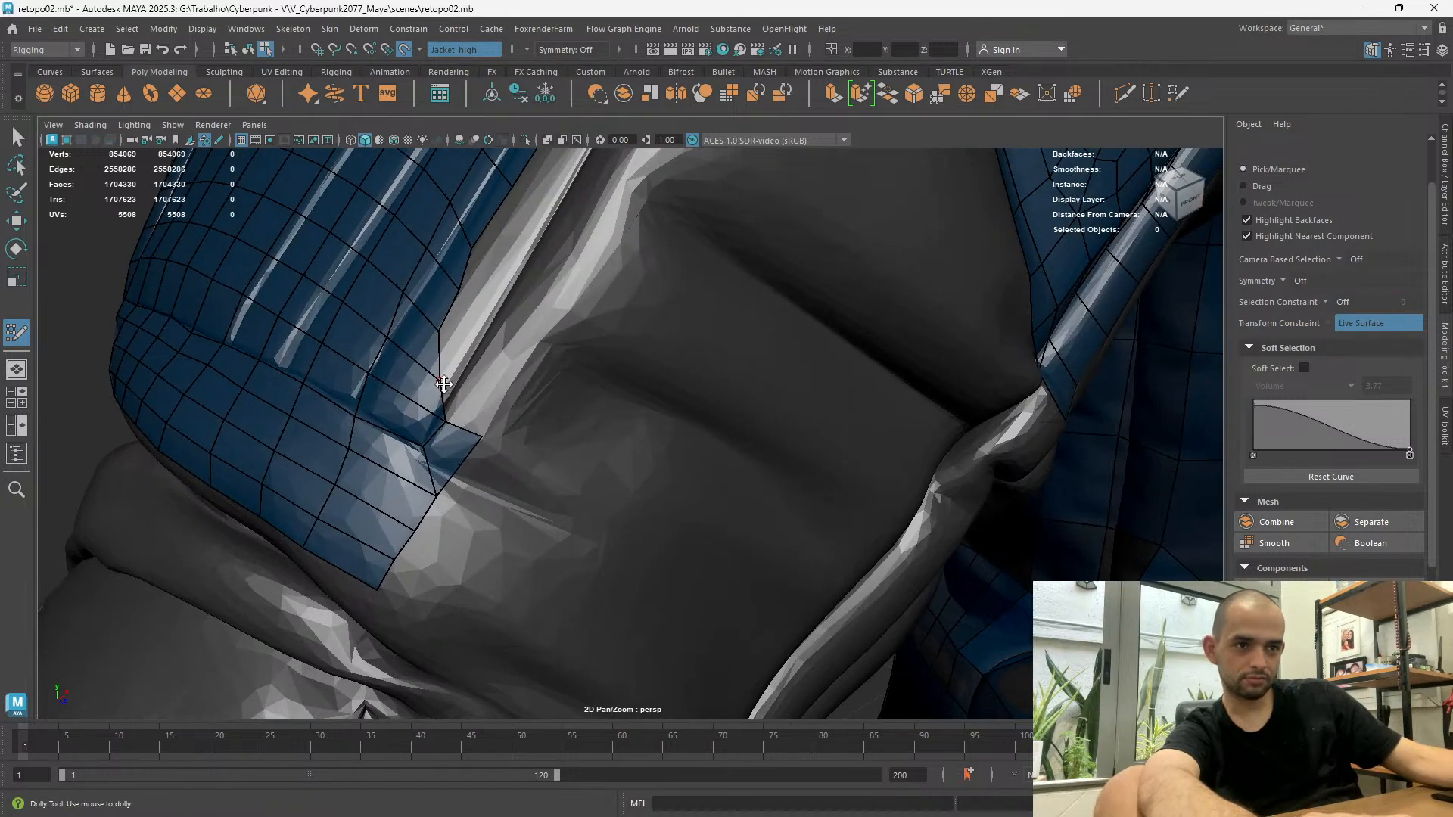
{"action": "left_click_drag", "start_coordinate": [444, 384], "coordinate": [456, 390]}
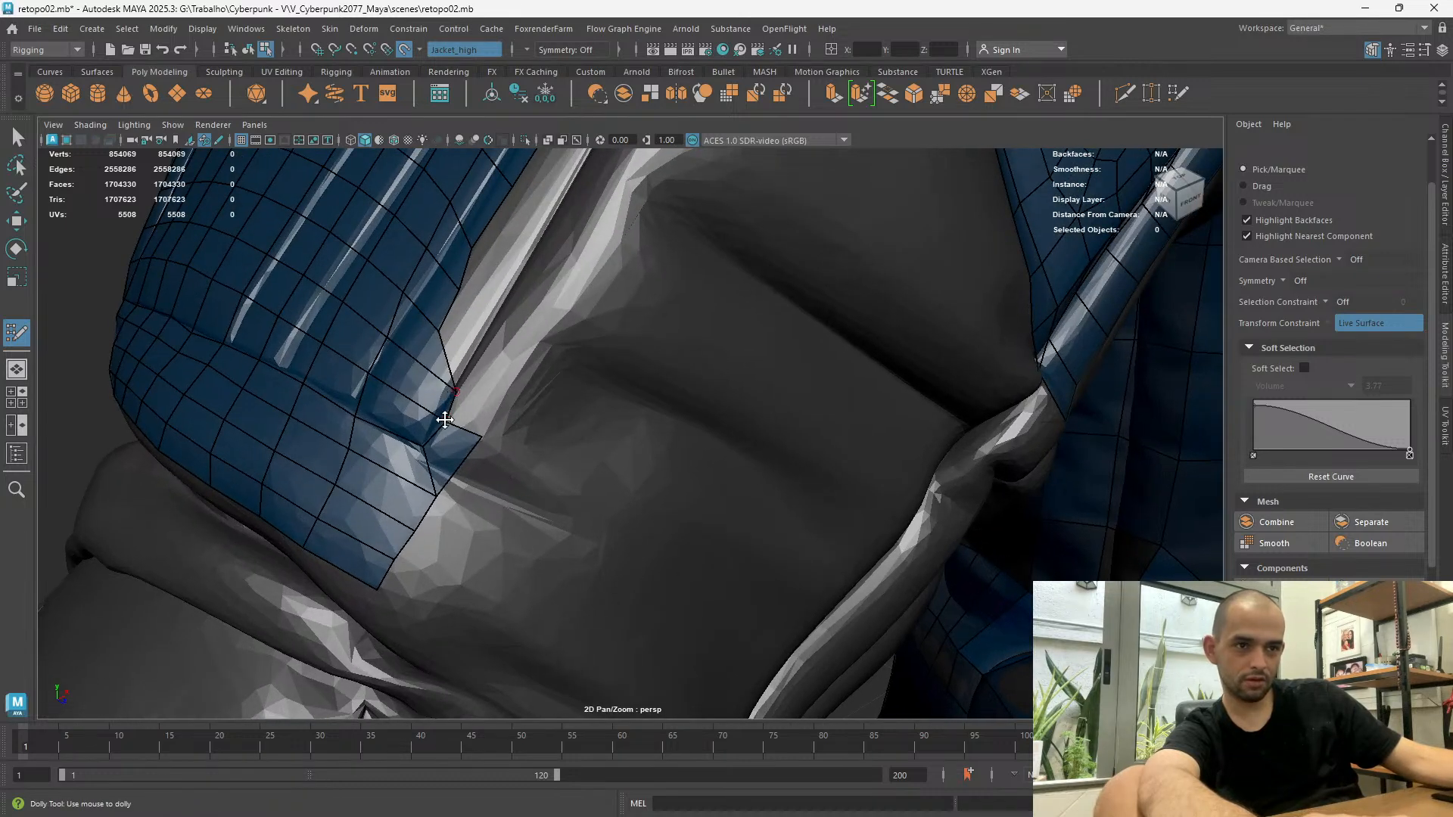
{"action": "left_click_drag", "start_coordinate": [440, 322], "coordinate": [480, 349]}
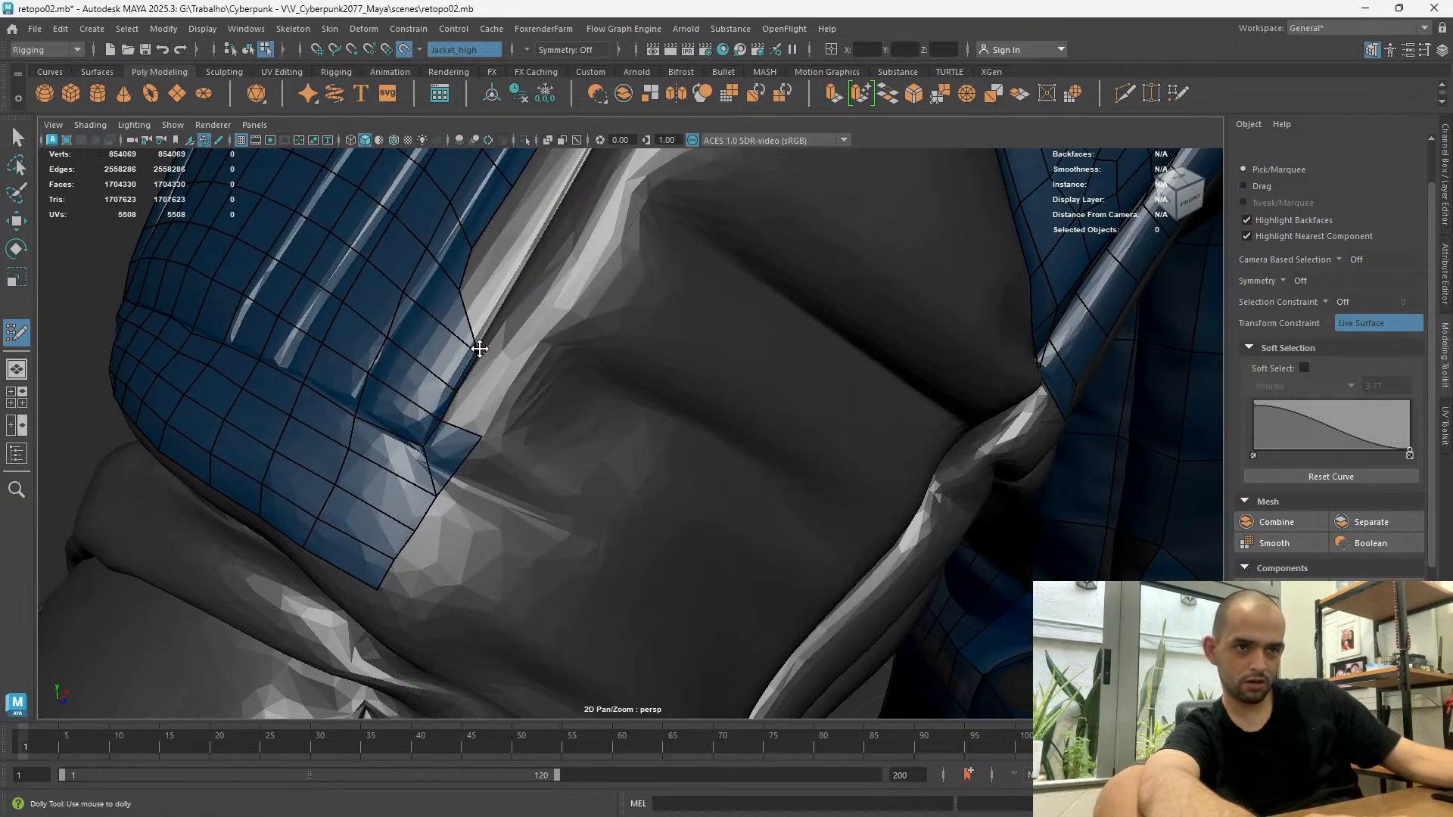
{"action": "left_click_drag", "start_coordinate": [463, 277], "coordinate": [600, 334]}
Try to adjust the pocket panel topology using soft selection with a radius of 2.04, and undo the tweaks
{"action": "key", "text": "b"}
{"action": "left_click_drag", "start_coordinate": [447, 317], "coordinate": [437, 325], "text": "alt"}
{"action": "left_click_drag", "start_coordinate": [559, 397], "coordinate": [576, 399]}
{"action": "left_click_drag", "start_coordinate": [470, 340], "coordinate": [445, 306], "text": "alt"}
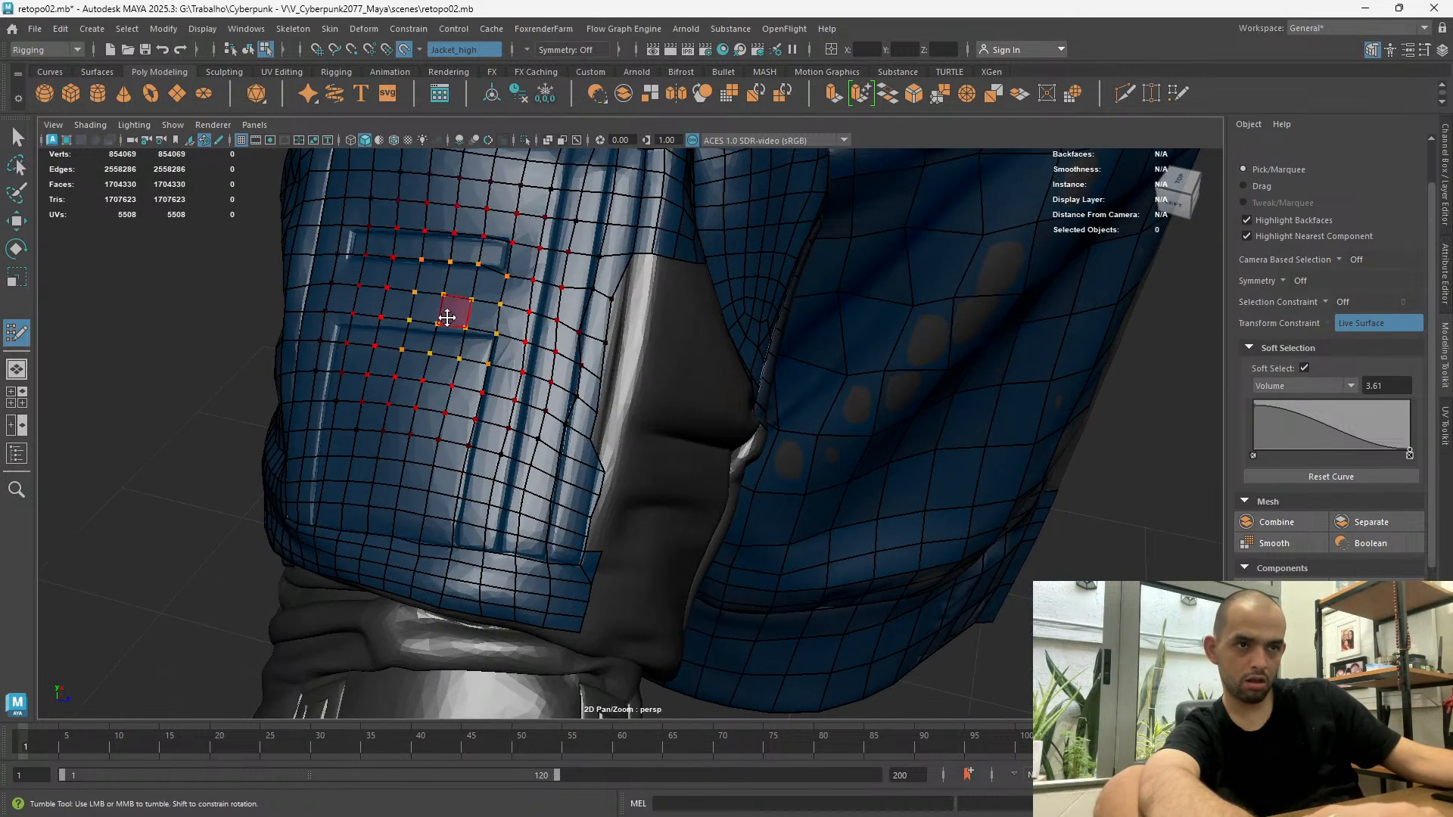
{"action": "left_click_drag", "start_coordinate": [416, 367], "coordinate": [555, 439], "text": "alt"}
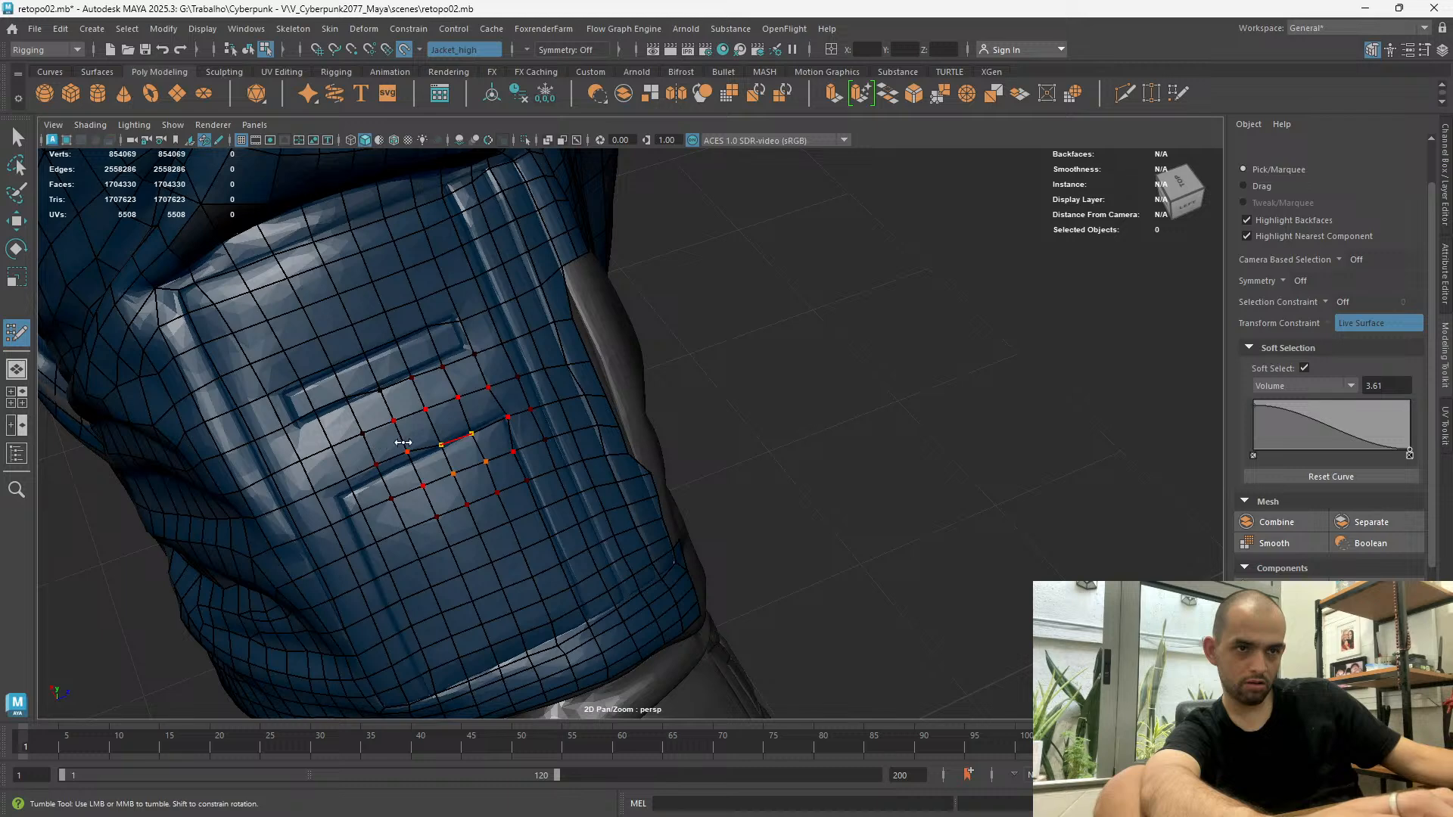
{"action": "left_click_drag", "start_coordinate": [368, 469], "coordinate": [577, 324], "text": "alt"}
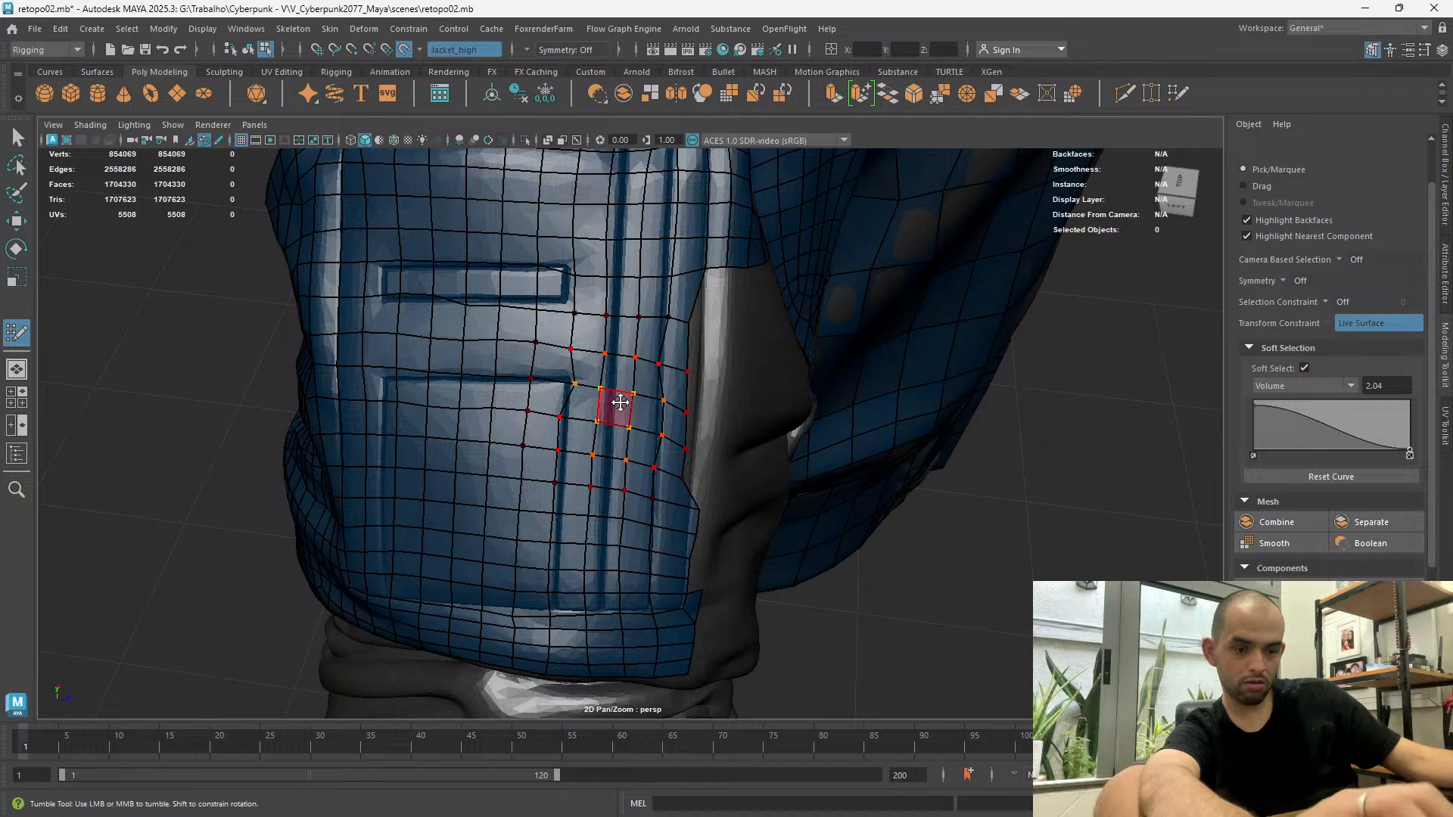
{"action": "key", "text": "ctrl+z"}
{"action": "key", "text": "ctrl+z"}
{"action": "key", "text": "ctrl+z"}
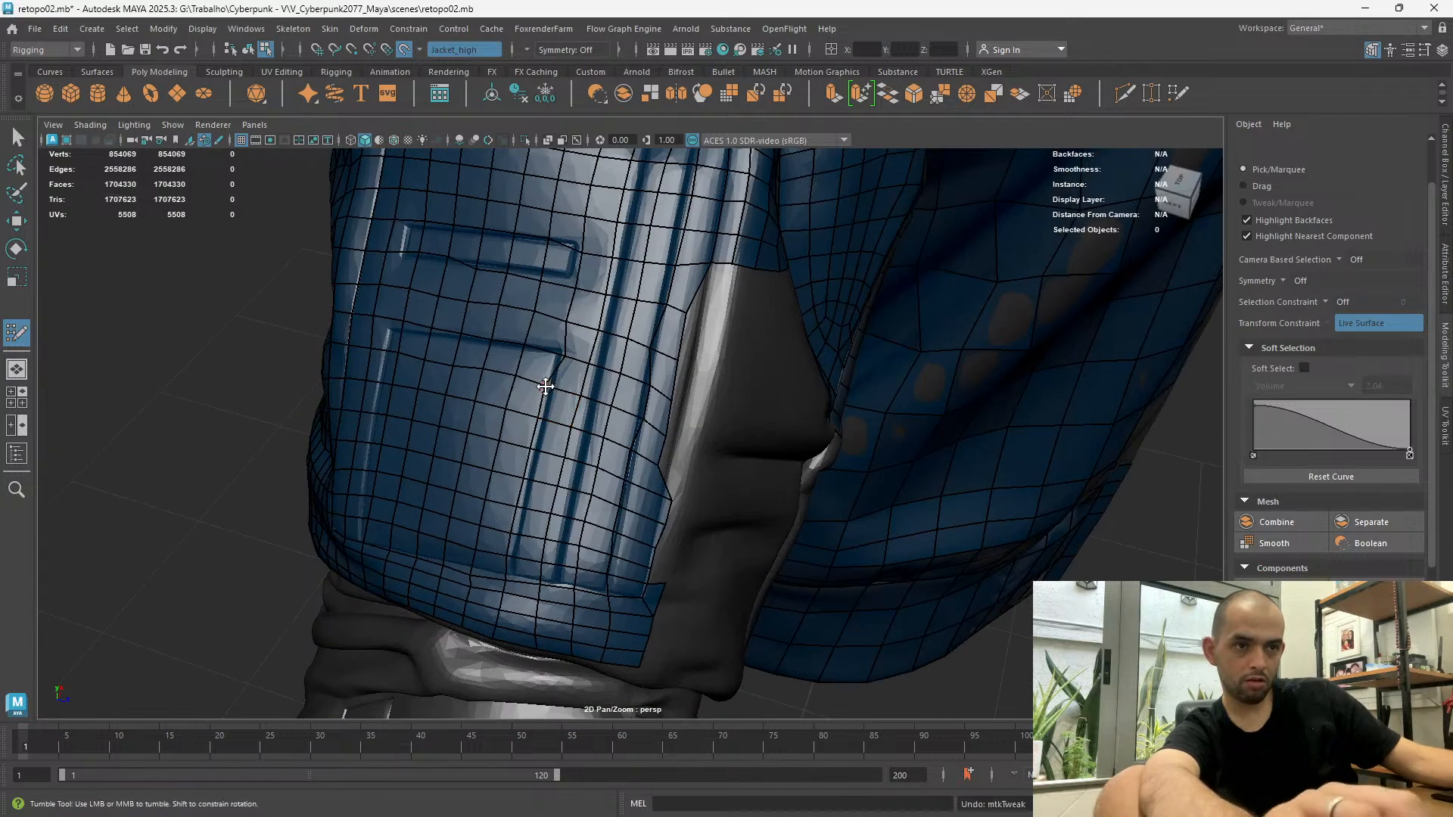
Move the strip's outer border vertices farther outward along the ridge above the cuff
{"action": "left_click_drag", "start_coordinate": [586, 364], "coordinate": [550, 506], "text": "alt"}
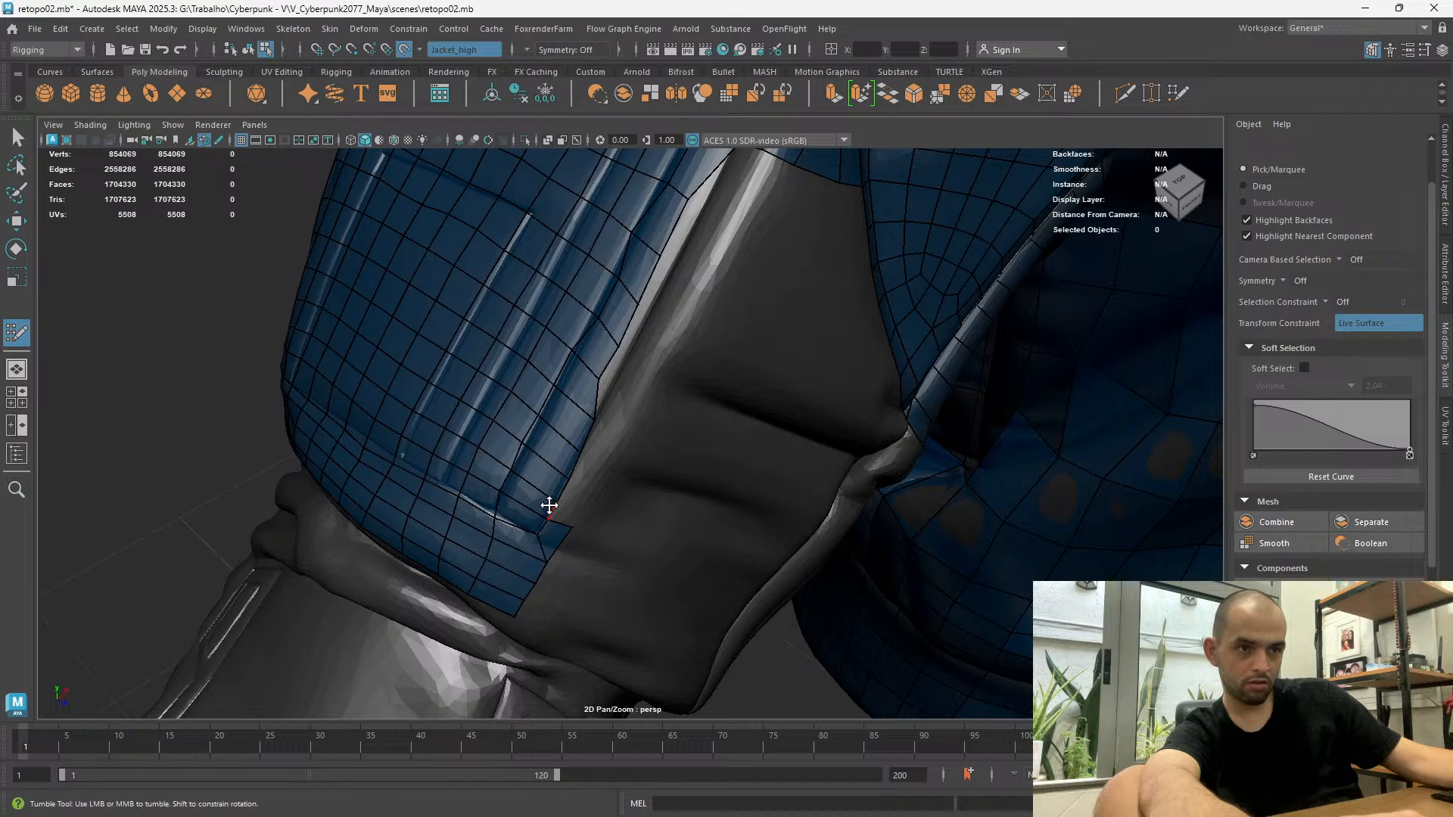
{"action": "scroll", "coordinate": [549, 501], "scroll_direction": "up", "scroll_amount": 2}
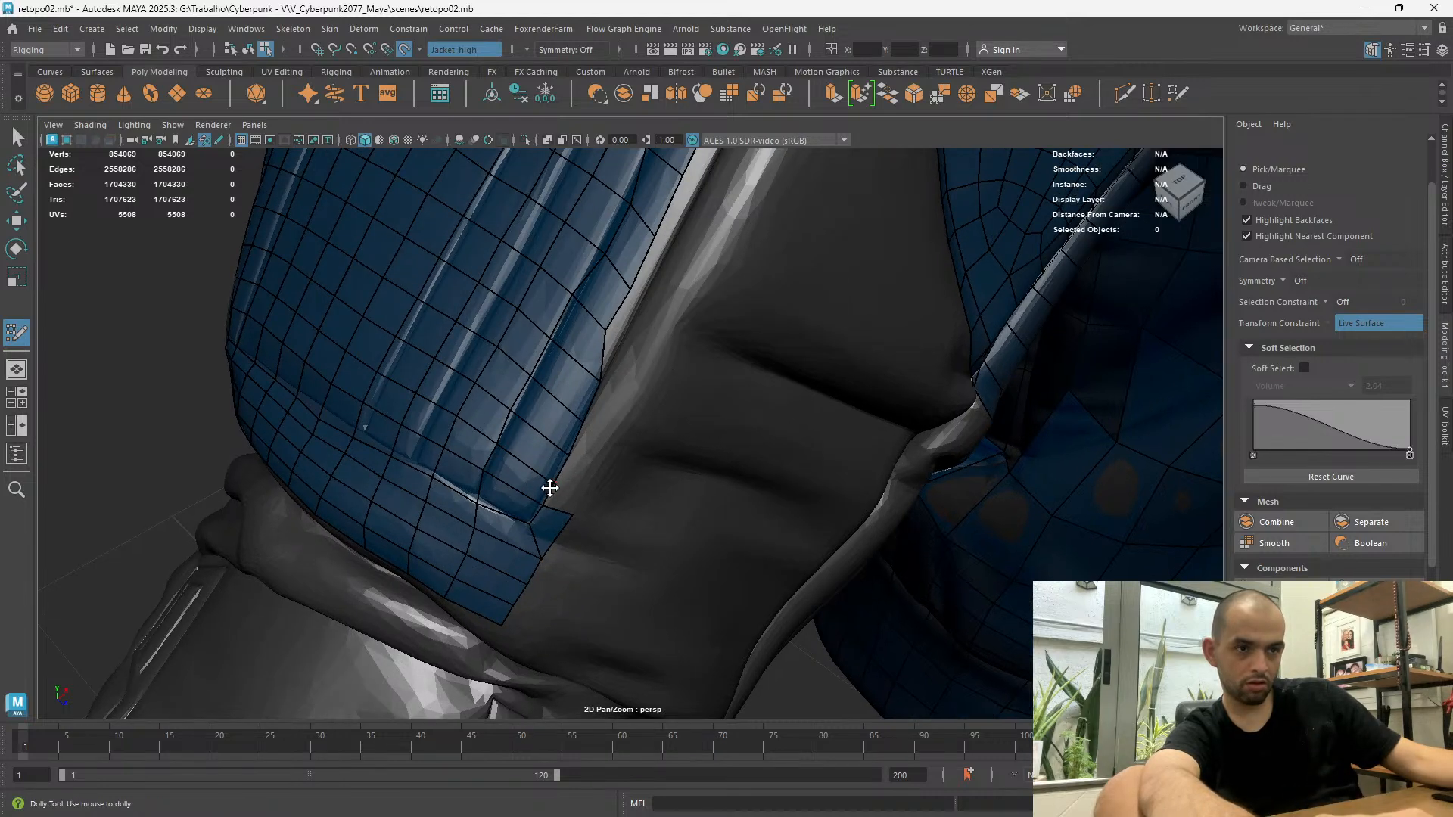
{"action": "scroll", "coordinate": [620, 340], "scroll_direction": "down", "scroll_amount": 2}
{"action": "left_click_drag", "start_coordinate": [603, 350], "coordinate": [643, 320]}
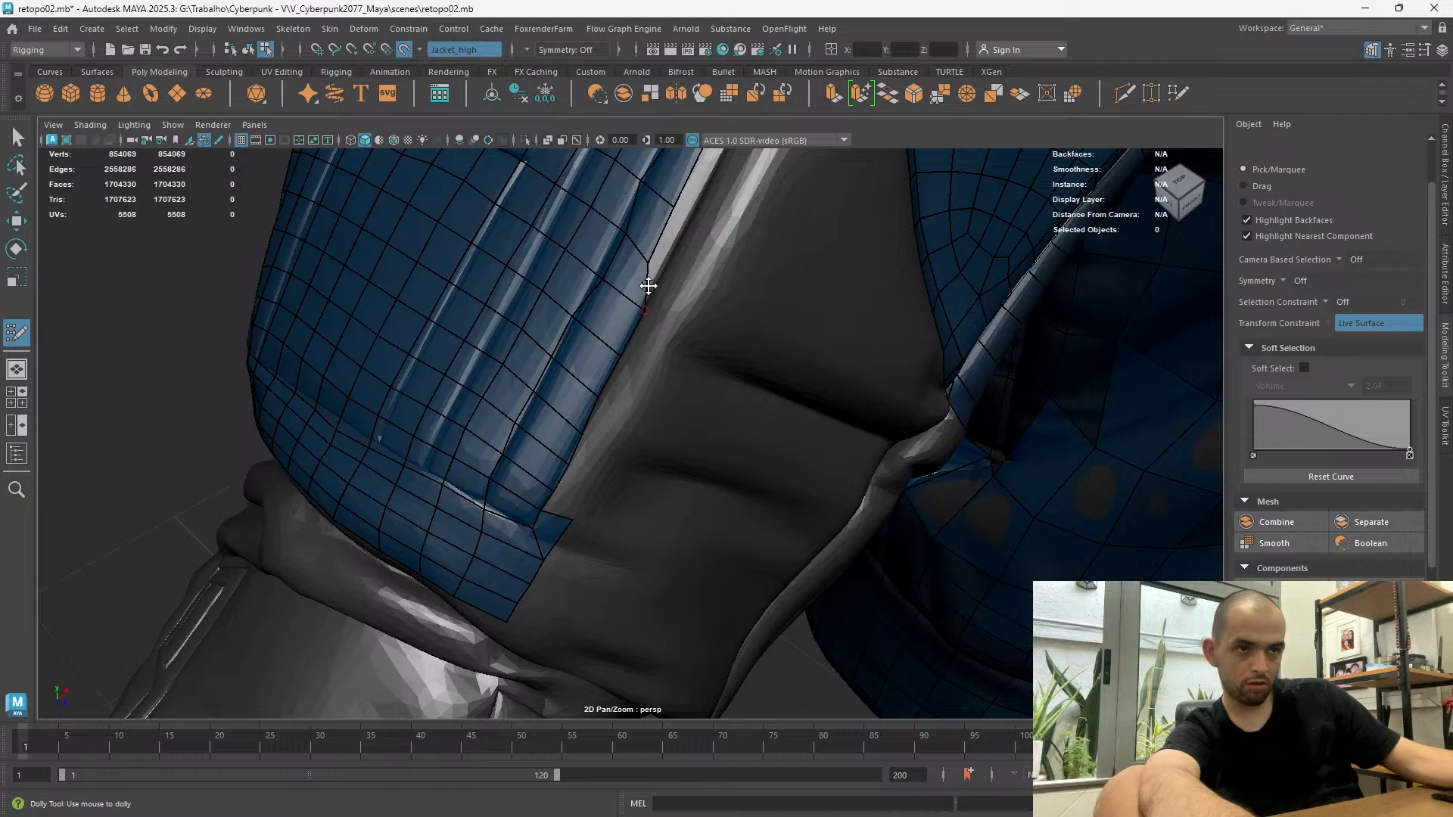
{"action": "left_click_drag", "start_coordinate": [647, 256], "coordinate": [683, 221]}
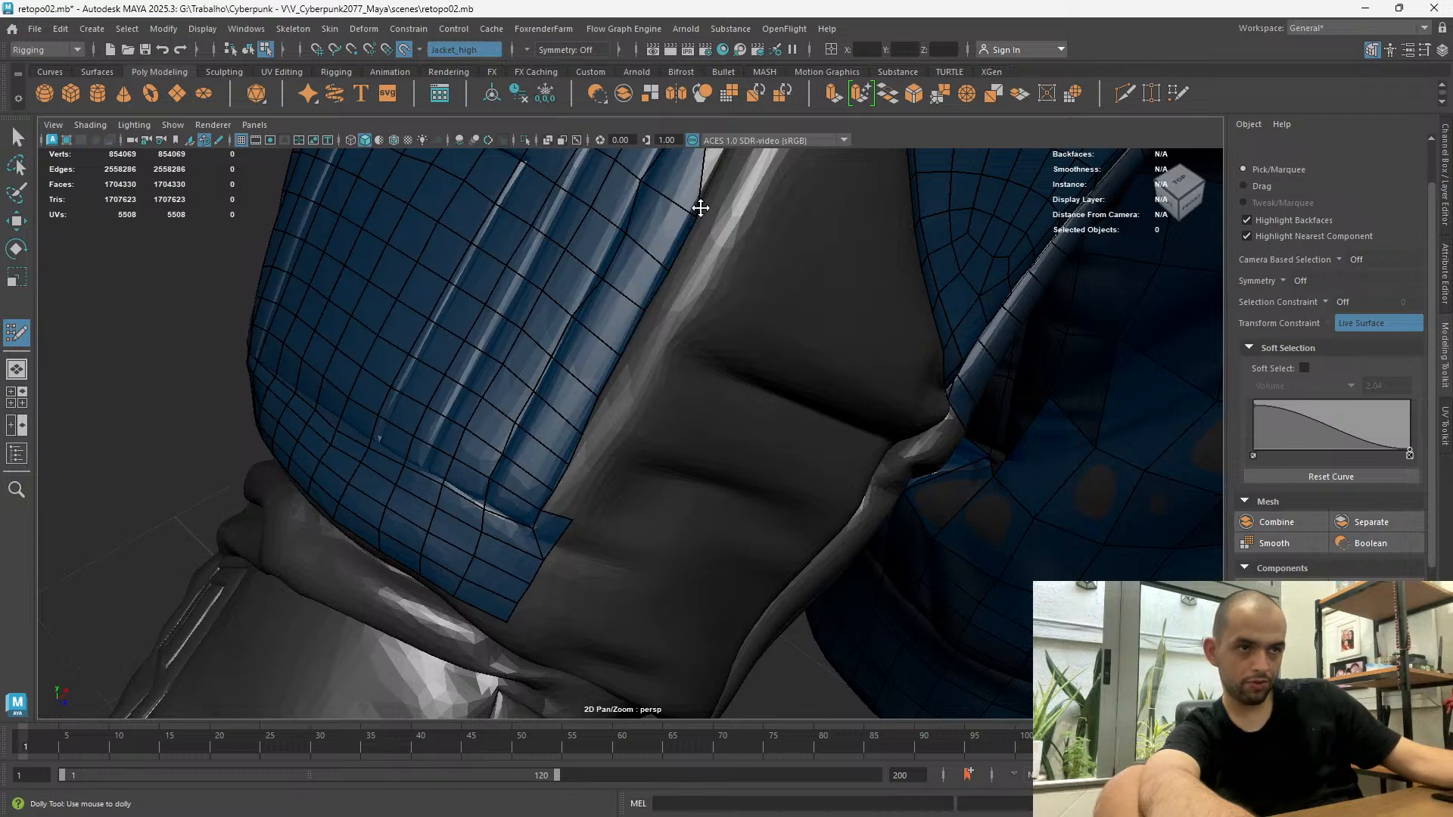
{"action": "middle_click_drag", "start_coordinate": [696, 202], "coordinate": [681, 409], "text": "alt"}
{"action": "left_click_drag", "start_coordinate": [647, 444], "coordinate": [637, 455], "text": "alt"}
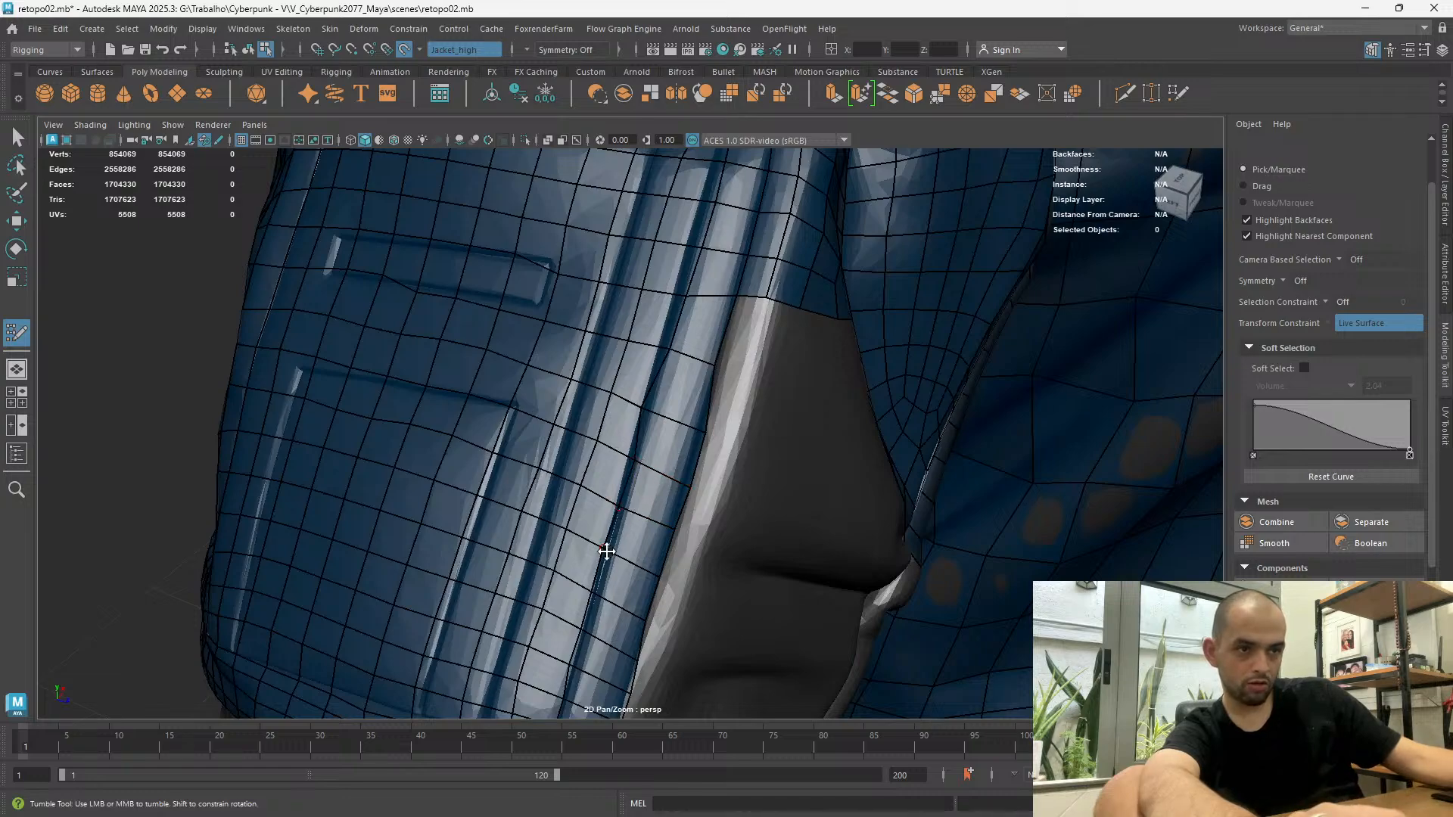
{"action": "left_click_drag", "start_coordinate": [639, 584], "coordinate": [527, 339], "text": "alt"}
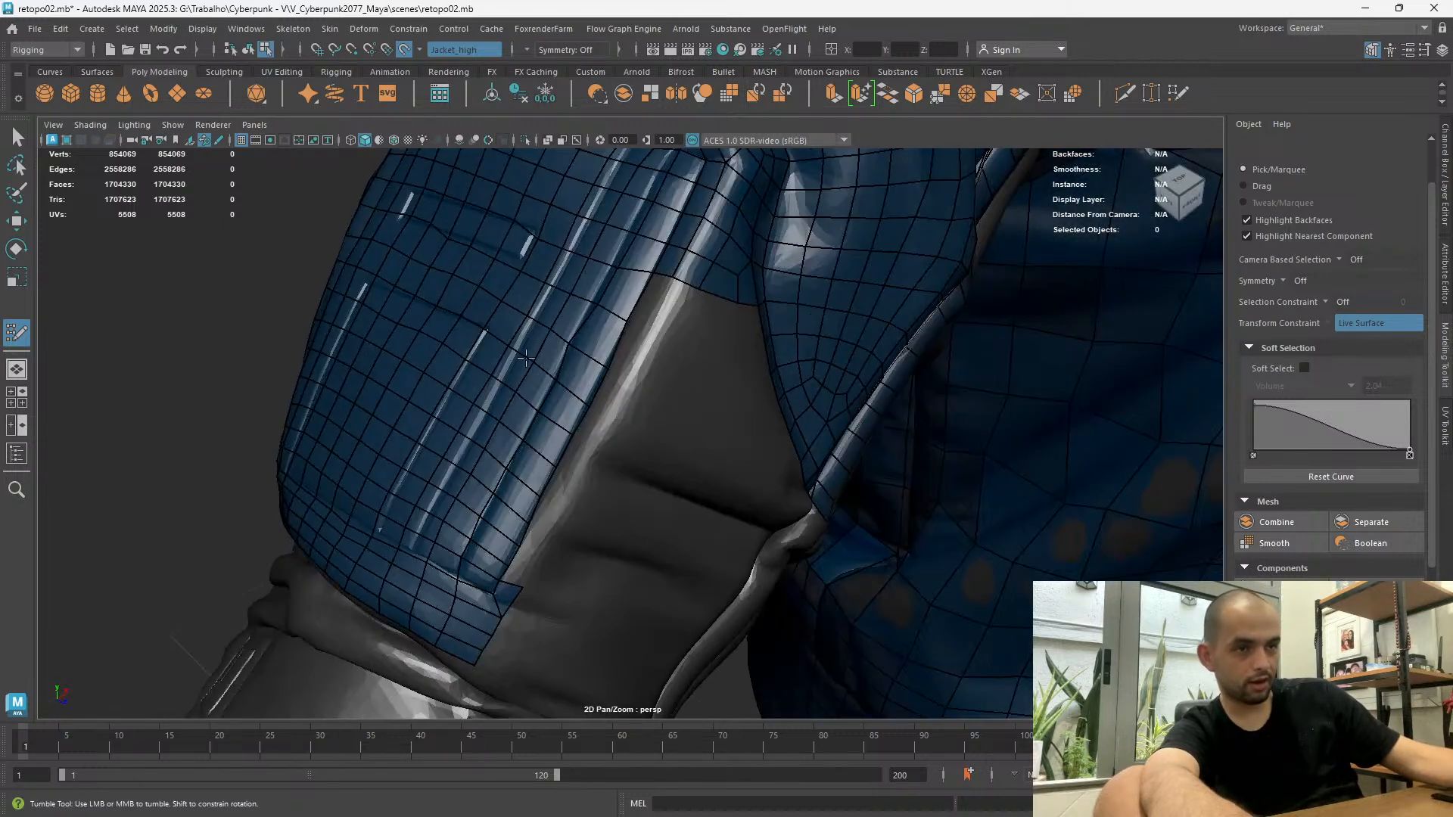
Try to extend another strip of quads from the sleeve's open border into the uncovered gap
{"action": "scroll", "coordinate": [493, 492], "scroll_direction": "up", "scroll_amount": 1}
{"action": "left_click_drag", "start_coordinate": [641, 273], "coordinate": [683, 254]}
{"action": "left_click_drag", "start_coordinate": [613, 474], "coordinate": [545, 384], "text": "alt"}
{"action": "scroll", "coordinate": [536, 410], "scroll_direction": "up", "scroll_amount": 1}
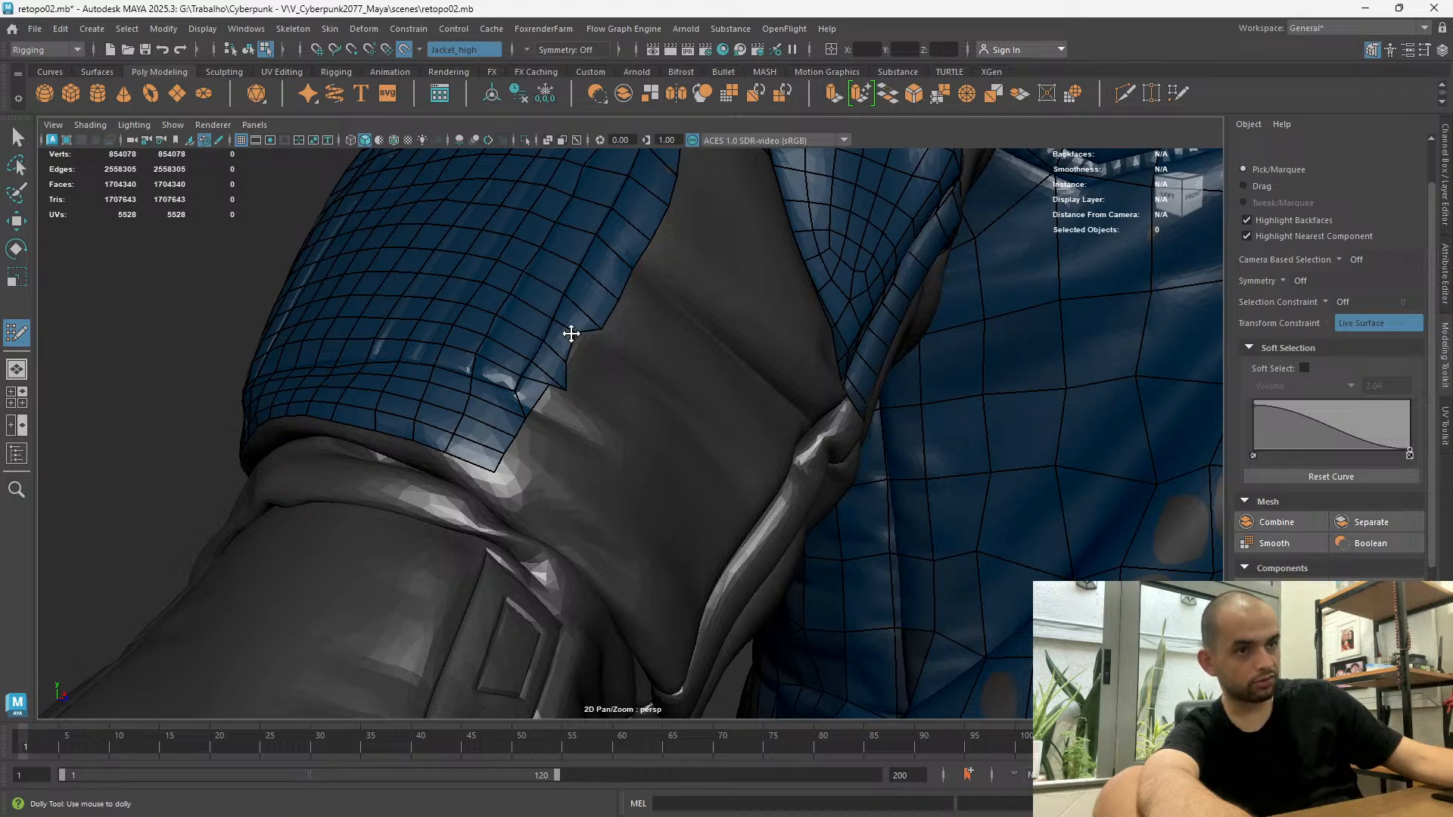
Delete the new strip's quads from its lower end near the cuff up along the ridge
{"action": "left_click_drag", "start_coordinate": [556, 370], "coordinate": [482, 566], "text": "alt"}
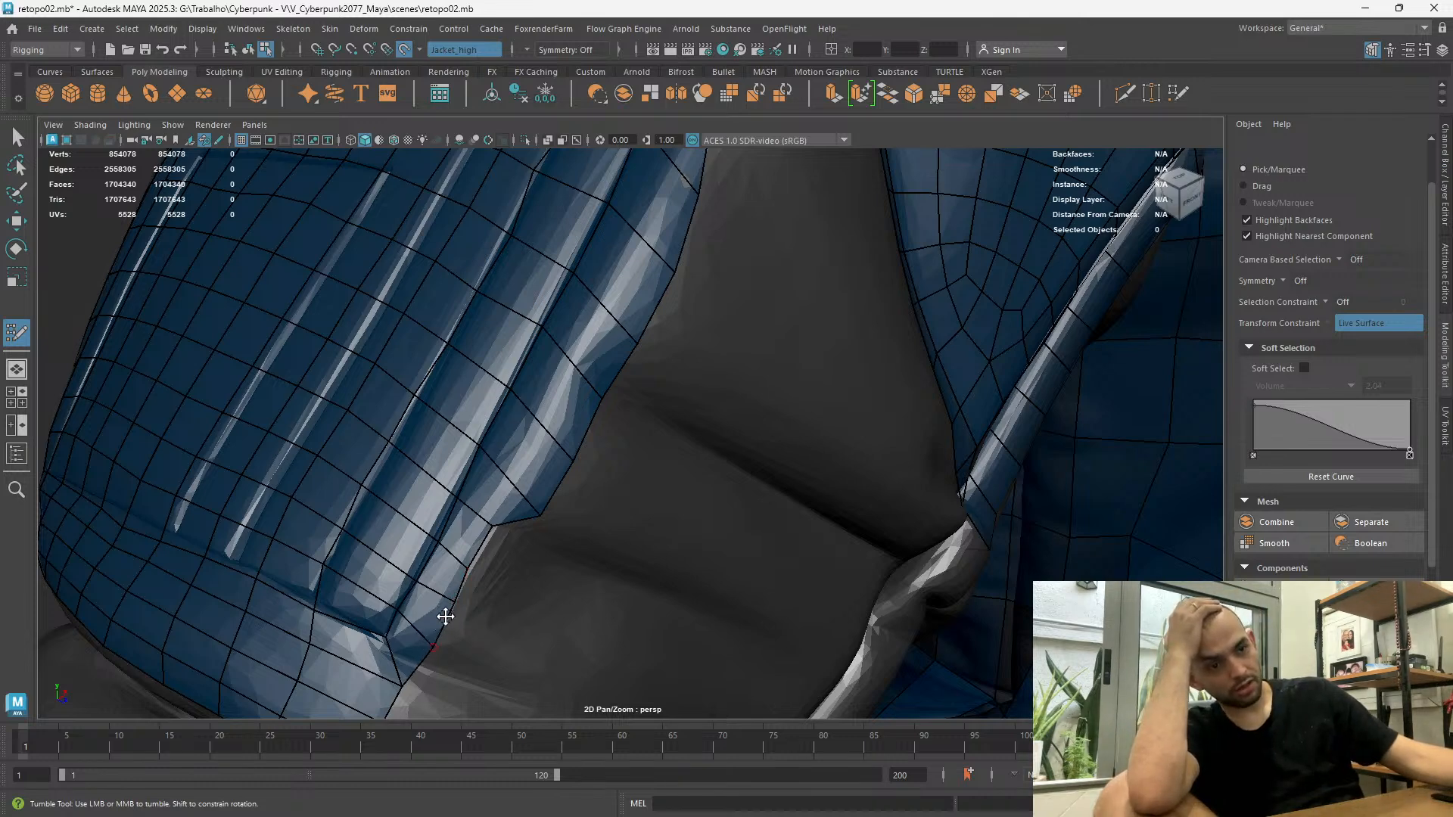
{"action": "left_click", "coordinate": [542, 515], "text": "ctrl+shift"}
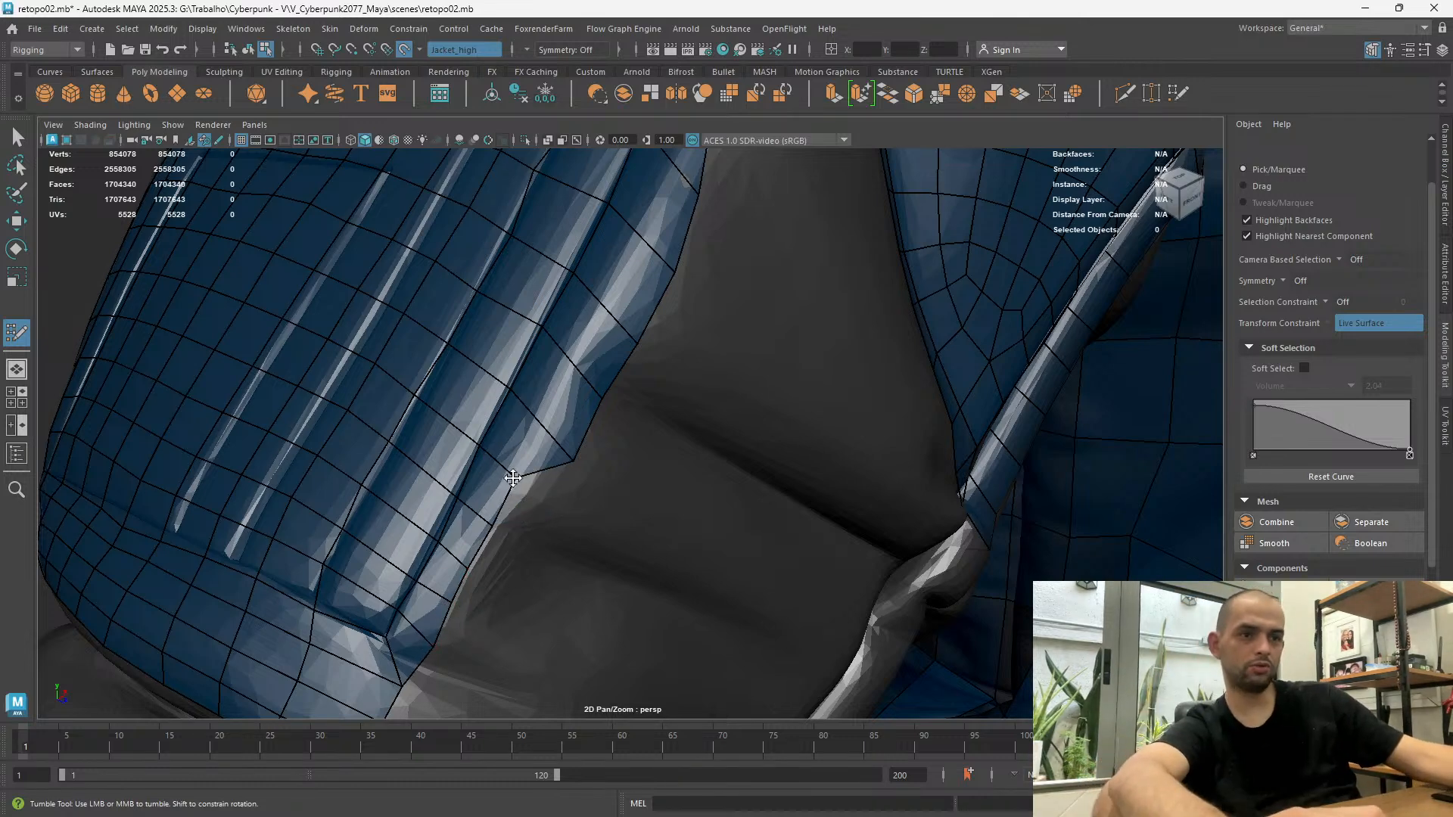
{"action": "mouse_move", "coordinate": [574, 458]}
{"action": "left_mouse_down"}
{"action": "mouse_move", "coordinate": [555, 404]}
{"action": "mouse_move", "coordinate": [617, 277]}
{"action": "mouse_move", "coordinate": [665, 258]}
{"action": "mouse_move", "coordinate": [650, 216]}
{"action": "left_mouse_up"}
{"action": "middle_click_drag", "start_coordinate": [649, 216], "coordinate": [571, 454], "text": "alt"}
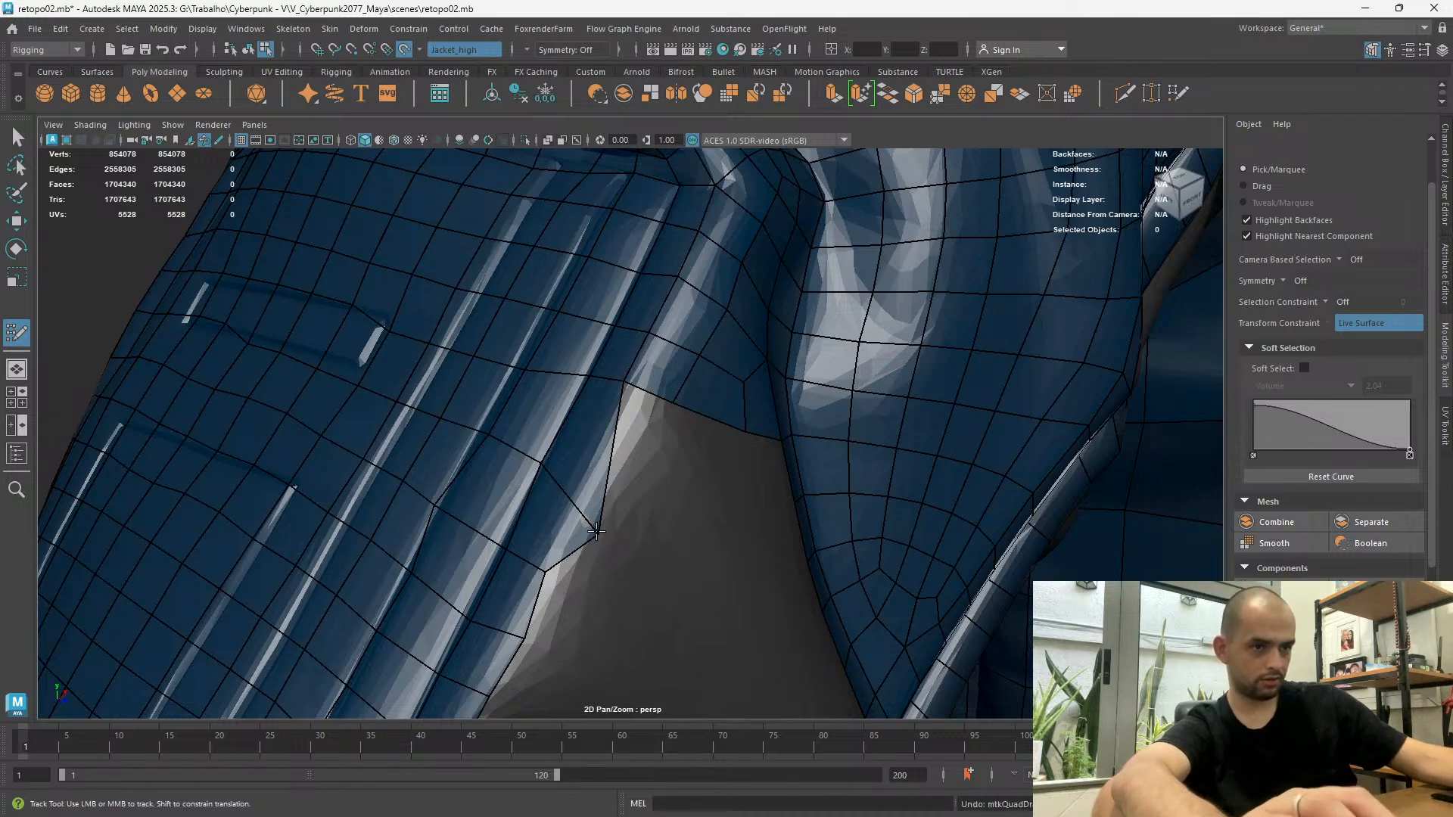
Examine the strip's open border and the top corner of the uncovered gap up close
{"action": "right_click_drag", "start_coordinate": [603, 541], "coordinate": [691, 482], "text": "alt"}
{"action": "left_click_drag", "start_coordinate": [691, 482], "coordinate": [607, 500], "text": "alt"}
{"action": "middle_click_drag", "start_coordinate": [627, 538], "coordinate": [675, 424], "text": "alt"}
{"action": "right_click_drag", "start_coordinate": [675, 423], "coordinate": [787, 454], "text": "alt"}
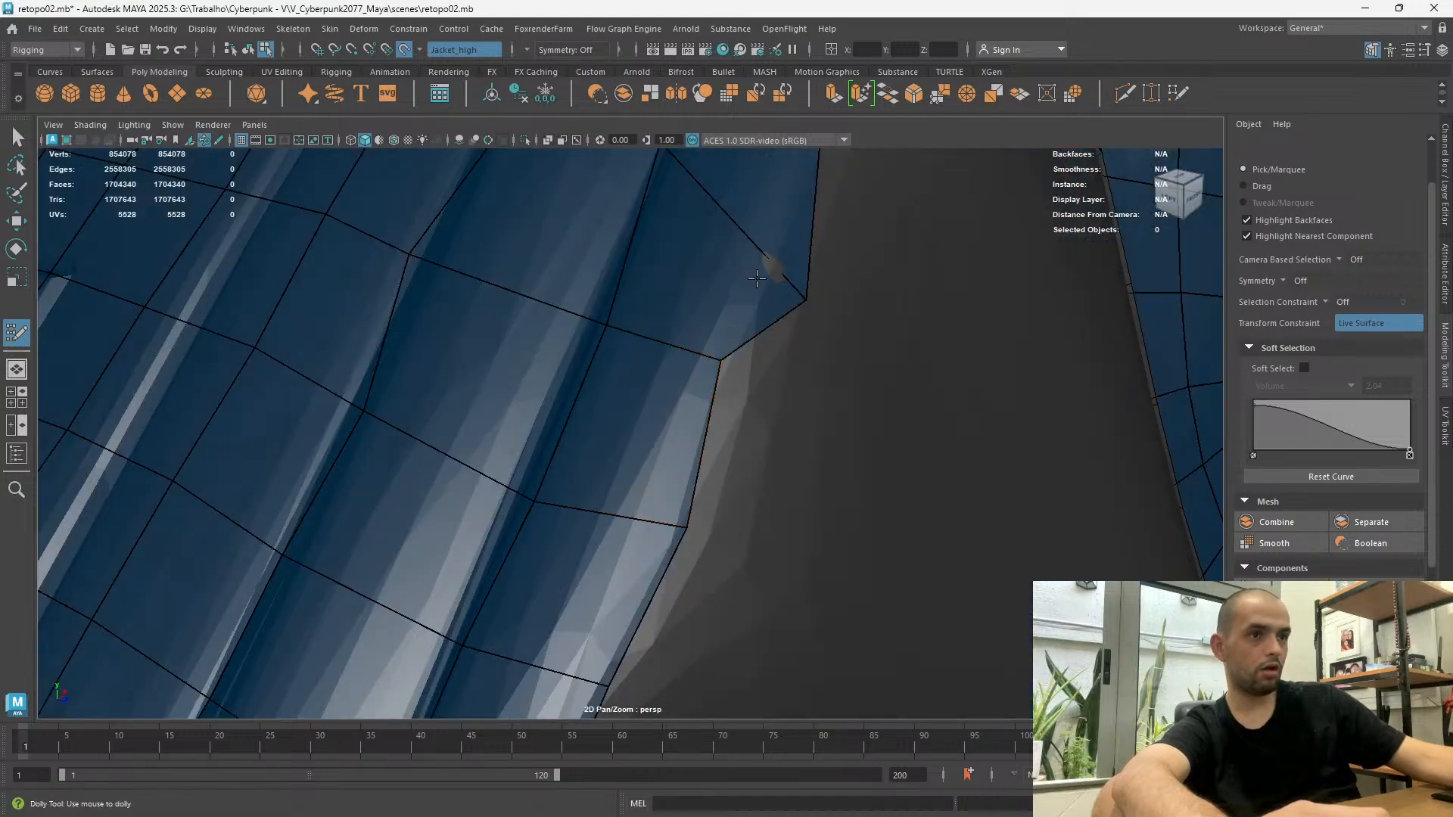
{"action": "middle_click_drag", "start_coordinate": [893, 394], "coordinate": [620, 292], "text": "alt"}
{"action": "left_click_drag", "start_coordinate": [590, 522], "coordinate": [707, 513], "text": "alt"}
{"action": "left_click_drag", "start_coordinate": [788, 629], "coordinate": [1077, 581], "text": "alt"}
{"action": "left_click_drag", "start_coordinate": [856, 347], "coordinate": [865, 359], "text": "alt"}
Leave Quad Draw, switch to vertex selection and show the jacket meshes in wireframe around the gap
{"action": "key", "text": "q"}
{"action": "key", "text": "f"}
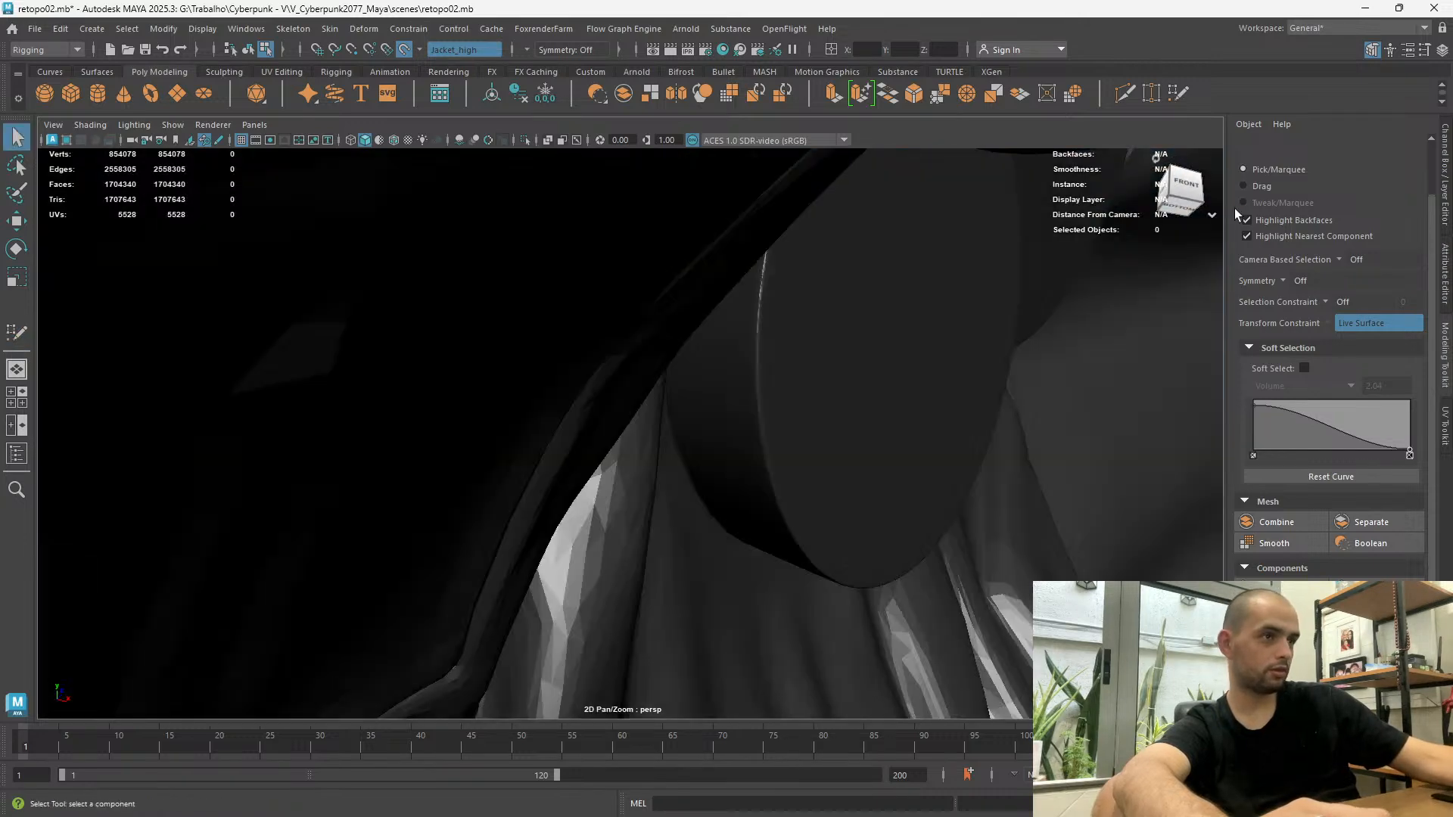
{"action": "scroll", "coordinate": [1241, 221], "scroll_direction": "up", "scroll_amount": 1}
{"action": "scroll", "coordinate": [999, 318], "scroll_direction": "down", "scroll_amount": 5}
{"action": "left_click", "coordinate": [1297, 163]}
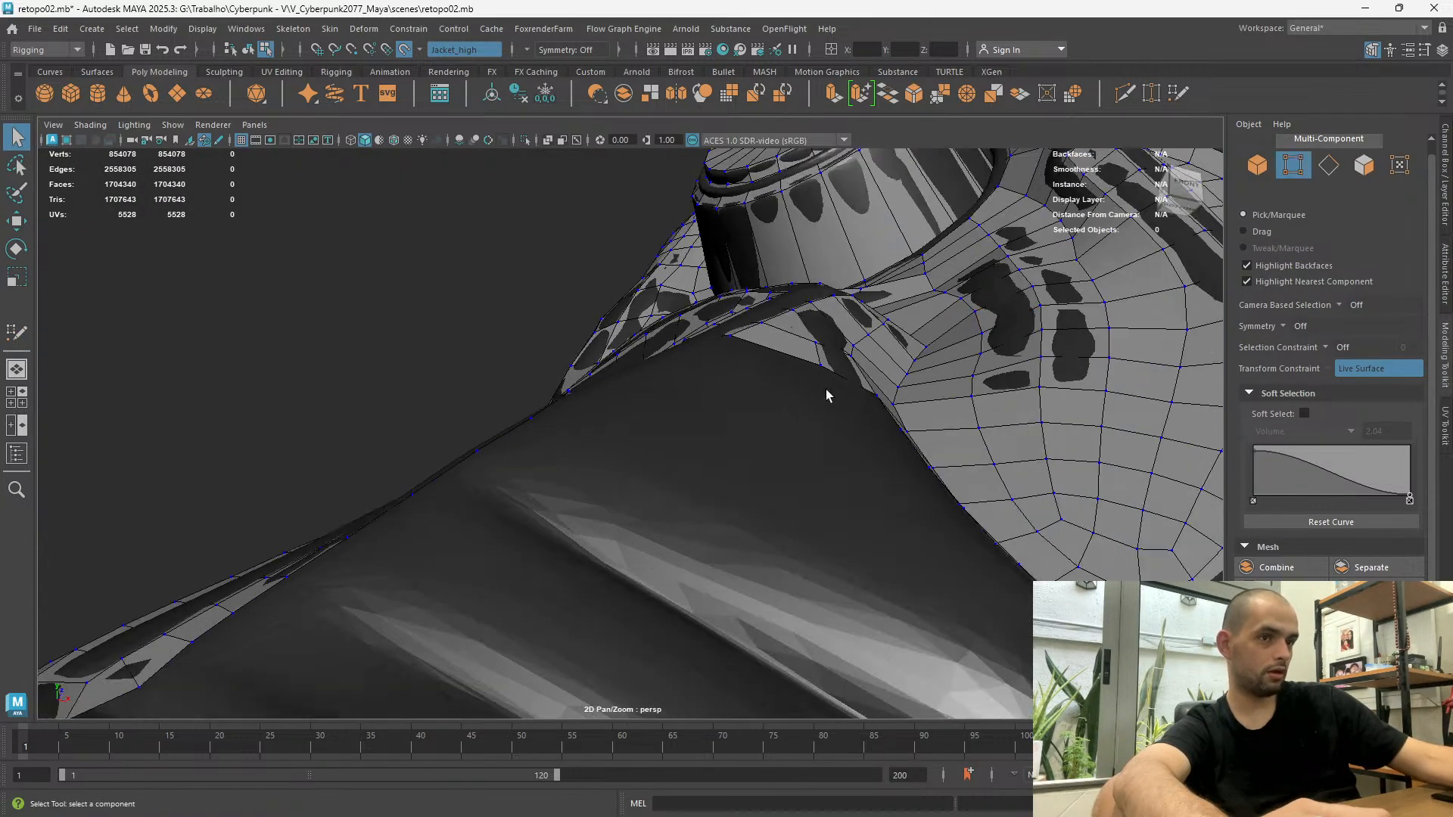
{"action": "left_click_drag", "start_coordinate": [620, 363], "coordinate": [698, 467], "text": "alt"}
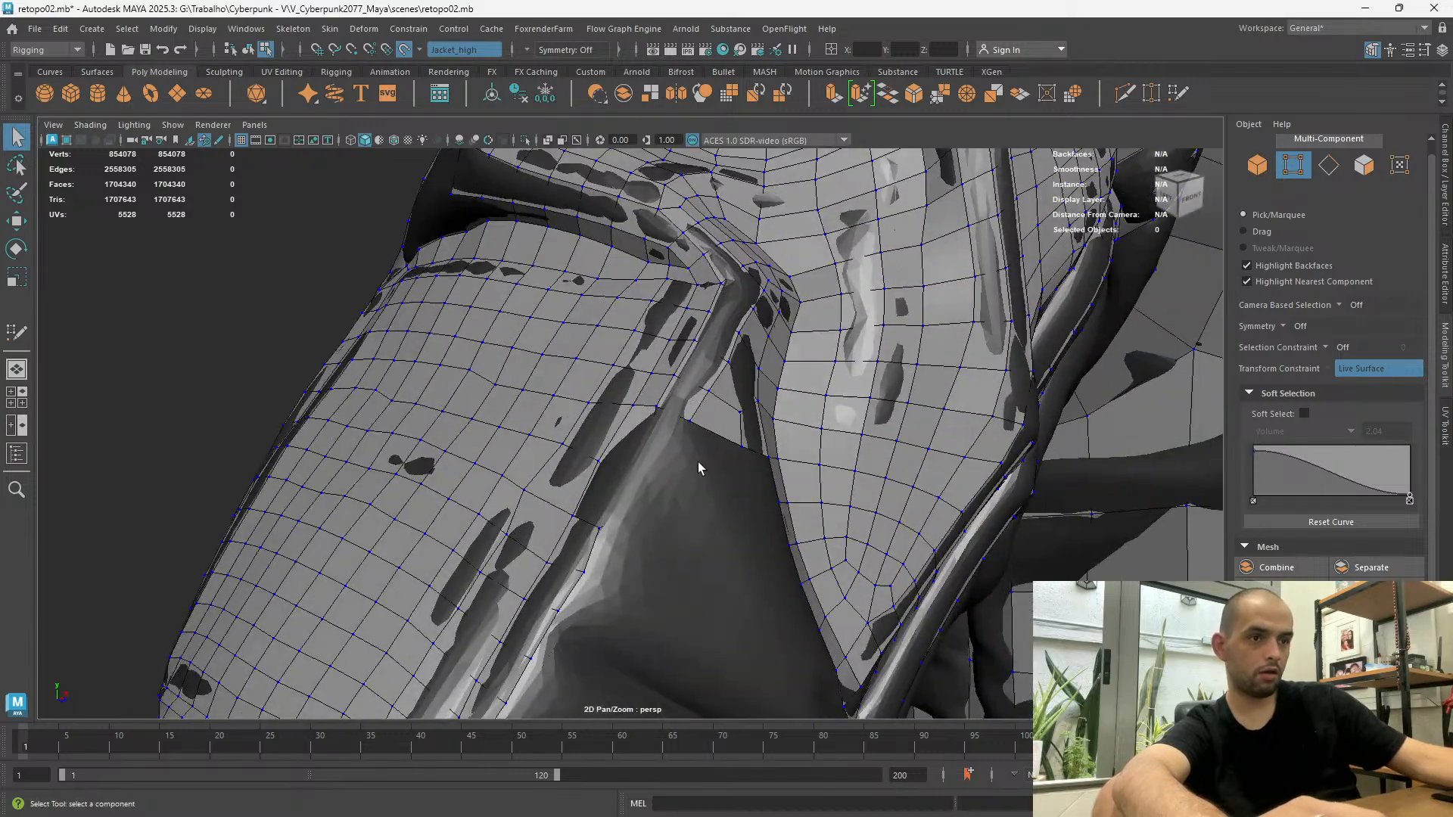
{"action": "left_click", "coordinate": [352, 140]}
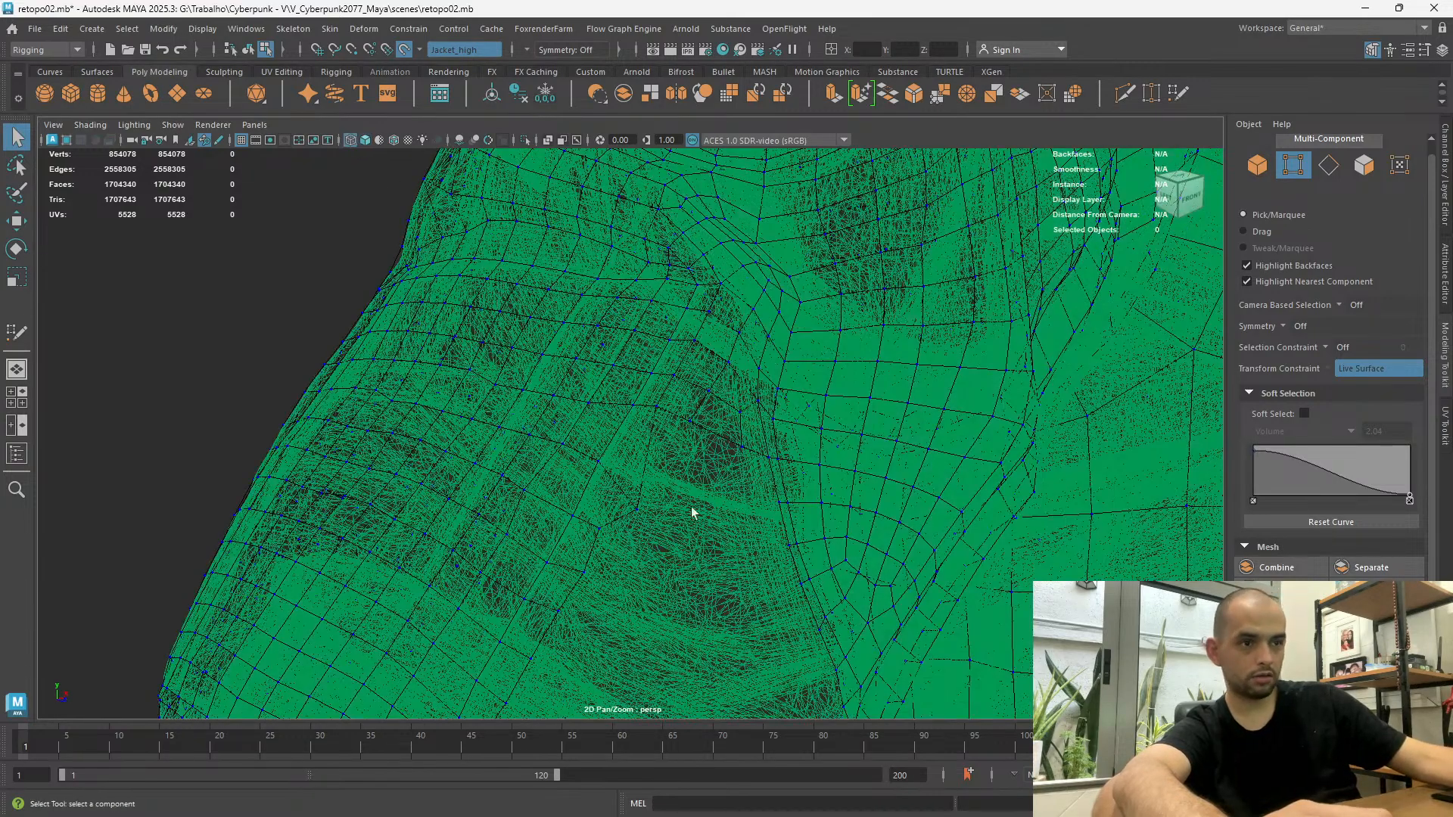
Select the vertex at the gap's top corner to check it, and return to Quad Draw in shaded display
{"action": "left_click", "coordinate": [631, 514]}
{"action": "left_click_drag", "start_coordinate": [636, 525], "coordinate": [772, 334], "text": "alt"}
{"action": "key", "text": "w"}
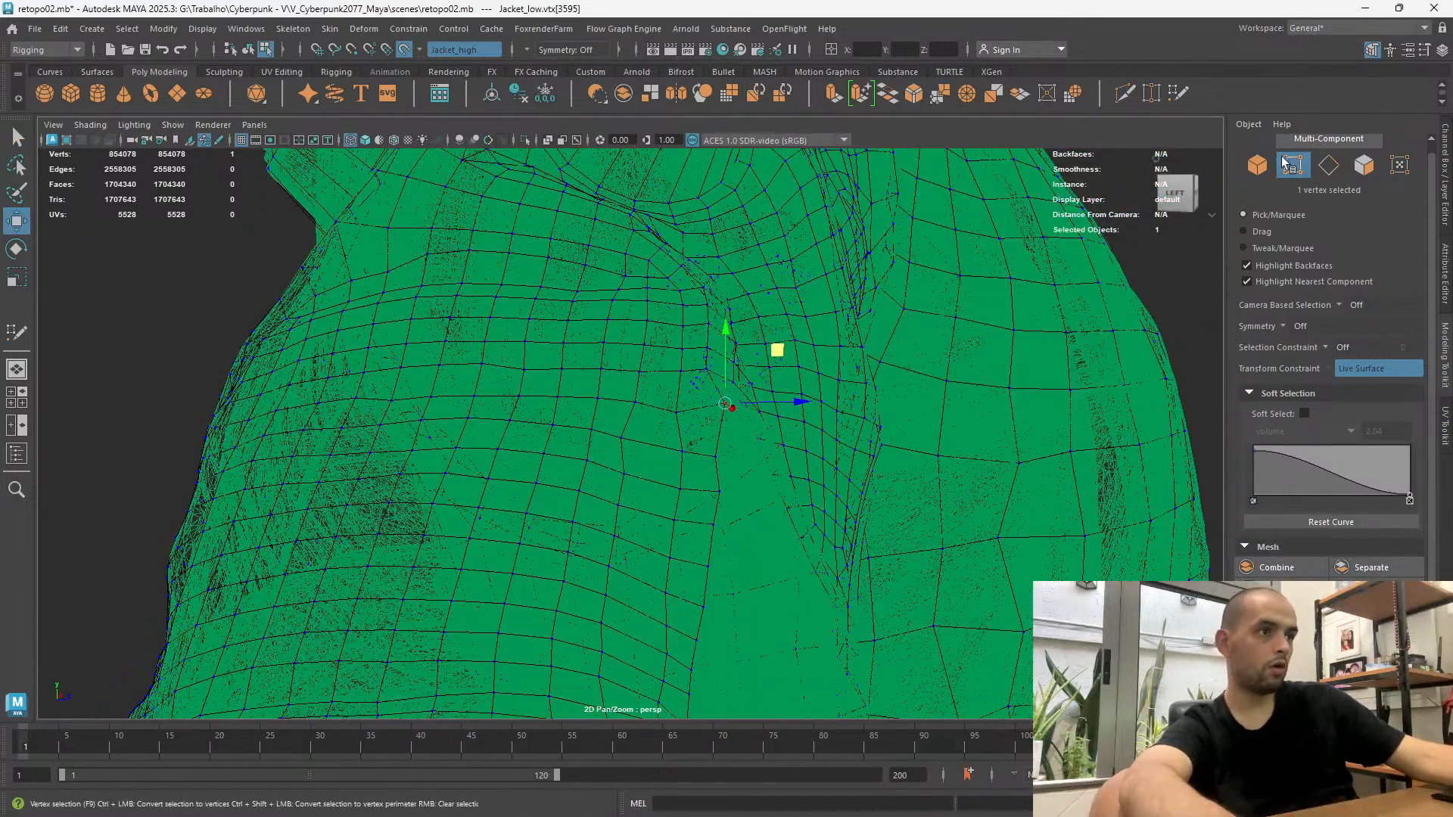
{"action": "scroll", "coordinate": [1401, 398], "scroll_direction": "down", "scroll_amount": 3}
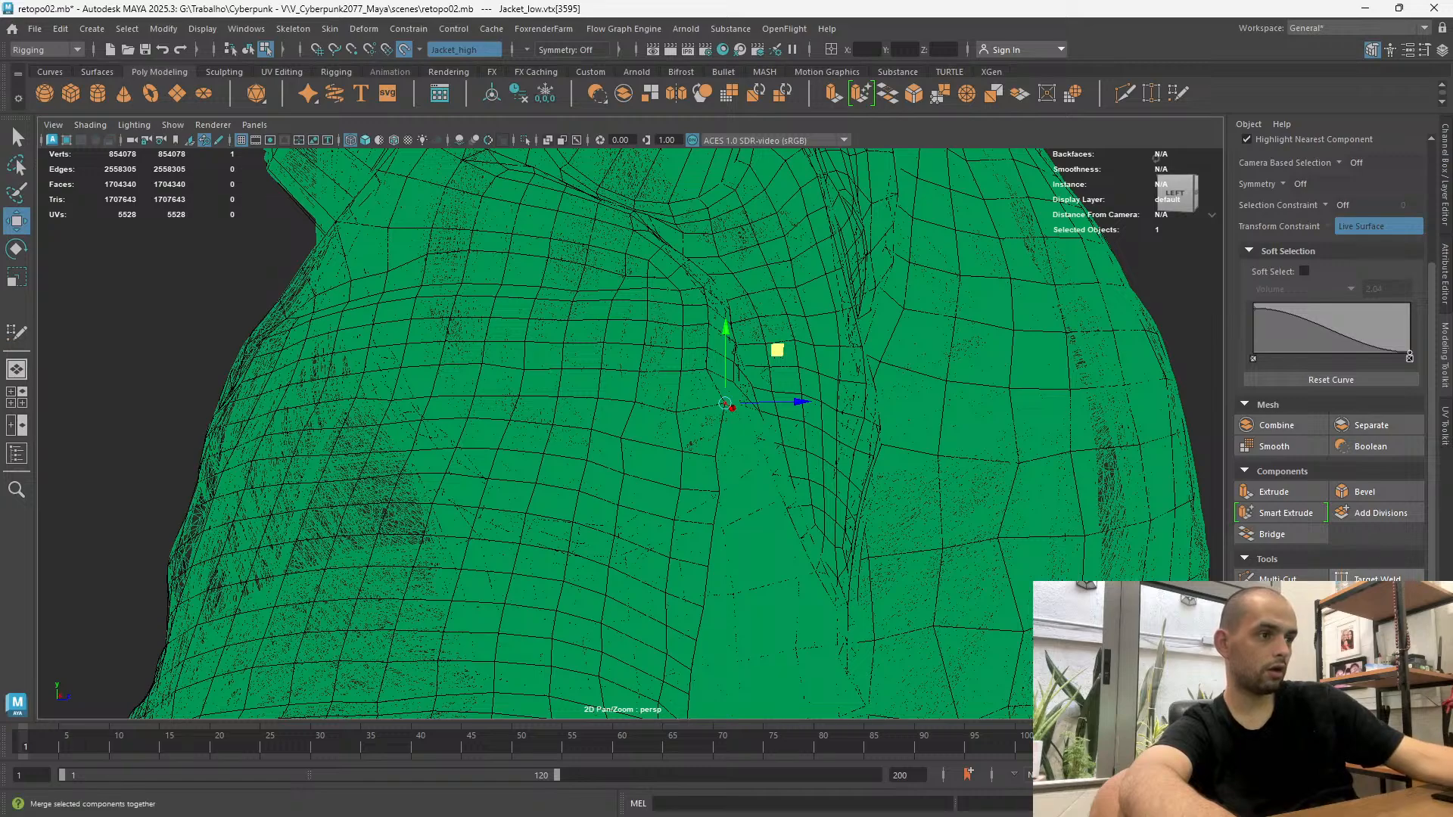
{"action": "left_click", "coordinate": [1376, 578]}
{"action": "left_click_drag", "start_coordinate": [984, 421], "coordinate": [728, 396], "text": "alt"}
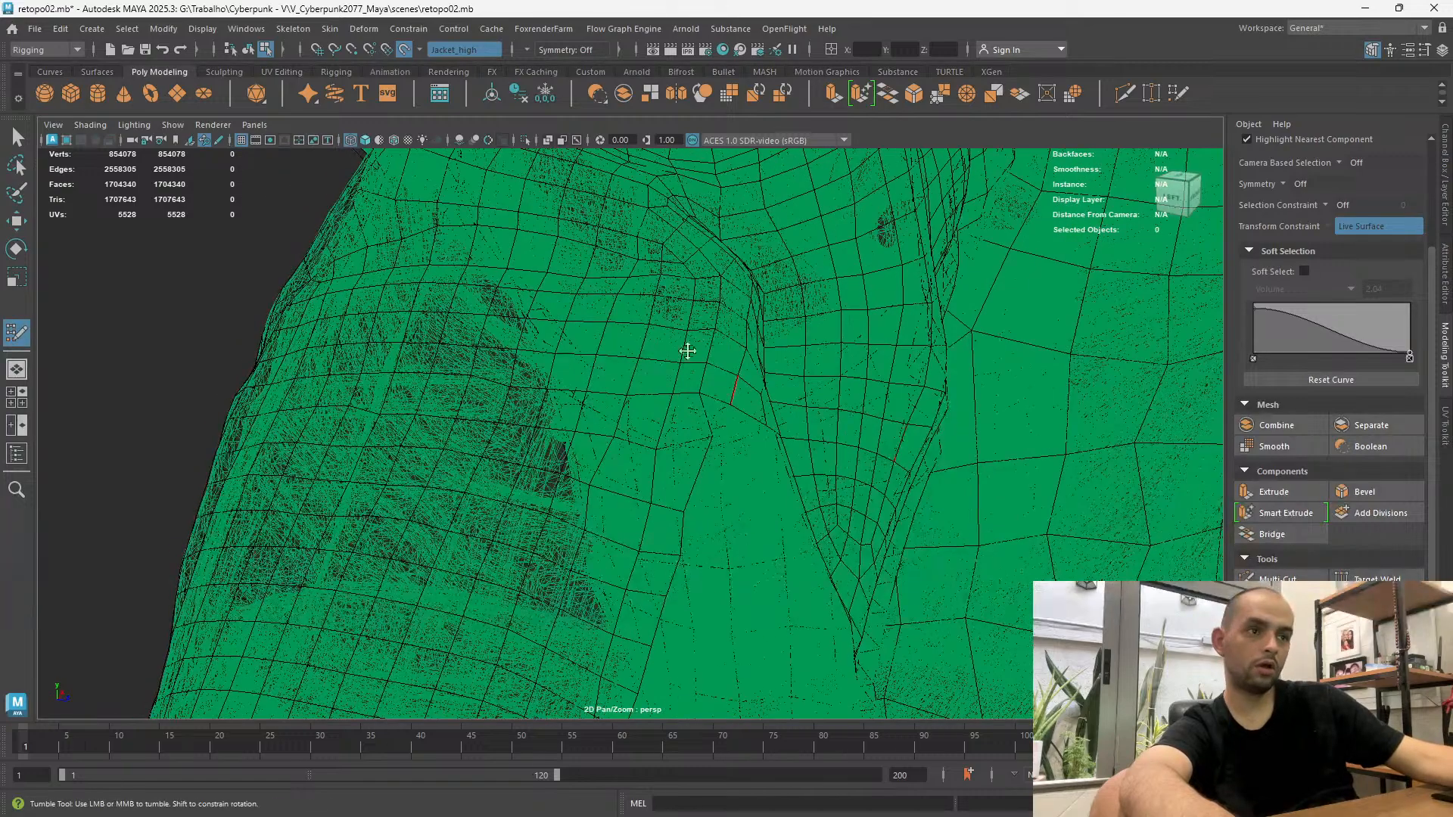
{"action": "left_click", "coordinate": [365, 140]}
Inspect the sleeve's ridges, pocket panel and the panel's upper seam from several angles
{"action": "left_click_drag", "start_coordinate": [690, 268], "coordinate": [647, 630], "text": "alt"}
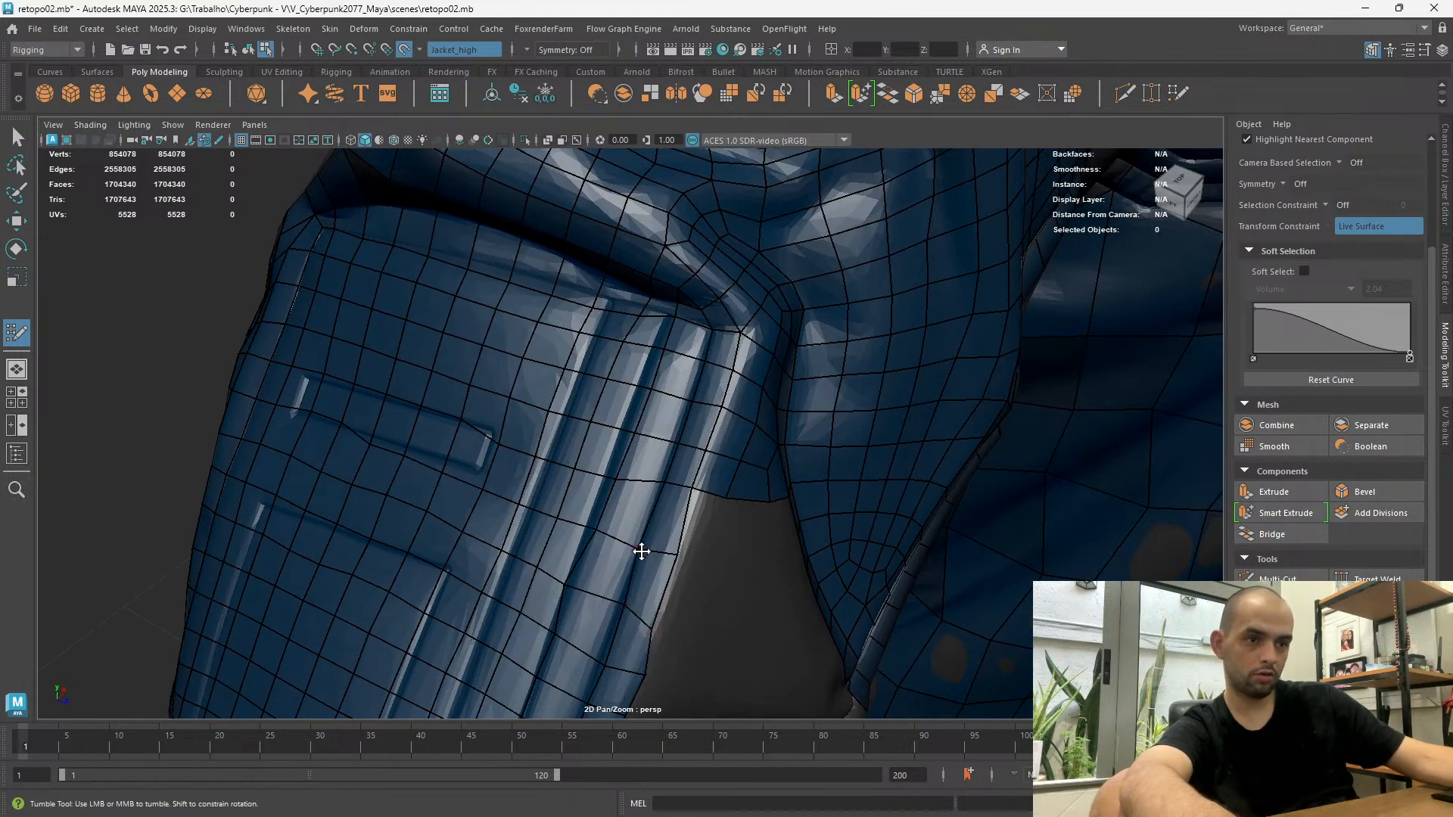
{"action": "left_click_drag", "start_coordinate": [645, 572], "coordinate": [712, 623], "text": "alt"}
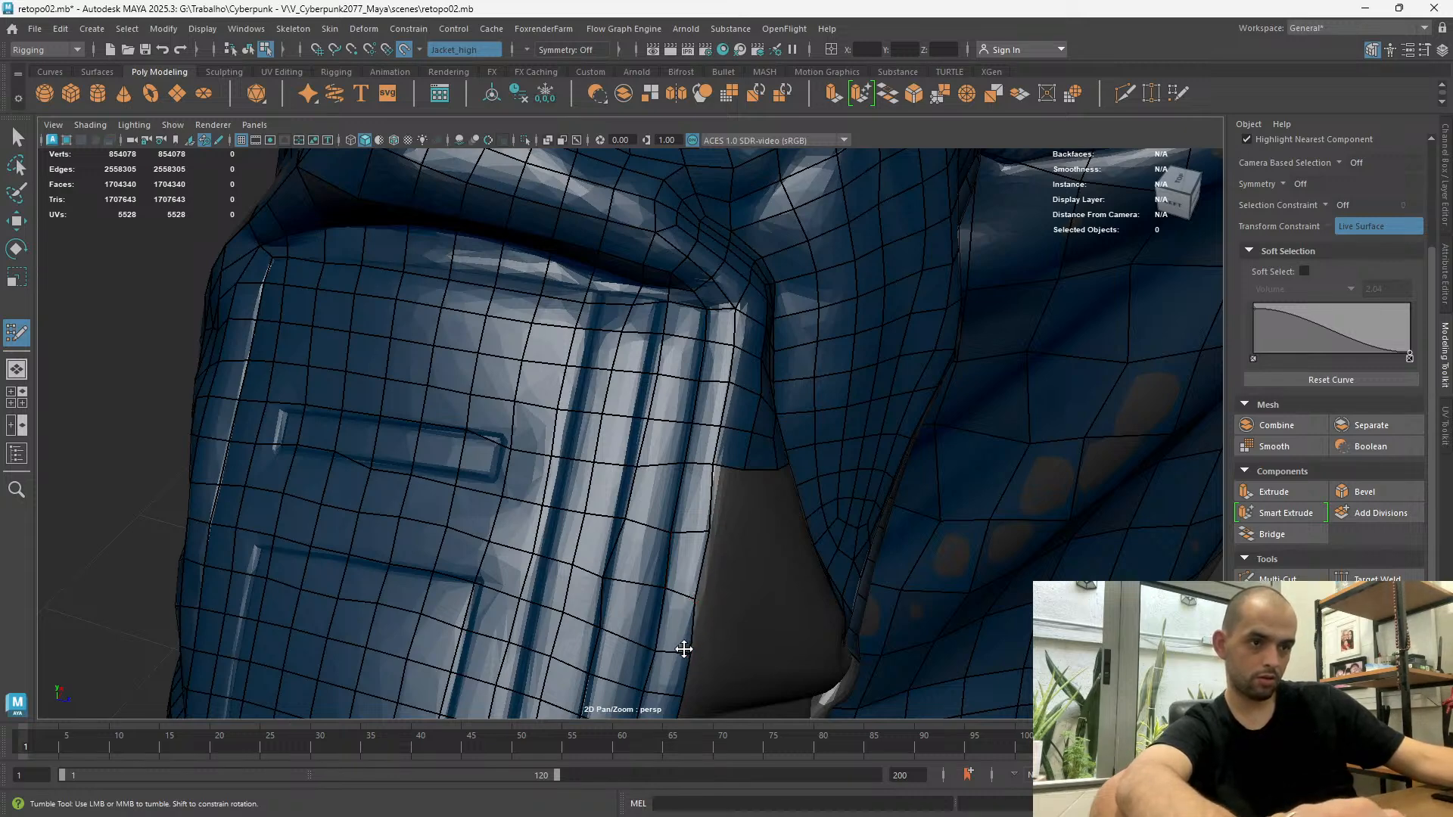
{"action": "left_click_drag", "start_coordinate": [658, 643], "coordinate": [449, 478], "text": "alt"}
{"action": "right_click_drag", "start_coordinate": [448, 479], "coordinate": [484, 488], "text": "alt"}
{"action": "left_click_drag", "start_coordinate": [484, 488], "coordinate": [303, 484], "text": "alt"}
{"action": "middle_click_drag", "start_coordinate": [303, 484], "coordinate": [189, 412], "text": "alt"}
{"action": "right_click_drag", "start_coordinate": [188, 411], "coordinate": [219, 560], "text": "alt"}
{"action": "middle_click_drag", "start_coordinate": [219, 560], "coordinate": [419, 515], "text": "alt"}
{"action": "middle_click_drag", "start_coordinate": [309, 403], "coordinate": [331, 422], "text": "alt"}
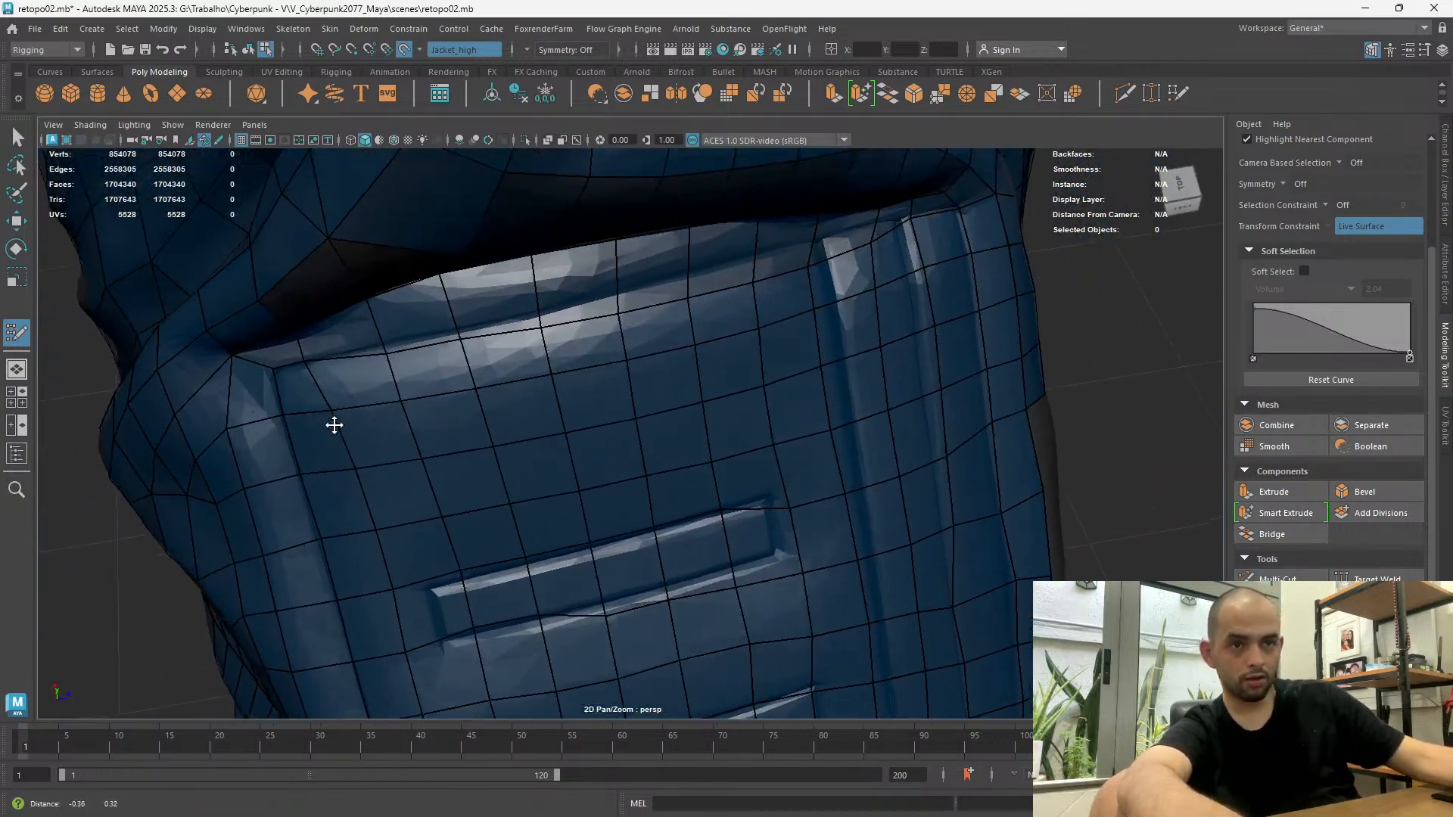
{"action": "left_click_drag", "start_coordinate": [331, 422], "coordinate": [347, 356], "text": "alt"}
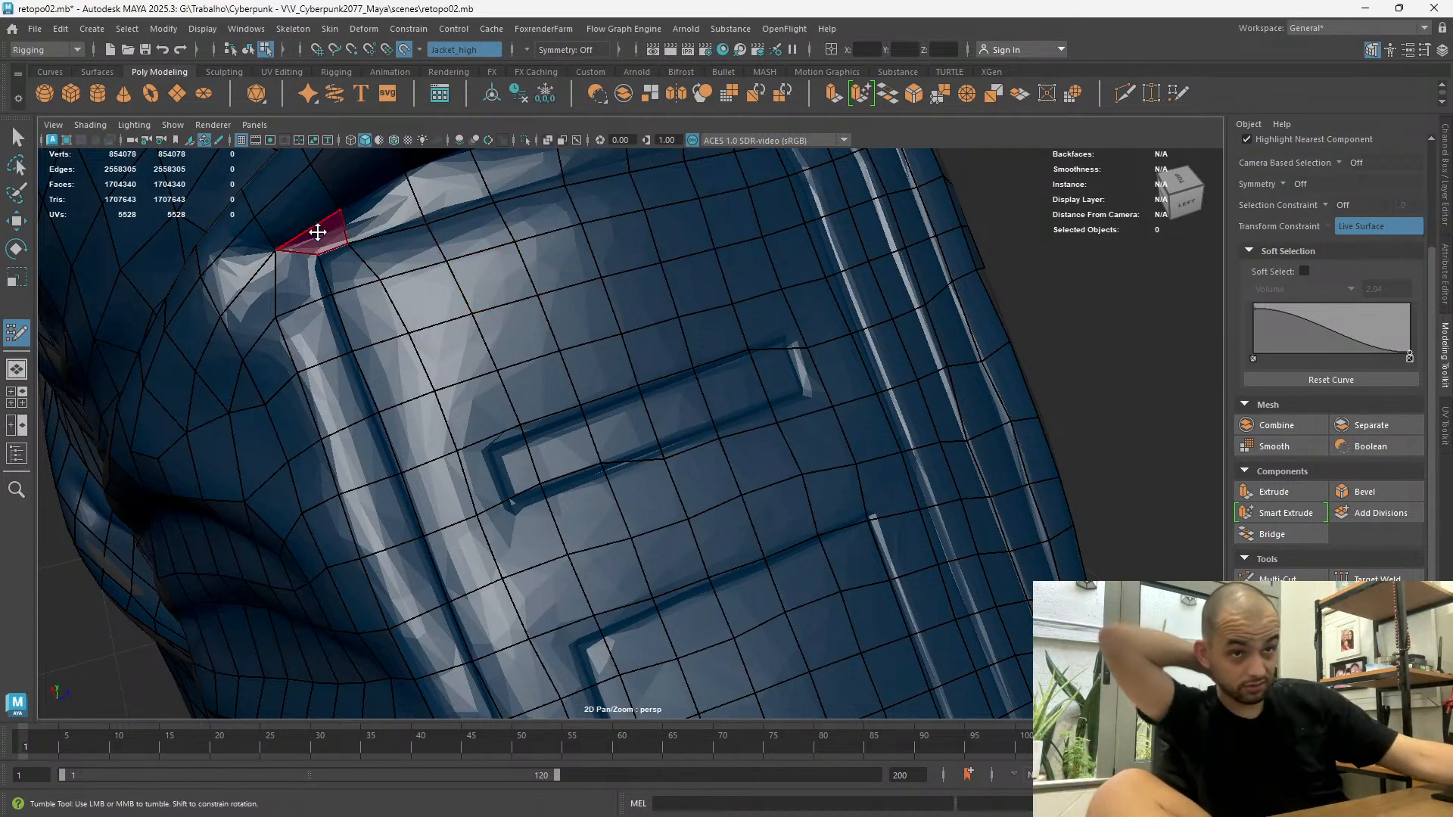
Weld a vertex beside the panel's upper corner to its neighbour along the seam, and check the surrounding edge flow
{"action": "mouse_move", "coordinate": [347, 244]}
{"action": "left_mouse_down"}
{"action": "mouse_move", "coordinate": [422, 230]}
{"action": "mouse_move", "coordinate": [381, 235]}
{"action": "left_mouse_up"}
{"action": "middle_click_drag", "start_coordinate": [401, 202], "coordinate": [373, 363], "text": "alt"}
{"action": "mouse_move", "coordinate": [373, 364]}
{"action": "left_mouse_down", "text": "alt"}
{"action": "mouse_move", "coordinate": [452, 414]}
{"action": "mouse_move", "coordinate": [529, 398]}
{"action": "left_mouse_up", "text": "alt"}
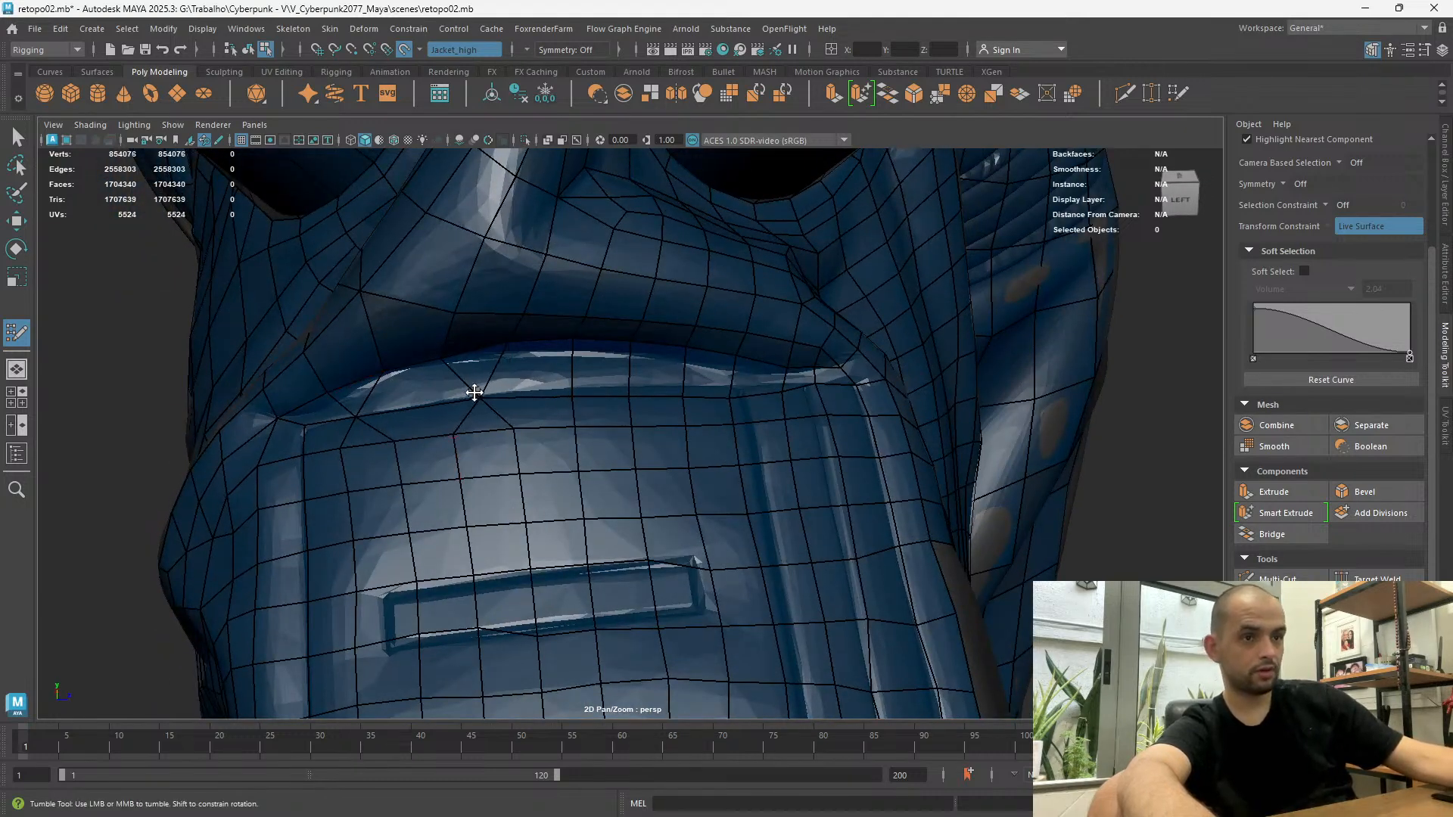
{"action": "left_click_drag", "start_coordinate": [573, 392], "coordinate": [509, 240], "text": "alt"}
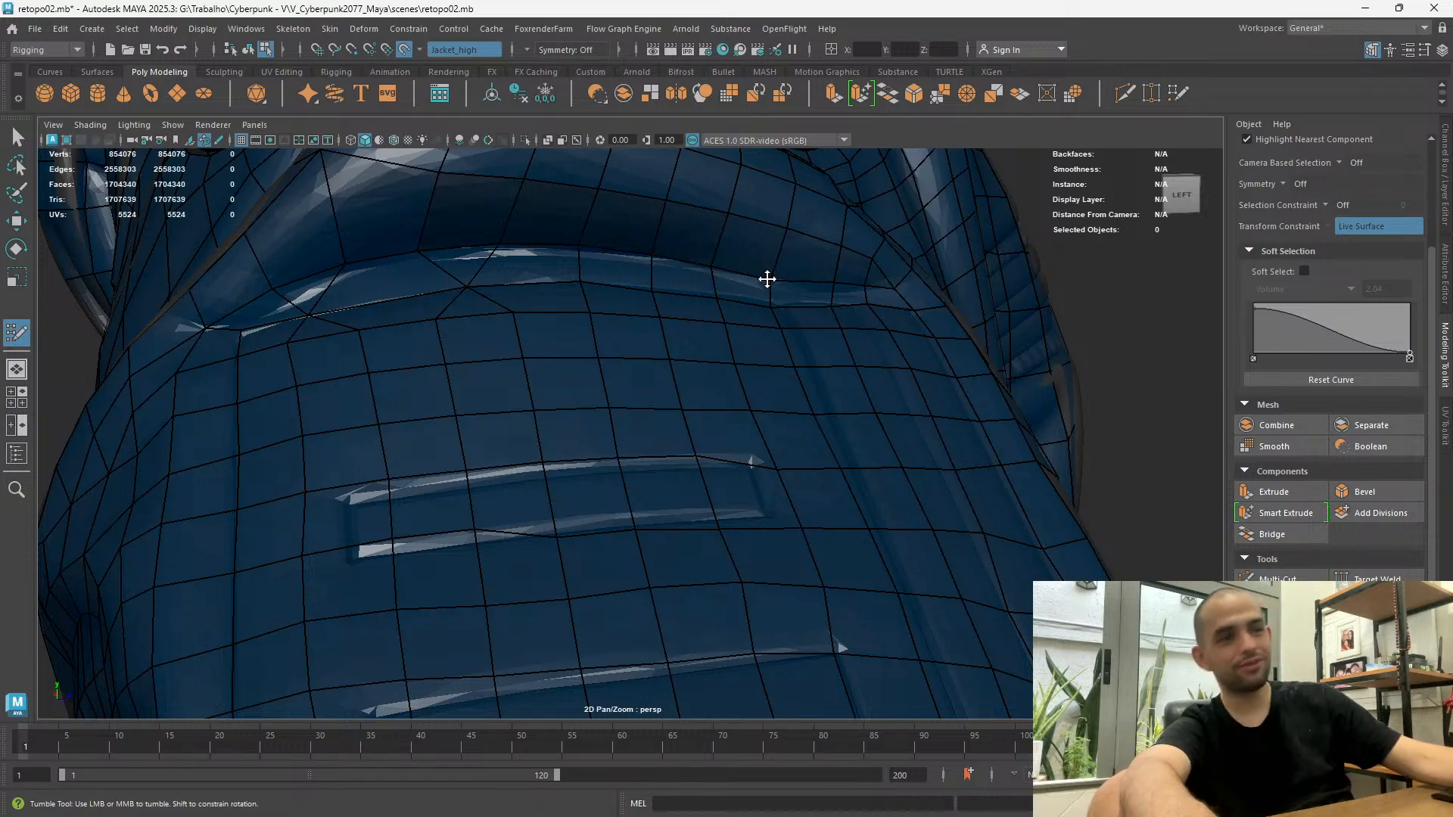
{"action": "left_click_drag", "start_coordinate": [818, 350], "coordinate": [512, 225], "text": "alt"}
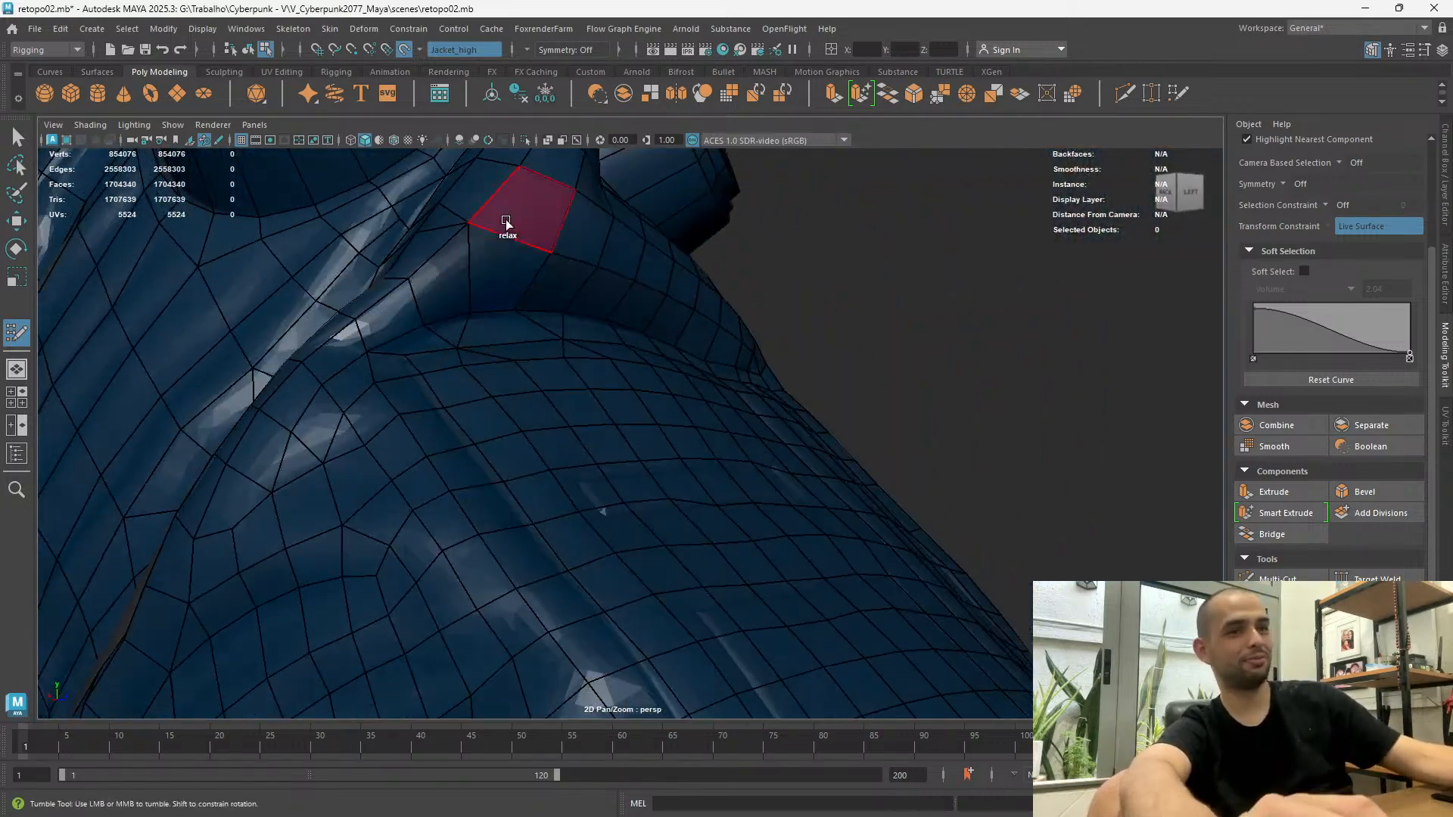
Merge neighbouring vertices along the upper edge of the sleeve panel to reduce the column count below the fold
{"action": "mouse_move", "coordinate": [567, 275]}
{"action": "left_mouse_down", "text": "alt"}
{"action": "mouse_move", "coordinate": [658, 376]}
{"action": "mouse_move", "coordinate": [575, 454]}
{"action": "mouse_move", "coordinate": [624, 449]}
{"action": "mouse_move", "coordinate": [599, 449]}
{"action": "left_mouse_up", "text": "alt"}
{"action": "middle_click_drag", "start_coordinate": [601, 452], "coordinate": [593, 419], "text": "alt"}
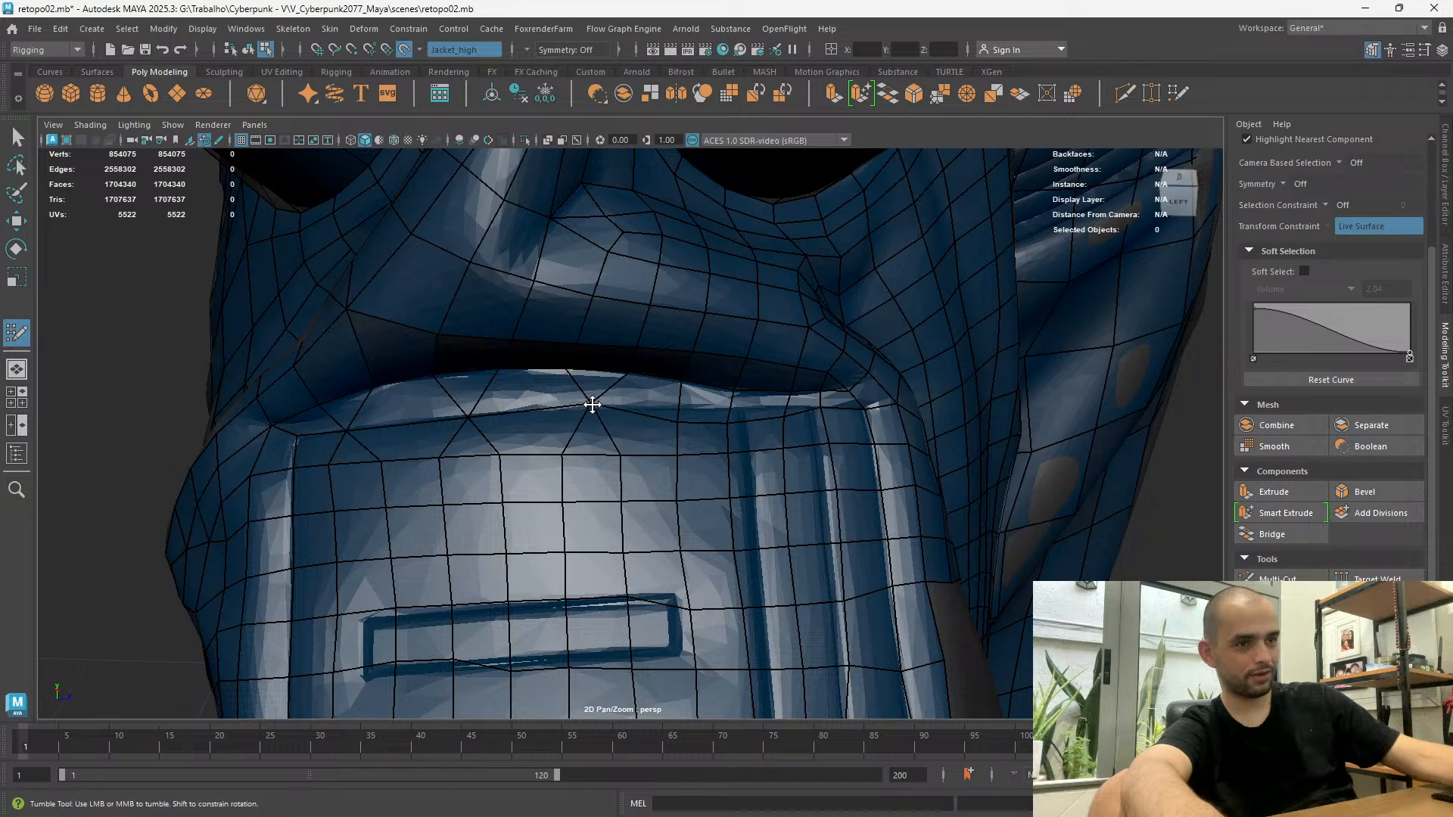
{"action": "left_click_drag", "start_coordinate": [593, 407], "coordinate": [661, 362], "text": "alt"}
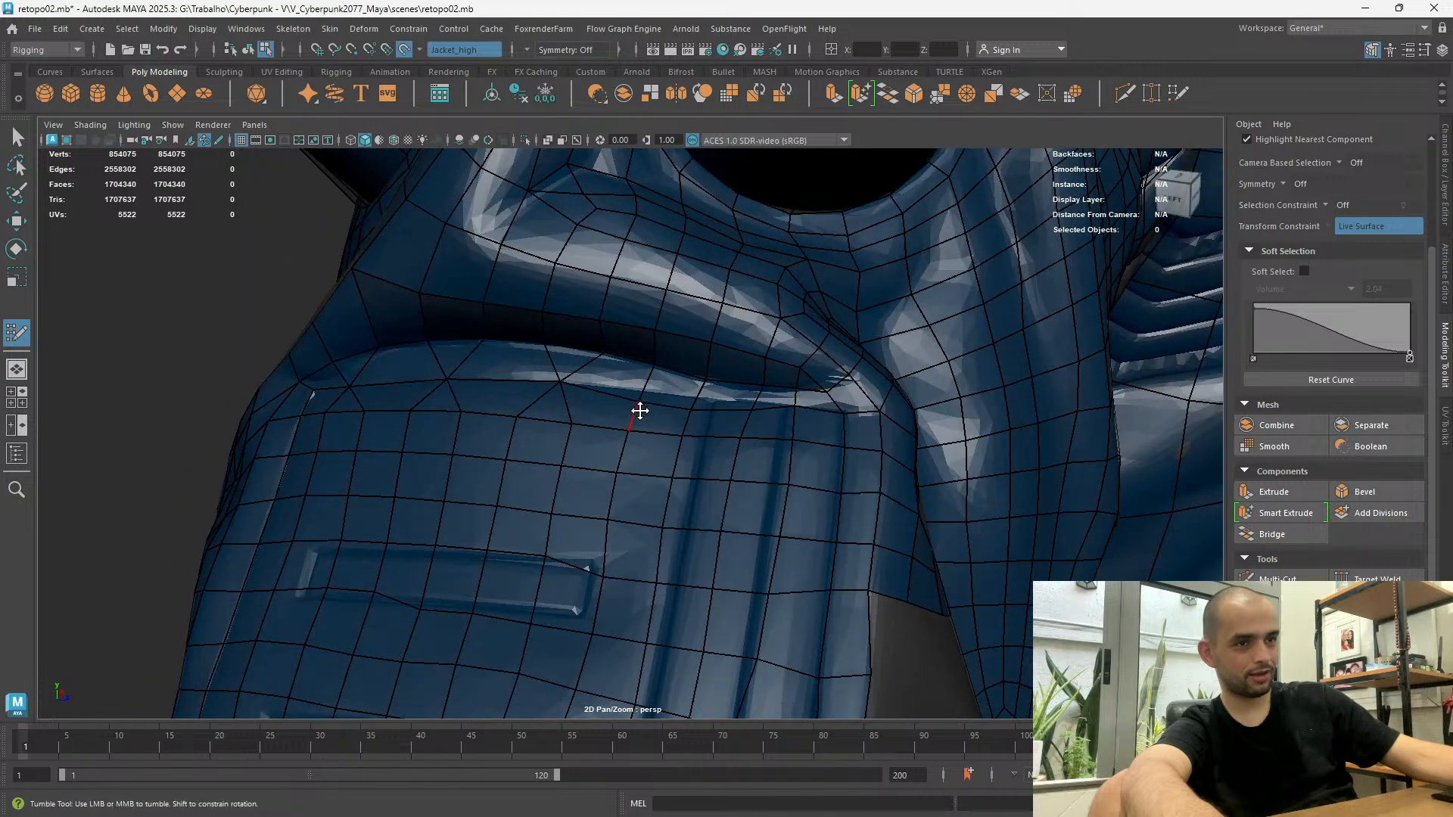
{"action": "left_click_drag", "start_coordinate": [688, 412], "coordinate": [667, 396]}
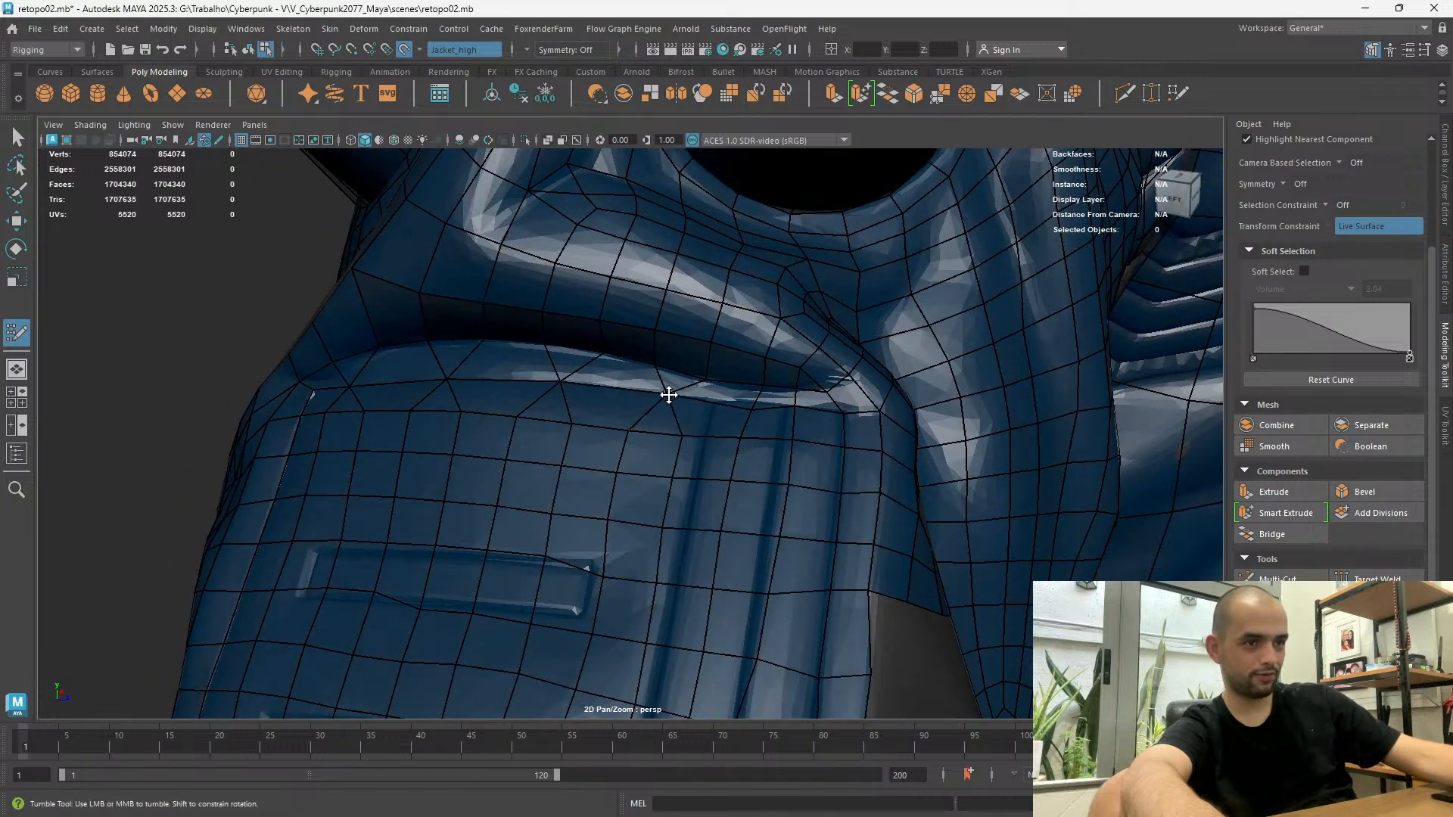
{"action": "left_click_drag", "start_coordinate": [794, 405], "coordinate": [691, 328]}
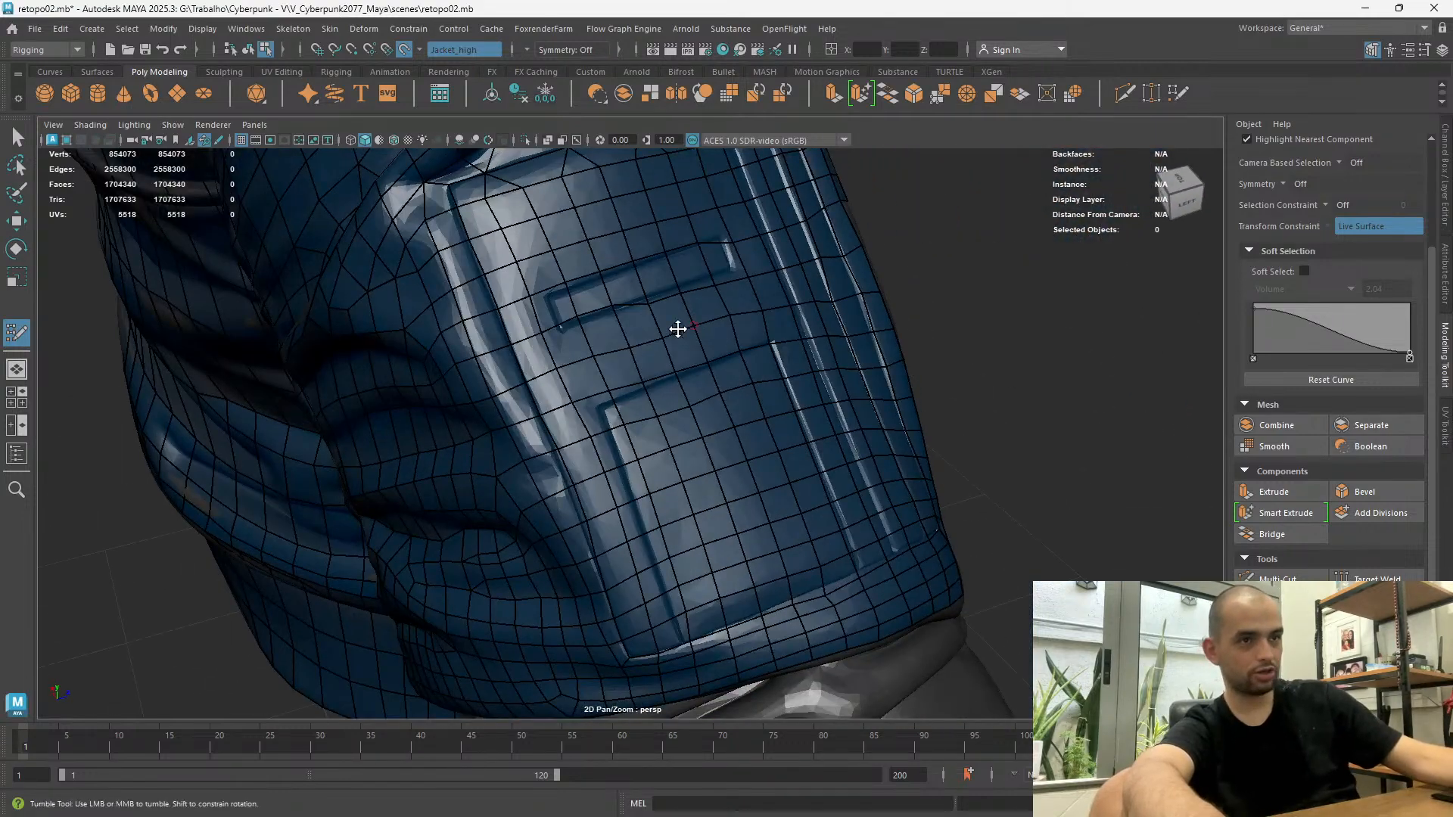
Collapse the spare edge column from the sleeve panel's upper corner, past the small rectangular slot, to the large rectangular groove
{"action": "middle_click_drag", "start_coordinate": [528, 218], "coordinate": [525, 334], "text": "alt"}
{"action": "scroll", "coordinate": [494, 314], "scroll_direction": "up", "scroll_amount": 2}
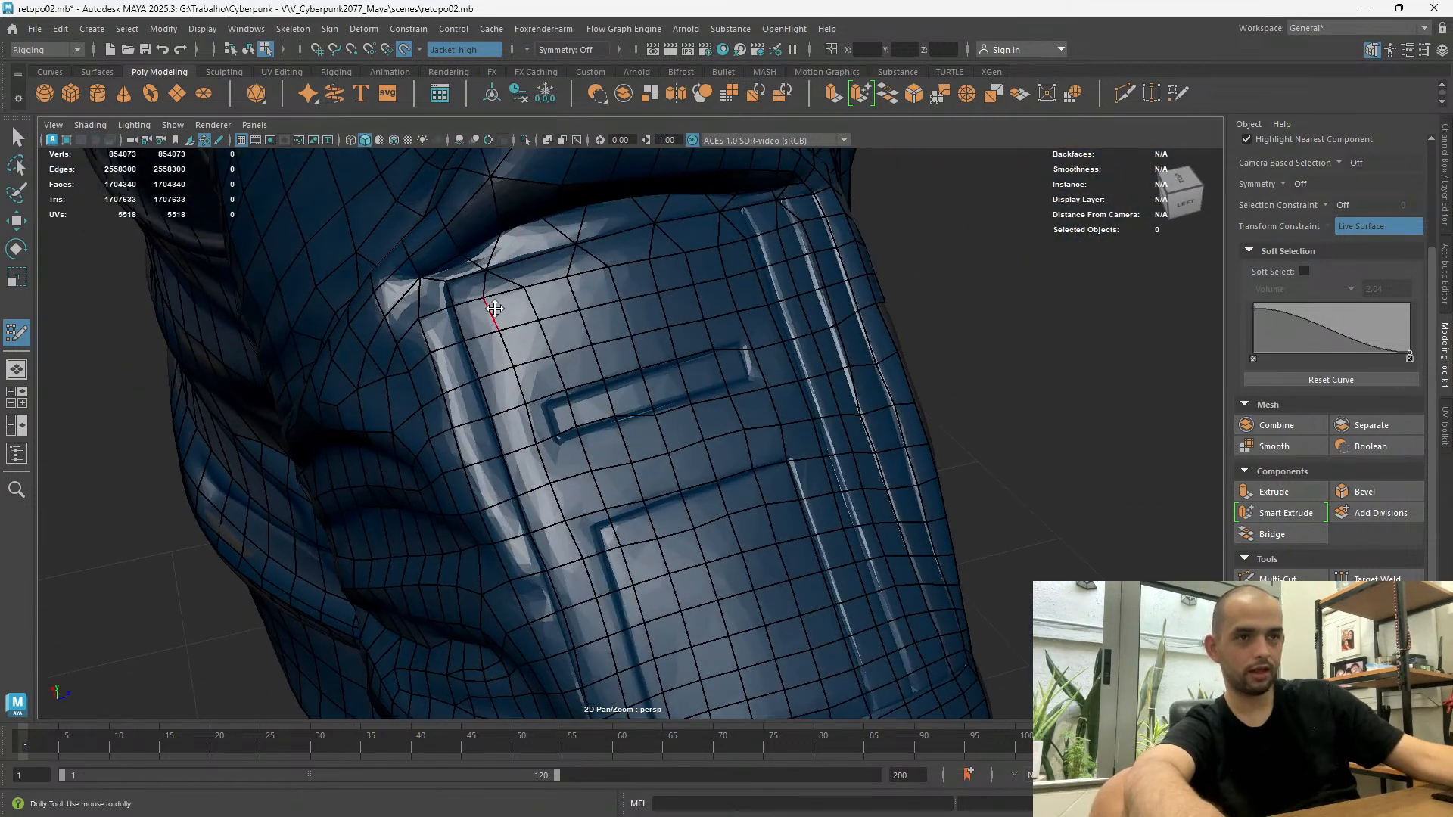
{"action": "mouse_move", "coordinate": [483, 292]}
{"action": "left_mouse_down"}
{"action": "mouse_move", "coordinate": [535, 320]}
{"action": "mouse_move", "coordinate": [511, 332]}
{"action": "mouse_move", "coordinate": [550, 357]}
{"action": "mouse_move", "coordinate": [531, 364]}
{"action": "mouse_move", "coordinate": [558, 387]}
{"action": "mouse_move", "coordinate": [537, 402]}
{"action": "mouse_move", "coordinate": [574, 426]}
{"action": "mouse_move", "coordinate": [551, 441]}
{"action": "mouse_move", "coordinate": [600, 471]}
{"action": "mouse_move", "coordinate": [570, 482]}
{"action": "left_mouse_up"}
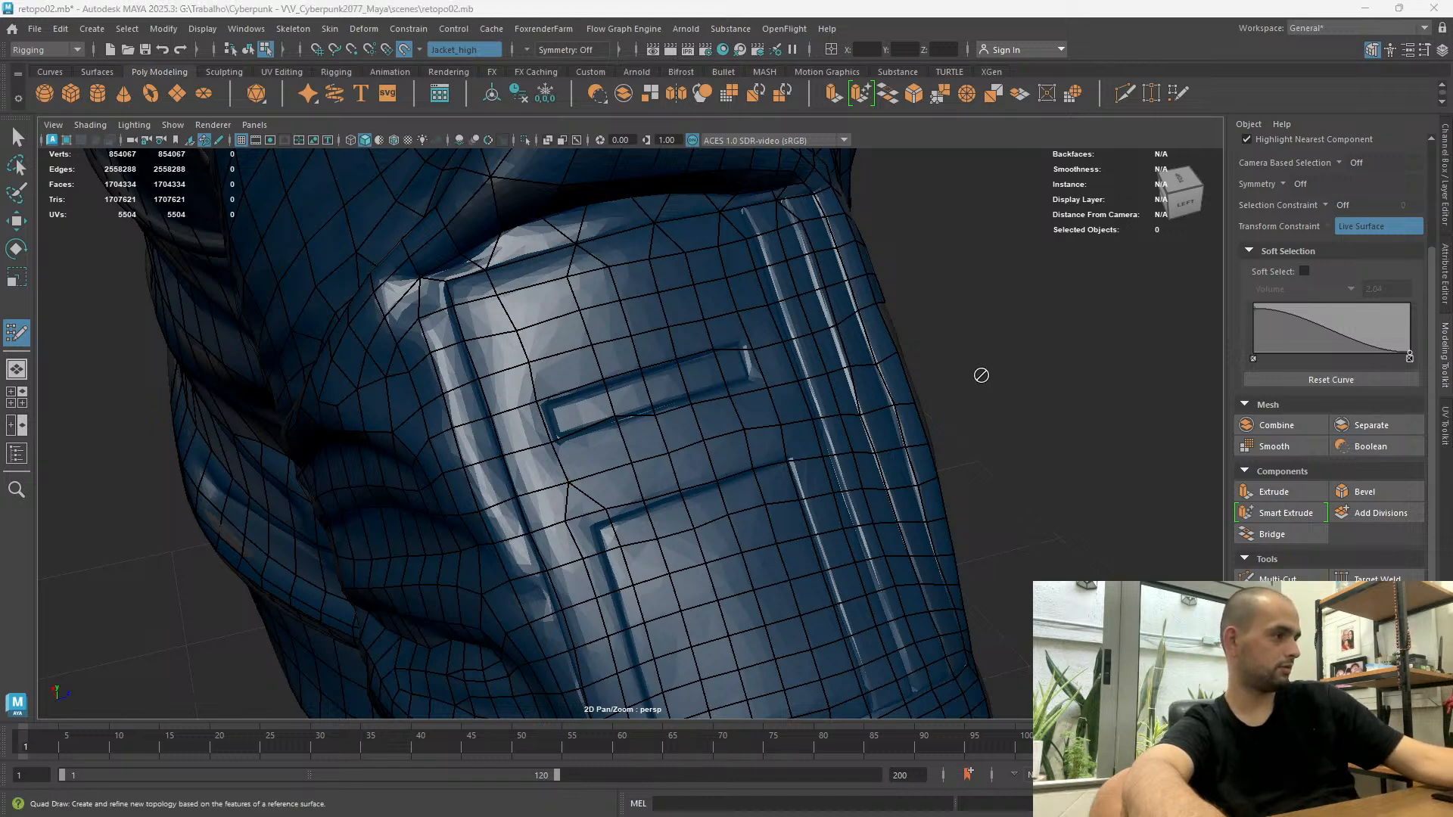
Continue welding the spare column's vertices past the upper corner of the large rectangular groove
{"action": "left_click_drag", "start_coordinate": [923, 451], "coordinate": [808, 506], "text": "alt"}
{"action": "right_click_drag", "start_coordinate": [808, 506], "coordinate": [819, 484], "text": "alt"}
{"action": "middle_click_drag", "start_coordinate": [818, 484], "coordinate": [746, 520], "text": "alt"}
{"action": "left_click_drag", "start_coordinate": [746, 520], "coordinate": [762, 525], "text": "alt"}
{"action": "middle_click_drag", "start_coordinate": [762, 525], "coordinate": [759, 499], "text": "alt"}
{"action": "right_click_drag", "start_coordinate": [759, 499], "coordinate": [772, 493], "text": "alt"}
{"action": "middle_click_drag", "start_coordinate": [772, 493], "coordinate": [776, 523], "text": "alt"}
{"action": "left_click_drag", "start_coordinate": [777, 523], "coordinate": [674, 477], "text": "alt"}
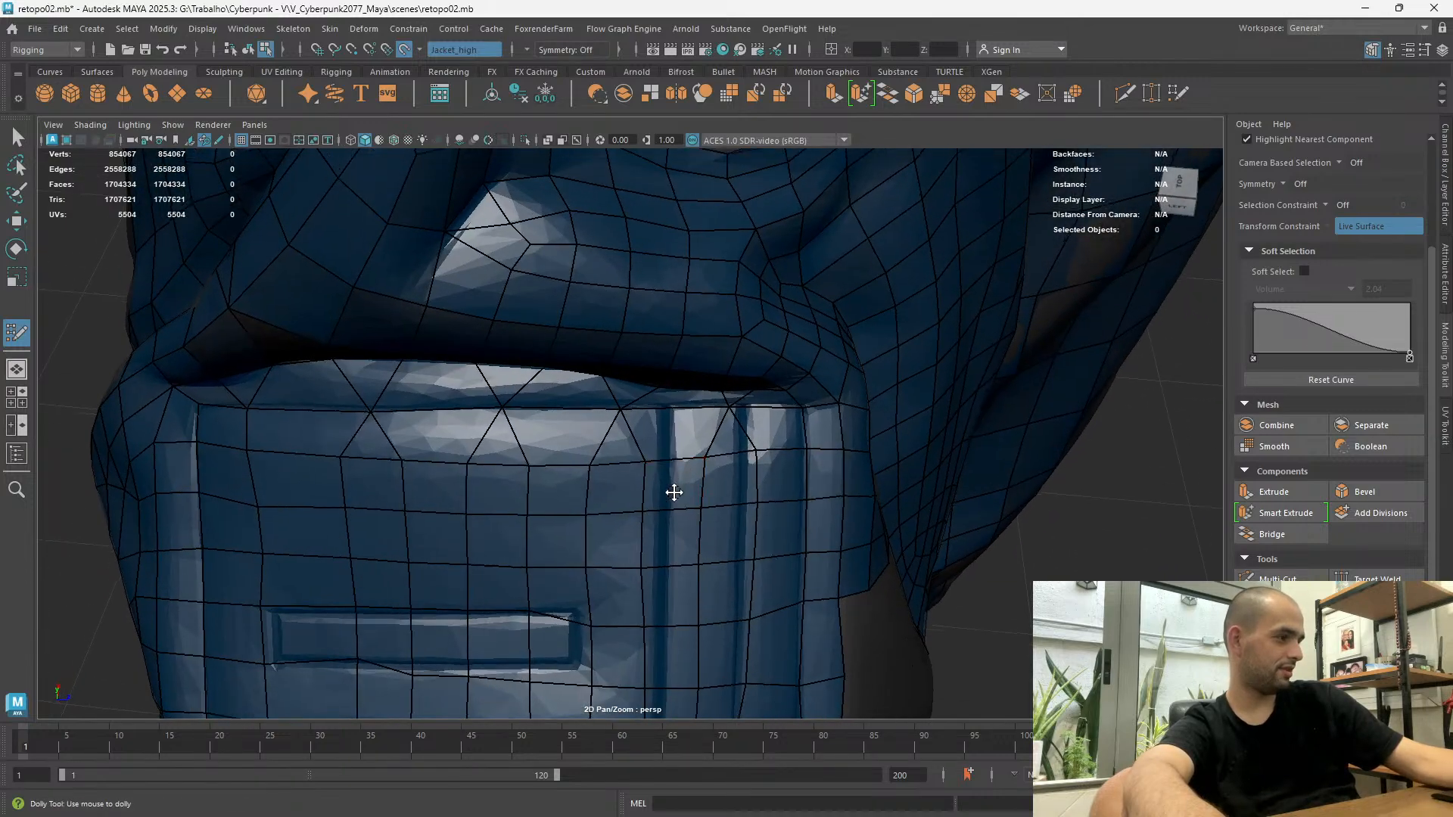
{"action": "middle_click_drag", "start_coordinate": [674, 476], "coordinate": [644, 548], "text": "alt"}
{"action": "left_click_drag", "start_coordinate": [643, 549], "coordinate": [607, 548], "text": "alt"}
{"action": "middle_click_drag", "start_coordinate": [399, 480], "coordinate": [646, 224], "text": "alt"}
{"action": "mouse_move", "coordinate": [645, 224]}
{"action": "left_mouse_down", "text": "alt"}
{"action": "mouse_move", "coordinate": [579, 476]}
{"action": "mouse_move", "coordinate": [596, 473]}
{"action": "left_mouse_up", "text": "alt"}
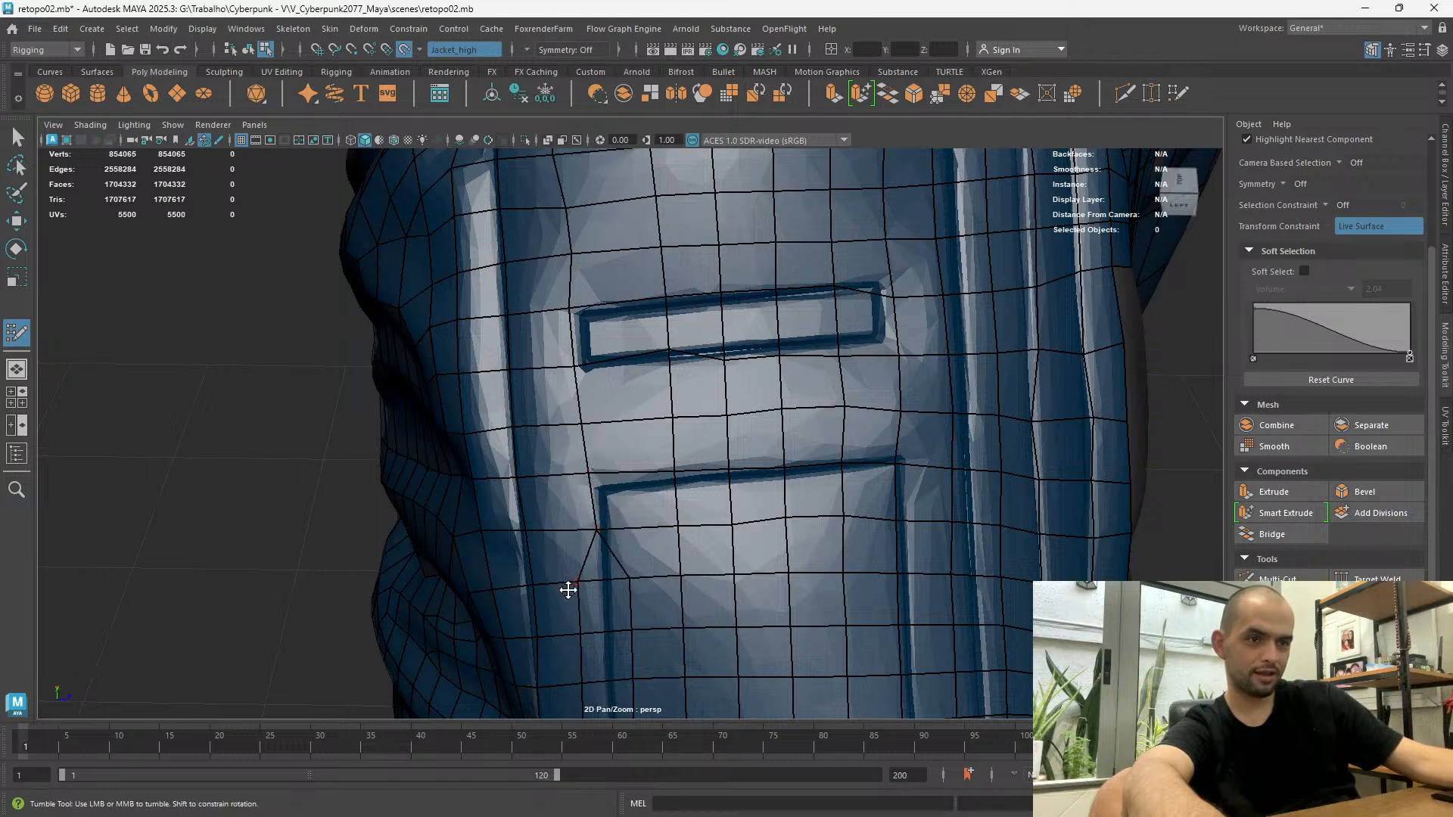
{"action": "left_click_drag", "start_coordinate": [582, 578], "coordinate": [603, 584]}
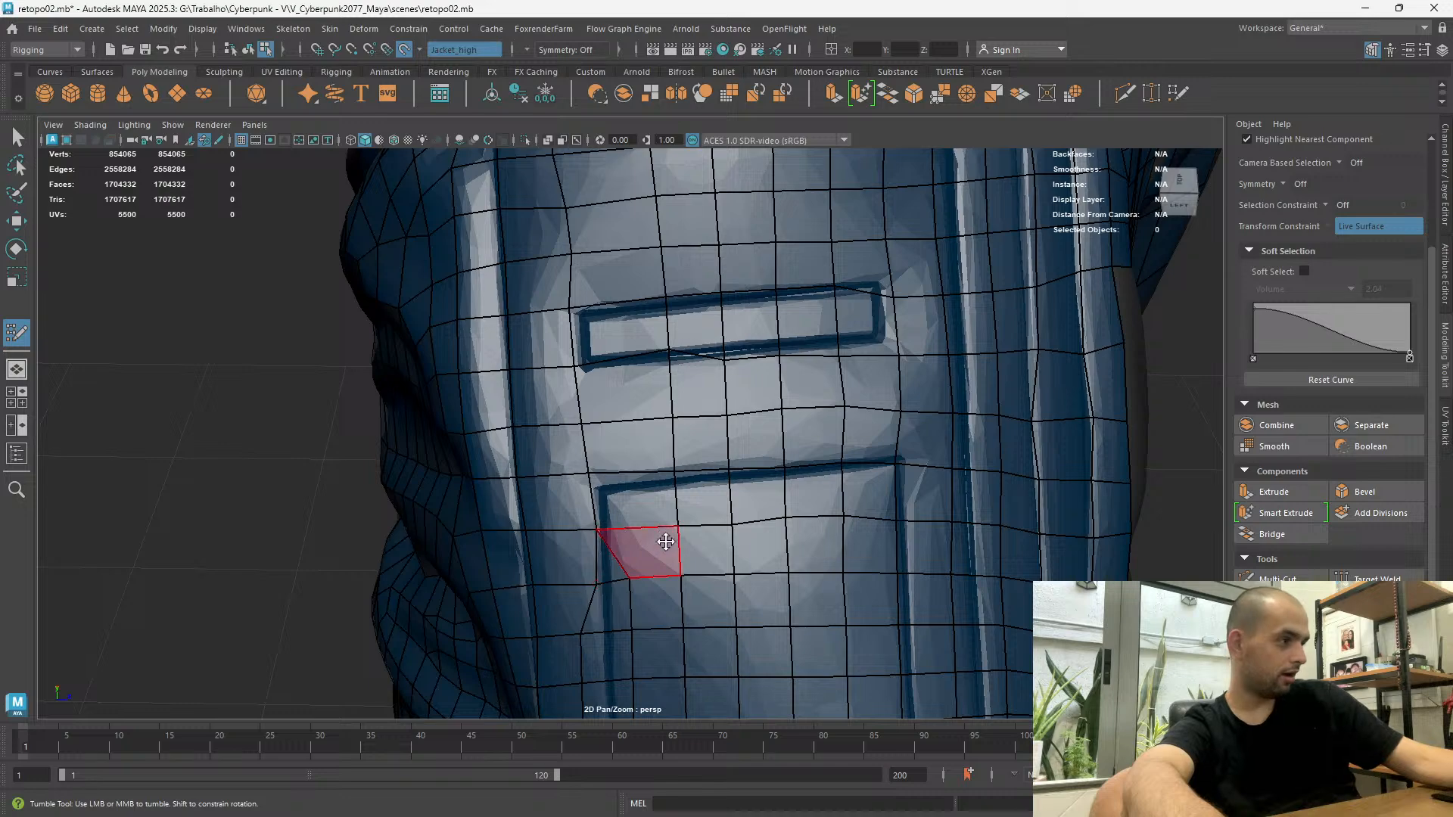
Merge the paired vertices down the long side of the large rectangular groove towards its lower corner
{"action": "middle_click_drag", "start_coordinate": [666, 542], "coordinate": [606, 534], "text": "alt"}
{"action": "left_click_drag", "start_coordinate": [606, 568], "coordinate": [611, 534], "text": "alt"}
{"action": "right_click_drag", "start_coordinate": [612, 534], "coordinate": [626, 496], "text": "alt"}
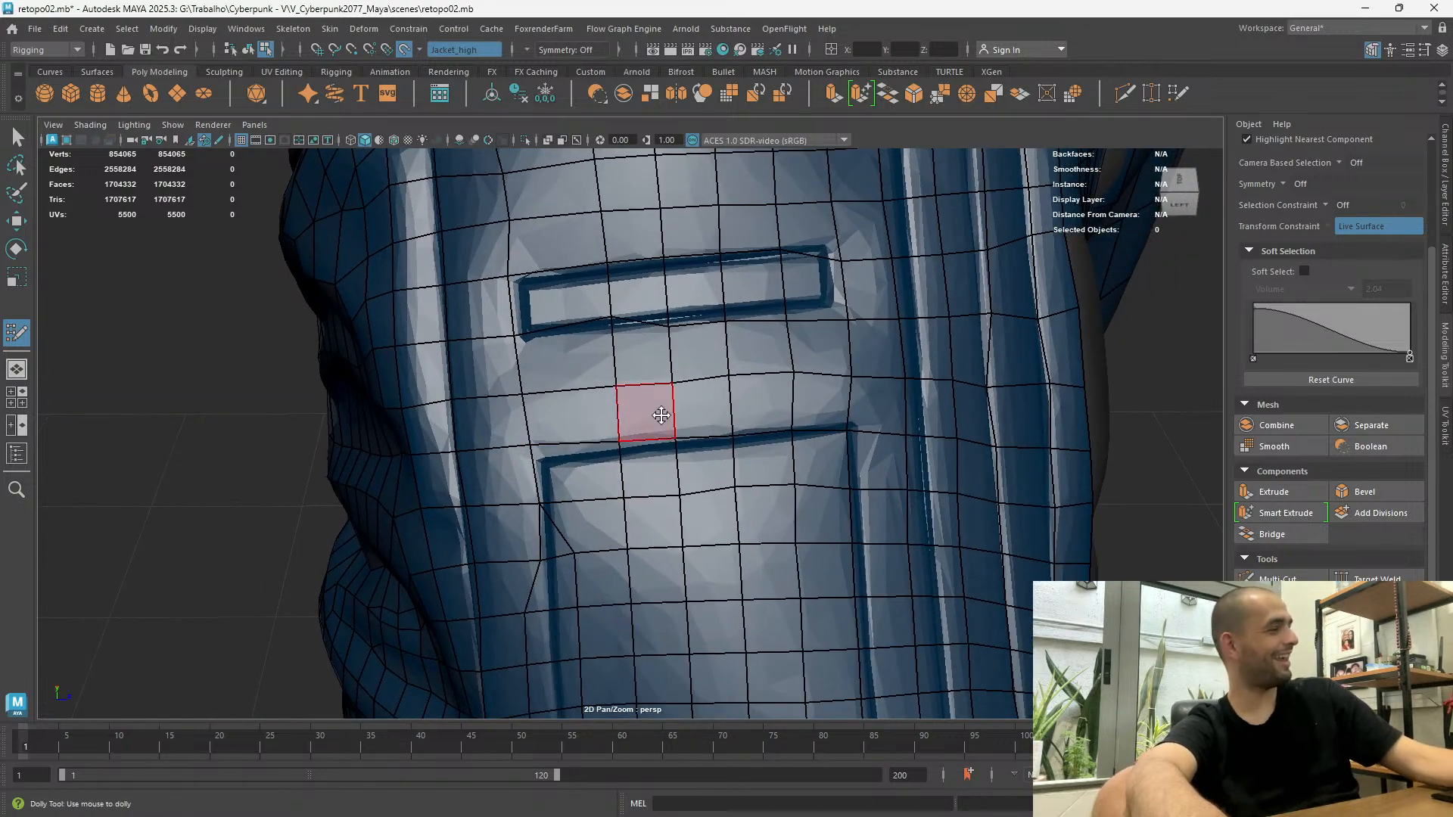
{"action": "left_click_drag", "start_coordinate": [567, 477], "coordinate": [563, 487], "text": "alt"}
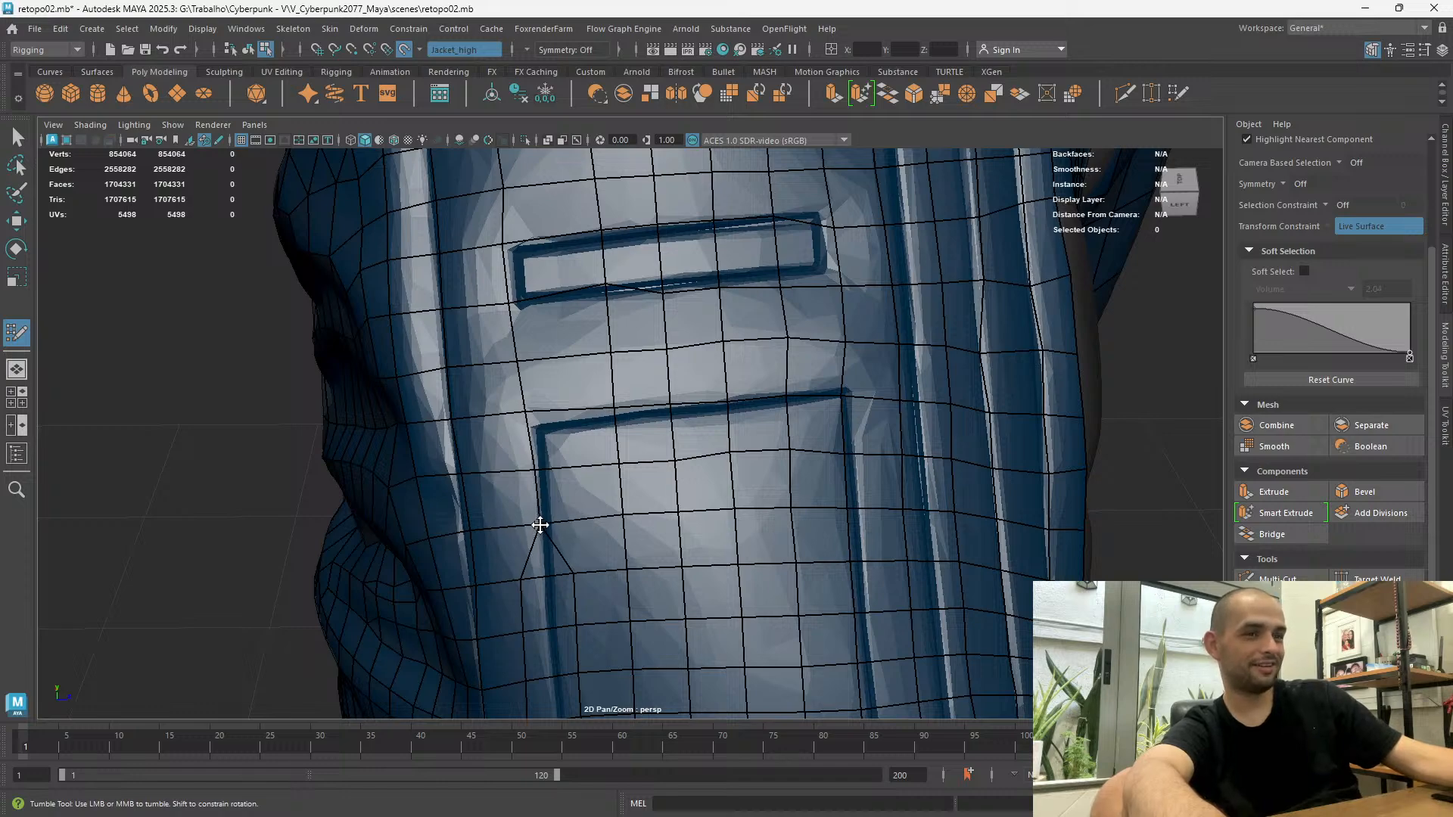
{"action": "middle_click_drag", "start_coordinate": [543, 522], "coordinate": [554, 431], "text": "alt"}
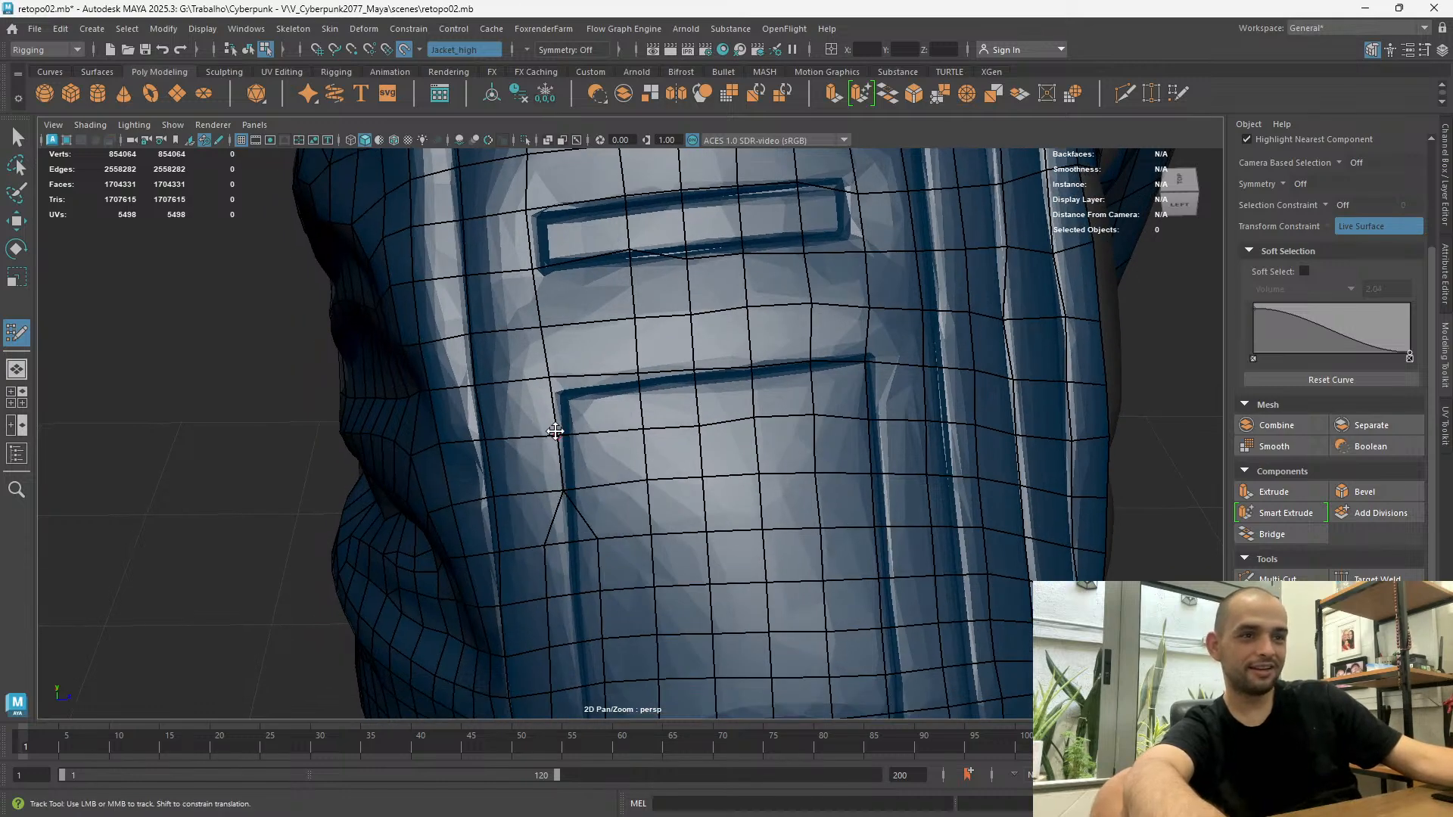
{"action": "left_click_drag", "start_coordinate": [556, 431], "coordinate": [581, 346], "text": "alt"}
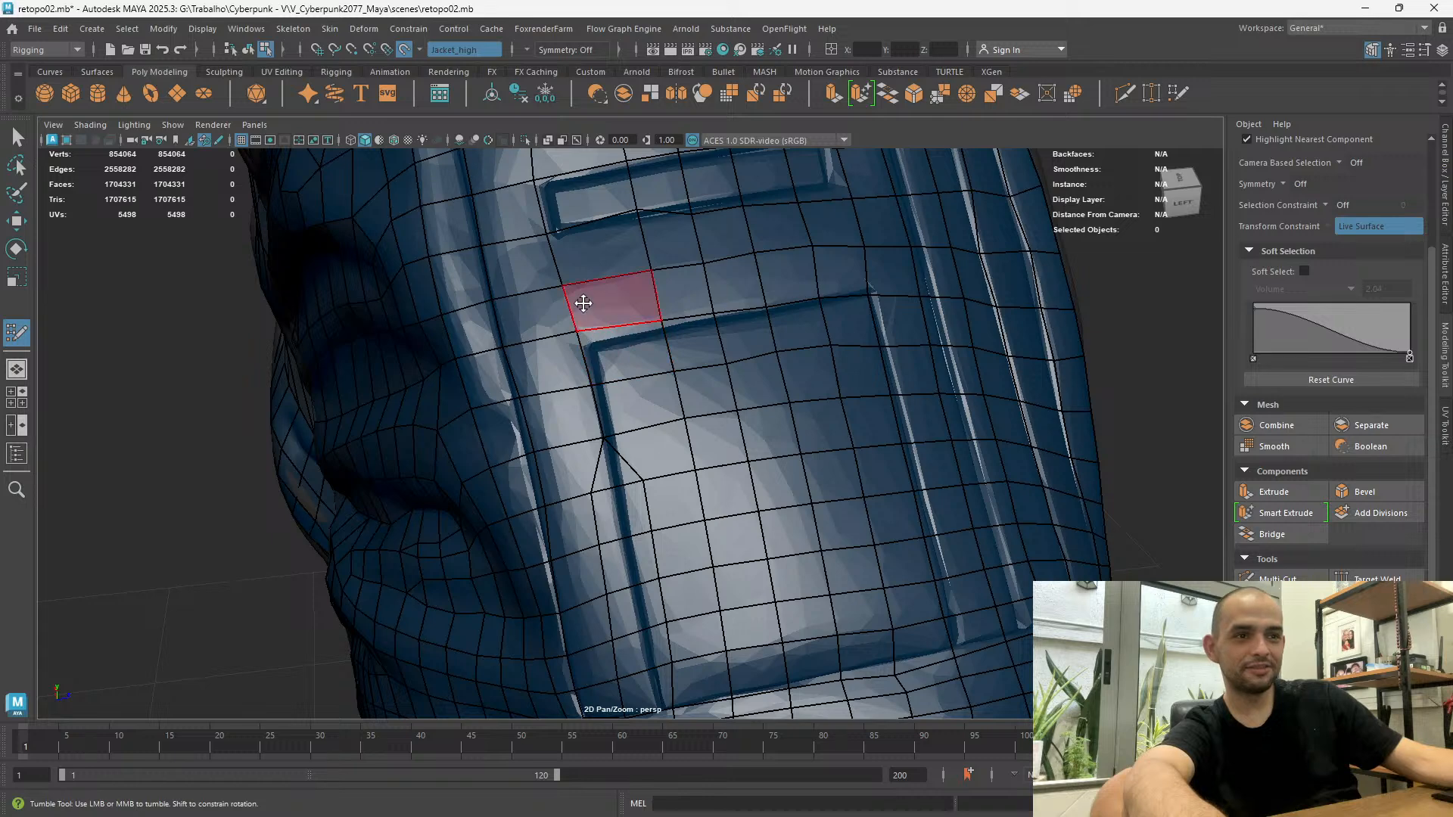
{"action": "left_click_drag", "start_coordinate": [577, 330], "coordinate": [637, 550], "text": "alt"}
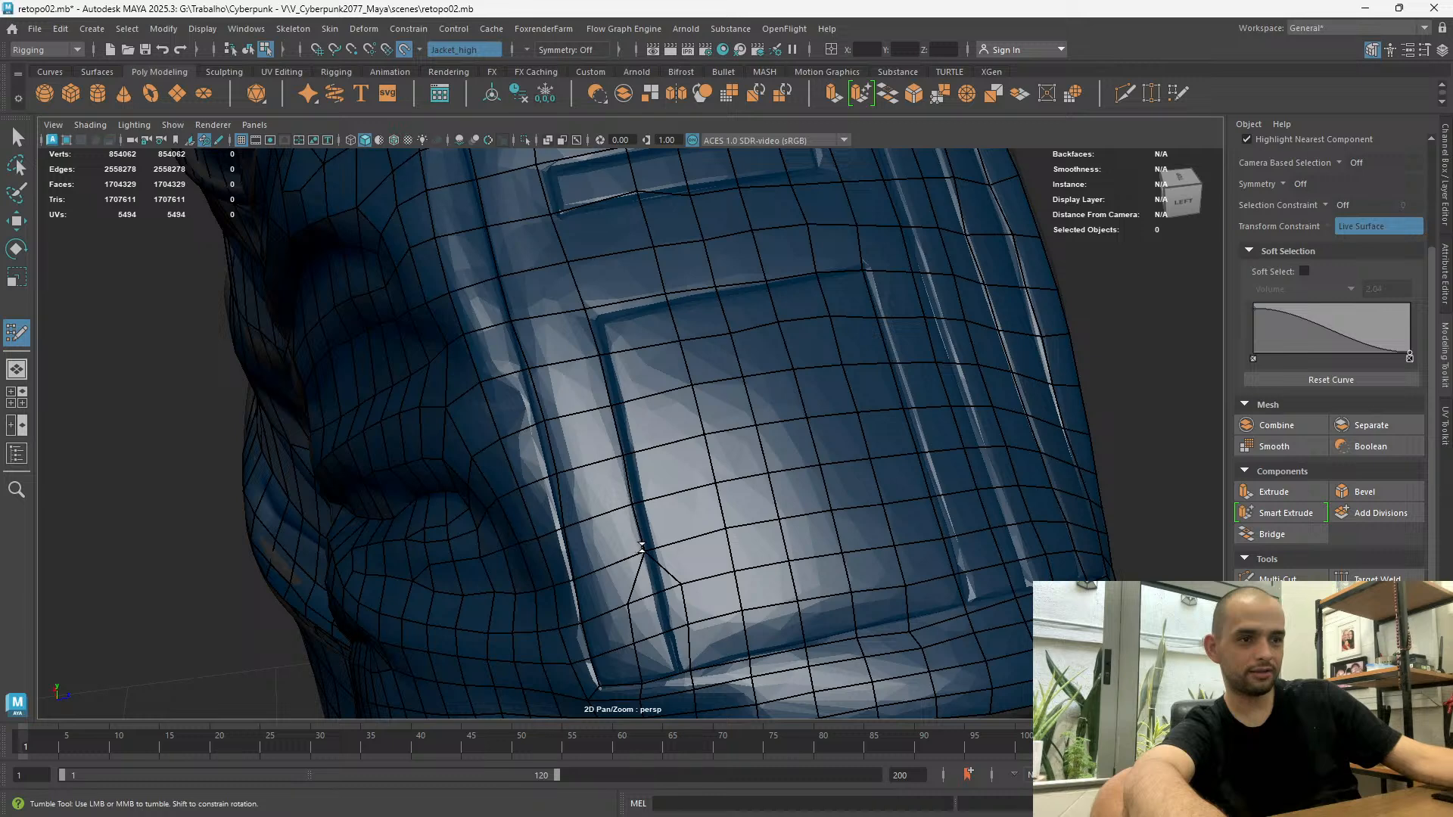
{"action": "left_click_drag", "start_coordinate": [630, 600], "coordinate": [654, 598]}
Weld the remaining vertices at the large groove's lower corner and reposition the vertices there above the cuff
{"action": "middle_click_drag", "start_coordinate": [687, 630], "coordinate": [666, 534], "text": "alt"}
{"action": "left_click_drag", "start_coordinate": [616, 551], "coordinate": [676, 490]}
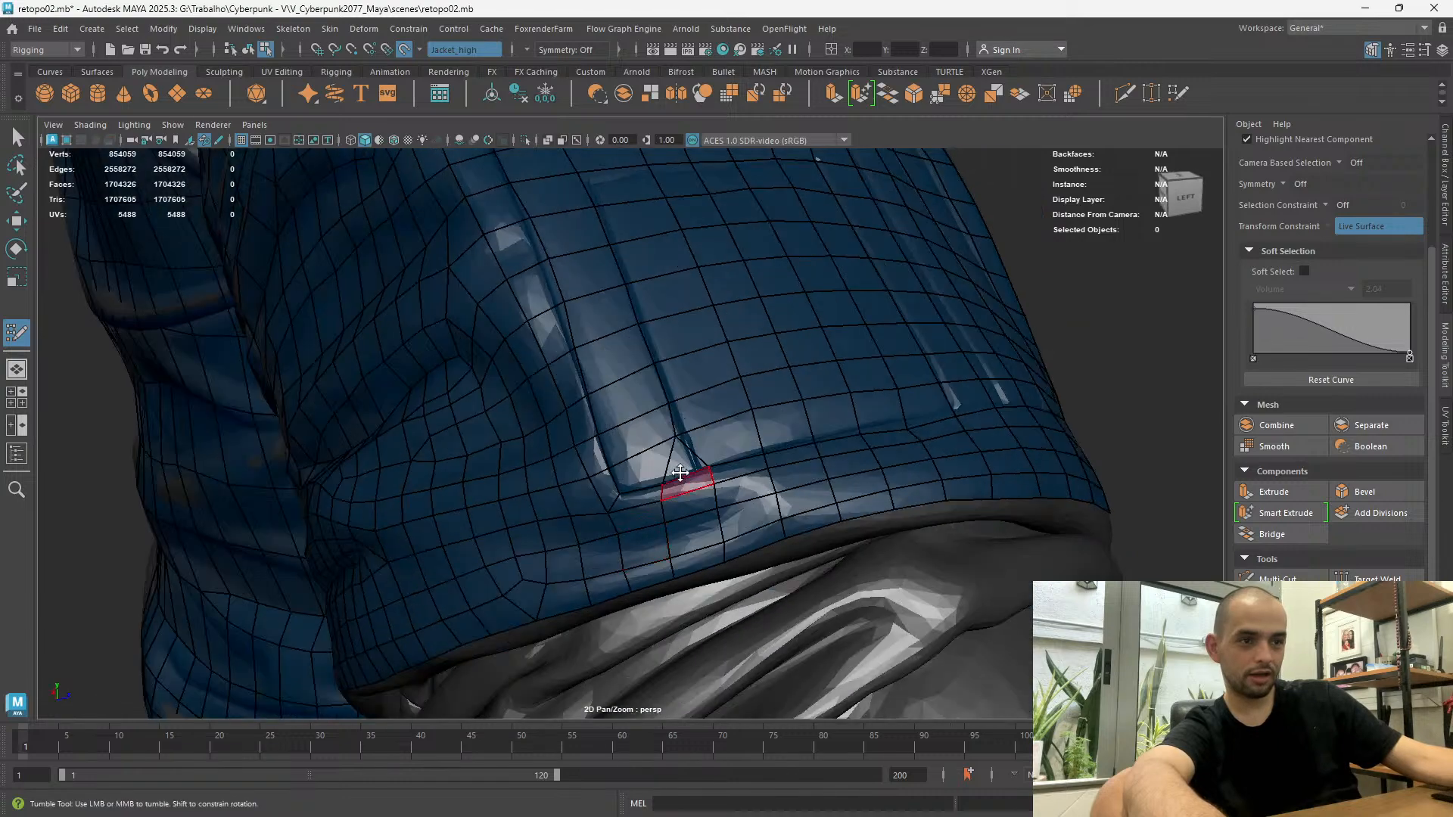
{"action": "right_click_drag", "start_coordinate": [666, 456], "coordinate": [700, 554], "text": "alt"}
{"action": "left_click_drag", "start_coordinate": [700, 554], "coordinate": [929, 501], "text": "alt"}
{"action": "left_click_drag", "start_coordinate": [747, 453], "coordinate": [768, 445]}
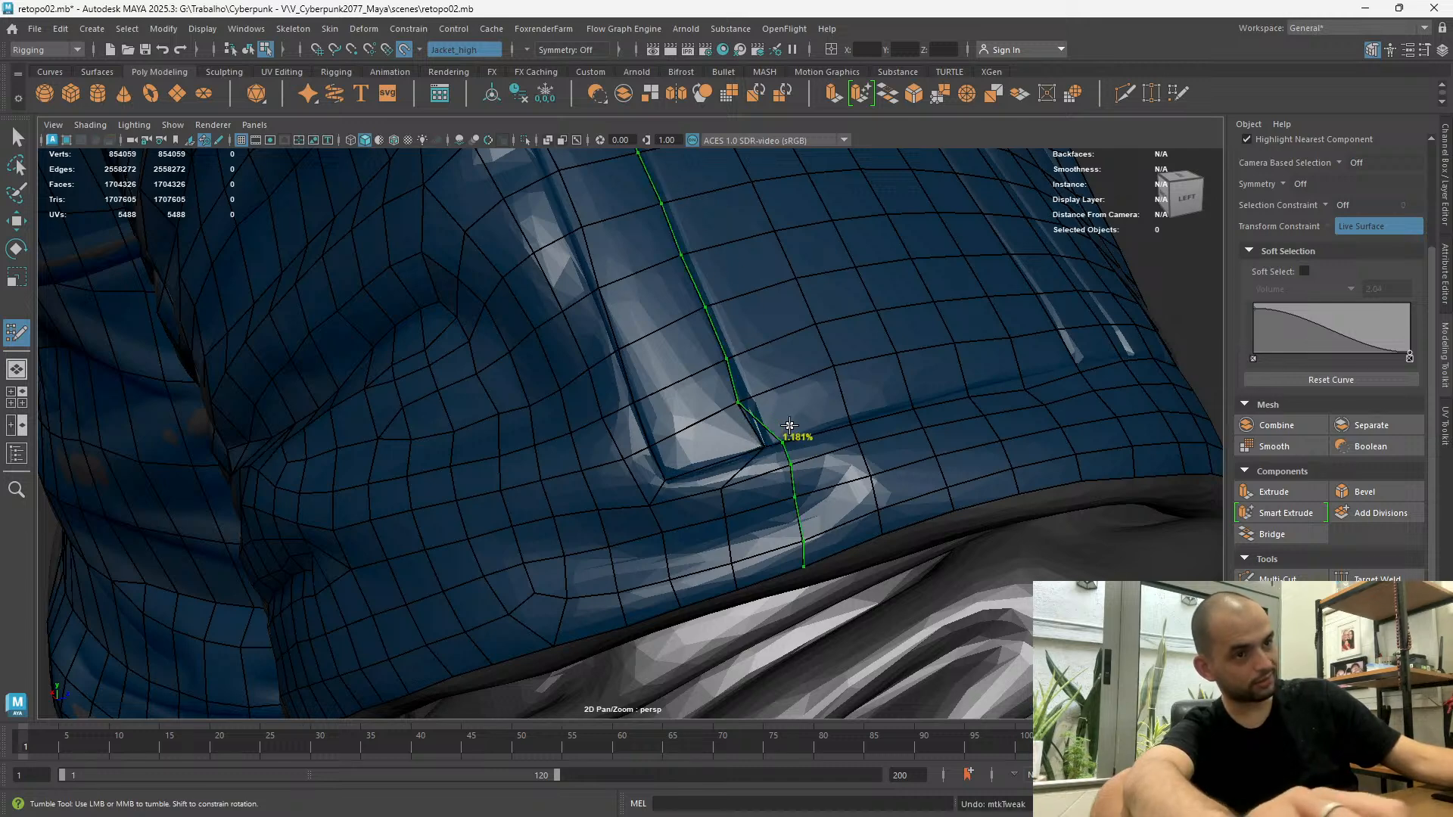
{"action": "scroll", "coordinate": [785, 431], "scroll_direction": "up", "scroll_amount": 5}
{"action": "middle_click_drag", "start_coordinate": [892, 356], "coordinate": [822, 374], "text": "alt"}
{"action": "left_click_drag", "start_coordinate": [821, 374], "coordinate": [878, 451]}
{"action": "scroll", "coordinate": [768, 403], "scroll_direction": "down", "scroll_amount": 5}
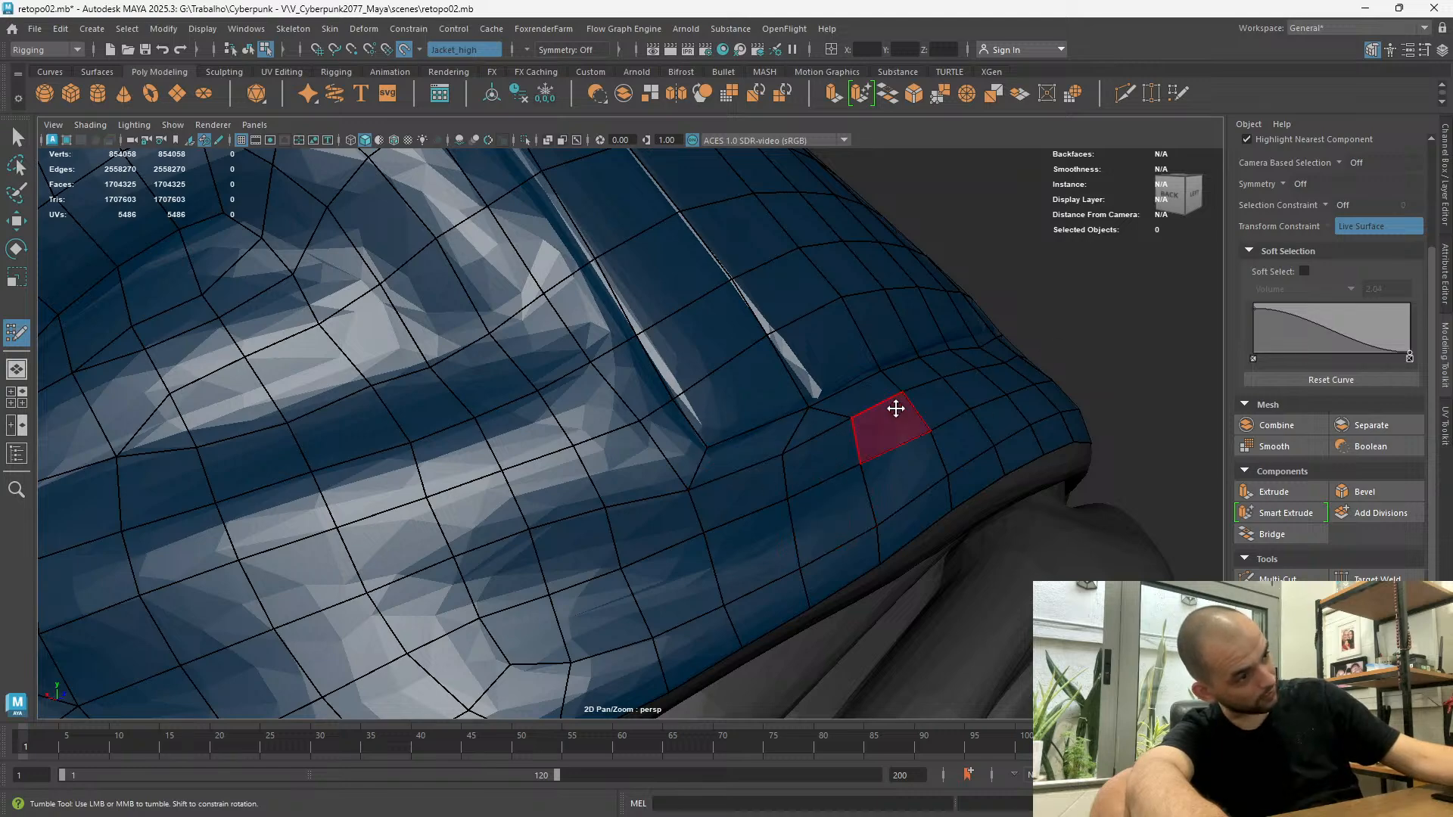
Merge the extra horizontal rows beside the small rectangular slot into the panel's long side edge, up to its upper corner
{"action": "middle_click_drag", "start_coordinate": [923, 518], "coordinate": [806, 502], "text": "alt"}
{"action": "scroll", "coordinate": [661, 376], "scroll_direction": "down", "scroll_amount": 3}
{"action": "left_click_drag", "start_coordinate": [661, 376], "coordinate": [717, 711], "text": "alt"}
{"action": "middle_click_drag", "start_coordinate": [605, 454], "coordinate": [561, 475], "text": "alt"}
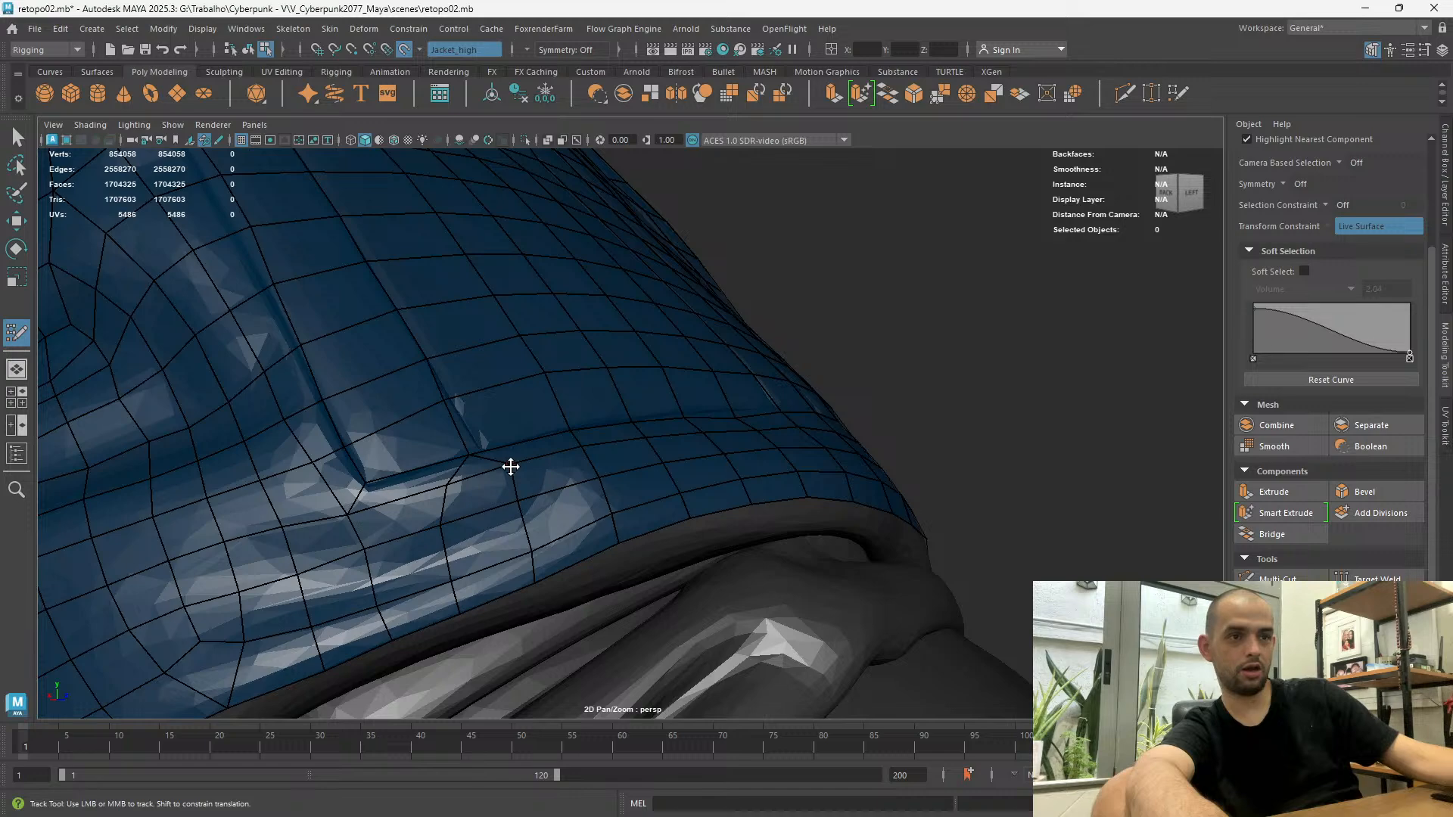
{"action": "middle_click_drag", "start_coordinate": [504, 474], "coordinate": [497, 435], "text": "alt"}
{"action": "left_click_drag", "start_coordinate": [497, 435], "coordinate": [425, 522], "text": "alt"}
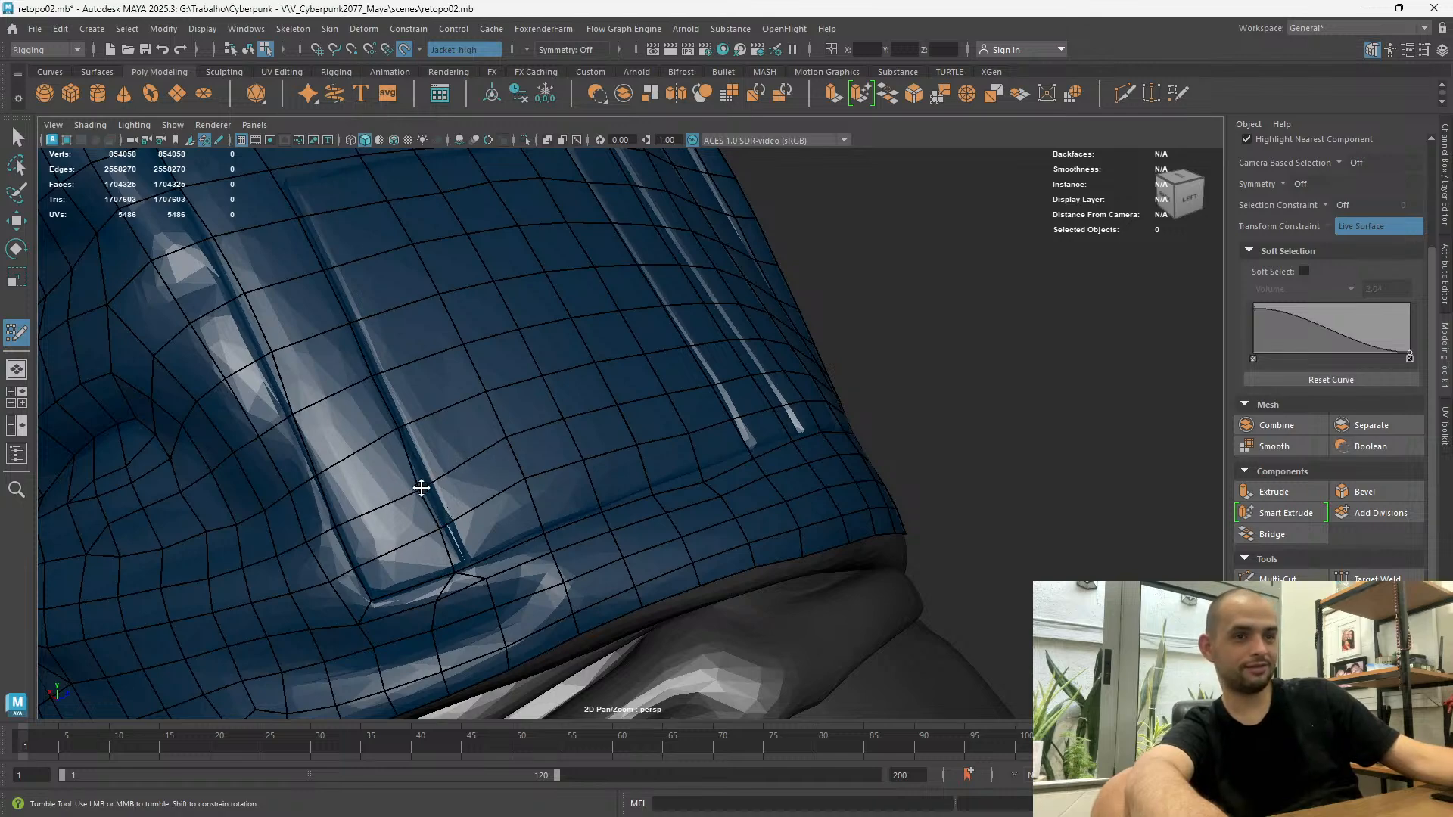
{"action": "left_click_drag", "start_coordinate": [593, 474], "coordinate": [415, 415], "text": "alt"}
{"action": "middle_click_drag", "start_coordinate": [416, 416], "coordinate": [390, 424], "text": "alt"}
{"action": "left_click_drag", "start_coordinate": [390, 424], "coordinate": [441, 561], "text": "alt"}
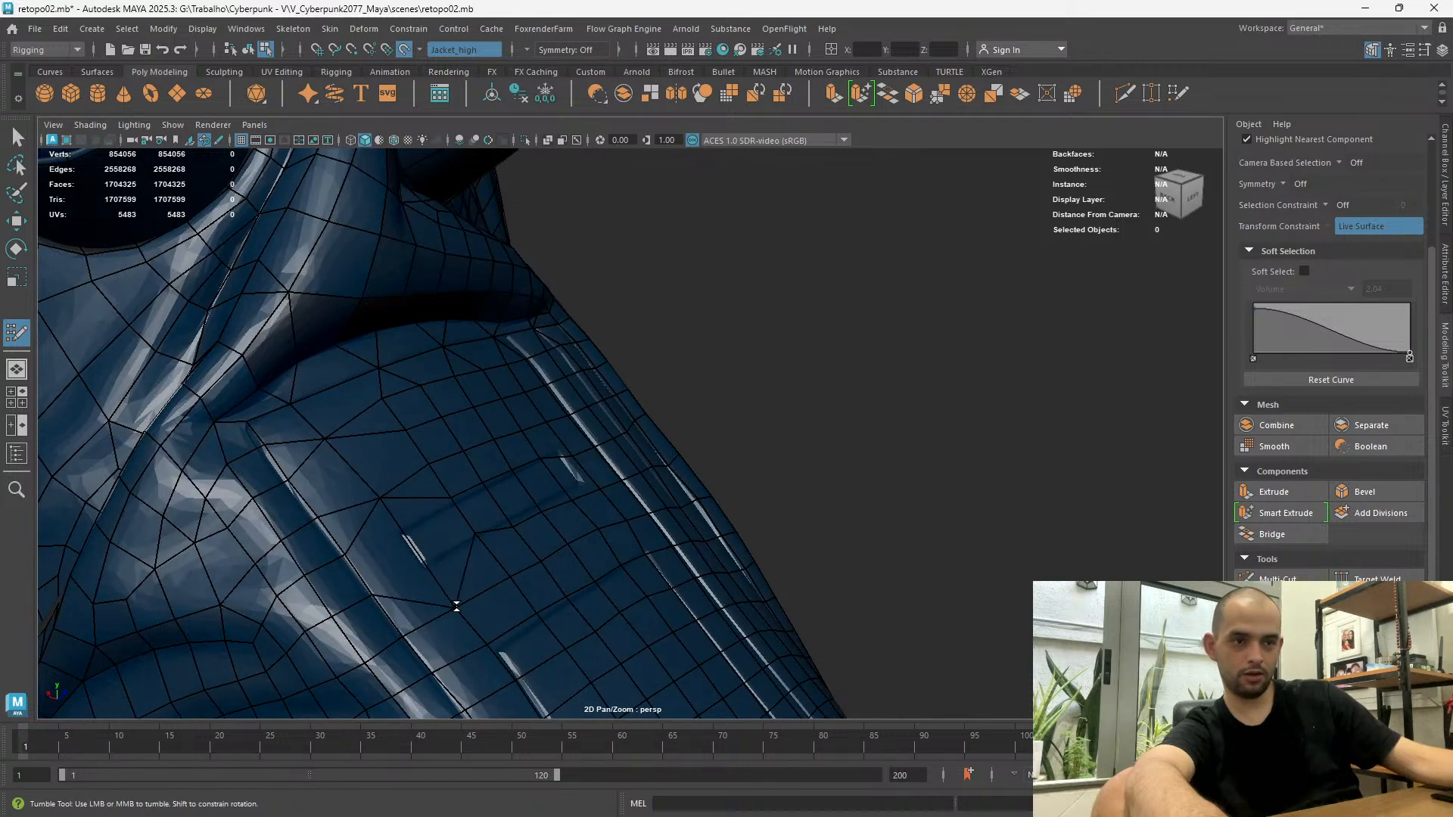
{"action": "mouse_move", "coordinate": [455, 599]}
{"action": "left_mouse_down", "text": "alt"}
{"action": "mouse_move", "coordinate": [497, 561]}
{"action": "mouse_move", "coordinate": [424, 506]}
{"action": "mouse_move", "coordinate": [438, 542]}
{"action": "mouse_move", "coordinate": [340, 542]}
{"action": "mouse_move", "coordinate": [345, 561]}
{"action": "left_mouse_up", "text": "alt"}
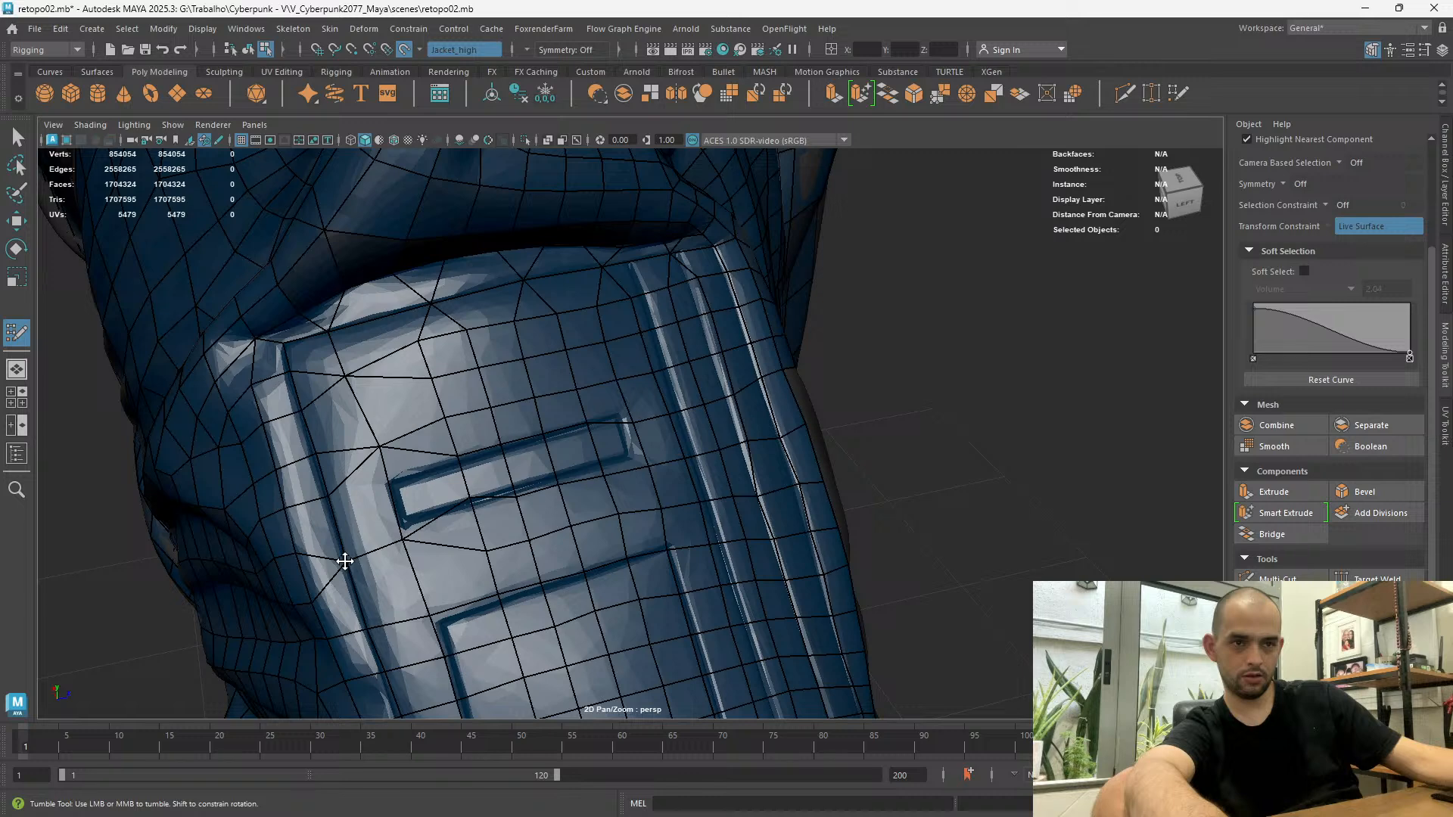
{"action": "left_click_drag", "start_coordinate": [320, 454], "coordinate": [318, 469]}
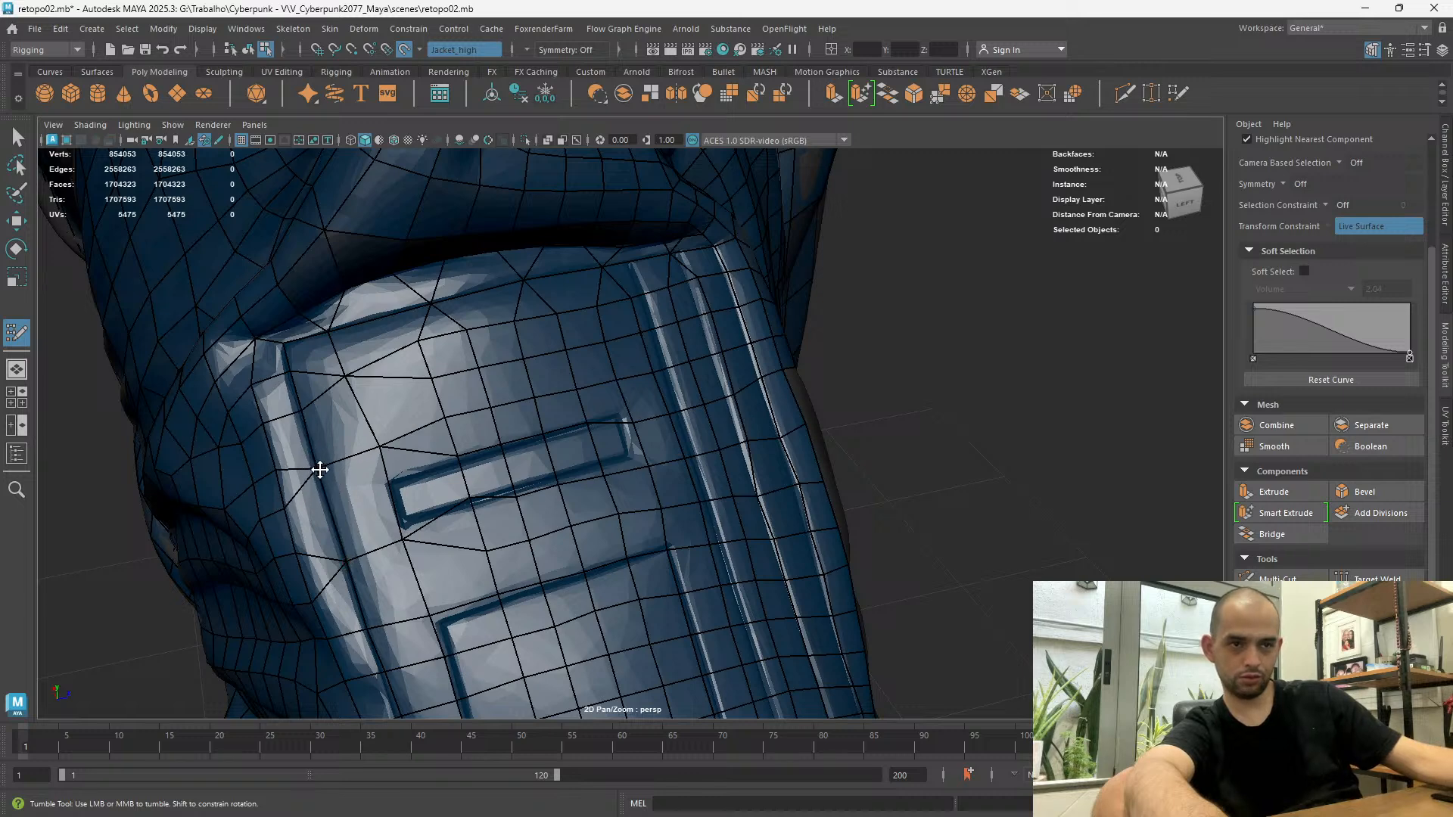
{"action": "mouse_move", "coordinate": [292, 368]}
{"action": "left_mouse_down"}
{"action": "mouse_move", "coordinate": [298, 385]}
{"action": "mouse_move", "coordinate": [451, 396]}
{"action": "mouse_move", "coordinate": [431, 376]}
{"action": "mouse_move", "coordinate": [293, 355]}
{"action": "left_mouse_up"}
Merge the vertices above the near end of the small rectangular slot so two columns join at one point
{"action": "scroll", "coordinate": [421, 464], "scroll_direction": "down", "scroll_amount": 5}
{"action": "left_click_drag", "start_coordinate": [422, 464], "coordinate": [465, 552], "text": "alt"}
{"action": "middle_click_drag", "start_coordinate": [474, 628], "coordinate": [509, 197], "text": "alt"}
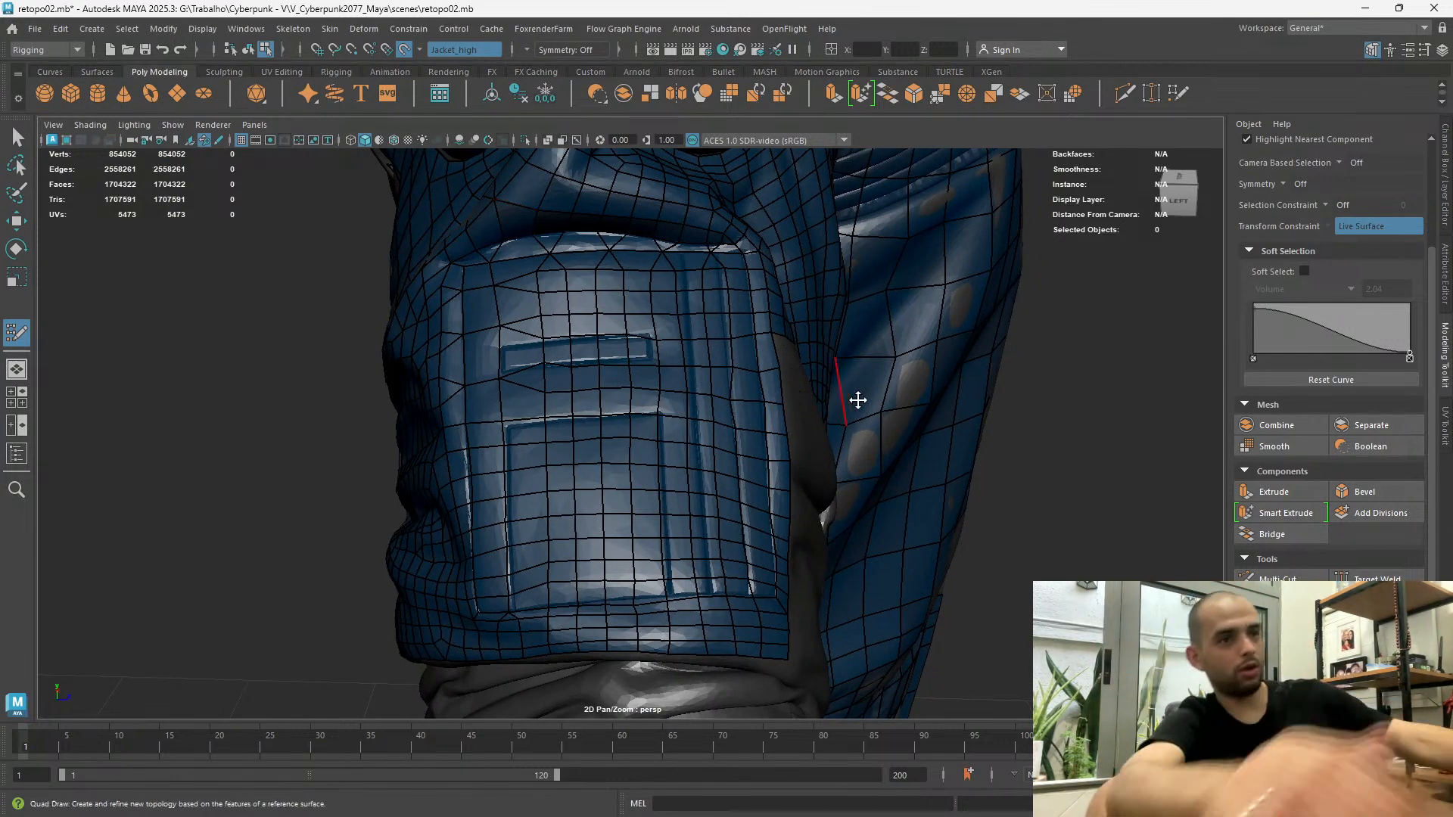
{"action": "scroll", "coordinate": [538, 236], "scroll_direction": "up", "scroll_amount": 3}
{"action": "middle_click_drag", "start_coordinate": [538, 236], "coordinate": [575, 373], "text": "alt"}
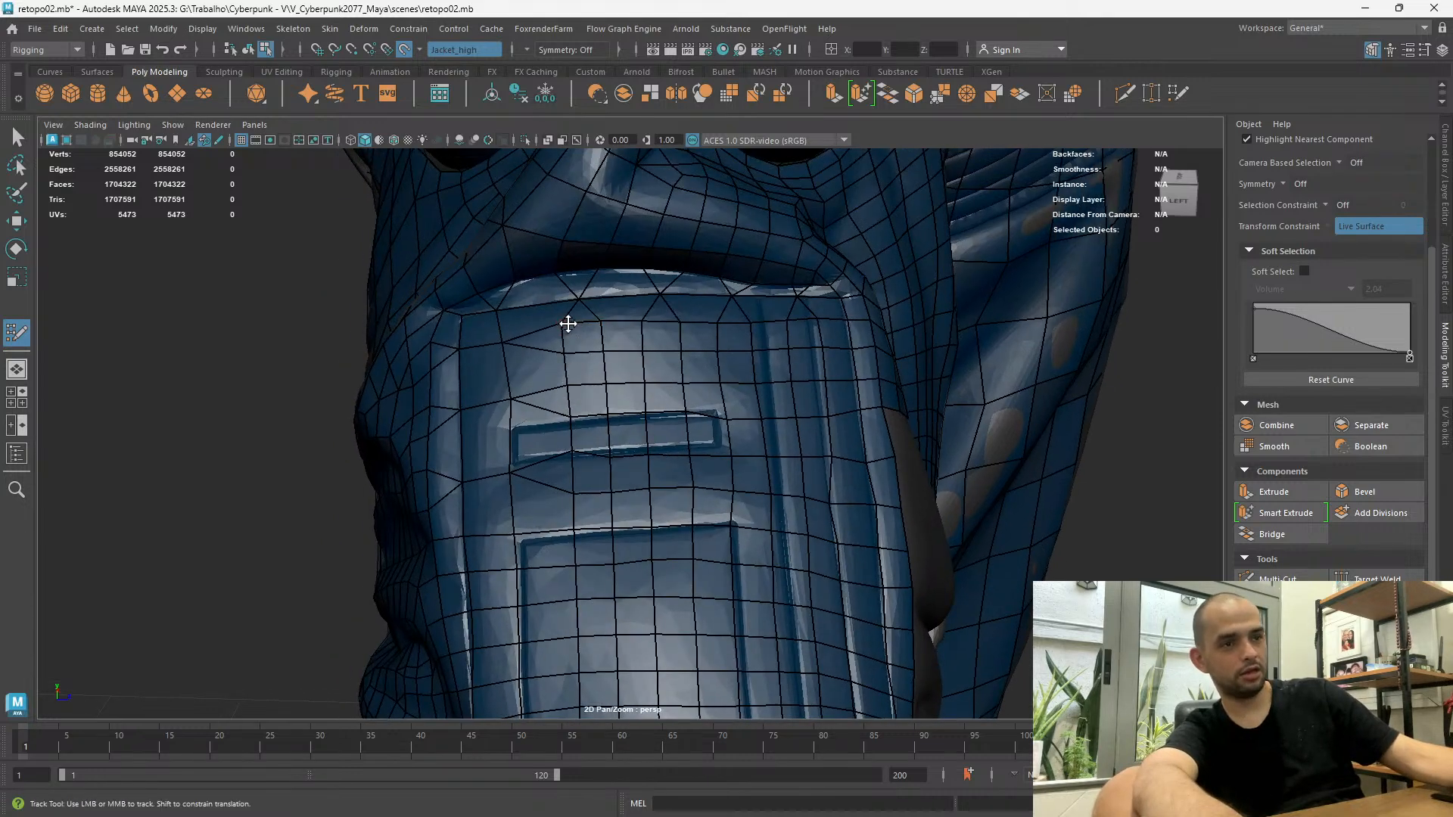
{"action": "mouse_move", "coordinate": [578, 322]}
{"action": "left_mouse_down"}
{"action": "mouse_move", "coordinate": [567, 356]}
{"action": "mouse_move", "coordinate": [585, 338]}
{"action": "left_mouse_up"}
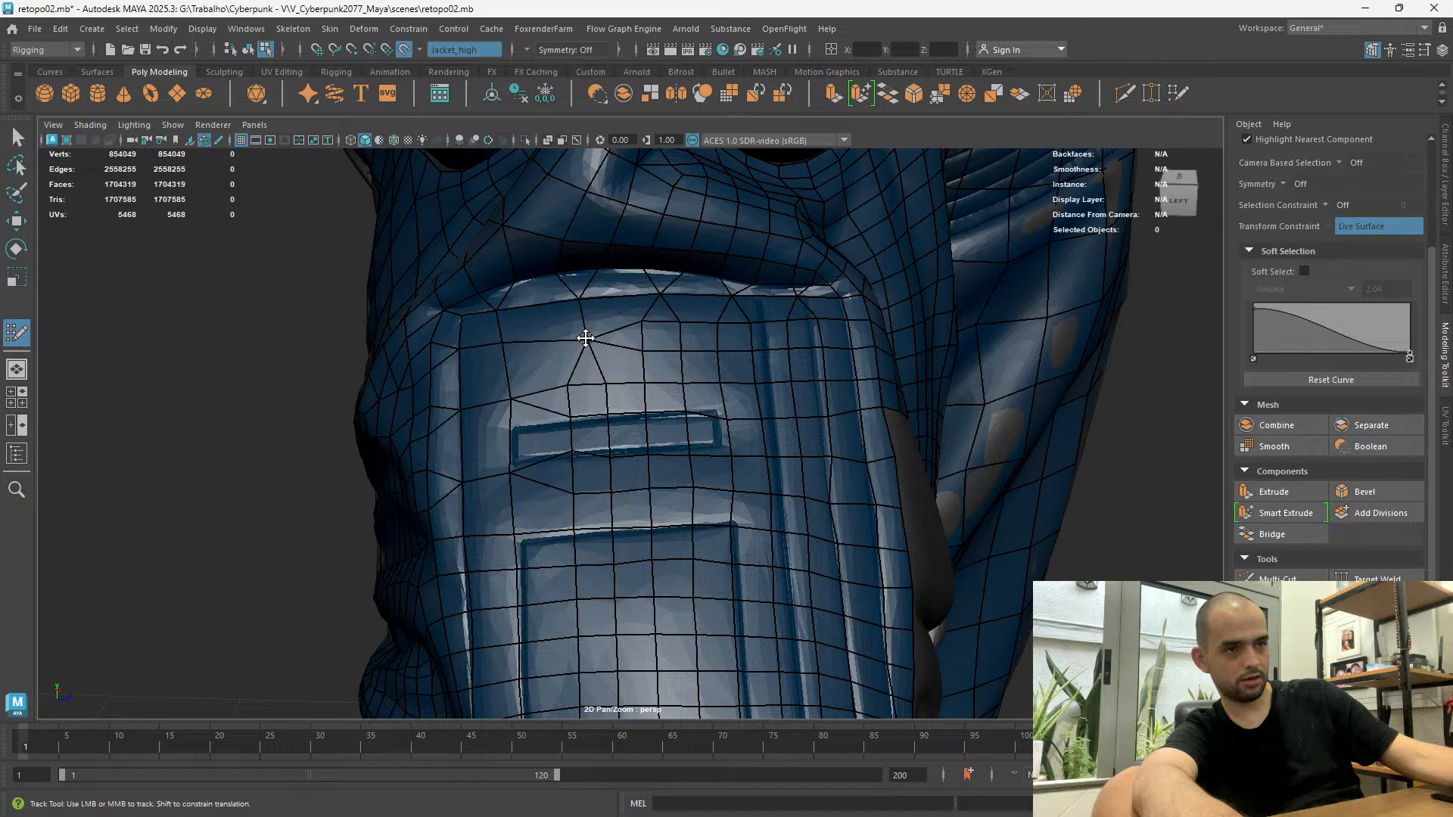
{"action": "left_click_drag", "start_coordinate": [677, 312], "coordinate": [655, 373], "text": "alt"}
{"action": "key", "text": "ctrl+z"}
{"action": "key", "text": "ctrl+z"}
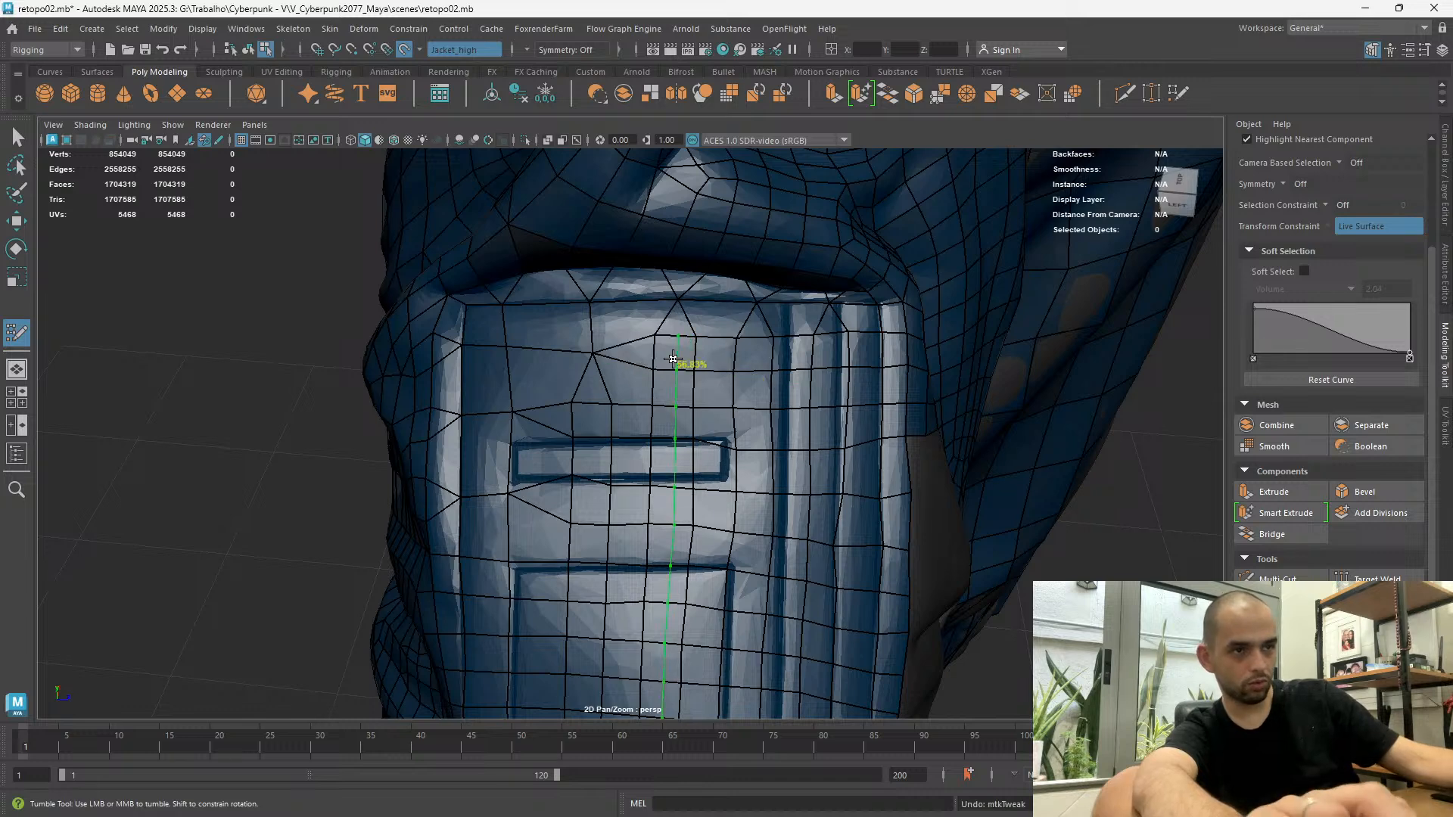
Try to merge the next vertices above the small slot and across to the panel's long vertical grooves
{"action": "scroll", "coordinate": [666, 349], "scroll_direction": "up", "scroll_amount": 3}
{"action": "mouse_move", "coordinate": [688, 274]}
{"action": "left_mouse_down"}
{"action": "mouse_move", "coordinate": [690, 230]}
{"action": "mouse_move", "coordinate": [690, 253]}
{"action": "mouse_move", "coordinate": [745, 283]}
{"action": "mouse_move", "coordinate": [718, 259]}
{"action": "left_mouse_up"}
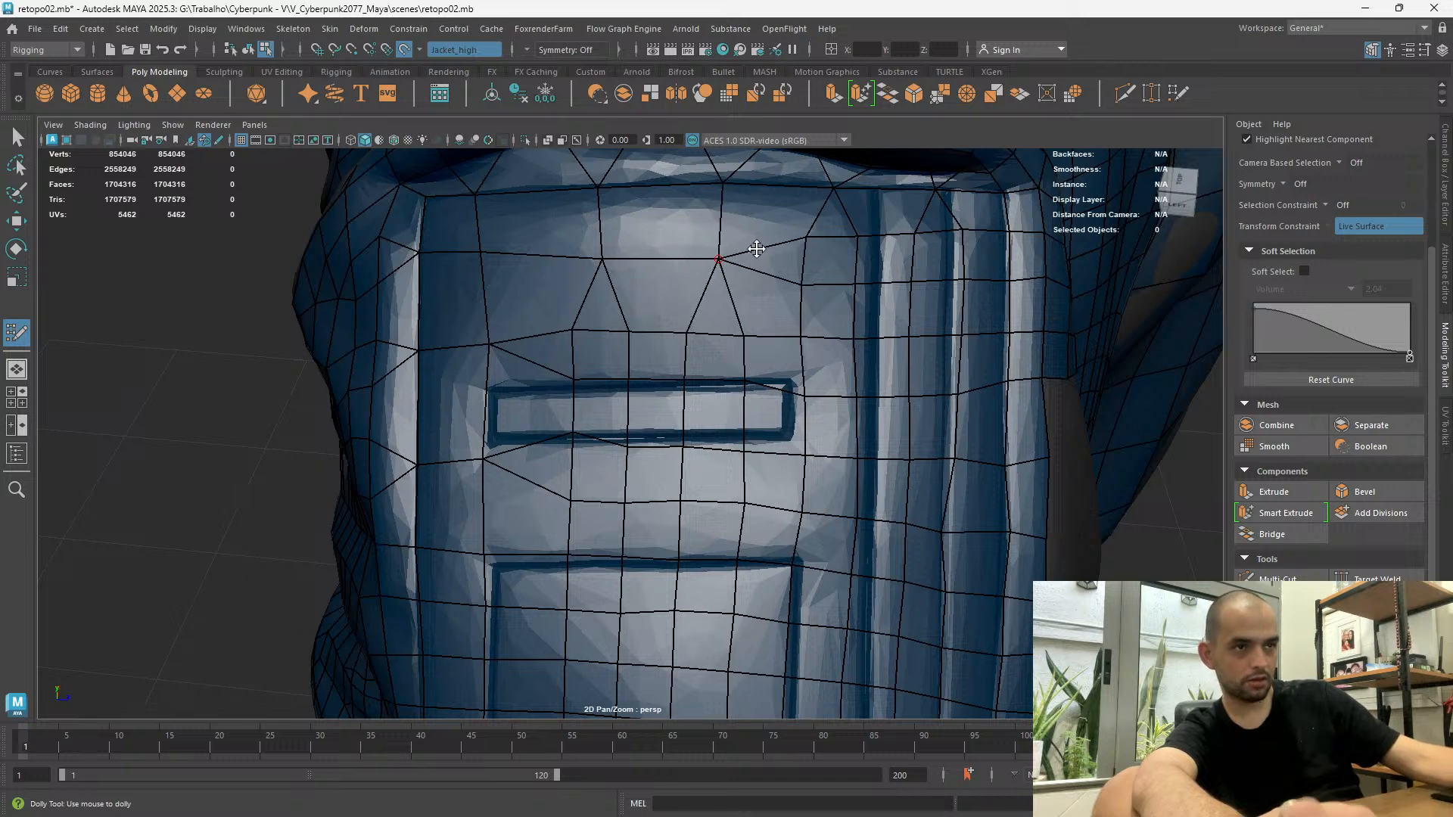
{"action": "mouse_move", "coordinate": [807, 237]}
{"action": "left_mouse_down"}
{"action": "mouse_move", "coordinate": [803, 283]}
{"action": "mouse_move", "coordinate": [807, 238]}
{"action": "mouse_move", "coordinate": [850, 236]}
{"action": "mouse_move", "coordinate": [855, 278]}
{"action": "mouse_move", "coordinate": [834, 265]}
{"action": "mouse_move", "coordinate": [870, 285]}
{"action": "left_mouse_up"}
{"action": "middle_click_drag", "start_coordinate": [869, 286], "coordinate": [548, 373], "text": "alt"}
{"action": "left_click_drag", "start_coordinate": [548, 373], "coordinate": [536, 373], "text": "alt"}
{"action": "left_click_drag", "start_coordinate": [646, 382], "coordinate": [703, 381]}
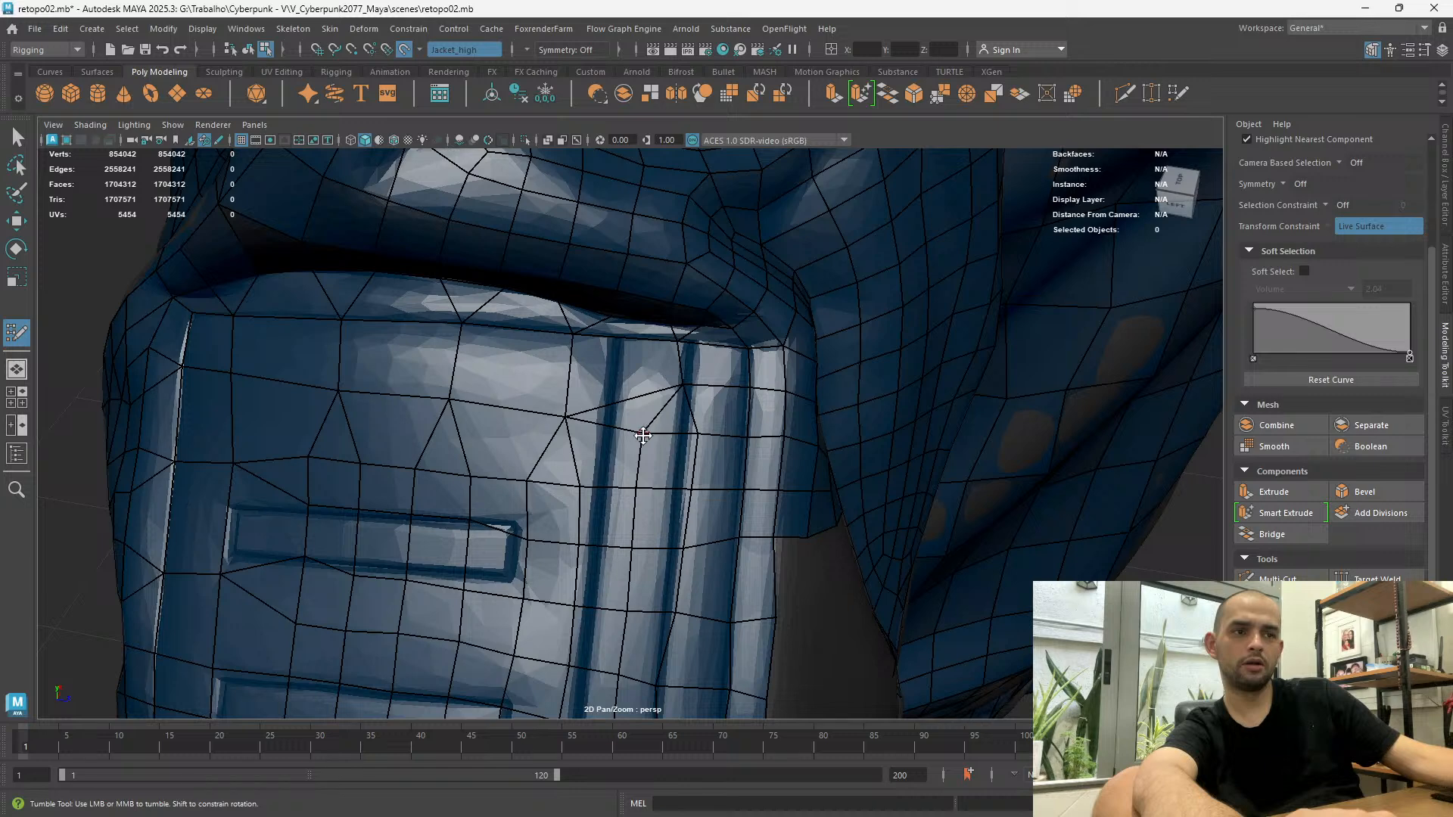
{"action": "left_click_drag", "start_coordinate": [638, 430], "coordinate": [687, 429]}
Undo the recent vertex merges between the small slot and the long vertical grooves
{"action": "key", "text": "ctrl+z"}
{"action": "key", "text": "ctrl+z"}
{"action": "key", "text": "ctrl+z"}
{"action": "key", "text": "ctrl+z"}
{"action": "key", "text": "ctrl+z"}
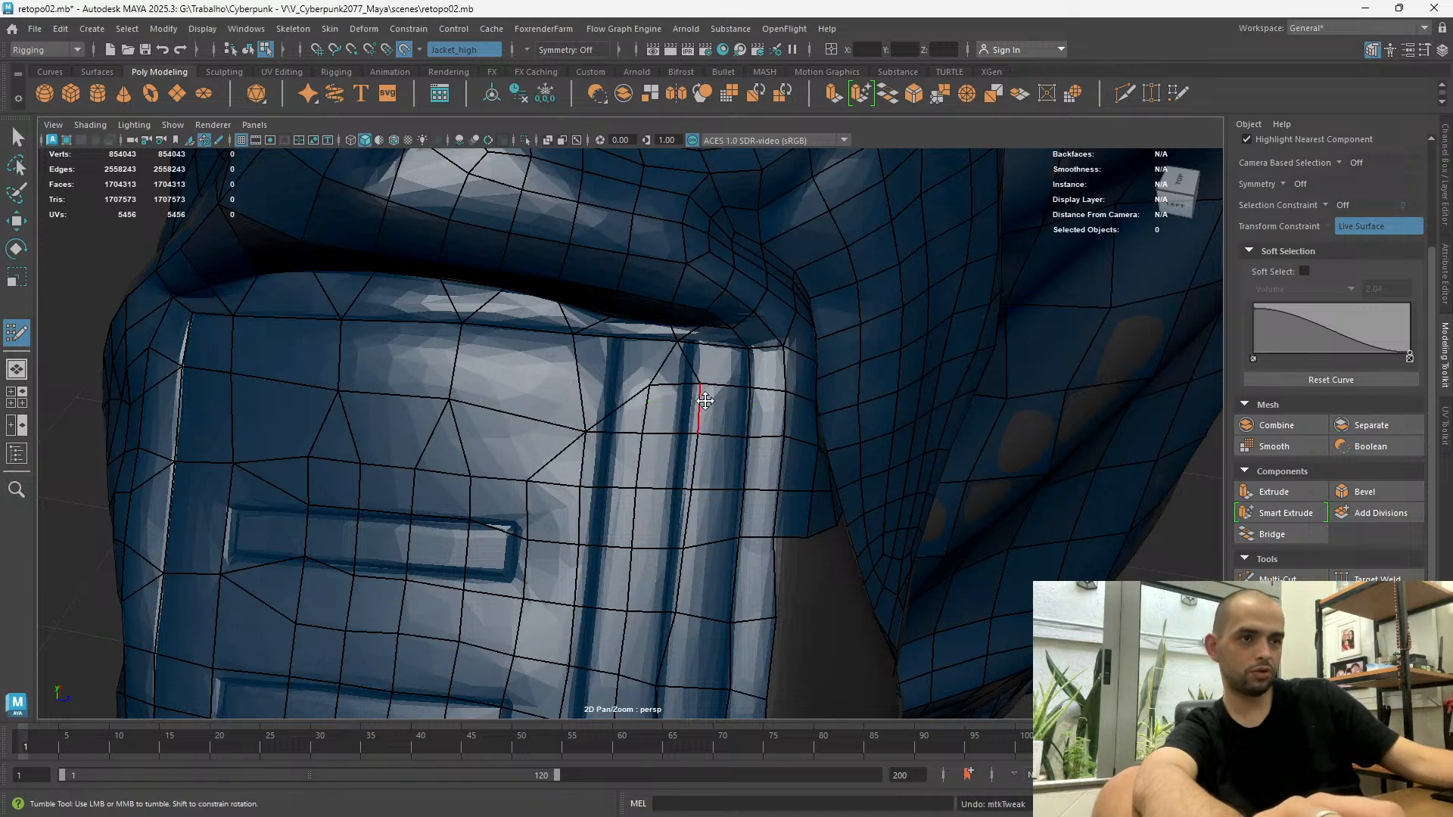
{"action": "key", "text": "ctrl+z"}
{"action": "key", "text": "ctrl+z"}
{"action": "key", "text": "ctrl+z"}
{"action": "key", "text": "ctrl+z"}
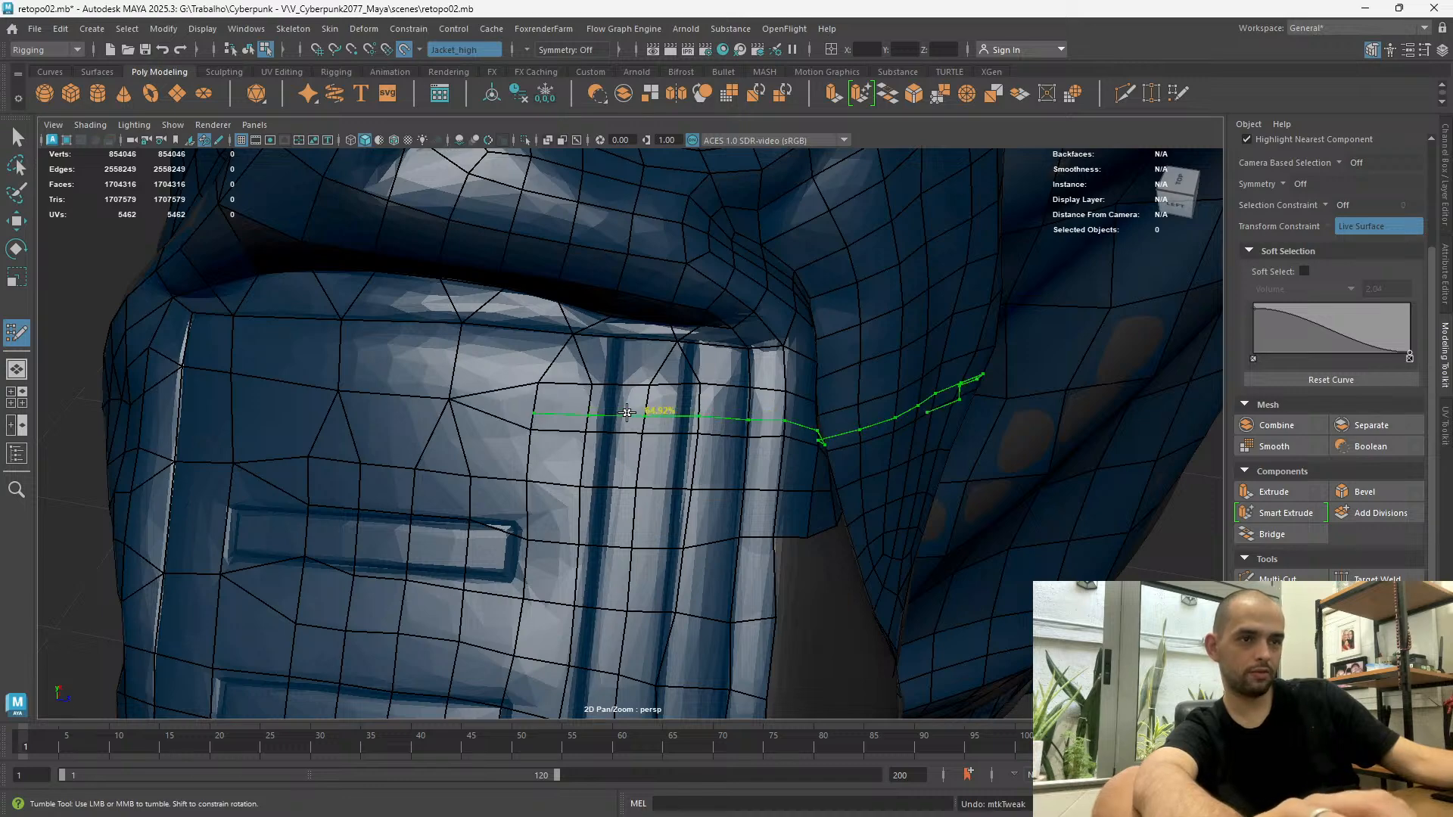
{"action": "key", "text": "ctrl+z"}
{"action": "mouse_move", "coordinate": [582, 427]}
{"action": "left_mouse_down", "text": "alt"}
{"action": "mouse_move", "coordinate": [510, 416]}
{"action": "mouse_move", "coordinate": [551, 379]}
{"action": "mouse_move", "coordinate": [537, 381]}
{"action": "left_mouse_up", "text": "alt"}
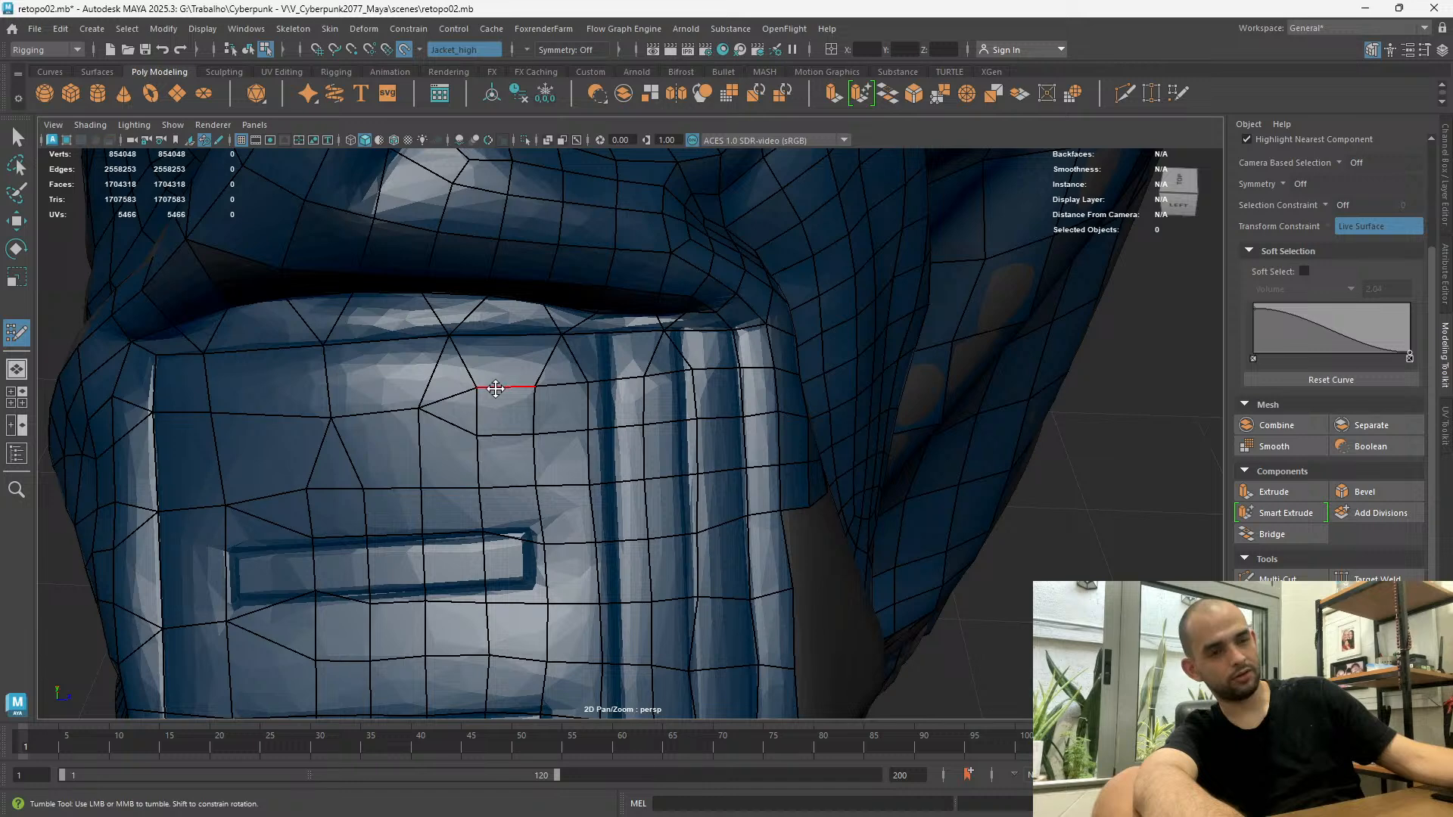
{"action": "key", "text": "ctrl+z"}
{"action": "key", "text": "ctrl+z"}
Re-merge the vertices above the small rectangular slot, joining the columns in pairs towards the long vertical grooves
{"action": "left_click_drag", "start_coordinate": [423, 390], "coordinate": [465, 387]}
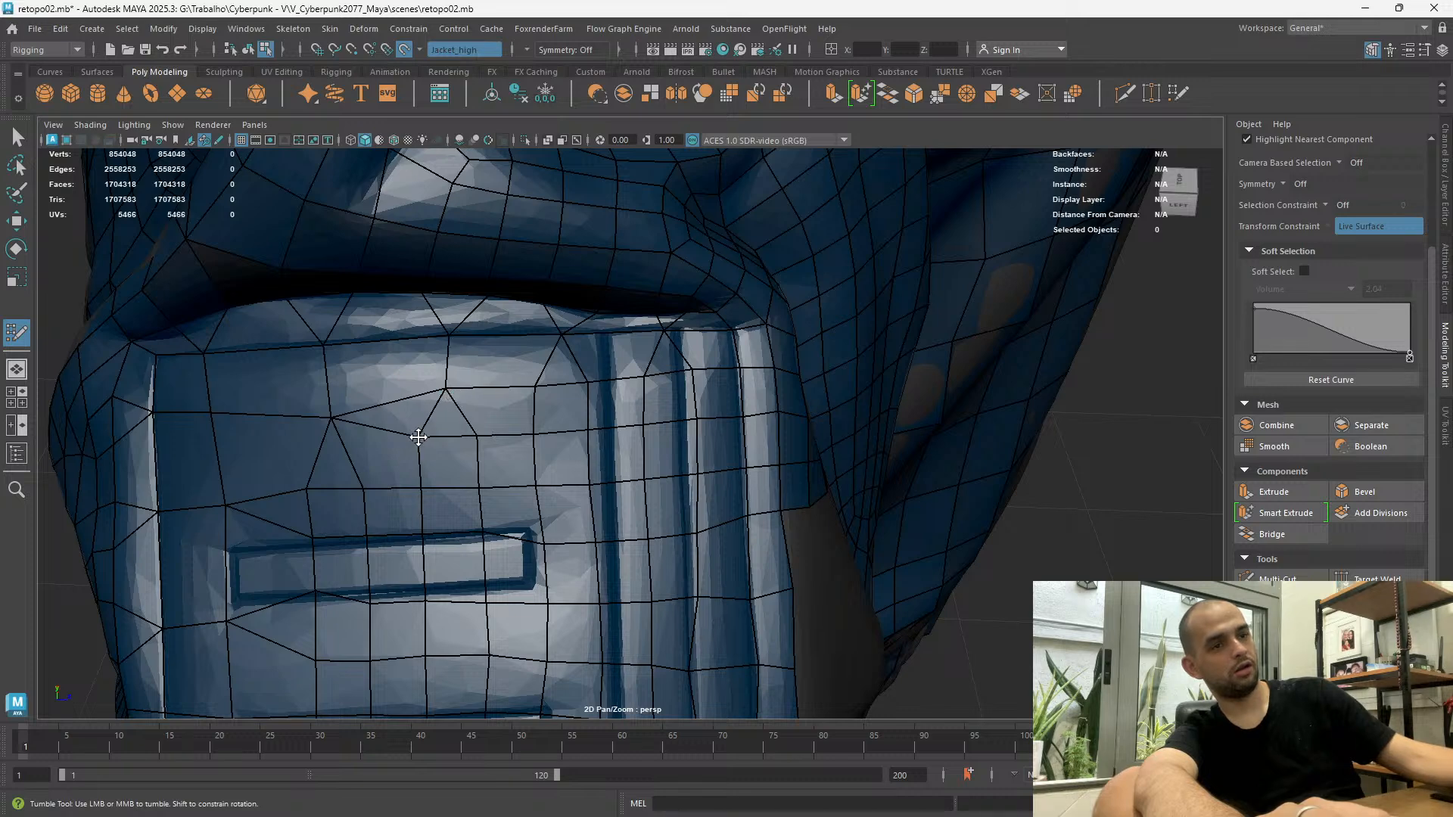
{"action": "mouse_move", "coordinate": [474, 430]}
{"action": "left_mouse_down"}
{"action": "mouse_move", "coordinate": [436, 436]}
{"action": "mouse_move", "coordinate": [443, 401]}
{"action": "mouse_move", "coordinate": [484, 410]}
{"action": "mouse_move", "coordinate": [469, 409]}
{"action": "mouse_move", "coordinate": [569, 387]}
{"action": "left_mouse_up"}
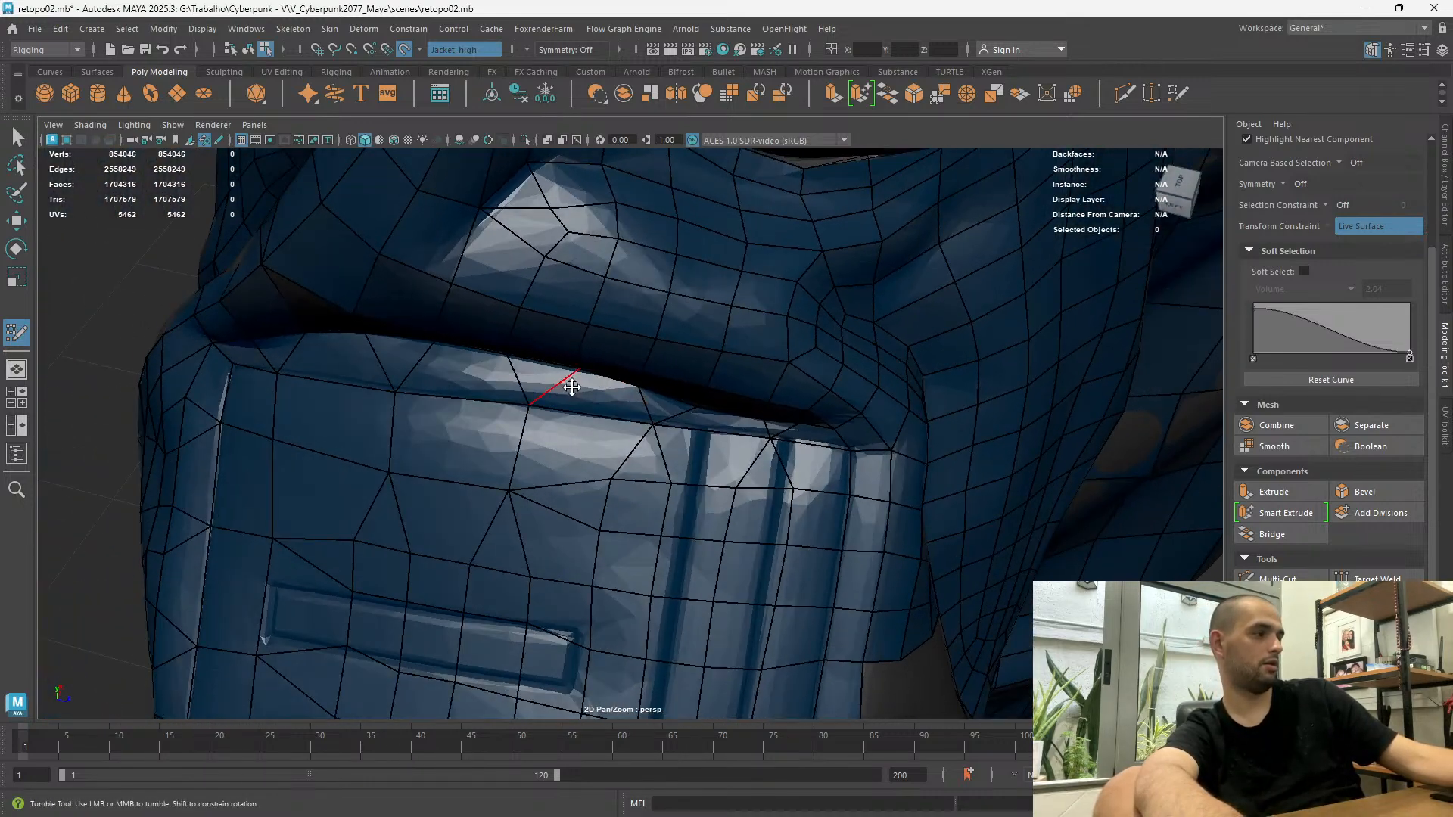
{"action": "left_click_drag", "start_coordinate": [649, 431], "coordinate": [556, 466], "text": "alt"}
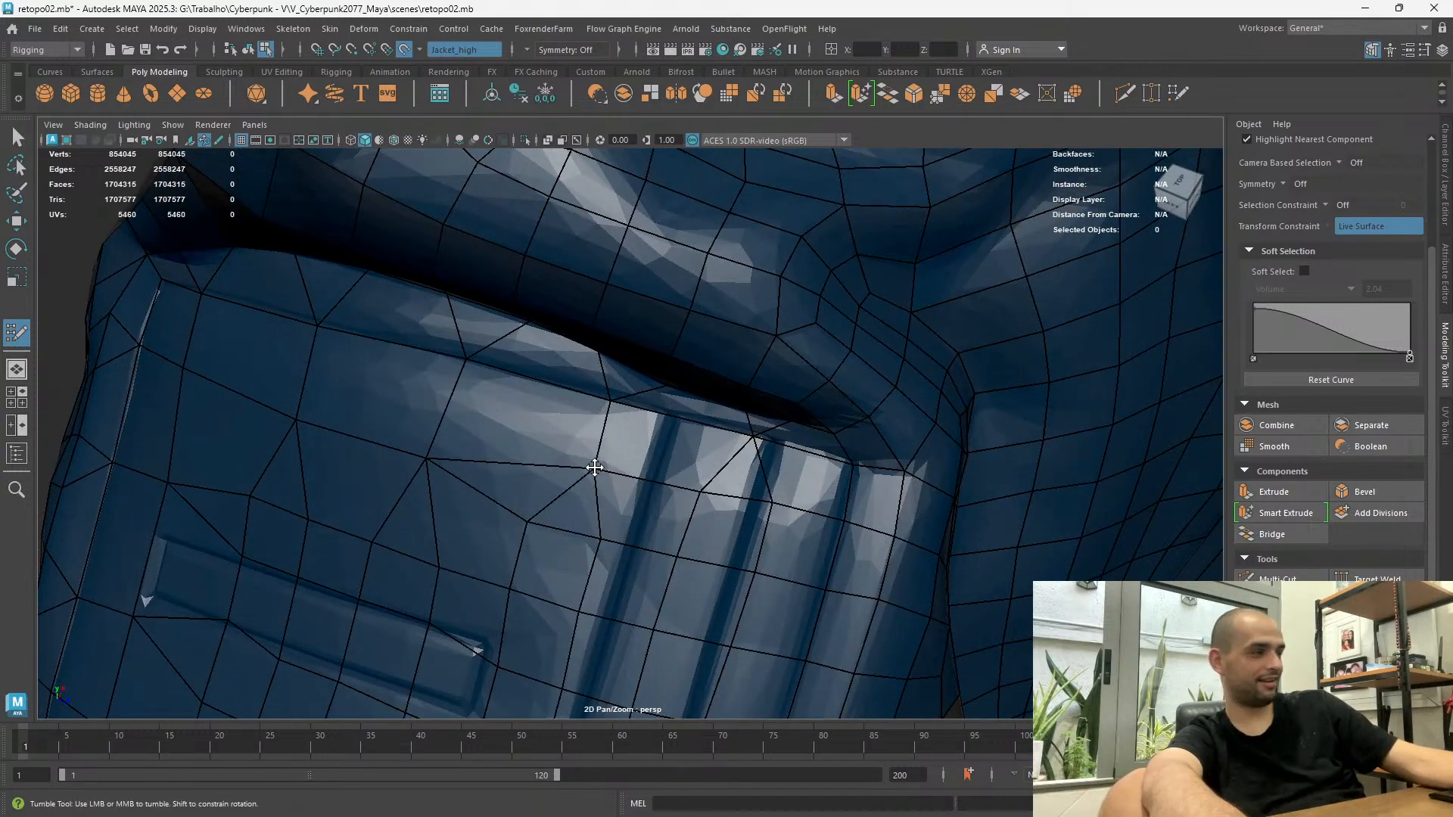
{"action": "left_click_drag", "start_coordinate": [581, 478], "coordinate": [566, 531], "text": "alt"}
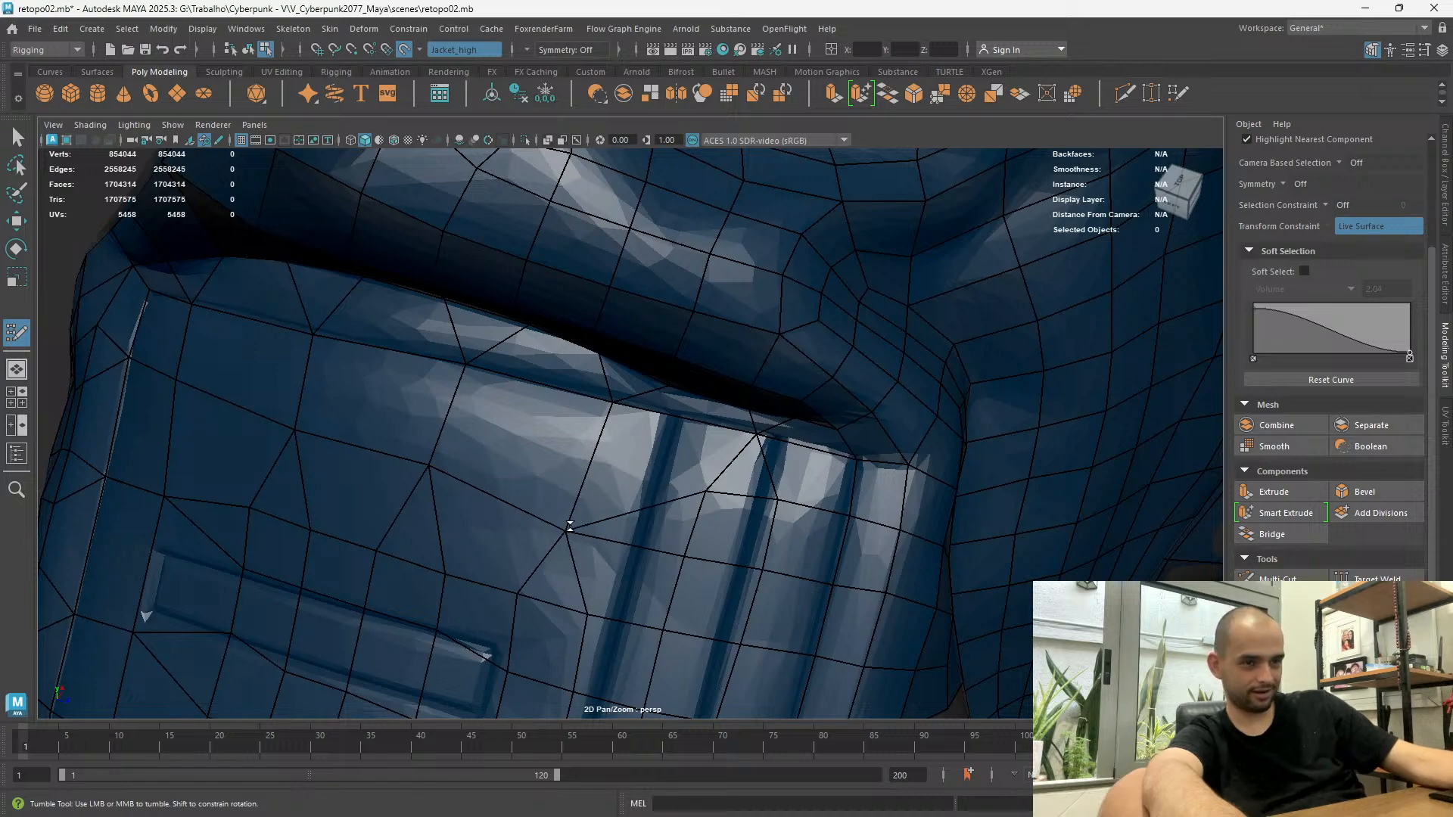
Merge the paired vertices across the upper ends of the sleeve panel's long vertical grooves, working towards the panel's outer edge
{"action": "left_click_drag", "start_coordinate": [594, 509], "coordinate": [674, 469], "text": "alt"}
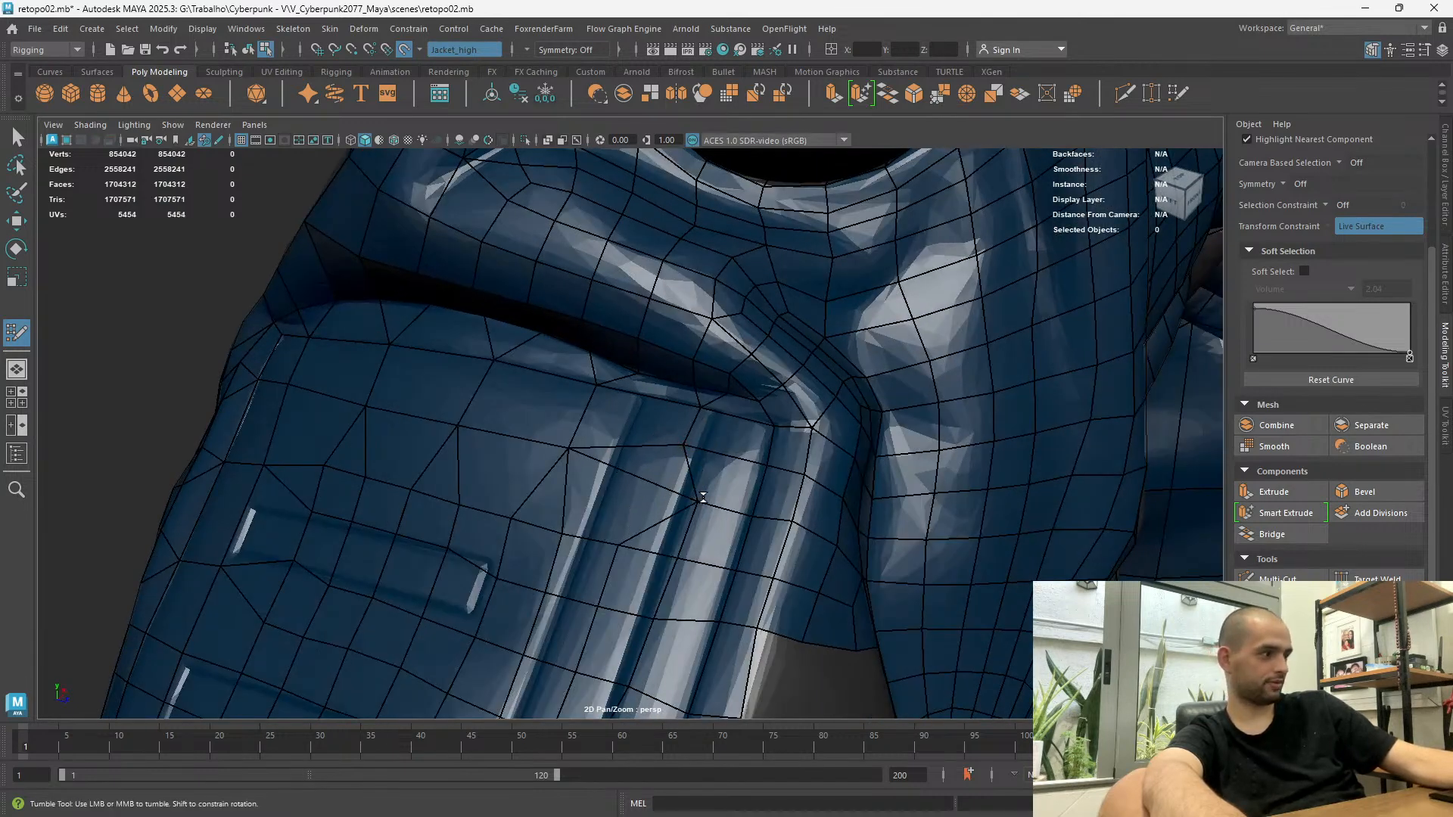
{"action": "middle_click_drag", "start_coordinate": [687, 491], "coordinate": [587, 464], "text": "alt"}
{"action": "right_click_drag", "start_coordinate": [588, 464], "coordinate": [581, 422], "text": "alt"}
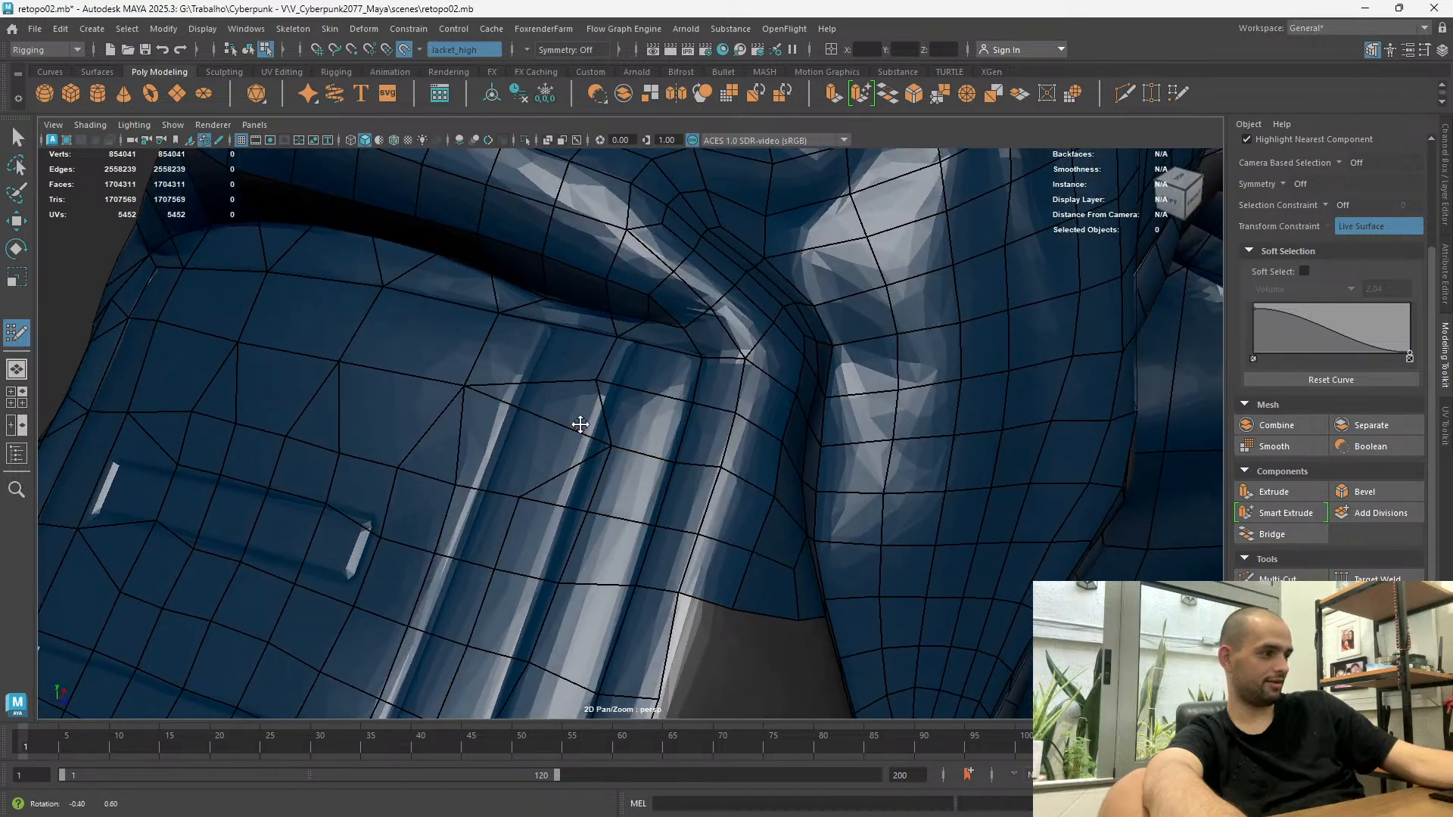
{"action": "left_click_drag", "start_coordinate": [528, 417], "coordinate": [572, 412], "text": "alt"}
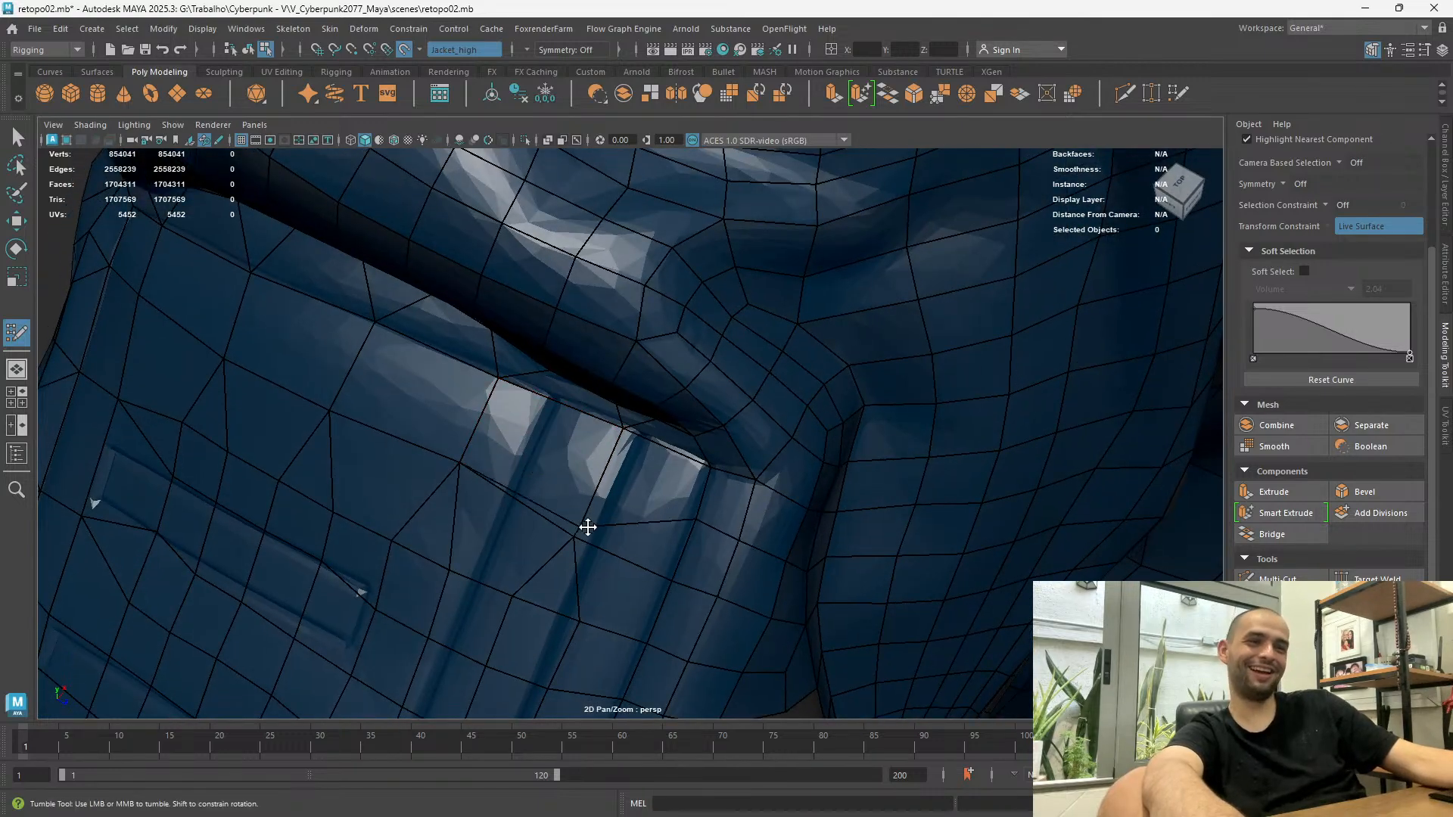
{"action": "left_click_drag", "start_coordinate": [590, 517], "coordinate": [660, 476], "text": "alt"}
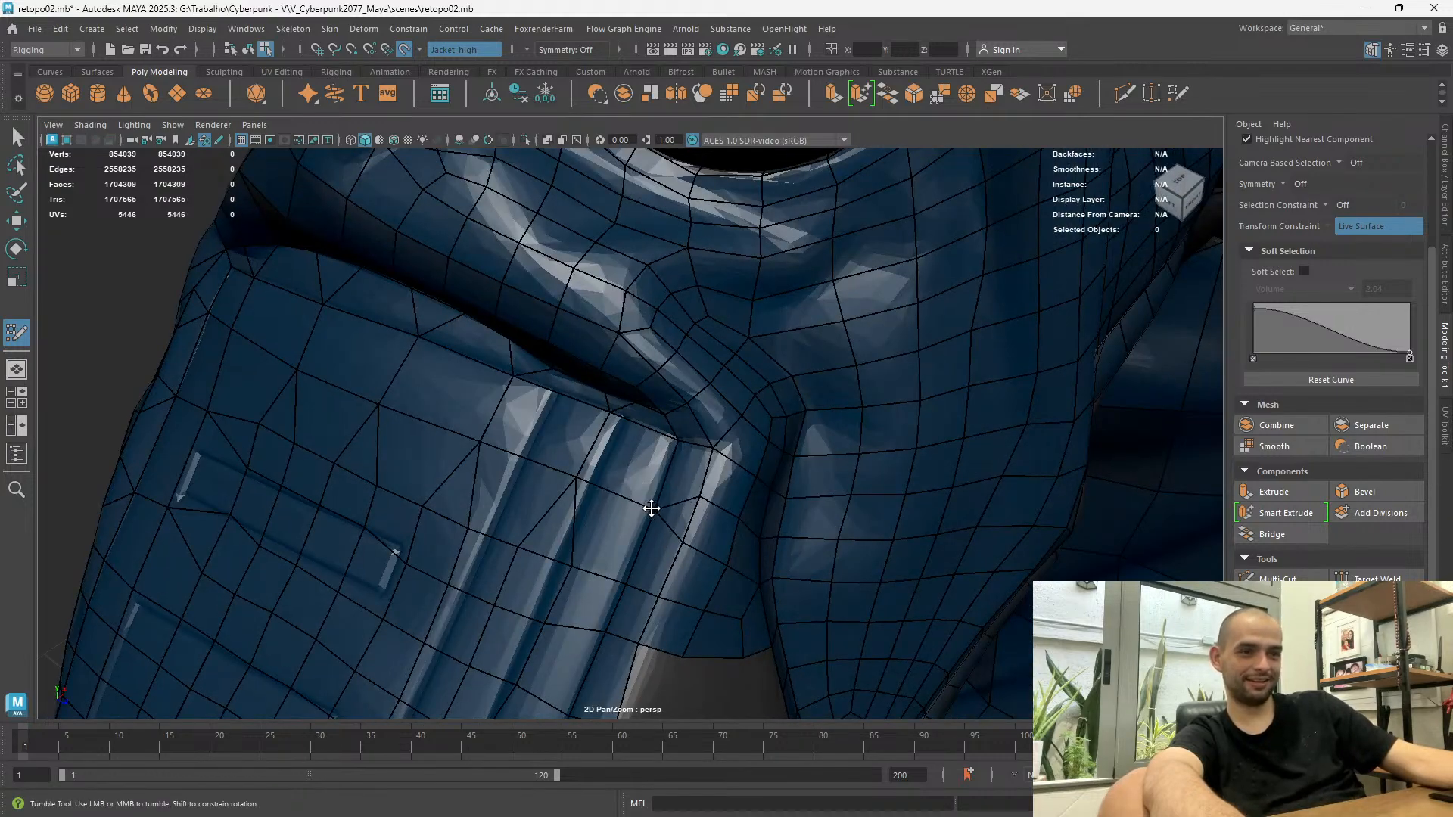
Merge the vertex row along the small rectangular slot's upper edge into the row above it, starting from the slot's near end
{"action": "left_click_drag", "start_coordinate": [655, 546], "coordinate": [563, 401], "text": "alt"}
{"action": "mouse_move", "coordinate": [580, 452]}
{"action": "right_mouse_down", "text": "alt"}
{"action": "mouse_move", "coordinate": [610, 477]}
{"action": "mouse_move", "coordinate": [577, 449]}
{"action": "right_mouse_up", "text": "alt"}
{"action": "left_click_drag", "start_coordinate": [665, 452], "coordinate": [557, 496], "text": "alt"}
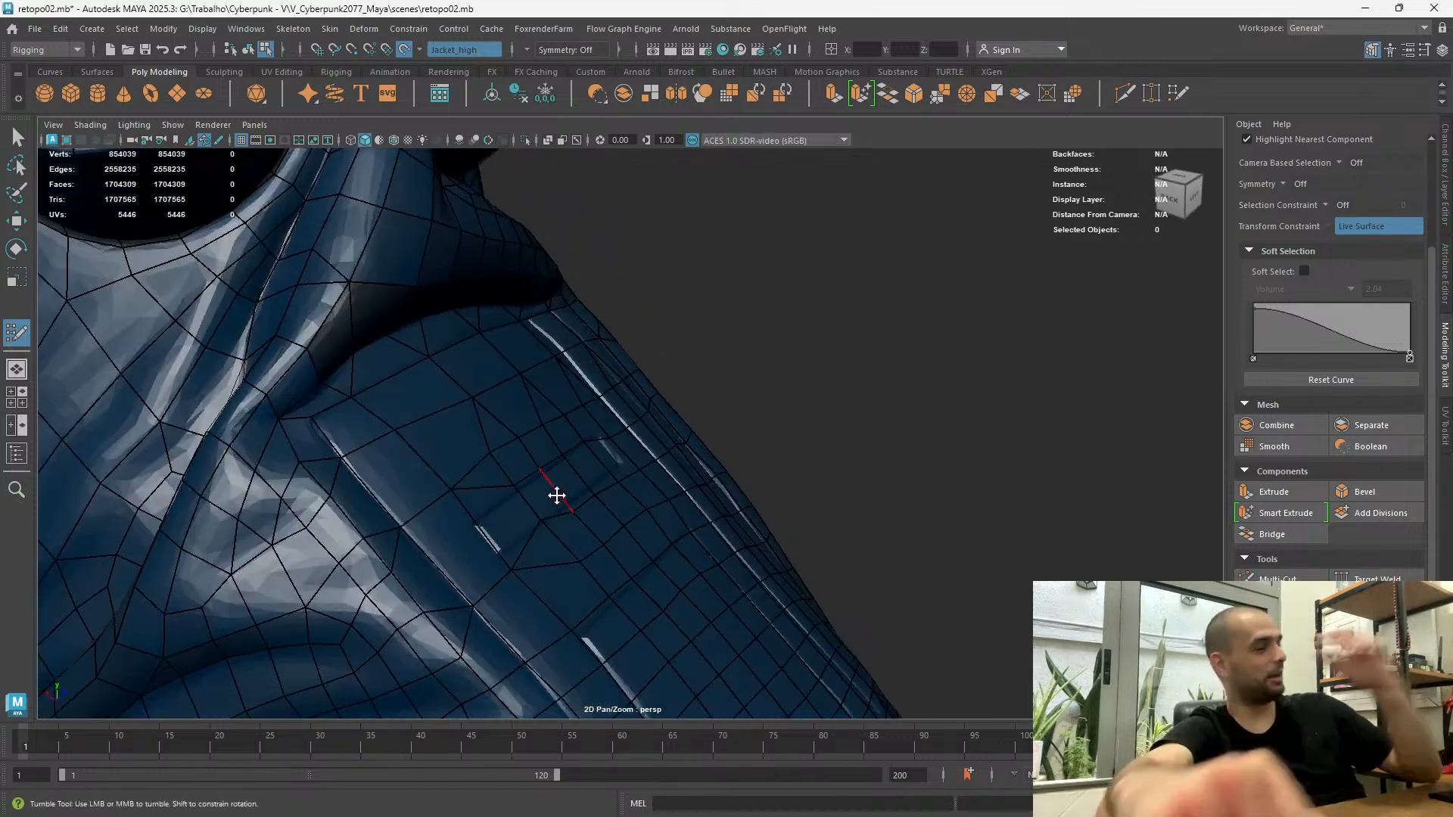
{"action": "right_click_drag", "start_coordinate": [507, 504], "coordinate": [464, 484], "text": "alt"}
{"action": "left_click_drag", "start_coordinate": [712, 651], "coordinate": [568, 360], "text": "alt"}
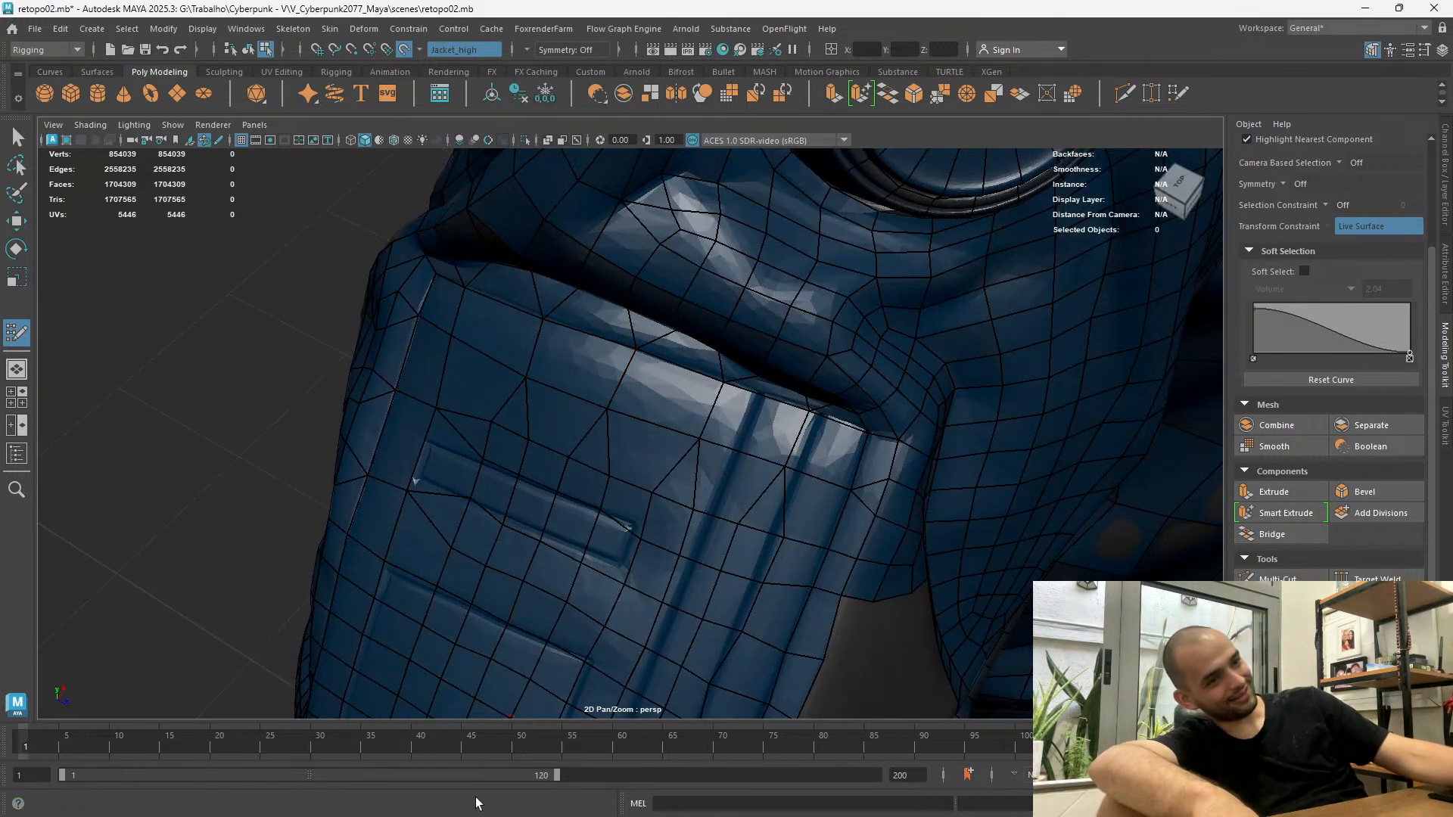
{"action": "left_click_drag", "start_coordinate": [545, 570], "coordinate": [409, 454], "text": "alt"}
{"action": "left_click", "coordinate": [409, 454], "text": "ctrl+shift"}
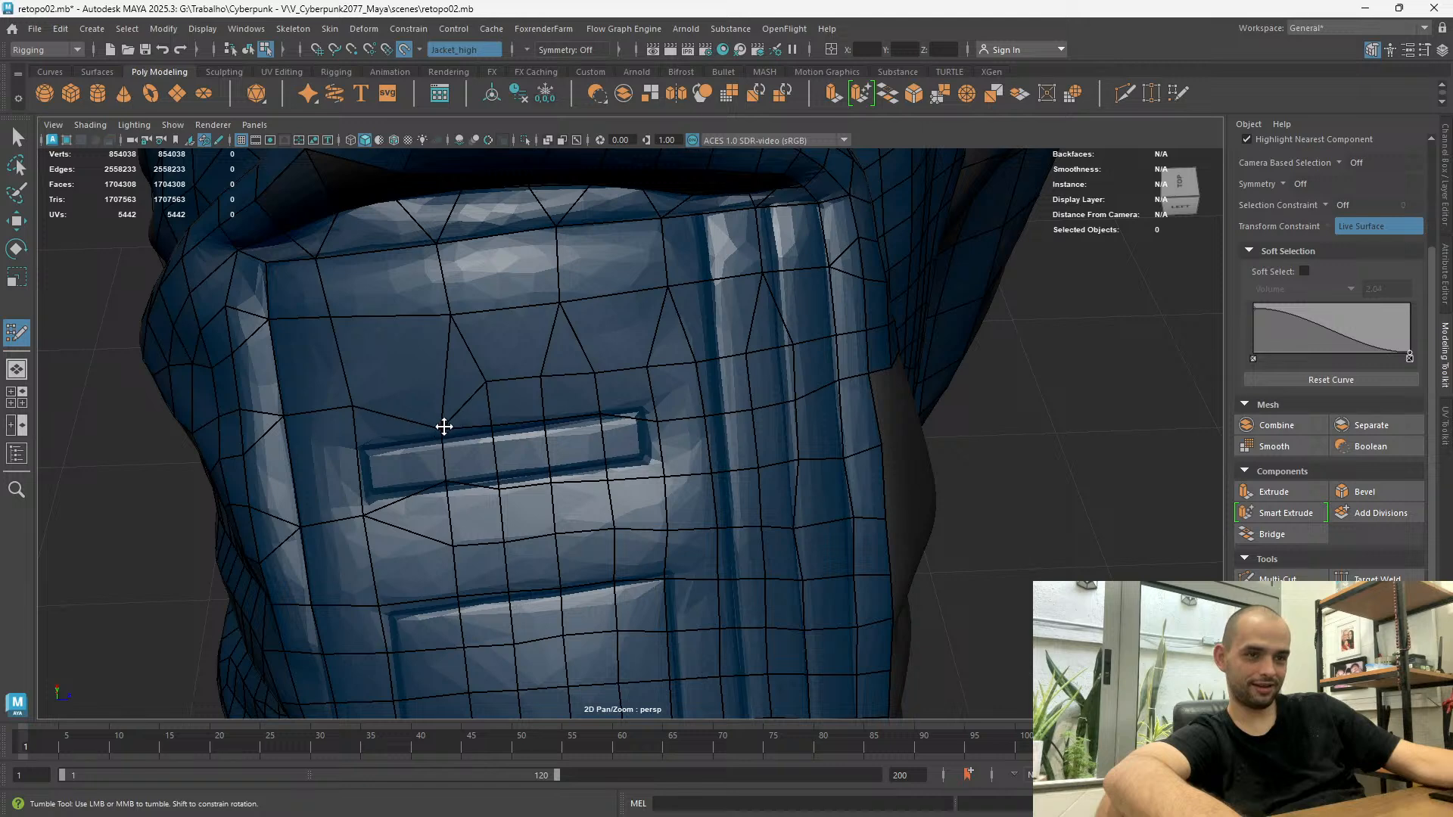
{"action": "mouse_move", "coordinate": [444, 392]}
{"action": "left_mouse_down"}
{"action": "mouse_move", "coordinate": [486, 382]}
{"action": "mouse_move", "coordinate": [472, 392]}
{"action": "left_mouse_up"}
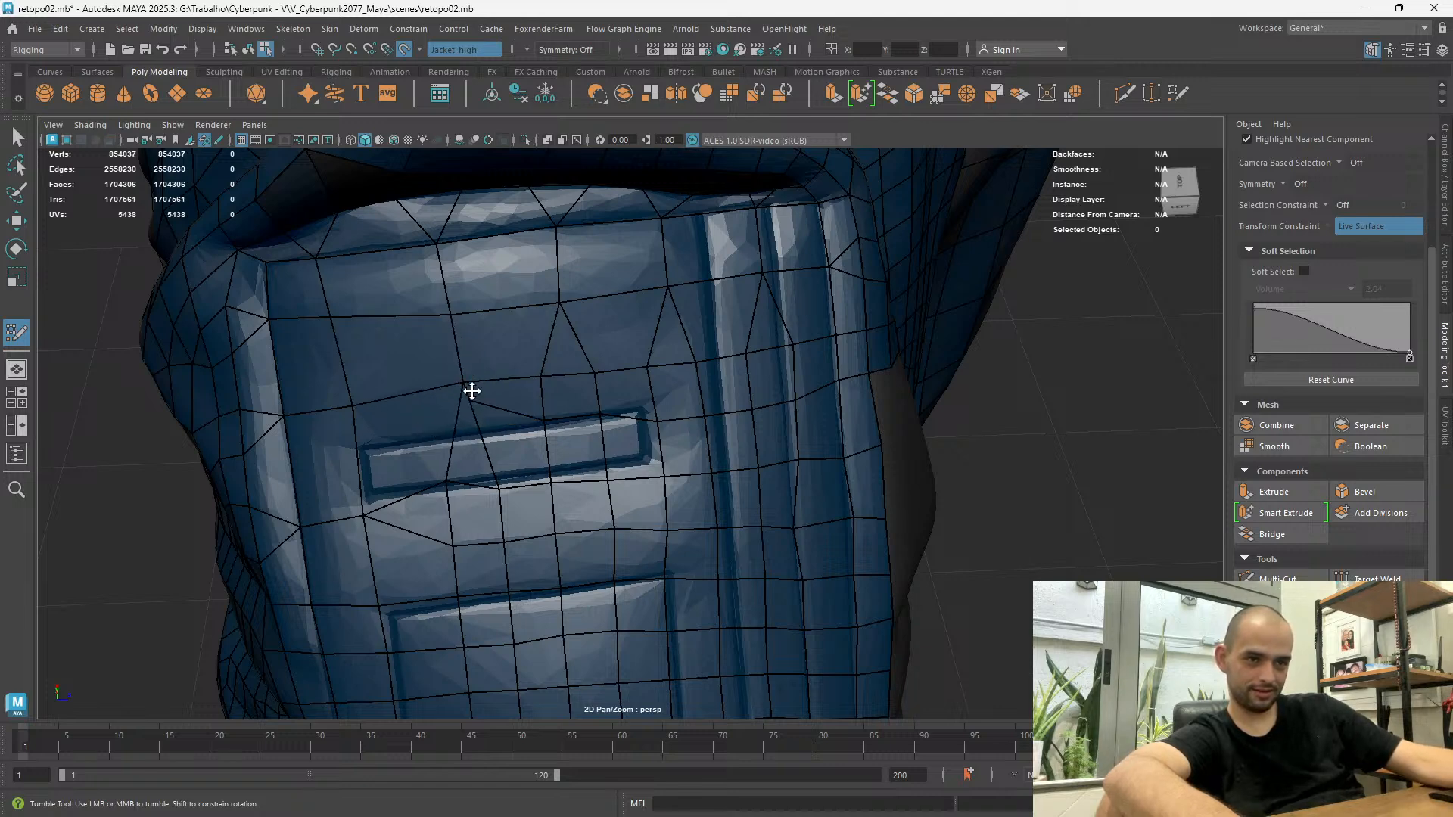
{"action": "mouse_move", "coordinate": [446, 481]}
{"action": "left_mouse_down"}
{"action": "mouse_move", "coordinate": [453, 499]}
{"action": "mouse_move", "coordinate": [434, 495]}
{"action": "left_mouse_up"}
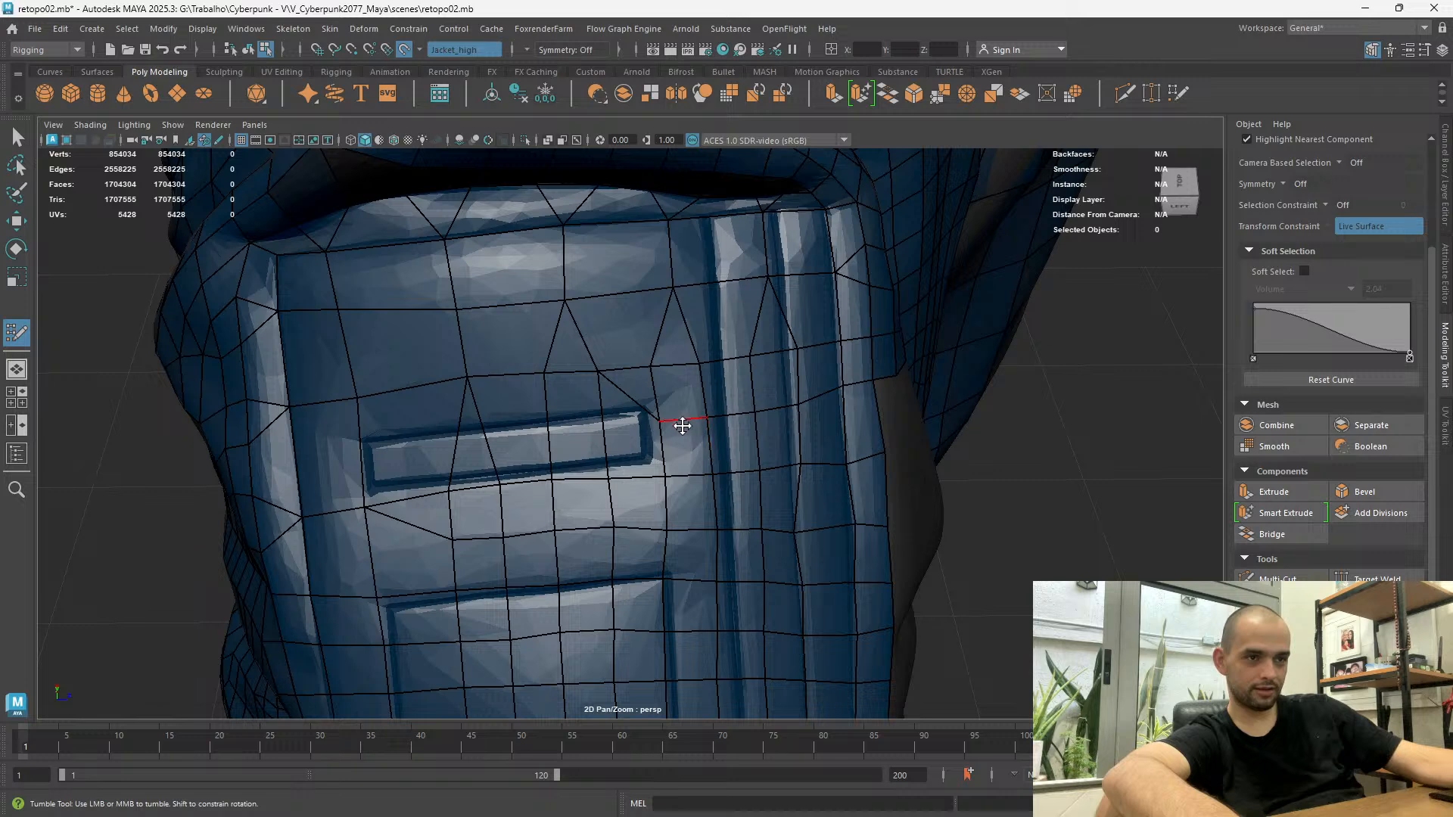
Merge the row's remaining vertices upward from the slot's far end, across the vertical grooves to the panel's open edge
{"action": "left_click_drag", "start_coordinate": [664, 419], "coordinate": [656, 365]}
{"action": "left_click_drag", "start_coordinate": [706, 410], "coordinate": [707, 370]}
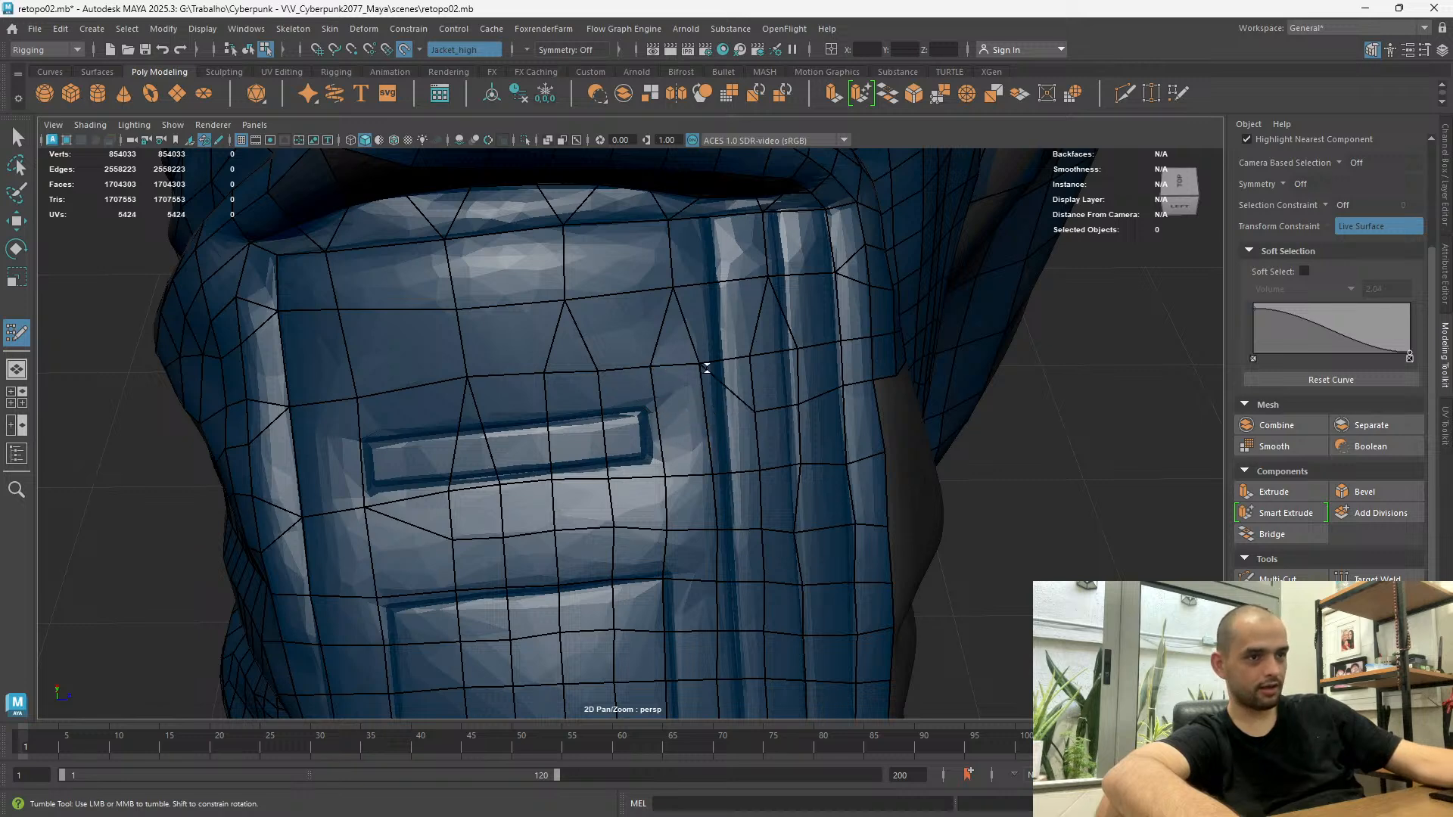
{"action": "left_click_drag", "start_coordinate": [794, 389], "coordinate": [801, 348]}
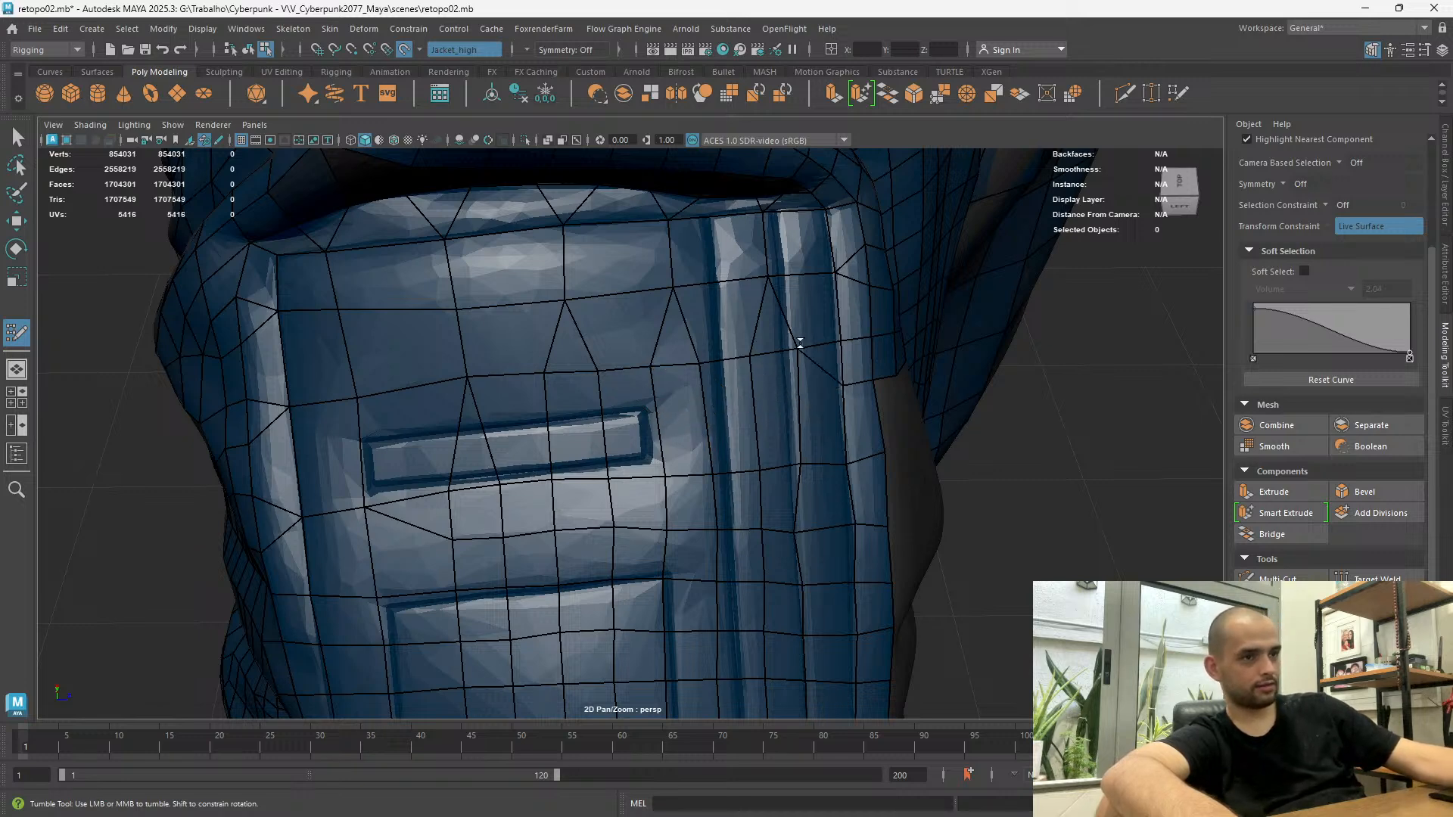
{"action": "mouse_move", "coordinate": [859, 406]}
{"action": "left_mouse_down", "text": "alt"}
{"action": "mouse_move", "coordinate": [800, 409]}
{"action": "mouse_move", "coordinate": [836, 432]}
{"action": "mouse_move", "coordinate": [846, 415]}
{"action": "left_mouse_up", "text": "alt"}
{"action": "mouse_move", "coordinate": [888, 459]}
{"action": "left_mouse_down"}
{"action": "mouse_move", "coordinate": [893, 414]}
{"action": "mouse_move", "coordinate": [891, 534]}
{"action": "left_mouse_up"}
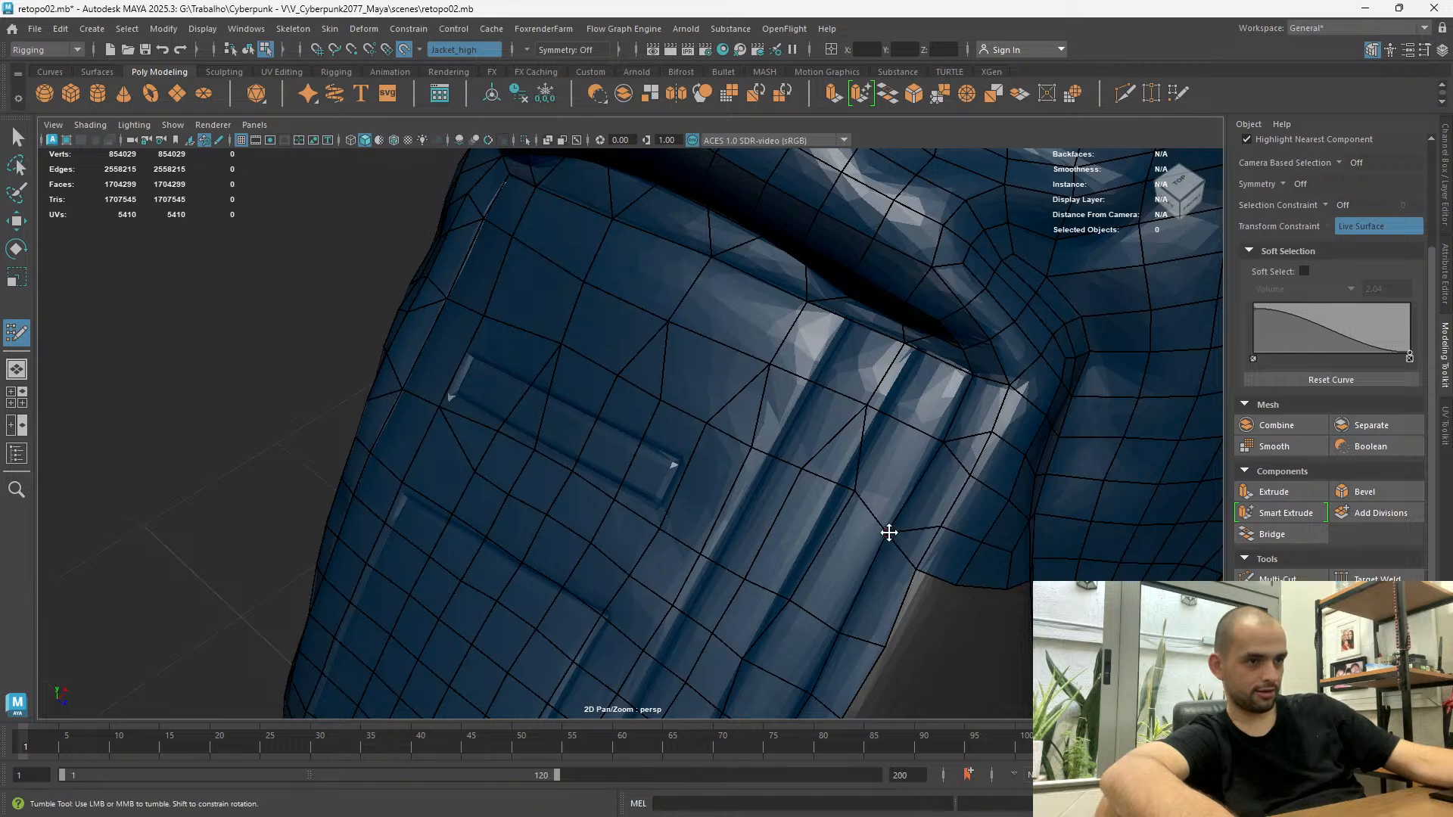
Merge the vertex pairs along the small slot's lower edge so the doubled columns converge beneath it
{"action": "mouse_move", "coordinate": [798, 497]}
{"action": "left_mouse_down", "text": "alt"}
{"action": "mouse_move", "coordinate": [846, 388]}
{"action": "mouse_move", "coordinate": [850, 399]}
{"action": "mouse_move", "coordinate": [735, 384]}
{"action": "mouse_move", "coordinate": [661, 350]}
{"action": "mouse_move", "coordinate": [713, 367]}
{"action": "mouse_move", "coordinate": [681, 355]}
{"action": "mouse_move", "coordinate": [645, 376]}
{"action": "left_mouse_up", "text": "alt"}
{"action": "left_click_drag", "start_coordinate": [482, 533], "coordinate": [650, 357], "text": "alt"}
{"action": "middle_click_drag", "start_coordinate": [651, 357], "coordinate": [743, 656], "text": "alt"}
{"action": "left_click_drag", "start_coordinate": [742, 655], "coordinate": [772, 652], "text": "alt"}
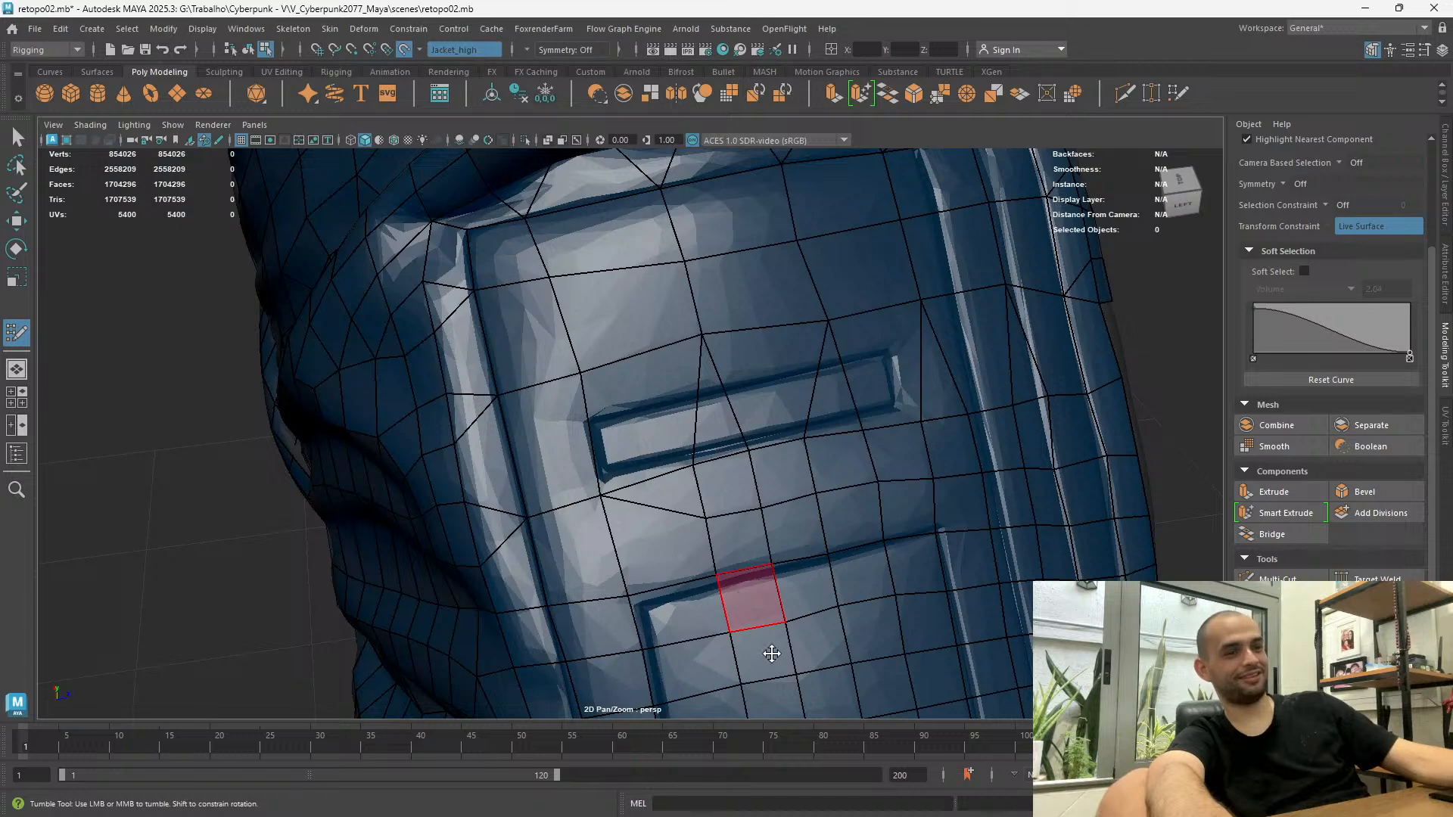
{"action": "middle_click_drag", "start_coordinate": [772, 653], "coordinate": [728, 573], "text": "alt"}
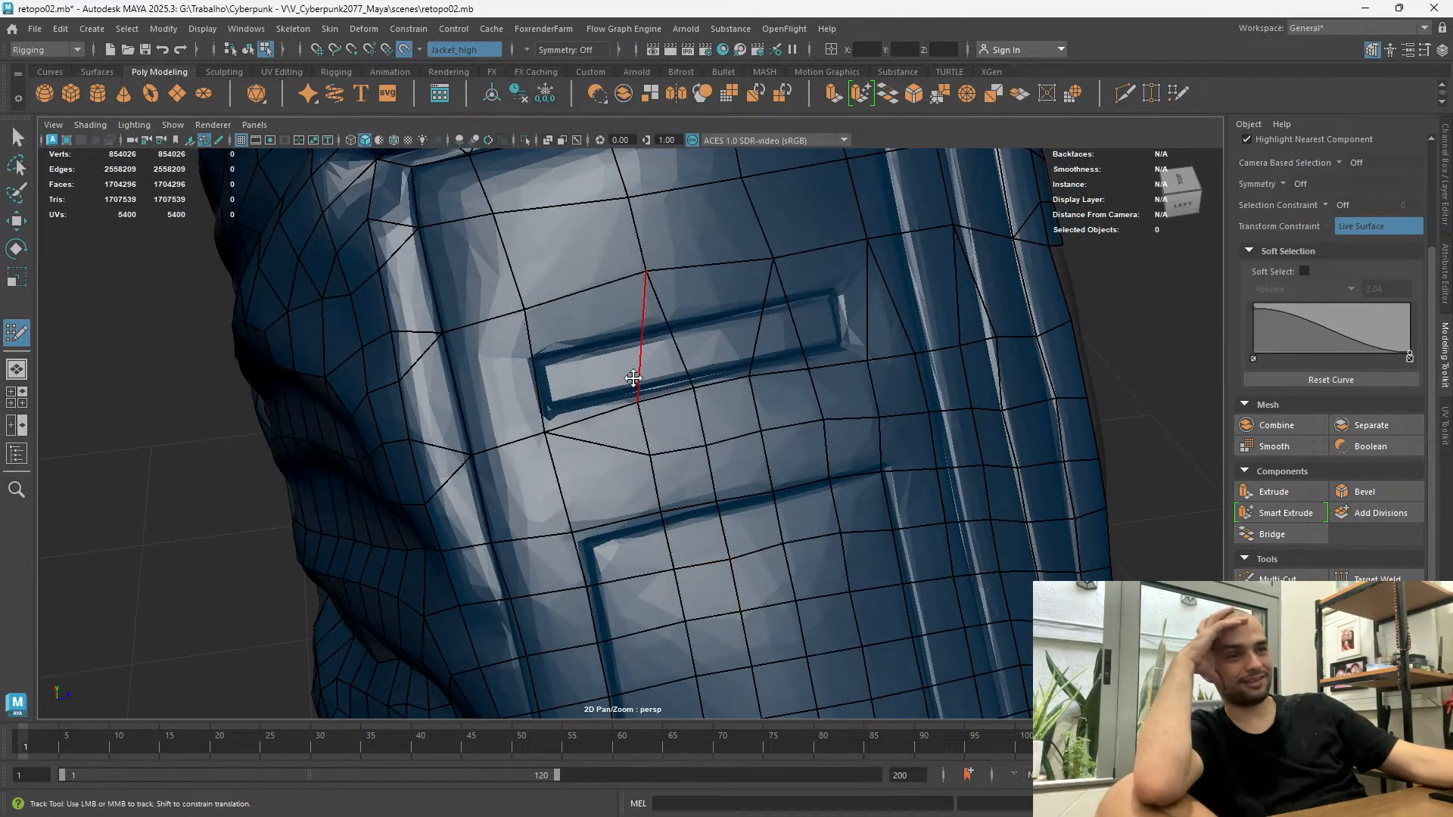
{"action": "mouse_move", "coordinate": [637, 404]}
{"action": "left_mouse_down"}
{"action": "mouse_move", "coordinate": [797, 365]}
{"action": "mouse_move", "coordinate": [788, 373]}
{"action": "left_mouse_up"}
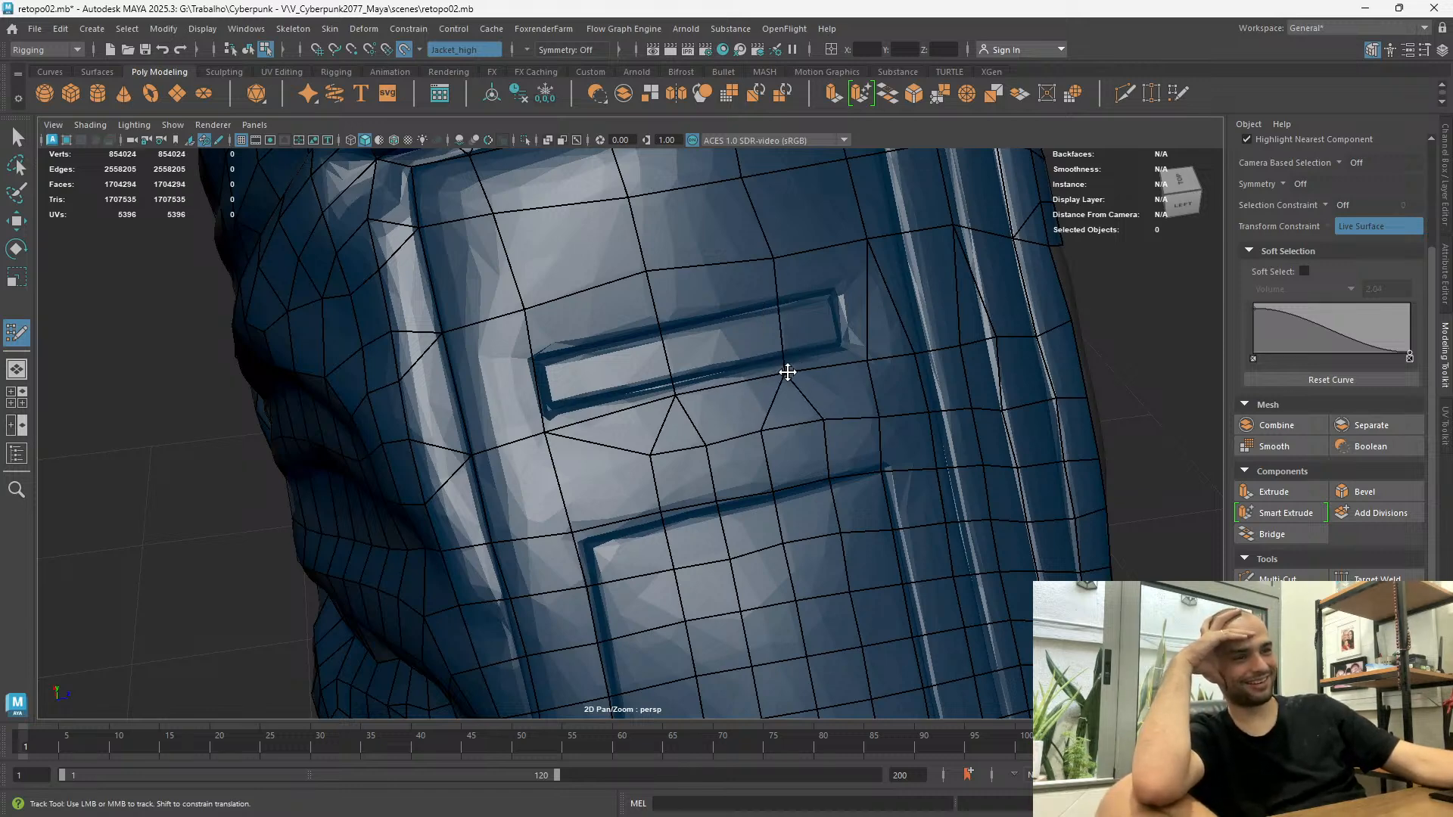
{"action": "mouse_move", "coordinate": [872, 359]}
{"action": "left_mouse_down"}
{"action": "mouse_move", "coordinate": [893, 350]}
{"action": "mouse_move", "coordinate": [916, 366]}
{"action": "mouse_move", "coordinate": [888, 361]}
{"action": "mouse_move", "coordinate": [890, 331]}
{"action": "mouse_move", "coordinate": [841, 394]}
{"action": "mouse_move", "coordinate": [810, 478]}
{"action": "left_mouse_up"}
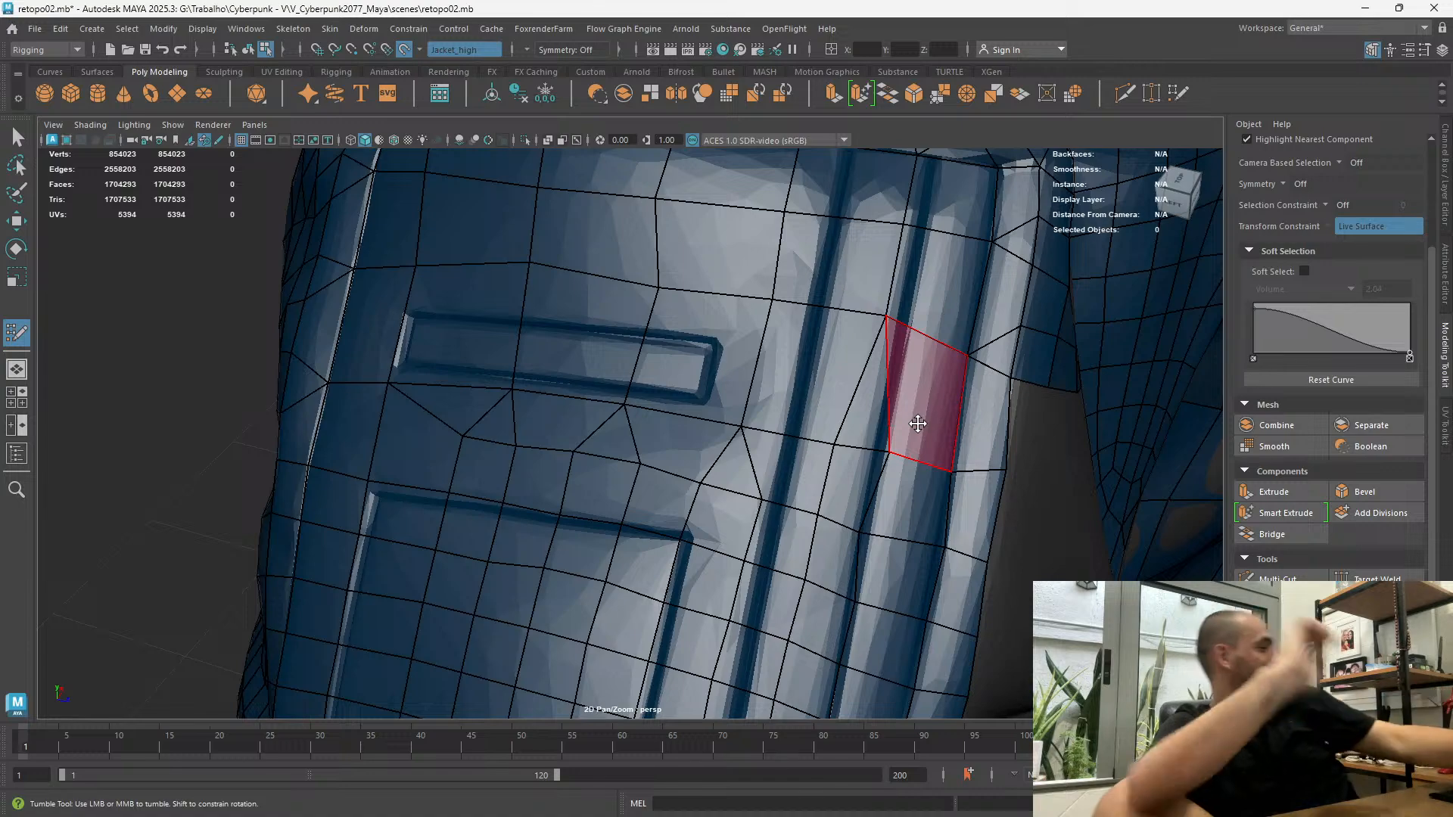
Merge the next vertex pair on the row below the slot where it crosses the long vertical grooves
{"action": "left_click_drag", "start_coordinate": [860, 460], "coordinate": [772, 447], "text": "alt"}
{"action": "middle_click_drag", "start_coordinate": [839, 505], "coordinate": [775, 476], "text": "alt"}
{"action": "scroll", "coordinate": [780, 514], "scroll_direction": "up", "scroll_amount": 5}
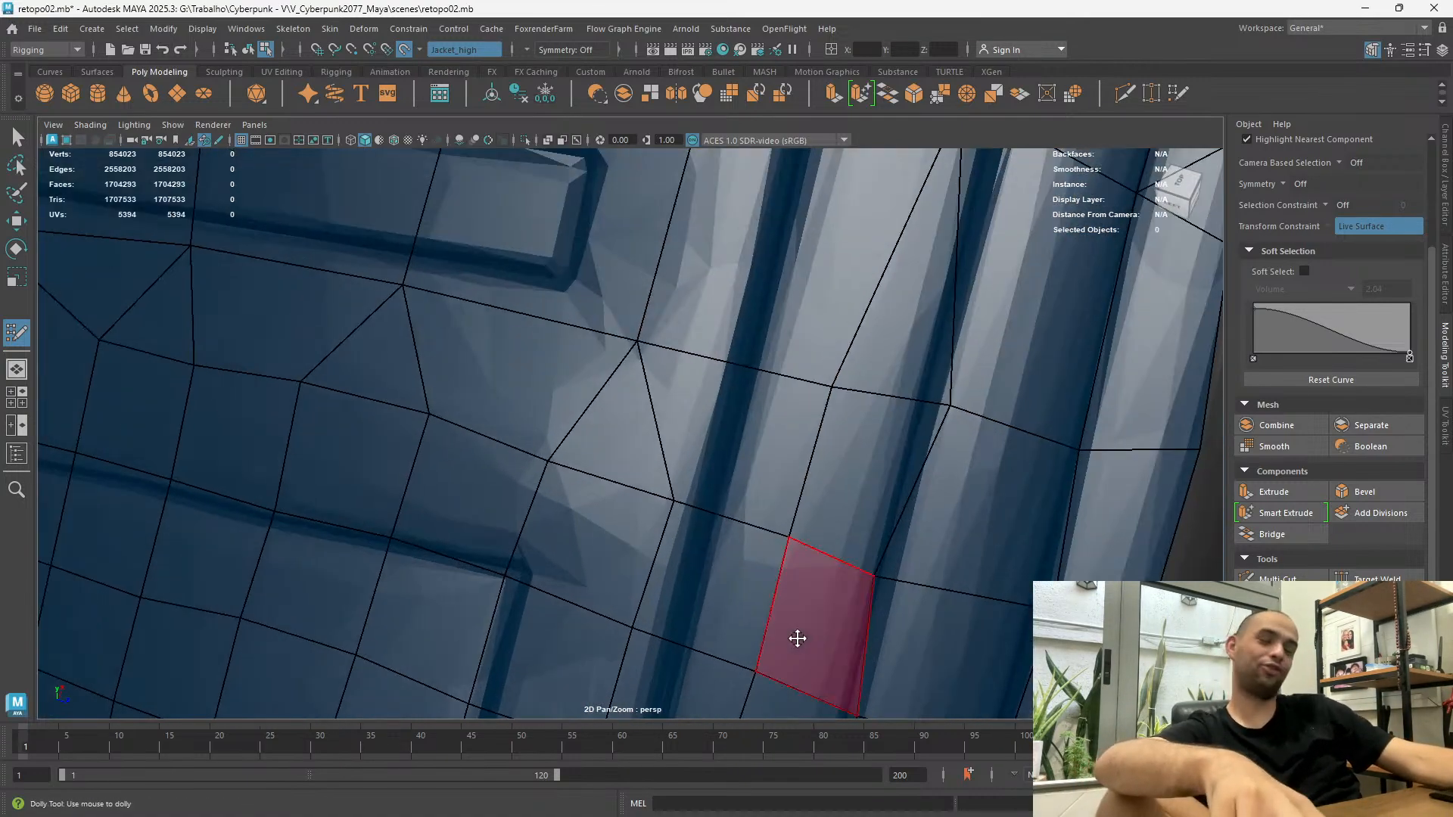
{"action": "scroll", "coordinate": [791, 571], "scroll_direction": "down", "scroll_amount": 4}
{"action": "left_click_drag", "start_coordinate": [827, 569], "coordinate": [814, 451], "text": "alt"}
{"action": "left_click_drag", "start_coordinate": [783, 381], "coordinate": [711, 366]}
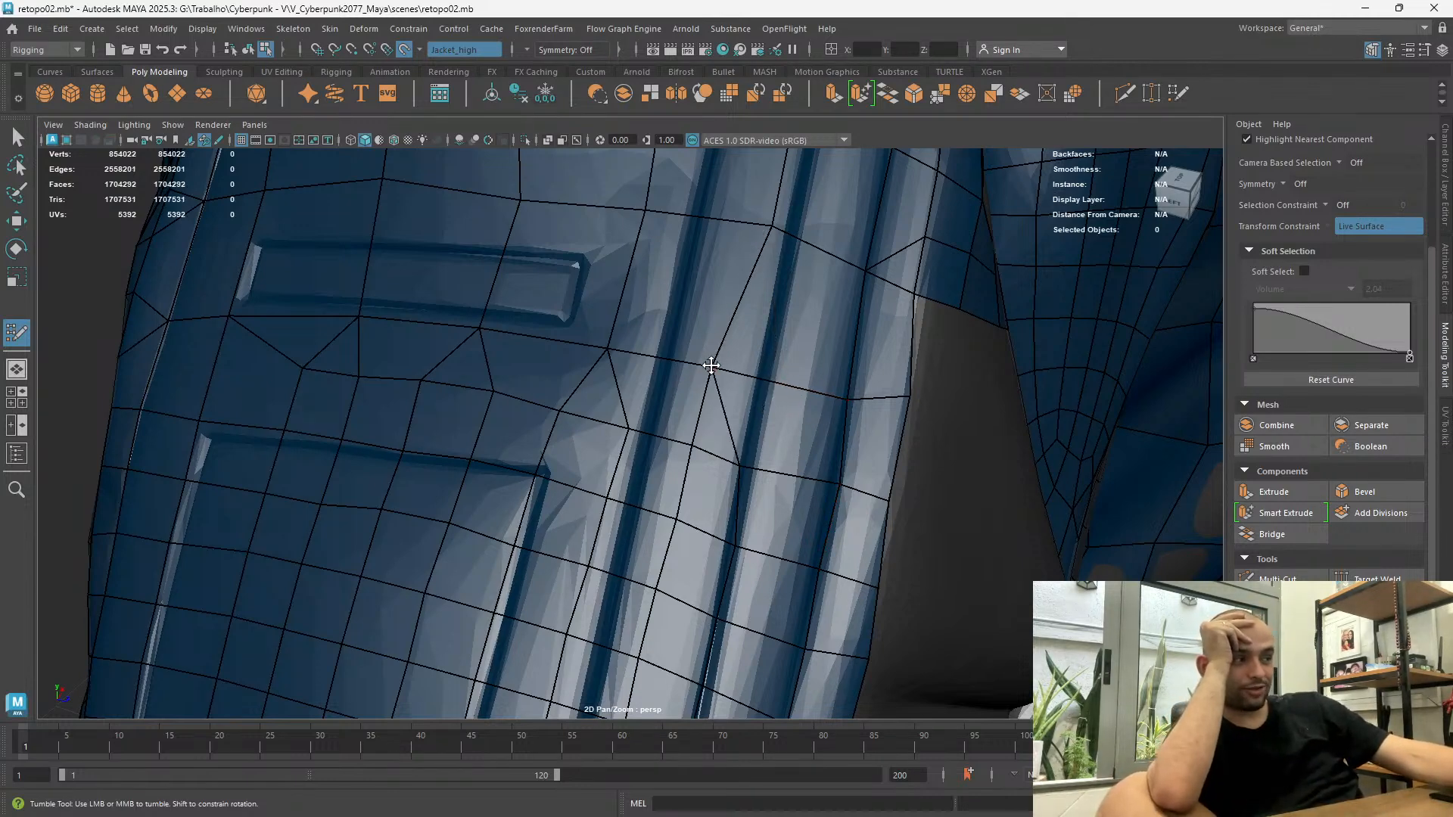
Examine the sleeve panel's reduced topology from both sides and down to the cuff
{"action": "scroll", "coordinate": [683, 454], "scroll_direction": "down", "scroll_amount": 6}
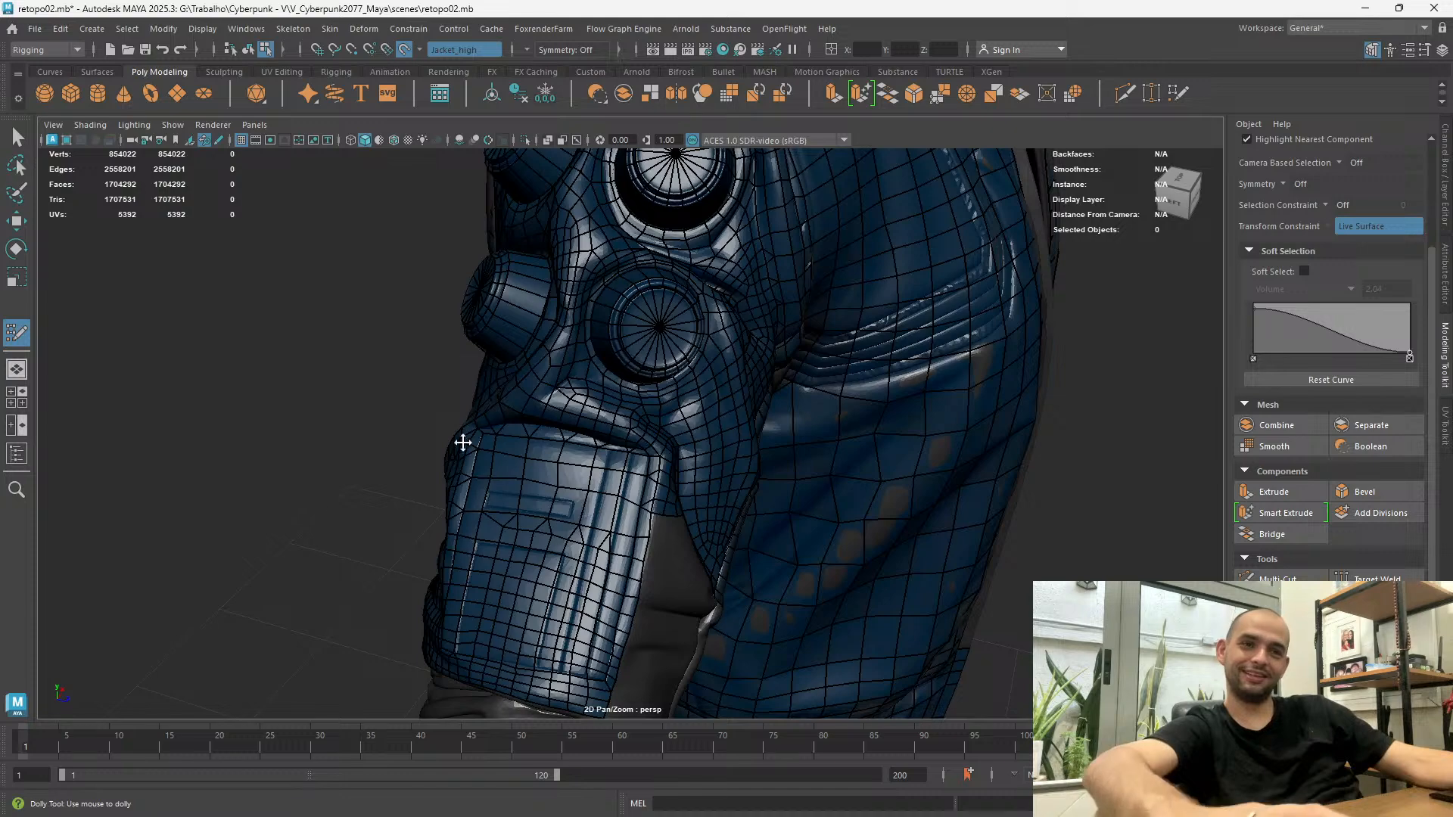
{"action": "middle_click_drag", "start_coordinate": [496, 497], "coordinate": [509, 438], "text": "alt"}
{"action": "left_click_drag", "start_coordinate": [509, 438], "coordinate": [665, 563], "text": "alt"}
{"action": "scroll", "coordinate": [665, 565], "scroll_direction": "up", "scroll_amount": 4}
{"action": "scroll", "coordinate": [630, 481], "scroll_direction": "down", "scroll_amount": 2}
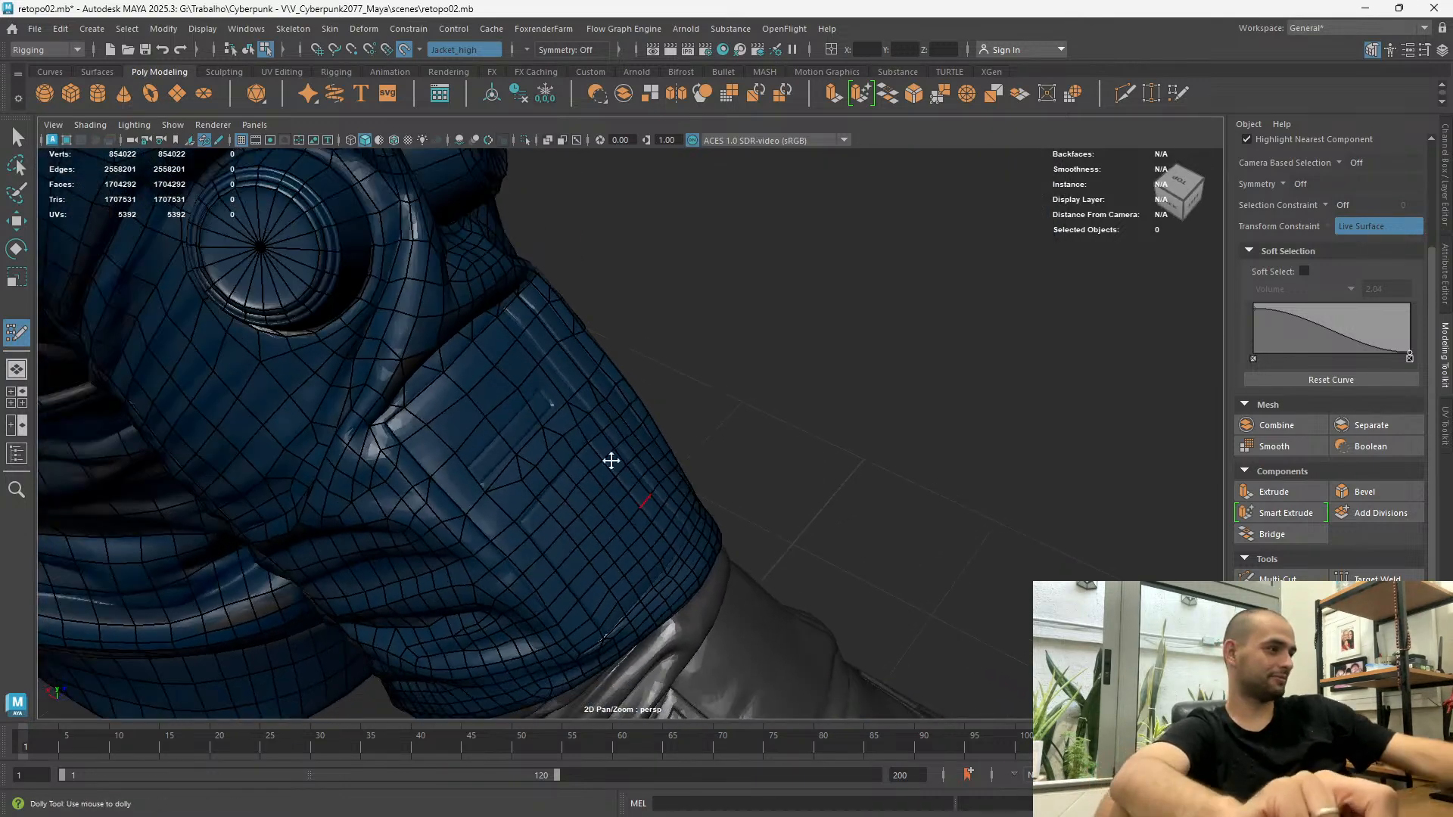
{"action": "scroll", "coordinate": [655, 409], "scroll_direction": "down", "scroll_amount": 2}
{"action": "middle_click_drag", "start_coordinate": [655, 438], "coordinate": [669, 373], "text": "alt"}
{"action": "left_click_drag", "start_coordinate": [567, 454], "coordinate": [454, 457], "text": "alt"}
{"action": "scroll", "coordinate": [454, 408], "scroll_direction": "up", "scroll_amount": 4}
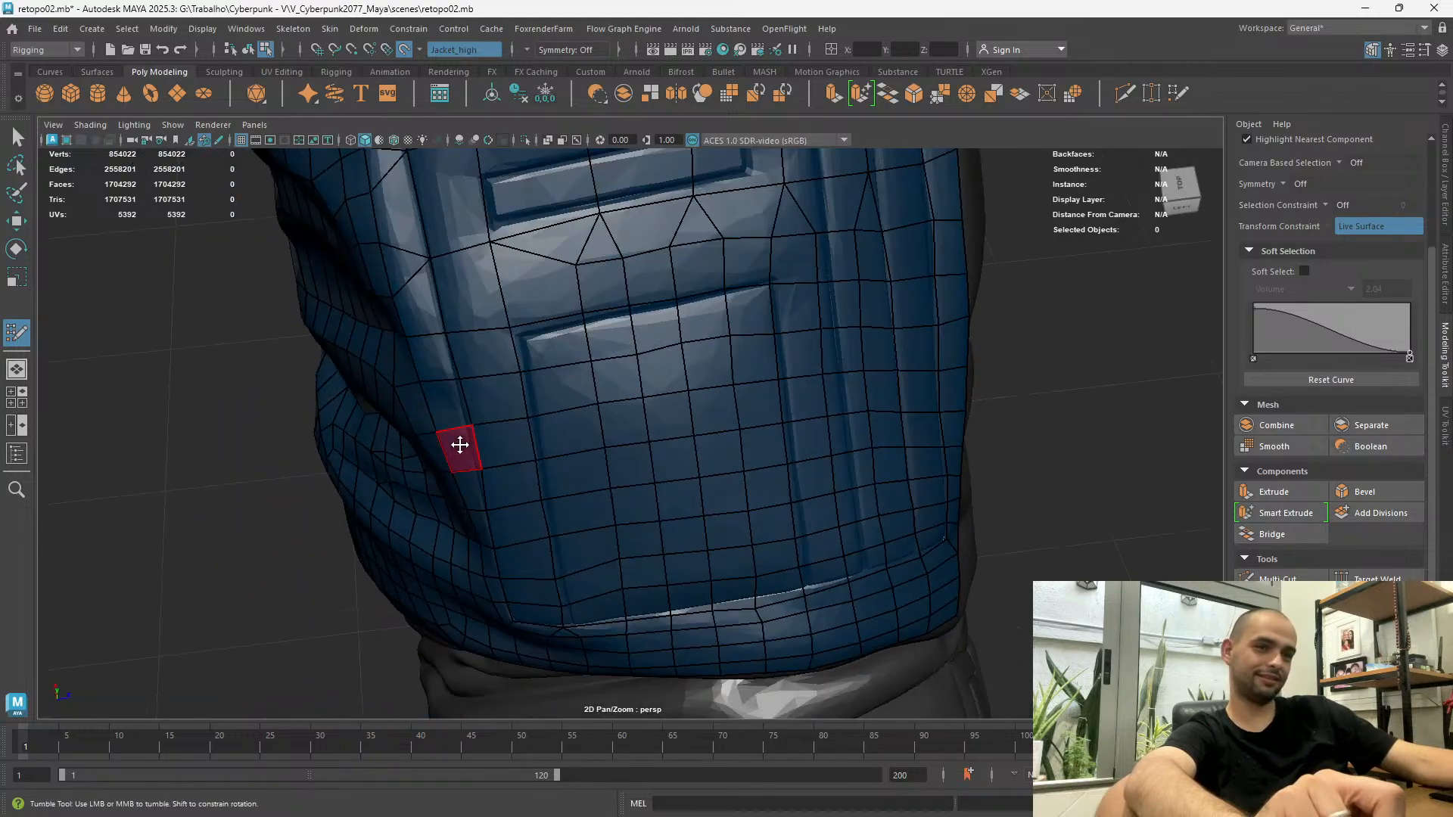
Merge the vertices of the row between the small slot and the large rectangular recess upward, starting from the near side
{"action": "middle_click_drag", "start_coordinate": [493, 327], "coordinate": [534, 460], "text": "alt"}
{"action": "left_click_drag", "start_coordinate": [534, 460], "coordinate": [565, 314], "text": "alt"}
{"action": "left_click_drag", "start_coordinate": [671, 293], "coordinate": [604, 335], "text": "alt"}
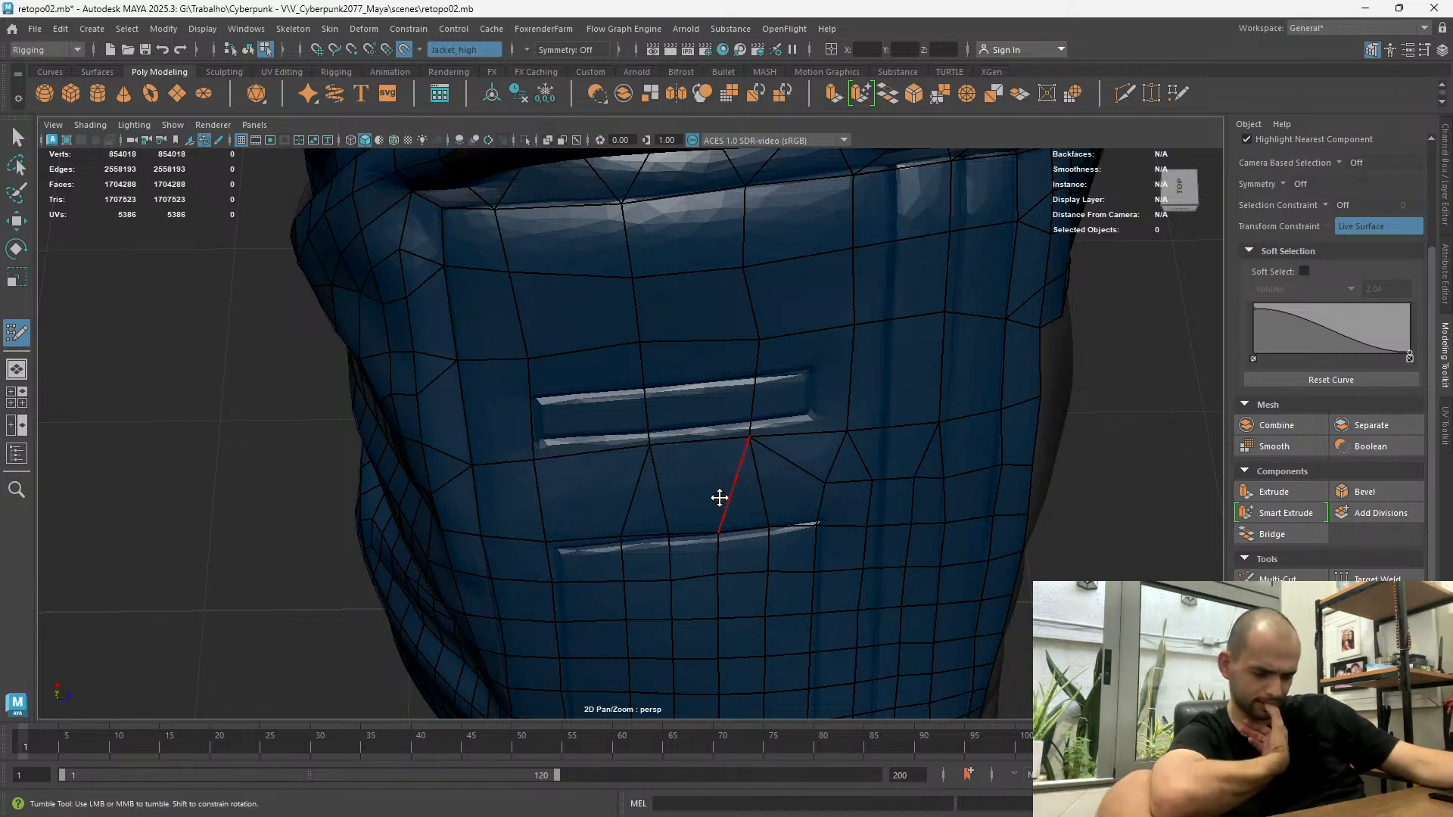
Merge the rest of the row beneath the small slot upward, across the vertical grooves to the outermost groove line
{"action": "scroll", "coordinate": [852, 592], "scroll_direction": "up", "scroll_amount": 4}
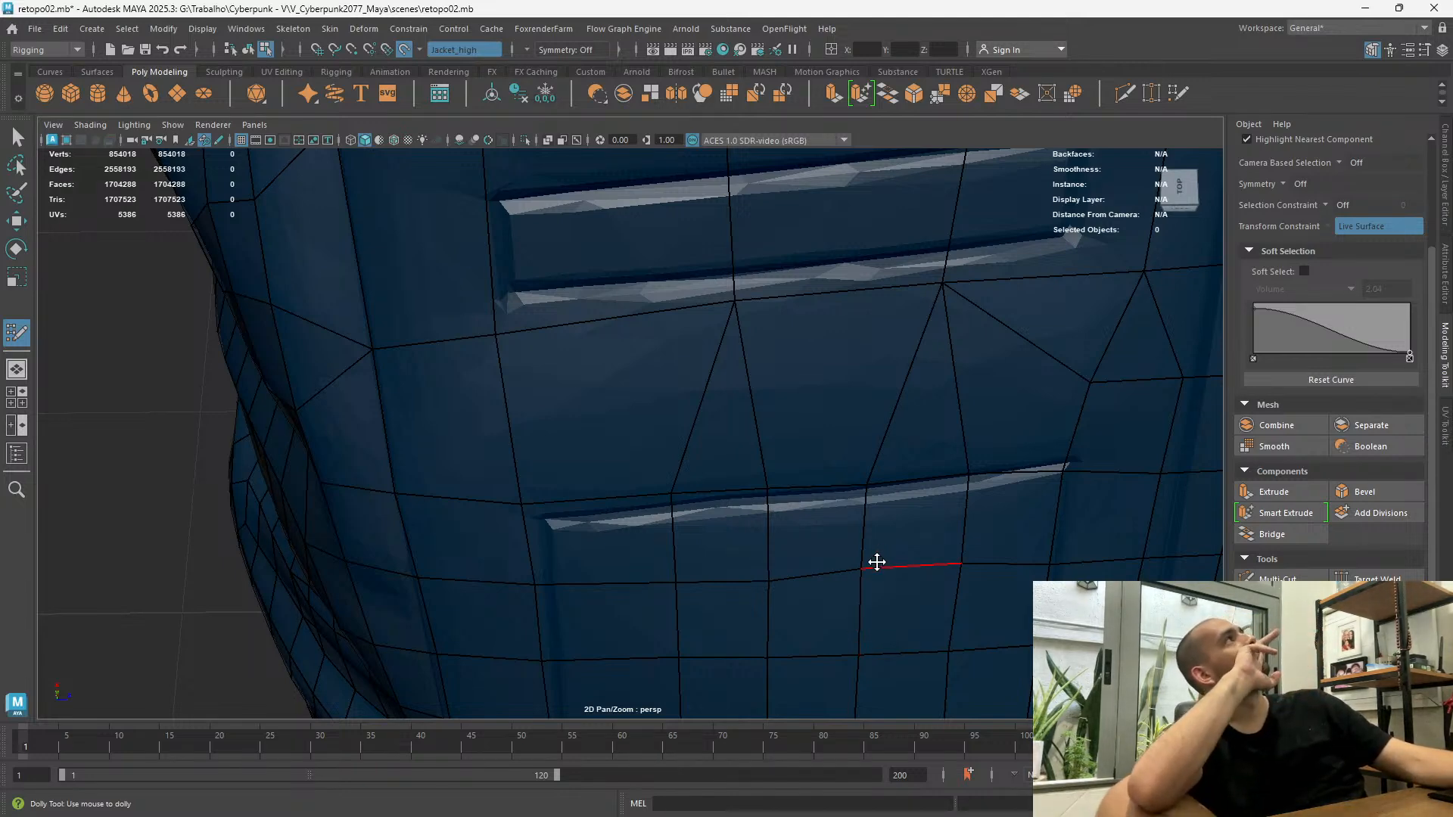
{"action": "scroll", "coordinate": [931, 526], "scroll_direction": "down", "scroll_amount": 5}
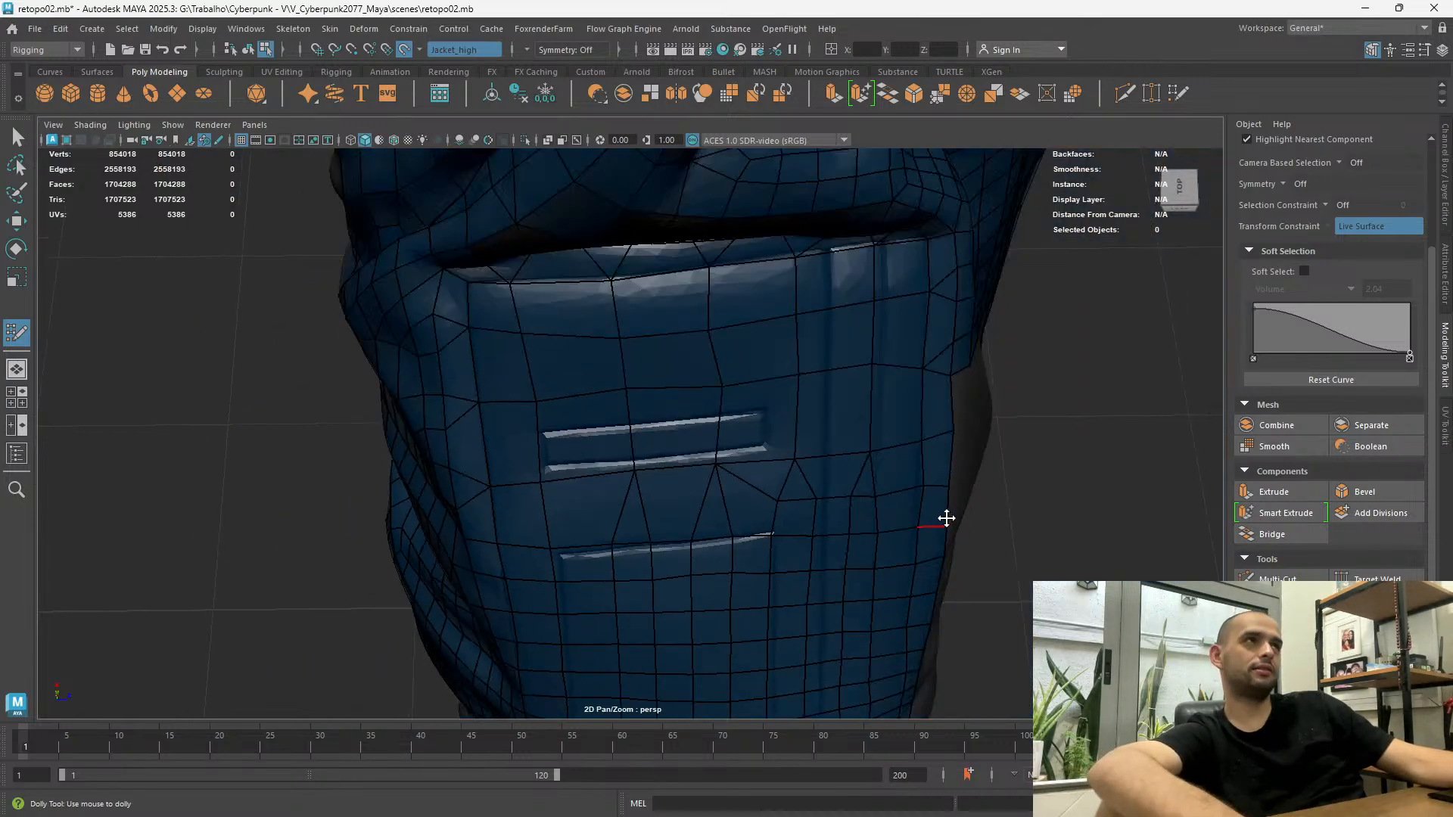
{"action": "middle_click_drag", "start_coordinate": [1026, 498], "coordinate": [768, 661], "text": "alt"}
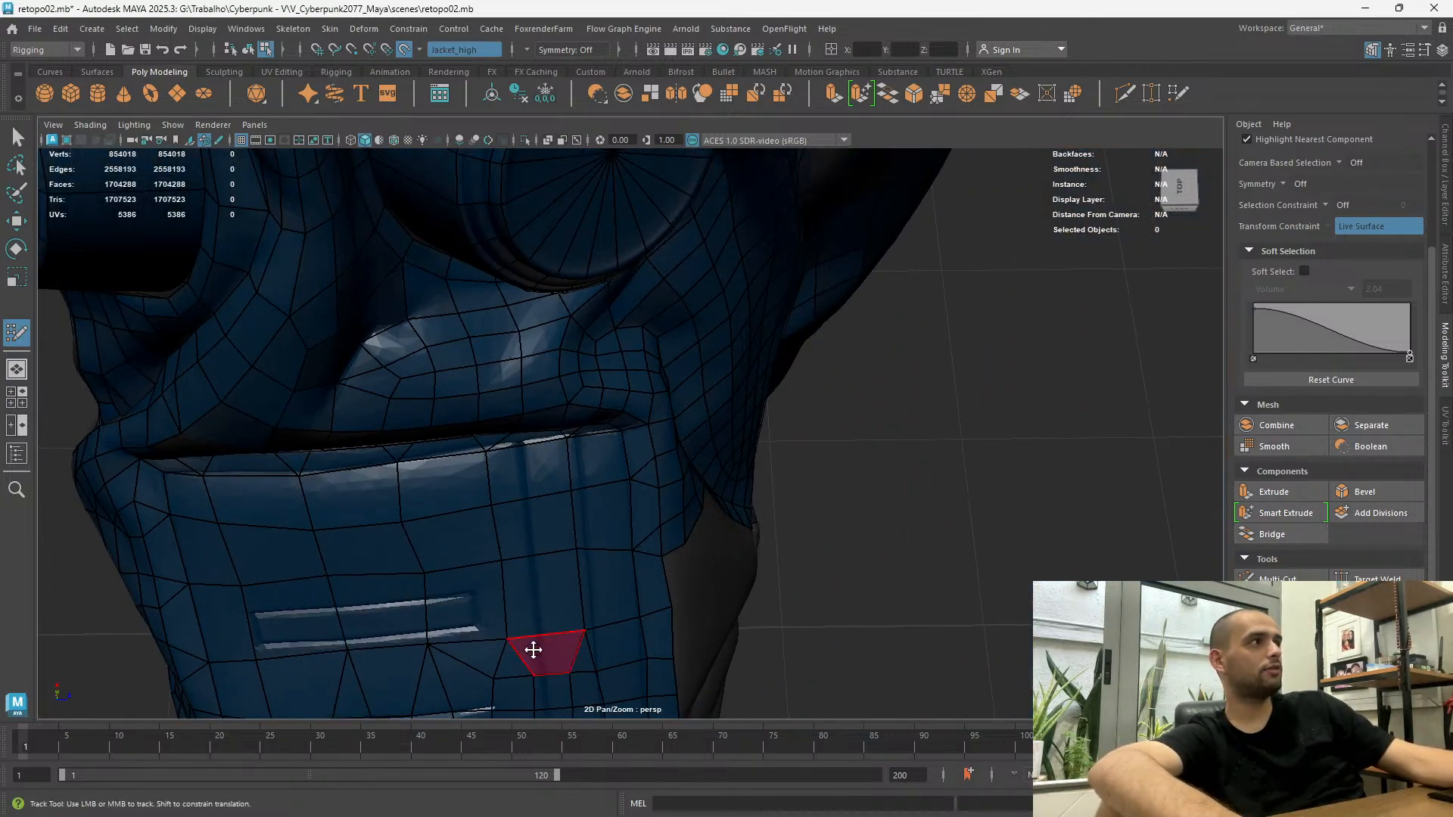
{"action": "left_click_drag", "start_coordinate": [448, 494], "coordinate": [680, 506], "text": "alt"}
{"action": "scroll", "coordinate": [421, 451], "scroll_direction": "up", "scroll_amount": 4}
{"action": "key", "text": "ctrl+z"}
{"action": "left_click_drag", "start_coordinate": [665, 578], "coordinate": [697, 522]}
{"action": "left_click_drag", "start_coordinate": [727, 578], "coordinate": [716, 528]}
{"action": "left_click_drag", "start_coordinate": [788, 581], "coordinate": [827, 594]}
{"action": "left_click_drag", "start_coordinate": [831, 528], "coordinate": [828, 520]}
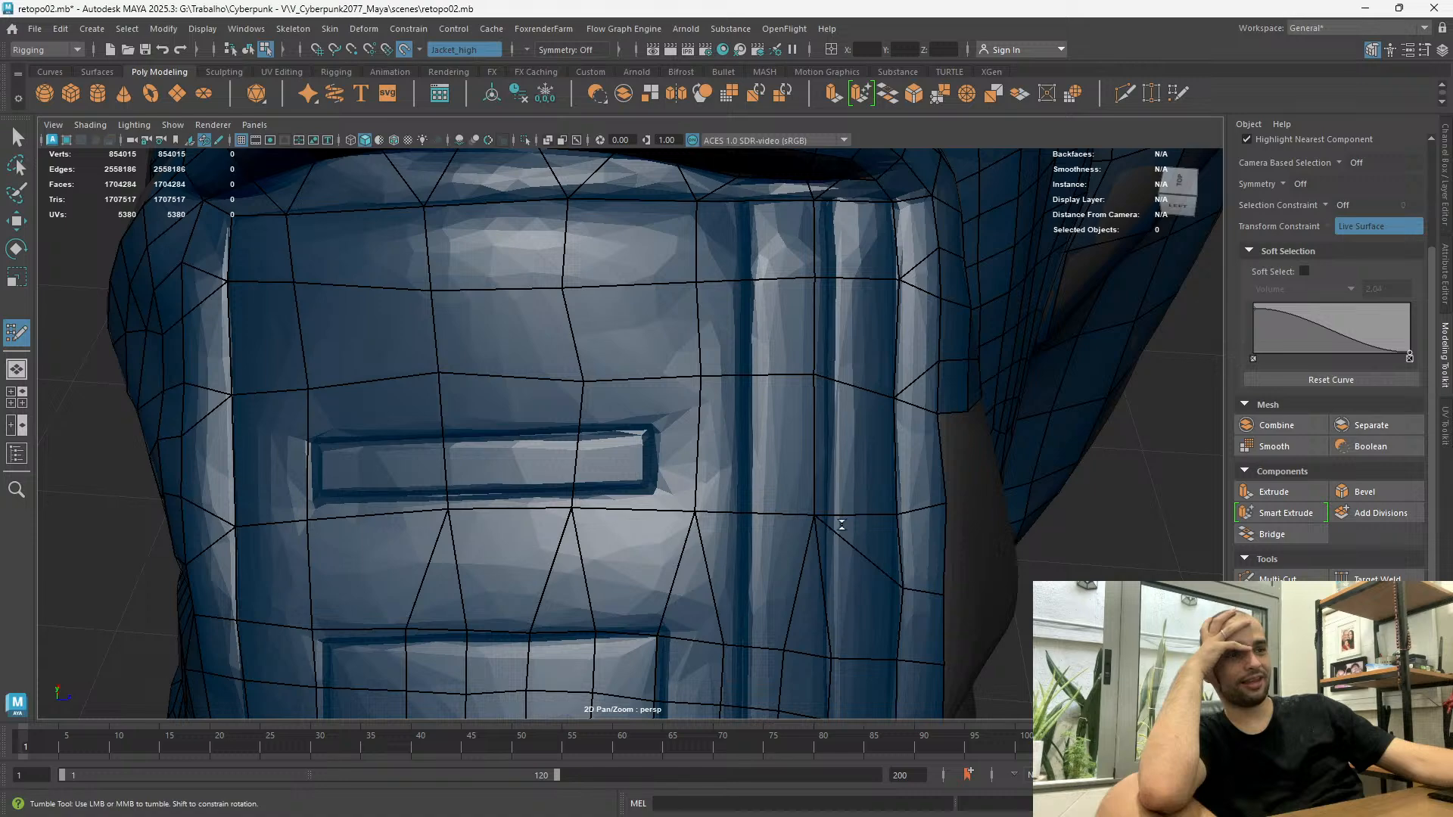
{"action": "left_click_drag", "start_coordinate": [904, 584], "coordinate": [898, 518]}
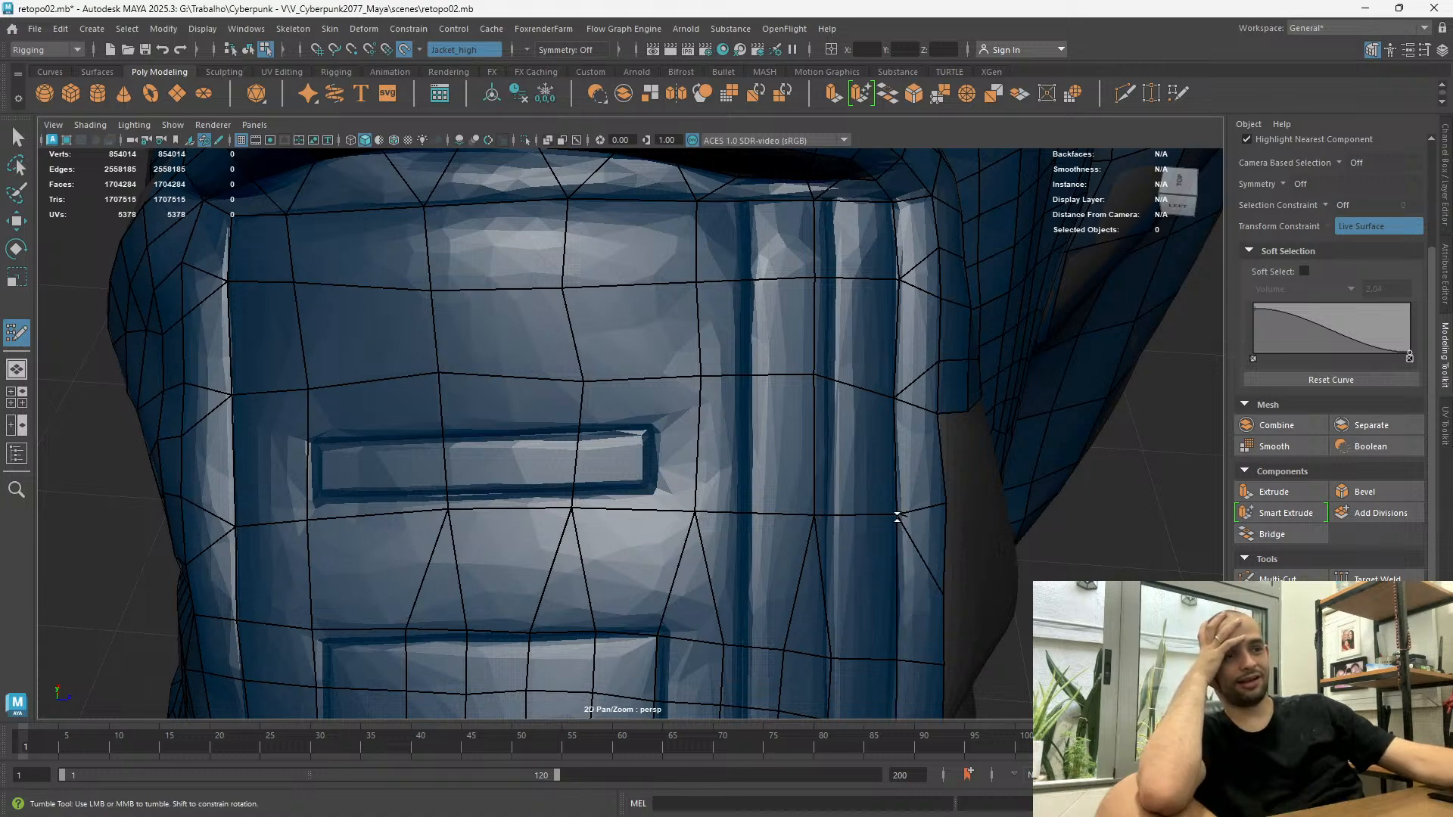
Merge the doubled columns beneath the small slot in pairs at the large rectangular recess's upper edge
{"action": "left_click_drag", "start_coordinate": [703, 557], "coordinate": [616, 583], "text": "alt"}
{"action": "scroll", "coordinate": [616, 584], "scroll_direction": "up", "scroll_amount": 1}
{"action": "mouse_move", "coordinate": [675, 439]}
{"action": "left_mouse_down", "text": "alt"}
{"action": "mouse_move", "coordinate": [893, 473]}
{"action": "mouse_move", "coordinate": [572, 569]}
{"action": "mouse_move", "coordinate": [684, 478]}
{"action": "mouse_move", "coordinate": [648, 535]}
{"action": "mouse_move", "coordinate": [616, 444]}
{"action": "mouse_move", "coordinate": [578, 486]}
{"action": "mouse_move", "coordinate": [744, 535]}
{"action": "mouse_move", "coordinate": [820, 510]}
{"action": "mouse_move", "coordinate": [788, 480]}
{"action": "mouse_move", "coordinate": [669, 490]}
{"action": "mouse_move", "coordinate": [525, 366]}
{"action": "mouse_move", "coordinate": [487, 438]}
{"action": "mouse_move", "coordinate": [682, 460]}
{"action": "left_mouse_up", "text": "alt"}
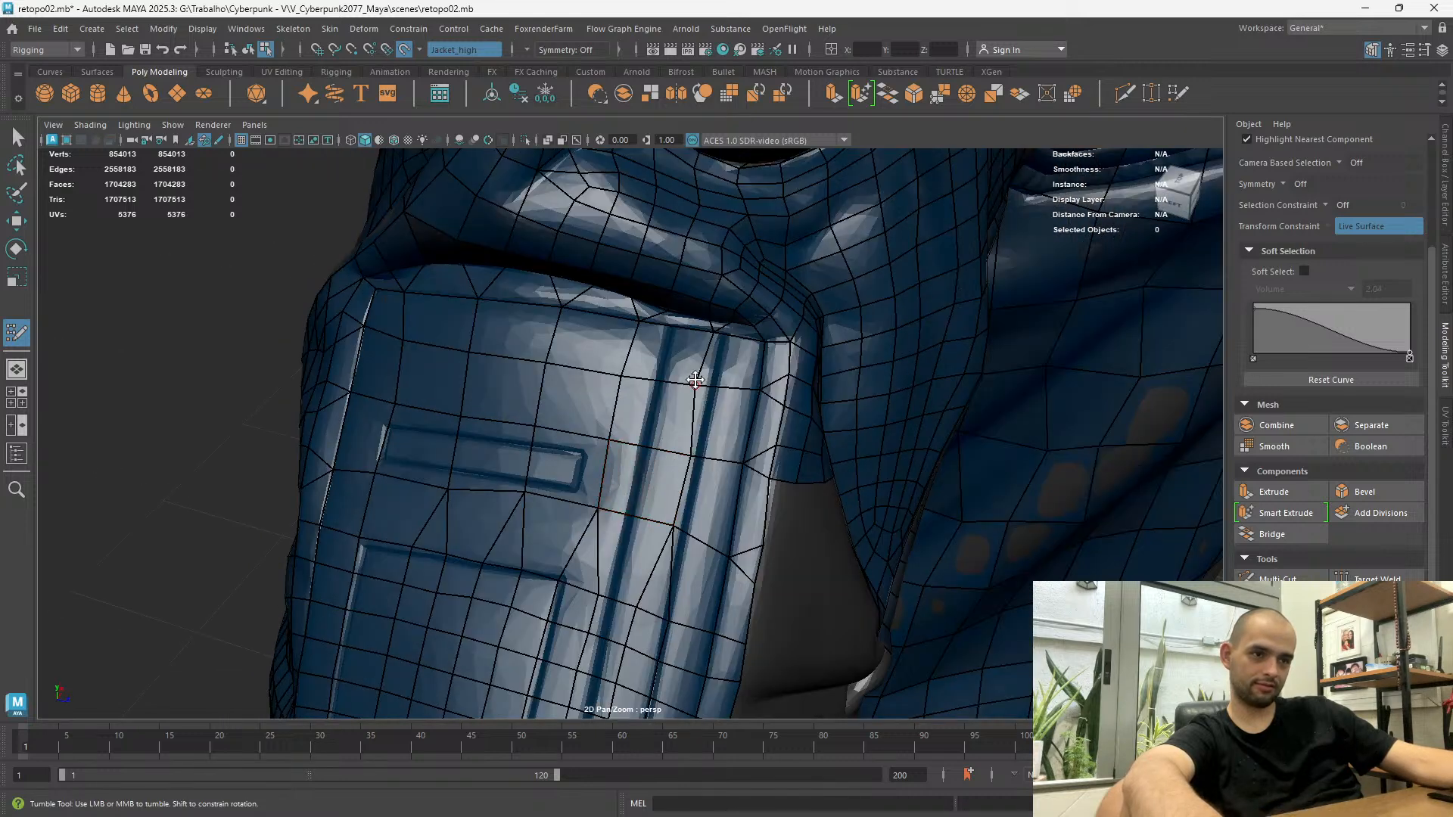
{"action": "mouse_move", "coordinate": [681, 389]}
{"action": "left_mouse_down", "text": "alt"}
{"action": "mouse_move", "coordinate": [475, 411]}
{"action": "mouse_move", "coordinate": [610, 571]}
{"action": "mouse_move", "coordinate": [503, 341]}
{"action": "mouse_move", "coordinate": [523, 351]}
{"action": "mouse_move", "coordinate": [493, 467]}
{"action": "mouse_move", "coordinate": [503, 457]}
{"action": "mouse_move", "coordinate": [545, 610]}
{"action": "mouse_move", "coordinate": [463, 497]}
{"action": "mouse_move", "coordinate": [470, 409]}
{"action": "mouse_move", "coordinate": [477, 448]}
{"action": "mouse_move", "coordinate": [509, 432]}
{"action": "mouse_move", "coordinate": [493, 519]}
{"action": "left_mouse_up", "text": "alt"}
{"action": "left_click_drag", "start_coordinate": [600, 492], "coordinate": [475, 376], "text": "alt"}
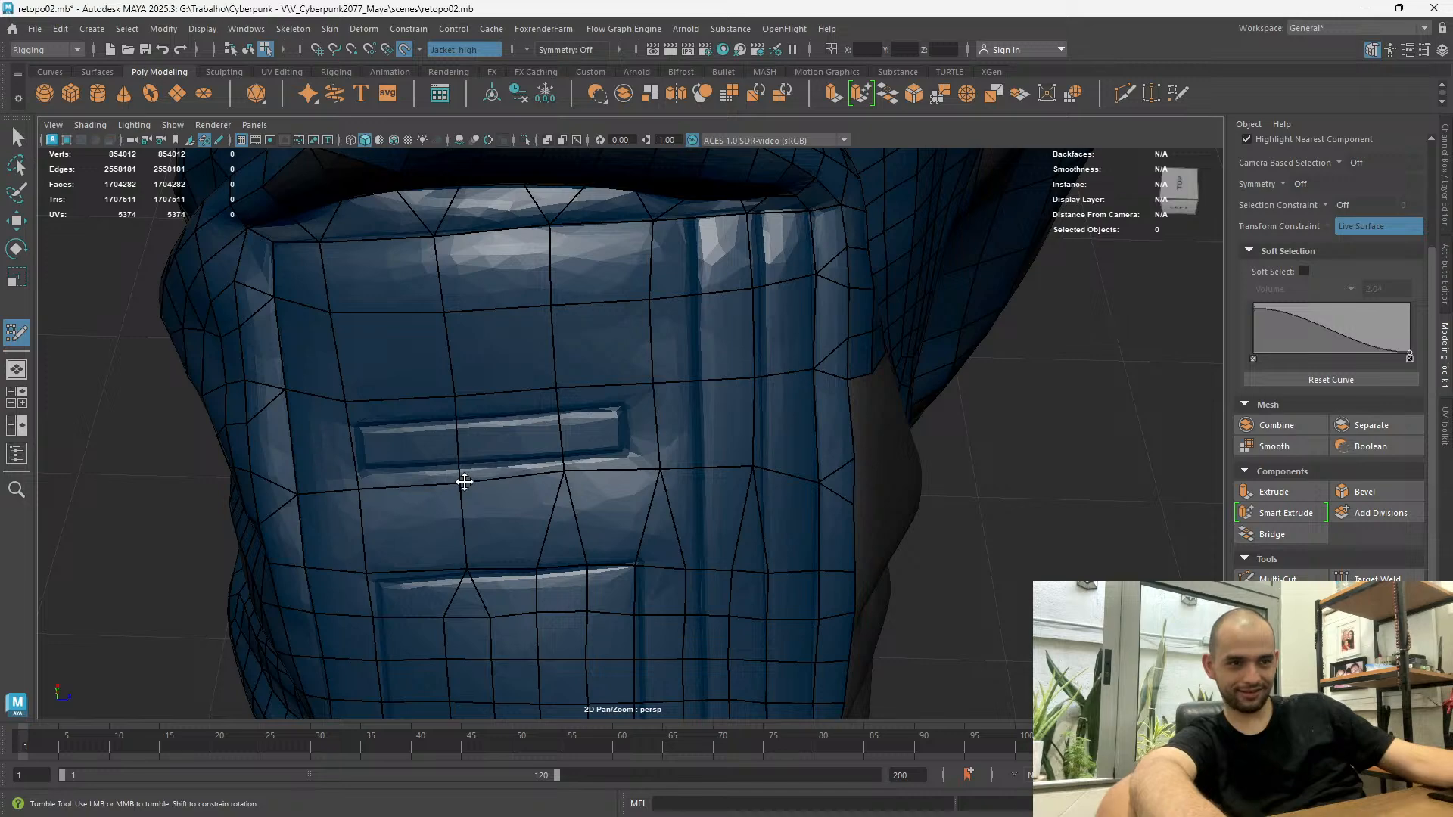
{"action": "left_click_drag", "start_coordinate": [560, 477], "coordinate": [487, 484], "text": "alt"}
{"action": "left_click_drag", "start_coordinate": [509, 421], "coordinate": [519, 454], "text": "alt"}
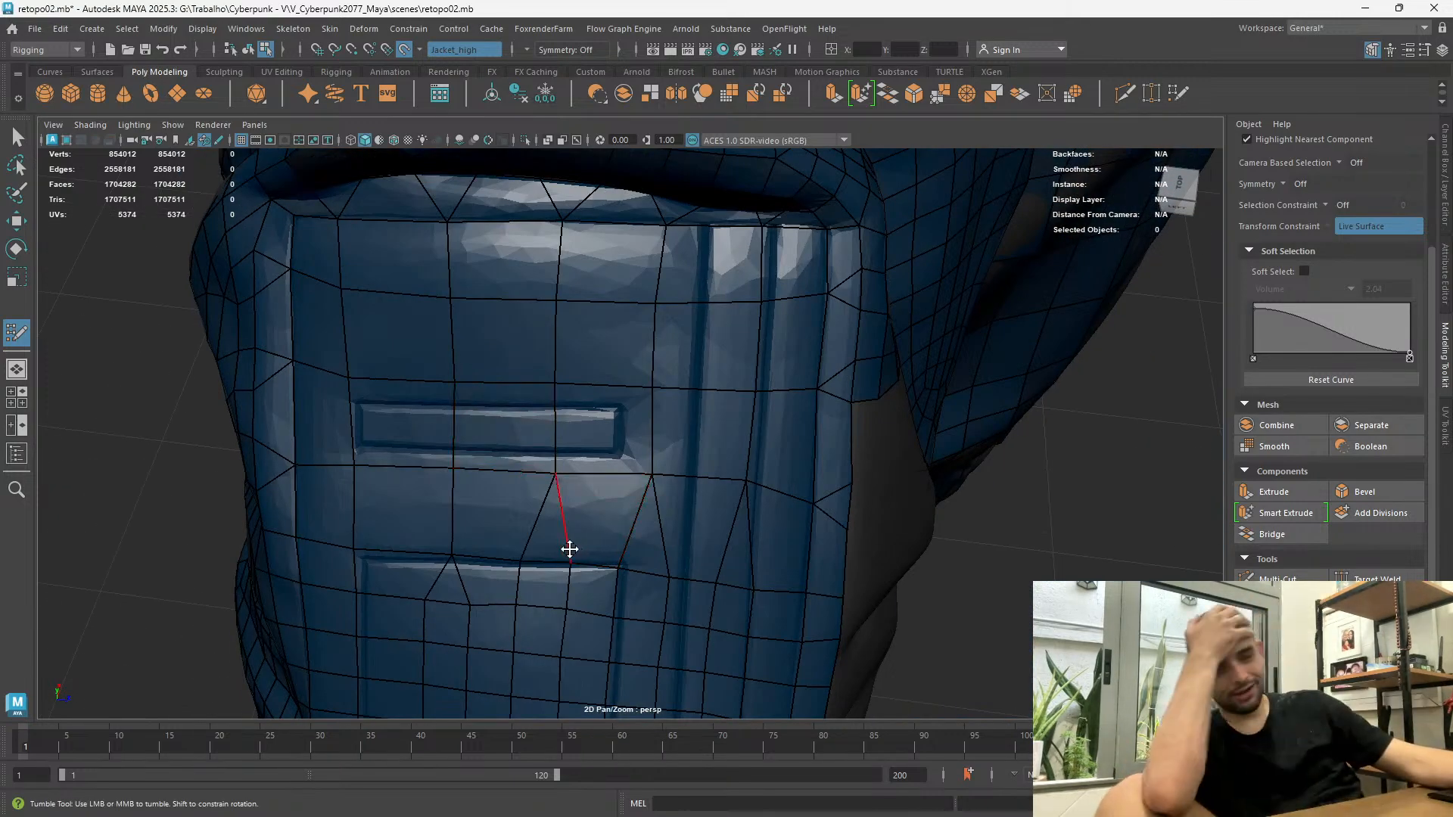
{"action": "left_click_drag", "start_coordinate": [520, 570], "coordinate": [553, 561]}
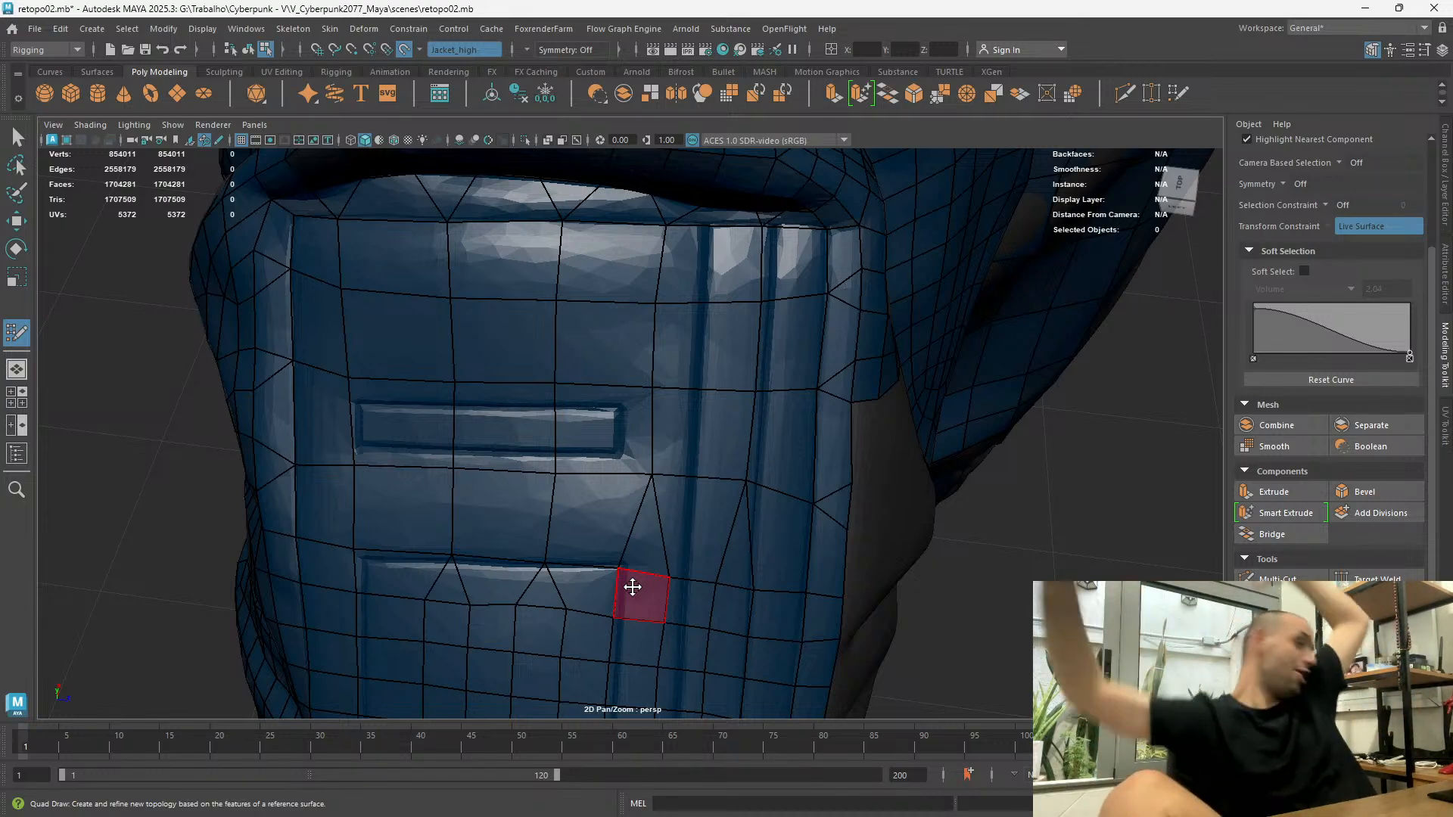
Merge the column pairs at the large recess's upper corner and on the adjacent groove, and align the vertex above with that groove
{"action": "left_click_drag", "start_coordinate": [606, 428], "coordinate": [571, 383], "text": "alt"}
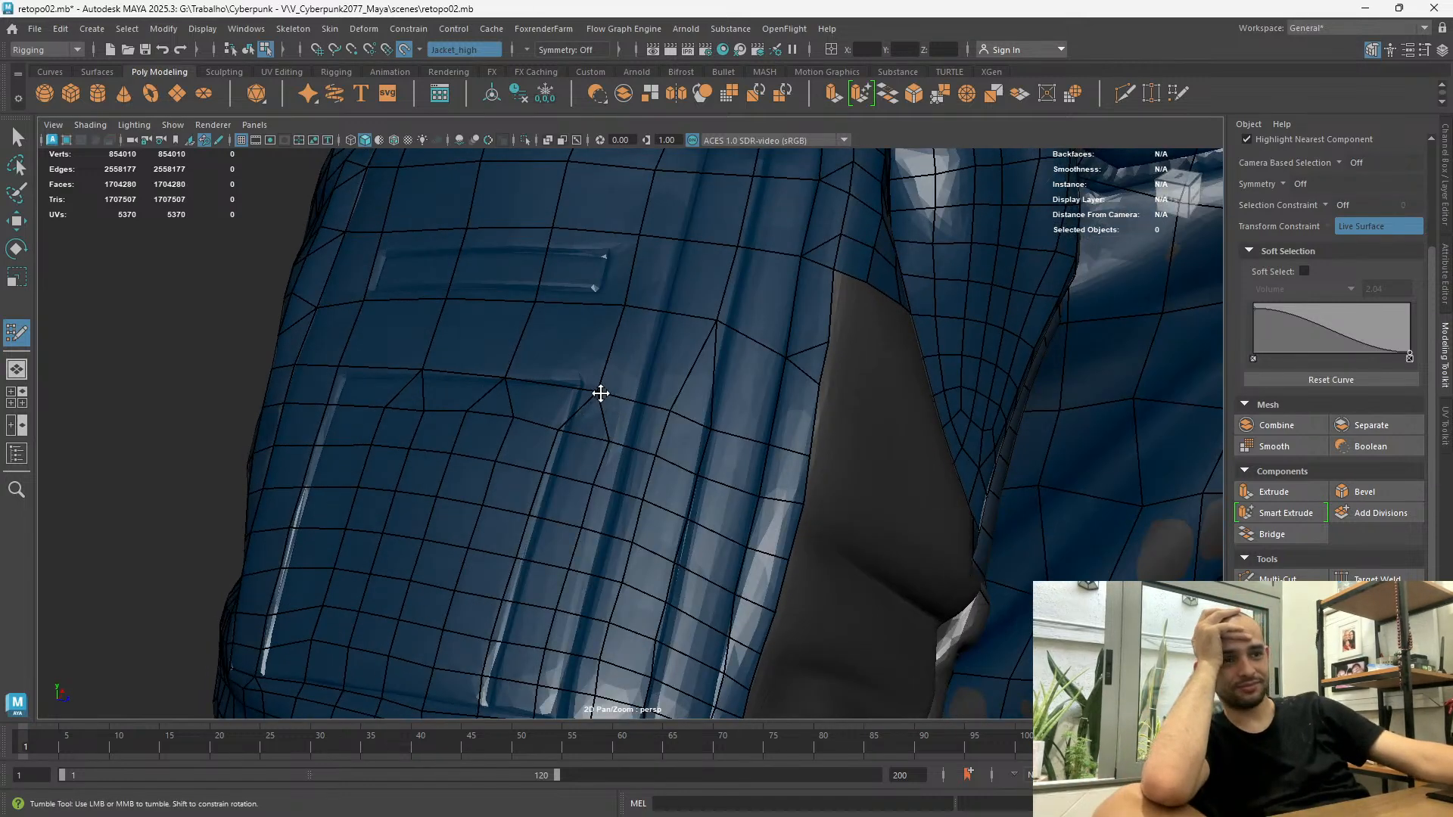
{"action": "left_click_drag", "start_coordinate": [673, 414], "coordinate": [710, 428]}
{"action": "left_click_drag", "start_coordinate": [709, 330], "coordinate": [733, 327]}
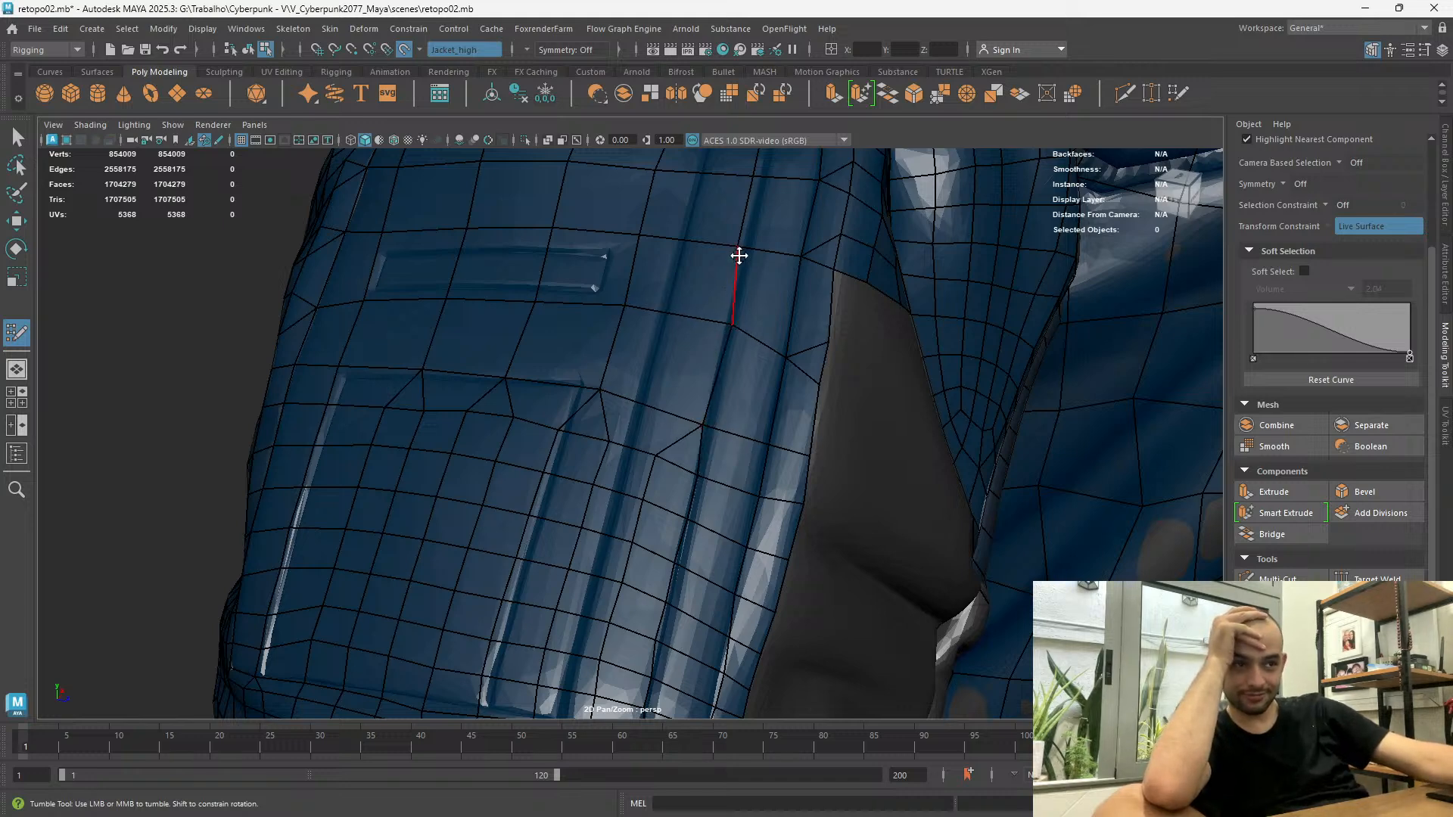
Examine the panel's upper edge and the groove ends beneath the sleeve fold
{"action": "middle_click_drag", "start_coordinate": [757, 330], "coordinate": [721, 548], "text": "alt"}
{"action": "left_click_drag", "start_coordinate": [721, 548], "coordinate": [720, 535], "text": "alt"}
{"action": "left_click_drag", "start_coordinate": [716, 386], "coordinate": [633, 519], "text": "alt"}
{"action": "right_click_drag", "start_coordinate": [633, 519], "coordinate": [641, 376], "text": "alt"}
{"action": "left_click_drag", "start_coordinate": [640, 375], "coordinate": [643, 386], "text": "alt"}
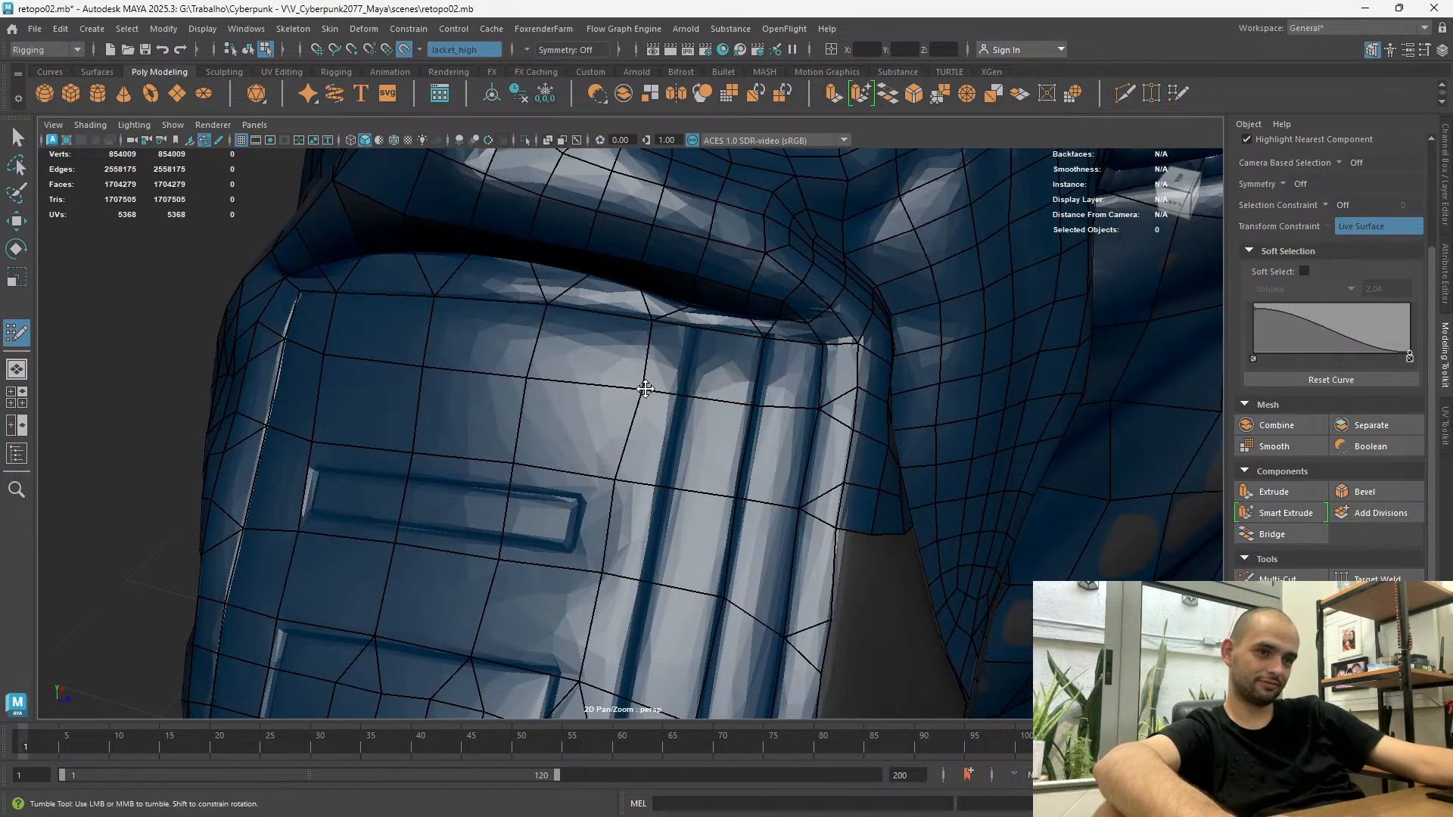
{"action": "left_click_drag", "start_coordinate": [672, 318], "coordinate": [687, 301], "text": "alt"}
{"action": "right_click_drag", "start_coordinate": [687, 301], "coordinate": [662, 295], "text": "alt"}
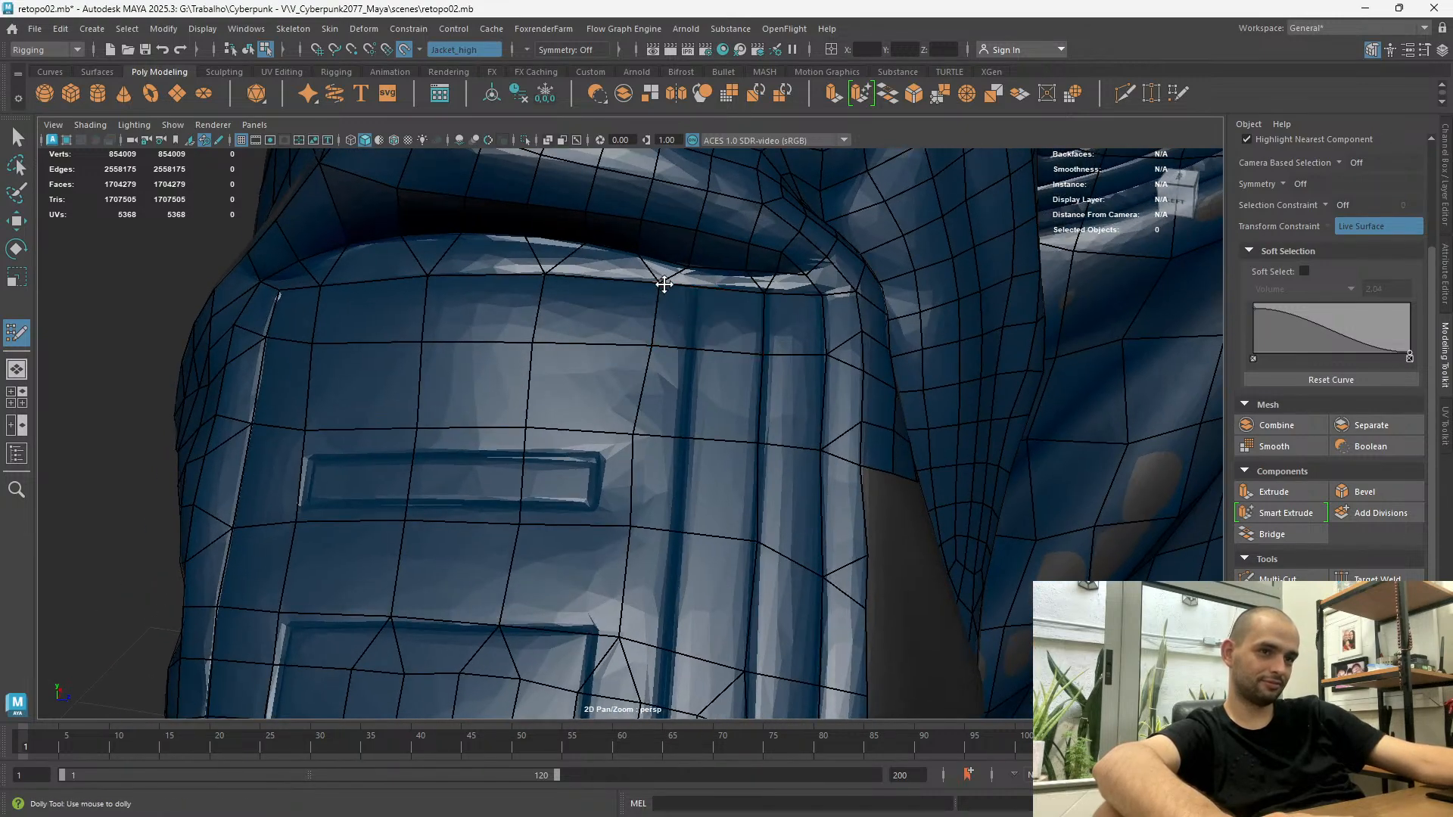
Examine the loop spacing around the small slot and the large recess's upper edge from several angles
{"action": "left_click_drag", "start_coordinate": [644, 305], "coordinate": [519, 386], "text": "alt"}
{"action": "middle_click_drag", "start_coordinate": [549, 441], "coordinate": [543, 469], "text": "alt"}
{"action": "left_click_drag", "start_coordinate": [541, 470], "coordinate": [574, 433], "text": "alt"}
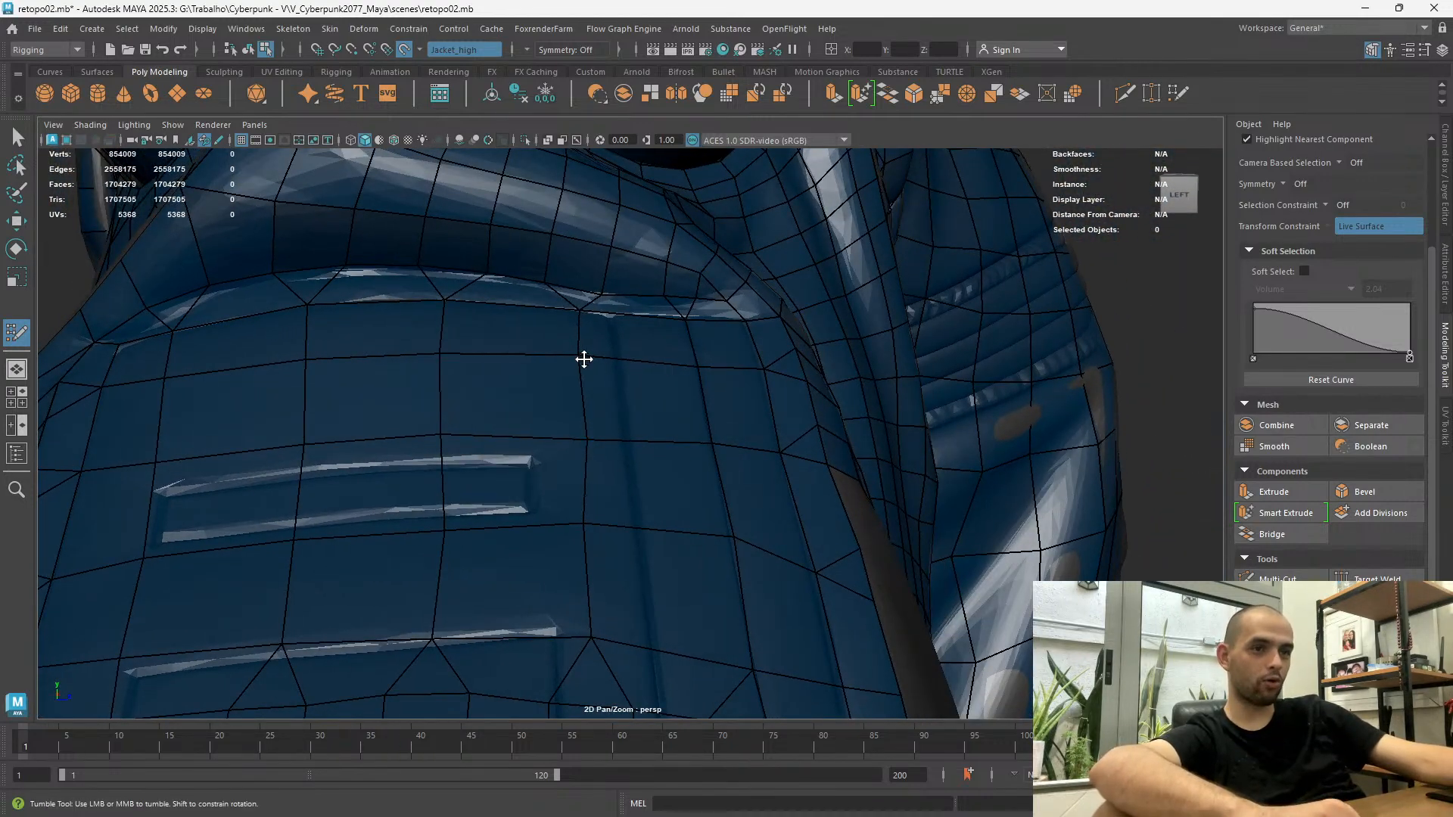
{"action": "left_click_drag", "start_coordinate": [618, 550], "coordinate": [561, 500], "text": "alt"}
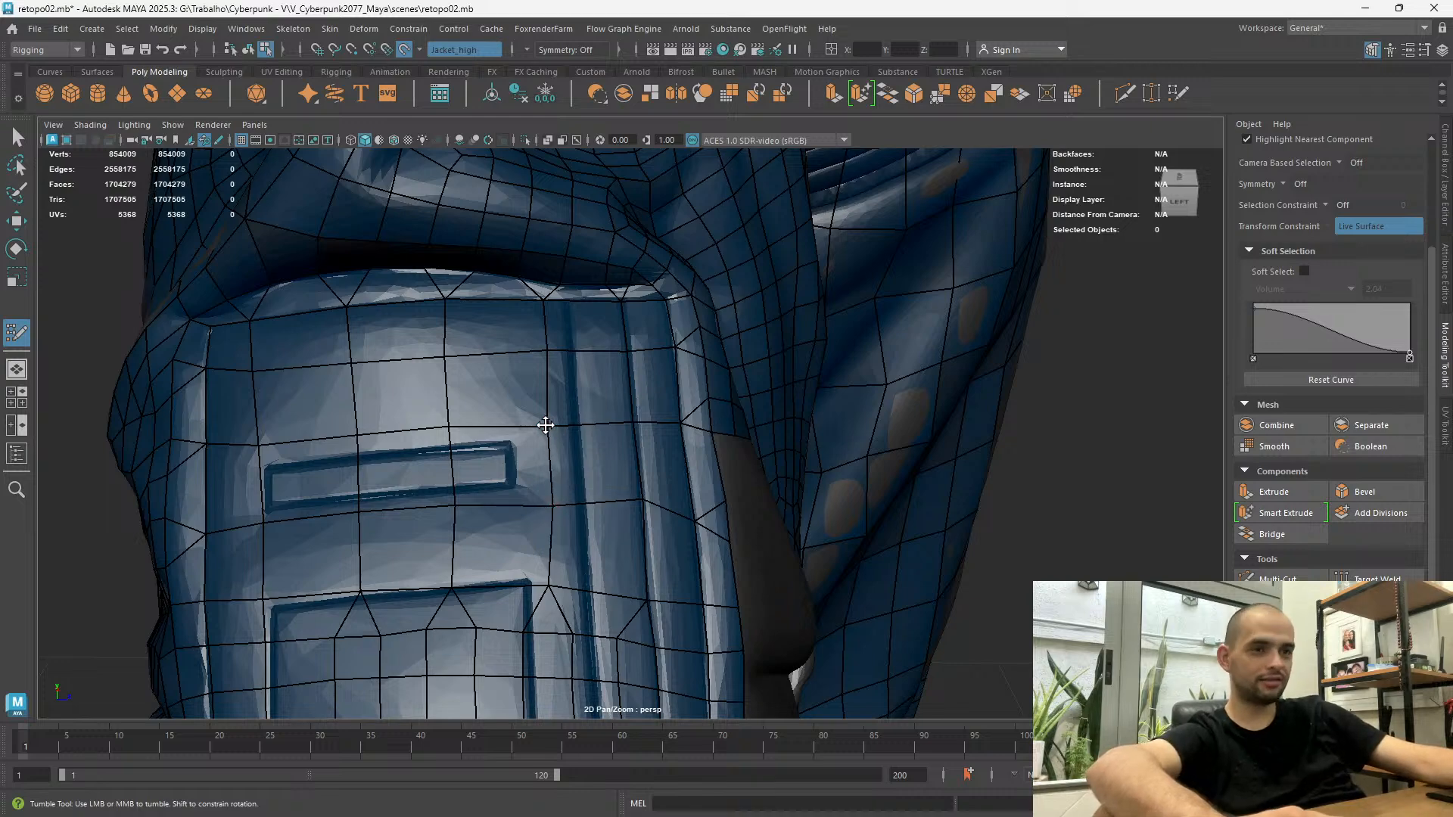
{"action": "left_click_drag", "start_coordinate": [550, 425], "coordinate": [547, 473], "text": "alt"}
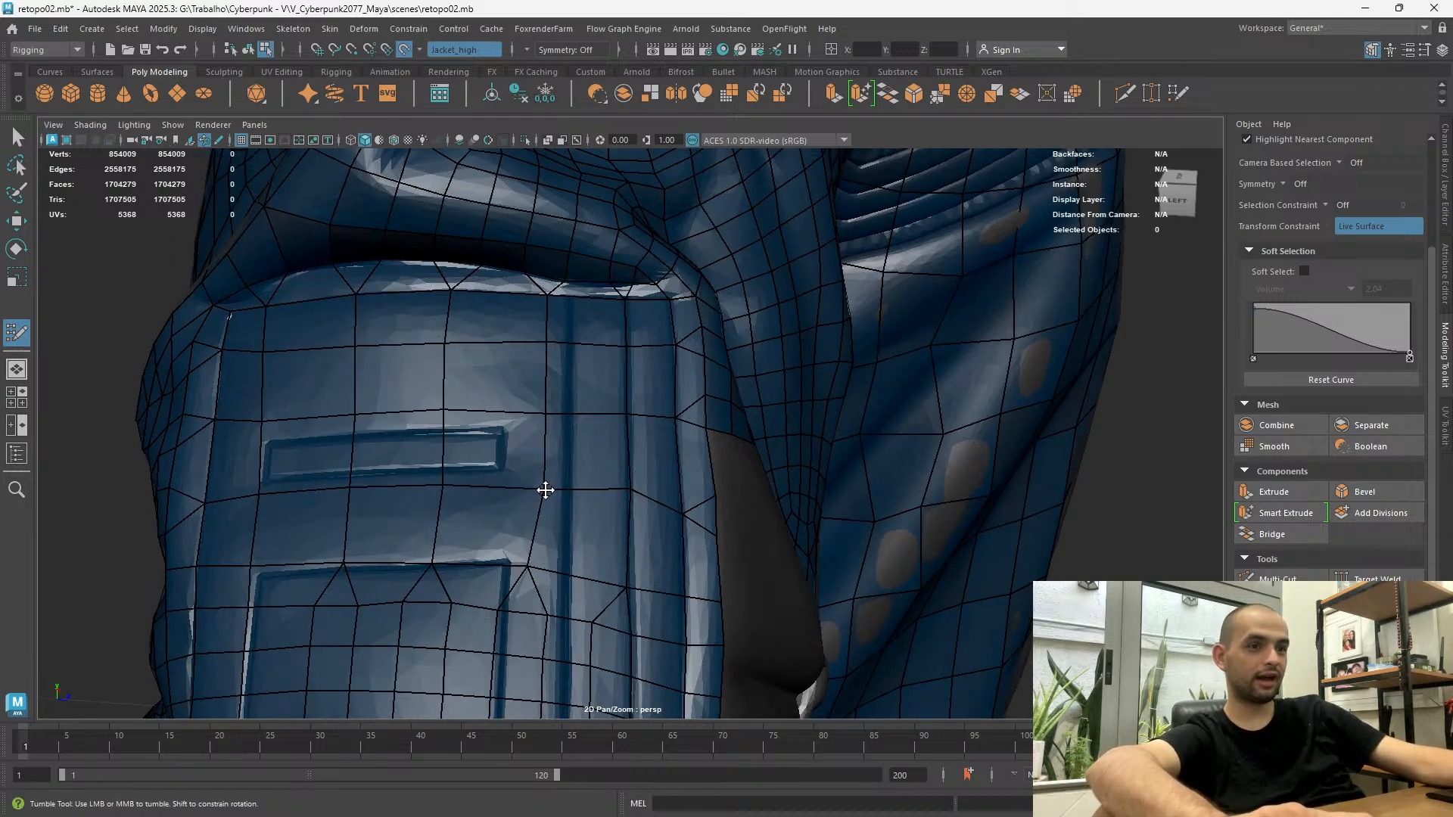
{"action": "middle_click_drag", "start_coordinate": [498, 588], "coordinate": [591, 558], "text": "alt"}
{"action": "right_click_drag", "start_coordinate": [590, 553], "coordinate": [490, 158], "text": "alt"}
{"action": "middle_click_drag", "start_coordinate": [426, 370], "coordinate": [458, 337], "text": "alt"}
{"action": "right_click_drag", "start_coordinate": [435, 368], "coordinate": [514, 553], "text": "alt"}
{"action": "middle_click_drag", "start_coordinate": [349, 446], "coordinate": [399, 360], "text": "alt"}
Merge the row beneath the large recess's upper edge up into that edge, near the corner beside the sleeve folds
{"action": "left_click_drag", "start_coordinate": [399, 361], "coordinate": [590, 490], "text": "alt"}
{"action": "right_click_drag", "start_coordinate": [590, 490], "coordinate": [628, 545], "text": "alt"}
{"action": "left_click_drag", "start_coordinate": [458, 510], "coordinate": [572, 441], "text": "alt"}
{"action": "left_click_drag", "start_coordinate": [679, 449], "coordinate": [653, 400]}
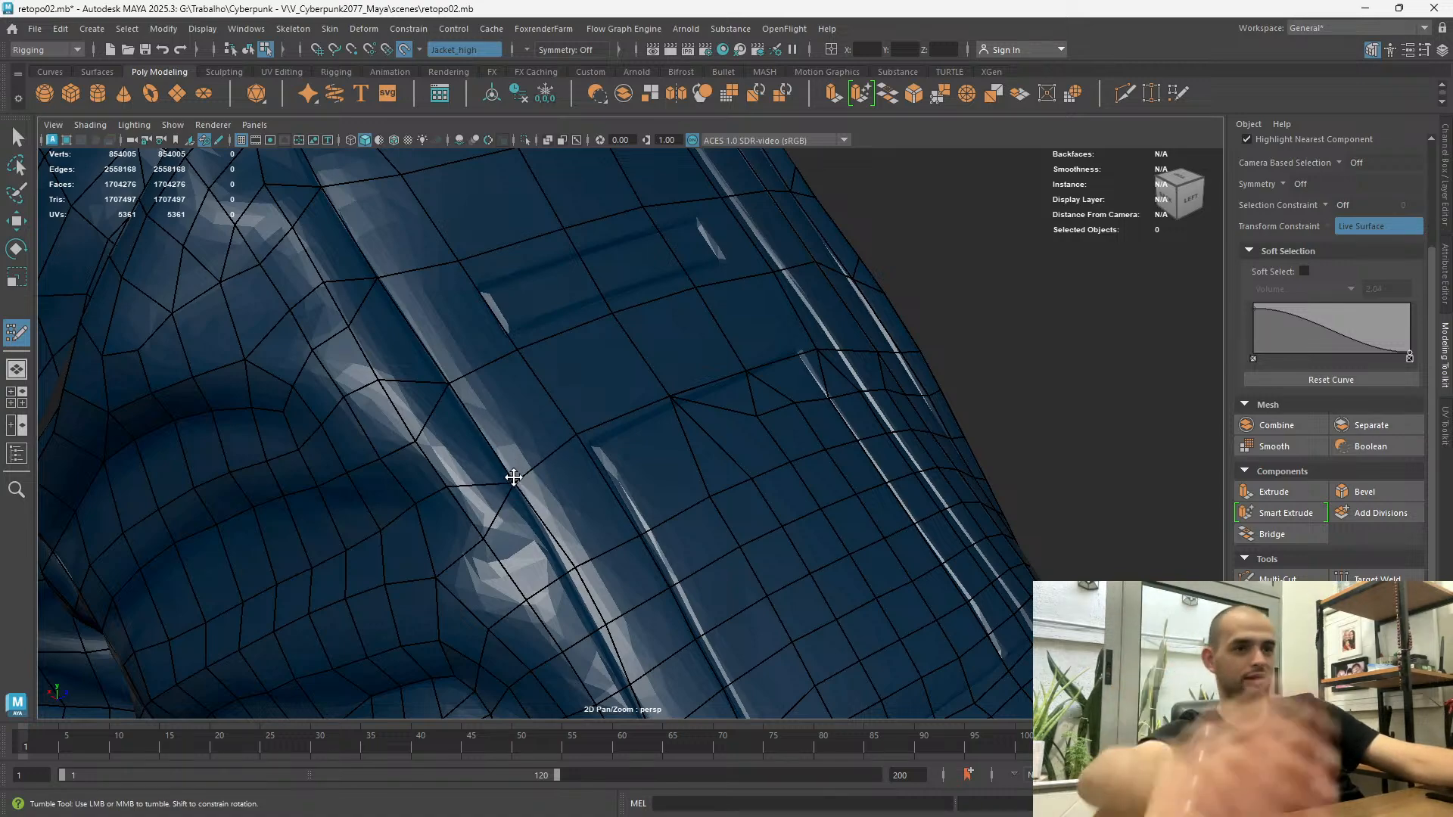
{"action": "left_click_drag", "start_coordinate": [575, 500], "coordinate": [525, 526], "text": "alt"}
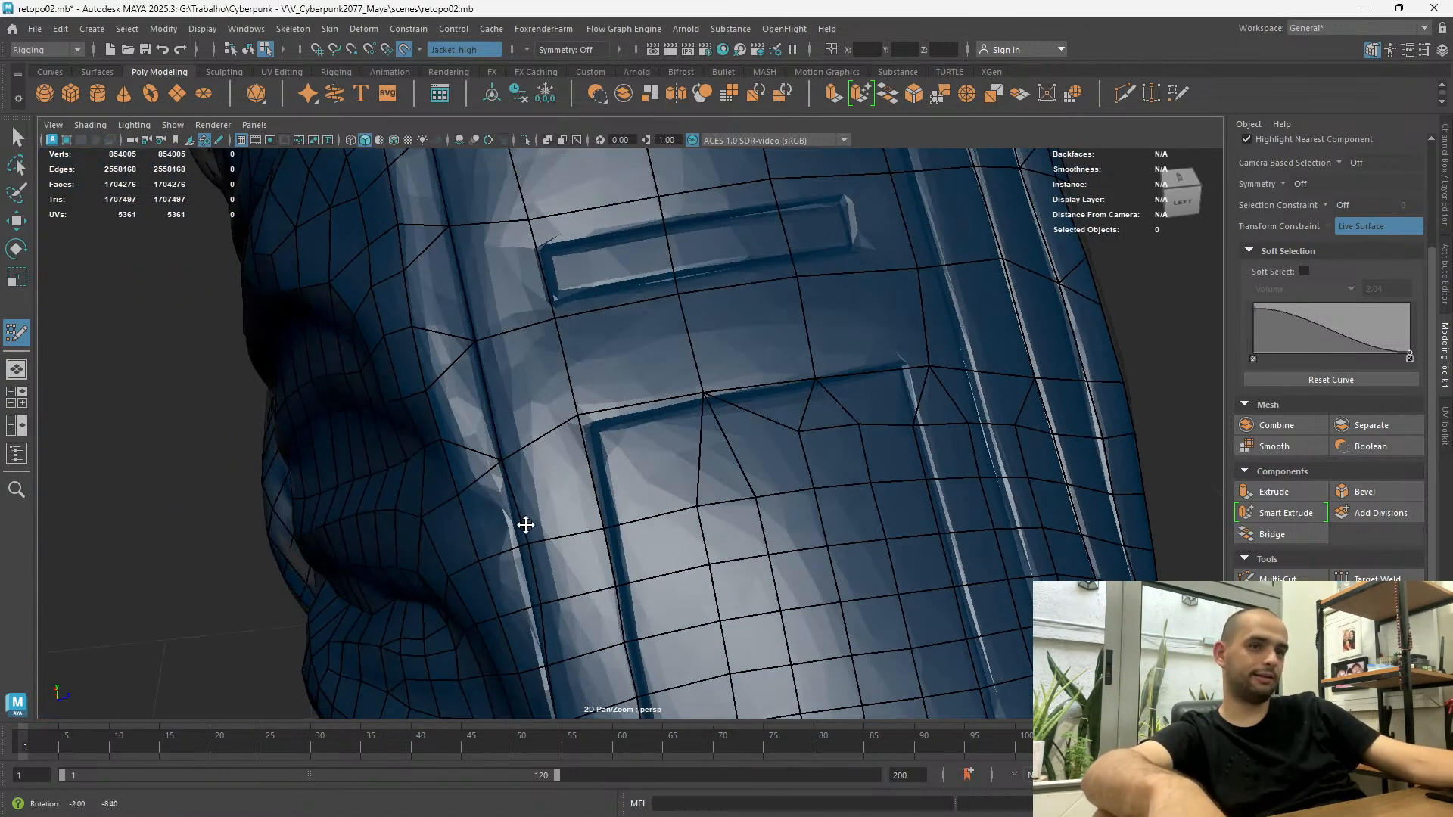
{"action": "left_click_drag", "start_coordinate": [519, 476], "coordinate": [589, 411], "text": "alt"}
Merge the row pairs on the long groove between the large recess and the sleeve folds, down towards the panel's lower corner
{"action": "scroll", "coordinate": [681, 363], "scroll_direction": "up", "scroll_amount": 2}
{"action": "scroll", "coordinate": [602, 384], "scroll_direction": "up", "scroll_amount": 1}
{"action": "scroll", "coordinate": [583, 506], "scroll_direction": "up", "scroll_amount": 2}
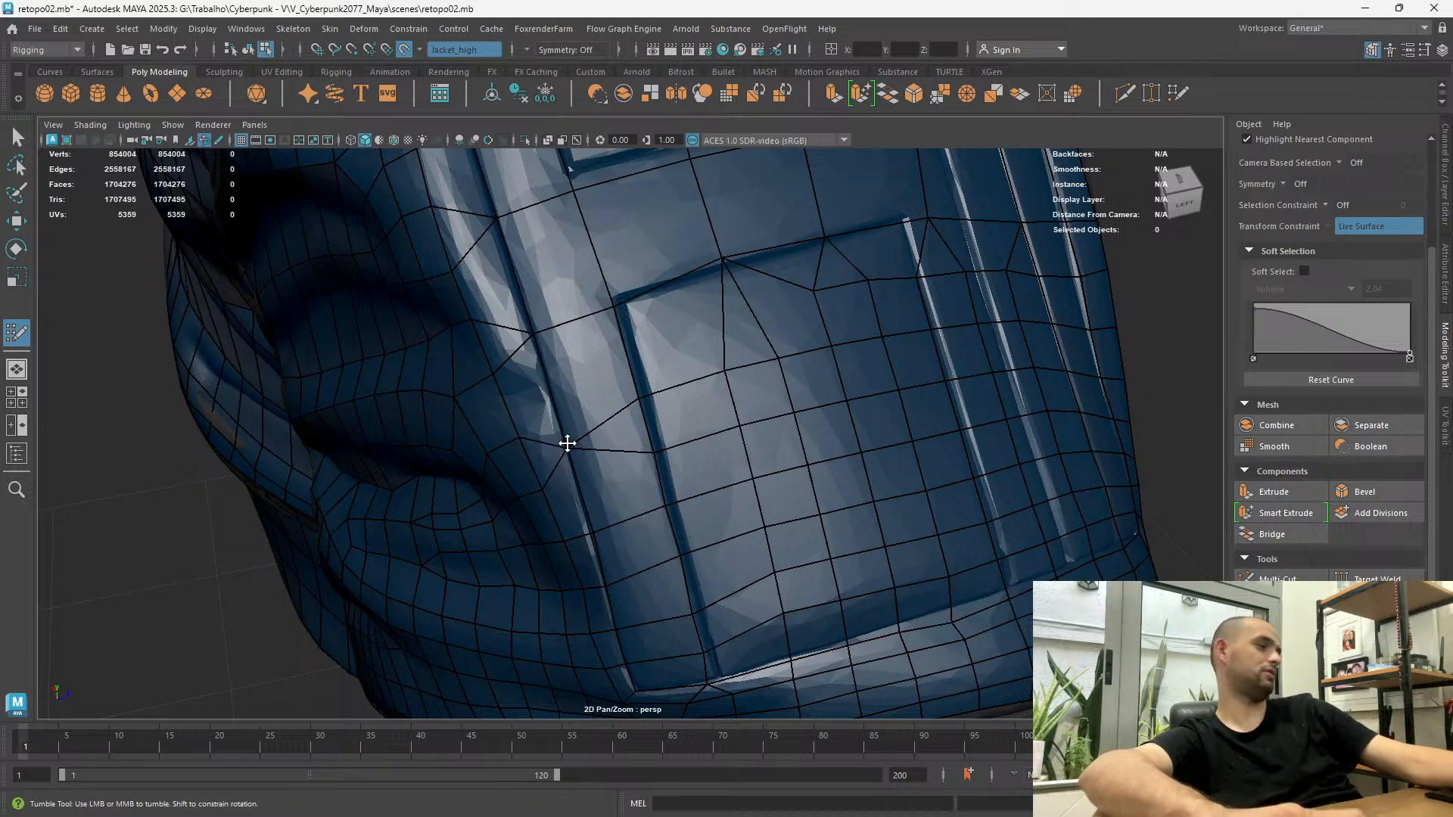
{"action": "left_click_drag", "start_coordinate": [562, 447], "coordinate": [565, 399], "text": "alt"}
{"action": "scroll", "coordinate": [565, 398], "scroll_direction": "up", "scroll_amount": 2}
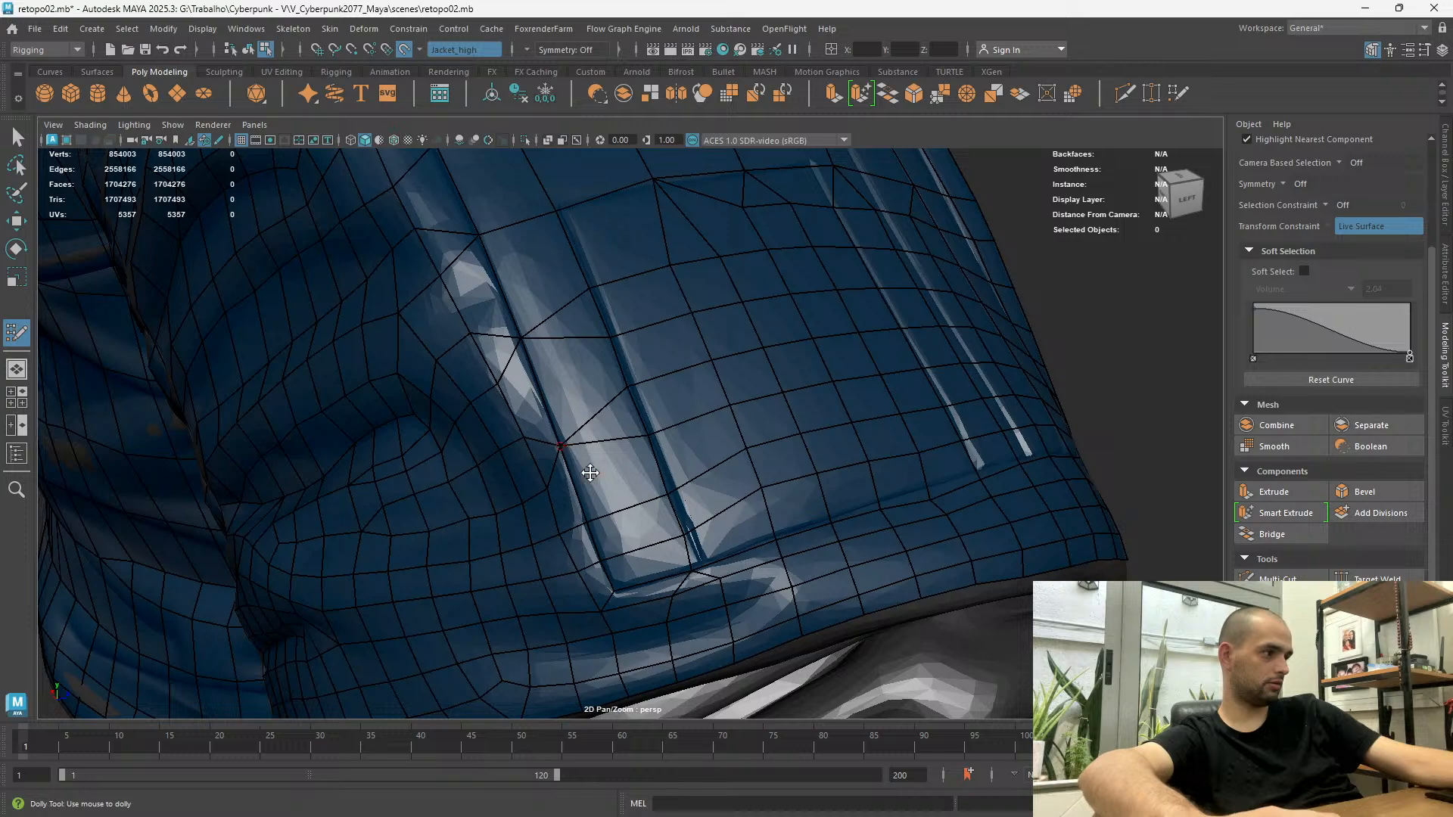
{"action": "middle_click_drag", "start_coordinate": [577, 492], "coordinate": [453, 411], "text": "alt"}
{"action": "left_click_drag", "start_coordinate": [557, 375], "coordinate": [525, 544], "text": "alt"}
{"action": "right_click_drag", "start_coordinate": [525, 544], "coordinate": [483, 467], "text": "alt"}
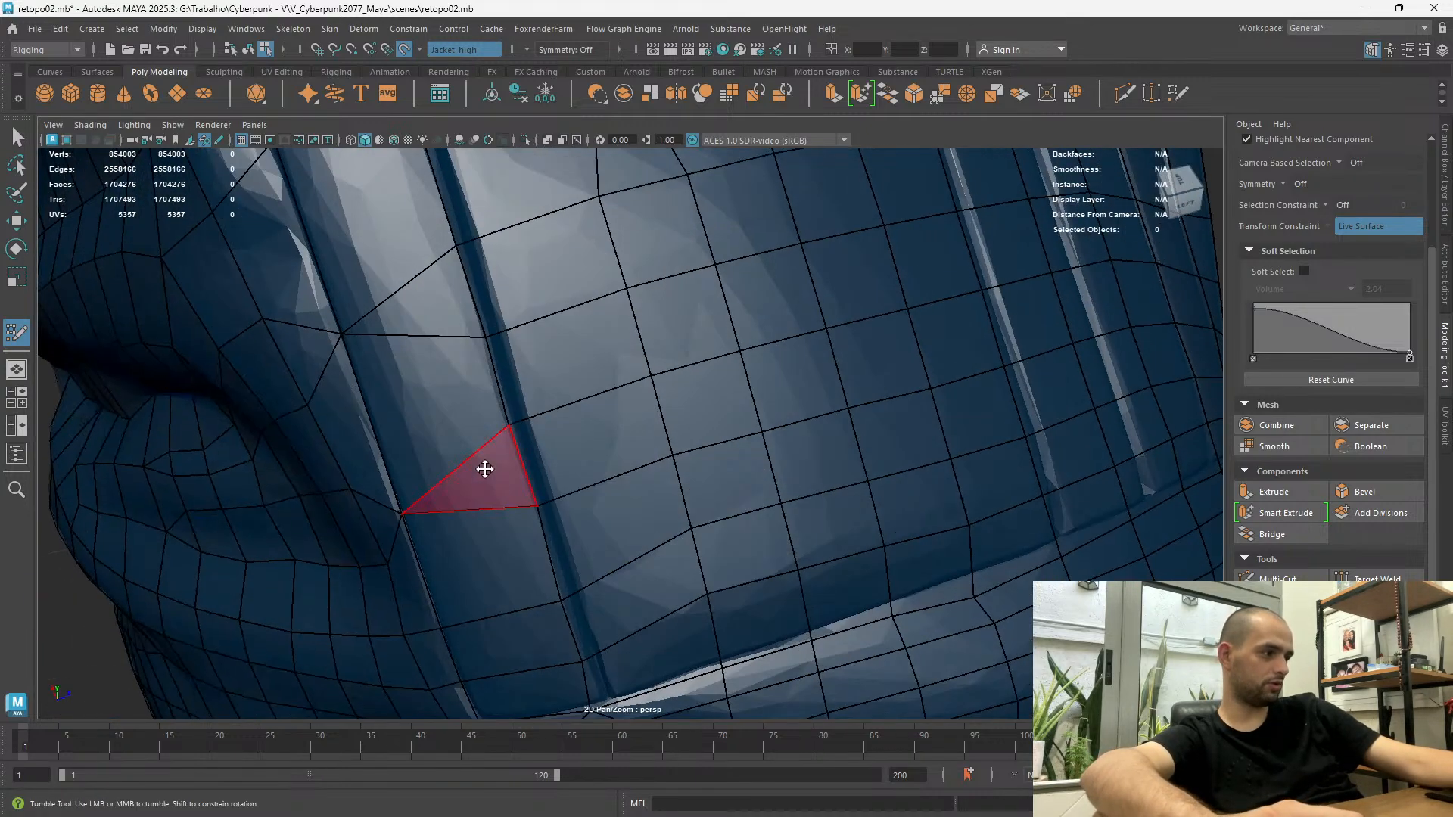
{"action": "middle_click_drag", "start_coordinate": [539, 566], "coordinate": [535, 509], "text": "alt"}
{"action": "right_click_drag", "start_coordinate": [437, 521], "coordinate": [484, 398], "text": "alt"}
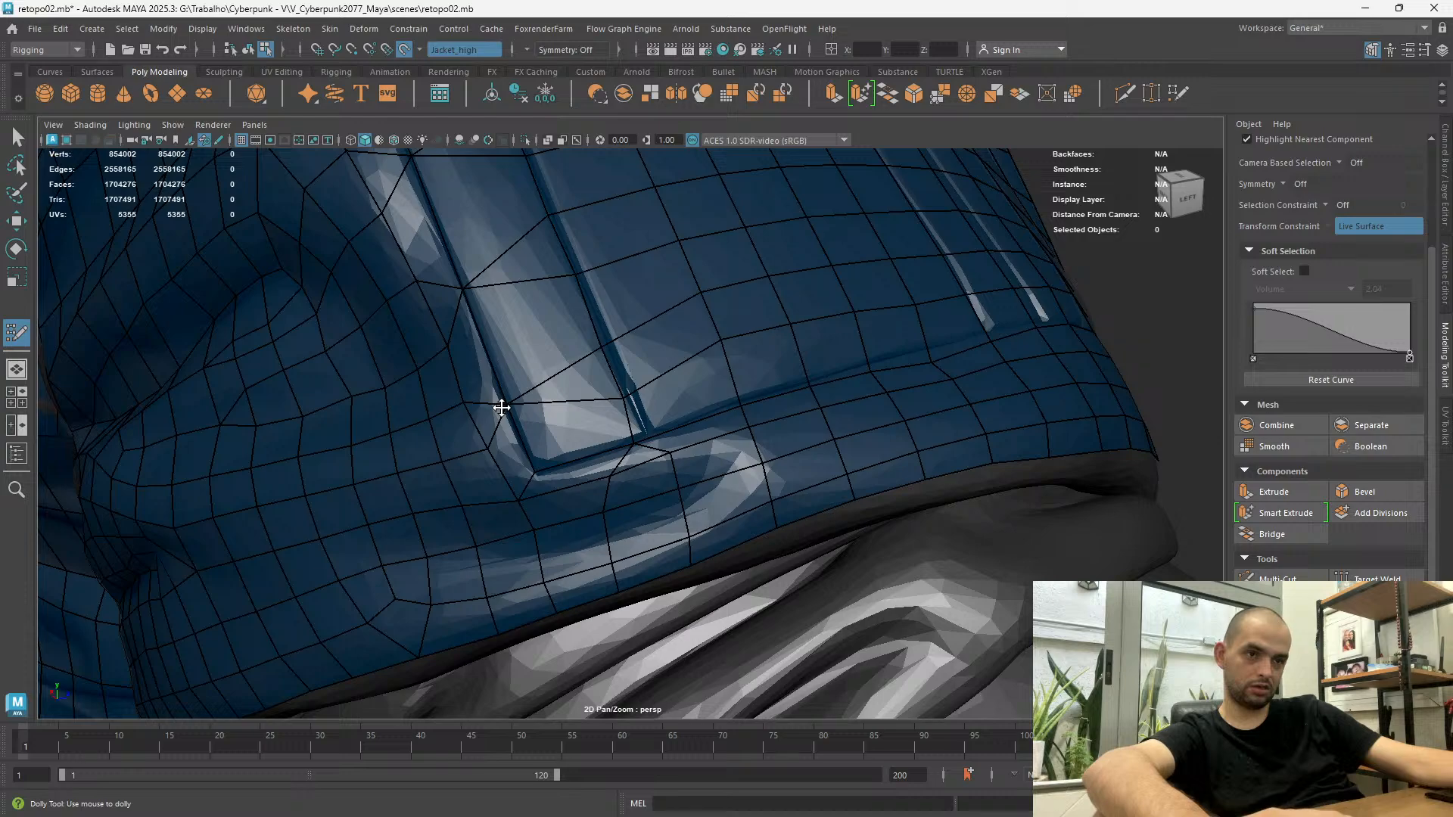
Merge the row beneath the large recess's upper edge upward, across the vertical grooves to the panel's open edge
{"action": "left_click_drag", "start_coordinate": [501, 405], "coordinate": [673, 399], "text": "alt"}
{"action": "left_click_drag", "start_coordinate": [667, 331], "coordinate": [694, 282]}
{"action": "left_click_drag", "start_coordinate": [779, 336], "coordinate": [809, 283]}
{"action": "left_click_drag", "start_coordinate": [838, 340], "coordinate": [809, 284]}
{"action": "mouse_move", "coordinate": [955, 365]}
{"action": "left_mouse_down", "text": "alt"}
{"action": "mouse_move", "coordinate": [811, 399]}
{"action": "mouse_move", "coordinate": [822, 386]}
{"action": "mouse_move", "coordinate": [883, 454]}
{"action": "mouse_move", "coordinate": [824, 506]}
{"action": "mouse_move", "coordinate": [867, 450]}
{"action": "left_mouse_up", "text": "alt"}
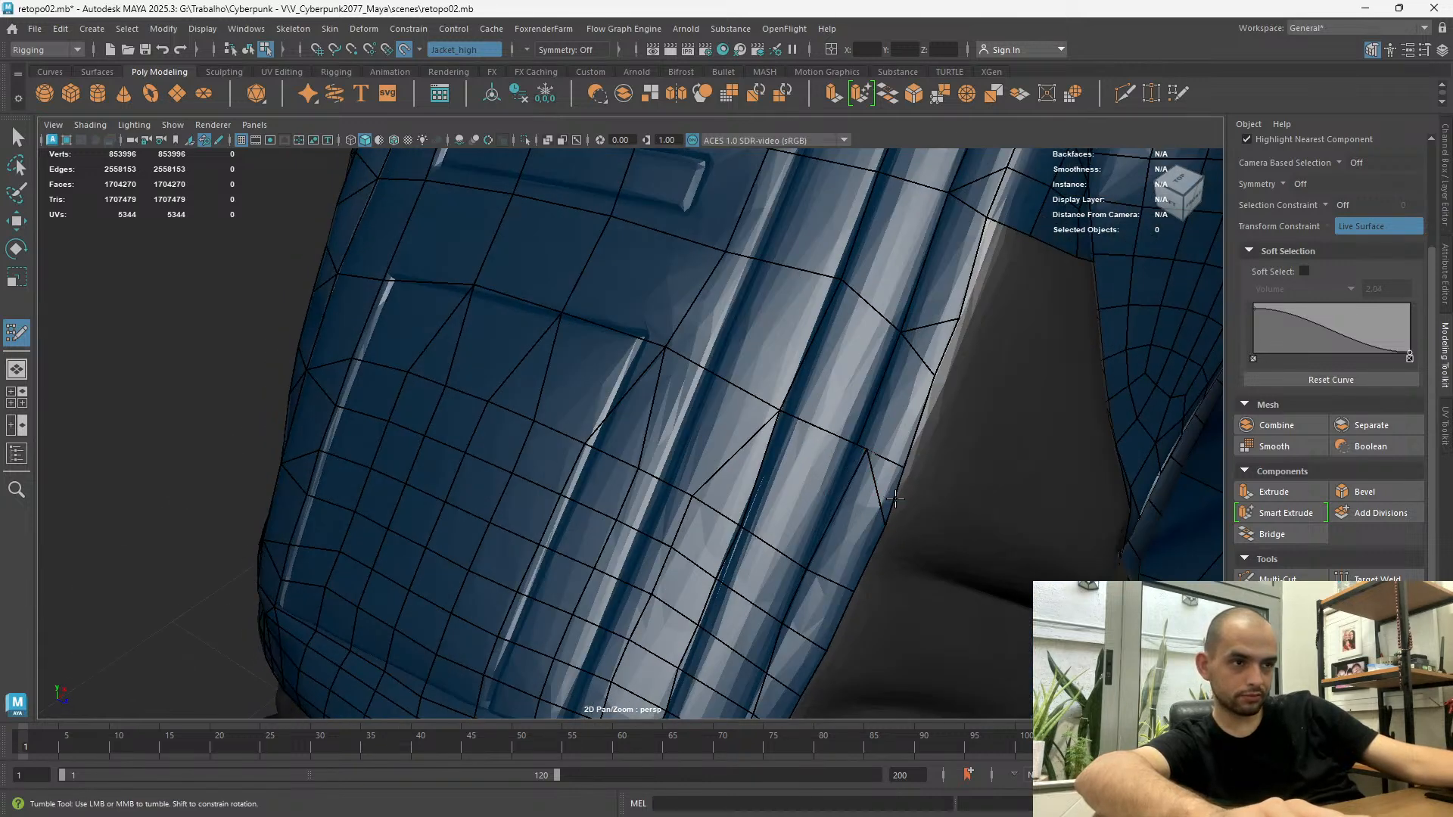
{"action": "left_click", "coordinate": [878, 466], "text": "ctrl+shift"}
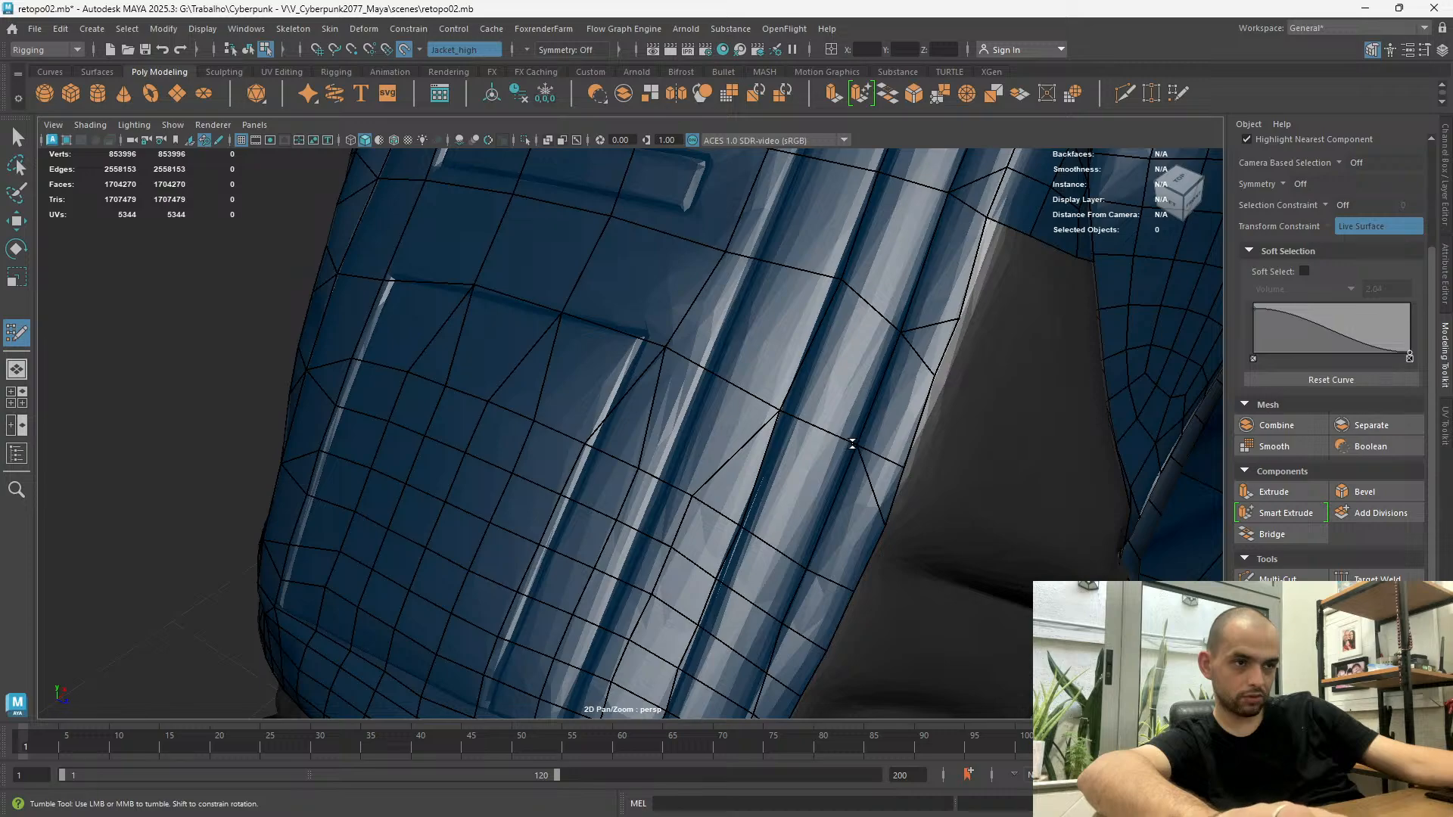
{"action": "left_click_drag", "start_coordinate": [795, 493], "coordinate": [688, 415], "text": "alt"}
{"action": "right_click_drag", "start_coordinate": [688, 415], "coordinate": [779, 557], "text": "alt"}
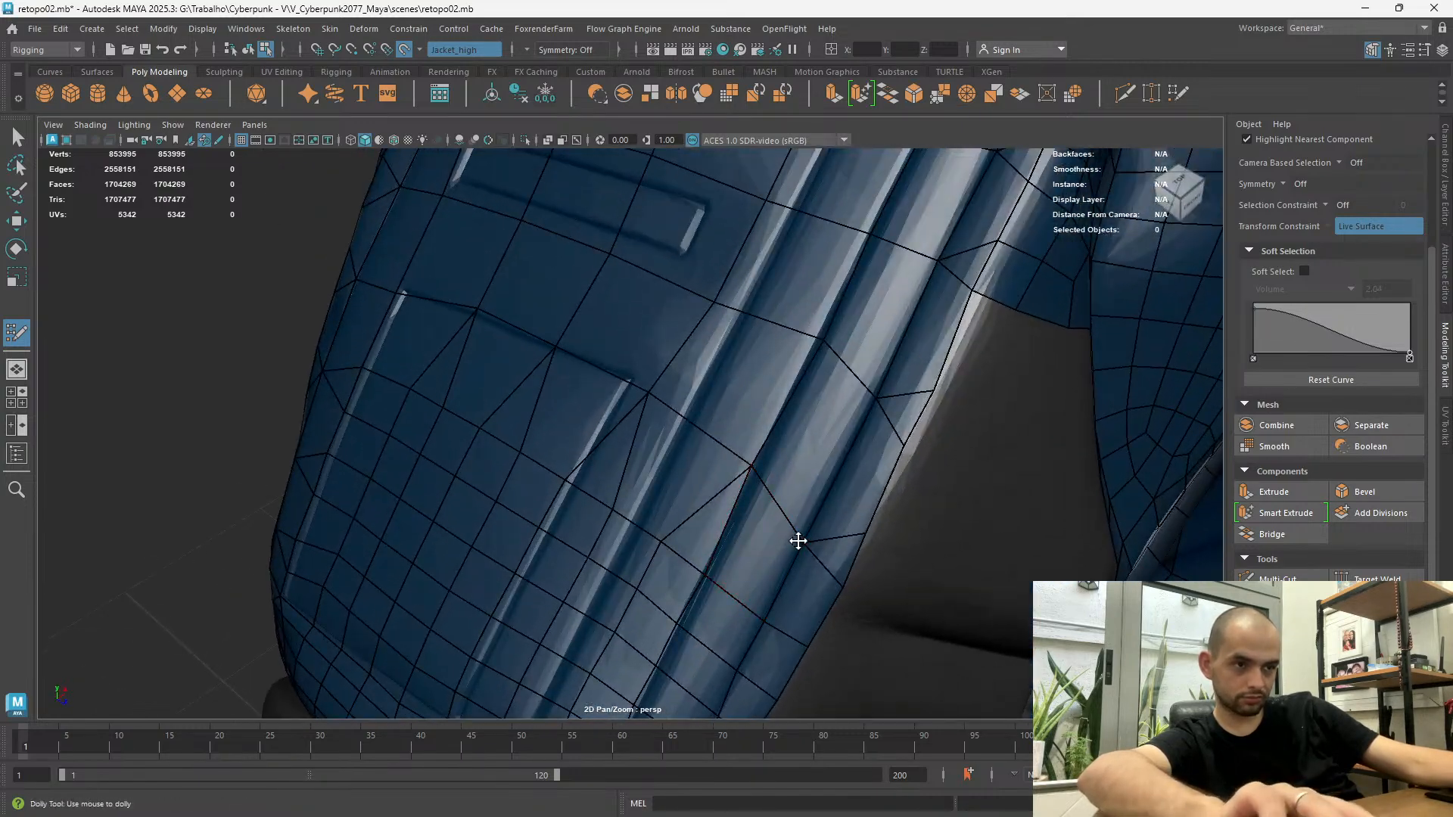
Merge the extra column between the vertical grooves into the adjacent groove line, down to the panel's lower seam
{"action": "left_click_drag", "start_coordinate": [804, 532], "coordinate": [785, 412], "text": "alt"}
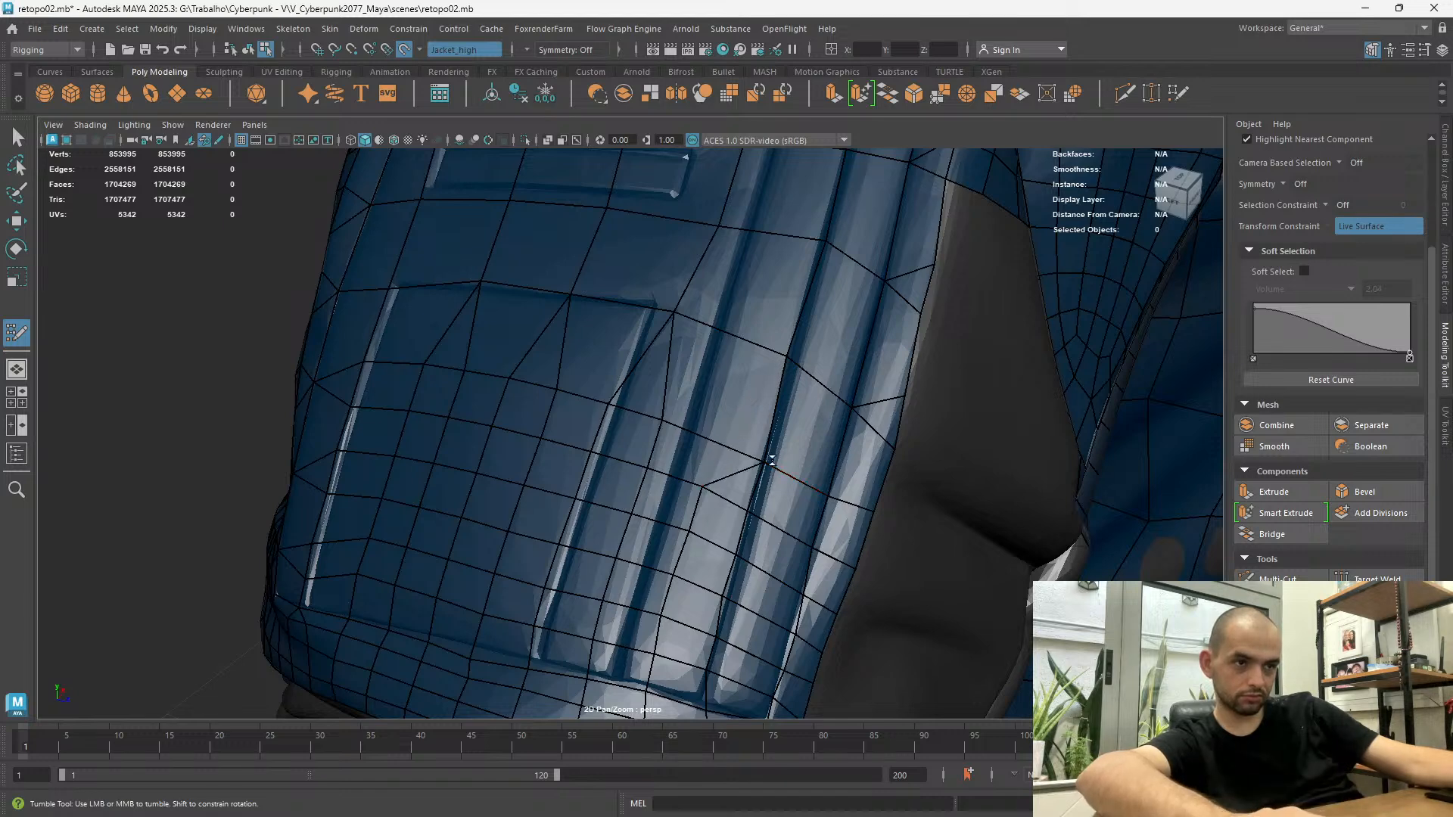
{"action": "mouse_move", "coordinate": [767, 465]}
{"action": "left_mouse_down"}
{"action": "mouse_move", "coordinate": [741, 447]}
{"action": "mouse_move", "coordinate": [766, 464]}
{"action": "mouse_move", "coordinate": [717, 587]}
{"action": "mouse_move", "coordinate": [727, 600]}
{"action": "left_mouse_up"}
{"action": "middle_click_drag", "start_coordinate": [709, 614], "coordinate": [621, 481], "text": "alt"}
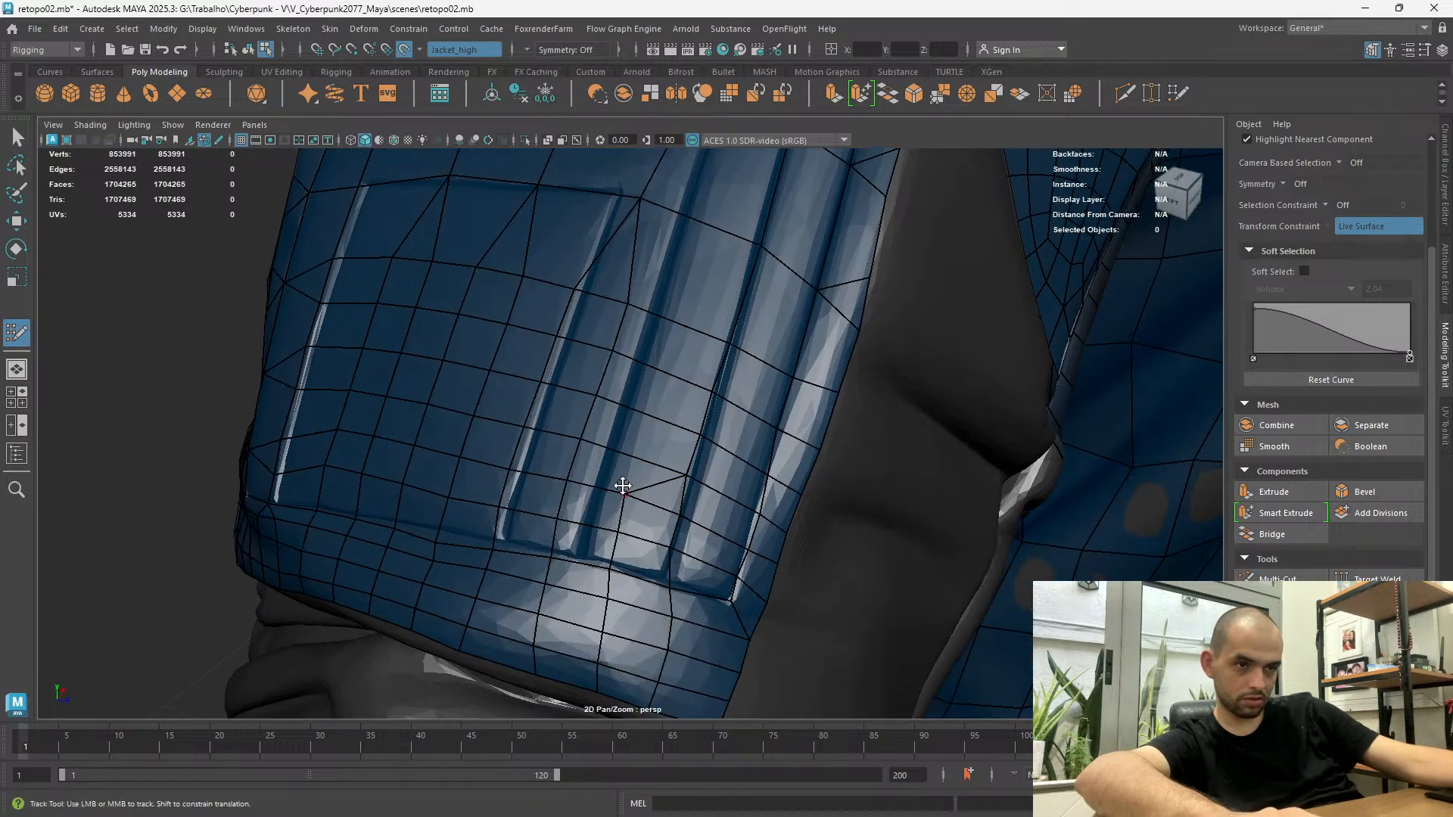
{"action": "left_click_drag", "start_coordinate": [626, 538], "coordinate": [671, 555]}
{"action": "mouse_move", "coordinate": [617, 569]}
{"action": "left_mouse_down"}
{"action": "mouse_move", "coordinate": [662, 581]}
{"action": "mouse_move", "coordinate": [619, 519]}
{"action": "mouse_move", "coordinate": [646, 568]}
{"action": "mouse_move", "coordinate": [606, 507]}
{"action": "mouse_move", "coordinate": [589, 511]}
{"action": "mouse_move", "coordinate": [633, 487]}
{"action": "left_mouse_up"}
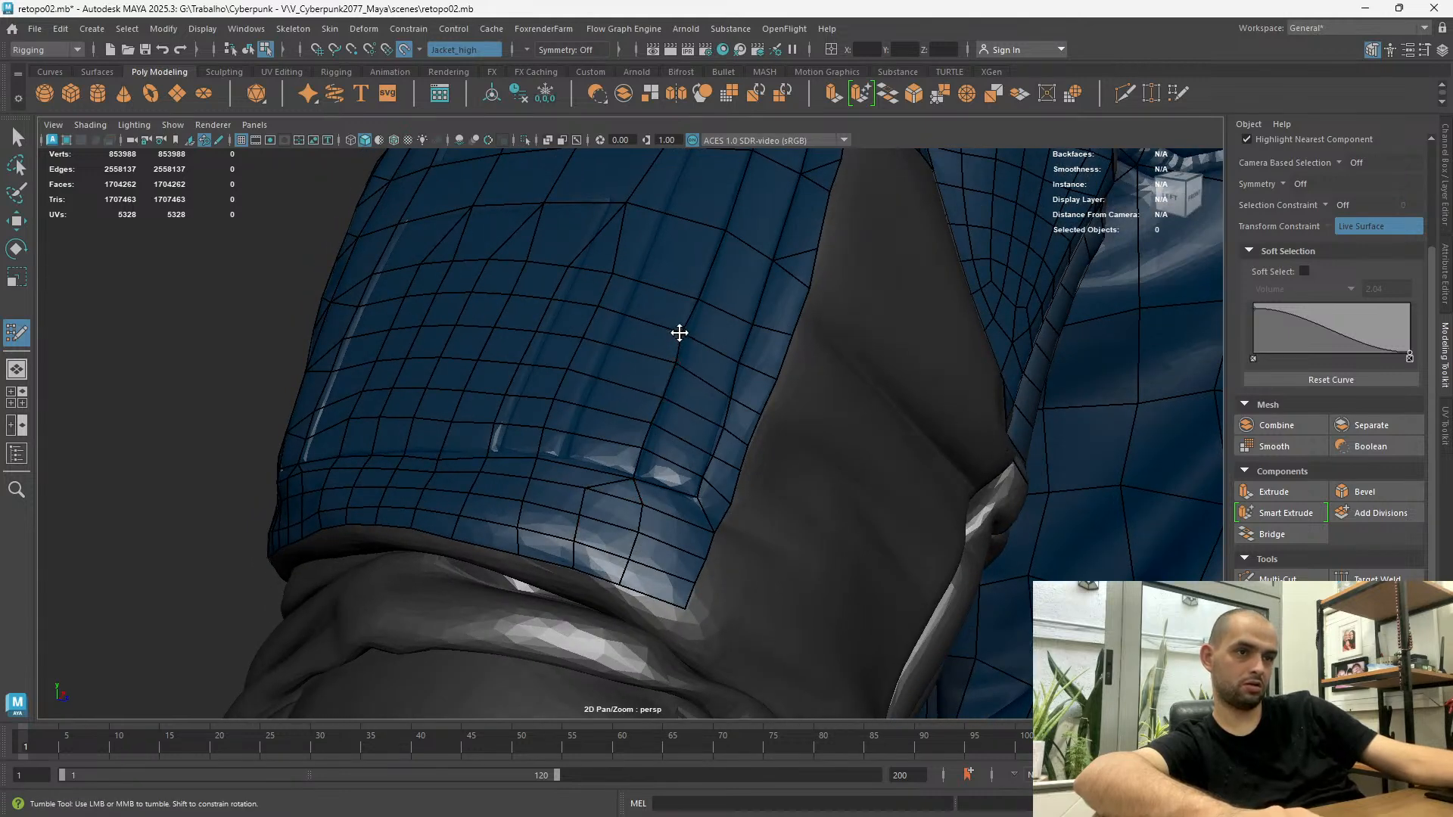
Examine the whole panel's edge flow from the lower hem up to the folds and the open edge
{"action": "left_click_drag", "start_coordinate": [694, 294], "coordinate": [634, 440], "text": "alt"}
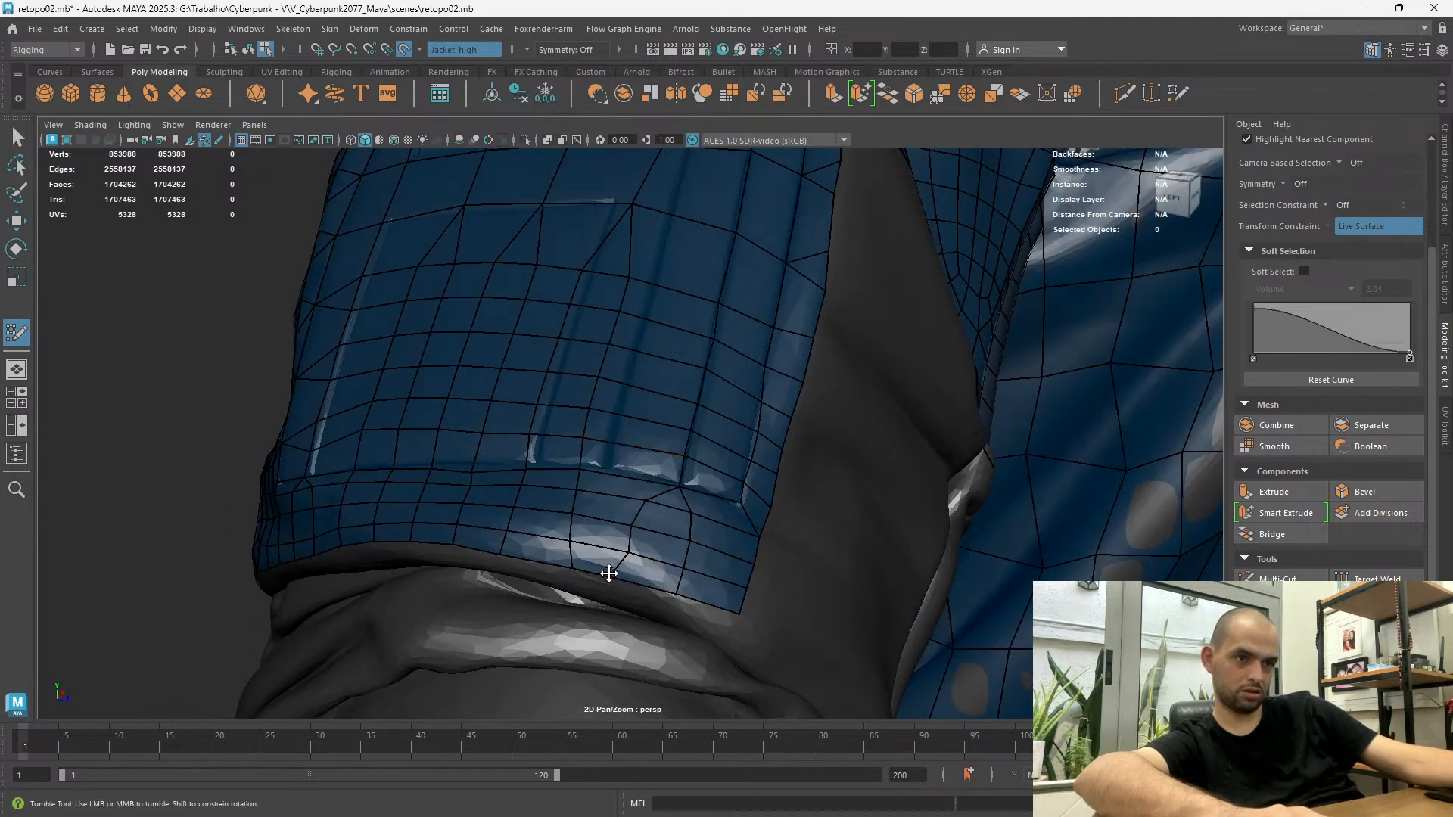
{"action": "left_click_drag", "start_coordinate": [619, 578], "coordinate": [638, 552], "text": "alt"}
{"action": "middle_click_drag", "start_coordinate": [632, 518], "coordinate": [638, 516], "text": "alt"}
{"action": "scroll", "coordinate": [638, 515], "scroll_direction": "down", "scroll_amount": 3}
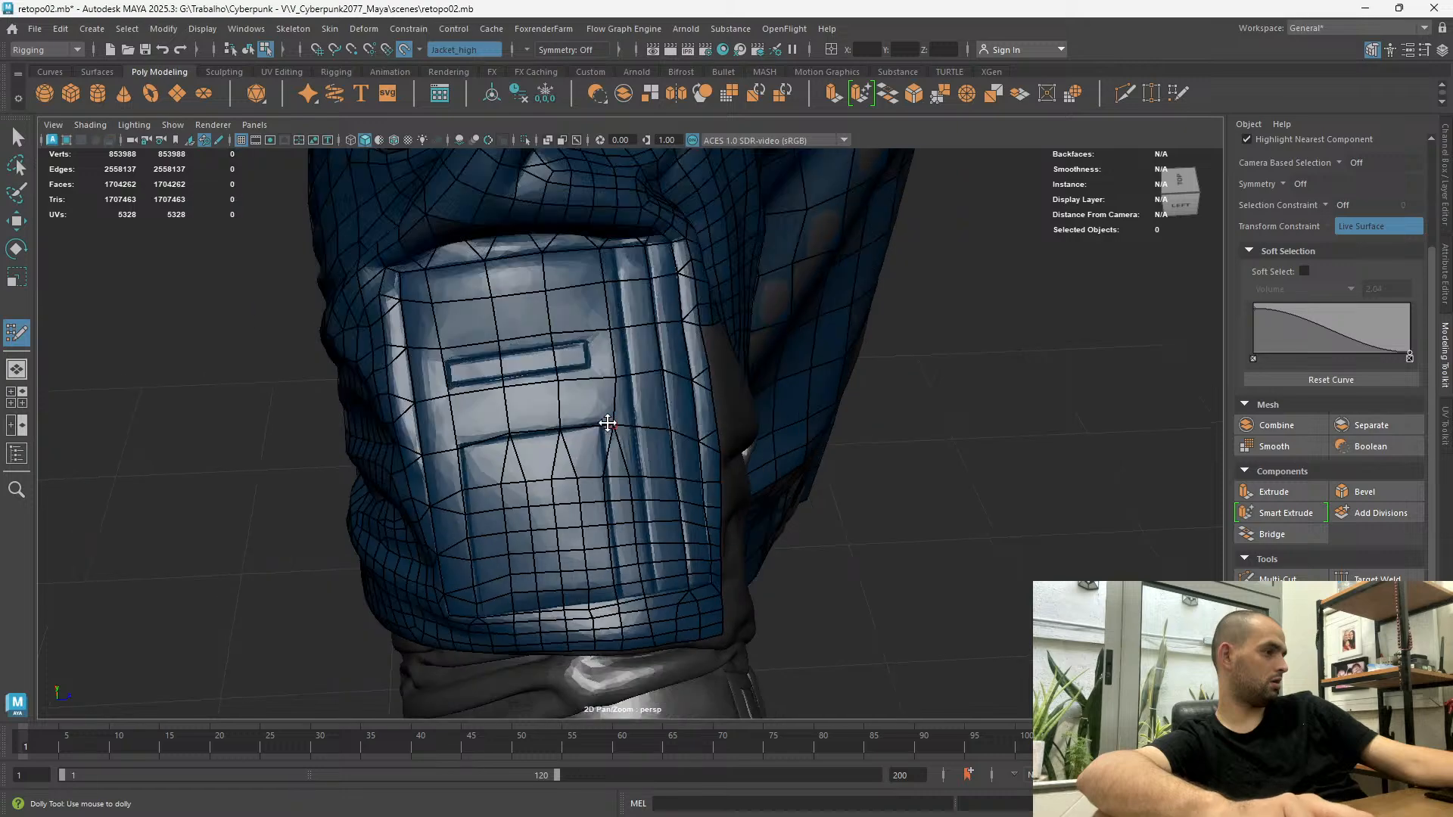
{"action": "scroll", "coordinate": [609, 505], "scroll_direction": "up", "scroll_amount": 5}
{"action": "scroll", "coordinate": [532, 493], "scroll_direction": "down", "scroll_amount": 4}
{"action": "scroll", "coordinate": [510, 455], "scroll_direction": "up", "scroll_amount": 5}
{"action": "scroll", "coordinate": [510, 454], "scroll_direction": "down", "scroll_amount": 6}
{"action": "left_click_drag", "start_coordinate": [585, 610], "coordinate": [597, 540], "text": "alt"}
{"action": "scroll", "coordinate": [545, 432], "scroll_direction": "up", "scroll_amount": 3}
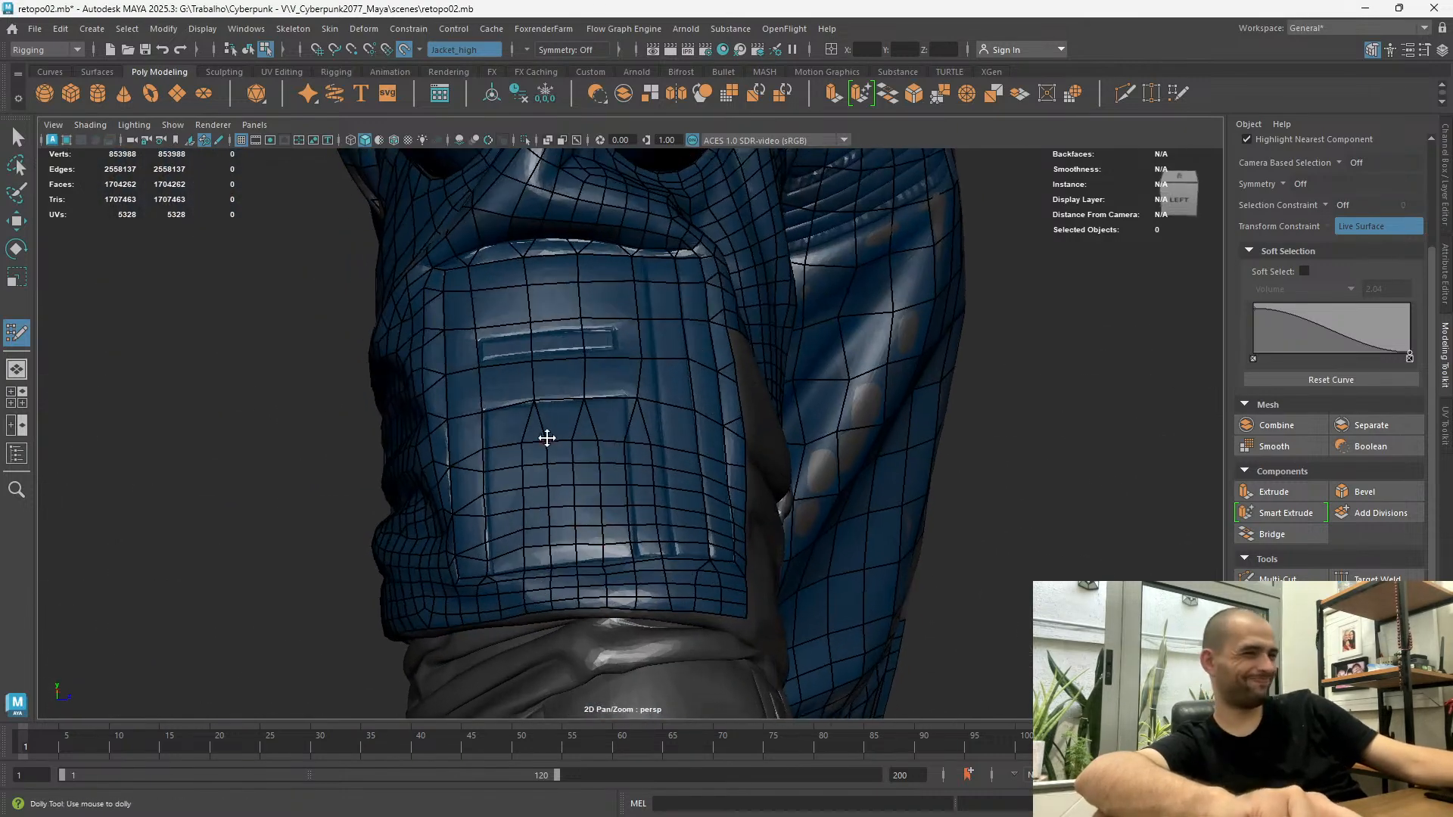
{"action": "scroll", "coordinate": [573, 303], "scroll_direction": "up", "scroll_amount": 3}
{"action": "left_click_drag", "start_coordinate": [489, 589], "coordinate": [653, 553], "text": "alt"}
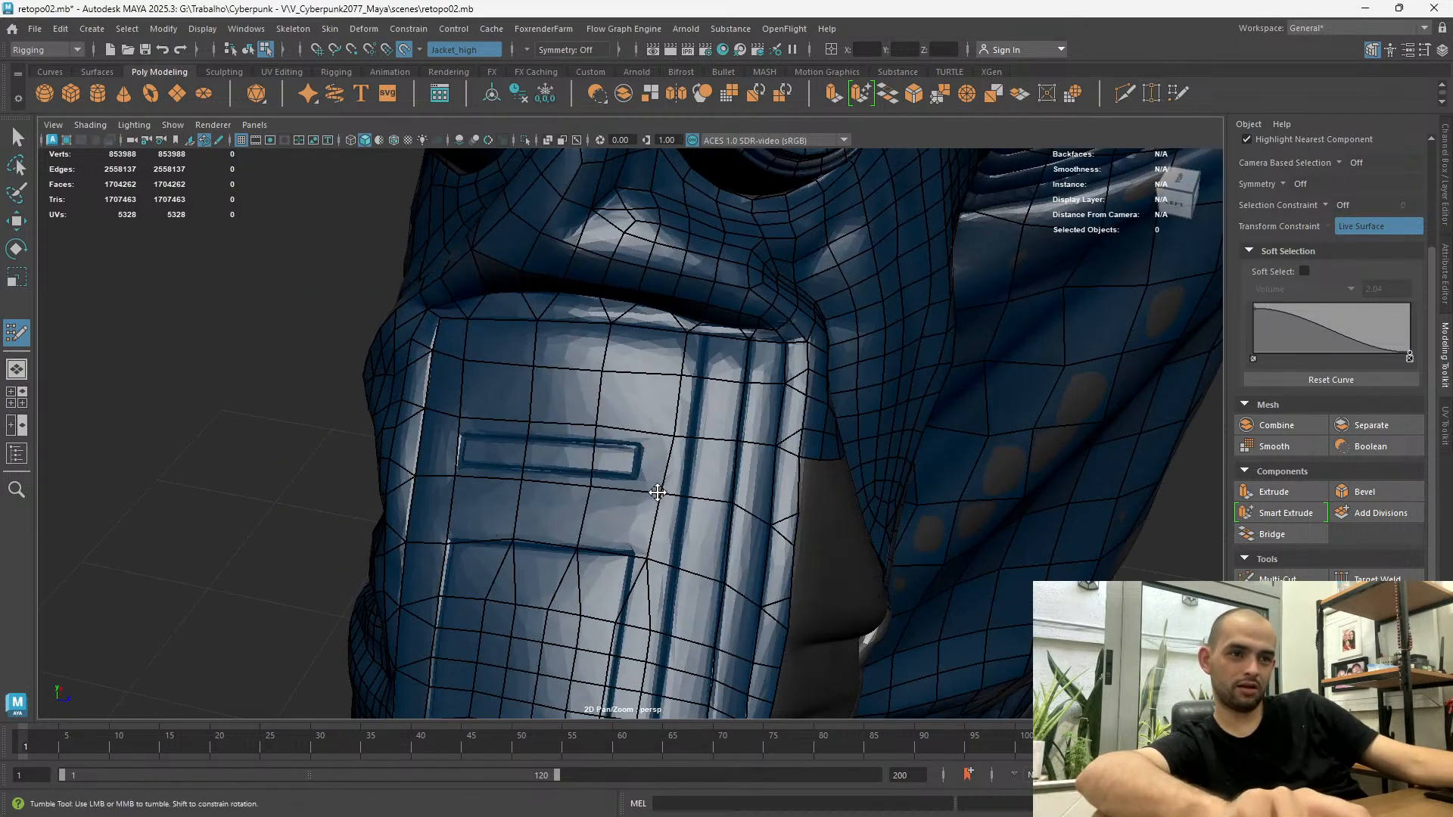
{"action": "left_click_drag", "start_coordinate": [673, 427], "coordinate": [522, 616], "text": "alt"}
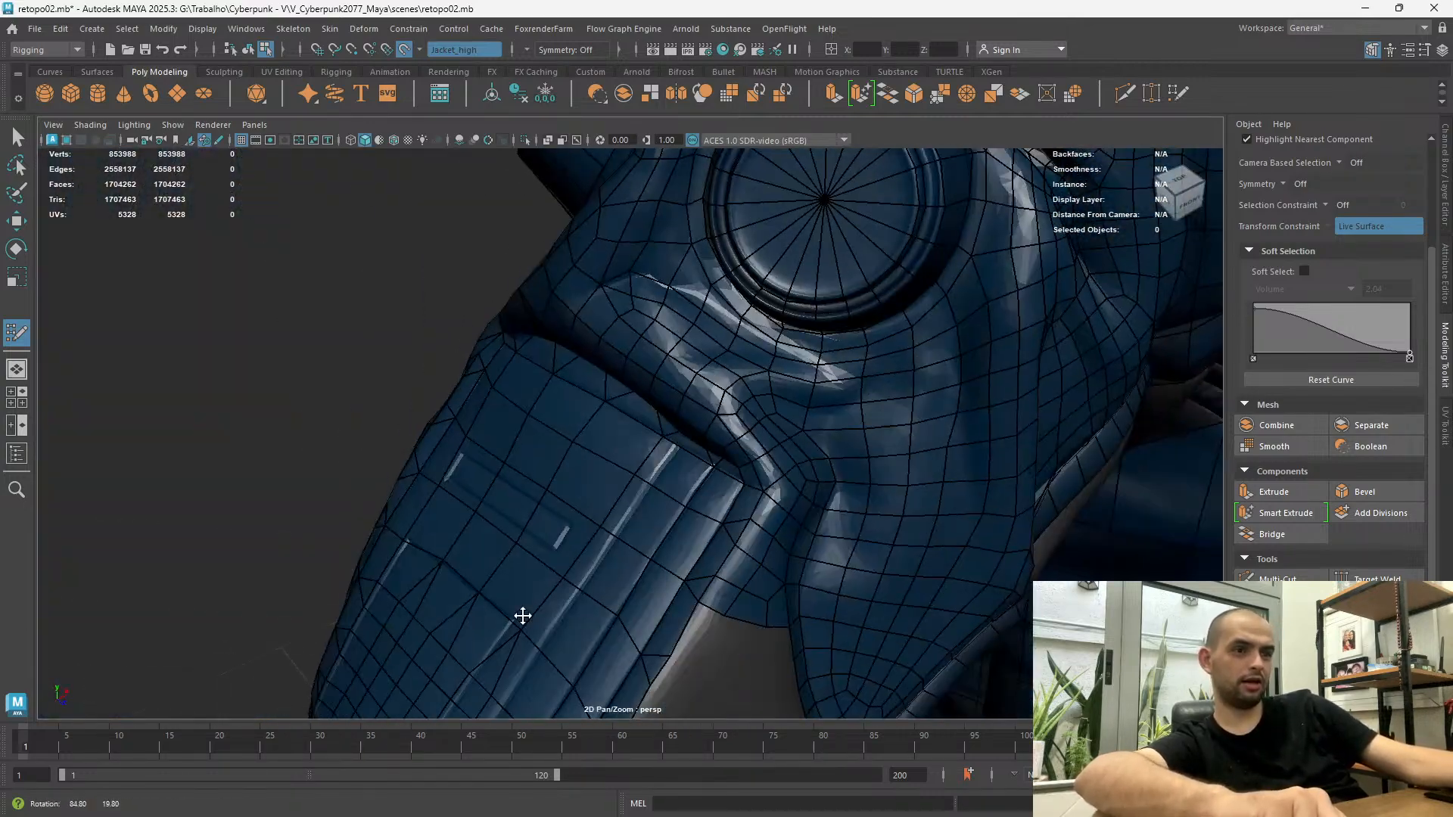
{"action": "middle_click_drag", "start_coordinate": [589, 578], "coordinate": [621, 395], "text": "alt"}
{"action": "left_click_drag", "start_coordinate": [622, 395], "coordinate": [701, 392], "text": "alt"}
{"action": "scroll", "coordinate": [706, 556], "scroll_direction": "up", "scroll_amount": 4}
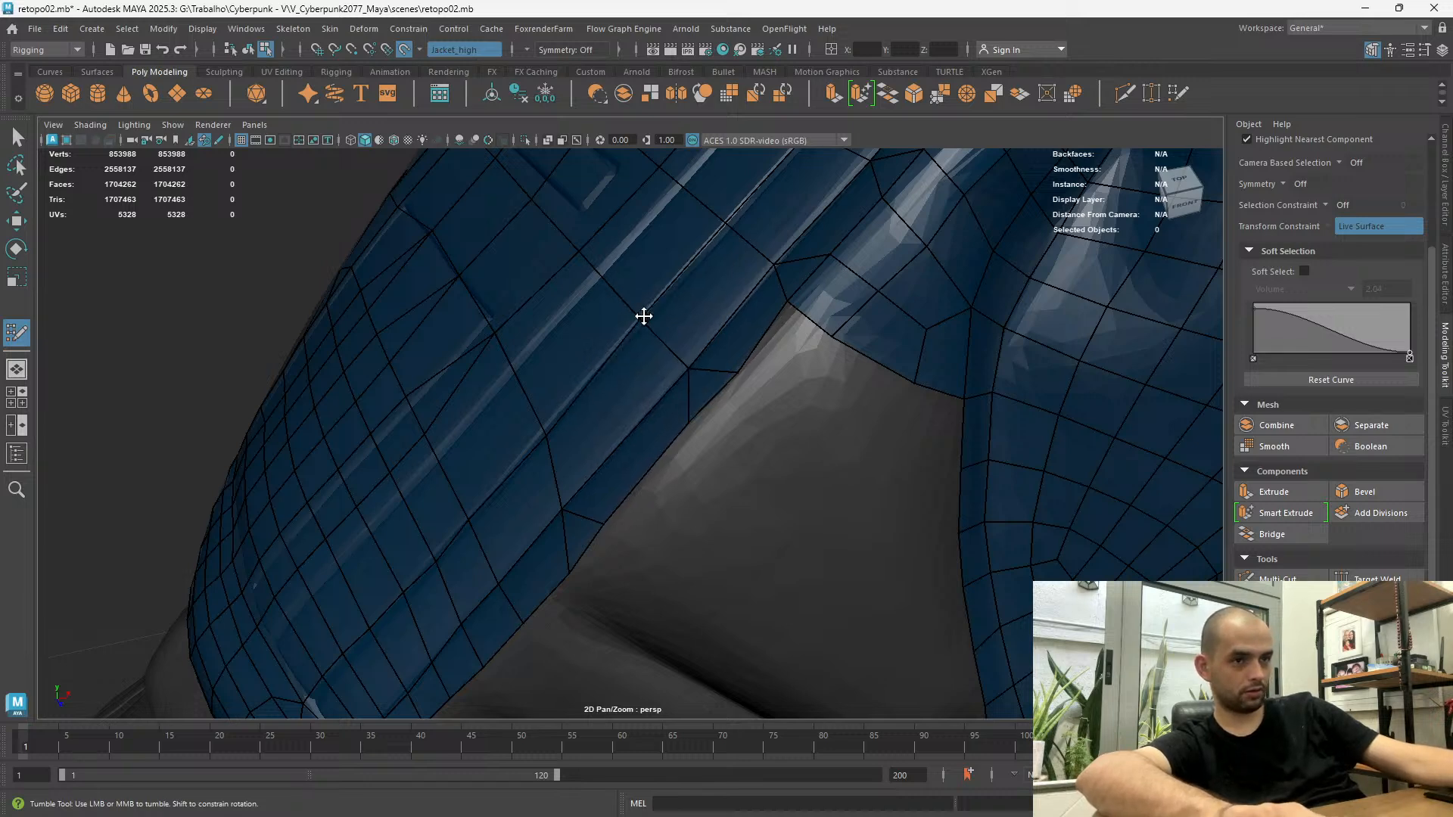
Slide the row end on the outermost groove and open edge slightly upward, undoing the last tweak
{"action": "left_click_drag", "start_coordinate": [643, 319], "coordinate": [742, 348], "text": "alt"}
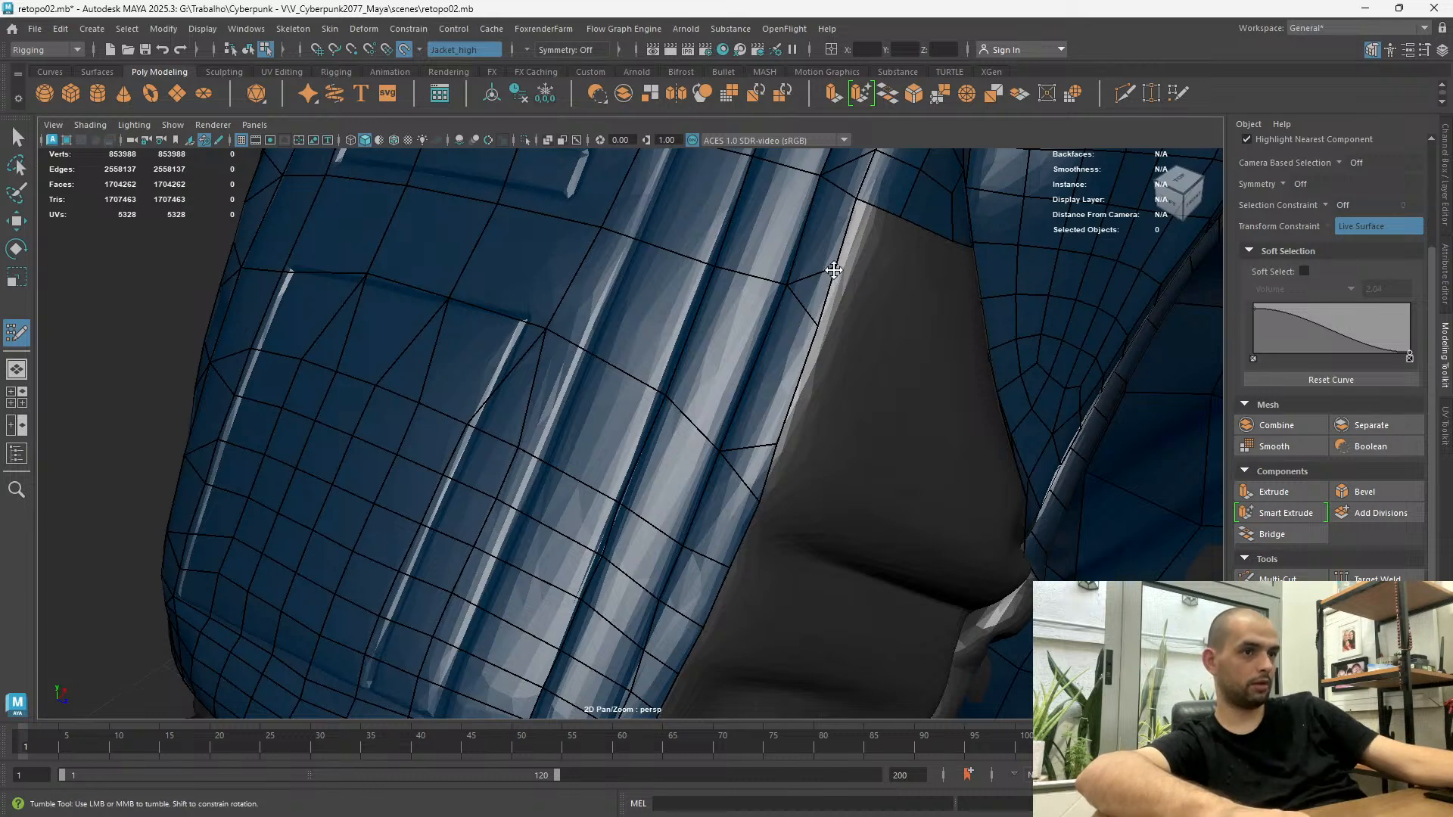
{"action": "middle_click_drag", "start_coordinate": [836, 275], "coordinate": [802, 374], "text": "alt"}
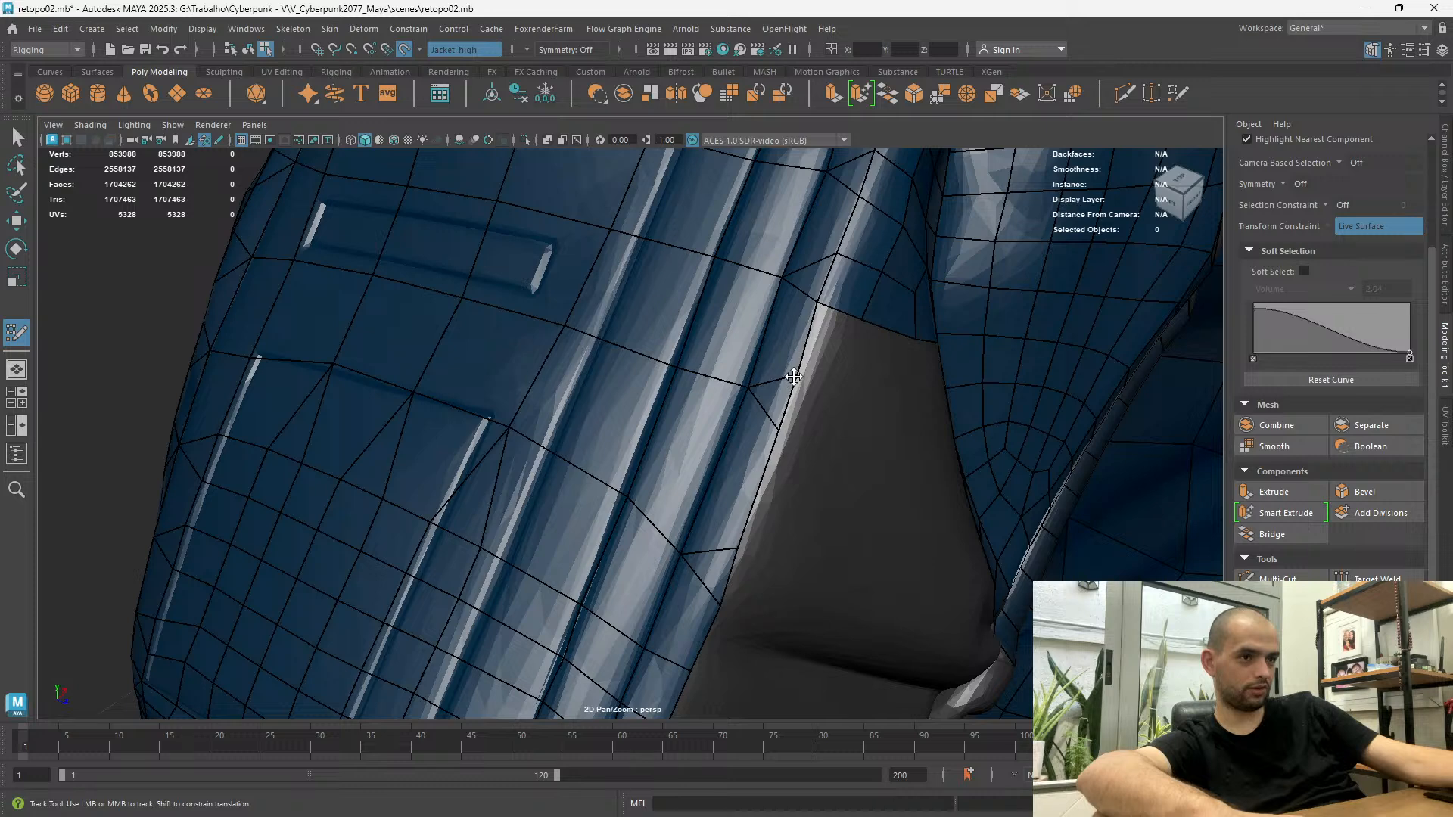
{"action": "left_click_drag", "start_coordinate": [768, 412], "coordinate": [778, 363], "text": "alt"}
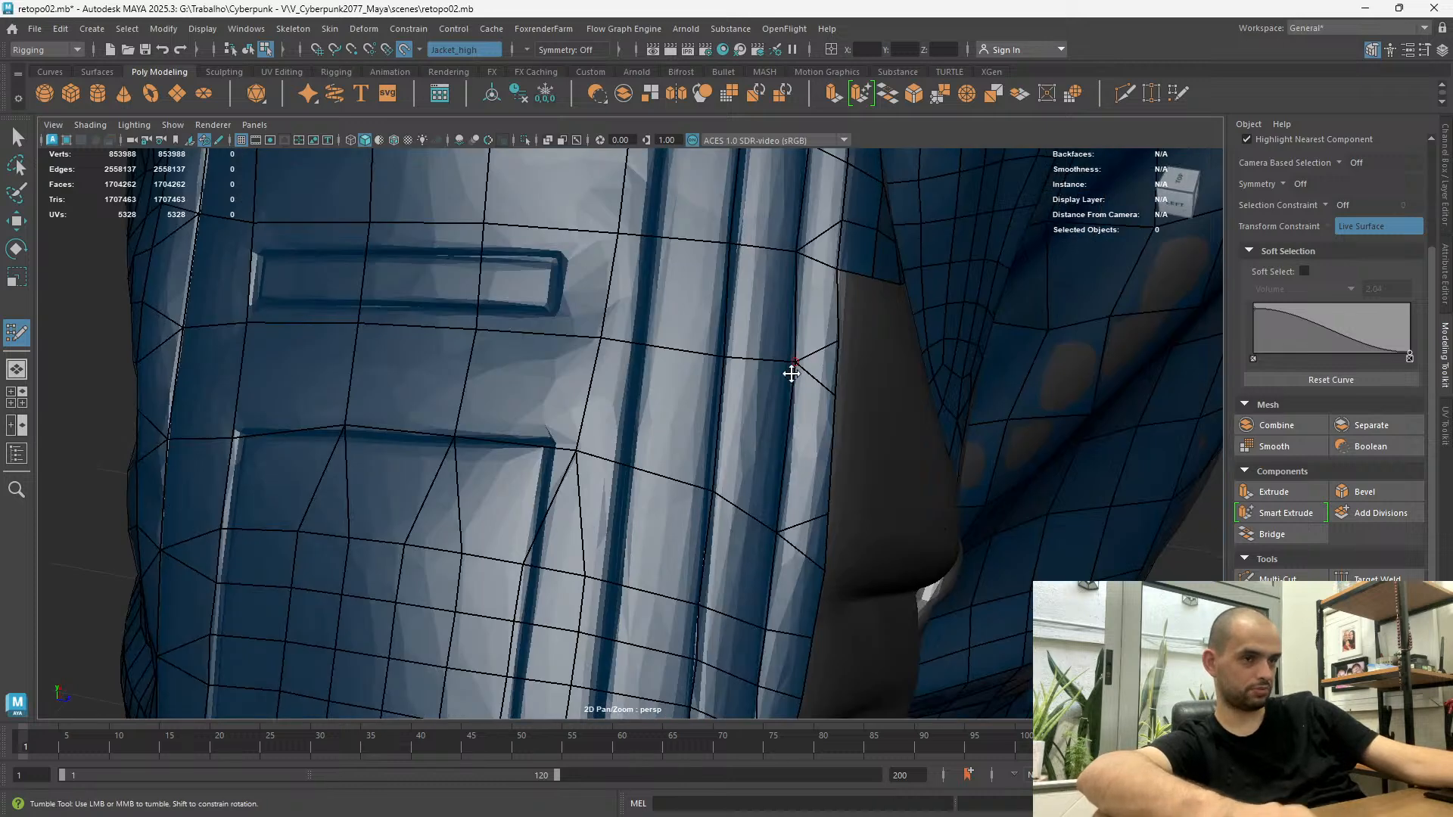
{"action": "left_click_drag", "start_coordinate": [784, 501], "coordinate": [753, 629], "text": "alt"}
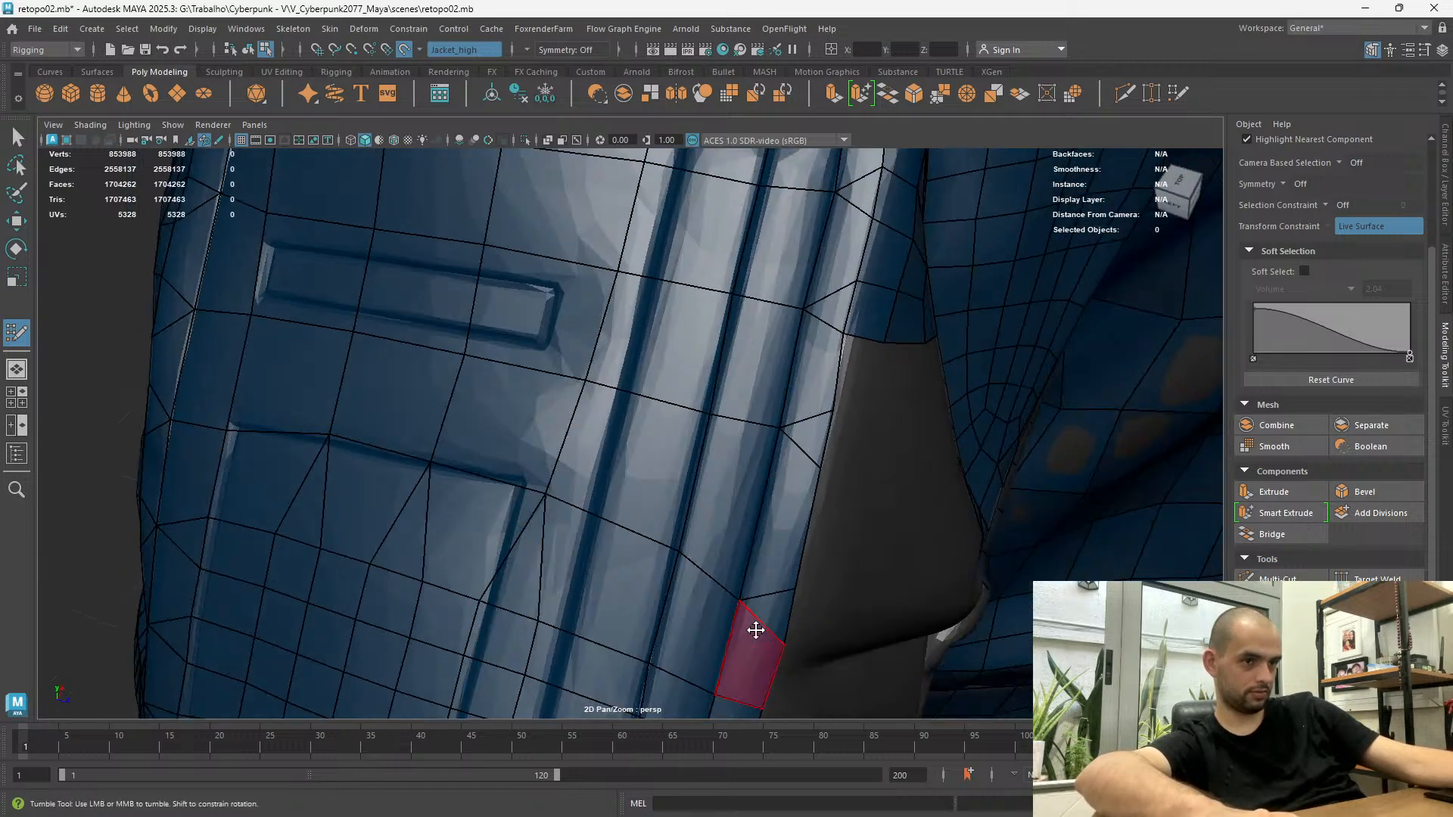
{"action": "key", "text": "ctrl+z"}
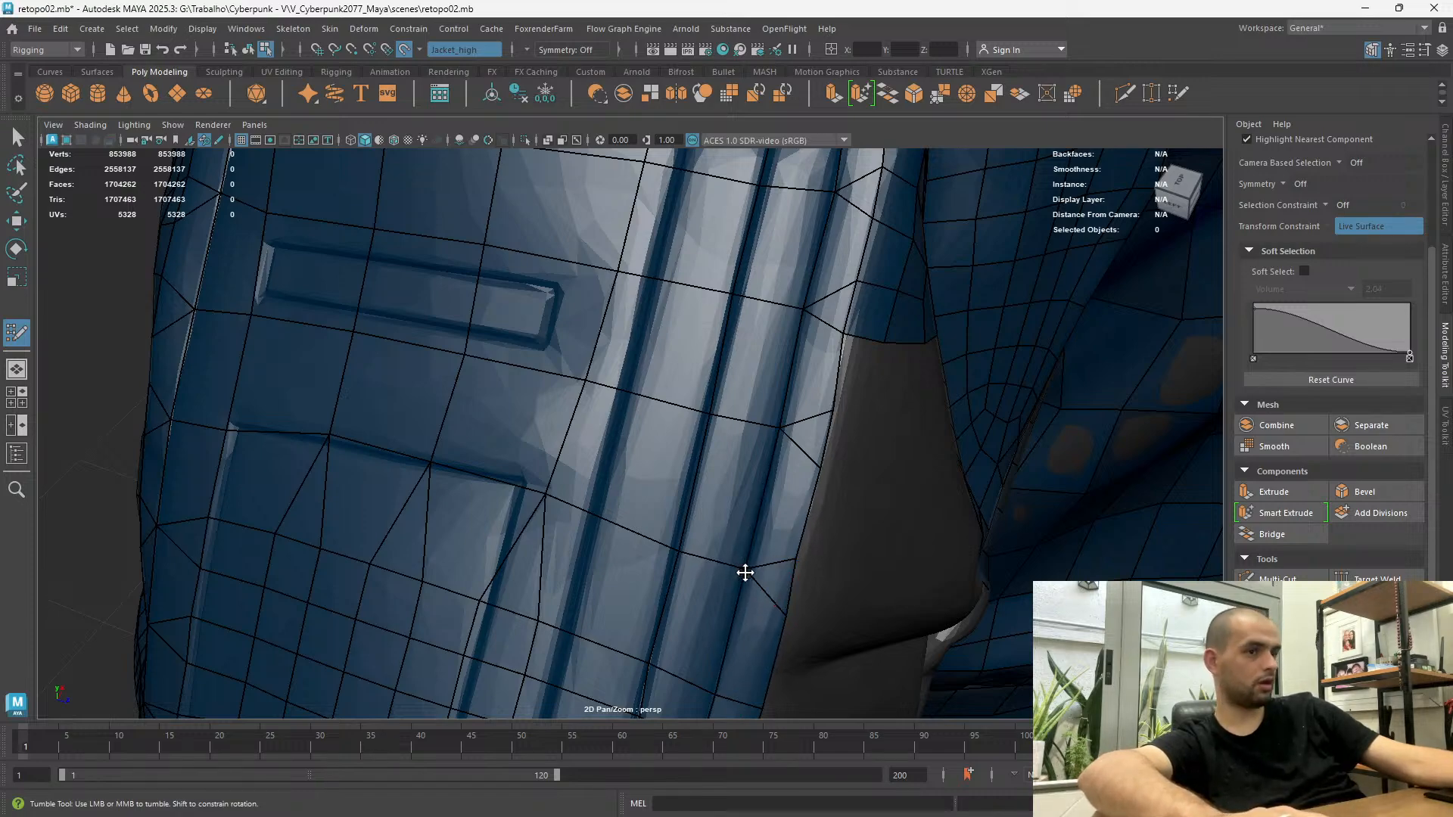
Merge the row pairs along the large recess's side edge facing the sleeve folds, down to its lower corner
{"action": "right_click_drag", "start_coordinate": [758, 563], "coordinate": [389, 211], "text": "alt"}
{"action": "left_click_drag", "start_coordinate": [659, 367], "coordinate": [597, 456], "text": "alt"}
{"action": "right_click_drag", "start_coordinate": [597, 456], "coordinate": [740, 574], "text": "alt"}
{"action": "left_click_drag", "start_coordinate": [740, 574], "coordinate": [688, 447], "text": "alt"}
{"action": "mouse_move", "coordinate": [457, 490]}
{"action": "left_mouse_down", "text": "alt"}
{"action": "mouse_move", "coordinate": [477, 511]}
{"action": "mouse_move", "coordinate": [480, 496]}
{"action": "left_mouse_up", "text": "alt"}
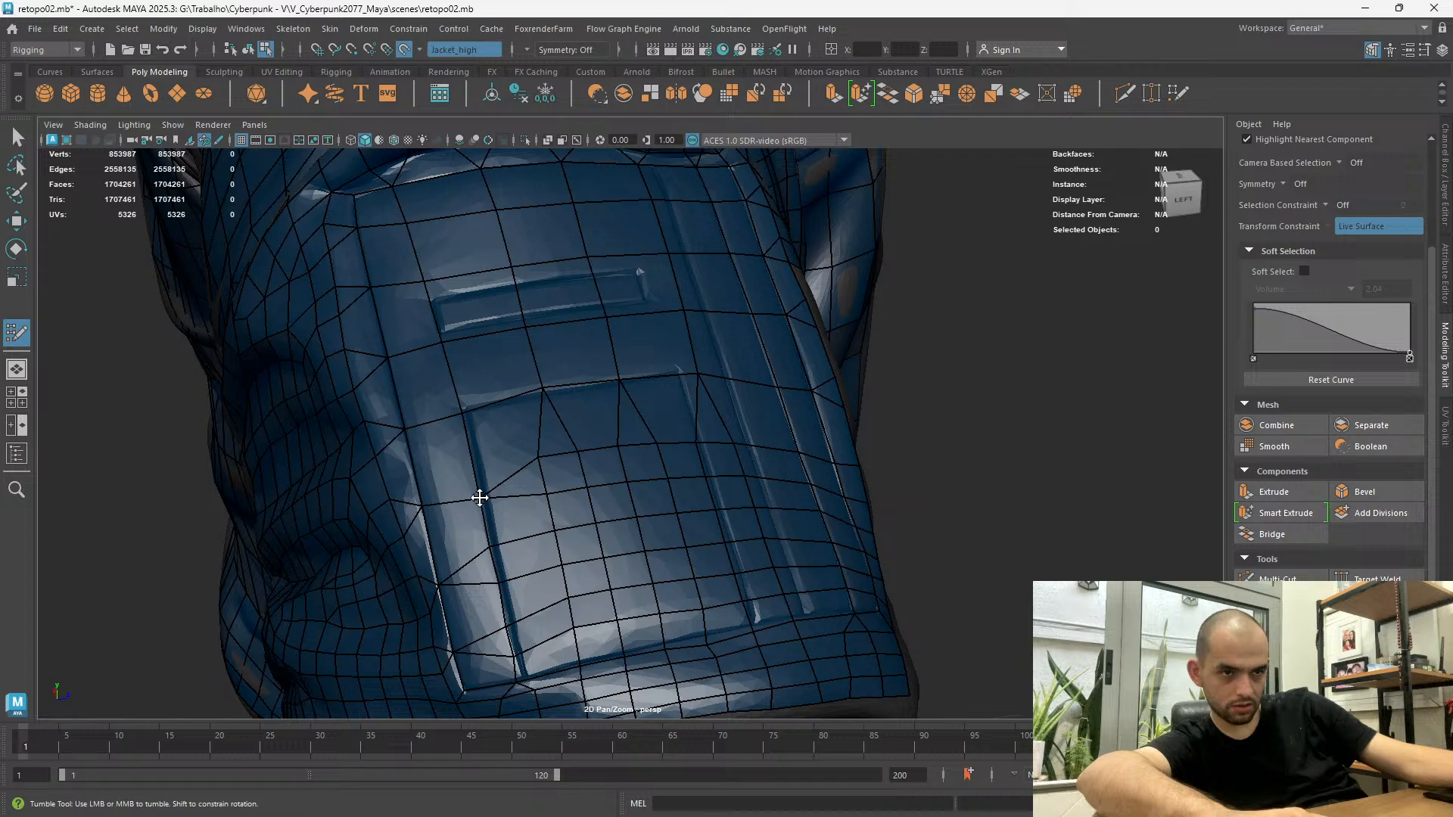
{"action": "left_click_drag", "start_coordinate": [489, 547], "coordinate": [493, 566]}
{"action": "left_click_drag", "start_coordinate": [517, 659], "coordinate": [552, 691]}
{"action": "middle_click_drag", "start_coordinate": [552, 691], "coordinate": [529, 605], "text": "alt"}
{"action": "left_click_drag", "start_coordinate": [497, 515], "coordinate": [484, 625], "text": "alt"}
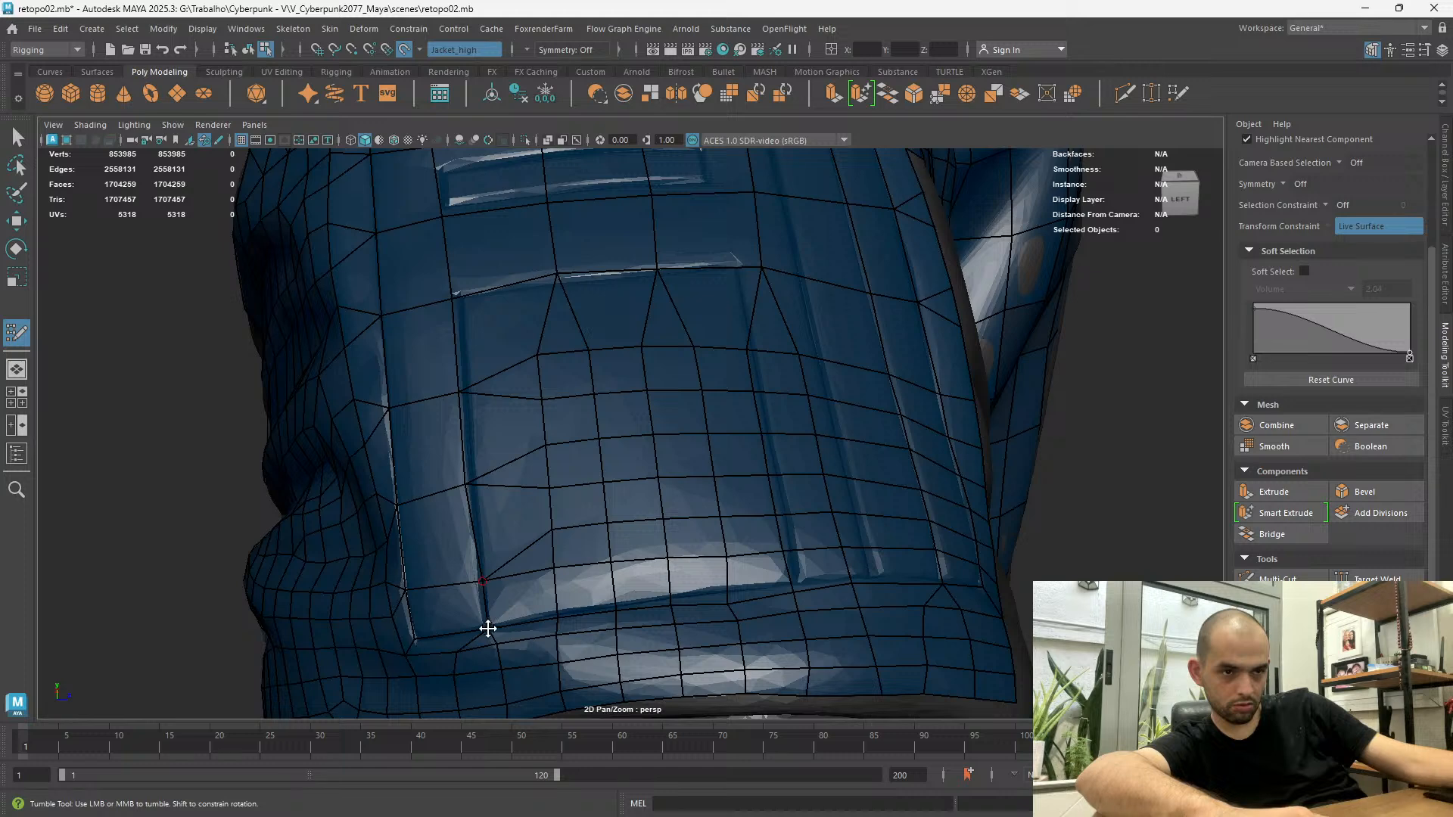
{"action": "middle_click_drag", "start_coordinate": [483, 626], "coordinate": [483, 519], "text": "alt"}
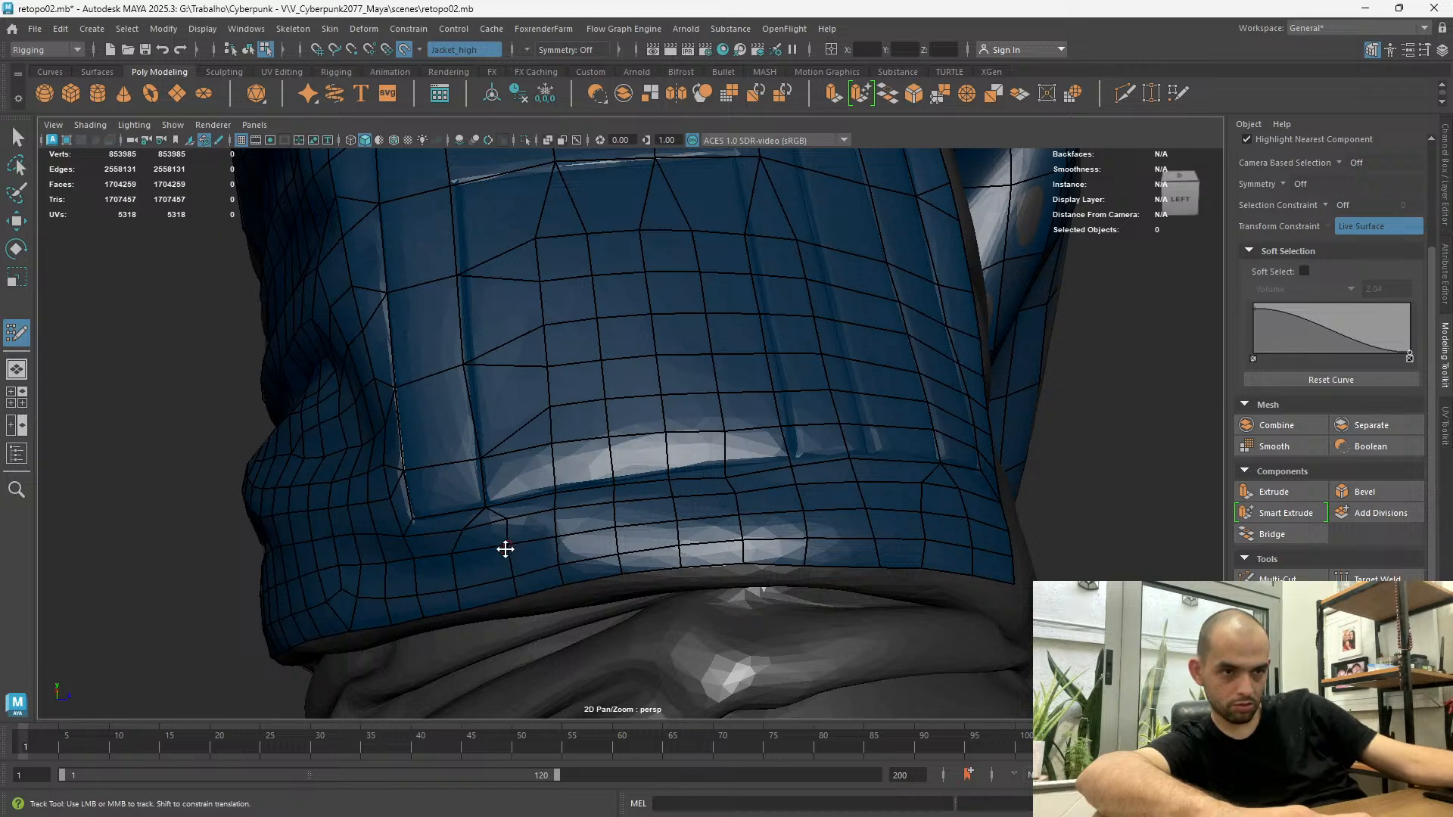
Merge the first doubled column pair inside the large recess, from its upper edge down to the lower seam
{"action": "left_click_drag", "start_coordinate": [508, 545], "coordinate": [512, 535], "text": "alt"}
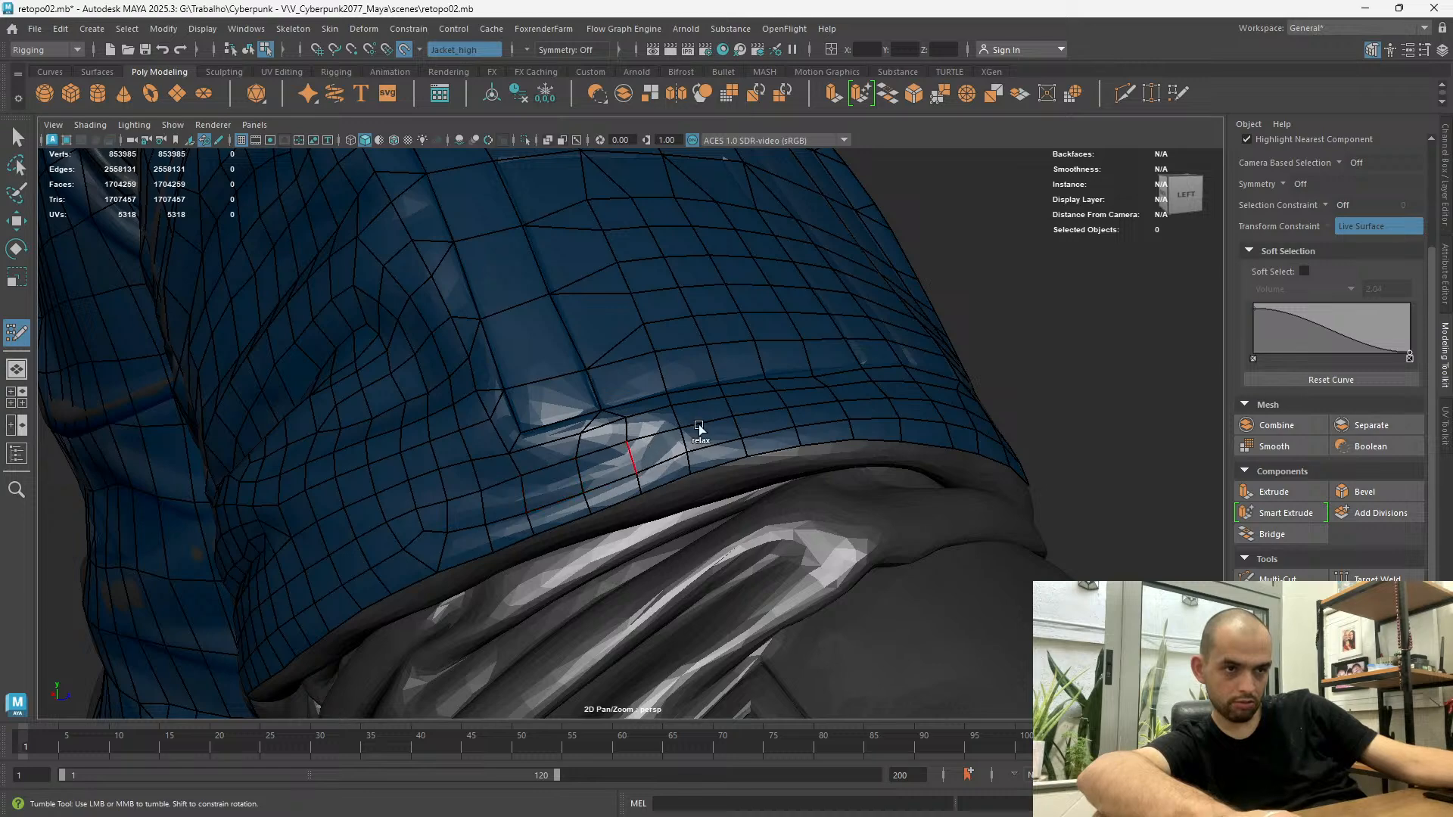
{"action": "mouse_move", "coordinate": [643, 447]}
{"action": "left_mouse_down", "text": "alt"}
{"action": "mouse_move", "coordinate": [552, 185]}
{"action": "mouse_move", "coordinate": [552, 459]}
{"action": "mouse_move", "coordinate": [565, 338]}
{"action": "mouse_move", "coordinate": [538, 347]}
{"action": "left_mouse_up", "text": "alt"}
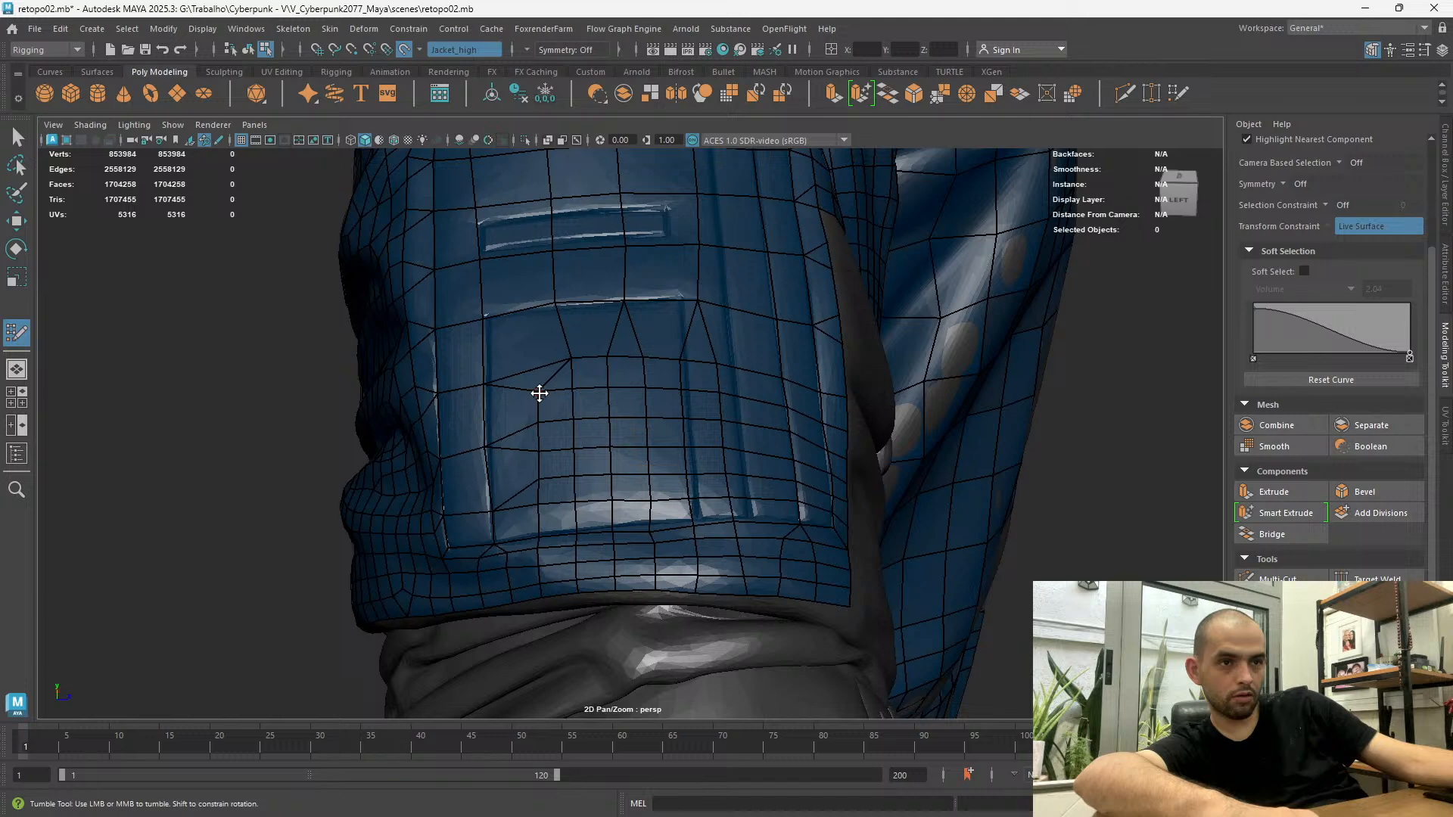
{"action": "right_click_drag", "start_coordinate": [571, 366], "coordinate": [578, 446], "text": "alt"}
{"action": "key", "text": "ctrl+z"}
{"action": "left_click_drag", "start_coordinate": [551, 315], "coordinate": [542, 589], "text": "alt"}
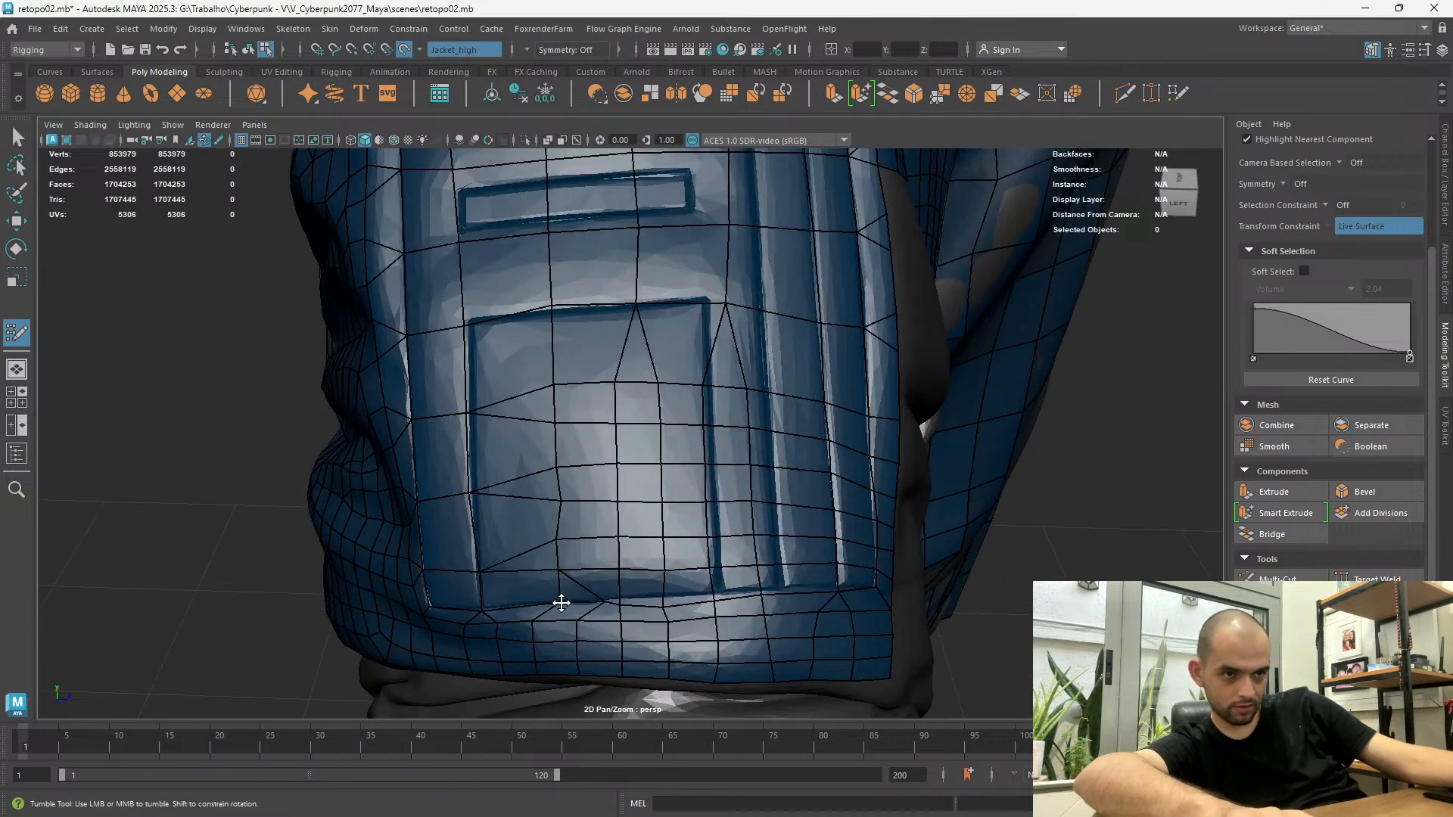
{"action": "left_click_drag", "start_coordinate": [577, 603], "coordinate": [561, 601]}
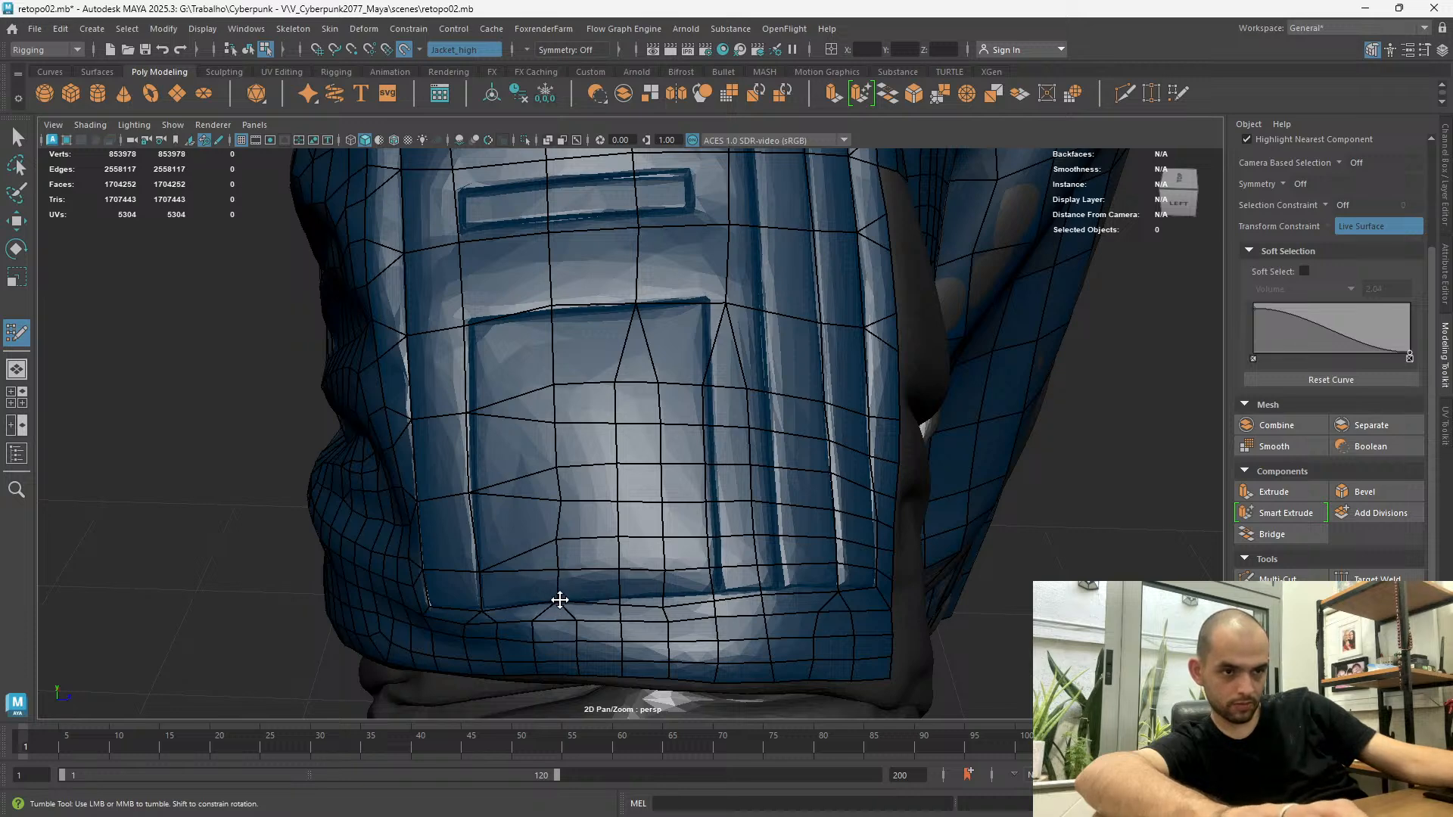
Merge the remaining doubled columns inside the large recess and beside the first groove, down to the lower seam
{"action": "scroll", "coordinate": [577, 595], "scroll_direction": "up", "scroll_amount": 2}
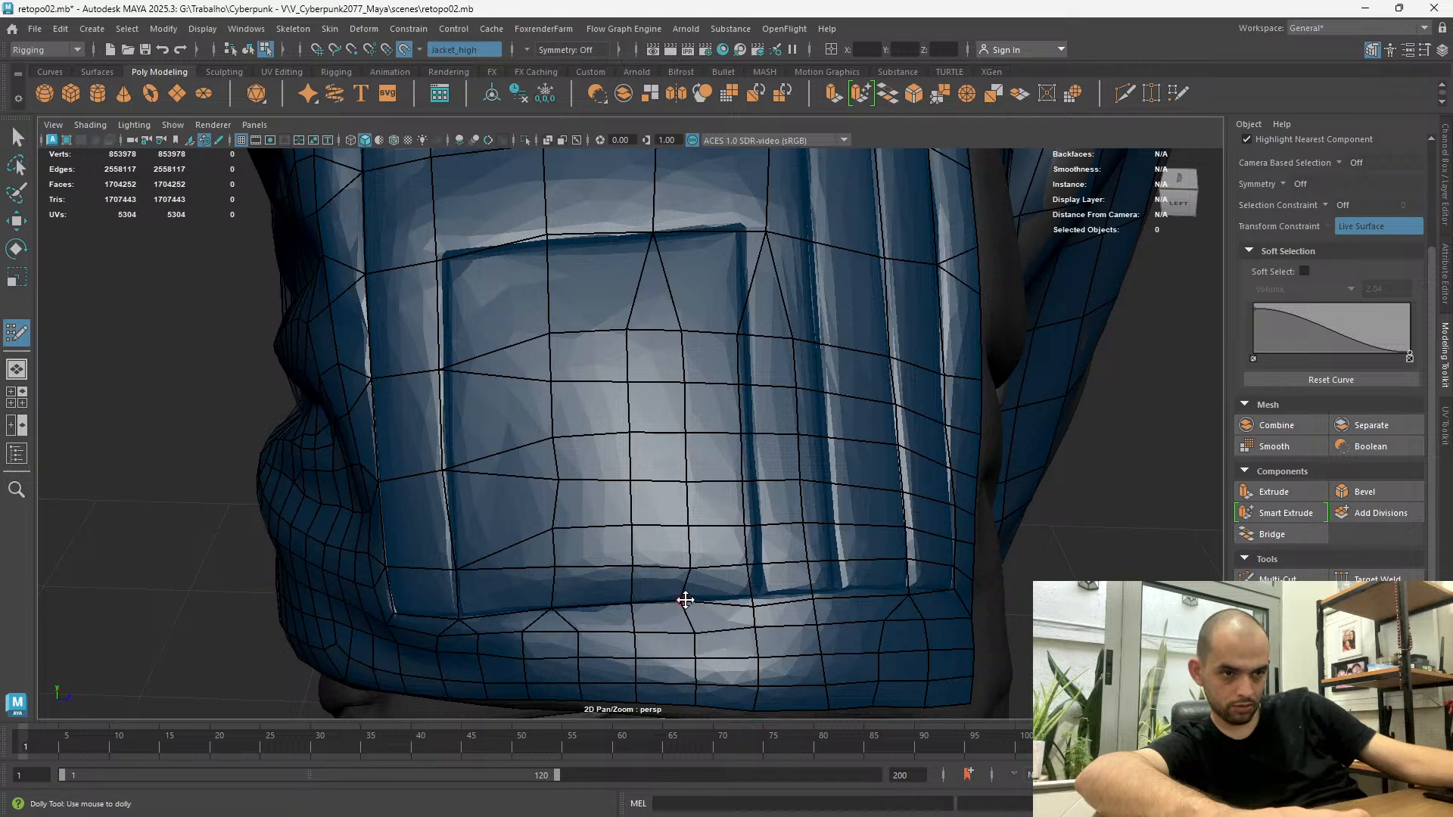
{"action": "left_click_drag", "start_coordinate": [633, 603], "coordinate": [684, 356]}
{"action": "right_click_drag", "start_coordinate": [684, 357], "coordinate": [659, 324], "text": "alt"}
{"action": "mouse_move", "coordinate": [715, 335]}
{"action": "left_mouse_down"}
{"action": "mouse_move", "coordinate": [687, 325]}
{"action": "mouse_move", "coordinate": [678, 403]}
{"action": "mouse_move", "coordinate": [691, 409]}
{"action": "left_mouse_up"}
{"action": "left_click_drag", "start_coordinate": [692, 411], "coordinate": [677, 445]}
{"action": "left_click_drag", "start_coordinate": [675, 444], "coordinate": [670, 477]}
{"action": "left_click_drag", "start_coordinate": [670, 478], "coordinate": [673, 511]}
{"action": "left_click_drag", "start_coordinate": [674, 511], "coordinate": [648, 540]}
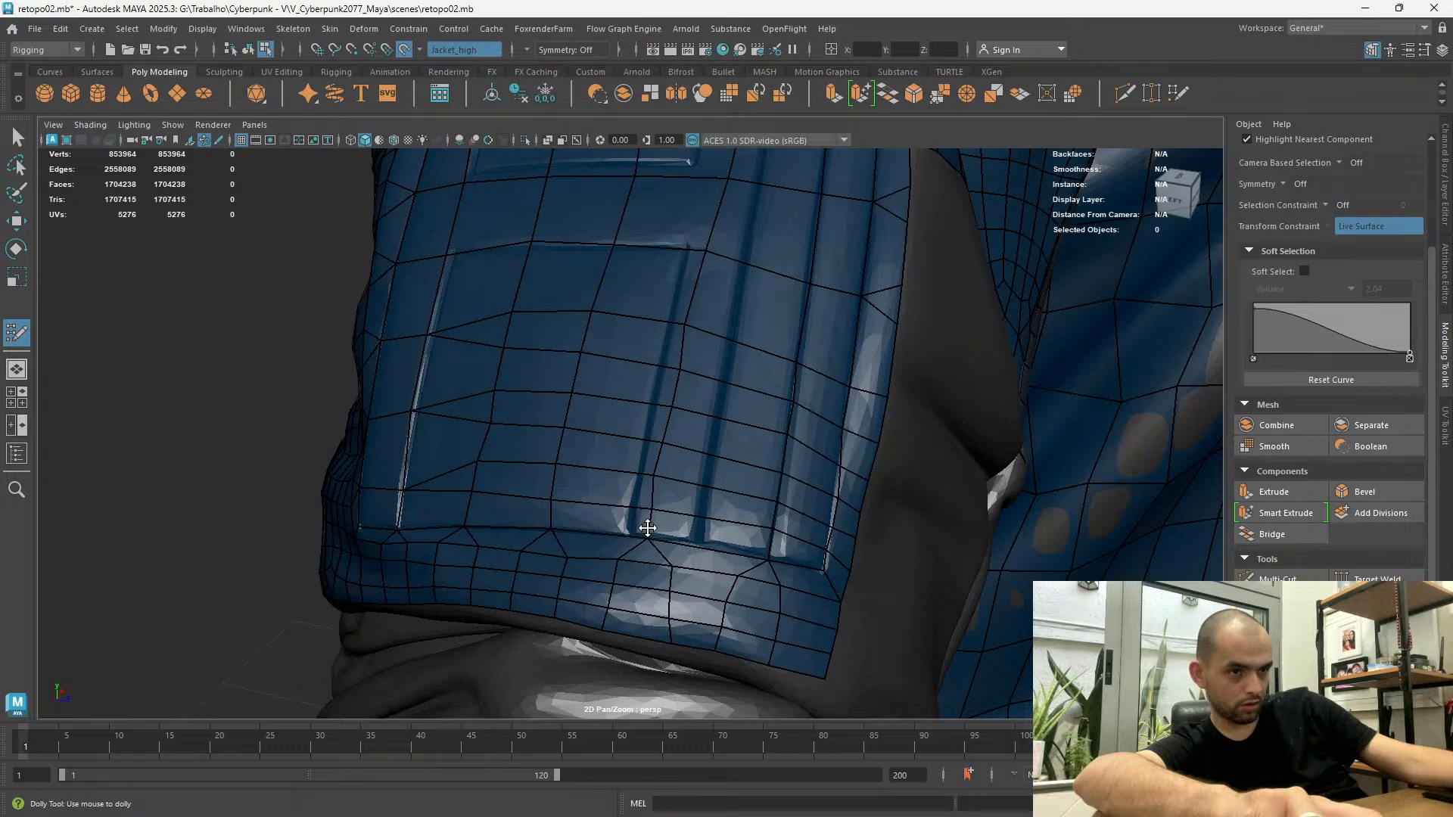
Merge the doubled row vertices along the next column inside the large recess, from the upper part down to its lower edge
{"action": "left_click_drag", "start_coordinate": [649, 533], "coordinate": [633, 464], "text": "alt"}
{"action": "right_click_drag", "start_coordinate": [633, 464], "coordinate": [594, 356], "text": "alt"}
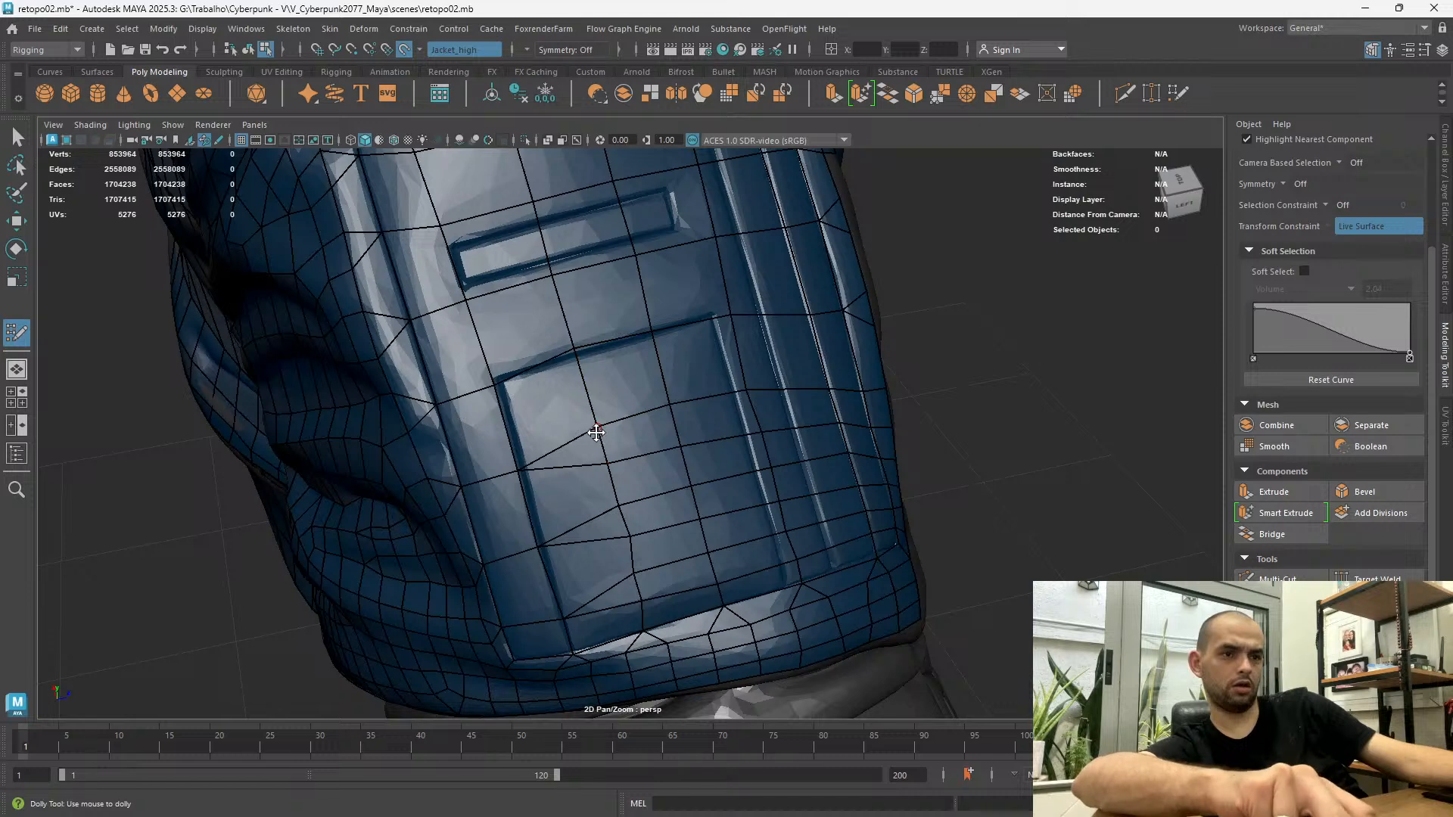
{"action": "left_click_drag", "start_coordinate": [608, 464], "coordinate": [601, 444]}
{"action": "mouse_move", "coordinate": [618, 503]}
{"action": "left_mouse_down"}
{"action": "mouse_move", "coordinate": [629, 536]}
{"action": "mouse_move", "coordinate": [624, 523]}
{"action": "left_mouse_up"}
{"action": "left_click_drag", "start_coordinate": [632, 574], "coordinate": [648, 603]}
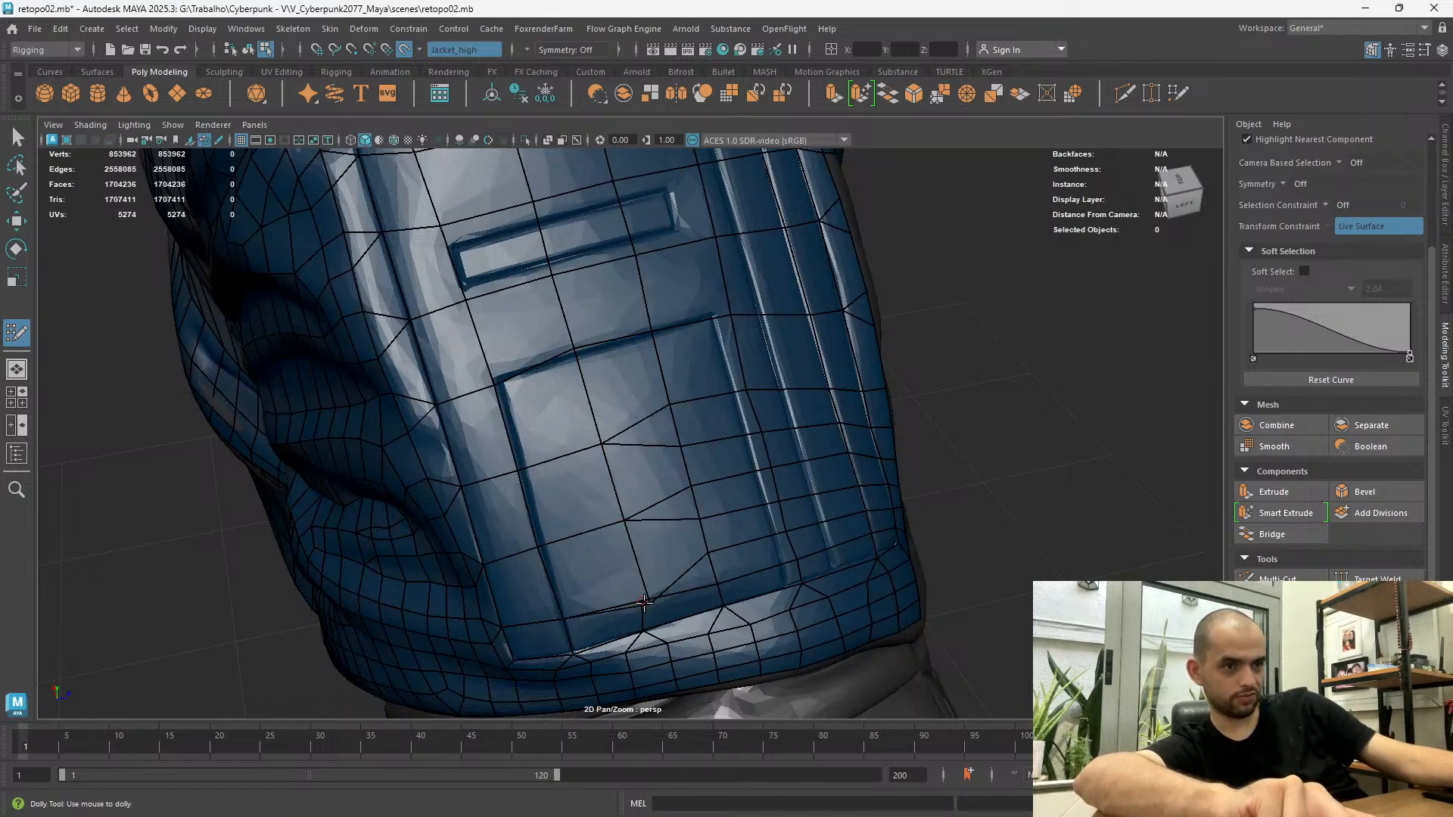
{"action": "left_click", "coordinate": [678, 587], "text": "ctrl+shift"}
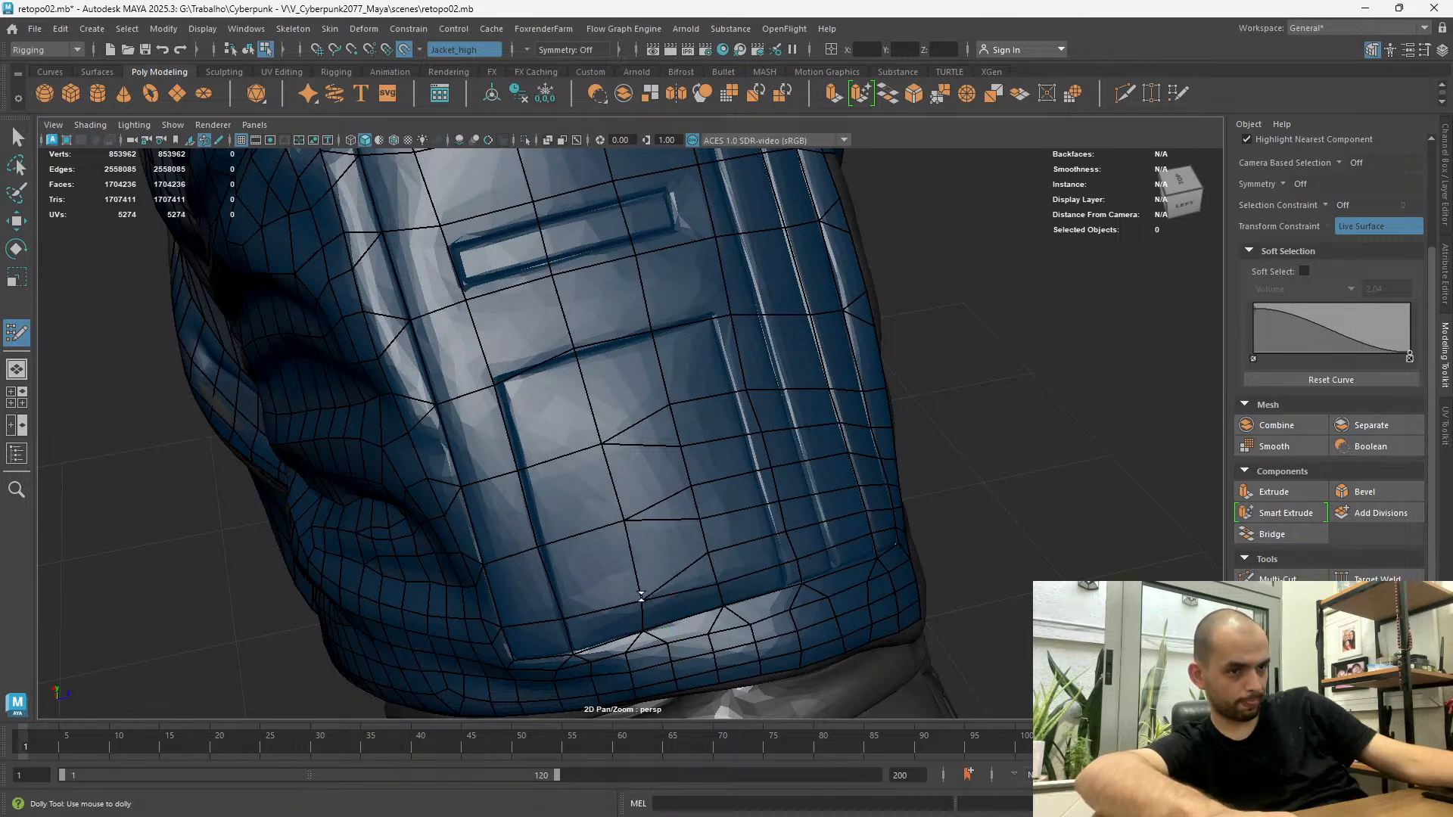
Merge the lowest doubled row pair from the large recess across the grooves, just above the lower seam
{"action": "mouse_move", "coordinate": [753, 529]}
{"action": "left_mouse_down", "text": "alt"}
{"action": "mouse_move", "coordinate": [606, 633]}
{"action": "mouse_move", "coordinate": [616, 641]}
{"action": "left_mouse_up", "text": "alt"}
{"action": "mouse_move", "coordinate": [701, 625]}
{"action": "left_mouse_down"}
{"action": "mouse_move", "coordinate": [705, 645]}
{"action": "mouse_move", "coordinate": [709, 616]}
{"action": "left_mouse_up"}
{"action": "left_click", "coordinate": [731, 614], "text": "ctrl+shift"}
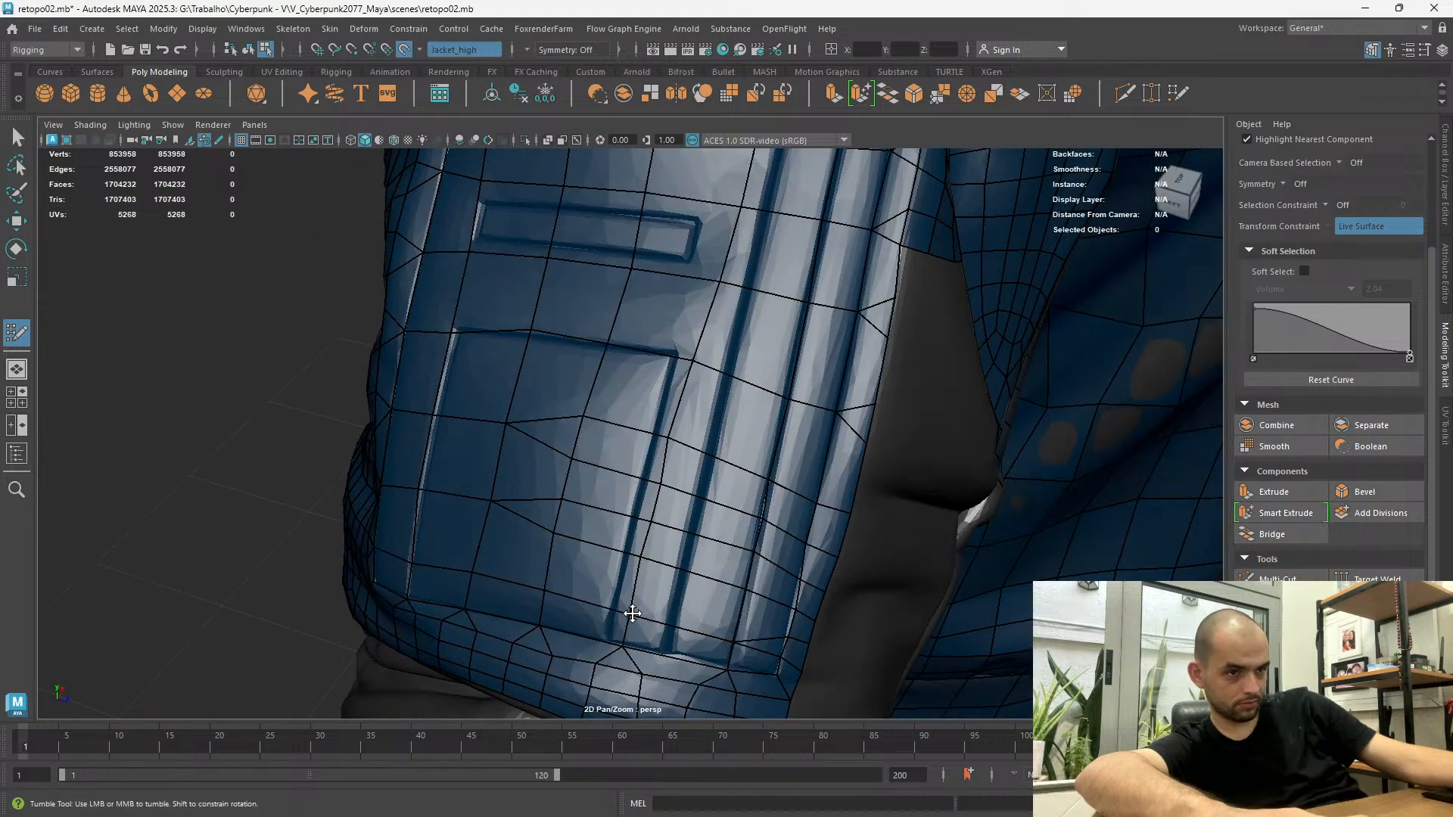
{"action": "left_click_drag", "start_coordinate": [628, 625], "coordinate": [714, 594], "text": "alt"}
{"action": "left_click", "coordinate": [702, 644], "text": "ctrl+shift"}
{"action": "left_click_drag", "start_coordinate": [706, 638], "coordinate": [538, 560], "text": "alt"}
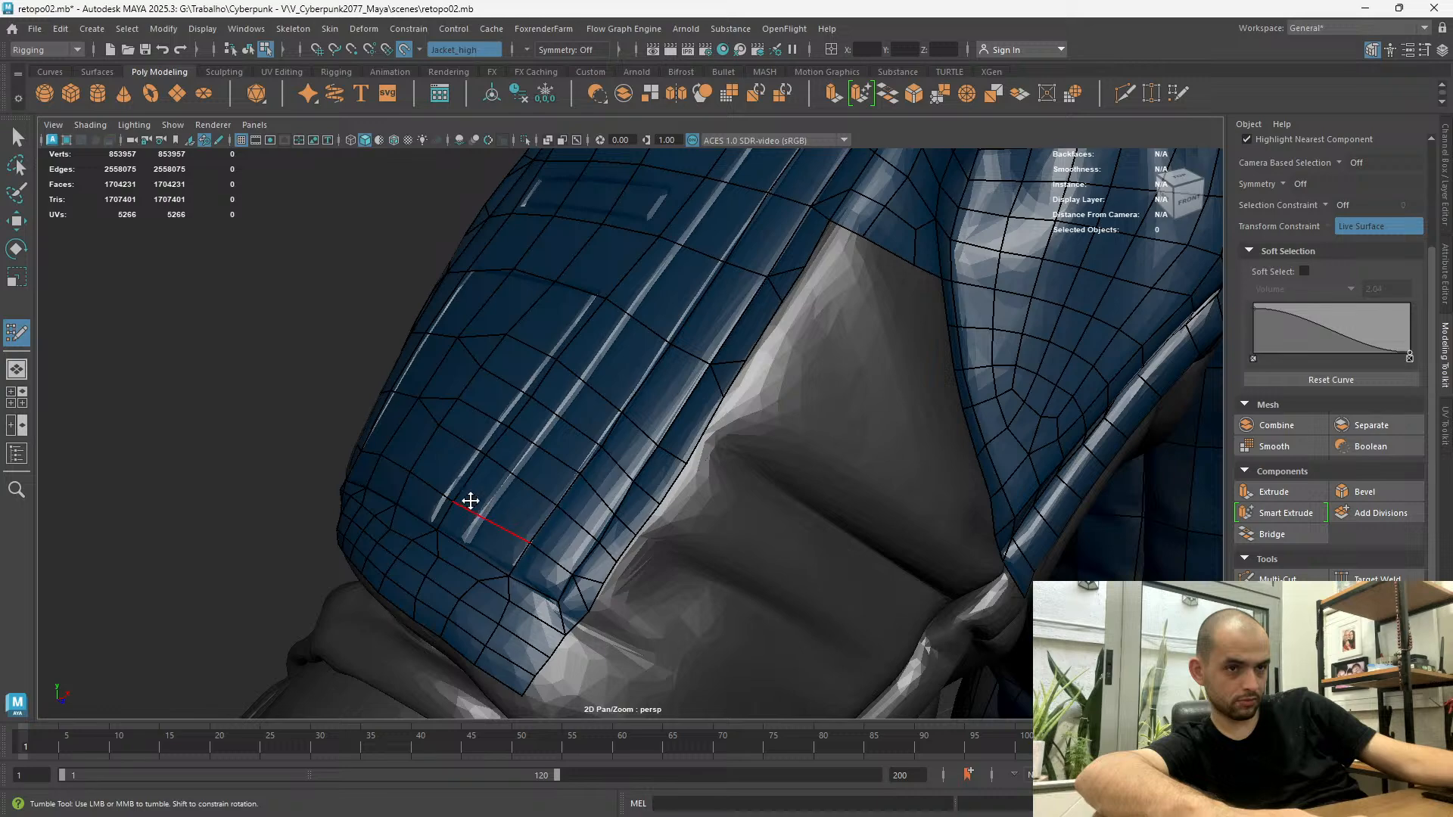
Merge the middle doubled row pair from the large recess's groove-side edge across the grooves toward the open edge
{"action": "left_click_drag", "start_coordinate": [445, 477], "coordinate": [477, 511], "text": "alt"}
{"action": "left_click_drag", "start_coordinate": [493, 461], "coordinate": [520, 437], "text": "alt"}
{"action": "right_click_drag", "start_coordinate": [520, 437], "coordinate": [477, 412], "text": "alt"}
{"action": "left_click_drag", "start_coordinate": [477, 412], "coordinate": [524, 575], "text": "alt"}
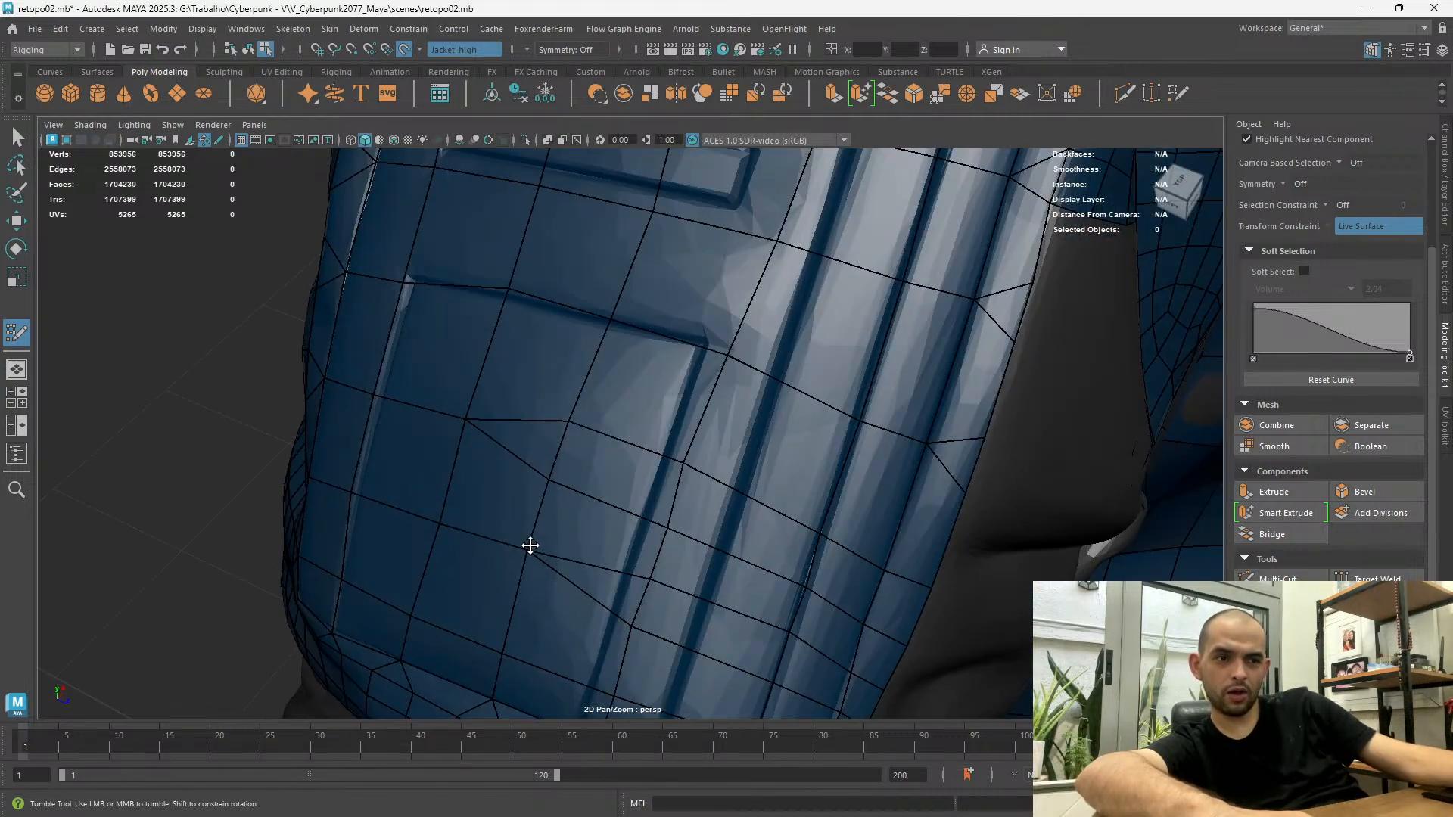
{"action": "left_click_drag", "start_coordinate": [642, 592], "coordinate": [614, 483]}
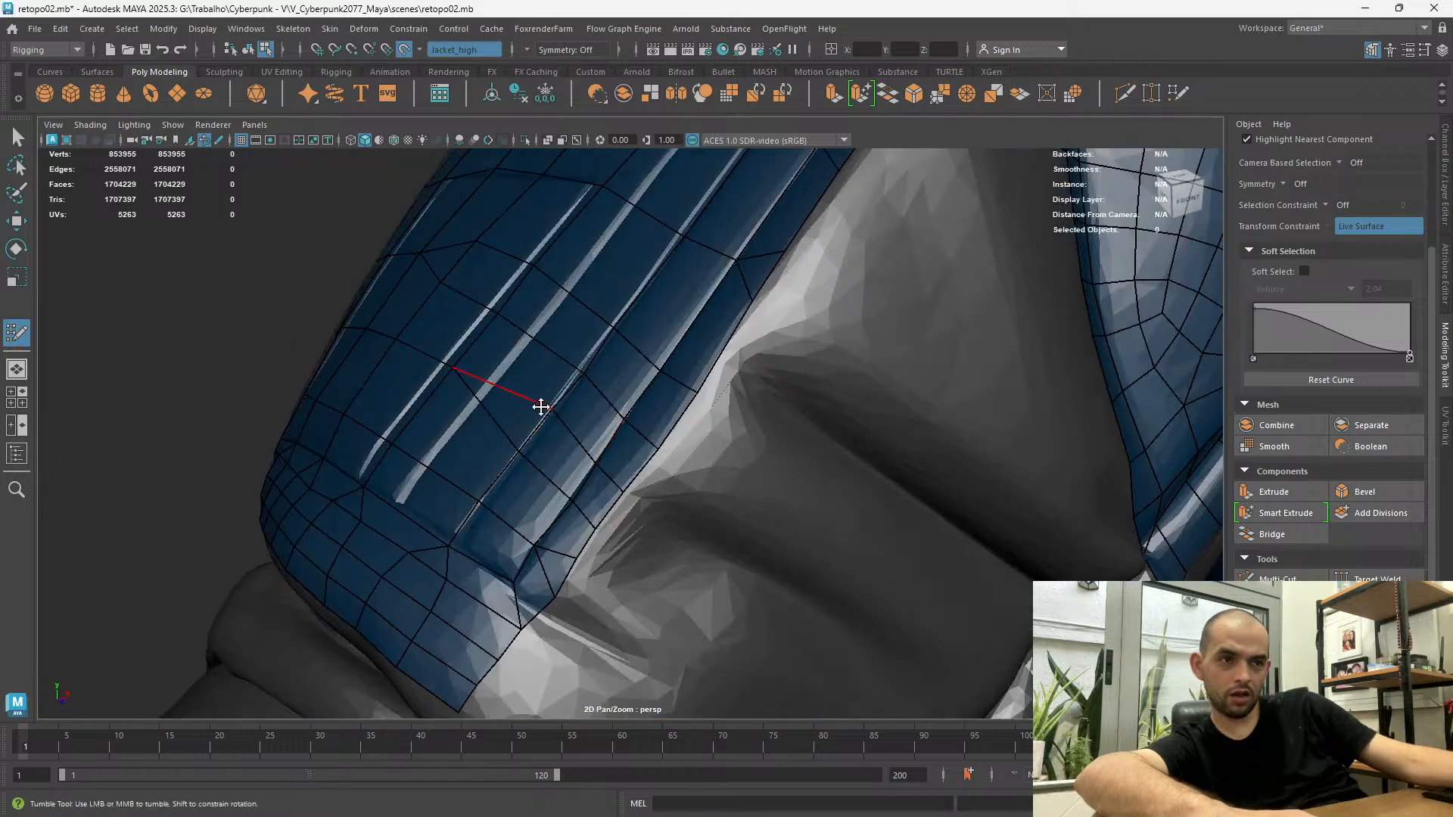
{"action": "left_click_drag", "start_coordinate": [513, 453], "coordinate": [540, 425]}
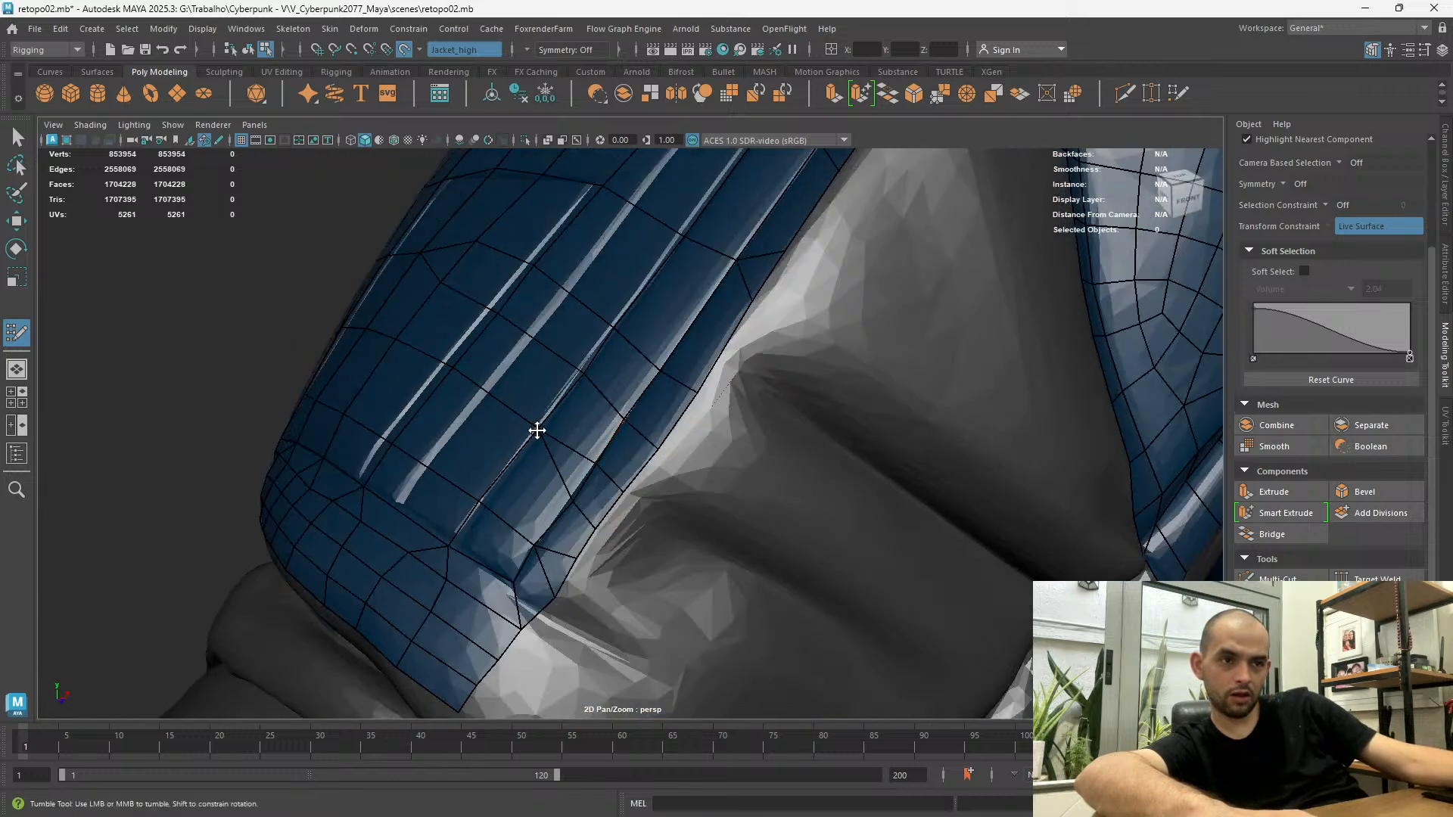
{"action": "left_click_drag", "start_coordinate": [573, 496], "coordinate": [589, 486]}
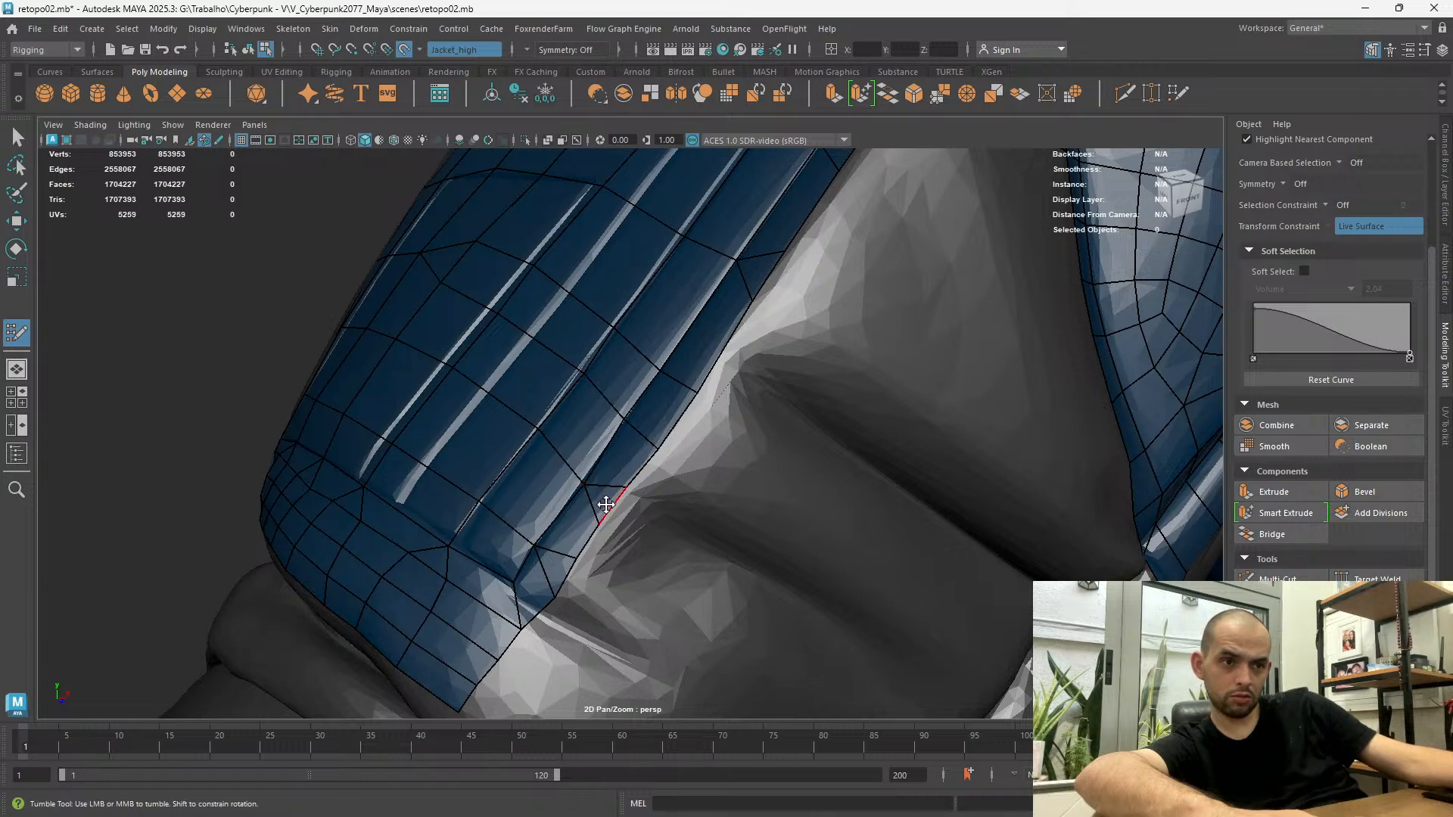
Merge the upper doubled row pair from inside the large recess across the grooves toward the open edge
{"action": "left_click_drag", "start_coordinate": [616, 504], "coordinate": [492, 394], "text": "alt"}
{"action": "scroll", "coordinate": [462, 351], "scroll_direction": "up", "scroll_amount": 4}
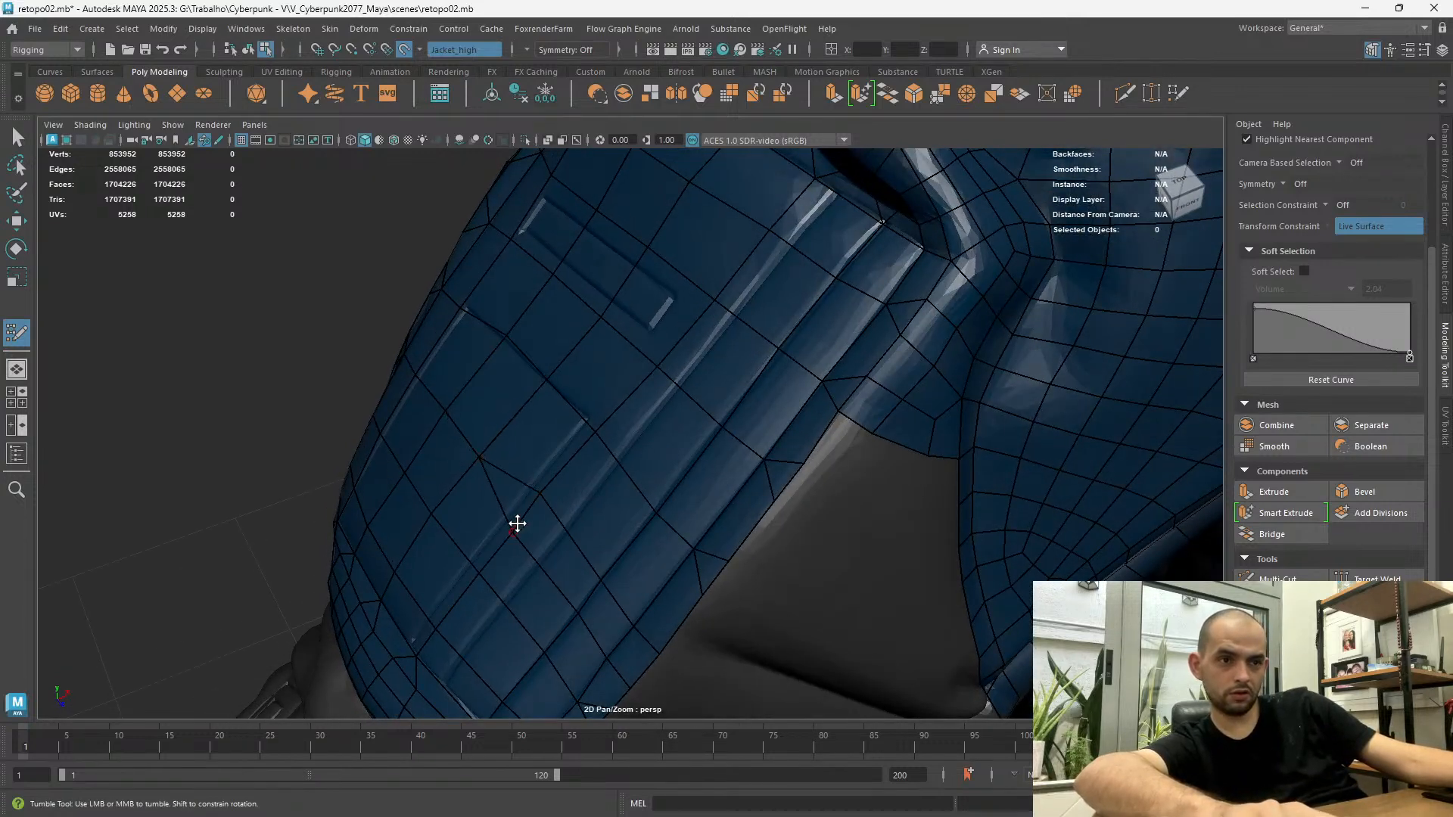
{"action": "left_click_drag", "start_coordinate": [538, 500], "coordinate": [524, 517]}
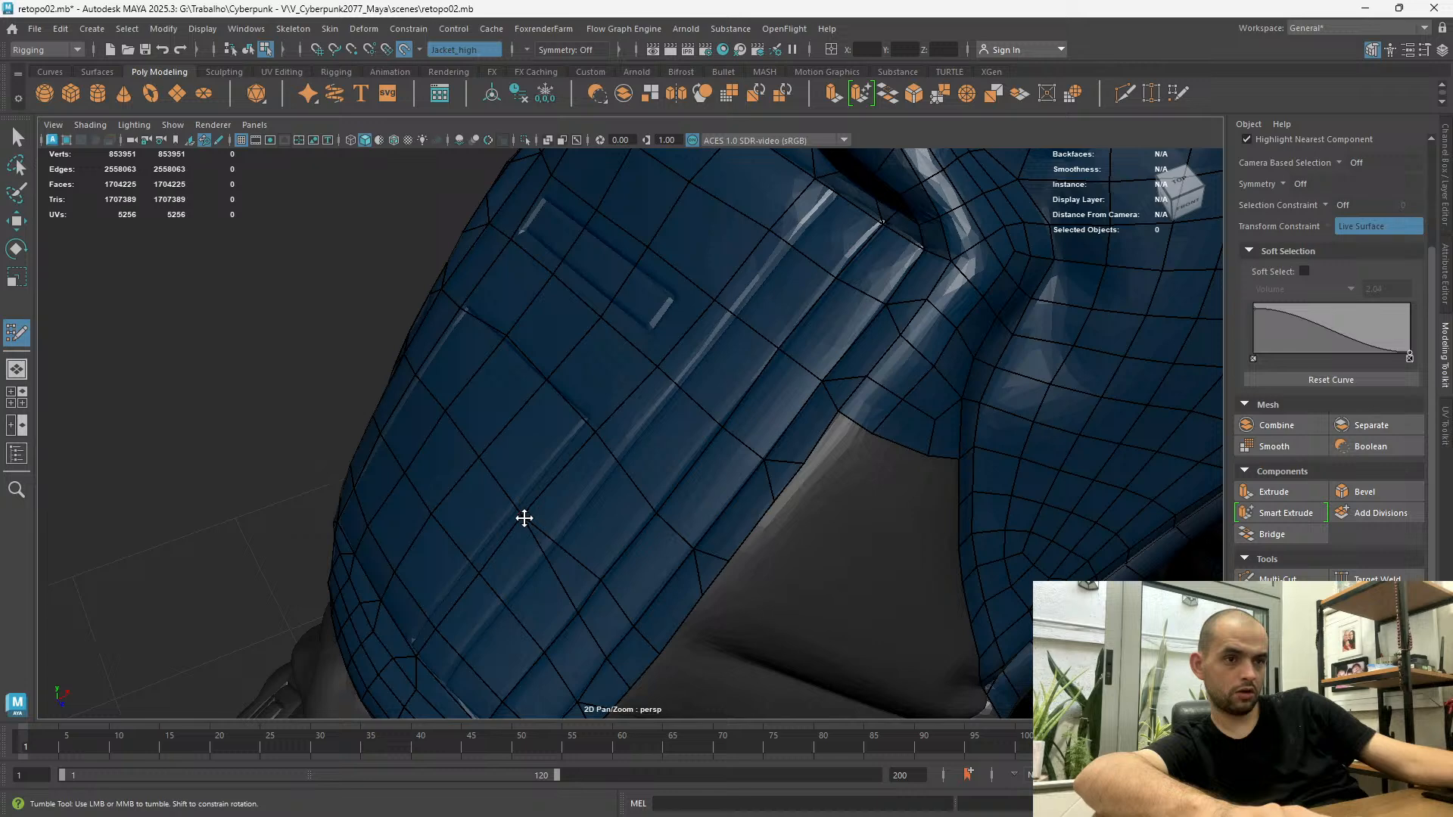
{"action": "left_click", "coordinate": [571, 603], "text": "ctrl+shift"}
{"action": "mouse_move", "coordinate": [594, 580]}
{"action": "left_mouse_down"}
{"action": "mouse_move", "coordinate": [583, 593]}
{"action": "mouse_move", "coordinate": [712, 627]}
{"action": "left_mouse_up"}
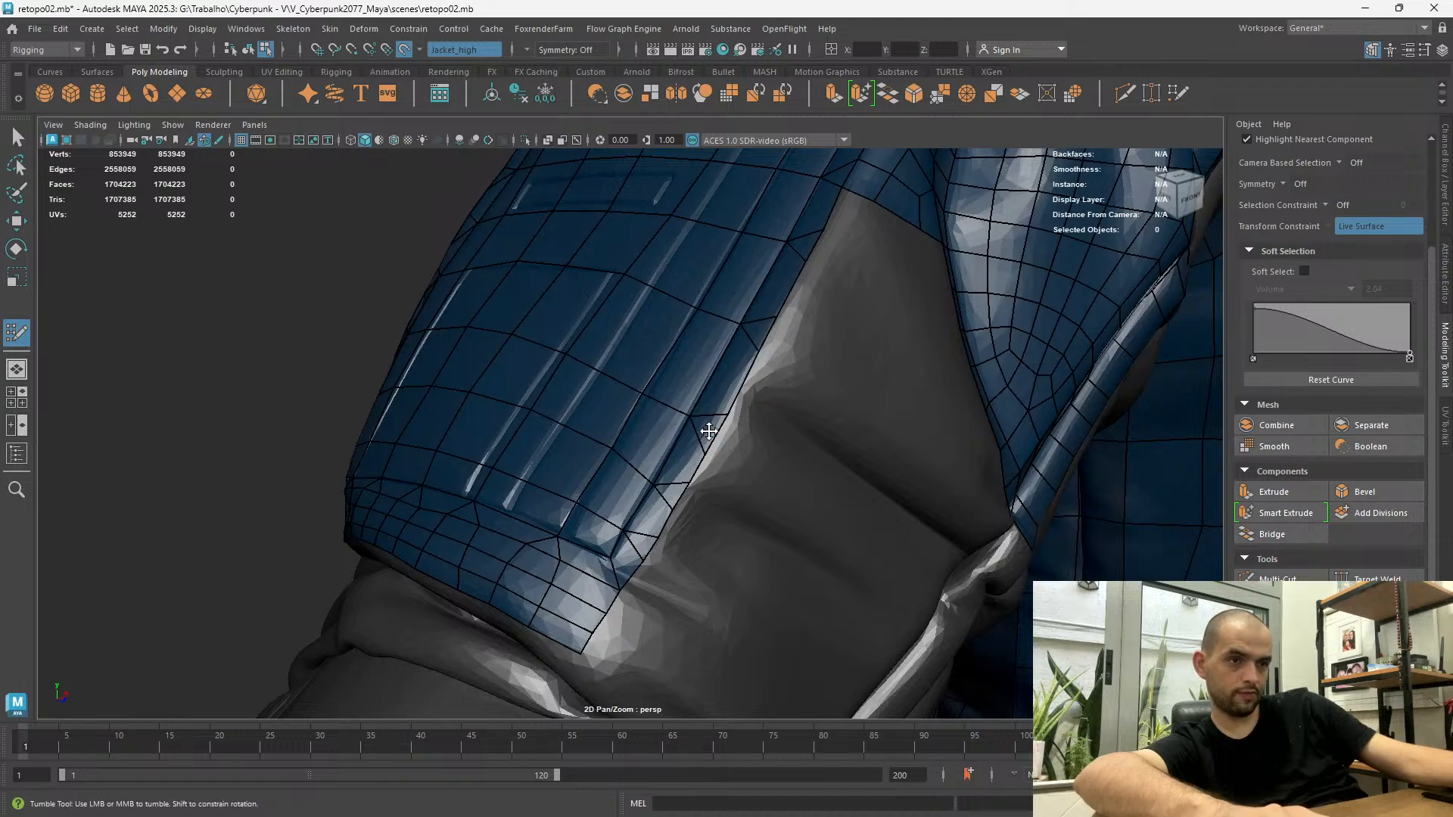
Exit Quad Draw, save the scene, and reactivate Quad Draw on the jacket mesh
{"action": "mouse_move", "coordinate": [729, 436]}
{"action": "left_mouse_down", "text": "alt"}
{"action": "mouse_move", "coordinate": [759, 484]}
{"action": "mouse_move", "coordinate": [902, 558]}
{"action": "mouse_move", "coordinate": [787, 428]}
{"action": "mouse_move", "coordinate": [558, 321]}
{"action": "mouse_move", "coordinate": [659, 401]}
{"action": "mouse_move", "coordinate": [635, 519]}
{"action": "mouse_move", "coordinate": [574, 351]}
{"action": "mouse_move", "coordinate": [672, 399]}
{"action": "mouse_move", "coordinate": [624, 447]}
{"action": "left_mouse_up", "text": "alt"}
{"action": "scroll", "coordinate": [787, 428], "scroll_direction": "down", "scroll_amount": 2}
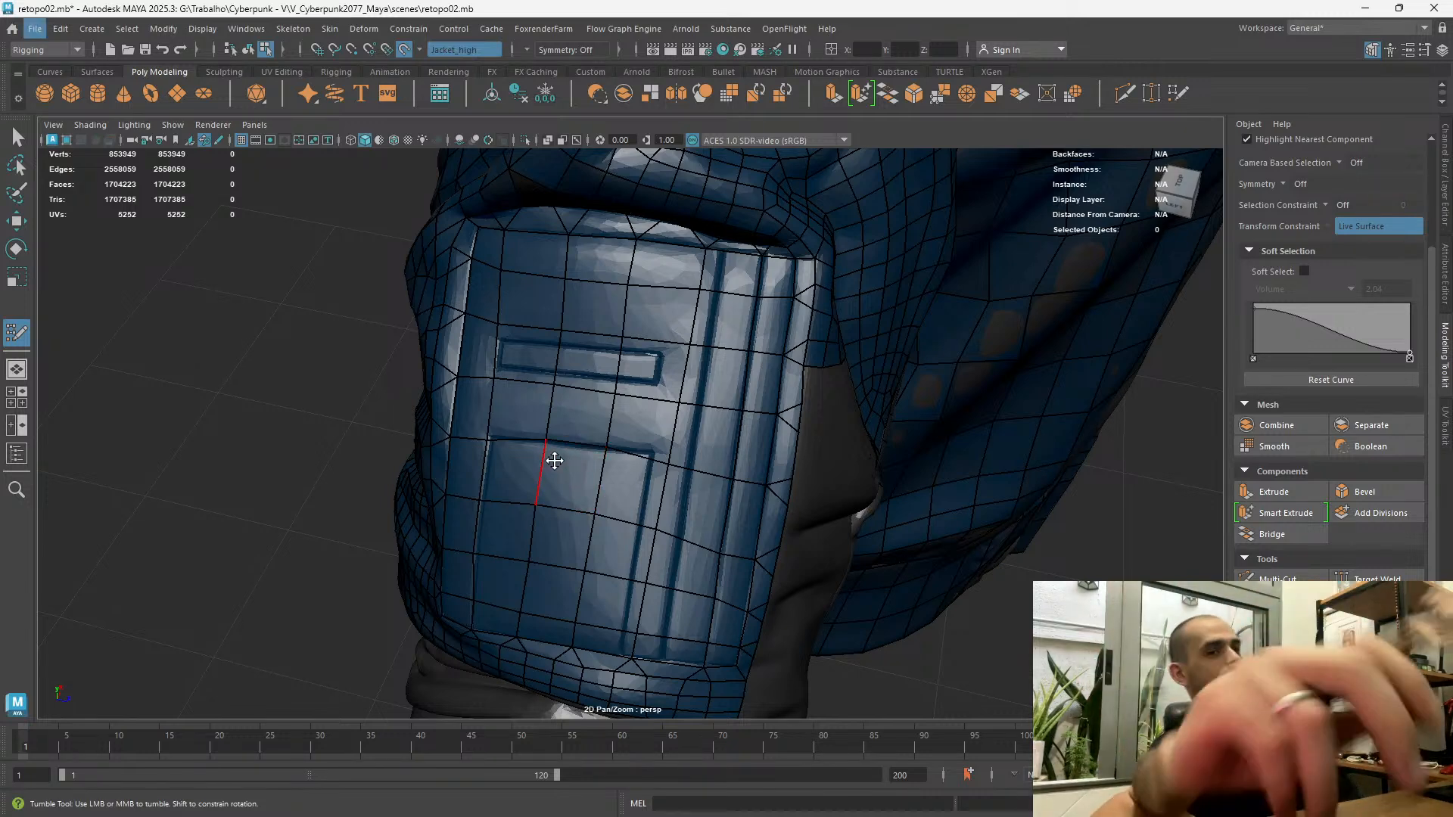
{"action": "mouse_move", "coordinate": [693, 261]}
{"action": "left_mouse_down", "text": "alt"}
{"action": "mouse_move", "coordinate": [690, 317]}
{"action": "mouse_move", "coordinate": [603, 389]}
{"action": "mouse_move", "coordinate": [655, 386]}
{"action": "left_mouse_up", "text": "alt"}
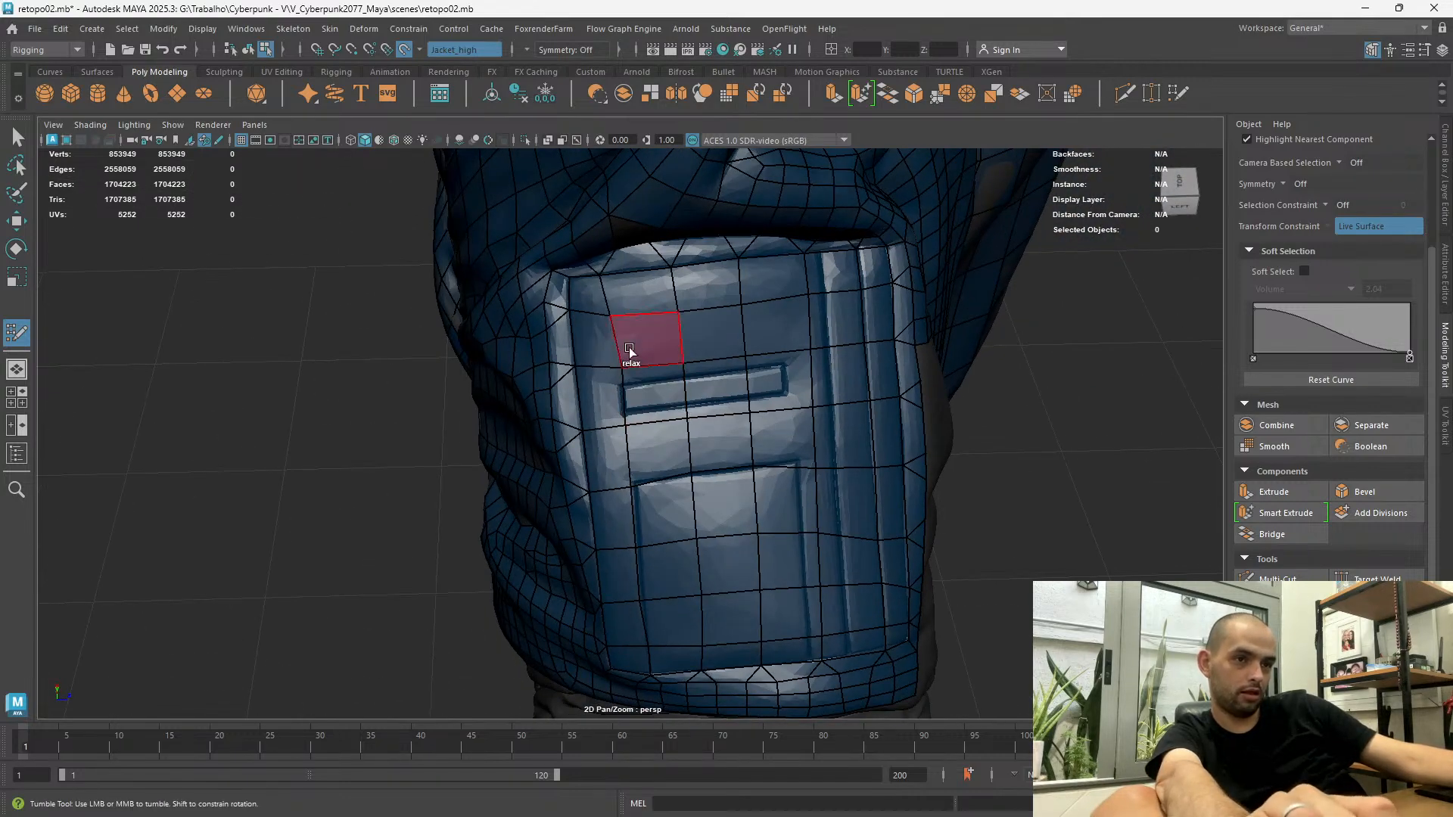
{"action": "left_click_drag", "start_coordinate": [843, 552], "coordinate": [693, 429], "text": "alt"}
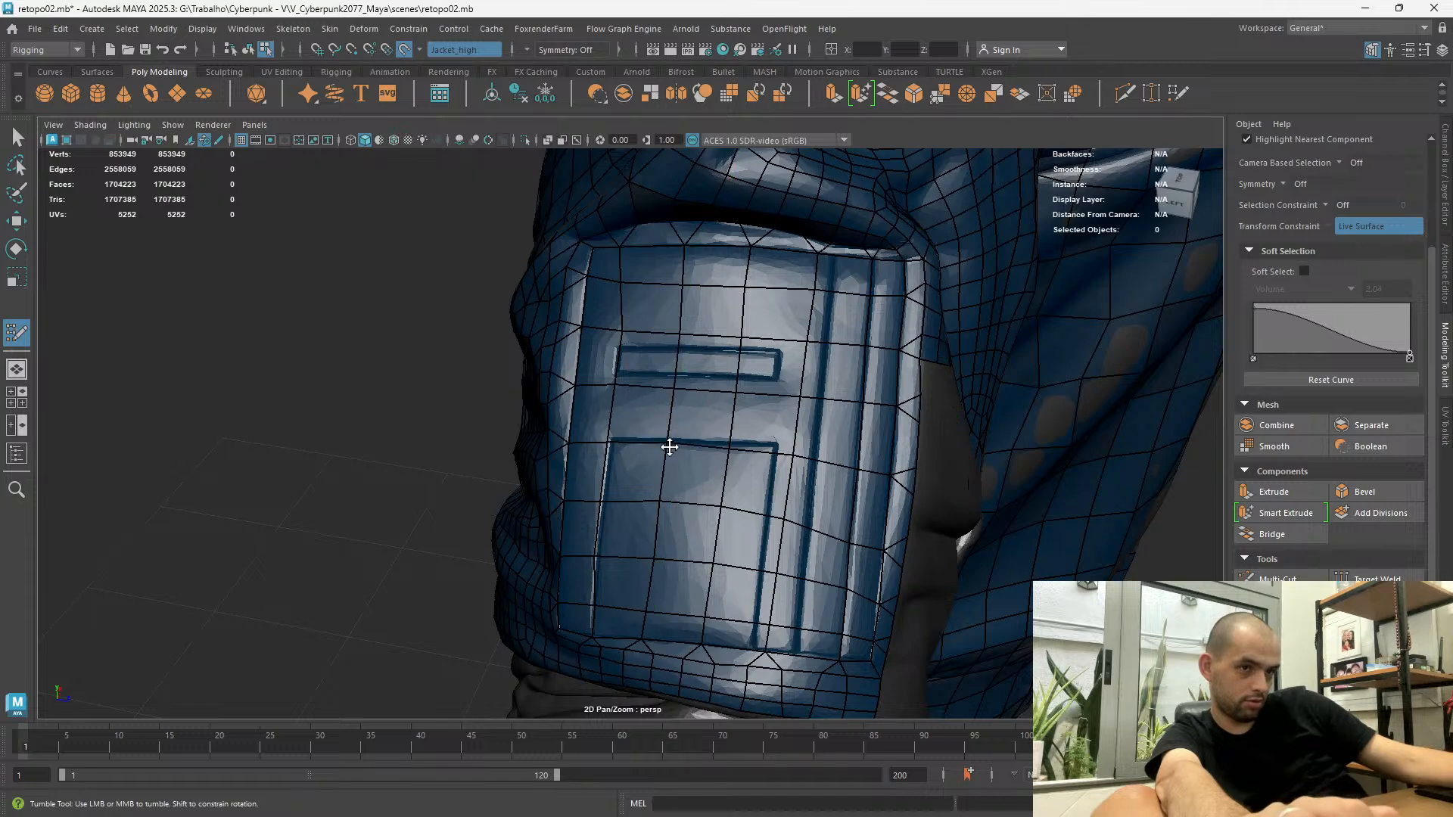
{"action": "mouse_move", "coordinate": [678, 395]}
{"action": "left_mouse_down", "text": "alt"}
{"action": "mouse_move", "coordinate": [707, 395]}
{"action": "mouse_move", "coordinate": [716, 367]}
{"action": "mouse_move", "coordinate": [691, 348]}
{"action": "mouse_move", "coordinate": [693, 366]}
{"action": "mouse_move", "coordinate": [597, 377]}
{"action": "mouse_move", "coordinate": [535, 308]}
{"action": "mouse_move", "coordinate": [669, 429]}
{"action": "mouse_move", "coordinate": [577, 357]}
{"action": "left_mouse_up", "text": "alt"}
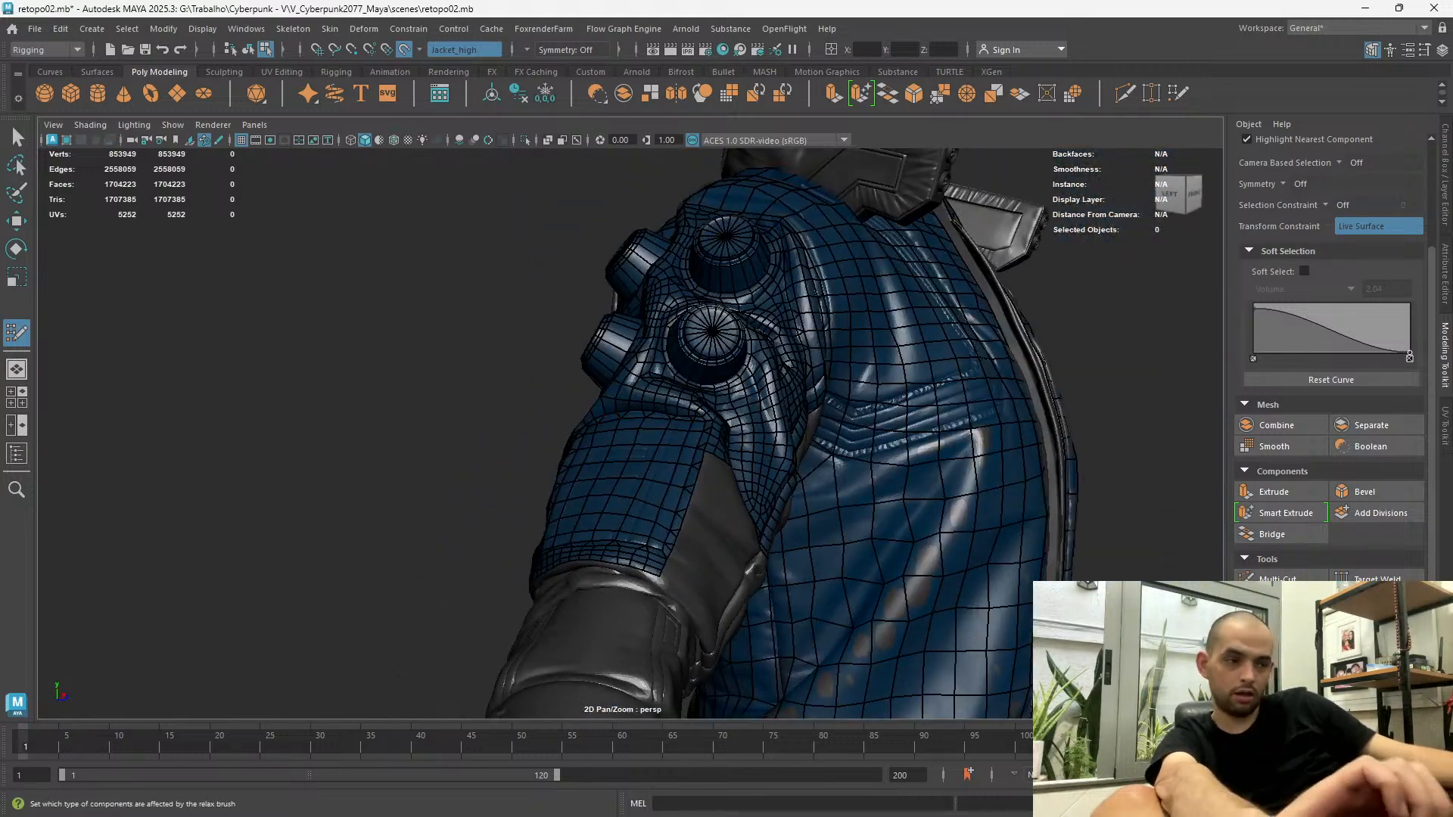
{"action": "key", "text": "q"}
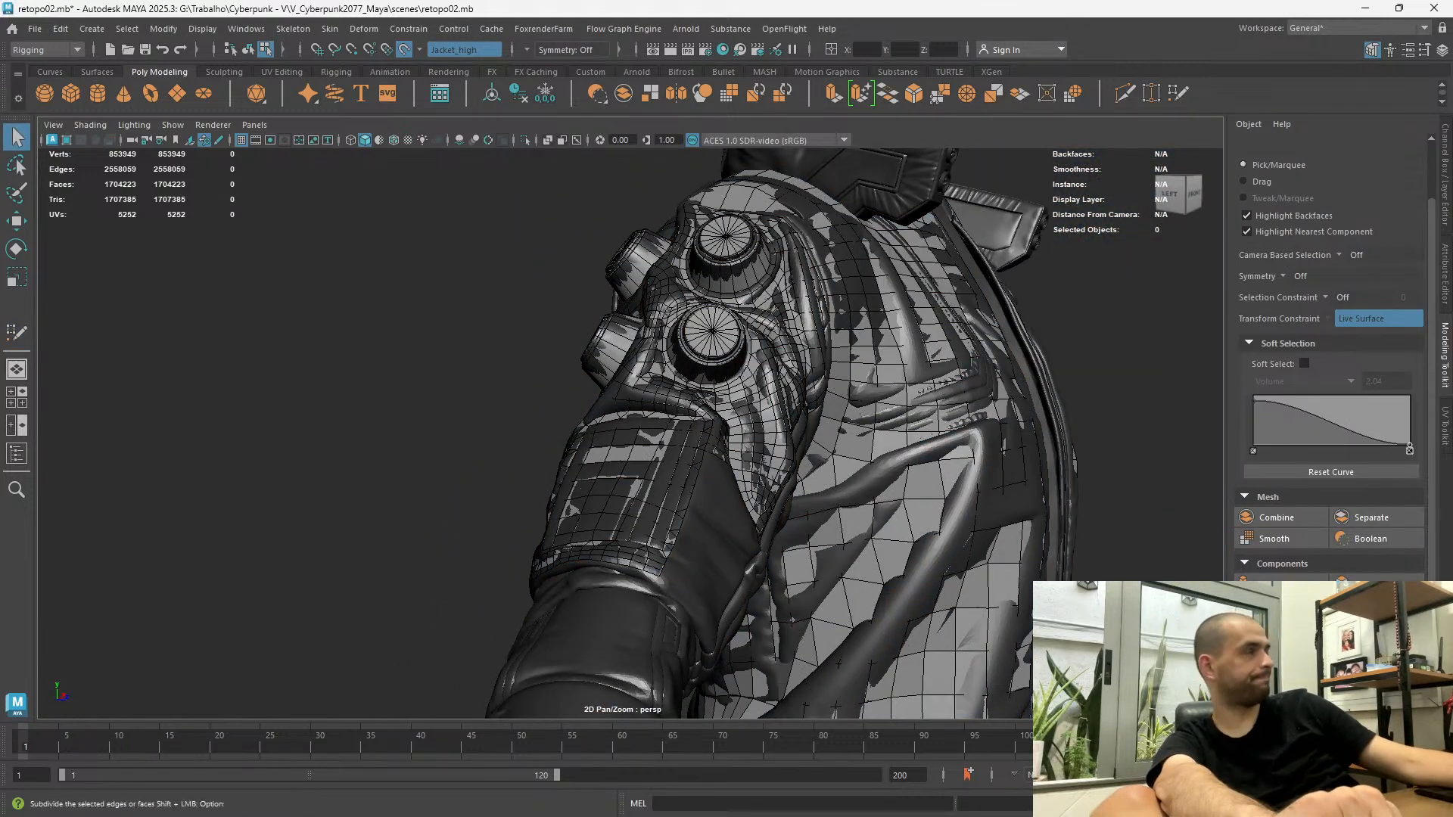
{"action": "left_click_drag", "start_coordinate": [698, 657], "coordinate": [558, 452], "text": "alt"}
{"action": "left_click", "coordinate": [35, 28]}
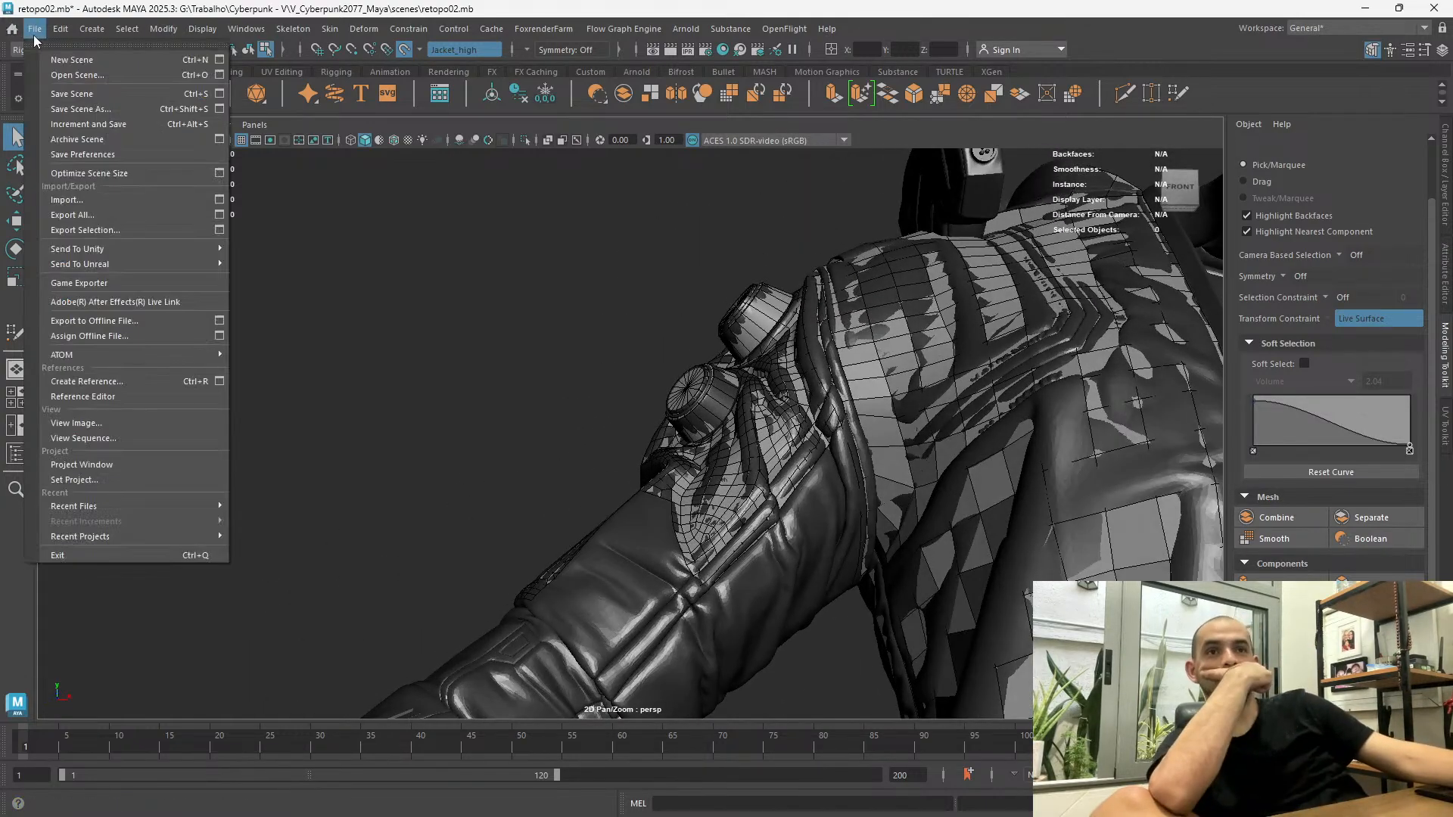
{"action": "left_click", "coordinate": [124, 93]}
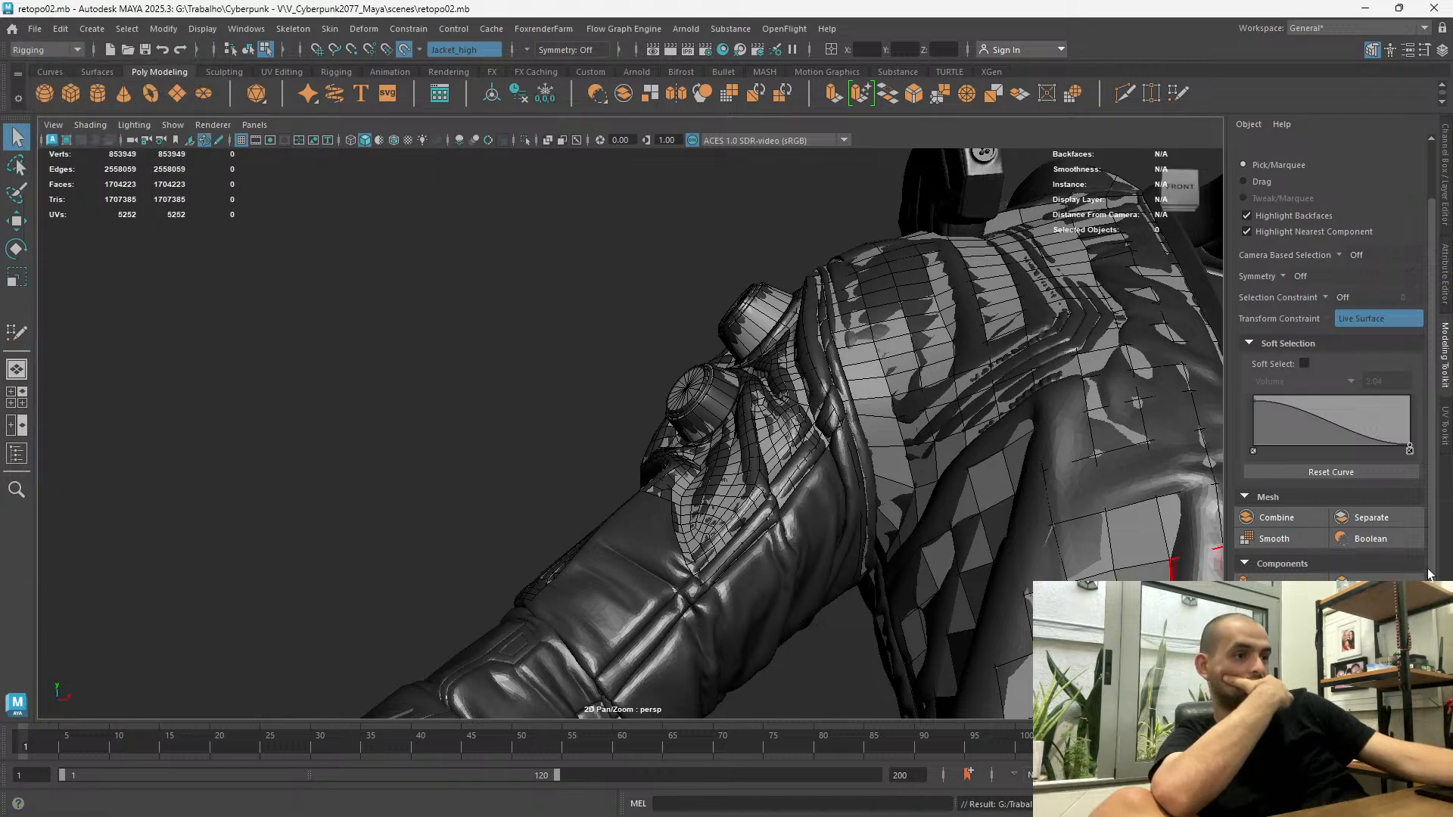
{"action": "left_click", "coordinate": [1373, 672]}
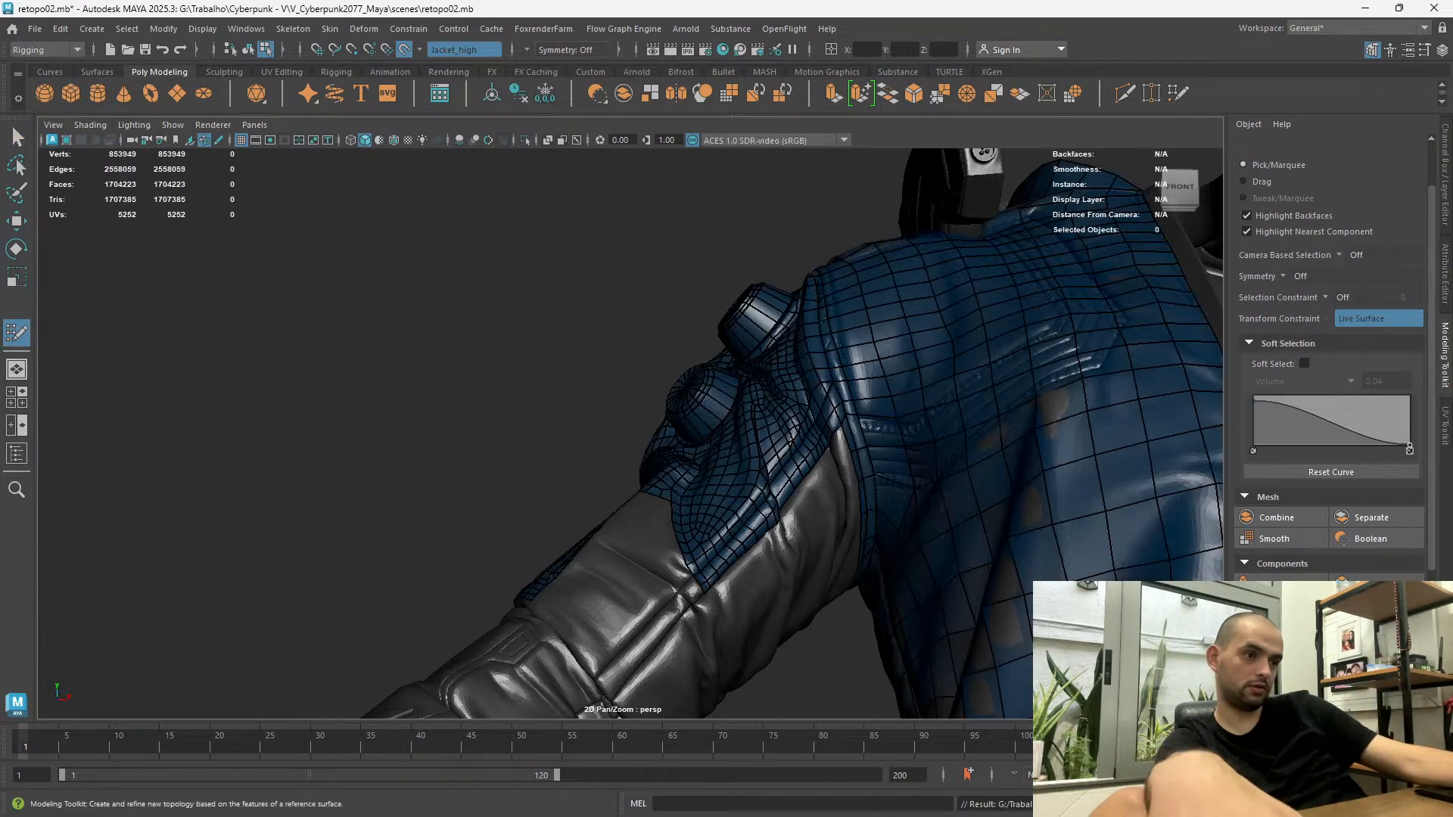
Enable soft selection for the Quad Draw mesh over the sleeve panel
{"action": "middle_click_drag", "start_coordinate": [701, 305], "coordinate": [678, 214], "text": "alt"}
{"action": "mouse_move", "coordinate": [670, 214]}
{"action": "left_mouse_down", "text": "alt"}
{"action": "mouse_move", "coordinate": [892, 237]}
{"action": "mouse_move", "coordinate": [739, 337]}
{"action": "mouse_move", "coordinate": [775, 538]}
{"action": "mouse_move", "coordinate": [900, 442]}
{"action": "mouse_move", "coordinate": [1205, 497]}
{"action": "mouse_move", "coordinate": [616, 431]}
{"action": "mouse_move", "coordinate": [738, 430]}
{"action": "mouse_move", "coordinate": [714, 464]}
{"action": "mouse_move", "coordinate": [745, 458]}
{"action": "mouse_move", "coordinate": [730, 438]}
{"action": "left_mouse_up", "text": "alt"}
{"action": "scroll", "coordinate": [729, 438], "scroll_direction": "up", "scroll_amount": 4}
{"action": "scroll", "coordinate": [784, 496], "scroll_direction": "down", "scroll_amount": 1}
{"action": "left_click_drag", "start_coordinate": [783, 497], "coordinate": [769, 458], "text": "alt"}
{"action": "left_click", "coordinate": [576, 426]}
{"action": "key", "text": "b"}
{"action": "left_click_drag", "start_coordinate": [575, 426], "coordinate": [684, 473], "text": "alt"}
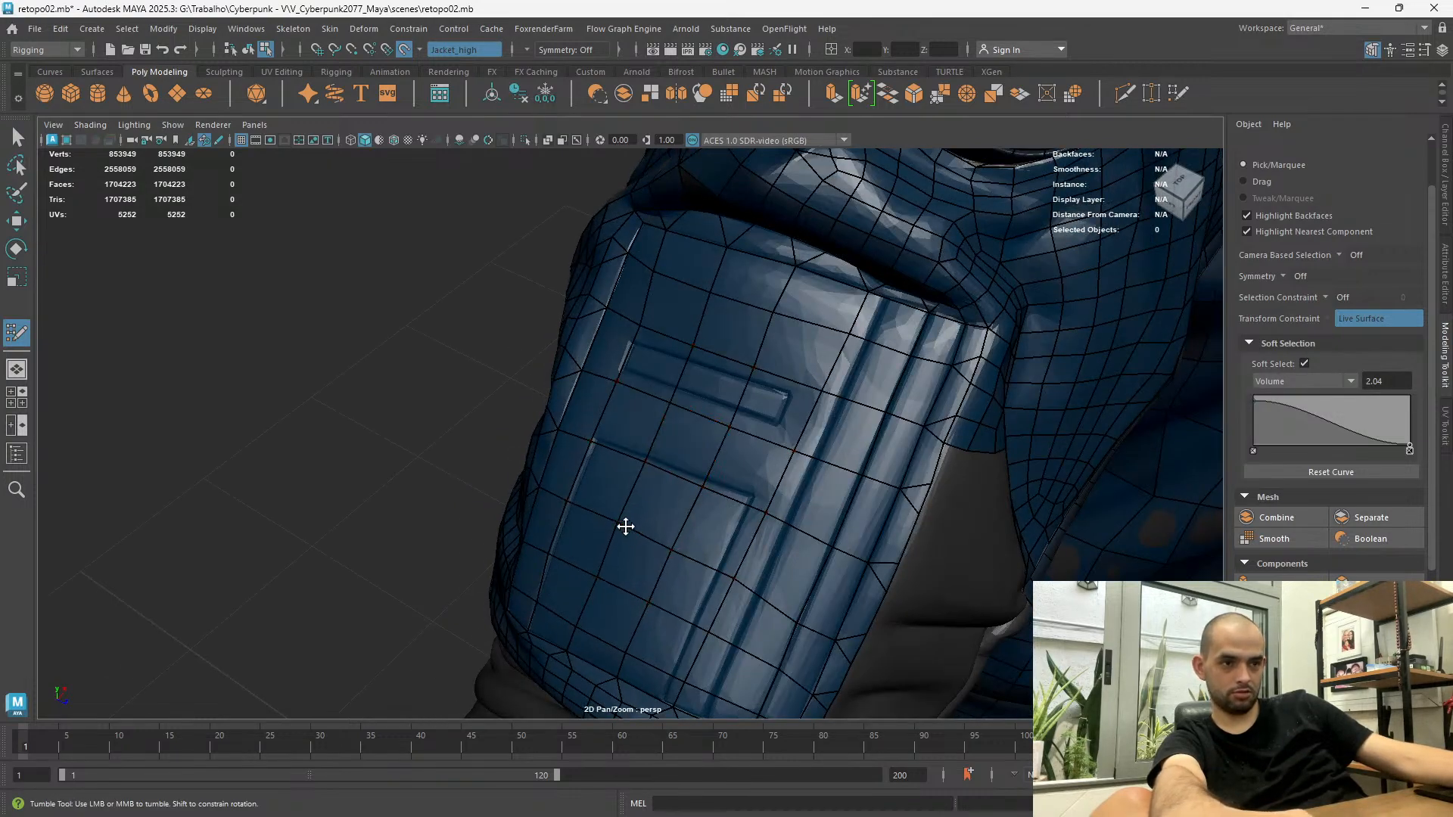
Examine the reduced sleeve panel and the uncovered sleeve areas around it from the front to the back
{"action": "left_click_drag", "start_coordinate": [617, 529], "coordinate": [599, 480], "text": "alt"}
{"action": "left_click_drag", "start_coordinate": [715, 511], "coordinate": [724, 548], "text": "alt"}
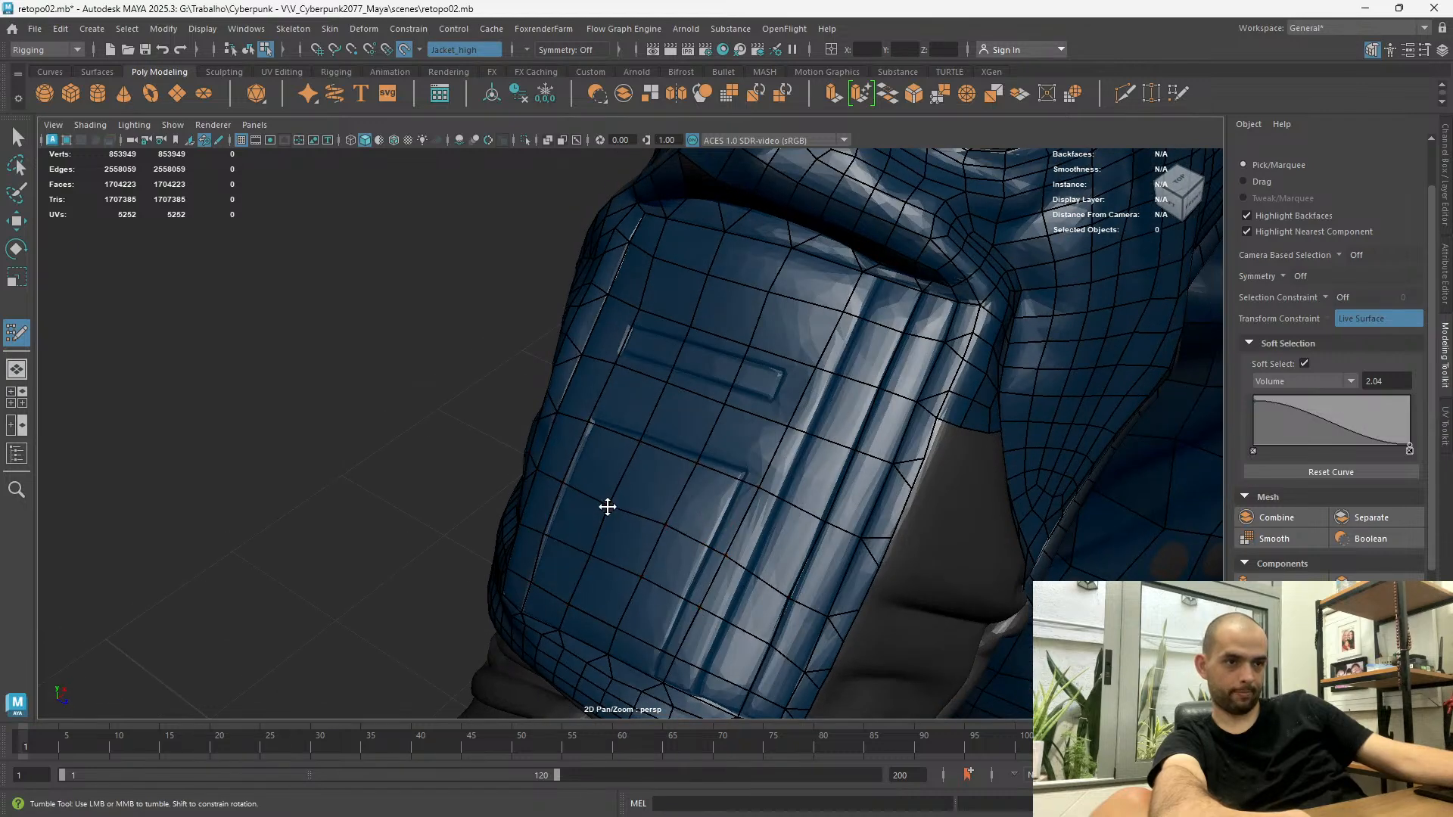
{"action": "scroll", "coordinate": [706, 542], "scroll_direction": "down", "scroll_amount": 6}
{"action": "left_click_drag", "start_coordinate": [769, 489], "coordinate": [720, 441], "text": "alt"}
{"action": "left_click", "coordinate": [724, 448]}
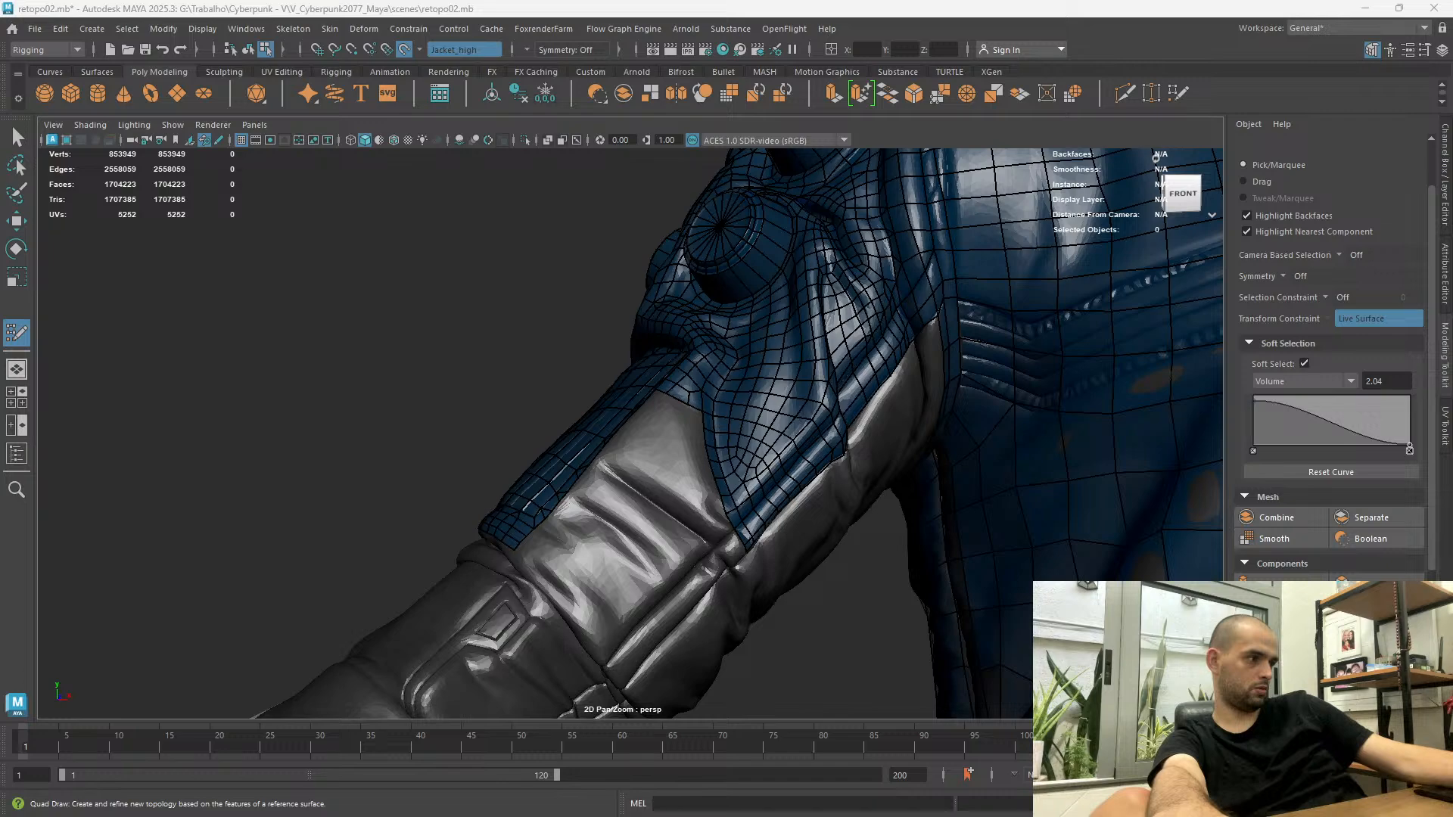
{"action": "left_click_drag", "start_coordinate": [849, 156], "coordinate": [989, 389], "text": "alt"}
{"action": "right_click_drag", "start_coordinate": [989, 389], "coordinate": [882, 544], "text": "alt"}
{"action": "left_click_drag", "start_coordinate": [882, 544], "coordinate": [581, 361], "text": "alt"}
{"action": "right_click_drag", "start_coordinate": [581, 361], "coordinate": [586, 451], "text": "alt"}
{"action": "left_click_drag", "start_coordinate": [587, 451], "coordinate": [803, 397], "text": "alt"}
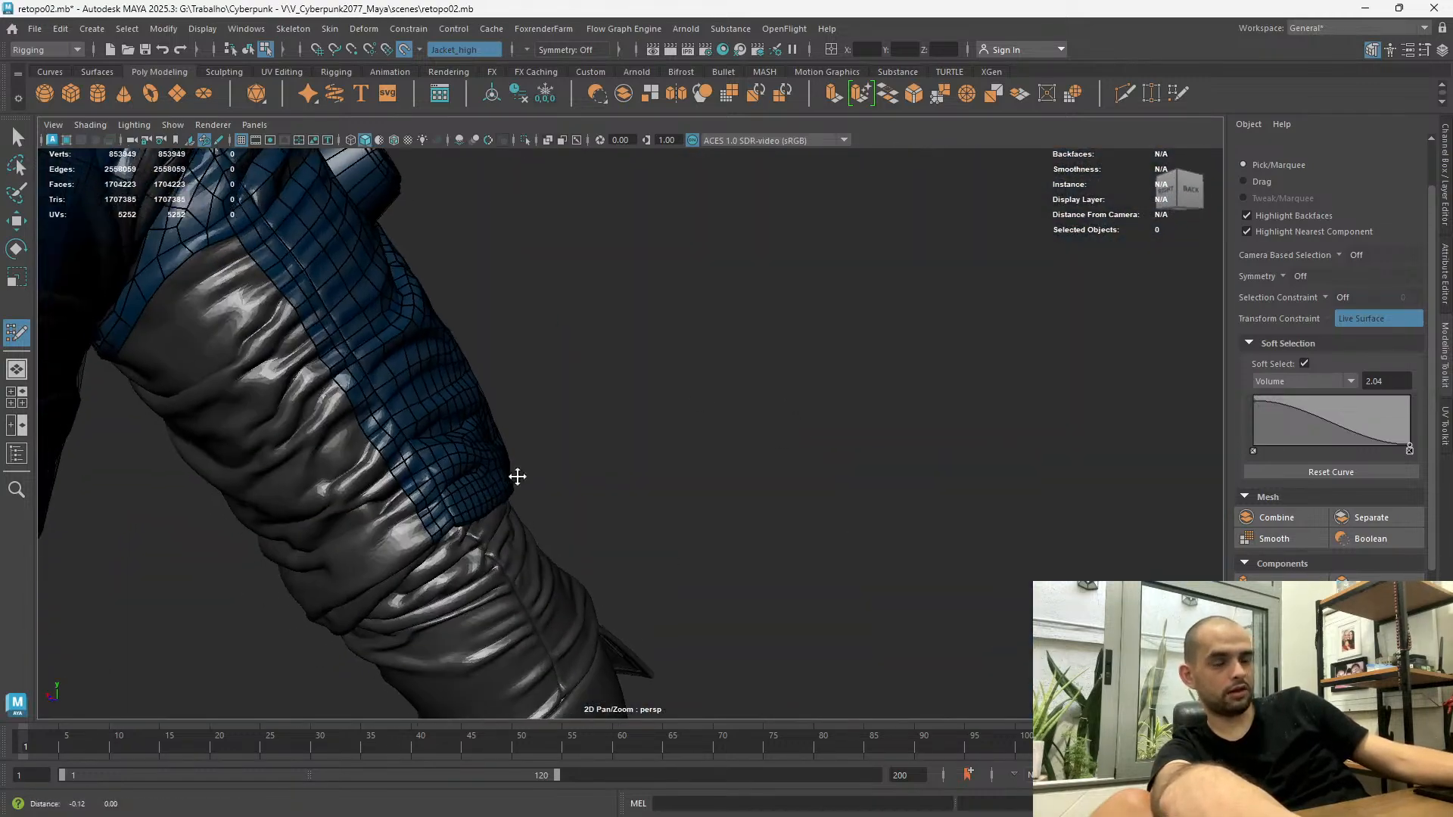
Examine the uncovered folds and seams on the underside and lower sleeve, including the cuff and its flap
{"action": "middle_click_drag", "start_coordinate": [480, 494], "coordinate": [536, 490], "text": "alt"}
{"action": "left_click_drag", "start_coordinate": [491, 512], "coordinate": [527, 482], "text": "alt"}
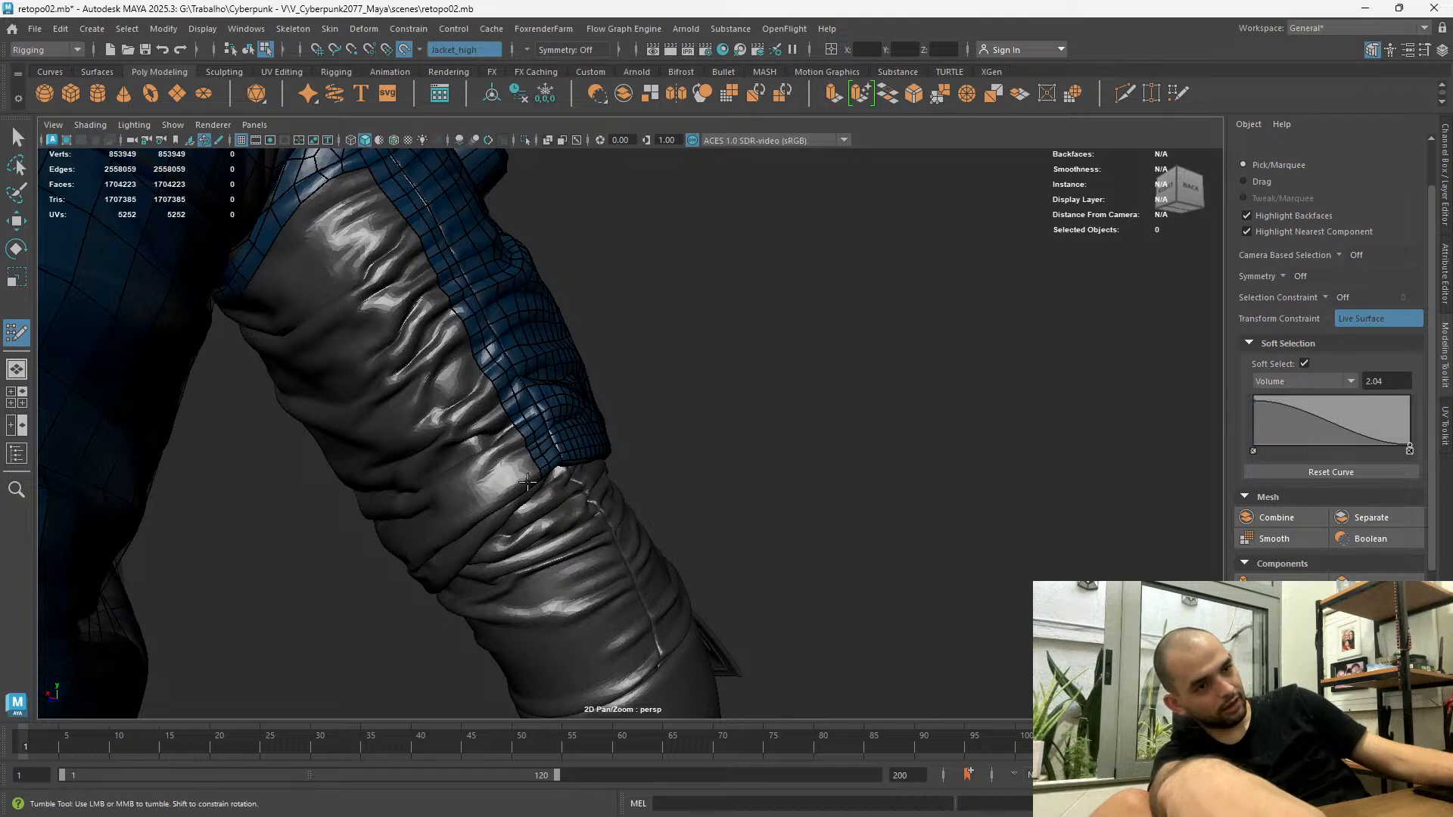
{"action": "middle_click_drag", "start_coordinate": [527, 482], "coordinate": [575, 465], "text": "alt"}
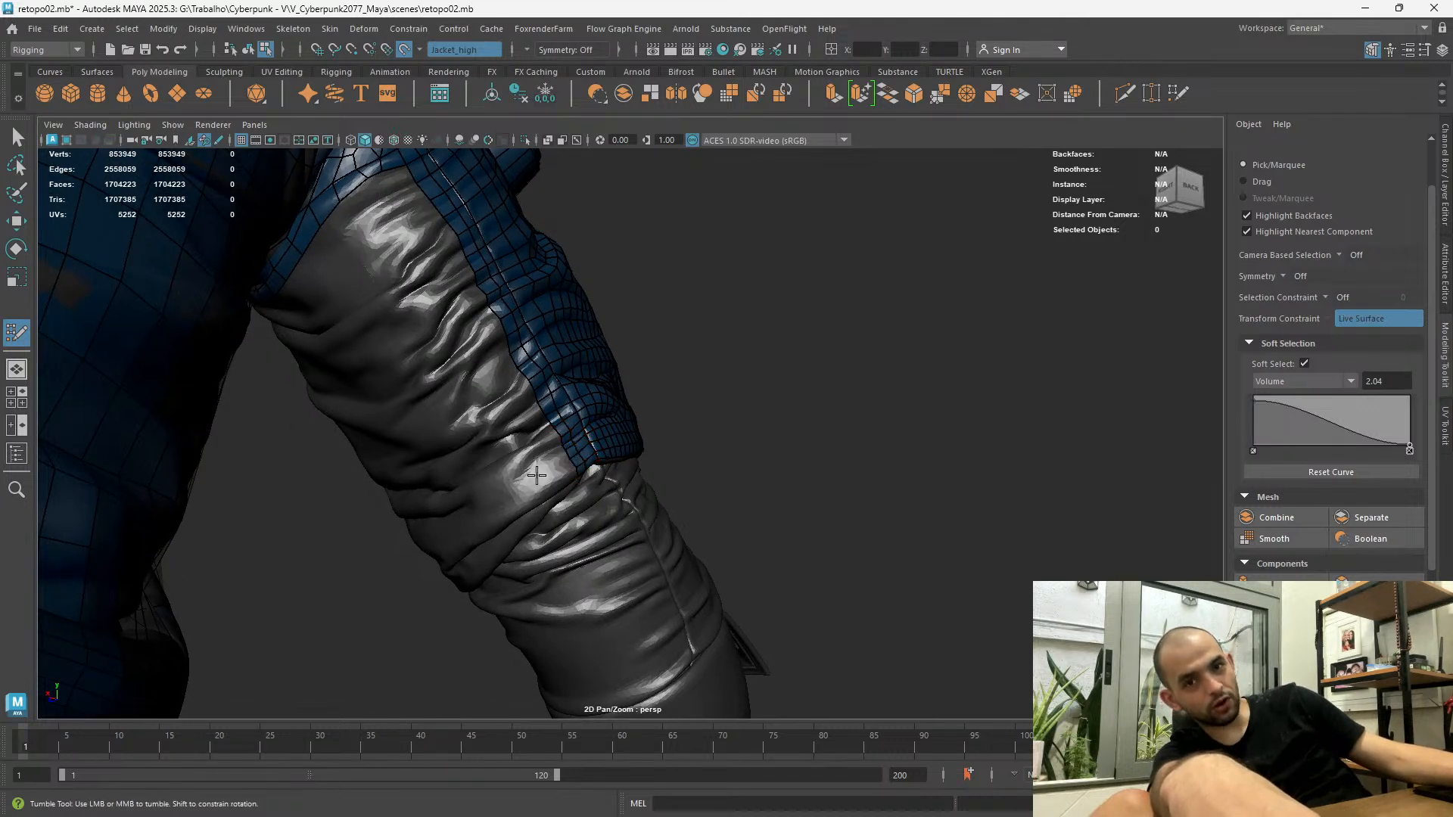
{"action": "left_click_drag", "start_coordinate": [535, 475], "coordinate": [581, 412], "text": "alt"}
{"action": "left_click_drag", "start_coordinate": [513, 486], "coordinate": [702, 516], "text": "alt"}
{"action": "left_click_drag", "start_coordinate": [540, 390], "coordinate": [629, 476], "text": "alt"}
{"action": "scroll", "coordinate": [666, 487], "scroll_direction": "down", "scroll_amount": 2}
{"action": "scroll", "coordinate": [674, 490], "scroll_direction": "up", "scroll_amount": 2}
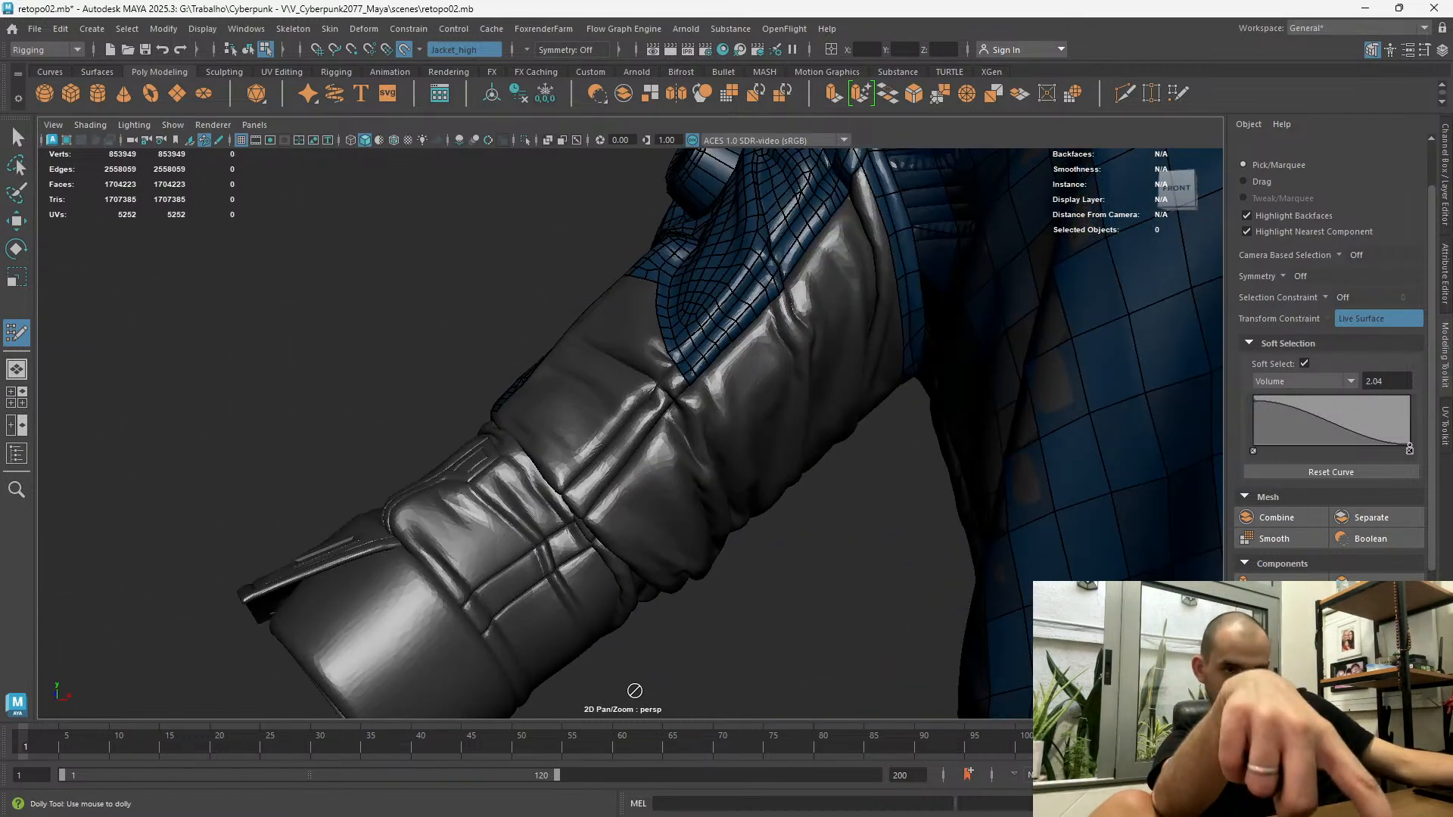
{"action": "left_click_drag", "start_coordinate": [629, 545], "coordinate": [536, 414], "text": "alt"}
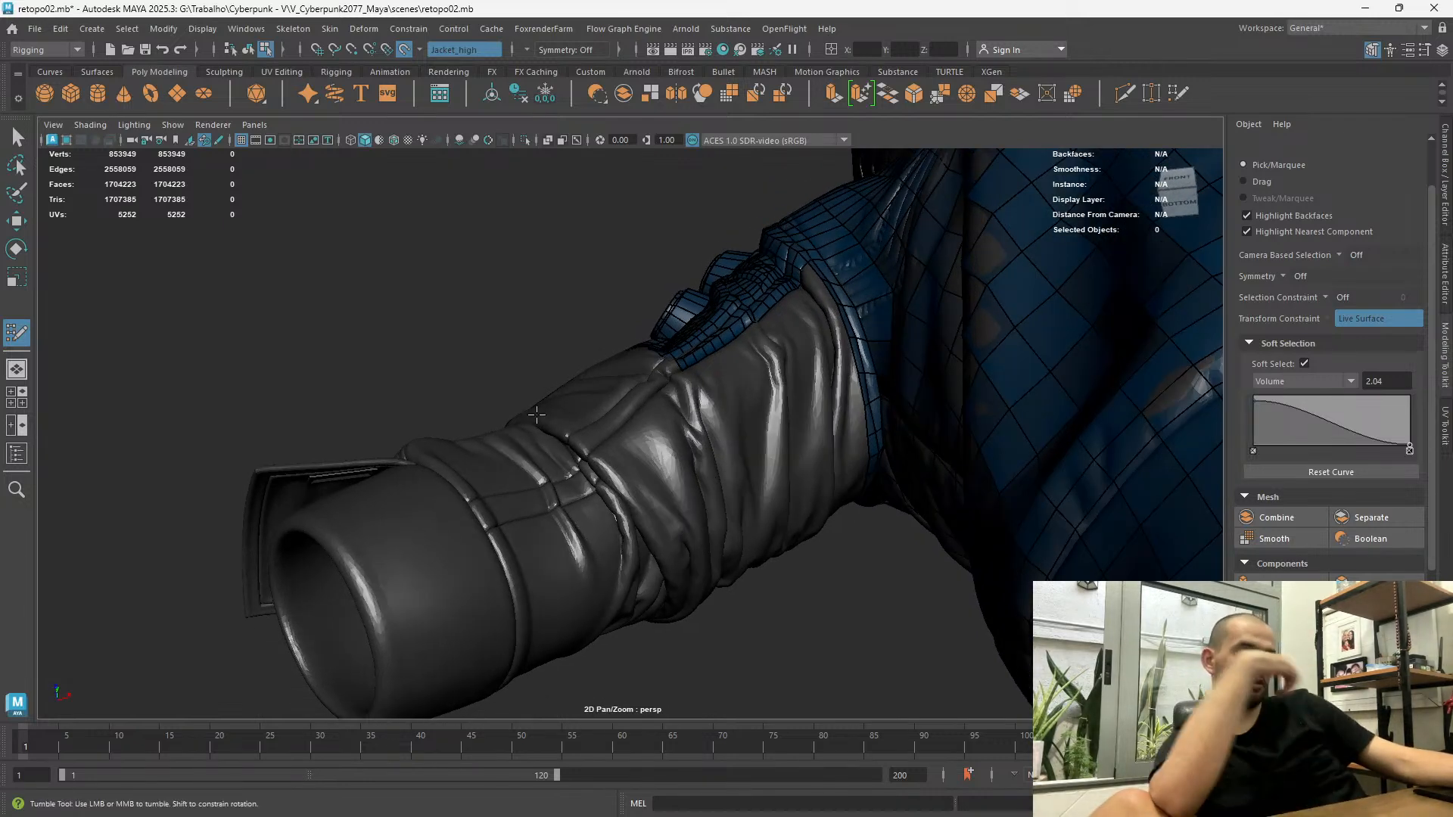
{"action": "left_click_drag", "start_coordinate": [530, 581], "coordinate": [662, 485], "text": "alt"}
{"action": "left_click_drag", "start_coordinate": [528, 458], "coordinate": [454, 423], "text": "alt"}
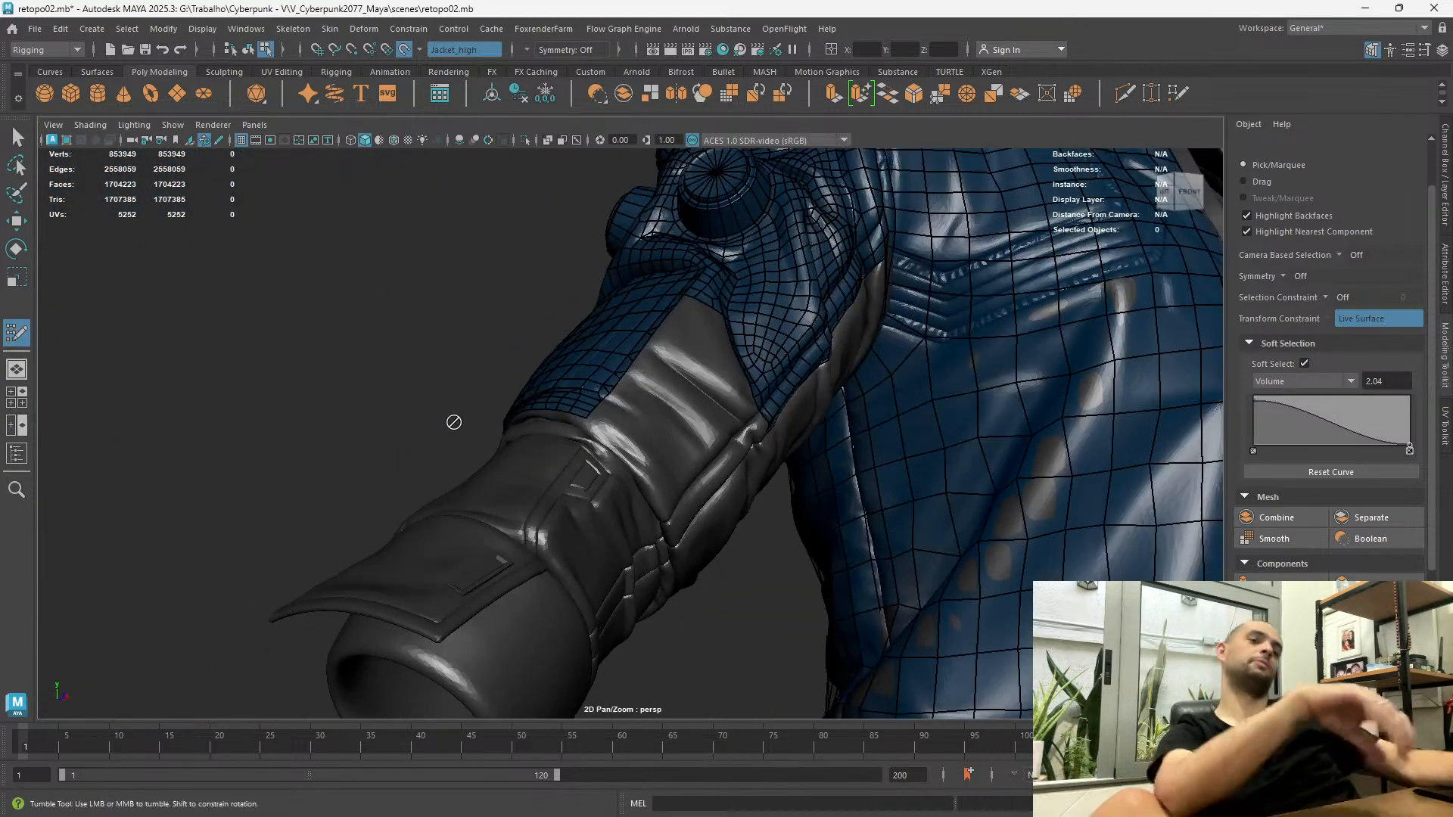
{"action": "left_click_drag", "start_coordinate": [769, 406], "coordinate": [698, 447], "text": "alt"}
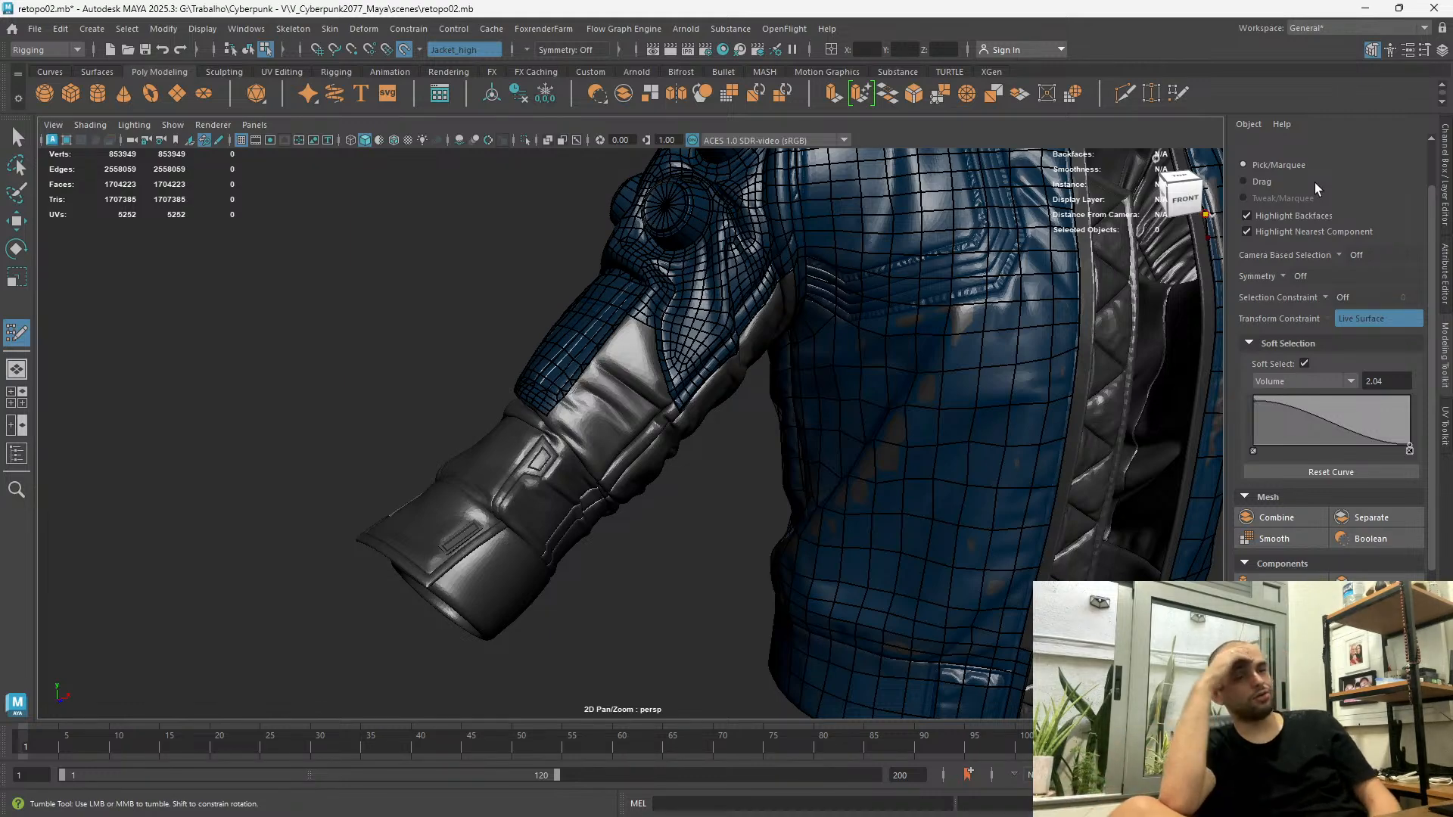
Examine the sleeve's back folds and cuff opening, ending close to the mesh's lower corner beside the back seam
{"action": "left_click_drag", "start_coordinate": [590, 333], "coordinate": [591, 386], "text": "alt"}
{"action": "middle_click_drag", "start_coordinate": [590, 386], "coordinate": [522, 441], "text": "alt"}
{"action": "left_click_drag", "start_coordinate": [522, 441], "coordinate": [553, 386], "text": "alt"}
{"action": "right_click_drag", "start_coordinate": [553, 386], "coordinate": [684, 581], "text": "alt"}
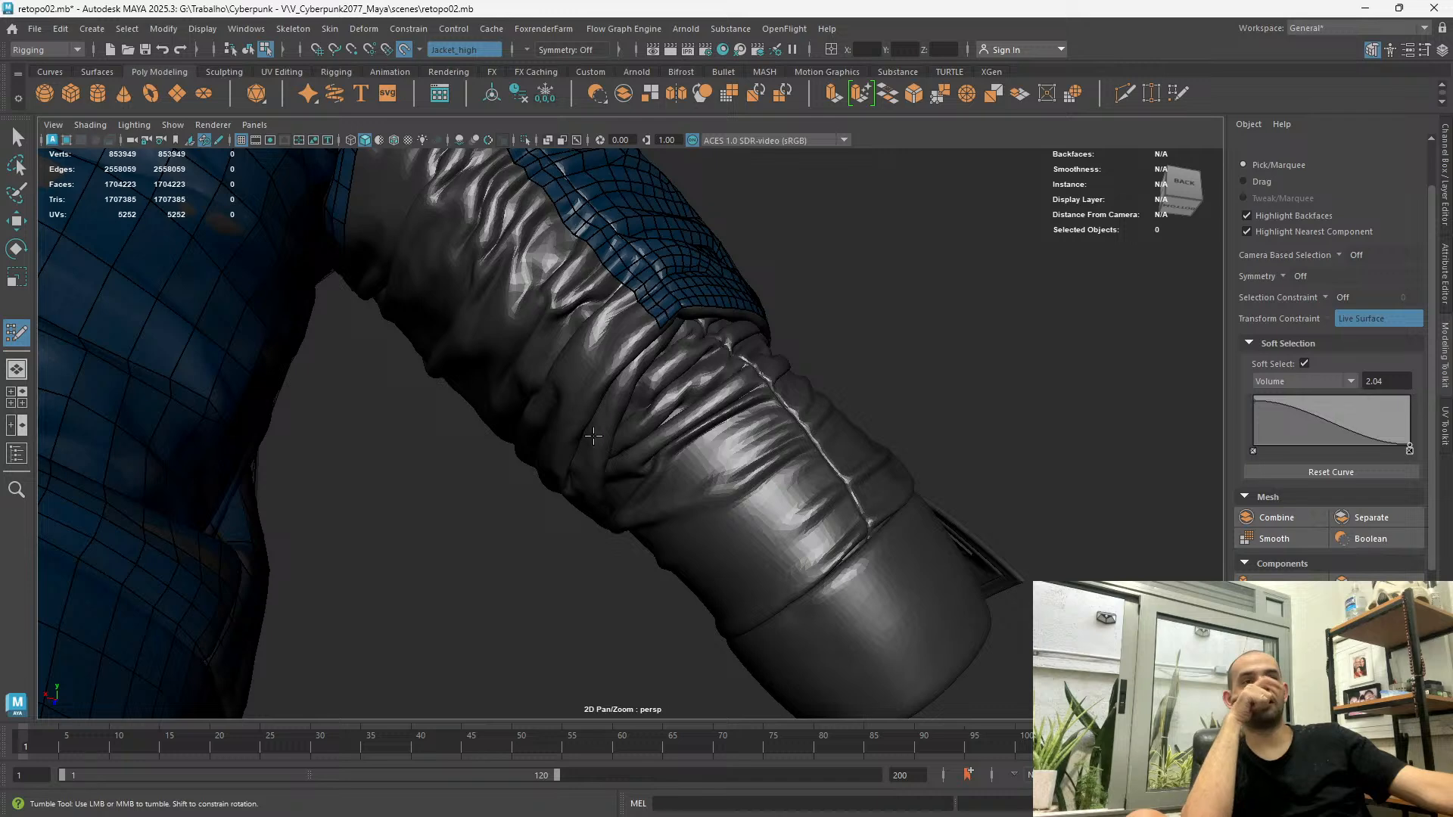
{"action": "right_click_drag", "start_coordinate": [593, 433], "coordinate": [596, 371], "text": "alt"}
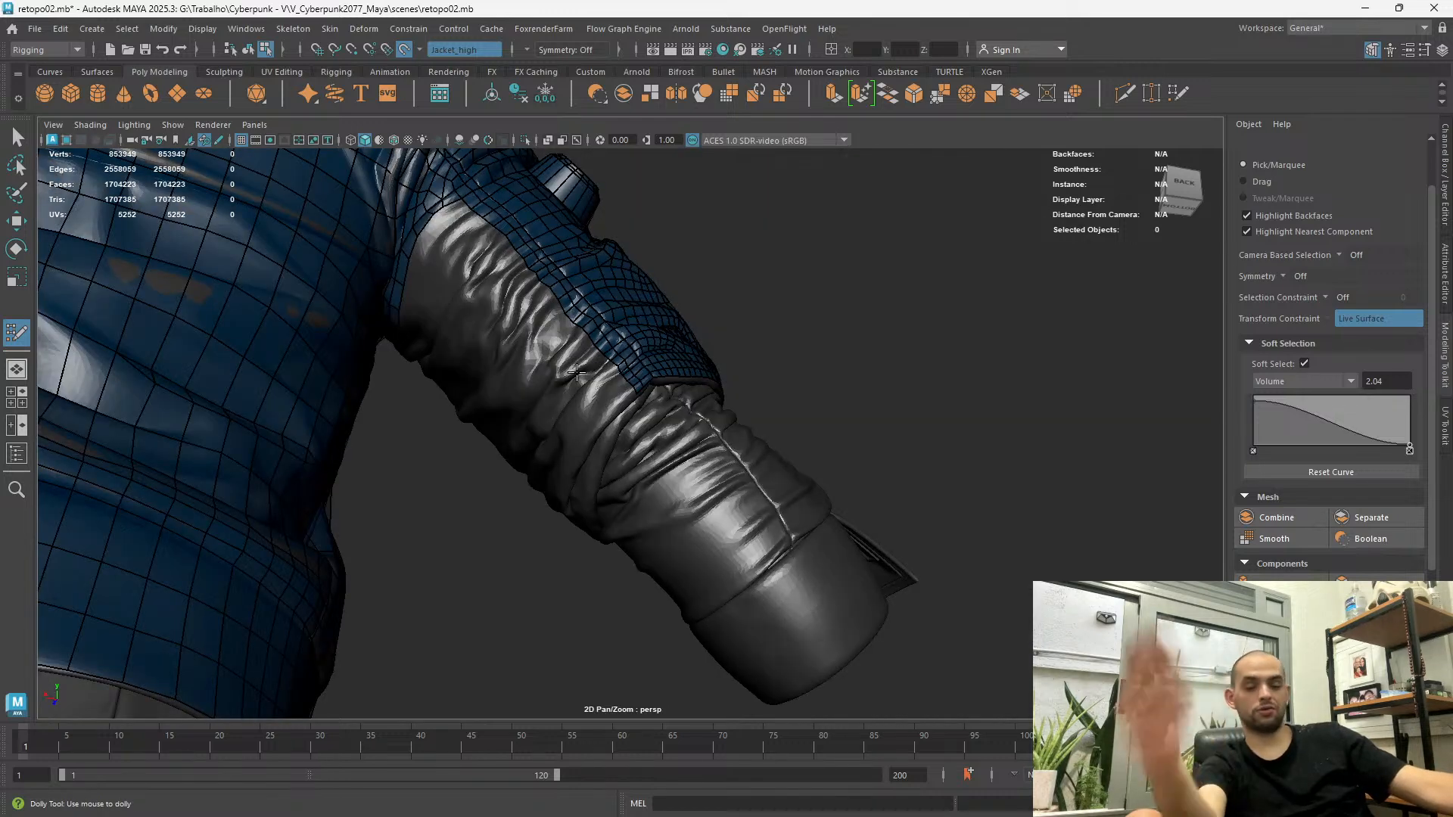
{"action": "left_click_drag", "start_coordinate": [594, 316], "coordinate": [647, 350], "text": "alt"}
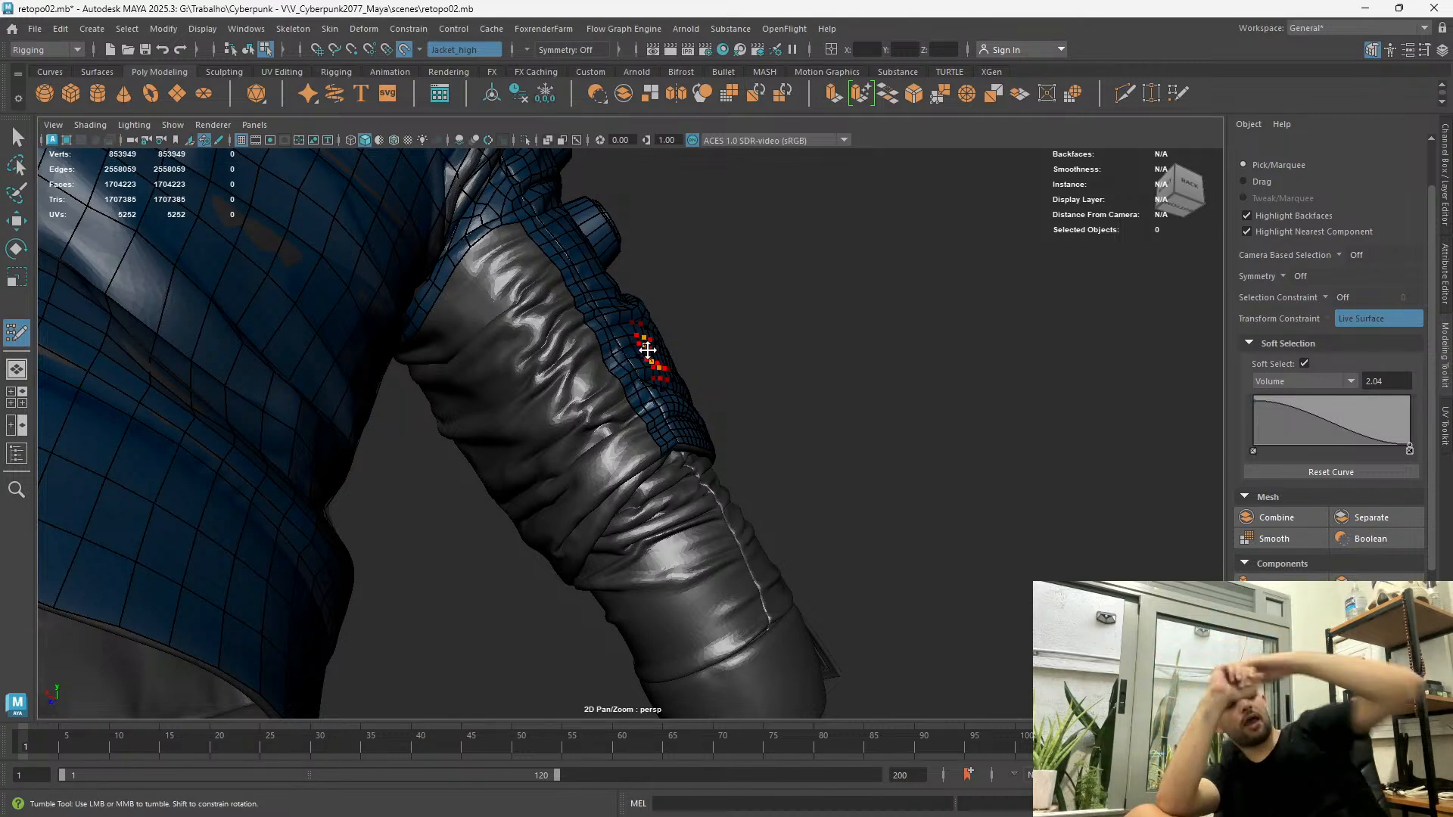
{"action": "left_click_drag", "start_coordinate": [732, 370], "coordinate": [470, 435], "text": "alt"}
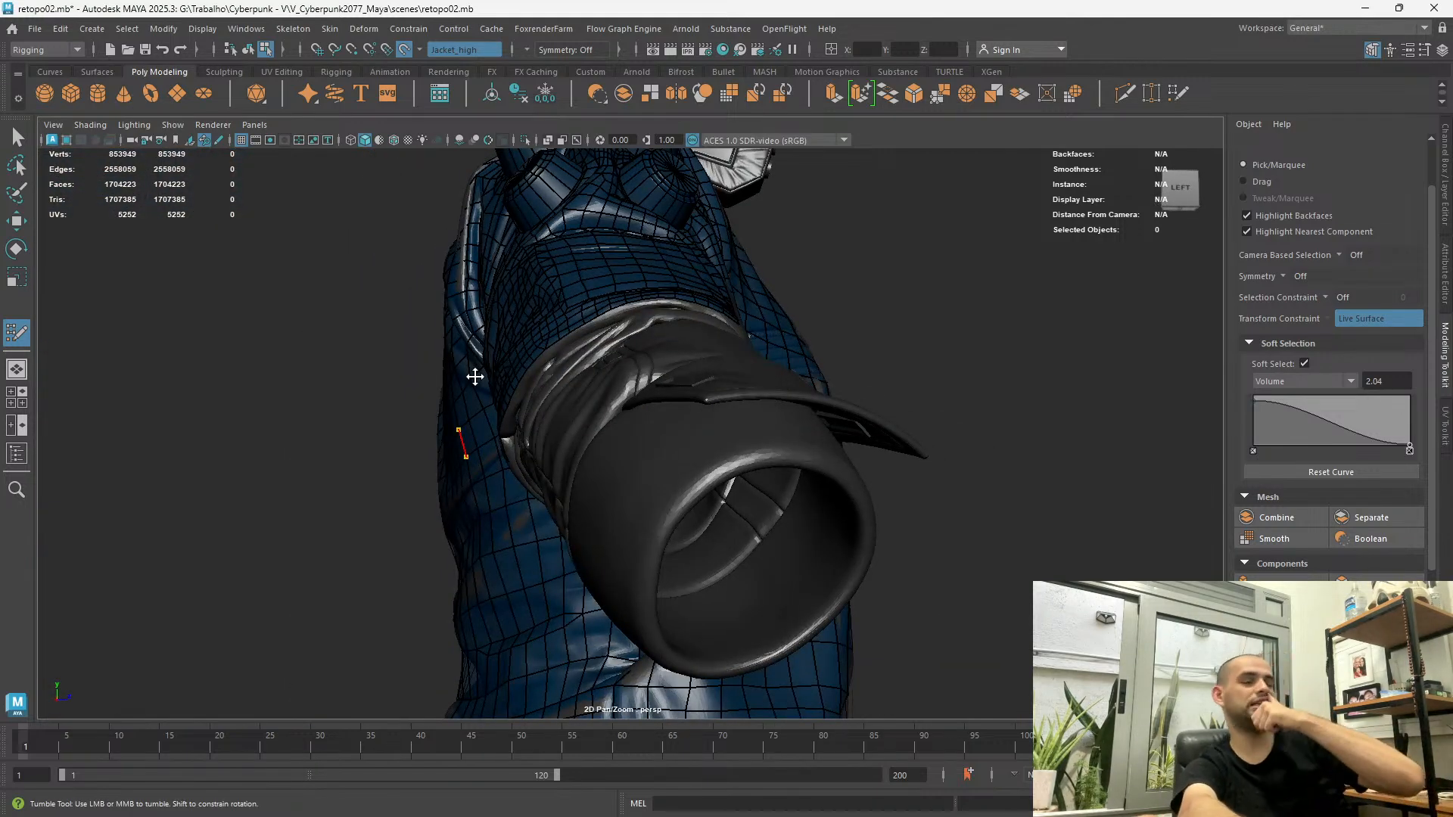
{"action": "left_click_drag", "start_coordinate": [406, 340], "coordinate": [785, 362], "text": "alt"}
{"action": "scroll", "coordinate": [767, 324], "scroll_direction": "up", "scroll_amount": 5}
{"action": "mouse_move", "coordinate": [713, 259]}
{"action": "left_mouse_down", "text": "alt"}
{"action": "mouse_move", "coordinate": [736, 250]}
{"action": "mouse_move", "coordinate": [743, 266]}
{"action": "mouse_move", "coordinate": [704, 295]}
{"action": "mouse_move", "coordinate": [814, 412]}
{"action": "mouse_move", "coordinate": [718, 313]}
{"action": "left_mouse_up", "text": "alt"}
{"action": "scroll", "coordinate": [720, 315], "scroll_direction": "up", "scroll_amount": 3}
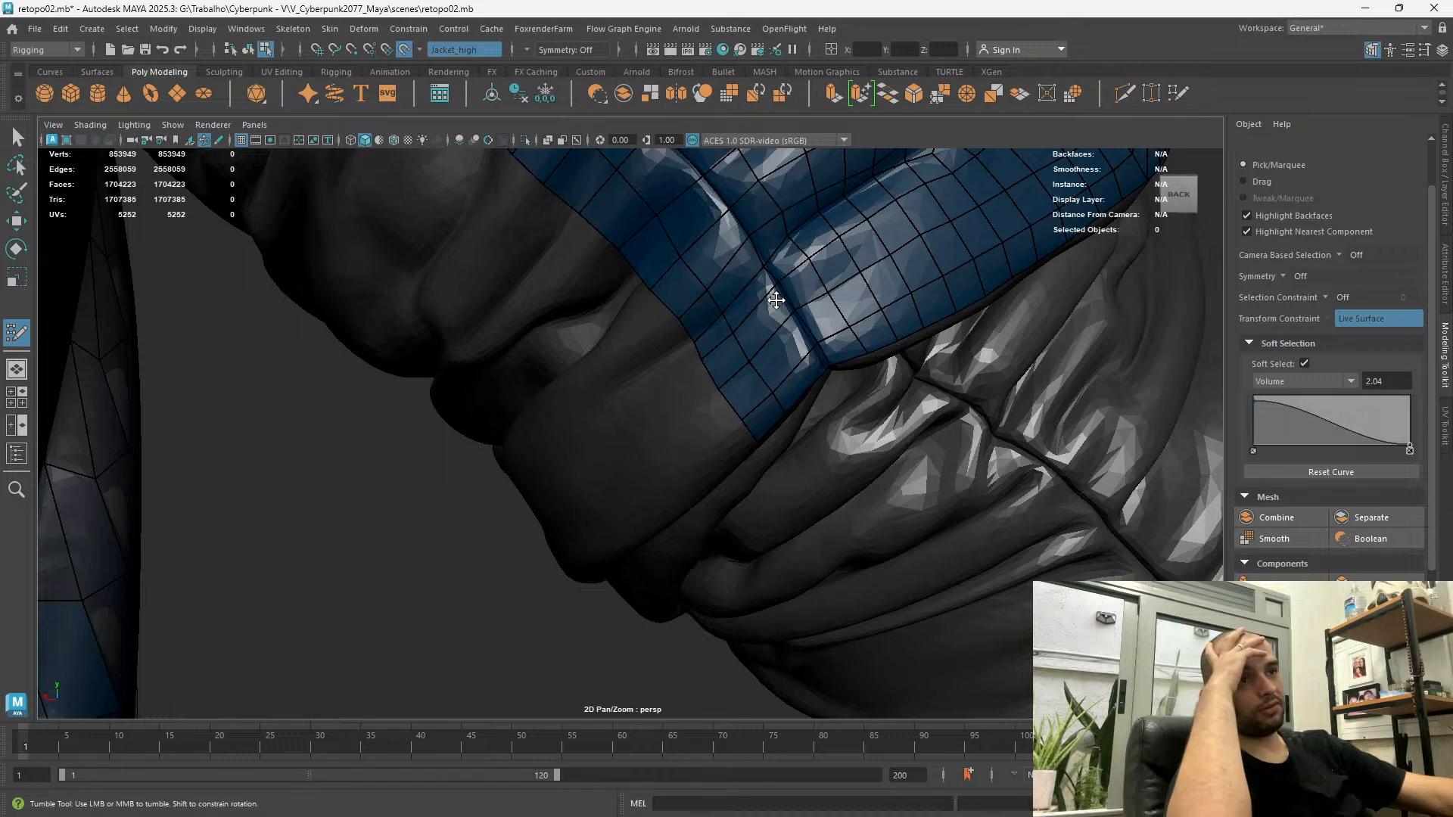
Turn off soft selection for the Quad Draw mesh and bring the panel's lower corner by the front seam into view
{"action": "key", "text": "b"}
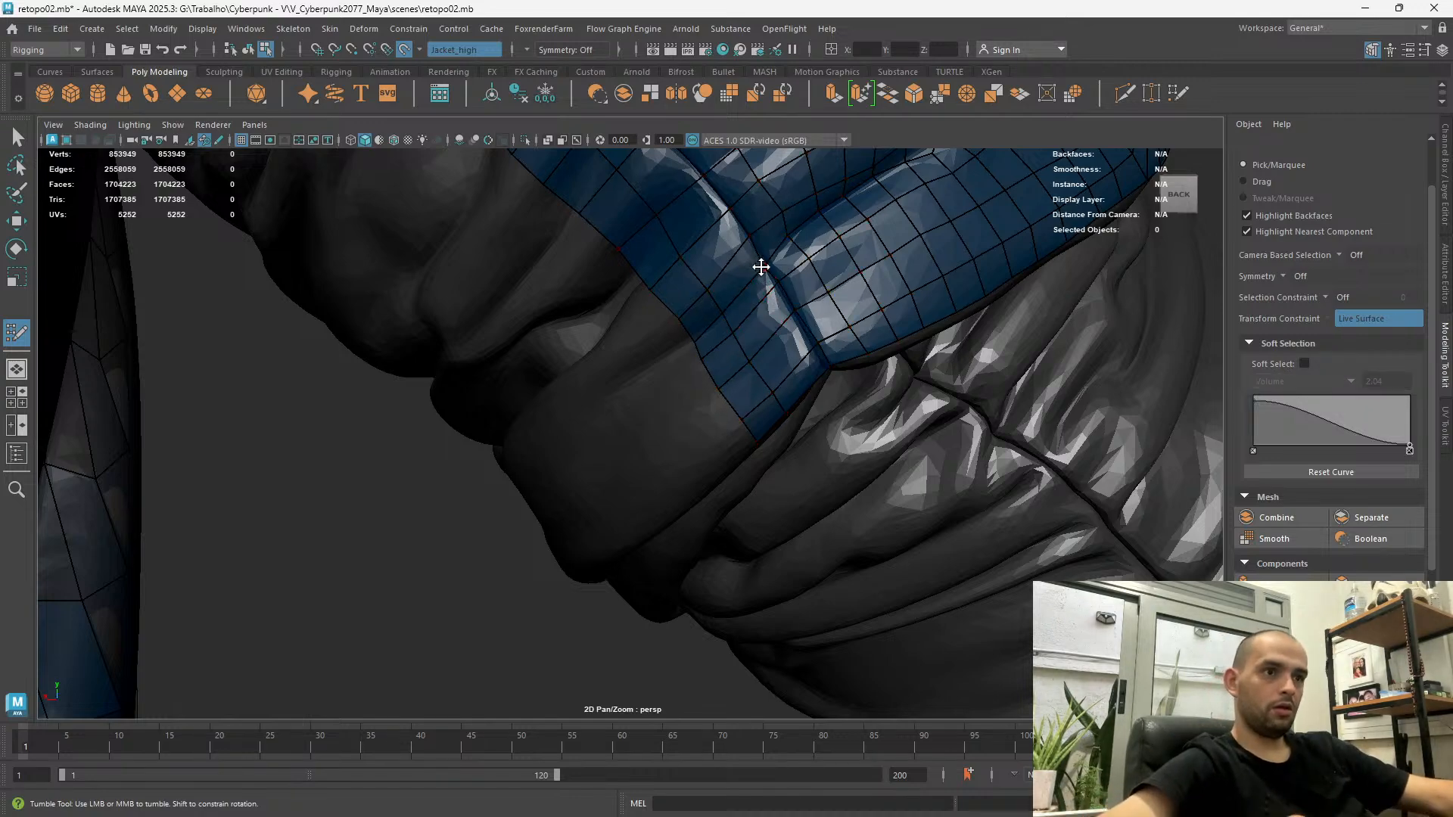
{"action": "left_click_drag", "start_coordinate": [762, 265], "coordinate": [553, 465], "text": "alt"}
{"action": "right_click_drag", "start_coordinate": [535, 318], "coordinate": [688, 577], "text": "alt"}
{"action": "left_click_drag", "start_coordinate": [581, 435], "coordinate": [600, 365], "text": "alt"}
{"action": "right_click_drag", "start_coordinate": [600, 365], "coordinate": [533, 357], "text": "alt"}
{"action": "left_click_drag", "start_coordinate": [533, 357], "coordinate": [613, 299], "text": "alt"}
Set Quad Draw's extension mode to Edge and extend the panel's lower corner edge into one long face along the seam to the cuff
{"action": "key", "text": "space"}
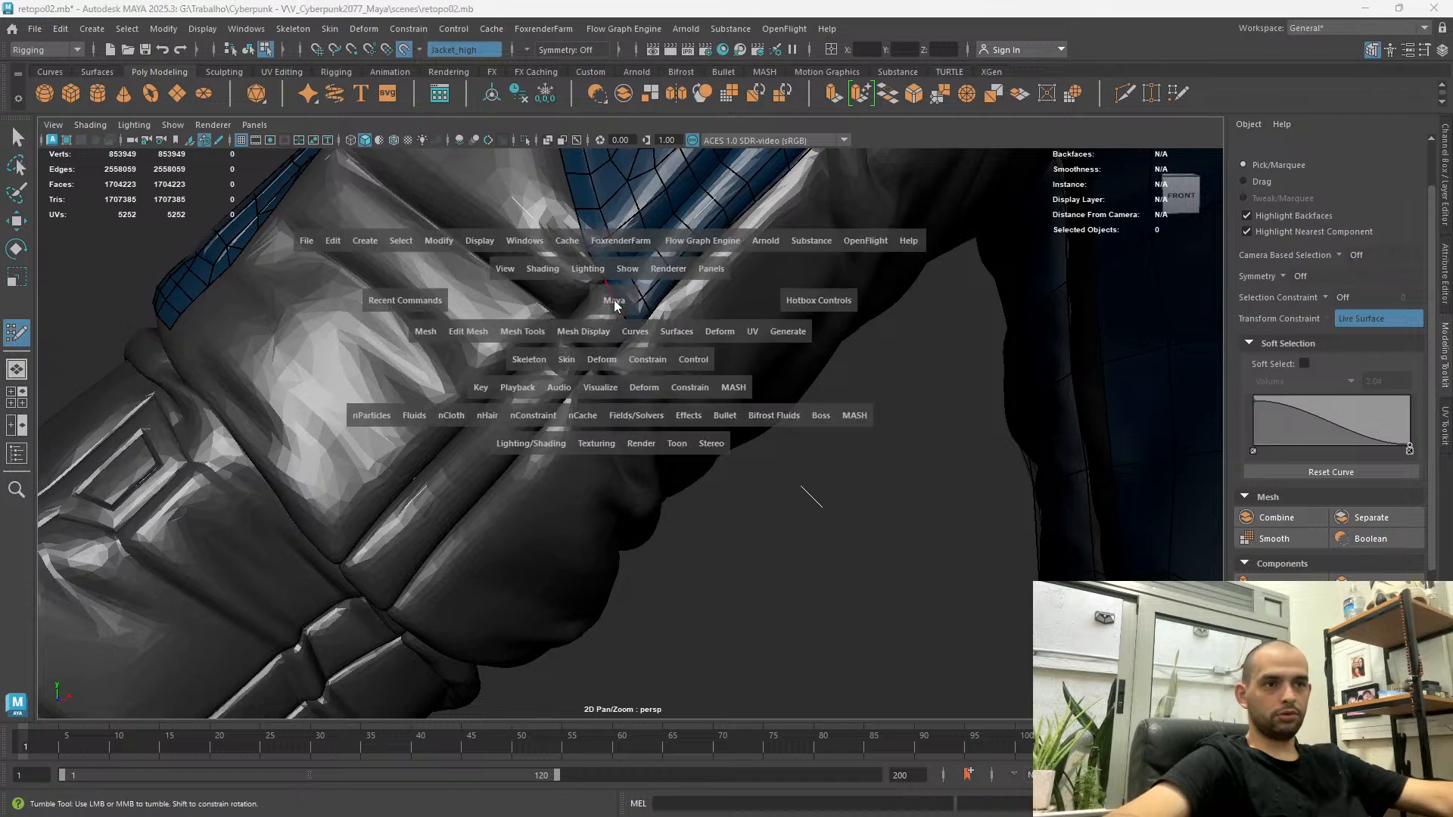
{"action": "right_click_drag", "start_coordinate": [610, 302], "coordinate": [534, 339], "text": "ctrl+shift"}
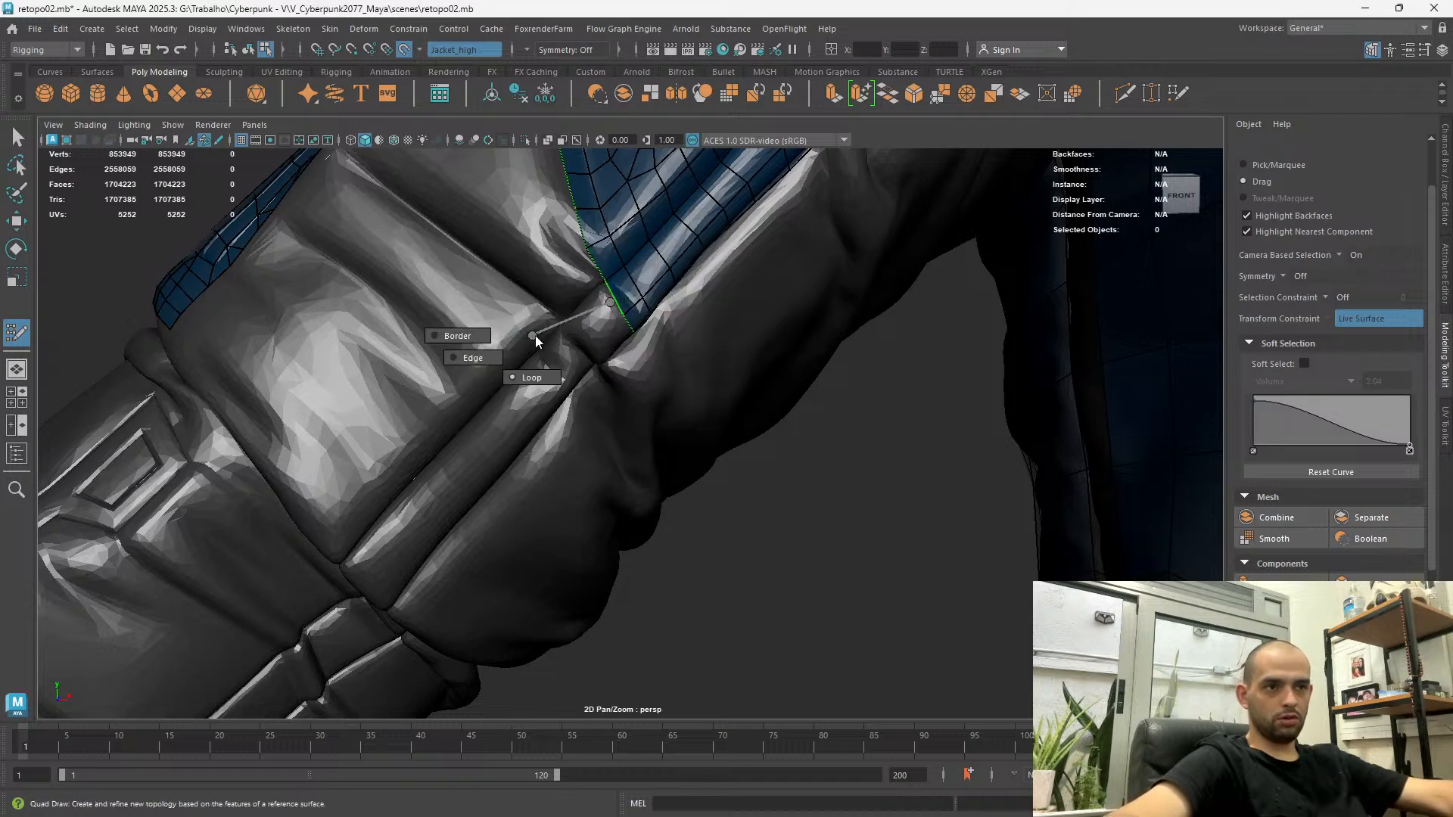
{"action": "right_click_drag", "start_coordinate": [443, 382], "coordinate": [462, 362], "text": "ctrl+shift"}
{"action": "left_click_drag", "start_coordinate": [636, 276], "coordinate": [616, 293], "text": "alt"}
{"action": "key", "text": "Tab"}
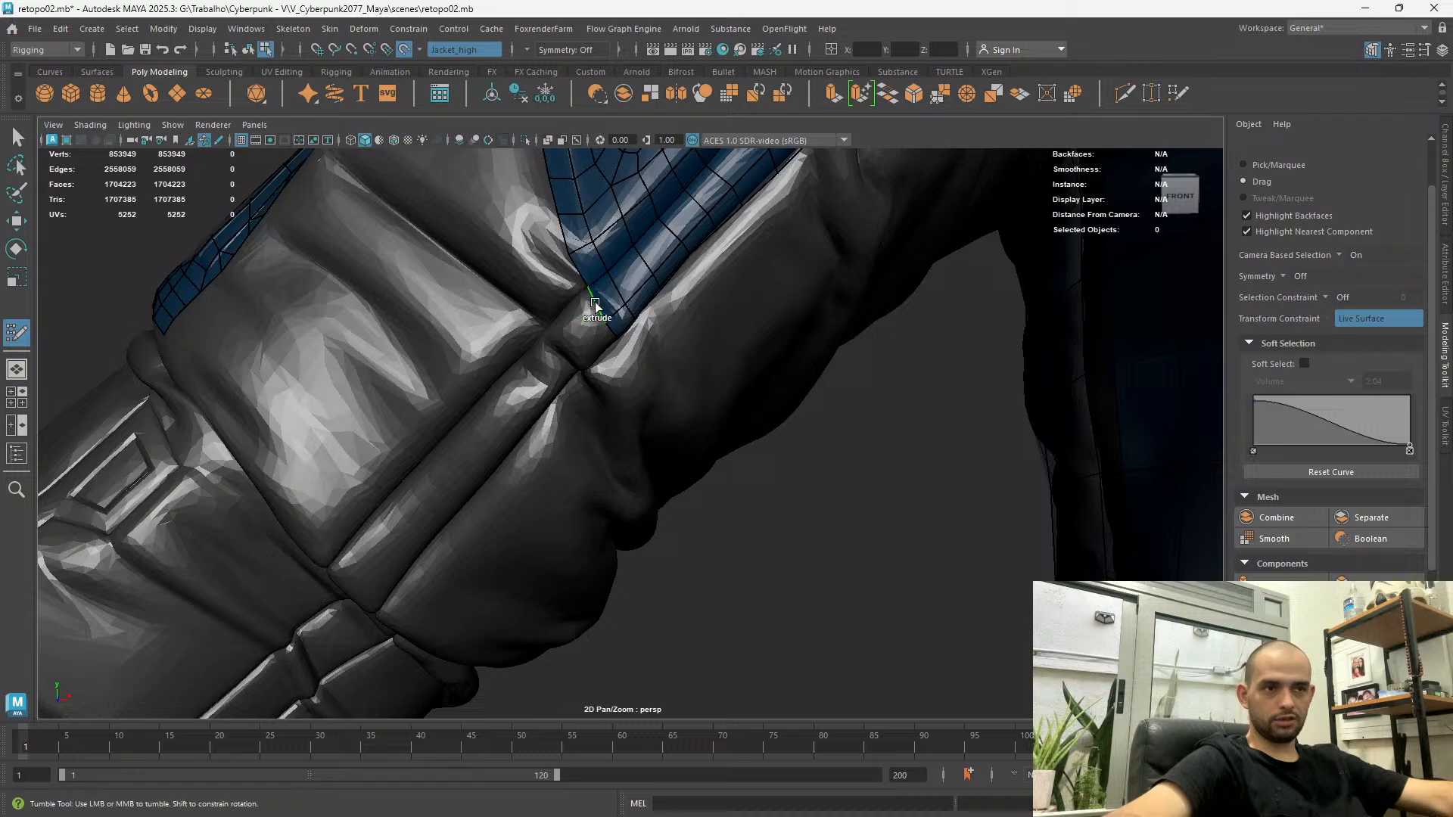
{"action": "mouse_move", "coordinate": [454, 452]}
{"action": "left_mouse_down"}
{"action": "mouse_move", "coordinate": [338, 593]}
{"action": "mouse_move", "coordinate": [469, 431]}
{"action": "mouse_move", "coordinate": [448, 412]}
{"action": "mouse_move", "coordinate": [345, 443]}
{"action": "mouse_move", "coordinate": [477, 309]}
{"action": "left_mouse_up"}
{"action": "middle_click_drag", "start_coordinate": [477, 306], "coordinate": [435, 356], "text": "alt"}
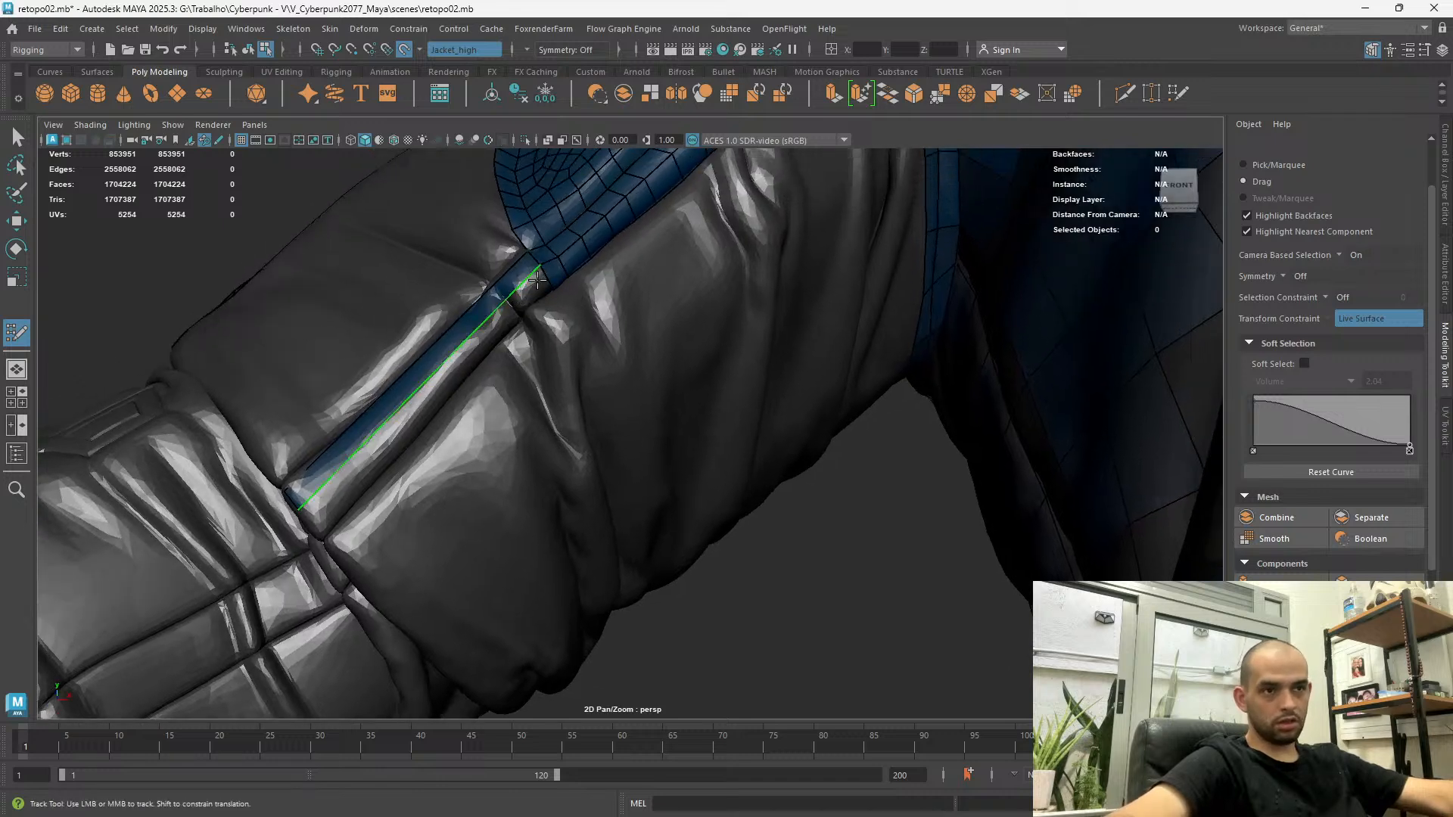
Extend the neighbouring corner edge into a second long face beside the first and fit its end corner to the cuff seam
{"action": "left_click_drag", "start_coordinate": [544, 273], "coordinate": [575, 439], "text": "alt"}
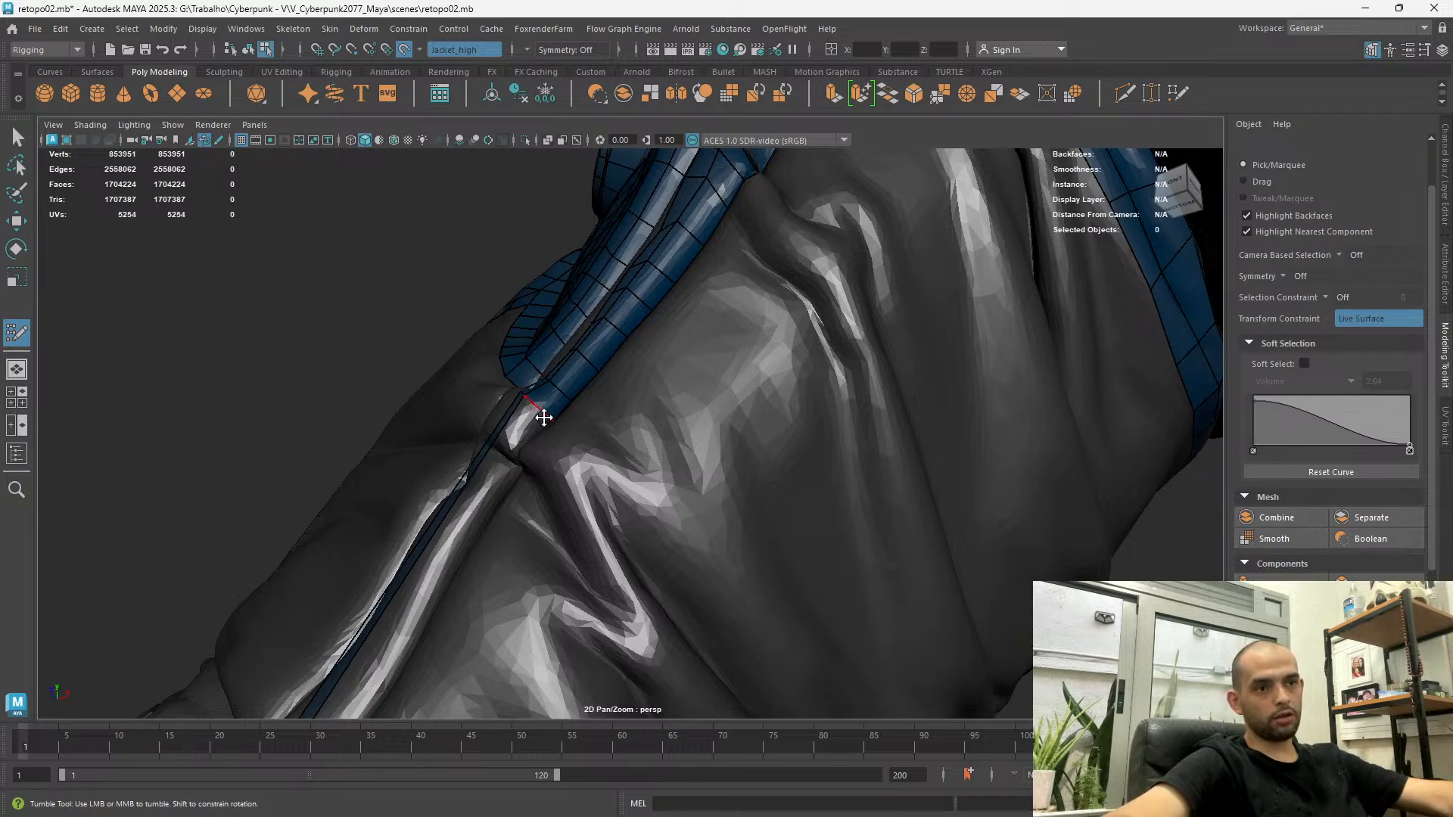
{"action": "left_click_drag", "start_coordinate": [543, 417], "coordinate": [360, 718]}
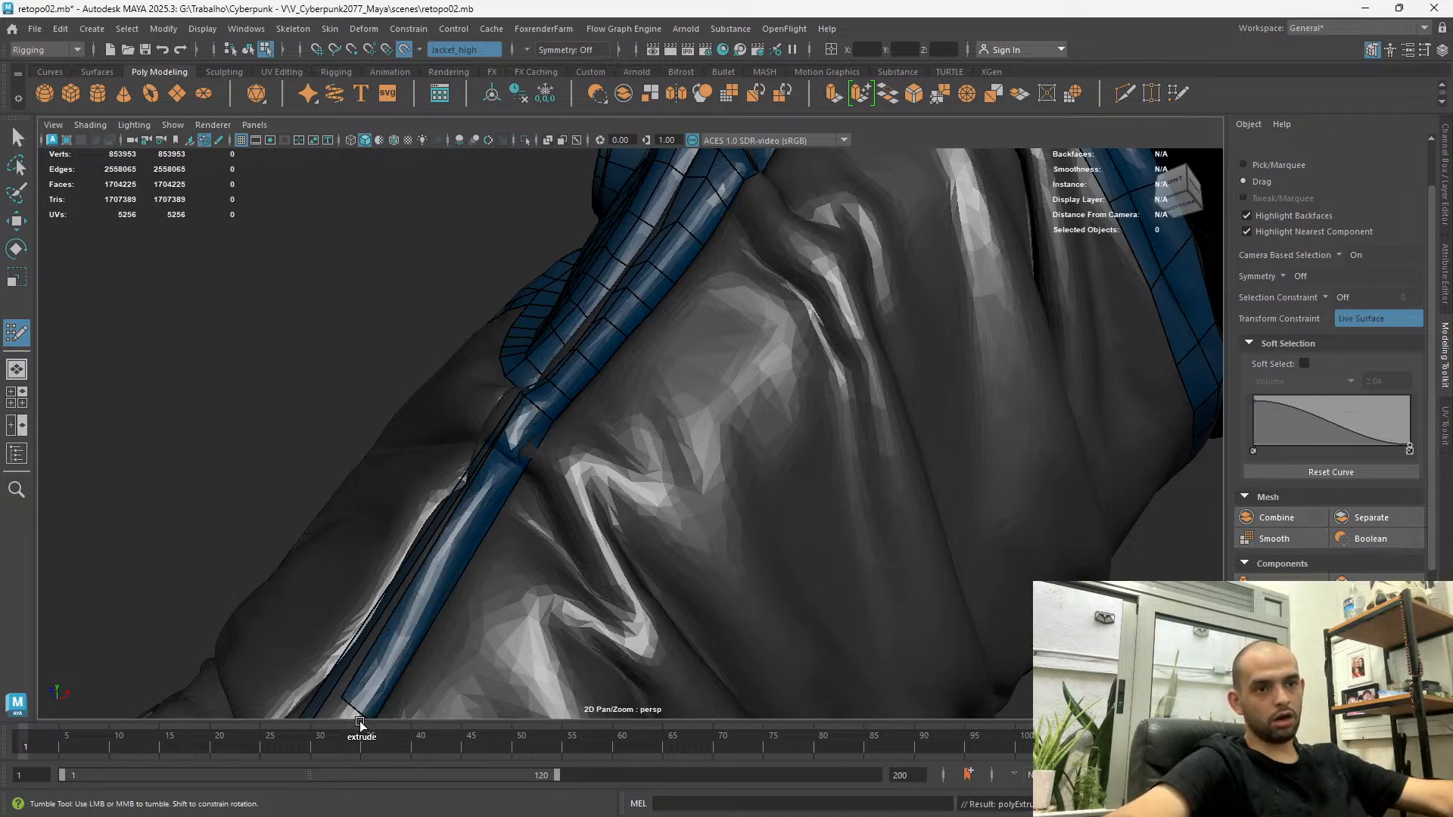
{"action": "middle_click_drag", "start_coordinate": [423, 585], "coordinate": [523, 487], "text": "alt"}
{"action": "left_click_drag", "start_coordinate": [522, 487], "coordinate": [445, 616], "text": "alt"}
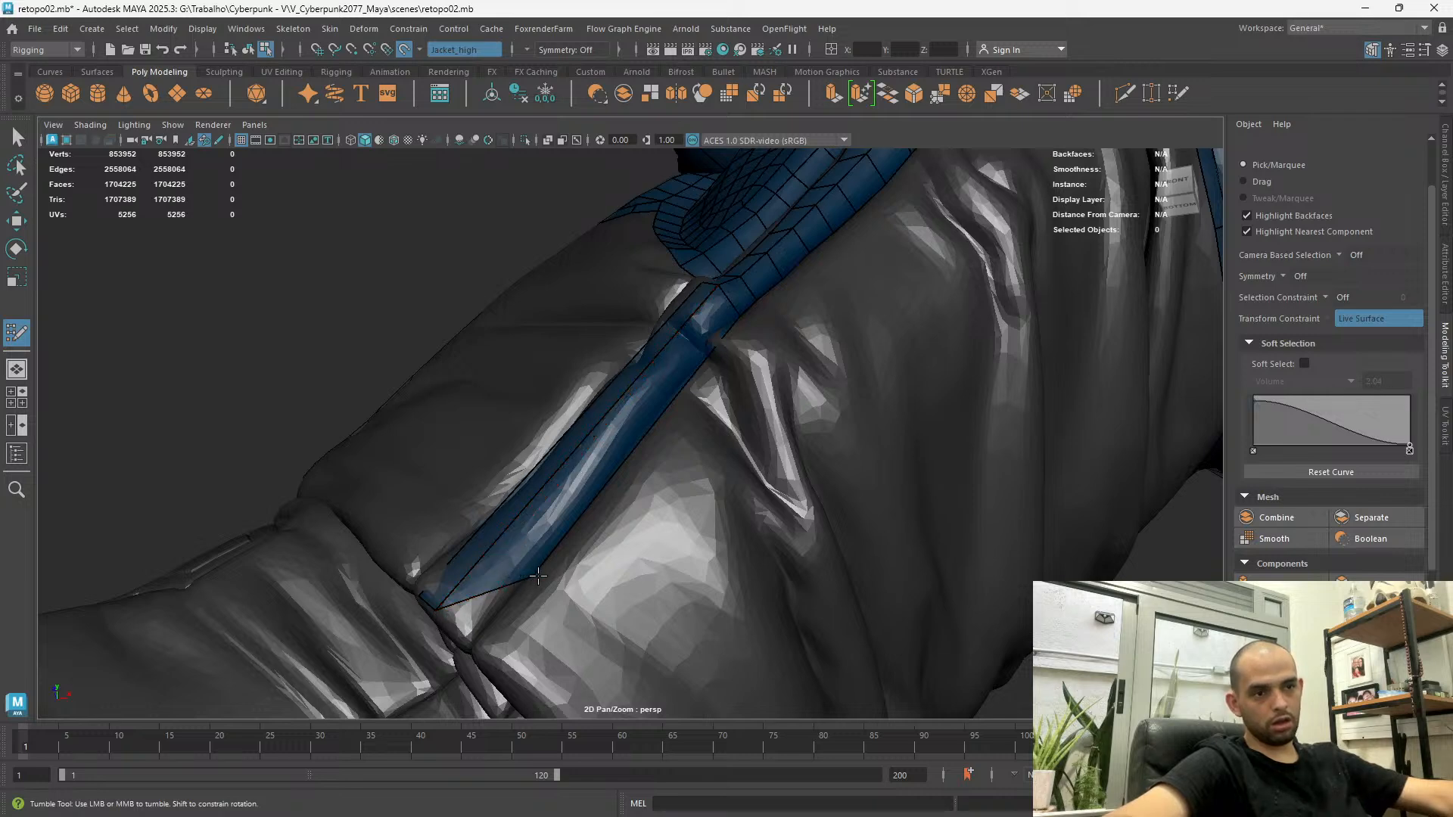
{"action": "left_click_drag", "start_coordinate": [523, 573], "coordinate": [462, 628]}
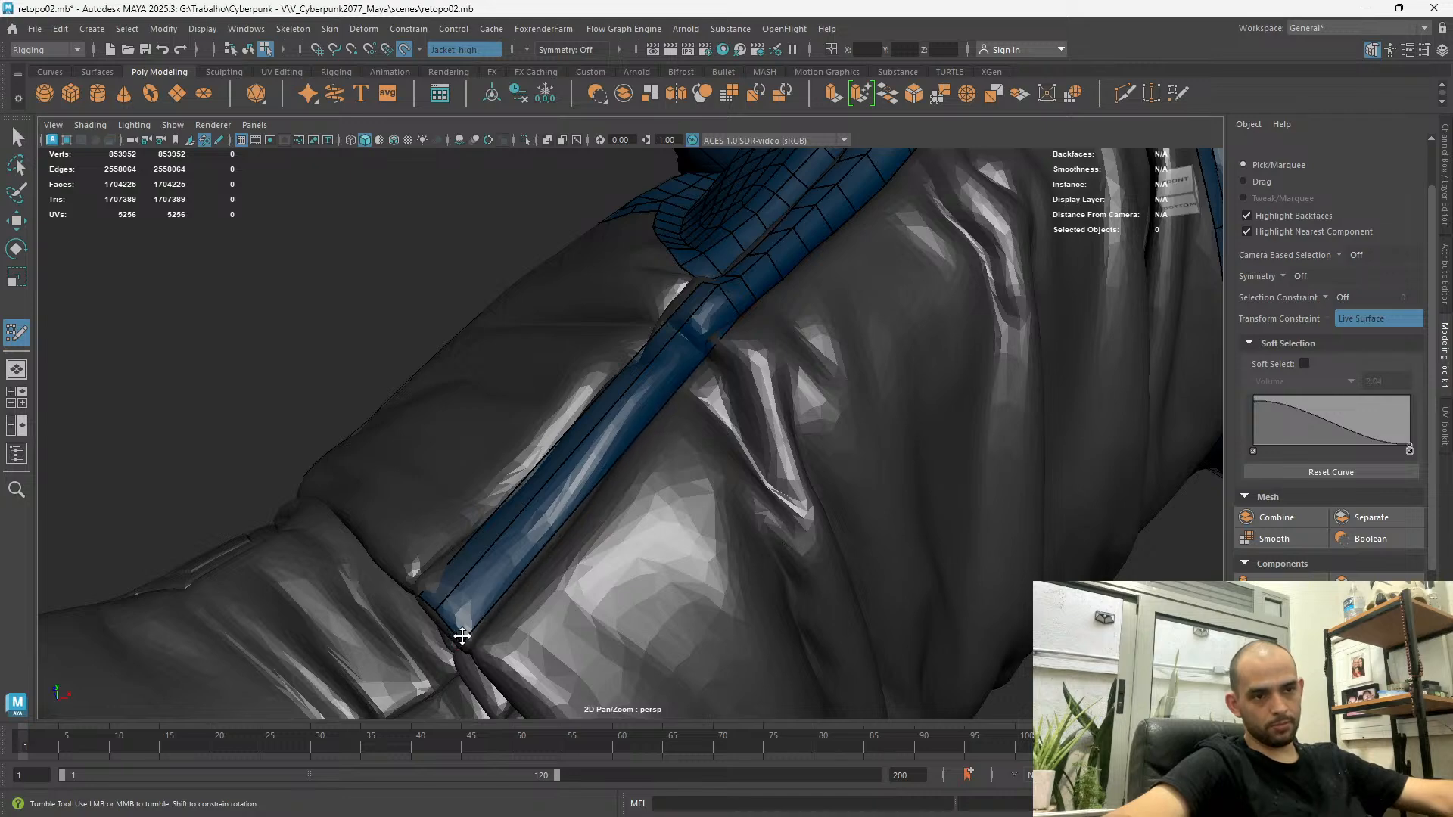
Examine the new seam strip and the uncovered folds between it and the sleeve's outer panel from several angles
{"action": "left_click_drag", "start_coordinate": [446, 575], "coordinate": [529, 568], "text": "alt"}
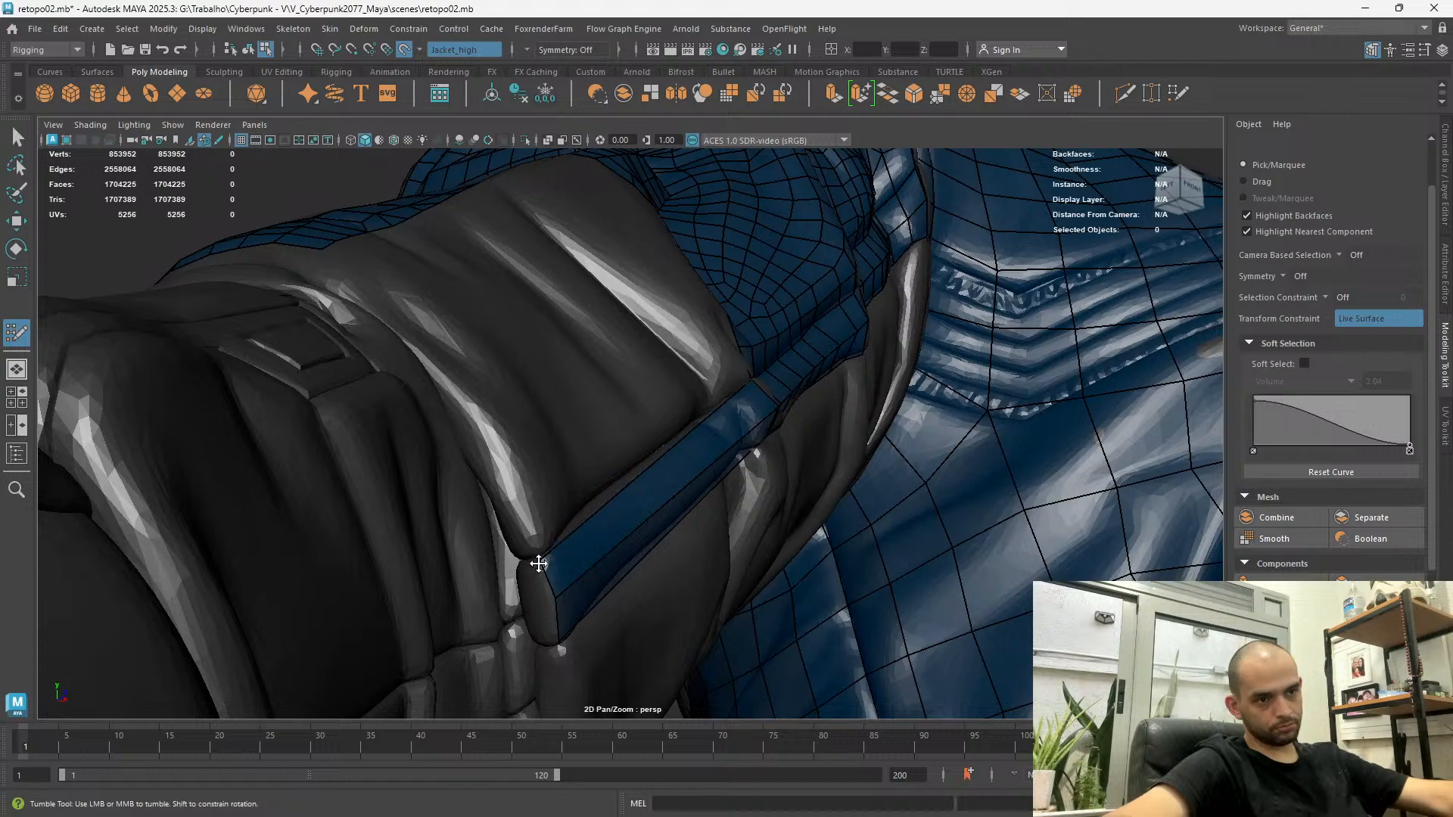
{"action": "left_click_drag", "start_coordinate": [551, 604], "coordinate": [357, 300], "text": "alt"}
{"action": "left_click_drag", "start_coordinate": [523, 632], "coordinate": [391, 542], "text": "alt"}
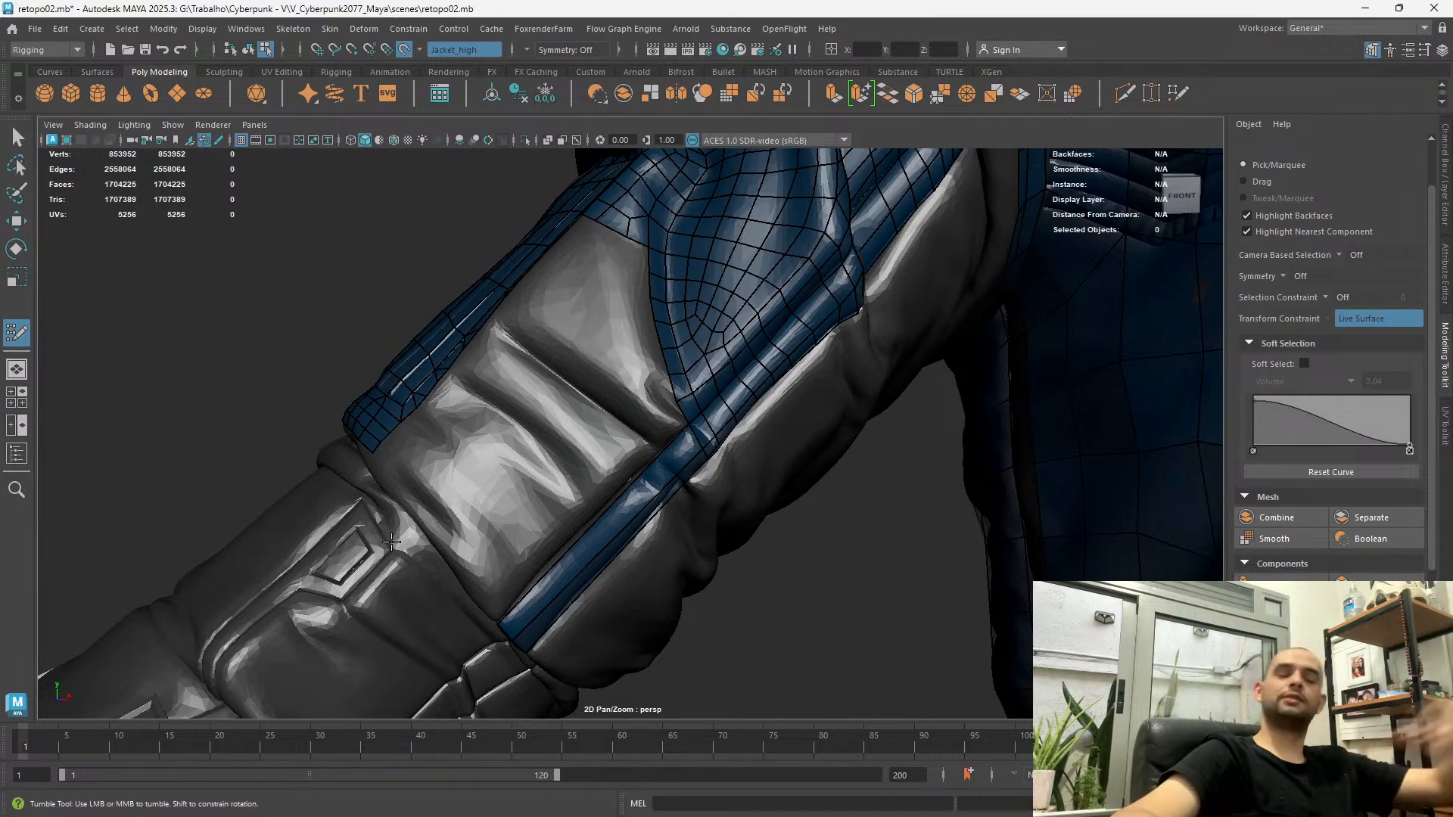
{"action": "left_click_drag", "start_coordinate": [716, 401], "coordinate": [616, 499], "text": "alt"}
{"action": "scroll", "coordinate": [608, 358], "scroll_direction": "up", "scroll_amount": 6}
{"action": "middle_click_drag", "start_coordinate": [616, 499], "coordinate": [639, 474], "text": "alt"}
{"action": "left_click_drag", "start_coordinate": [639, 474], "coordinate": [646, 474], "text": "alt"}
{"action": "middle_click_drag", "start_coordinate": [646, 474], "coordinate": [708, 469], "text": "alt"}
{"action": "middle_click_drag", "start_coordinate": [484, 473], "coordinate": [562, 338], "text": "alt"}
{"action": "left_click_drag", "start_coordinate": [924, 590], "coordinate": [950, 465], "text": "alt"}
{"action": "right_click_drag", "start_coordinate": [601, 570], "coordinate": [192, 6], "text": "alt"}
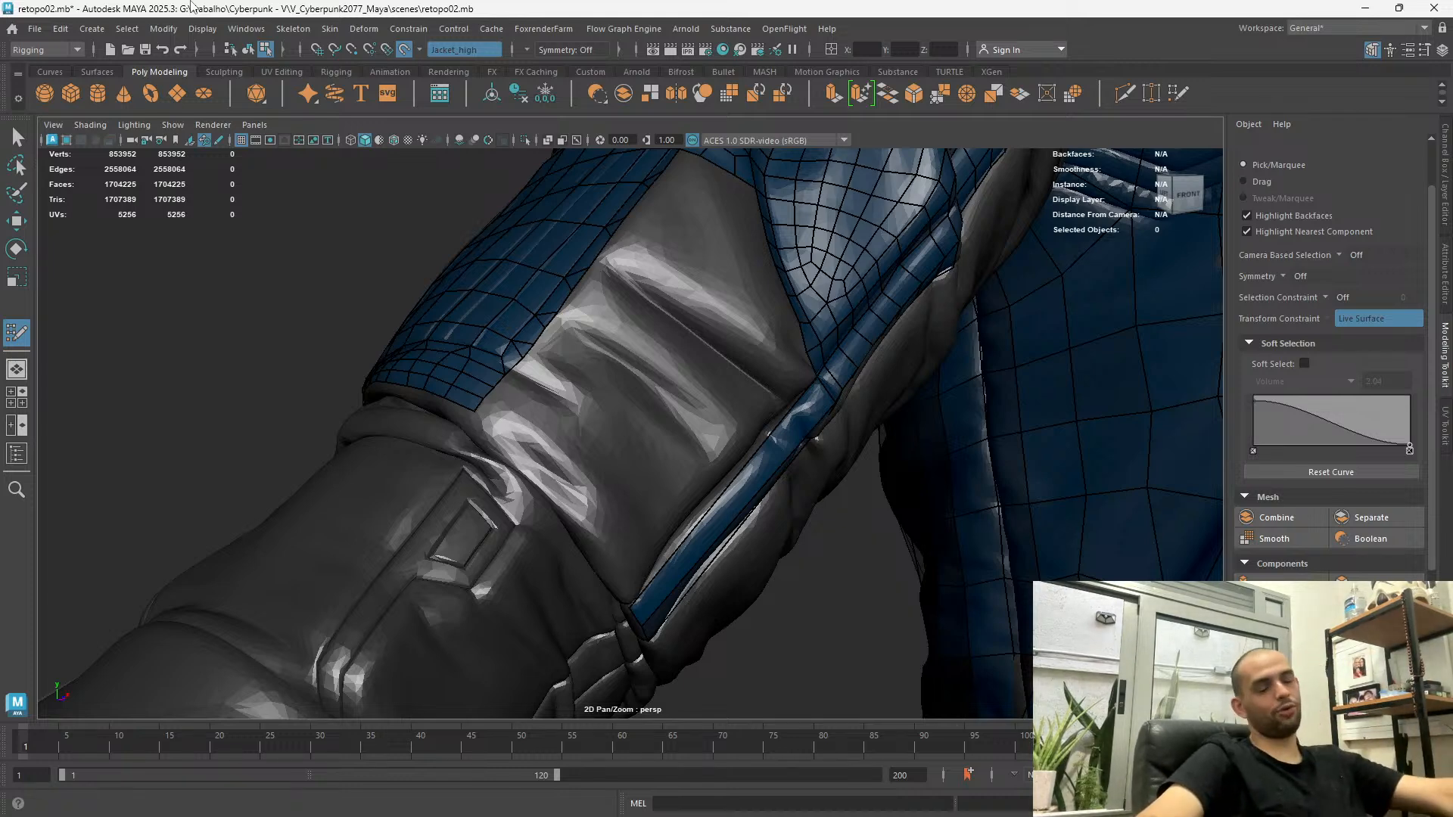
{"action": "right_click_drag", "start_coordinate": [470, 339], "coordinate": [616, 511], "text": "alt"}
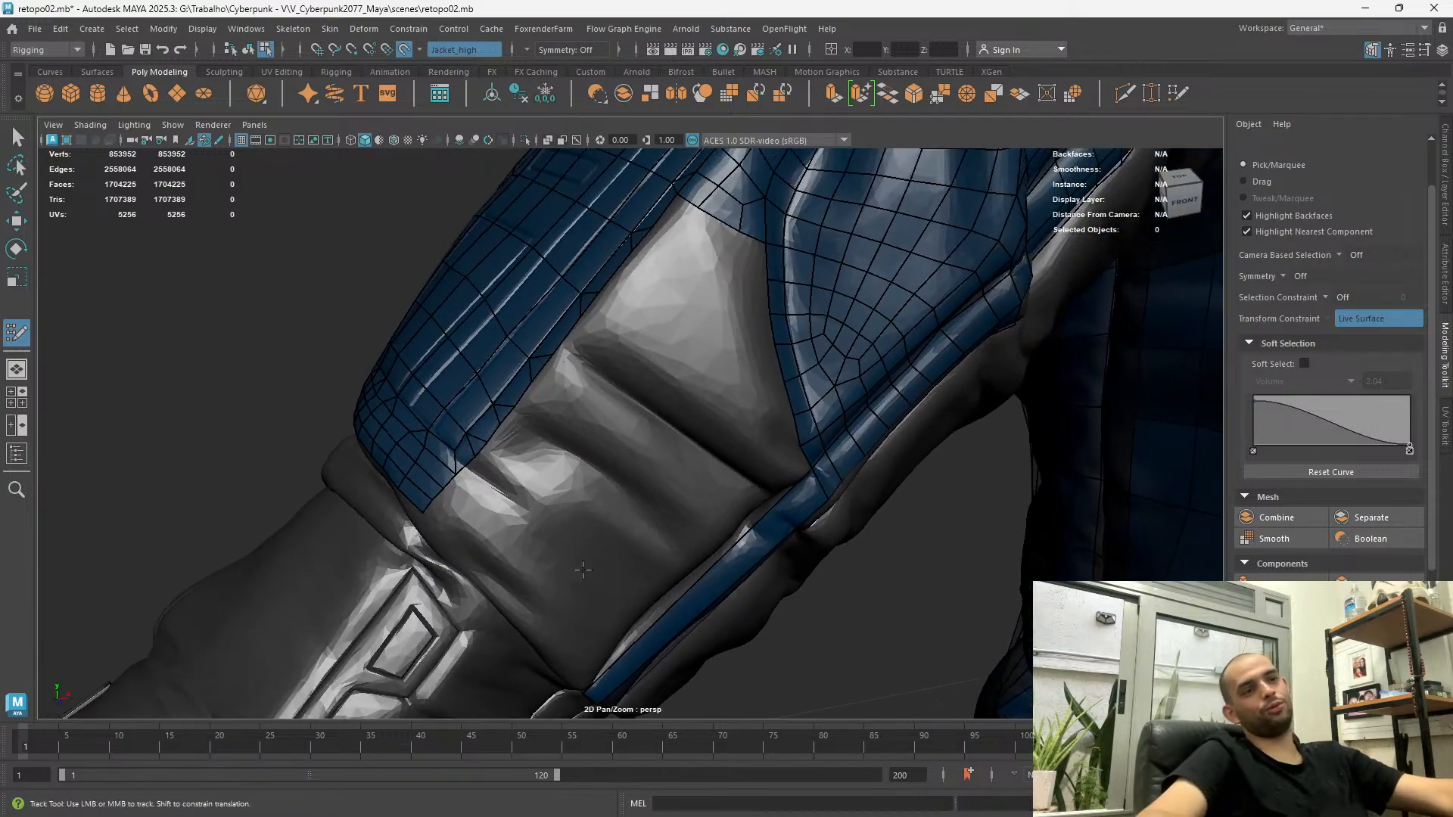
{"action": "left_click_drag", "start_coordinate": [620, 513], "coordinate": [514, 389], "text": "alt"}
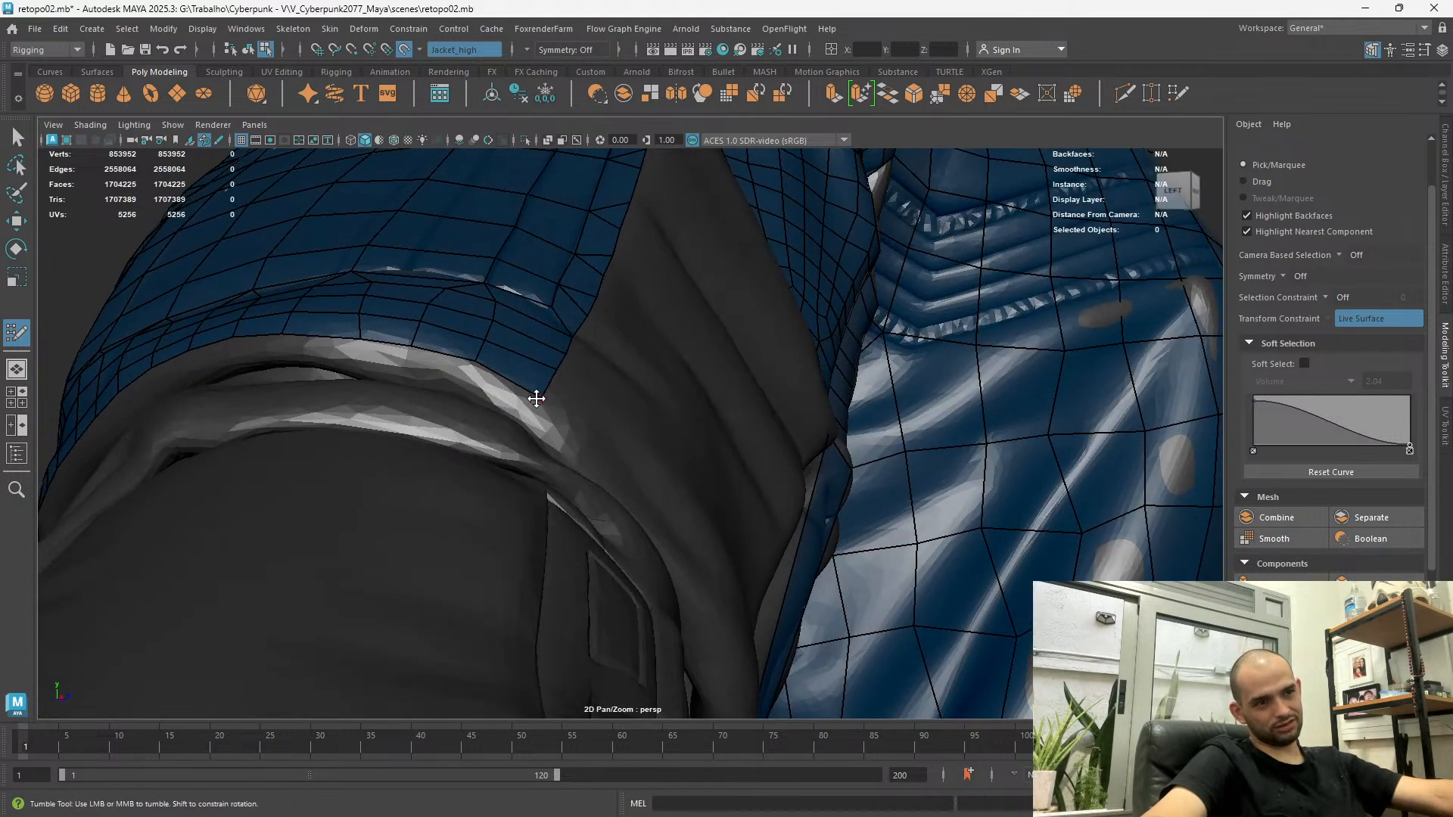
{"action": "left_click_drag", "start_coordinate": [564, 363], "coordinate": [536, 396], "text": "alt"}
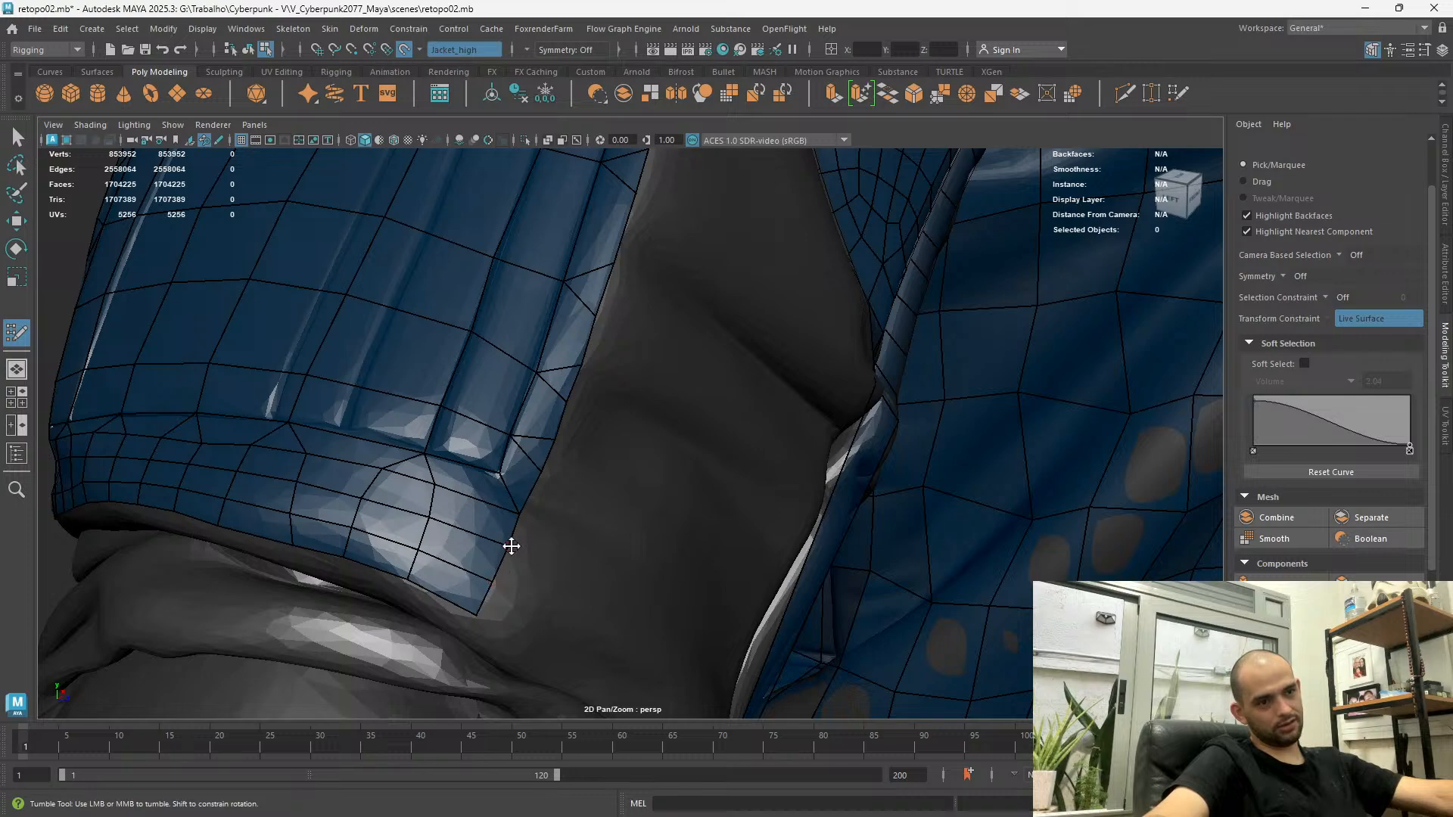
{"action": "right_click_drag", "start_coordinate": [508, 548], "coordinate": [482, 493], "text": "alt"}
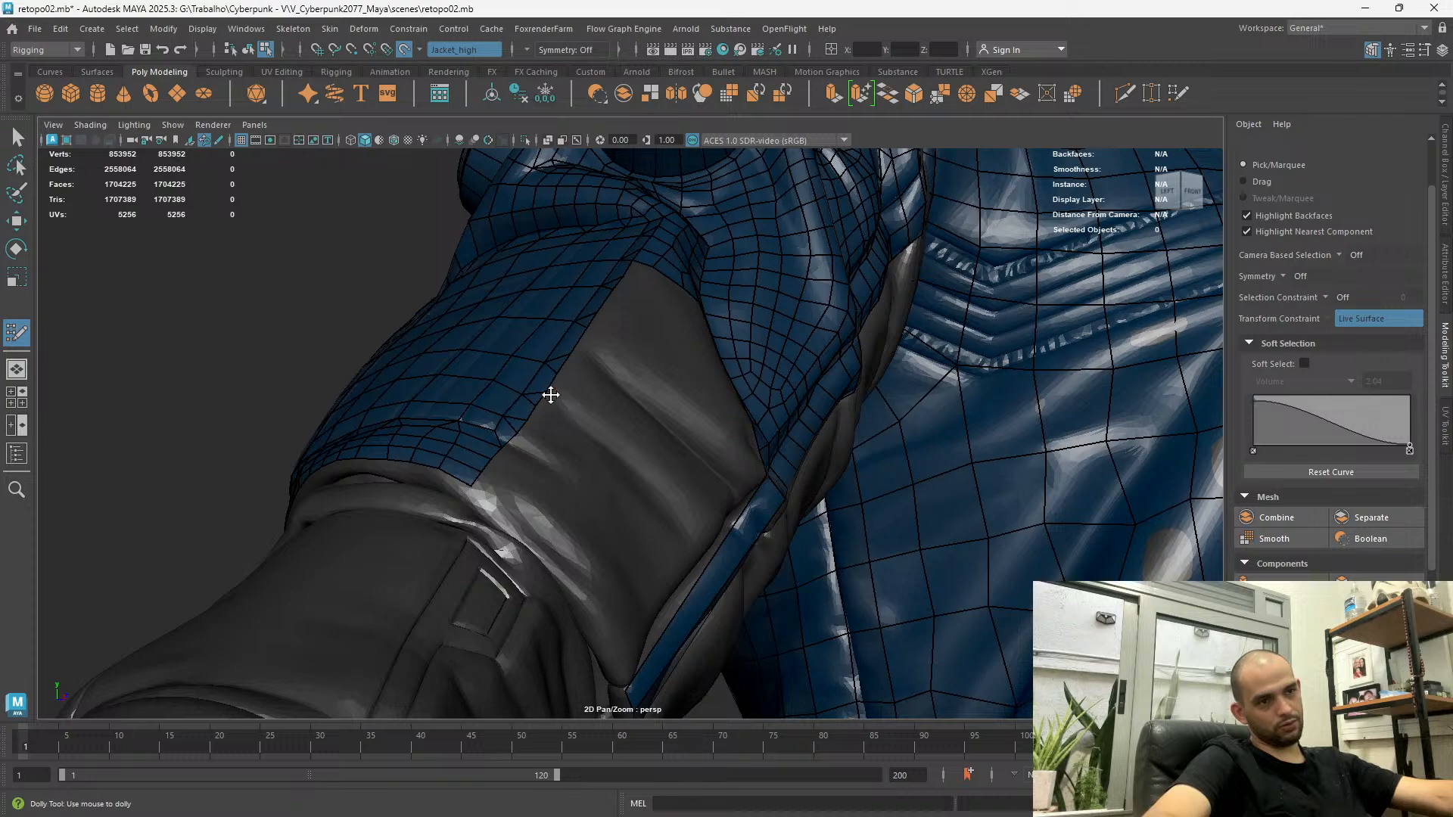
{"action": "left_click_drag", "start_coordinate": [536, 406], "coordinate": [522, 401], "text": "alt"}
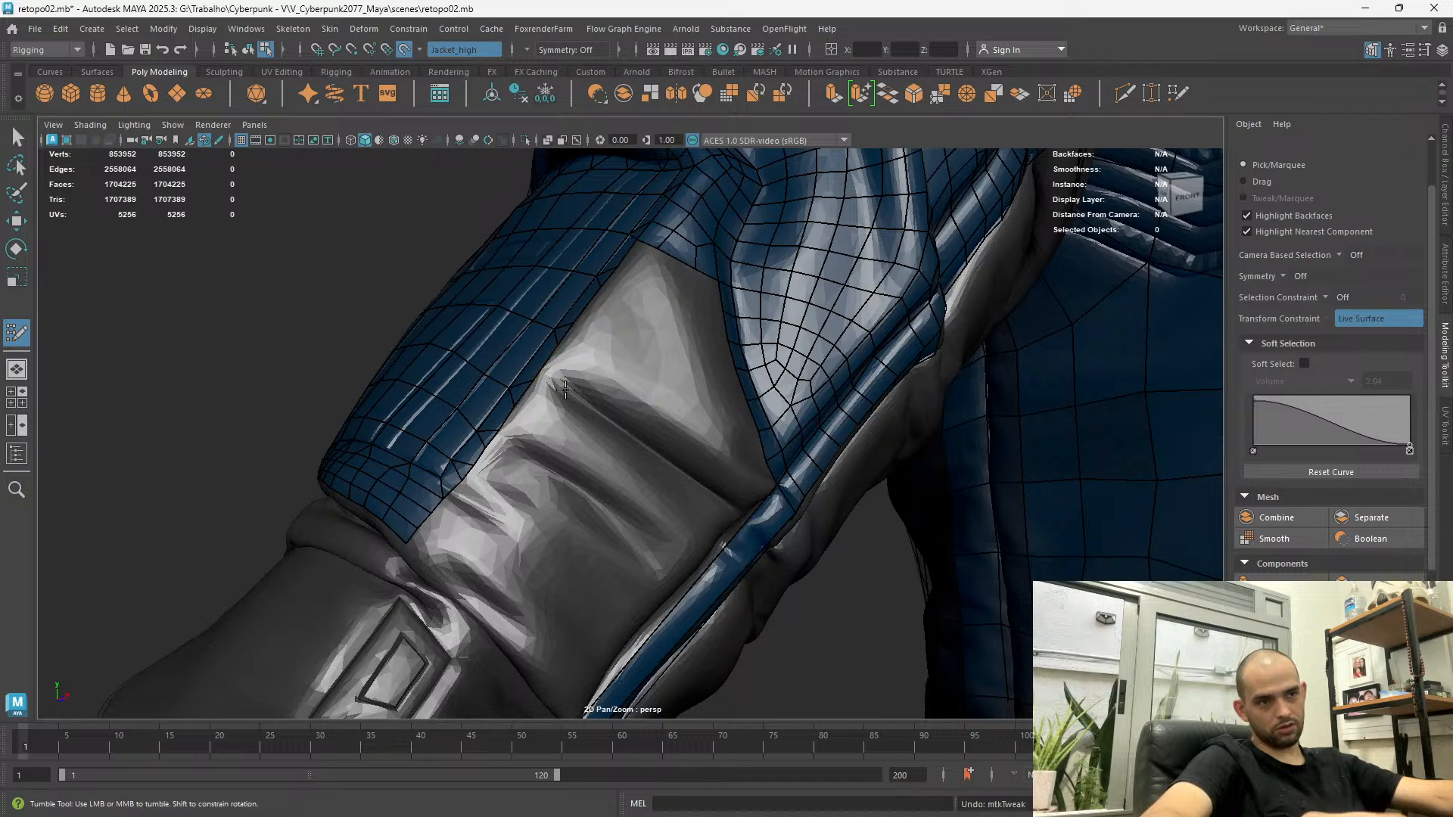
Set the extension mode to Loop, extend the outer panel's side edges across the uncovered folds, and insert two lengthwise edge loops in the new patch
{"action": "mouse_move", "coordinate": [542, 365]}
{"action": "right_mouse_down", "text": "ctrl+shift"}
{"action": "mouse_move", "coordinate": [512, 389]}
{"action": "mouse_move", "coordinate": [512, 421]}
{"action": "right_mouse_up", "text": "ctrl+shift"}
{"action": "mouse_move", "coordinate": [546, 376]}
{"action": "left_mouse_down"}
{"action": "mouse_move", "coordinate": [567, 416]}
{"action": "mouse_move", "coordinate": [616, 448]}
{"action": "mouse_move", "coordinate": [487, 486]}
{"action": "mouse_move", "coordinate": [827, 318]}
{"action": "left_mouse_up"}
{"action": "scroll", "coordinate": [688, 276], "scroll_direction": "up", "scroll_amount": 3}
{"action": "middle_click_drag", "start_coordinate": [688, 276], "coordinate": [636, 456], "text": "alt"}
{"action": "scroll", "coordinate": [613, 492], "scroll_direction": "down", "scroll_amount": 2}
{"action": "left_click_drag", "start_coordinate": [610, 525], "coordinate": [643, 464], "text": "alt"}
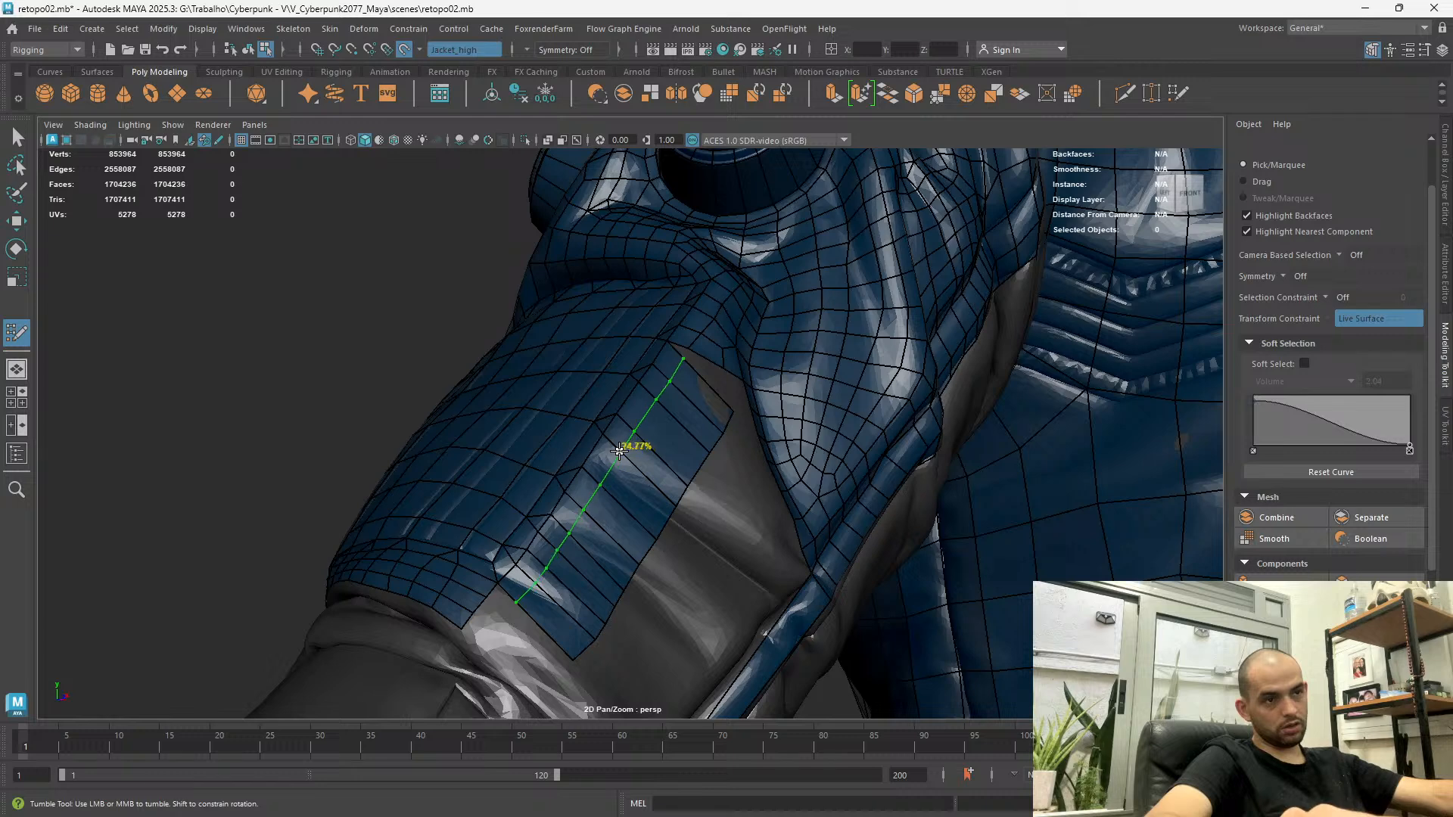
{"action": "left_click", "coordinate": [624, 445], "text": "ctrl"}
{"action": "left_click", "coordinate": [653, 475], "text": "ctrl"}
{"action": "left_click_drag", "start_coordinate": [653, 474], "coordinate": [655, 410], "text": "alt"}
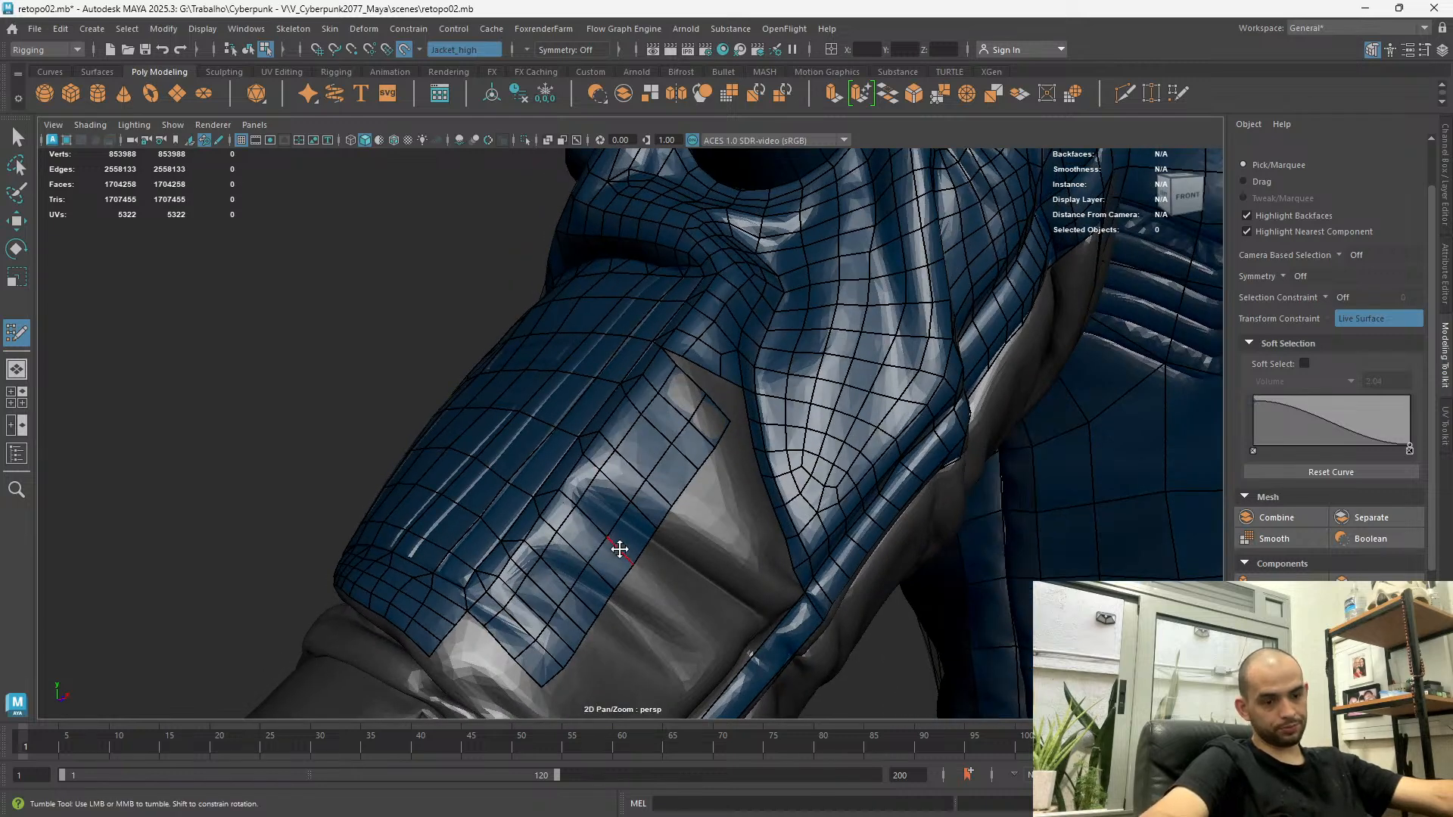
Examine how the new patch's upper end sits against the sleeve surface and the neighbouring mesh
{"action": "right_click_drag", "start_coordinate": [646, 547], "coordinate": [681, 484]}
{"action": "left_click_drag", "start_coordinate": [681, 333], "coordinate": [687, 373], "text": "alt"}
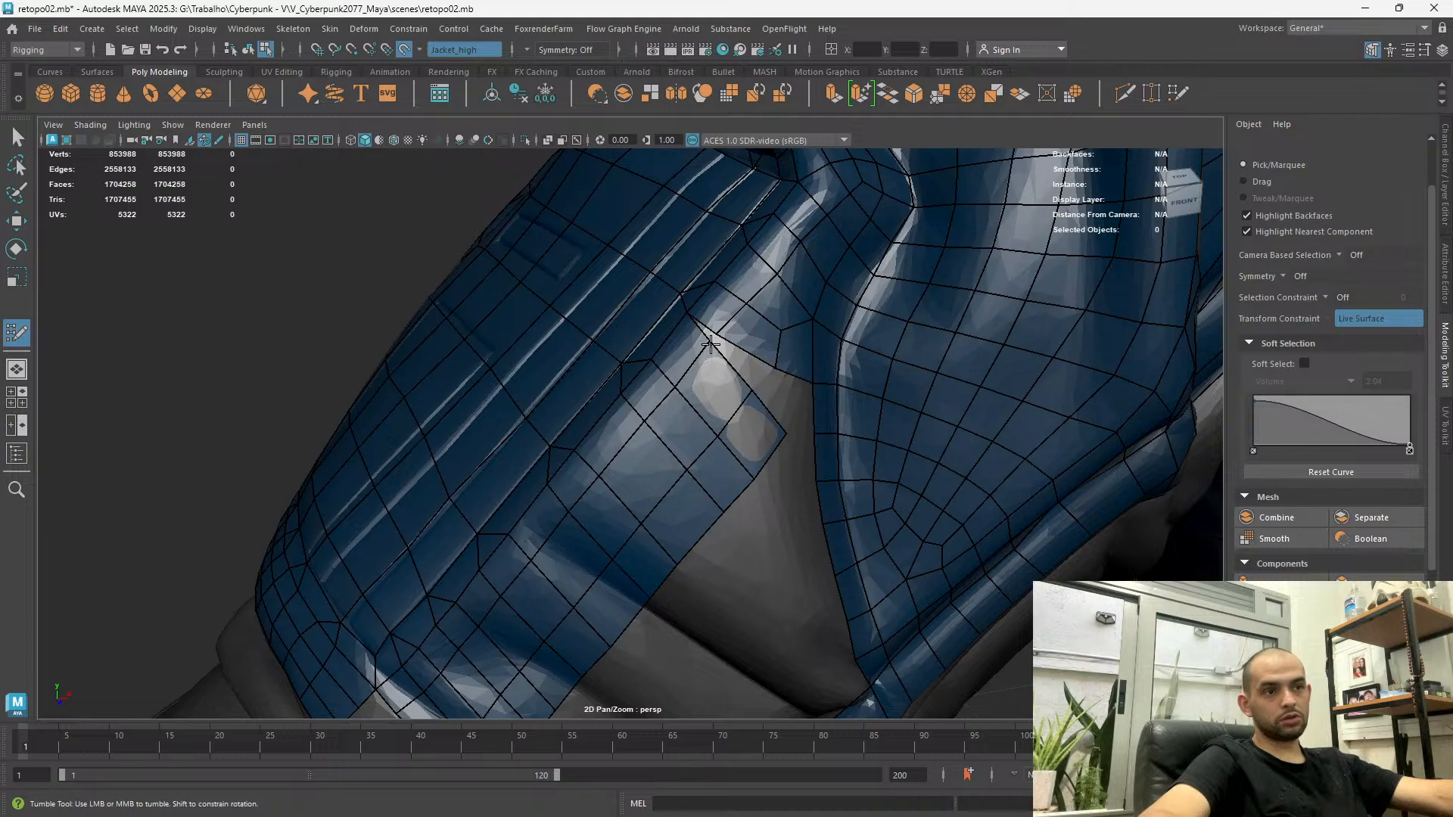
{"action": "right_click_drag", "start_coordinate": [711, 344], "coordinate": [700, 353], "text": "alt"}
{"action": "left_click_drag", "start_coordinate": [788, 570], "coordinate": [504, 311], "text": "alt"}
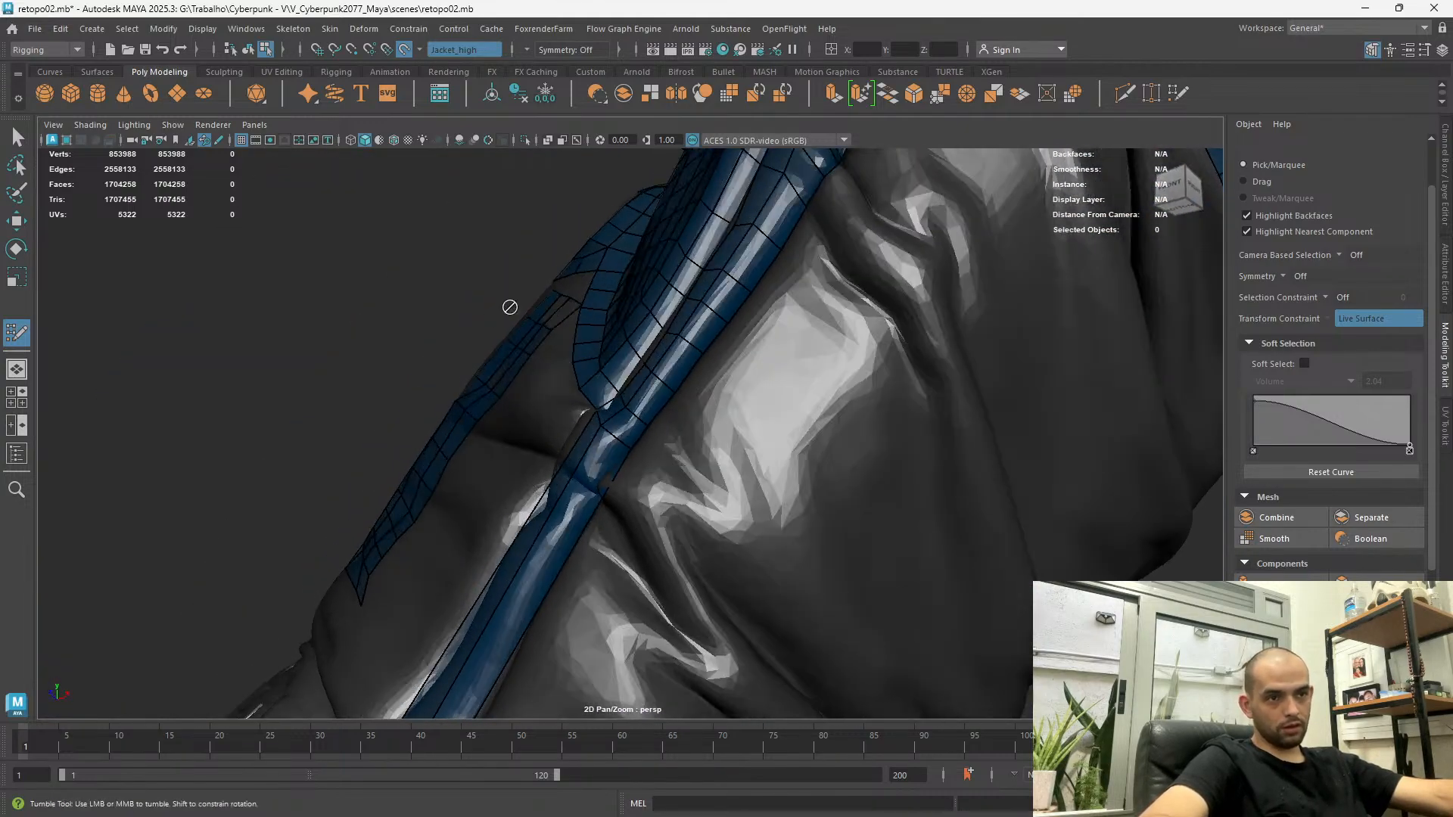
{"action": "right_click_drag", "start_coordinate": [504, 311], "coordinate": [592, 303], "text": "alt"}
{"action": "left_click_drag", "start_coordinate": [591, 303], "coordinate": [605, 484], "text": "alt"}
{"action": "middle_click_drag", "start_coordinate": [605, 484], "coordinate": [511, 566], "text": "alt"}
{"action": "left_click_drag", "start_coordinate": [512, 566], "coordinate": [368, 375], "text": "alt"}
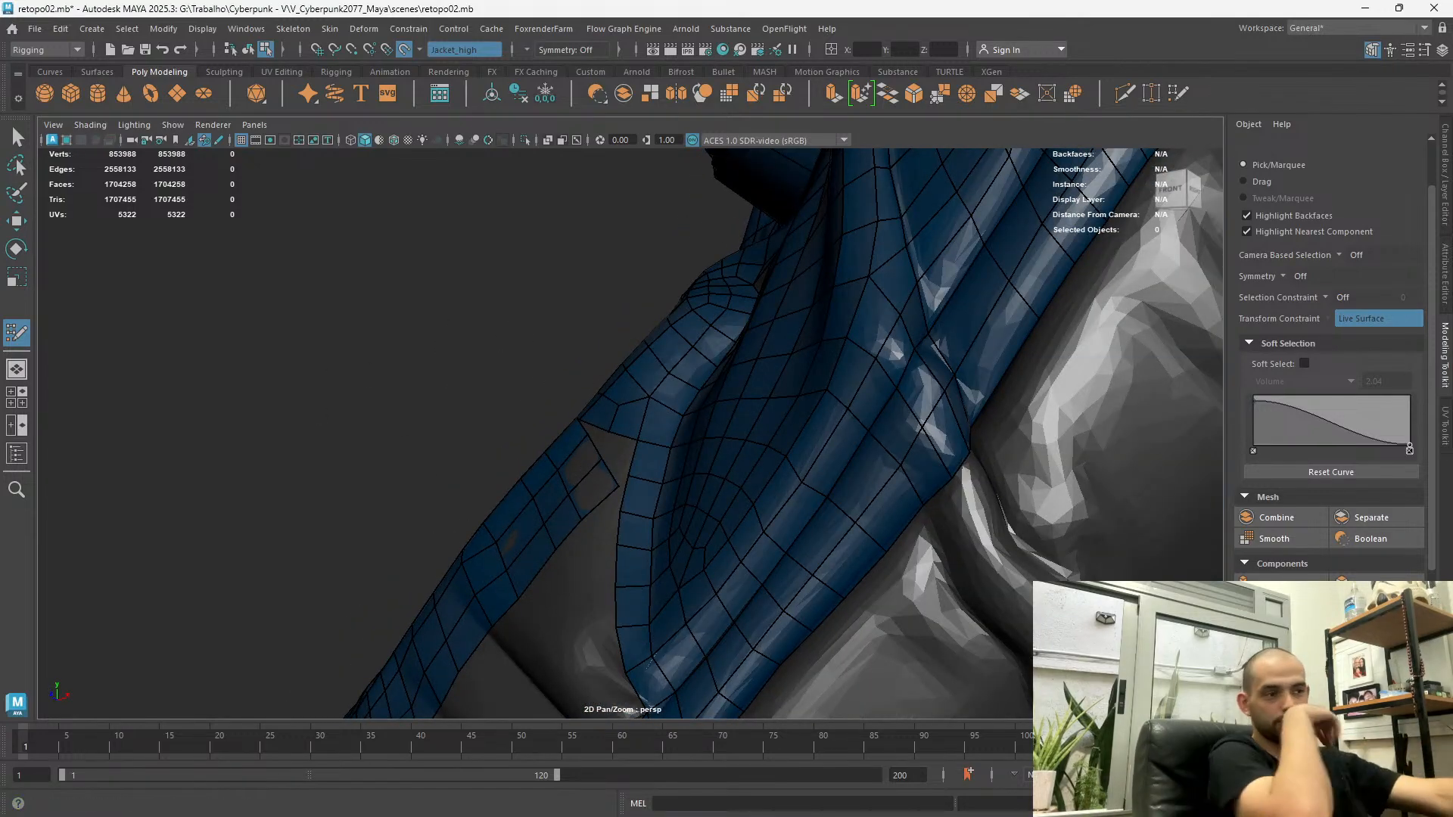
Leave Quad Draw and display the jacket in wireframe
{"action": "scroll", "coordinate": [1362, 485], "scroll_direction": "down", "scroll_amount": 4}
{"action": "left_click", "coordinate": [1367, 494]}
{"action": "left_click_drag", "start_coordinate": [661, 525], "coordinate": [994, 165], "text": "alt"}
{"action": "scroll", "coordinate": [1273, 255], "scroll_direction": "up", "scroll_amount": 2}
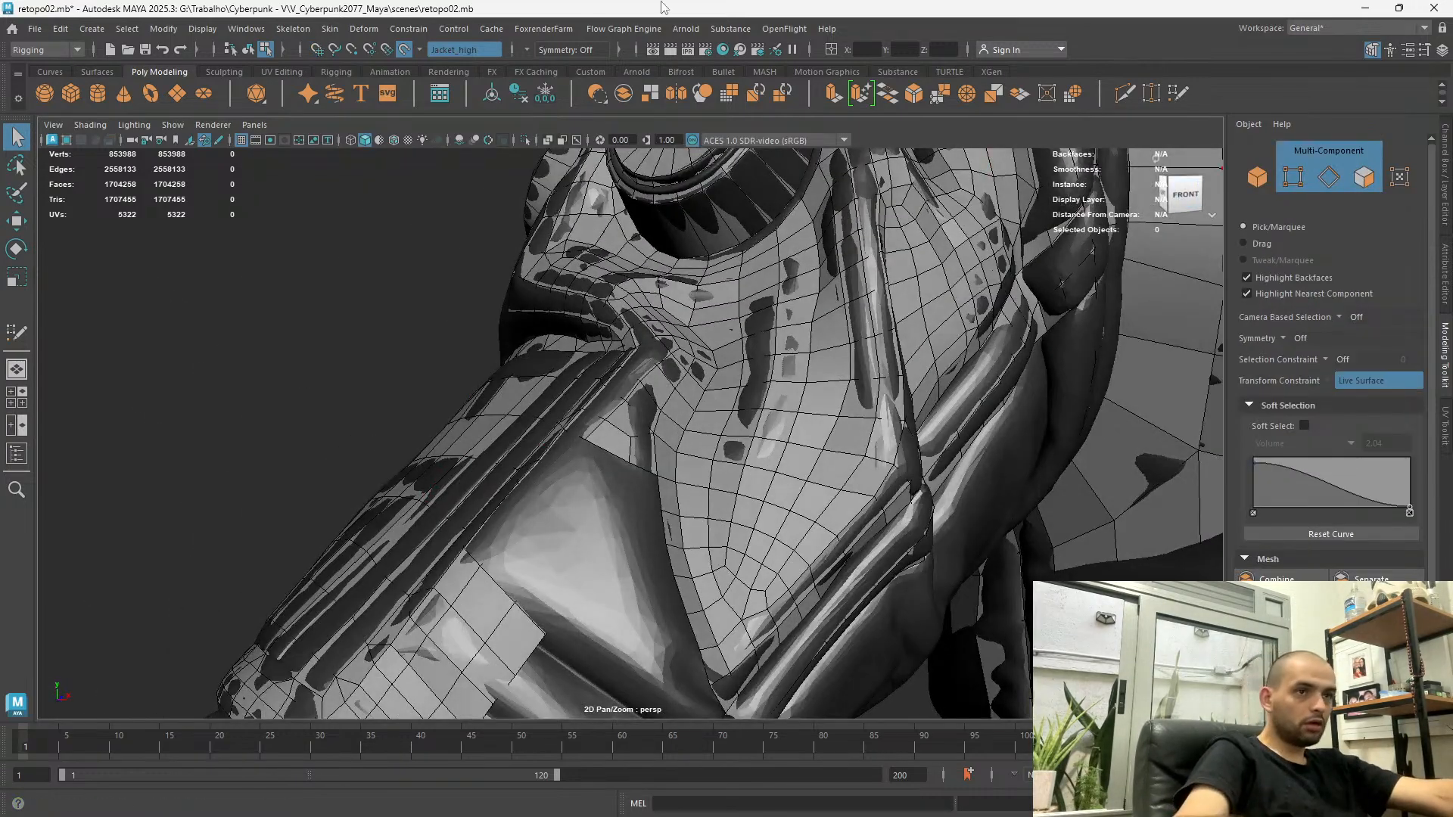
{"action": "left_click", "coordinate": [352, 141]}
{"action": "mouse_move", "coordinate": [639, 574]}
{"action": "left_mouse_down", "text": "alt"}
{"action": "mouse_move", "coordinate": [626, 492]}
{"action": "mouse_move", "coordinate": [620, 629]}
{"action": "mouse_move", "coordinate": [598, 609]}
{"action": "left_mouse_up", "text": "alt"}
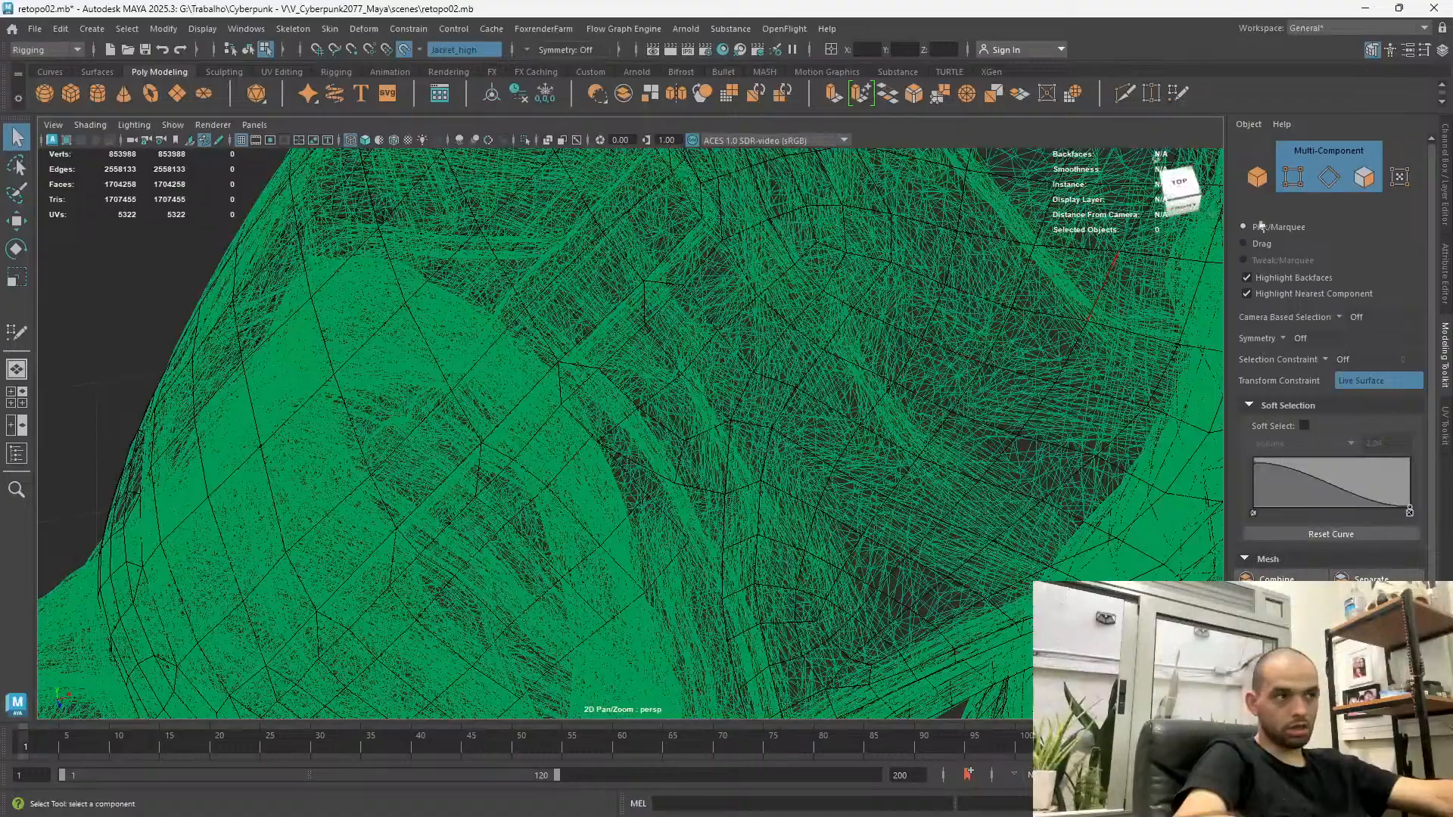
{"action": "left_click_drag", "start_coordinate": [525, 471], "coordinate": [557, 425], "text": "alt"}
{"action": "left_click", "coordinate": [554, 409]}
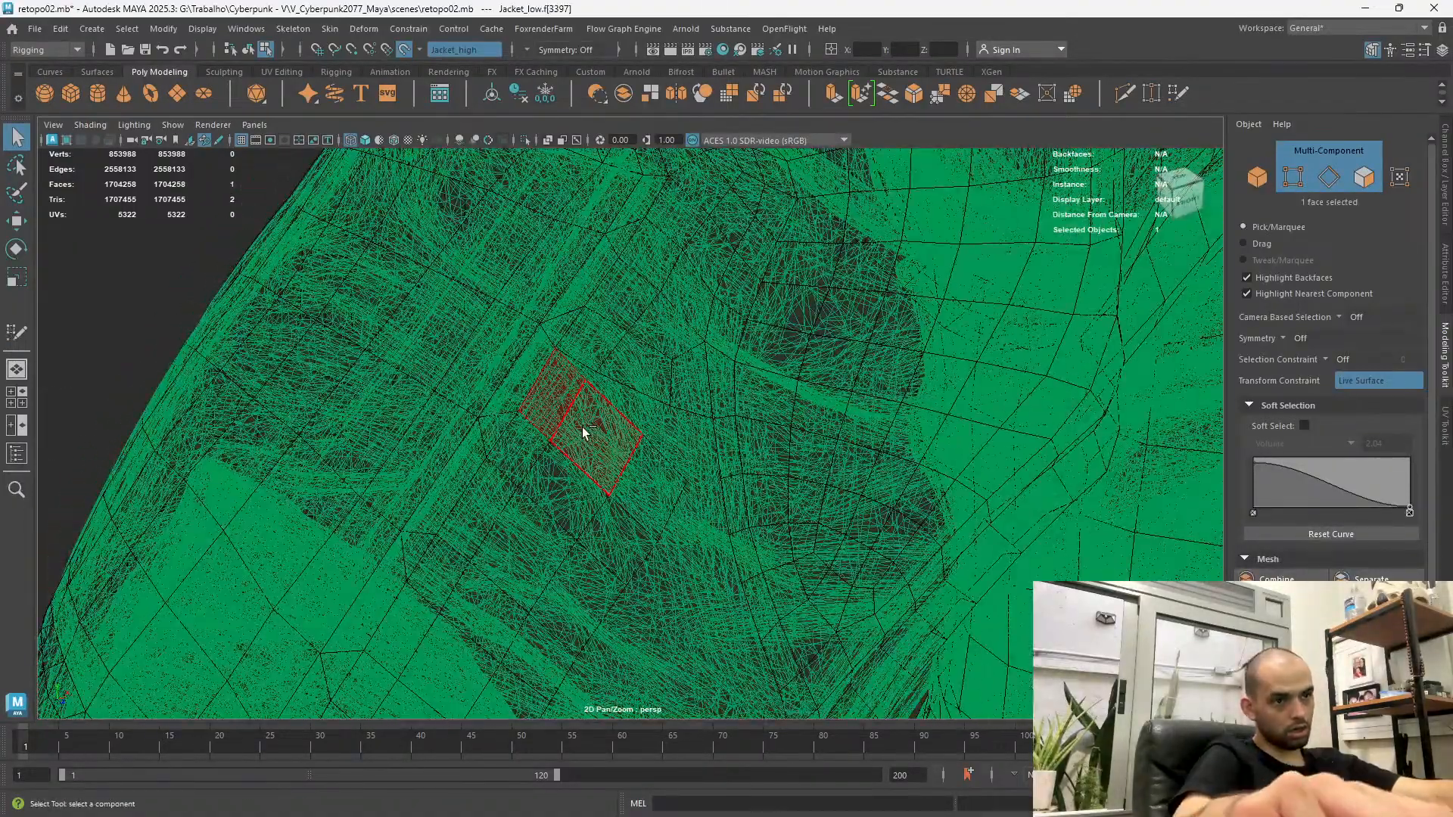
{"action": "left_click", "coordinate": [584, 429], "text": "shift"}
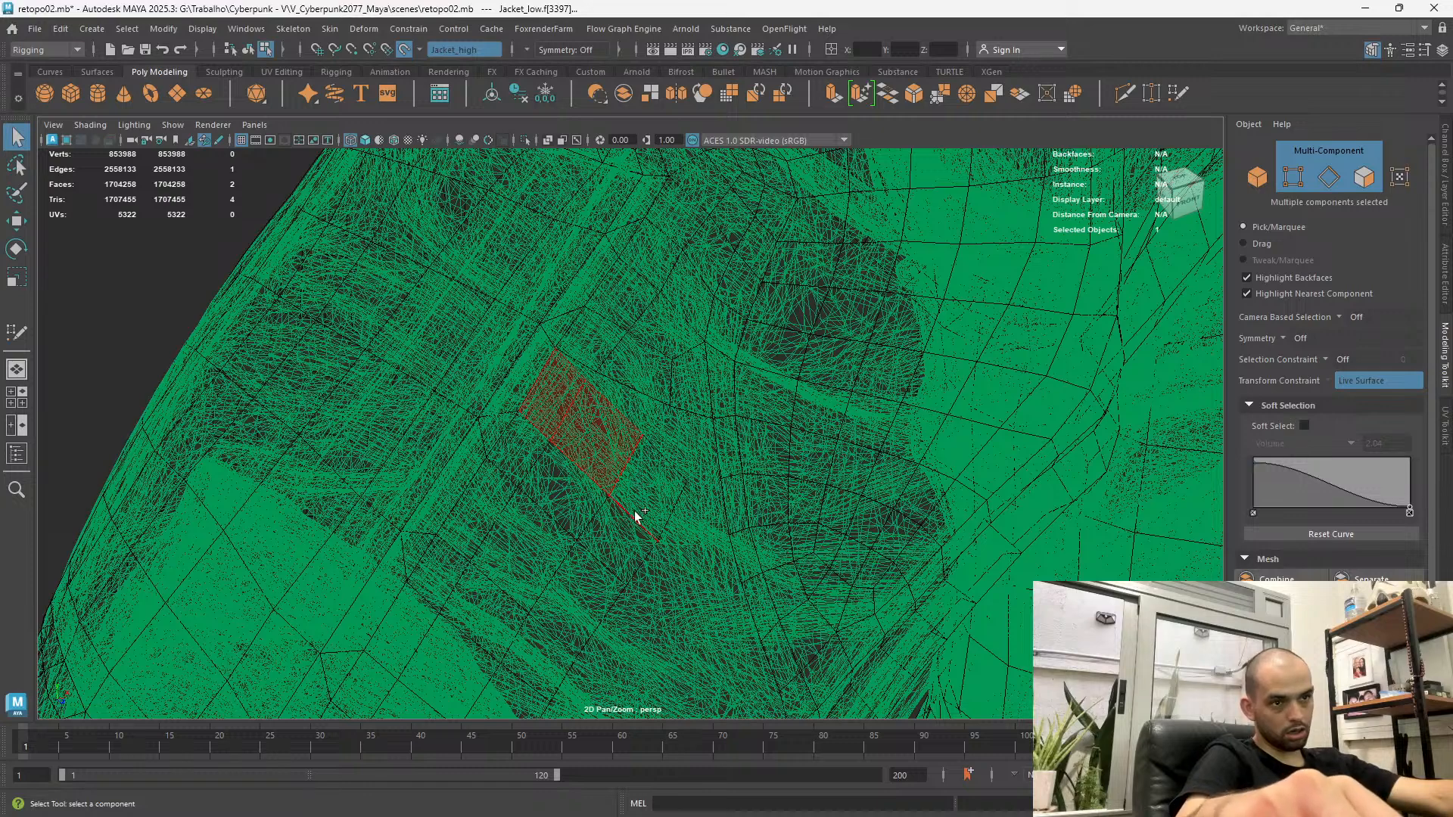
{"action": "left_click", "coordinate": [665, 592]}
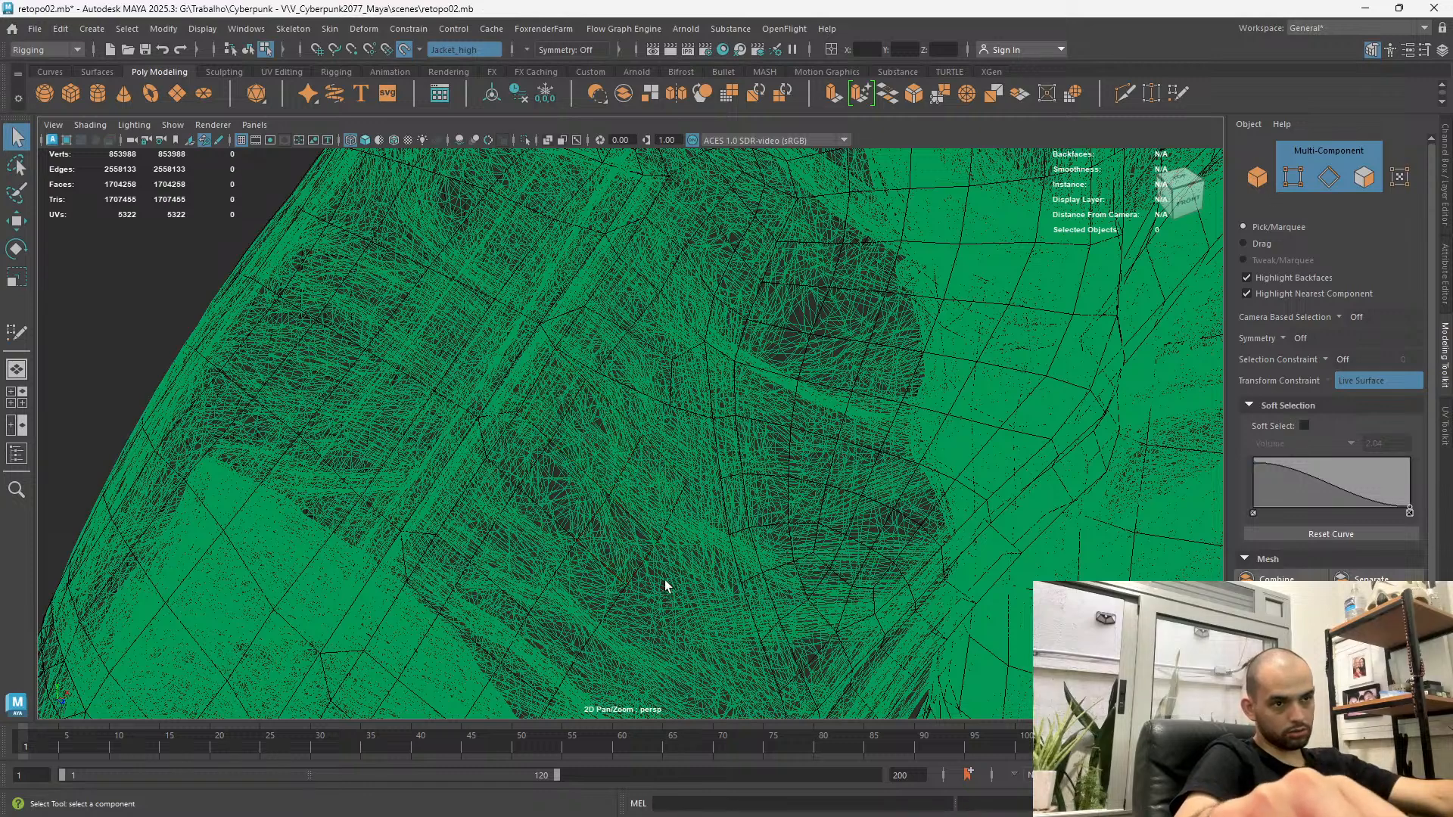
Select the faces at the new patch's upper end in face mode and move them outward from the high-poly sleeve
{"action": "left_click", "coordinate": [1360, 182]}
{"action": "left_click", "coordinate": [648, 486]}
{"action": "left_click", "coordinate": [609, 438], "text": "shift"}
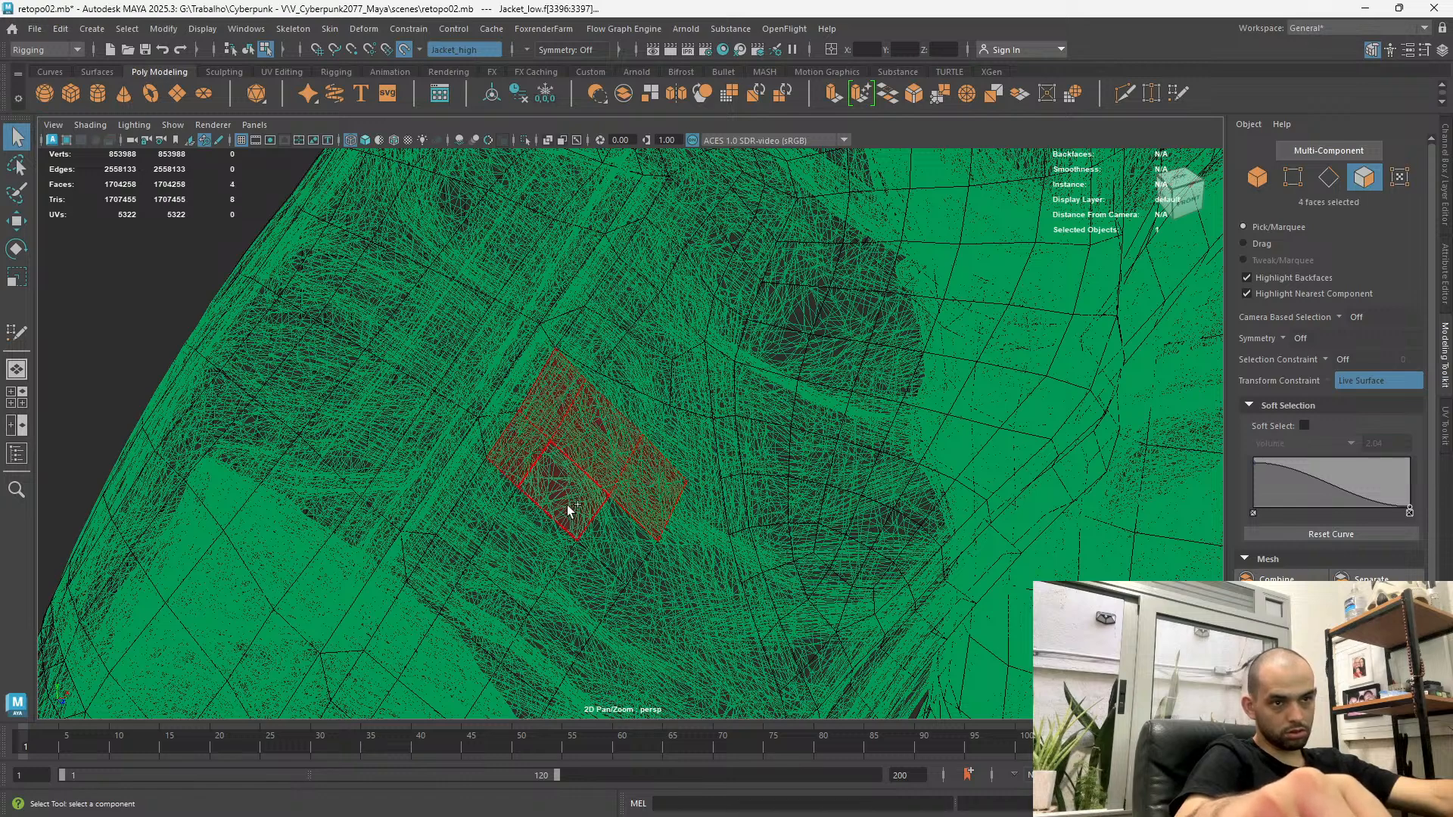
{"action": "left_click", "coordinate": [592, 604], "text": "shift"}
{"action": "left_click", "coordinate": [510, 545], "text": "shift"}
{"action": "left_click", "coordinate": [461, 526], "text": "shift"}
{"action": "left_click", "coordinate": [465, 609], "text": "shift"}
{"action": "left_click", "coordinate": [539, 650], "text": "shift"}
{"action": "left_click_drag", "start_coordinate": [537, 649], "coordinate": [384, 561], "text": "alt"}
{"action": "key", "text": "w"}
{"action": "left_click_drag", "start_coordinate": [542, 520], "coordinate": [528, 505], "text": "alt"}
{"action": "left_click_drag", "start_coordinate": [488, 460], "coordinate": [595, 401]}
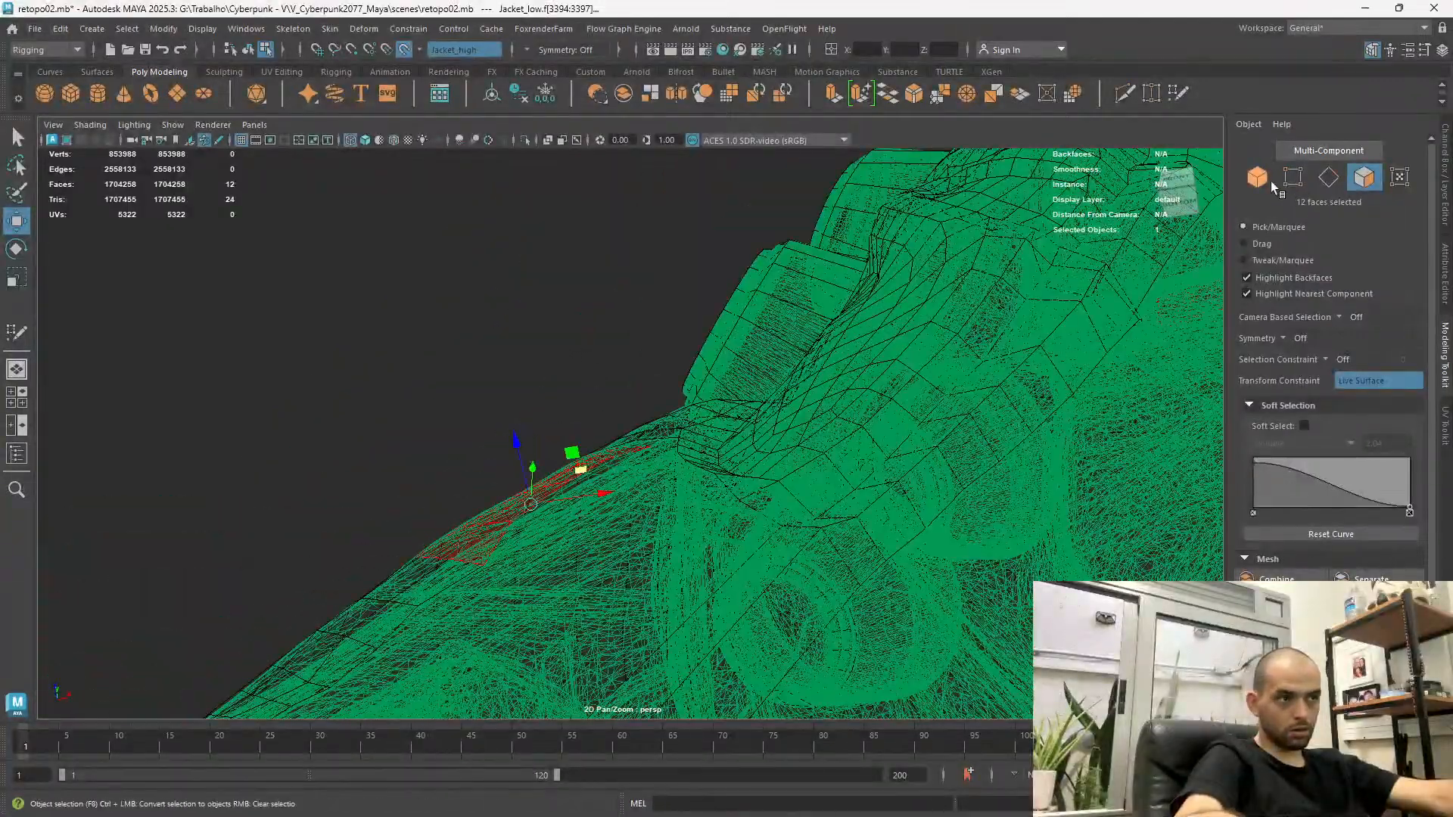
Clear the face selection, return to multi-component mode, and reactivate Quad Draw with shaded display
{"action": "left_click", "coordinate": [1291, 180]}
{"action": "left_click", "coordinate": [1362, 151]}
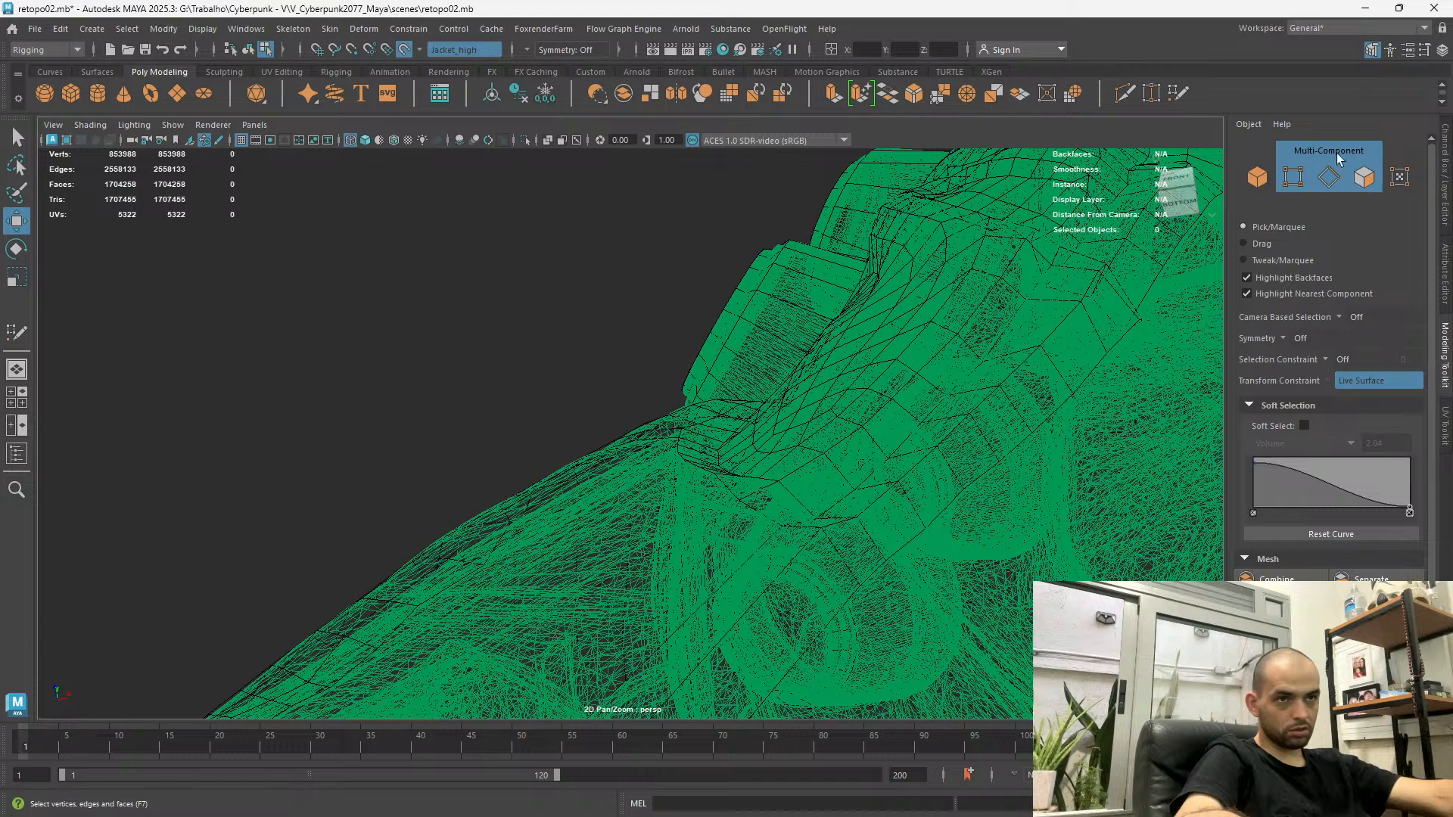
{"action": "scroll", "coordinate": [1331, 424], "scroll_direction": "down", "scroll_amount": 3}
{"action": "left_click", "coordinate": [1286, 512]}
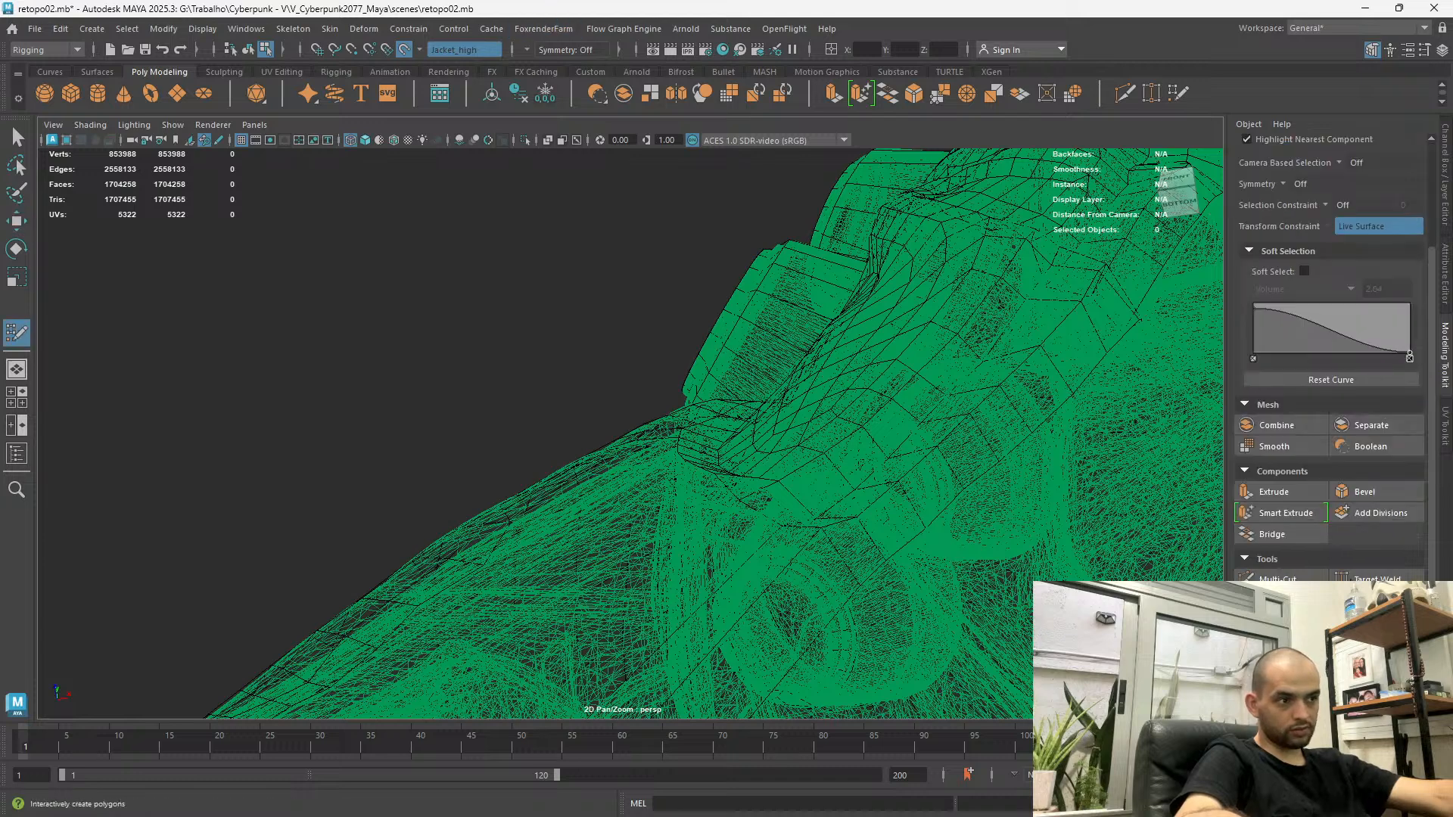
{"action": "left_click", "coordinate": [364, 142]}
Weld the new patch's upper-end vertices to the border vertices of the neighbouring sleeve mesh
{"action": "mouse_move", "coordinate": [496, 396]}
{"action": "left_mouse_down", "text": "alt"}
{"action": "mouse_move", "coordinate": [578, 545]}
{"action": "mouse_move", "coordinate": [645, 286]}
{"action": "mouse_move", "coordinate": [628, 352]}
{"action": "mouse_move", "coordinate": [603, 372]}
{"action": "left_mouse_up", "text": "alt"}
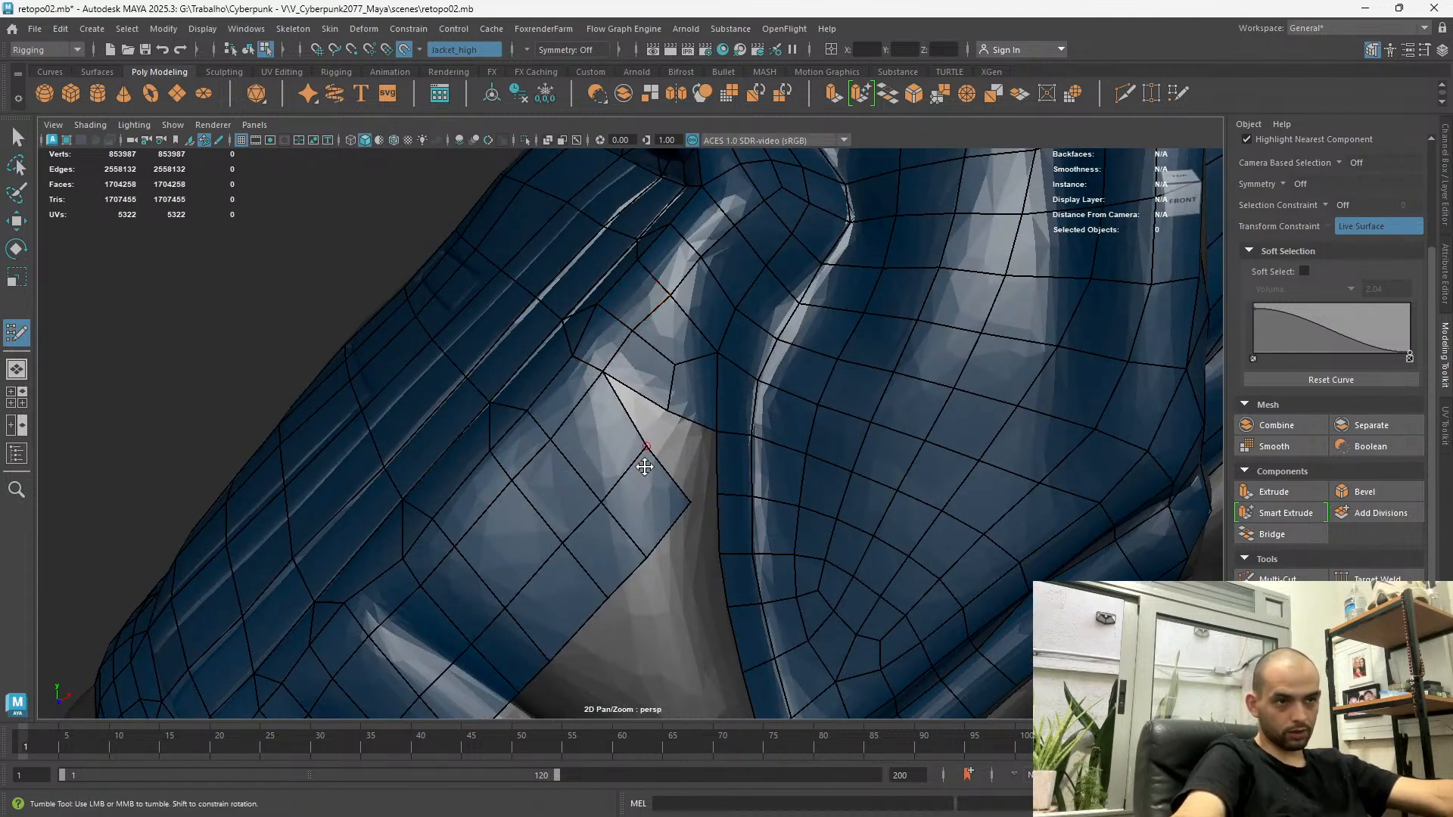
{"action": "left_click_drag", "start_coordinate": [643, 450], "coordinate": [666, 405]}
{"action": "left_click_drag", "start_coordinate": [696, 479], "coordinate": [717, 434]}
{"action": "mouse_move", "coordinate": [649, 551]}
{"action": "left_mouse_down"}
{"action": "mouse_move", "coordinate": [670, 498]}
{"action": "mouse_move", "coordinate": [627, 471]}
{"action": "left_mouse_up"}
{"action": "mouse_move", "coordinate": [567, 422]}
{"action": "left_mouse_down", "text": "alt"}
{"action": "mouse_move", "coordinate": [652, 421]}
{"action": "mouse_move", "coordinate": [607, 418]}
{"action": "mouse_move", "coordinate": [587, 470]}
{"action": "left_mouse_up", "text": "alt"}
Try different positions for the vertices along the patch's free edge beside the triangular gap, and undo the last changes
{"action": "mouse_move", "coordinate": [639, 512]}
{"action": "left_mouse_down"}
{"action": "mouse_move", "coordinate": [682, 501]}
{"action": "mouse_move", "coordinate": [659, 444]}
{"action": "mouse_move", "coordinate": [662, 486]}
{"action": "mouse_move", "coordinate": [577, 510]}
{"action": "left_mouse_up"}
{"action": "mouse_move", "coordinate": [582, 567]}
{"action": "left_mouse_down"}
{"action": "mouse_move", "coordinate": [625, 566]}
{"action": "mouse_move", "coordinate": [638, 538]}
{"action": "left_mouse_up"}
{"action": "mouse_move", "coordinate": [551, 526]}
{"action": "left_mouse_down"}
{"action": "mouse_move", "coordinate": [560, 514]}
{"action": "mouse_move", "coordinate": [568, 594]}
{"action": "left_mouse_up"}
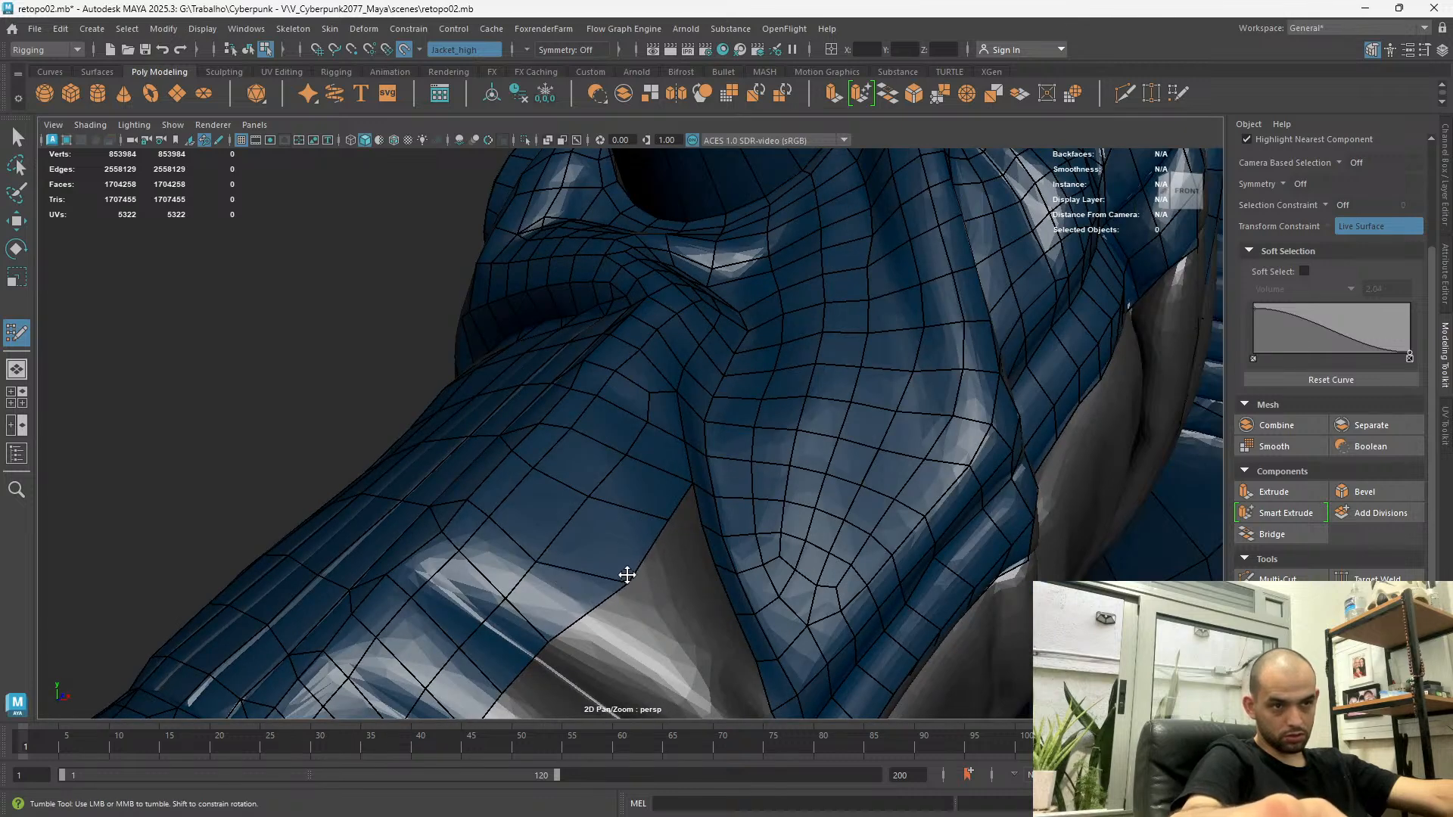
{"action": "left_click_drag", "start_coordinate": [557, 539], "coordinate": [655, 535], "text": "alt"}
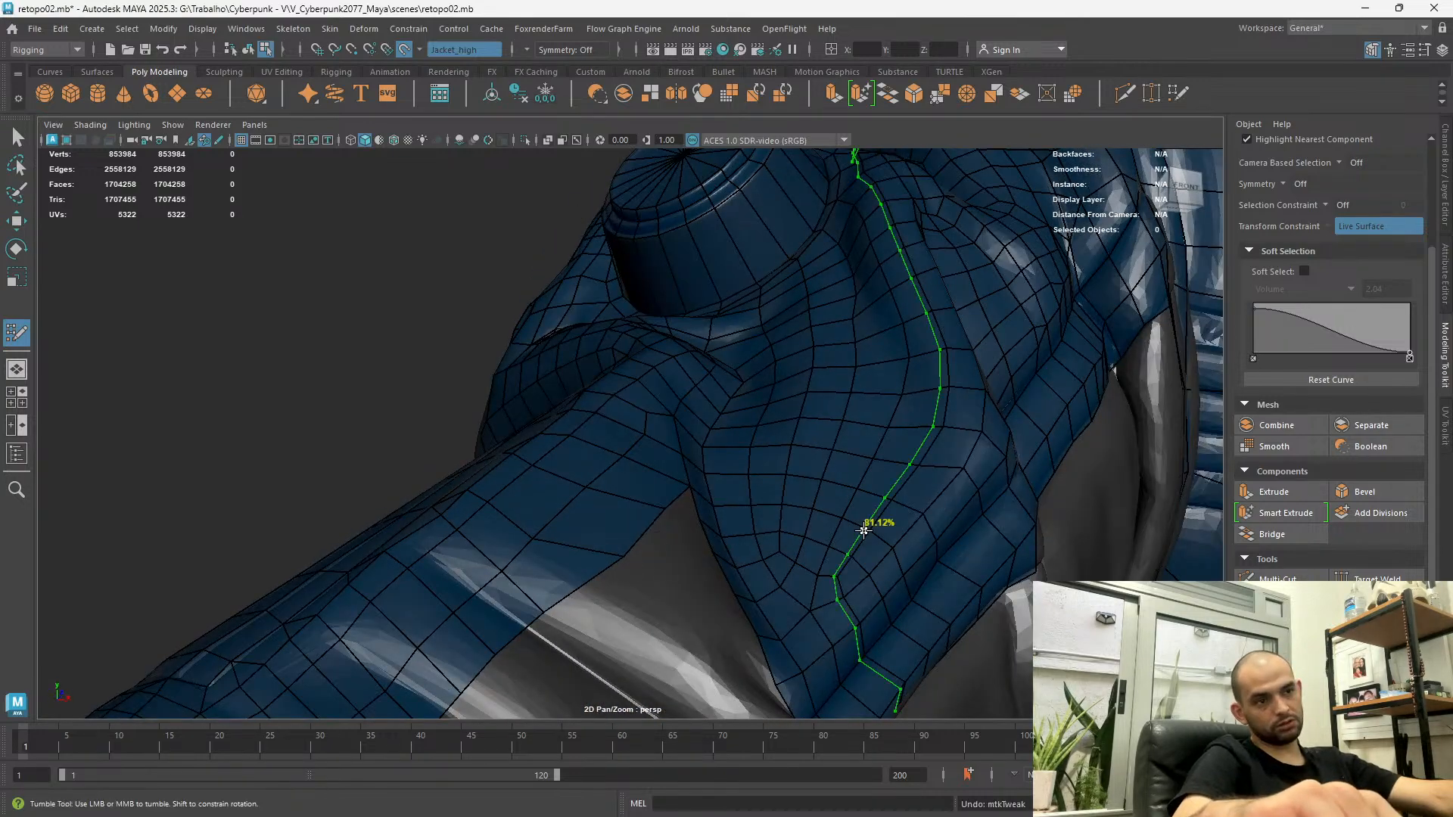
{"action": "key", "text": "ctrl+z"}
{"action": "key", "text": "ctrl+z"}
{"action": "left_click_drag", "start_coordinate": [639, 425], "coordinate": [603, 473], "text": "alt"}
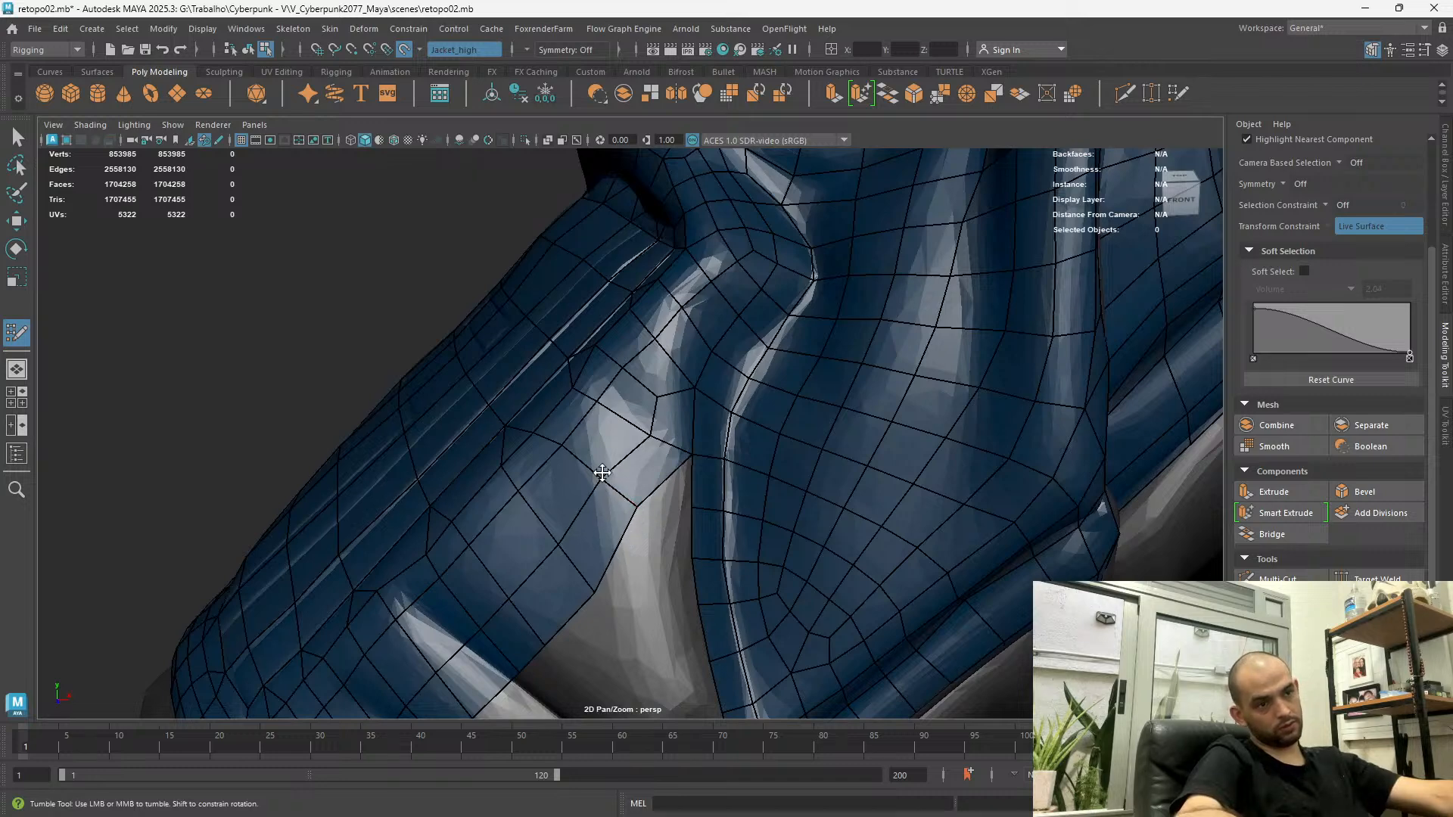
Reposition the vertices along the new patch's free edge beside the triangular gap and undo the last change
{"action": "mouse_move", "coordinate": [559, 548]}
{"action": "left_mouse_down"}
{"action": "mouse_move", "coordinate": [555, 533]}
{"action": "mouse_move", "coordinate": [550, 564]}
{"action": "mouse_move", "coordinate": [581, 585]}
{"action": "mouse_move", "coordinate": [548, 523]}
{"action": "left_mouse_up"}
{"action": "left_click_drag", "start_coordinate": [510, 599], "coordinate": [514, 563]}
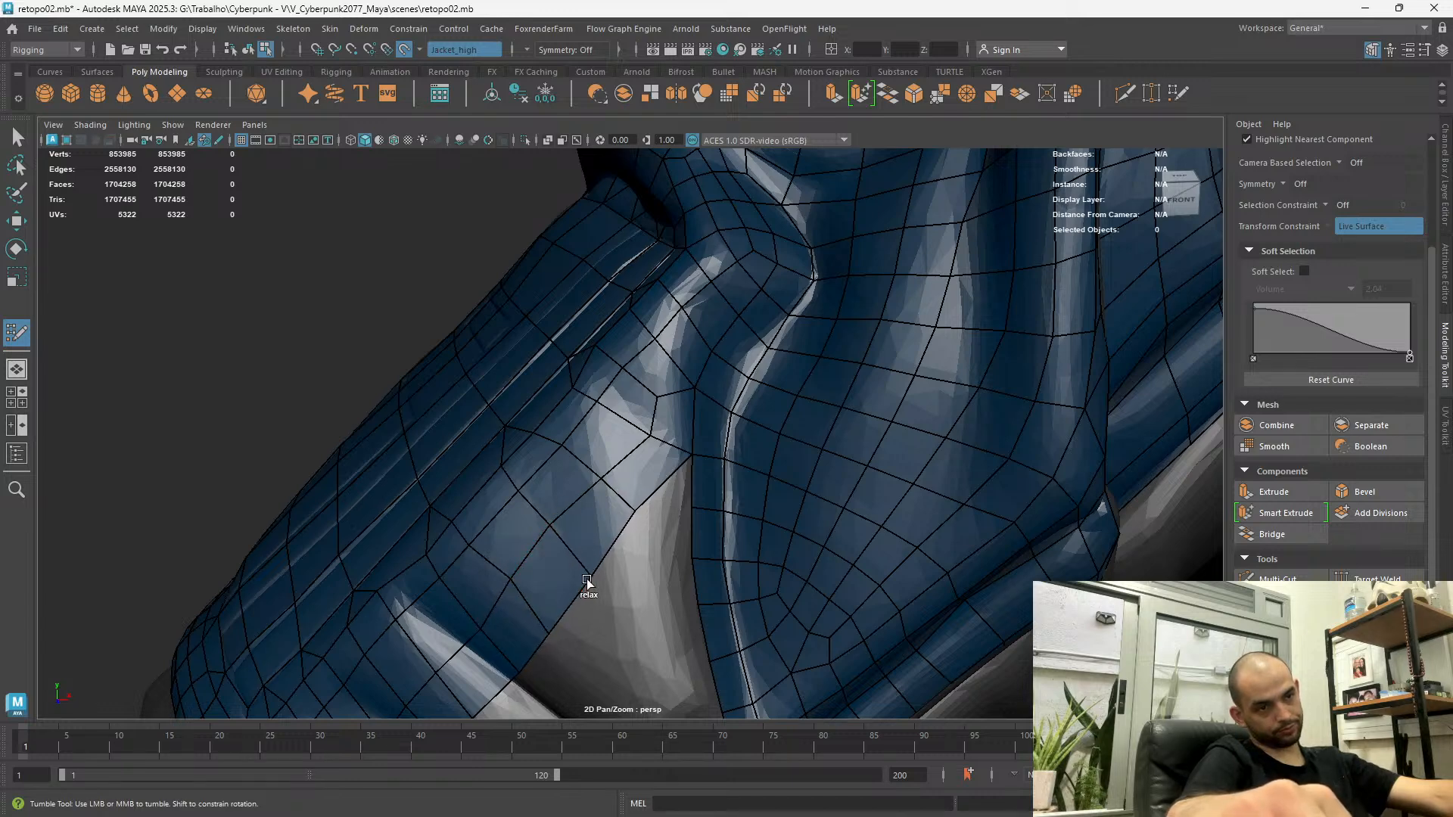
{"action": "mouse_move", "coordinate": [609, 500]}
{"action": "left_mouse_down", "text": "alt"}
{"action": "mouse_move", "coordinate": [571, 338]}
{"action": "mouse_move", "coordinate": [475, 519]}
{"action": "mouse_move", "coordinate": [646, 470]}
{"action": "mouse_move", "coordinate": [643, 399]}
{"action": "mouse_move", "coordinate": [627, 496]}
{"action": "left_mouse_up", "text": "alt"}
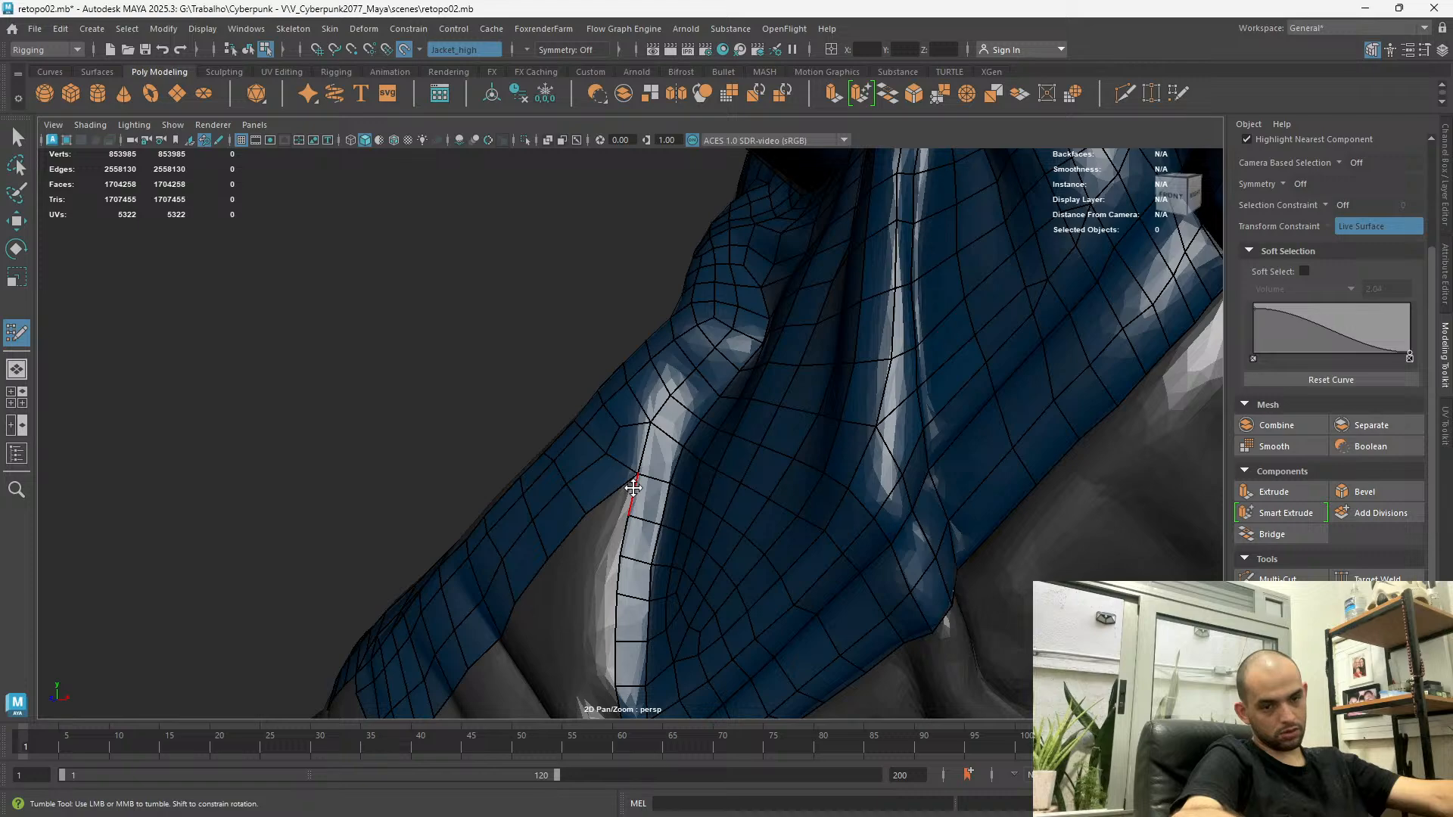
{"action": "middle_click_drag", "start_coordinate": [633, 492], "coordinate": [591, 531]}
{"action": "left_click_drag", "start_coordinate": [614, 513], "coordinate": [655, 536], "text": "alt"}
{"action": "key", "text": "ctrl+z"}
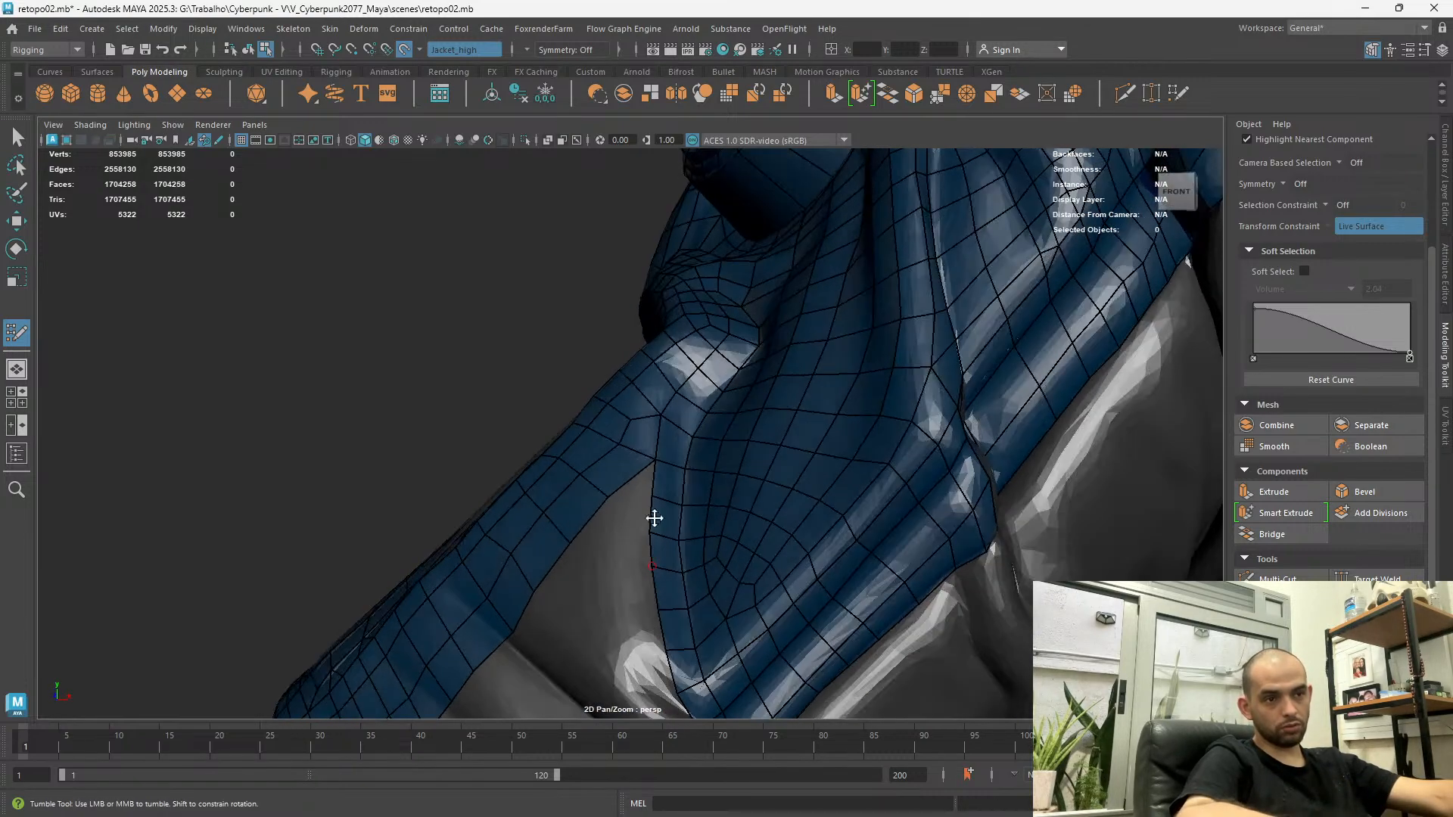
Extrude a quad from the border edge at the triangular gap's upper tip and weld it to the neighbouring panel
{"action": "right_click_drag", "start_coordinate": [652, 480], "coordinate": [535, 527], "text": "ctrl+shift"}
{"action": "left_click_drag", "start_coordinate": [654, 473], "coordinate": [622, 509]}
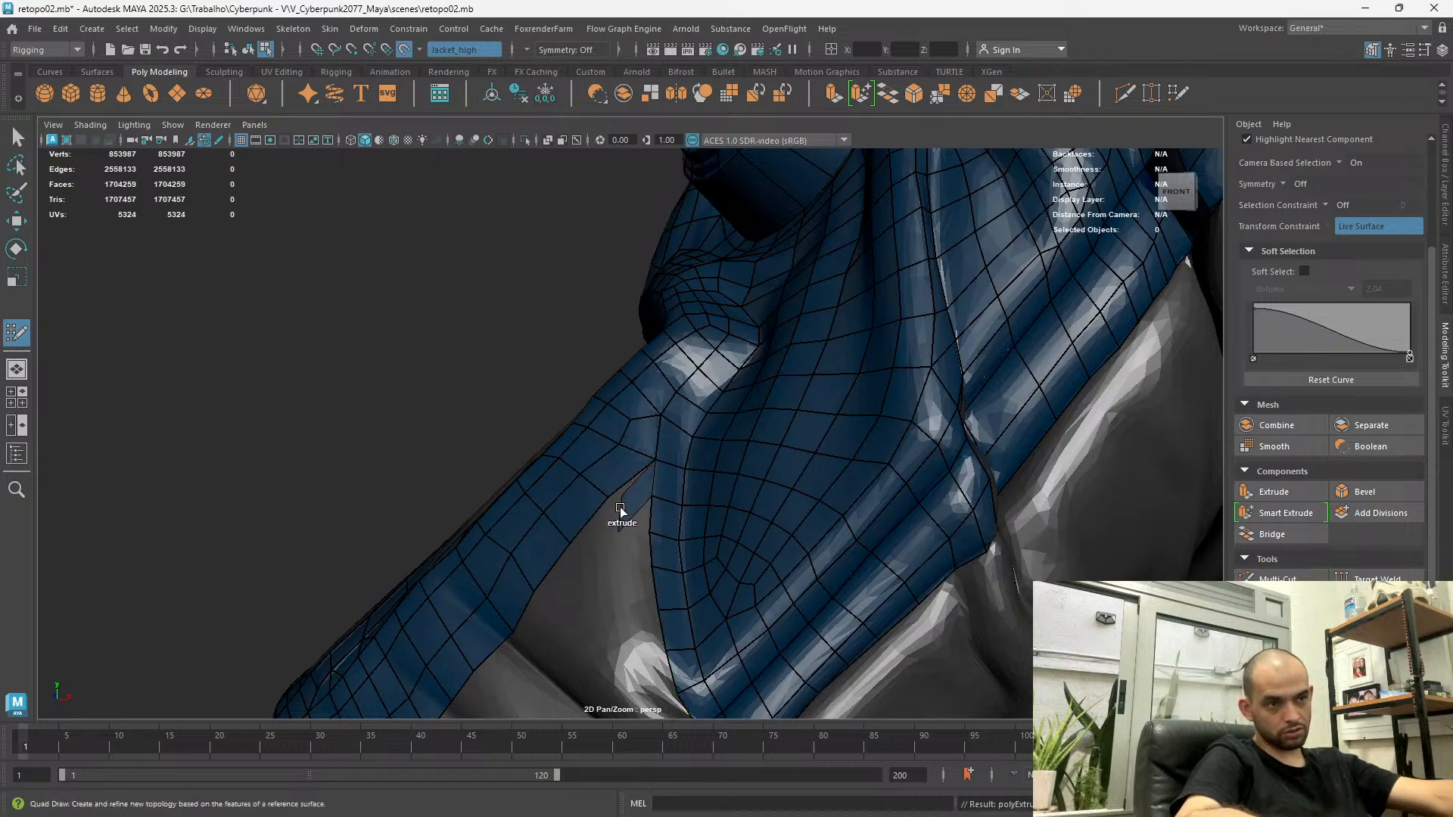
{"action": "scroll", "coordinate": [625, 500], "scroll_direction": "up", "scroll_amount": 2}
{"action": "left_click_drag", "start_coordinate": [648, 459], "coordinate": [626, 458]}
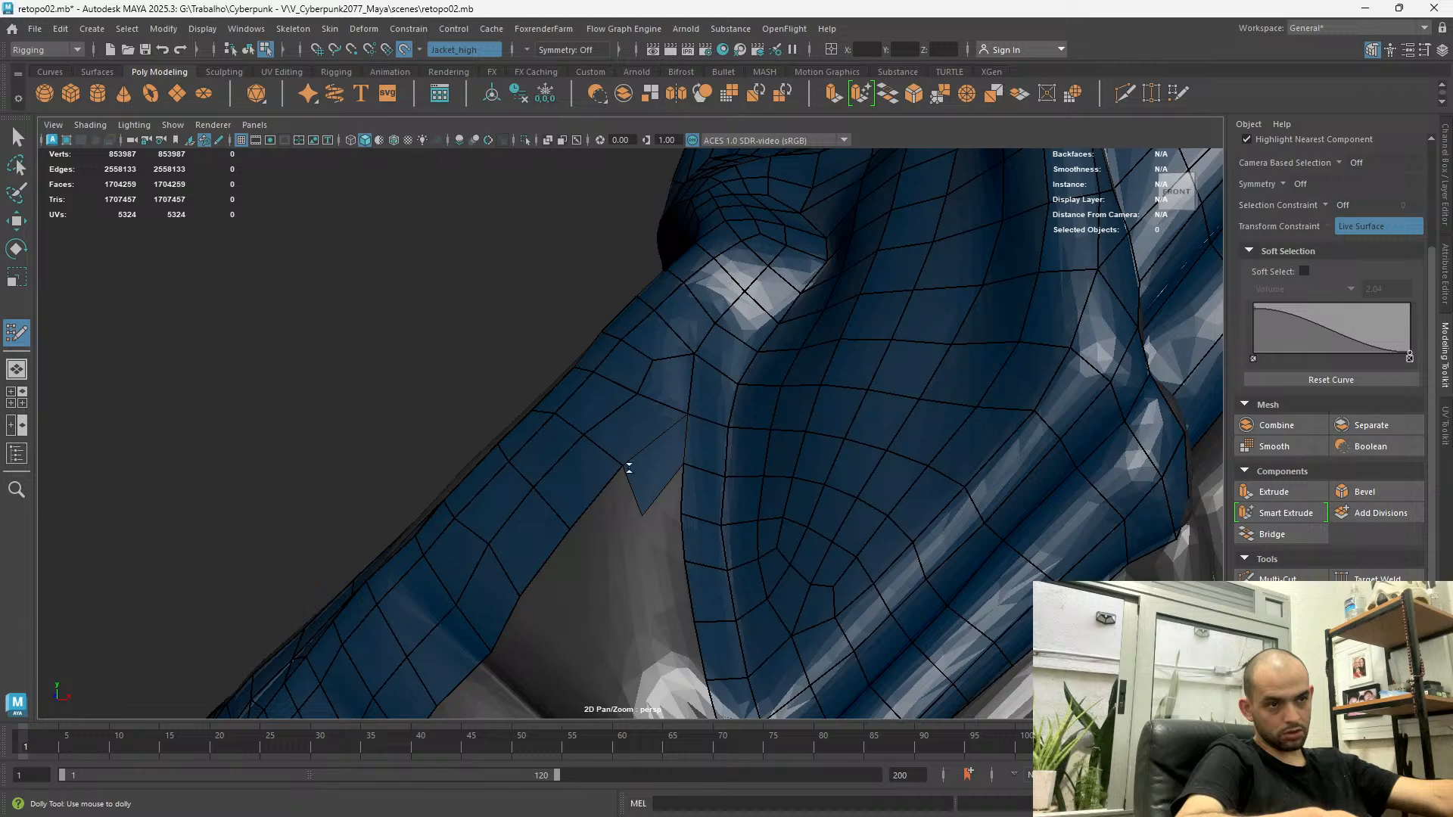
{"action": "mouse_move", "coordinate": [644, 513]}
{"action": "left_mouse_down"}
{"action": "mouse_move", "coordinate": [653, 482]}
{"action": "mouse_move", "coordinate": [676, 514]}
{"action": "mouse_move", "coordinate": [663, 467]}
{"action": "mouse_move", "coordinate": [717, 444]}
{"action": "mouse_move", "coordinate": [660, 505]}
{"action": "mouse_move", "coordinate": [643, 466]}
{"action": "left_mouse_up"}
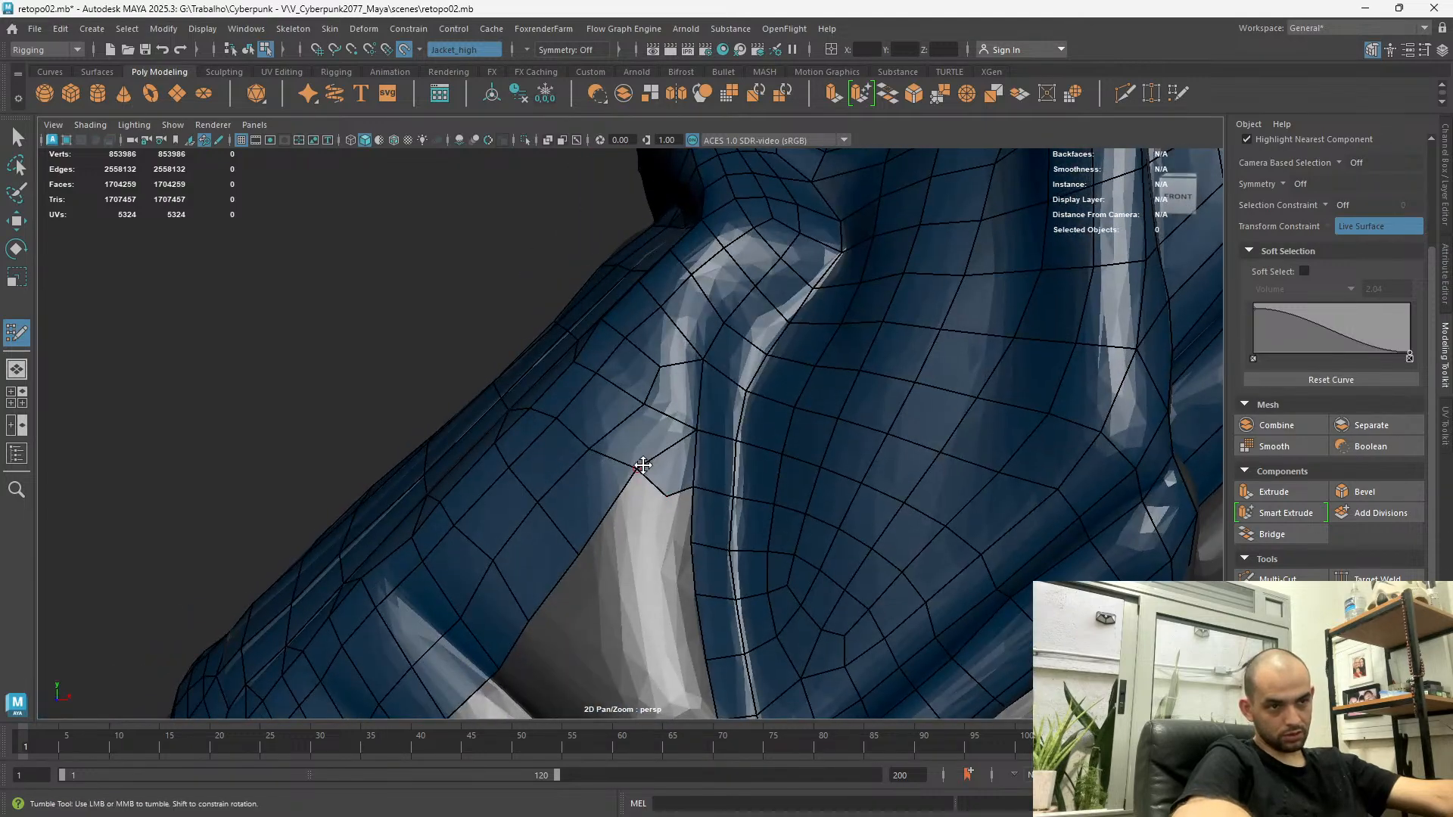
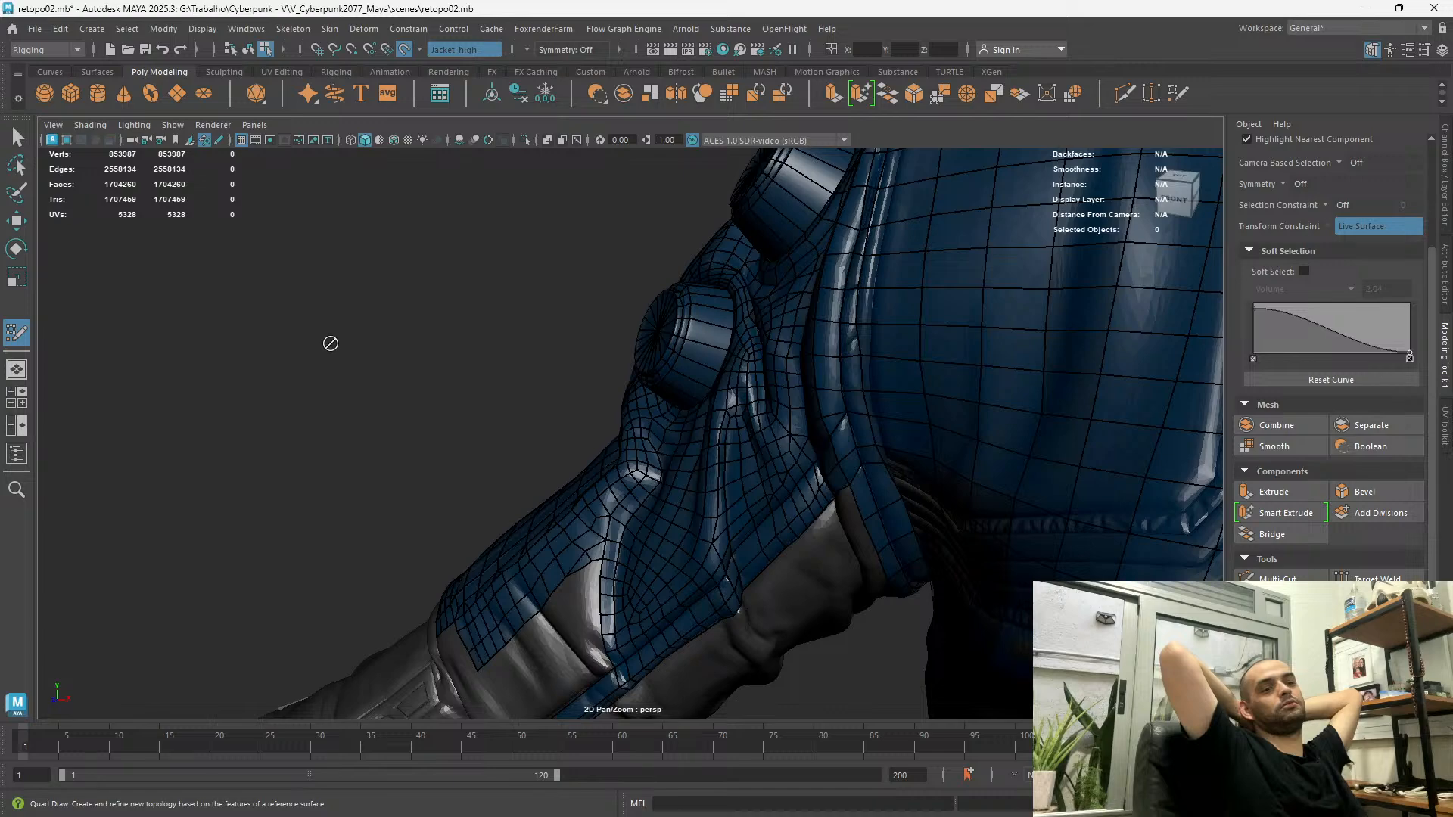
Leave Quad Draw and save the scene
{"action": "right_click_drag", "start_coordinate": [348, 370], "coordinate": [740, 493], "text": "alt"}
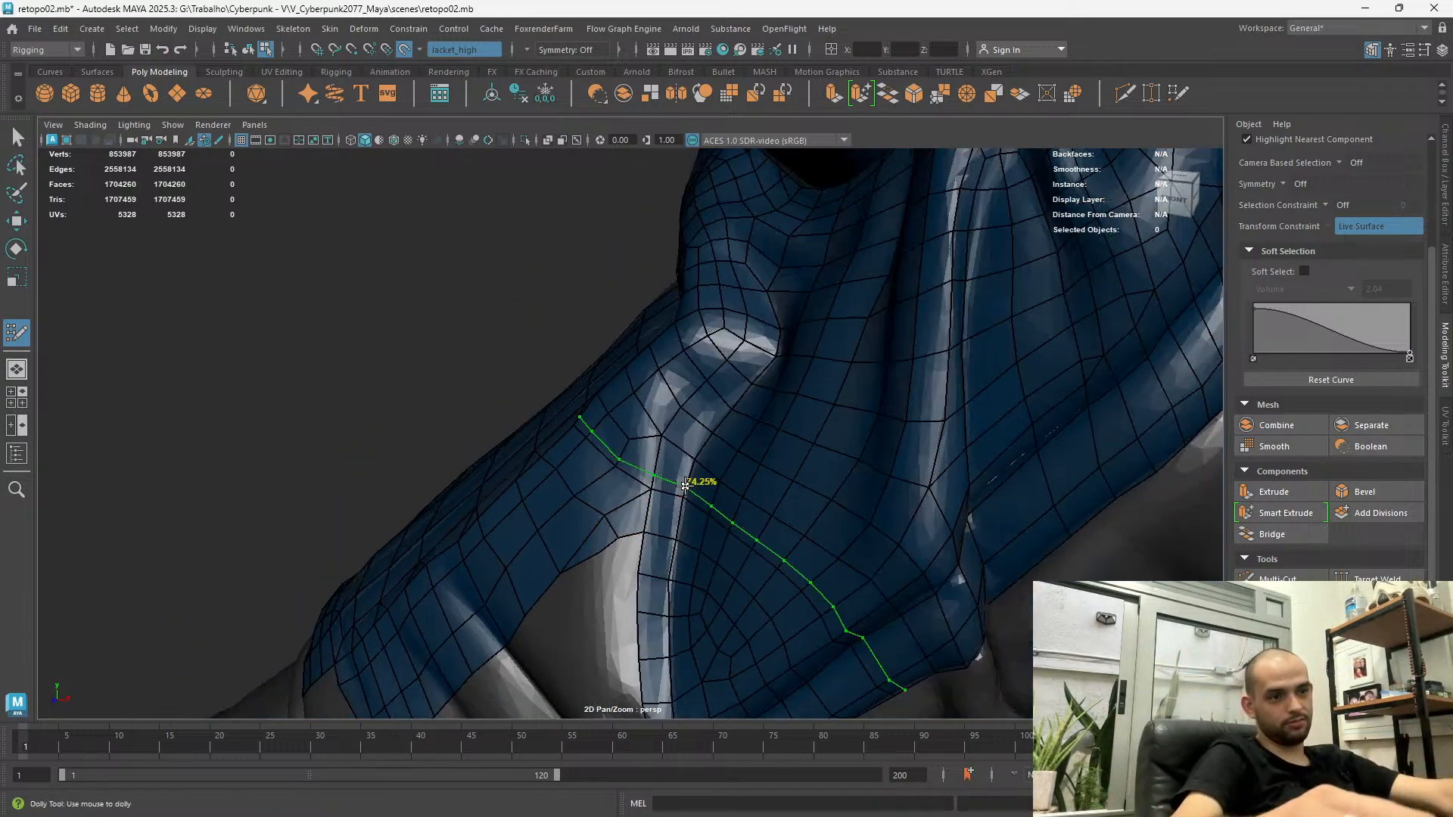
{"action": "left_click_drag", "start_coordinate": [647, 510], "coordinate": [626, 470], "text": "alt"}
{"action": "key", "text": "q"}
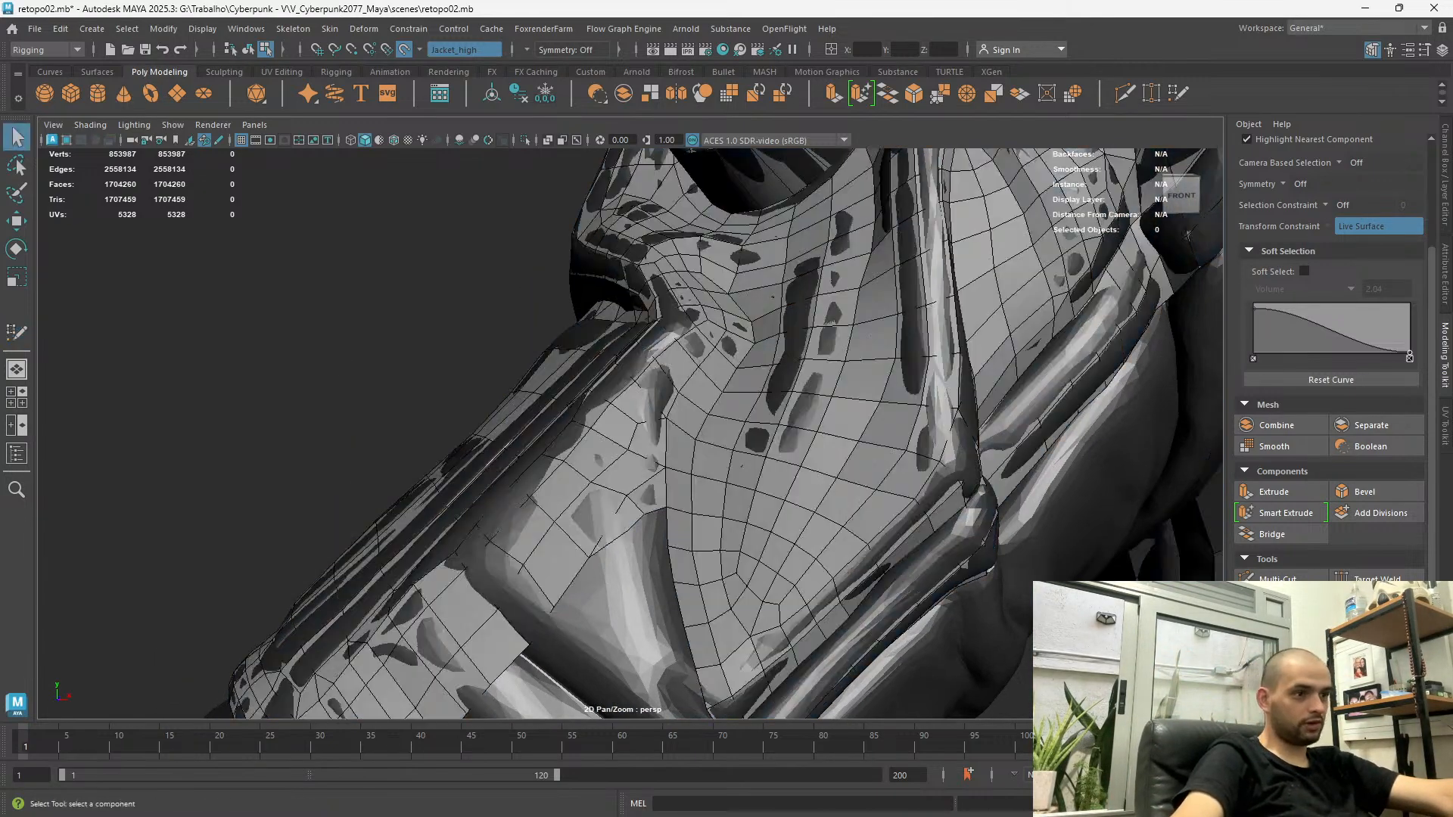
{"action": "left_click", "coordinate": [41, 28]}
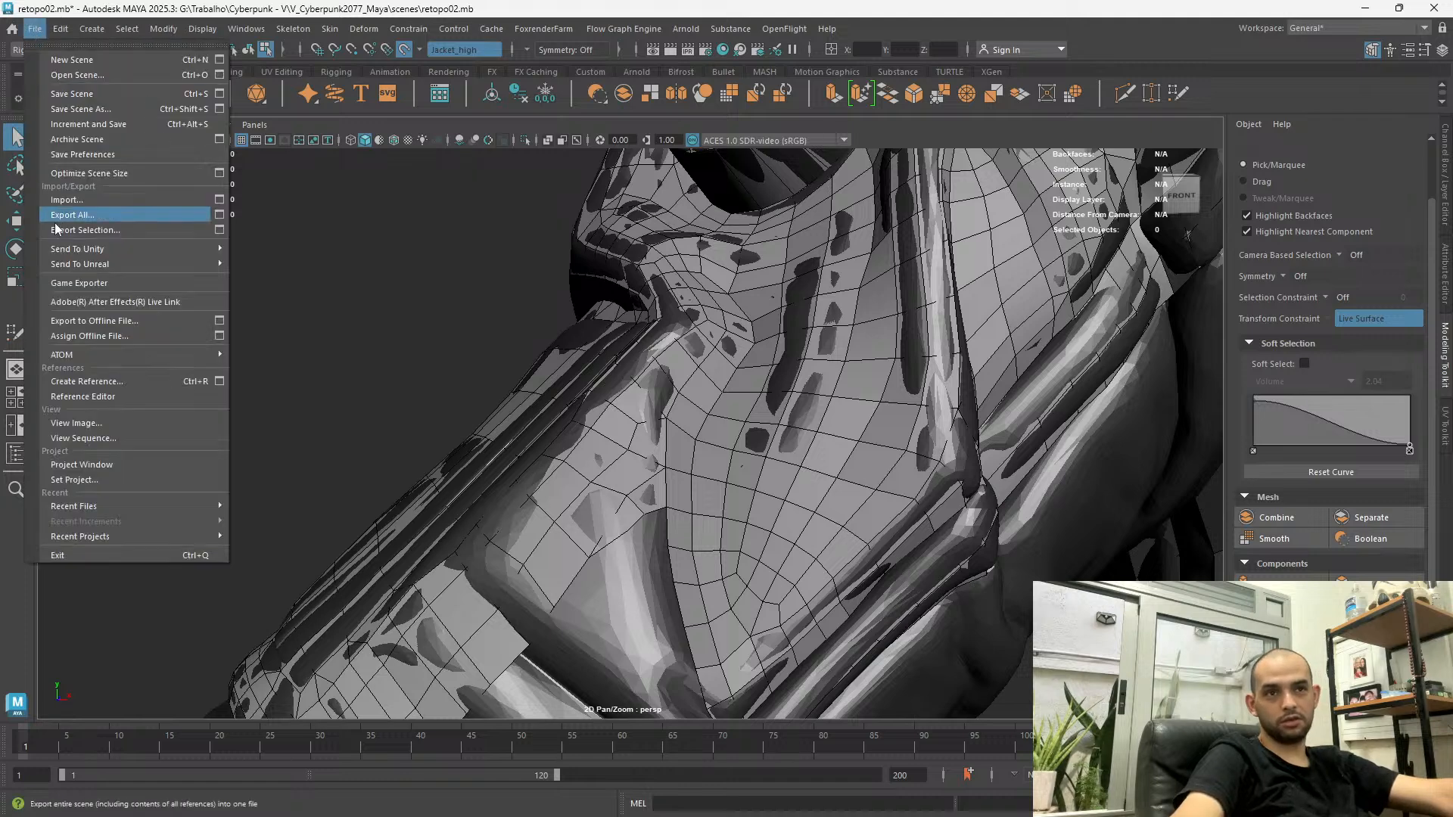
{"action": "left_click", "coordinate": [108, 95]}
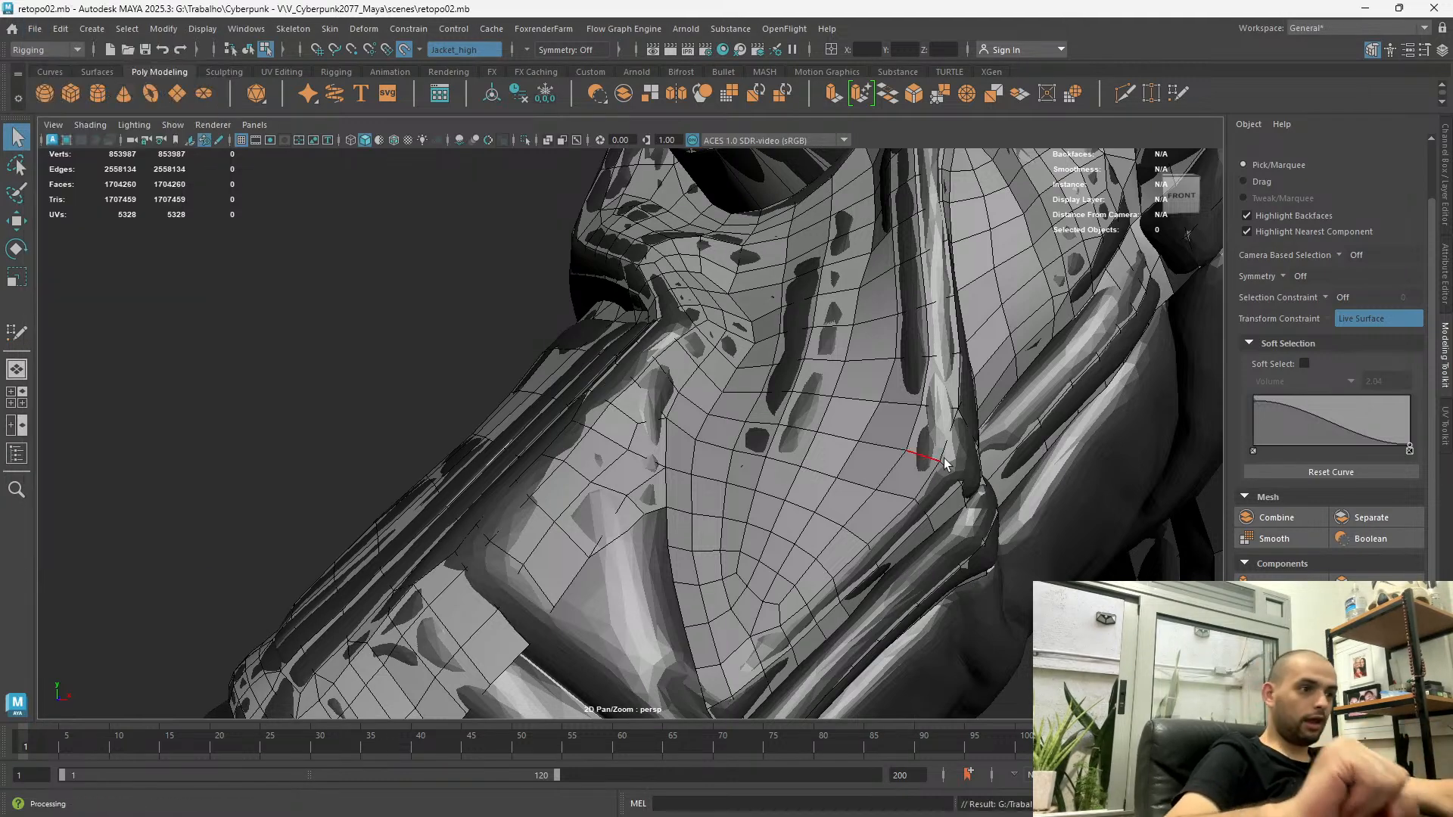
Reactivate Quad Draw, fill the hole at the gap's upper end, and extrude another quad downward from its border
{"action": "scroll", "coordinate": [1330, 424], "scroll_direction": "up", "scroll_amount": 2}
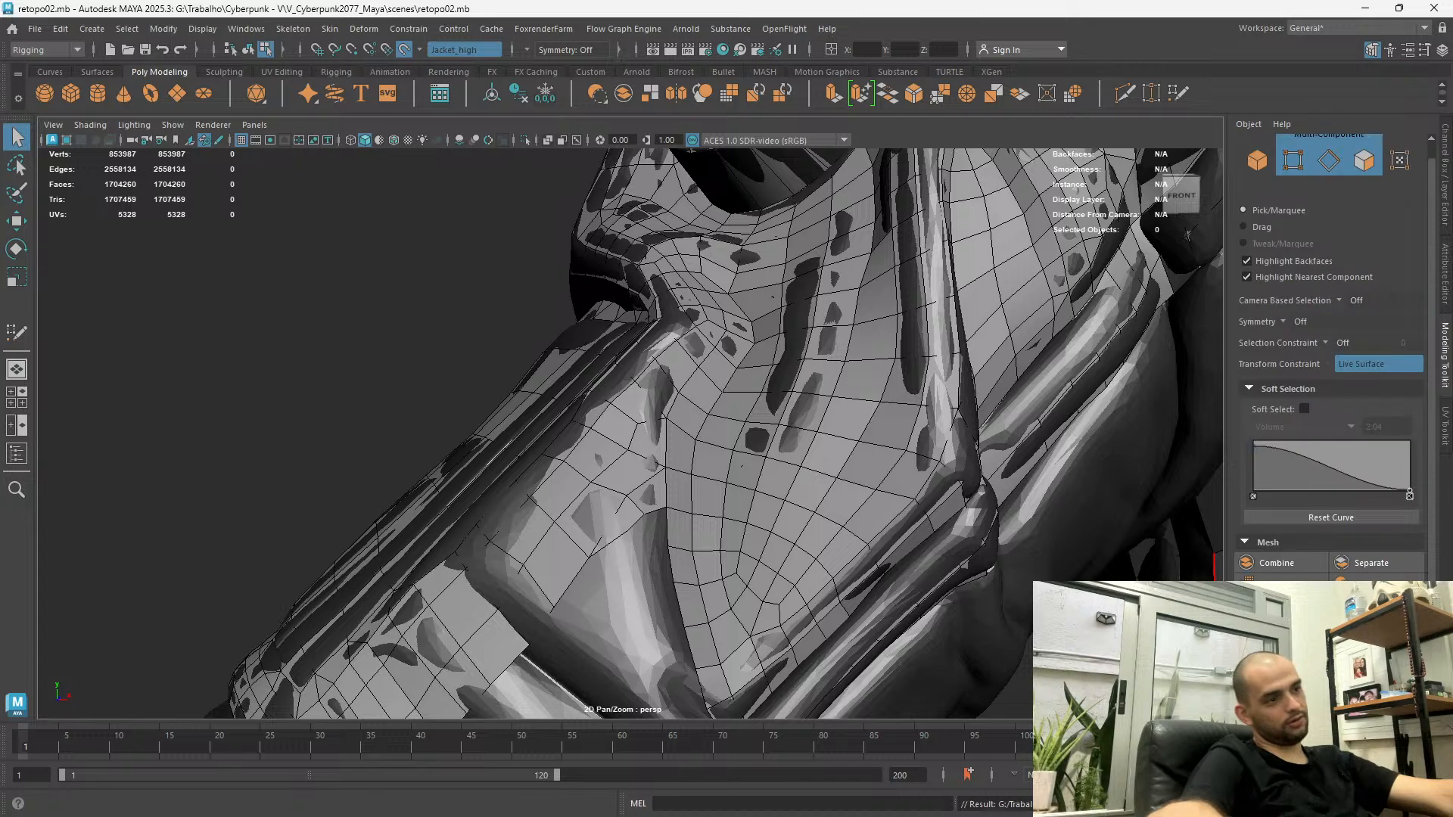
{"action": "scroll", "coordinate": [631, 433], "scroll_direction": "down", "scroll_amount": 3}
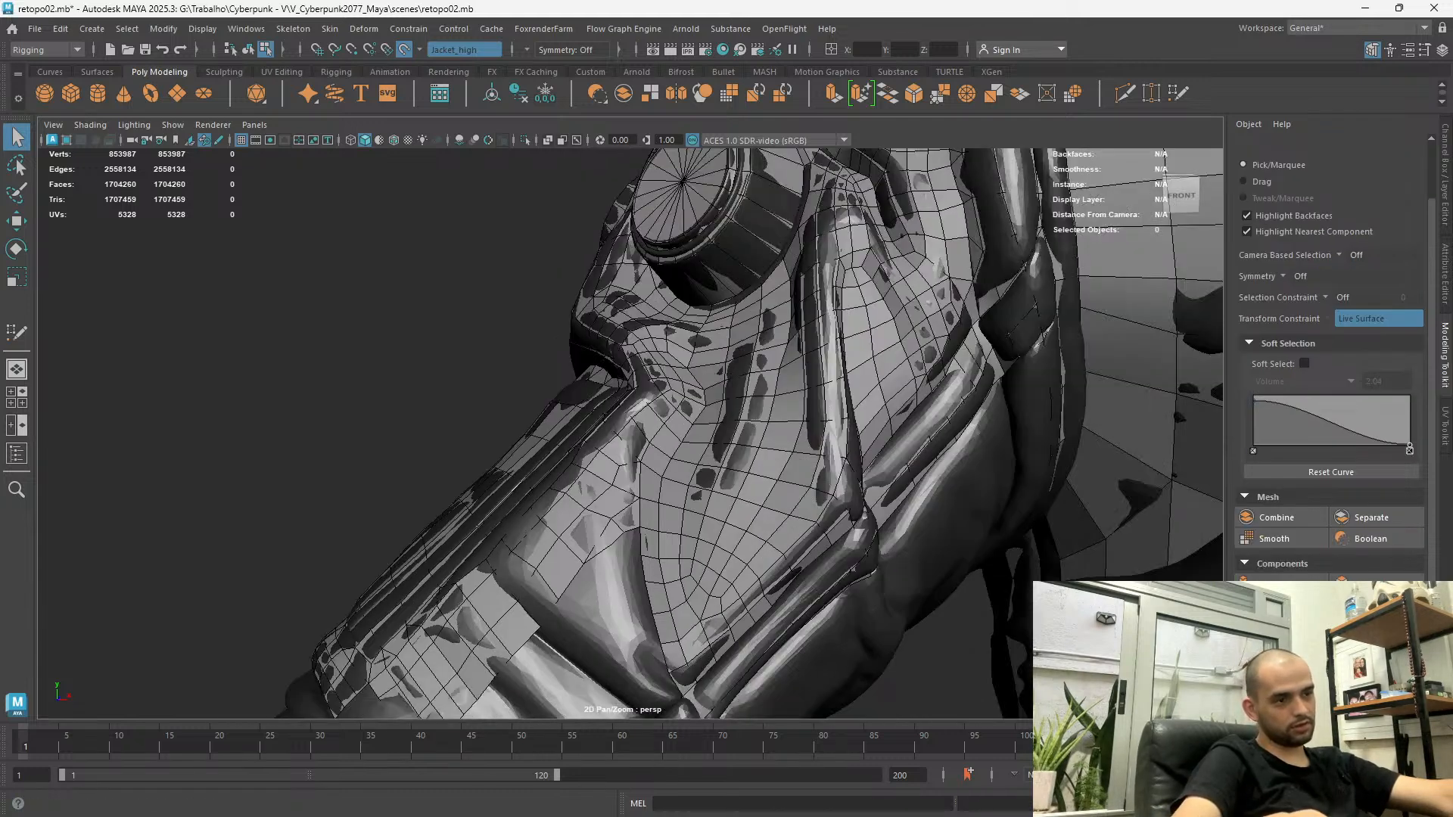
{"action": "left_click", "coordinate": [1376, 672]}
{"action": "scroll", "coordinate": [669, 575], "scroll_direction": "up", "scroll_amount": 4}
{"action": "left_click_drag", "start_coordinate": [648, 519], "coordinate": [644, 522]}
{"action": "left_click", "coordinate": [666, 521], "text": "shift"}
{"action": "left_click_drag", "start_coordinate": [610, 529], "coordinate": [647, 540], "text": "alt"}
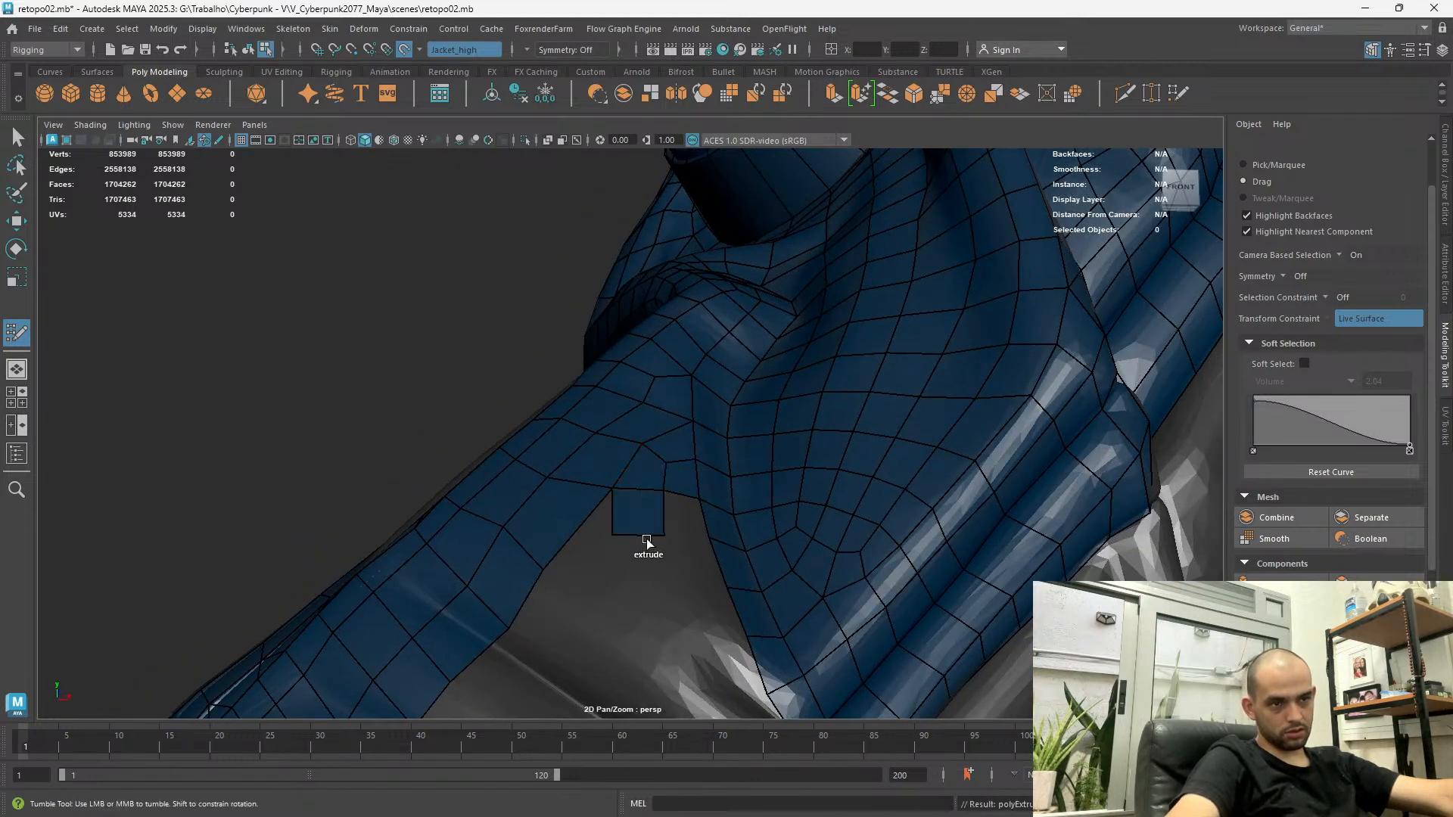
{"action": "mouse_move", "coordinate": [546, 570]}
{"action": "left_mouse_down"}
{"action": "mouse_move", "coordinate": [560, 532]}
{"action": "mouse_move", "coordinate": [618, 531]}
{"action": "mouse_move", "coordinate": [565, 583]}
{"action": "left_mouse_up"}
{"action": "key", "text": "ctrl+z"}
{"action": "key", "text": "ctrl+z"}
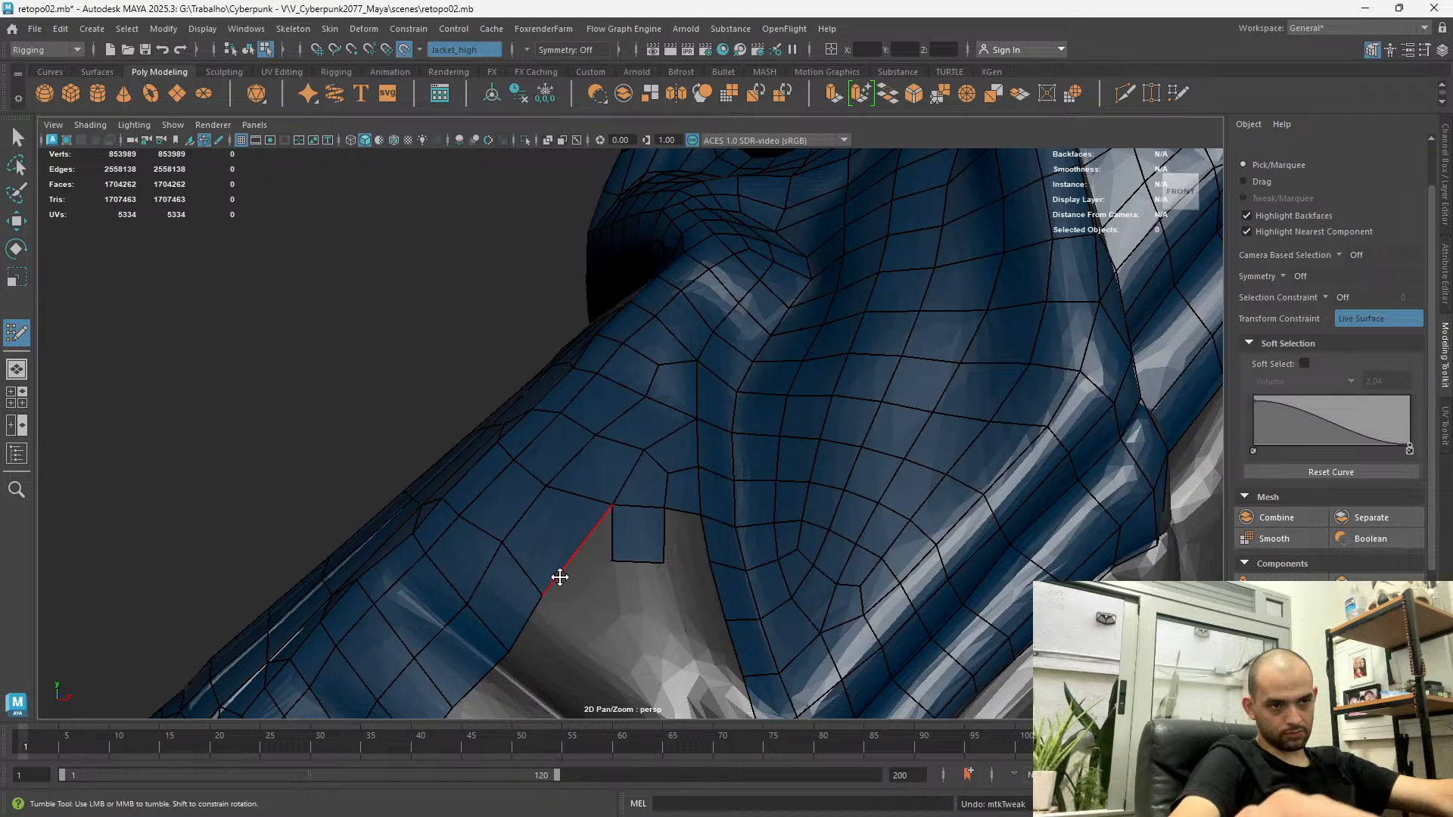
Weld the extruded quad to the patch's free edge, fill the space towards the opposite panel, and adjust the border vertex
{"action": "left_click_drag", "start_coordinate": [612, 560], "coordinate": [583, 555]}
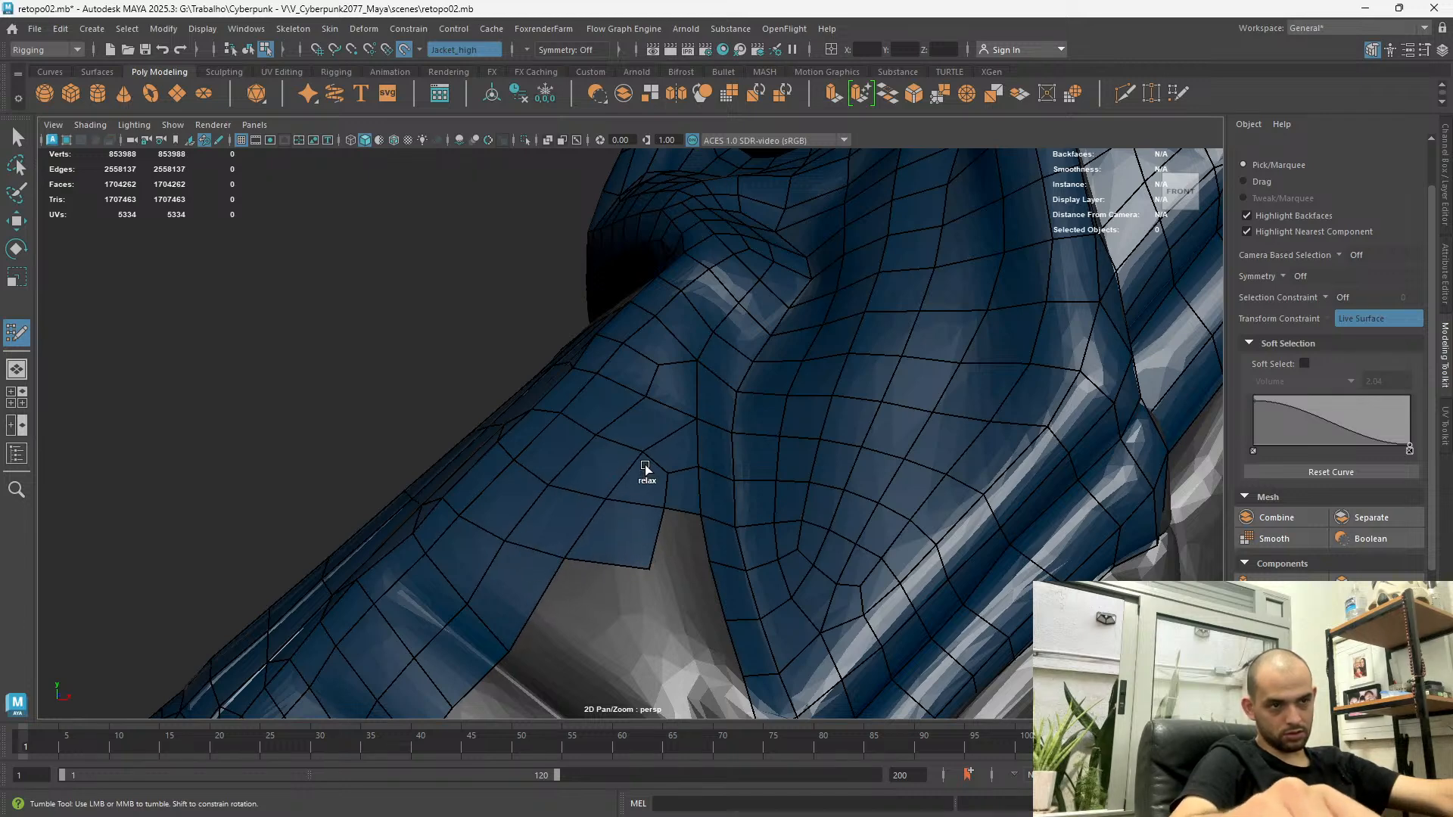
{"action": "left_click_drag", "start_coordinate": [665, 454], "coordinate": [640, 494], "text": "alt"}
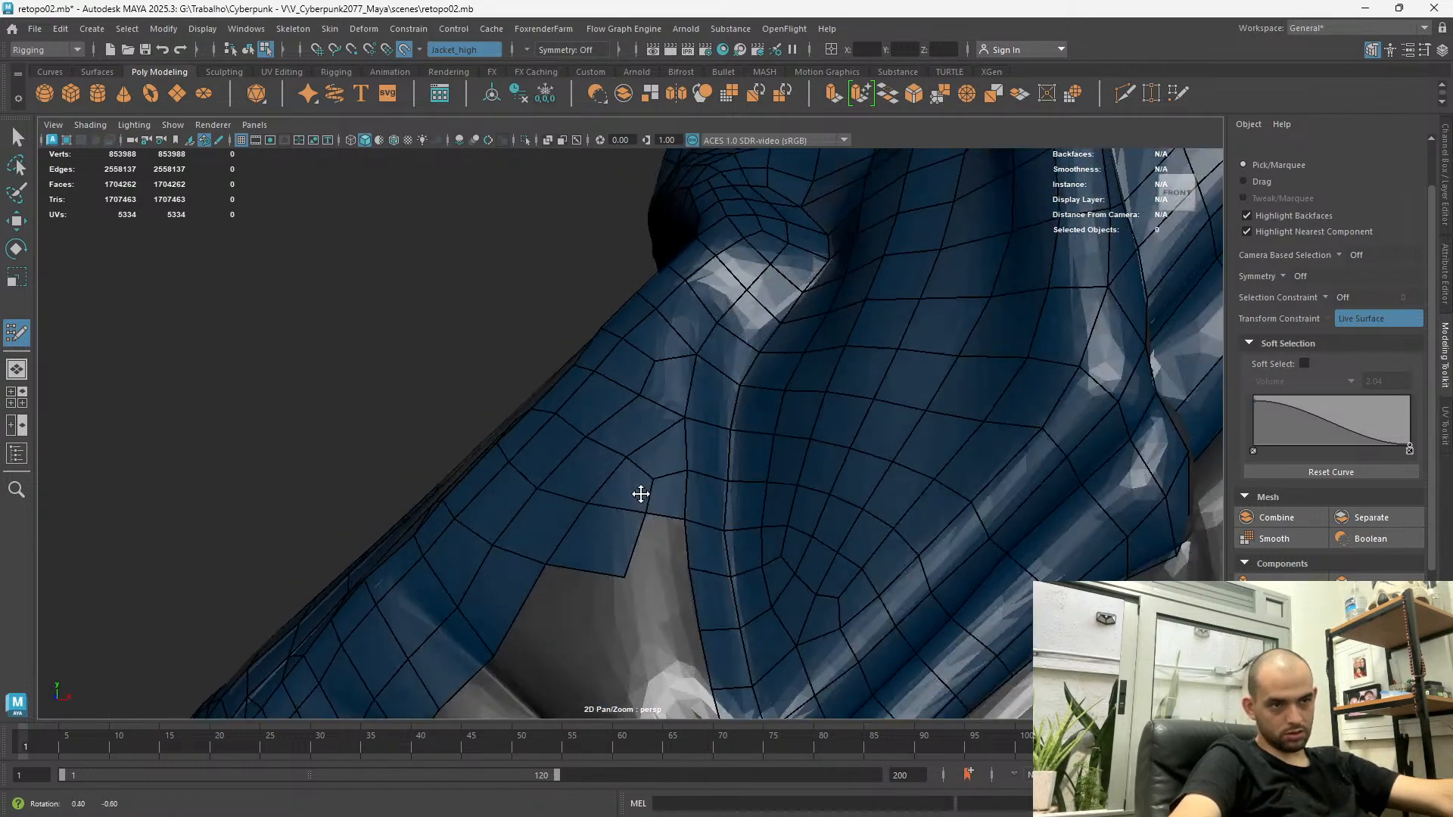
{"action": "left_click", "coordinate": [649, 545], "text": "shift"}
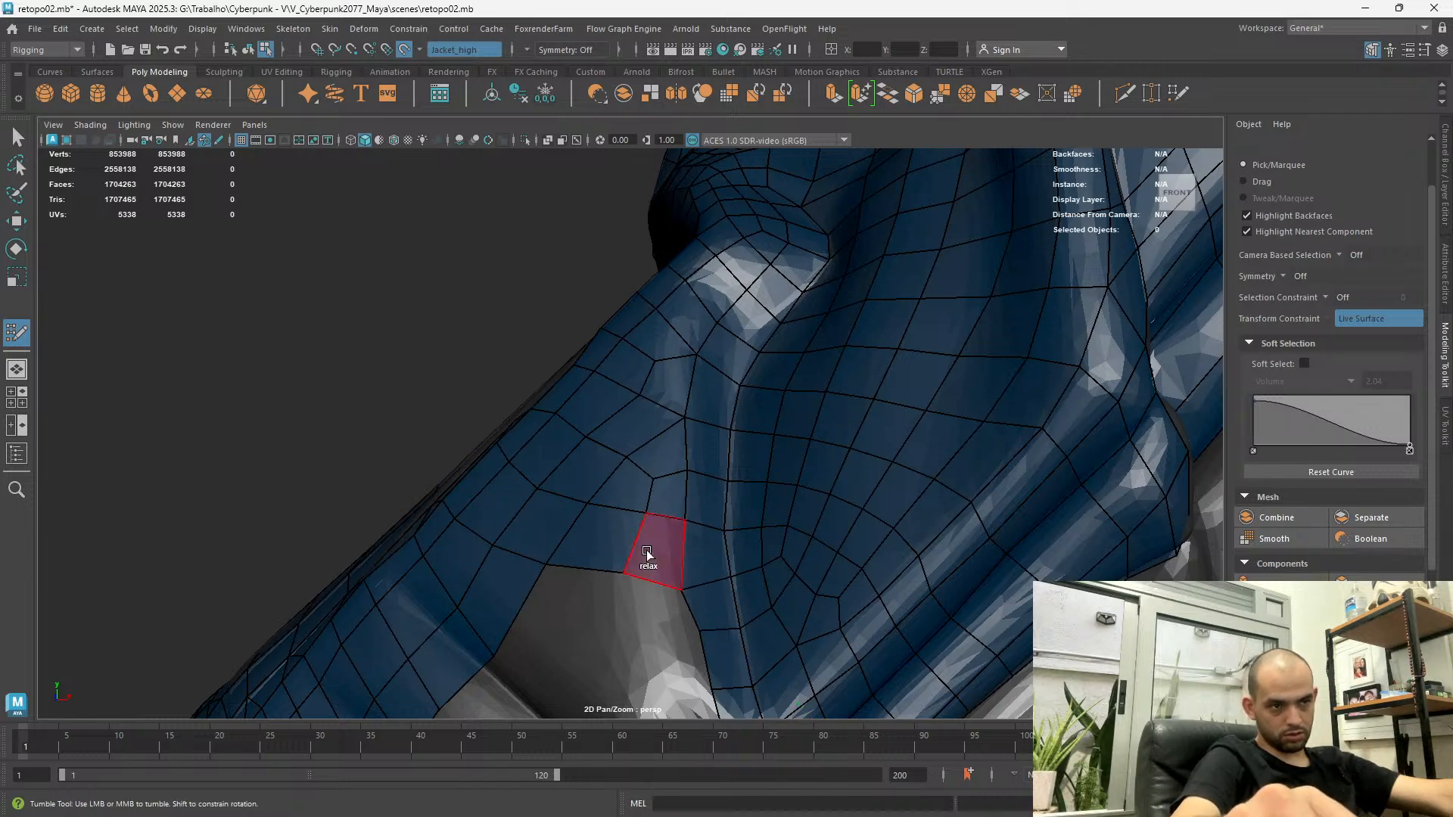
{"action": "left_click_drag", "start_coordinate": [630, 579], "coordinate": [641, 551]}
Delete the row of faces crossing the diagonal fold between the upper and lower sleeve patches
{"action": "scroll", "coordinate": [639, 582], "scroll_direction": "down", "scroll_amount": 2}
{"action": "scroll", "coordinate": [622, 585], "scroll_direction": "down", "scroll_amount": 4}
{"action": "left_click_drag", "start_coordinate": [540, 463], "coordinate": [522, 606], "text": "alt"}
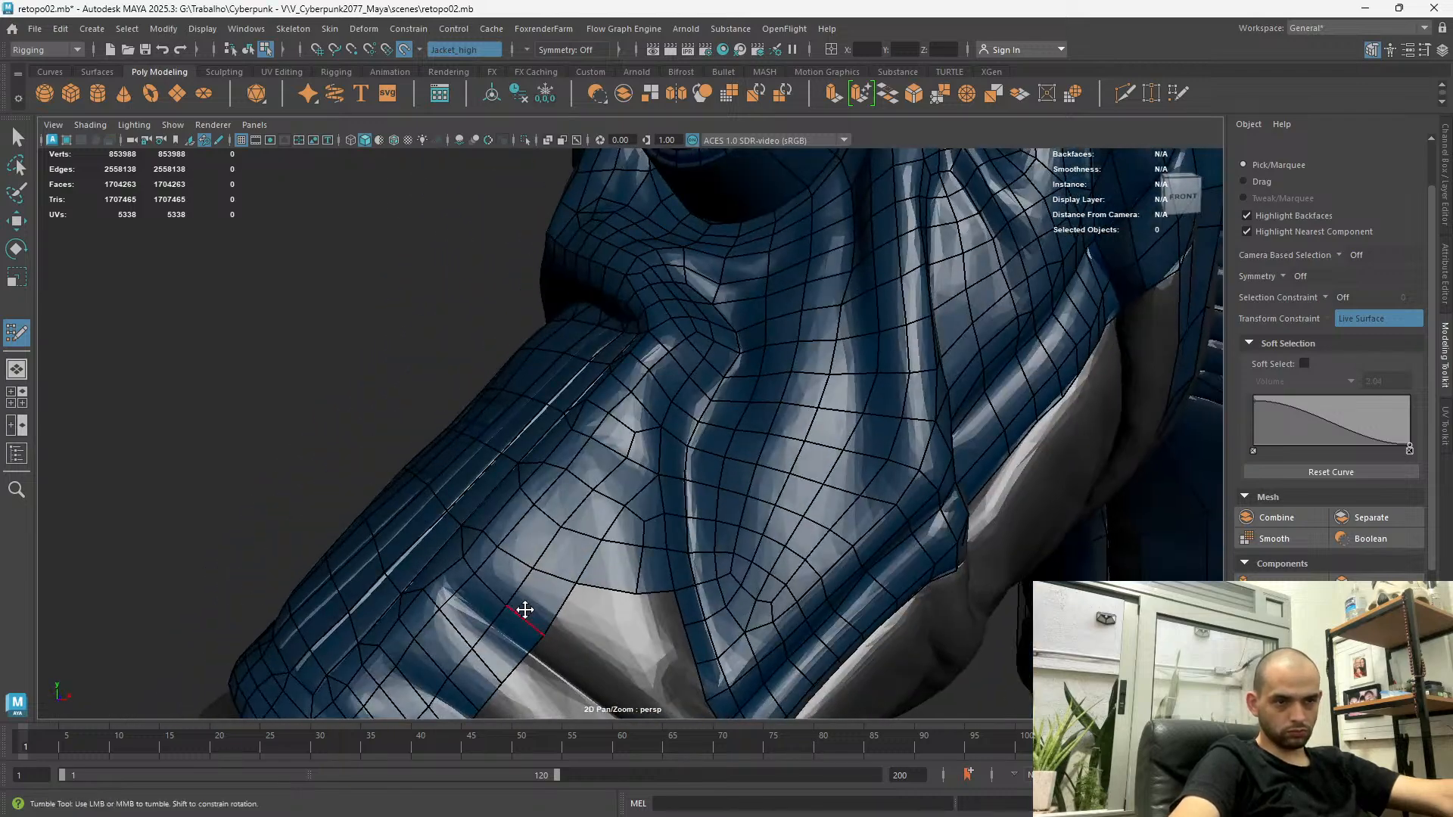
{"action": "left_click", "coordinate": [454, 582], "text": "ctrl+shift"}
{"action": "left_click", "coordinate": [471, 604], "text": "ctrl+shift"}
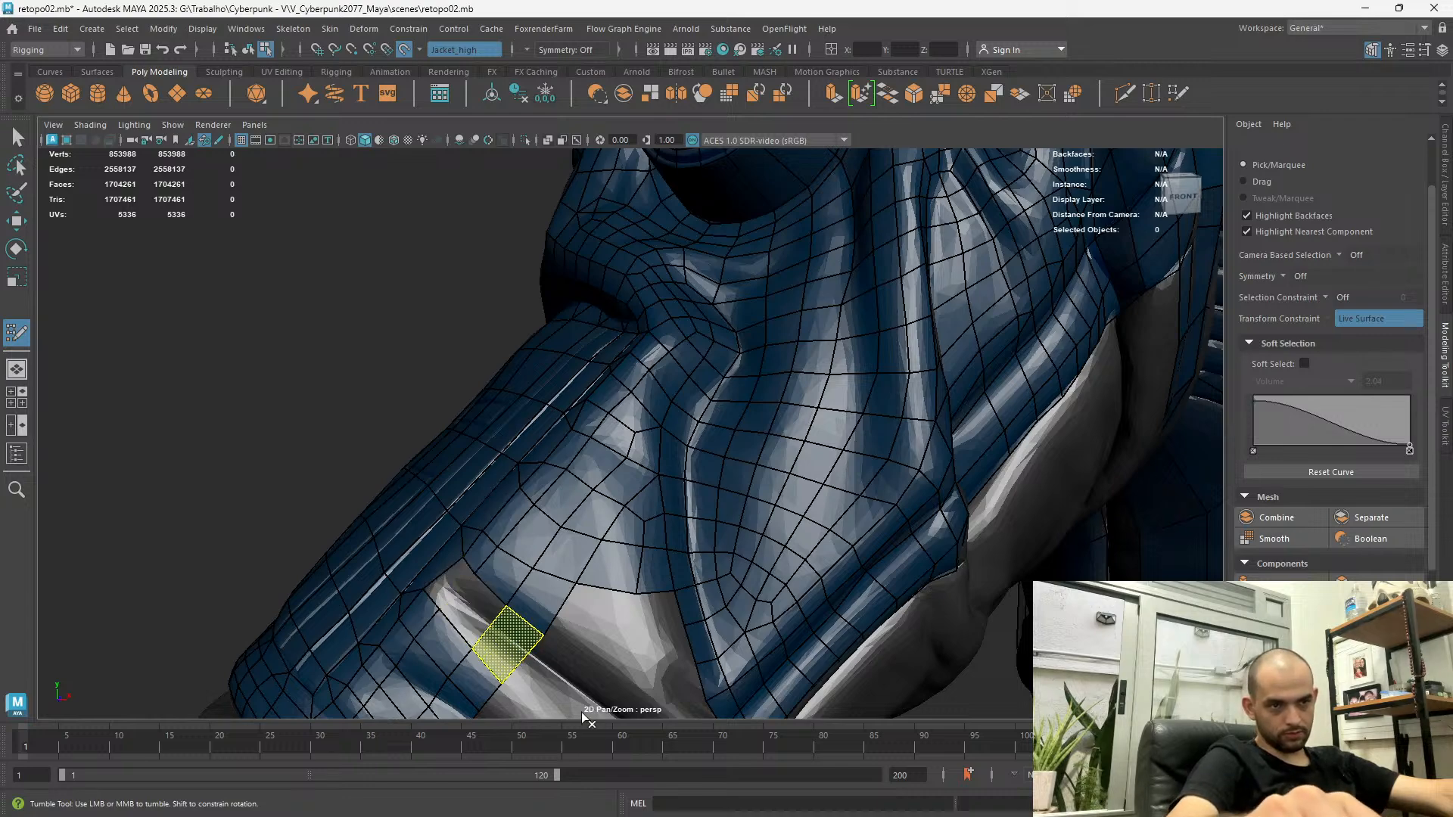
{"action": "left_click", "coordinate": [524, 662], "text": "ctrl+shift"}
Rebuild the start of the diagonal fold with new quads, connecting them to the ribbed panel's border
{"action": "mouse_move", "coordinate": [551, 644]}
{"action": "left_mouse_down", "text": "alt"}
{"action": "mouse_move", "coordinate": [488, 553]}
{"action": "mouse_move", "coordinate": [464, 568]}
{"action": "mouse_move", "coordinate": [456, 536]}
{"action": "mouse_move", "coordinate": [413, 643]}
{"action": "mouse_move", "coordinate": [455, 598]}
{"action": "mouse_move", "coordinate": [472, 619]}
{"action": "left_mouse_up", "text": "alt"}
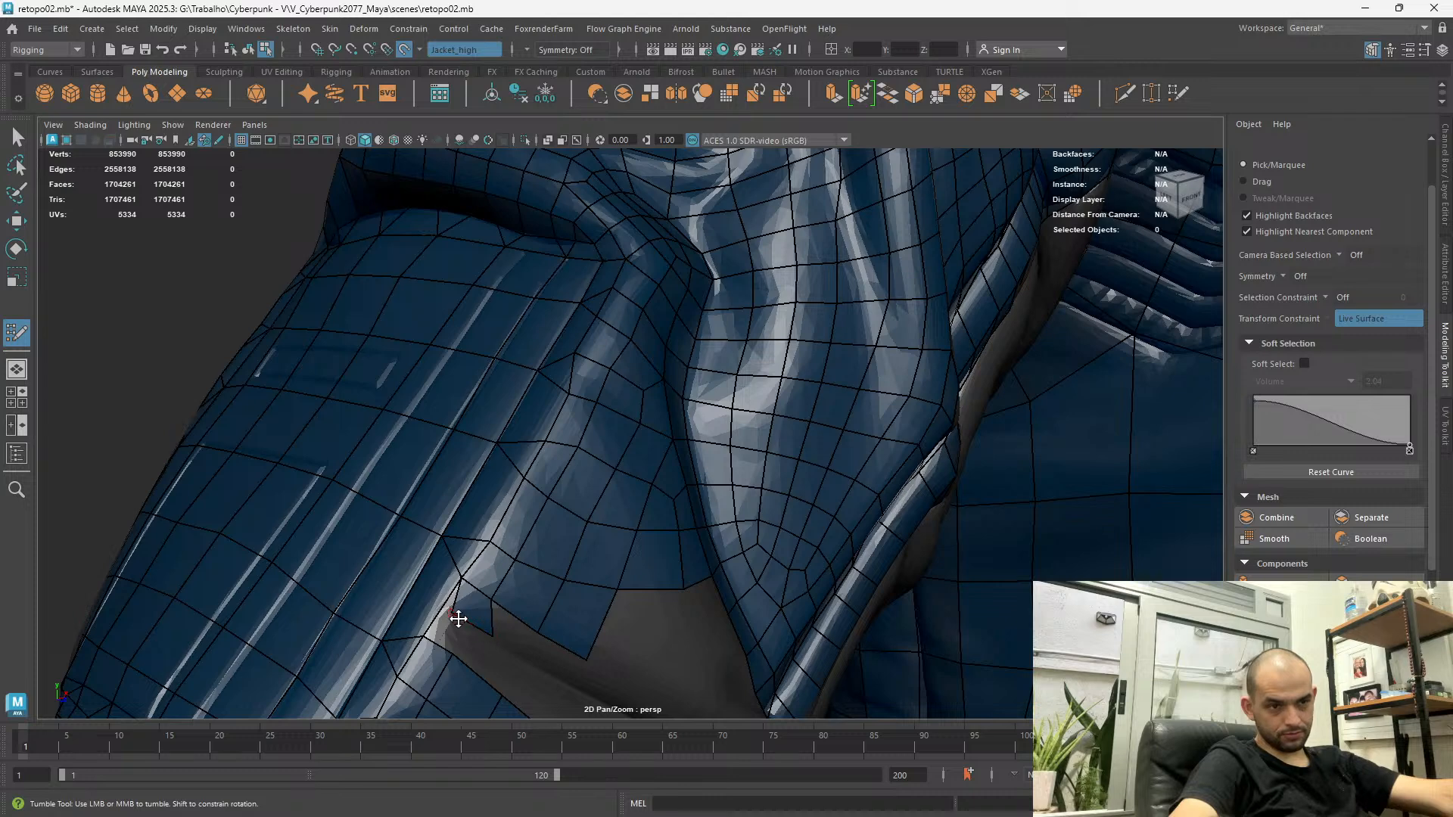
{"action": "left_click_drag", "start_coordinate": [439, 648], "coordinate": [416, 513]}
{"action": "left_click", "coordinate": [445, 614], "text": "shift"}
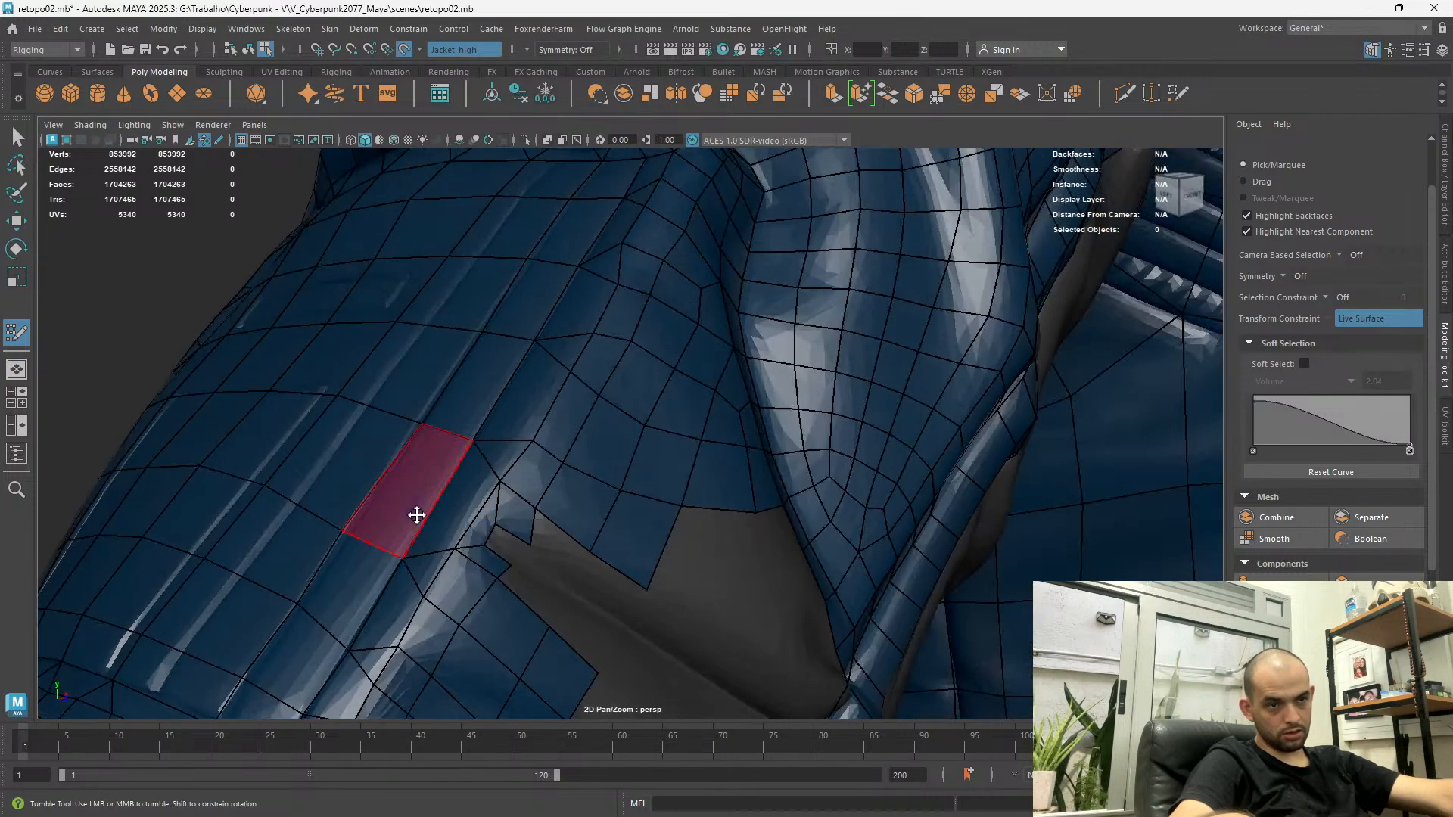
{"action": "left_click", "coordinate": [504, 543], "text": "shift"}
Extrude a narrow strip of quads along the diagonal fold and fill the faces joining it to the lower patch
{"action": "left_click_drag", "start_coordinate": [557, 567], "coordinate": [511, 502], "text": "alt"}
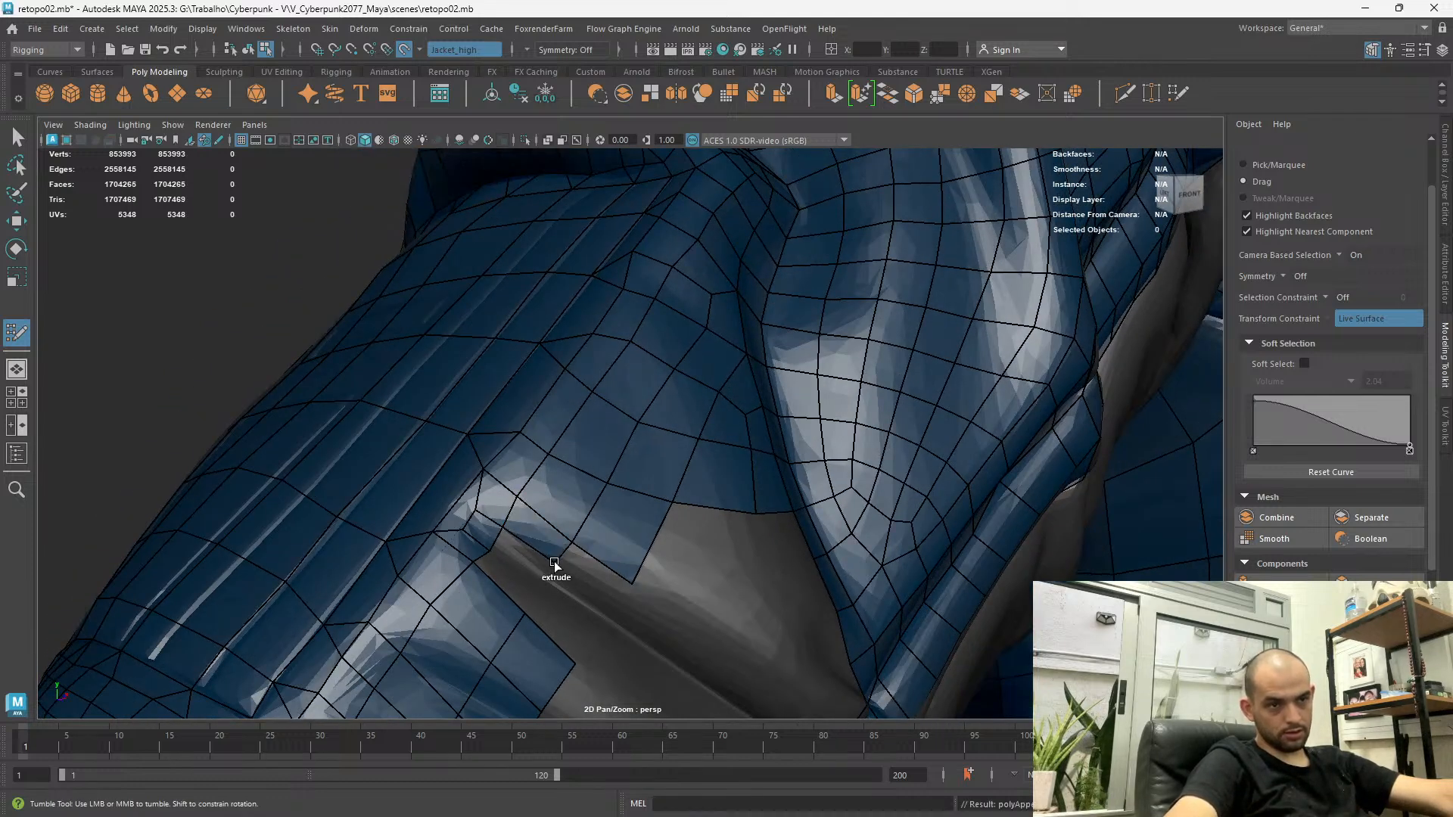
{"action": "left_click_drag", "start_coordinate": [603, 589], "coordinate": [616, 599], "text": "ctrl"}
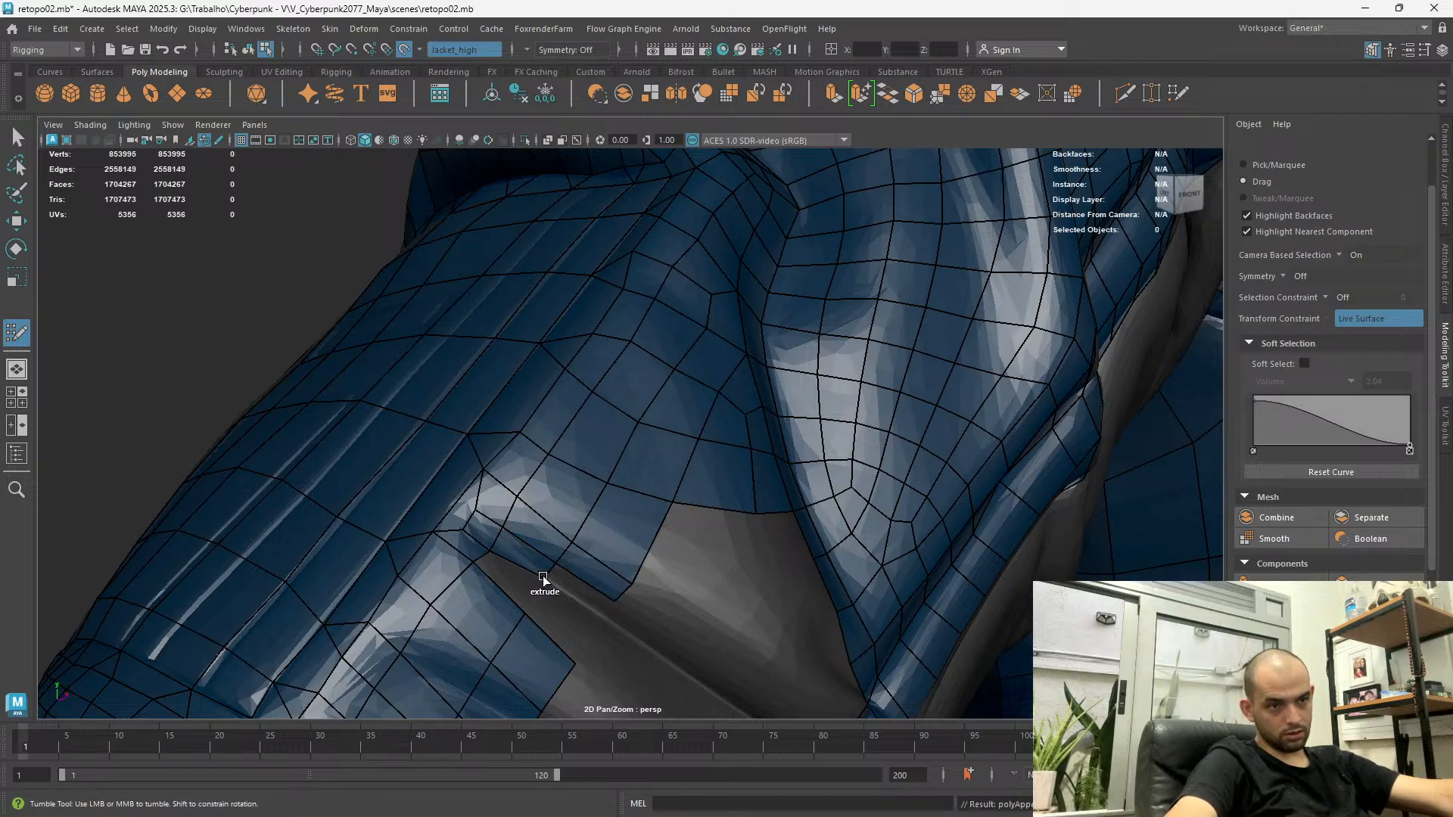
{"action": "left_click_drag", "start_coordinate": [601, 615], "coordinate": [502, 587], "text": "alt"}
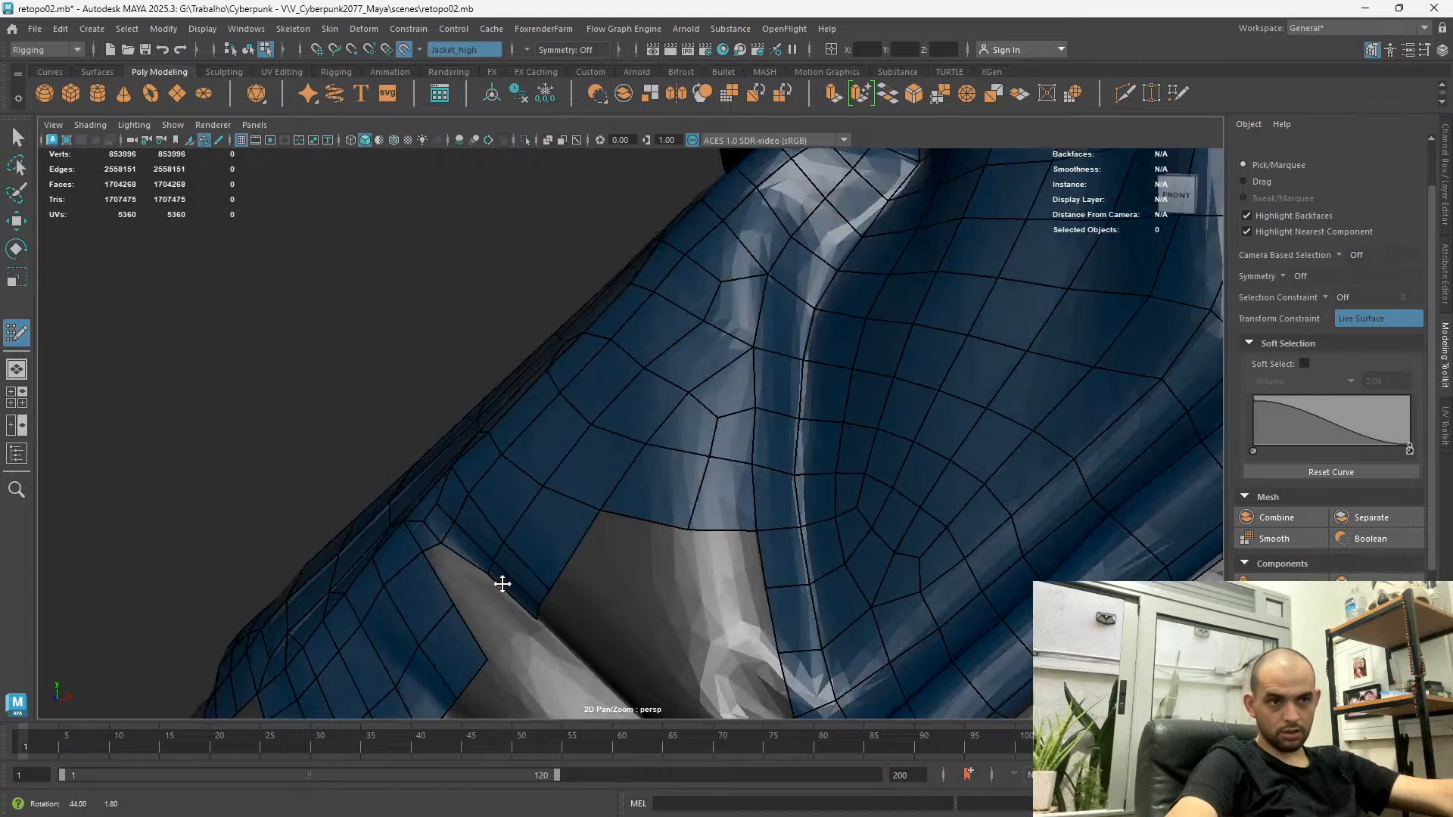
{"action": "mouse_move", "coordinate": [441, 530]}
{"action": "left_mouse_down", "text": "alt"}
{"action": "mouse_move", "coordinate": [456, 545]}
{"action": "mouse_move", "coordinate": [447, 584]}
{"action": "left_mouse_up", "text": "alt"}
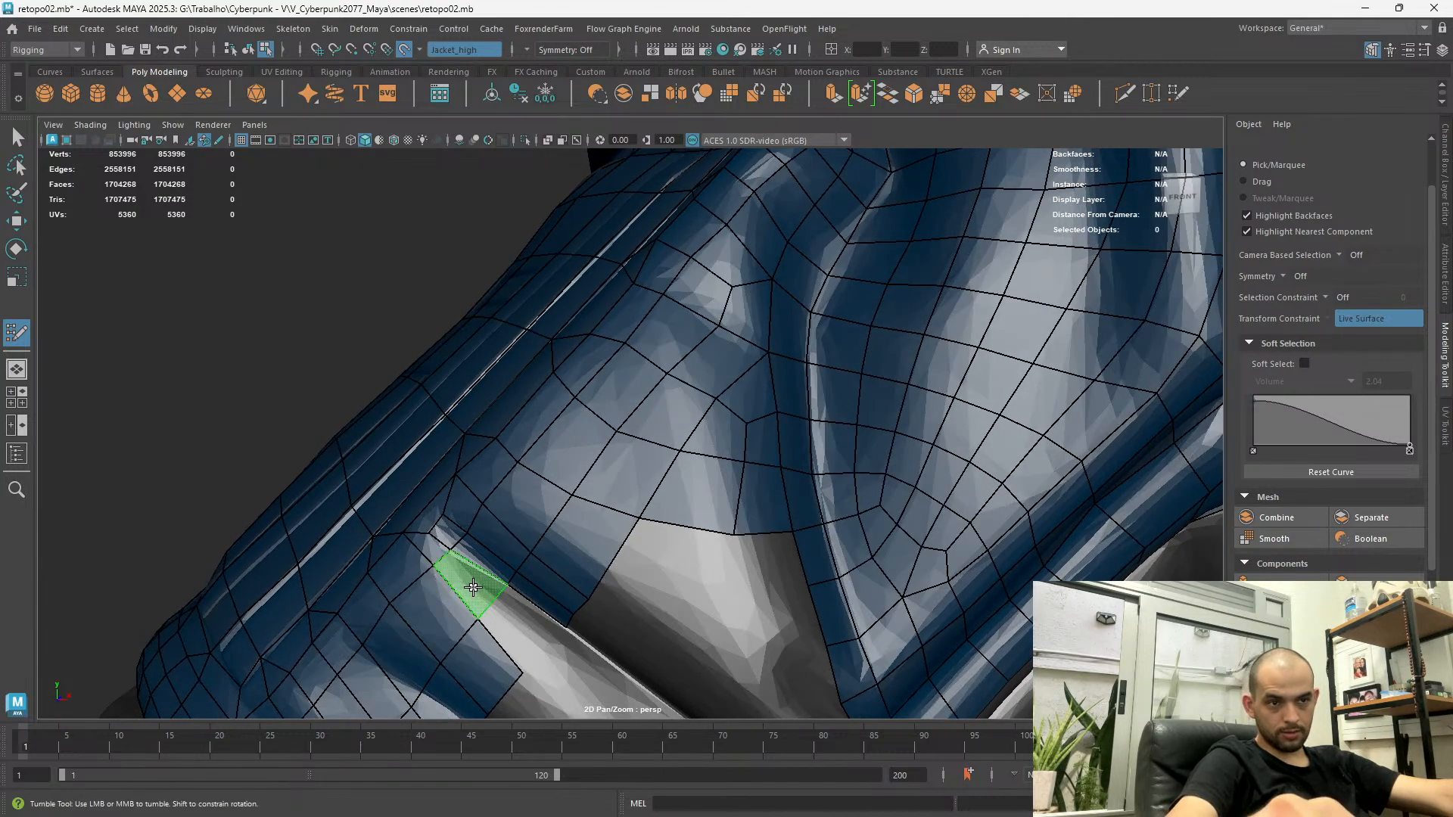
{"action": "mouse_move", "coordinate": [506, 555]}
{"action": "left_mouse_down", "text": "alt"}
{"action": "mouse_move", "coordinate": [542, 513]}
{"action": "mouse_move", "coordinate": [506, 555]}
{"action": "left_mouse_up", "text": "alt"}
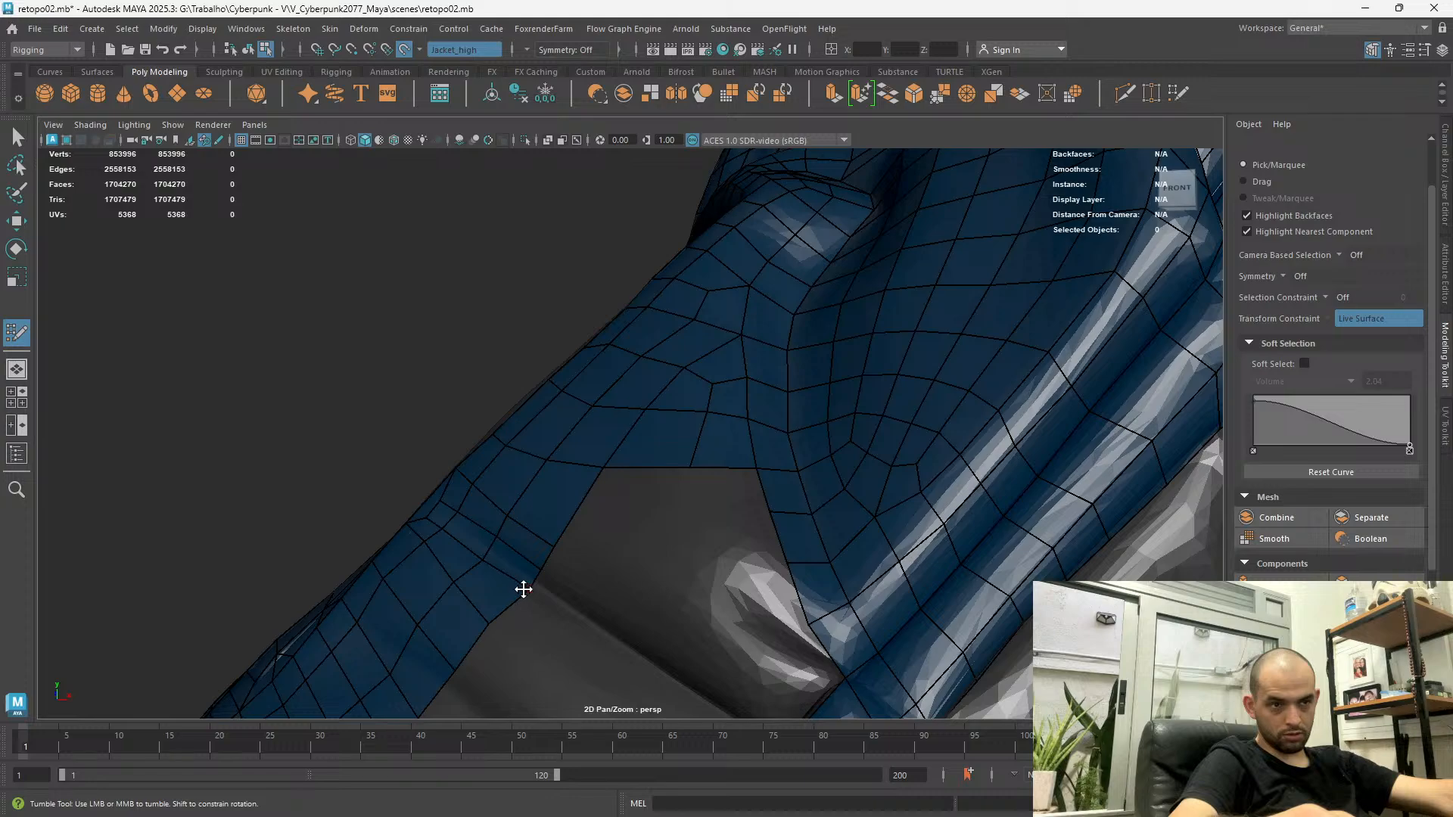
Examine the remaining front gap and the surrounding sleeve panels from several angles to plan the edge flow
{"action": "left_click_drag", "start_coordinate": [484, 560], "coordinate": [588, 578], "text": "alt"}
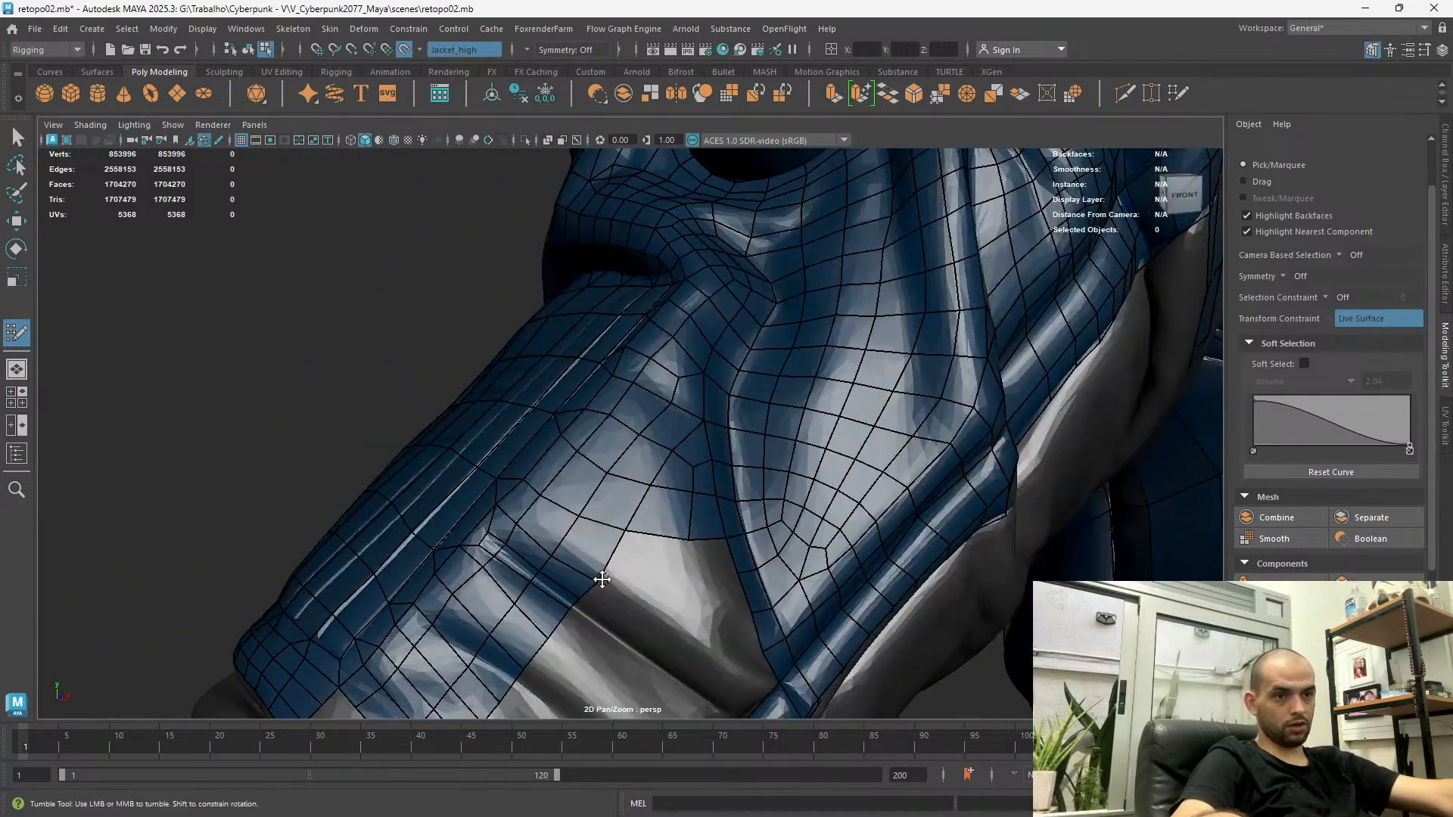
{"action": "left_click_drag", "start_coordinate": [615, 520], "coordinate": [591, 470], "text": "alt"}
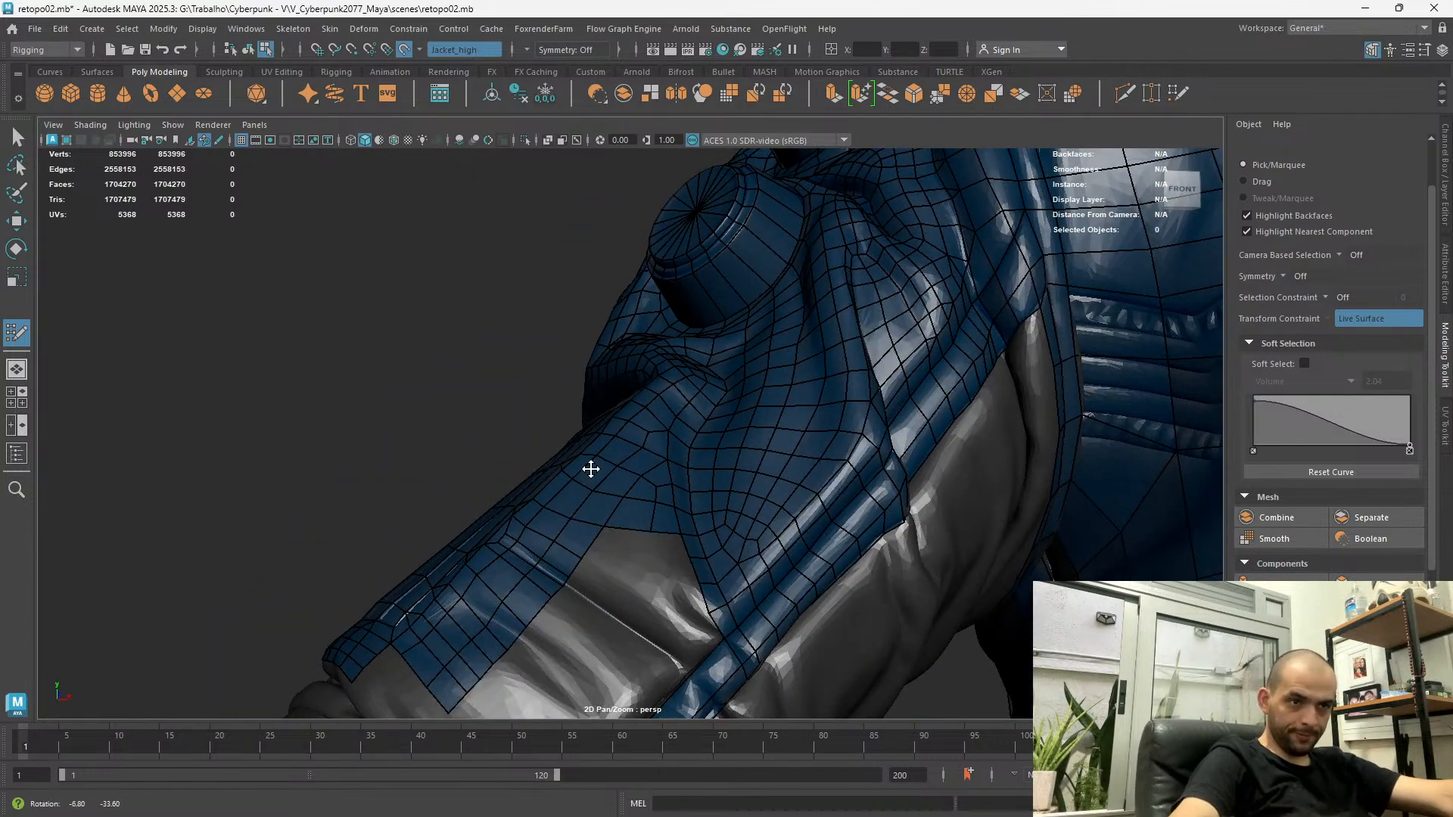
{"action": "middle_click_drag", "start_coordinate": [667, 518], "coordinate": [582, 378], "text": "alt"}
{"action": "right_click_drag", "start_coordinate": [583, 378], "coordinate": [613, 397], "text": "alt"}
{"action": "mouse_move", "coordinate": [599, 397]}
{"action": "left_mouse_down", "text": "alt"}
{"action": "mouse_move", "coordinate": [650, 541]}
{"action": "mouse_move", "coordinate": [662, 444]}
{"action": "left_mouse_up", "text": "alt"}
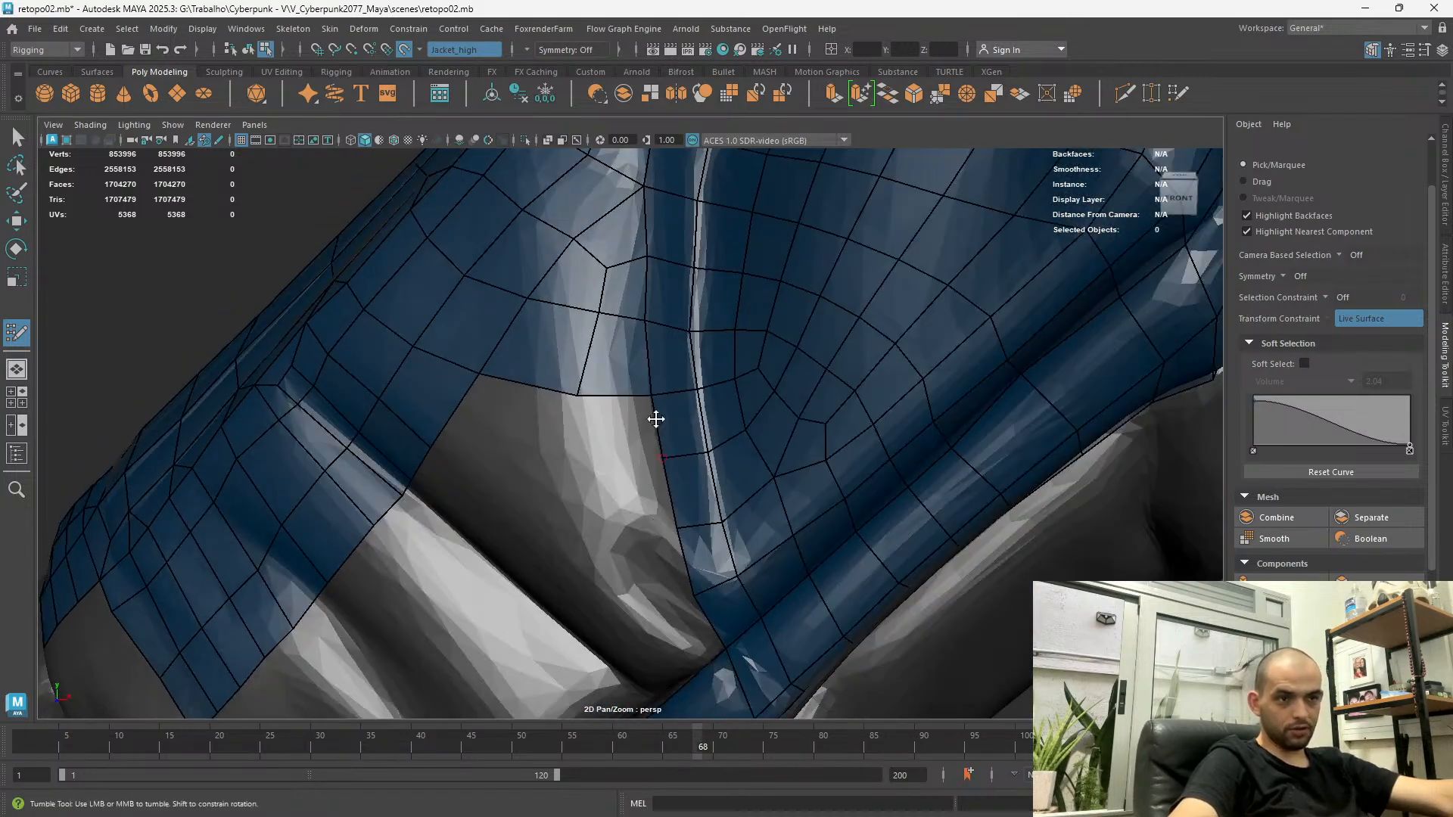
{"action": "left_click", "coordinate": [679, 452], "text": "ctrl"}
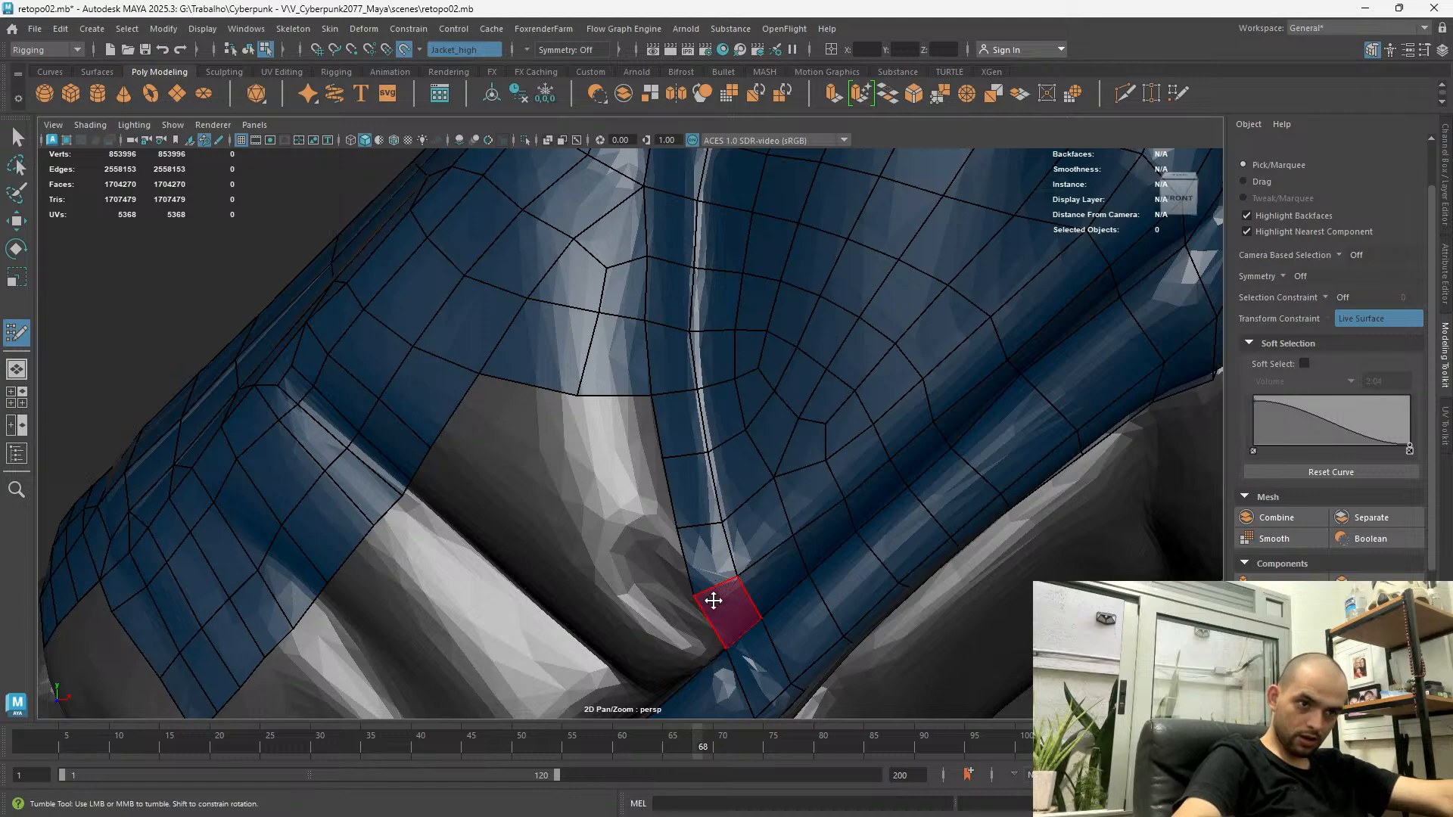
{"action": "scroll", "coordinate": [714, 600], "scroll_direction": "down", "scroll_amount": 2}
{"action": "left_click_drag", "start_coordinate": [599, 467], "coordinate": [630, 453], "text": "alt"}
{"action": "mouse_move", "coordinate": [548, 384]}
{"action": "left_mouse_down", "text": "alt"}
{"action": "mouse_move", "coordinate": [568, 368]}
{"action": "mouse_move", "coordinate": [569, 439]}
{"action": "mouse_move", "coordinate": [638, 444]}
{"action": "left_mouse_up", "text": "alt"}
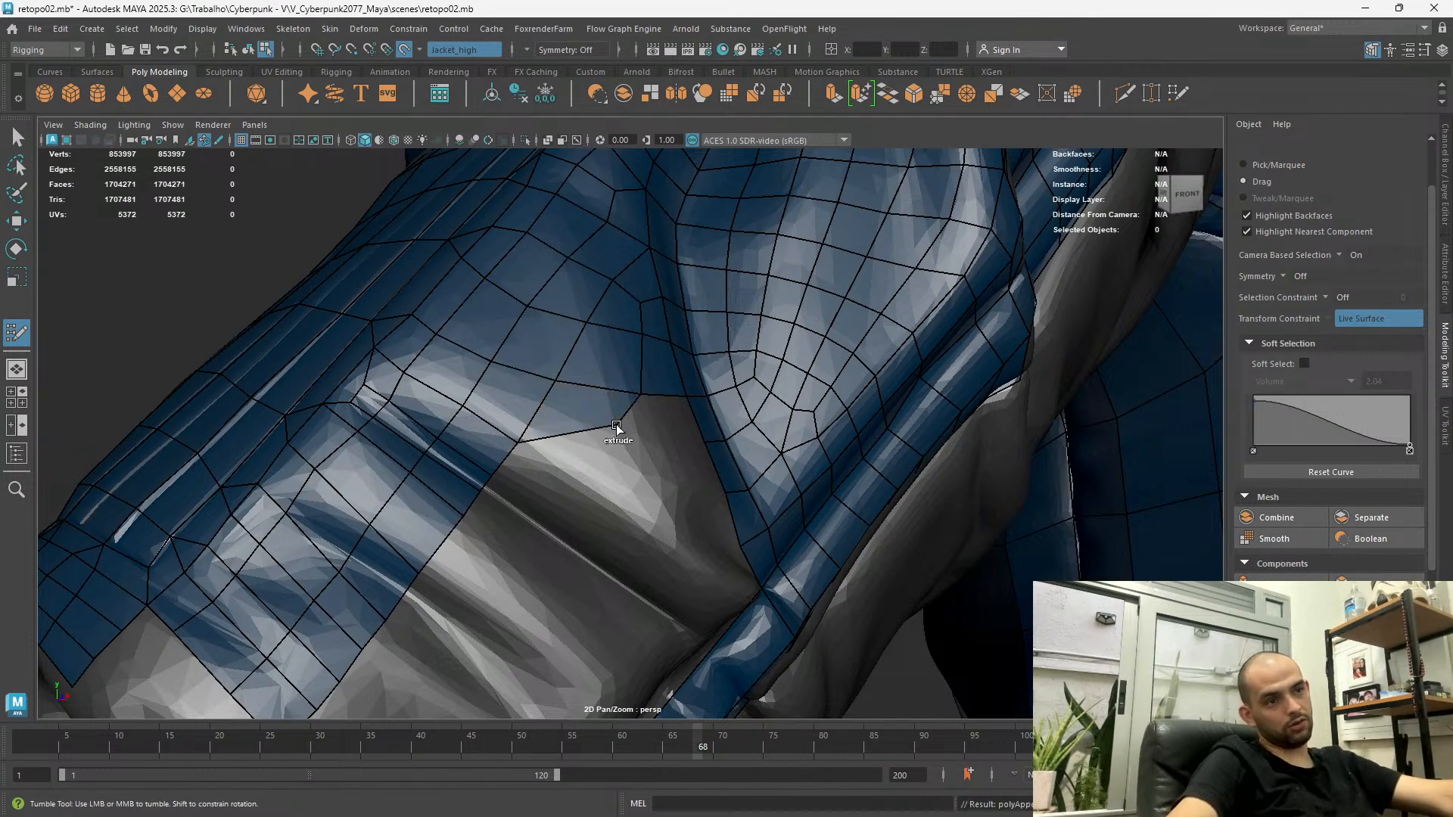
Undo the last extrusion, extrude new quads from the patch's border into the front gap, and join them together
{"action": "mouse_move", "coordinate": [517, 444]}
{"action": "left_mouse_down"}
{"action": "mouse_move", "coordinate": [523, 427]}
{"action": "mouse_move", "coordinate": [573, 458]}
{"action": "left_mouse_up"}
{"action": "key", "text": "ctrl+z"}
{"action": "key", "text": "ctrl+z"}
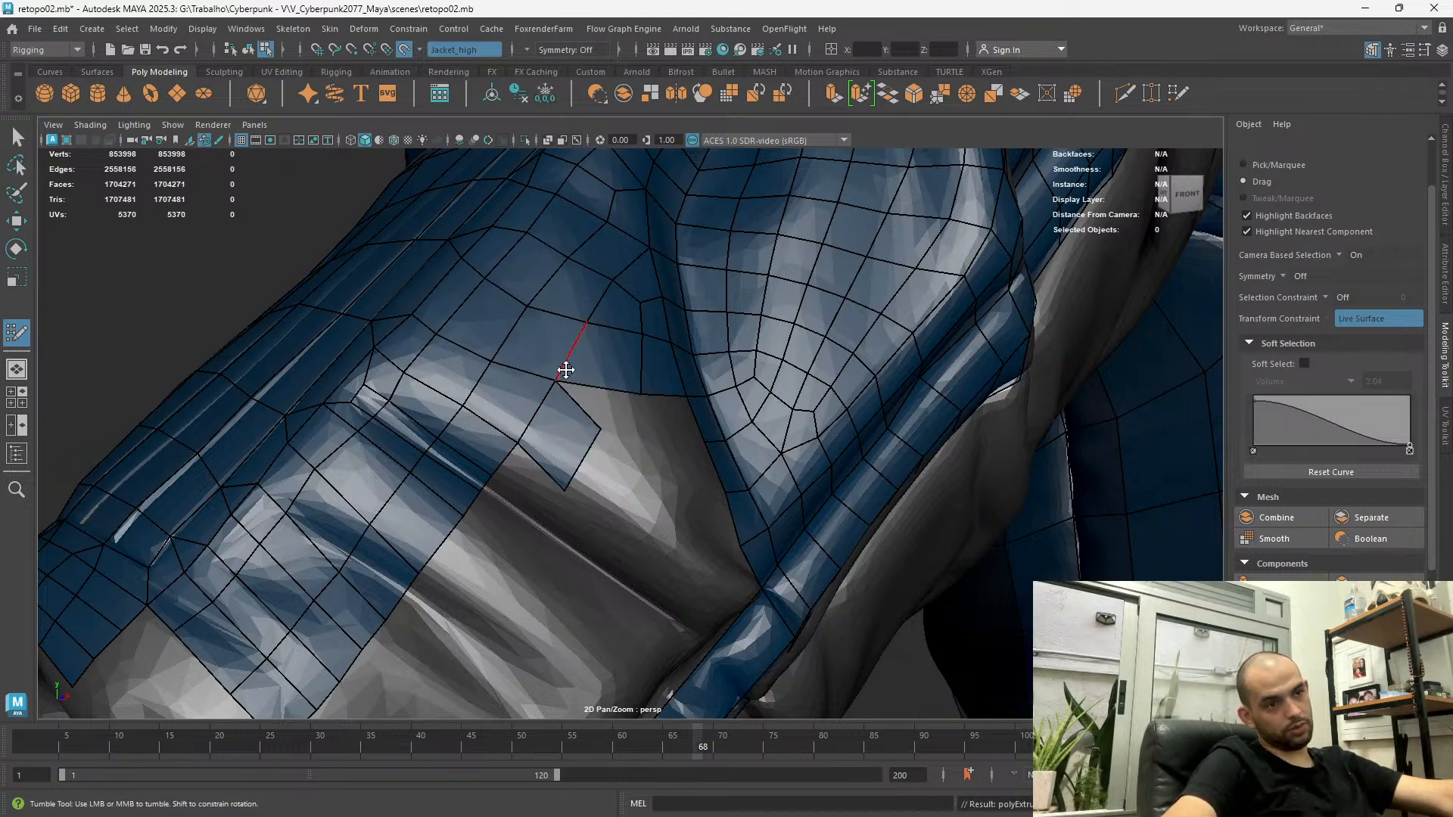
{"action": "left_click_drag", "start_coordinate": [558, 376], "coordinate": [652, 445]}
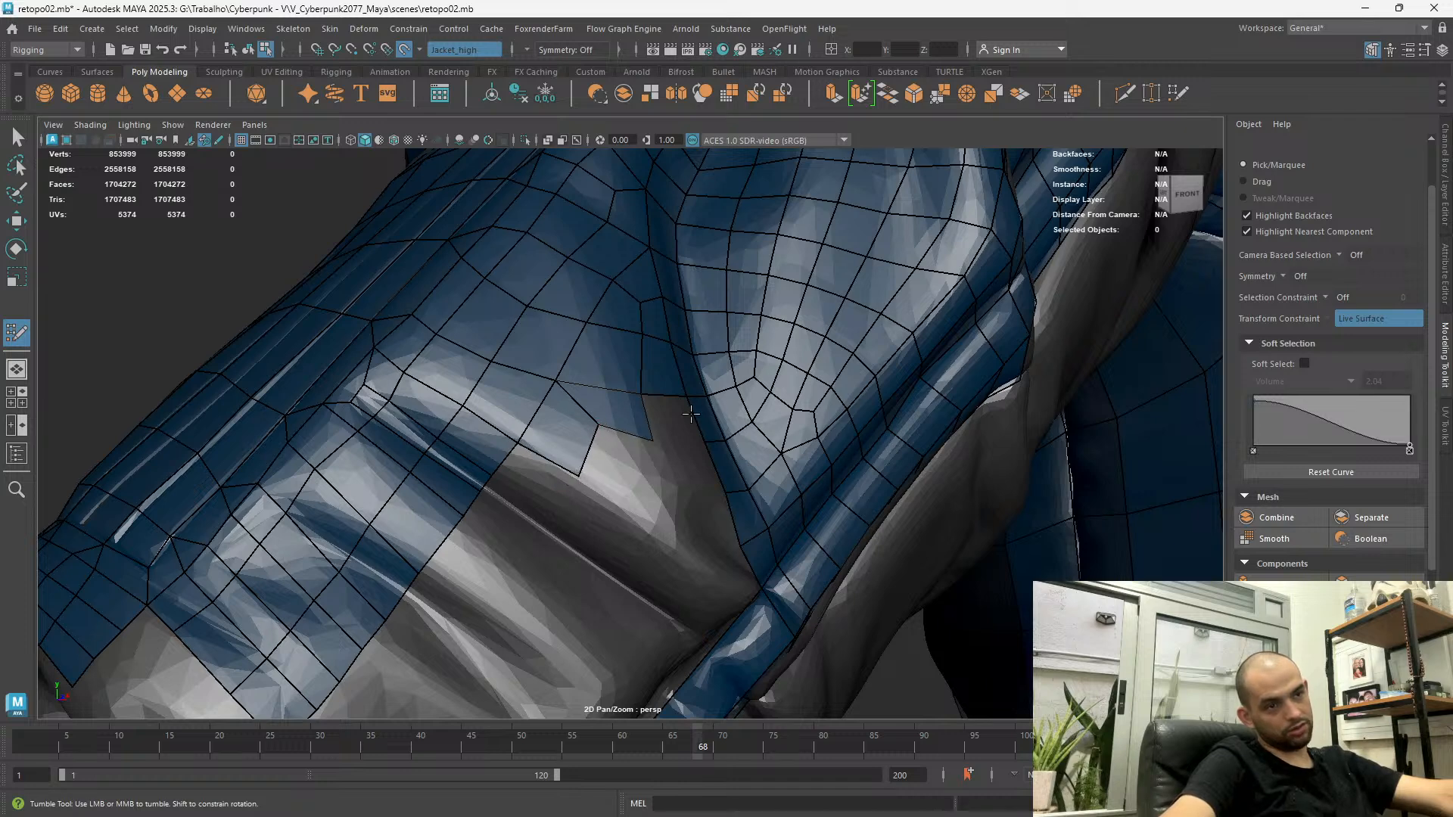
{"action": "left_click_drag", "start_coordinate": [643, 435], "coordinate": [647, 442], "text": "alt"}
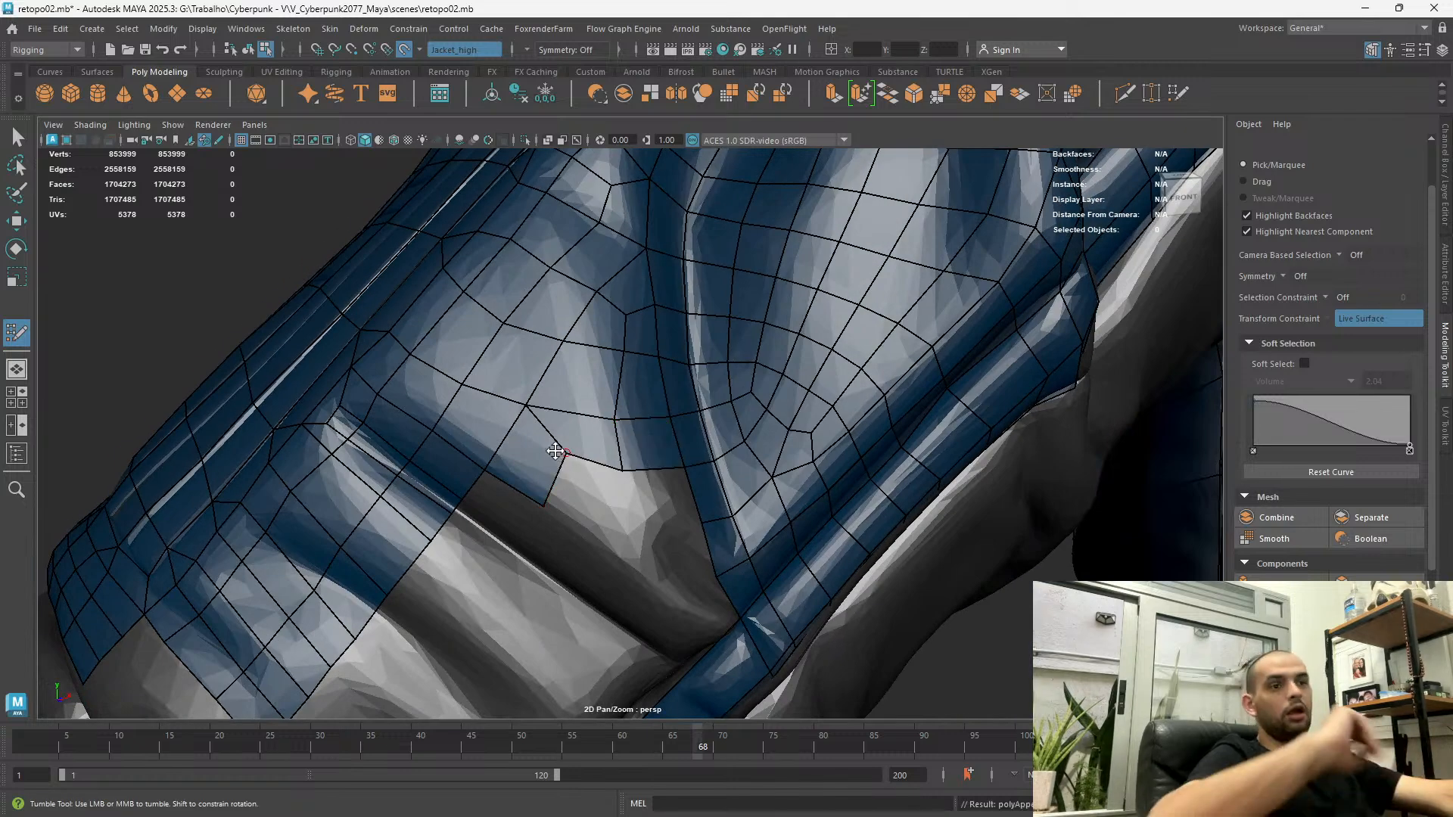
Extrude a quad from the patch's lower border into the front gap and fill the neighbouring face
{"action": "left_click_drag", "start_coordinate": [621, 469], "coordinate": [610, 460]}
{"action": "left_click_drag", "start_coordinate": [545, 506], "coordinate": [561, 457], "text": "alt"}
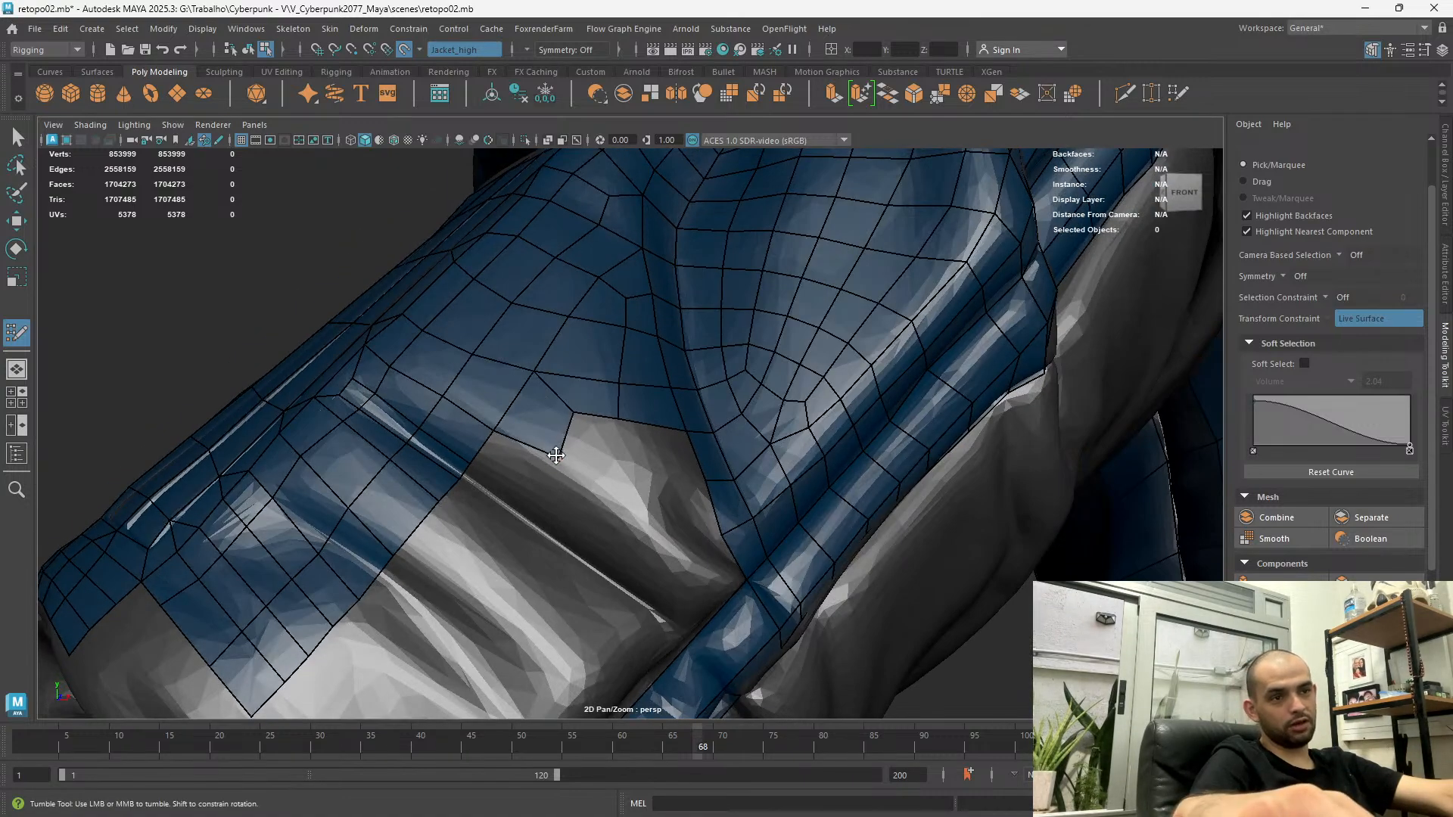
{"action": "left_click_drag", "start_coordinate": [603, 371], "coordinate": [528, 411], "text": "alt"}
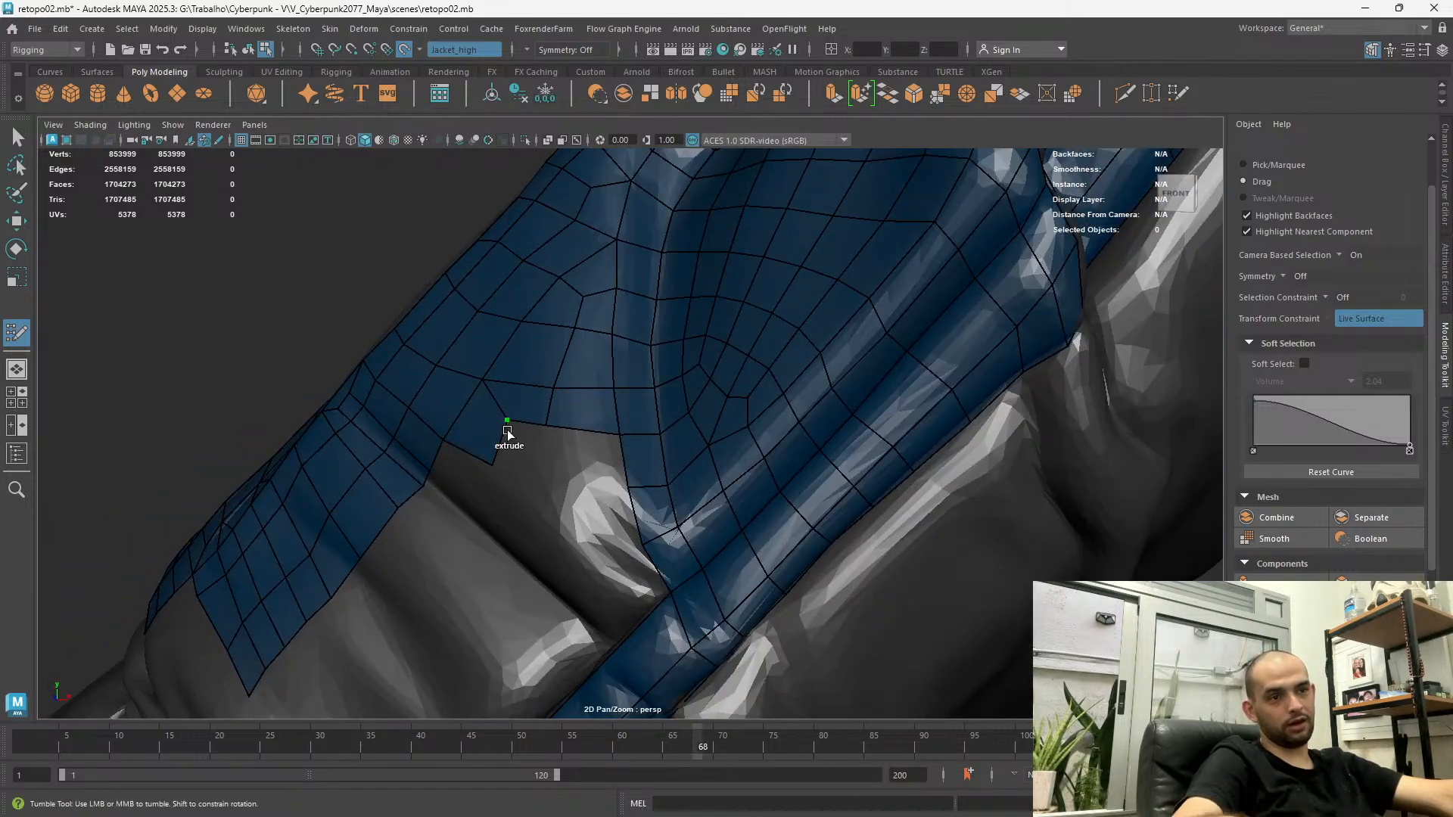
{"action": "left_click_drag", "start_coordinate": [542, 486], "coordinate": [538, 599], "text": "alt"}
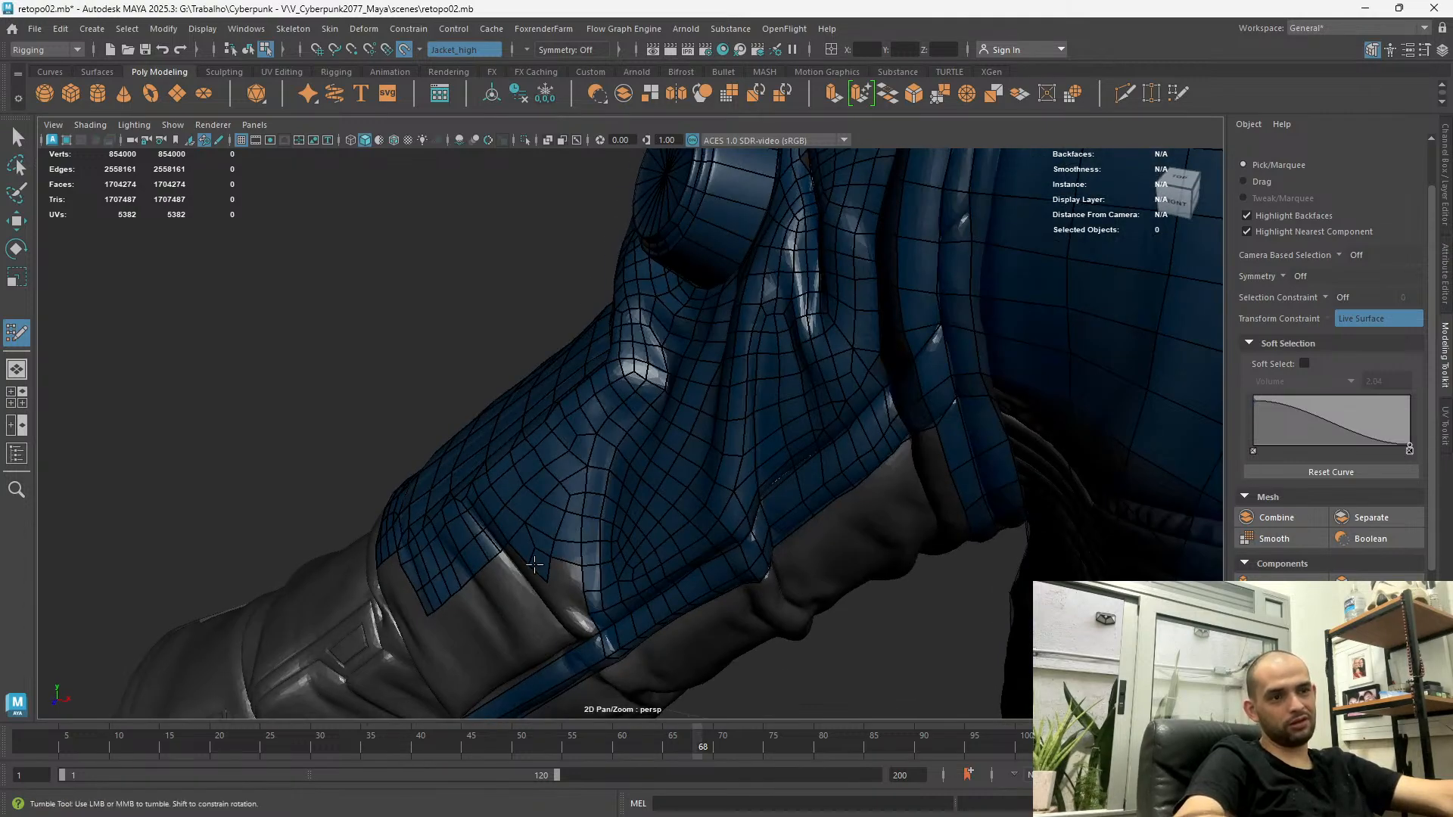
{"action": "right_click_drag", "start_coordinate": [538, 568], "coordinate": [886, 669], "text": "alt"}
{"action": "left_click_drag", "start_coordinate": [263, 370], "coordinate": [303, 318], "text": "alt"}
{"action": "left_click_drag", "start_coordinate": [784, 570], "coordinate": [750, 529], "text": "alt"}
{"action": "left_click_drag", "start_coordinate": [645, 512], "coordinate": [562, 494], "text": "alt"}
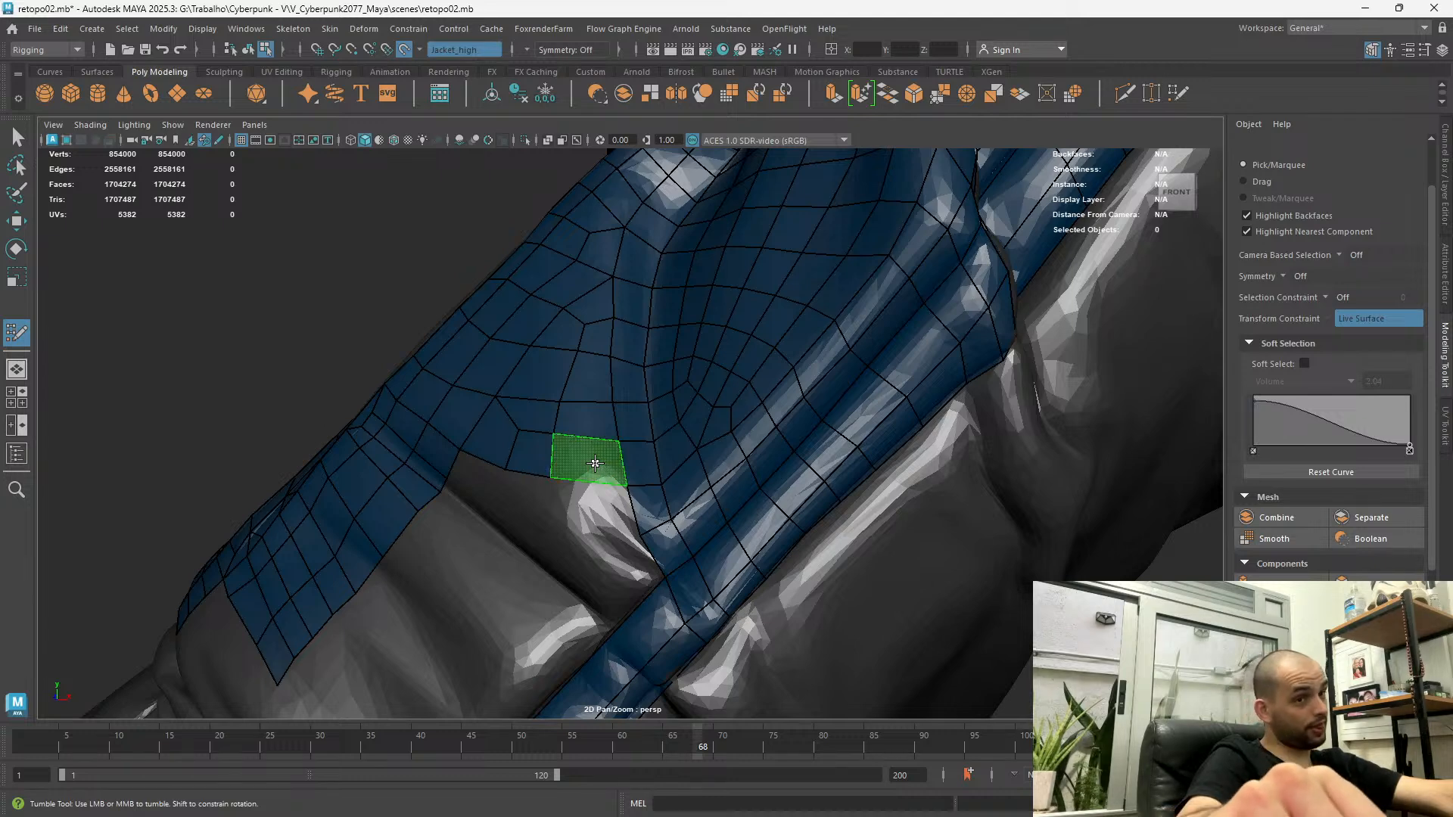
{"action": "left_click", "coordinate": [510, 459], "text": "shift"}
{"action": "left_click_drag", "start_coordinate": [510, 458], "coordinate": [560, 446], "text": "alt"}
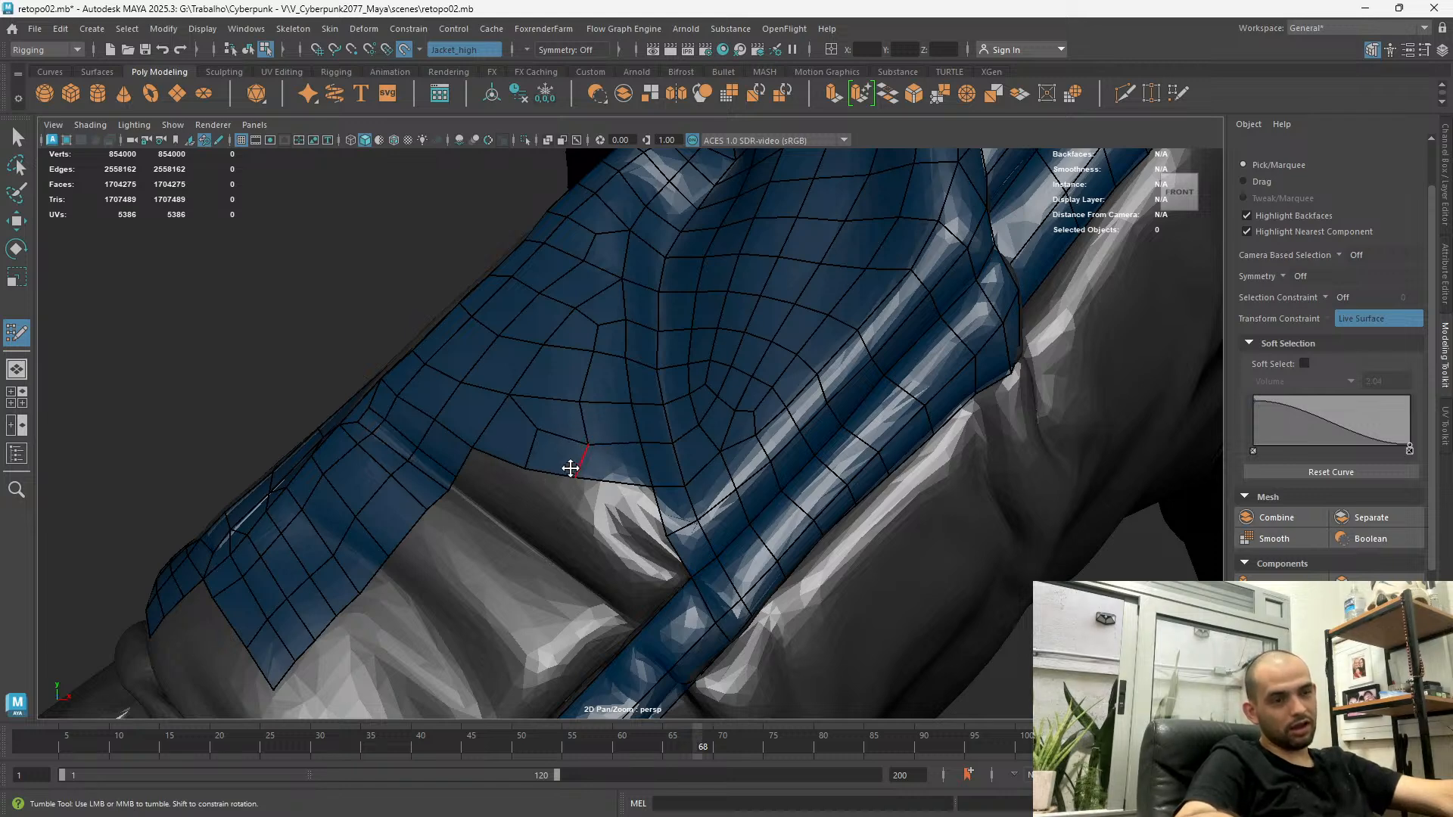
Relax the new quads and reposition their border vertices to even out the edge facing the front gap
{"action": "mouse_move", "coordinate": [589, 485]}
{"action": "left_mouse_down", "text": "alt"}
{"action": "mouse_move", "coordinate": [643, 471]}
{"action": "mouse_move", "coordinate": [623, 494]}
{"action": "left_mouse_up", "text": "alt"}
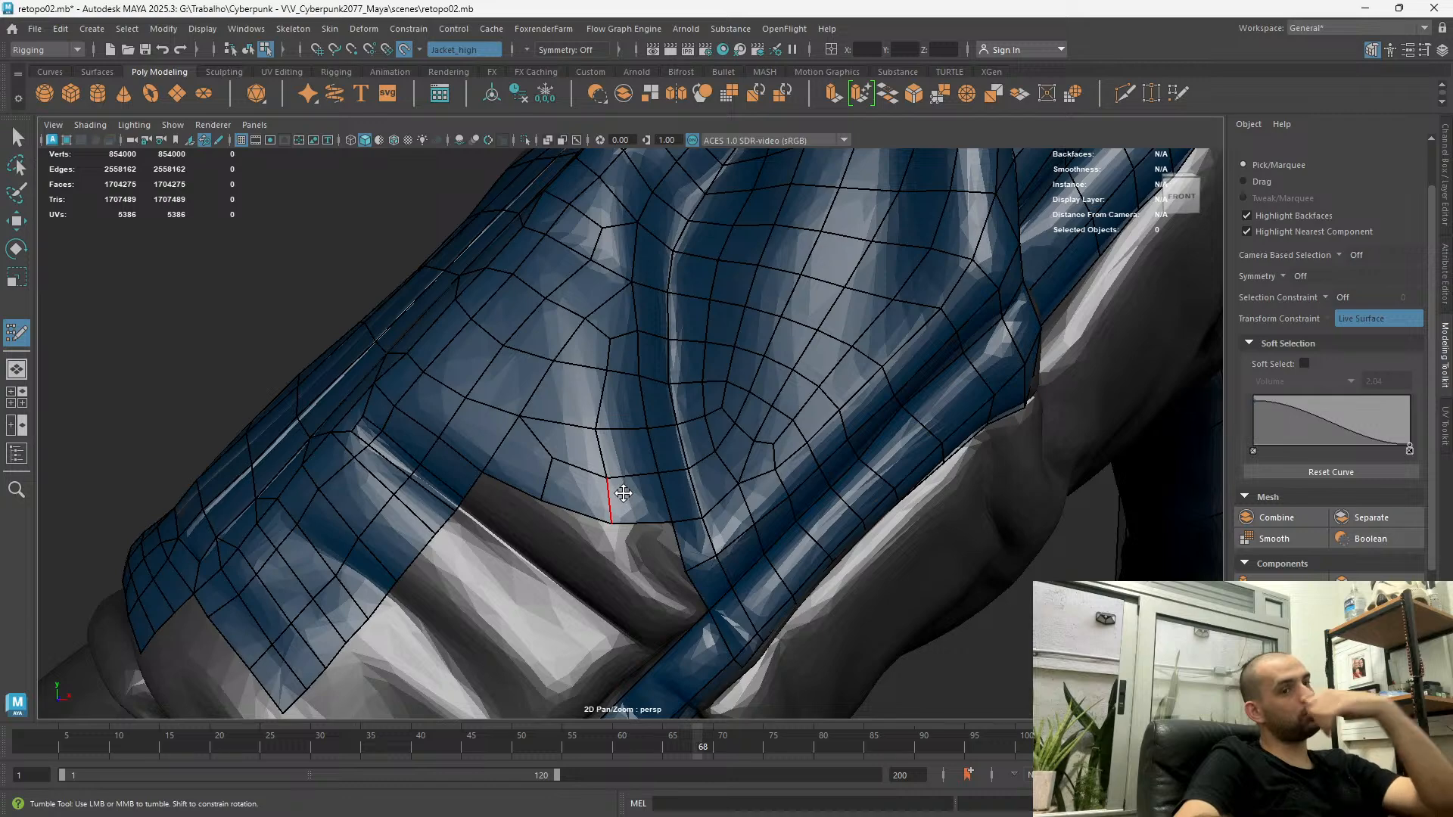
{"action": "left_click_drag", "start_coordinate": [551, 543], "coordinate": [565, 484], "text": "alt"}
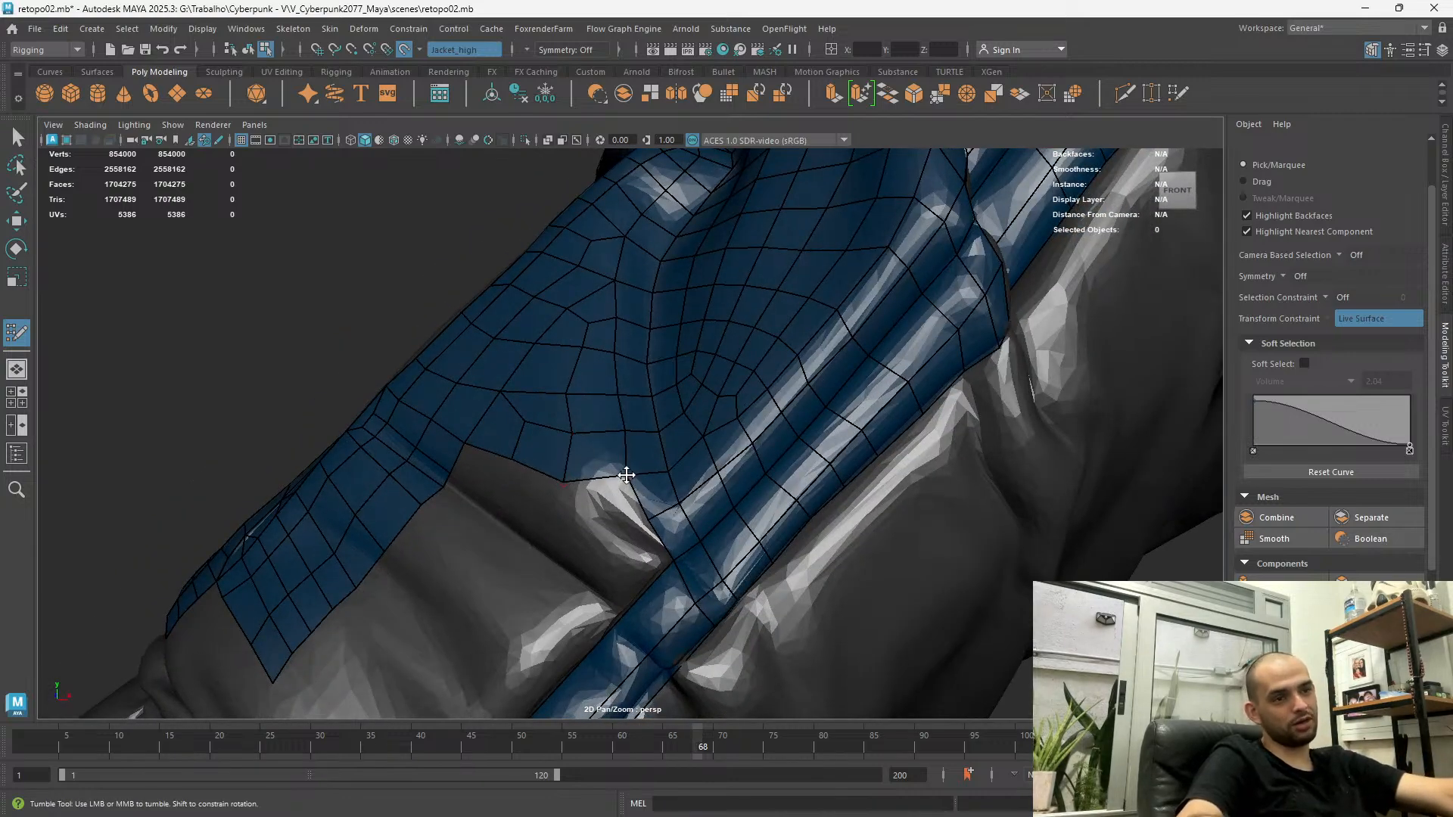
{"action": "left_click_drag", "start_coordinate": [621, 426], "coordinate": [617, 430], "text": "shift"}
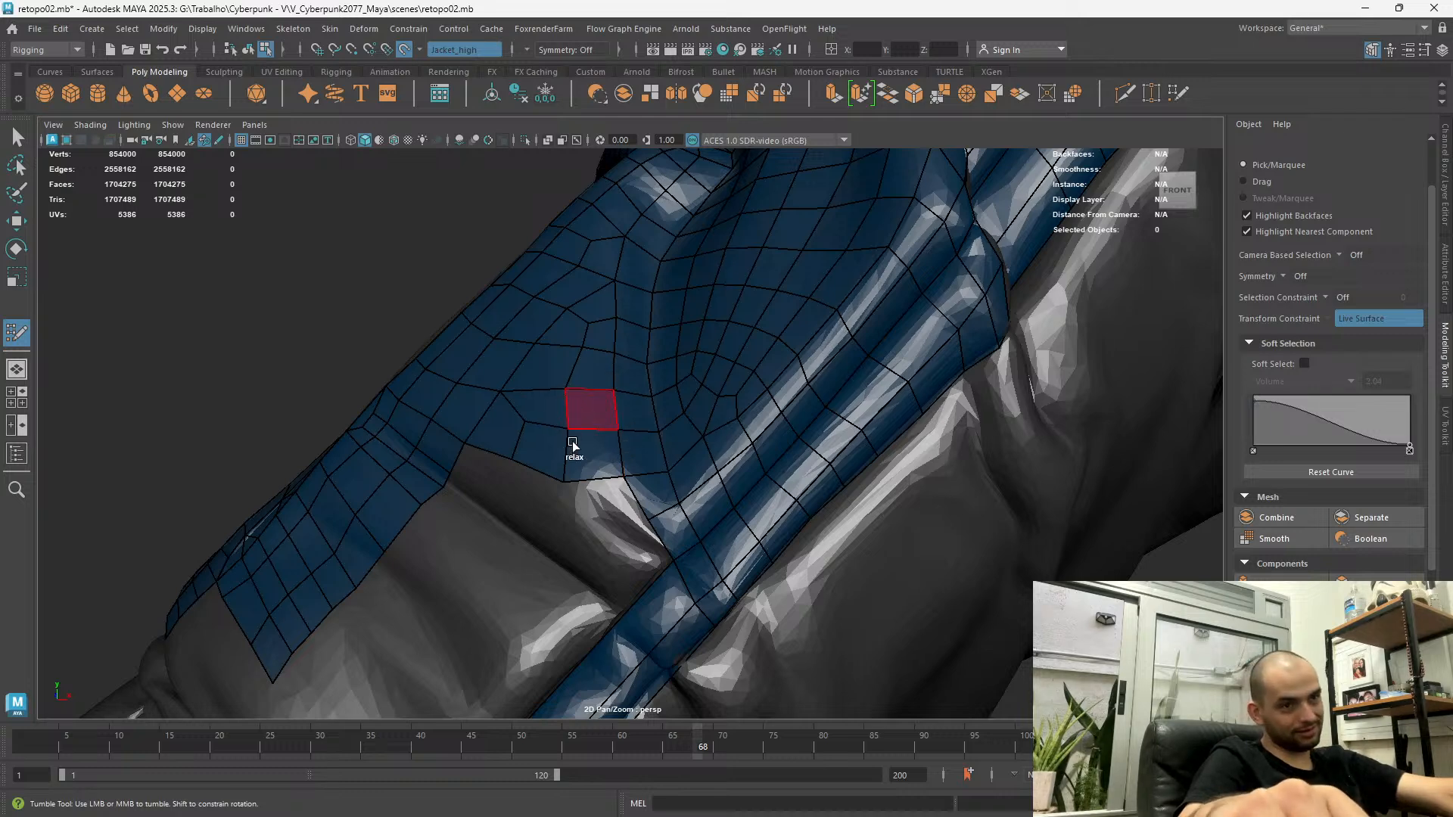
{"action": "left_click_drag", "start_coordinate": [559, 478], "coordinate": [567, 467]}
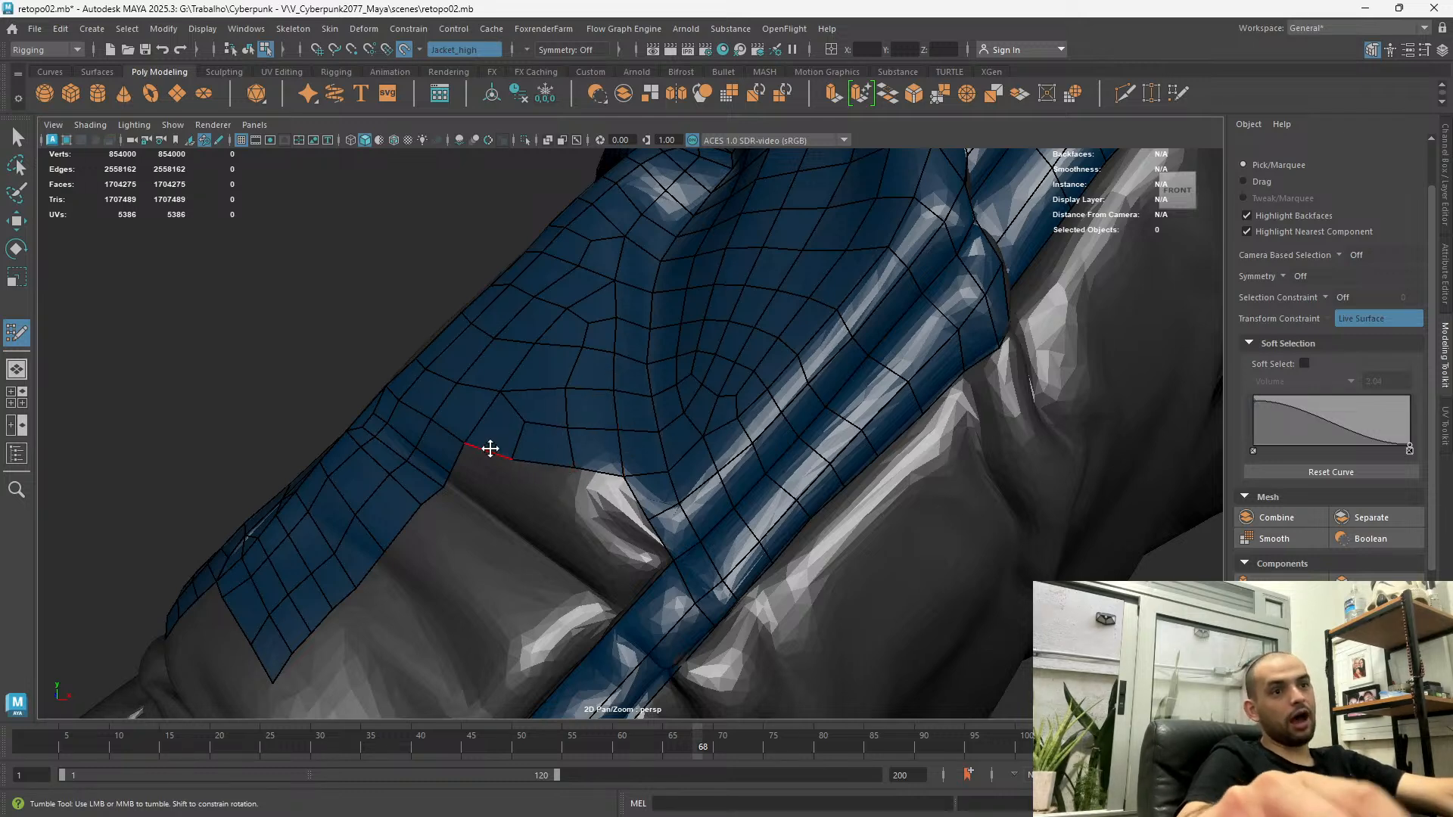
{"action": "left_click_drag", "start_coordinate": [509, 419], "coordinate": [529, 448], "text": "alt"}
Extend quads from the raised diagonal seam into the front gap and fill the faces joining them to the patch
{"action": "mouse_move", "coordinate": [692, 507]}
{"action": "left_mouse_down", "text": "alt"}
{"action": "mouse_move", "coordinate": [659, 574]}
{"action": "mouse_move", "coordinate": [697, 480]}
{"action": "mouse_move", "coordinate": [637, 466]}
{"action": "mouse_move", "coordinate": [609, 532]}
{"action": "mouse_move", "coordinate": [649, 457]}
{"action": "mouse_move", "coordinate": [512, 525]}
{"action": "mouse_move", "coordinate": [600, 584]}
{"action": "mouse_move", "coordinate": [769, 512]}
{"action": "mouse_move", "coordinate": [736, 584]}
{"action": "left_mouse_up", "text": "alt"}
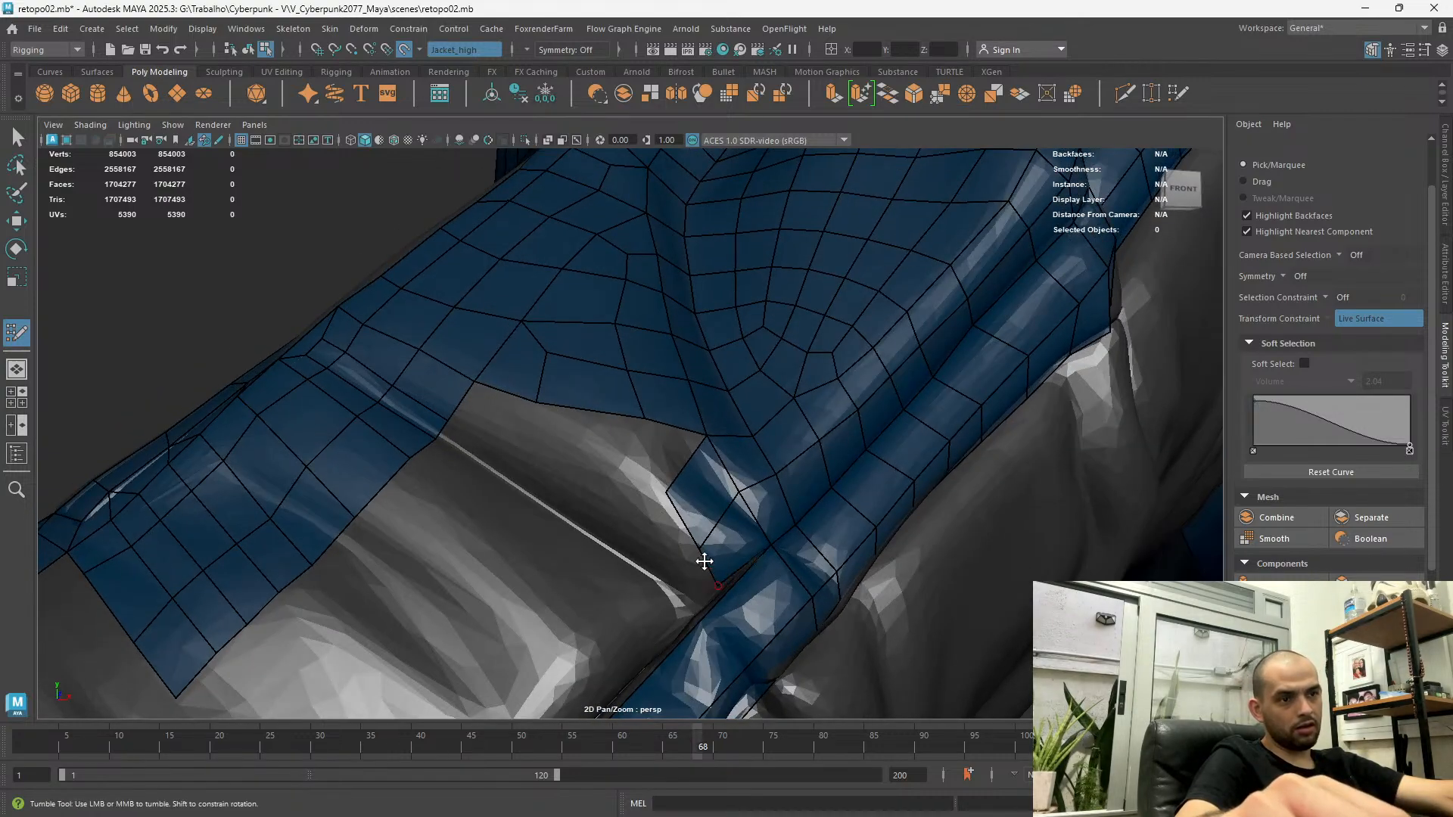
{"action": "mouse_move", "coordinate": [642, 493]}
{"action": "left_mouse_down", "text": "alt"}
{"action": "mouse_move", "coordinate": [691, 479]}
{"action": "mouse_move", "coordinate": [562, 501]}
{"action": "left_mouse_up", "text": "alt"}
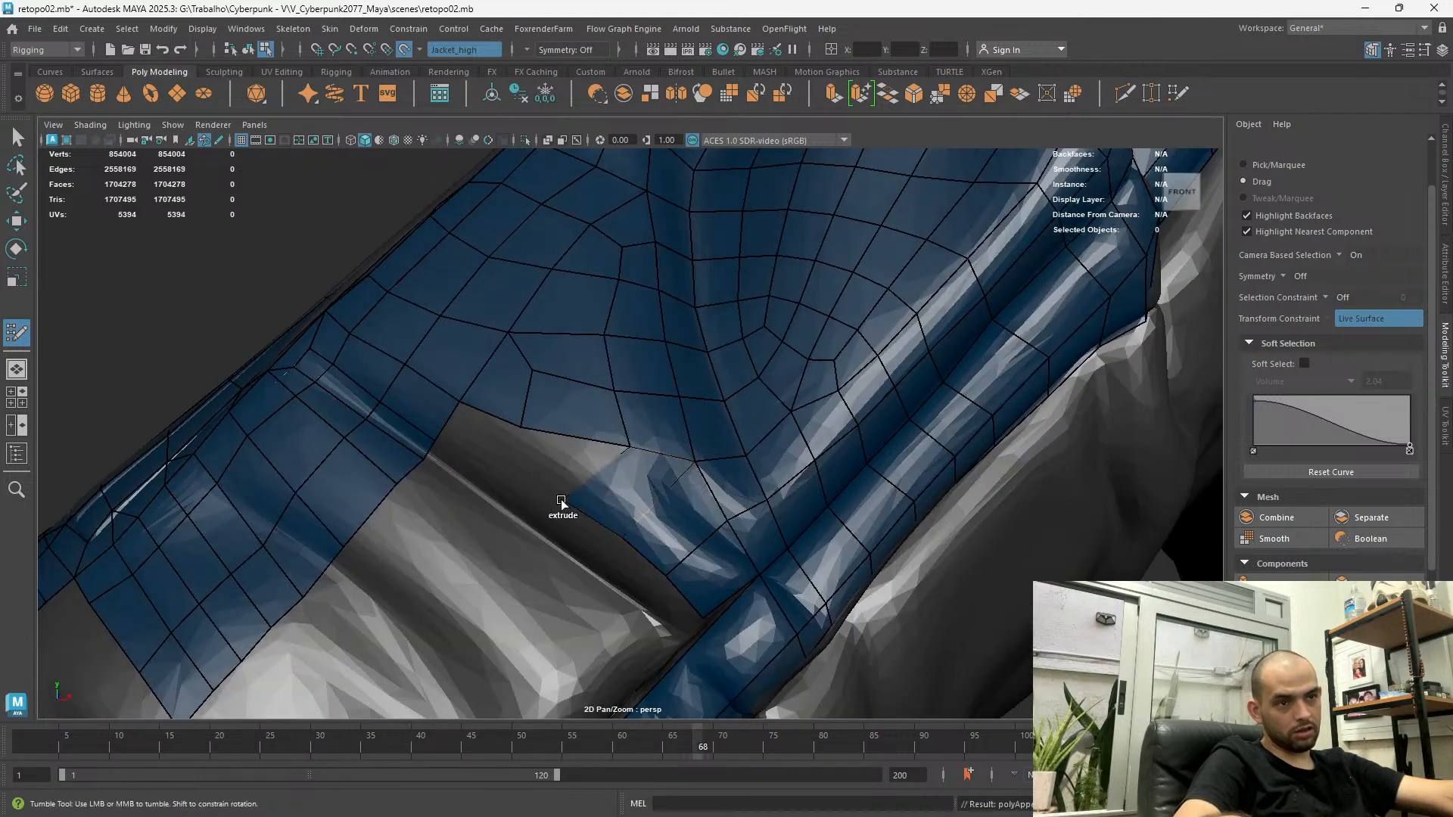
{"action": "left_click_drag", "start_coordinate": [625, 451], "coordinate": [499, 466]}
{"action": "left_click", "coordinate": [481, 428], "text": "shift"}
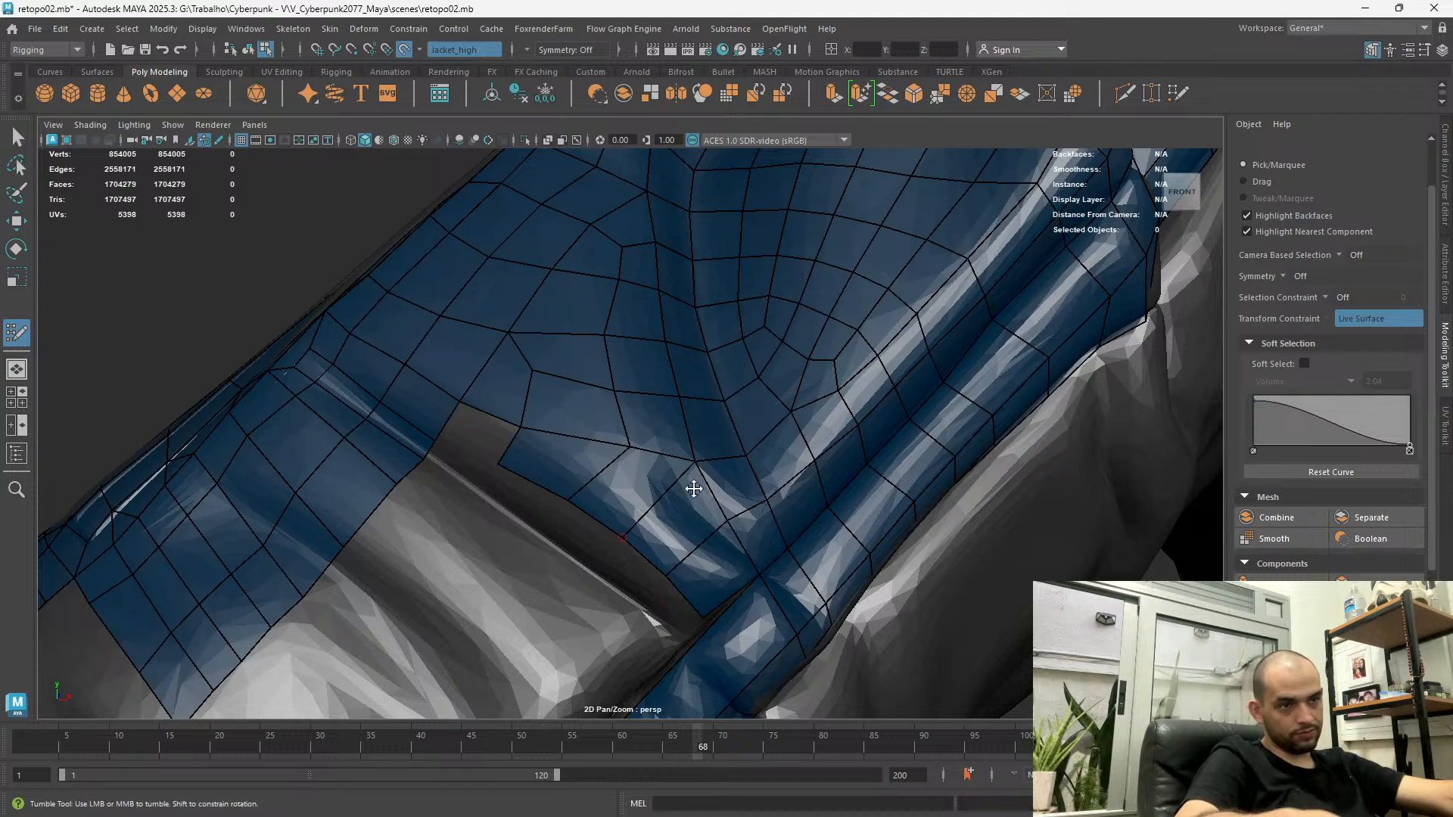
Examine the corner where the new quads meet the raised seam from several angles to check the edge flow
{"action": "left_click_drag", "start_coordinate": [695, 487], "coordinate": [742, 406], "text": "alt"}
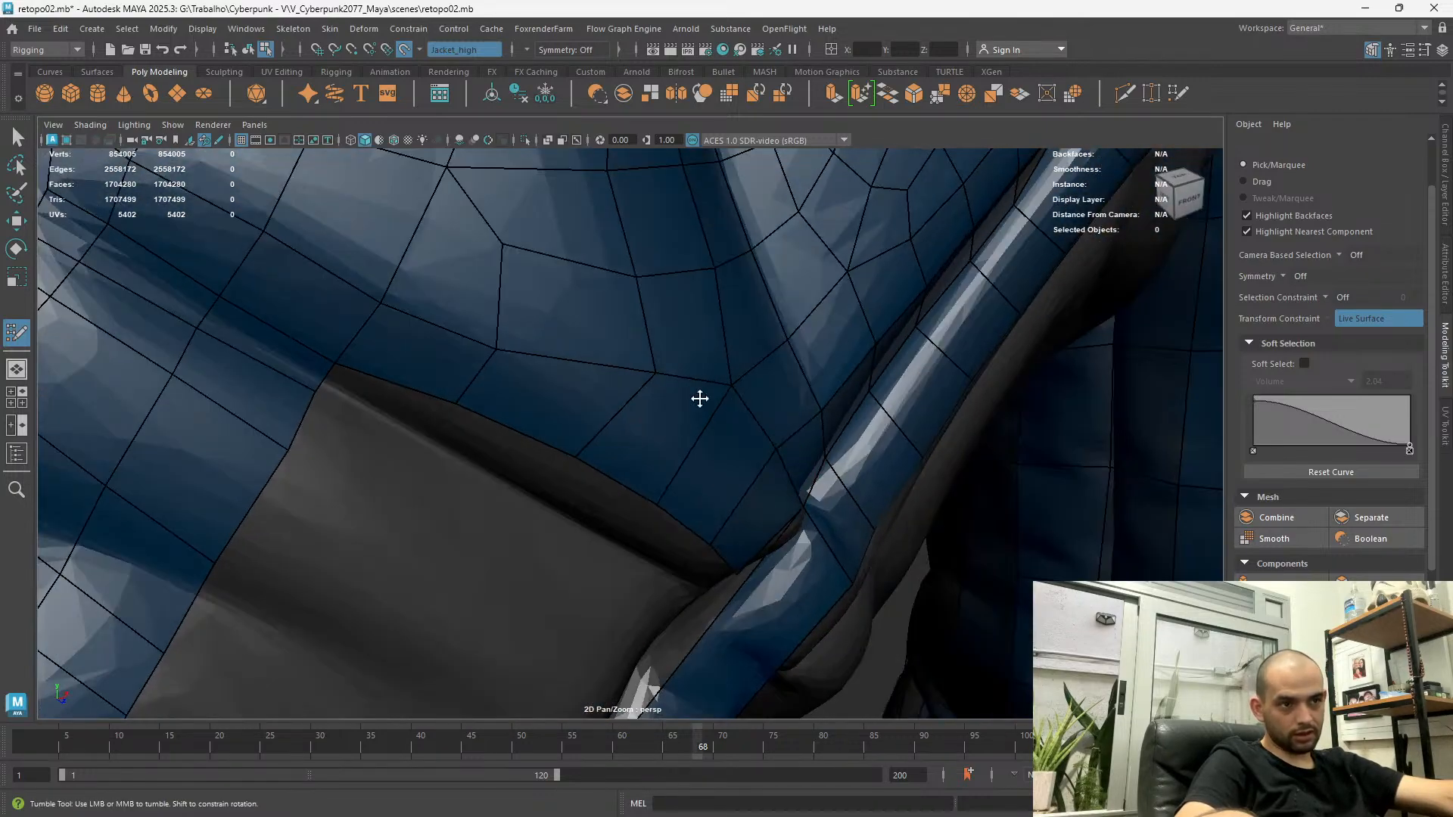
{"action": "left_click_drag", "start_coordinate": [795, 447], "coordinate": [658, 528], "text": "alt"}
{"action": "left_click_drag", "start_coordinate": [547, 399], "coordinate": [723, 570], "text": "alt"}
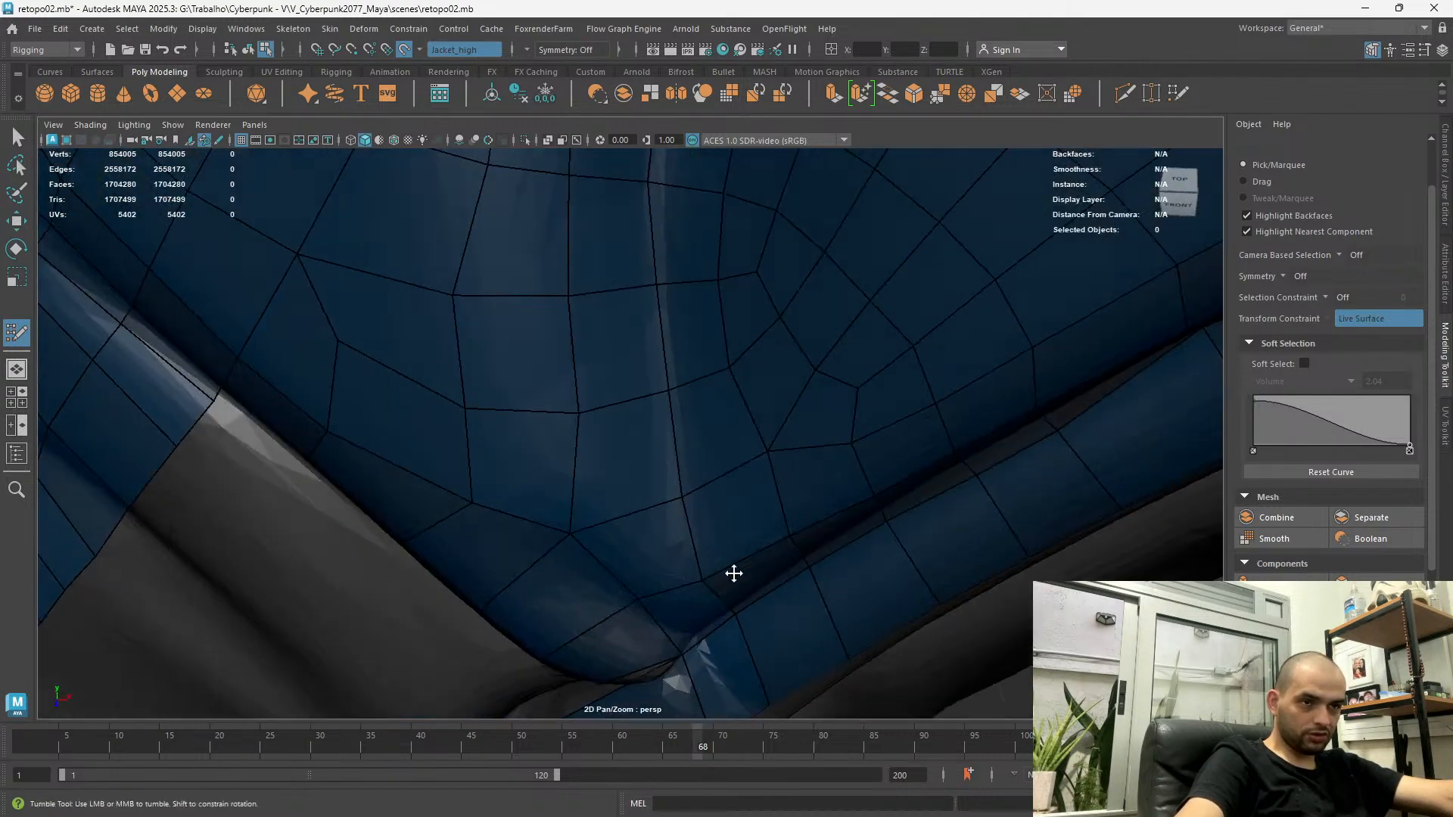
{"action": "right_click_drag", "start_coordinate": [724, 571], "coordinate": [545, 341], "text": "alt"}
{"action": "left_click_drag", "start_coordinate": [538, 447], "coordinate": [737, 454], "text": "alt"}
{"action": "right_click_drag", "start_coordinate": [657, 536], "coordinate": [673, 594], "text": "alt"}
{"action": "middle_click_drag", "start_coordinate": [666, 594], "coordinate": [678, 506], "text": "alt"}
{"action": "left_click_drag", "start_coordinate": [679, 506], "coordinate": [653, 485], "text": "alt"}
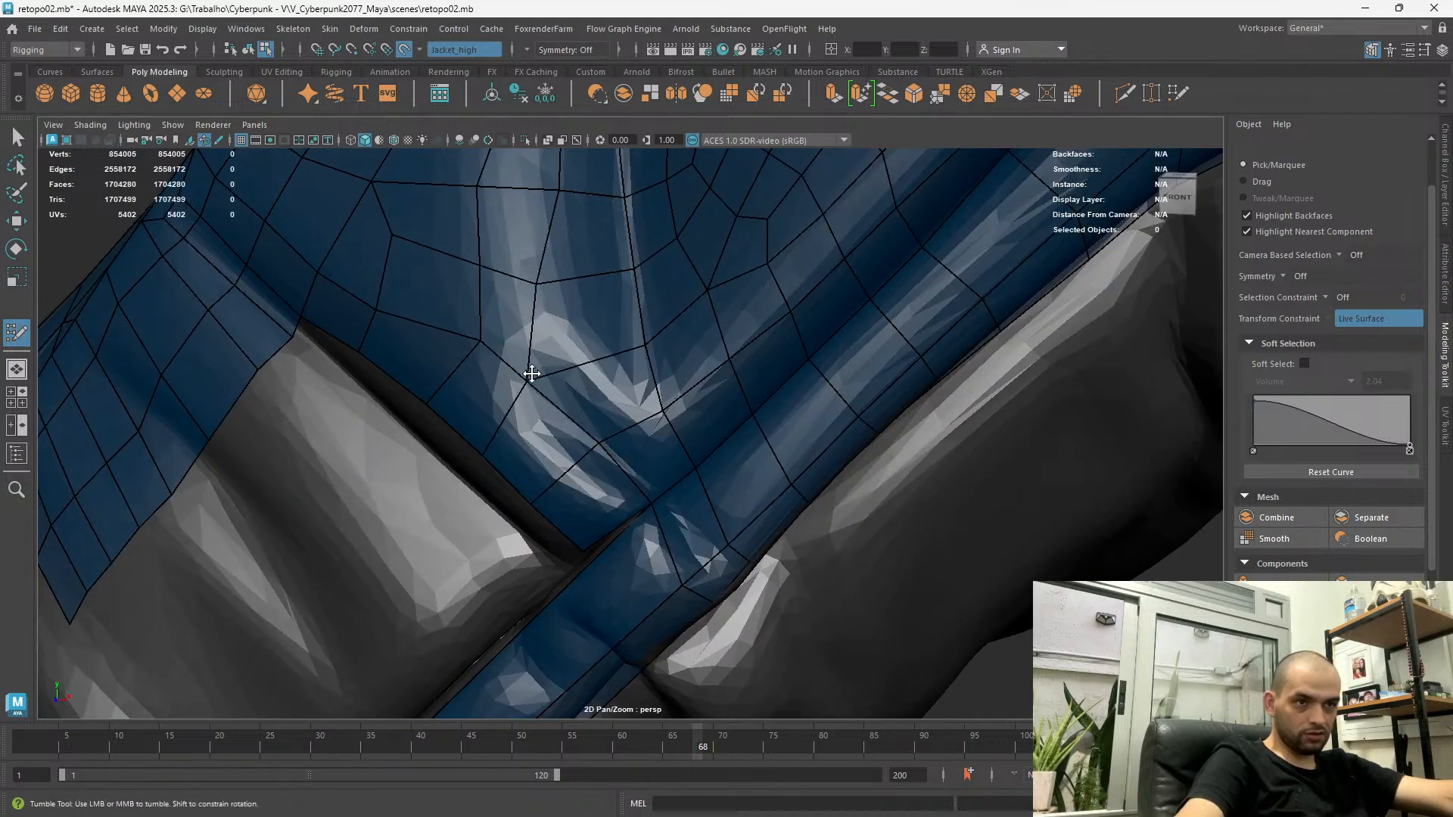
Undo the last vertex move near the fold's corner and tweak the surrounding vertices with soft selection
{"action": "key", "text": "ctrl+z"}
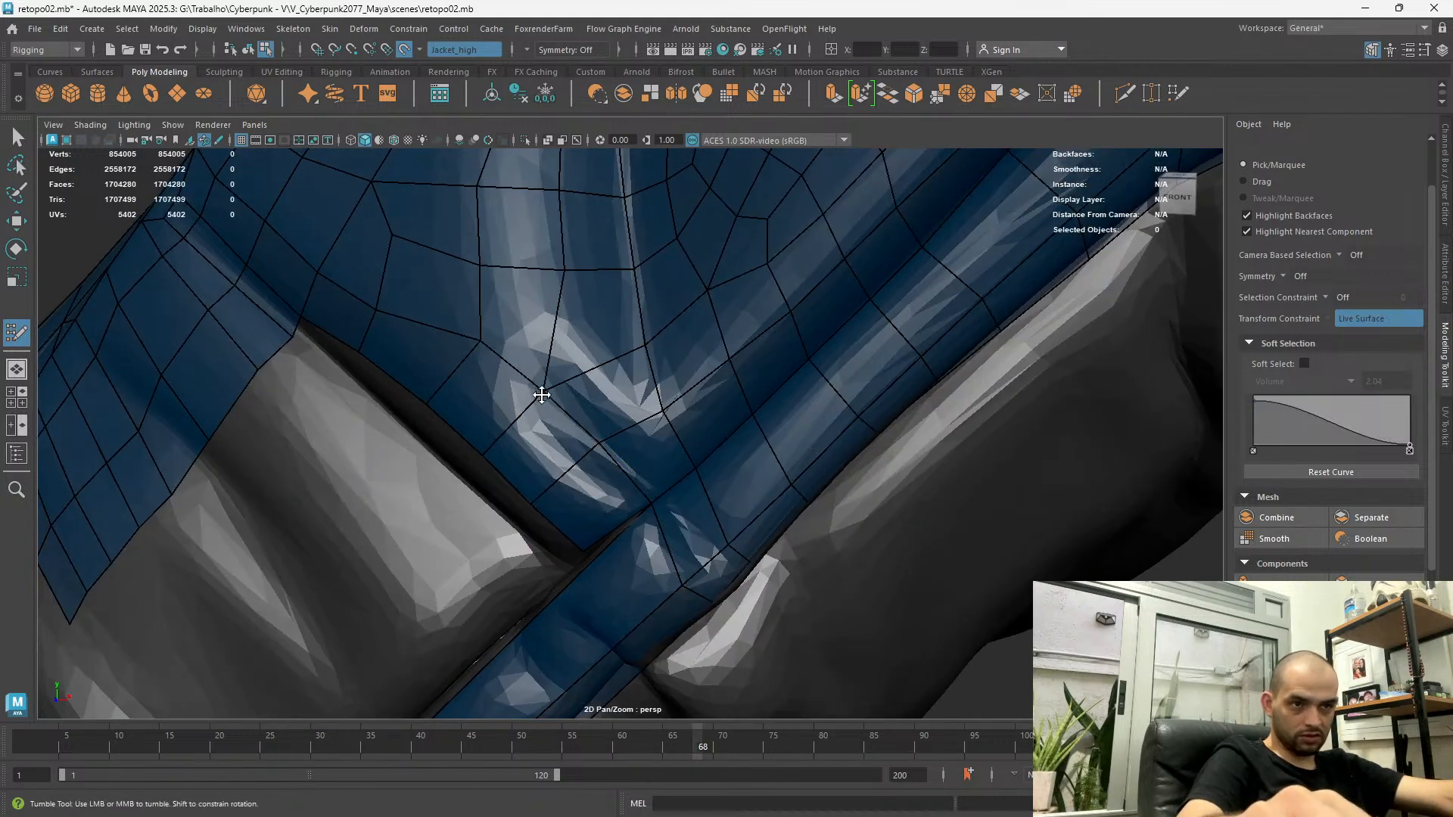
{"action": "right_click_drag", "start_coordinate": [560, 470], "coordinate": [545, 298], "text": "alt"}
{"action": "left_click_drag", "start_coordinate": [545, 298], "coordinate": [580, 380], "text": "alt"}
{"action": "key", "text": "b"}
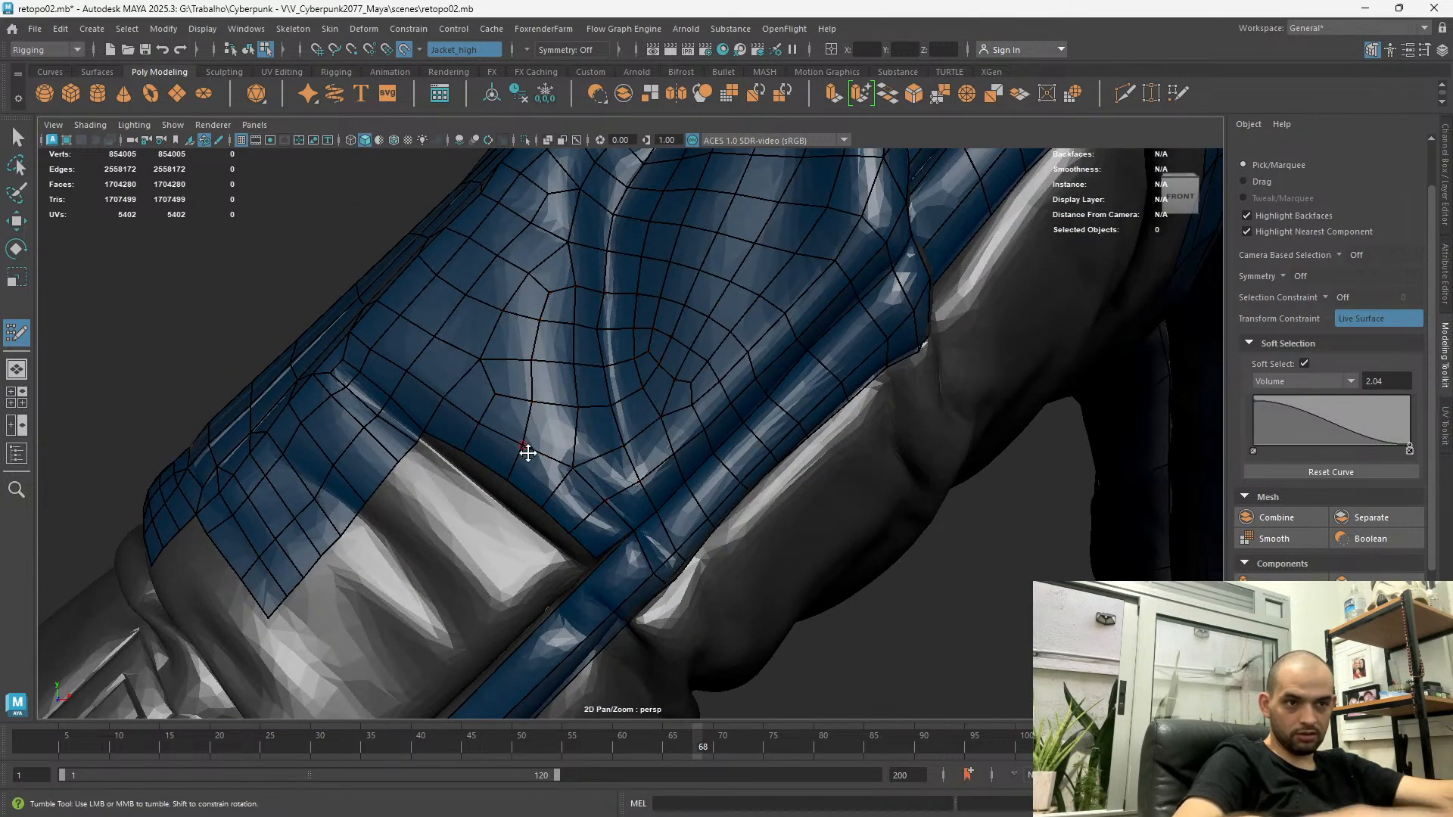
{"action": "key", "text": "b"}
Examine the open crease between the patch border and the lower fold to plan the next strip of quads
{"action": "left_click_drag", "start_coordinate": [587, 464], "coordinate": [603, 402], "text": "alt"}
{"action": "scroll", "coordinate": [603, 402], "scroll_direction": "up", "scroll_amount": 1}
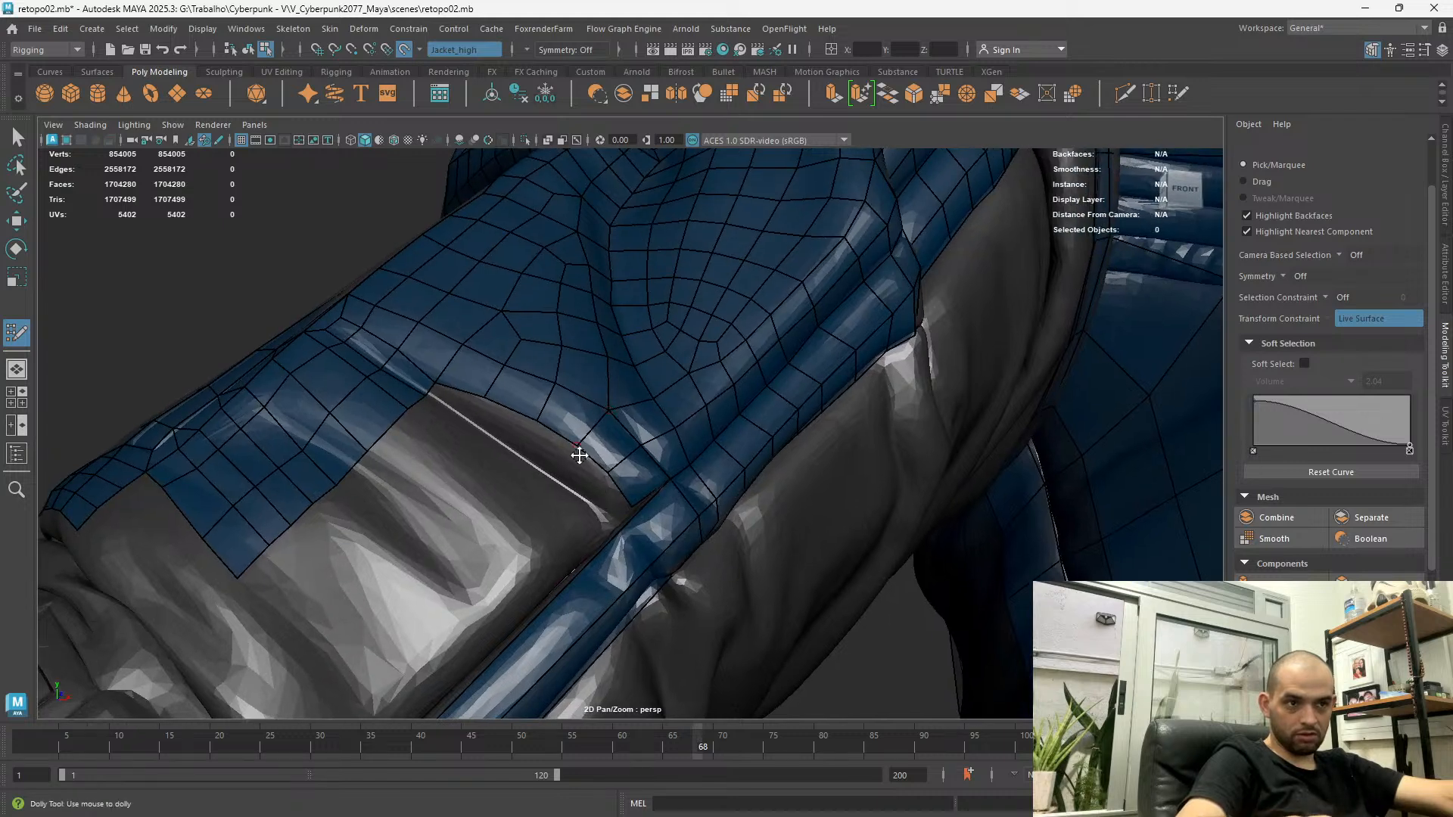
{"action": "left_click_drag", "start_coordinate": [579, 455], "coordinate": [617, 444], "text": "alt"}
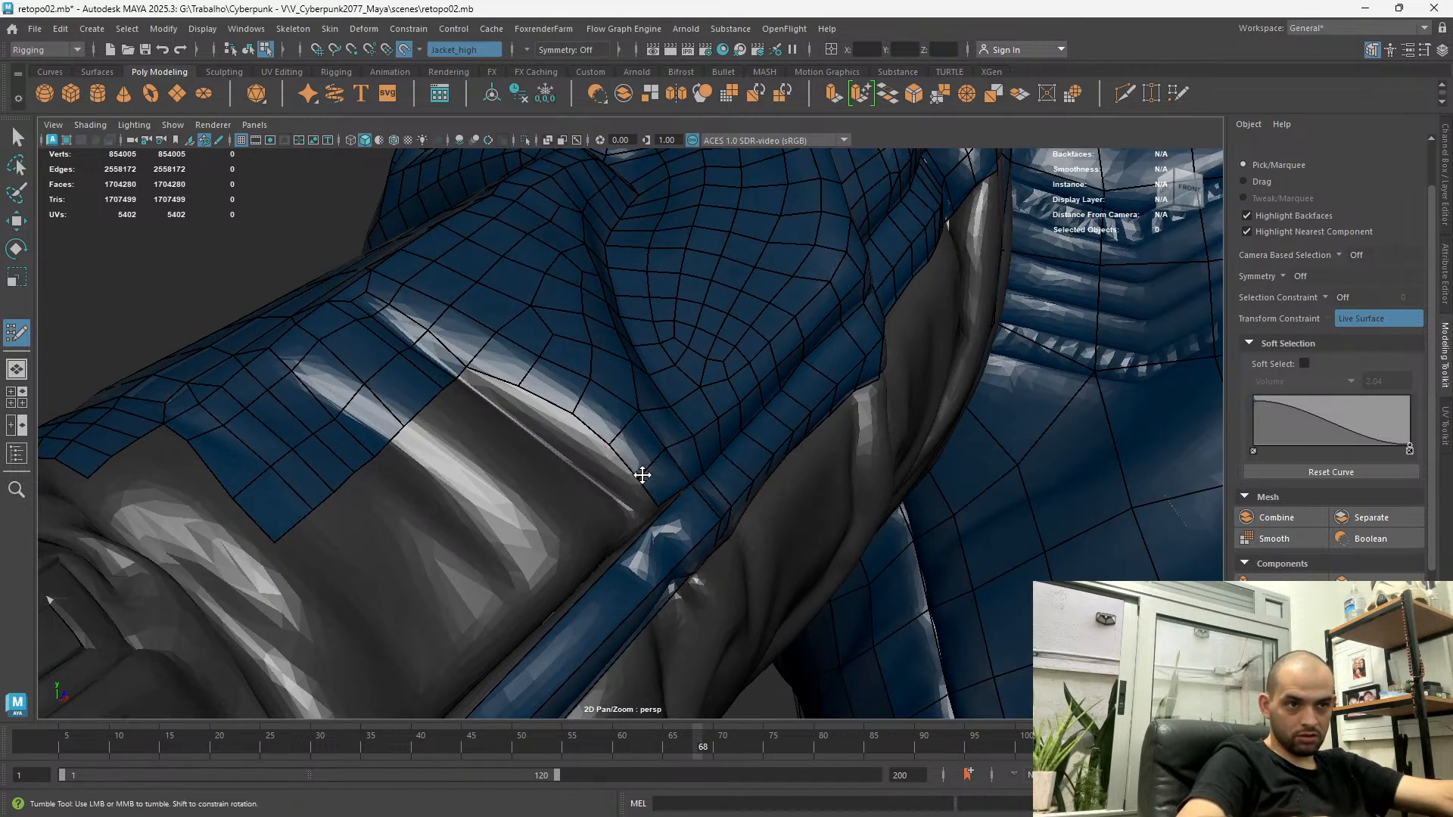
{"action": "left_click_drag", "start_coordinate": [515, 388], "coordinate": [414, 289], "text": "alt"}
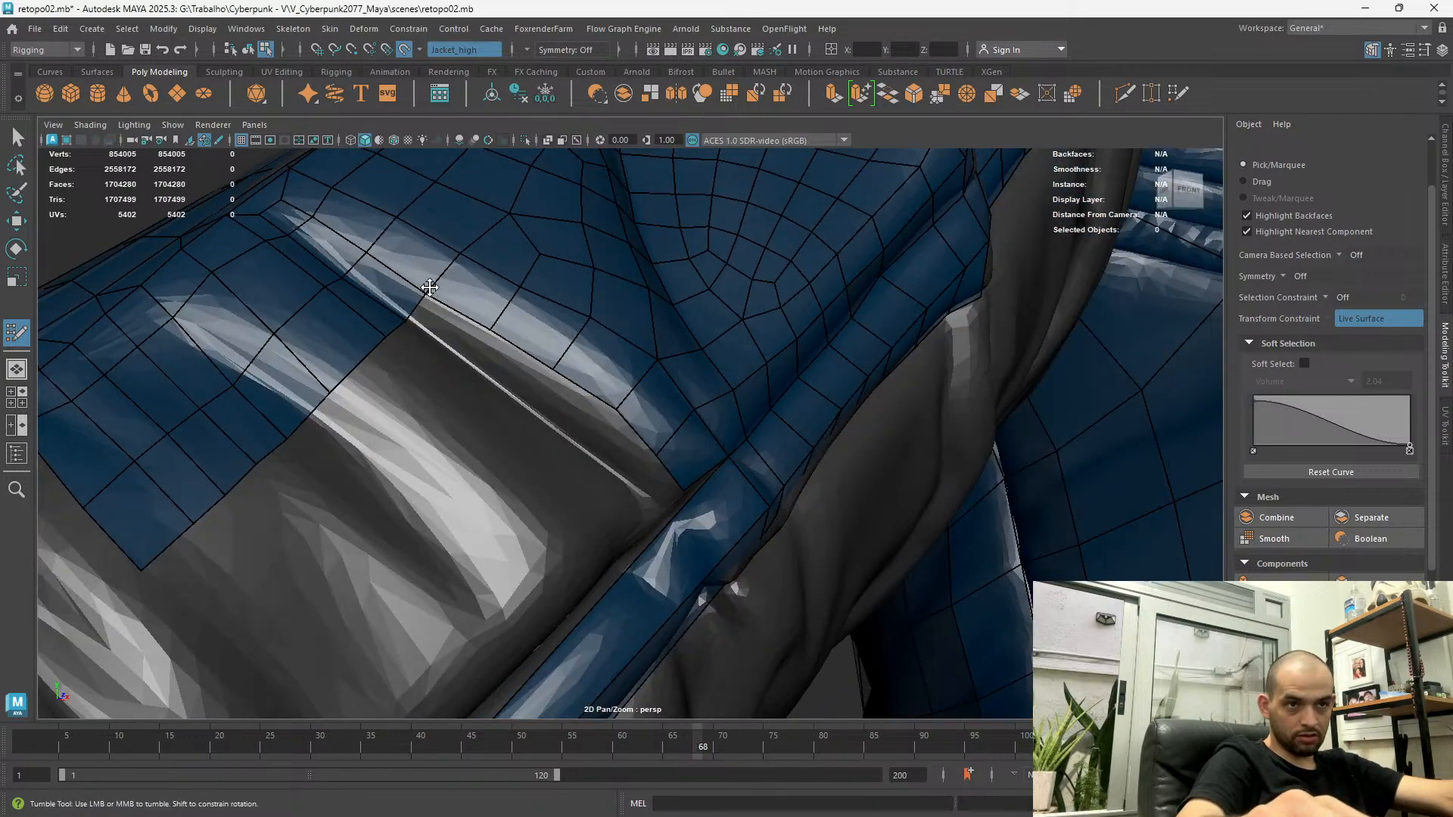
{"action": "left_click_drag", "start_coordinate": [495, 326], "coordinate": [542, 462], "text": "alt"}
{"action": "right_click_drag", "start_coordinate": [542, 463], "coordinate": [670, 470], "text": "alt"}
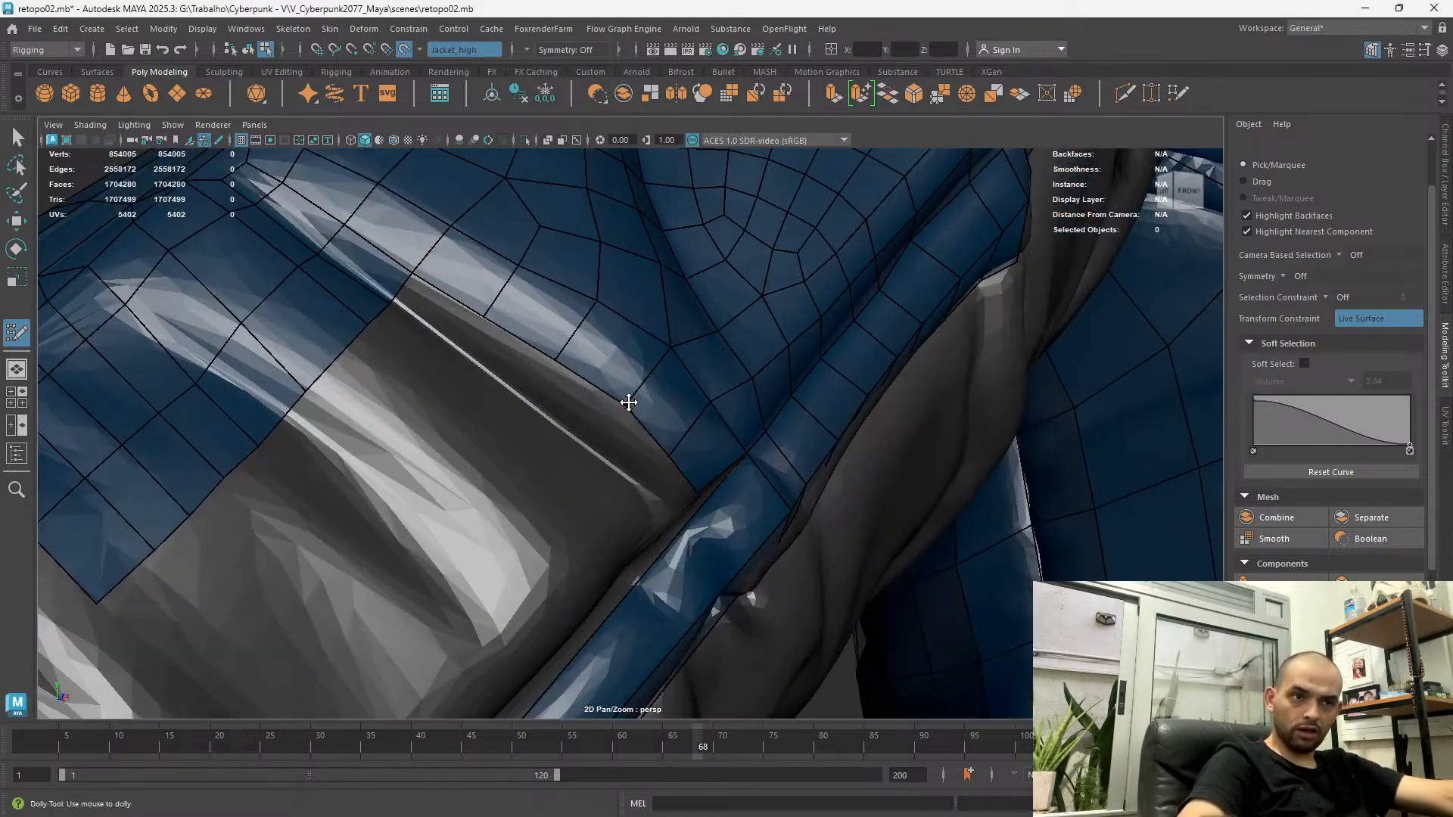
{"action": "left_click_drag", "start_coordinate": [666, 358], "coordinate": [325, 282], "text": "alt"}
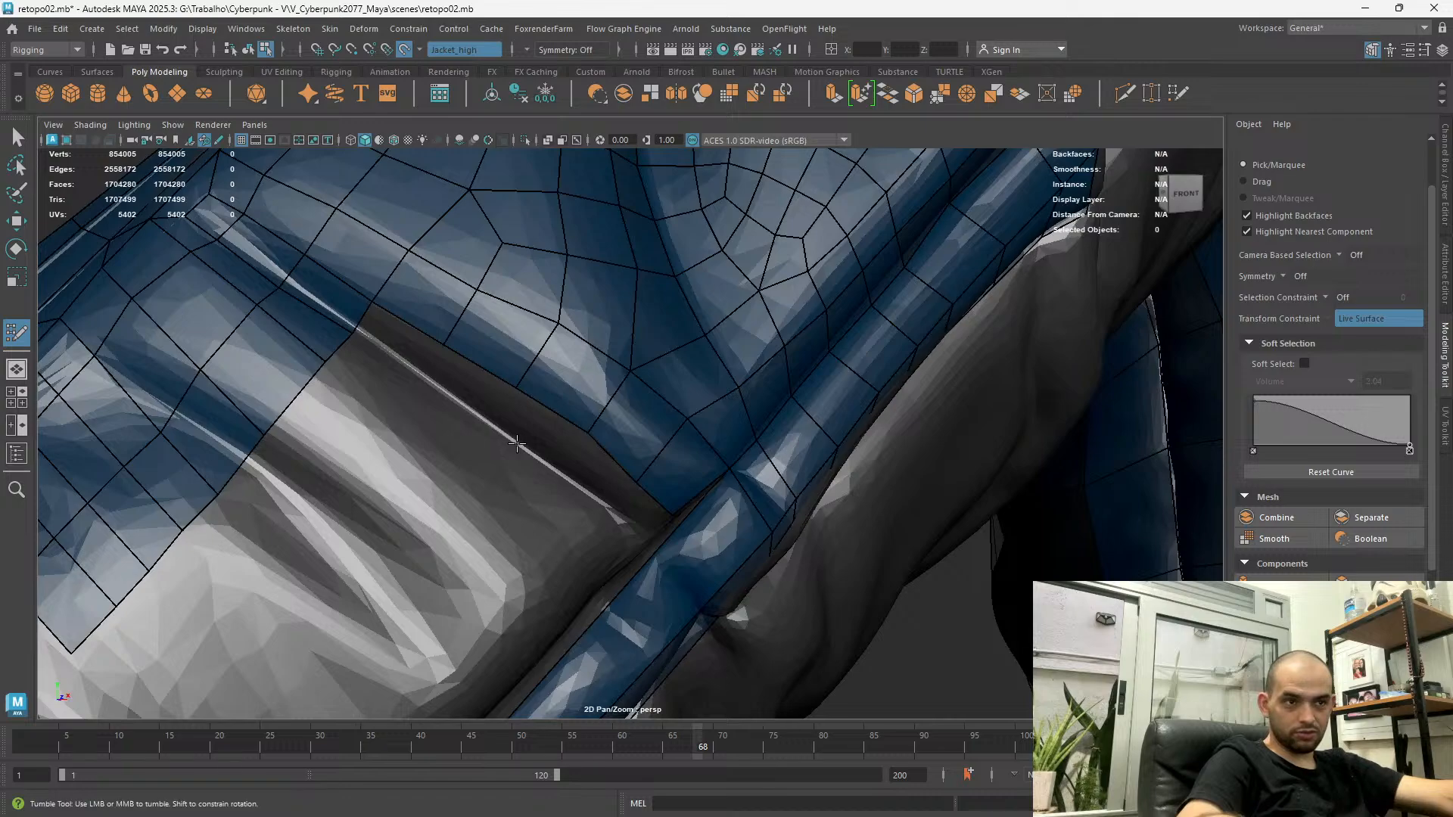
{"action": "left_click_drag", "start_coordinate": [580, 452], "coordinate": [605, 369], "text": "alt"}
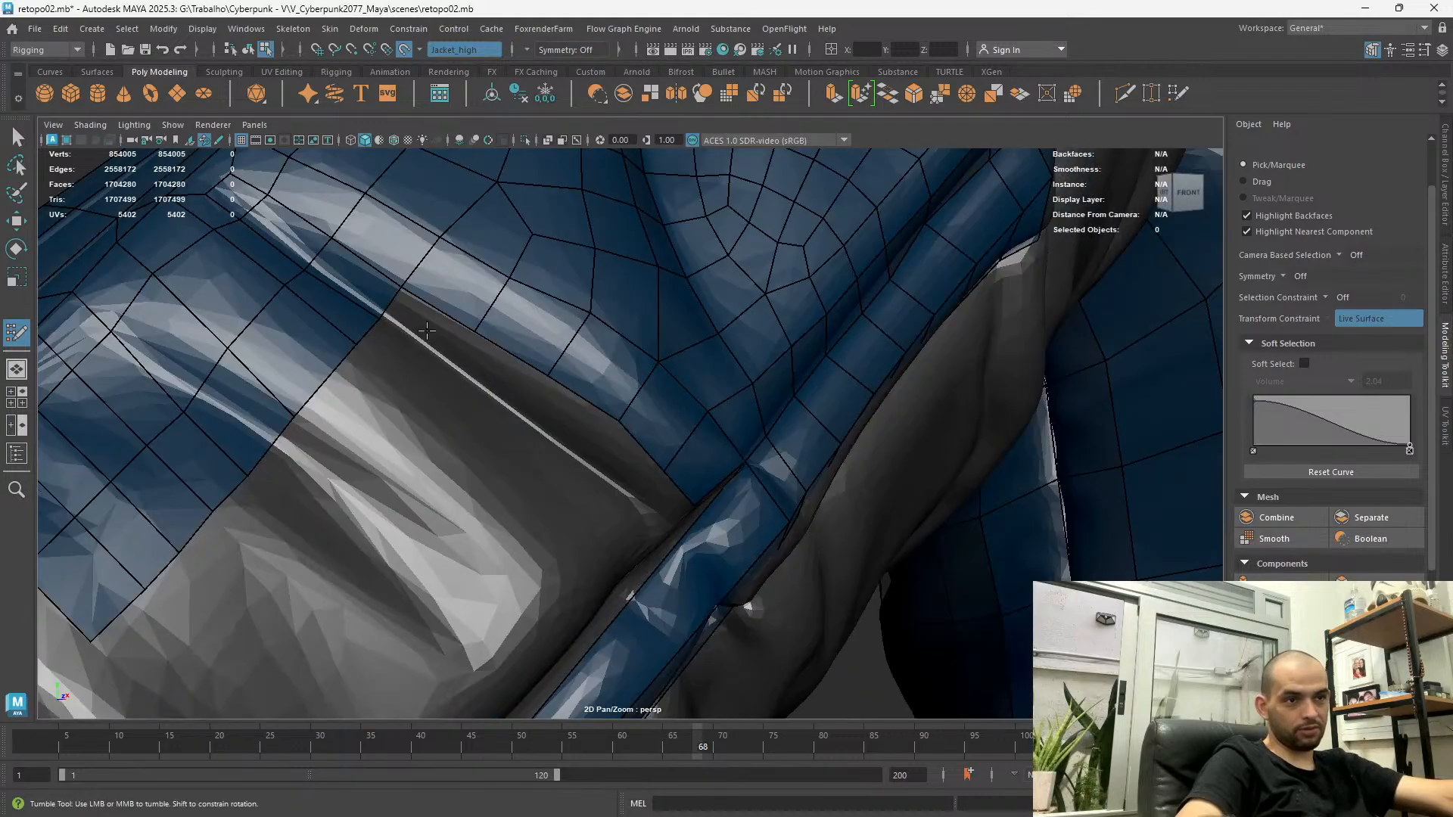
{"action": "left_click_drag", "start_coordinate": [533, 491], "coordinate": [572, 517], "text": "alt"}
{"action": "right_click_drag", "start_coordinate": [572, 516], "coordinate": [676, 523], "text": "alt"}
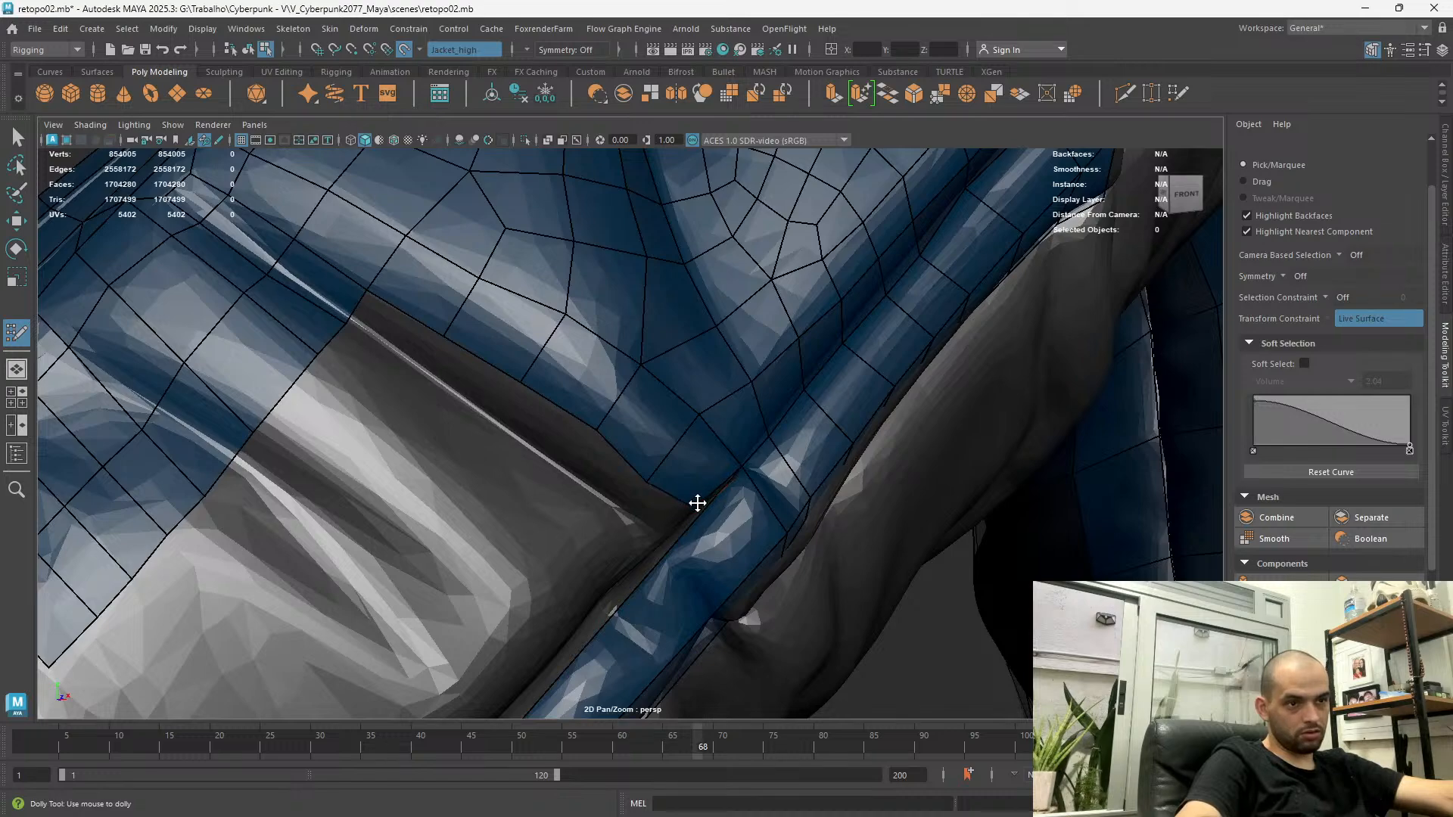
Extrude the patch's whole lower border across the crease as a strip of five quads
{"action": "left_click_drag", "start_coordinate": [602, 424], "coordinate": [393, 330], "text": "alt"}
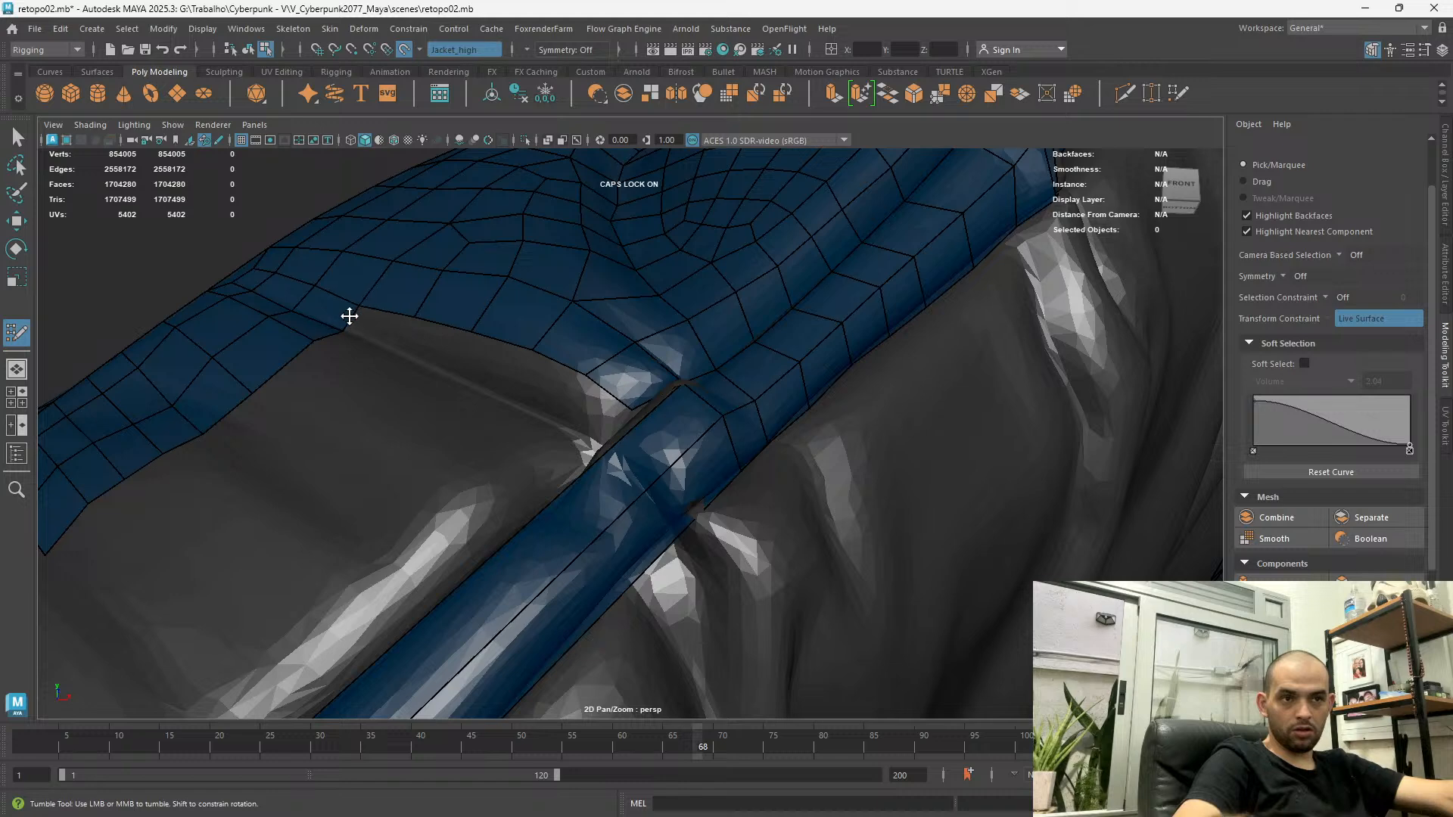
{"action": "key", "text": "Tab"}
{"action": "mouse_move", "coordinate": [347, 319]}
{"action": "left_mouse_down"}
{"action": "mouse_move", "coordinate": [389, 352]}
{"action": "mouse_move", "coordinate": [603, 415]}
{"action": "mouse_move", "coordinate": [616, 425]}
{"action": "mouse_move", "coordinate": [602, 470]}
{"action": "left_mouse_up"}
{"action": "scroll", "coordinate": [602, 471], "scroll_direction": "up", "scroll_amount": 4}
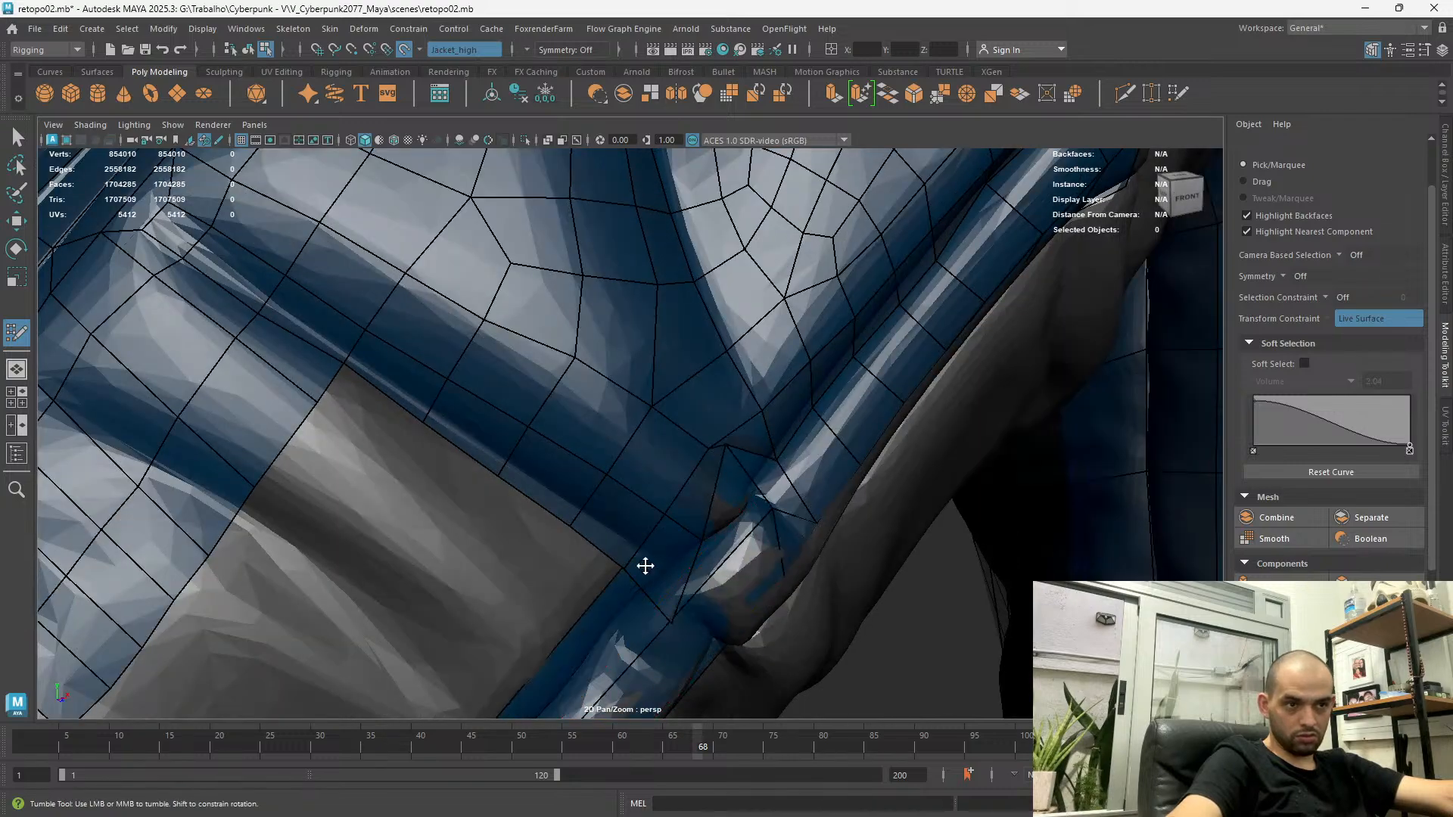
Reposition the vertices at the new strip's end so its corner sits against the raised diagonal seam
{"action": "mouse_move", "coordinate": [649, 610]}
{"action": "left_mouse_down", "text": "alt"}
{"action": "mouse_move", "coordinate": [656, 543]}
{"action": "mouse_move", "coordinate": [700, 521]}
{"action": "left_mouse_up", "text": "alt"}
{"action": "left_click", "coordinate": [697, 518], "text": "shift"}
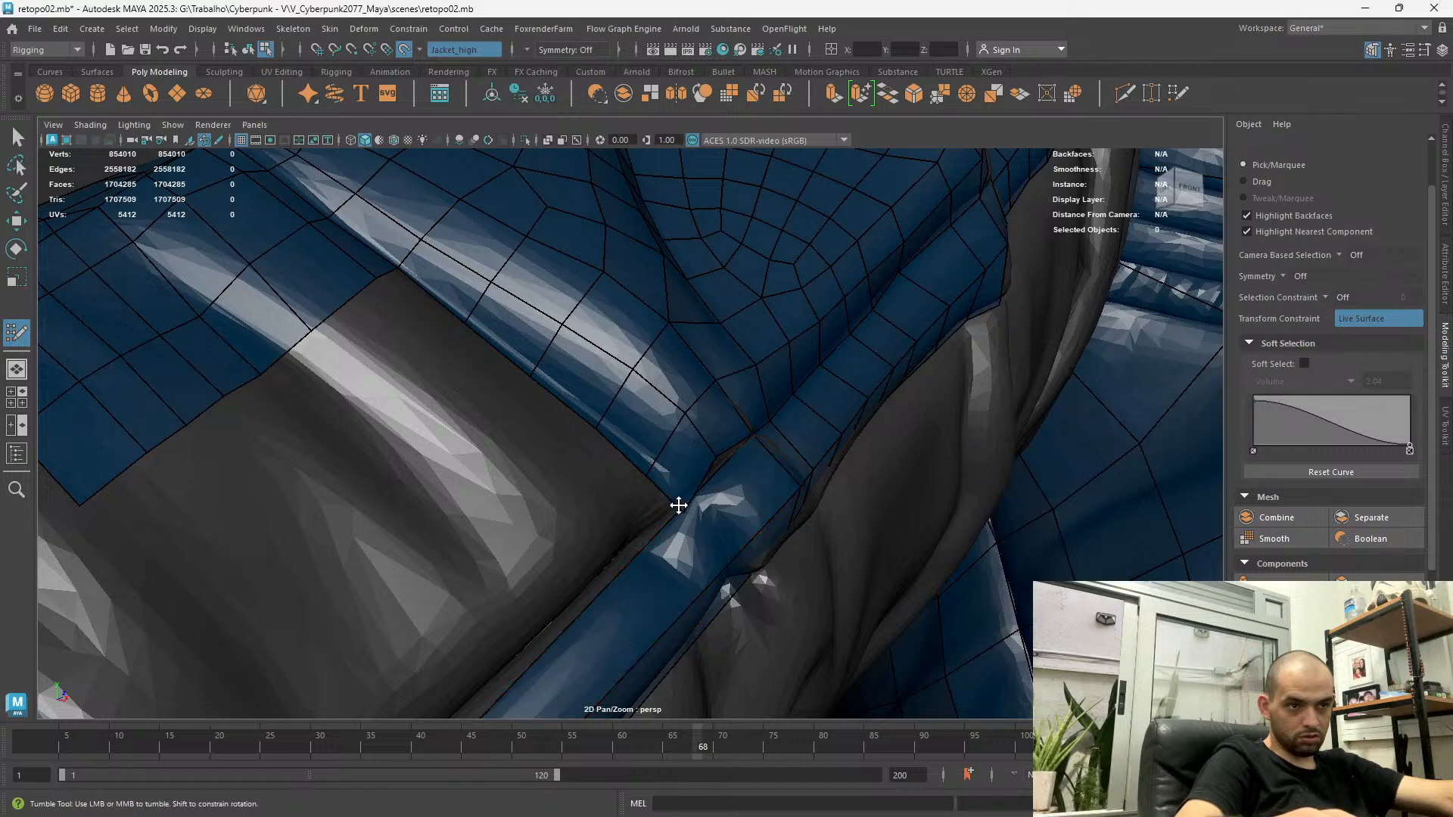
{"action": "left_click_drag", "start_coordinate": [666, 496], "coordinate": [610, 479], "text": "alt"}
{"action": "right_click_drag", "start_coordinate": [588, 497], "coordinate": [607, 541], "text": "alt"}
{"action": "left_click", "coordinate": [537, 512], "text": "shift"}
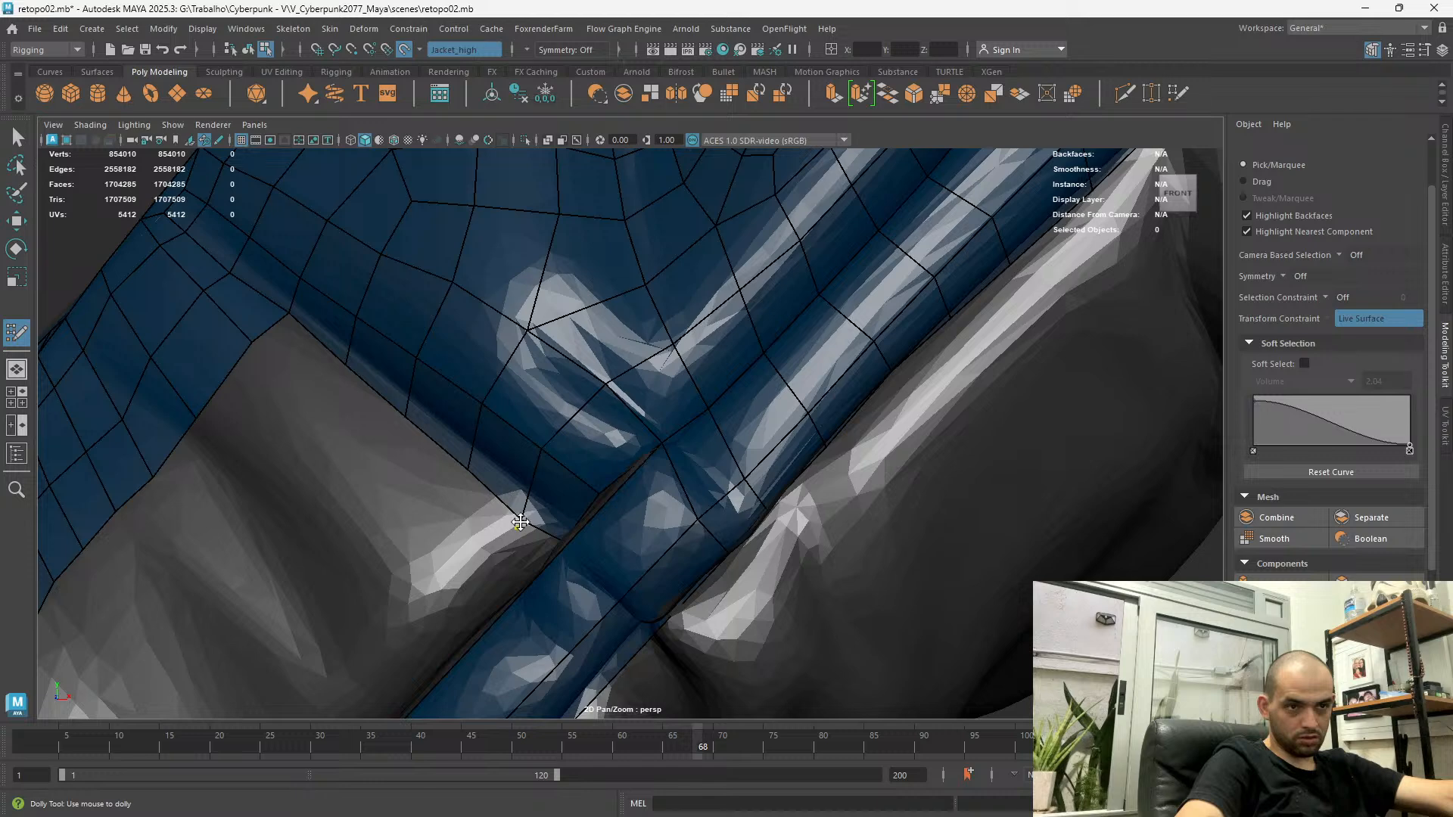
{"action": "left_click_drag", "start_coordinate": [521, 523], "coordinate": [639, 508]}
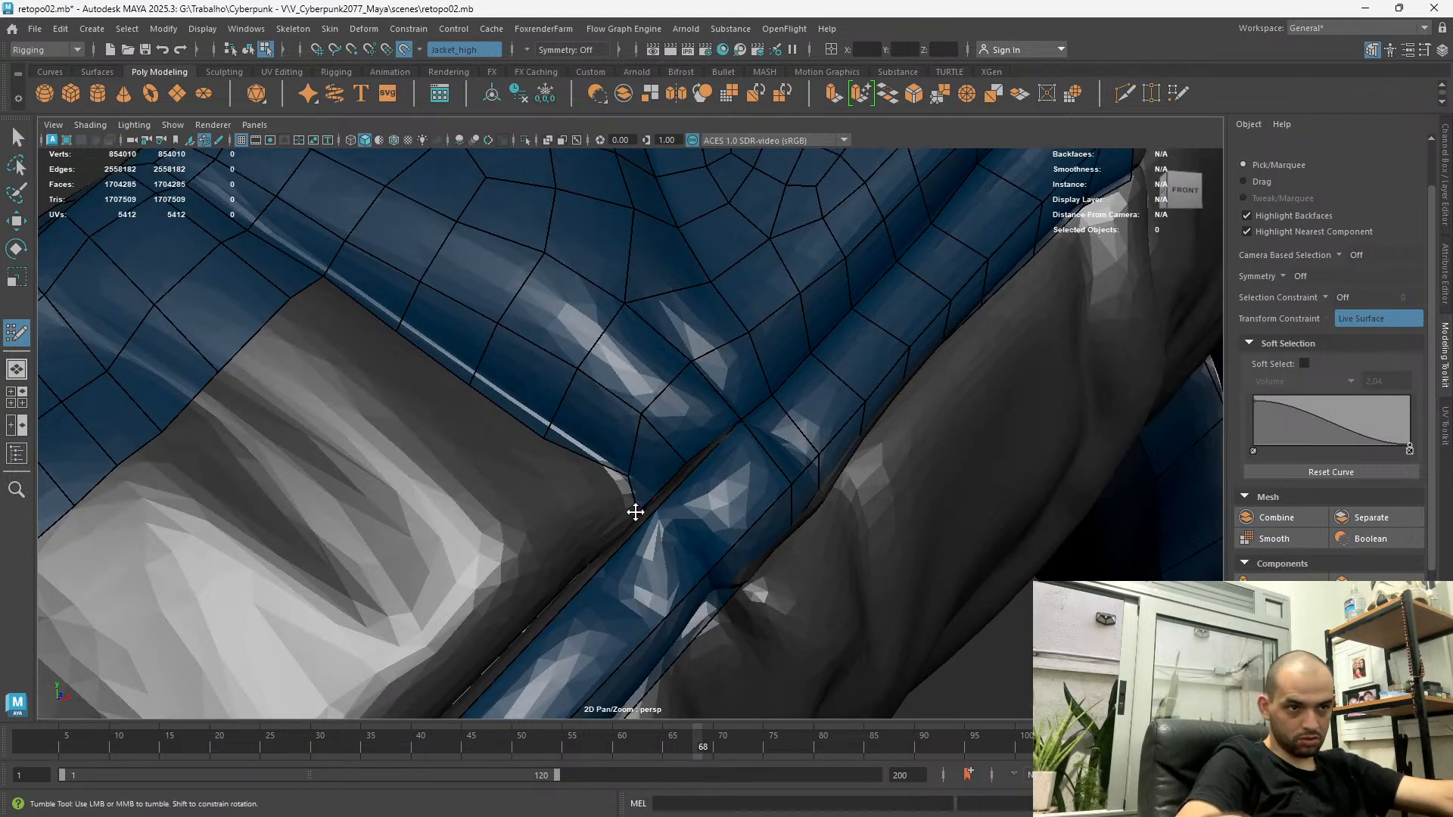
{"action": "left_click_drag", "start_coordinate": [664, 430], "coordinate": [664, 402]}
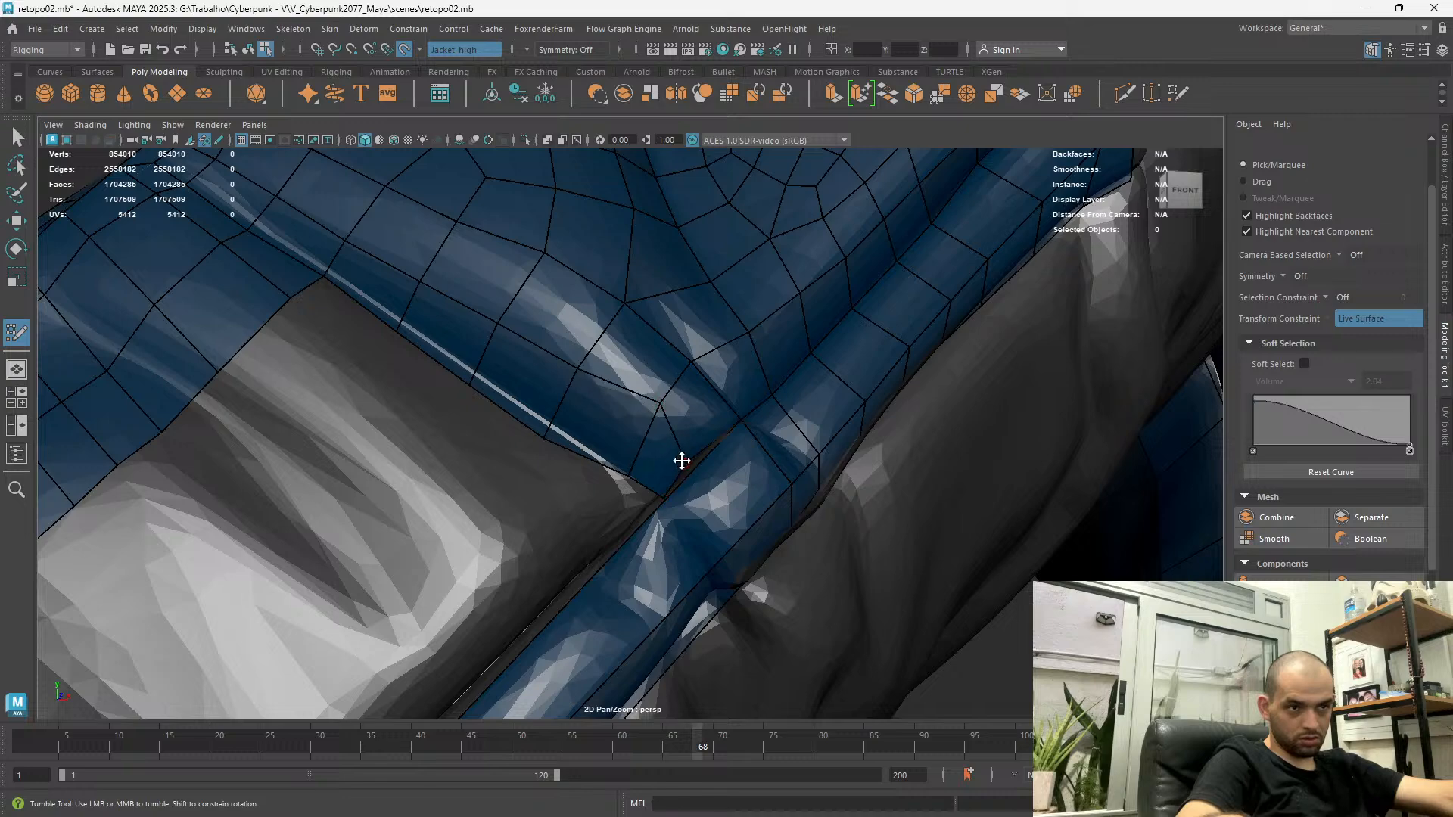
{"action": "left_click_drag", "start_coordinate": [703, 447], "coordinate": [611, 418]}
Align the new strip's border vertices with the crease line and check the flow up to the fold's start
{"action": "left_click_drag", "start_coordinate": [585, 384], "coordinate": [476, 373], "text": "alt"}
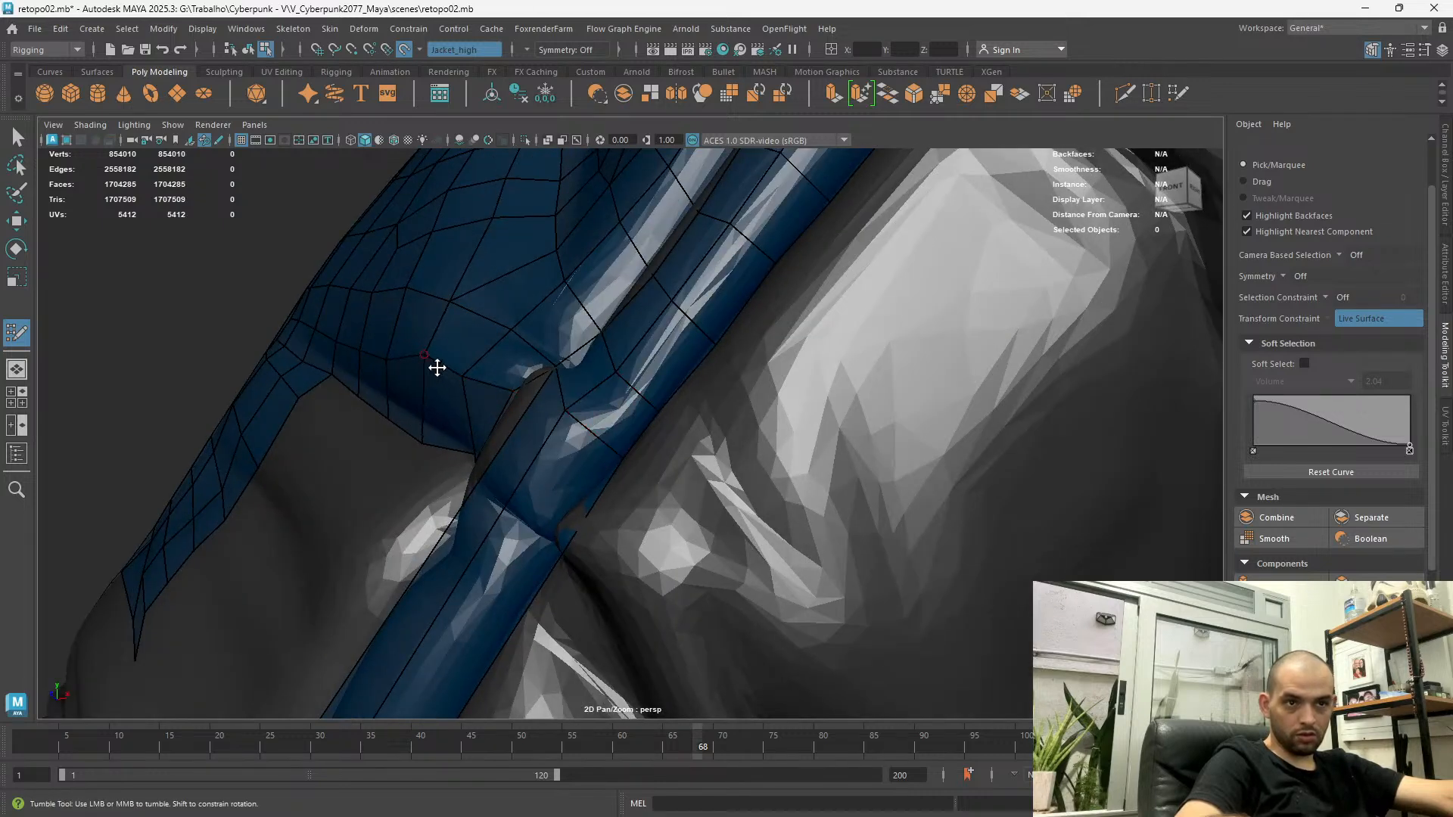
{"action": "left_click_drag", "start_coordinate": [395, 338], "coordinate": [397, 428], "text": "alt"}
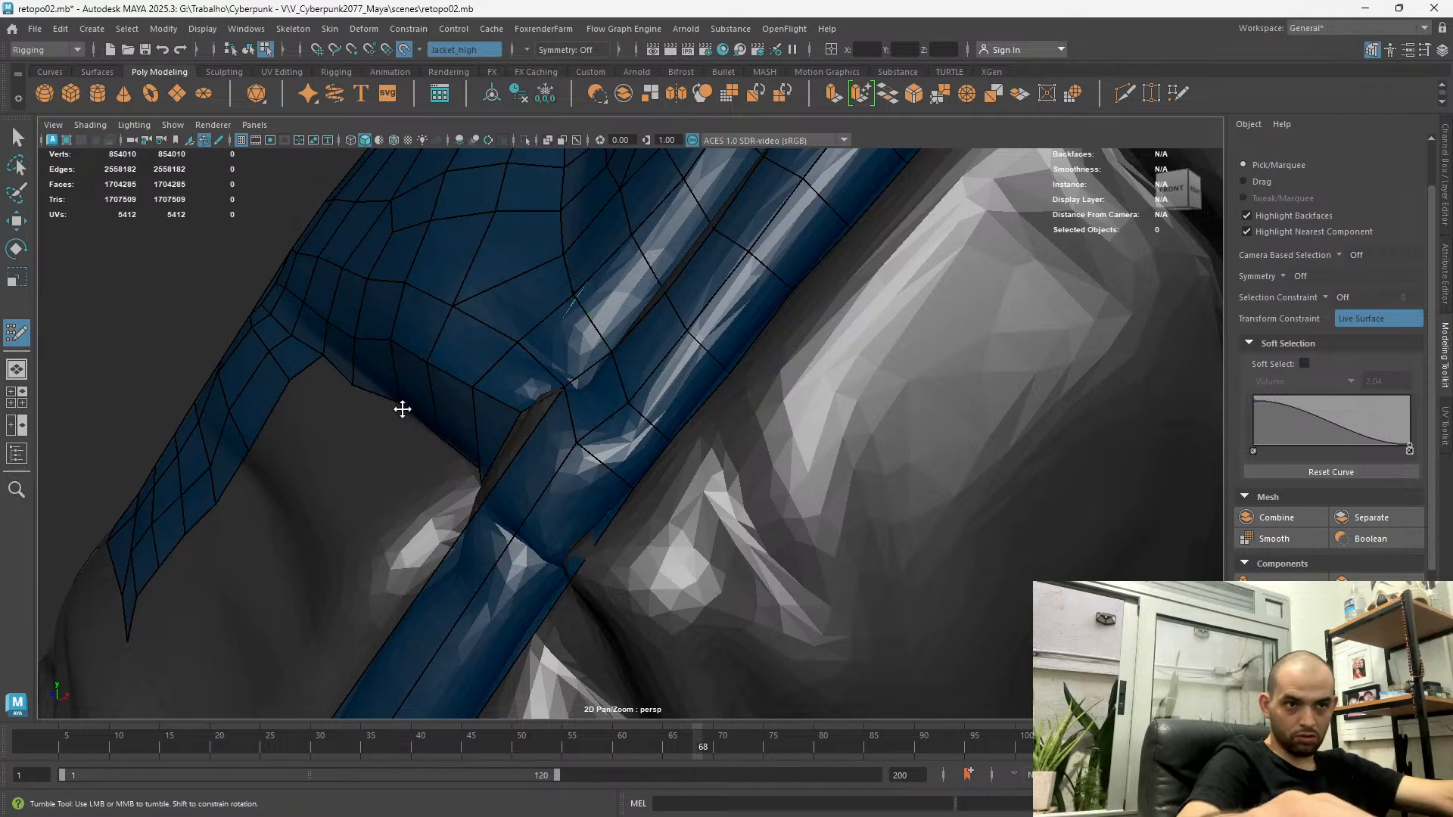
{"action": "scroll", "coordinate": [399, 409], "scroll_direction": "up", "scroll_amount": 5}
{"action": "left_click_drag", "start_coordinate": [405, 347], "coordinate": [415, 331]}
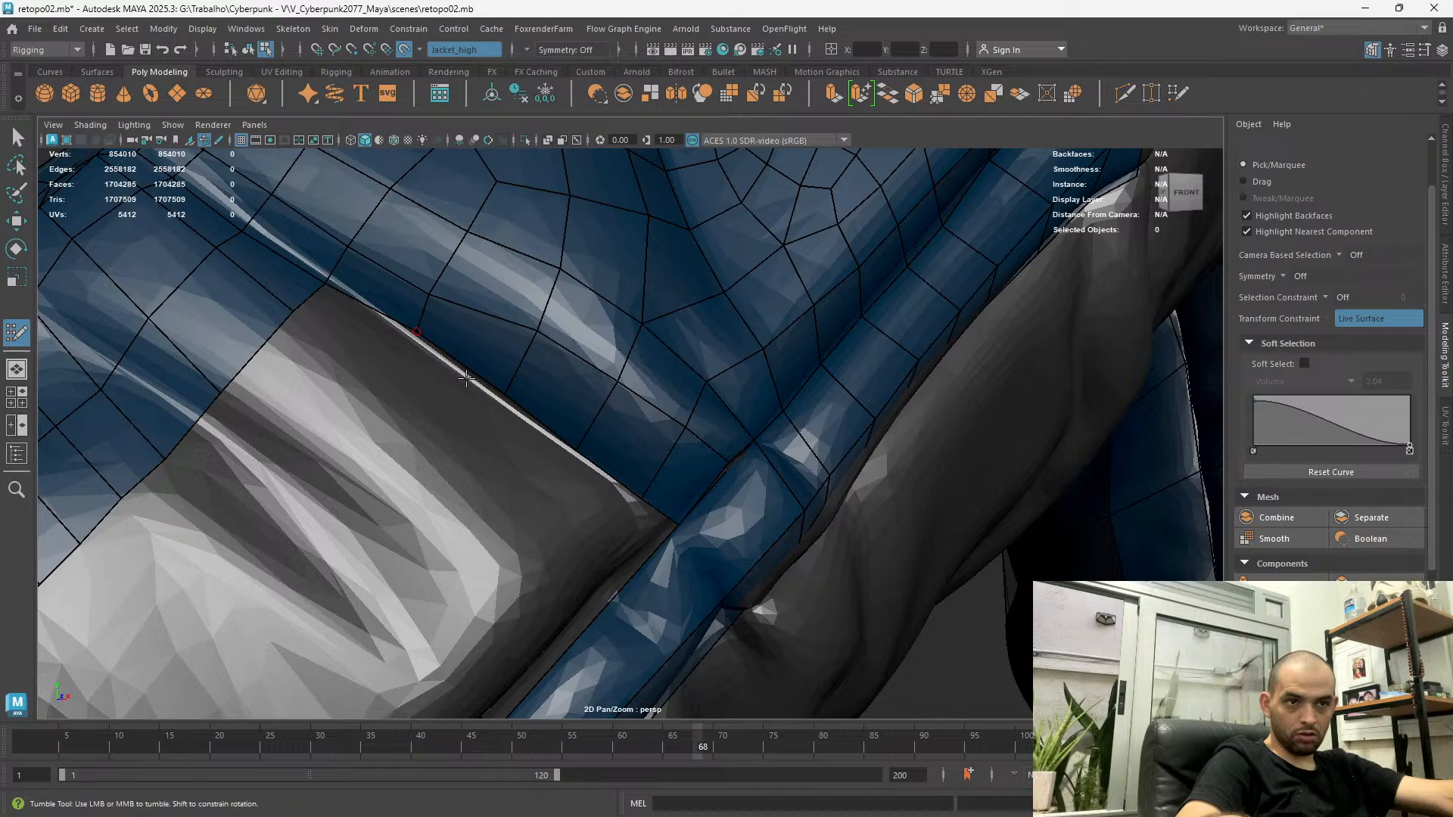
{"action": "left_click_drag", "start_coordinate": [482, 370], "coordinate": [514, 546], "text": "alt"}
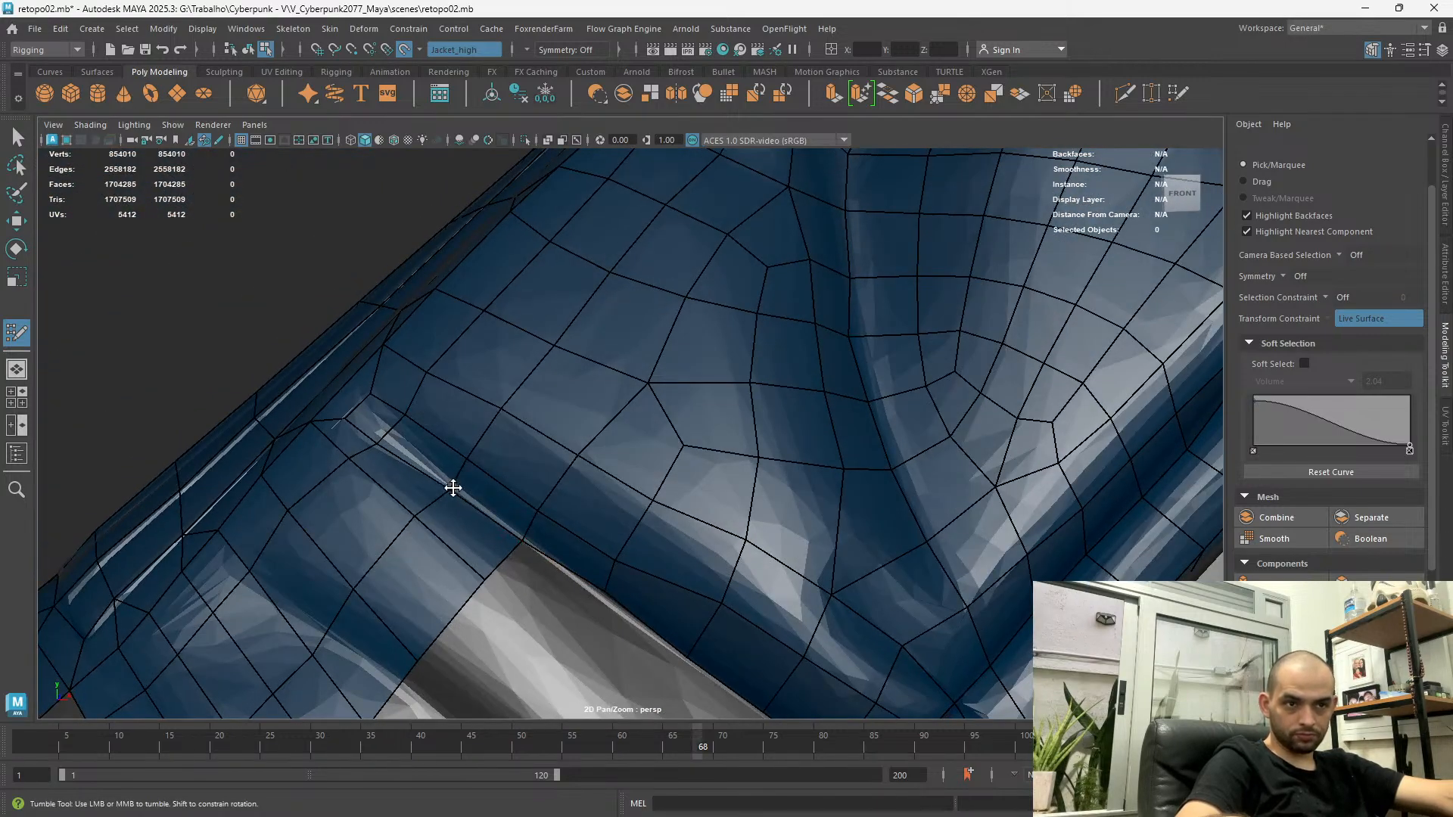
{"action": "mouse_move", "coordinate": [451, 479]}
{"action": "left_mouse_down", "text": "alt"}
{"action": "mouse_move", "coordinate": [371, 429]}
{"action": "mouse_move", "coordinate": [389, 425]}
{"action": "mouse_move", "coordinate": [373, 440]}
{"action": "mouse_move", "coordinate": [367, 410]}
{"action": "left_mouse_up", "text": "alt"}
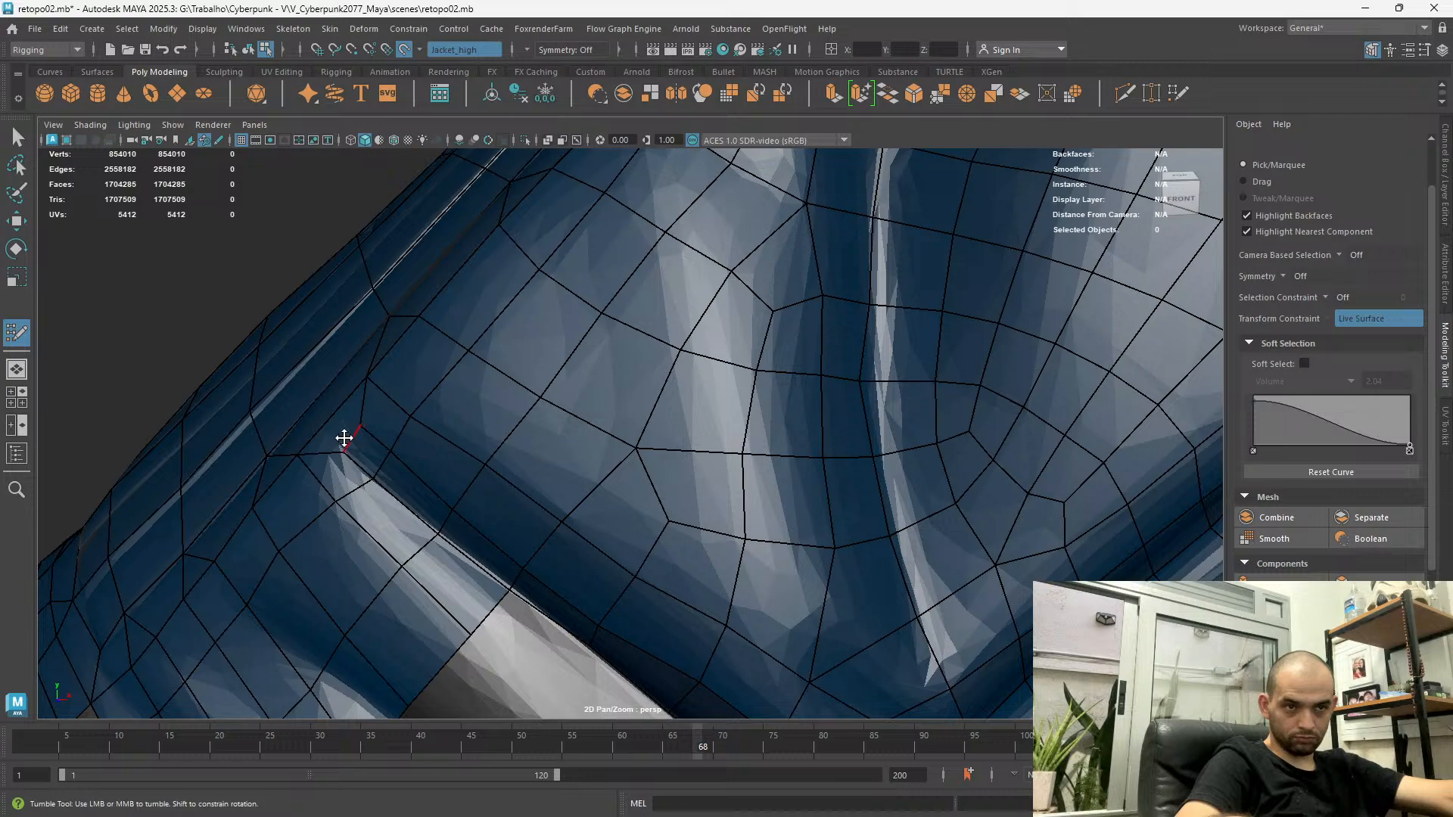
Insert two edge loops across the diagonal seam strip beside the new quads' lower corner
{"action": "left_click_drag", "start_coordinate": [344, 444], "coordinate": [455, 471], "text": "alt"}
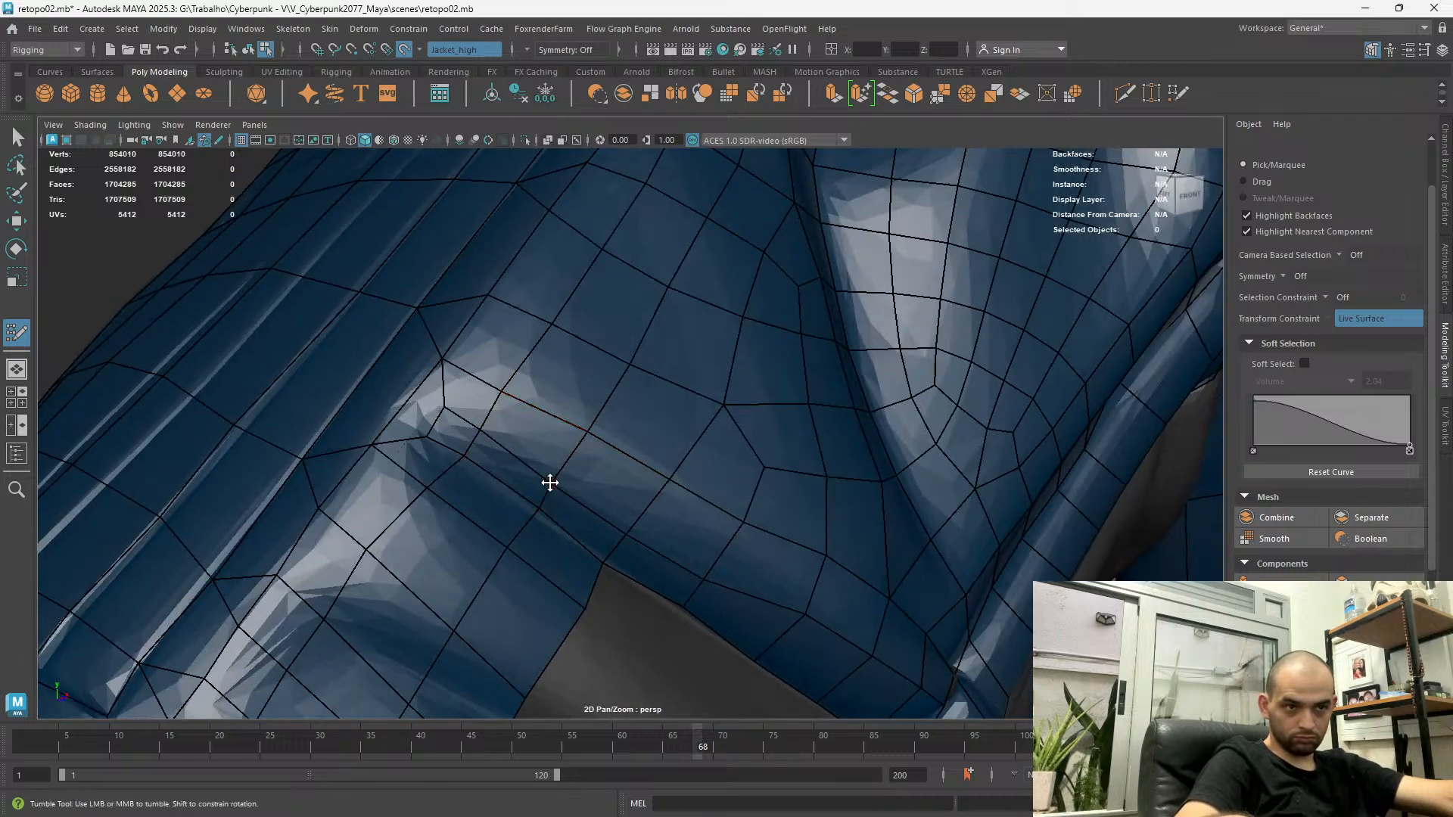
{"action": "left_click_drag", "start_coordinate": [458, 458], "coordinate": [646, 552], "text": "alt"}
{"action": "right_click_drag", "start_coordinate": [646, 551], "coordinate": [666, 510], "text": "alt"}
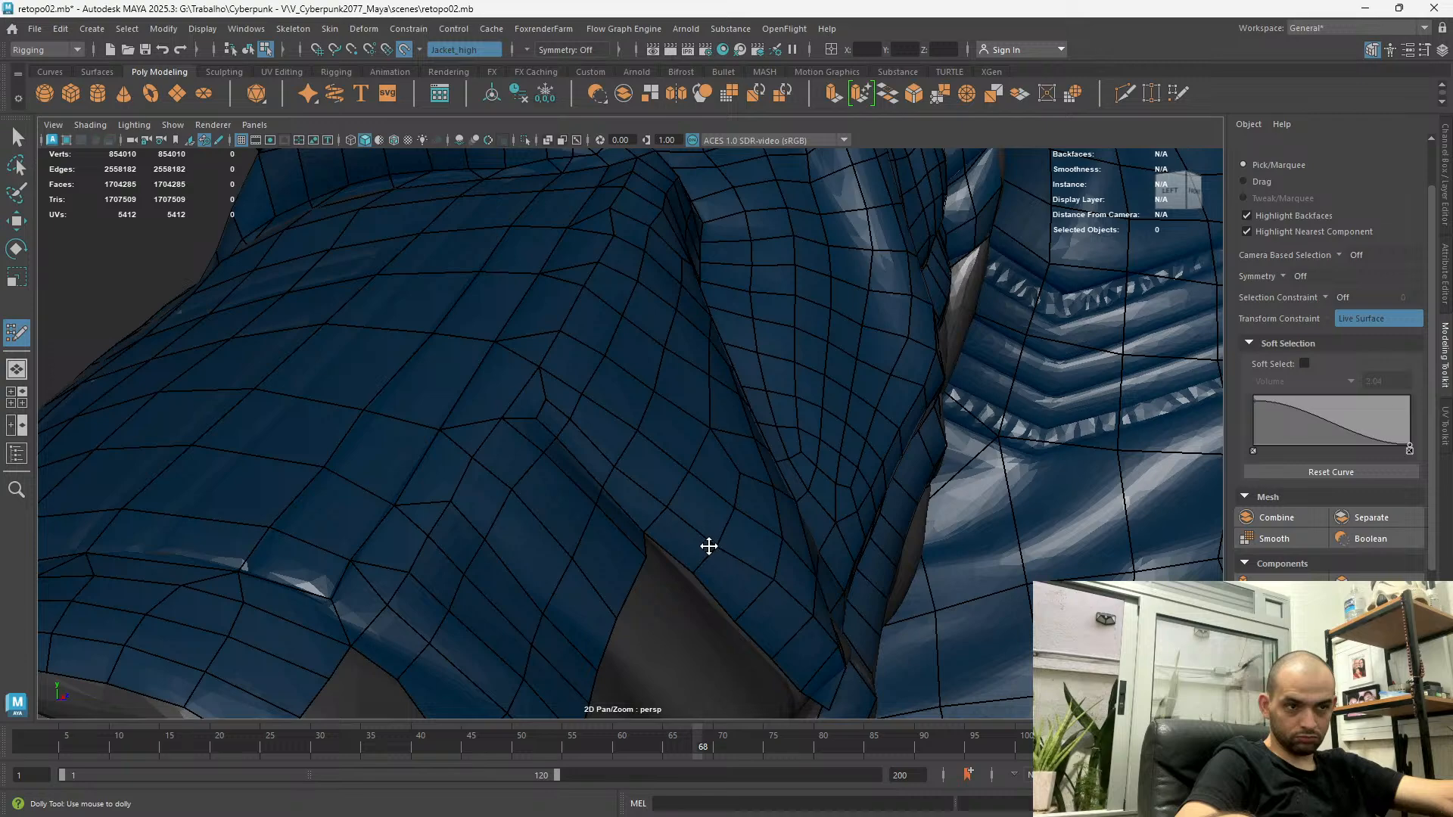
{"action": "left_click_drag", "start_coordinate": [690, 575], "coordinate": [647, 477], "text": "alt"}
{"action": "left_click_drag", "start_coordinate": [665, 543], "coordinate": [495, 399], "text": "alt"}
{"action": "left_click_drag", "start_coordinate": [603, 501], "coordinate": [727, 505], "text": "alt"}
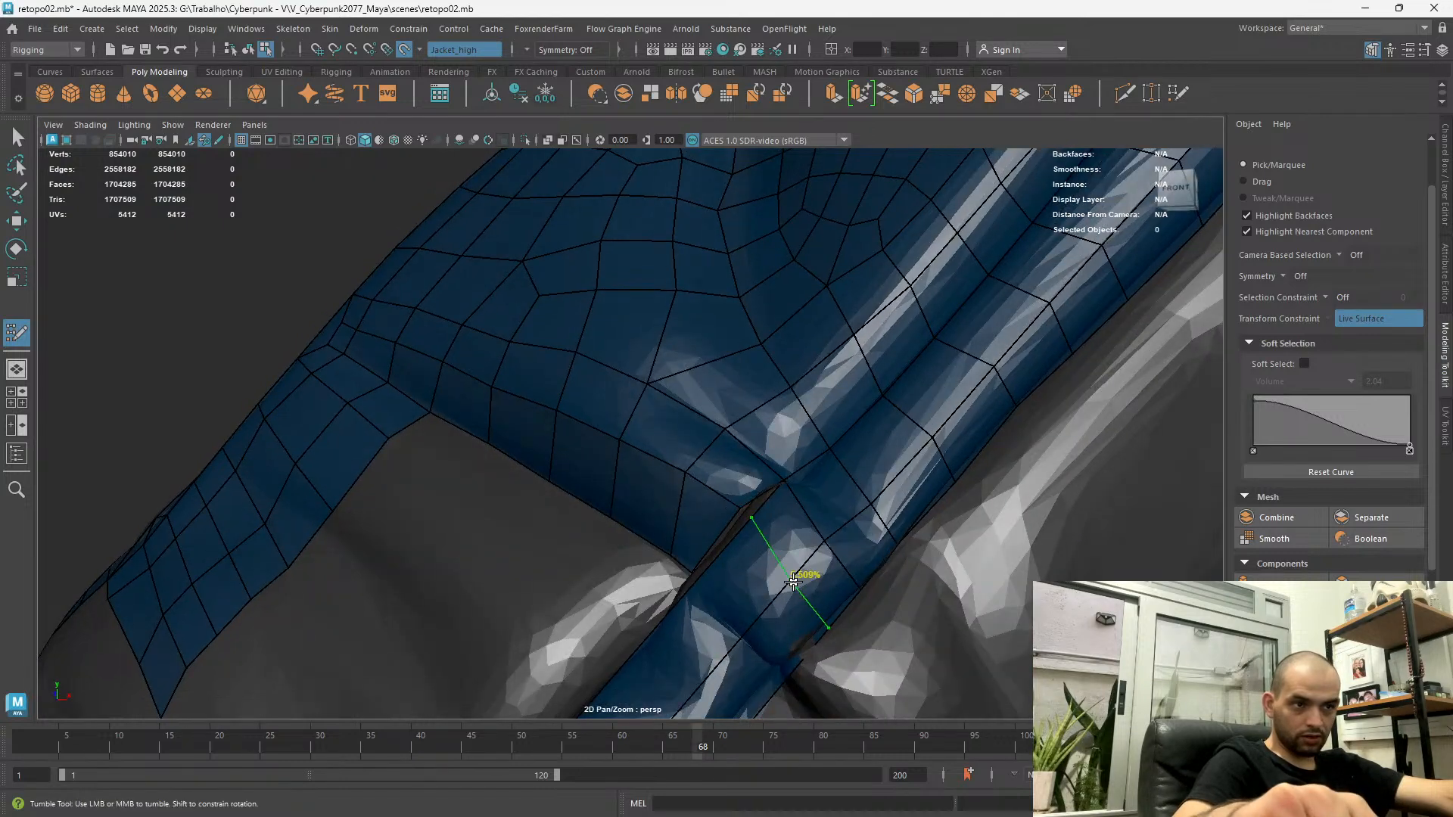
{"action": "left_click", "coordinate": [768, 592], "text": "ctrl"}
{"action": "left_click", "coordinate": [750, 629], "text": "ctrl"}
{"action": "left_click_drag", "start_coordinate": [750, 629], "coordinate": [785, 633], "text": "alt"}
{"action": "left_click_drag", "start_coordinate": [782, 568], "coordinate": [783, 593], "text": "alt"}
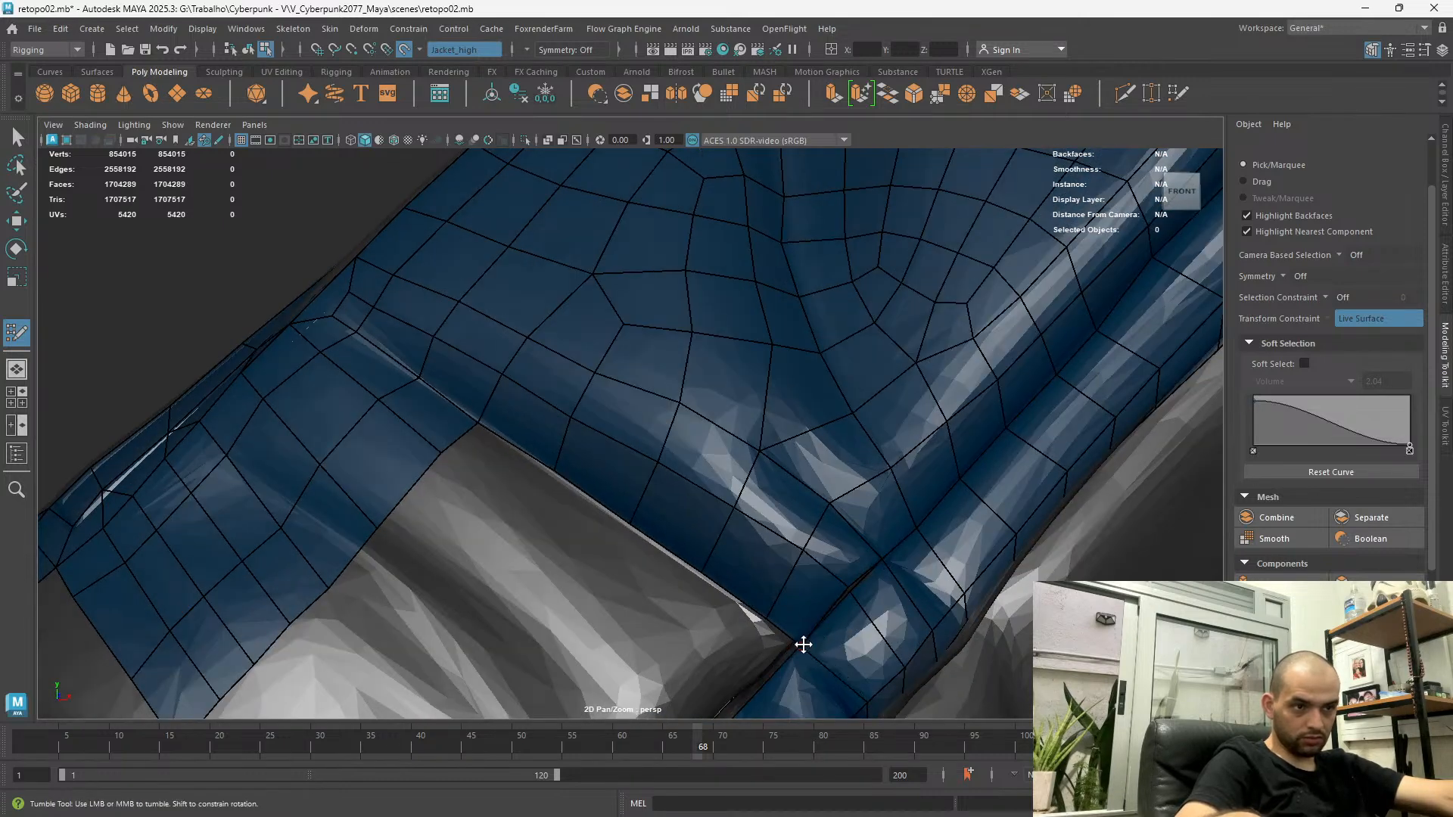
Leave Quad Draw, select a border vertex of the seam strip and switch the viewport to wireframe
{"action": "mouse_move", "coordinate": [845, 592]}
{"action": "left_mouse_down", "text": "alt"}
{"action": "mouse_move", "coordinate": [818, 597]}
{"action": "mouse_move", "coordinate": [937, 597]}
{"action": "mouse_move", "coordinate": [998, 374]}
{"action": "mouse_move", "coordinate": [1073, 411]}
{"action": "mouse_move", "coordinate": [1073, 389]}
{"action": "mouse_move", "coordinate": [999, 431]}
{"action": "mouse_move", "coordinate": [972, 484]}
{"action": "mouse_move", "coordinate": [979, 515]}
{"action": "mouse_move", "coordinate": [991, 500]}
{"action": "mouse_move", "coordinate": [976, 454]}
{"action": "mouse_move", "coordinate": [878, 434]}
{"action": "mouse_move", "coordinate": [889, 452]}
{"action": "mouse_move", "coordinate": [827, 526]}
{"action": "mouse_move", "coordinate": [665, 496]}
{"action": "left_mouse_up", "text": "alt"}
{"action": "key", "text": "ctrl+s"}
{"action": "scroll", "coordinate": [845, 591], "scroll_direction": "up", "scroll_amount": 4}
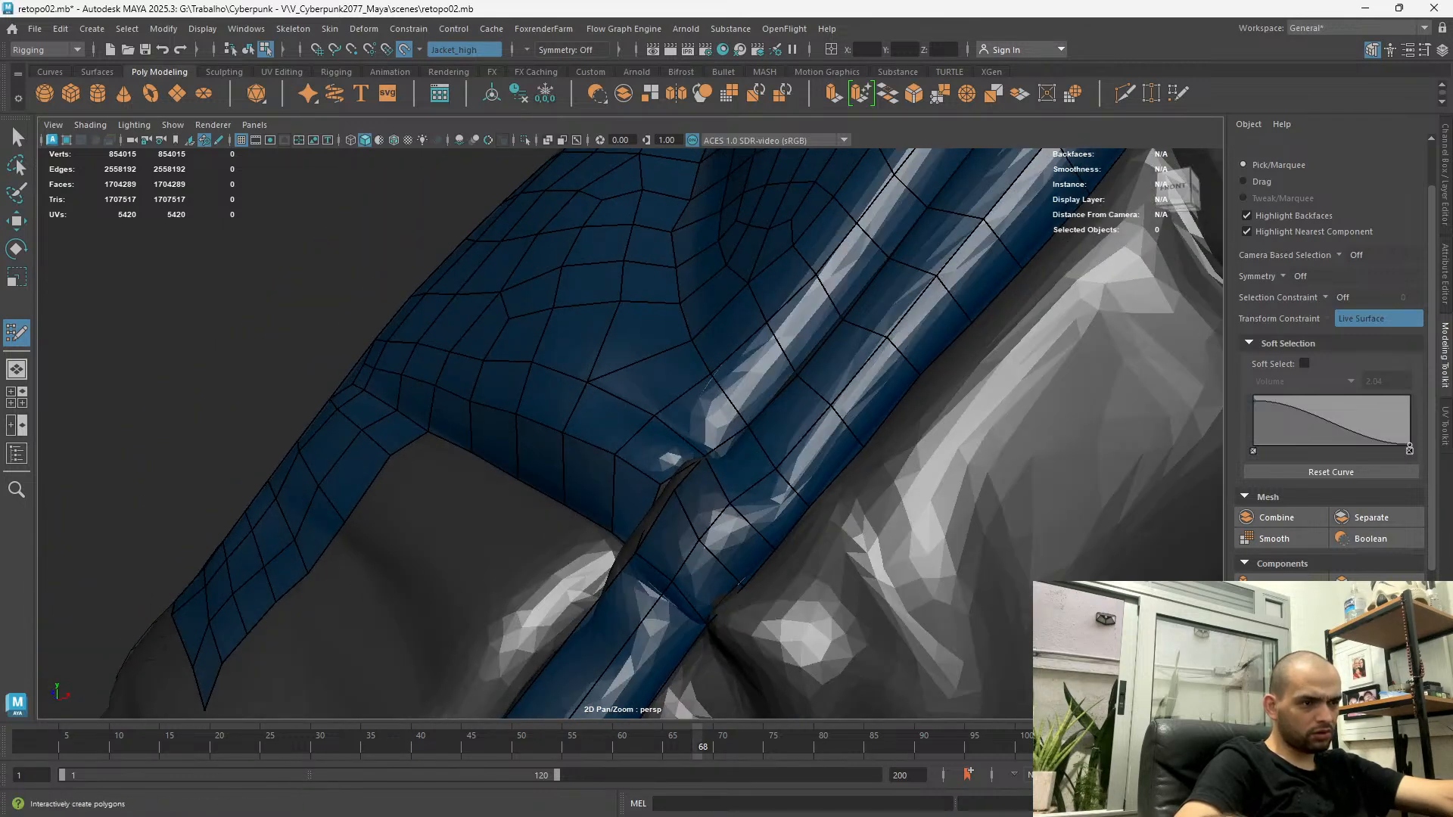
{"action": "scroll", "coordinate": [1333, 518], "scroll_direction": "up", "scroll_amount": 1}
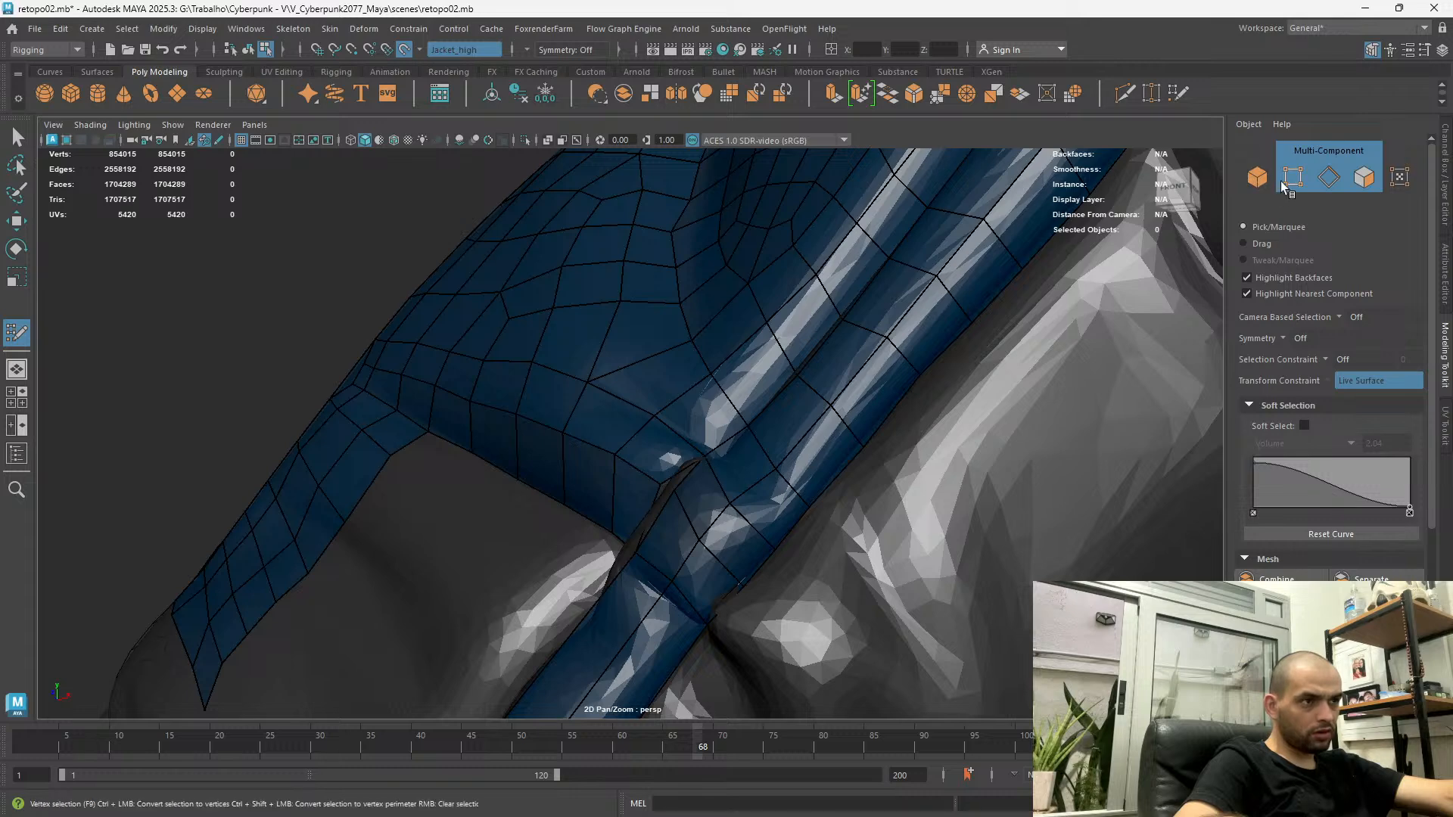
{"action": "scroll", "coordinate": [1301, 227], "scroll_direction": "down", "scroll_amount": 4}
{"action": "key", "text": "q"}
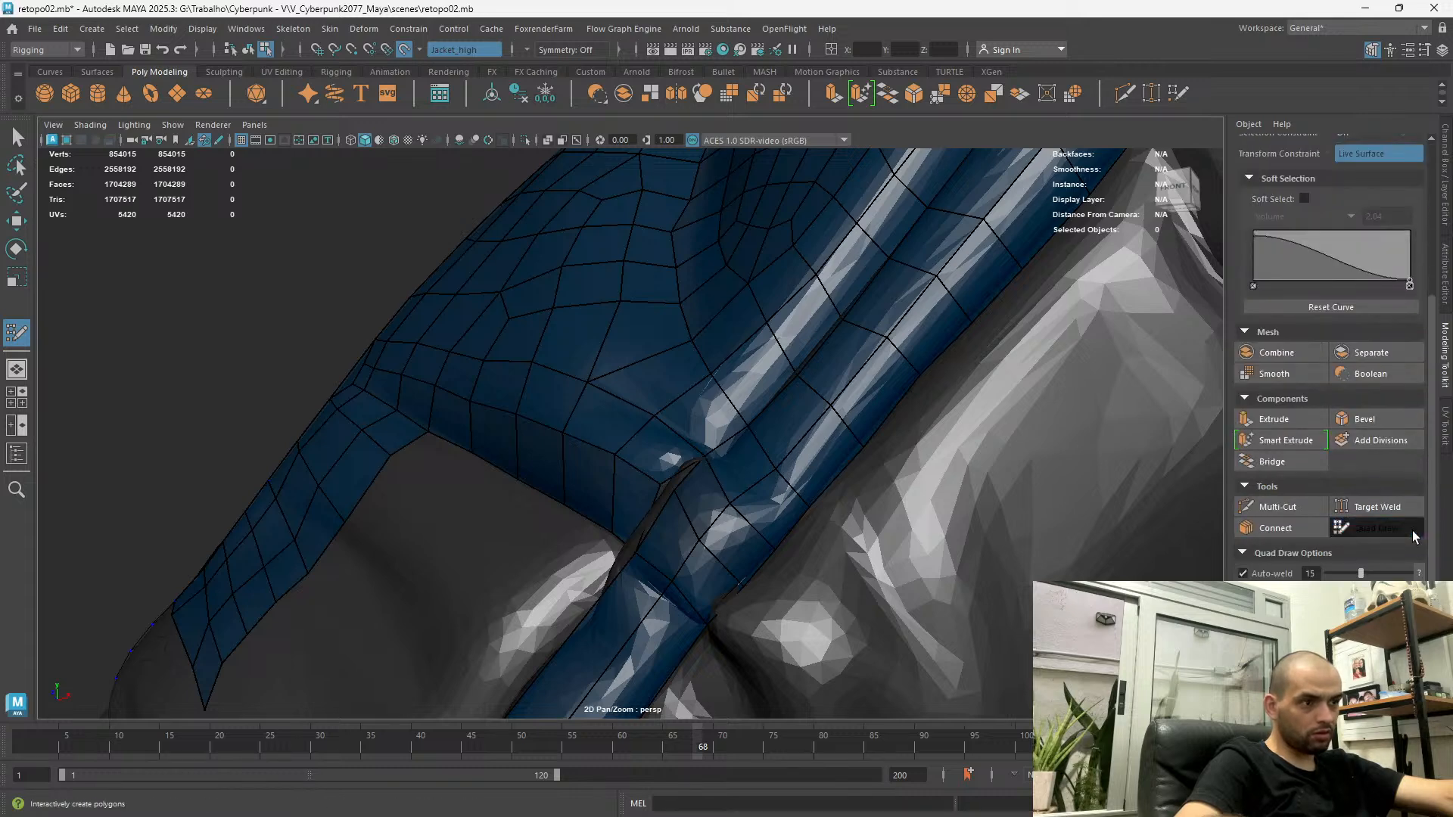
{"action": "left_click_drag", "start_coordinate": [725, 638], "coordinate": [772, 549], "text": "alt"}
{"action": "key", "text": "w"}
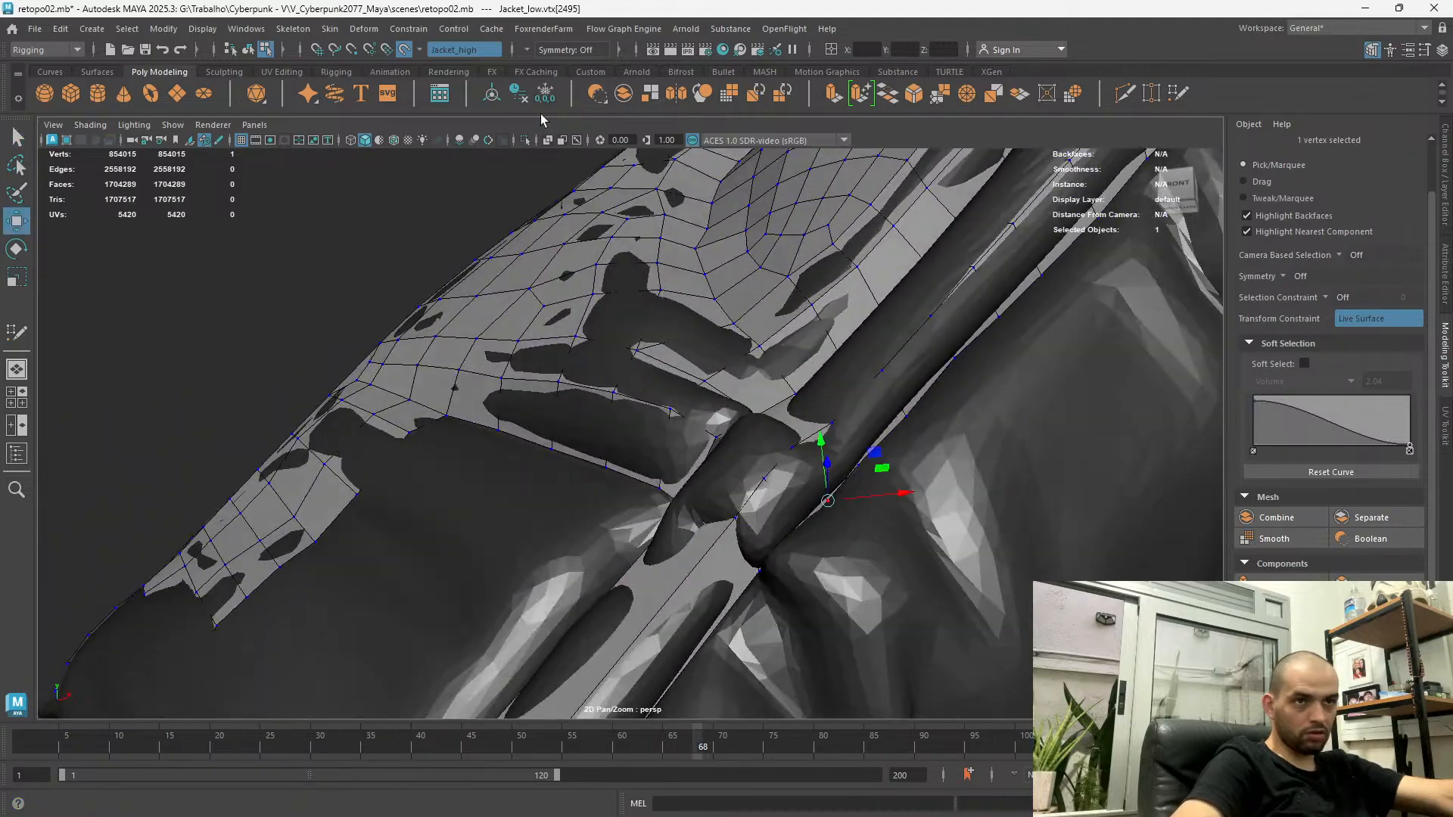
{"action": "left_click", "coordinate": [352, 141]}
Examine the vertices around the seam strip's joint in wireframe, from the fold and from the whole sleeve
{"action": "mouse_move", "coordinate": [791, 458]}
{"action": "left_mouse_down", "text": "alt"}
{"action": "mouse_move", "coordinate": [772, 665]}
{"action": "mouse_move", "coordinate": [744, 551]}
{"action": "mouse_move", "coordinate": [840, 605]}
{"action": "mouse_move", "coordinate": [878, 582]}
{"action": "mouse_move", "coordinate": [645, 447]}
{"action": "mouse_move", "coordinate": [698, 457]}
{"action": "left_mouse_up", "text": "alt"}
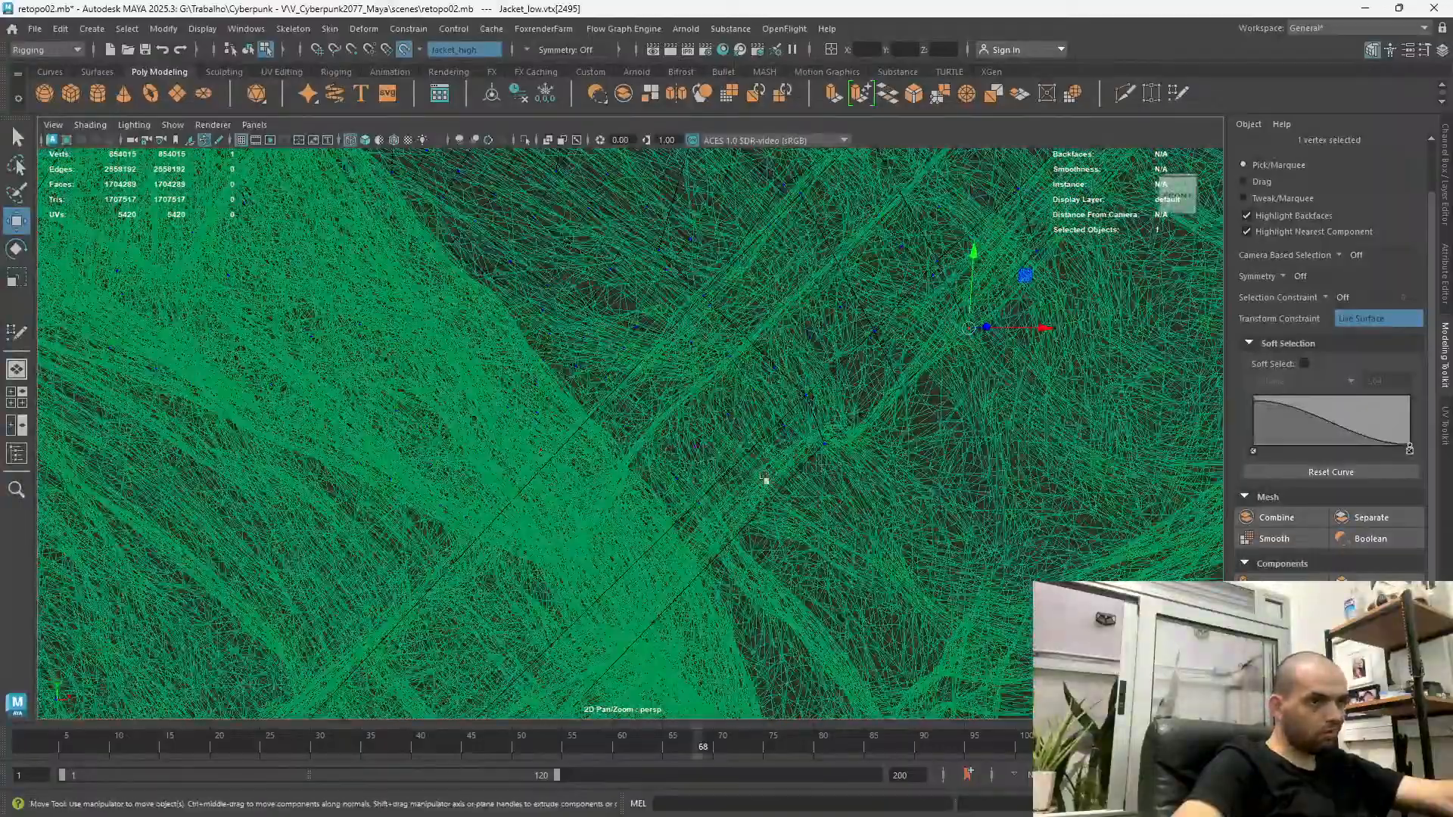
{"action": "left_click_drag", "start_coordinate": [912, 493], "coordinate": [560, 473], "text": "alt"}
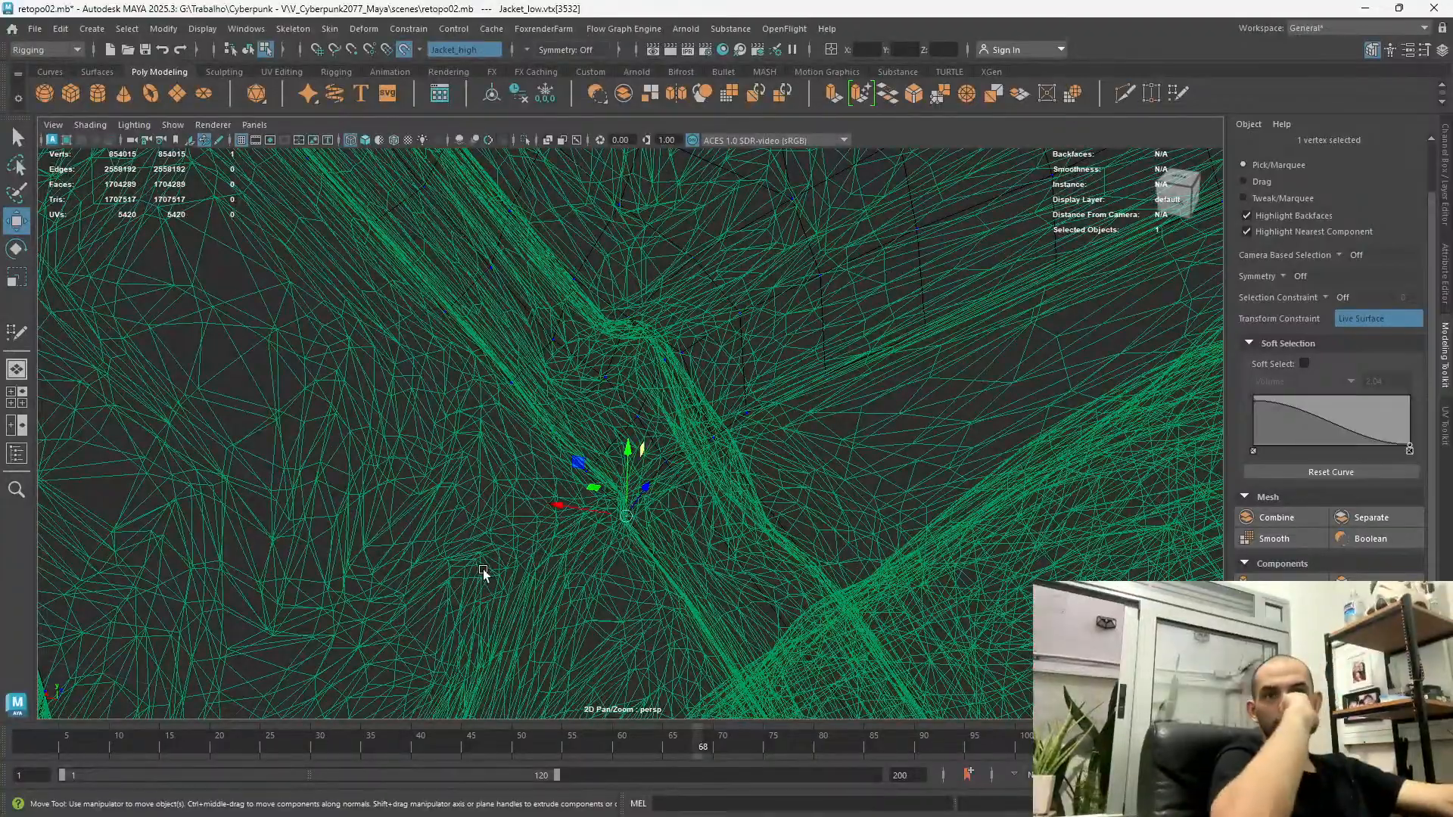
{"action": "left_click_drag", "start_coordinate": [665, 406], "coordinate": [631, 540], "text": "alt"}
{"action": "scroll", "coordinate": [631, 540], "scroll_direction": "down", "scroll_amount": 2}
{"action": "right_click_drag", "start_coordinate": [630, 540], "coordinate": [392, 350], "text": "alt"}
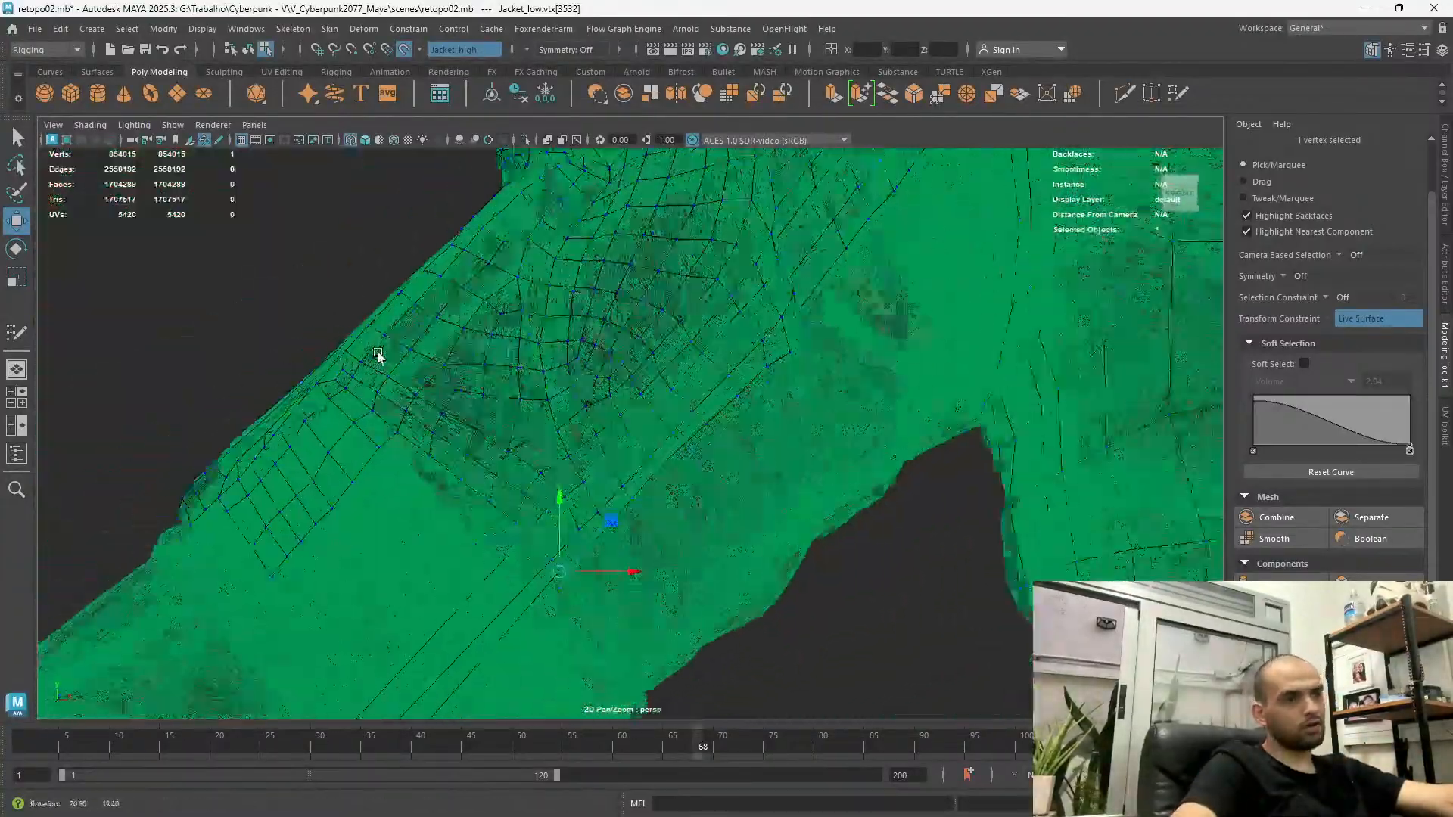
{"action": "left_click_drag", "start_coordinate": [392, 350], "coordinate": [674, 295], "text": "alt"}
{"action": "scroll", "coordinate": [1388, 274], "scroll_direction": "up", "scroll_amount": 2}
Hide the Jacket_high mesh and display only Jacket_low in shaded mode
{"action": "left_click", "coordinate": [1262, 179]}
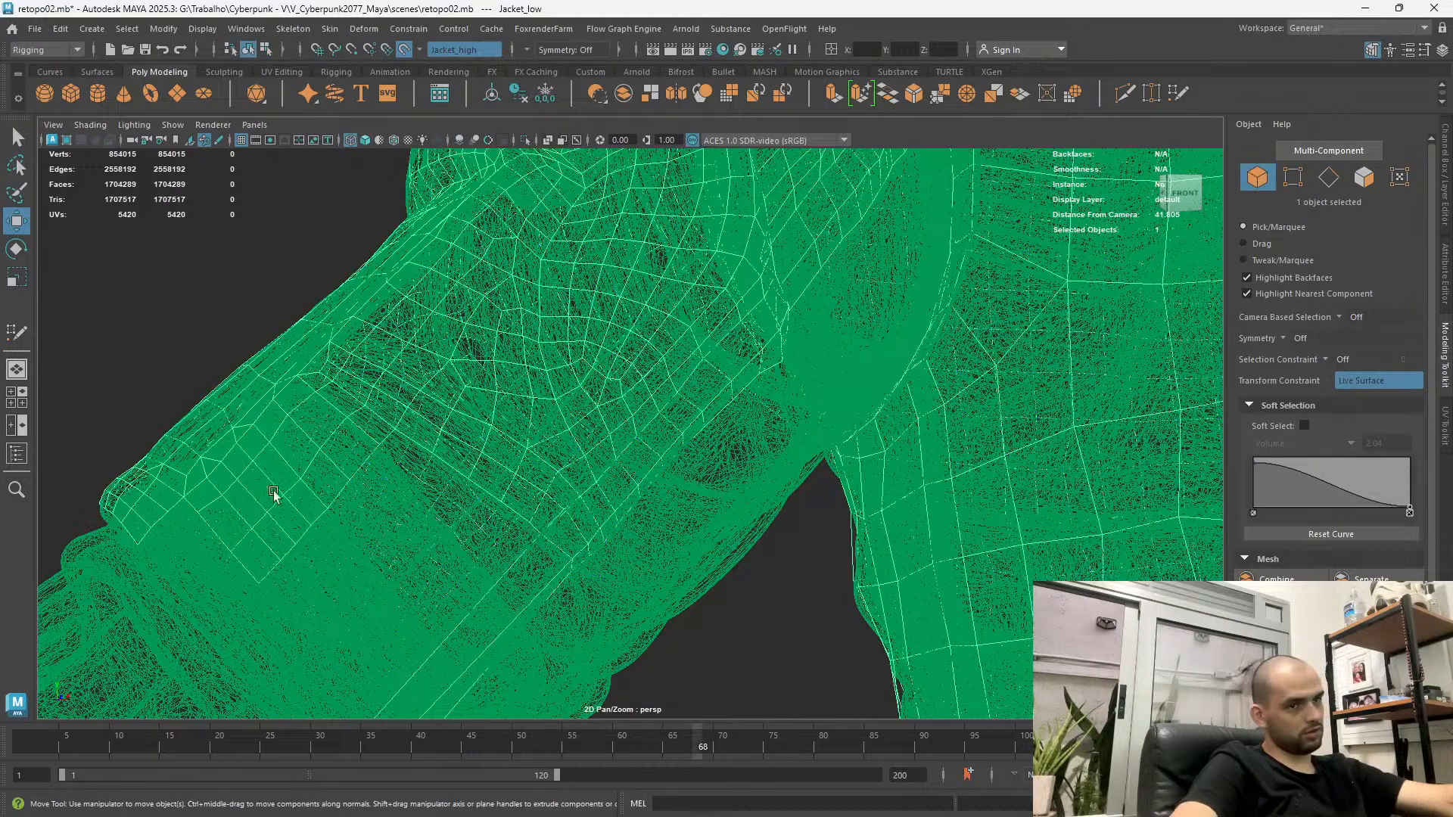
{"action": "left_click", "coordinate": [17, 454]}
{"action": "left_click", "coordinate": [94, 279]}
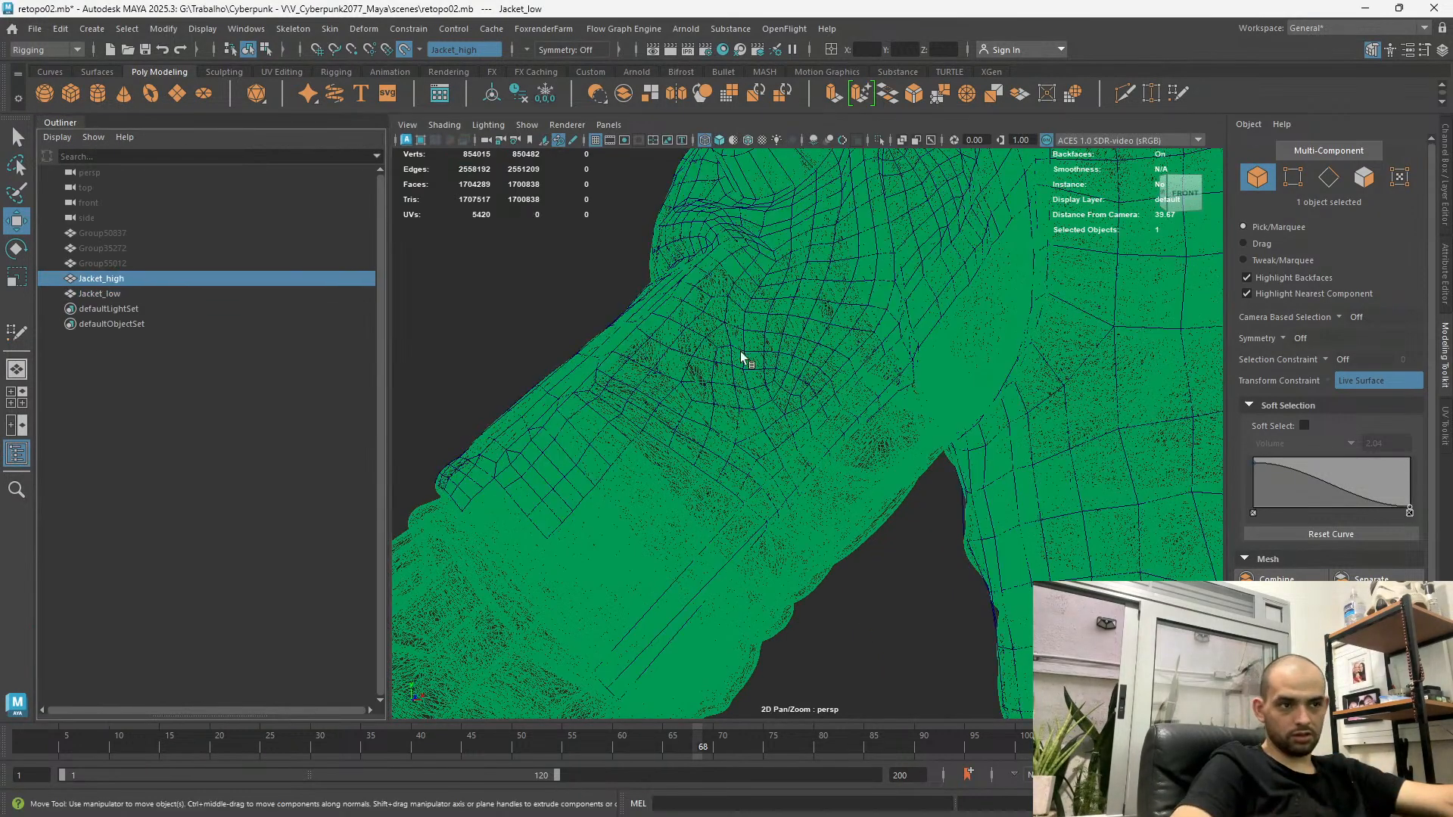
{"action": "scroll", "coordinate": [833, 490], "scroll_direction": "up", "scroll_amount": 6}
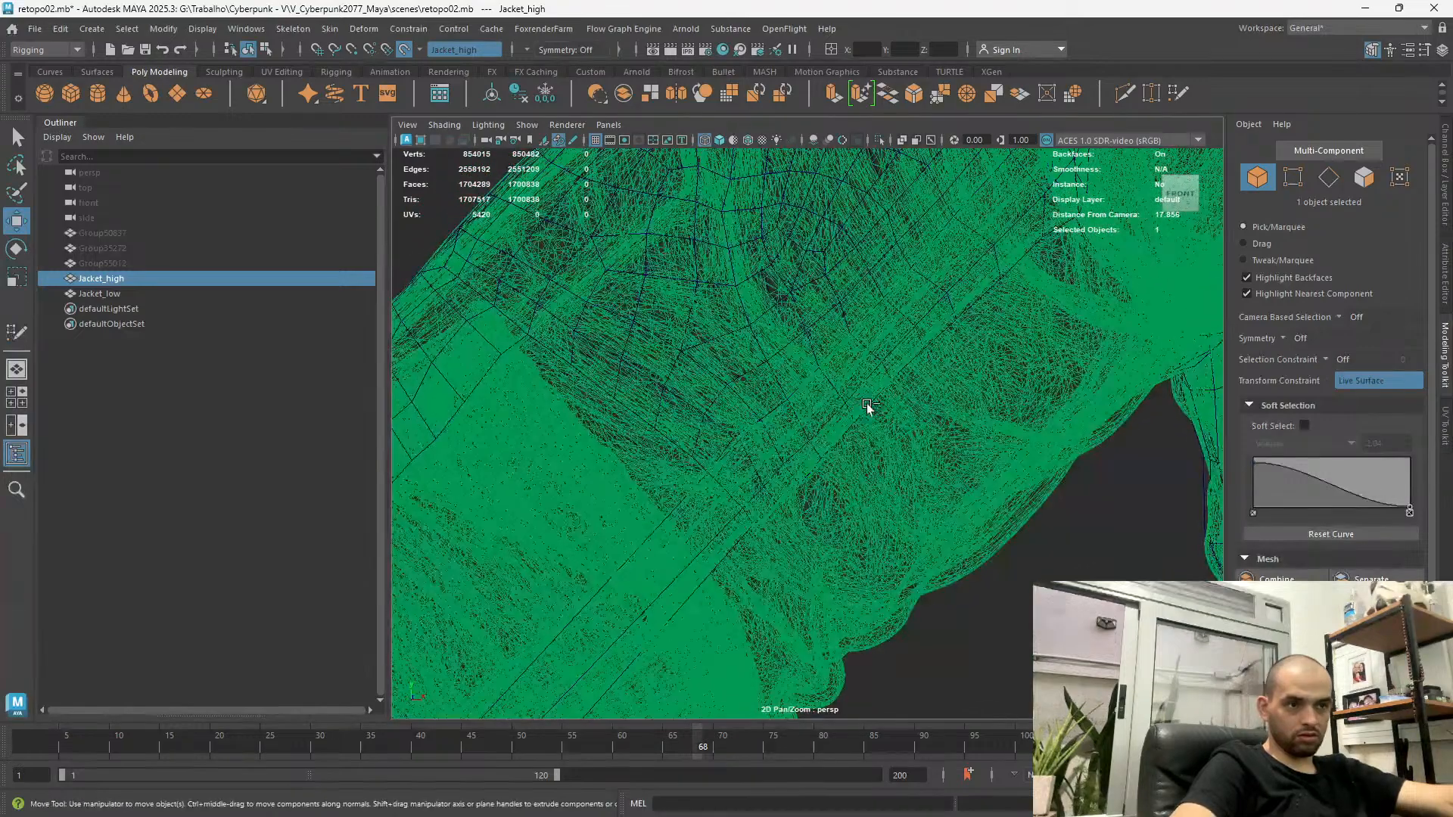
{"action": "key", "text": "ctrl+g"}
{"action": "key", "text": "ctrl+z"}
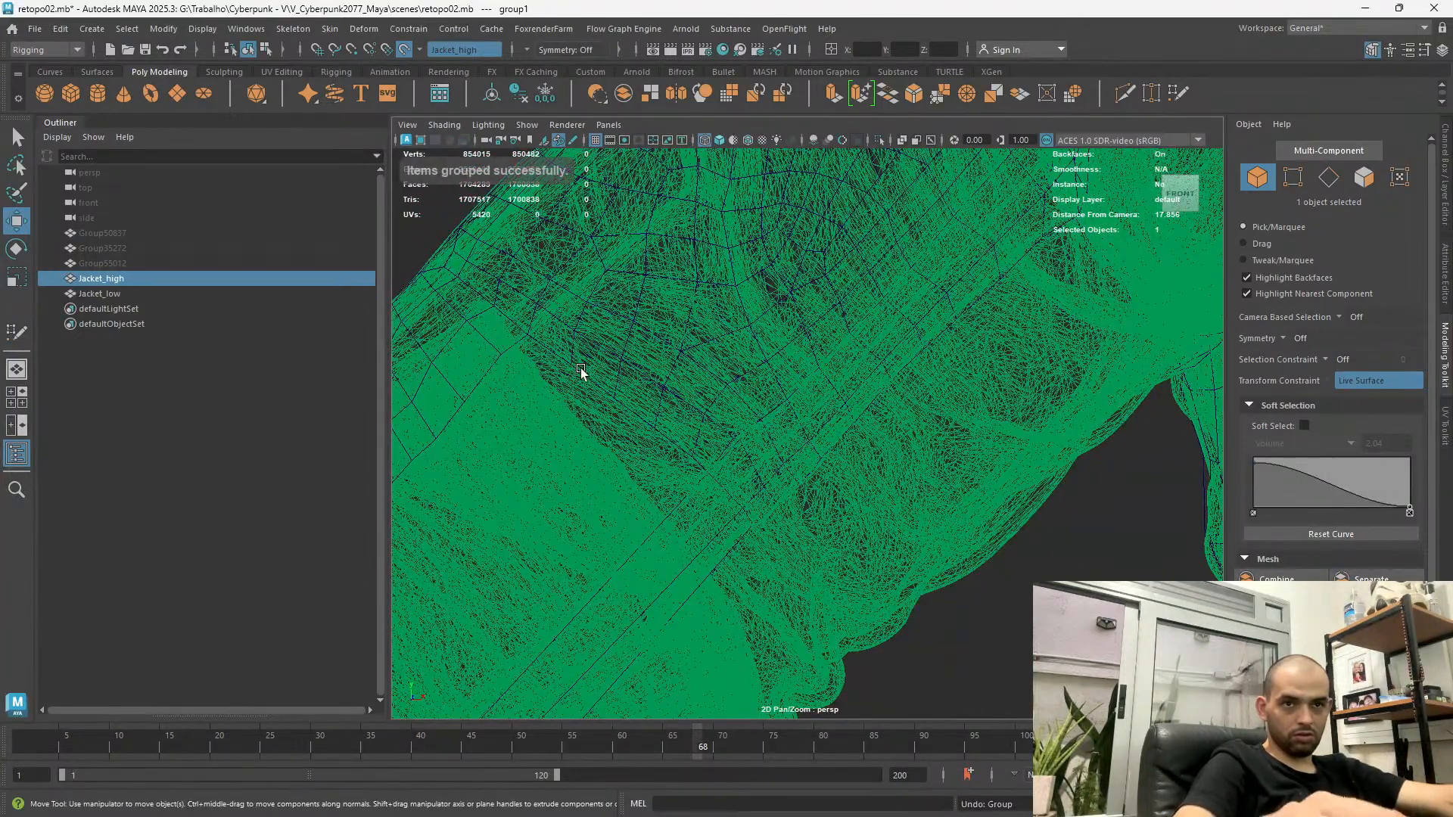
{"action": "key", "text": "ctrl+h"}
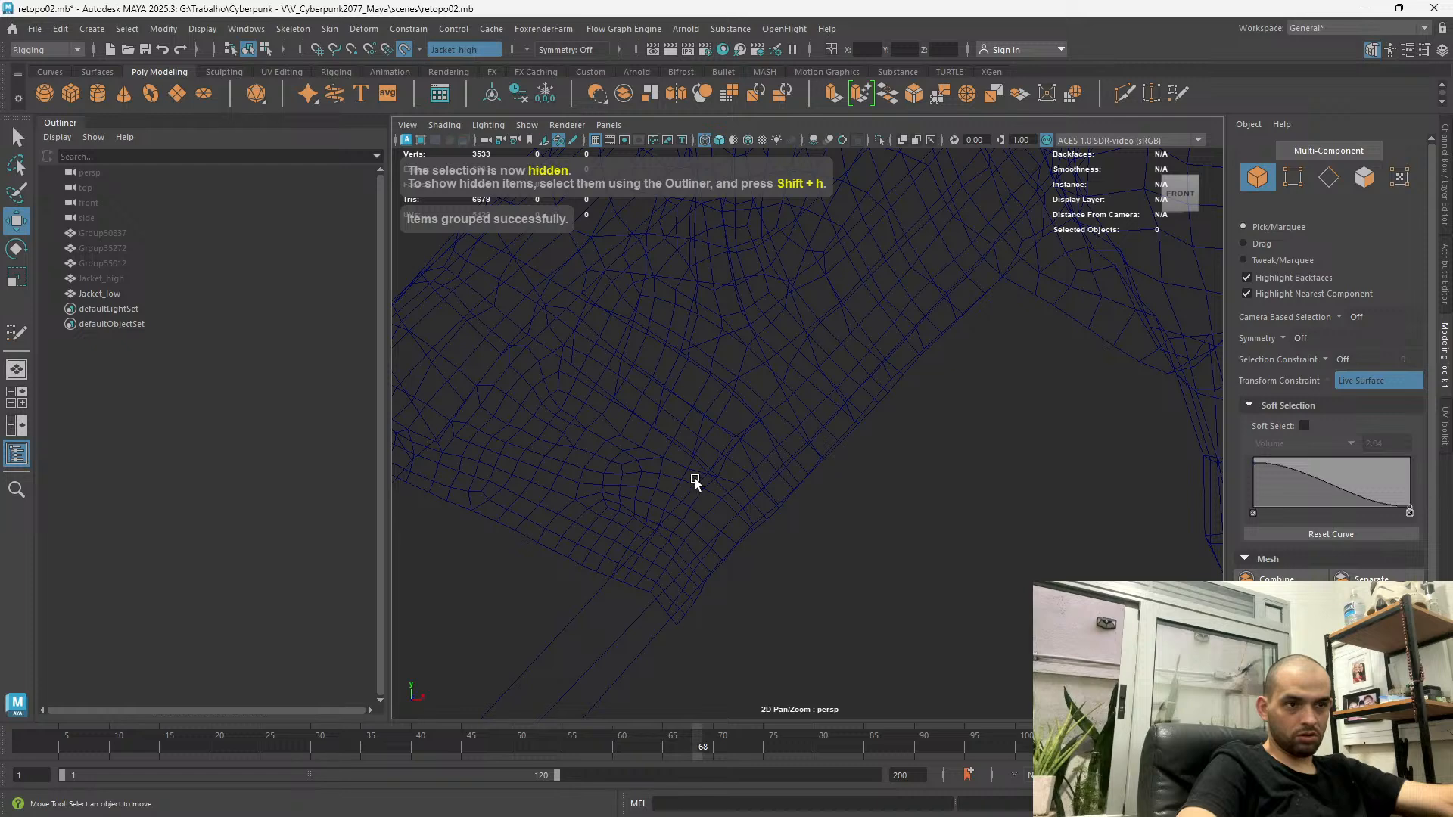
{"action": "left_click", "coordinate": [95, 294]}
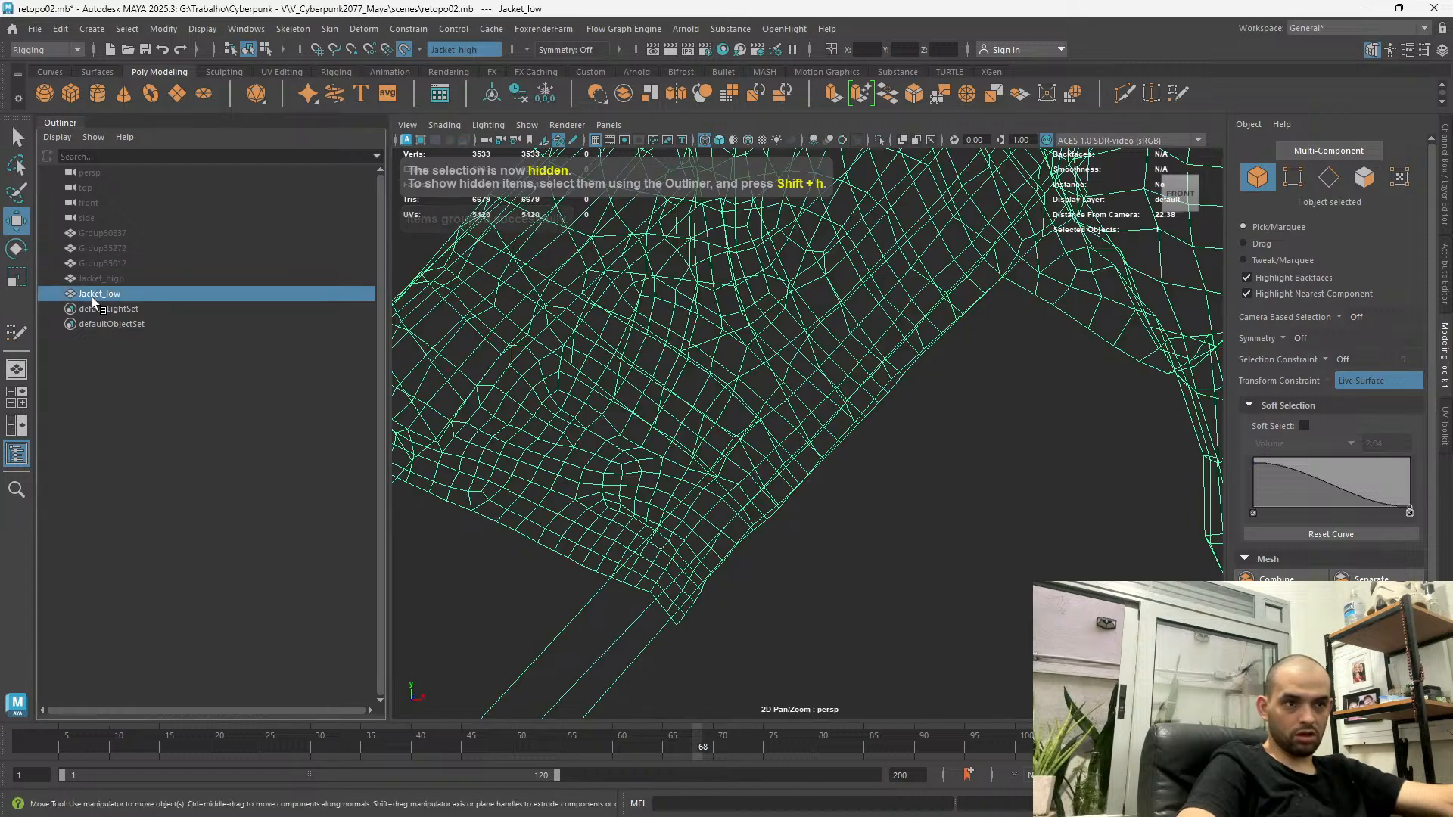
{"action": "left_click", "coordinate": [720, 141]}
Inspect the seam strip's joint on the isolated low-poly mesh by selecting its border vertices
{"action": "scroll", "coordinate": [746, 564], "scroll_direction": "up", "scroll_amount": 3}
{"action": "mouse_move", "coordinate": [747, 564]}
{"action": "left_mouse_down", "text": "alt"}
{"action": "mouse_move", "coordinate": [742, 522]}
{"action": "mouse_move", "coordinate": [710, 487]}
{"action": "mouse_move", "coordinate": [716, 429]}
{"action": "mouse_move", "coordinate": [719, 488]}
{"action": "left_mouse_up", "text": "alt"}
{"action": "left_click", "coordinate": [1294, 179]}
{"action": "left_click_drag", "start_coordinate": [734, 353], "coordinate": [864, 584], "text": "alt"}
{"action": "left_click", "coordinate": [729, 457]}
{"action": "left_click", "coordinate": [723, 477], "text": "shift"}
{"action": "left_click_drag", "start_coordinate": [797, 522], "coordinate": [683, 428], "text": "alt"}
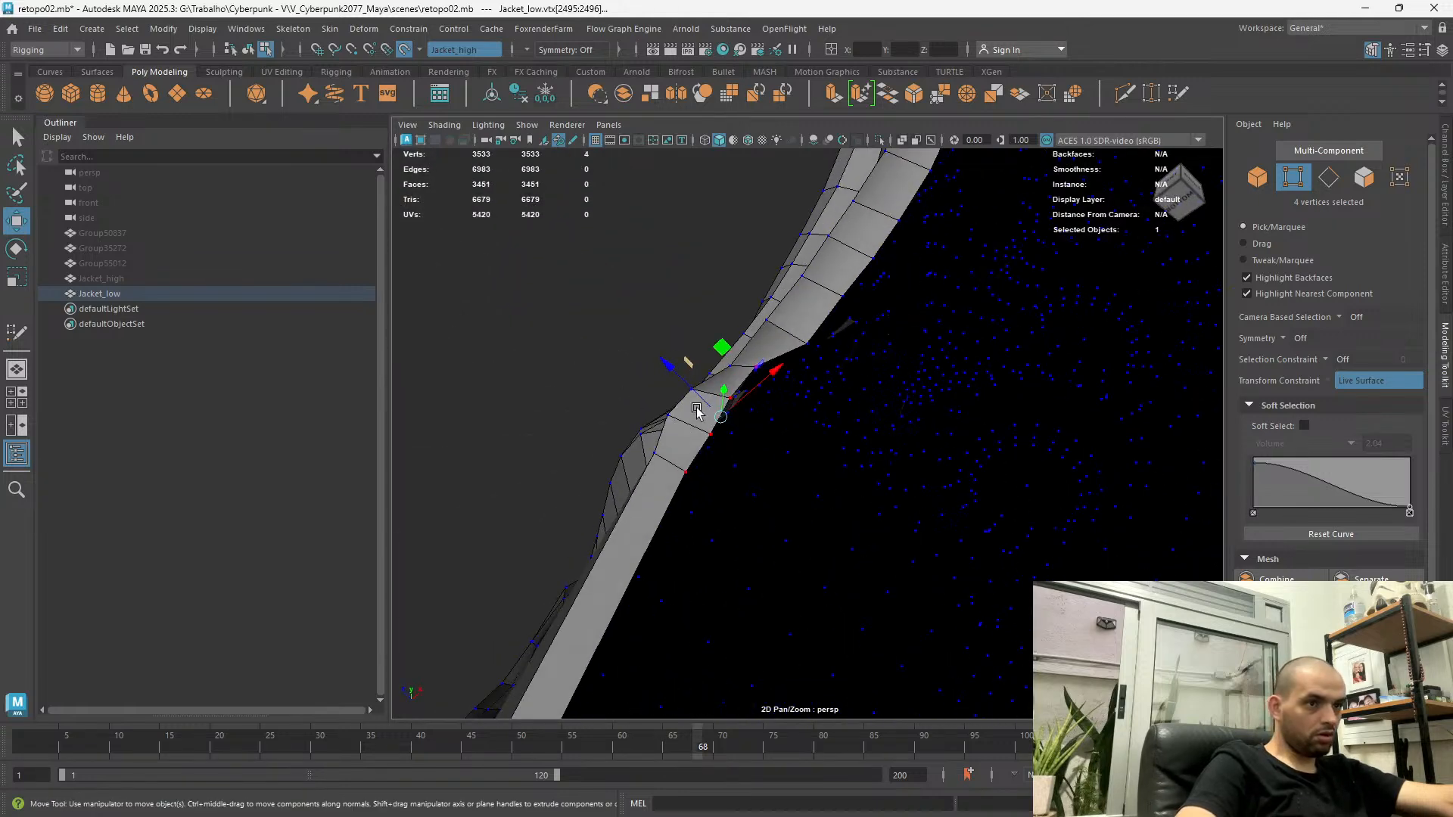
{"action": "left_click_drag", "start_coordinate": [666, 378], "coordinate": [763, 422], "text": "ctrl+shift"}
{"action": "left_click", "coordinate": [755, 354]}
{"action": "left_click_drag", "start_coordinate": [754, 353], "coordinate": [1049, 352], "text": "alt"}
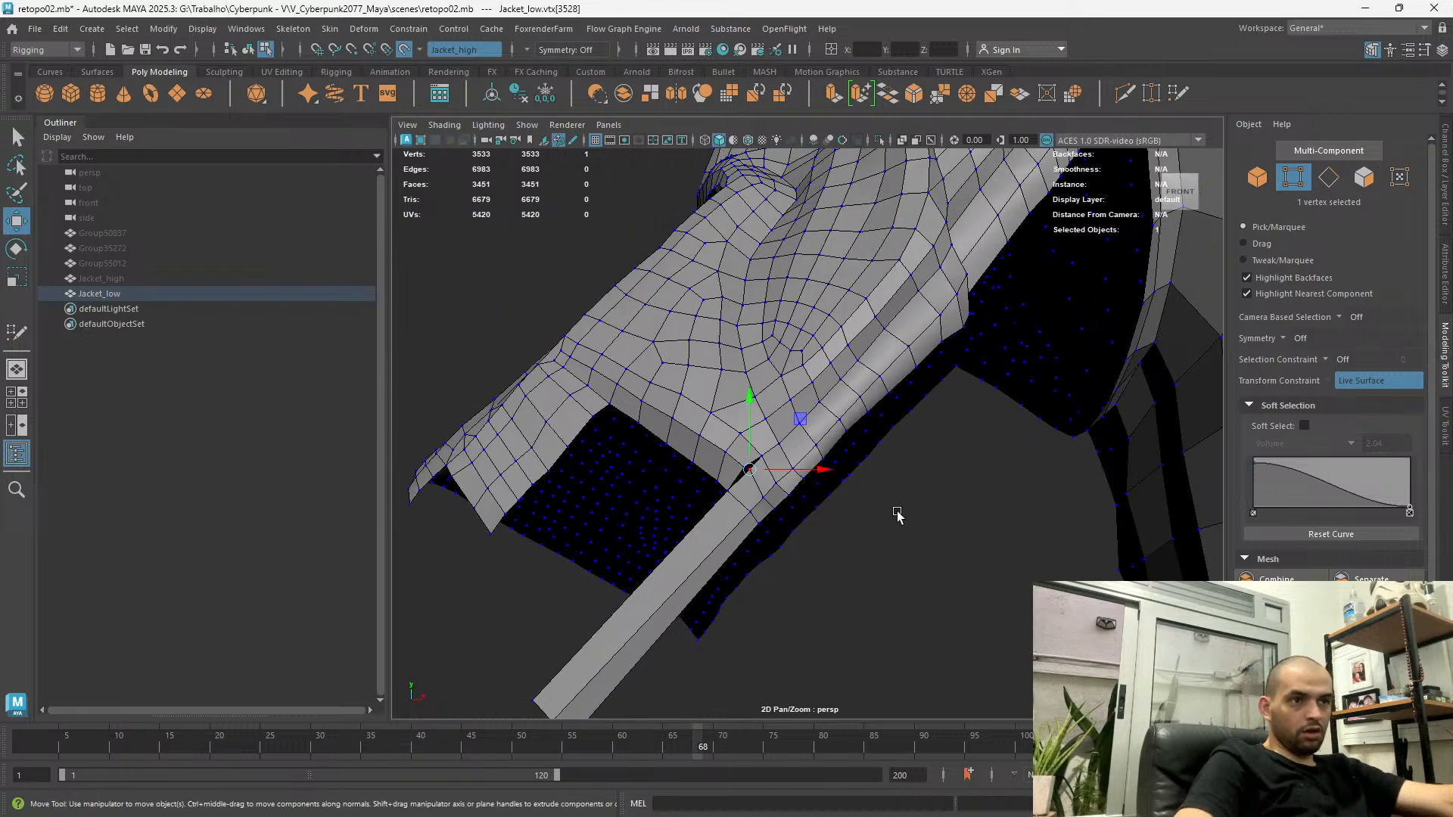
{"action": "scroll", "coordinate": [878, 519], "scroll_direction": "down", "scroll_amount": 7}
{"action": "left_click_drag", "start_coordinate": [855, 527], "coordinate": [858, 560], "text": "alt"}
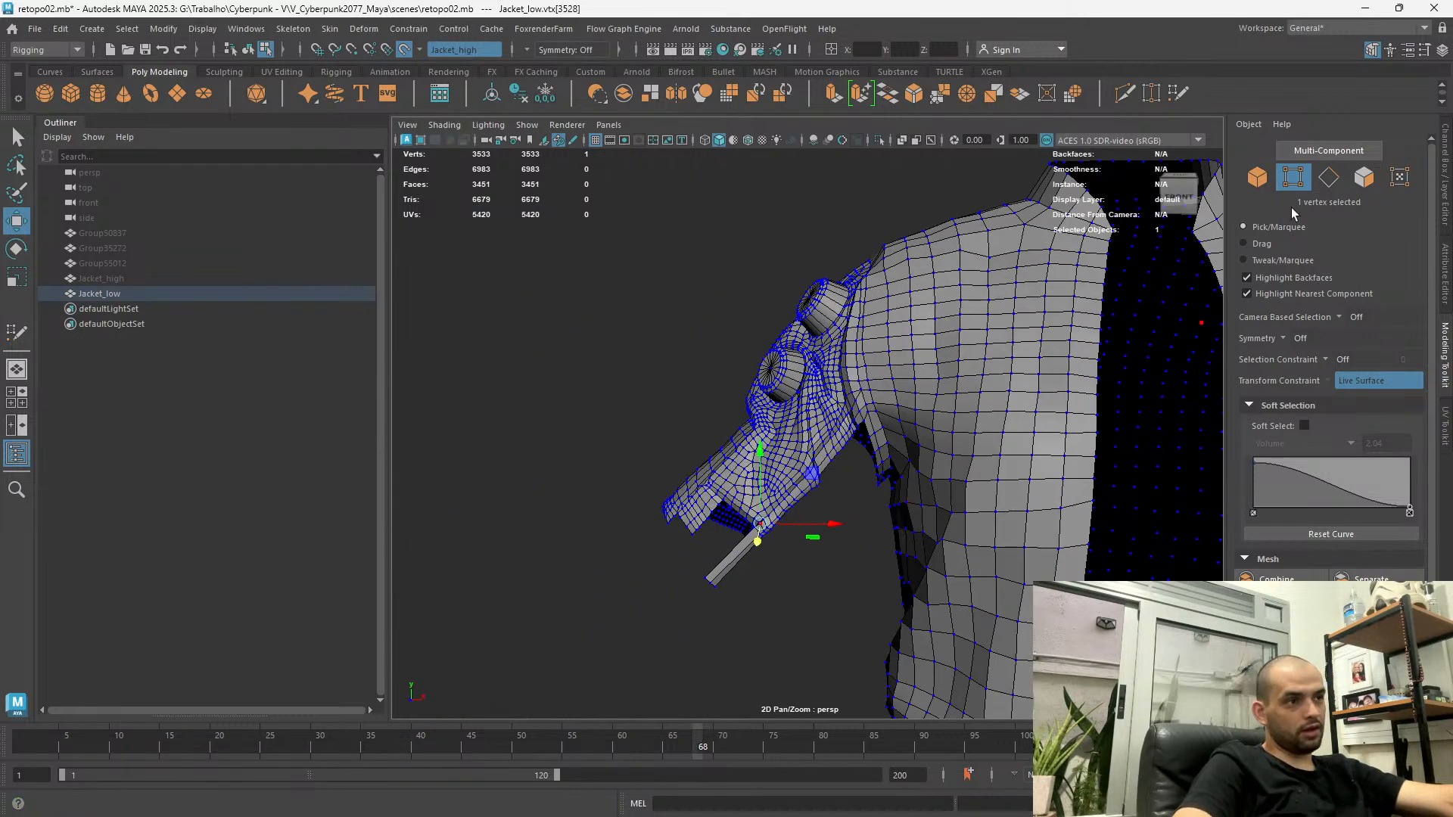
Return to object selection and show the Jacket_high mesh again
{"action": "left_click", "coordinate": [1258, 180]}
{"action": "left_click", "coordinate": [493, 315]}
{"action": "left_click", "coordinate": [88, 278]}
{"action": "key", "text": "shift+h"}
Select the Jacket_low mesh and reactivate Quad Draw on it
{"action": "left_click_drag", "start_coordinate": [851, 400], "coordinate": [720, 447], "text": "alt"}
{"action": "scroll", "coordinate": [685, 463], "scroll_direction": "up", "scroll_amount": 4}
{"action": "left_click", "coordinate": [625, 520]}
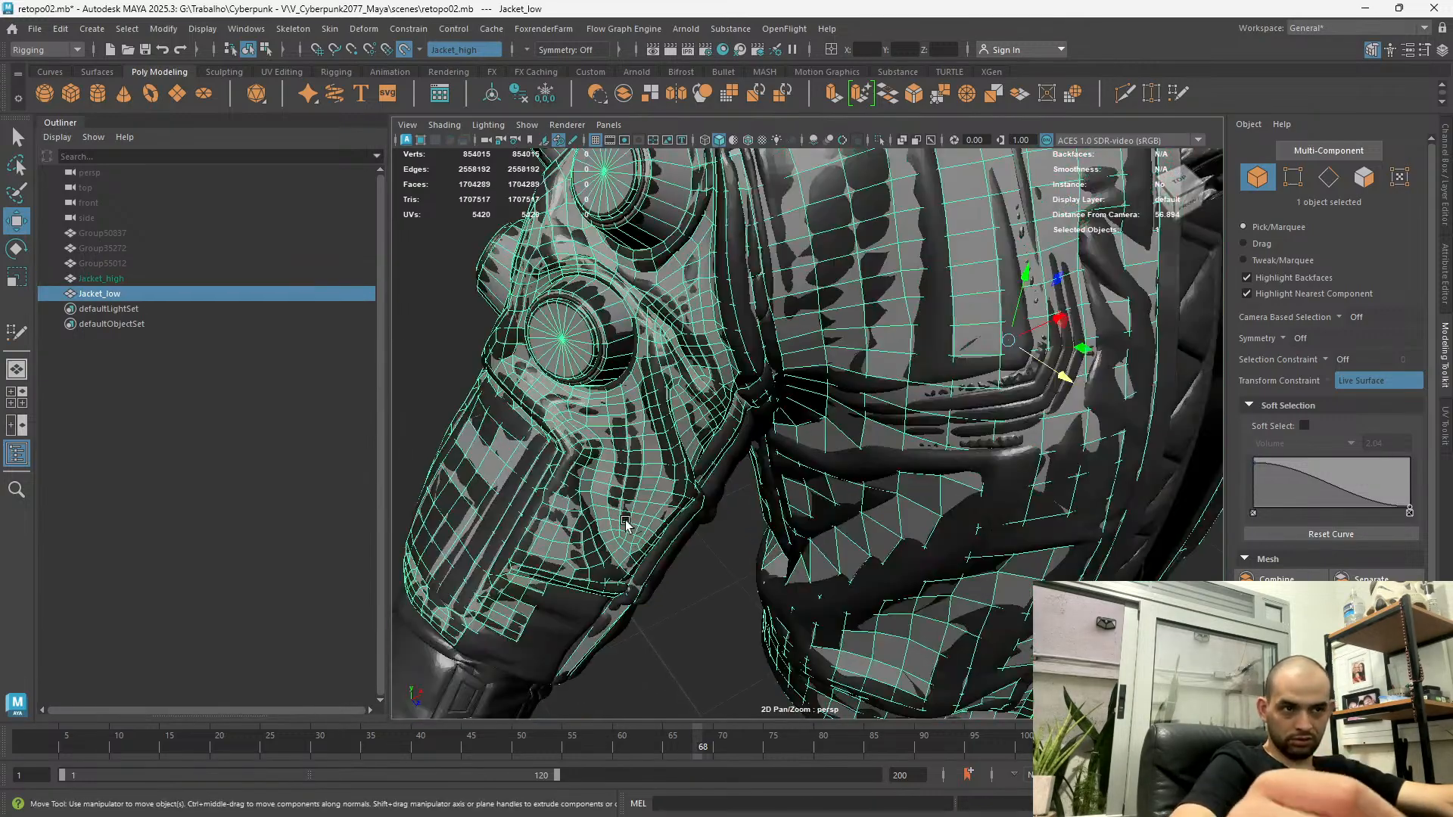
{"action": "scroll", "coordinate": [1239, 352], "scroll_direction": "down", "scroll_amount": 3}
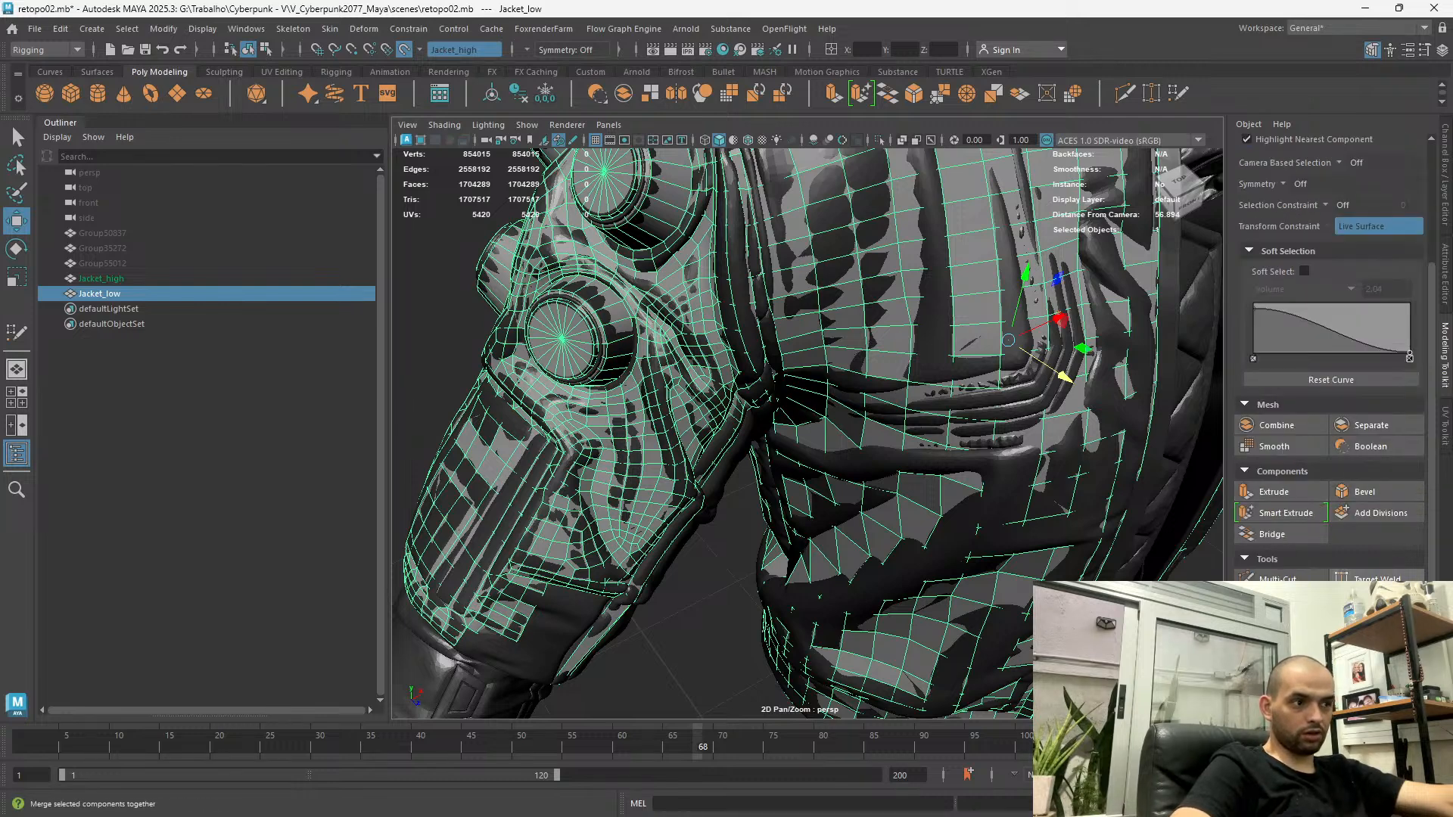
{"action": "left_click", "coordinate": [1378, 600]}
{"action": "scroll", "coordinate": [1375, 456], "scroll_direction": "up", "scroll_amount": 4}
Weld the loose vertex where the upper and lower sections of the diagonal seam strip meet
{"action": "mouse_move", "coordinate": [655, 468]}
{"action": "left_mouse_down", "text": "alt"}
{"action": "mouse_move", "coordinate": [652, 444]}
{"action": "mouse_move", "coordinate": [843, 605]}
{"action": "mouse_move", "coordinate": [899, 350]}
{"action": "left_mouse_up", "text": "alt"}
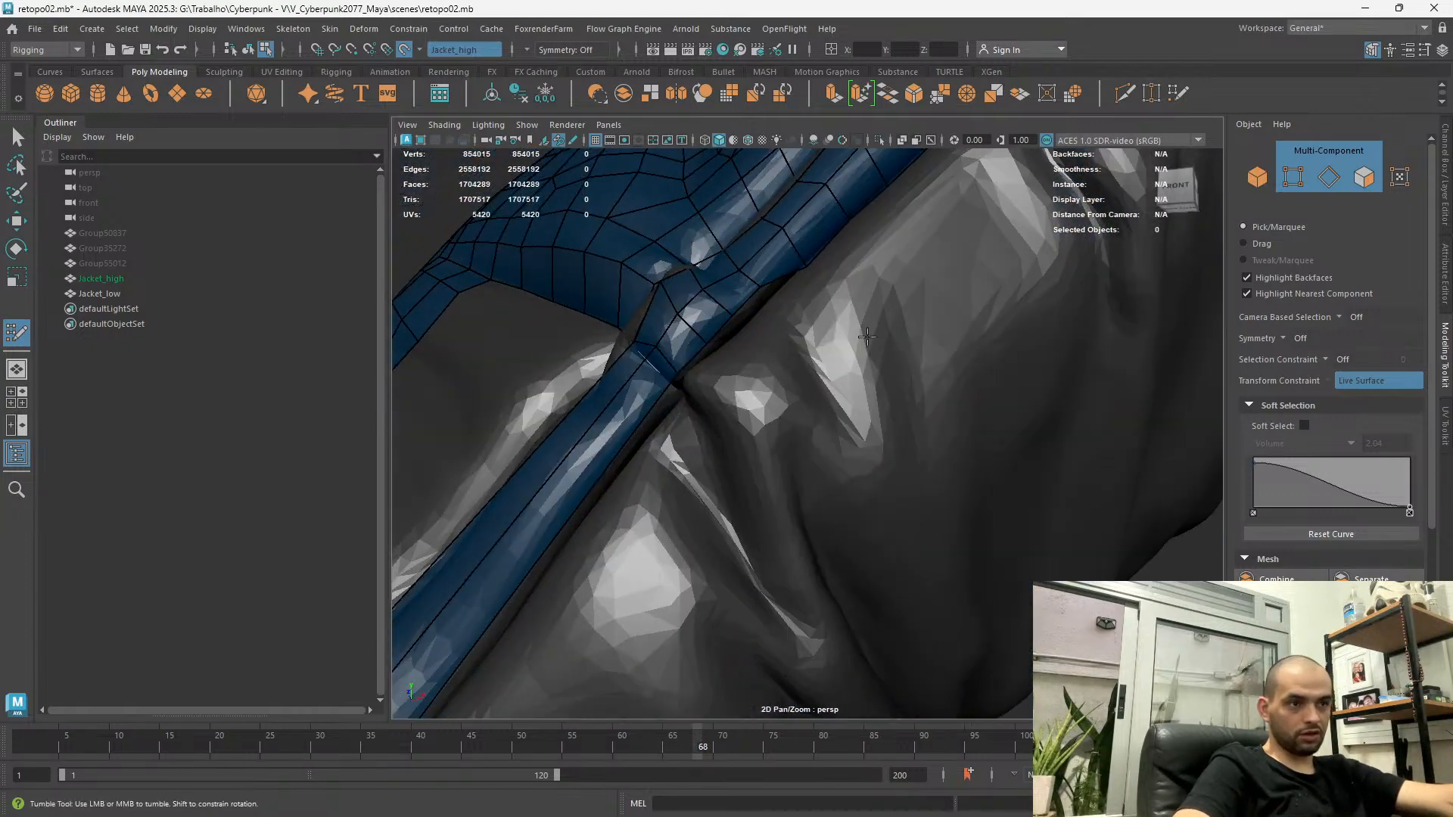
{"action": "right_click_drag", "start_coordinate": [899, 351], "coordinate": [815, 396], "text": "alt"}
{"action": "middle_click_drag", "start_coordinate": [709, 305], "coordinate": [711, 384], "text": "alt"}
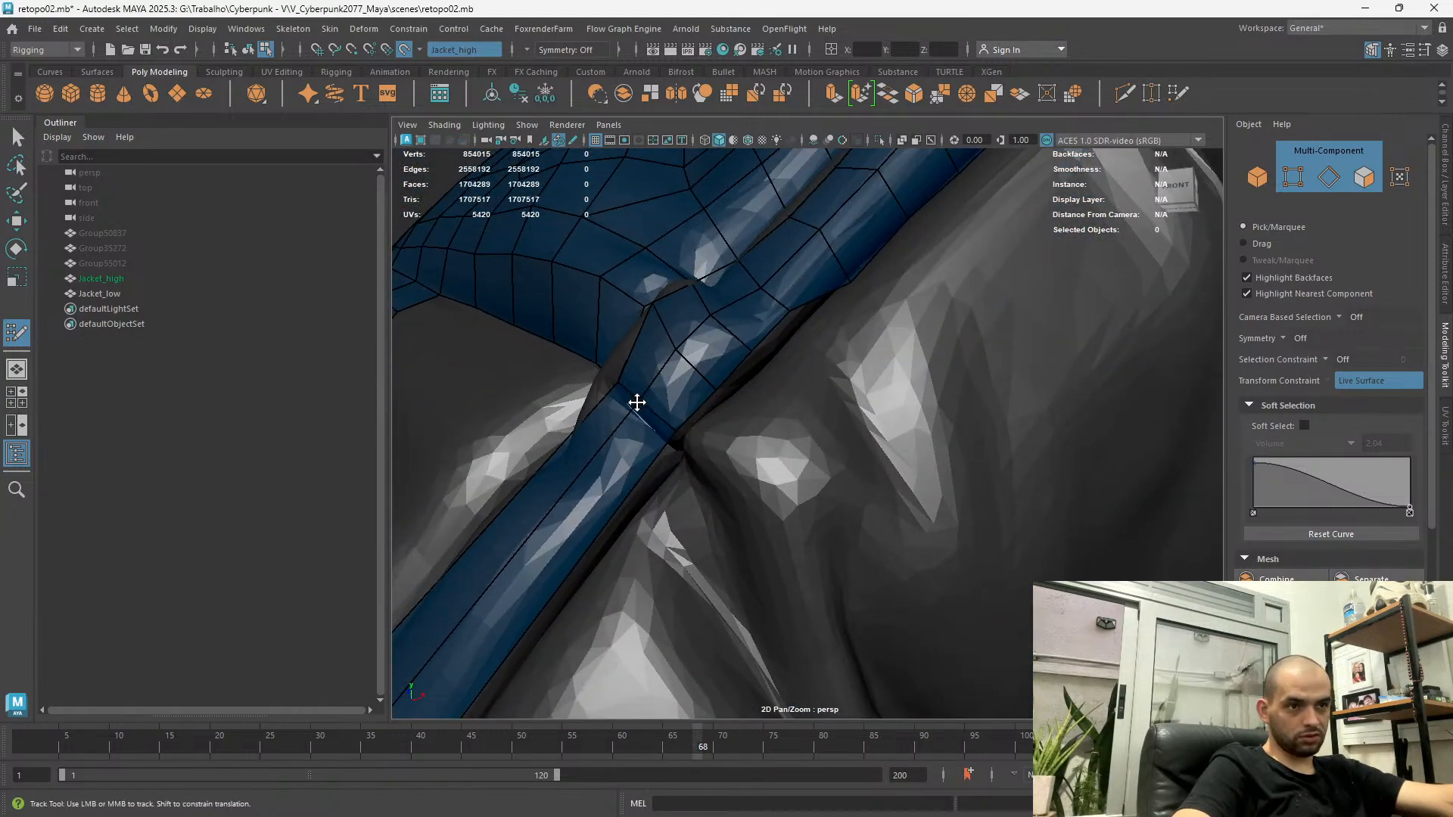
{"action": "left_click_drag", "start_coordinate": [621, 377], "coordinate": [862, 488], "text": "alt"}
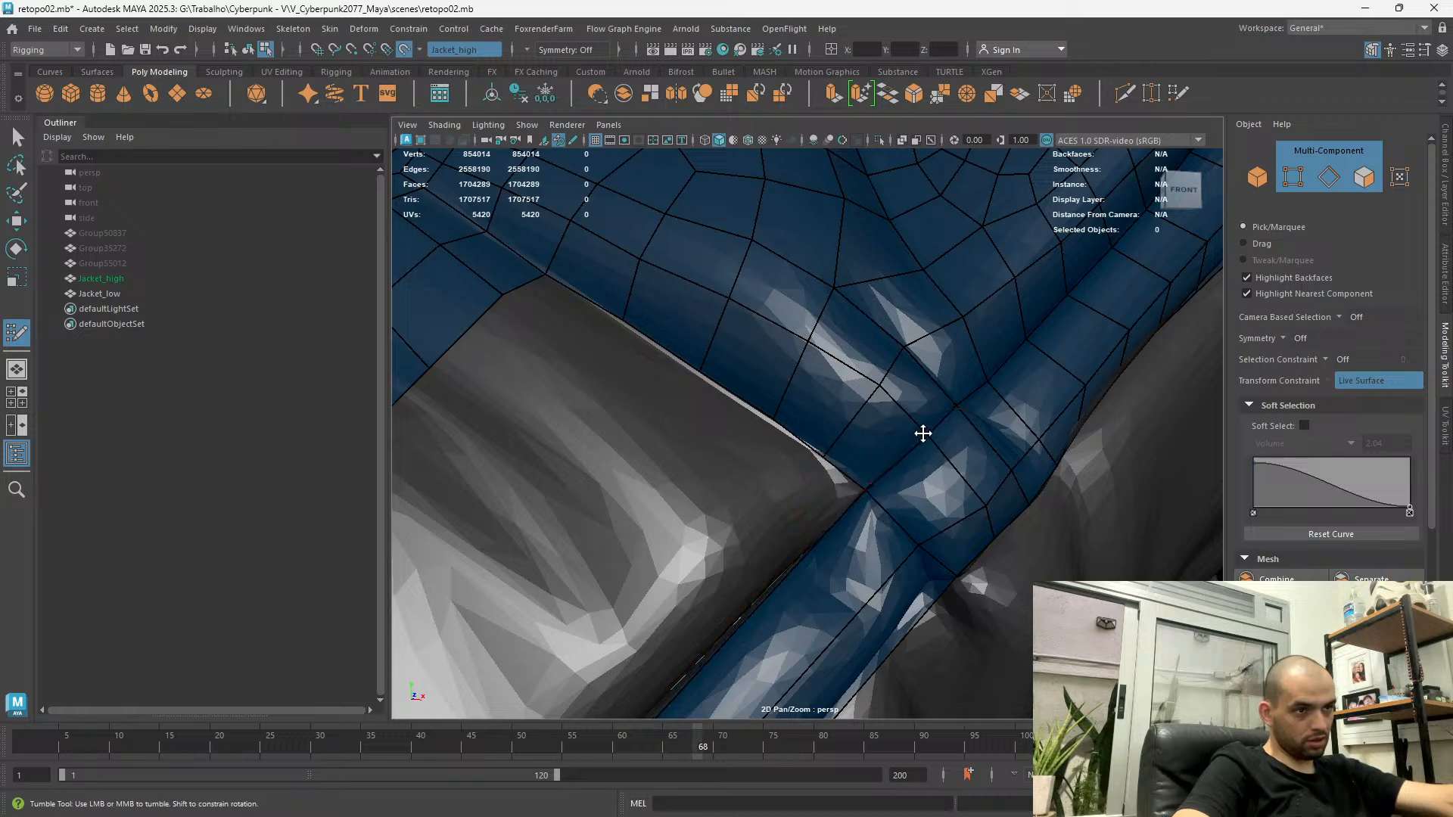
{"action": "left_click_drag", "start_coordinate": [1019, 512], "coordinate": [605, 341], "text": "alt"}
{"action": "middle_click_drag", "start_coordinate": [606, 341], "coordinate": [710, 491], "text": "alt"}
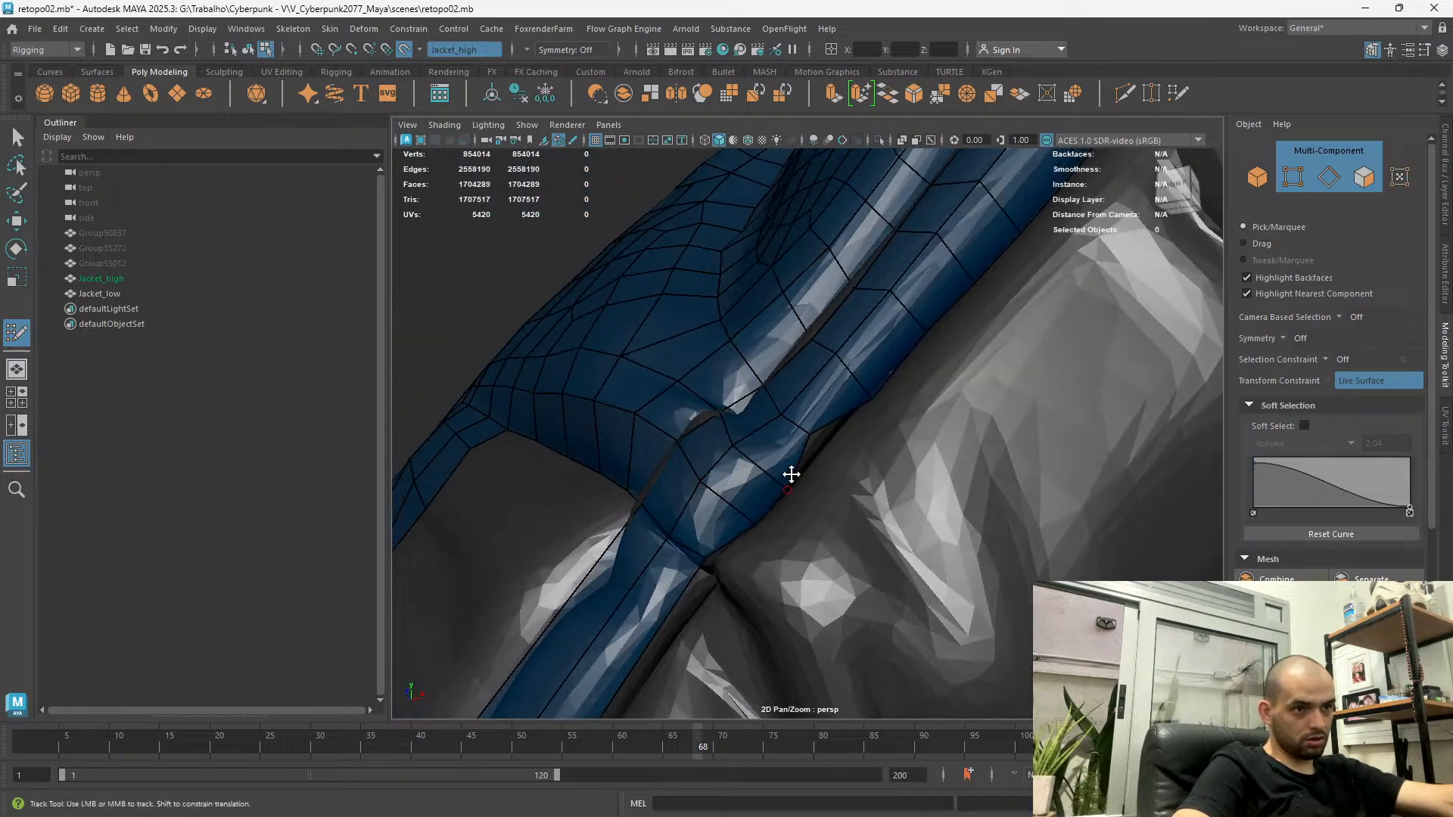
Reposition the seam strip's outer border vertices near the joint so the strip follows the raised seam's edge
{"action": "left_click_drag", "start_coordinate": [814, 444], "coordinate": [969, 557], "text": "alt"}
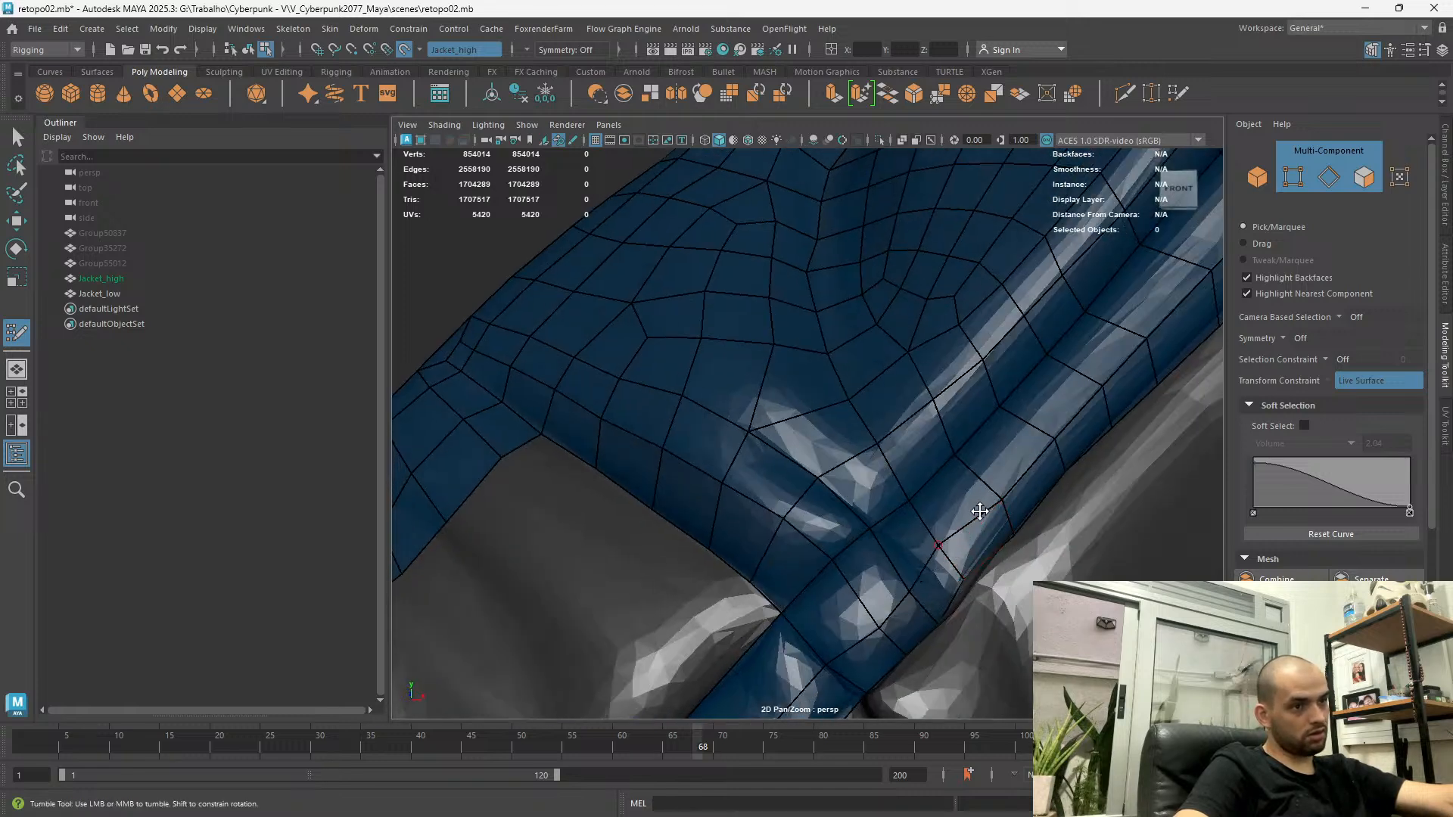
{"action": "left_click_drag", "start_coordinate": [984, 572], "coordinate": [885, 392], "text": "alt"}
{"action": "key", "text": "ctrl+z"}
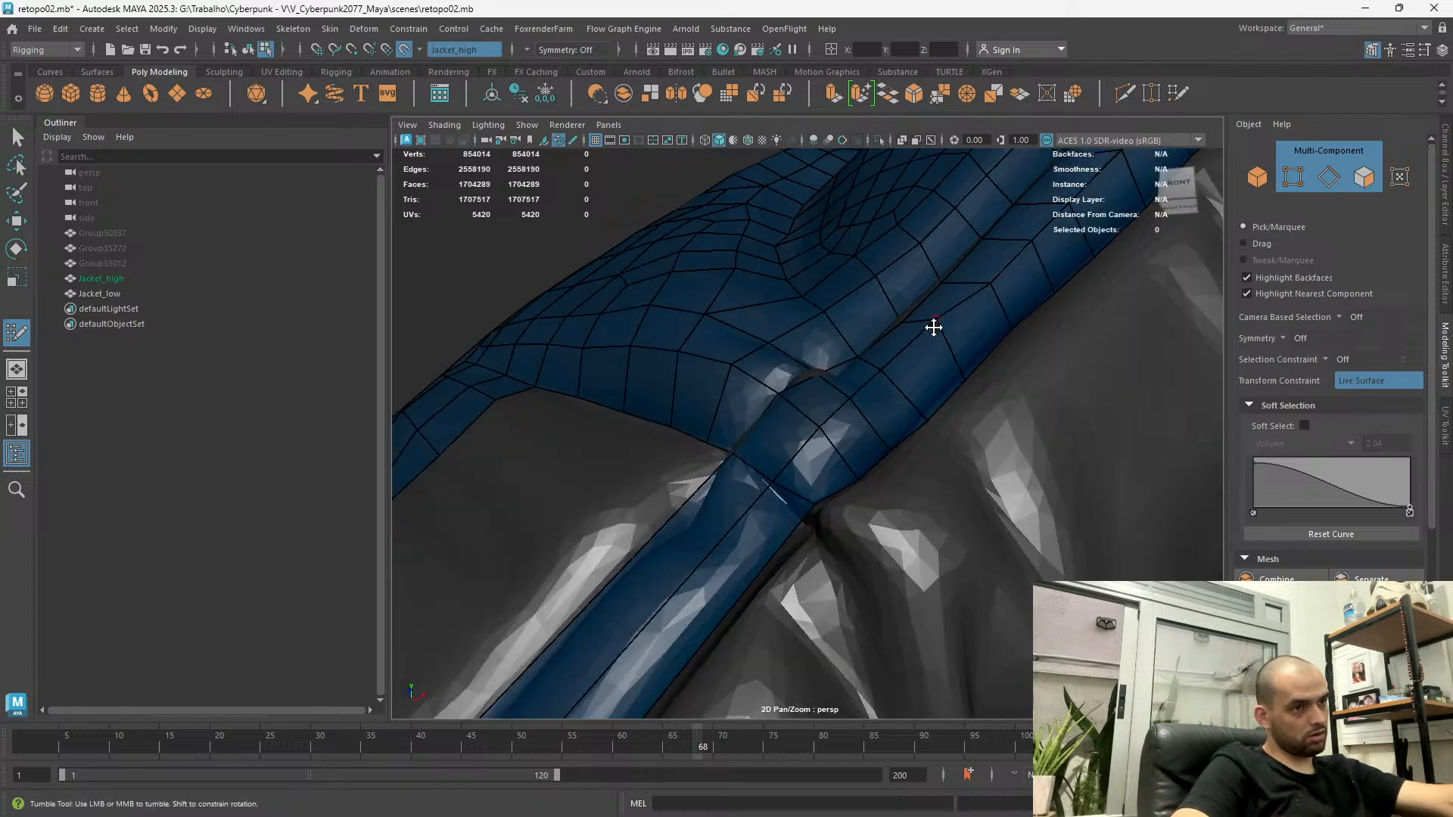
{"action": "left_click_drag", "start_coordinate": [937, 324], "coordinate": [969, 396], "text": "alt"}
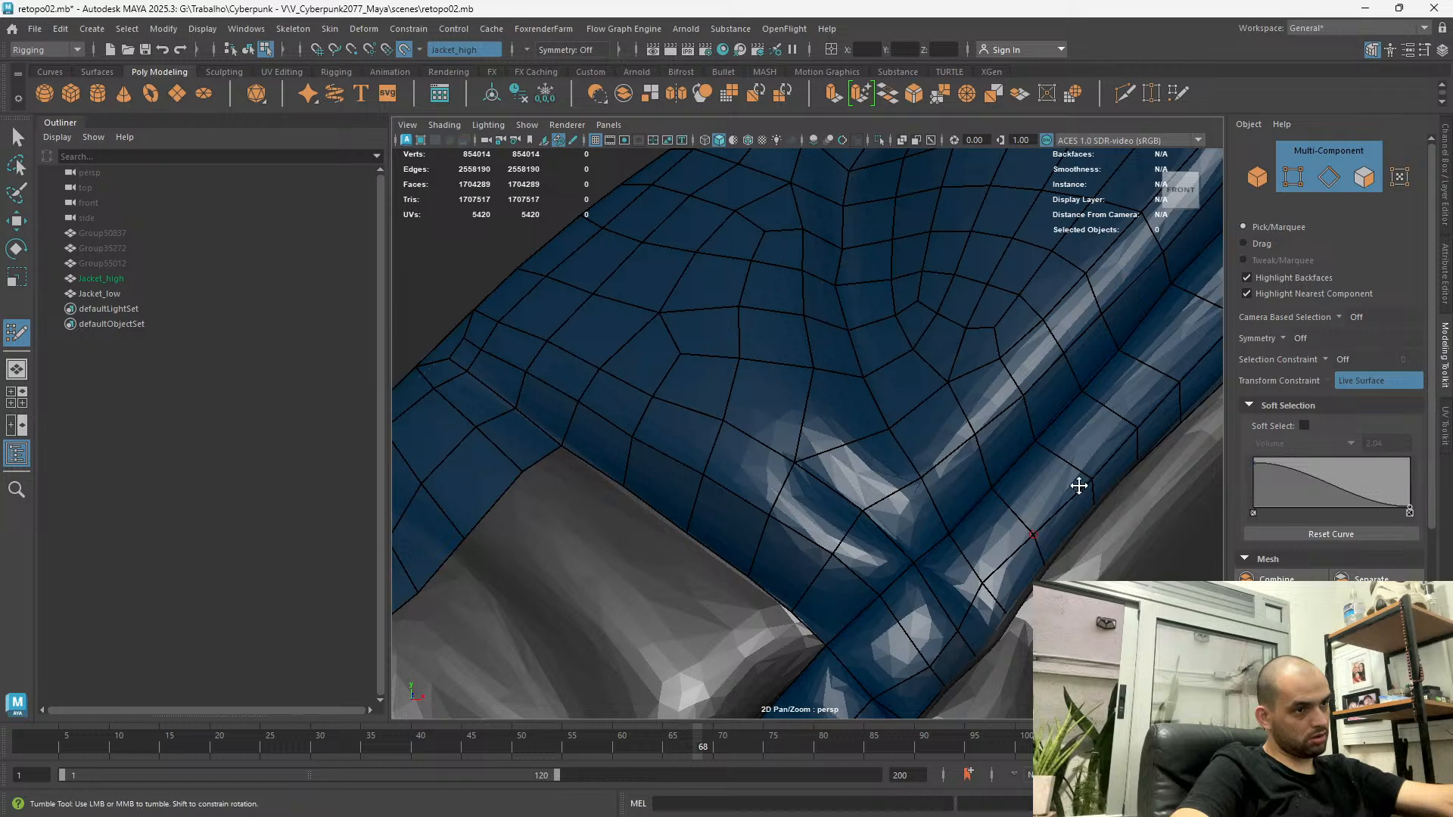
{"action": "left_click_drag", "start_coordinate": [1081, 475], "coordinate": [1006, 544], "text": "alt"}
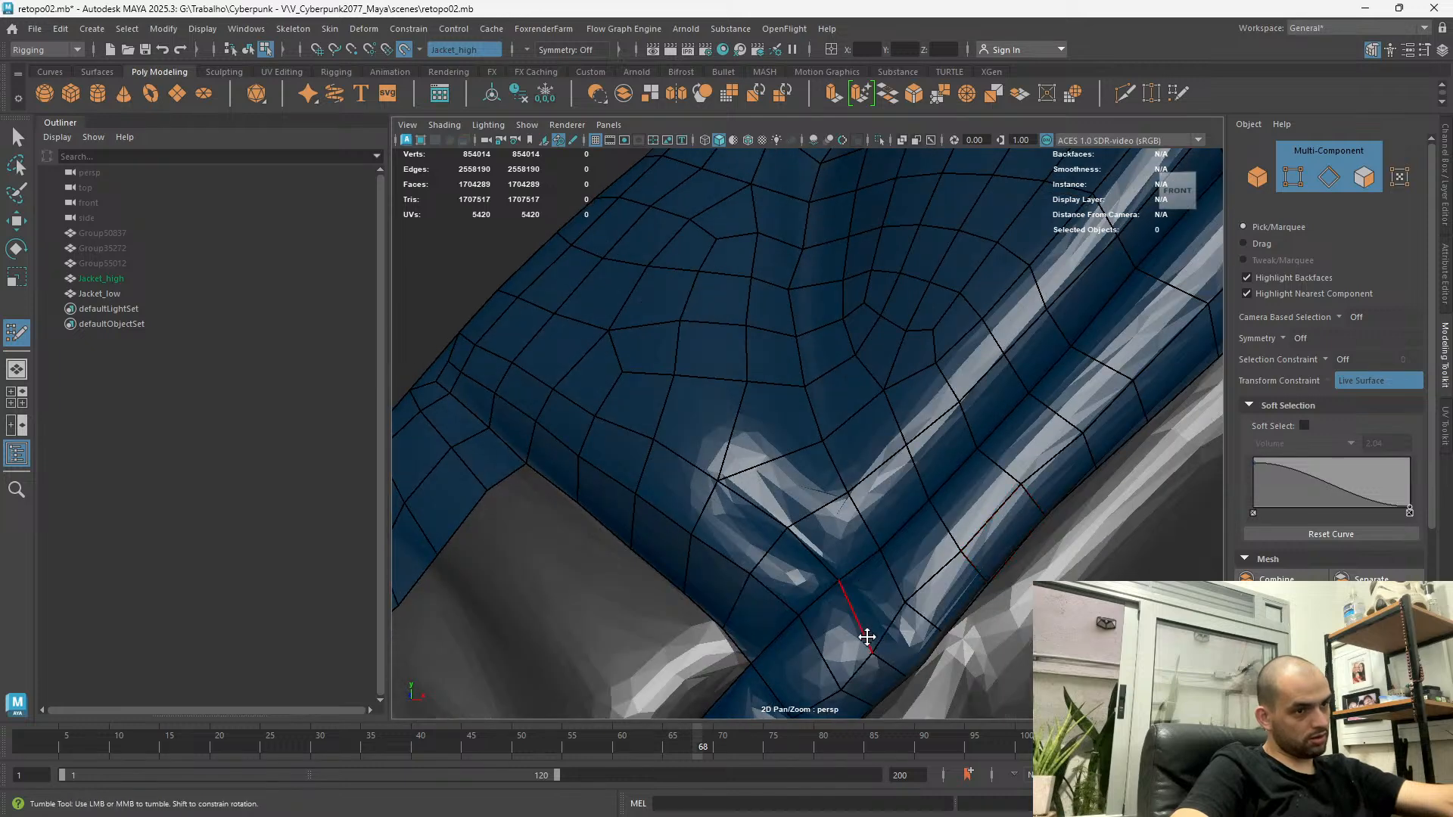
{"action": "left_click_drag", "start_coordinate": [869, 622], "coordinate": [871, 518], "text": "alt"}
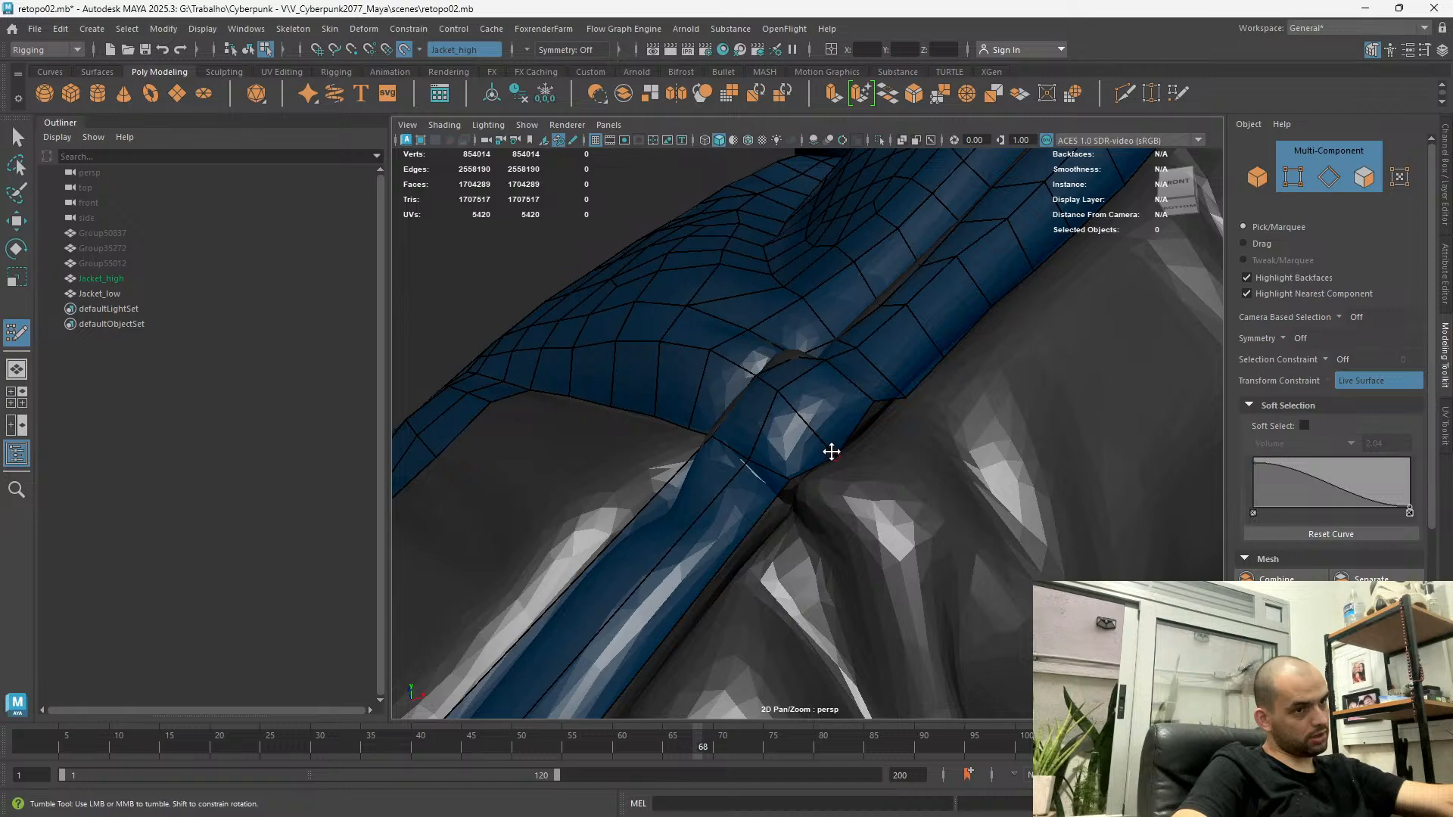
{"action": "left_click_drag", "start_coordinate": [837, 448], "coordinate": [834, 428], "text": "alt"}
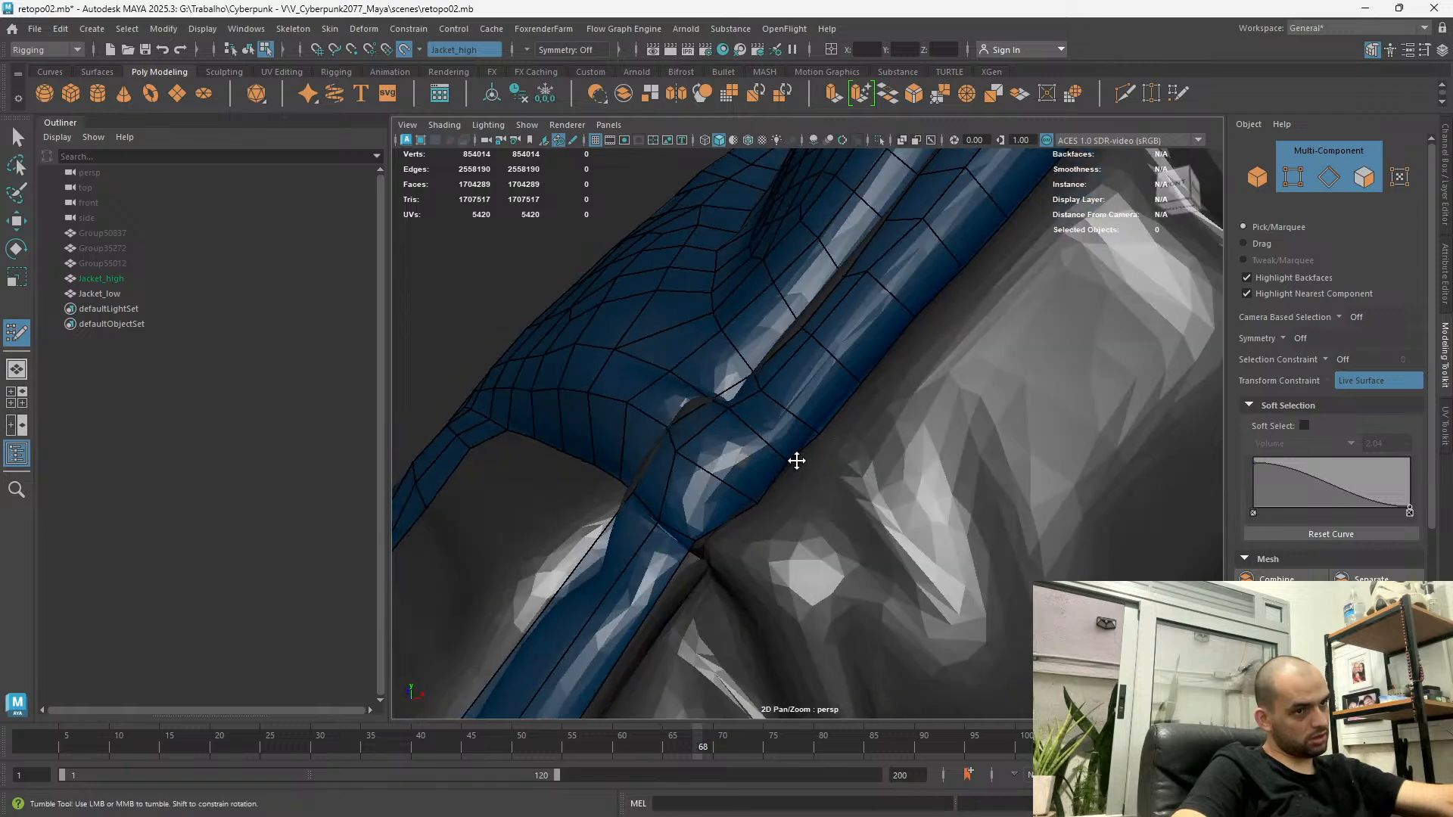
Examine the uncovered sleeve area between the cuff-side patch, the diagonal seam strip and the pocket detail
{"action": "right_click_drag", "start_coordinate": [761, 513], "coordinate": [659, 184], "text": "alt"}
{"action": "left_click_drag", "start_coordinate": [715, 503], "coordinate": [686, 426], "text": "alt"}
{"action": "right_click_drag", "start_coordinate": [686, 426], "coordinate": [707, 541], "text": "alt"}
{"action": "left_click_drag", "start_coordinate": [883, 605], "coordinate": [700, 497], "text": "alt"}
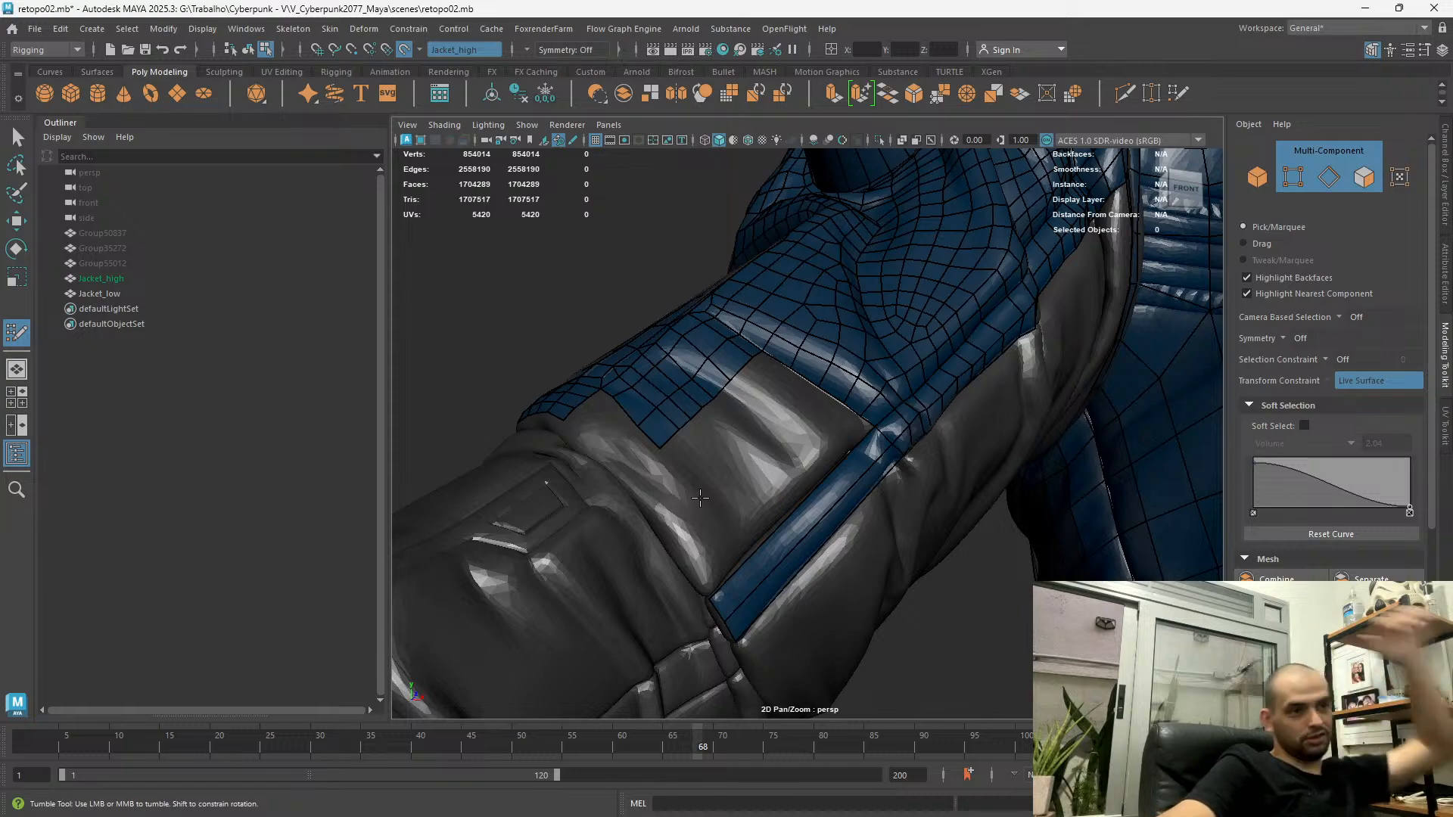
{"action": "right_click_drag", "start_coordinate": [700, 497], "coordinate": [759, 517], "text": "alt"}
{"action": "mouse_move", "coordinate": [759, 516]}
{"action": "left_mouse_down", "text": "alt"}
{"action": "mouse_move", "coordinate": [804, 424]}
{"action": "mouse_move", "coordinate": [743, 438]}
{"action": "mouse_move", "coordinate": [746, 512]}
{"action": "left_mouse_up", "text": "alt"}
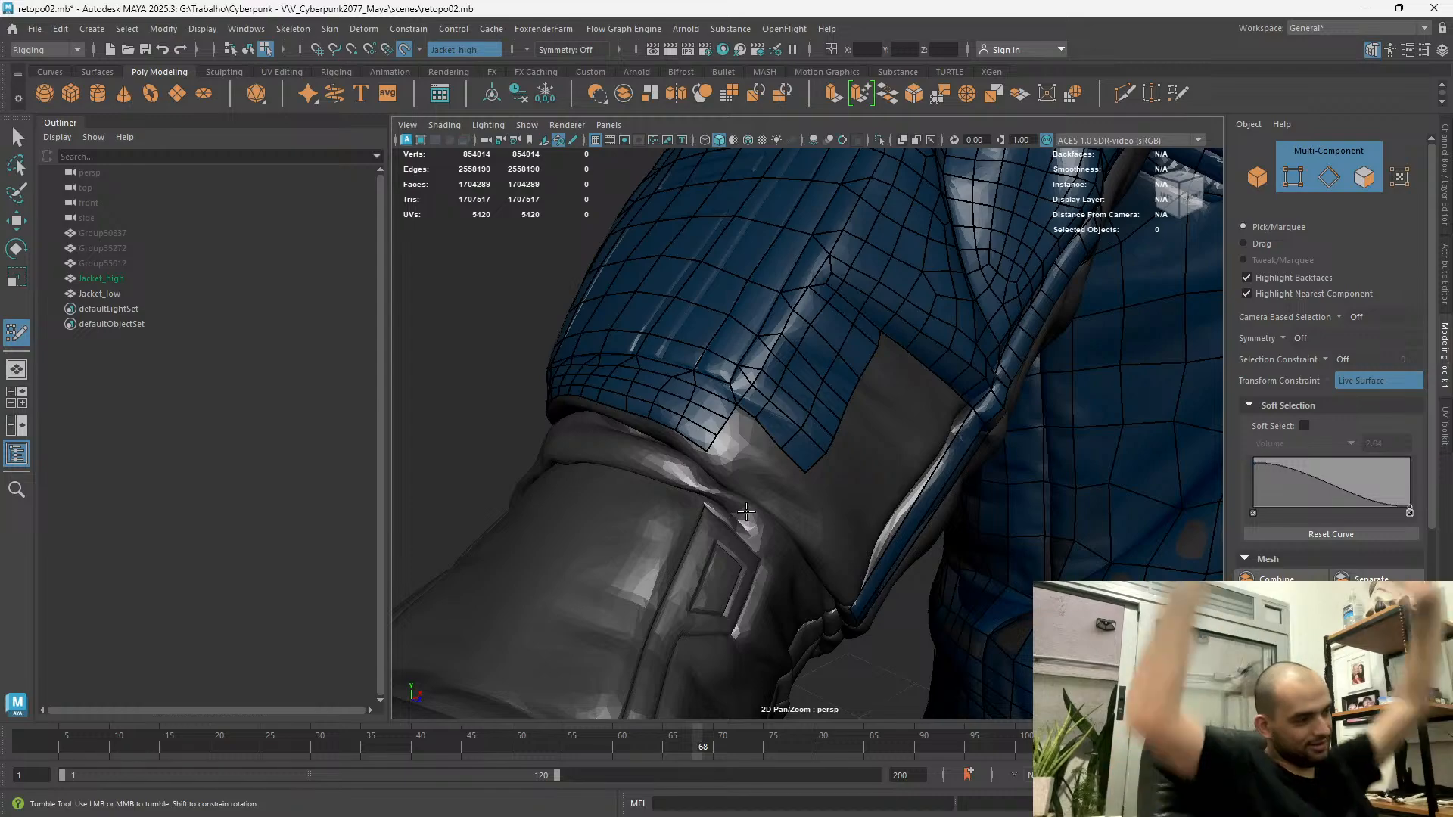
{"action": "mouse_move", "coordinate": [594, 437]}
{"action": "right_mouse_down", "text": "alt"}
{"action": "mouse_move", "coordinate": [519, 535]}
{"action": "mouse_move", "coordinate": [577, 447]}
{"action": "right_mouse_up", "text": "alt"}
{"action": "left_click_drag", "start_coordinate": [578, 447], "coordinate": [710, 236], "text": "alt"}
{"action": "left_click_drag", "start_coordinate": [880, 342], "coordinate": [852, 369], "text": "alt"}
{"action": "left_click_drag", "start_coordinate": [861, 477], "coordinate": [730, 376], "text": "alt"}
Extrude the cuff-side patch's open end edges along the neighbouring panel and divide the new strip with two edge loops
{"action": "right_click_drag", "start_coordinate": [730, 376], "coordinate": [633, 498], "text": "alt"}
{"action": "left_click_drag", "start_coordinate": [633, 498], "coordinate": [692, 571], "text": "alt"}
{"action": "right_click_drag", "start_coordinate": [692, 570], "coordinate": [683, 466], "text": "alt"}
{"action": "mouse_move", "coordinate": [683, 466]}
{"action": "left_mouse_down", "text": "alt"}
{"action": "mouse_move", "coordinate": [769, 678]}
{"action": "mouse_move", "coordinate": [876, 719]}
{"action": "mouse_move", "coordinate": [703, 563]}
{"action": "mouse_move", "coordinate": [659, 452]}
{"action": "left_mouse_up", "text": "alt"}
{"action": "right_click_drag", "start_coordinate": [660, 495], "coordinate": [681, 454], "text": "alt"}
{"action": "left_click_drag", "start_coordinate": [681, 454], "coordinate": [634, 415], "text": "alt"}
{"action": "right_click_drag", "start_coordinate": [632, 416], "coordinate": [585, 482]}
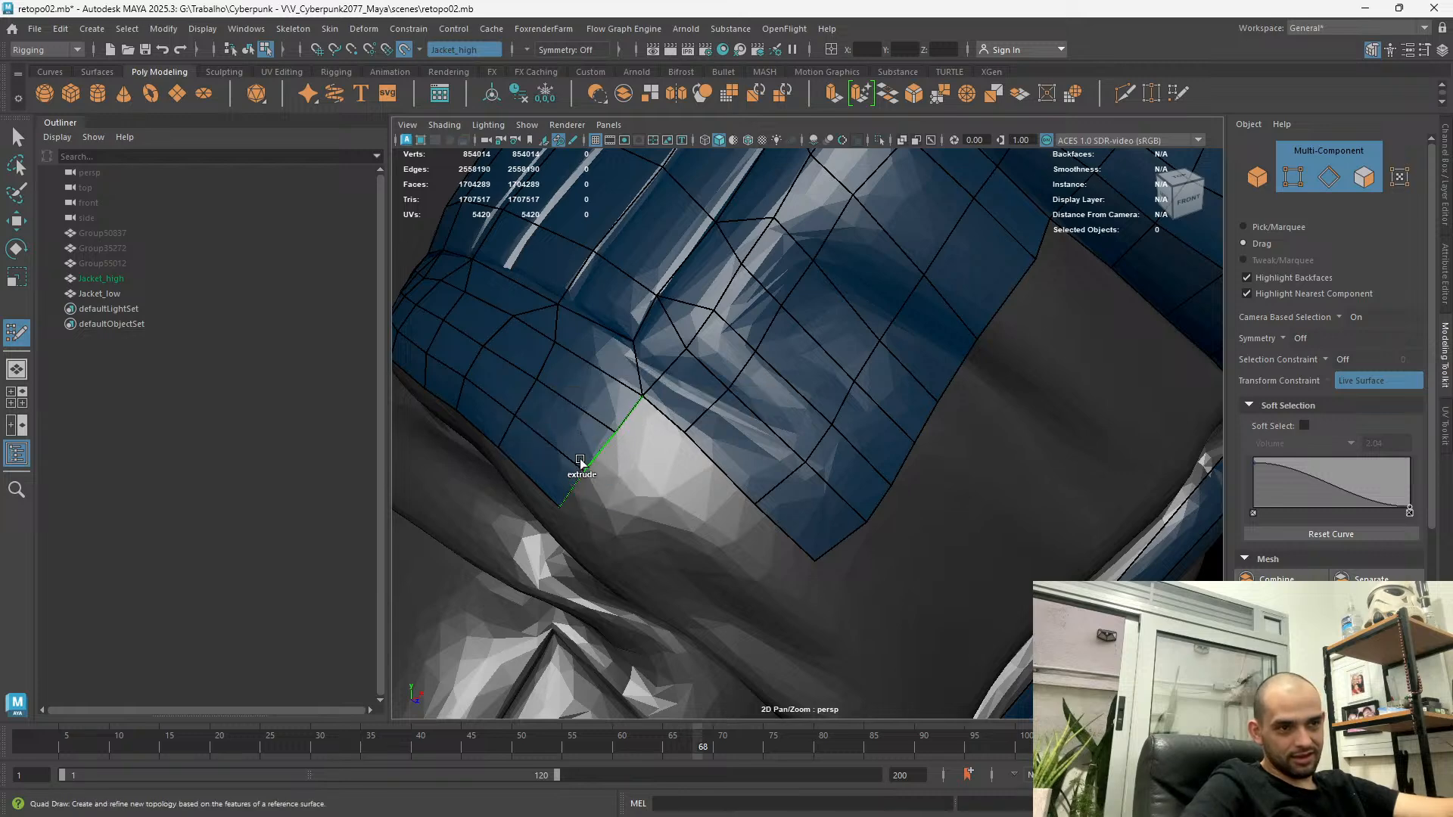
{"action": "left_click_drag", "start_coordinate": [628, 504], "coordinate": [760, 614]}
{"action": "left_click", "coordinate": [718, 548], "text": "ctrl"}
{"action": "left_click", "coordinate": [647, 479], "text": "ctrl"}
Weld the extruded strip's upper border vertex to the adjoining panel and pull the next vertex away from the seam
{"action": "scroll", "coordinate": [649, 454], "scroll_direction": "up", "scroll_amount": 5}
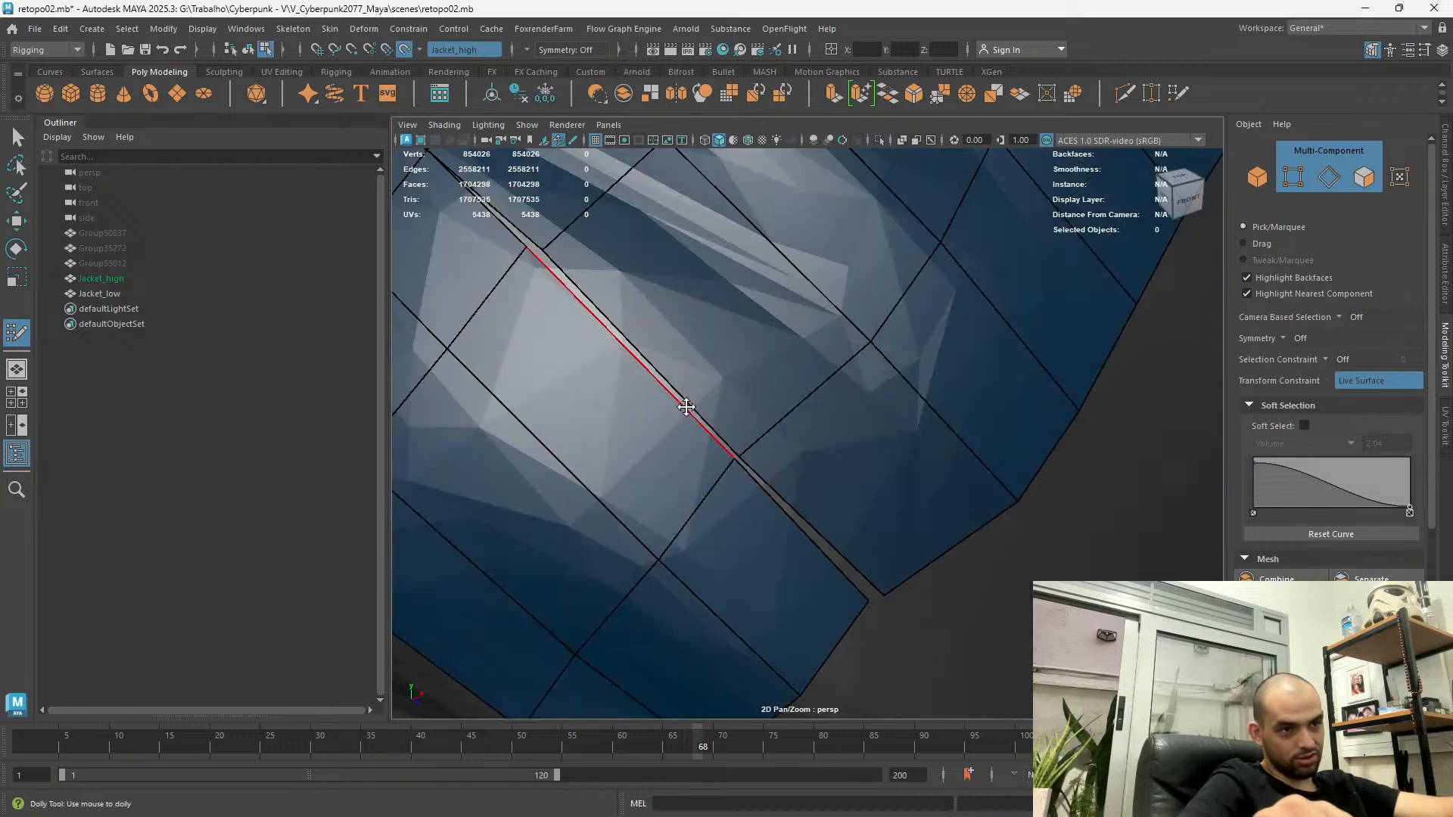
{"action": "left_click_drag", "start_coordinate": [527, 247], "coordinate": [542, 250]}
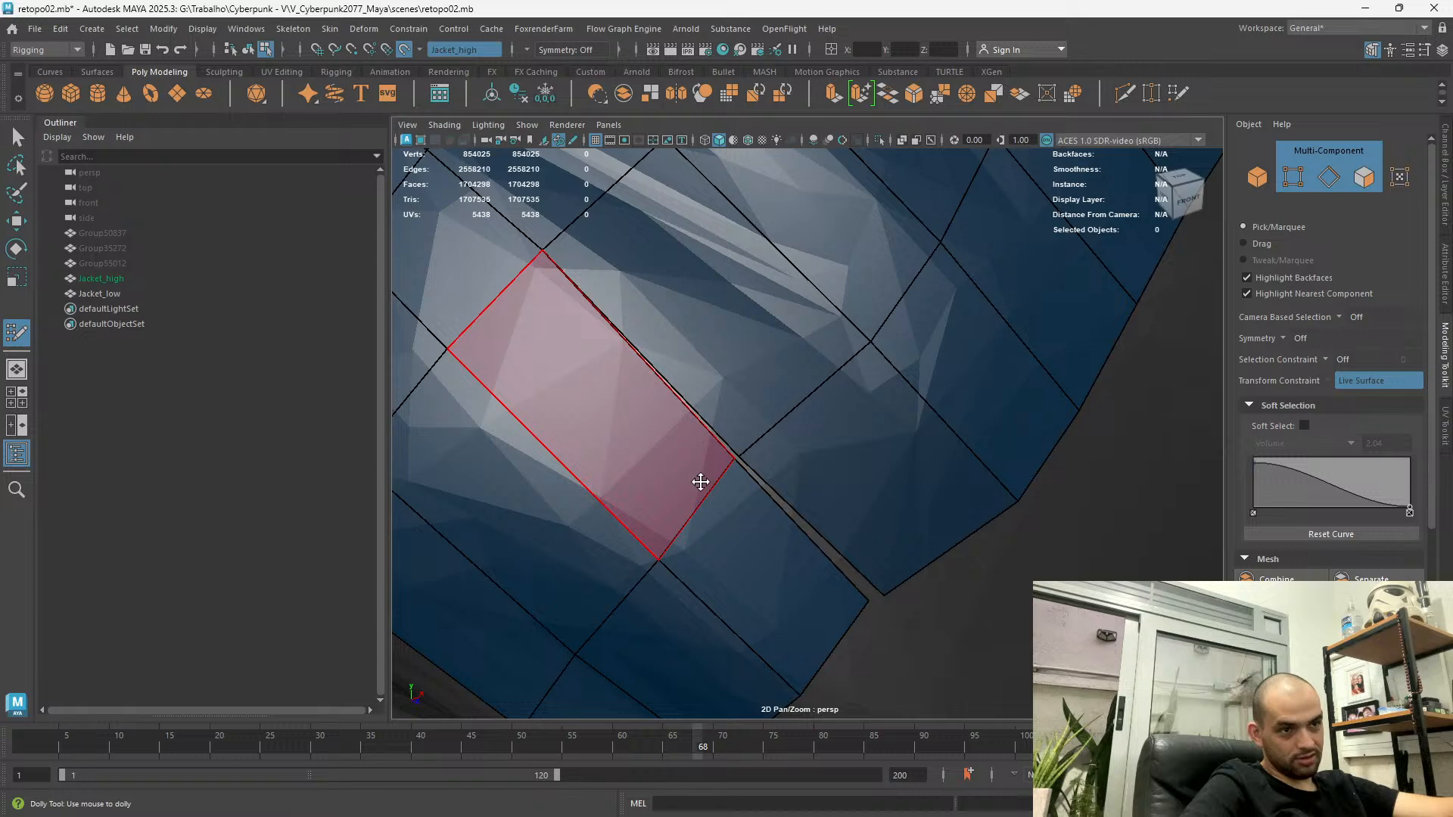
{"action": "left_click_drag", "start_coordinate": [730, 465], "coordinate": [689, 501]}
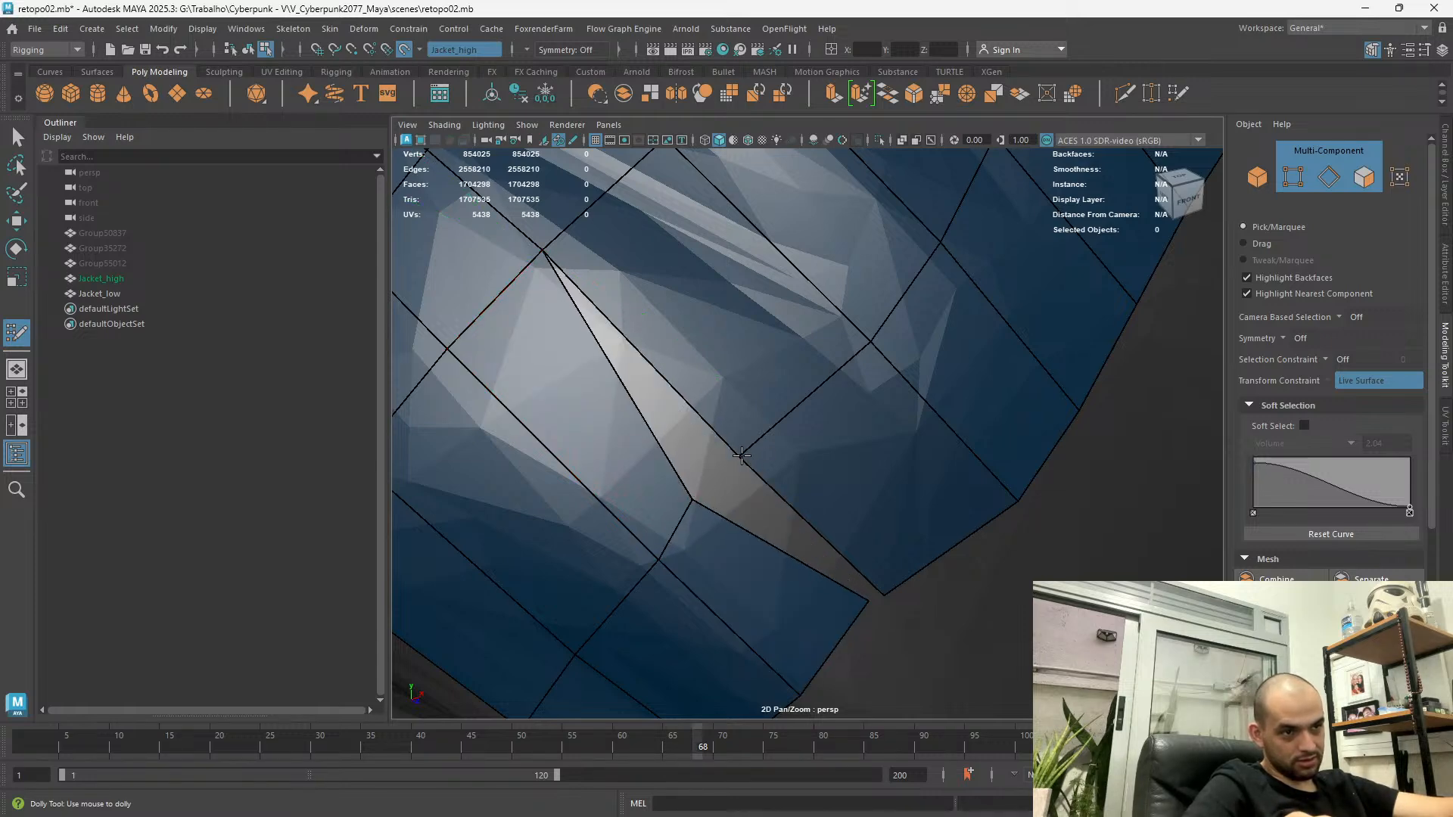
{"action": "right_click_drag", "start_coordinate": [770, 431], "coordinate": [707, 389], "text": "alt"}
{"action": "left_click_drag", "start_coordinate": [707, 389], "coordinate": [631, 378], "text": "alt"}
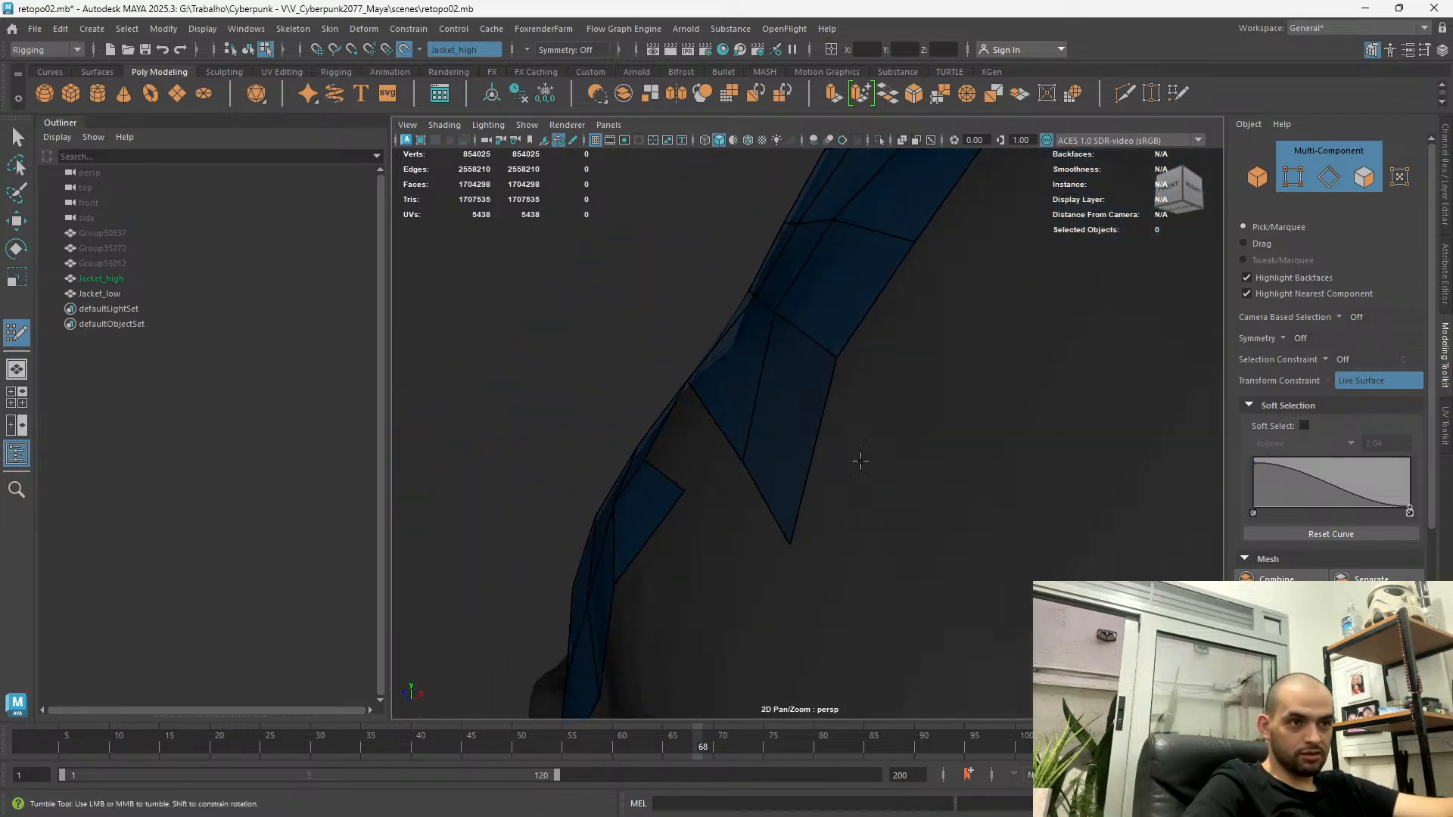
Inspect the adjoining panel's two border vertices at the open gap in wireframe display, then restore shading and Quad Draw
{"action": "right_click_drag", "start_coordinate": [1239, 373], "coordinate": [1280, 178], "text": "alt"}
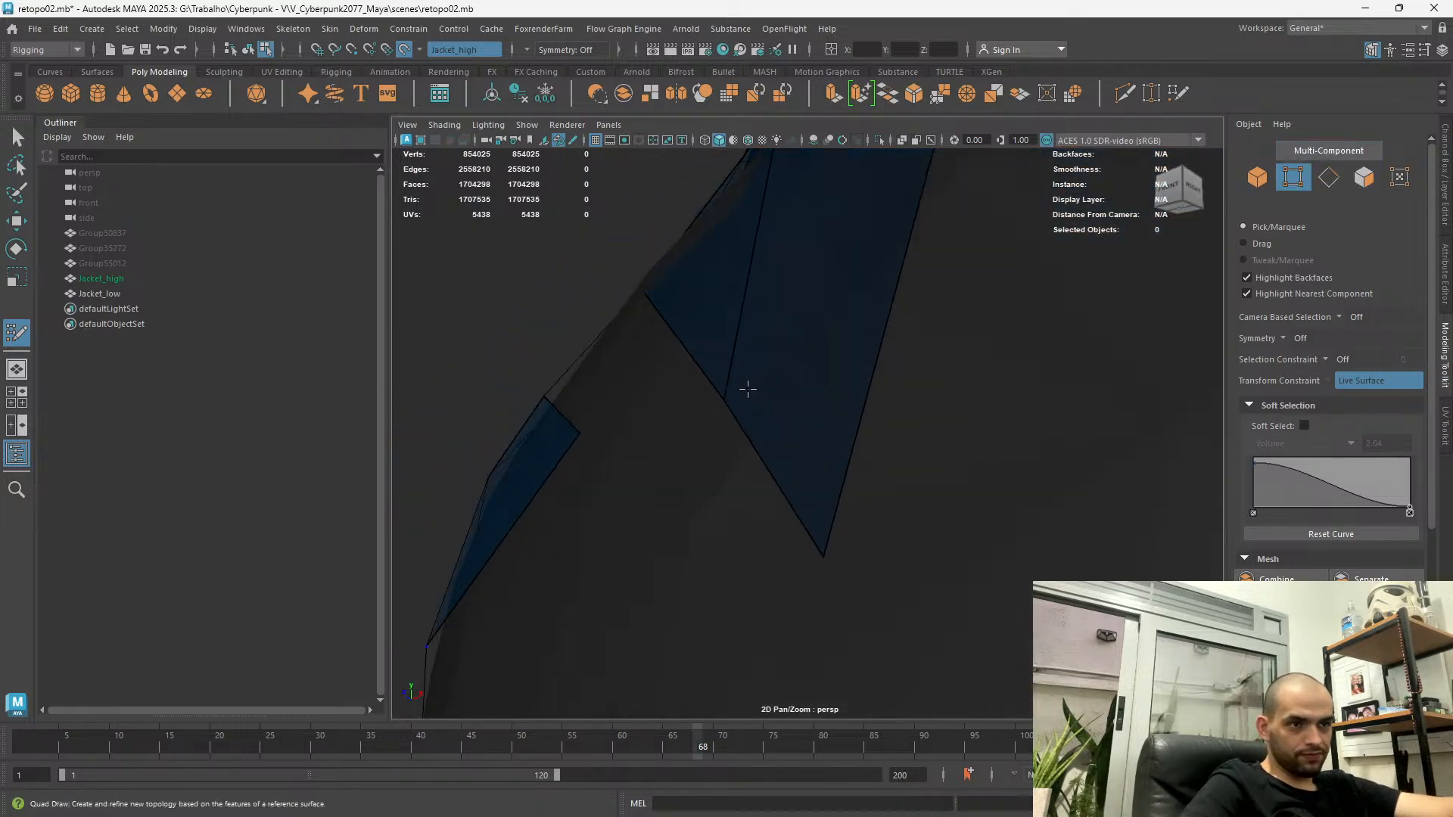
{"action": "scroll", "coordinate": [1368, 598], "scroll_direction": "down", "scroll_amount": 5}
{"action": "left_click", "coordinate": [1377, 490]}
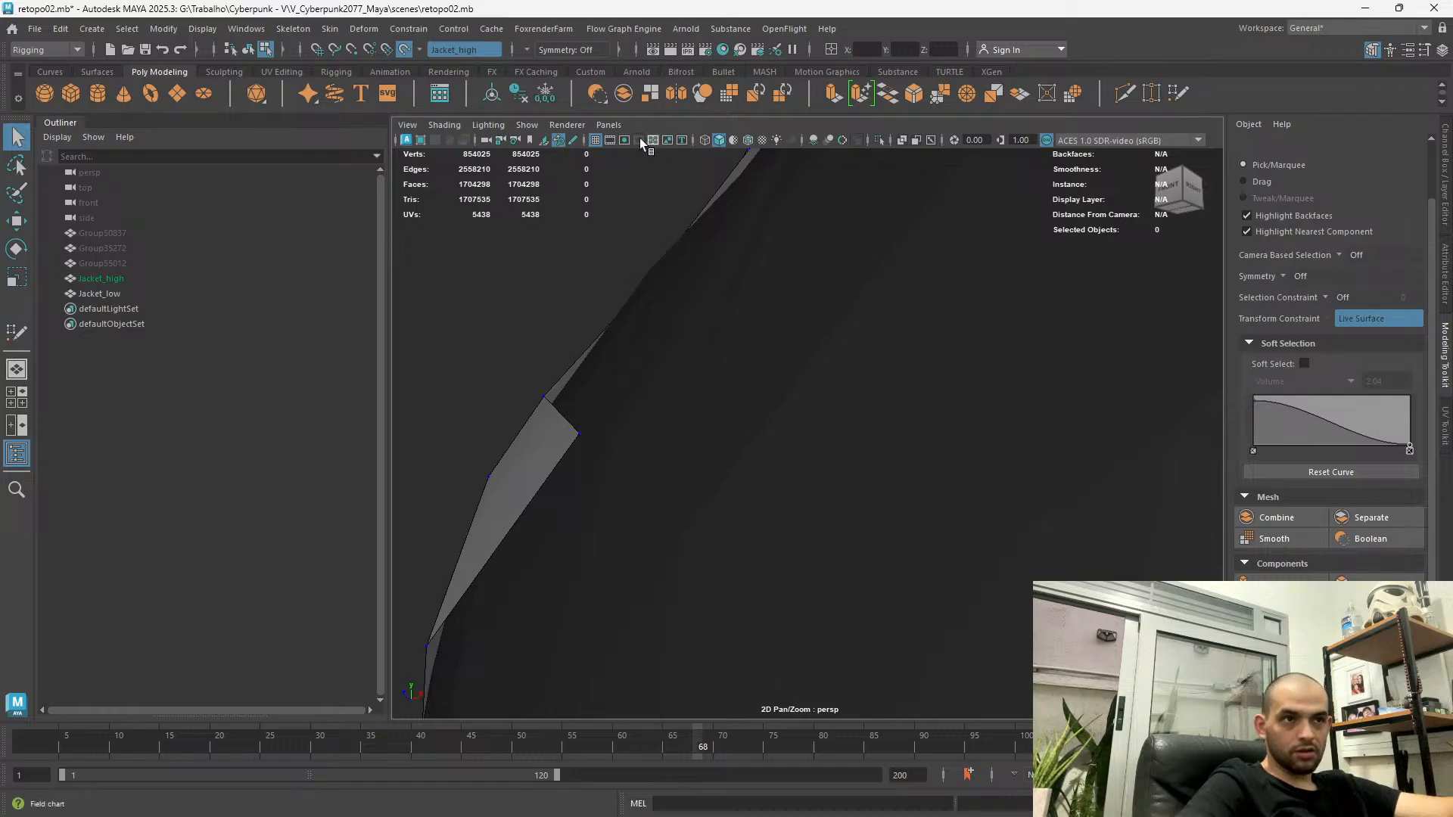
{"action": "left_click", "coordinate": [704, 140]}
{"action": "left_click_drag", "start_coordinate": [714, 472], "coordinate": [703, 437], "text": "alt"}
{"action": "left_click", "coordinate": [718, 404]}
{"action": "left_click_drag", "start_coordinate": [843, 565], "coordinate": [640, 367], "text": "alt"}
{"action": "left_click", "coordinate": [901, 573], "text": "shift"}
{"action": "key", "text": "w"}
{"action": "scroll", "coordinate": [1313, 473], "scroll_direction": "up", "scroll_amount": 2}
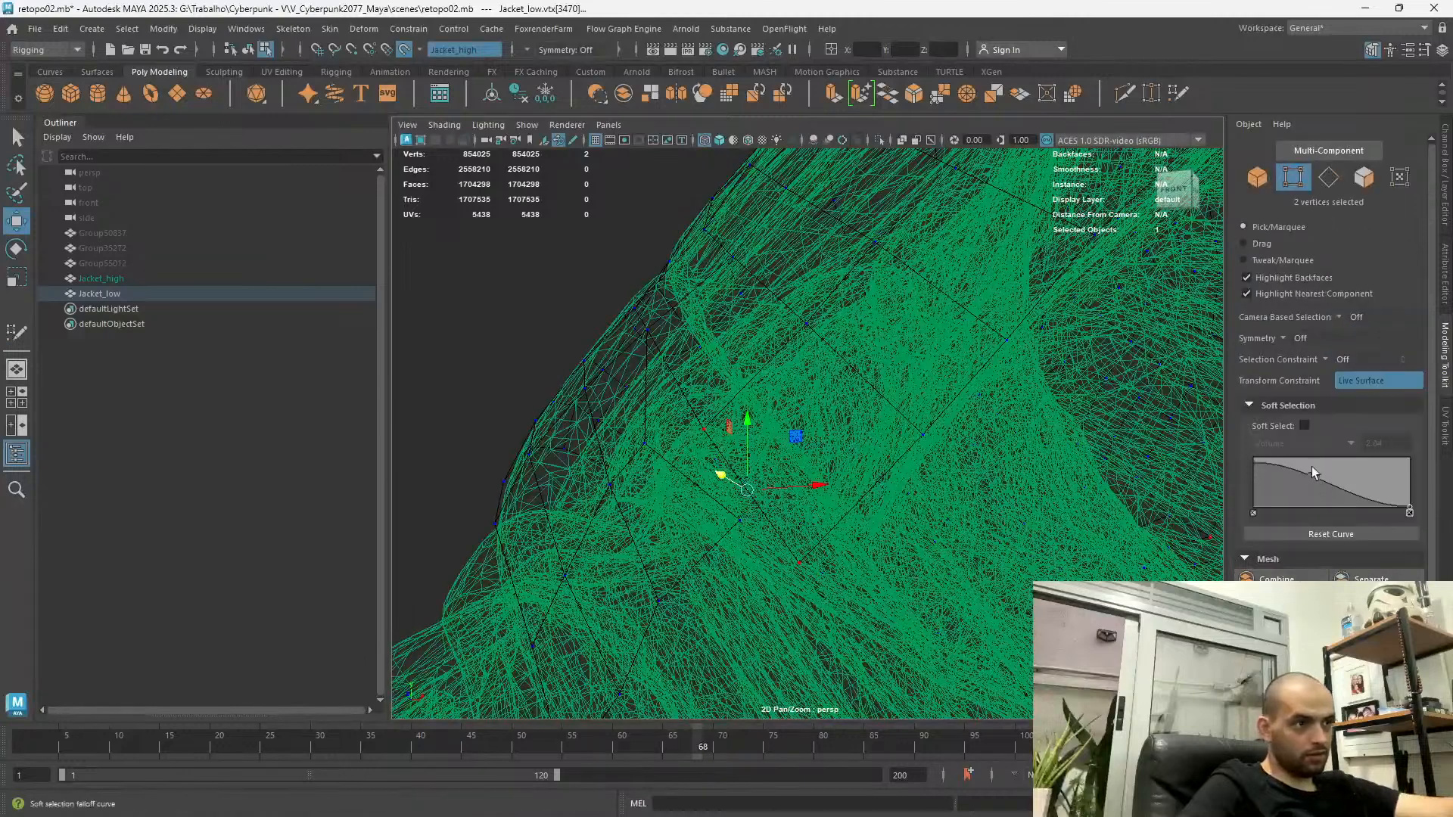
{"action": "left_click", "coordinate": [1329, 151]}
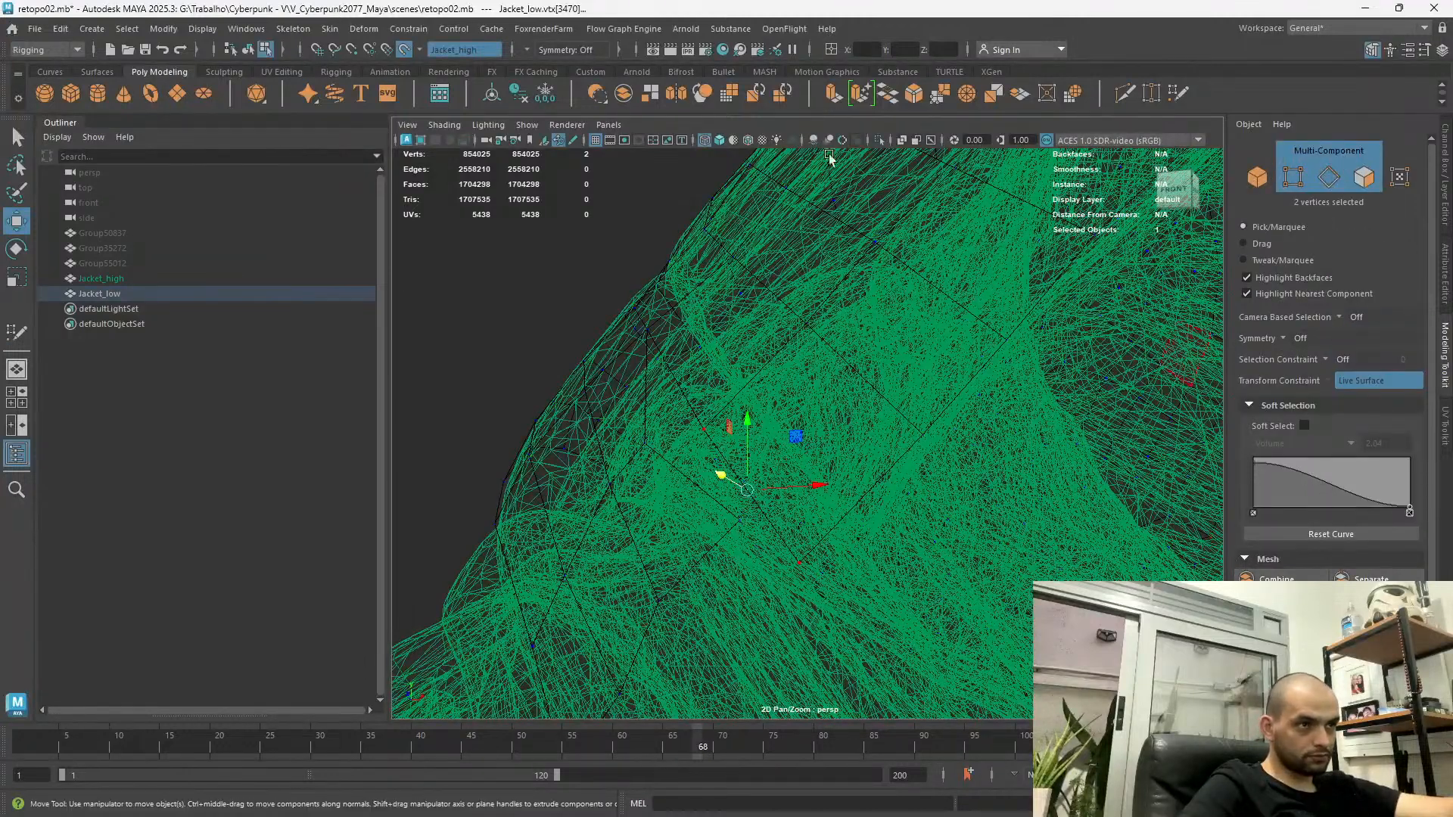
{"action": "left_click", "coordinate": [719, 140]}
{"action": "scroll", "coordinate": [1332, 340], "scroll_direction": "down", "scroll_amount": 2}
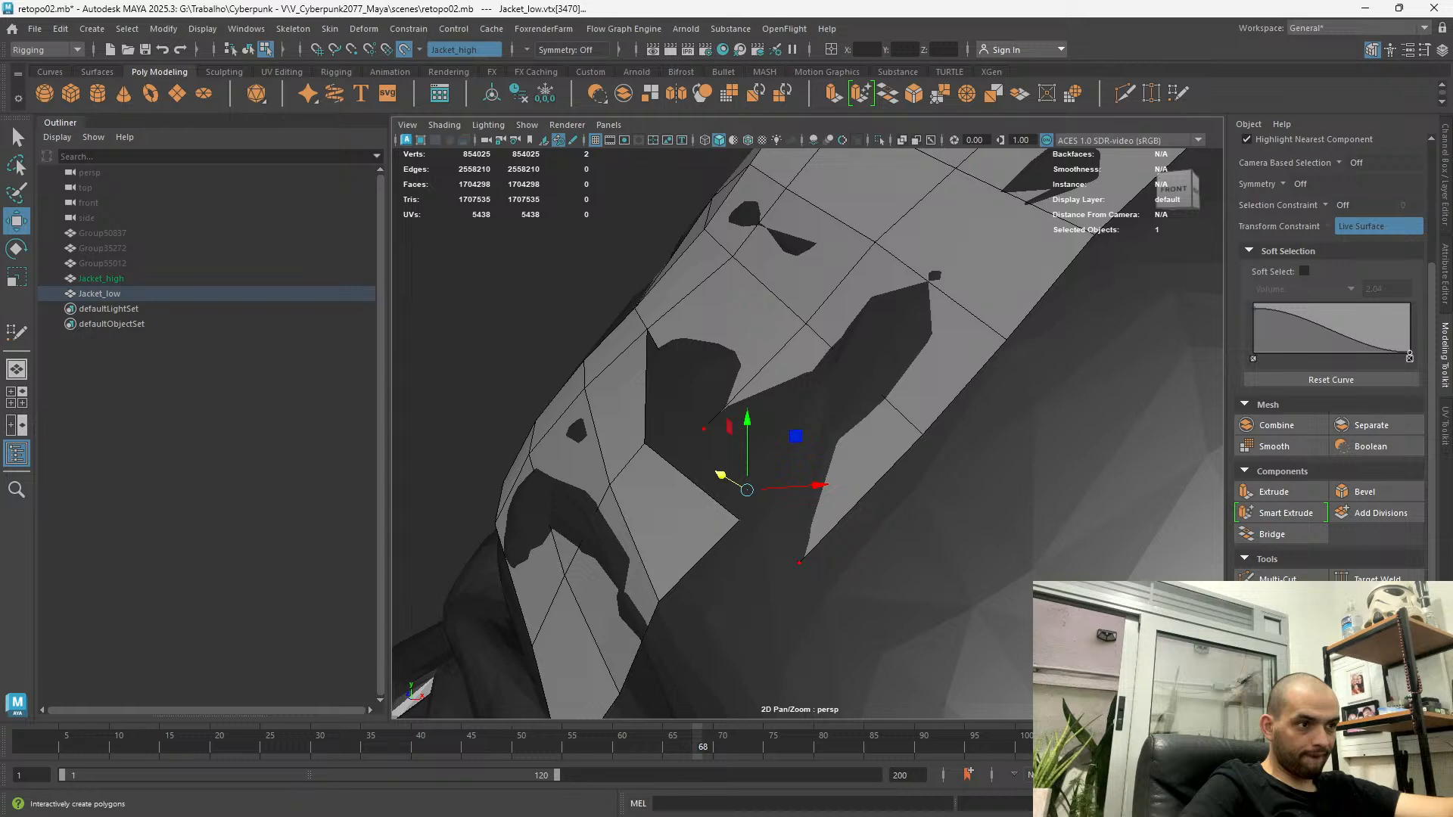
{"action": "left_click", "coordinate": [1374, 600]}
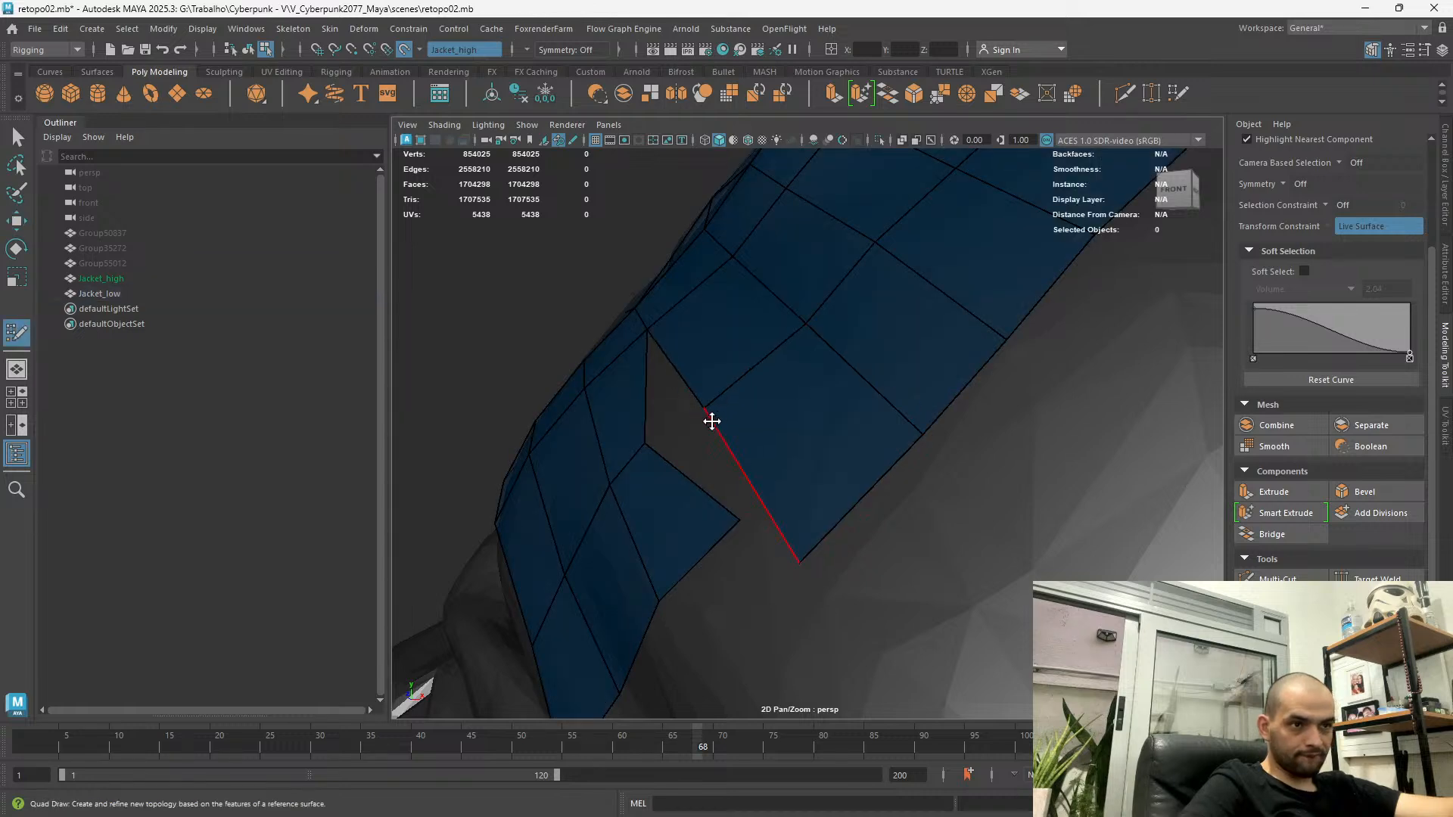
Weld the extruded strip's remaining two border vertices to the adjoining panel to close the gap
{"action": "left_click_drag", "start_coordinate": [714, 421], "coordinate": [666, 499], "text": "alt"}
{"action": "left_click_drag", "start_coordinate": [731, 433], "coordinate": [707, 433]}
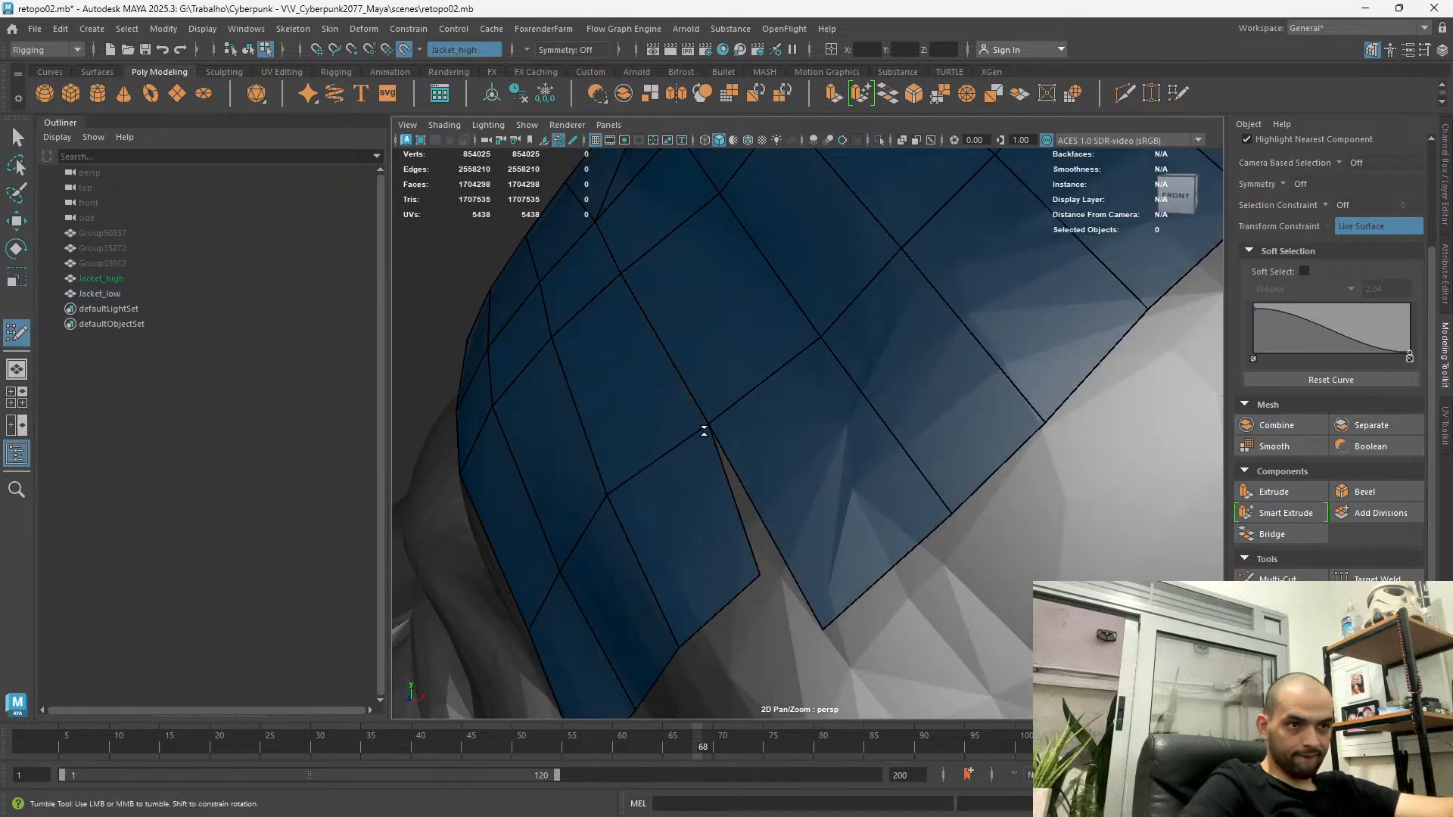
{"action": "left_click_drag", "start_coordinate": [757, 572], "coordinate": [821, 628]}
{"action": "scroll", "coordinate": [678, 454], "scroll_direction": "down", "scroll_amount": 3}
{"action": "mouse_move", "coordinate": [678, 454]}
{"action": "left_mouse_down", "text": "alt"}
{"action": "mouse_move", "coordinate": [808, 583]}
{"action": "mouse_move", "coordinate": [742, 486]}
{"action": "mouse_move", "coordinate": [771, 505]}
{"action": "mouse_move", "coordinate": [733, 603]}
{"action": "left_mouse_up", "text": "alt"}
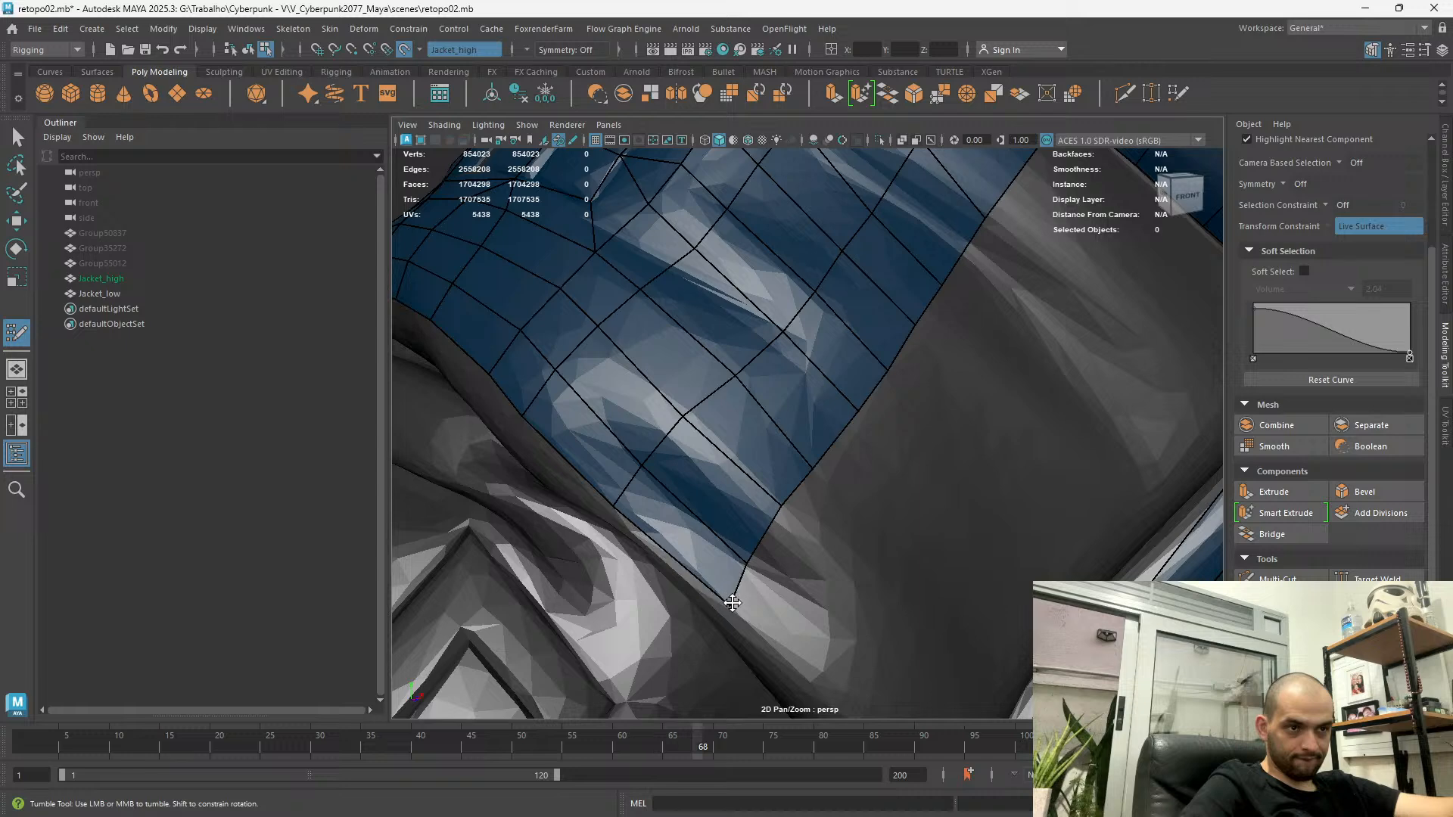
Relax the joined cuff-side patch's topology and enable soft selection
{"action": "scroll", "coordinate": [721, 602], "scroll_direction": "down", "scroll_amount": 5}
{"action": "scroll", "coordinate": [656, 448], "scroll_direction": "up", "scroll_amount": 3}
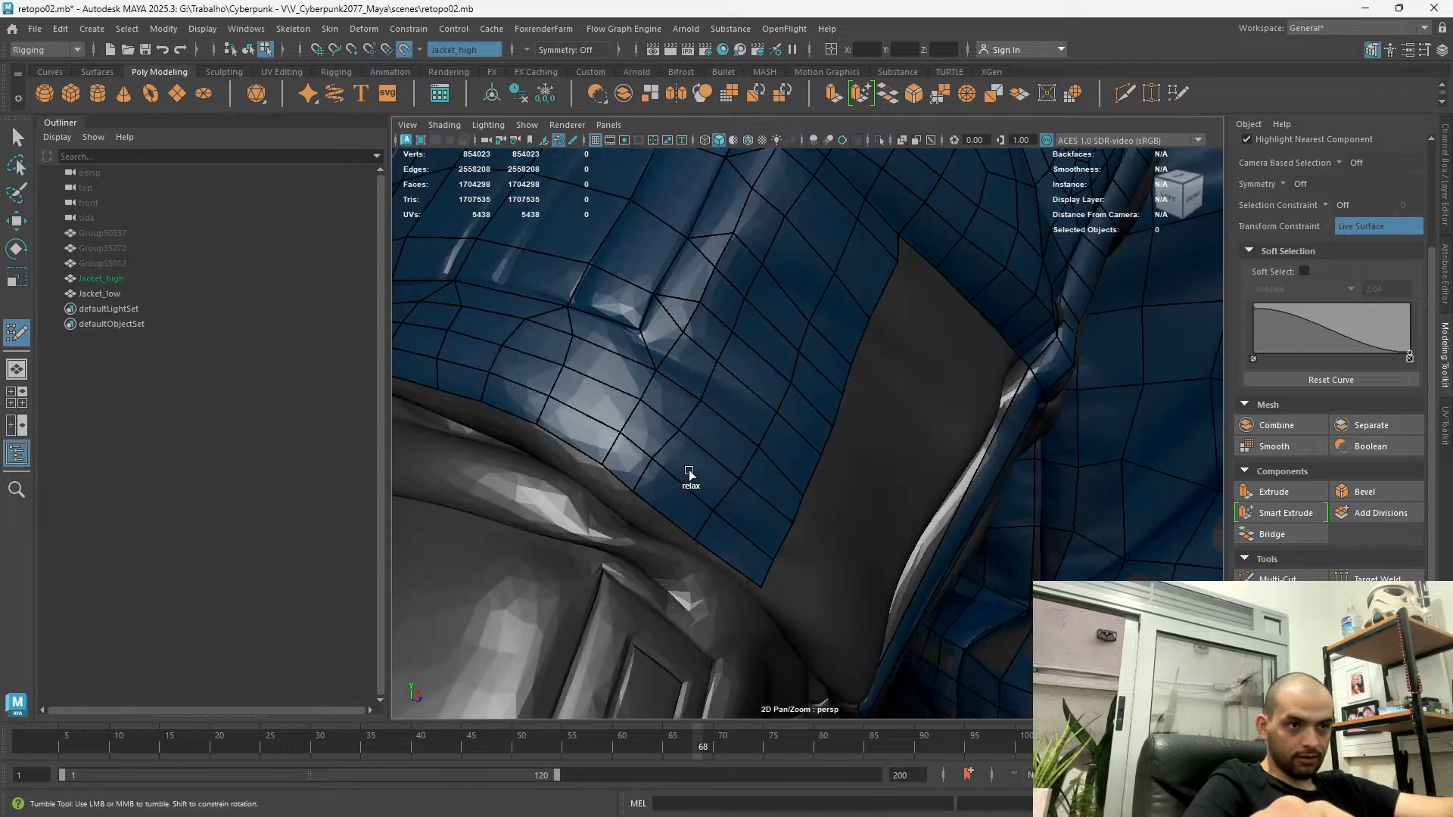
{"action": "left_click_drag", "start_coordinate": [642, 467], "coordinate": [670, 506], "text": "shift"}
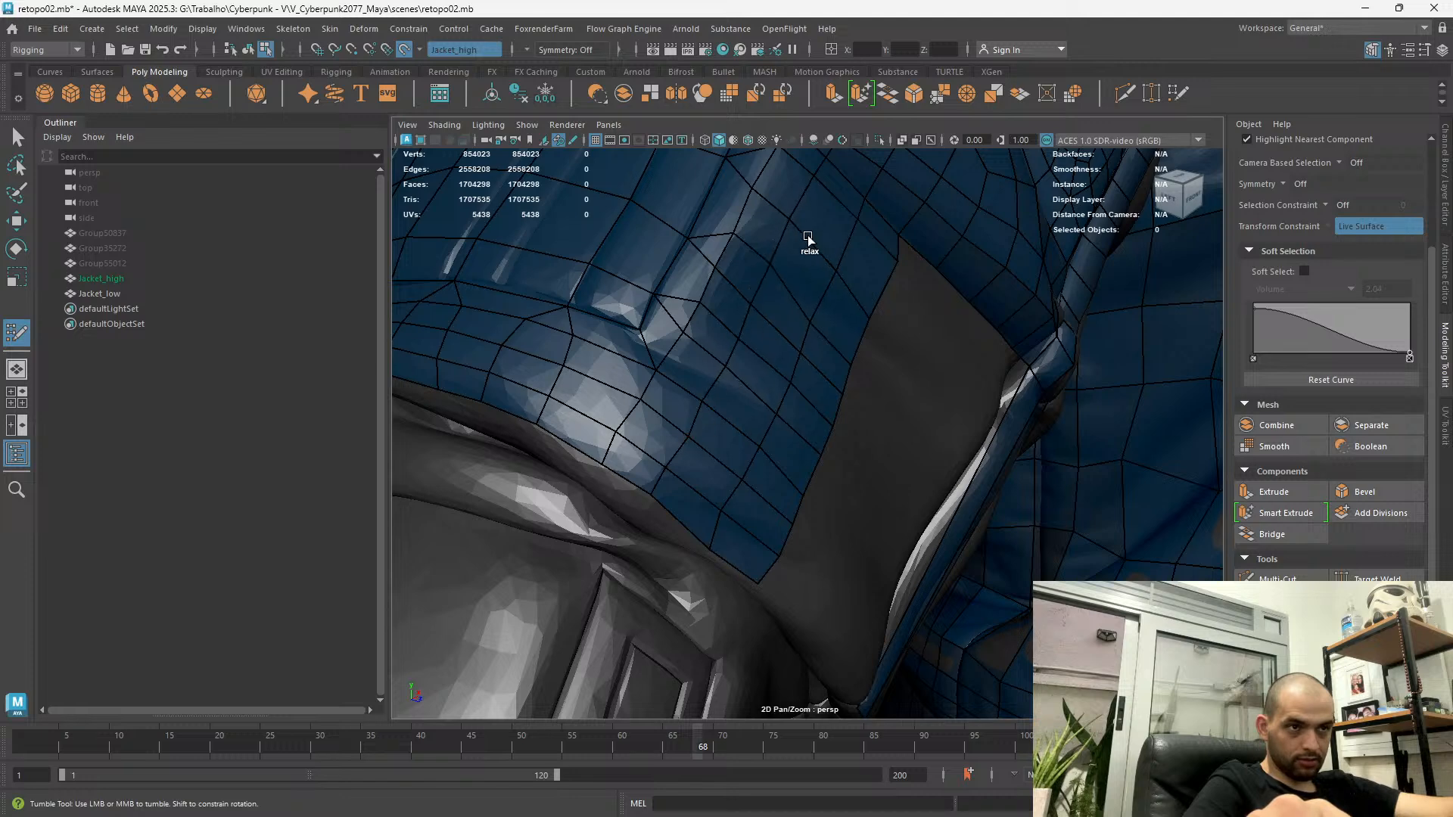
{"action": "left_click_drag", "start_coordinate": [853, 313], "coordinate": [866, 313], "text": "alt"}
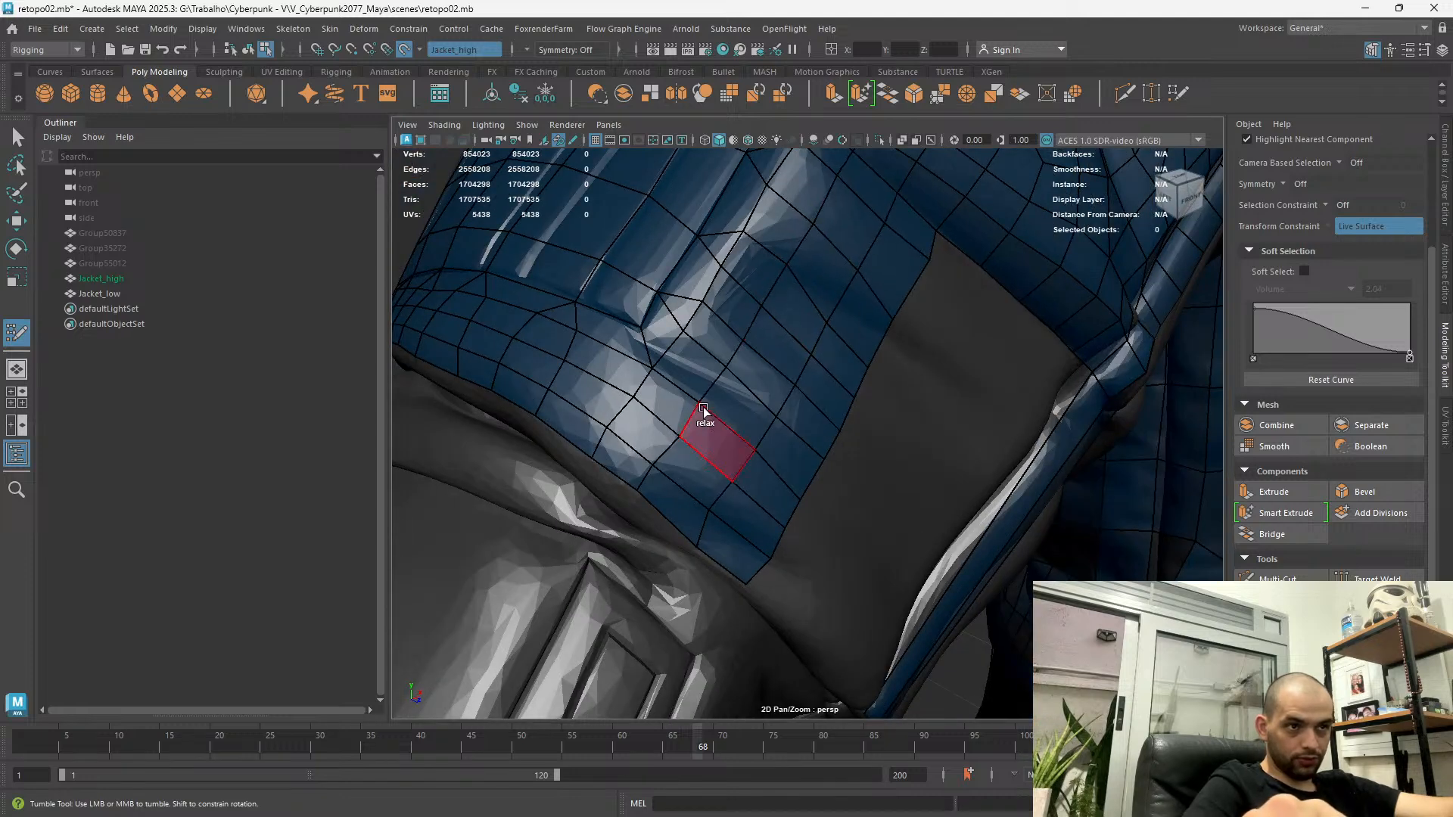
{"action": "left_click_drag", "start_coordinate": [708, 467], "coordinate": [656, 515], "text": "alt"}
{"action": "key", "text": "b"}
{"action": "left_click_drag", "start_coordinate": [791, 451], "coordinate": [719, 506], "text": "shift"}
{"action": "mouse_move", "coordinate": [907, 306]}
{"action": "left_mouse_down", "text": "shift"}
{"action": "mouse_move", "coordinate": [775, 462]}
{"action": "mouse_move", "coordinate": [776, 439]}
{"action": "mouse_move", "coordinate": [732, 519]}
{"action": "mouse_move", "coordinate": [756, 506]}
{"action": "left_mouse_up", "text": "shift"}
{"action": "key", "text": "b"}
{"action": "key", "text": "b"}
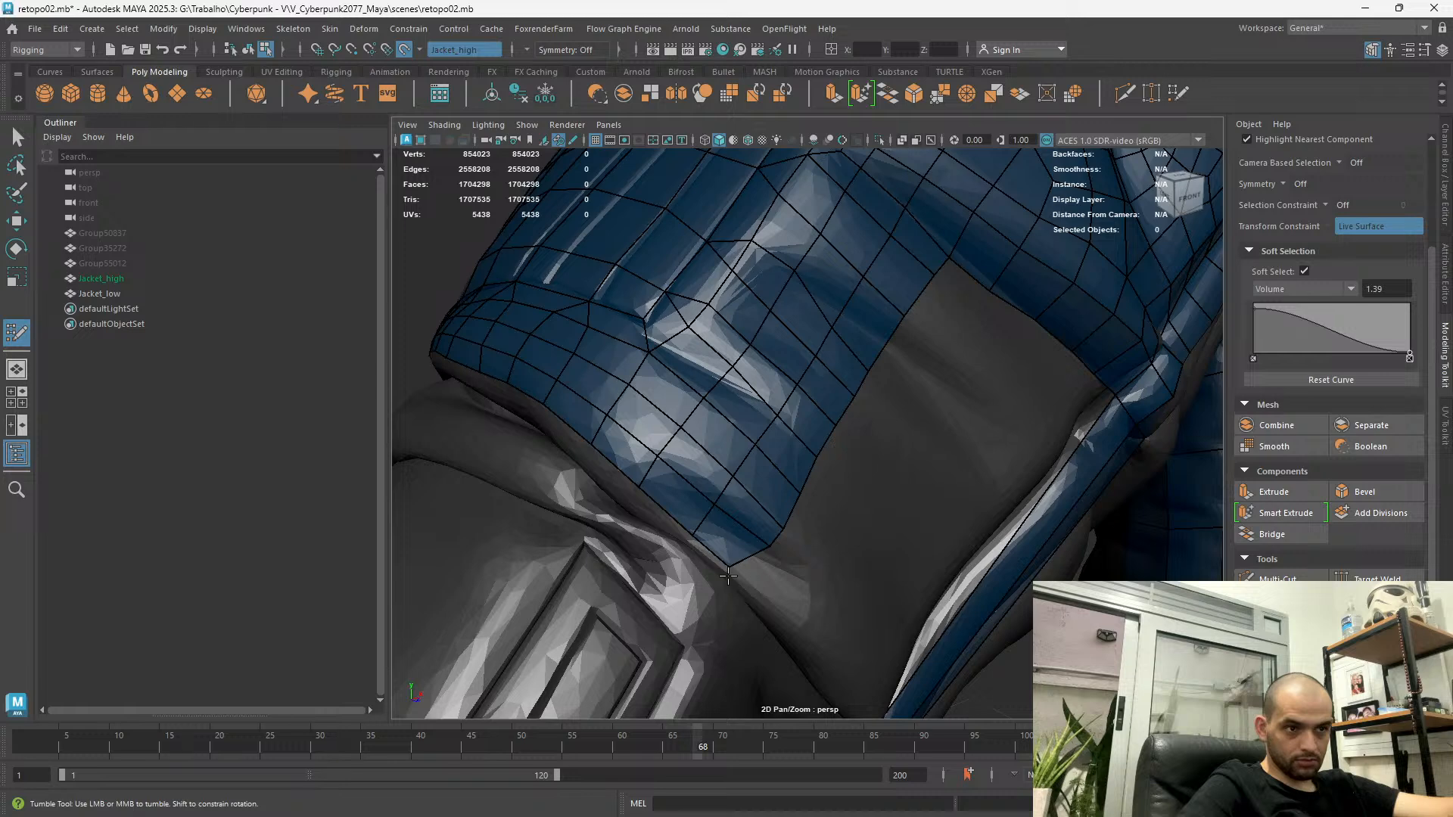
Reposition the patch's lower corner vertices along the cuff border with soft selection, reducing its falloff radius to 0.70
{"action": "left_click_drag", "start_coordinate": [733, 568], "coordinate": [746, 587]}
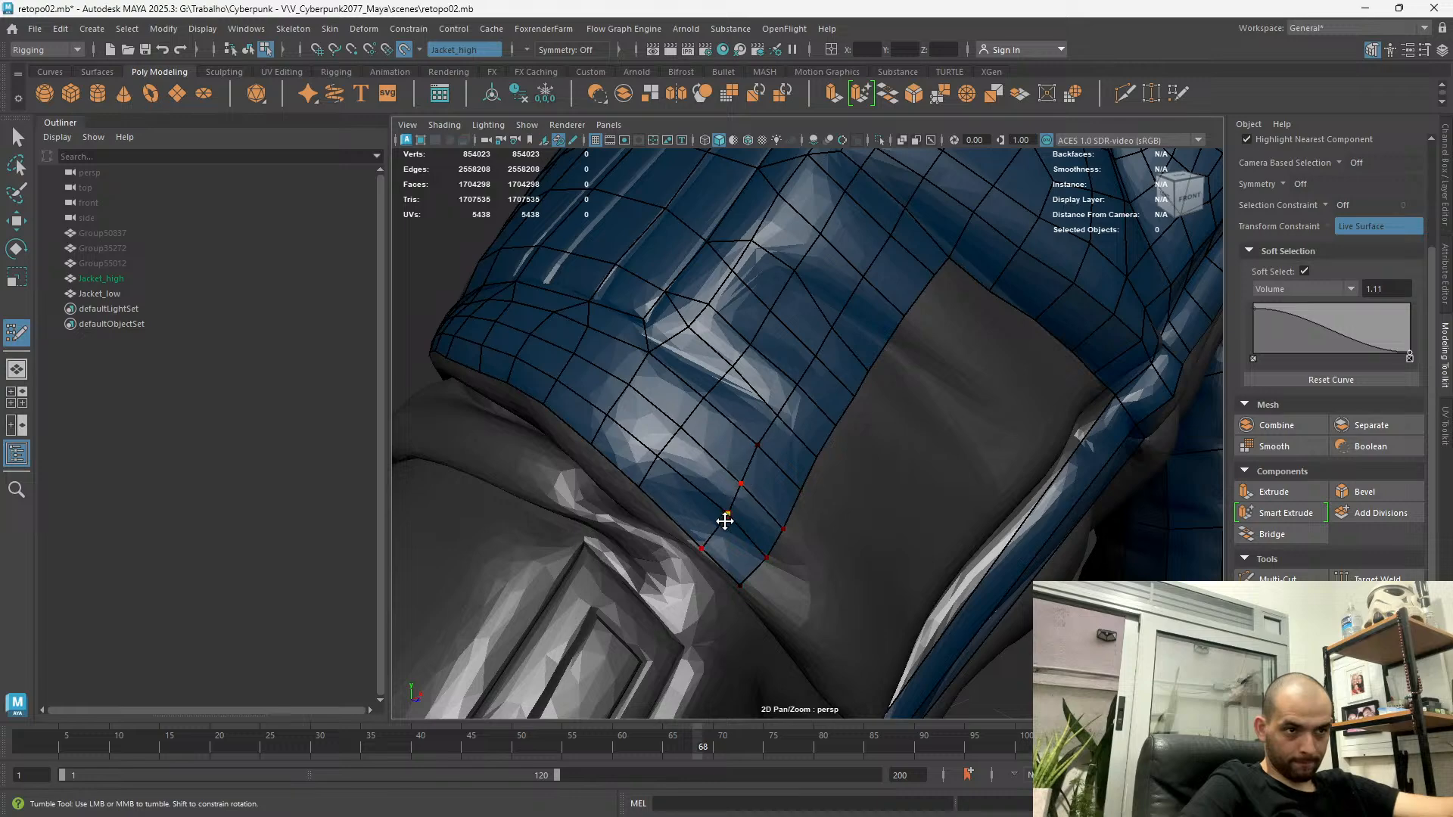
{"action": "mouse_move", "coordinate": [715, 511]}
{"action": "left_mouse_down", "text": "alt"}
{"action": "mouse_move", "coordinate": [755, 447]}
{"action": "mouse_move", "coordinate": [701, 434]}
{"action": "mouse_move", "coordinate": [676, 523]}
{"action": "mouse_move", "coordinate": [804, 467]}
{"action": "mouse_move", "coordinate": [720, 409]}
{"action": "mouse_move", "coordinate": [737, 519]}
{"action": "mouse_move", "coordinate": [690, 492]}
{"action": "left_mouse_up", "text": "alt"}
{"action": "scroll", "coordinate": [739, 516], "scroll_direction": "up", "scroll_amount": 5}
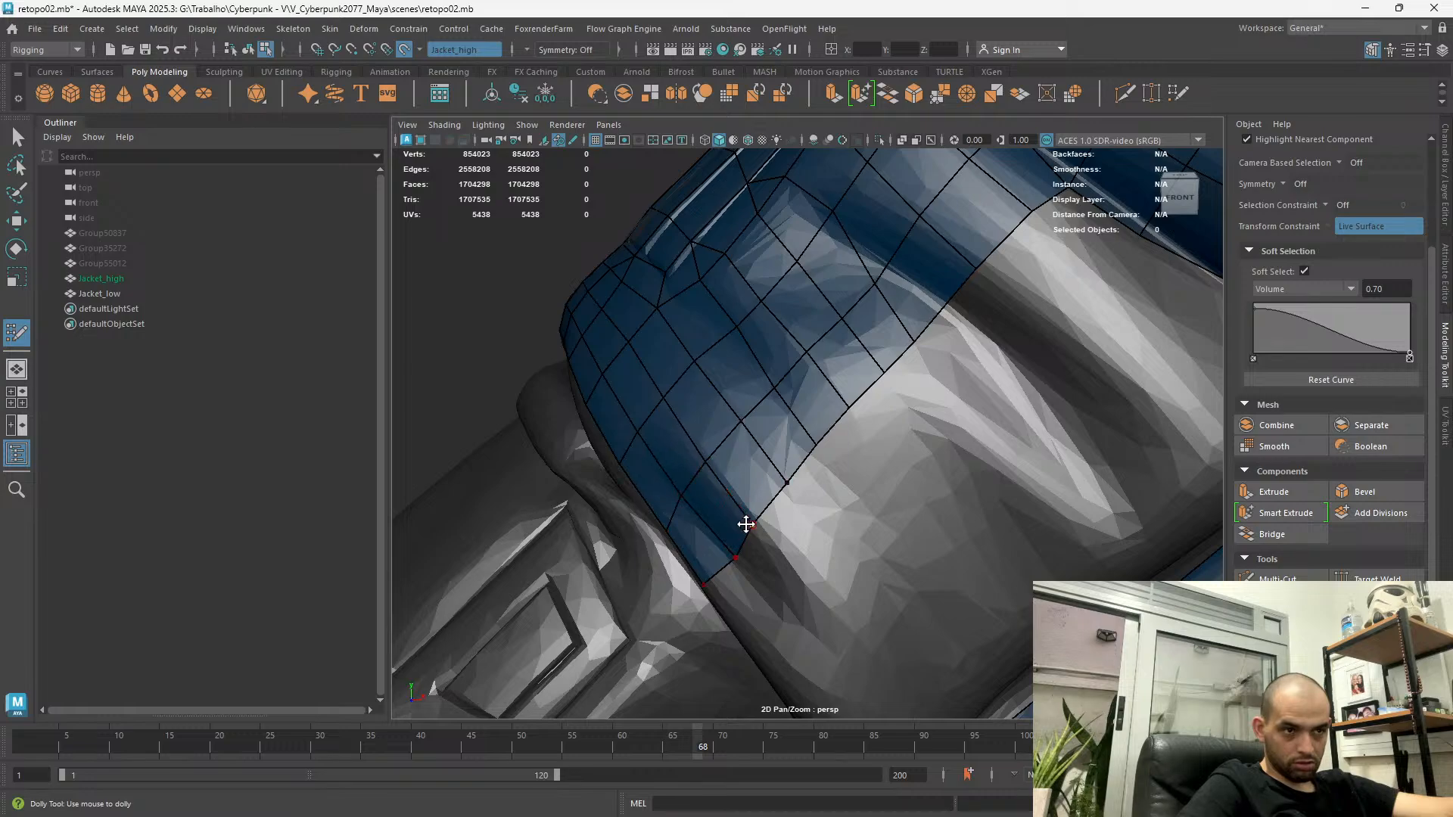
Examine the uncovered sleeve area between the patch's open border, the upper panel and the diagonal seam strip
{"action": "scroll", "coordinate": [755, 523], "scroll_direction": "down", "scroll_amount": 5}
{"action": "mouse_move", "coordinate": [688, 256]}
{"action": "left_mouse_down", "text": "alt"}
{"action": "mouse_move", "coordinate": [811, 305]}
{"action": "mouse_move", "coordinate": [737, 277]}
{"action": "left_mouse_up", "text": "alt"}
{"action": "scroll", "coordinate": [727, 489], "scroll_direction": "up", "scroll_amount": 1}
{"action": "scroll", "coordinate": [787, 529], "scroll_direction": "up", "scroll_amount": 3}
{"action": "left_click_drag", "start_coordinate": [892, 552], "coordinate": [827, 467], "text": "alt"}
{"action": "scroll", "coordinate": [942, 448], "scroll_direction": "up", "scroll_amount": 5}
{"action": "middle_click_drag", "start_coordinate": [955, 331], "coordinate": [792, 421], "text": "alt"}
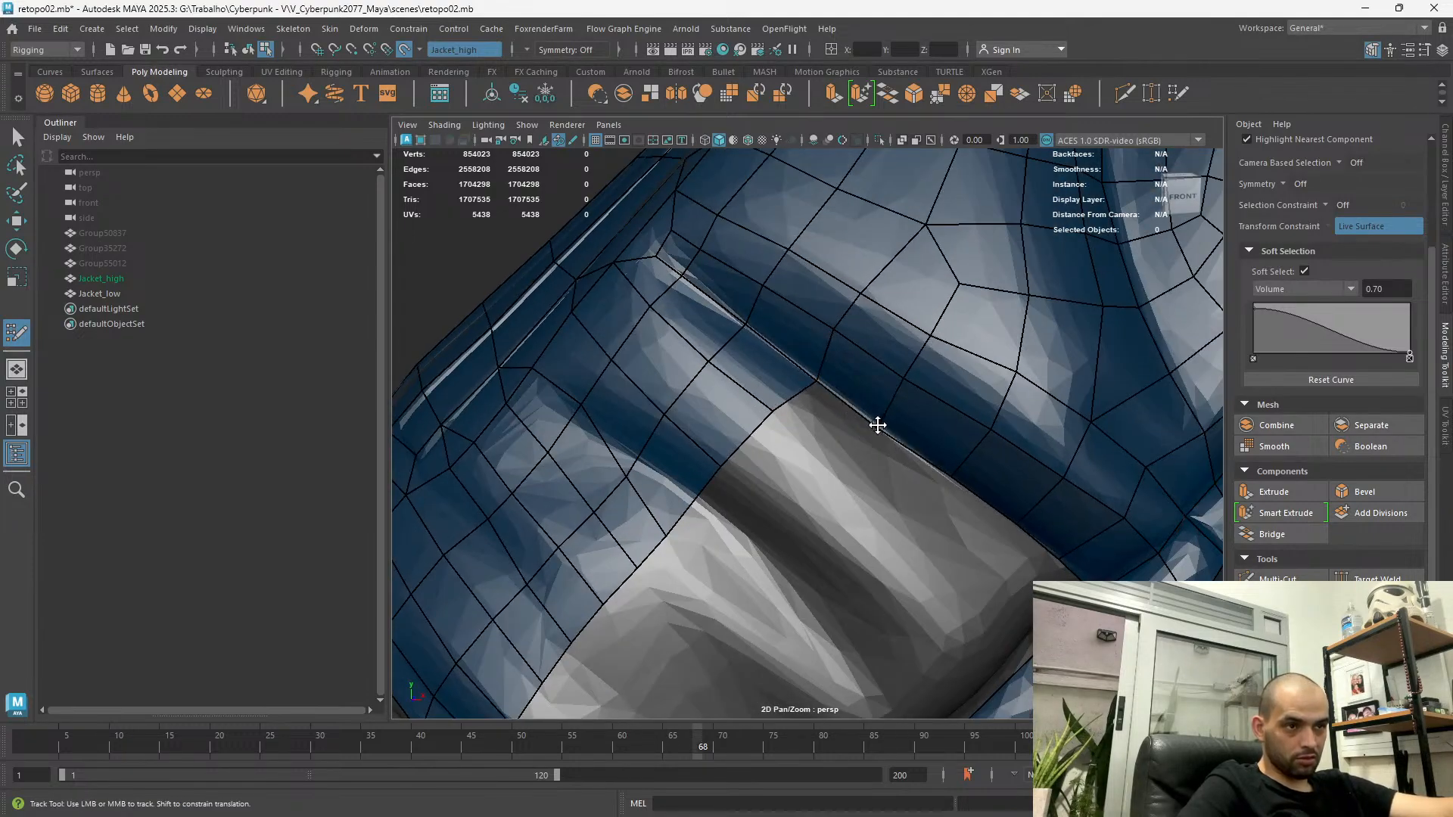
{"action": "scroll", "coordinate": [877, 425], "scroll_direction": "down", "scroll_amount": 3}
{"action": "left_click_drag", "start_coordinate": [862, 383], "coordinate": [817, 397], "text": "alt"}
{"action": "scroll", "coordinate": [964, 479], "scroll_direction": "down", "scroll_amount": 4}
{"action": "left_click_drag", "start_coordinate": [963, 480], "coordinate": [819, 563], "text": "alt"}
{"action": "scroll", "coordinate": [814, 394], "scroll_direction": "down", "scroll_amount": 3}
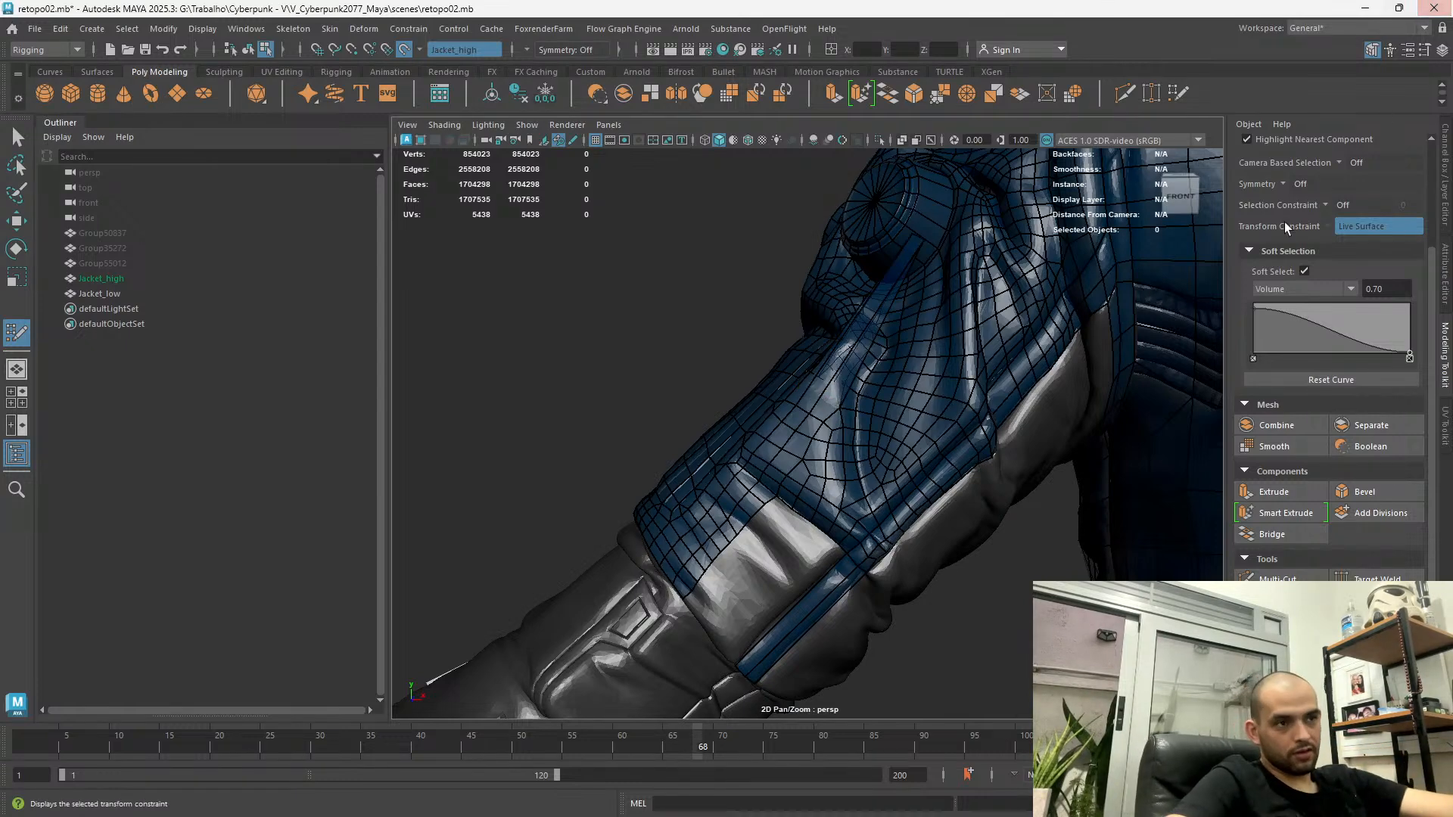
{"action": "scroll", "coordinate": [830, 449], "scroll_direction": "up", "scroll_amount": 5}
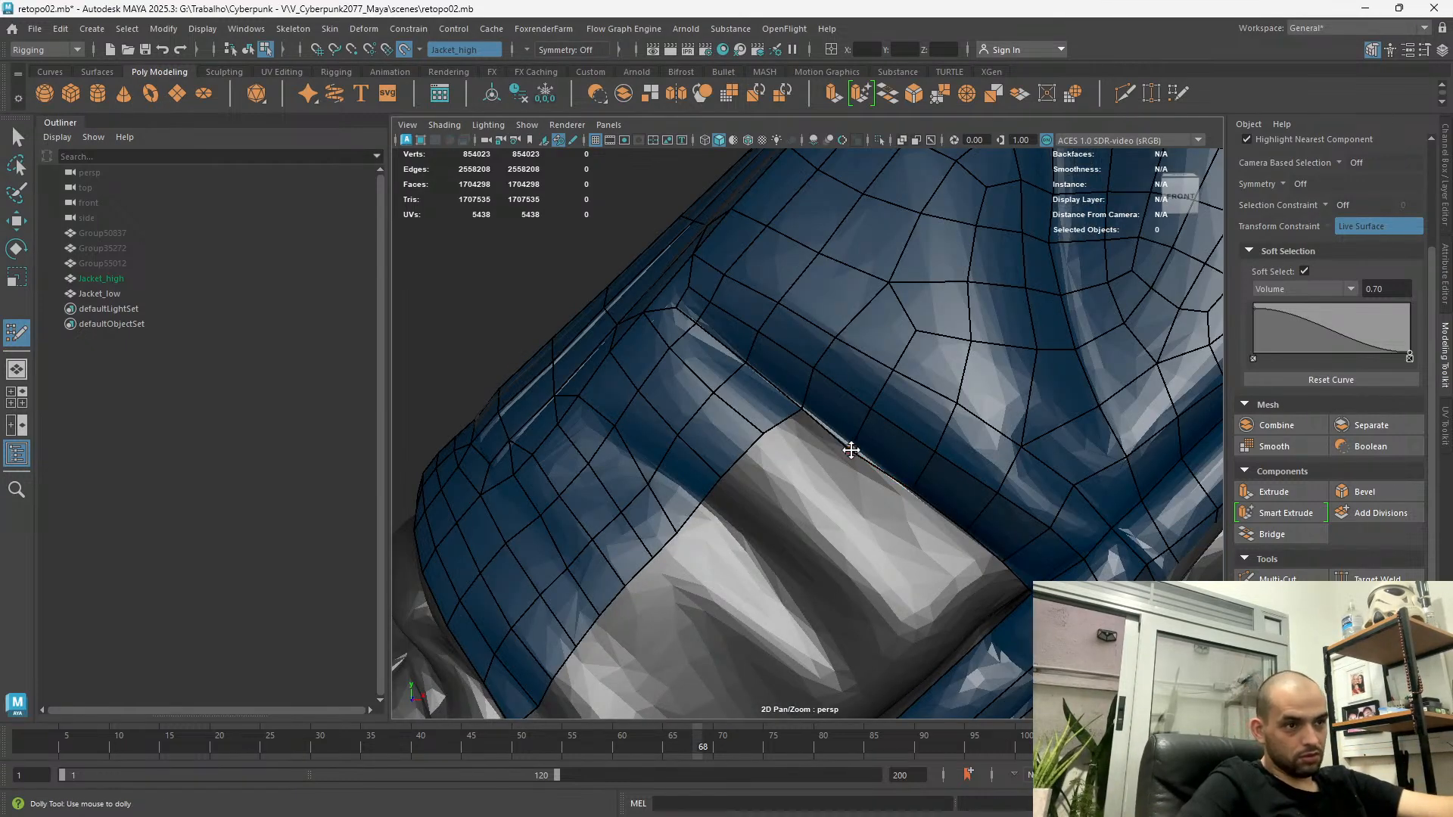
{"action": "scroll", "coordinate": [863, 445], "scroll_direction": "down", "scroll_amount": 2}
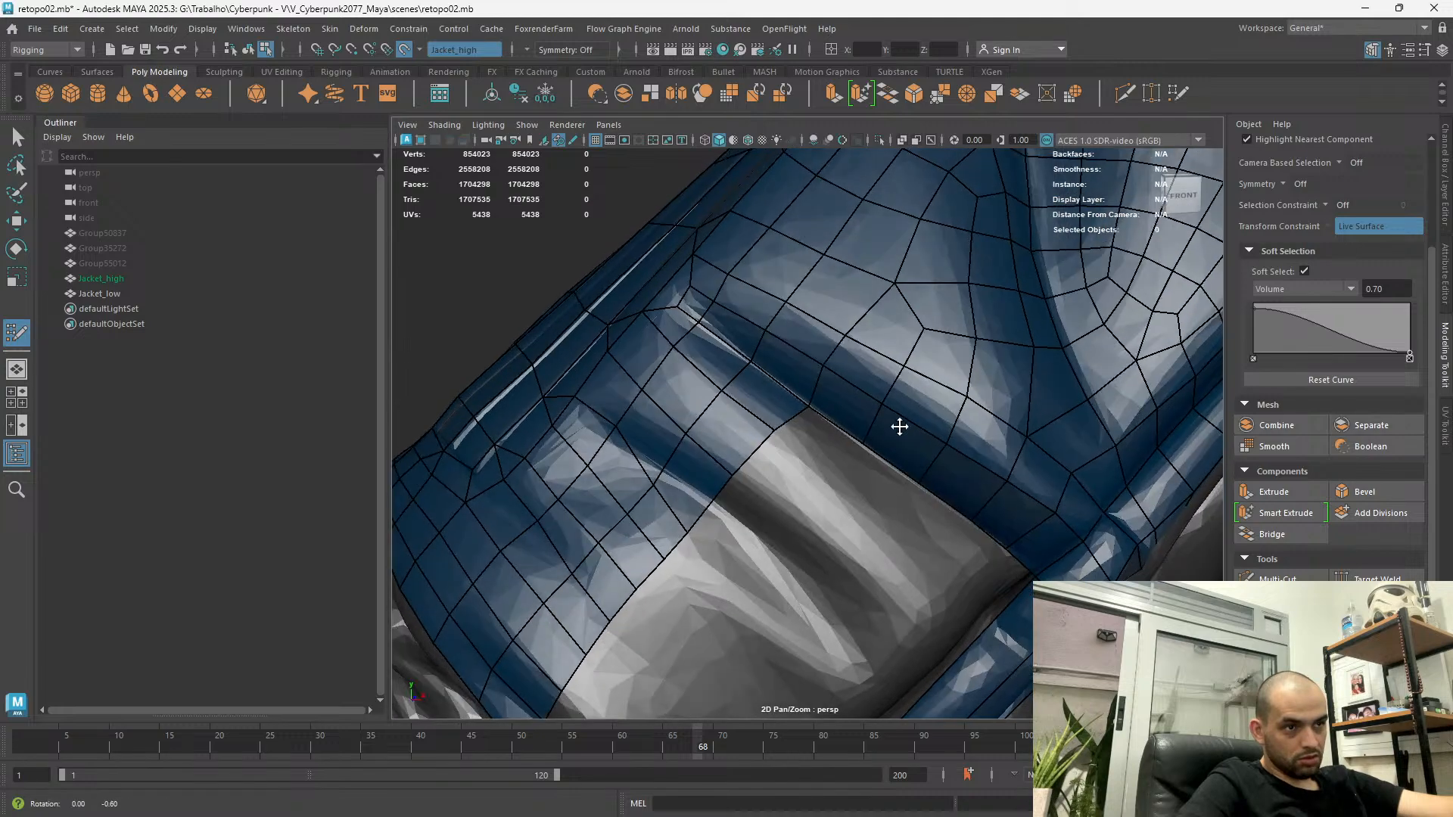
{"action": "scroll", "coordinate": [898, 444], "scroll_direction": "down", "scroll_amount": 2}
{"action": "left_click_drag", "start_coordinate": [499, 295], "coordinate": [716, 535], "text": "alt"}
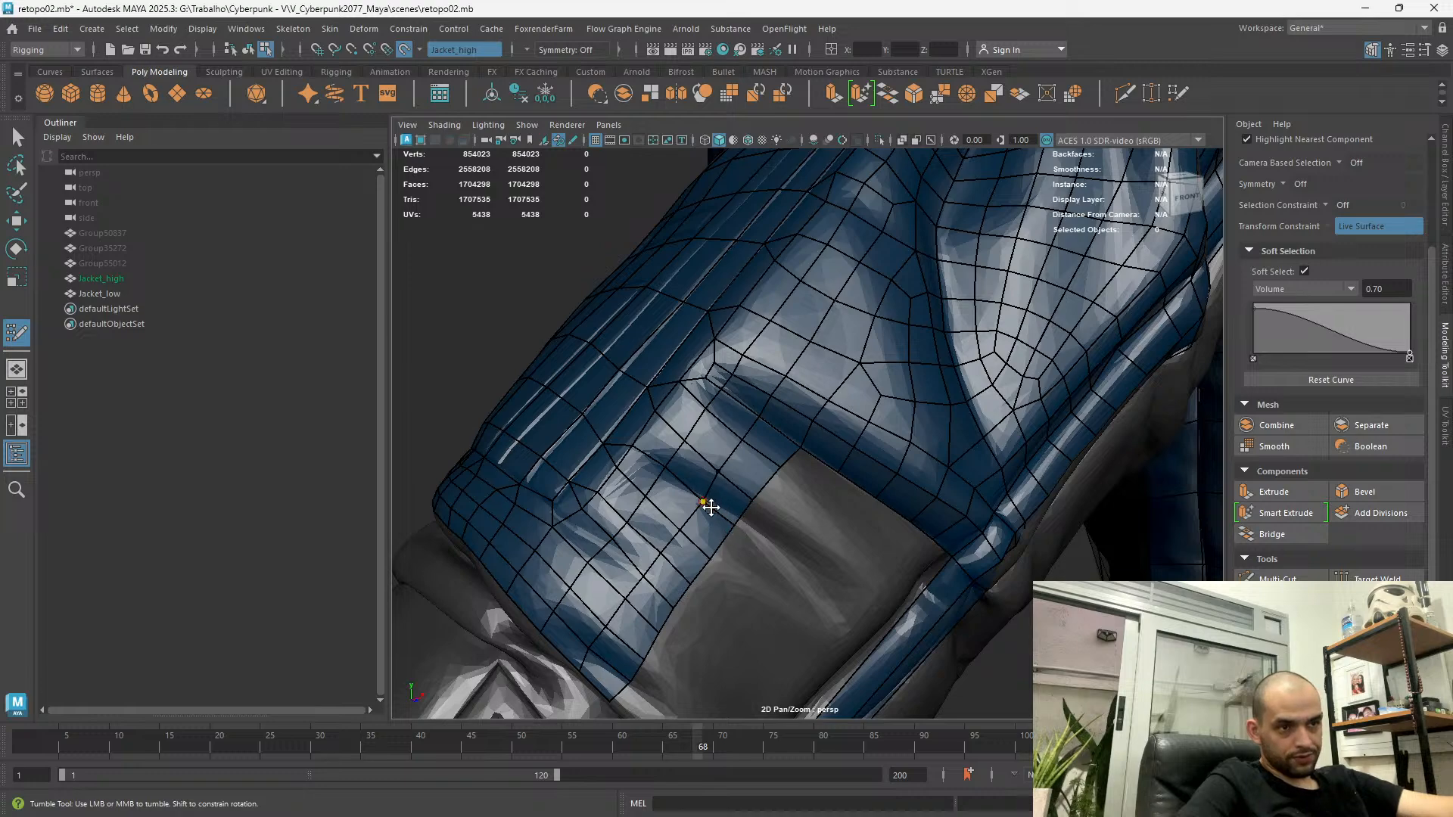
{"action": "left_click_drag", "start_coordinate": [767, 528], "coordinate": [675, 488], "text": "alt"}
{"action": "left_click_drag", "start_coordinate": [743, 549], "coordinate": [701, 504], "text": "alt"}
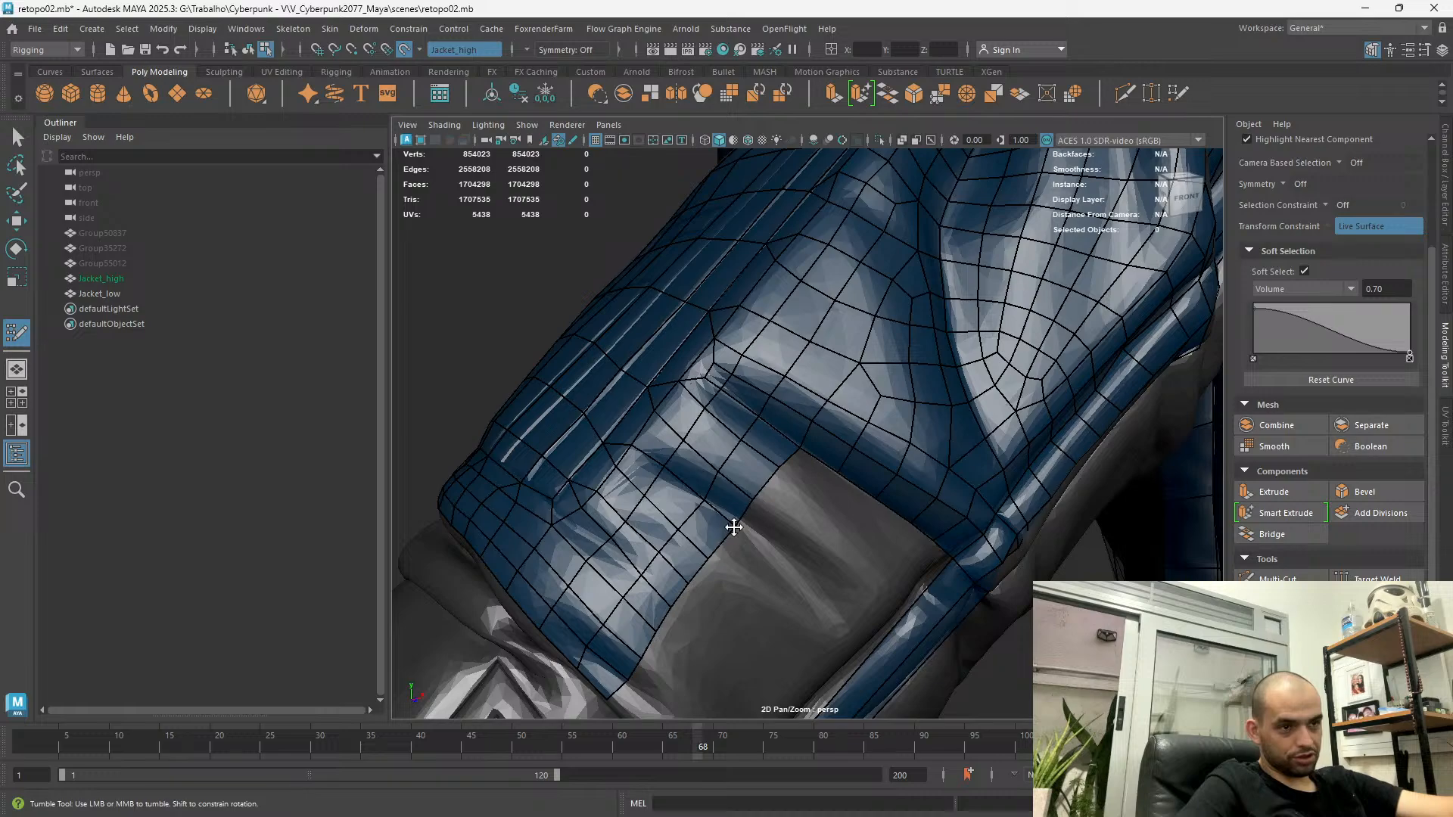
{"action": "left_click_drag", "start_coordinate": [716, 558], "coordinate": [764, 488], "text": "alt"}
{"action": "middle_click_drag", "start_coordinate": [788, 590], "coordinate": [911, 618], "text": "alt"}
{"action": "left_click_drag", "start_coordinate": [910, 618], "coordinate": [684, 671], "text": "alt"}
Review the whole sleeve's mesh coverage from above and return to the patch's open border
{"action": "scroll", "coordinate": [838, 451], "scroll_direction": "down", "scroll_amount": 5}
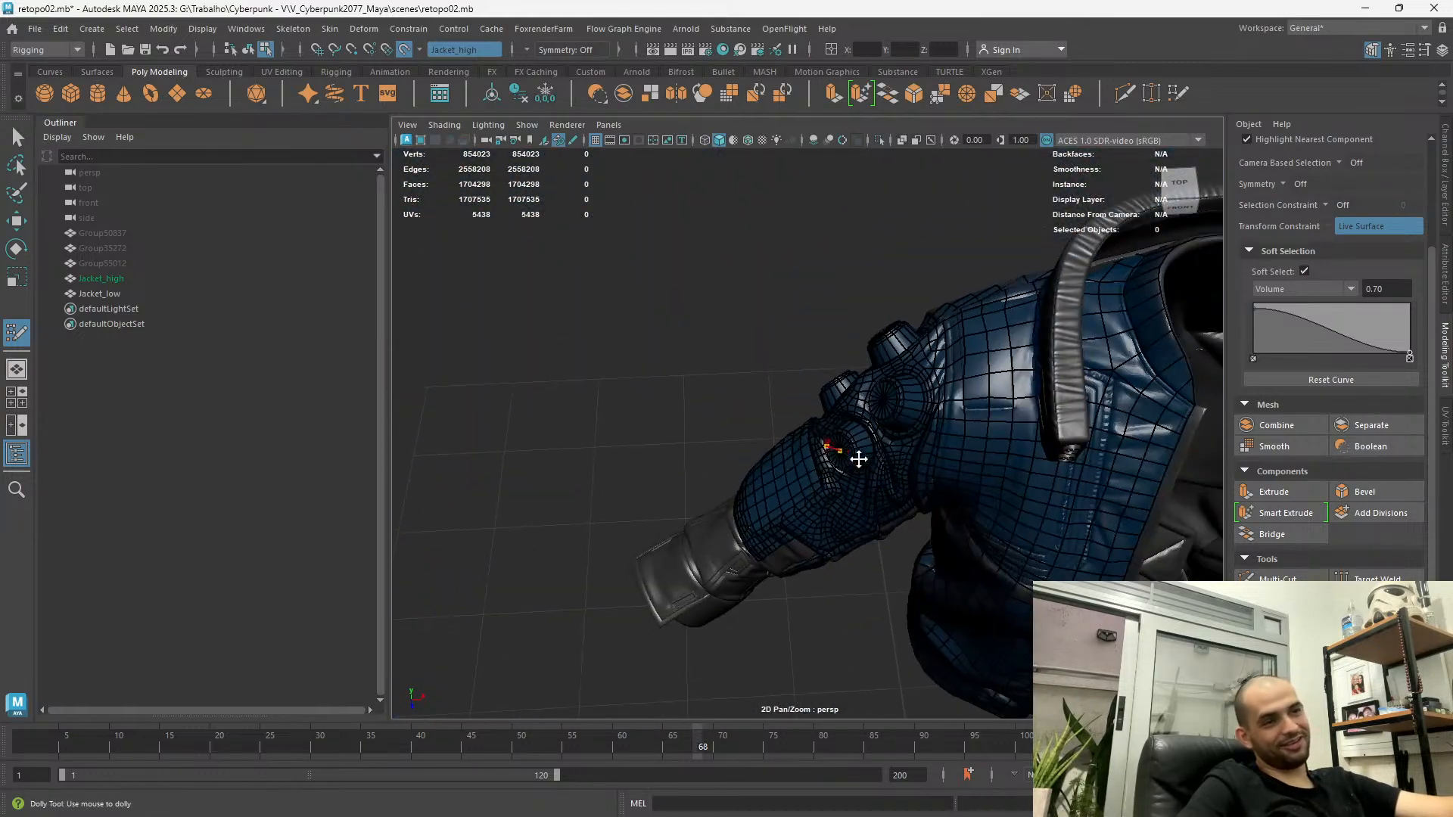
{"action": "scroll", "coordinate": [838, 450], "scroll_direction": "down", "scroll_amount": 1}
{"action": "middle_click_drag", "start_coordinate": [723, 428], "coordinate": [606, 383], "text": "alt"}
{"action": "left_click_drag", "start_coordinate": [606, 383], "coordinate": [620, 357], "text": "alt"}
{"action": "scroll", "coordinate": [827, 479], "scroll_direction": "up", "scroll_amount": 4}
{"action": "middle_click_drag", "start_coordinate": [734, 461], "coordinate": [726, 527], "text": "alt"}
{"action": "left_click_drag", "start_coordinate": [725, 526], "coordinate": [759, 535], "text": "alt"}
{"action": "scroll", "coordinate": [759, 535], "scroll_direction": "up", "scroll_amount": 4}
{"action": "middle_click_drag", "start_coordinate": [759, 535], "coordinate": [1138, 363], "text": "alt"}
{"action": "left_click_drag", "start_coordinate": [1138, 363], "coordinate": [1105, 378], "text": "alt"}
{"action": "left_click_drag", "start_coordinate": [634, 495], "coordinate": [741, 409], "text": "alt"}
{"action": "scroll", "coordinate": [725, 437], "scroll_direction": "down", "scroll_amount": 4}
{"action": "middle_click_drag", "start_coordinate": [742, 408], "coordinate": [728, 394], "text": "alt"}
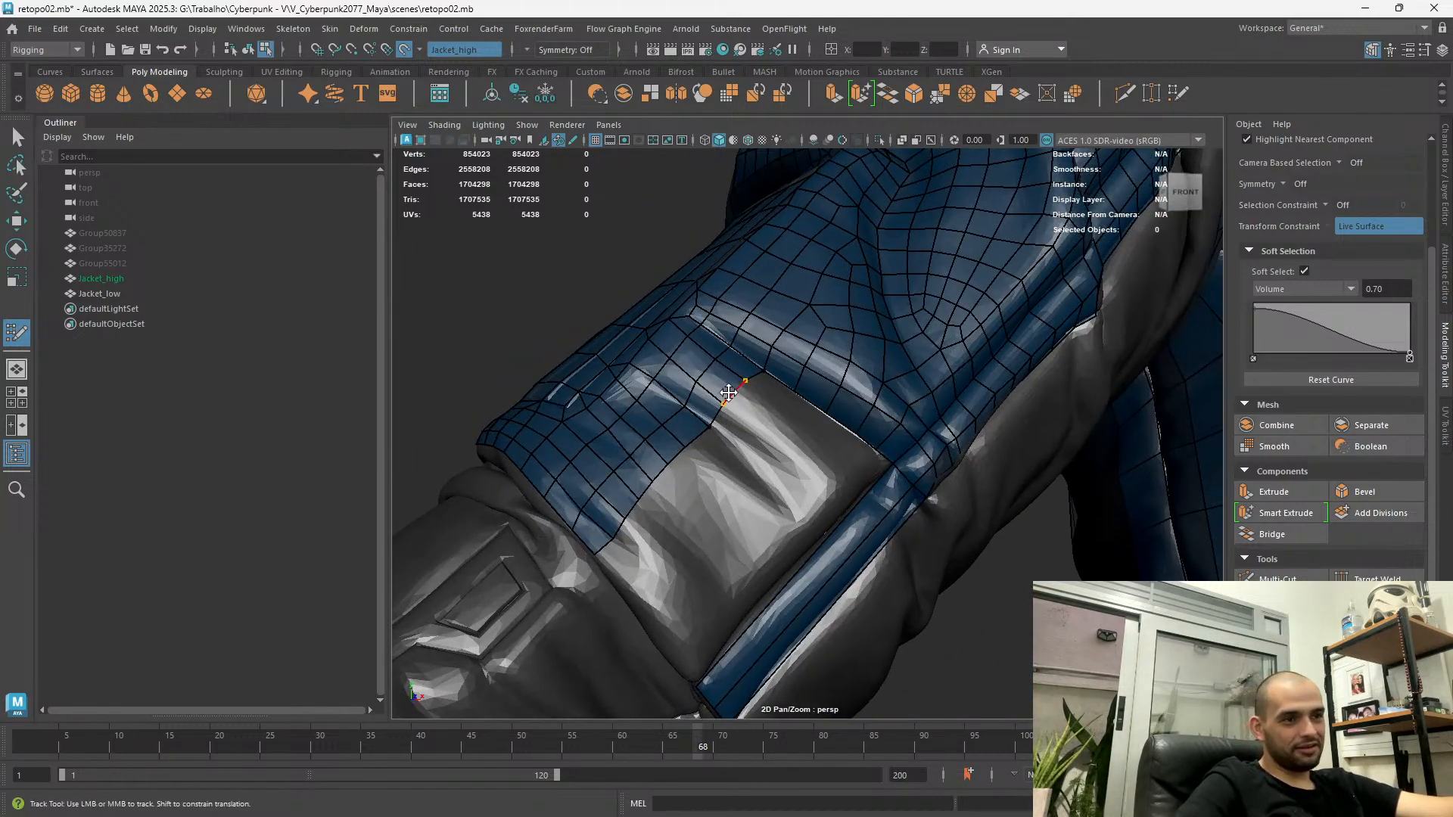
Extrude the patch's entire open border across the gap to the diagonal seam strip and insert three edge loops
{"action": "right_click", "coordinate": [729, 393]}
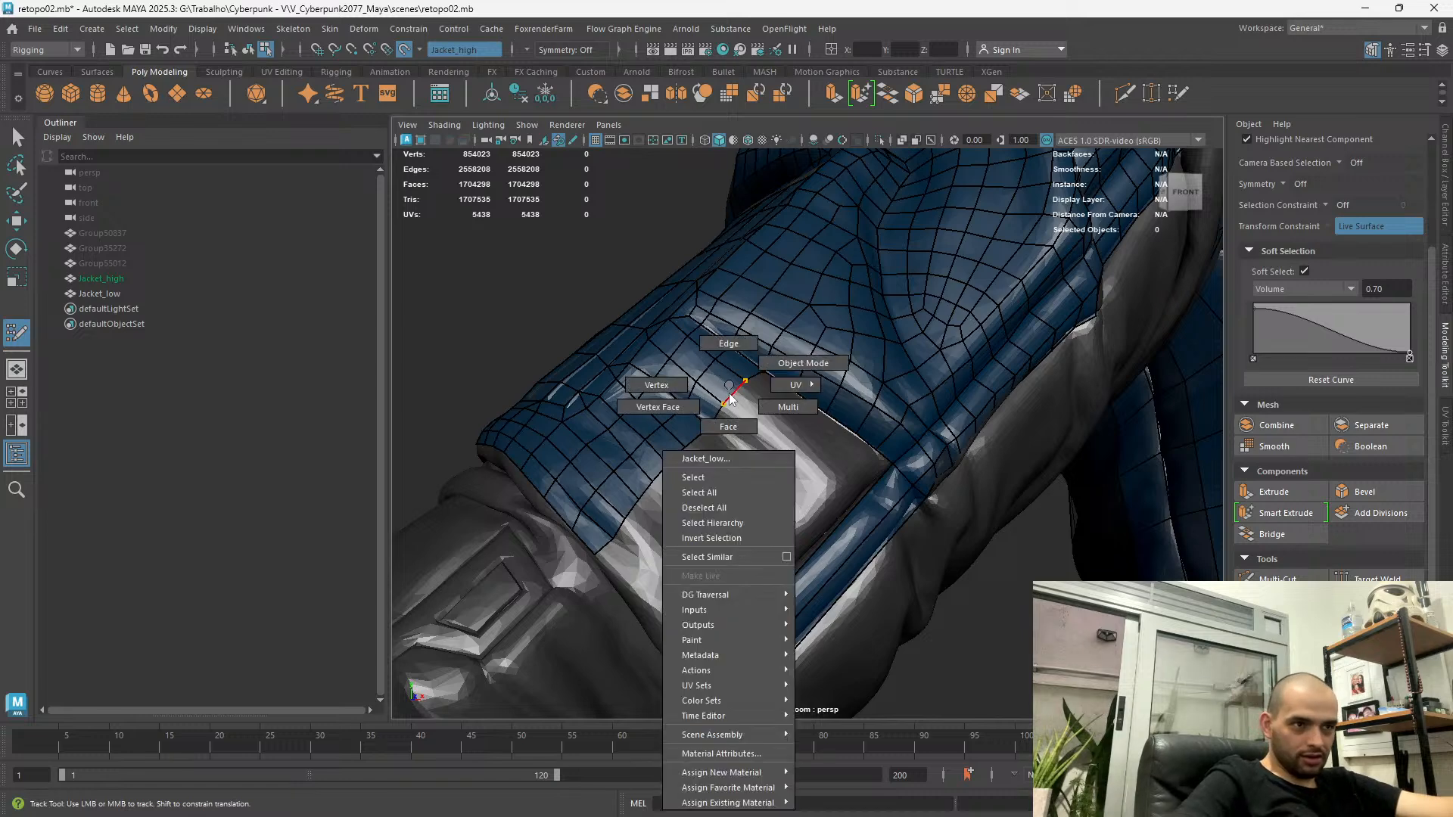
{"action": "key", "text": "Tab"}
{"action": "right_click", "coordinate": [729, 393], "text": "ctrl+shift"}
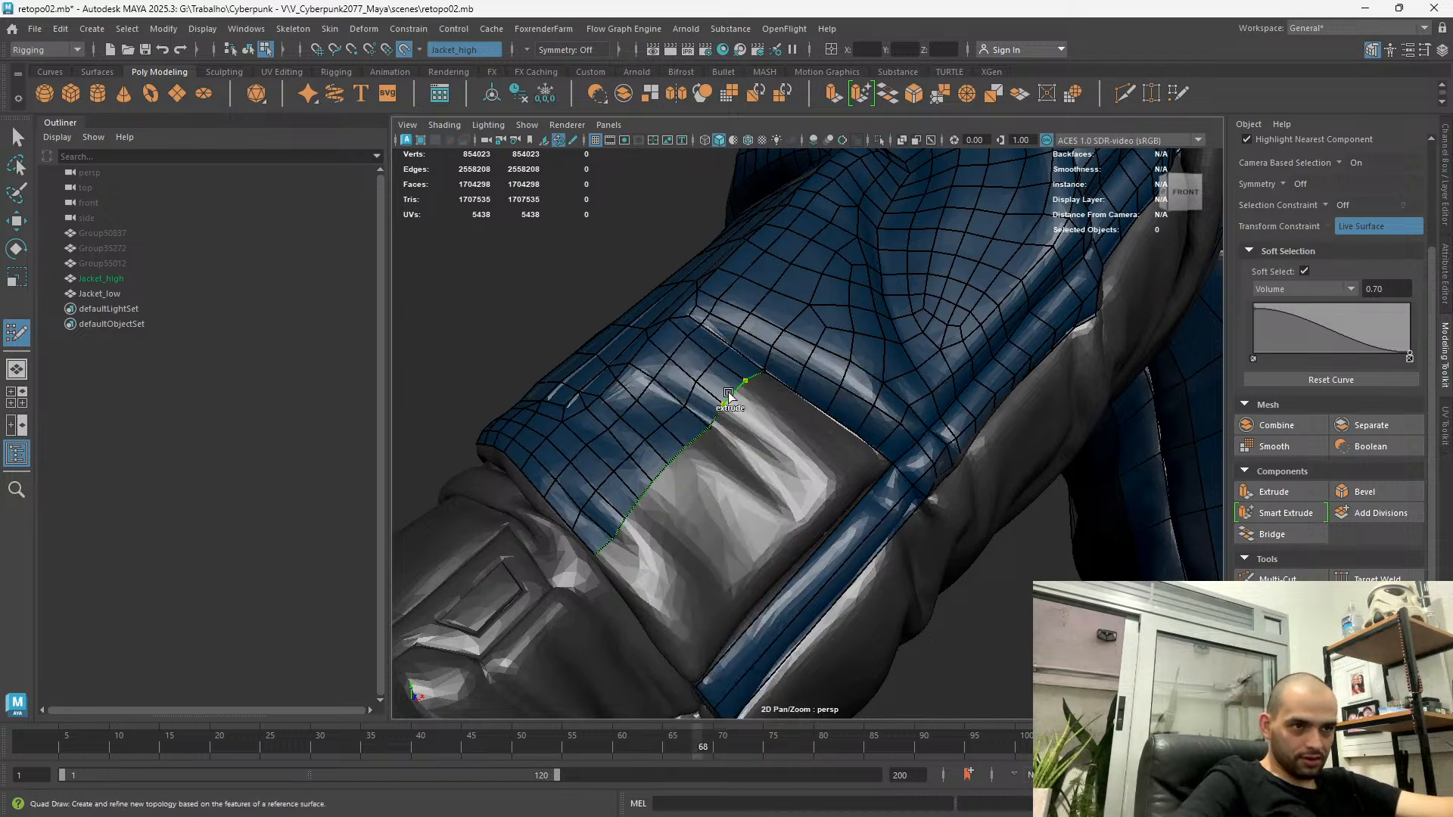
{"action": "mouse_move", "coordinate": [728, 394]}
{"action": "left_mouse_down"}
{"action": "mouse_move", "coordinate": [775, 471]}
{"action": "mouse_move", "coordinate": [833, 513]}
{"action": "mouse_move", "coordinate": [805, 422]}
{"action": "mouse_move", "coordinate": [721, 604]}
{"action": "mouse_move", "coordinate": [616, 519]}
{"action": "mouse_move", "coordinate": [691, 477]}
{"action": "mouse_move", "coordinate": [739, 510]}
{"action": "mouse_move", "coordinate": [705, 484]}
{"action": "left_mouse_up"}
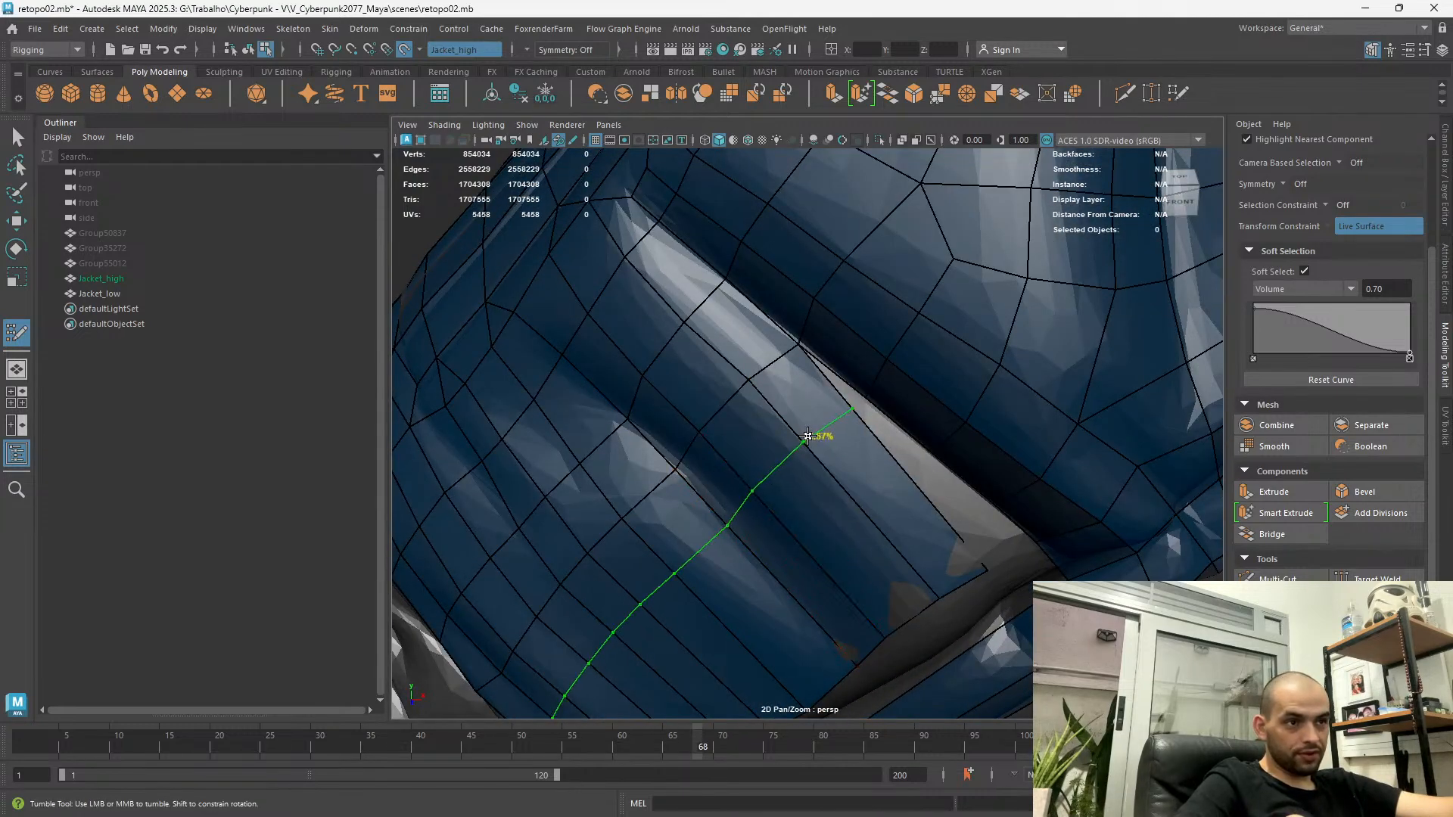
{"action": "left_click", "coordinate": [803, 442], "text": "ctrl"}
{"action": "left_click", "coordinate": [870, 498], "text": "ctrl"}
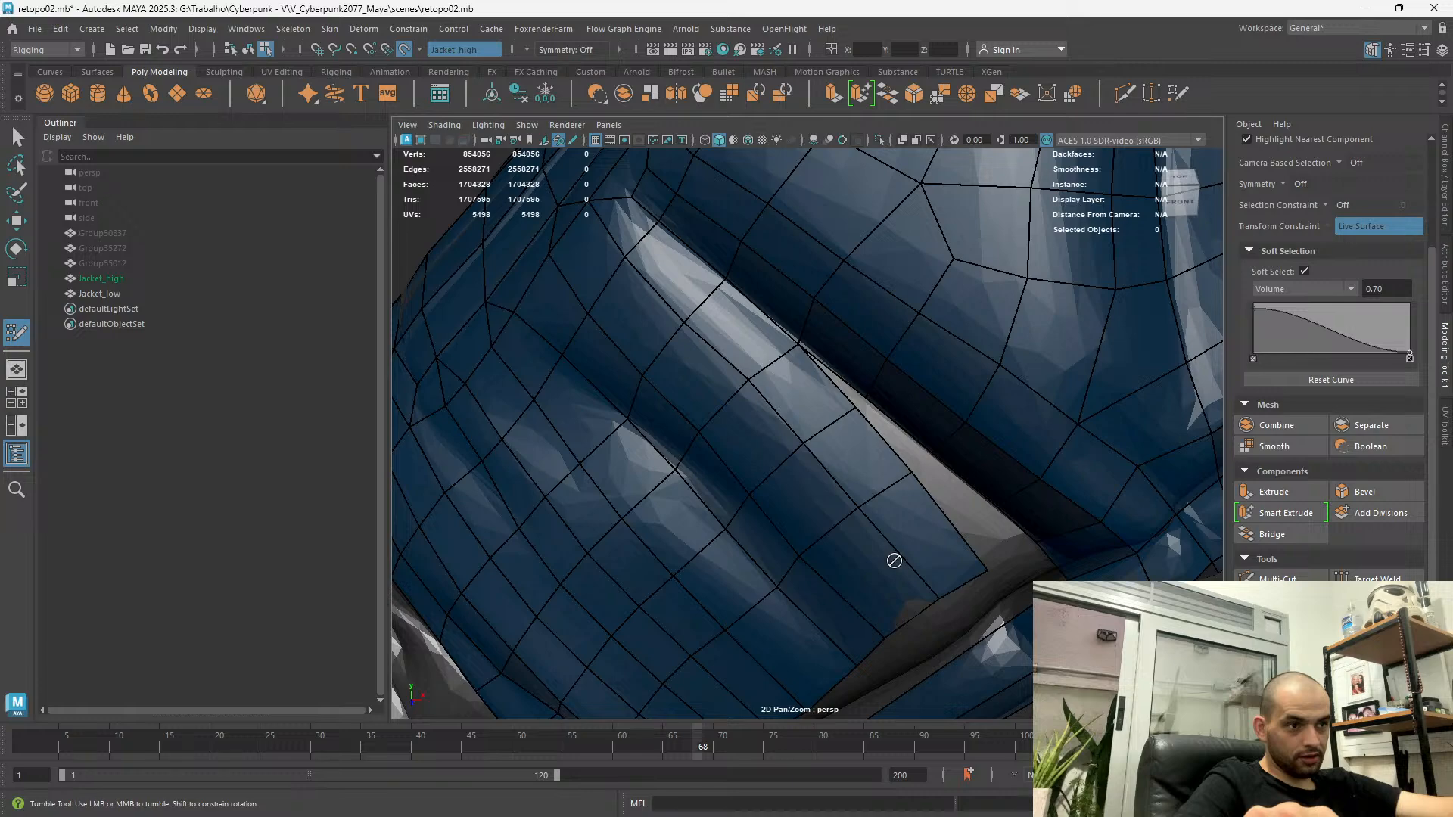
{"action": "left_click", "coordinate": [899, 555], "text": "ctrl"}
Weld the new section's first two side vertices to the upper panel, turning soft selection off, and exit Quad Draw
{"action": "left_click_drag", "start_coordinate": [905, 522], "coordinate": [817, 334], "text": "alt"}
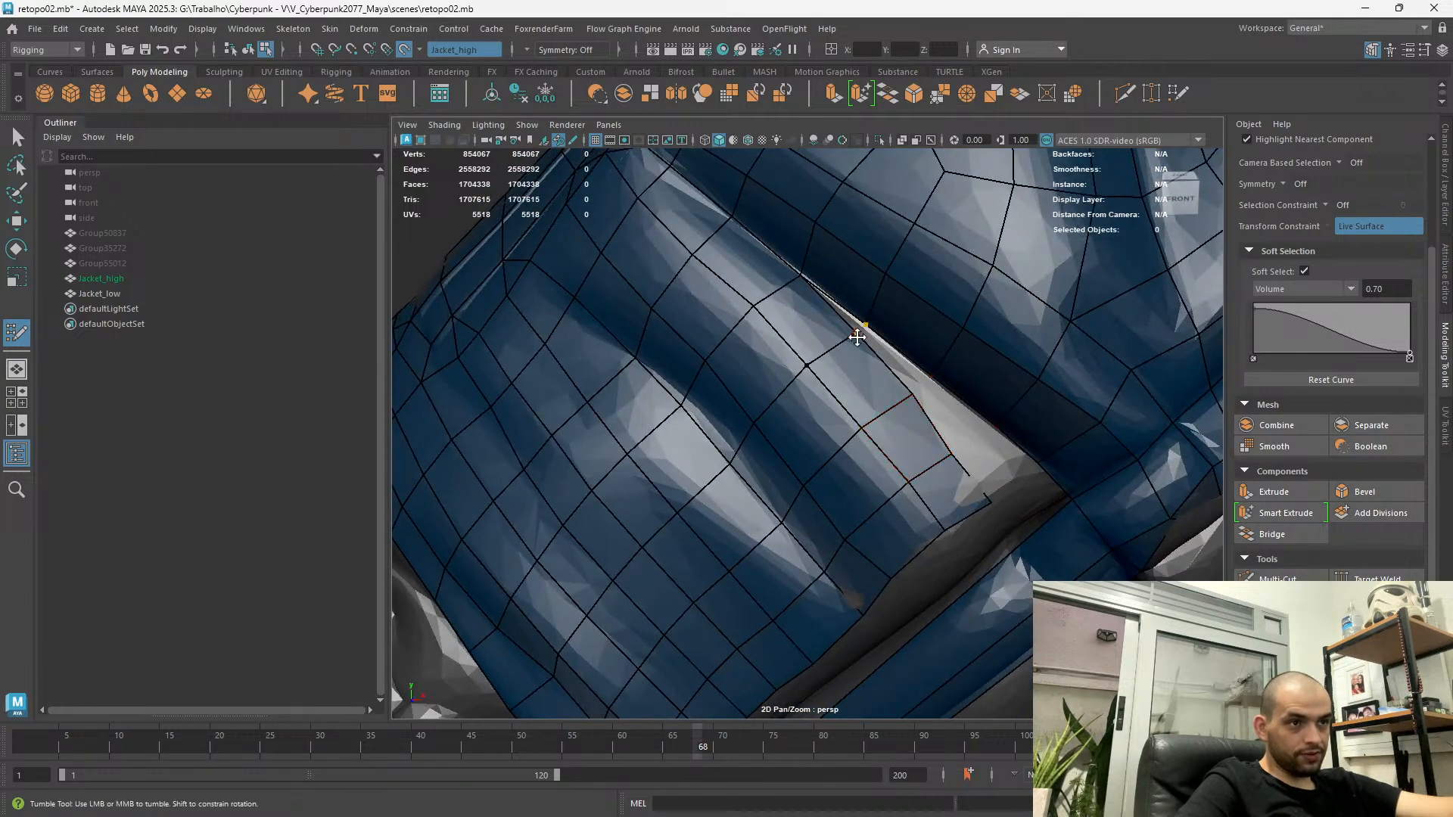
{"action": "key", "text": "b"}
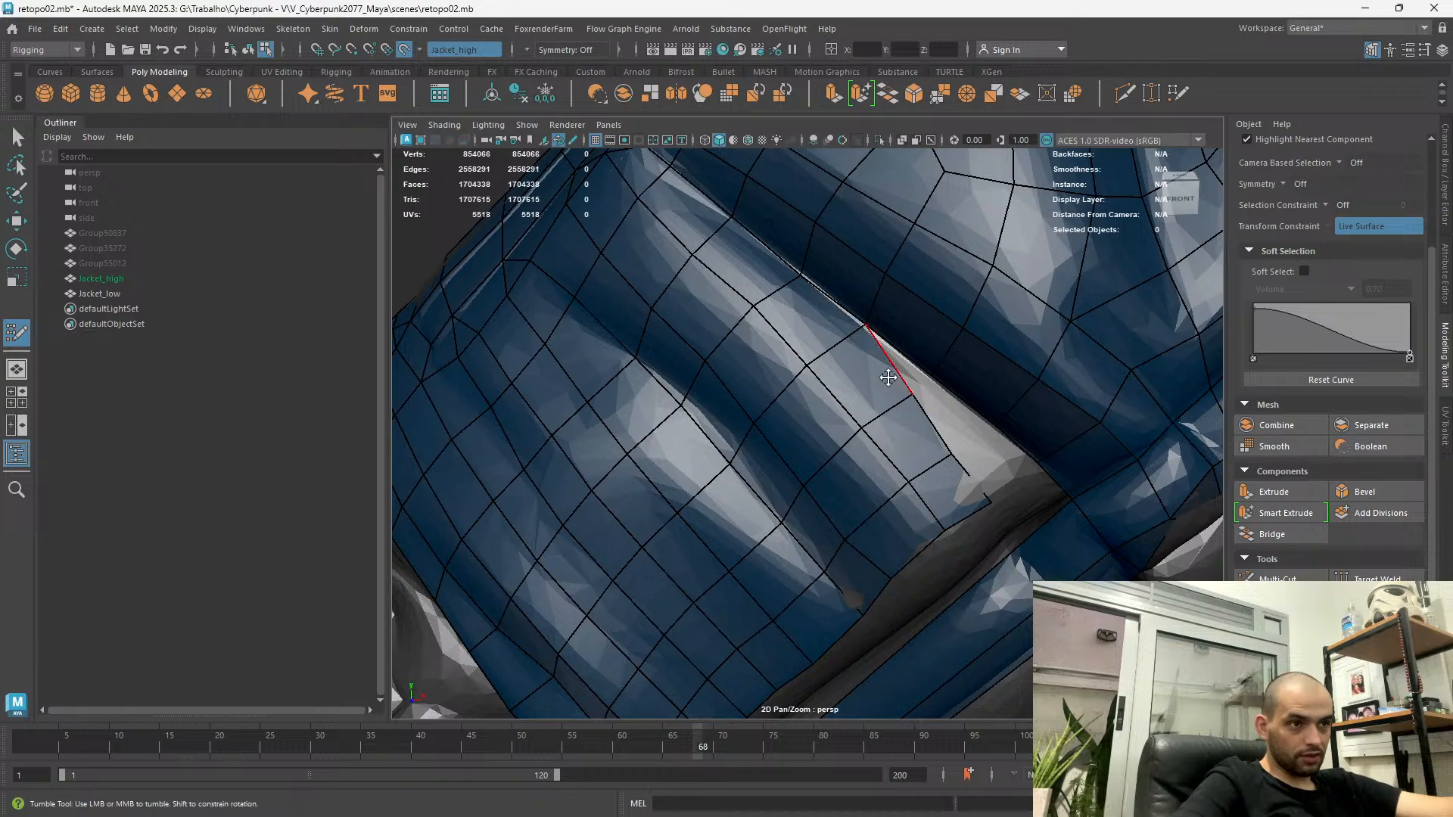
{"action": "left_click_drag", "start_coordinate": [910, 399], "coordinate": [945, 402]}
{"action": "left_click_drag", "start_coordinate": [953, 453], "coordinate": [908, 510], "text": "alt"}
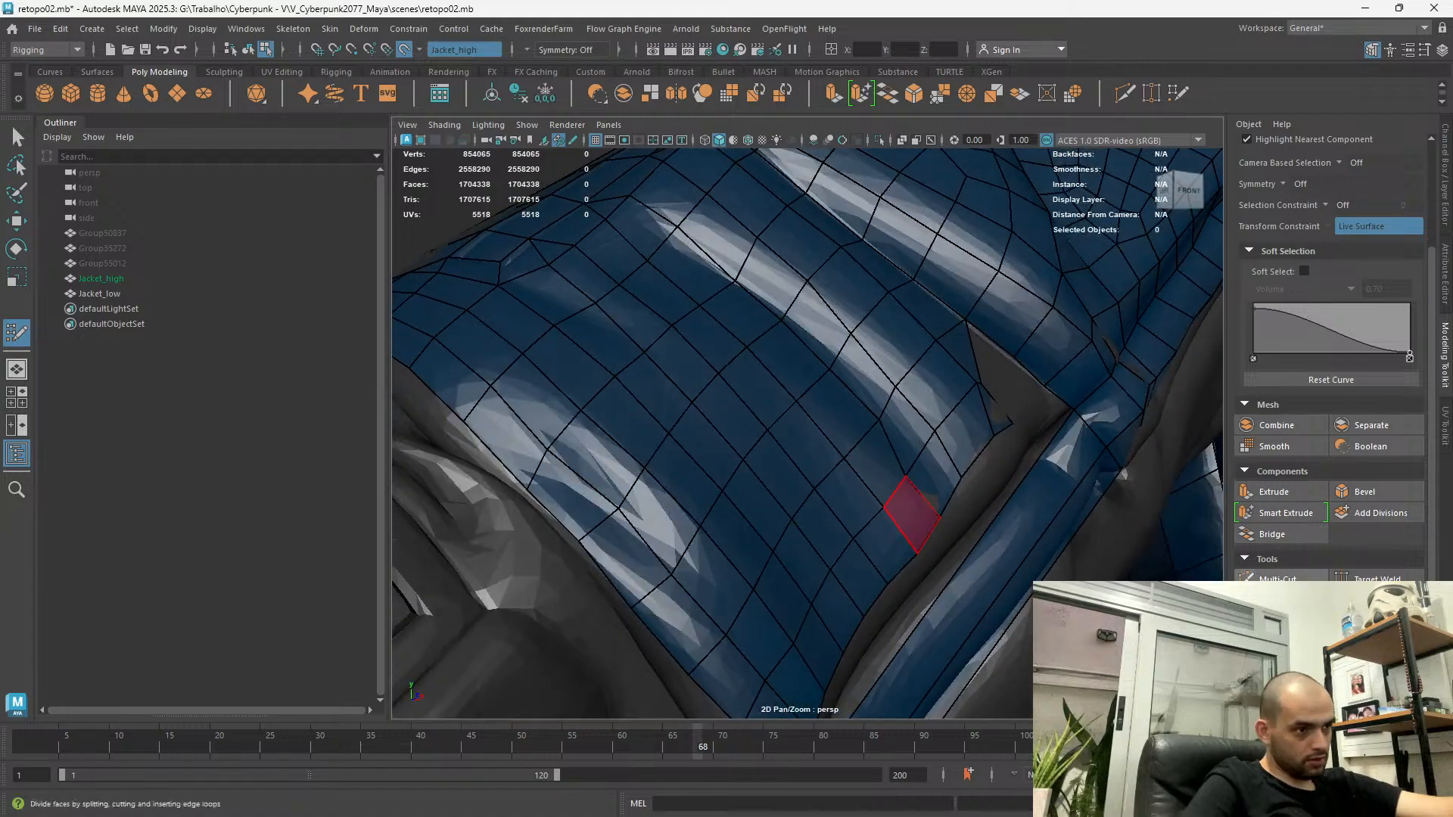
{"action": "left_click", "coordinate": [1377, 600]}
{"action": "mouse_move", "coordinate": [1062, 434]}
{"action": "left_mouse_down", "text": "alt"}
{"action": "mouse_move", "coordinate": [1009, 419]}
{"action": "mouse_move", "coordinate": [985, 433]}
{"action": "mouse_move", "coordinate": [963, 387]}
{"action": "mouse_move", "coordinate": [951, 443]}
{"action": "mouse_move", "coordinate": [823, 464]}
{"action": "left_mouse_up", "text": "alt"}
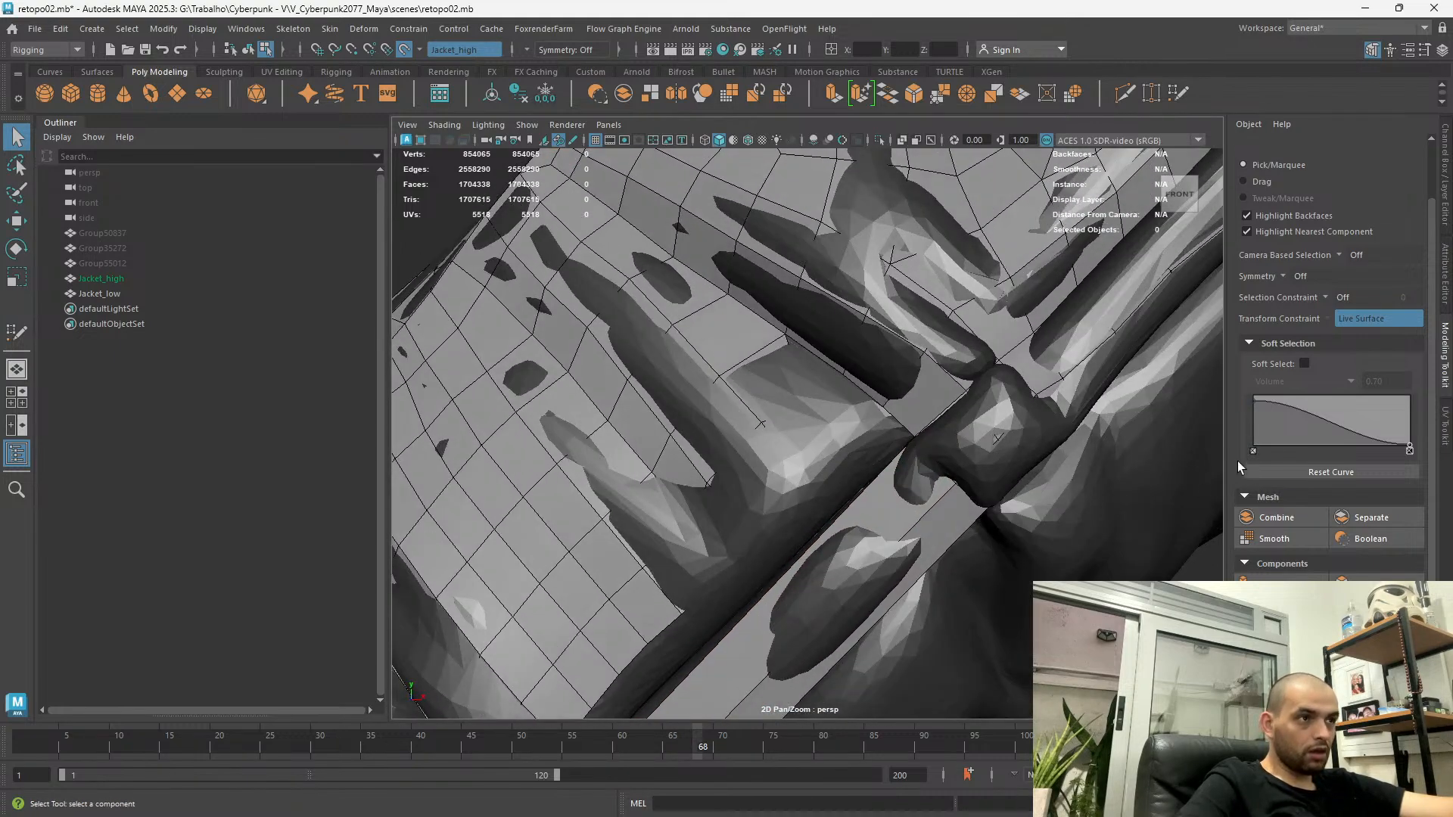
Switch to vertex selection and hide the Jacket_high mesh to expose the low-poly patch's open border
{"action": "scroll", "coordinate": [1324, 262], "scroll_direction": "up", "scroll_amount": 2}
{"action": "left_click", "coordinate": [1300, 179]}
{"action": "left_click_drag", "start_coordinate": [772, 410], "coordinate": [721, 409], "text": "alt"}
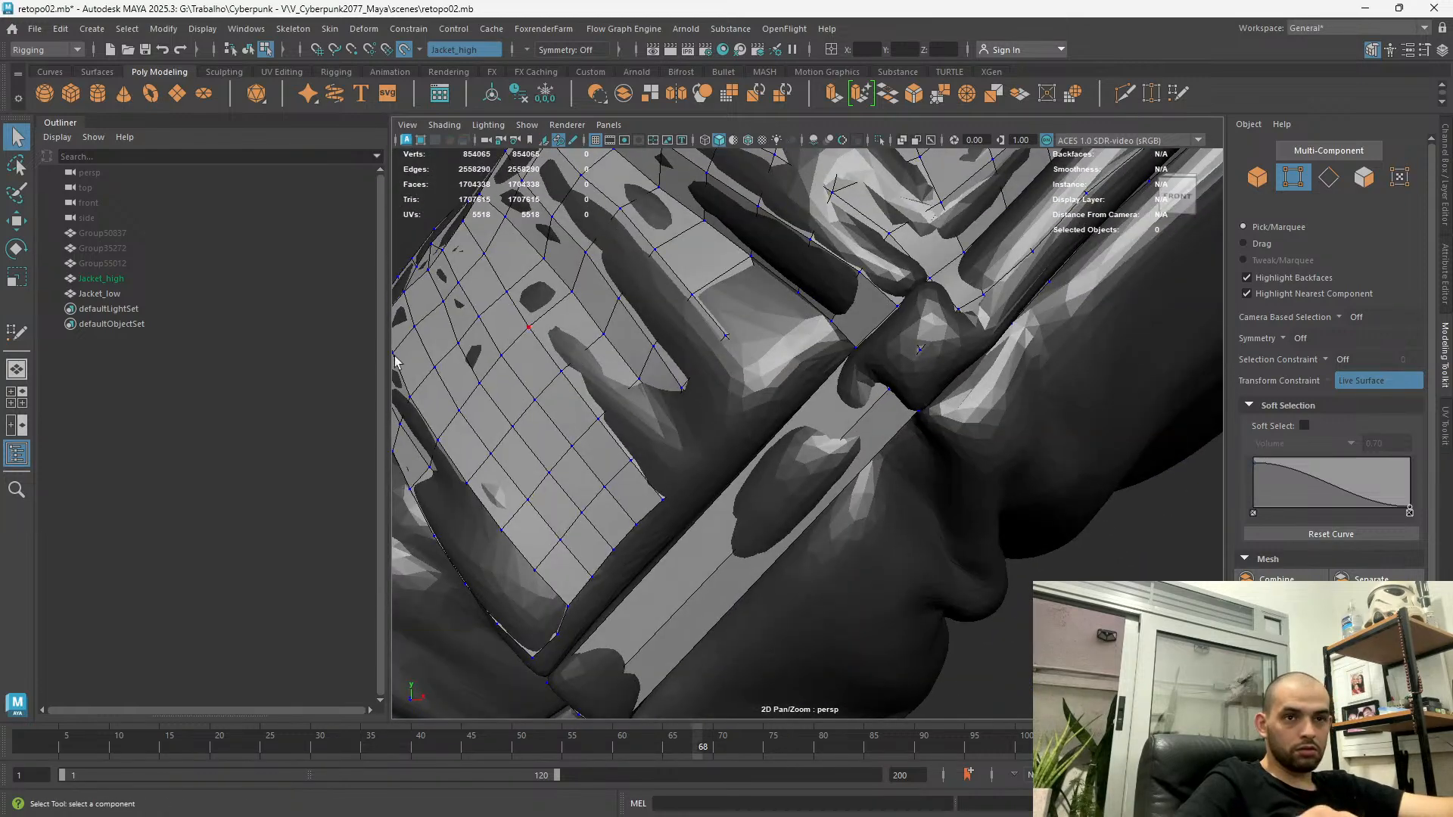
{"action": "left_click", "coordinate": [121, 280]}
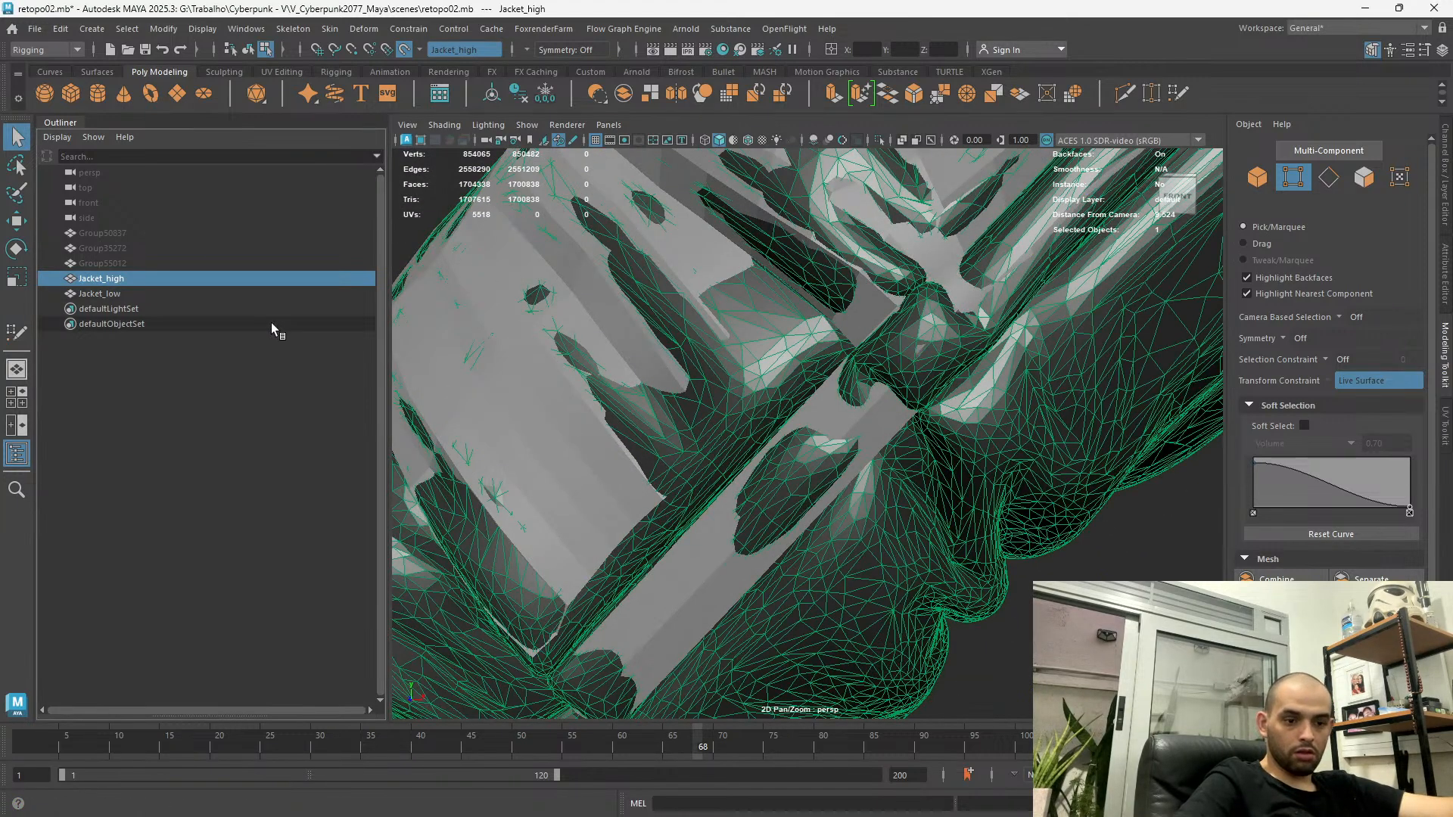
{"action": "key", "text": "ctrl+h"}
{"action": "left_click_drag", "start_coordinate": [759, 389], "coordinate": [772, 419], "text": "alt"}
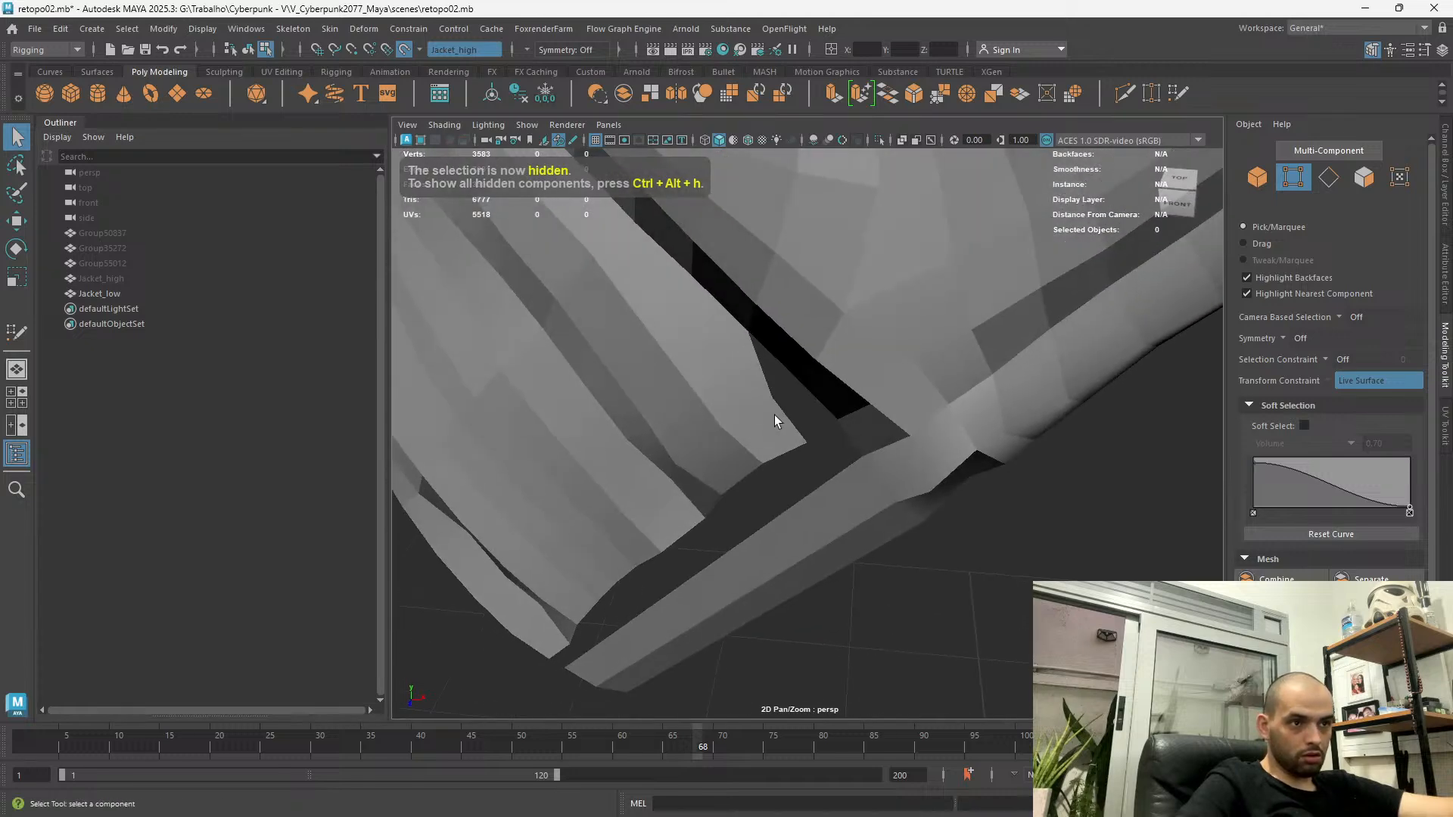
Select the two outermost vertex rows along the patch's open border and pull them outward, including the missed vertex near the cuff
{"action": "left_click", "coordinate": [832, 395]}
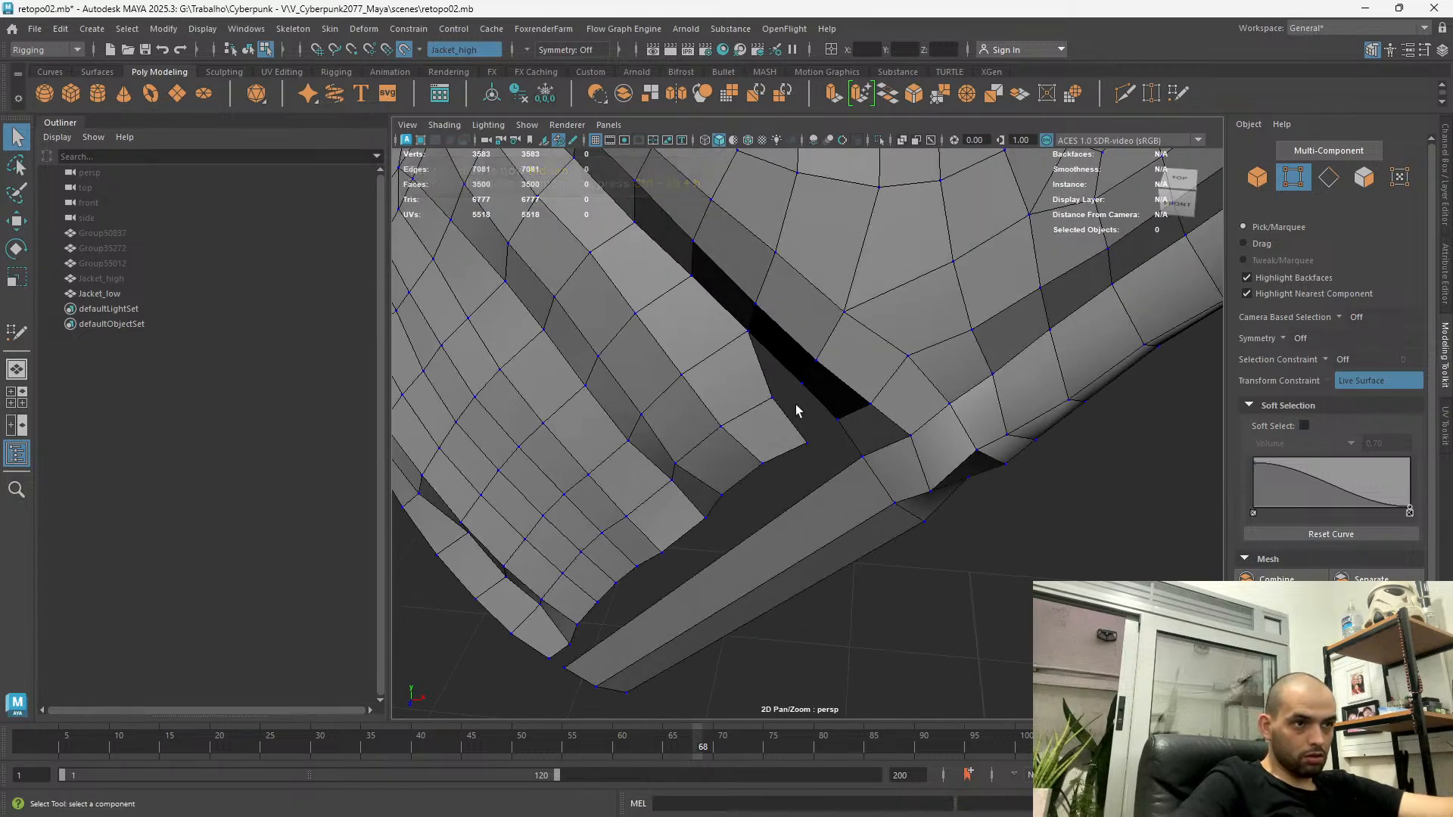
{"action": "left_click_drag", "start_coordinate": [724, 482], "coordinate": [725, 481]}
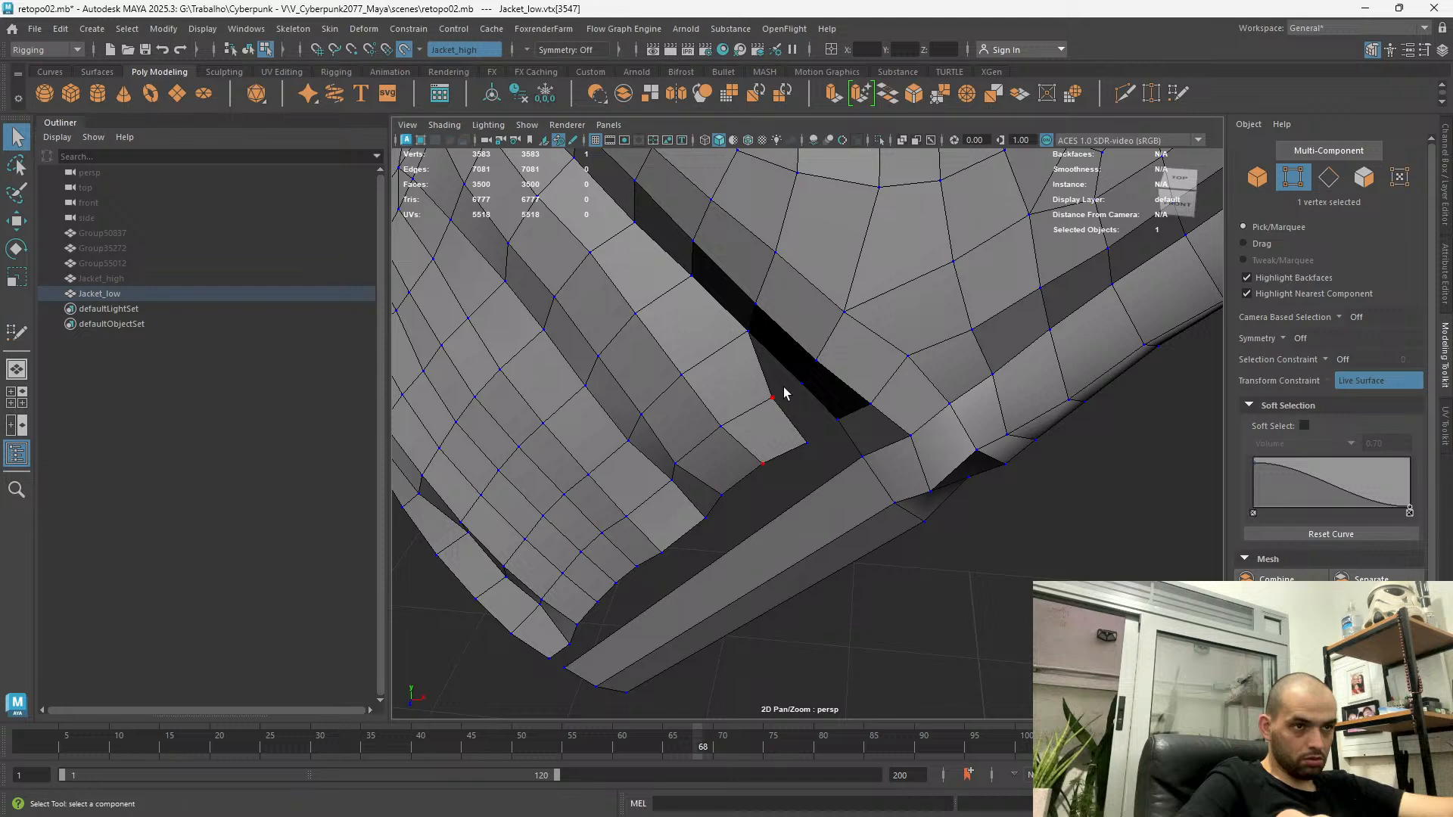
{"action": "left_click", "coordinate": [803, 428]}
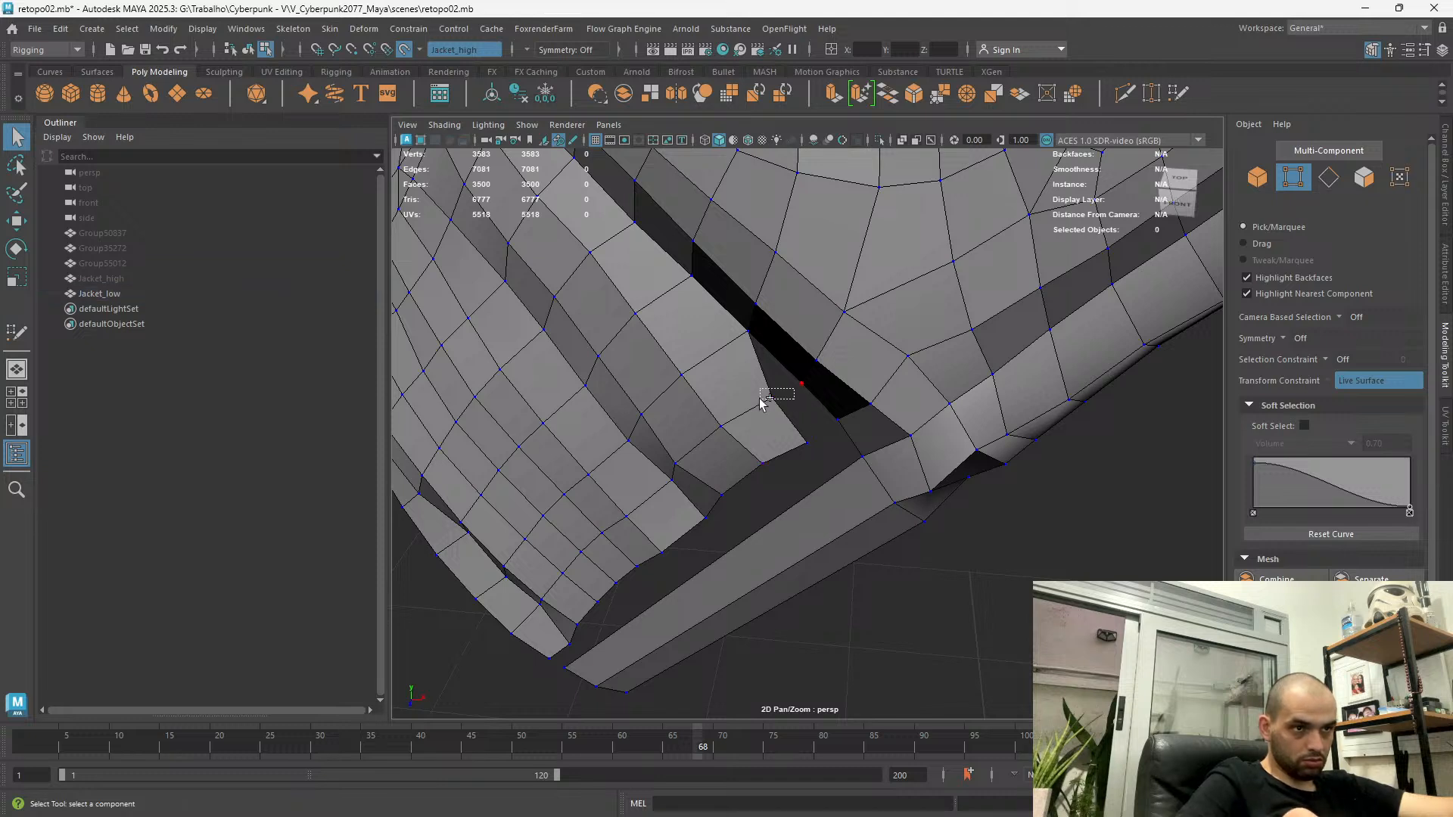
{"action": "left_click_drag", "start_coordinate": [763, 404], "coordinate": [766, 401]}
{"action": "left_click", "coordinate": [720, 422], "text": "shift"}
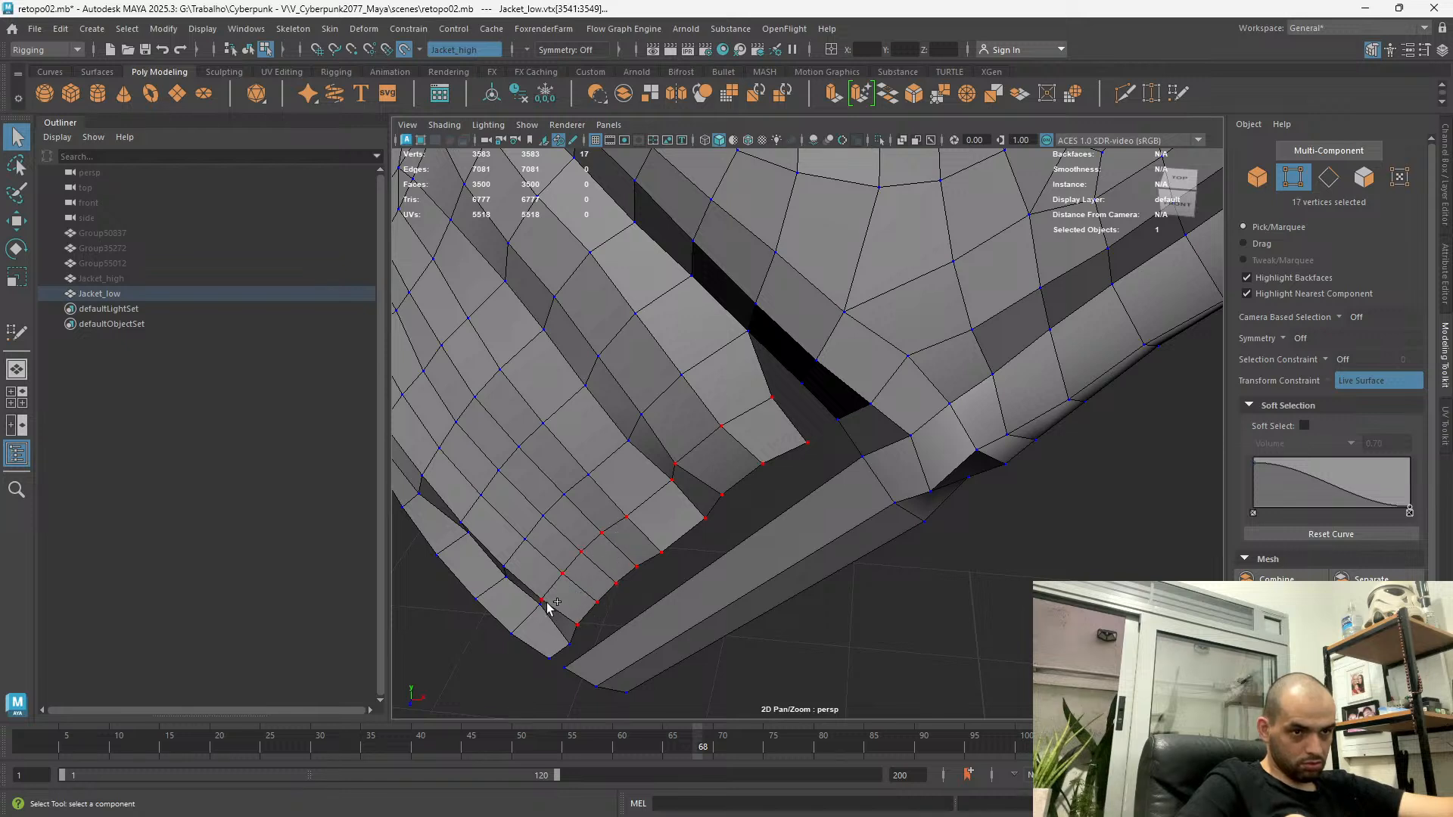
{"action": "left_click", "coordinate": [568, 642], "text": "shift"}
{"action": "left_click_drag", "start_coordinate": [497, 536], "coordinate": [558, 512], "text": "alt"}
{"action": "left_click_drag", "start_coordinate": [691, 550], "coordinate": [603, 469], "text": "alt"}
{"action": "middle_click_drag", "start_coordinate": [518, 541], "coordinate": [600, 457], "text": "alt"}
{"action": "left_click_drag", "start_coordinate": [598, 455], "coordinate": [581, 542], "text": "alt"}
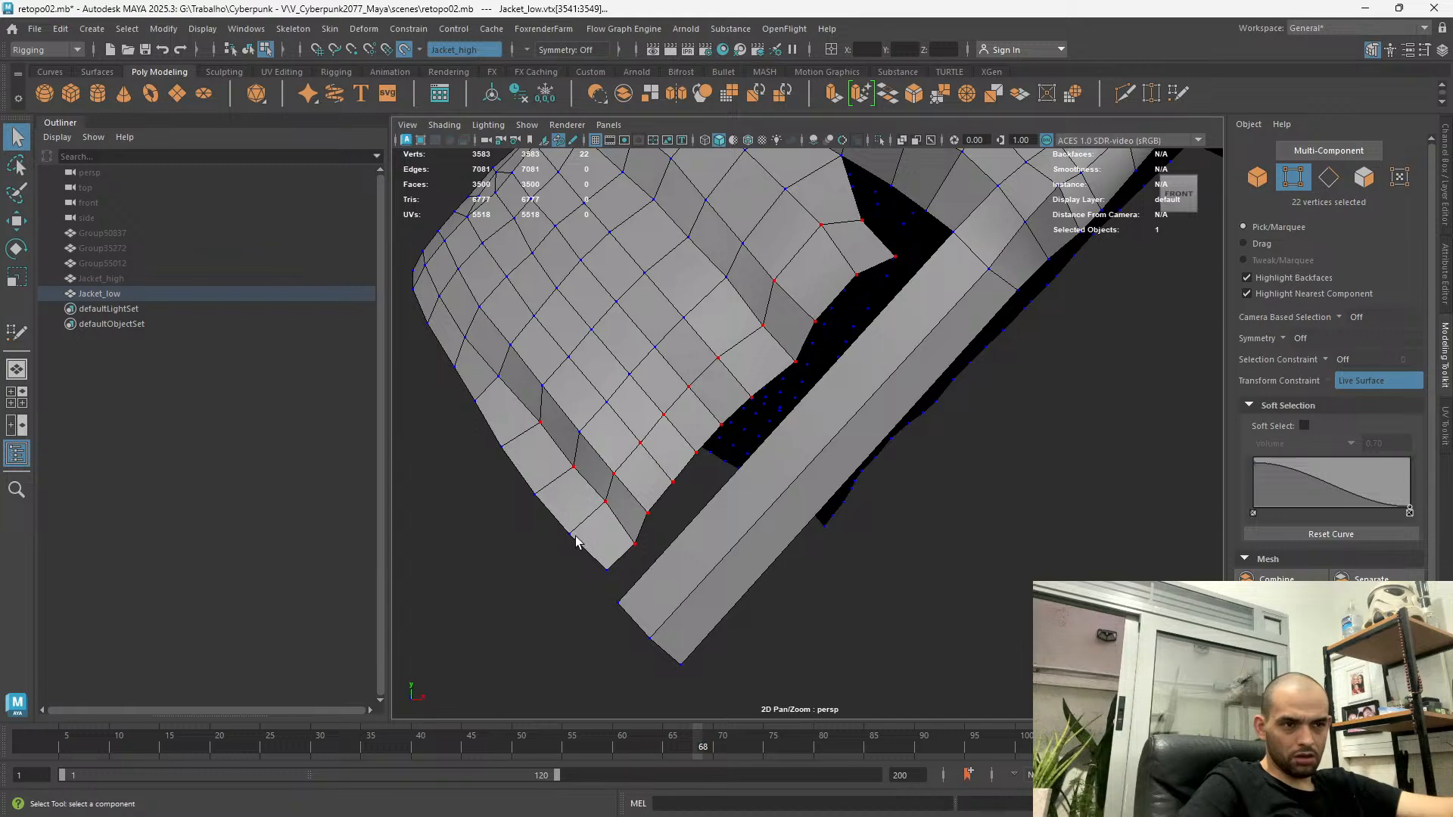
{"action": "left_click", "coordinate": [504, 447], "text": "shift"}
{"action": "left_click_drag", "start_coordinate": [507, 448], "coordinate": [687, 472], "text": "alt"}
{"action": "key", "text": "w"}
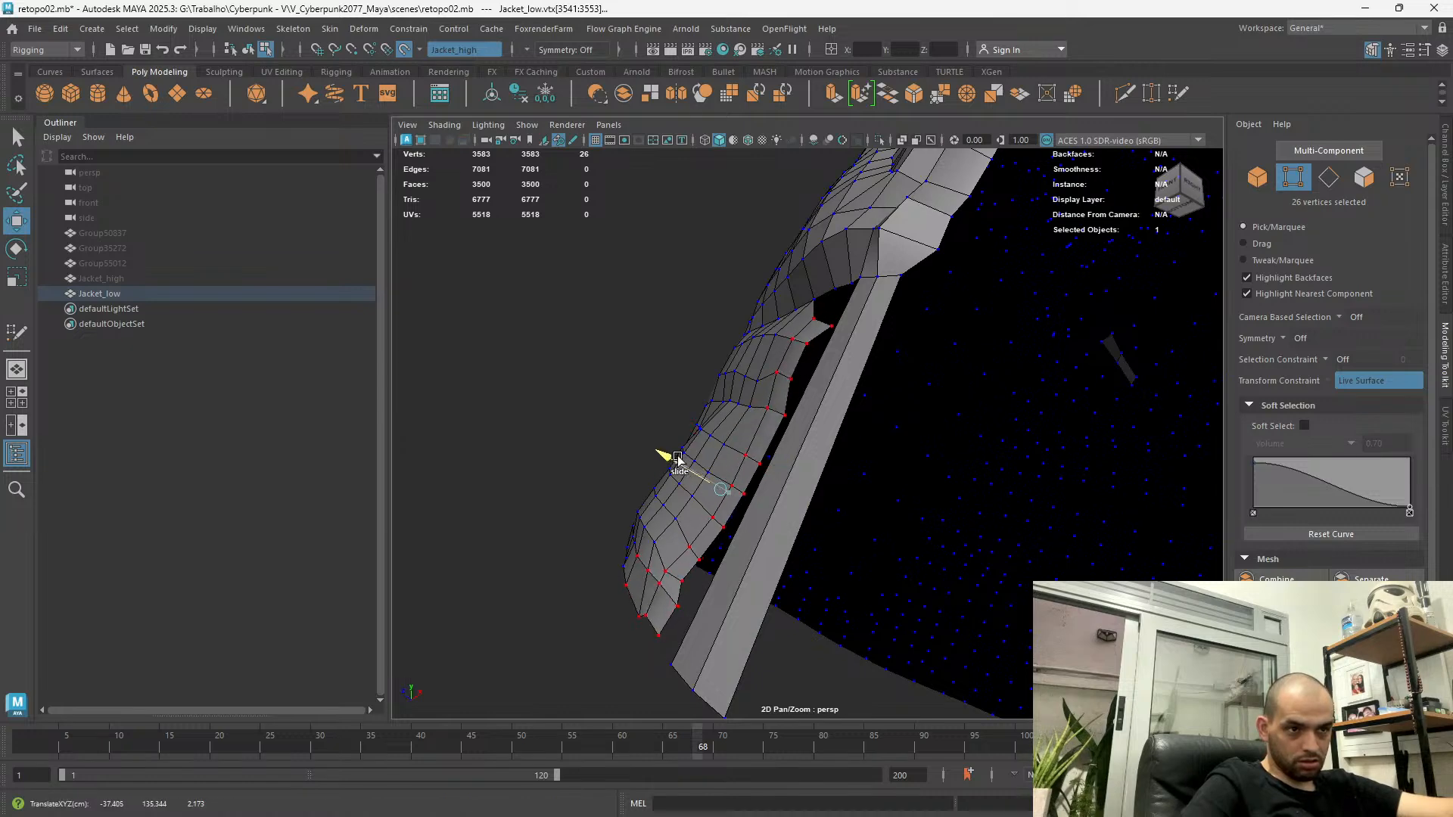
{"action": "left_click_drag", "start_coordinate": [674, 454], "coordinate": [592, 552], "text": "alt"}
{"action": "left_click", "coordinate": [572, 550]}
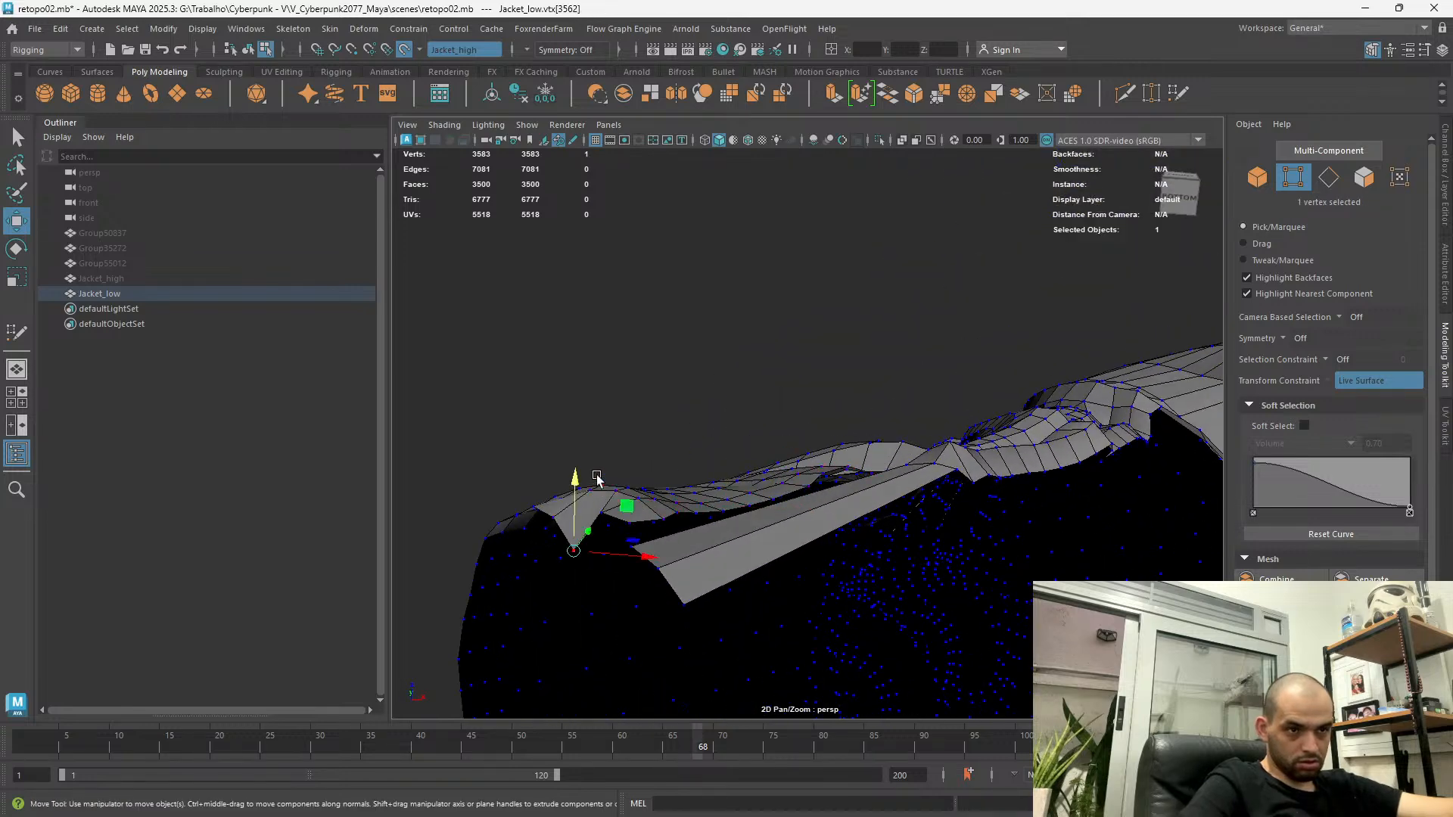
{"action": "left_click_drag", "start_coordinate": [574, 498], "coordinate": [554, 546]}
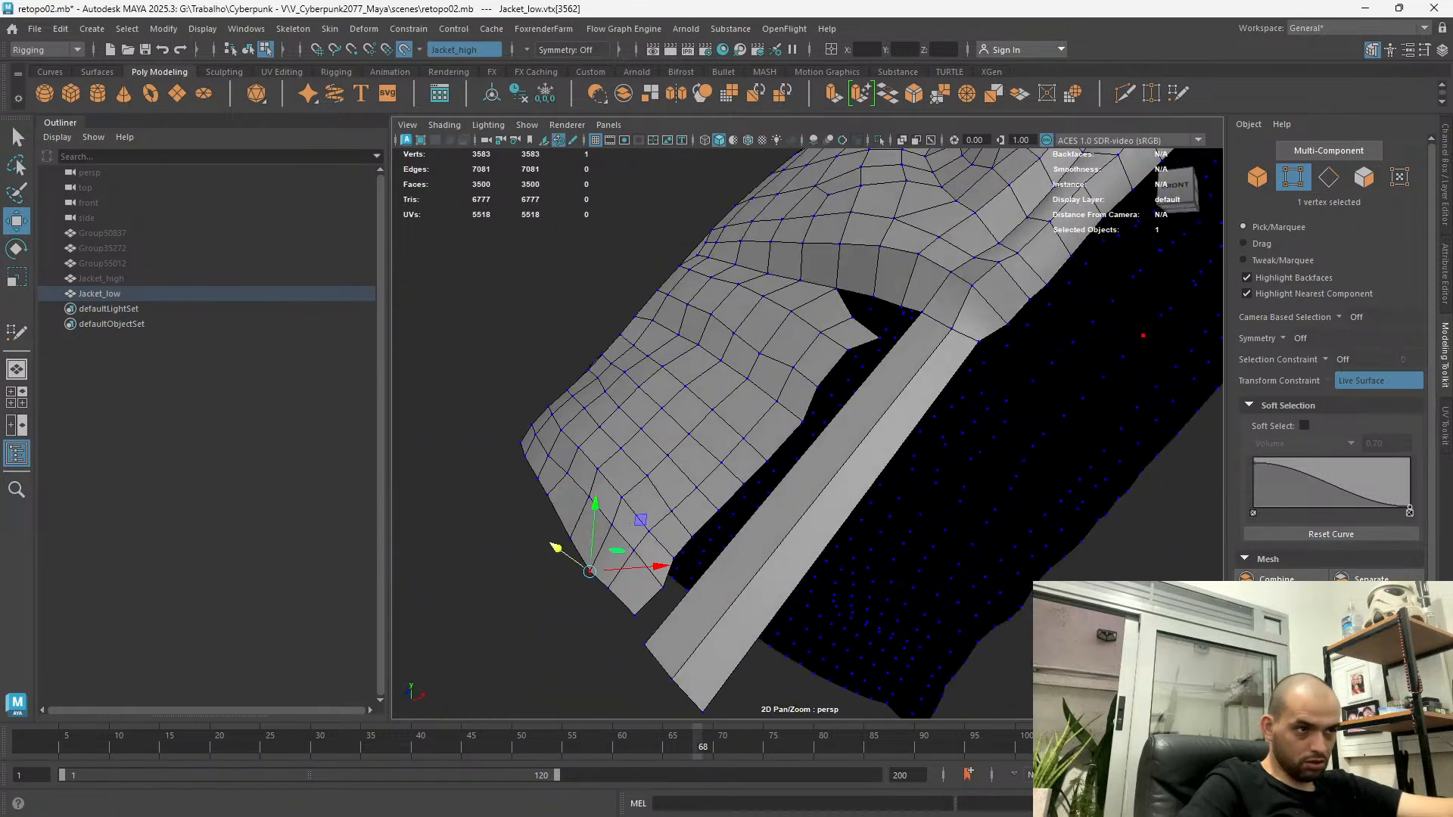
Unhide Jacket_high and resume Quad Draw on Jacket_low with multi-component selection
{"action": "left_click", "coordinate": [103, 278]}
{"action": "key", "text": "shift+h"}
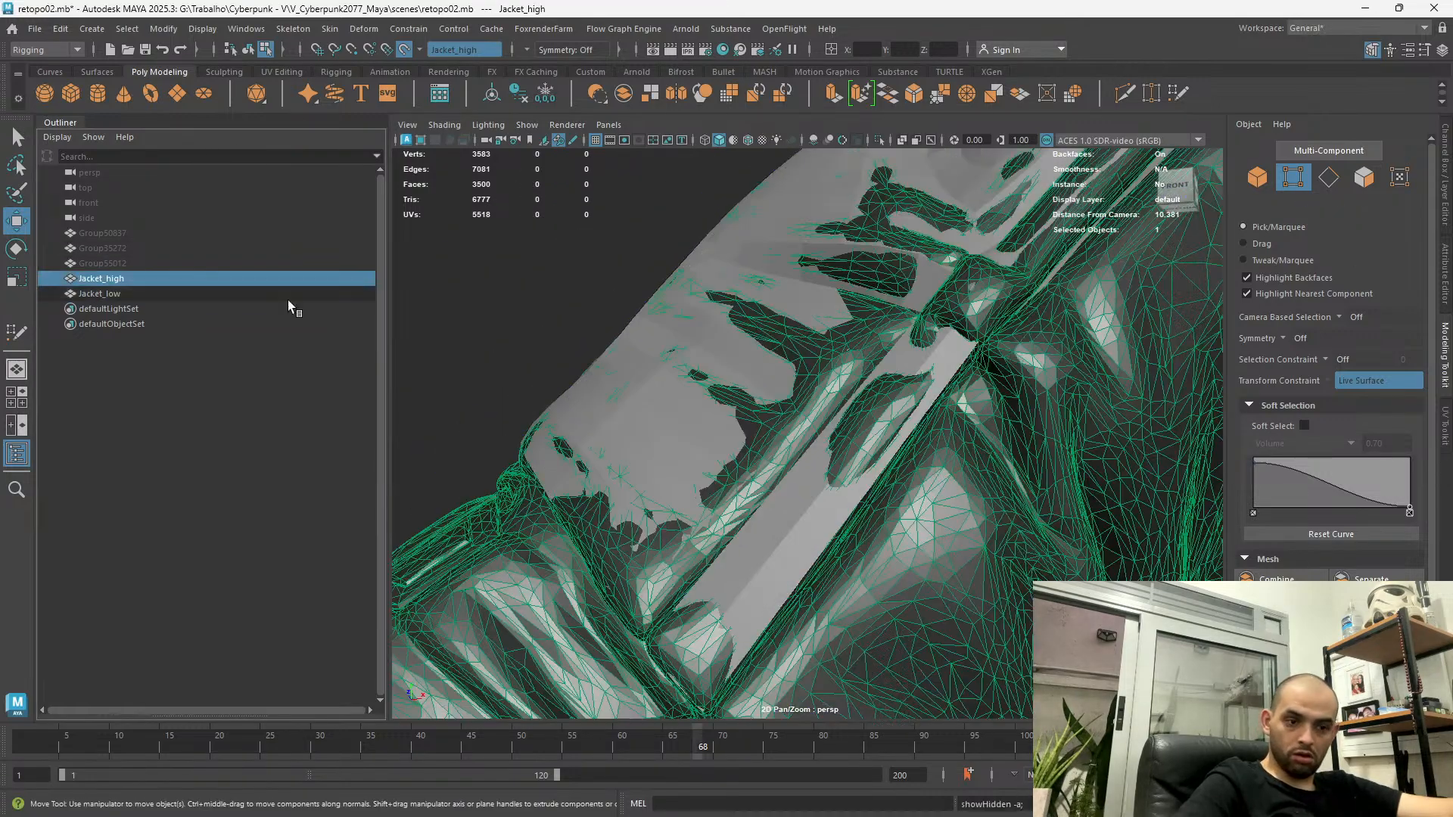
{"action": "scroll", "coordinate": [1296, 542], "scroll_direction": "down", "scroll_amount": 2}
{"action": "left_click_drag", "start_coordinate": [631, 488], "coordinate": [665, 461], "text": "alt"}
{"action": "left_click", "coordinate": [667, 390], "text": "shift"}
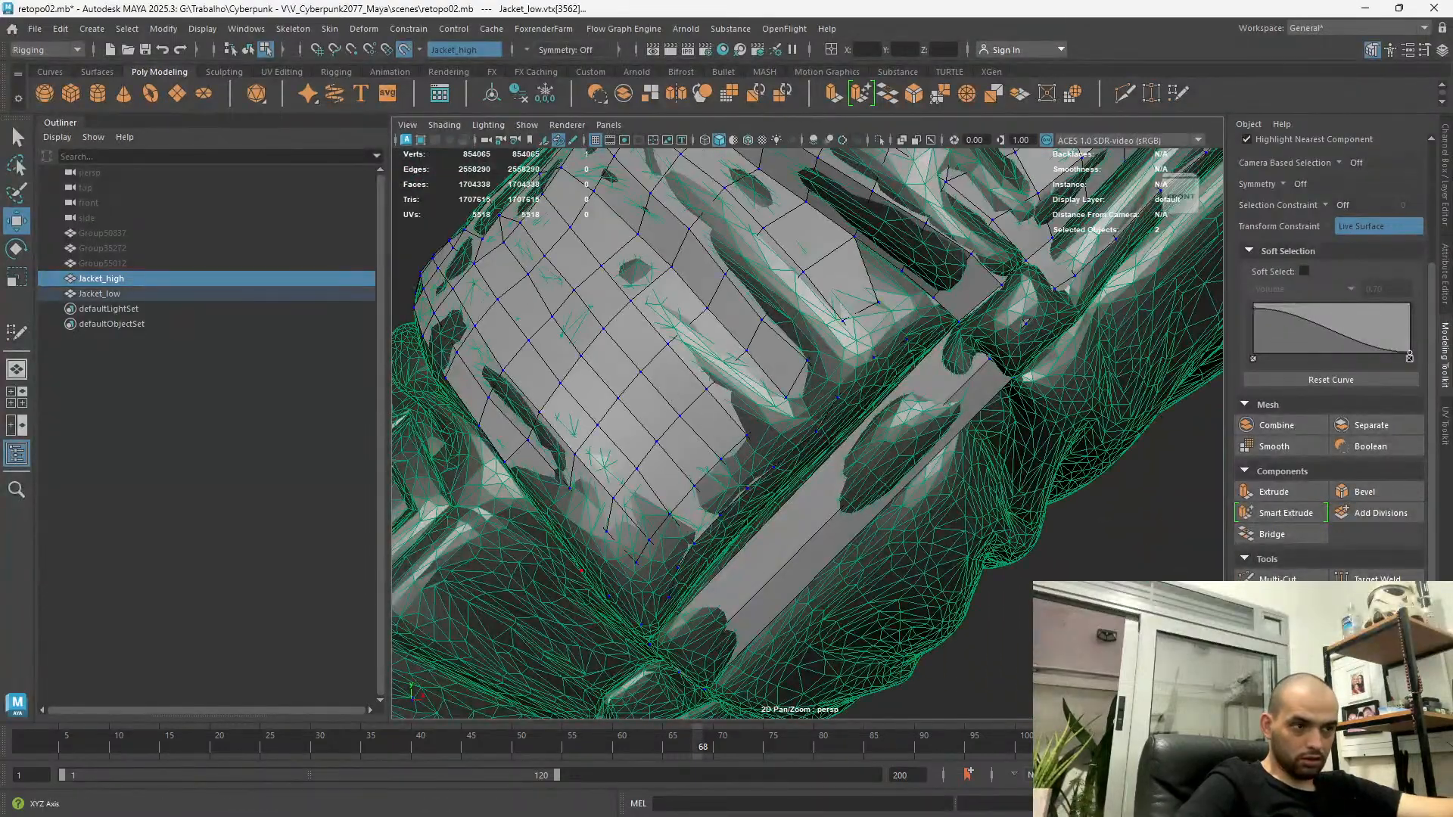
{"action": "left_click", "coordinate": [17, 332]}
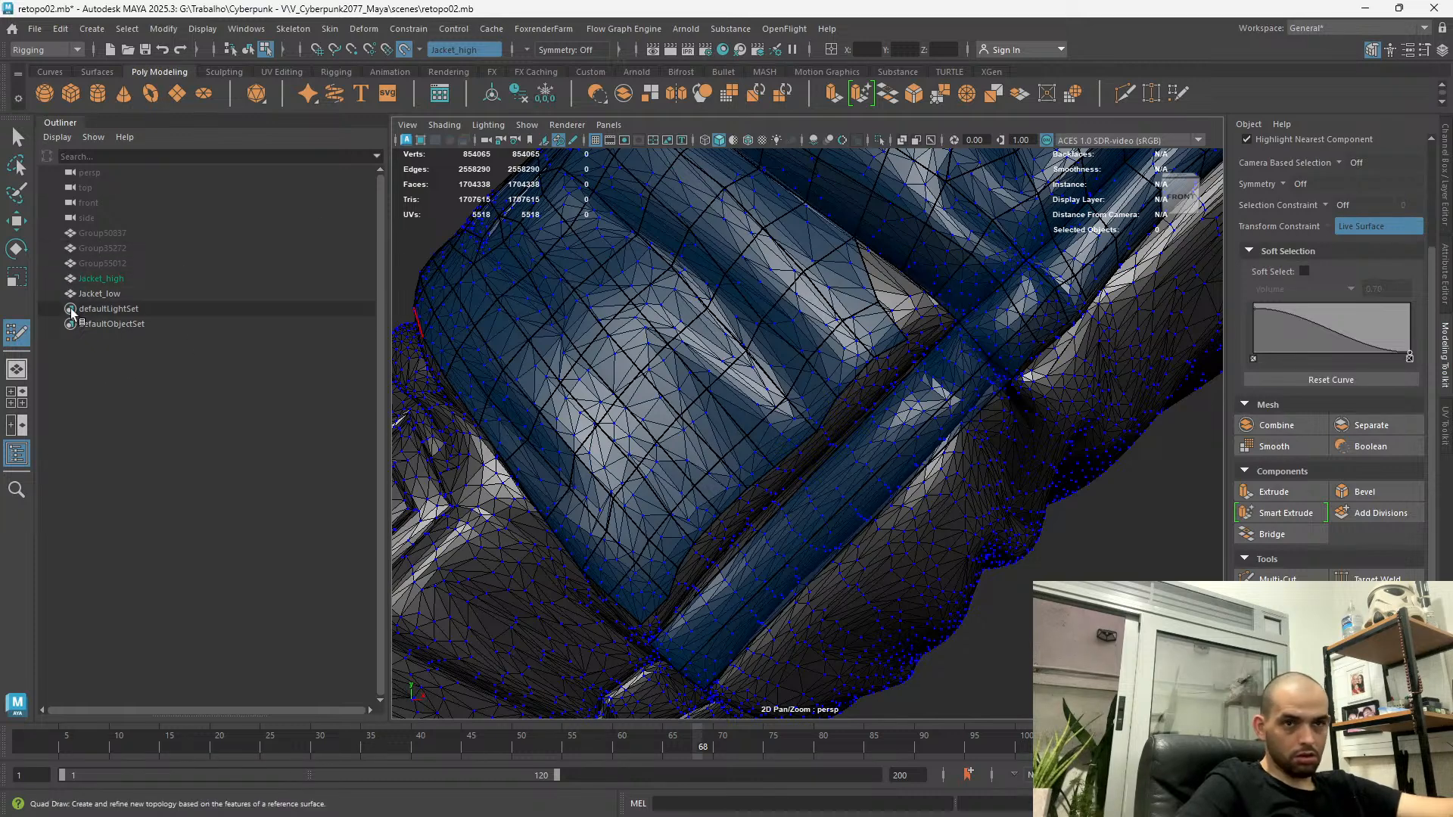
{"action": "left_click", "coordinate": [96, 295]}
{"action": "scroll", "coordinate": [957, 250], "scroll_direction": "down", "scroll_amount": 2}
{"action": "scroll", "coordinate": [1379, 326], "scroll_direction": "up", "scroll_amount": 4}
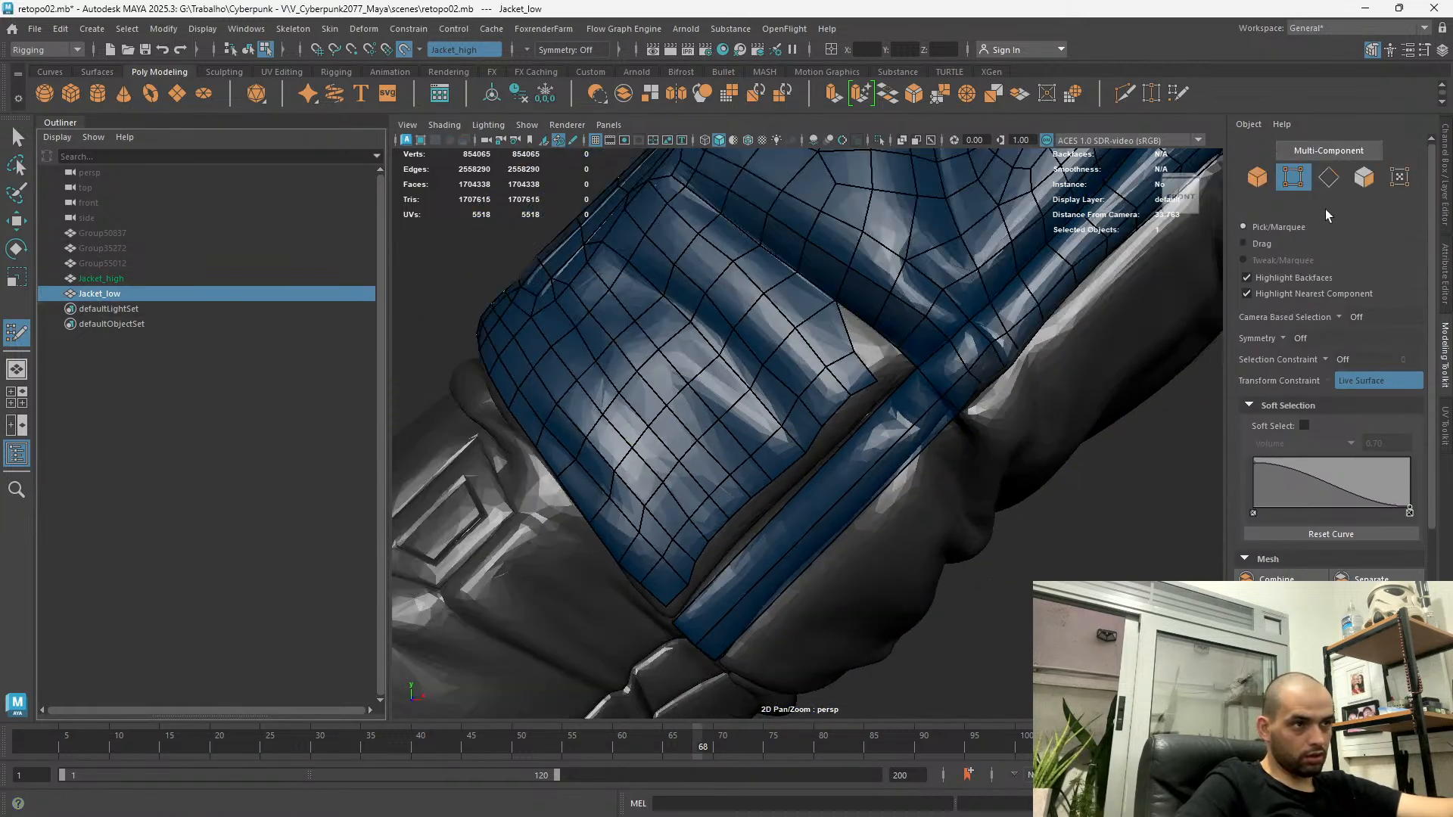
{"action": "left_click", "coordinate": [1346, 148]}
{"action": "scroll", "coordinate": [701, 485], "scroll_direction": "up", "scroll_amount": 2}
{"action": "left_click_drag", "start_coordinate": [677, 536], "coordinate": [614, 550], "text": "alt"}
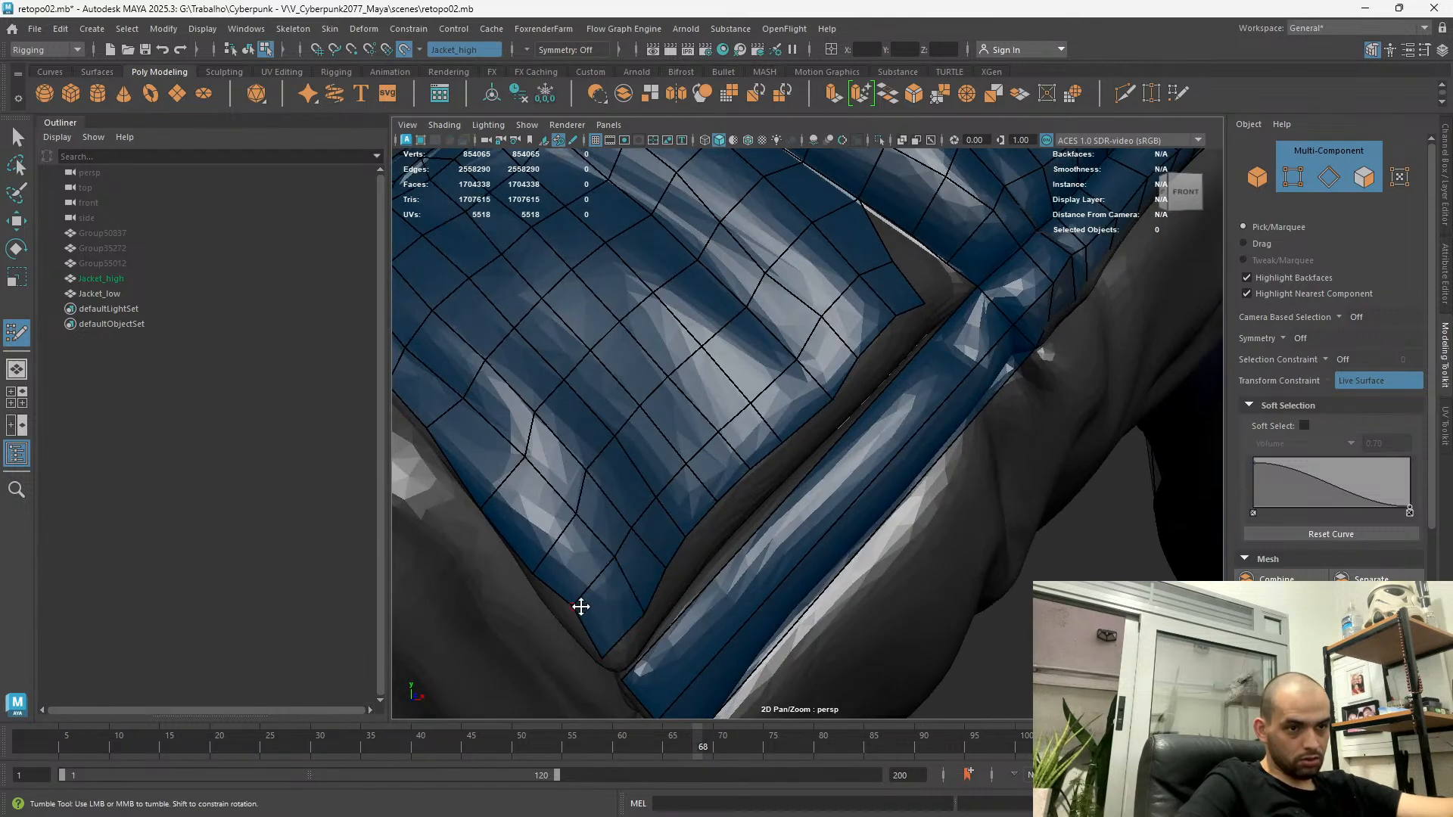
Relax the patch's mesh near the cuff-side corner
{"action": "mouse_move", "coordinate": [555, 535]}
{"action": "left_mouse_down", "text": "shift"}
{"action": "mouse_move", "coordinate": [603, 480]}
{"action": "mouse_move", "coordinate": [509, 453]}
{"action": "mouse_move", "coordinate": [499, 391]}
{"action": "mouse_move", "coordinate": [454, 386]}
{"action": "mouse_move", "coordinate": [692, 433]}
{"action": "mouse_move", "coordinate": [636, 425]}
{"action": "left_mouse_up", "text": "shift"}
{"action": "scroll", "coordinate": [580, 579], "scroll_direction": "down", "scroll_amount": 5}
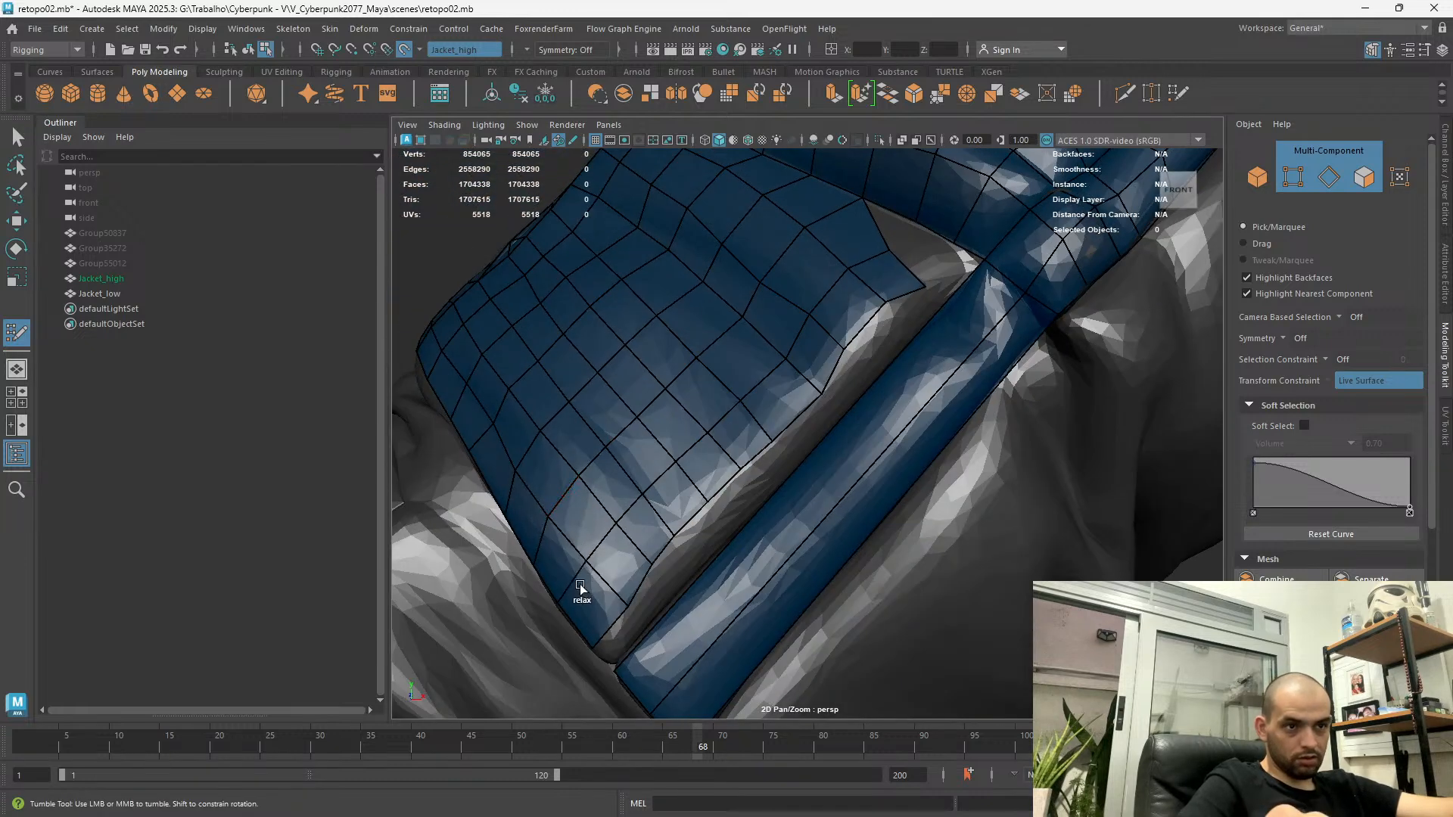
{"action": "scroll", "coordinate": [625, 273], "scroll_direction": "up", "scroll_amount": 3}
Weld the last two side vertices of the patch's new section to the upper panel's border
{"action": "mouse_move", "coordinate": [626, 273]}
{"action": "left_mouse_down", "text": "alt"}
{"action": "mouse_move", "coordinate": [584, 377]}
{"action": "mouse_move", "coordinate": [616, 415]}
{"action": "left_mouse_up", "text": "alt"}
{"action": "left_click_drag", "start_coordinate": [700, 428], "coordinate": [741, 405], "text": "alt"}
{"action": "scroll", "coordinate": [837, 356], "scroll_direction": "up", "scroll_amount": 6}
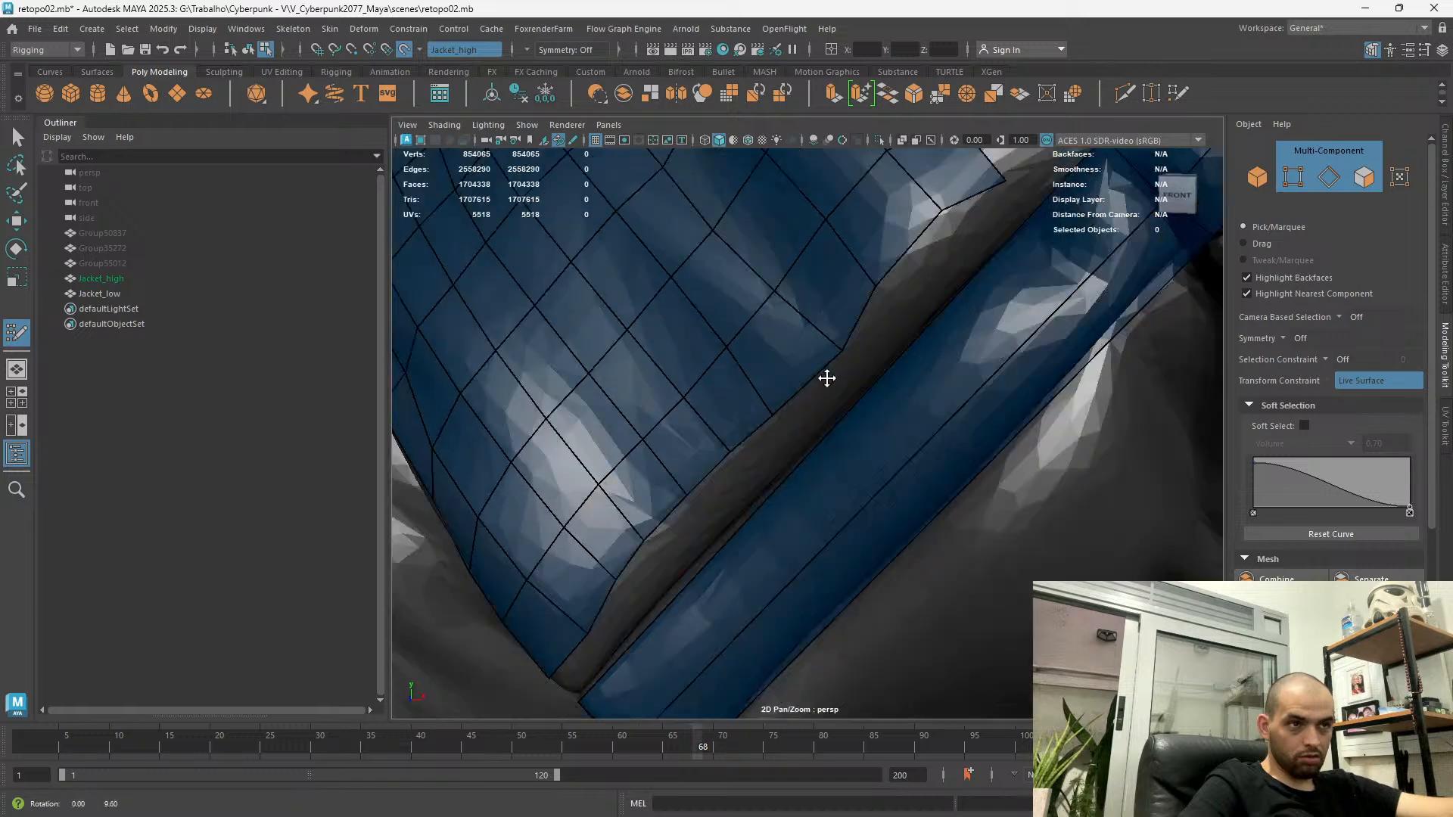
{"action": "left_click_drag", "start_coordinate": [814, 239], "coordinate": [906, 327]}
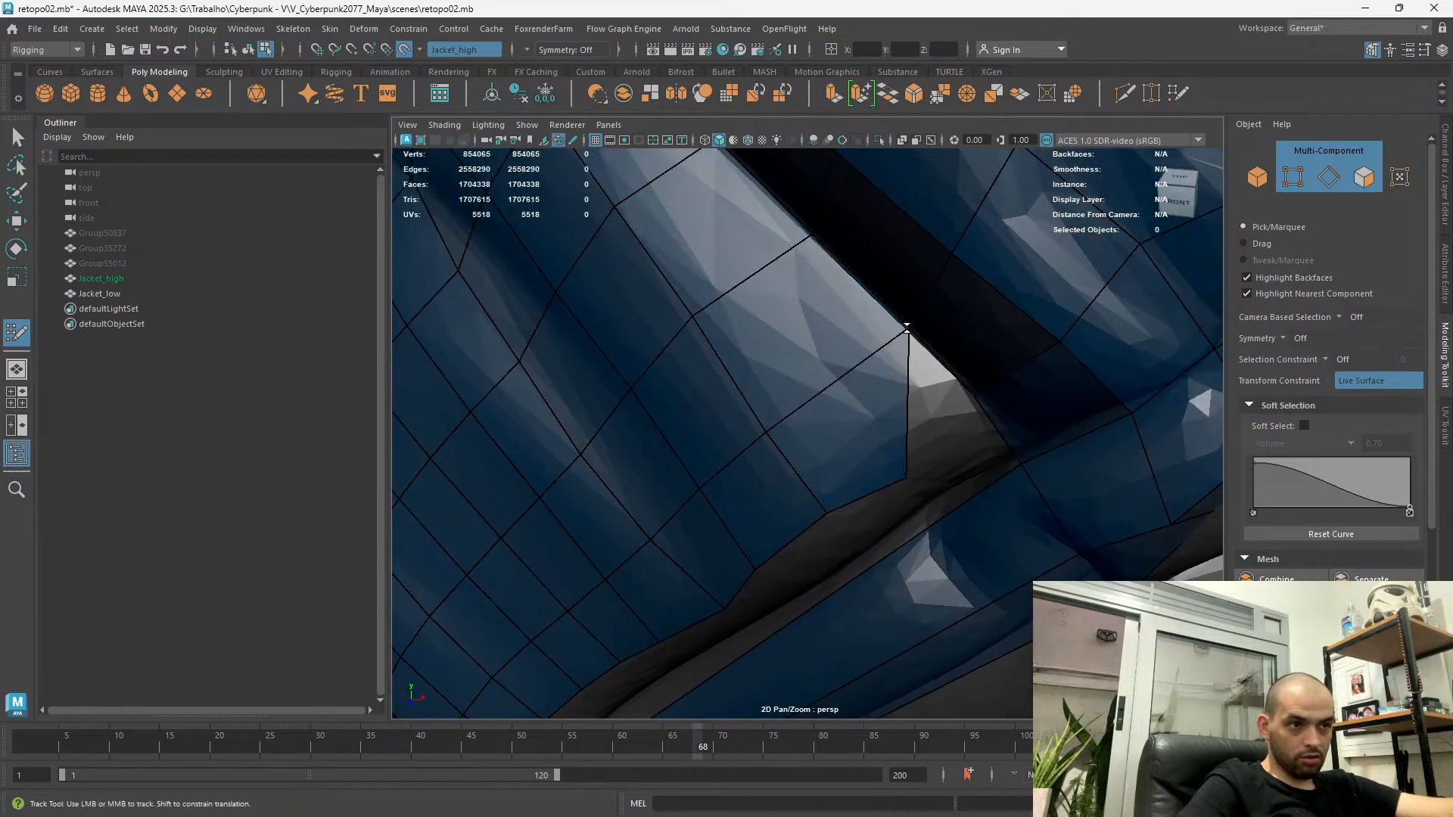
{"action": "left_click_drag", "start_coordinate": [908, 481], "coordinate": [975, 398]}
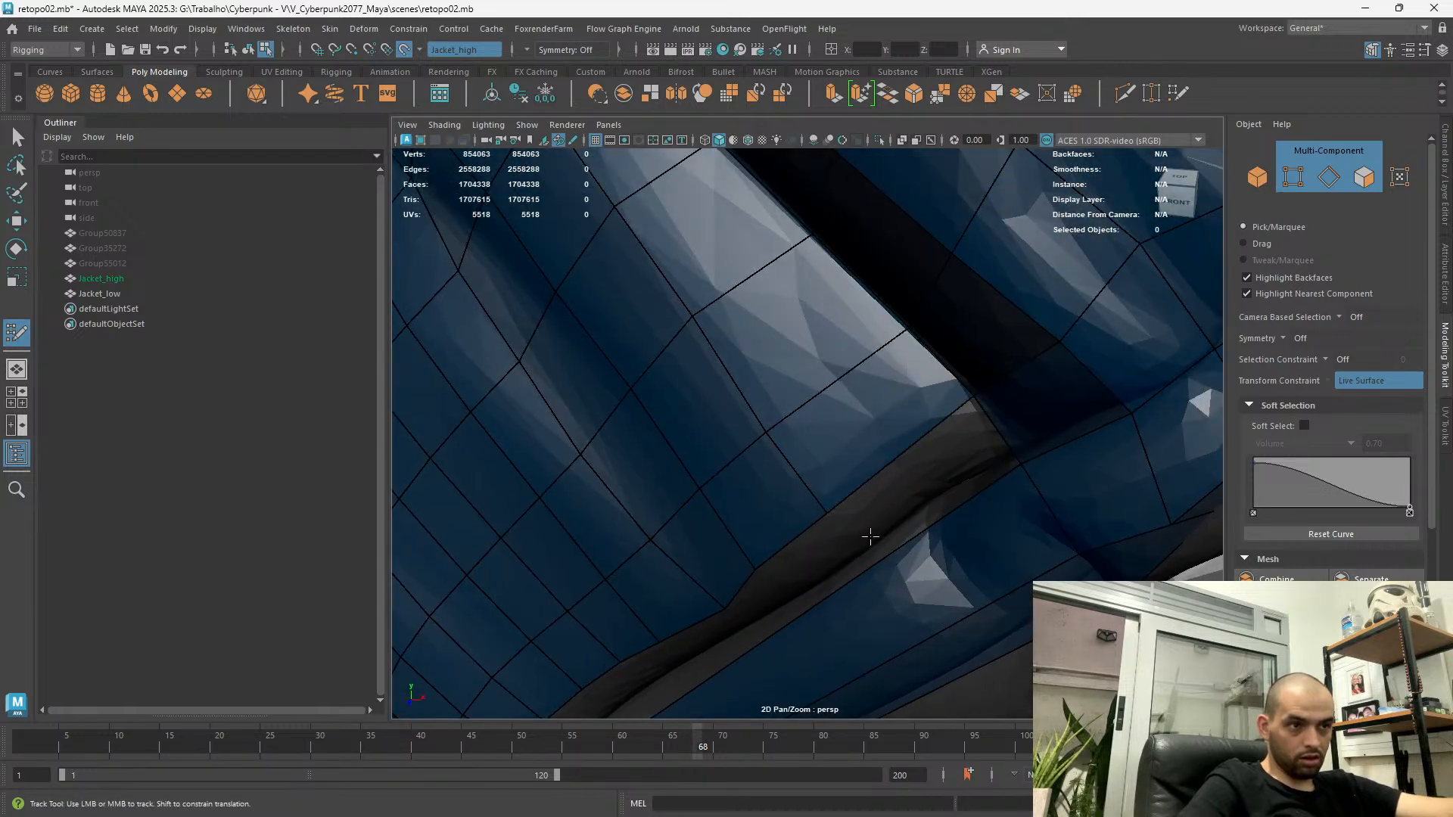
Insert two edge loops across the diagonal seam strip in line with the patch's border vertices
{"action": "scroll", "coordinate": [873, 495], "scroll_direction": "down", "scroll_amount": 3}
{"action": "left_click_drag", "start_coordinate": [847, 506], "coordinate": [772, 532], "text": "alt"}
{"action": "right_click_drag", "start_coordinate": [771, 532], "coordinate": [720, 507], "text": "alt"}
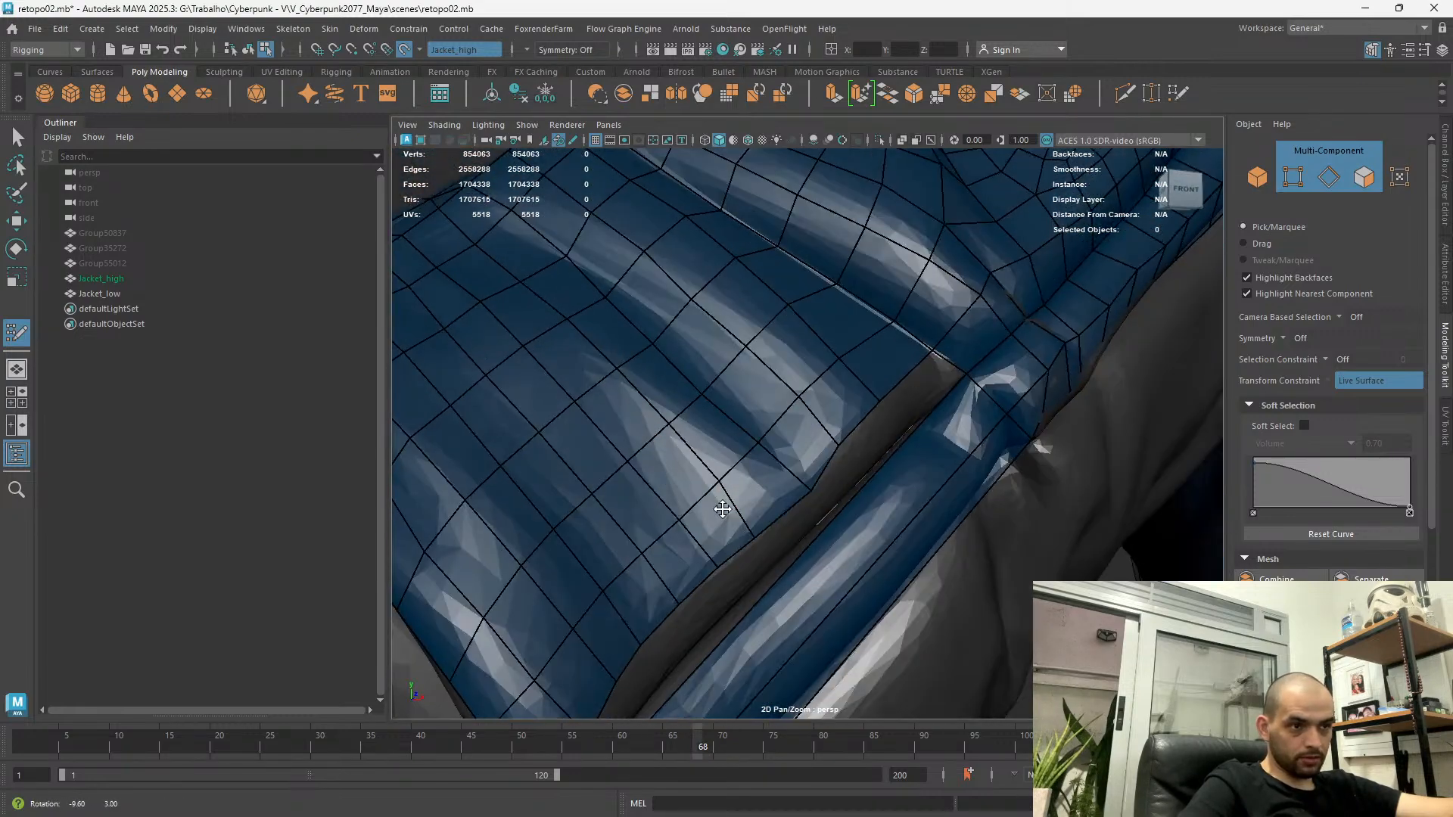
{"action": "middle_click_drag", "start_coordinate": [719, 506], "coordinate": [885, 498], "text": "alt"}
{"action": "left_click_drag", "start_coordinate": [884, 498], "coordinate": [918, 477], "text": "alt"}
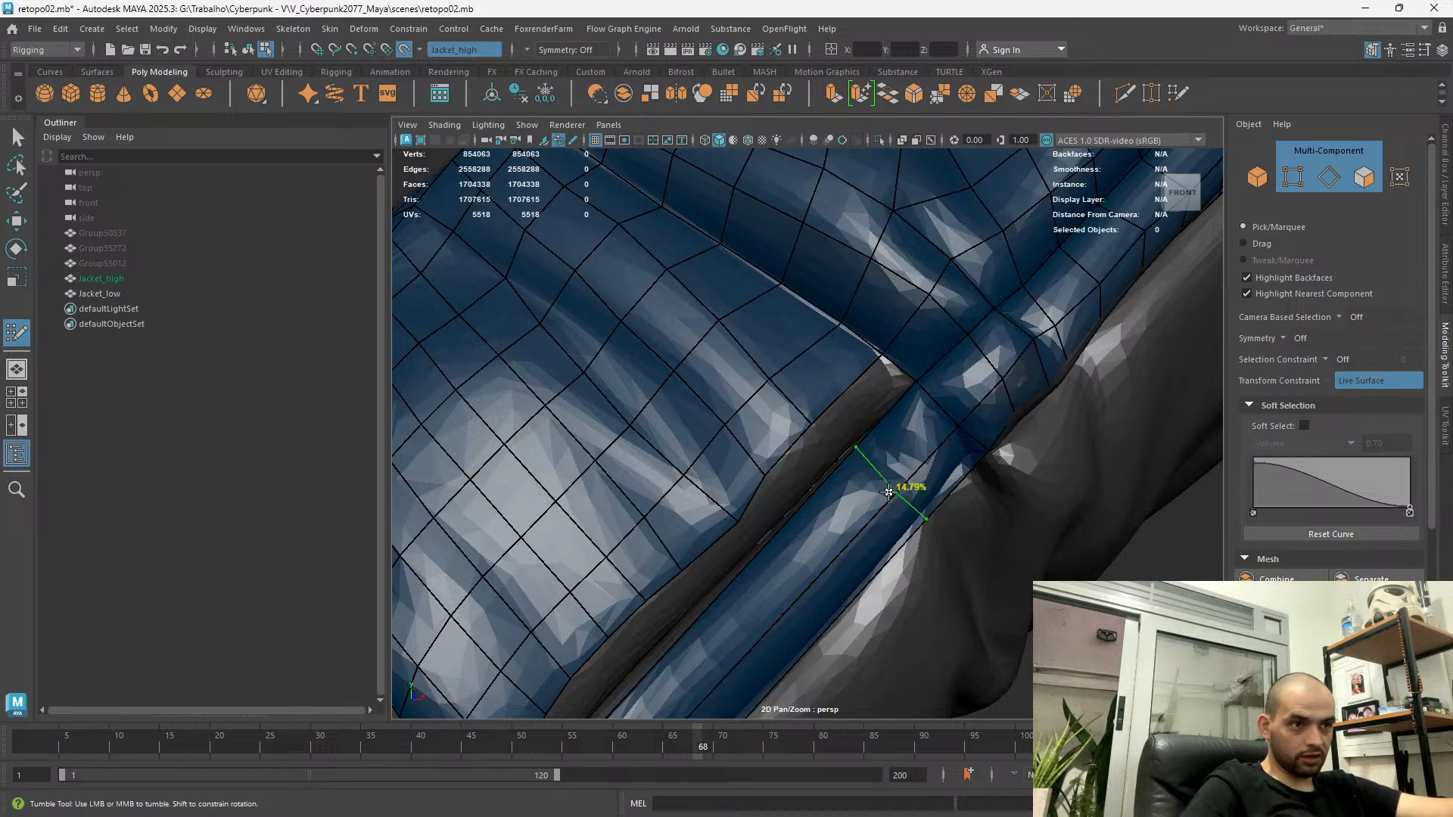
{"action": "left_click", "coordinate": [889, 492], "text": "ctrl"}
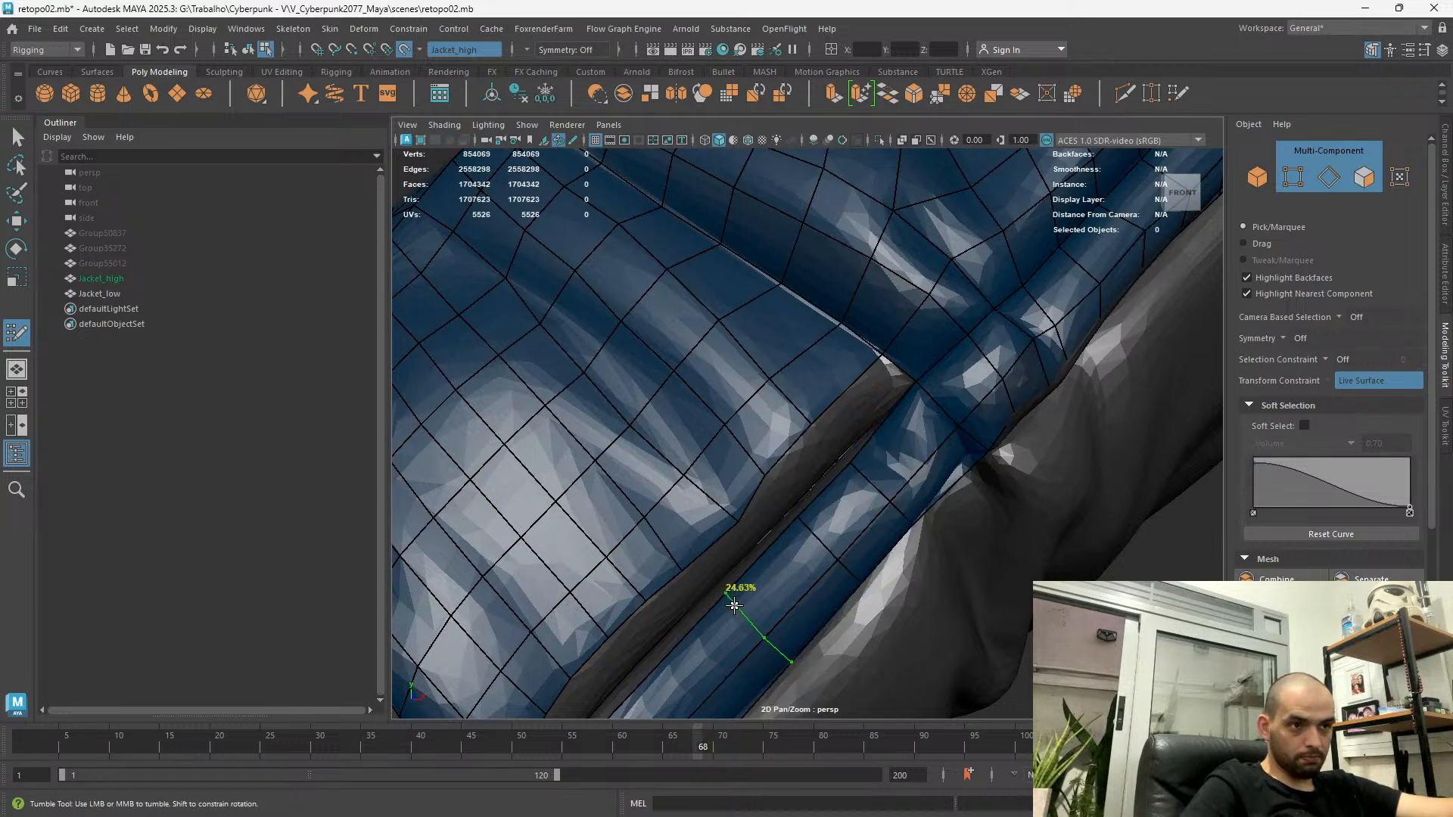
{"action": "left_click", "coordinate": [776, 550], "text": "ctrl"}
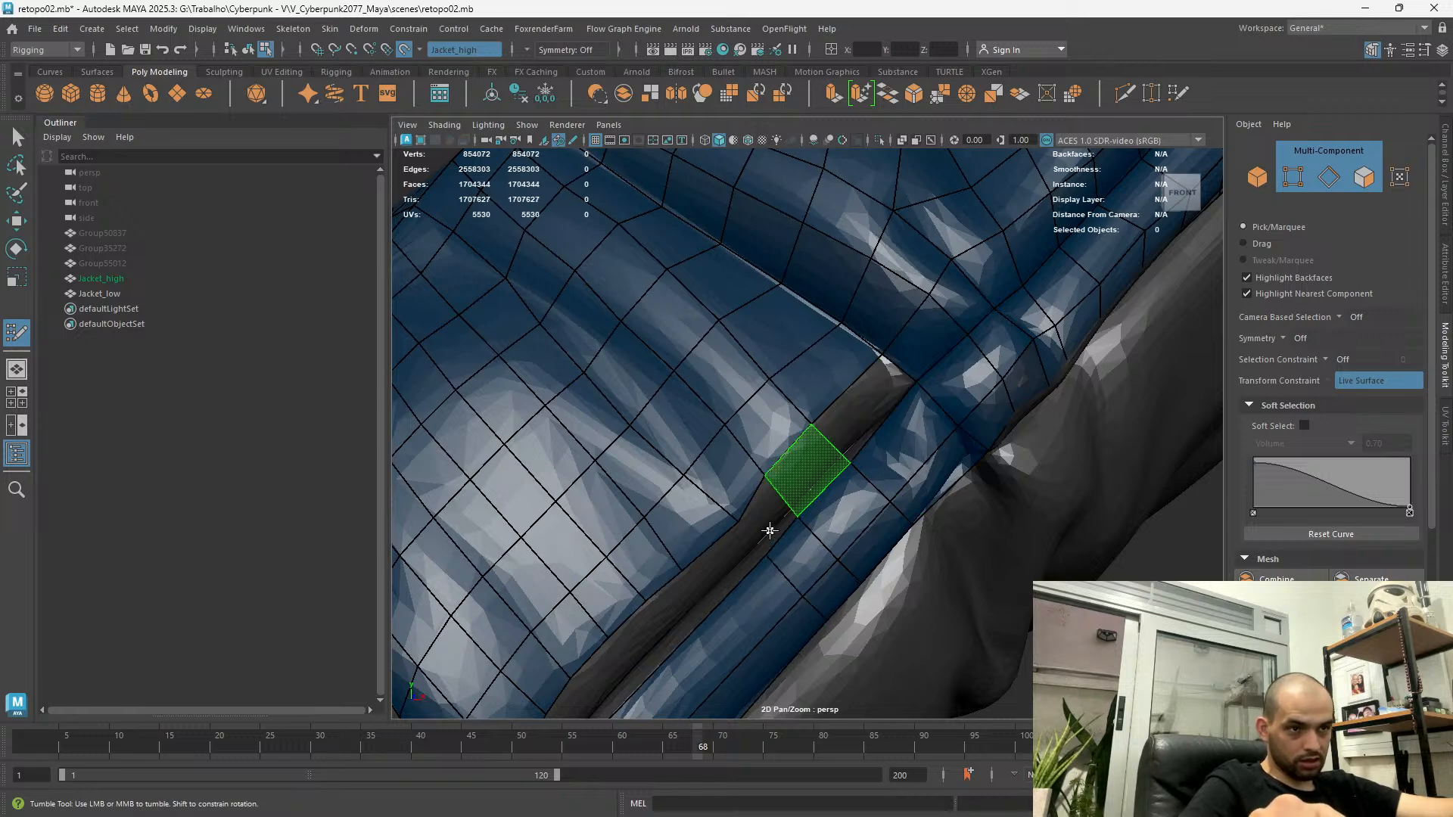
Fill the gap between the patch and seam strip with quads from the upper panel to midway, adding matching loops across the strip
{"action": "left_click", "coordinate": [838, 437], "text": "shift"}
{"action": "mouse_move", "coordinate": [817, 431]}
{"action": "middle_mouse_down", "text": "alt"}
{"action": "mouse_move", "coordinate": [779, 529]}
{"action": "mouse_move", "coordinate": [980, 431]}
{"action": "mouse_move", "coordinate": [934, 477]}
{"action": "middle_mouse_up", "text": "alt"}
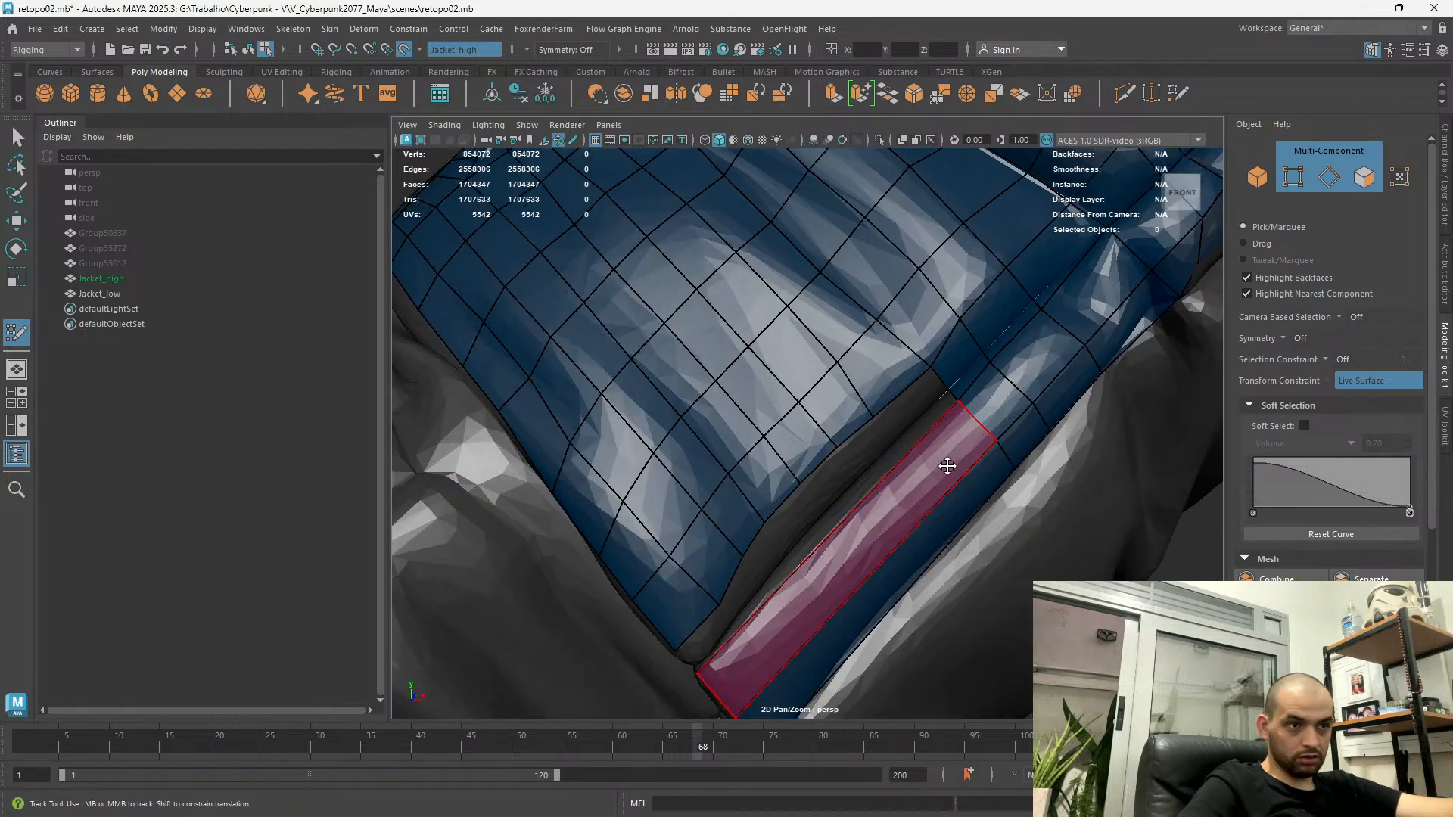
{"action": "left_click", "coordinate": [934, 477], "text": "shift"}
{"action": "left_click", "coordinate": [925, 506], "text": "ctrl"}
{"action": "left_click", "coordinate": [910, 404], "text": "shift"}
{"action": "left_click", "coordinate": [861, 469], "text": "shift"}
{"action": "left_click", "coordinate": [849, 537], "text": "ctrl"}
{"action": "left_click", "coordinate": [841, 501], "text": "shift"}
Fill the rest of the gap down to the cuff corner, inserting the matching edge loops across the seam strip
{"action": "left_click", "coordinate": [829, 549], "text": "ctrl"}
{"action": "left_click", "coordinate": [785, 585], "text": "shift"}
{"action": "left_click", "coordinate": [786, 591], "text": "ctrl"}
{"action": "left_click", "coordinate": [768, 563], "text": "shift"}
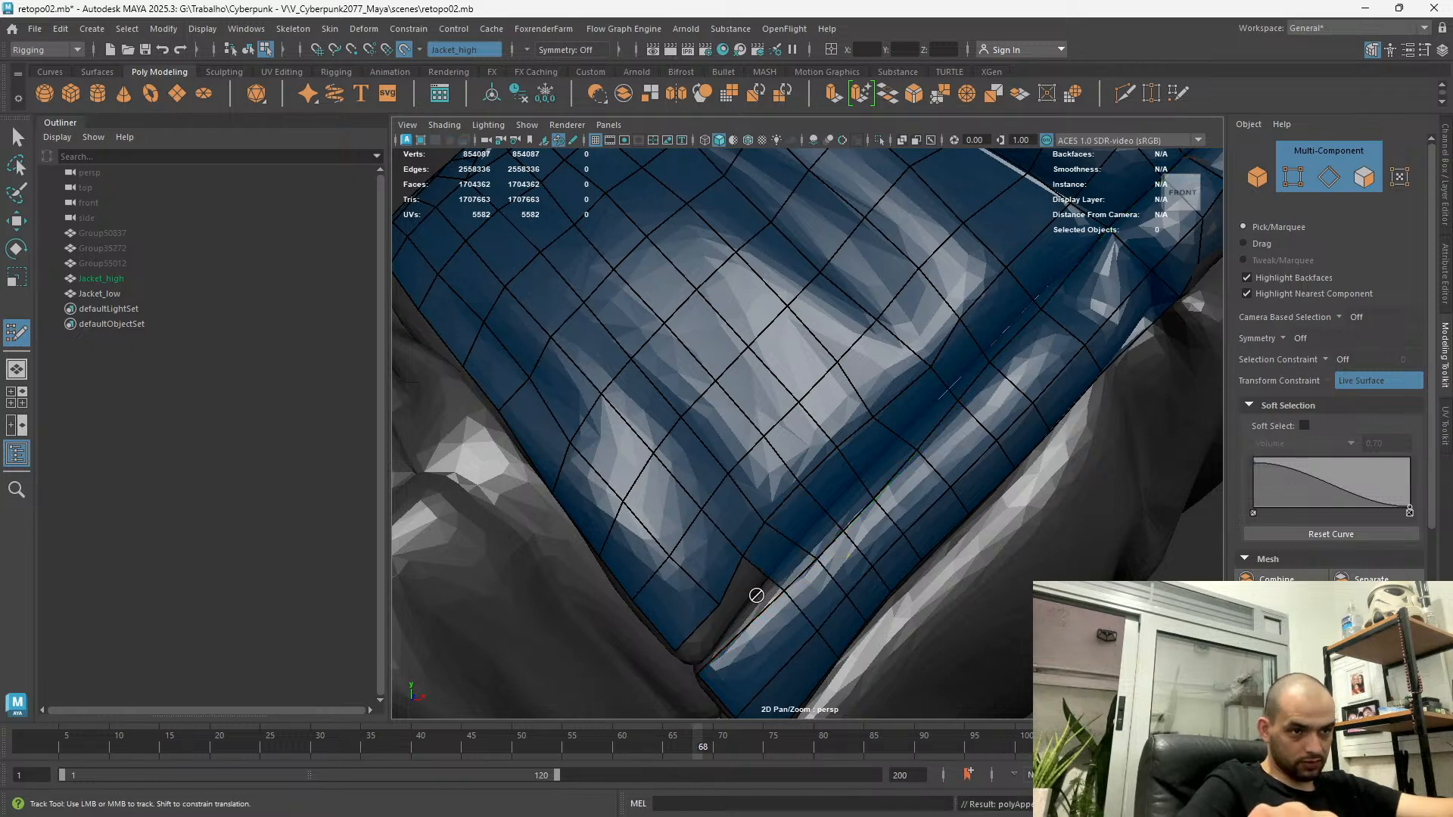
{"action": "left_click", "coordinate": [757, 619], "text": "ctrl"}
{"action": "left_click", "coordinate": [728, 634], "text": "shift"}
{"action": "left_click", "coordinate": [713, 635], "text": "shift"}
Reposition the new quads' edges and vertices along the seam strip to even out their spacing
{"action": "mouse_move", "coordinate": [779, 608]}
{"action": "left_mouse_down", "text": "alt"}
{"action": "mouse_move", "coordinate": [672, 610]}
{"action": "mouse_move", "coordinate": [738, 646]}
{"action": "left_mouse_up", "text": "alt"}
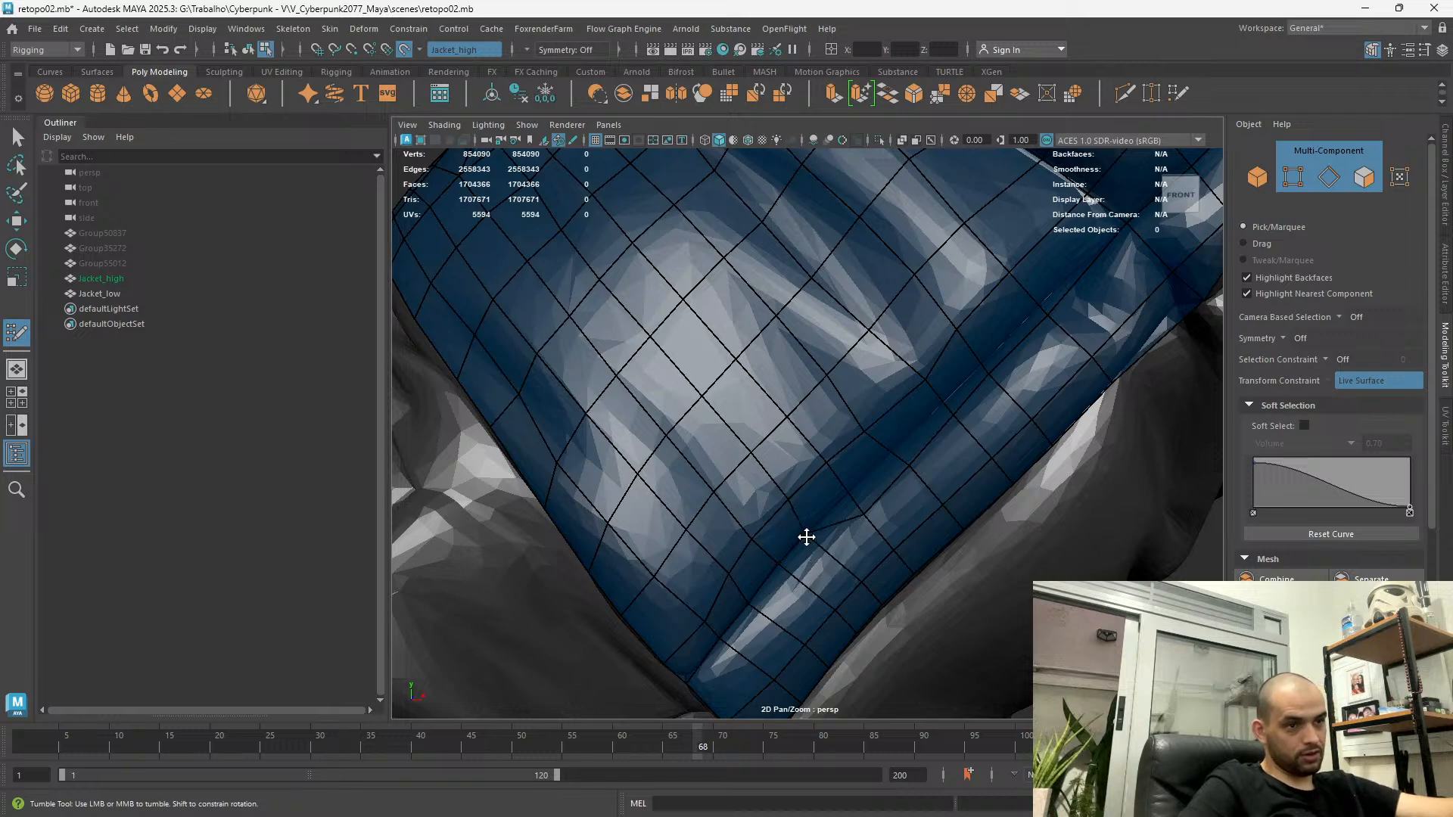
{"action": "left_click_drag", "start_coordinate": [873, 515], "coordinate": [849, 500]}
{"action": "left_click_drag", "start_coordinate": [918, 442], "coordinate": [876, 438], "text": "alt"}
{"action": "mouse_move", "coordinate": [801, 505]}
{"action": "left_mouse_down"}
{"action": "mouse_move", "coordinate": [814, 484]}
{"action": "mouse_move", "coordinate": [779, 542]}
{"action": "left_mouse_up"}
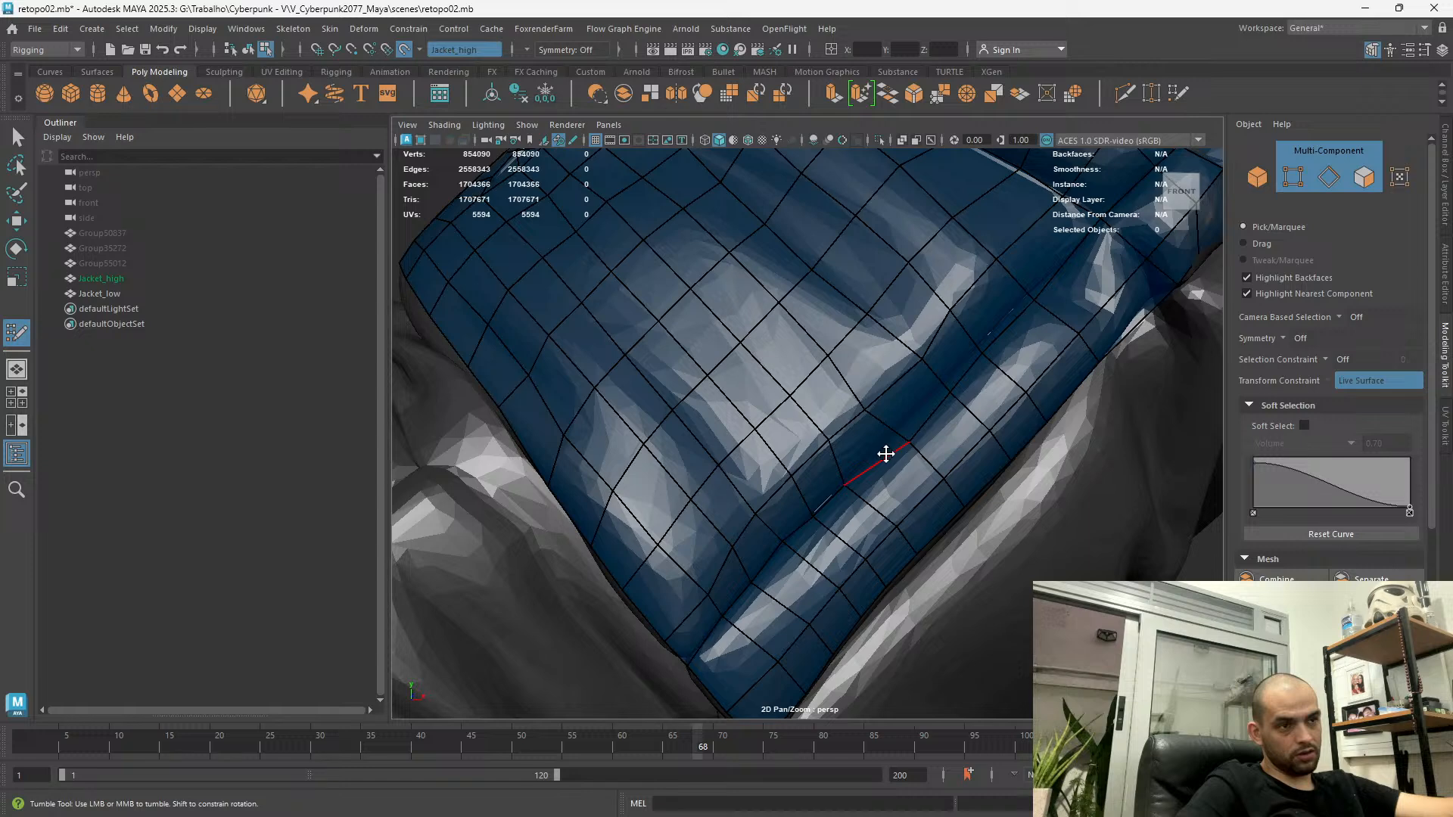
{"action": "left_click_drag", "start_coordinate": [928, 389], "coordinate": [989, 334], "text": "alt"}
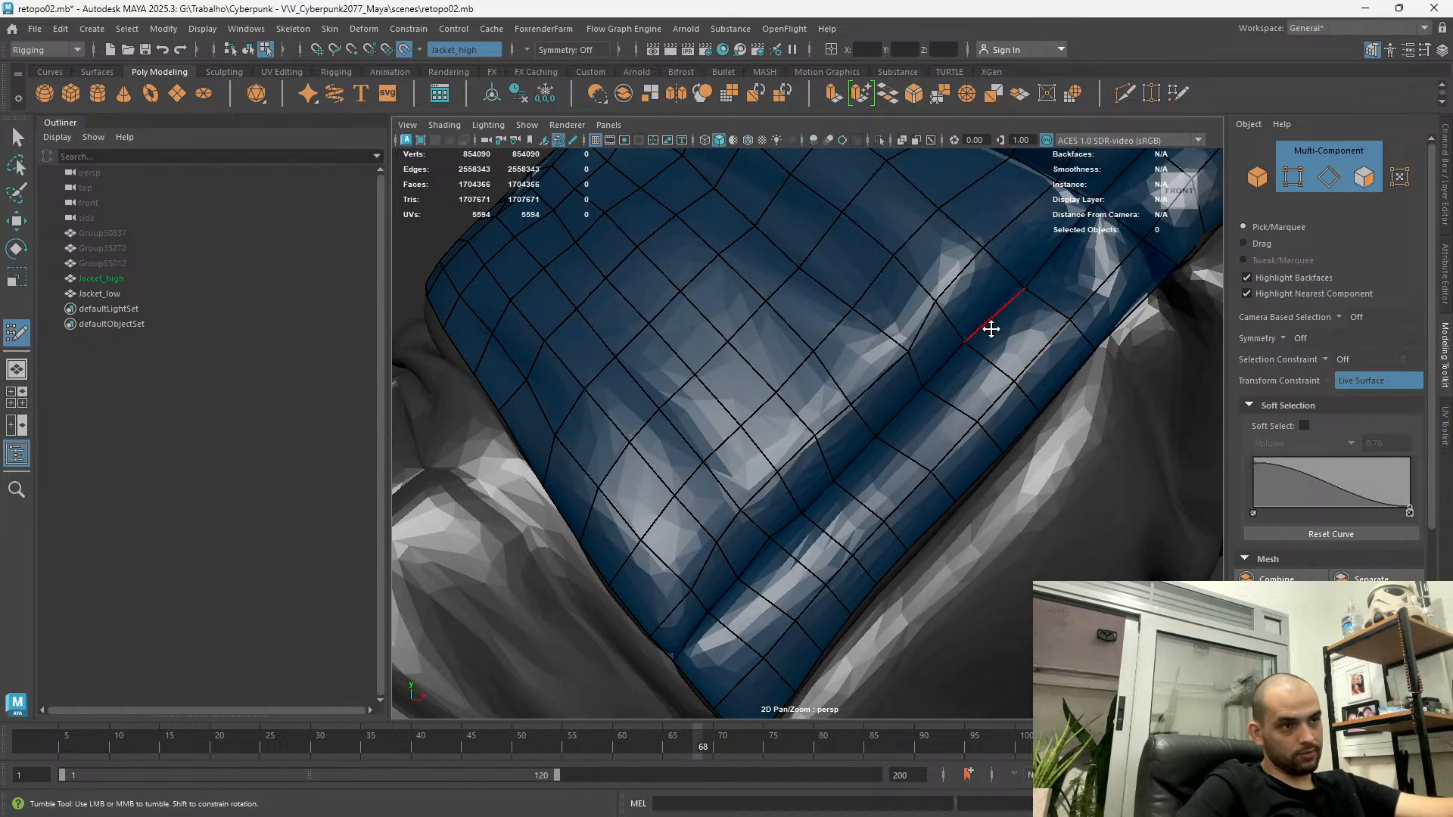
Turn on soft selection for Quad Draw and set its radius to 1.62
{"action": "left_click_drag", "start_coordinate": [1038, 325], "coordinate": [876, 360], "text": "alt"}
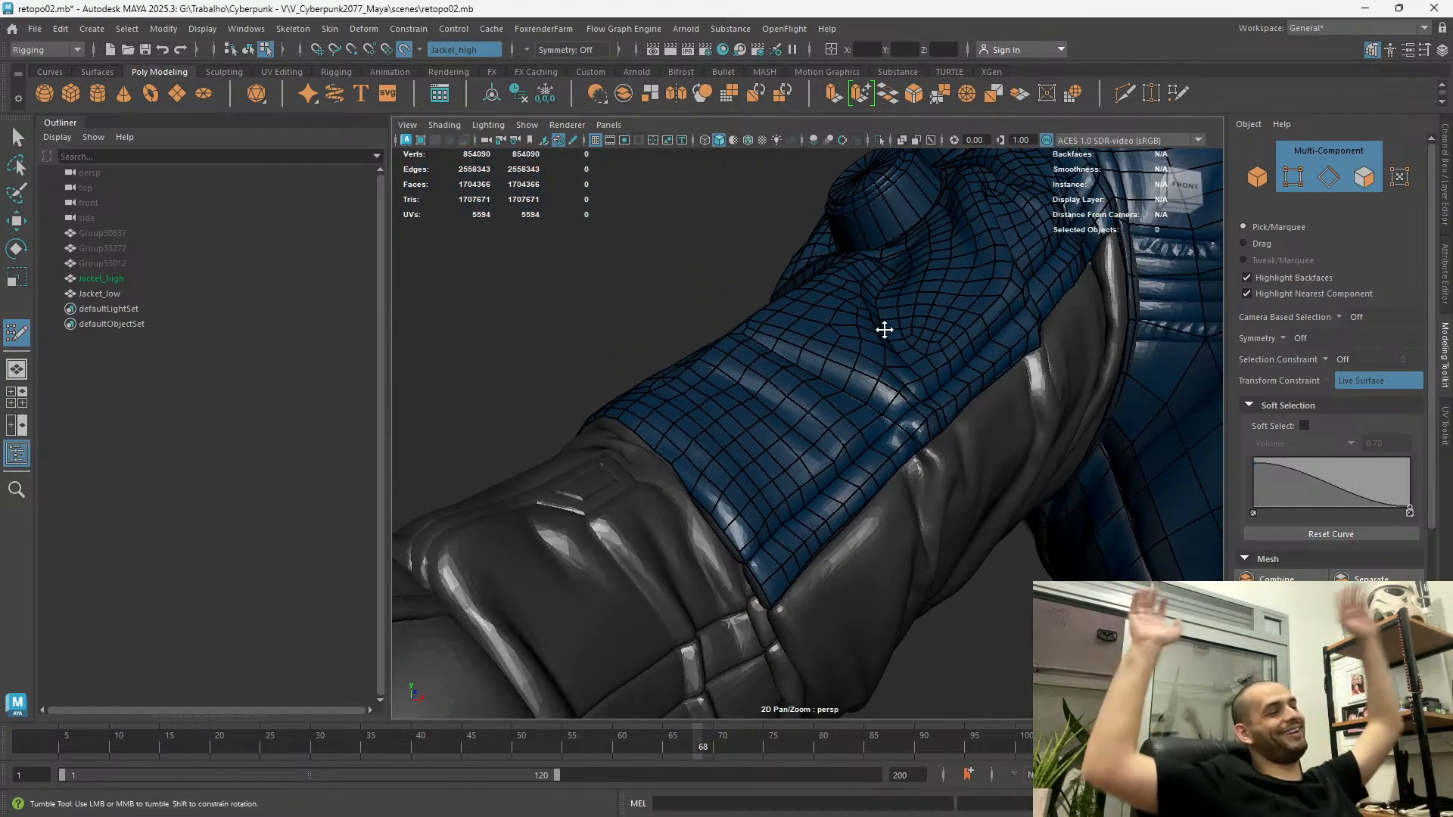
{"action": "left_click_drag", "start_coordinate": [746, 302], "coordinate": [792, 489], "text": "alt"}
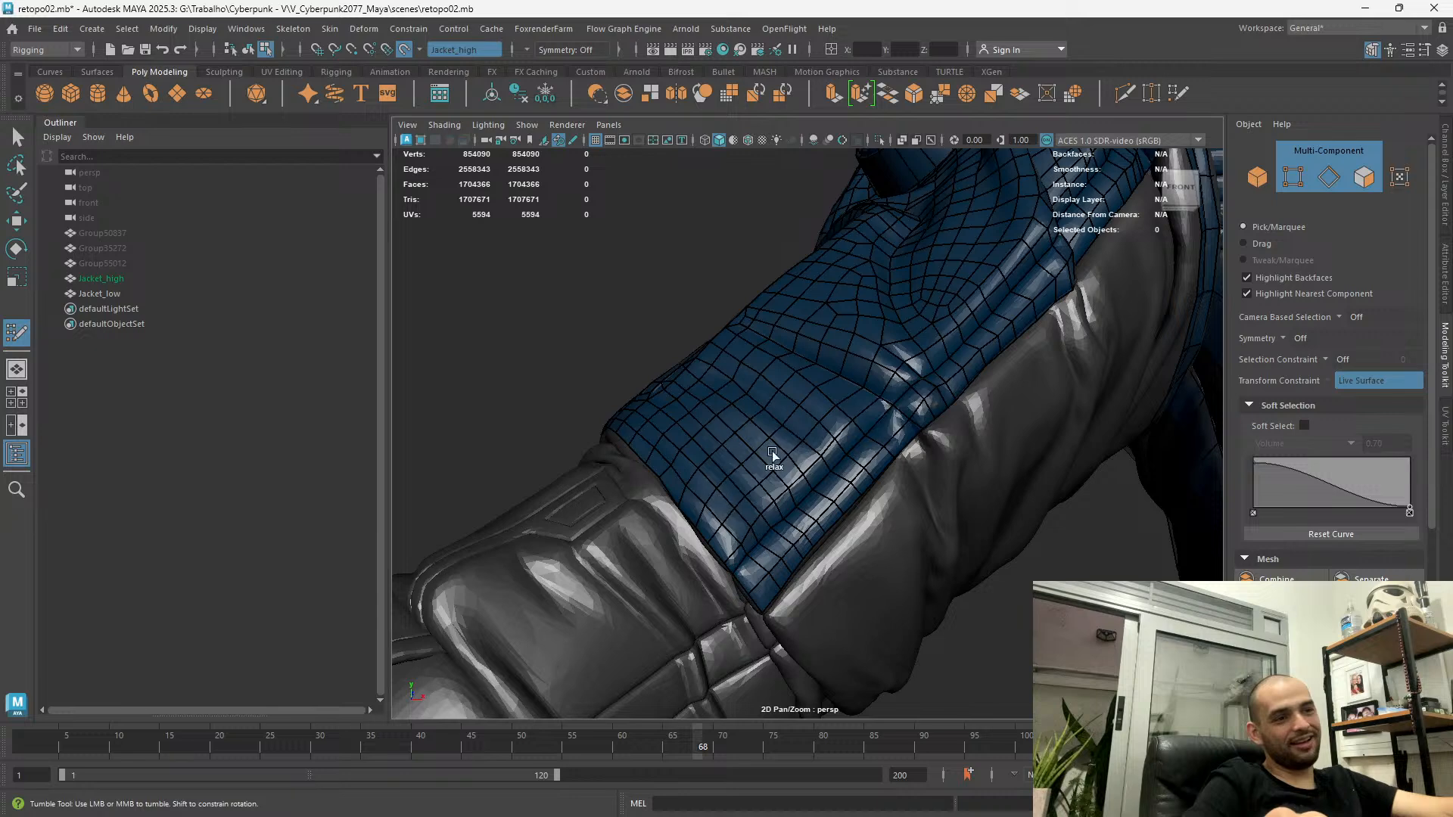
{"action": "middle_click_drag", "start_coordinate": [741, 488], "coordinate": [801, 490], "text": "alt"}
{"action": "key", "text": "b"}
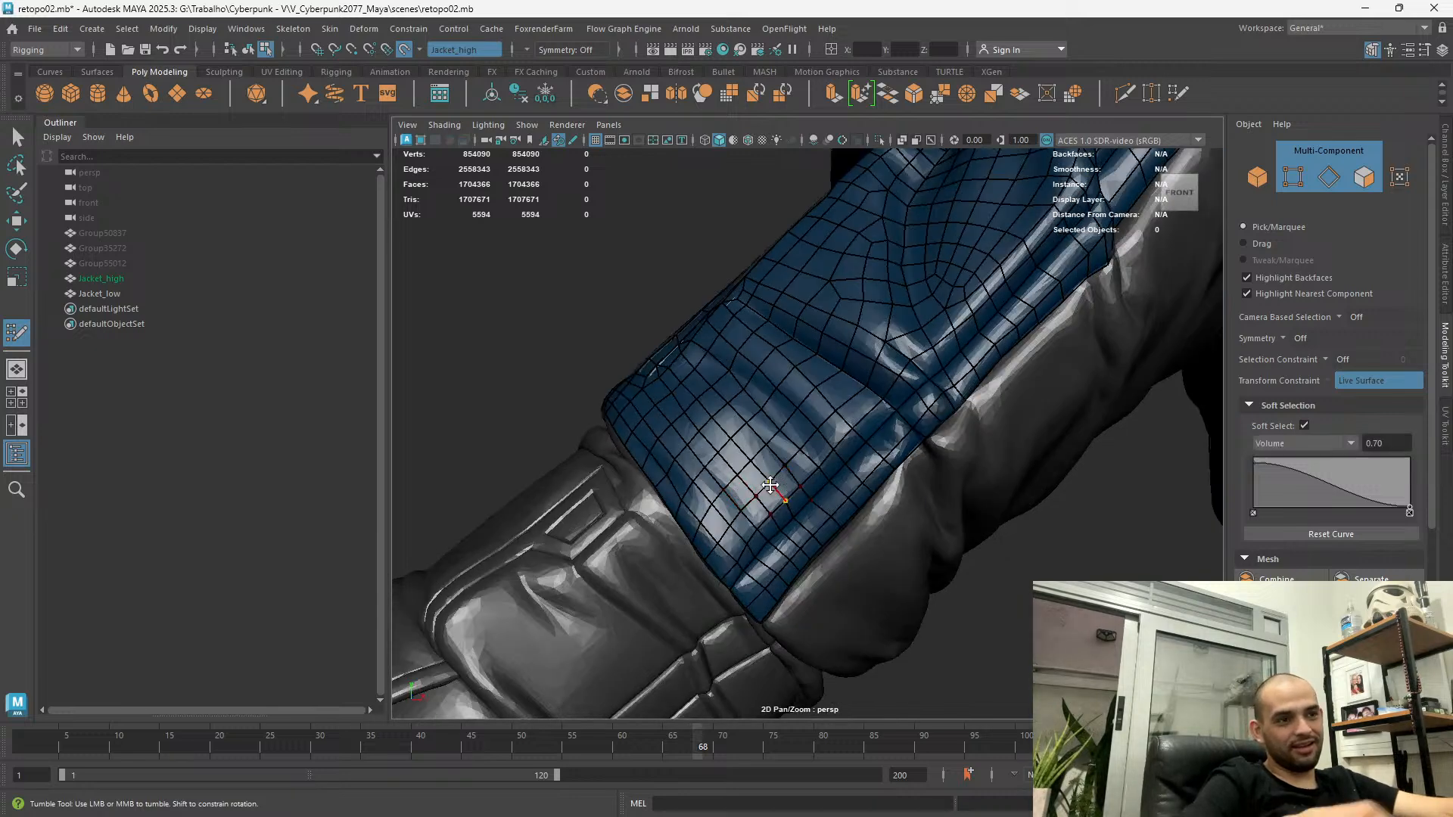
{"action": "left_click_drag", "start_coordinate": [813, 430], "coordinate": [788, 460]}
{"action": "scroll", "coordinate": [726, 448], "scroll_direction": "up", "scroll_amount": 3}
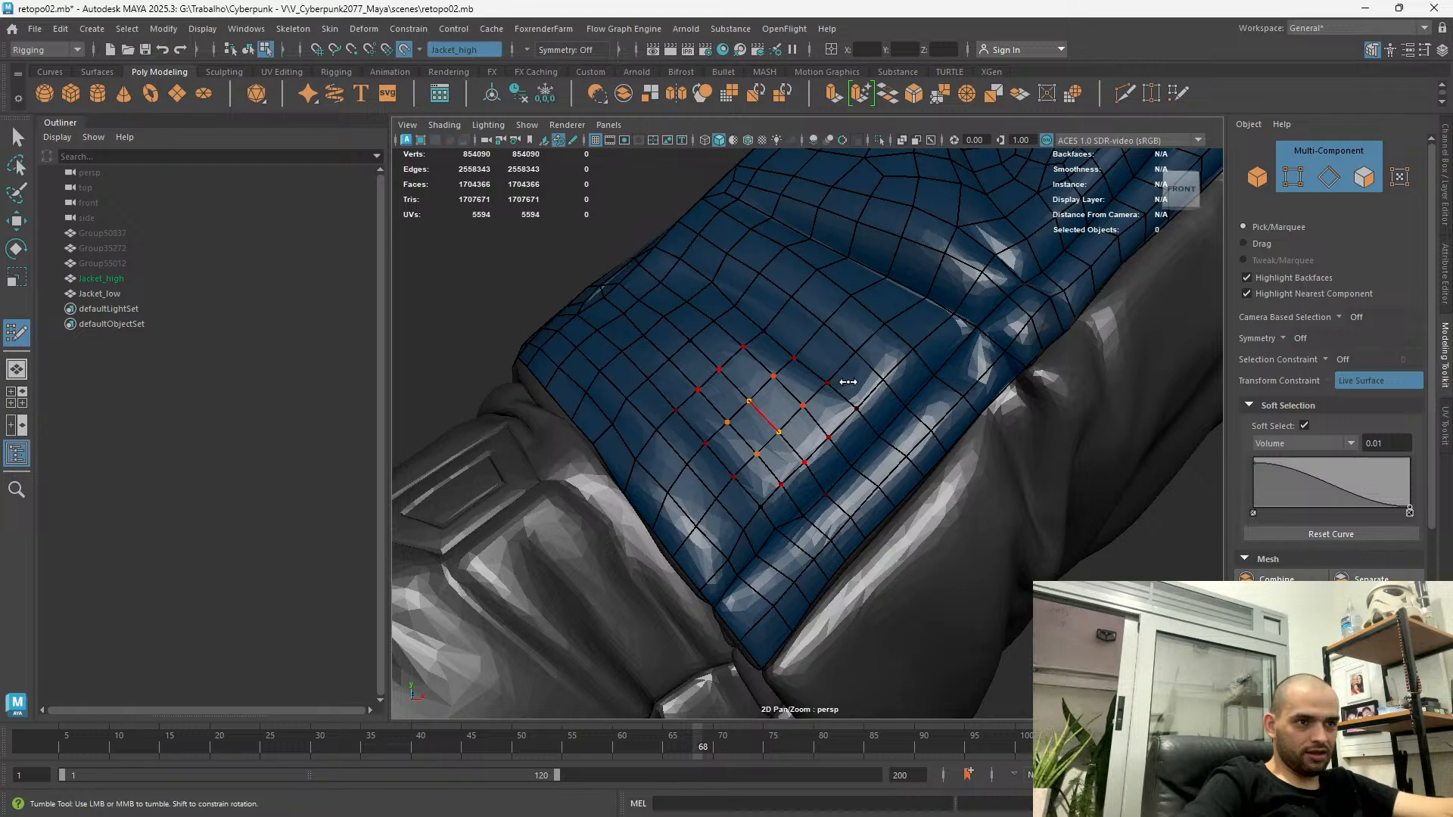
{"action": "left_click_drag", "start_coordinate": [833, 383], "coordinate": [757, 439]}
Examine the patch's quad flow along the cuff edge and around the diagonal seam strip
{"action": "right_click_drag", "start_coordinate": [757, 439], "coordinate": [707, 249], "text": "alt"}
{"action": "left_click_drag", "start_coordinate": [707, 249], "coordinate": [580, 299], "text": "alt"}
{"action": "right_click_drag", "start_coordinate": [580, 298], "coordinate": [820, 428], "text": "alt"}
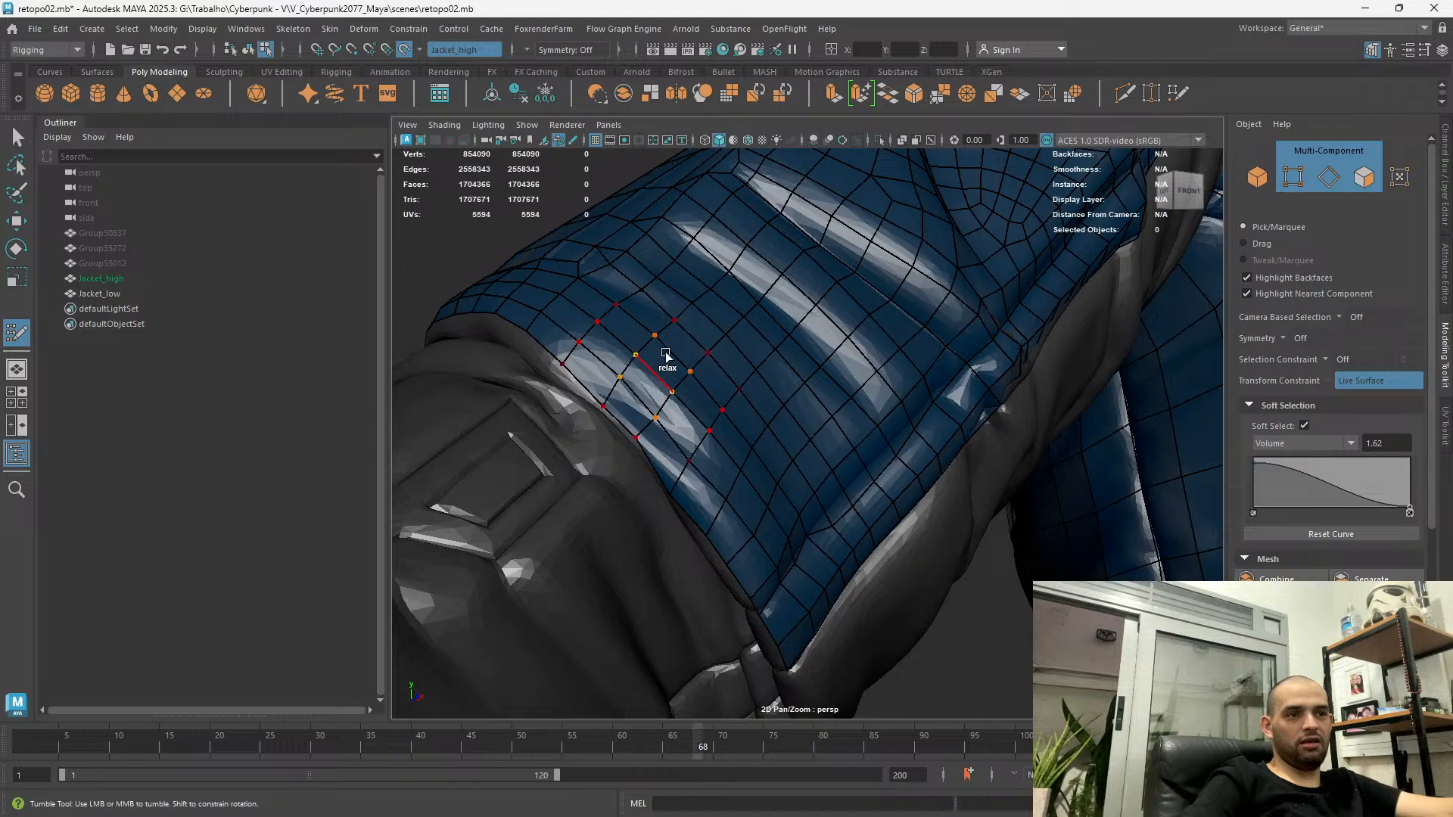
{"action": "left_click_drag", "start_coordinate": [804, 361], "coordinate": [809, 474], "text": "alt"}
{"action": "left_click_drag", "start_coordinate": [837, 563], "coordinate": [764, 530], "text": "alt"}
{"action": "right_click_drag", "start_coordinate": [764, 529], "coordinate": [801, 552], "text": "alt"}
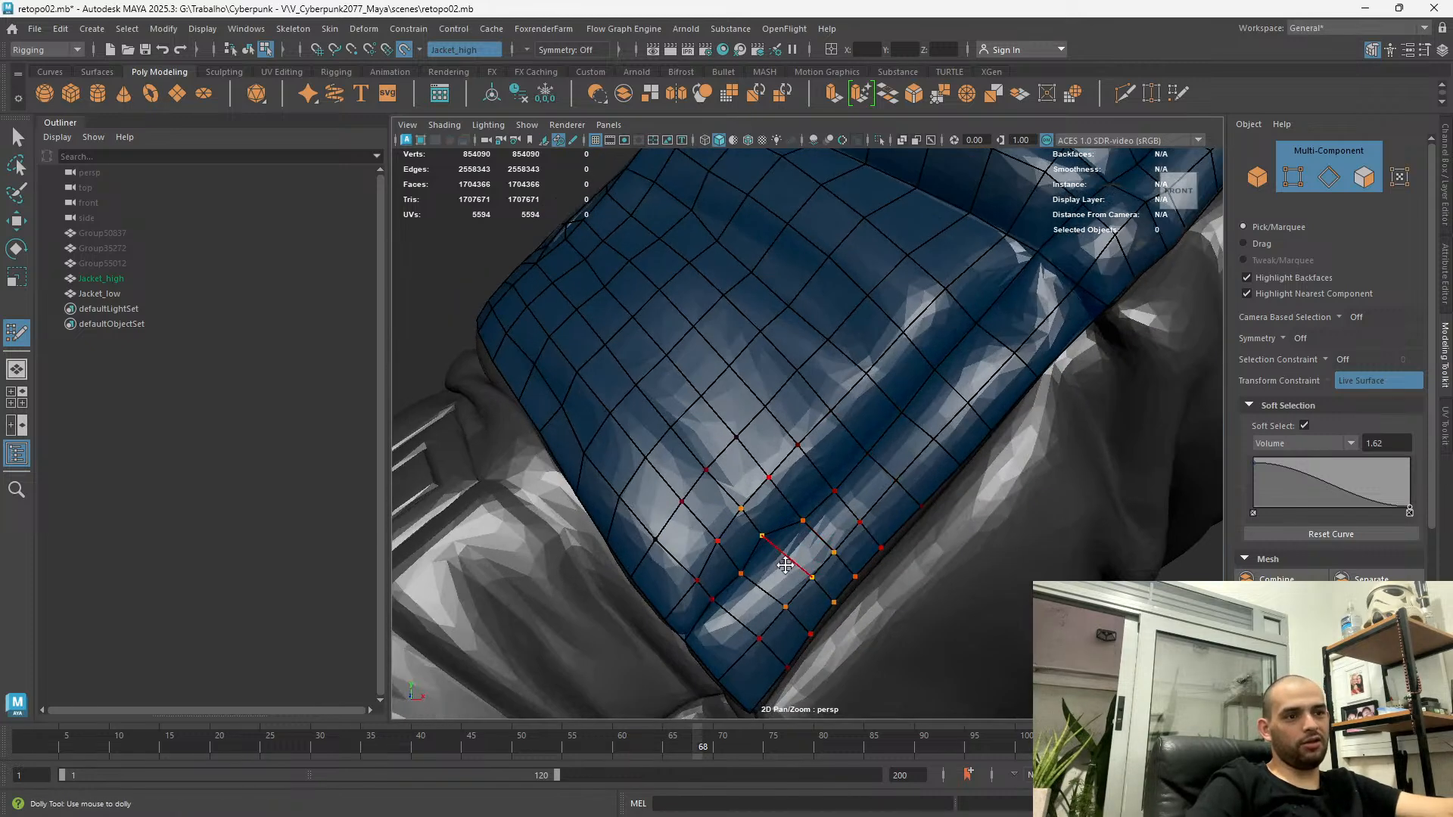
Turn off soft selection for Quad Draw
{"action": "key", "text": "b"}
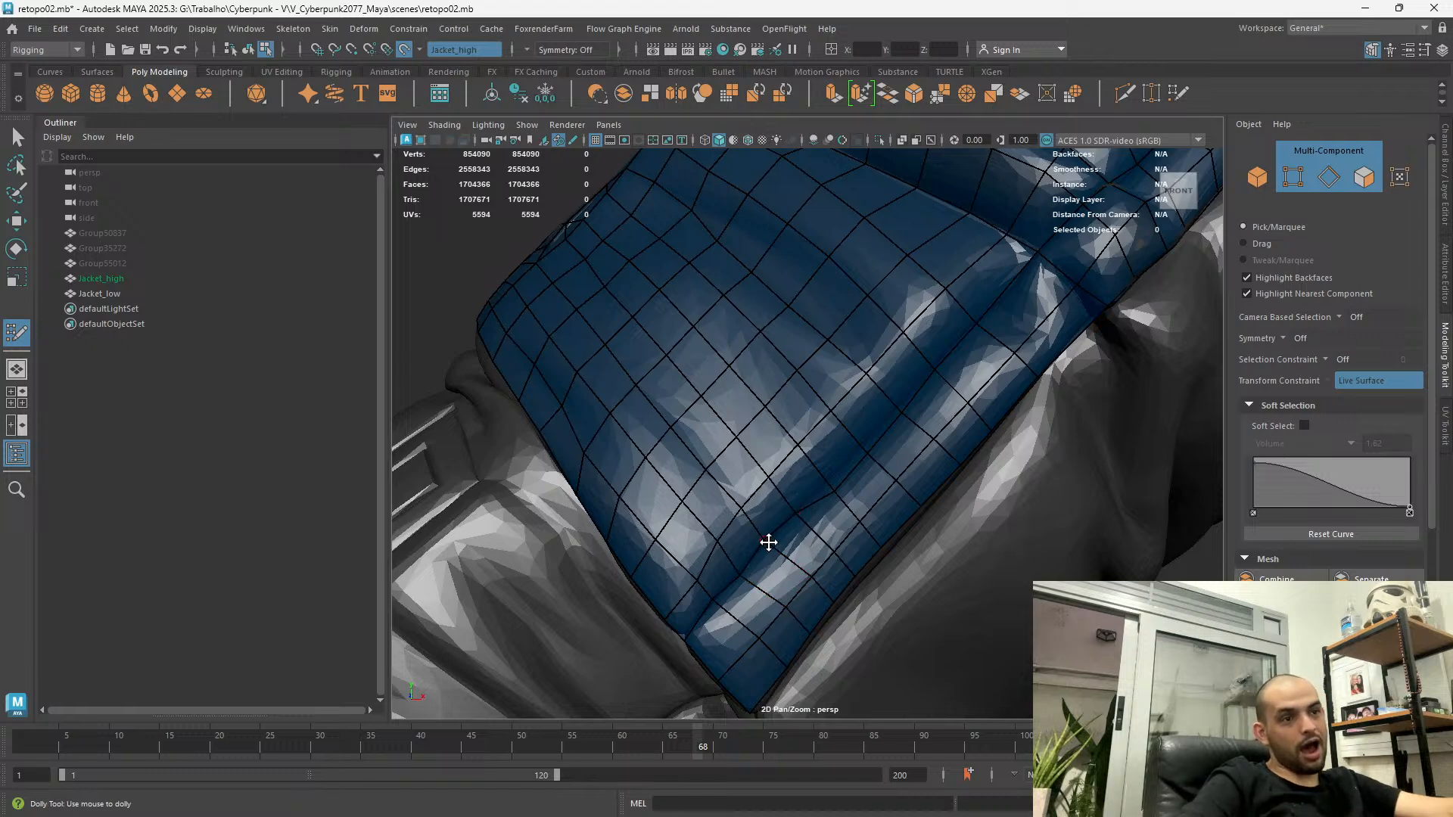
{"action": "left_click_drag", "start_coordinate": [825, 505], "coordinate": [818, 496], "text": "alt"}
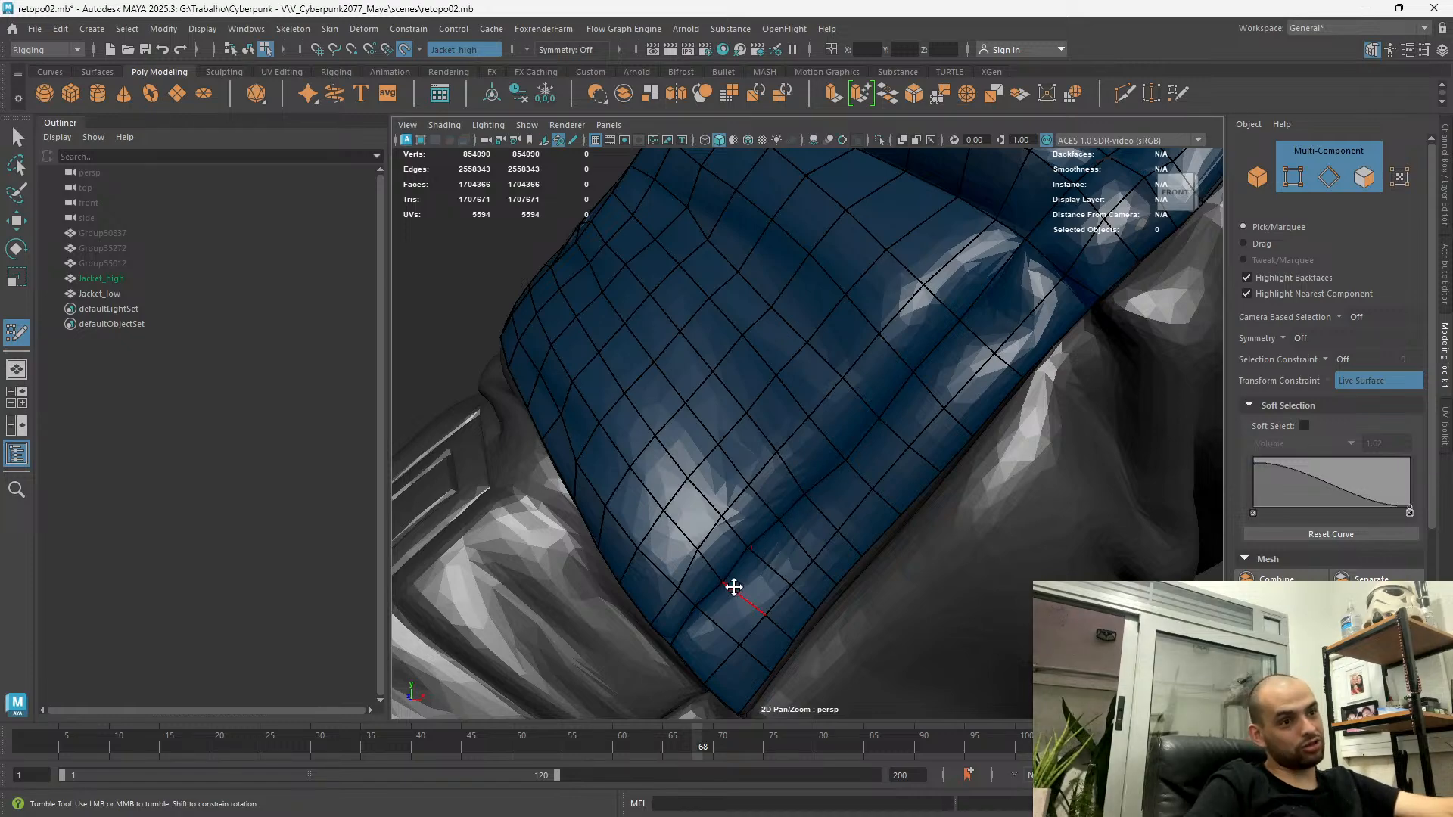
{"action": "left_click_drag", "start_coordinate": [732, 576], "coordinate": [797, 512], "text": "alt"}
{"action": "key", "text": "super"}
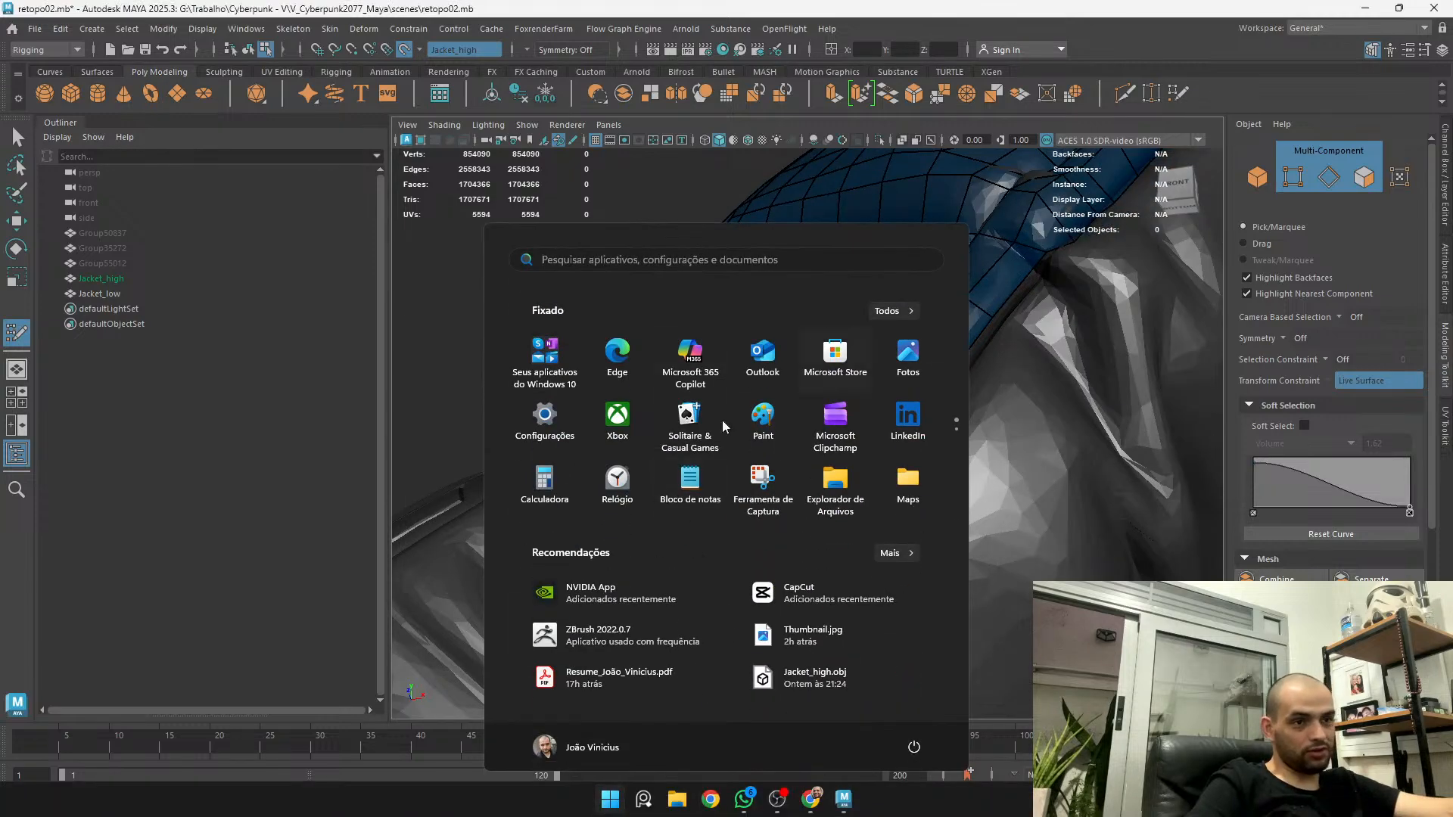
{"action": "key", "text": "Escape"}
Examine the sleeve patch from the front and side, checking how its quads follow the folds near the cuff corner
{"action": "left_click_drag", "start_coordinate": [753, 458], "coordinate": [765, 571], "text": "alt"}
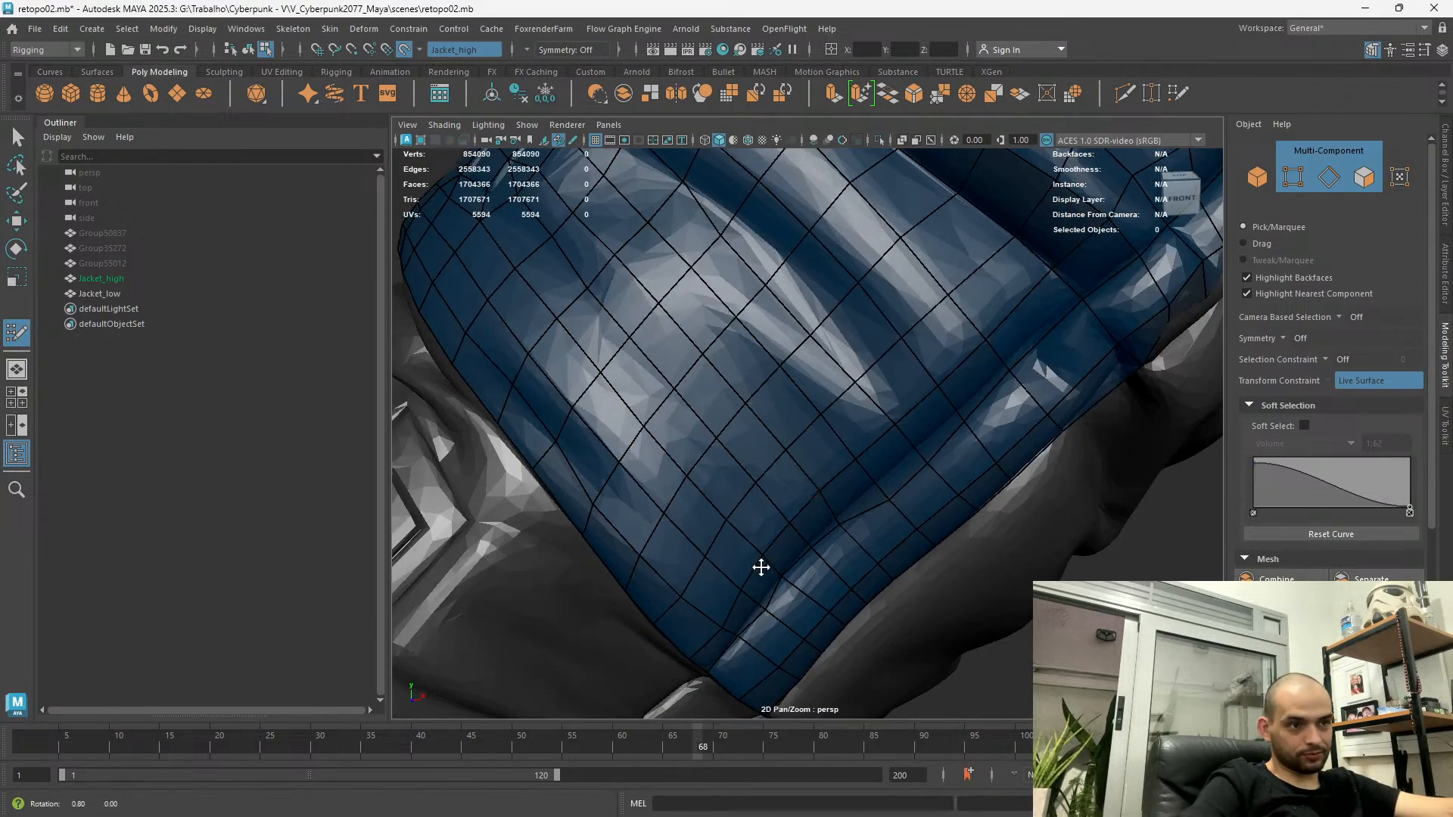
{"action": "right_click_drag", "start_coordinate": [766, 571], "coordinate": [775, 600], "text": "alt"}
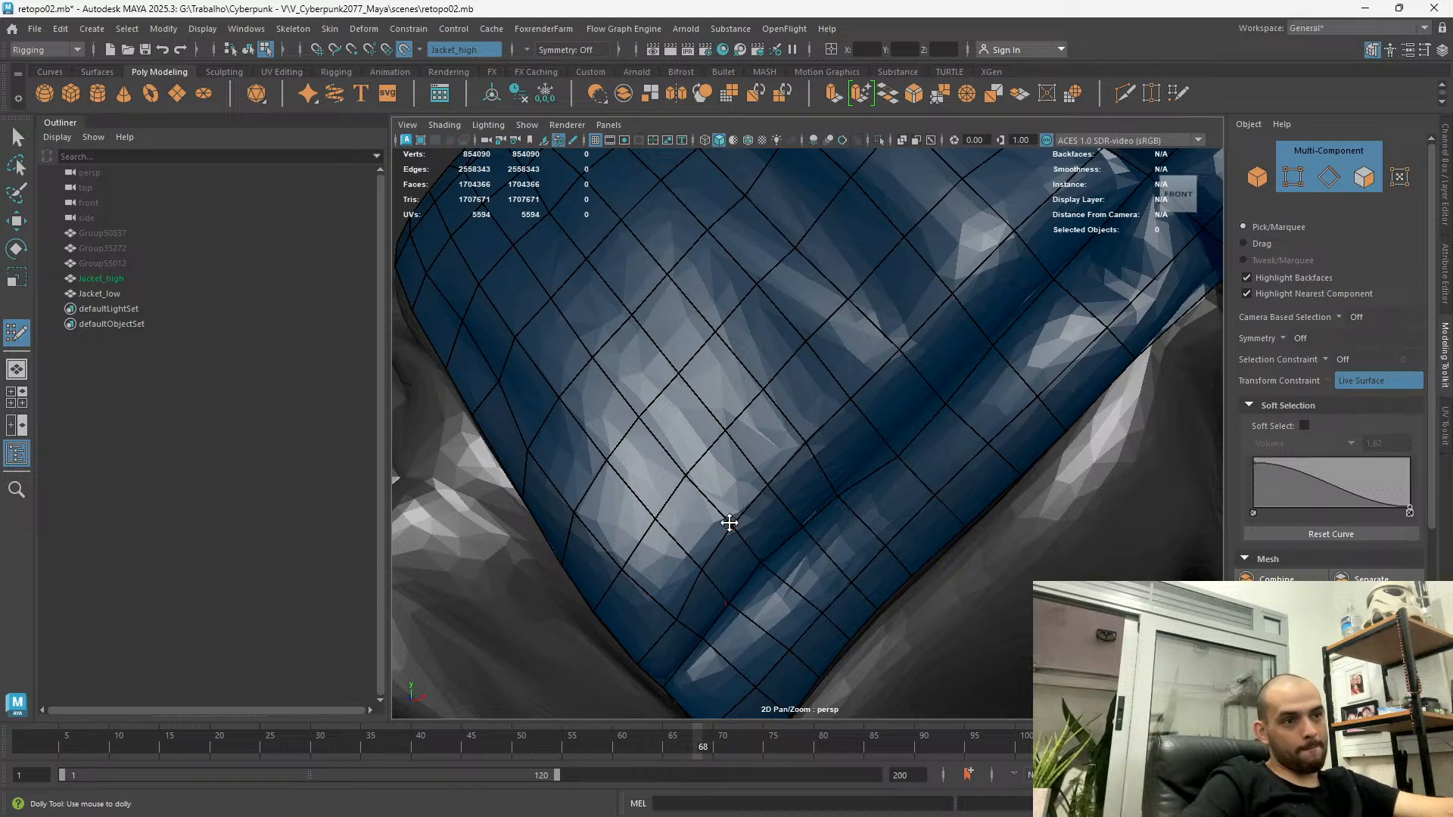
{"action": "scroll", "coordinate": [674, 619], "scroll_direction": "down", "scroll_amount": 3}
{"action": "left_click_drag", "start_coordinate": [675, 619], "coordinate": [749, 533], "text": "alt"}
{"action": "scroll", "coordinate": [749, 533], "scroll_direction": "up", "scroll_amount": 2}
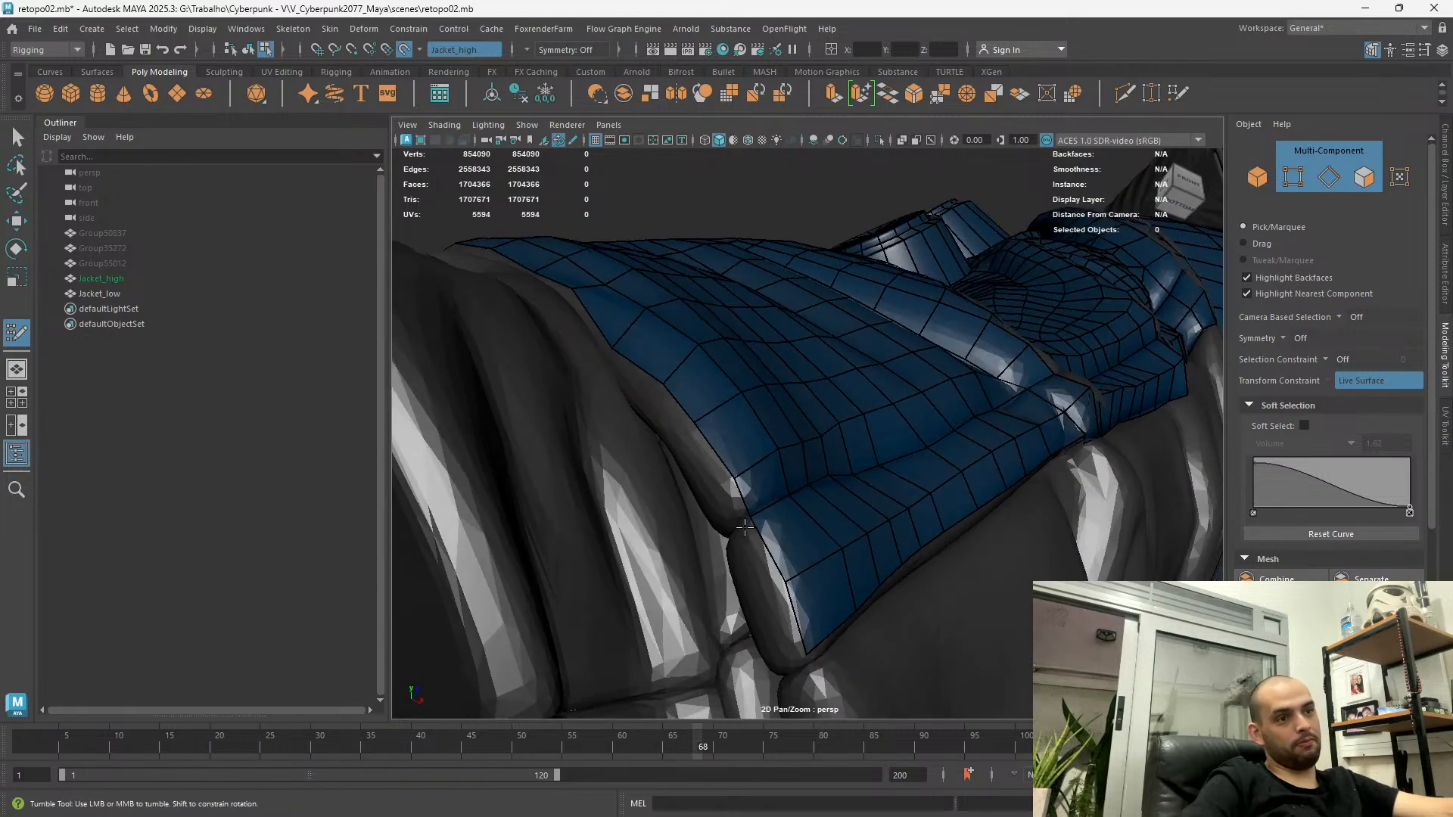
{"action": "left_click_drag", "start_coordinate": [761, 443], "coordinate": [706, 501], "text": "alt"}
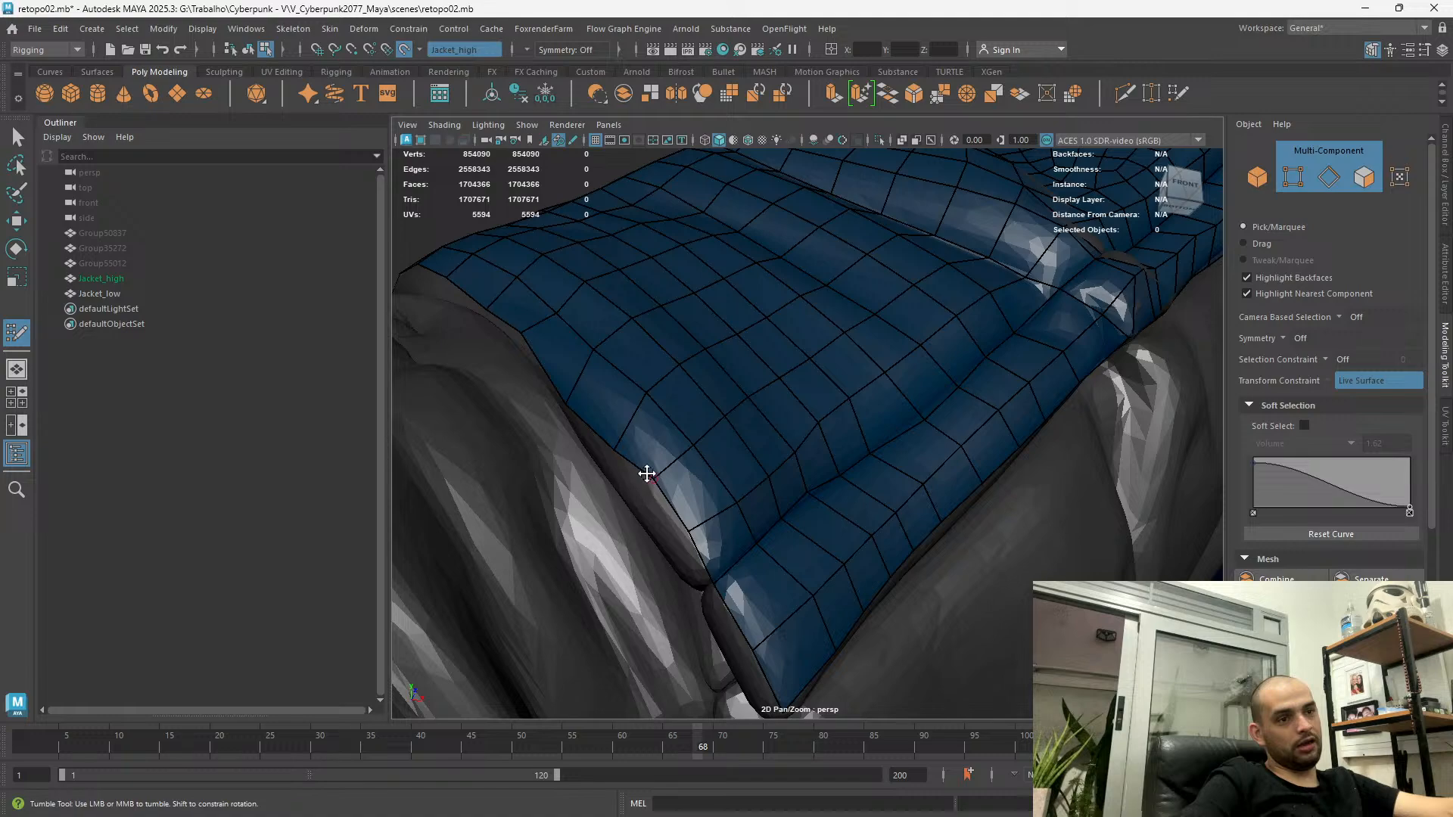
{"action": "left_click_drag", "start_coordinate": [600, 424], "coordinate": [596, 384], "text": "alt"}
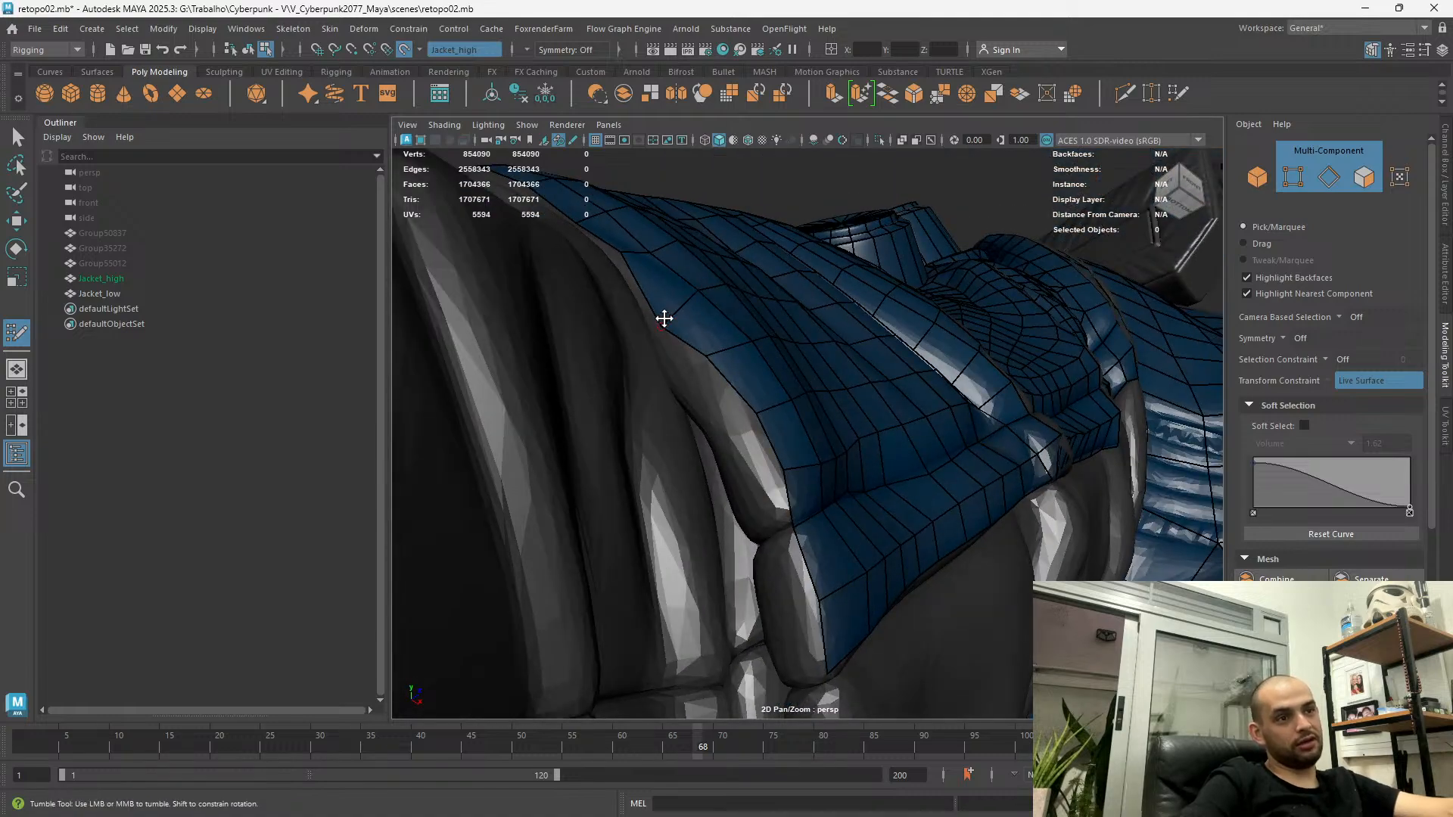
{"action": "left_click_drag", "start_coordinate": [656, 304], "coordinate": [787, 433], "text": "alt"}
{"action": "scroll", "coordinate": [709, 377], "scroll_direction": "down", "scroll_amount": 2}
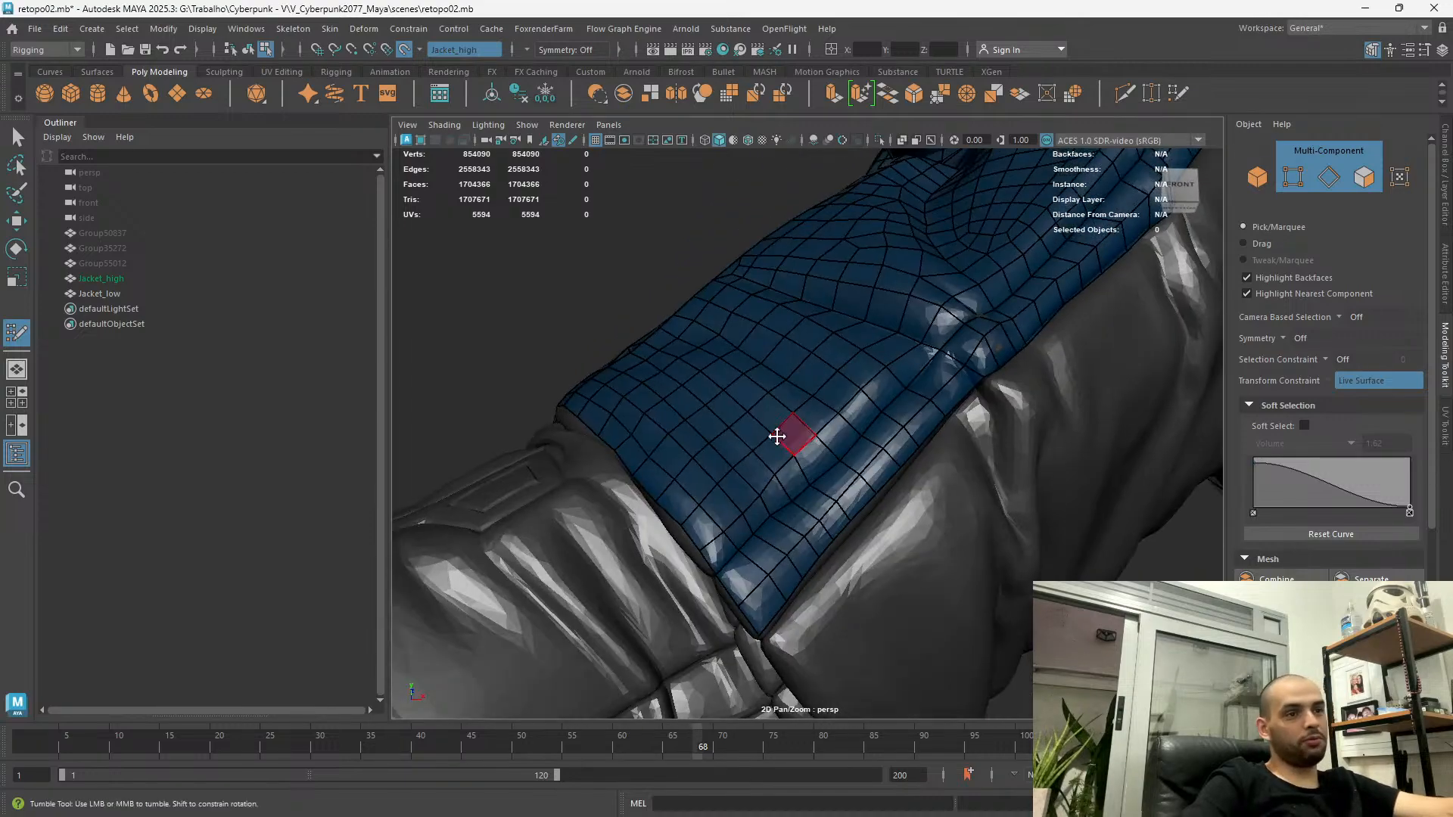
{"action": "scroll", "coordinate": [787, 433], "scroll_direction": "up", "scroll_amount": 3}
{"action": "left_click_drag", "start_coordinate": [855, 468], "coordinate": [927, 423], "text": "alt"}
{"action": "scroll", "coordinate": [816, 436], "scroll_direction": "down", "scroll_amount": 2}
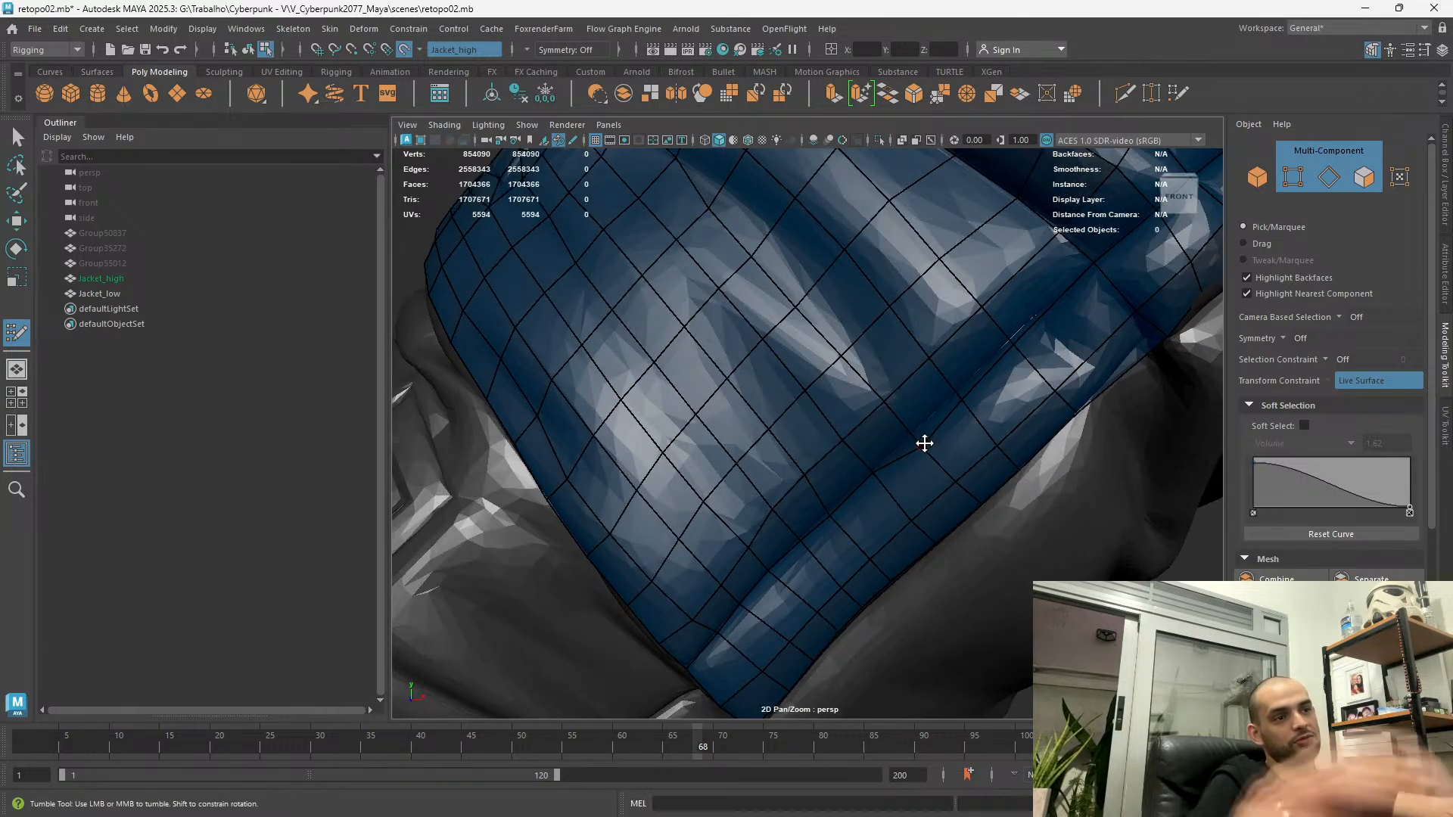
{"action": "left_click_drag", "start_coordinate": [972, 379], "coordinate": [991, 428], "text": "alt"}
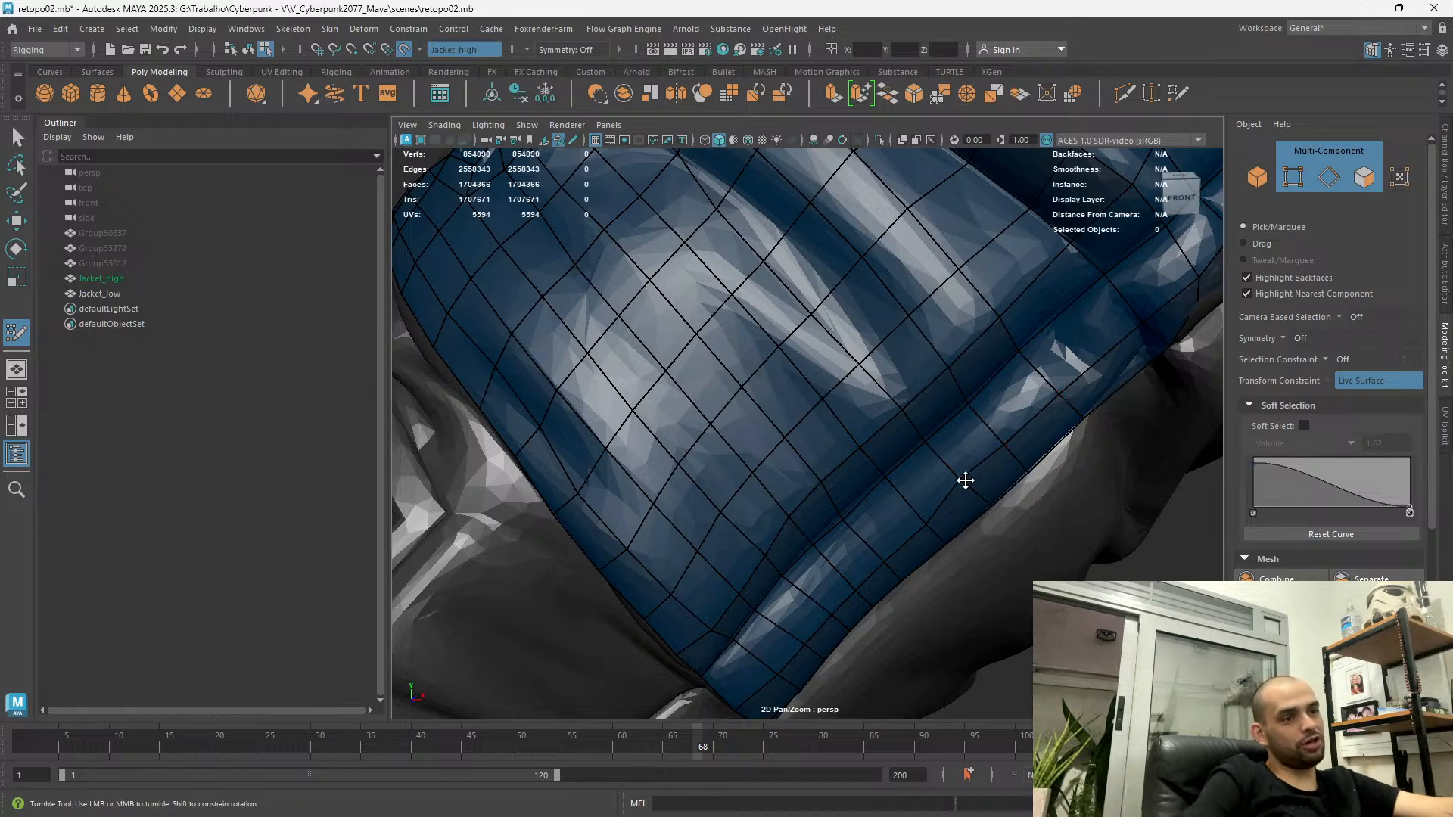
{"action": "left_click_drag", "start_coordinate": [928, 515], "coordinate": [888, 486], "text": "alt"}
Inspect the patch's lower border along the sleeve, from the cuff corner up to the fold at the elbow
{"action": "left_click_drag", "start_coordinate": [894, 432], "coordinate": [939, 395]}
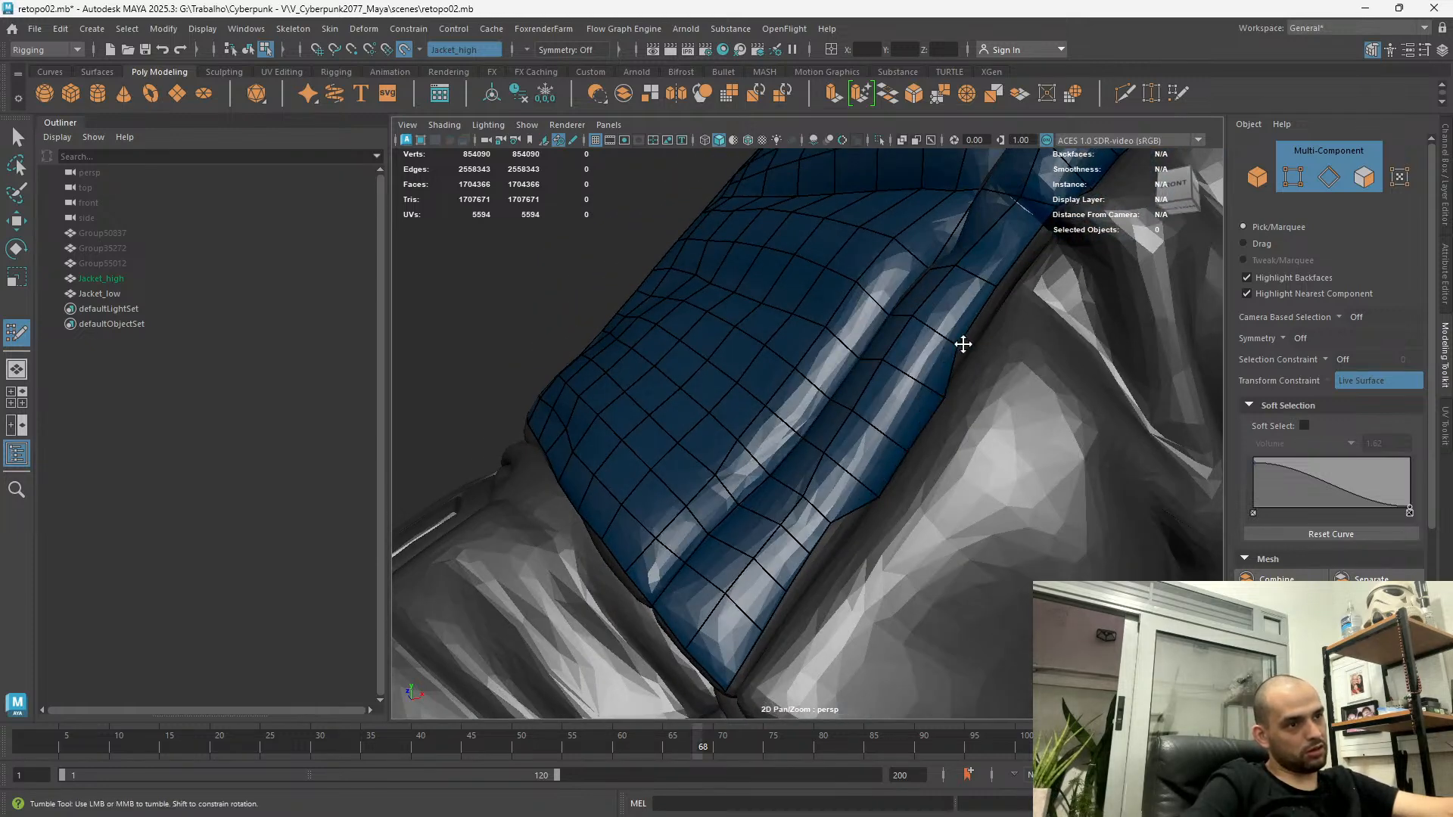
{"action": "left_click_drag", "start_coordinate": [1032, 249], "coordinate": [993, 302], "text": "alt"}
{"action": "middle_click_drag", "start_coordinate": [992, 302], "coordinate": [888, 424], "text": "alt"}
{"action": "mouse_move", "coordinate": [915, 337]}
{"action": "left_mouse_down", "text": "alt"}
{"action": "mouse_move", "coordinate": [885, 334]}
{"action": "mouse_move", "coordinate": [860, 234]}
{"action": "mouse_move", "coordinate": [875, 228]}
{"action": "mouse_move", "coordinate": [869, 285]}
{"action": "mouse_move", "coordinate": [928, 346]}
{"action": "left_mouse_up", "text": "alt"}
{"action": "left_click_drag", "start_coordinate": [920, 439], "coordinate": [901, 375], "text": "alt"}
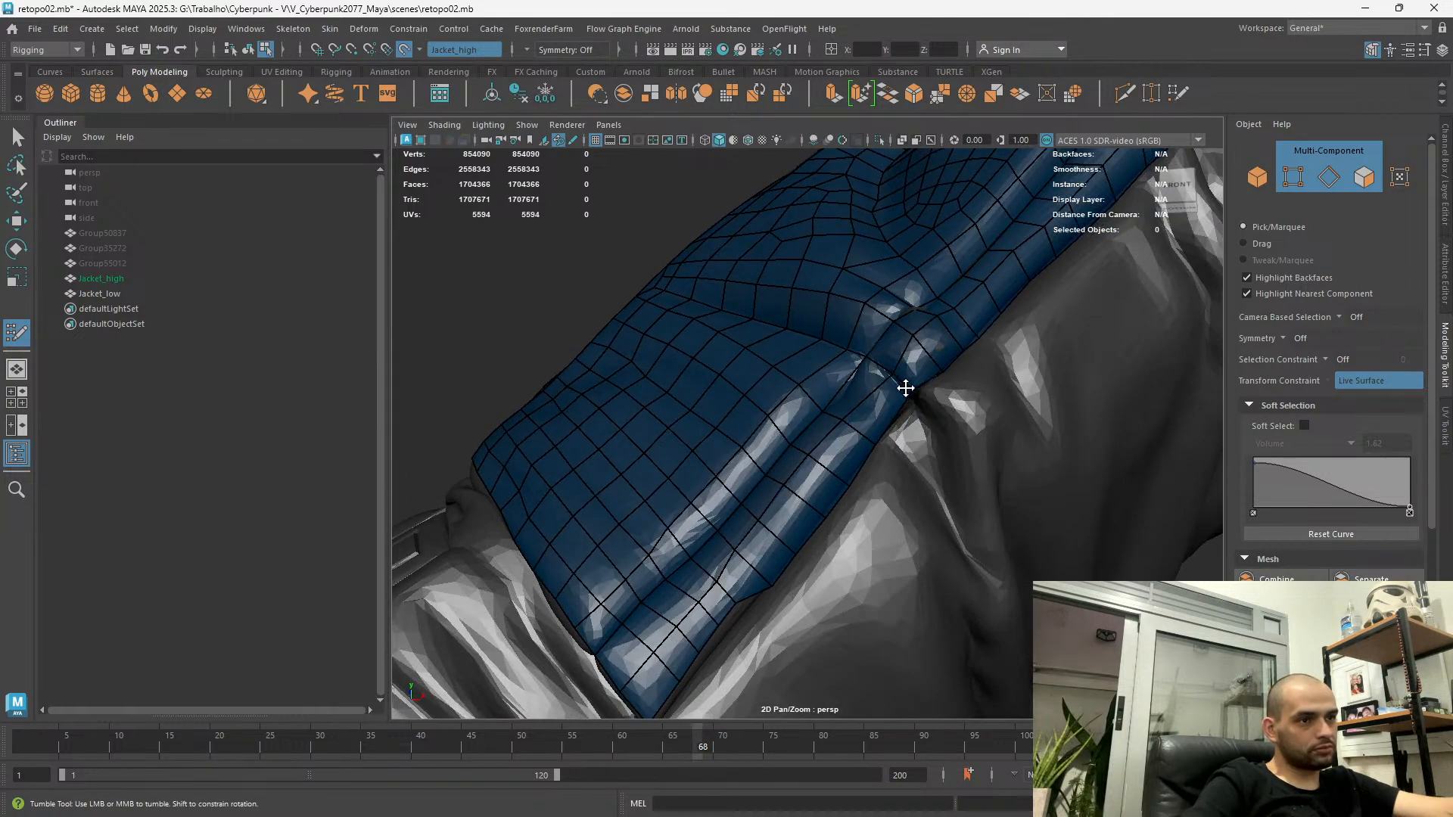
{"action": "left_click_drag", "start_coordinate": [873, 425], "coordinate": [735, 531], "text": "alt"}
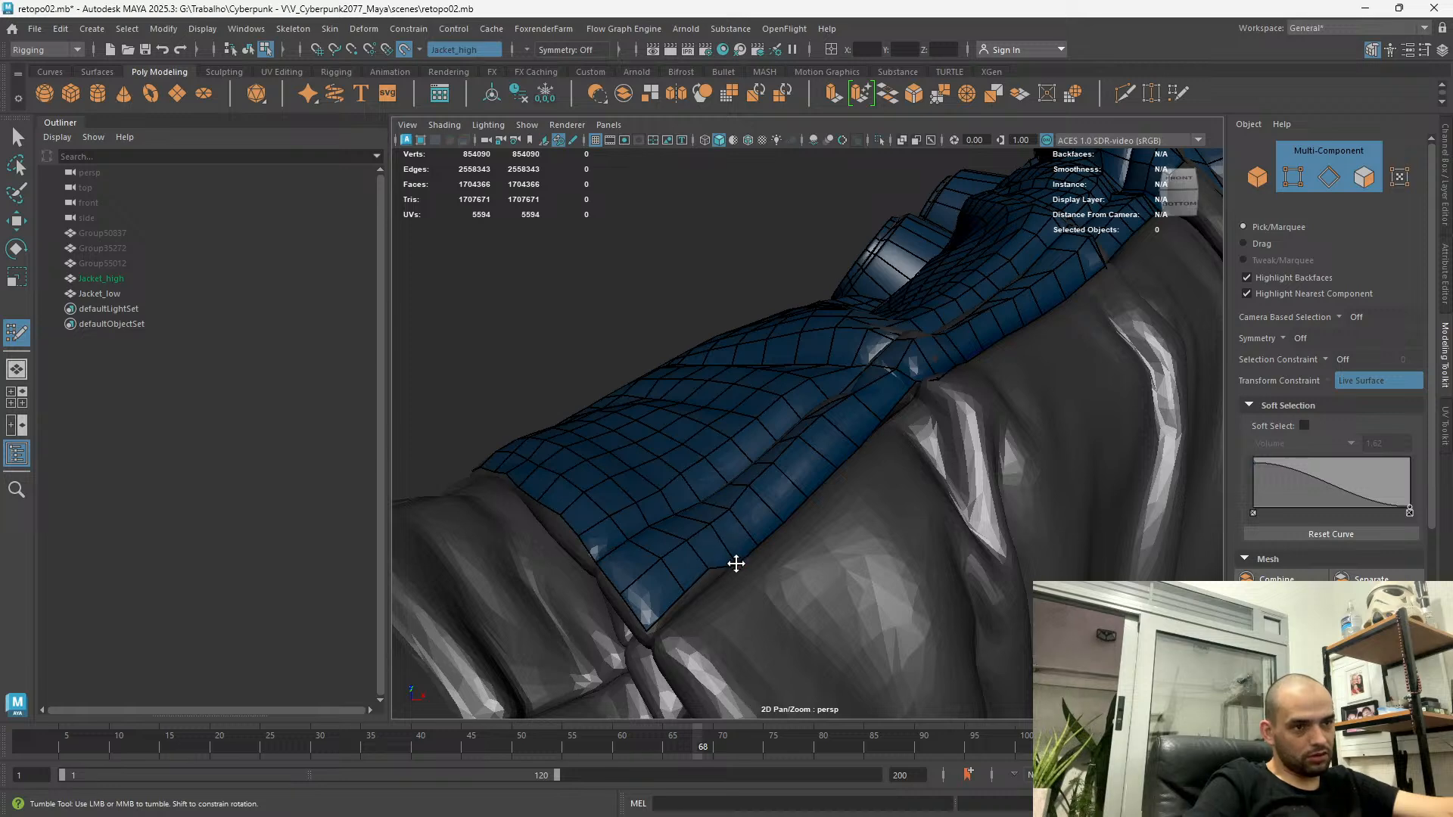
{"action": "left_click_drag", "start_coordinate": [739, 561], "coordinate": [684, 588], "text": "alt"}
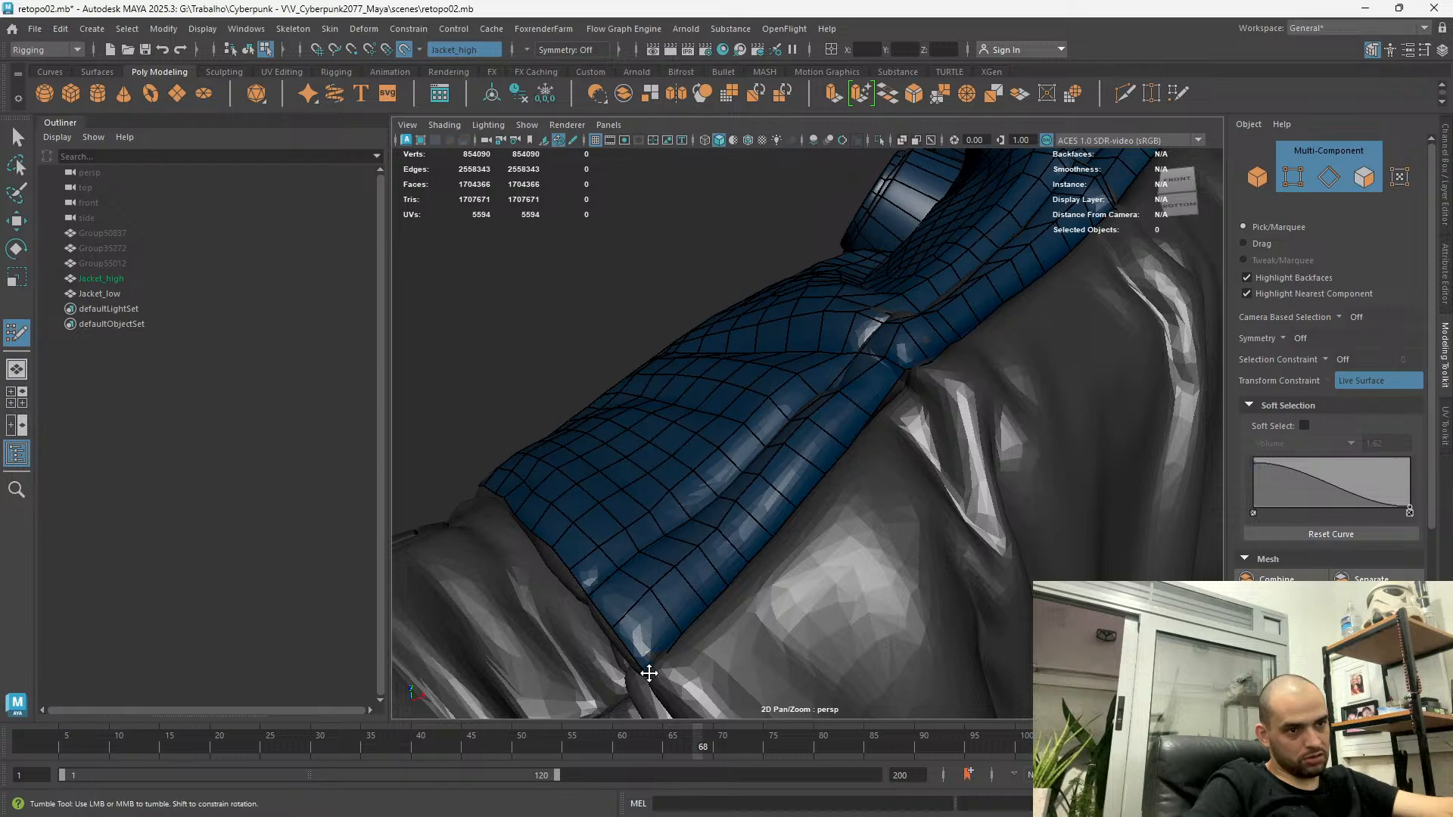
{"action": "left_click_drag", "start_coordinate": [649, 651], "coordinate": [755, 575], "text": "alt"}
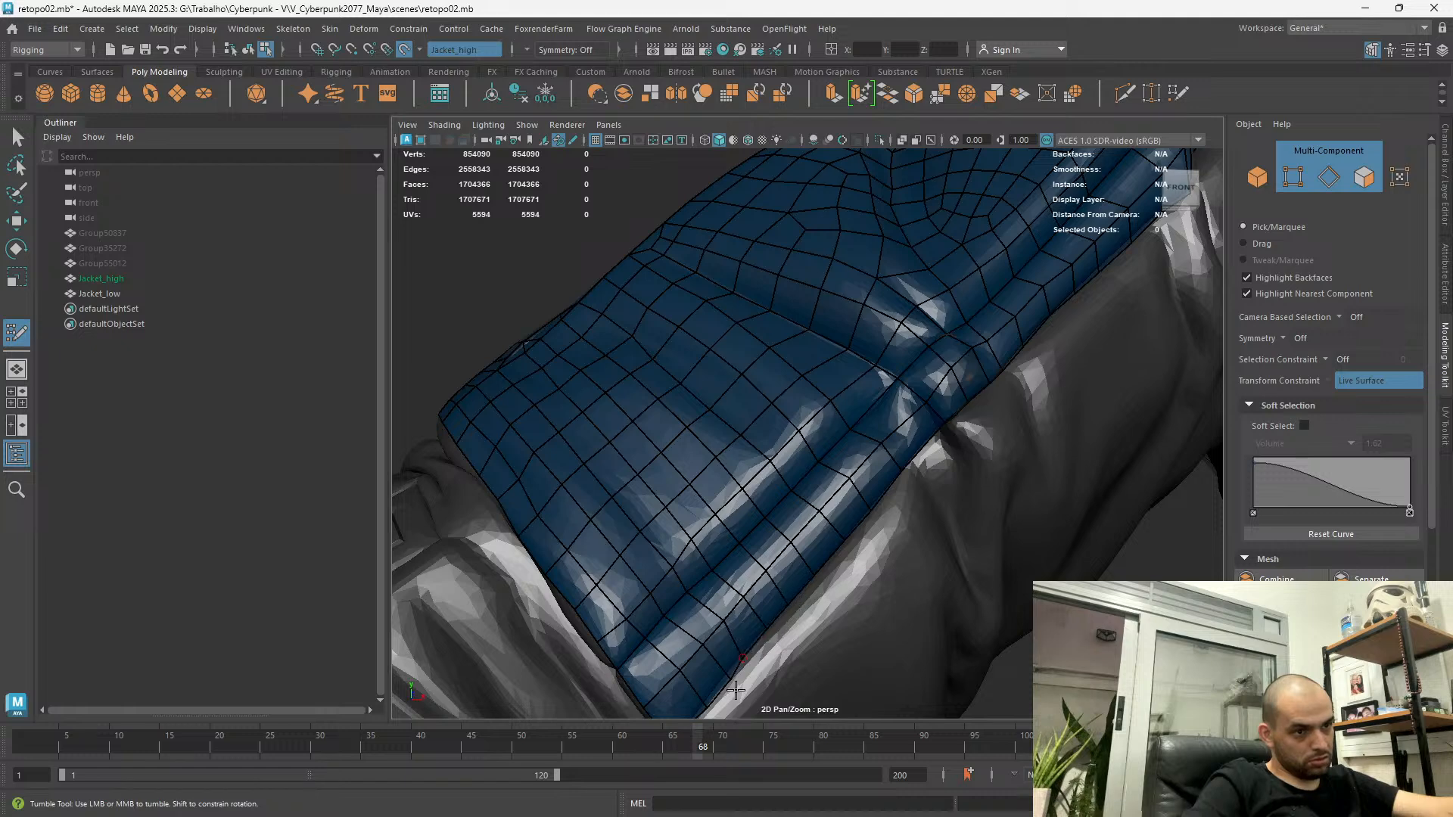
{"action": "middle_click_drag", "start_coordinate": [720, 682], "coordinate": [772, 520], "text": "alt"}
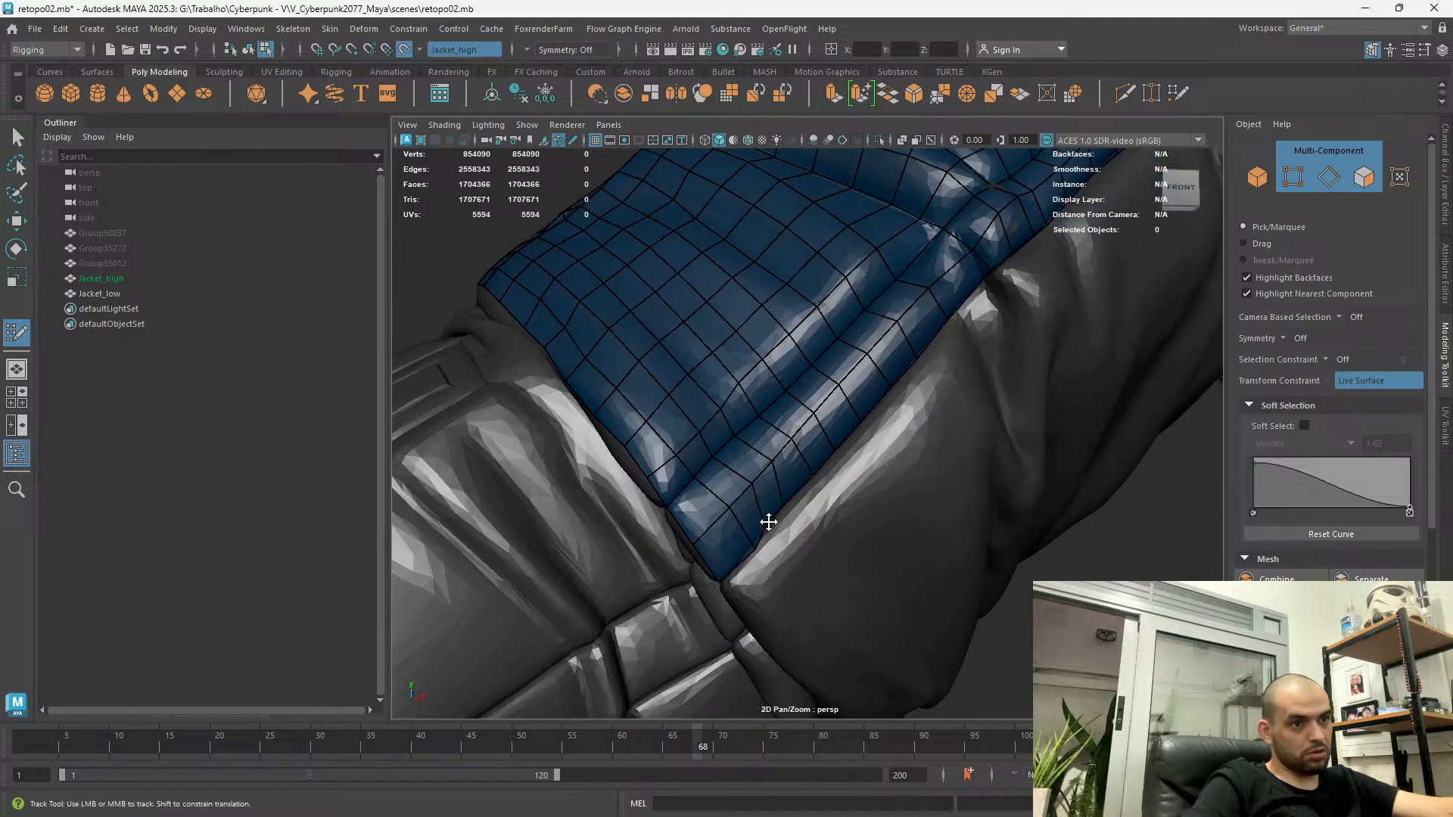
{"action": "left_click_drag", "start_coordinate": [752, 548], "coordinate": [720, 470], "text": "alt"}
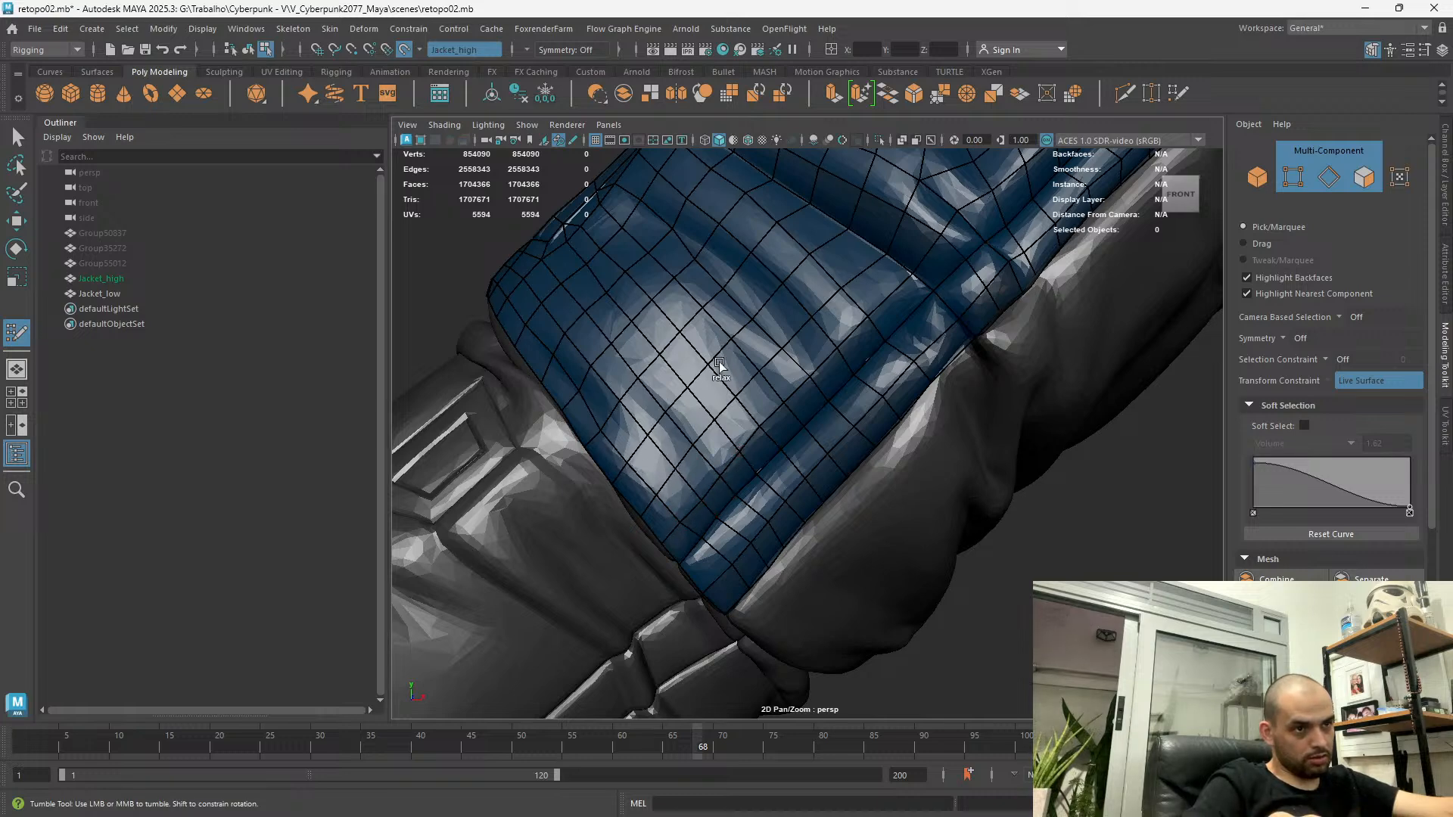
{"action": "left_click_drag", "start_coordinate": [788, 441], "coordinate": [841, 444], "text": "alt"}
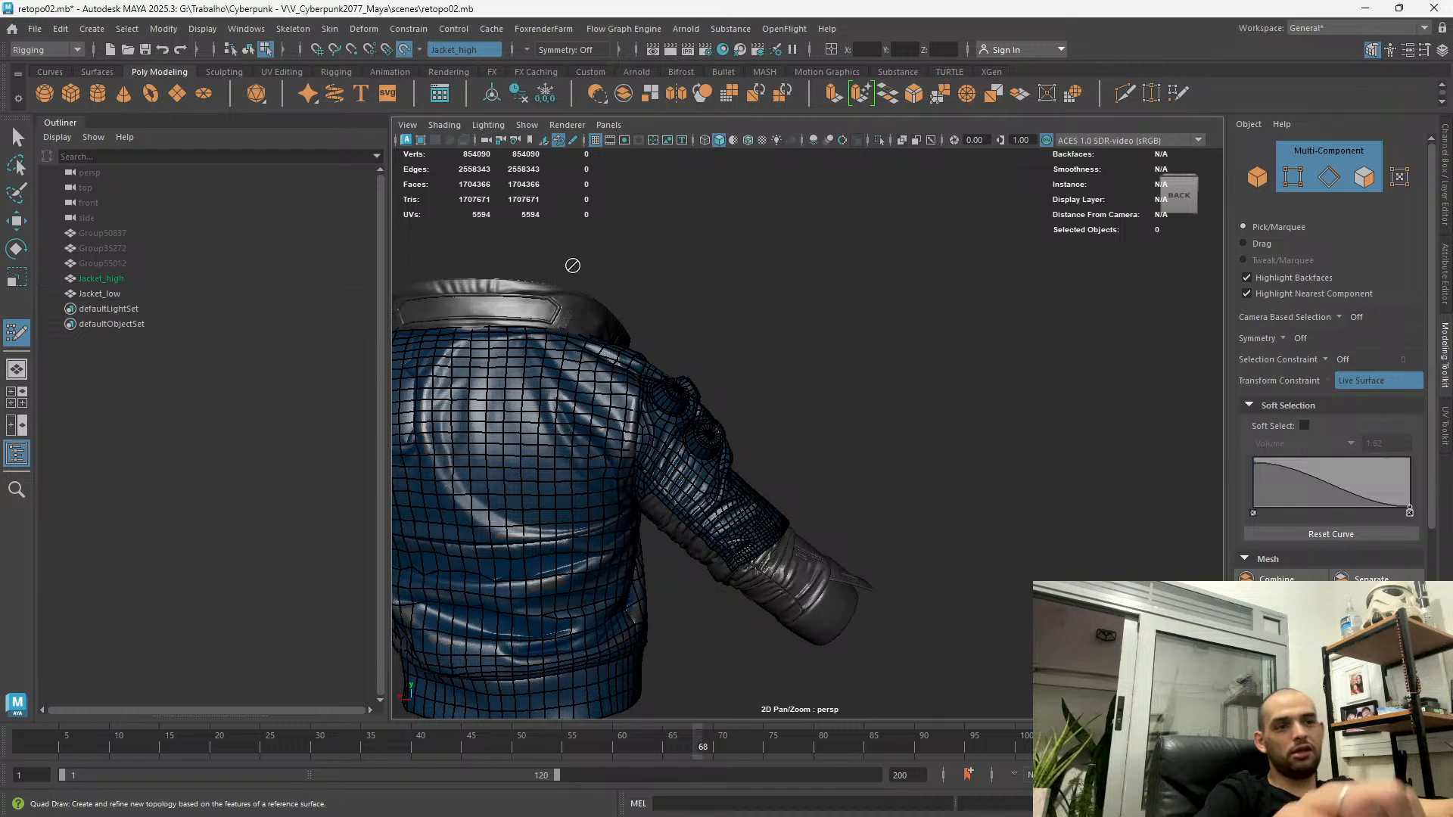
Review the retopology coverage over the whole jacket, including the back, waistband, front panels and the finished sleeve section
{"action": "right_click_drag", "start_coordinate": [565, 270], "coordinate": [447, 543], "text": "alt"}
{"action": "left_click_drag", "start_coordinate": [405, 533], "coordinate": [628, 545], "text": "alt"}
{"action": "right_click_drag", "start_coordinate": [628, 545], "coordinate": [693, 556], "text": "alt"}
{"action": "middle_click_drag", "start_coordinate": [692, 557], "coordinate": [636, 338], "text": "alt"}
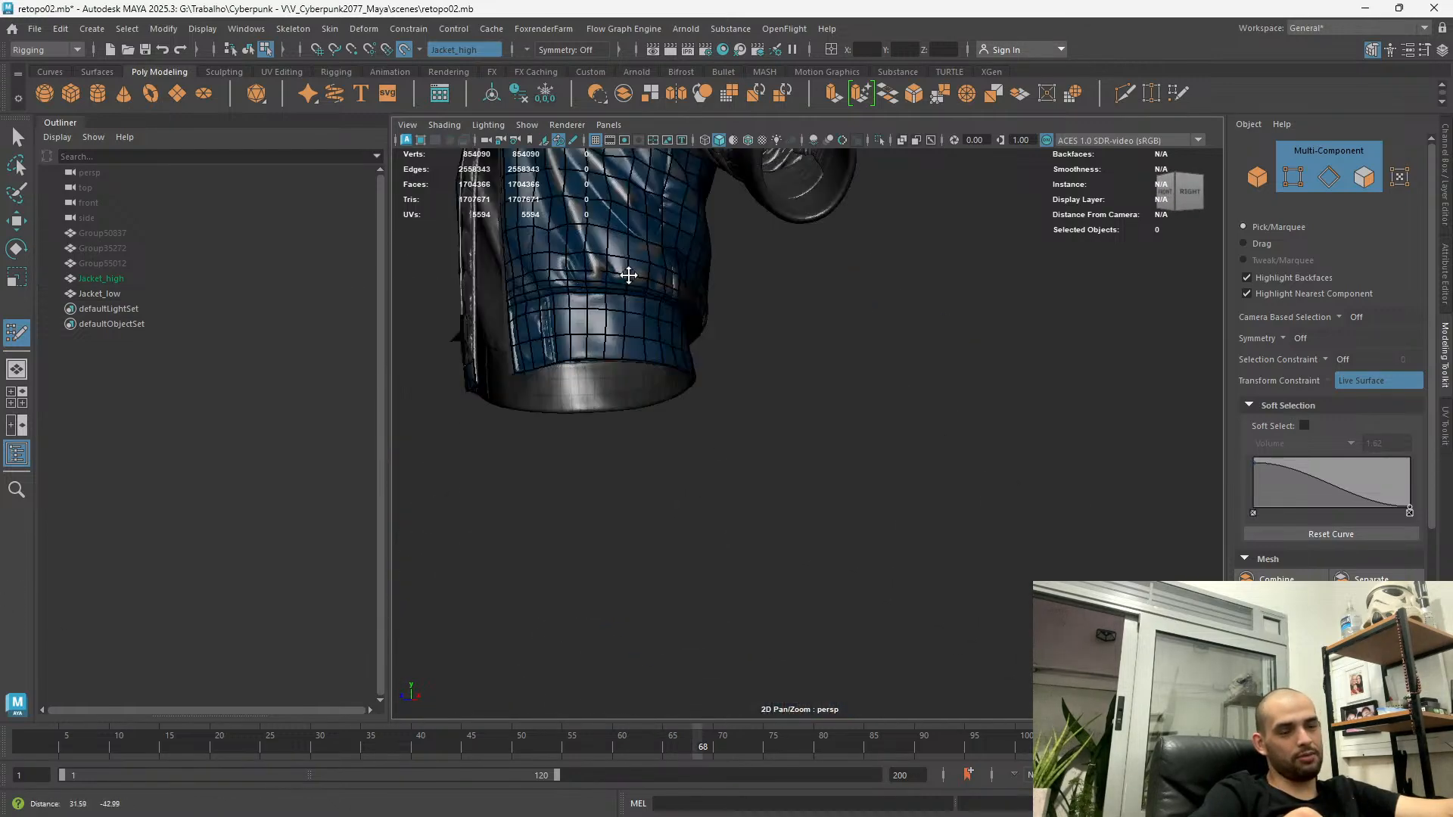
{"action": "left_click_drag", "start_coordinate": [635, 337], "coordinate": [814, 220], "text": "alt"}
{"action": "middle_click_drag", "start_coordinate": [814, 221], "coordinate": [787, 471], "text": "alt"}
{"action": "right_click_drag", "start_coordinate": [787, 471], "coordinate": [719, 431], "text": "alt"}
{"action": "left_click_drag", "start_coordinate": [719, 431], "coordinate": [714, 328], "text": "alt"}
{"action": "middle_click_drag", "start_coordinate": [713, 328], "coordinate": [783, 639], "text": "alt"}
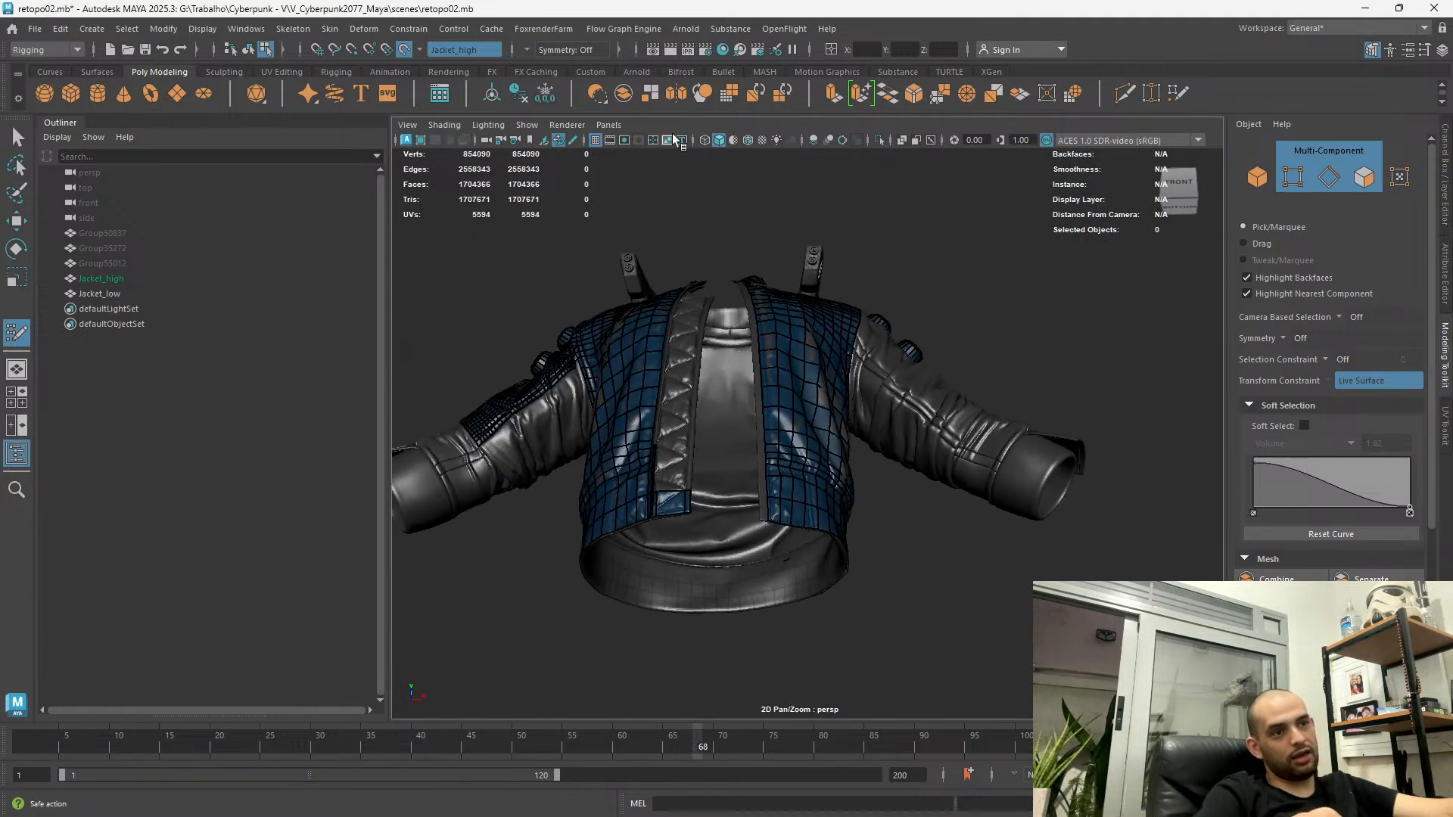
{"action": "left_click_drag", "start_coordinate": [729, 308], "coordinate": [665, 402], "text": "alt"}
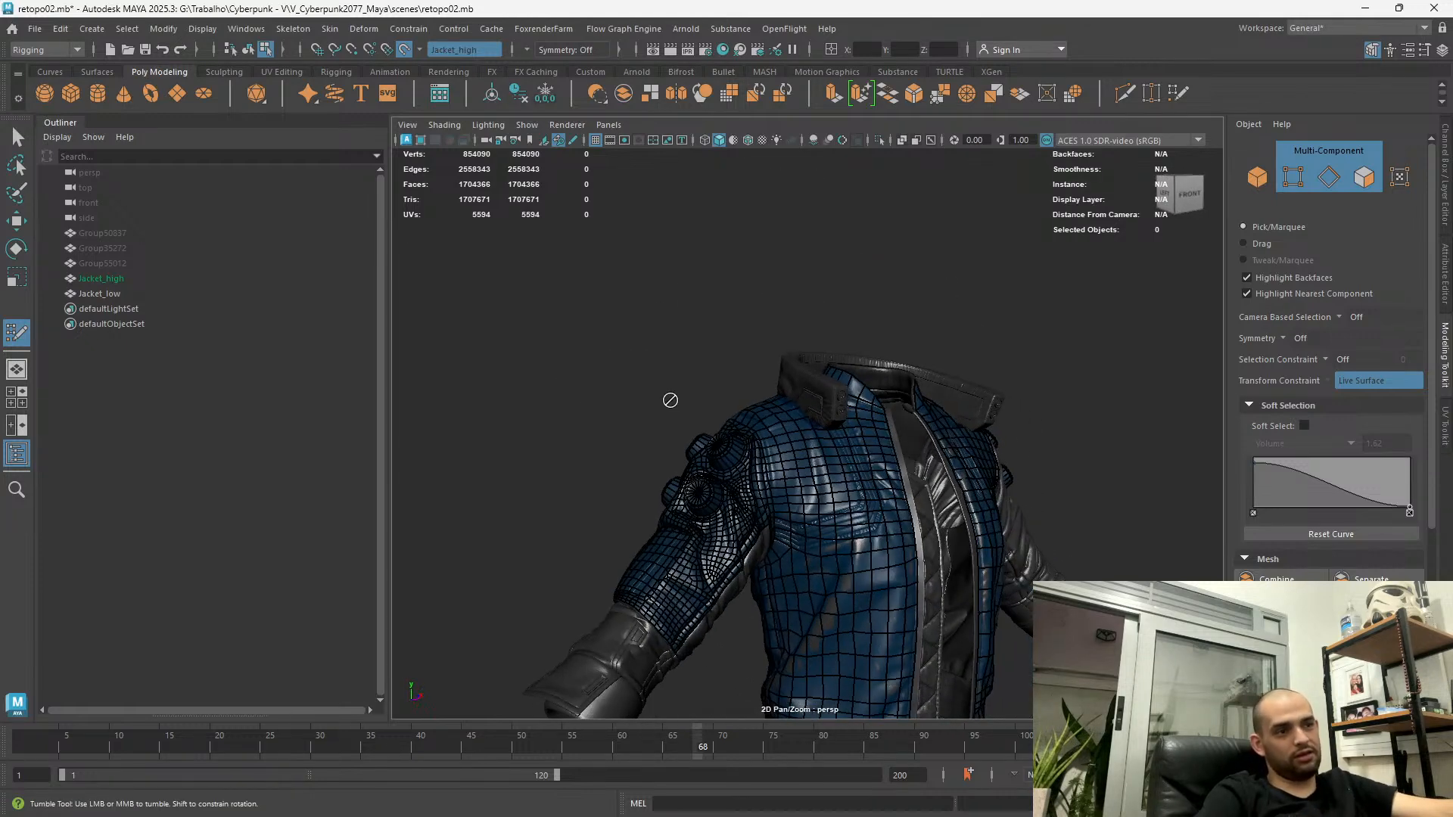
{"action": "right_click_drag", "start_coordinate": [665, 402], "coordinate": [717, 374], "text": "alt"}
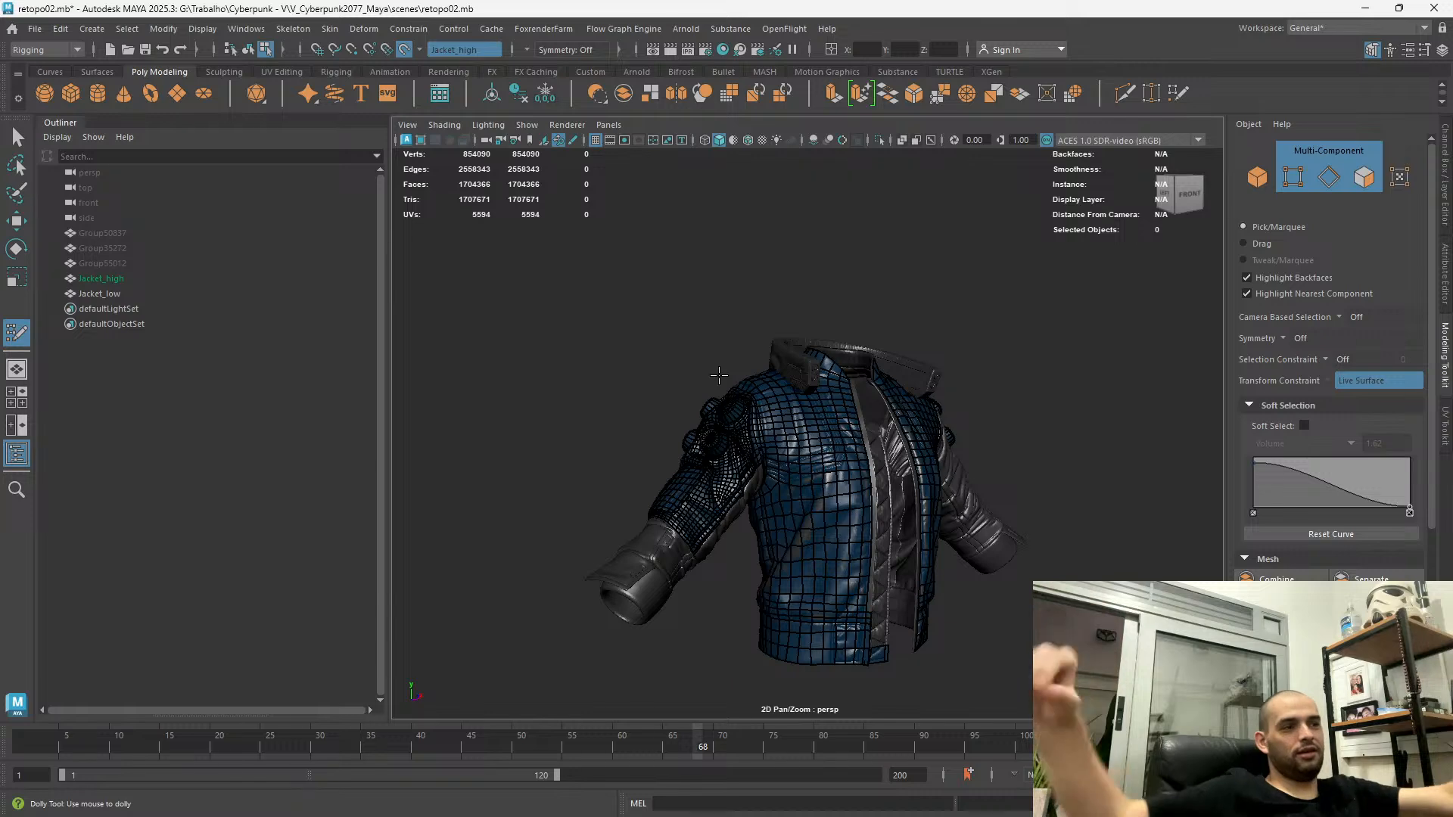
{"action": "scroll", "coordinate": [798, 380], "scroll_direction": "up", "scroll_amount": 5}
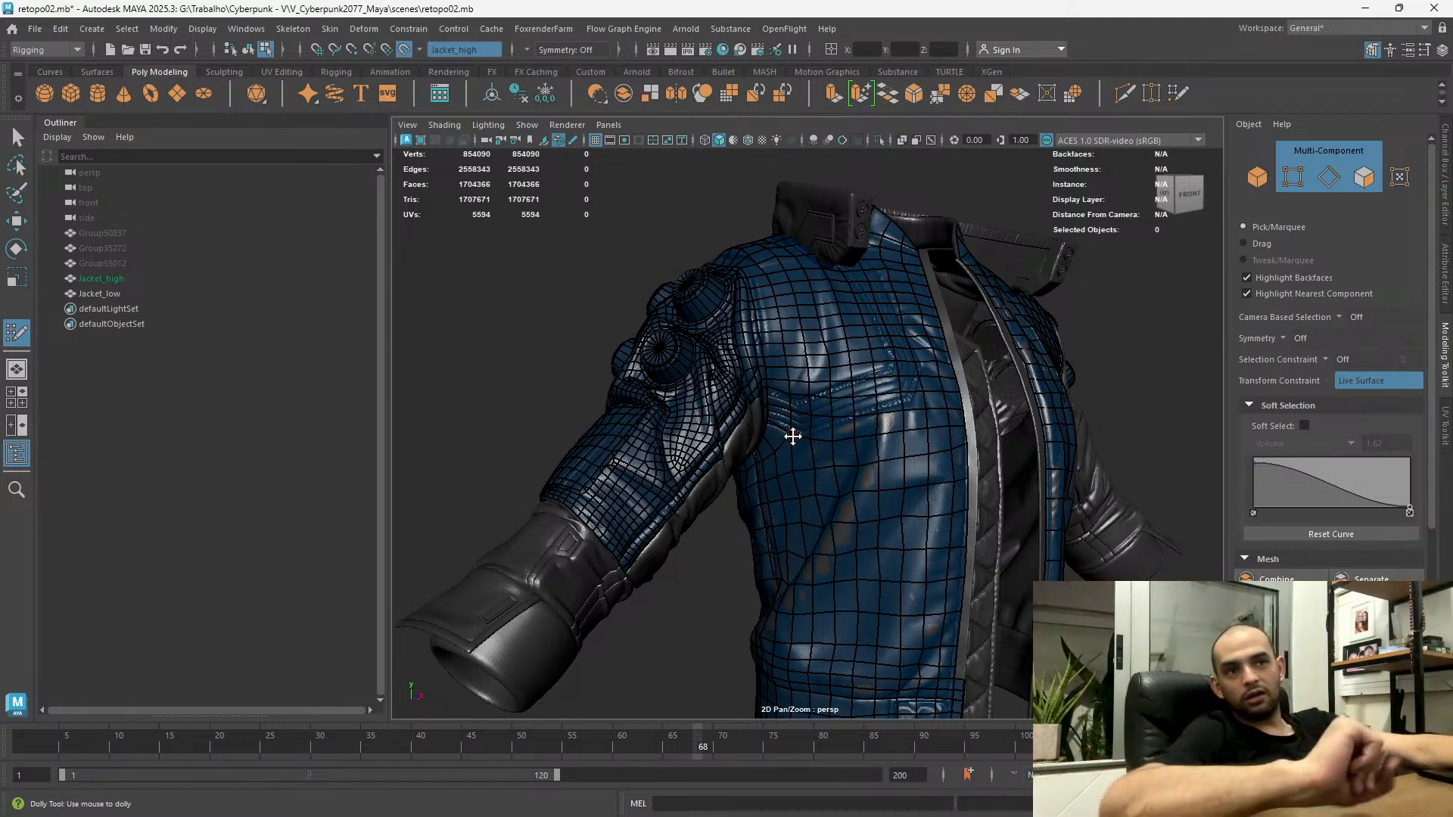
Compare the retopologised shoulder and sleeve with the uncovered opposite sleeve and the quads across the jacket's back
{"action": "left_click_drag", "start_coordinate": [717, 411], "coordinate": [540, 345], "text": "alt"}
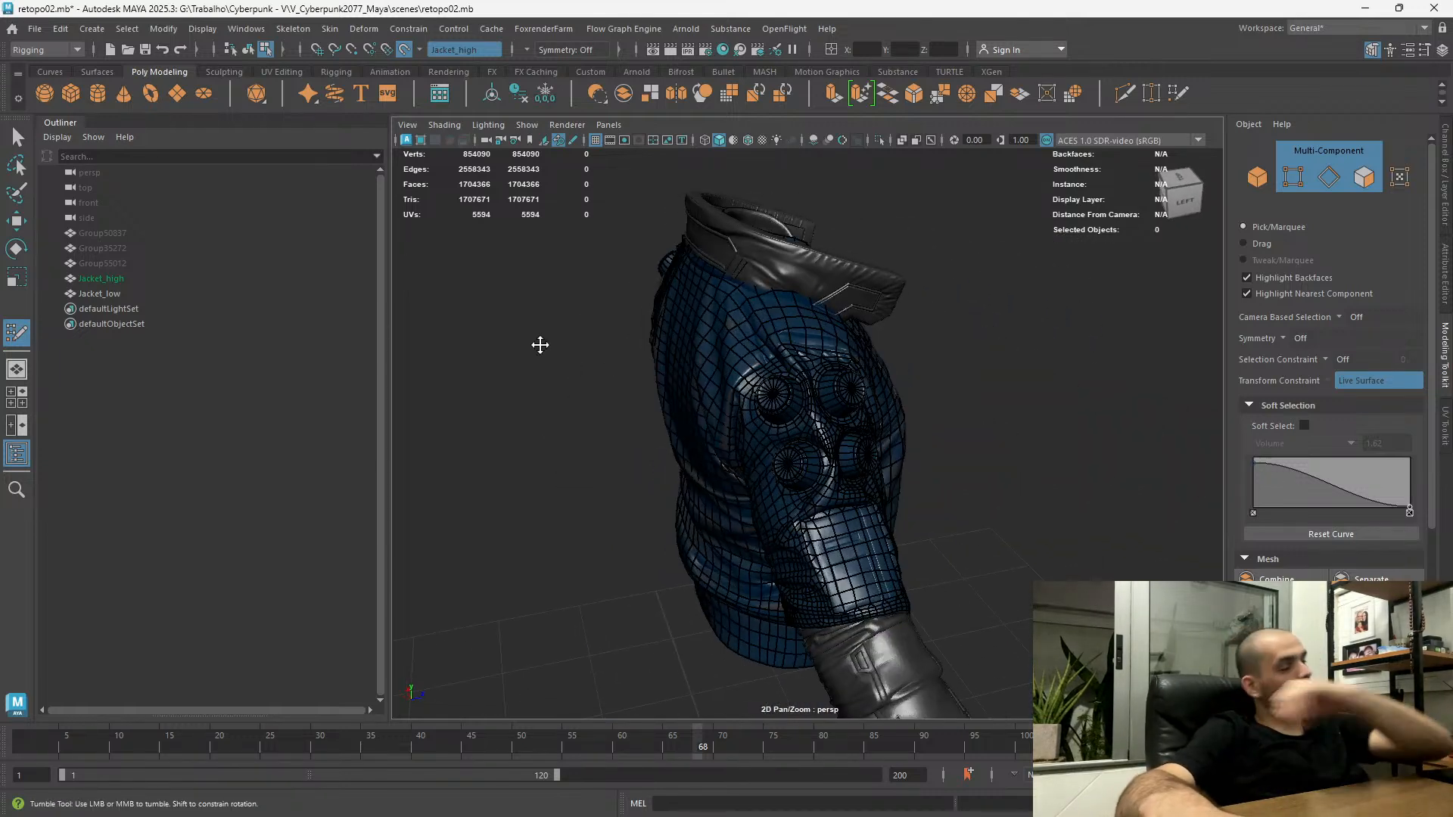
{"action": "left_click_drag", "start_coordinate": [658, 416], "coordinate": [725, 513], "text": "alt"}
{"action": "left_click_drag", "start_coordinate": [601, 409], "coordinate": [1005, 531], "text": "alt"}
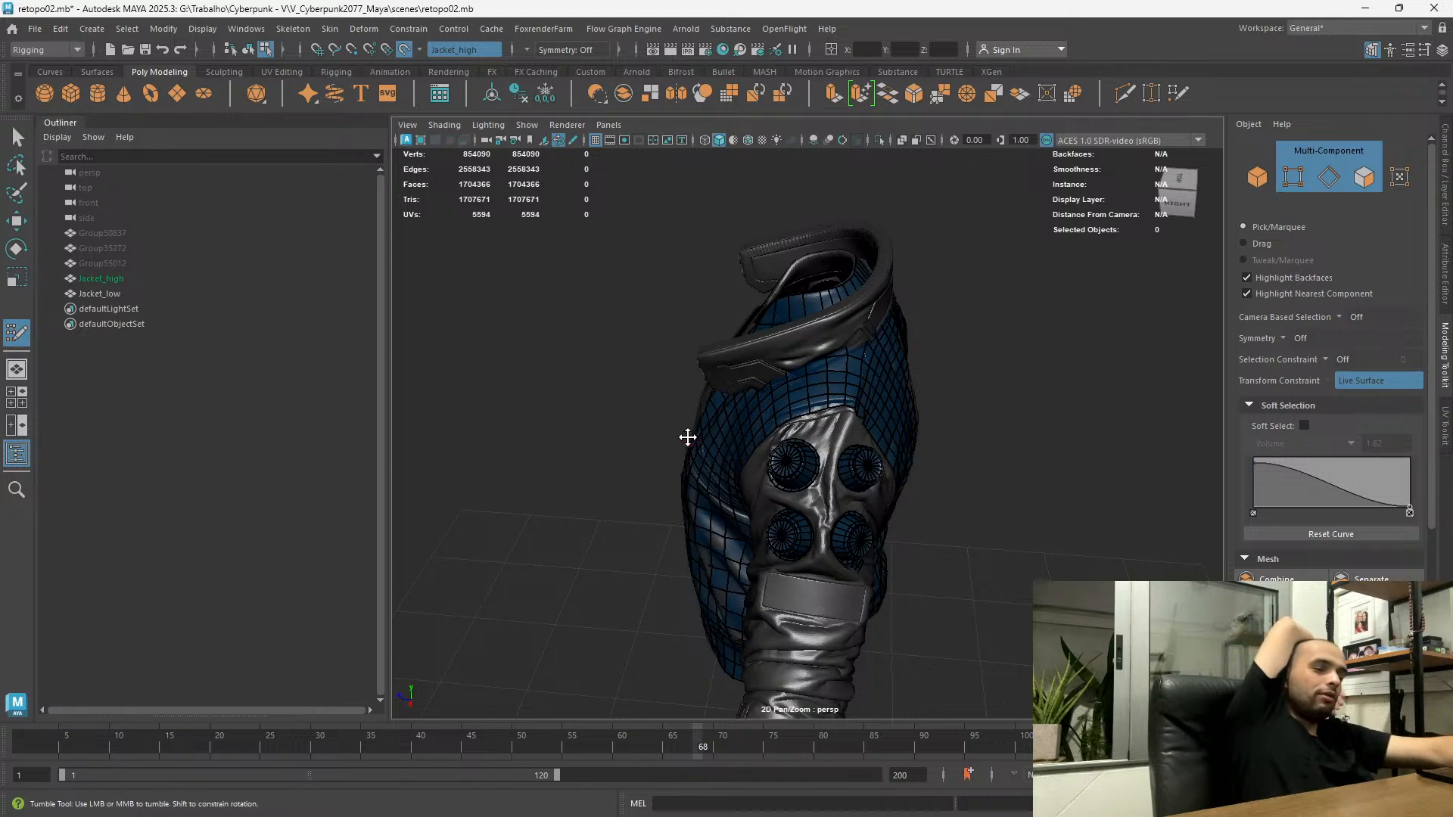
{"action": "right_click_drag", "start_coordinate": [792, 696], "coordinate": [1063, 521], "text": "alt"}
{"action": "left_click_drag", "start_coordinate": [1064, 521], "coordinate": [908, 435], "text": "alt"}
{"action": "mouse_move", "coordinate": [908, 435]}
{"action": "right_mouse_down", "text": "alt"}
{"action": "mouse_move", "coordinate": [843, 431]}
{"action": "mouse_move", "coordinate": [908, 426]}
{"action": "right_mouse_up", "text": "alt"}
{"action": "left_click_drag", "start_coordinate": [909, 425], "coordinate": [780, 442], "text": "alt"}
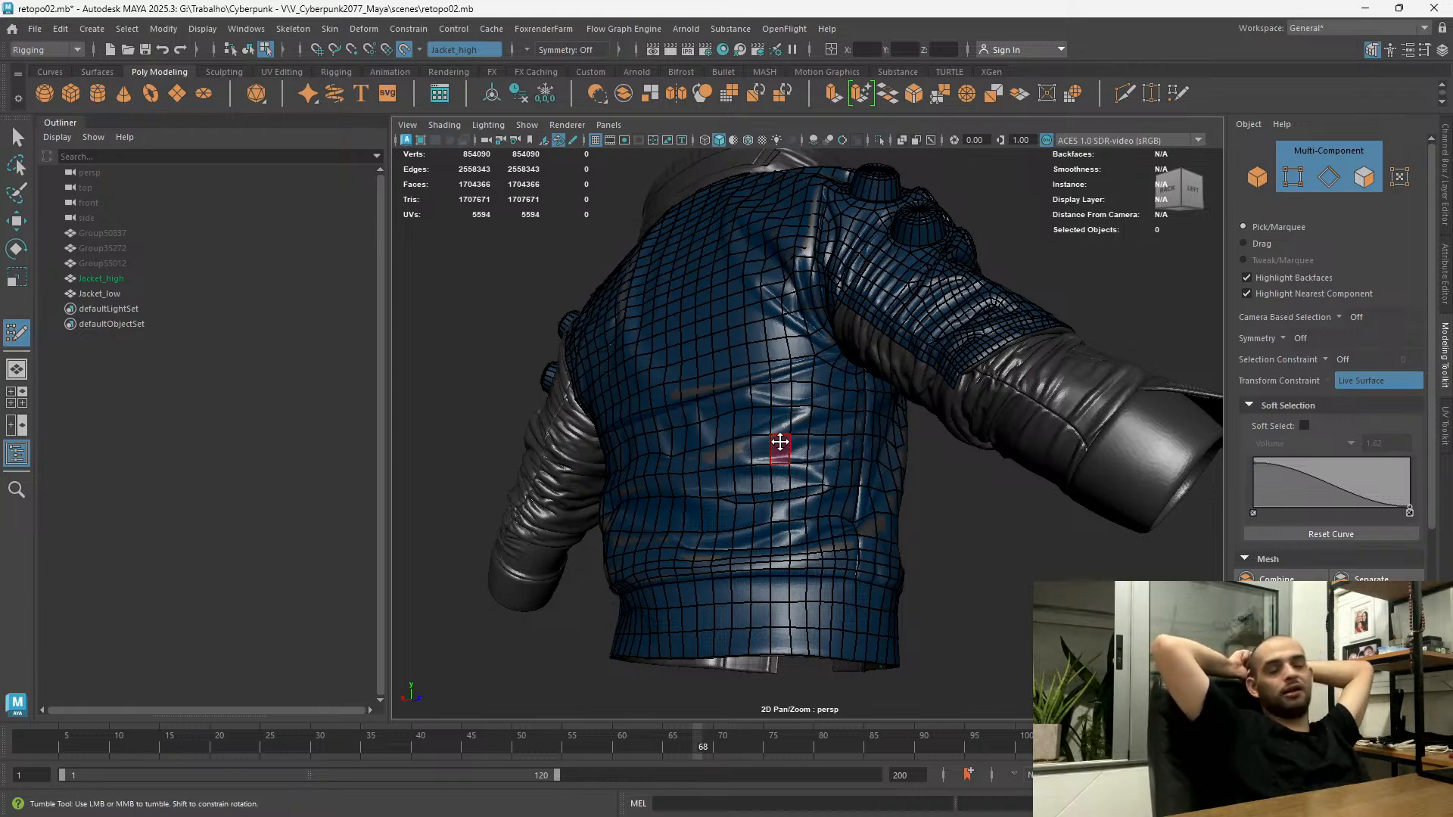
{"action": "left_click_drag", "start_coordinate": [658, 346], "coordinate": [785, 477], "text": "alt"}
{"action": "right_click_drag", "start_coordinate": [785, 477], "coordinate": [752, 399], "text": "alt"}
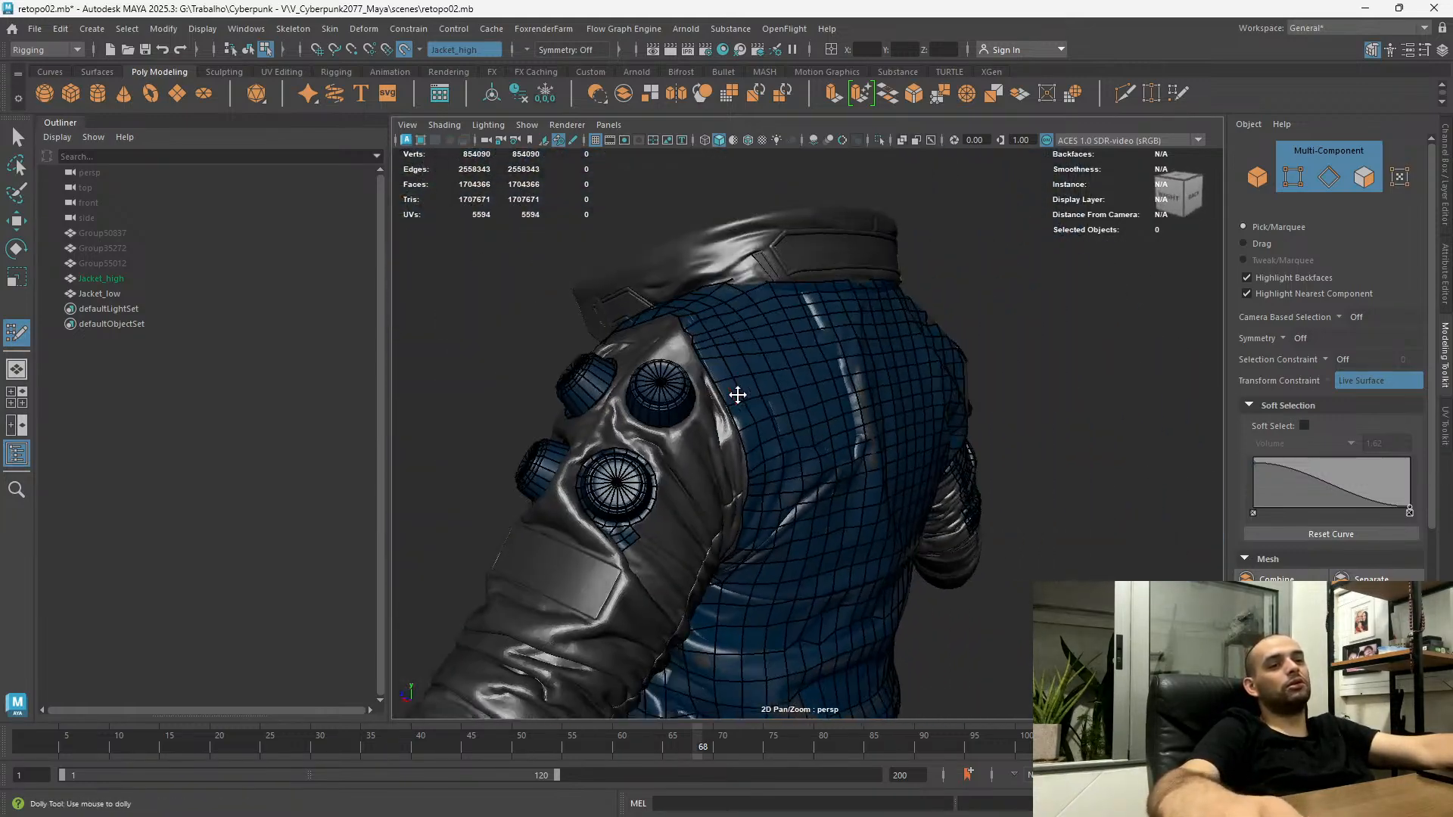
{"action": "left_click_drag", "start_coordinate": [752, 399], "coordinate": [588, 396], "text": "alt"}
{"action": "middle_click_drag", "start_coordinate": [709, 385], "coordinate": [600, 372], "text": "alt"}
{"action": "left_click_drag", "start_coordinate": [600, 371], "coordinate": [742, 391], "text": "alt"}
{"action": "middle_click_drag", "start_coordinate": [742, 391], "coordinate": [883, 411], "text": "alt"}
{"action": "right_click_drag", "start_coordinate": [882, 412], "coordinate": [1006, 454], "text": "alt"}
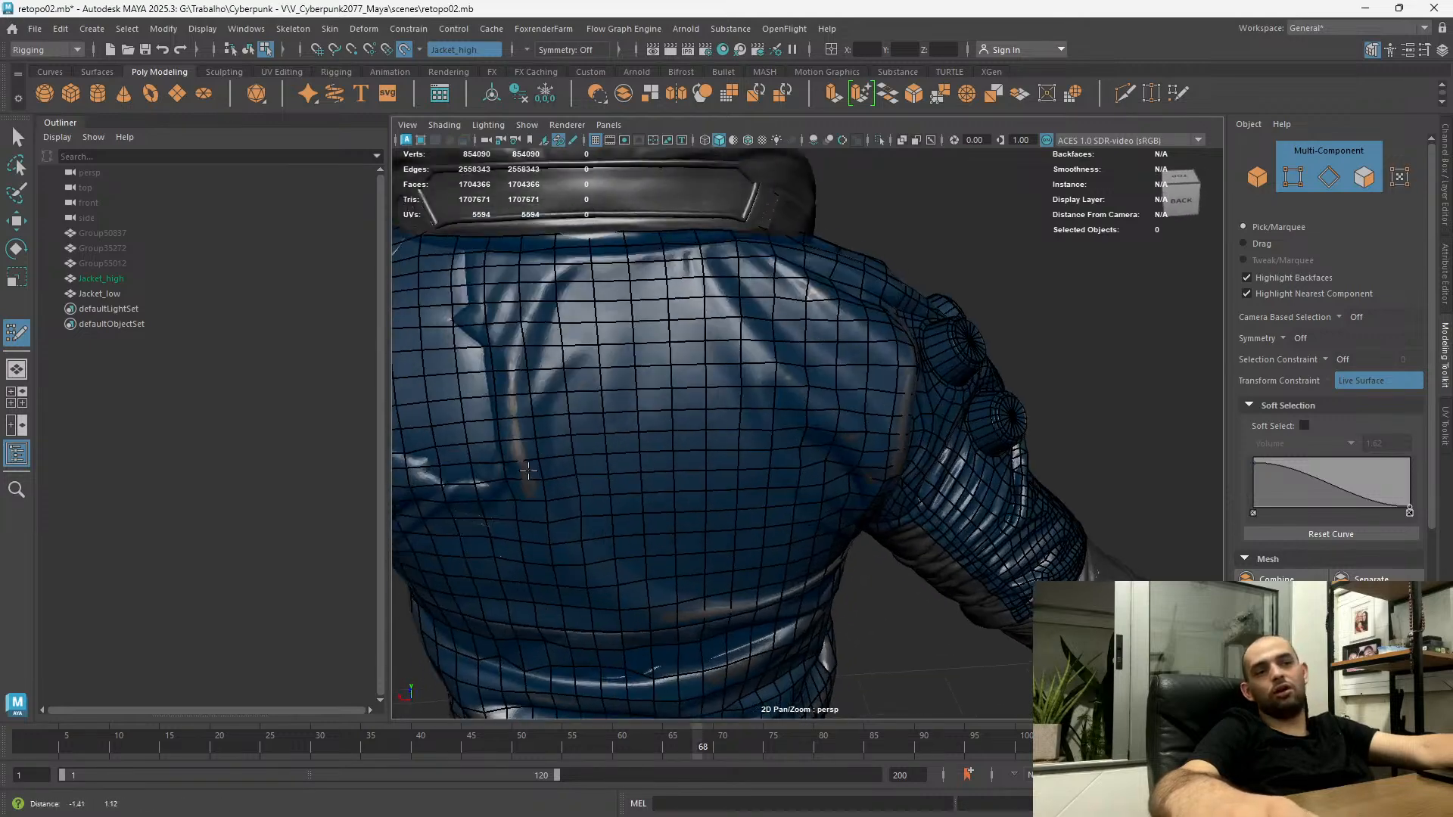
{"action": "left_click_drag", "start_coordinate": [1006, 454], "coordinate": [1101, 485], "text": "alt"}
{"action": "scroll", "coordinate": [1331, 424], "scroll_direction": "down", "scroll_amount": 1}
{"action": "scroll", "coordinate": [1331, 424], "scroll_direction": "down", "scroll_amount": 1}
Leave Quad Draw and hide the Jacket_low mesh
{"action": "key", "text": "q"}
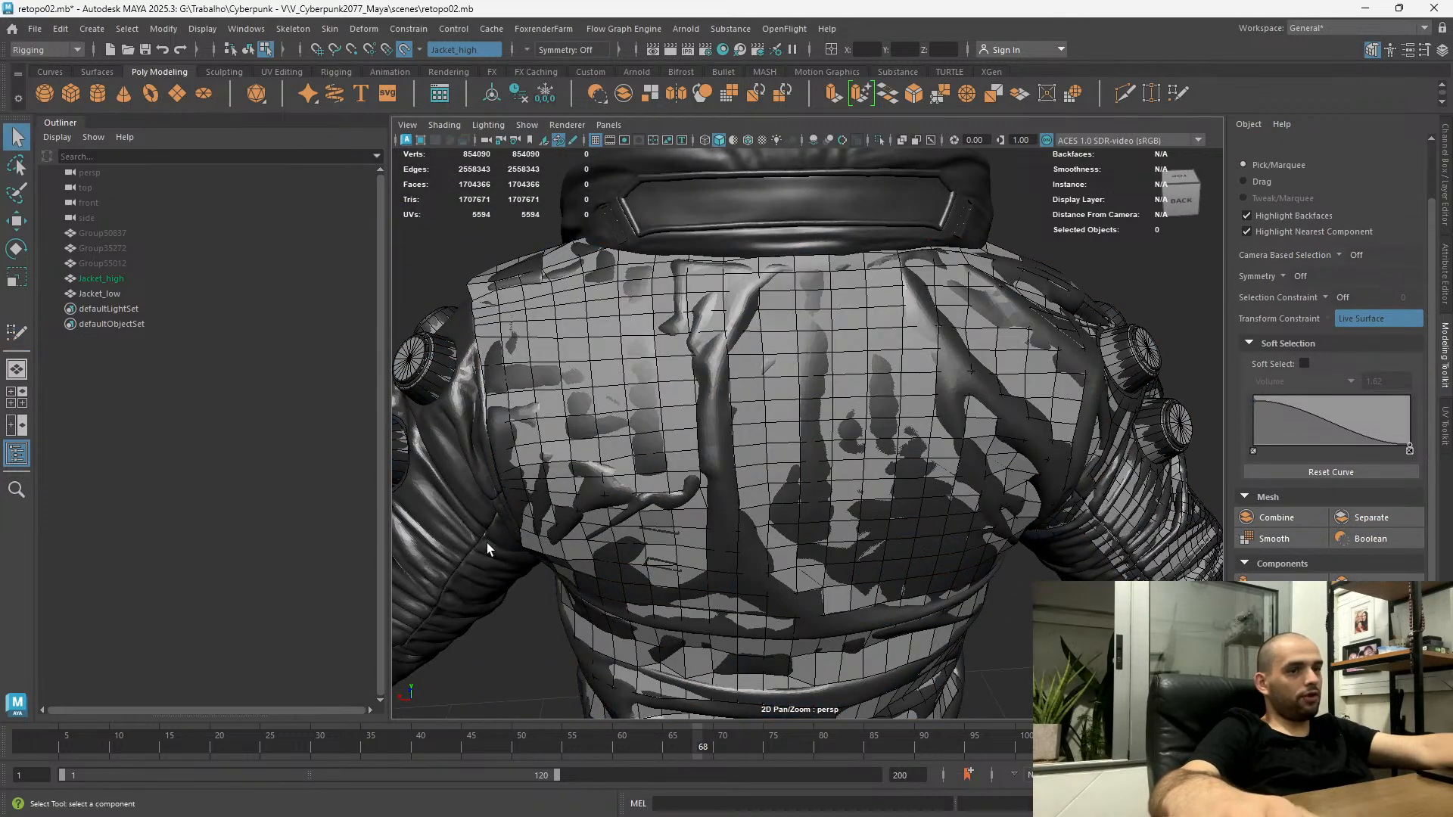
{"action": "middle_click_drag", "start_coordinate": [536, 485], "coordinate": [485, 470], "text": "alt"}
{"action": "left_click", "coordinate": [172, 294]}
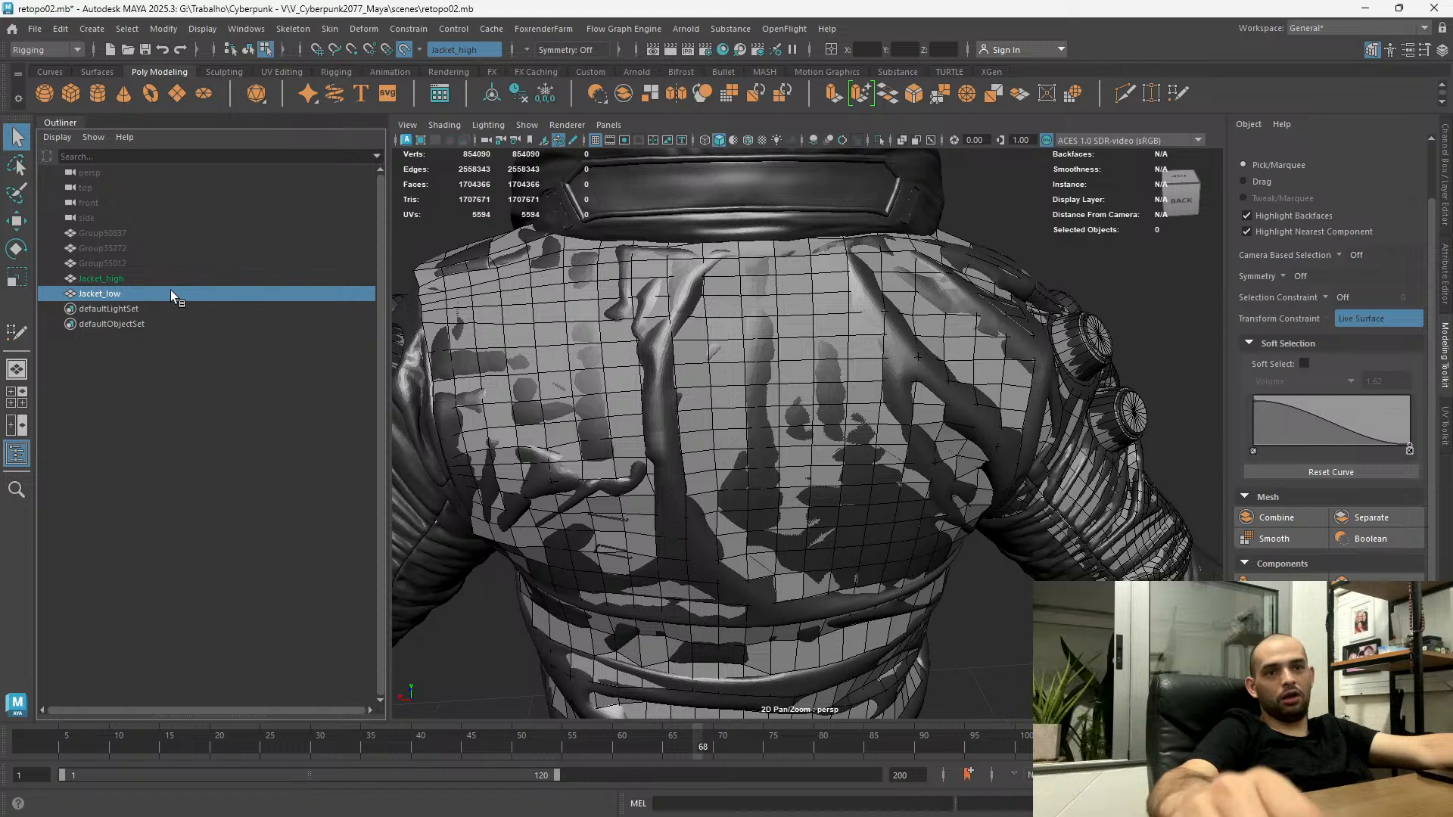
{"action": "key", "text": "ctrl+h"}
Examine the Jacket_high sculpt's seams, folds and panels on the back, sleeve and front
{"action": "left_click_drag", "start_coordinate": [918, 379], "coordinate": [817, 427], "text": "alt"}
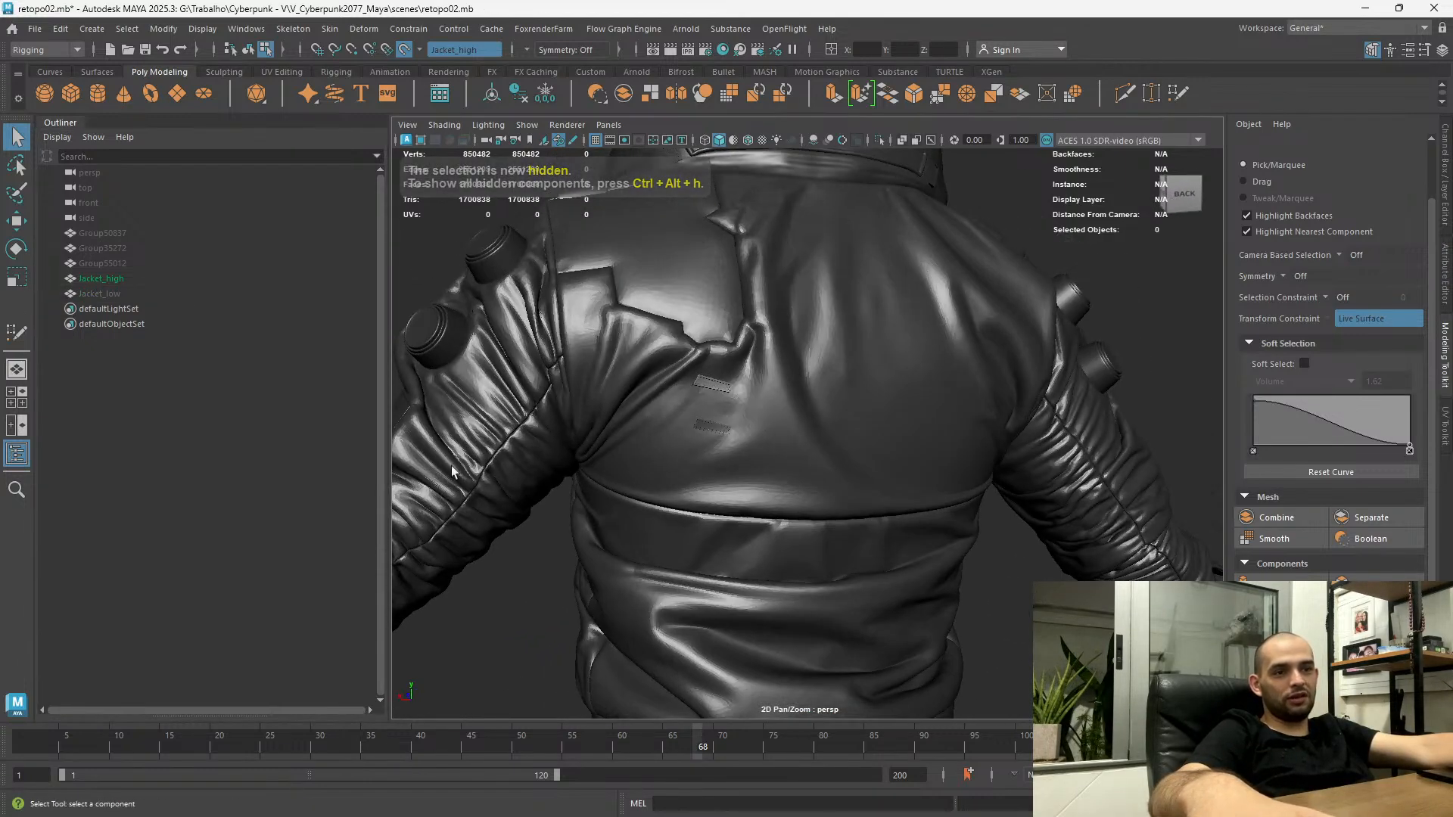
{"action": "scroll", "coordinate": [1247, 493], "scroll_direction": "up", "scroll_amount": 1}
{"action": "left_click_drag", "start_coordinate": [1181, 488], "coordinate": [1097, 467], "text": "alt"}
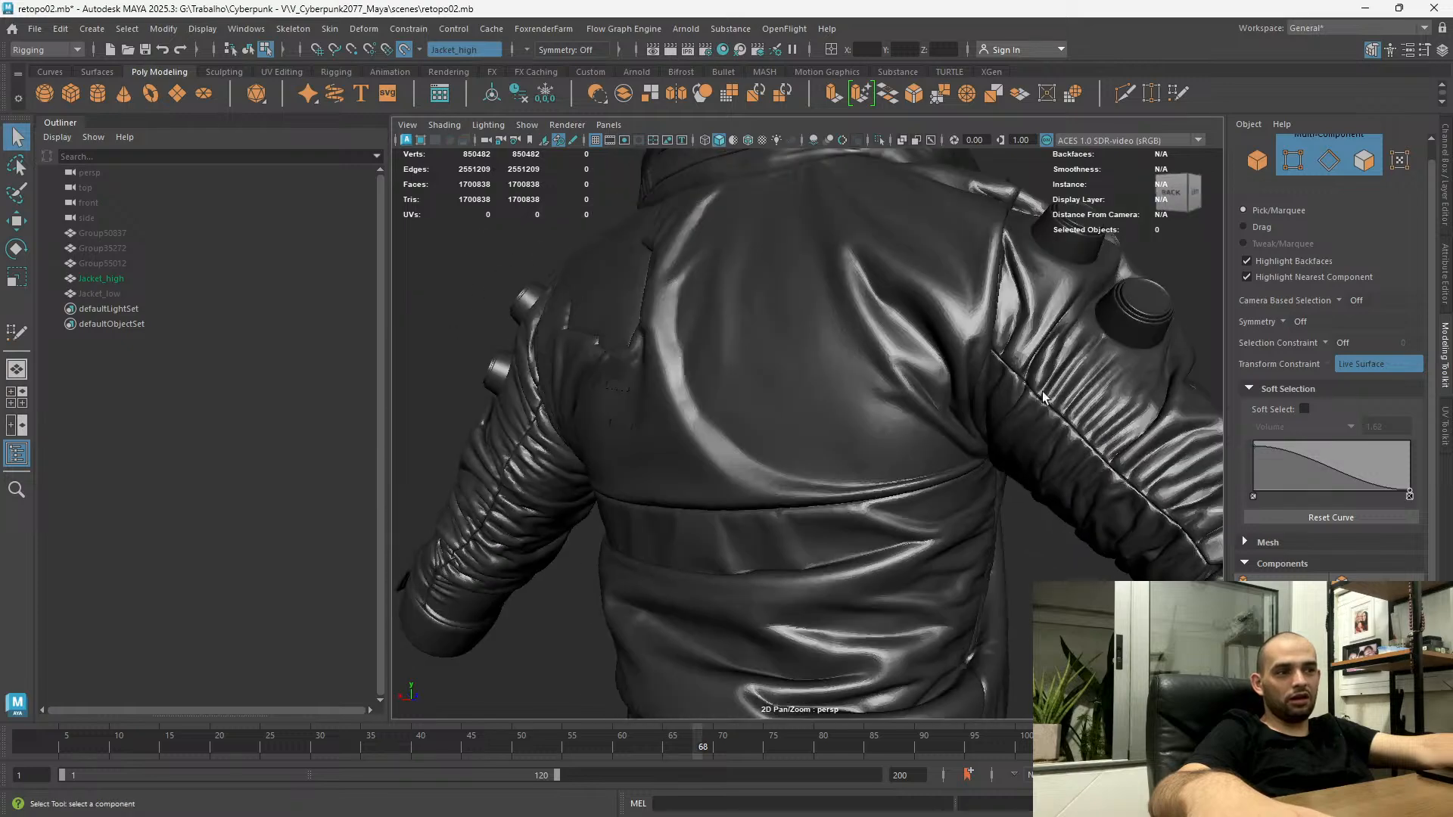
{"action": "left_click_drag", "start_coordinate": [1051, 390], "coordinate": [874, 416], "text": "alt"}
{"action": "middle_click_drag", "start_coordinate": [875, 416], "coordinate": [883, 329], "text": "alt"}
{"action": "left_click_drag", "start_coordinate": [883, 329], "coordinate": [738, 542], "text": "alt"}
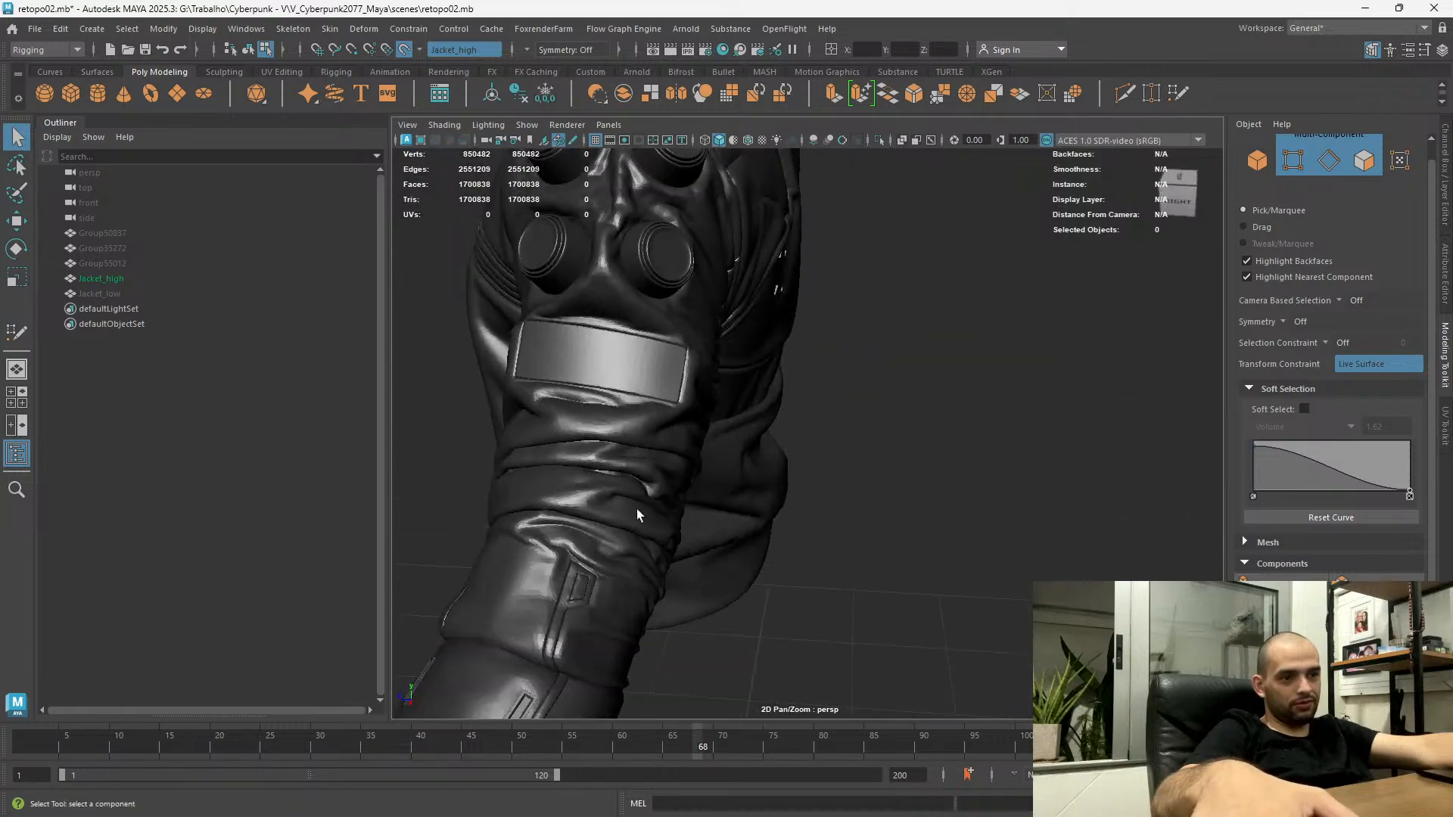
{"action": "left_click_drag", "start_coordinate": [573, 428], "coordinate": [727, 530], "text": "alt"}
{"action": "middle_click_drag", "start_coordinate": [727, 530], "coordinate": [700, 446], "text": "alt"}
{"action": "left_click_drag", "start_coordinate": [700, 446], "coordinate": [648, 367], "text": "alt"}
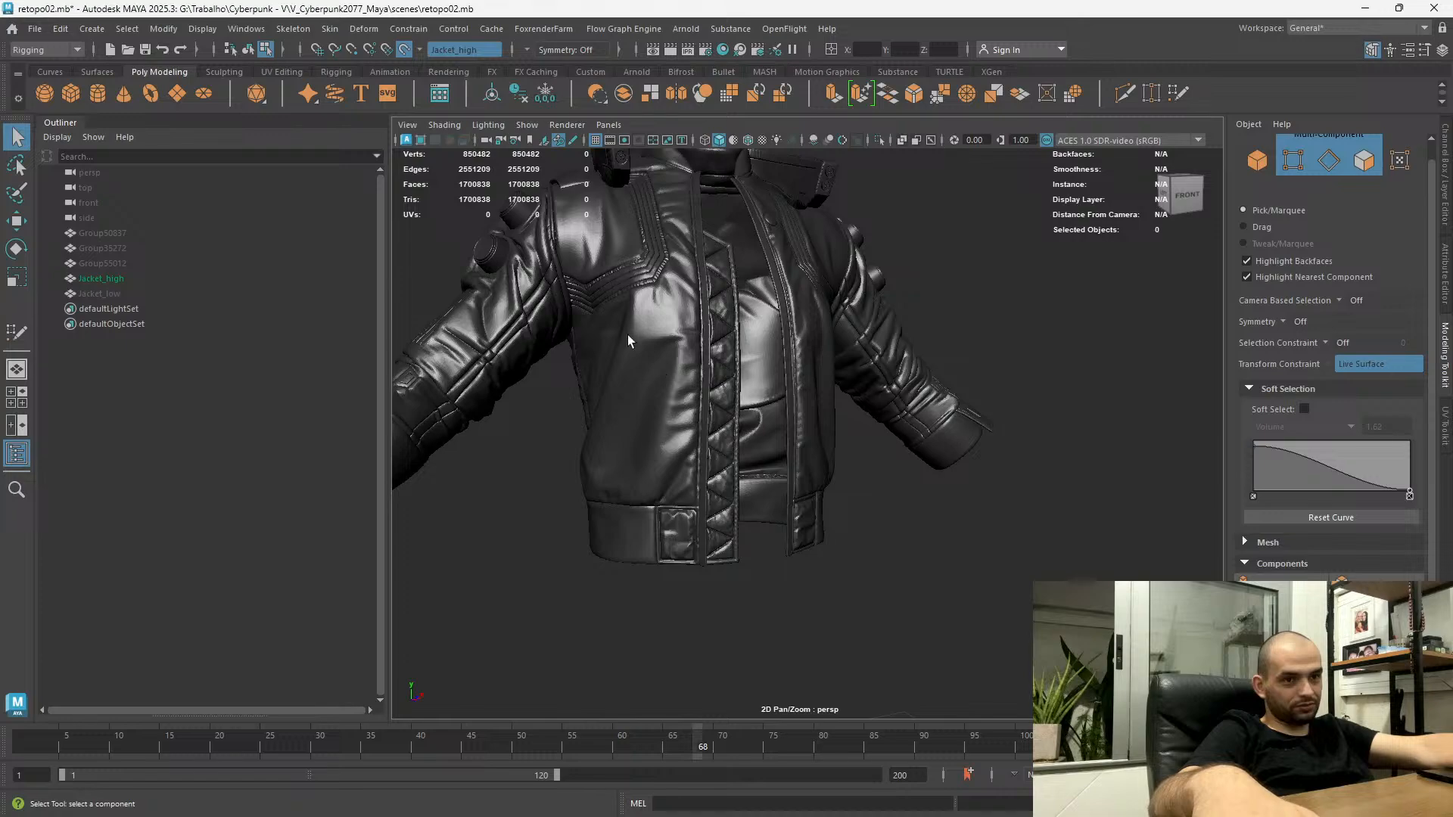
Examine the Jacket_high sculpt's chest stitching, underarm seams and the folds on both sleeves
{"action": "scroll", "coordinate": [649, 371], "scroll_direction": "up", "scroll_amount": 5}
{"action": "middle_click_drag", "start_coordinate": [628, 348], "coordinate": [725, 579], "text": "alt"}
{"action": "left_click_drag", "start_coordinate": [1195, 477], "coordinate": [1099, 434], "text": "alt"}
{"action": "right_click_drag", "start_coordinate": [1100, 434], "coordinate": [968, 408], "text": "alt"}
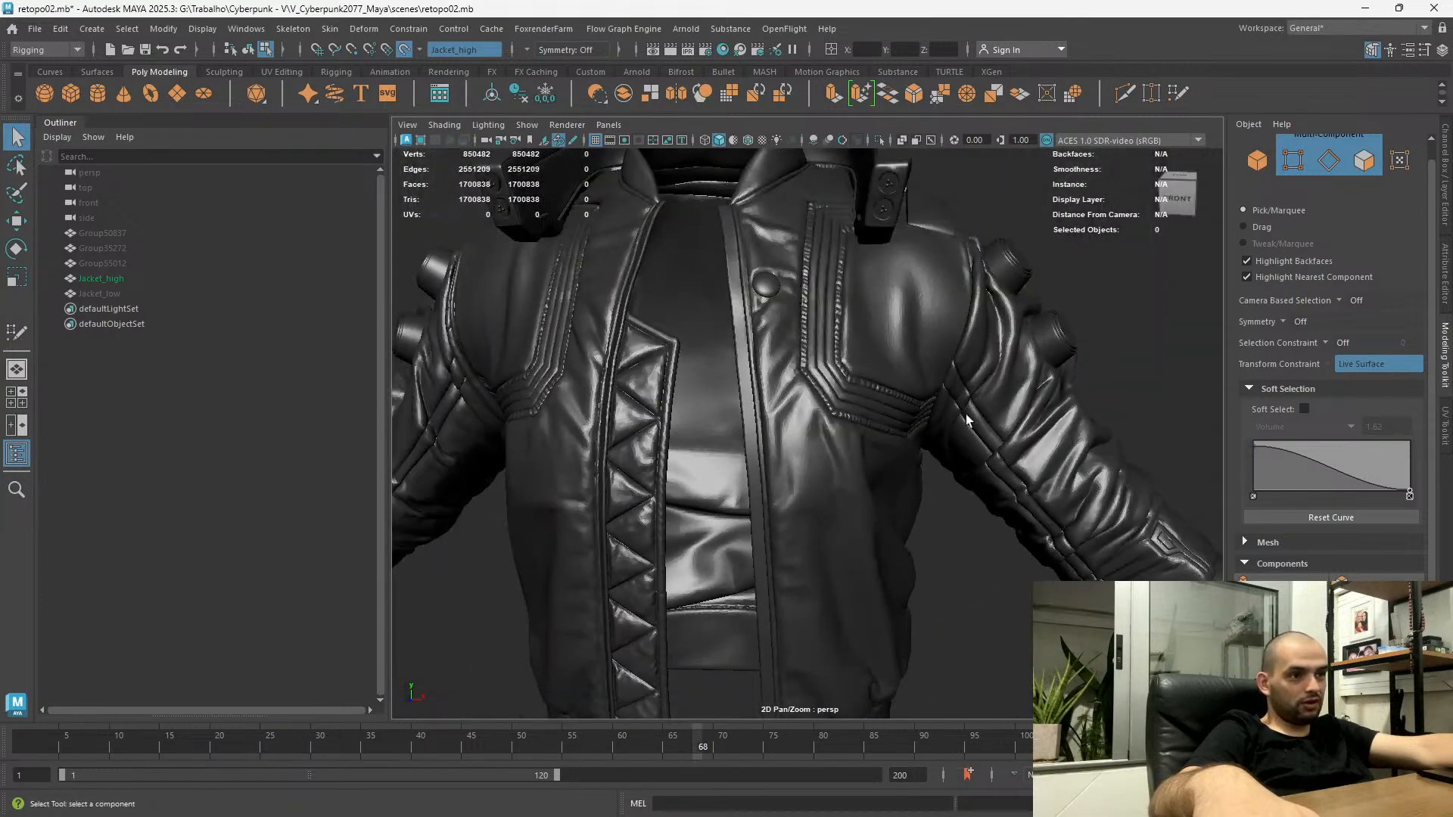
{"action": "left_click_drag", "start_coordinate": [934, 435], "coordinate": [992, 447], "text": "alt"}
{"action": "middle_click_drag", "start_coordinate": [992, 447], "coordinate": [1176, 472], "text": "alt"}
{"action": "scroll", "coordinate": [788, 496], "scroll_direction": "up", "scroll_amount": 8}
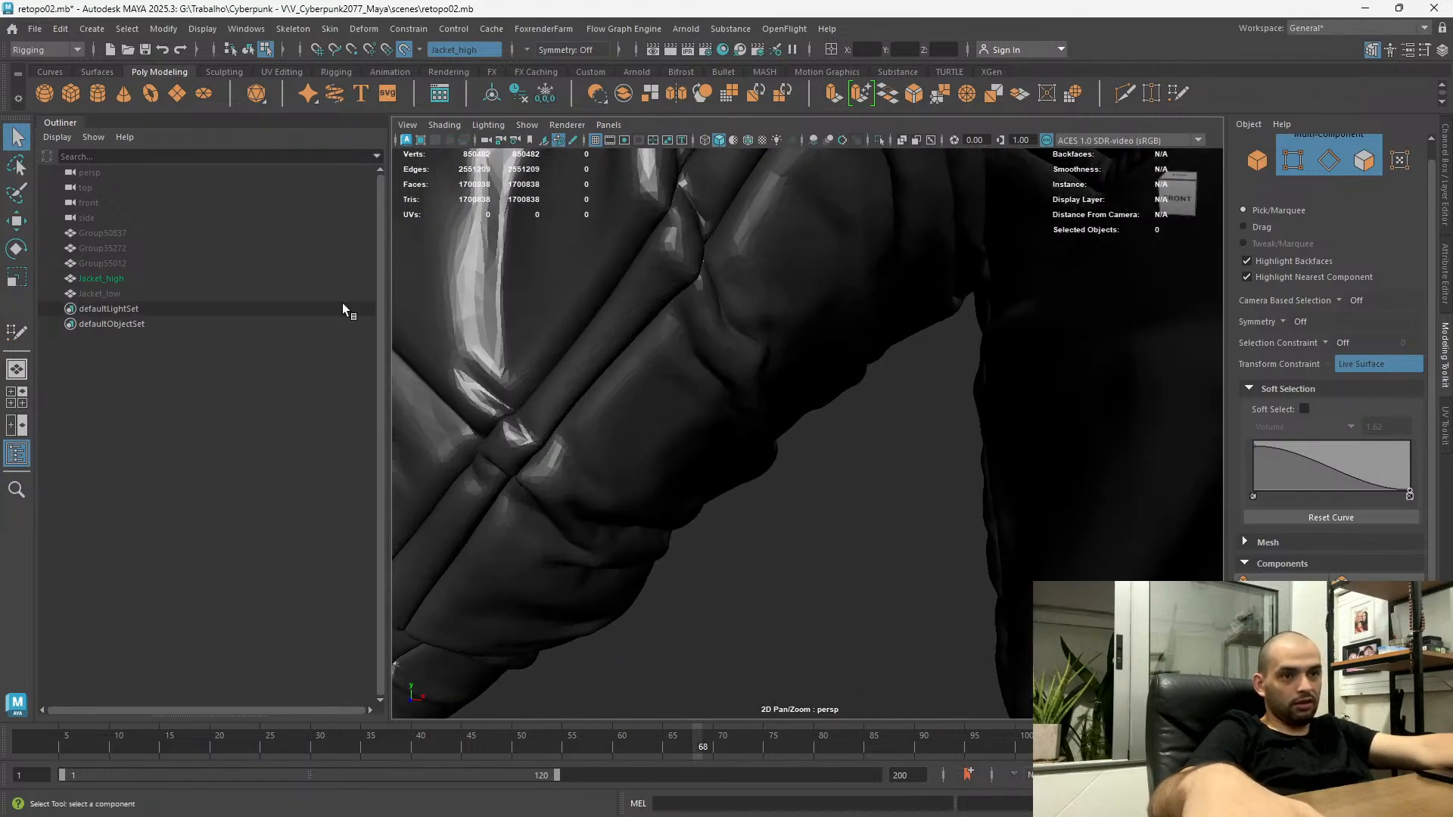
{"action": "middle_click_drag", "start_coordinate": [581, 379], "coordinate": [783, 541], "text": "alt"}
{"action": "scroll", "coordinate": [781, 542], "scroll_direction": "down", "scroll_amount": 4}
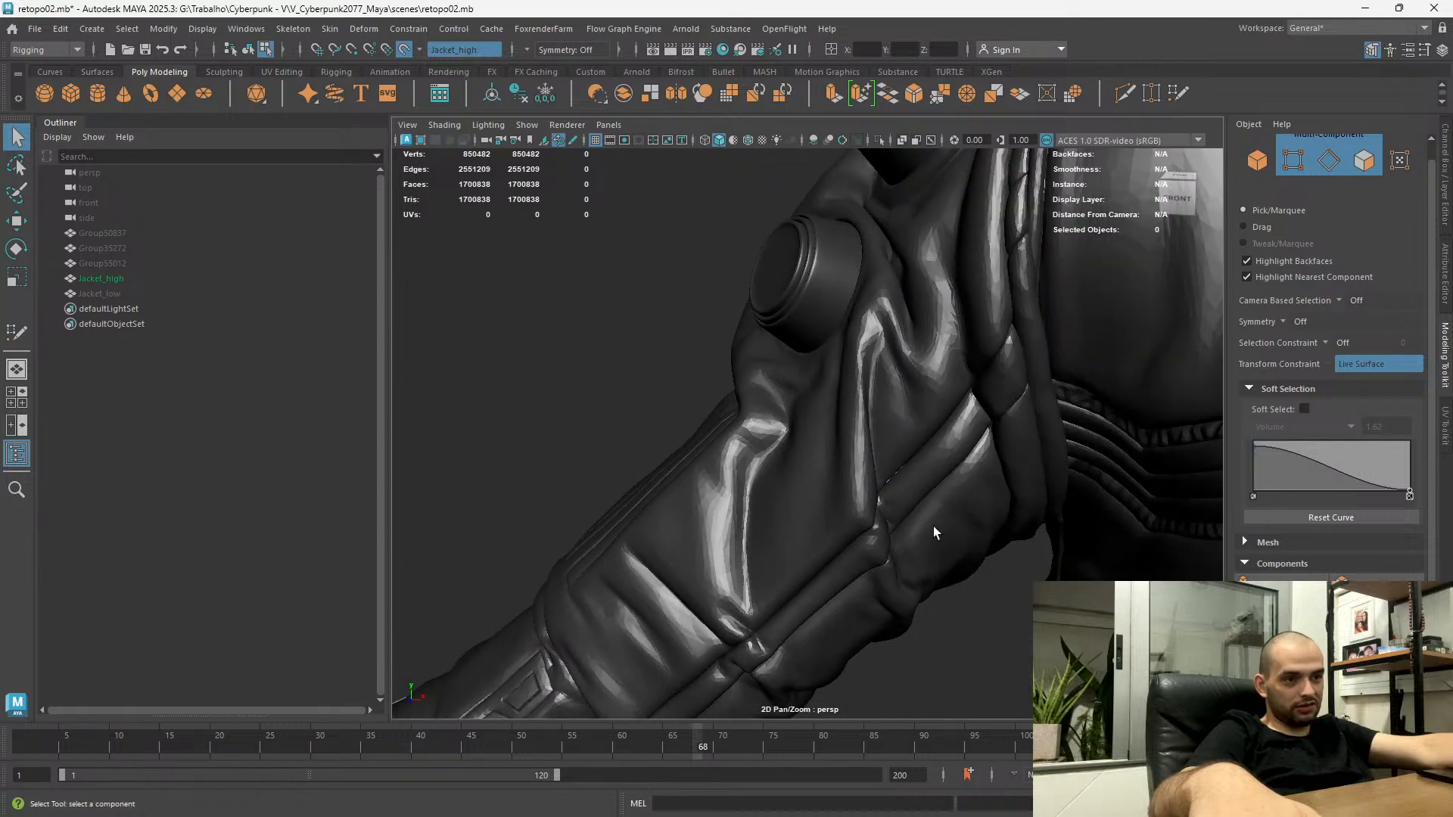
{"action": "scroll", "coordinate": [724, 593], "scroll_direction": "down", "scroll_amount": 2}
{"action": "middle_click_drag", "start_coordinate": [887, 614], "coordinate": [740, 471], "text": "alt"}
{"action": "scroll", "coordinate": [740, 471], "scroll_direction": "down", "scroll_amount": 4}
{"action": "left_click_drag", "start_coordinate": [902, 444], "coordinate": [919, 439], "text": "alt"}
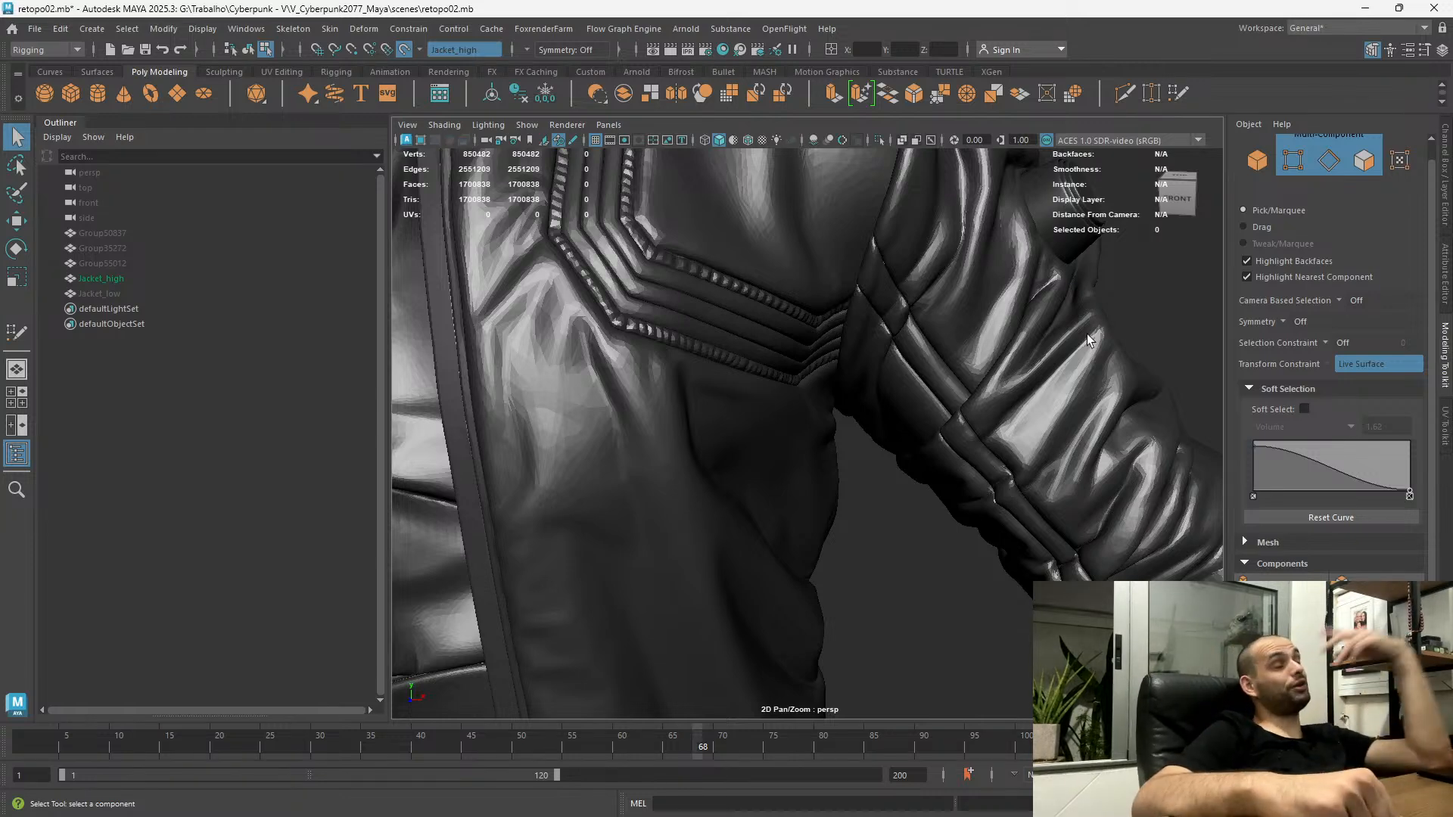
Inspect the sculpted shoulder studs, sleeve folds and cuff from the side and the front
{"action": "scroll", "coordinate": [740, 643], "scroll_direction": "down", "scroll_amount": 10}
{"action": "scroll", "coordinate": [733, 642], "scroll_direction": "up", "scroll_amount": 8}
{"action": "left_click_drag", "start_coordinate": [732, 641], "coordinate": [625, 513], "text": "alt"}
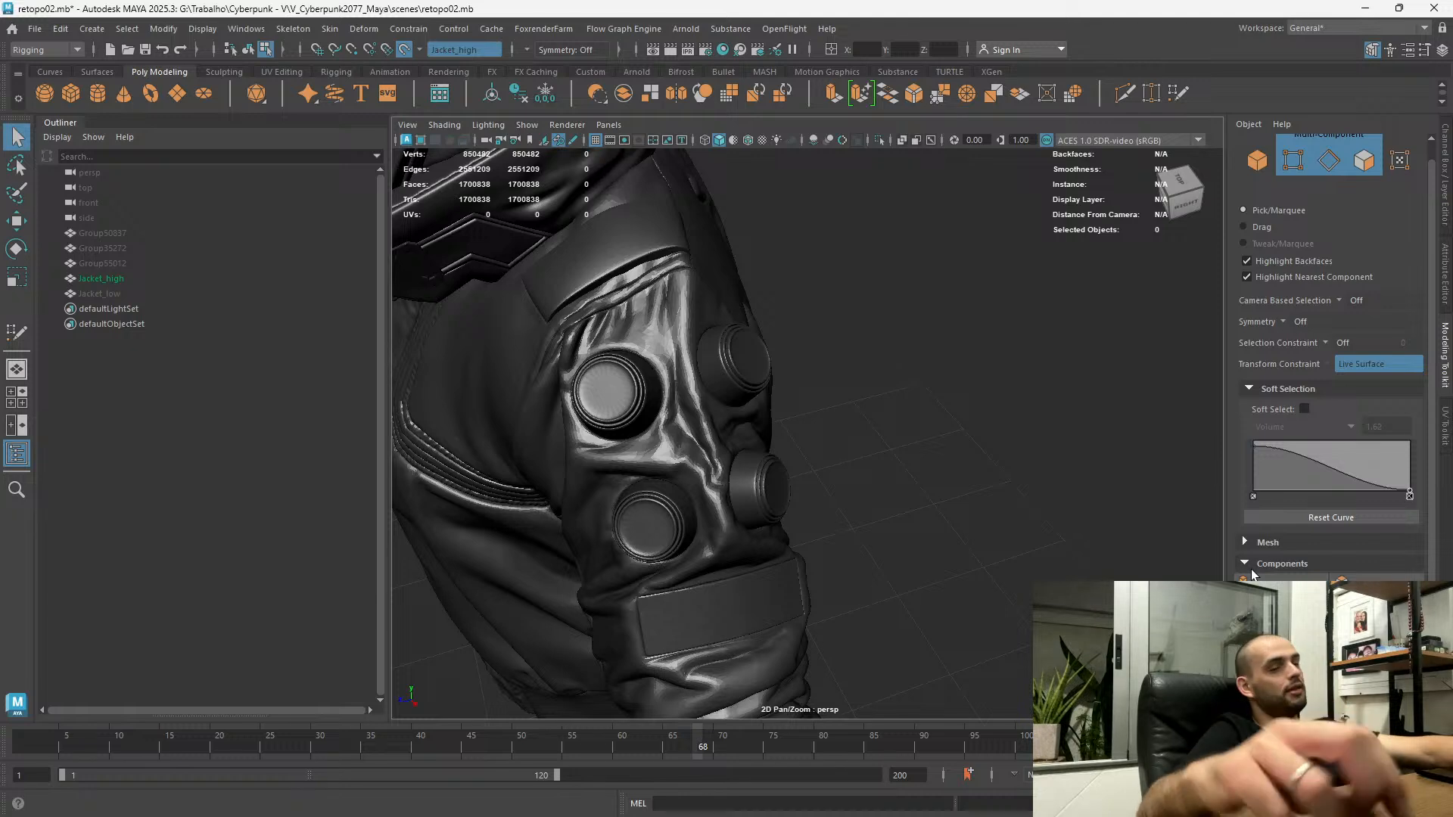
{"action": "left_click_drag", "start_coordinate": [997, 428], "coordinate": [918, 418], "text": "alt"}
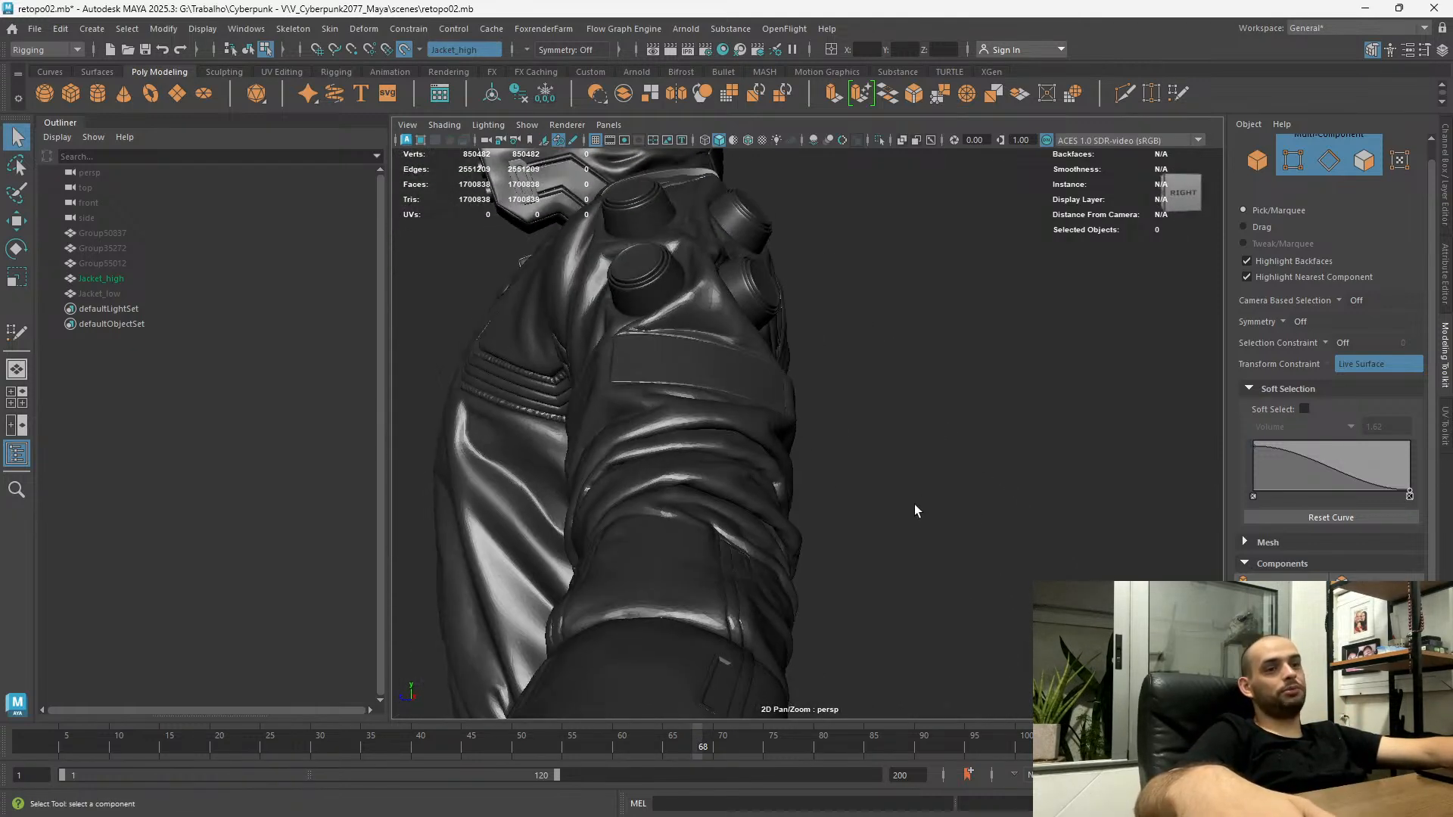
{"action": "left_click_drag", "start_coordinate": [412, 349], "coordinate": [590, 476], "text": "alt"}
{"action": "scroll", "coordinate": [700, 530], "scroll_direction": "down", "scroll_amount": 5}
Show the Jacket_low mesh and compare its chest and shoulder quads with the sculpt underneath
{"action": "left_click", "coordinate": [134, 294]}
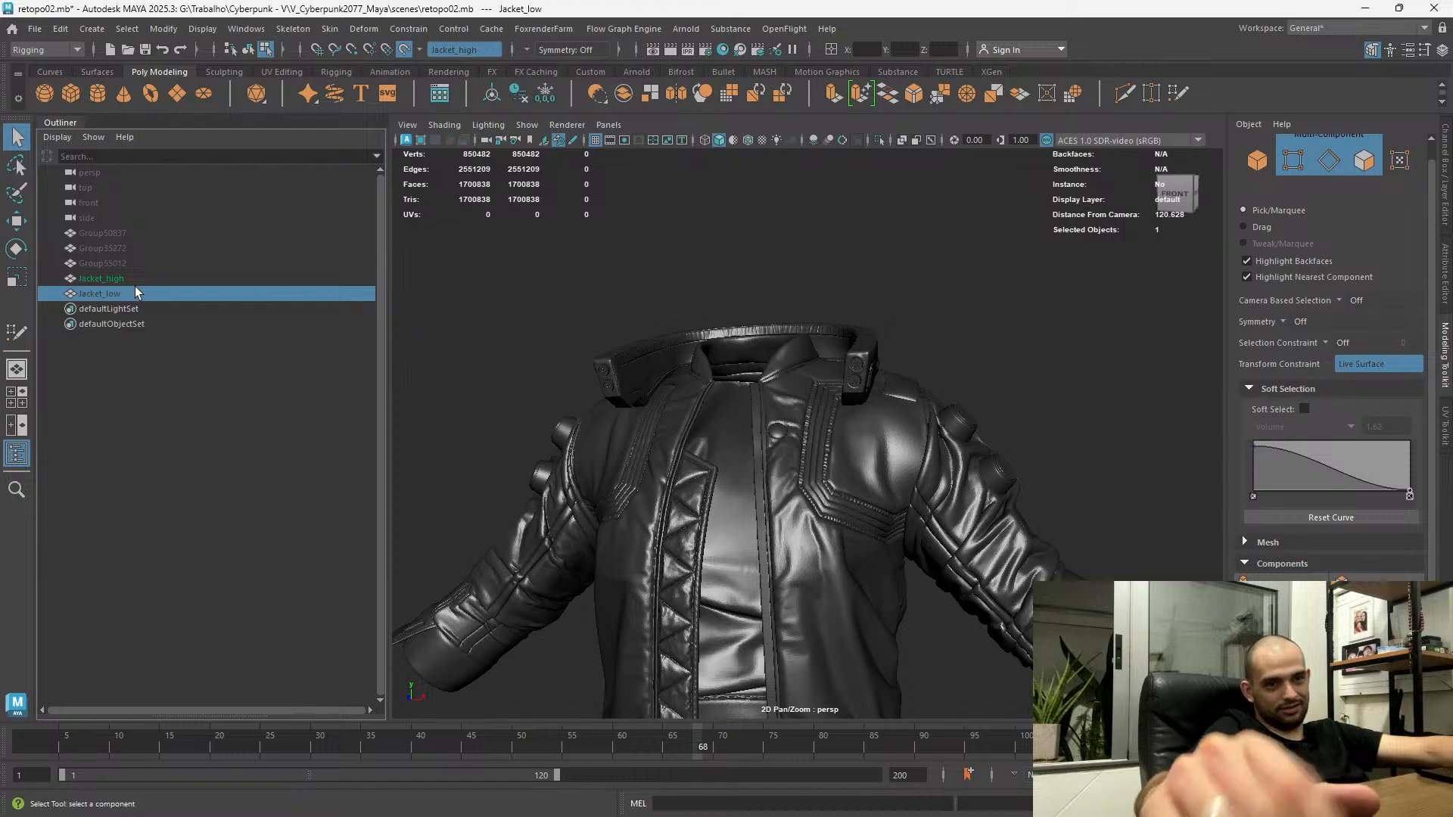
{"action": "key", "text": "shift+h"}
{"action": "mouse_move", "coordinate": [830, 436]}
{"action": "left_mouse_down", "text": "alt"}
{"action": "mouse_move", "coordinate": [814, 408]}
{"action": "mouse_move", "coordinate": [840, 447]}
{"action": "left_mouse_up", "text": "alt"}
{"action": "scroll", "coordinate": [847, 447], "scroll_direction": "up", "scroll_amount": 8}
{"action": "middle_click_drag", "start_coordinate": [923, 423], "coordinate": [872, 723], "text": "alt"}
{"action": "scroll", "coordinate": [883, 538], "scroll_direction": "down", "scroll_amount": 8}
{"action": "left_click_drag", "start_coordinate": [883, 538], "coordinate": [872, 474], "text": "alt"}
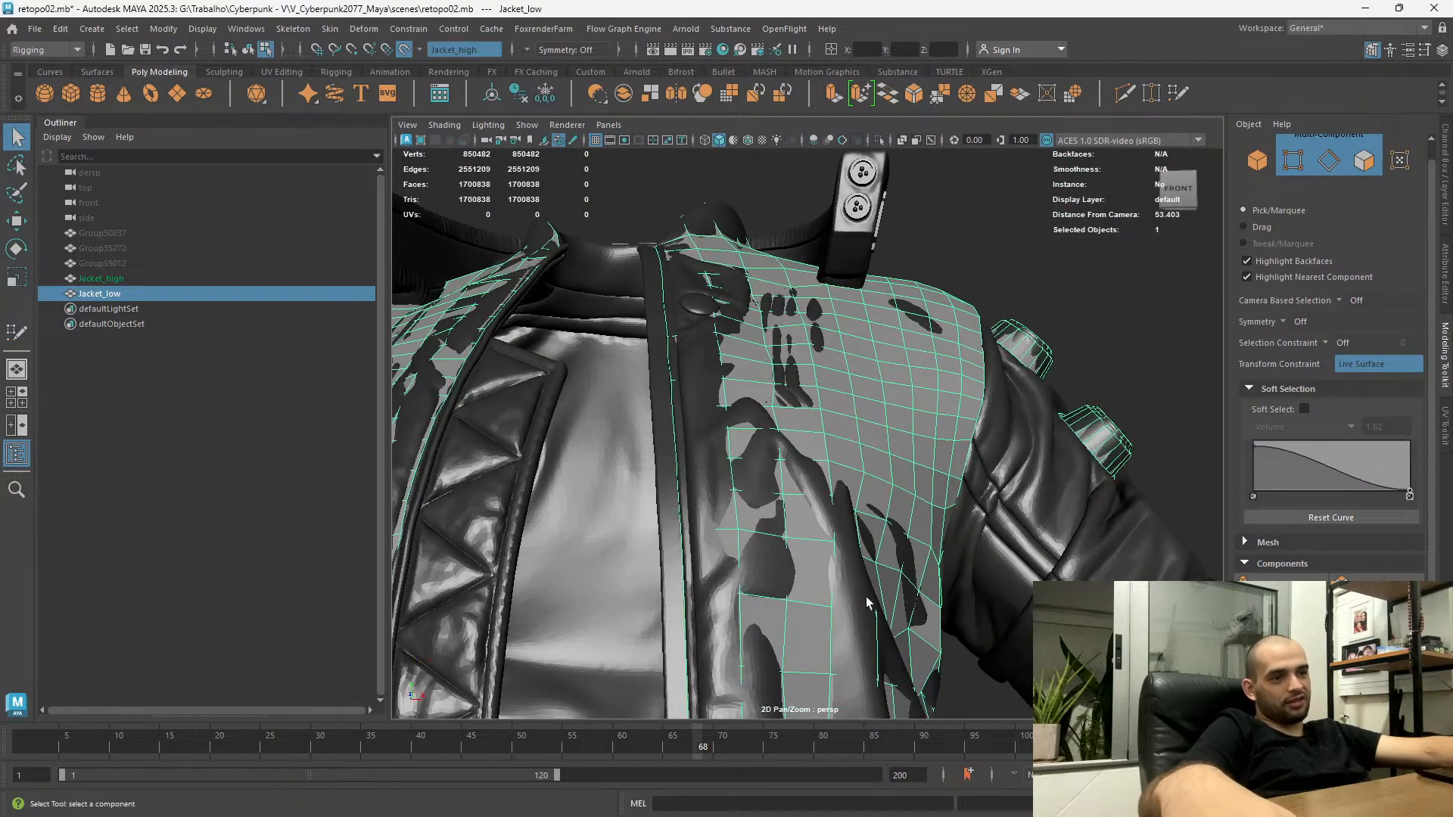
{"action": "left_click_drag", "start_coordinate": [791, 575], "coordinate": [640, 522], "text": "alt"}
{"action": "left_click_drag", "start_coordinate": [651, 501], "coordinate": [589, 470], "text": "alt"}
Hide Jacket_low and examine the sculpt's front panels, side folds, back patch and waistband
{"action": "left_click_drag", "start_coordinate": [629, 649], "coordinate": [593, 417], "text": "alt"}
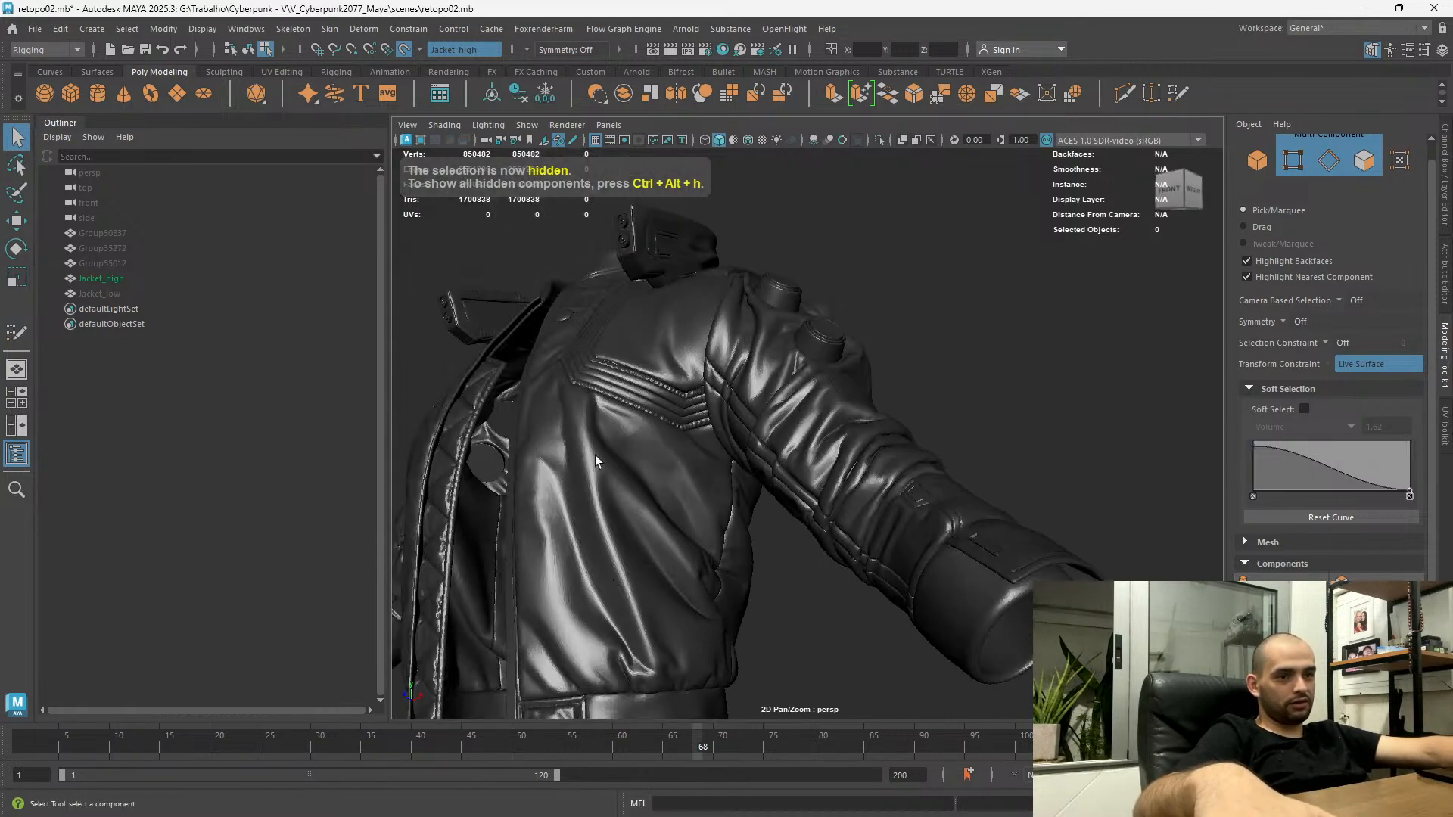
{"action": "left_click_drag", "start_coordinate": [648, 598], "coordinate": [679, 477], "text": "alt"}
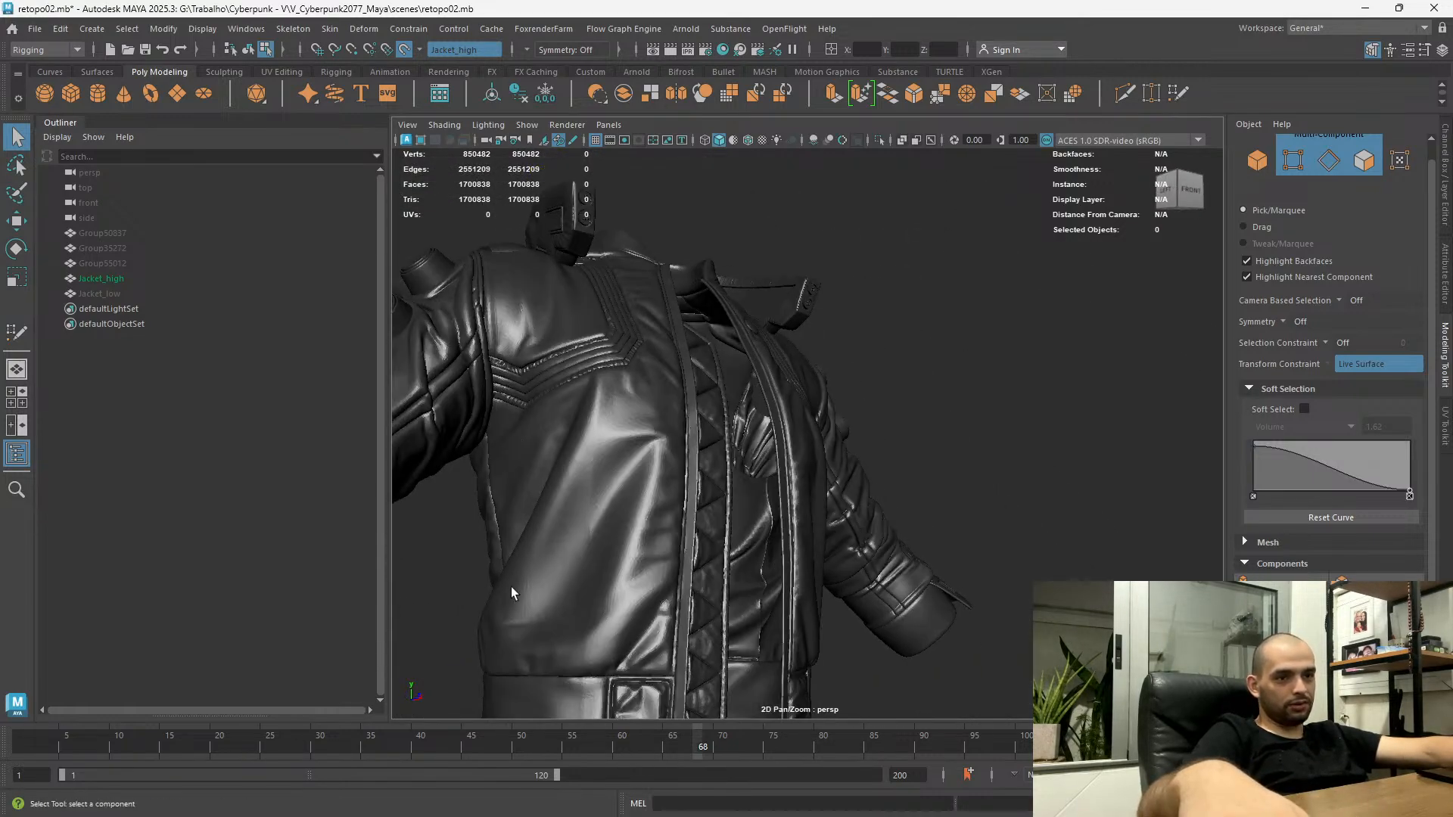
{"action": "left_click_drag", "start_coordinate": [510, 588], "coordinate": [584, 450], "text": "alt"}
{"action": "left_click_drag", "start_coordinate": [465, 560], "coordinate": [797, 375], "text": "alt"}
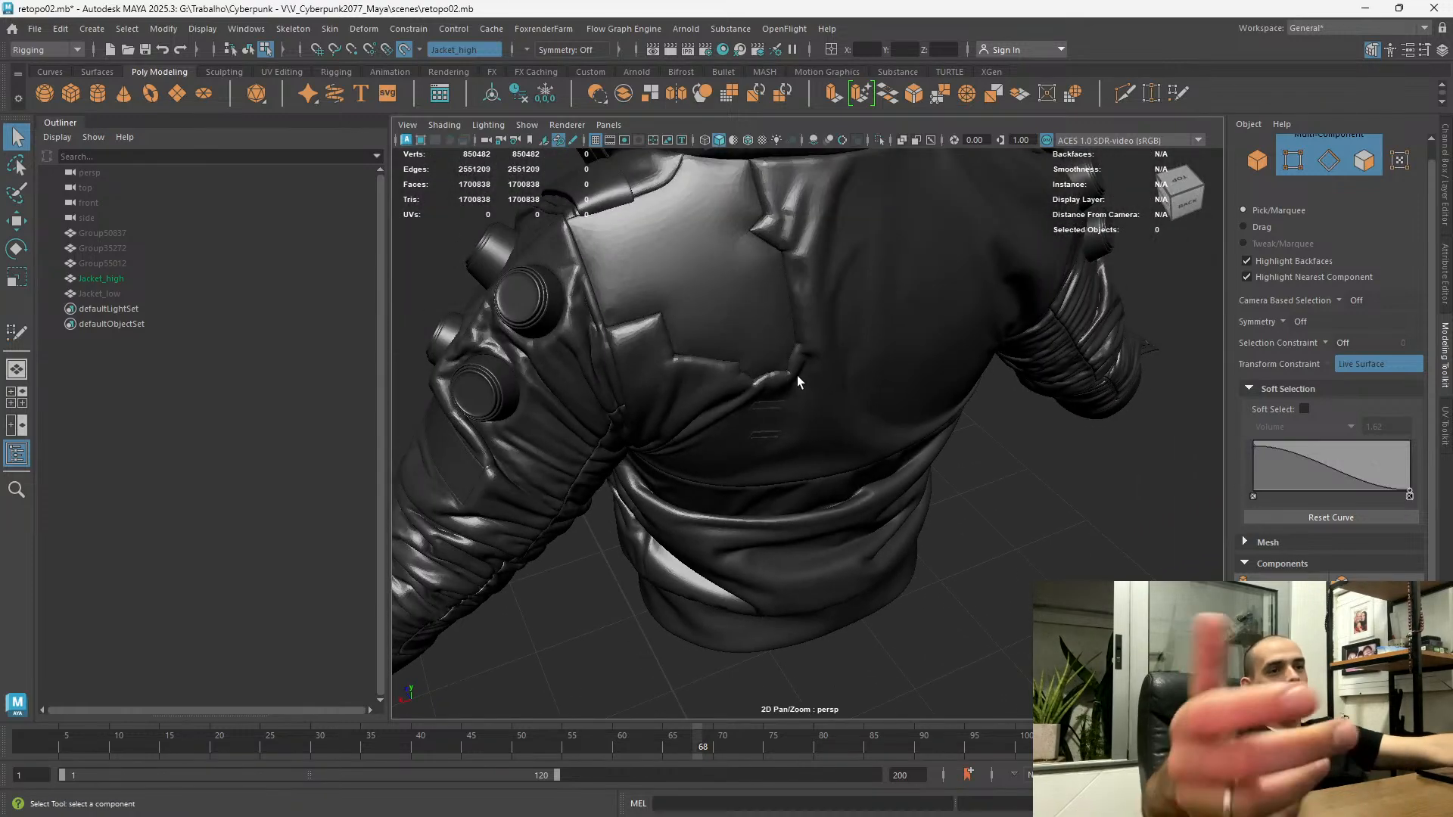
{"action": "left_click_drag", "start_coordinate": [836, 506], "coordinate": [817, 600], "text": "alt"}
{"action": "right_click_drag", "start_coordinate": [817, 600], "coordinate": [834, 503], "text": "alt"}
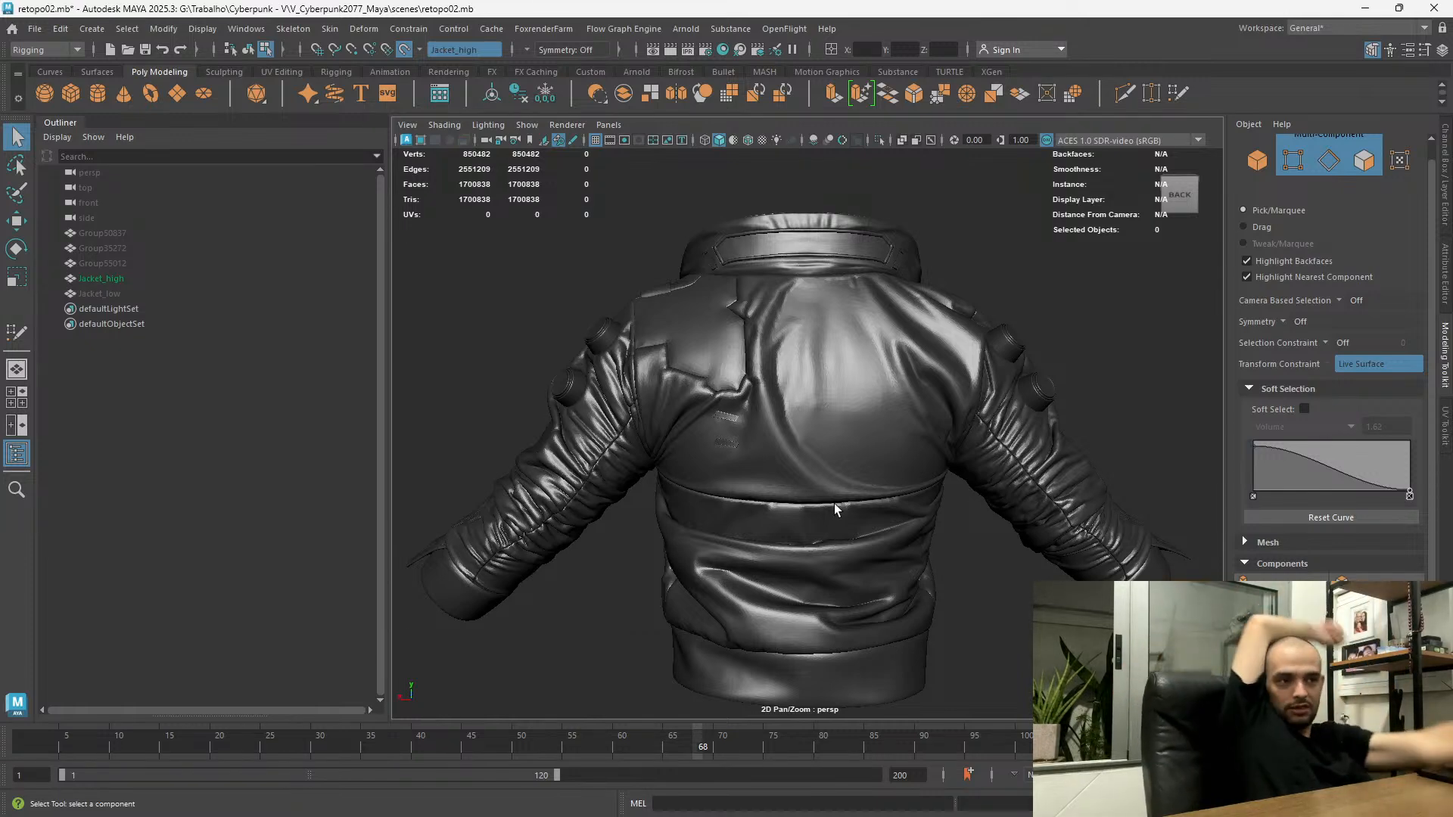
Show the Jacket_low mesh again and bring its collar and shoulder topology into view
{"action": "left_click", "coordinate": [117, 311]}
{"action": "left_click", "coordinate": [138, 292]}
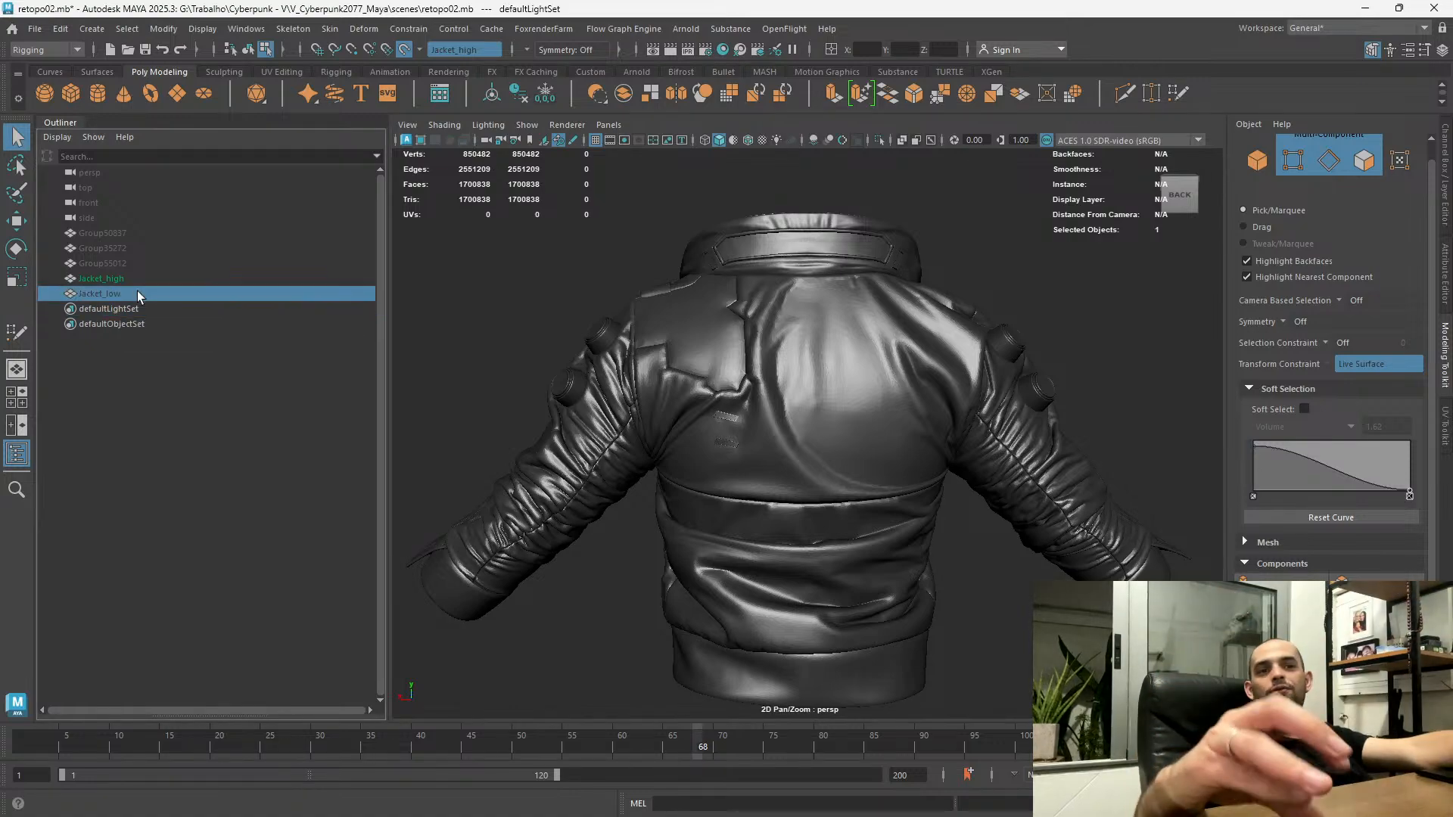
{"action": "key", "text": "shift+h"}
{"action": "left_click_drag", "start_coordinate": [733, 250], "coordinate": [672, 459], "text": "alt"}
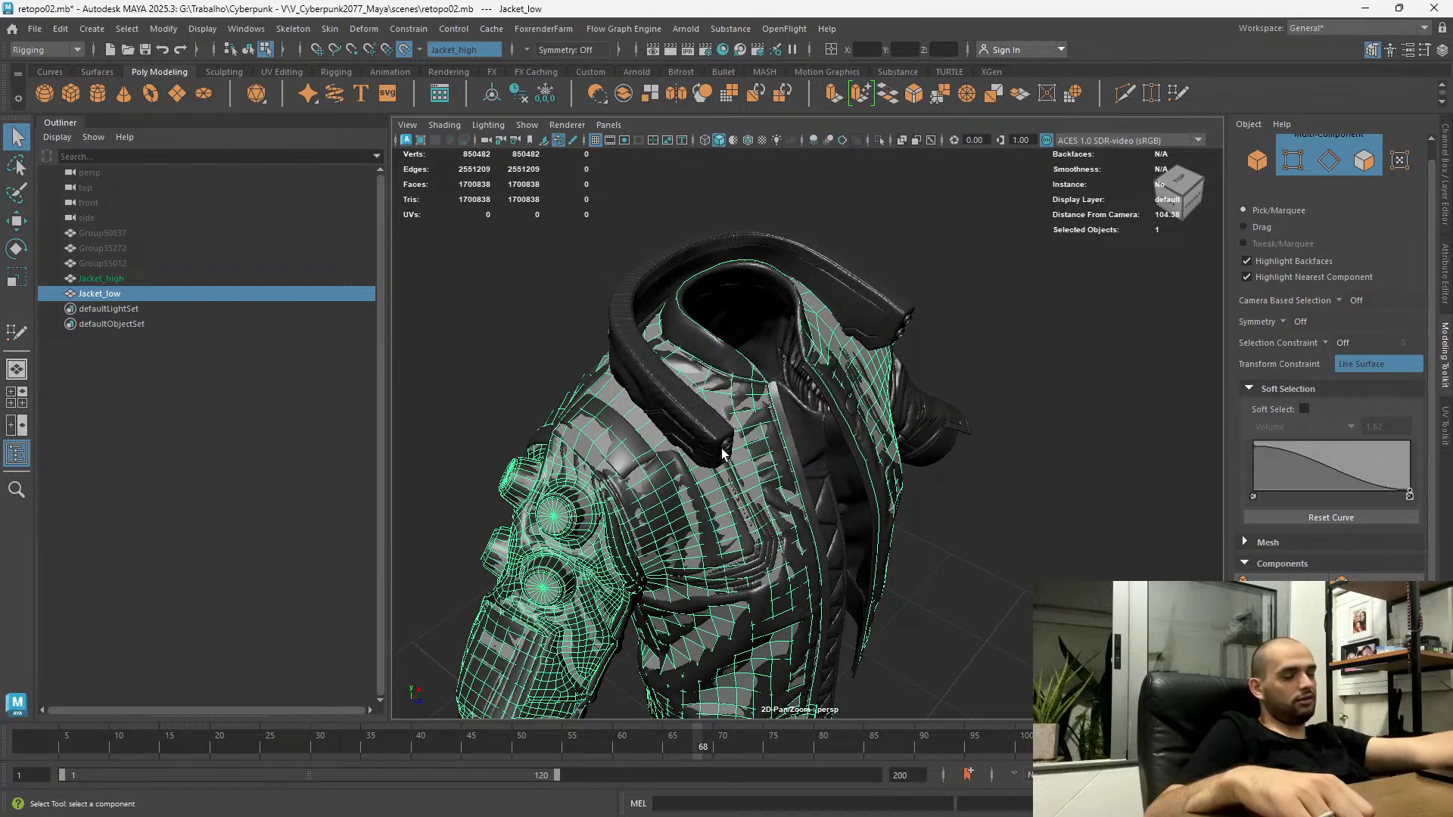